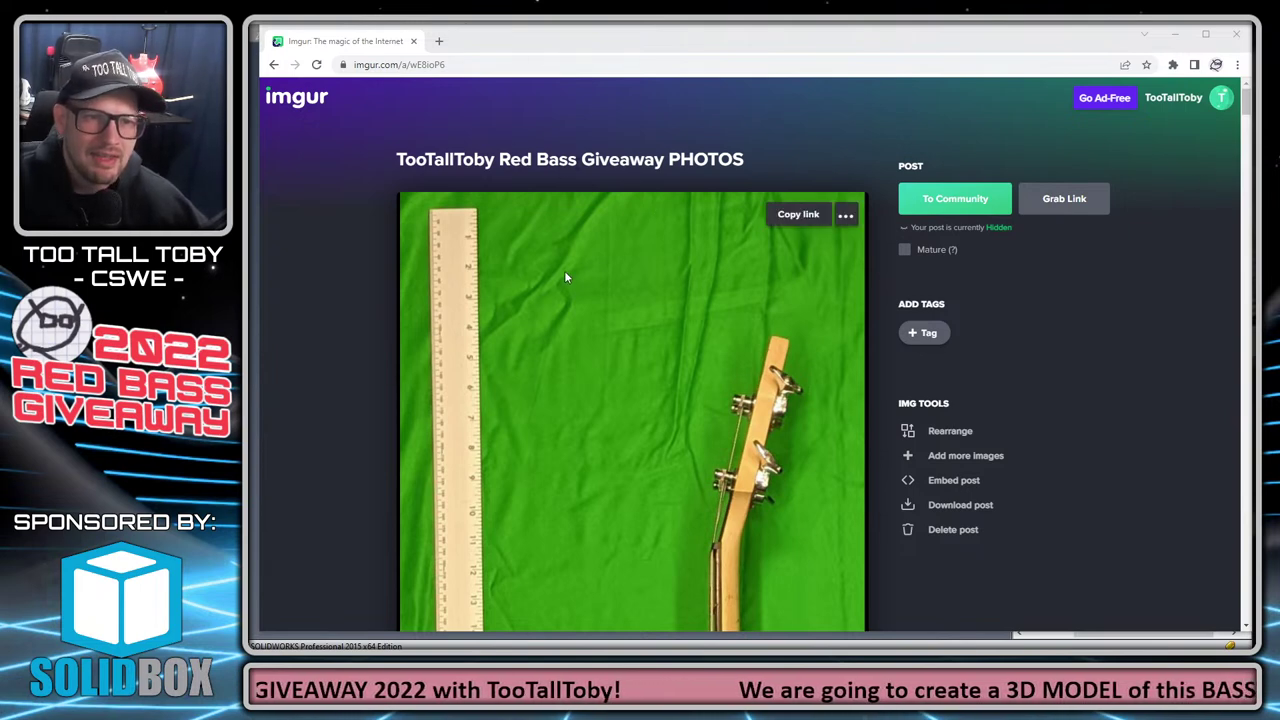
# Scroll down through the Imgur album photos and back up slightly.
pyautogui.scroll(-1, 1034, 280)
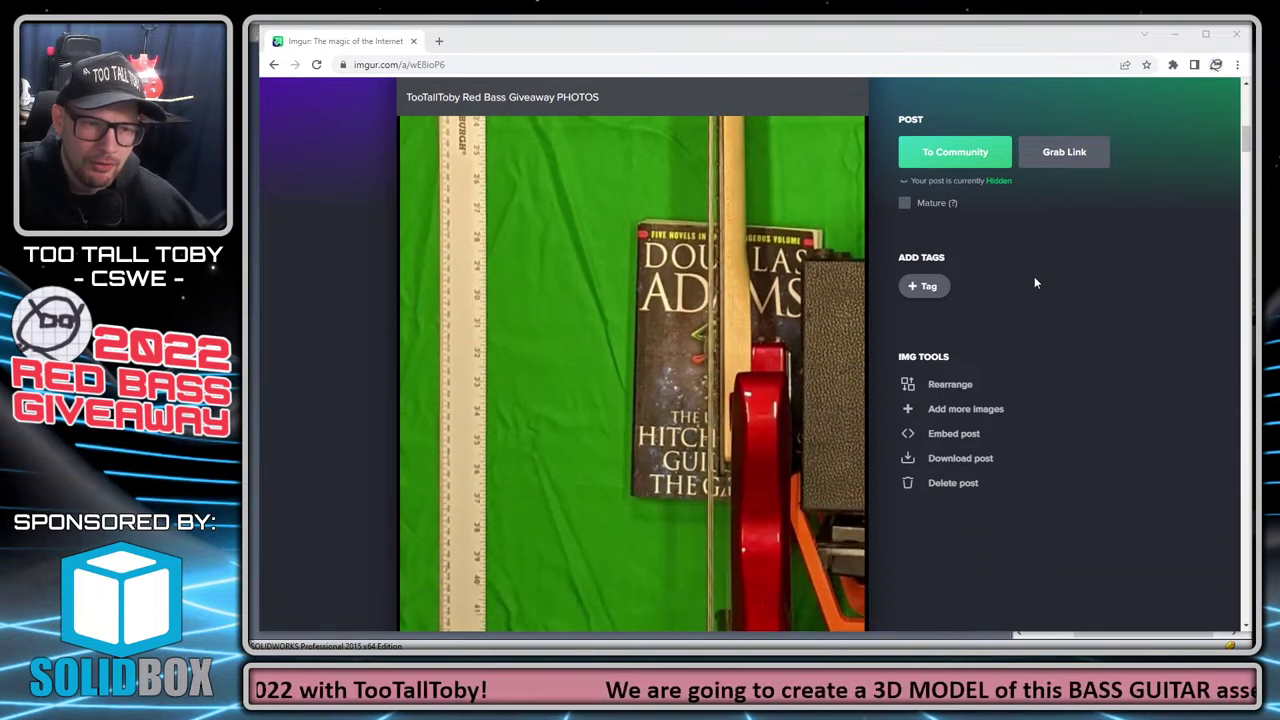
pyautogui.scroll(-2, 1034, 283)
pyautogui.scroll(-5, 1035, 283)
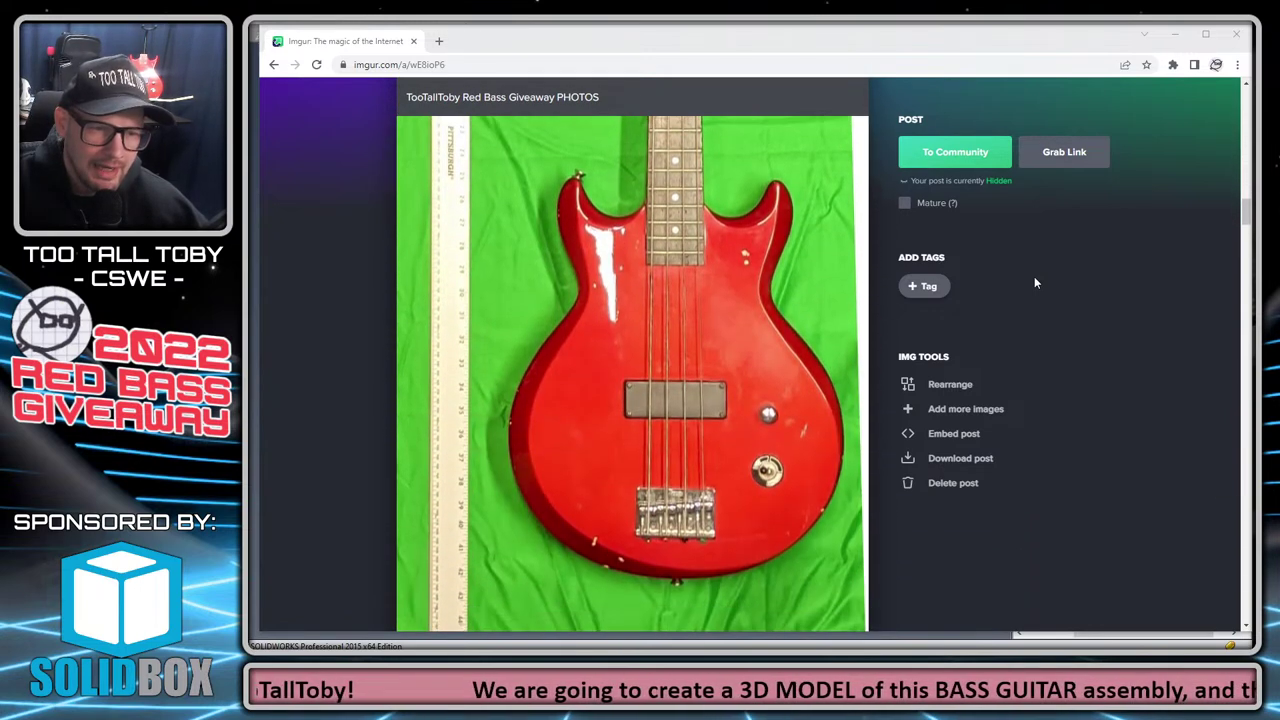
pyautogui.scroll(-5, 1035, 283)
pyautogui.scroll(-5, 1035, 283)
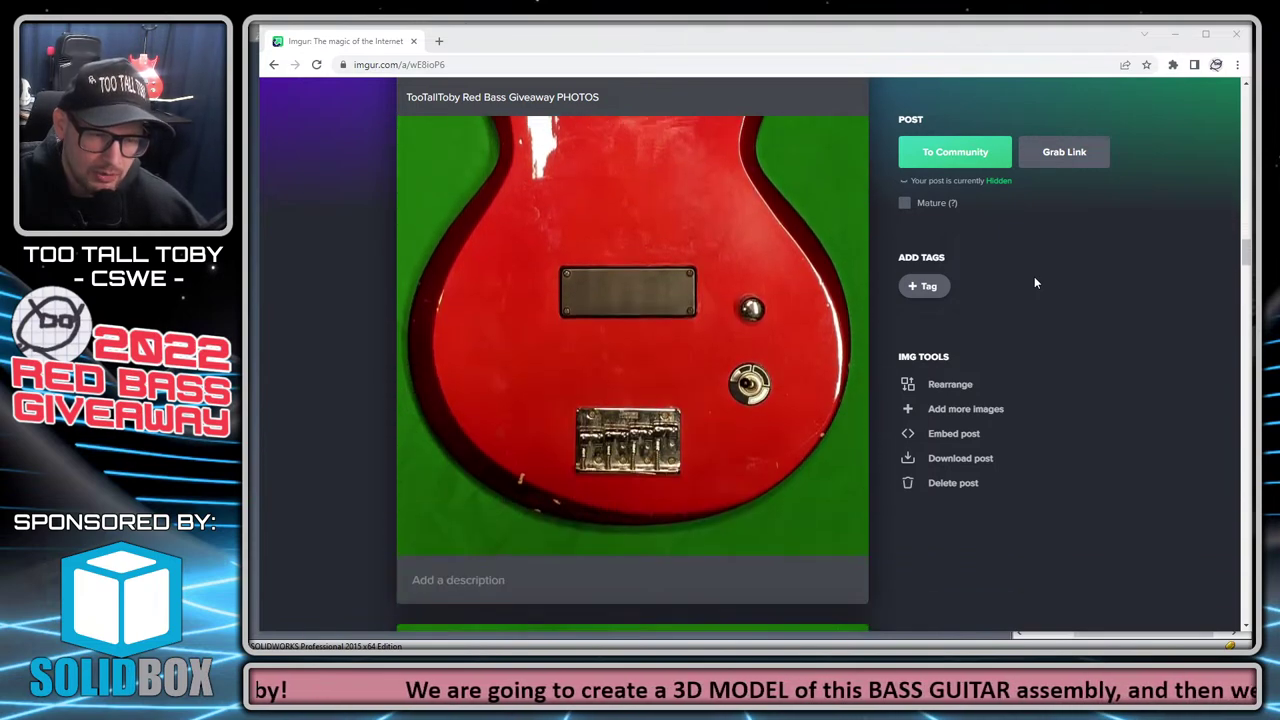
pyautogui.scroll(-5, 1034, 283)
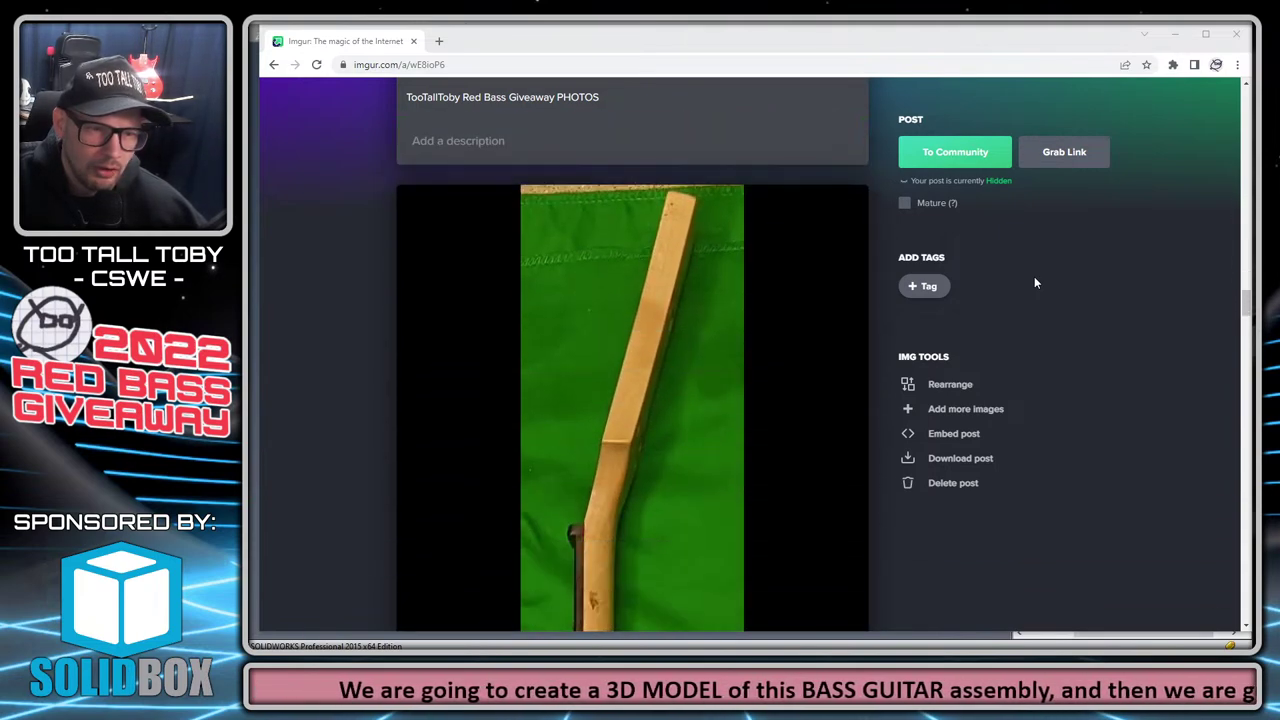
pyautogui.scroll(-5, 1035, 283)
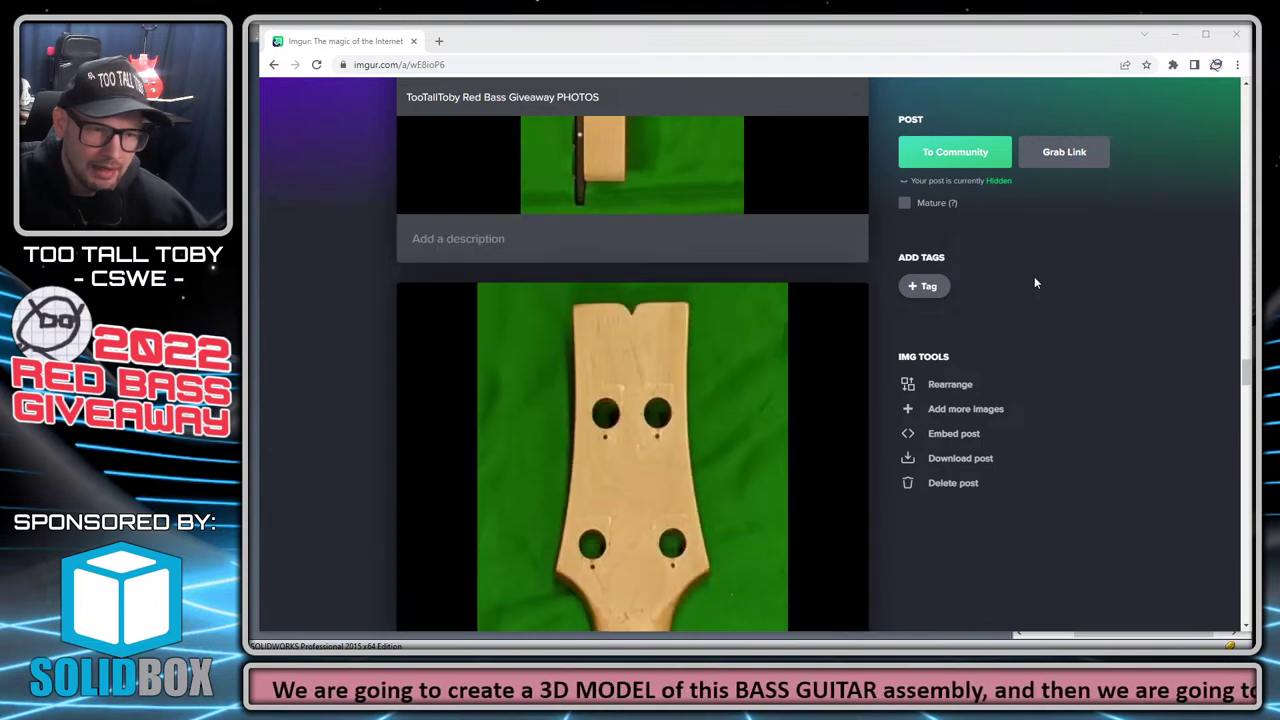
pyautogui.scroll(-5, 1035, 283)
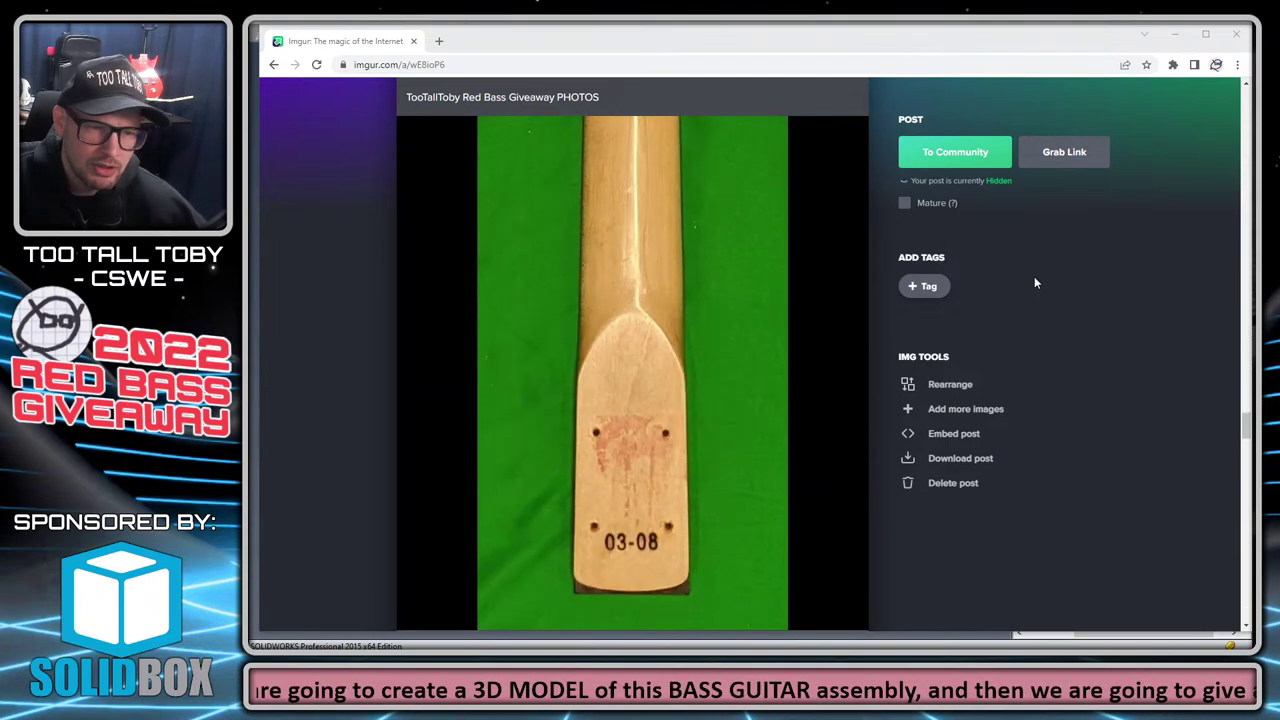
pyautogui.scroll(-5, 1035, 283)
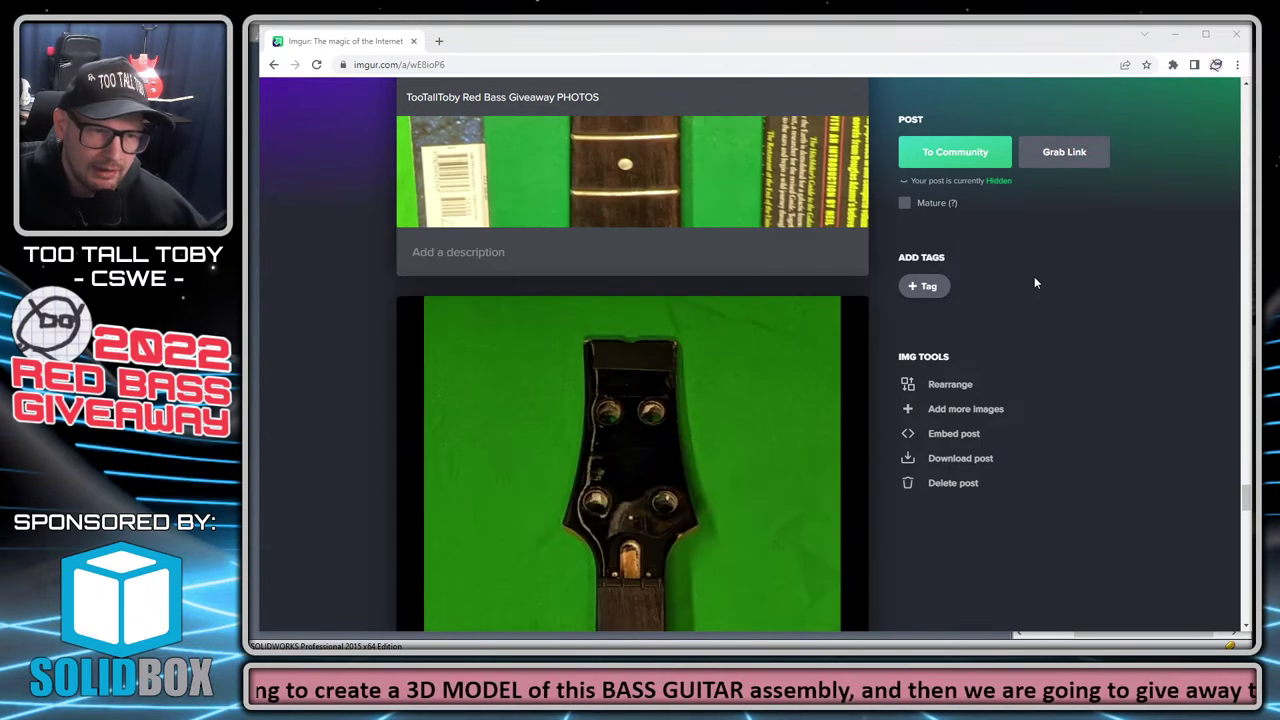
pyautogui.scroll(-5, 1024, 344)
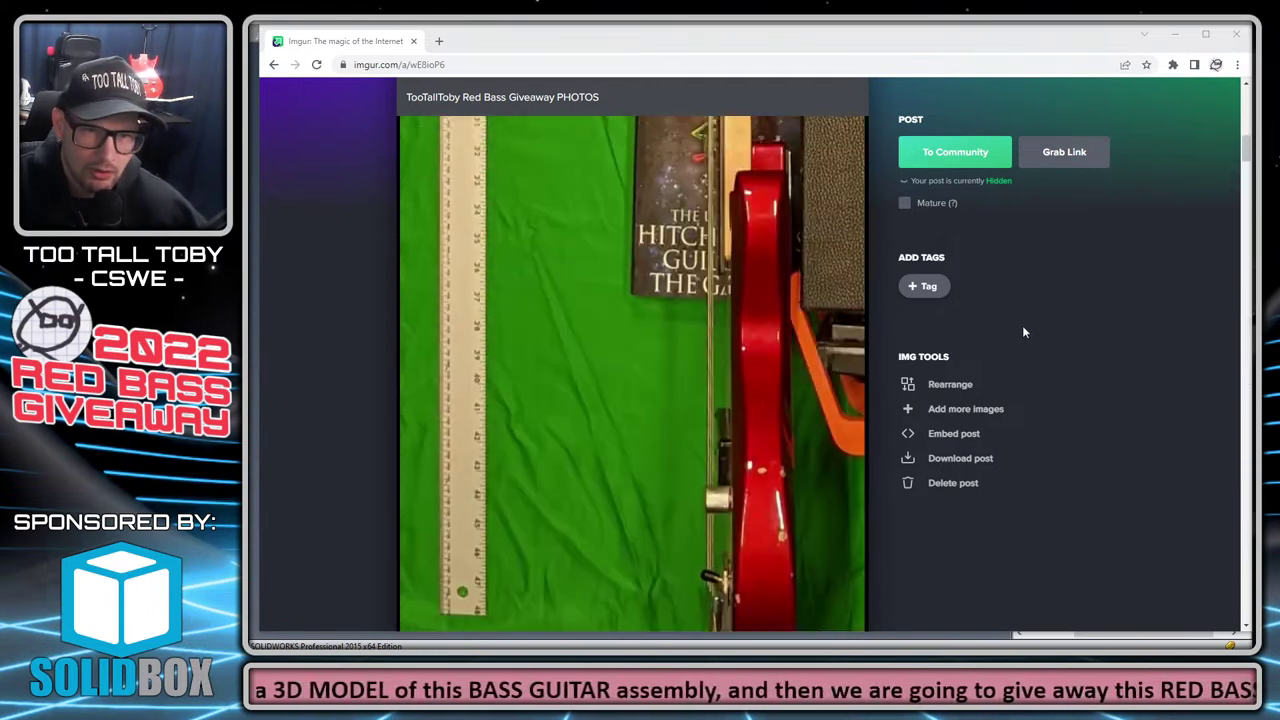
pyautogui.scroll(15, 1030, 329)
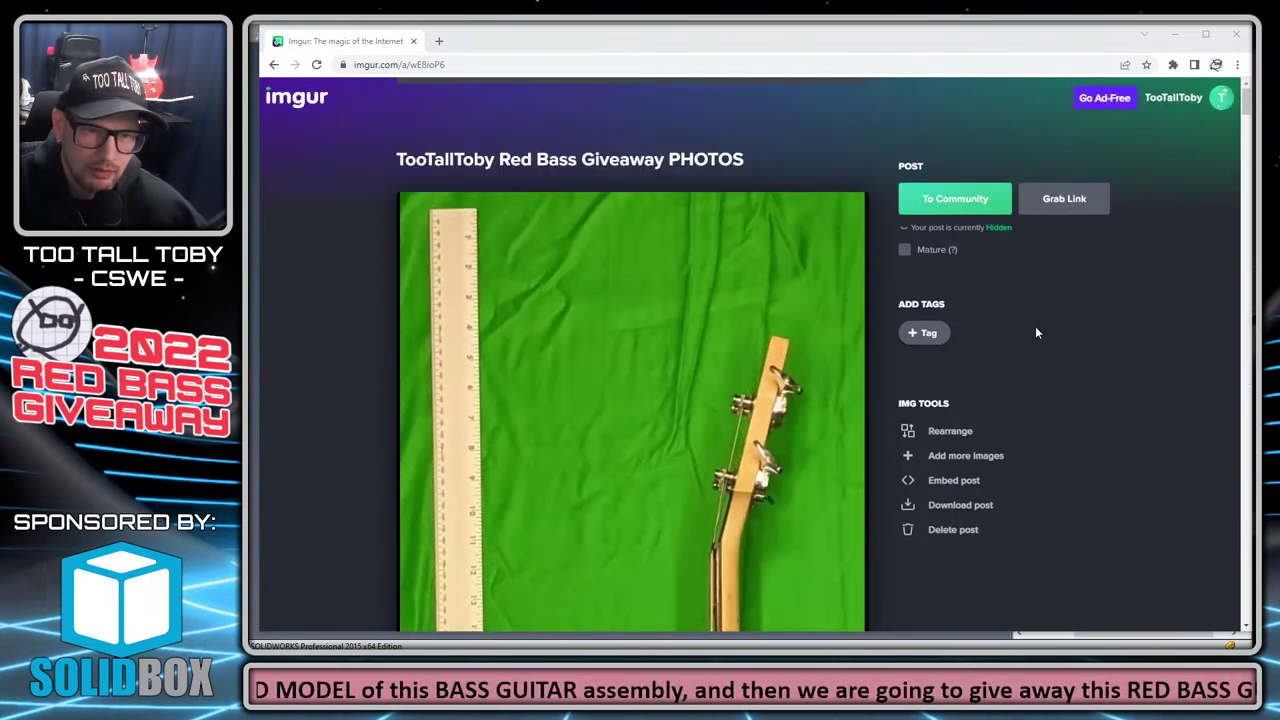
# Copy the album's share link and close the 'Here's your link!' dialog.
pyautogui.click(1078, 202)
pyautogui.click(842, 312)
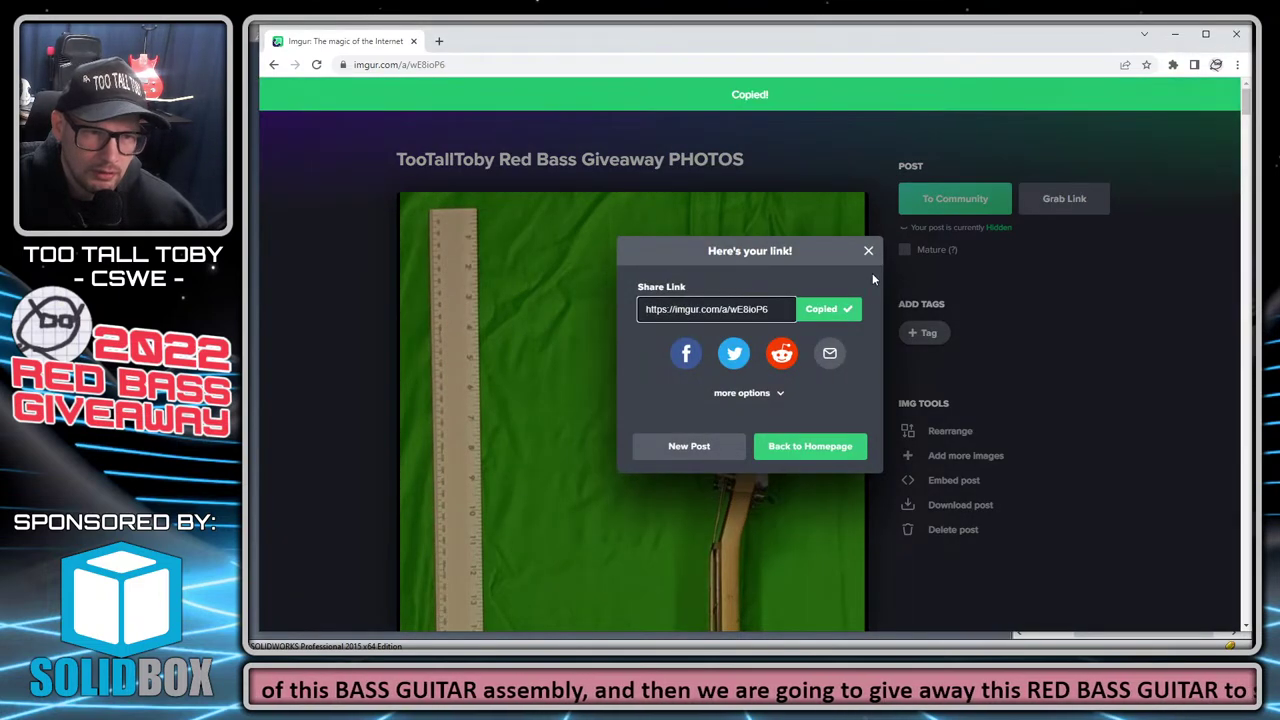
pyautogui.click(868, 251)
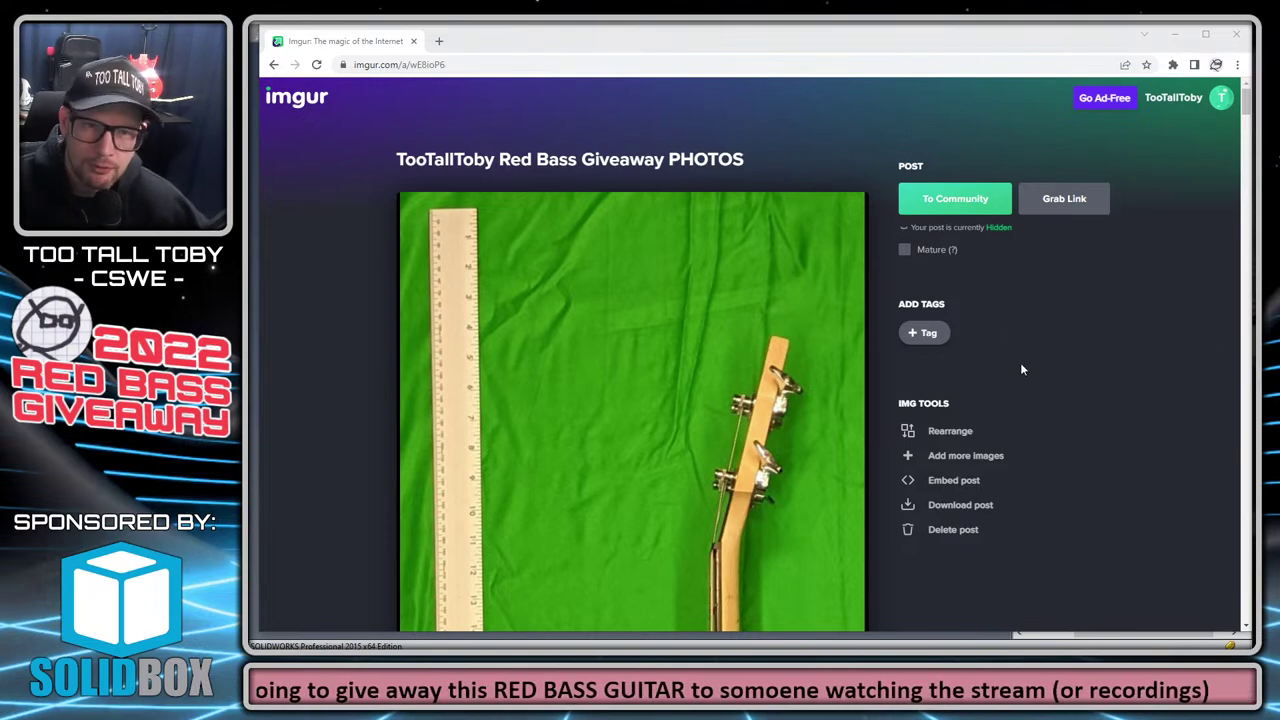
# Scroll to the final album photo of rods labelled Neutral Position, Bending Back and Bending Up.
pyautogui.scroll(-2, 862, 396)
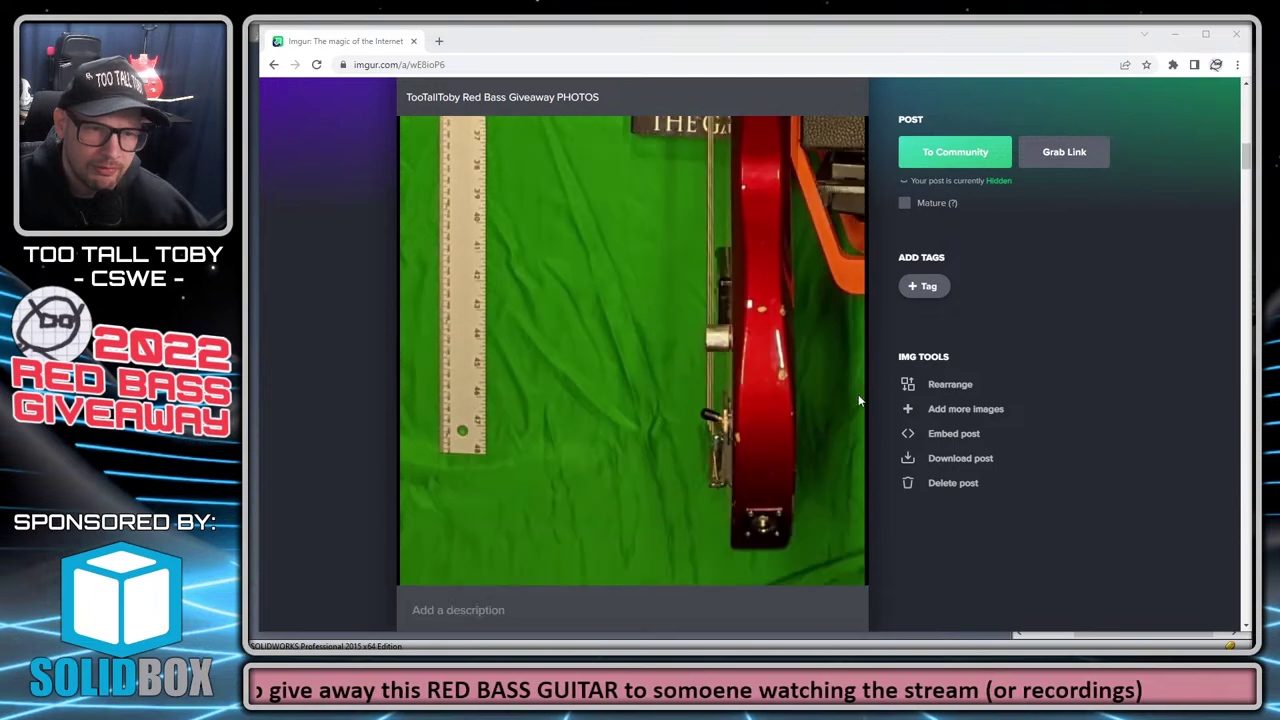
pyautogui.scroll(-10, 858, 400)
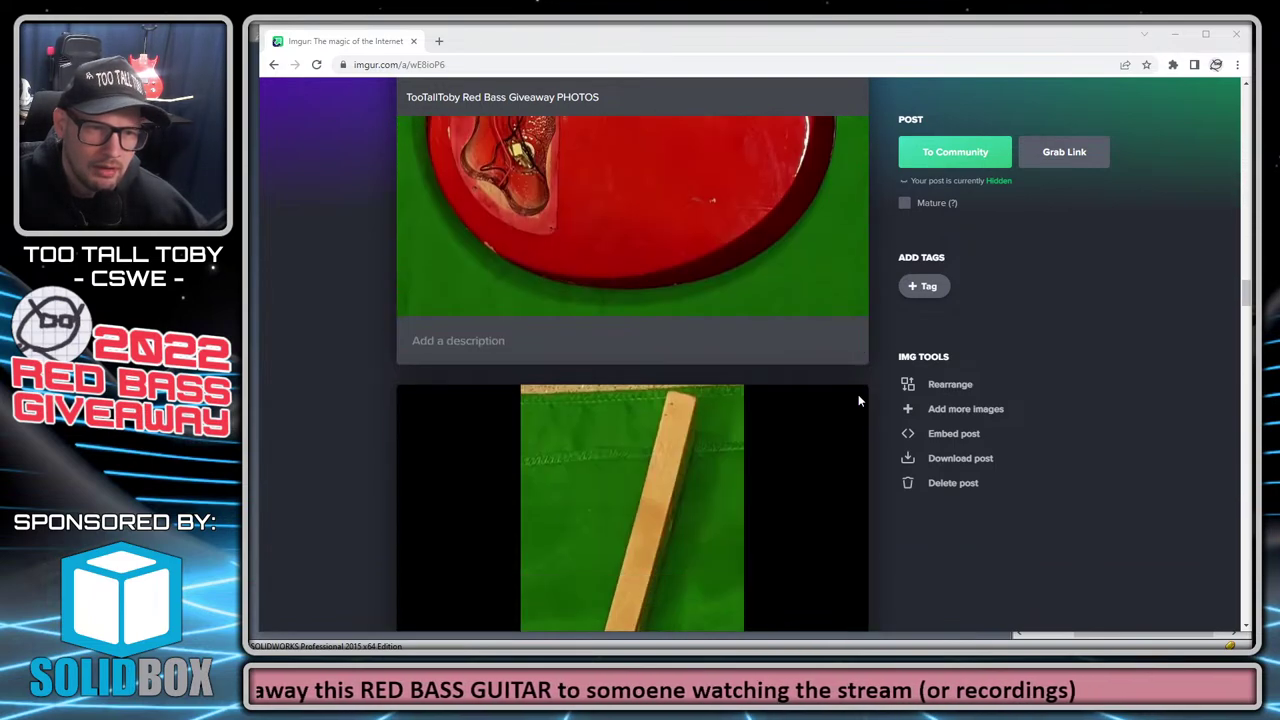
pyautogui.scroll(-10, 858, 400)
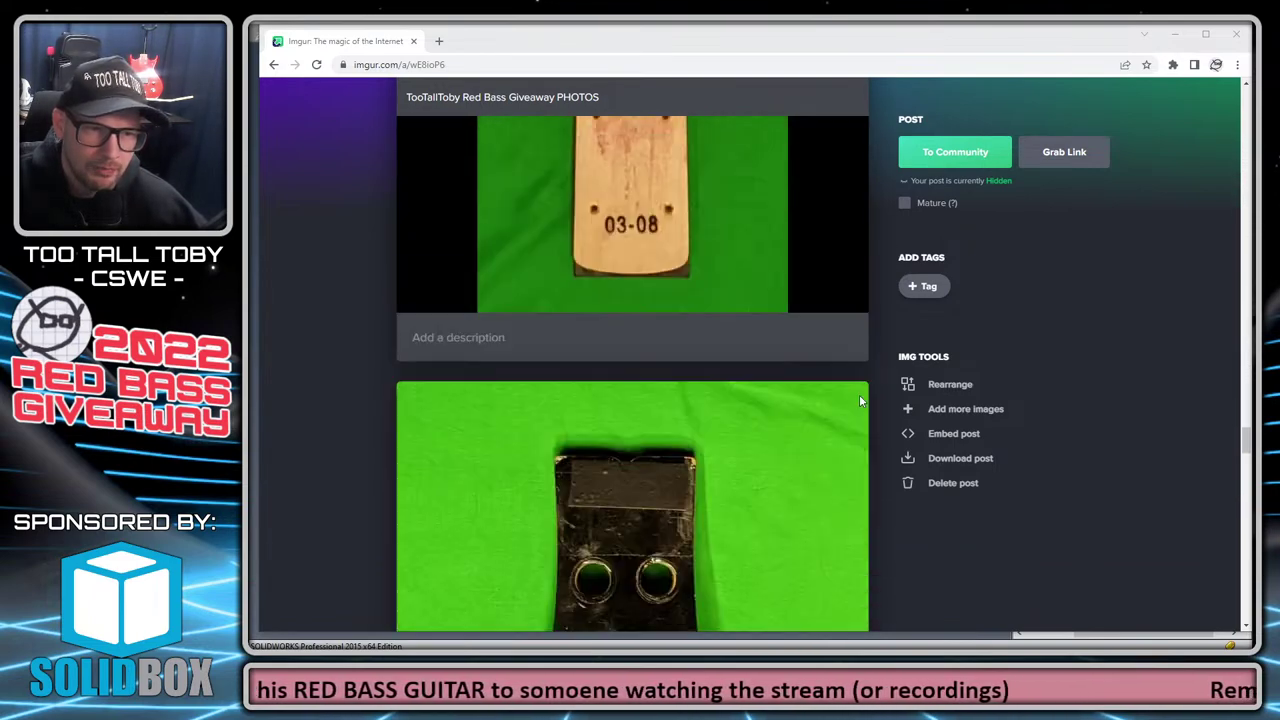
pyautogui.scroll(-10, 860, 401)
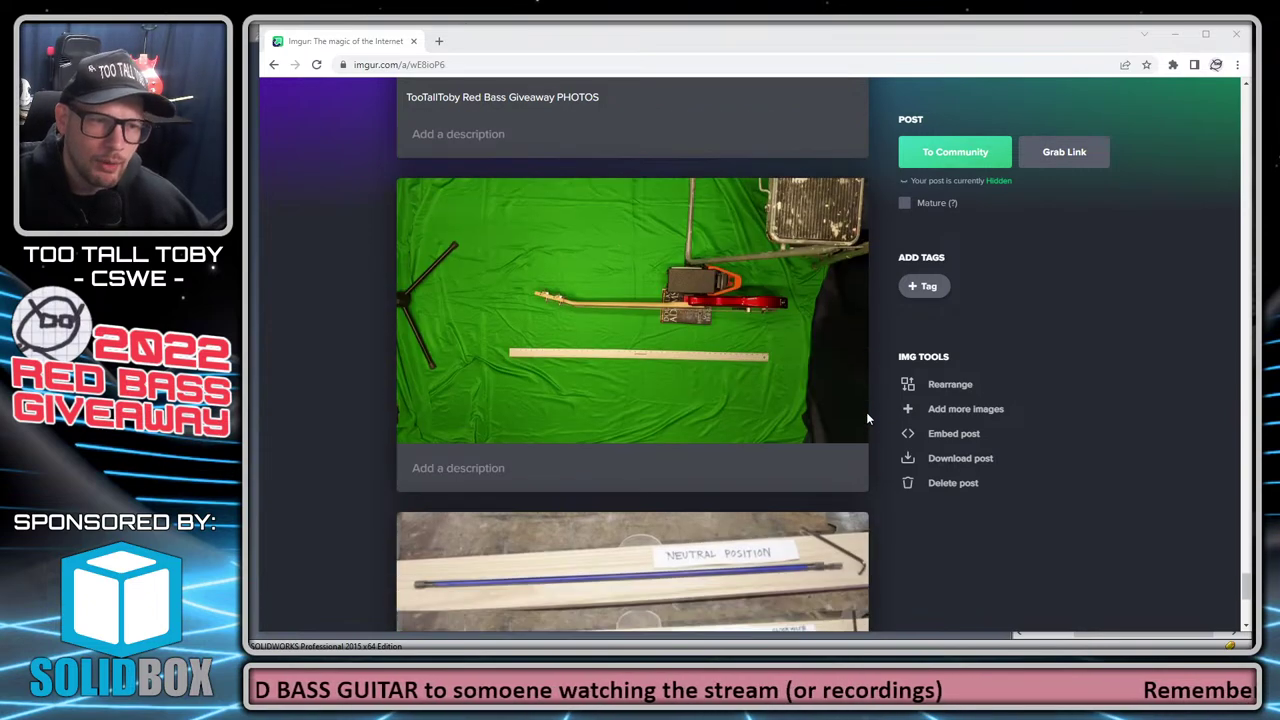
pyautogui.scroll(-3, 867, 418)
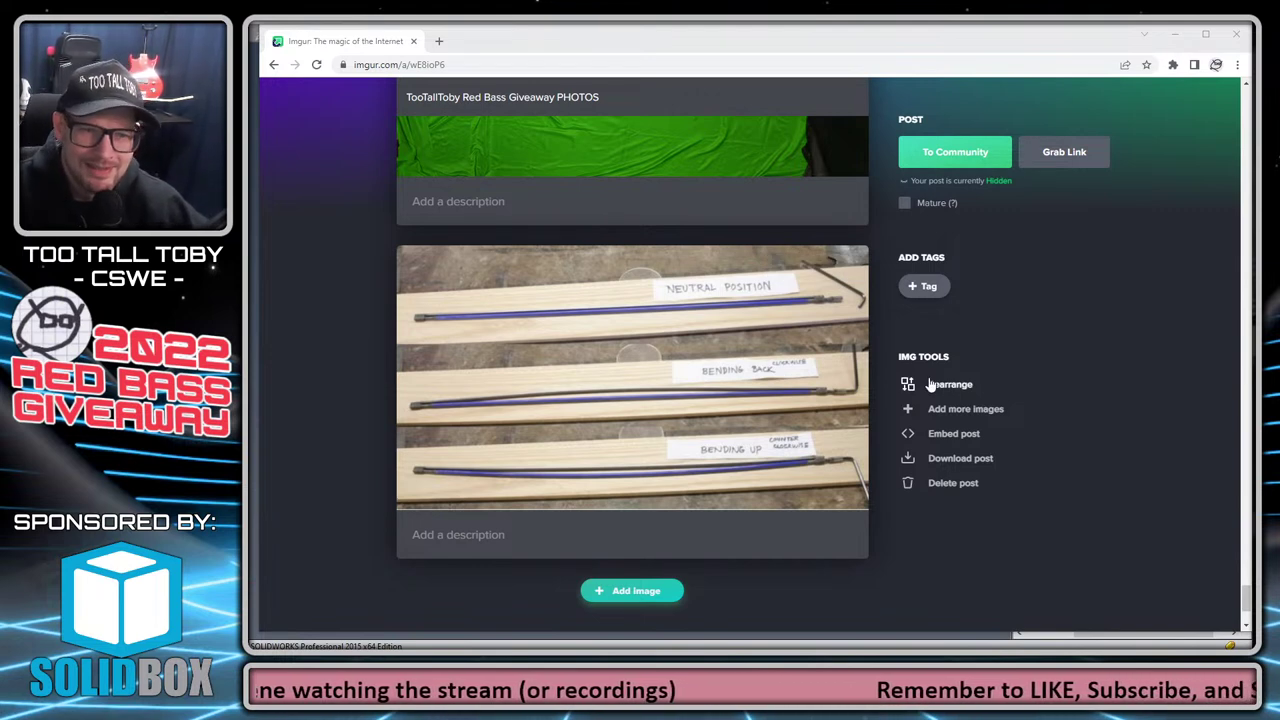
pyautogui.moveTo(837, 484)
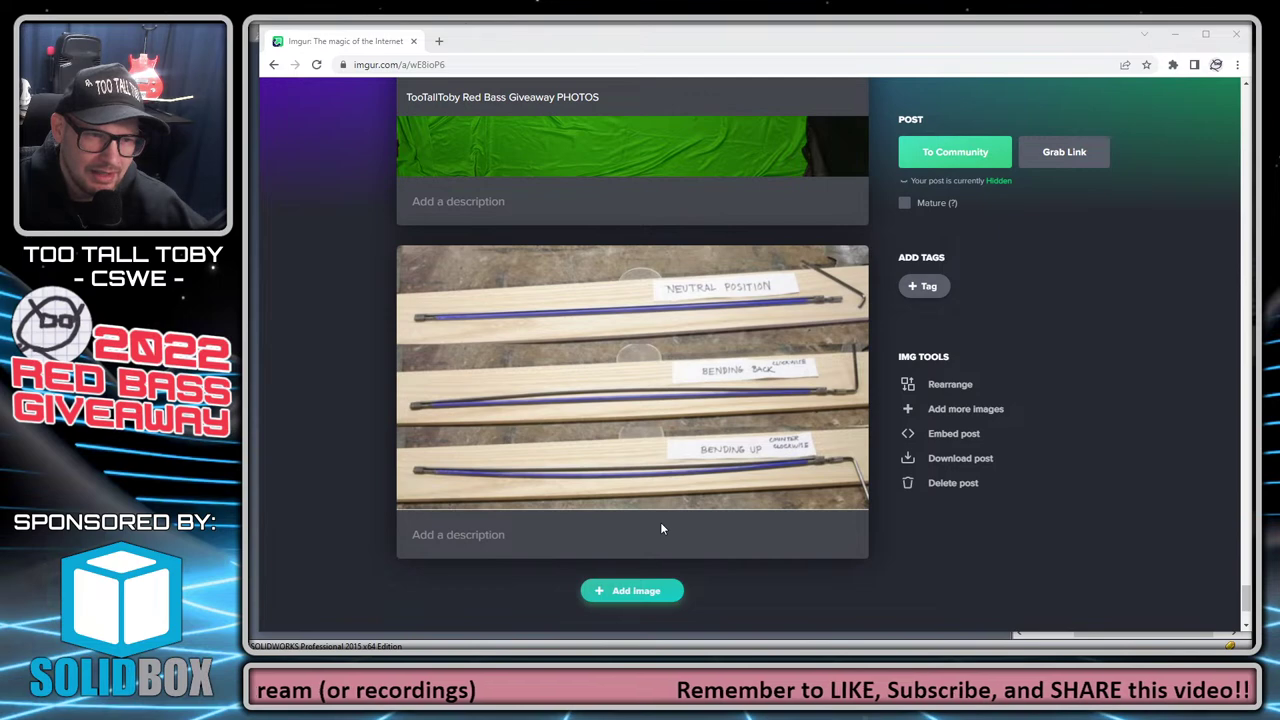
pyautogui.click(658, 397)
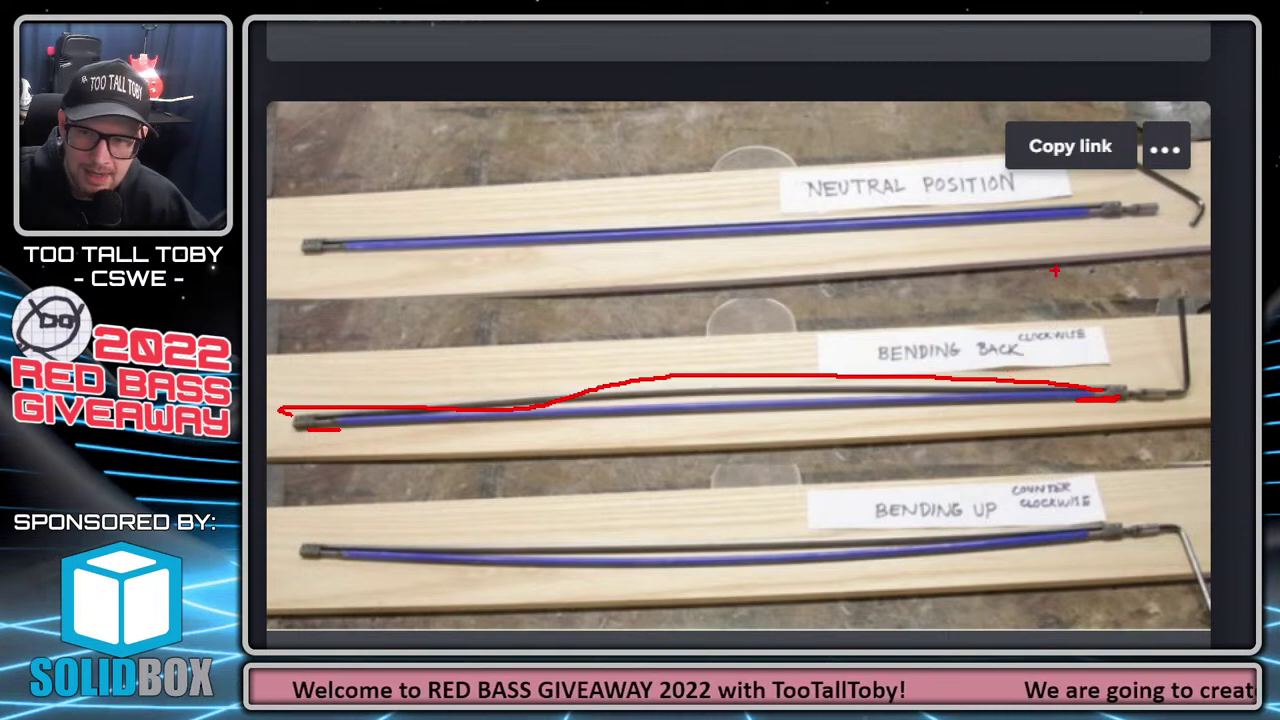
# Close the image view and scroll back up the Imgur album to the neck photos.
pyautogui.press('Escape')
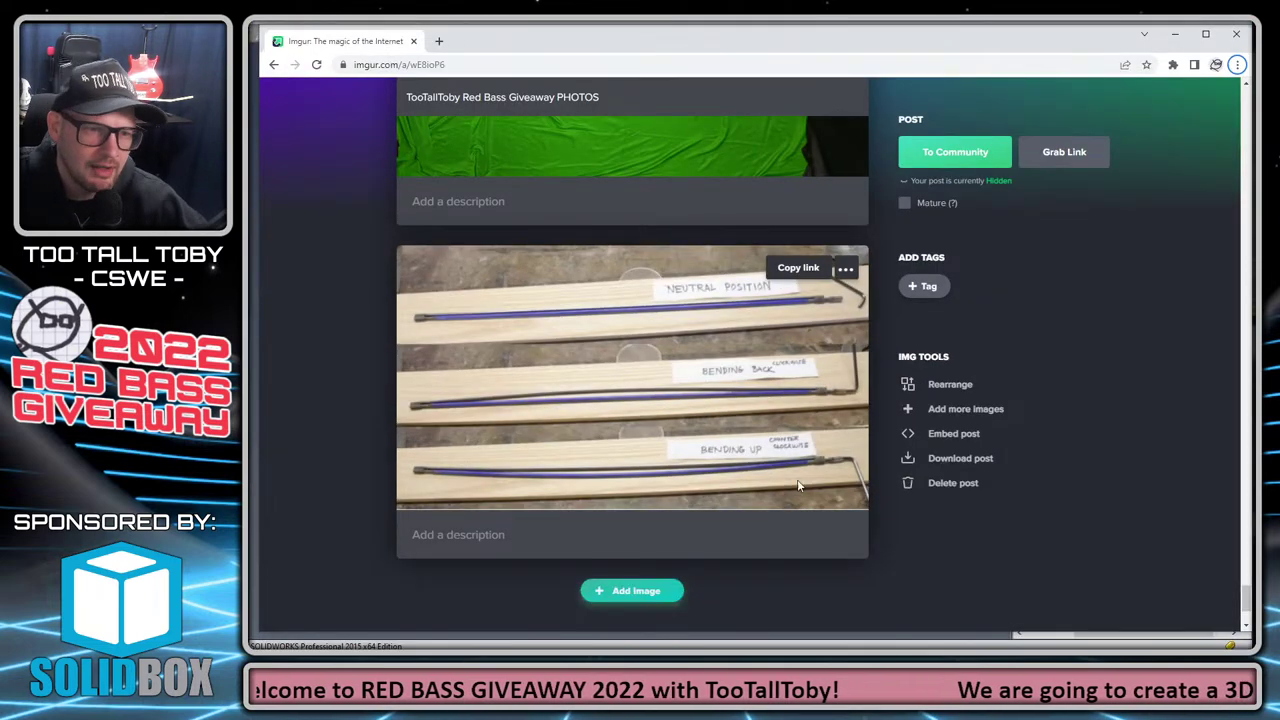
pyautogui.scroll(15, 800, 475)
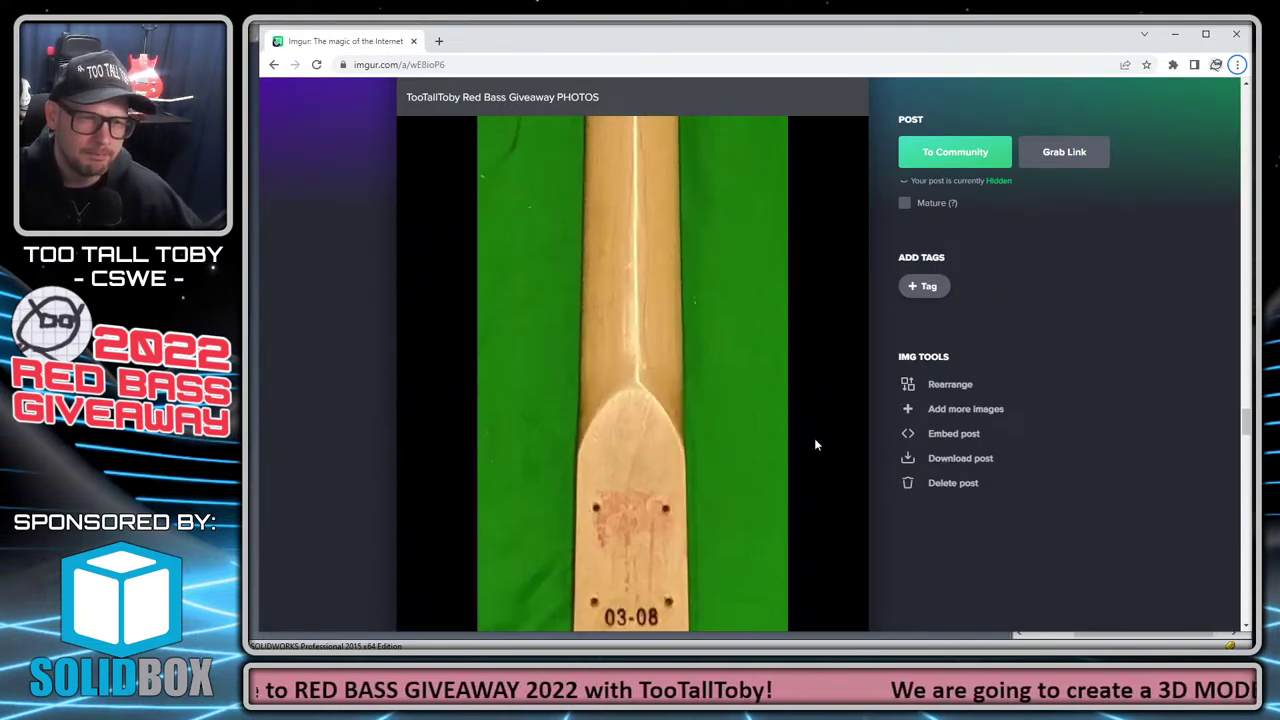
pyautogui.scroll(10, 814, 445)
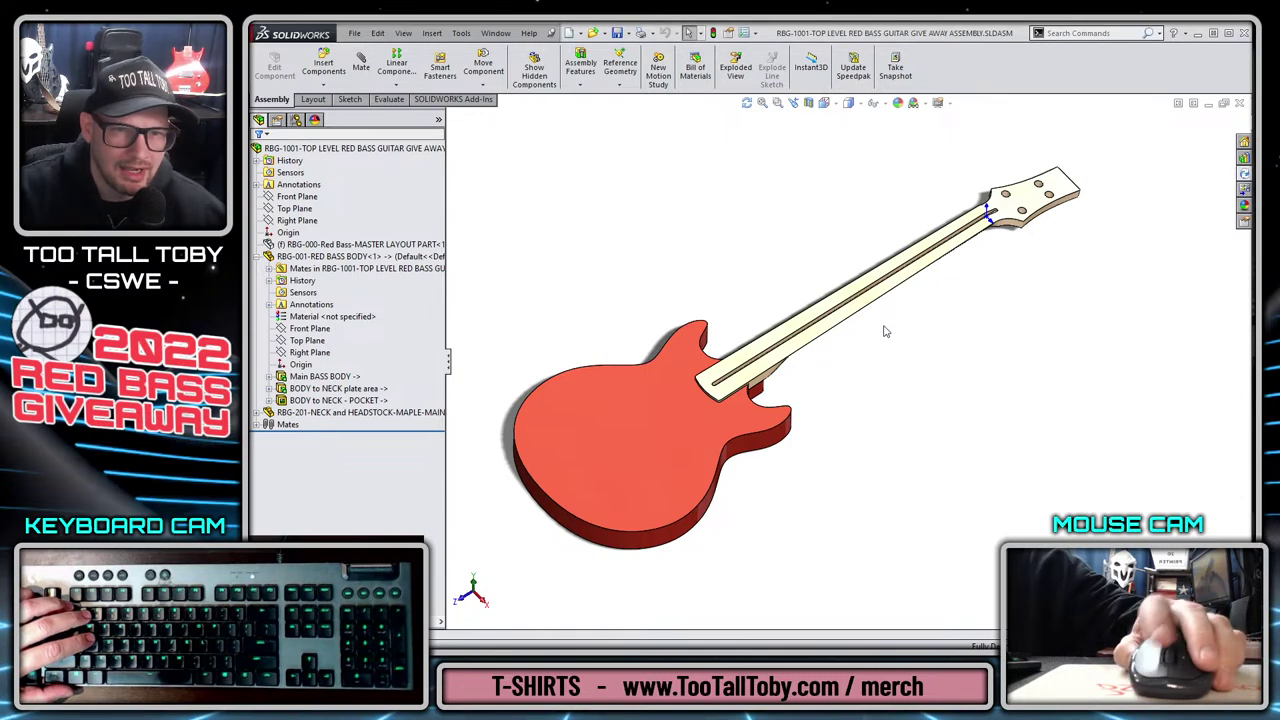
# Orbit and zoom the guitar assembly, trying selections on the neck and headstock component.
pyautogui.moveTo(884, 331); pyautogui.dragTo(914, 349, button='middle')
pyautogui.scroll(-5, 880, 354)
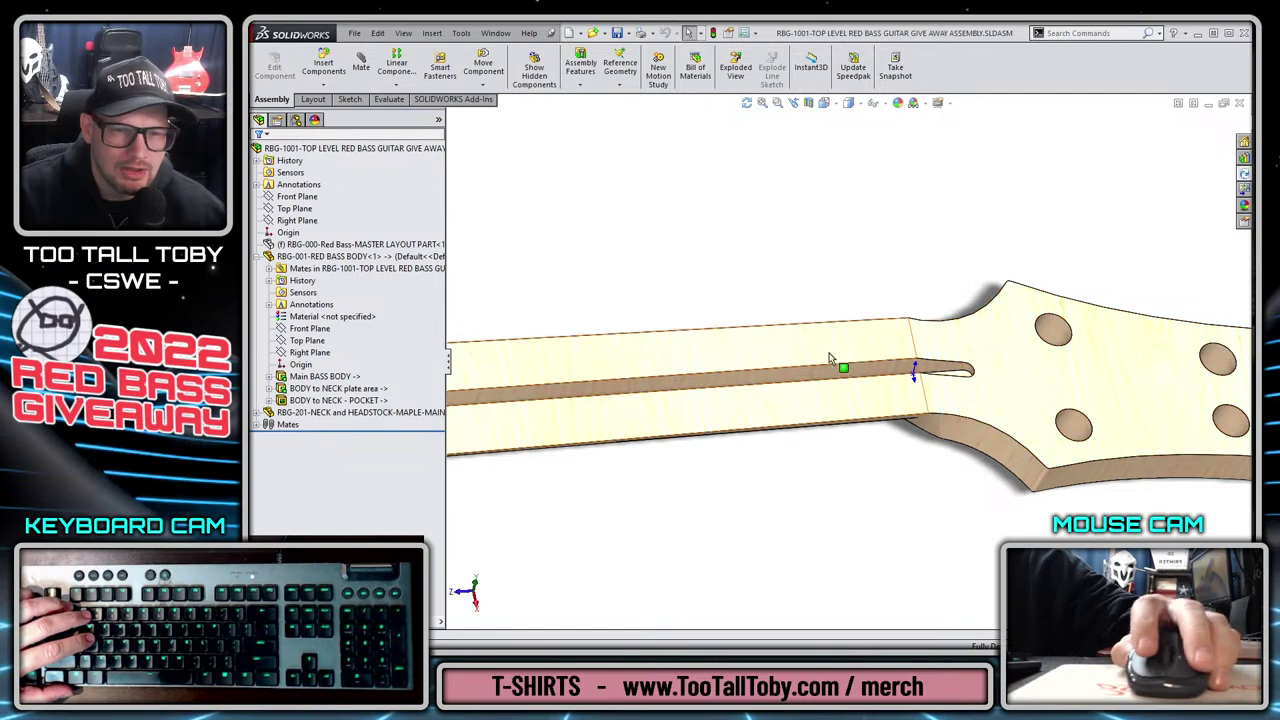
pyautogui.moveTo(859, 379); pyautogui.dragTo(814, 428)
pyautogui.scroll(3, 826, 434)
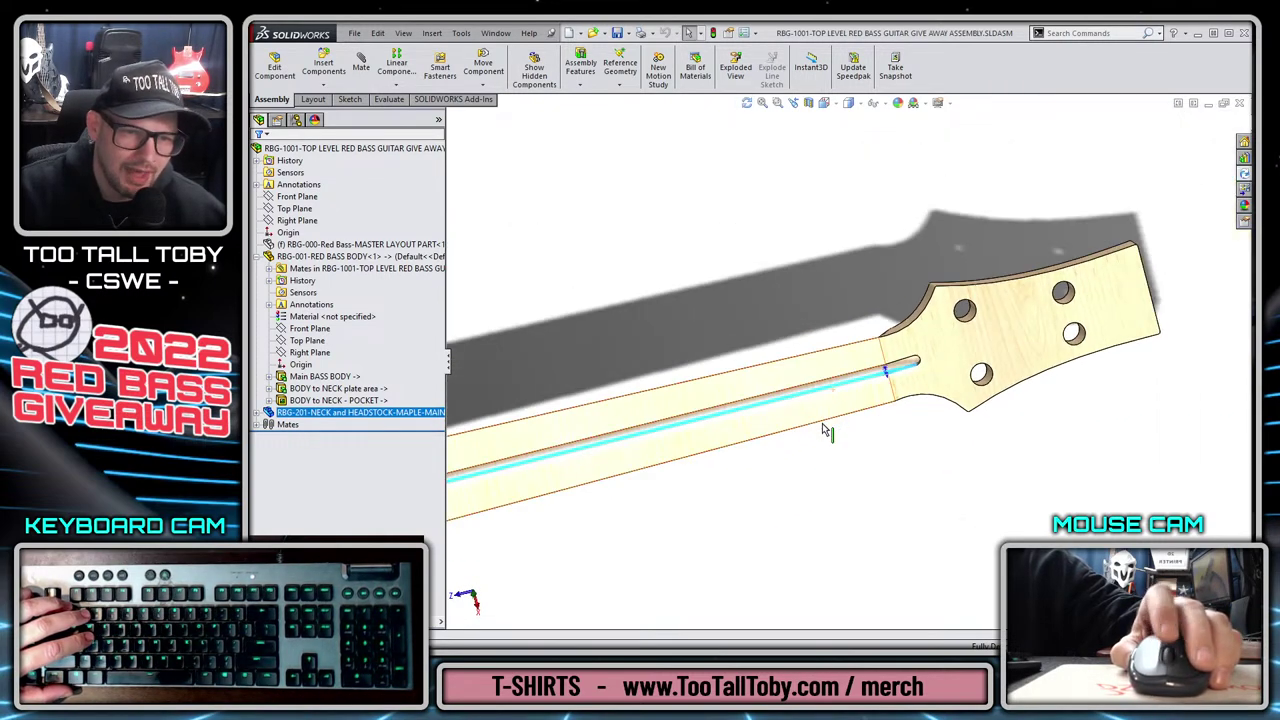
pyautogui.scroll(3, 822, 430)
pyautogui.click(766, 491)
pyautogui.moveTo(711, 491); pyautogui.dragTo(694, 360, button='middle')
pyautogui.scroll(-2, 765, 380)
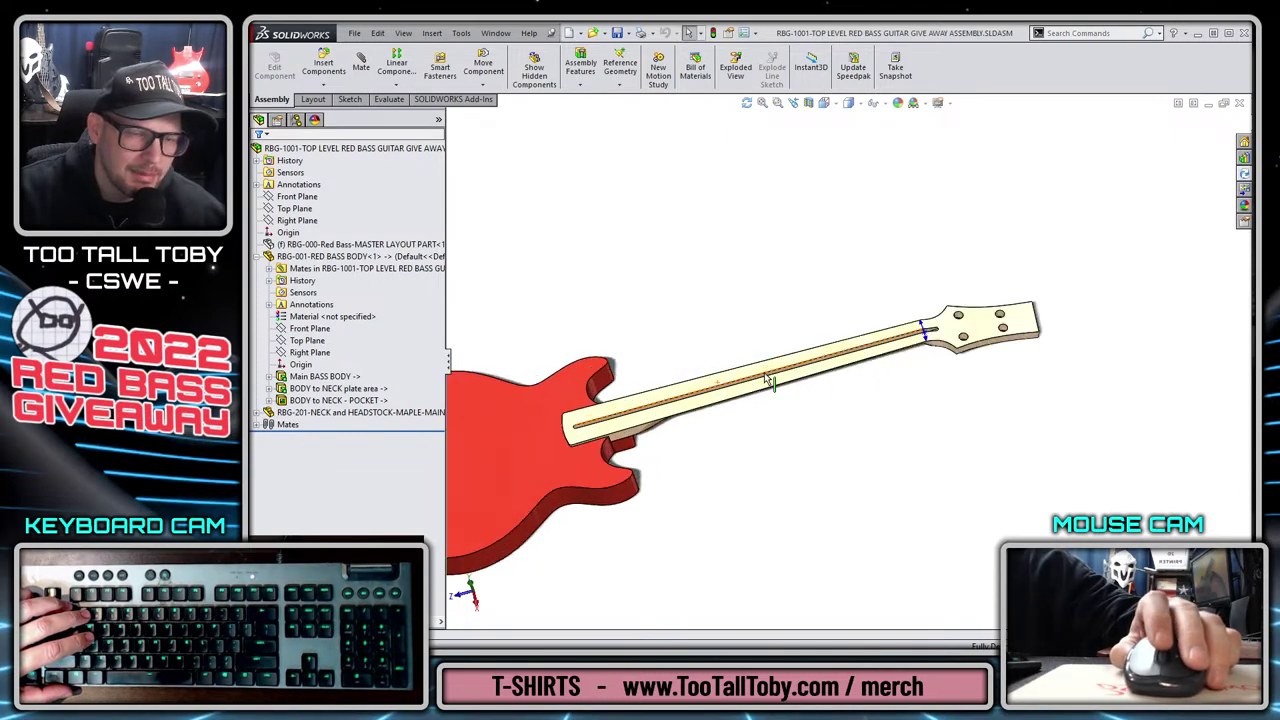
pyautogui.scroll(-1, 846, 420)
pyautogui.click(815, 365)
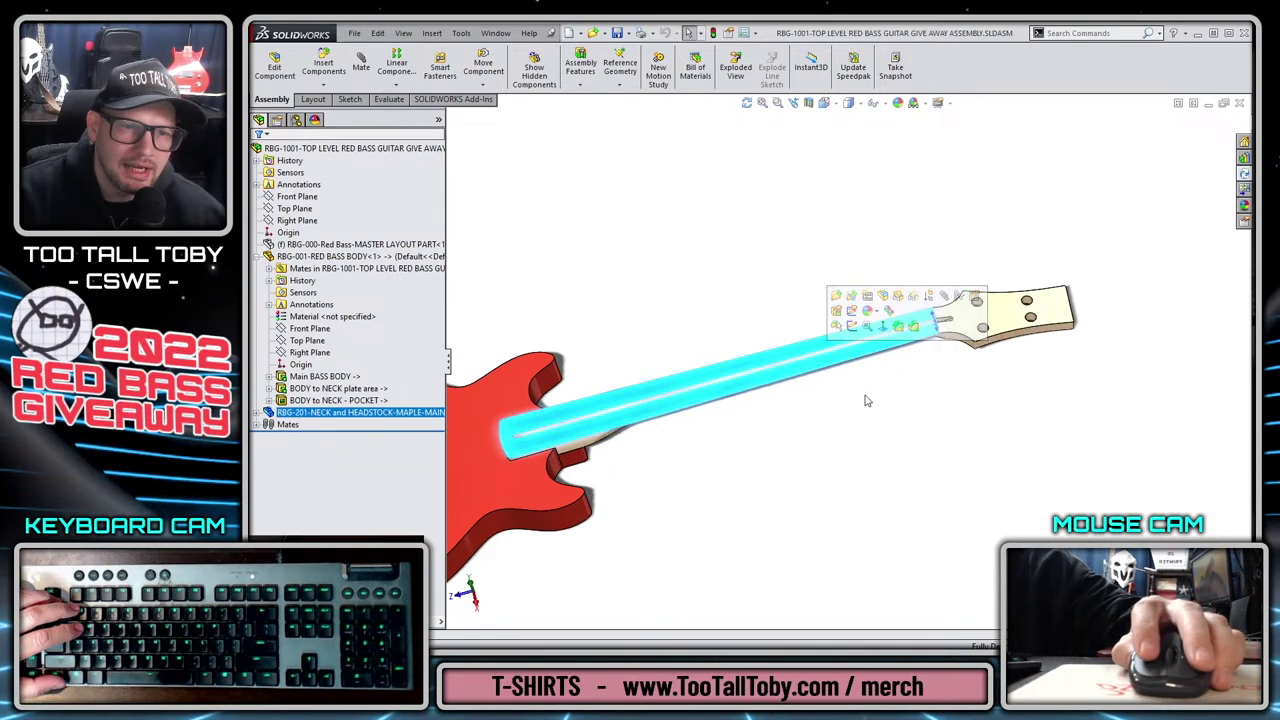
pyautogui.click(817, 466)
pyautogui.moveTo(817, 466); pyautogui.dragTo(700, 405, button='middle')
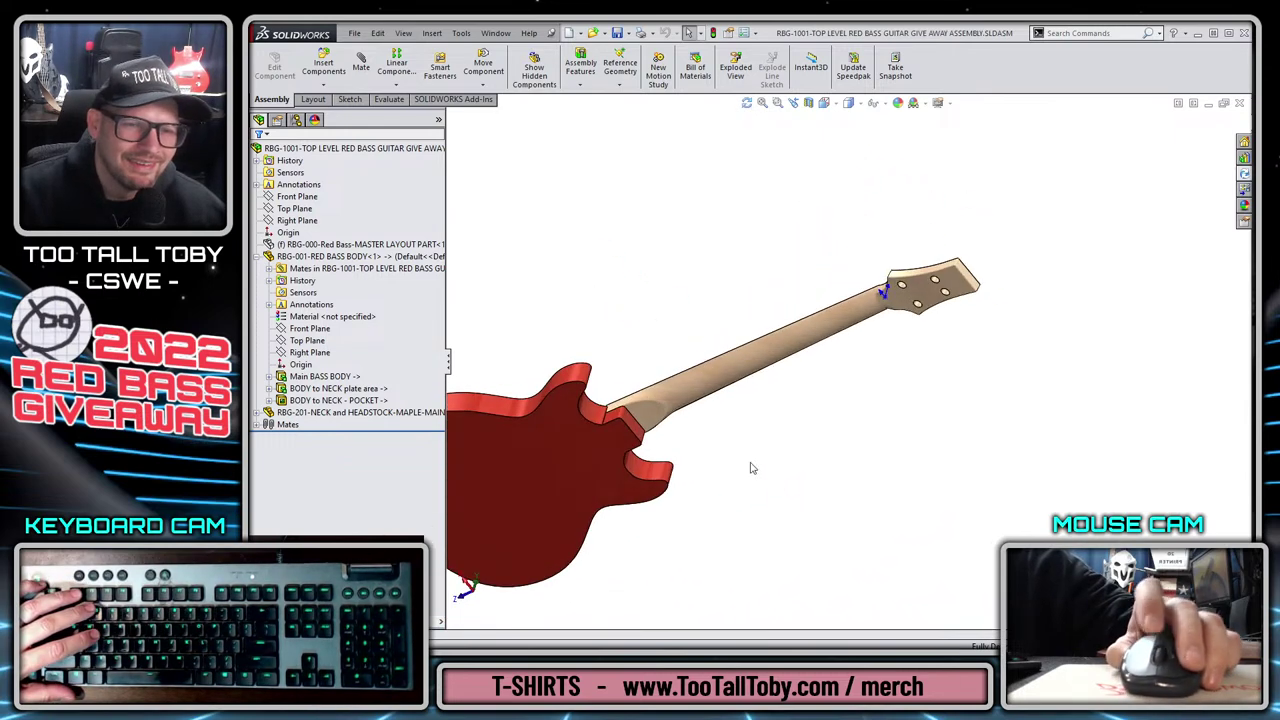
# Orbit around the neck heel and neck-headstock joint, then select the neck part.
pyautogui.scroll(-3, 636, 412)
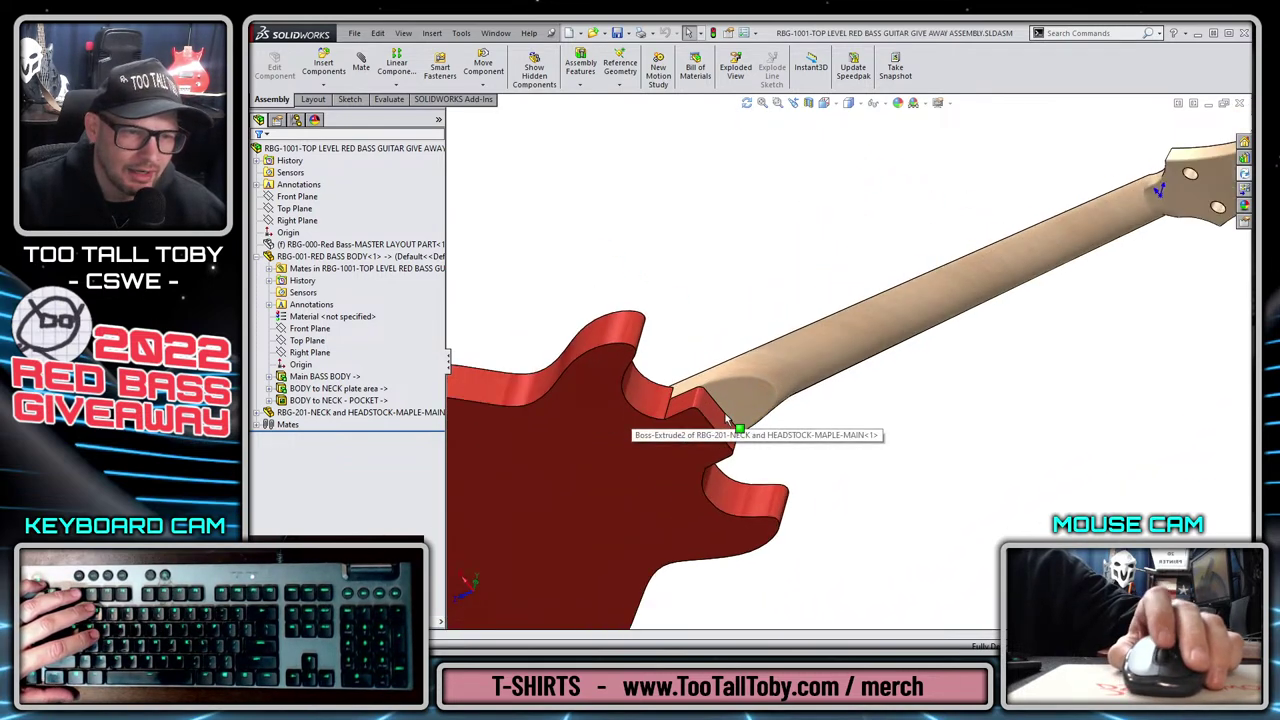
pyautogui.scroll(-4, 727, 420)
pyautogui.scroll(-2, 838, 441)
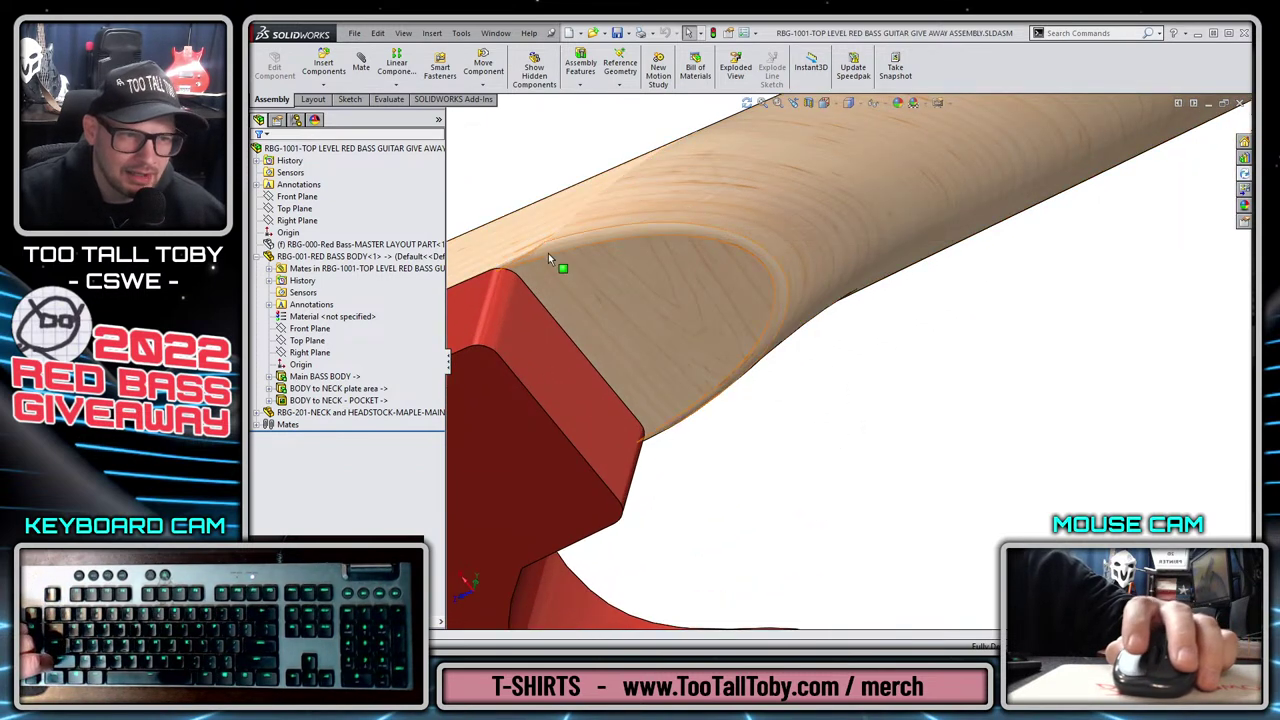
pyautogui.click(631, 234)
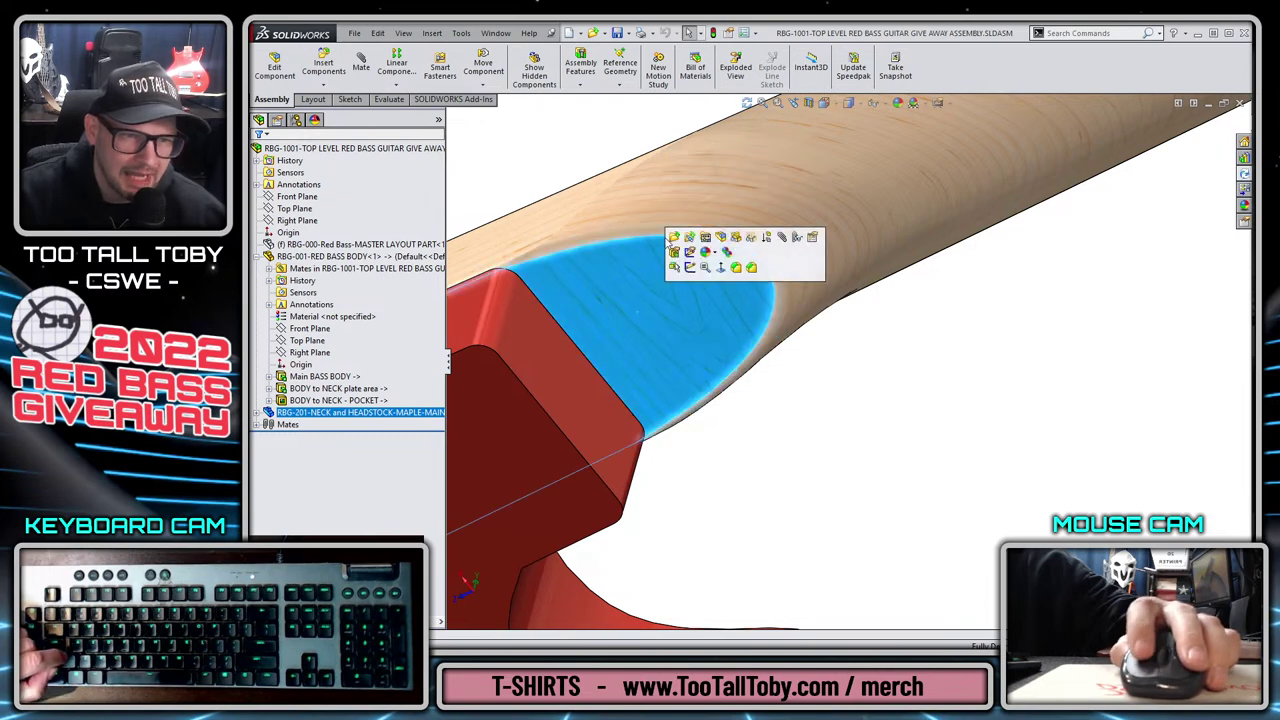
pyautogui.click(837, 463)
pyautogui.moveTo(837, 463); pyautogui.dragTo(855, 514, button='middle')
pyautogui.scroll(-3, 723, 325)
pyautogui.moveTo(724, 328); pyautogui.dragTo(811, 406, button='middle')
pyautogui.scroll(5, 1191, 357)
pyautogui.scroll(-5, 1191, 357)
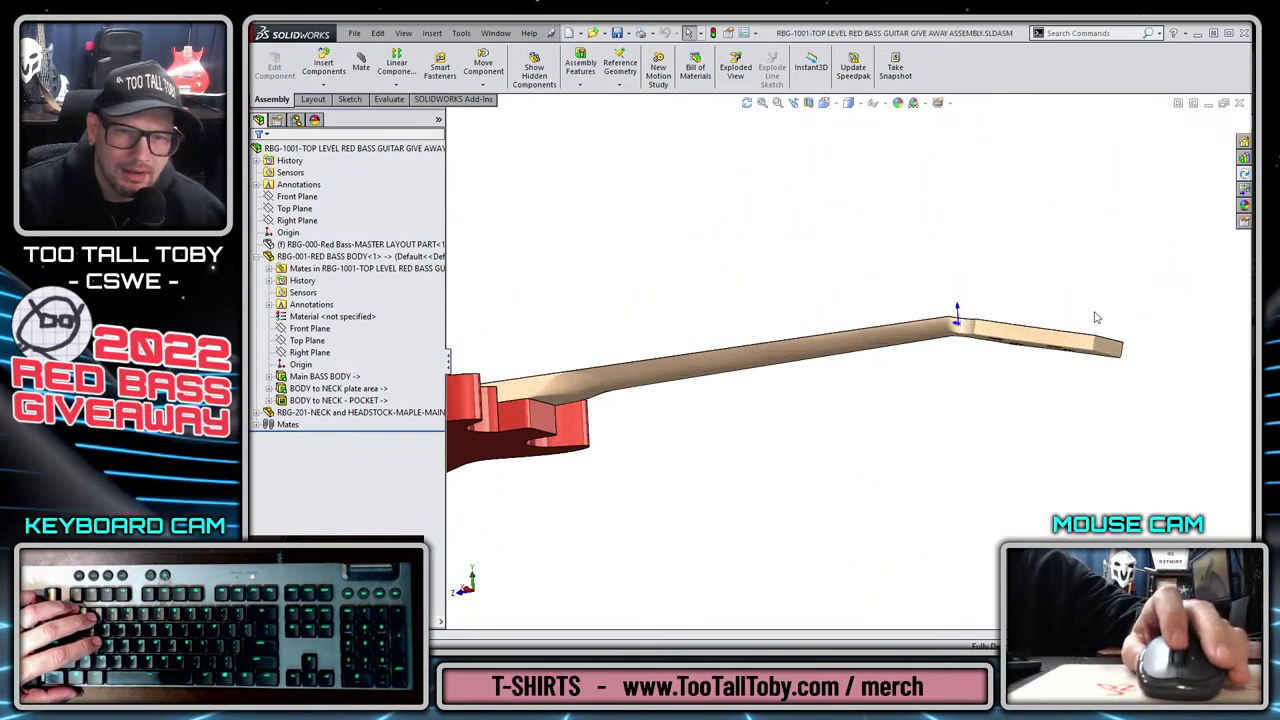
pyautogui.moveTo(957, 377); pyautogui.dragTo(886, 345, button='middle')
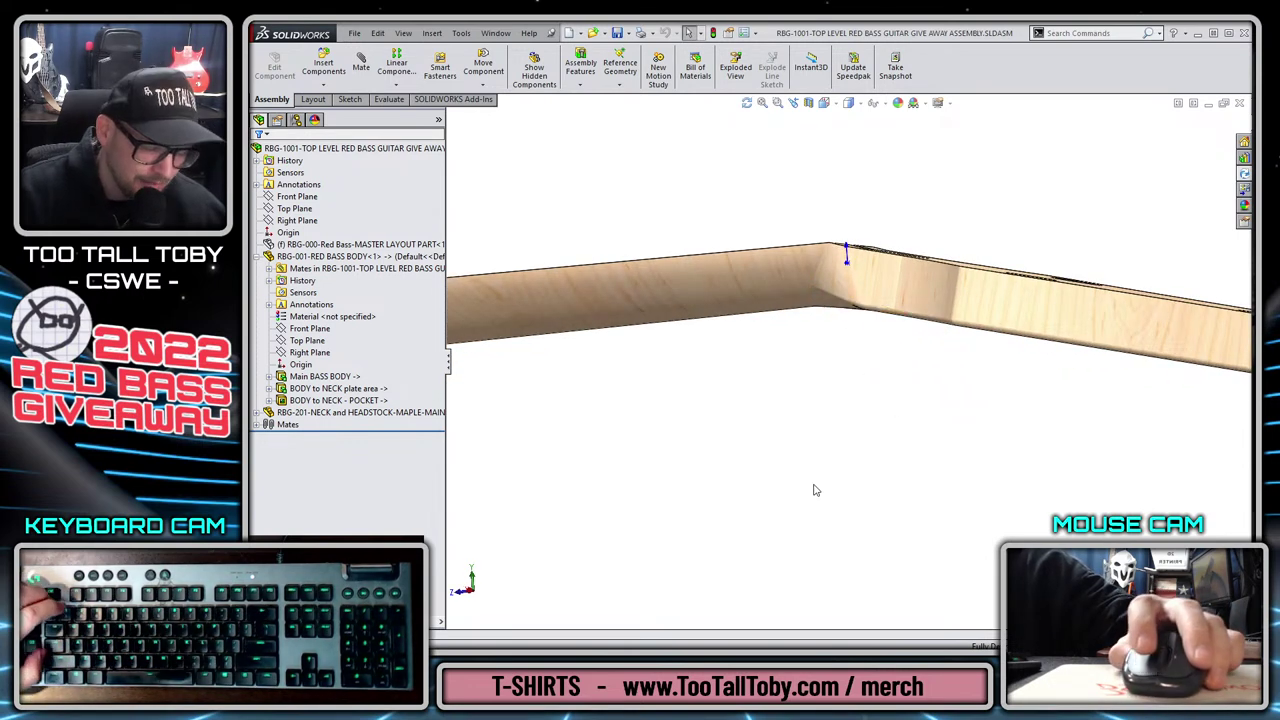
pyautogui.click(716, 289)
# Open the neck part, switch to the Right view (Ctrl+4), and display it as Wireframe.
pyautogui.click(745, 213)
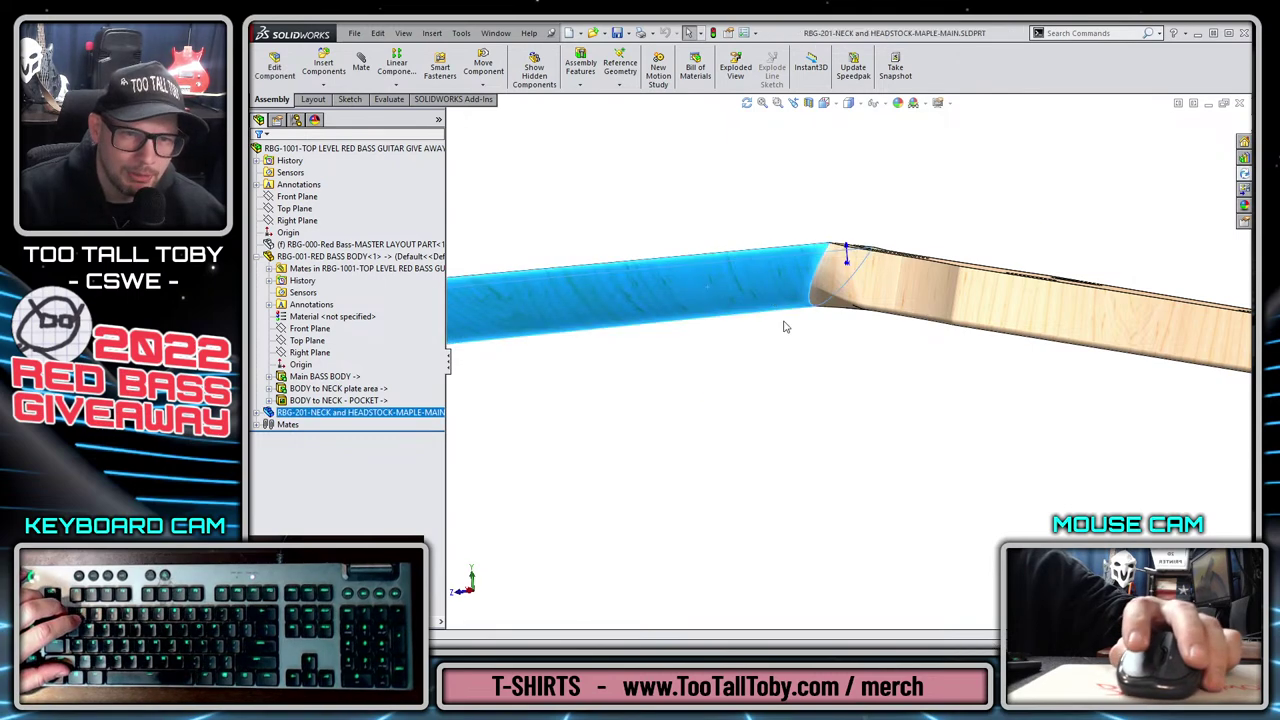
pyautogui.hotkey('ctrl', '4')
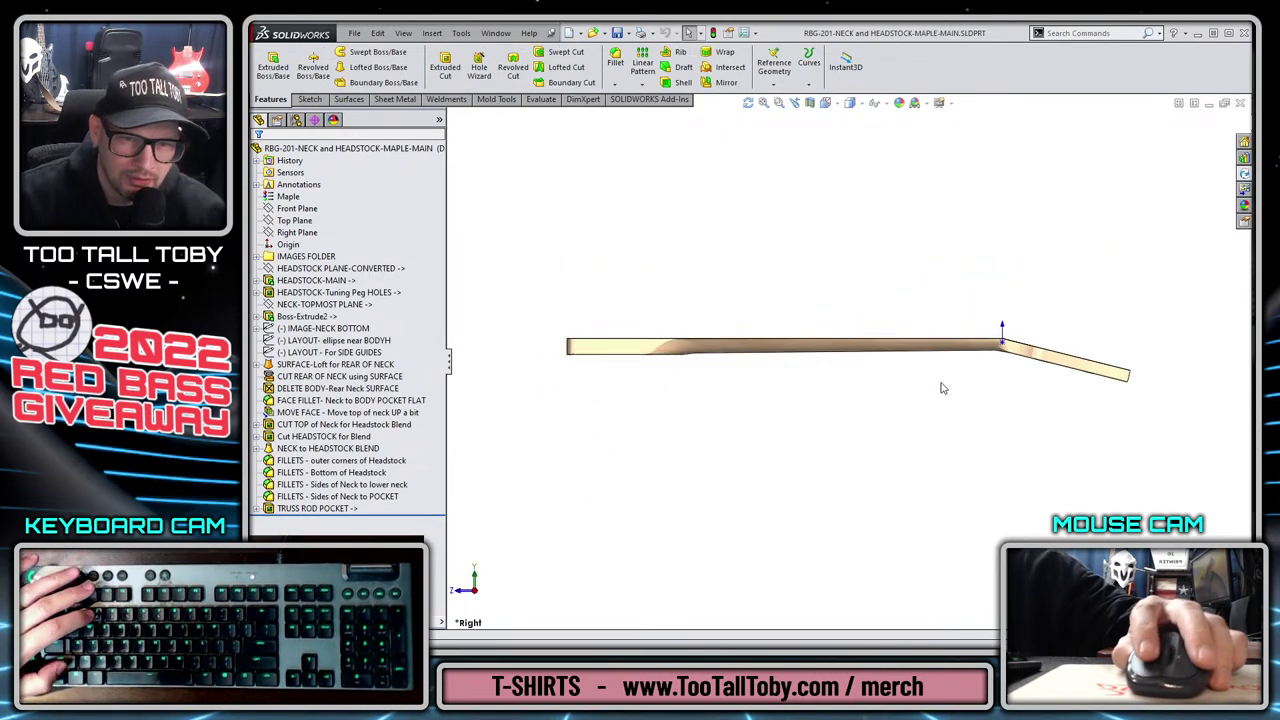
pyautogui.scroll(-6, 1023, 366)
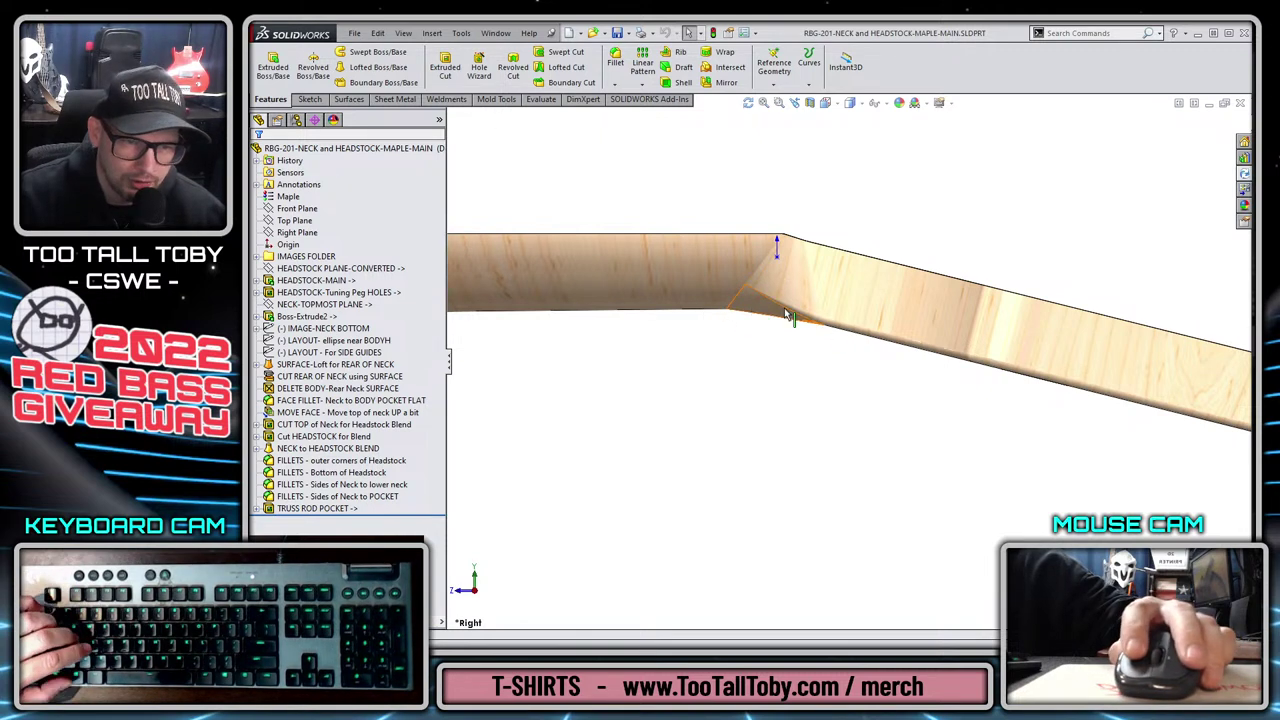
pyautogui.click(852, 103)
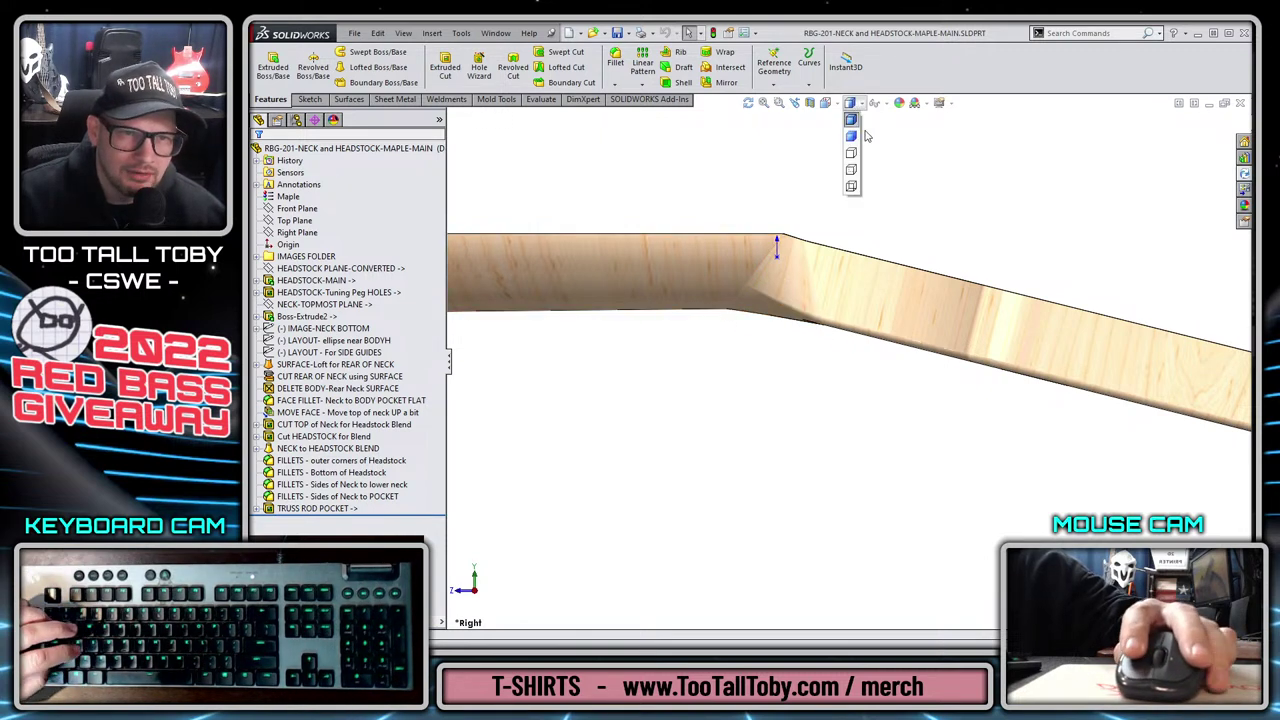
pyautogui.click(853, 188)
pyautogui.click(408, 425)
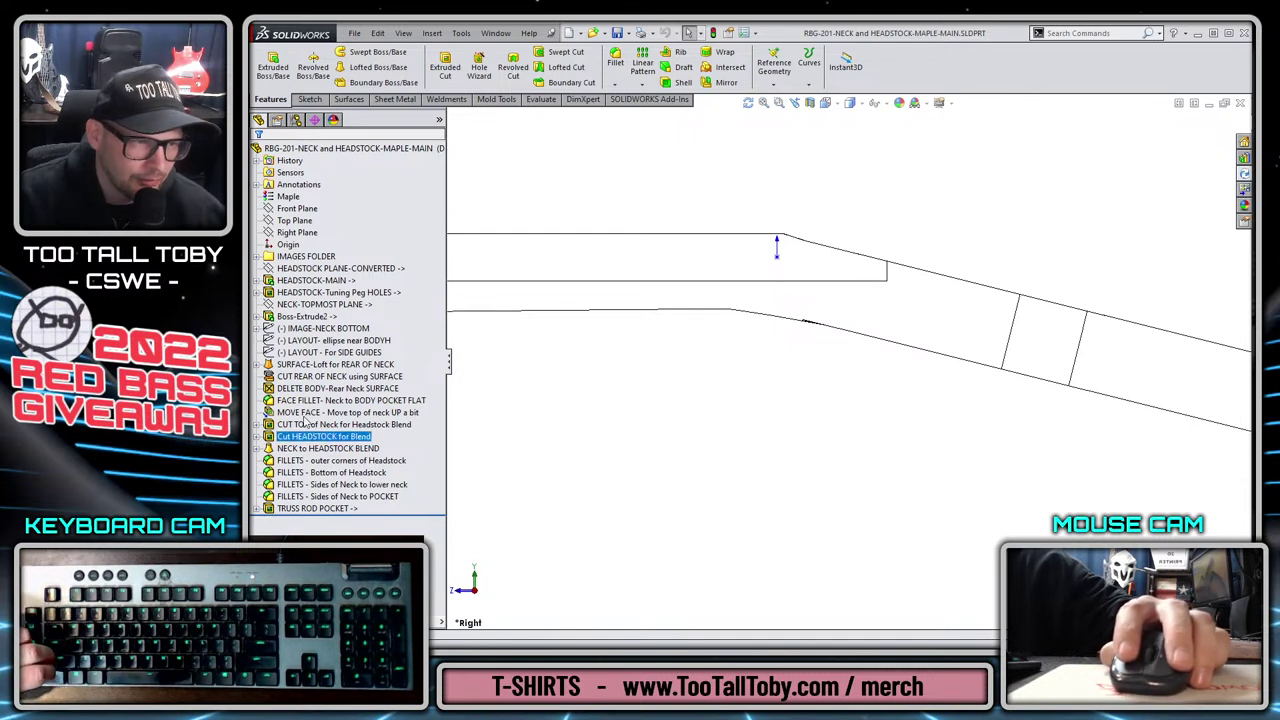
# Show the IMAGE-NECK SIDE reference picture and return the model to Shaded With Edges.
pyautogui.click(256, 257)
pyautogui.click(327, 268)
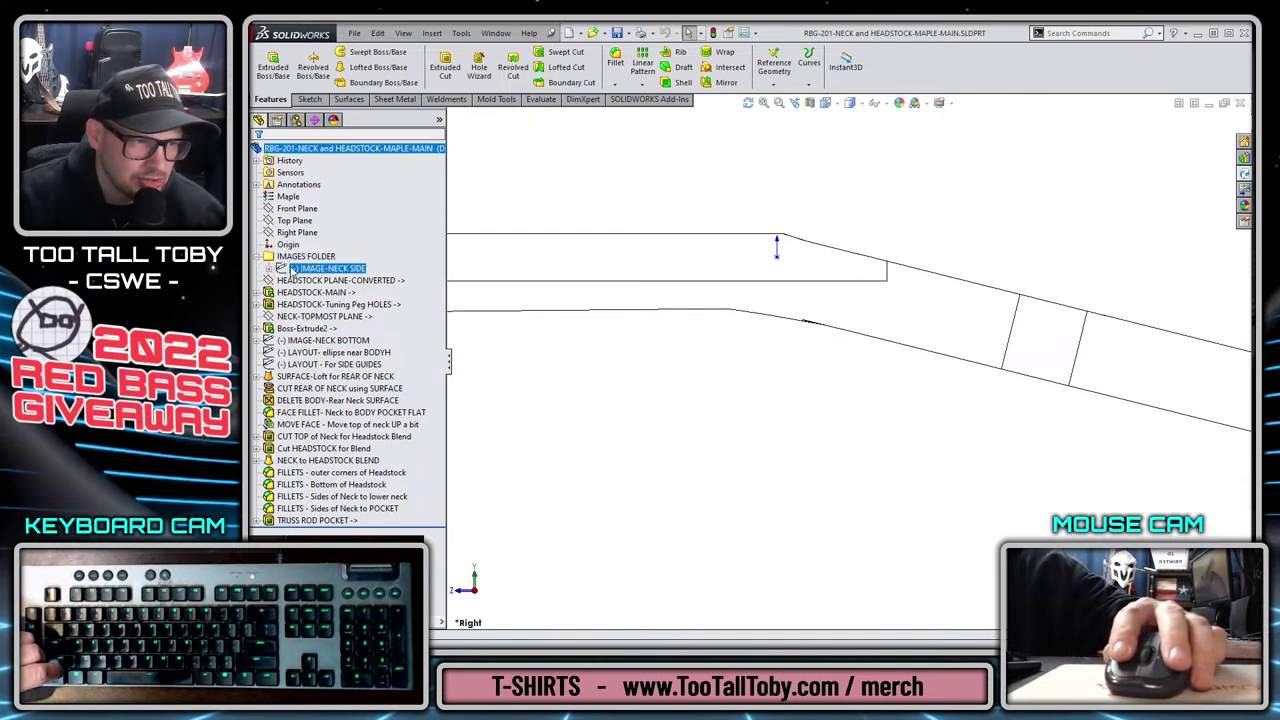
pyautogui.click(304, 252)
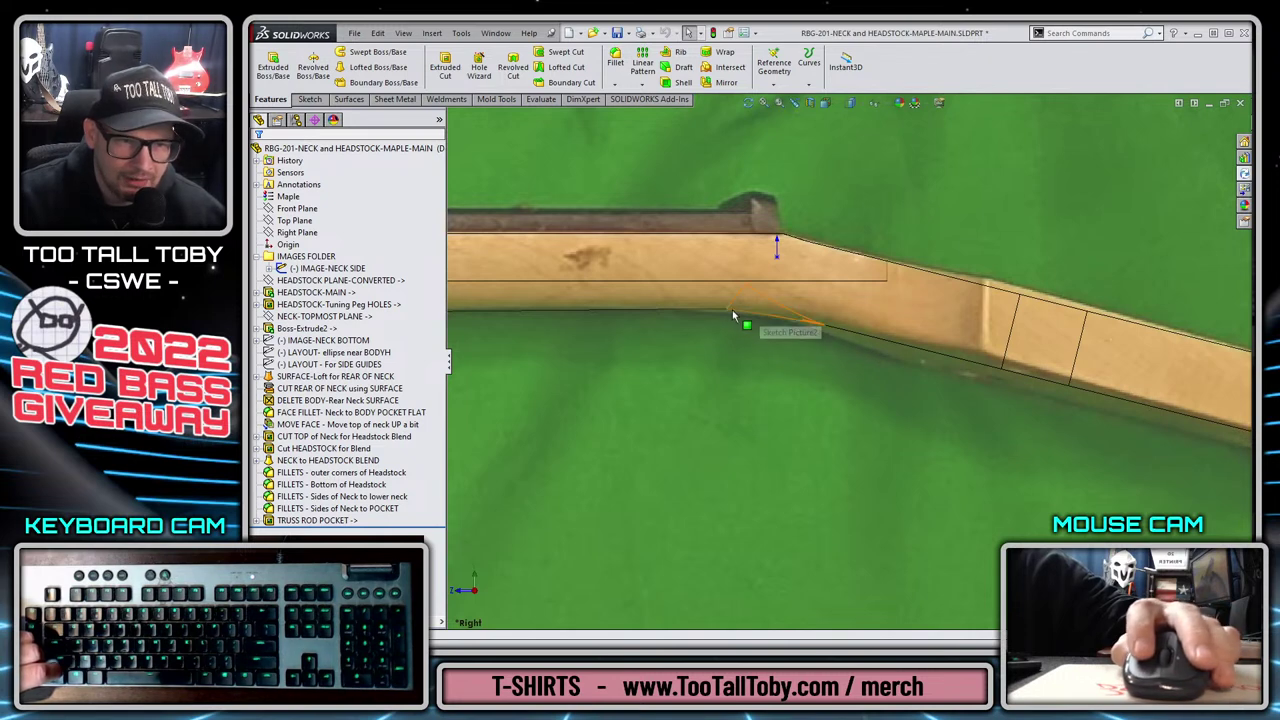
pyautogui.scroll(-3, 745, 315)
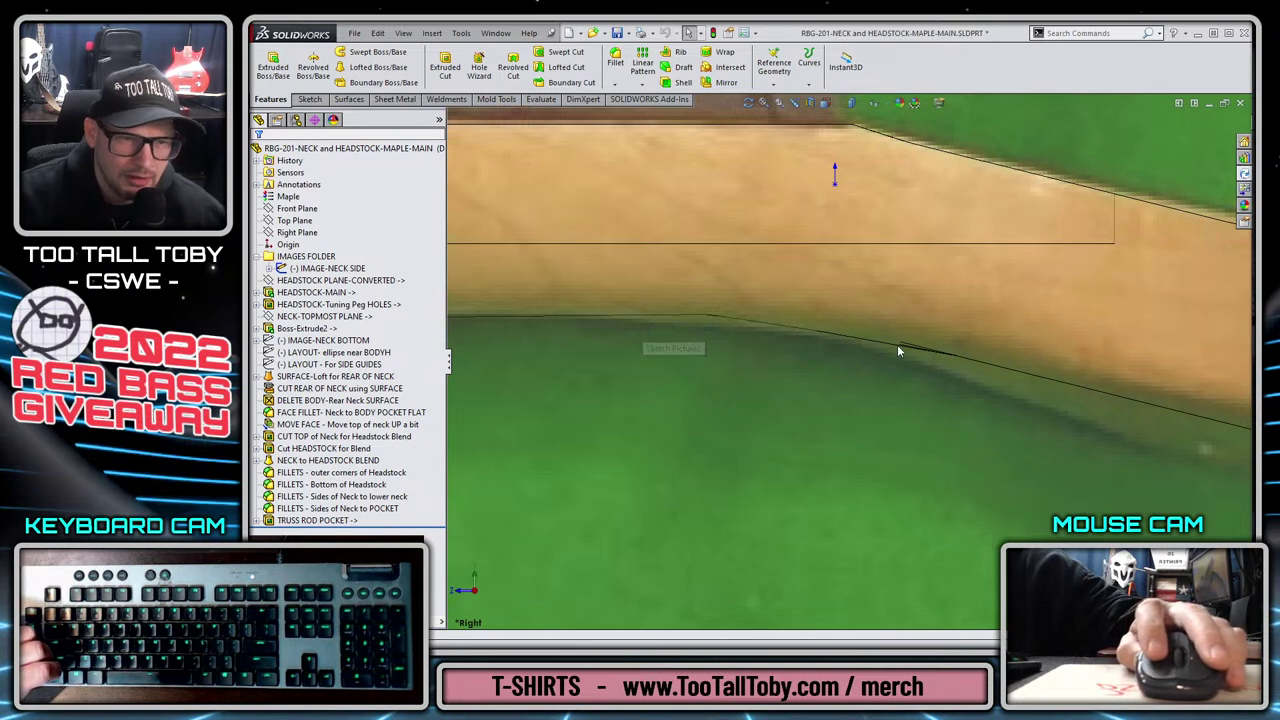
pyautogui.click(853, 104)
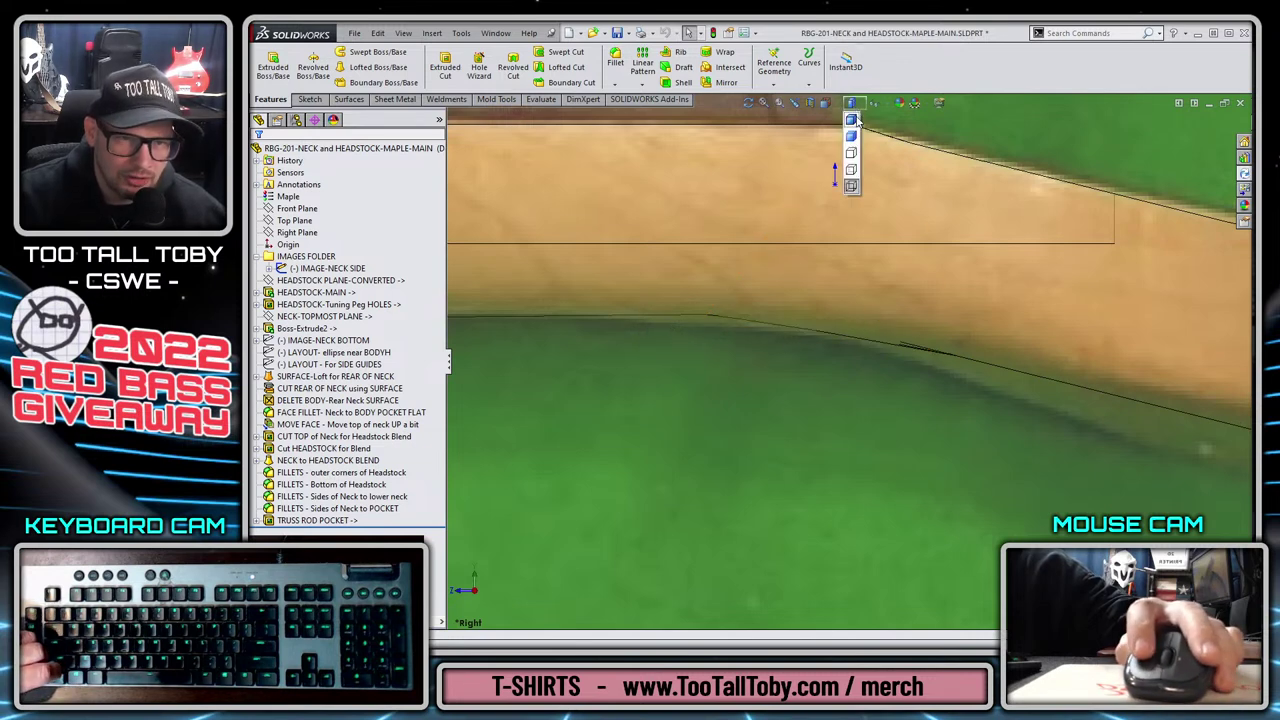
pyautogui.click(853, 122)
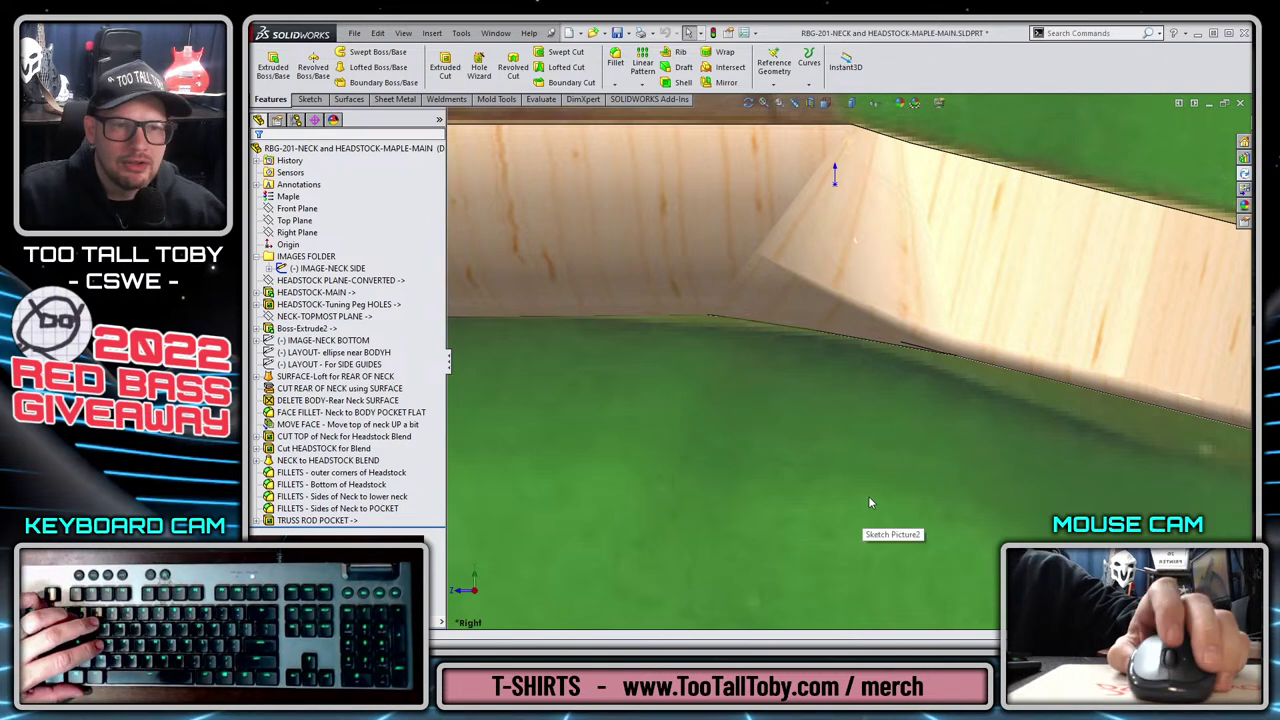
# Compare the headstock transition against the photo, then hide IMAGE-NECK SIDE.
pyautogui.scroll(4, 943, 340)
pyautogui.scroll(2, 890, 428)
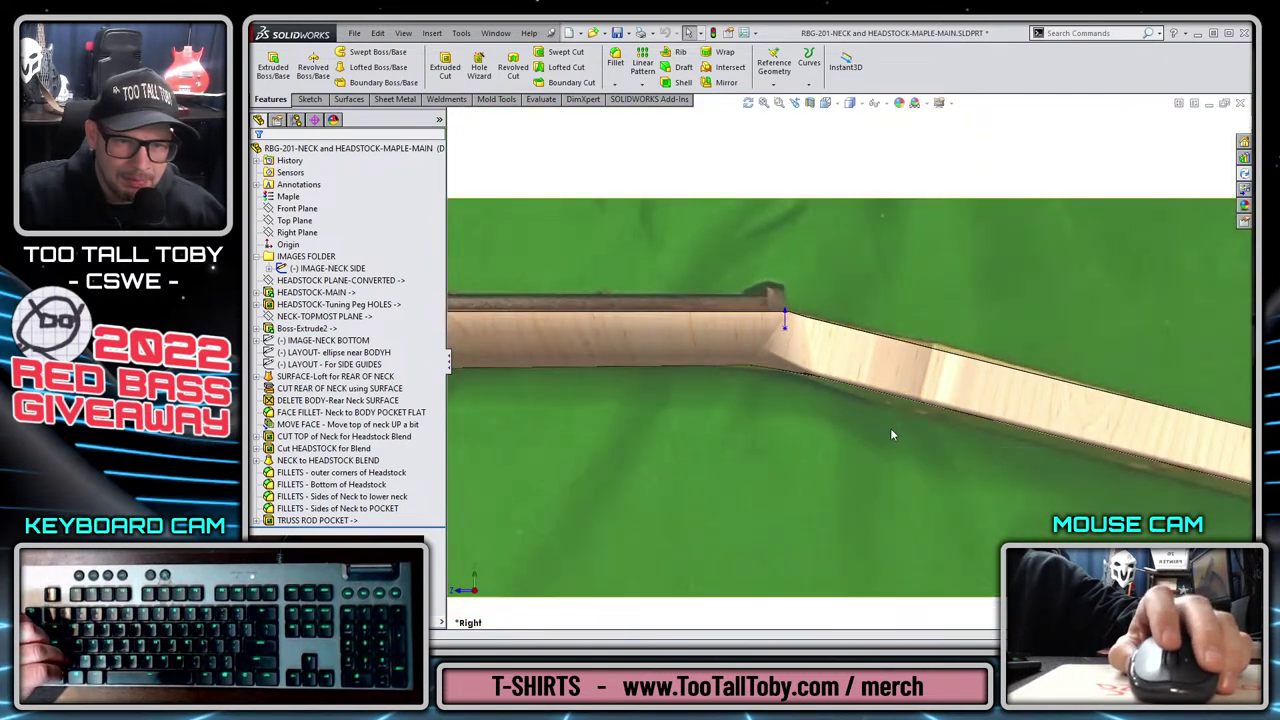
pyautogui.scroll(2, 942, 423)
pyautogui.scroll(-2, 942, 423)
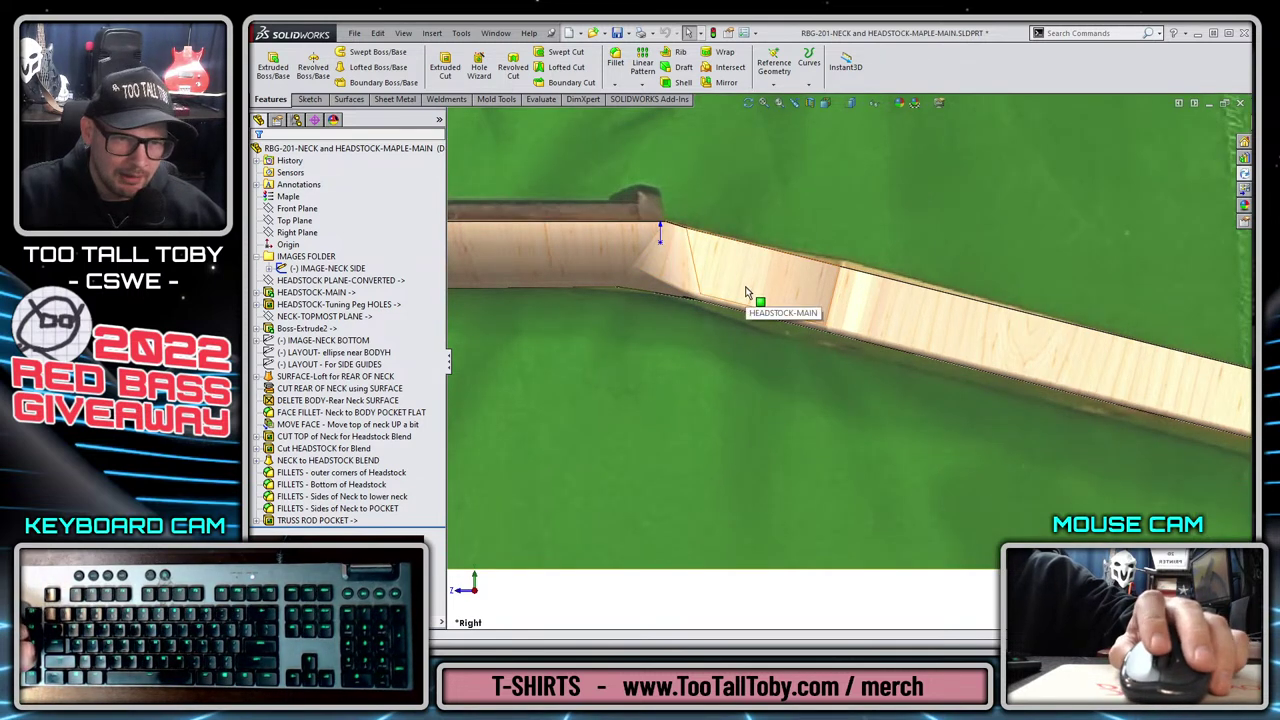
pyautogui.click(789, 306)
pyautogui.moveTo(789, 306); pyautogui.dragTo(800, 369, button='middle')
pyautogui.press('Escape')
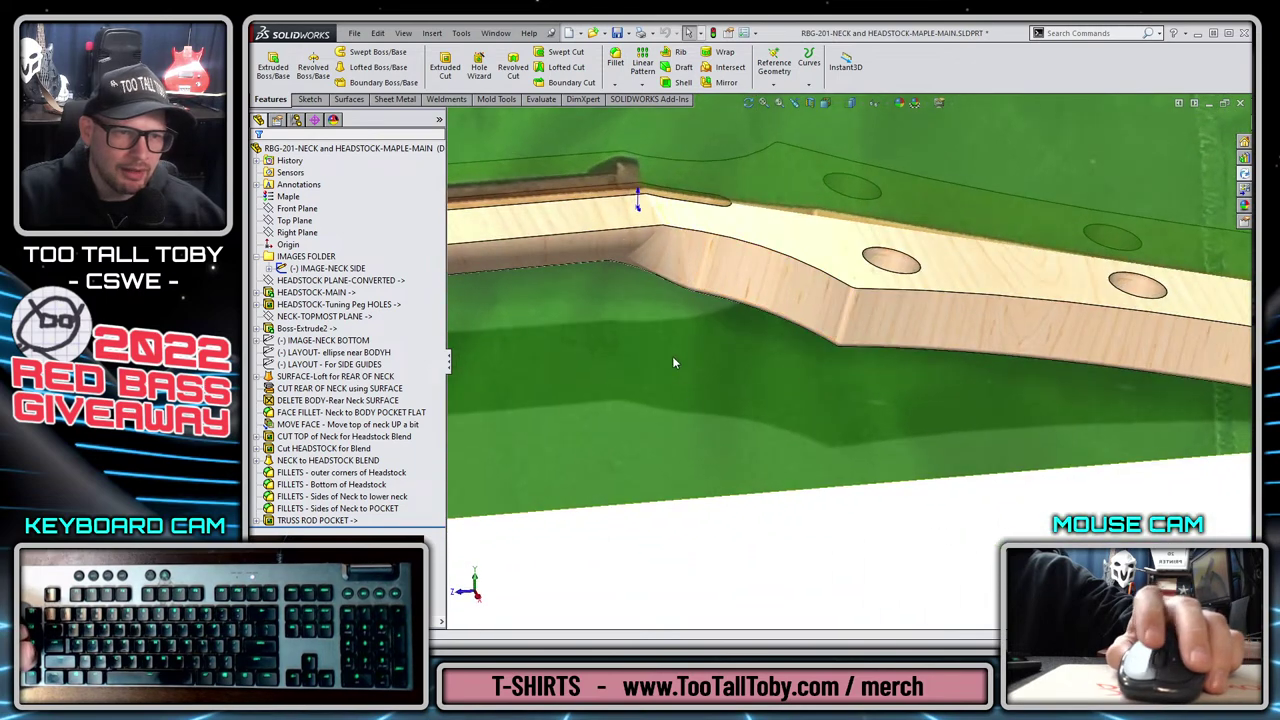
pyautogui.click(336, 304)
pyautogui.click(325, 269)
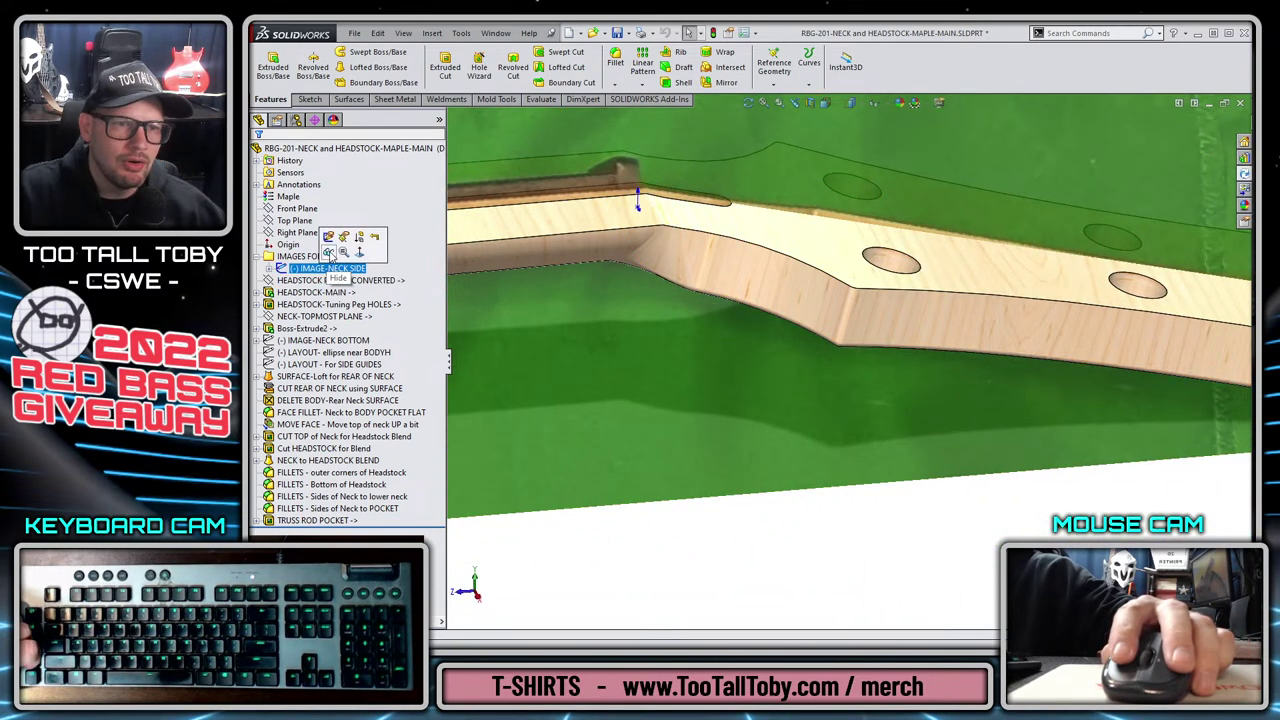
pyautogui.click(330, 253)
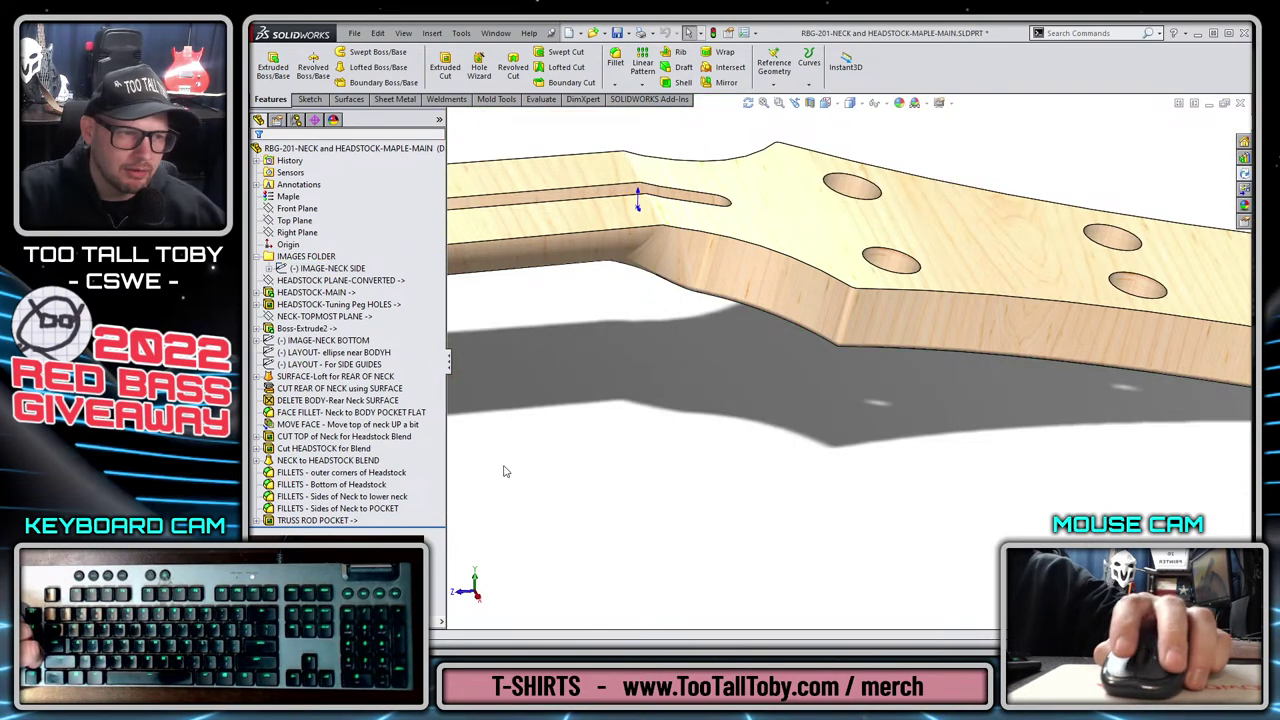
# Roll the part back above NECK to HEADSTOCK BLEND and orbit around the joint.
pyautogui.moveTo(425, 525); pyautogui.dragTo(445, 468)
pyautogui.moveTo(558, 472); pyautogui.dragTo(663, 313, button='middle')
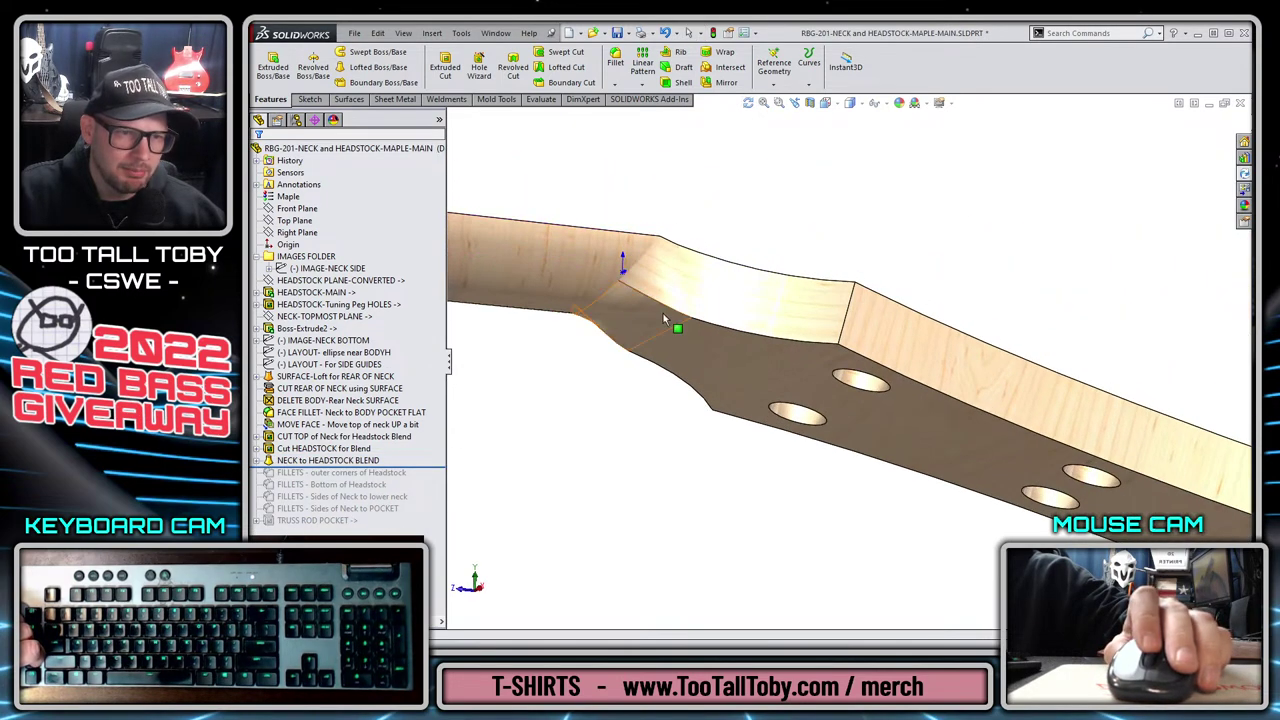
pyautogui.moveTo(415, 467); pyautogui.dragTo(416, 458)
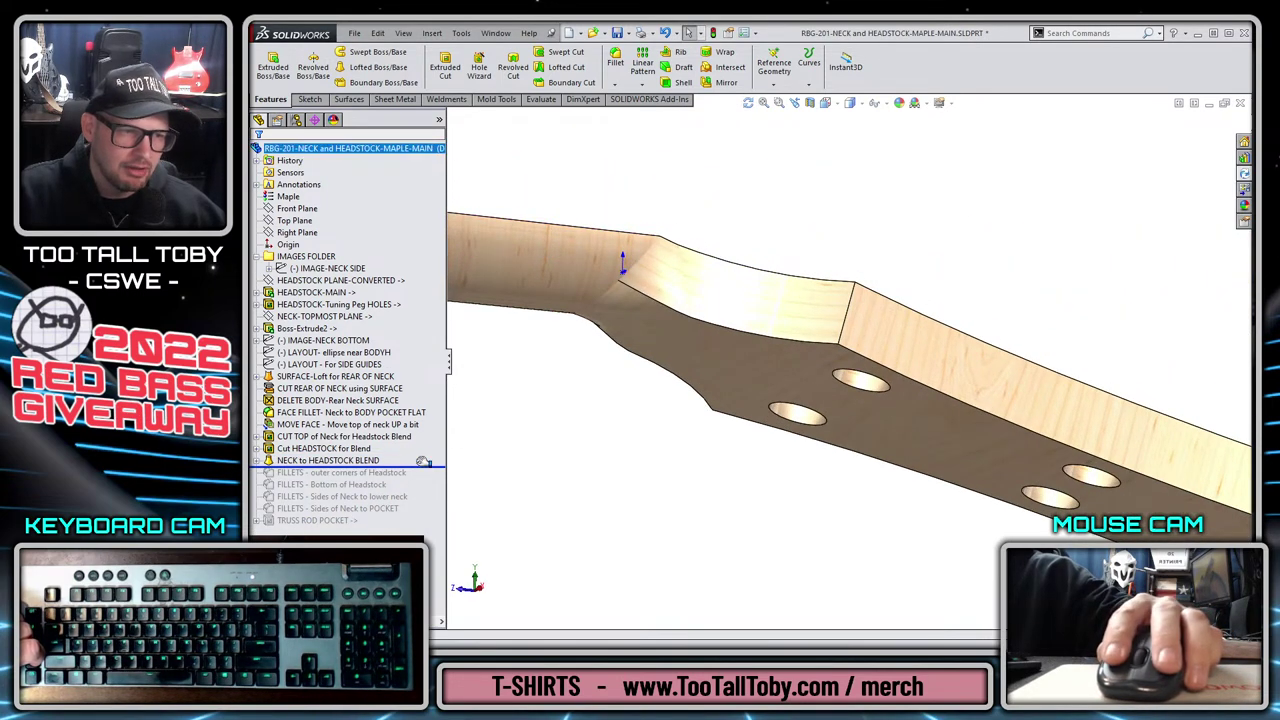
pyautogui.moveTo(620, 384); pyautogui.dragTo(570, 383, button='middle')
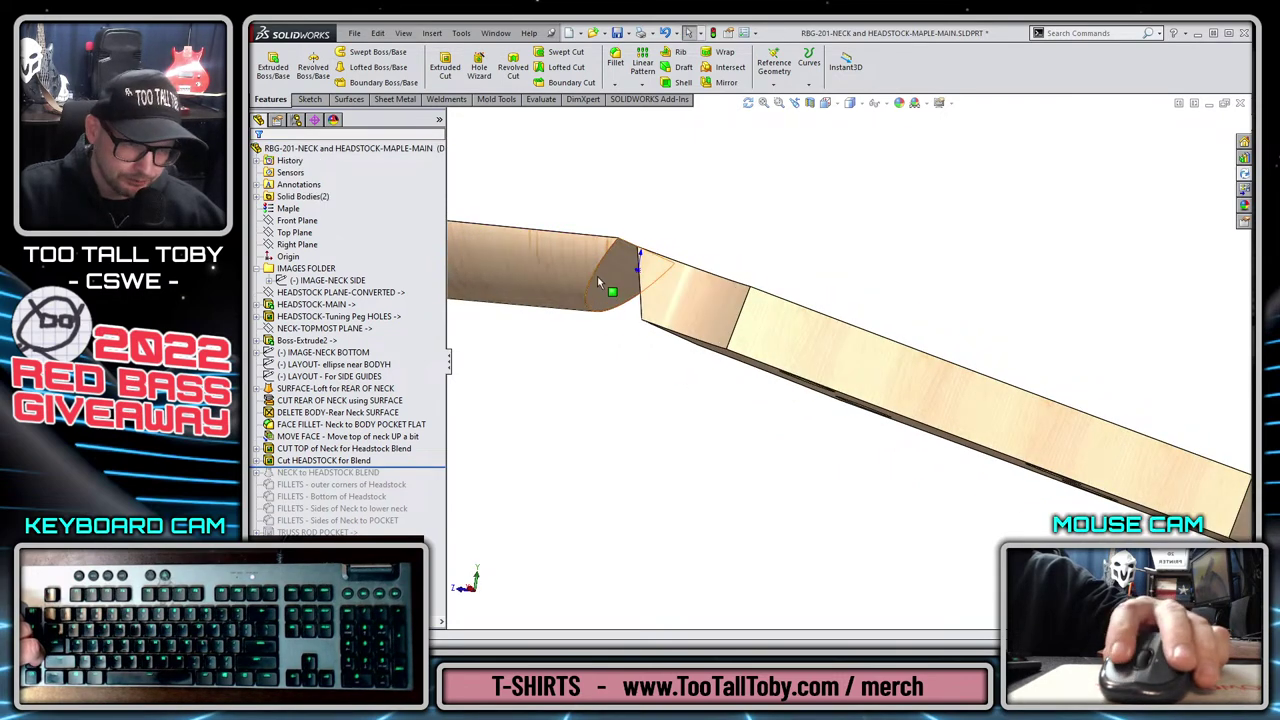
# Select the neck and headstock cut end faces to inspect them.
pyautogui.click(597, 276)
pyautogui.moveTo(597, 276)
pyautogui.mouseDown(button='middle')
pyautogui.moveTo(667, 344)
pyautogui.moveTo(597, 300)
pyautogui.moveTo(603, 273)
pyautogui.mouseUp(button='middle')
pyautogui.click(629, 314)
pyautogui.click(554, 254)
pyautogui.click(560, 248)
pyautogui.click(598, 287)
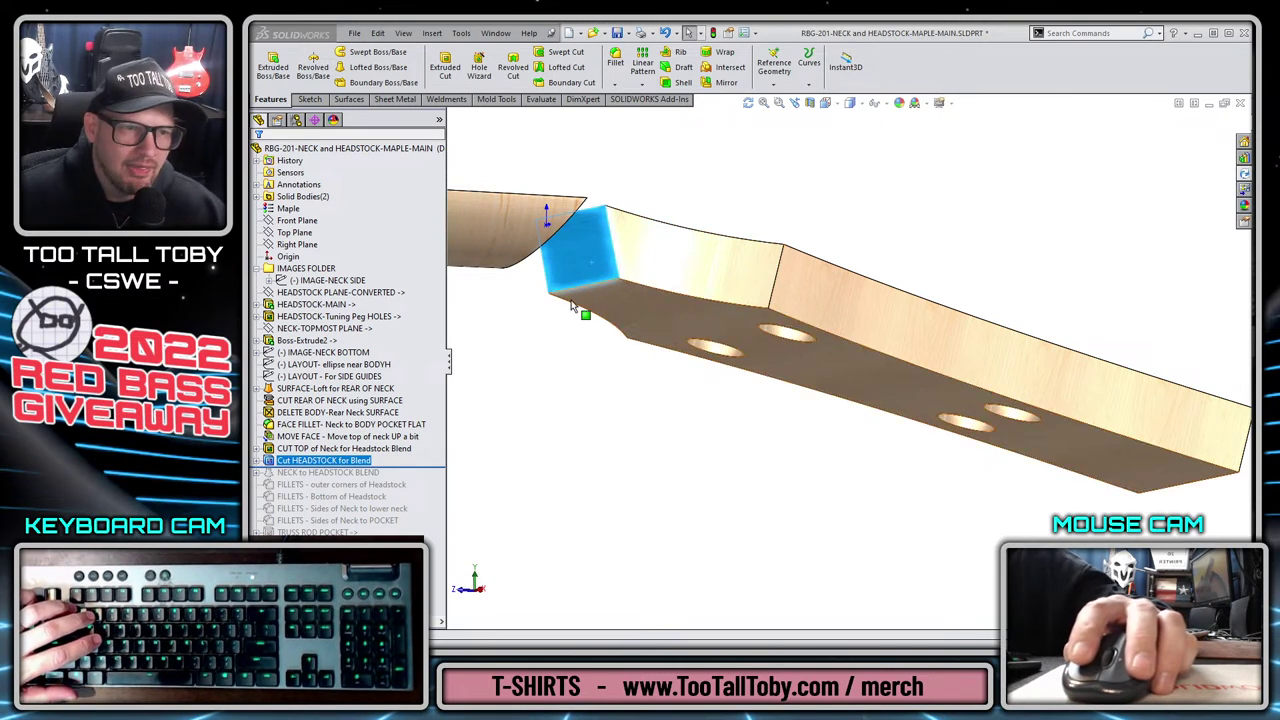
pyautogui.click(541, 431)
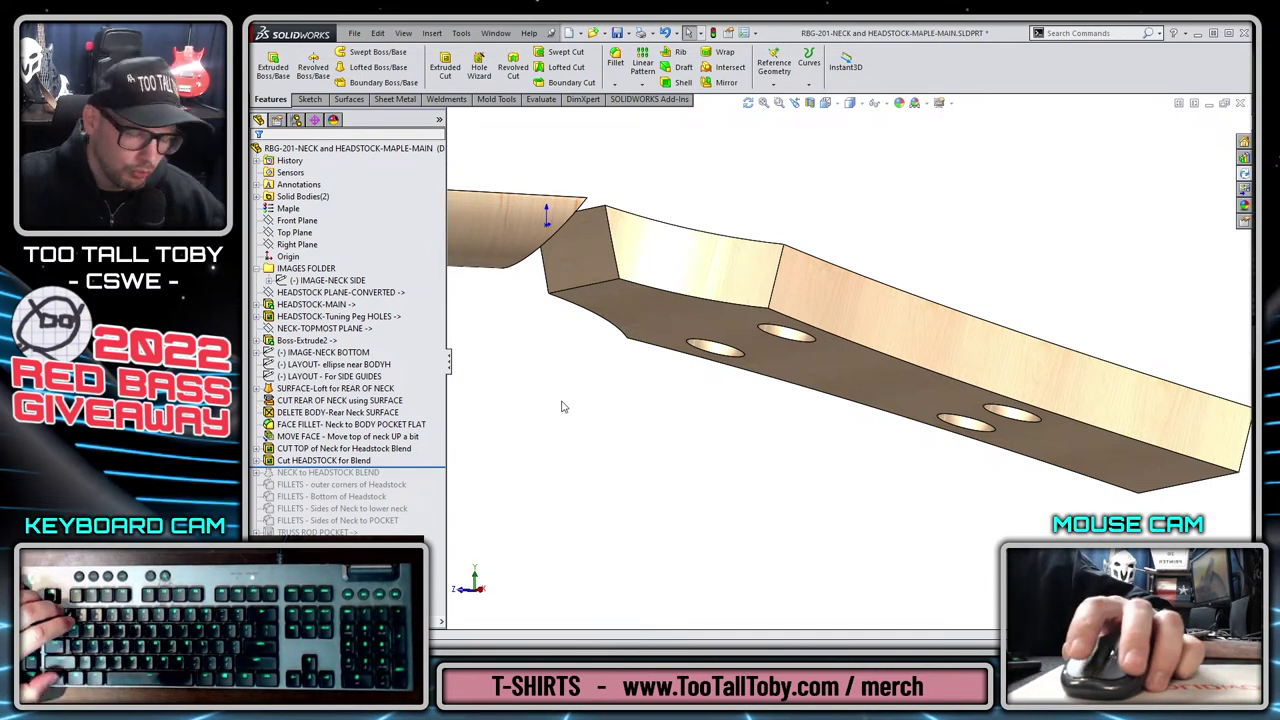
pyautogui.hotkey('ctrl', '4')
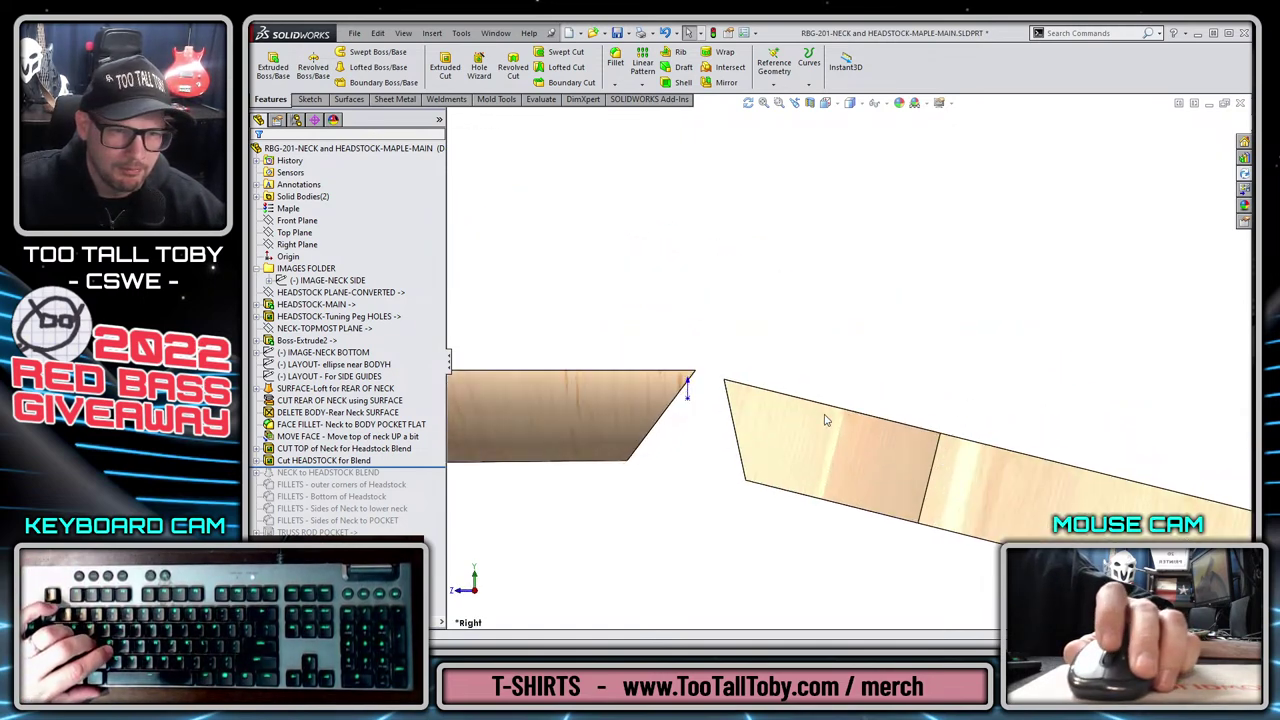
# Start a sketch on the Right Plane and convert the headstock's top edge into a sketch line.
pyautogui.click(298, 222)
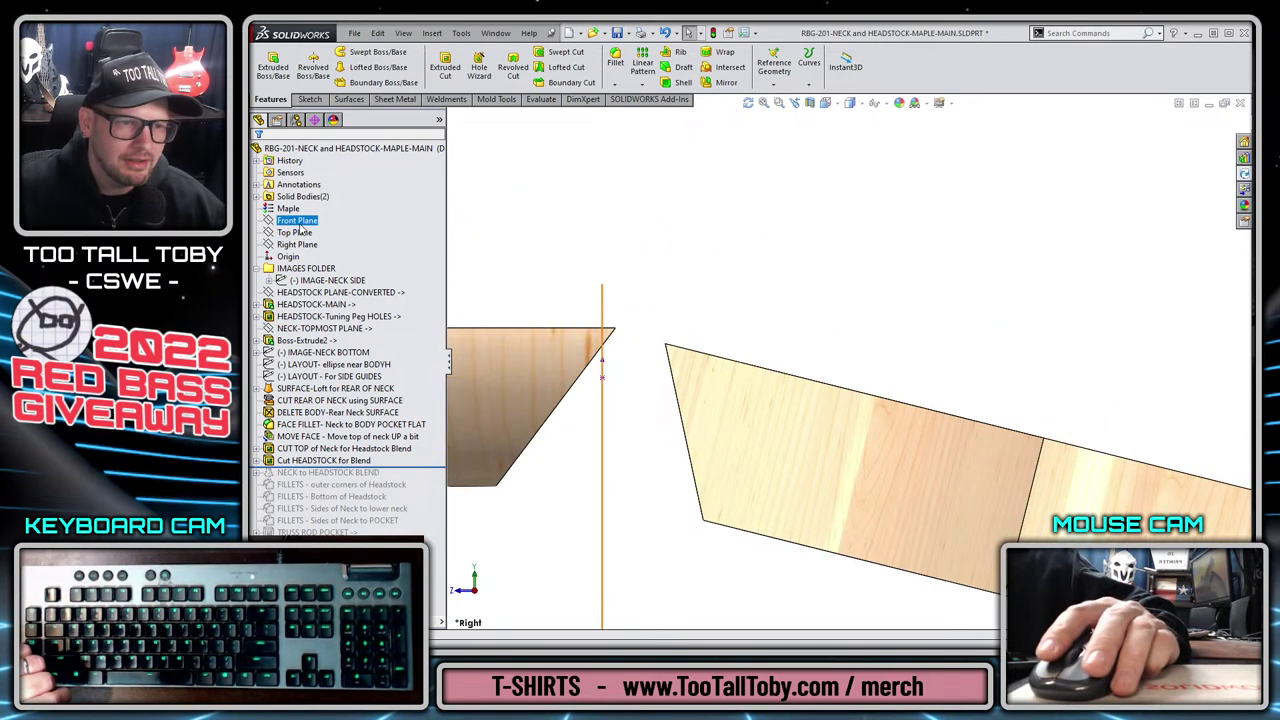
pyautogui.click(296, 232)
pyautogui.click(337, 222)
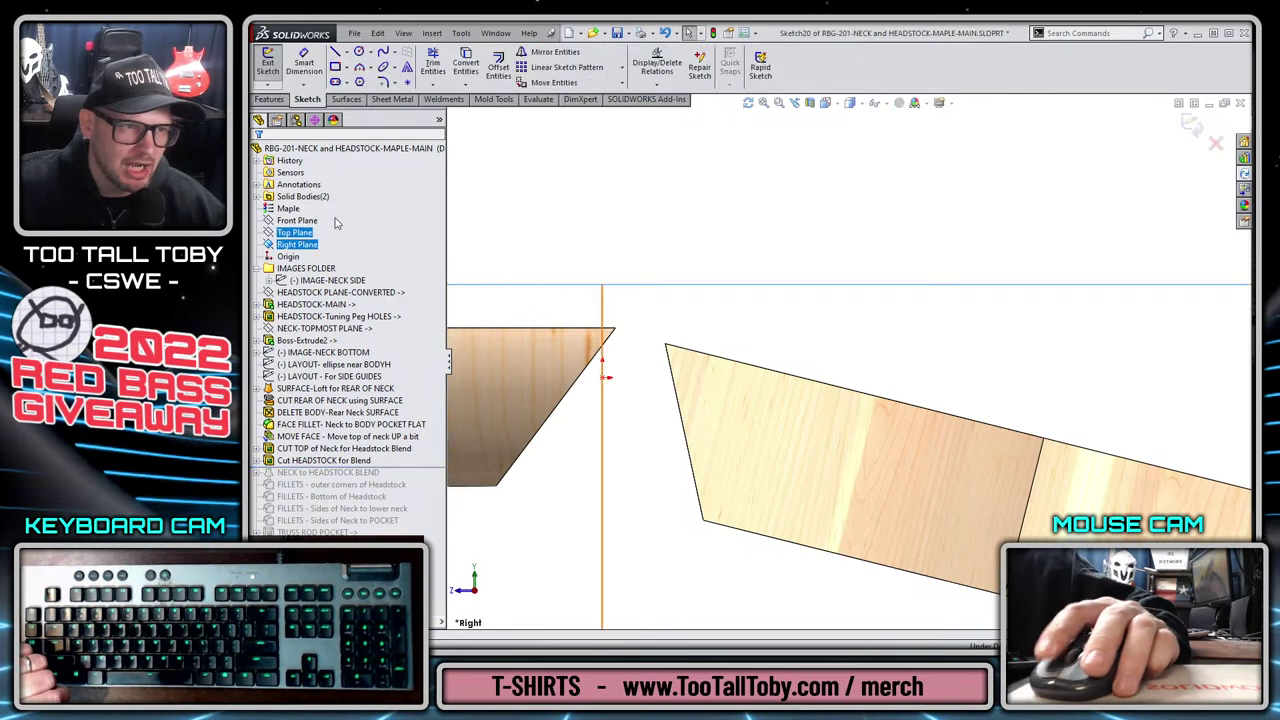
pyautogui.click(760, 368)
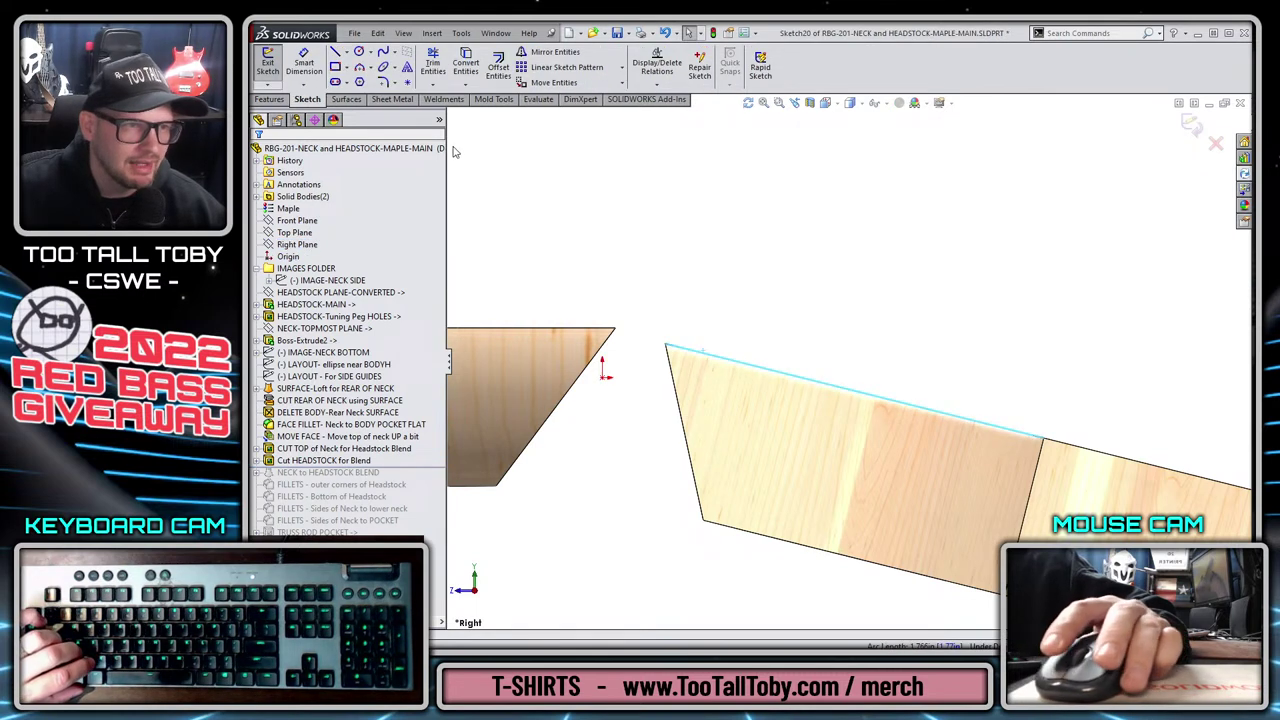
pyautogui.click(467, 58)
pyautogui.click(666, 346)
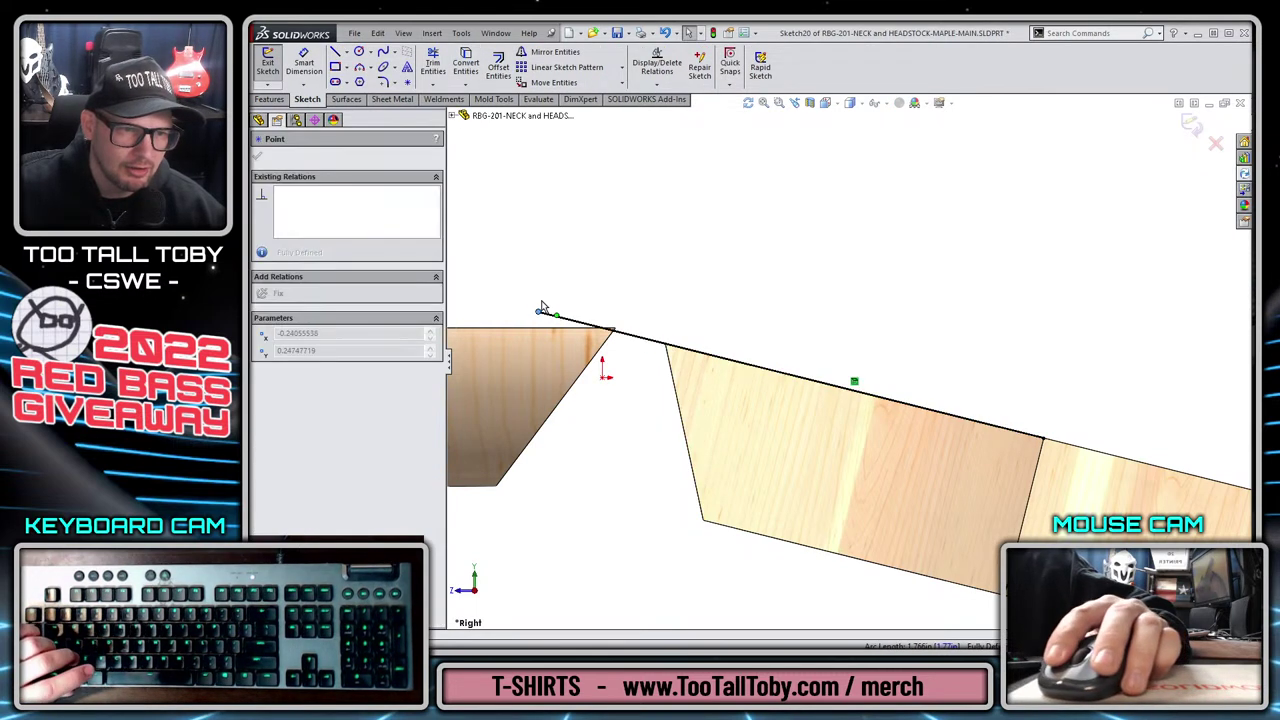
pyautogui.scroll(-3, 690, 350)
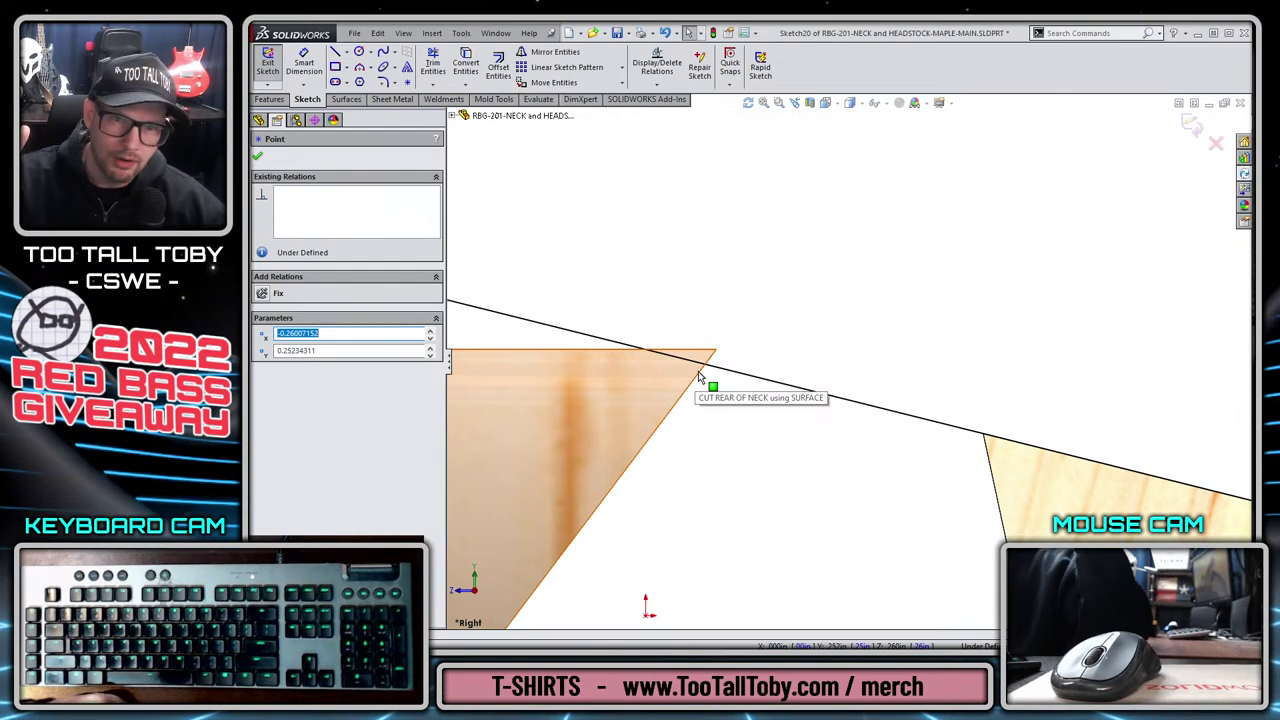
pyautogui.scroll(3, 726, 414)
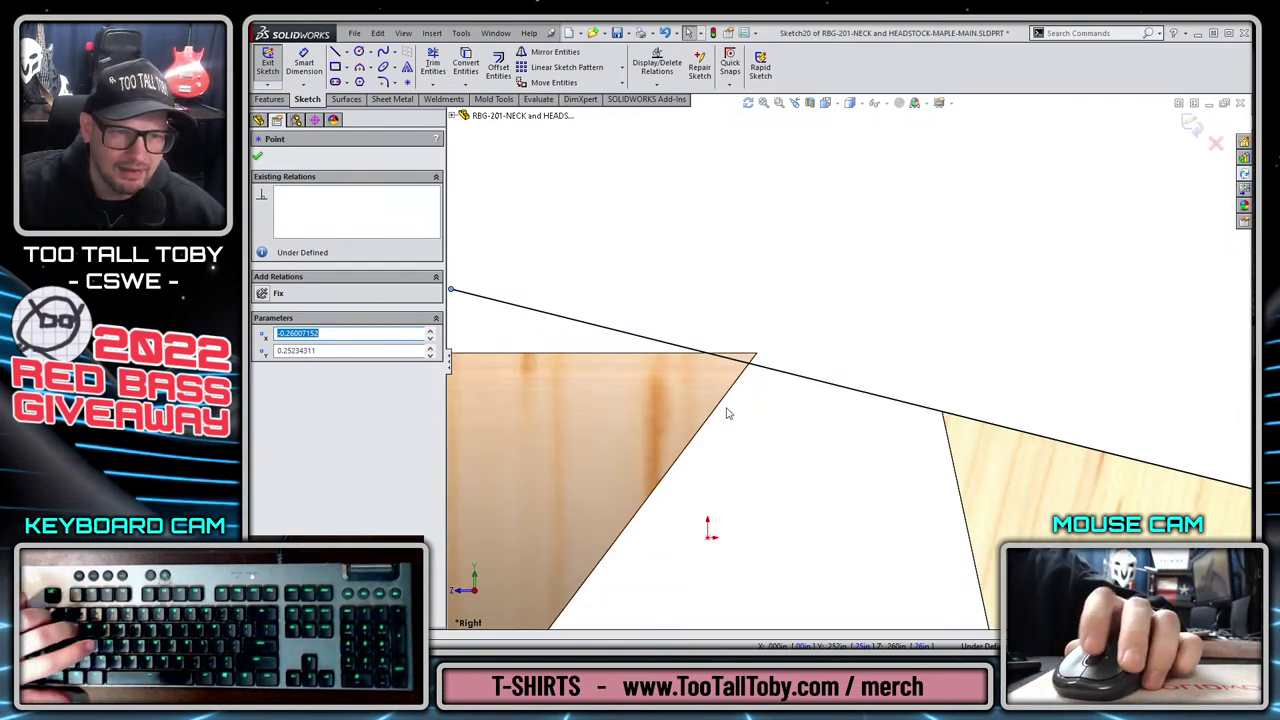
# Draw a vertical line from near the origin up across the neck-headstock gap.
pyautogui.press('s')
pyautogui.click(770, 457)
pyautogui.click(731, 506)
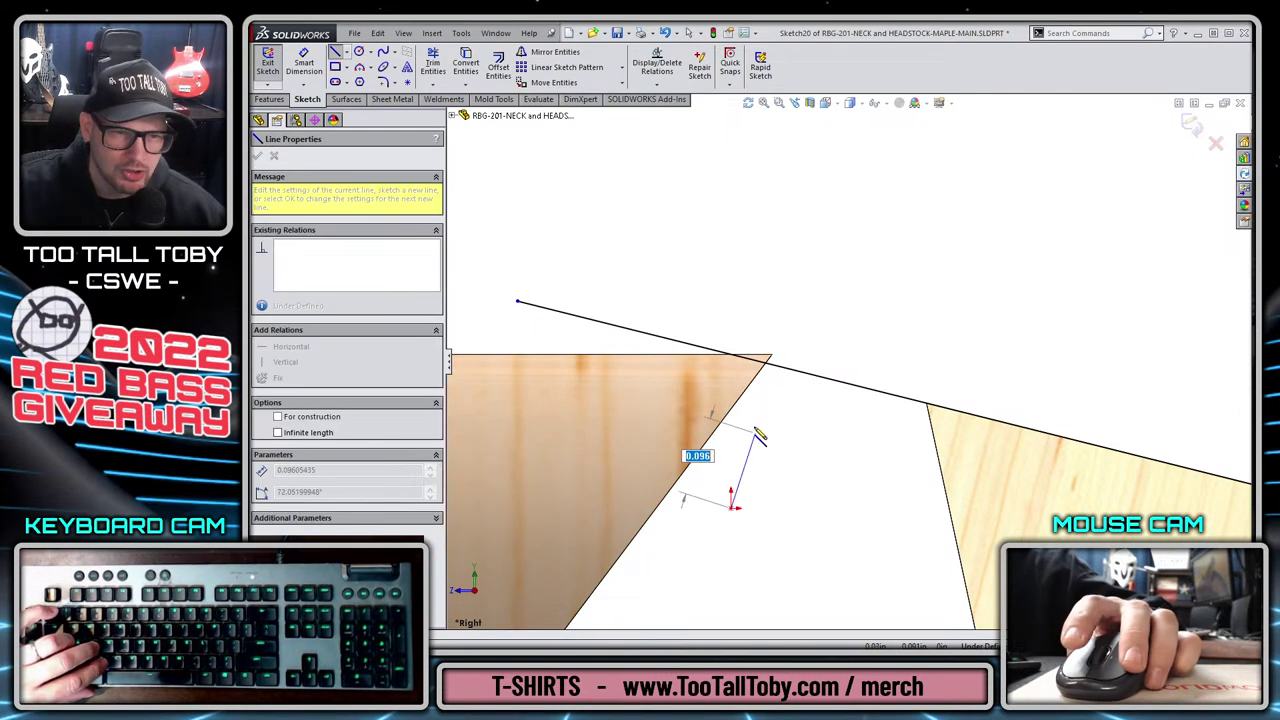
pyautogui.doubleClick(731, 287)
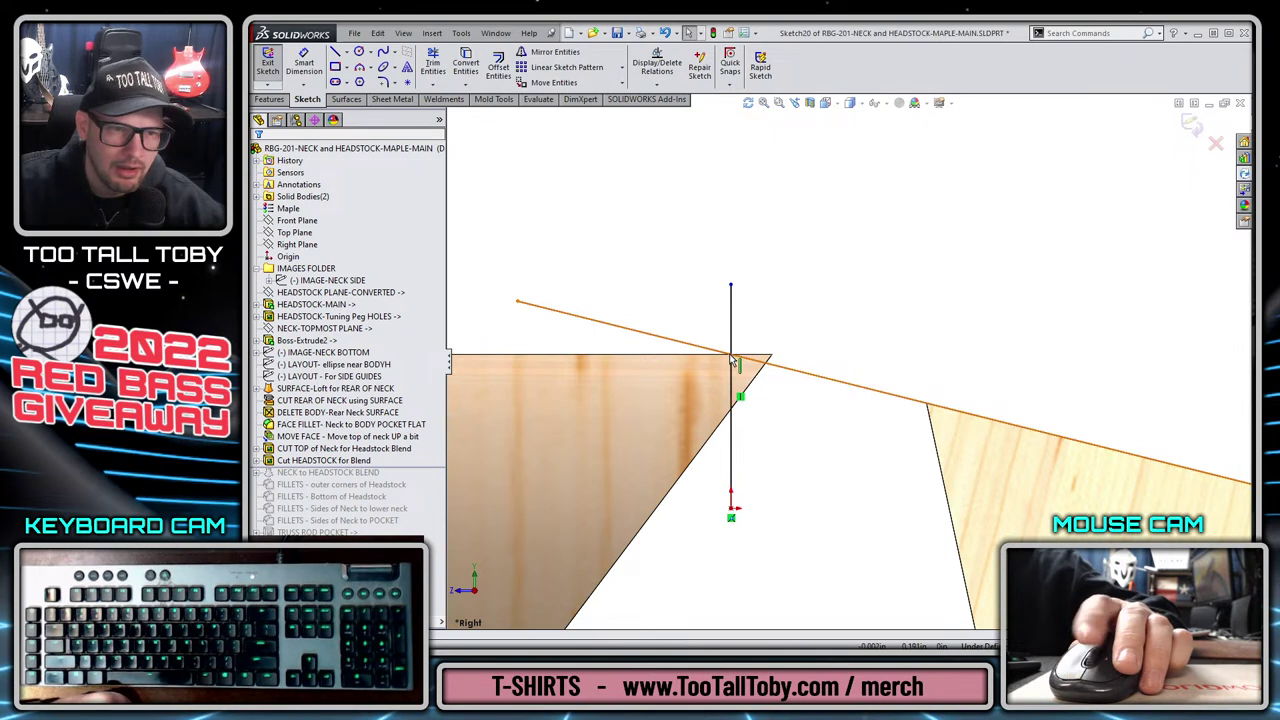
pyautogui.scroll(-2, 731, 358)
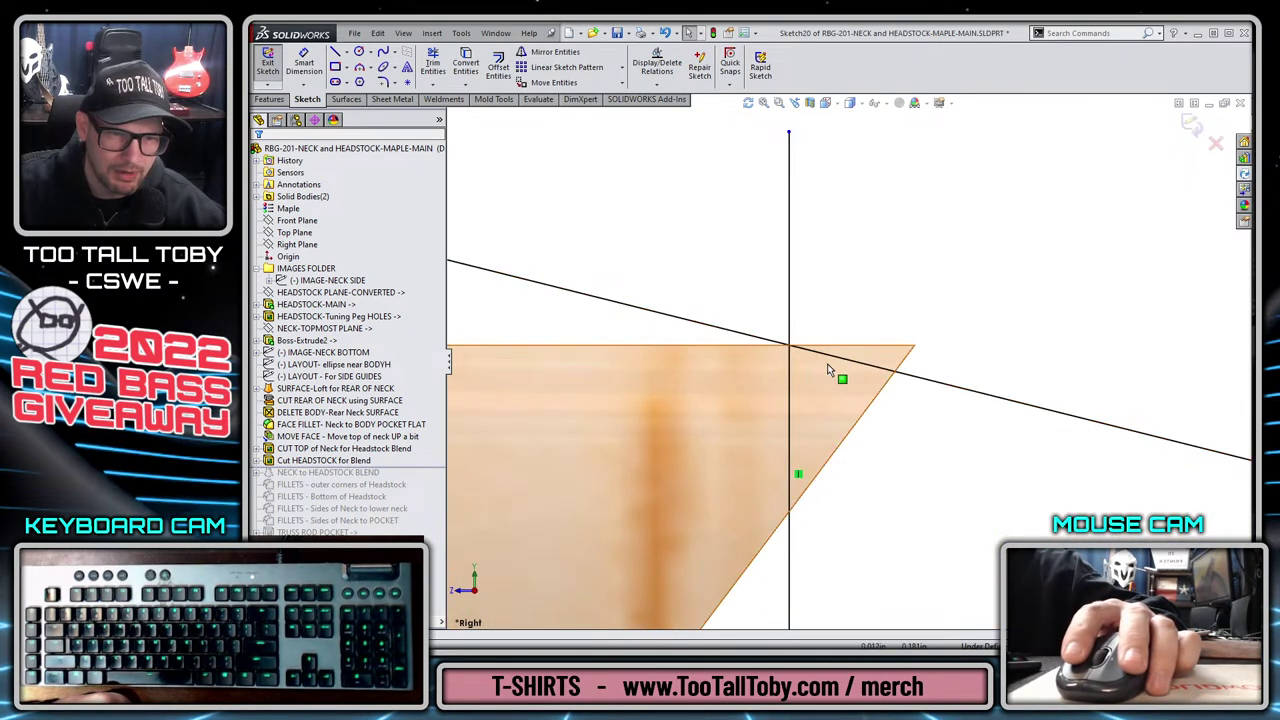
pyautogui.scroll(3, 900, 450)
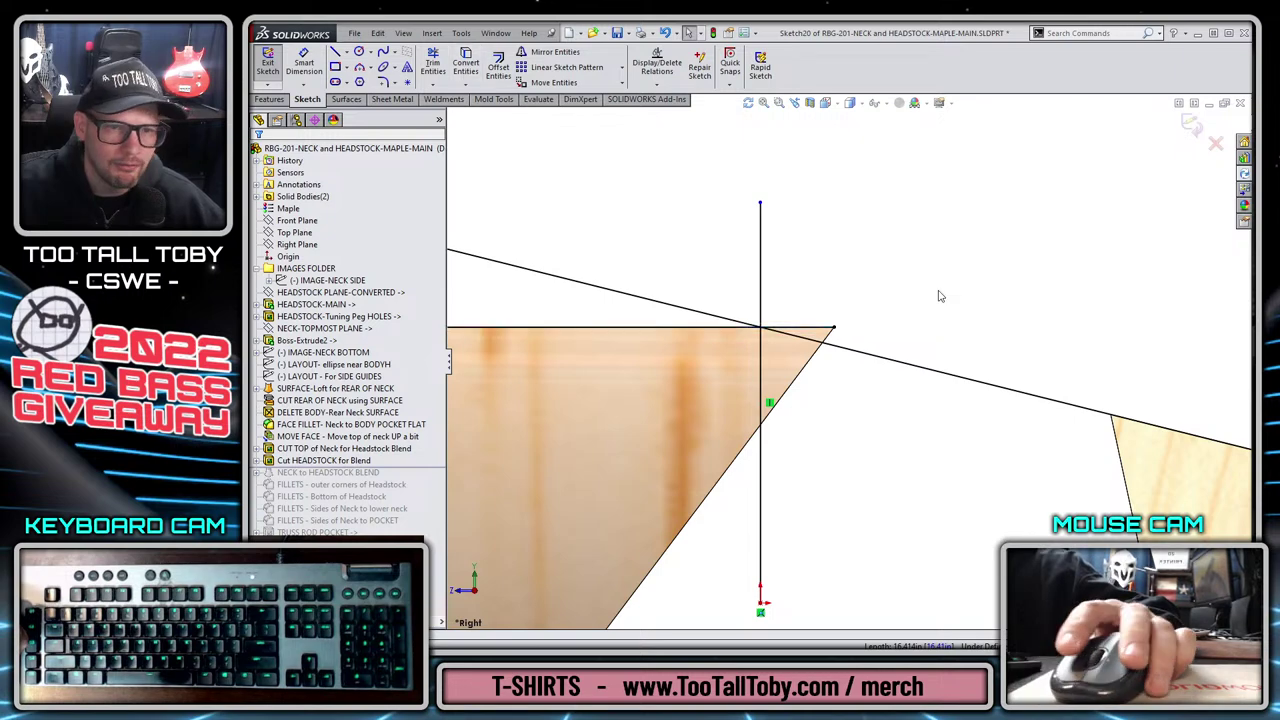
# Draw a tangent arc from the neck's top corner past the headstock edge and reshape it.
pyautogui.click(335, 52)
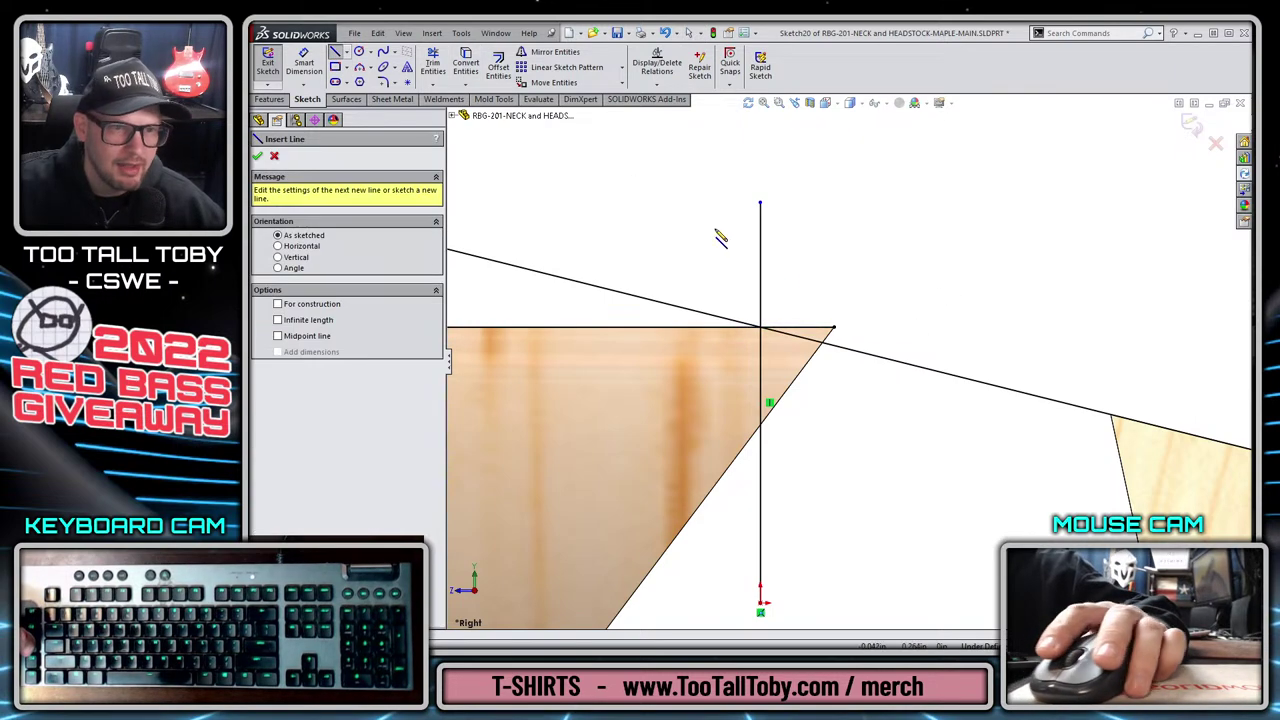
pyautogui.click(833, 327)
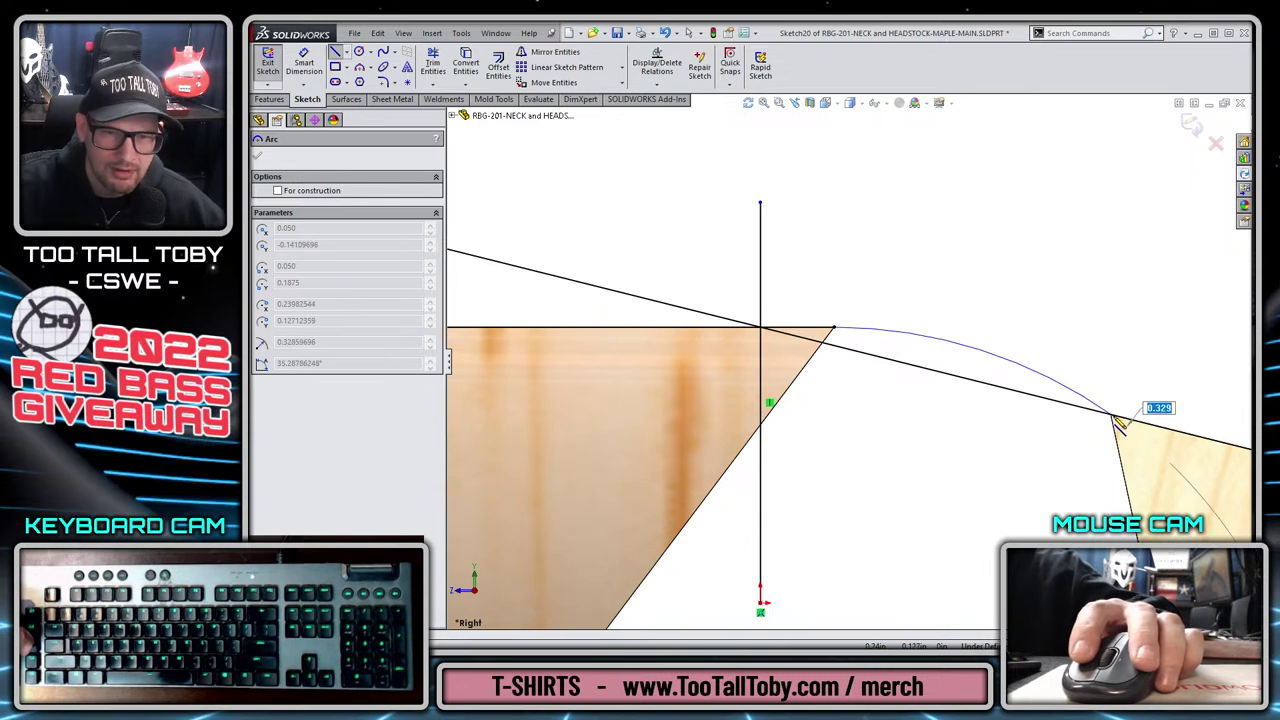
pyautogui.click(960, 395)
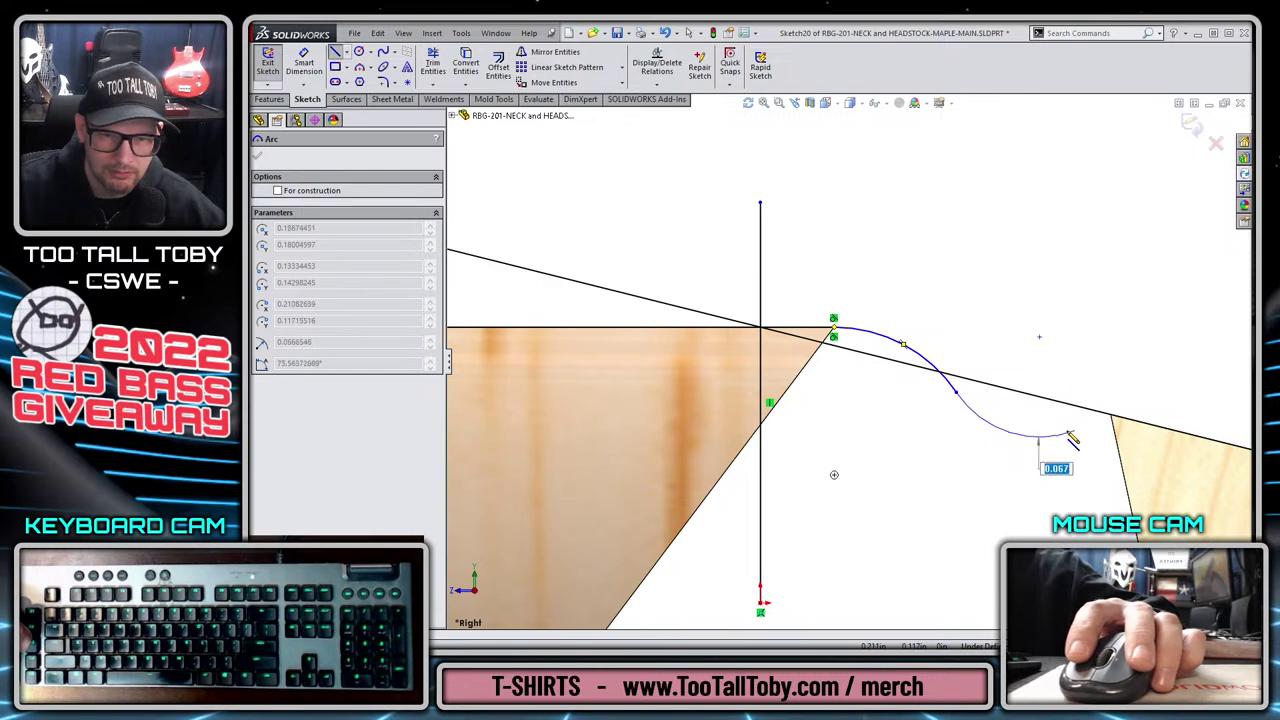
pyautogui.press('Escape')
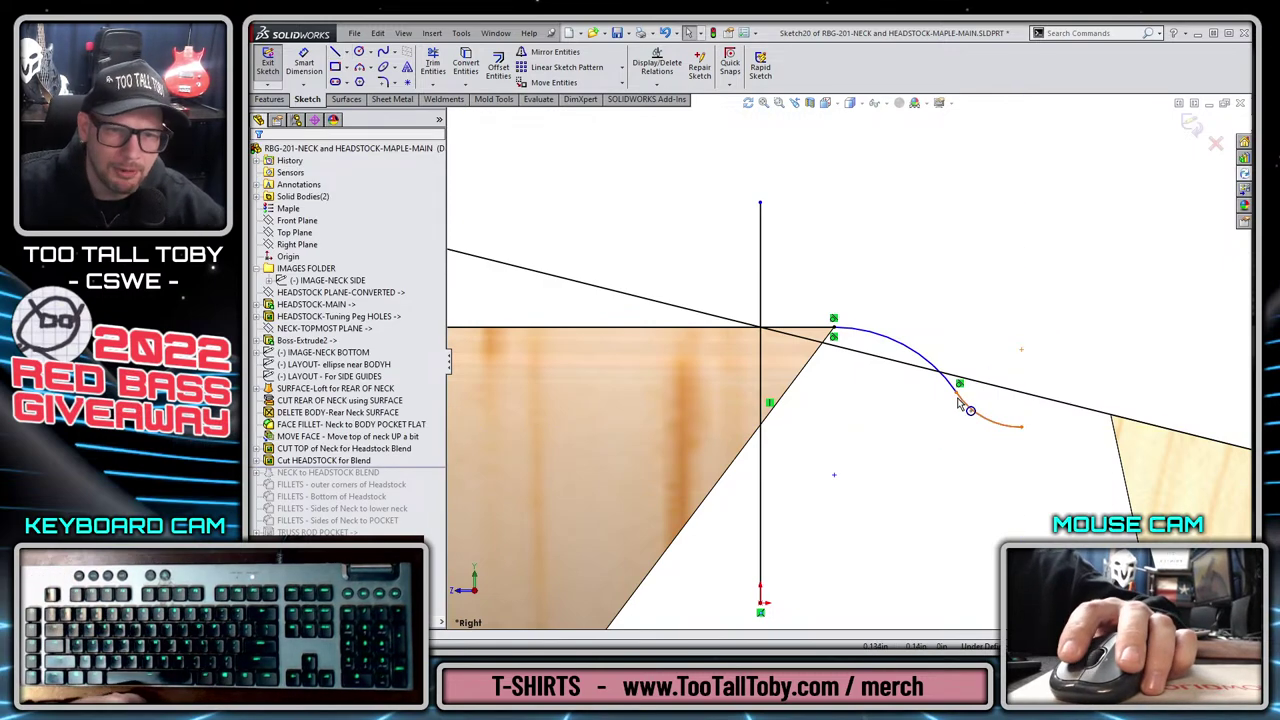
pyautogui.moveTo(957, 398); pyautogui.dragTo(1079, 418)
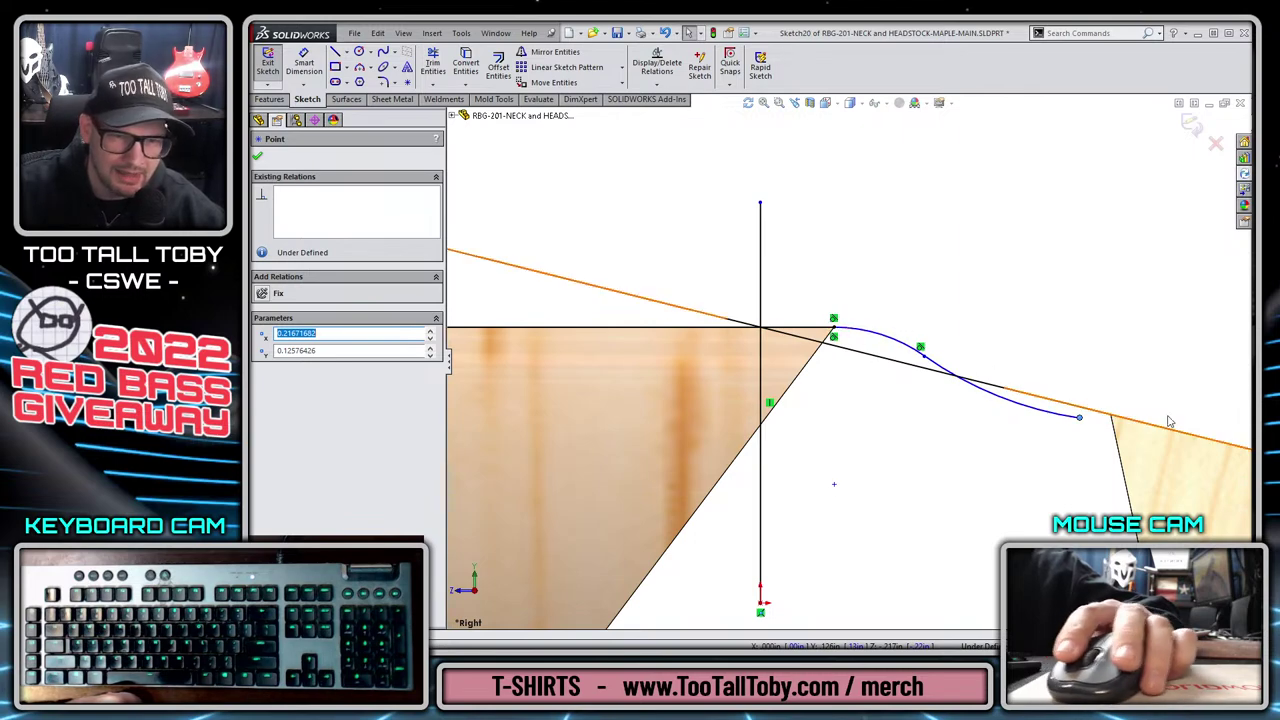
pyautogui.scroll(6, 869, 523)
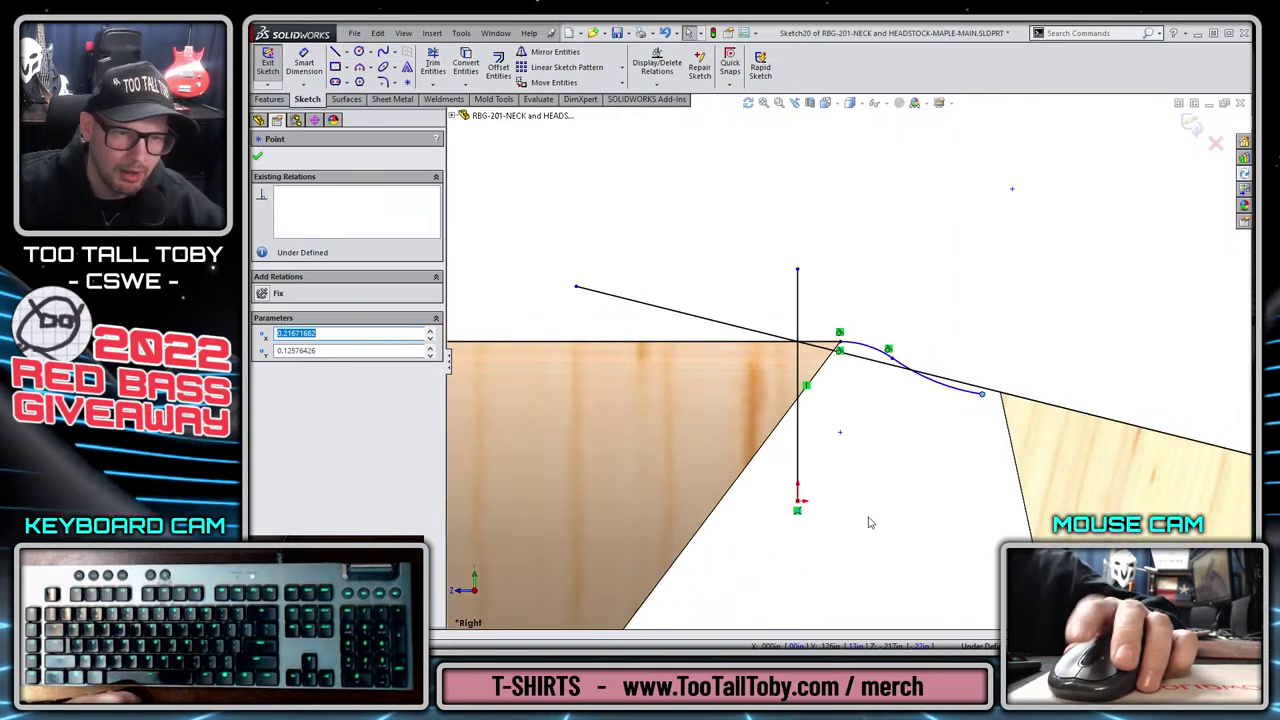
pyautogui.press('Escape')
# Delete the trial arcs, vertical line and top-edge lines, then exit Sketch20.
pyautogui.moveTo(670, 230); pyautogui.dragTo(1035, 491)
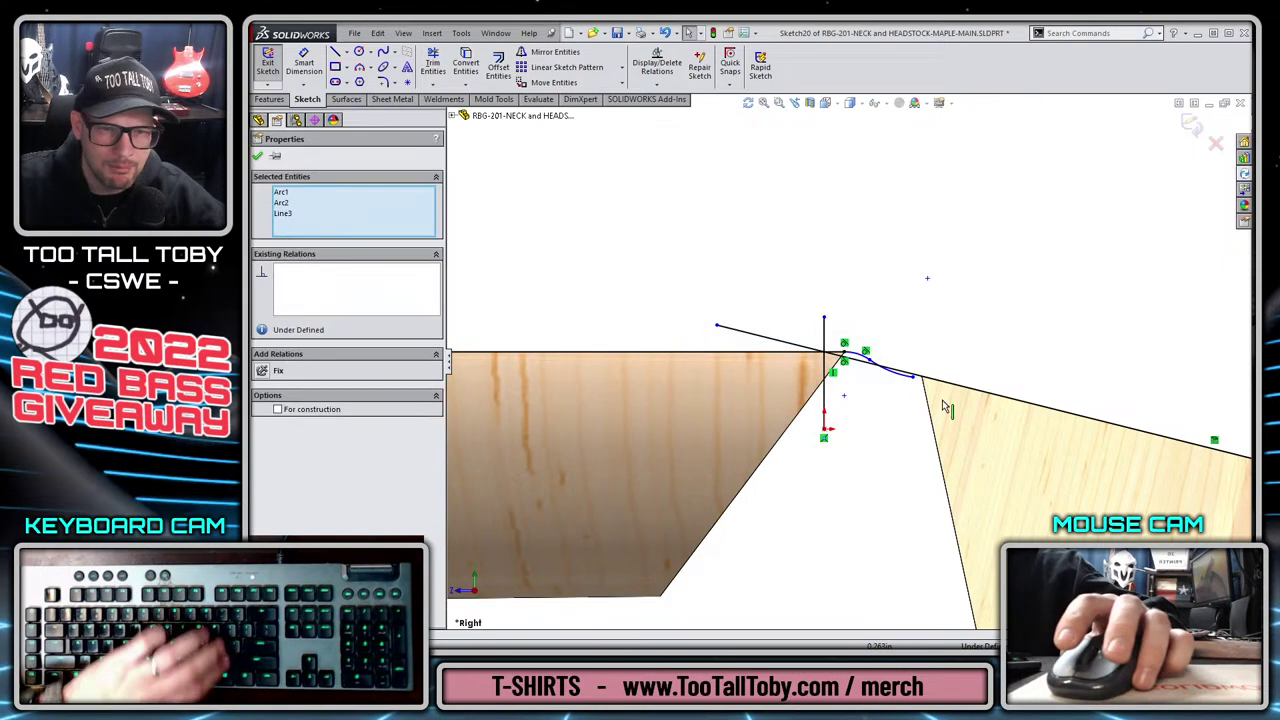
pyautogui.press('Delete')
pyautogui.click(900, 365)
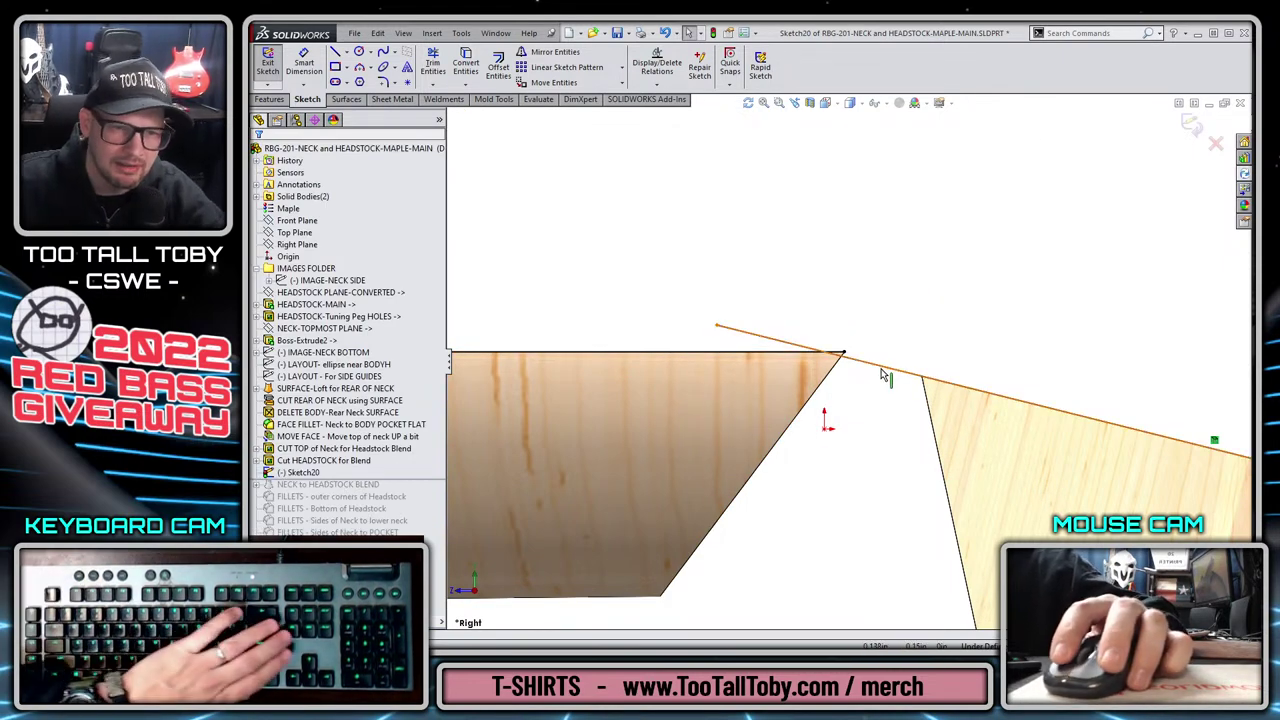
pyautogui.press('Delete')
pyautogui.click(817, 355)
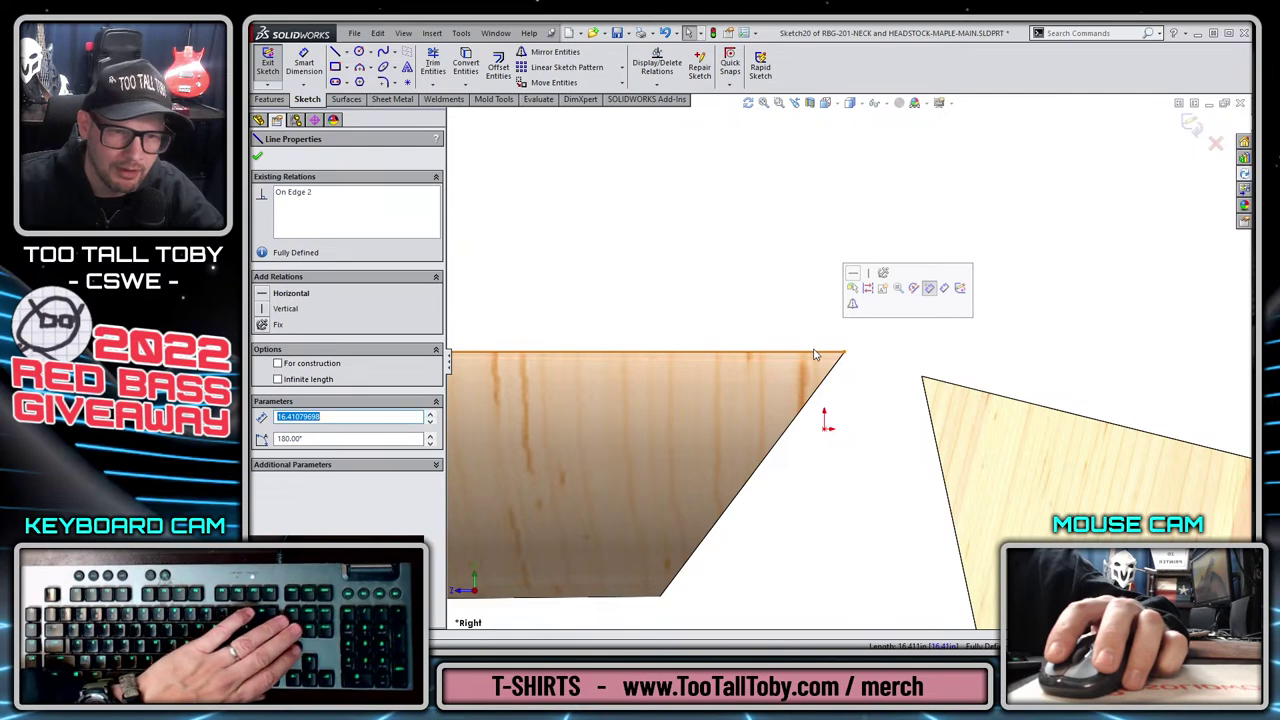
pyautogui.press('Delete')
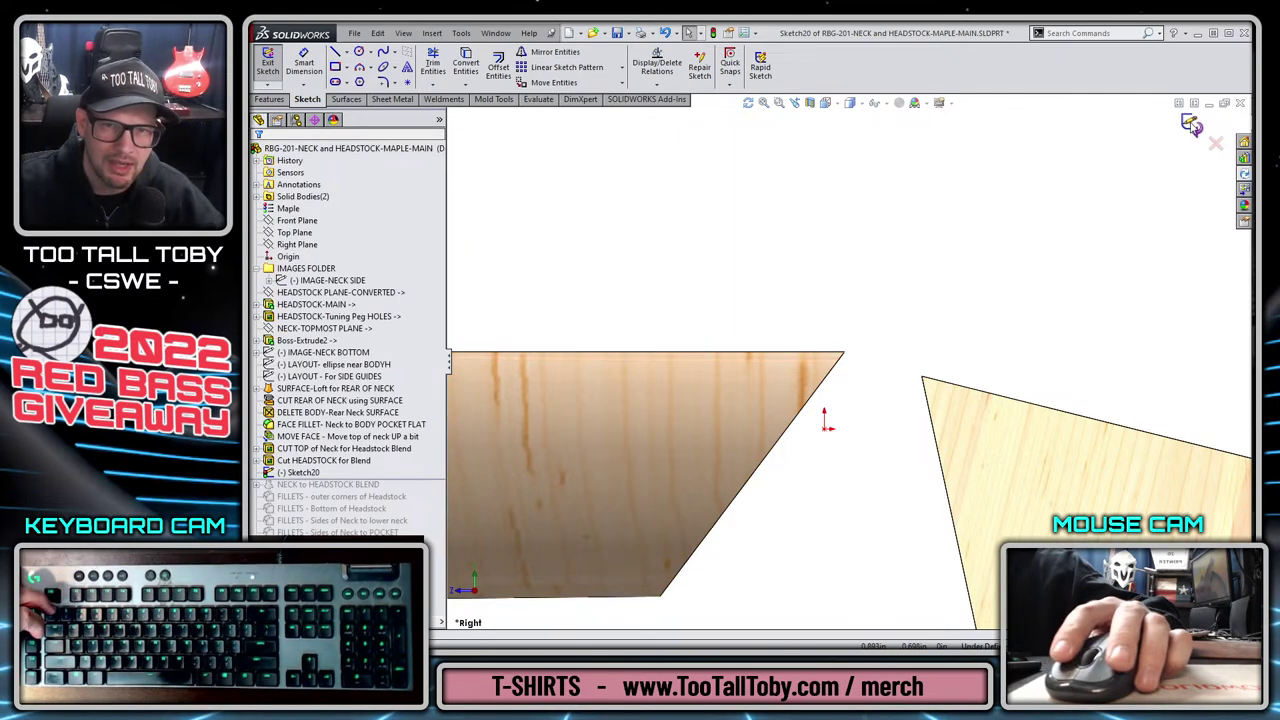
pyautogui.click(1191, 124)
# Suppress the MOVE FACE feature.
pyautogui.click(355, 437)
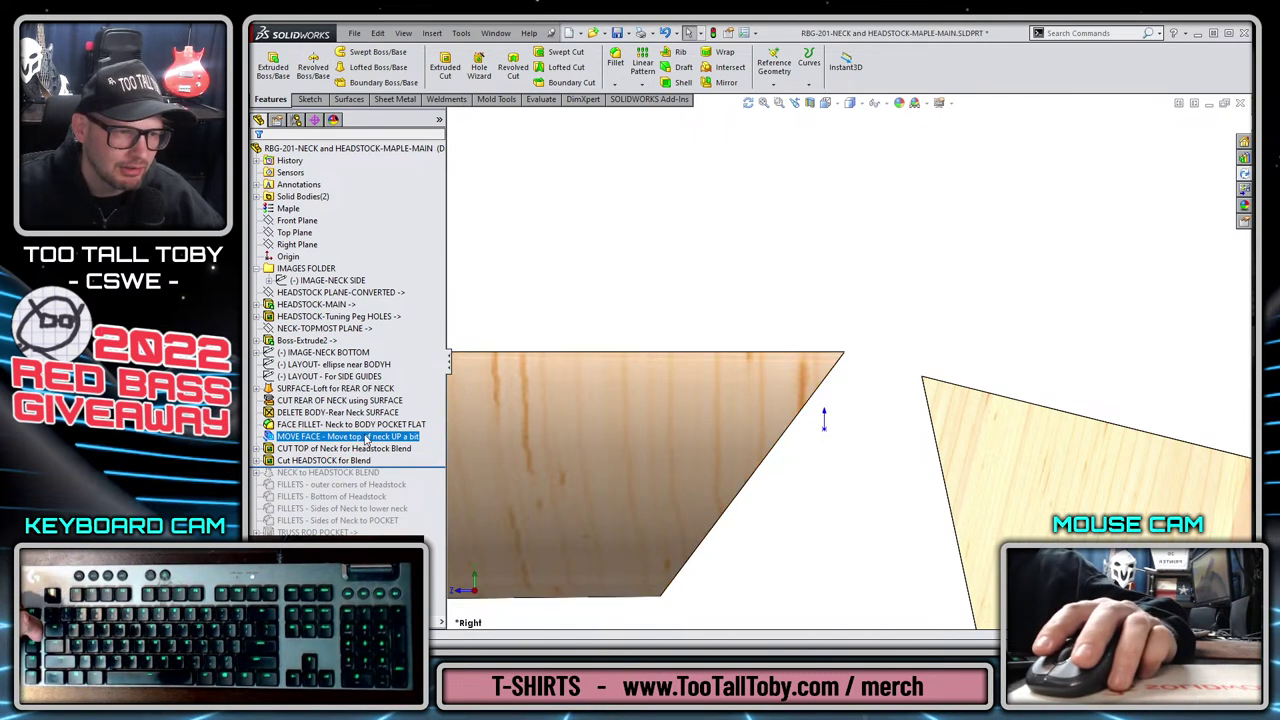
pyautogui.rightClick(366, 437)
pyautogui.click(418, 410)
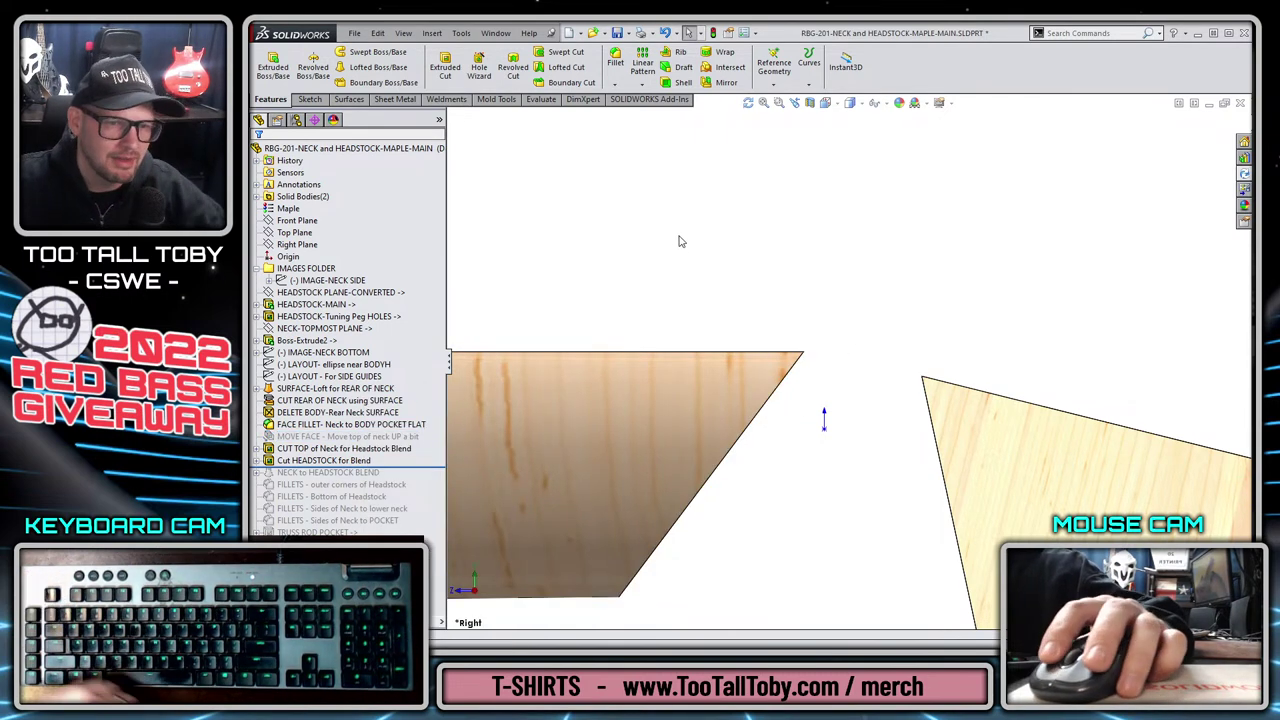
# Sketch on Right Plane from the converted neck and headstock top edges, trimming the corner overhang.
pyautogui.click(296, 244)
pyautogui.press('s')
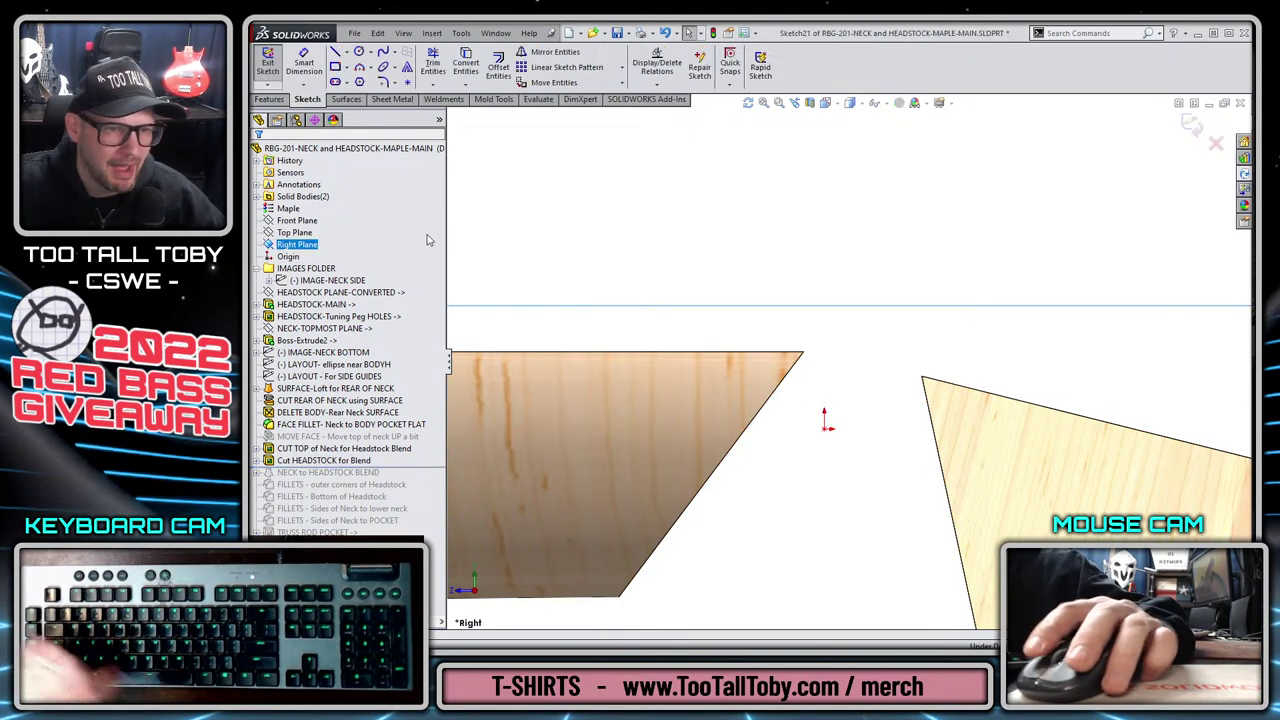
pyautogui.click(745, 354)
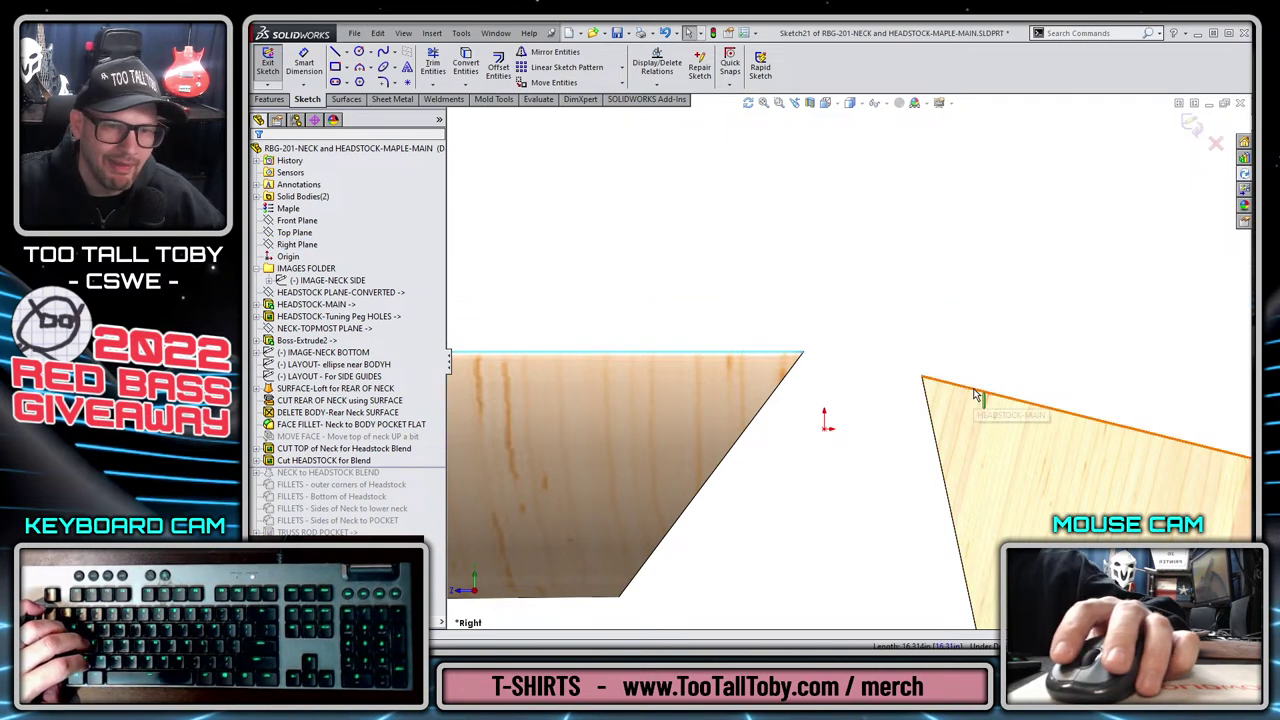
pyautogui.keyDown('ctrl'); pyautogui.click(948, 388); pyautogui.keyUp('ctrl')
pyautogui.click(465, 62)
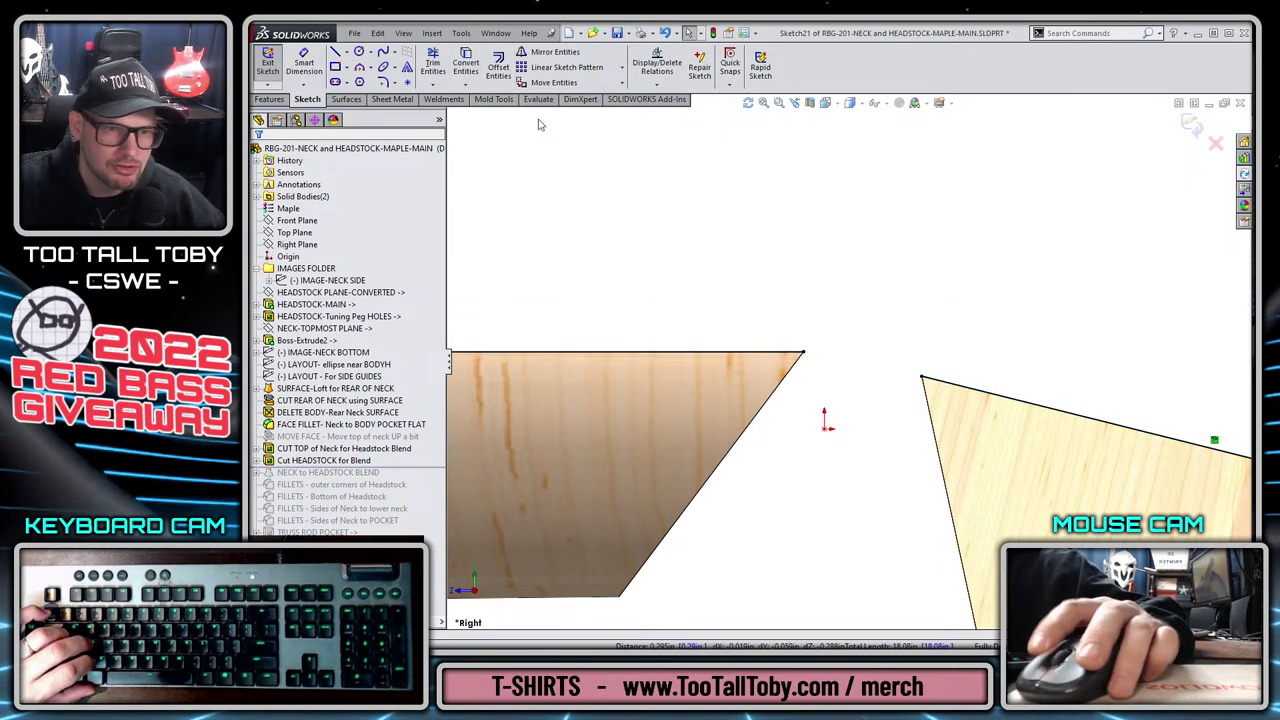
pyautogui.moveTo(921, 381)
pyautogui.mouseDown()
pyautogui.moveTo(768, 336)
pyautogui.moveTo(803, 354)
pyautogui.moveTo(775, 337)
pyautogui.moveTo(830, 329)
pyautogui.mouseUp()
pyautogui.press('s')
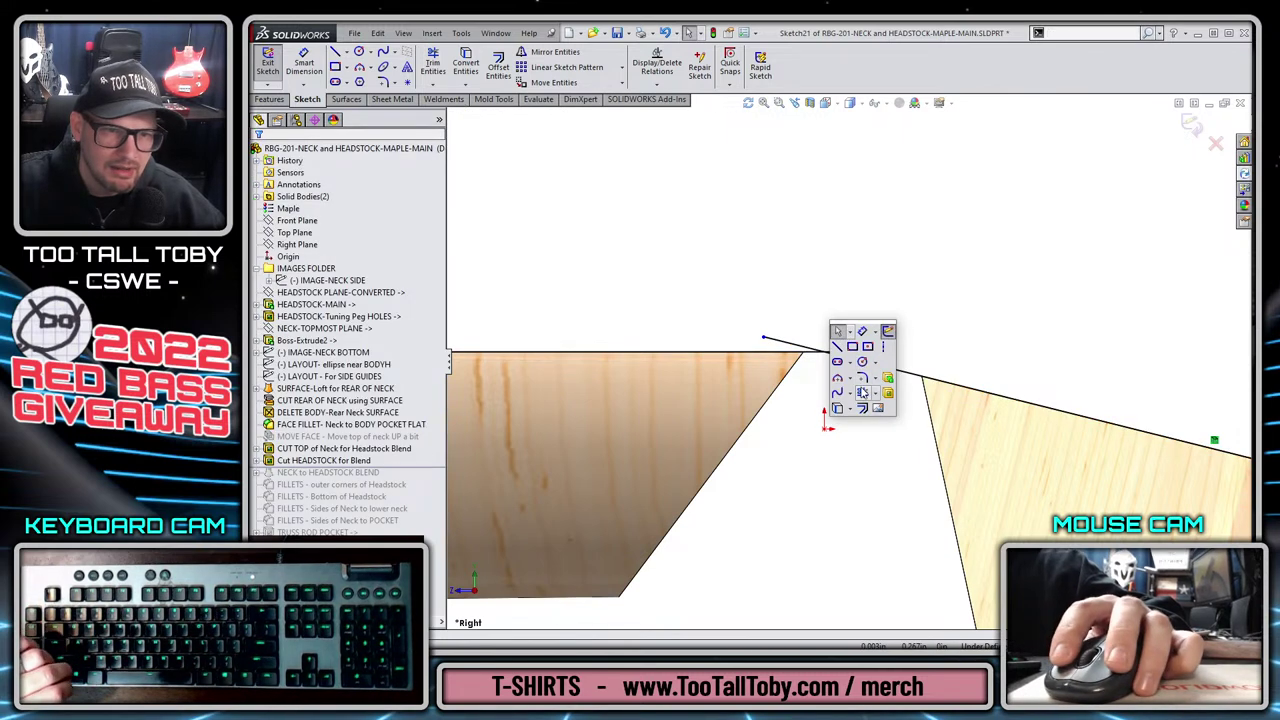
pyautogui.click(862, 393)
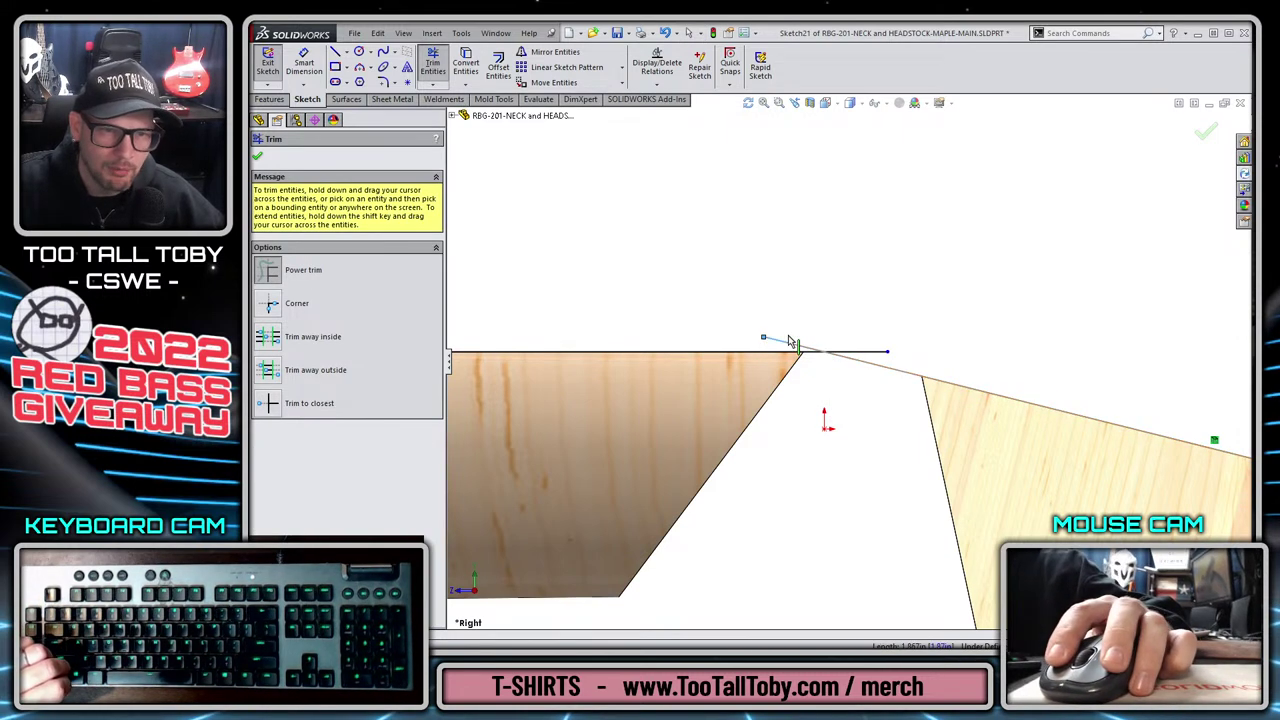
pyautogui.moveTo(790, 342); pyautogui.dragTo(868, 348)
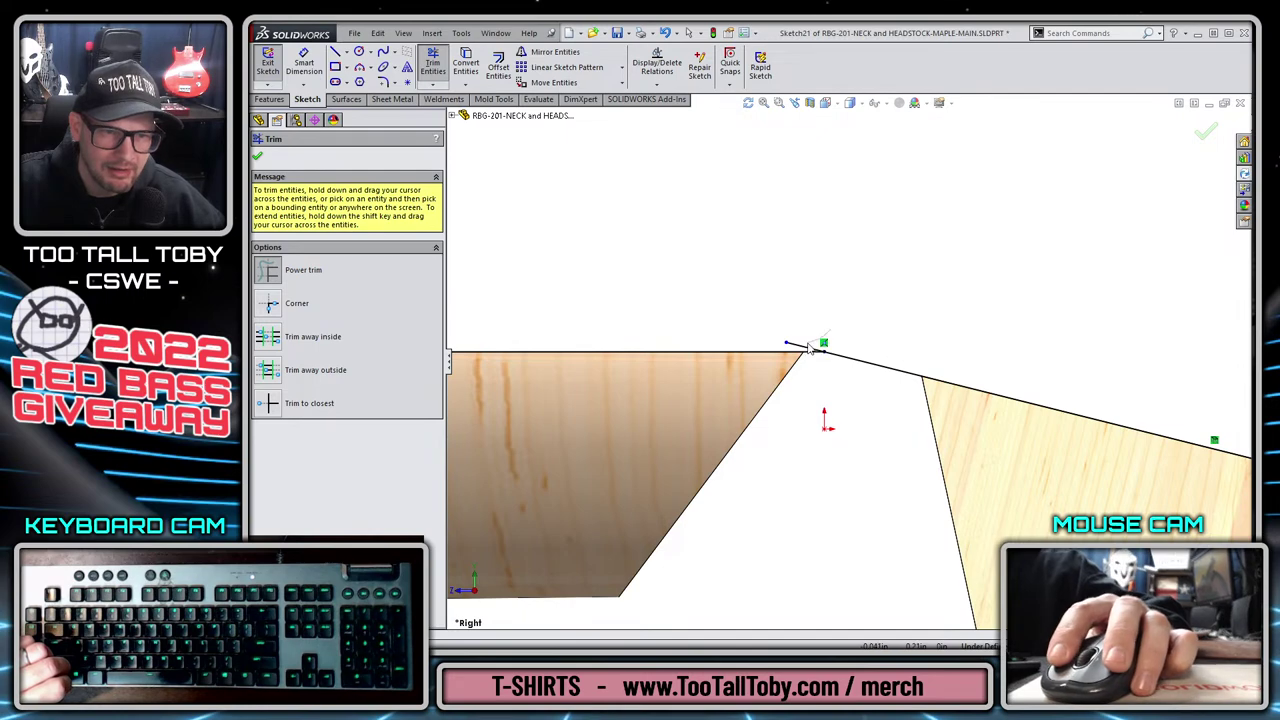
# Draw a vertical construction centerline at the corner, then delete it.
pyautogui.press('s')
pyautogui.click(866, 375)
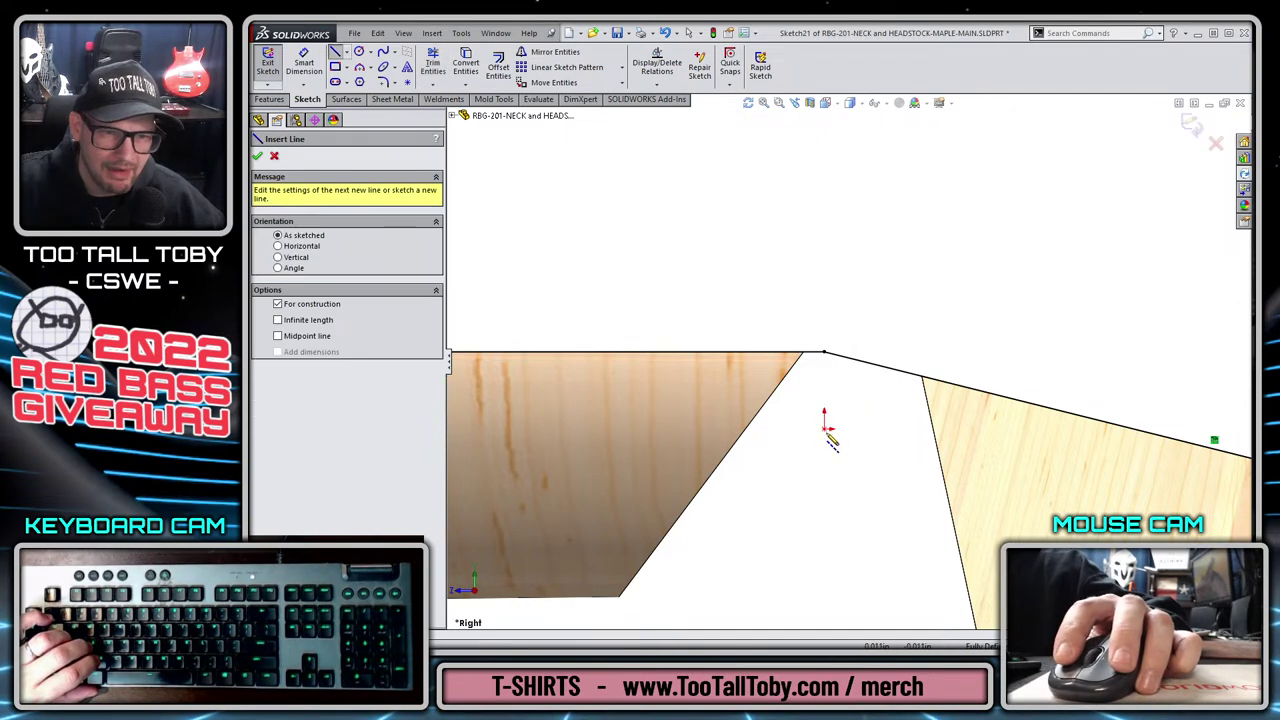
pyautogui.click(824, 428)
pyautogui.click(828, 296)
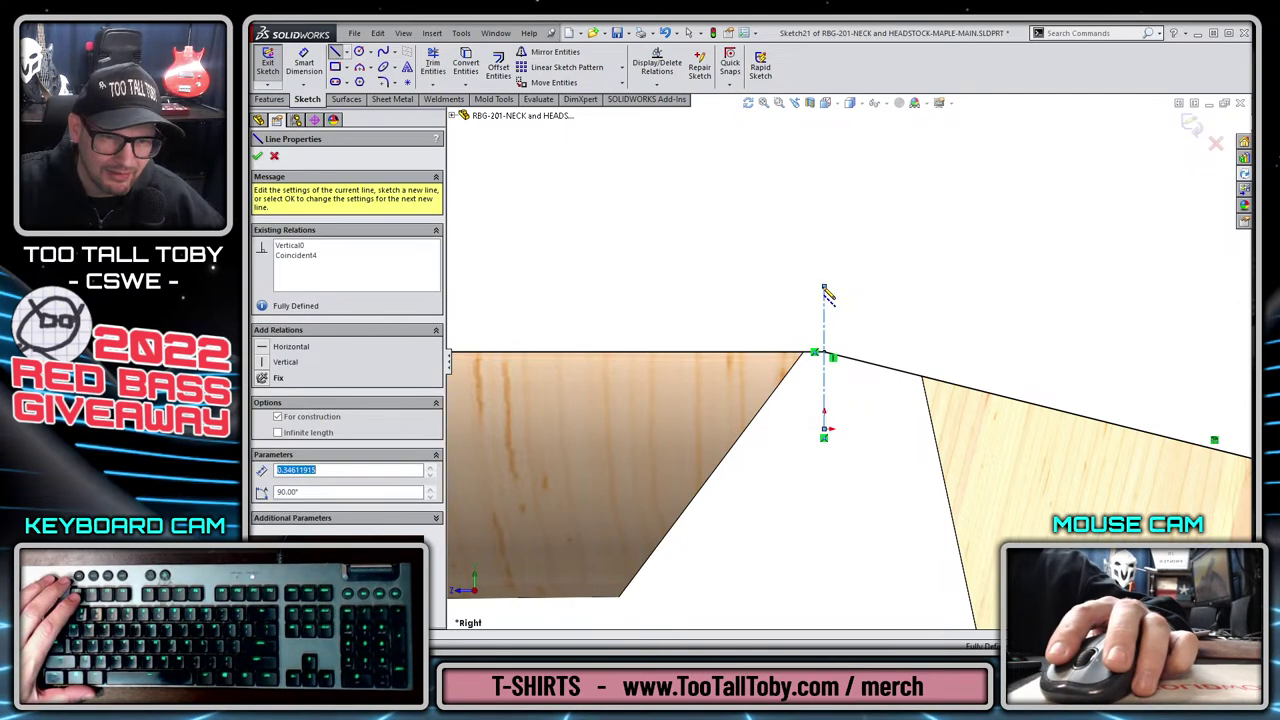
pyautogui.press('Escape')
pyautogui.scroll(-3, 830, 310)
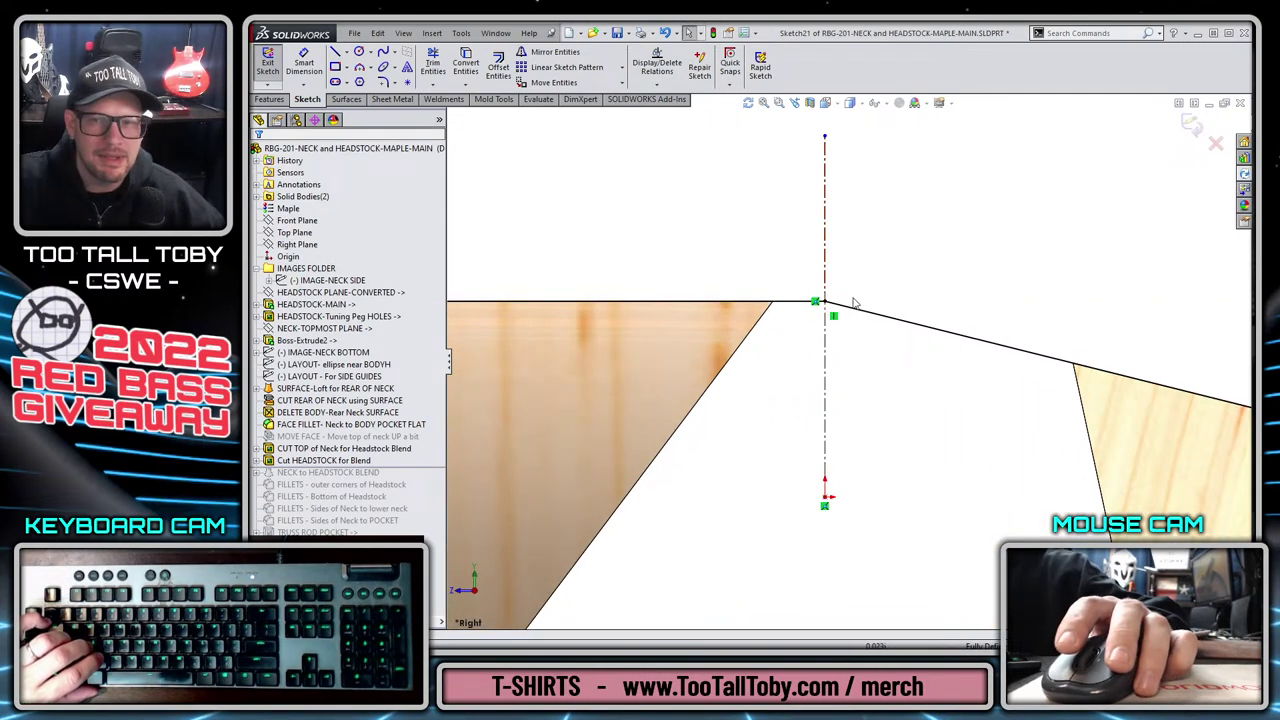
pyautogui.click(826, 268)
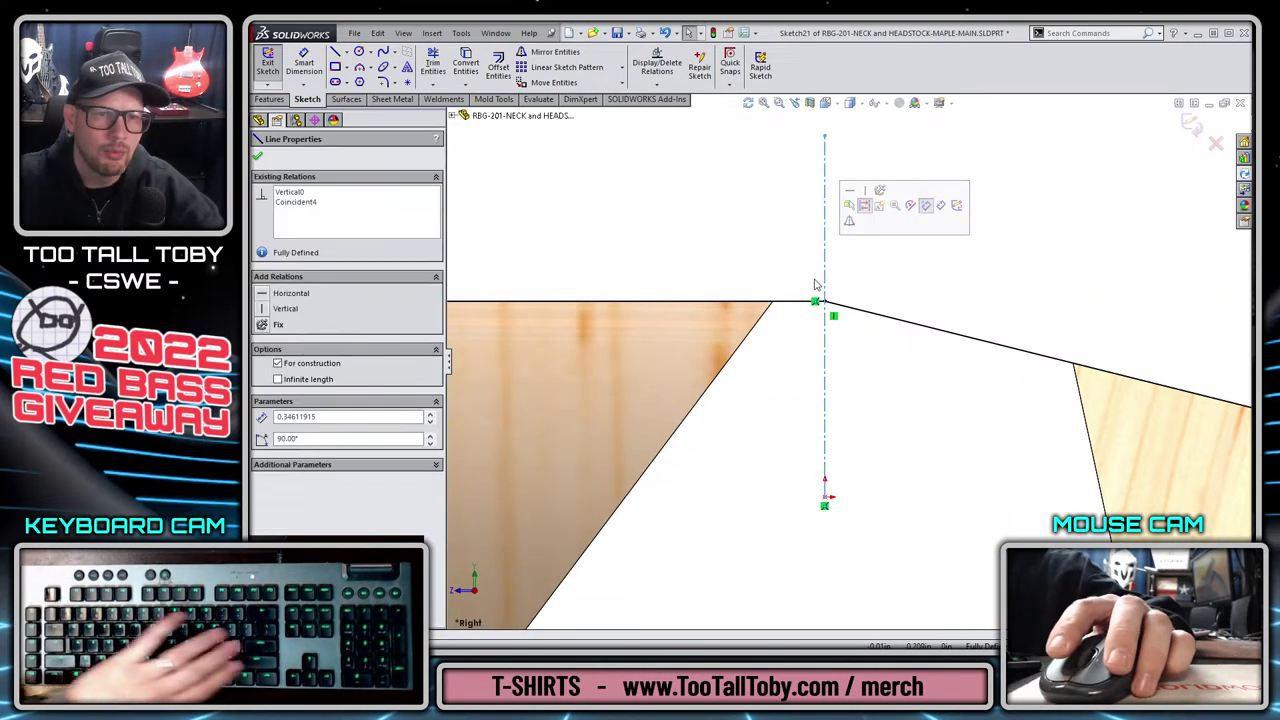
pyautogui.press('Delete')
# Fillet the top corner at 0.06 in, then delete the fillet arc, lines and R.06 dimension.
pyautogui.press('s')
pyautogui.click(870, 326)
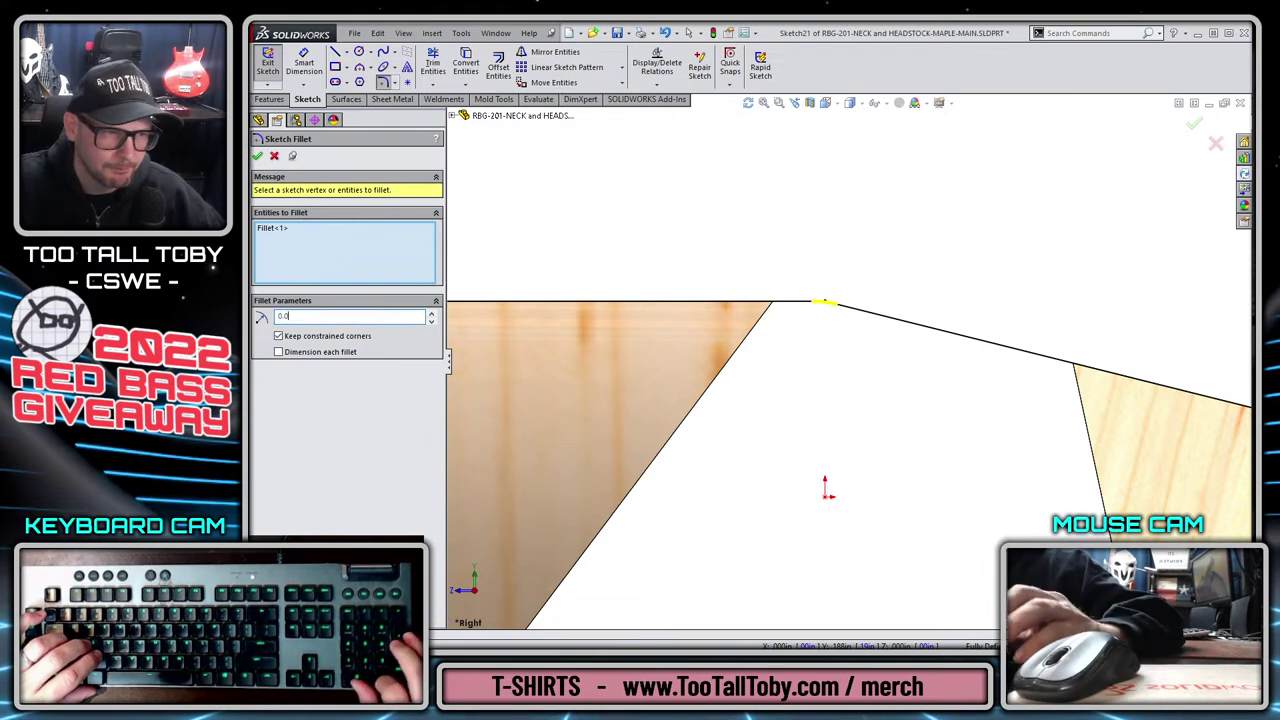
pyautogui.press('Return')
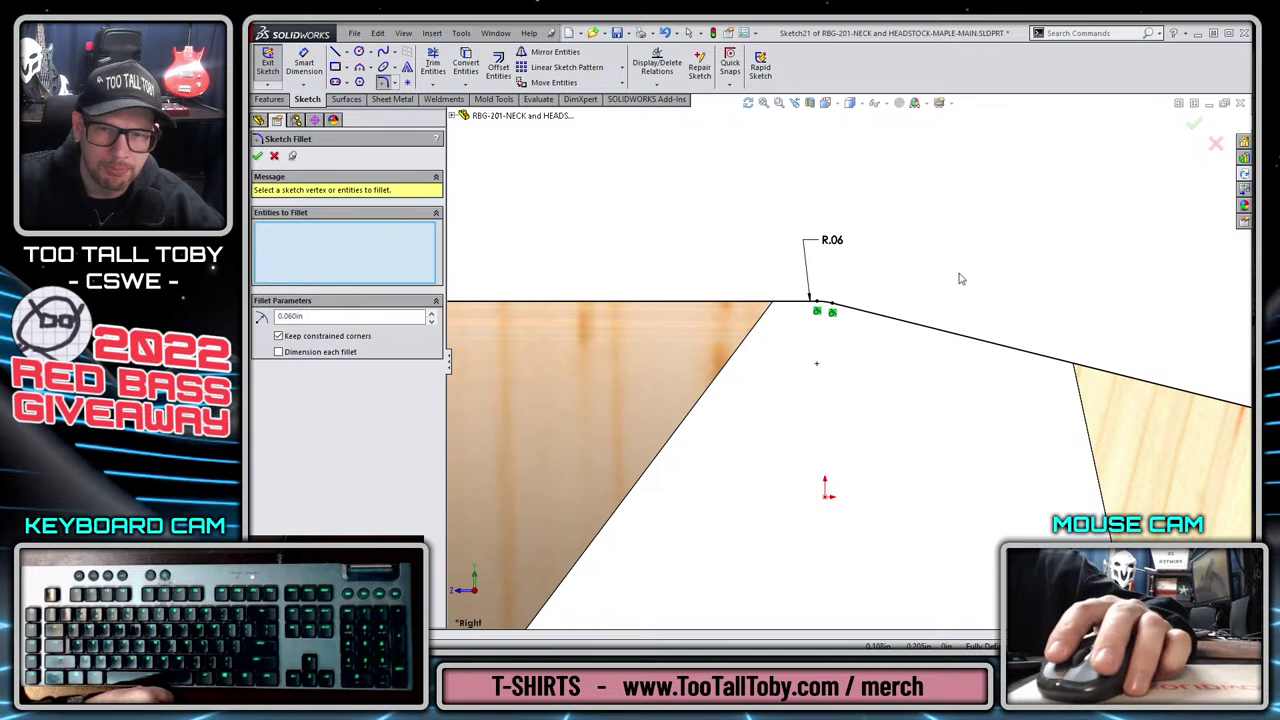
pyautogui.moveTo(960, 279); pyautogui.dragTo(778, 342)
pyautogui.moveTo(888, 274); pyautogui.dragTo(810, 336)
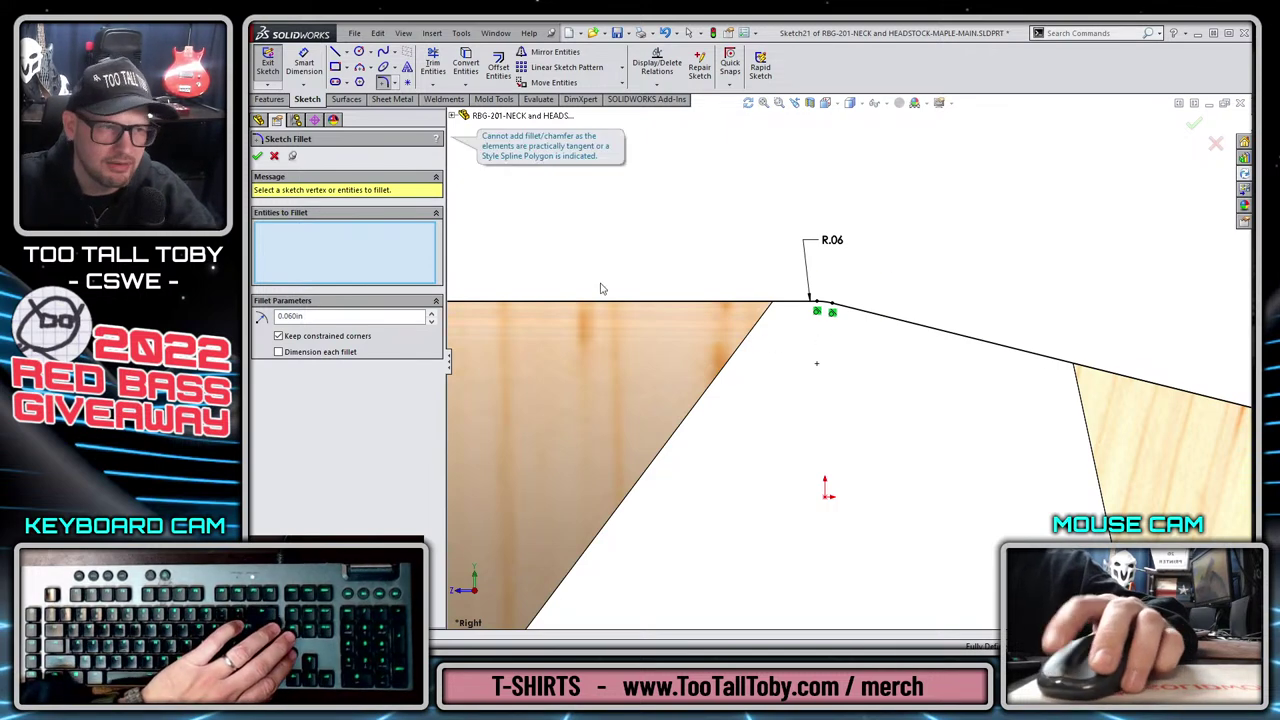
pyautogui.press('Escape')
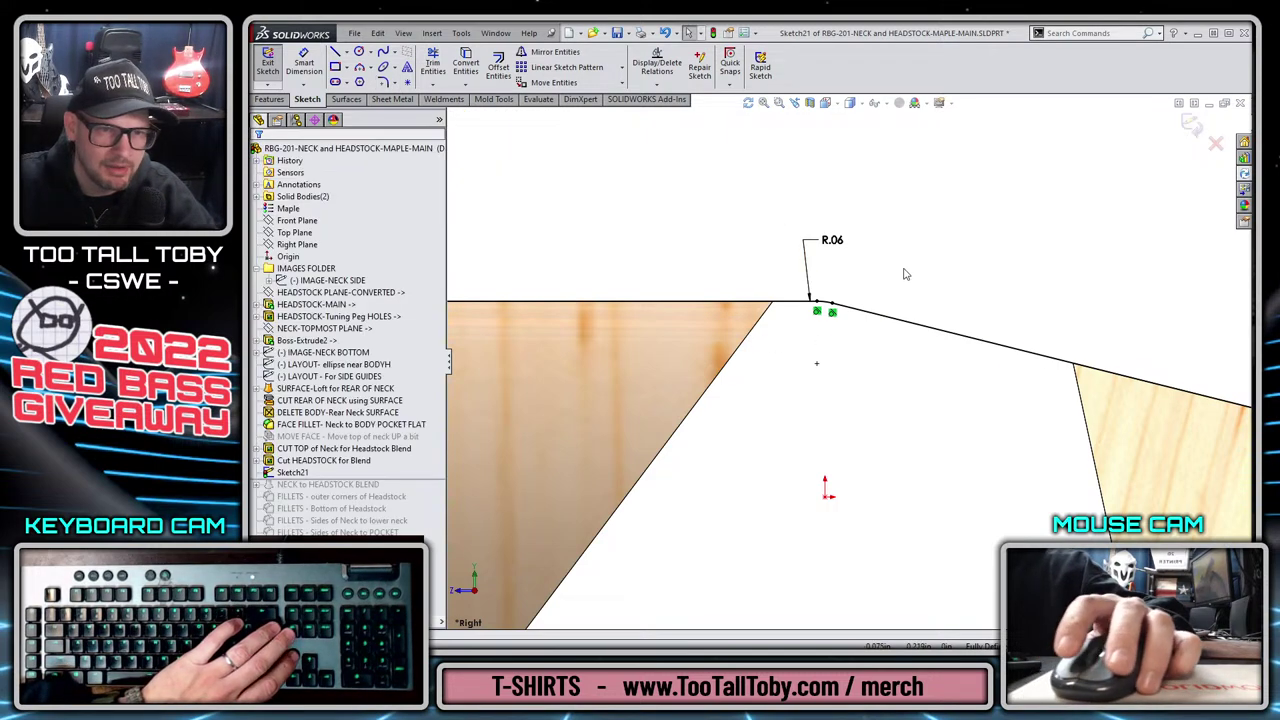
pyautogui.moveTo(903, 274); pyautogui.dragTo(810, 335)
pyautogui.press('Delete')
# Discard Sketch21, unsuppress MOVE FACE, and start a new sketch on the Right Plane.
pyautogui.click(1193, 127)
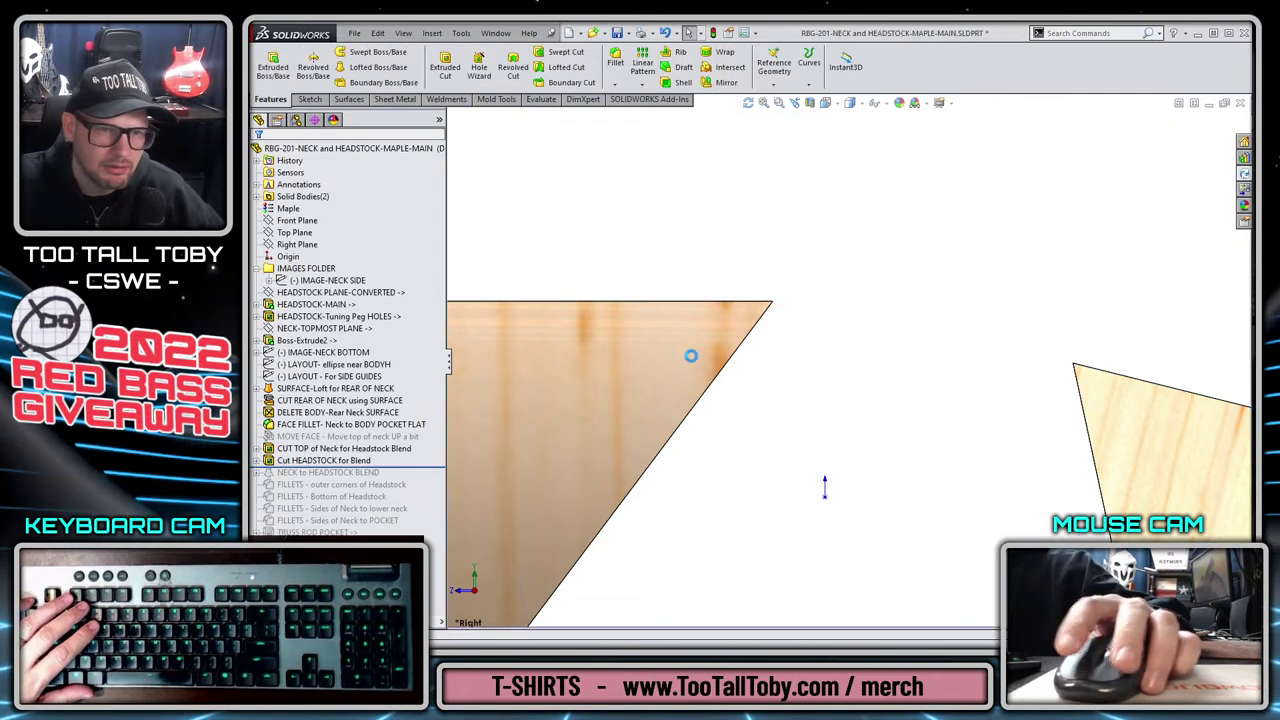
pyautogui.click(395, 437)
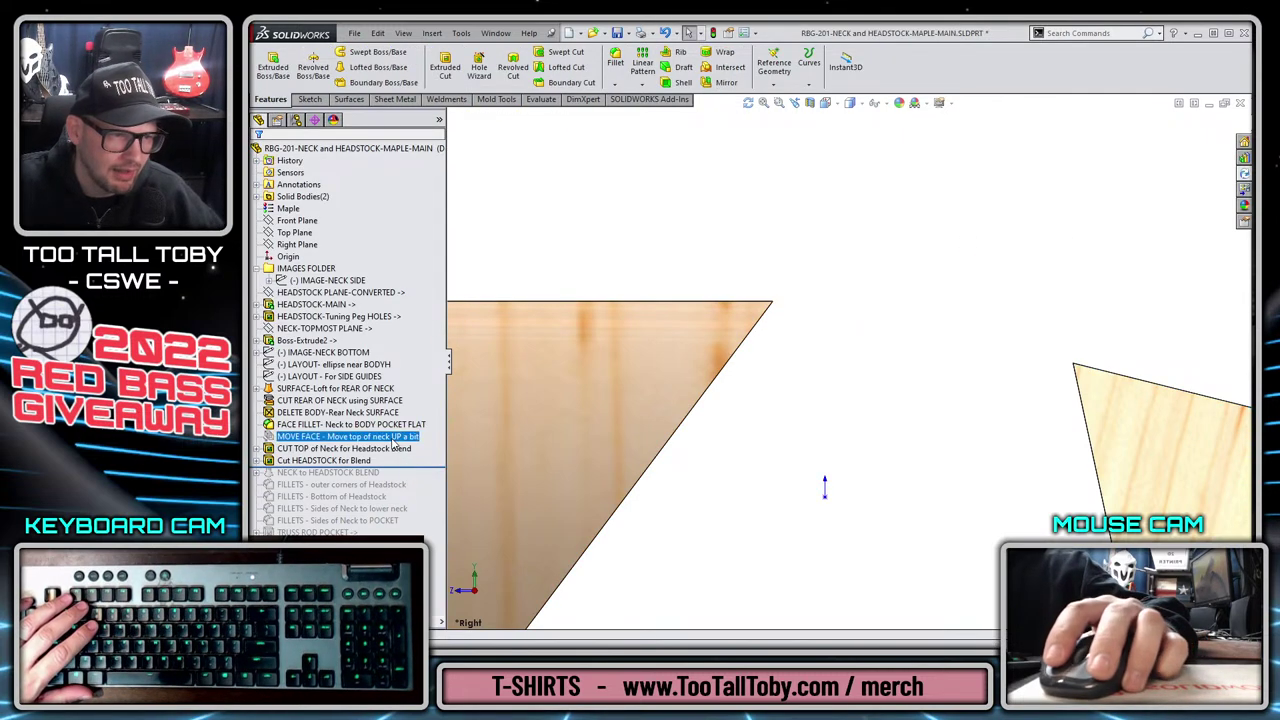
pyautogui.click(430, 406)
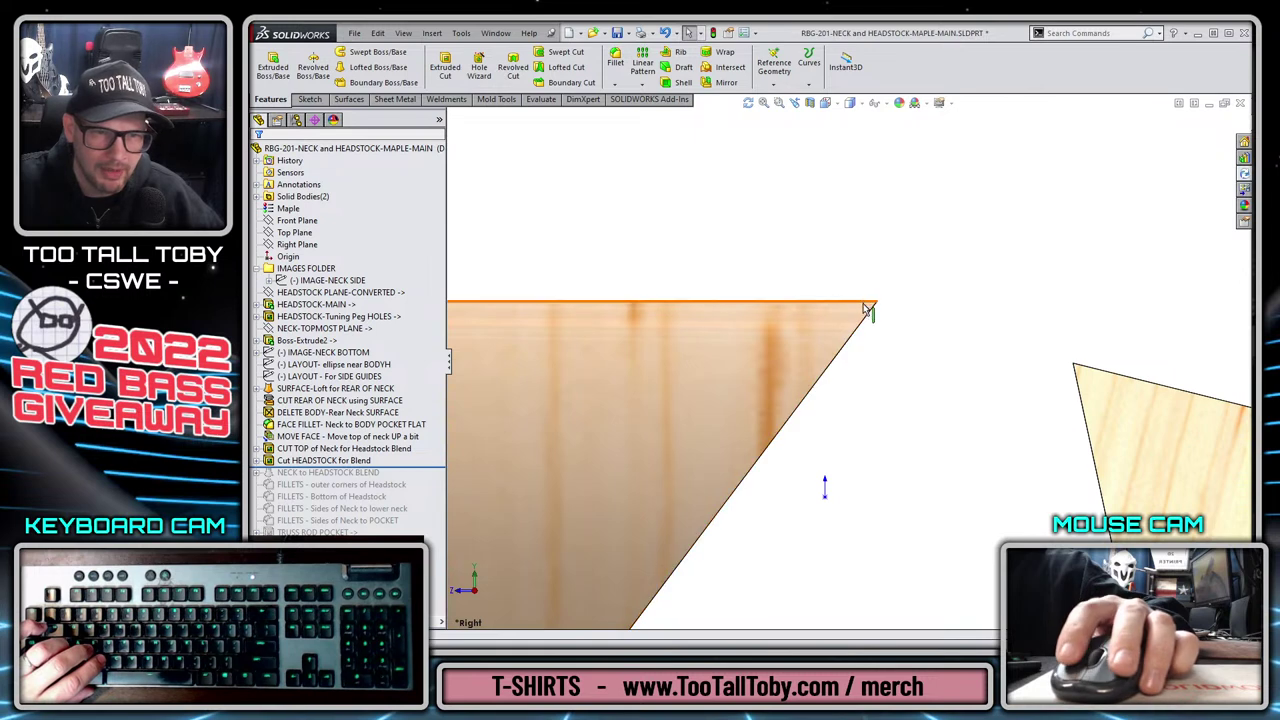
pyautogui.click(298, 245)
pyautogui.click(314, 224)
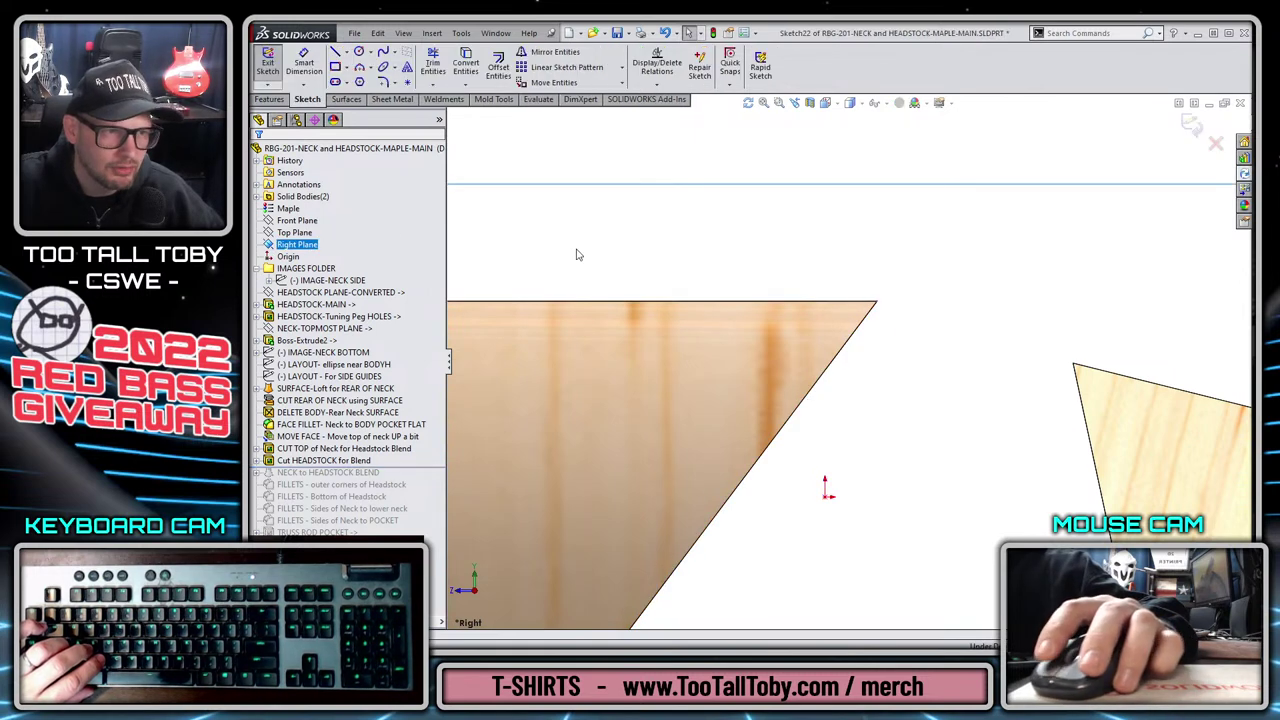
# Convert the neck and headstock top edges and draw a spline joining them.
pyautogui.click(864, 303)
pyautogui.keyDown('ctrl'); pyautogui.click(1145, 388); pyautogui.keyUp('ctrl')
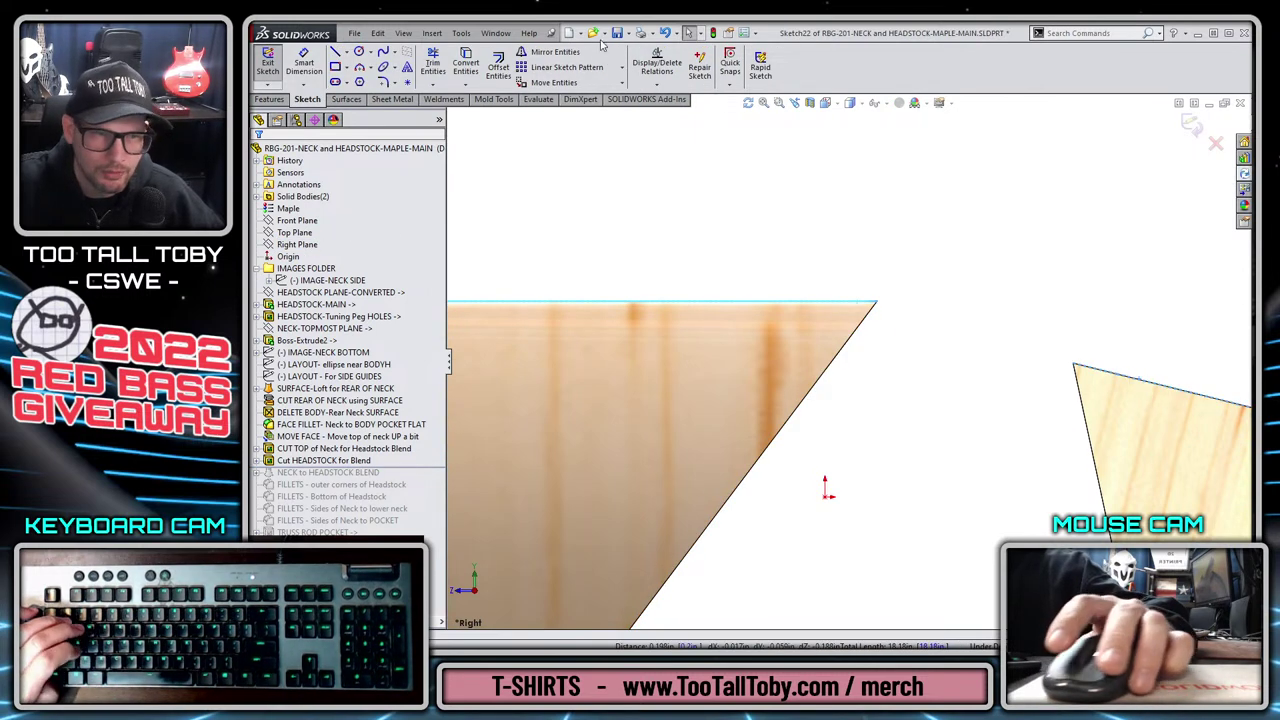
pyautogui.click(460, 63)
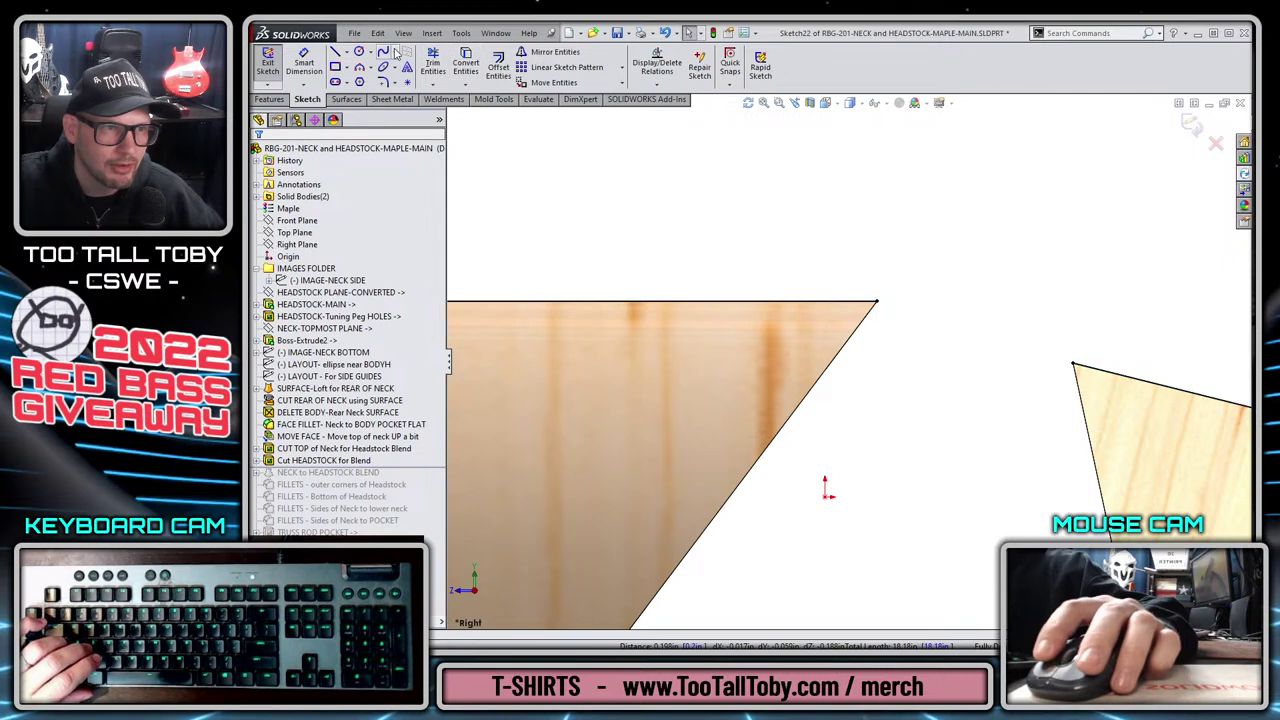
pyautogui.click(876, 301)
pyautogui.doubleClick(1073, 364)
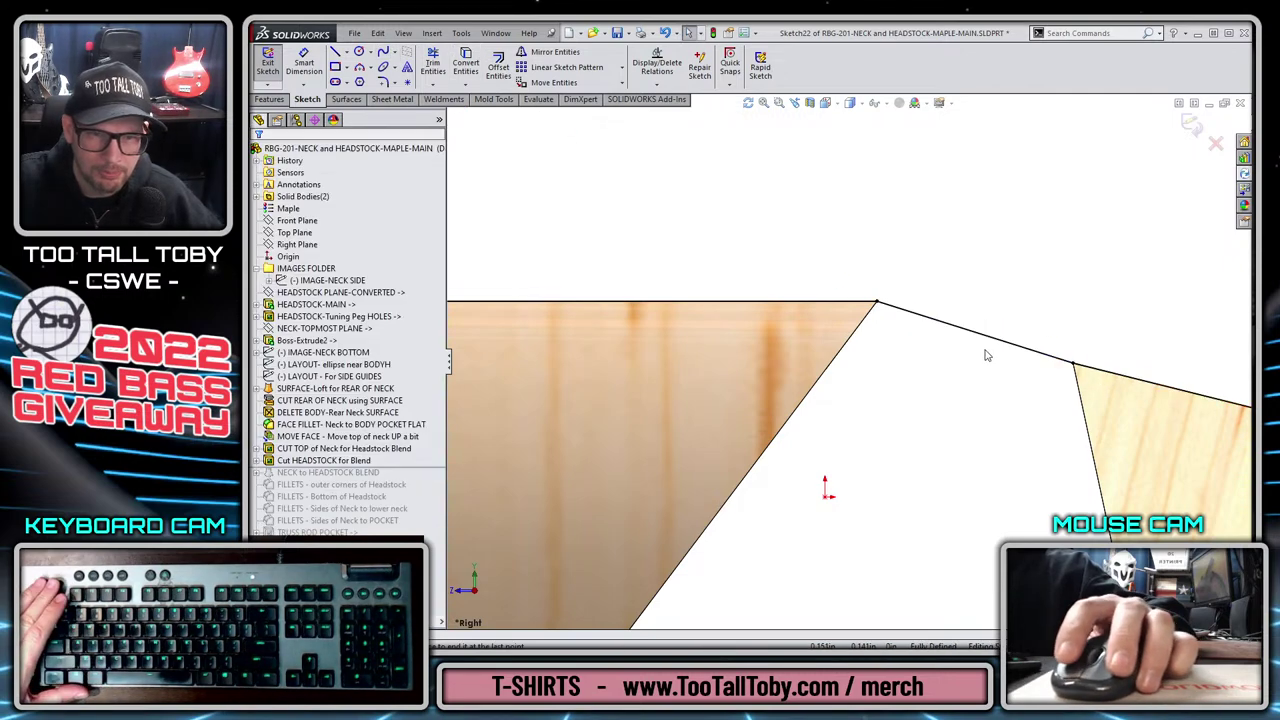
# Make the spline tangent to the headstock and neck top lines, then adjust its end tangent.
pyautogui.click(1052, 364)
pyautogui.keyDown('ctrl'); pyautogui.click(1107, 373); pyautogui.keyUp('ctrl')
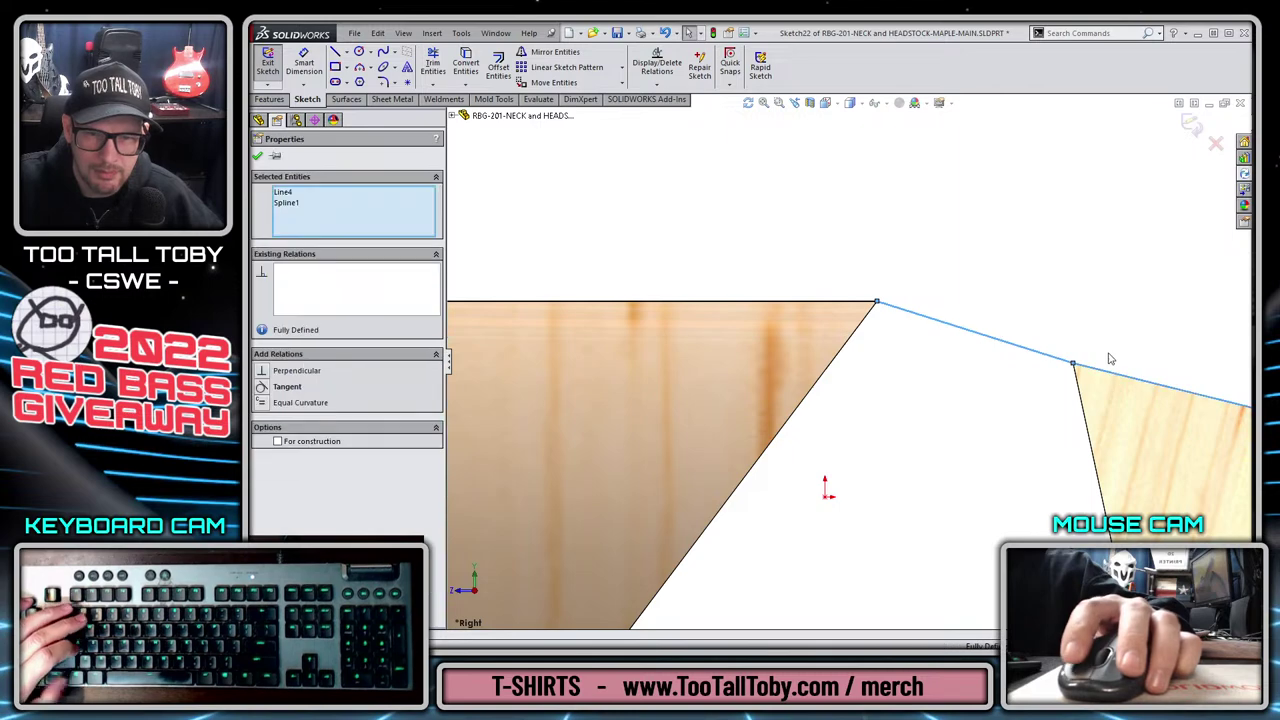
pyautogui.click(1159, 299)
pyautogui.click(915, 313)
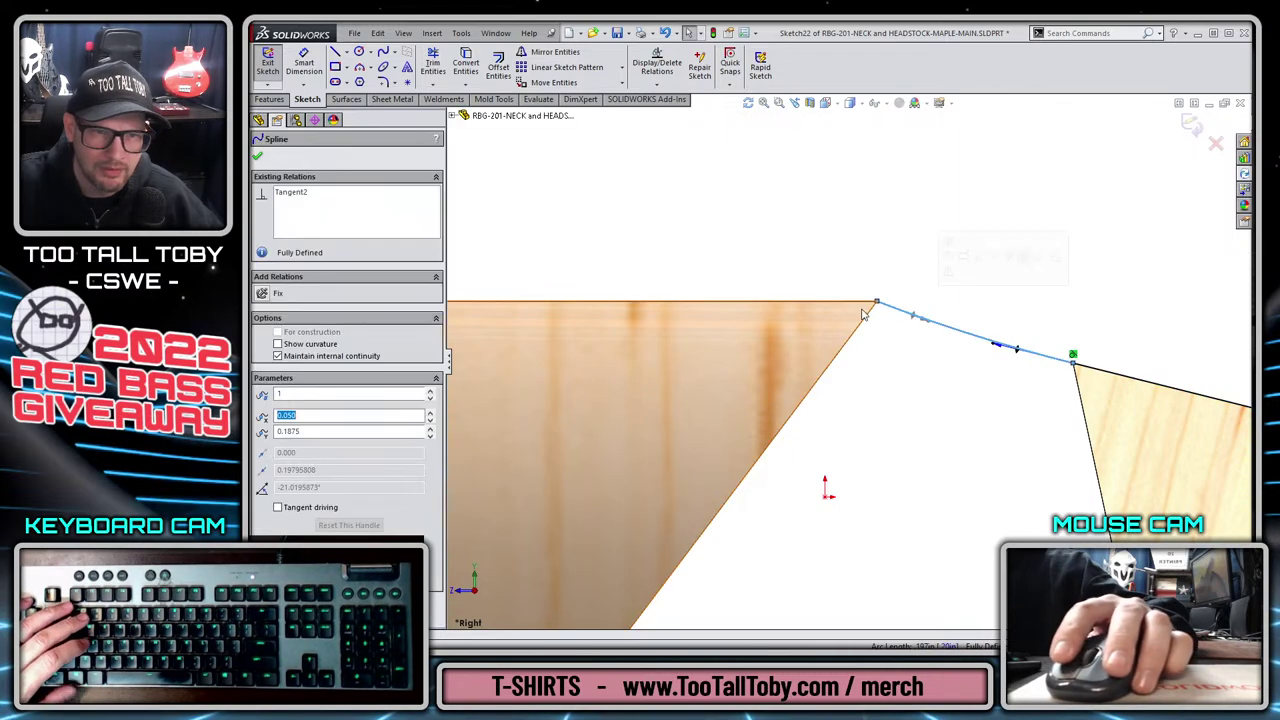
pyautogui.keyDown('ctrl'); pyautogui.click(865, 301); pyautogui.keyUp('ctrl')
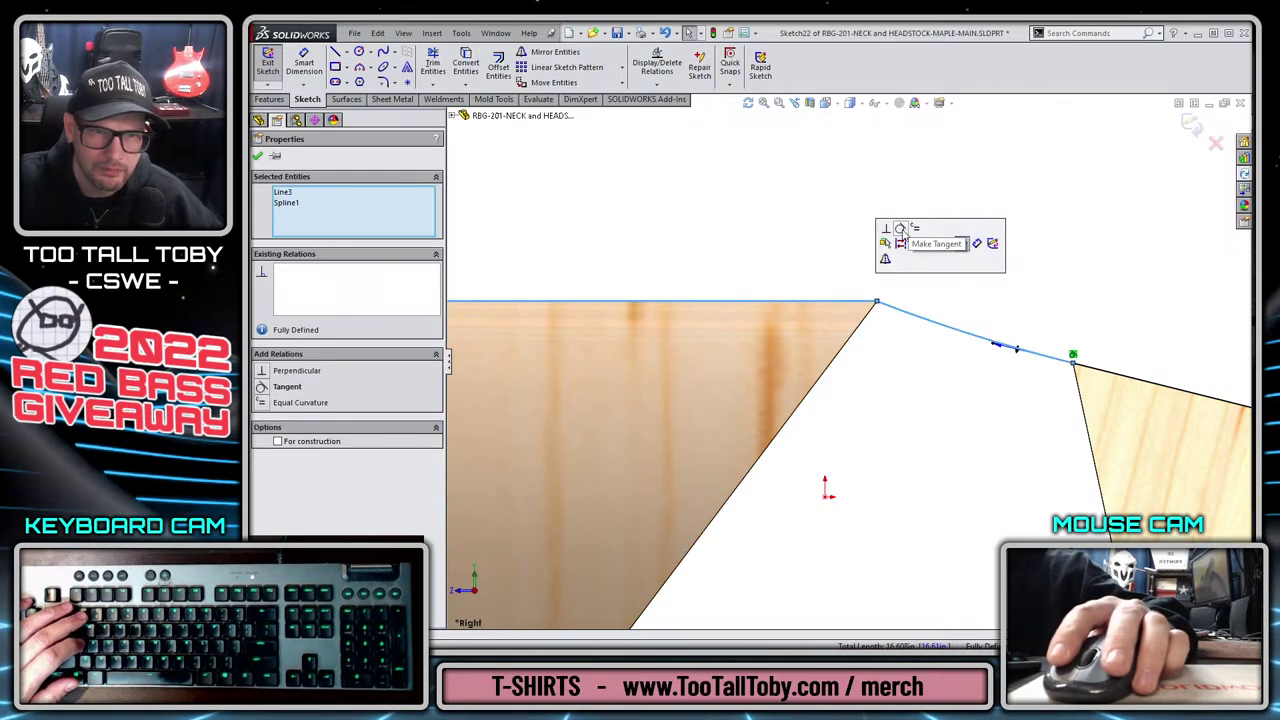
pyautogui.click(899, 243)
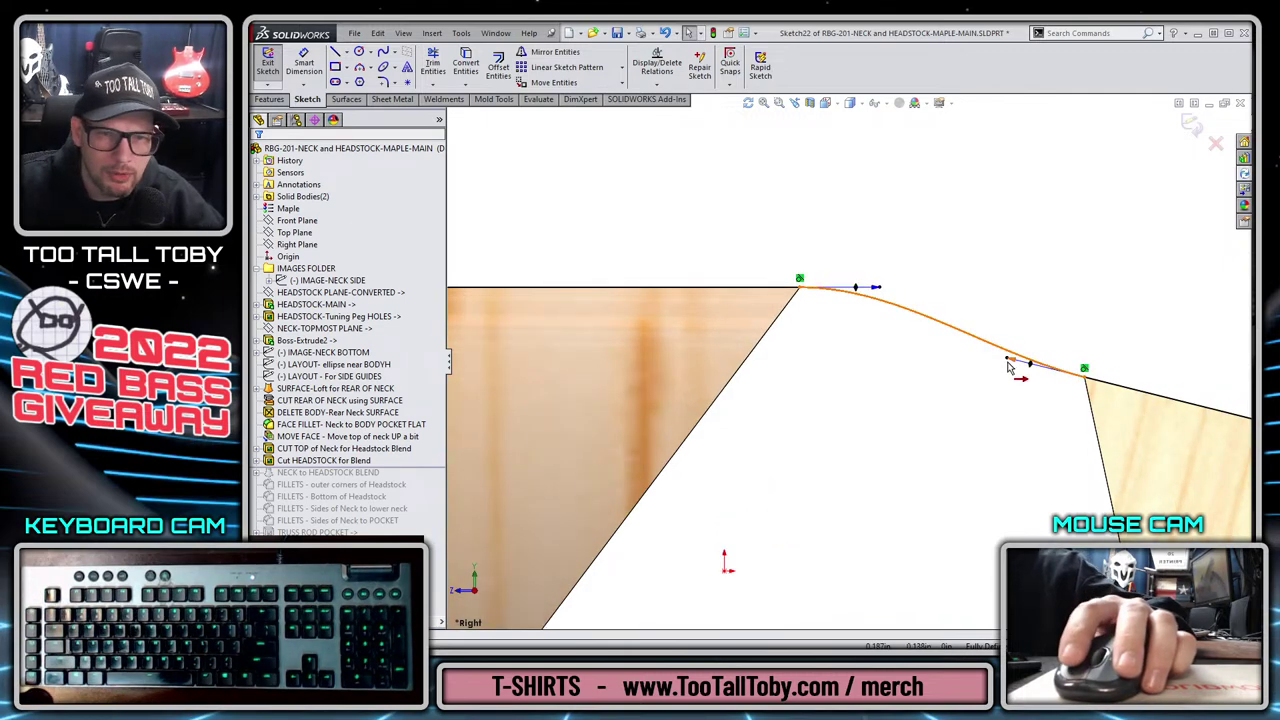
pyautogui.moveTo(1014, 366); pyautogui.dragTo(990, 355)
pyautogui.click(929, 223)
# Show curvature combs on the blend spline with density 1000.
pyautogui.click(907, 317)
pyautogui.rightClick(907, 317)
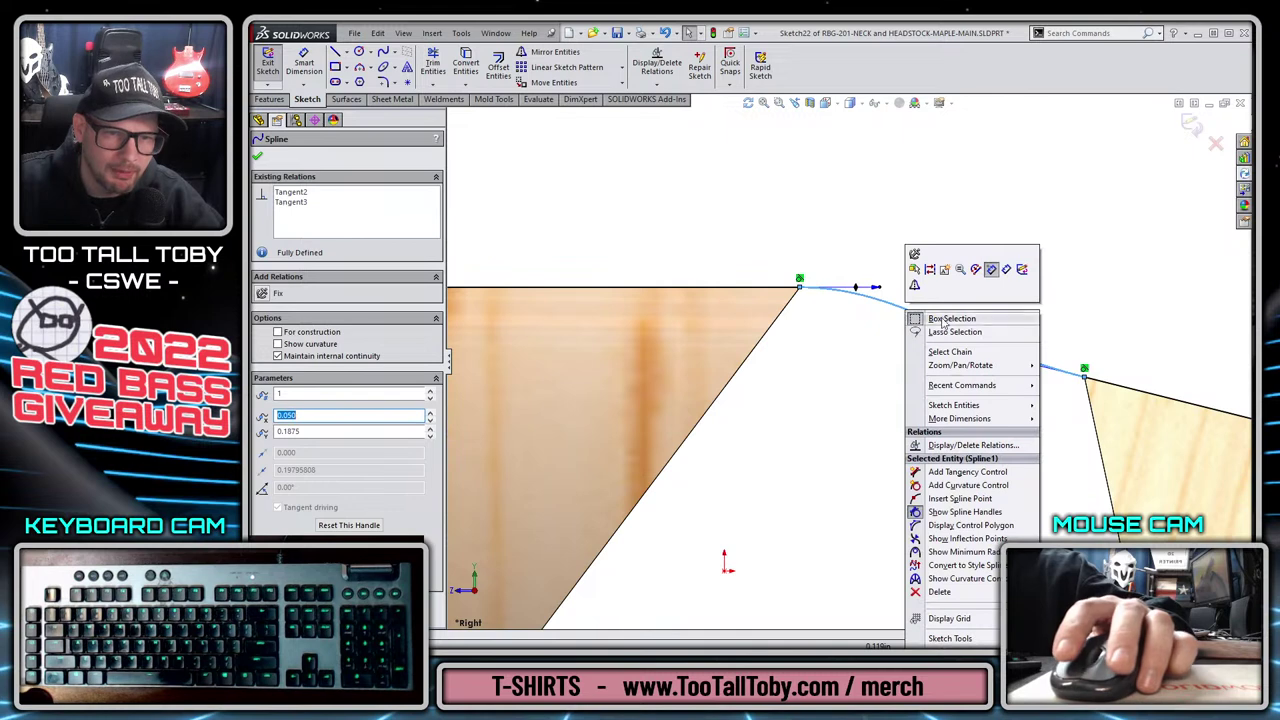
pyautogui.click(950, 585)
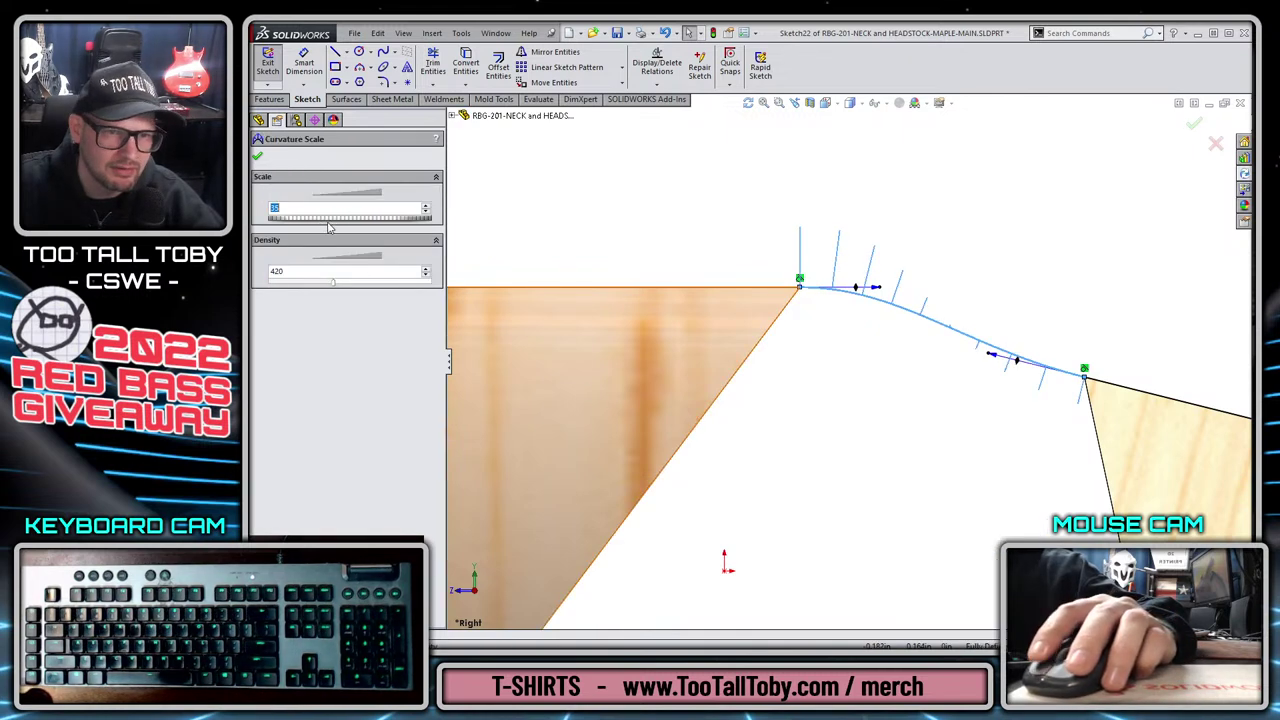
pyautogui.moveTo(335, 284); pyautogui.dragTo(440, 300)
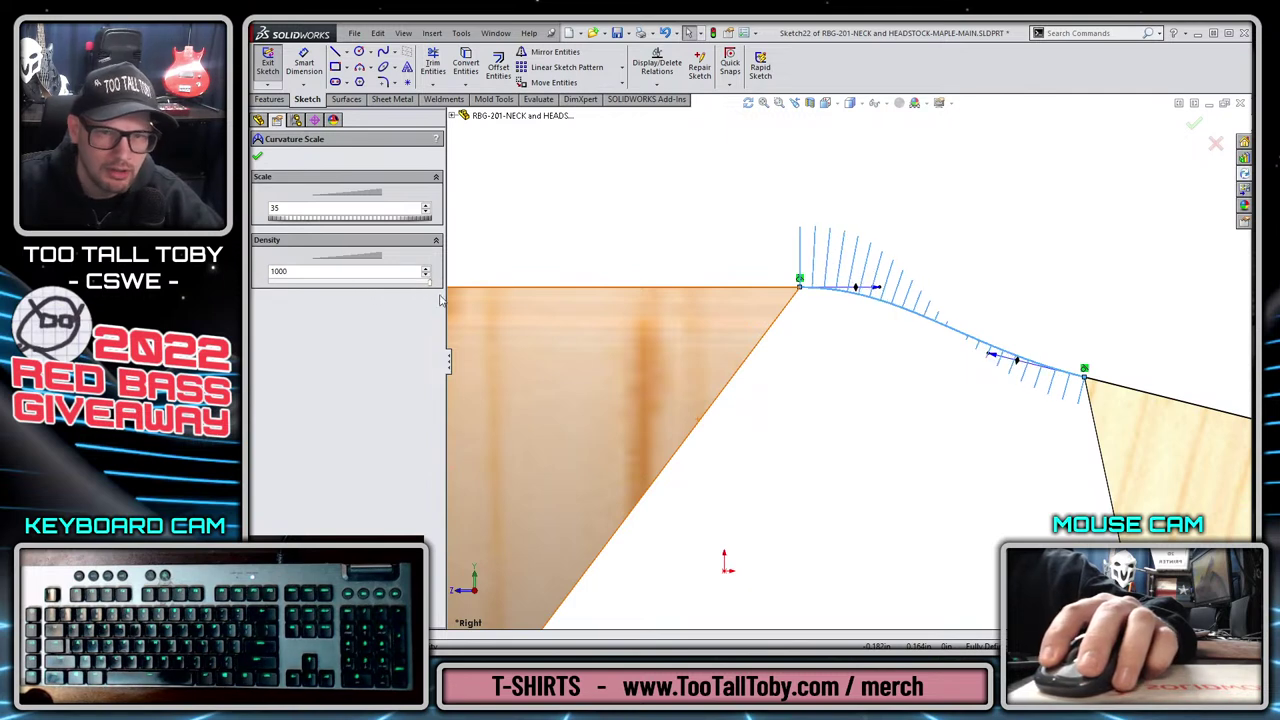
pyautogui.click(257, 159)
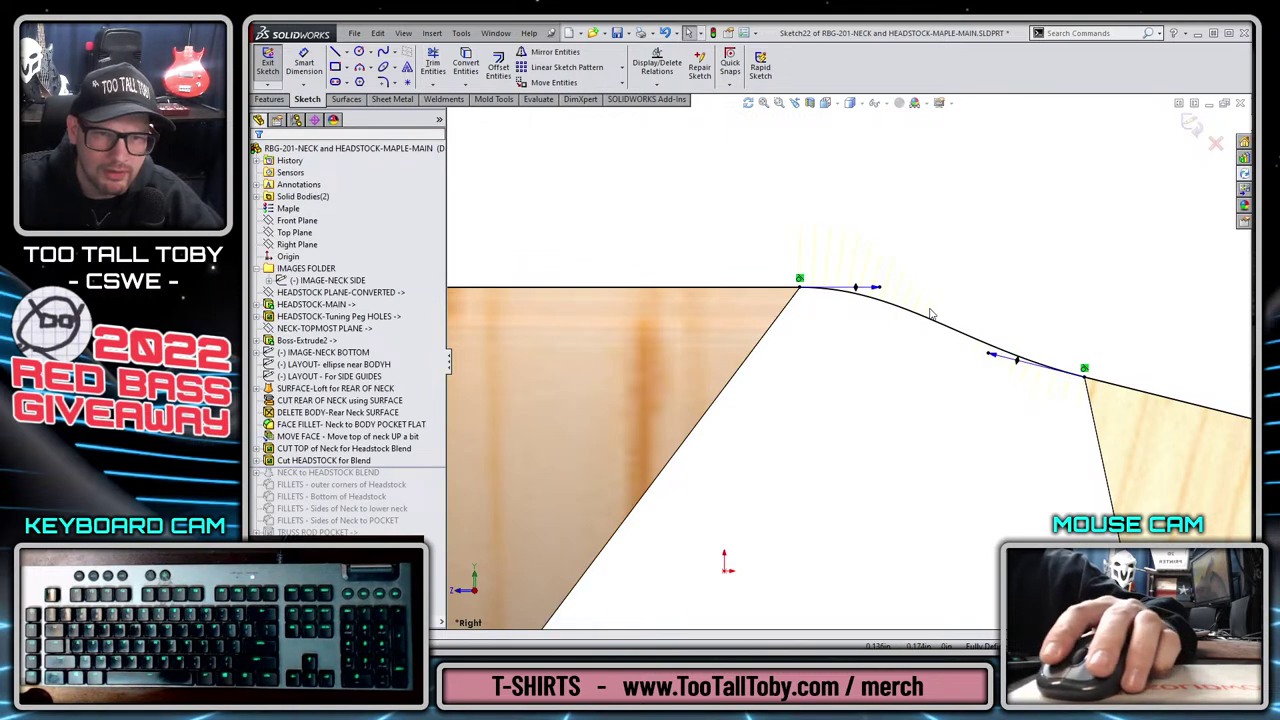
# Apply the Backdrop - Grey with Overhead Light scene and reshape the blend spline's tangent.
pyautogui.click(925, 105)
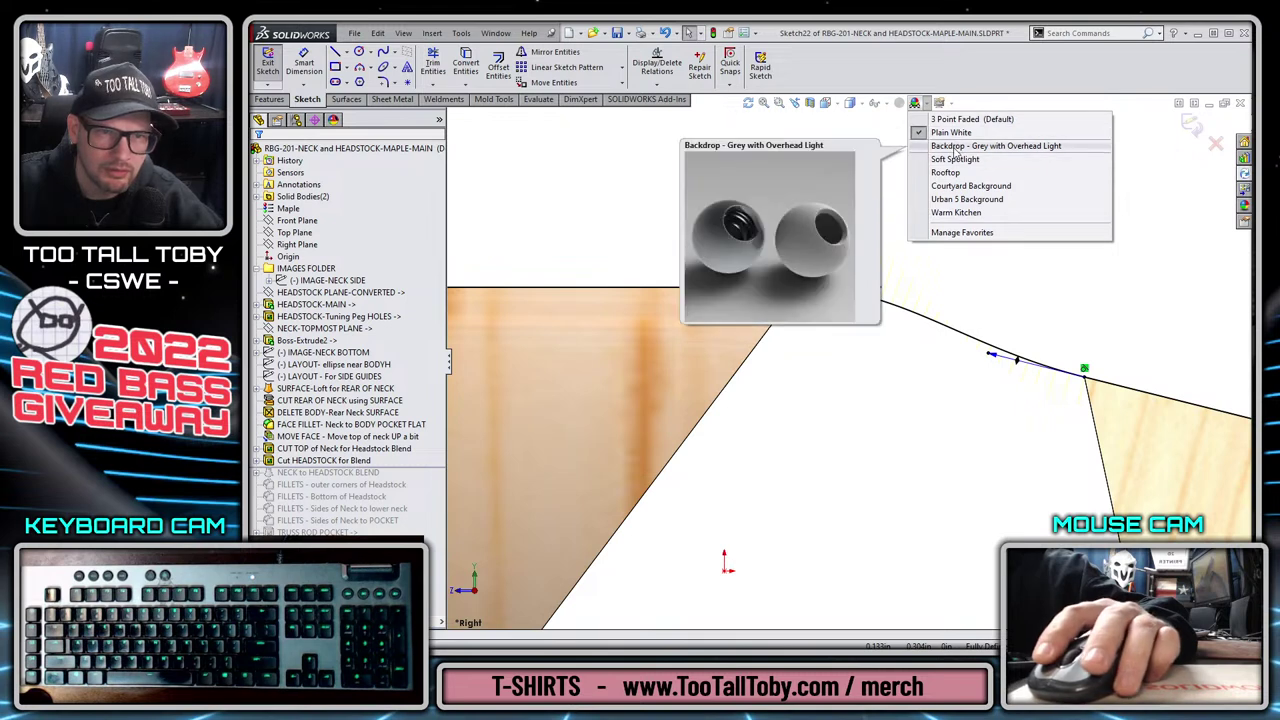
pyautogui.click(985, 146)
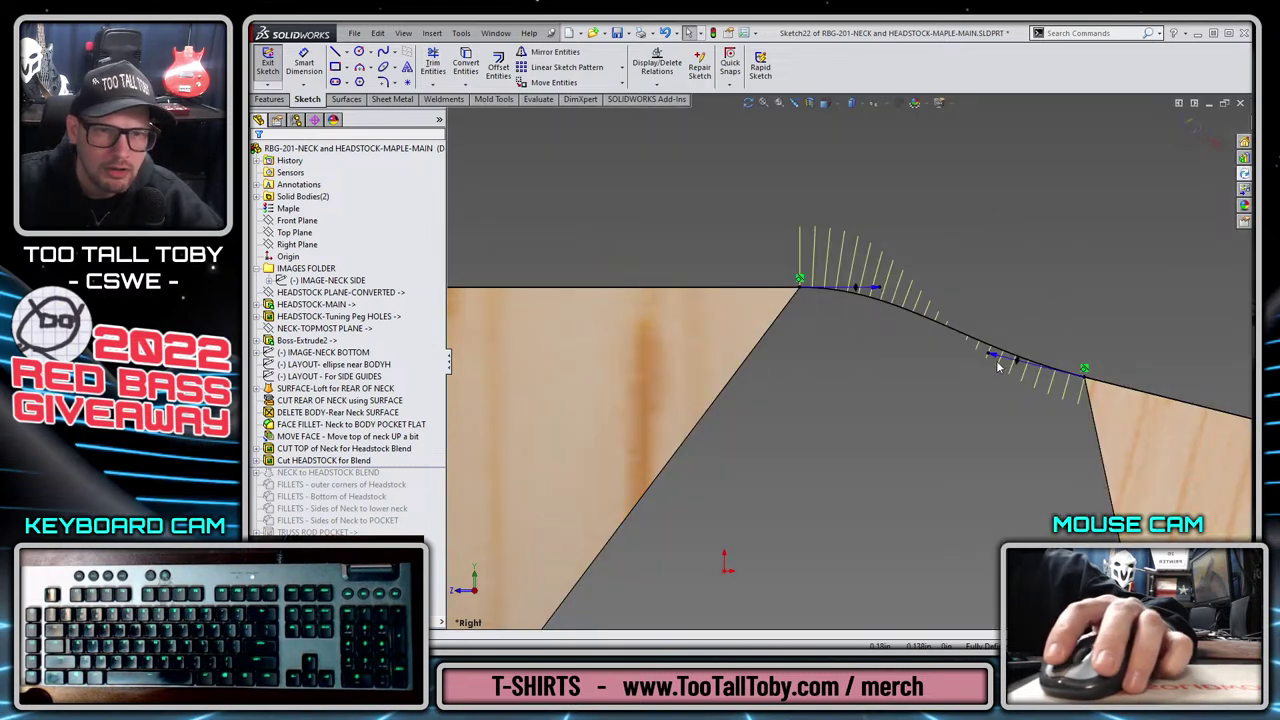
pyautogui.moveTo(995, 362); pyautogui.dragTo(1020, 372)
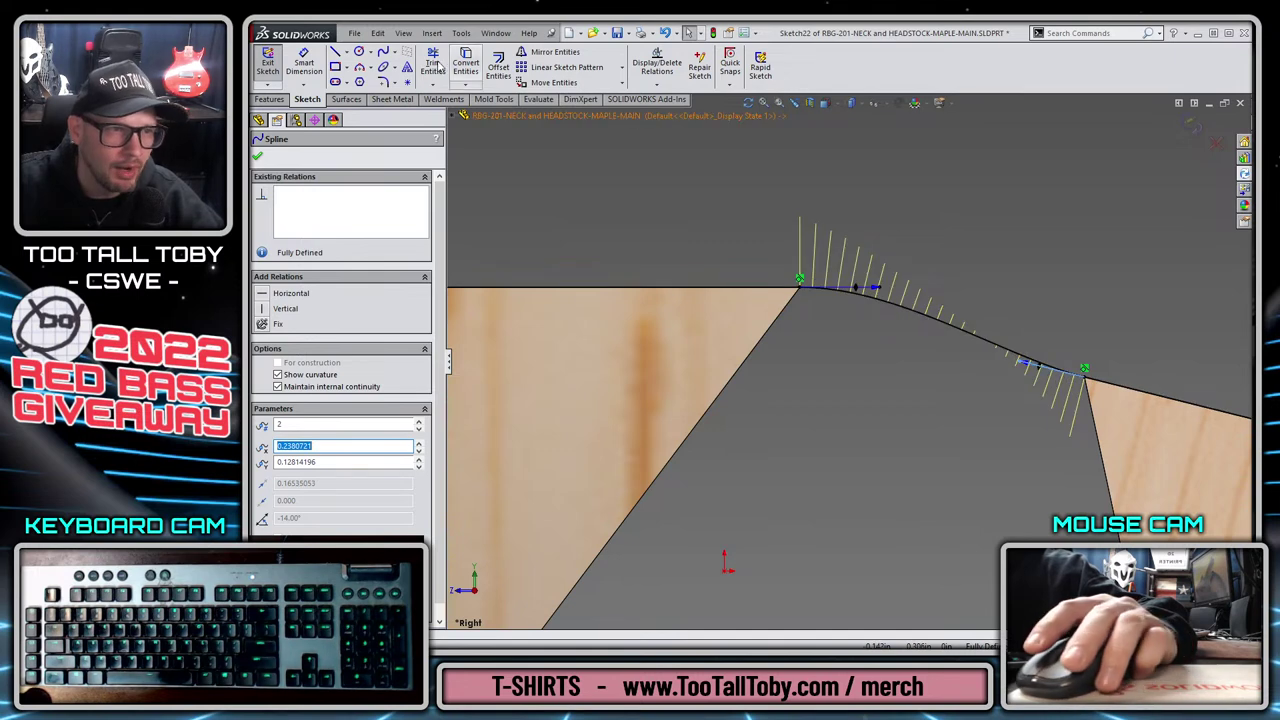
# Draw a second spline above the neck, pull it into an arch, and show its curvature combs.
pyautogui.click(383, 53)
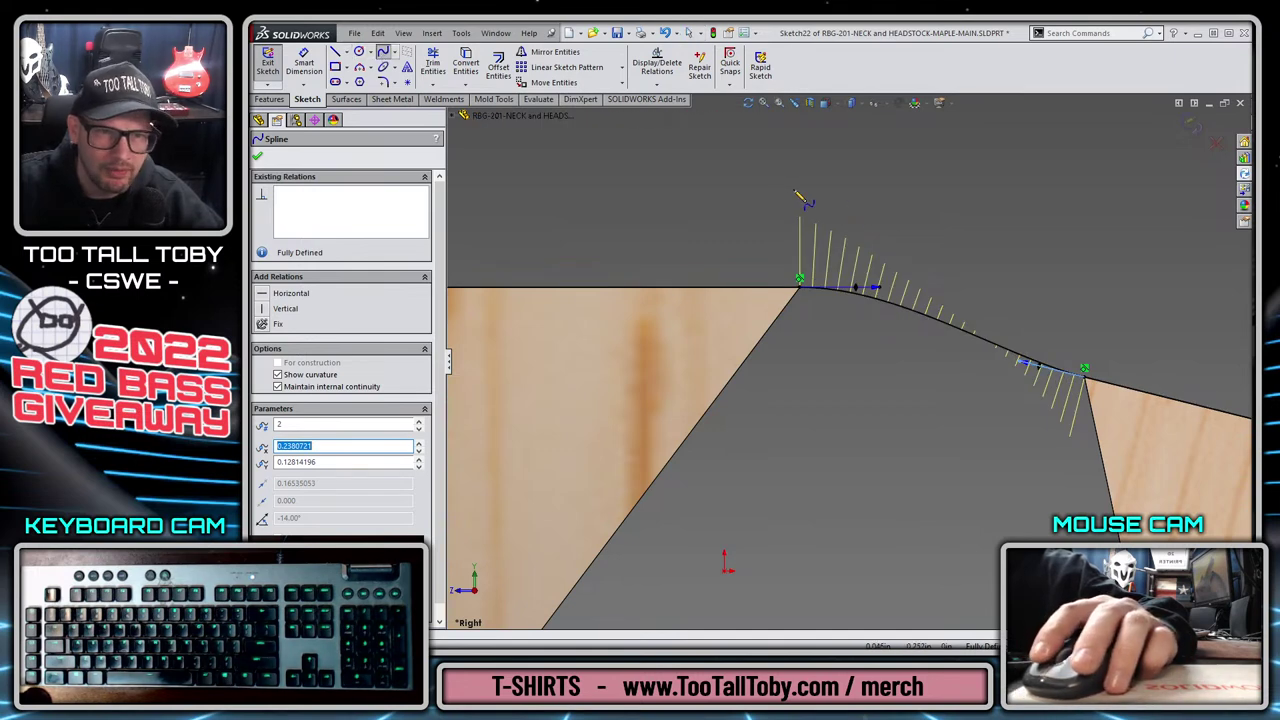
pyautogui.click(797, 191)
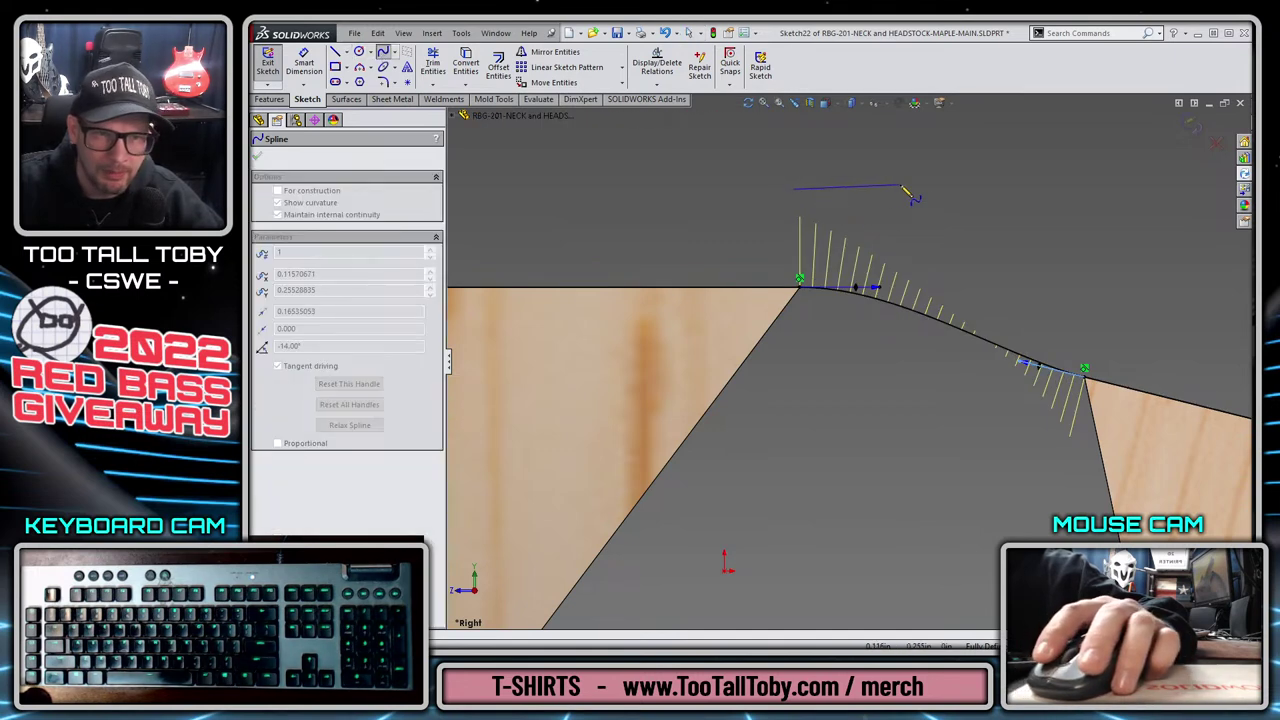
pyautogui.doubleClick(1074, 287)
pyautogui.click(871, 217)
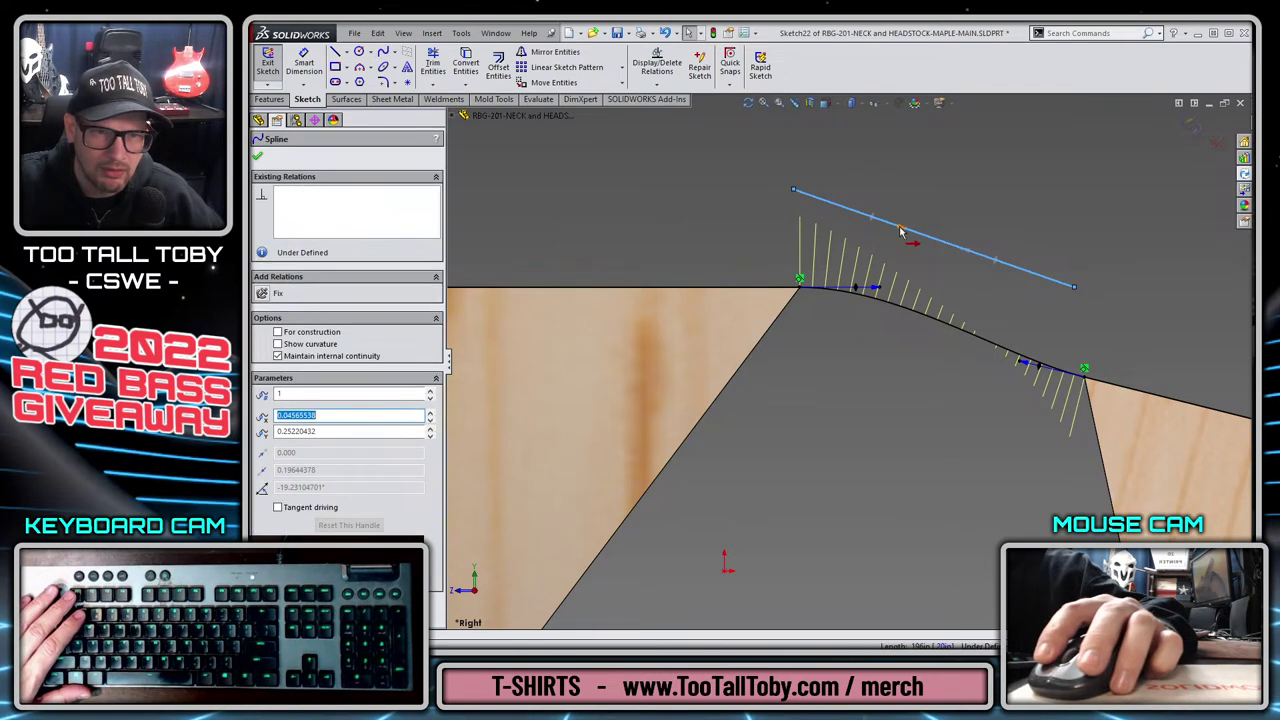
pyautogui.moveTo(914, 234); pyautogui.dragTo(965, 230)
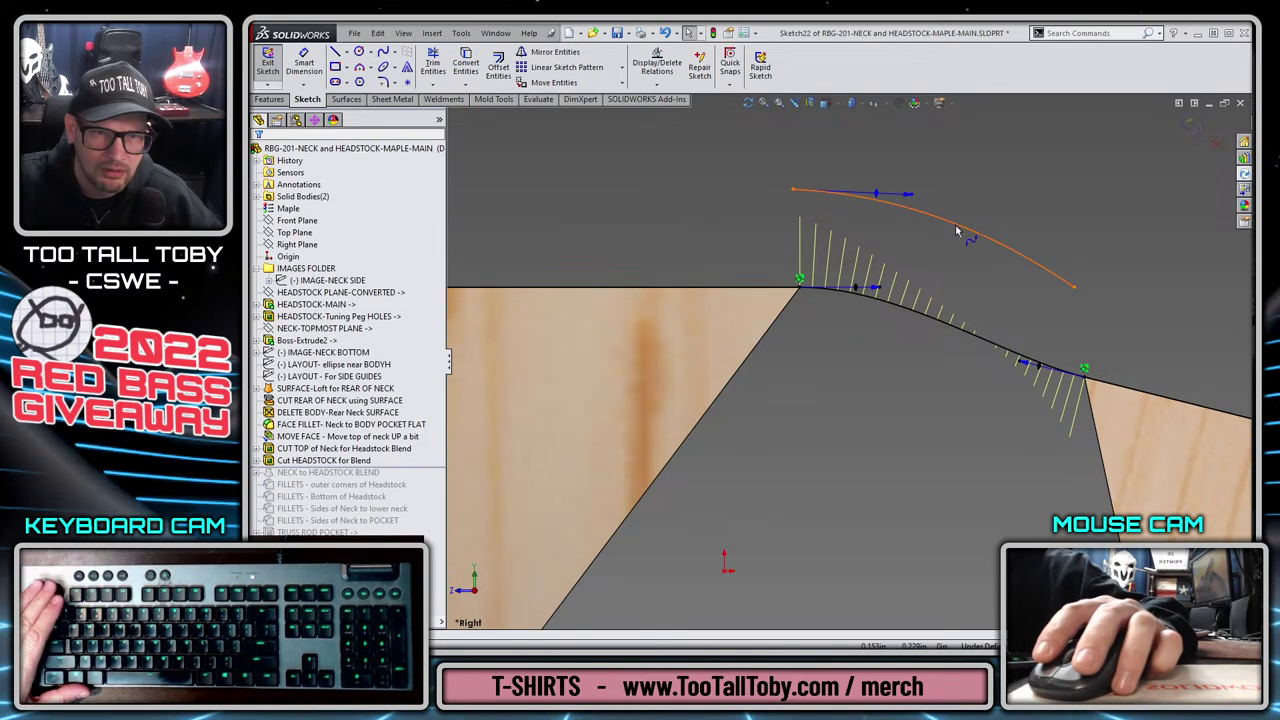
pyautogui.rightClick(957, 231)
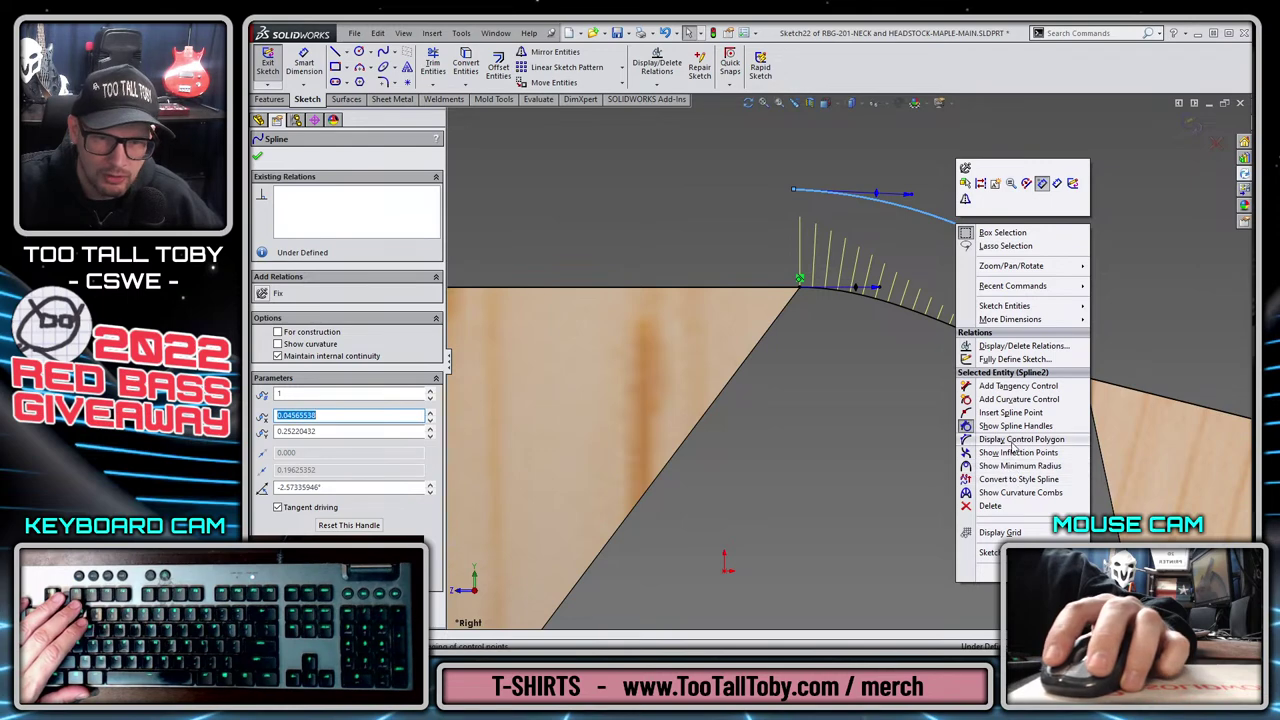
pyautogui.click(1012, 492)
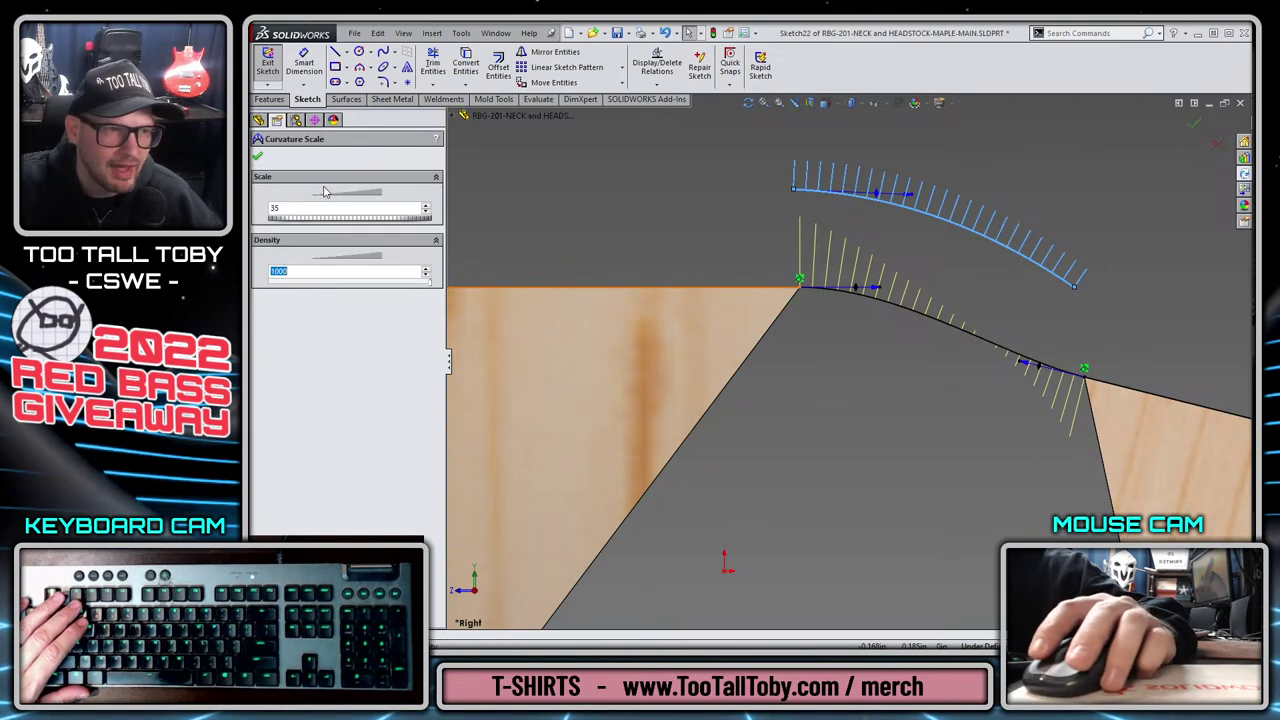
pyautogui.click(257, 160)
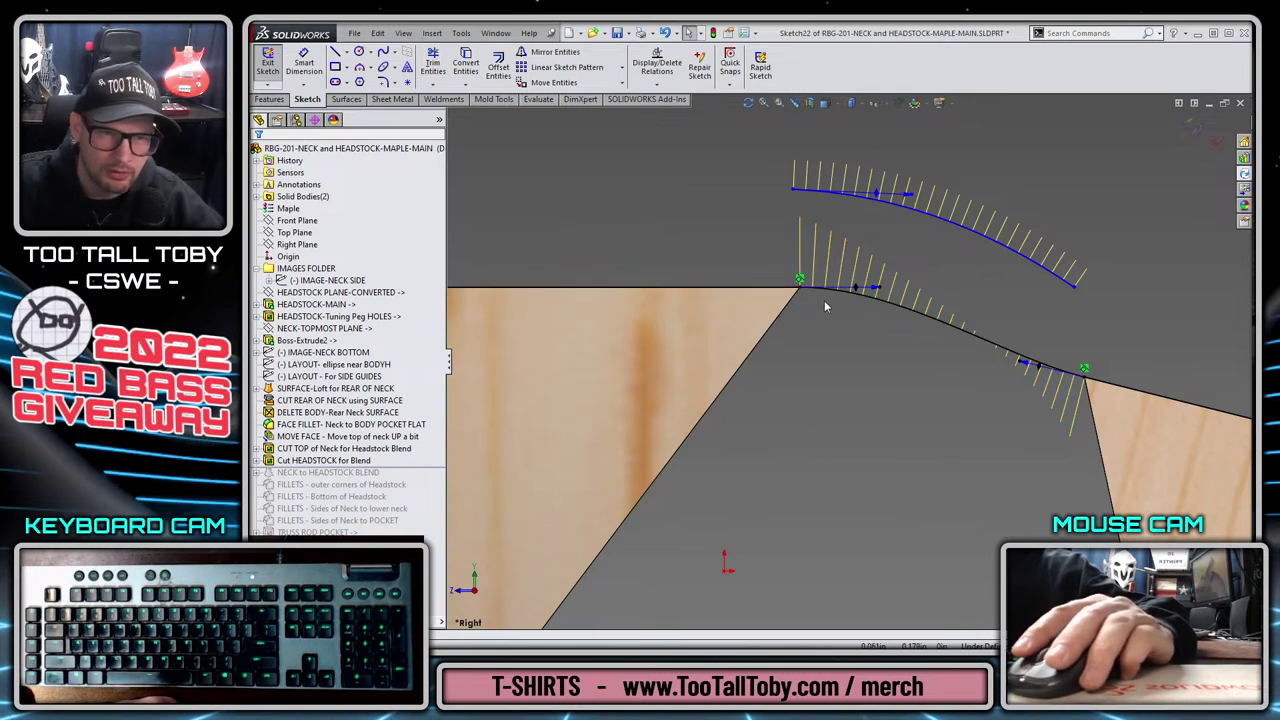
# Delete both splines and their adjoining lines from Sketch22.
pyautogui.click(957, 228)
pyautogui.scroll(4, 1006, 286)
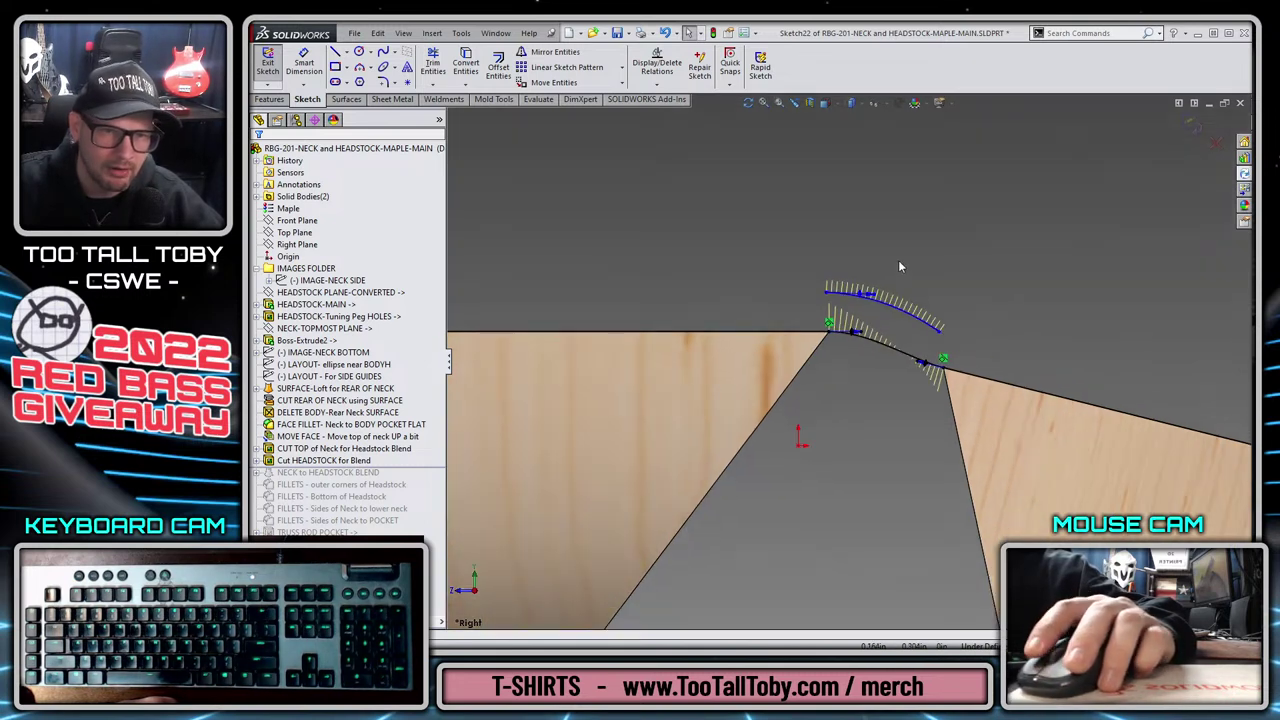
pyautogui.moveTo(1245, 208); pyautogui.dragTo(682, 426)
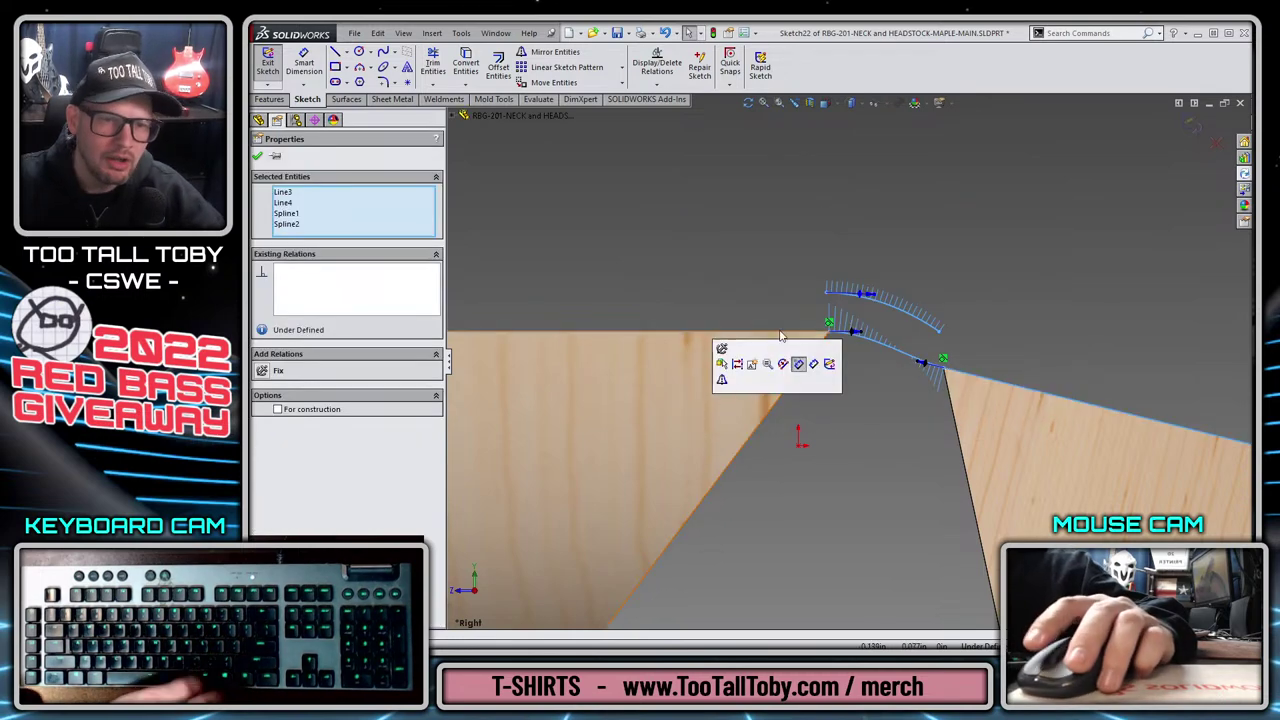
pyautogui.press('Delete')
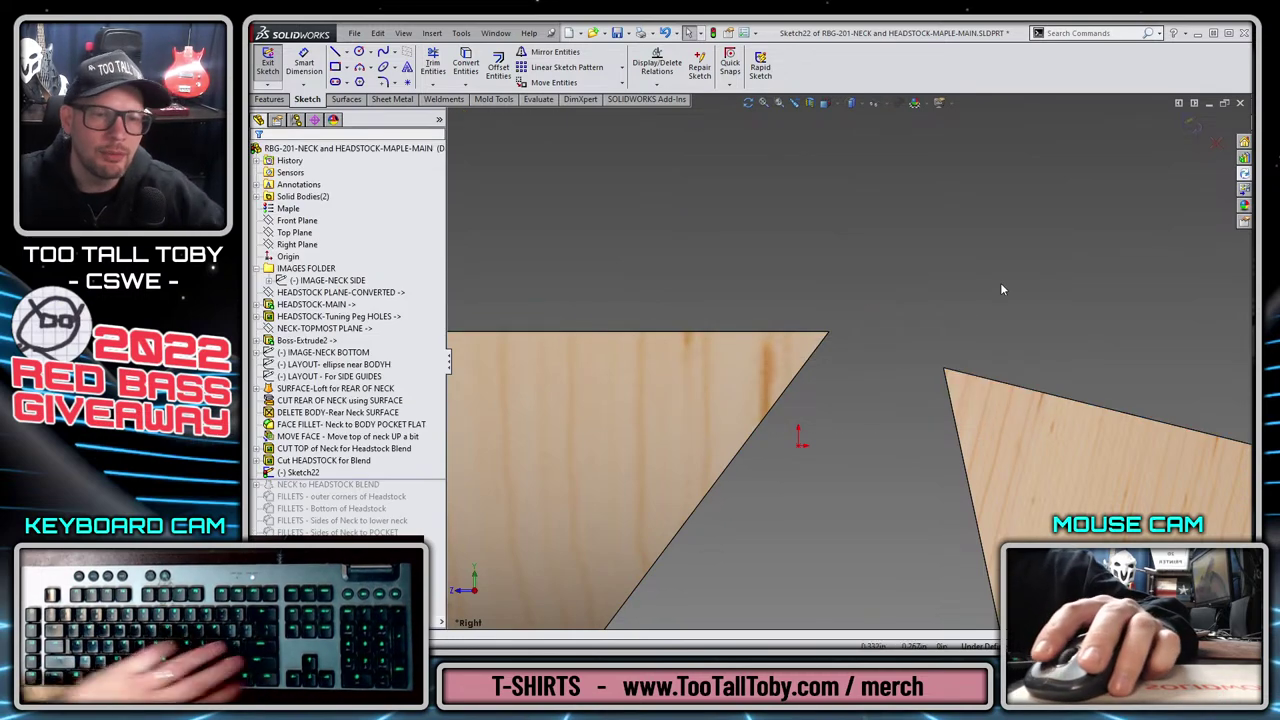
# Exit the empty Sketch22, suppress MOVE FACE, and roll forward past NECK to HEADSTOCK BLEND.
pyautogui.click(1191, 129)
pyautogui.click(400, 437)
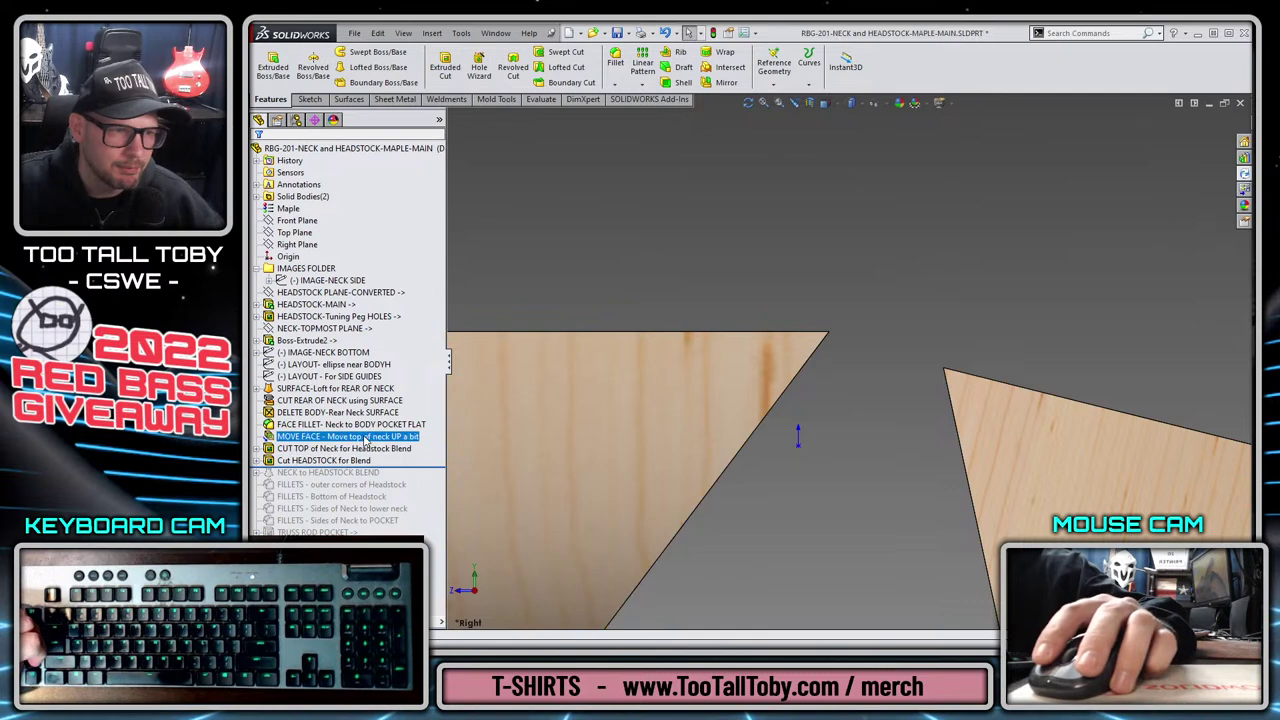
pyautogui.keyDown('ctrl'); pyautogui.click(385, 425); pyautogui.keyUp('ctrl')
pyautogui.click(389, 401)
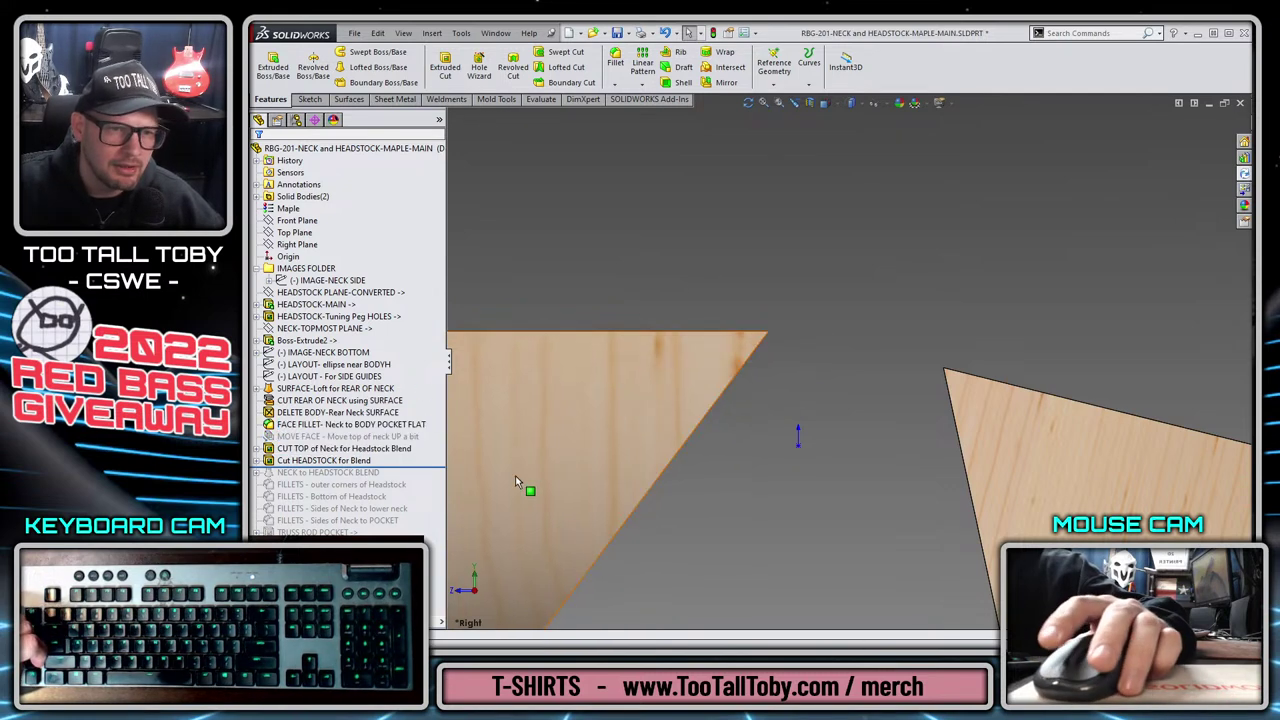
pyautogui.moveTo(418, 477); pyautogui.dragTo(420, 480)
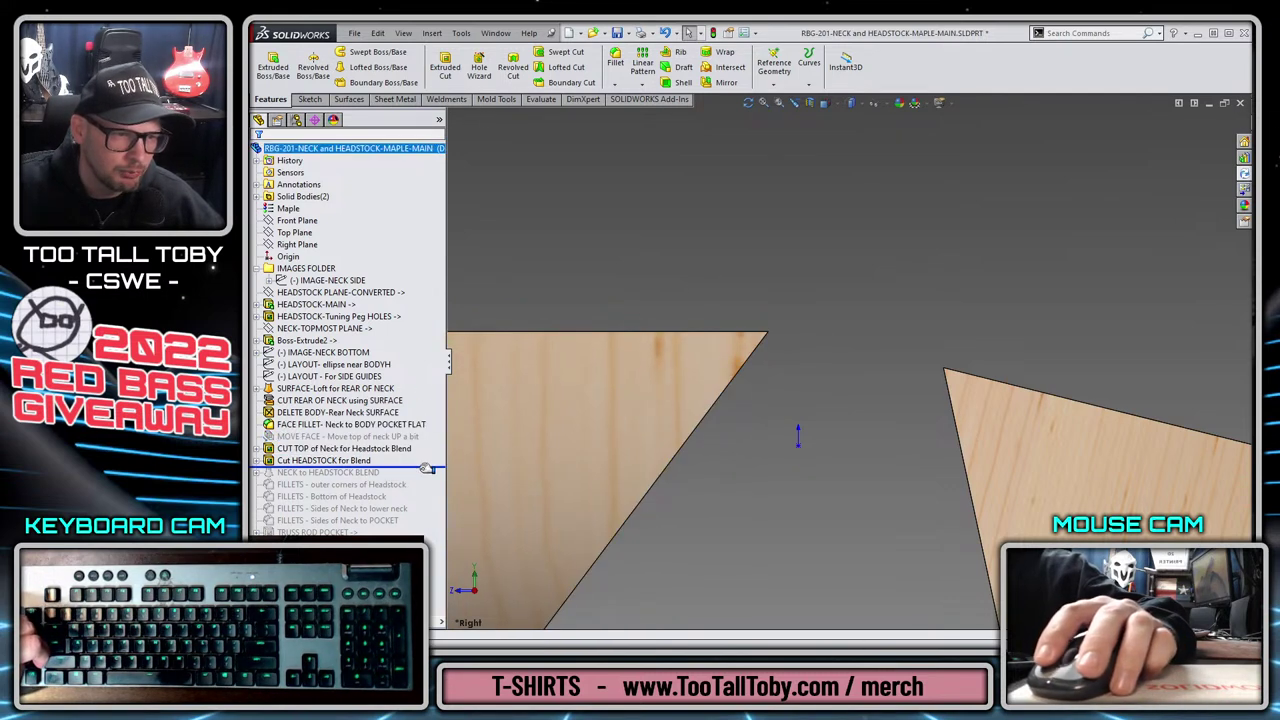
# Expand NECK to HEADSTOCK BLEND and edit its Sketch16.
pyautogui.moveTo(753, 499); pyautogui.dragTo(783, 472, button='middle')
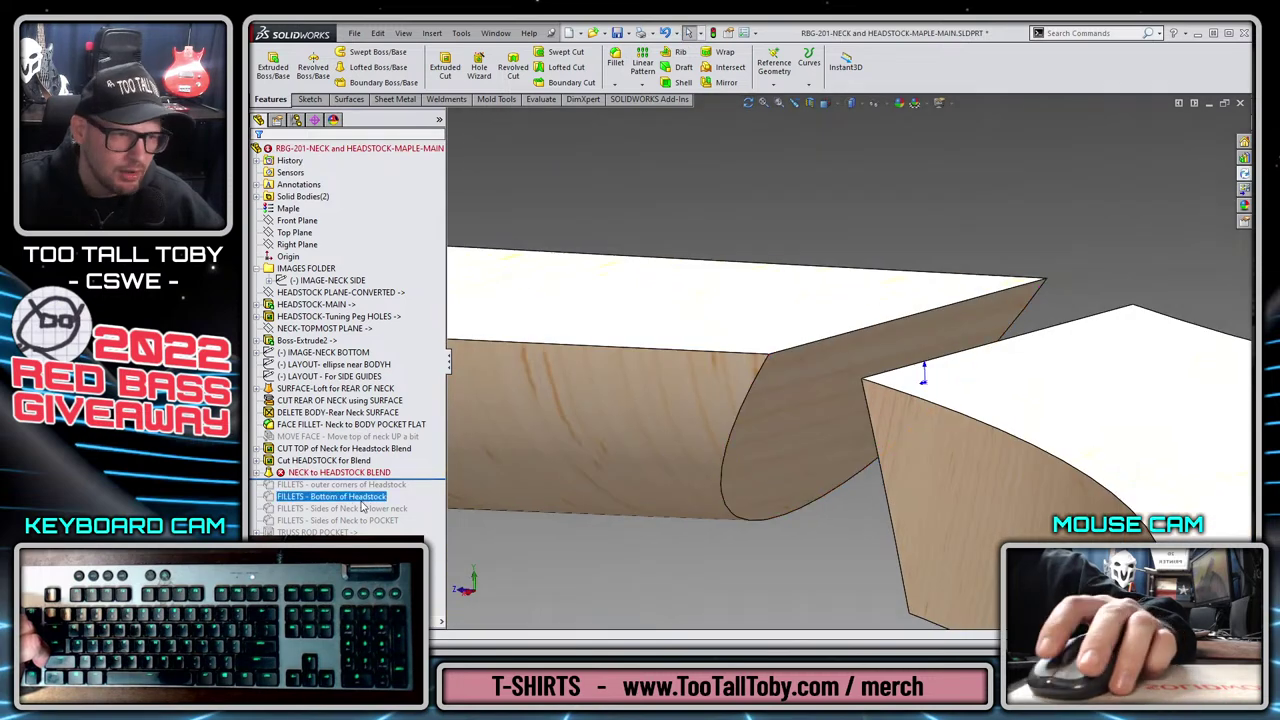
pyautogui.click(258, 472)
pyautogui.click(324, 484)
pyautogui.click(309, 449)
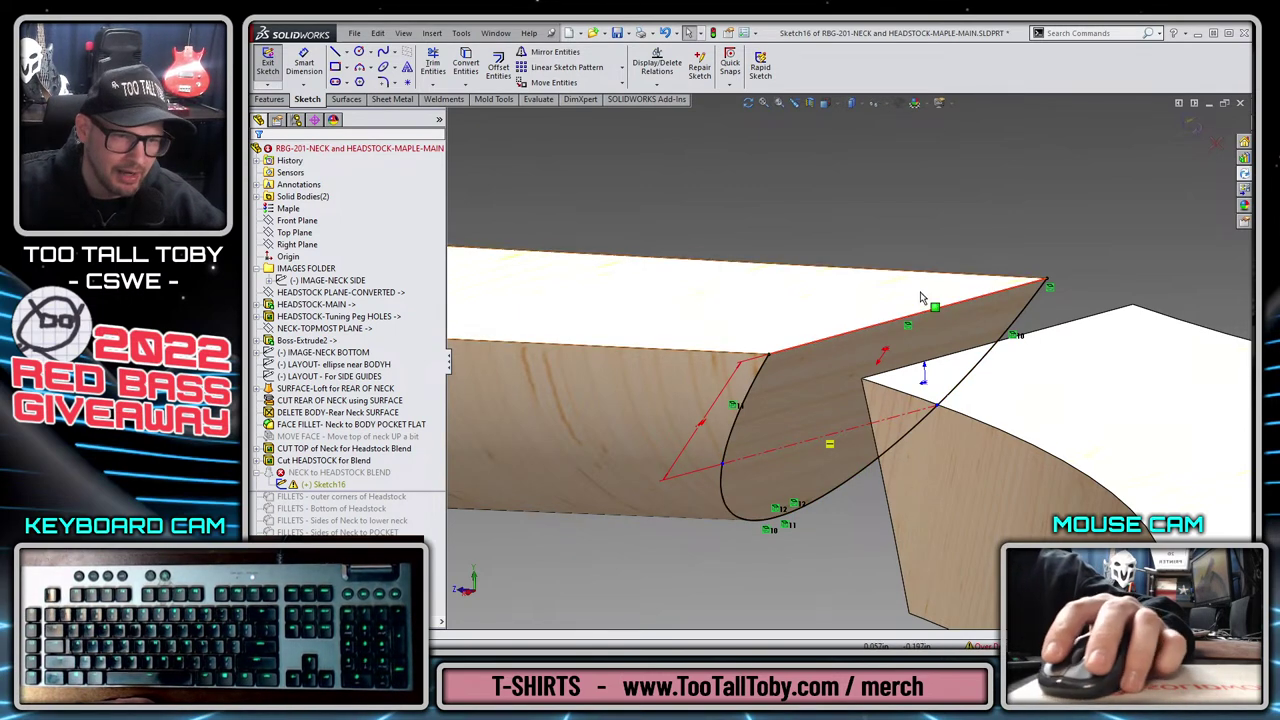
# Review Sketch16, attempt to exit, and check the sketch's endpoint error.
pyautogui.click(595, 409)
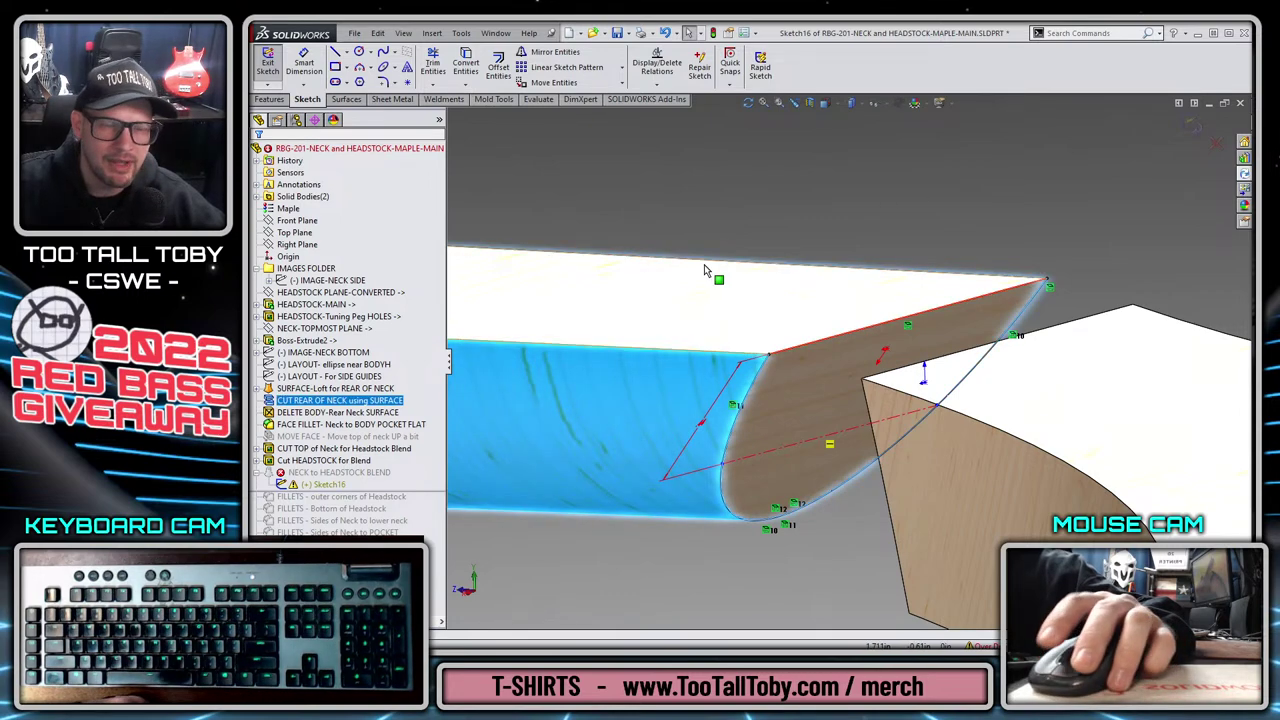
pyautogui.scroll(8, 702, 274)
pyautogui.scroll(-3, 662, 350)
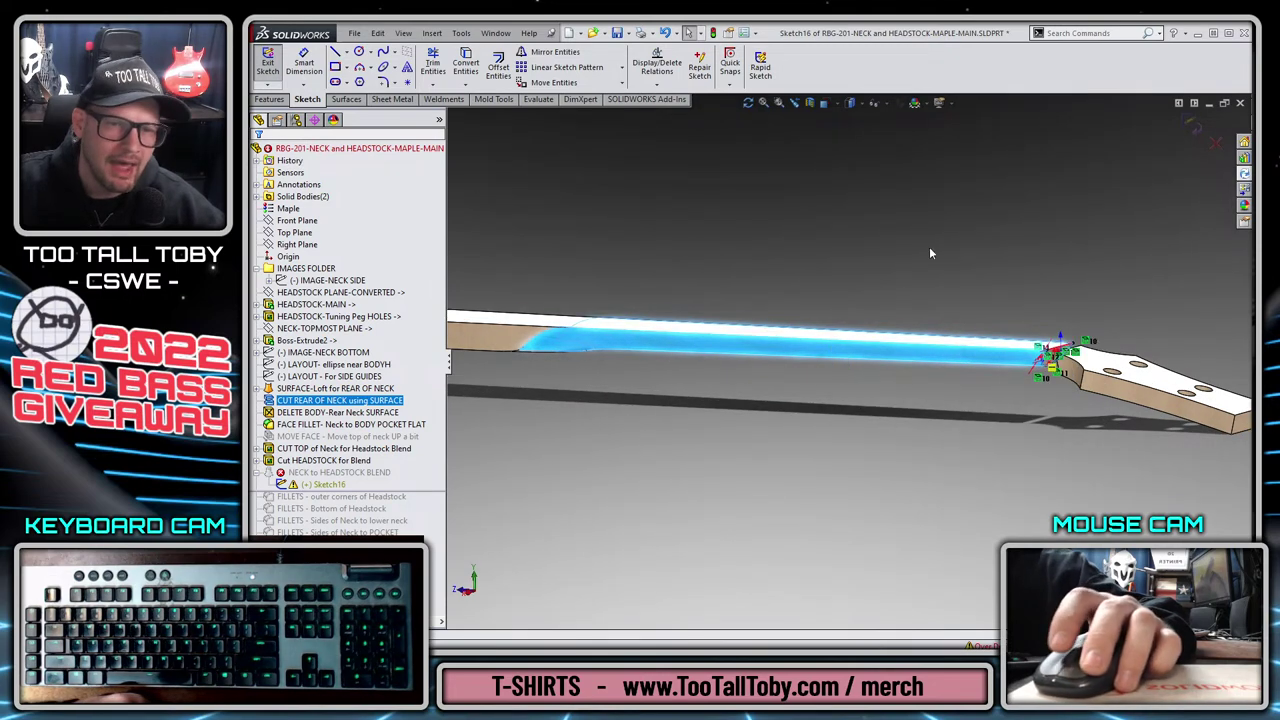
pyautogui.scroll(-3, 980, 280)
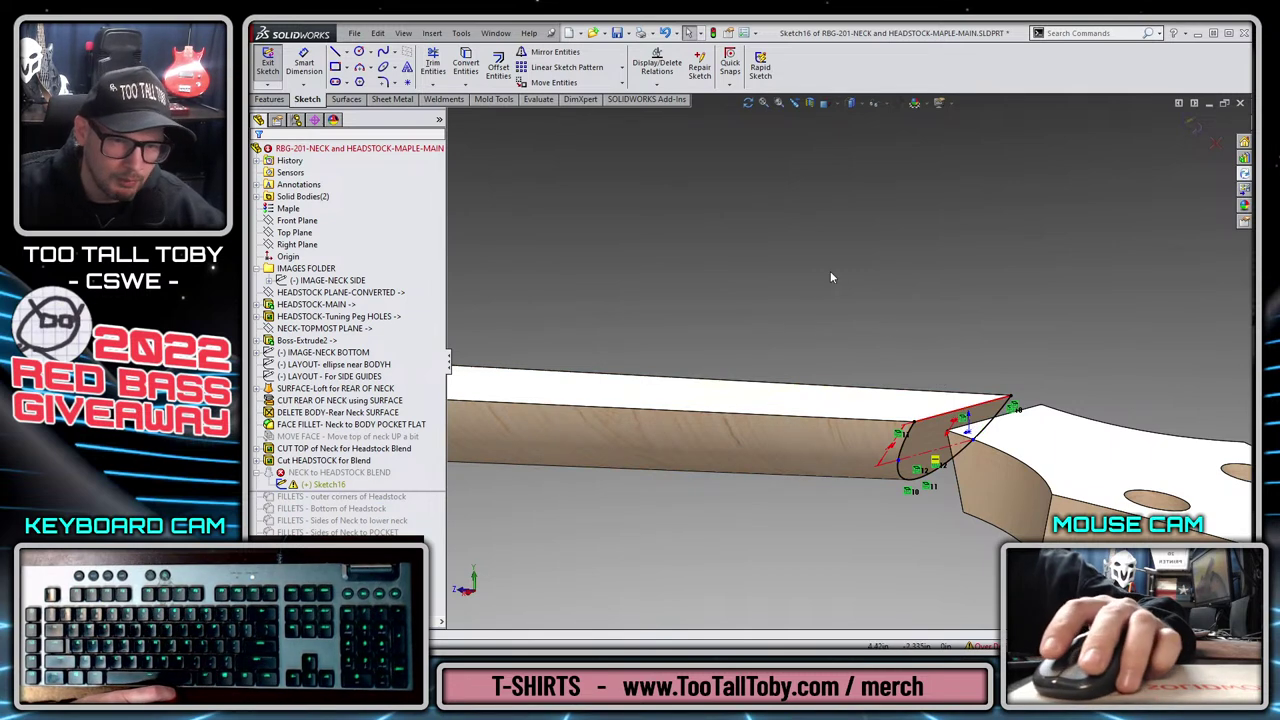
pyautogui.click(1189, 128)
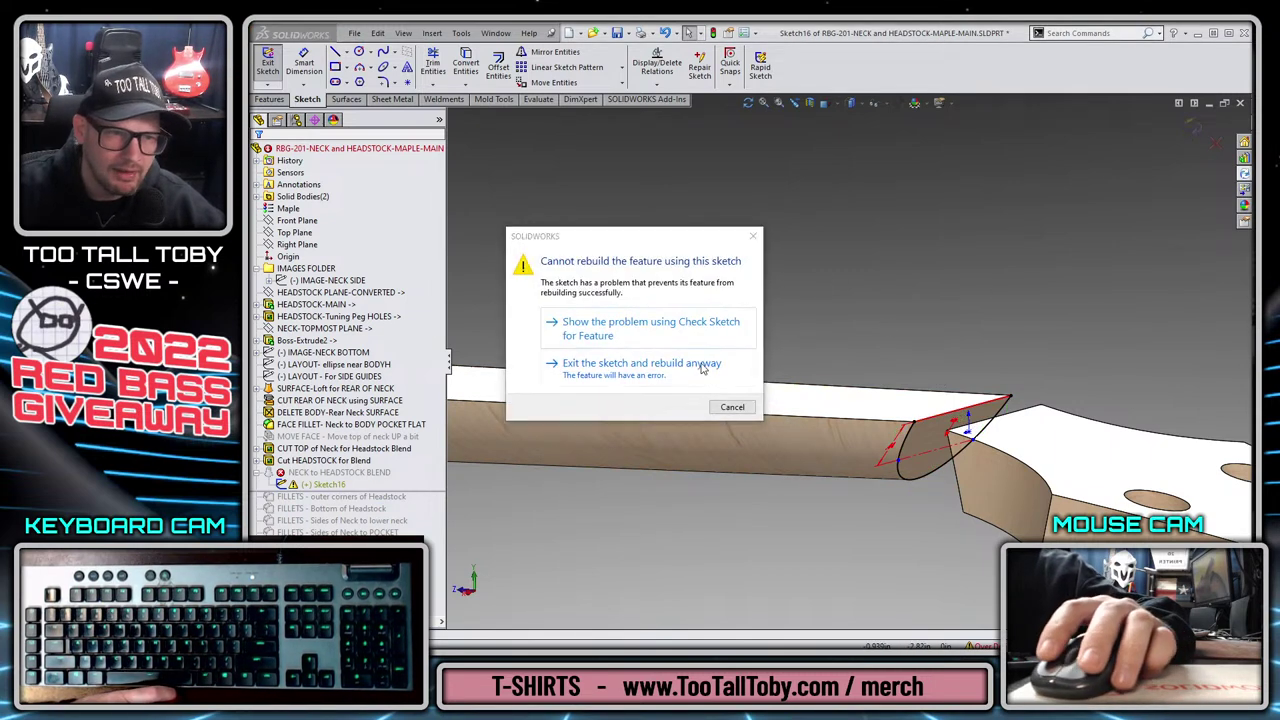
pyautogui.click(690, 324)
pyautogui.click(668, 358)
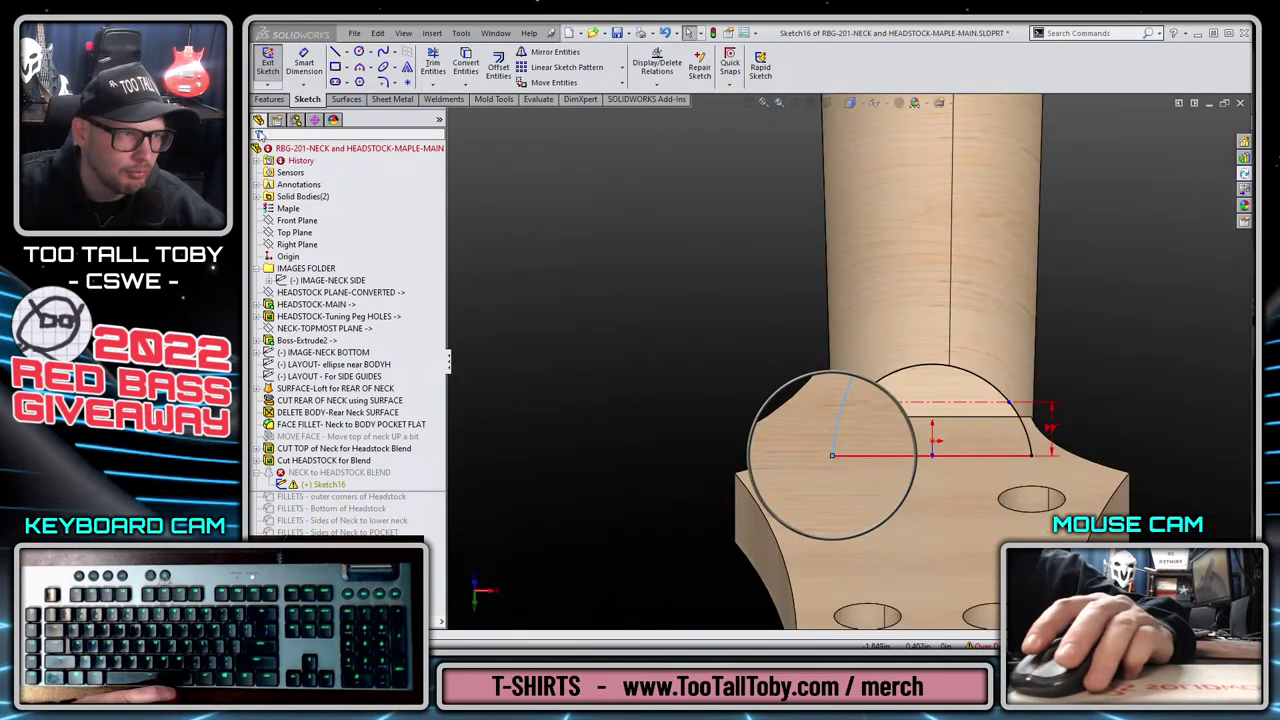
# Exit and rebuild anyway, roll back above NECK to HEADSTOCK BLEND, and view from the right.
pyautogui.scroll(3, 914, 256)
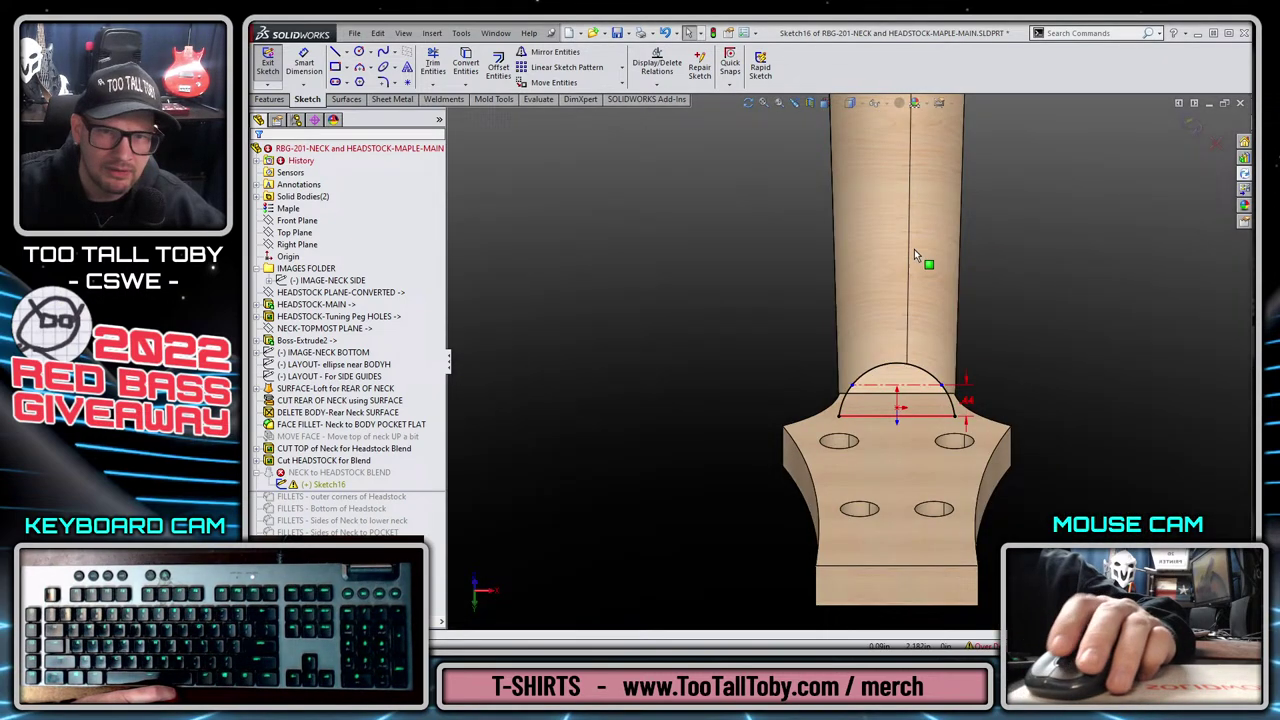
pyautogui.click(1192, 132)
pyautogui.click(712, 360)
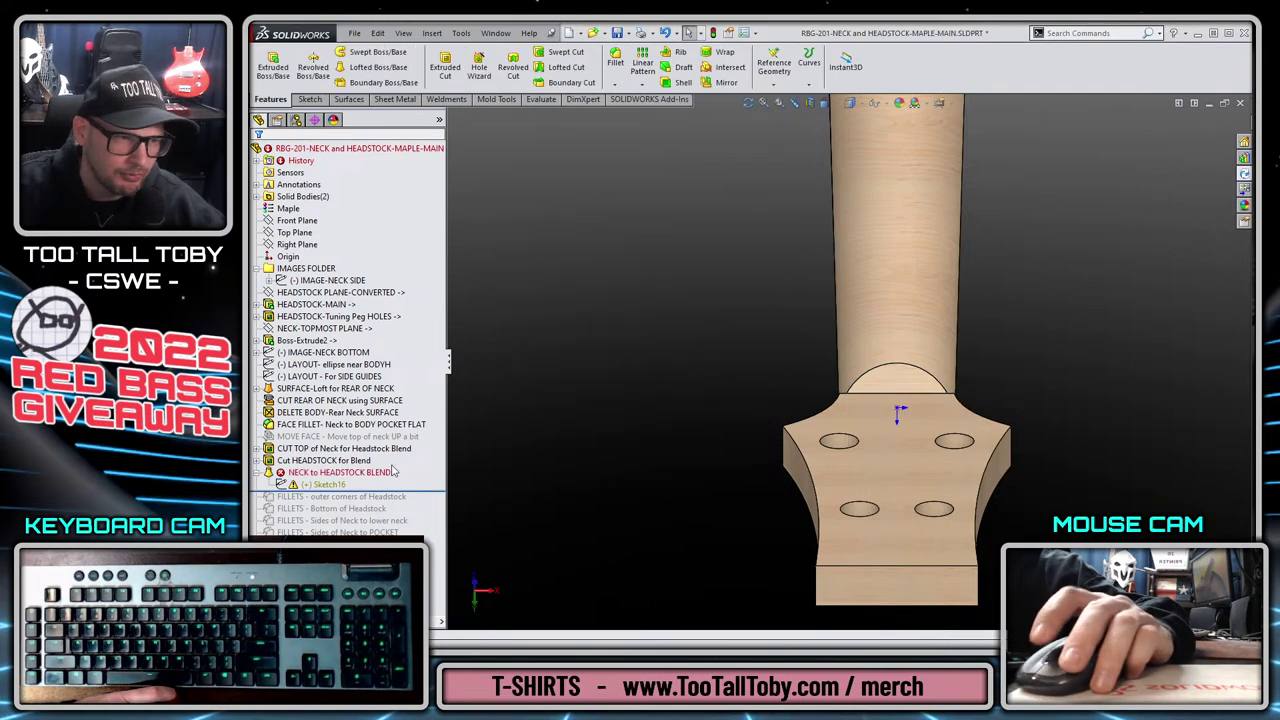
pyautogui.moveTo(432, 494)
pyautogui.mouseDown()
pyautogui.moveTo(434, 480)
pyautogui.moveTo(486, 462)
pyautogui.mouseUp()
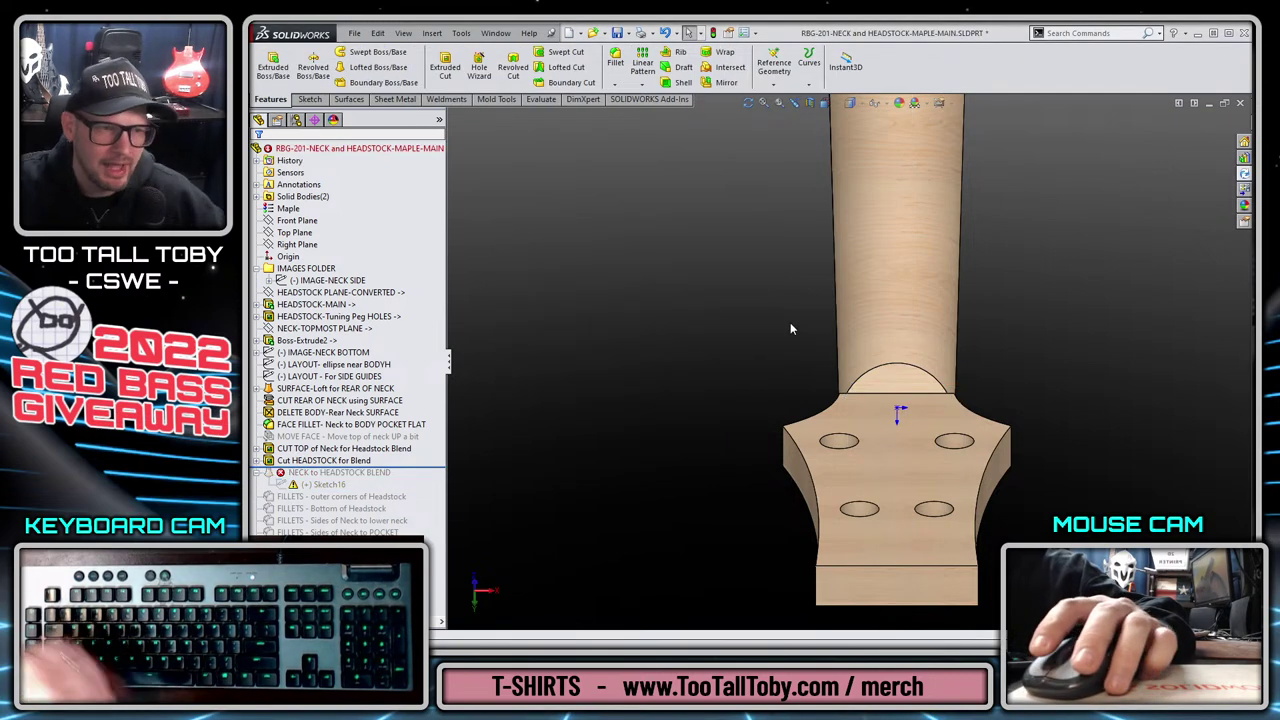
pyautogui.hotkey('ctrl', '4')
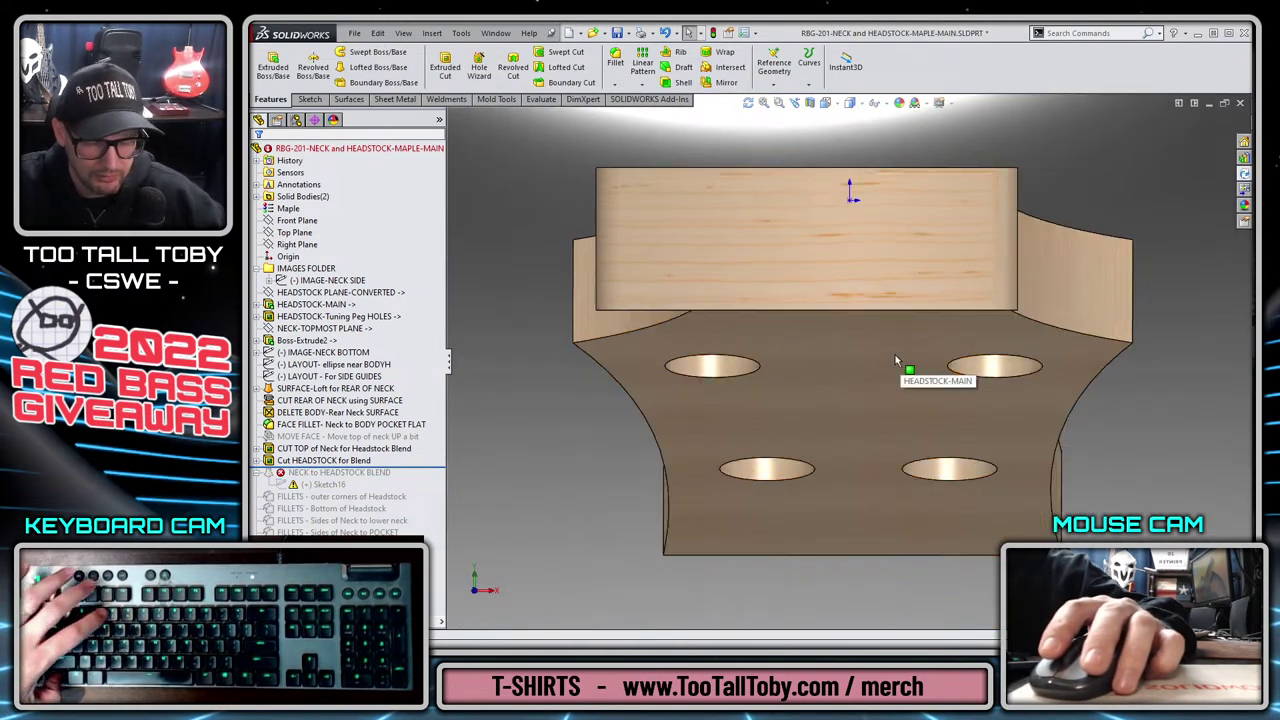
pyautogui.scroll(-5, 1010, 380)
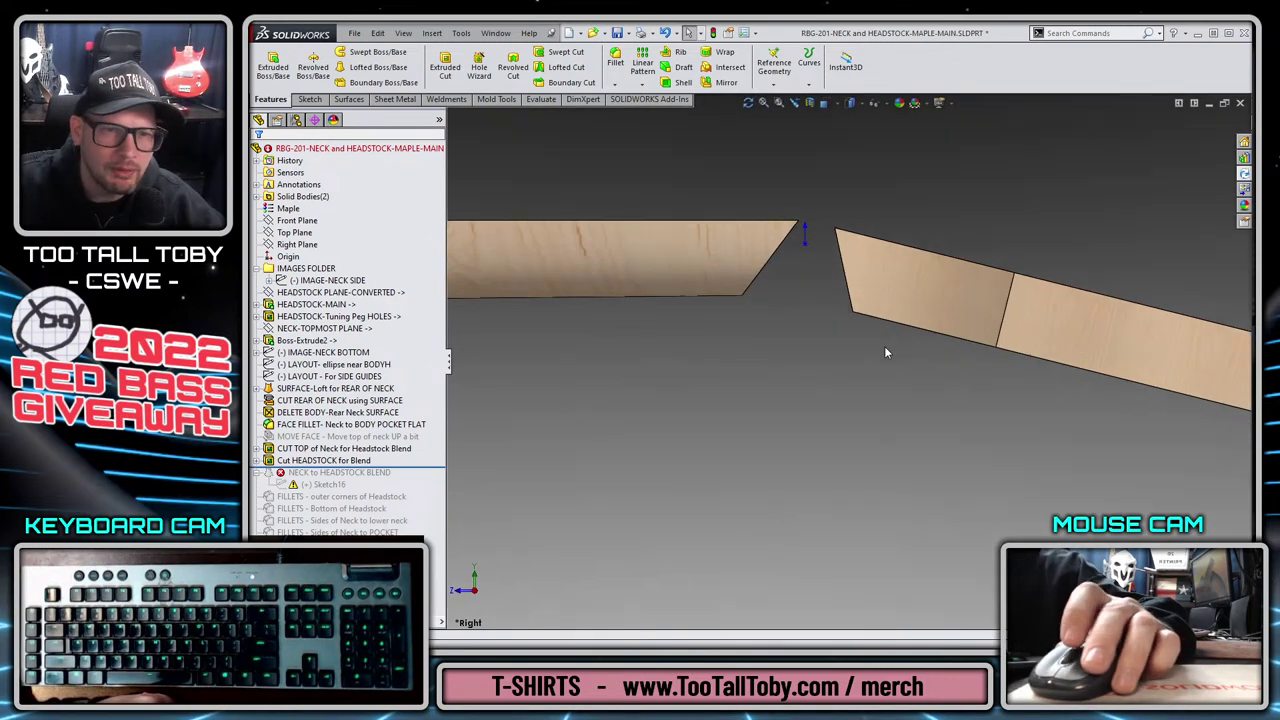
pyautogui.moveTo(888, 351); pyautogui.dragTo(845, 363, button='middle')
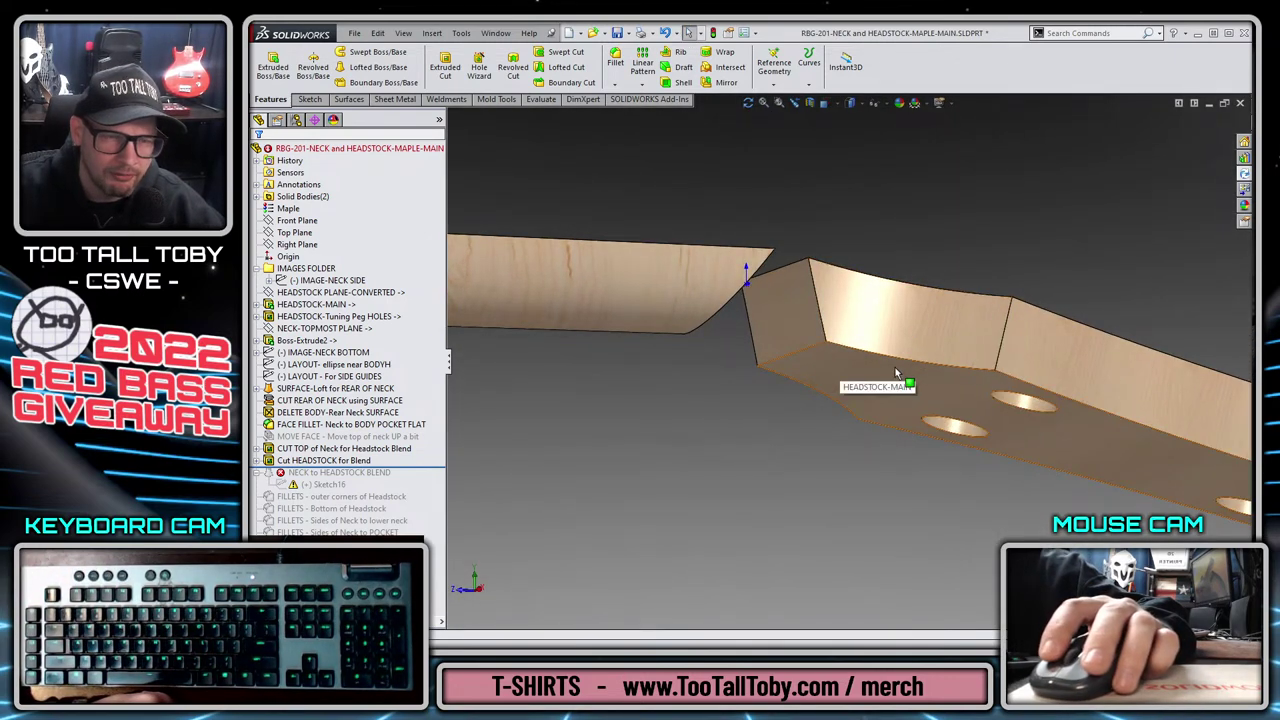
# Start a 0.06in fillet on the four headstock corner edges.
pyautogui.click(615, 60)
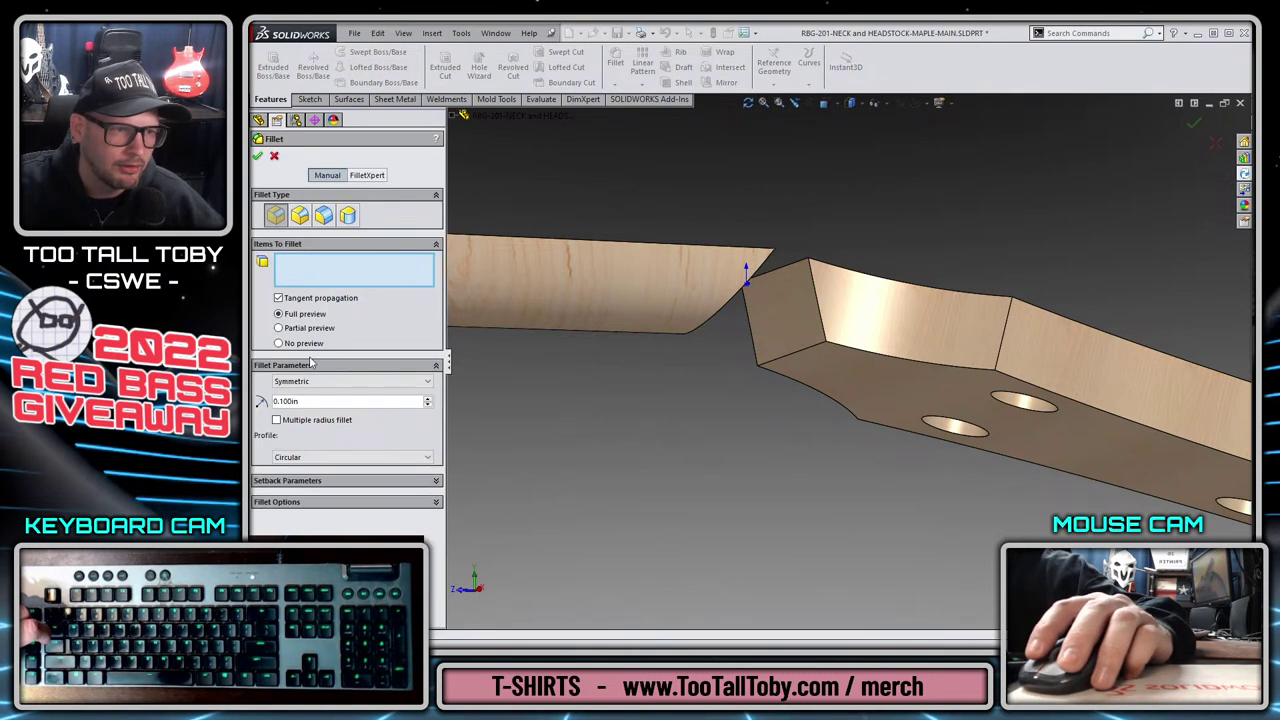
pyautogui.write('.06')
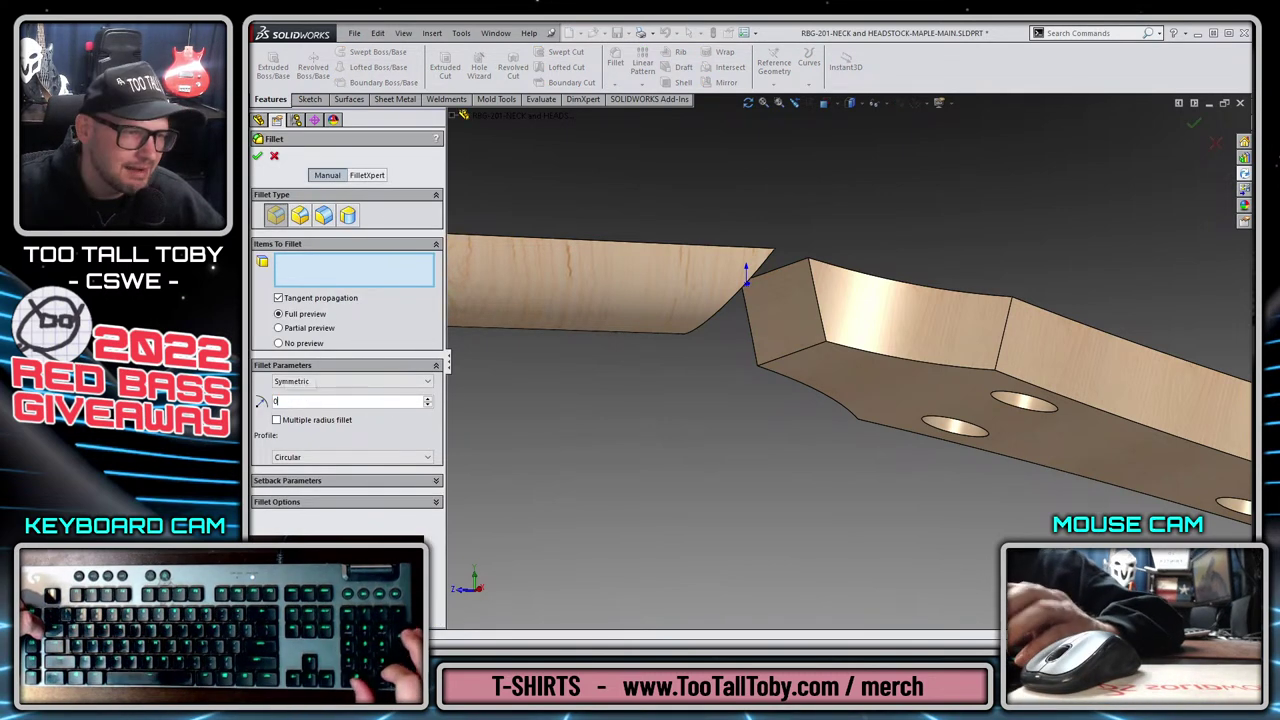
pyautogui.press('Return')
pyautogui.moveTo(982, 440); pyautogui.dragTo(898, 446, button='middle')
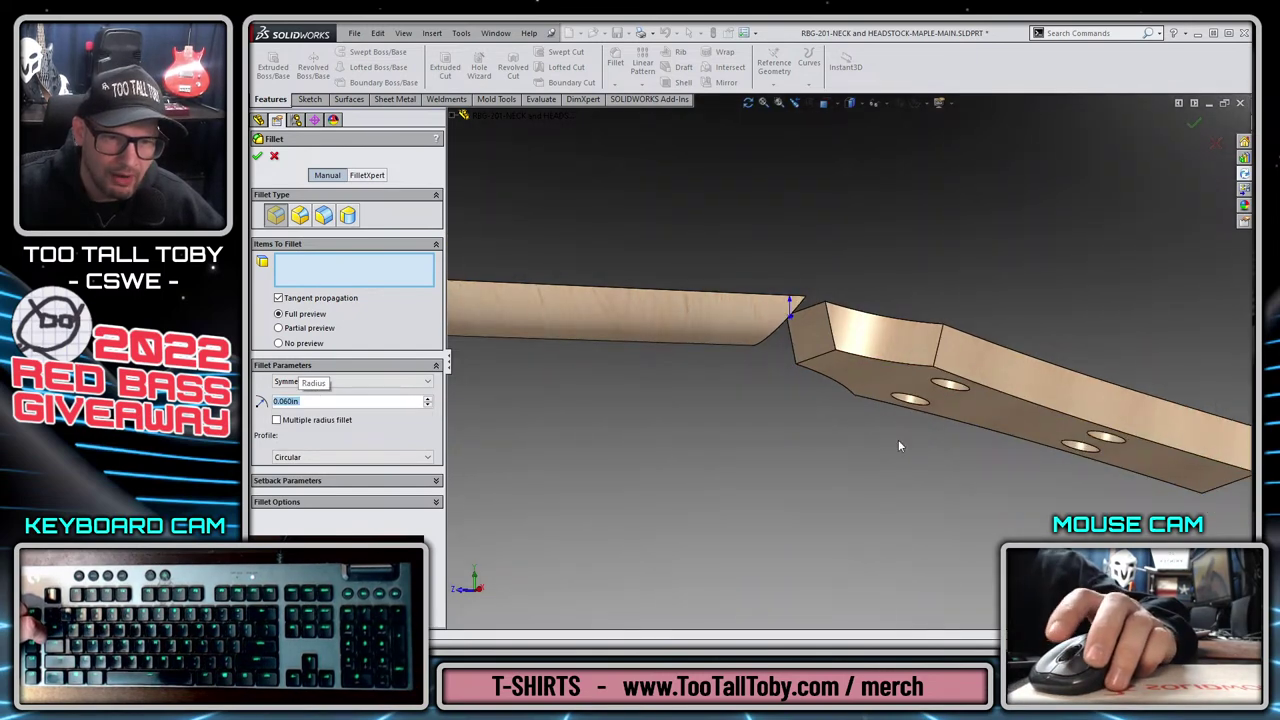
pyautogui.click(858, 393)
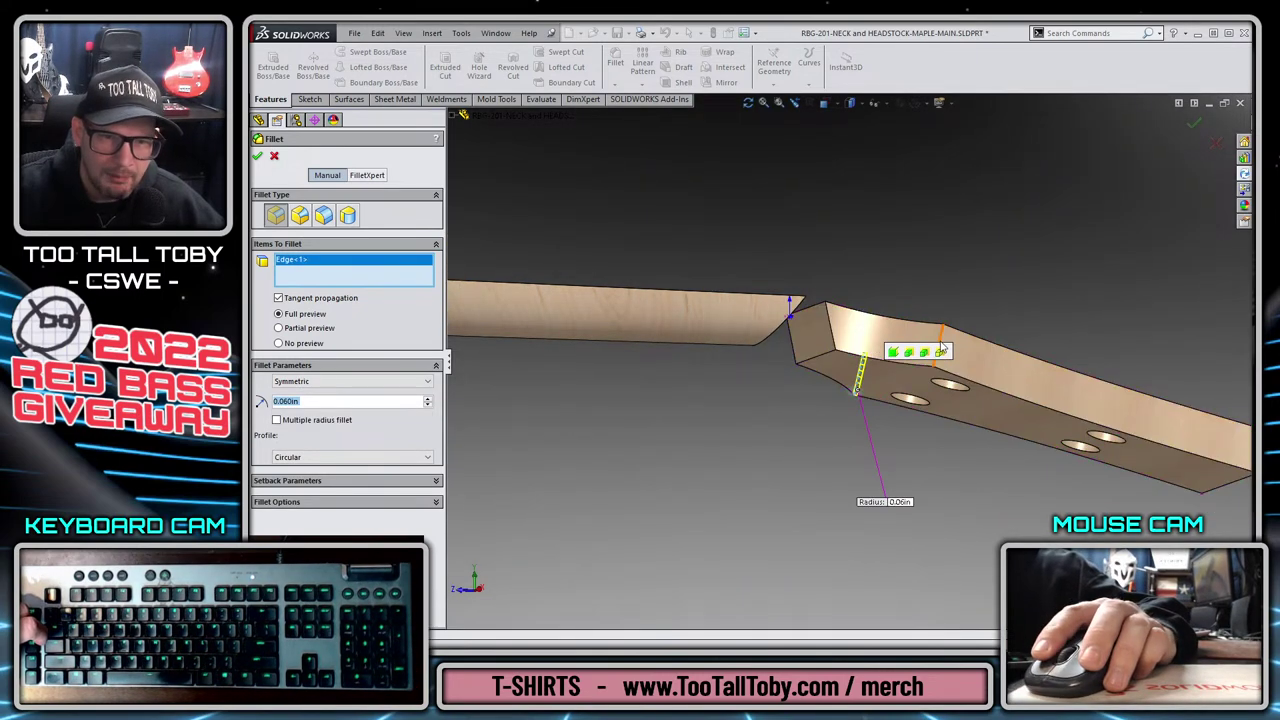
pyautogui.click(941, 347)
pyautogui.scroll(3, 1069, 442)
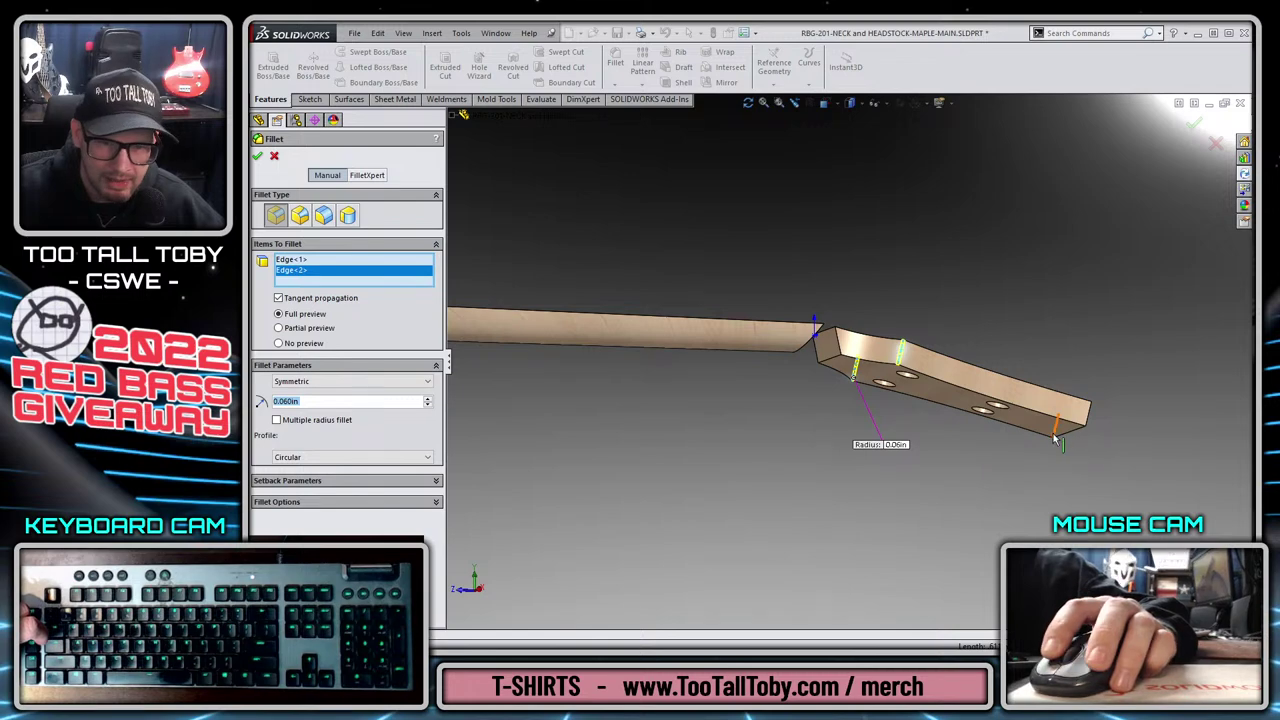
pyautogui.click(1083, 417)
pyautogui.scroll(3, 1047, 419)
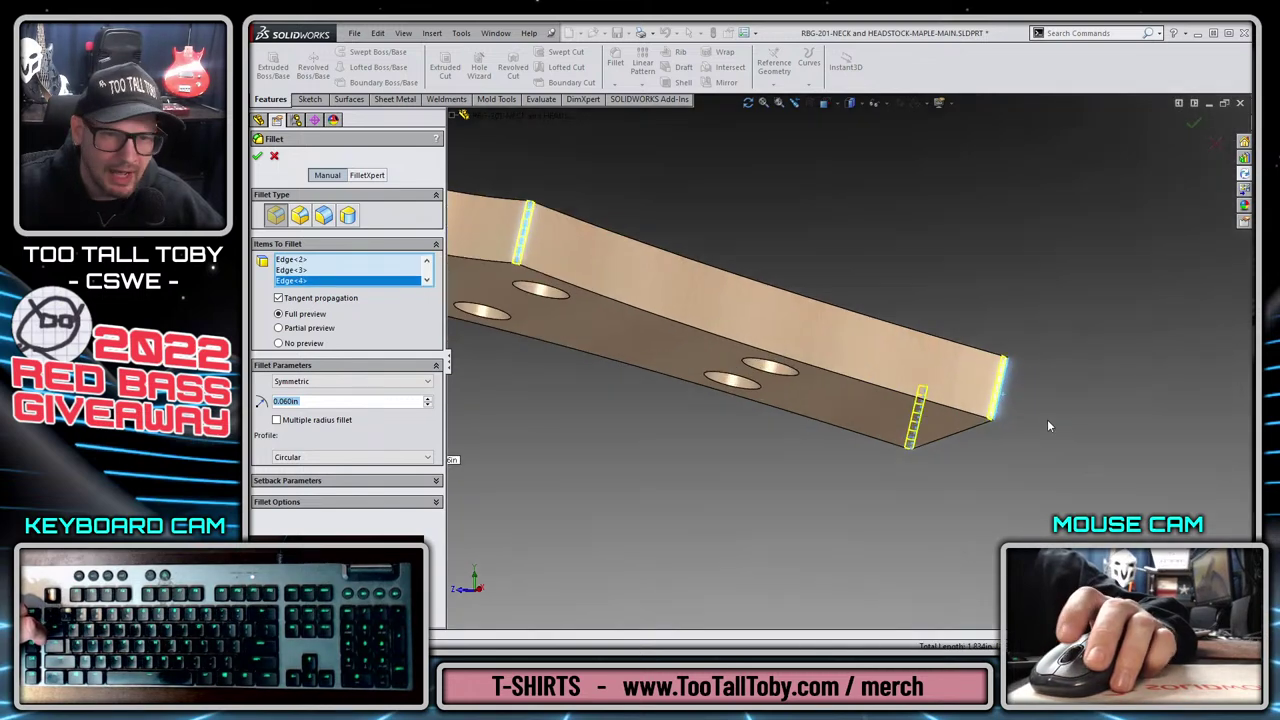
pyautogui.moveTo(1047, 419); pyautogui.dragTo(760, 380, button='middle')
pyautogui.click(727, 283)
pyautogui.scroll(-3, 723, 354)
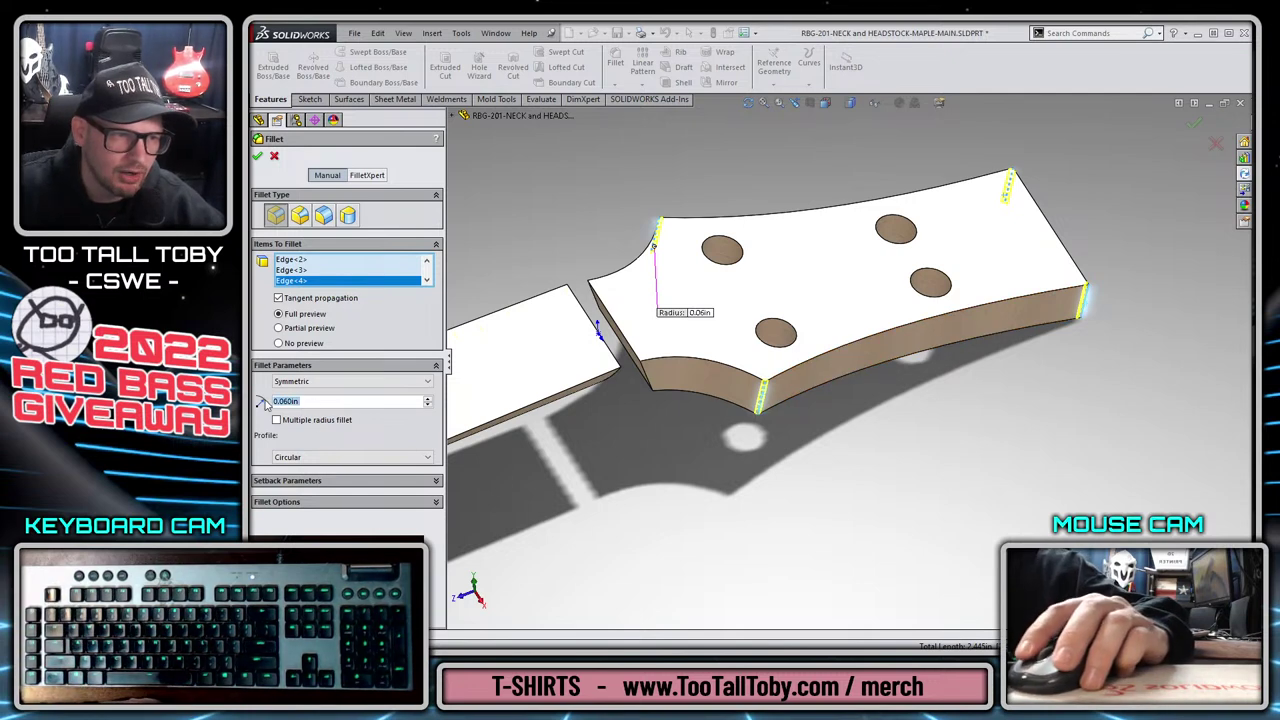
# Change the fillet radius to 0.09in, finish Fillet1, and inspect it.
pyautogui.write('.09')
pyautogui.press('Return')
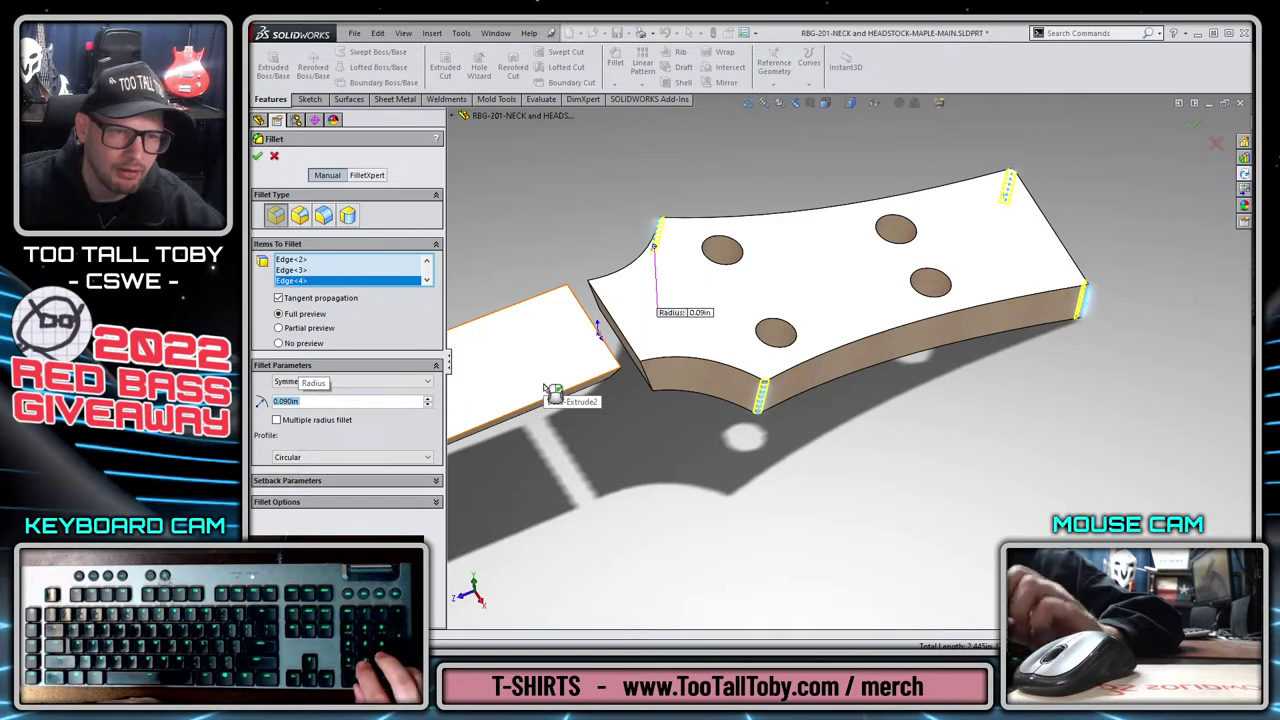
pyautogui.press('Return')
pyautogui.moveTo(880, 443); pyautogui.dragTo(770, 425, button='middle')
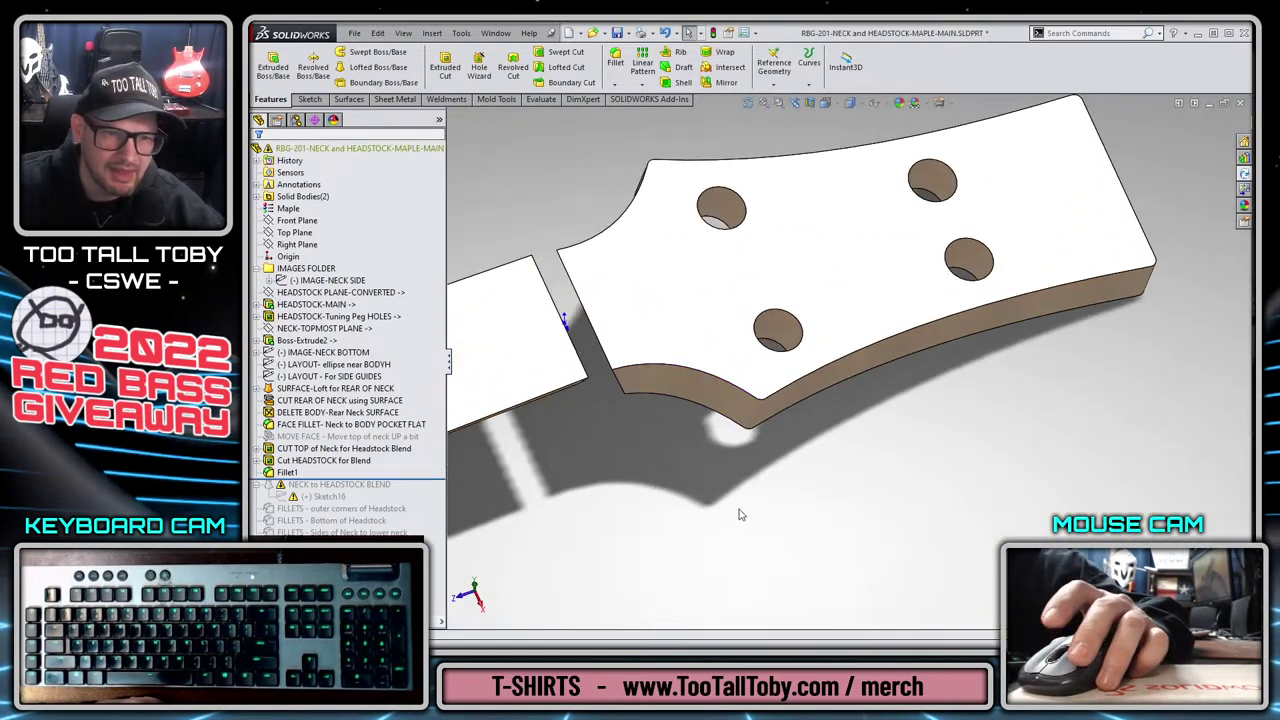
pyautogui.click(762, 420)
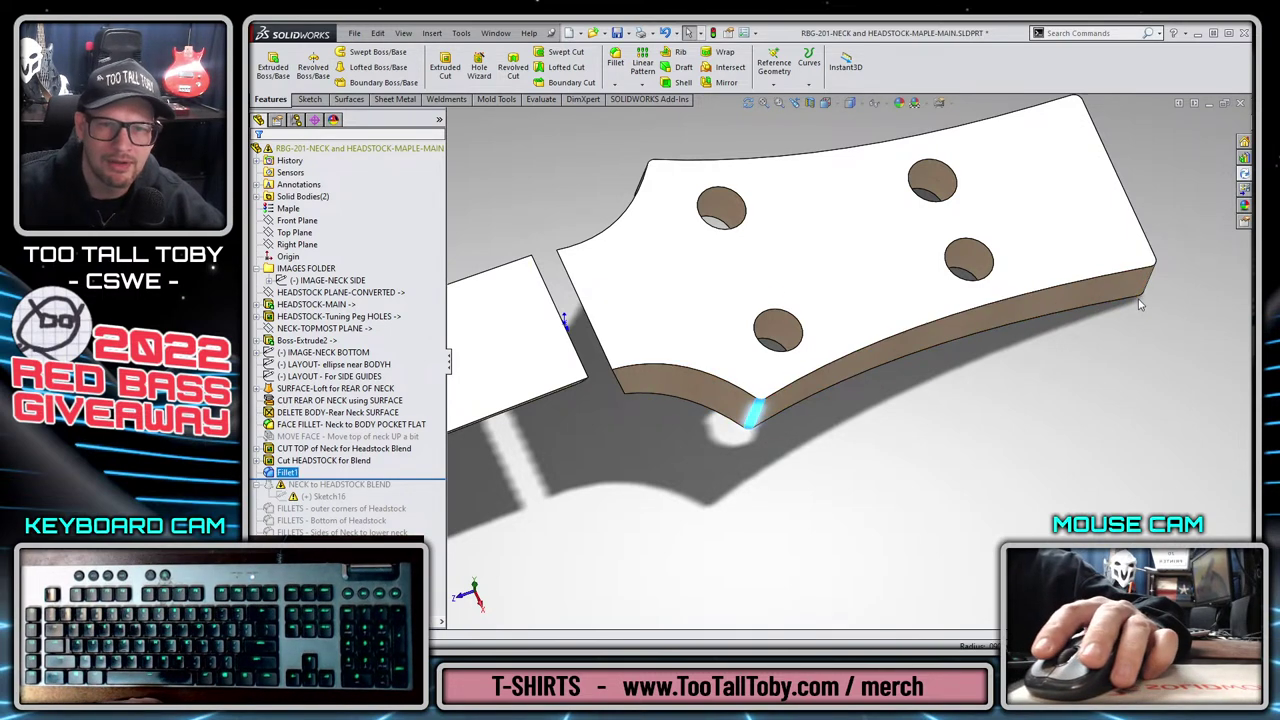
pyautogui.moveTo(1150, 187); pyautogui.dragTo(1023, 175, button='middle')
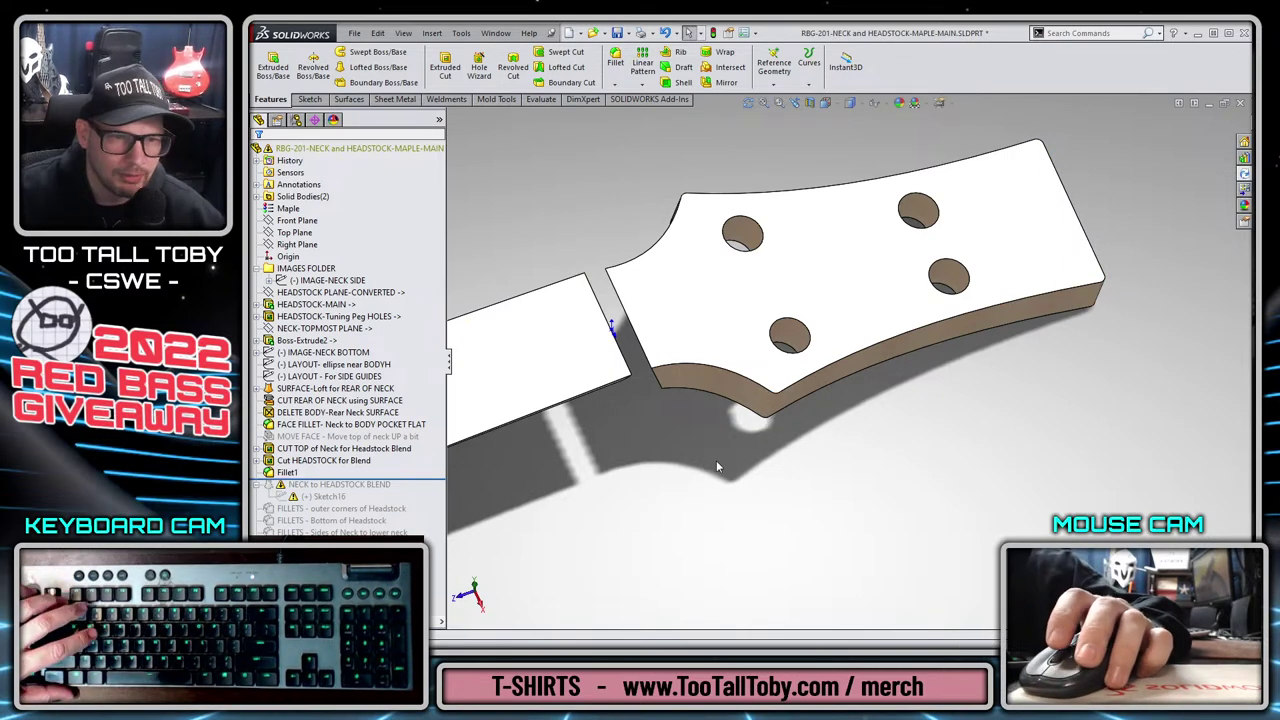
pyautogui.moveTo(716, 466); pyautogui.dragTo(895, 400, button='middle')
pyautogui.press('s')
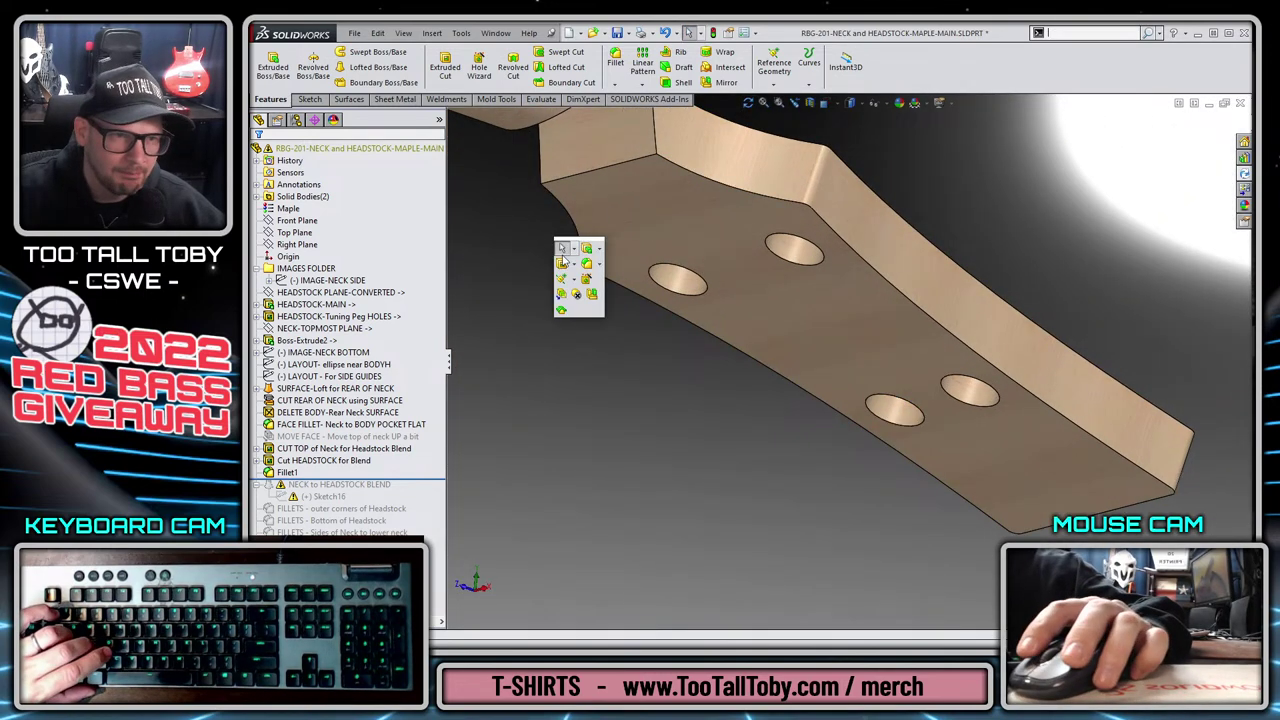
# Begin a variable-size fillet on the curved and top headstock edges.
pyautogui.click(587, 265)
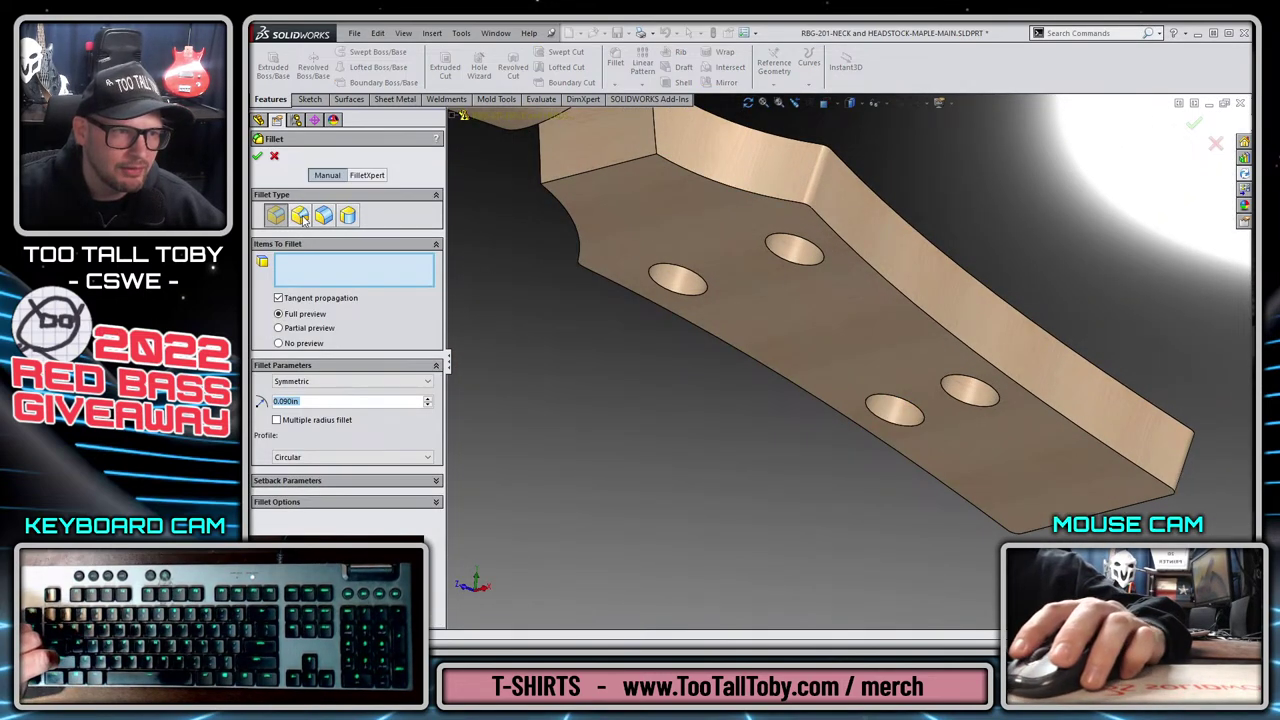
pyautogui.click(300, 216)
pyautogui.click(570, 217)
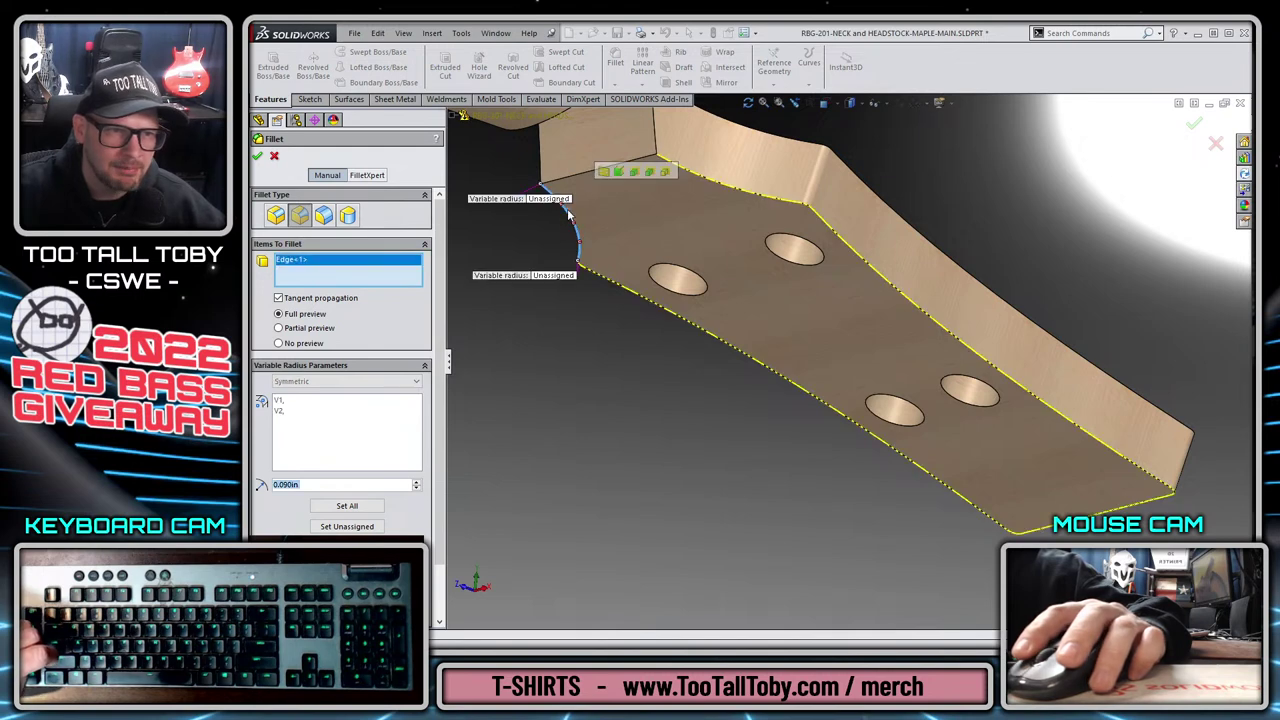
pyautogui.click(740, 189)
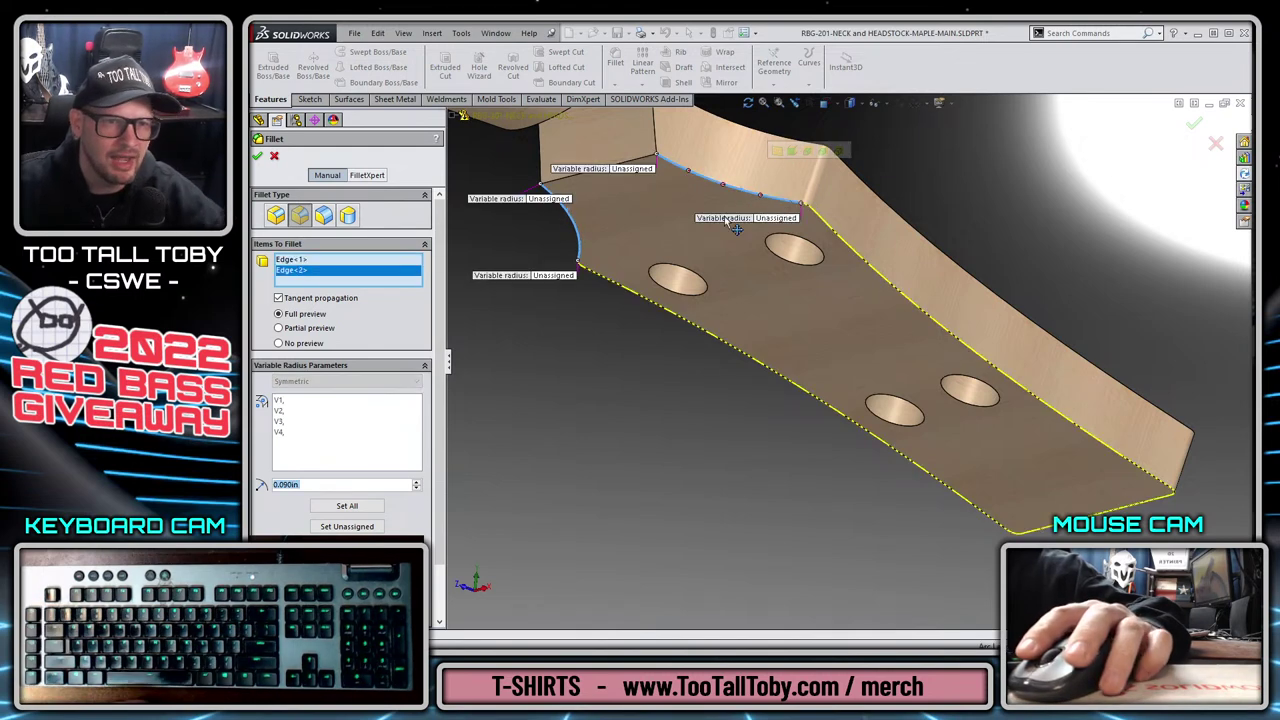
# Set initial vertex radii: 0.25in at V1 and 0.03in at V2 and V3.
pyautogui.click(630, 168)
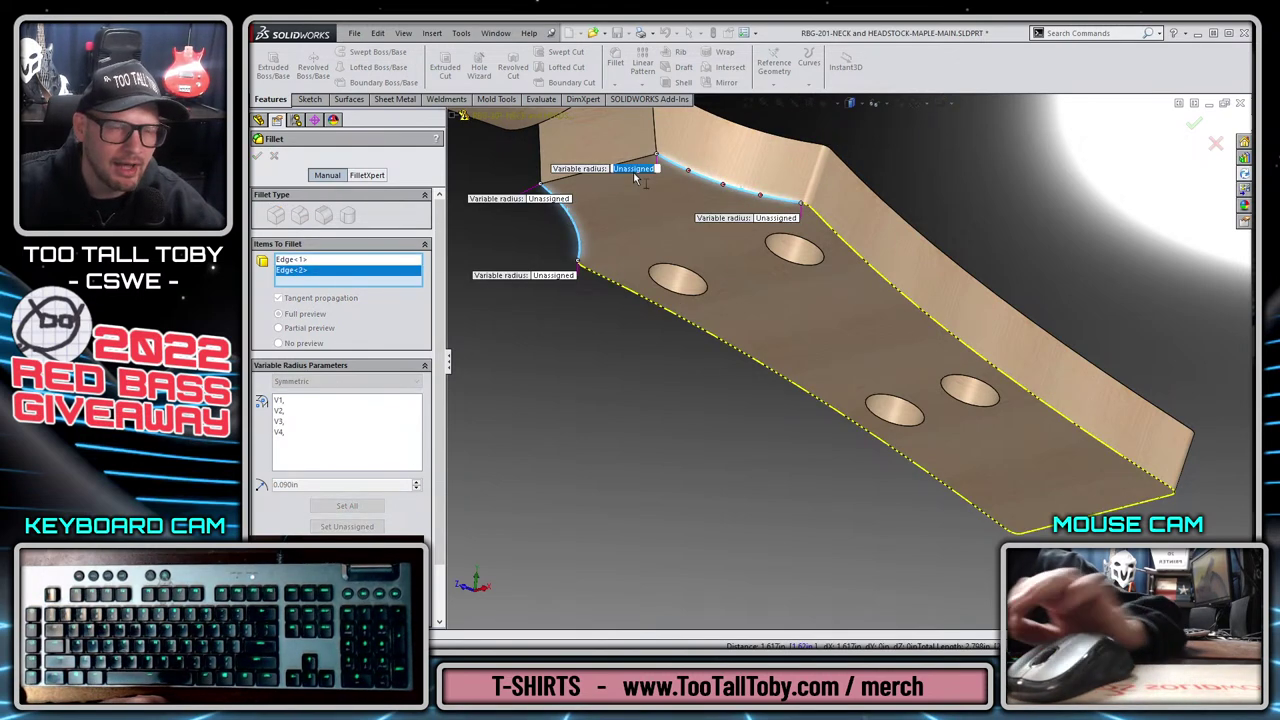
pyautogui.write('0.030')
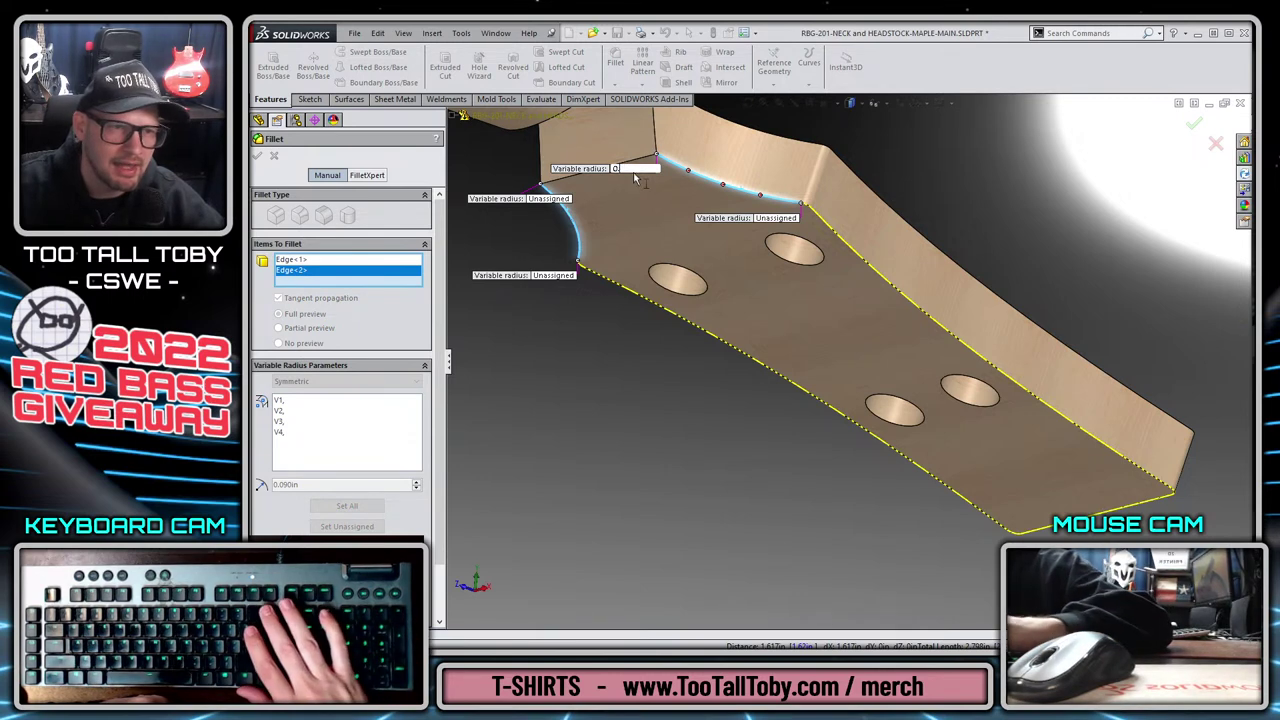
pyautogui.press('Return')
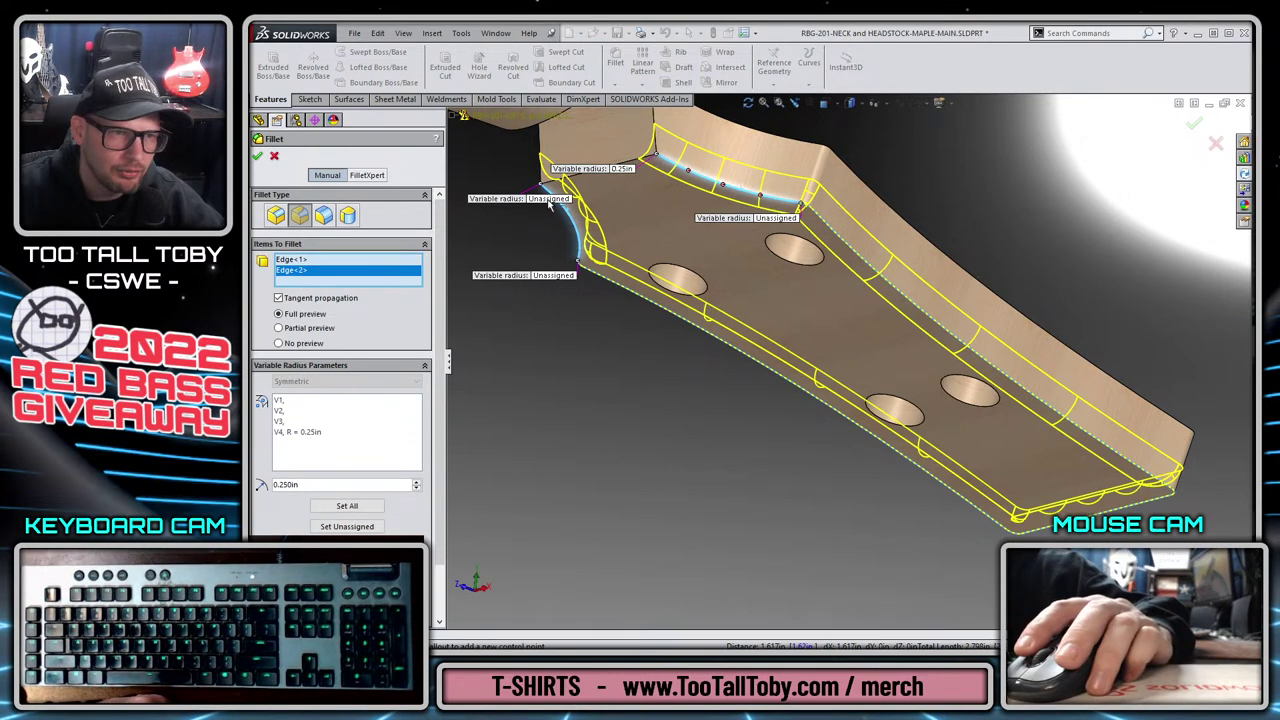
pyautogui.click(549, 199)
pyautogui.write('.25')
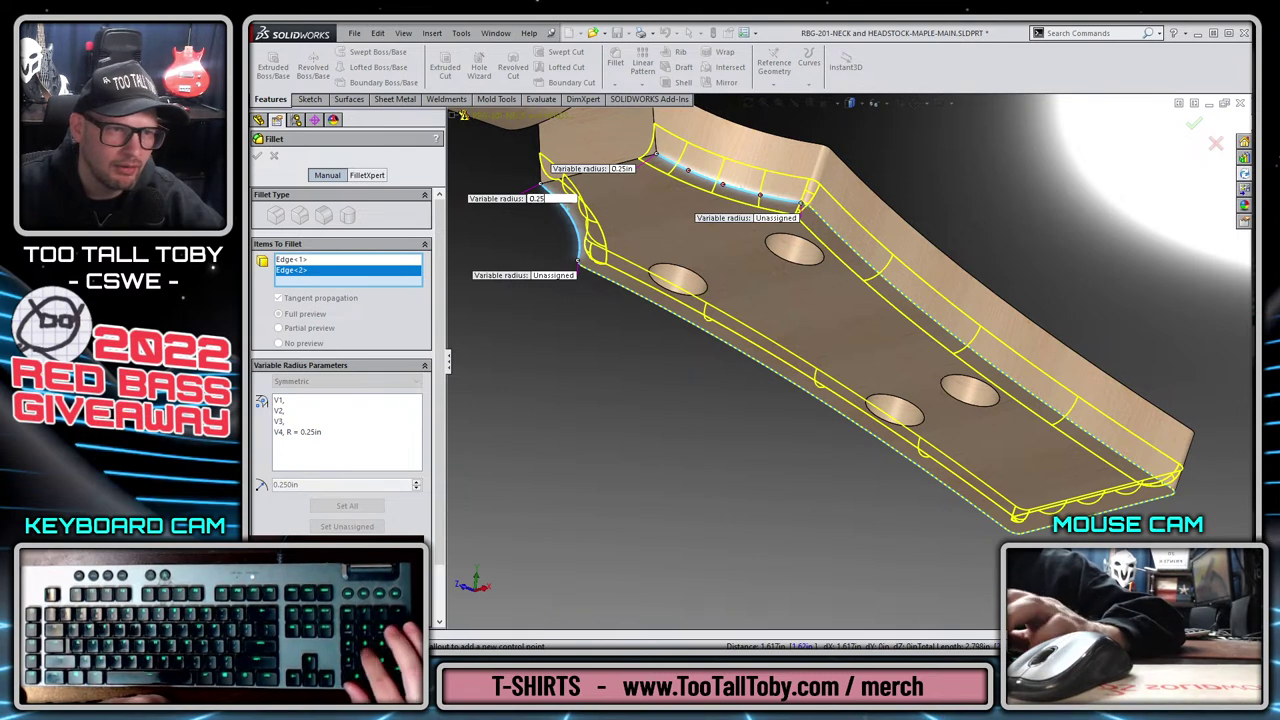
pyautogui.press('Return')
pyautogui.click(549, 275)
pyautogui.write('.03')
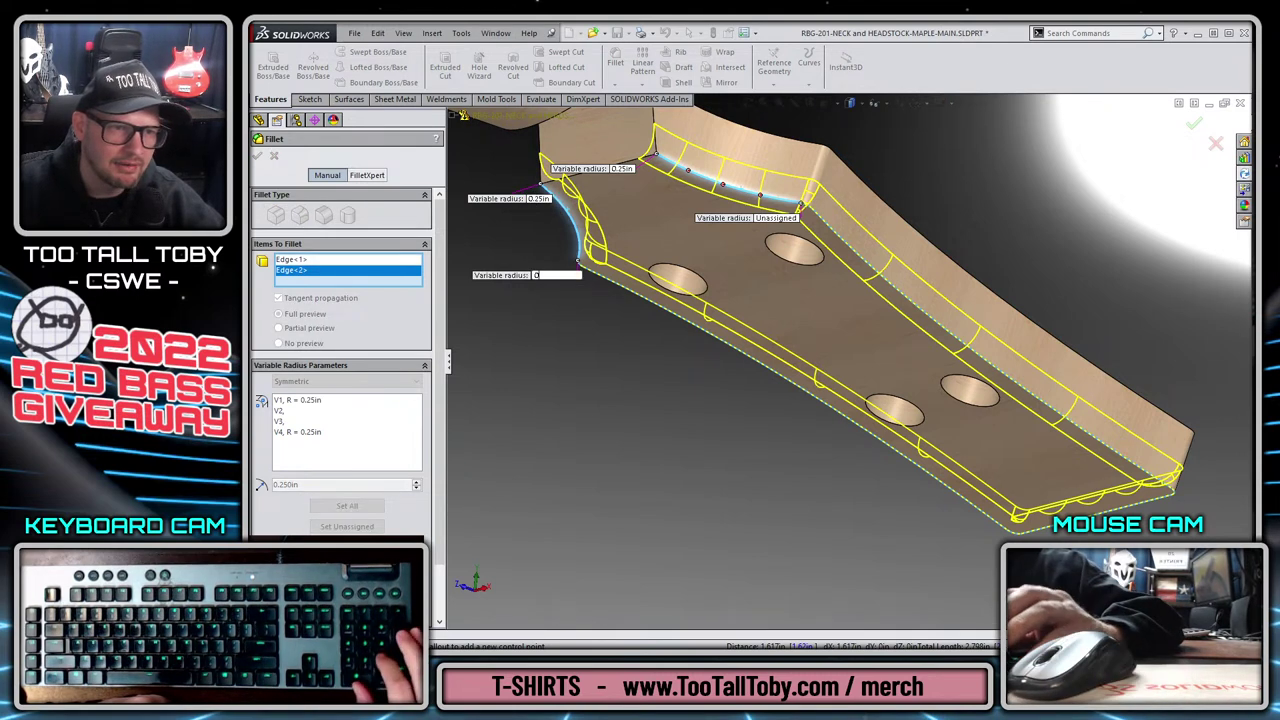
pyautogui.press('Return')
pyautogui.click(765, 218)
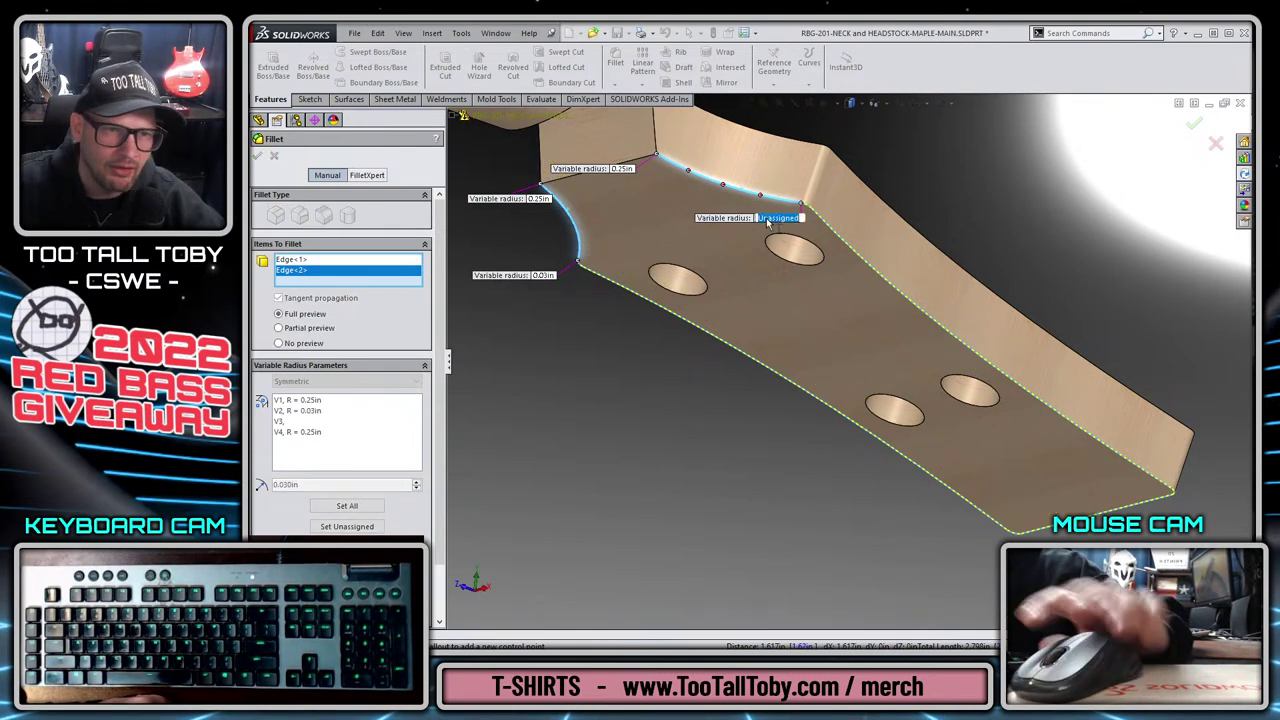
pyautogui.write('.03')
pyautogui.press('Return')
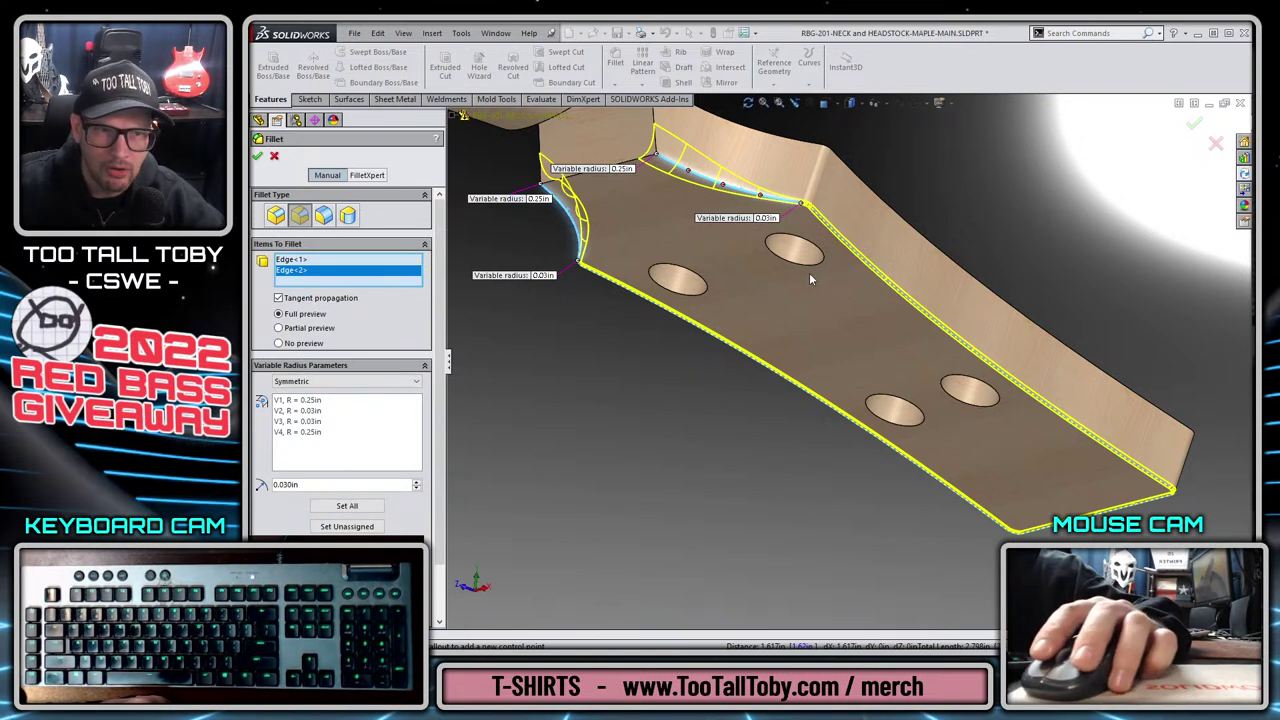
# Raise the V4 and V1 radii to 0.35in and complete the variable fillet.
pyautogui.click(623, 170)
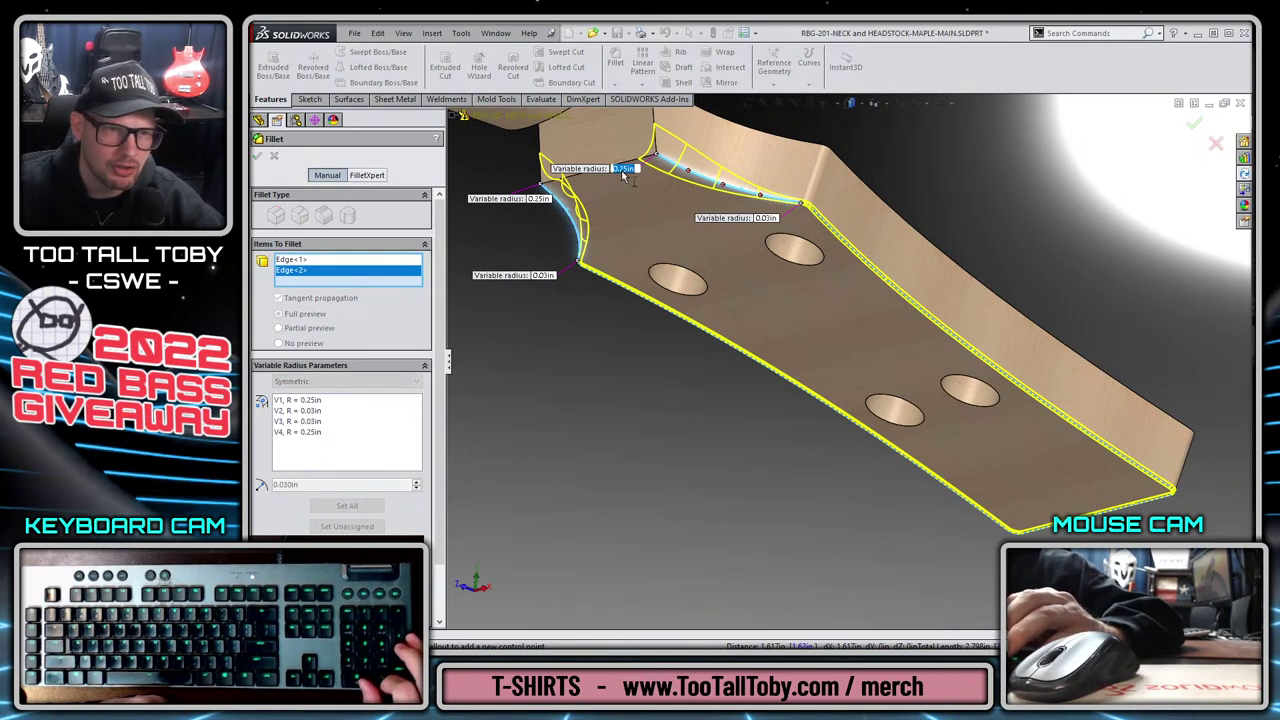
pyautogui.write('35')
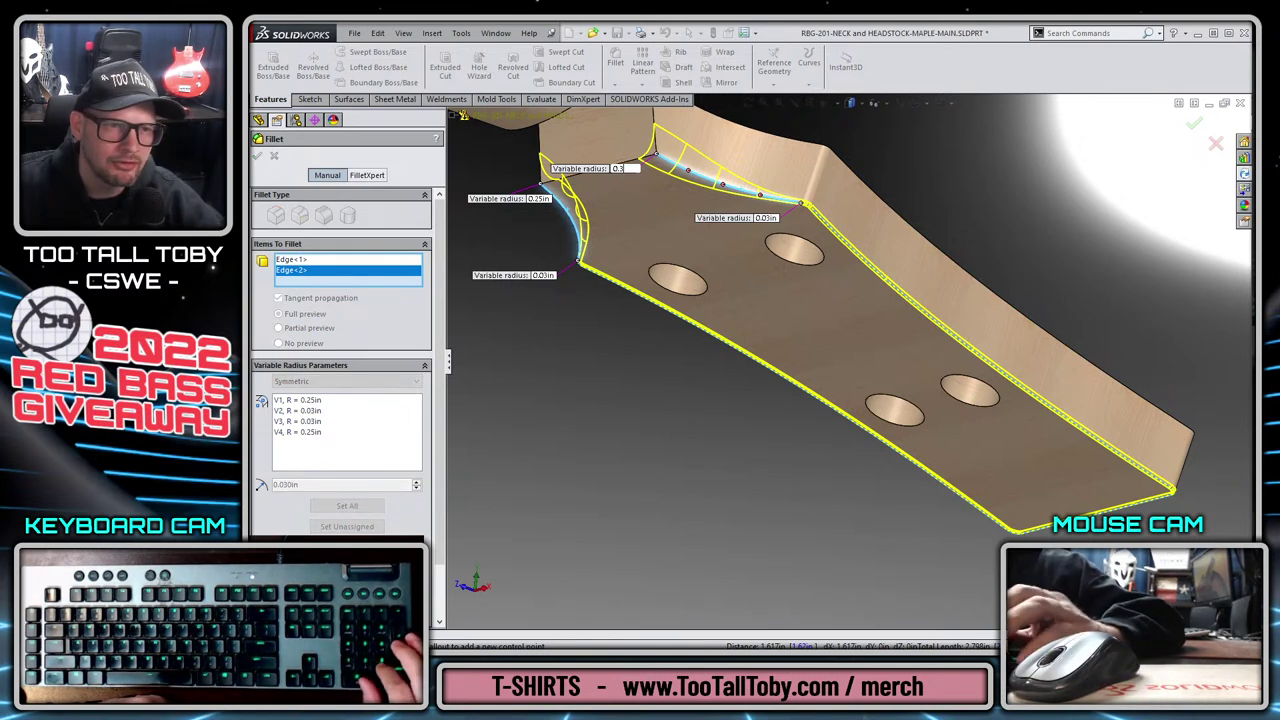
pyautogui.press('Return')
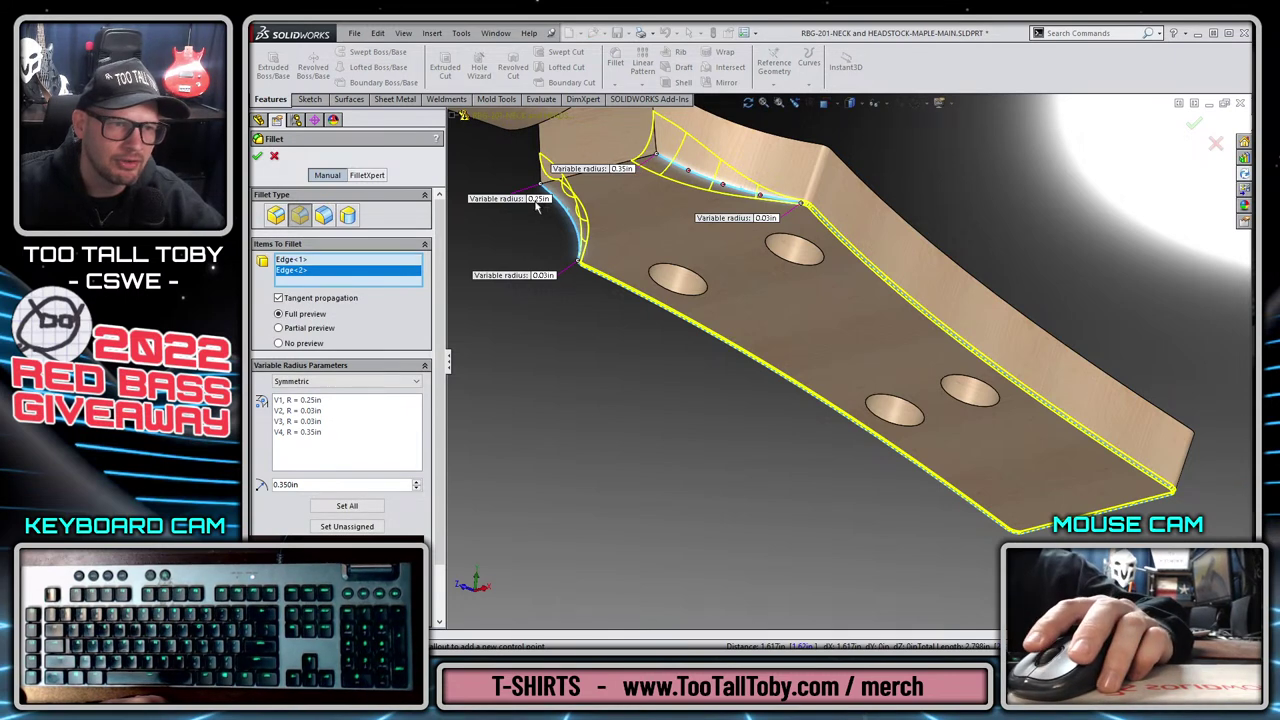
pyautogui.click(537, 199)
pyautogui.write('0.35')
pyautogui.press('Return')
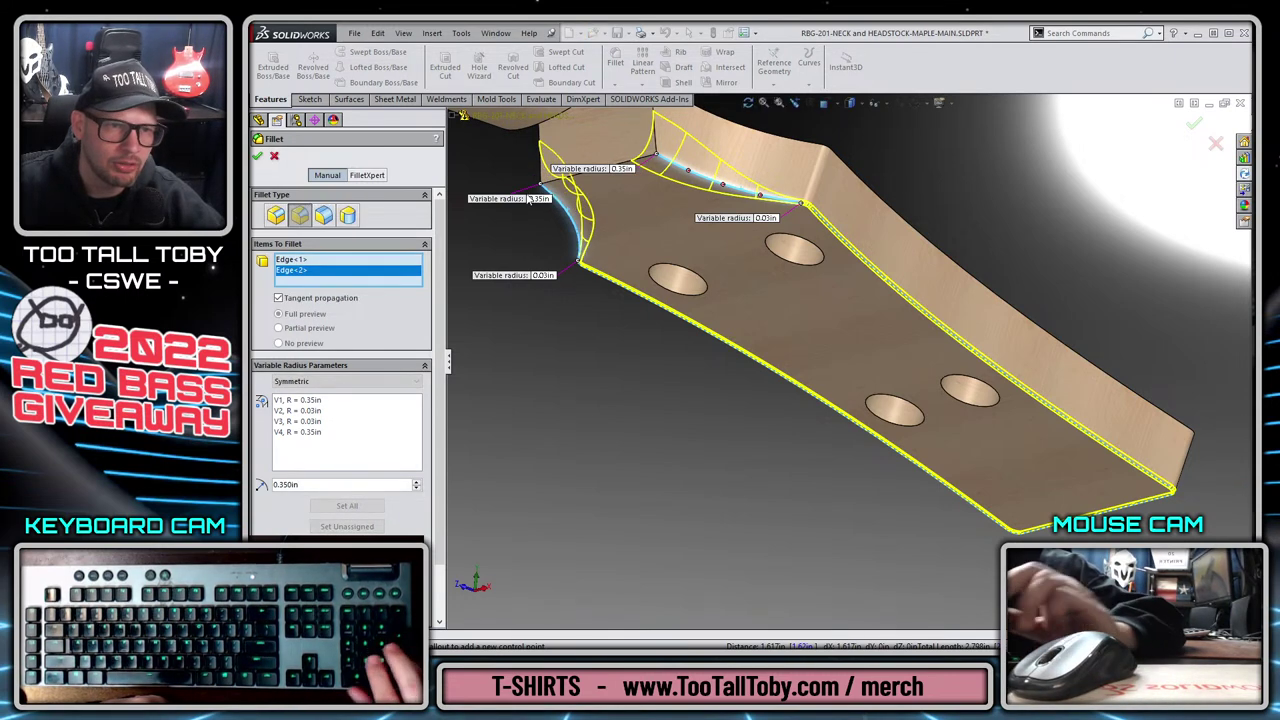
pyautogui.click(1194, 125)
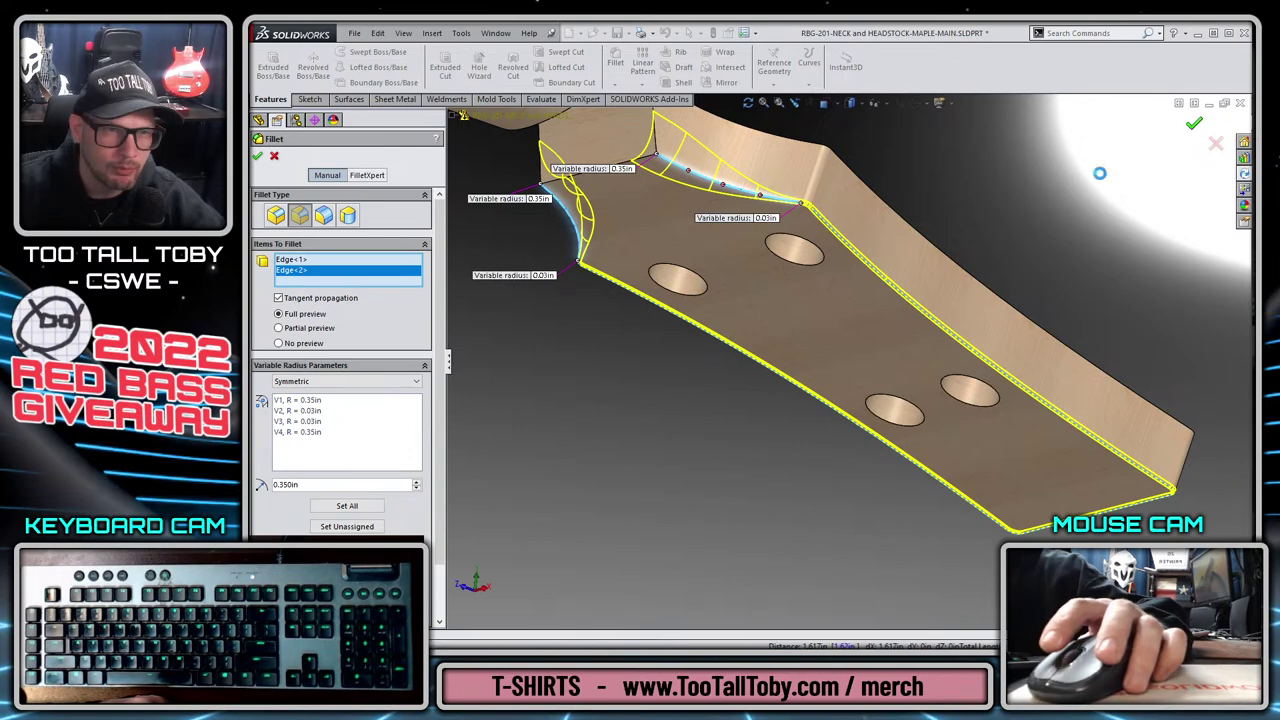
# Rotate the headstock and inspect the new VarFillet1 face.
pyautogui.moveTo(1061, 186); pyautogui.dragTo(794, 224, button='middle')
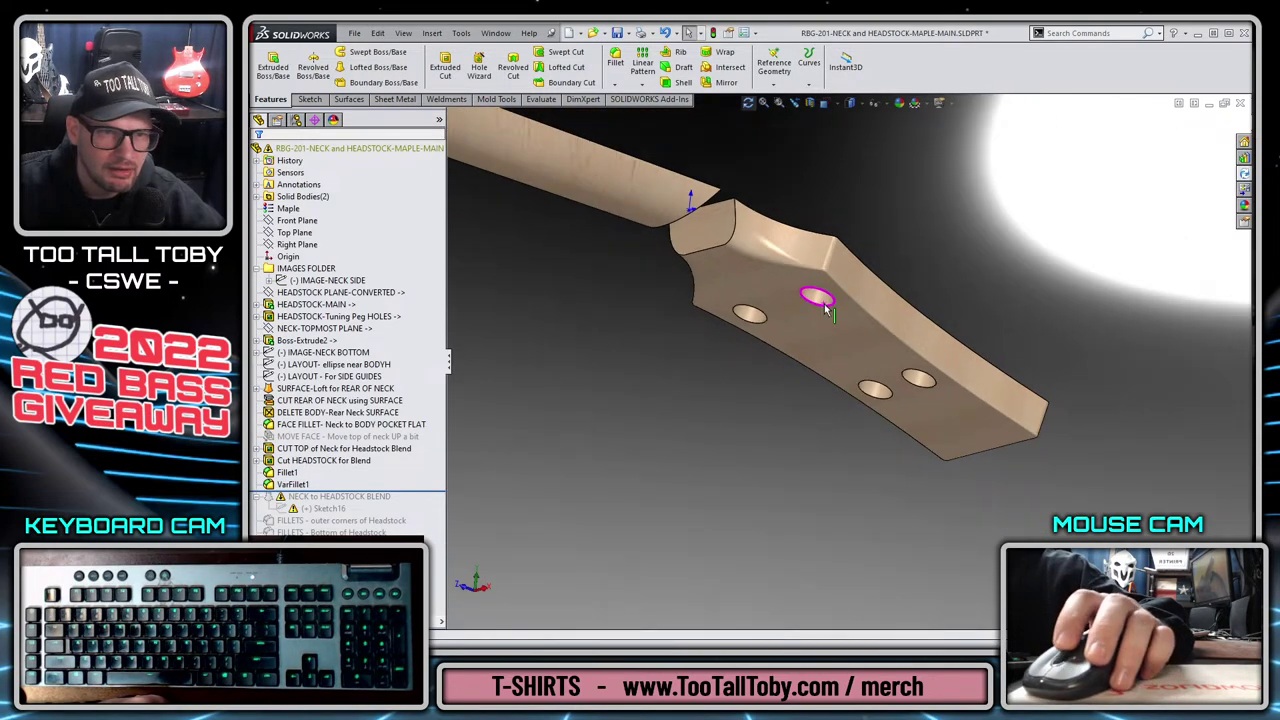
pyautogui.scroll(-3, 794, 224)
pyautogui.click(757, 245)
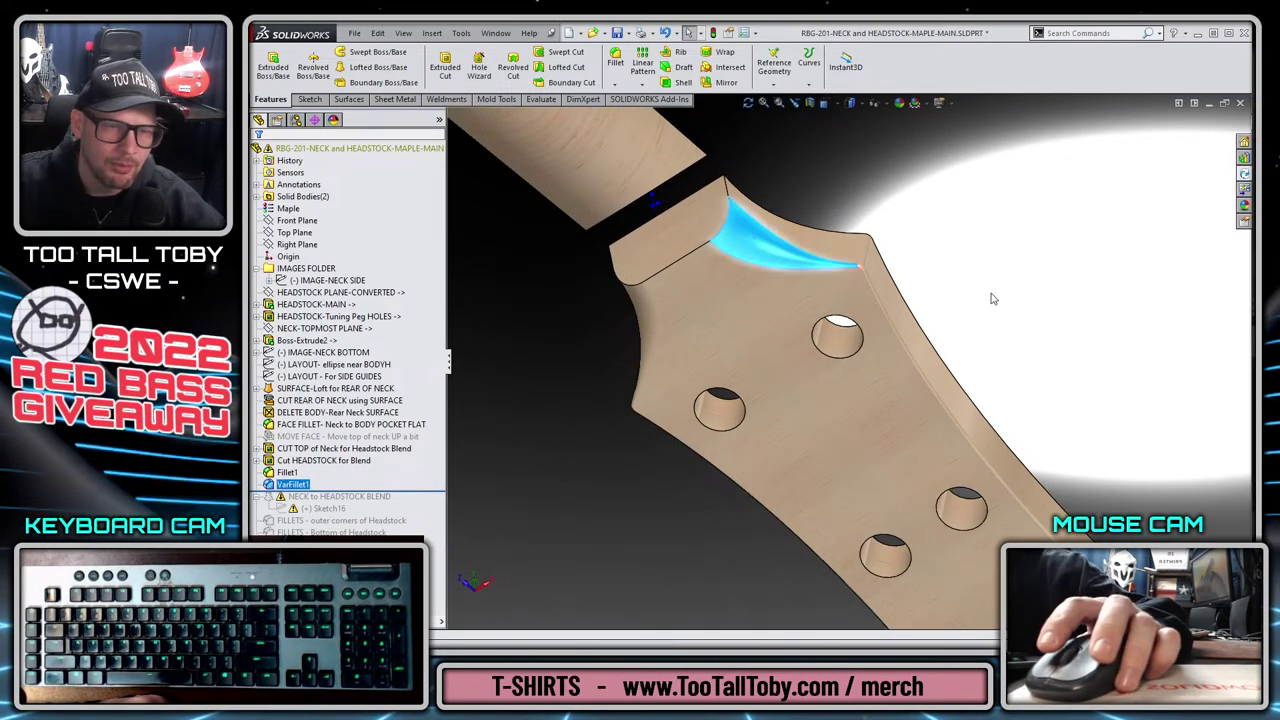
pyautogui.click(1064, 313)
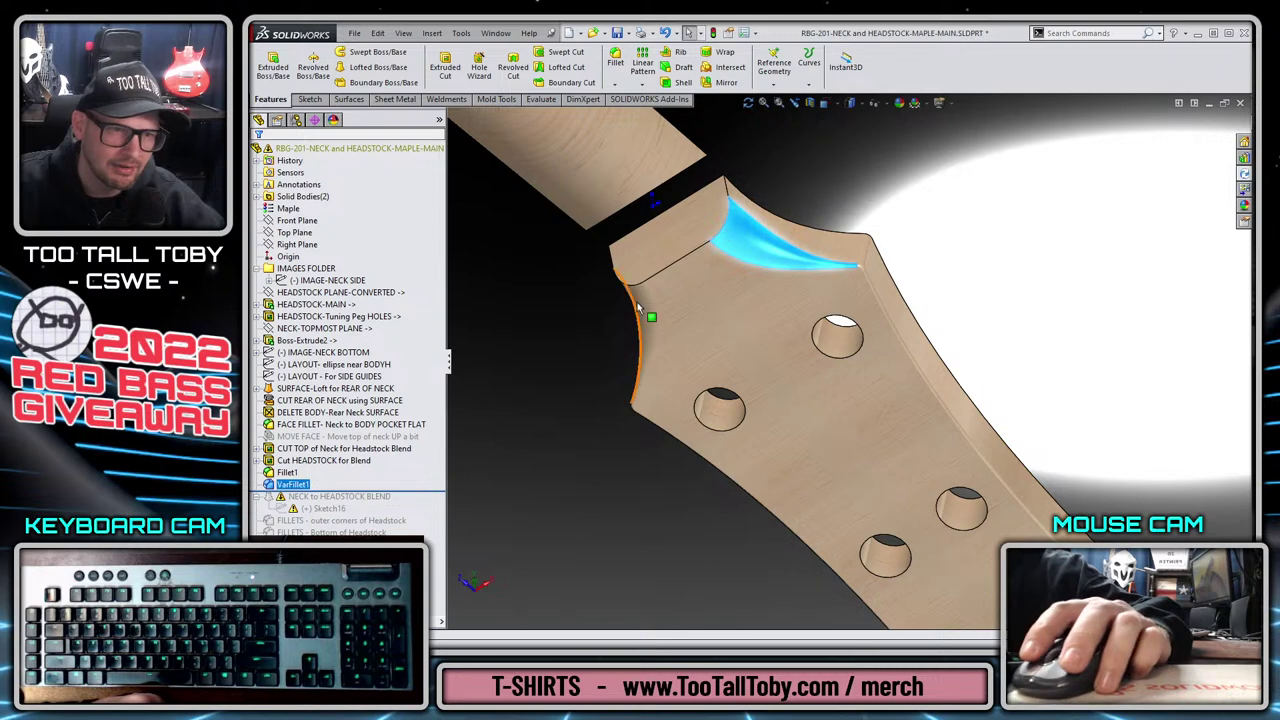
pyautogui.scroll(2, 630, 345)
# Orbit to the neck-to-headstock joint, then switch to Right view and zoom in.
pyautogui.moveTo(623, 350); pyautogui.dragTo(755, 230, button='middle')
pyautogui.scroll(-2, 770, 210)
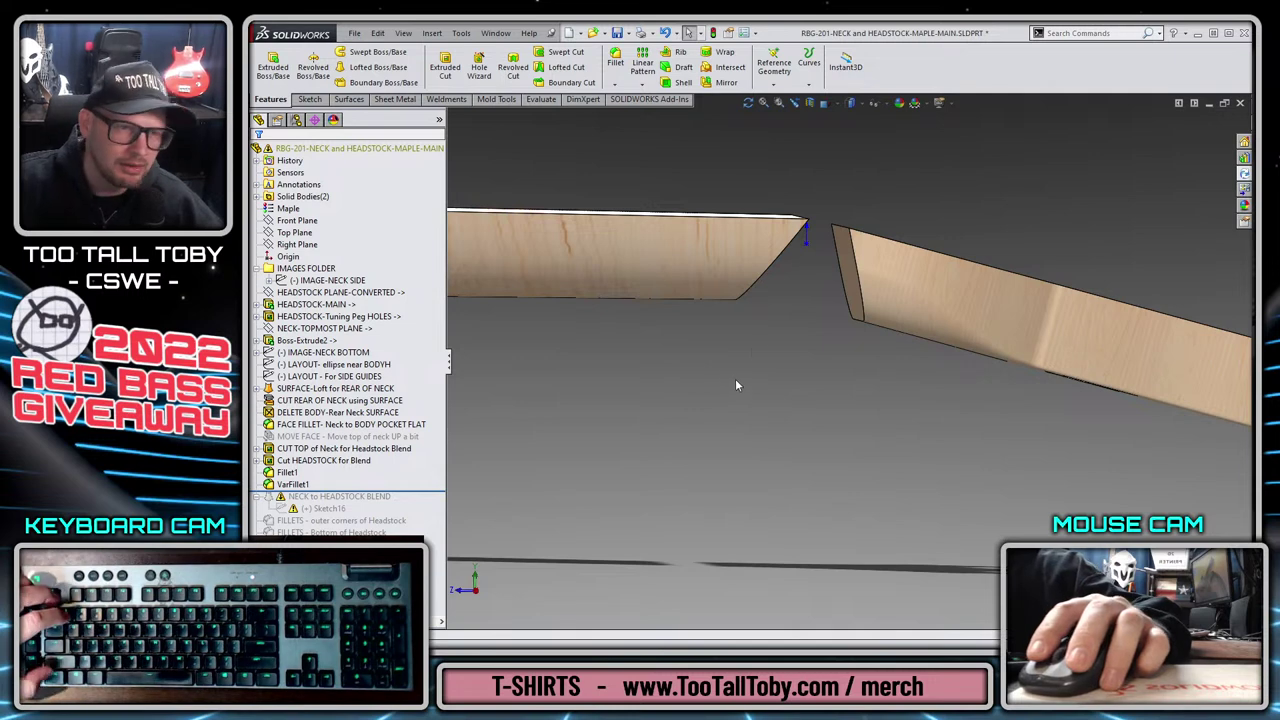
pyautogui.moveTo(752, 250); pyautogui.dragTo(760, 318, button='middle')
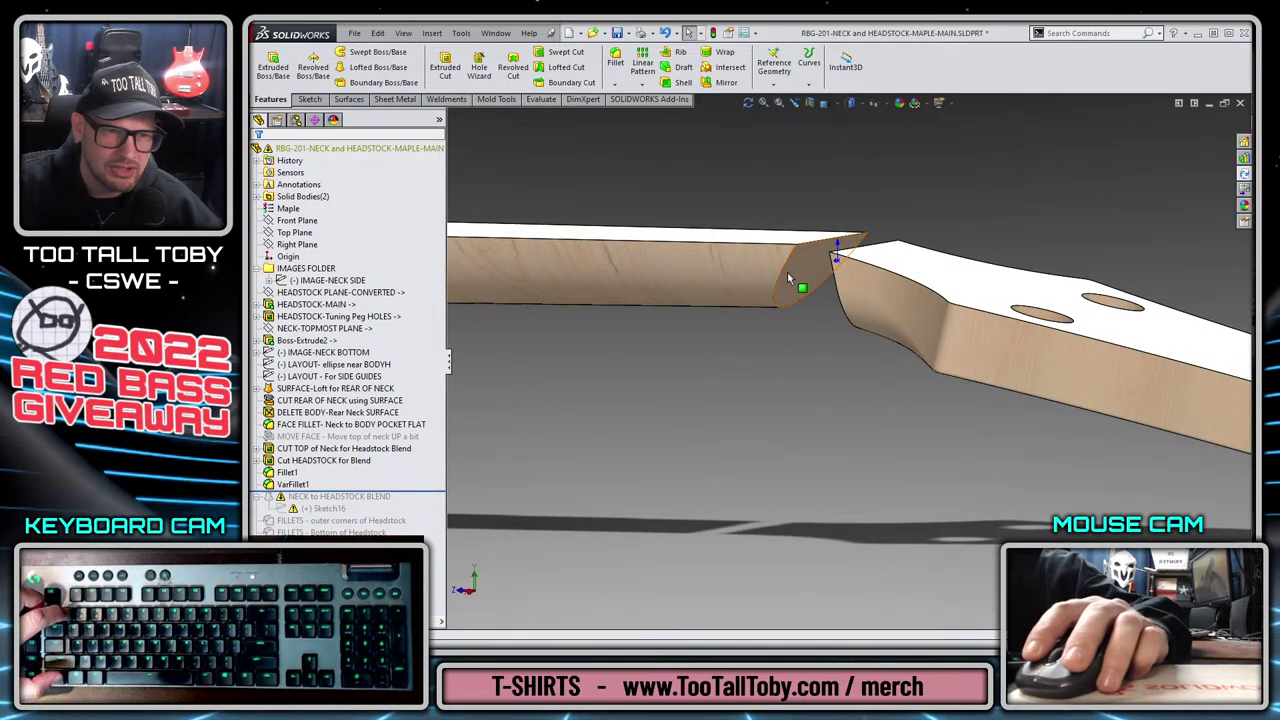
pyautogui.click(787, 272)
pyautogui.click(790, 333)
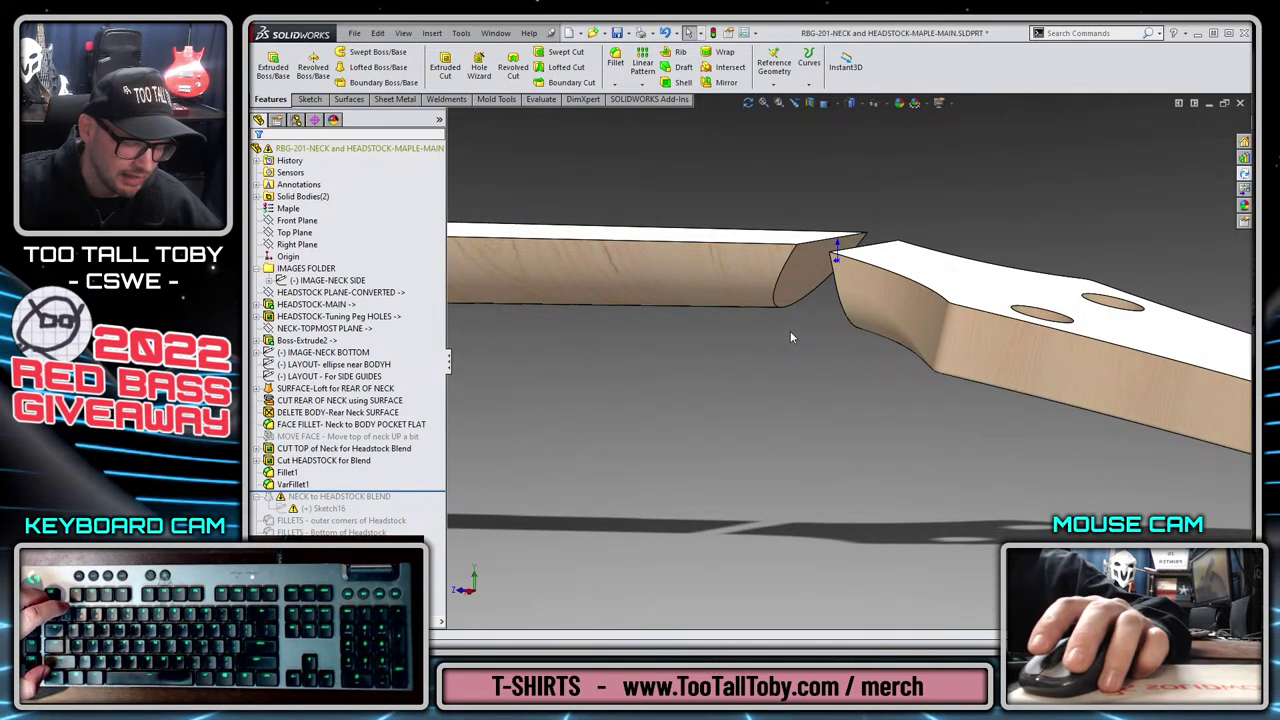
pyautogui.hotkey('ctrl', '4')
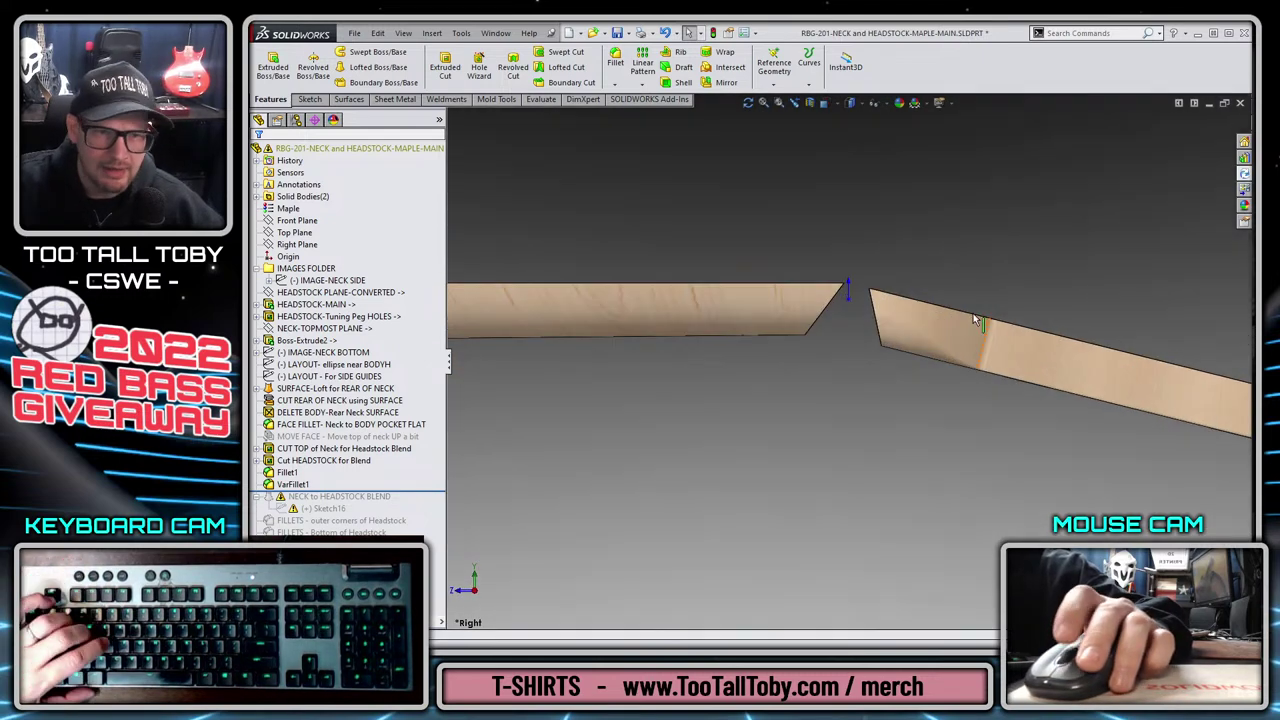
pyautogui.scroll(-2, 914, 332)
# Create an offset plane from the Top Plane.
pyautogui.click(292, 232)
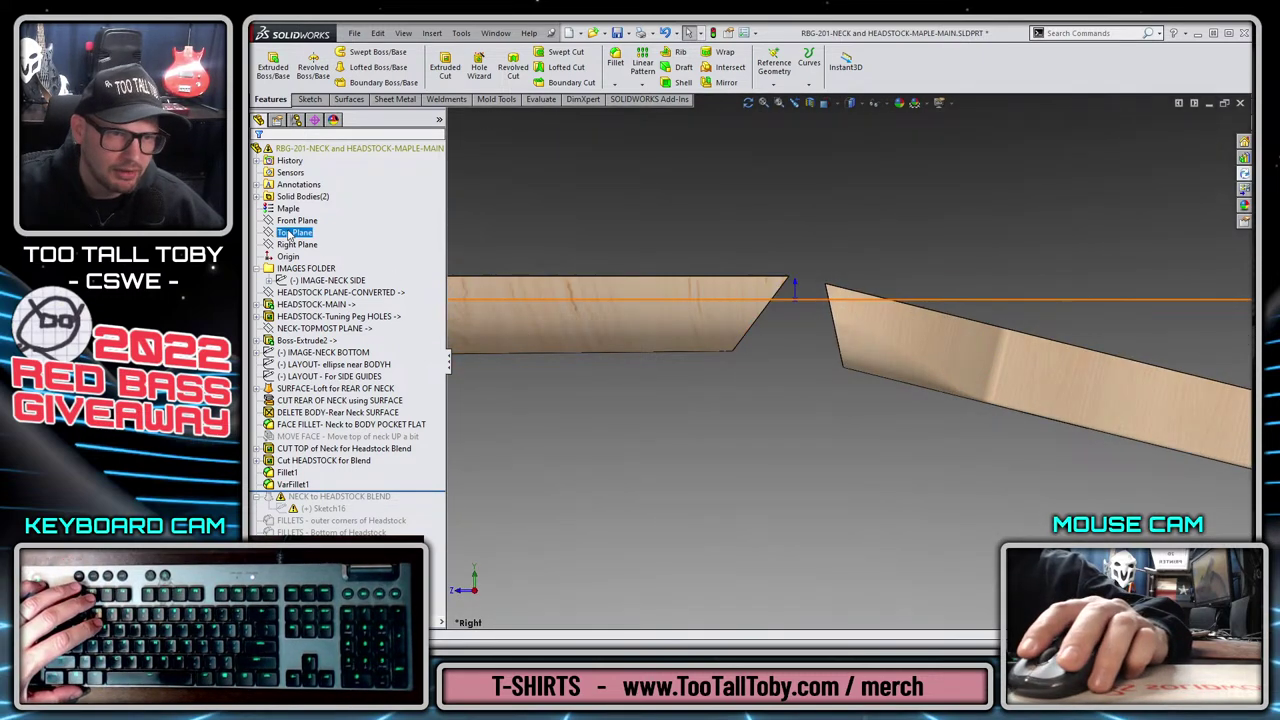
pyautogui.scroll(-2, 795, 360)
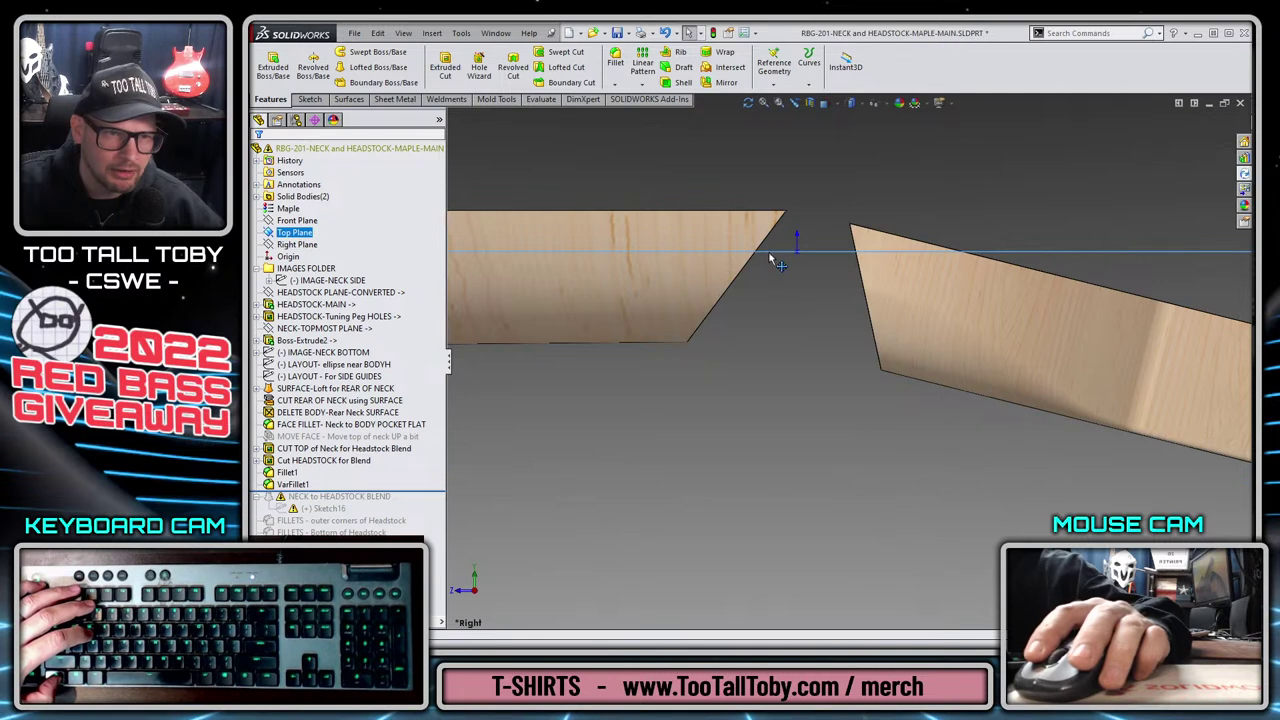
pyautogui.keyDown('ctrl'); pyautogui.moveTo(770, 258); pyautogui.dragTo(775, 310); pyautogui.keyUp('ctrl')
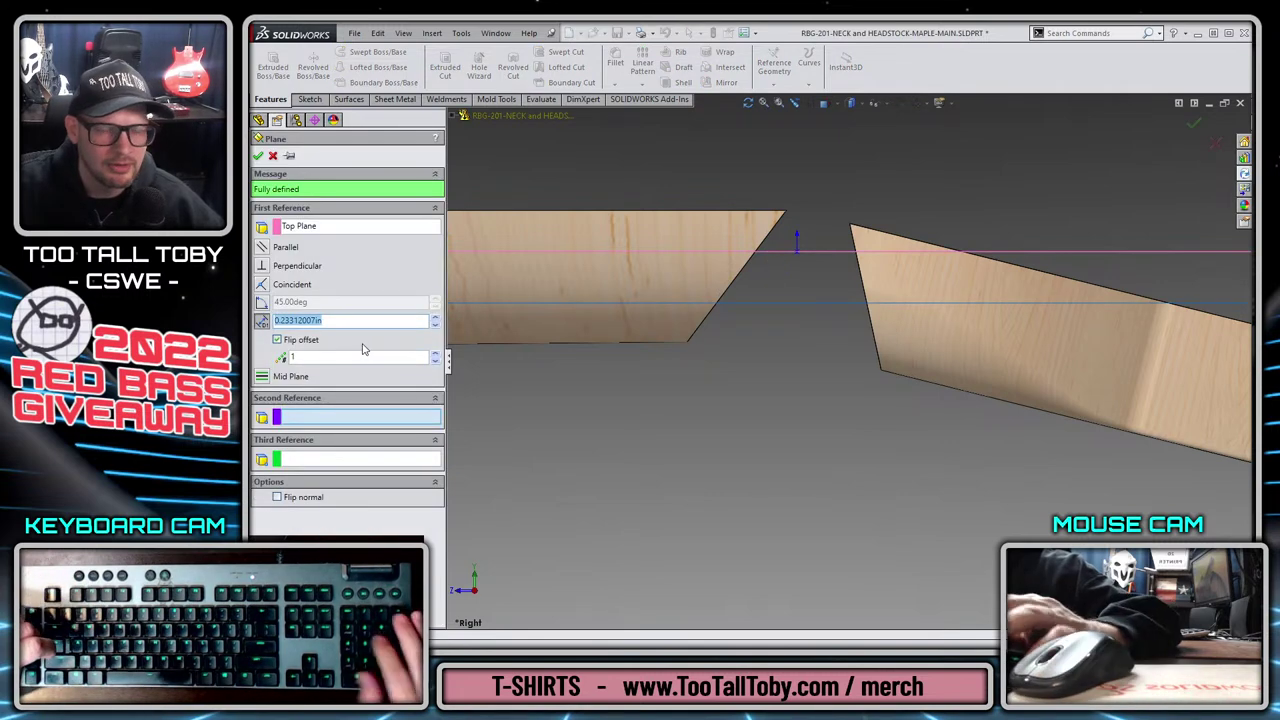
pyautogui.write('0.')
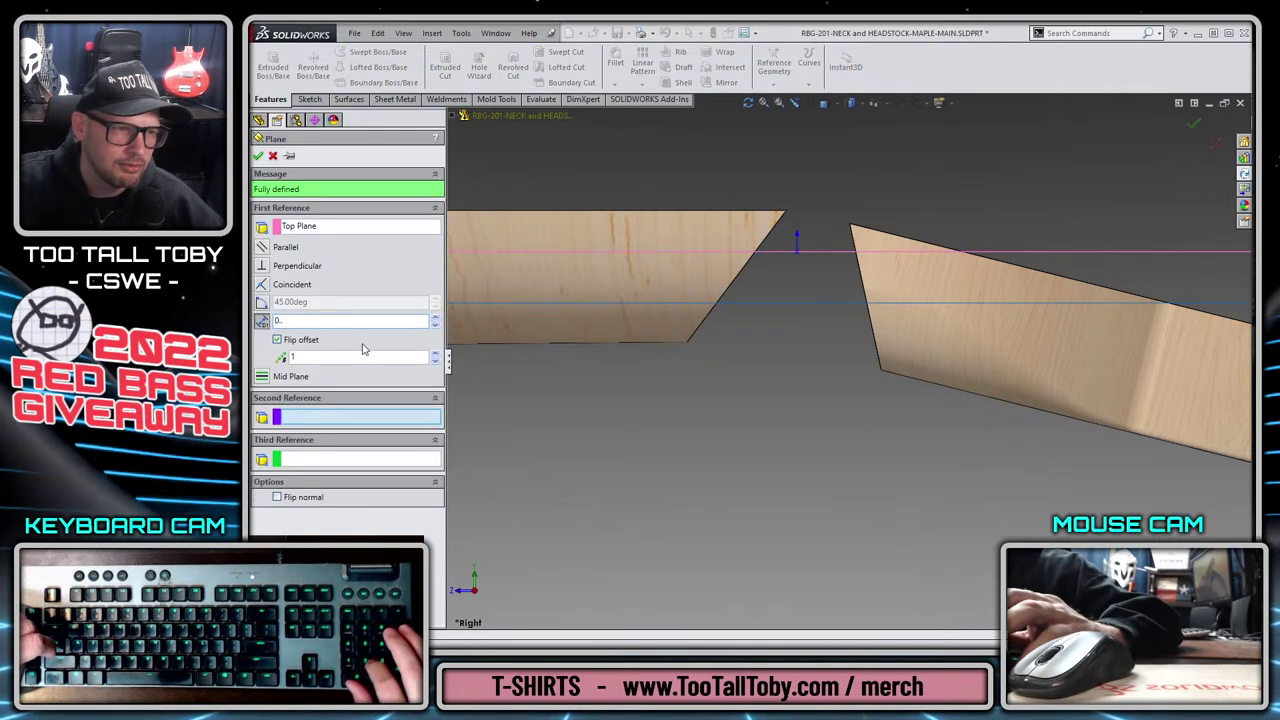
pyautogui.press('Return')
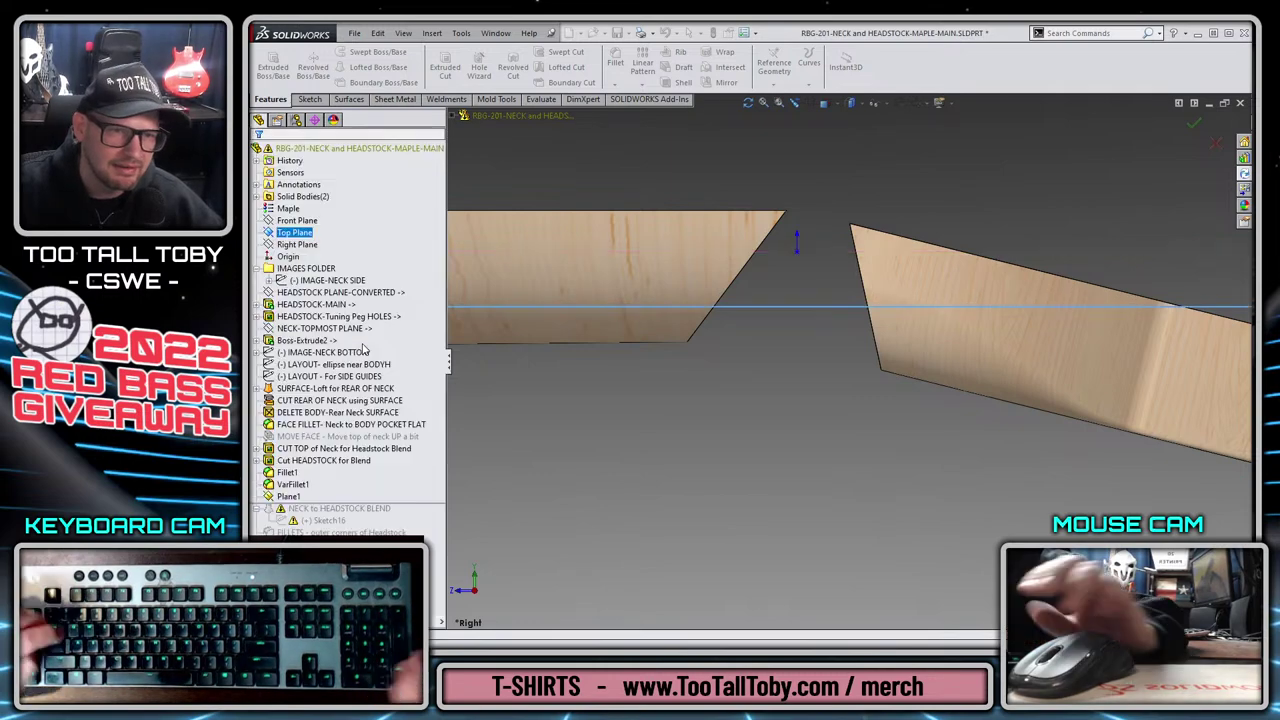
# Create Plane2 offset 0.350in below the Top Plane.
pyautogui.click(294, 232)
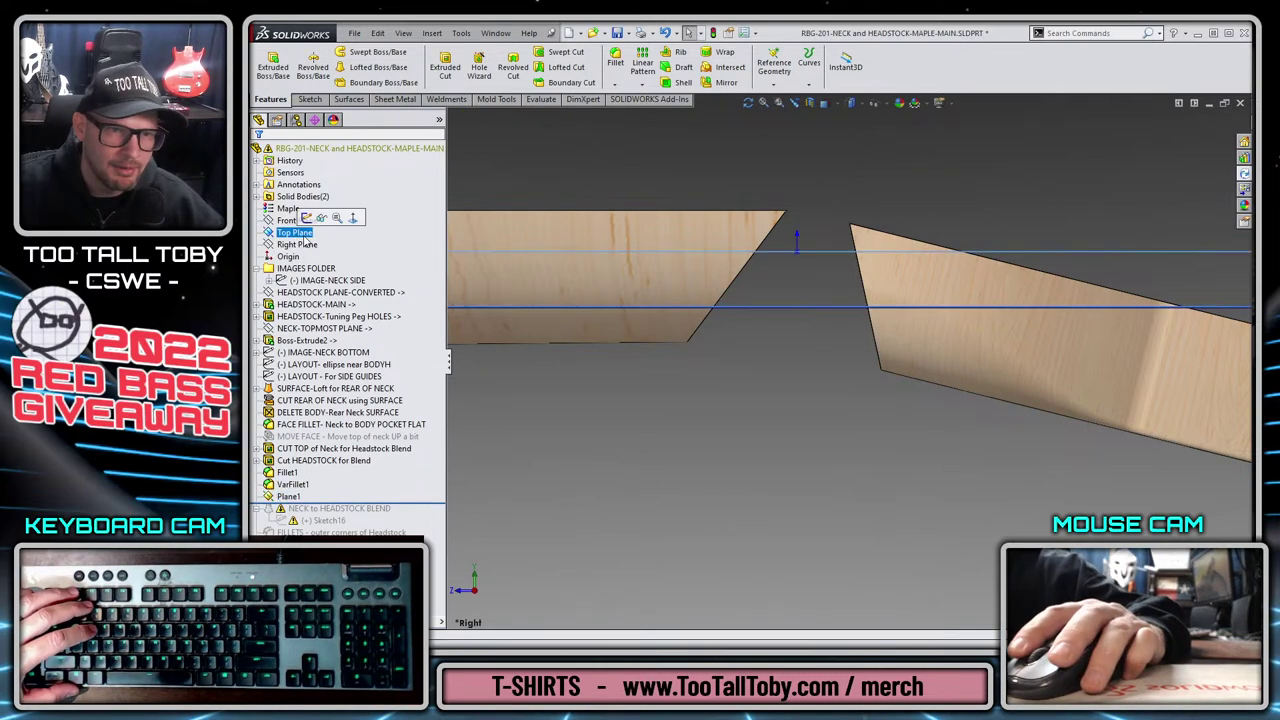
pyautogui.keyDown('ctrl'); pyautogui.moveTo(771, 254); pyautogui.dragTo(770, 336); pyautogui.keyUp('ctrl')
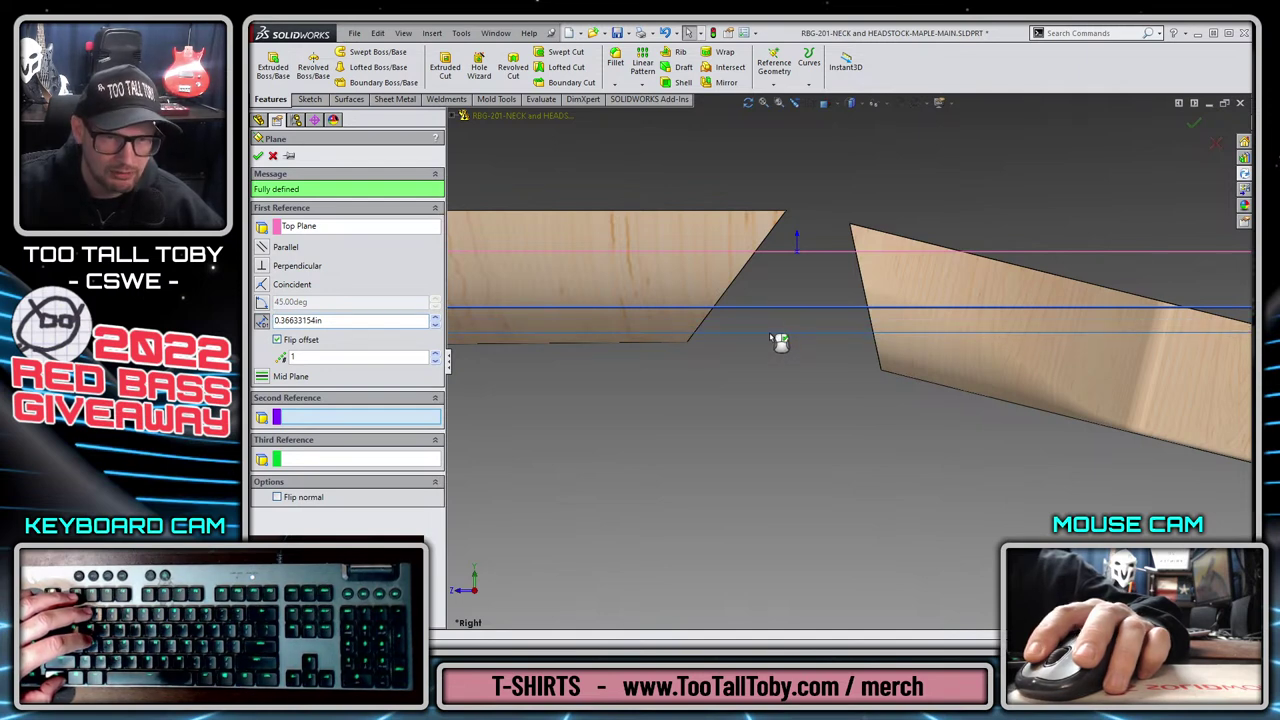
pyautogui.keyDown('ctrl'); pyautogui.moveTo(778, 341); pyautogui.dragTo(777, 340); pyautogui.keyUp('ctrl')
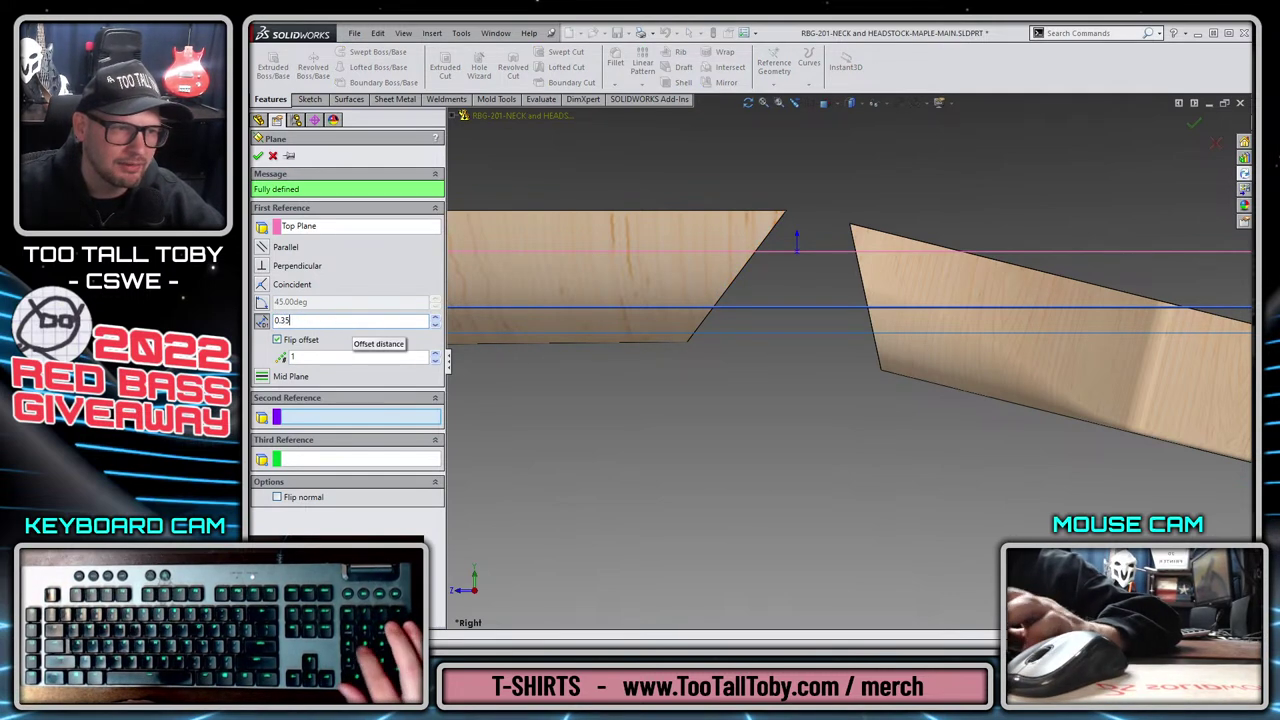
pyautogui.press('Return')
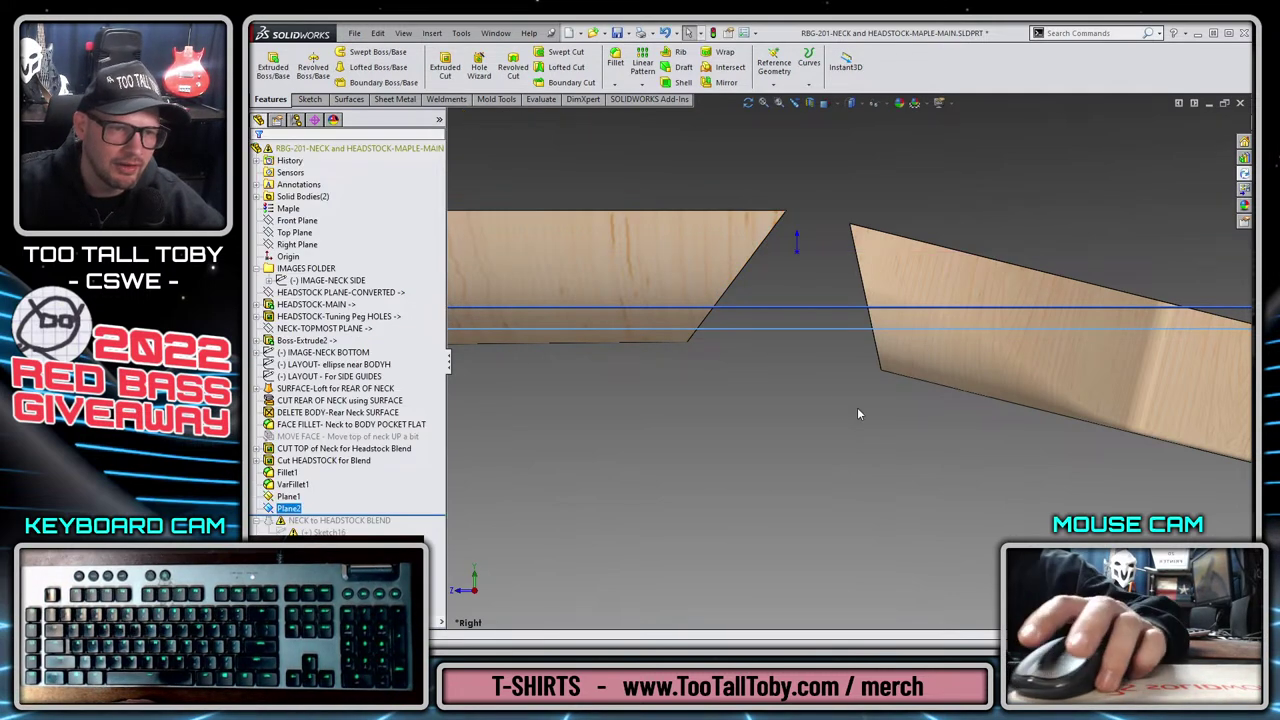
# Edit Plane1 to change its offset from 0.250in to 0.200in.
pyautogui.rightClick(810, 318)
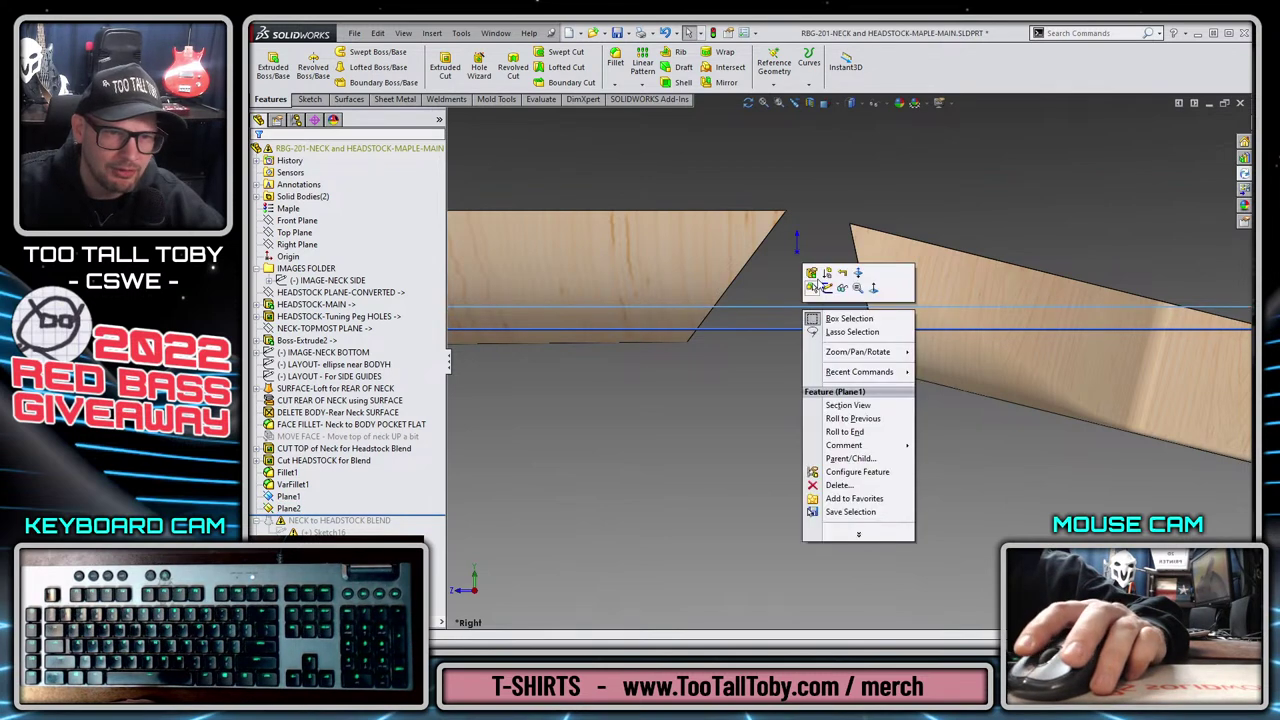
pyautogui.click(818, 274)
pyautogui.doubleClick(323, 316)
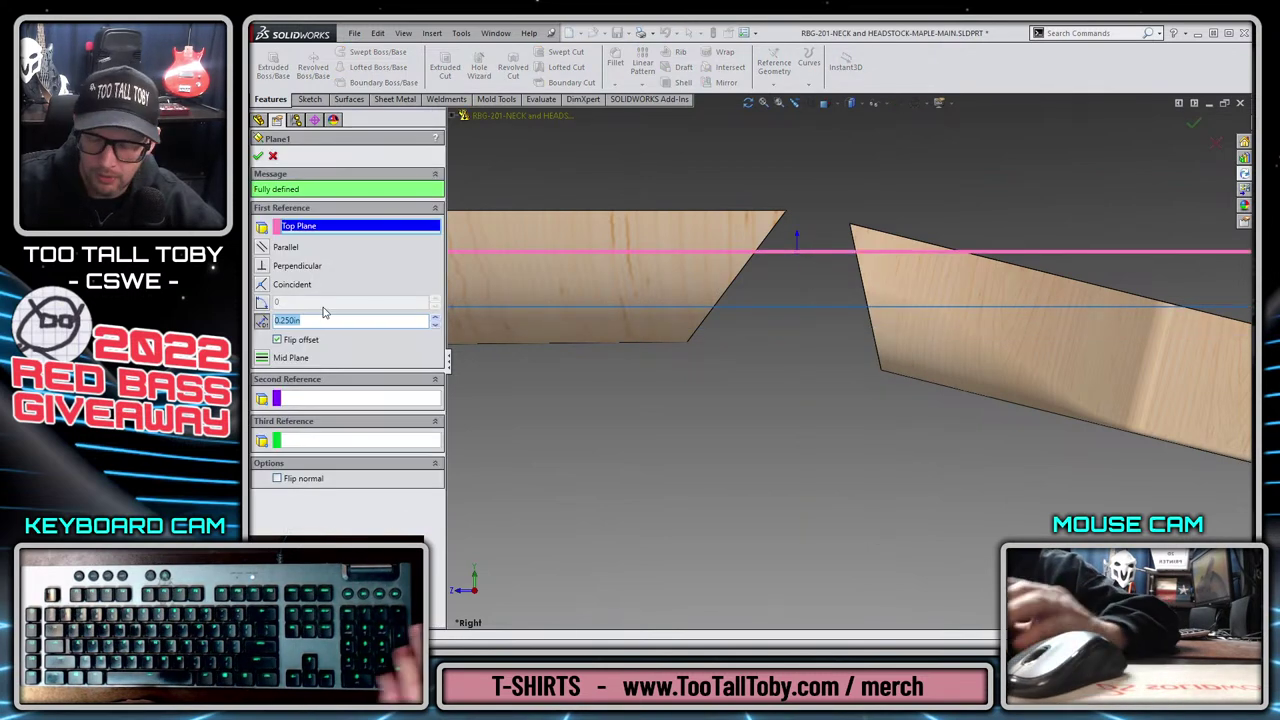
pyautogui.write('0.2')
pyautogui.press('Return')
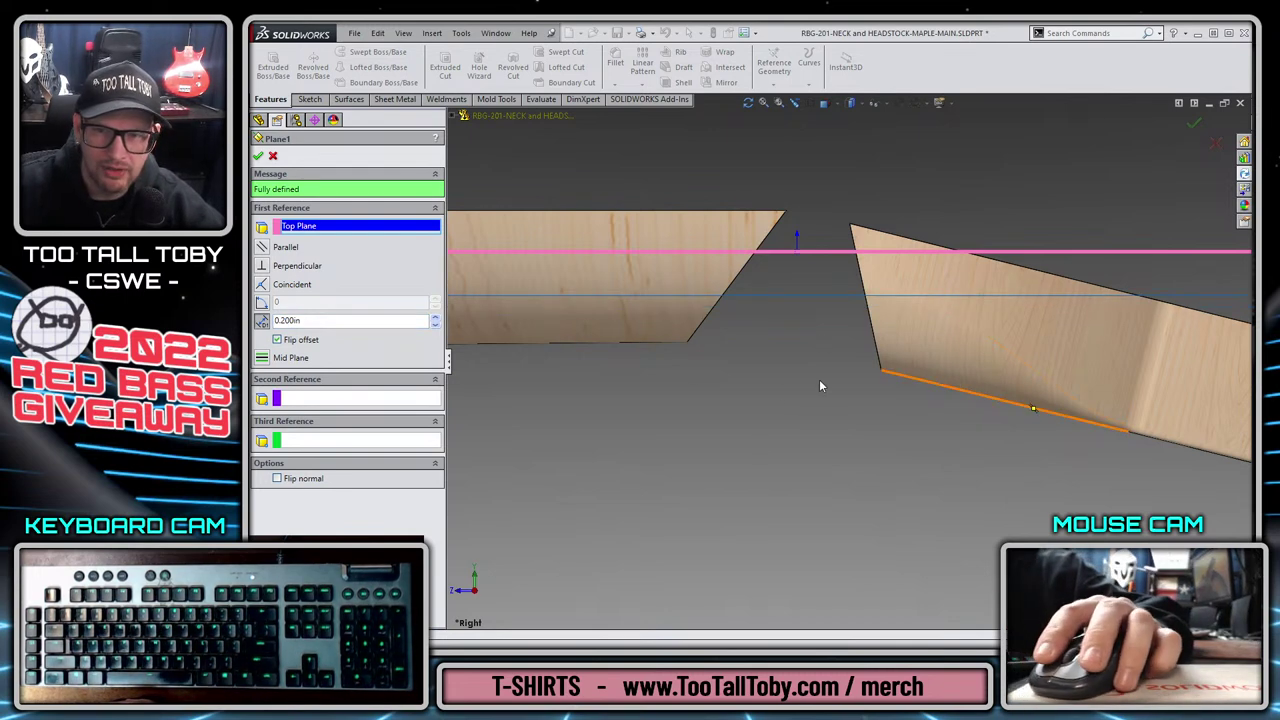
pyautogui.click(258, 155)
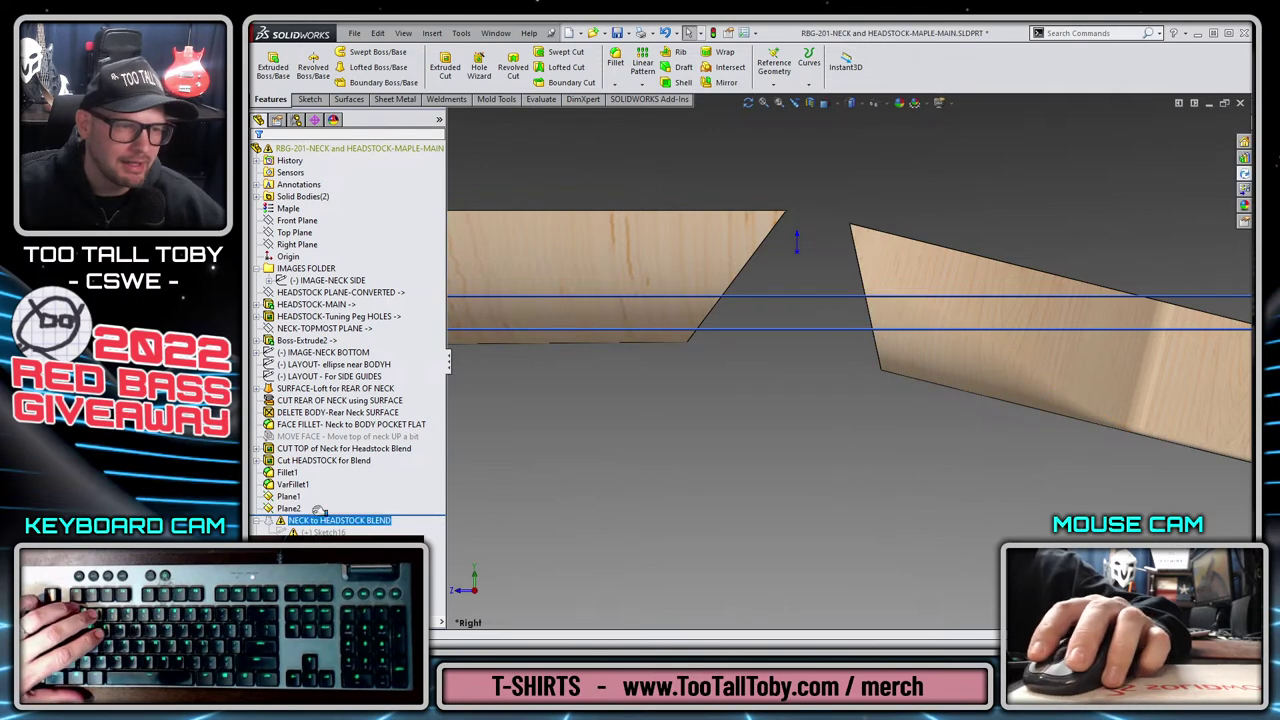
# Orbit the model and inspect the headstock's curved edge and the neck cut edge.
pyautogui.moveTo(764, 361); pyautogui.dragTo(740, 264, button='middle')
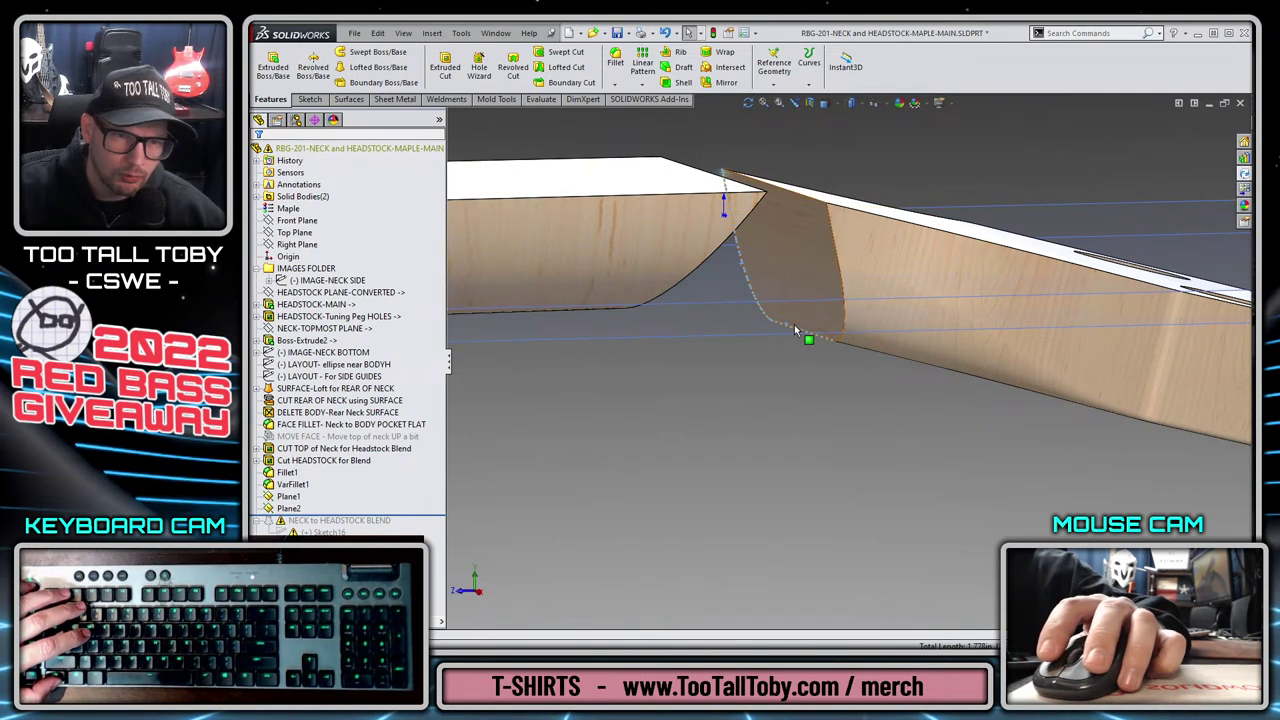
pyautogui.click(840, 312)
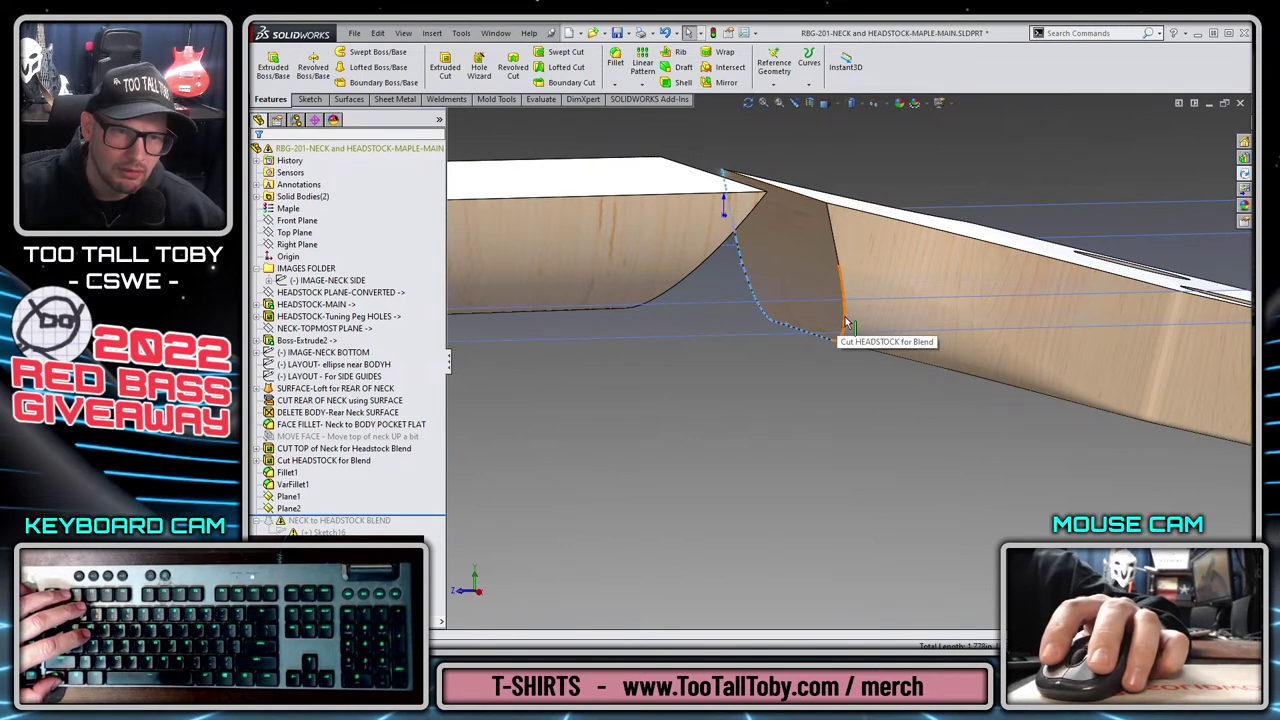
pyautogui.click(830, 238)
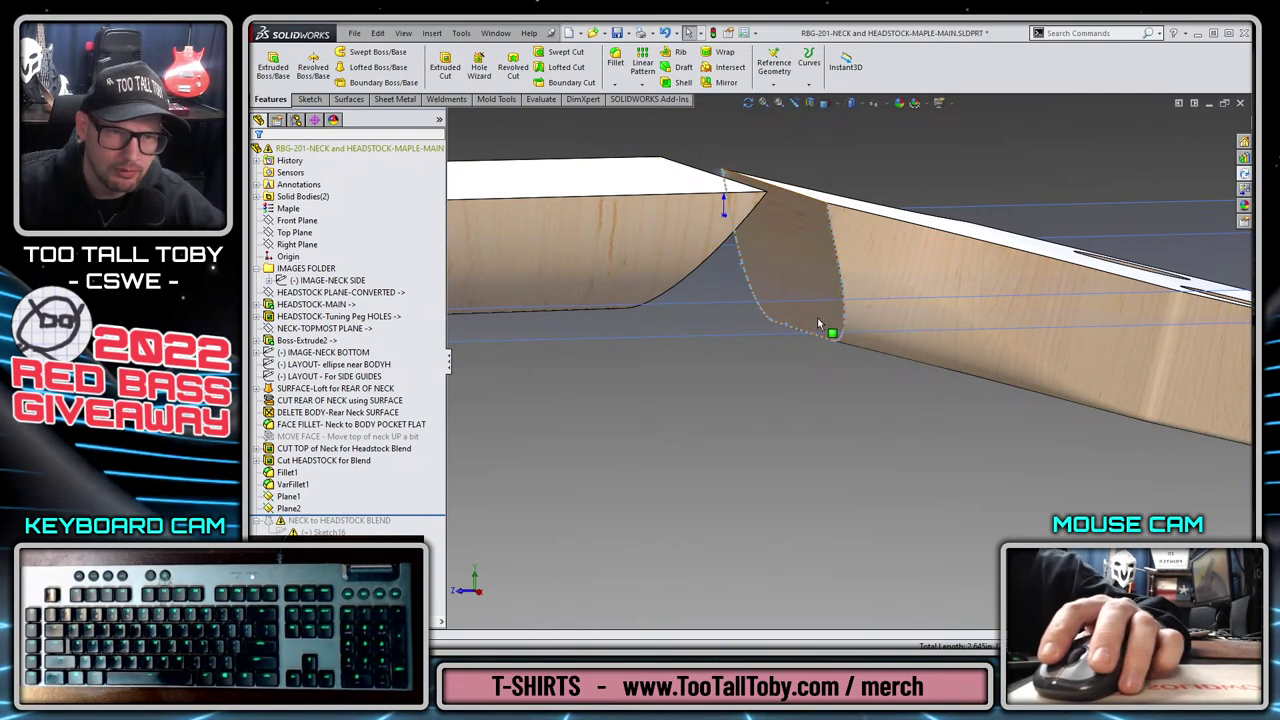
pyautogui.moveTo(713, 386); pyautogui.dragTo(678, 404, button='middle')
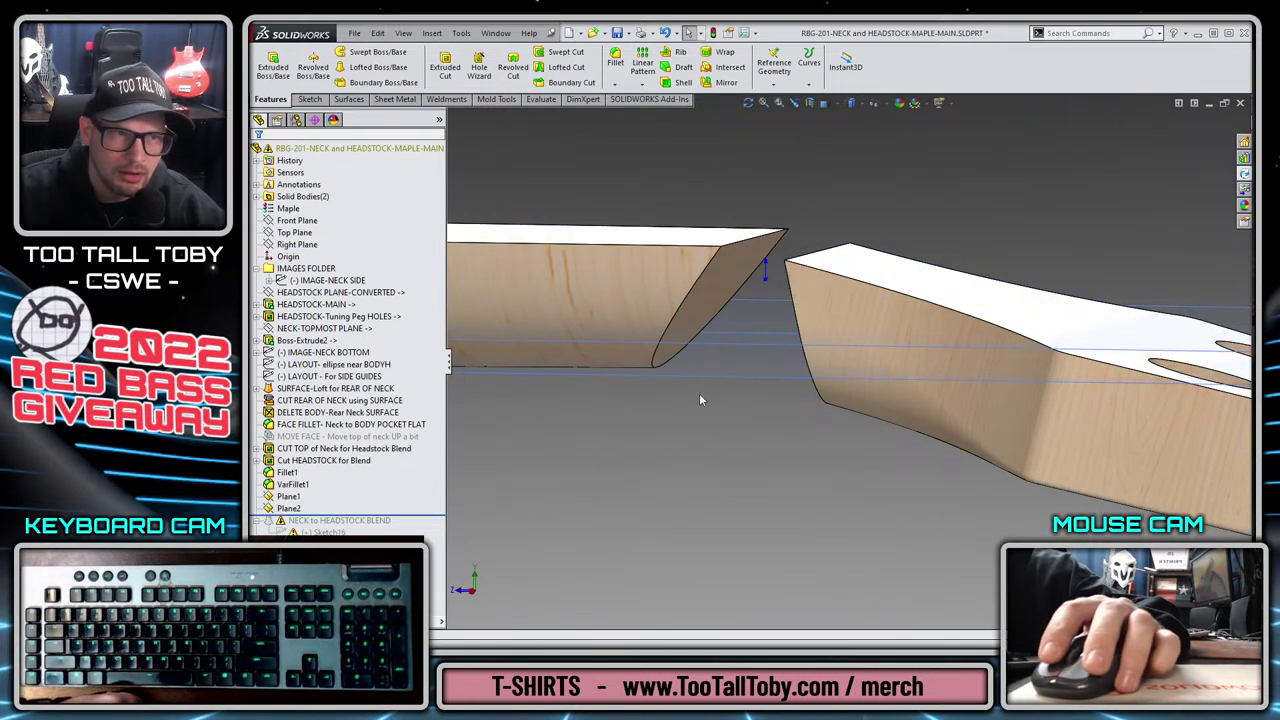
# Display tangent edges as phantom lines.
pyautogui.click(403, 33)
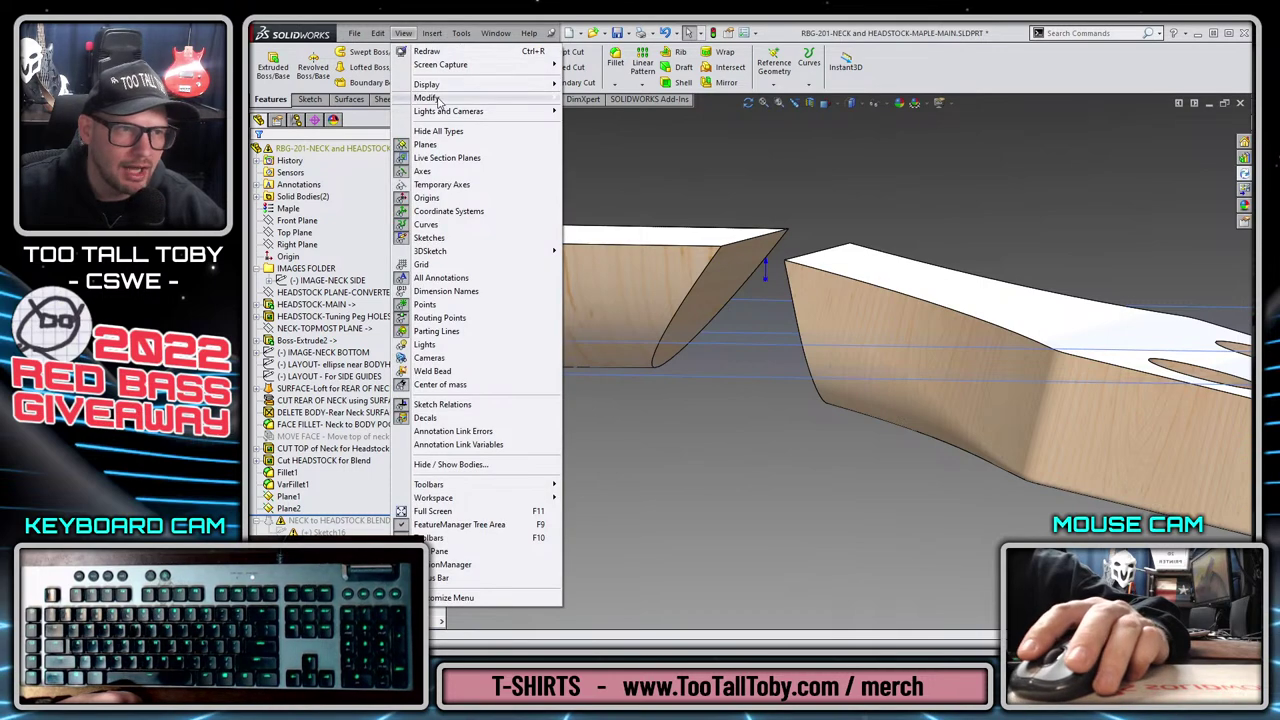
pyautogui.moveTo(446, 85)
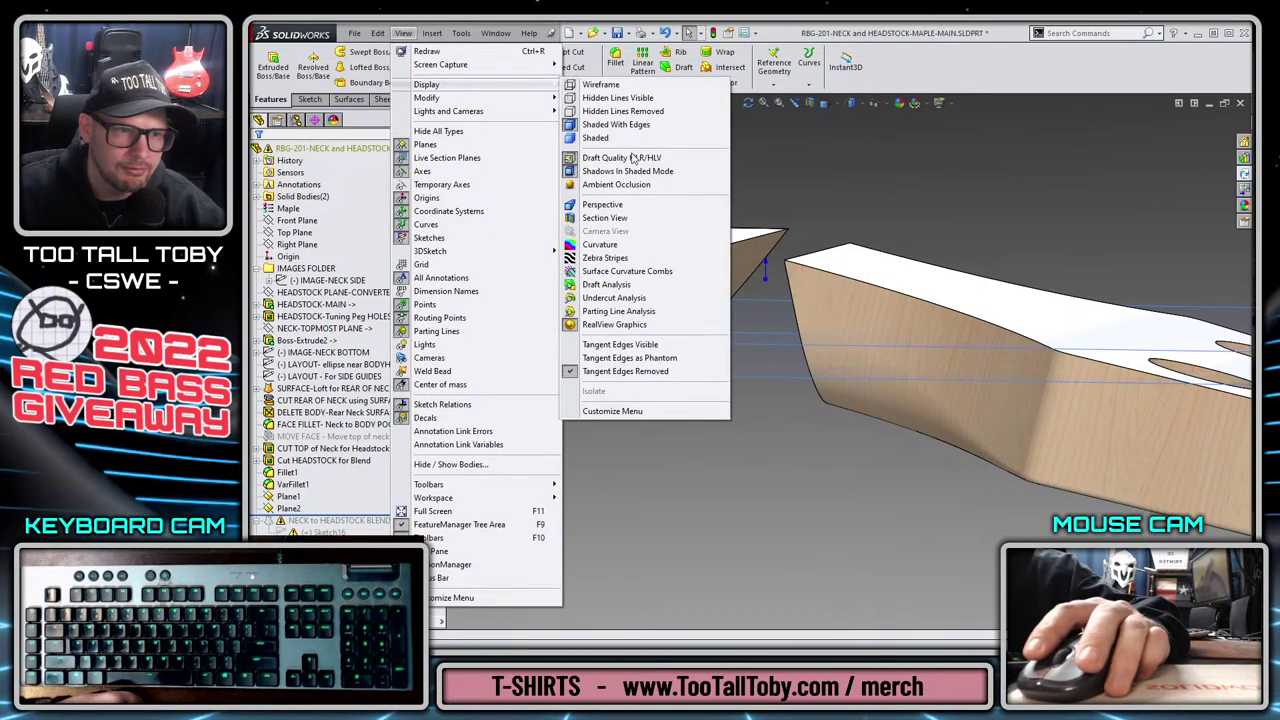
pyautogui.click(656, 360)
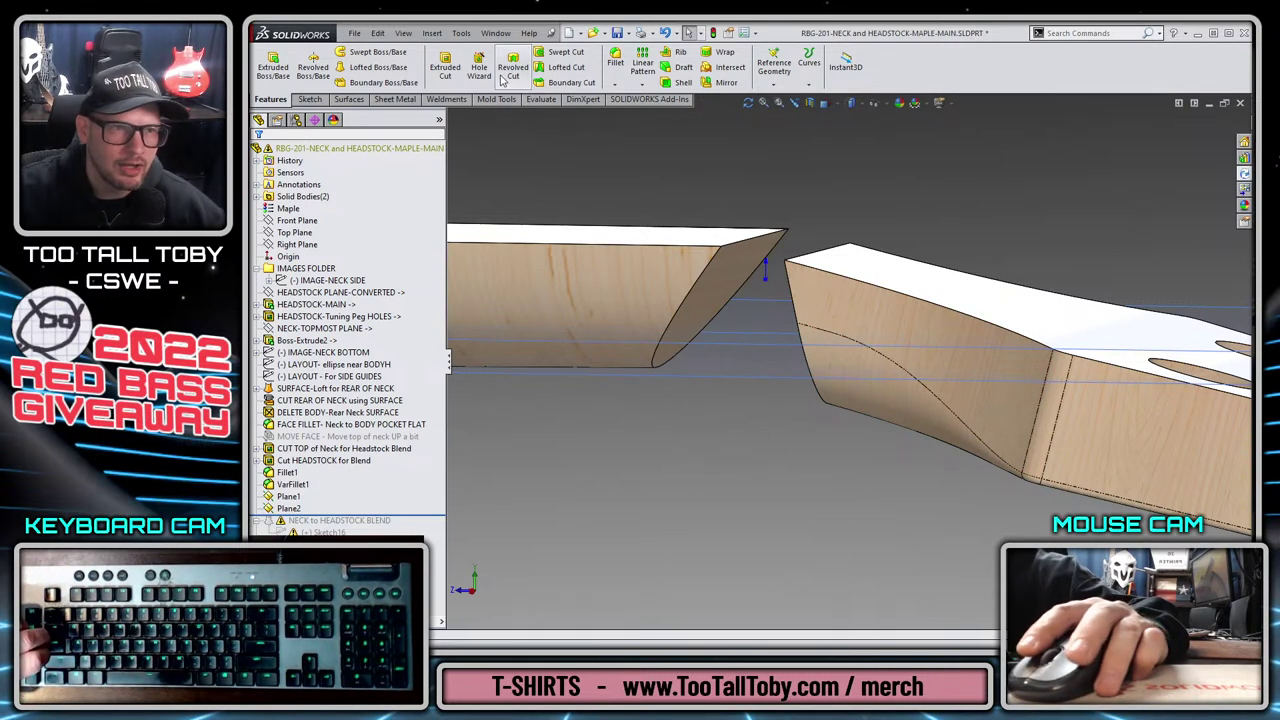
# Start an Intersection Split Line with Plane1 as the splitting tool and pick the neck face.
pyautogui.click(808, 83)
pyautogui.click(828, 100)
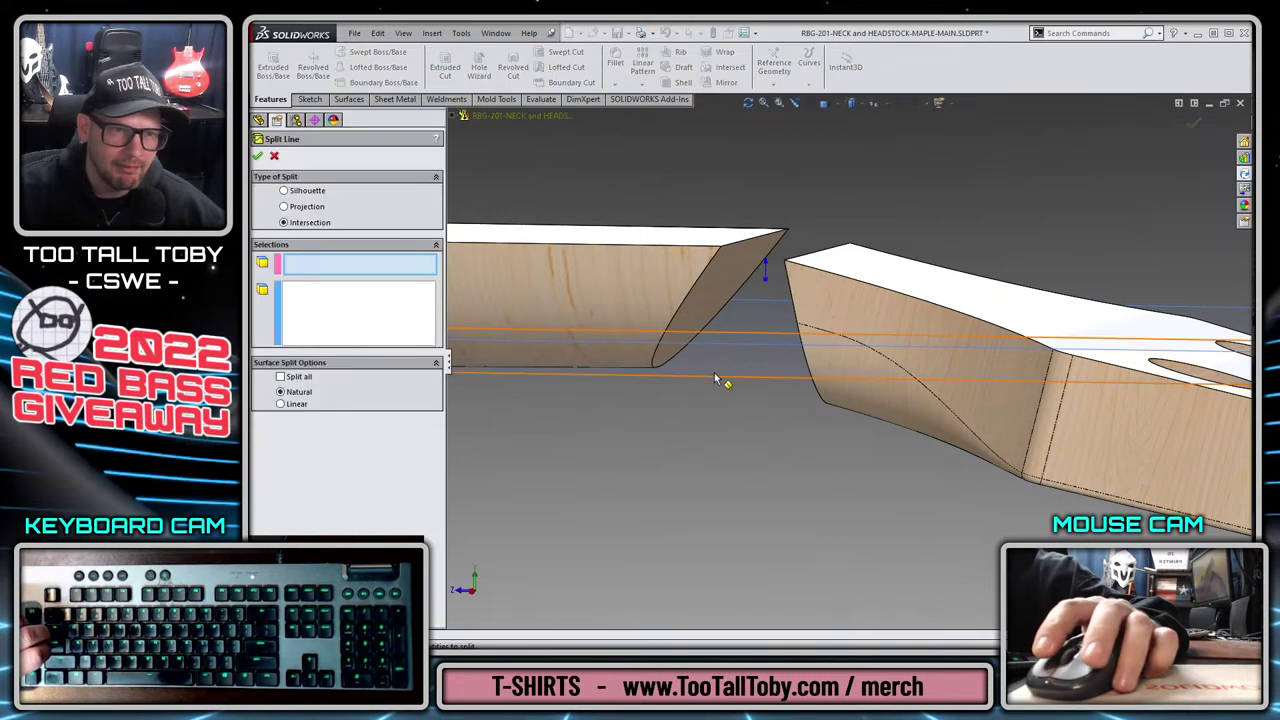
pyautogui.click(717, 340)
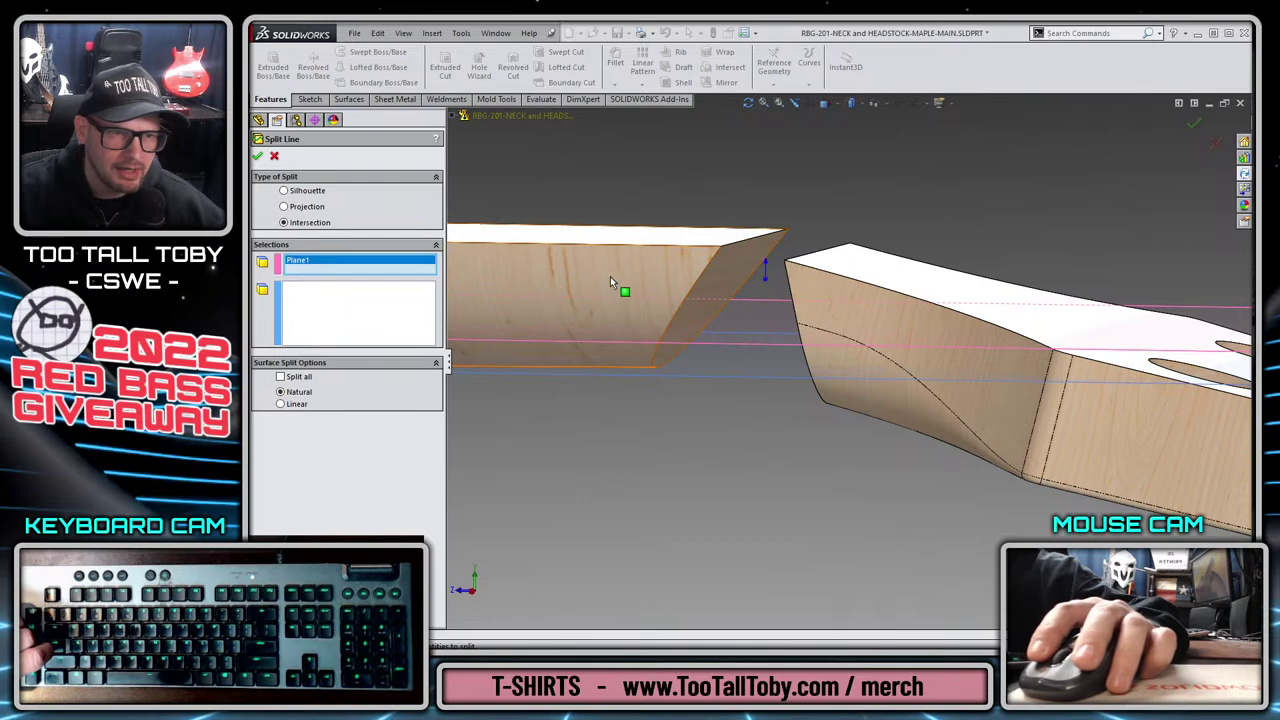
pyautogui.click(637, 288)
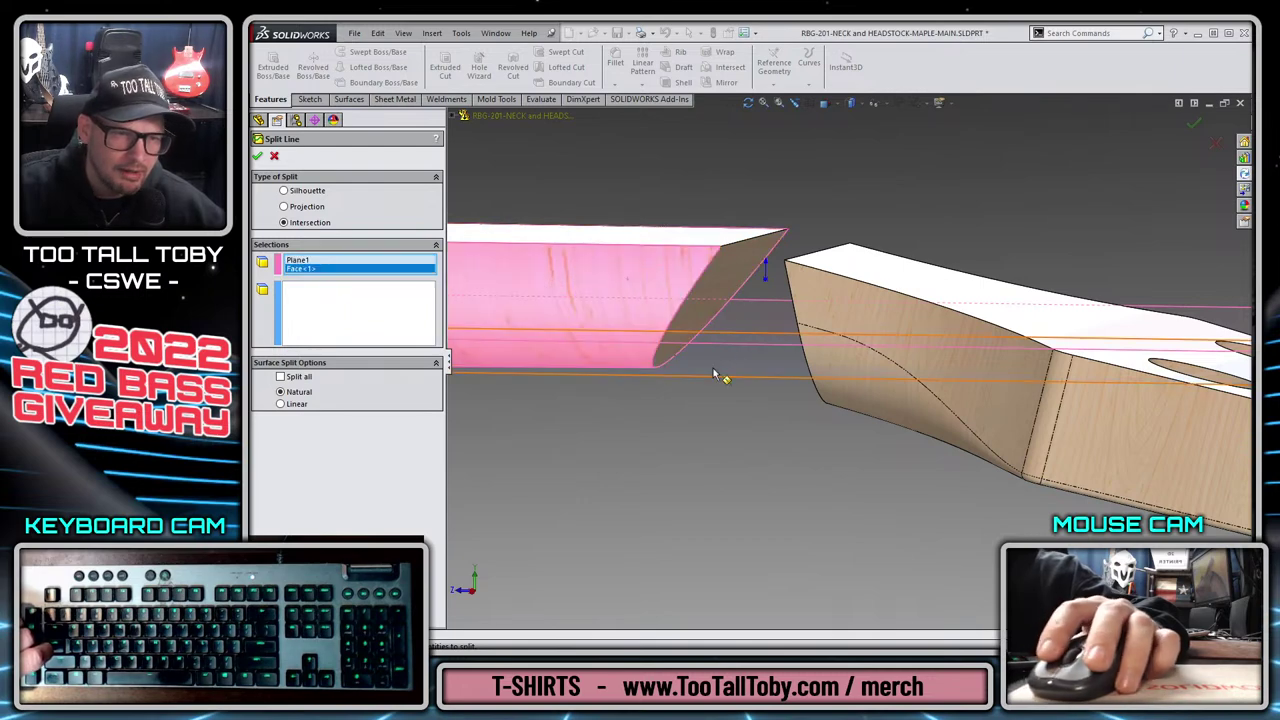
pyautogui.moveTo(722, 360); pyautogui.dragTo(742, 320, button='middle')
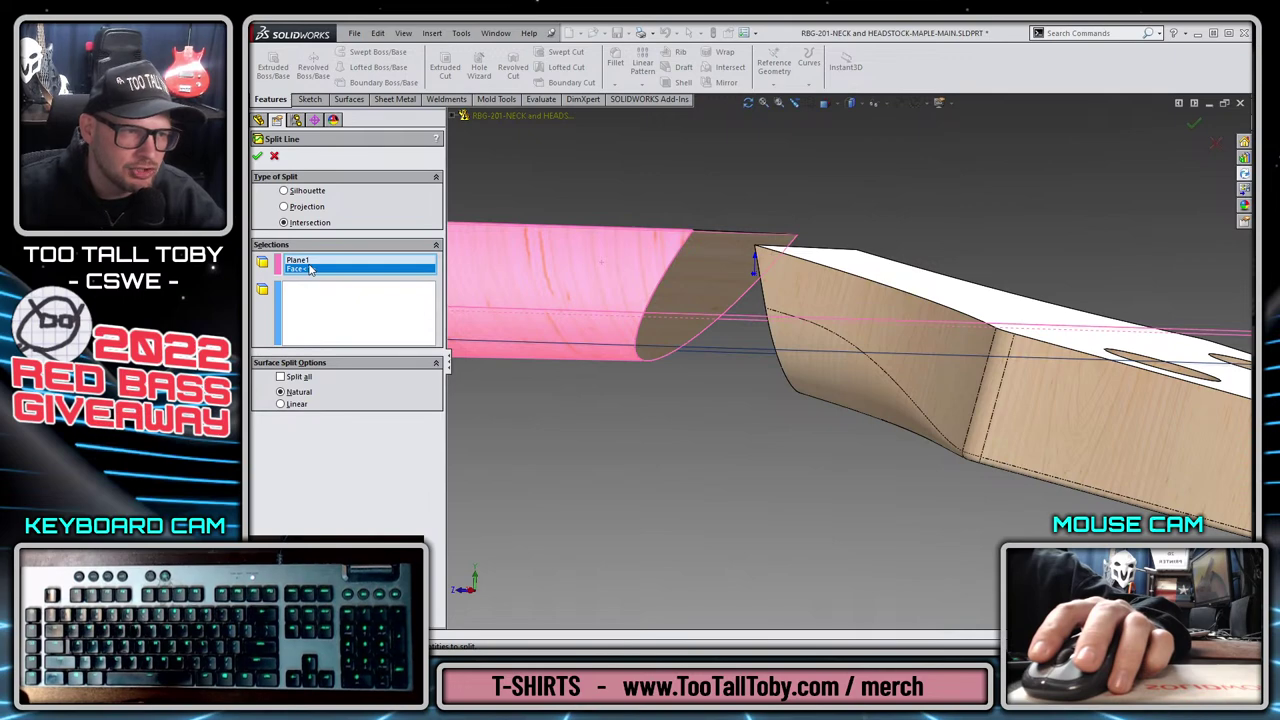
# Move the neck face from the splitting tools to the faces to split, then confirm Split Line1.
pyautogui.press('Delete')
pyautogui.click(323, 300)
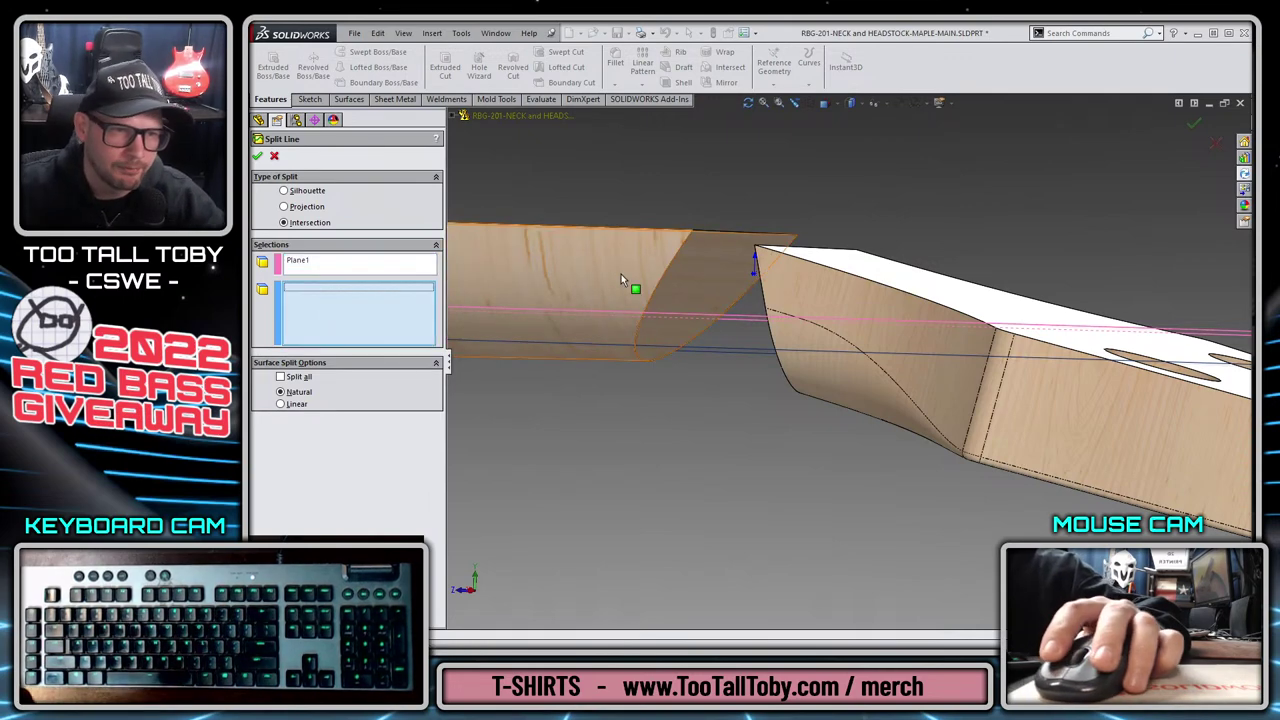
pyautogui.click(621, 274)
pyautogui.moveTo(558, 431); pyautogui.dragTo(597, 372, button='middle')
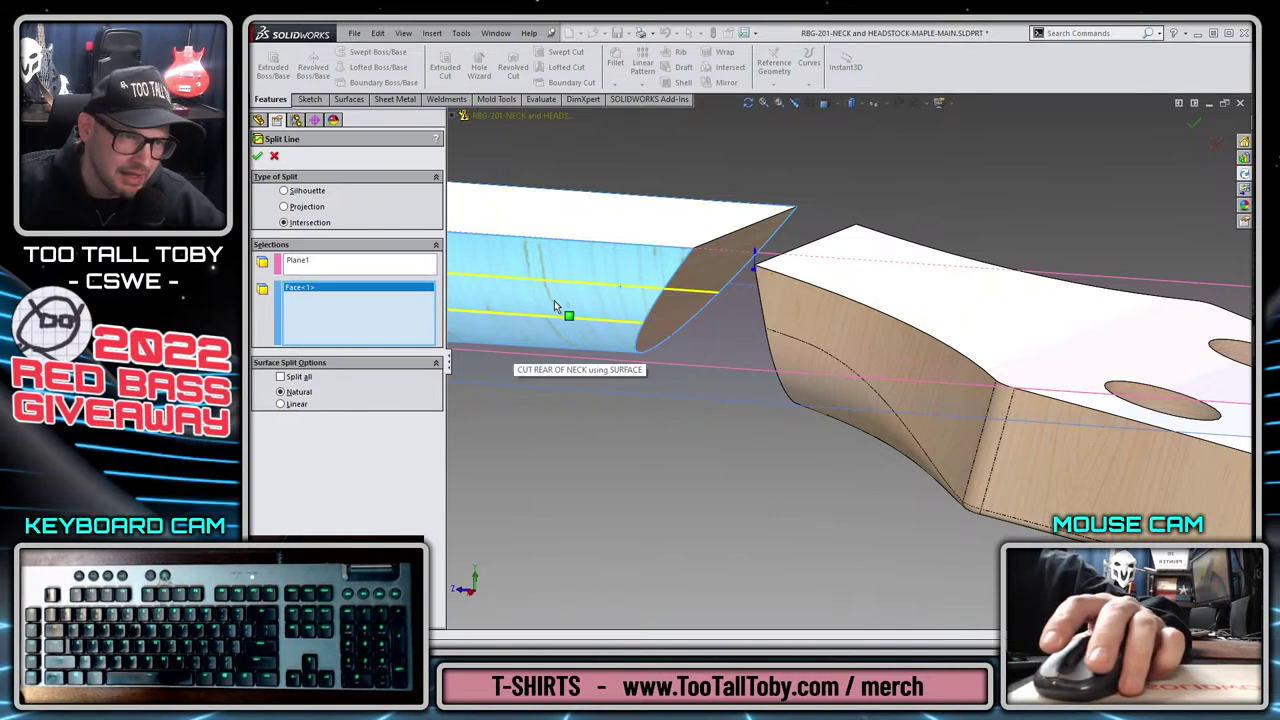
pyautogui.press('Return')
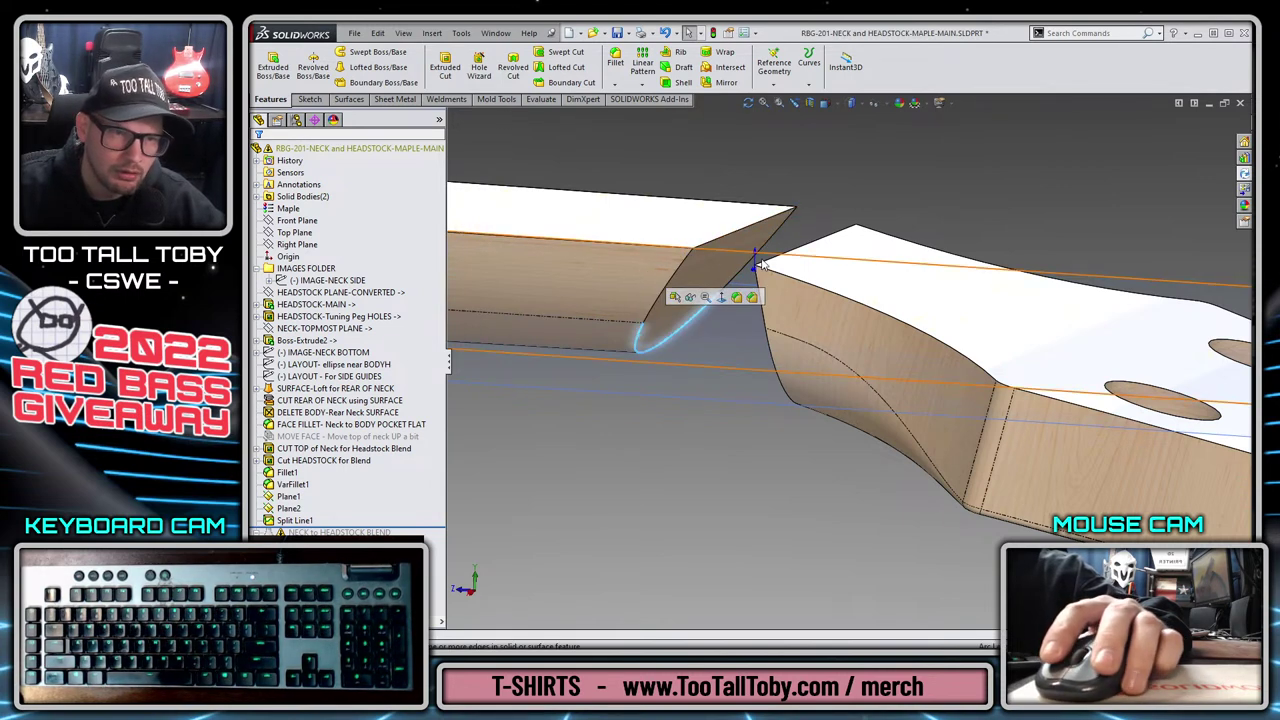
pyautogui.click(776, 238)
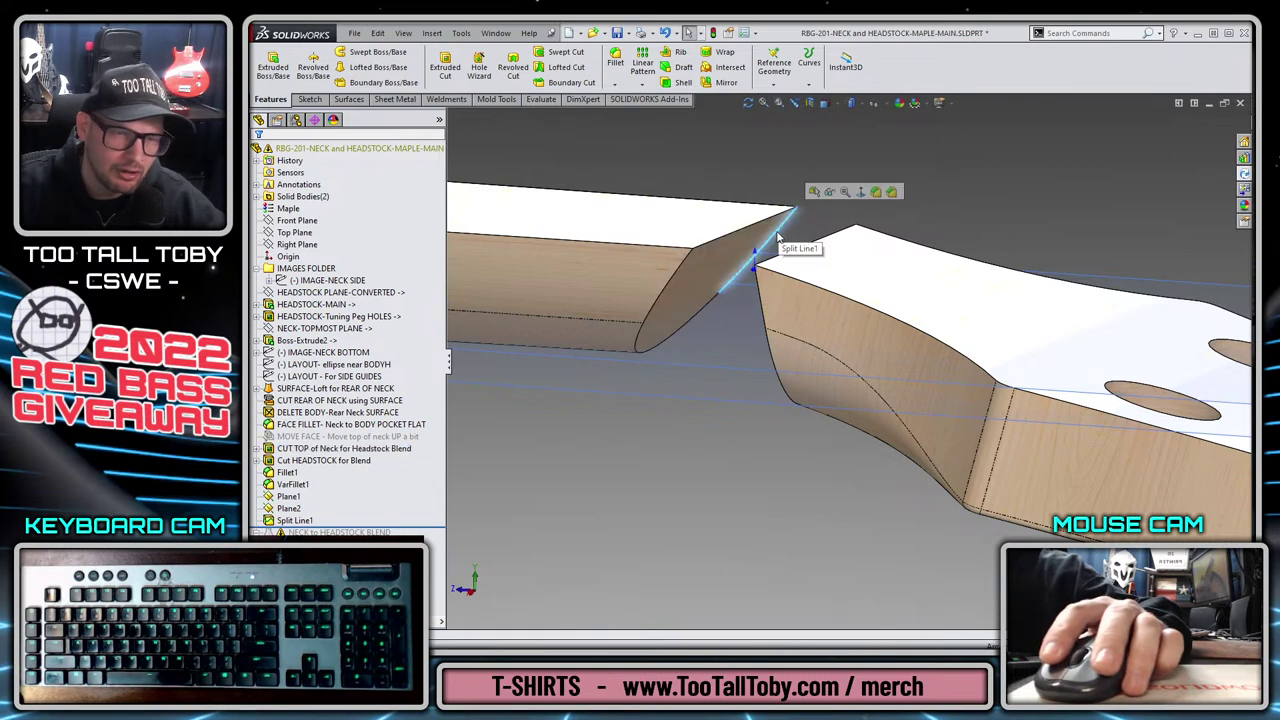
# Split the neck face along its intersection with Plane2.
pyautogui.click(624, 474)
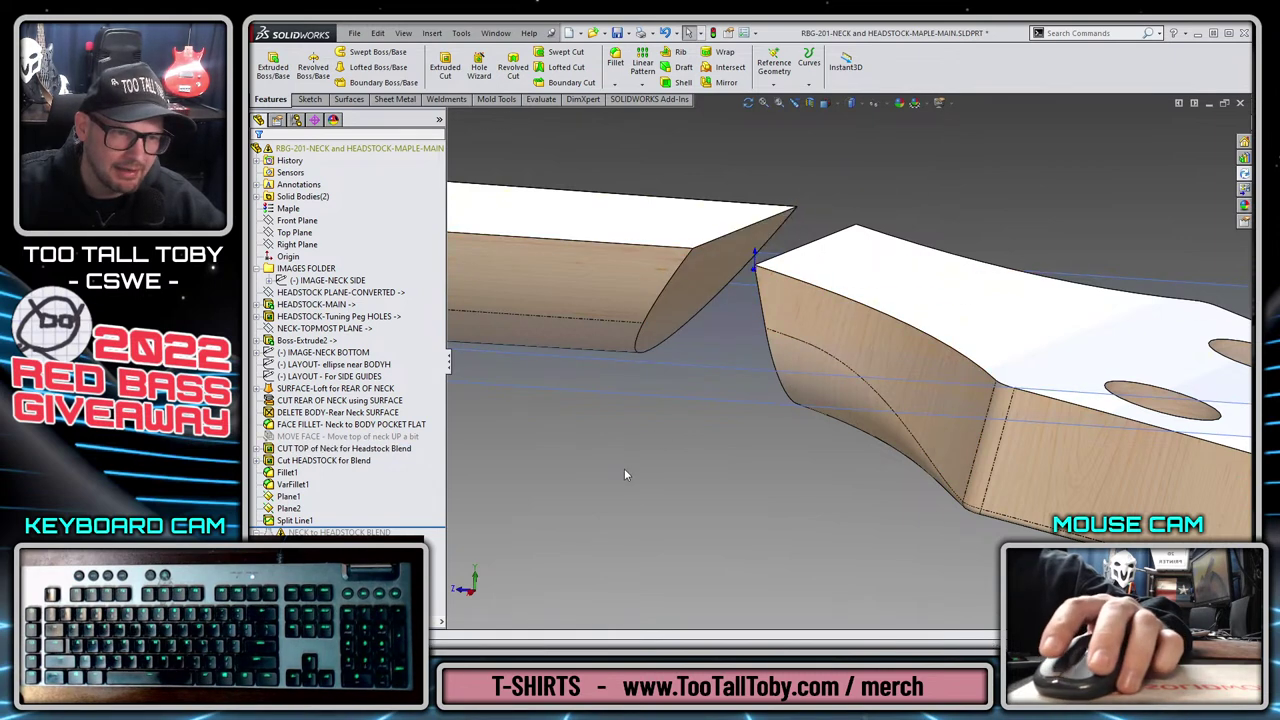
pyautogui.click(669, 400)
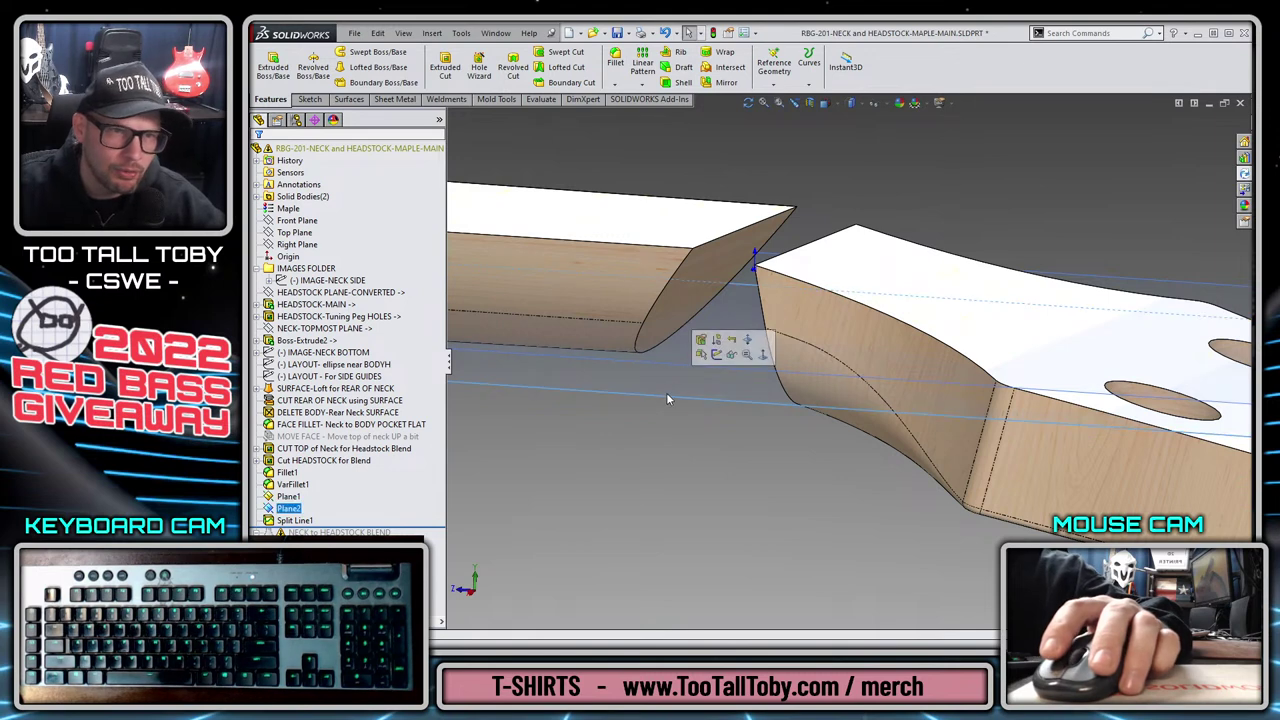
pyautogui.click(809, 58)
pyautogui.click(845, 100)
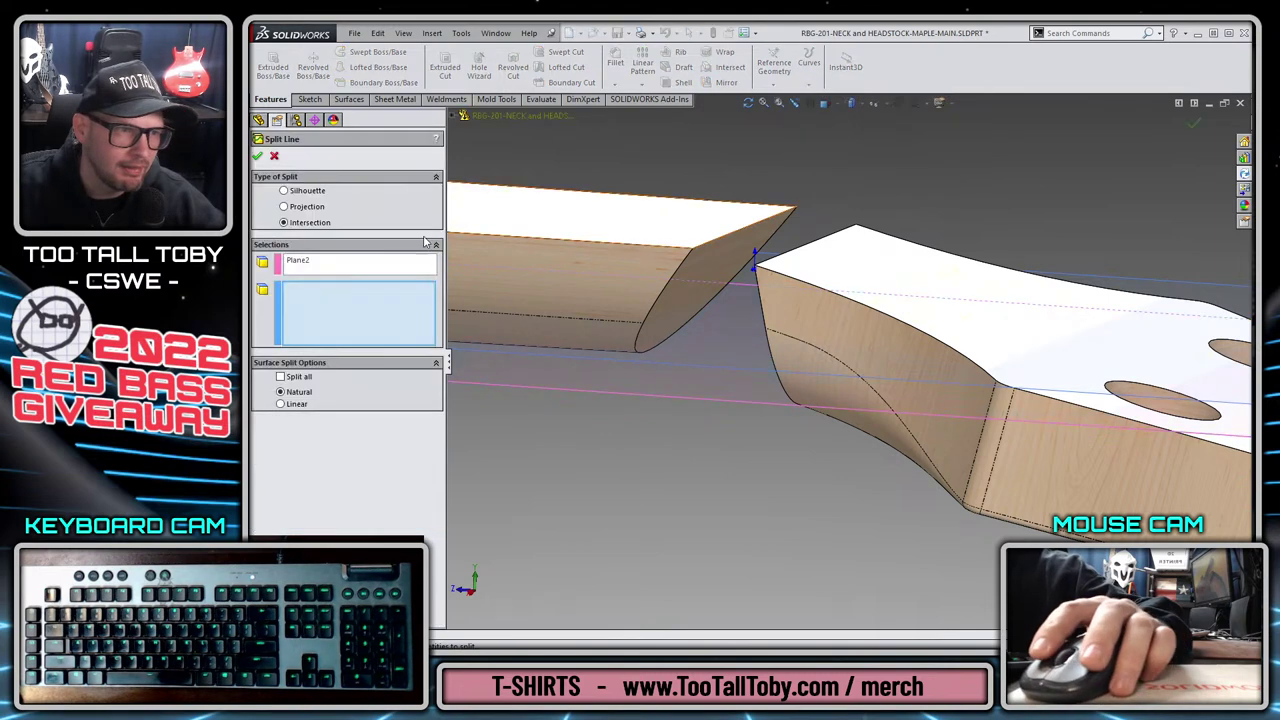
pyautogui.click(626, 346)
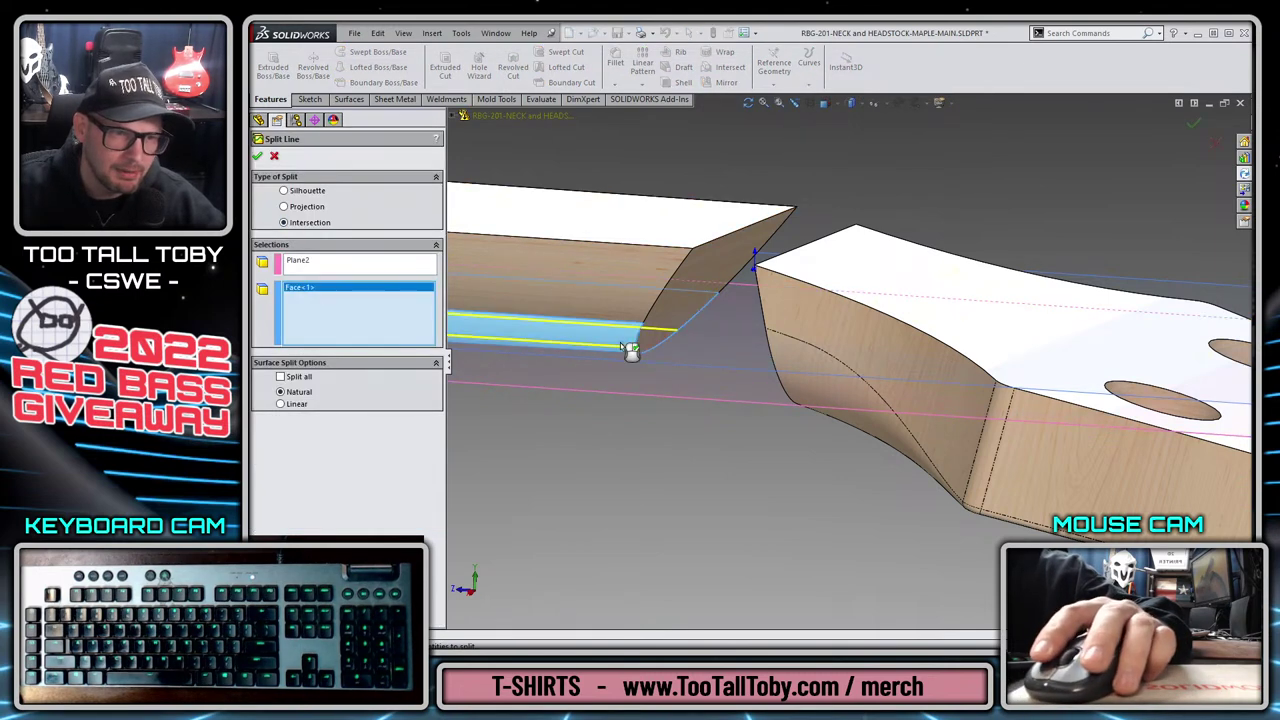
pyautogui.click(1192, 121)
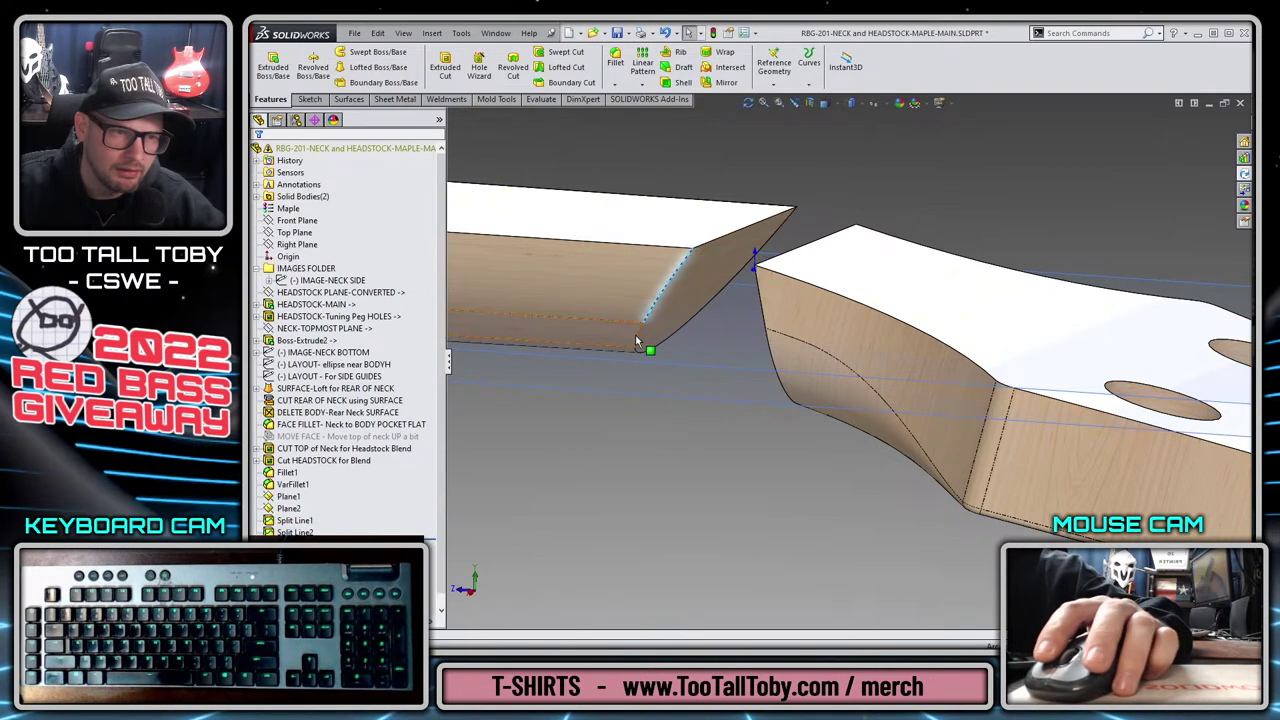
# Inspect the new split edges at the neck's lower corner and slanted face.
pyautogui.click(640, 345)
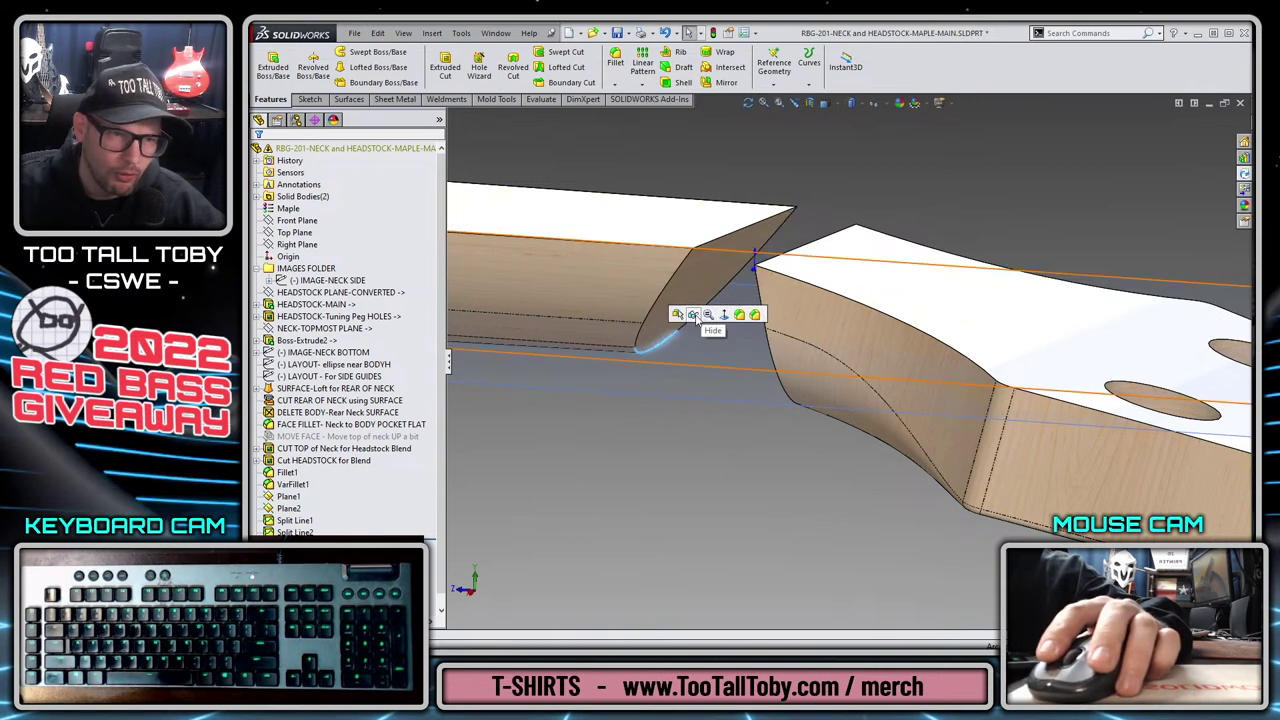
pyautogui.click(773, 245)
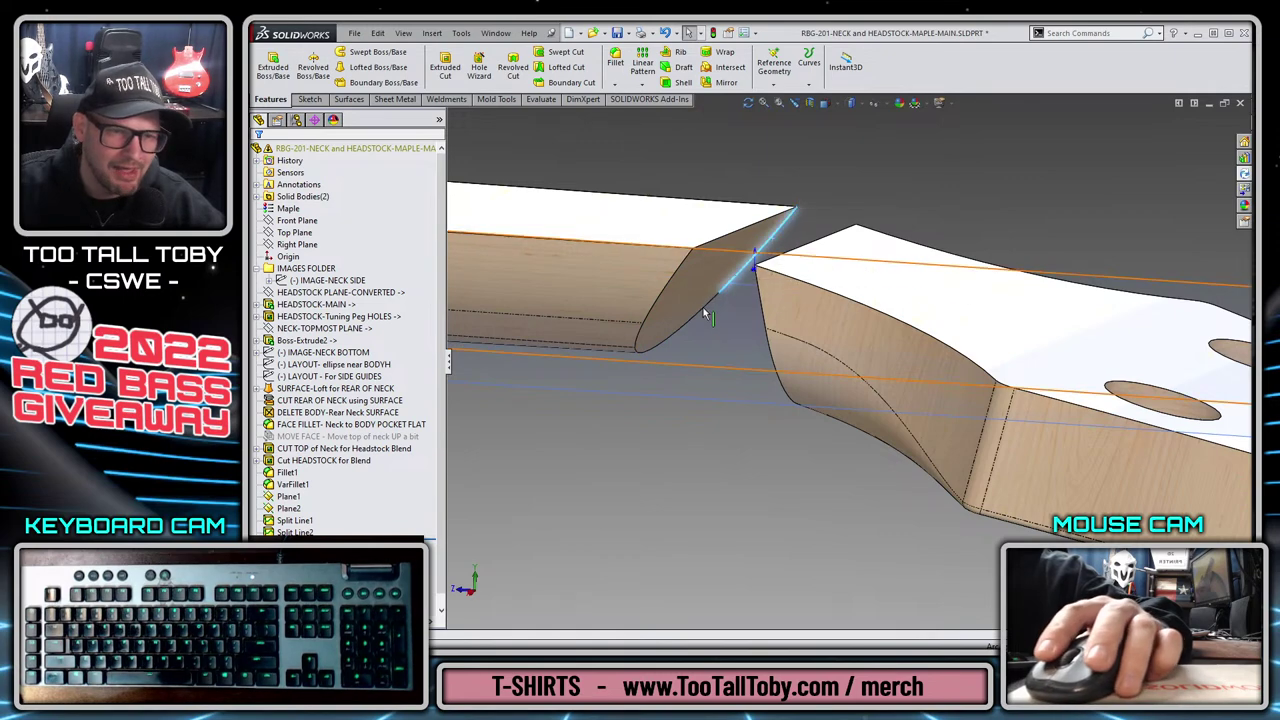
pyautogui.moveTo(714, 373); pyautogui.dragTo(729, 439, button='middle')
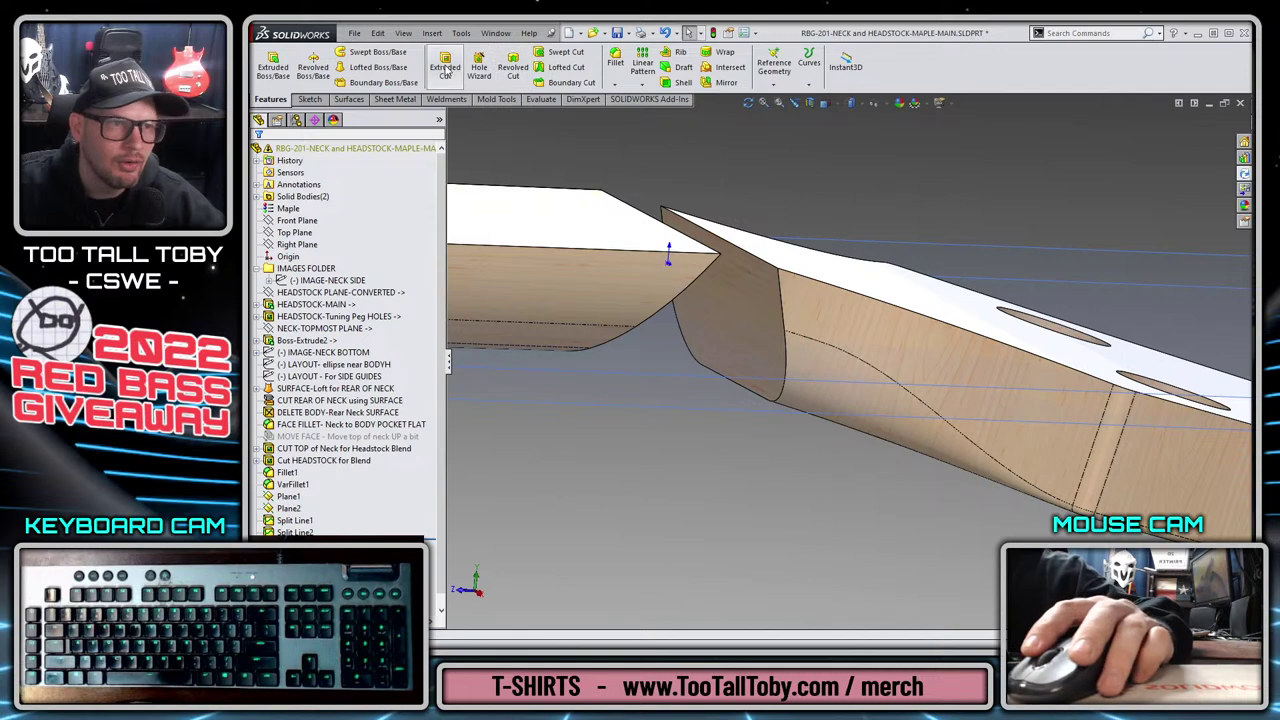
# Start a Lofted Boss/Base using the slanted headstock face and neck end face as profiles.
pyautogui.click(356, 66)
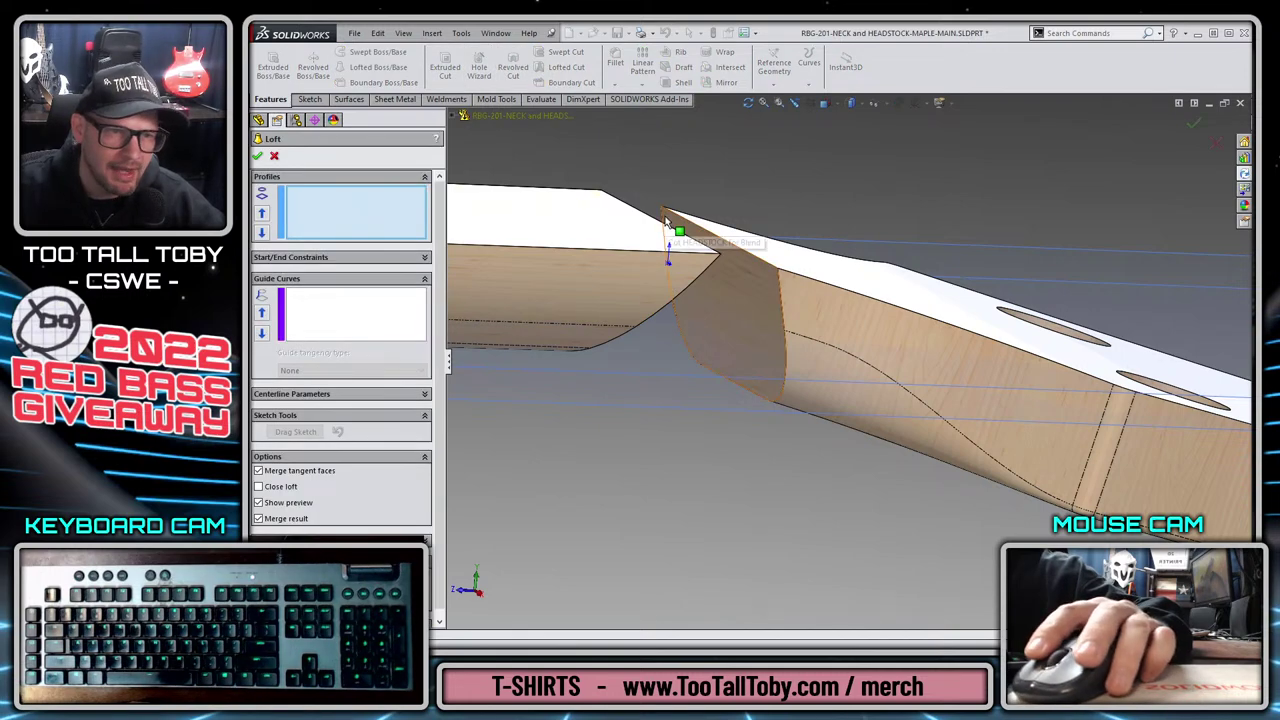
pyautogui.click(669, 223)
pyautogui.moveTo(666, 224); pyautogui.dragTo(683, 406, button='middle')
pyautogui.click(596, 210)
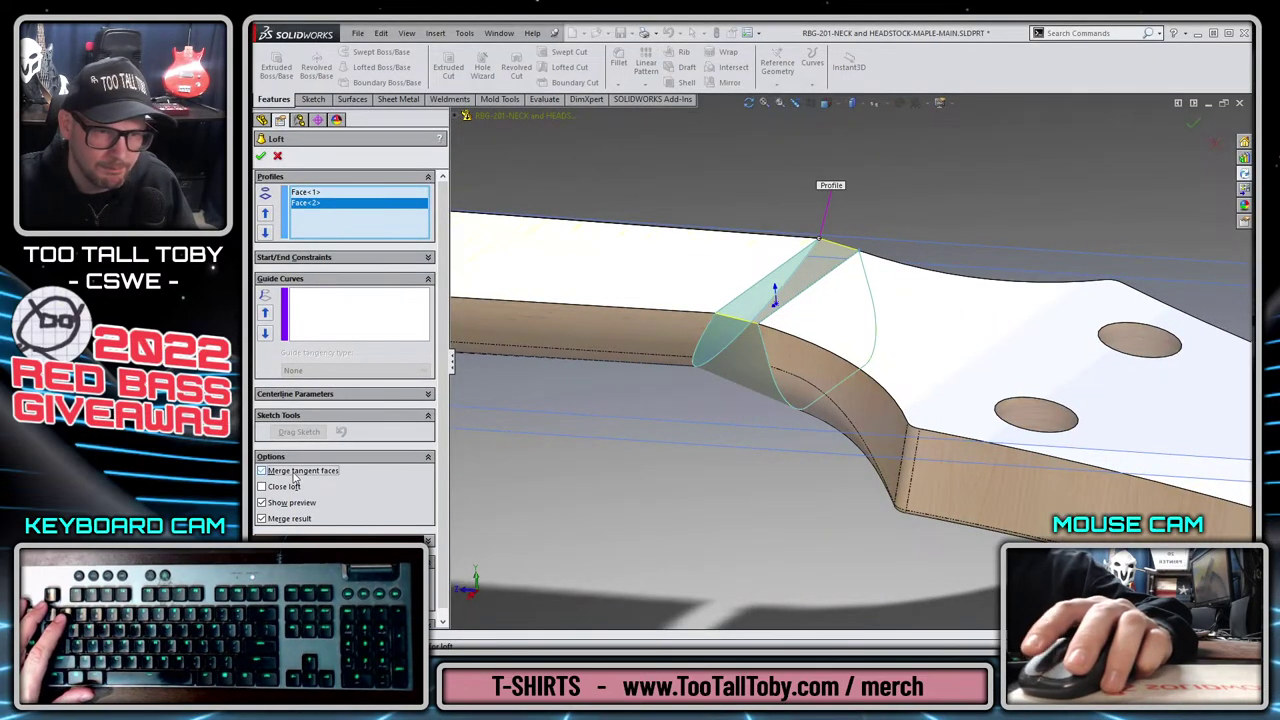
pyautogui.moveTo(659, 496); pyautogui.dragTo(672, 458, button='middle')
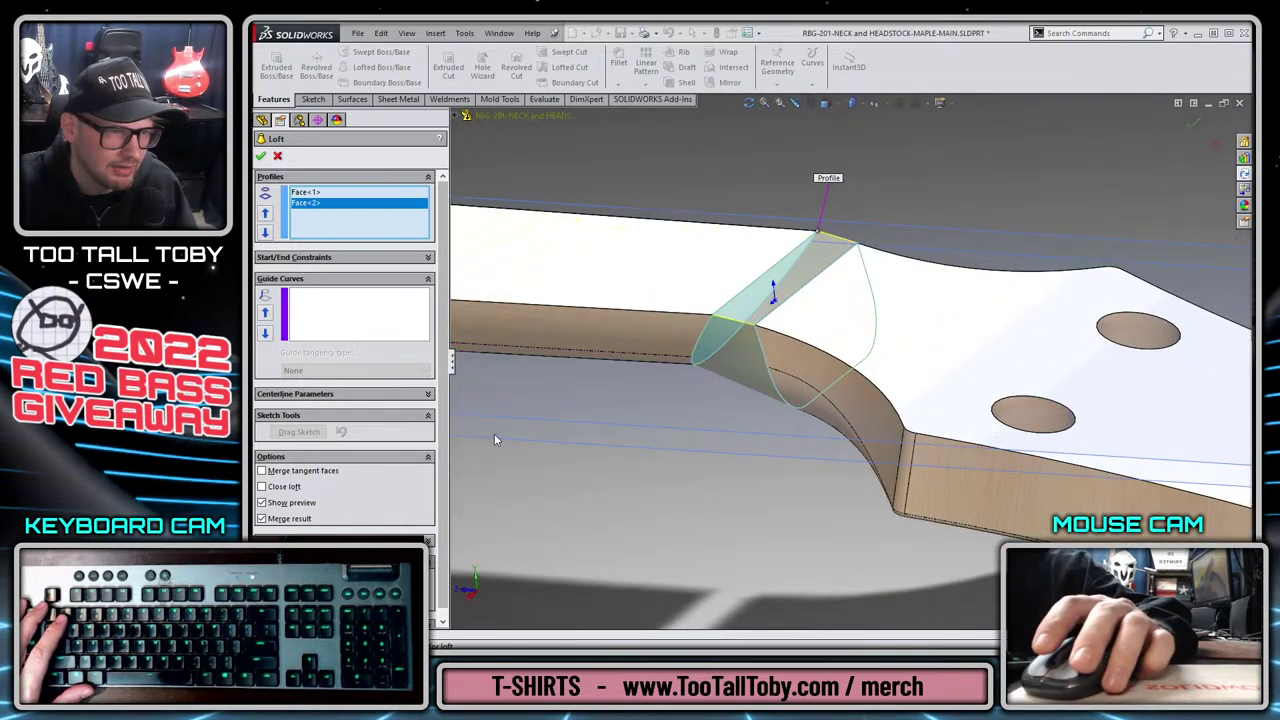
pyautogui.moveTo(494, 433); pyautogui.dragTo(763, 414, button='middle')
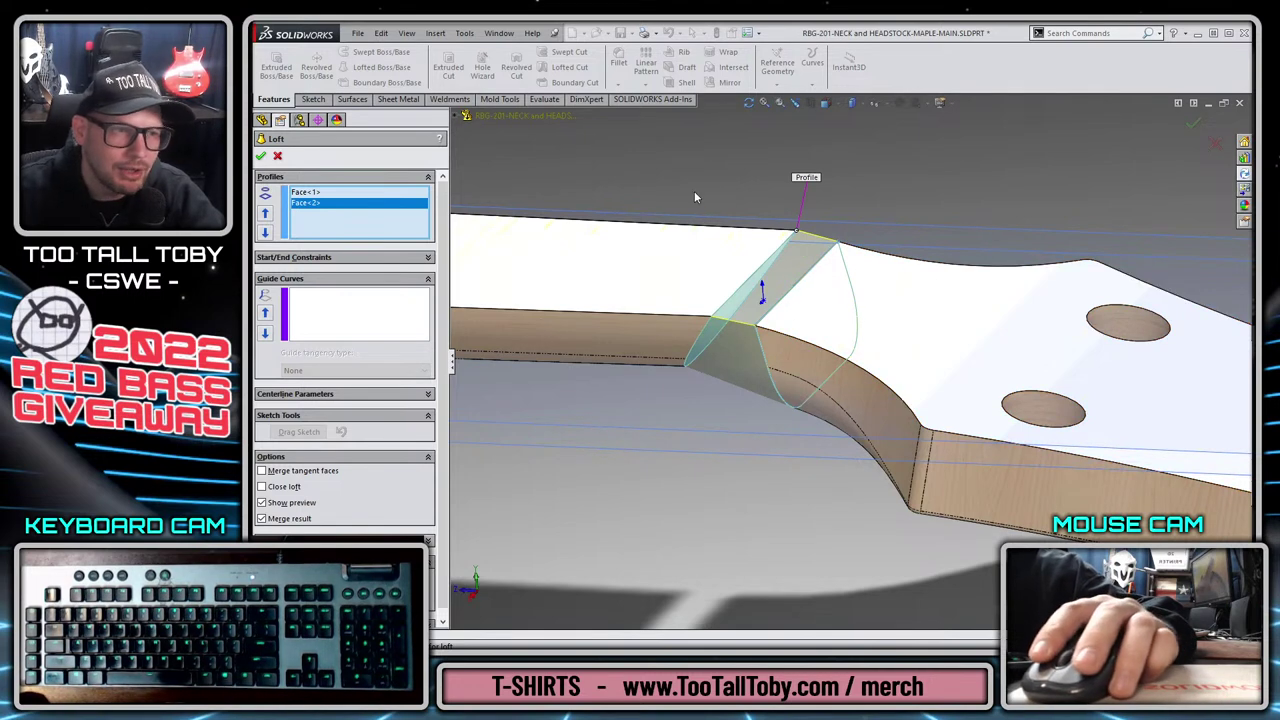
# Show all connectors on the loft preview and accept it as Loft1.
pyautogui.rightClick(708, 155)
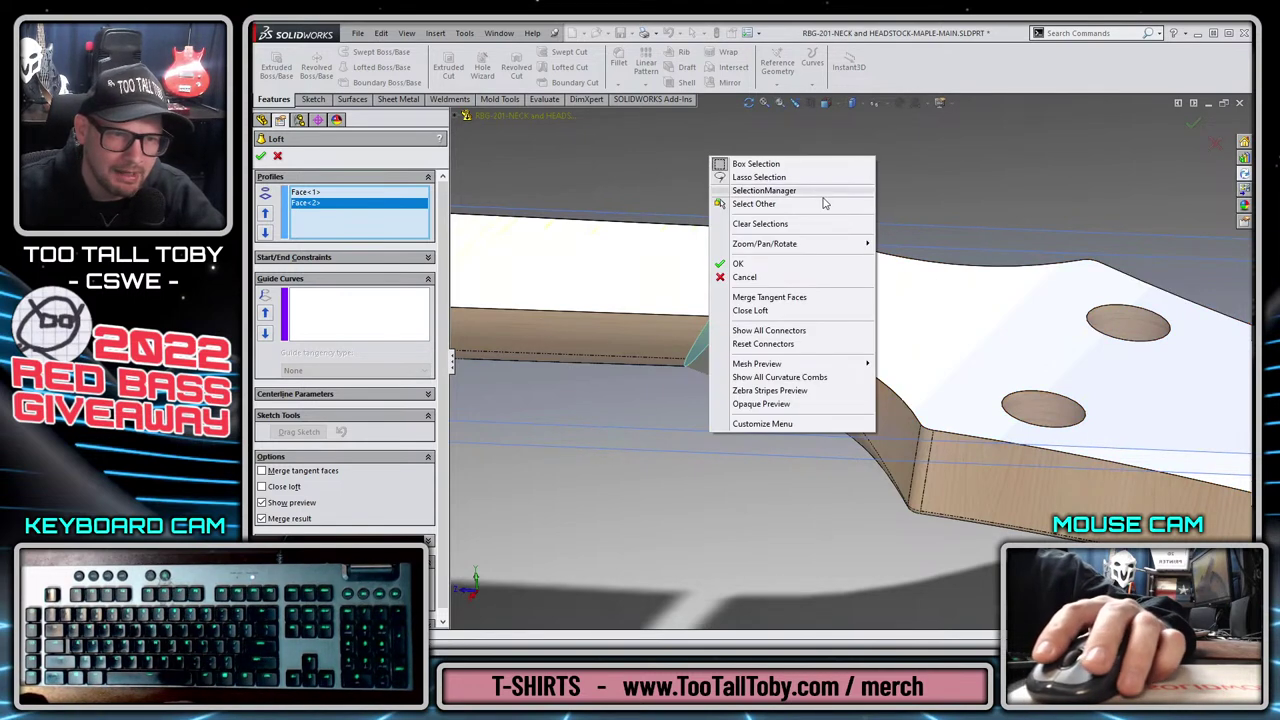
pyautogui.click(776, 331)
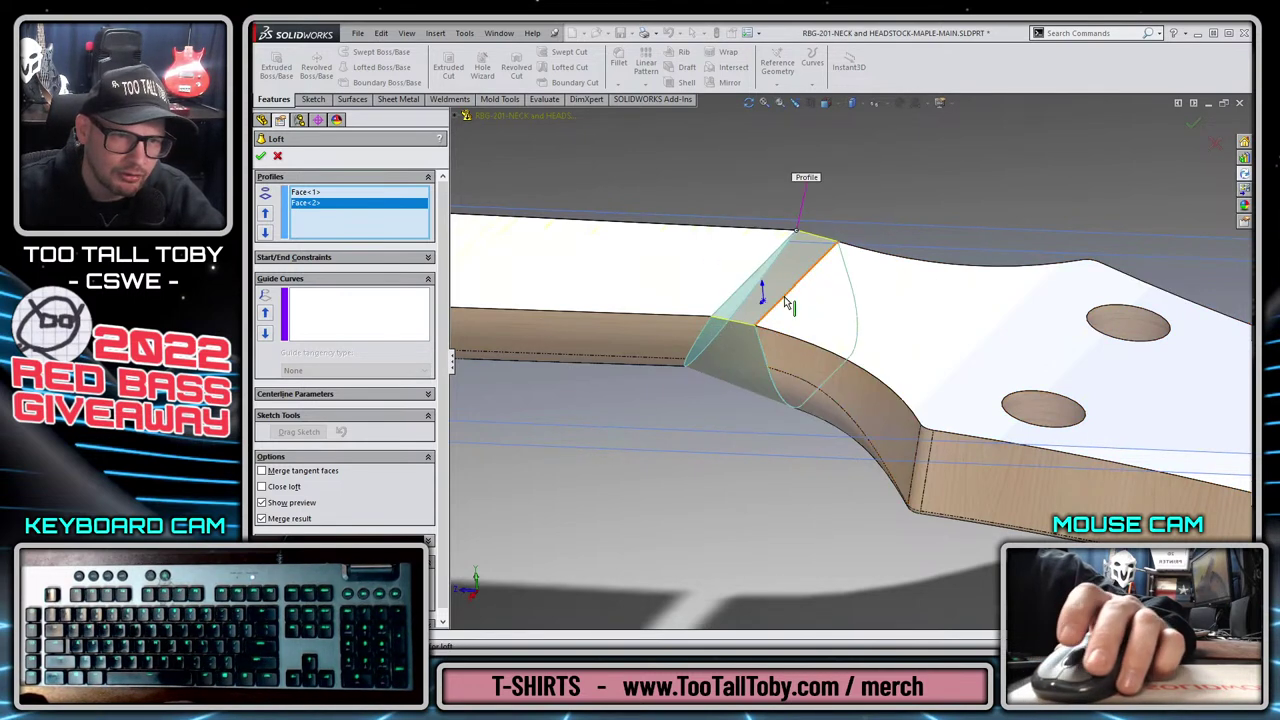
pyautogui.scroll(1, 786, 304)
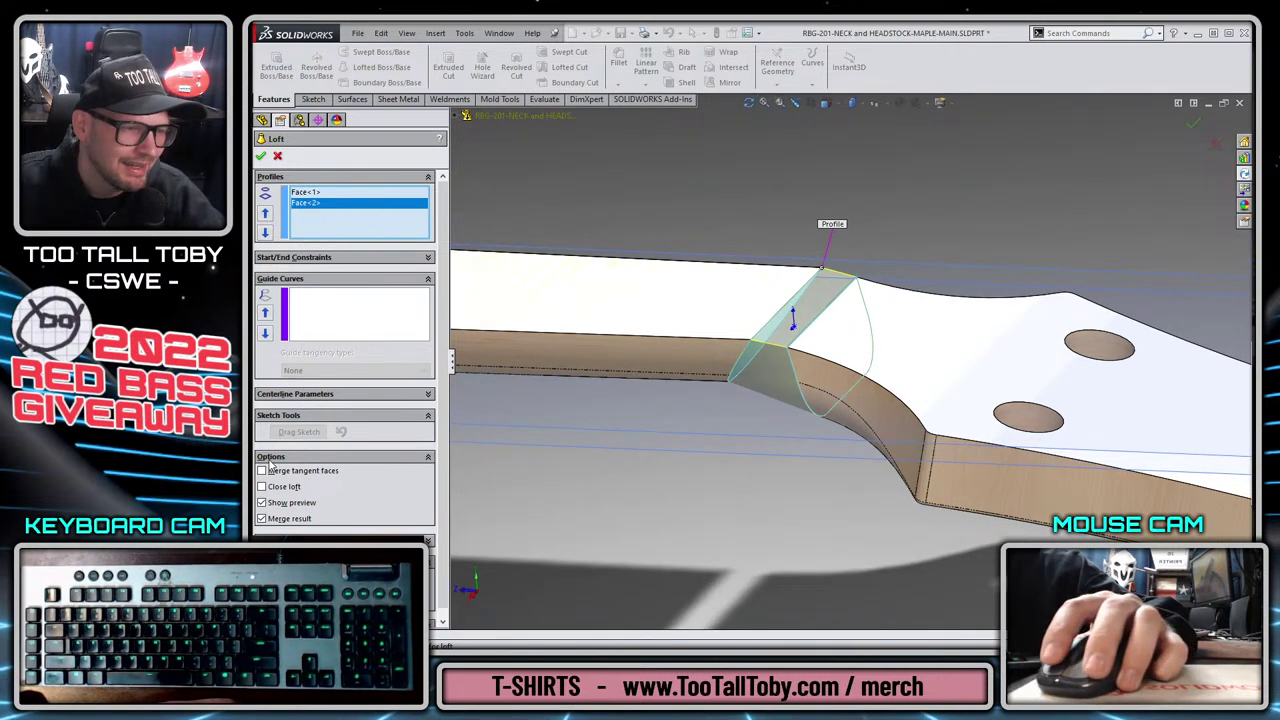
pyautogui.click(260, 158)
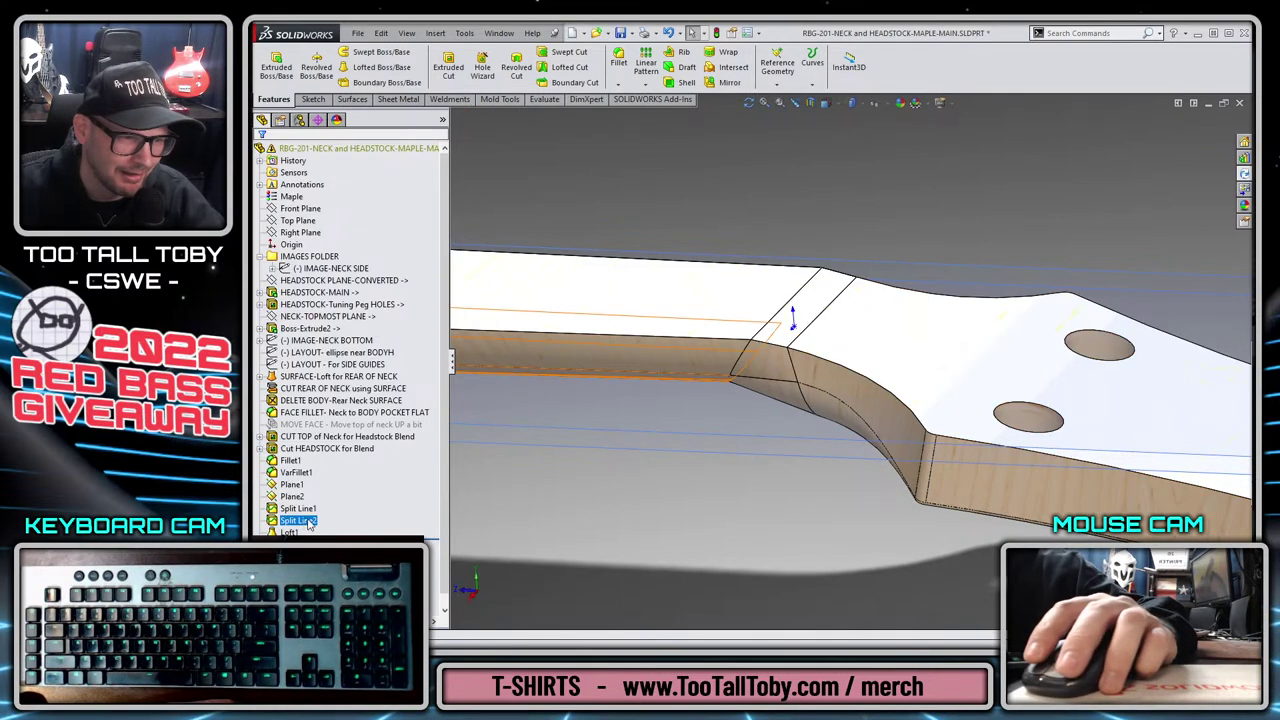
# Reopen Loft1 for editing and orbit around the loft band between neck and headstock.
pyautogui.rightClick(298, 531)
pyautogui.click(308, 410)
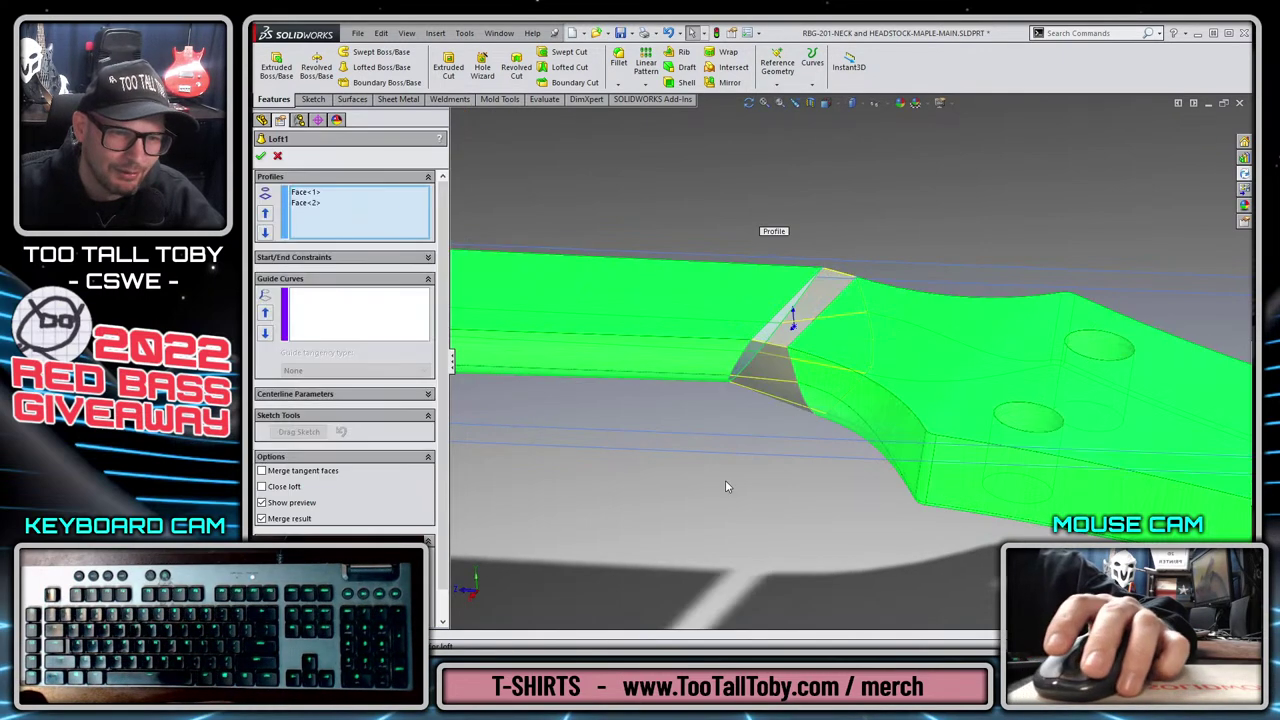
pyautogui.moveTo(902, 220); pyautogui.dragTo(622, 198, button='middle')
pyautogui.scroll(-5, 950, 290)
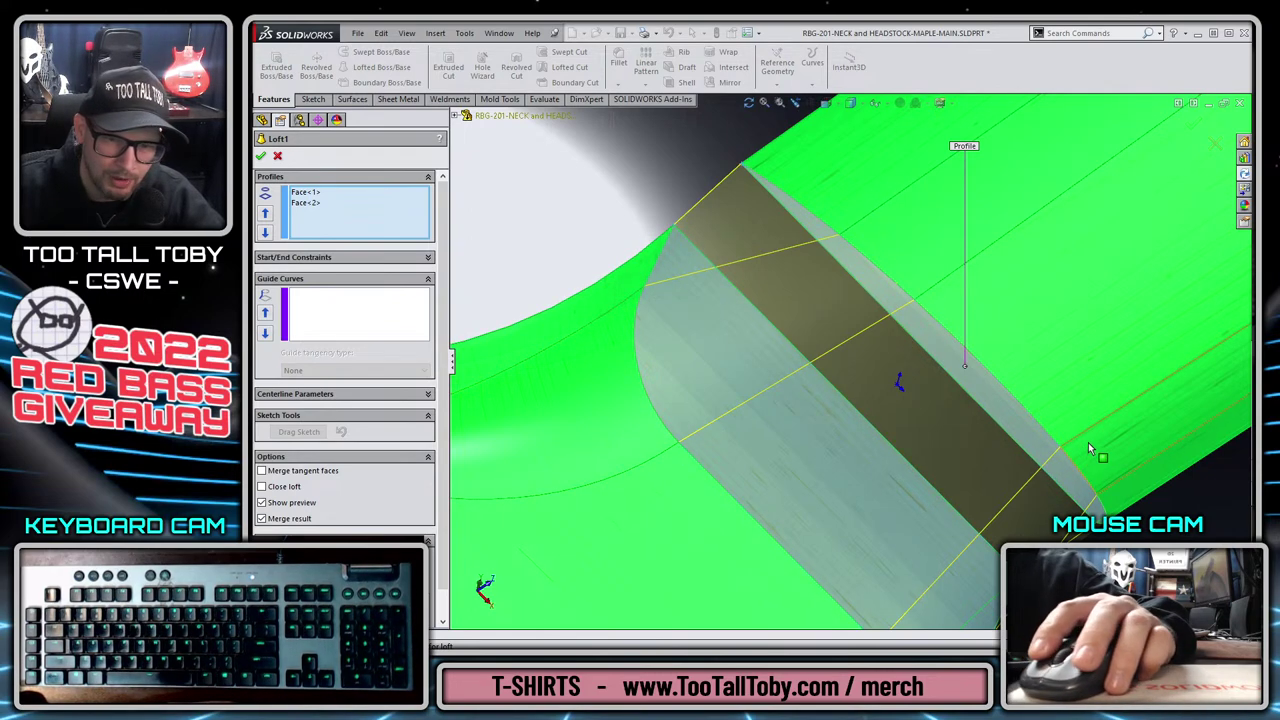
pyautogui.moveTo(1090, 448); pyautogui.dragTo(1068, 450, button='middle')
pyautogui.scroll(5, 932, 563)
pyautogui.moveTo(932, 563); pyautogui.dragTo(955, 532, button='middle')
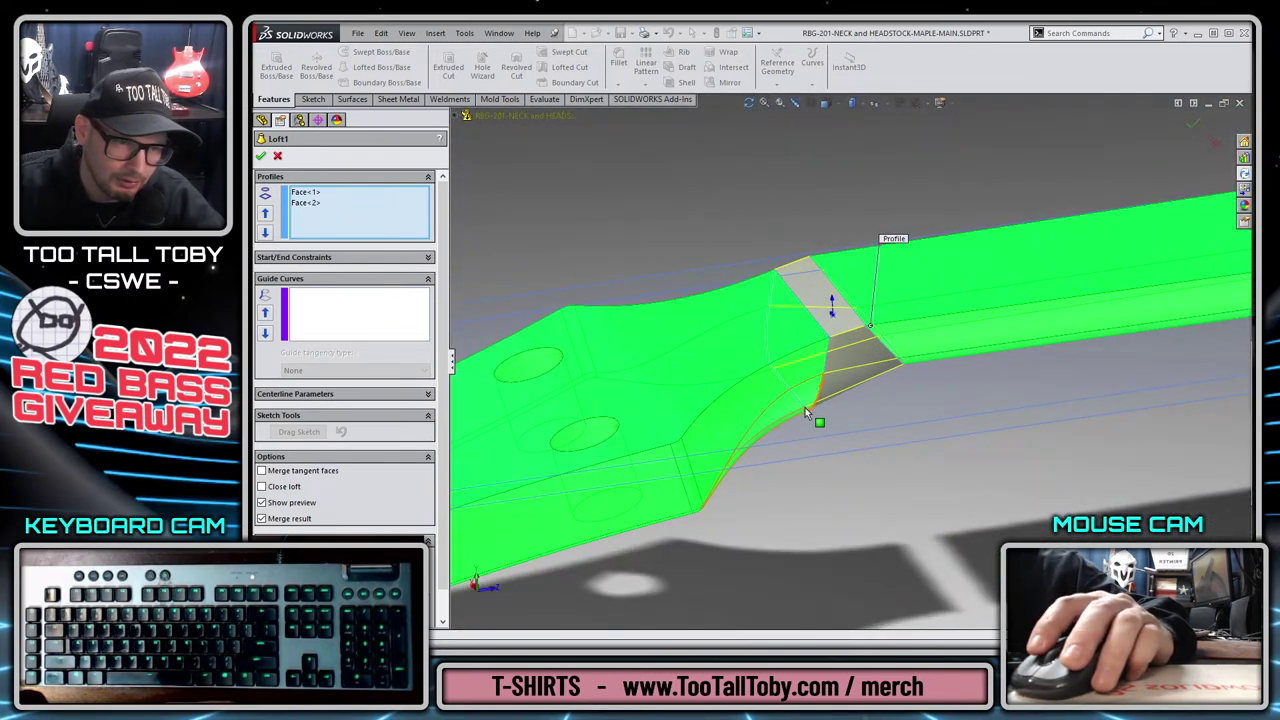
pyautogui.moveTo(800, 415); pyautogui.dragTo(812, 447, button='middle')
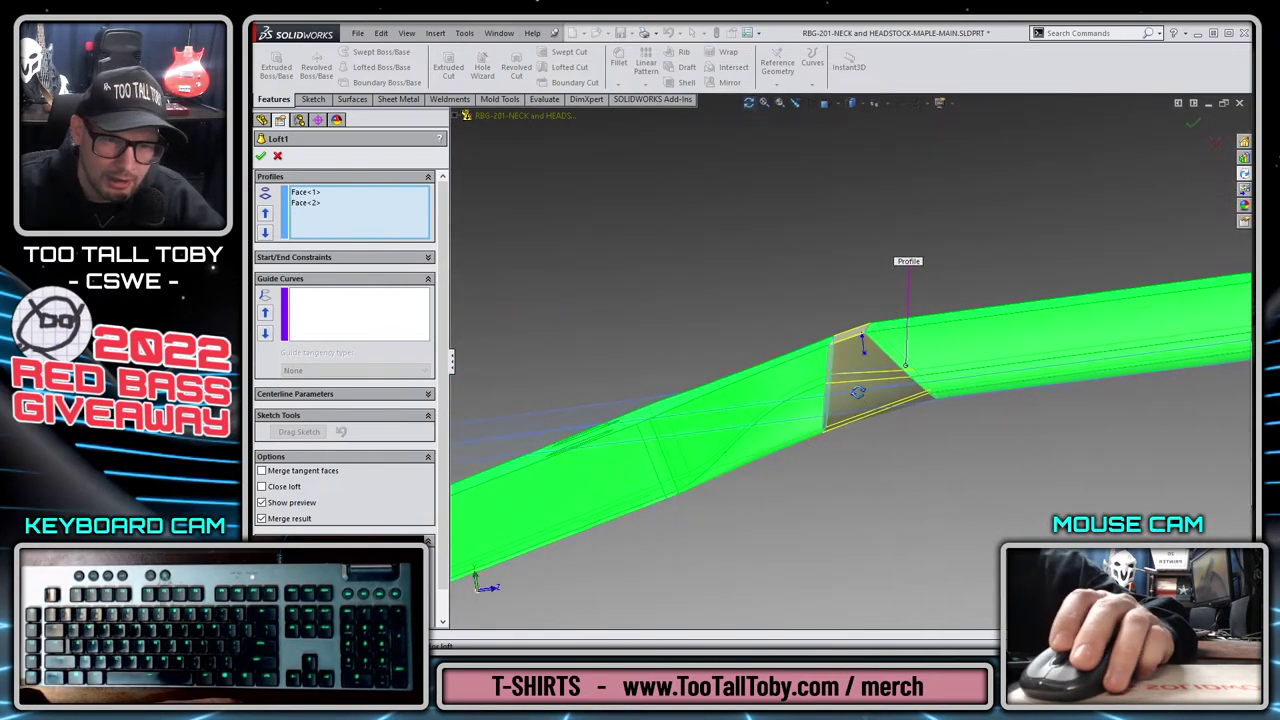
pyautogui.scroll(-4, 869, 372)
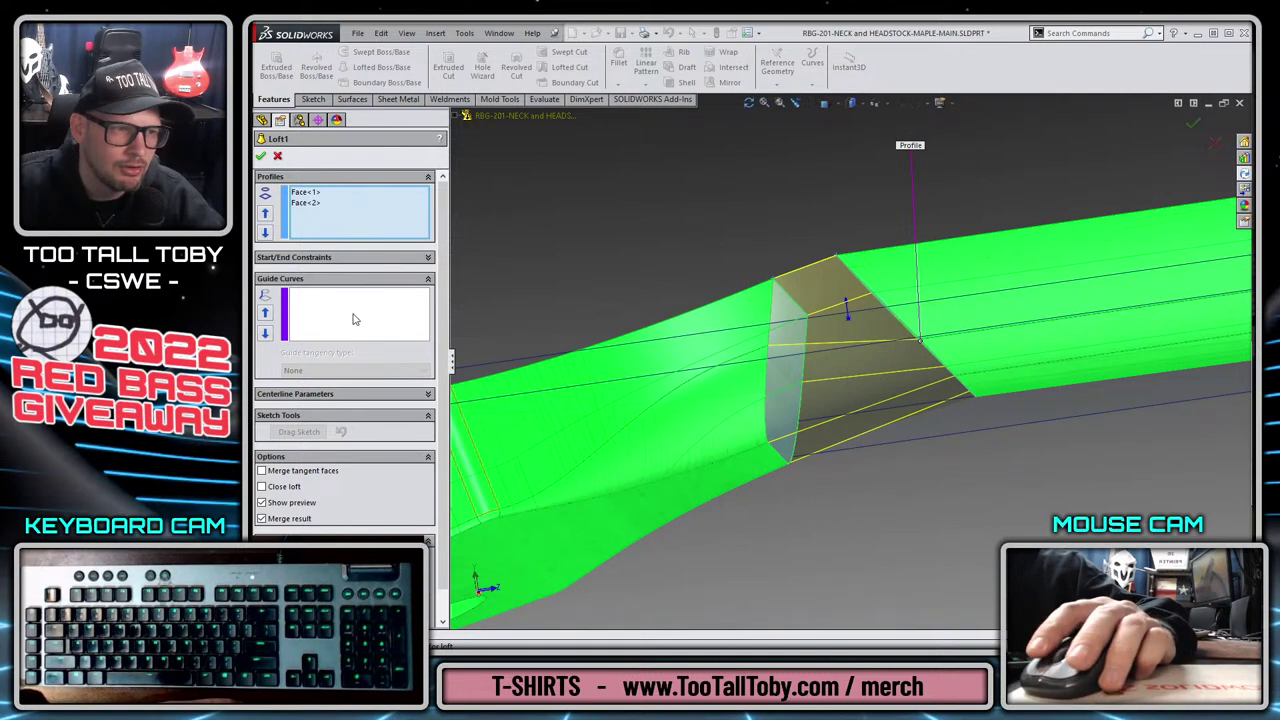
# Set Loft1's start and end constraints to Tangency To Face and accept.
pyautogui.click(349, 258)
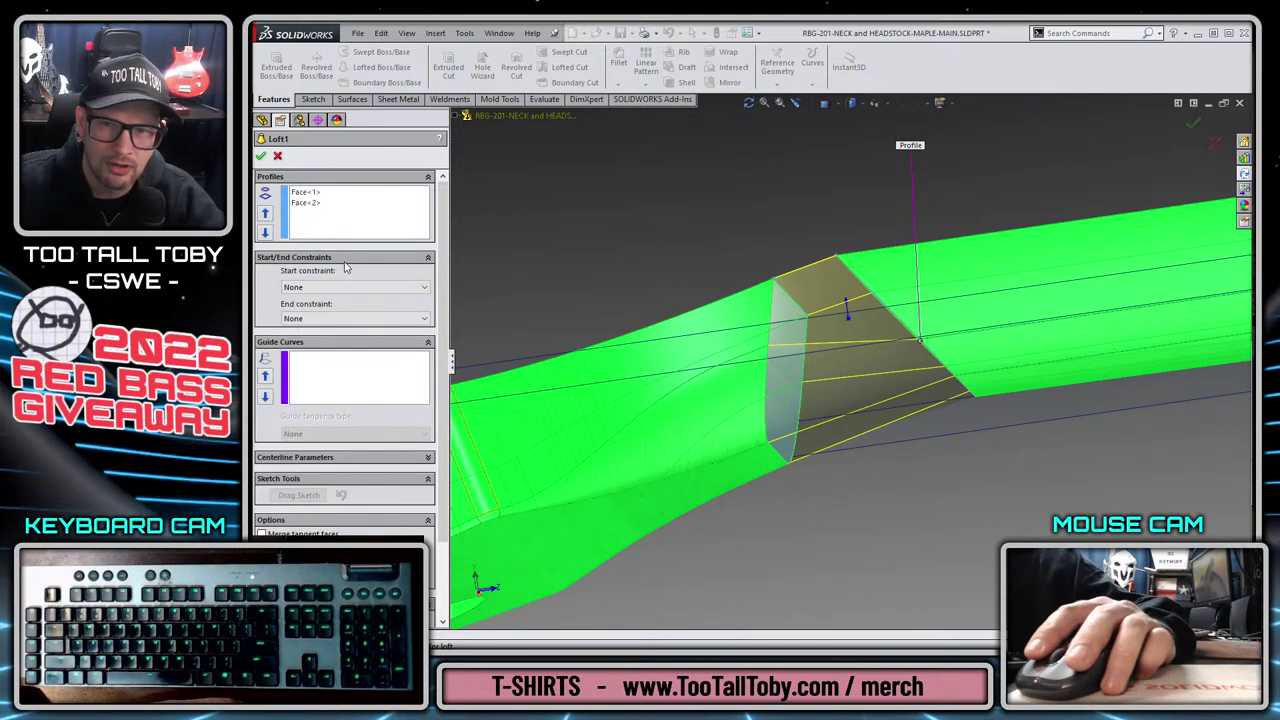
pyautogui.click(325, 288)
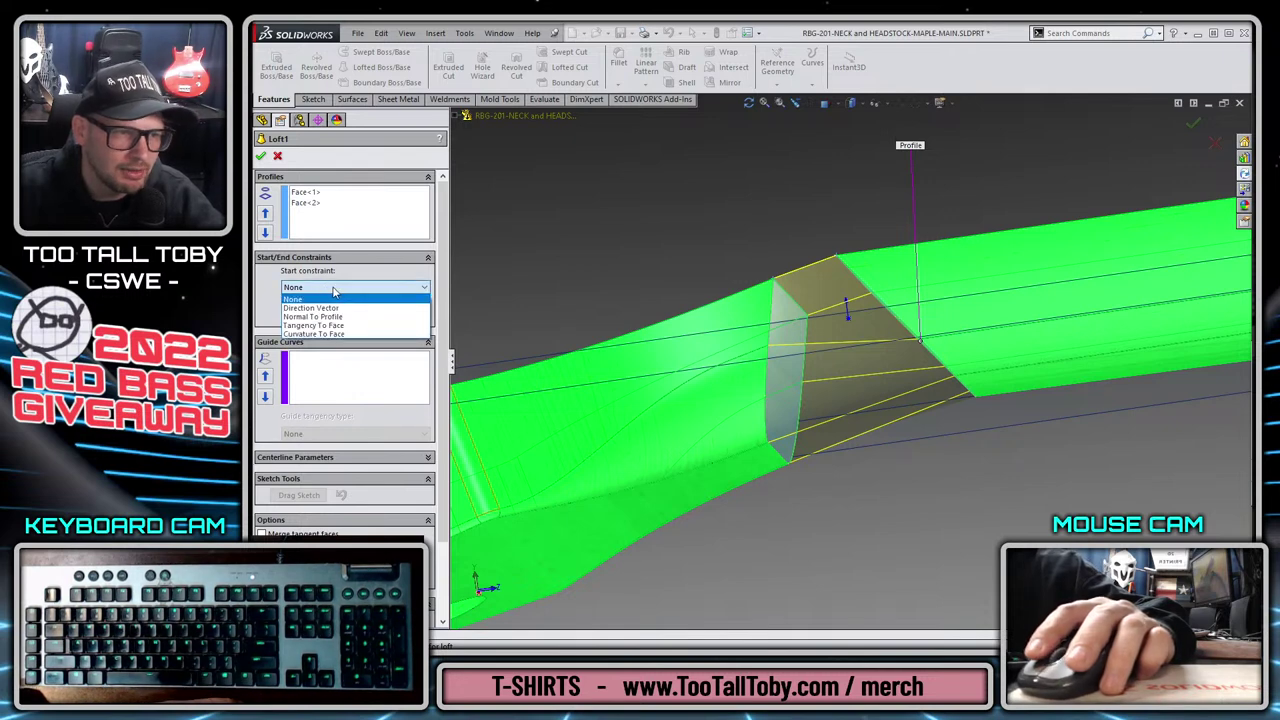
pyautogui.click(323, 325)
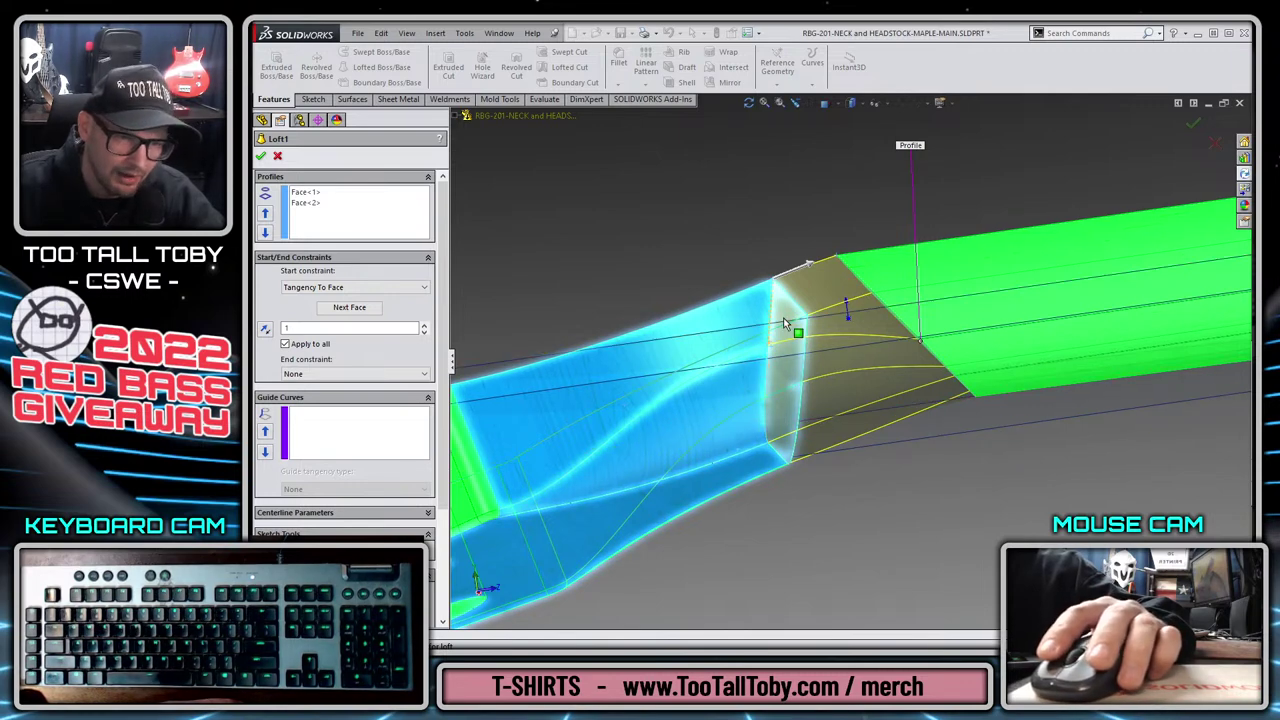
pyautogui.moveTo(785, 323); pyautogui.dragTo(746, 310)
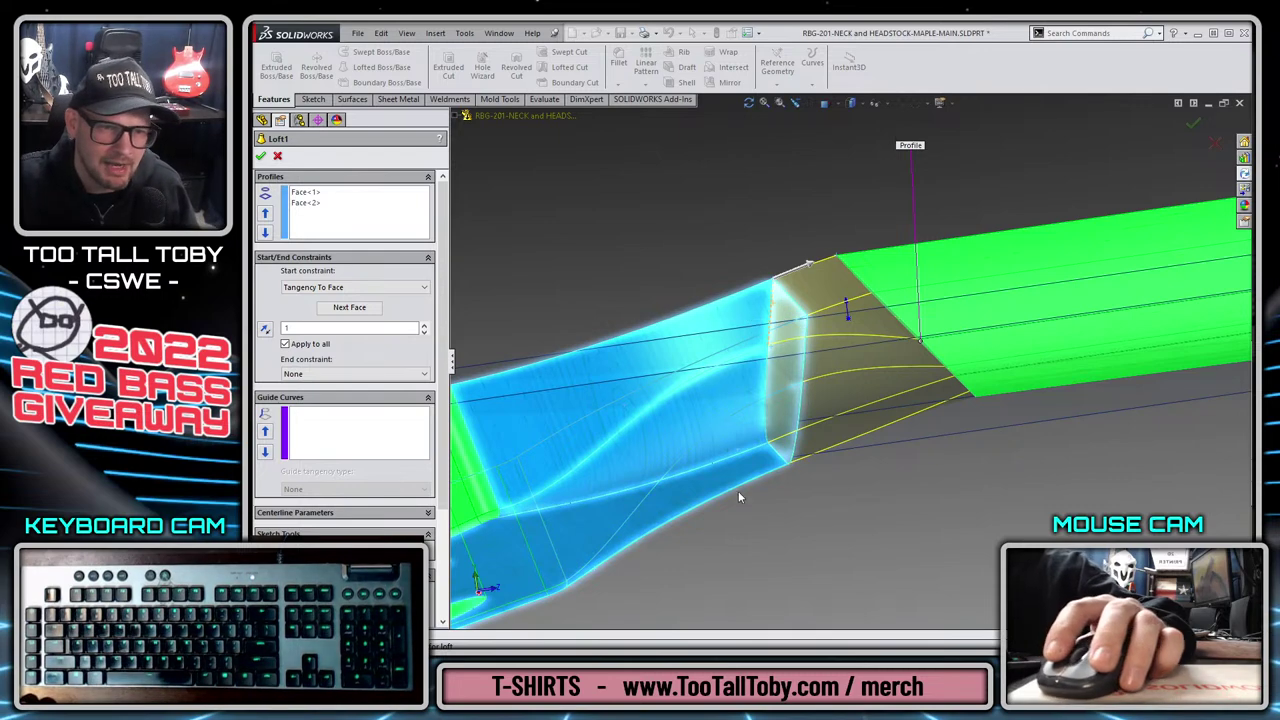
pyautogui.moveTo(728, 313); pyautogui.dragTo(806, 251, button='middle')
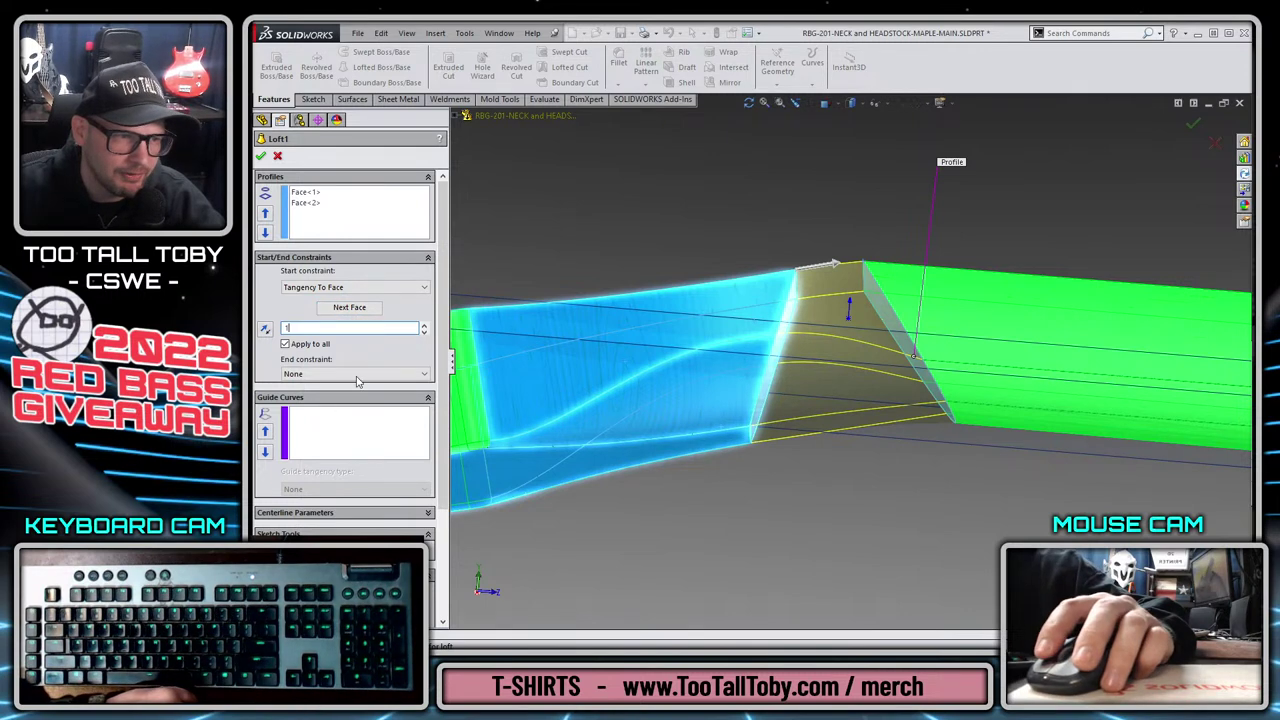
pyautogui.click(355, 374)
pyautogui.click(320, 411)
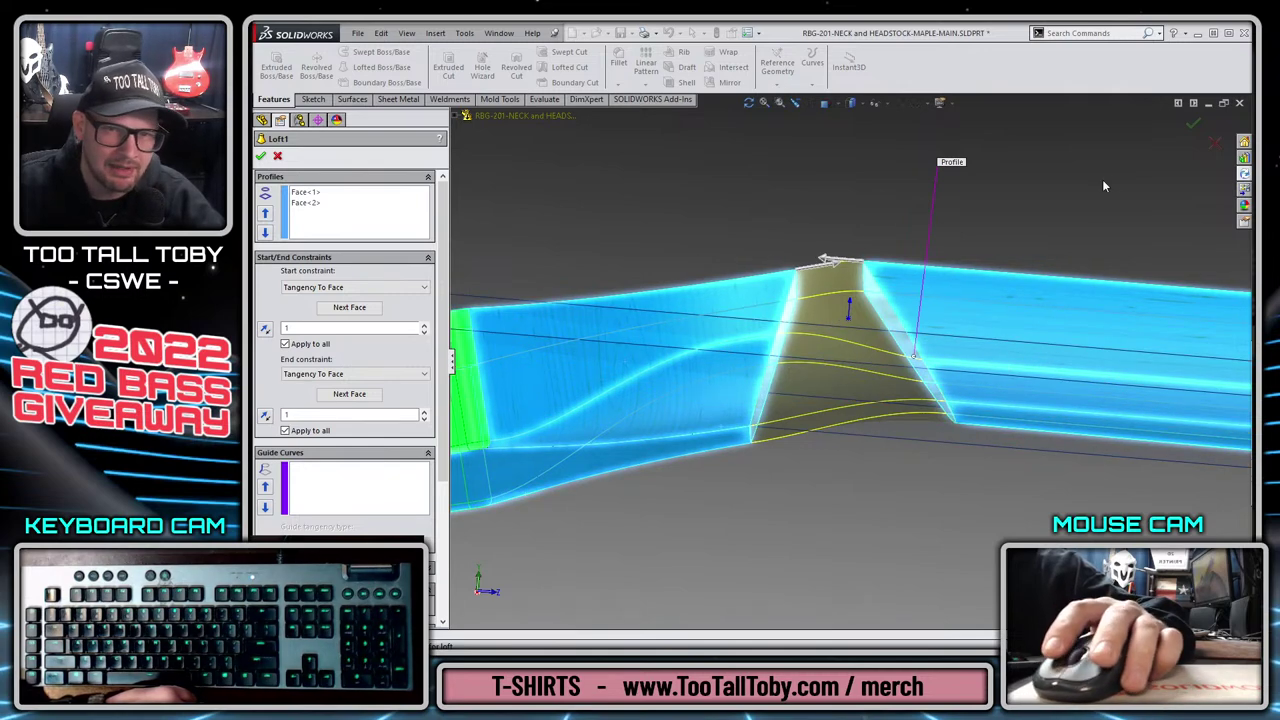
pyautogui.click(1192, 125)
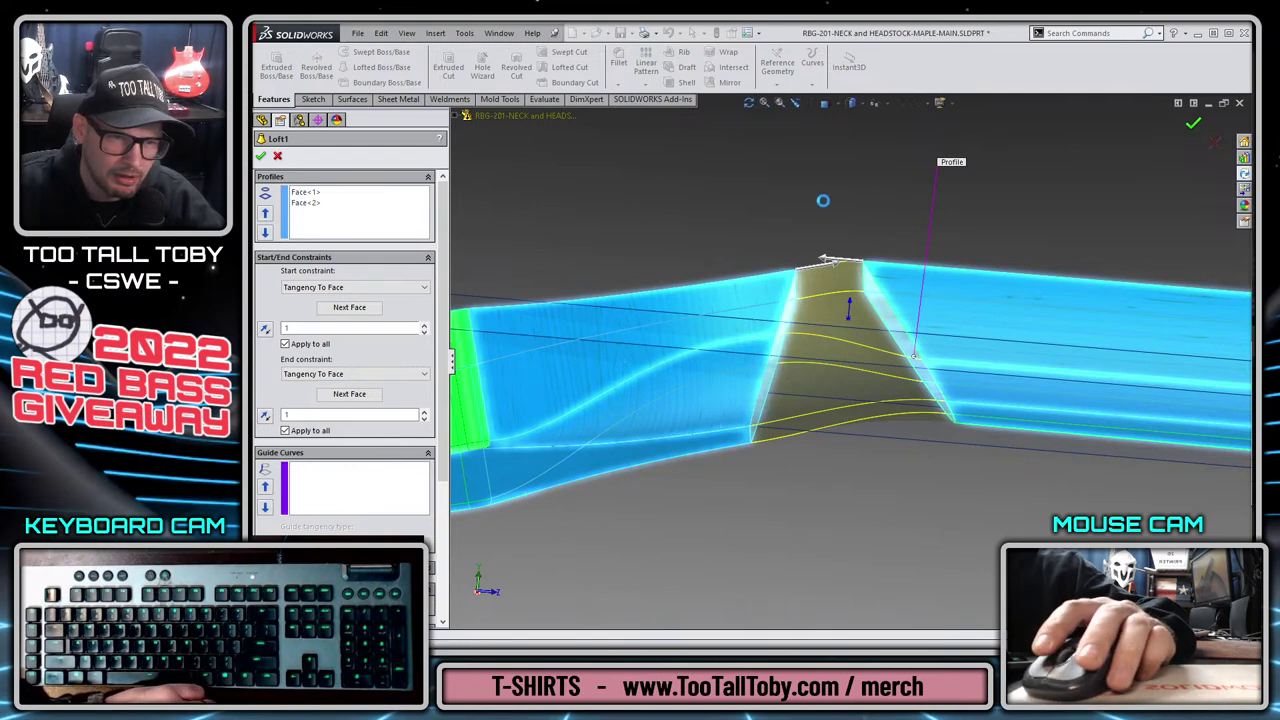
pyautogui.moveTo(797, 221)
pyautogui.mouseDown(button='middle')
pyautogui.moveTo(786, 236)
pyautogui.moveTo(806, 237)
pyautogui.mouseUp(button='middle')
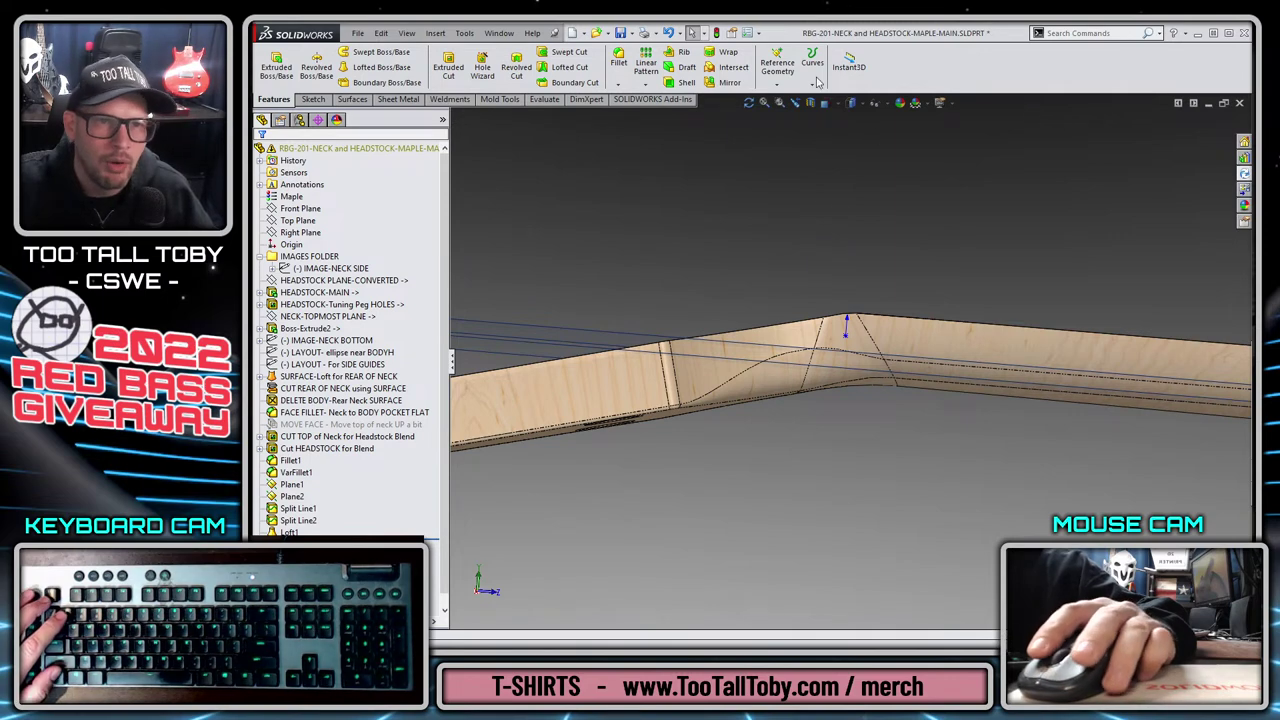
# Raise the document's shaded image quality toward High in Document Properties.
pyautogui.click(746, 33)
pyautogui.click(555, 143)
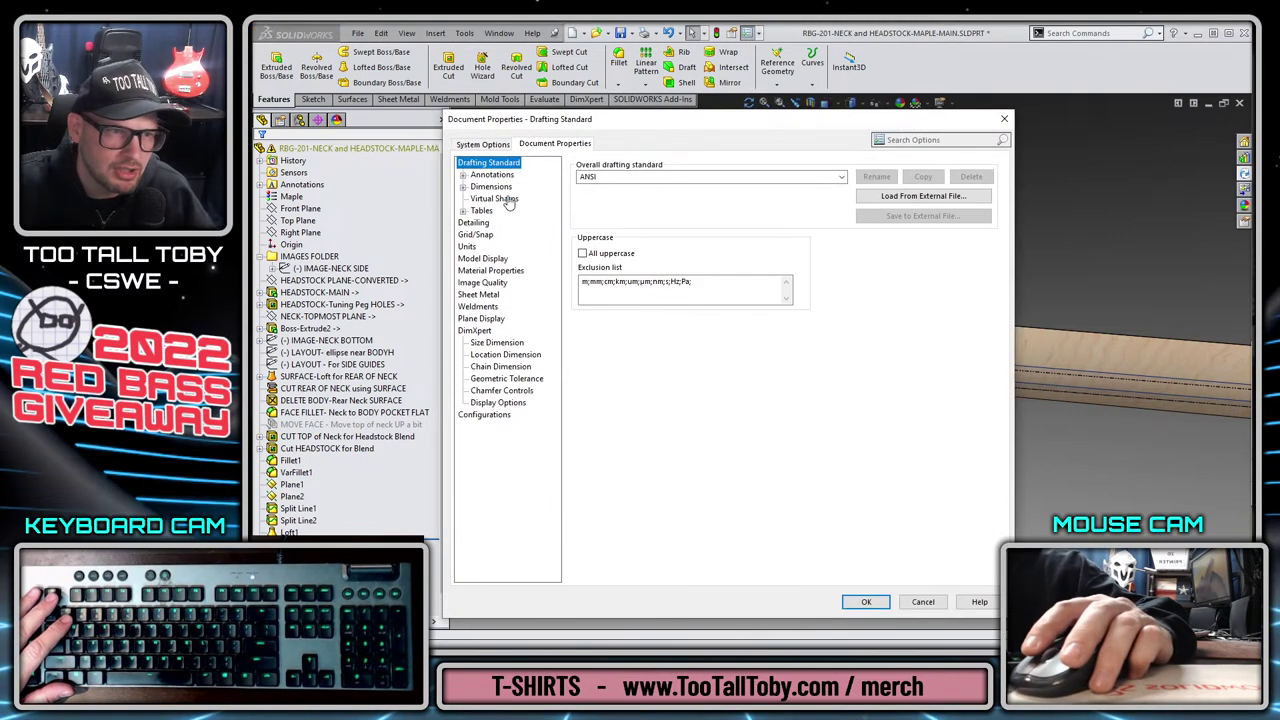
pyautogui.click(478, 283)
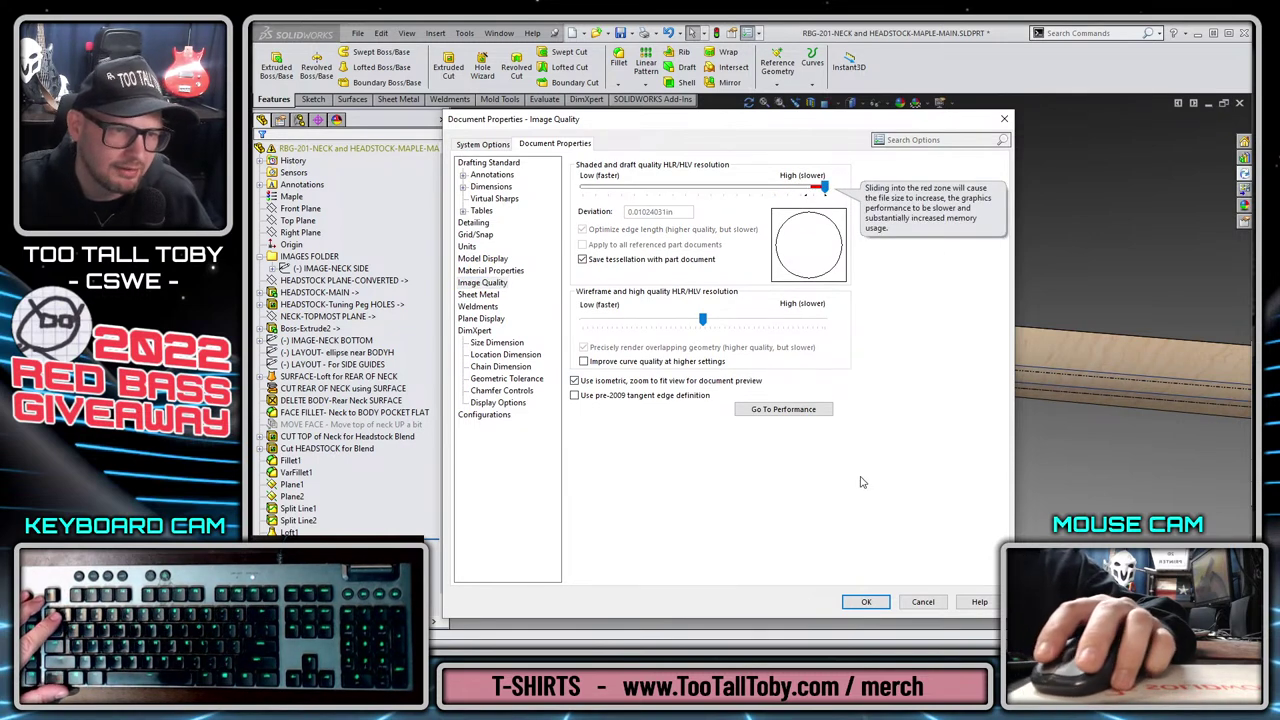
pyautogui.click(866, 602)
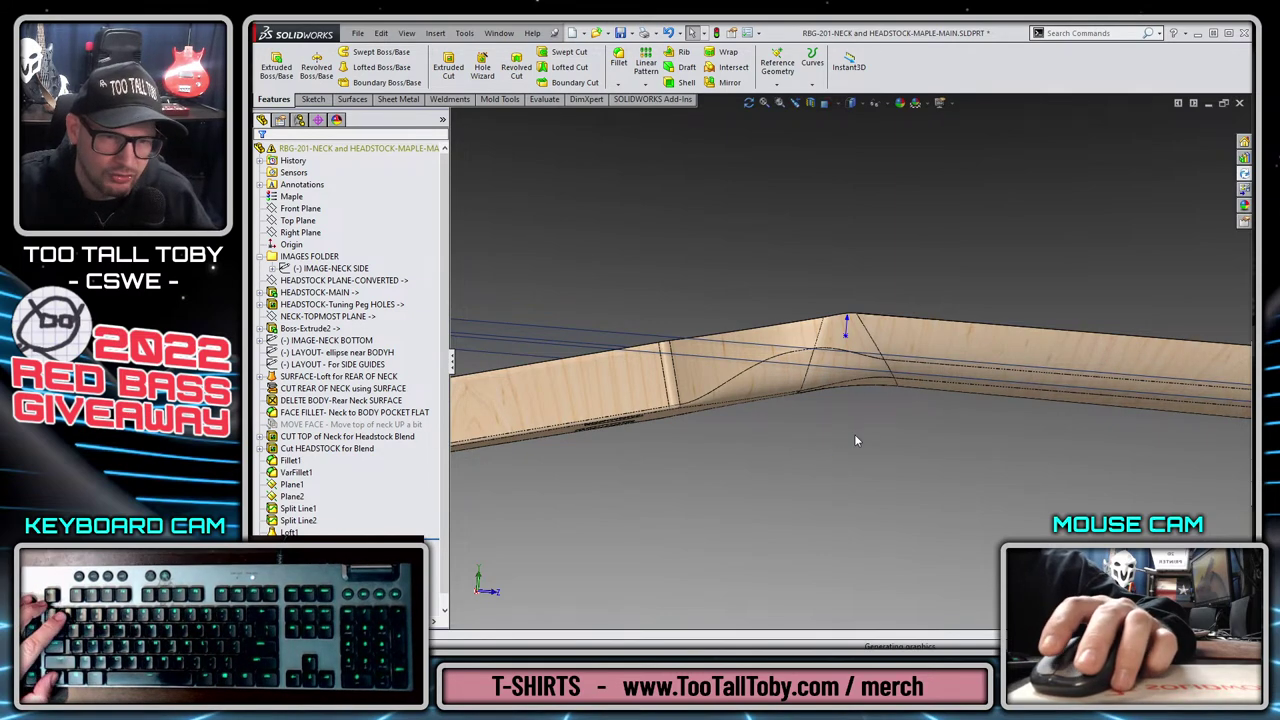
# View the model from Front and Right, then orbit to inspect the loft junction.
pyautogui.hotkey('ctrl', '1')
pyautogui.click(829, 446)
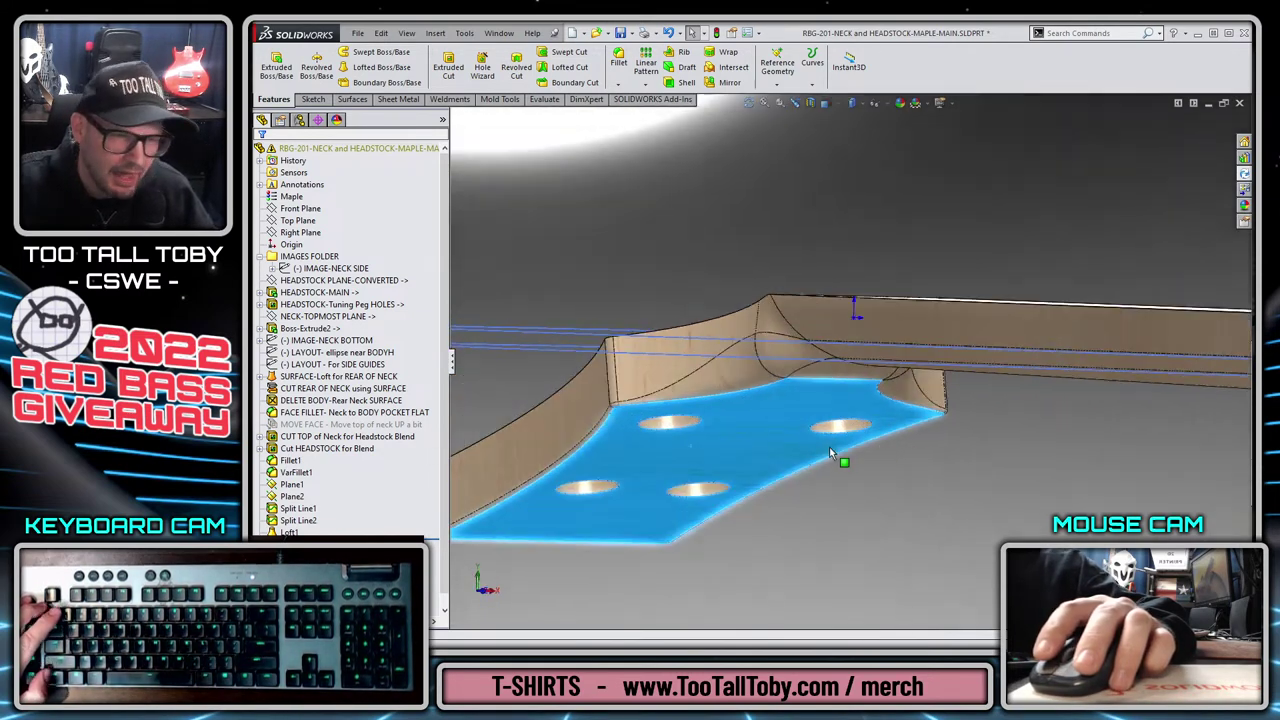
pyautogui.press('Escape')
pyautogui.hotkey('ctrl', '4')
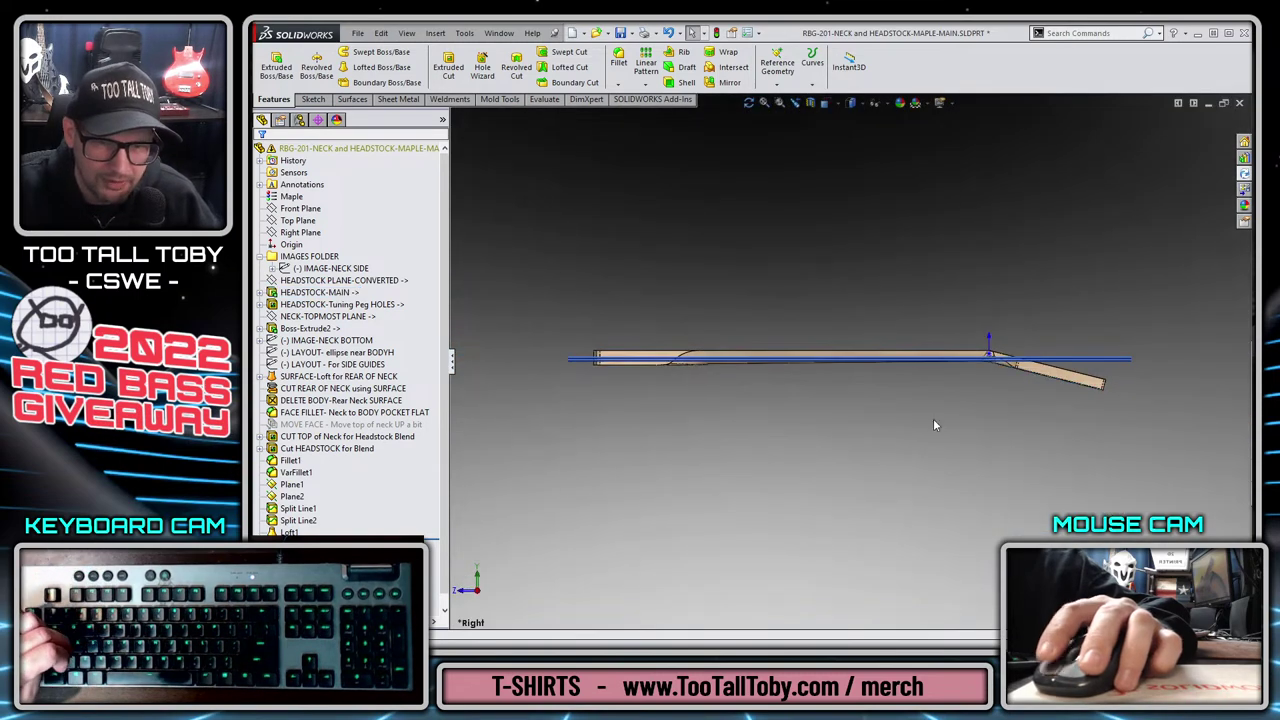
pyautogui.scroll(-5, 898, 352)
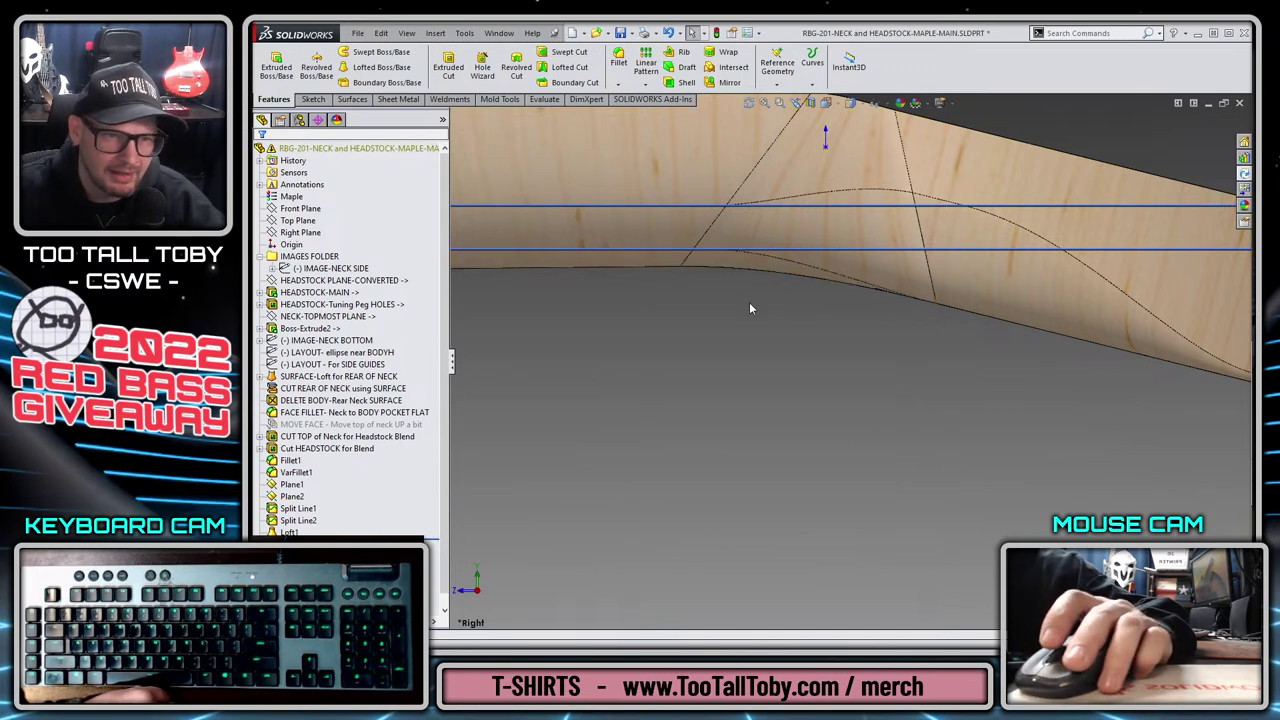
pyautogui.moveTo(750, 308); pyautogui.dragTo(861, 288, button='middle')
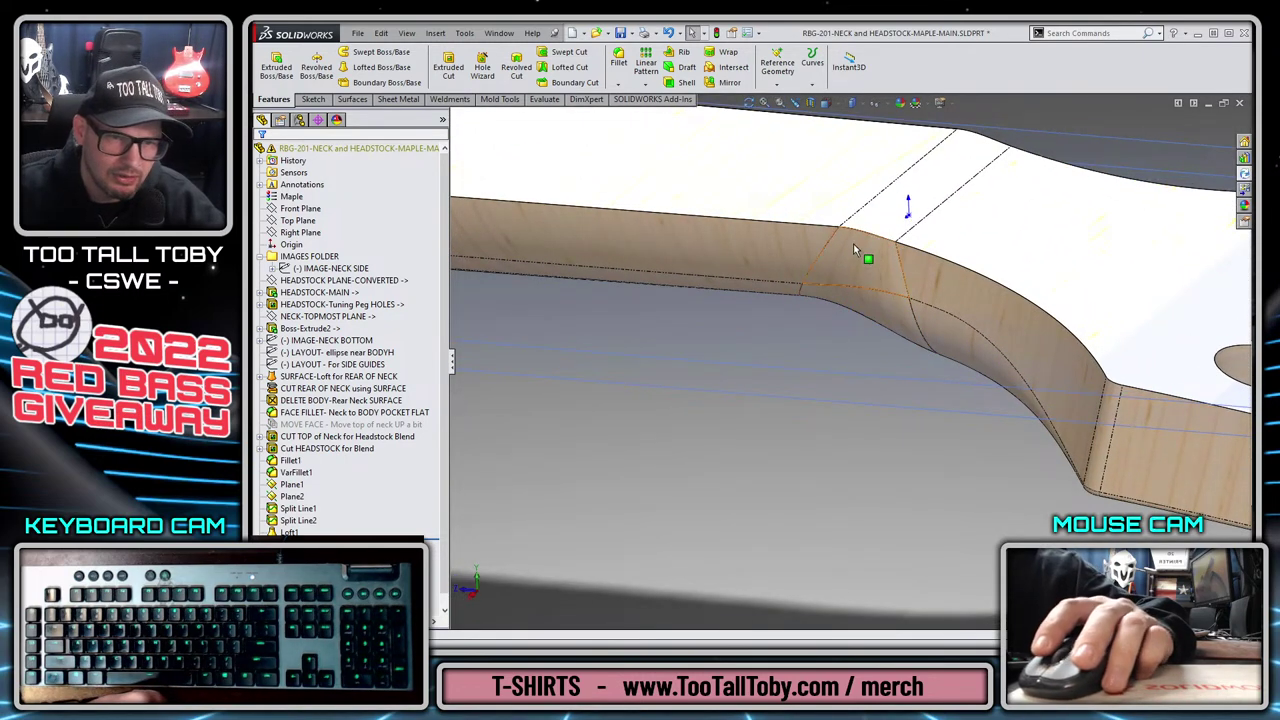
pyautogui.click(872, 288)
pyautogui.moveTo(872, 288); pyautogui.dragTo(824, 270, button='middle')
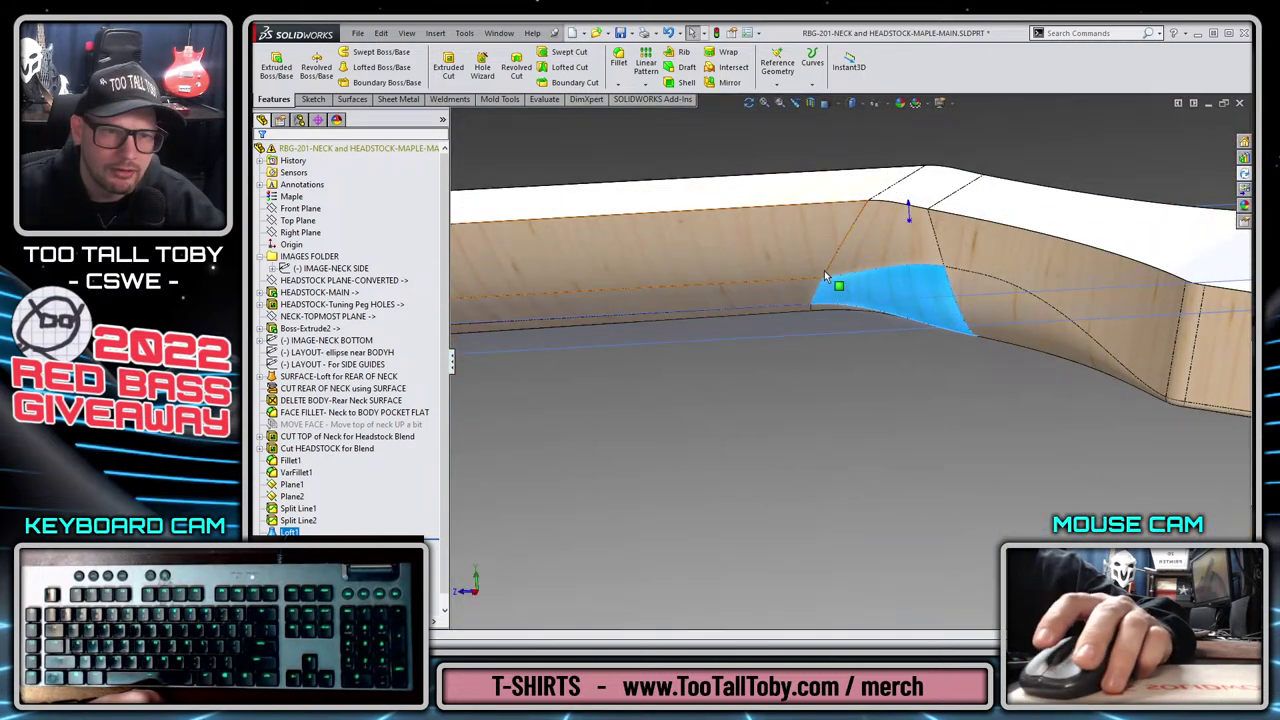
# Change Plane1's offset from the Top Plane to 0.15in.
pyautogui.rightClick(765, 309)
pyautogui.press('Escape')
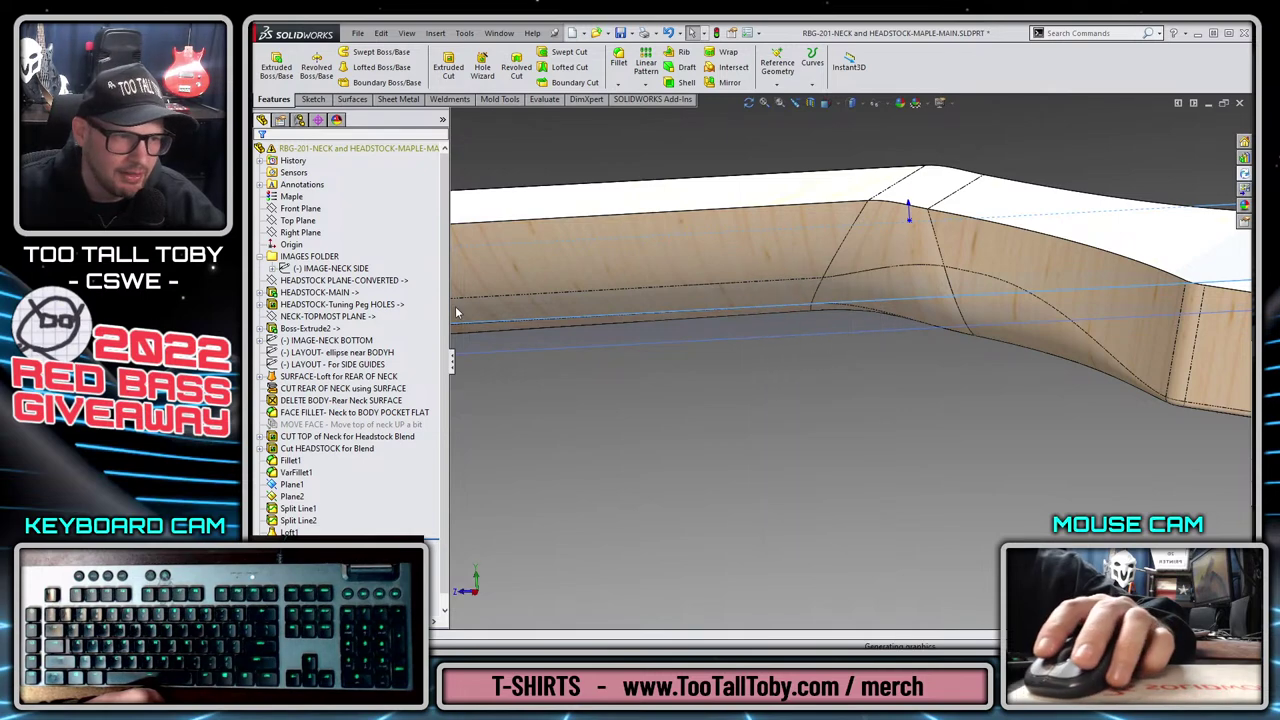
pyautogui.write('.150in')
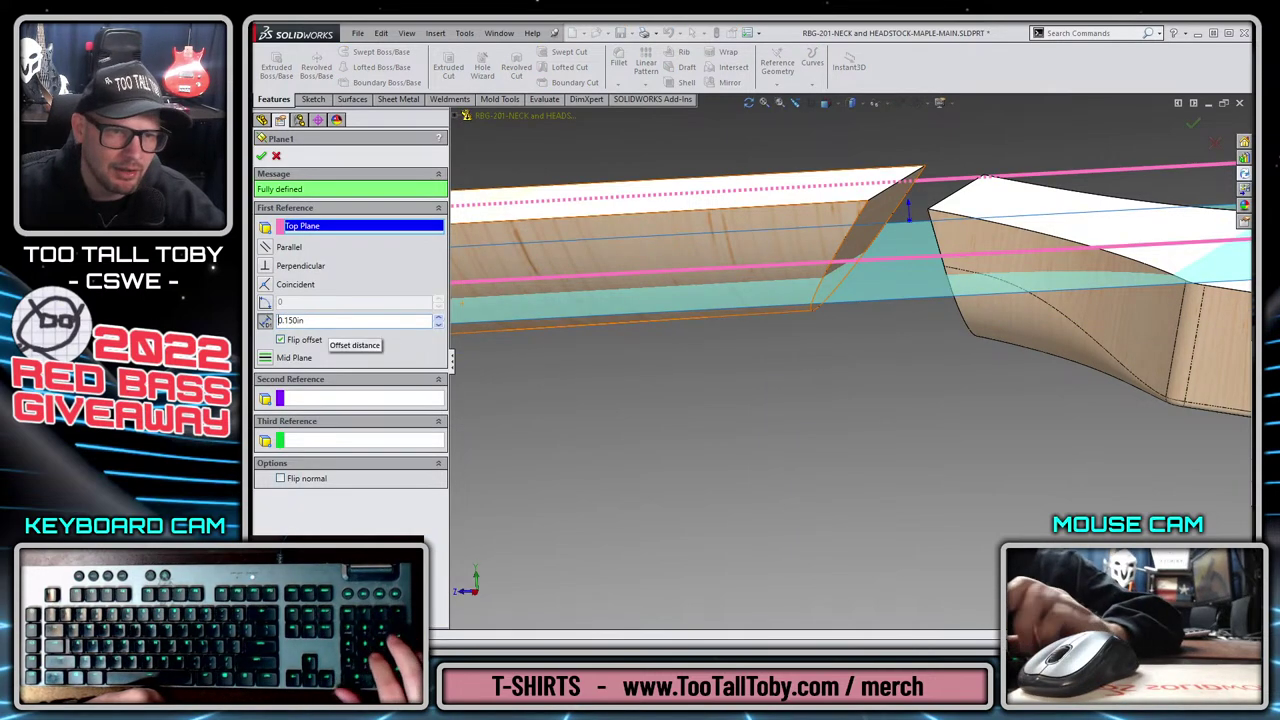
pyautogui.press('Return')
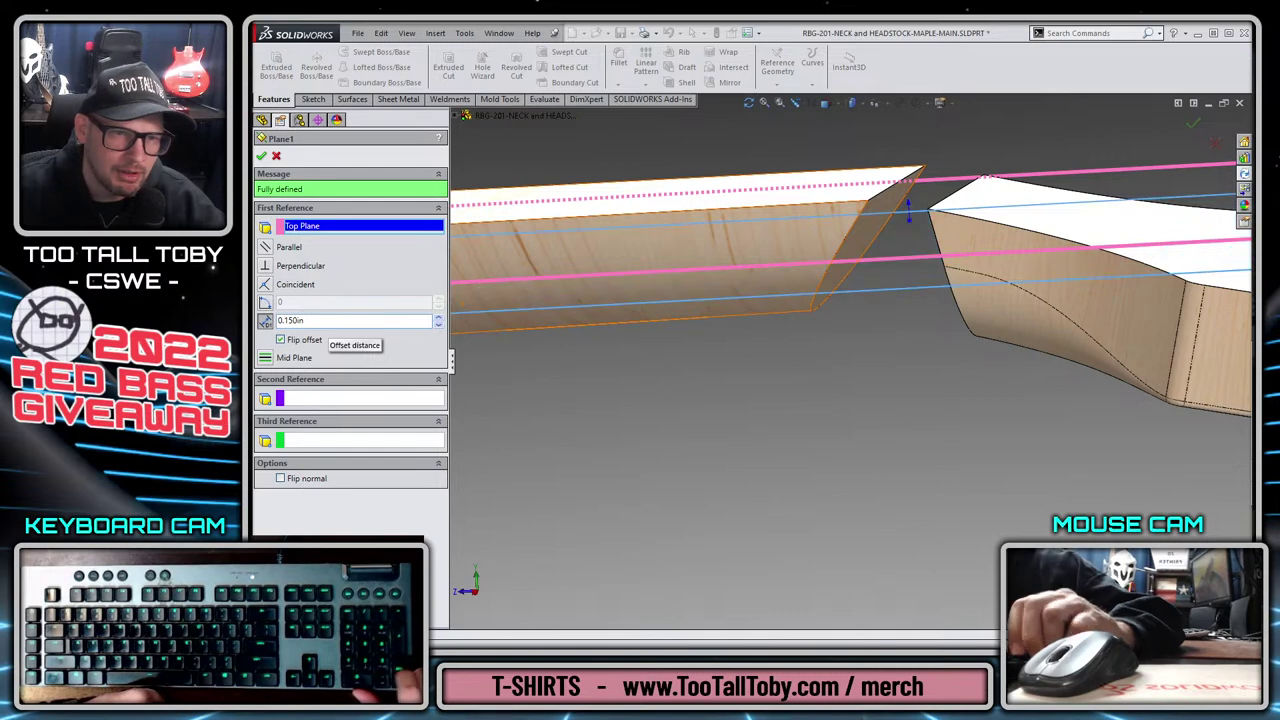
pyautogui.press('Return')
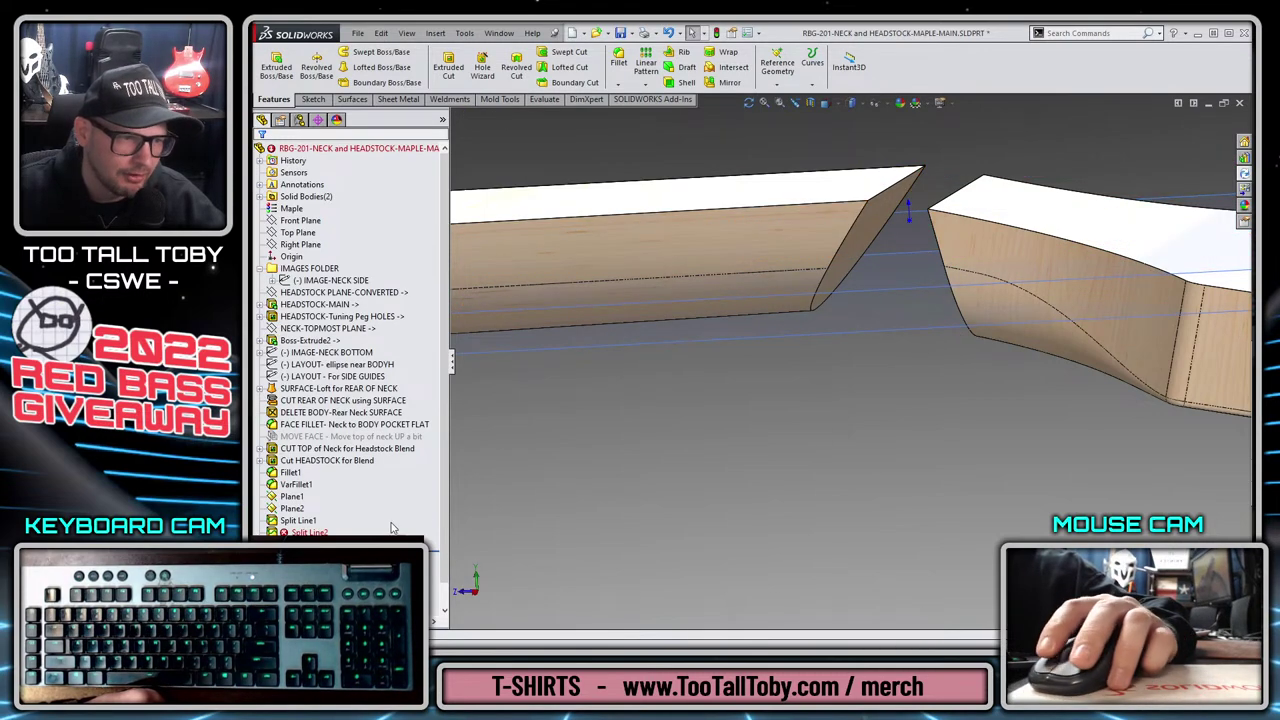
# Edit Split Line2 to split the lower narrow neck face instead of the top face.
pyautogui.rightClick(392, 530)
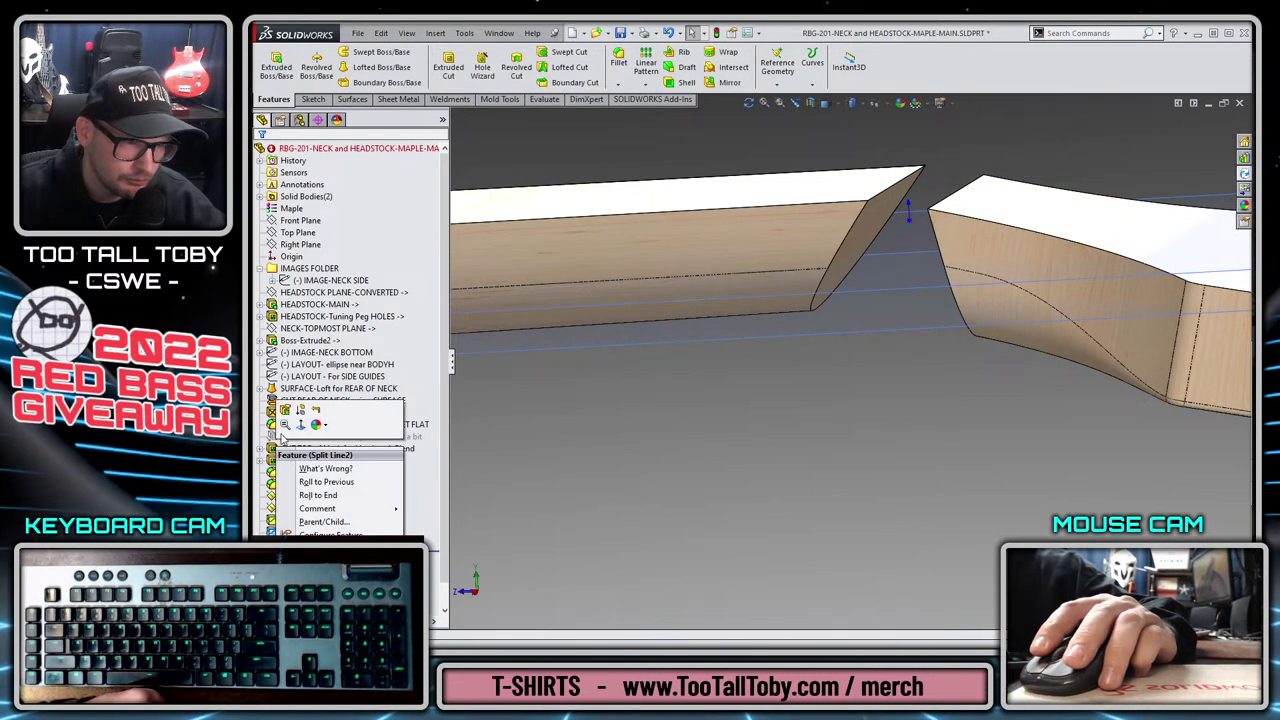
pyautogui.click(774, 308)
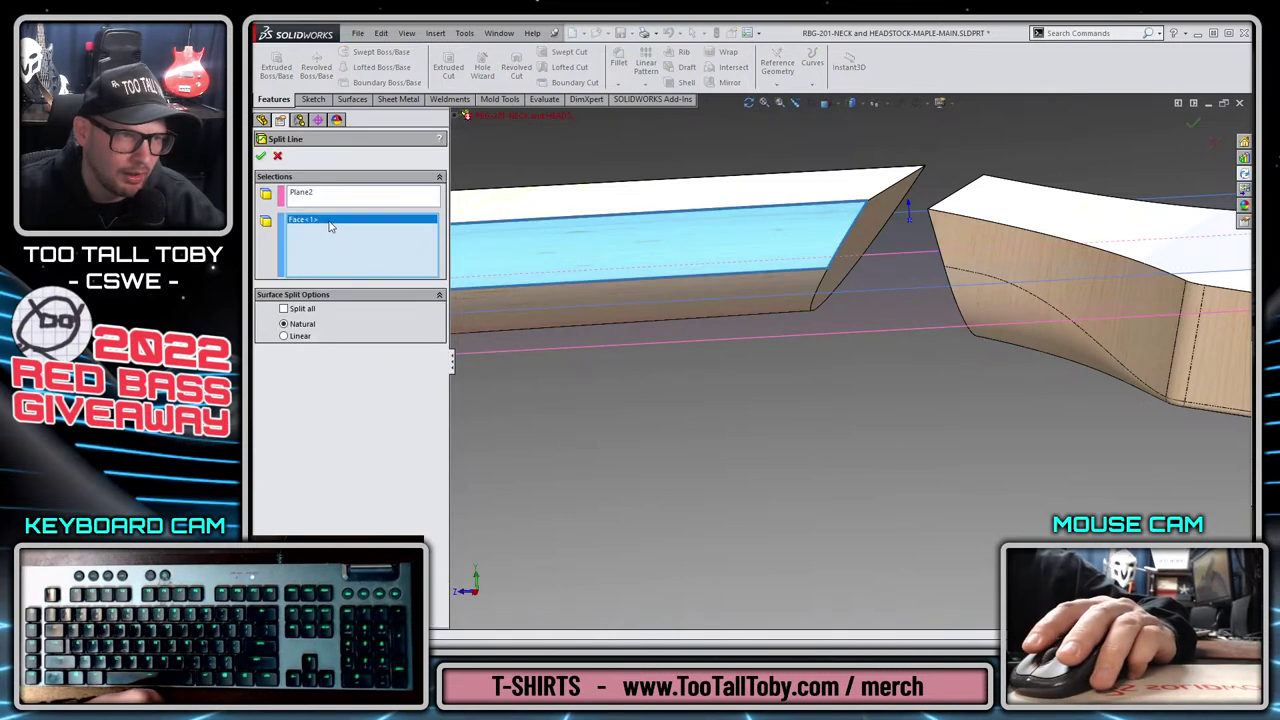
pyautogui.click(650, 254)
pyautogui.click(750, 318)
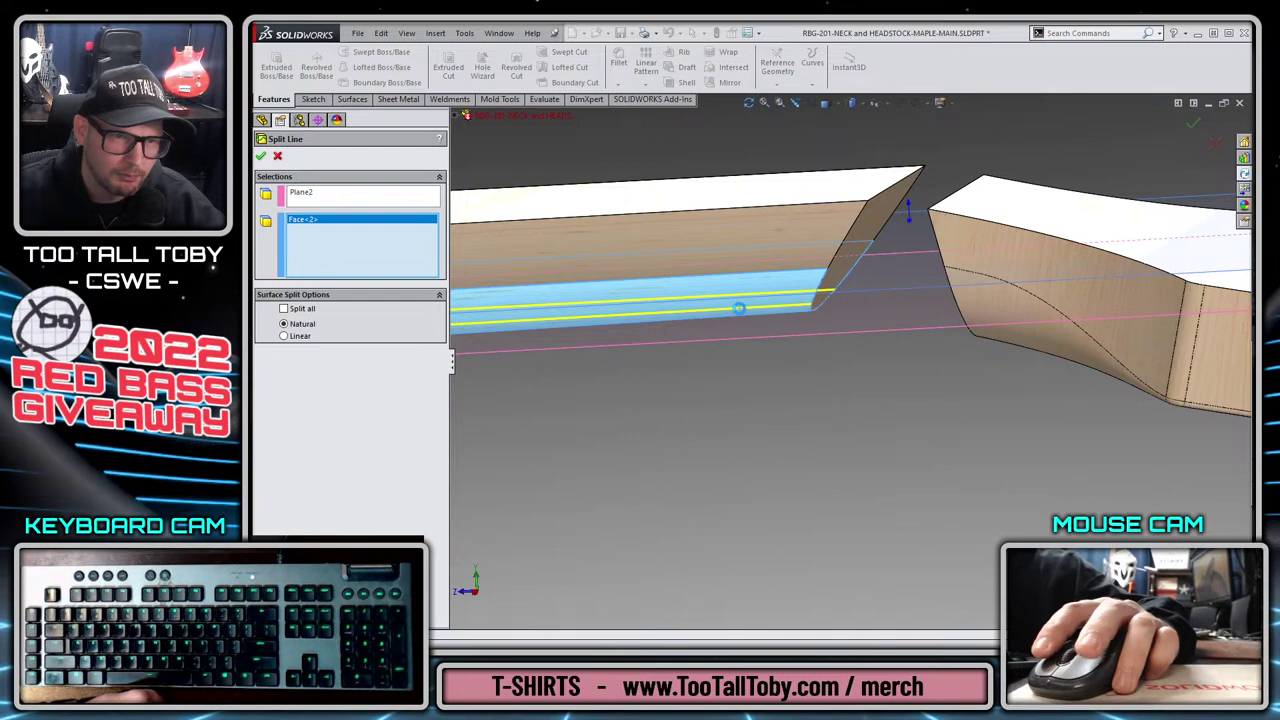
pyautogui.press('Return')
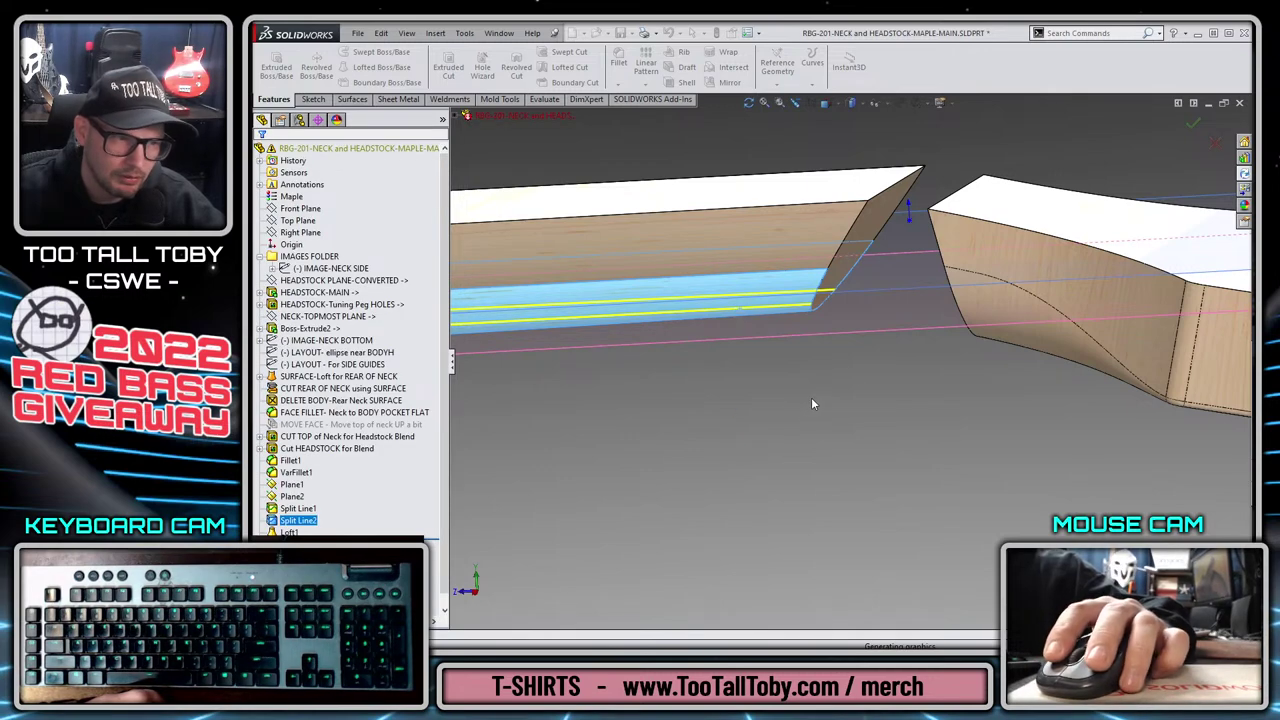
pyautogui.moveTo(872, 379); pyautogui.dragTo(946, 328, button='middle')
# Edit VarFillet1, changing the V1 and V4 radii to 0.3in.
pyautogui.click(938, 334)
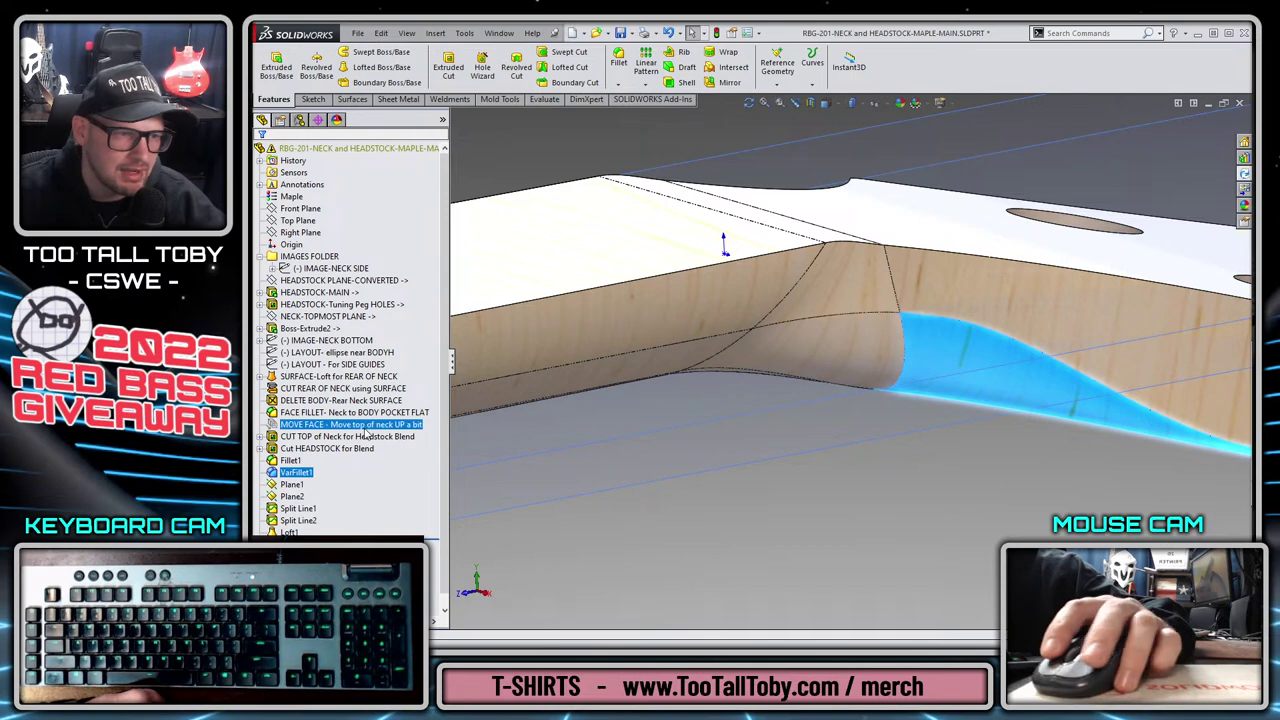
pyautogui.click(298, 474)
pyautogui.click(296, 440)
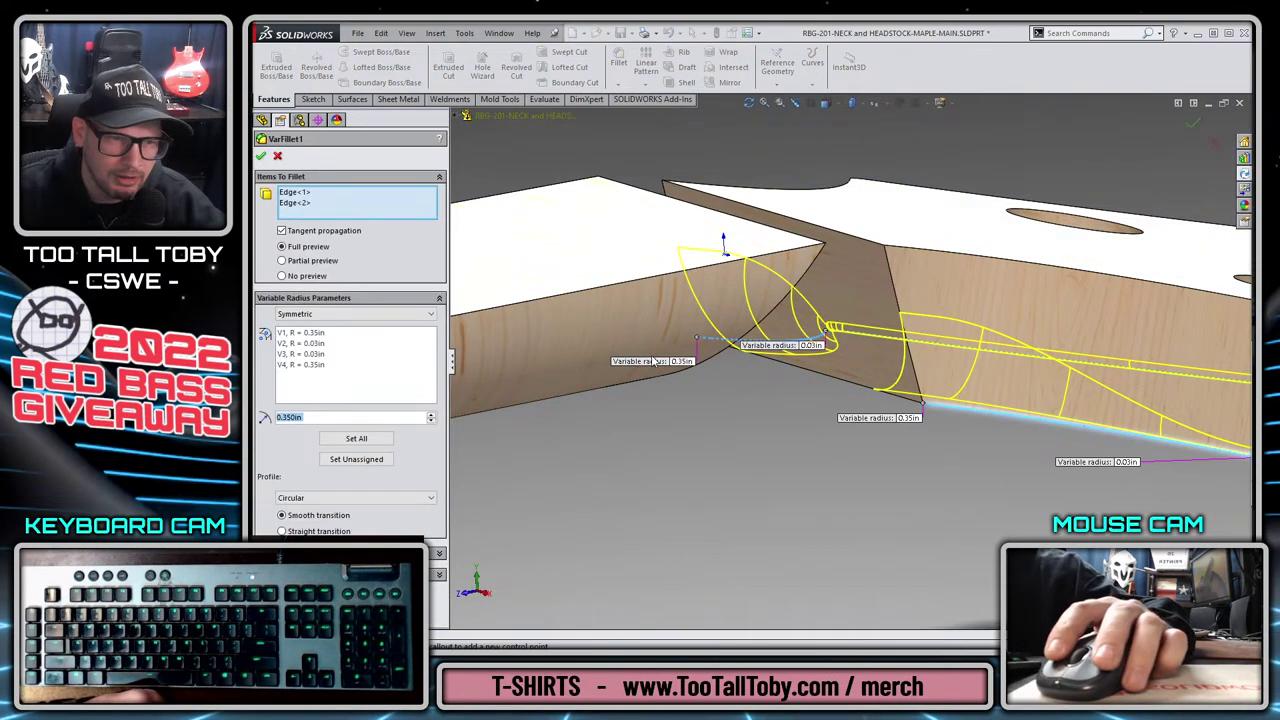
pyautogui.click(682, 361)
pyautogui.write('0.3')
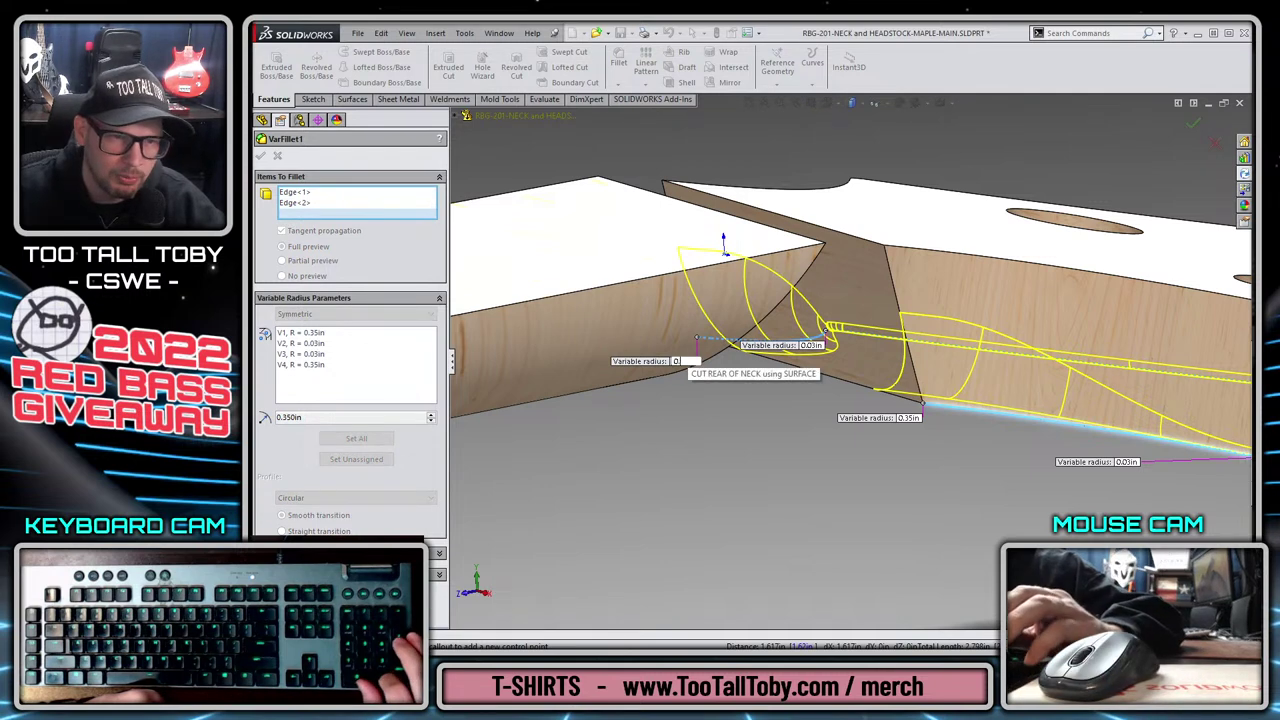
pyautogui.press('Return')
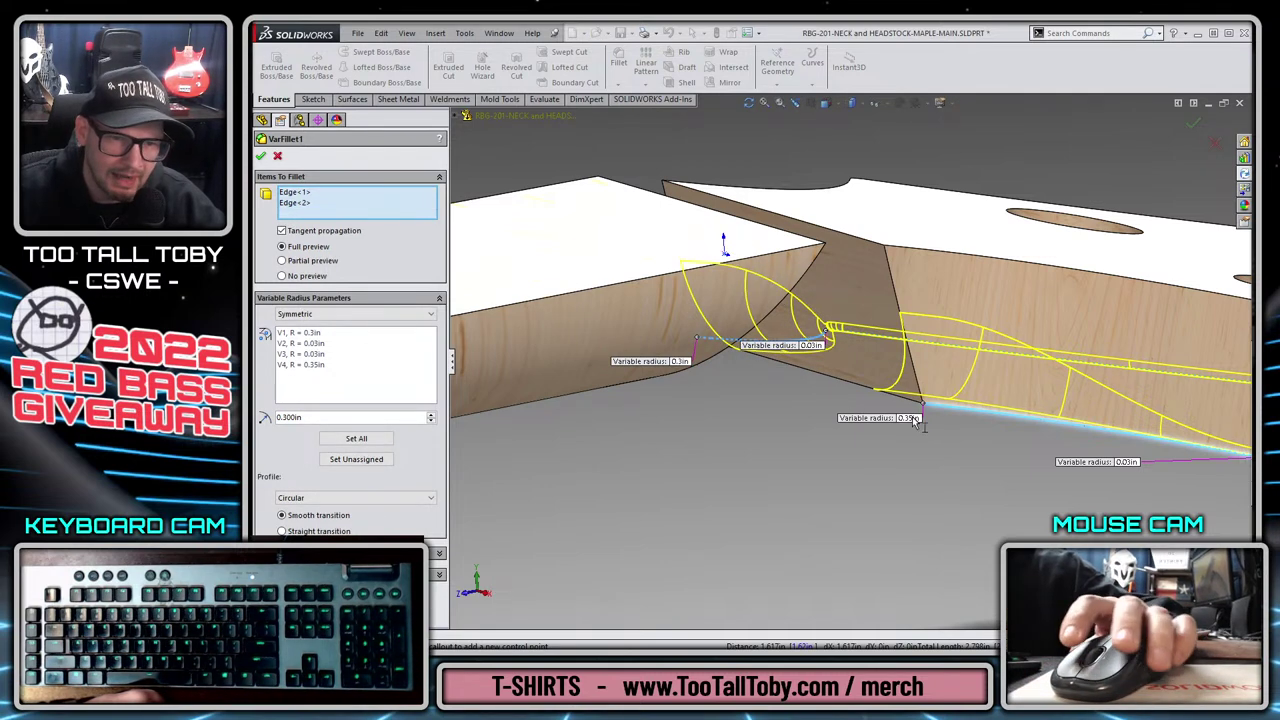
pyautogui.click(908, 417)
pyautogui.write('0.3')
pyautogui.press('Return')
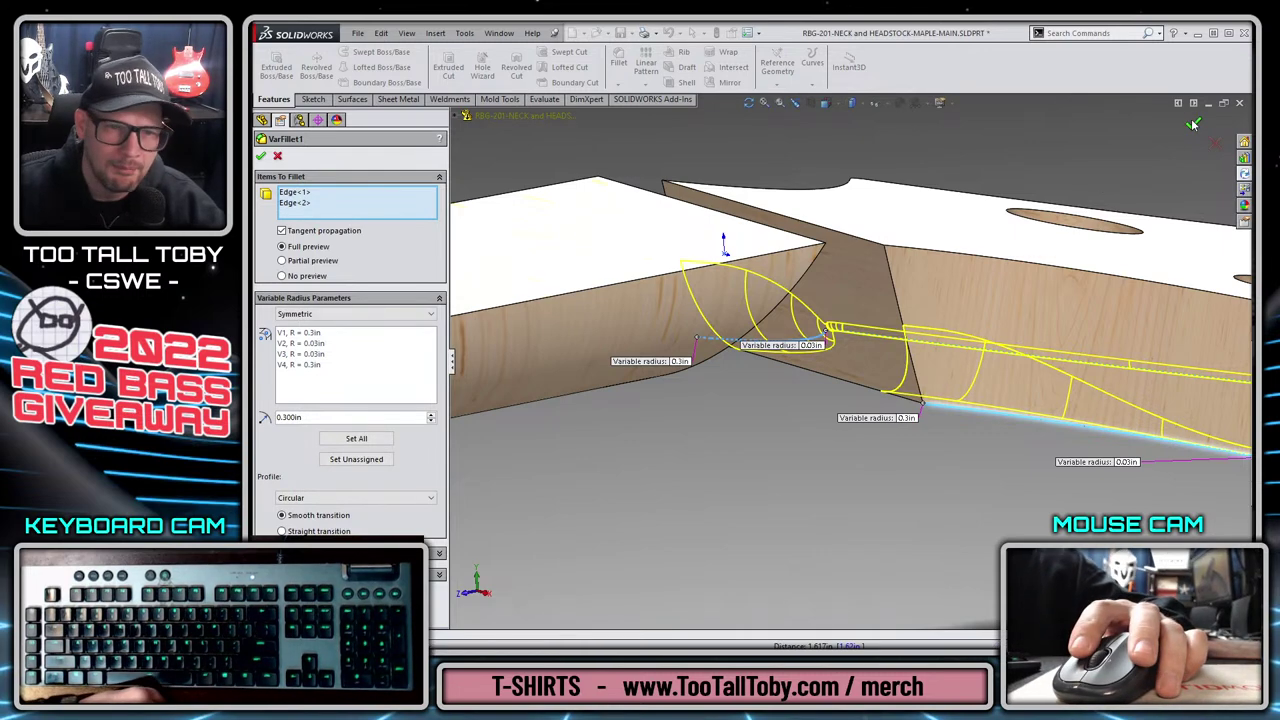
pyautogui.press('Return')
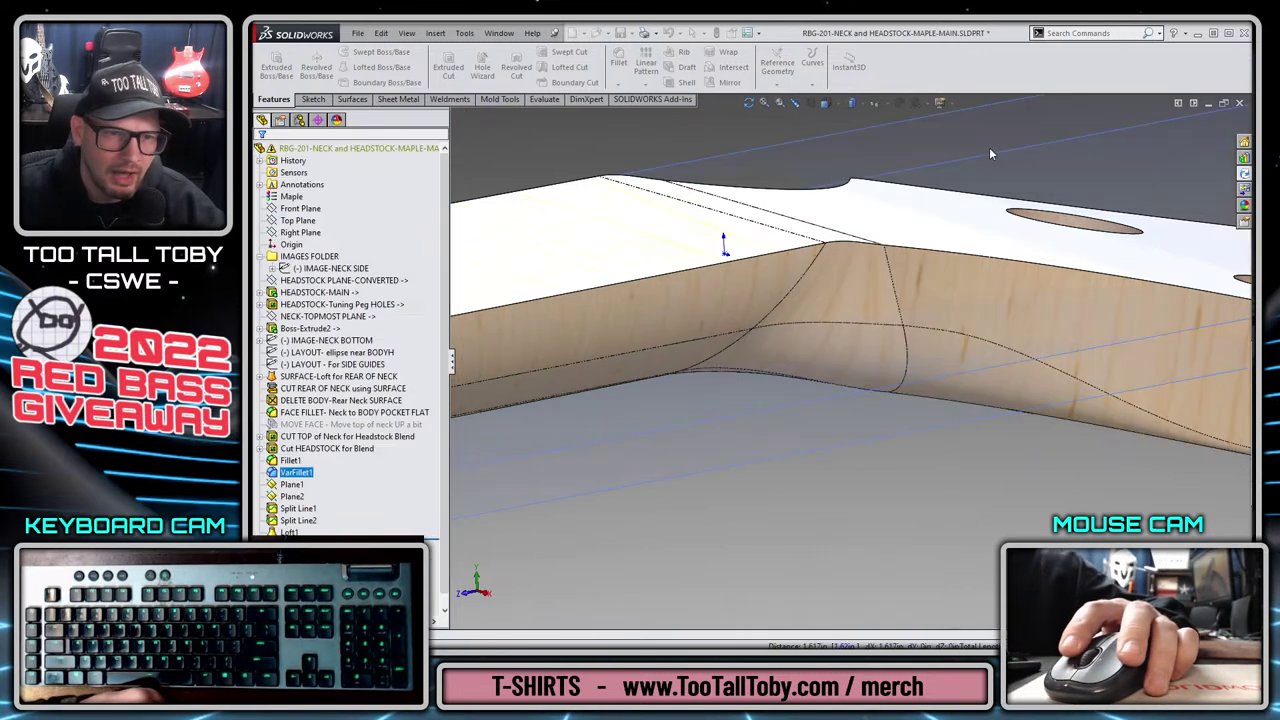
# Hide Plane1 and Plane2.
pyautogui.moveTo(989, 147); pyautogui.dragTo(969, 469, button='middle')
pyautogui.click(1035, 360)
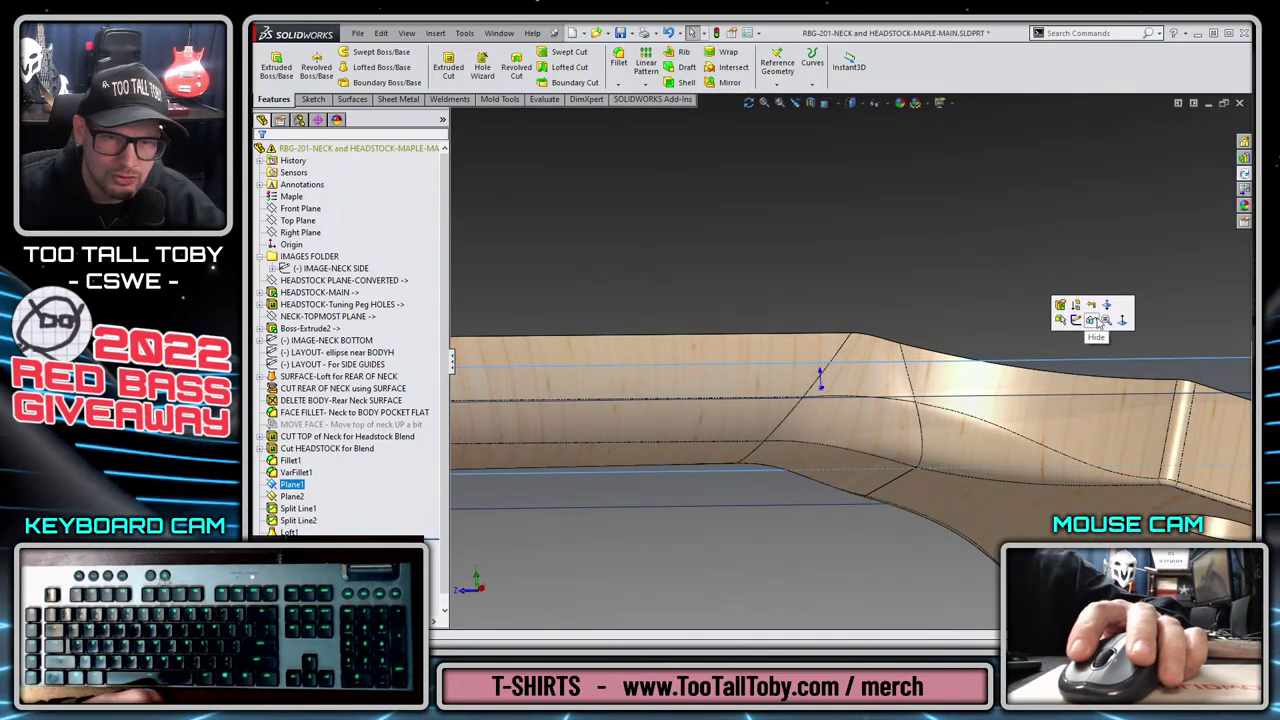
pyautogui.click(1098, 320)
pyautogui.click(1082, 369)
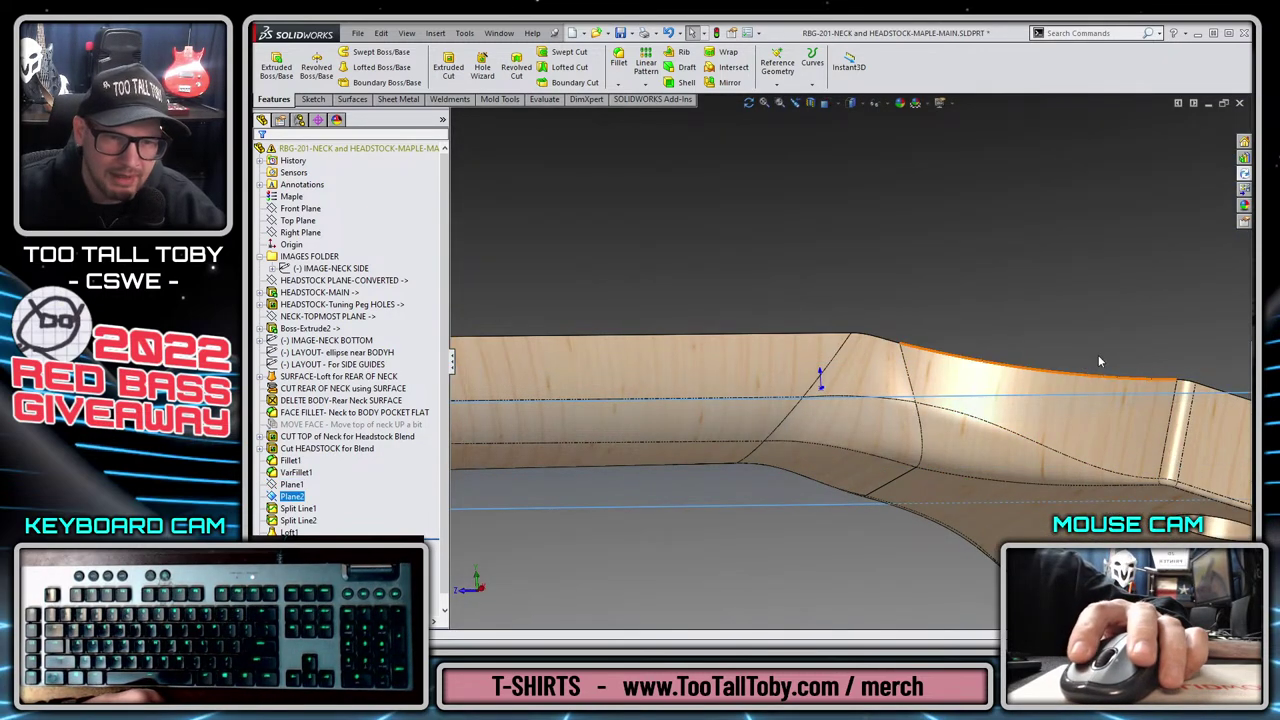
pyautogui.click(1098, 352)
# Switch to the Right view, remove tangent edges, and use line display.
pyautogui.moveTo(972, 284); pyautogui.dragTo(966, 289, button='middle')
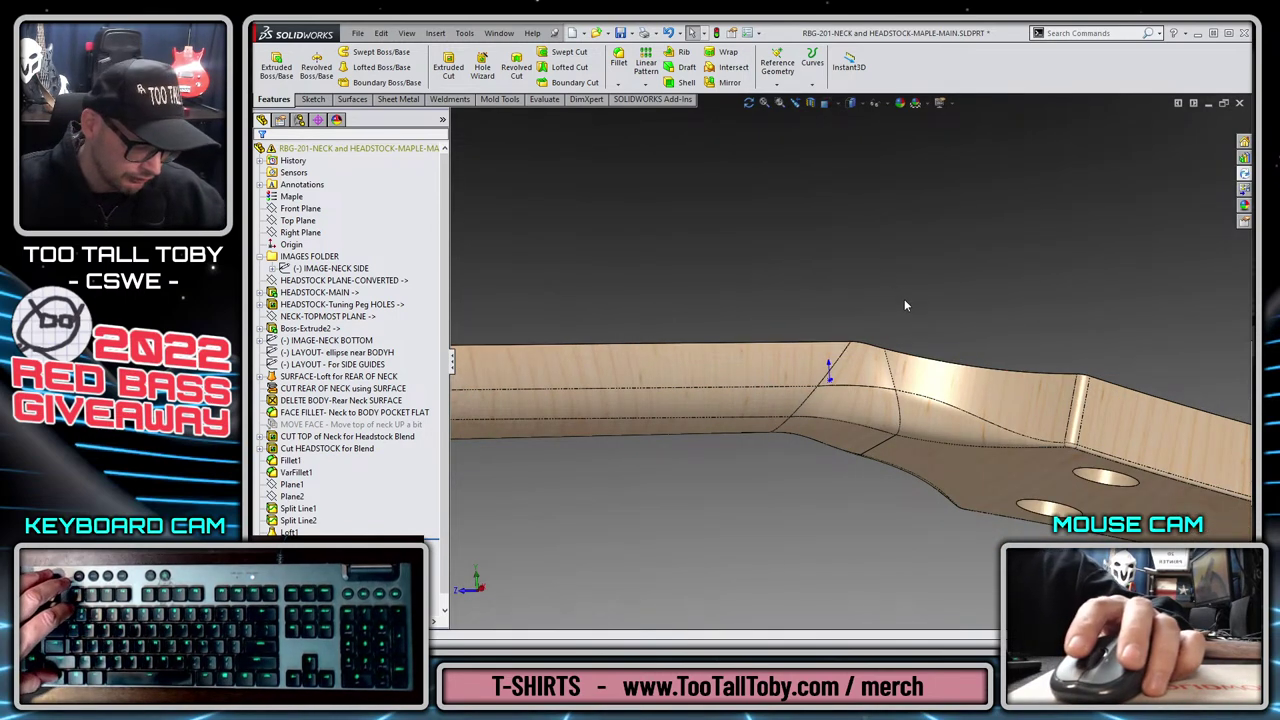
pyautogui.hotkey('ctrl', '4')
pyautogui.scroll(-5, 797, 337)
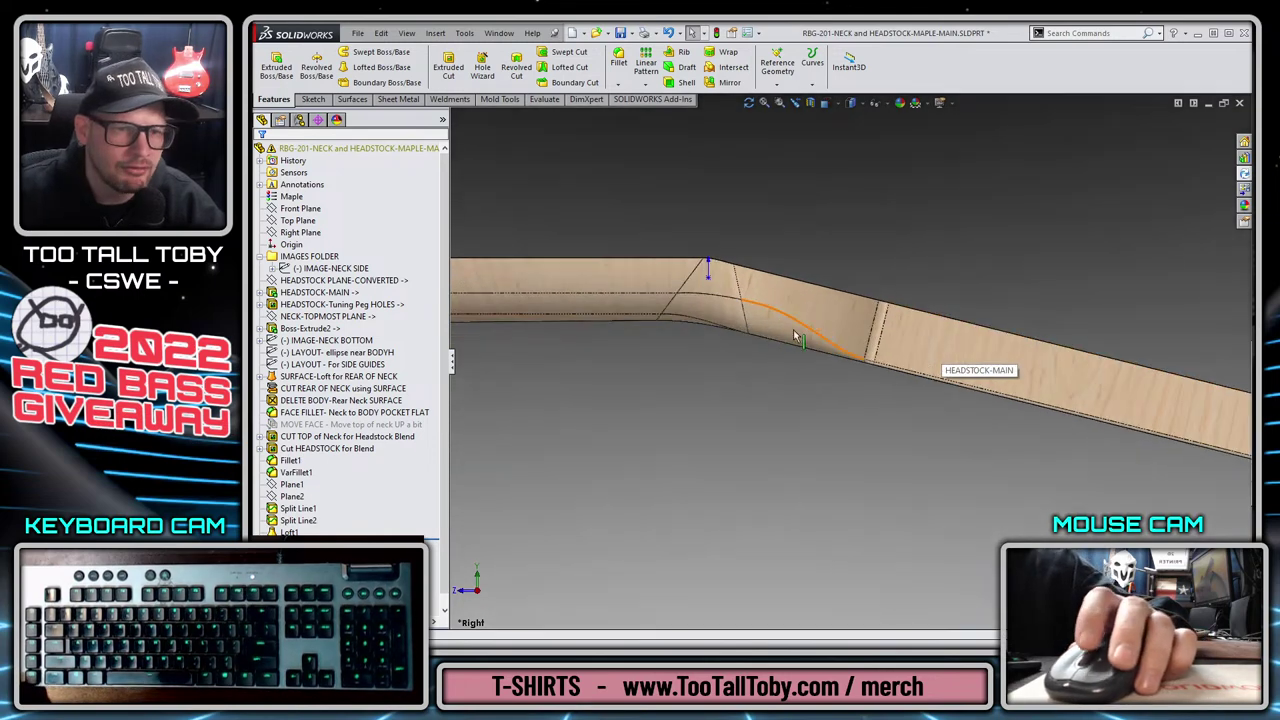
pyautogui.scroll(-2, 750, 340)
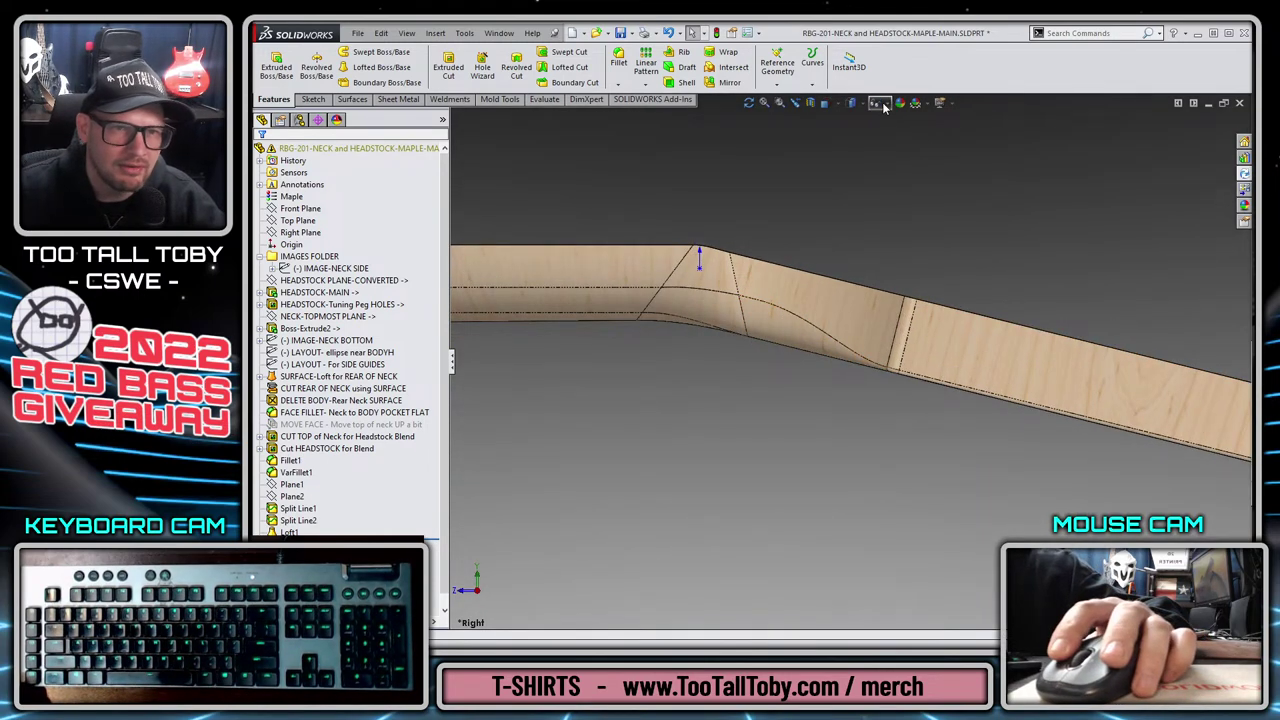
pyautogui.click(407, 33)
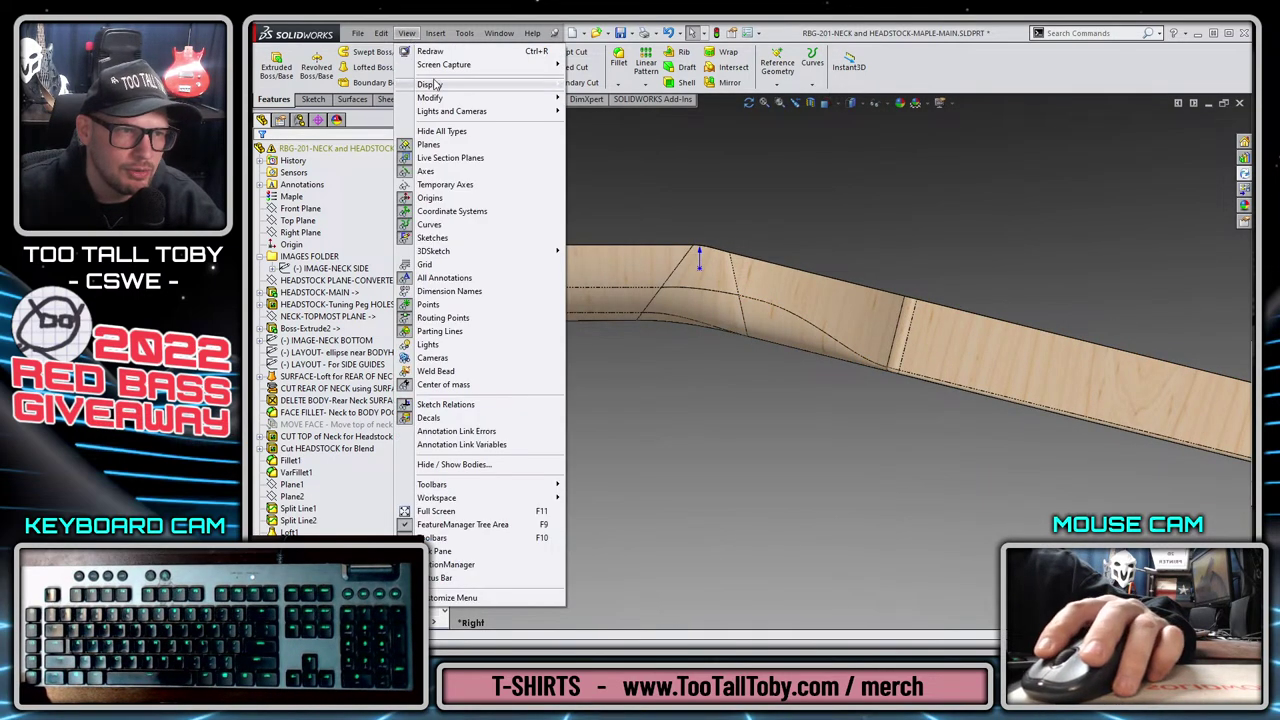
pyautogui.moveTo(432, 85)
pyautogui.click(630, 372)
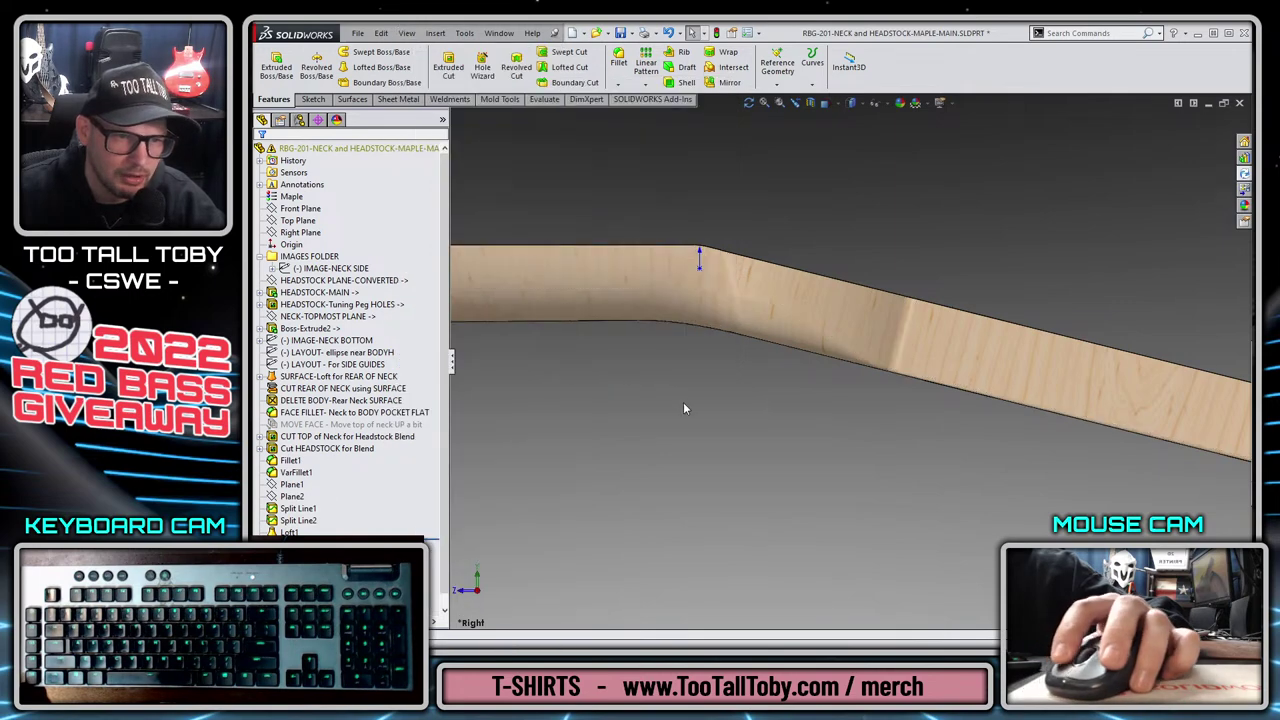
pyautogui.click(862, 105)
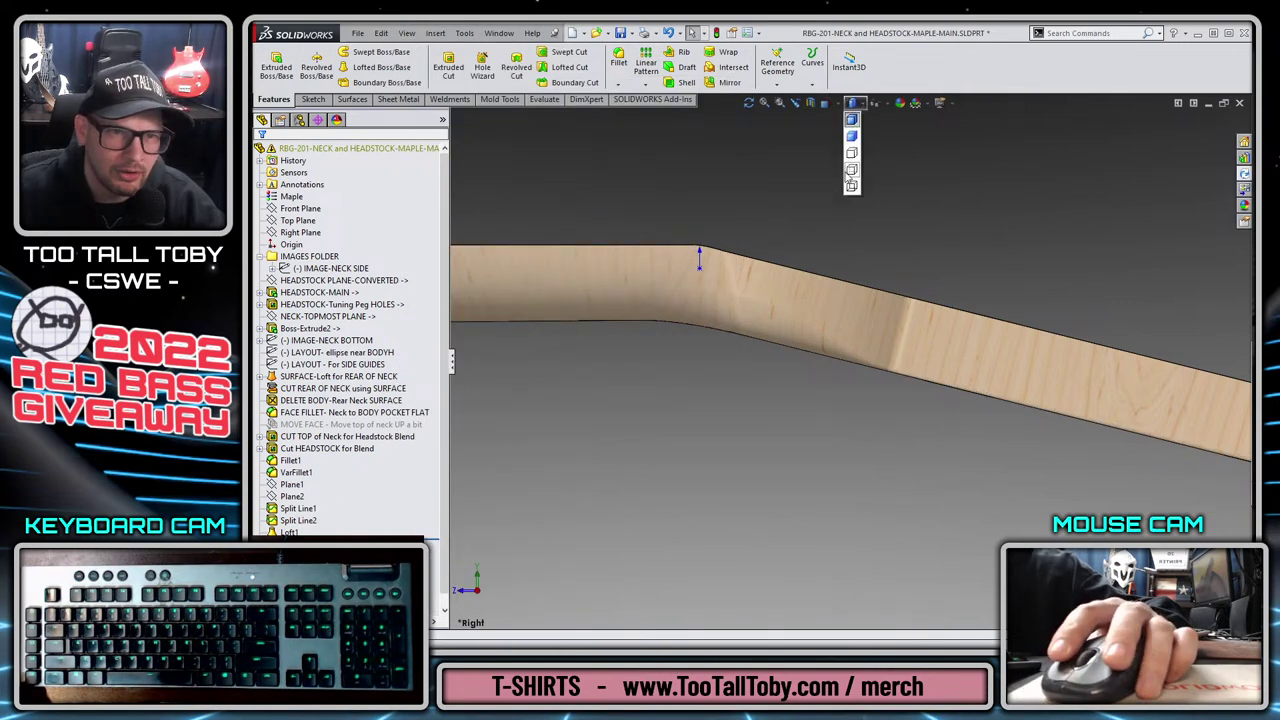
pyautogui.click(853, 187)
# Show the IMAGE-NECK SIDE reference photo behind the neck.
pyautogui.rightClick(335, 268)
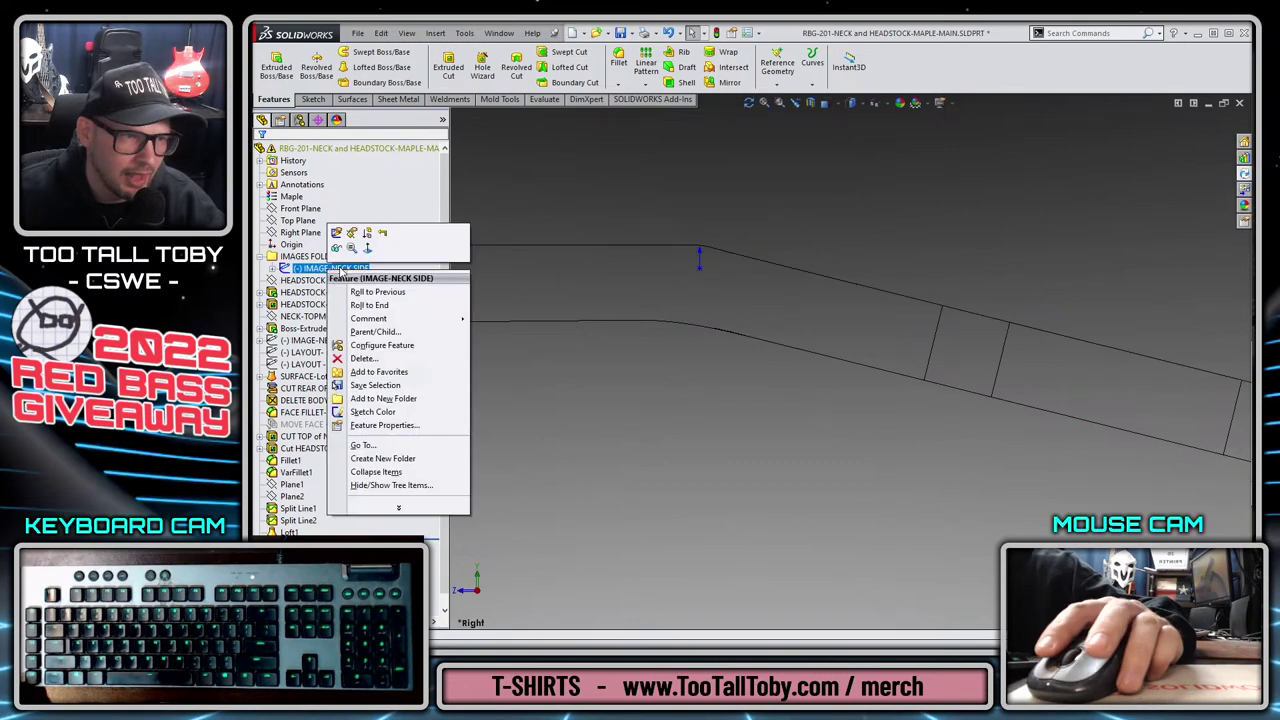
pyautogui.click(336, 248)
pyautogui.scroll(-2, 624, 436)
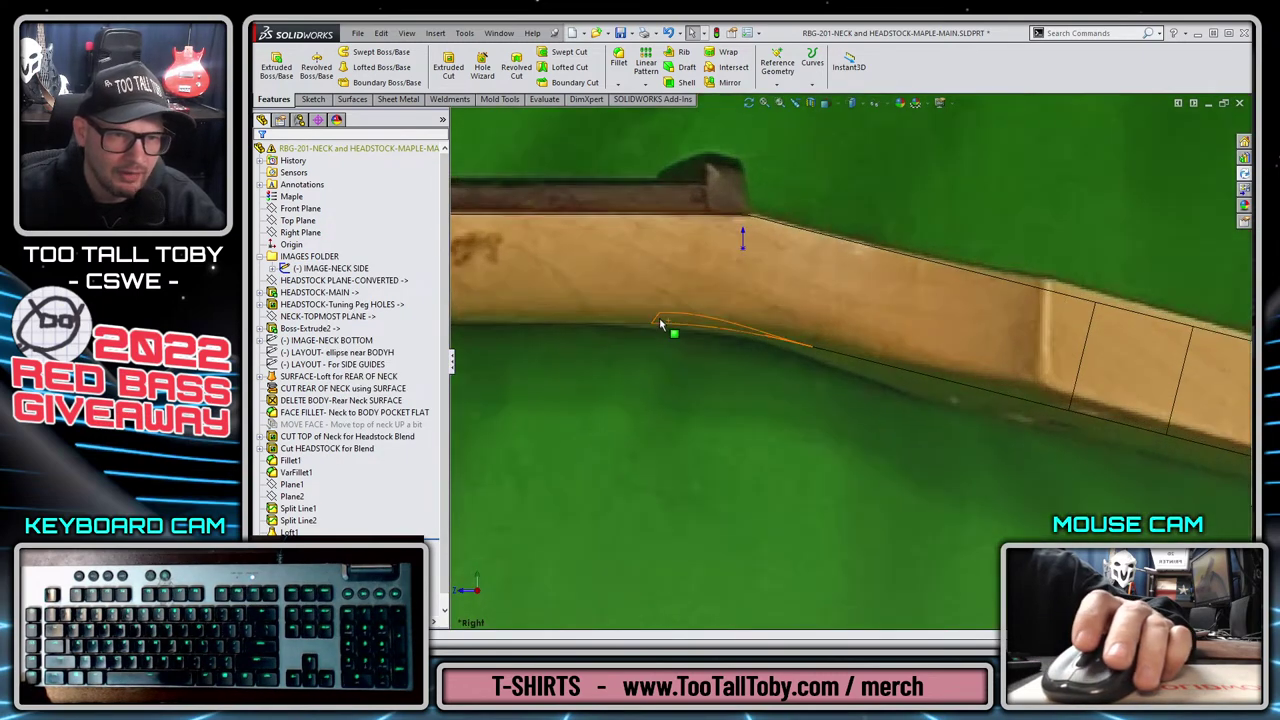
pyautogui.scroll(-1, 629, 397)
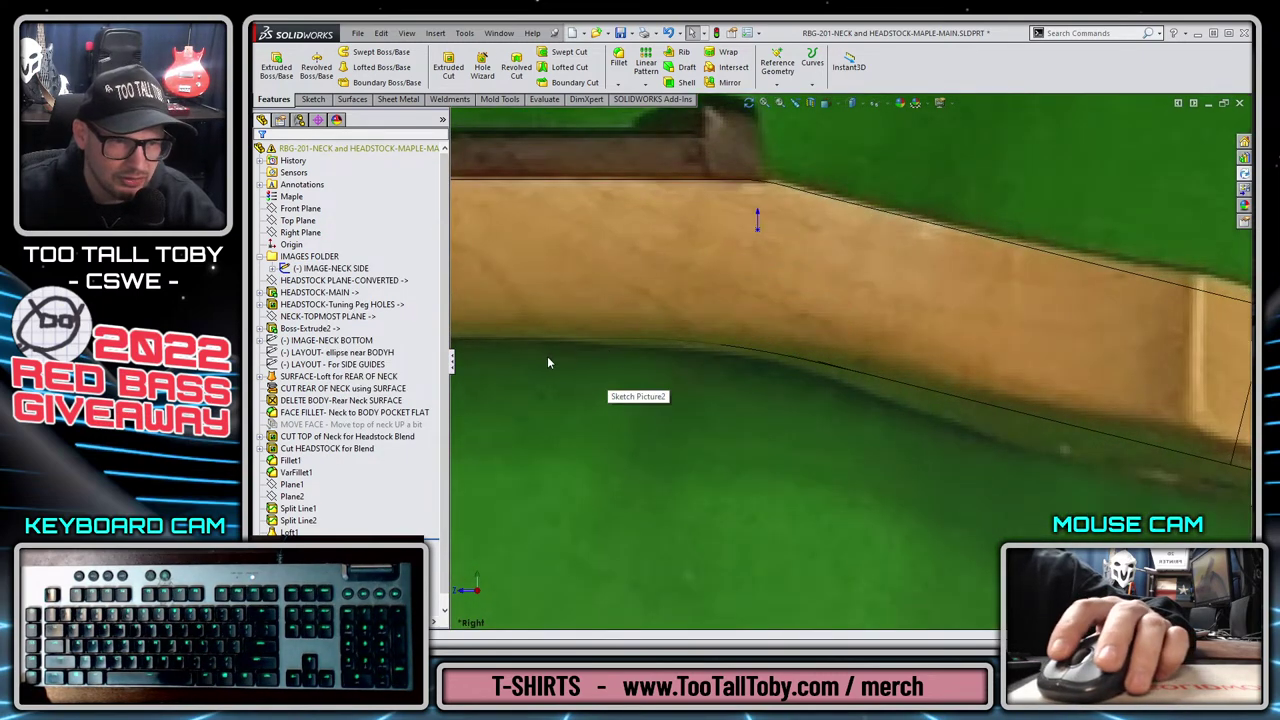
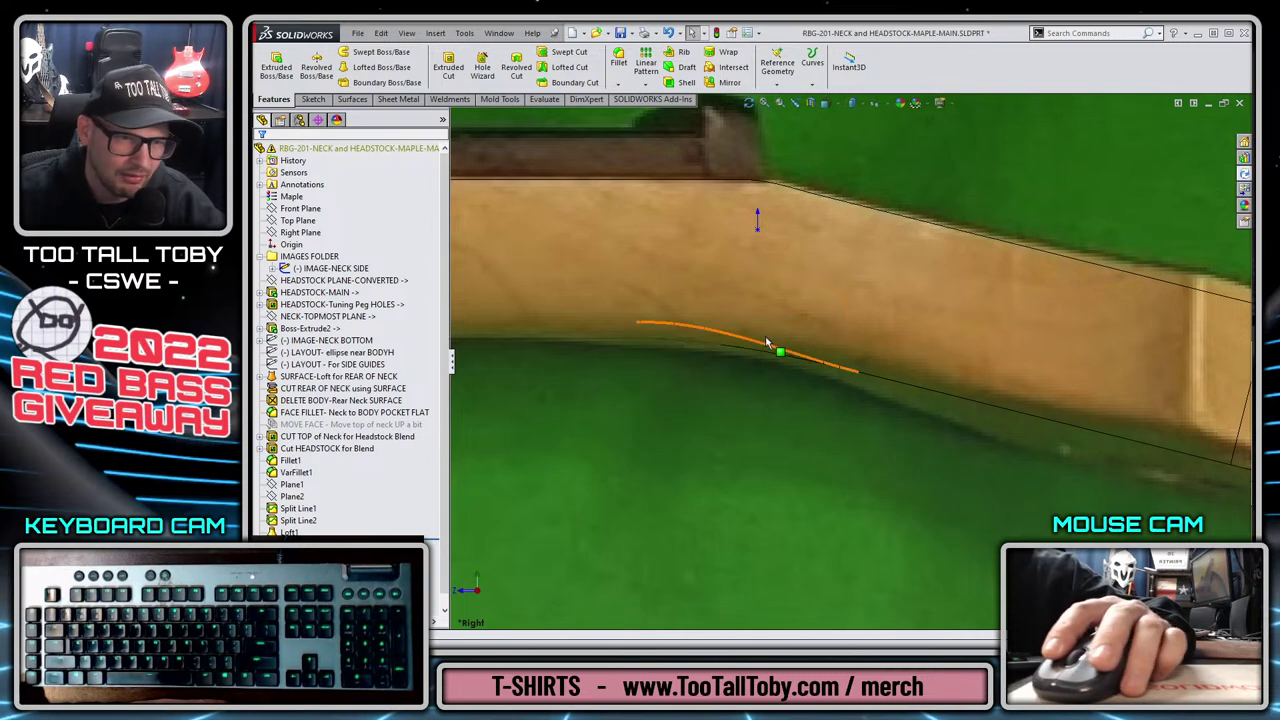
# Display the neck shaded without edge lines.
pyautogui.scroll(4, 880, 420)
pyautogui.scroll(3, 910, 367)
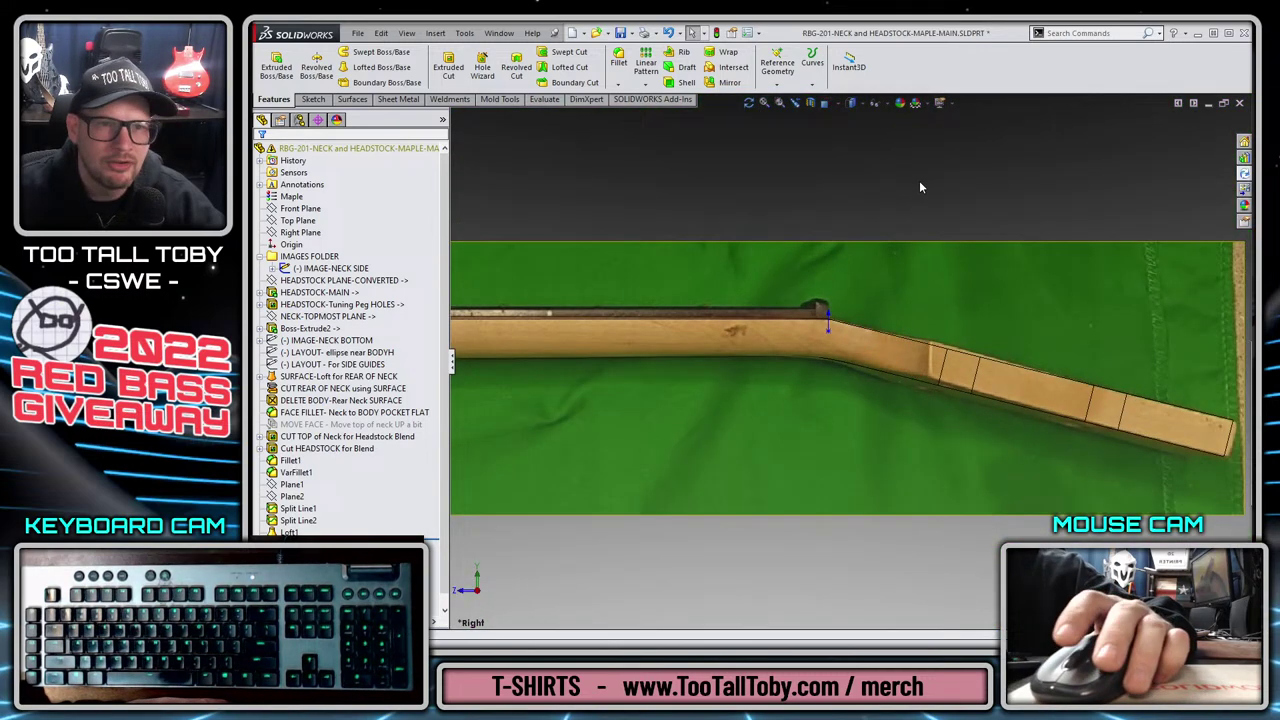
pyautogui.click(851, 103)
pyautogui.click(857, 124)
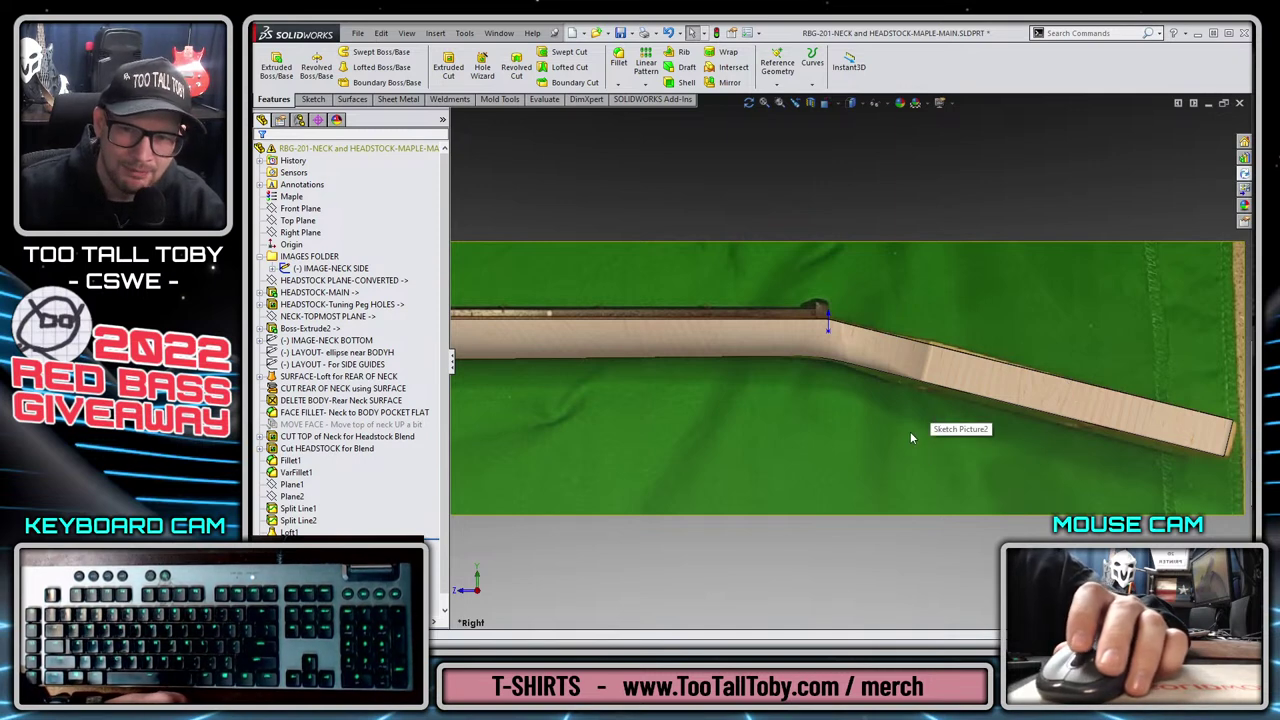
# Inspect the plane and split face at the neck-to-headstock bend.
pyautogui.moveTo(910, 431); pyautogui.dragTo(918, 430, button='middle')
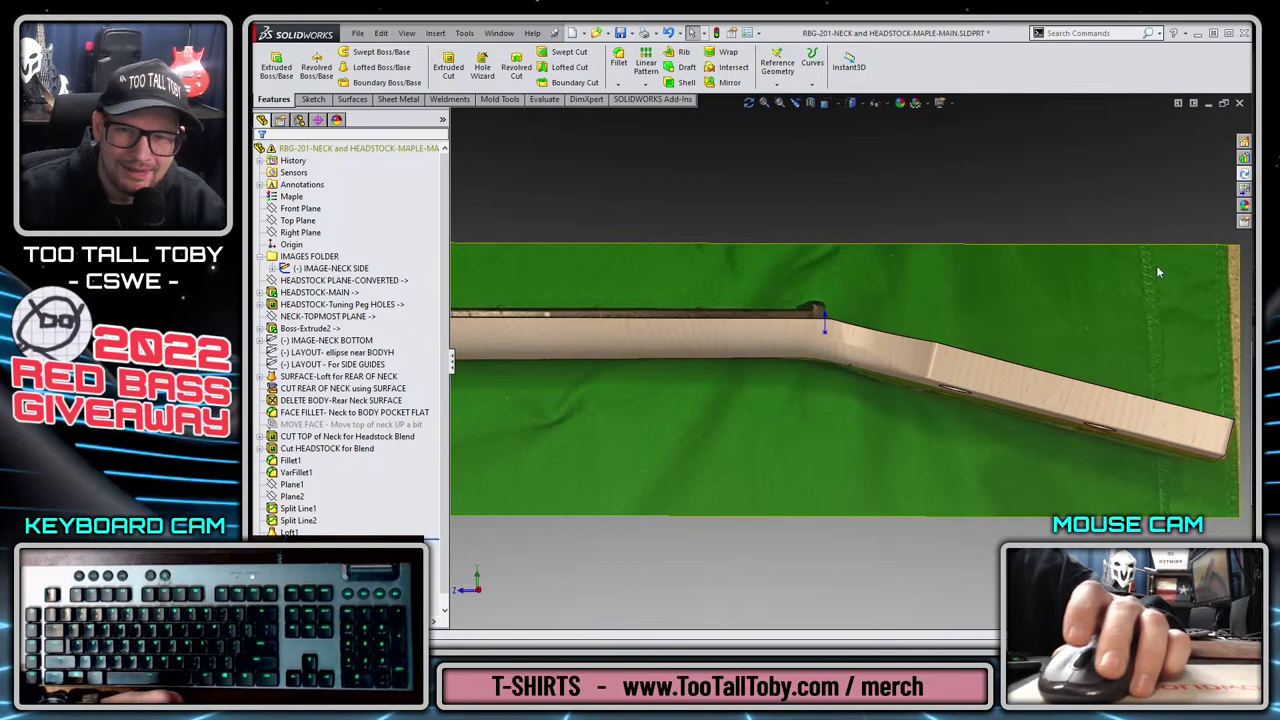
pyautogui.moveTo(845, 365)
pyautogui.mouseDown(button='middle')
pyautogui.moveTo(860, 310)
pyautogui.moveTo(853, 365)
pyautogui.mouseUp(button='middle')
pyautogui.scroll(-5, 853, 365)
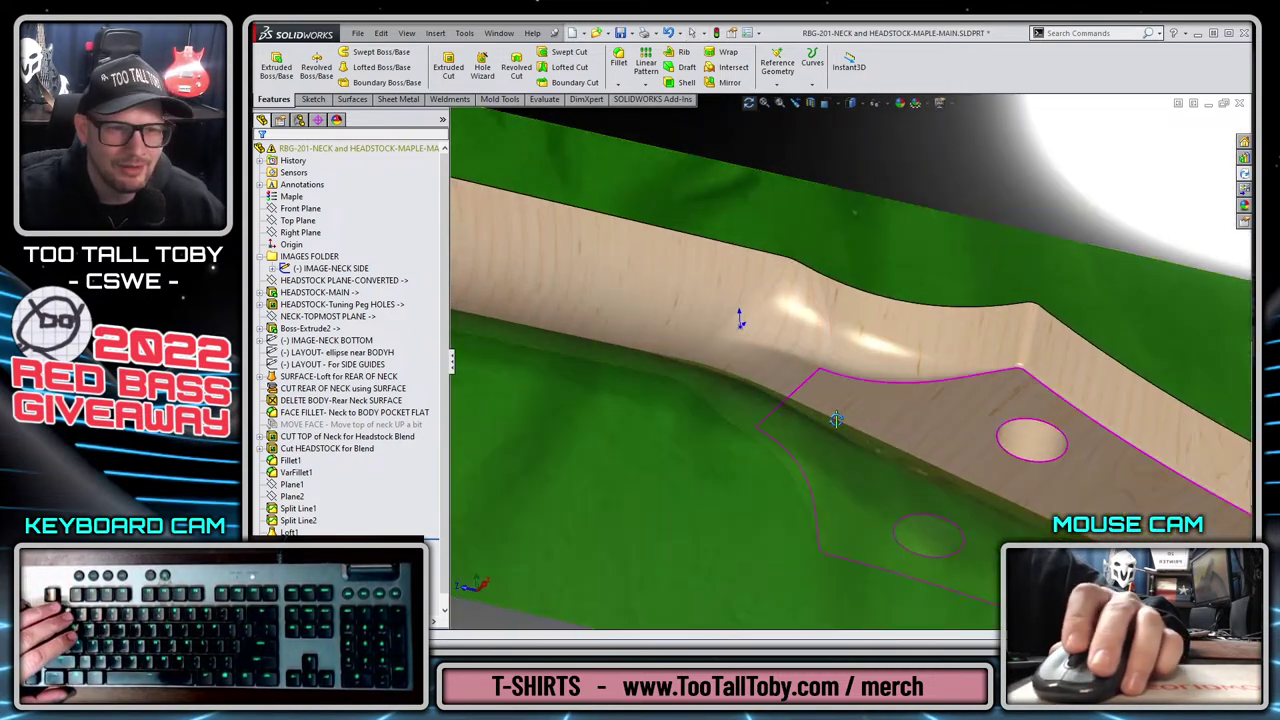
pyautogui.moveTo(836, 419)
pyautogui.mouseDown(button='middle')
pyautogui.moveTo(851, 376)
pyautogui.moveTo(890, 346)
pyautogui.moveTo(900, 363)
pyautogui.moveTo(845, 388)
pyautogui.moveTo(868, 393)
pyautogui.moveTo(829, 443)
pyautogui.moveTo(840, 423)
pyautogui.mouseUp(button='middle')
pyautogui.scroll(-3, 783, 378)
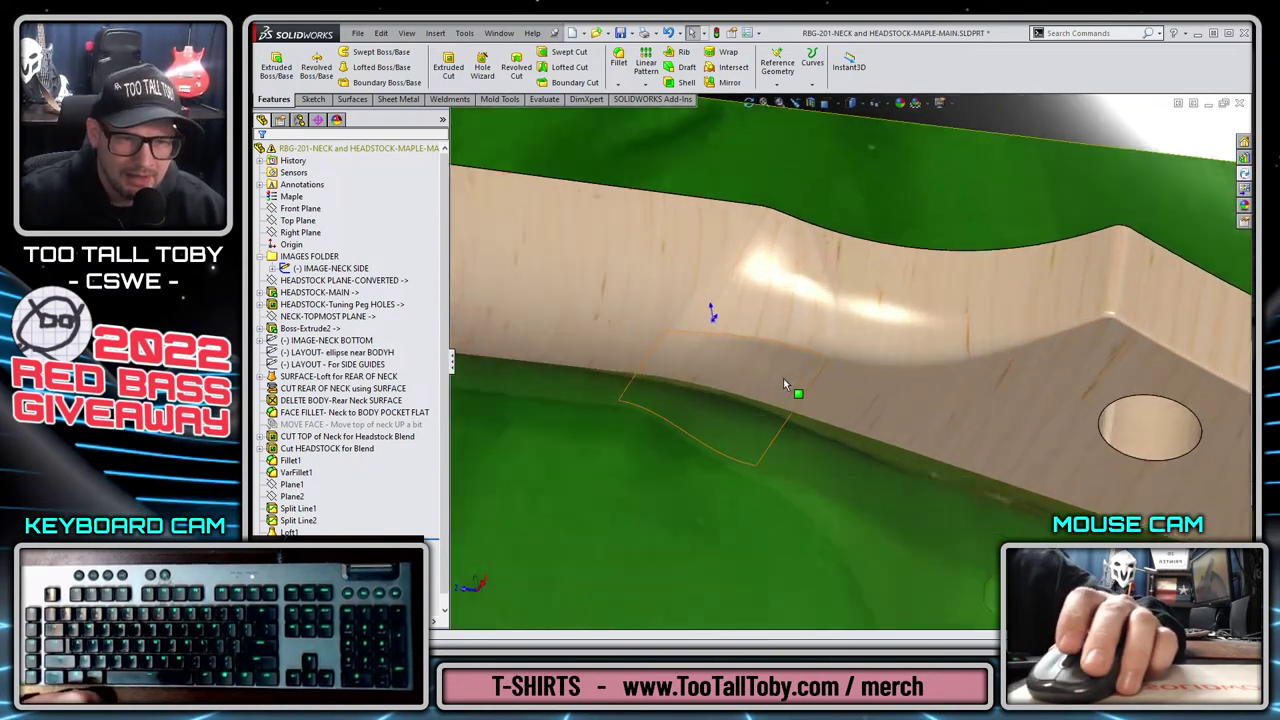
pyautogui.scroll(-5, 783, 378)
pyautogui.click(797, 325)
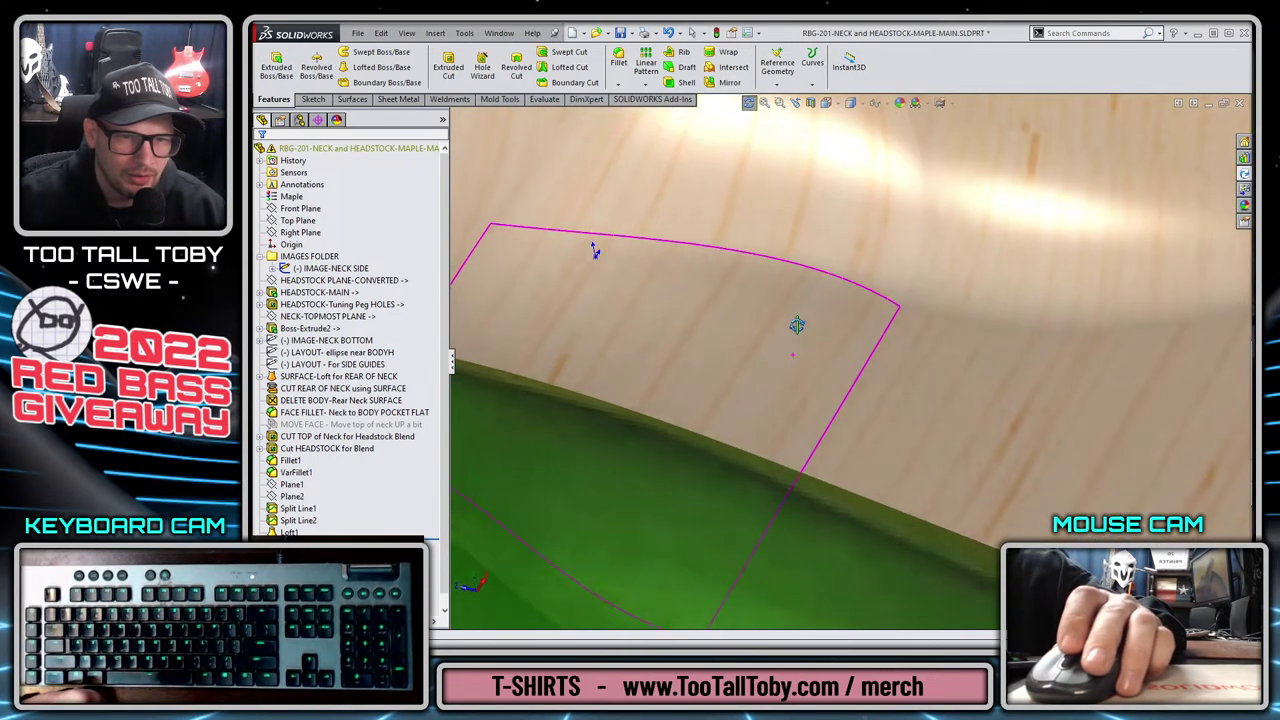
pyautogui.moveTo(797, 325); pyautogui.dragTo(839, 422, button='middle')
pyautogui.scroll(3, 828, 290)
pyautogui.scroll(-5, 839, 422)
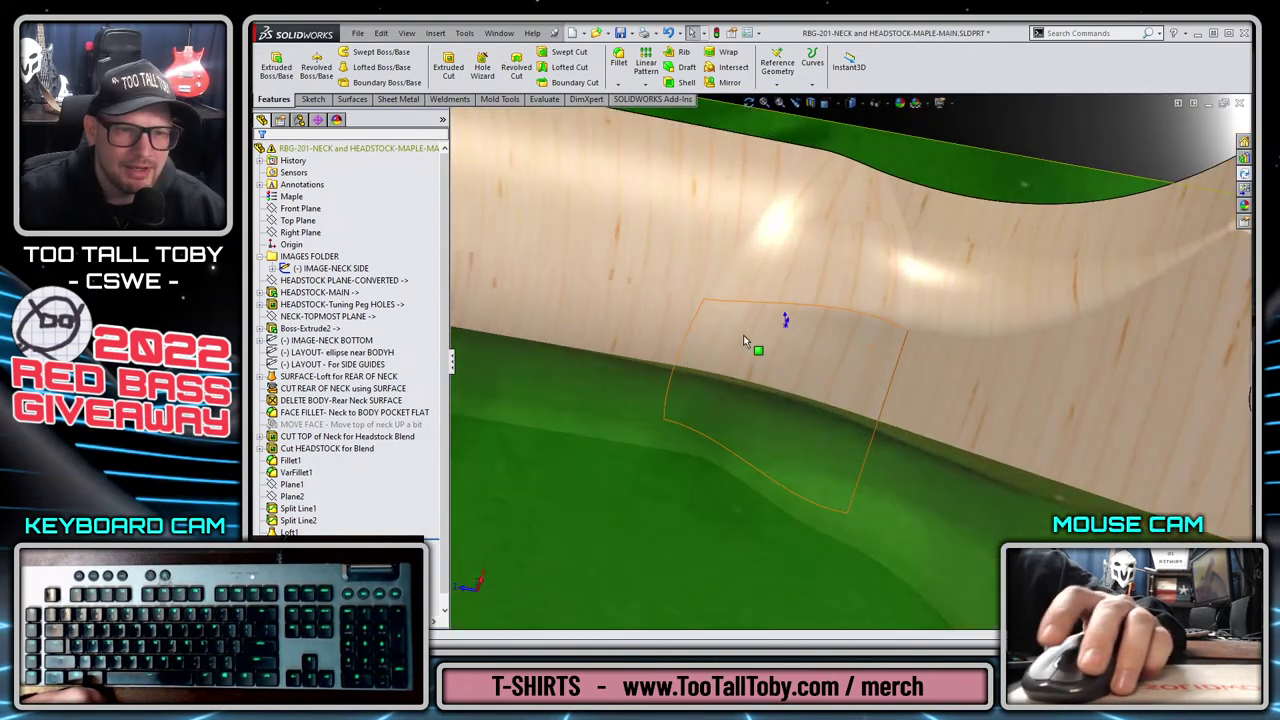
pyautogui.click(635, 325)
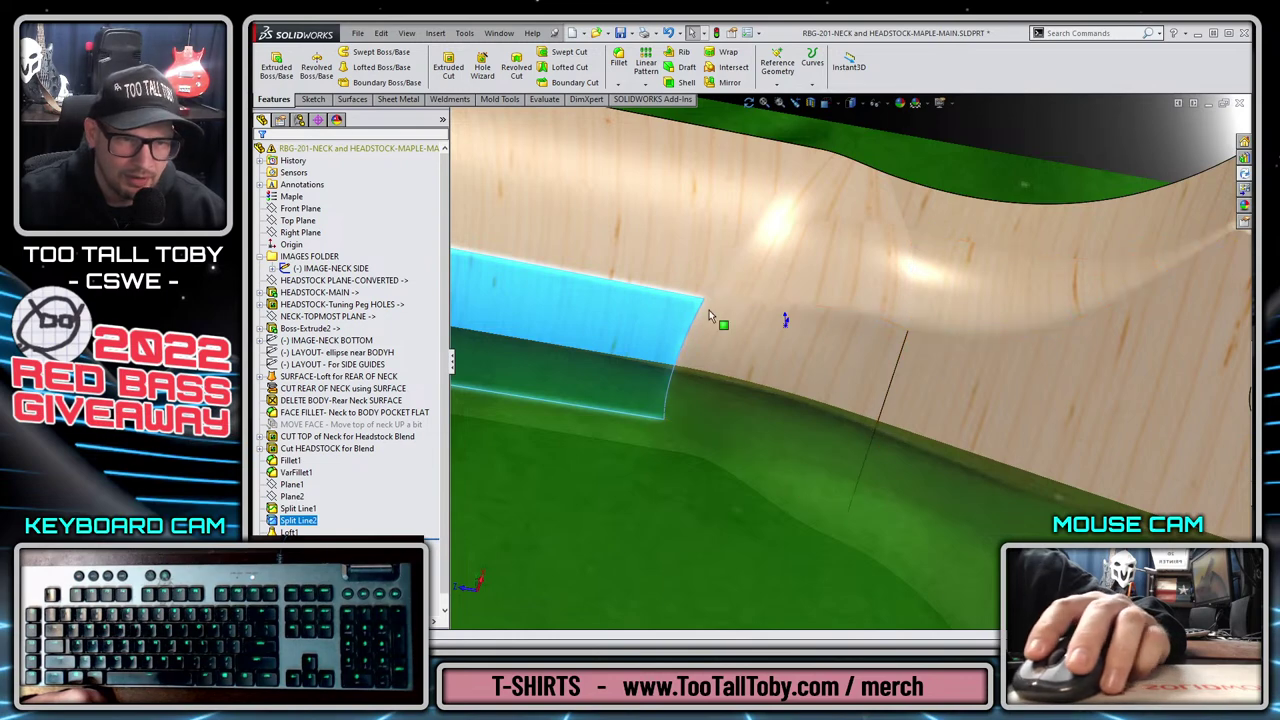
pyautogui.moveTo(818, 297); pyautogui.dragTo(831, 525, button='middle')
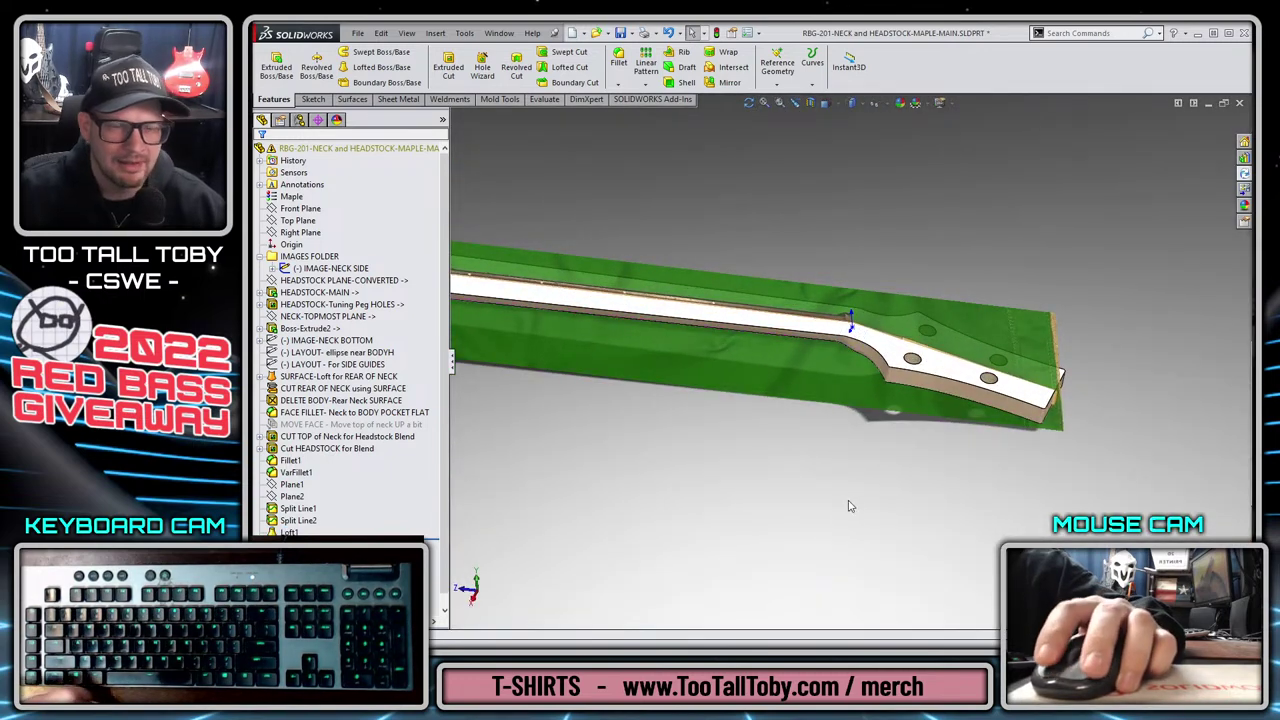
# Hide the IMAGE-NECK SIDE sketch picture and select Split Line1.
pyautogui.click(325, 268)
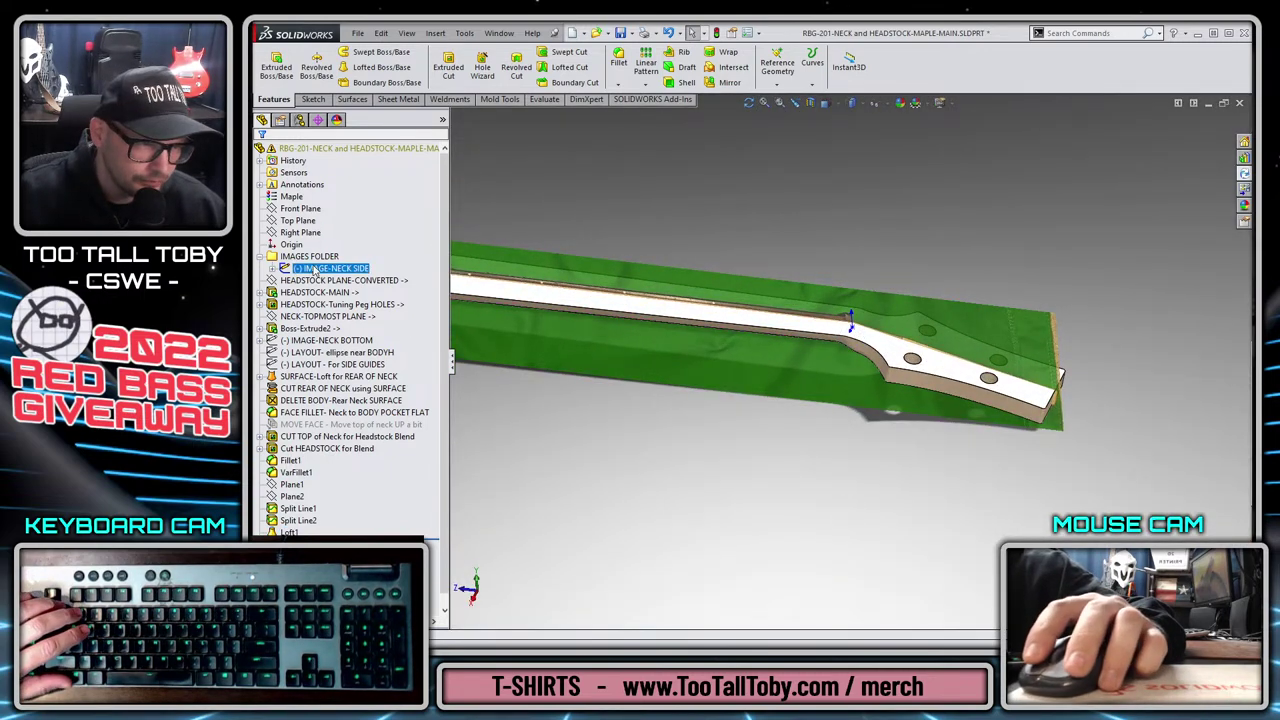
pyautogui.click(337, 234)
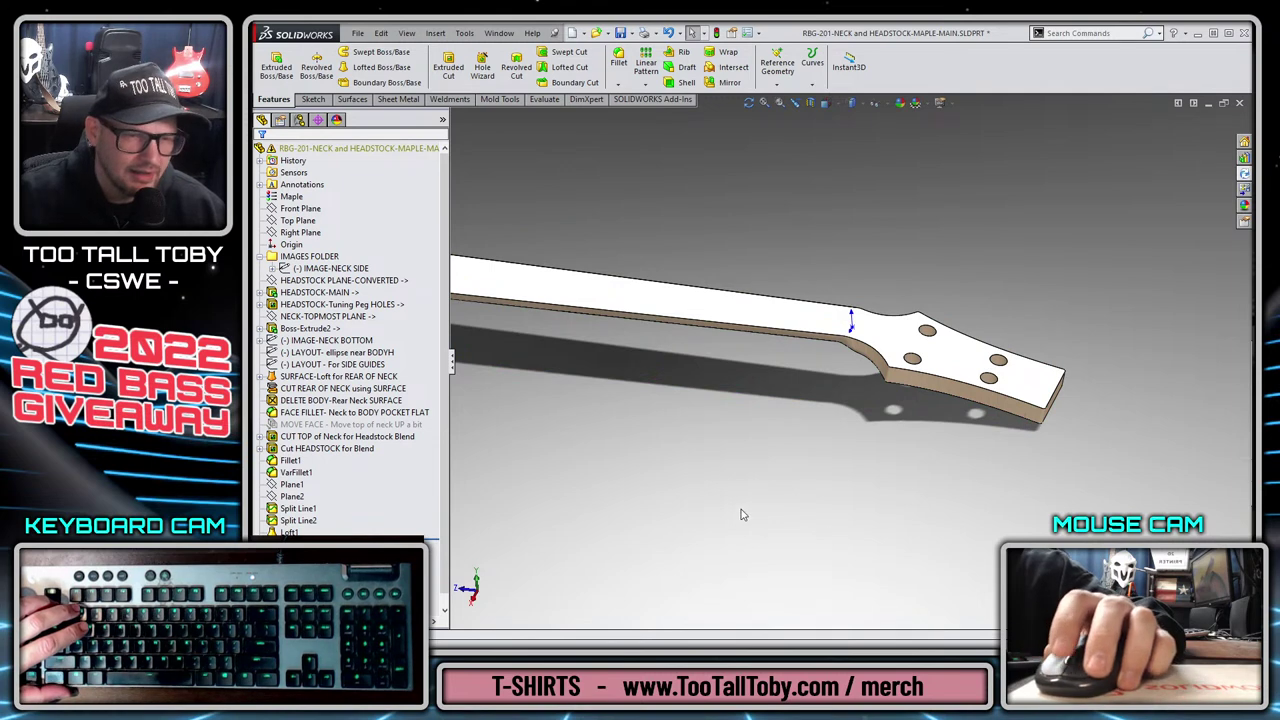
pyautogui.scroll(2, 742, 514)
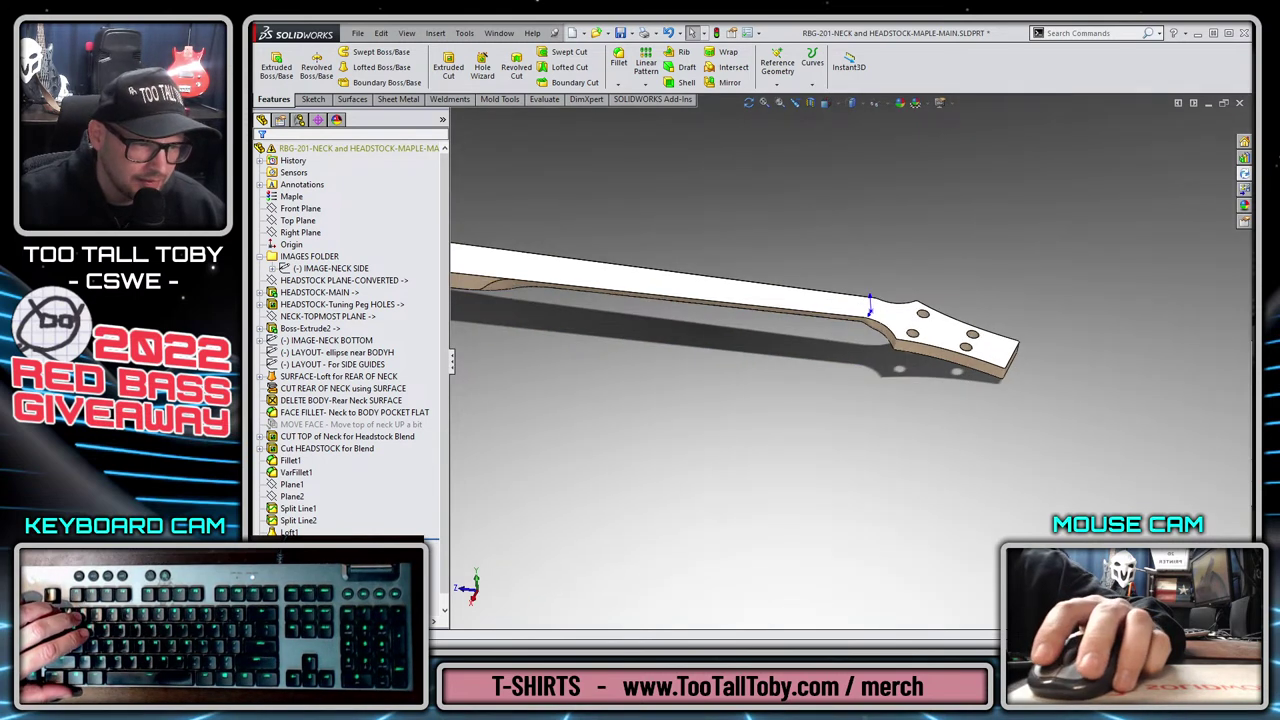
pyautogui.click(299, 509)
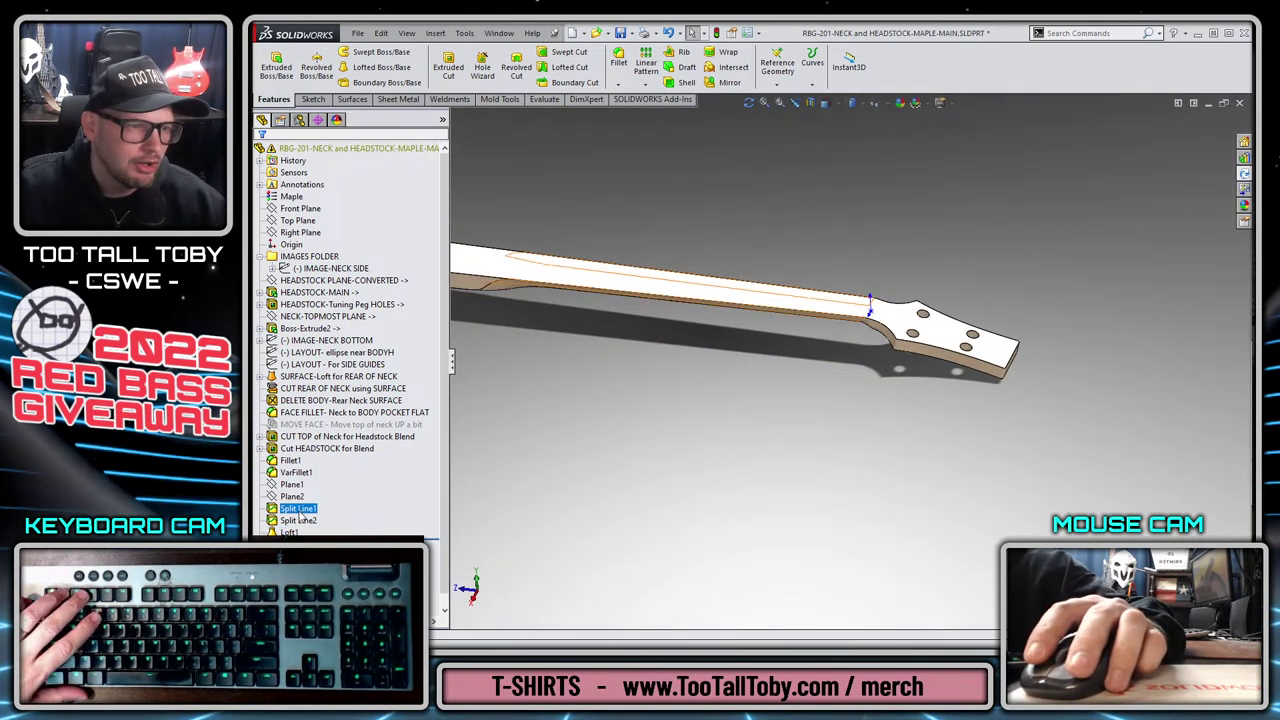
# Rename Plane1 and Plane2 to upper and lower 'PLANE for NECK SPLITLINE' names.
pyautogui.click(292, 484)
pyautogui.click(292, 484)
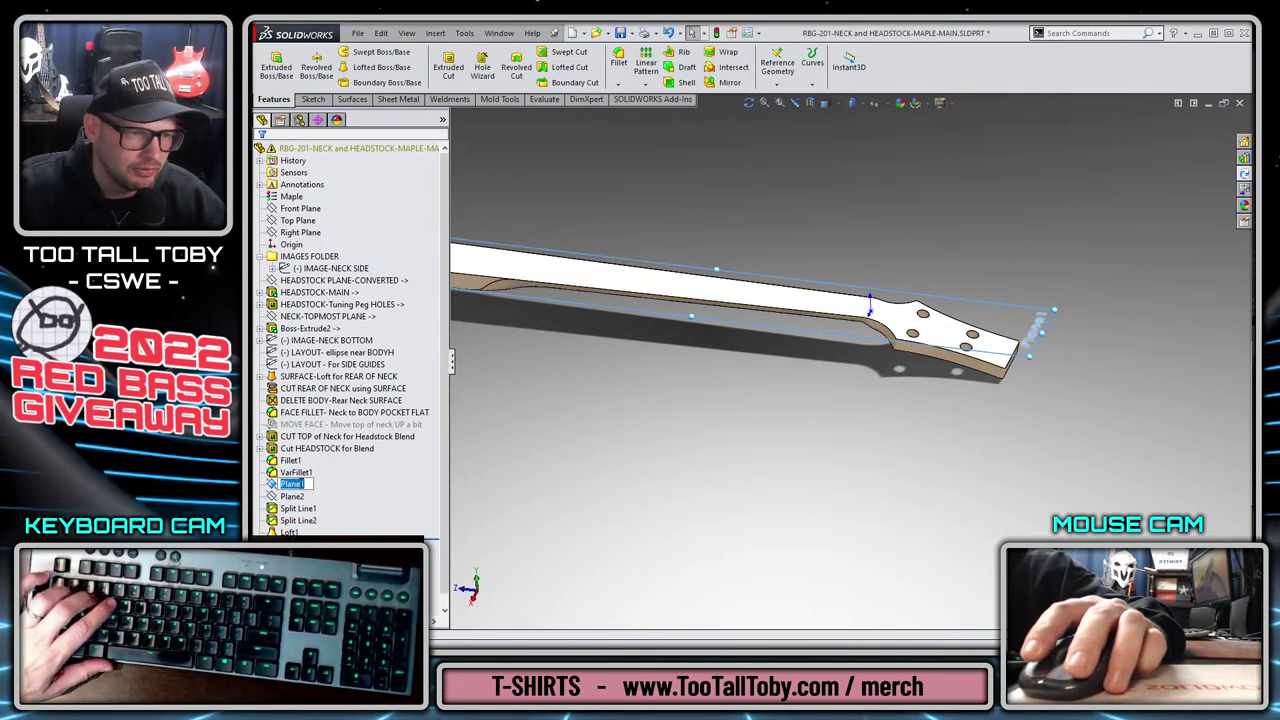
pyautogui.write('PLANE for NECK SPLITLINE upper')
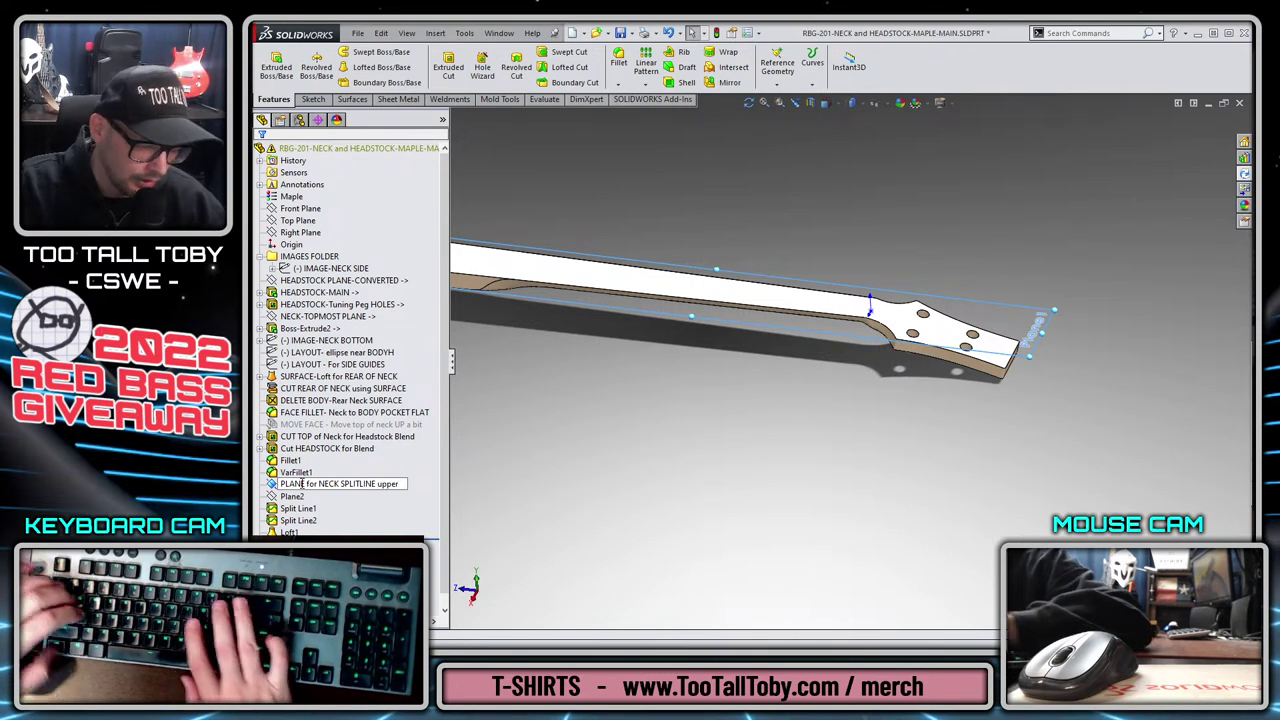
pyautogui.press('Return')
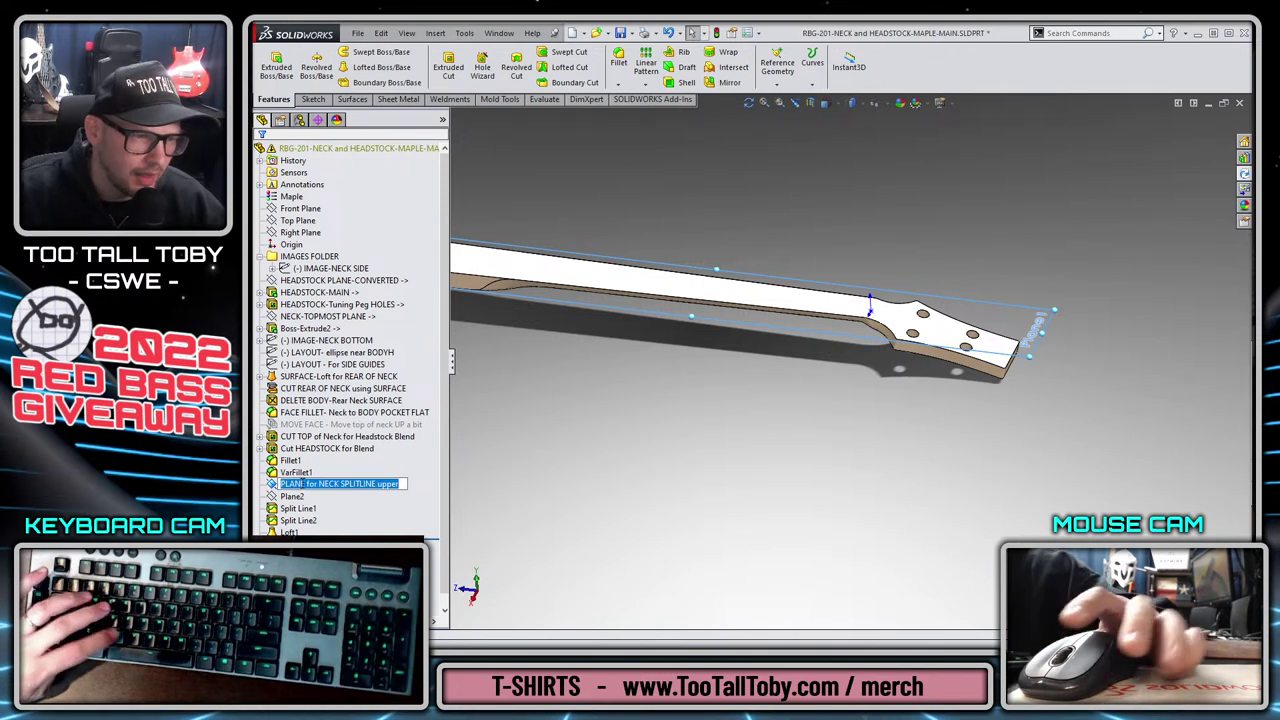
pyautogui.click(290, 497)
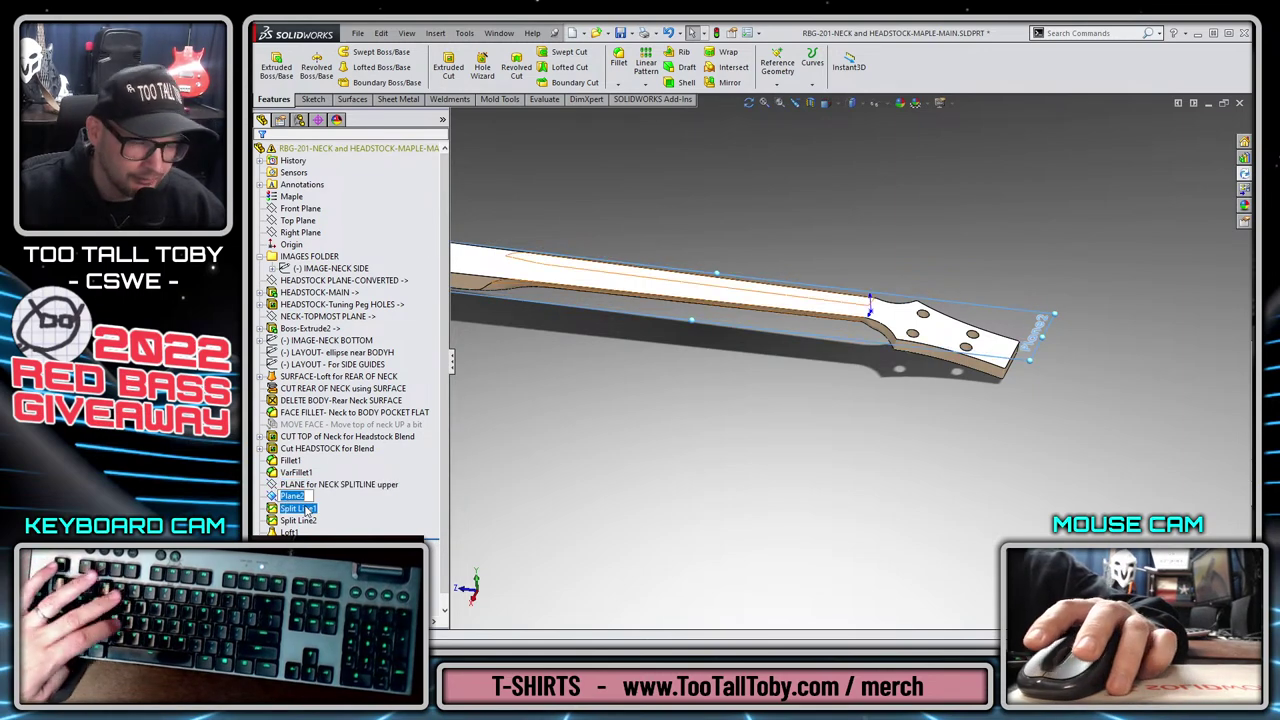
pyautogui.write('PLANE for NECK SPLITLINE upper')
pyautogui.press('BackSpace')
pyautogui.press('BackSpace')
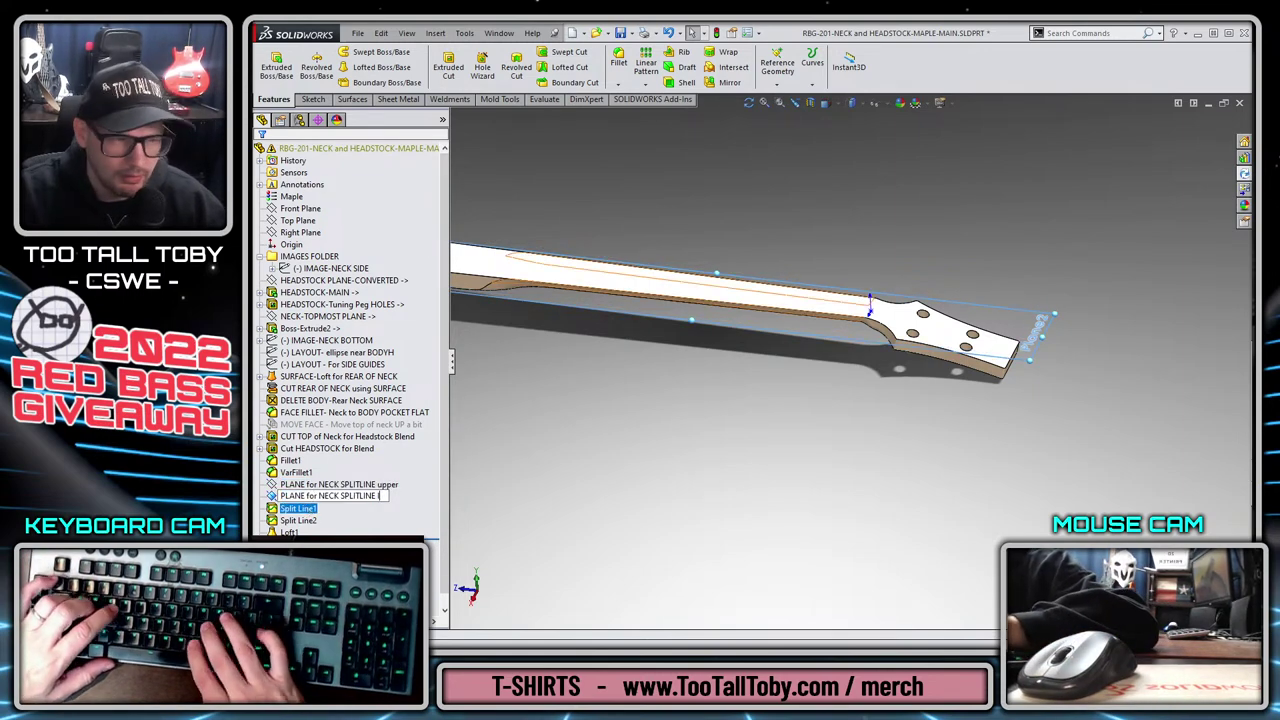
pyautogui.press('Return')
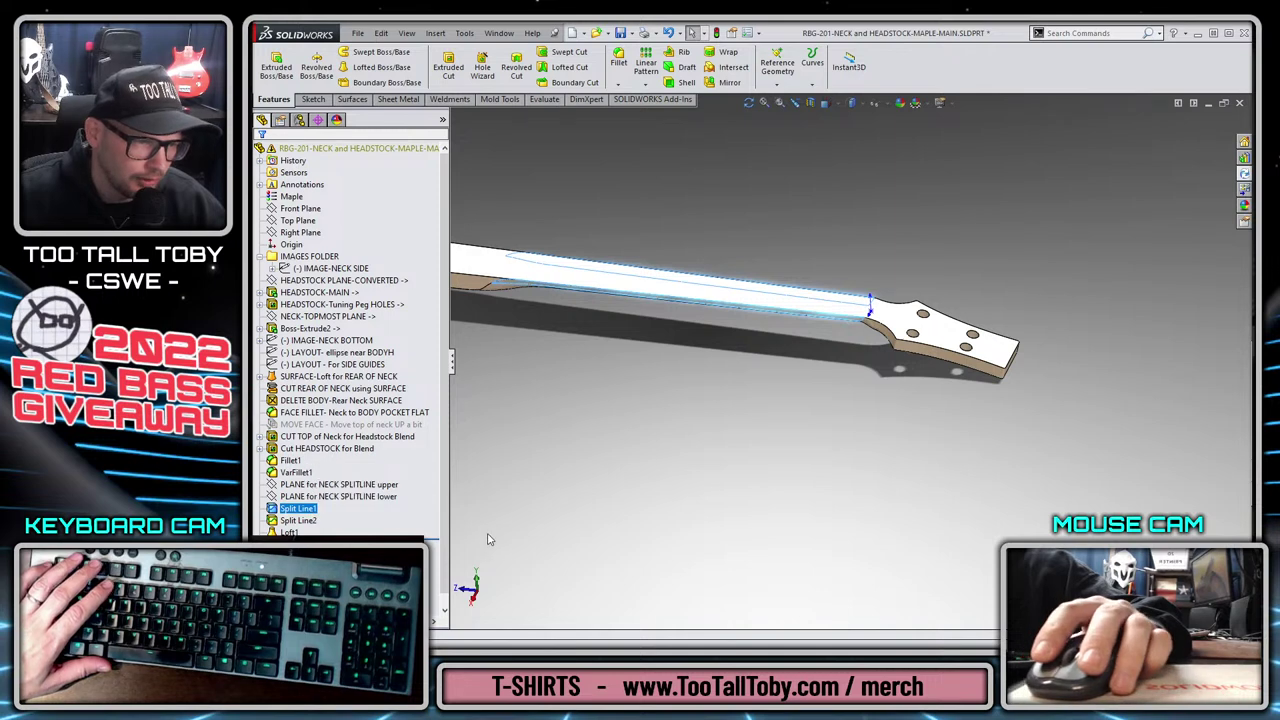
# Rename the split lines 'NECK SPLITLINE upper' and lower, and begin renaming Loft1 'Loft-'.
pyautogui.write('NECK SPLITLI')
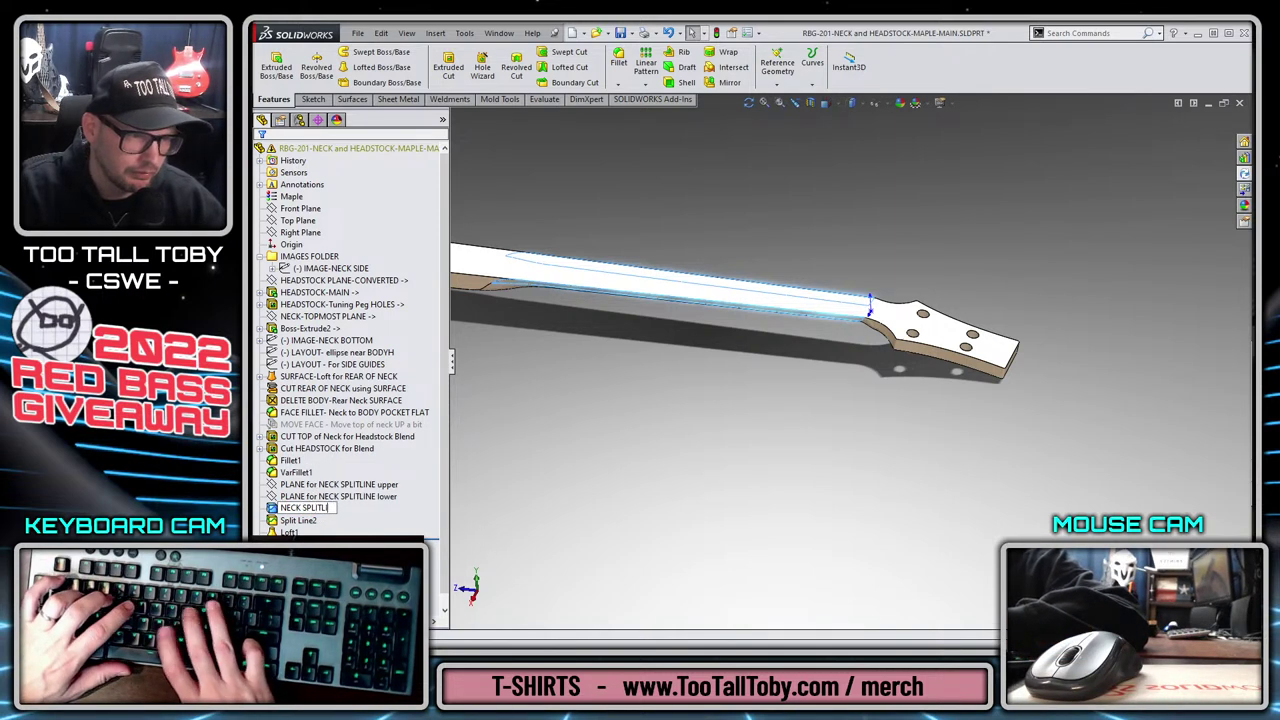
pyautogui.write('NE upper')
pyautogui.press('Return')
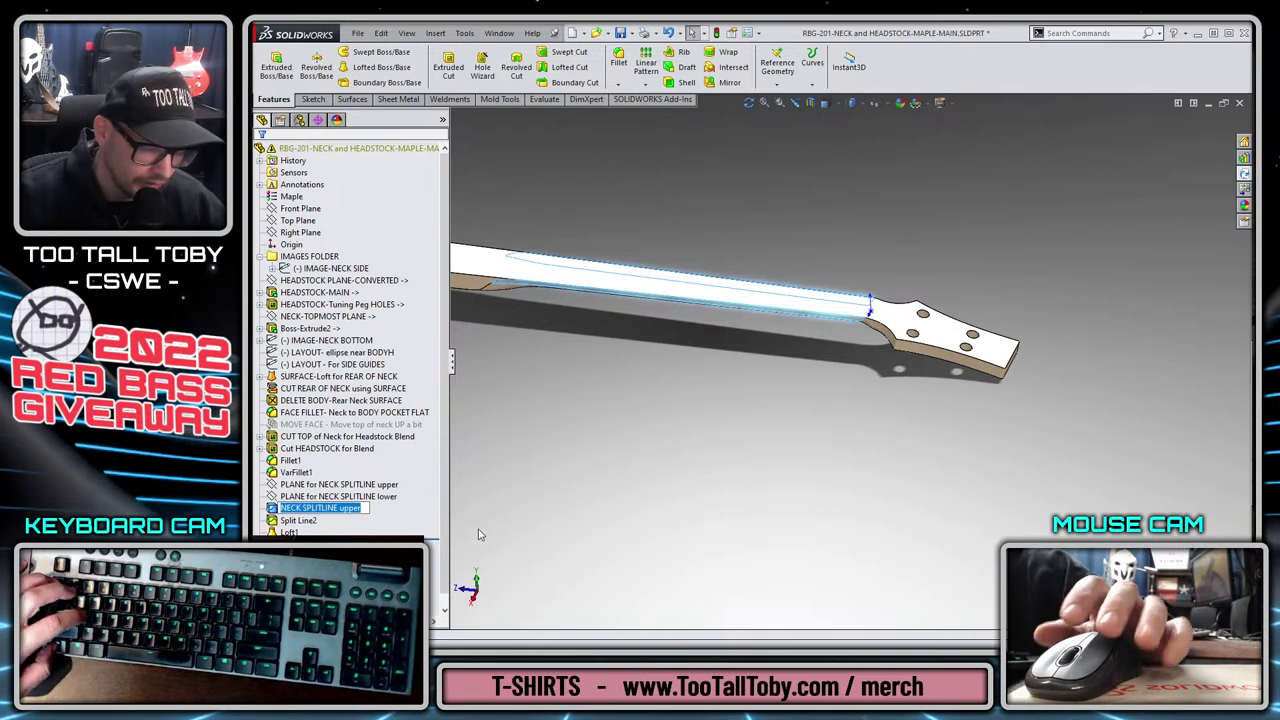
pyautogui.click(297, 520)
pyautogui.click(297, 520)
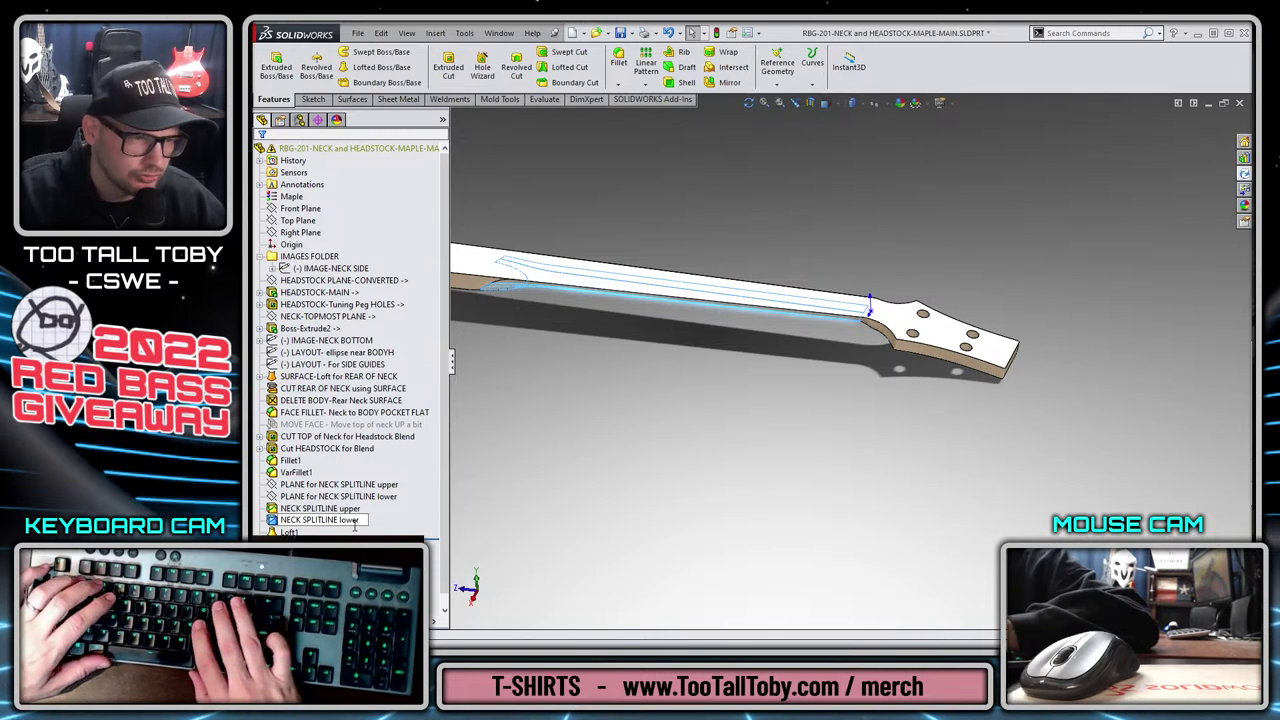
pyautogui.click(292, 532)
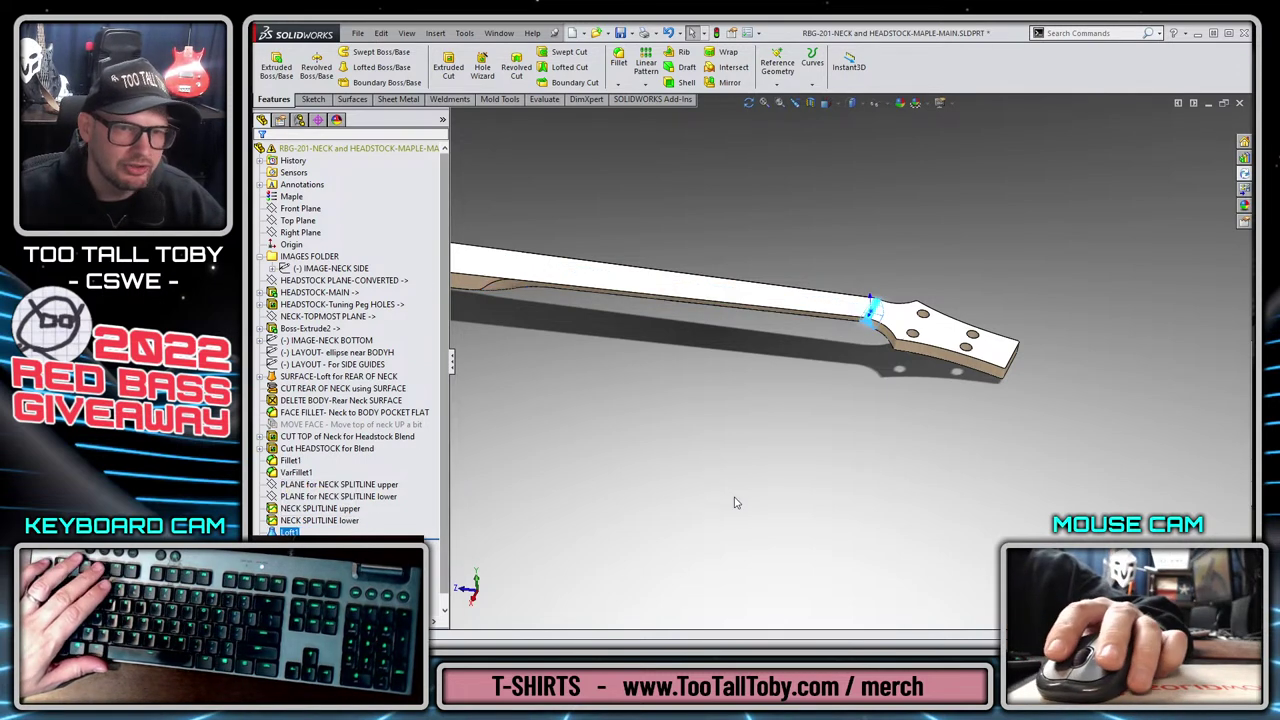
pyautogui.press('F2')
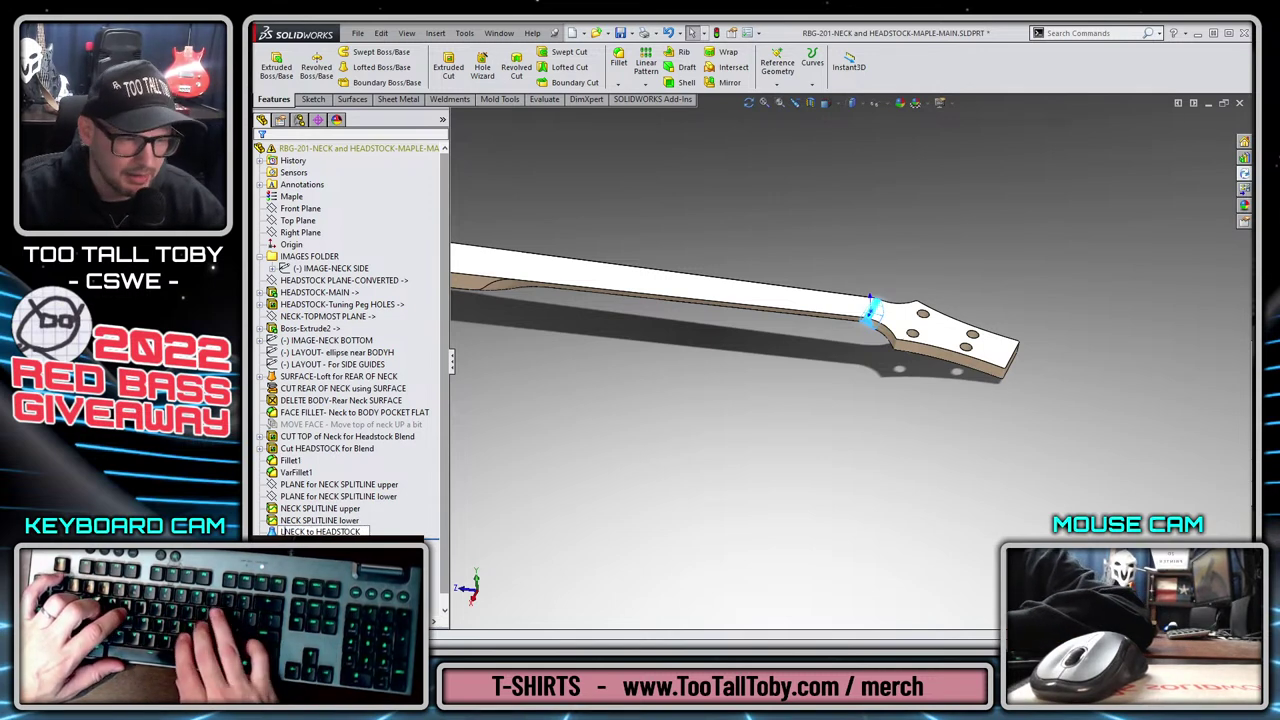
pyautogui.write('Loft-')
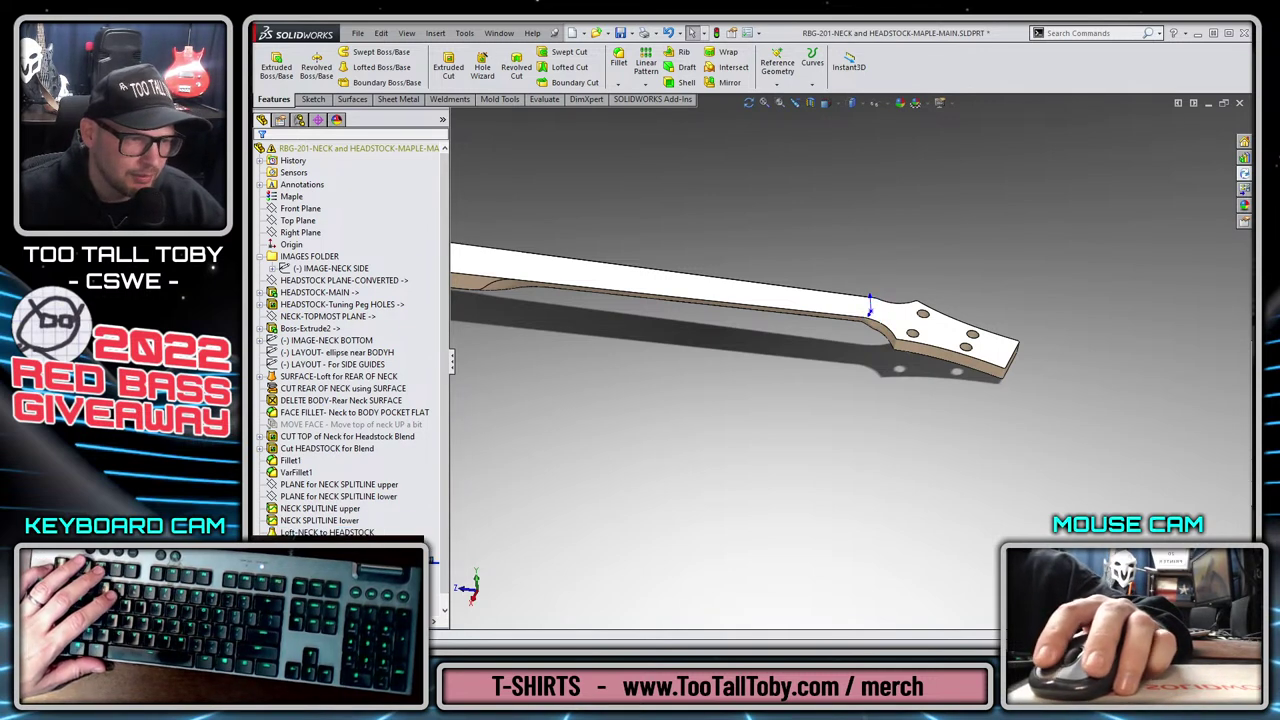
# Finish the 'Loft-NECK to HEADSTOCK' name and delete the blend and redundant fillet features.
pyautogui.click(632, 533)
pyautogui.press('Delete')
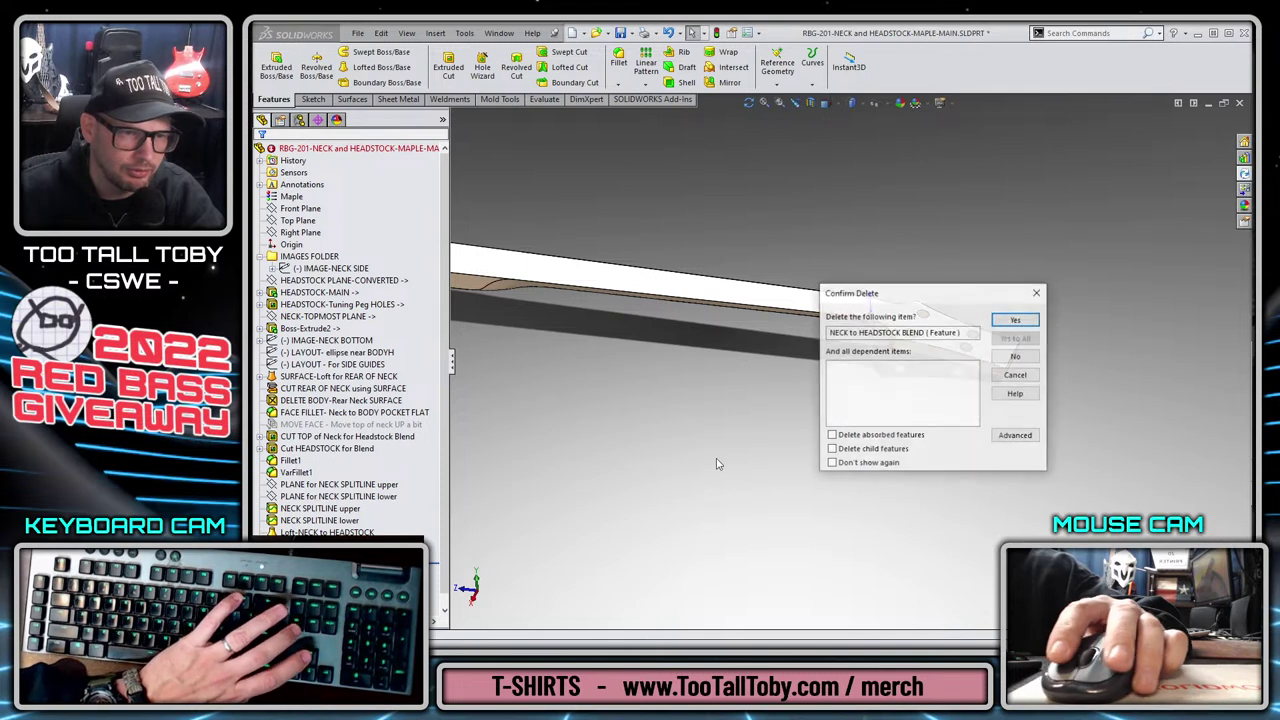
pyautogui.click(1015, 319)
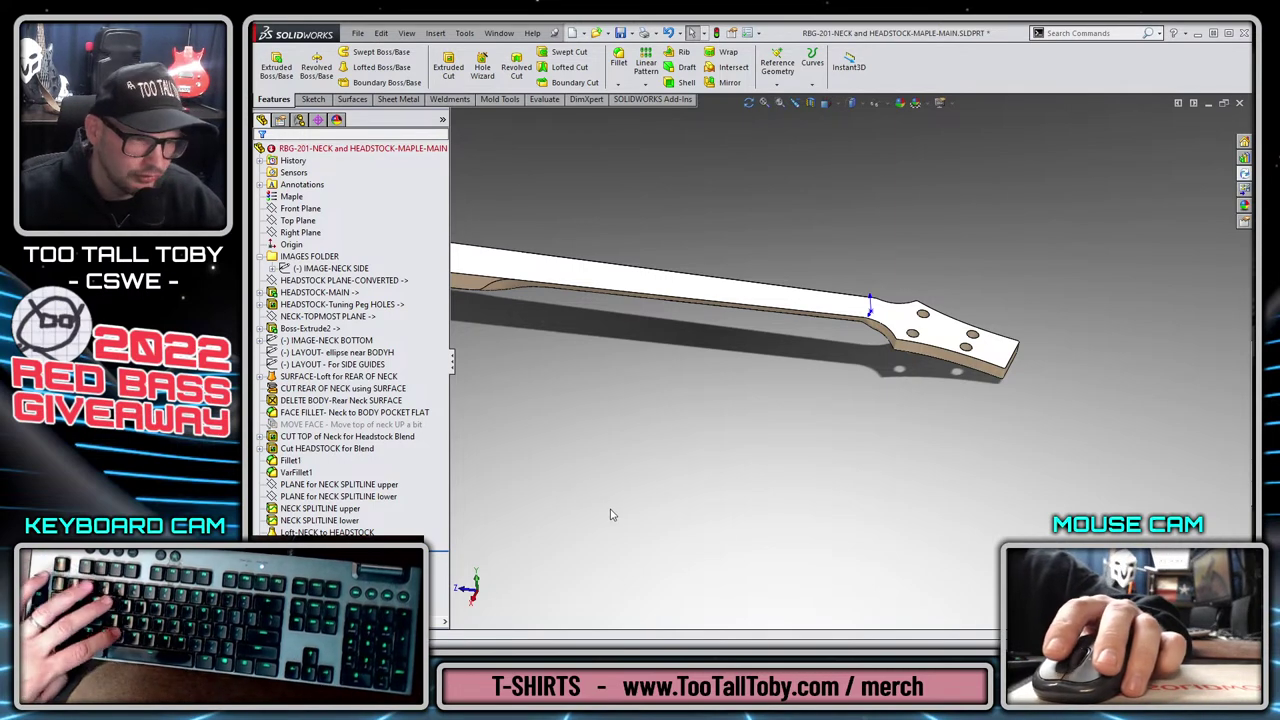
pyautogui.press('Delete')
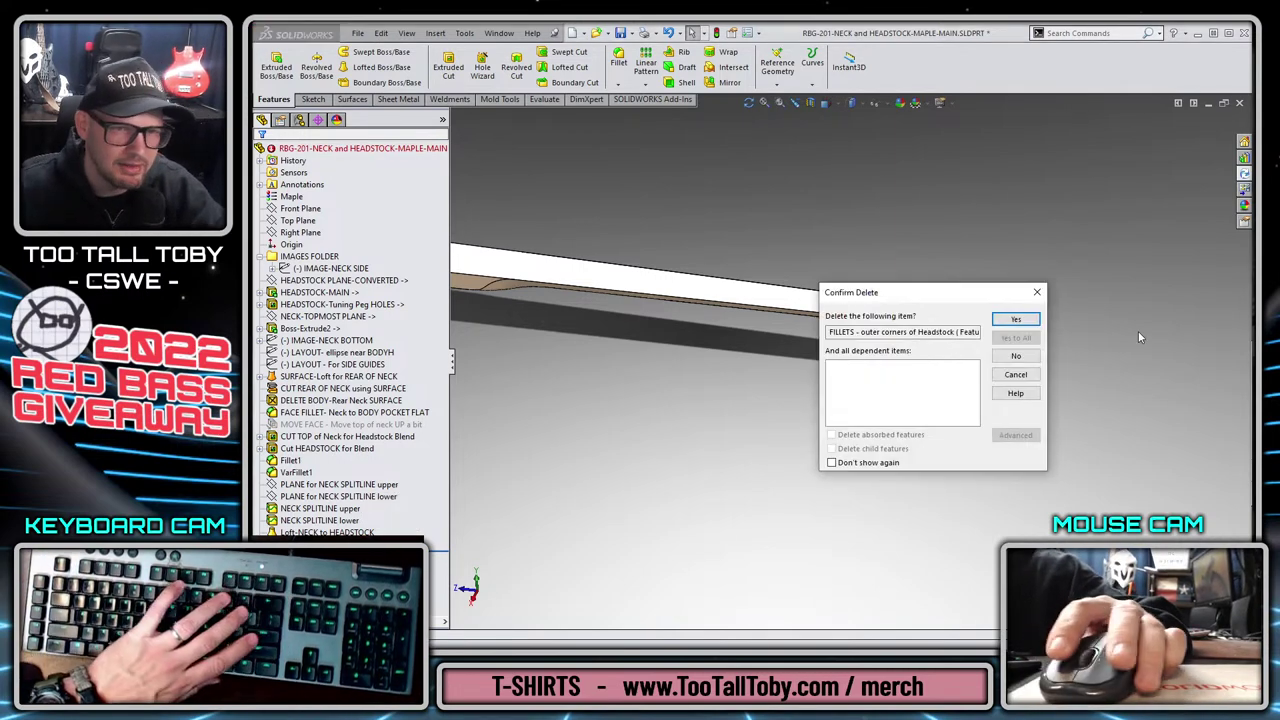
pyautogui.click(1016, 320)
# Name Fillet1 'FILLETS - outer corners of Headstock' and delete the old bottom fillet.
pyautogui.click(296, 472)
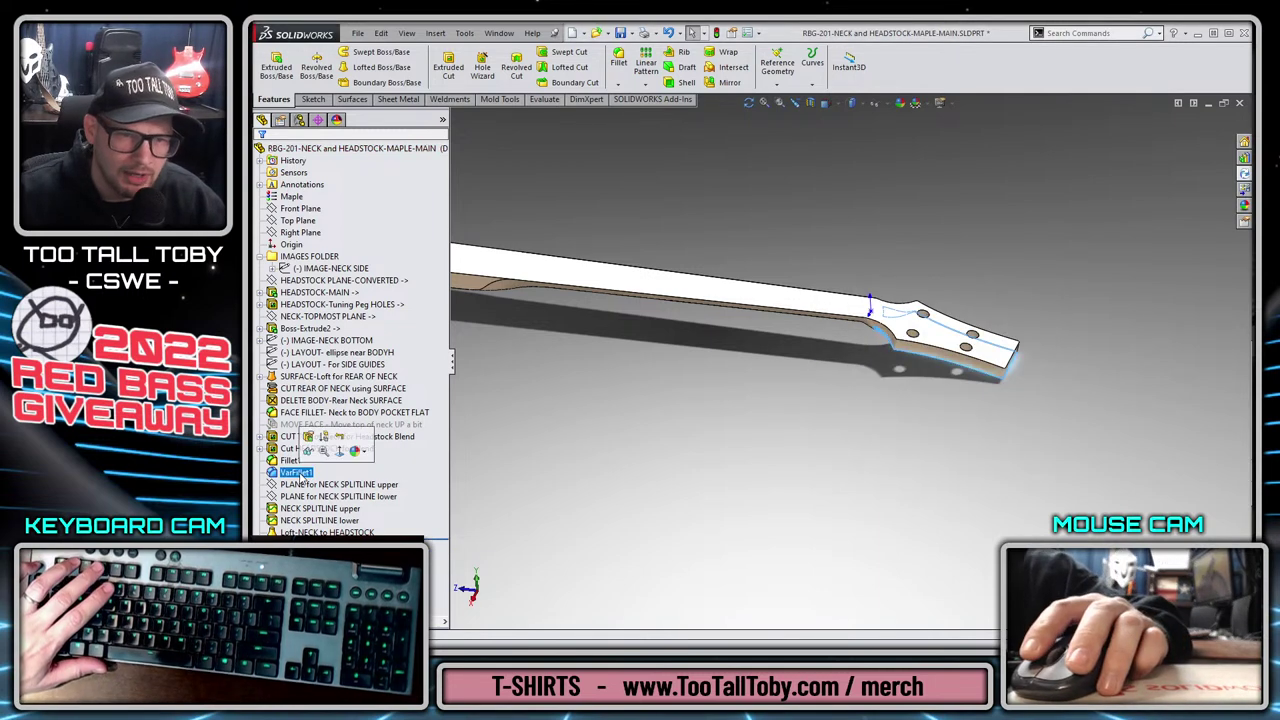
pyautogui.click(290, 460)
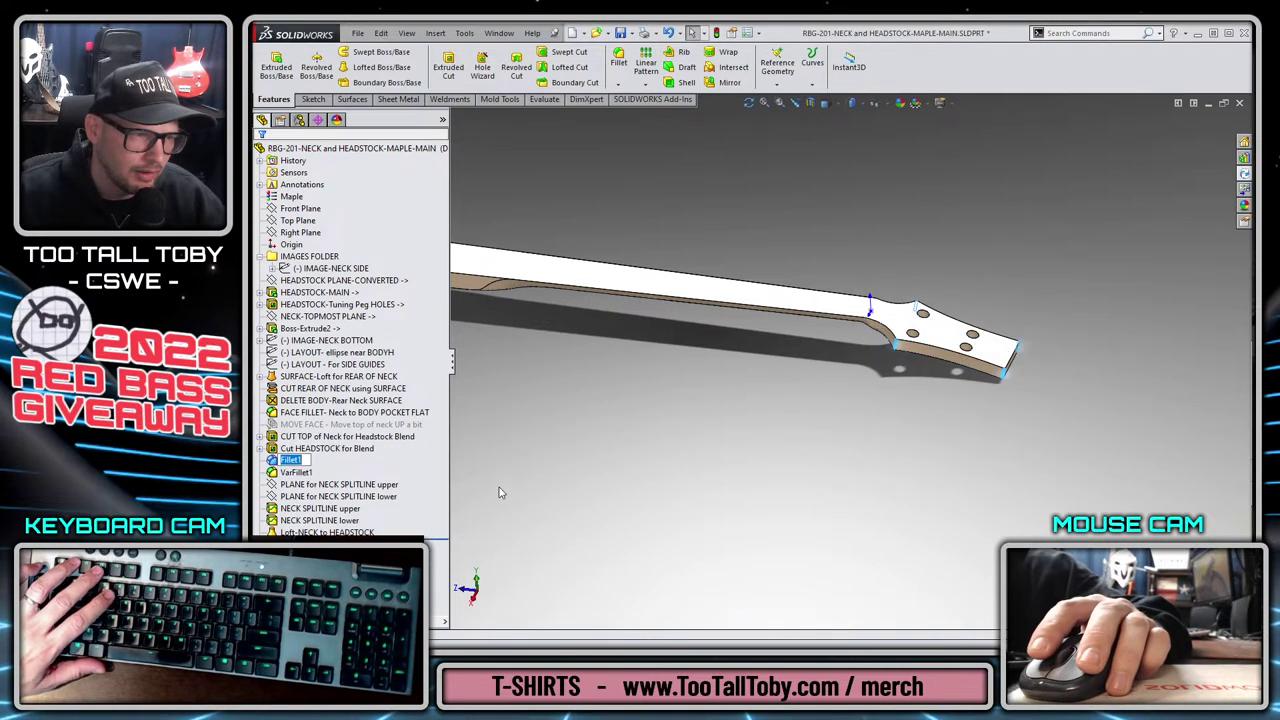
pyautogui.write('FILLETS - outer corners of Headstock')
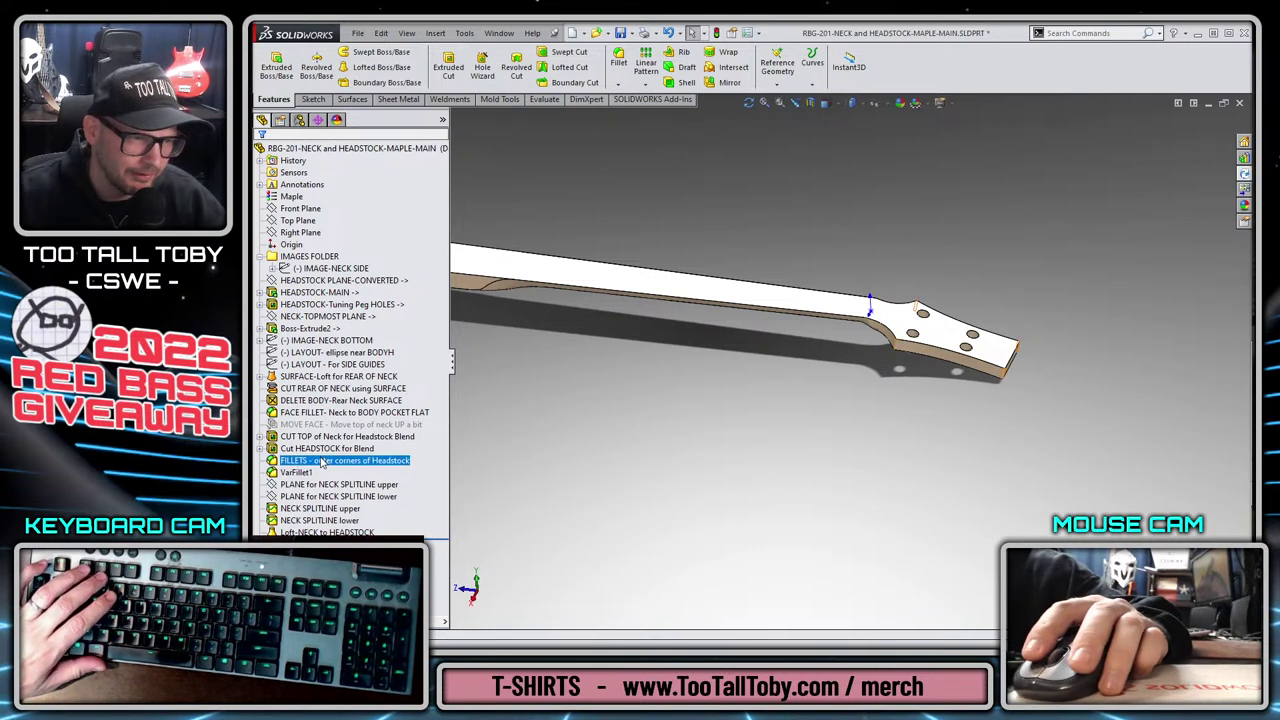
pyautogui.press('Return')
pyautogui.moveTo(428, 539); pyautogui.dragTo(429, 549)
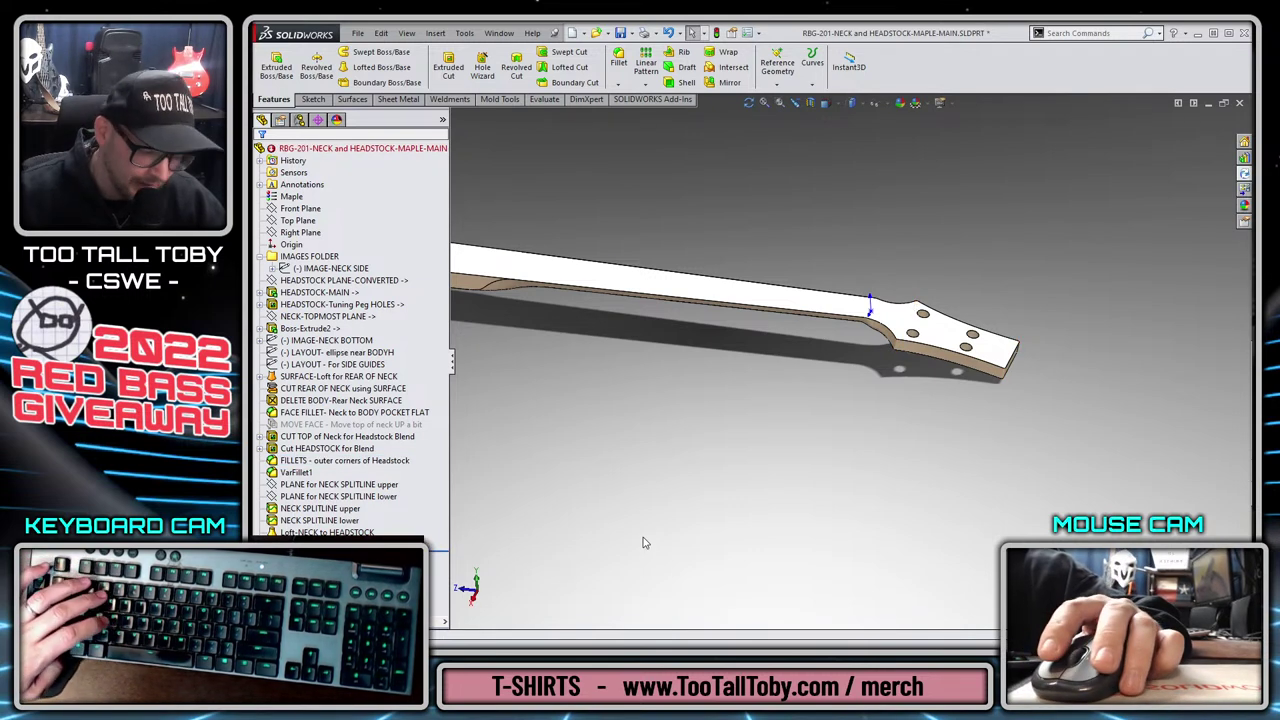
pyautogui.hotkey('ctrl', 'b')
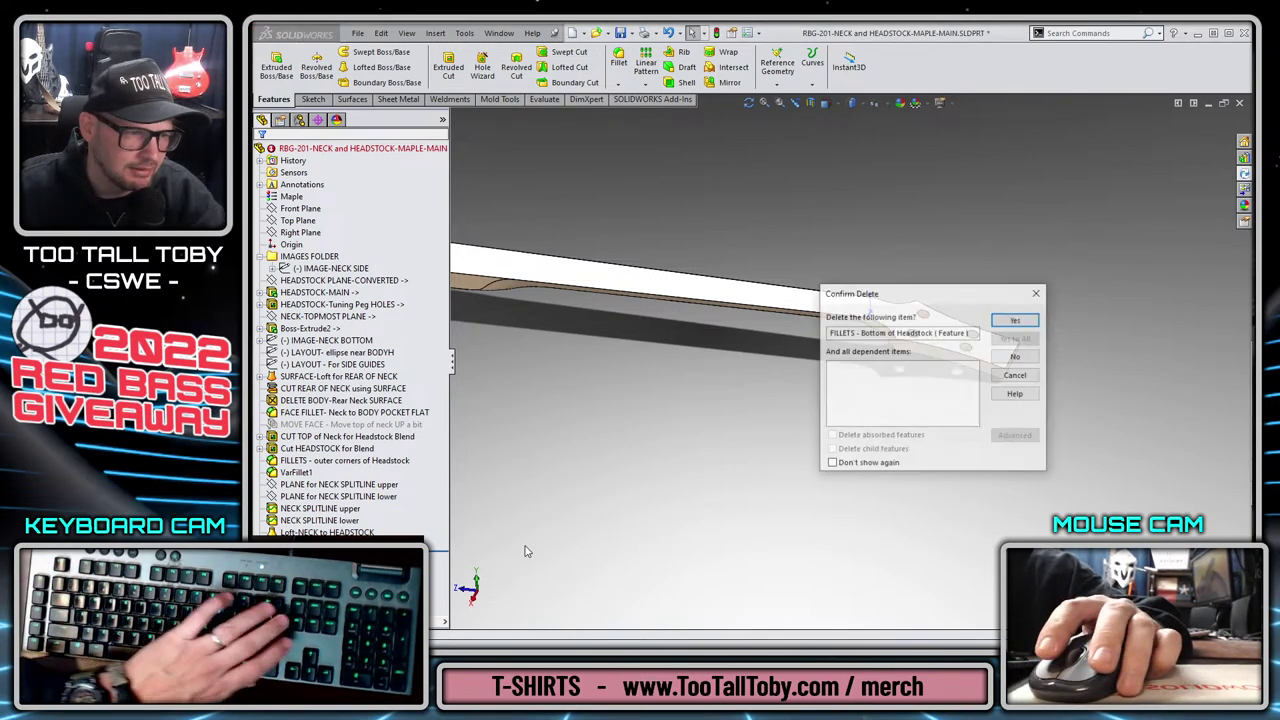
pyautogui.click(296, 472)
# Rename VarFillet1 to 'VarFillet - Bottom of Headstock'.
pyautogui.press('F2')
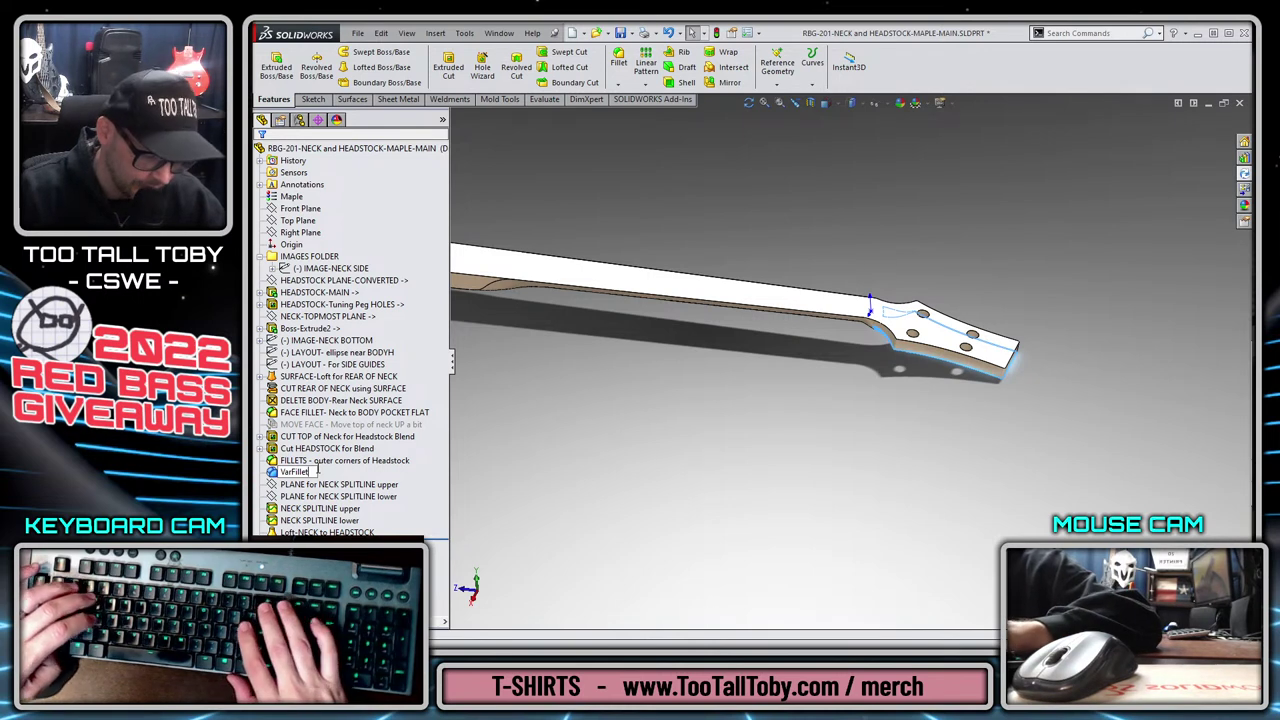
pyautogui.write('FILLETS - Bottom of Headstock')
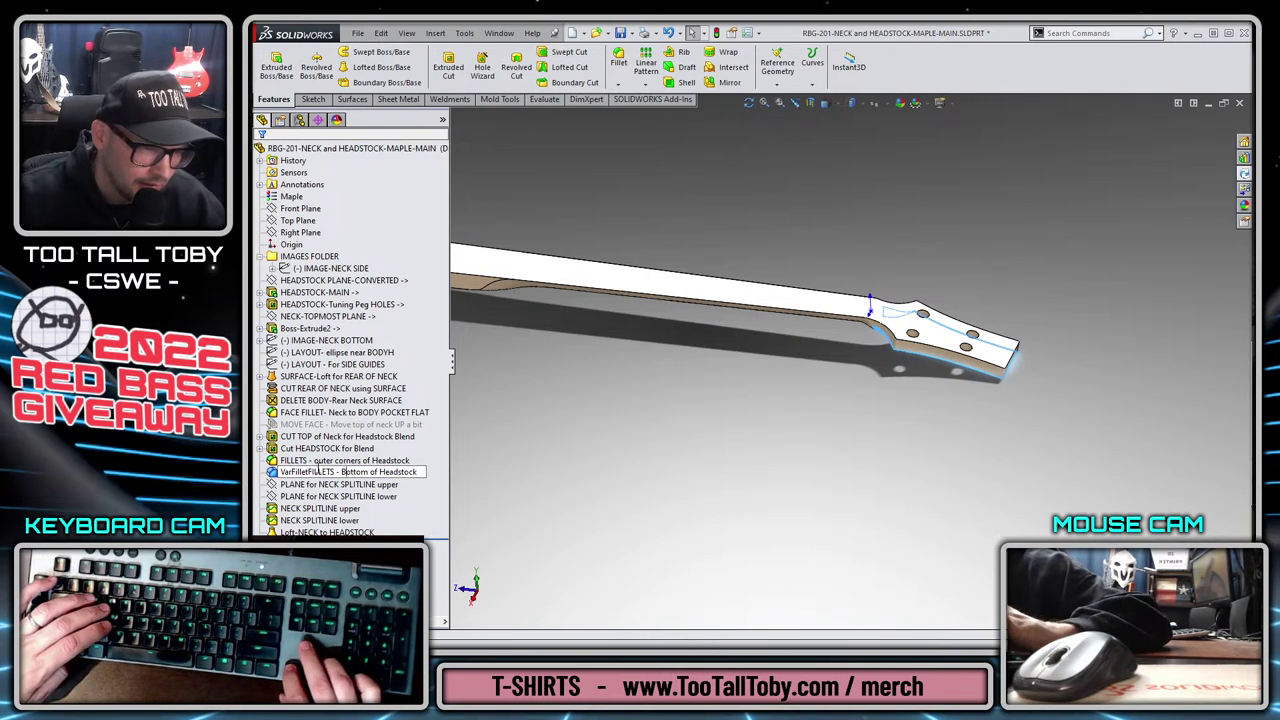
pyautogui.press('BackSpace')
pyautogui.press('BackSpace')
pyautogui.press('BackSpace')
pyautogui.press('BackSpace')
pyautogui.press('BackSpace')
pyautogui.press('BackSpace')
pyautogui.press('BackSpace')
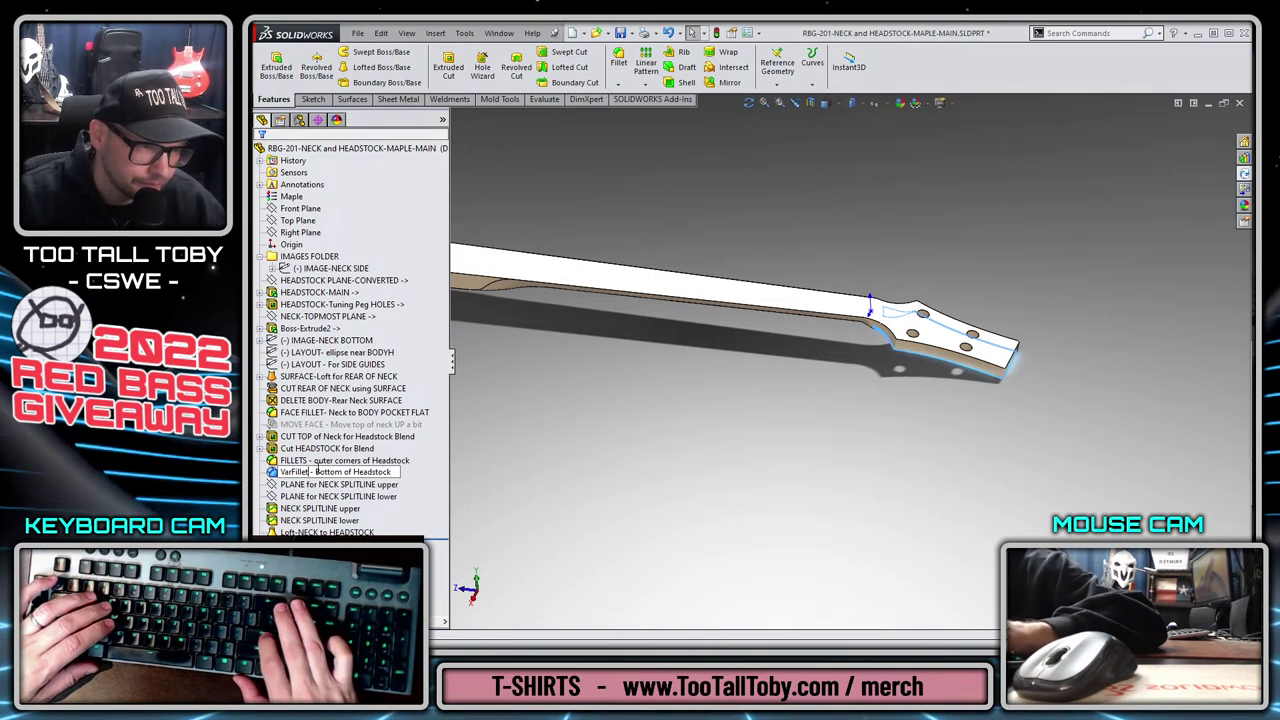
pyautogui.click(671, 517)
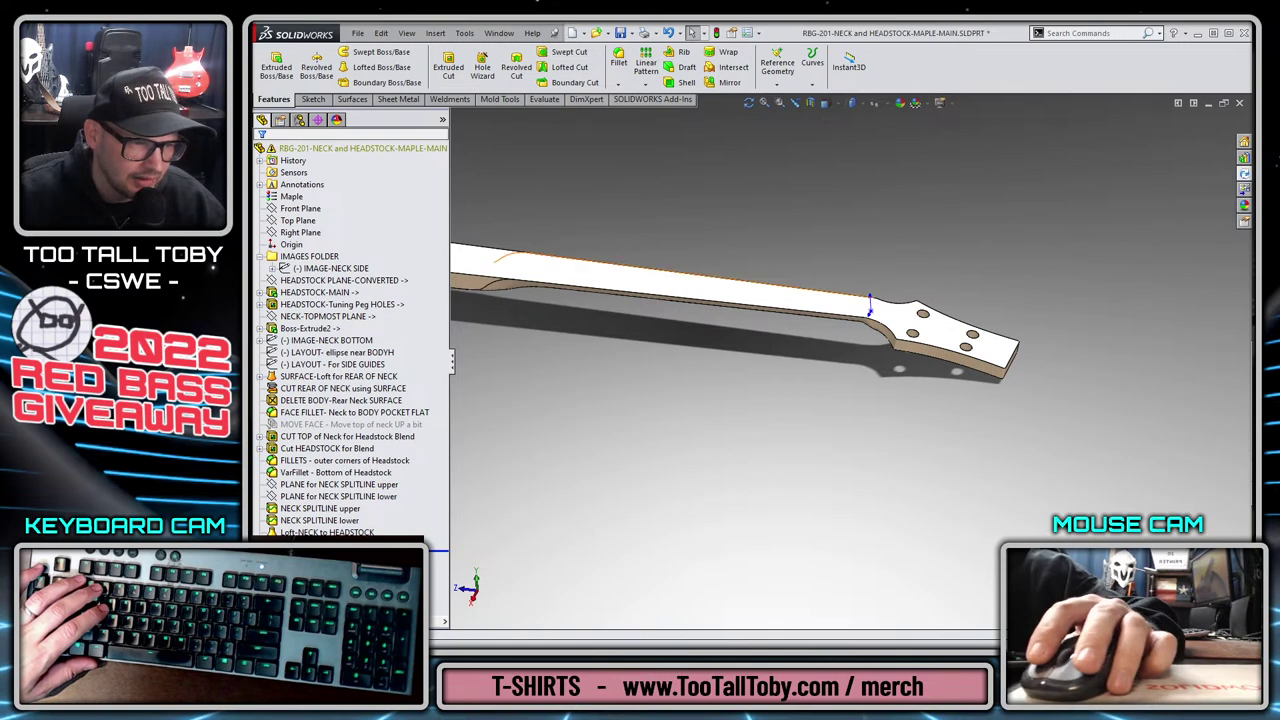
# Edit the failing 'FILLETS - Sides of Neck to lower neck' fillet and replace its missing edge.
pyautogui.press('f')
pyautogui.moveTo(717, 307); pyautogui.dragTo(705, 250, button='middle')
pyautogui.scroll(-6, 600, 505)
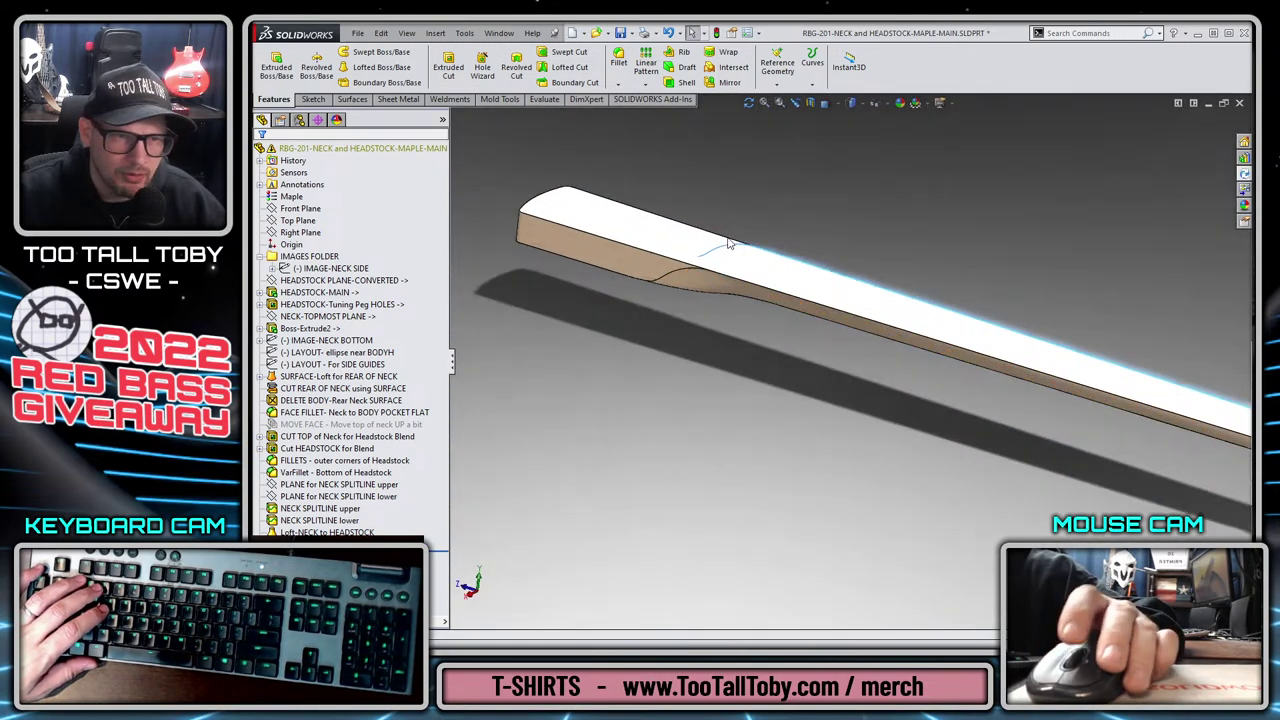
pyautogui.rightClick(335, 532)
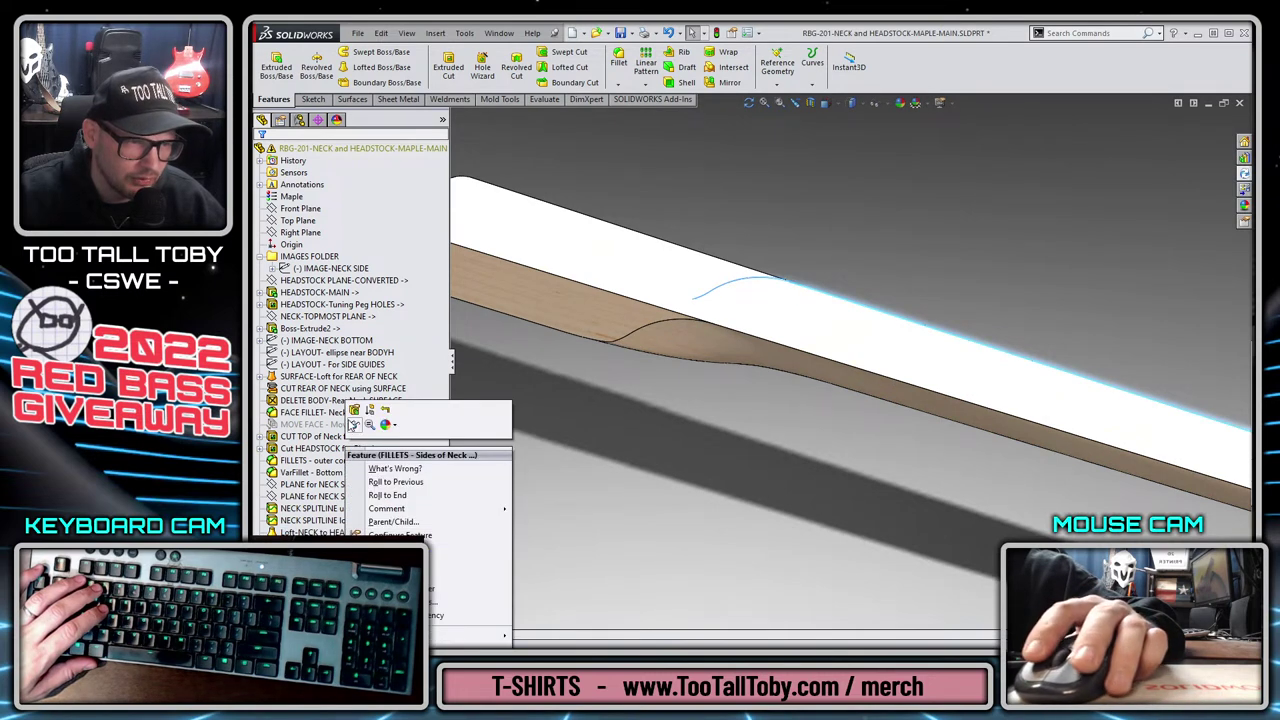
pyautogui.click(576, 430)
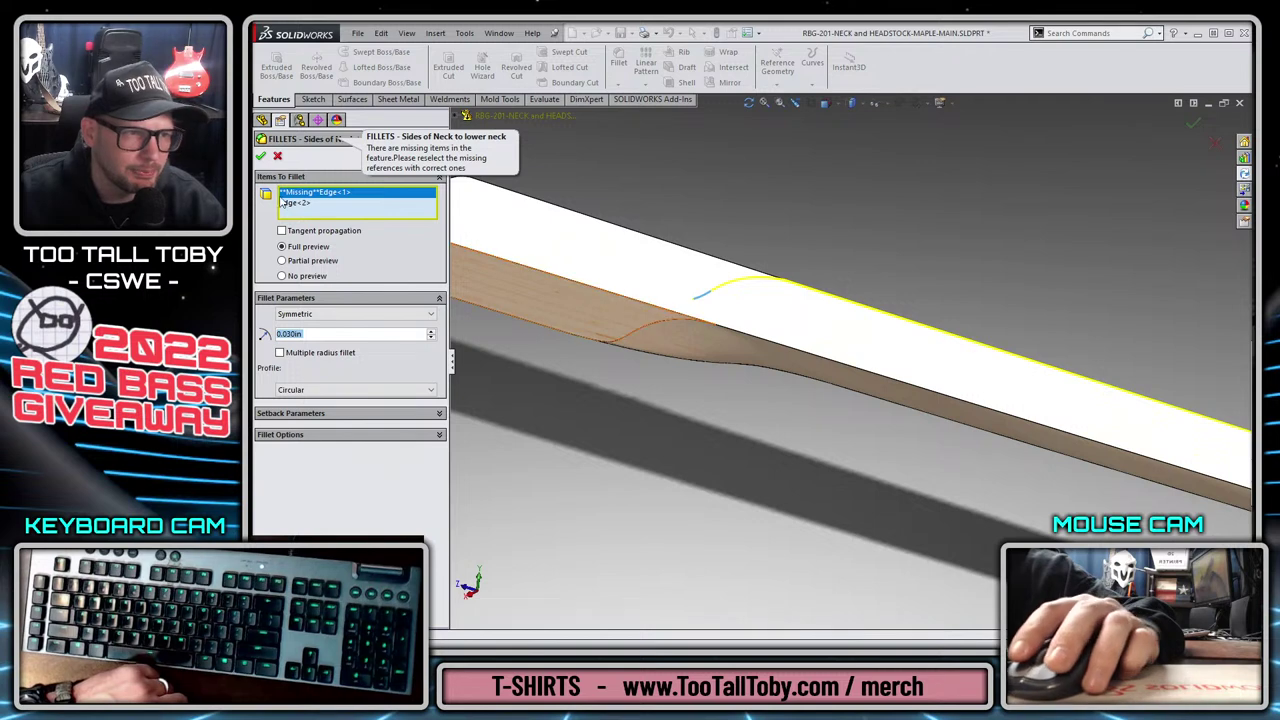
pyautogui.click(320, 195)
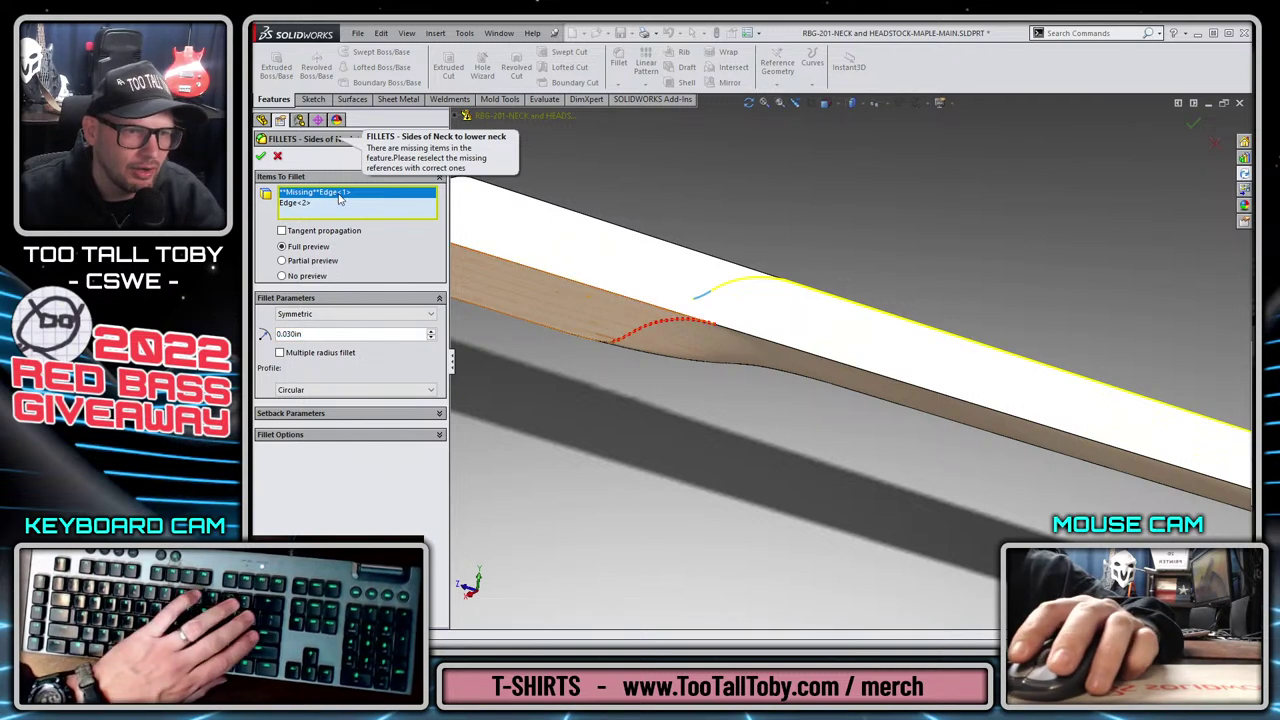
pyautogui.click(643, 335)
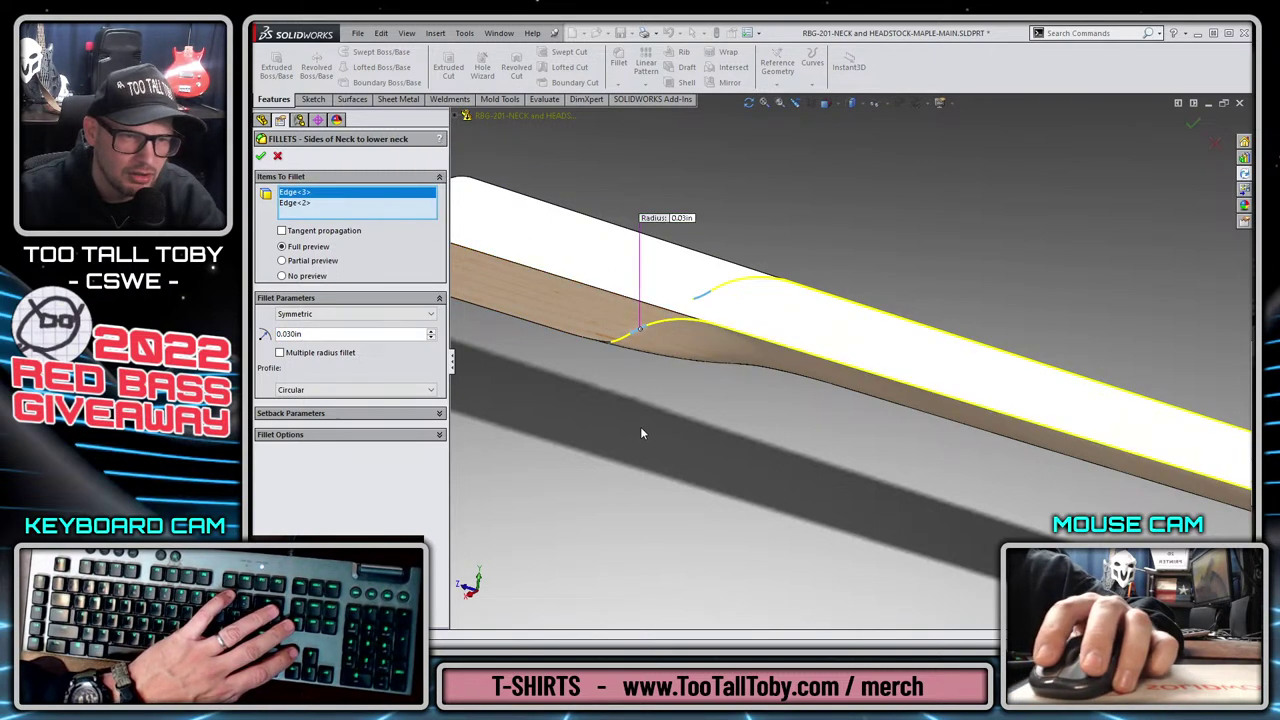
# Add the lower and long neck edges to the 0.030in fillet and apply it.
pyautogui.scroll(5, 616, 338)
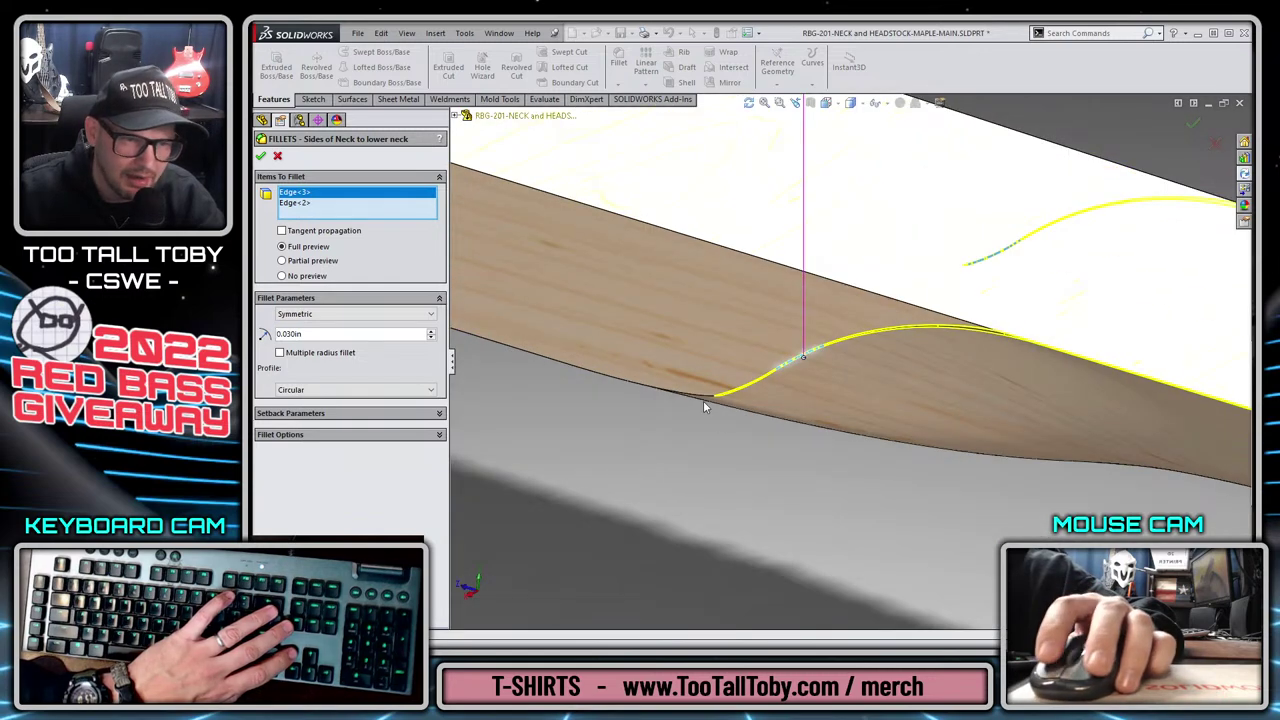
pyautogui.scroll(4, 705, 406)
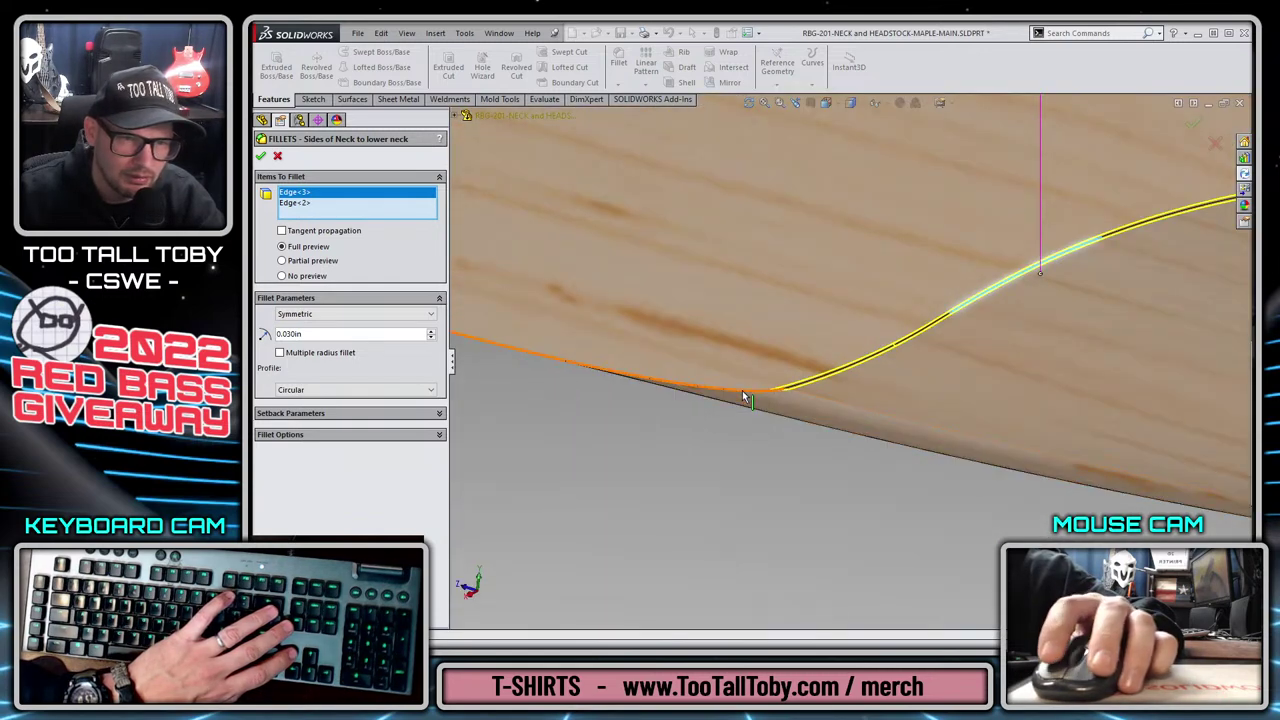
pyautogui.click(742, 390)
pyautogui.scroll(-5, 864, 315)
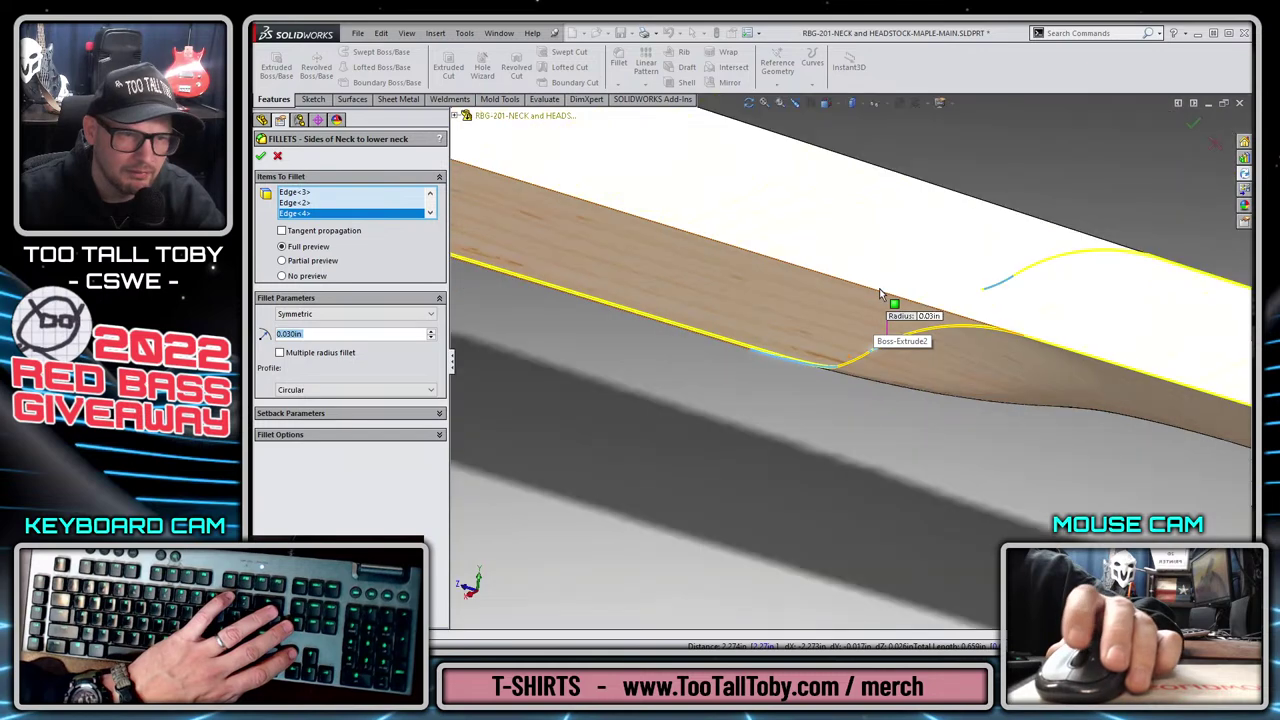
pyautogui.moveTo(880, 293); pyautogui.dragTo(683, 421, button='middle')
pyautogui.scroll(-5, 683, 421)
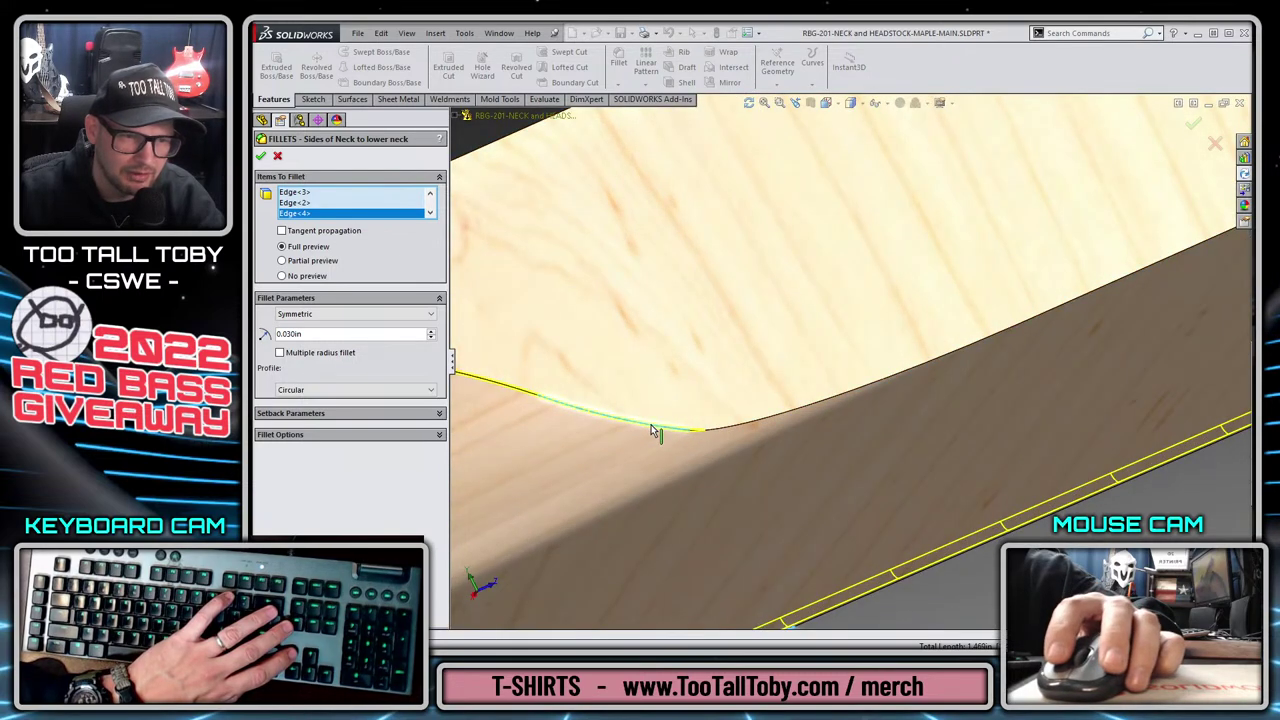
pyautogui.click(736, 426)
pyautogui.scroll(3, 746, 495)
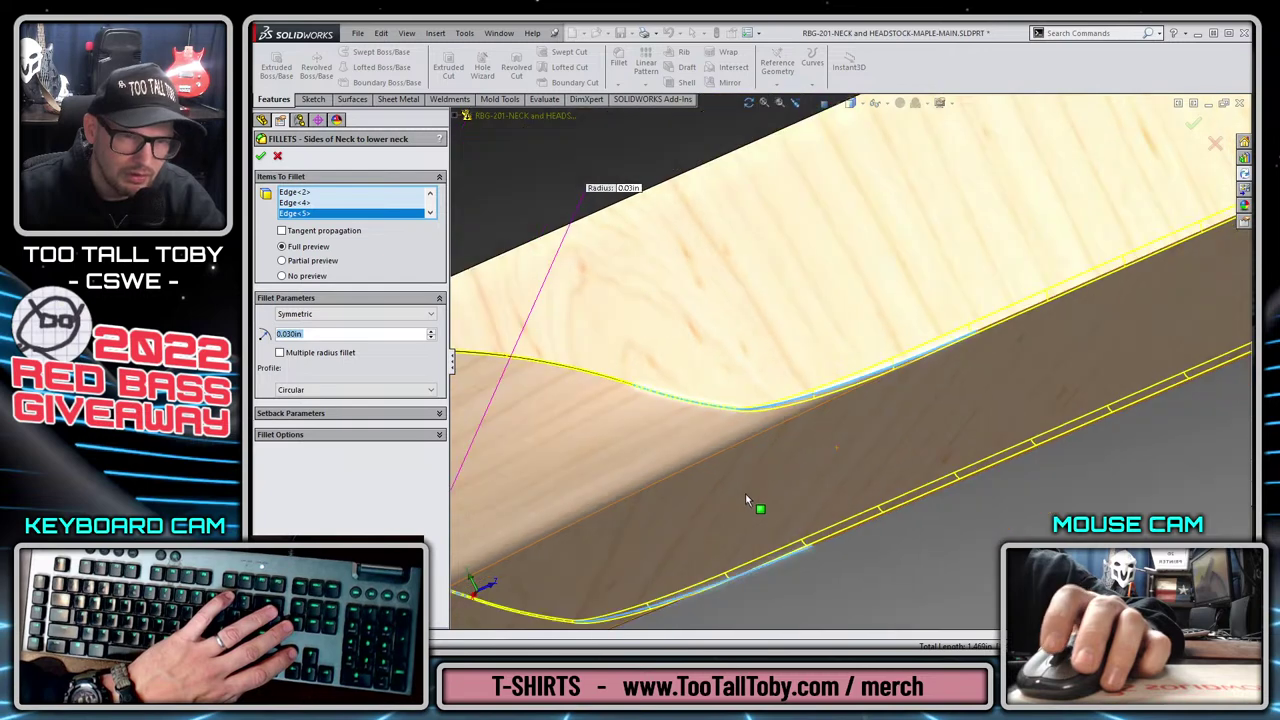
pyautogui.scroll(3, 704, 406)
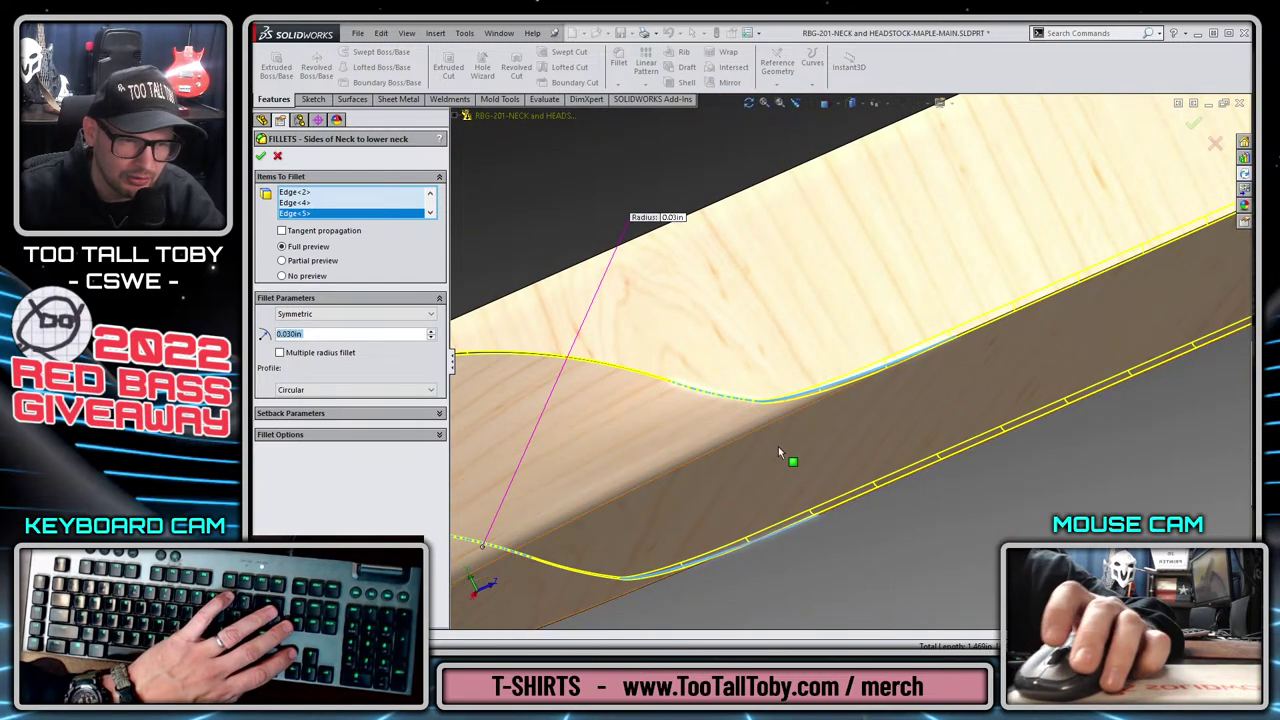
pyautogui.moveTo(778, 446); pyautogui.dragTo(1013, 404, button='middle')
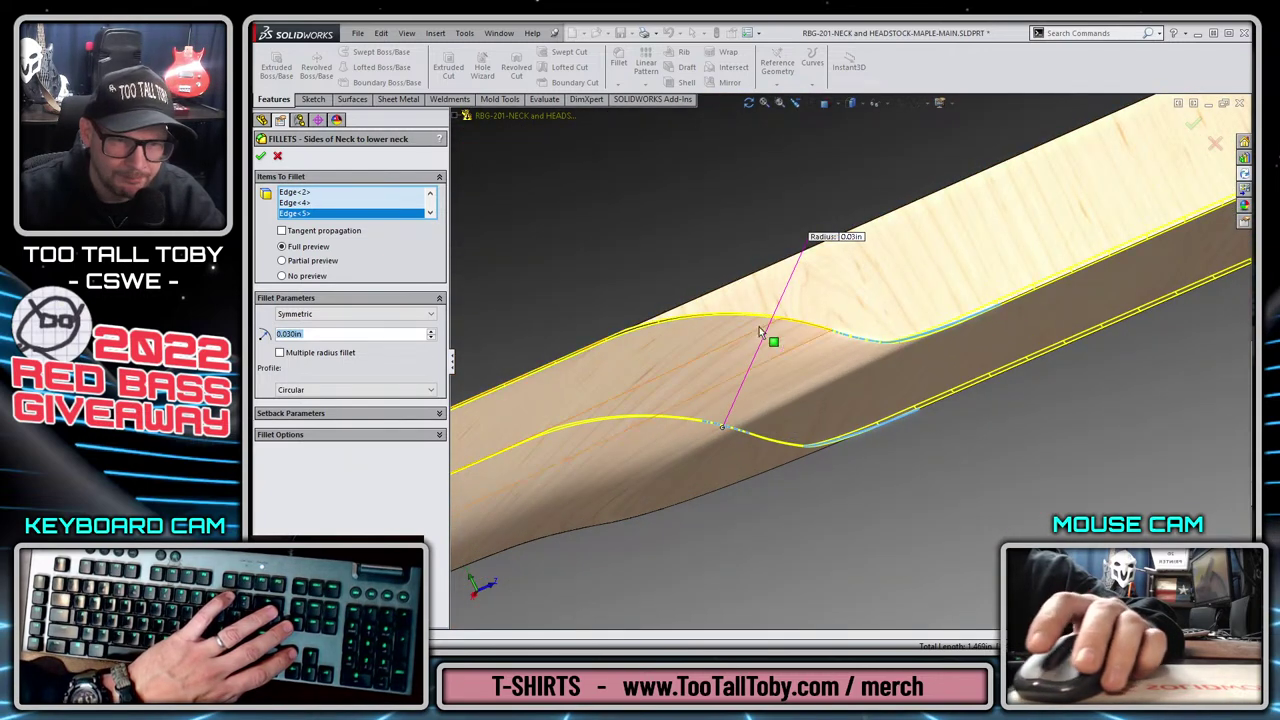
pyautogui.click(1193, 123)
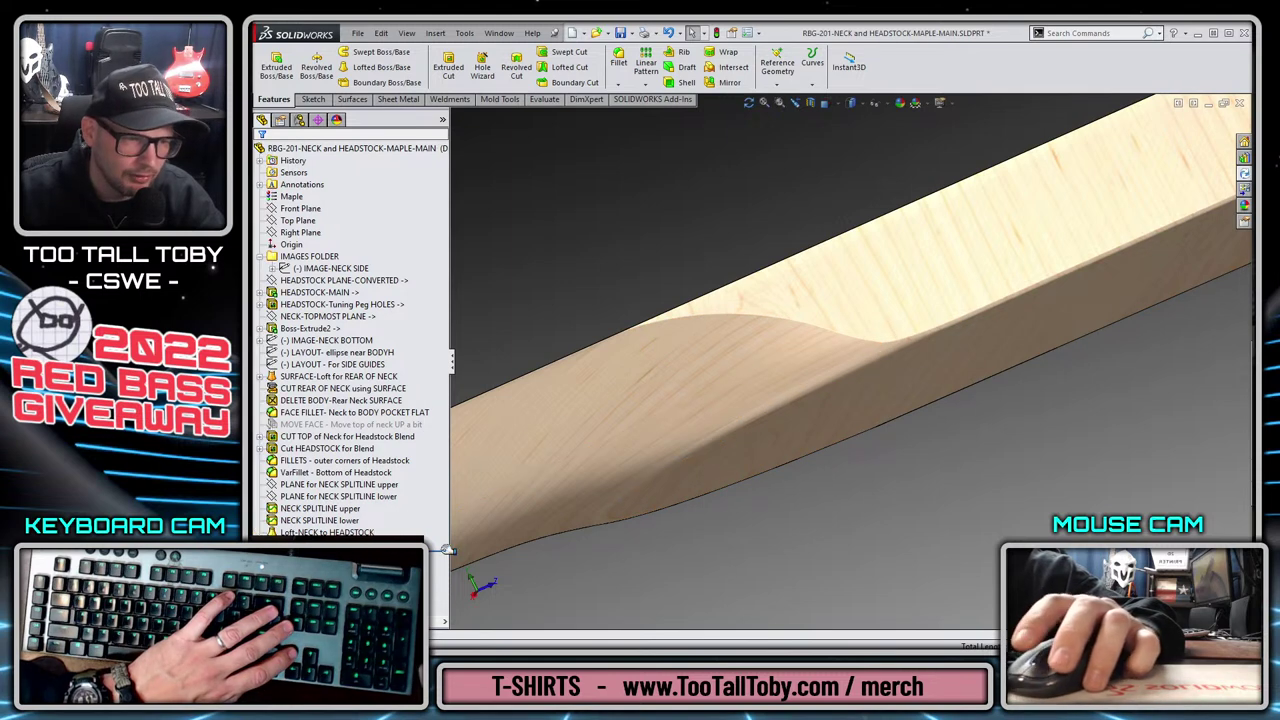
# Delete the selected feature at the headstock end and confirm the deletion.
pyautogui.click(436, 552)
pyautogui.press('Escape')
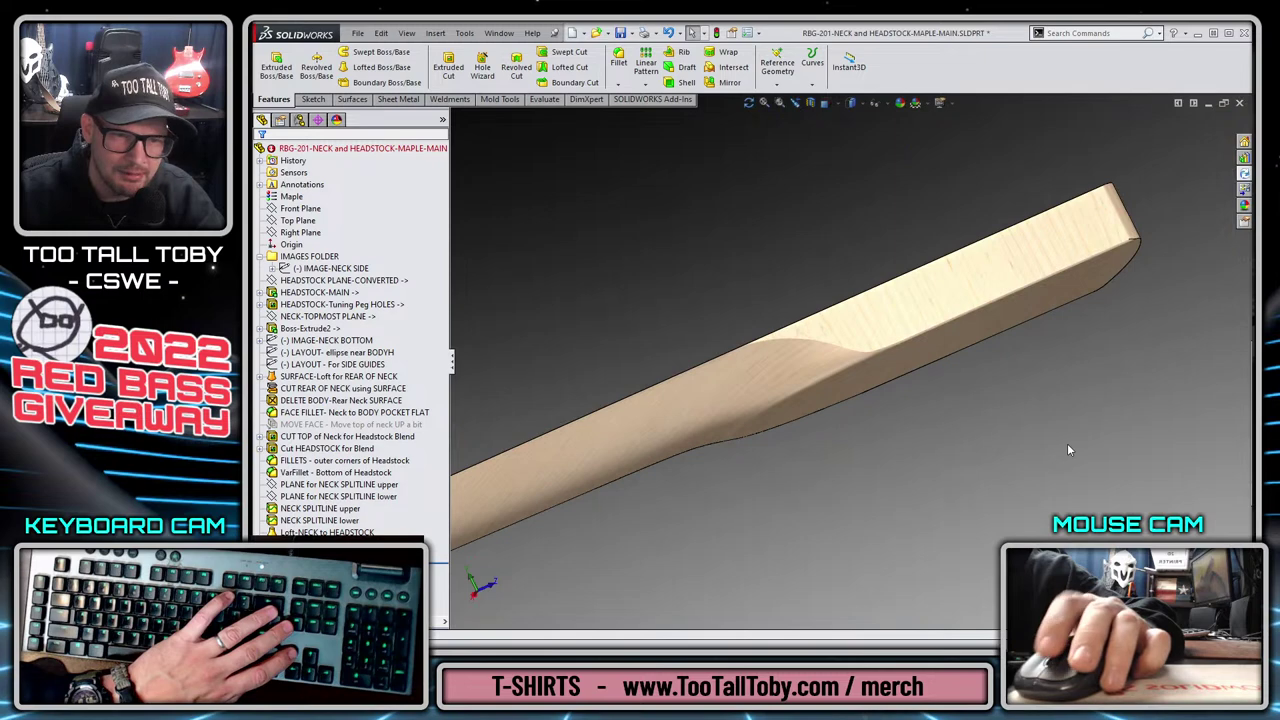
pyautogui.scroll(3, 1067, 443)
pyautogui.moveTo(1016, 333); pyautogui.dragTo(960, 350, button='middle')
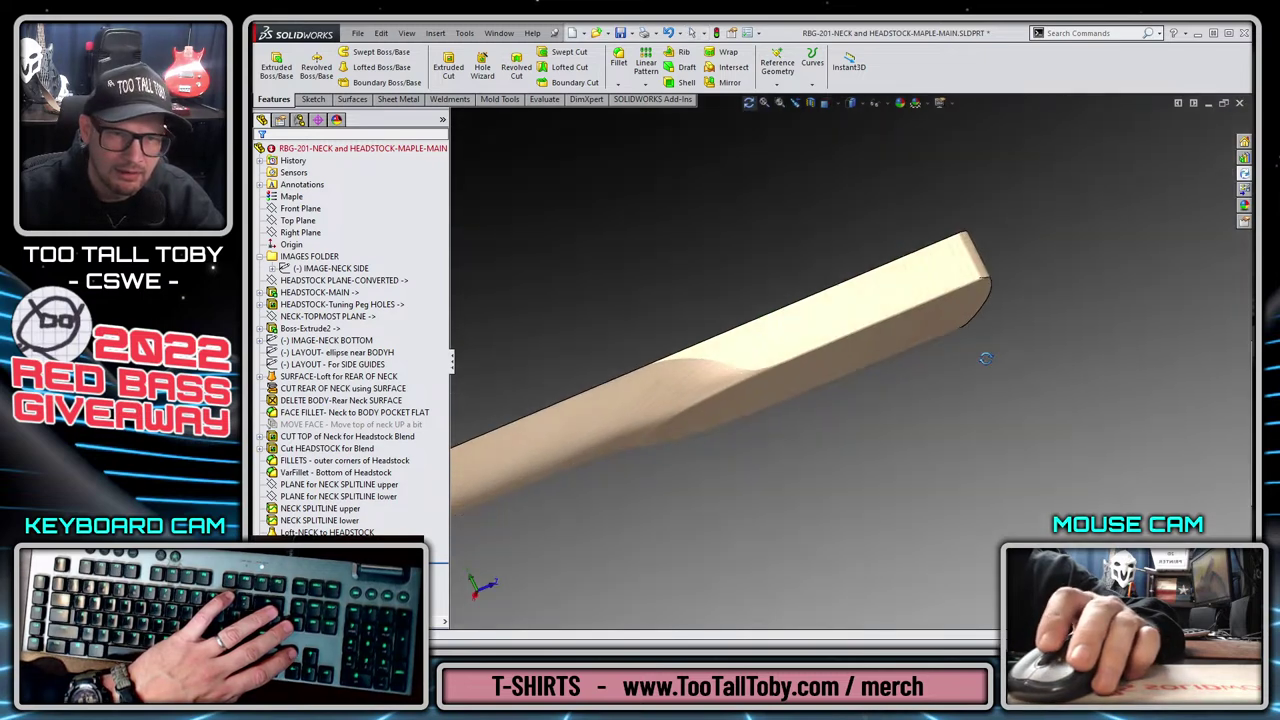
pyautogui.scroll(-3, 951, 360)
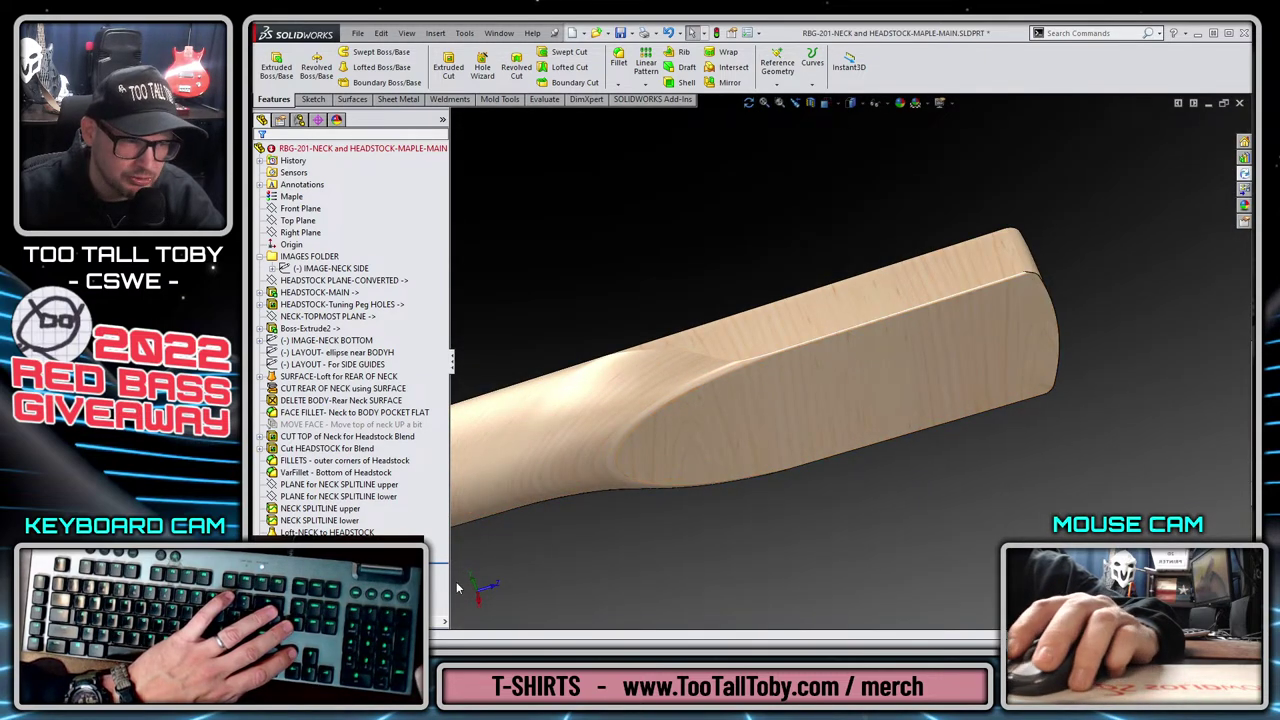
pyautogui.scroll(-5, 817, 361)
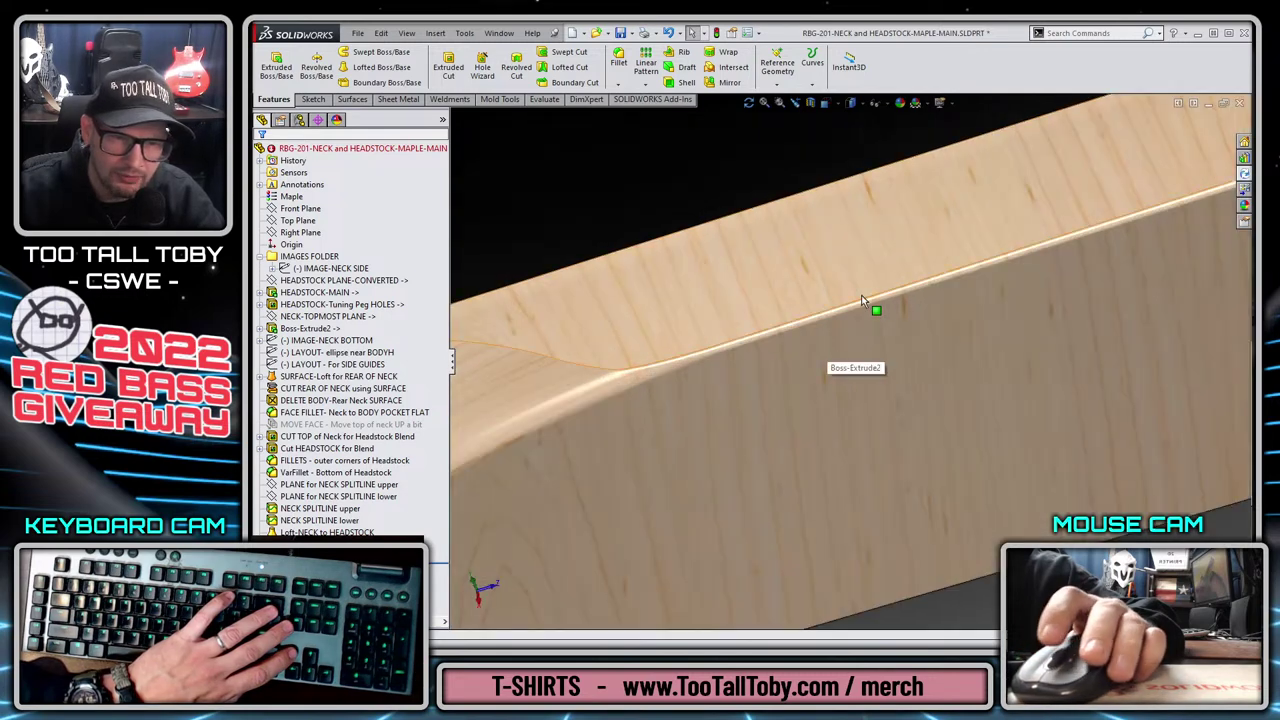
pyautogui.scroll(5, 562, 380)
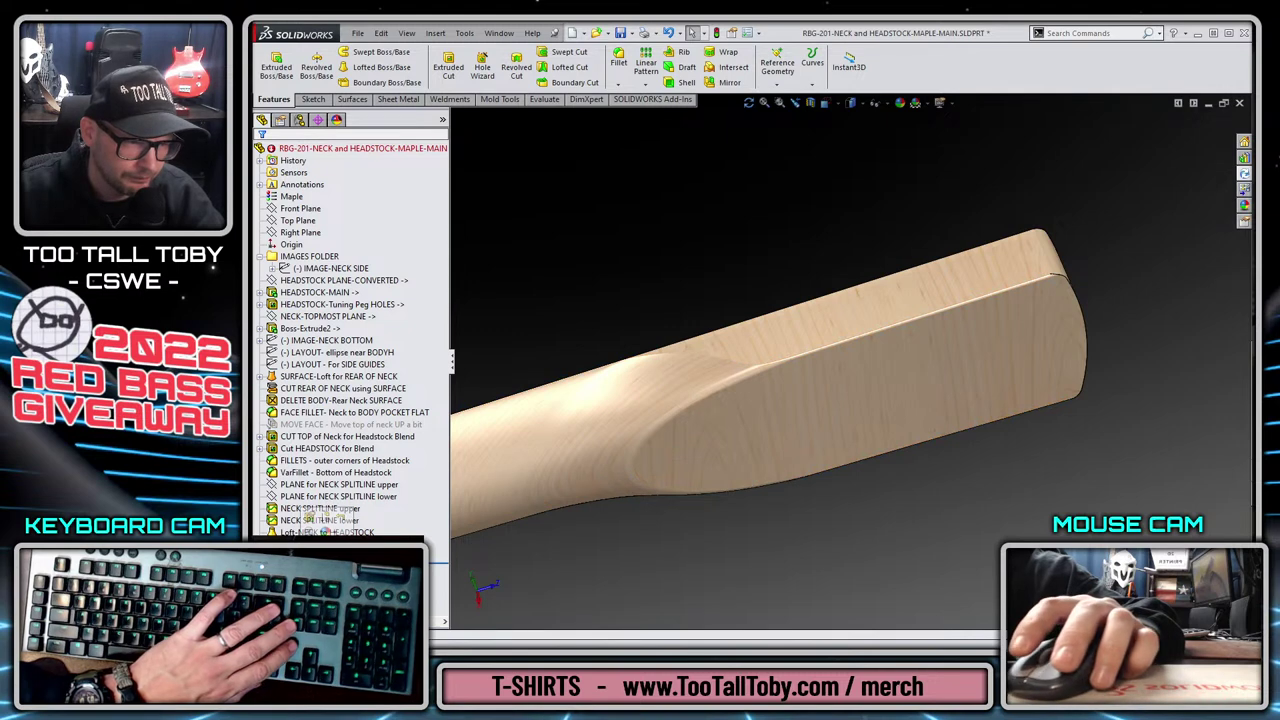
pyautogui.press('Delete')
pyautogui.press('Return')
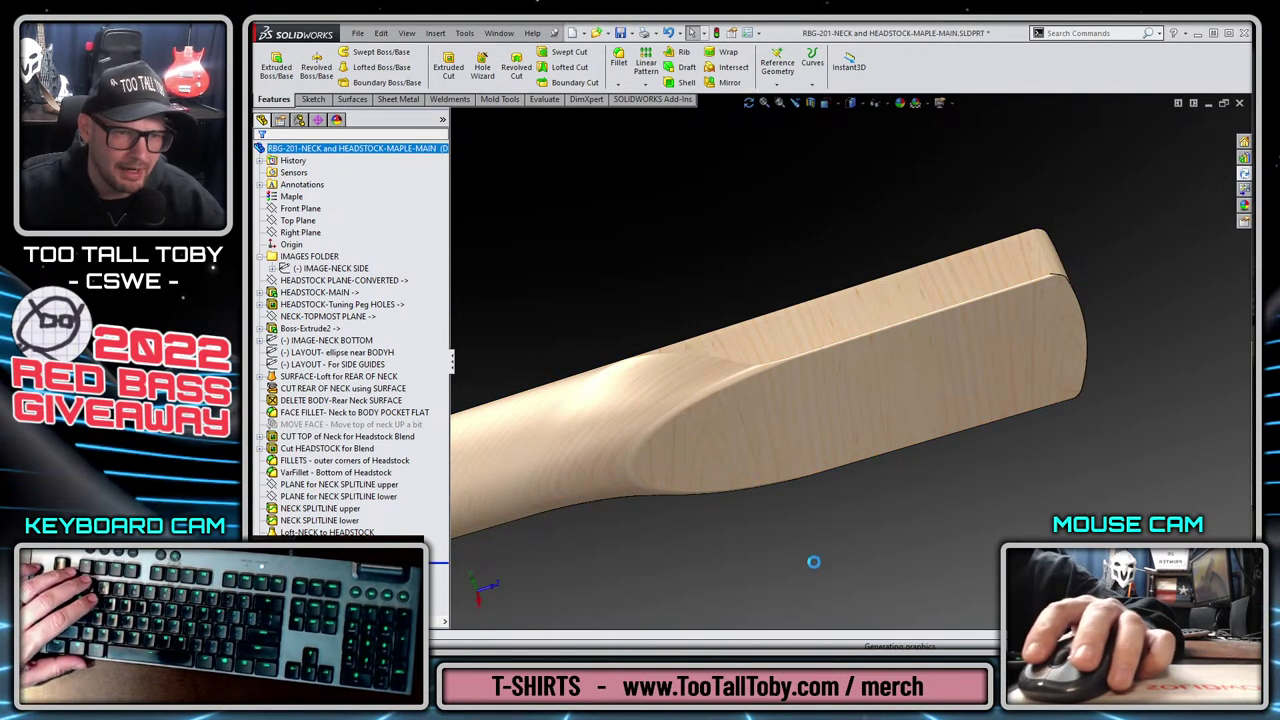
# Apply the Plain White scene and zoom in on the neck-headstock transition.
pyautogui.hotkey('ctrl', '7')
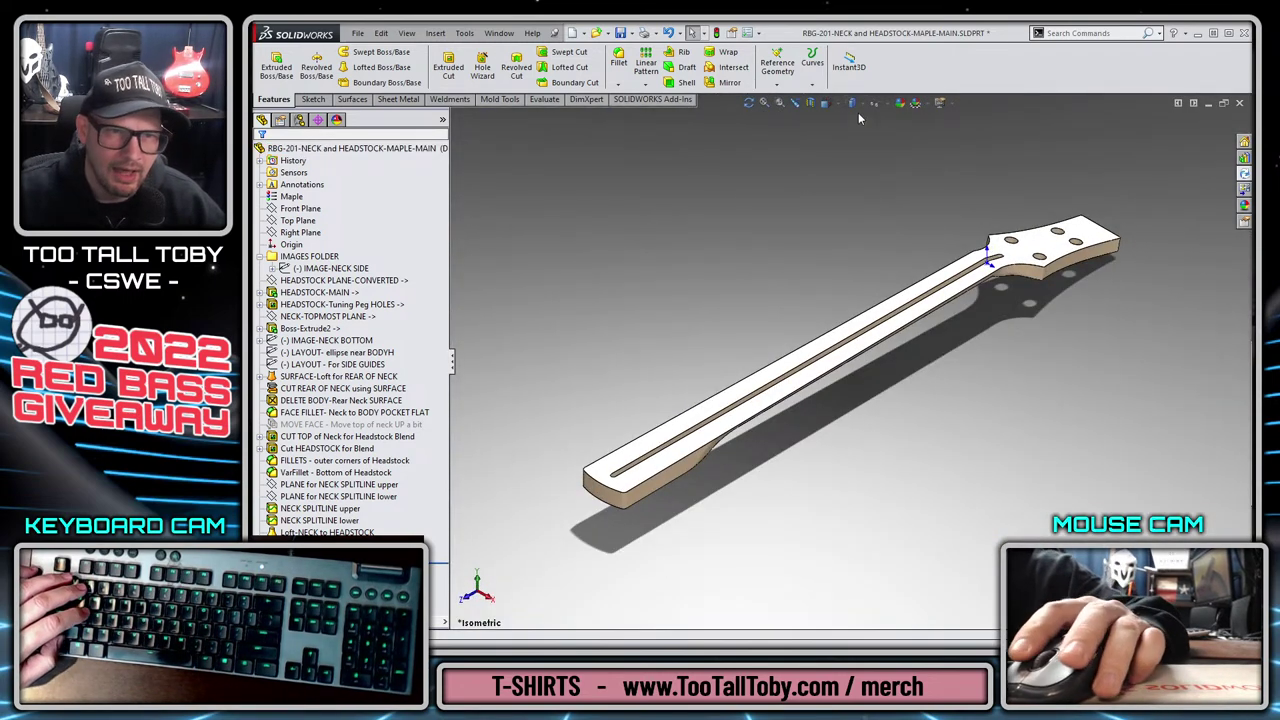
pyautogui.click(917, 104)
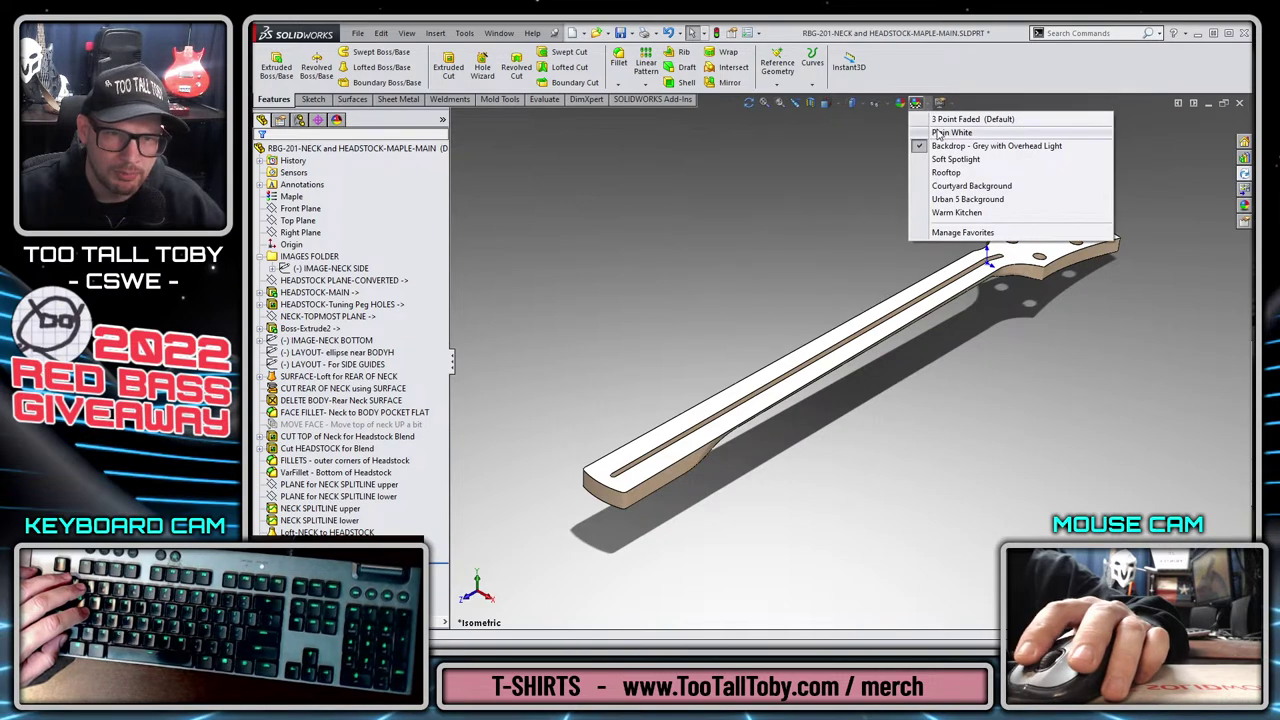
pyautogui.click(951, 132)
pyautogui.moveTo(955, 407); pyautogui.dragTo(643, 309, button='middle')
pyautogui.scroll(-3, 1049, 341)
pyautogui.scroll(-5, 907, 372)
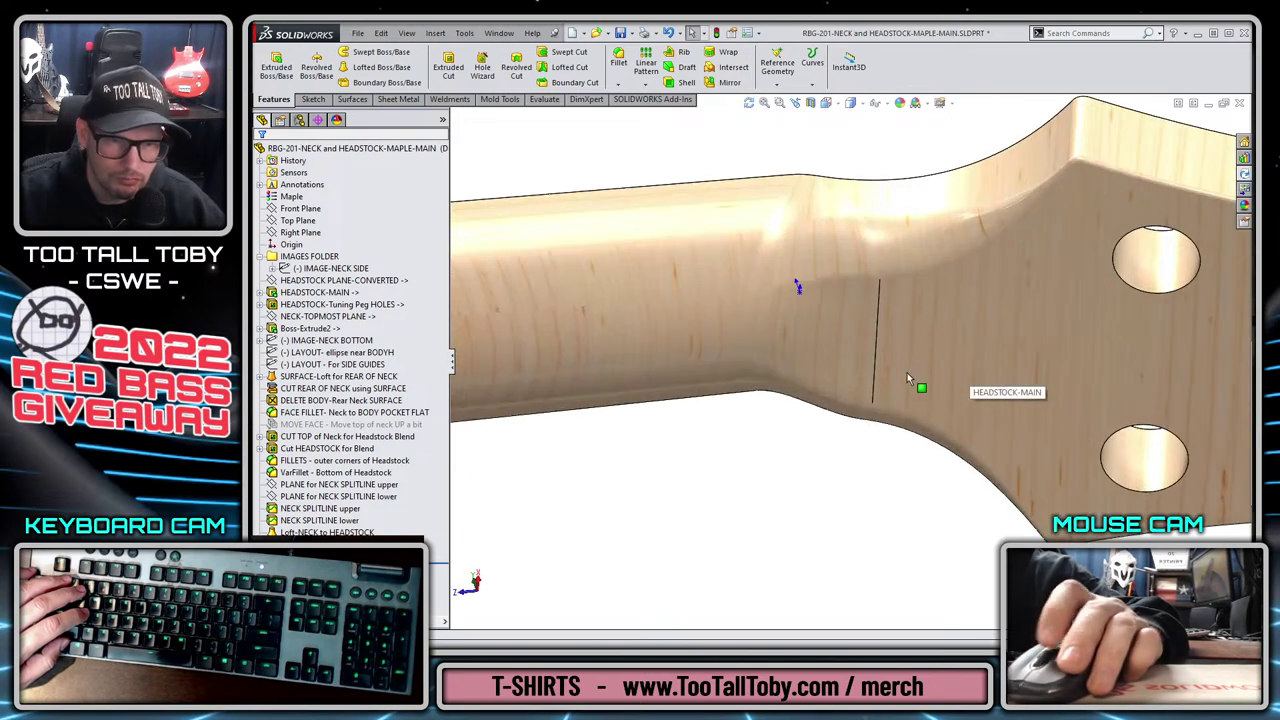
pyautogui.scroll(-5, 900, 360)
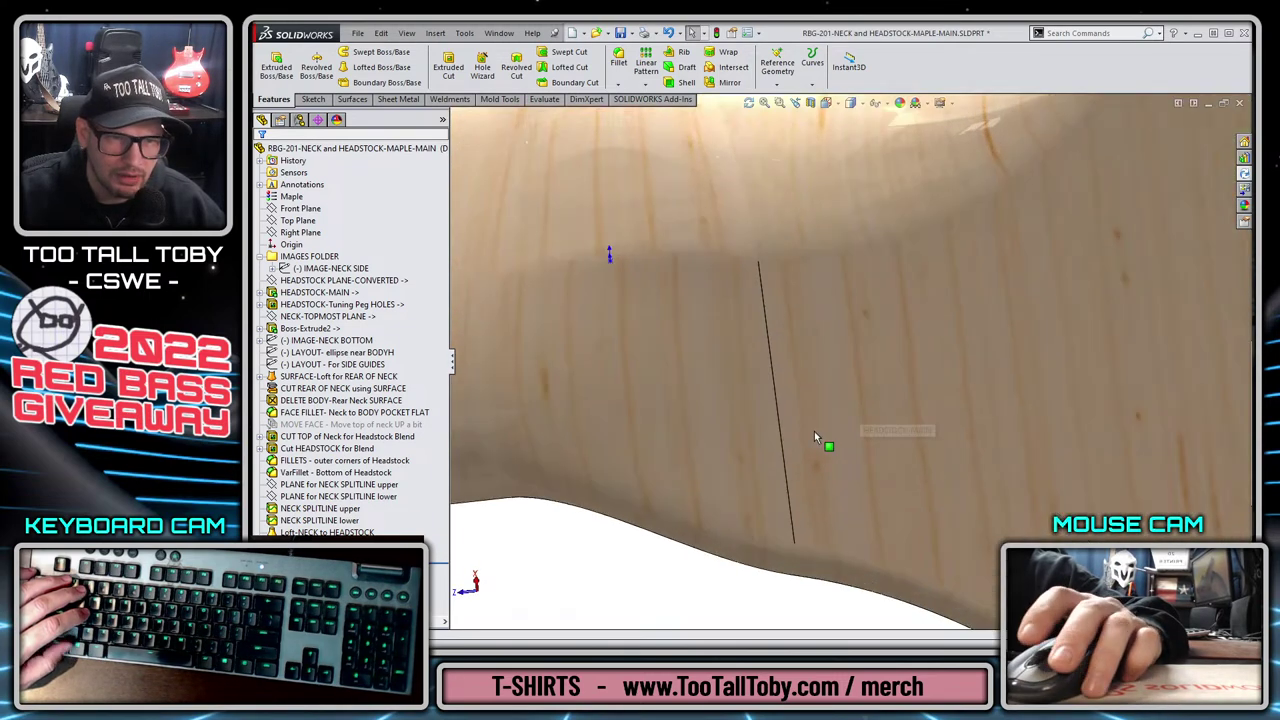
pyautogui.scroll(3, 875, 500)
pyautogui.scroll(2, 875, 505)
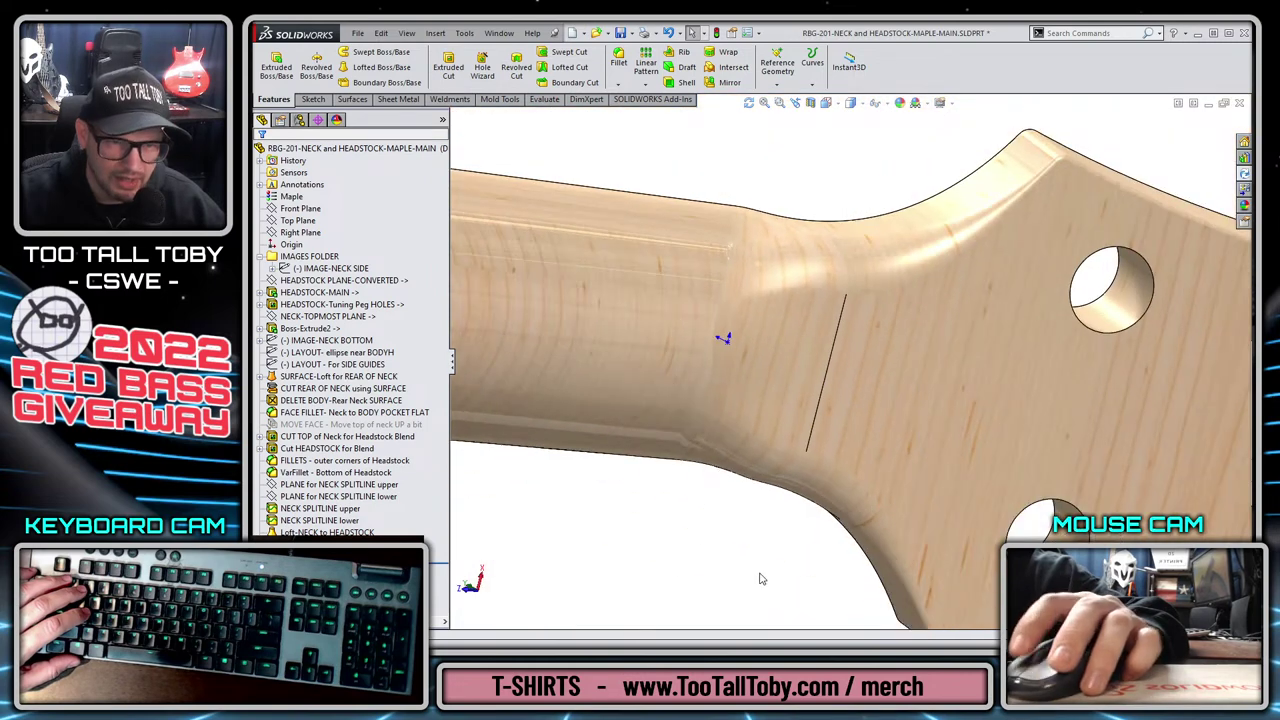
pyautogui.click(843, 345)
pyautogui.click(853, 275)
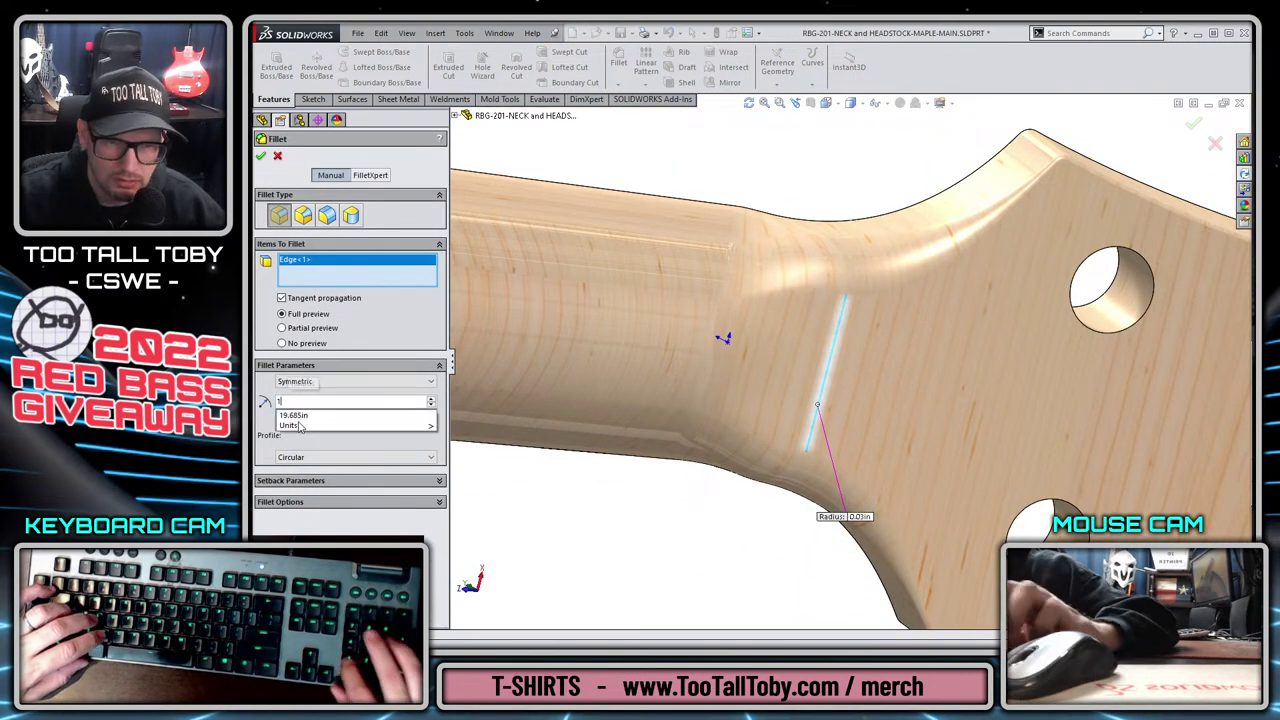
pyautogui.write('1')
pyautogui.press('Return')
pyautogui.press('Escape')
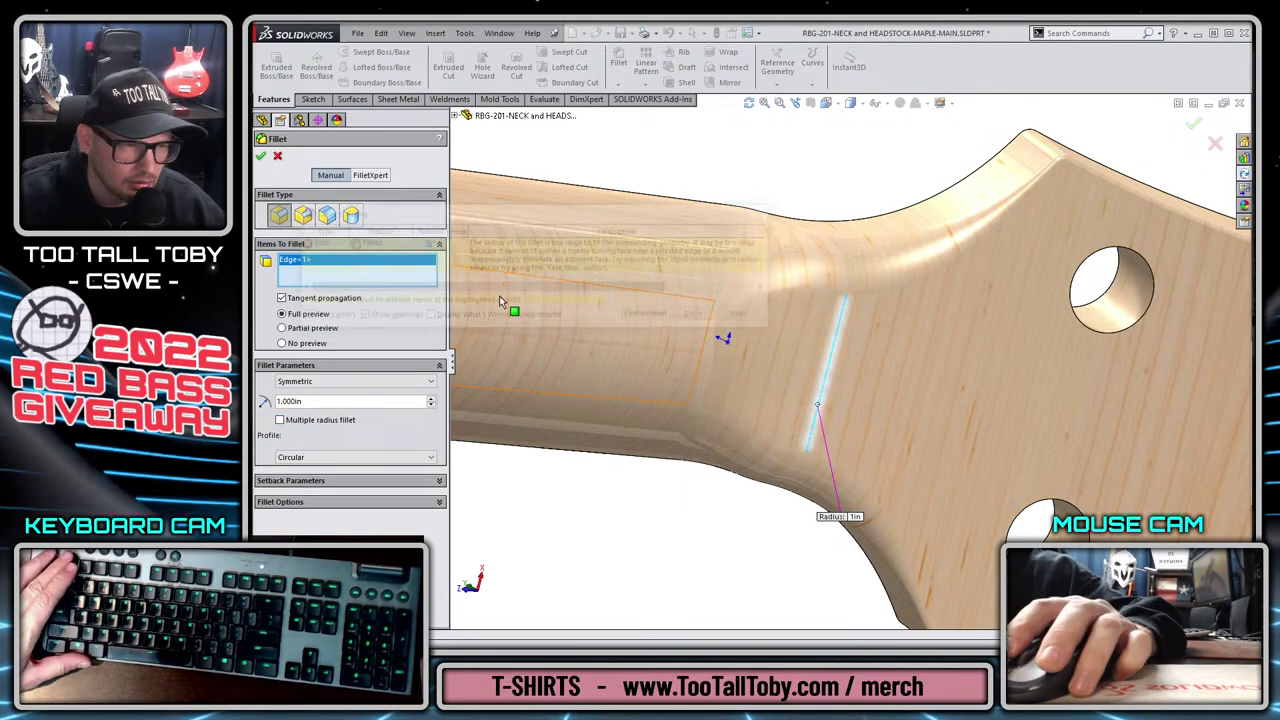
pyautogui.doubleClick(300, 401)
pyautogui.write('0.5')
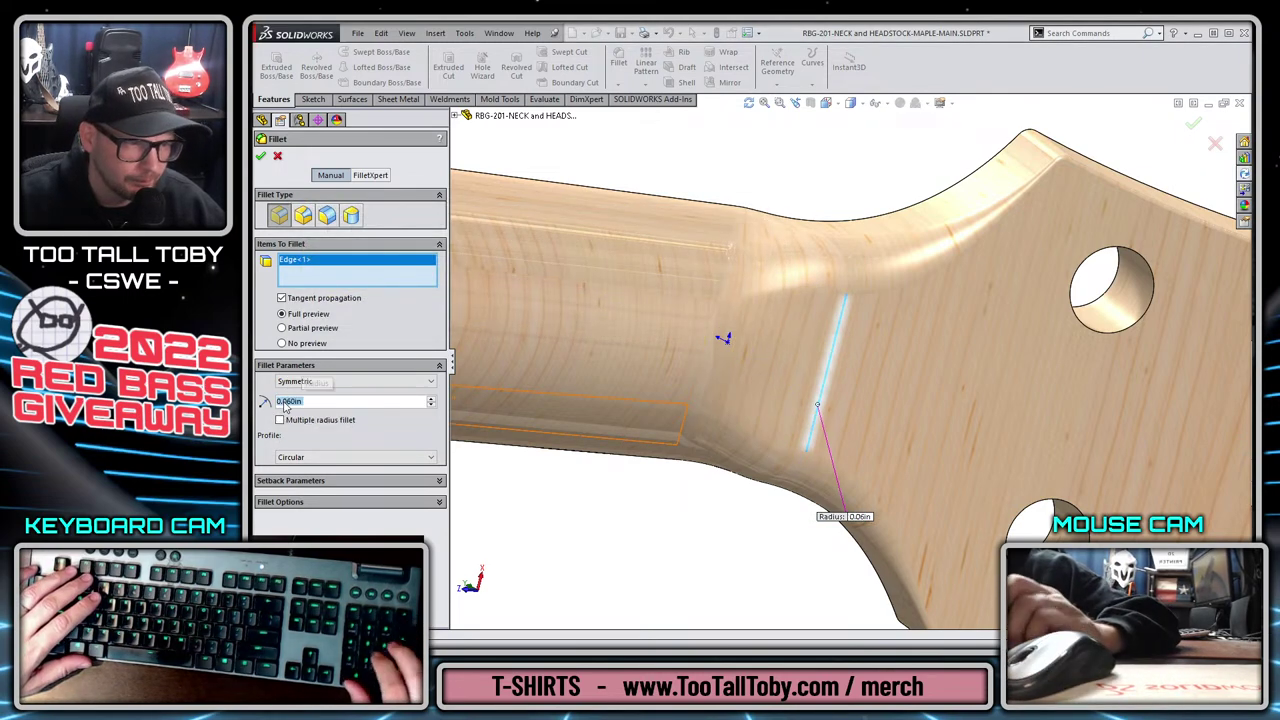
pyautogui.press('Return')
pyautogui.press('Escape')
pyautogui.moveTo(934, 404); pyautogui.dragTo(812, 488, button='middle')
# Orbit and zoom around the headstock to inspect it from several angles.
pyautogui.scroll(-4, 831, 347)
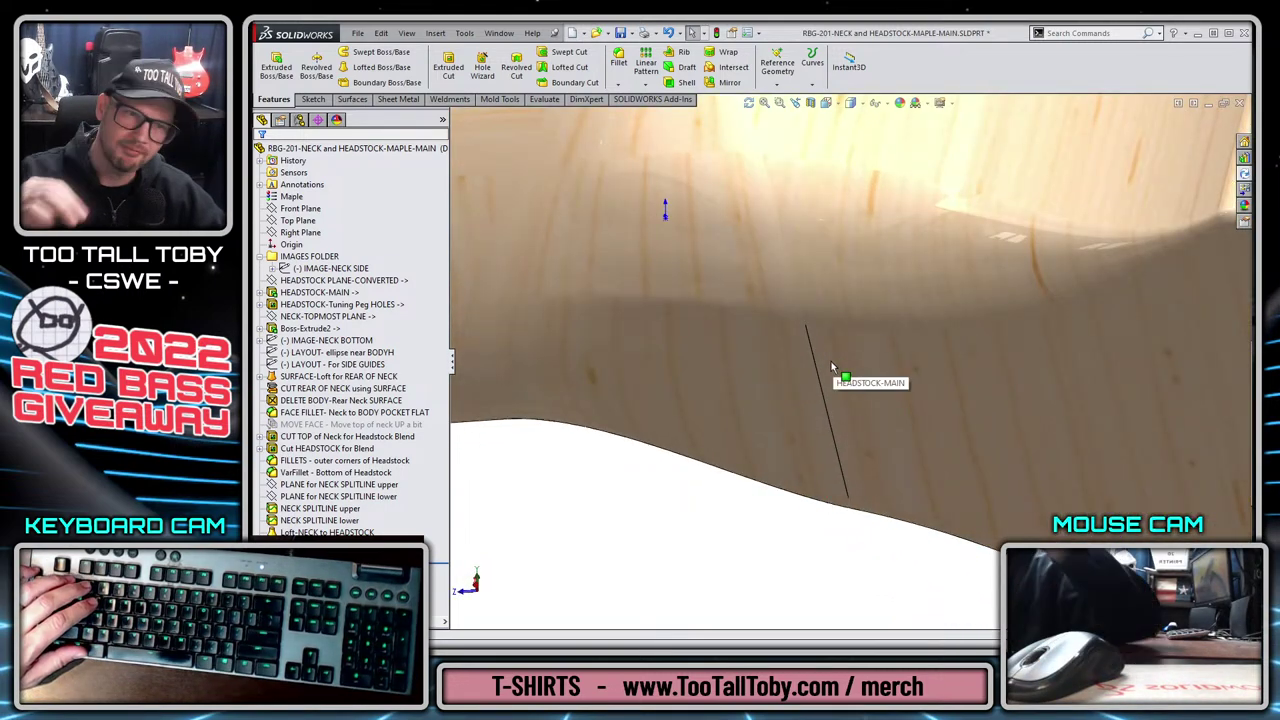
pyautogui.scroll(3, 875, 370)
pyautogui.scroll(2, 939, 404)
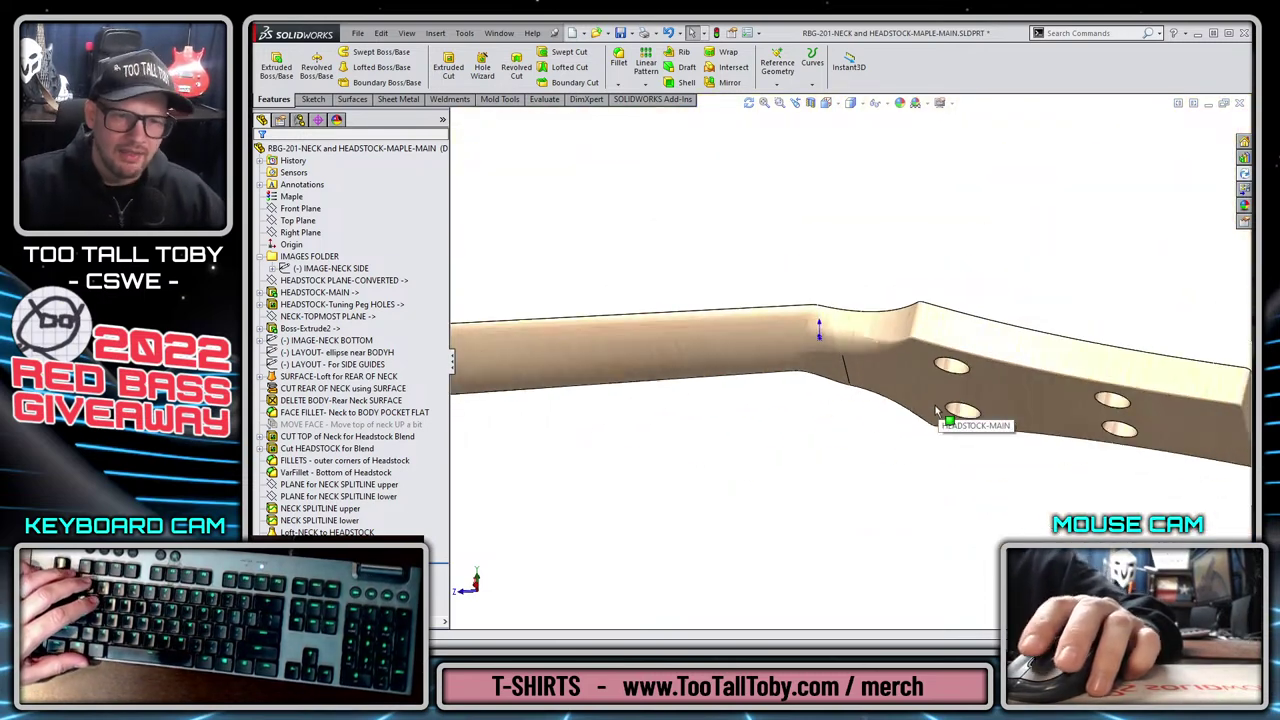
pyautogui.moveTo(835, 434); pyautogui.dragTo(843, 240, button='middle')
pyautogui.scroll(-3, 850, 300)
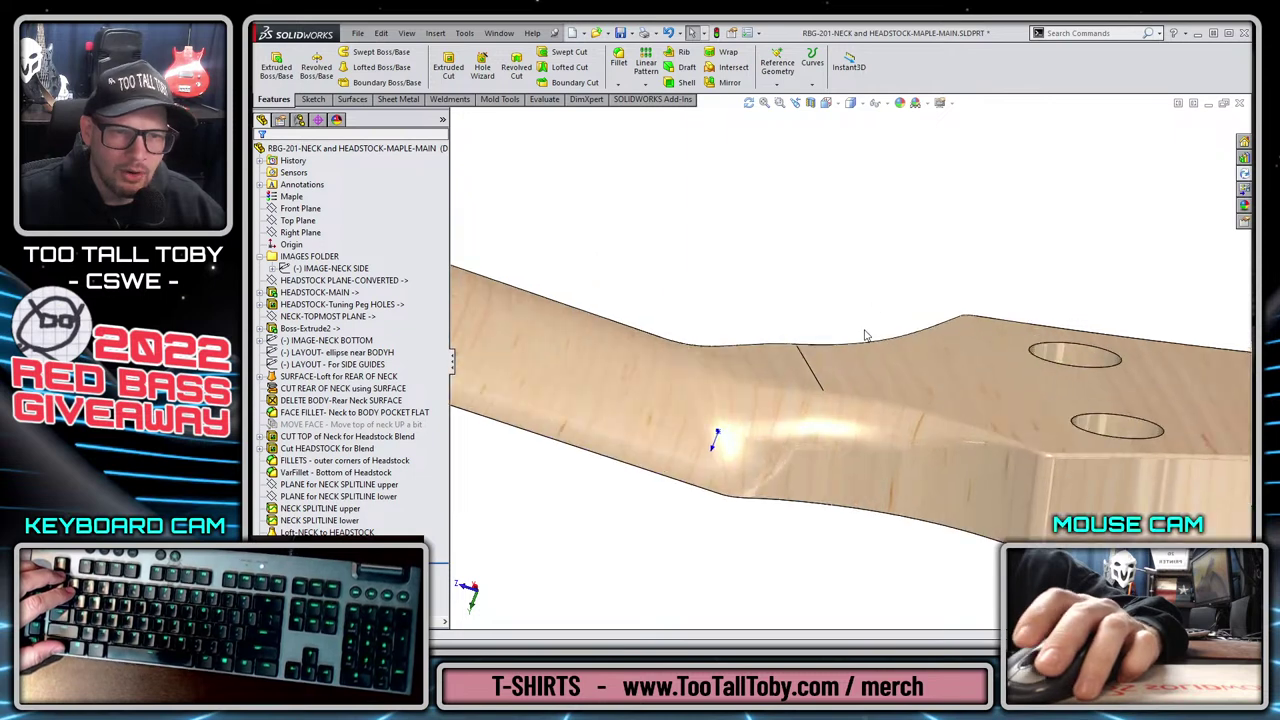
pyautogui.scroll(-3, 864, 370)
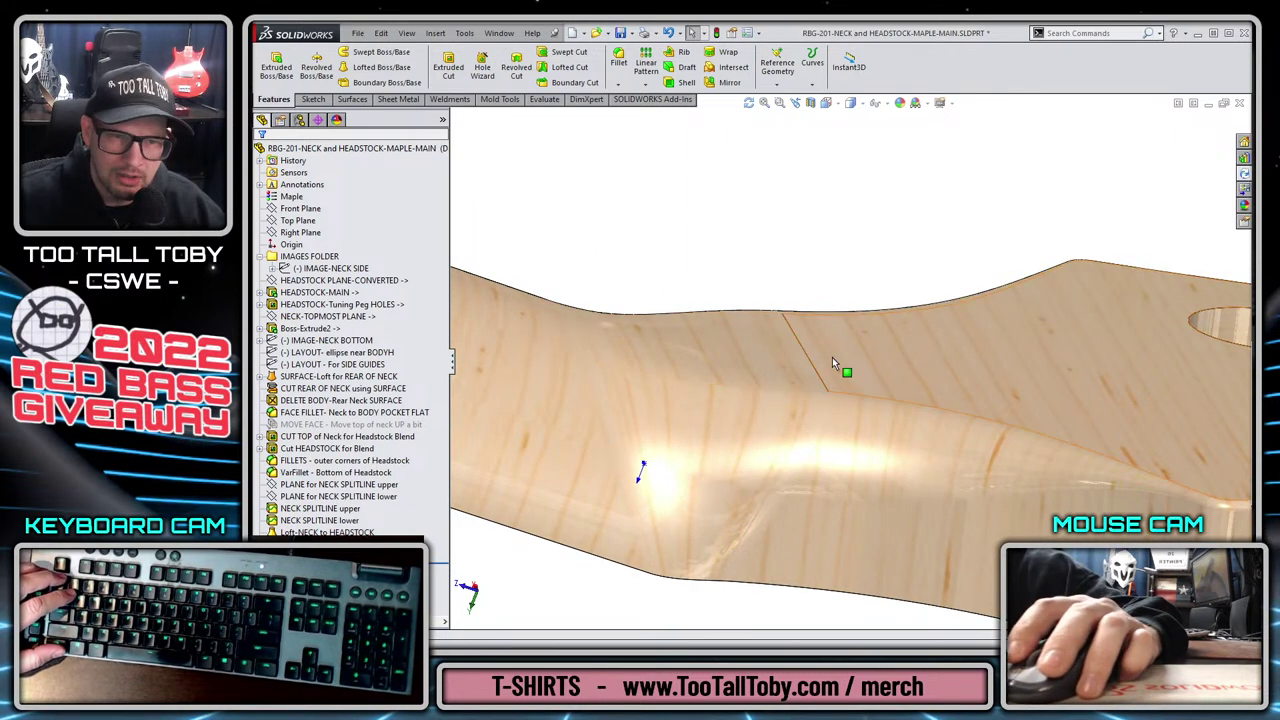
pyautogui.scroll(2, 980, 385)
pyautogui.scroll(5, 975, 389)
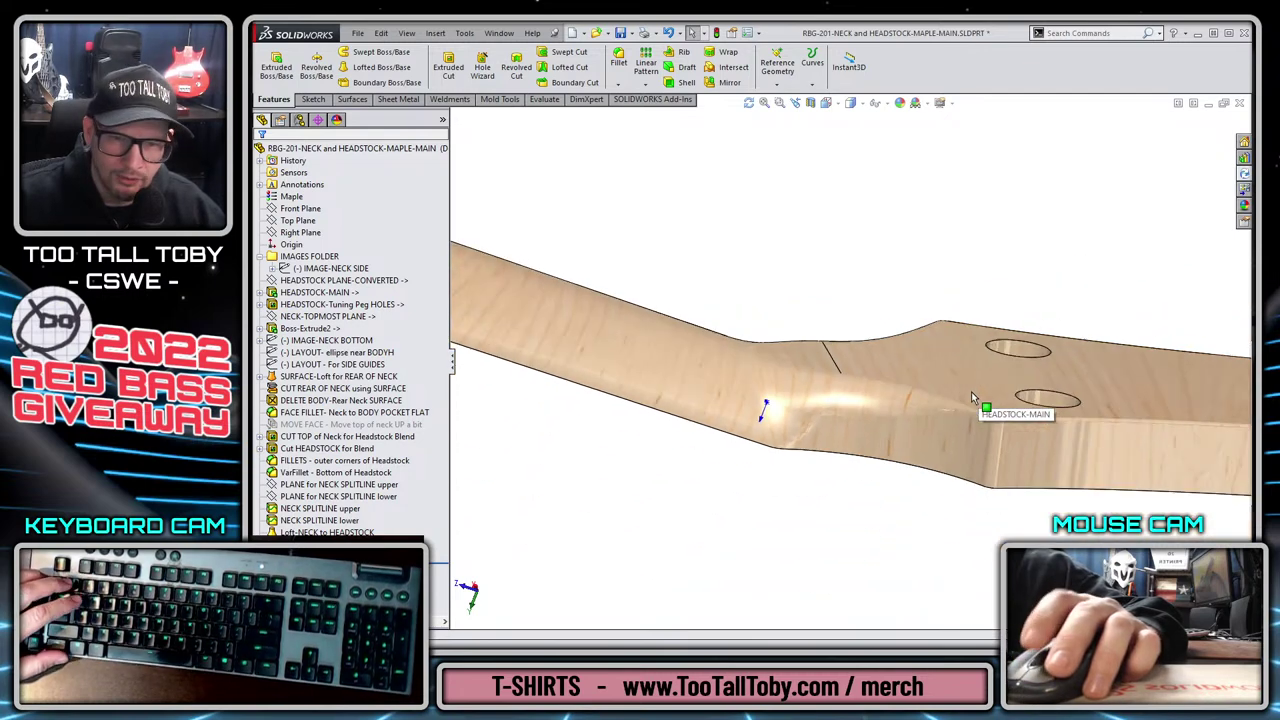
pyautogui.scroll(-5, 846, 430)
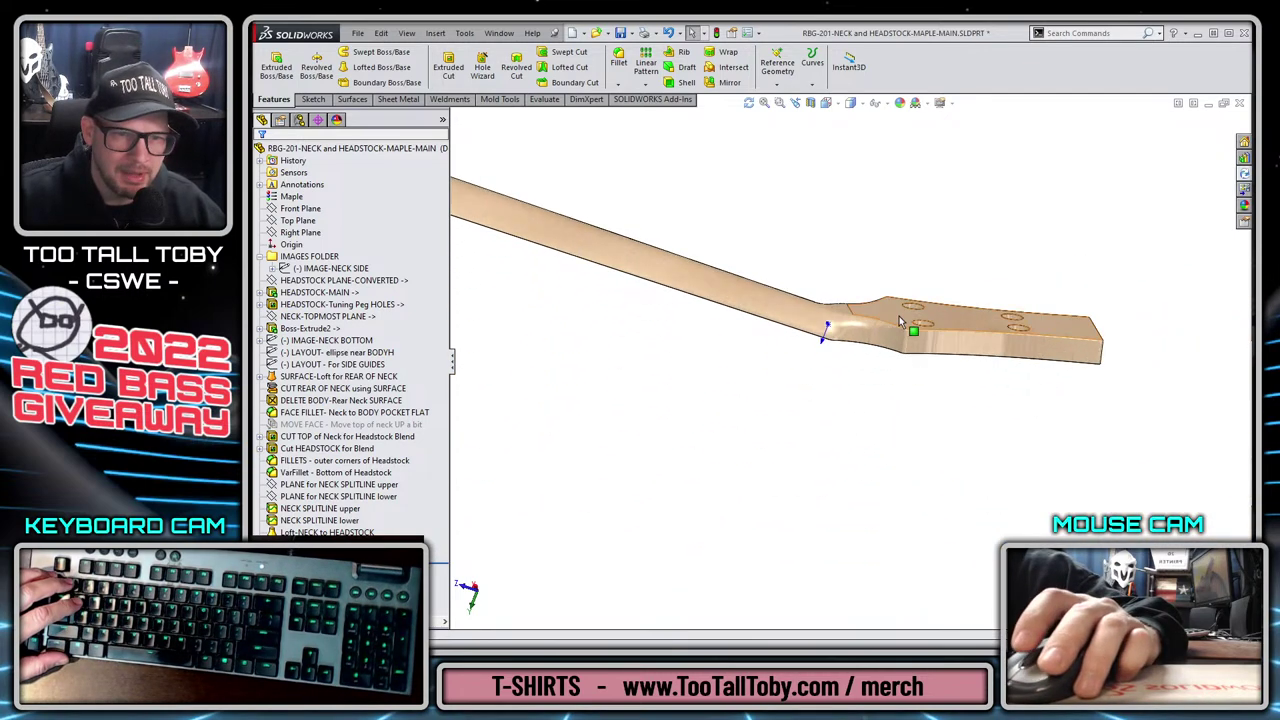
pyautogui.moveTo(768, 373); pyautogui.dragTo(784, 292, button='middle')
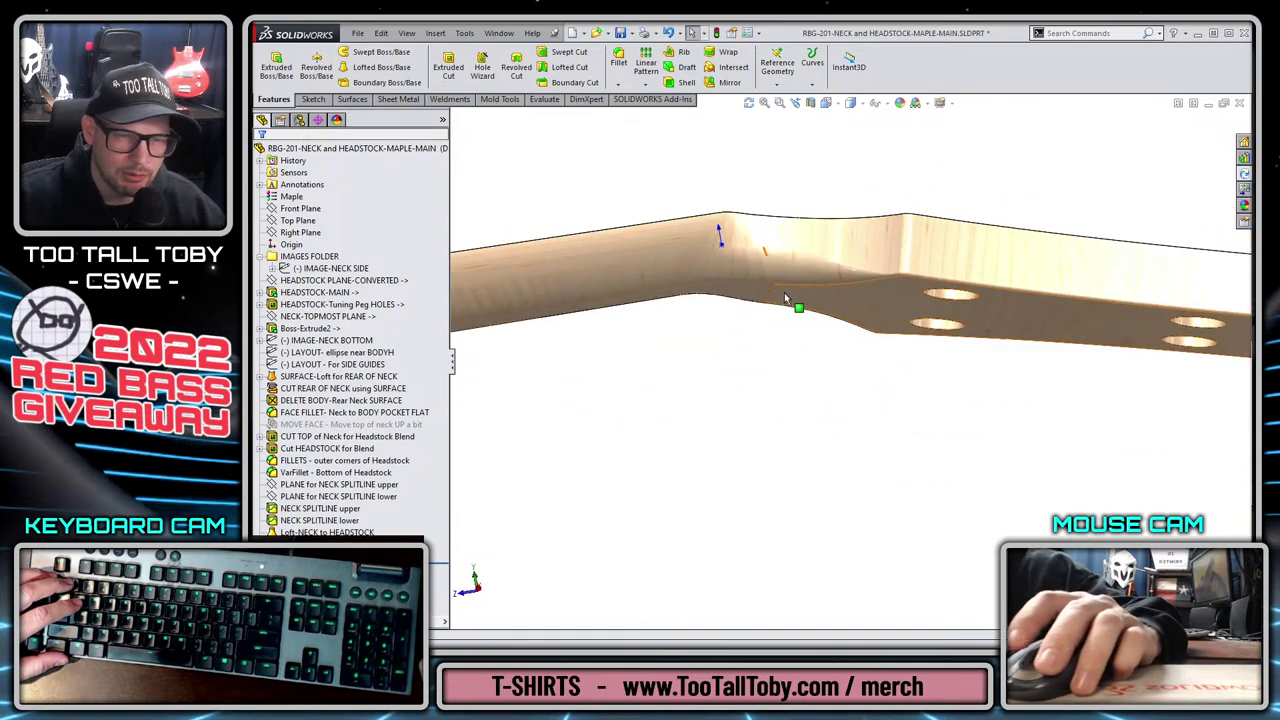
pyautogui.scroll(-3, 785, 285)
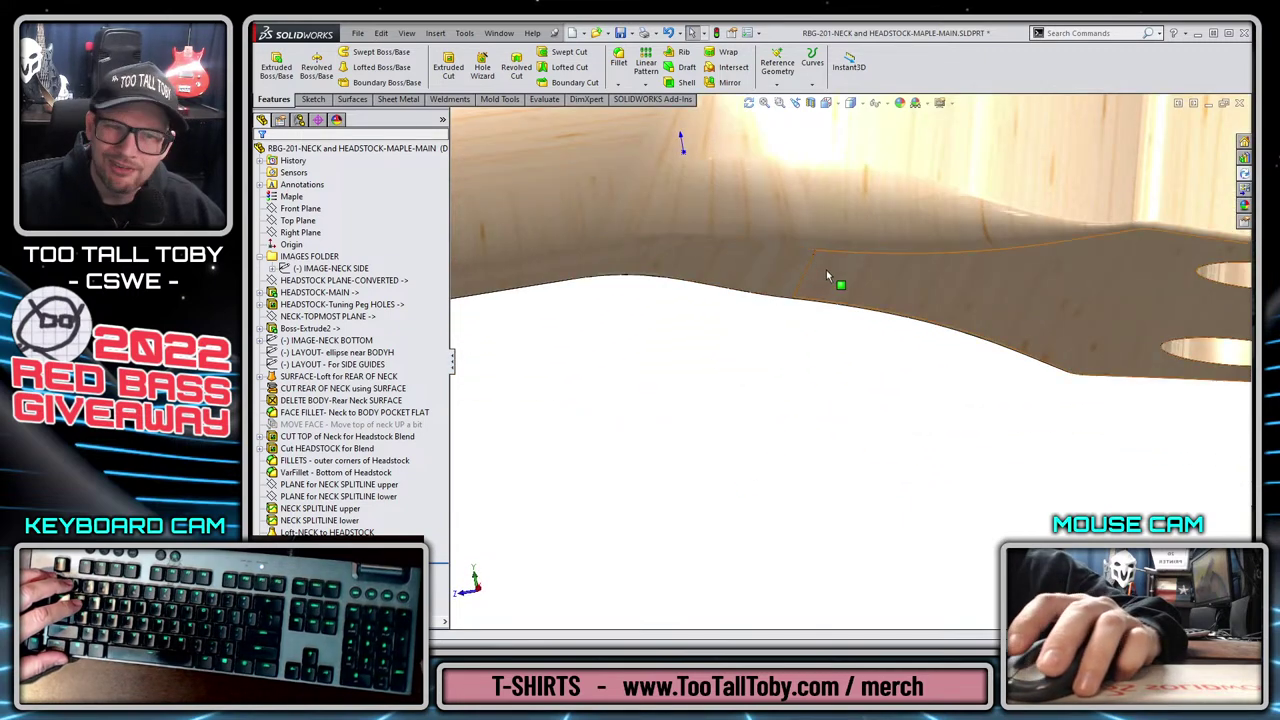
pyautogui.scroll(3, 770, 444)
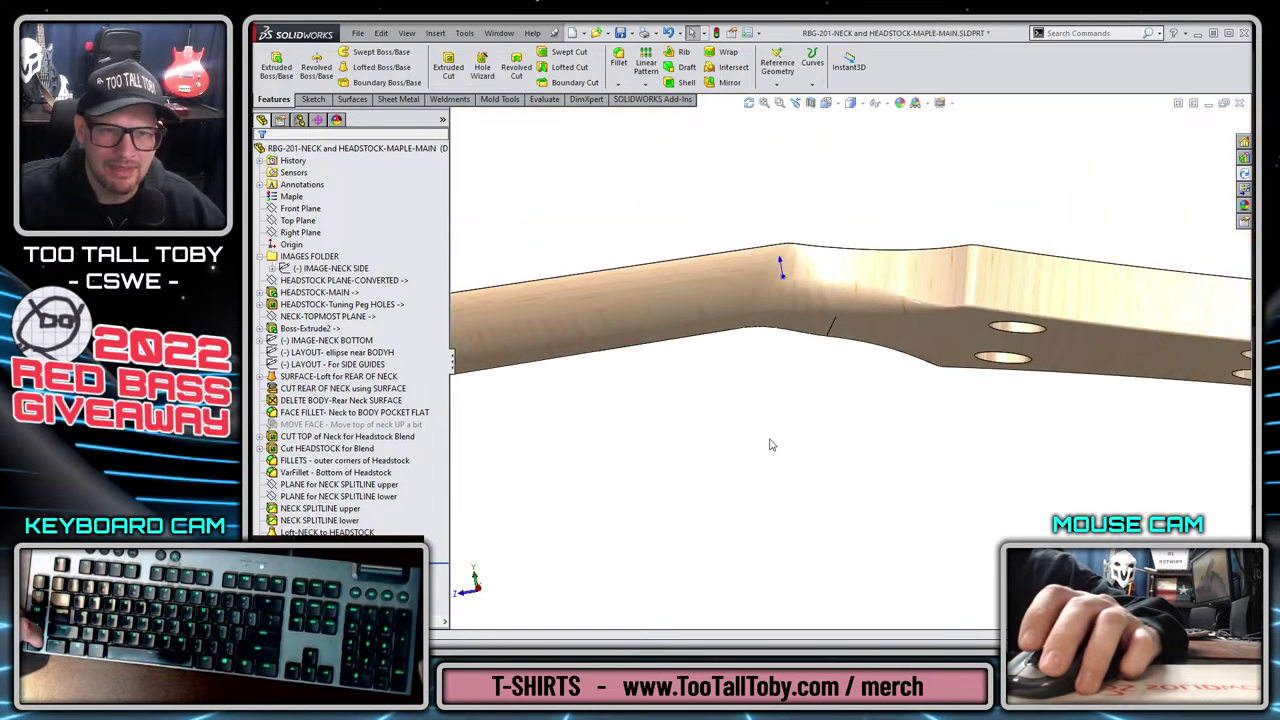
pyautogui.scroll(3, 840, 400)
pyautogui.scroll(3, 820, 500)
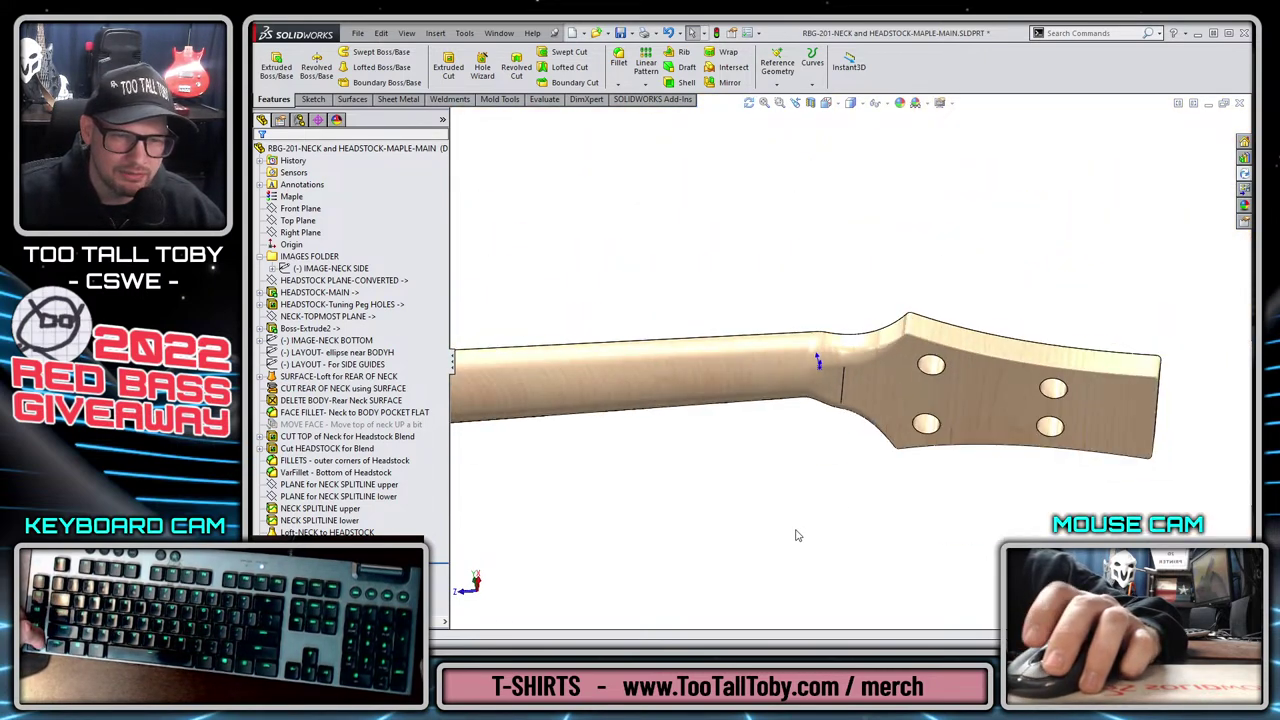
pyautogui.scroll(-2, 680, 471)
pyautogui.scroll(-5, 840, 340)
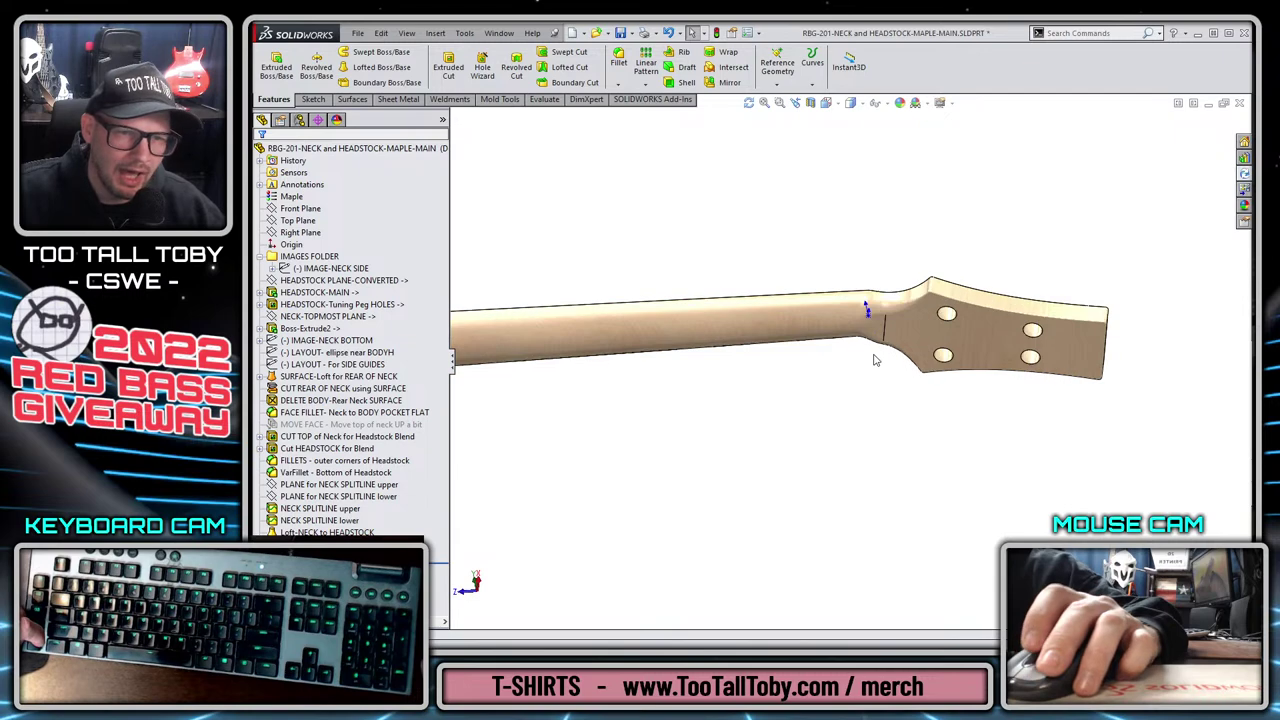
# View the truss-rod slot, return to isometric and save RBG-201-NECK and HEADSTOCK-MAPLE-MAIN.SLDPRT.
pyautogui.moveTo(868, 377); pyautogui.dragTo(783, 434, button='middle')
pyautogui.scroll(3, 680, 320)
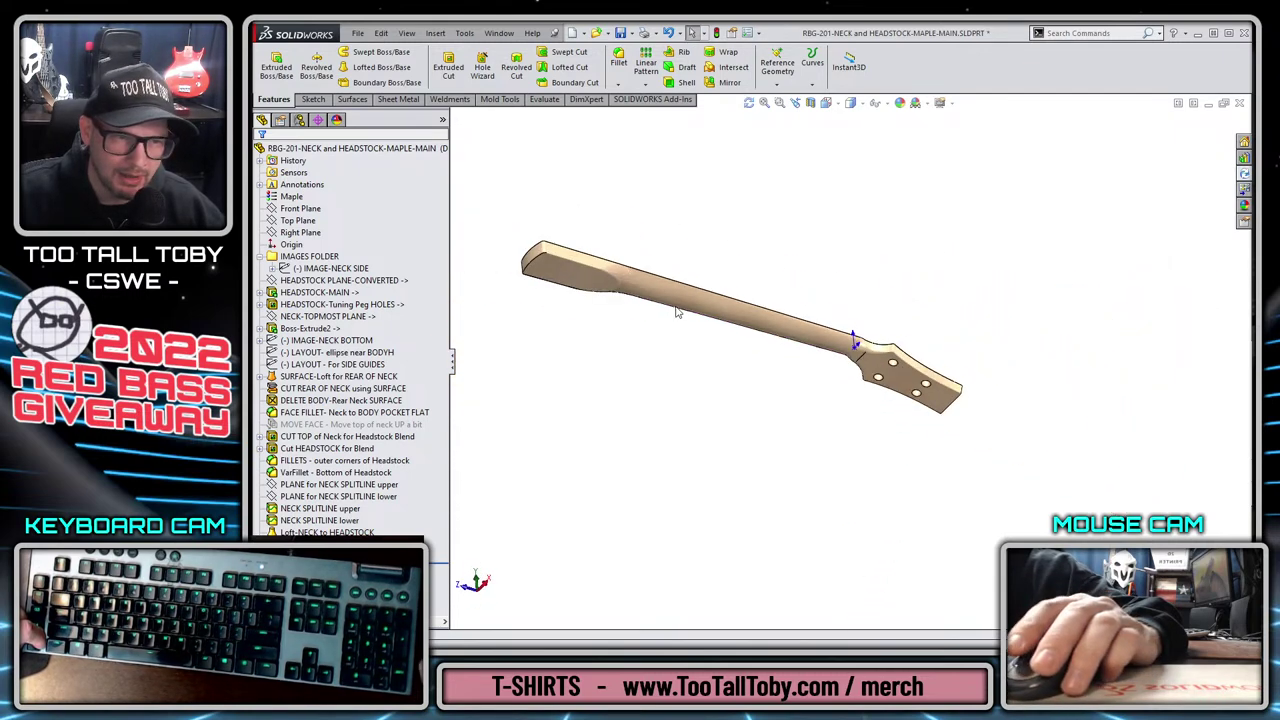
pyautogui.scroll(-2, 681, 411)
pyautogui.moveTo(680, 411); pyautogui.dragTo(752, 443, button='middle')
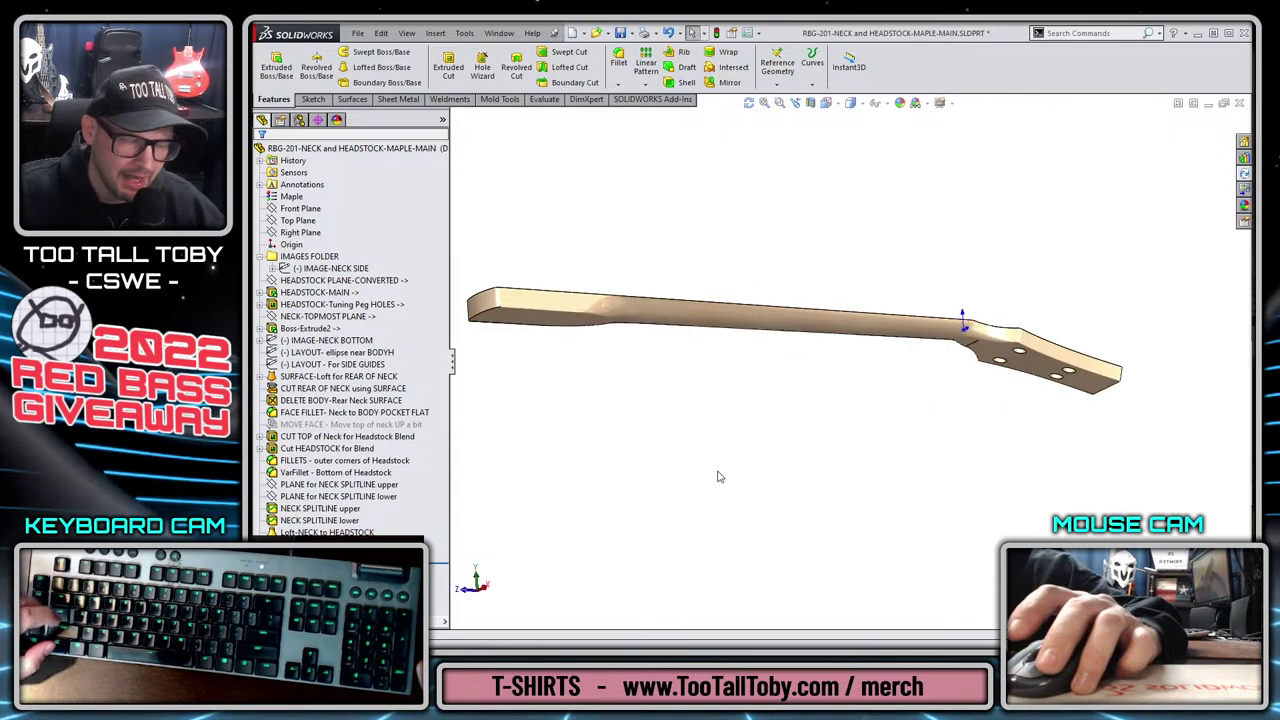
pyautogui.hotkey('ctrl', '7')
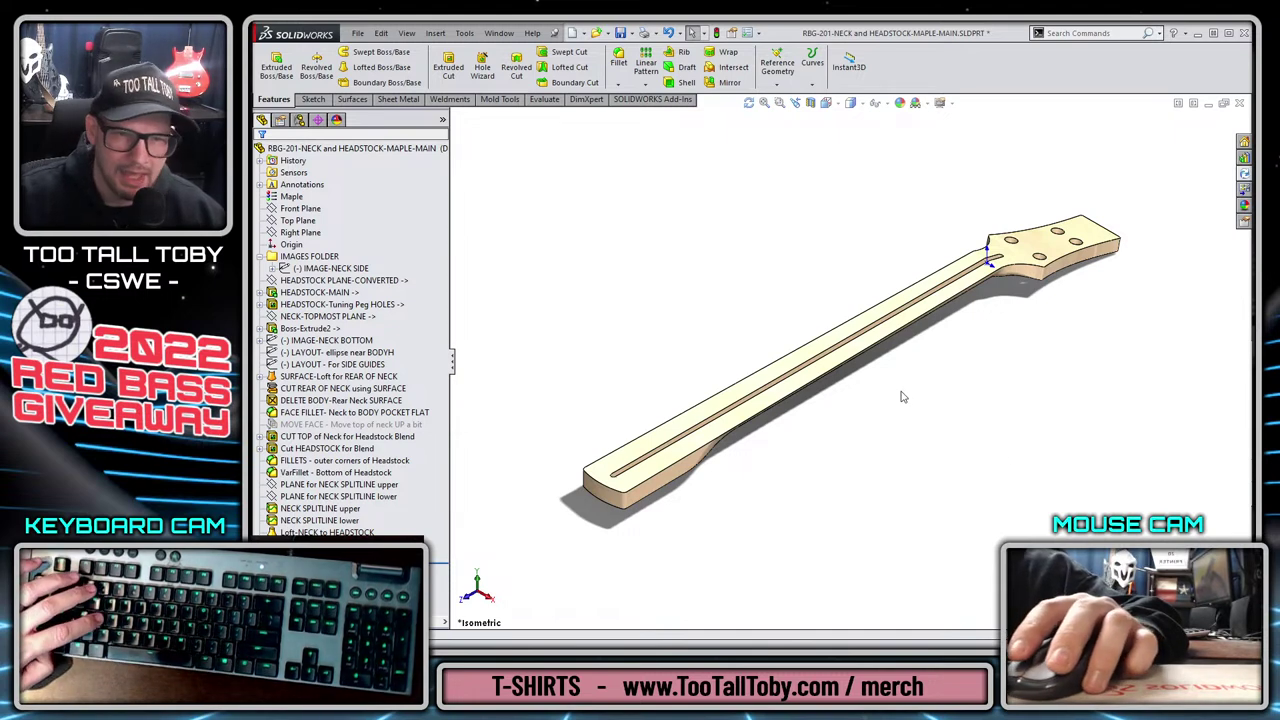
pyautogui.hotkey('ctrl', 's')
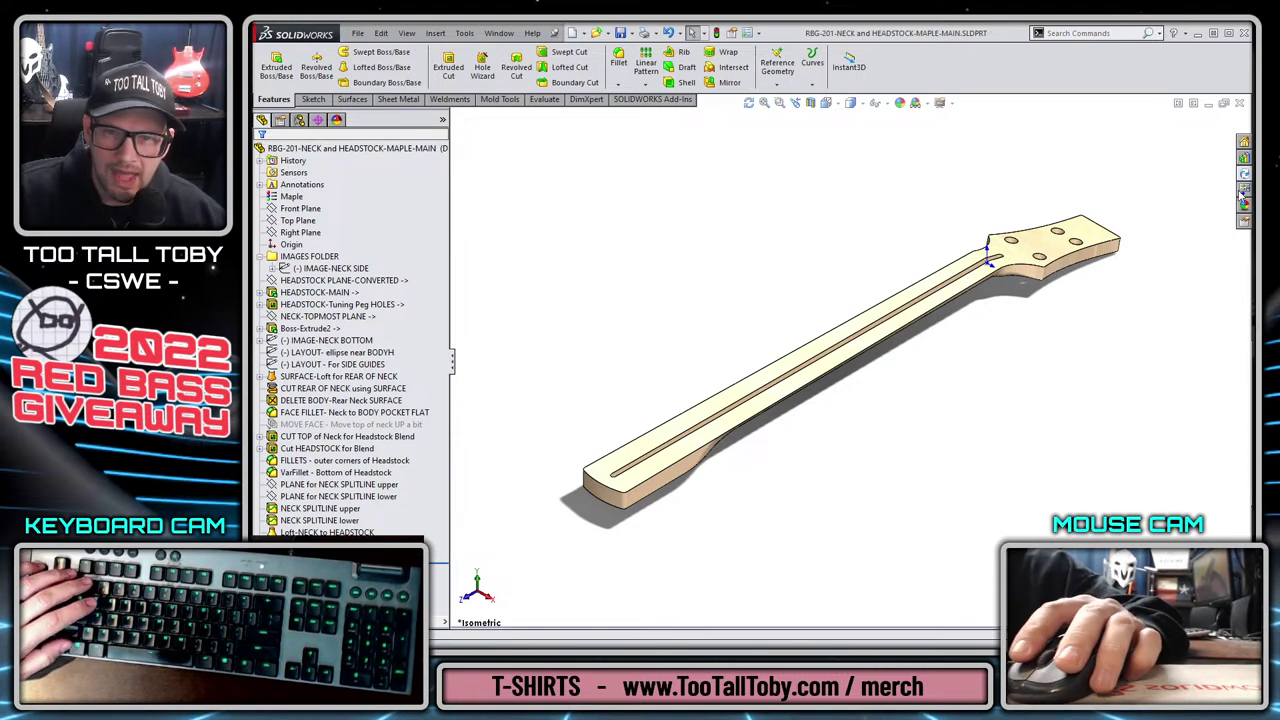
# Check the neck part into the vault from the file explorer pane.
pyautogui.click(1244, 189)
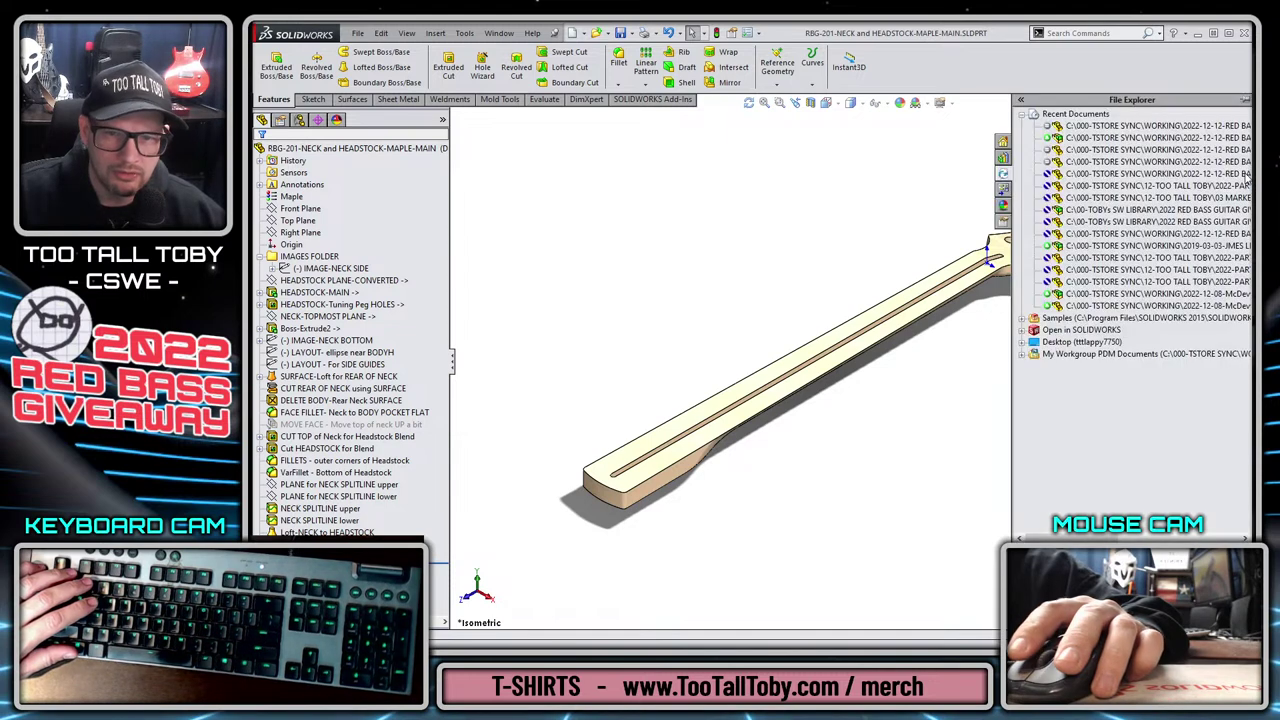
pyautogui.click(1021, 115)
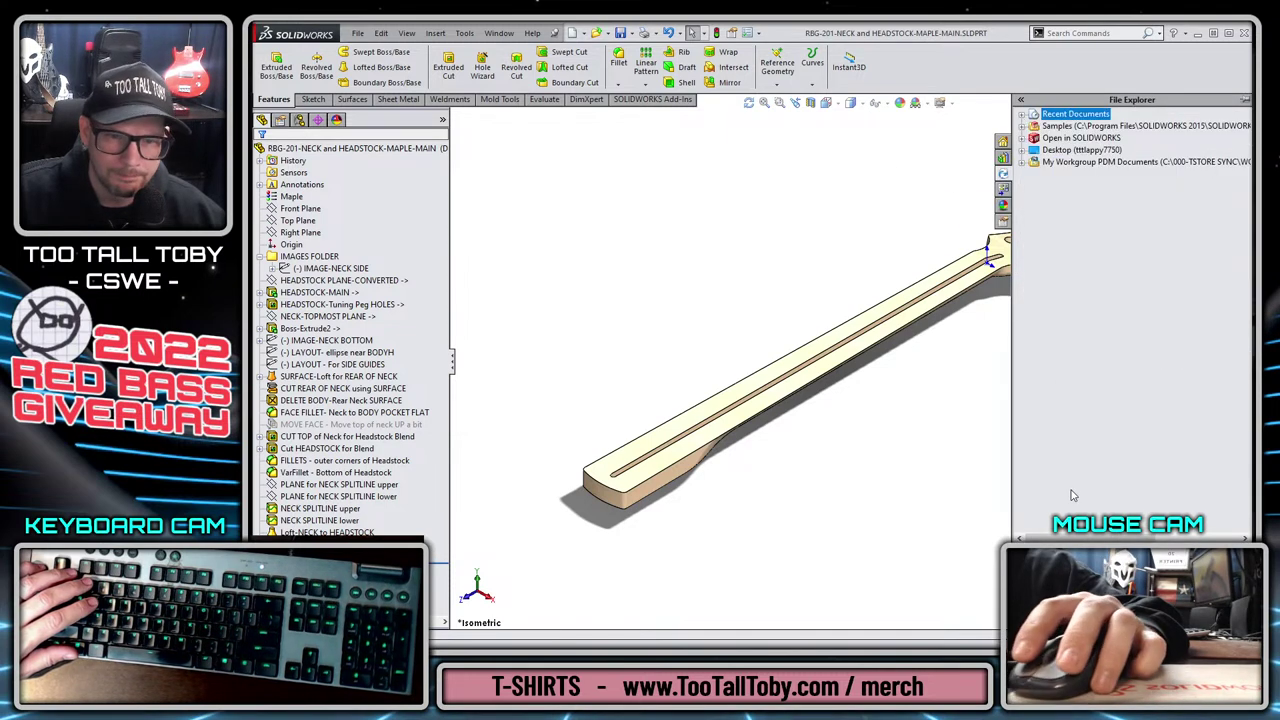
pyautogui.rightClick(1108, 196)
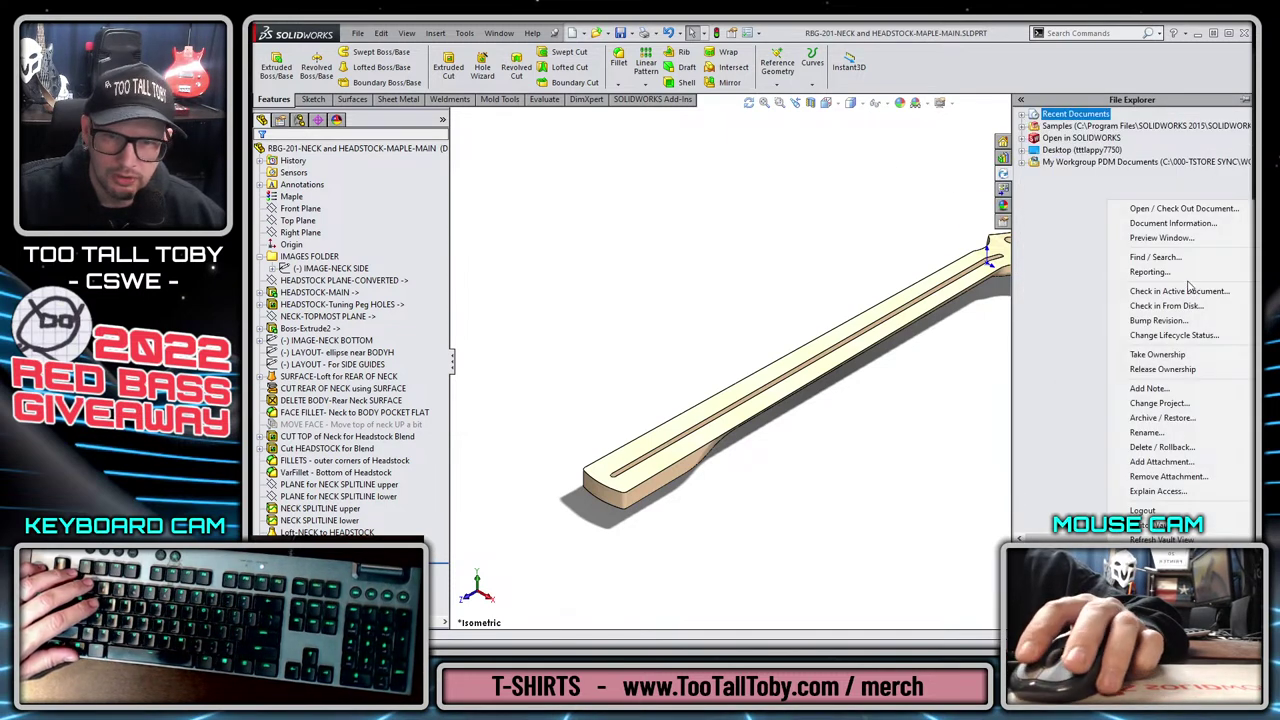
pyautogui.click(1150, 292)
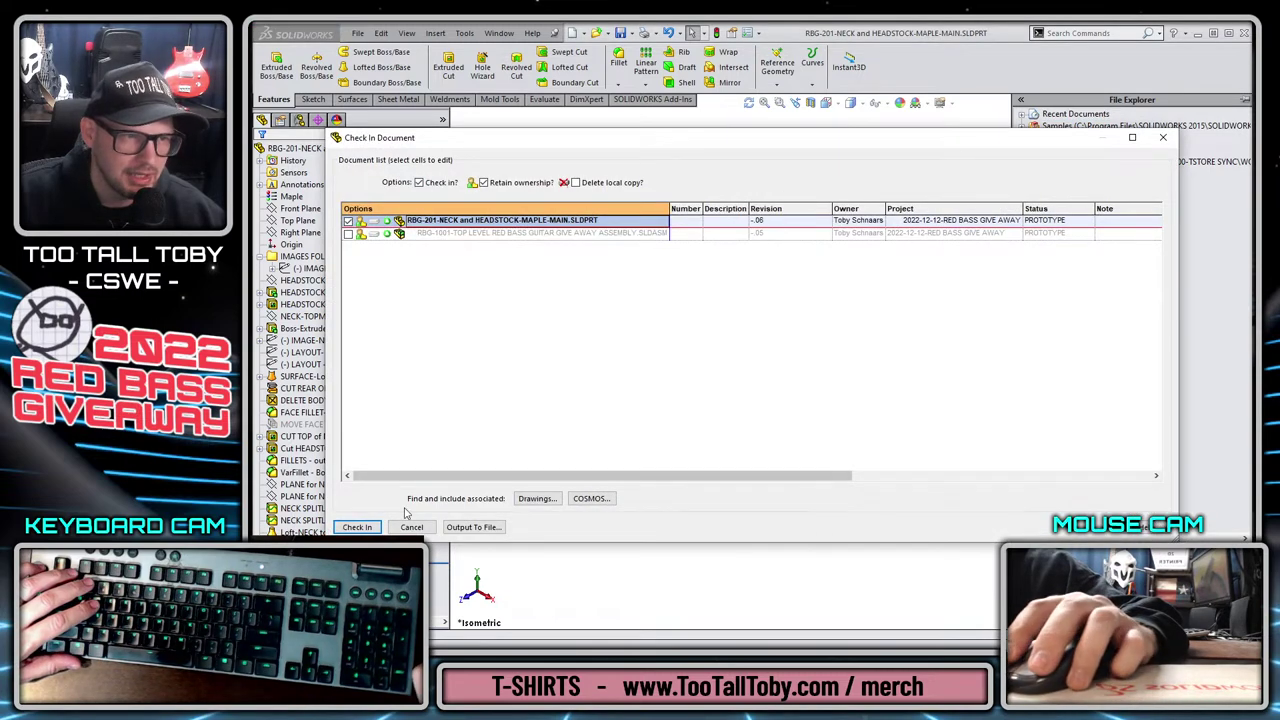
pyautogui.click(357, 527)
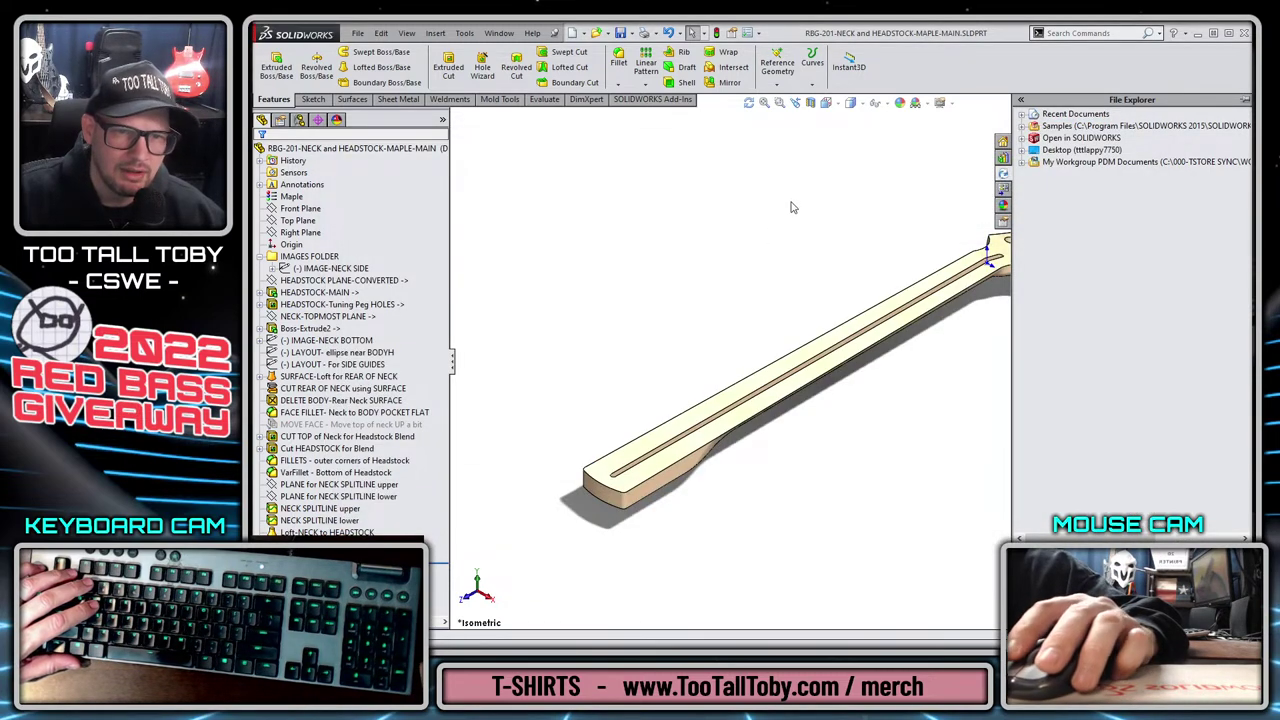
# Open the neck document's preview window and select revision -01.
pyautogui.click(1245, 188)
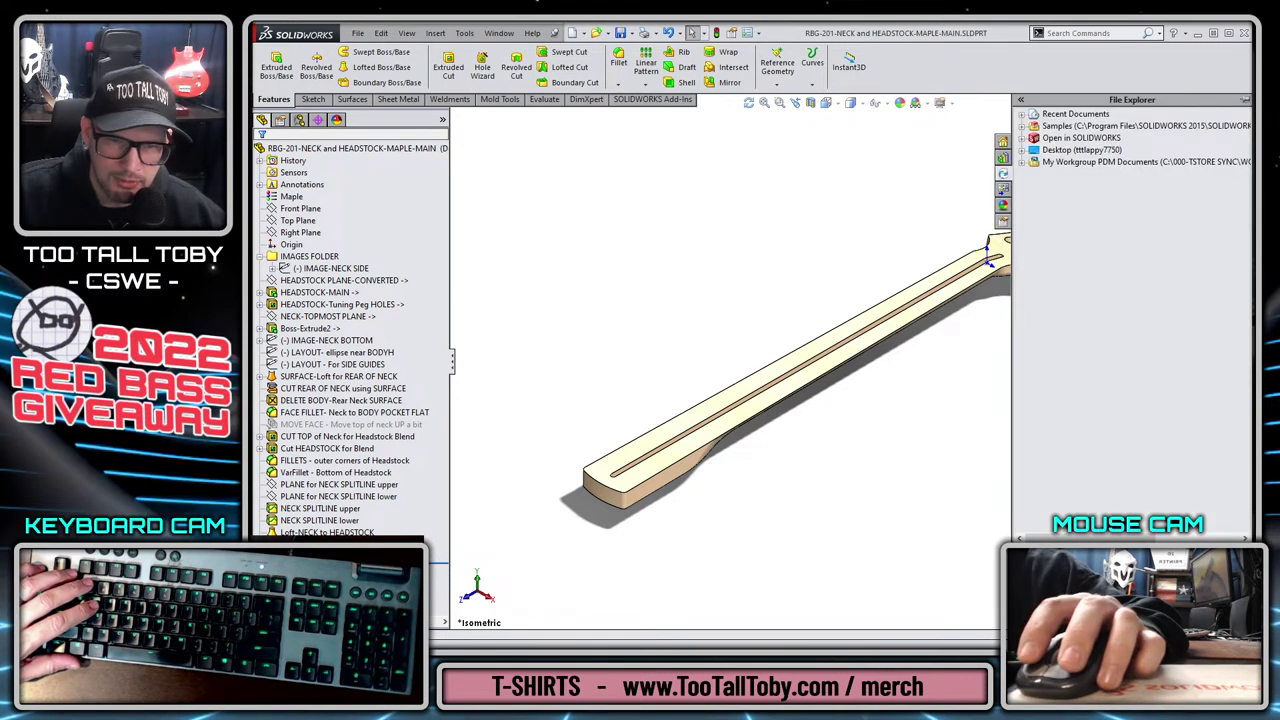
pyautogui.rightClick(1104, 252)
pyautogui.click(1160, 292)
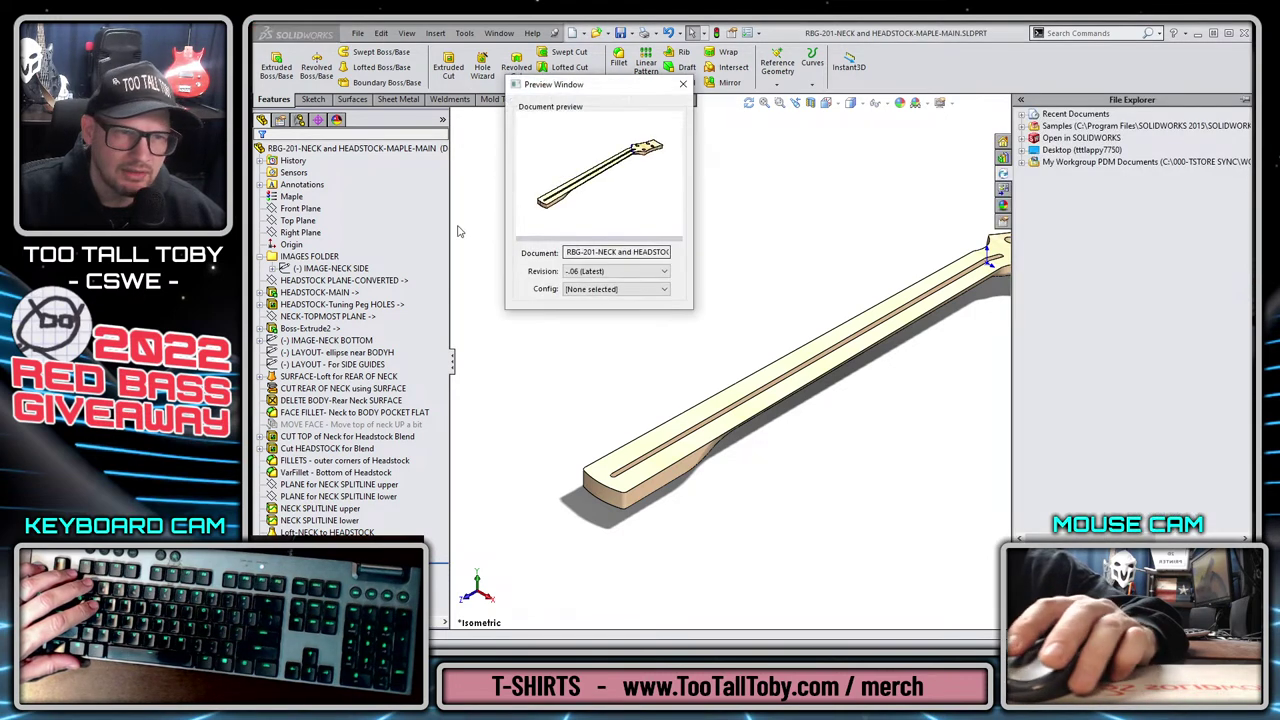
pyautogui.moveTo(693, 310); pyautogui.dragTo(867, 527)
pyautogui.click(749, 486)
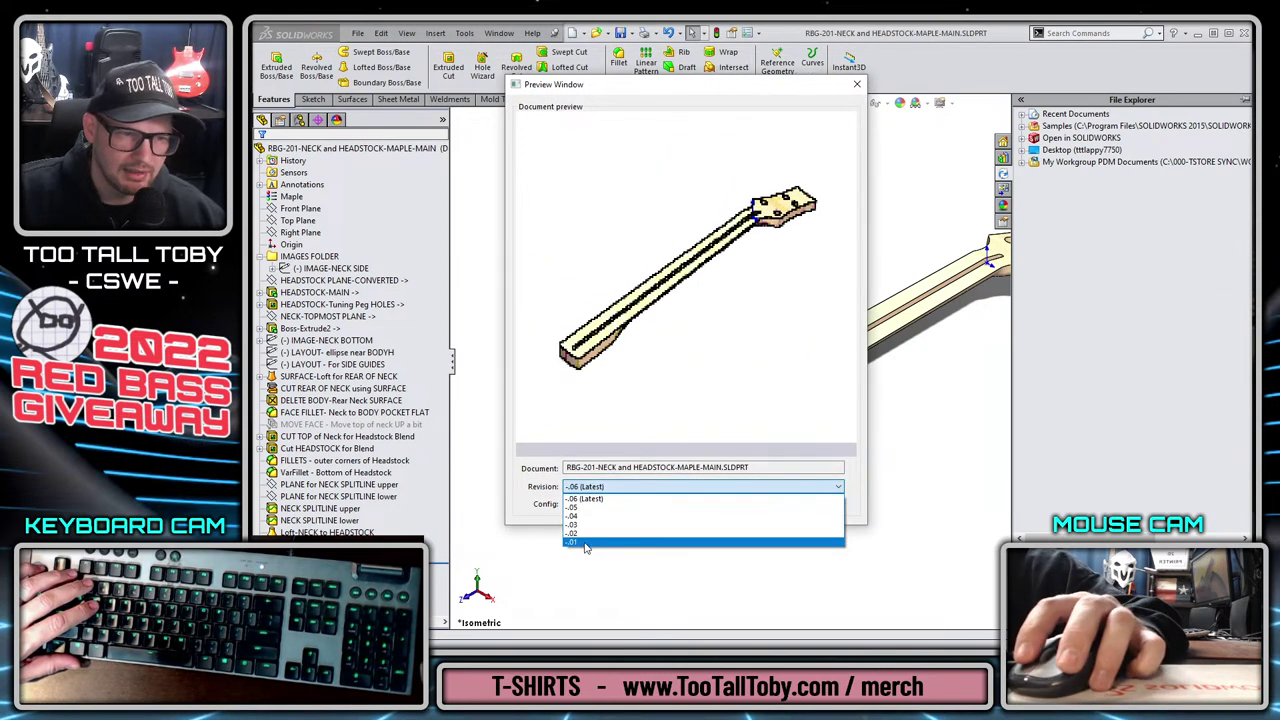
pyautogui.click(669, 511)
pyautogui.click(605, 486)
pyautogui.click(605, 497)
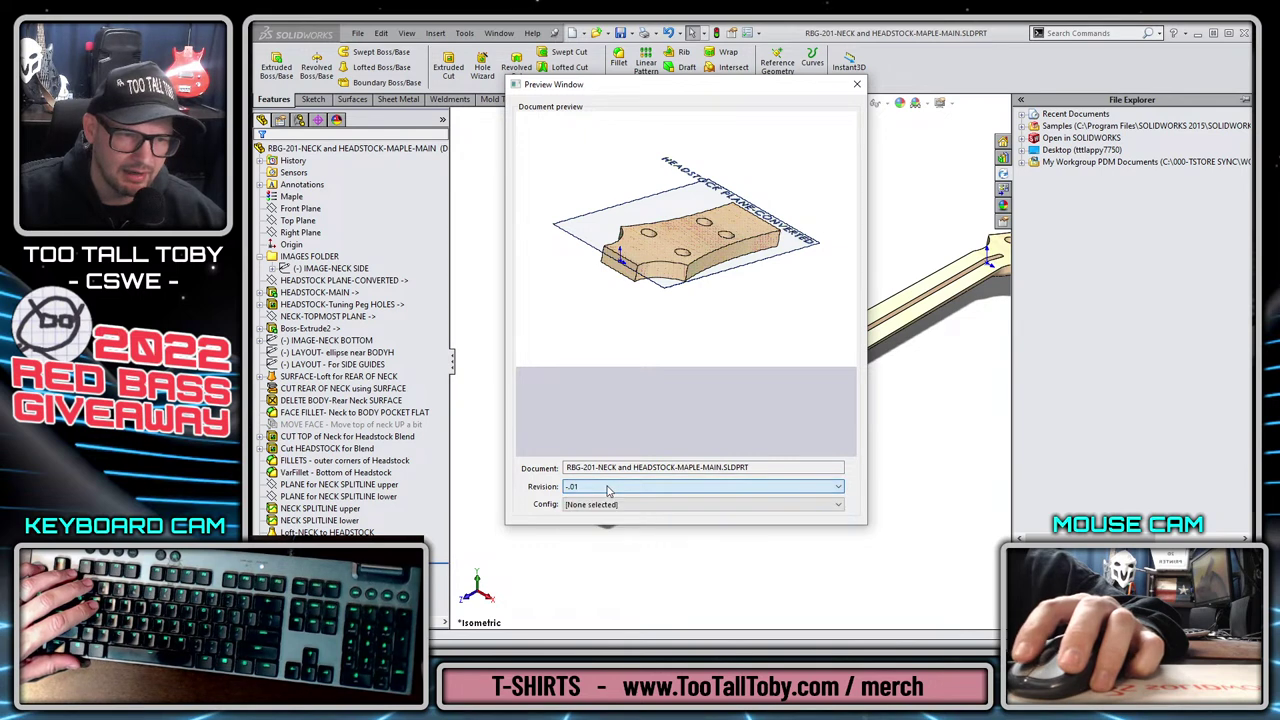
# Step through revisions -02 to -06 (Latest), comparing with -05, then close the preview.
pyautogui.press('Down')
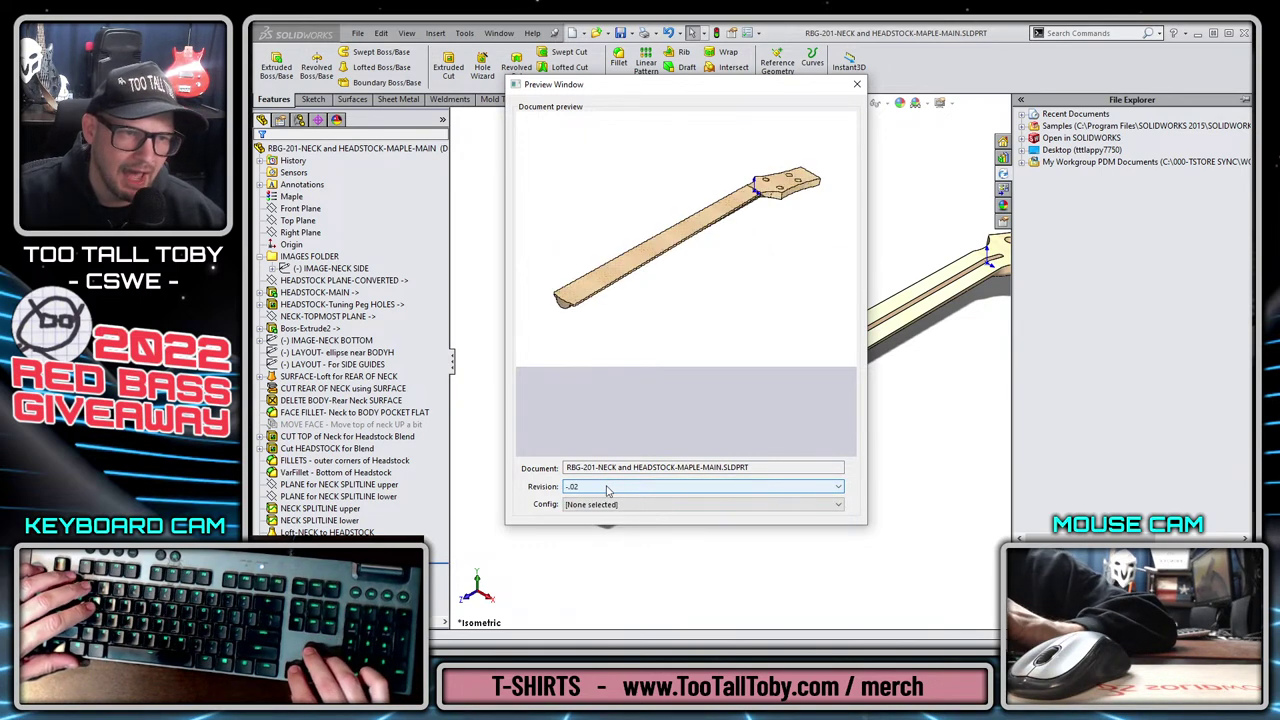
pyautogui.press('Down')
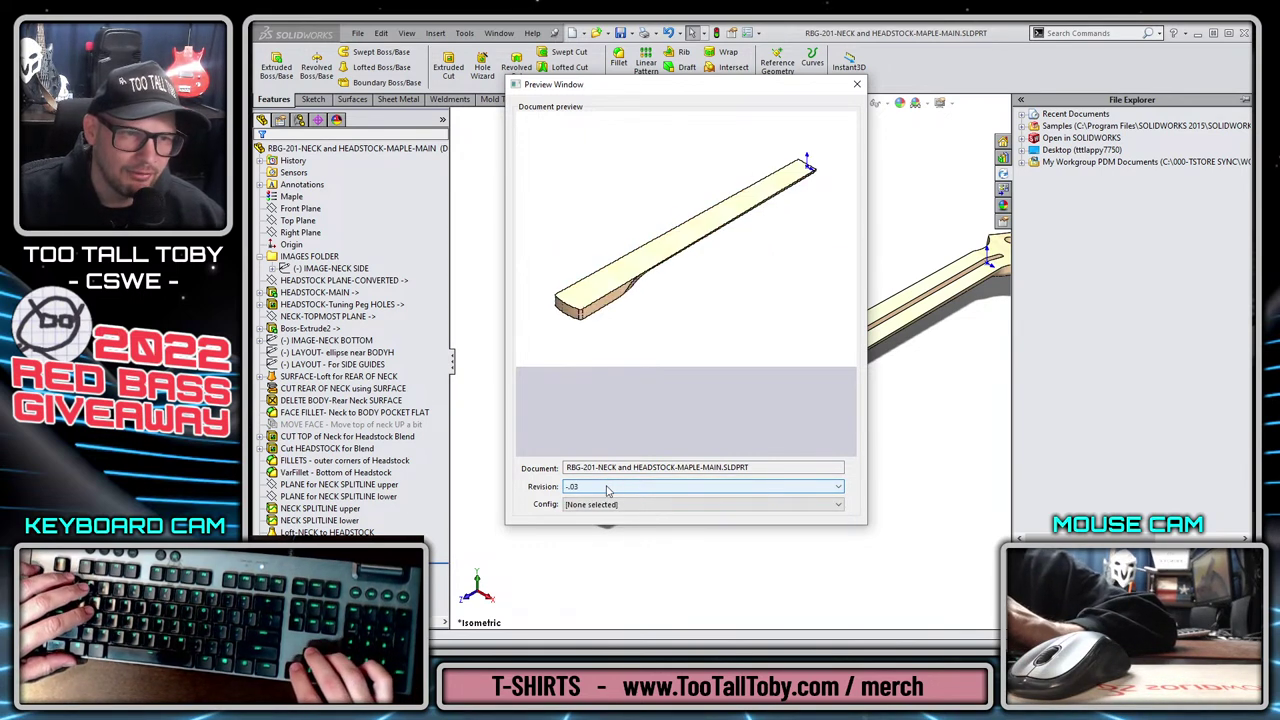
pyautogui.press('Down')
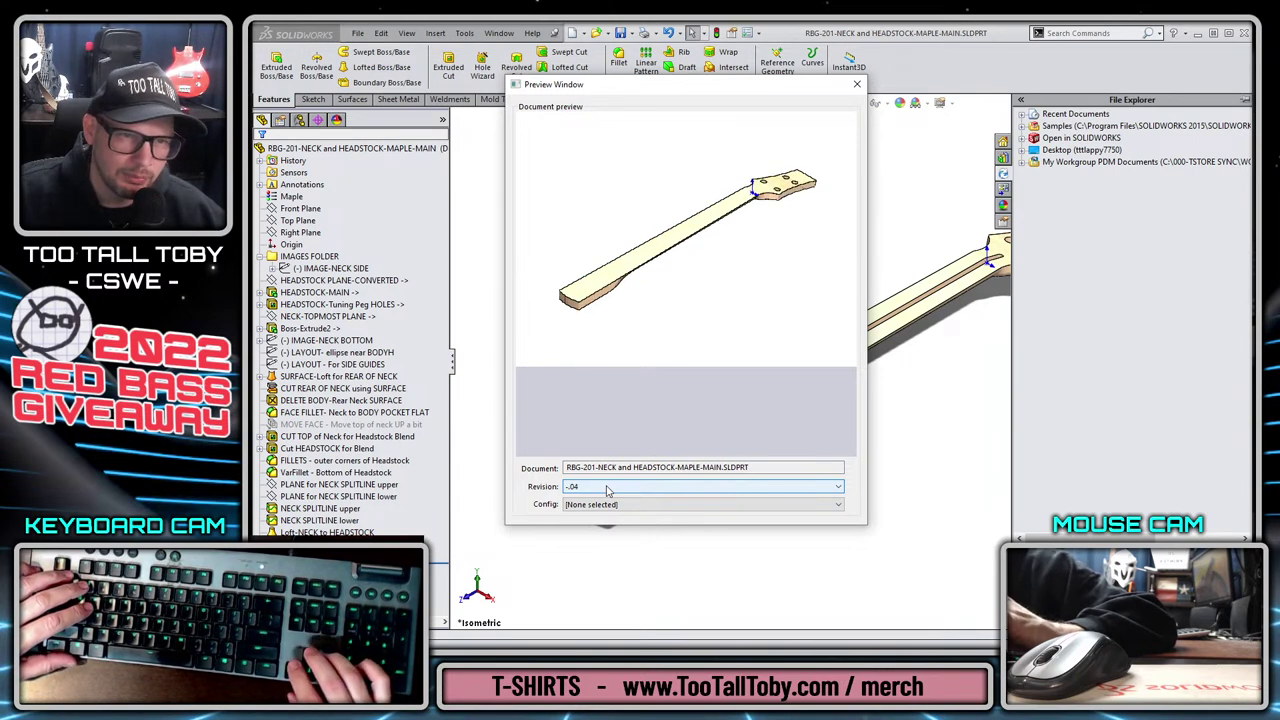
pyautogui.press('Down')
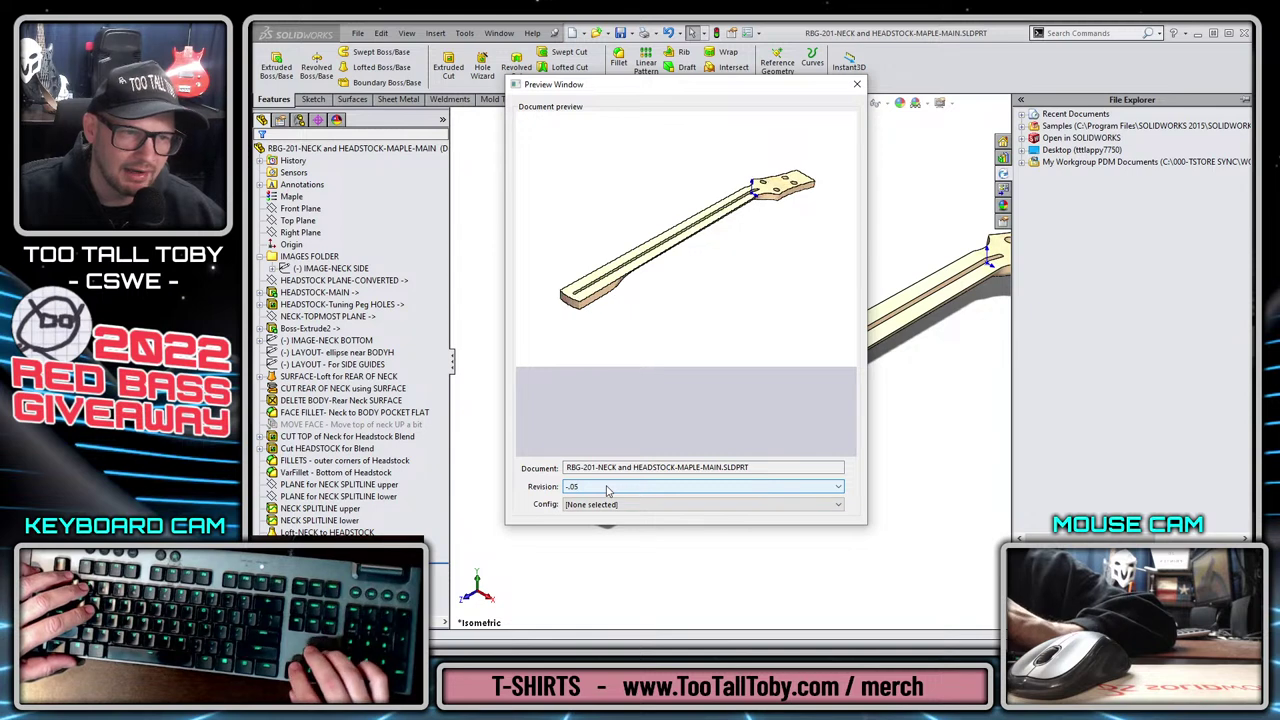
pyautogui.press('Down')
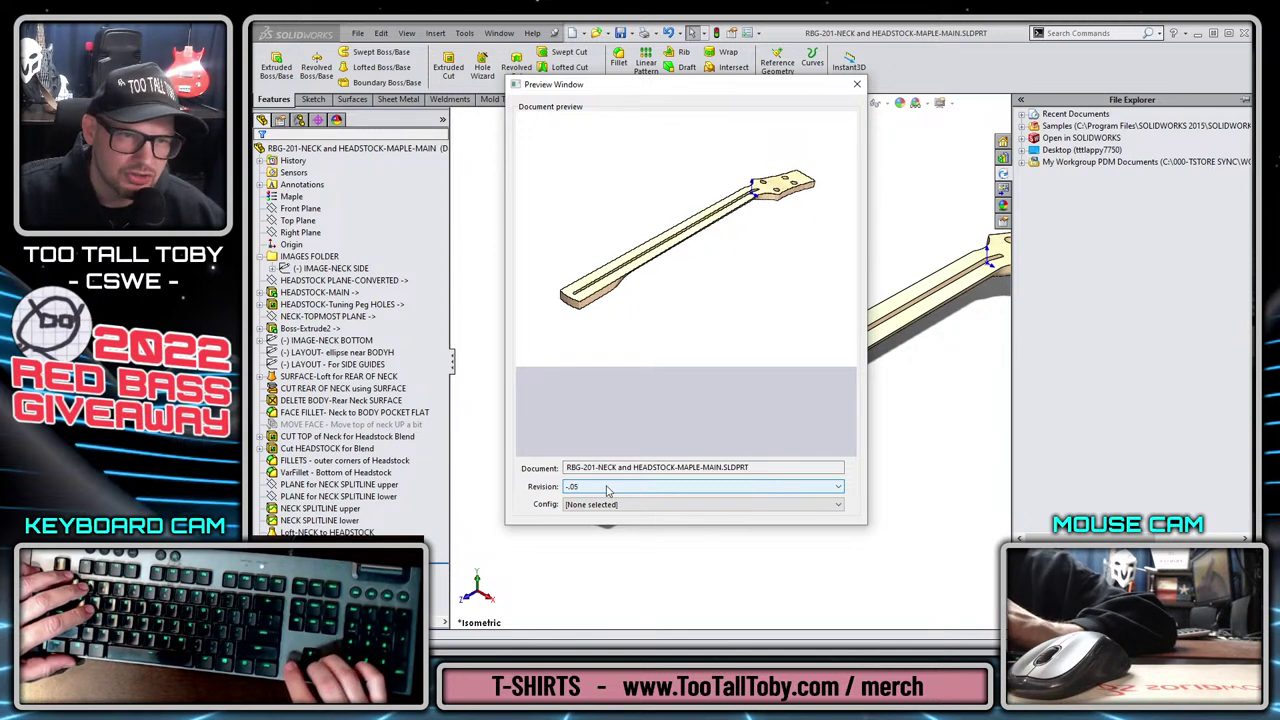
pyautogui.press('Up')
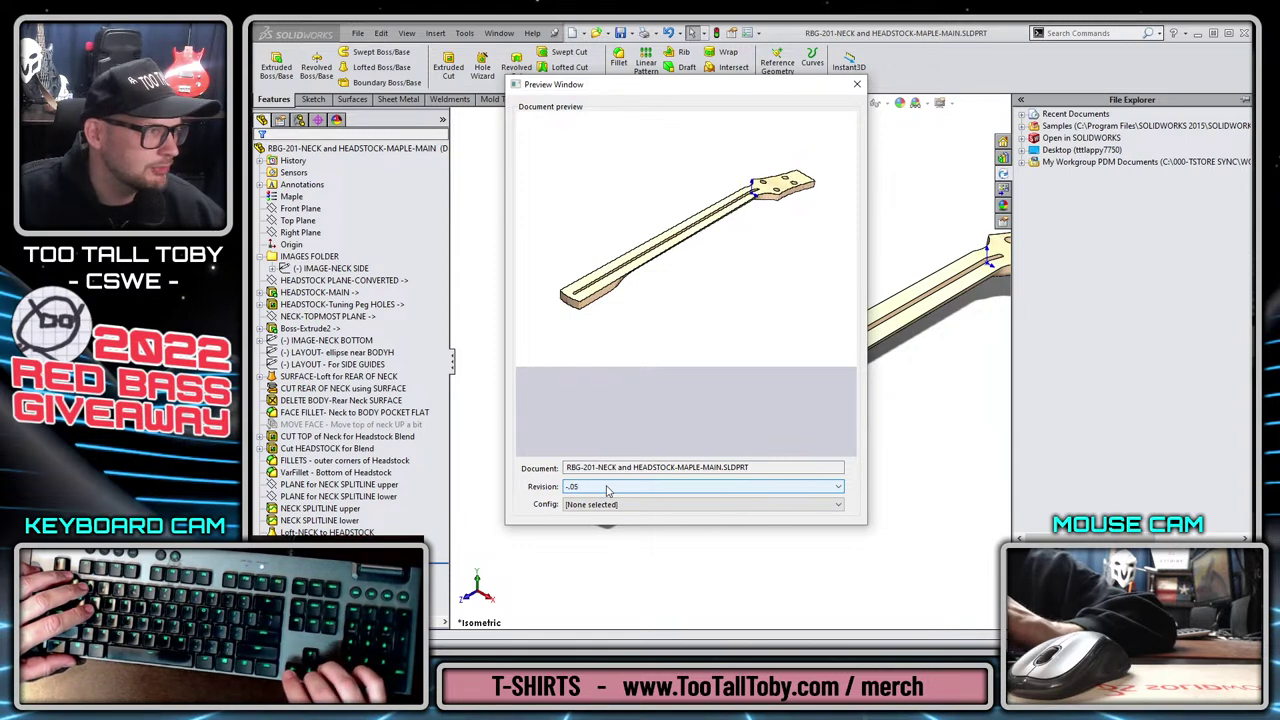
pyautogui.press('Down')
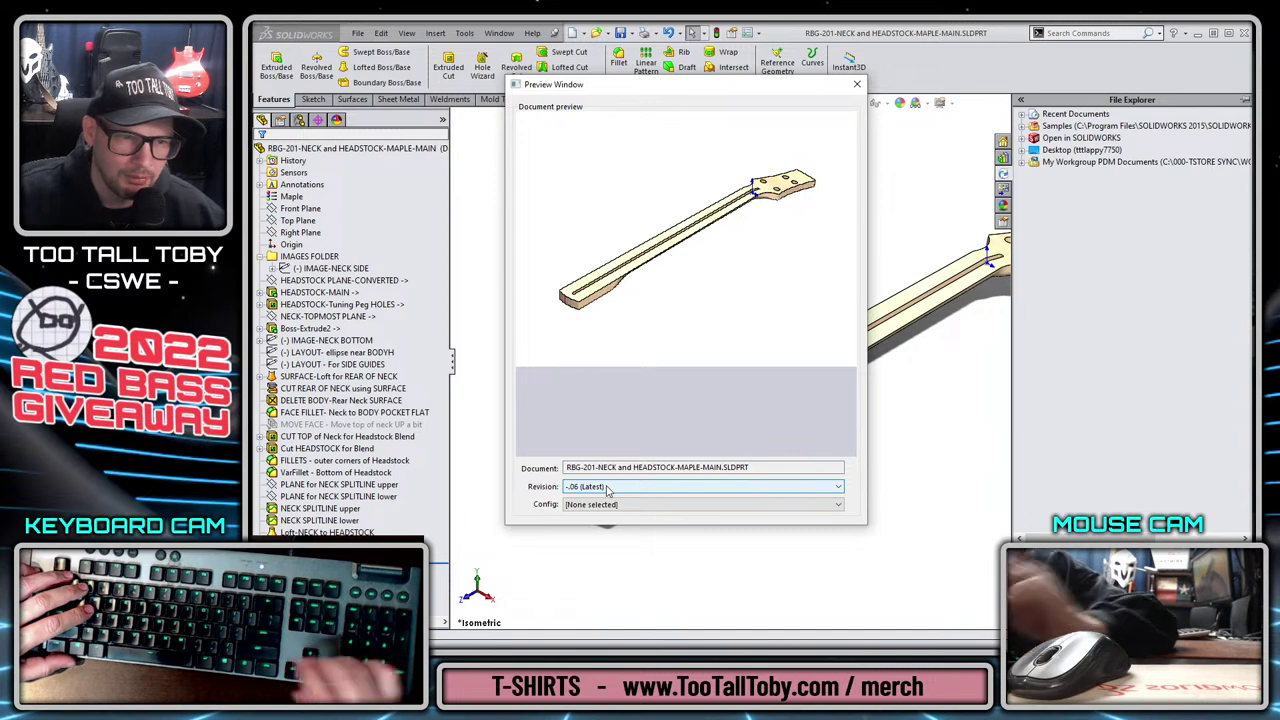
pyautogui.click(857, 86)
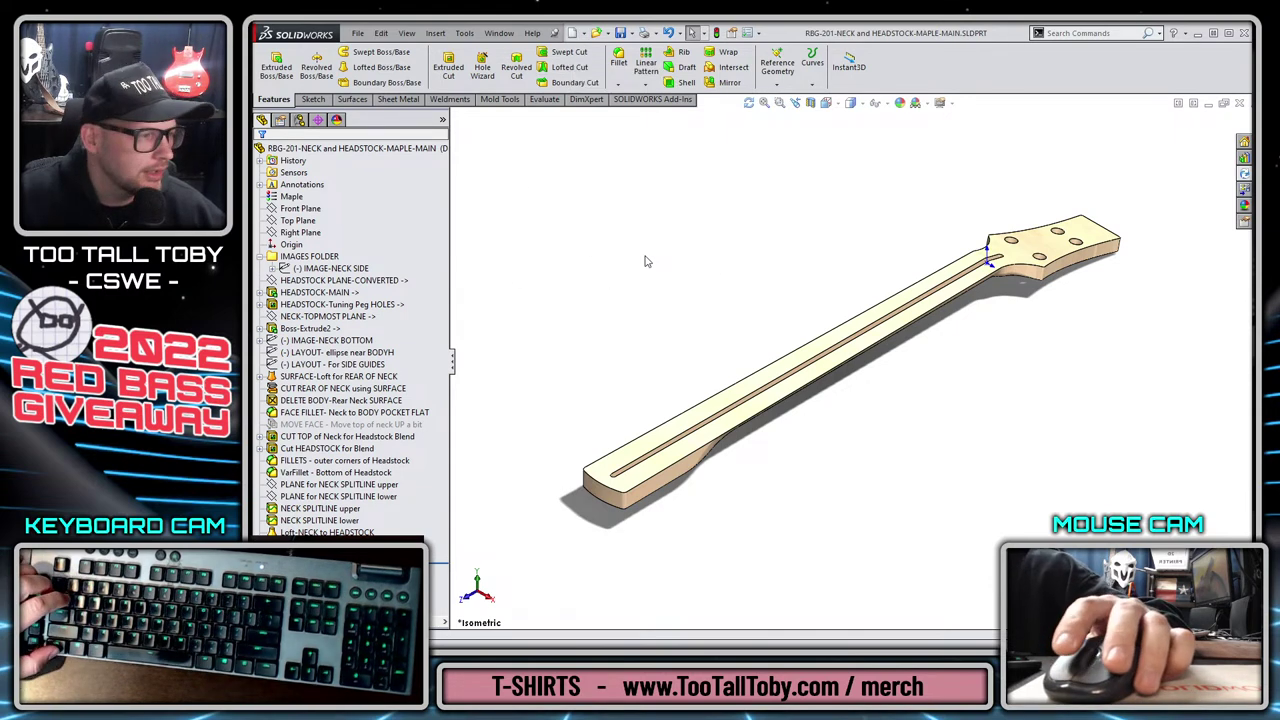
# Switch to the RBG-1001-TOP LEVEL RED BASS GUITAR GIVE AWAY ASSEMBLY document with Ctrl+Tab.
pyautogui.hotkey('ctrl', 'Tab')
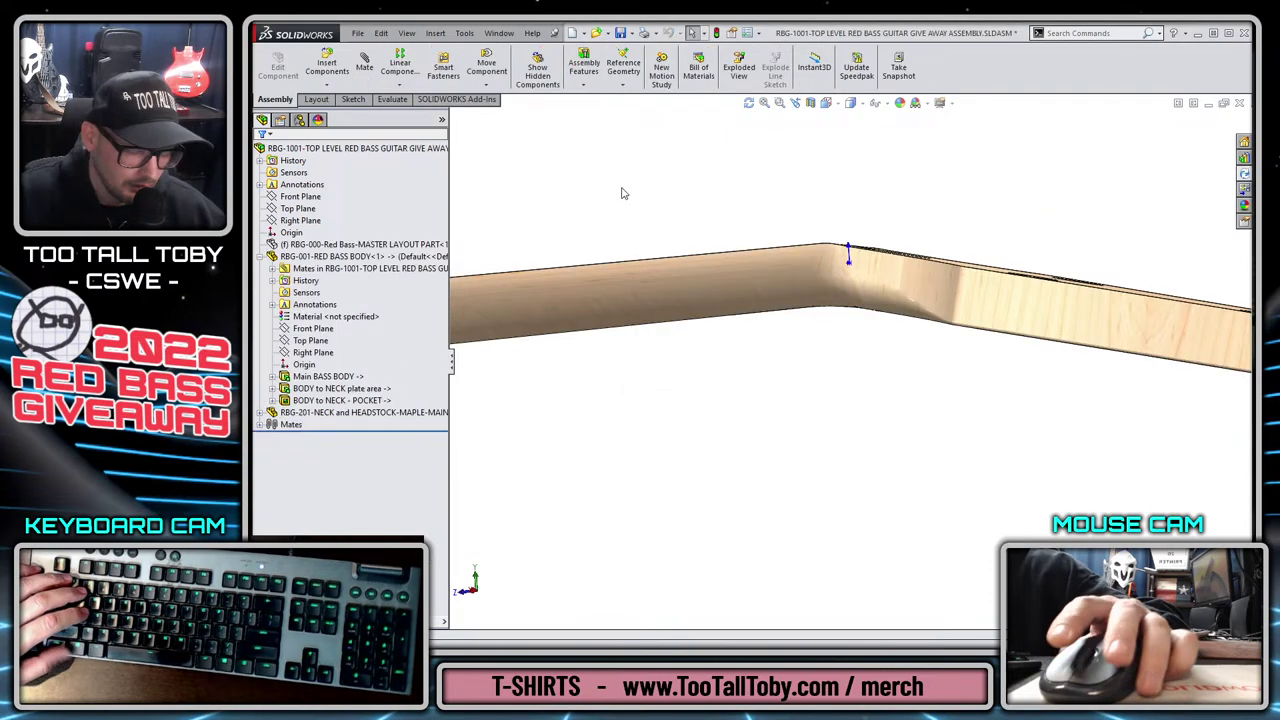
# Move the RBG-201 neck into a new subassembly saved as 'RBG-2001-NECK AS', then inspect InPlace2 and InPlace3.
pyautogui.hotkey('ctrl', '7')
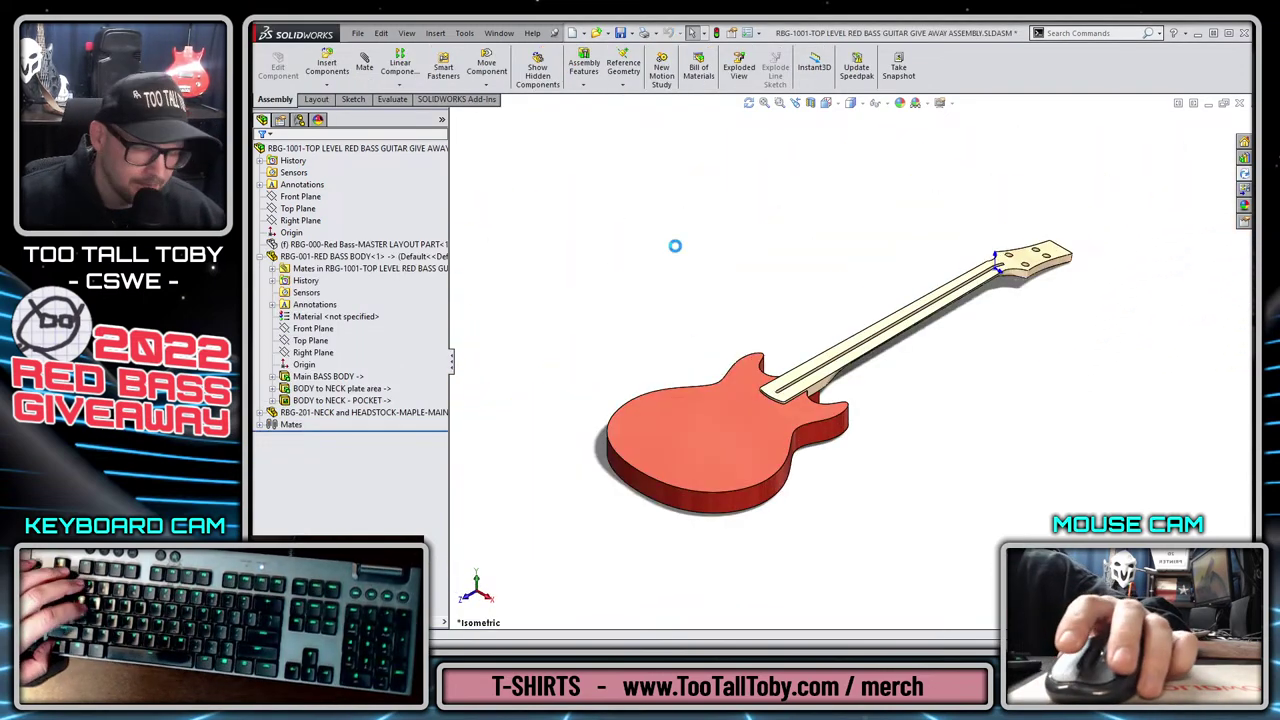
pyautogui.click(260, 257)
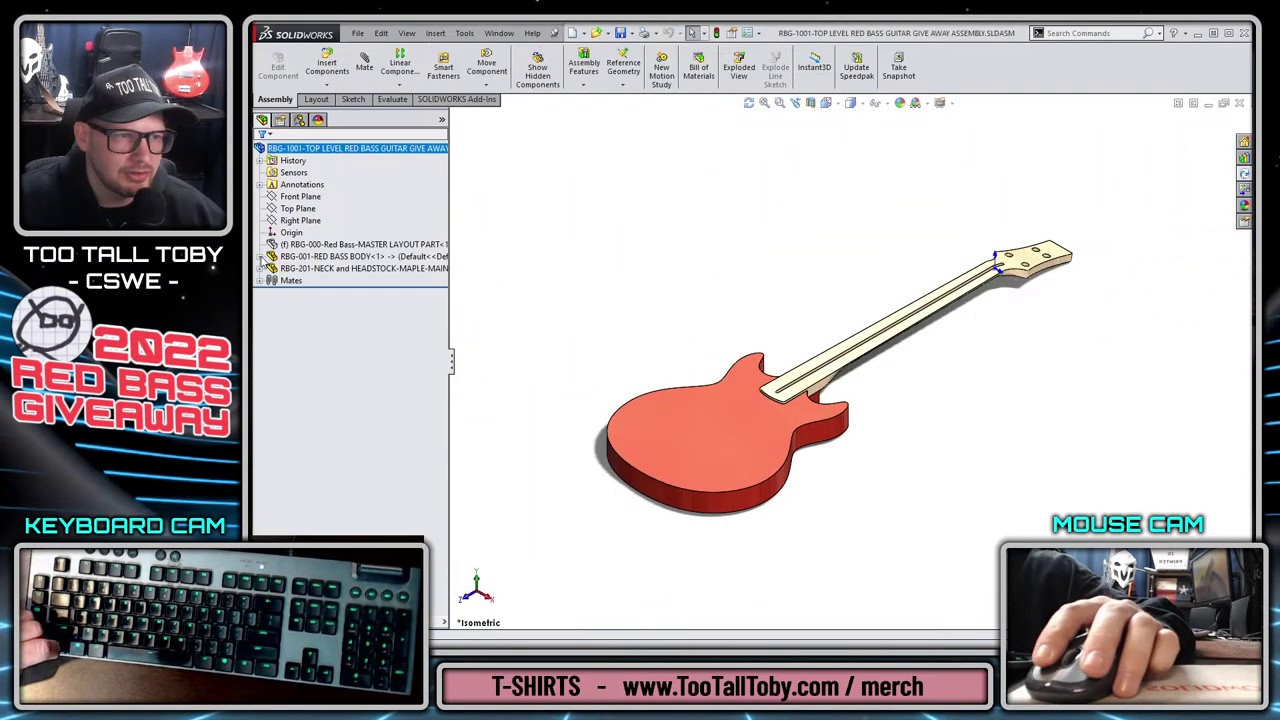
pyautogui.click(330, 268)
pyautogui.click(746, 234)
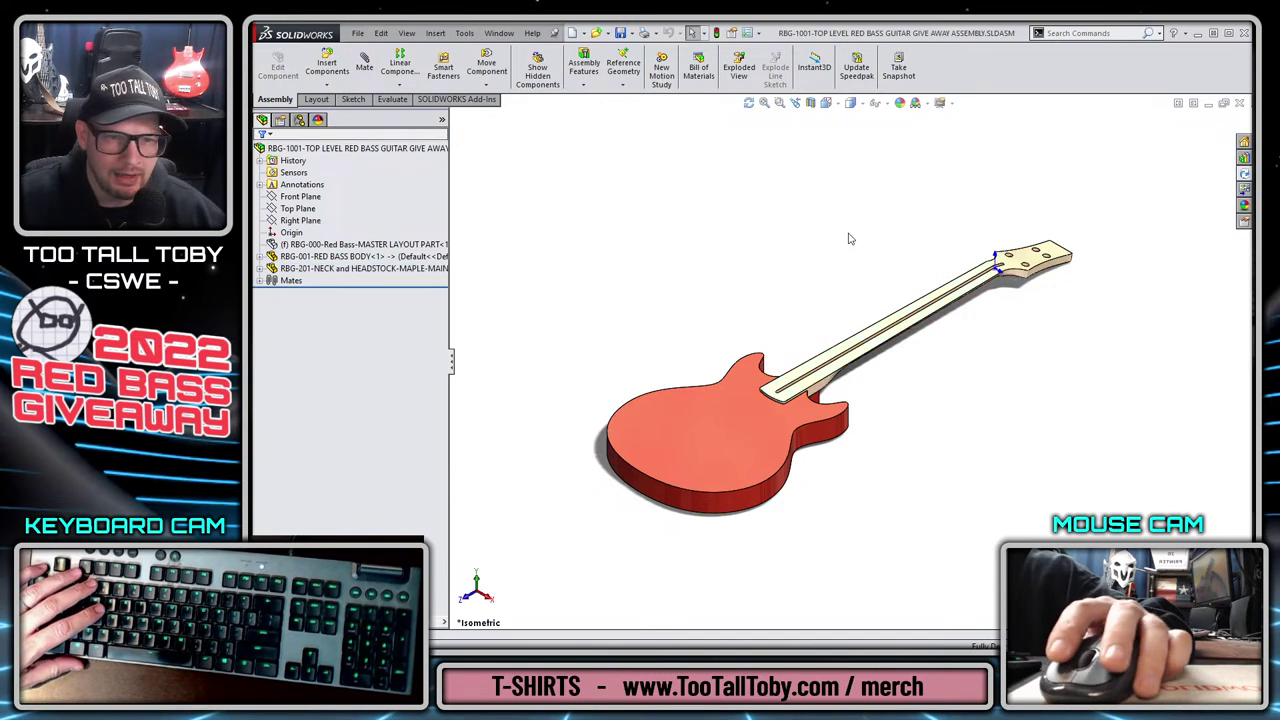
pyautogui.rightClick(357, 270)
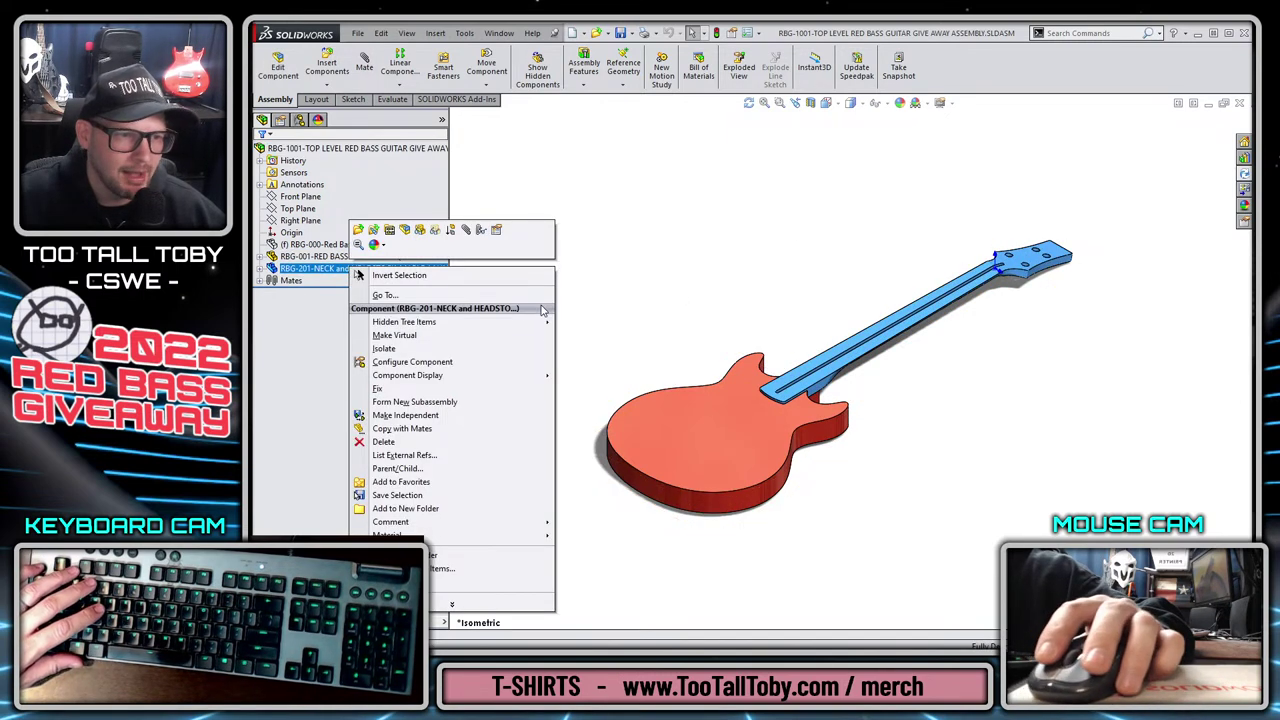
pyautogui.click(456, 403)
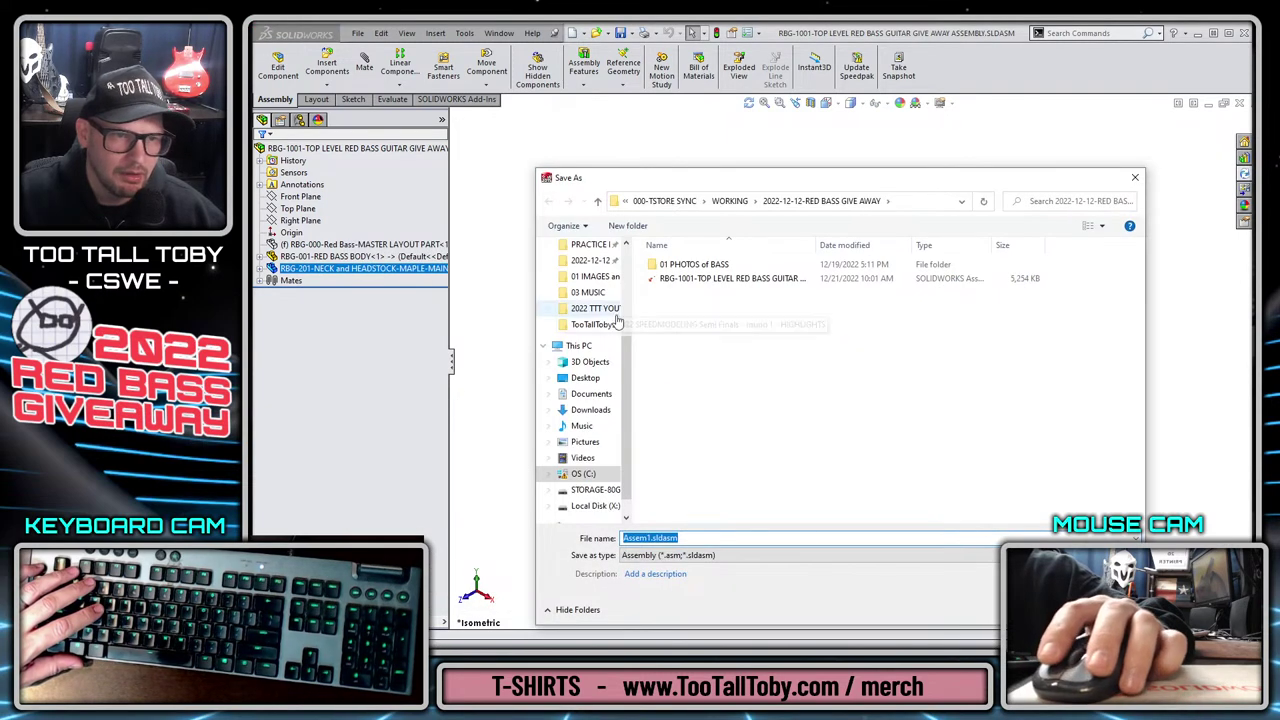
pyautogui.write('RBG')
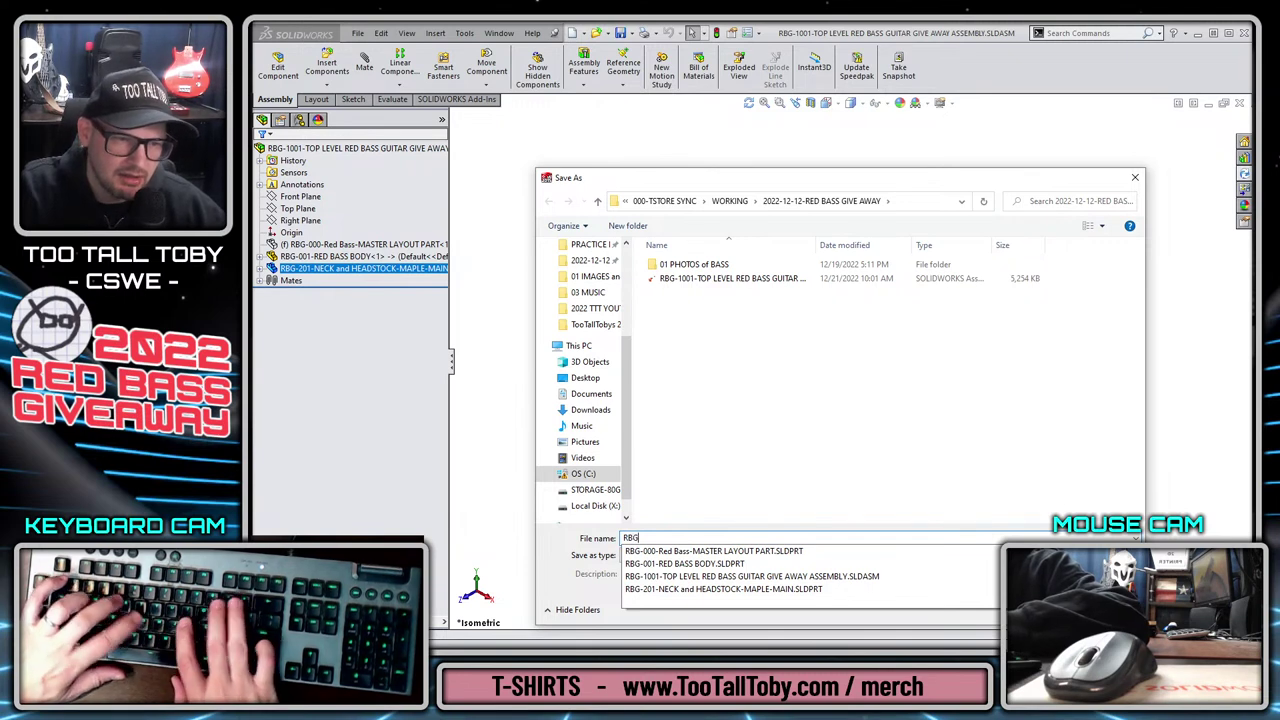
pyautogui.write('-200')
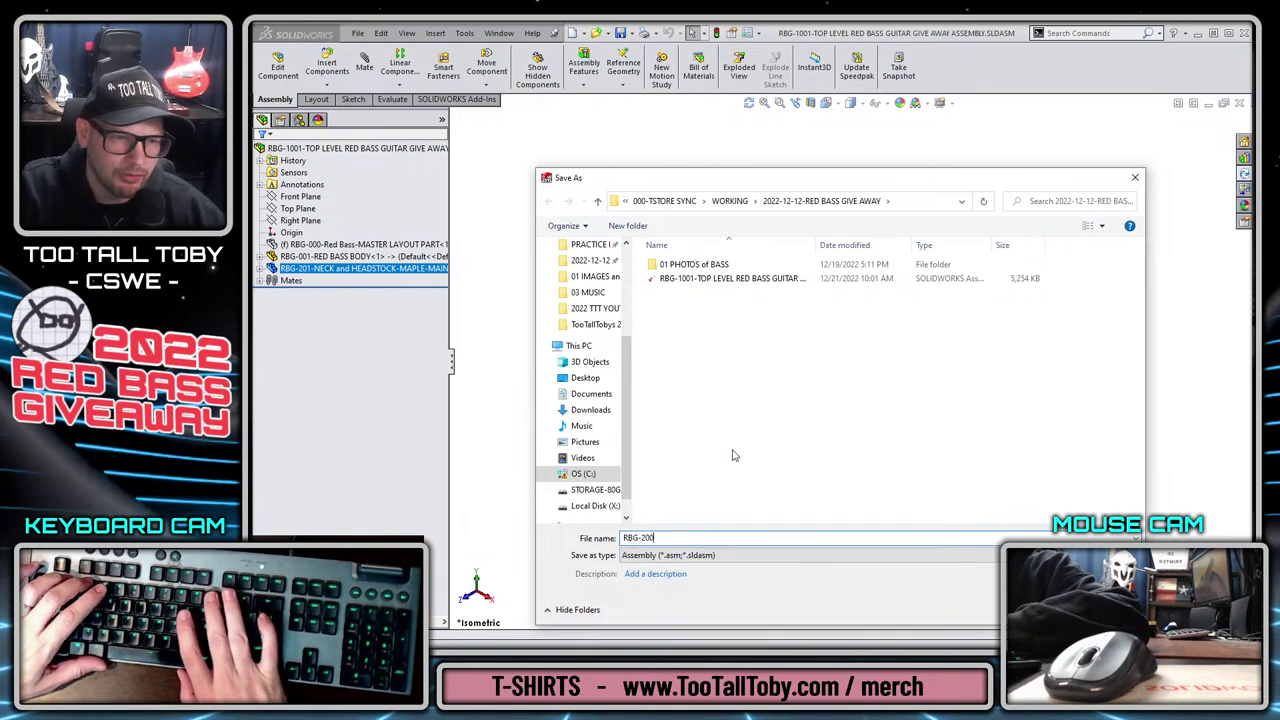
pyautogui.write('1-NE')
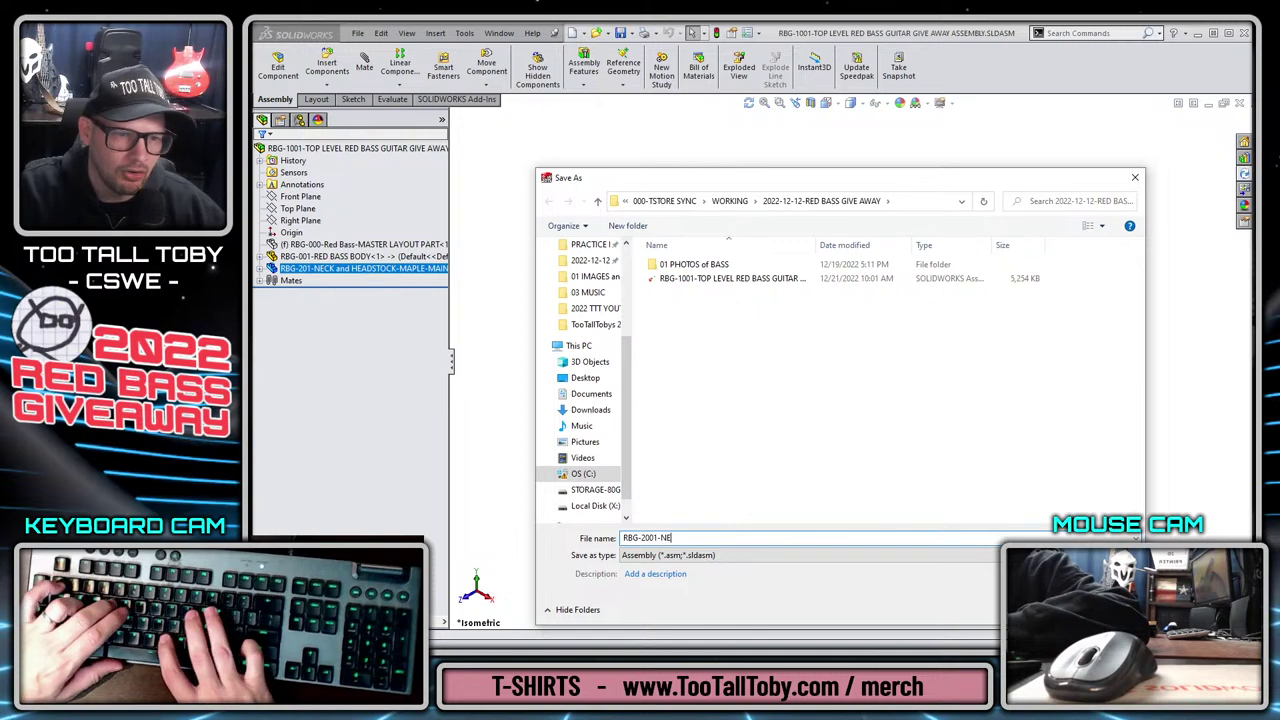
pyautogui.write('CK AS')
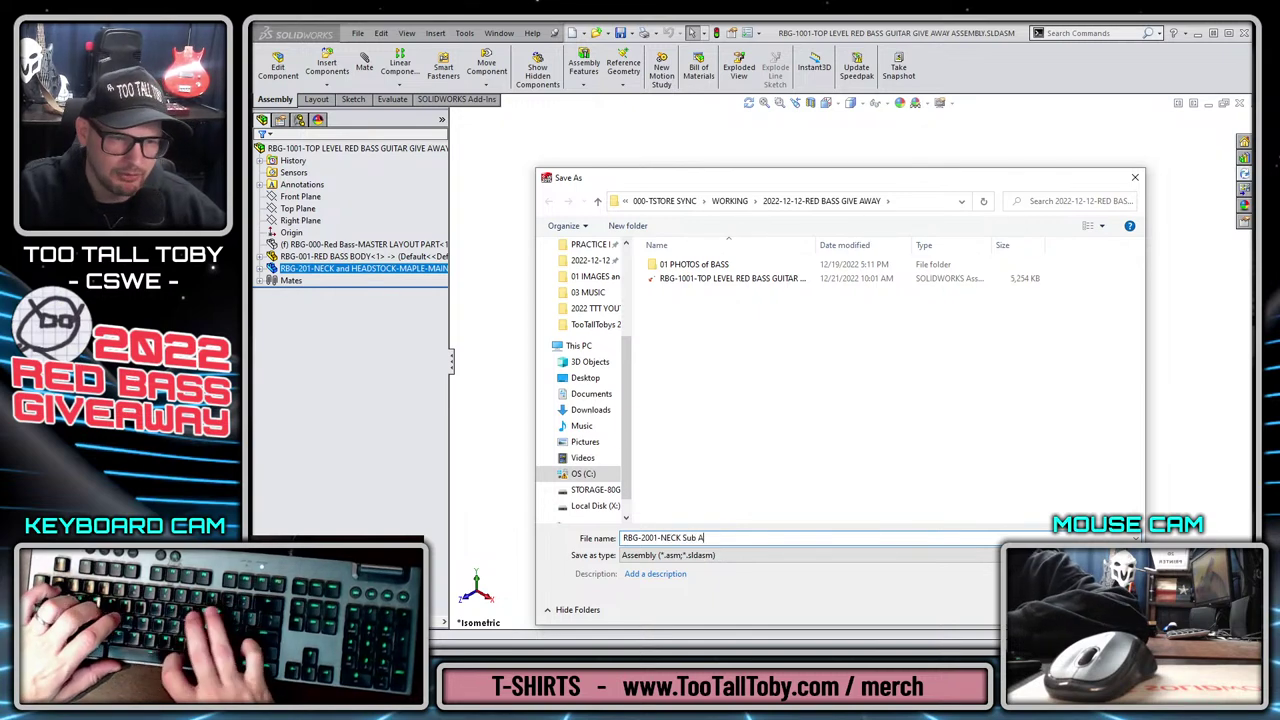
pyautogui.press('Return')
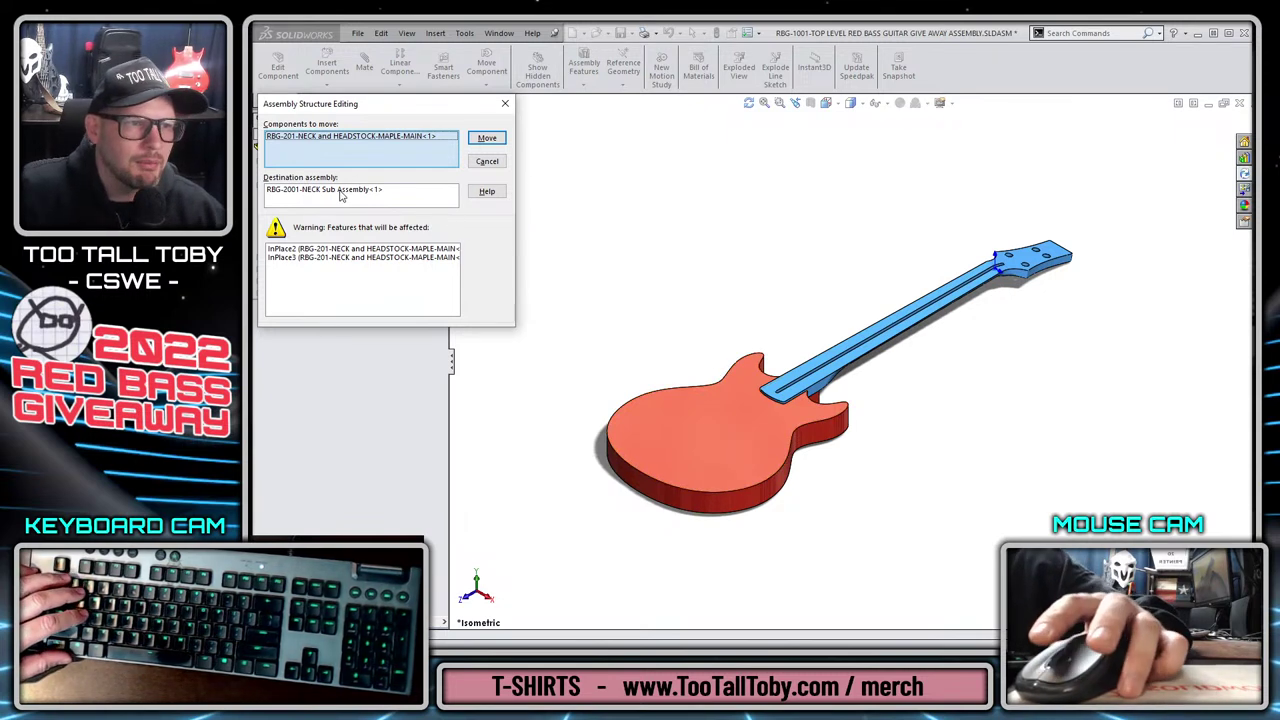
pyautogui.click(339, 253)
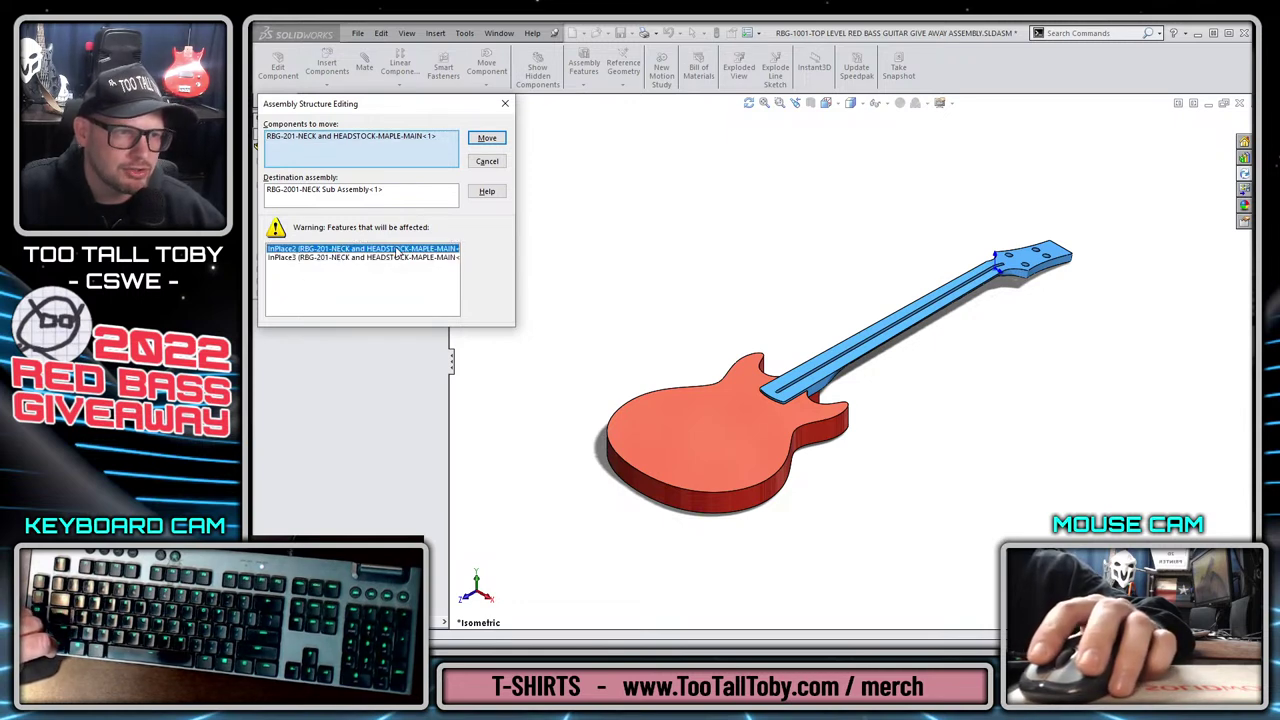
pyautogui.click(317, 258)
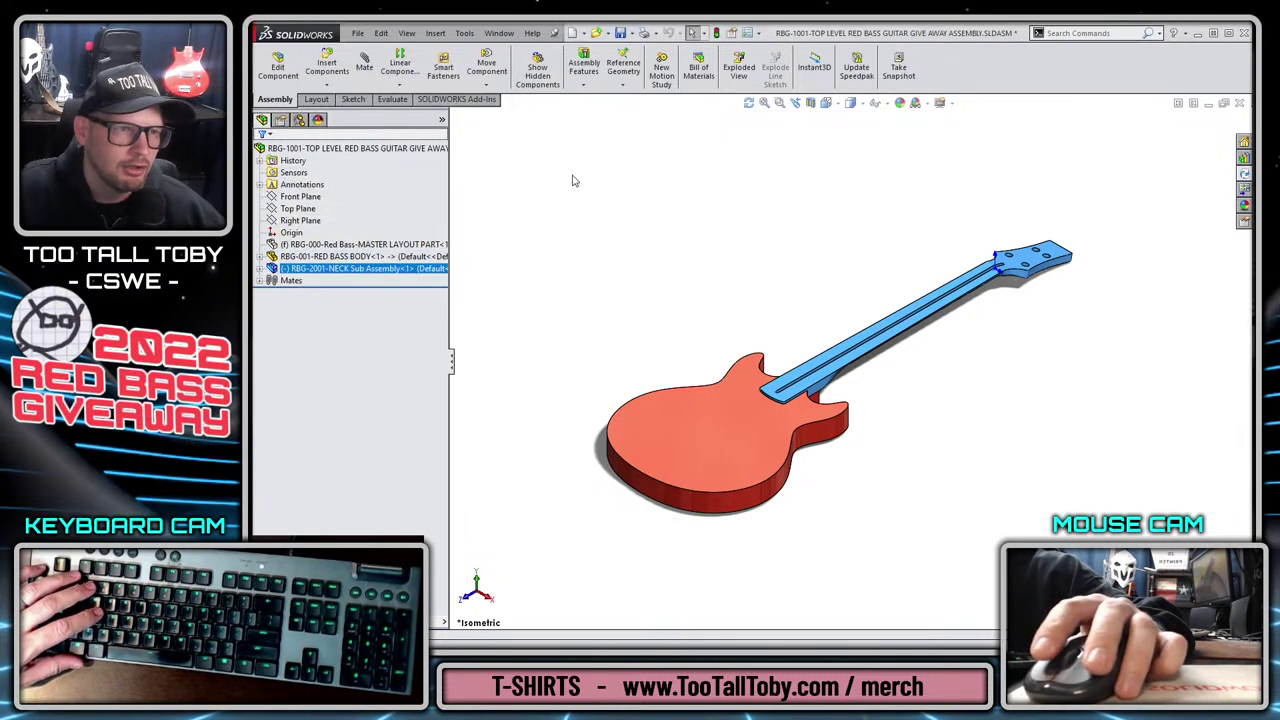
# Select the NECK sub-assembly's origin and planes together with the top-level assembly's origin and planes.
pyautogui.click(566, 269)
pyautogui.click(260, 268)
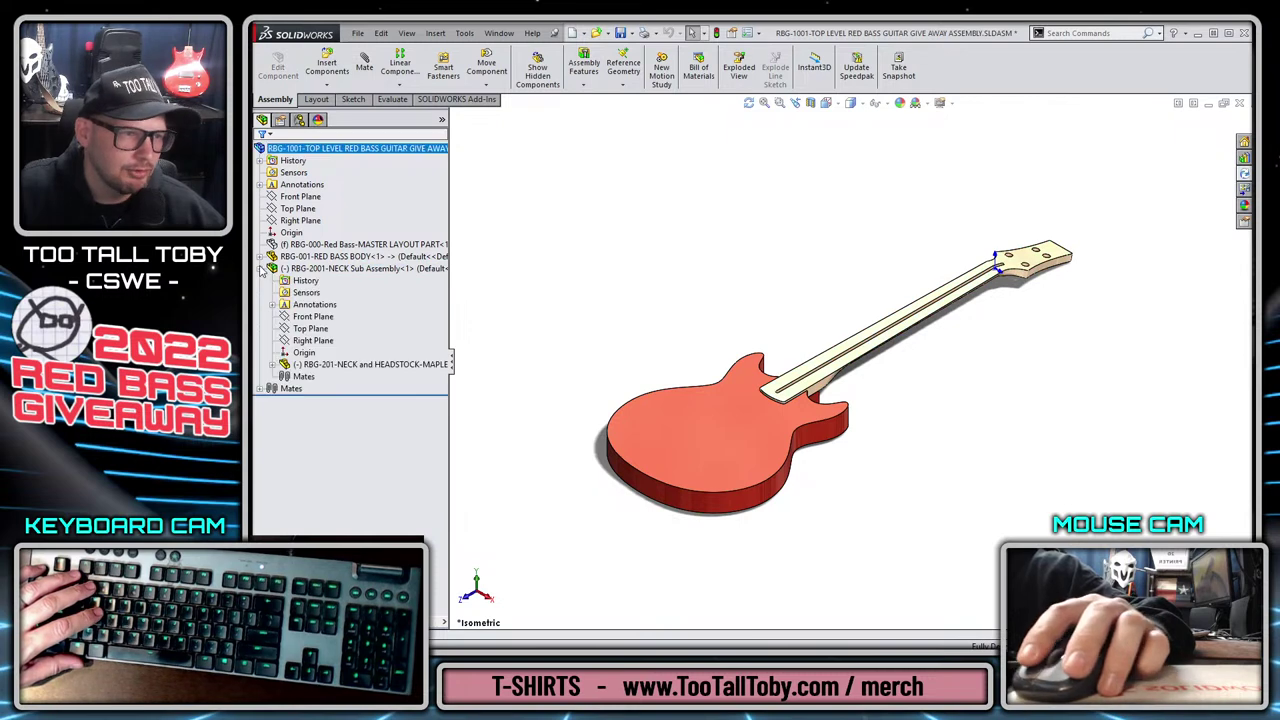
pyautogui.click(304, 353)
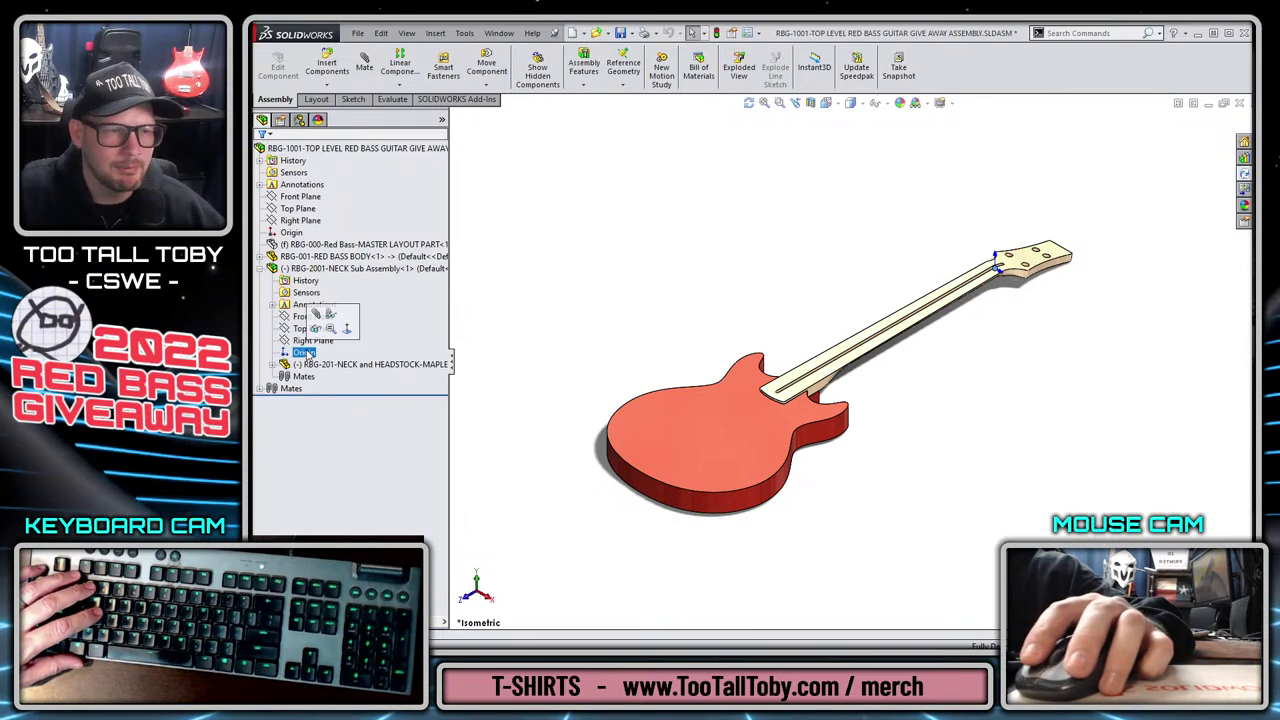
pyautogui.keyDown('ctrl'); pyautogui.click(291, 232); pyautogui.keyUp('ctrl')
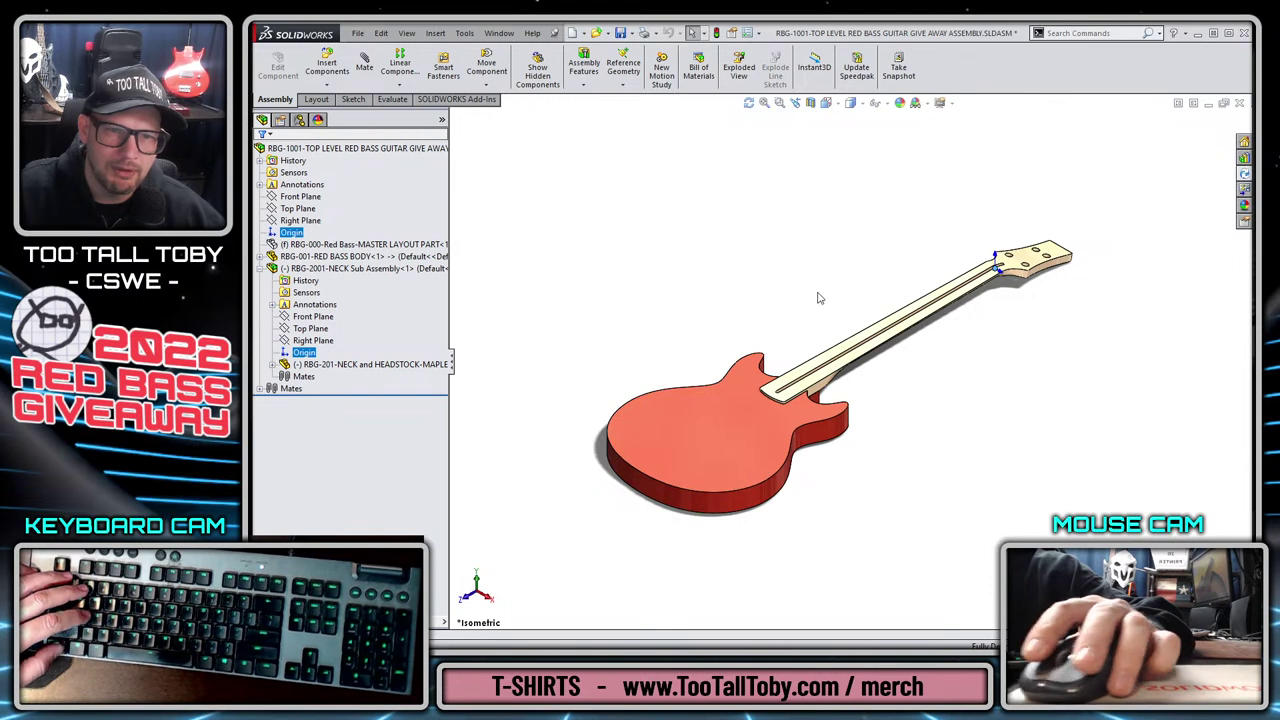
pyautogui.click(312, 316)
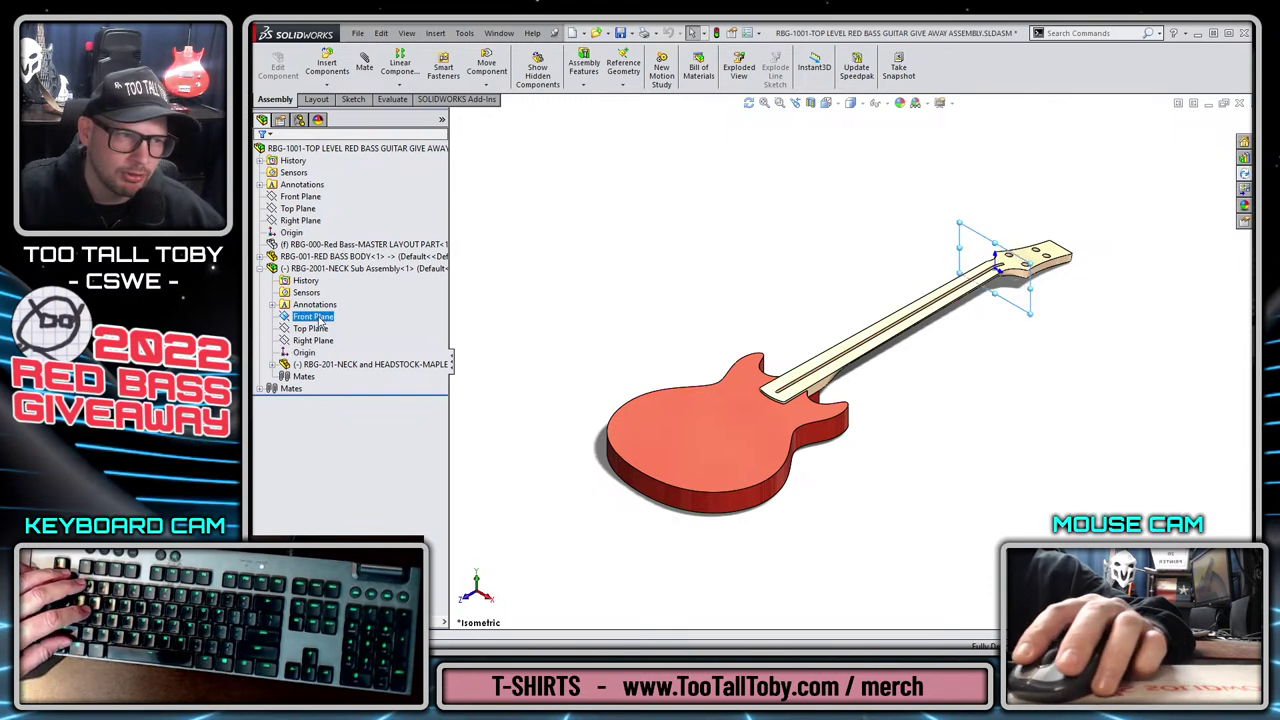
pyautogui.keyDown('ctrl'); pyautogui.click(310, 328); pyautogui.keyUp('ctrl')
pyautogui.keyDown('ctrl'); pyautogui.click(312, 340); pyautogui.keyUp('ctrl')
pyautogui.keyDown('ctrl'); pyautogui.click(300, 196); pyautogui.keyUp('ctrl')
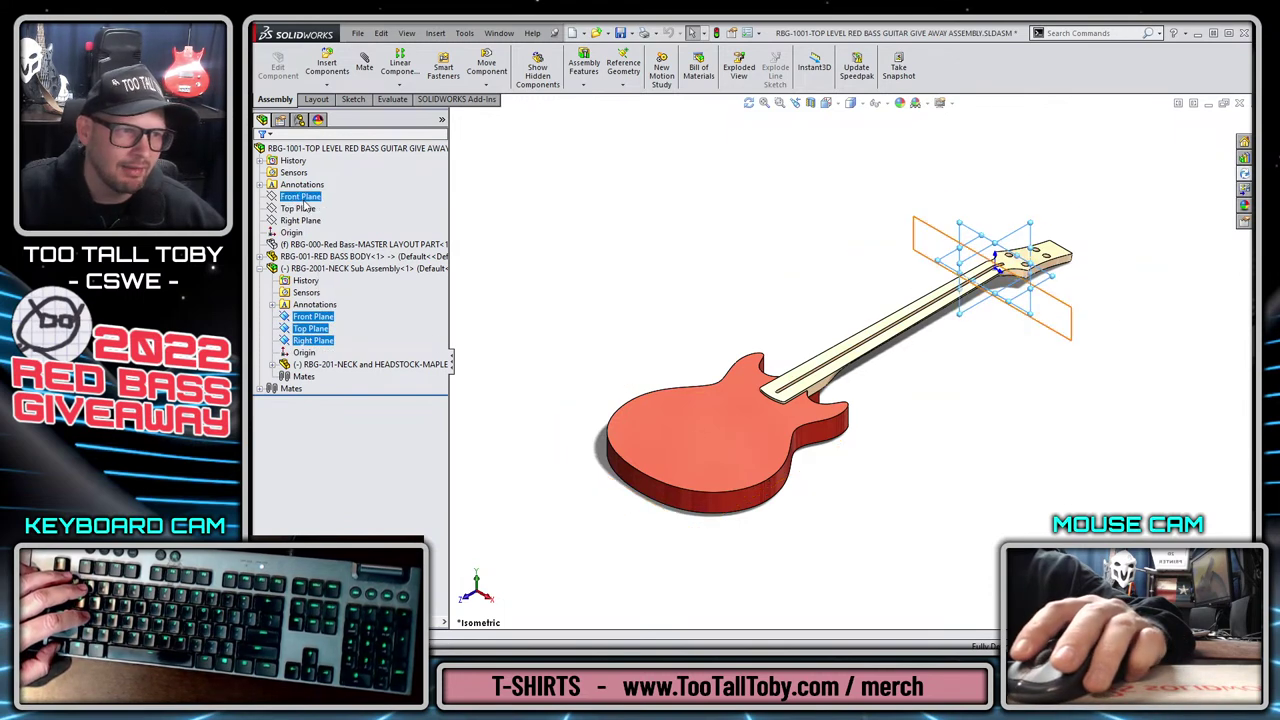
pyautogui.keyDown('ctrl'); pyautogui.click(298, 208); pyautogui.keyUp('ctrl')
pyautogui.keyDown('ctrl'); pyautogui.click(300, 220); pyautogui.keyUp('ctrl')
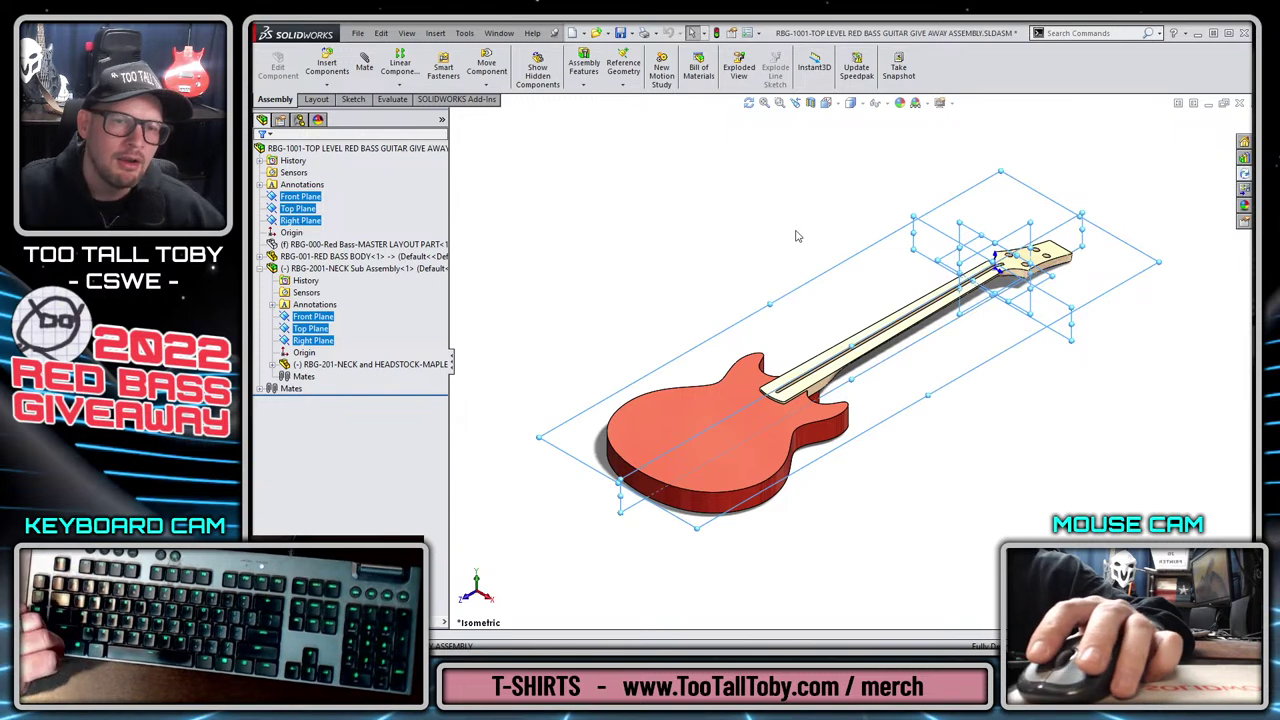
# Fix the NECK sub-assembly in the guitar assembly and open it in its own window.
pyautogui.click(733, 209)
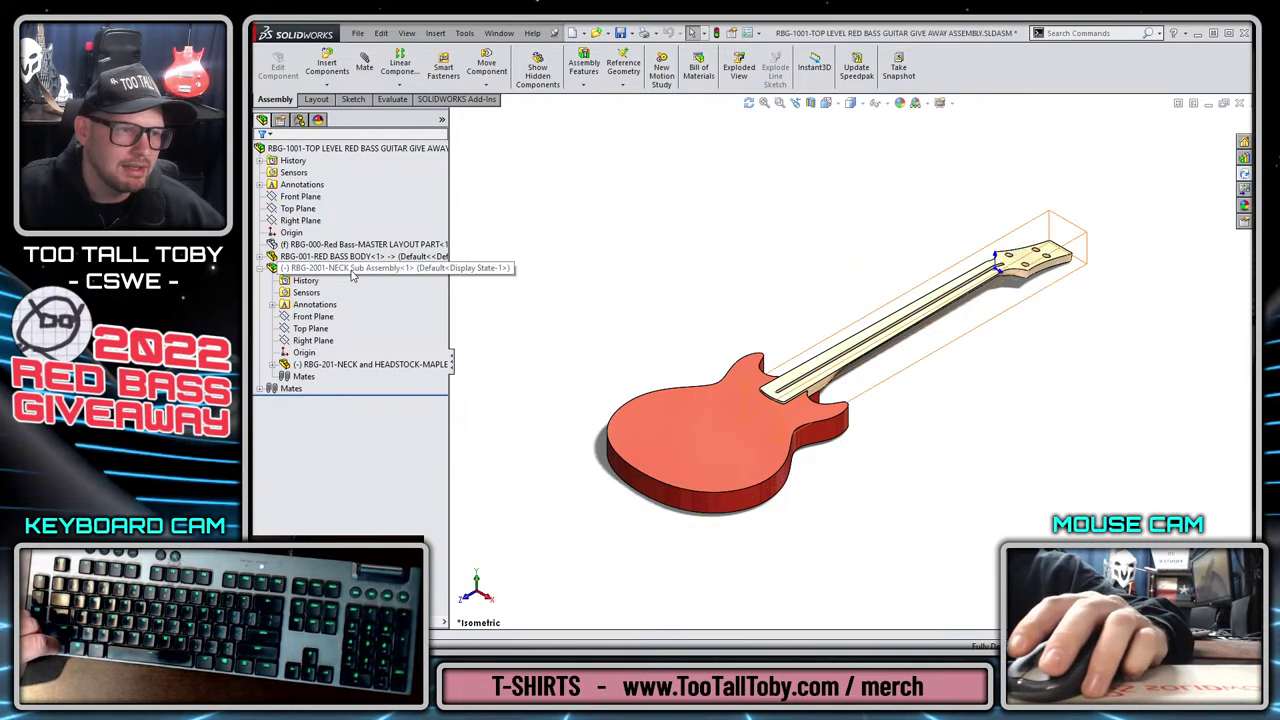
pyautogui.rightClick(395, 270)
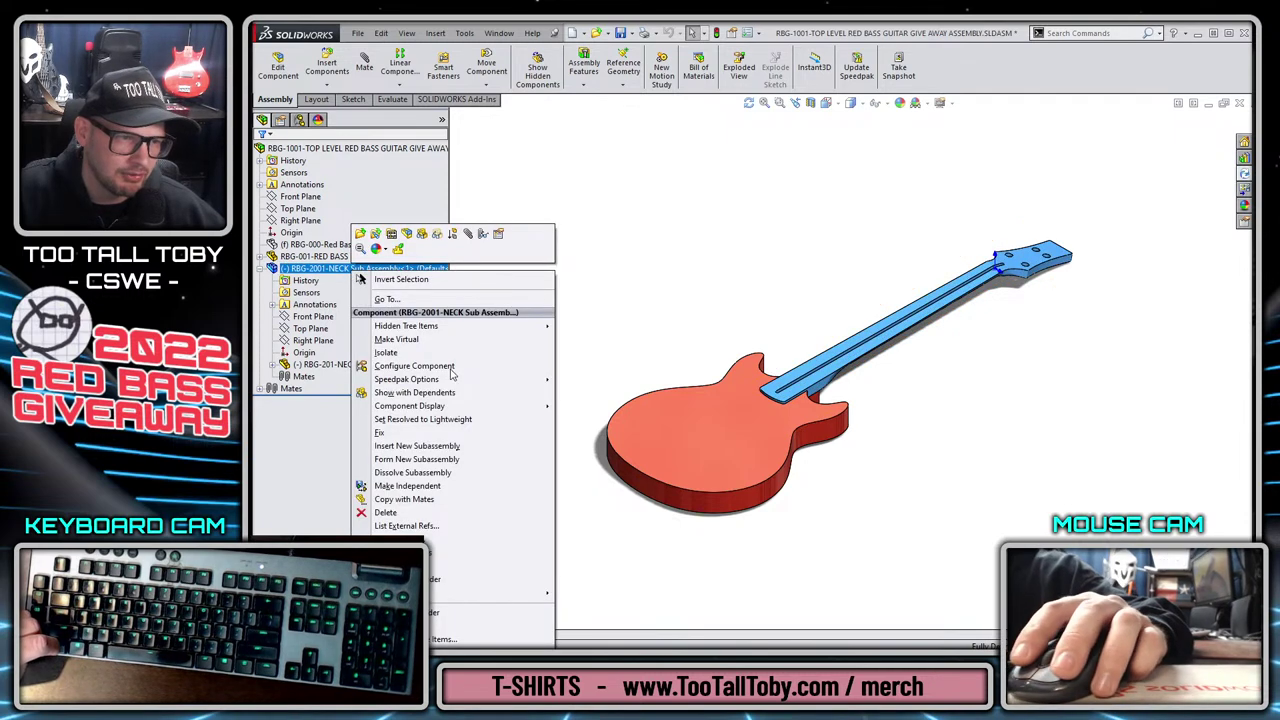
pyautogui.click(388, 433)
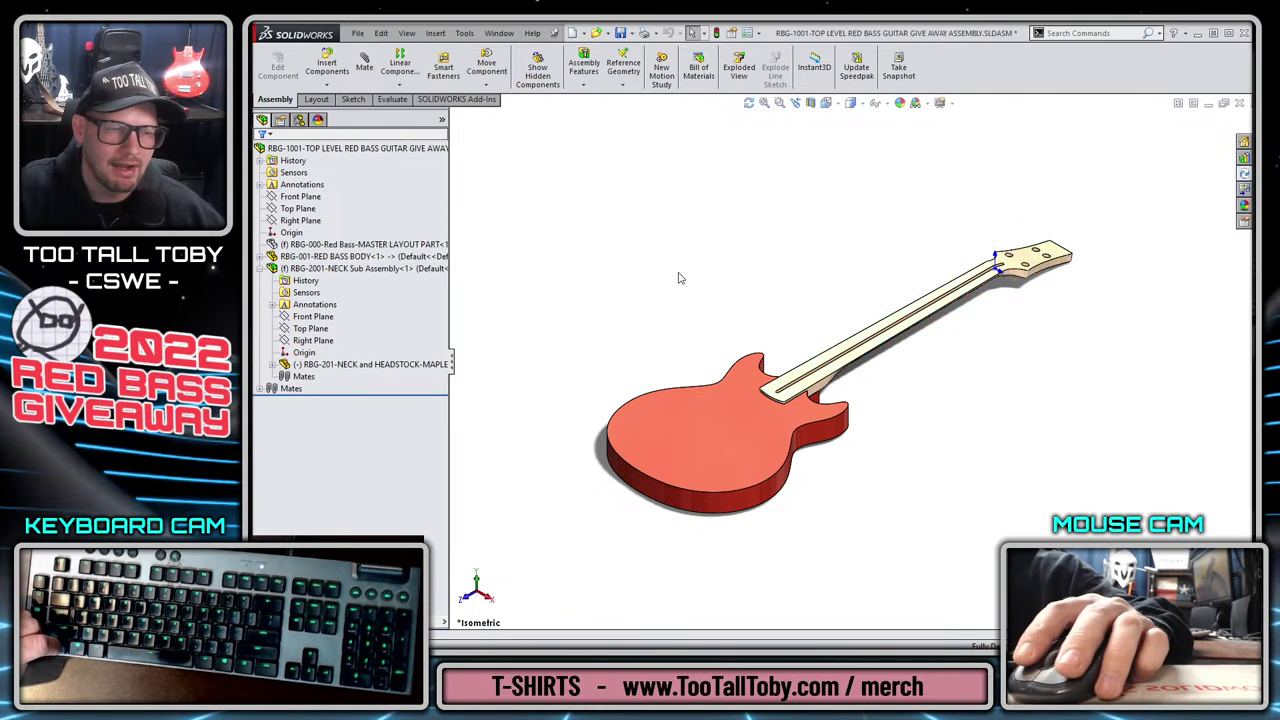
pyautogui.rightClick(366, 268)
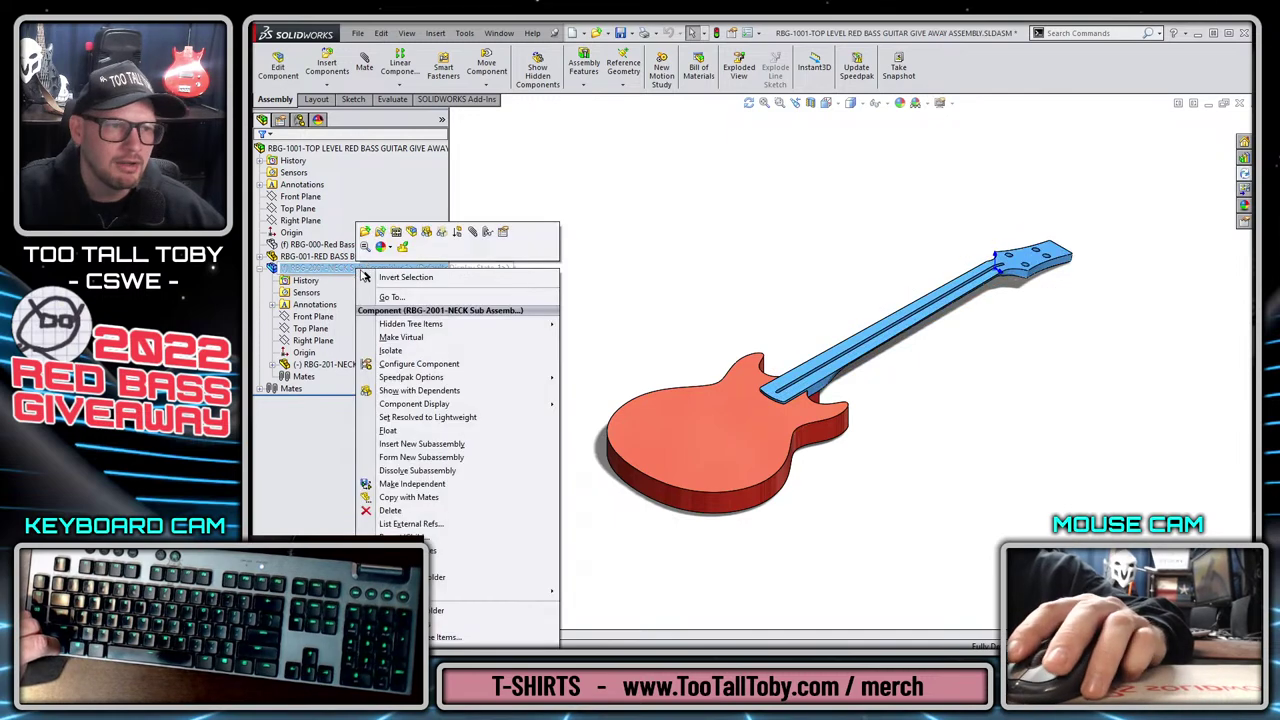
pyautogui.click(688, 193)
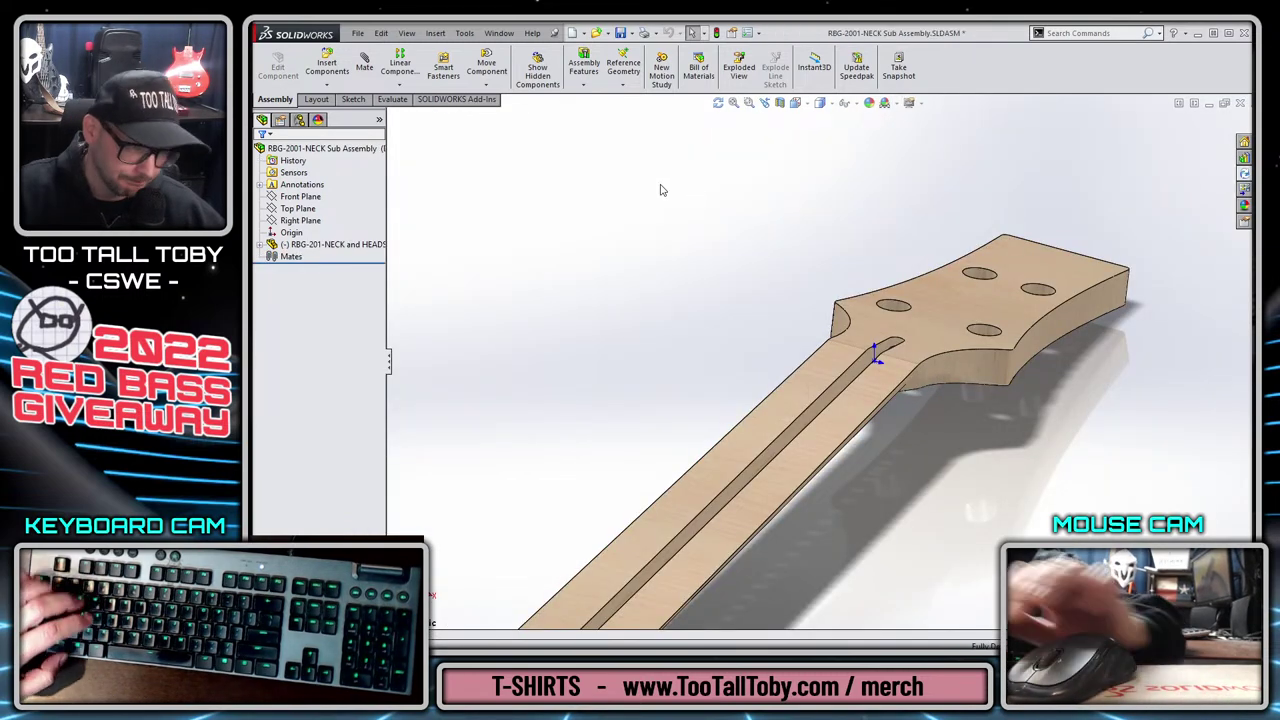
# Open the MASTER LAYOUT PART in isometric view, then return to the NECK sub-assembly window.
pyautogui.press('f')
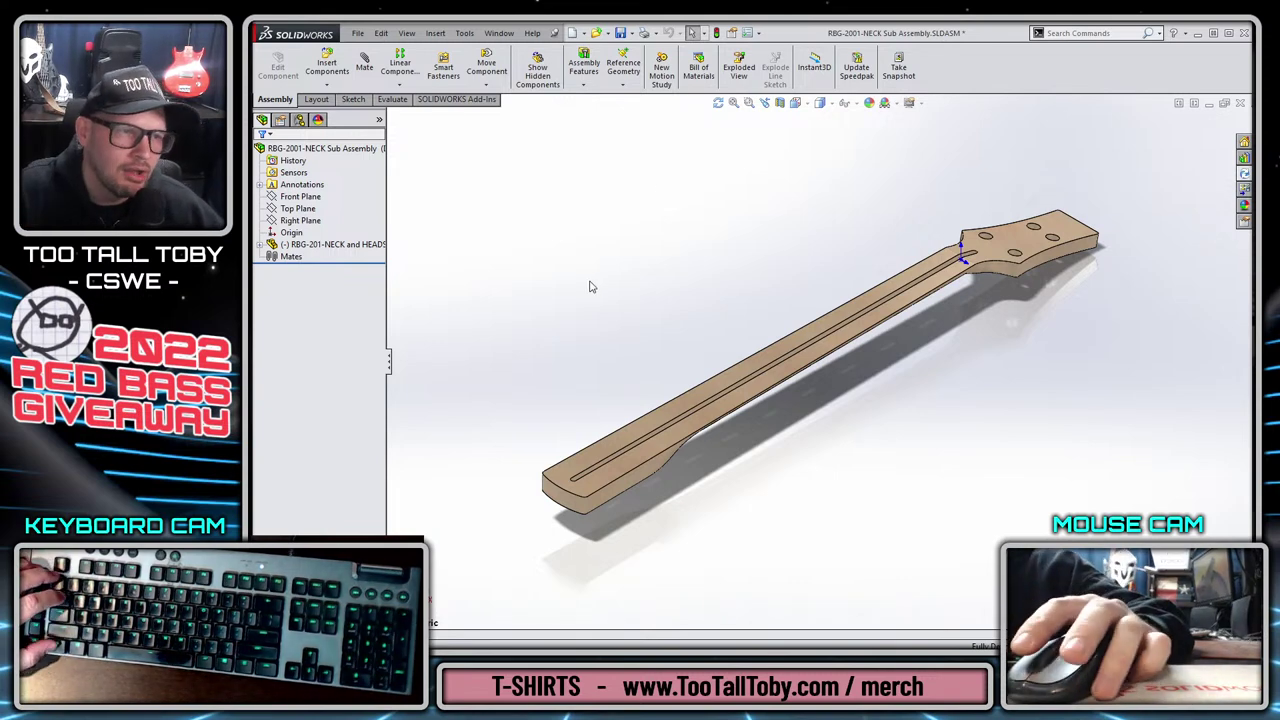
pyautogui.hotkey('ctrl', 'Tab')
pyautogui.click(348, 244)
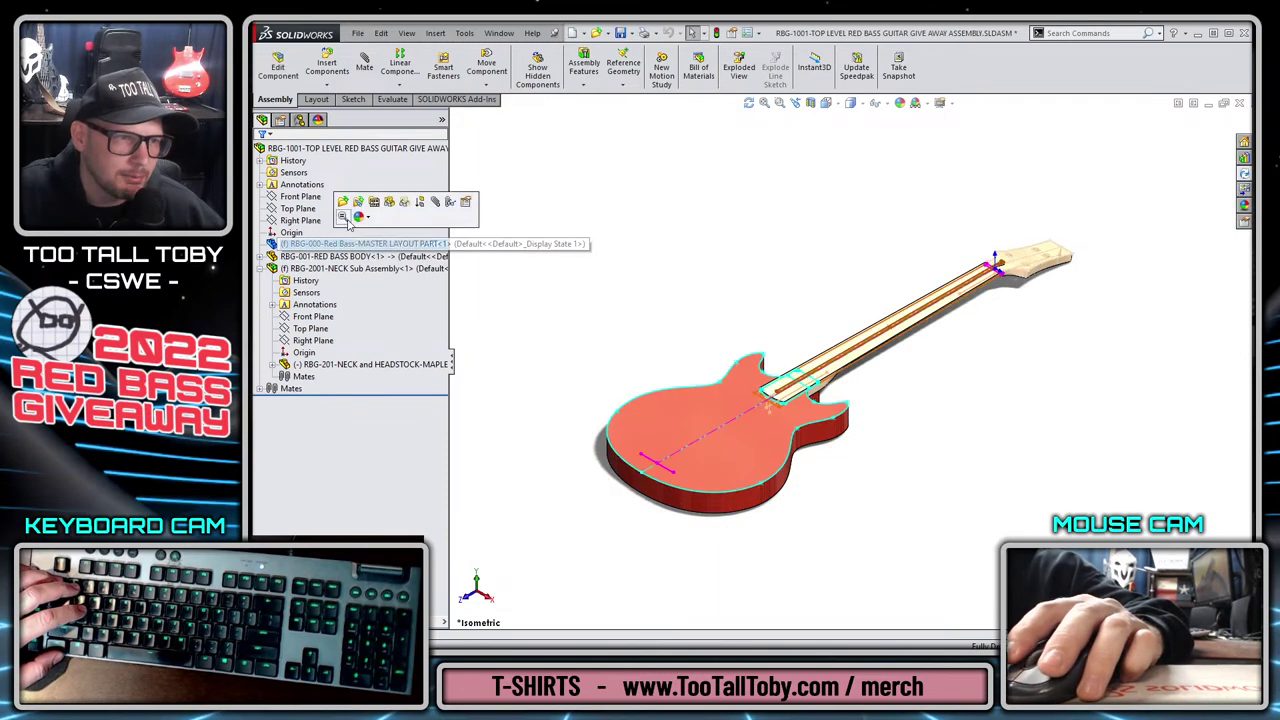
pyautogui.click(344, 202)
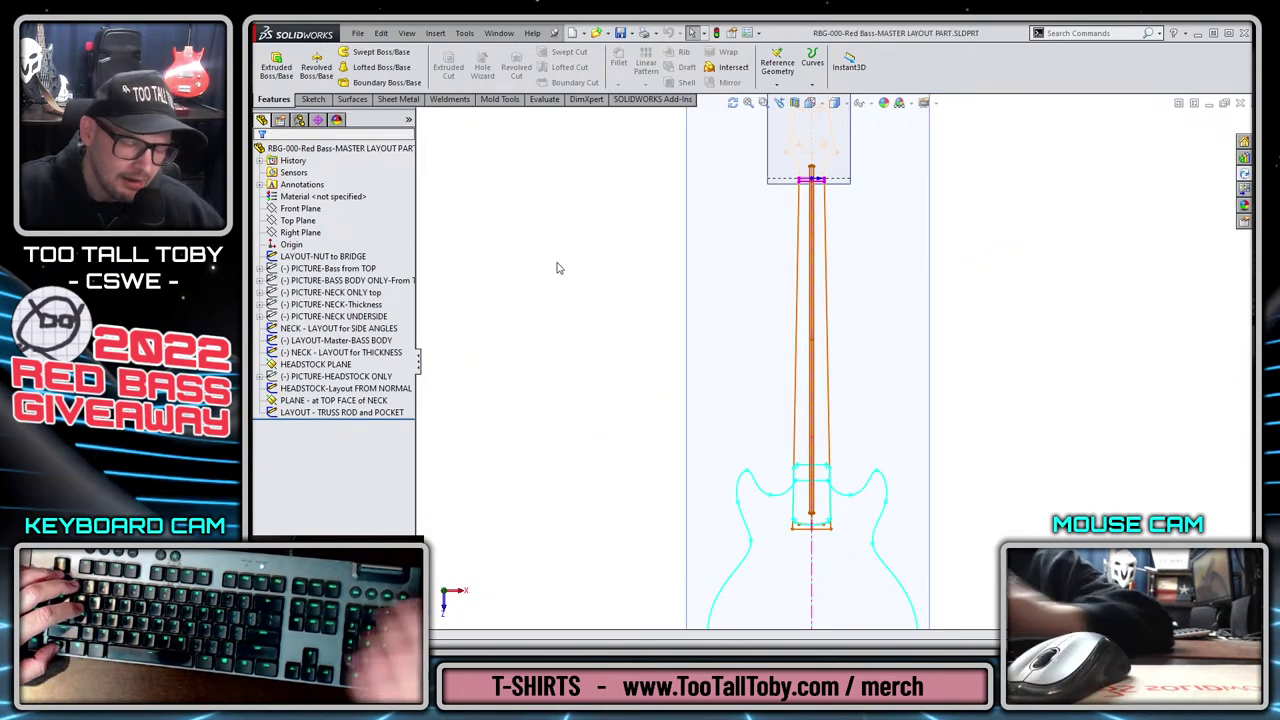
pyautogui.hotkey('ctrl', '7')
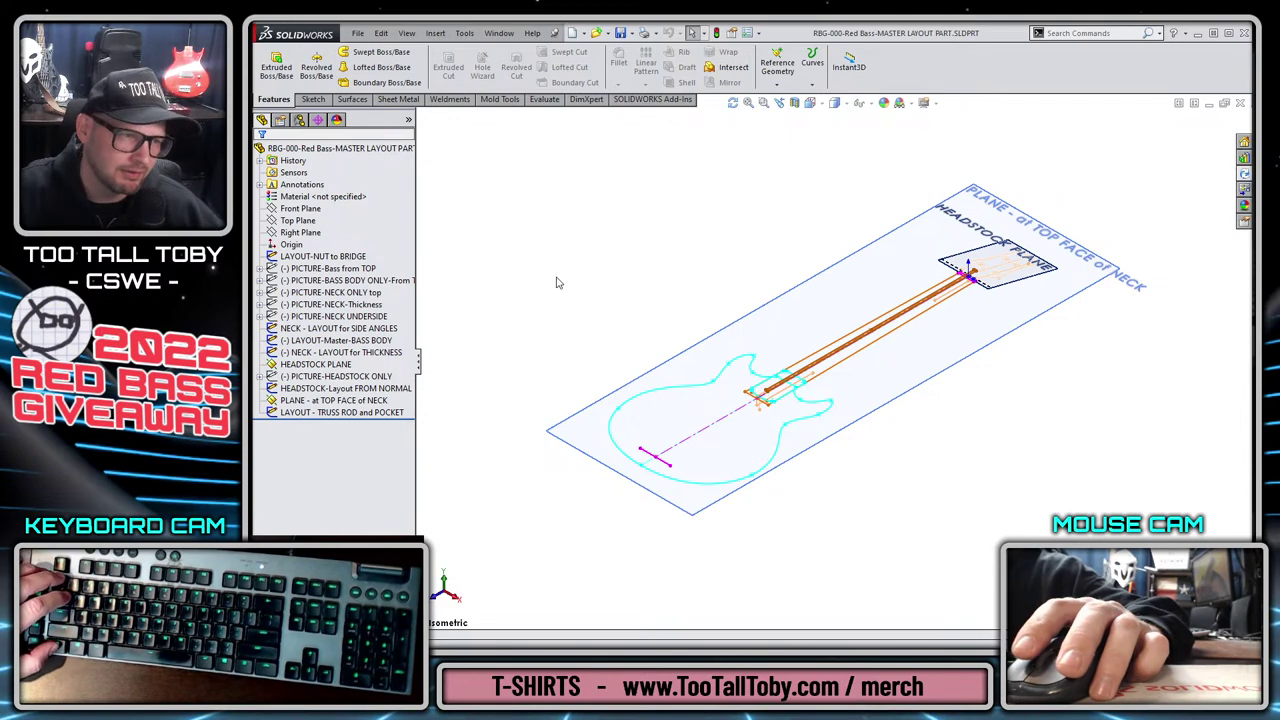
pyautogui.hotkey('ctrl', 'Tab')
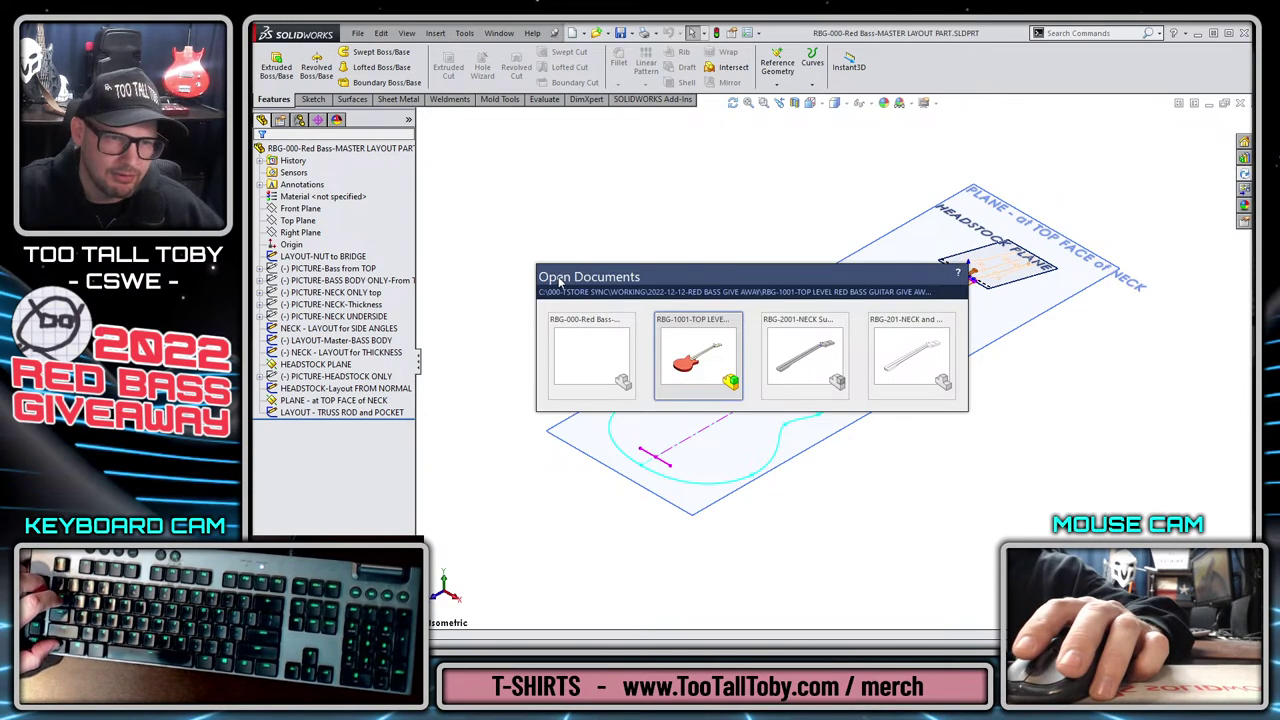
pyautogui.hotkey('ctrl', 'Tab')
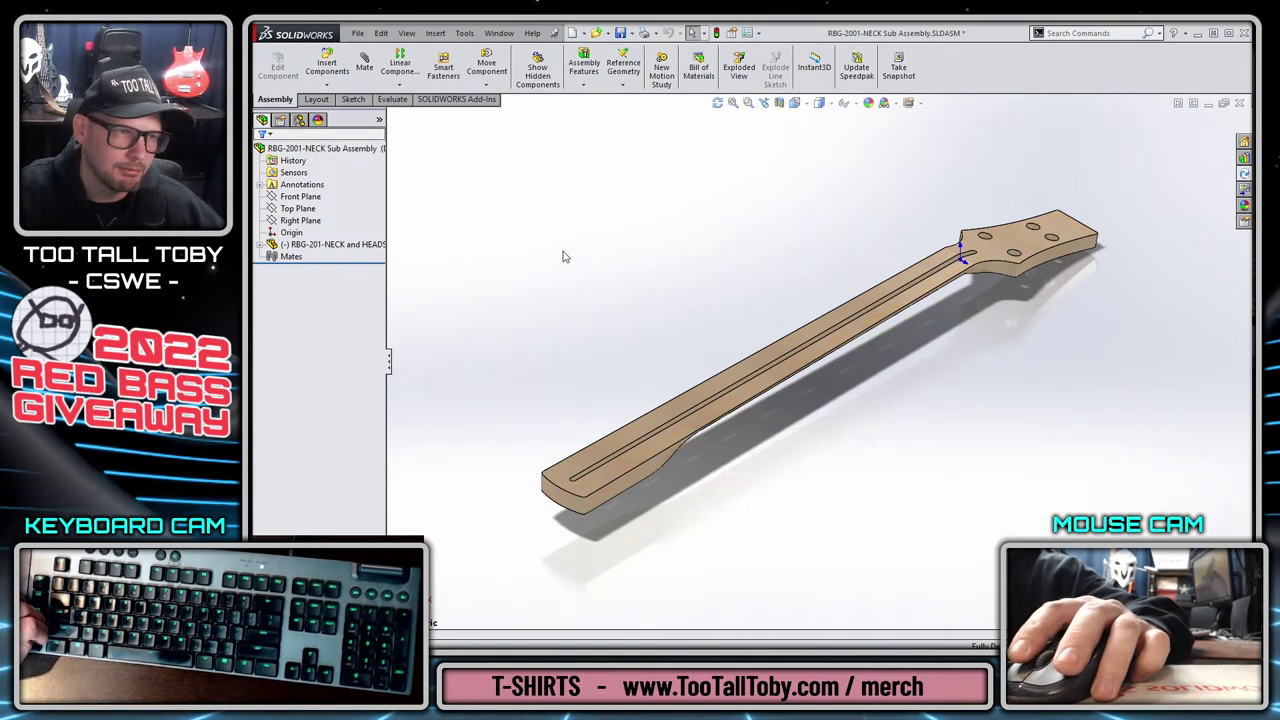
# Insert RBG-000 MASTER LAYOUT at the origin, fix the NECK component, and apply the Plain White scene.
pyautogui.click(327, 62)
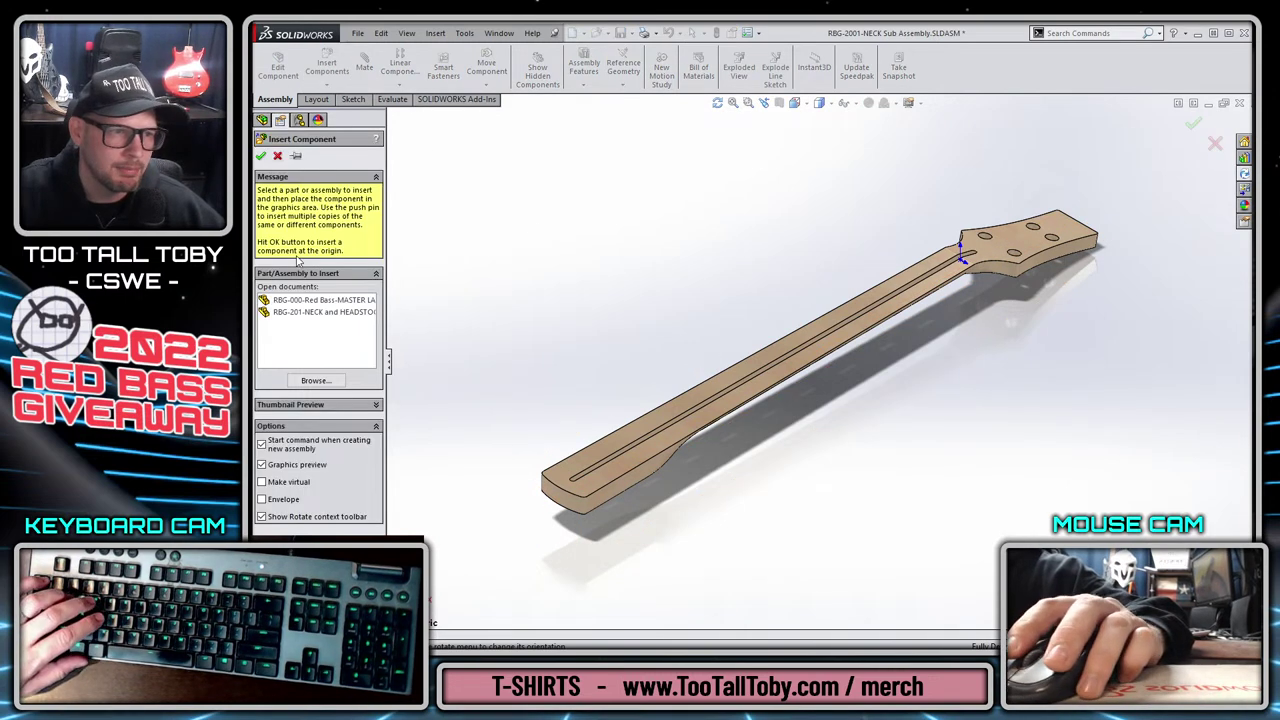
pyautogui.click(366, 302)
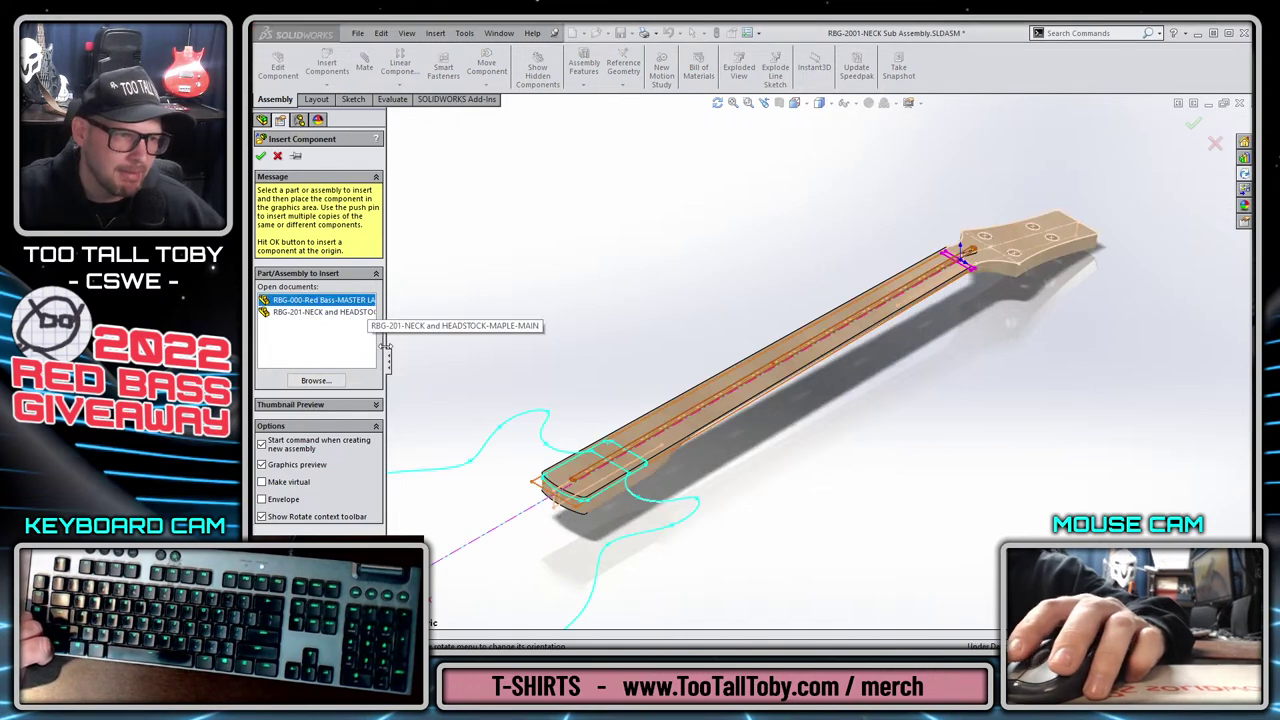
pyautogui.click(260, 155)
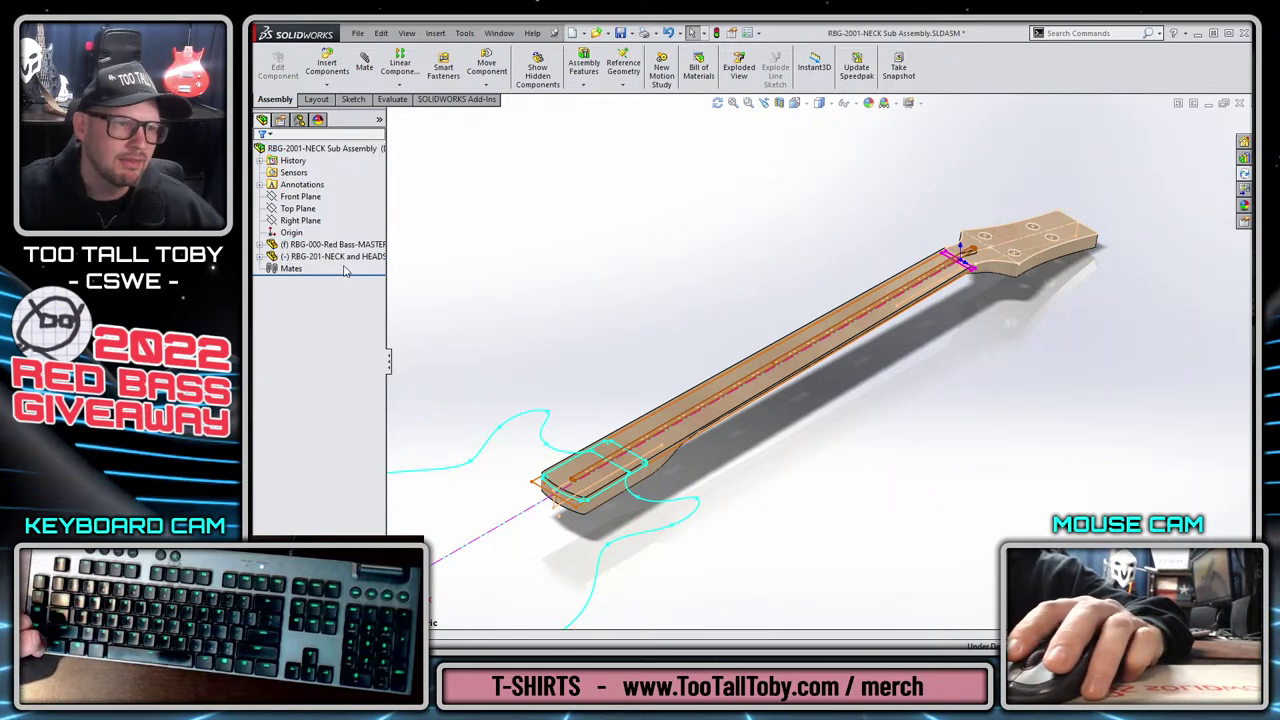
pyautogui.rightClick(349, 258)
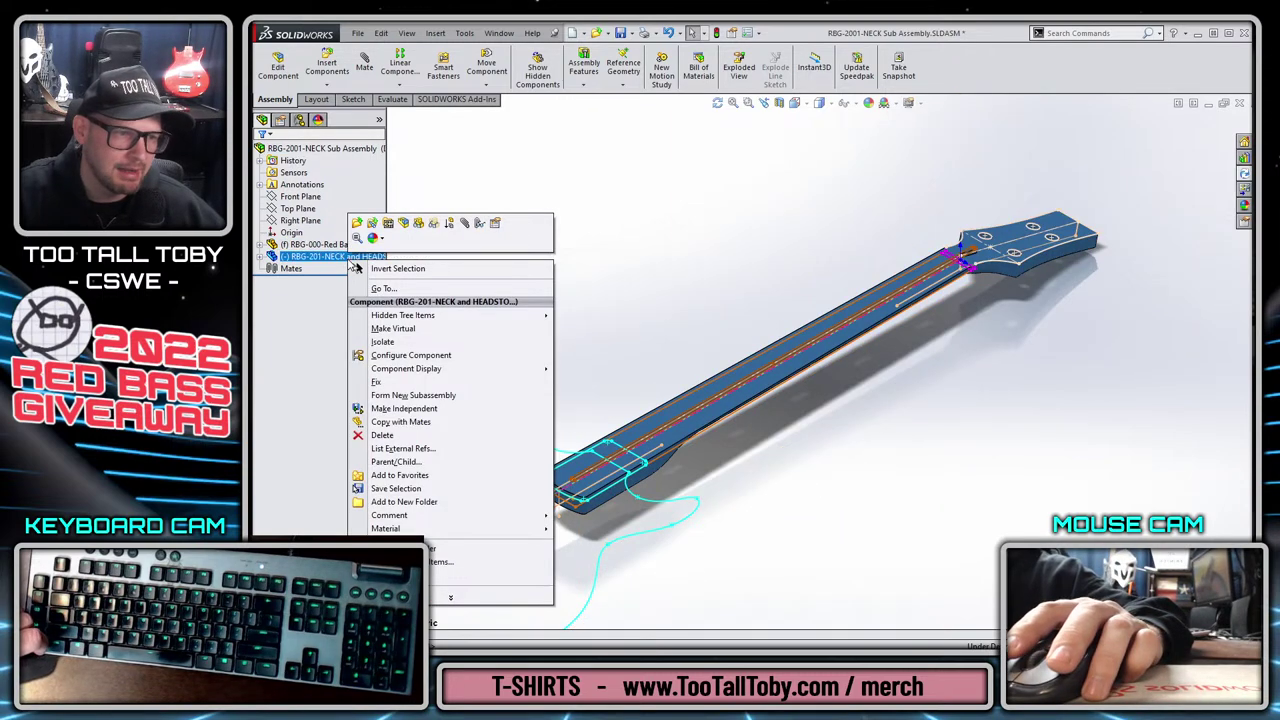
pyautogui.click(377, 381)
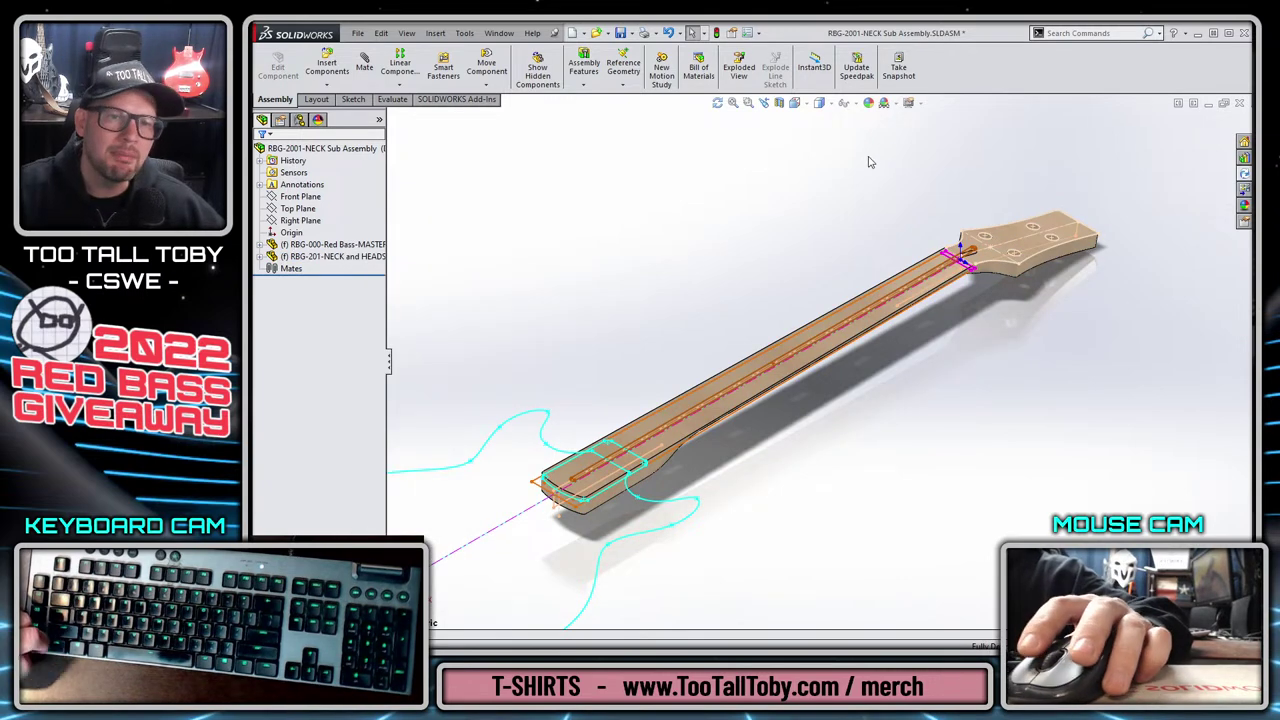
pyautogui.click(896, 104)
pyautogui.click(920, 132)
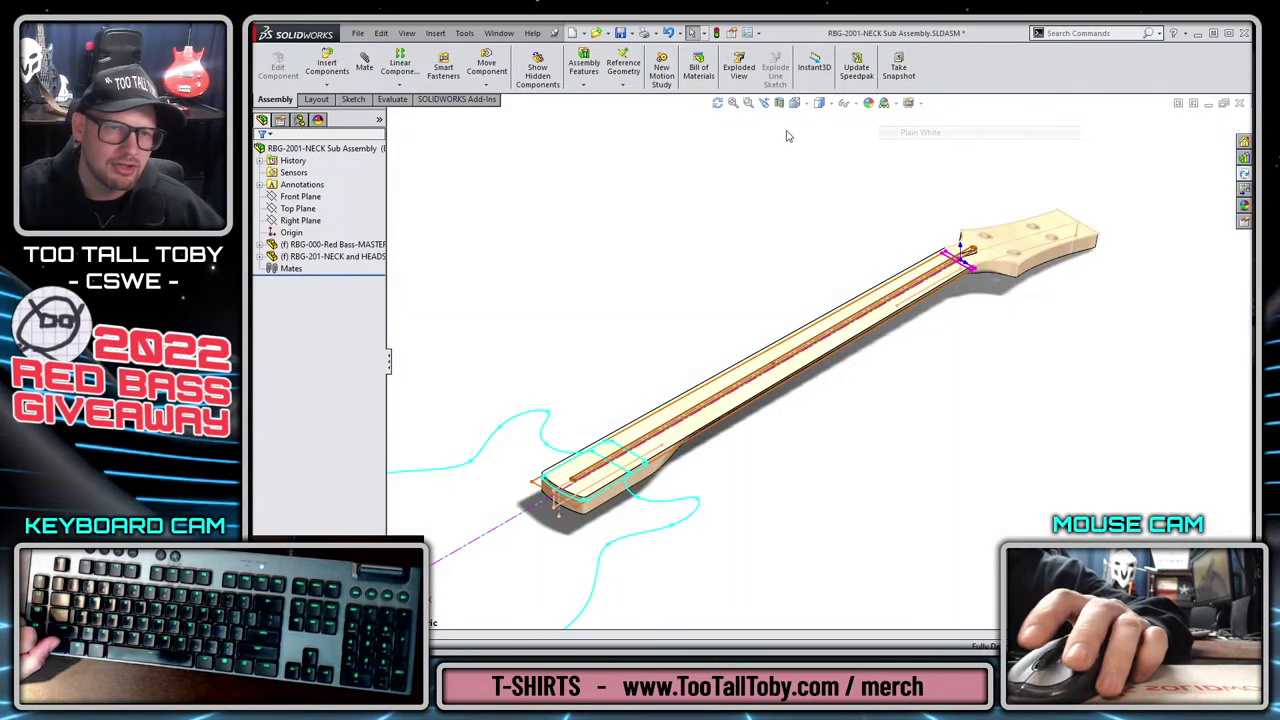
# Switch the neck sub-assembly's scene from Plain White back to 3 Point Faded.
pyautogui.click(845, 104)
pyautogui.click(830, 104)
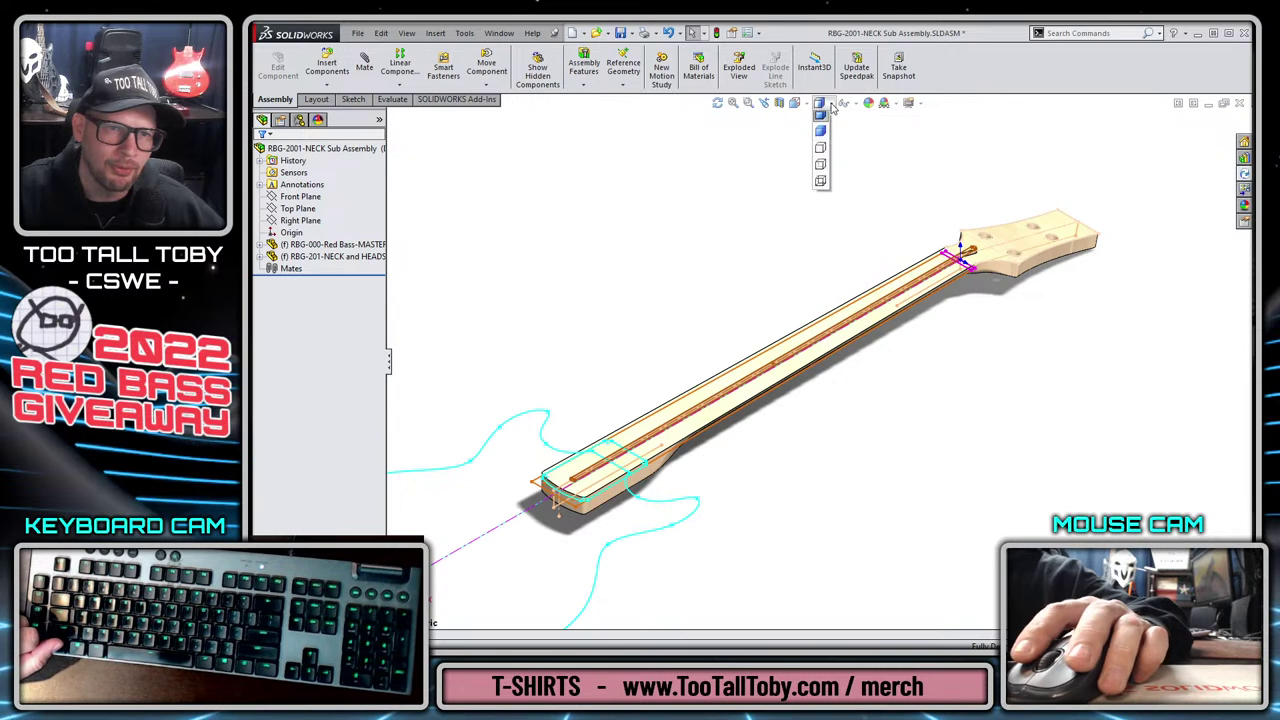
pyautogui.click(845, 104)
pyautogui.click(896, 104)
pyautogui.click(910, 104)
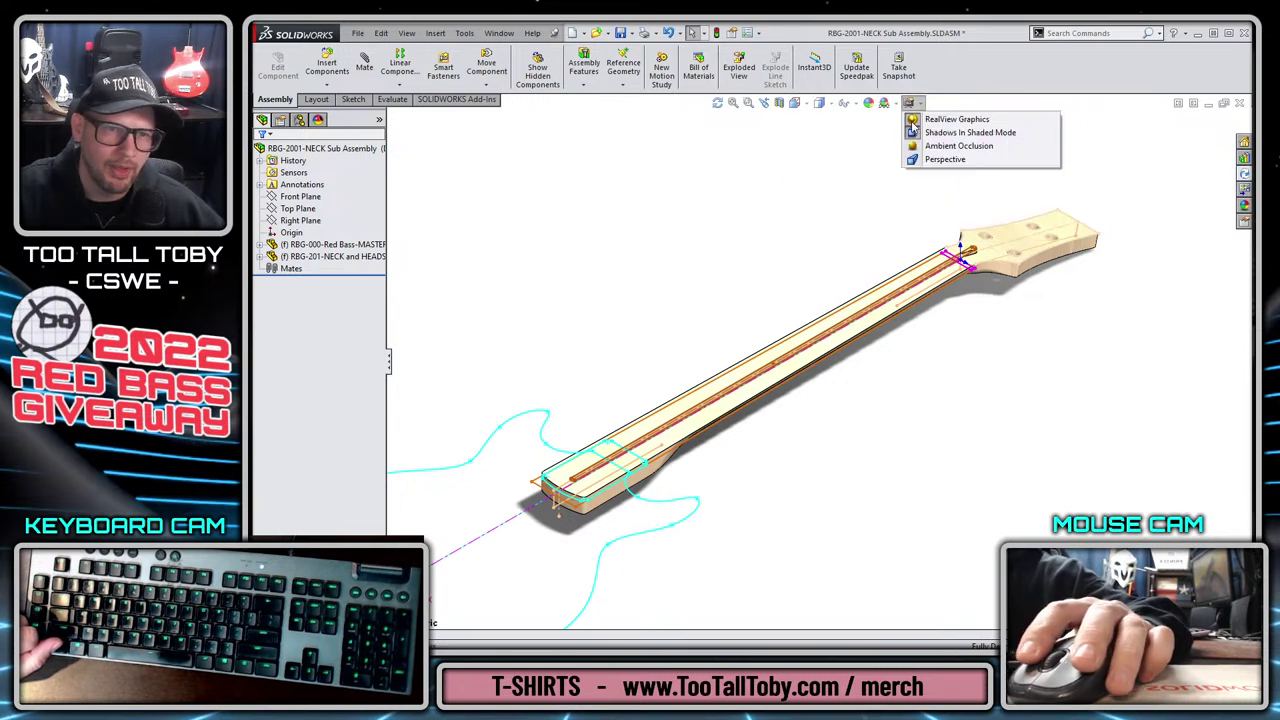
pyautogui.click(890, 104)
pyautogui.click(908, 121)
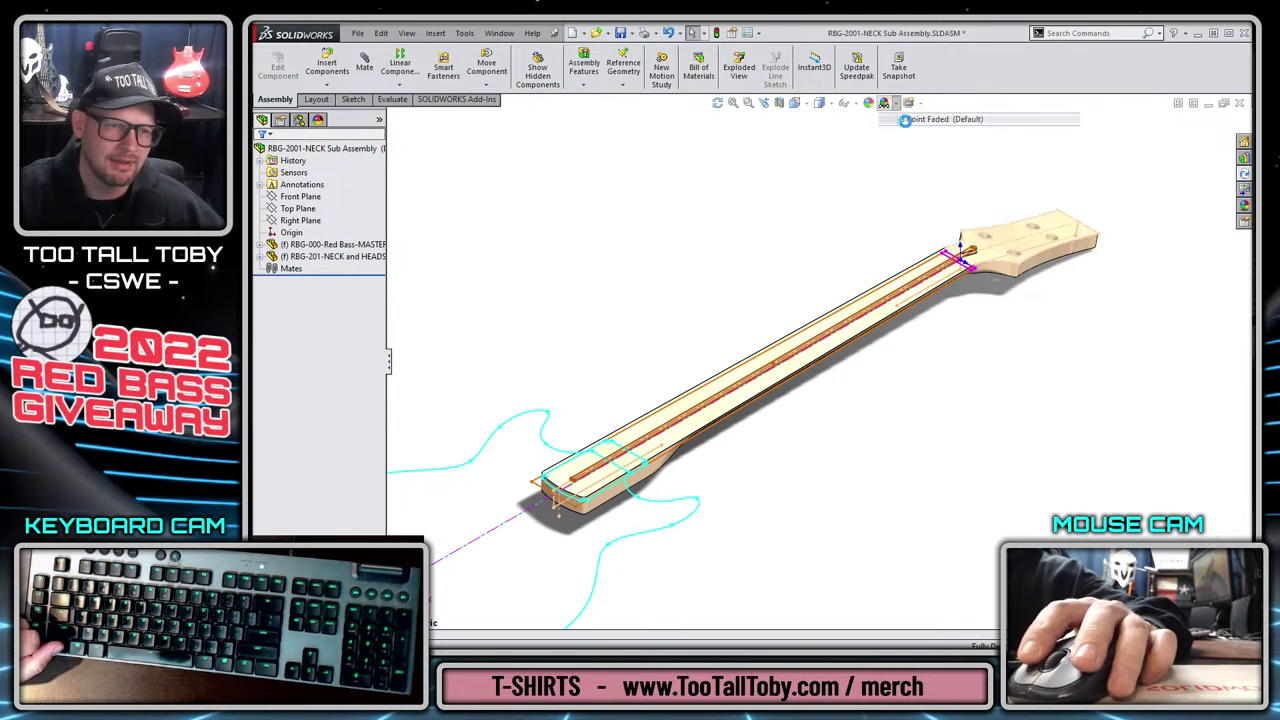
pyautogui.click(893, 104)
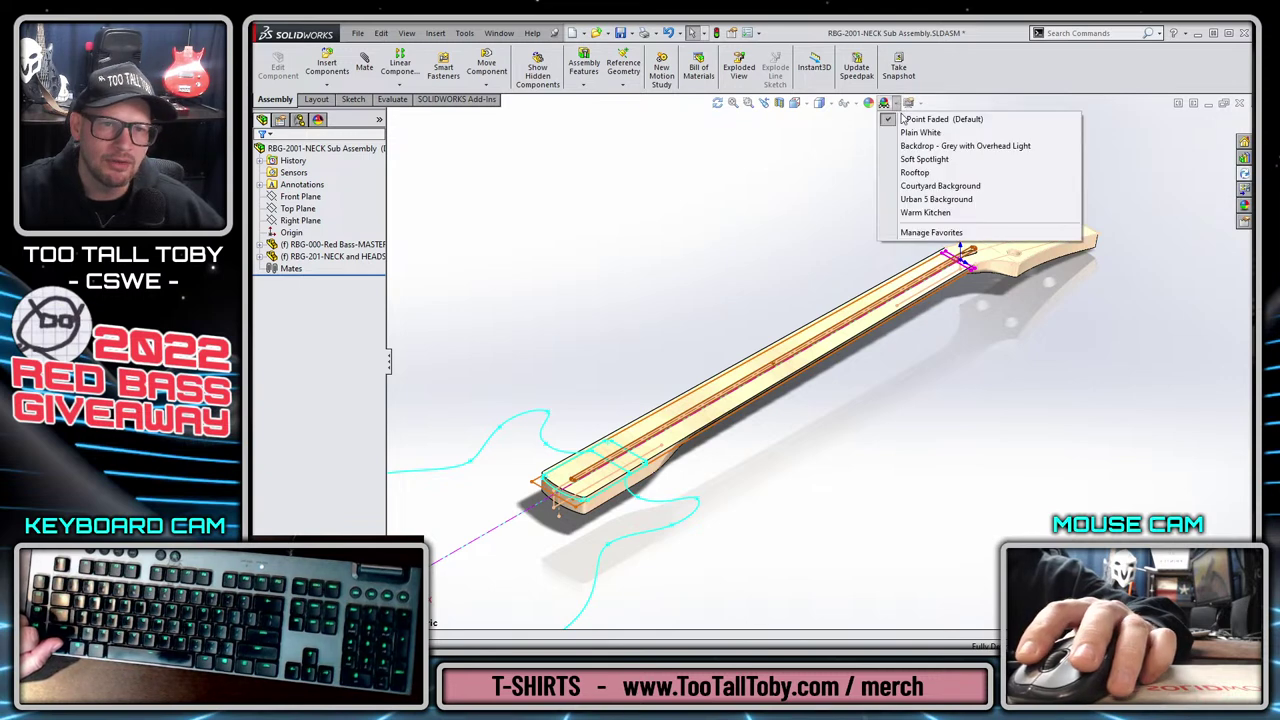
pyautogui.click(597, 242)
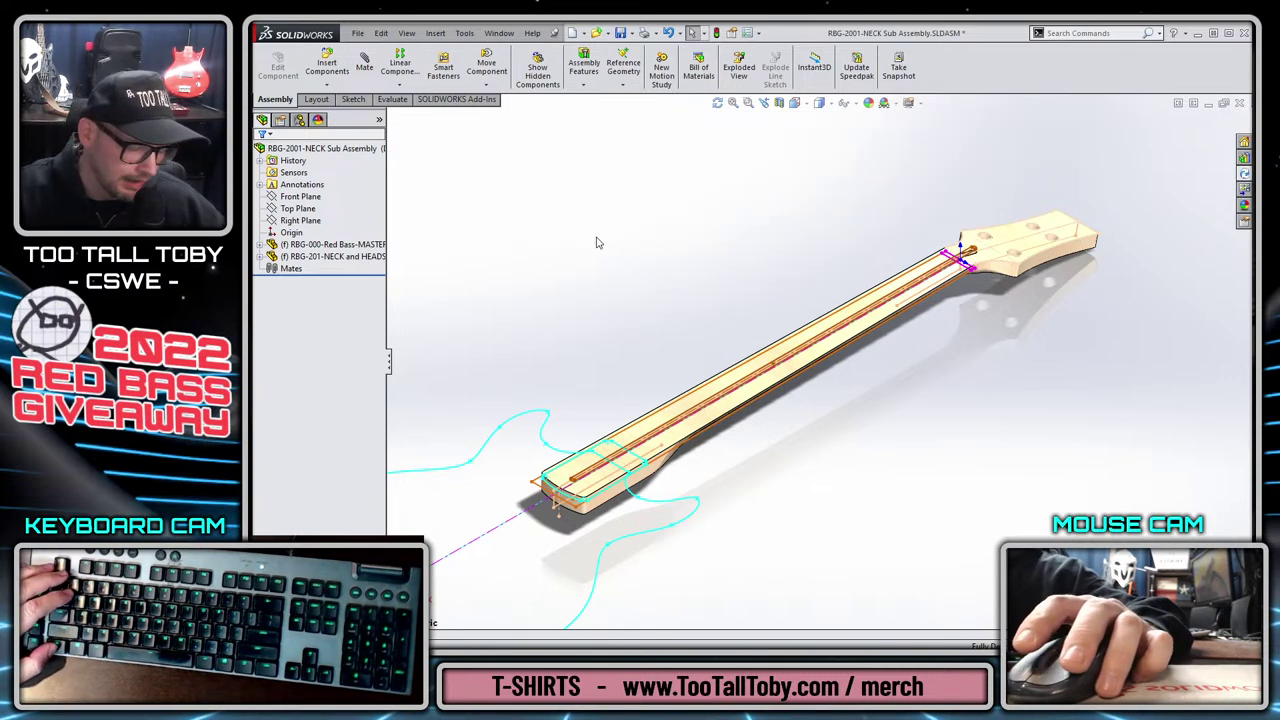
pyautogui.moveTo(731, 271); pyautogui.dragTo(890, 375, button='middle')
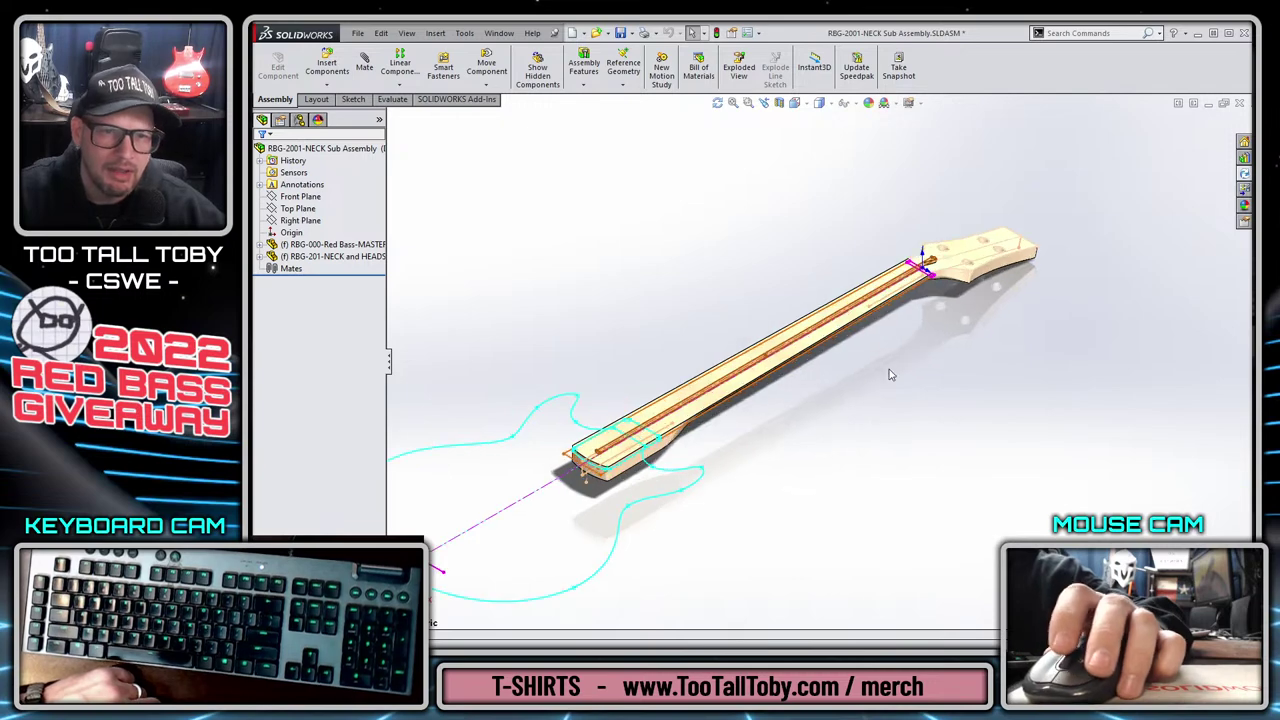
pyautogui.scroll(-4, 985, 288)
pyautogui.scroll(-2, 938, 293)
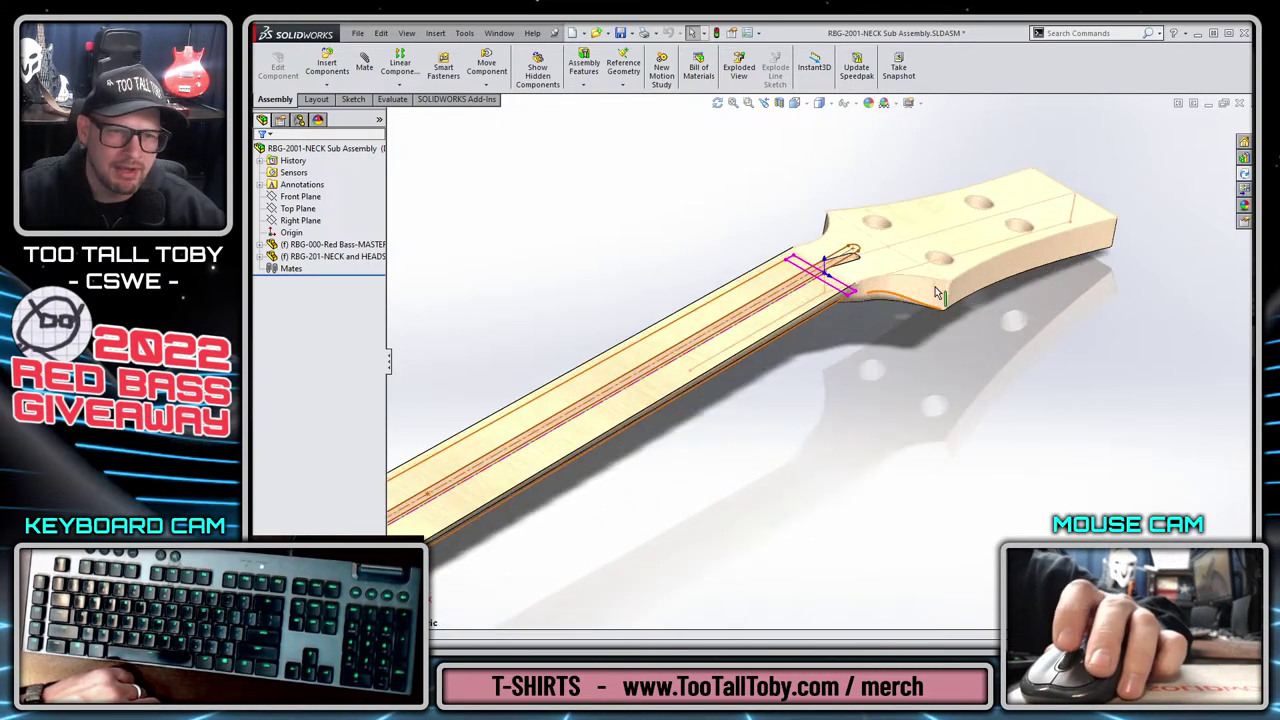
pyautogui.scroll(-2, 938, 293)
pyautogui.click(880, 312)
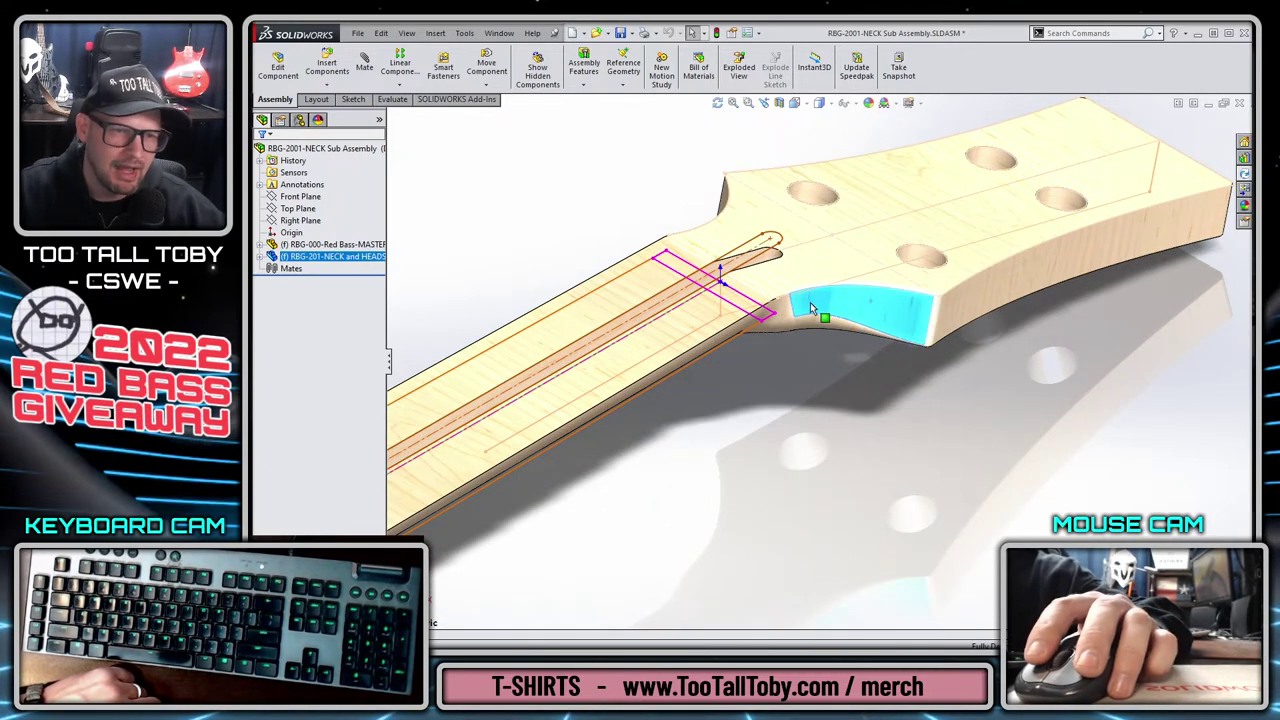
pyautogui.click(578, 225)
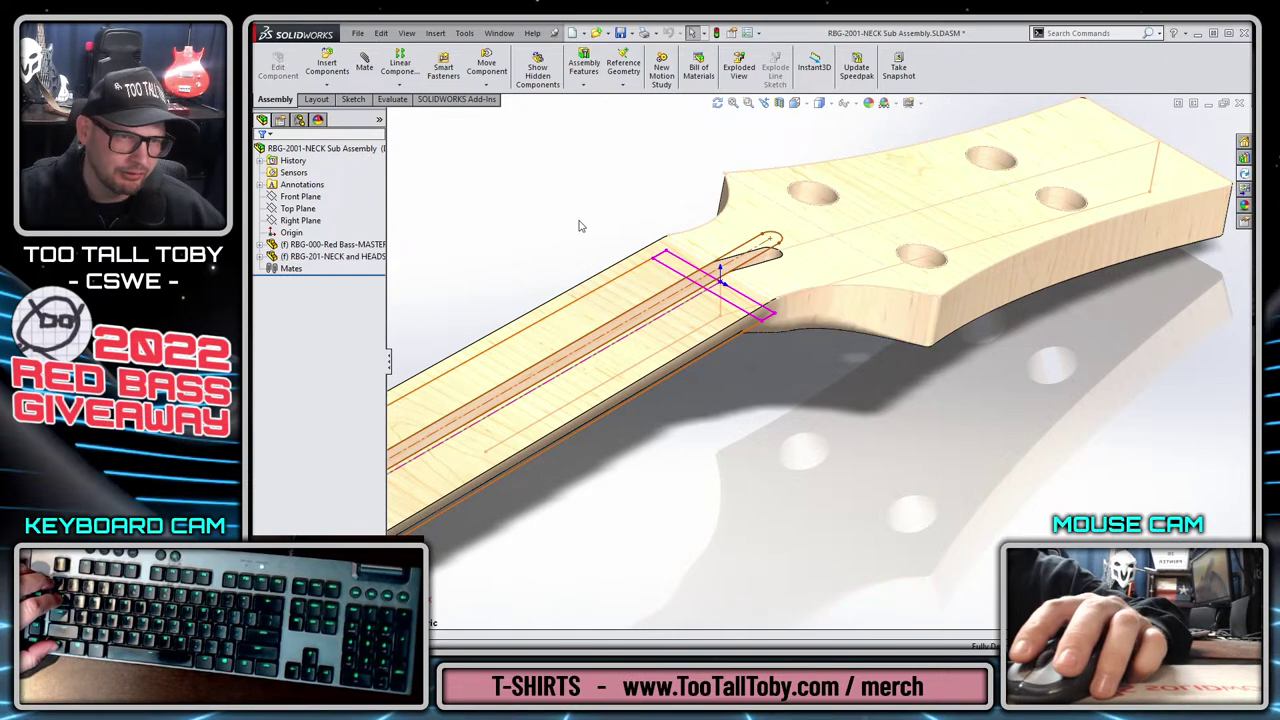
pyautogui.hotkey('ctrl', 'Tab')
pyautogui.hotkey('ctrl', 'Tab')
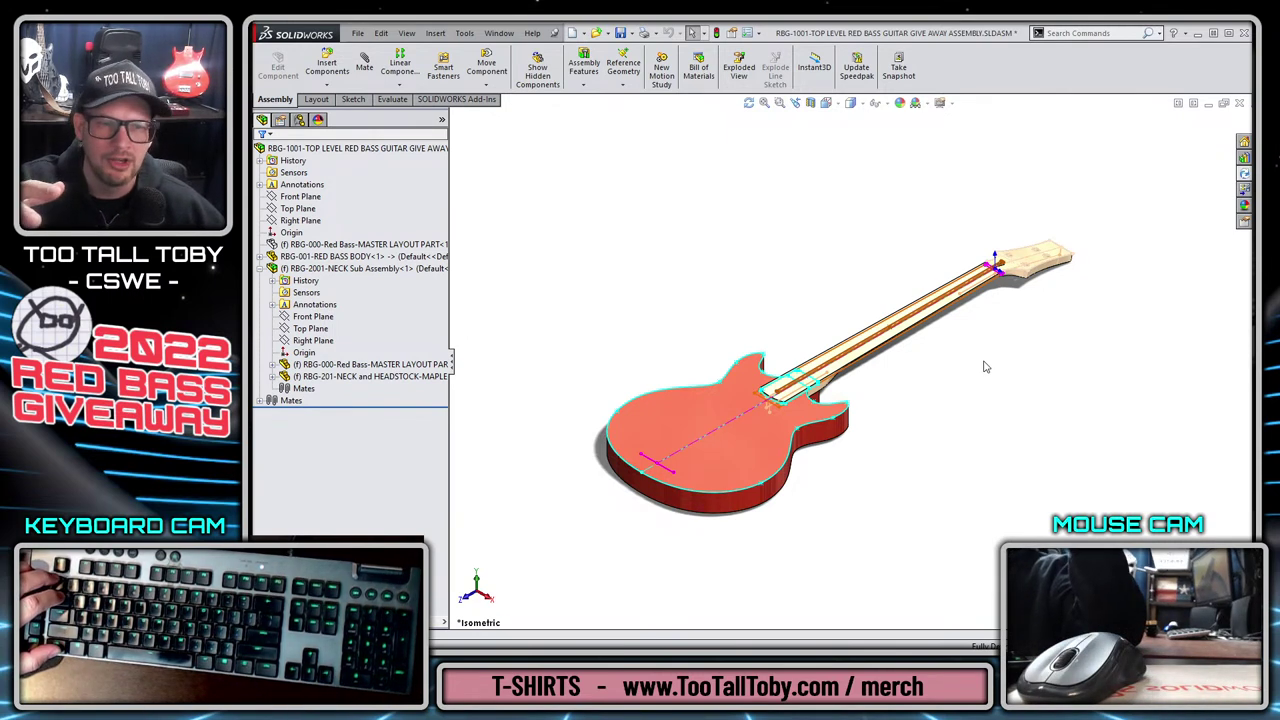
pyautogui.hotkey('ctrl', 'Tab')
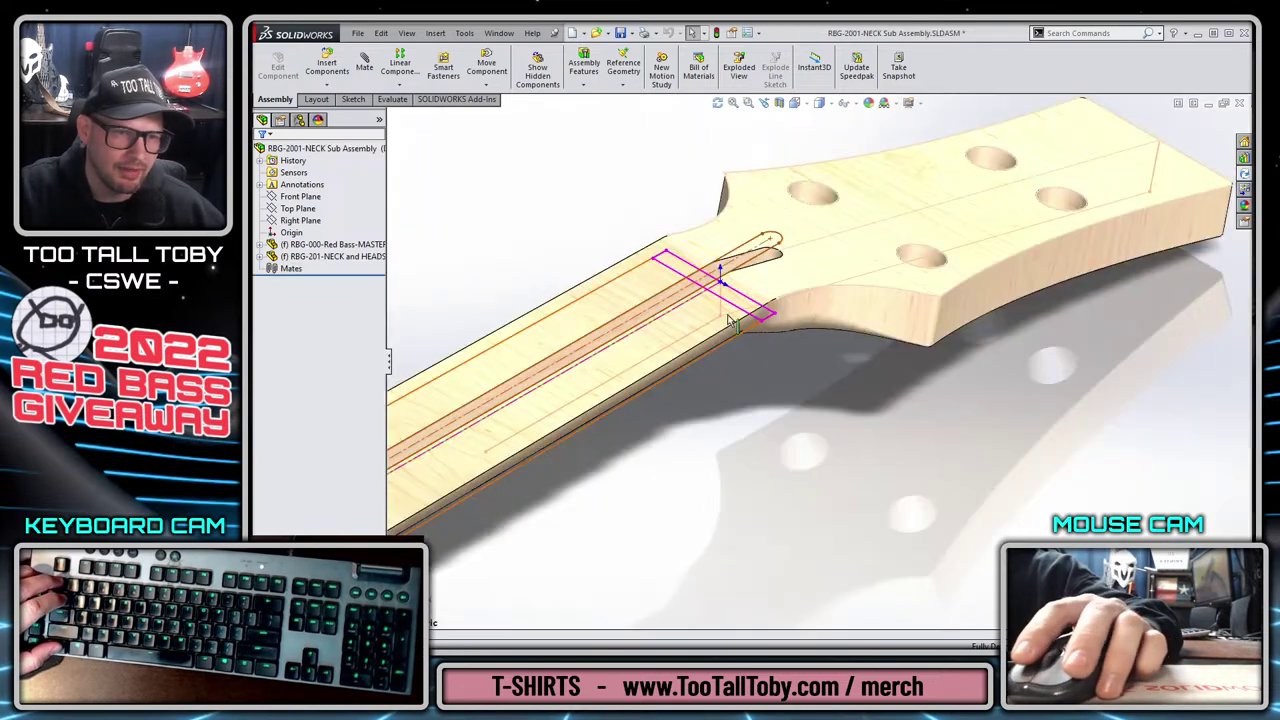
pyautogui.press('f')
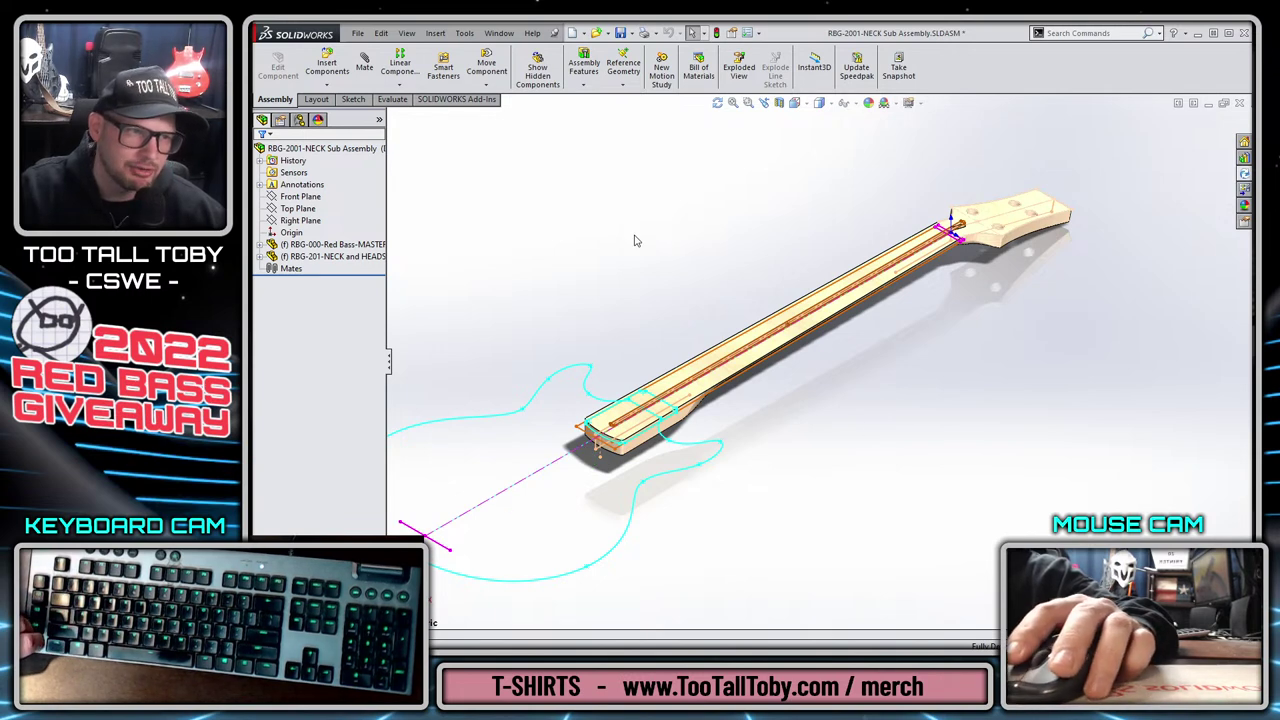
# Edit the RBG-201 neck and headstock part in context and select the top face at its end.
pyautogui.moveTo(390, 368); pyautogui.dragTo(463, 366)
pyautogui.click(368, 257)
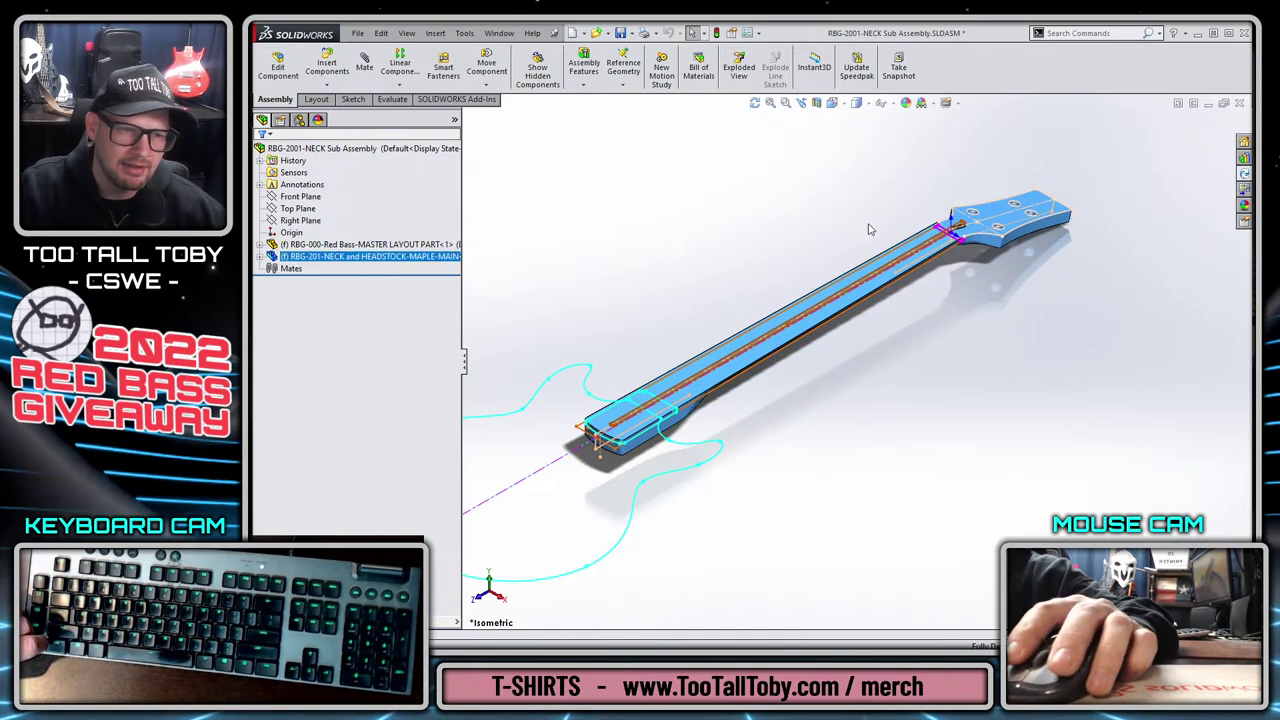
pyautogui.click(646, 320)
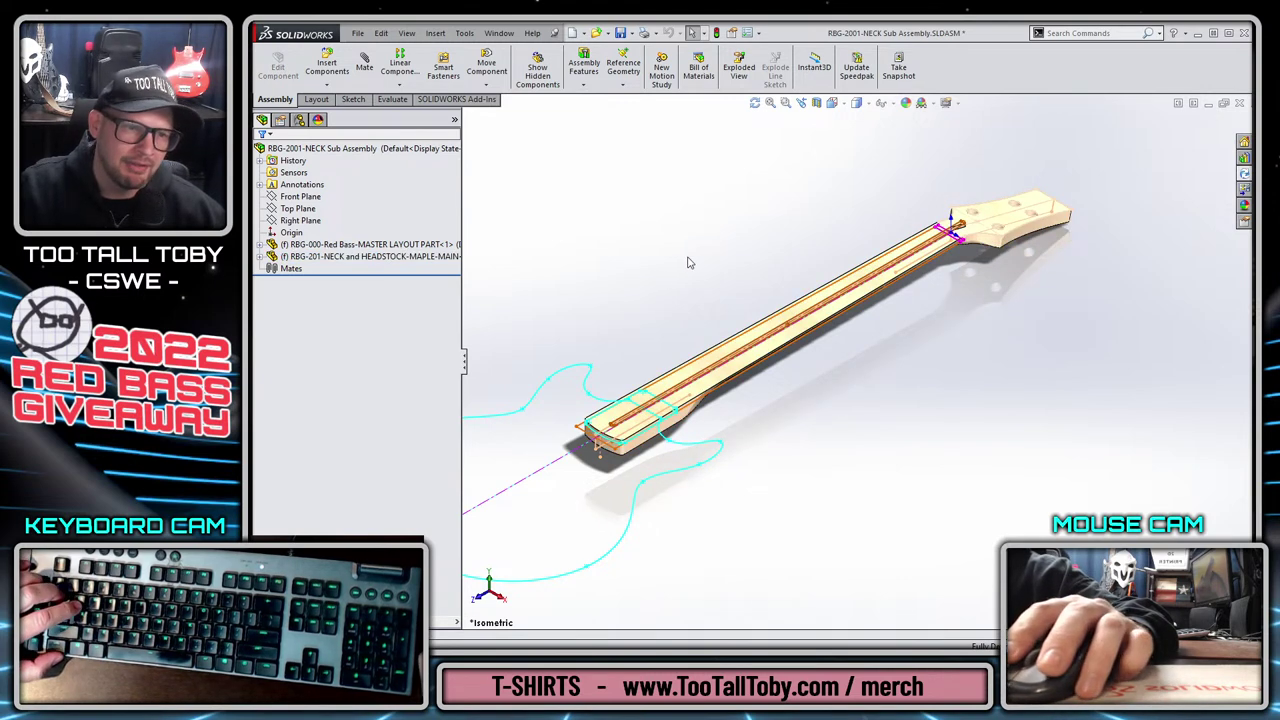
pyautogui.rightClick(358, 257)
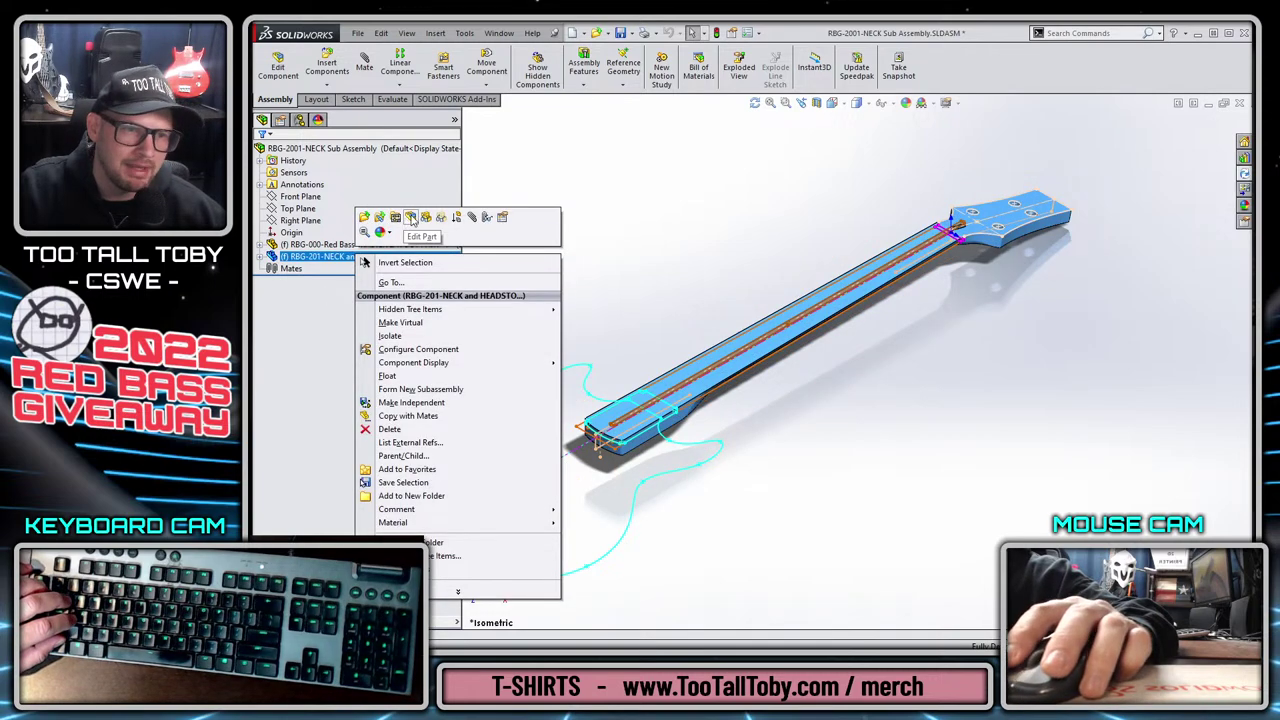
pyautogui.click(411, 218)
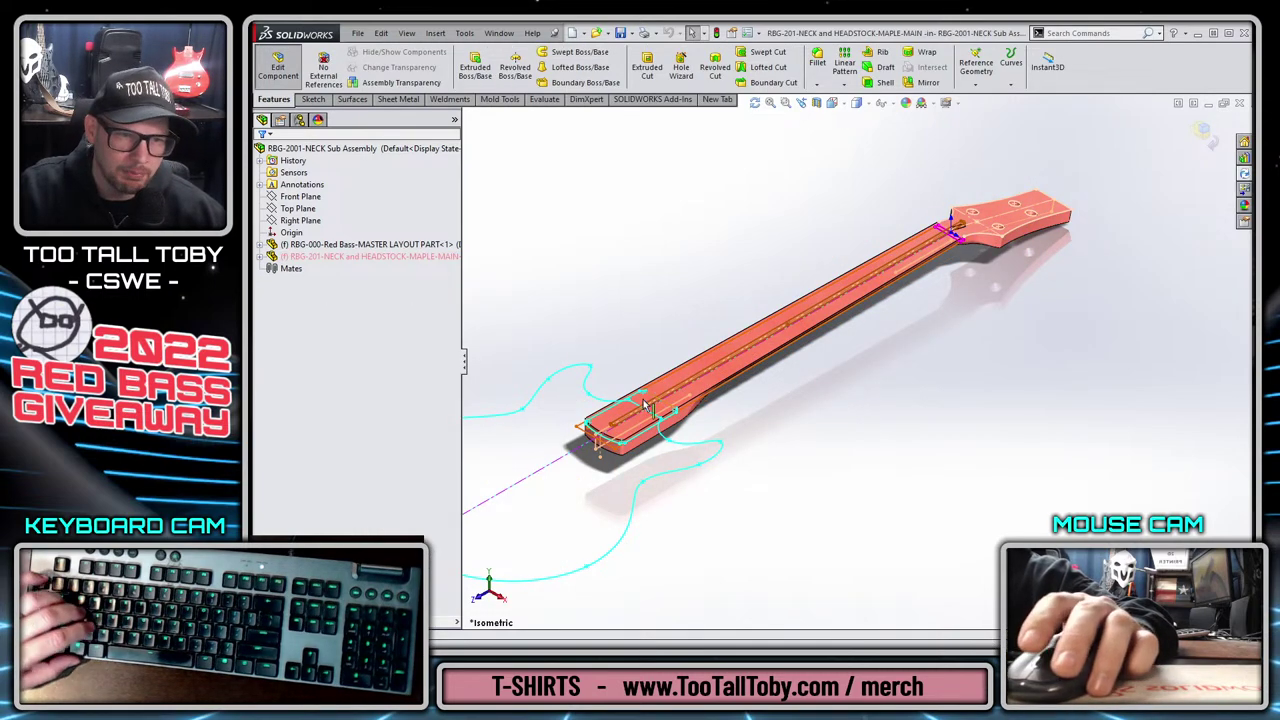
pyautogui.scroll(-5, 645, 405)
pyautogui.click(718, 424)
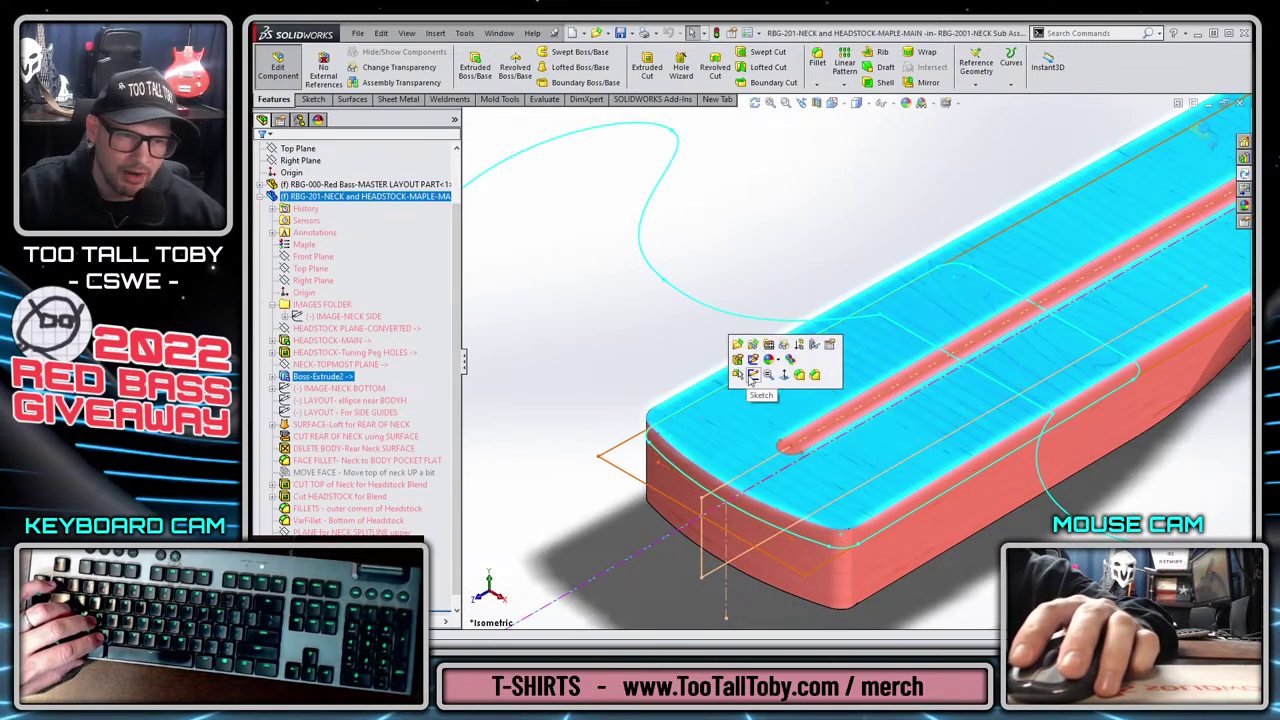
pyautogui.click(752, 375)
pyautogui.press('s')
pyautogui.click(757, 436)
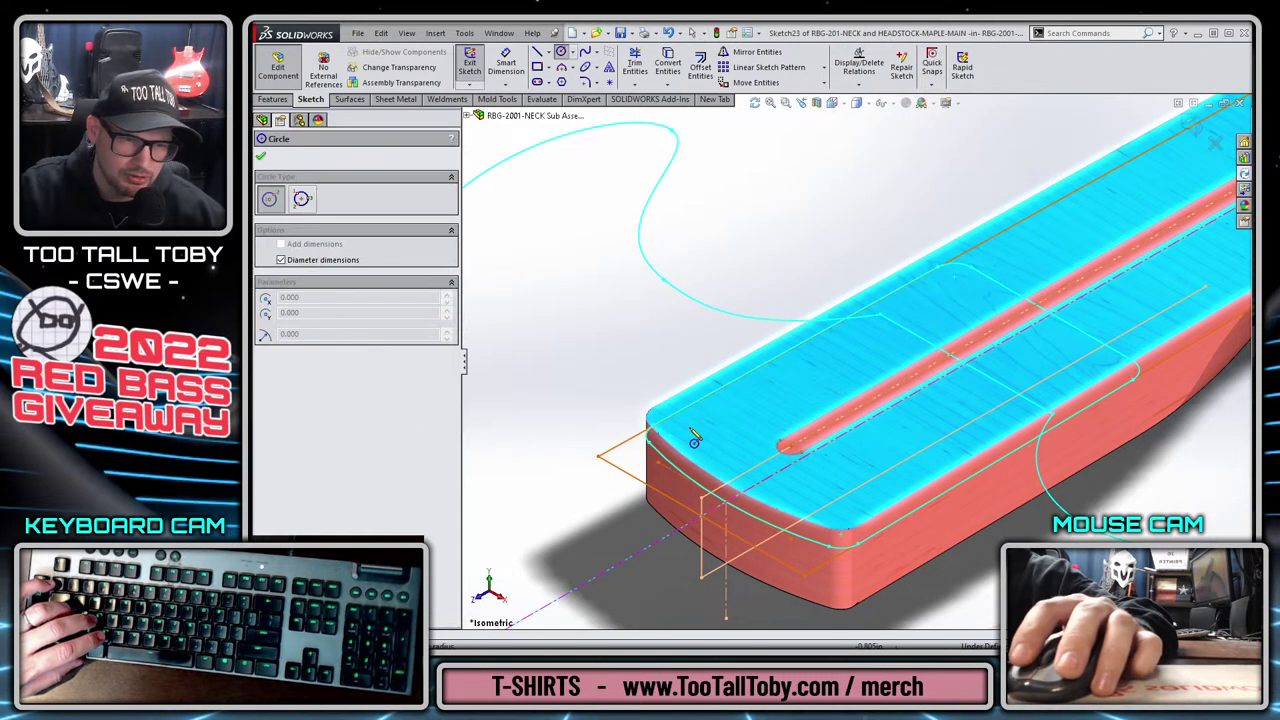
pyautogui.moveTo(691, 427); pyautogui.dragTo(733, 427)
pyautogui.press('Escape')
pyautogui.click(691, 427)
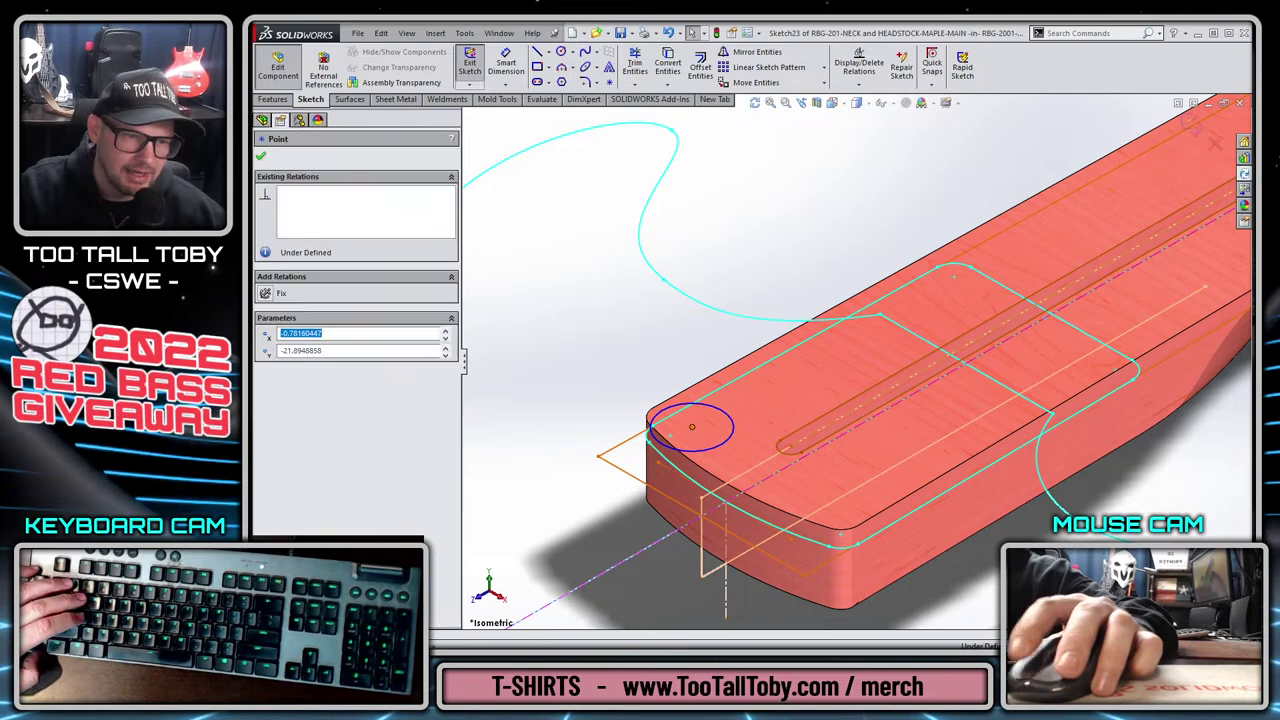
pyautogui.keyDown('ctrl'); pyautogui.click(599, 457); pyautogui.keyUp('ctrl')
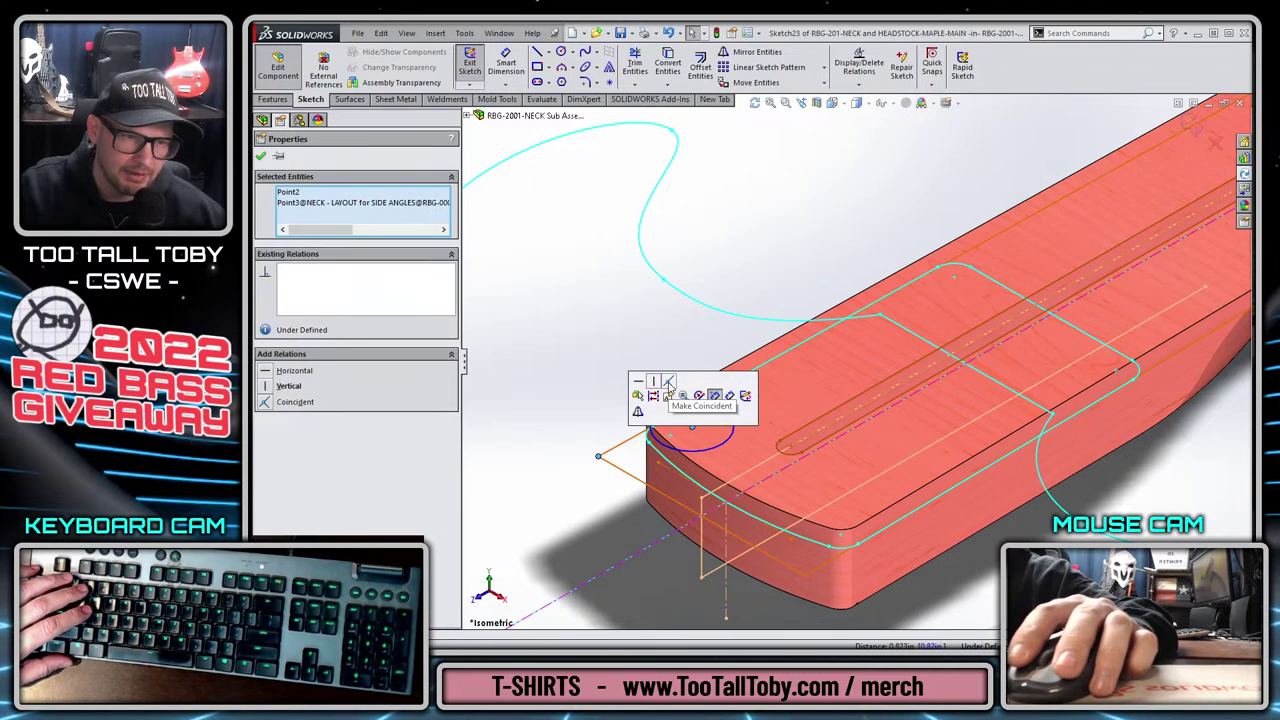
pyautogui.click(668, 383)
pyautogui.click(605, 374)
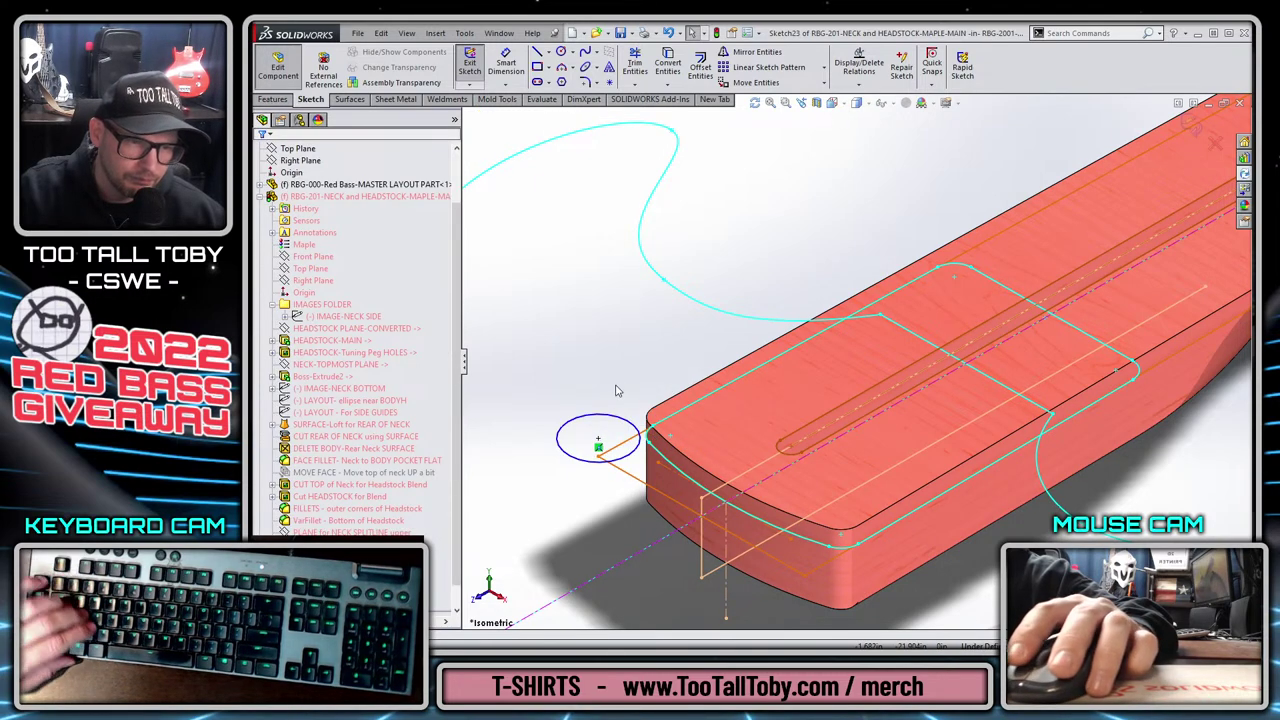
pyautogui.click(626, 455)
pyautogui.press('Delete')
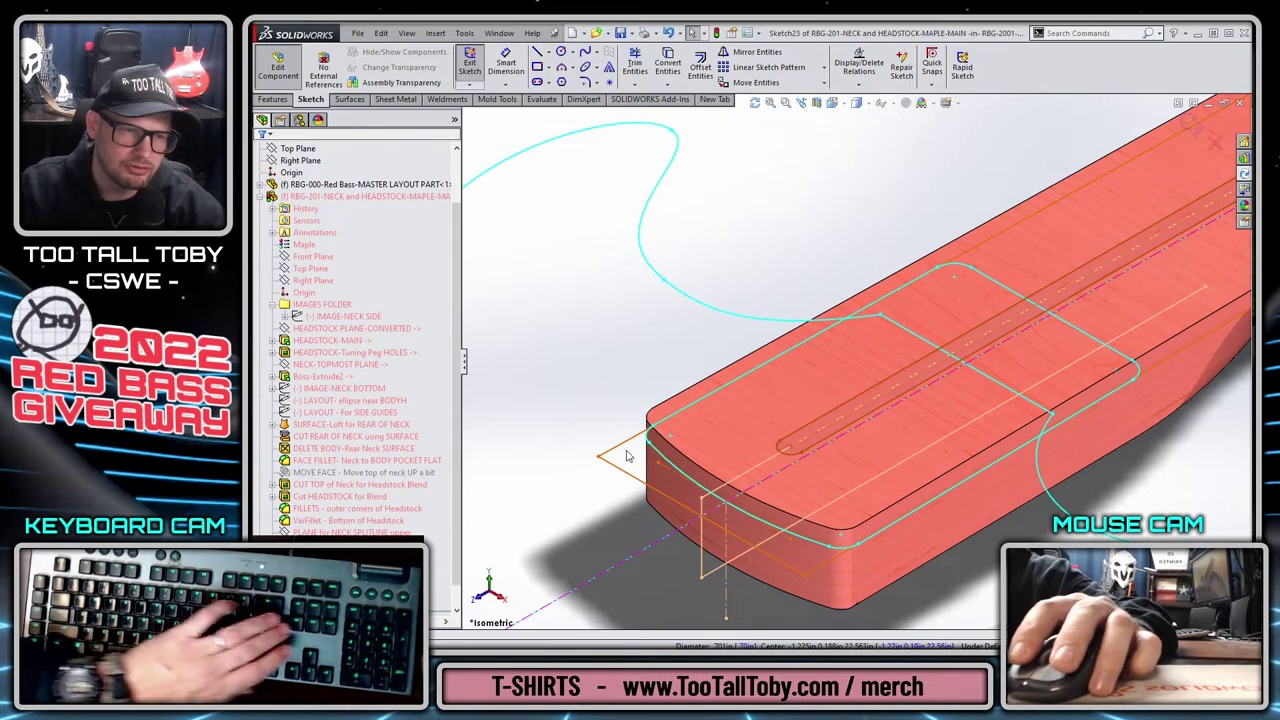
pyautogui.rightClick(610, 457)
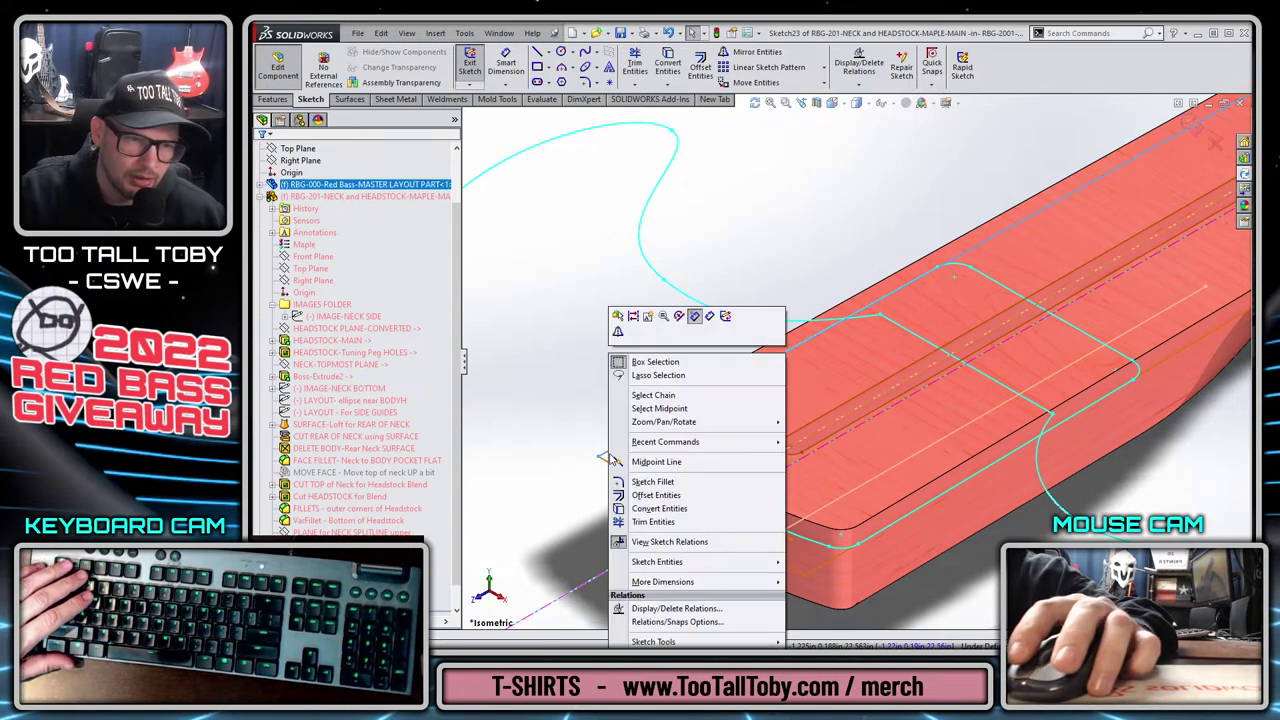
pyautogui.click(653, 395)
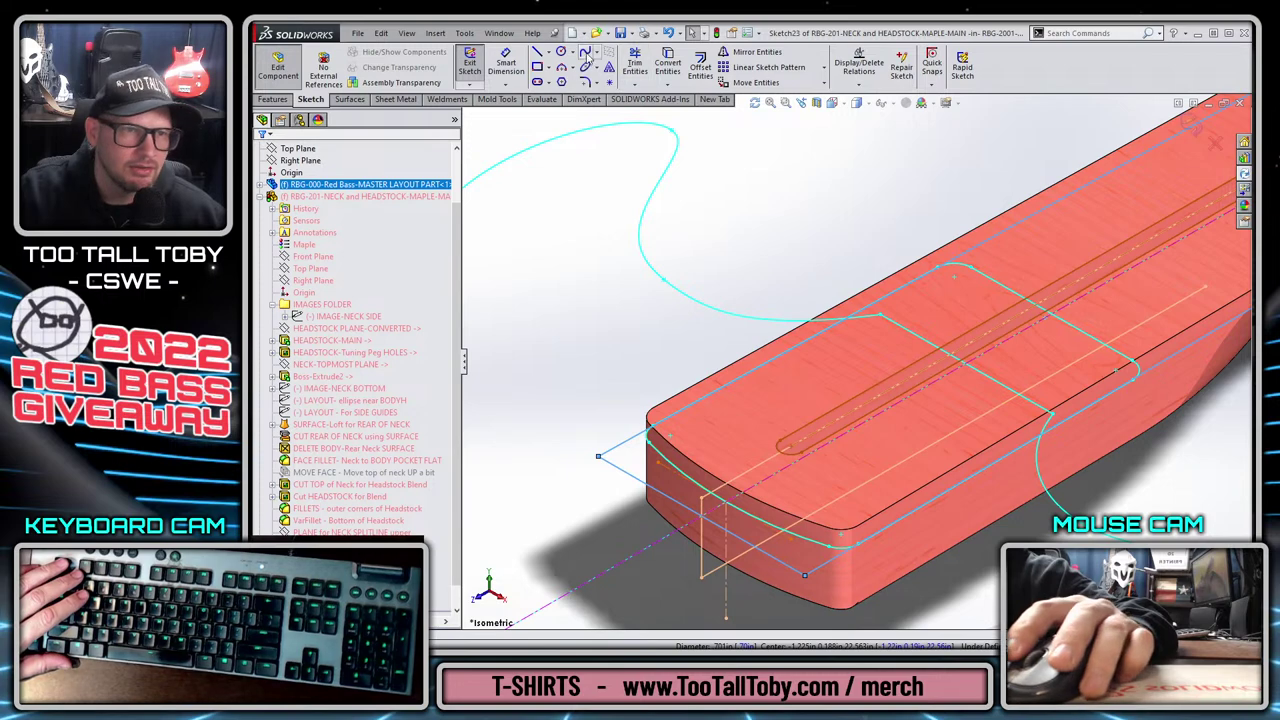
pyautogui.moveTo(629, 237); pyautogui.dragTo(730, 246, button='middle')
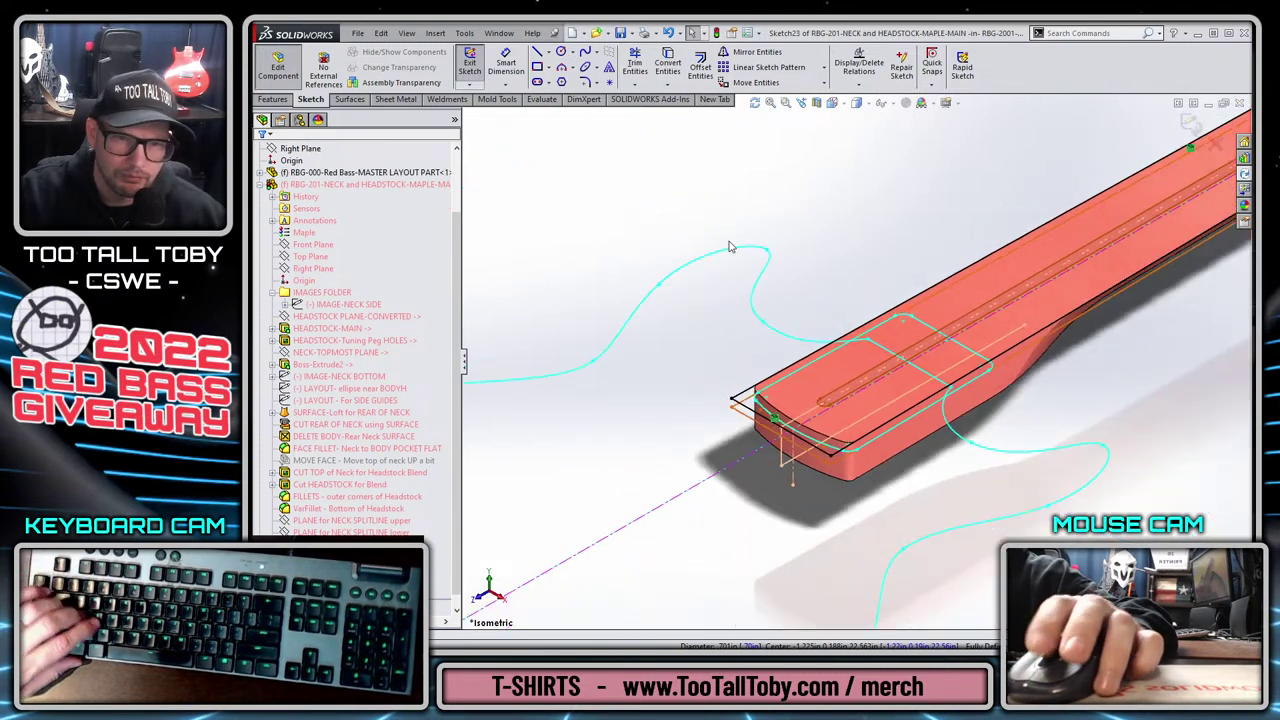
pyautogui.press('s')
pyautogui.click(798, 296)
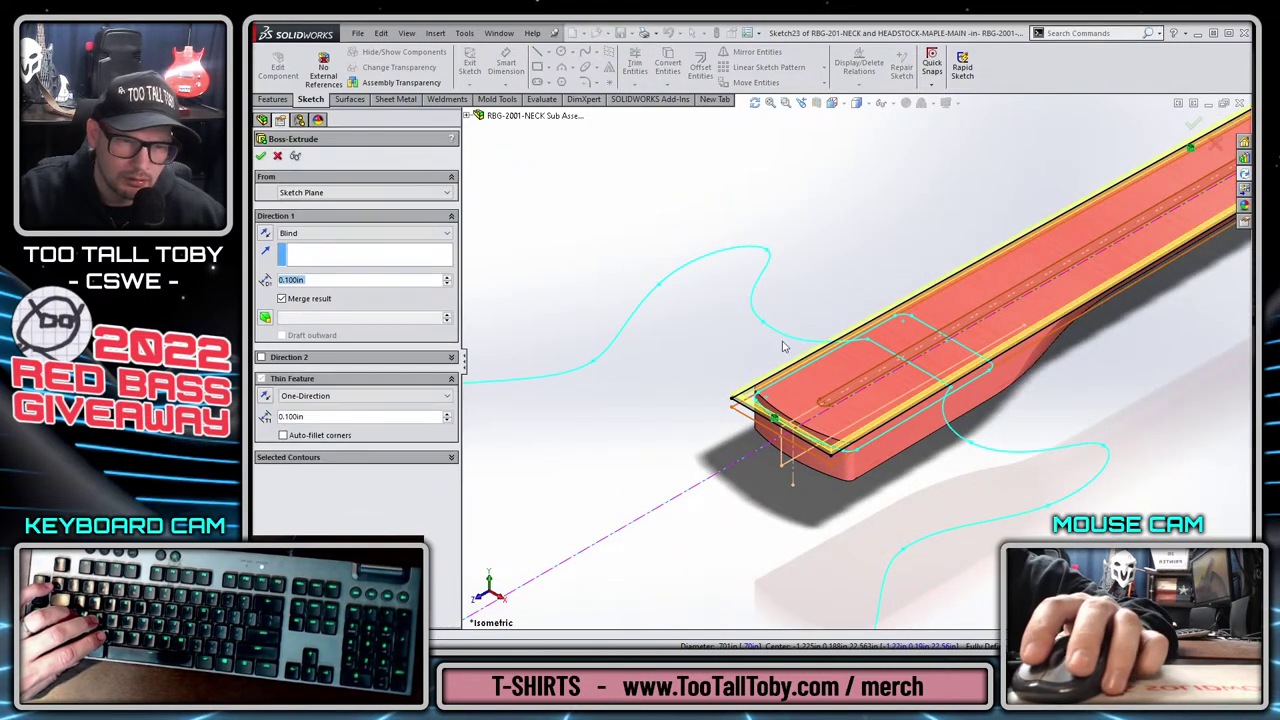
pyautogui.press('Escape')
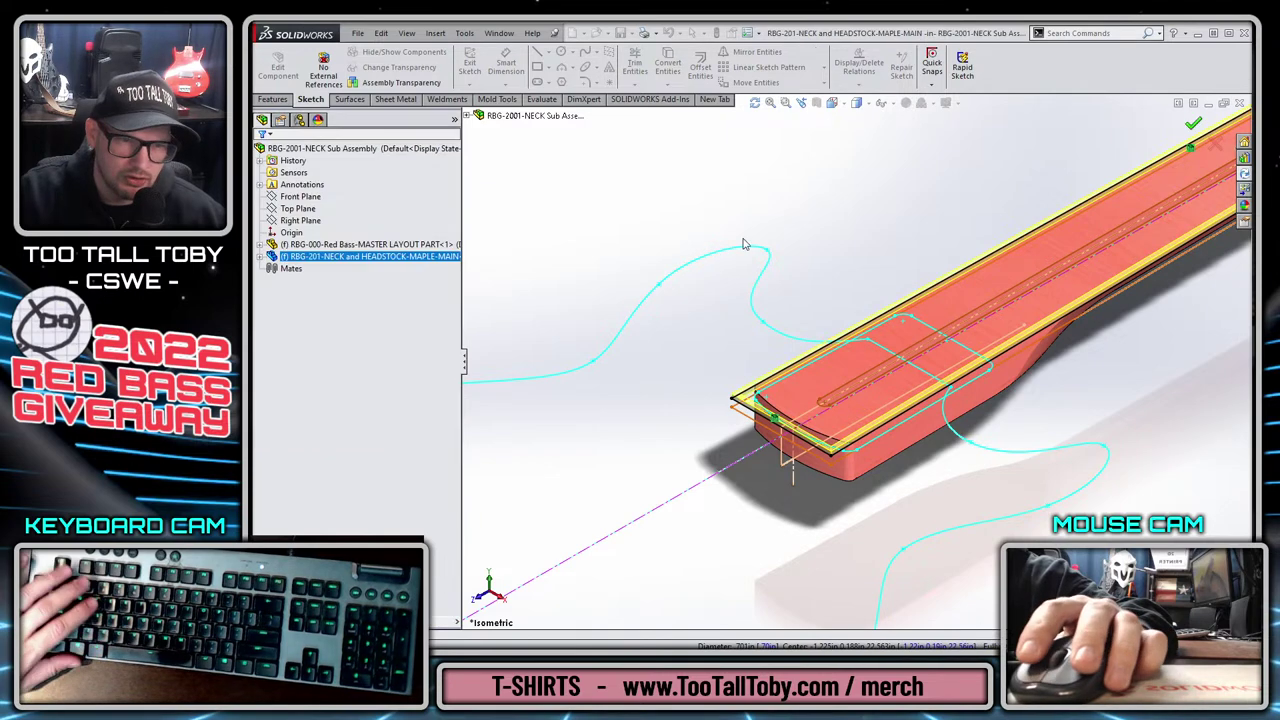
pyautogui.scroll(2, 477, 311)
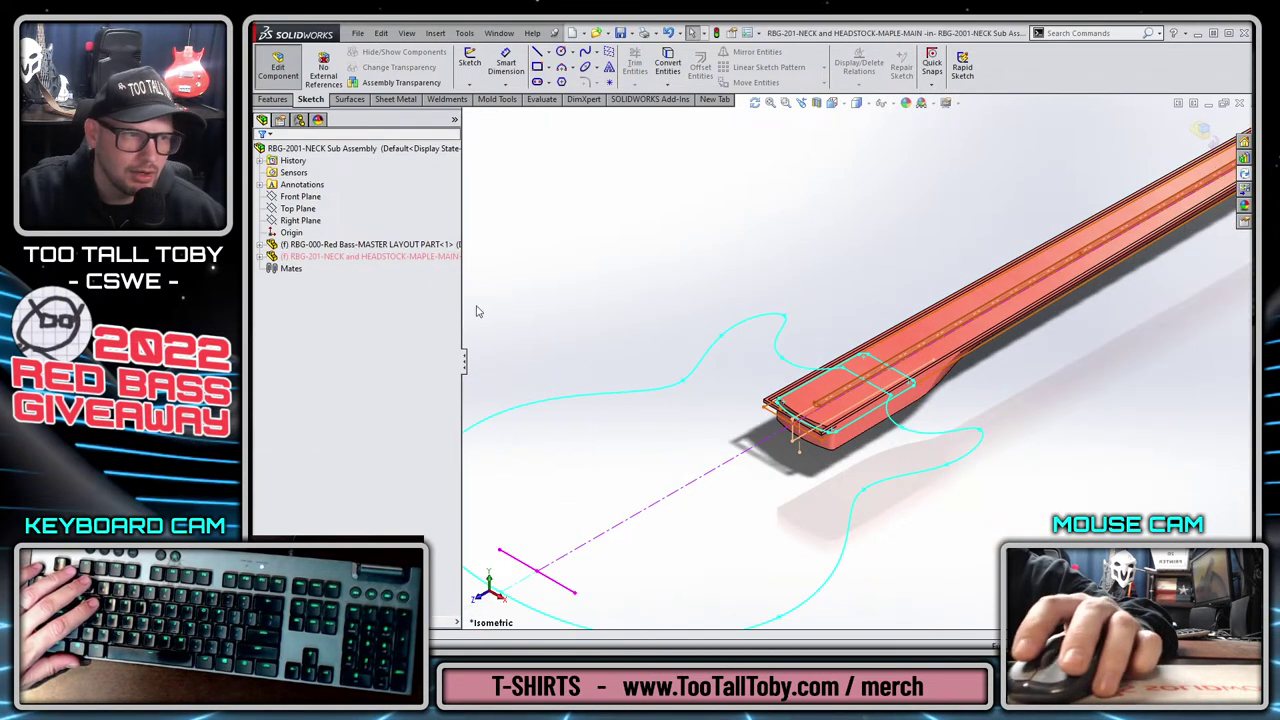
# Open System Options and go through Performance and Assemblies to the External References page.
pyautogui.click(259, 256)
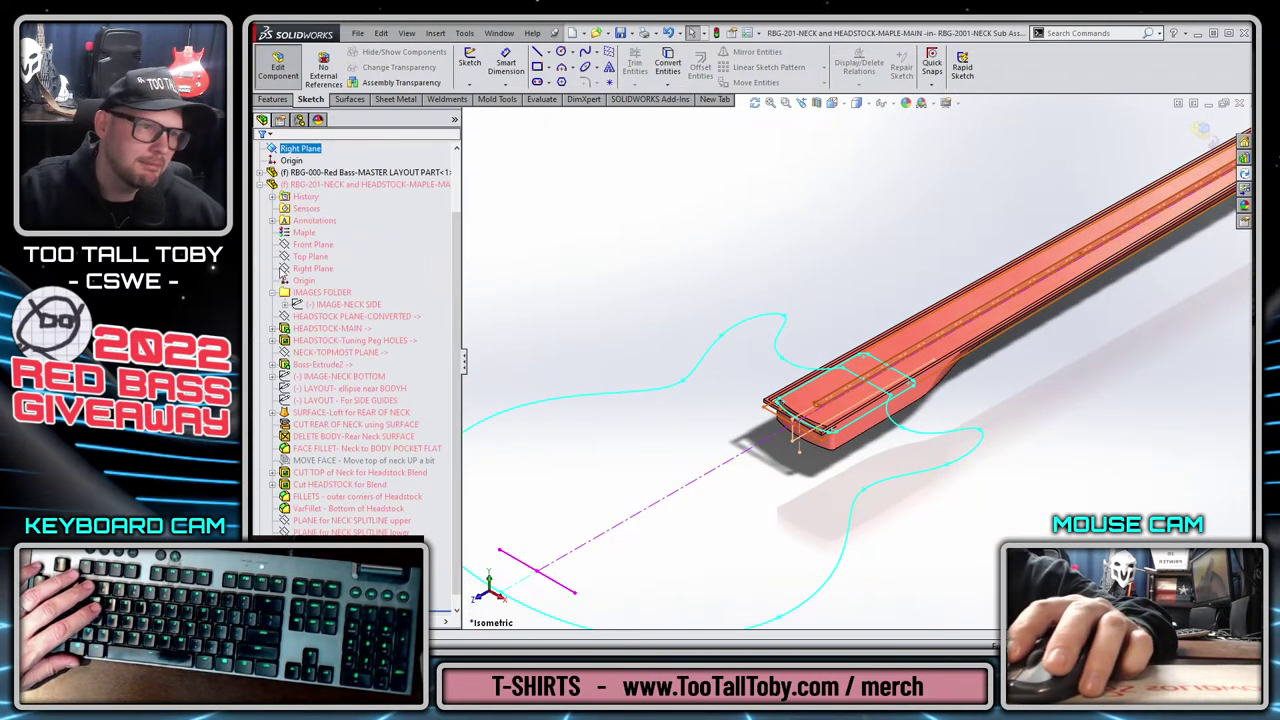
pyautogui.click(259, 183)
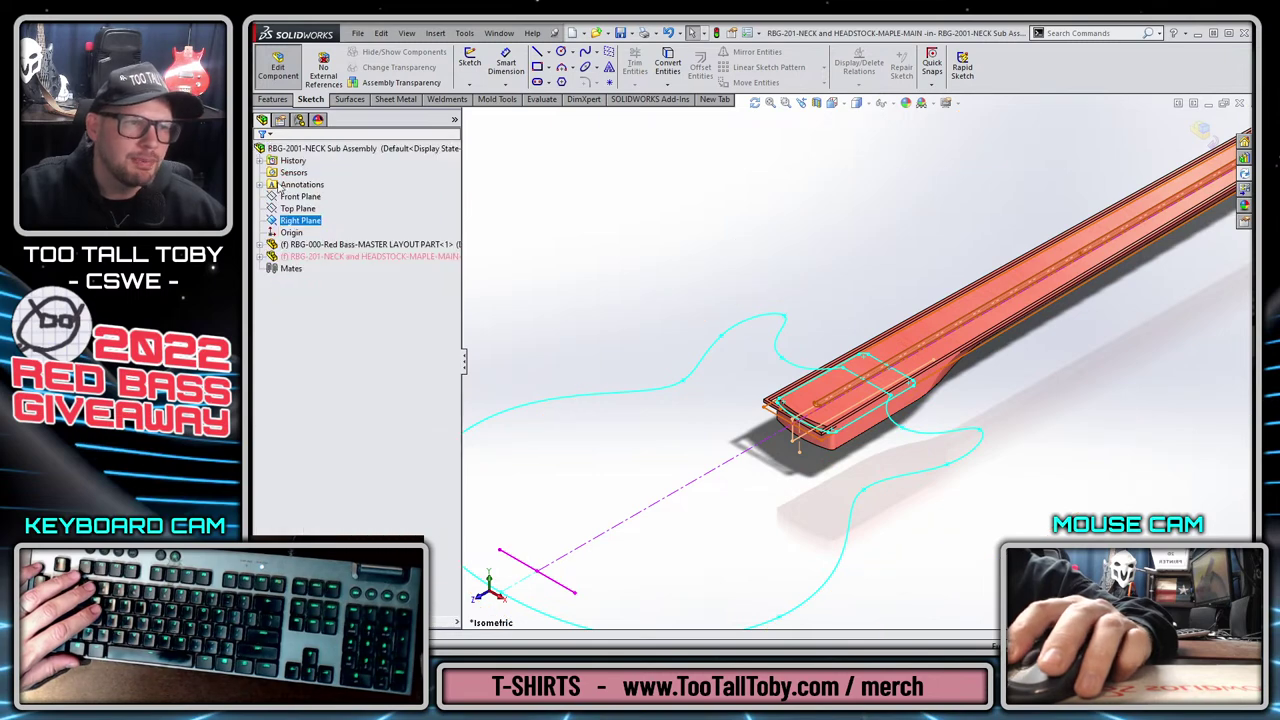
pyautogui.click(747, 34)
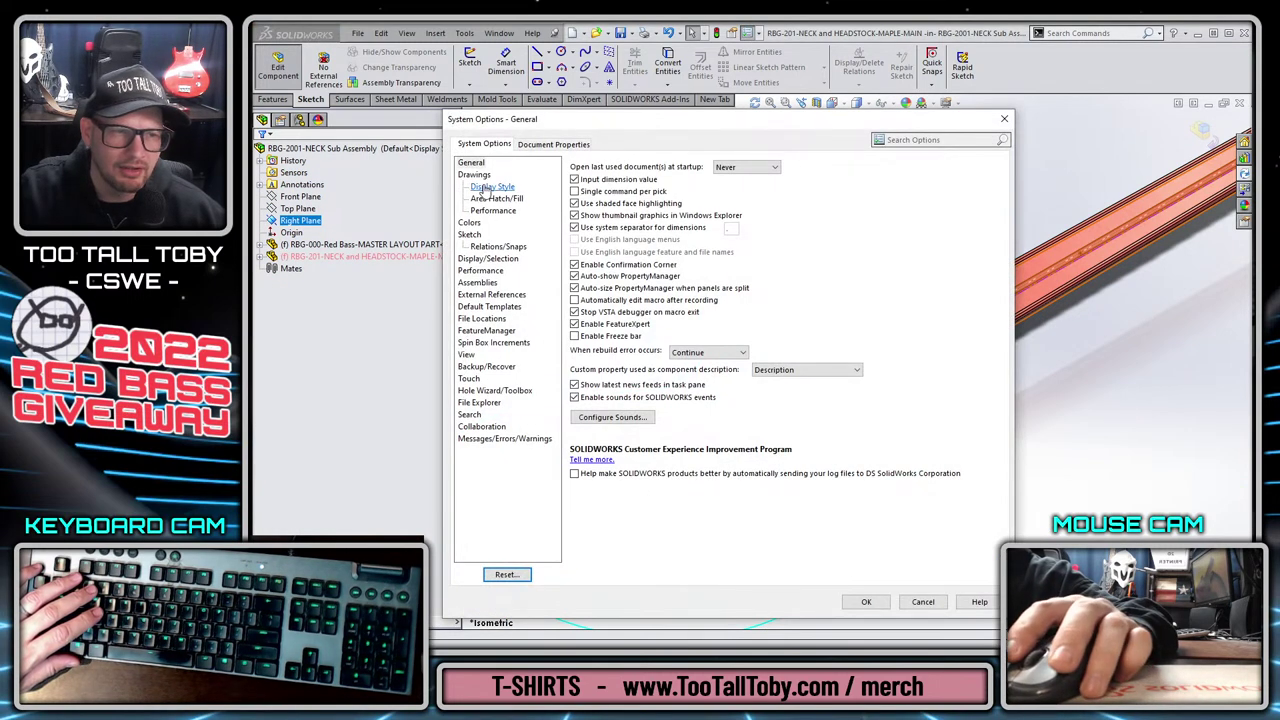
pyautogui.click(482, 273)
pyautogui.click(478, 283)
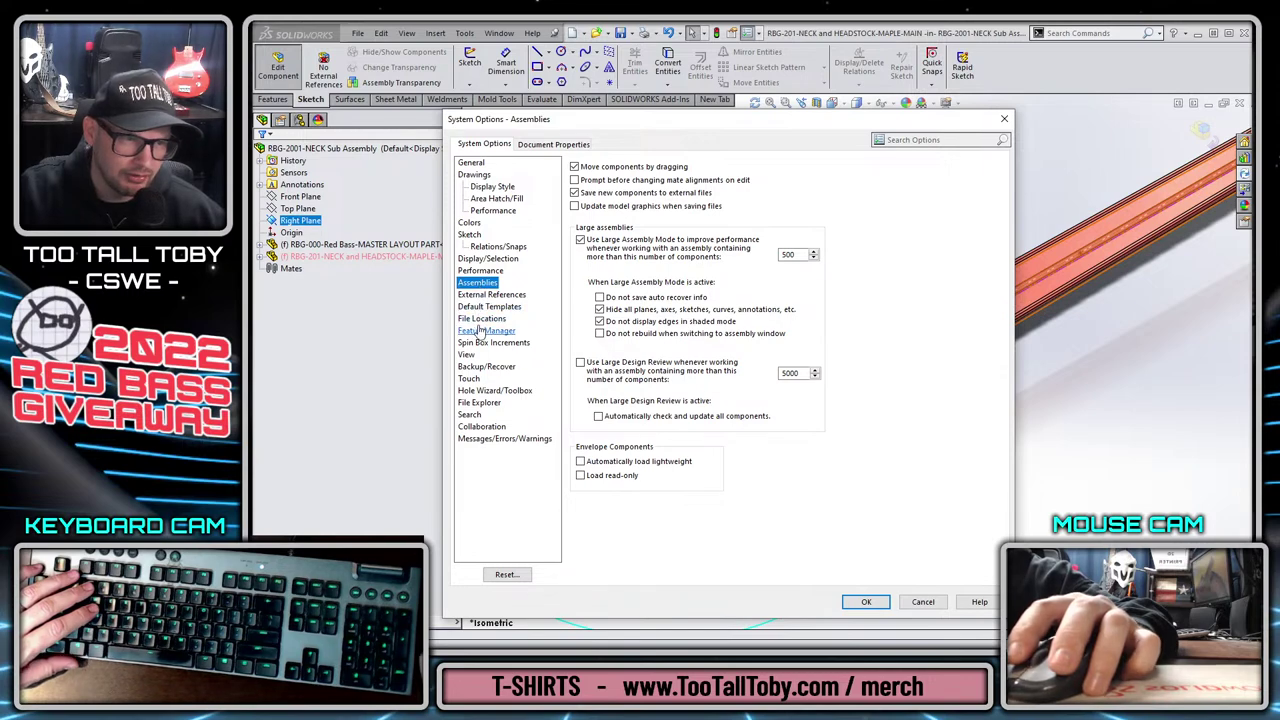
pyautogui.click(486, 296)
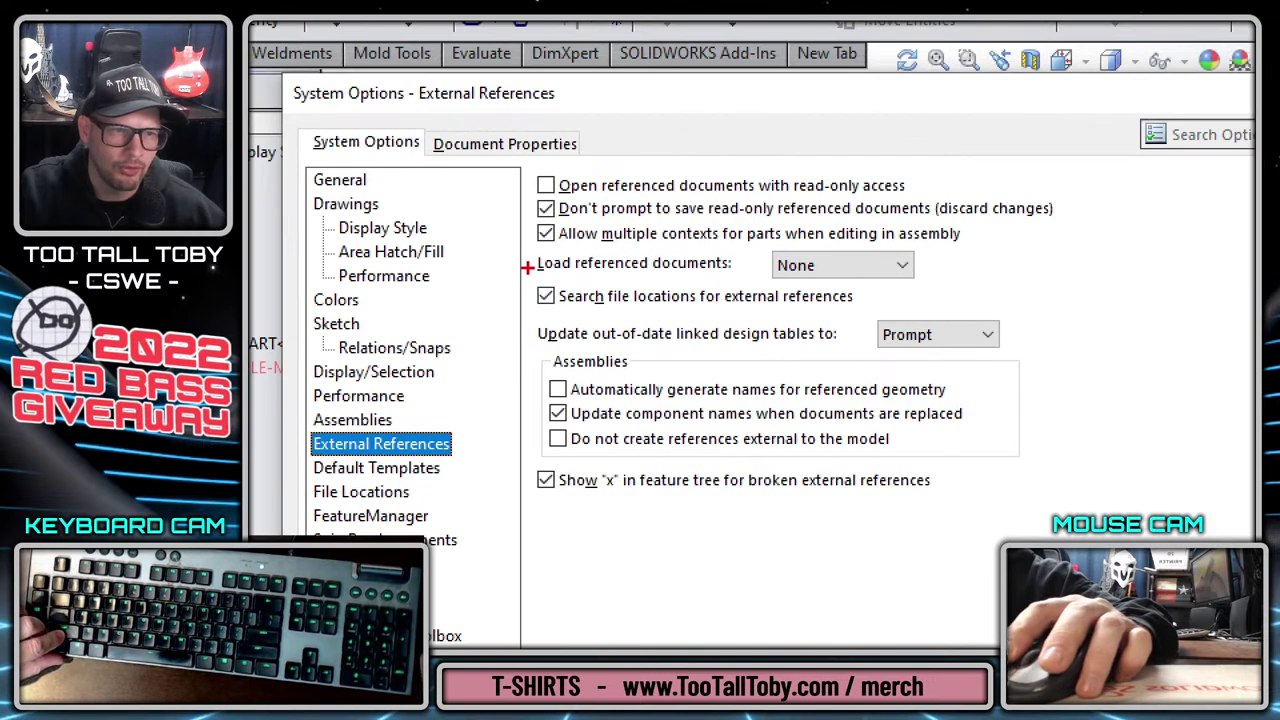
# Underline the multiple-contexts option and add a circled 'A = B and B = C = A' note.
pyautogui.moveTo(562, 193); pyautogui.dragTo(600, 194)
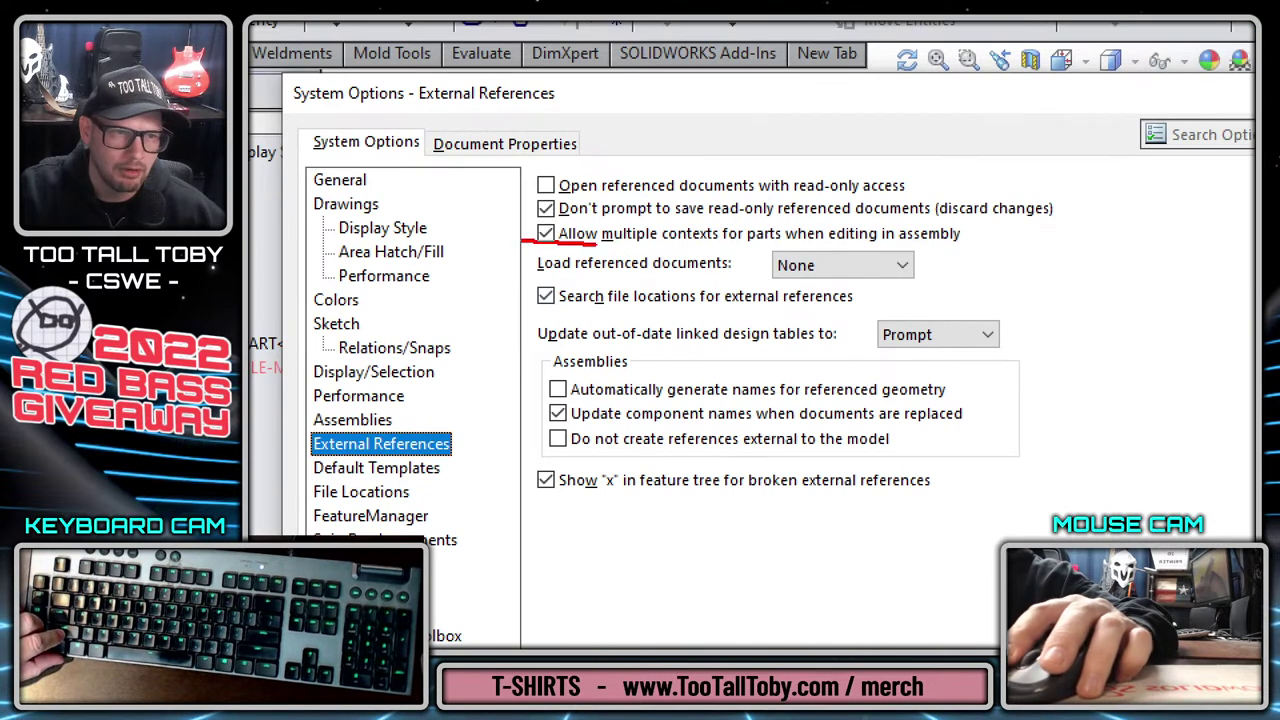
pyautogui.moveTo(598, 240); pyautogui.dragTo(988, 240)
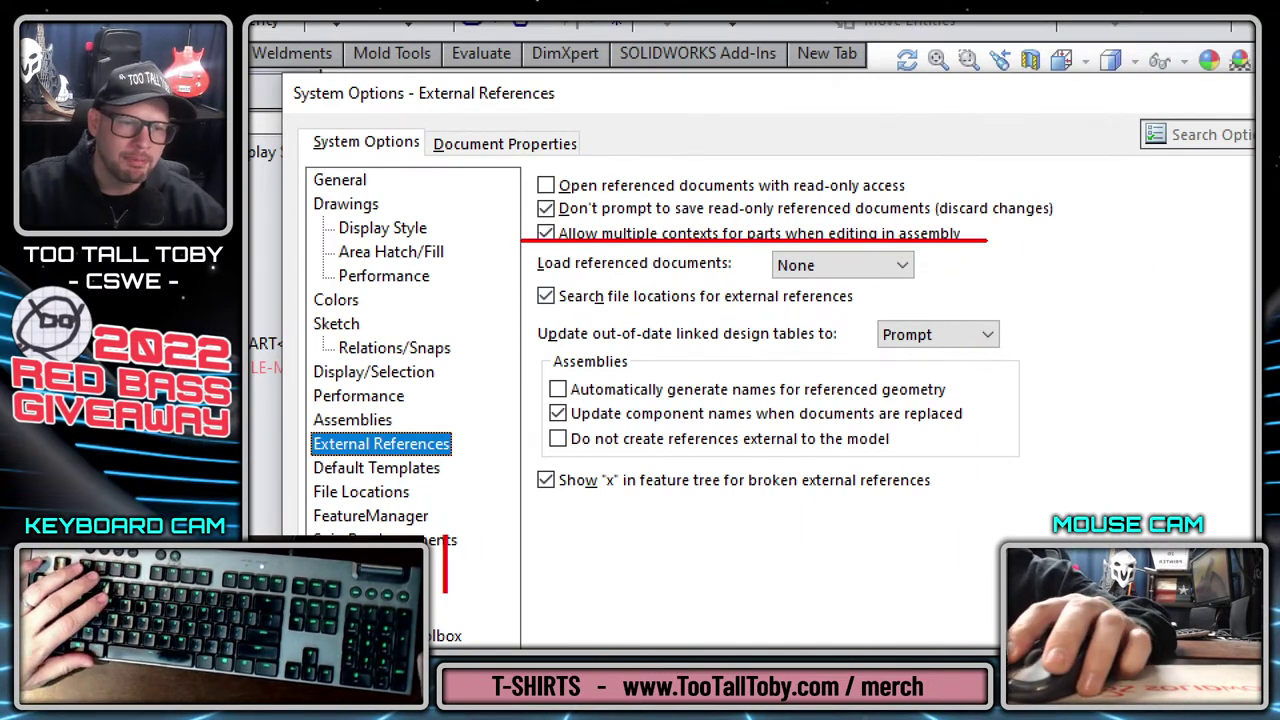
pyautogui.write('A =')
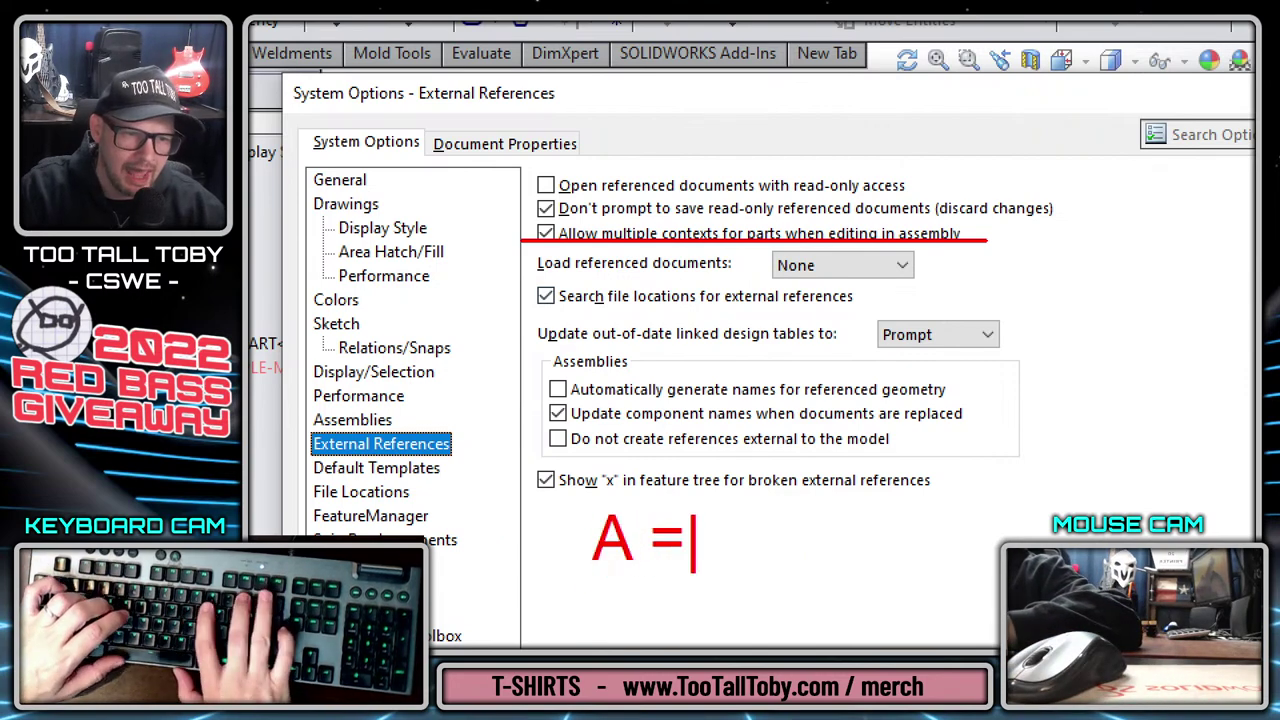
pyautogui.write(' B and B')
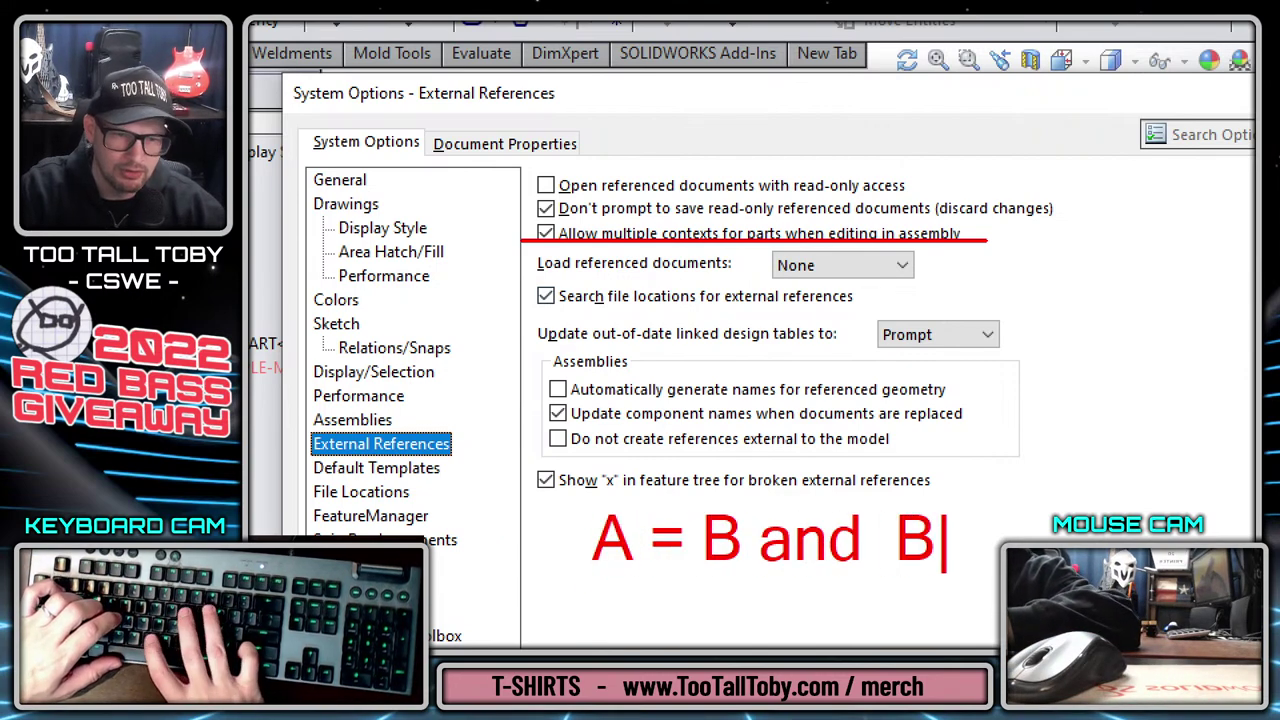
pyautogui.write(' = C')
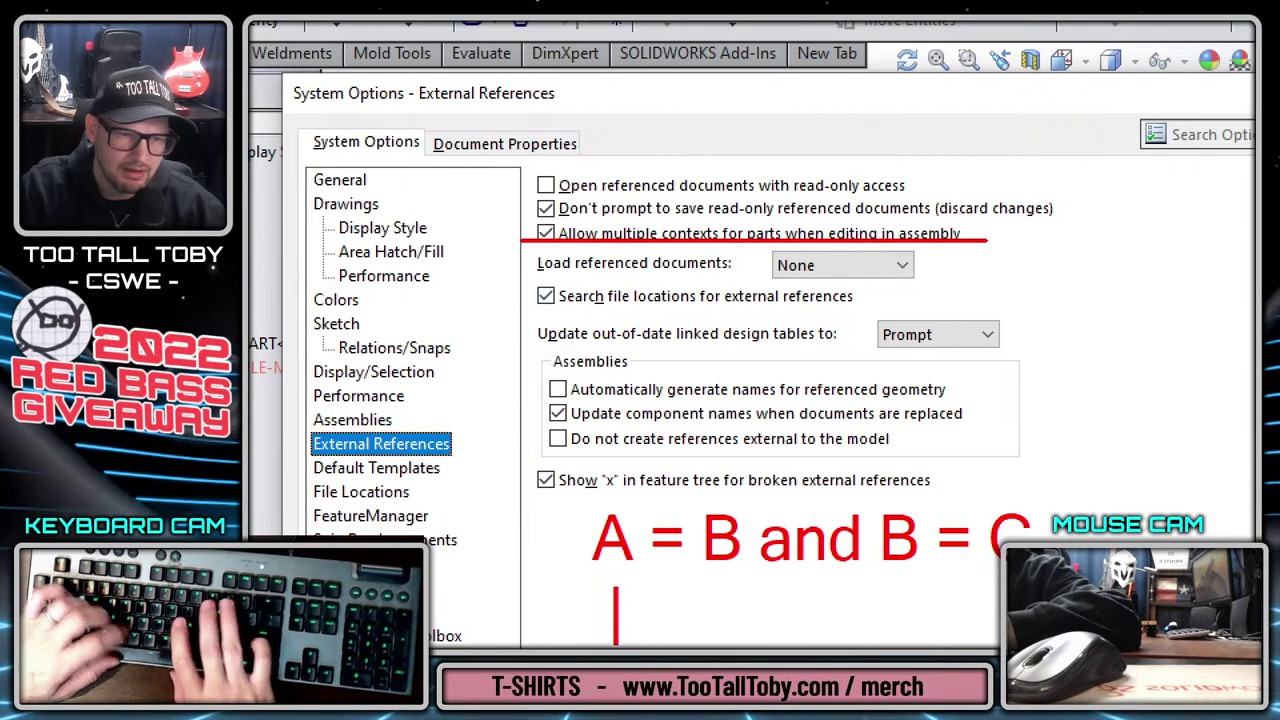
pyautogui.write('   as')
pyautogui.press('BackSpace')
pyautogui.write('nd ')
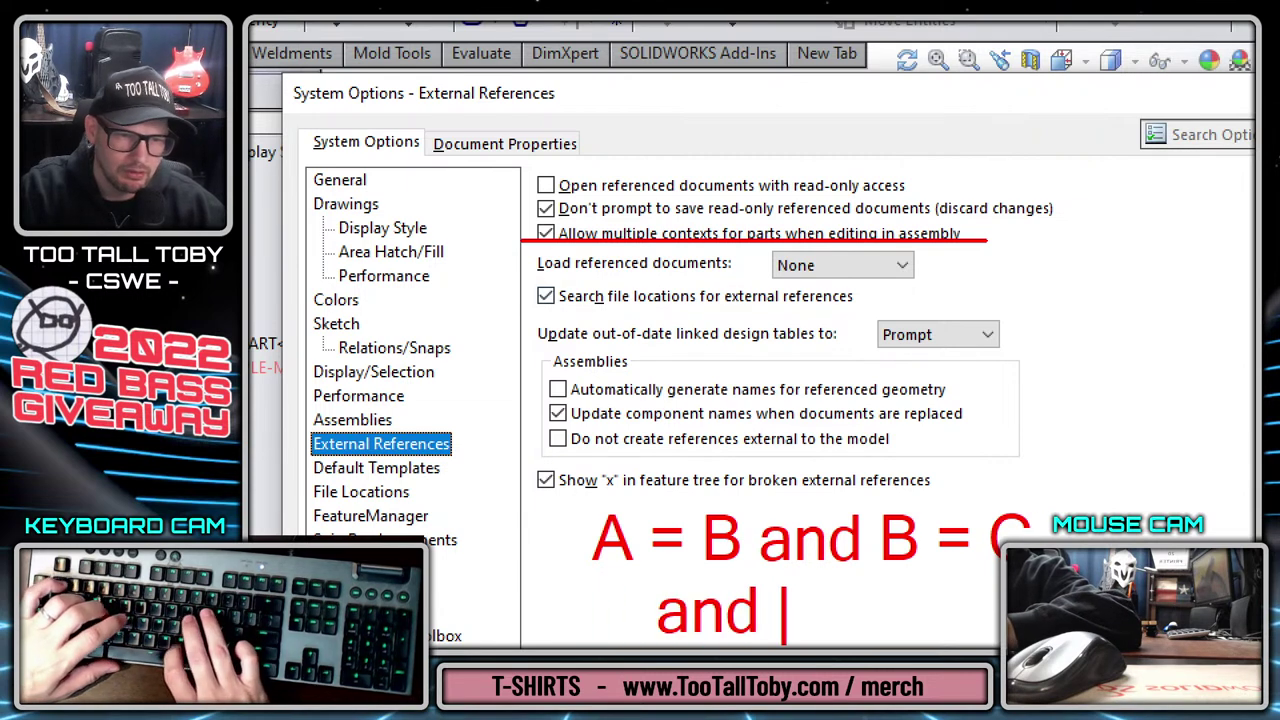
pyautogui.write('a')
pyautogui.press('BackSpace')
pyautogui.press('BackSpace')
pyautogui.write('B')
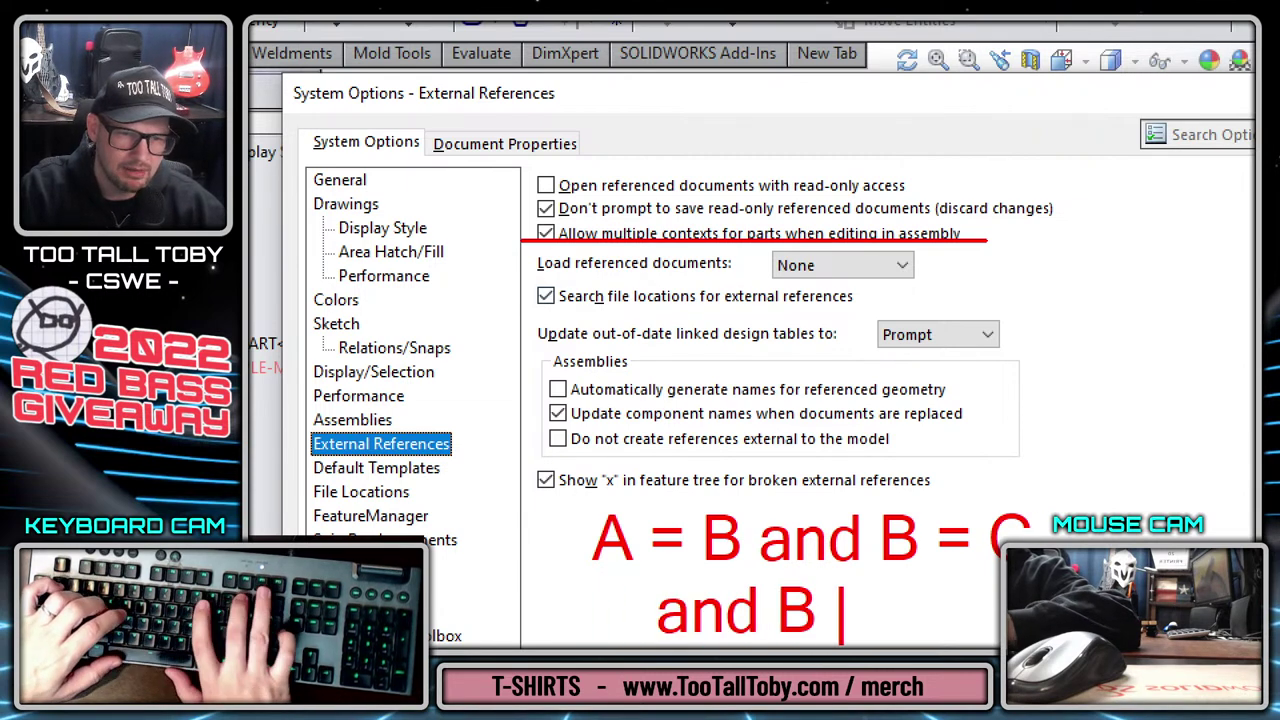
pyautogui.press('BackSpace')
pyautogui.press('BackSpace')
pyautogui.write('C = A')
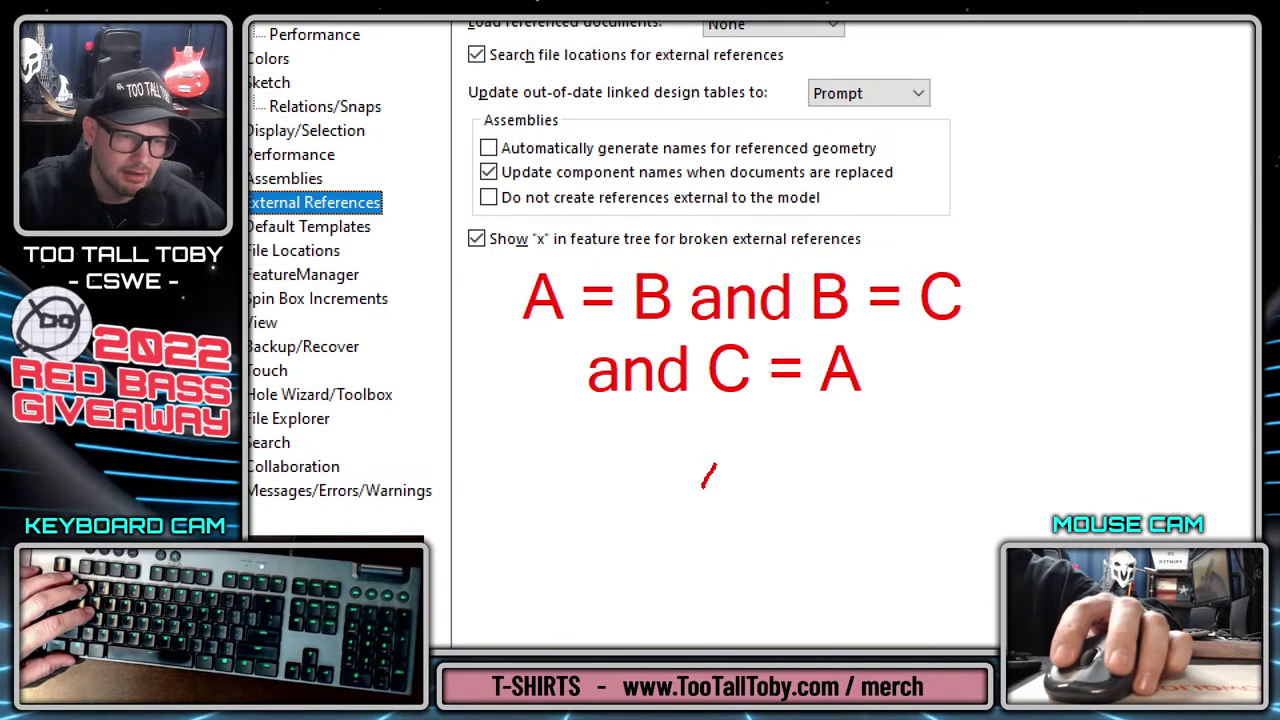
pyautogui.moveTo(716, 463)
pyautogui.mouseDown()
pyautogui.moveTo(793, 439)
pyautogui.moveTo(832, 460)
pyautogui.moveTo(856, 540)
pyautogui.moveTo(821, 607)
pyautogui.moveTo(741, 608)
pyautogui.moveTo(703, 538)
pyautogui.mouseUp()
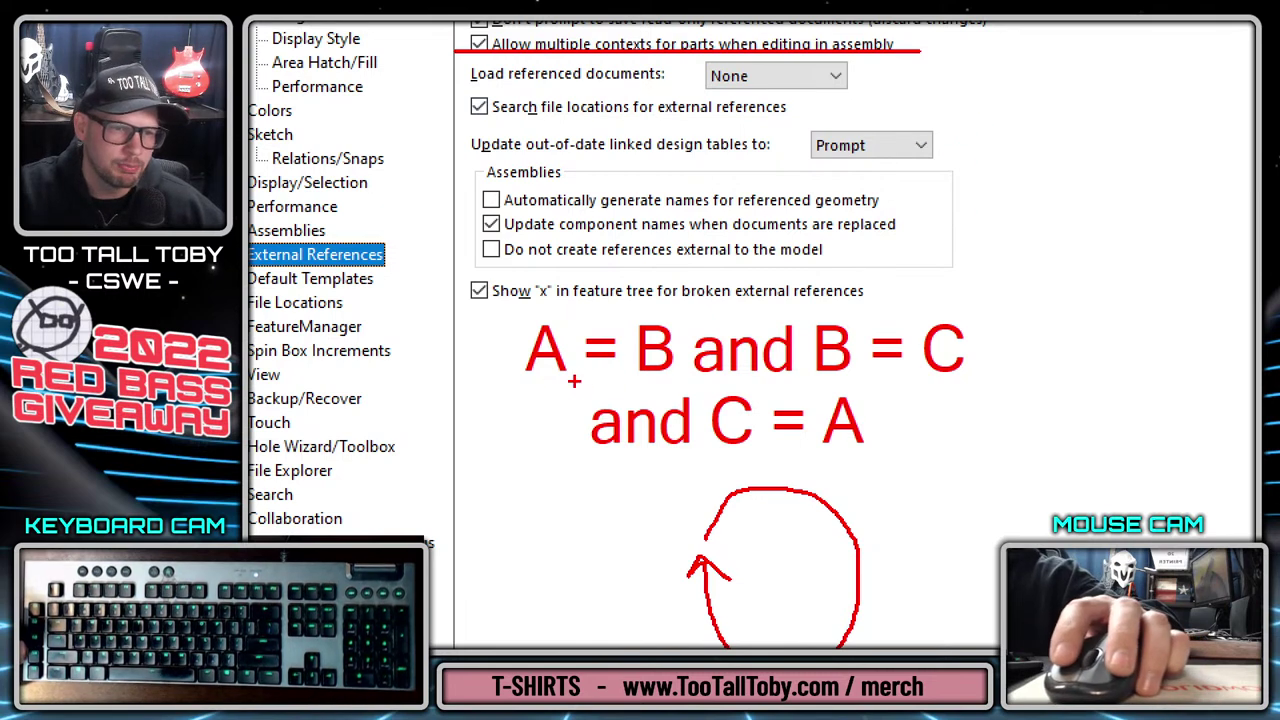
# Uncheck 'Allow multiple contexts for parts when editing in assembly' and apply with OK.
pyautogui.moveTo(562, 378); pyautogui.dragTo(677, 378)
pyautogui.moveTo(816, 389); pyautogui.dragTo(996, 393)
pyautogui.moveTo(720, 452); pyautogui.dragTo(905, 452)
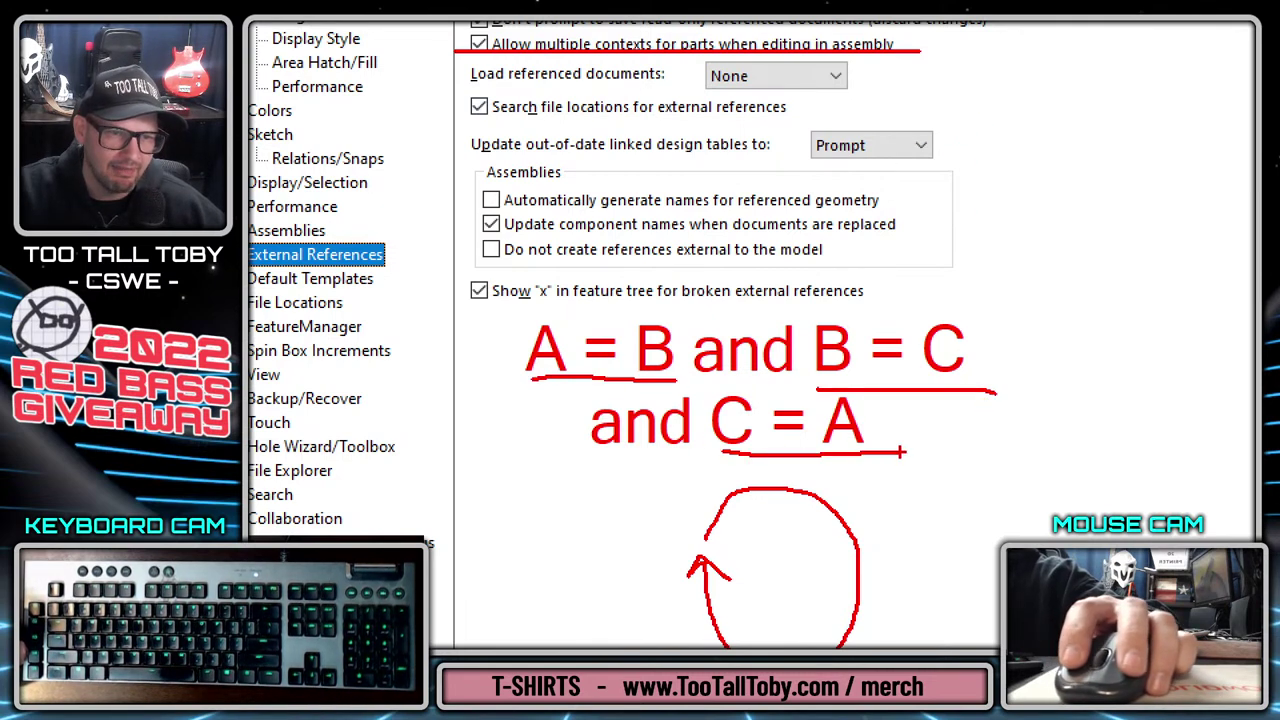
pyautogui.press('Escape')
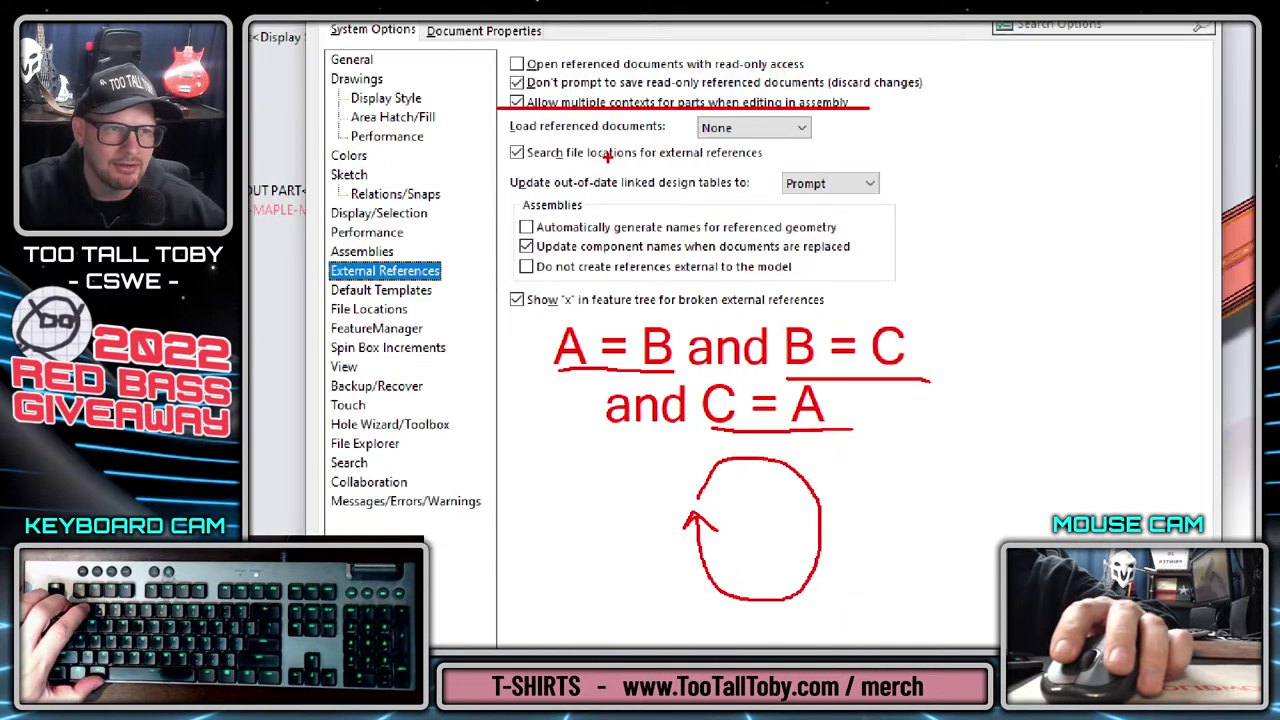
pyautogui.click(575, 189)
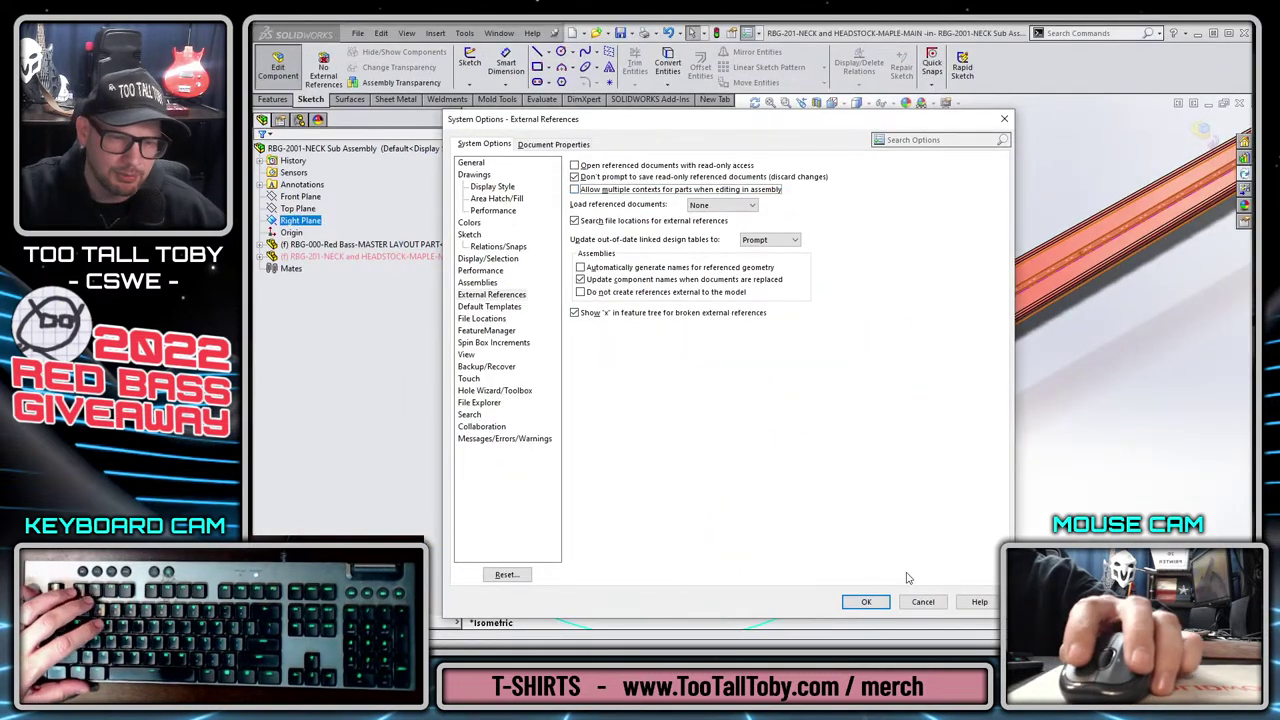
pyautogui.click(864, 600)
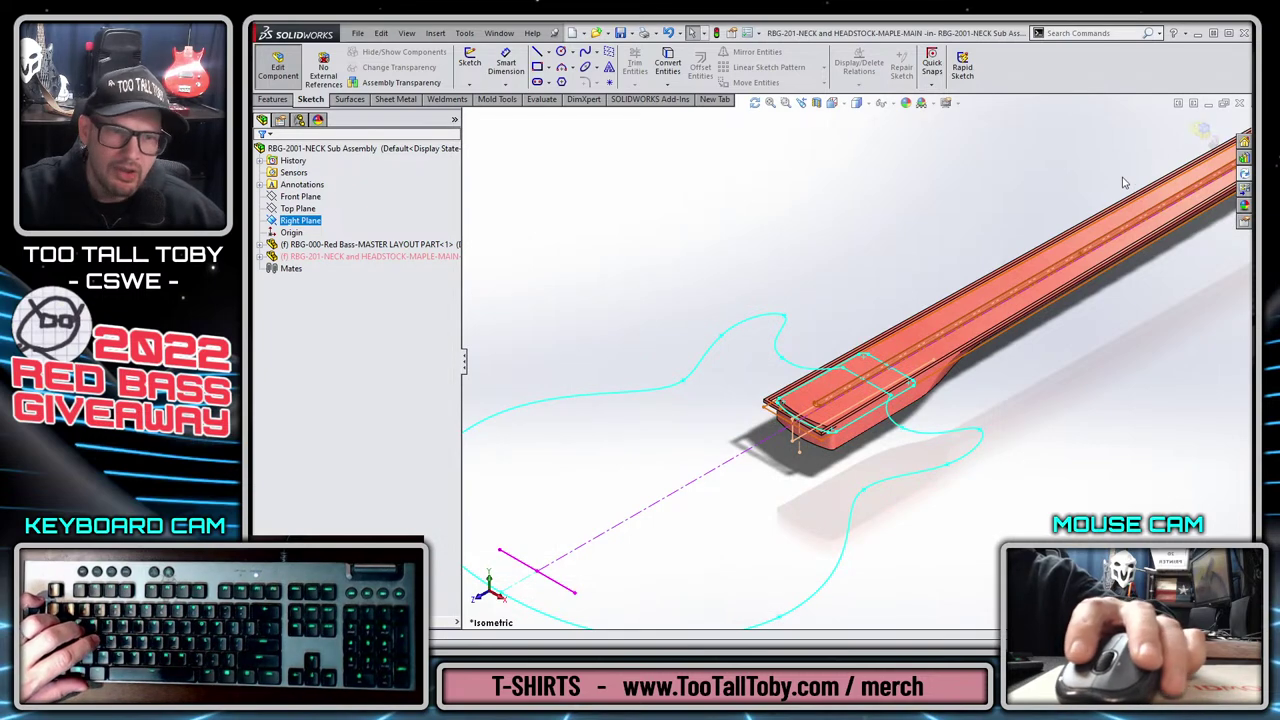
# Delete the neck's Extrude-Thin1 feature along with its dependent sketch.
pyautogui.click(433, 258)
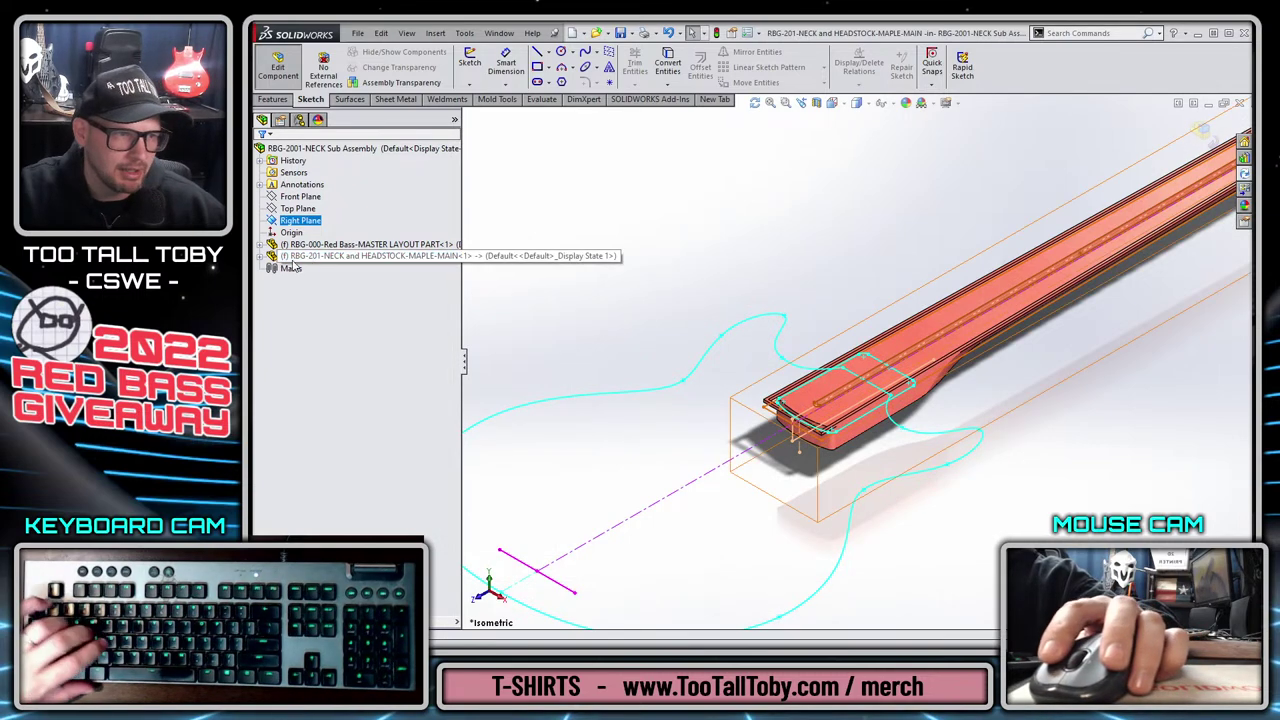
pyautogui.click(852, 430)
pyautogui.press('Delete')
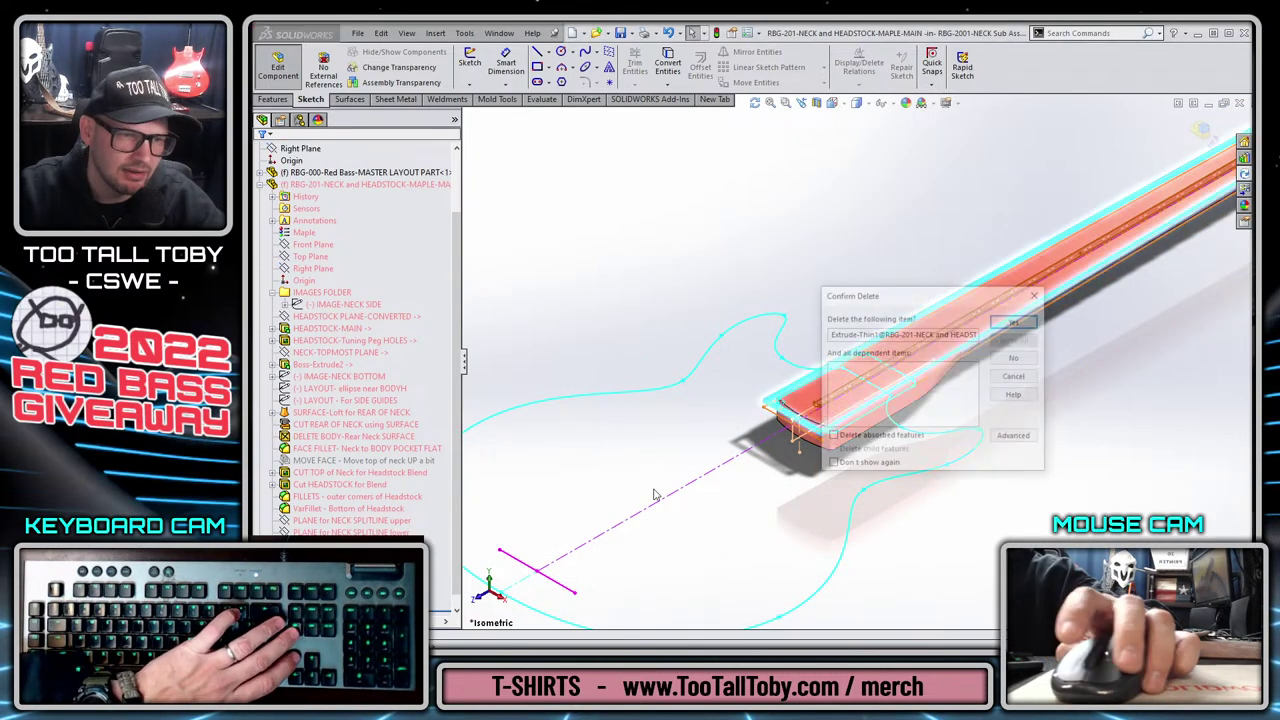
pyautogui.click(1015, 319)
# Start a sketch on the neck's top face and try converting the layout edges, then cancel.
pyautogui.scroll(-5, 790, 410)
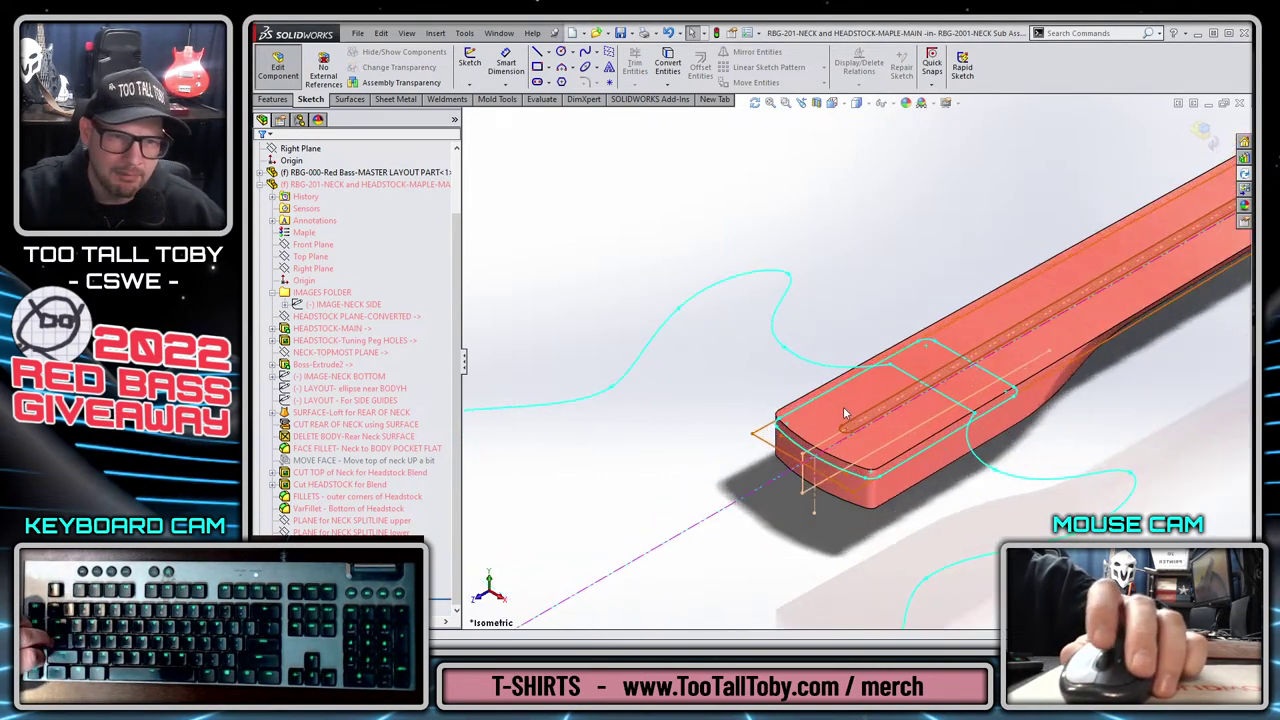
pyautogui.click(800, 398)
pyautogui.click(831, 367)
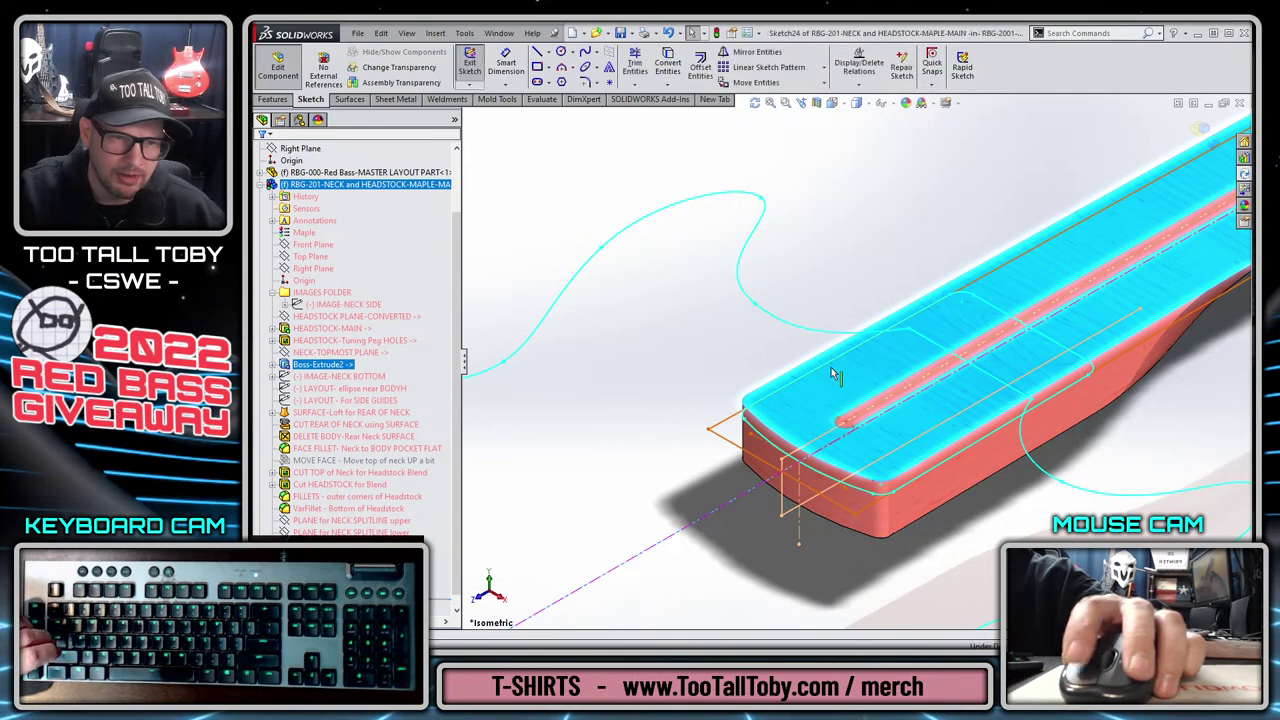
pyautogui.rightClick(720, 432)
pyautogui.click(767, 396)
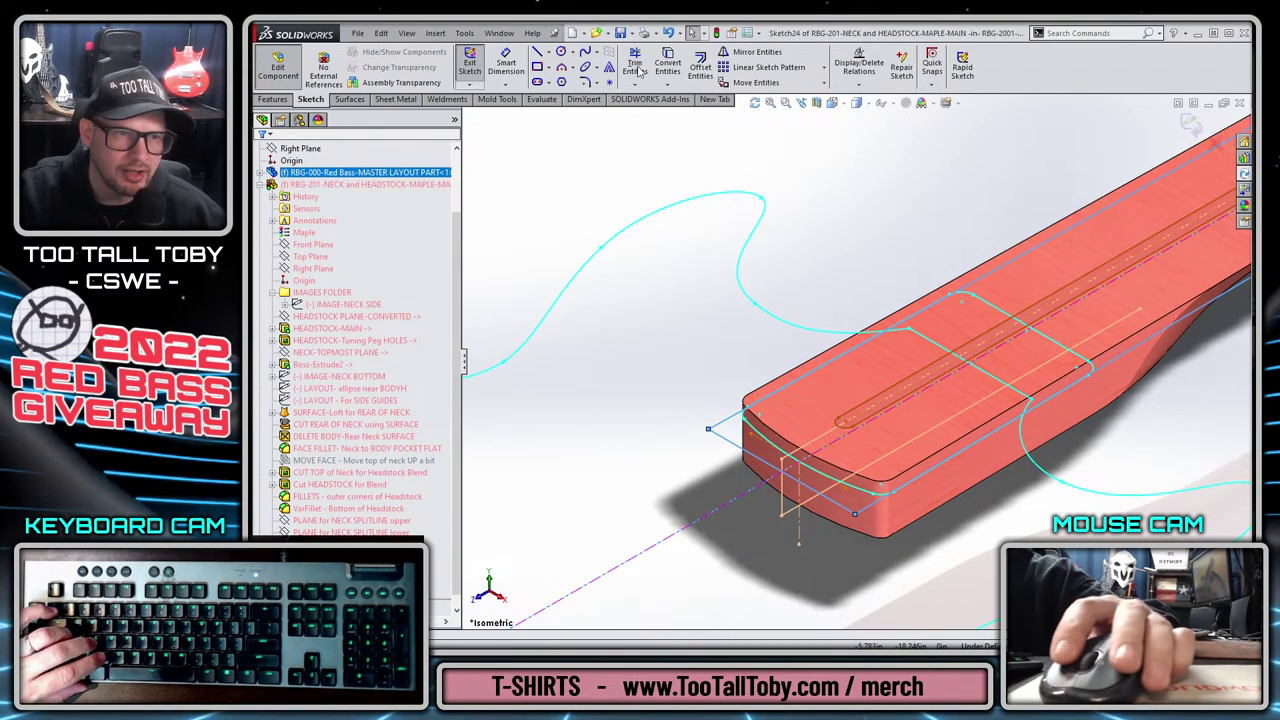
pyautogui.click(668, 60)
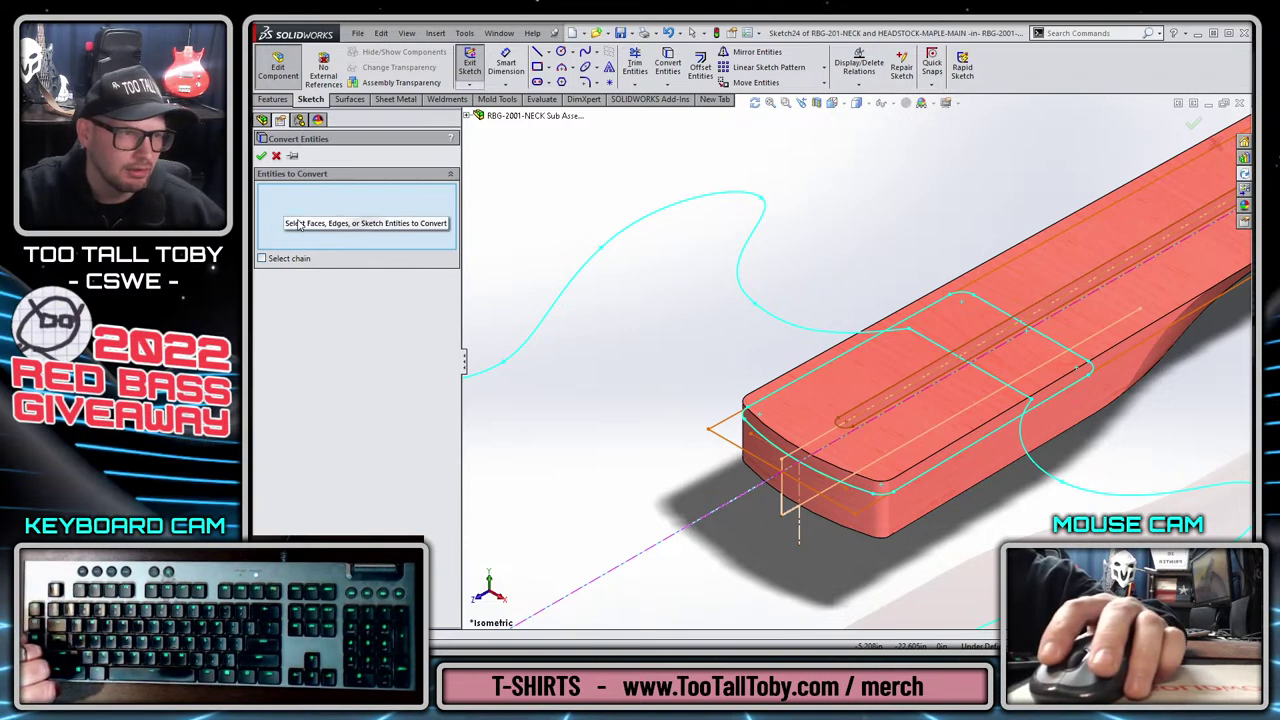
pyautogui.click(261, 156)
# Draw a trial circle, try relating its centre to the layout point, then delete it and exit.
pyautogui.press('c')
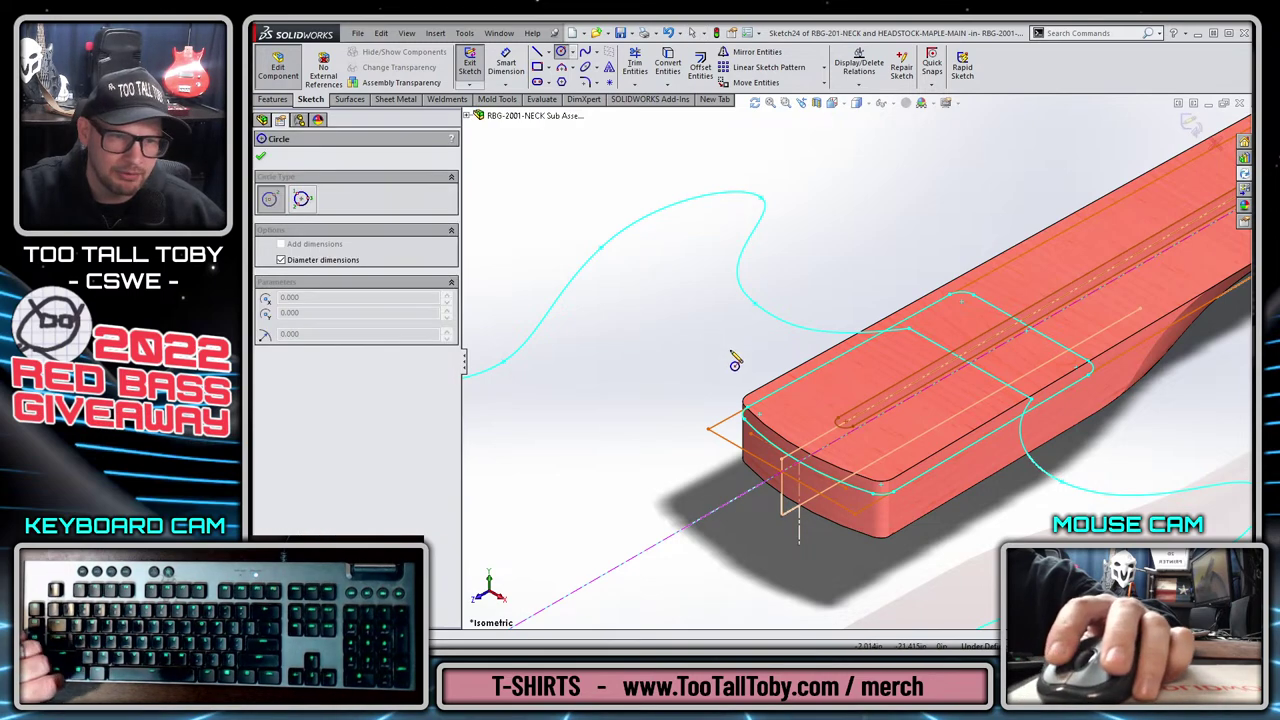
pyautogui.moveTo(730, 351); pyautogui.dragTo(764, 351)
pyautogui.press('Escape')
pyautogui.click(730, 351)
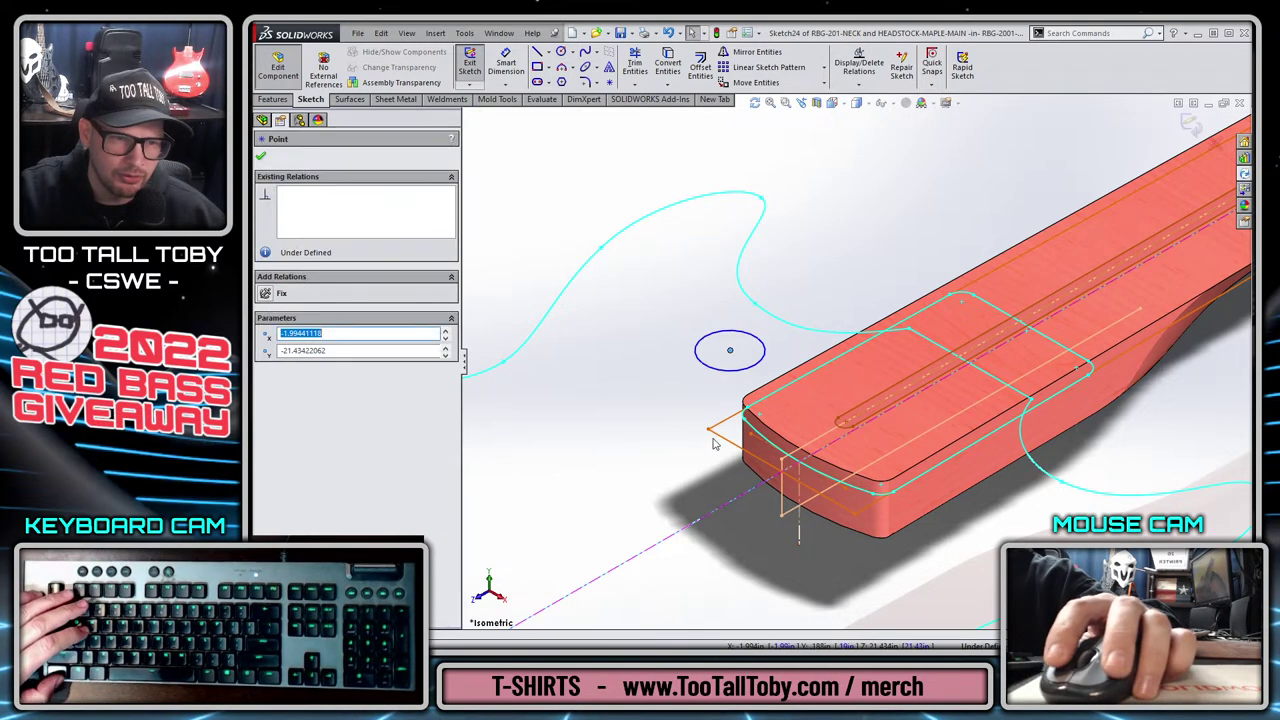
pyautogui.keyDown('ctrl'); pyautogui.click(708, 430); pyautogui.keyUp('ctrl')
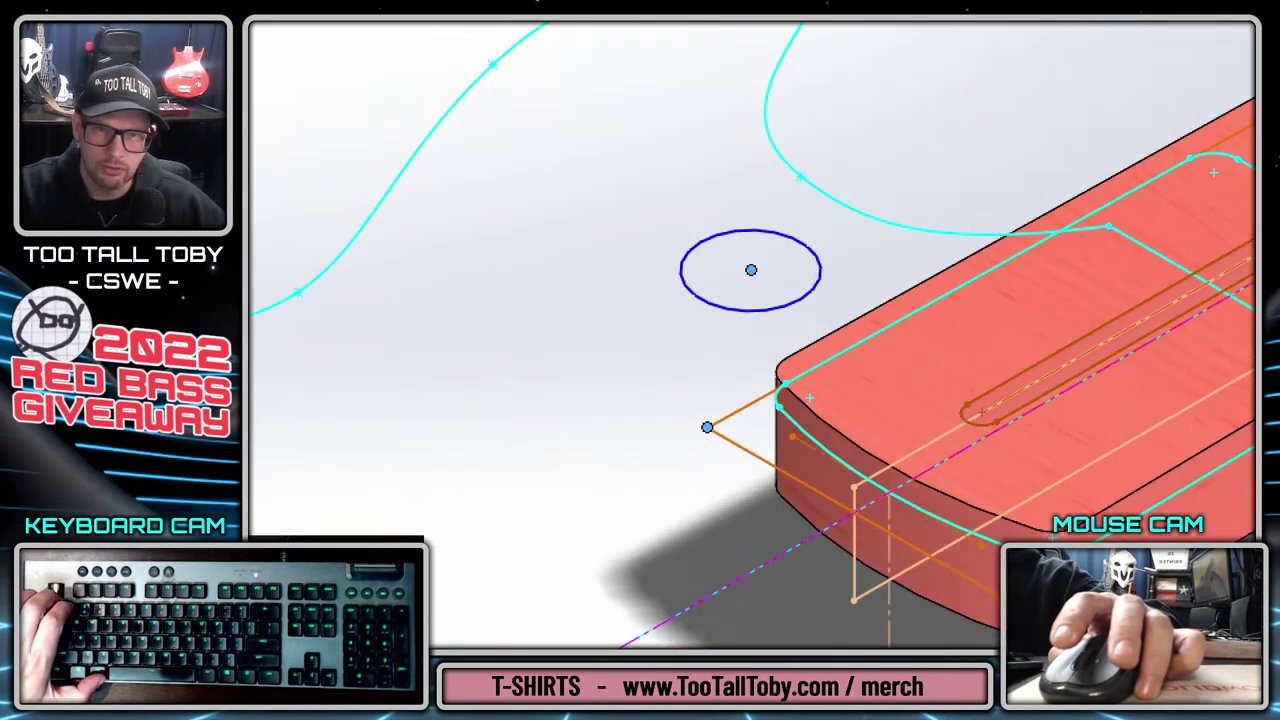
pyautogui.scroll(-5, 750, 400)
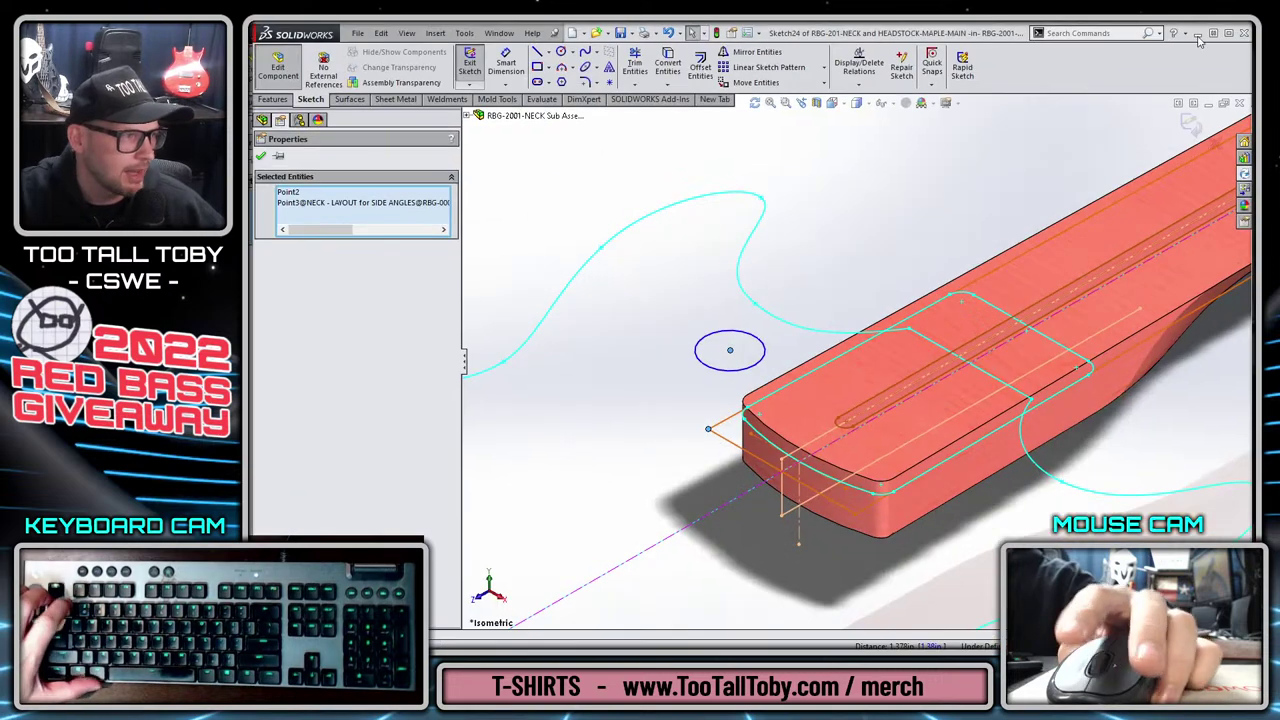
pyautogui.click(557, 181)
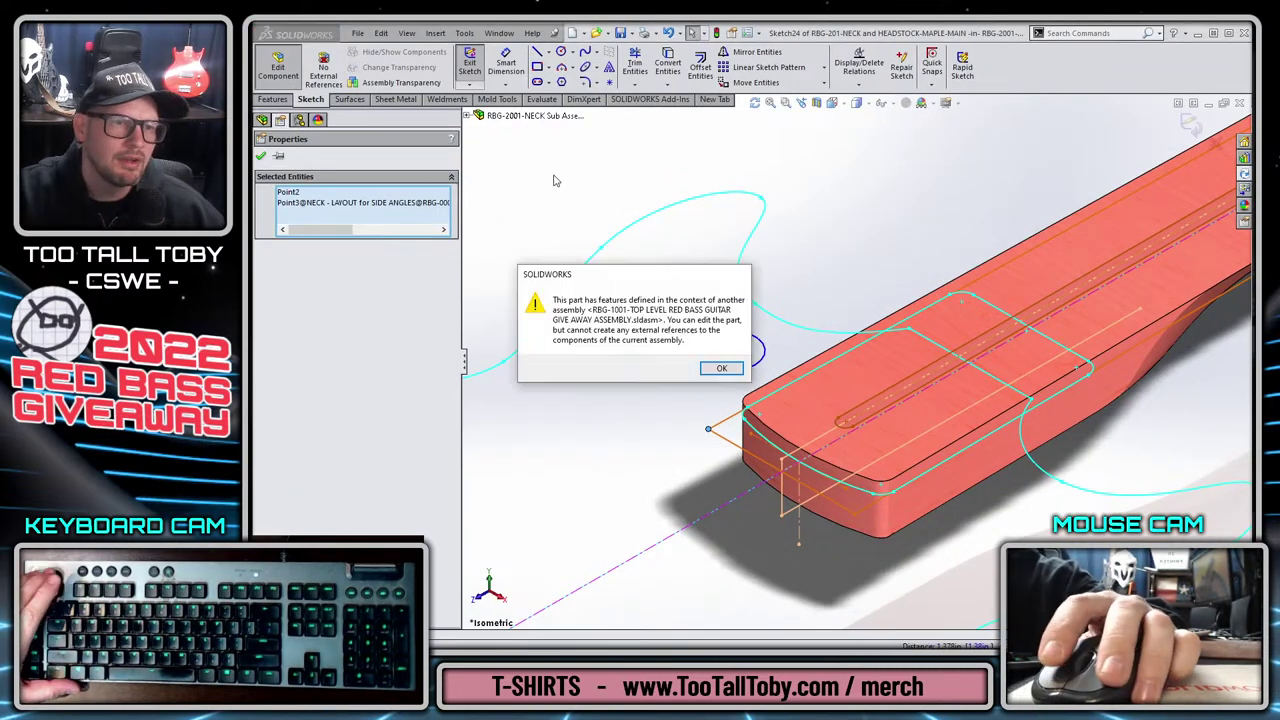
pyautogui.press('Return')
pyautogui.click(765, 350)
pyautogui.press('Delete')
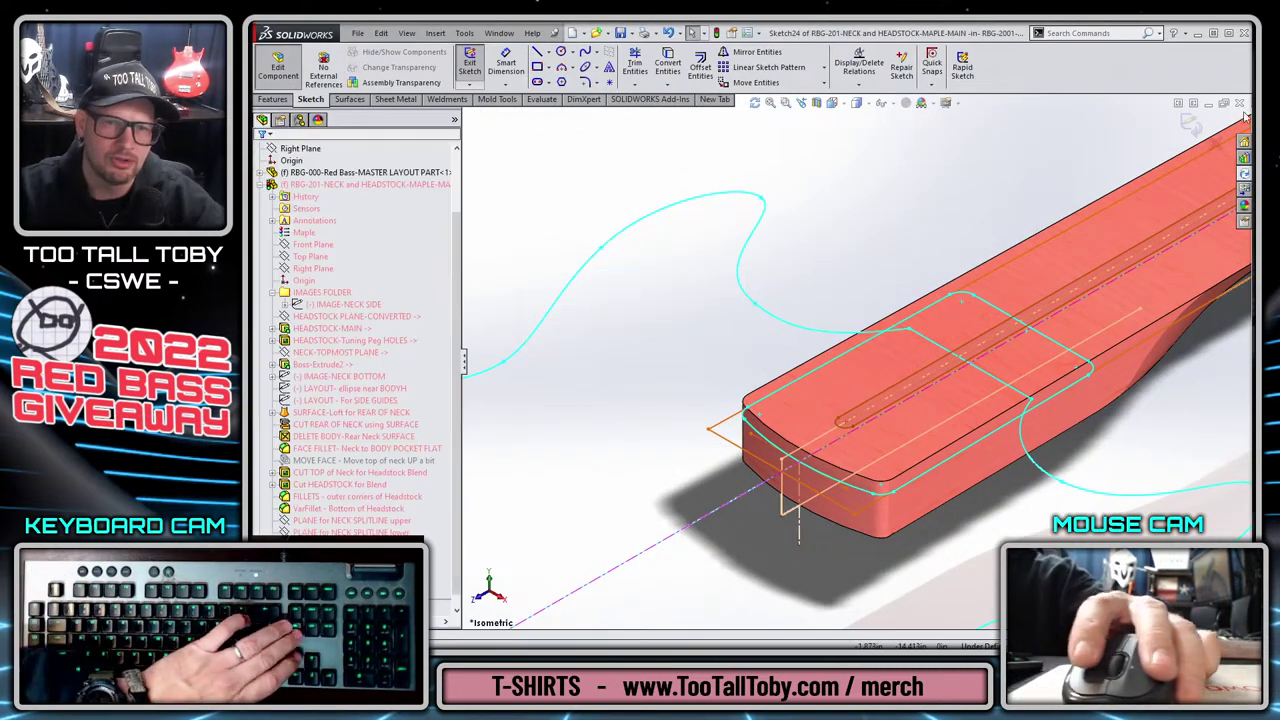
pyautogui.click(1190, 126)
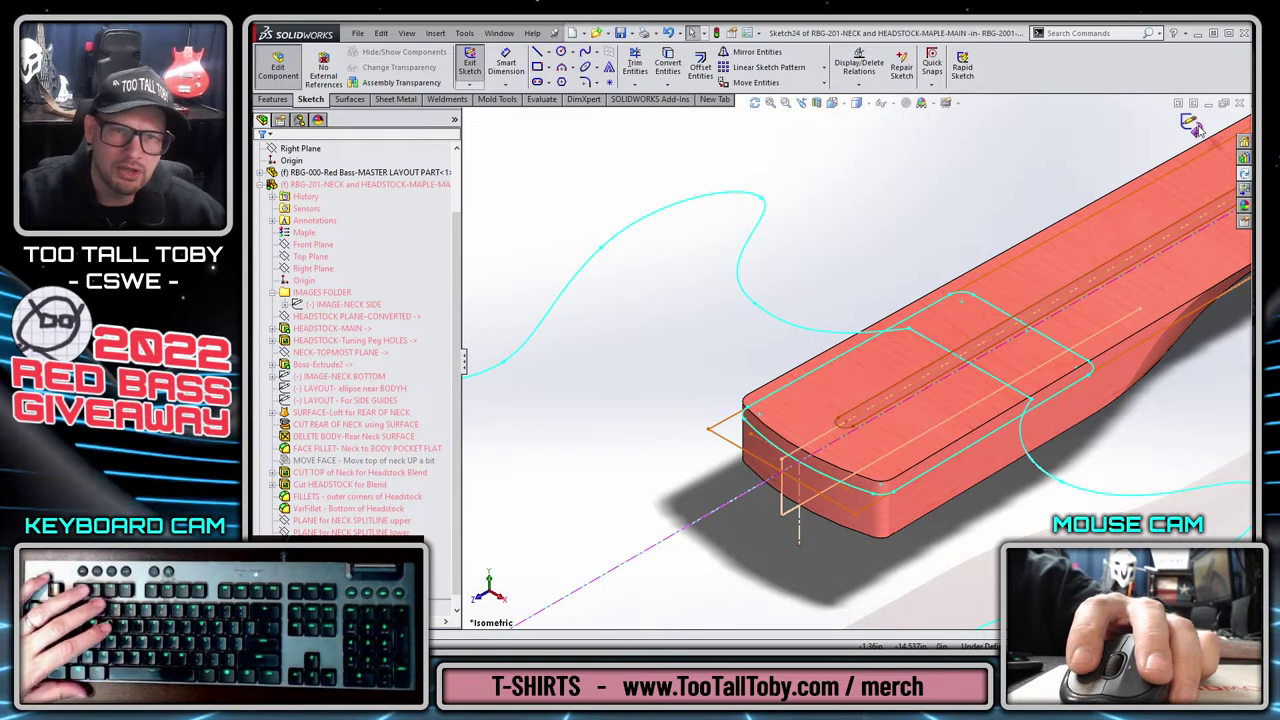
# Reopen System Options at External References and mark up the multiple-contexts option.
pyautogui.click(746, 33)
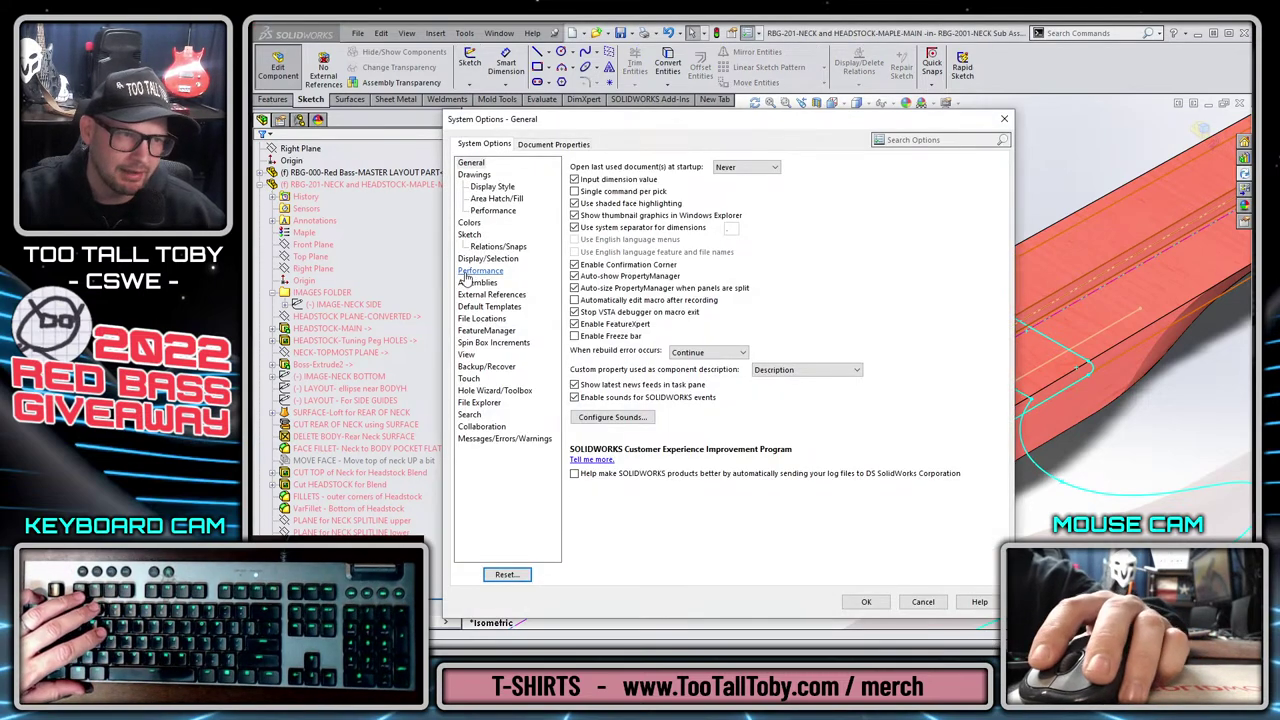
pyautogui.click(478, 307)
pyautogui.click(490, 294)
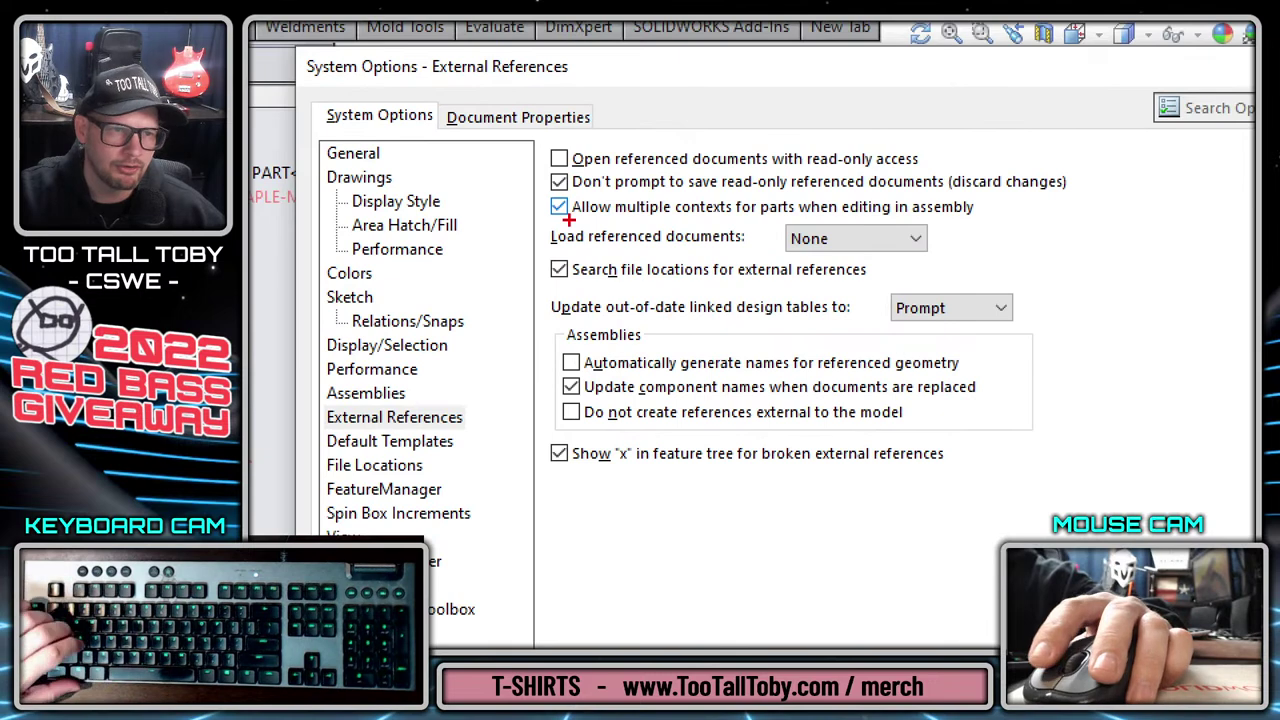
pyautogui.moveTo(571, 197); pyautogui.dragTo(750, 198)
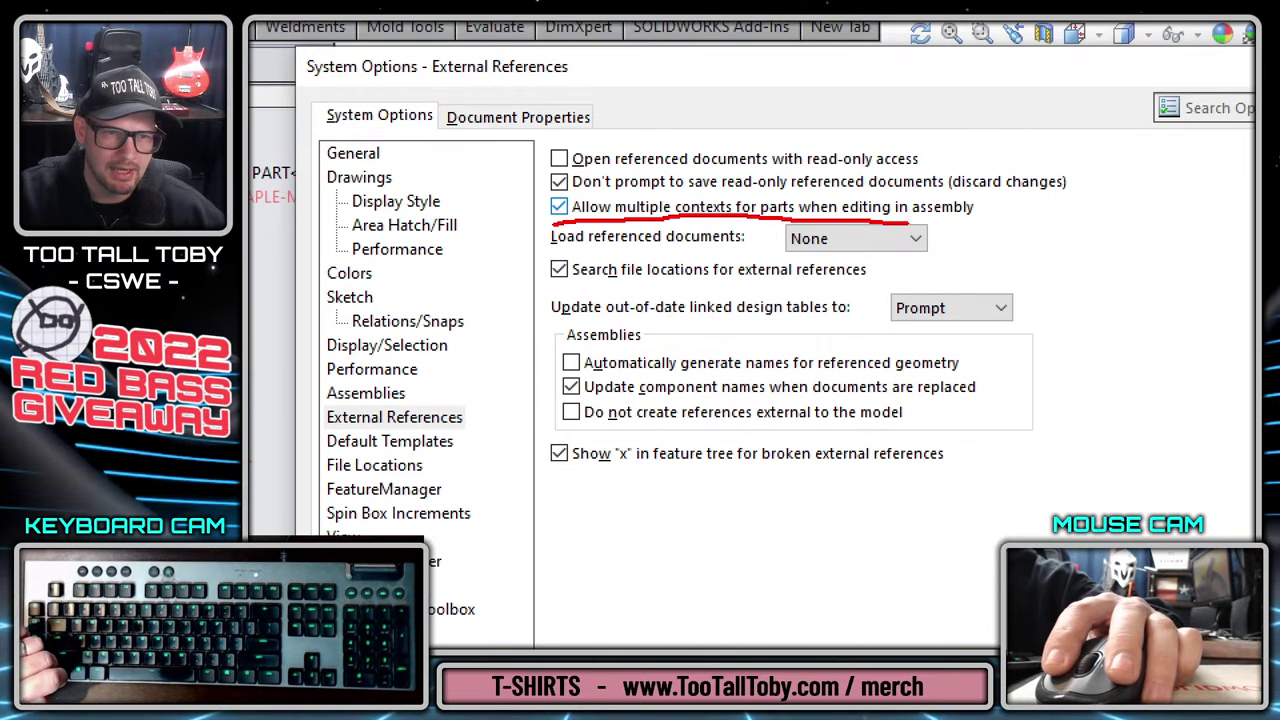
pyautogui.moveTo(908, 223); pyautogui.dragTo(1000, 226)
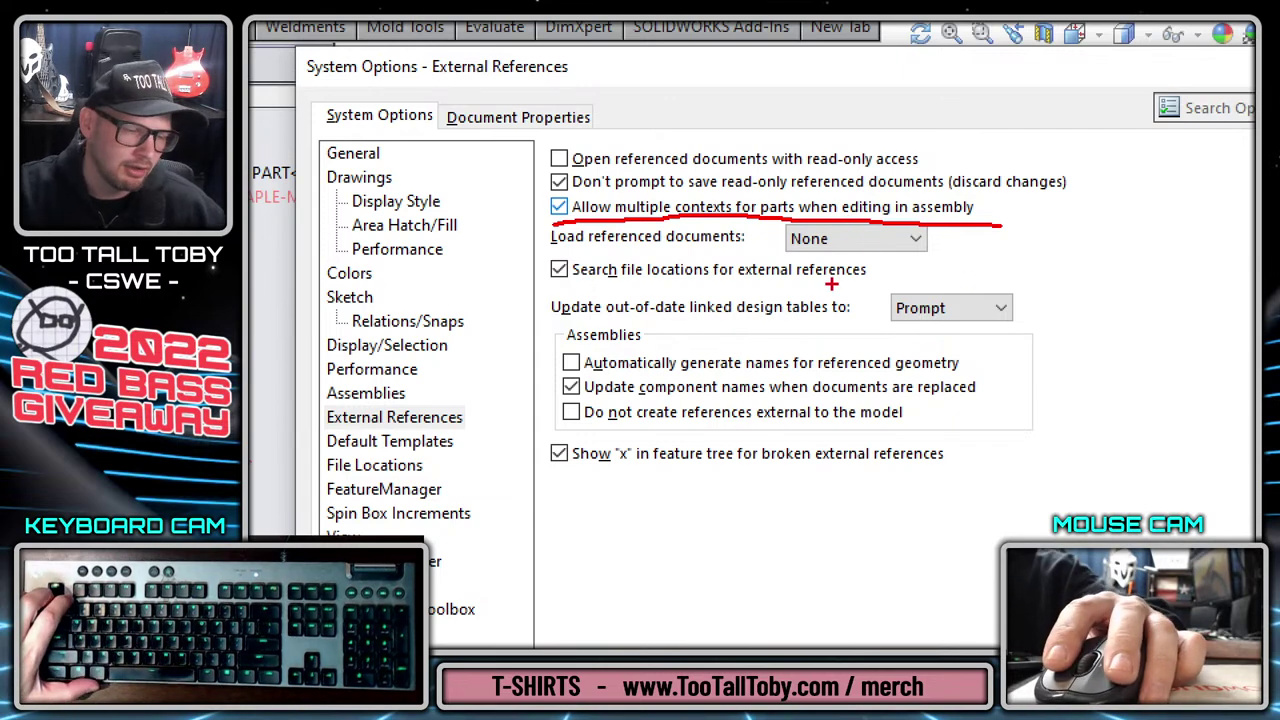
pyautogui.press('Escape')
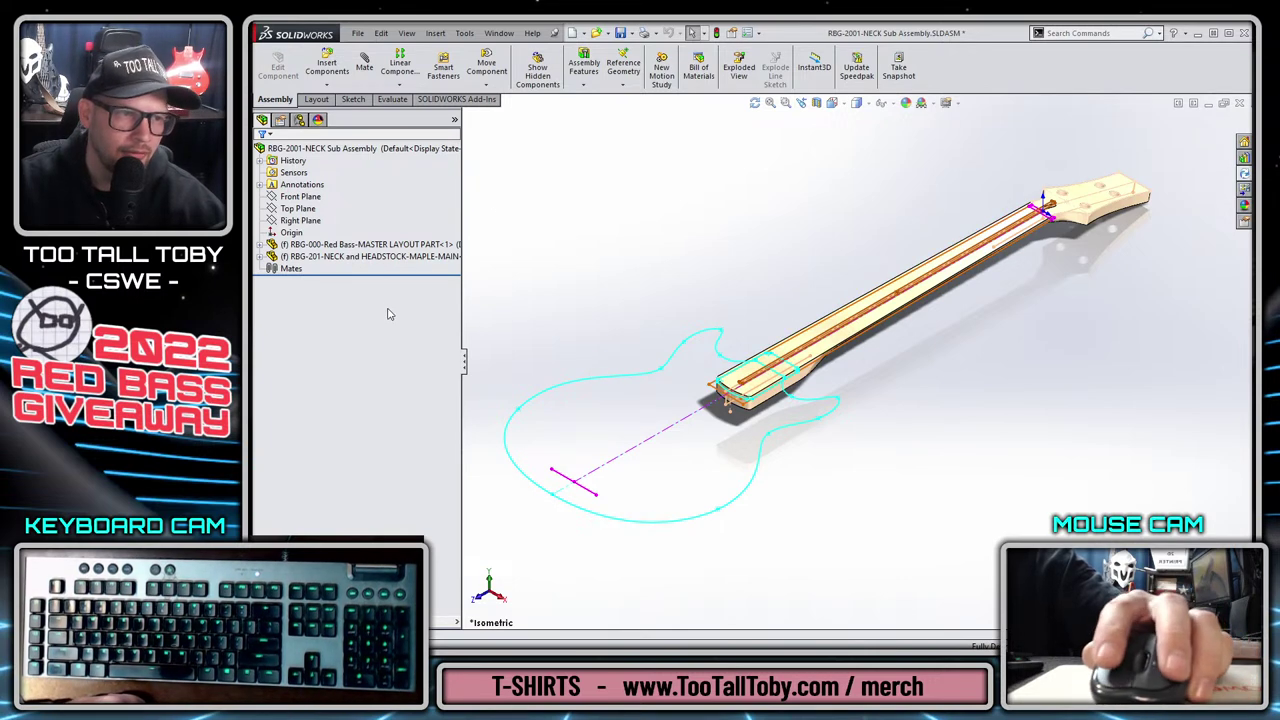
# In Component Properties, set the MASTER LAYOUT part to 'Exclude from bill of materials'.
pyautogui.click(376, 244)
pyautogui.keyDown('shift'); pyautogui.click(380, 256); pyautogui.keyUp('shift')
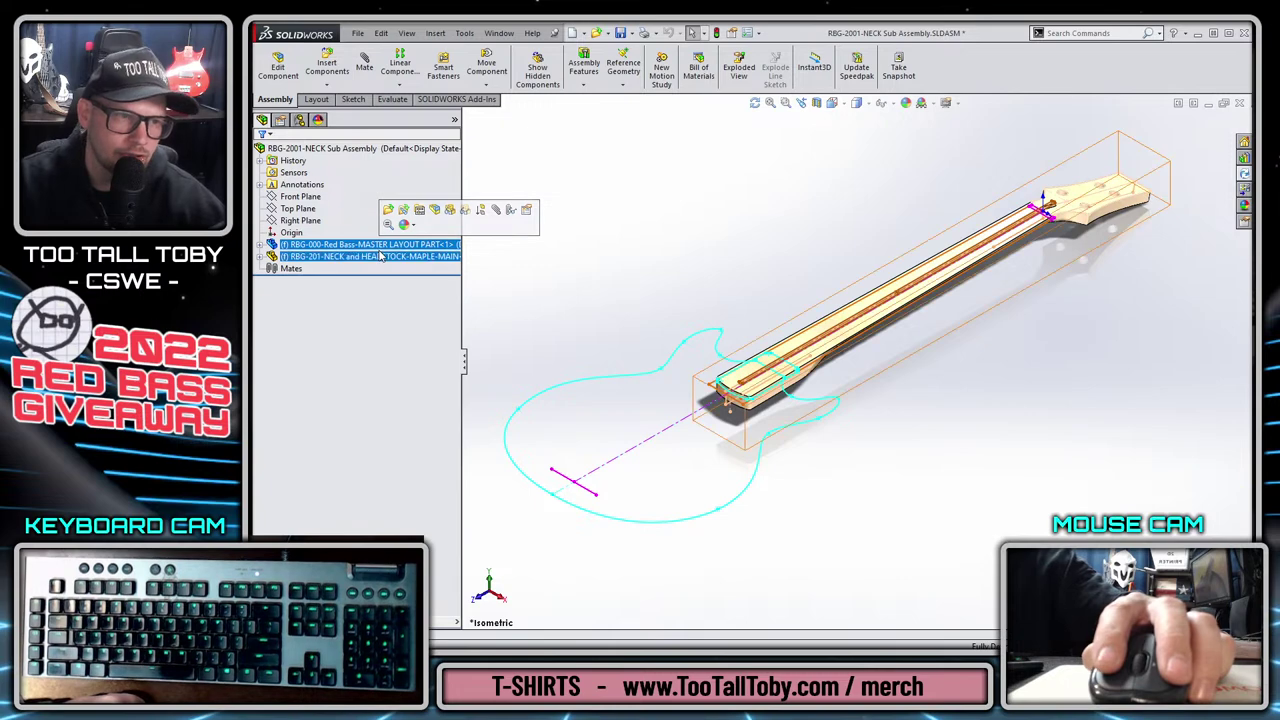
pyautogui.keyDown('ctrl'); pyautogui.click(380, 256); pyautogui.keyUp('ctrl')
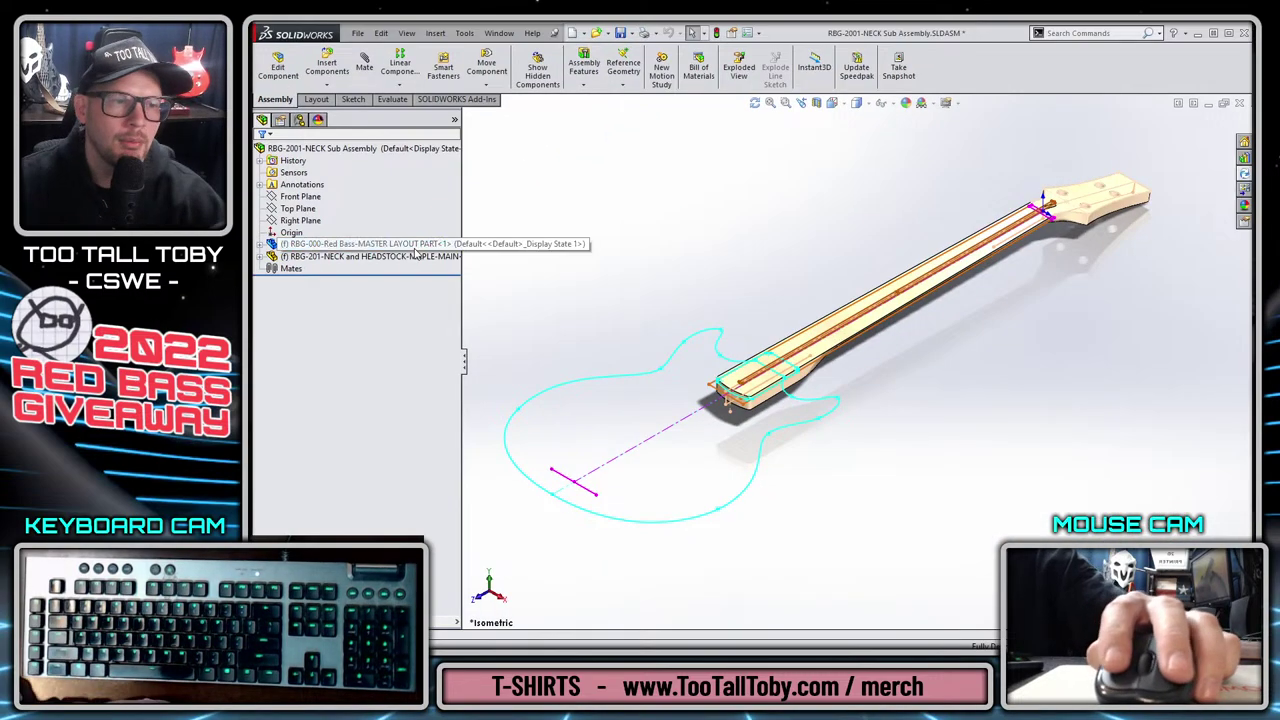
pyautogui.rightClick(447, 257)
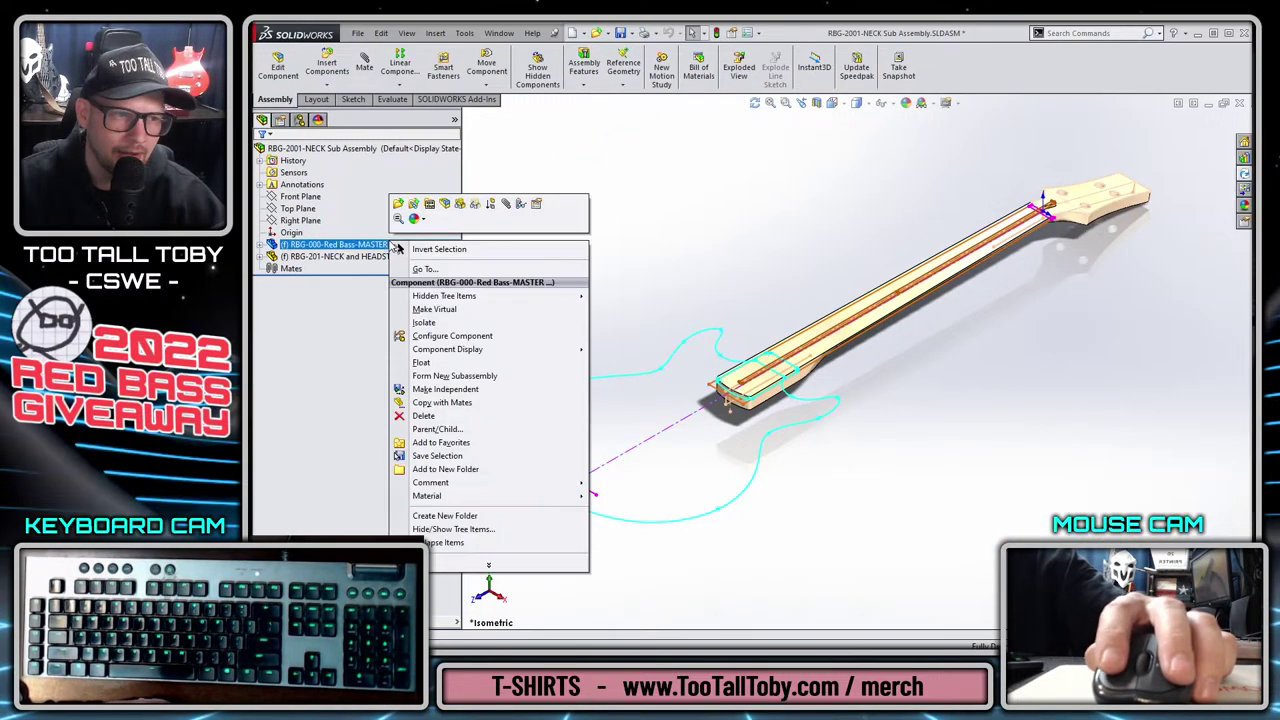
pyautogui.click(537, 205)
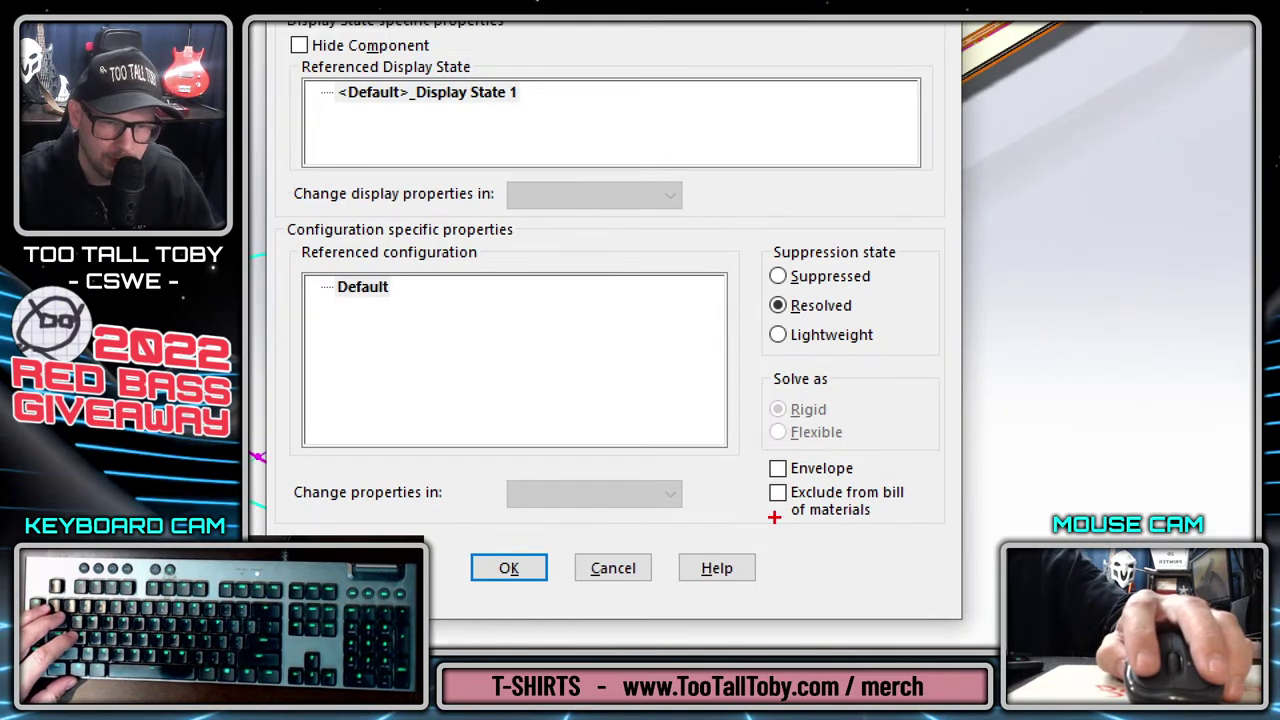
pyautogui.moveTo(774, 517)
pyautogui.mouseDown()
pyautogui.moveTo(912, 534)
pyautogui.moveTo(925, 478)
pyautogui.moveTo(739, 486)
pyautogui.moveTo(790, 537)
pyautogui.moveTo(832, 534)
pyautogui.mouseUp()
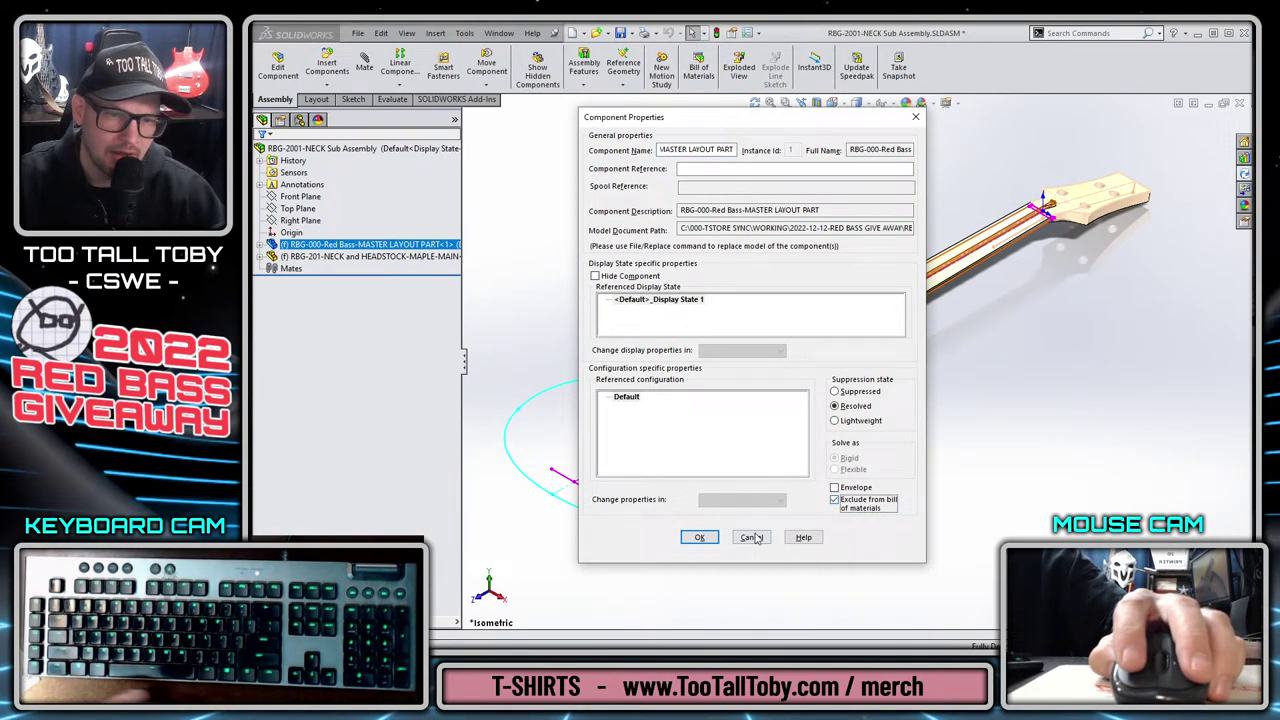
pyautogui.click(700, 537)
pyautogui.click(730, 217)
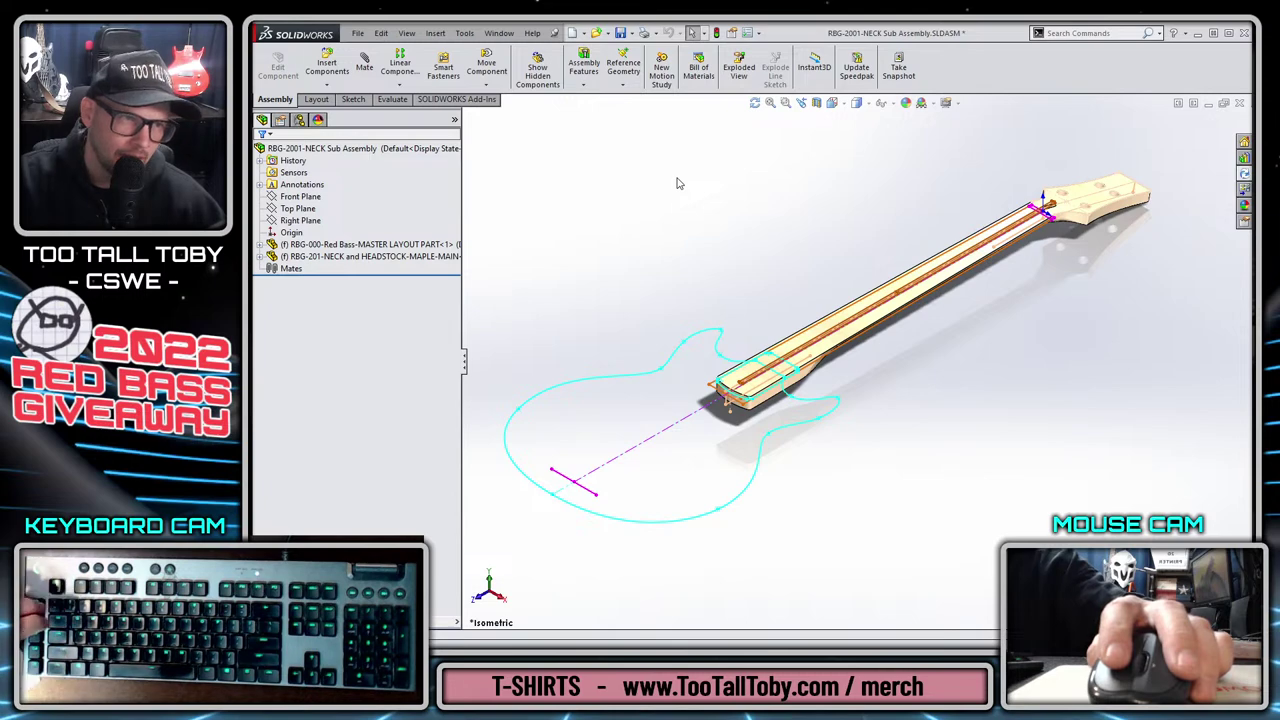
pyautogui.hotkey('ctrl', '1')
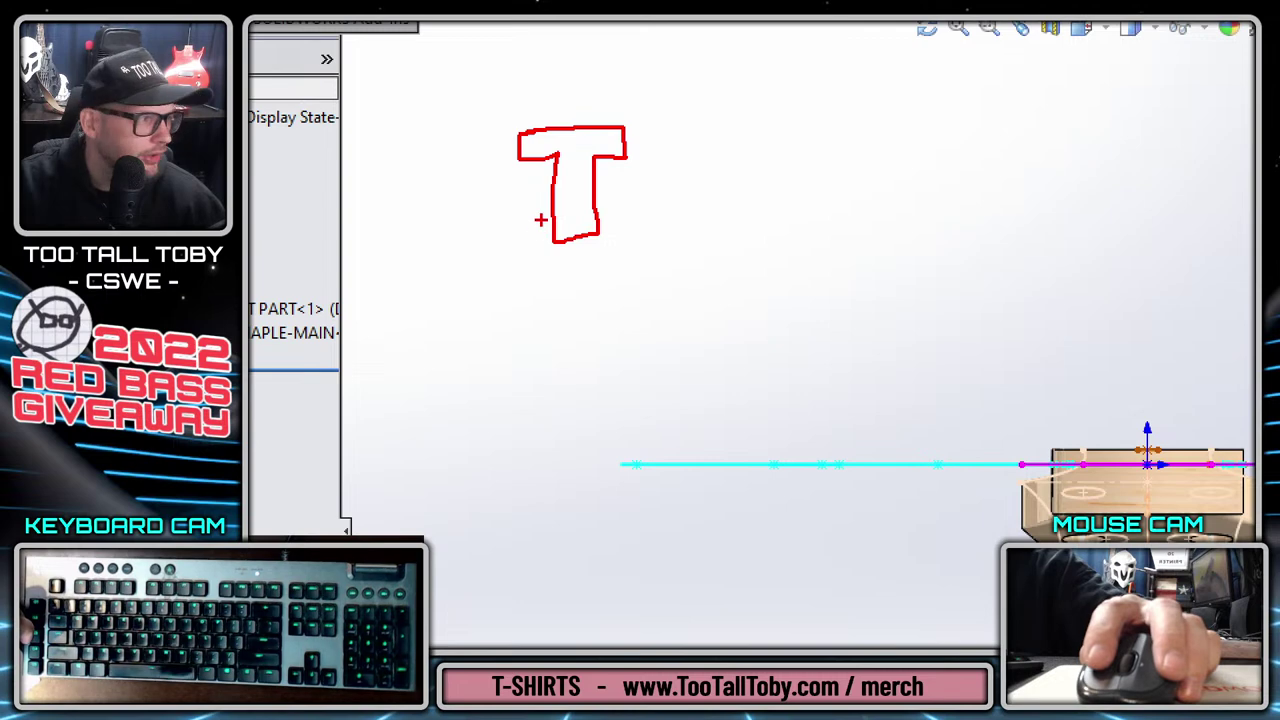
pyautogui.moveTo(539, 212)
pyautogui.mouseDown()
pyautogui.moveTo(546, 252)
pyautogui.moveTo(603, 268)
pyautogui.moveTo(617, 214)
pyautogui.moveTo(662, 204)
pyautogui.moveTo(661, 290)
pyautogui.moveTo(529, 290)
pyautogui.moveTo(520, 222)
pyautogui.moveTo(540, 213)
pyautogui.mouseUp()
pyautogui.moveTo(643, 185); pyautogui.dragTo(706, 141)
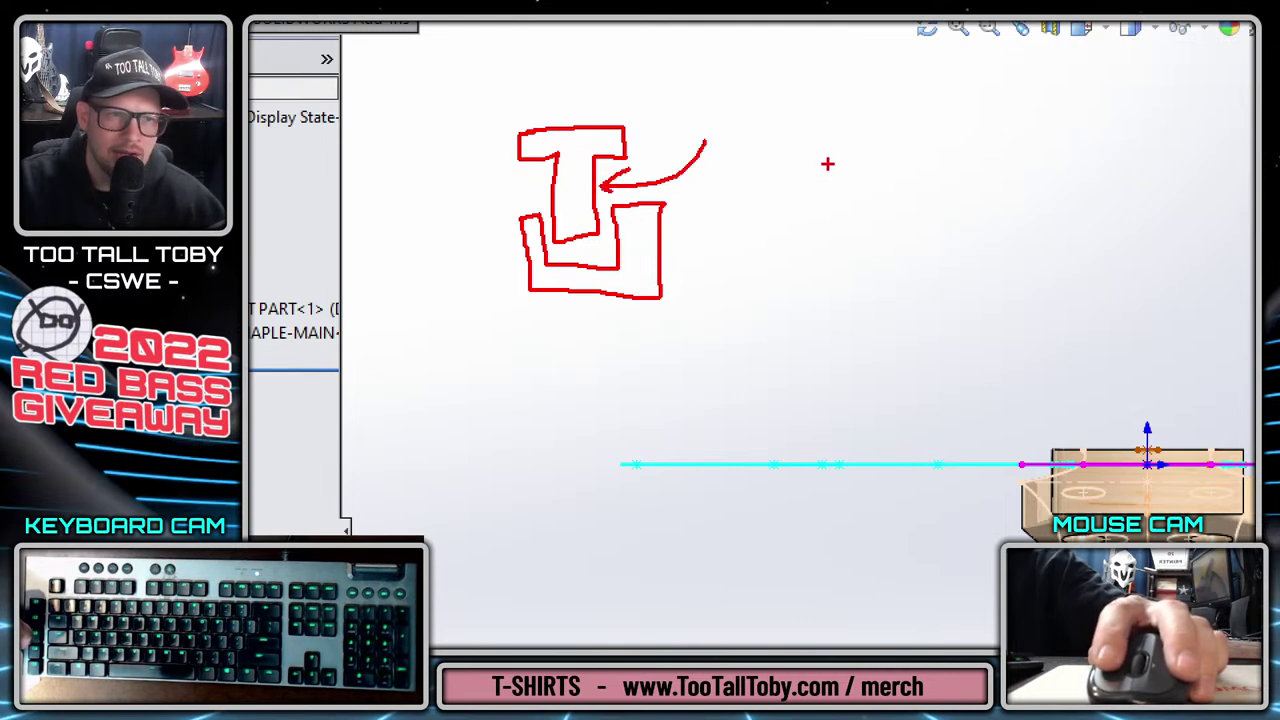
pyautogui.moveTo(660, 70)
pyautogui.mouseDown()
pyautogui.moveTo(445, 160)
pyautogui.moveTo(730, 370)
pyautogui.moveTo(737, 52)
pyautogui.moveTo(615, 60)
pyautogui.mouseUp()
pyautogui.moveTo(800, 362)
pyautogui.mouseDown()
pyautogui.moveTo(766, 64)
pyautogui.moveTo(1002, 70)
pyautogui.moveTo(1024, 342)
pyautogui.moveTo(882, 340)
pyautogui.moveTo(790, 373)
pyautogui.mouseUp()
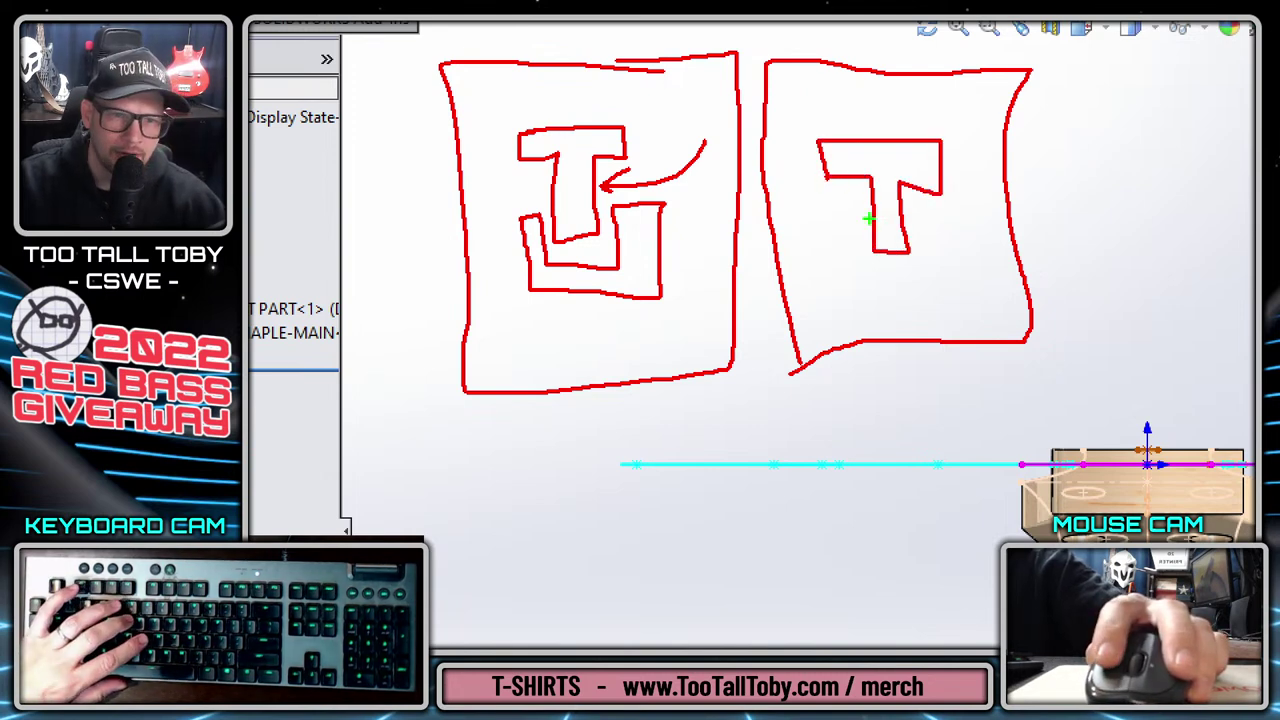
pyautogui.moveTo(862, 206); pyautogui.dragTo(853, 265)
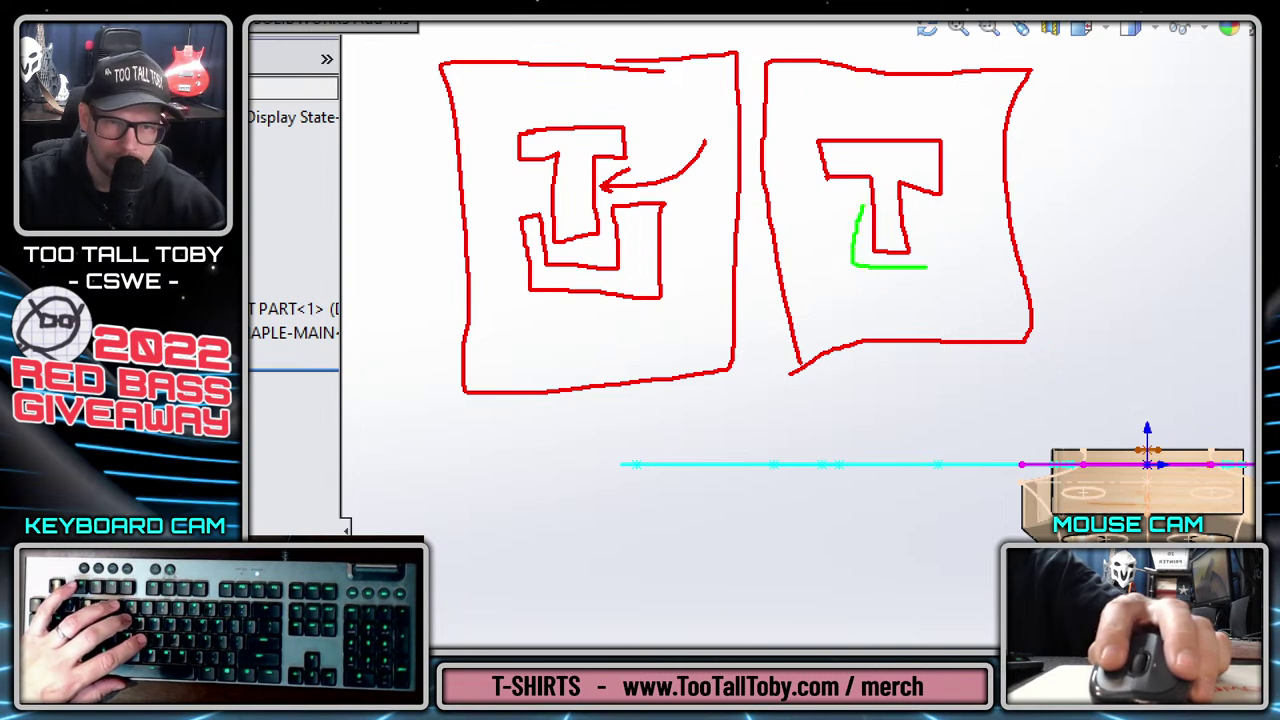
pyautogui.moveTo(963, 297); pyautogui.dragTo(850, 295)
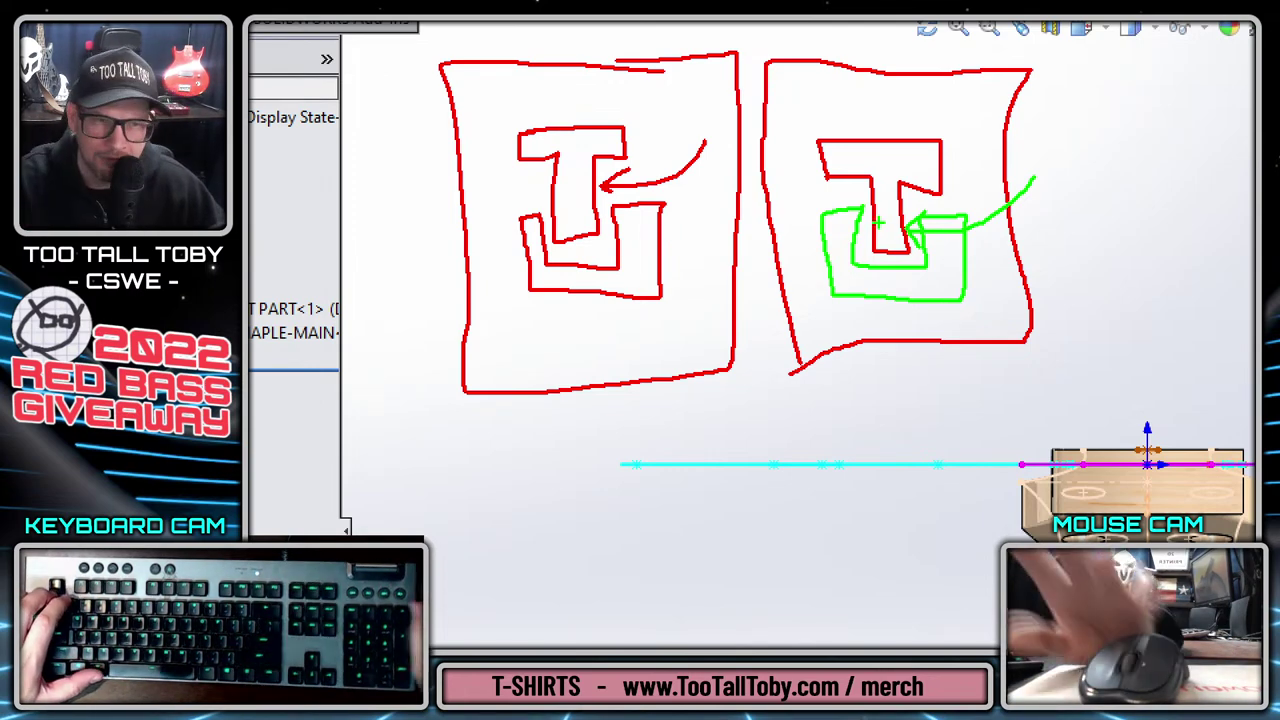
pyautogui.press('Escape')
pyautogui.hotkey('ctrl', '7')
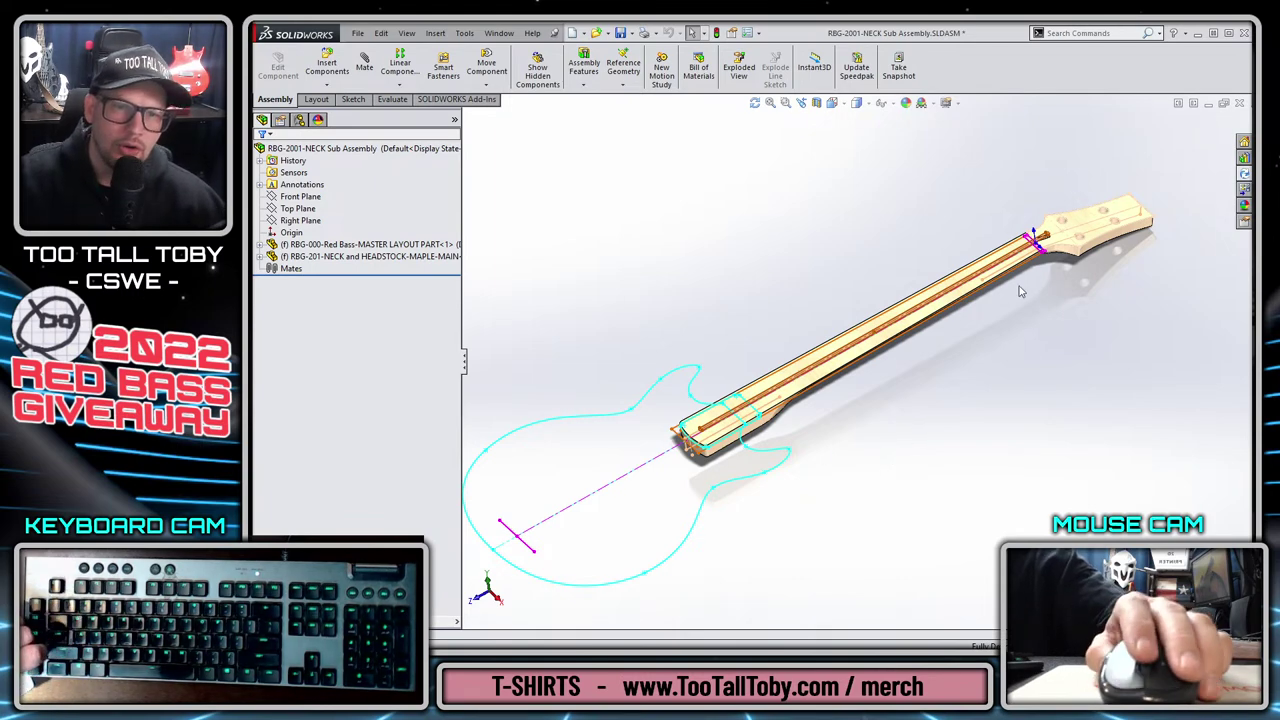
# Edit the layout sketch in context and add a short horizontal line 0.060 below the origin.
pyautogui.scroll(-10, 1020, 291)
pyautogui.click(857, 379)
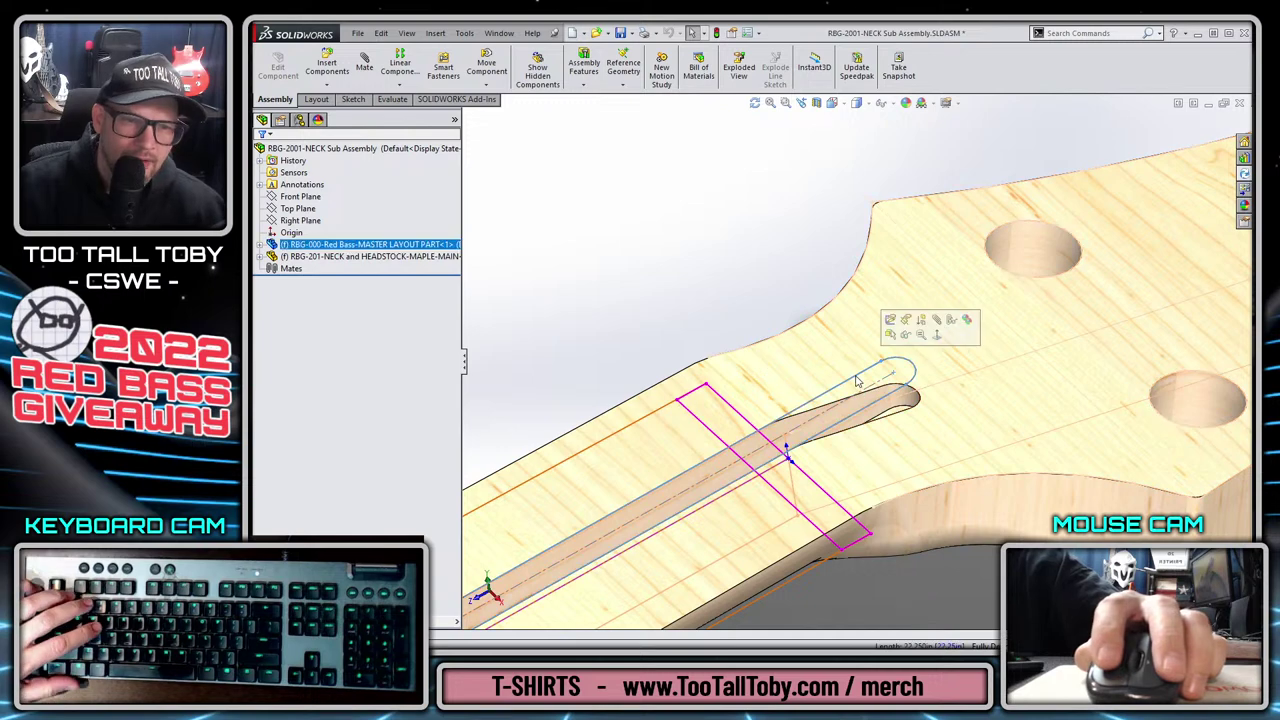
pyautogui.click(891, 333)
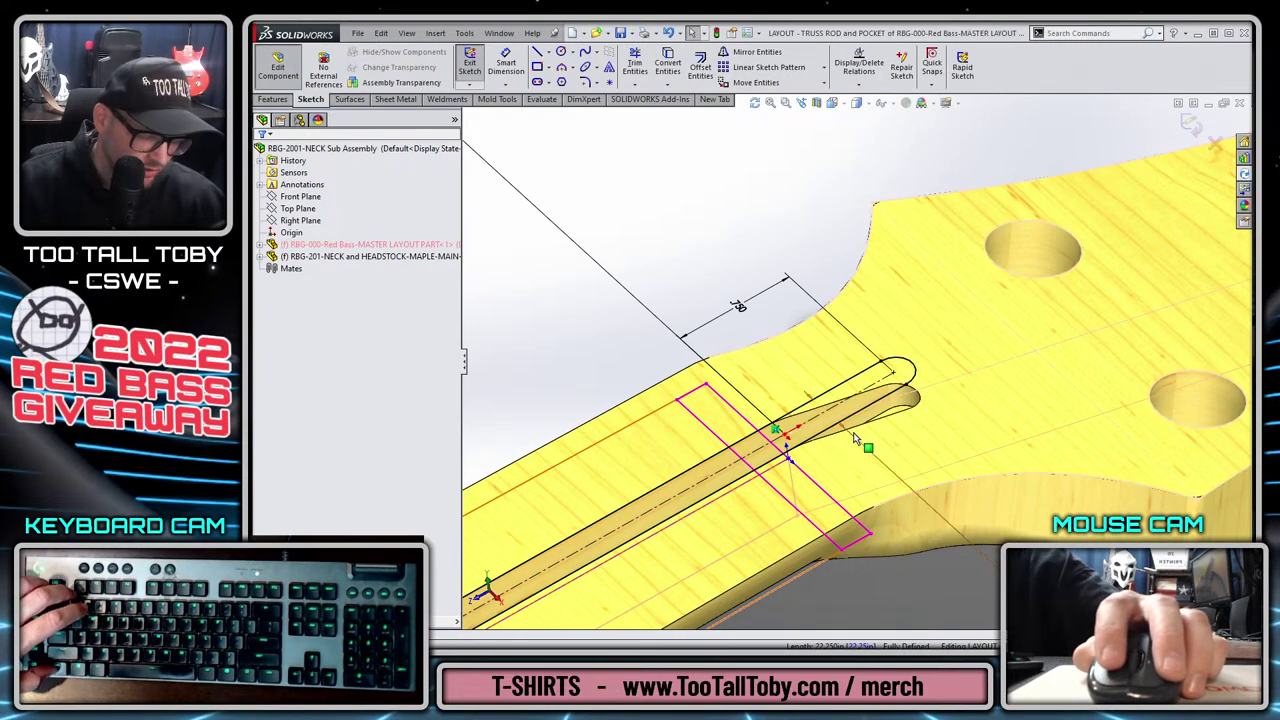
pyautogui.hotkey('ctrl', '8')
pyautogui.scroll(-8, 831, 219)
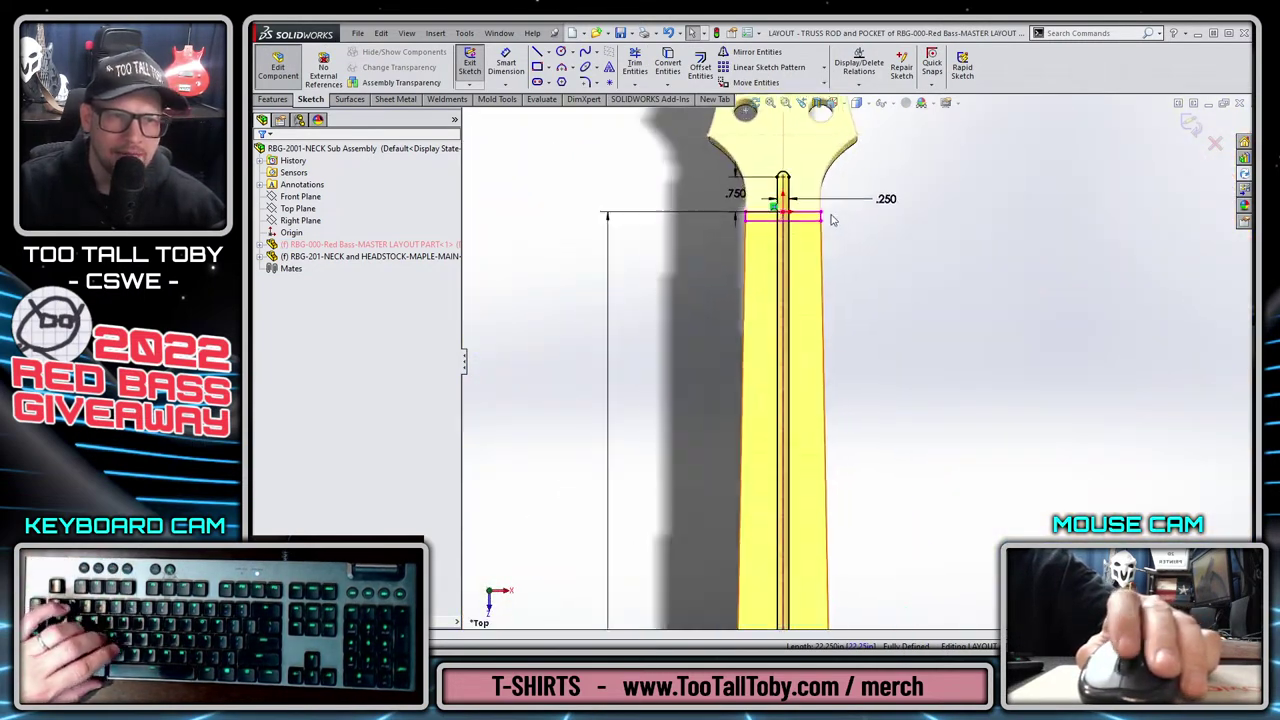
pyautogui.scroll(-10, 790, 210)
pyautogui.press('s')
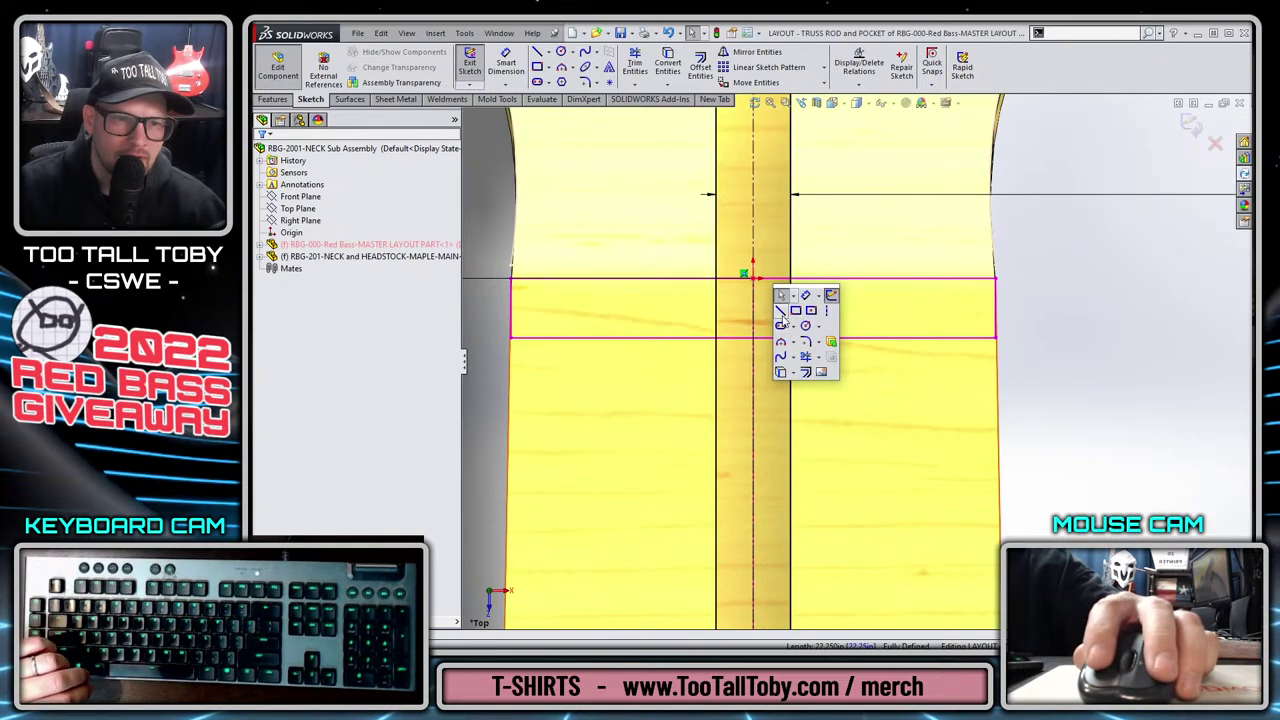
pyautogui.click(781, 311)
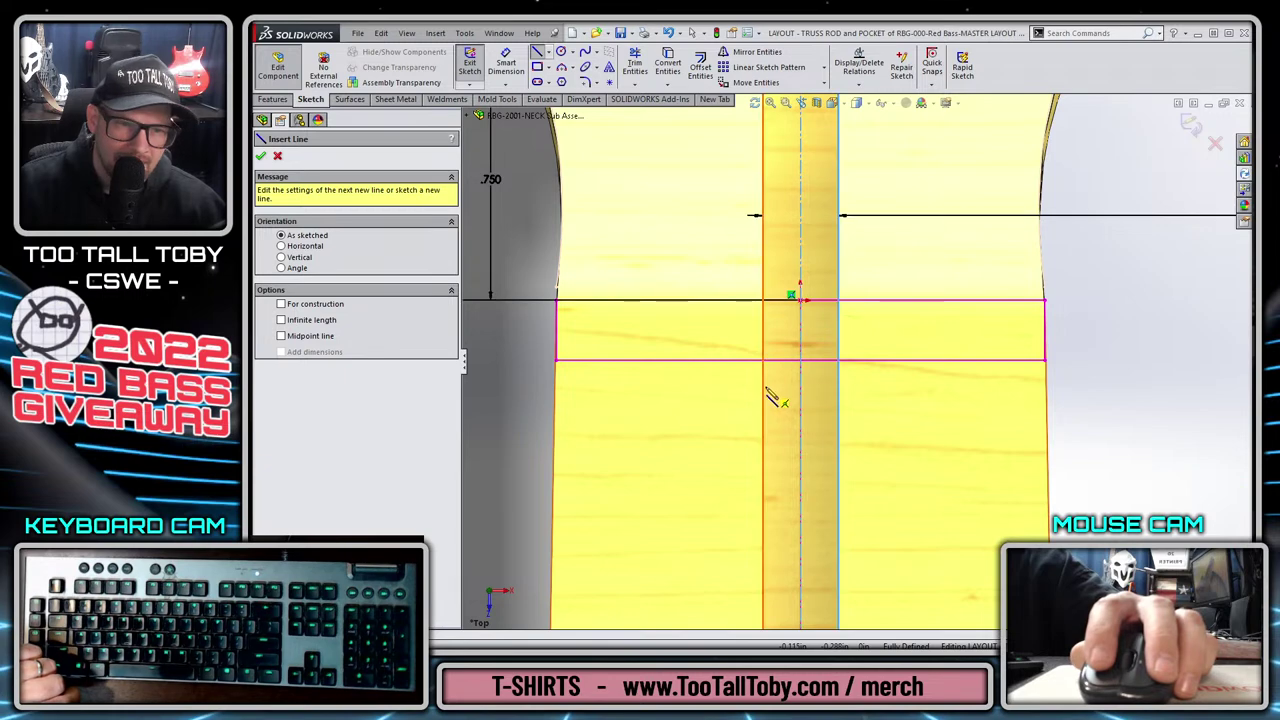
pyautogui.click(770, 386)
pyautogui.click(800, 386)
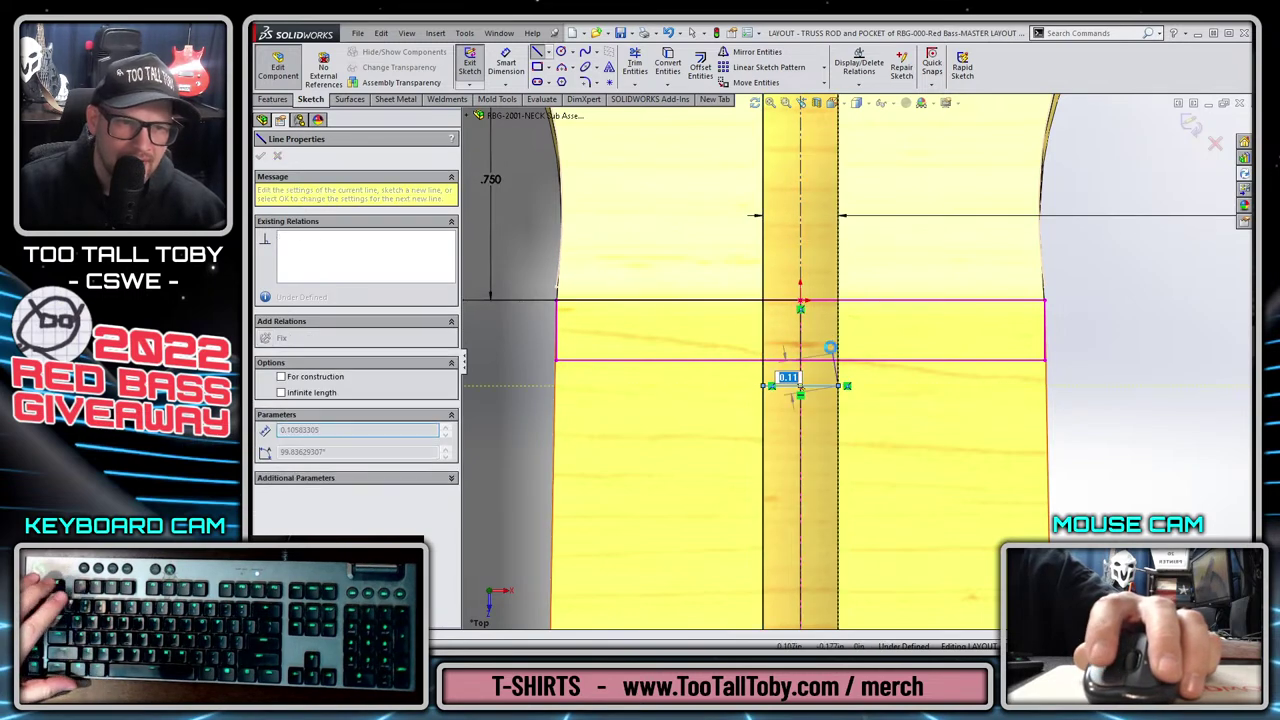
pyautogui.press('Escape')
pyautogui.press('s')
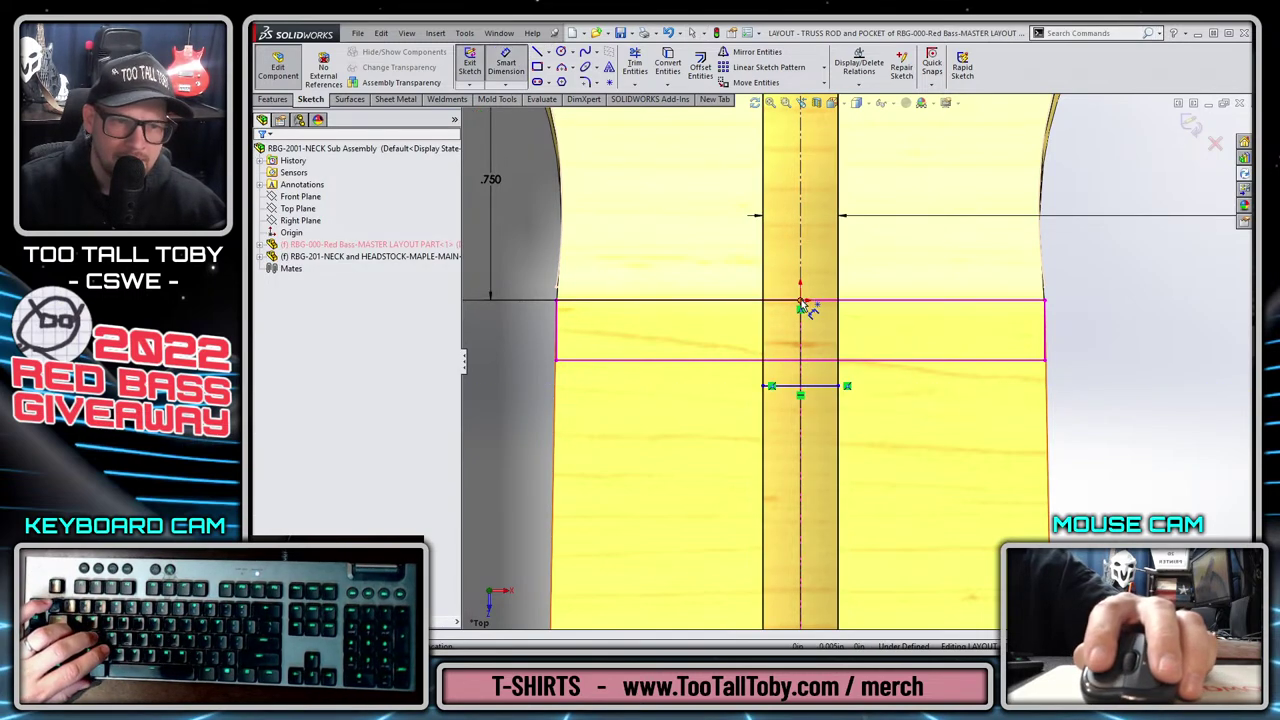
pyautogui.click(802, 302)
pyautogui.click(779, 386)
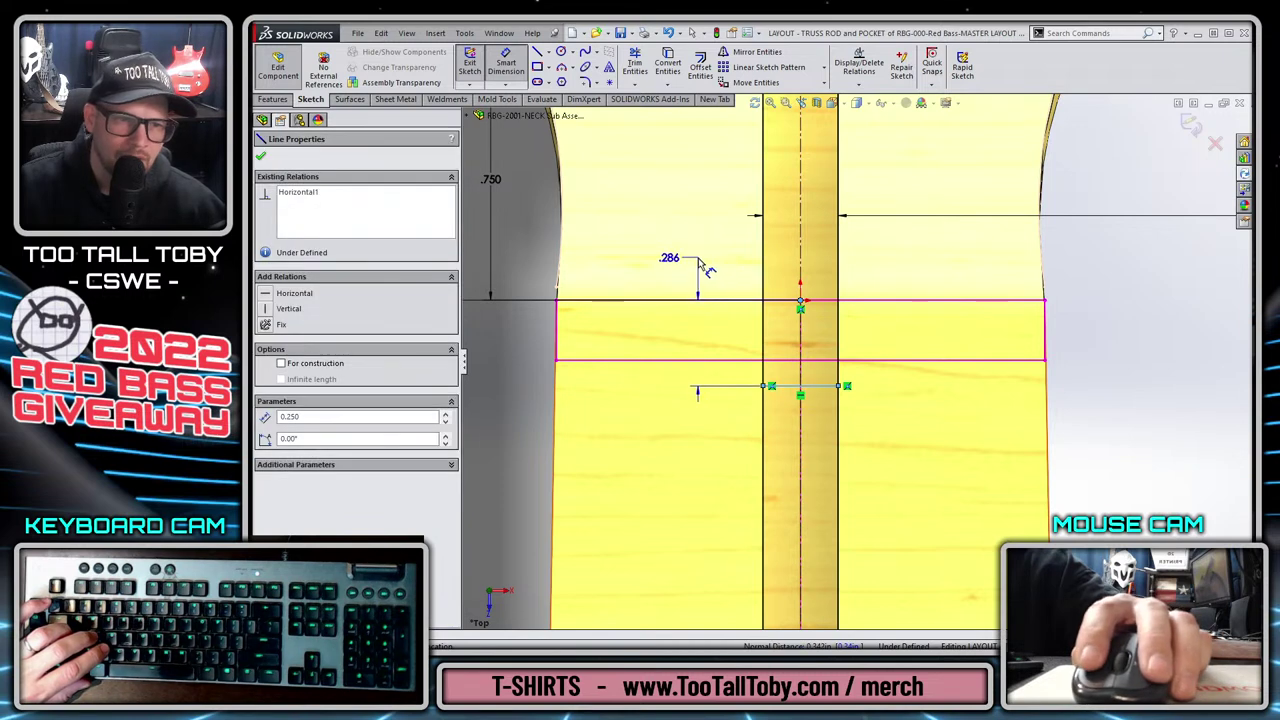
pyautogui.click(515, 245)
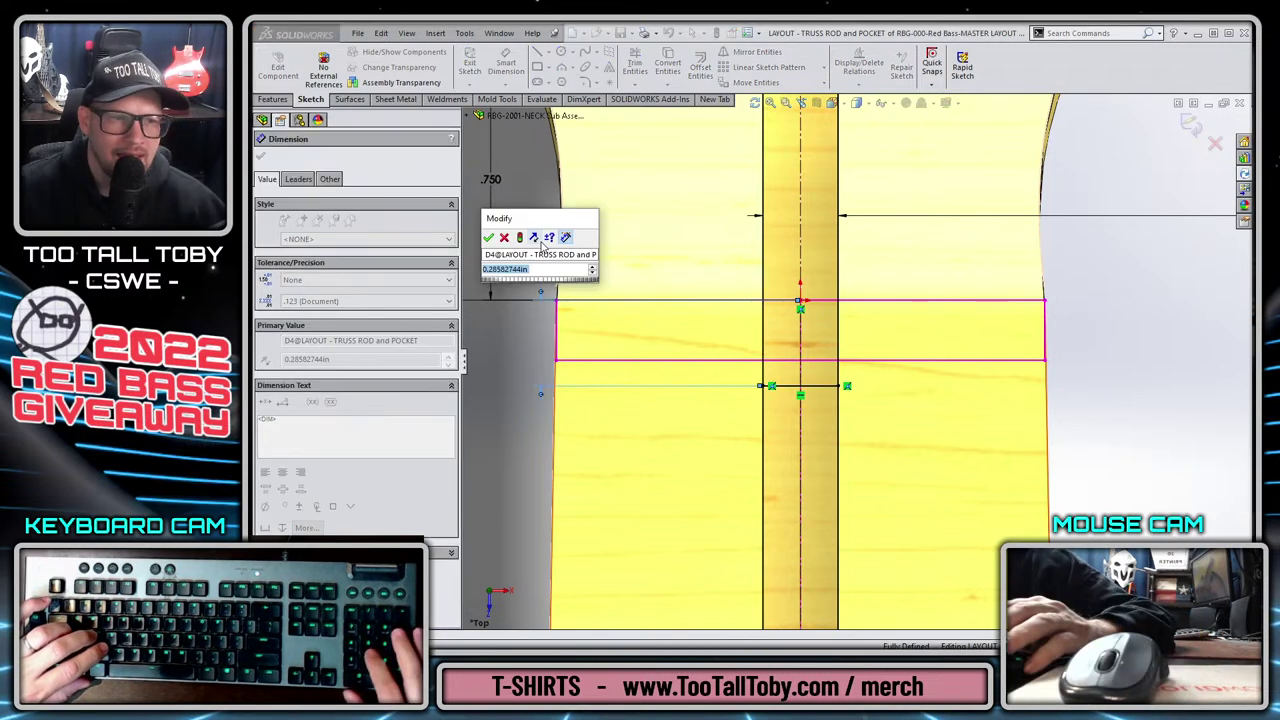
pyautogui.write('0.060')
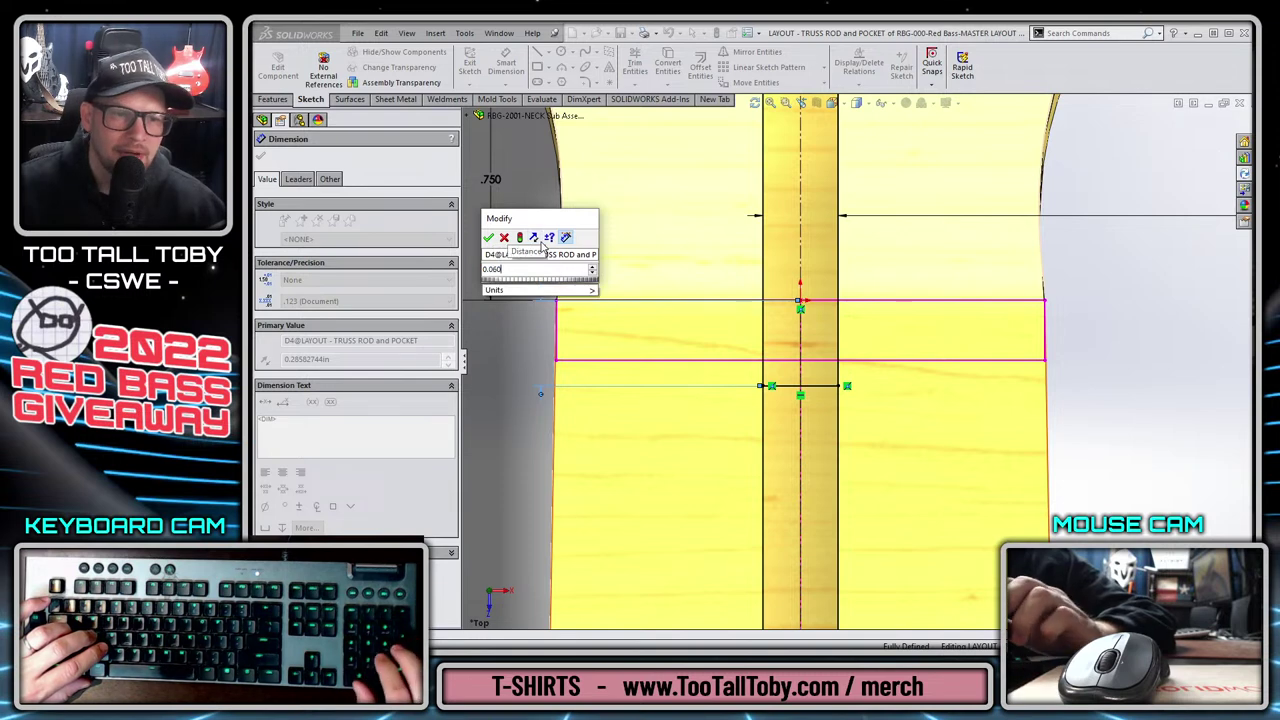
pyautogui.press('Return')
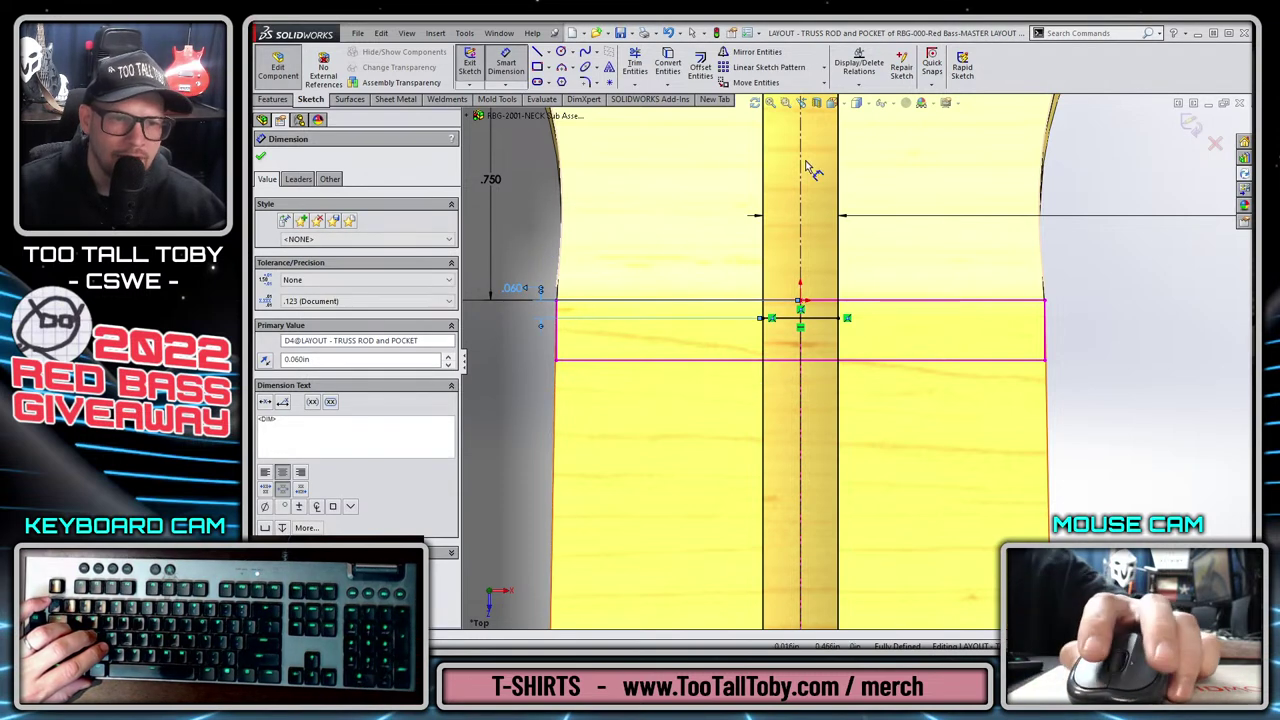
# Draw a line across the slot, dimensioned 1.000 from the top edge and labelled TRUSS ROD BLOCK.
pyautogui.press('s')
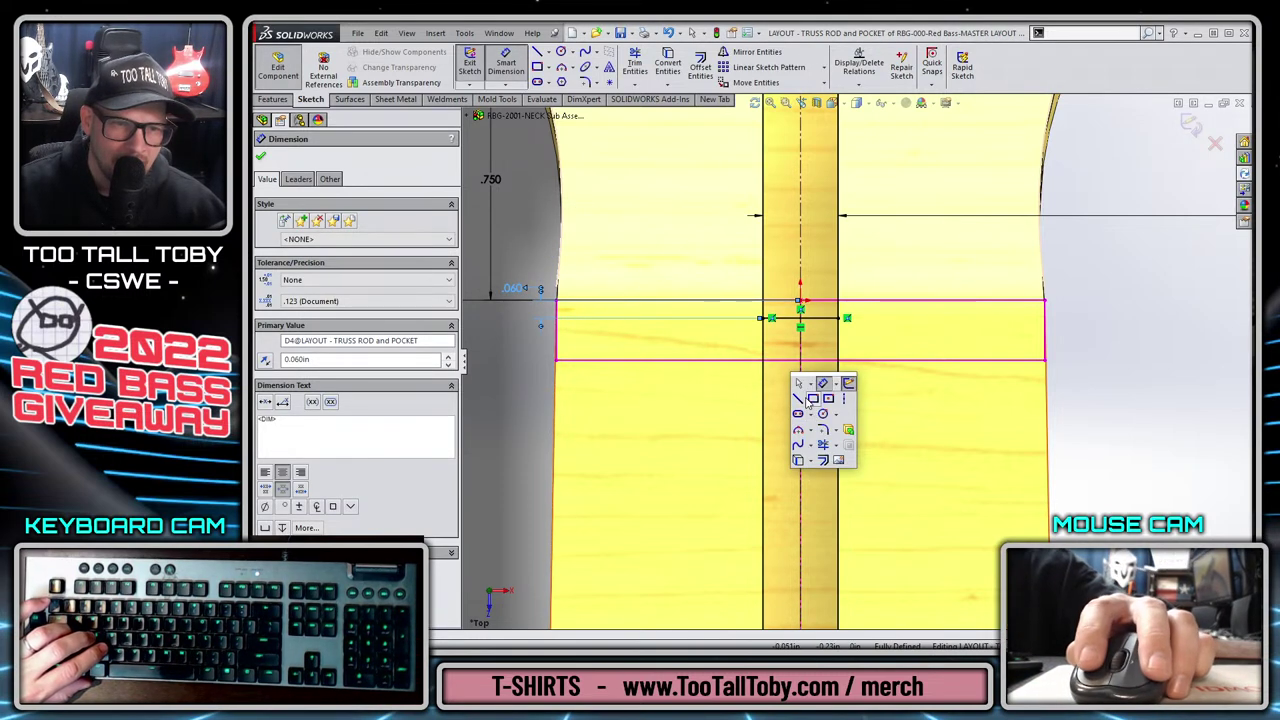
pyautogui.click(806, 400)
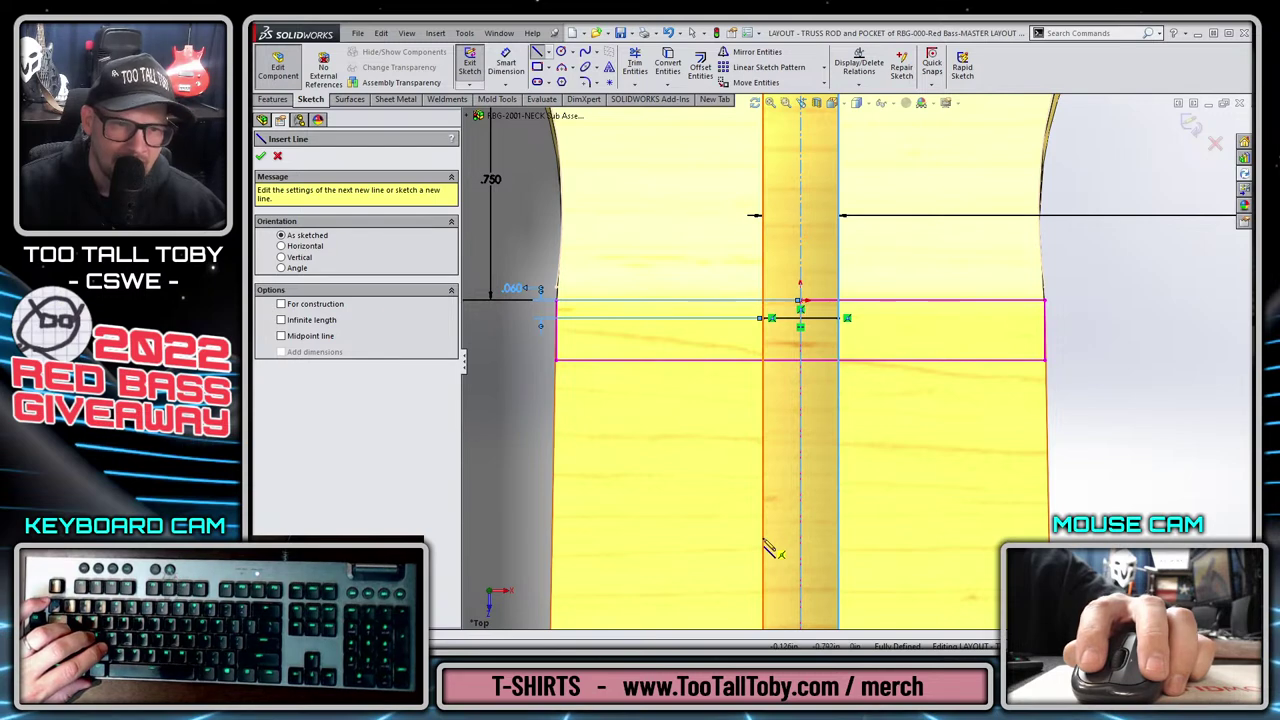
pyautogui.click(765, 512)
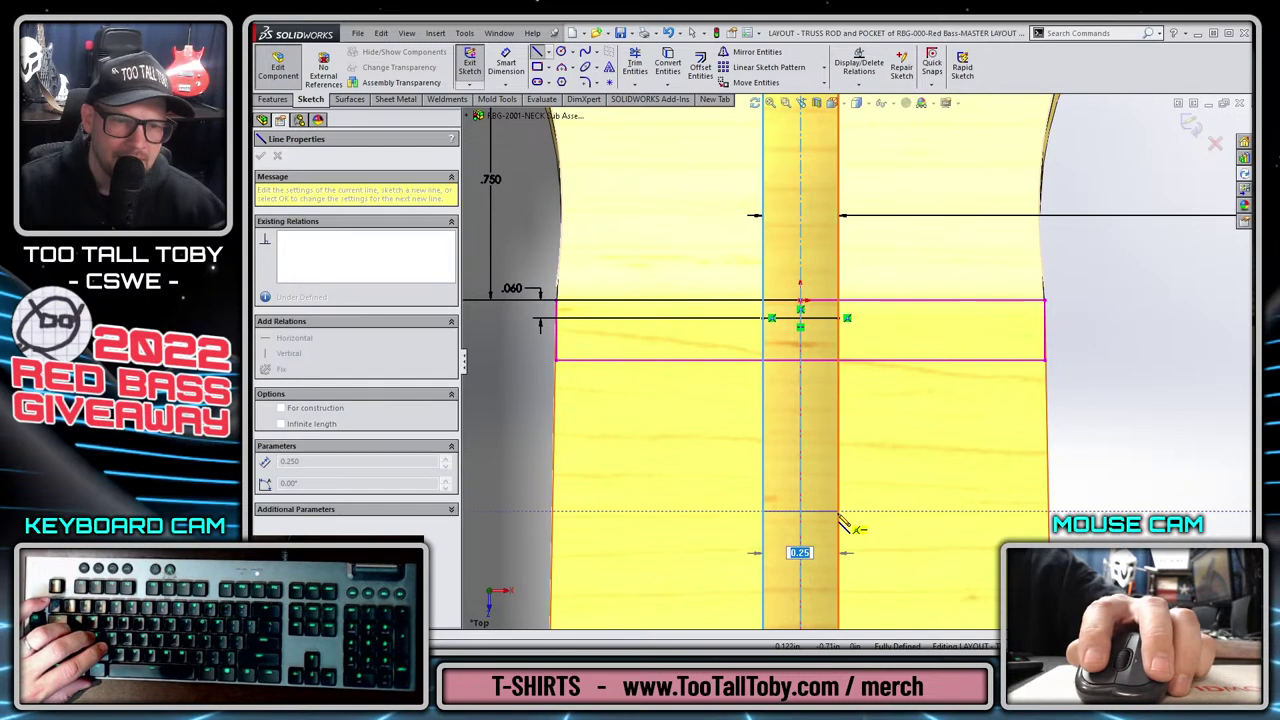
pyautogui.click(845, 513)
pyautogui.press('Escape')
pyautogui.press('s')
pyautogui.click(800, 396)
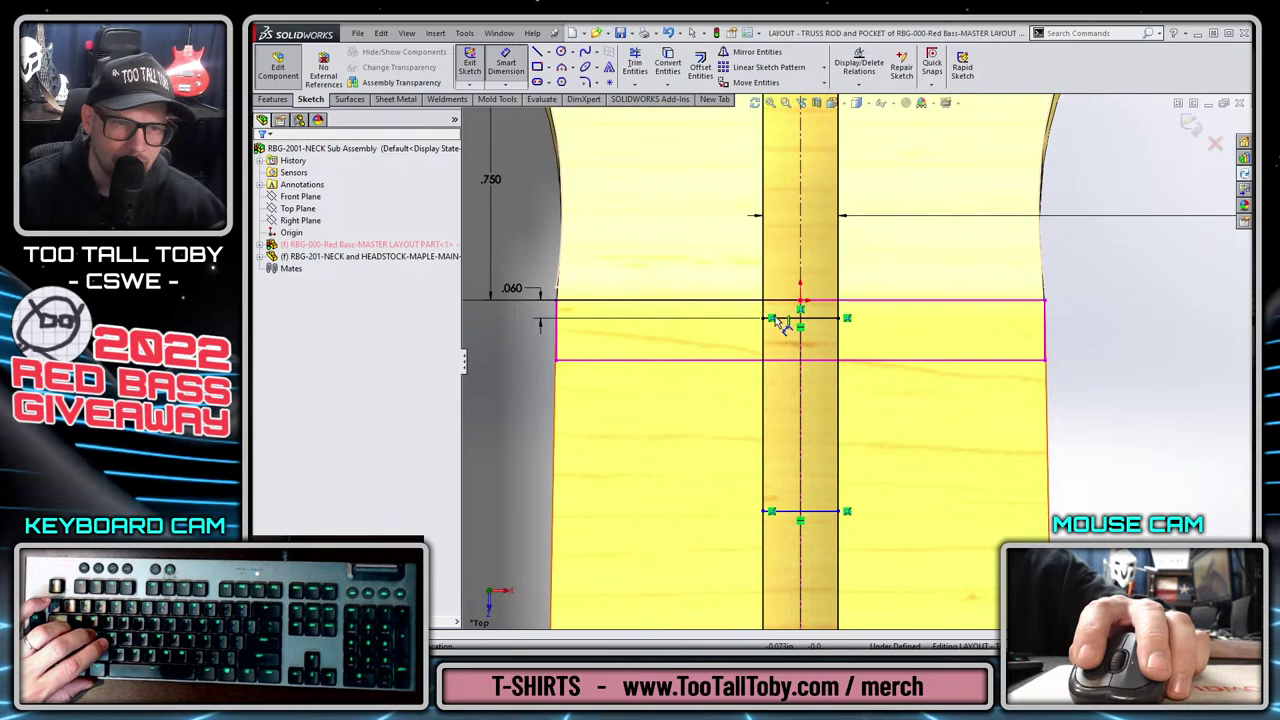
pyautogui.click(799, 301)
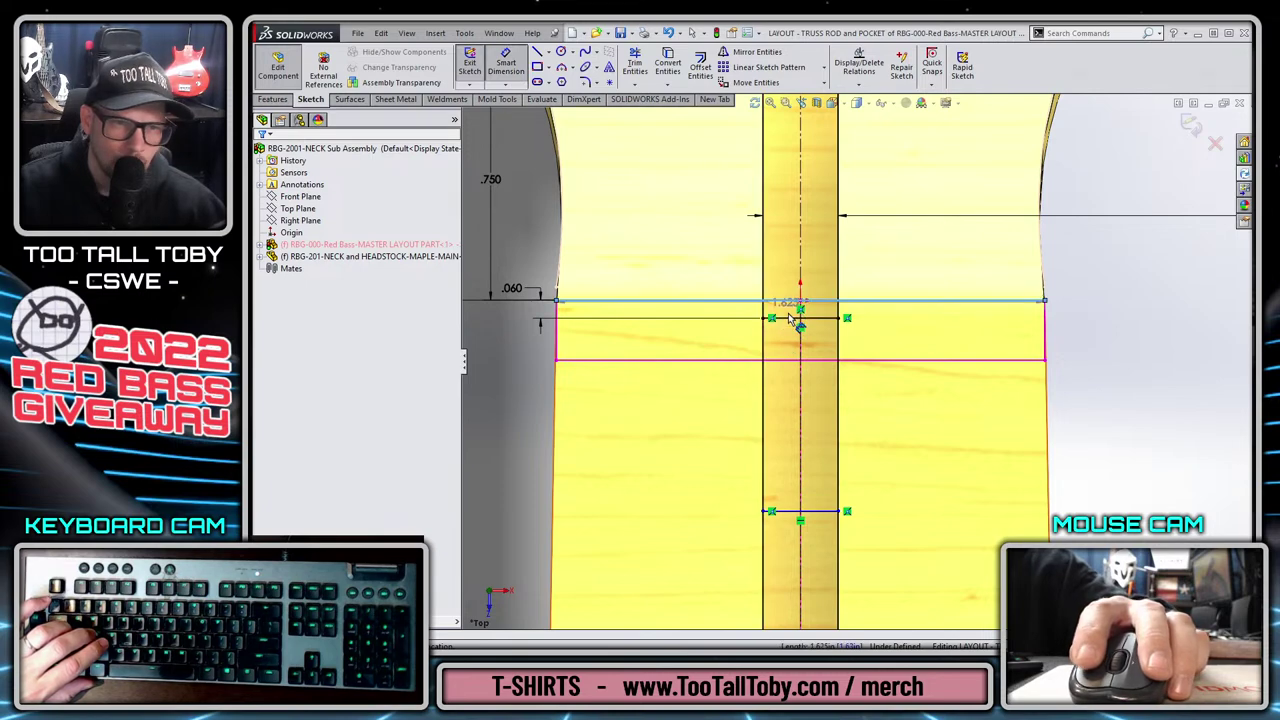
pyautogui.click(783, 513)
pyautogui.click(500, 400)
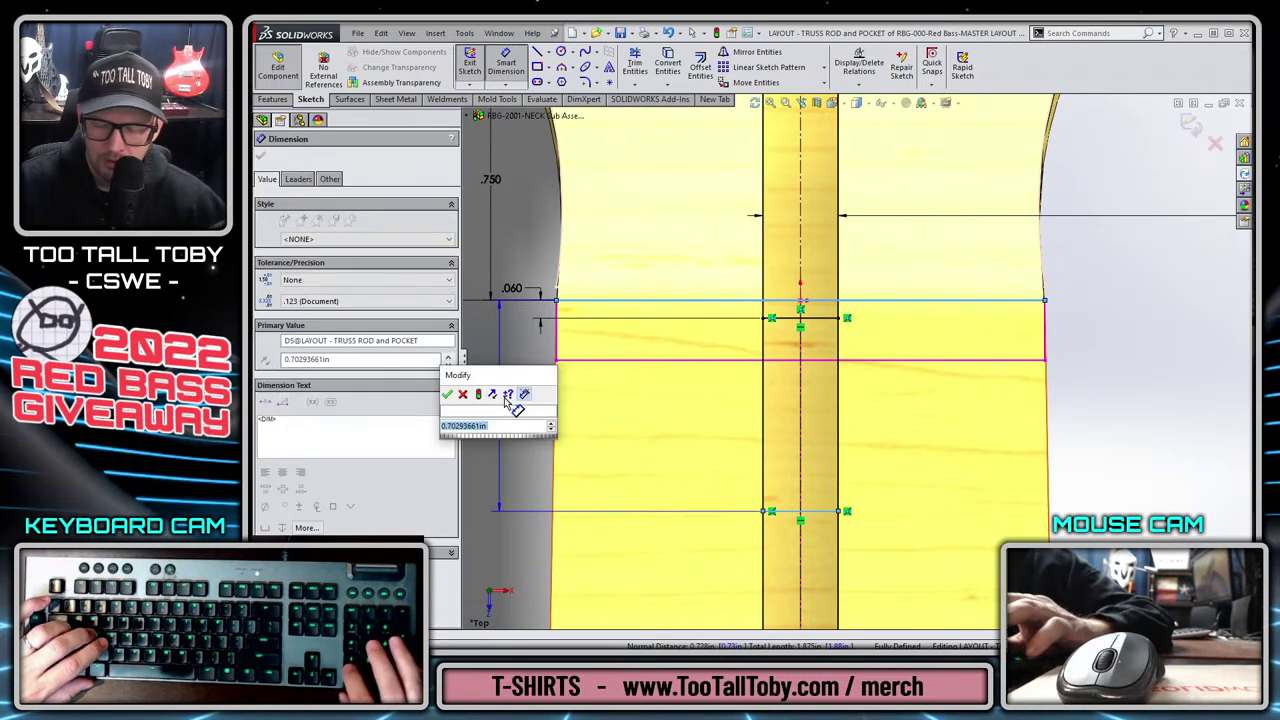
pyautogui.write('1')
pyautogui.press('Return')
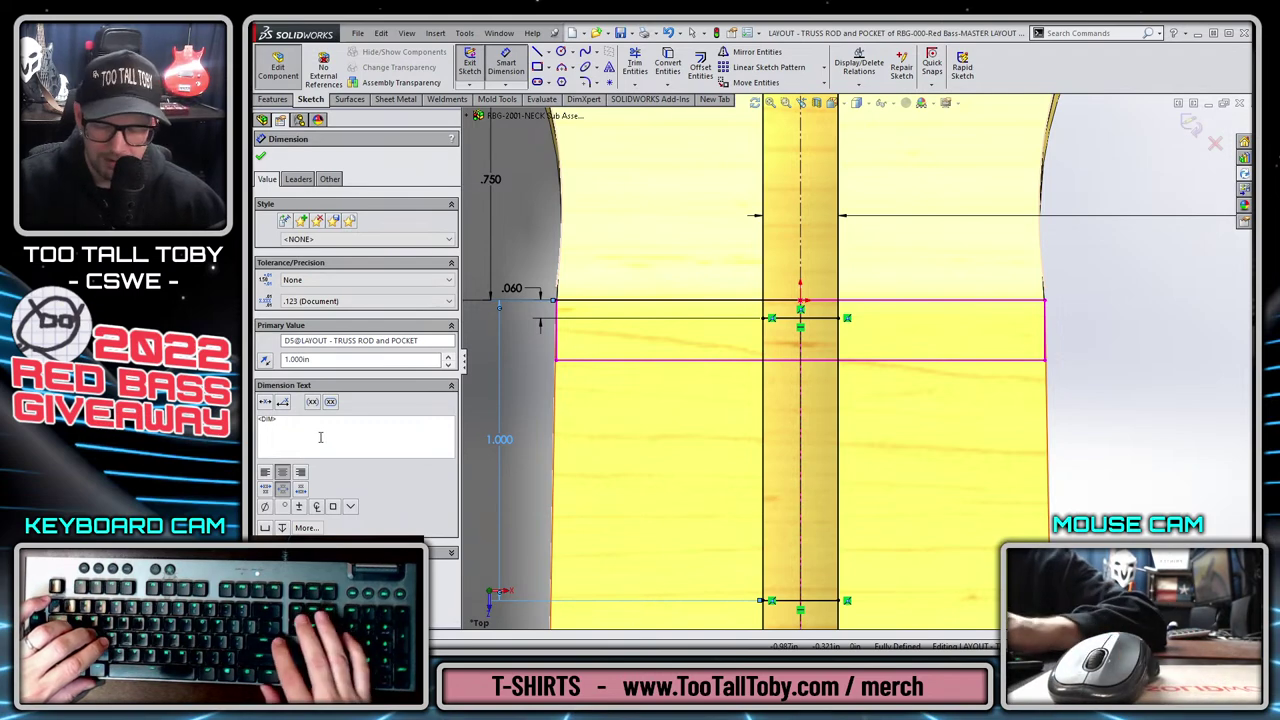
pyautogui.press('Return')
pyautogui.write('TRUSS ROD BLOCK')
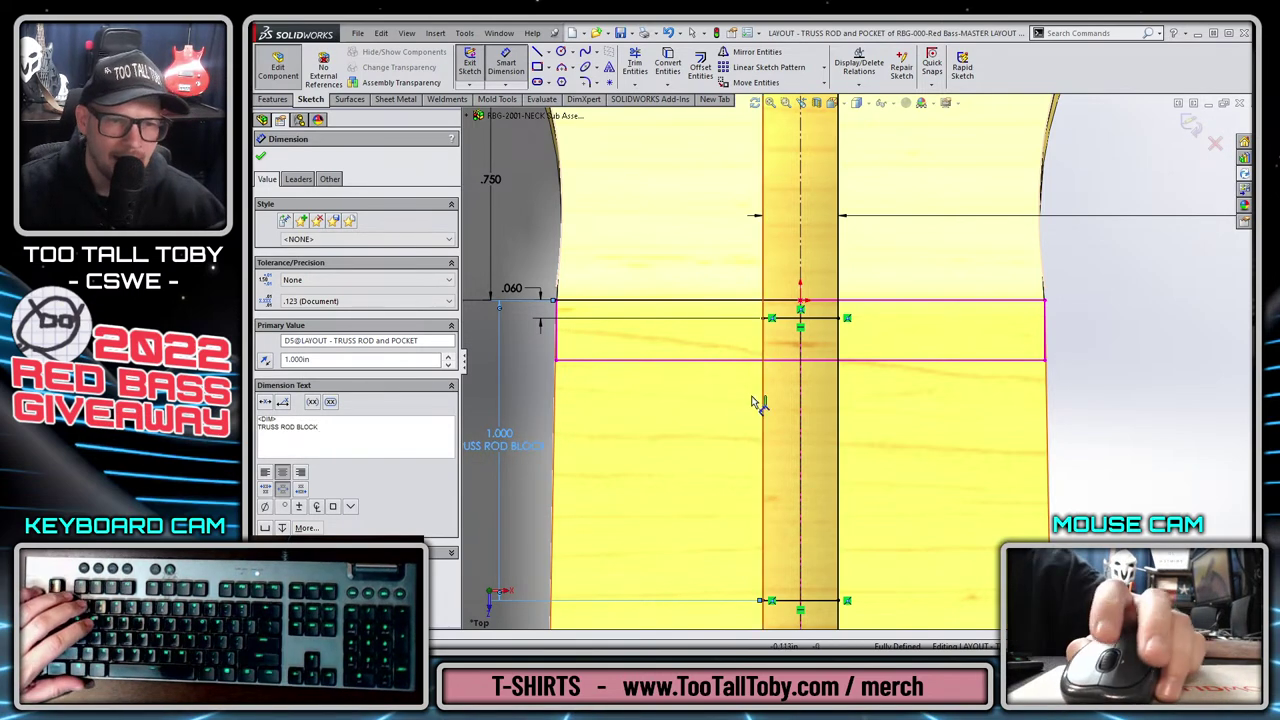
pyautogui.scroll(3, 830, 365)
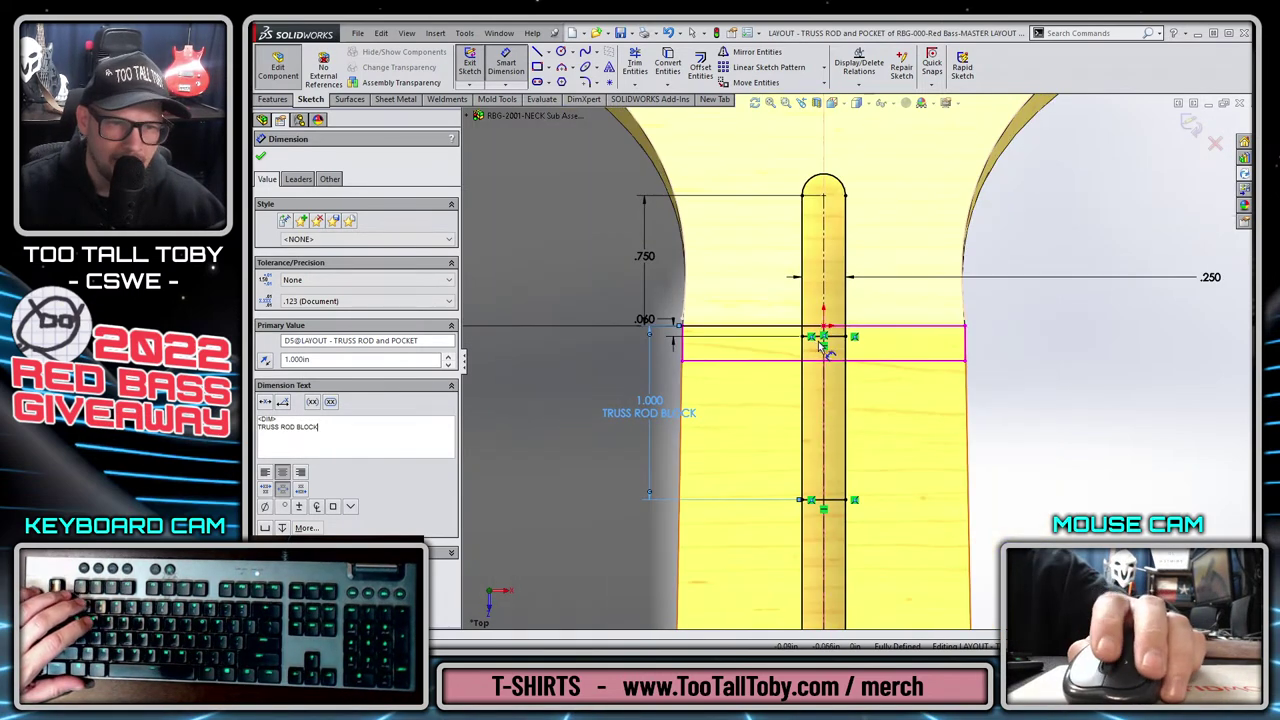
pyautogui.press('Escape')
# Reposition the .060 dimension and label it TRUSS ROD HEX HEAD LOCATION.
pyautogui.moveTo(677, 330); pyautogui.dragTo(636, 315)
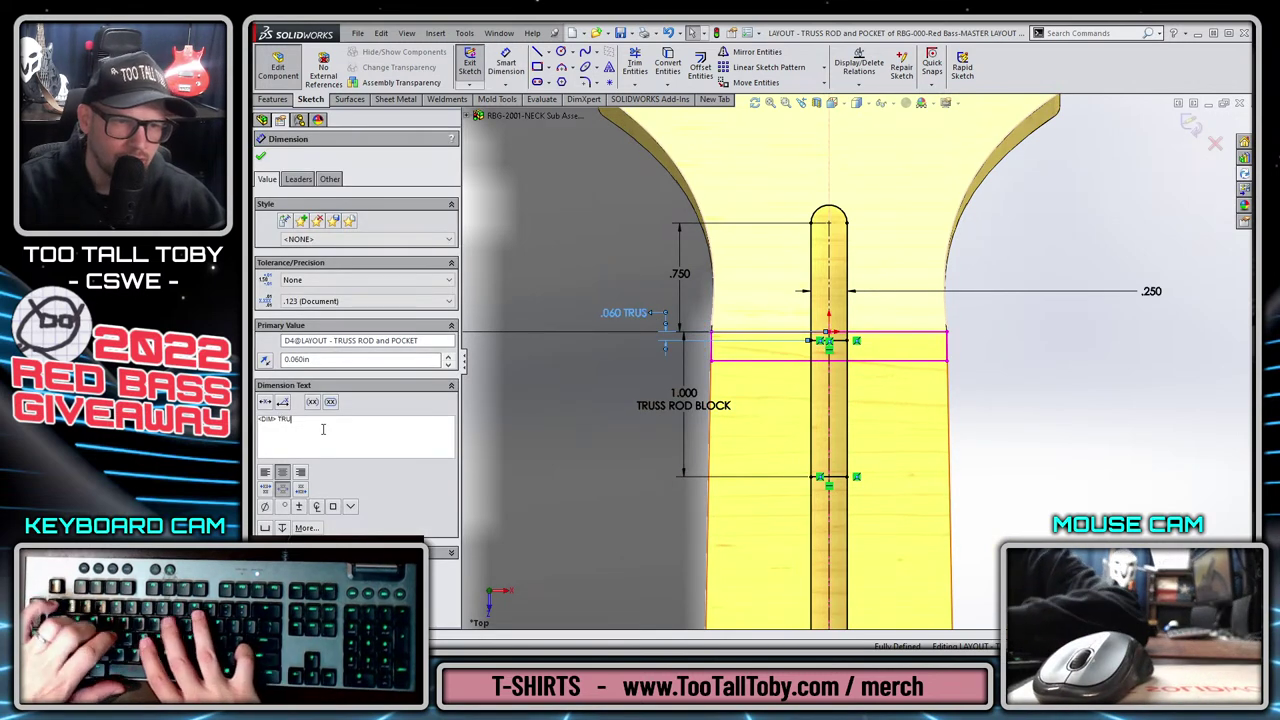
pyautogui.write('TRUSS ROD')
pyautogui.press('Return')
pyautogui.write('HEX HEAD LOCATION')
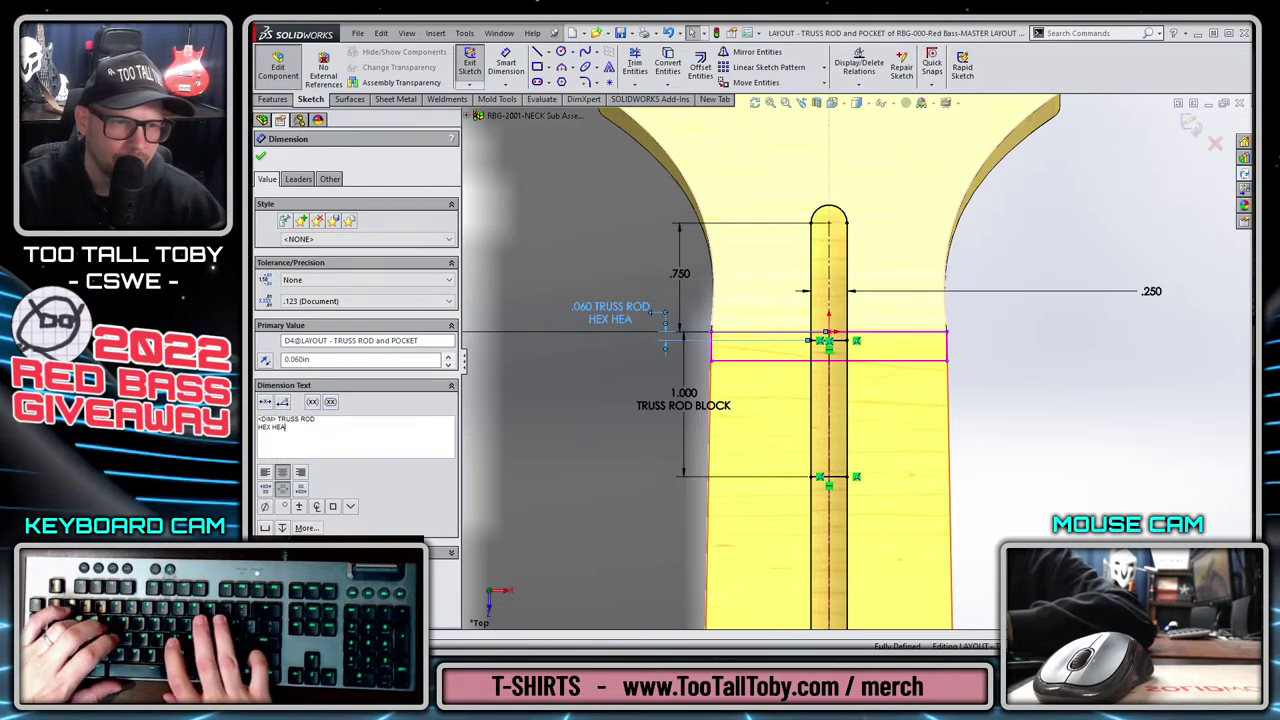
pyautogui.click(548, 450)
pyautogui.scroll(3, 880, 488)
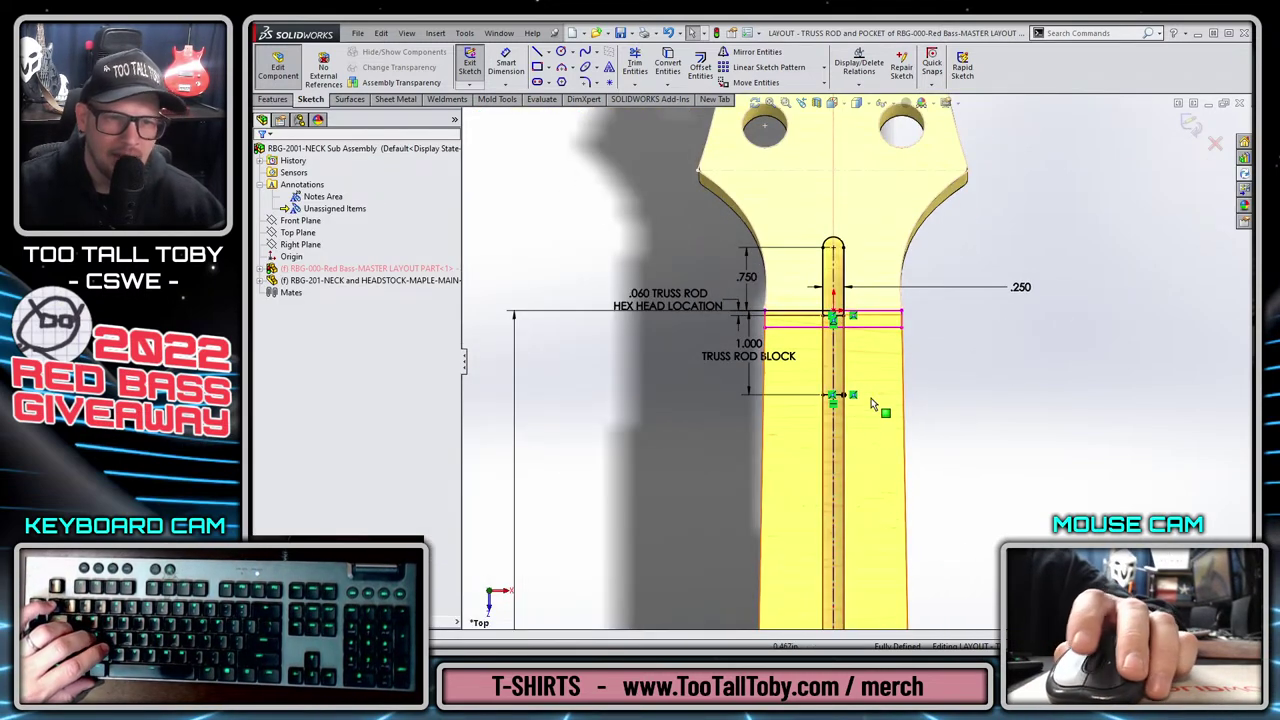
pyautogui.scroll(5, 880, 500)
pyautogui.scroll(3, 908, 587)
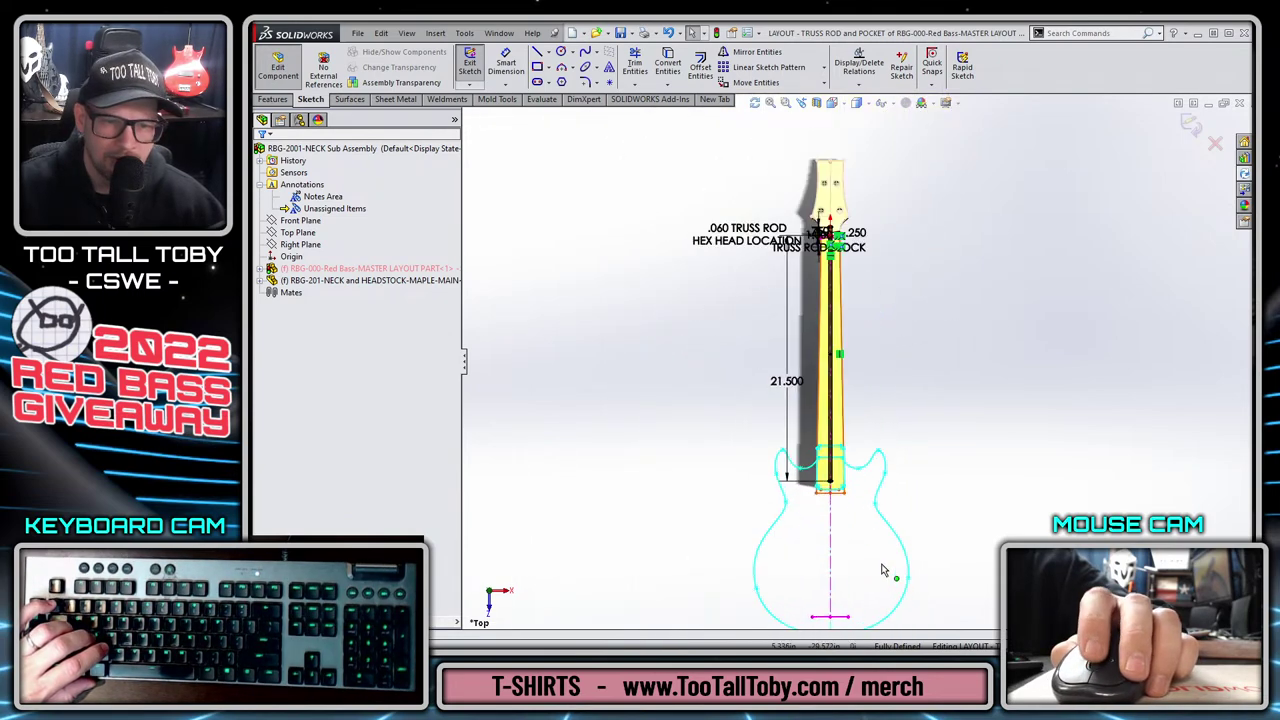
pyautogui.scroll(-6, 800, 560)
# Draw two horizontal lines across the truss rod pocket, one at its rounded end and one higher up.
pyautogui.press('s')
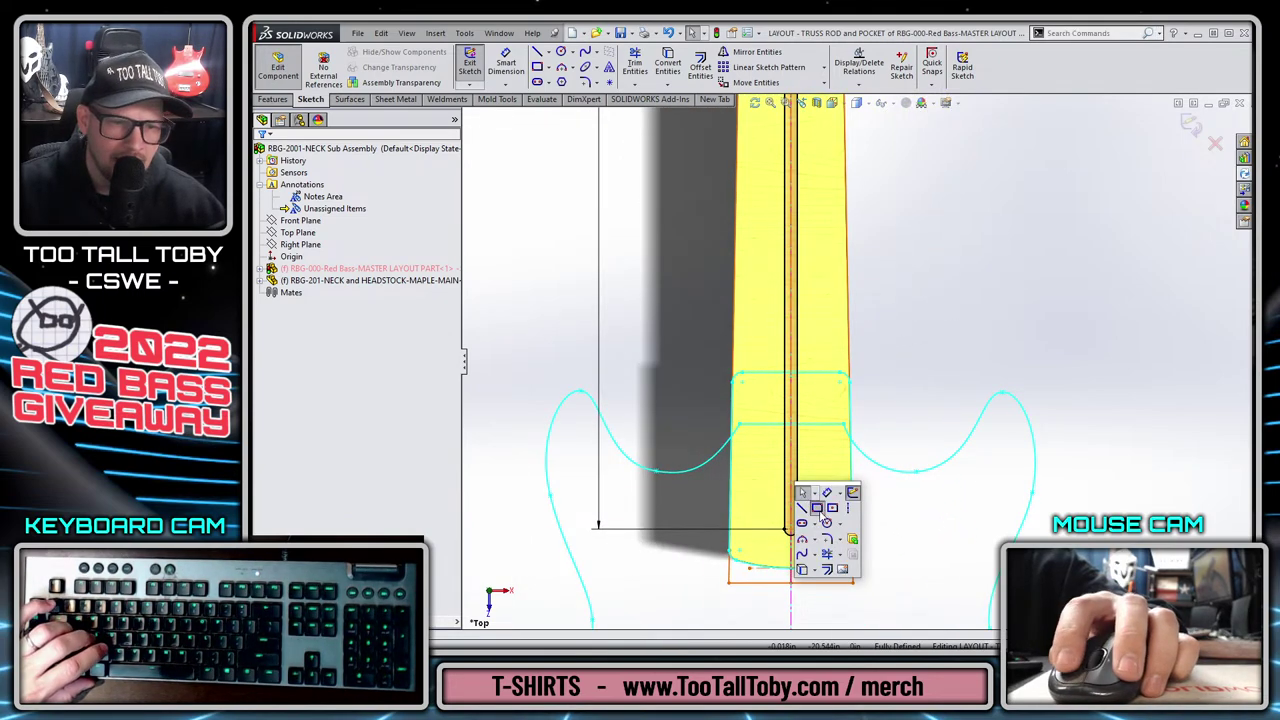
pyautogui.click(820, 510)
pyautogui.press('s')
pyautogui.press('l')
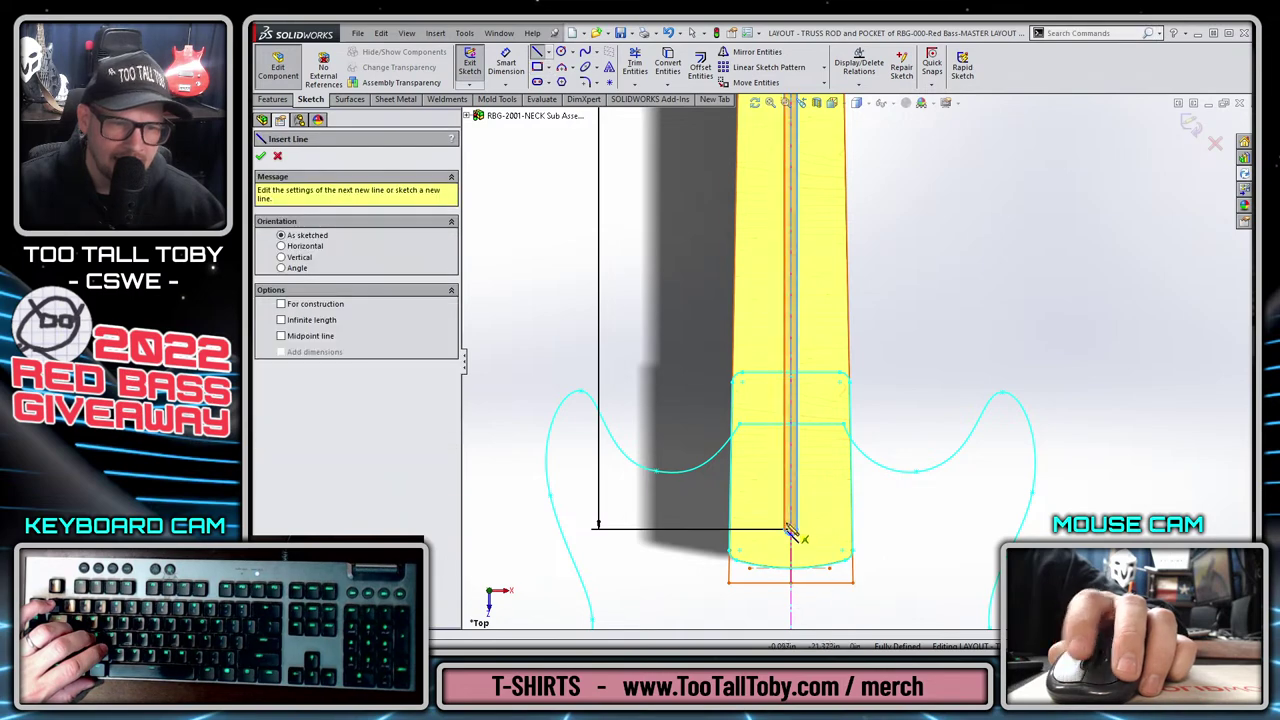
pyautogui.scroll(-6, 794, 534)
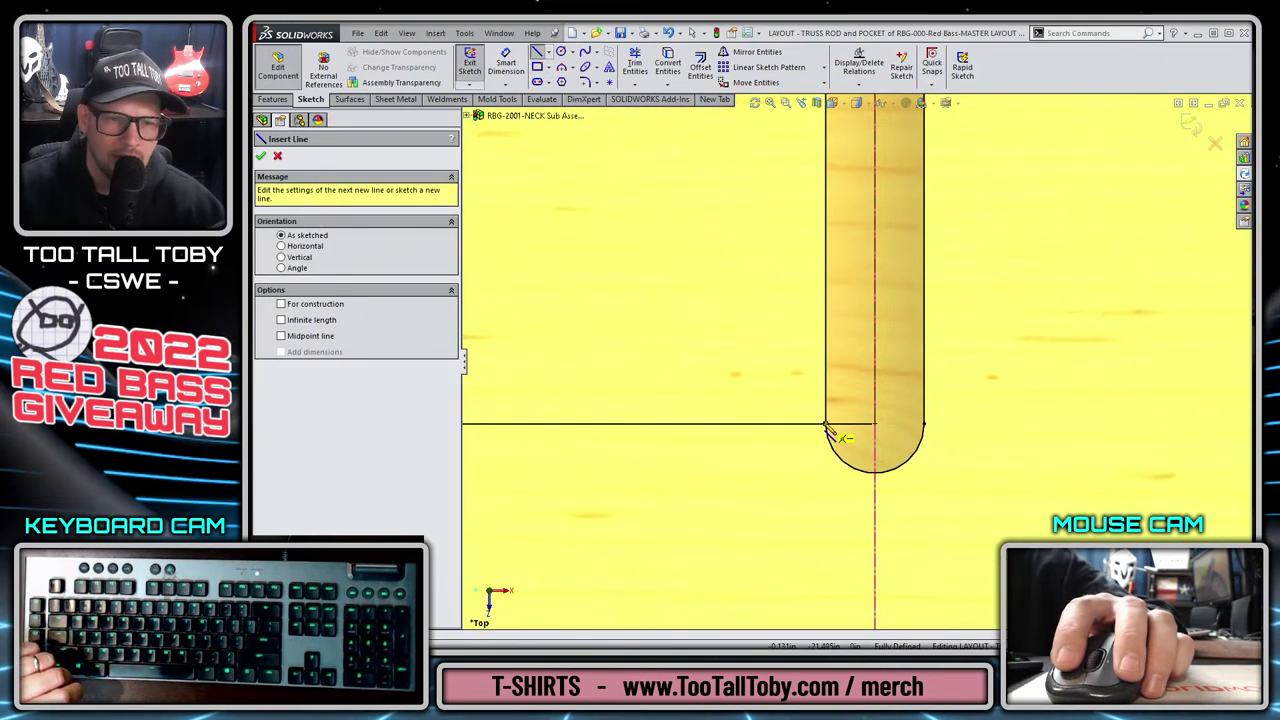
pyautogui.moveTo(826, 425); pyautogui.dragTo(922, 425)
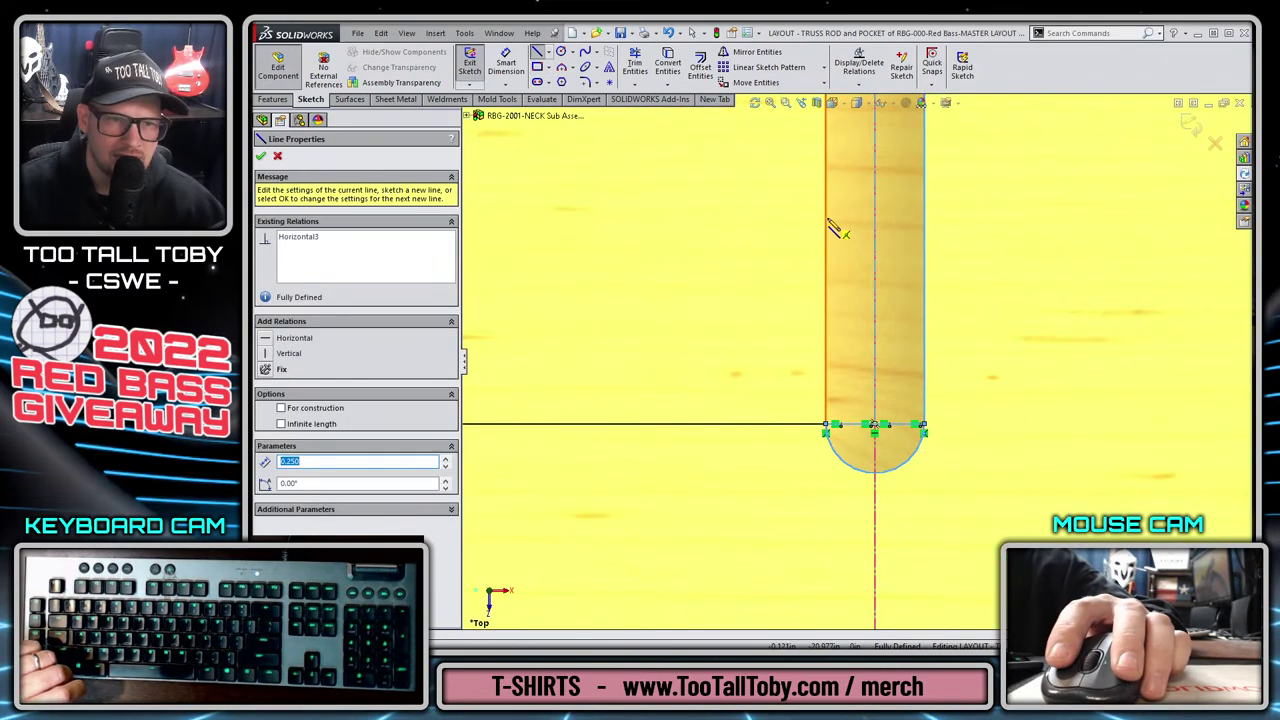
pyautogui.moveTo(834, 218); pyautogui.dragTo(932, 218)
pyautogui.press('Escape')
# Dimension the two lines 1.000 apart and add TRUSS ROD BLOCK to the dimension text.
pyautogui.press('s')
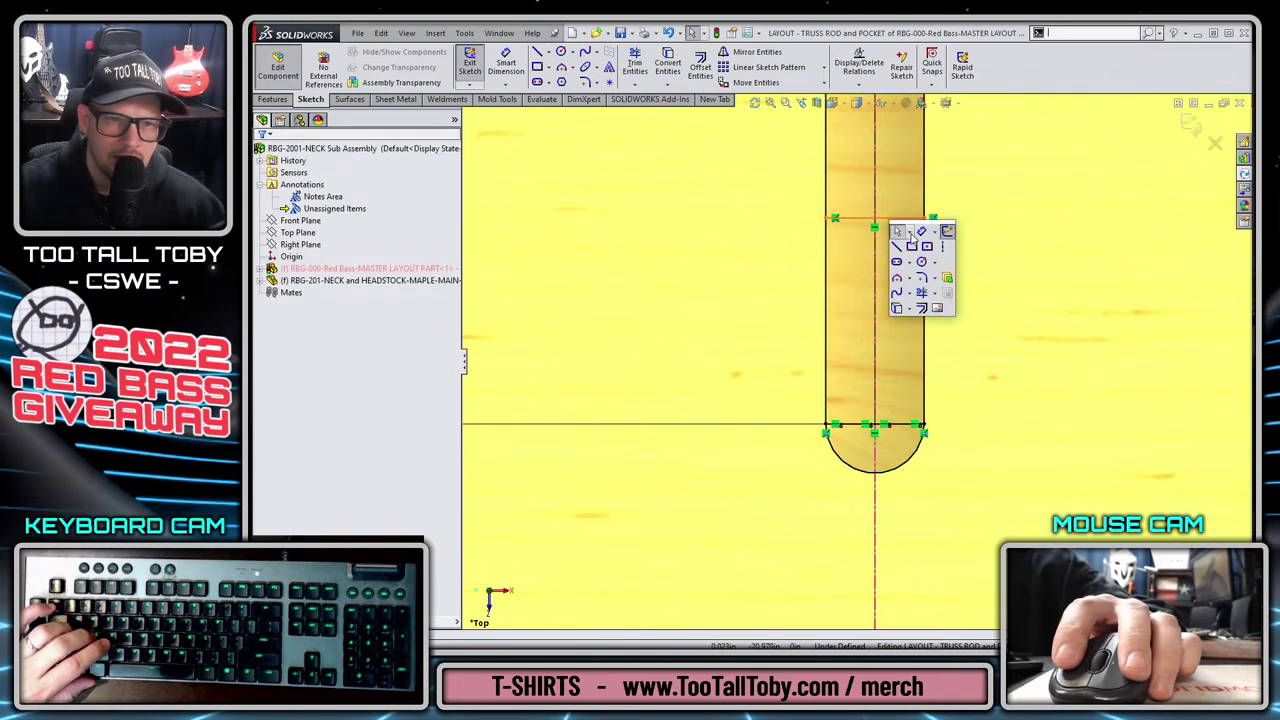
pyautogui.click(947, 231)
pyautogui.click(863, 219)
pyautogui.click(857, 426)
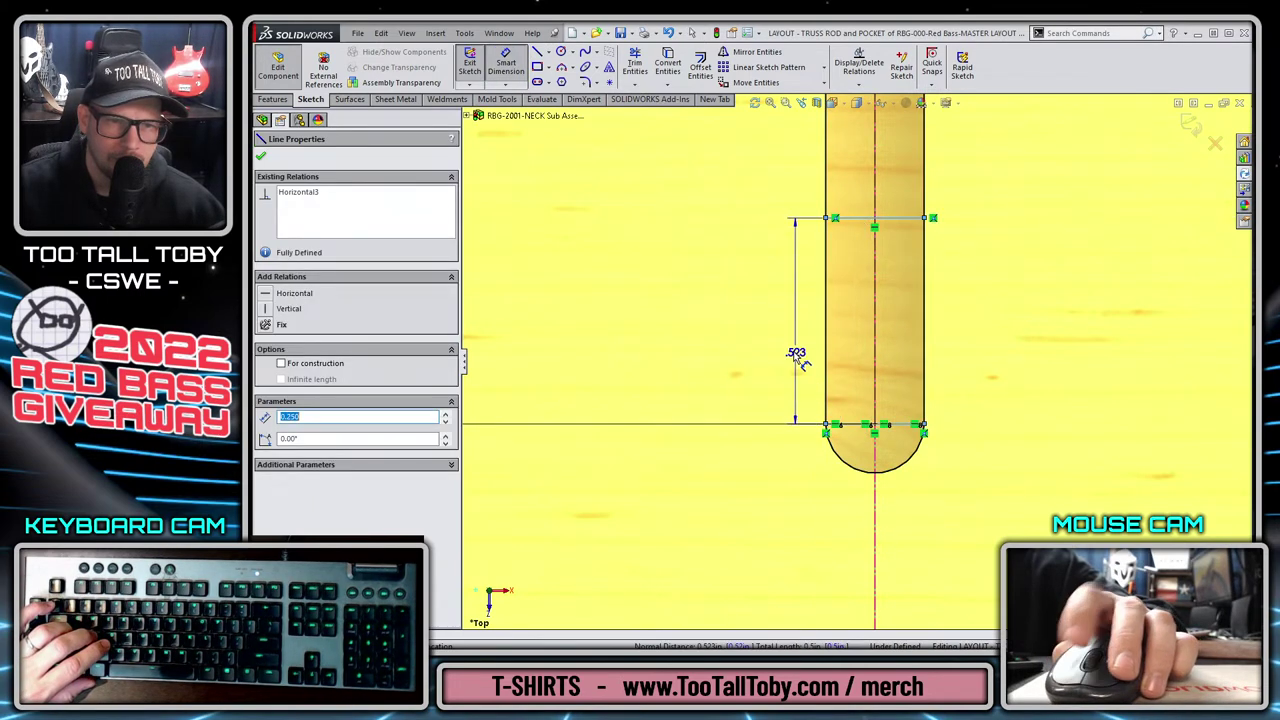
pyautogui.scroll(3, 850, 362)
pyautogui.click(657, 334)
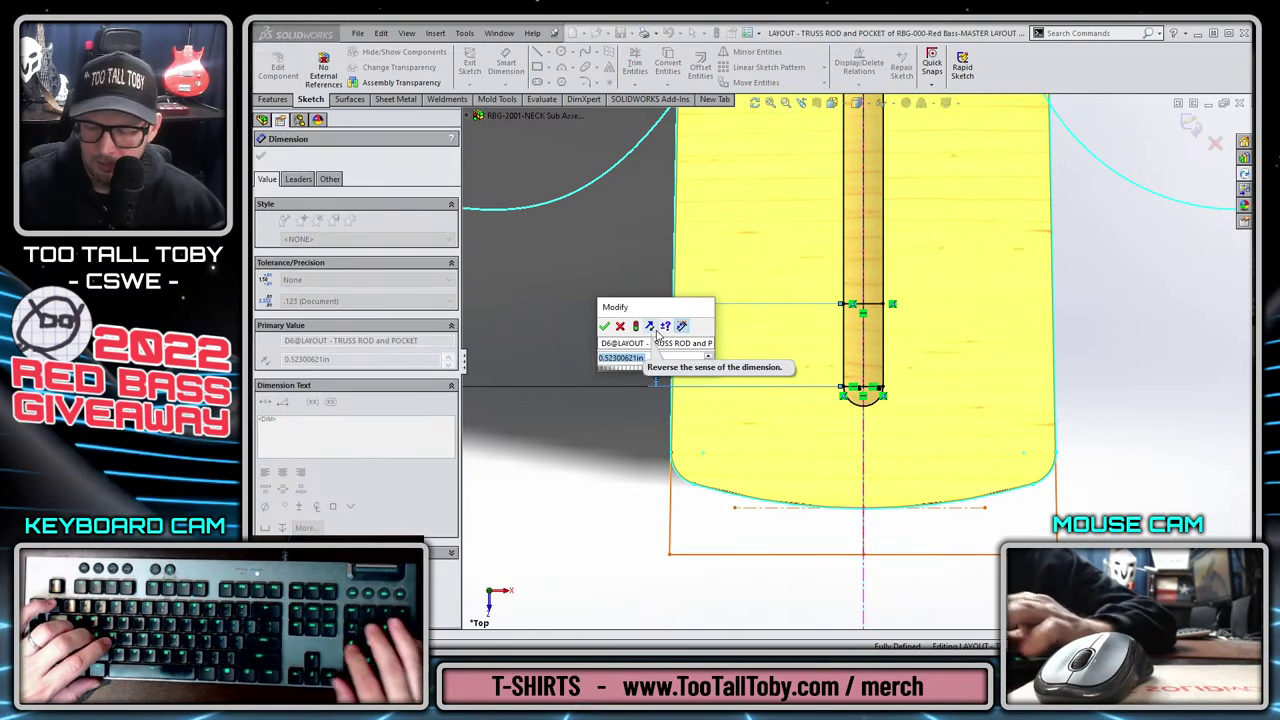
pyautogui.write('1')
pyautogui.press('Return')
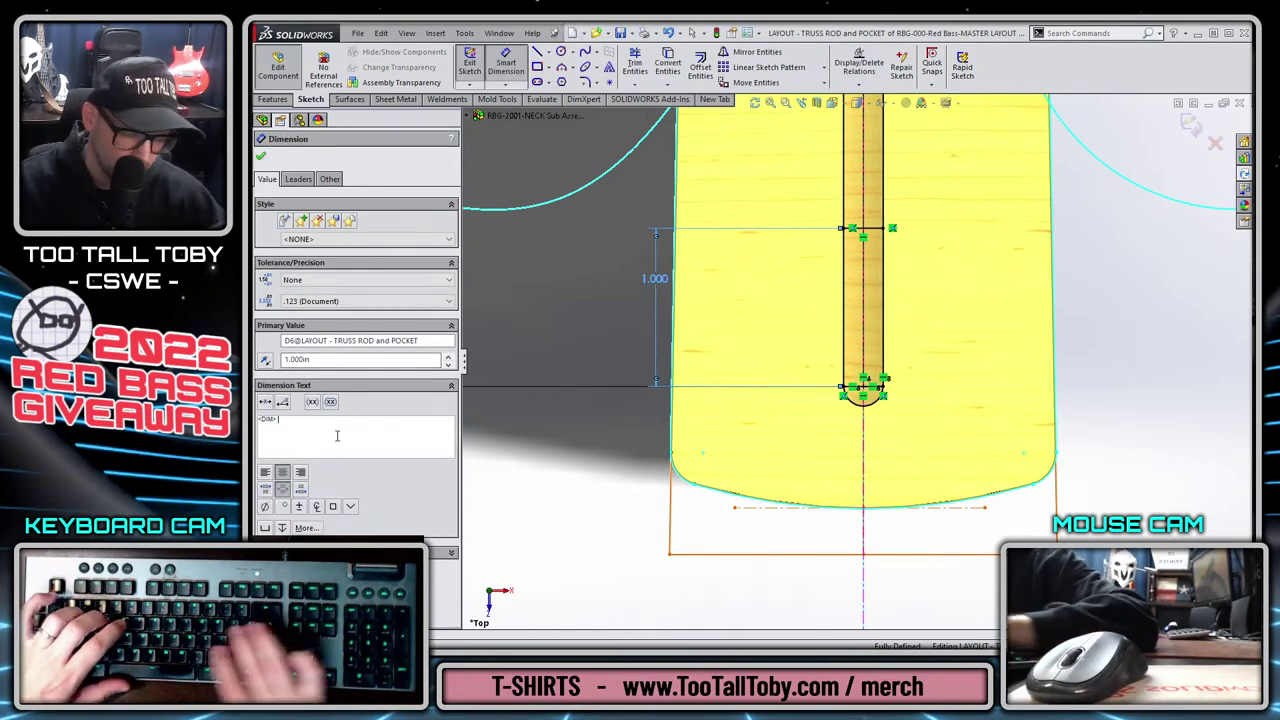
pyautogui.write('TRUSS ROD BLOCK')
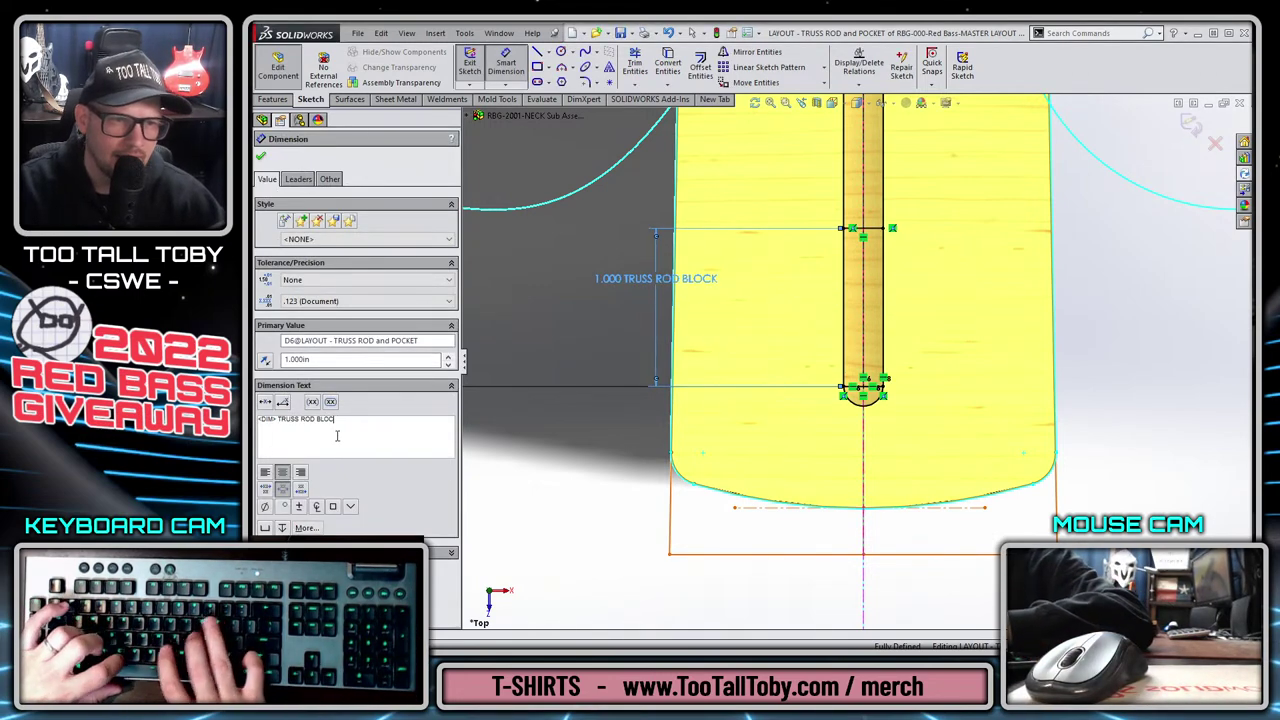
pyautogui.click(563, 320)
pyautogui.scroll(5, 814, 271)
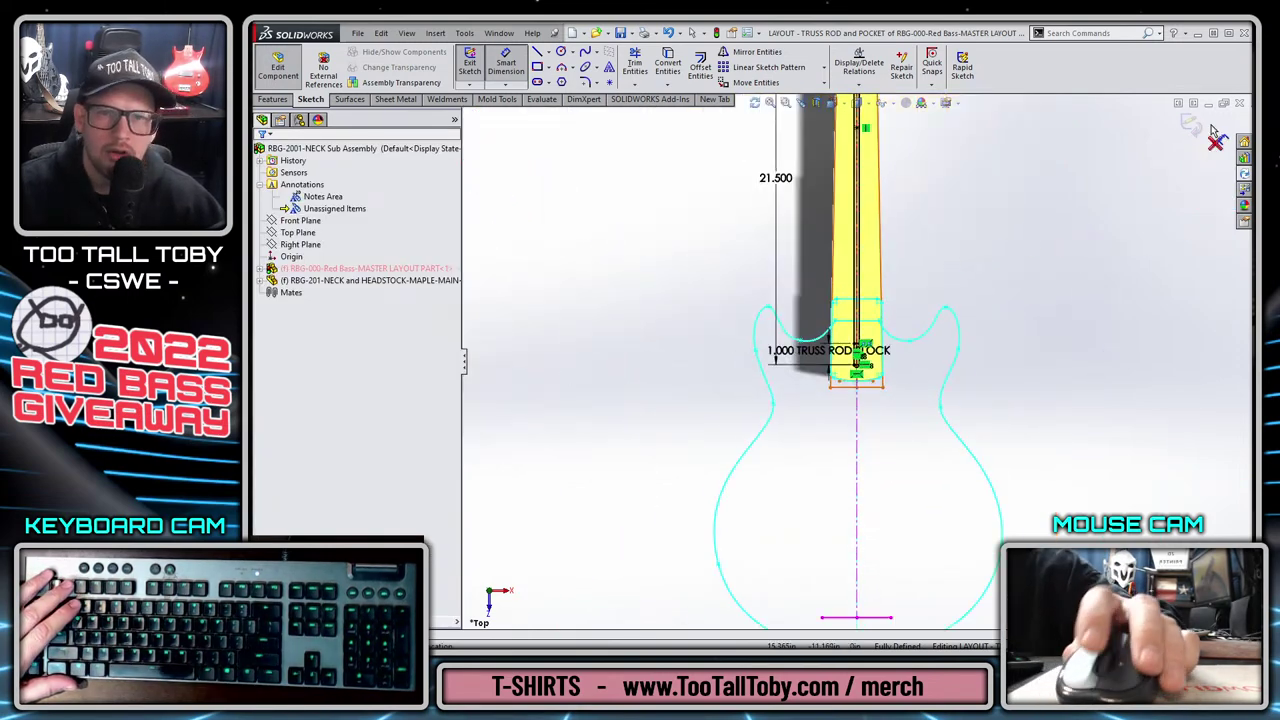
# Exit the sketch and component edit in isometric view, save the neck subassembly, and bring up the master layout part's options.
pyautogui.click(1213, 133)
pyautogui.scroll(6, 1000, 290)
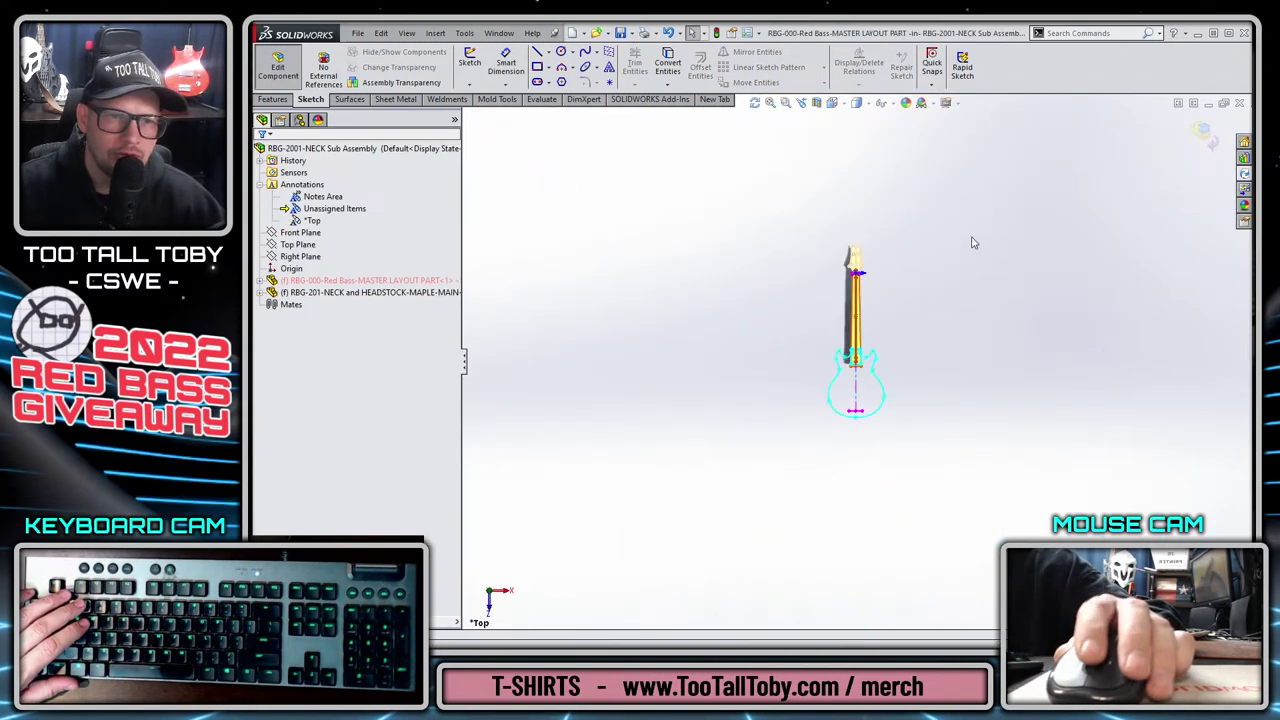
pyautogui.scroll(-4, 940, 320)
pyautogui.hotkey('ctrl', '7')
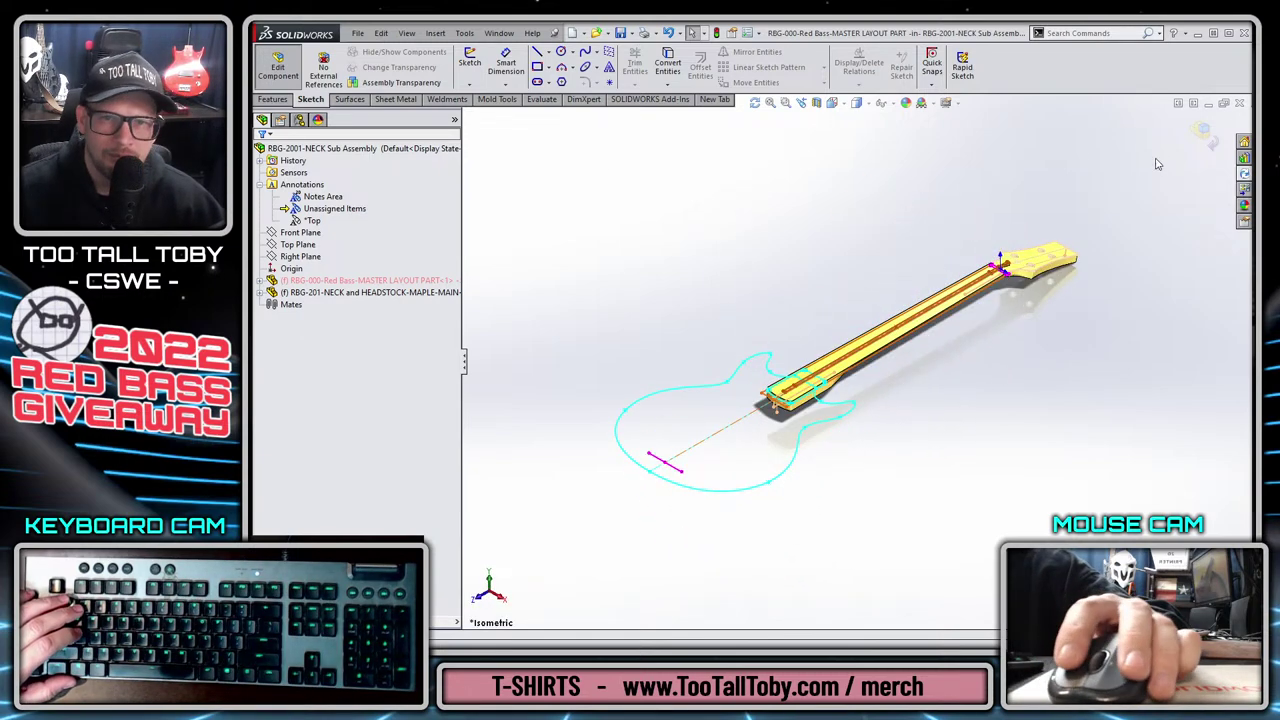
pyautogui.click(1205, 133)
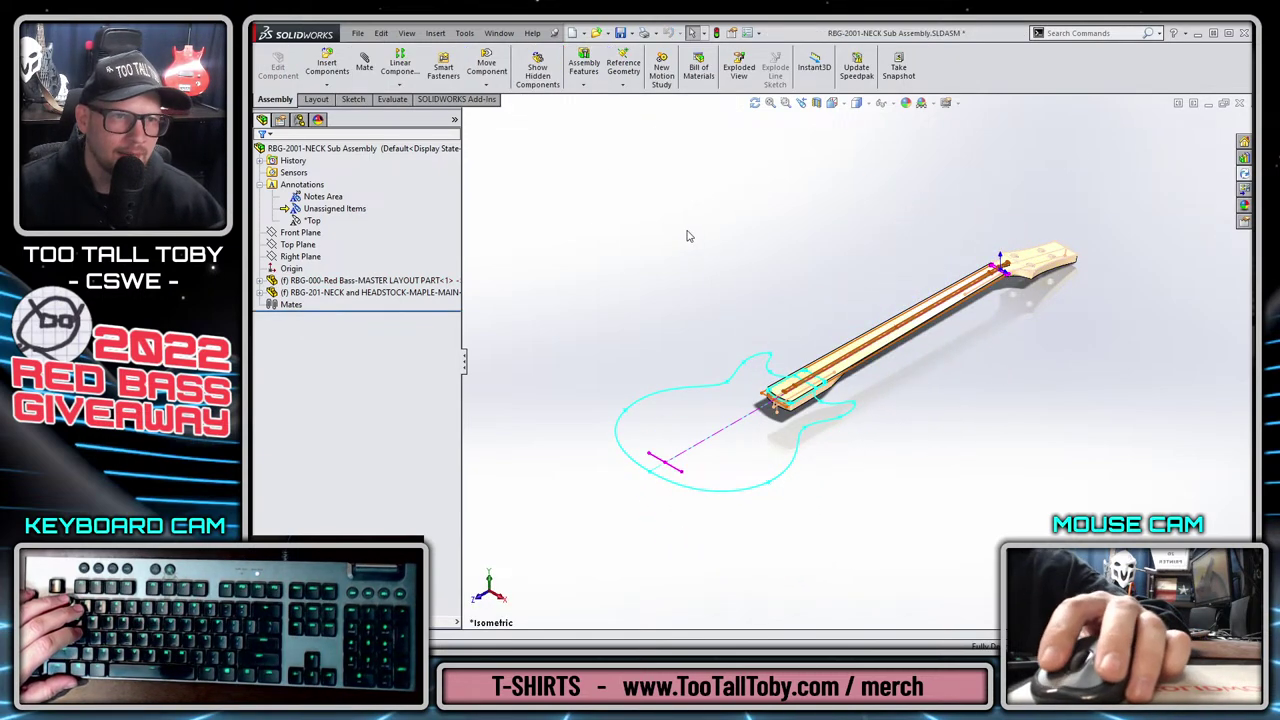
pyautogui.hotkey('ctrl', 's')
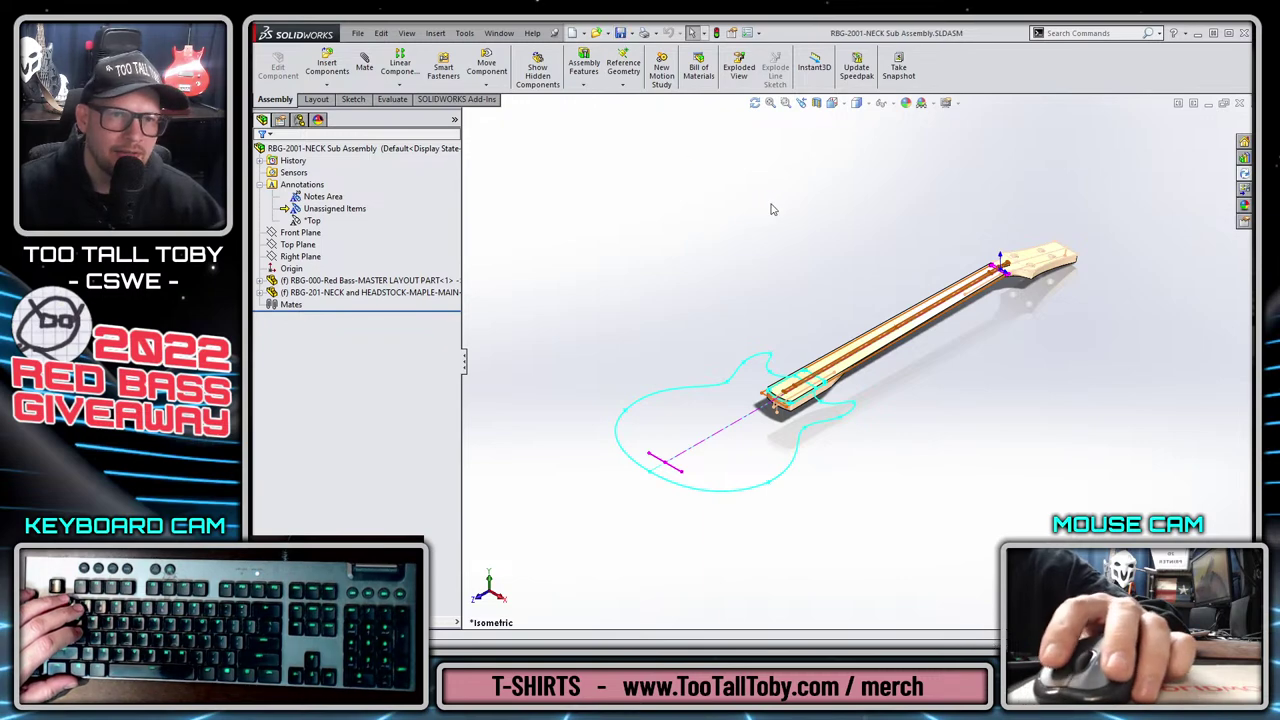
pyautogui.rightClick(376, 281)
# Open the master layout part alone and make an inch-template assembly from it, fixed at the origin.
pyautogui.click(388, 241)
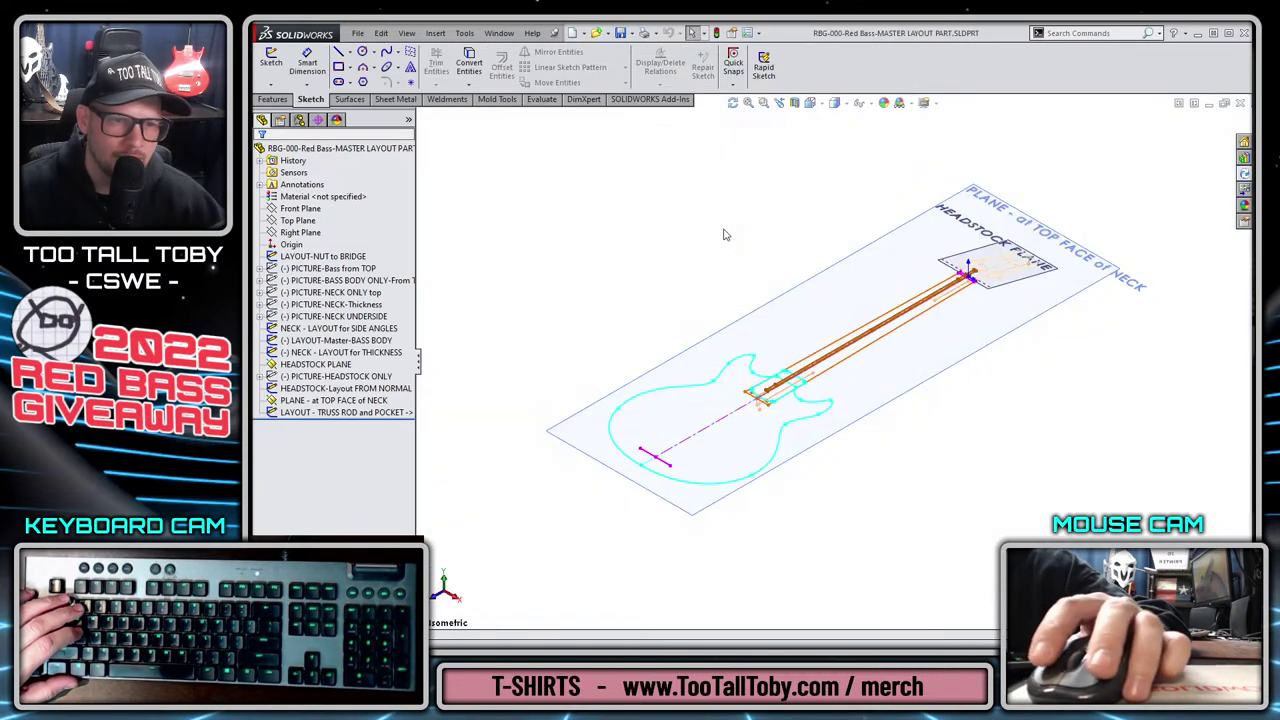
pyautogui.click(357, 33)
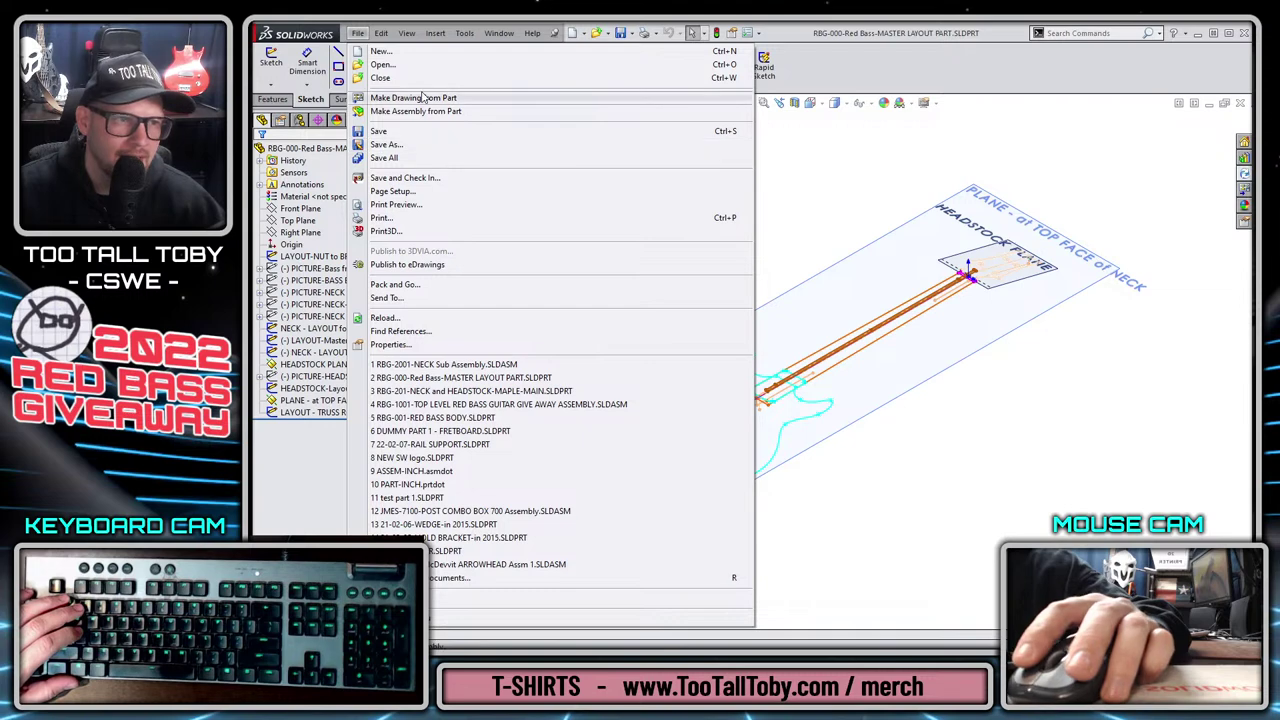
pyautogui.click(421, 99)
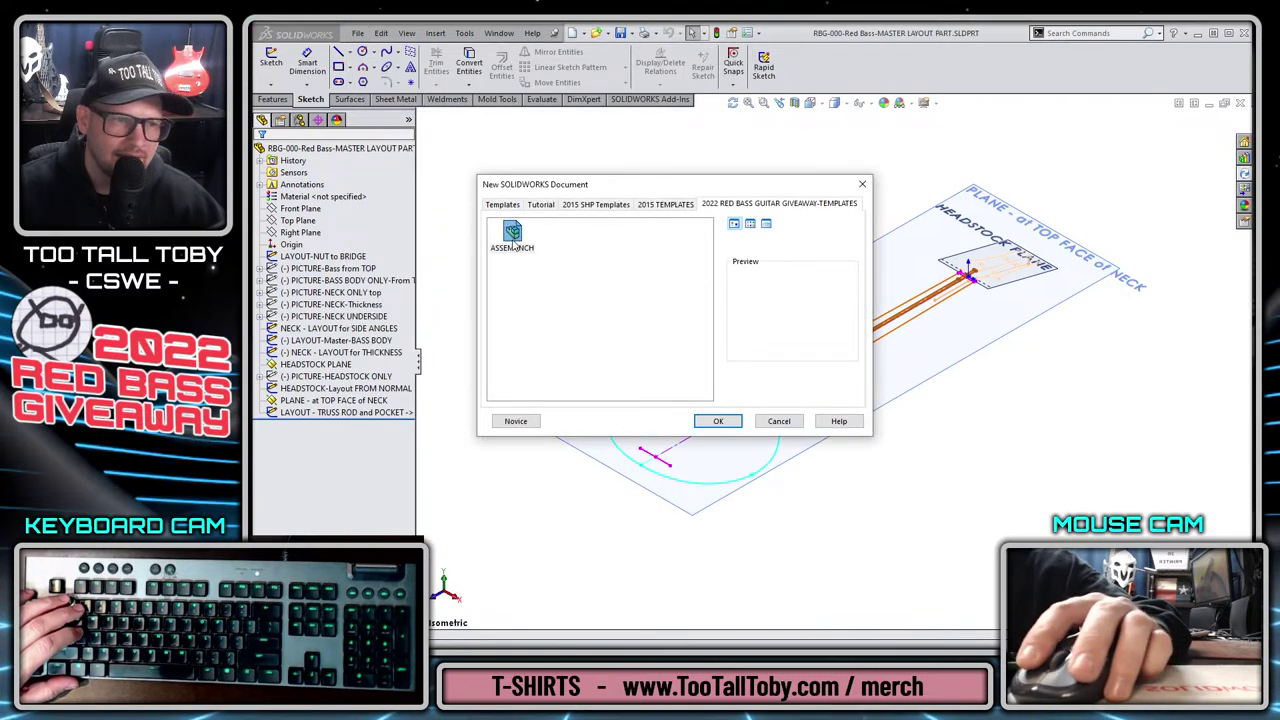
pyautogui.doubleClick(512, 238)
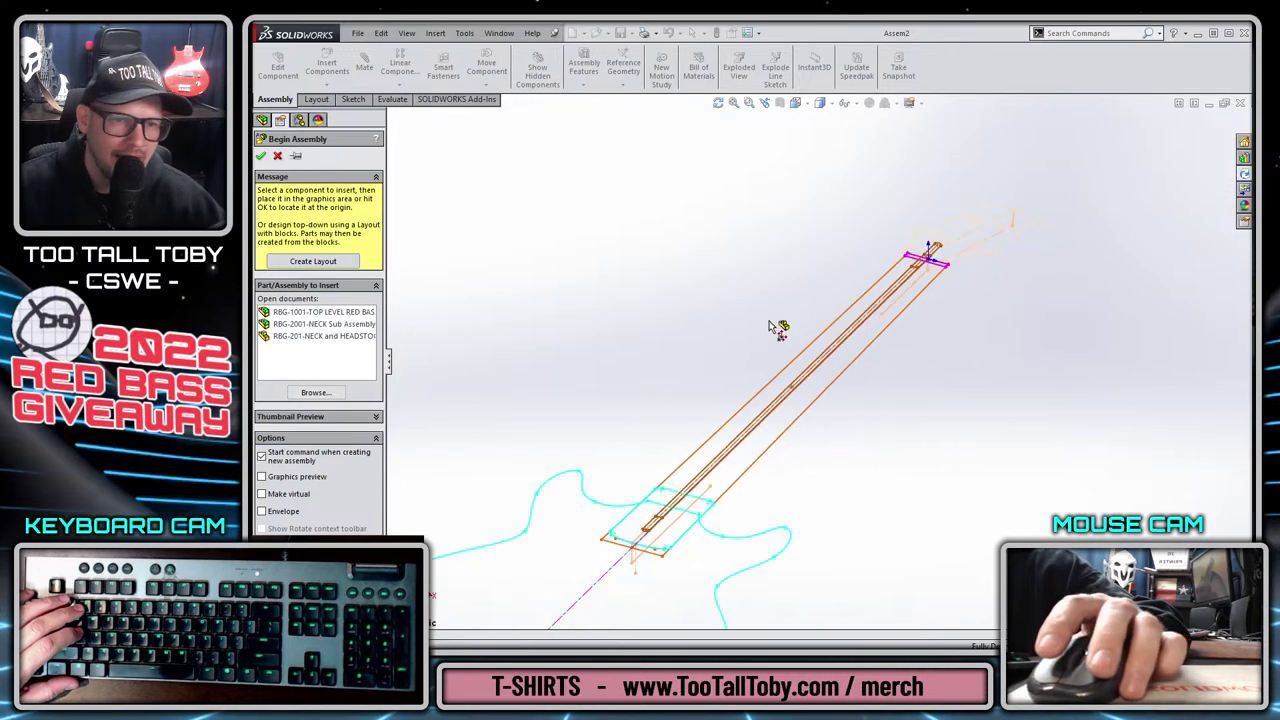
pyautogui.click(704, 254)
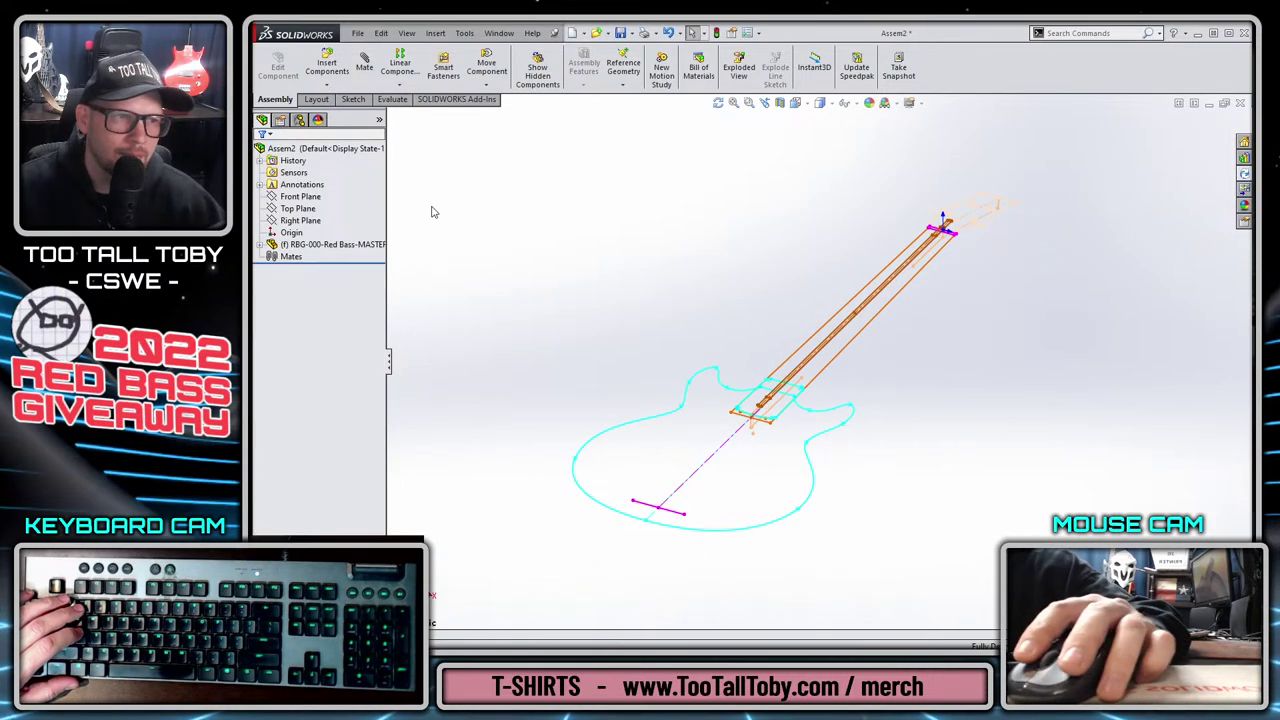
# Save the new assembly as RBG-3001-TRUSS ROD ASSEMBLY.
pyautogui.hotkey('ctrl', 's')
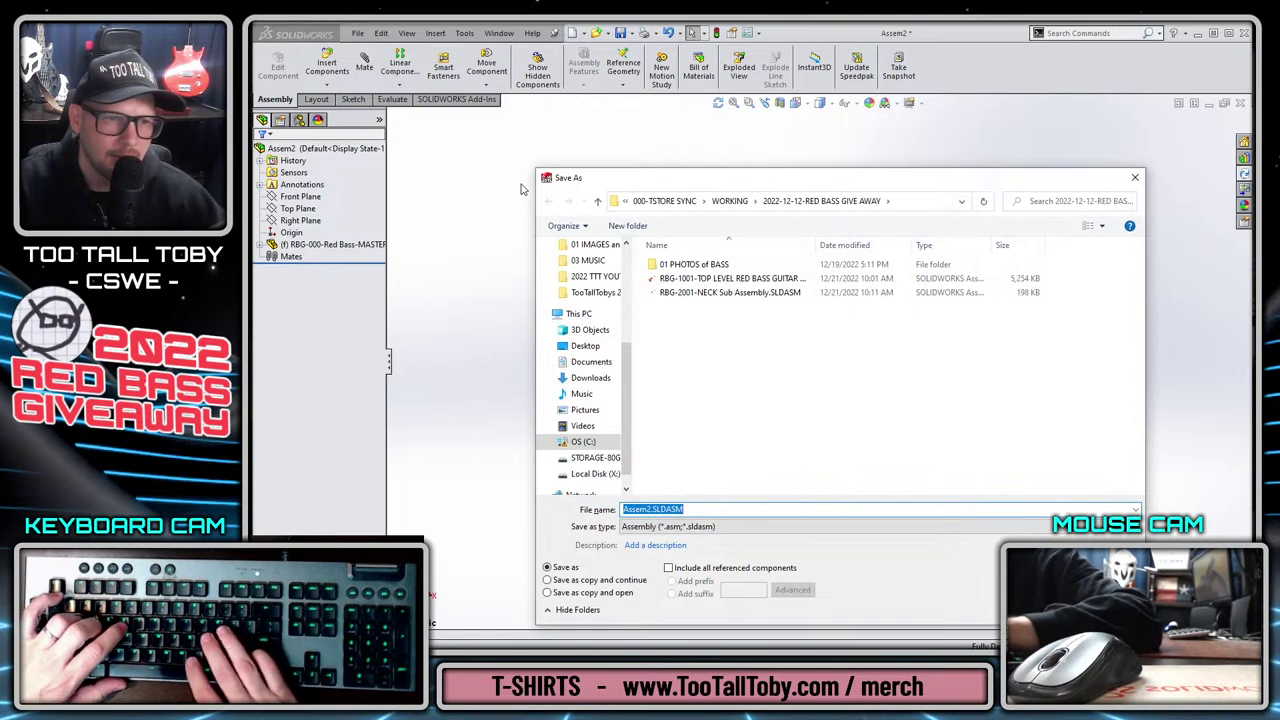
pyautogui.write('RBG-3003')
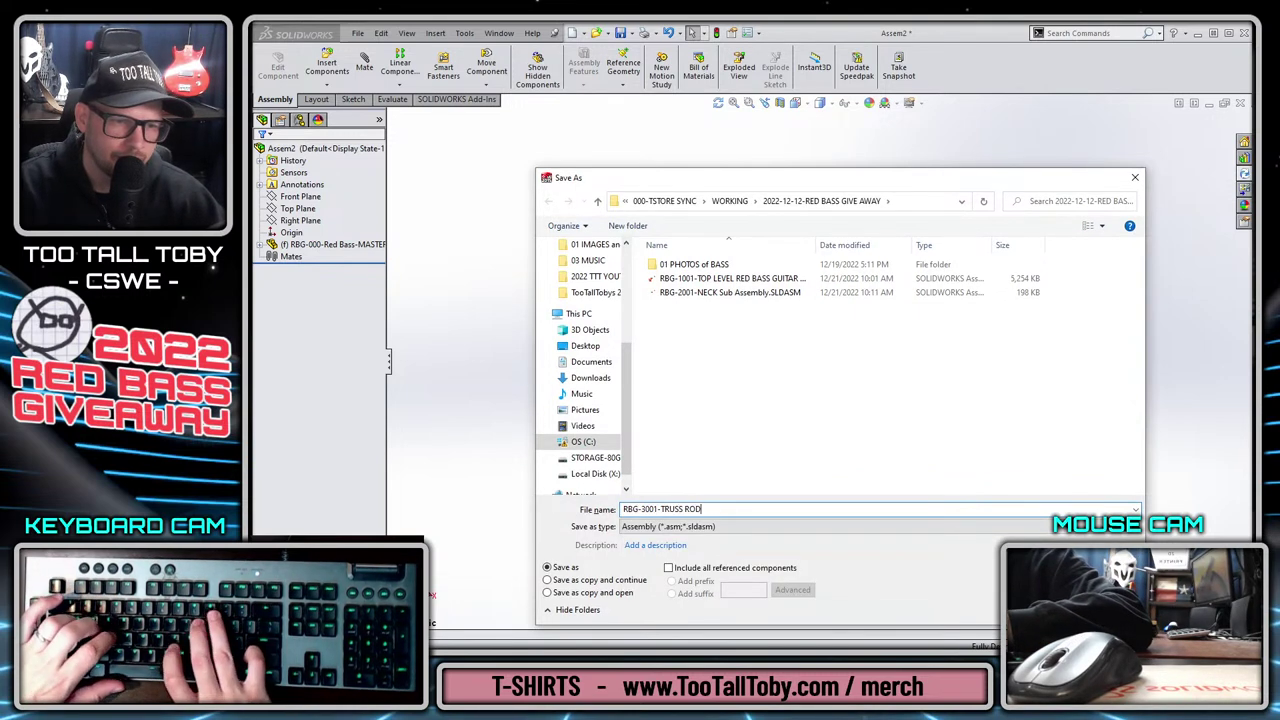
pyautogui.press('Return')
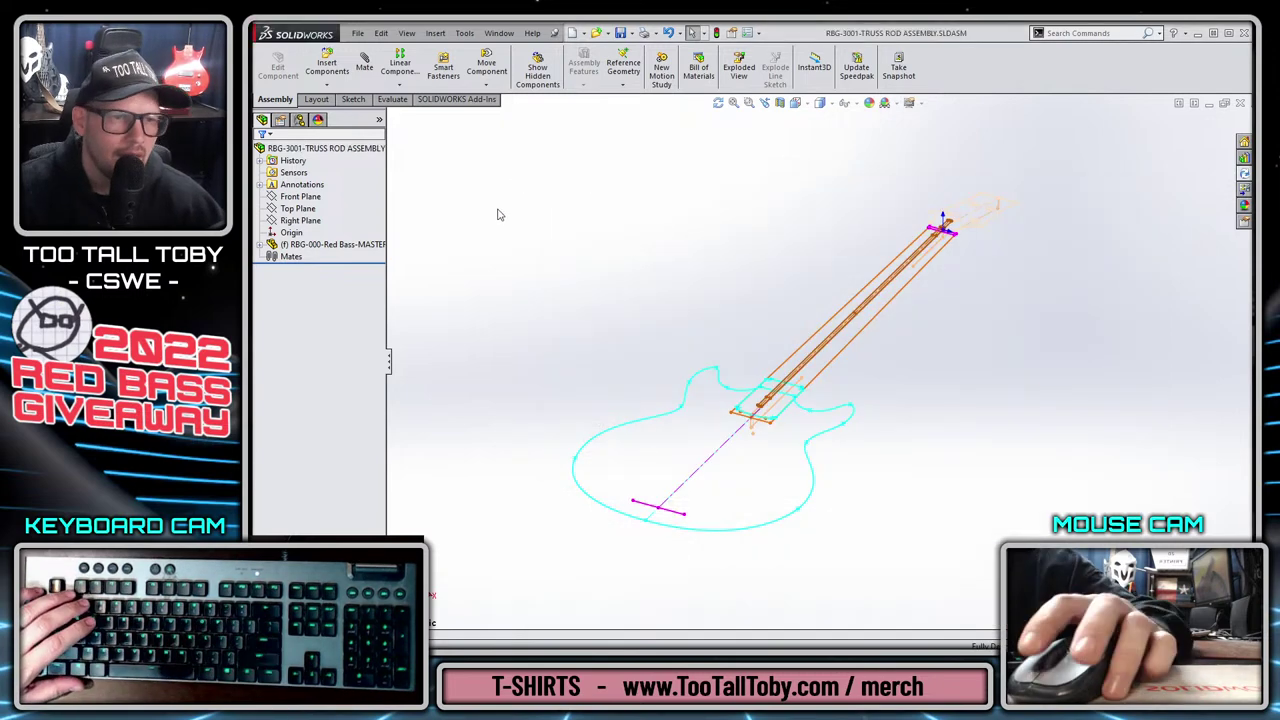
# Insert a new part into the truss rod assembly, naming it RBG-301-TRUSS ROD.
pyautogui.click(441, 35)
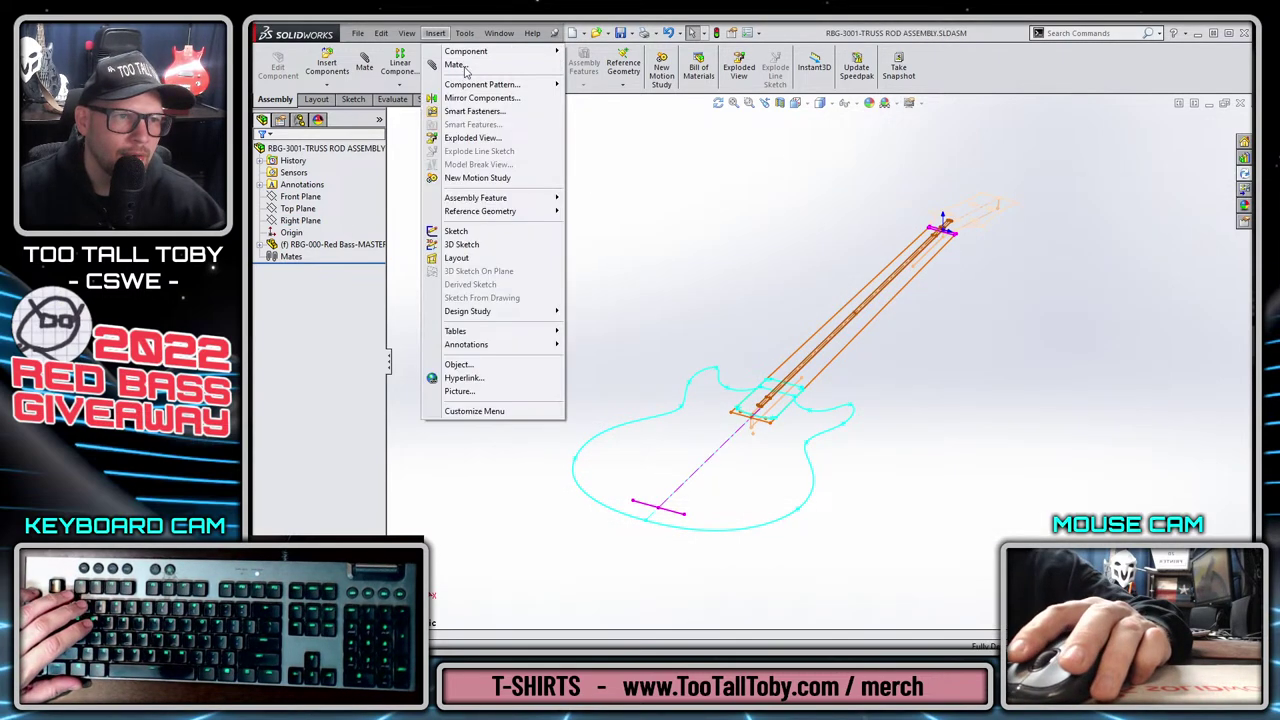
pyautogui.moveTo(470, 51)
pyautogui.click(612, 63)
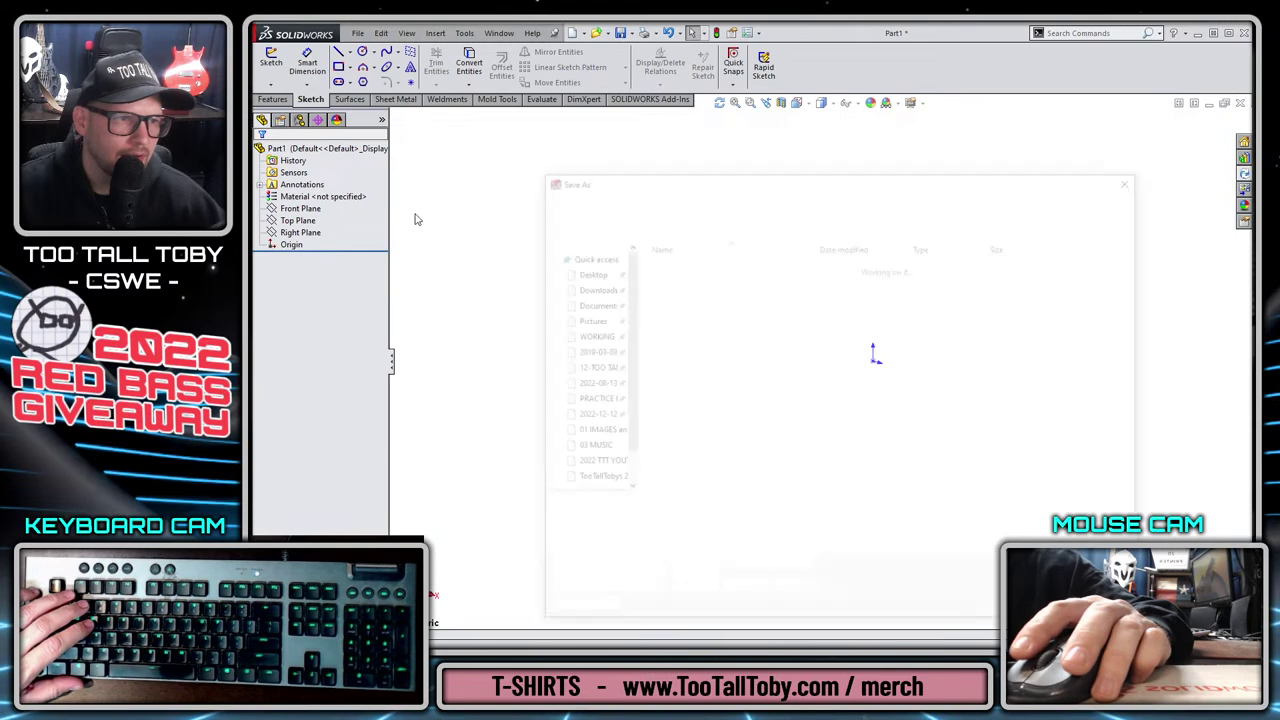
pyautogui.write('R')
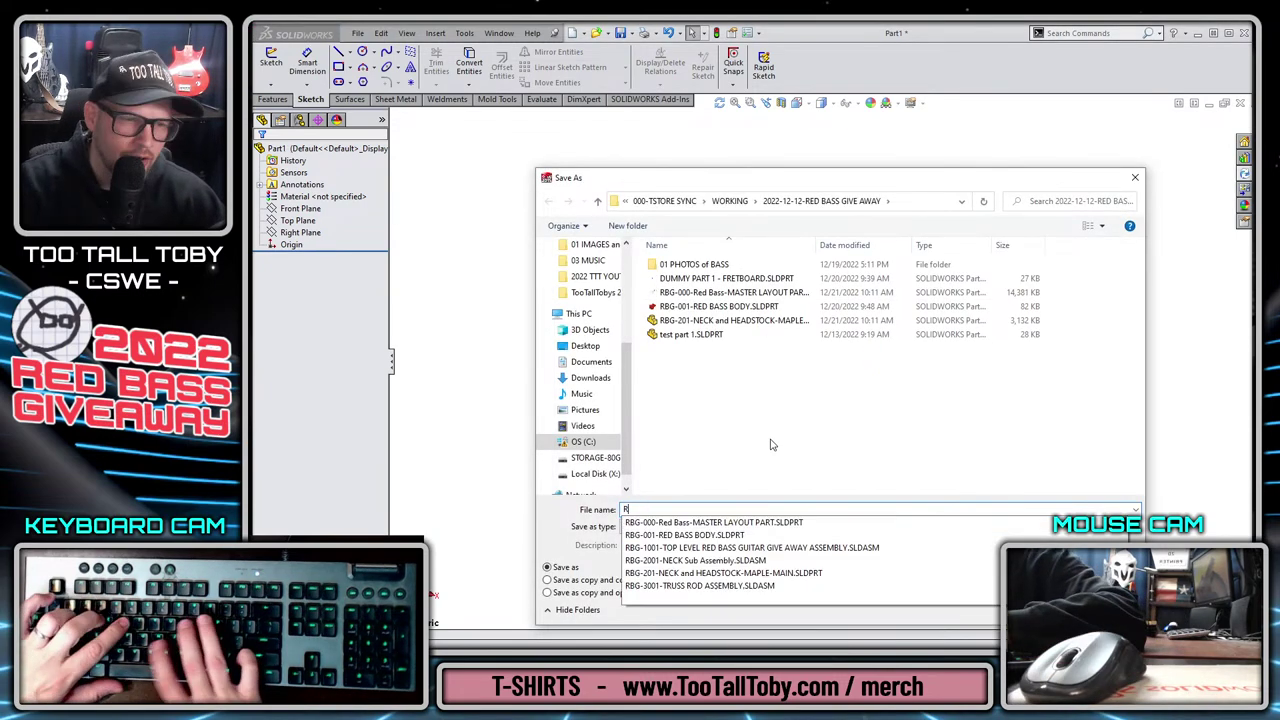
pyautogui.write('BG-')
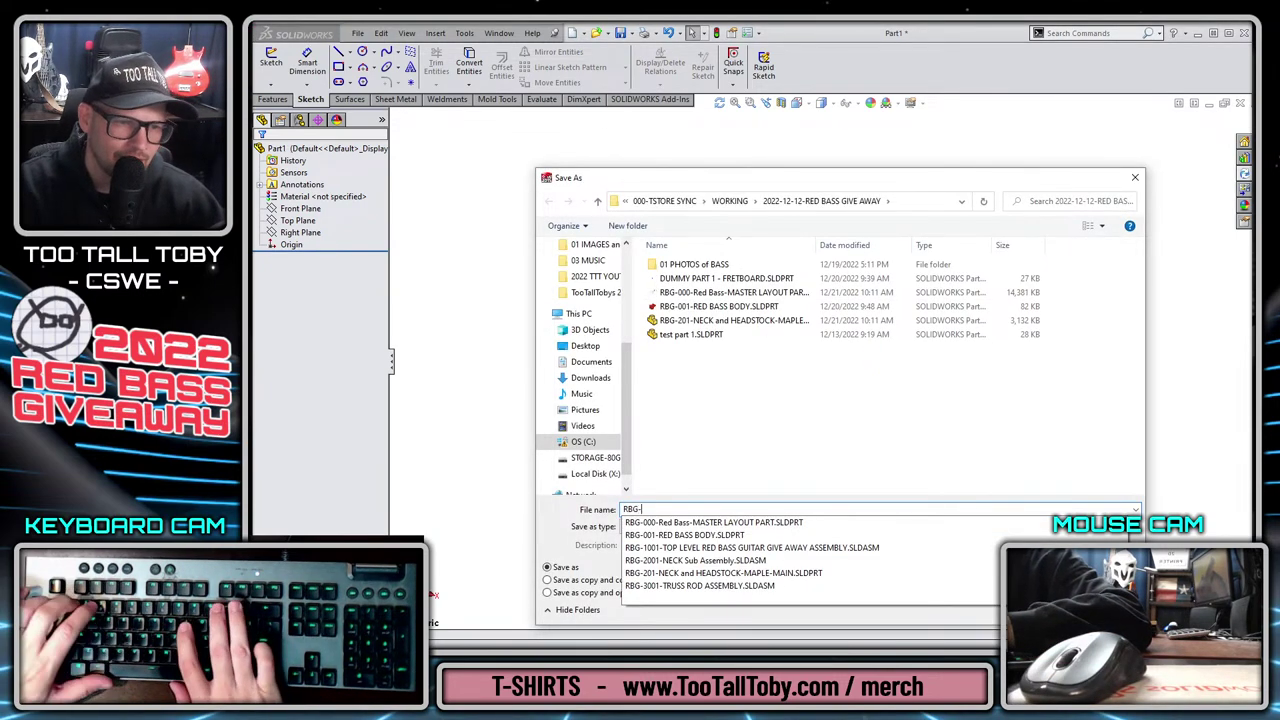
pyautogui.write('301-TRUSS ROD MAIN BAR and BLOCKS')
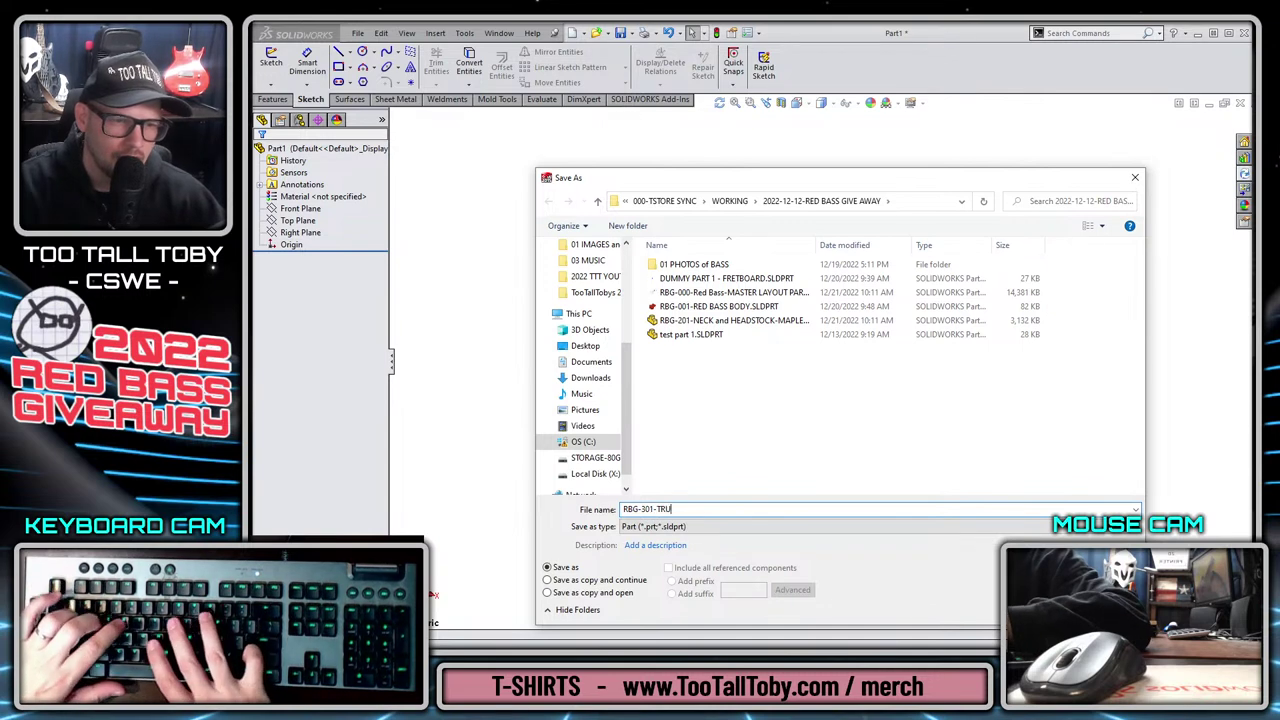
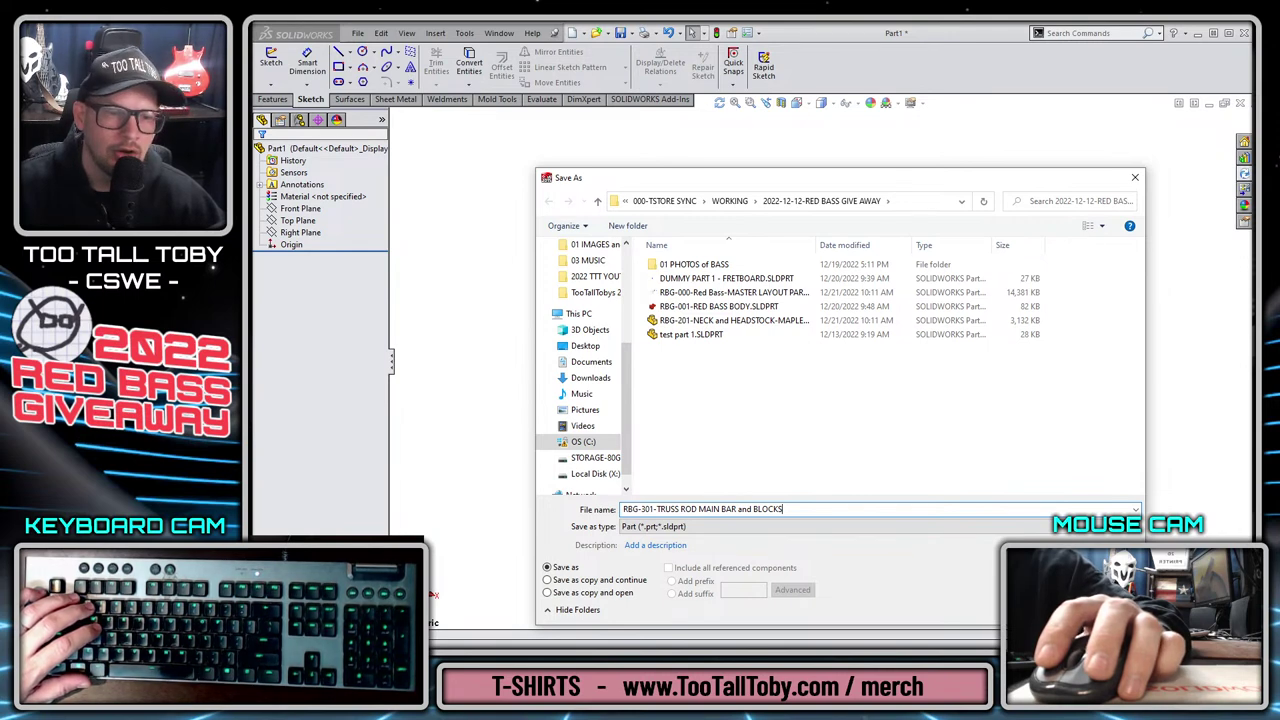
# Save the new part as RBG-301-TRUSS ROD MAIN BAR.
pyautogui.click(832, 509)
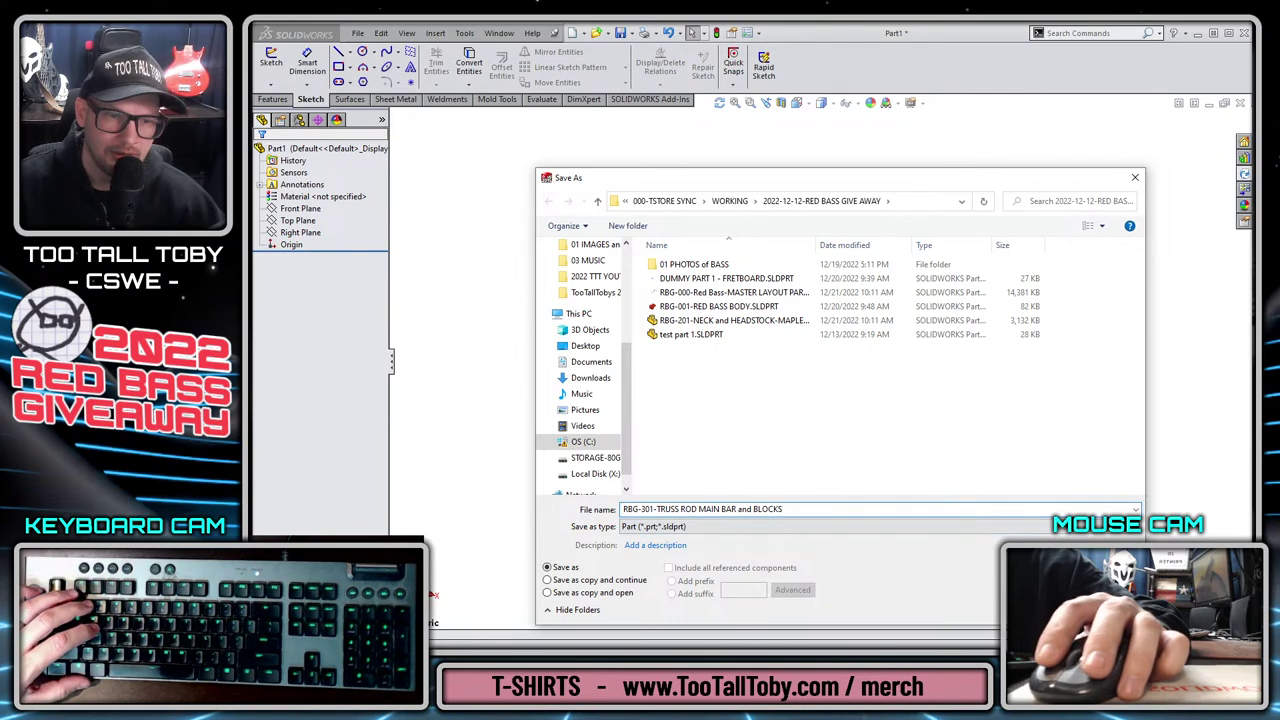
pyautogui.press('BackSpace')
pyautogui.press('BackSpace')
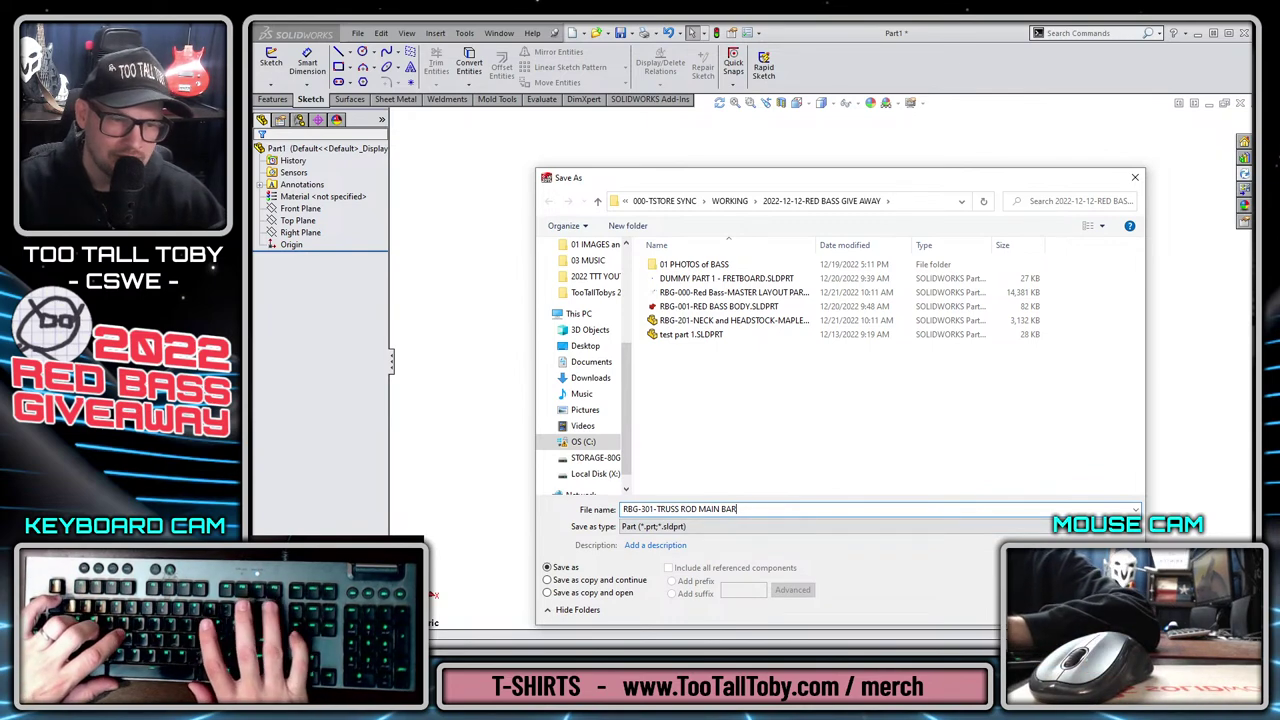
pyautogui.press('Return')
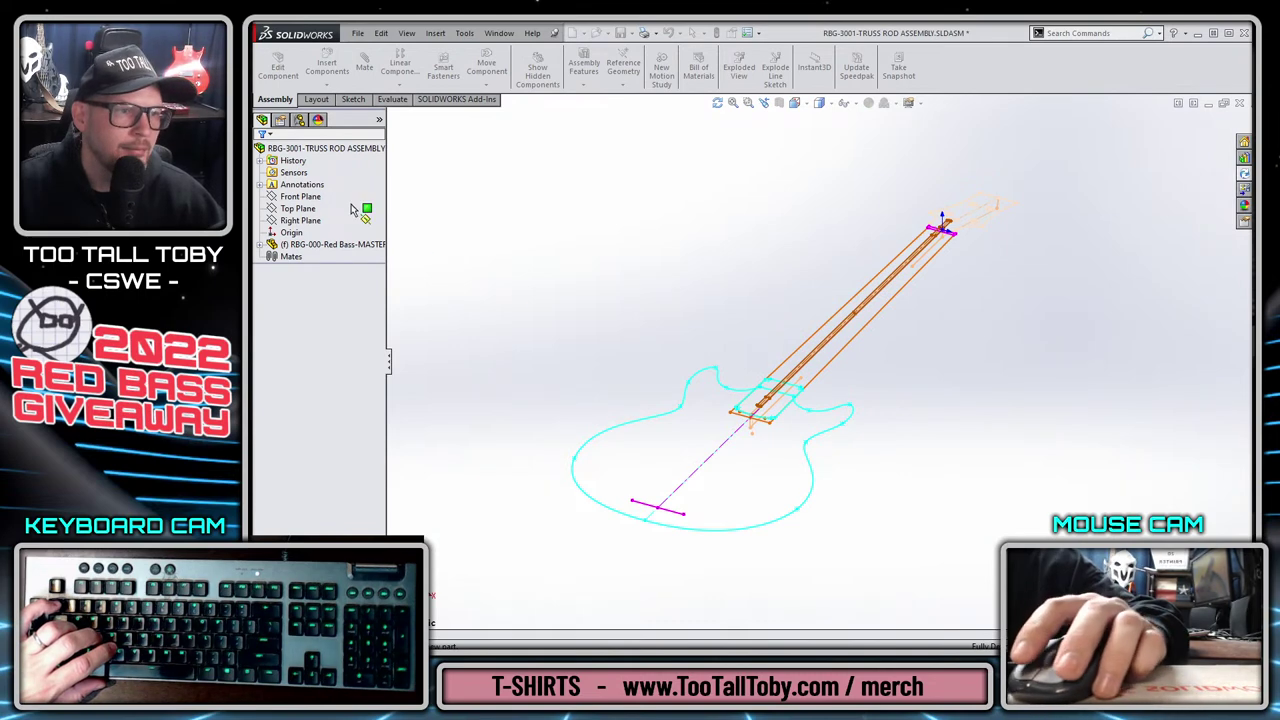
# Place the part on the assembly's Top Plane, exit its empty sketch, and select the part's Top Plane.
pyautogui.click(351, 206)
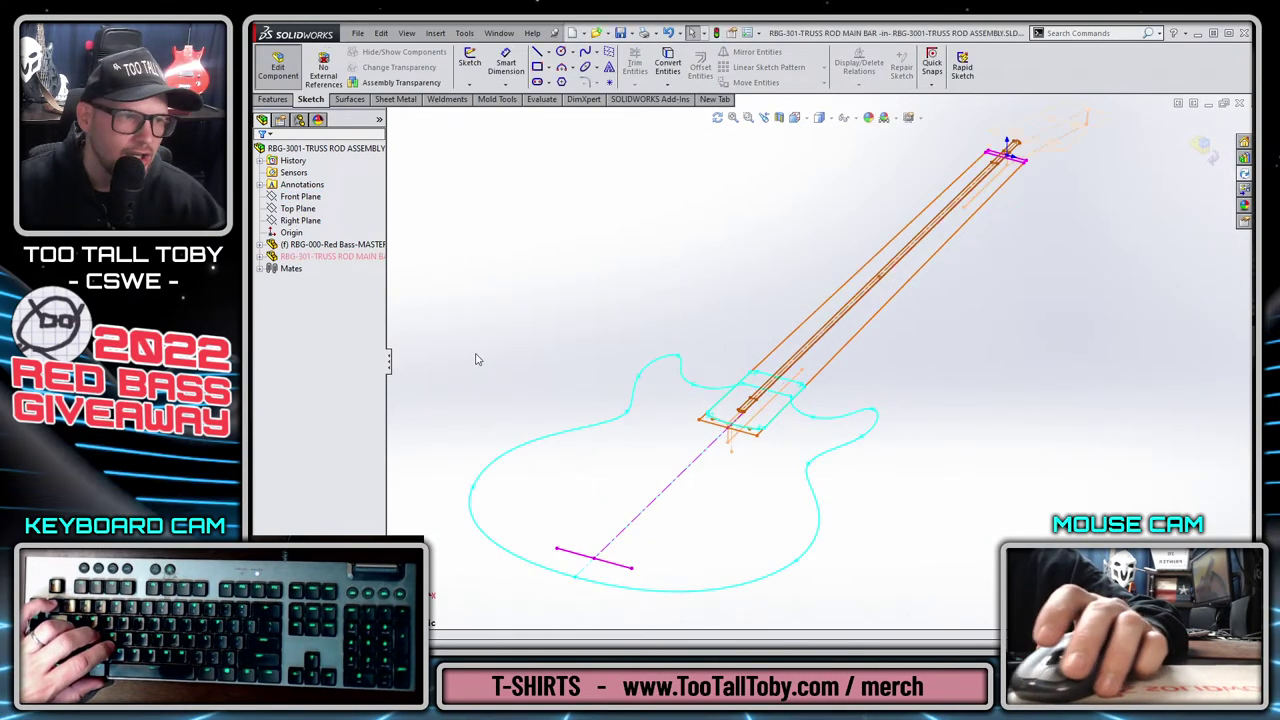
pyautogui.click(260, 257)
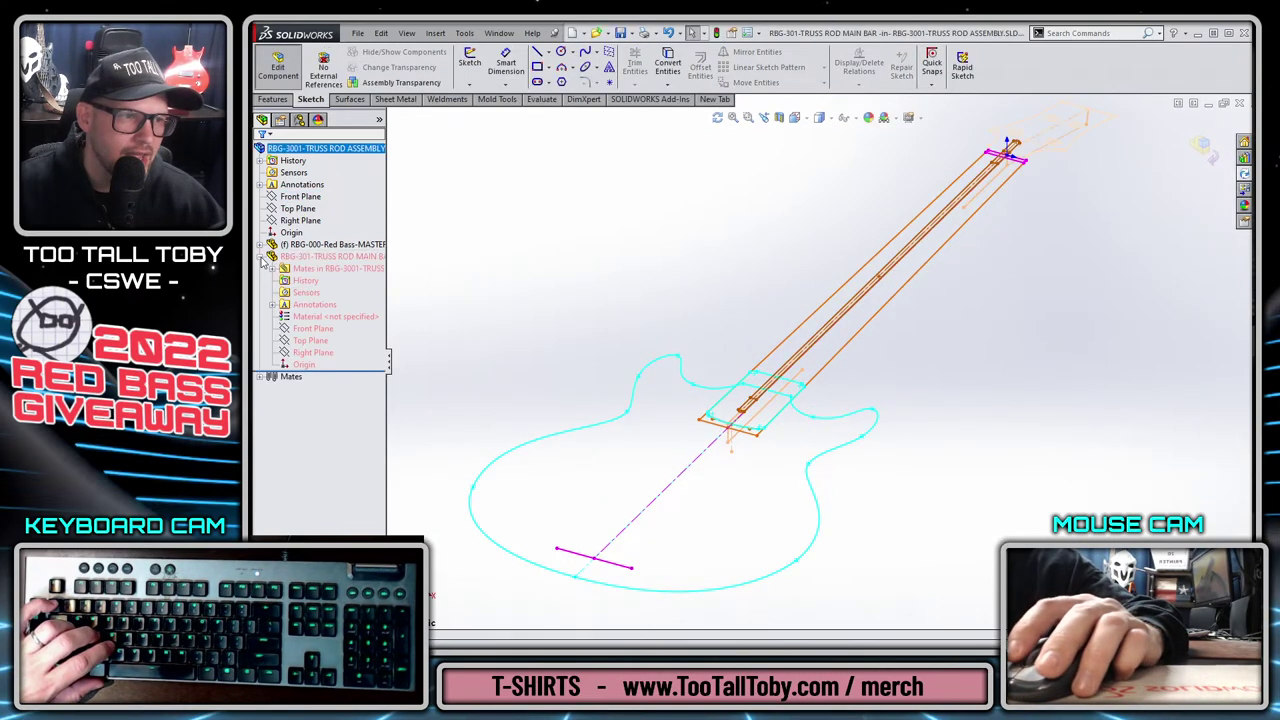
pyautogui.click(309, 340)
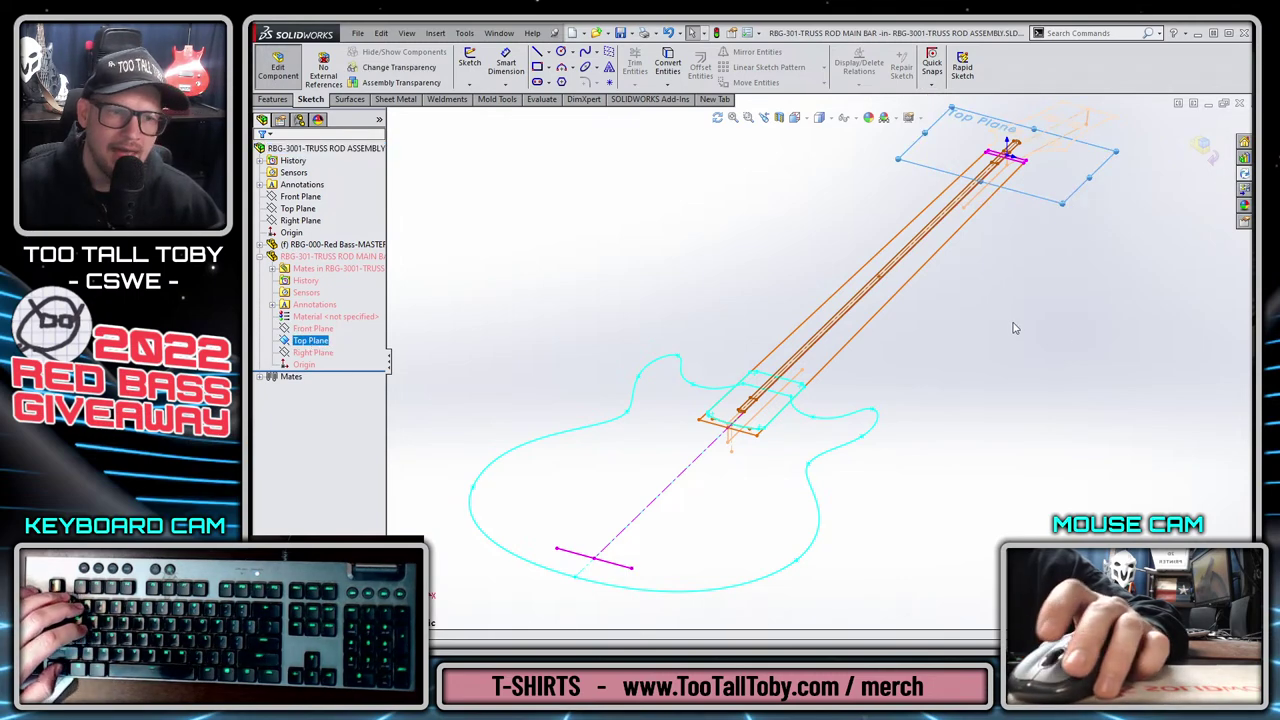
pyautogui.moveTo(1013, 328); pyautogui.dragTo(1078, 292, button='middle')
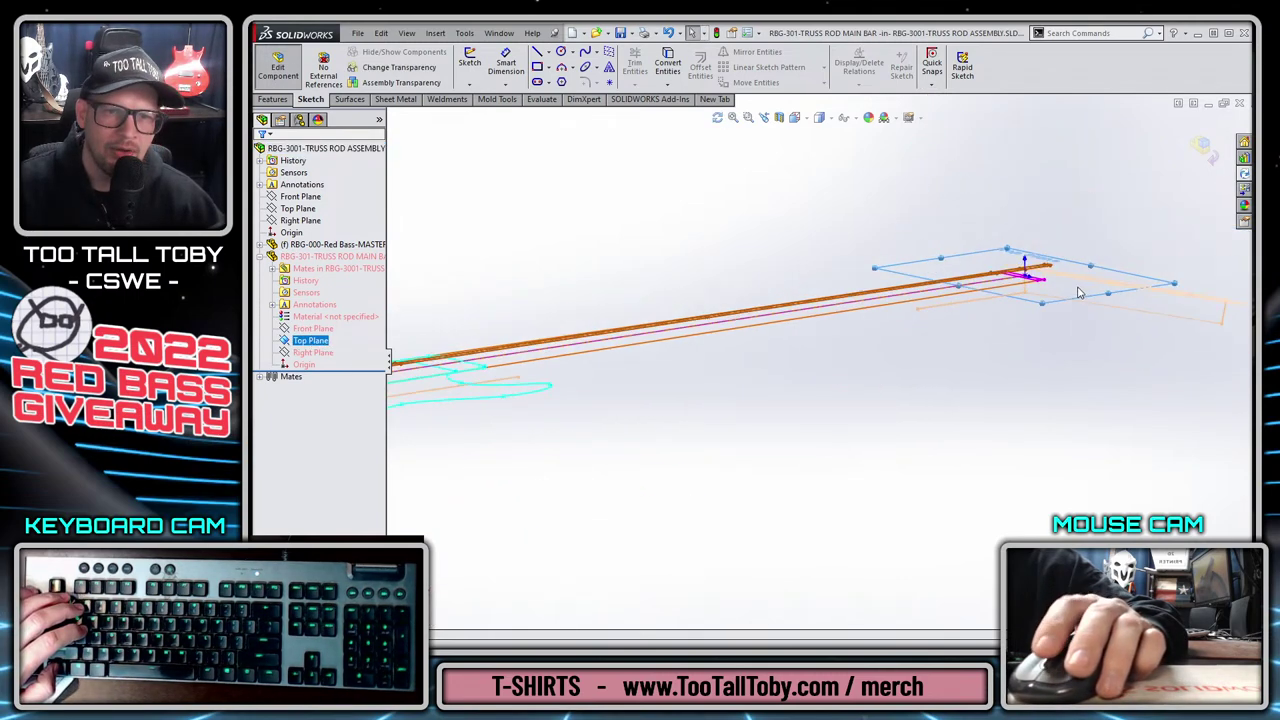
pyautogui.scroll(-5, 1078, 292)
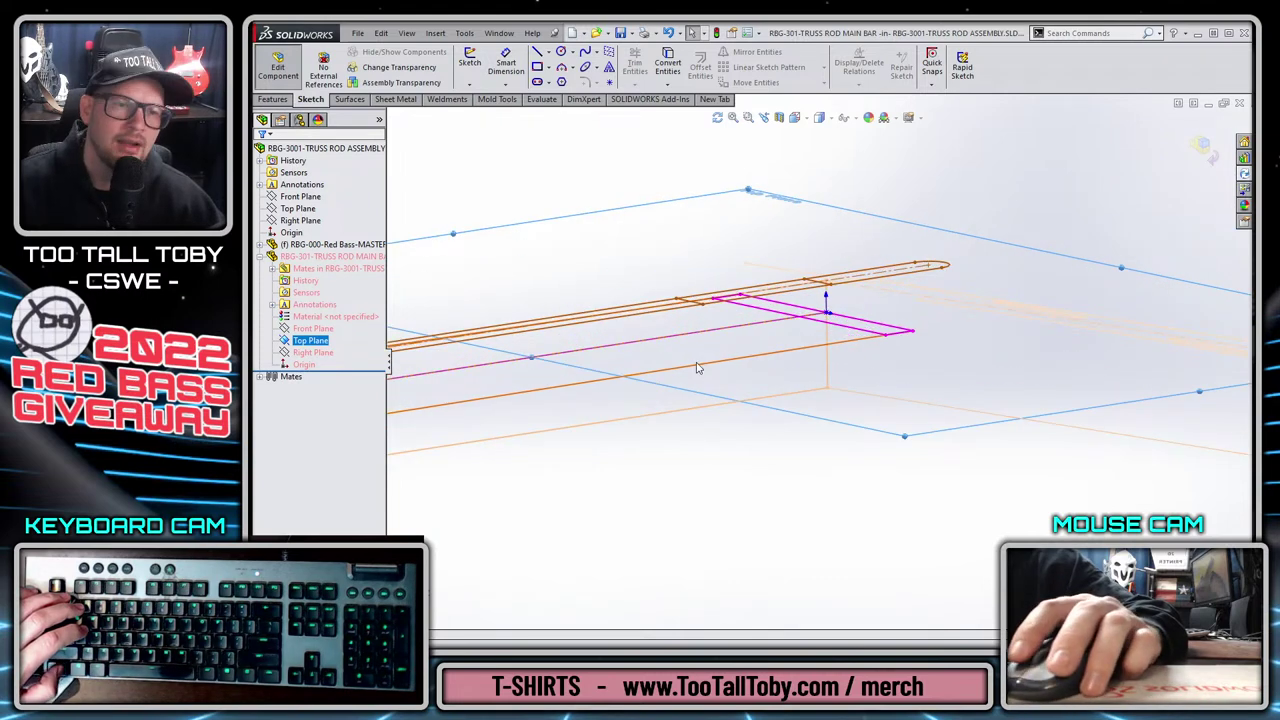
pyautogui.scroll(2, 766, 357)
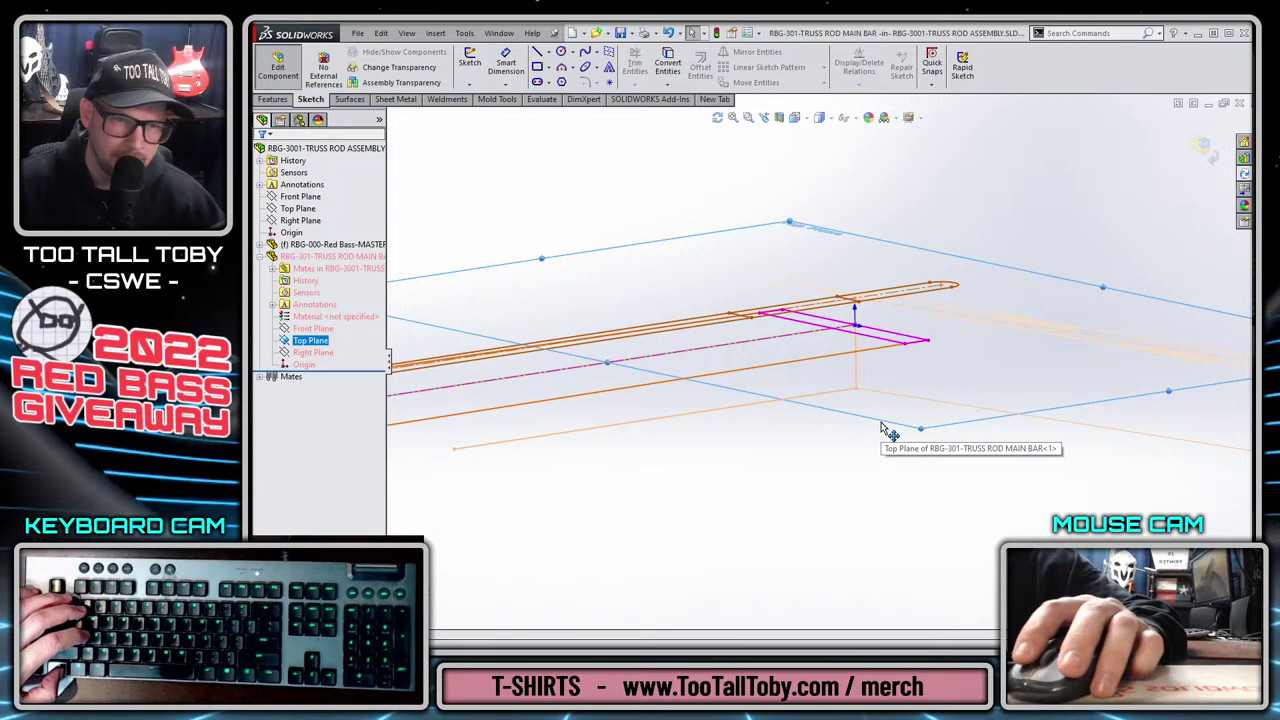
# Create a new plane from Top Plane passing through the neck layout point.
pyautogui.keyDown('ctrl'); pyautogui.moveTo(884, 430); pyautogui.dragTo(886, 420); pyautogui.keyUp('ctrl')
pyautogui.scroll(5, 846, 409)
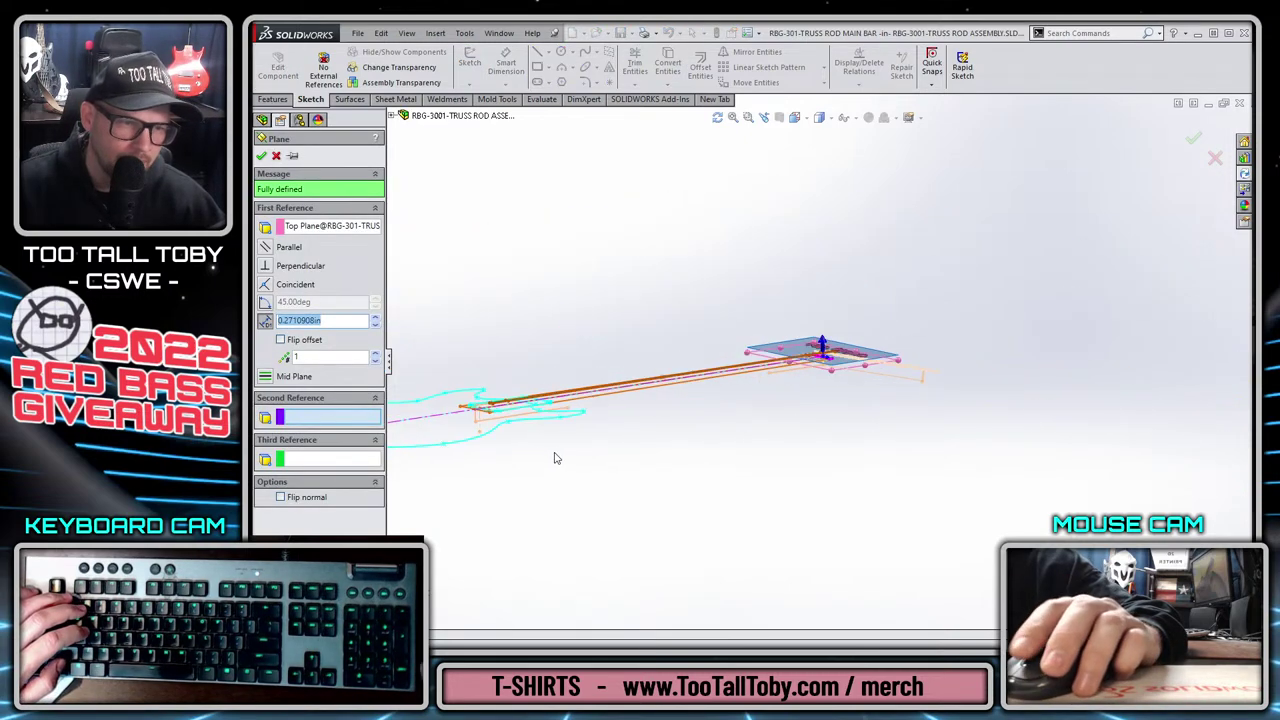
pyautogui.scroll(-8, 740, 357)
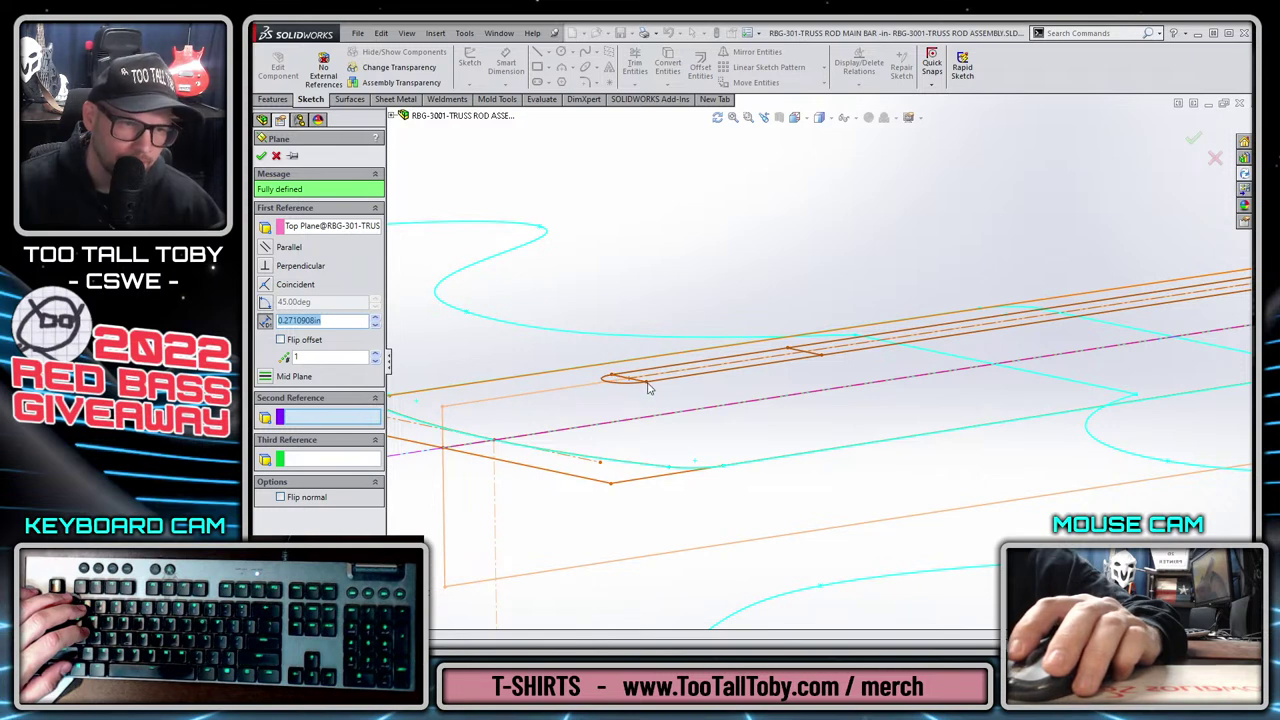
pyautogui.click(443, 408)
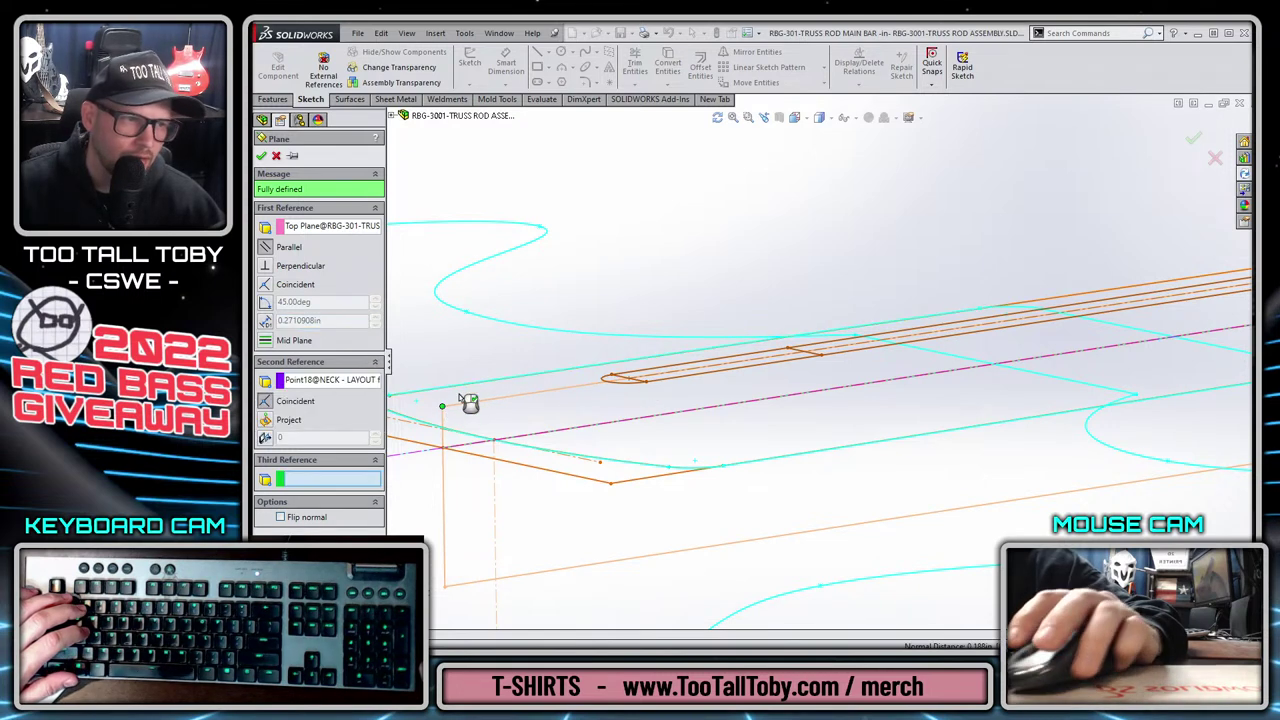
pyautogui.click(261, 156)
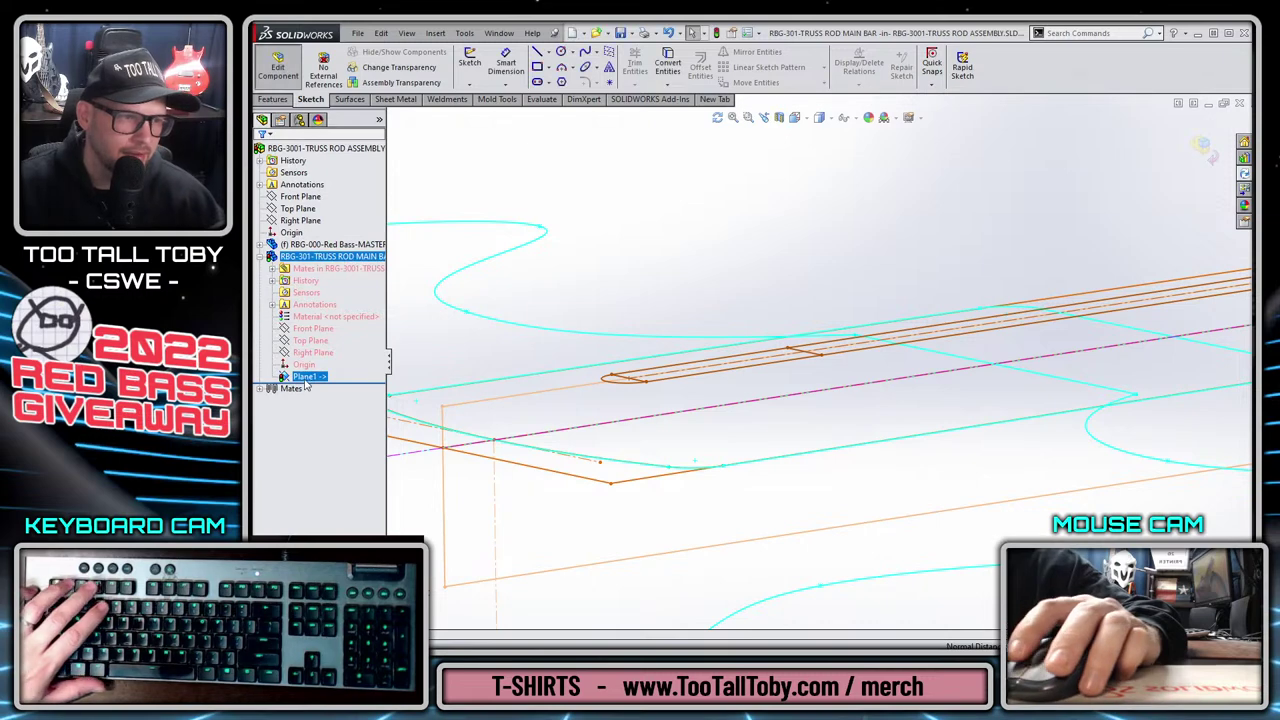
# Rename the plane TOP FACE OF NECK PLANE and start a sketch on it.
pyautogui.press('F2')
pyautogui.write('TOP FACE OF NECK PLANE')
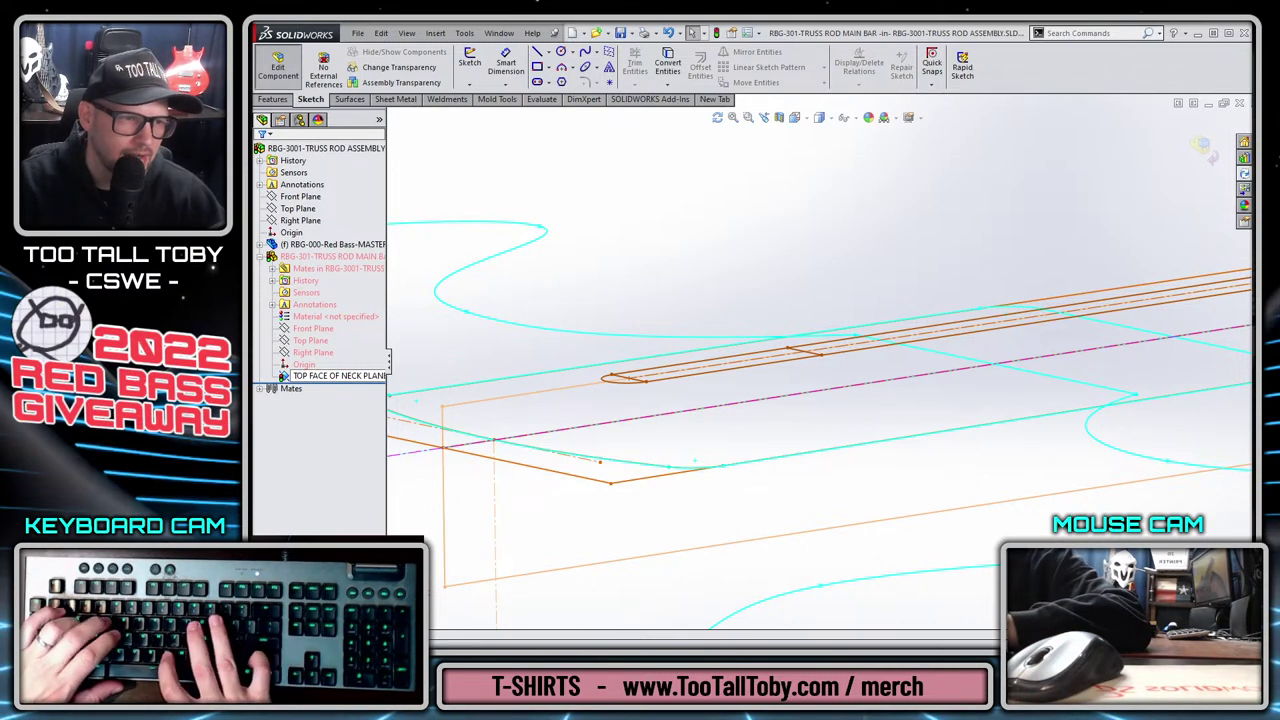
pyautogui.press('Return')
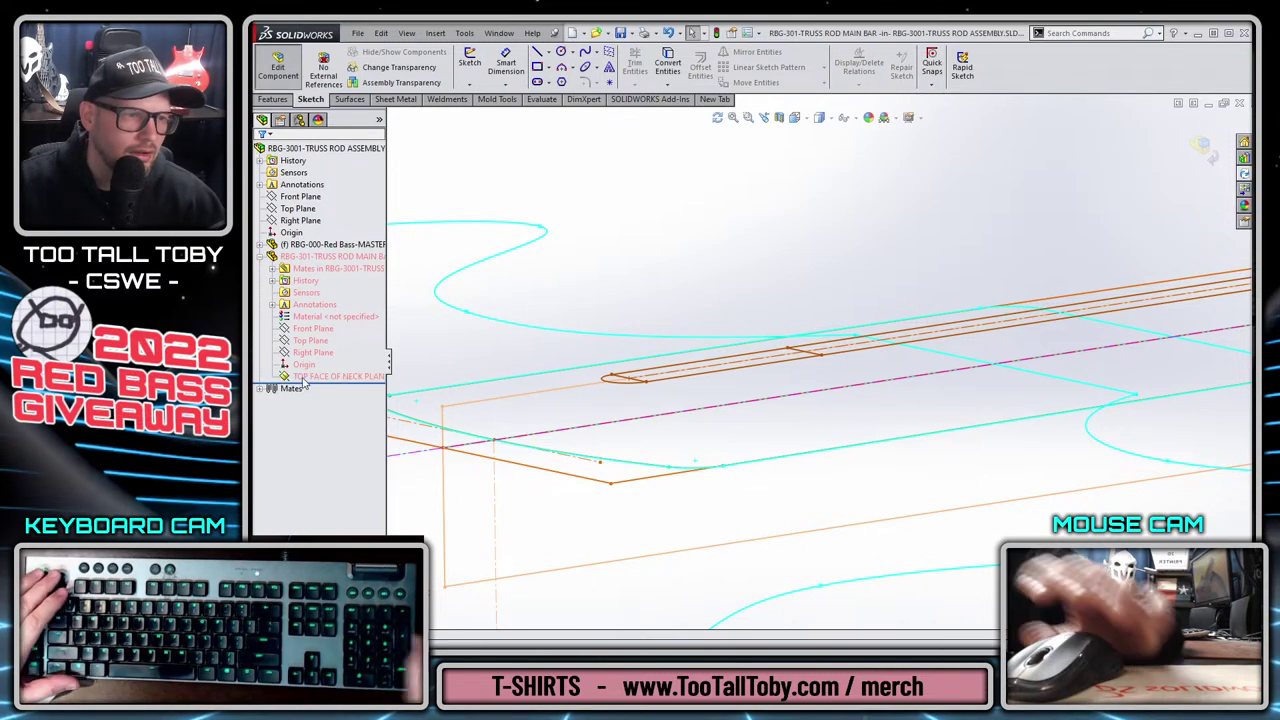
pyautogui.rightClick(310, 376)
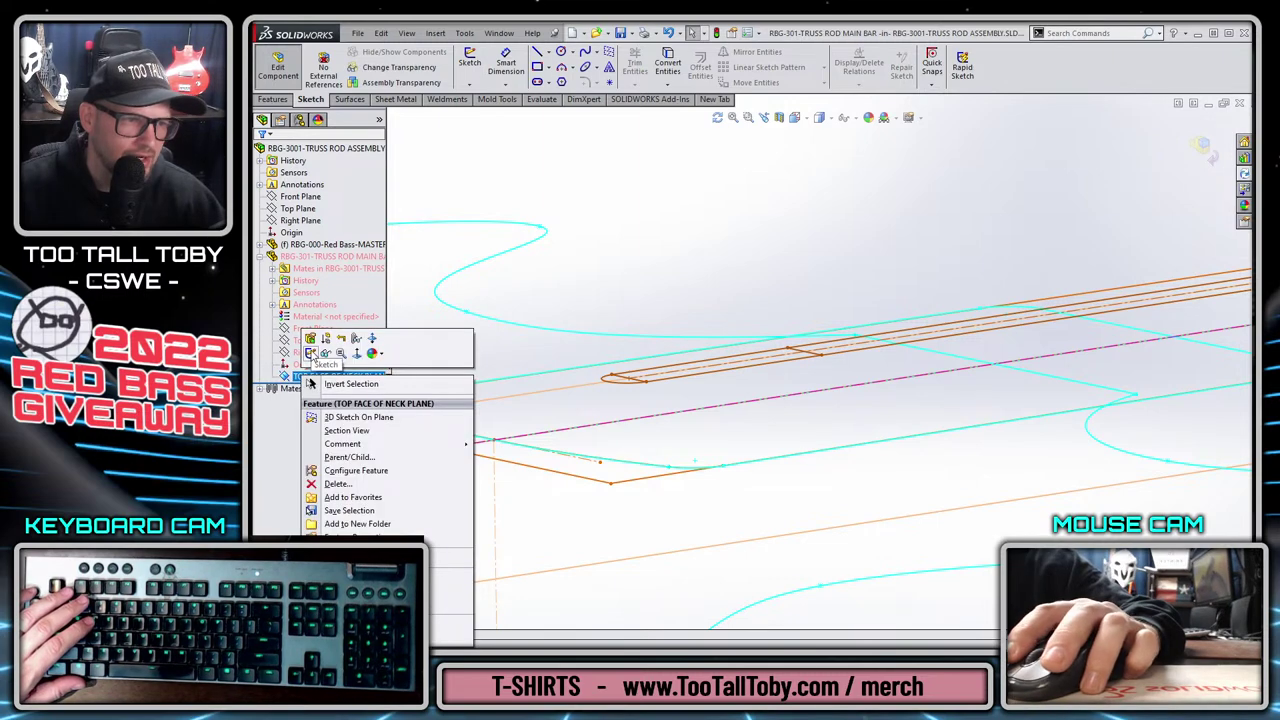
pyautogui.click(311, 353)
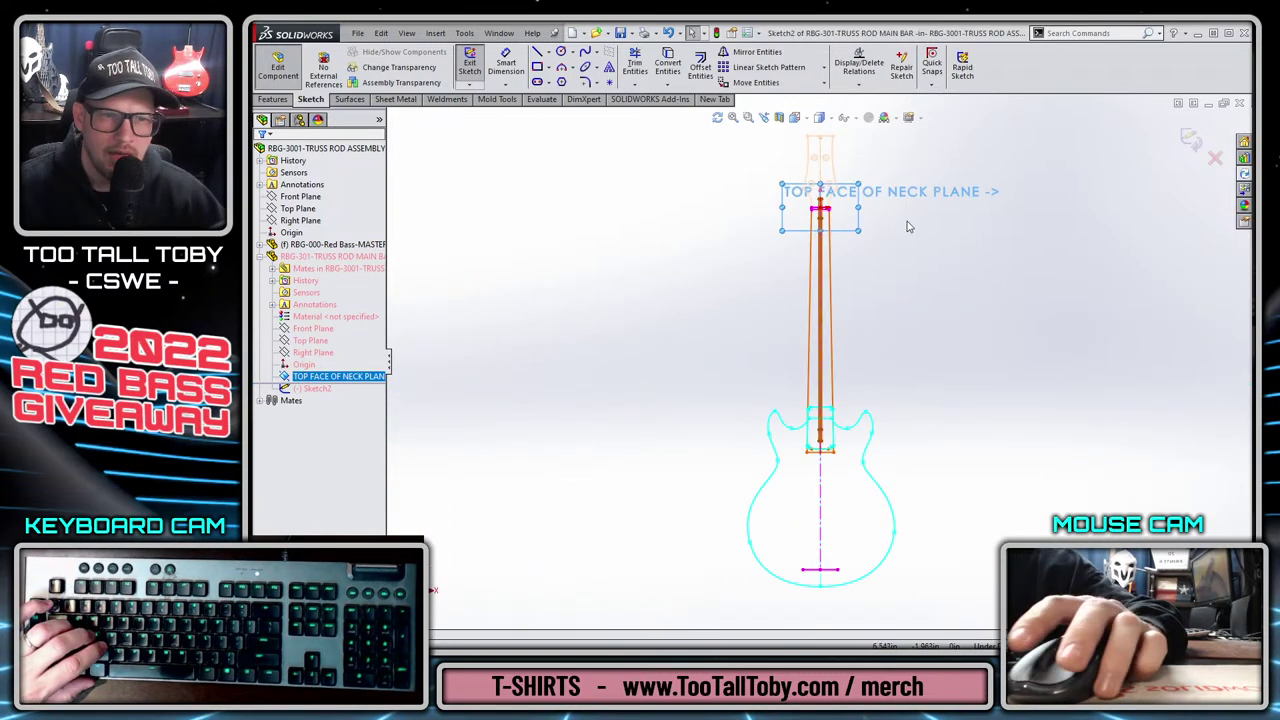
# Draw a corner rectangle along the neck for the bar, snapping its top corner onto the layout line.
pyautogui.scroll(-6, 768, 270)
pyautogui.press('s')
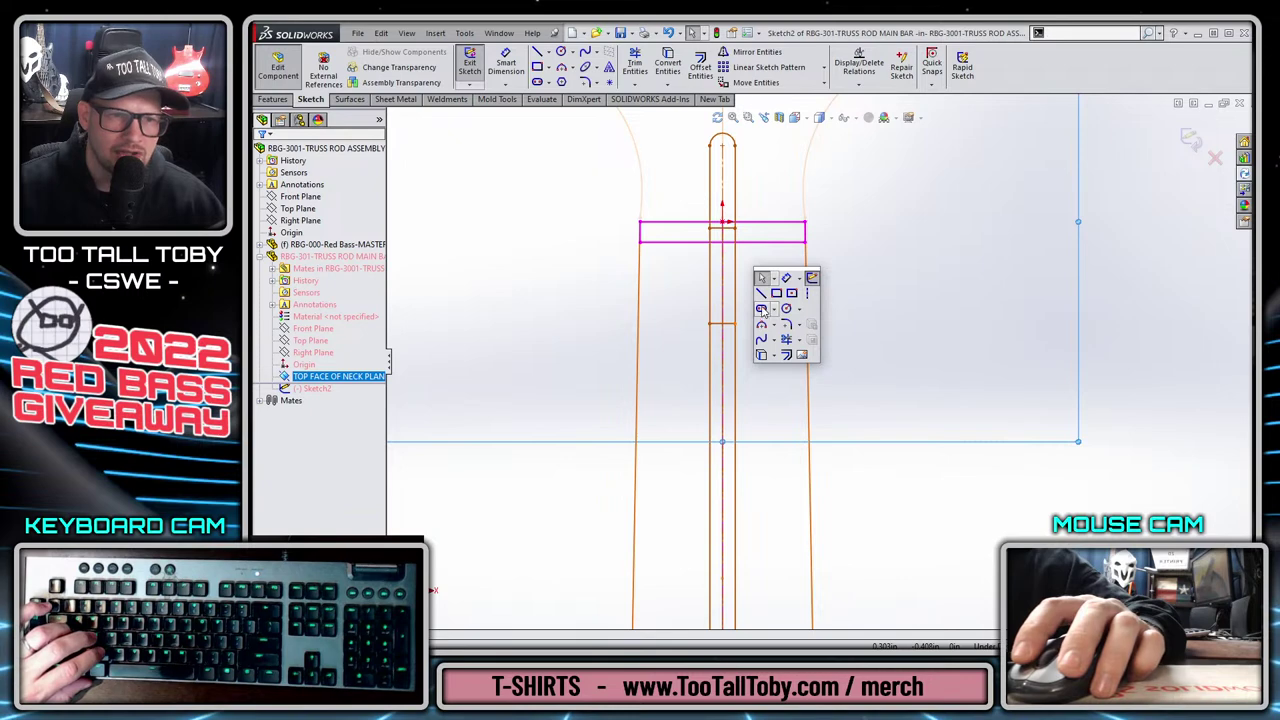
pyautogui.click(777, 292)
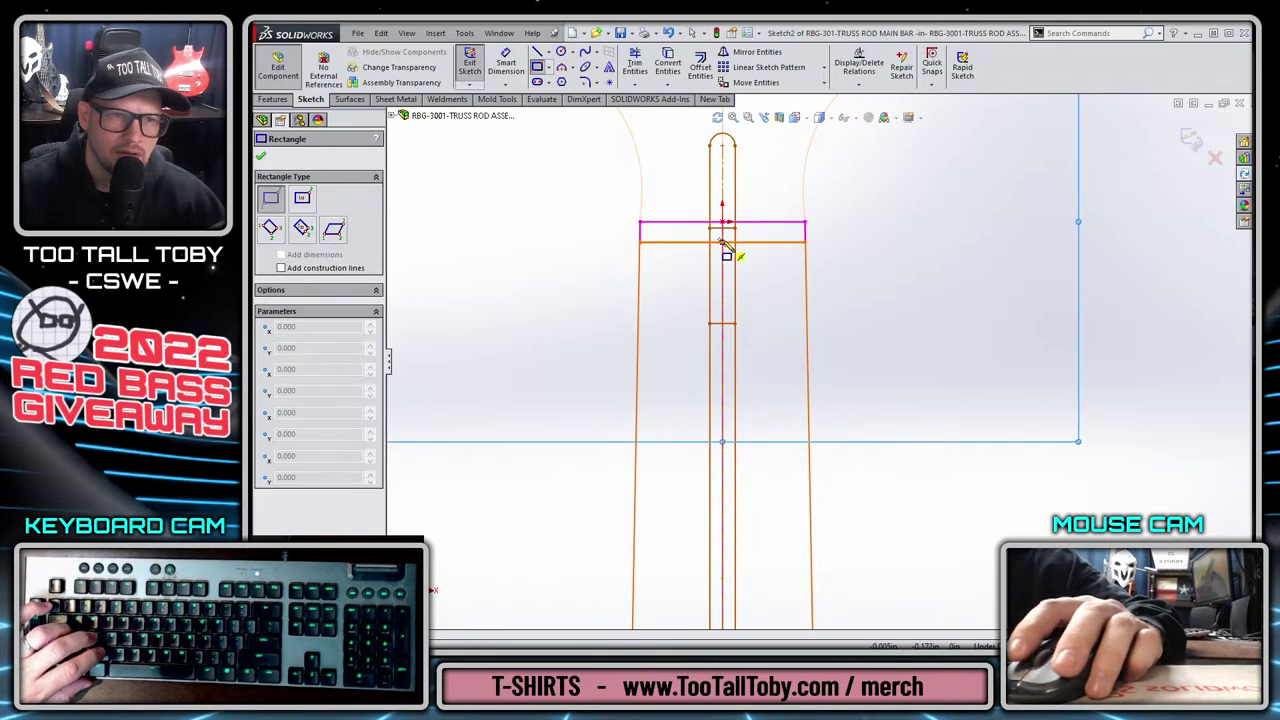
pyautogui.click(709, 325)
pyautogui.scroll(6, 766, 500)
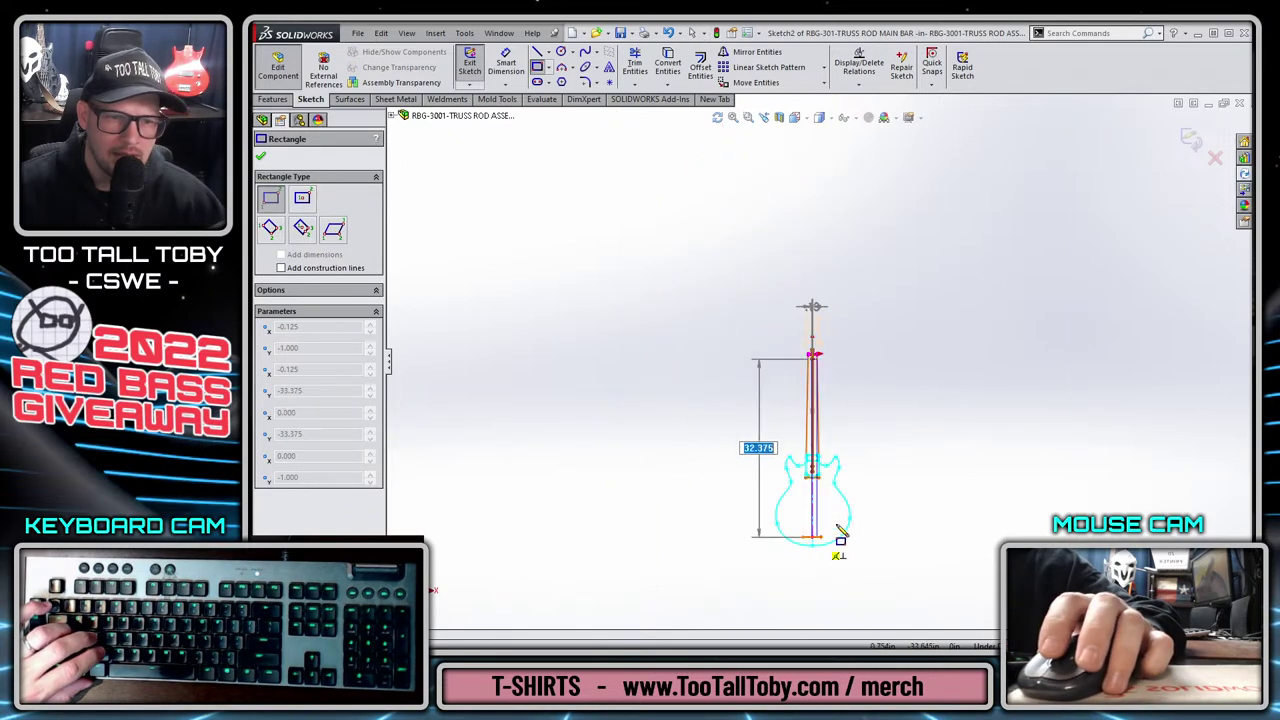
pyautogui.scroll(-5, 840, 530)
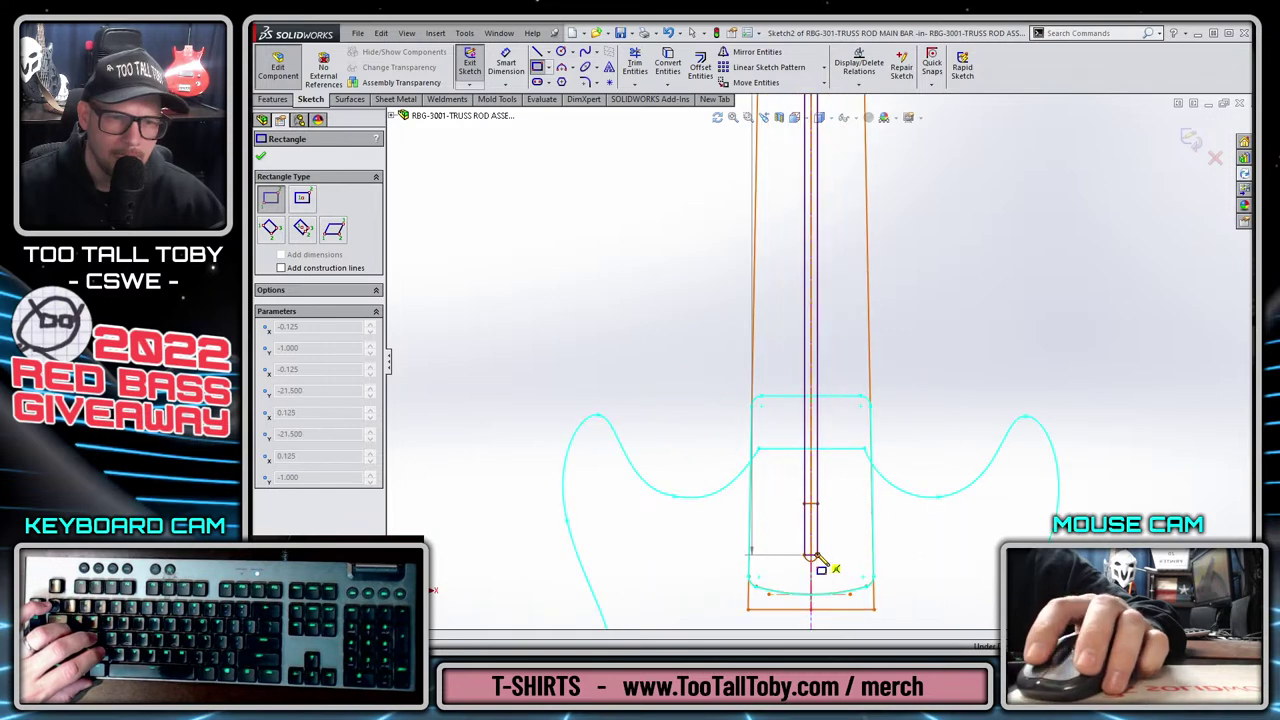
pyautogui.click(816, 558)
pyautogui.press('Escape')
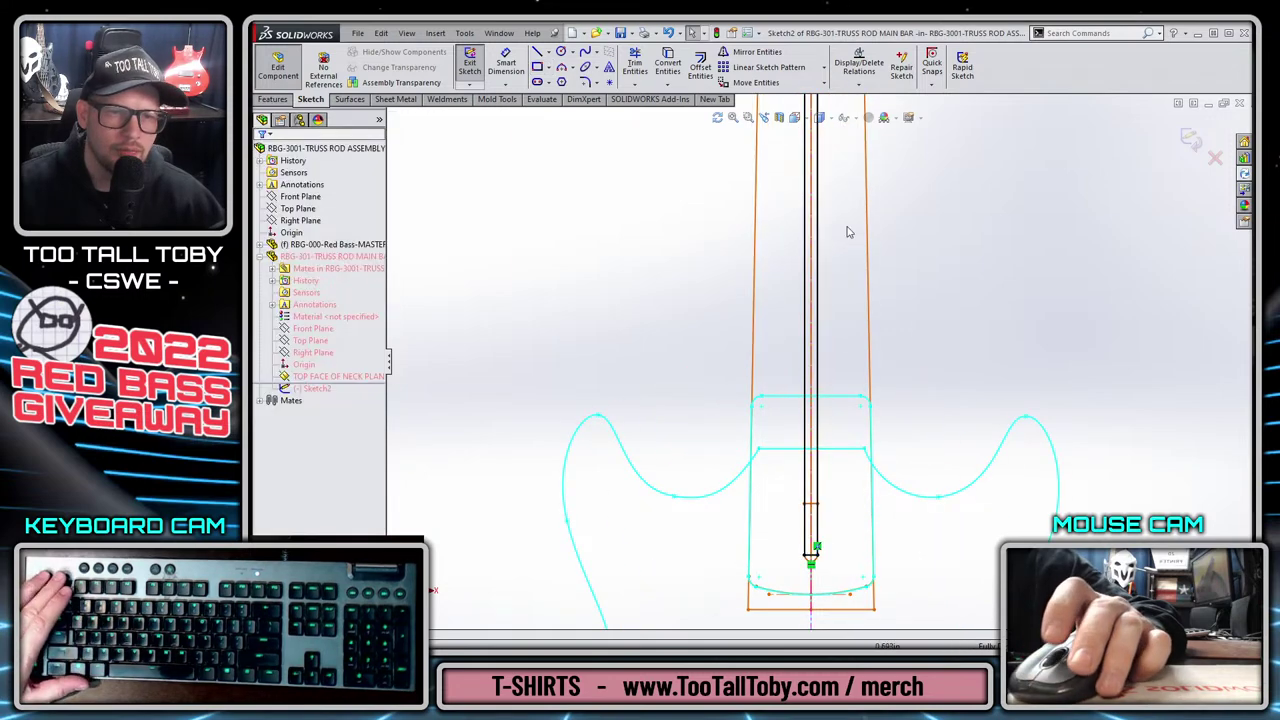
pyautogui.scroll(5, 846, 229)
pyautogui.scroll(-8, 837, 206)
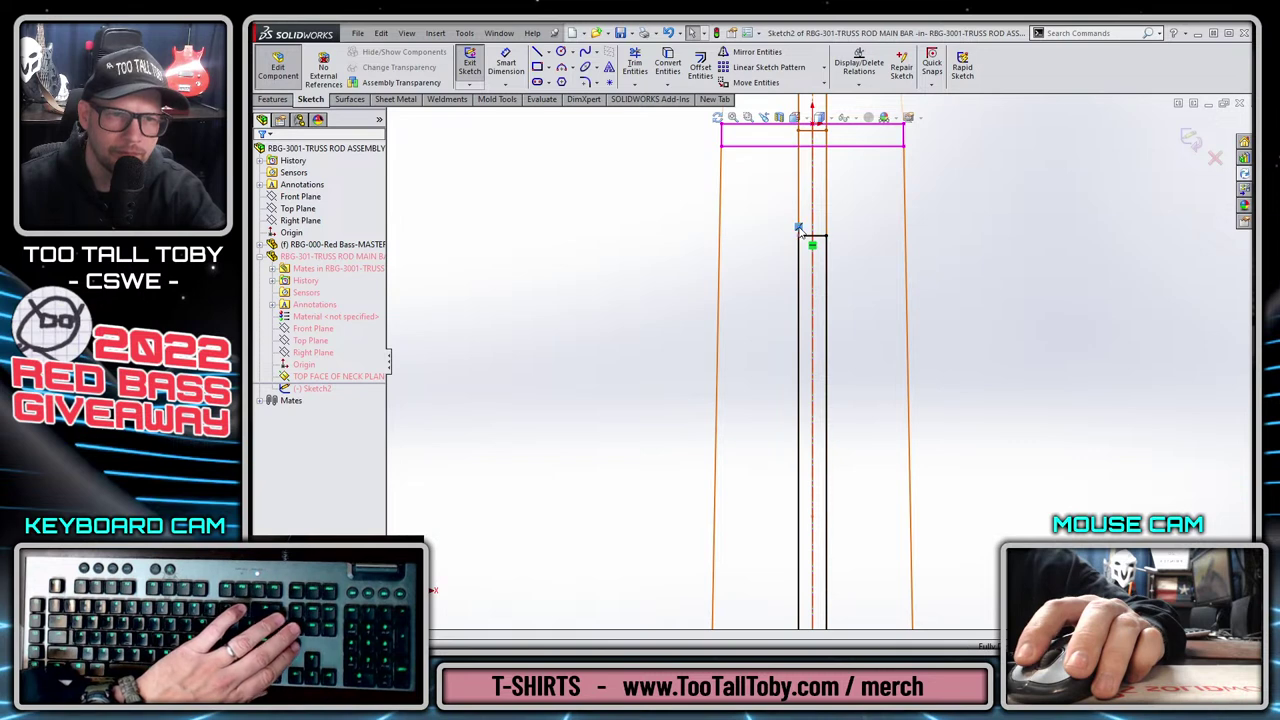
pyautogui.scroll(-3, 800, 240)
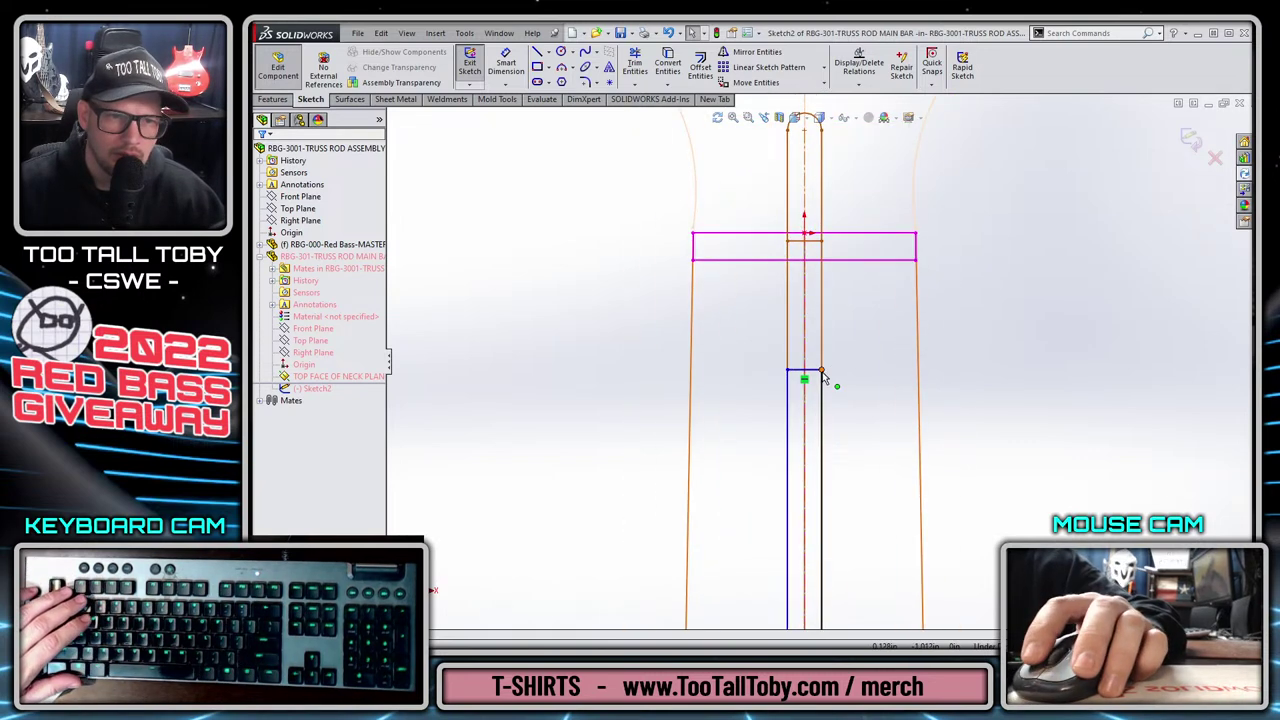
pyautogui.moveTo(822, 372); pyautogui.dragTo(822, 313)
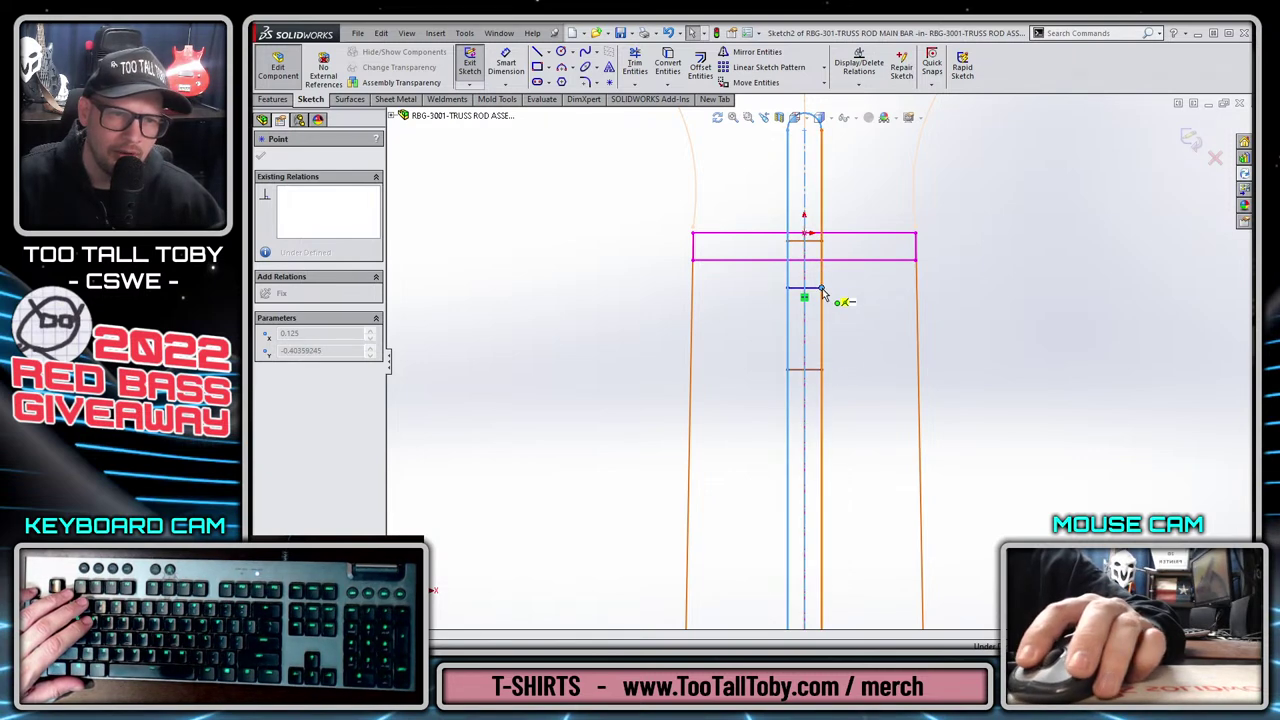
pyautogui.moveTo(822, 287); pyautogui.dragTo(822, 285)
# Dimension the layout block's short edge to .38 and check the bar sketch is fully defined.
pyautogui.press('s')
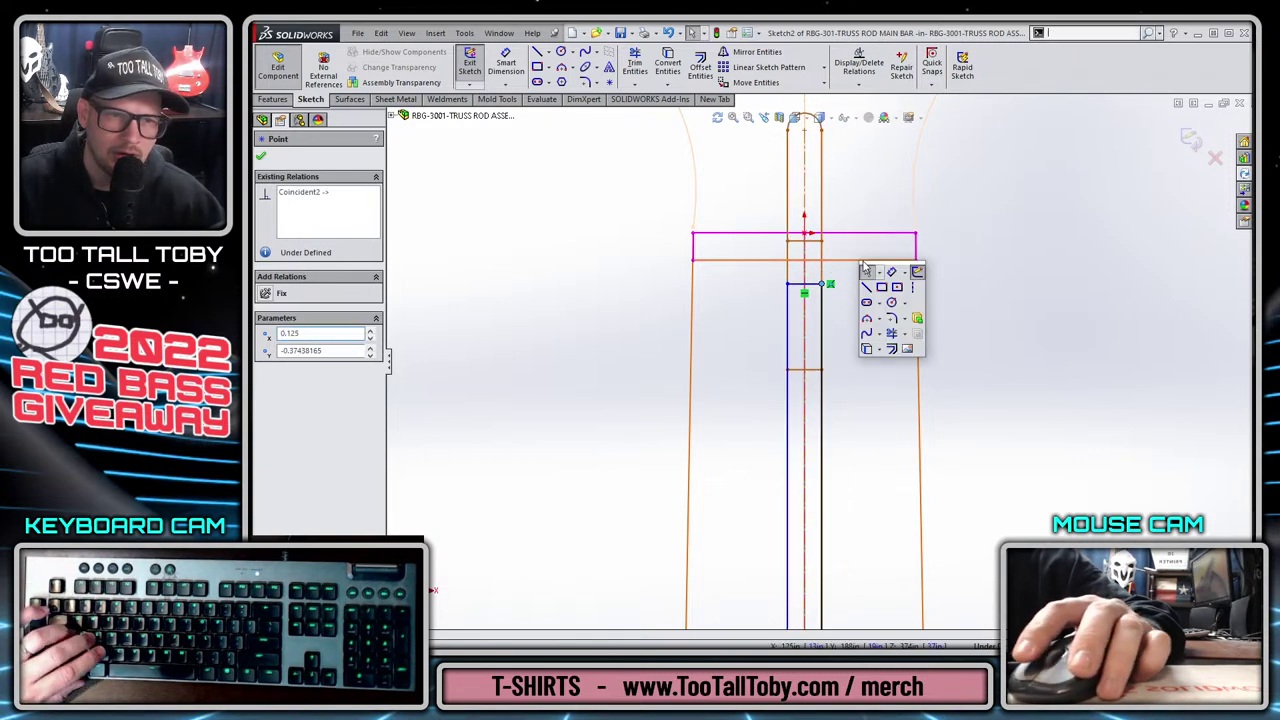
pyautogui.press('Escape')
pyautogui.click(817, 245)
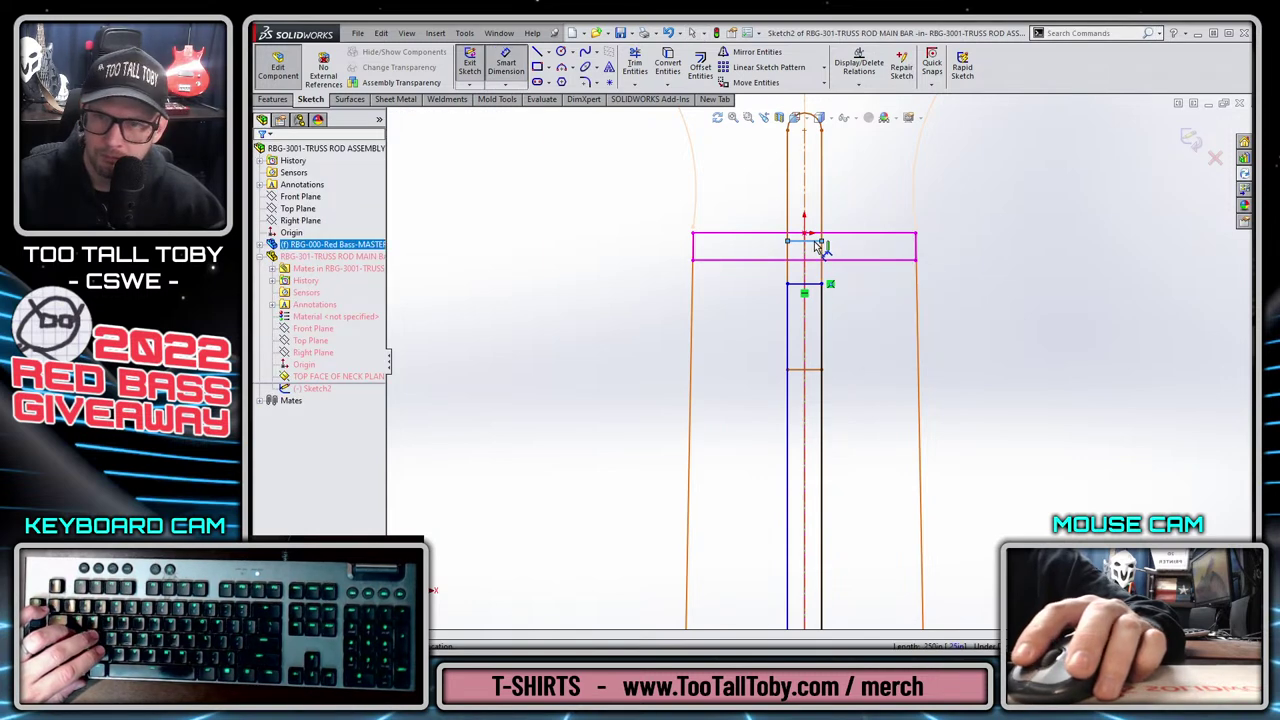
pyautogui.press('d')
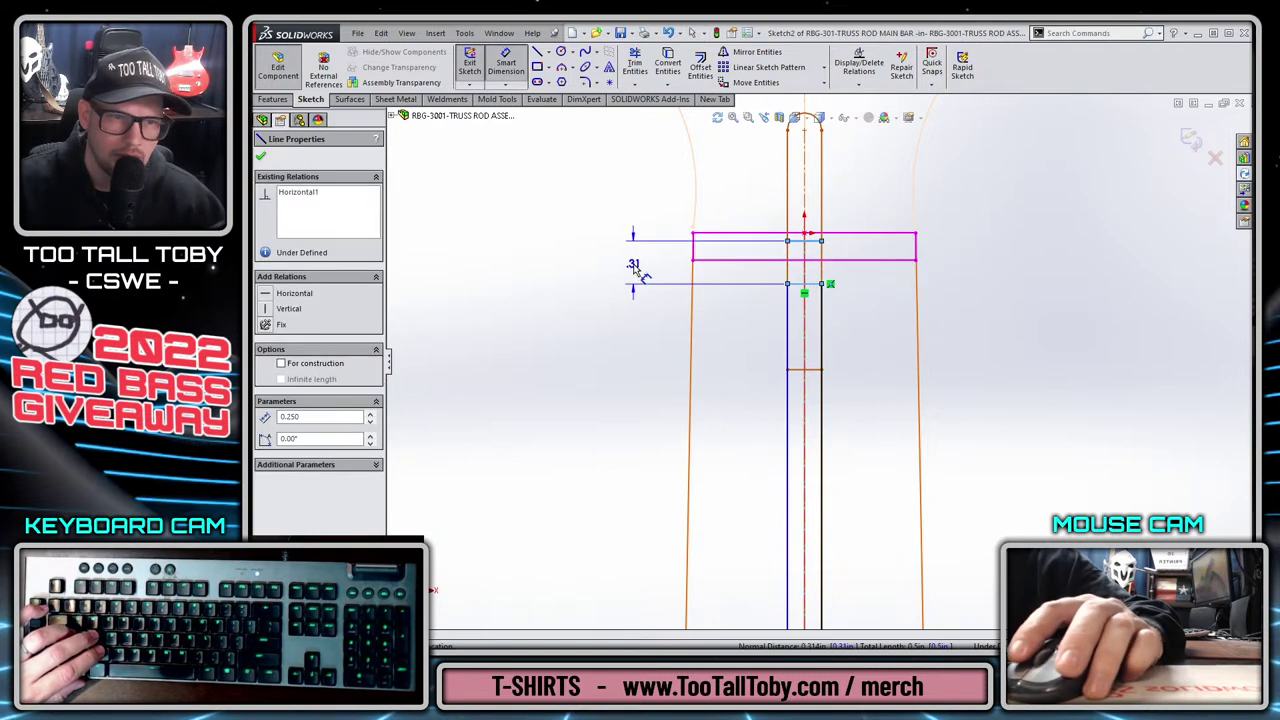
pyautogui.click(634, 272)
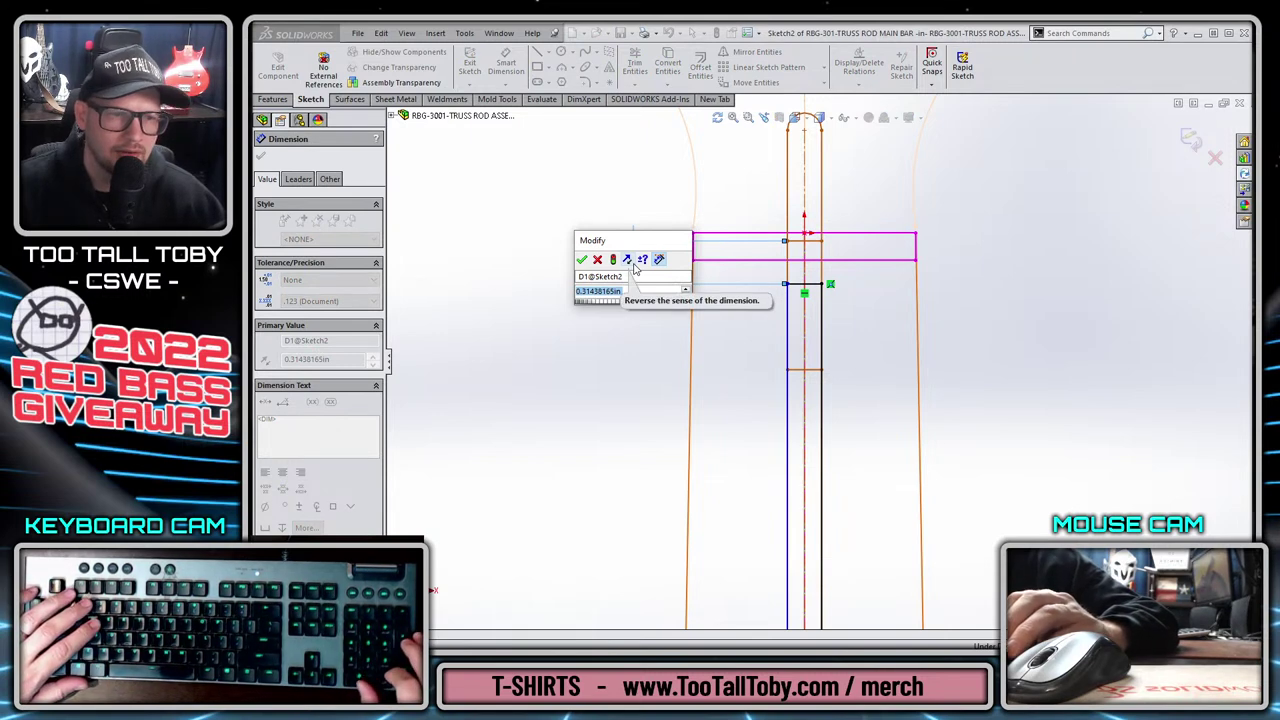
pyautogui.write('.38')
pyautogui.press('Return')
pyautogui.press('Escape')
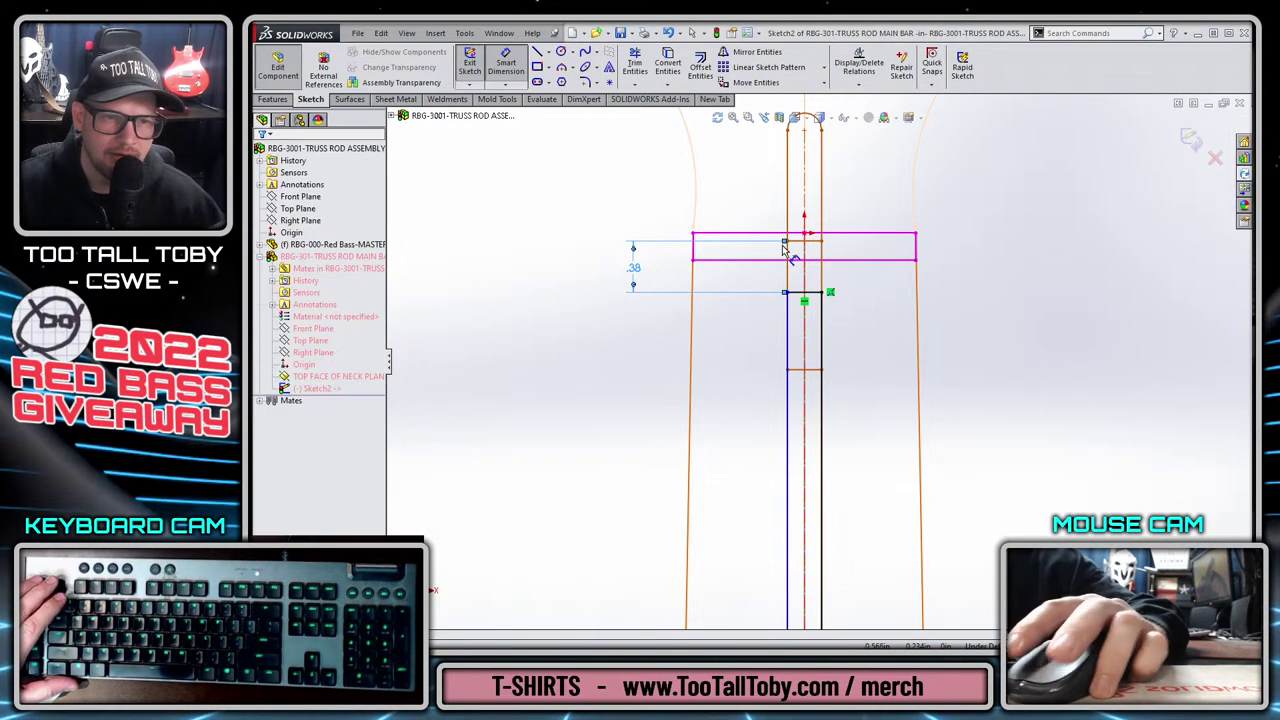
pyautogui.click(800, 296)
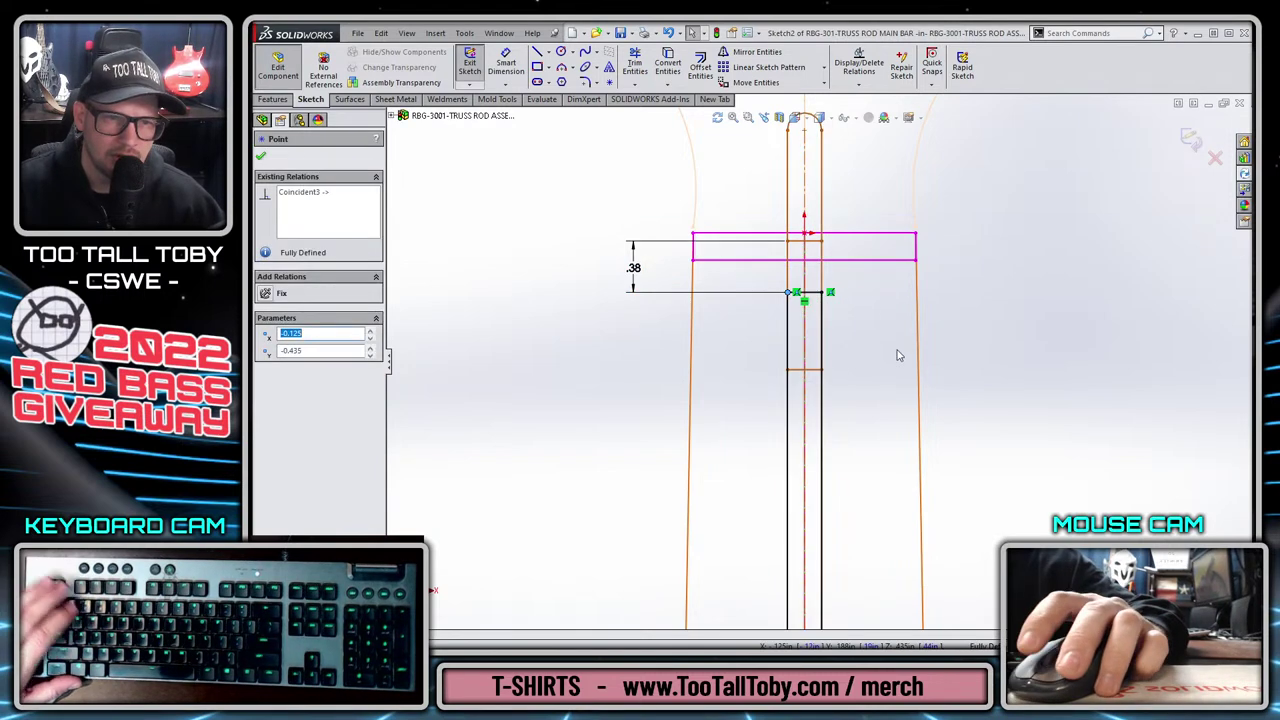
pyautogui.press('Escape')
pyautogui.scroll(3, 926, 403)
# Extrude the bar sketch with a Blind depth of 0.25in.
pyautogui.press('s')
pyautogui.click(972, 425)
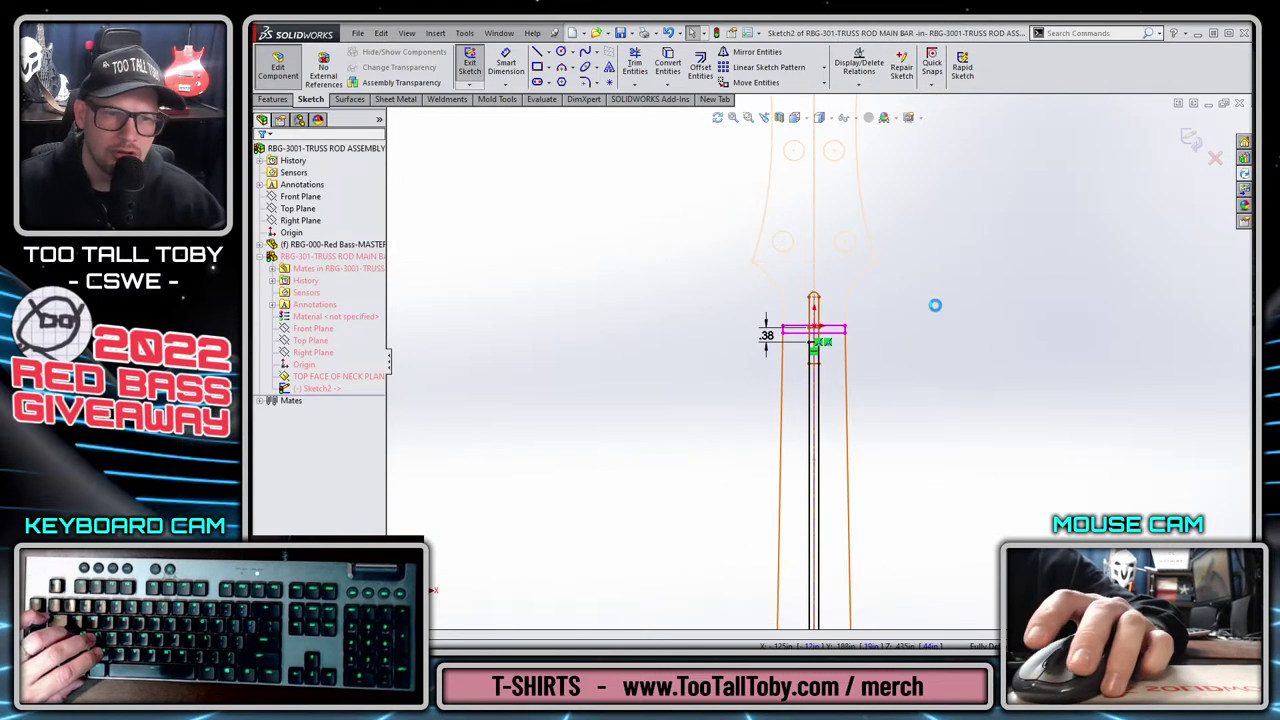
pyautogui.write('.25')
pyautogui.press('Return')
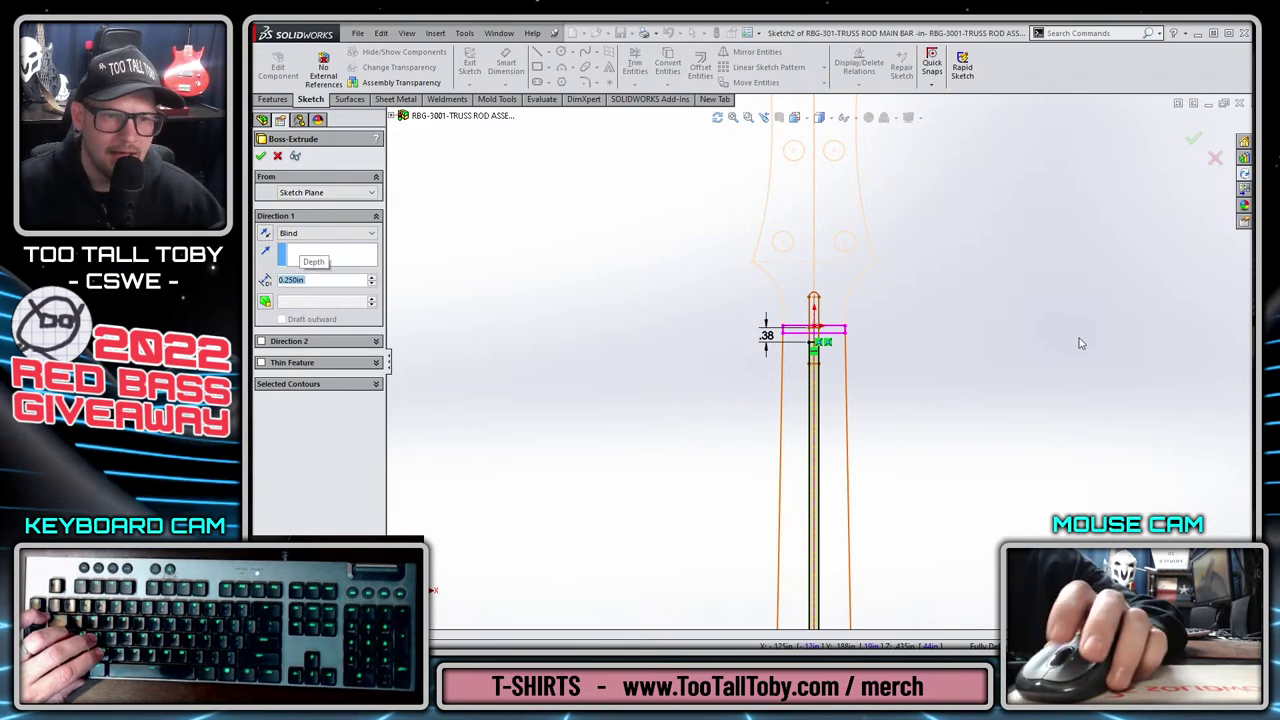
# Reverse the extrusion direction and finish it at 0.125in depth.
pyautogui.moveTo(1079, 343); pyautogui.dragTo(466, 240, button='middle')
pyautogui.scroll(2, 407, 347)
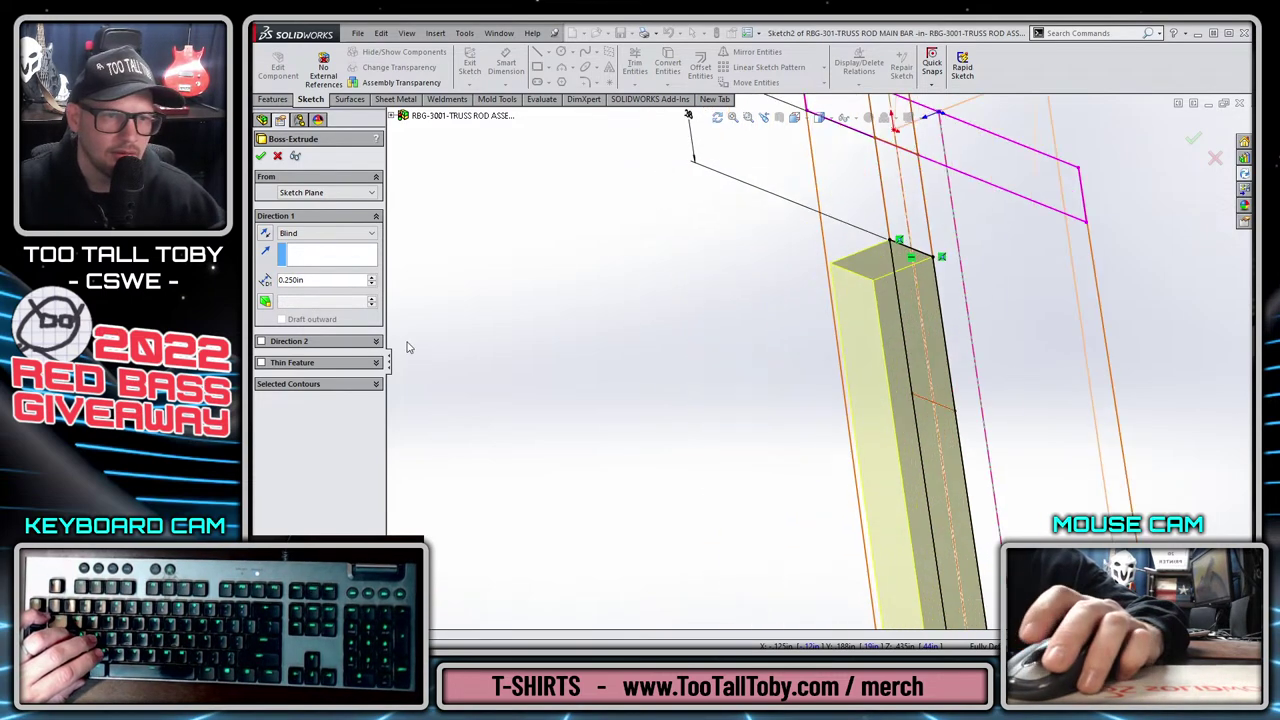
pyautogui.click(266, 234)
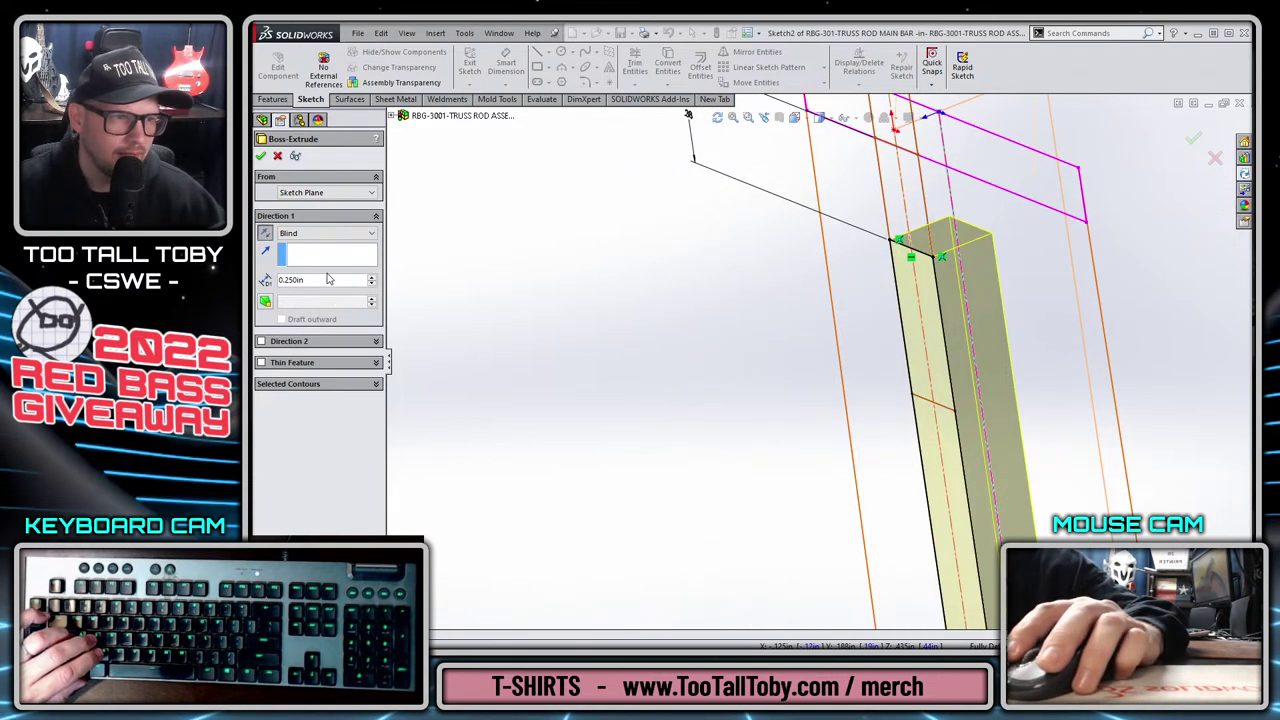
pyautogui.write('0.122')
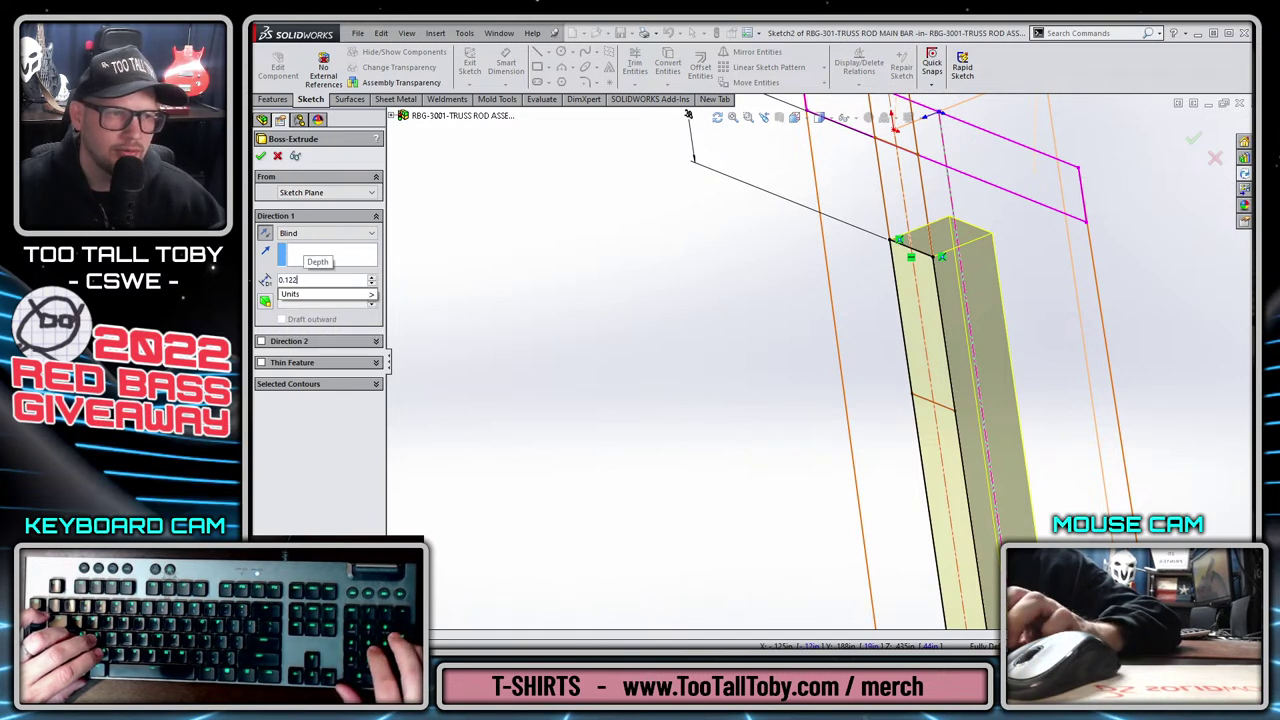
pyautogui.press('BackSpace')
pyautogui.write('5')
pyautogui.press('Return')
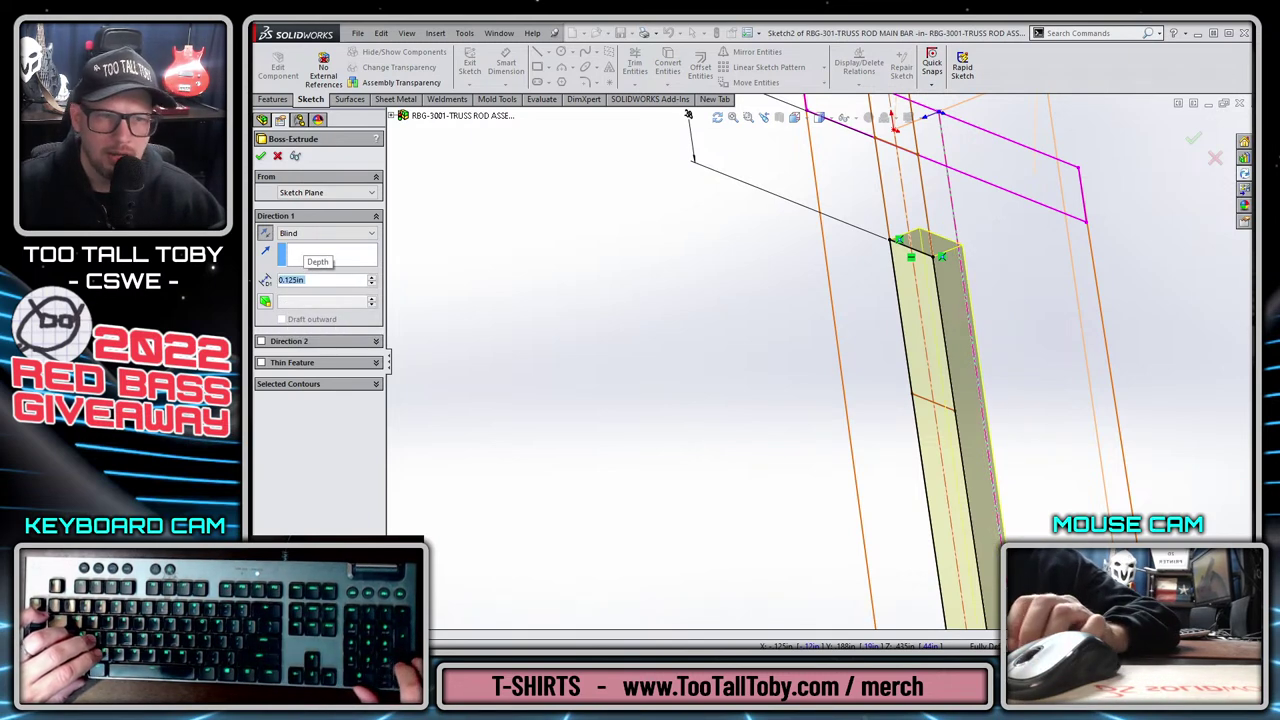
pyautogui.write('1')
pyautogui.press('Return')
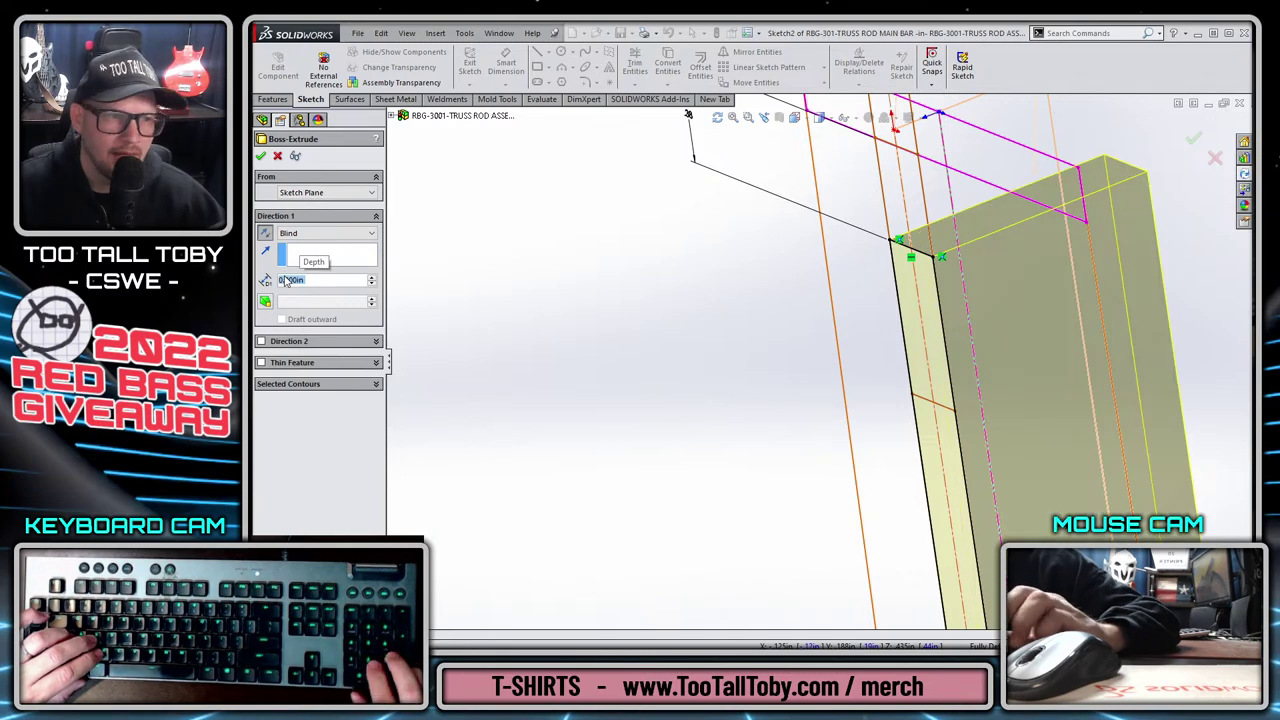
pyautogui.write('0.125')
pyautogui.press('Return')
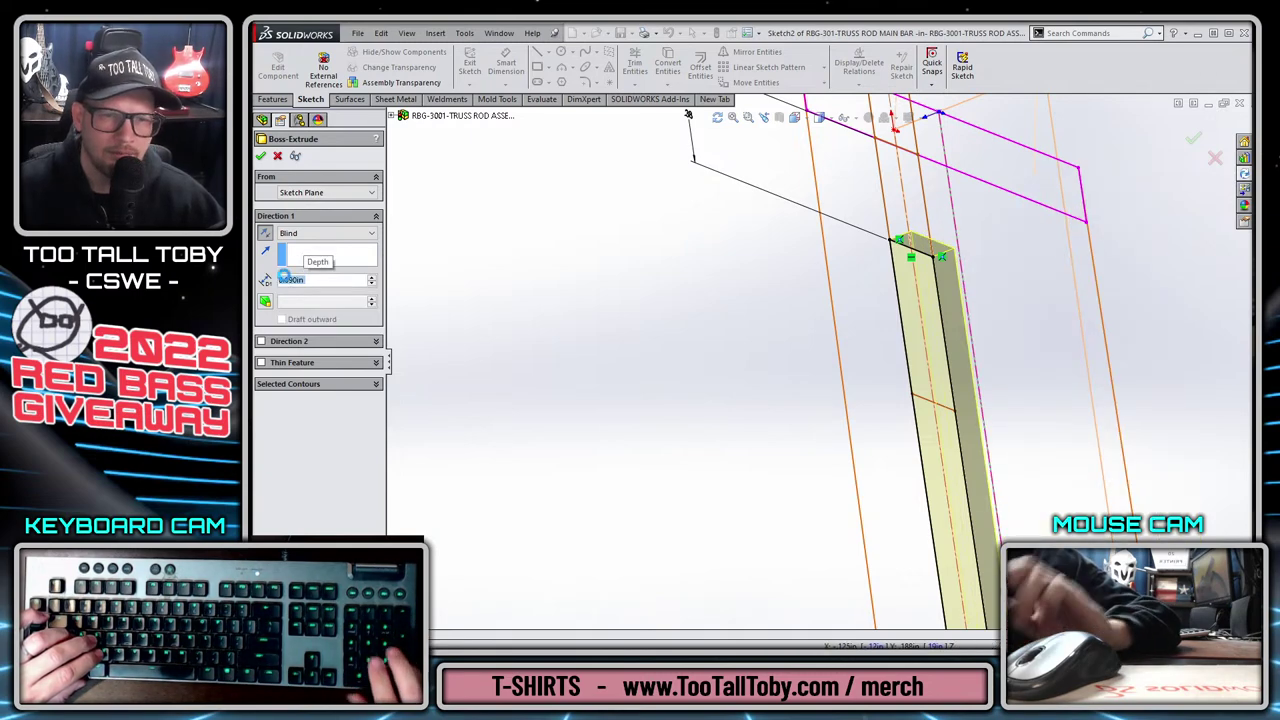
pyautogui.press('Return')
# Assign Plain Carbon Steel as the main bar's material.
pyautogui.click(260, 256)
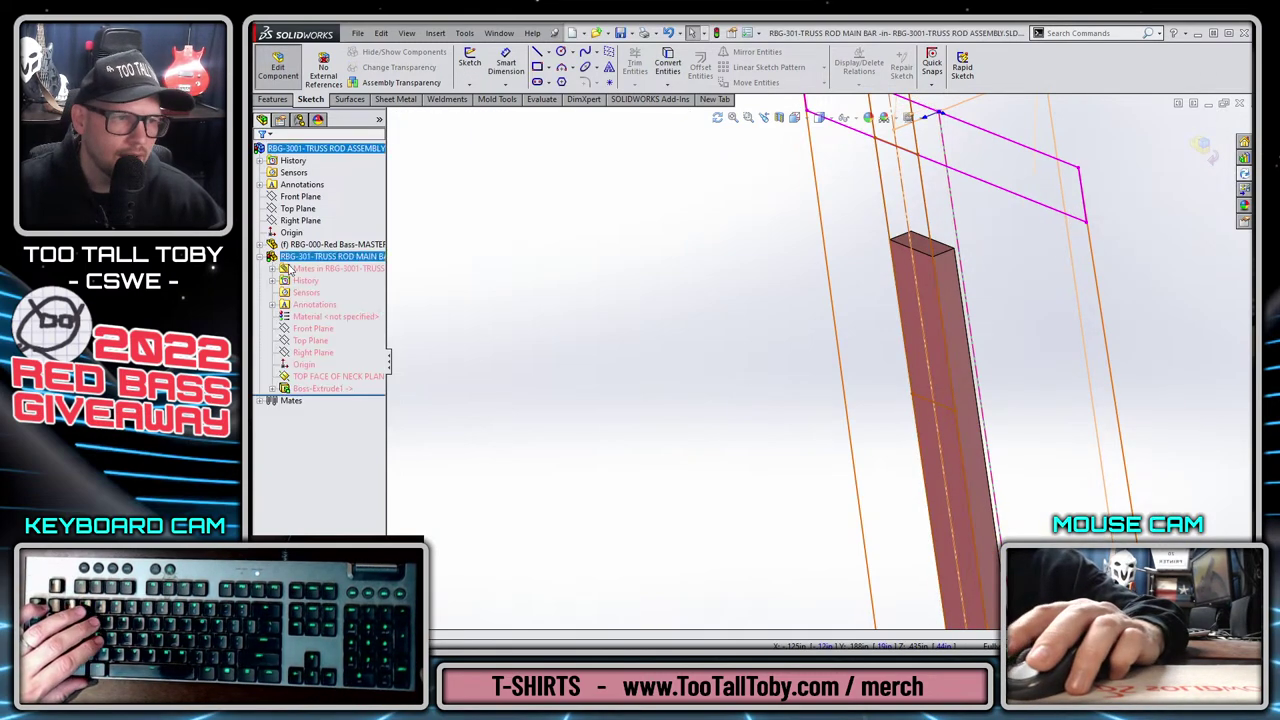
pyautogui.rightClick(312, 316)
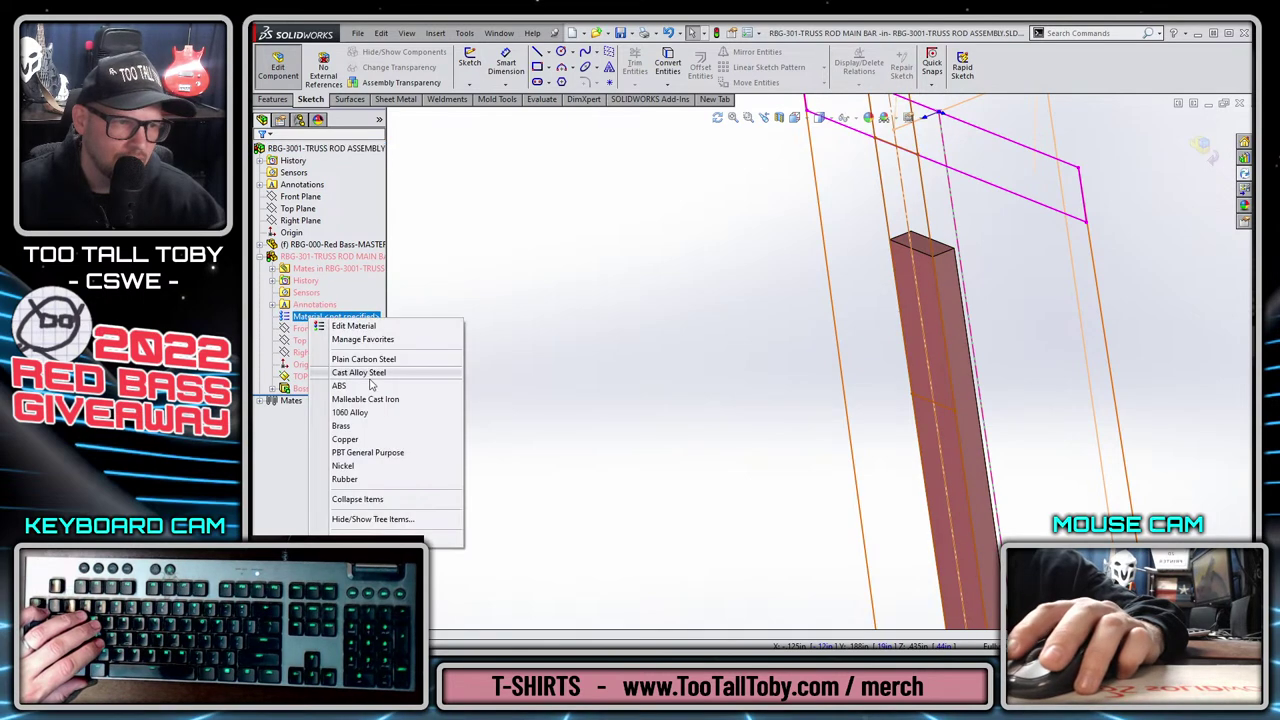
pyautogui.click(364, 359)
pyautogui.scroll(5, 729, 314)
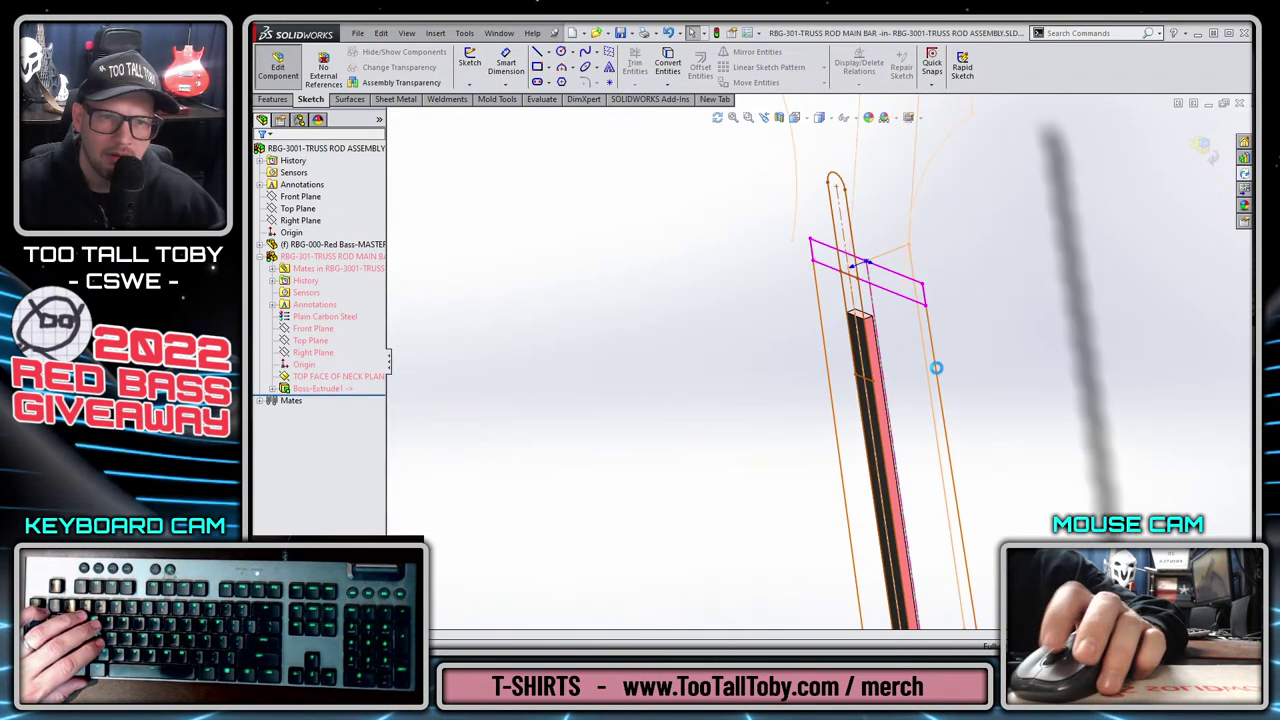
pyautogui.moveTo(898, 487); pyautogui.dragTo(1131, 269, button='middle')
# Exit the main bar, insert a new part, and begin saving it under an RGB-302-TRUSS ROD name.
pyautogui.click(1202, 146)
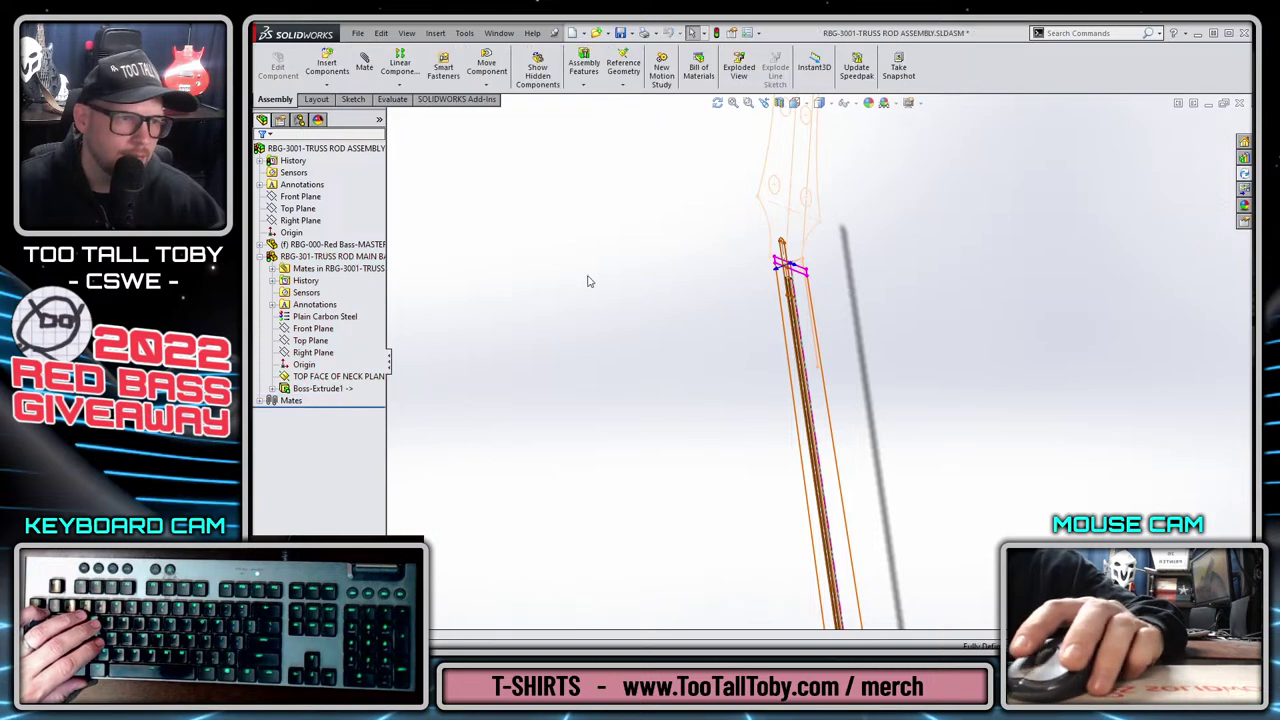
pyautogui.click(435, 33)
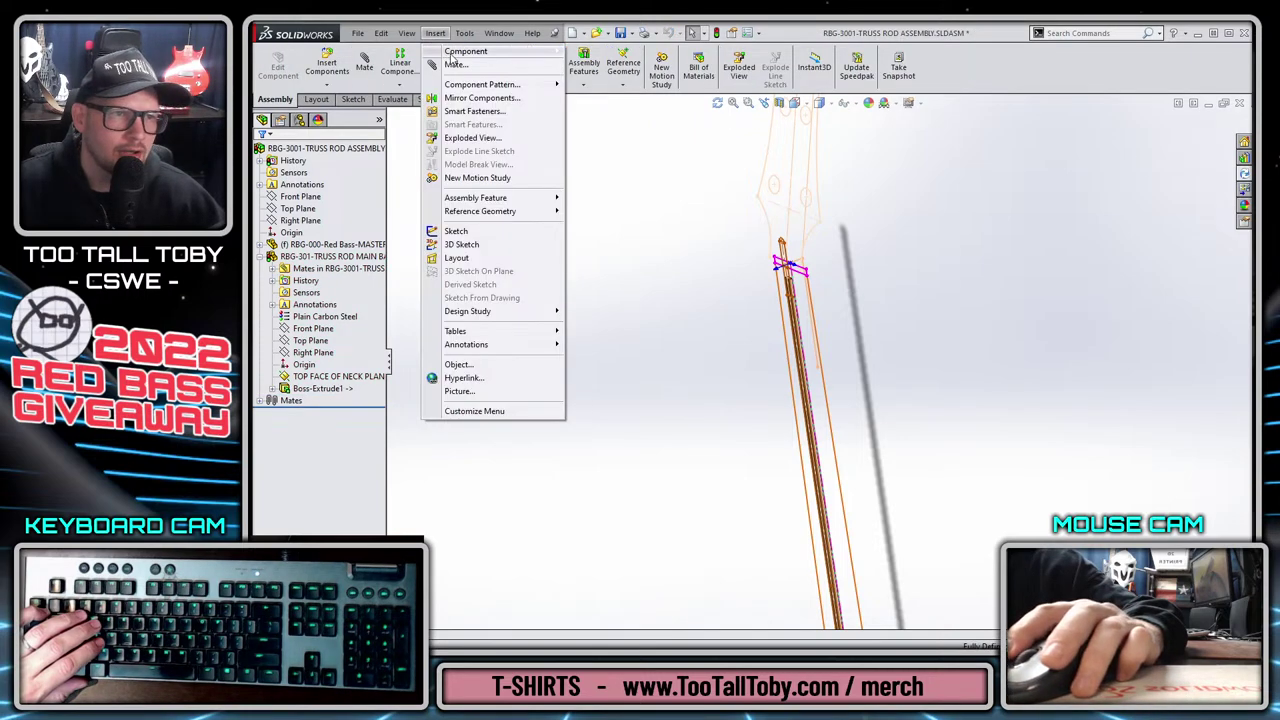
pyautogui.moveTo(455, 52)
pyautogui.click(637, 64)
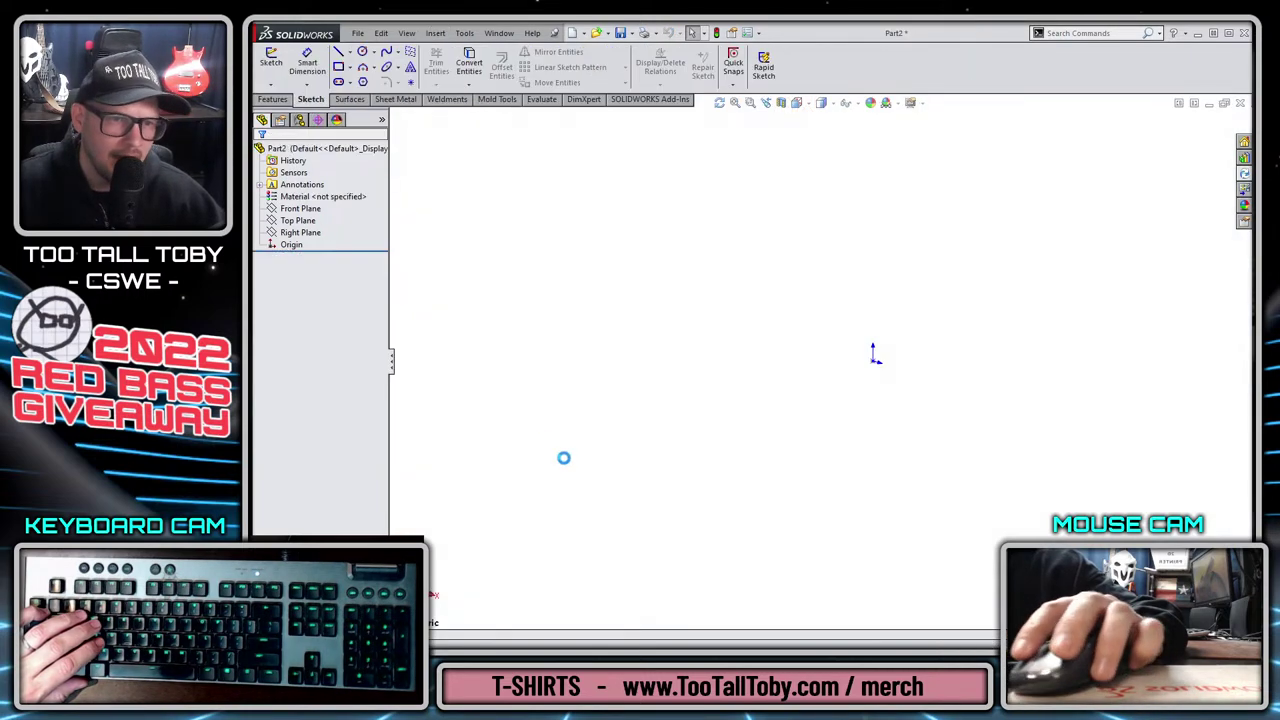
pyautogui.write('R')
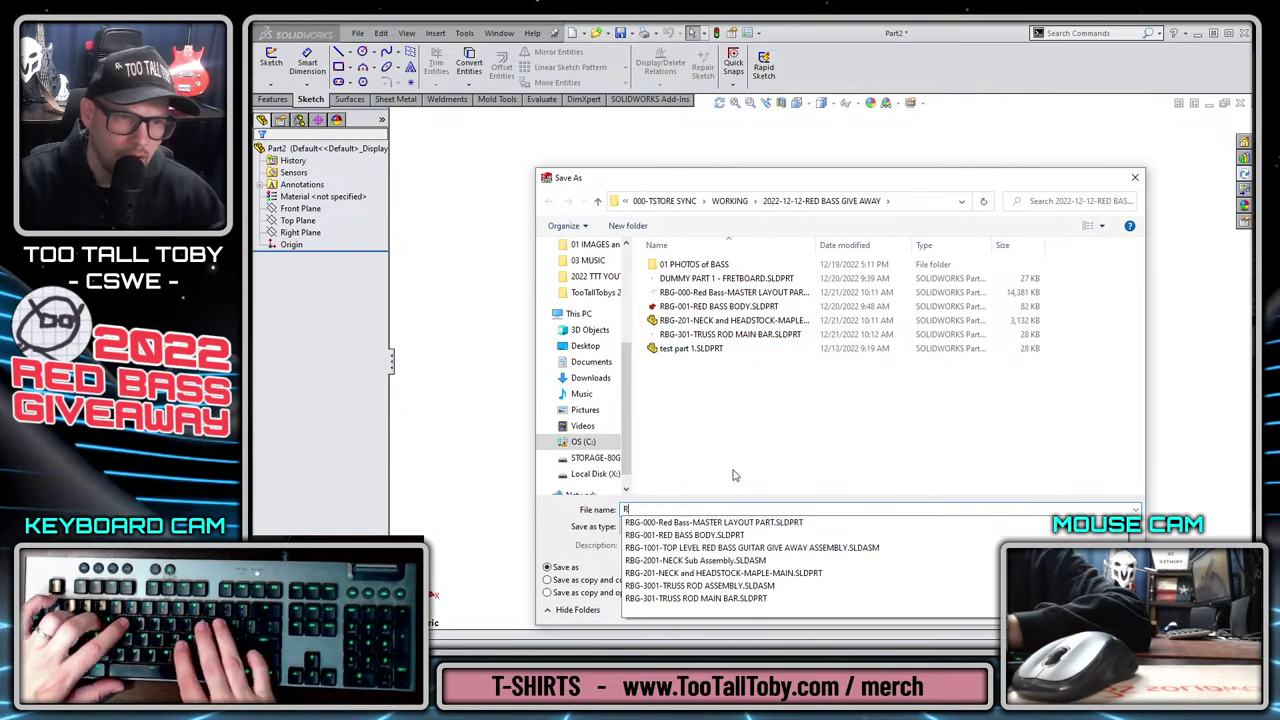
pyautogui.write('GB-302-')
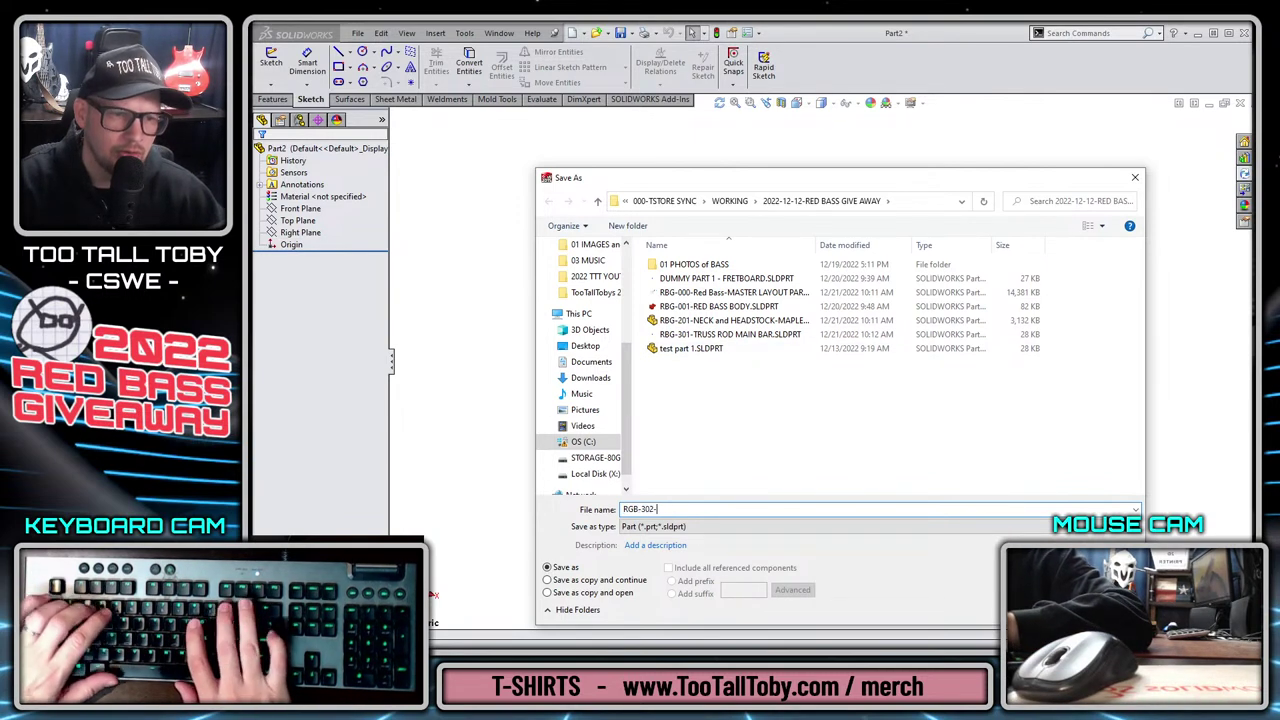
pyautogui.write('TRUSS ROD BO')
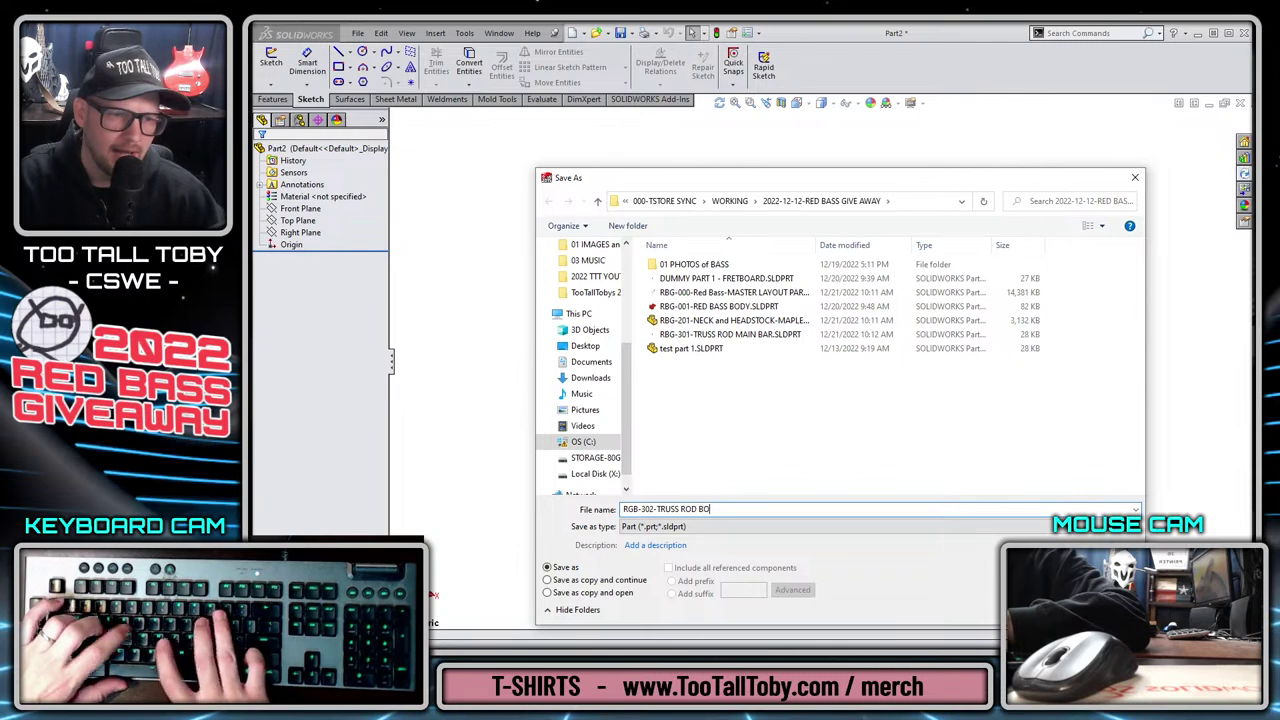
pyautogui.write('LT')
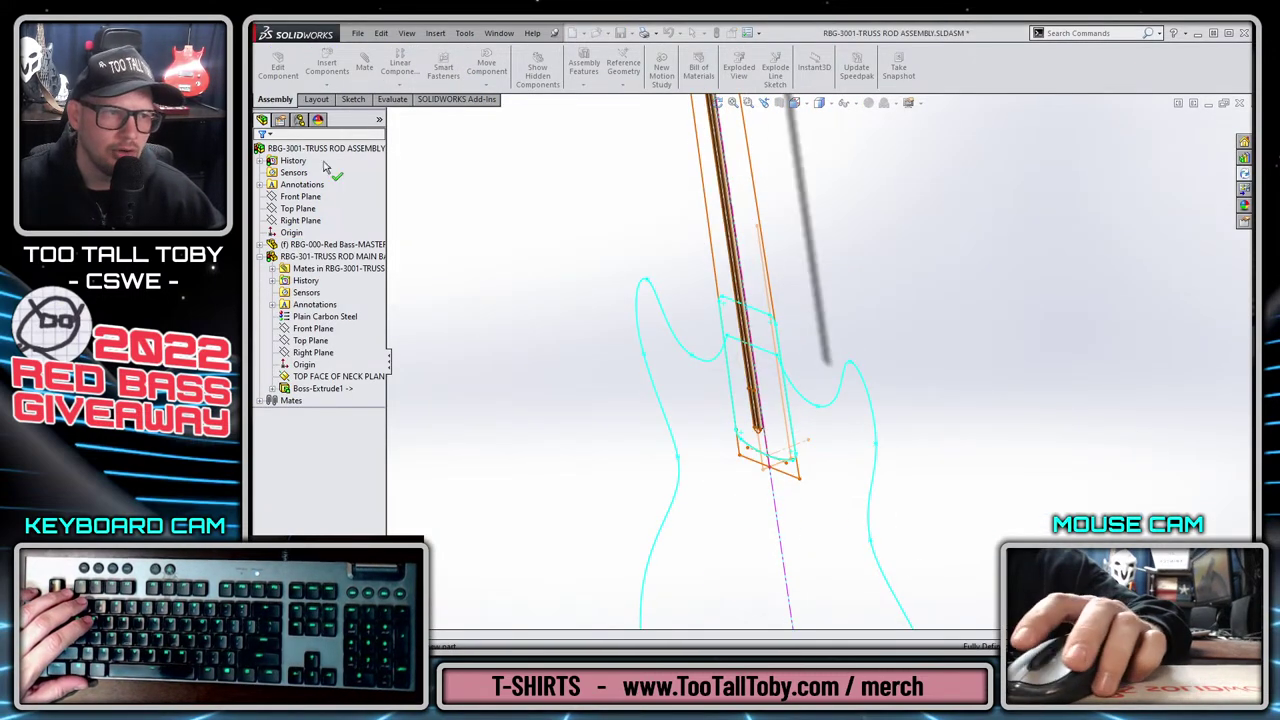
# Place the new part, leave its auto sketch, and start a sketch on the bottom block's Right Plane.
pyautogui.click(290, 197)
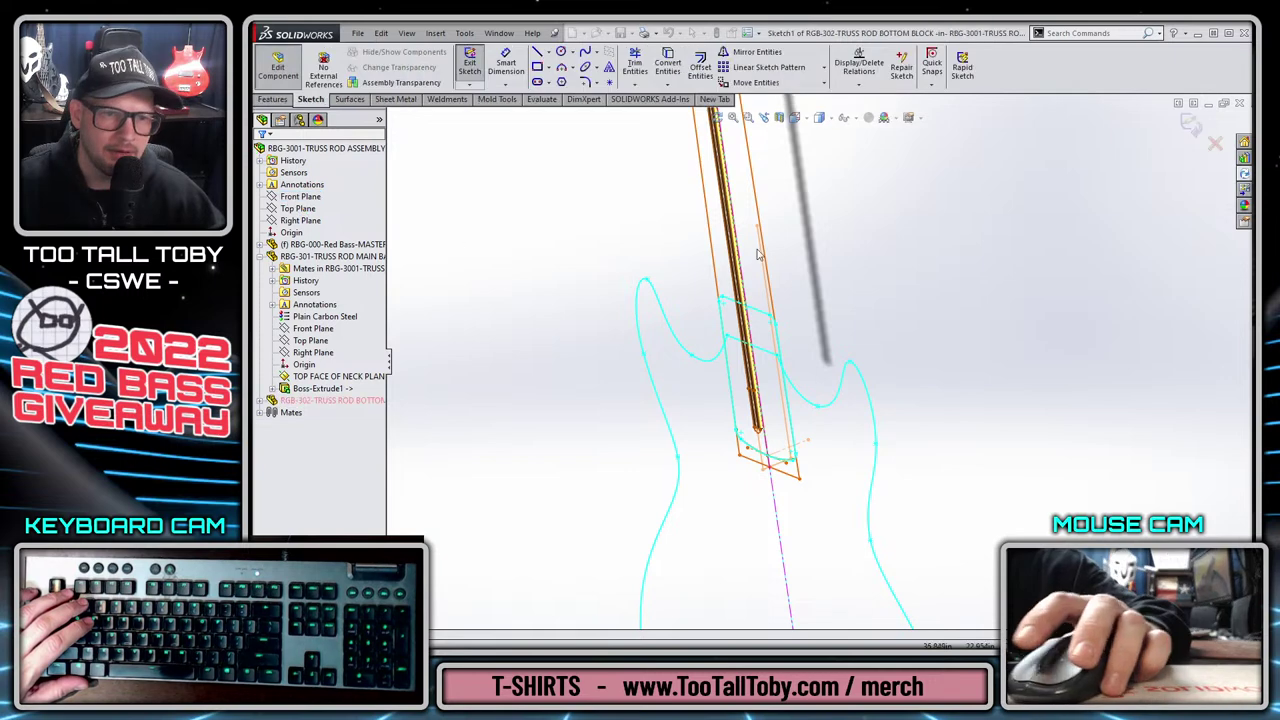
pyautogui.click(1190, 128)
pyautogui.click(300, 220)
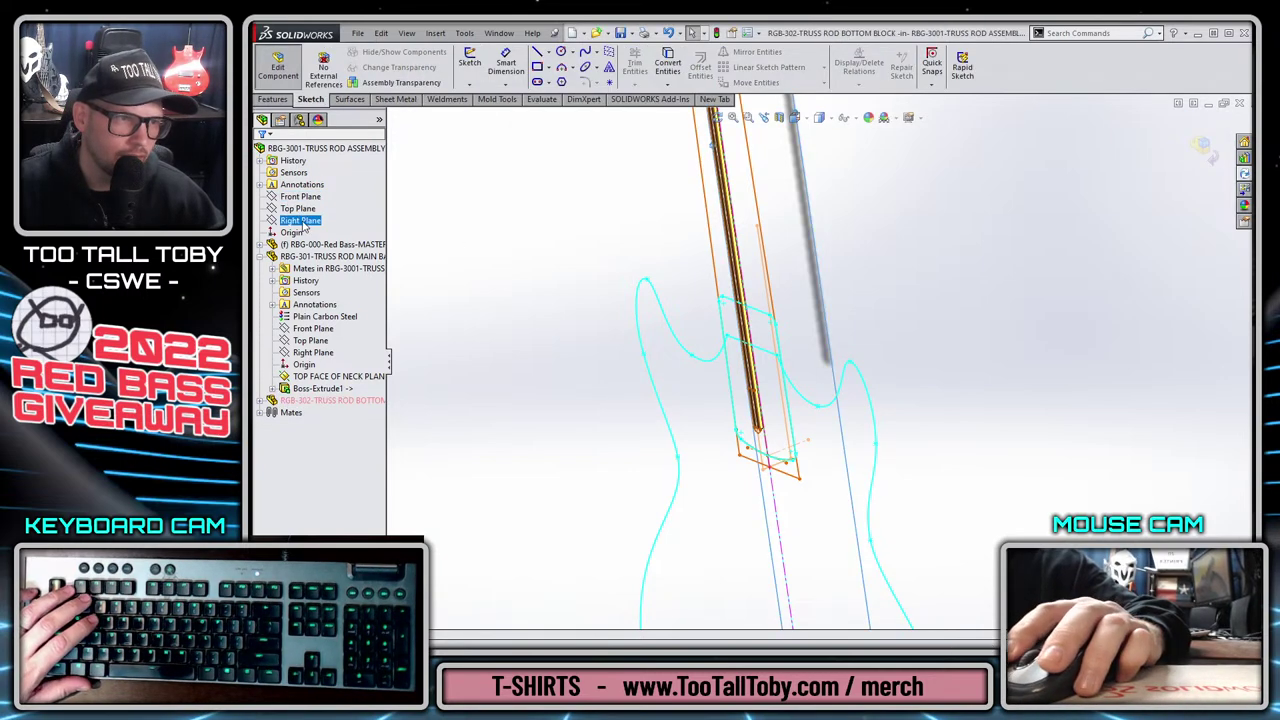
pyautogui.keyDown('ctrl'); pyautogui.click(310, 352); pyautogui.keyUp('ctrl')
pyautogui.keyDown('ctrl'); pyautogui.click(312, 341); pyautogui.keyUp('ctrl')
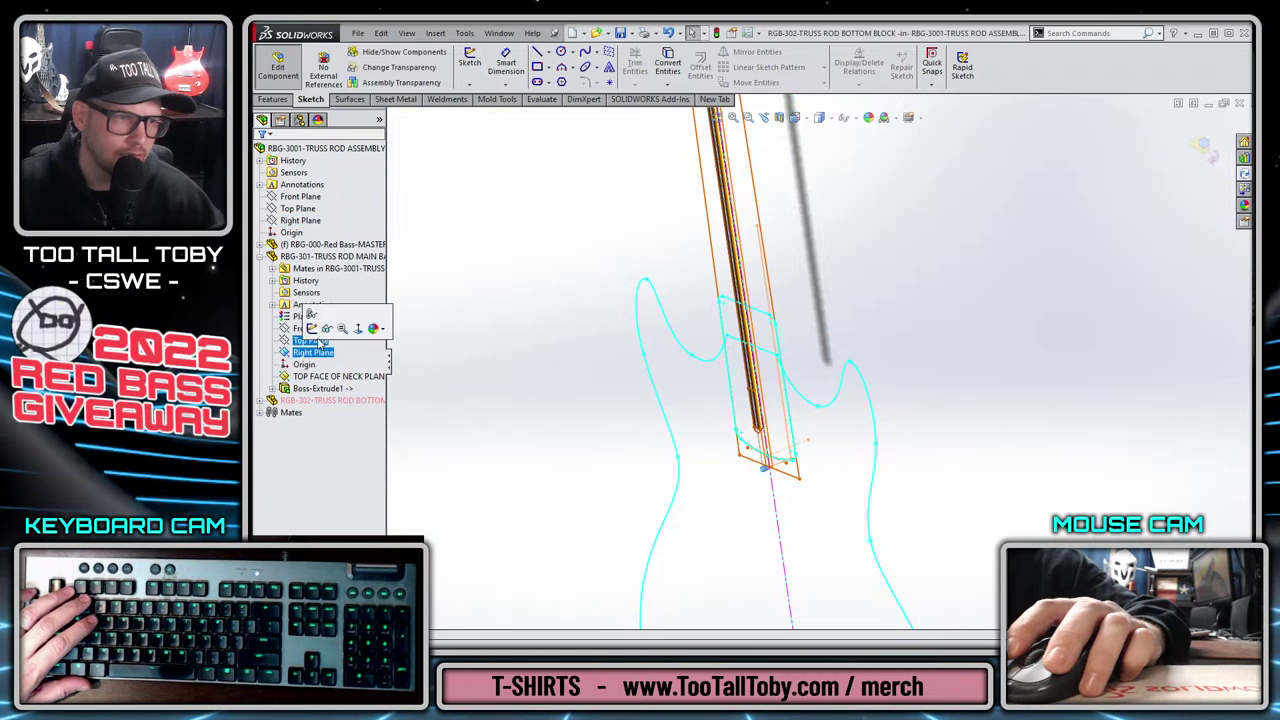
pyautogui.click(260, 400)
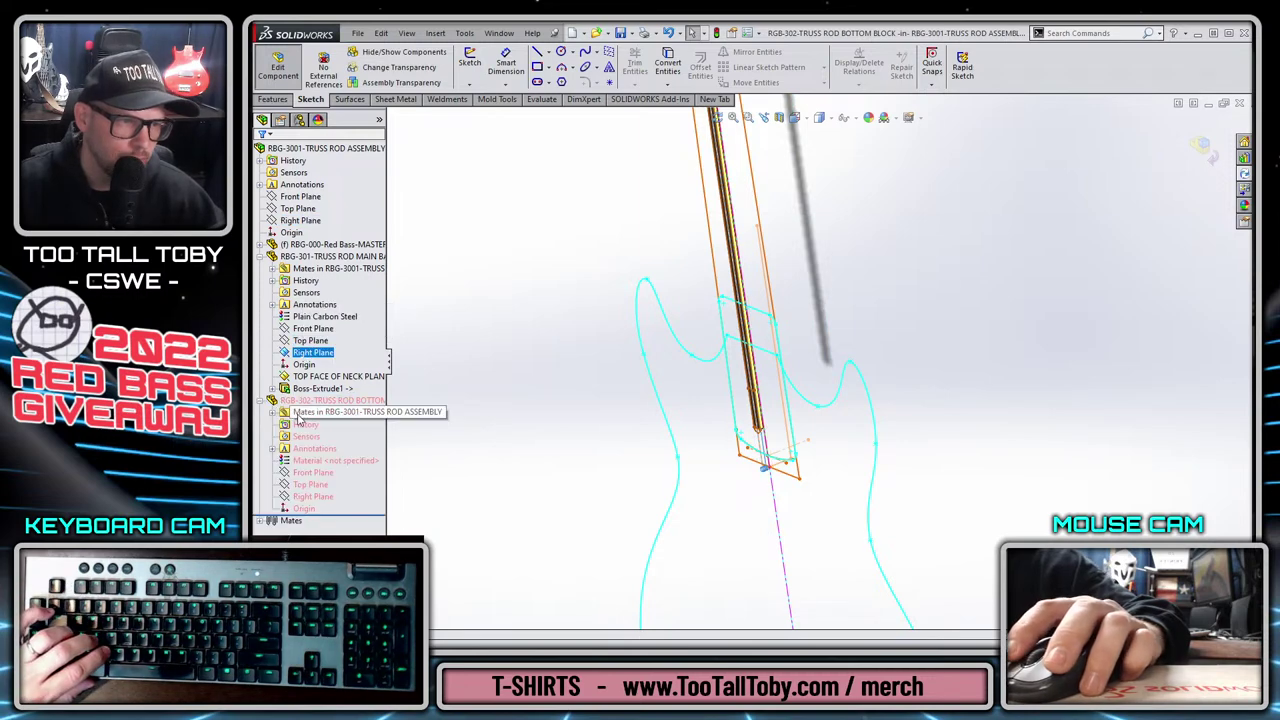
pyautogui.click(312, 496)
pyautogui.click(317, 474)
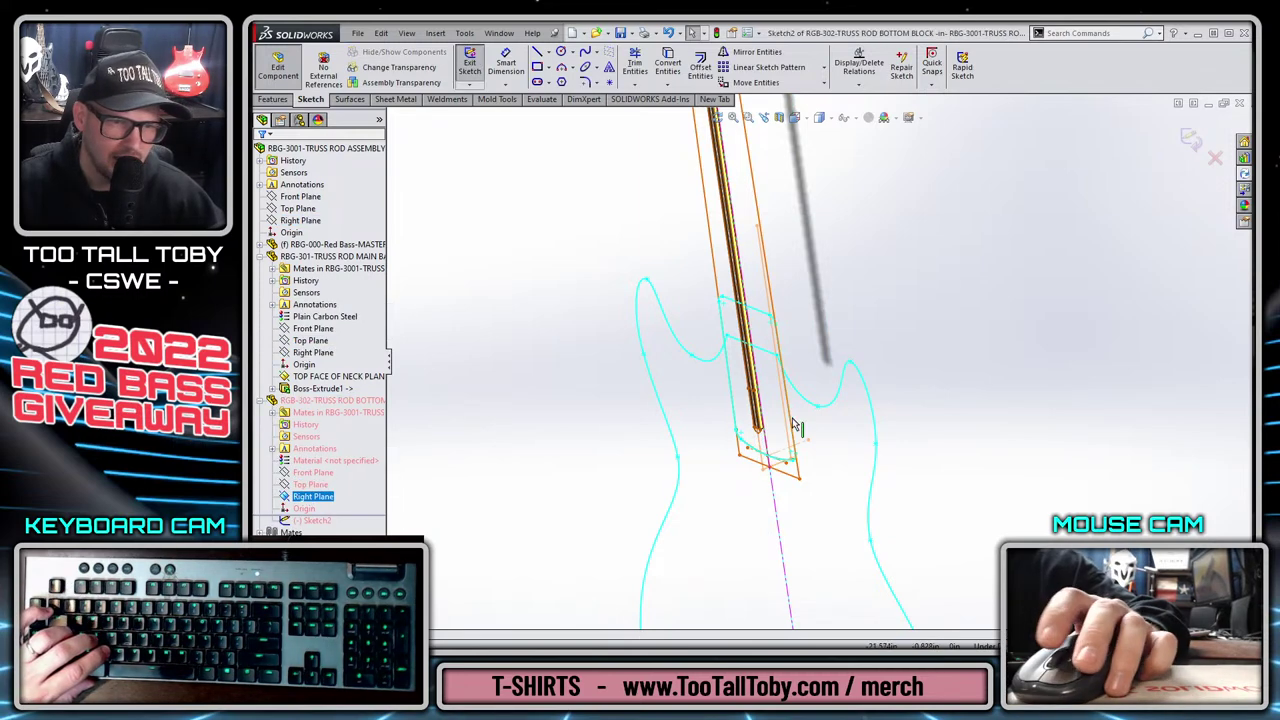
# Draw a 0.725 by 0.25 corner rectangle at the block corner, viewed normal to the sketch.
pyautogui.press('s')
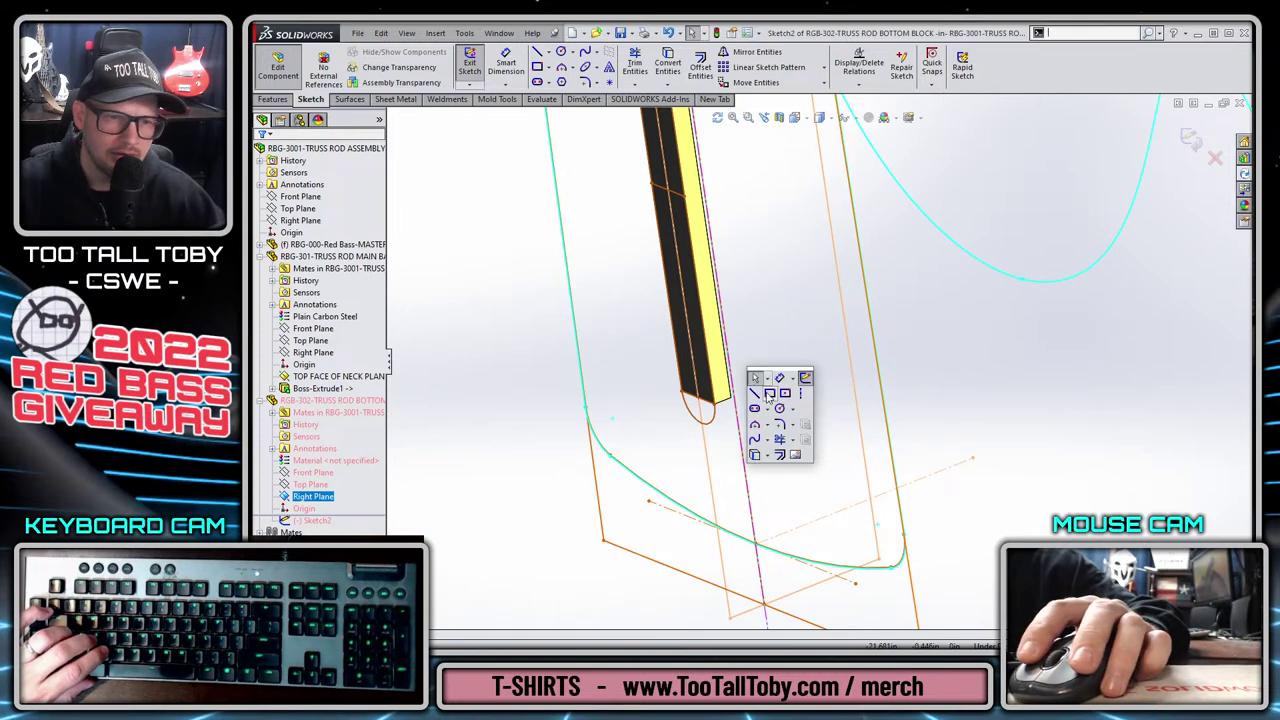
pyautogui.click(769, 394)
pyautogui.hotkey('ctrl', '8')
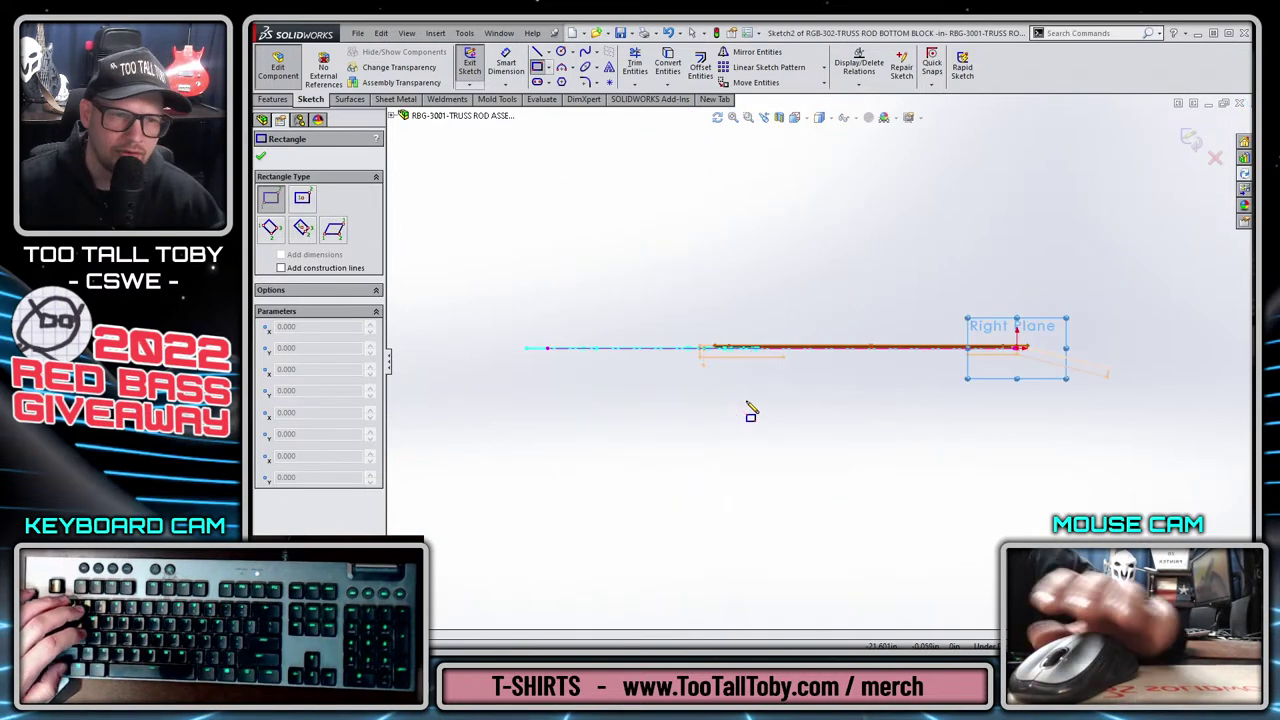
pyautogui.scroll(-8, 720, 360)
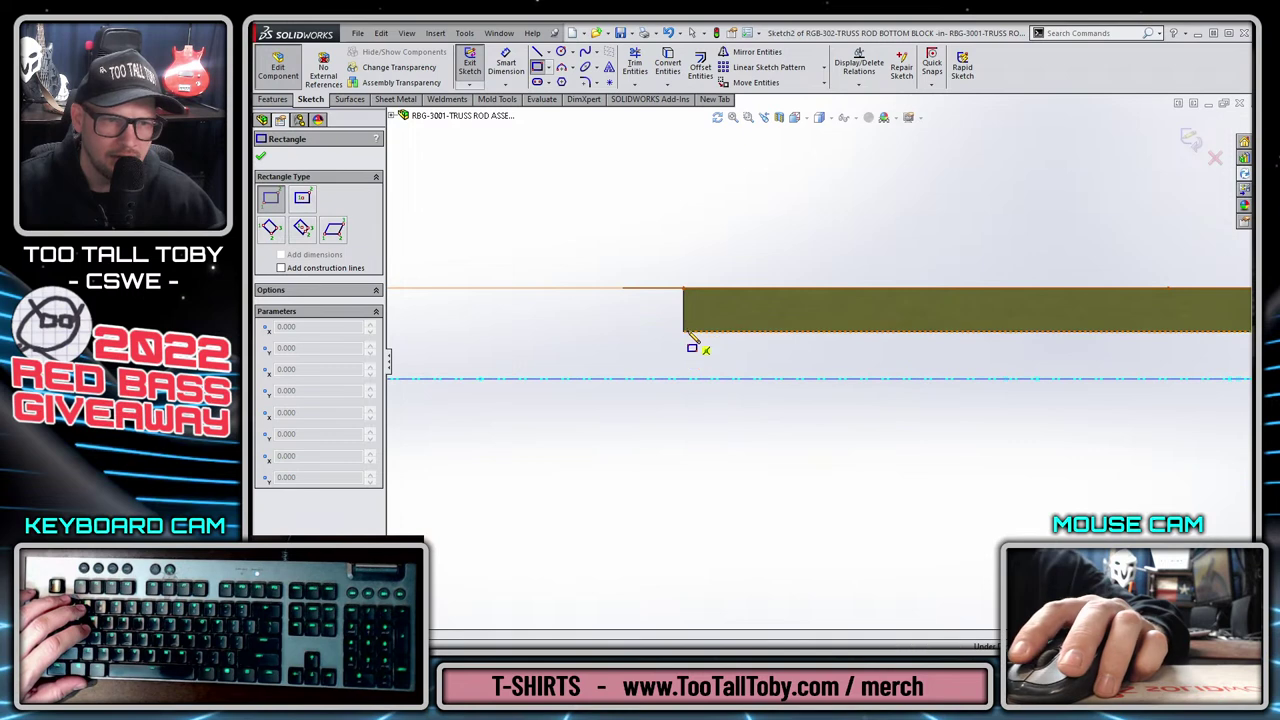
pyautogui.click(684, 332)
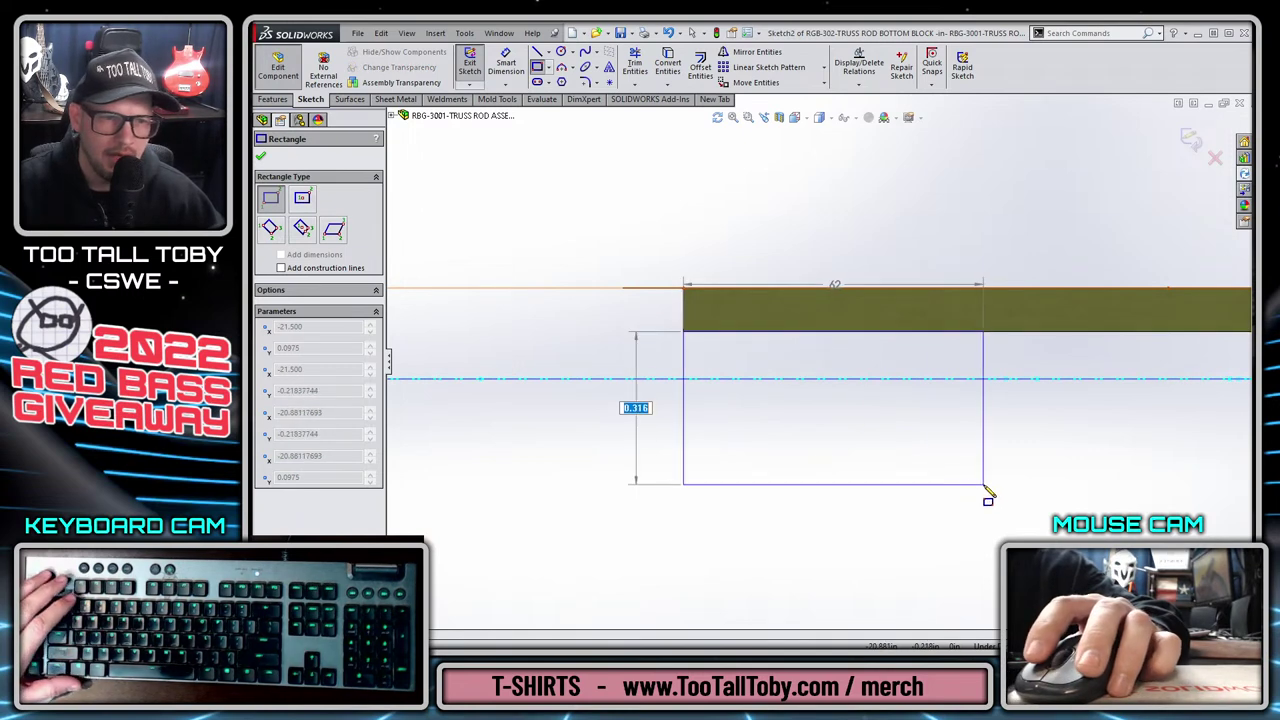
pyautogui.write('0.')
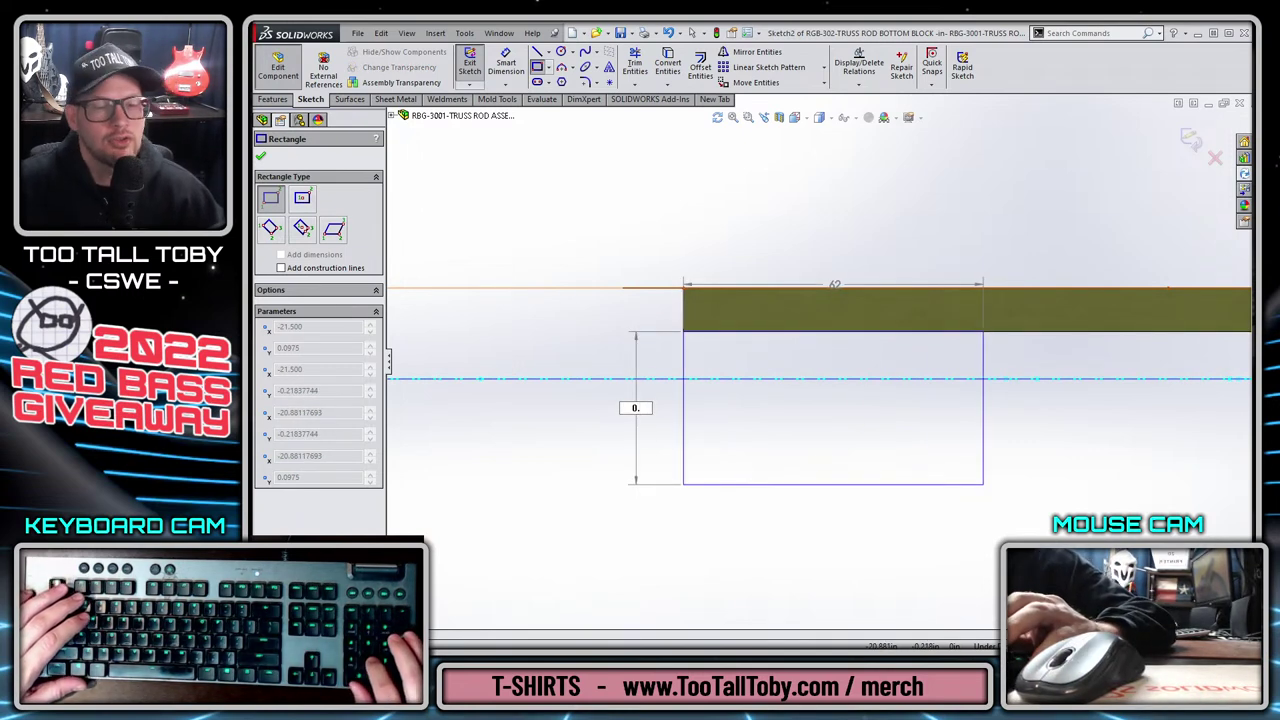
pyautogui.write('25')
pyautogui.press('Tab')
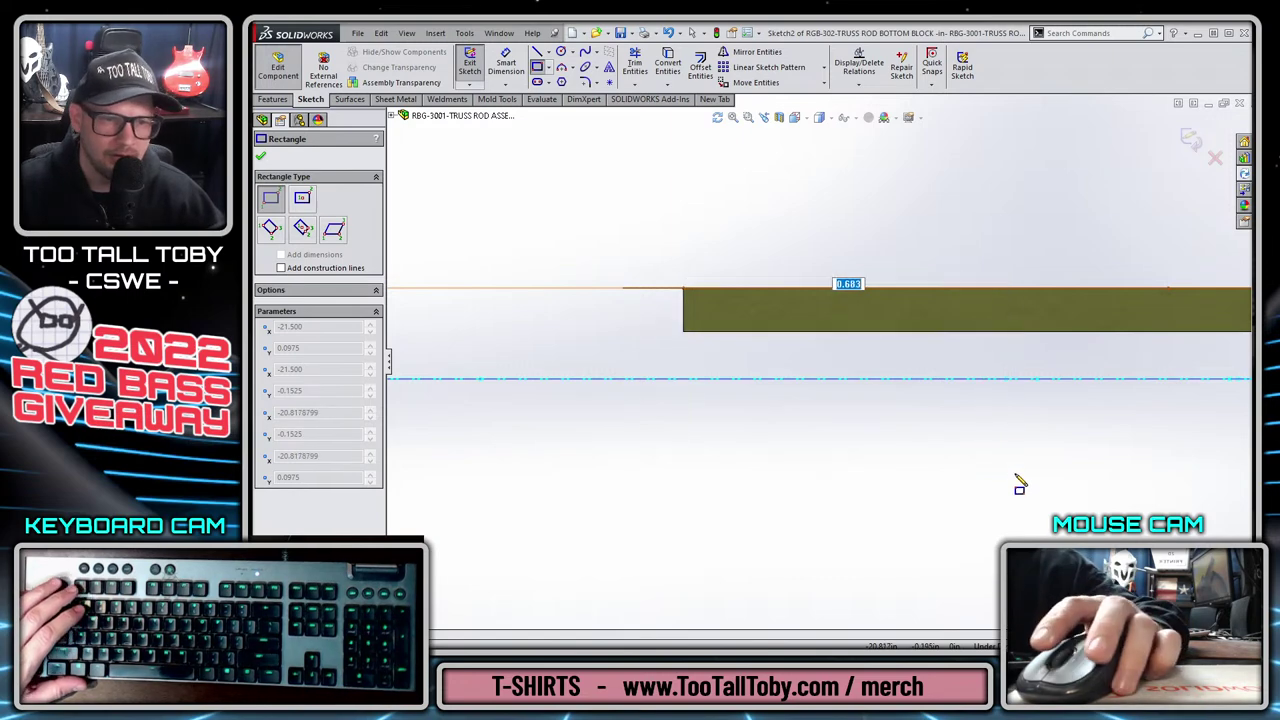
pyautogui.press('Return')
# Make the rectangle's right edge coincident with the layout line endpoint, then begin Extruded Boss/Base.
pyautogui.moveTo(1020, 354); pyautogui.dragTo(1140, 310, button='middle')
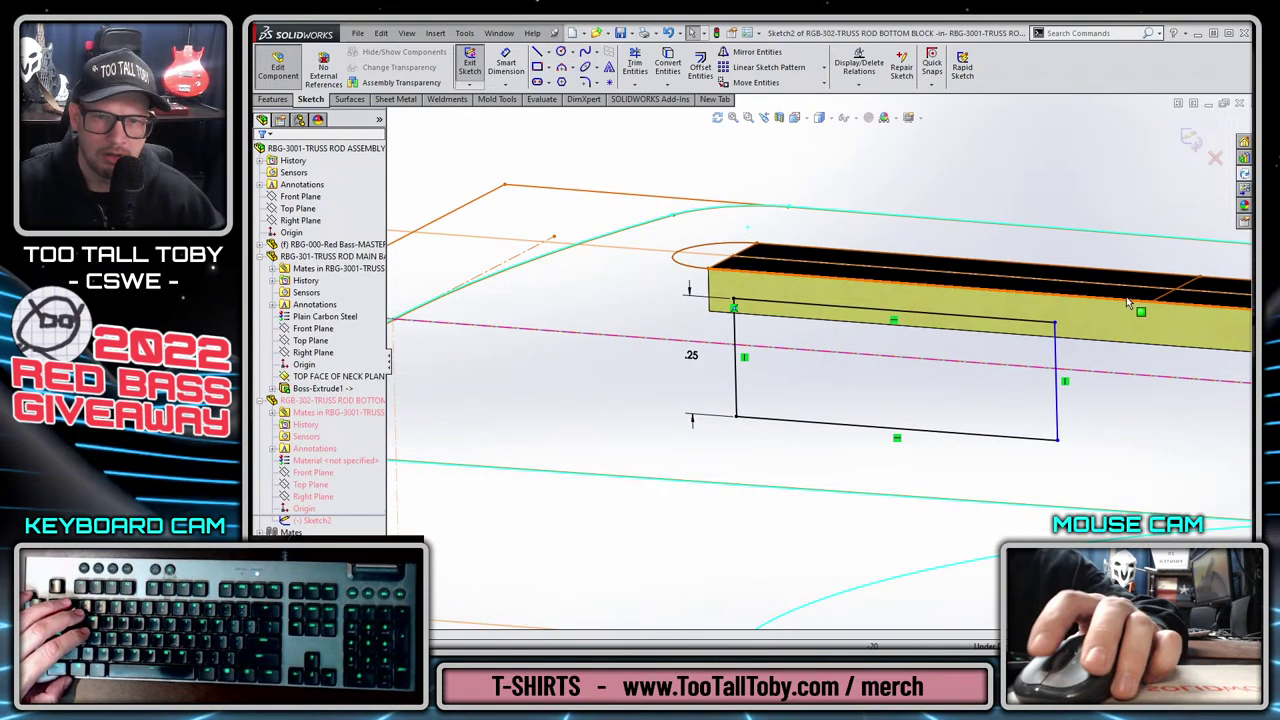
pyautogui.click(1151, 302)
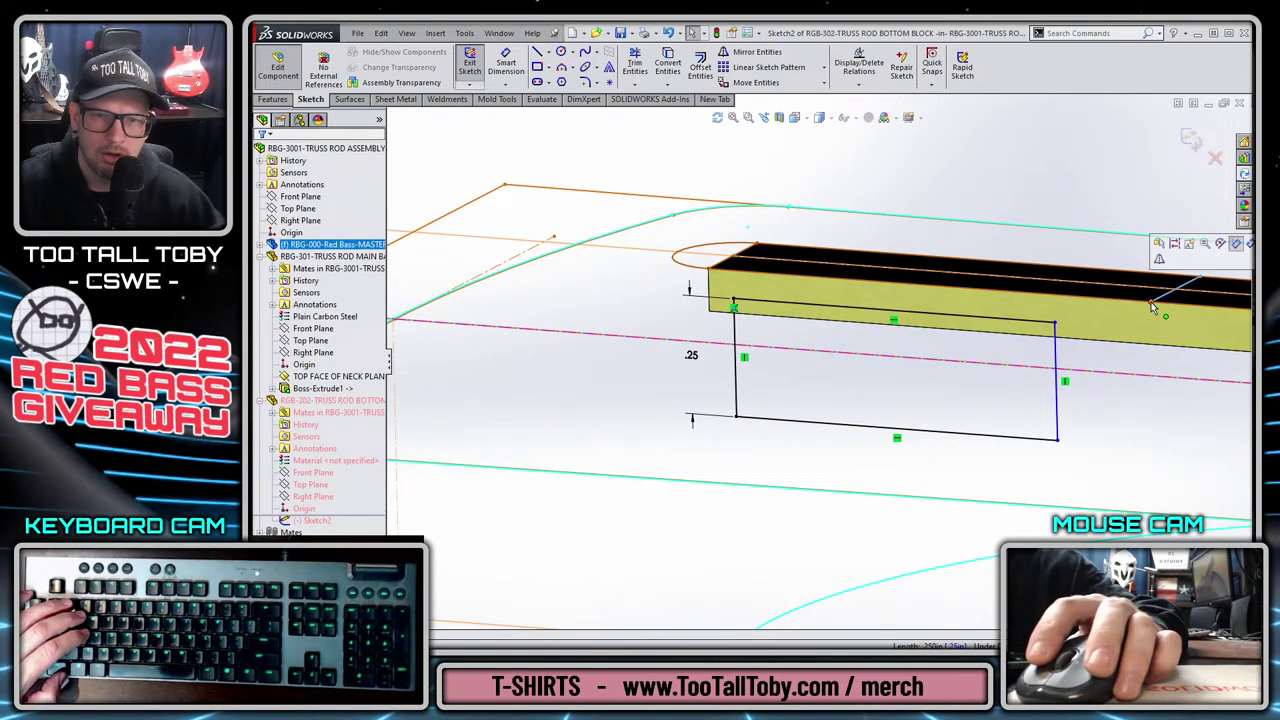
pyautogui.keyDown('ctrl'); pyautogui.click(1057, 353); pyautogui.keyUp('ctrl')
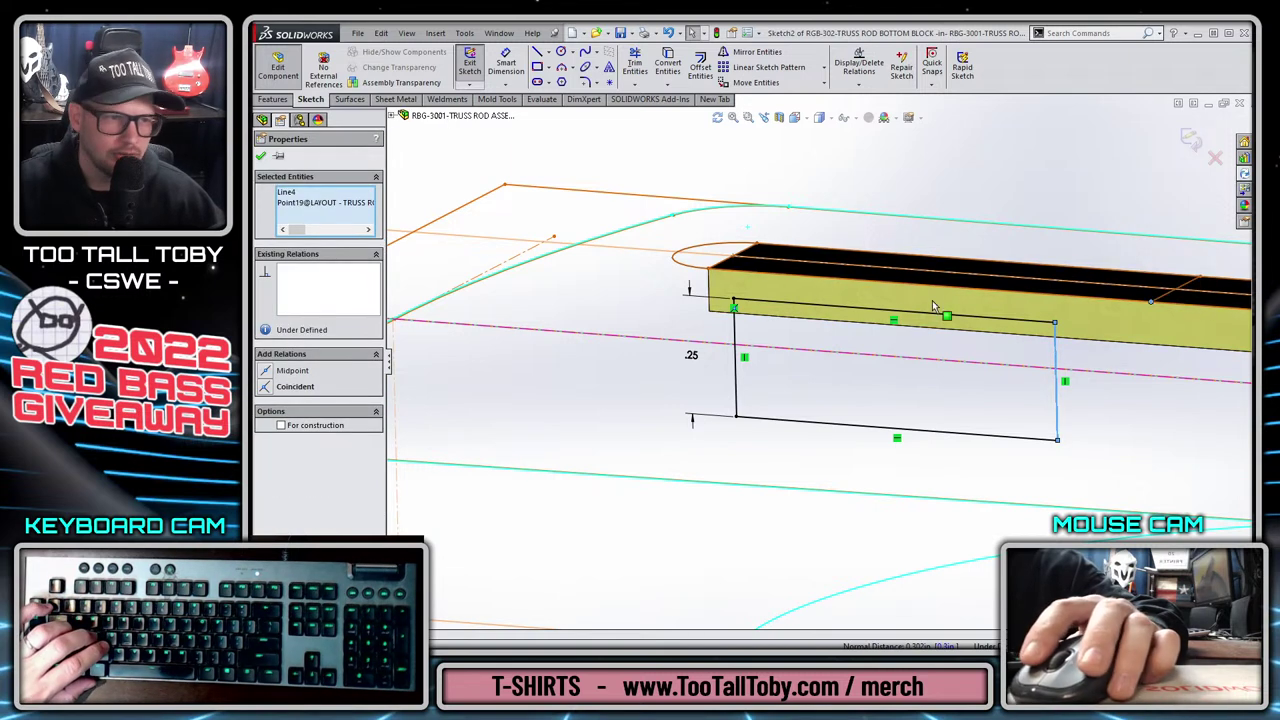
pyautogui.click(266, 387)
pyautogui.press('s')
pyautogui.click(1037, 234)
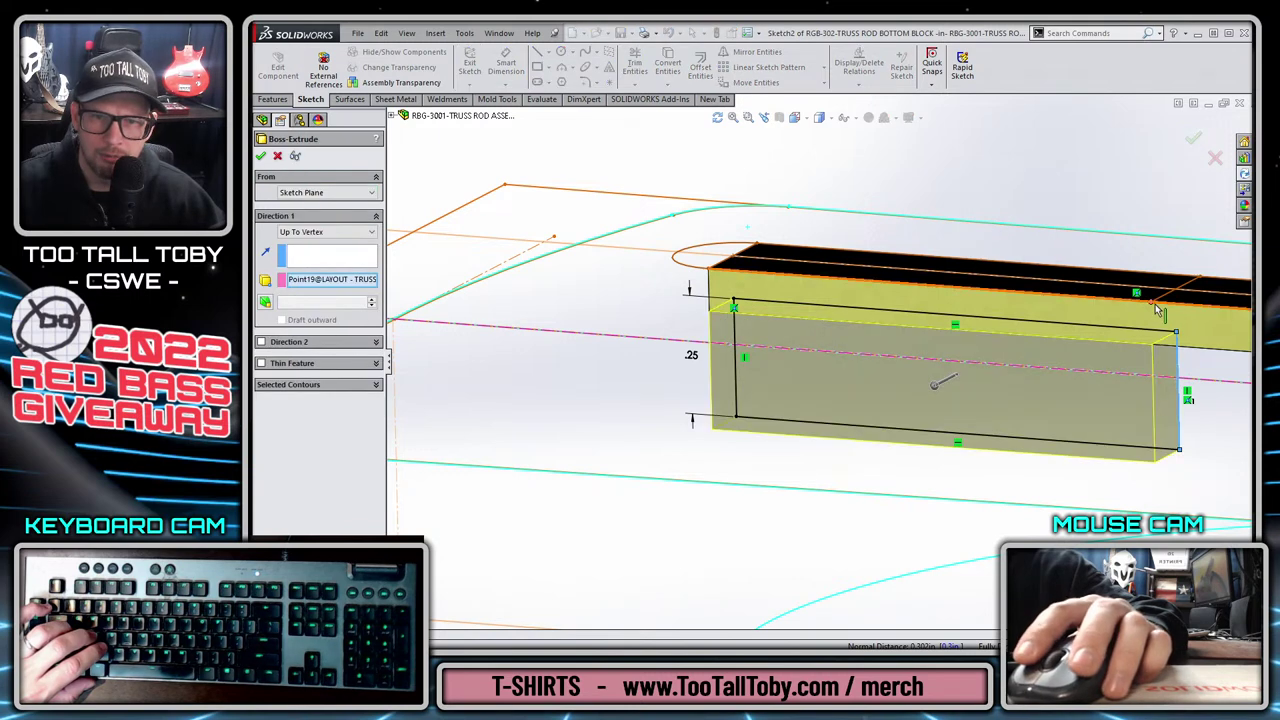
# Extend the extrusion in Direction 2 Up To Vertex at the layout point and accept it.
pyautogui.click(292, 343)
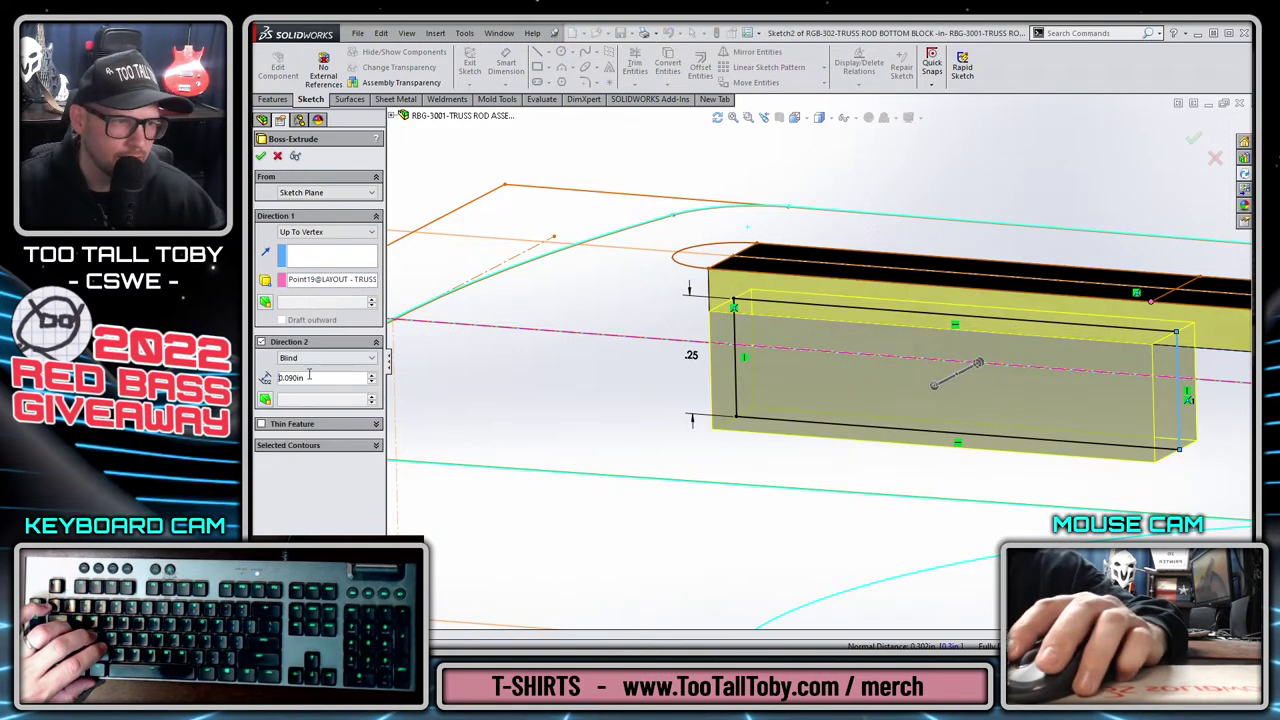
pyautogui.click(326, 358)
pyautogui.click(303, 379)
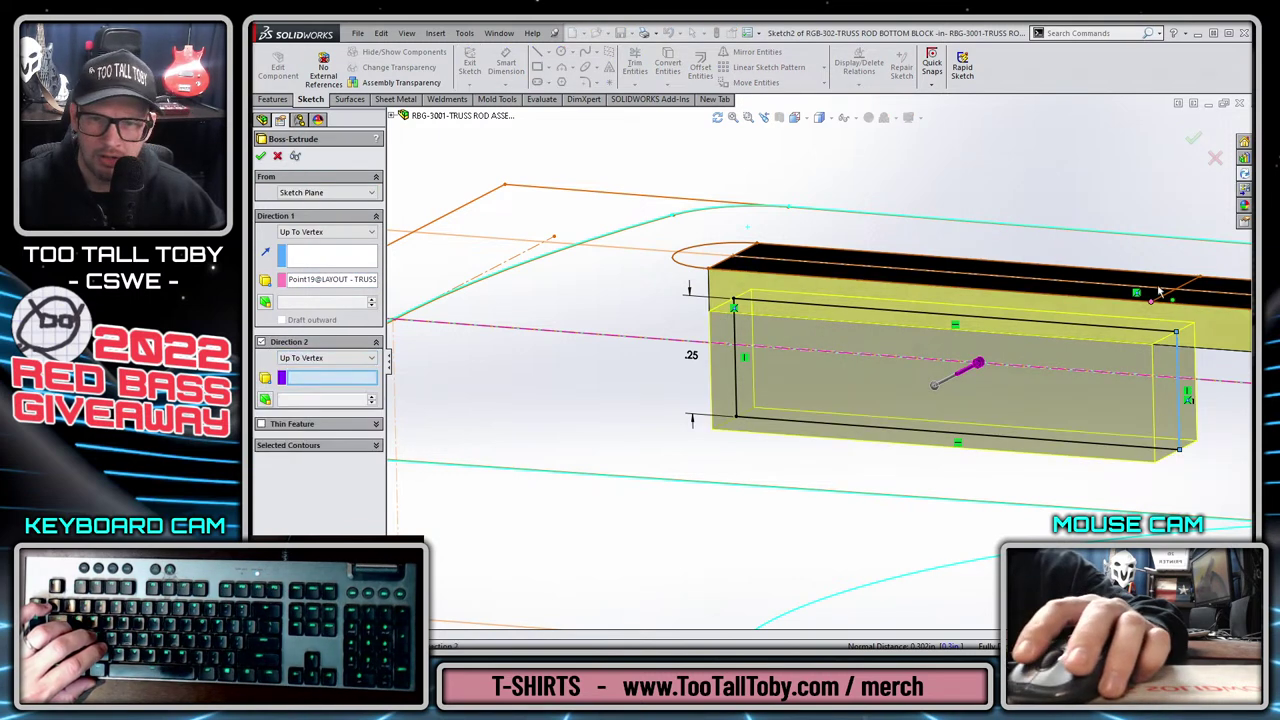
pyautogui.click(1201, 281)
pyautogui.press('Return')
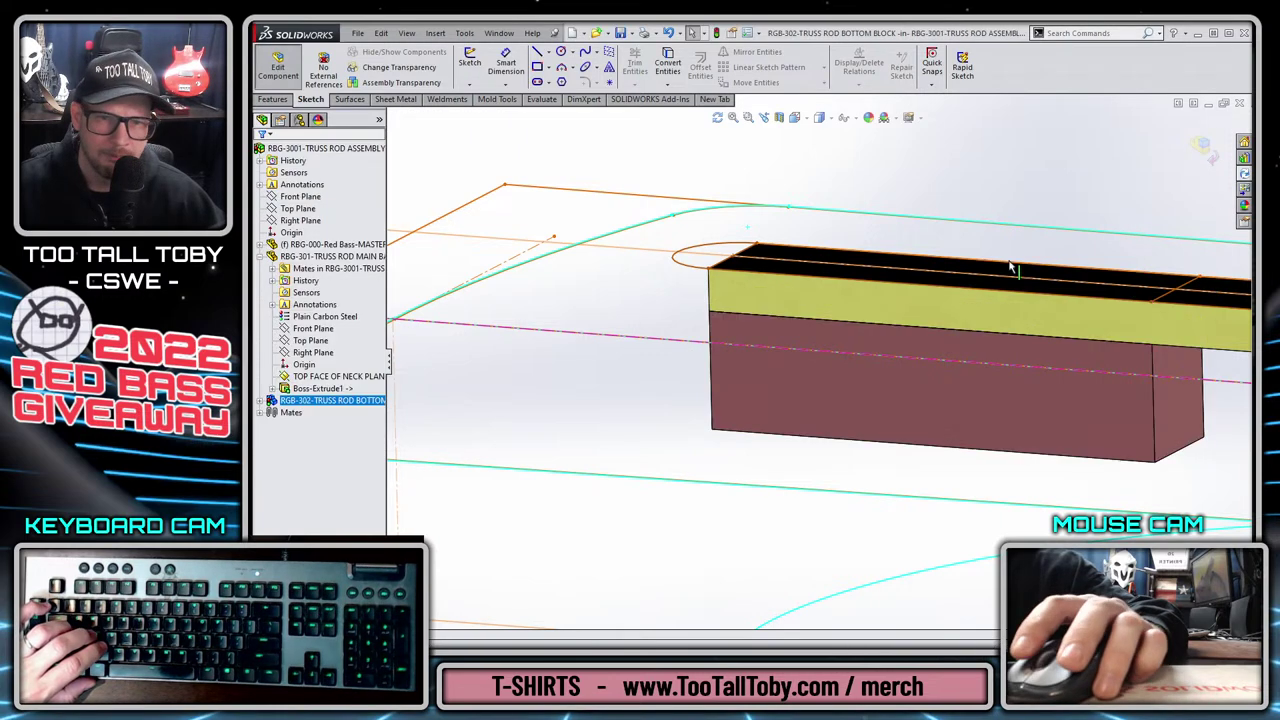
# Assign Plain Carbon Steel to the bottom block and return to the assembly level.
pyautogui.click(260, 400)
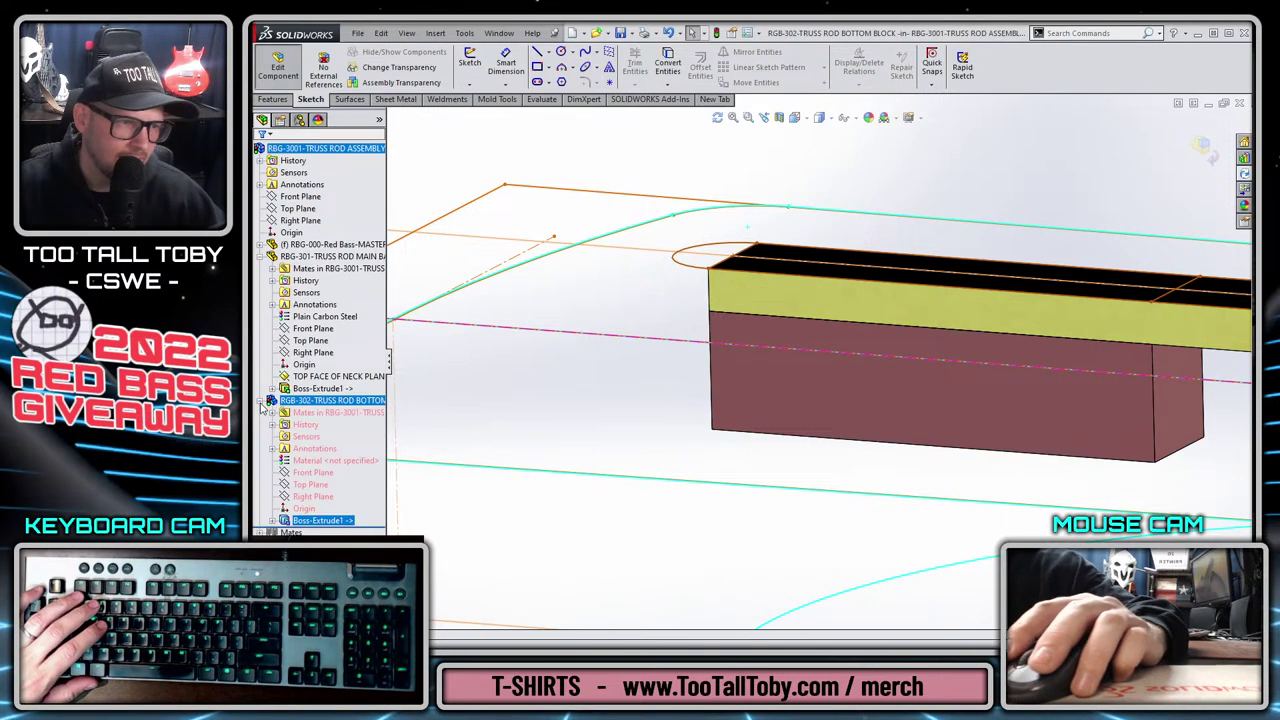
pyautogui.rightClick(323, 466)
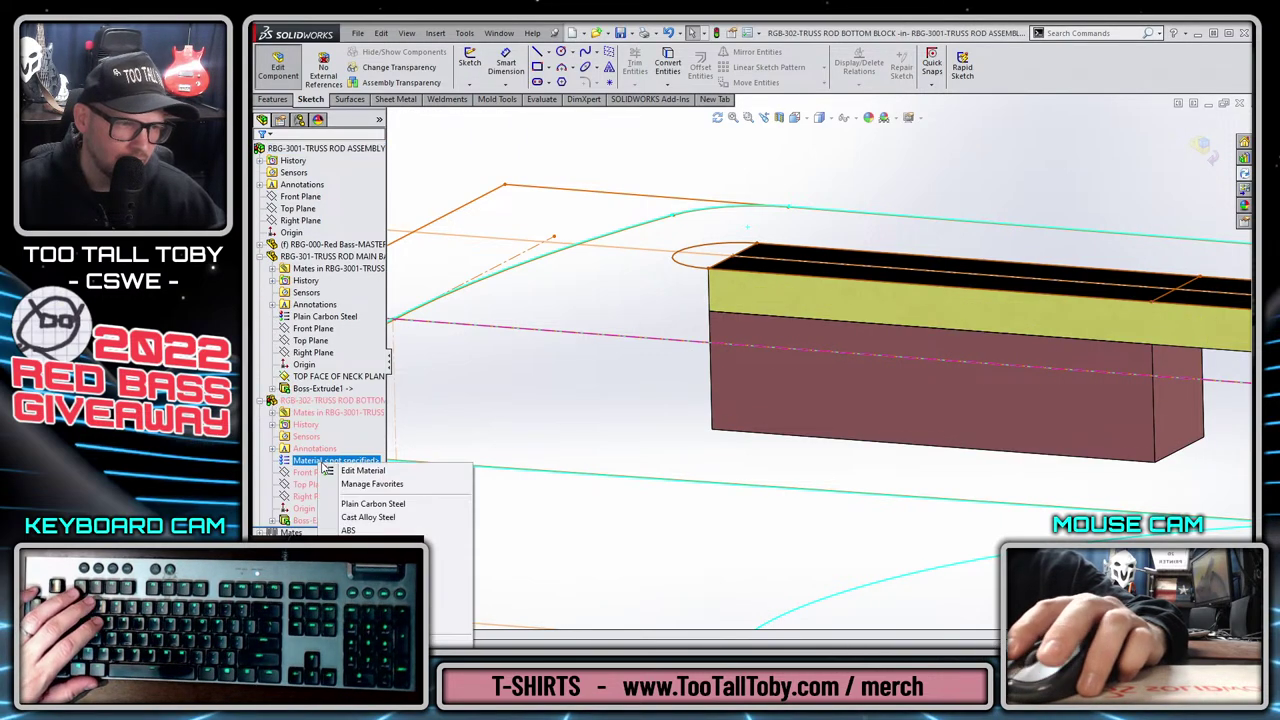
pyautogui.click(373, 504)
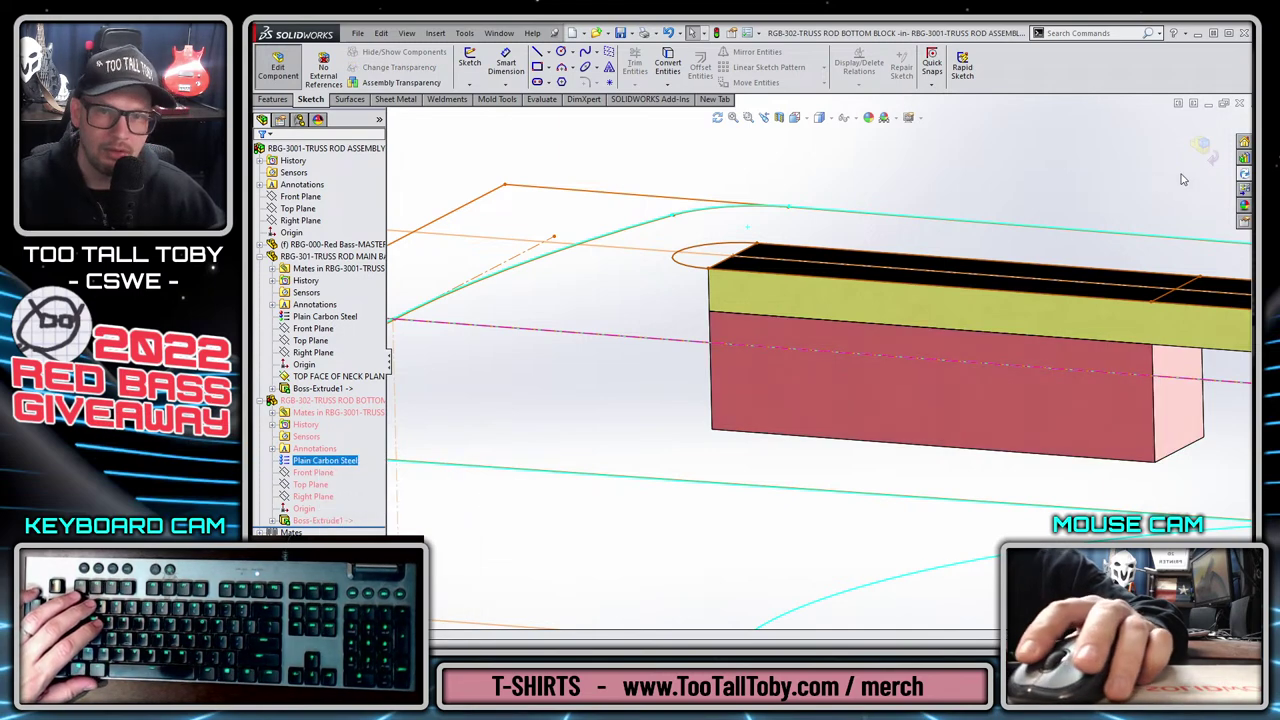
pyautogui.click(1200, 146)
pyautogui.moveTo(1200, 146)
pyautogui.mouseDown(button='middle')
pyautogui.moveTo(1103, 423)
pyautogui.moveTo(1142, 393)
pyautogui.moveTo(694, 371)
pyautogui.mouseUp(button='middle')
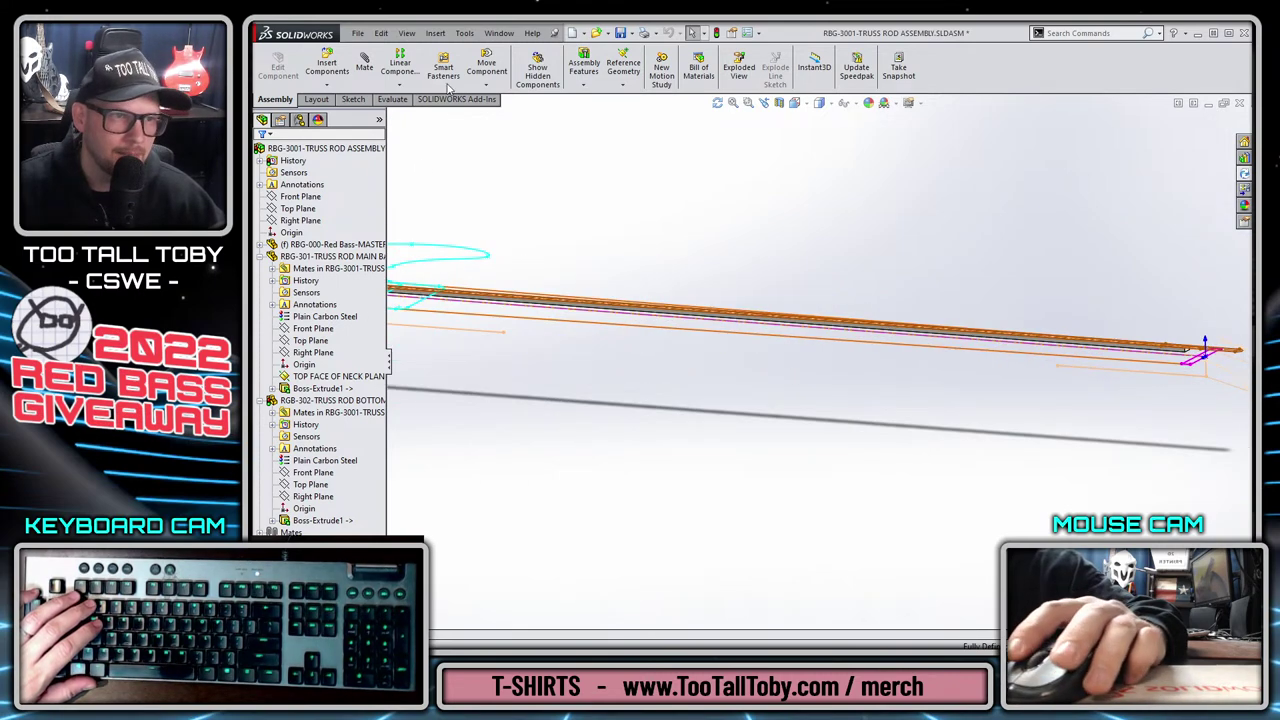
# Insert a new part and save it as RGB-303-TRUSS ROD TOP BLOCK.
pyautogui.click(437, 33)
pyautogui.click(604, 64)
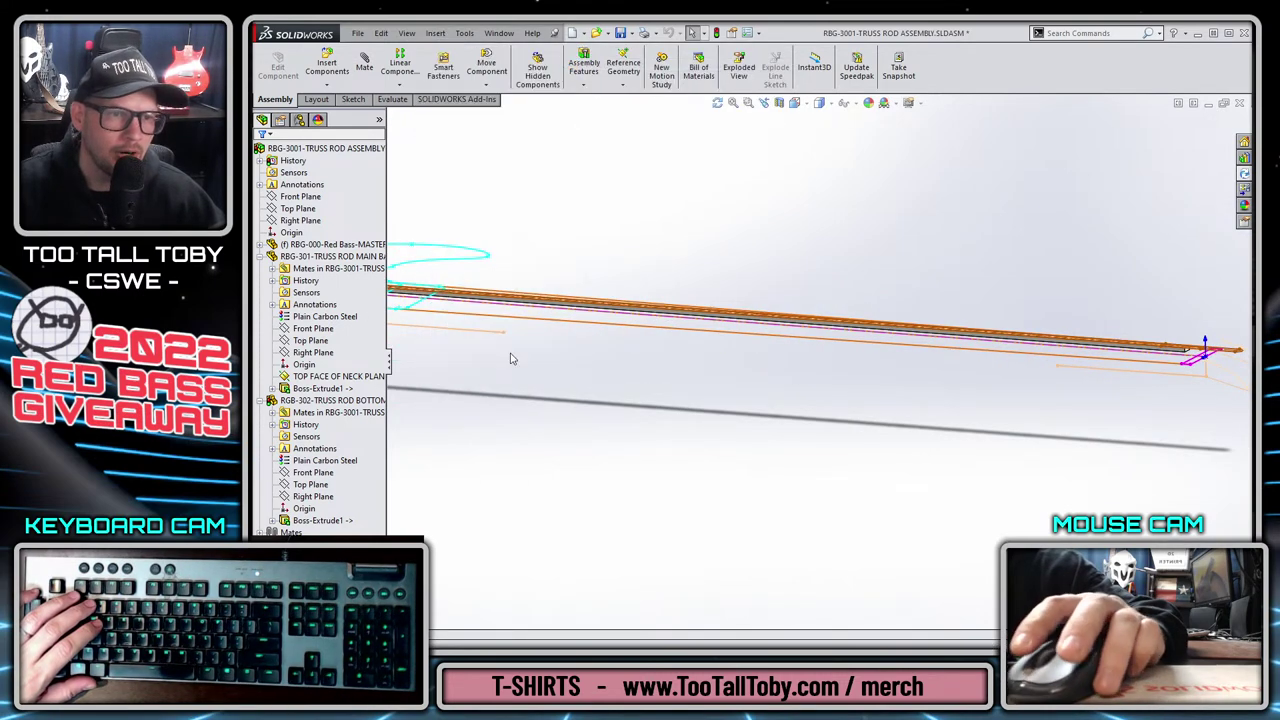
pyautogui.hotkey('ctrl', 's')
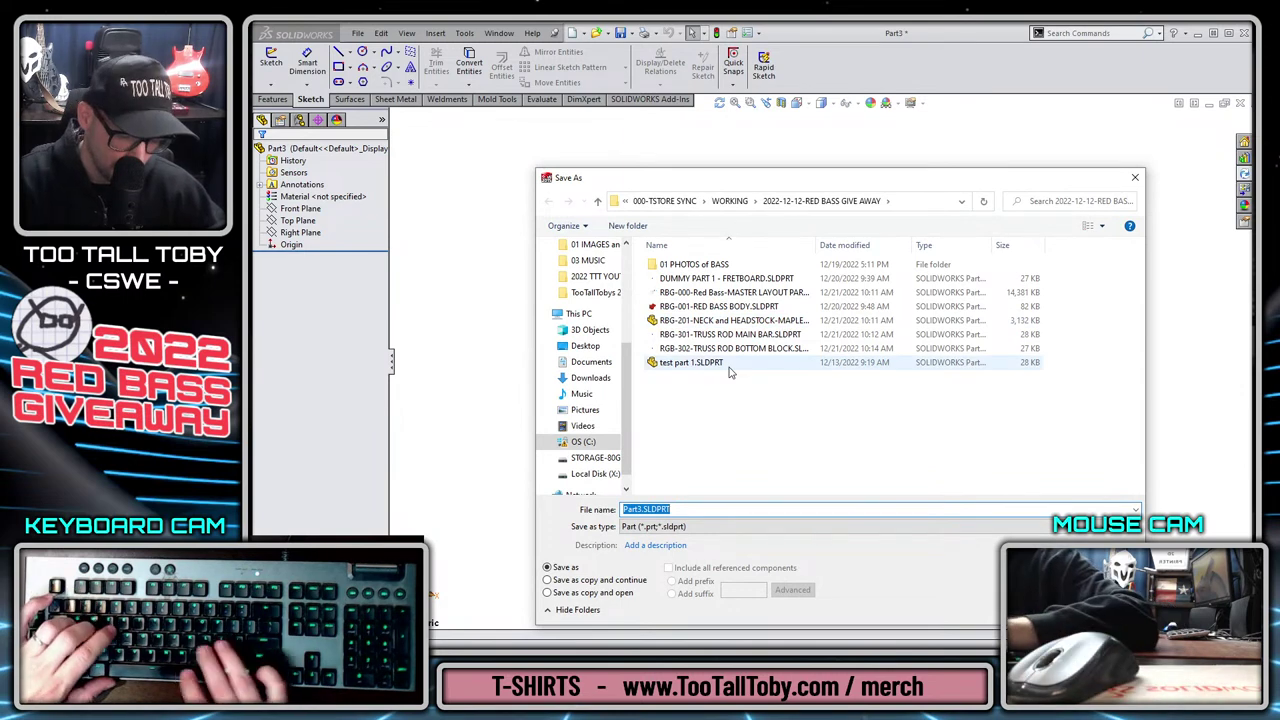
pyautogui.write('RGB-303-TRUSS ROD')
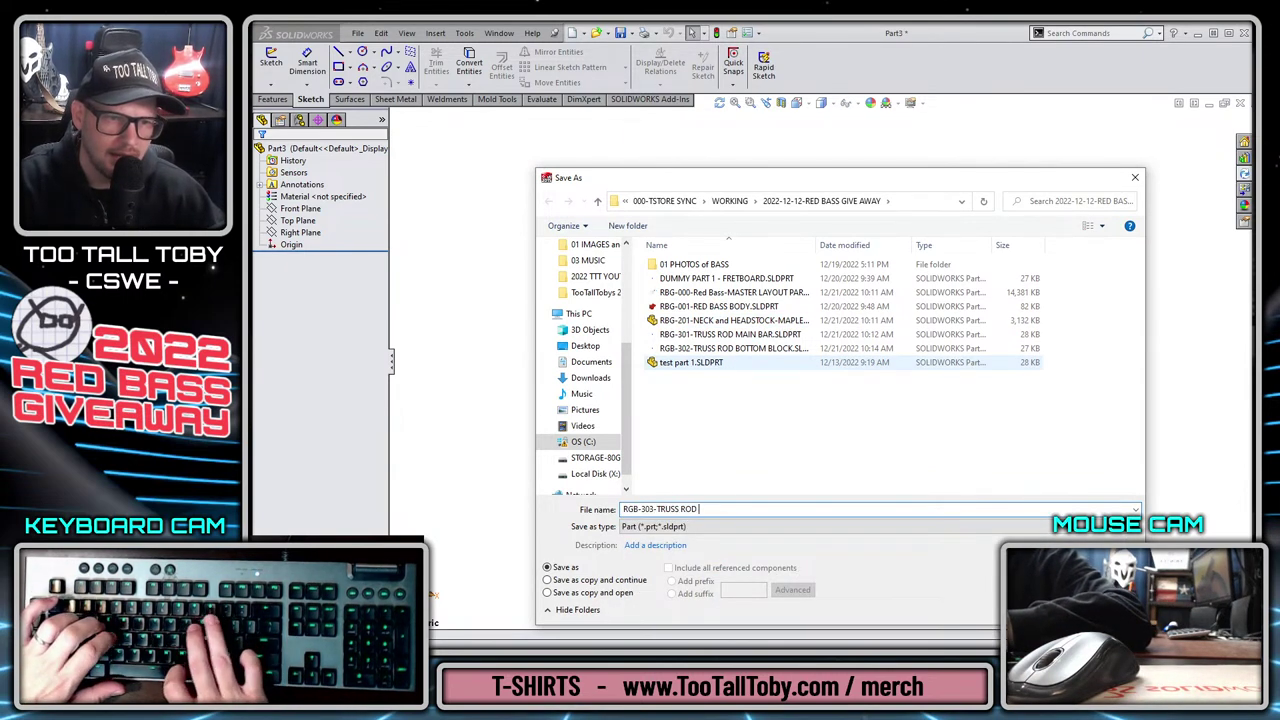
pyautogui.write(' TOP BLOCK')
pyautogui.press('Return')
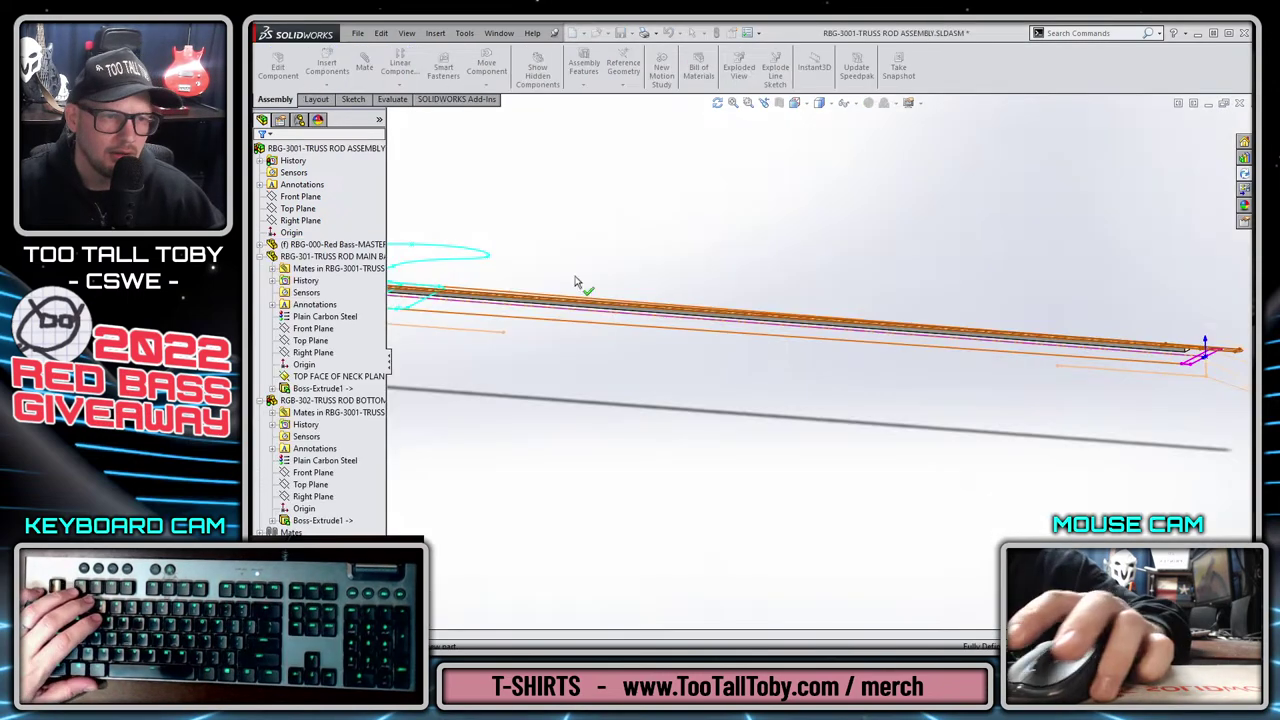
# Start a new Right Plane sketch with the corner rectangle tool, viewed face-on.
pyautogui.click(300, 196)
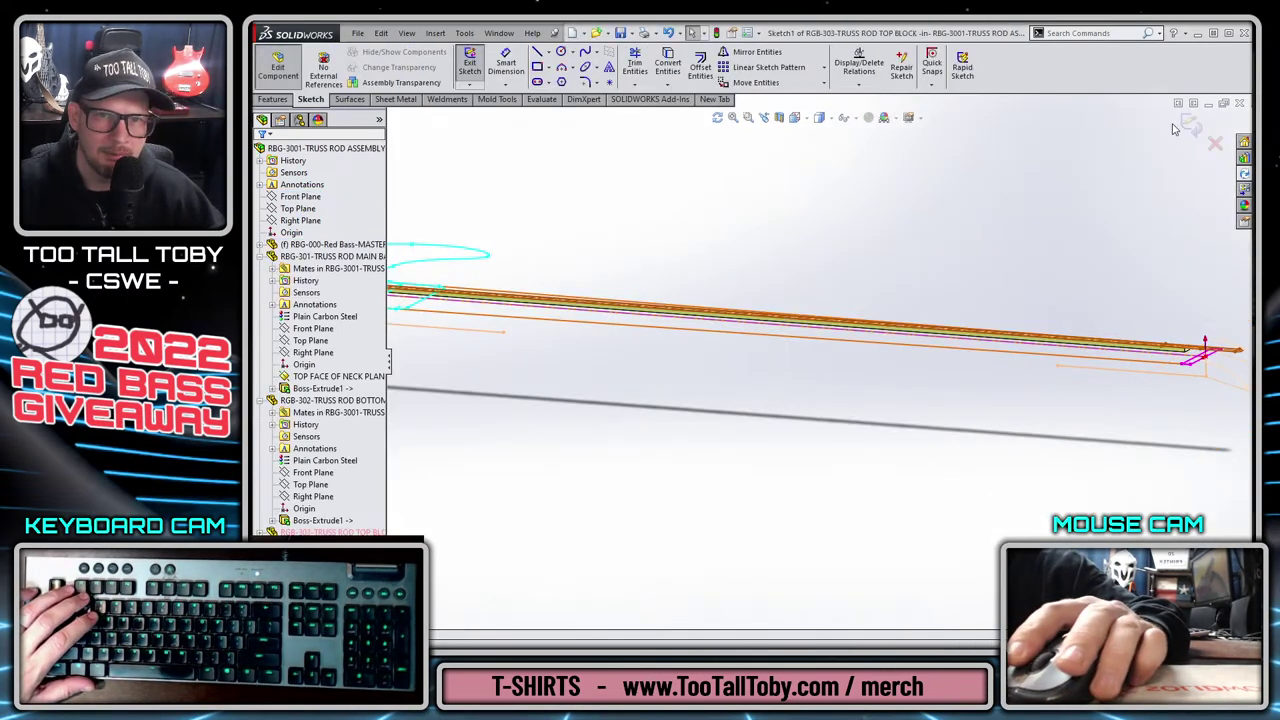
pyautogui.hotkey('ctrl', 'b')
pyautogui.scroll(-1, 318, 340)
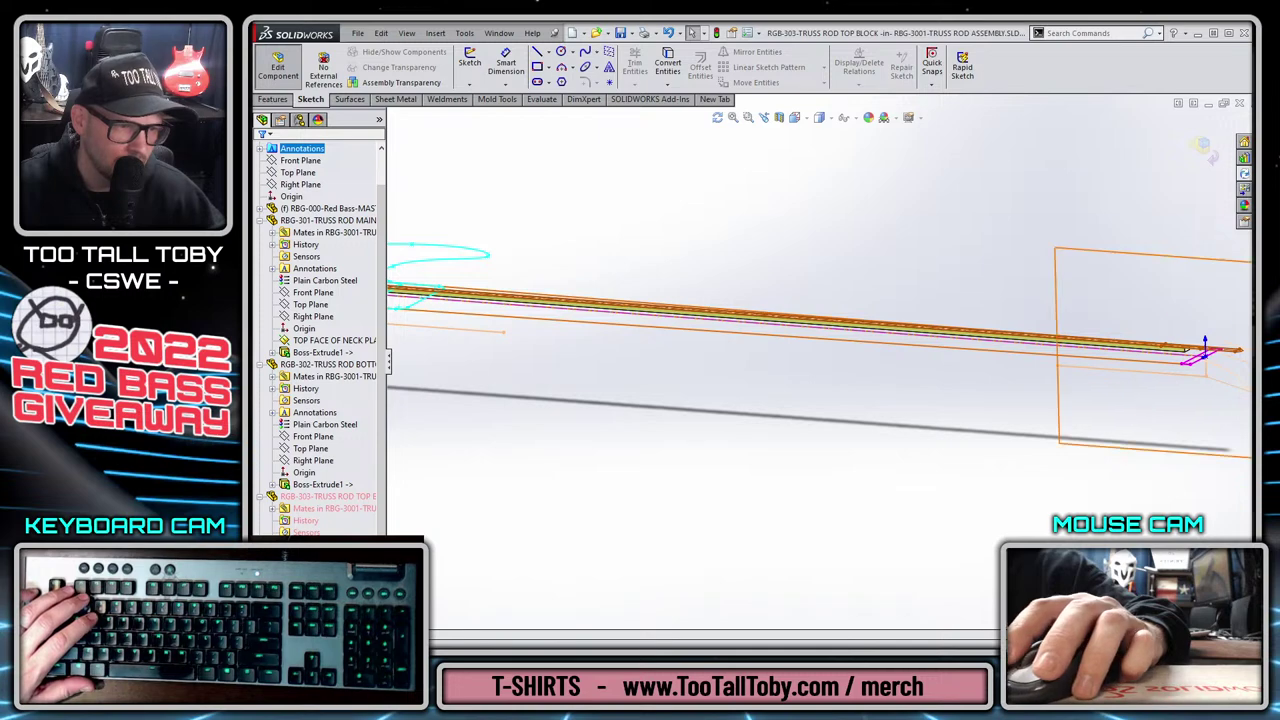
pyautogui.click(1205, 345)
pyautogui.moveTo(1205, 345); pyautogui.dragTo(1093, 352, button='middle')
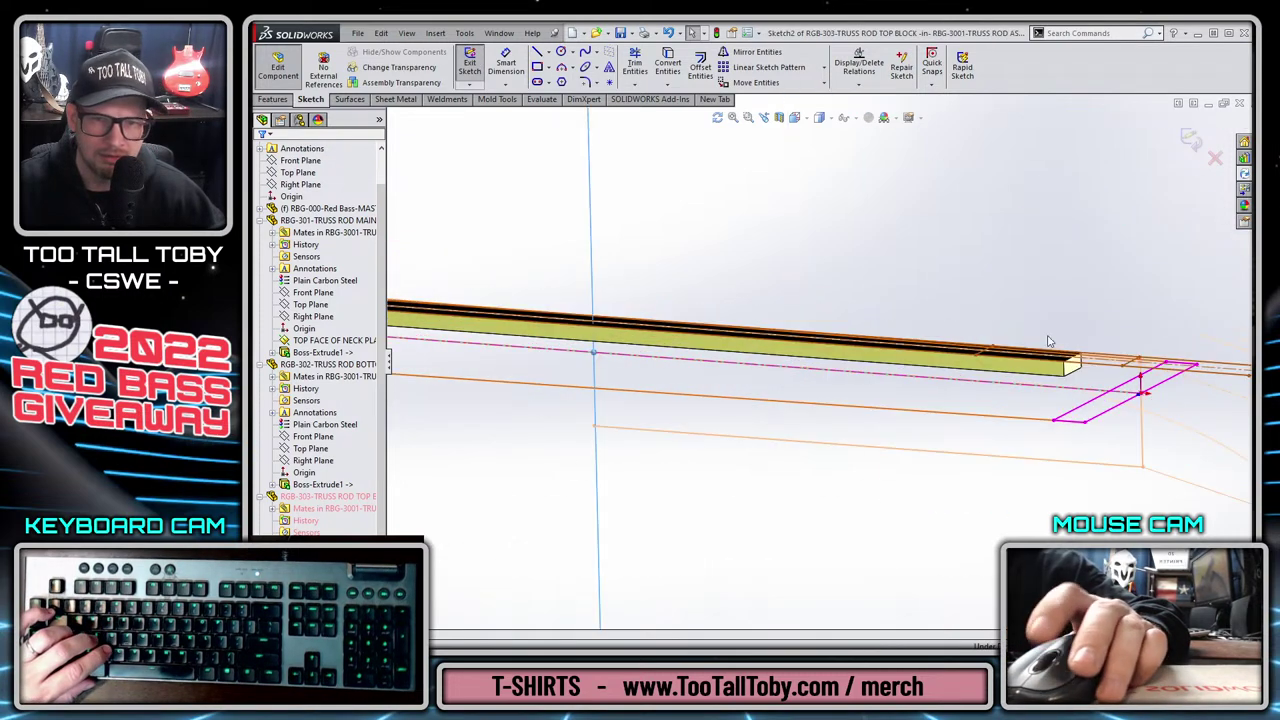
pyautogui.press('s')
pyautogui.click(1086, 334)
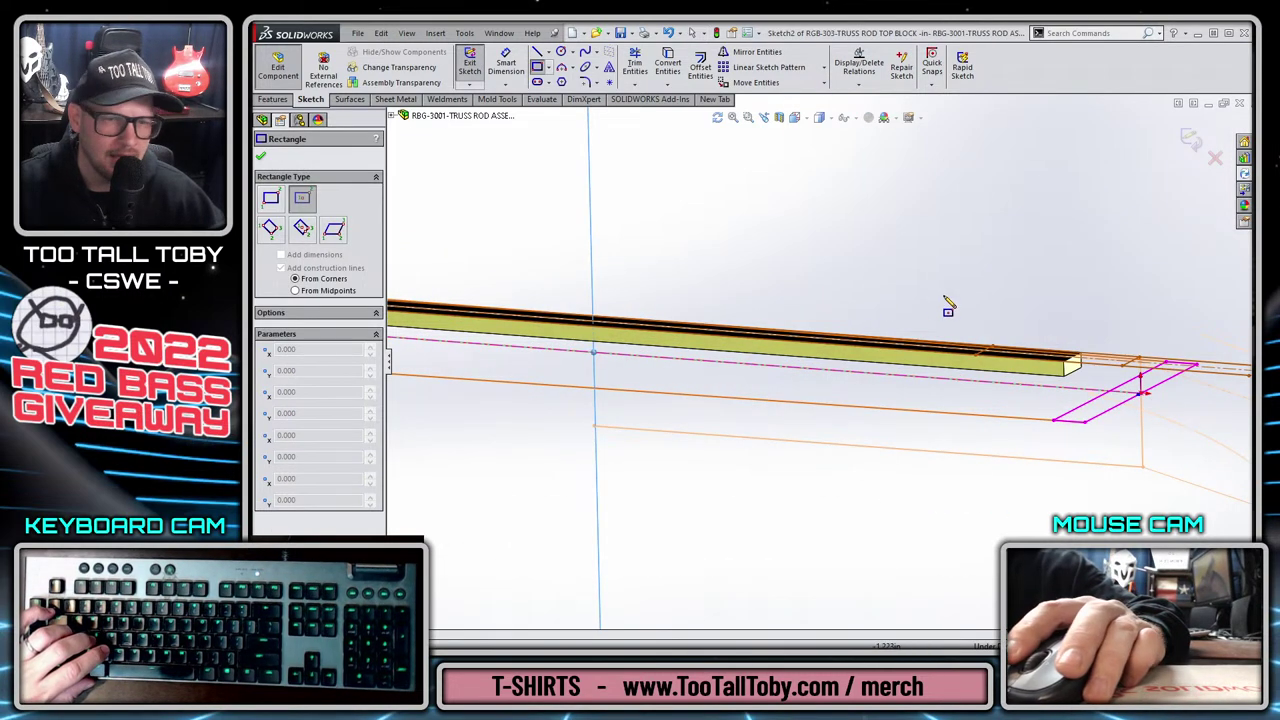
pyautogui.press('s')
pyautogui.click(984, 300)
pyautogui.moveTo(966, 385); pyautogui.dragTo(982, 345, button='middle')
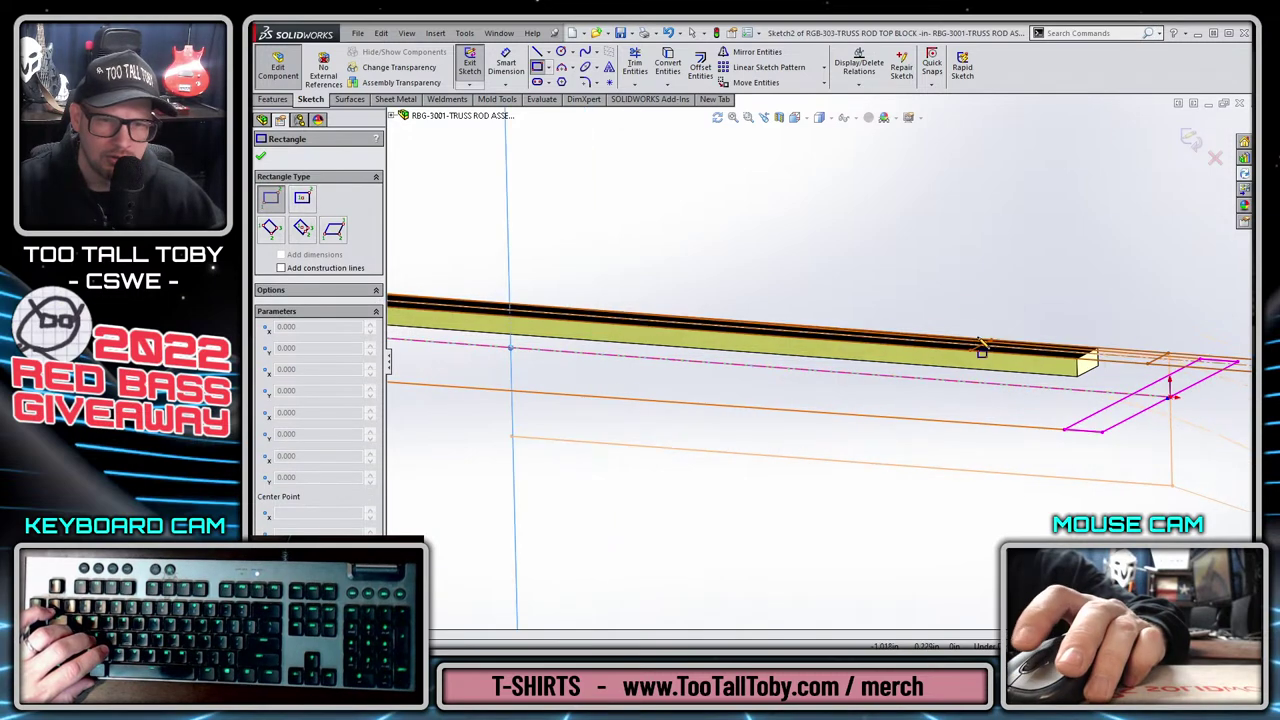
pyautogui.hotkey('ctrl', '4')
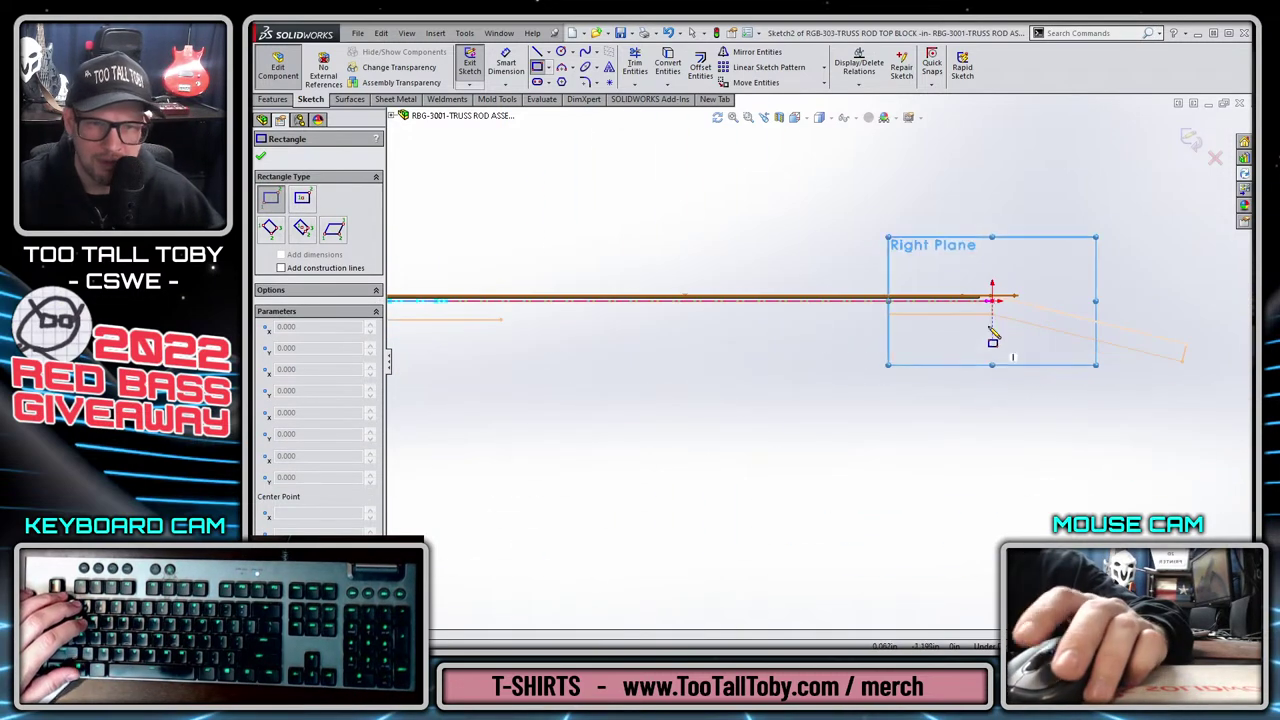
pyautogui.scroll(-2, 875, 310)
# Draw the top block rectangle 0.25 high by 0.441 wide.
pyautogui.click(849, 266)
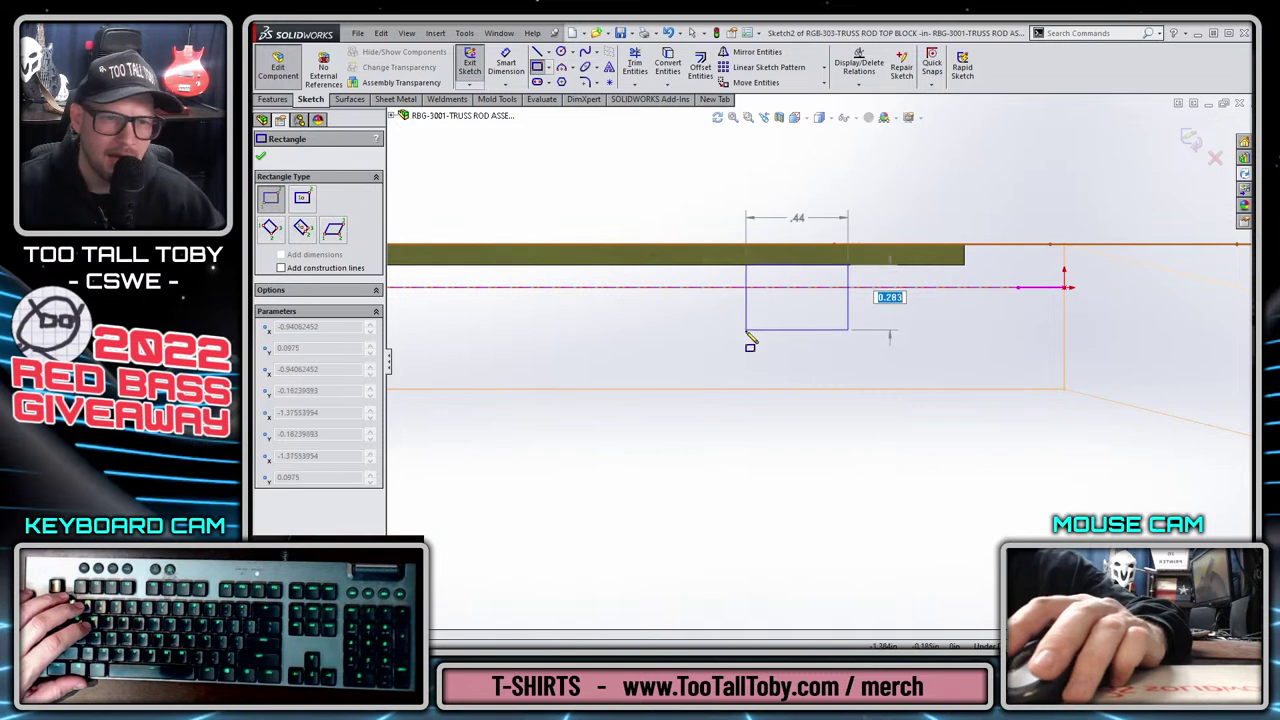
pyautogui.click(695, 328)
pyautogui.write('0.25')
pyautogui.press('Tab')
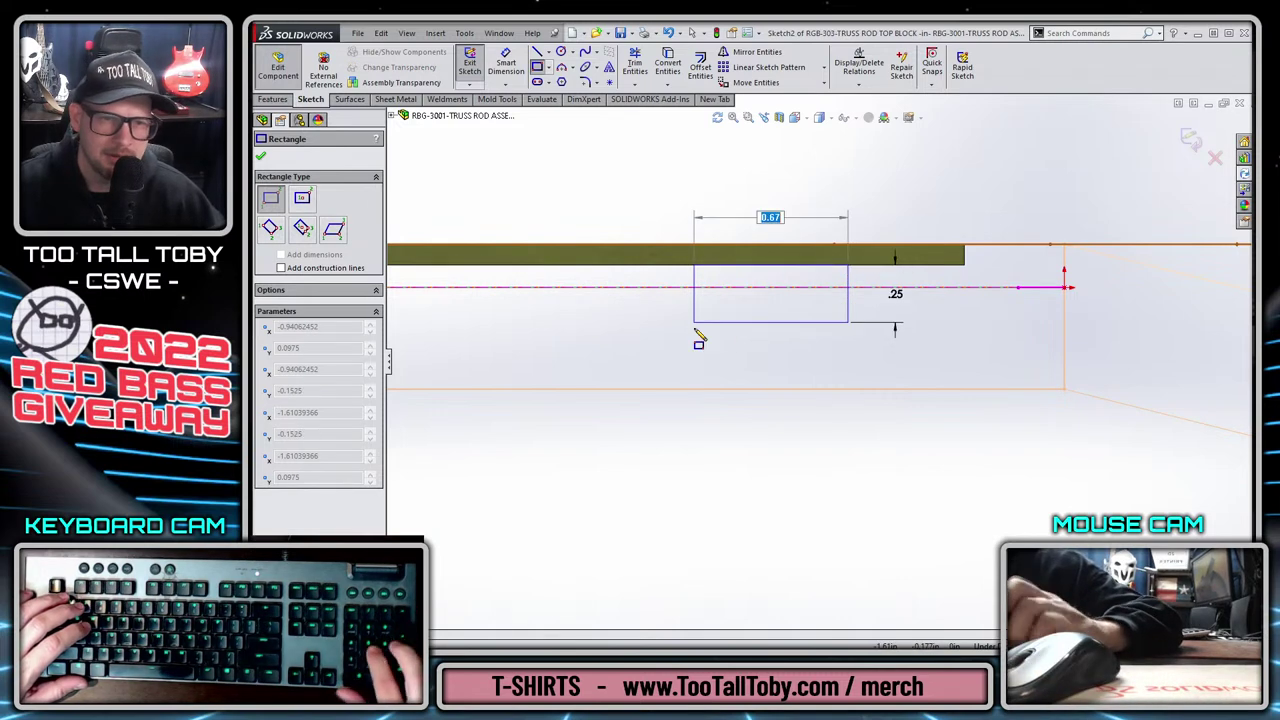
pyautogui.write('0.441')
pyautogui.press('Return')
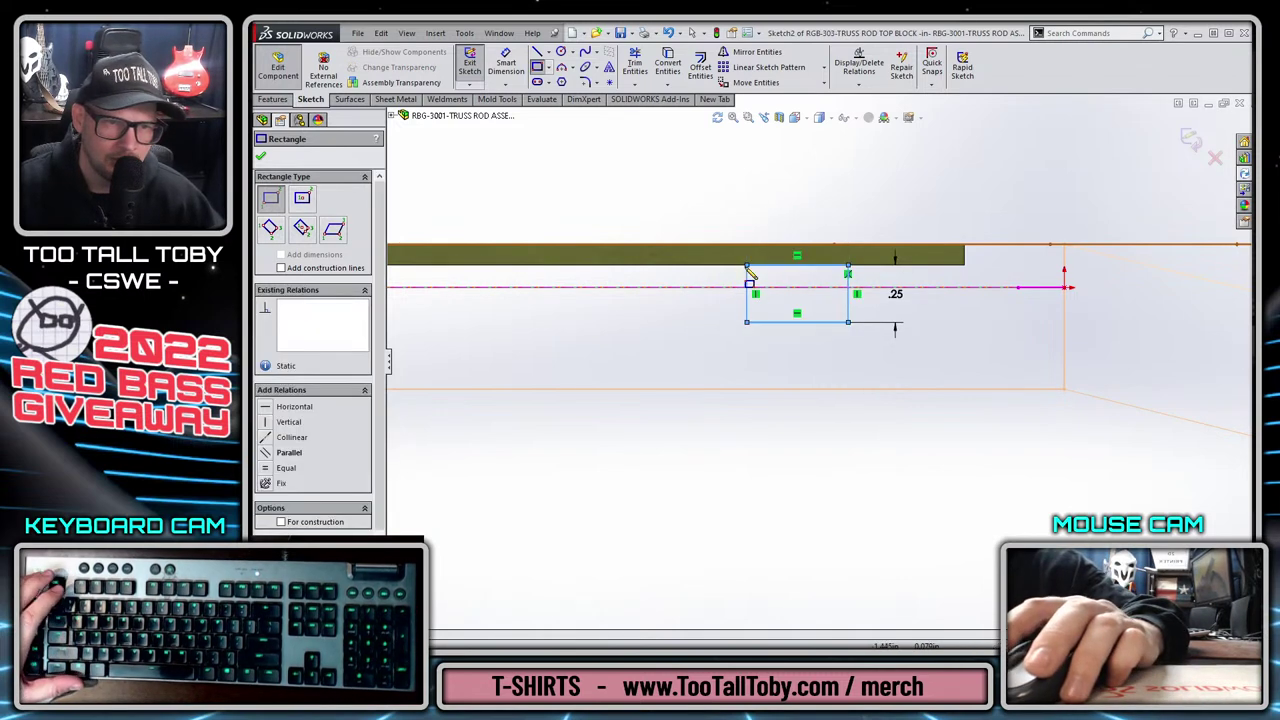
pyautogui.press('Escape')
# Make the rectangle corner coincident with the bar end and its edge with the layout point.
pyautogui.moveTo(838, 243)
pyautogui.mouseDown(button='middle')
pyautogui.moveTo(828, 275)
pyautogui.moveTo(854, 270)
pyautogui.moveTo(856, 304)
pyautogui.mouseUp(button='middle')
pyautogui.click(854, 261)
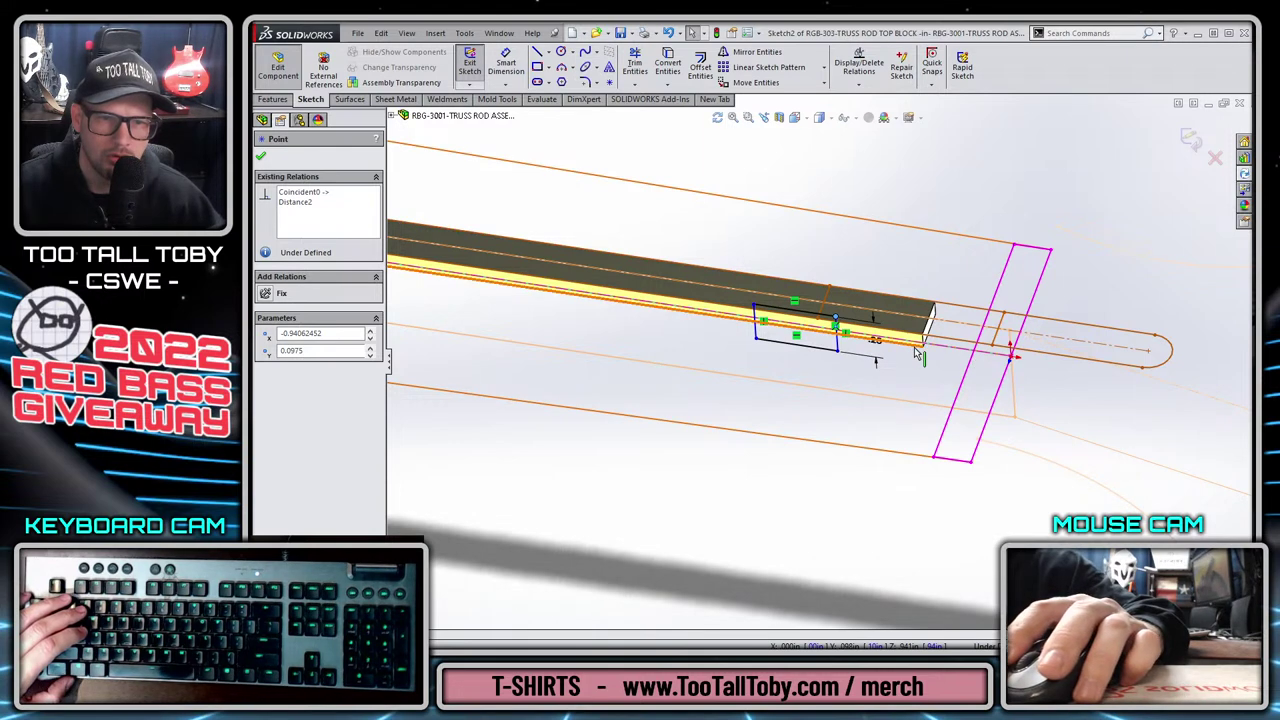
pyautogui.click(869, 371)
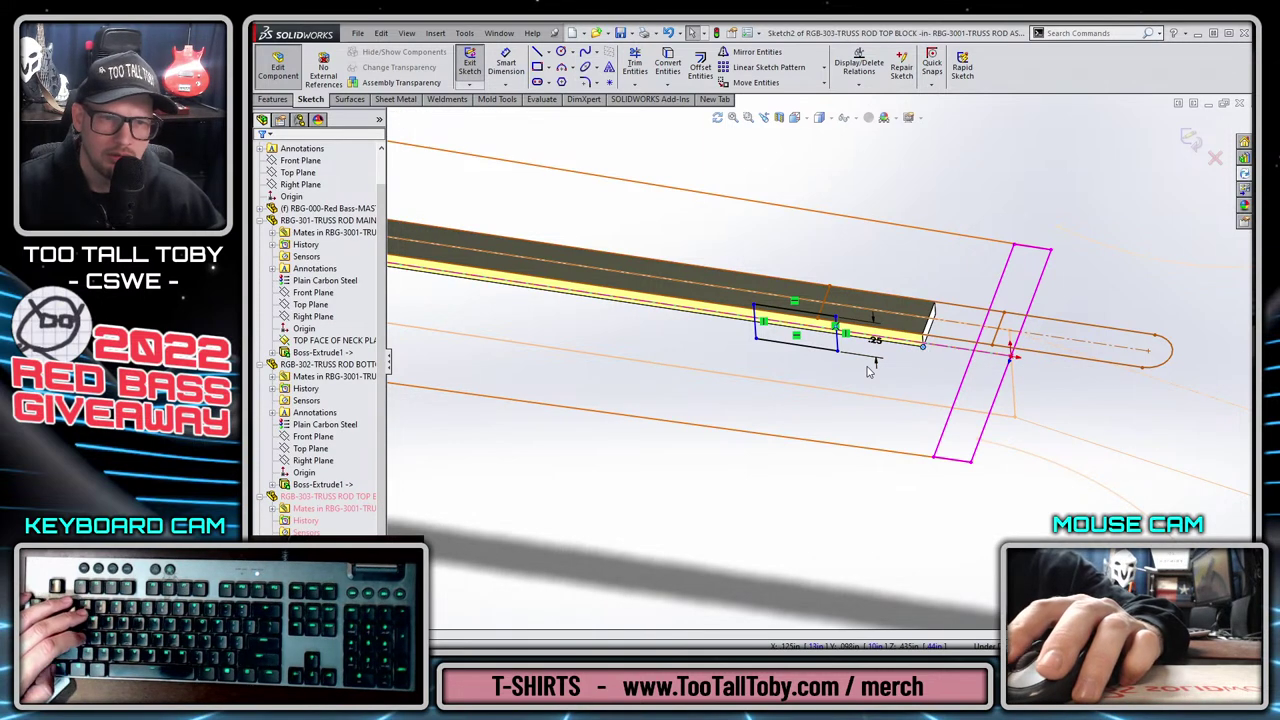
pyautogui.click(838, 320)
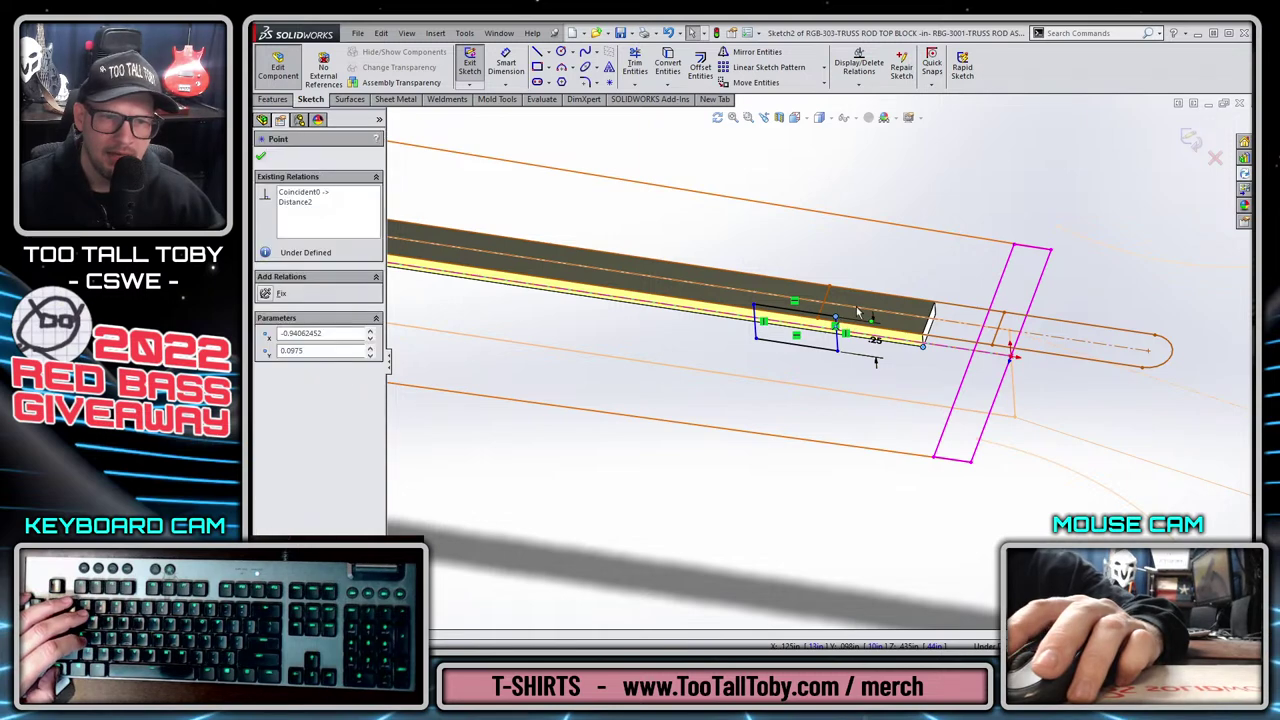
pyautogui.keyDown('ctrl'); pyautogui.click(930, 318); pyautogui.keyUp('ctrl')
pyautogui.click(910, 244)
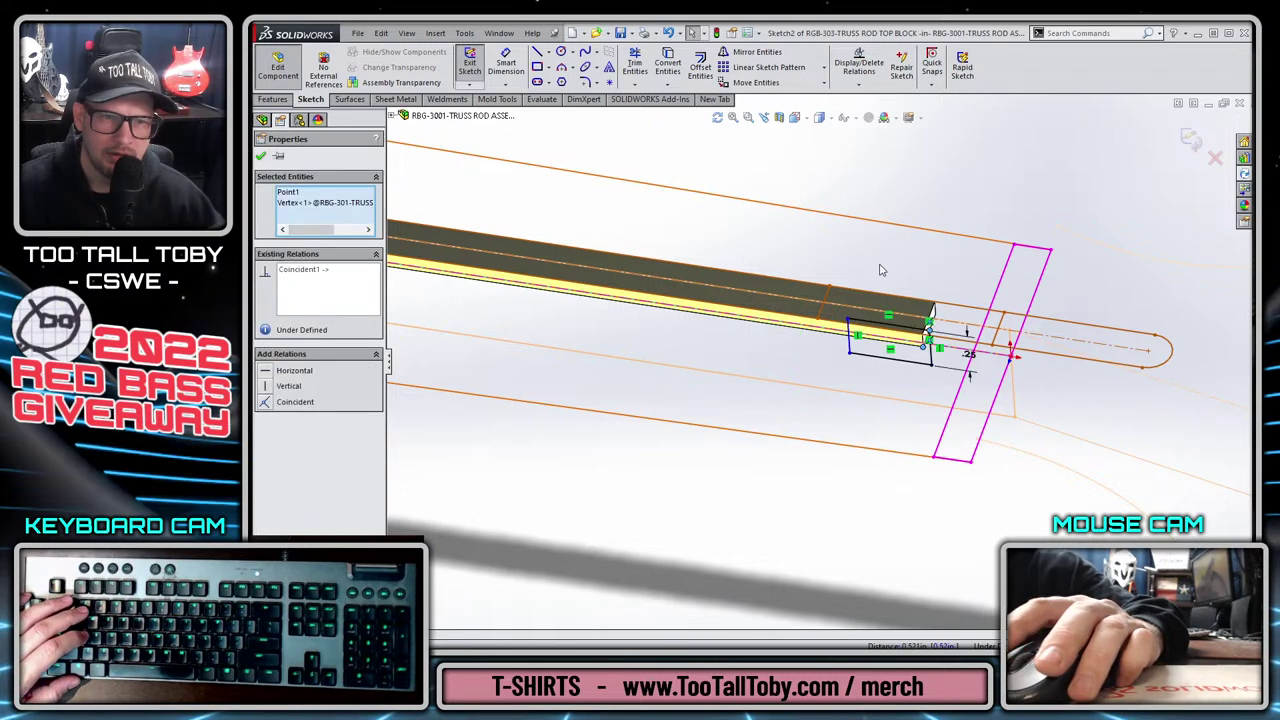
pyautogui.click(848, 332)
pyautogui.keyDown('ctrl'); pyautogui.click(818, 320); pyautogui.keyUp('ctrl')
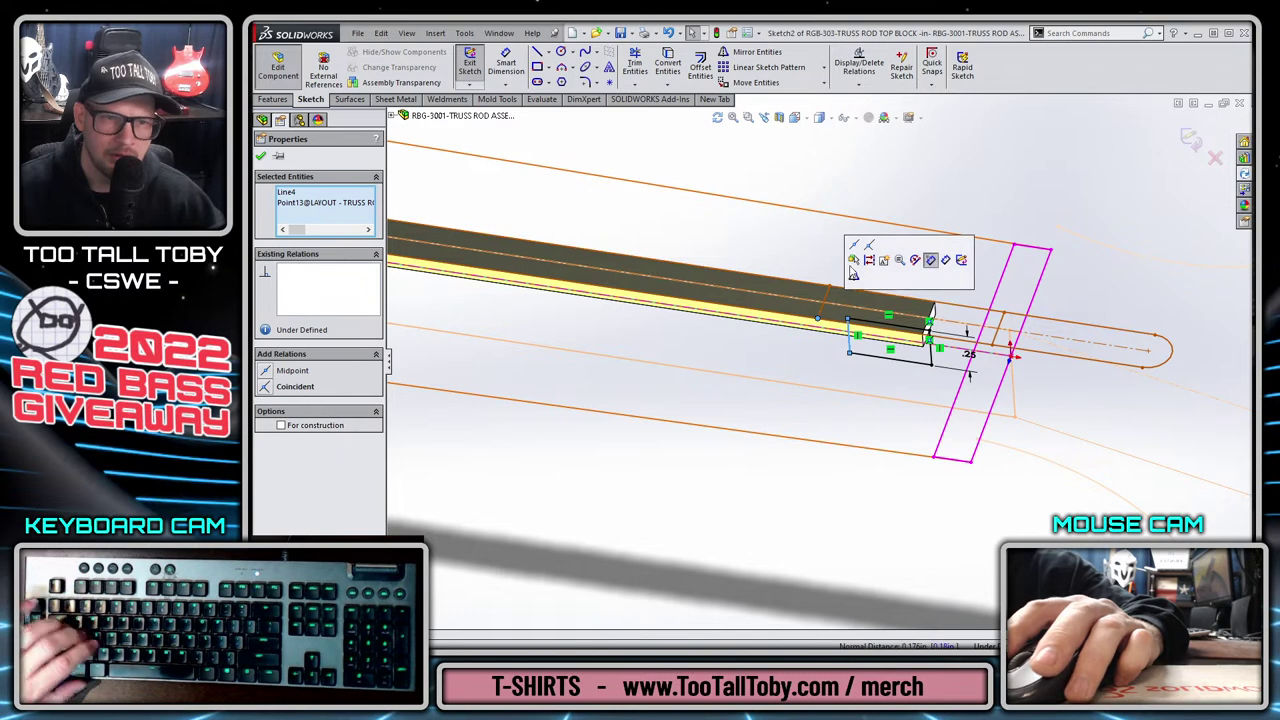
pyautogui.click(862, 252)
# Boss-extrude the rectangle Up To Vertex in both directions, to Point13 and Point12.
pyautogui.press('s')
pyautogui.click(925, 287)
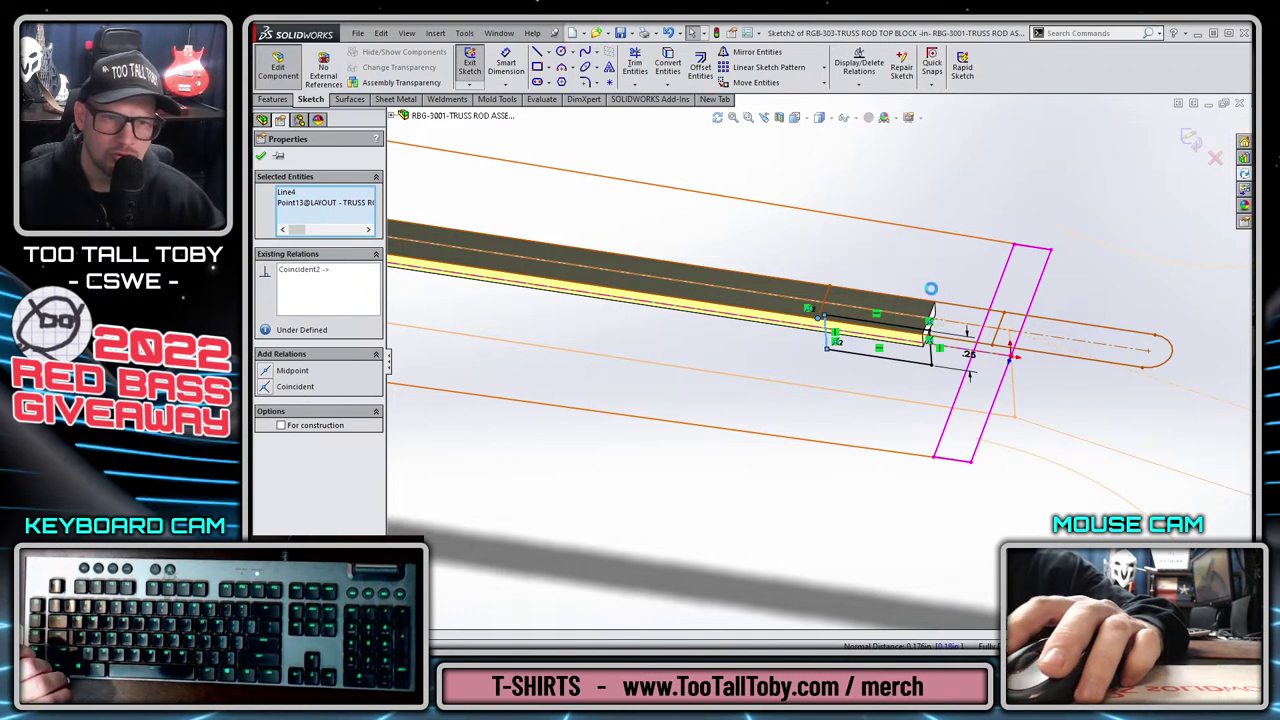
pyautogui.click(349, 346)
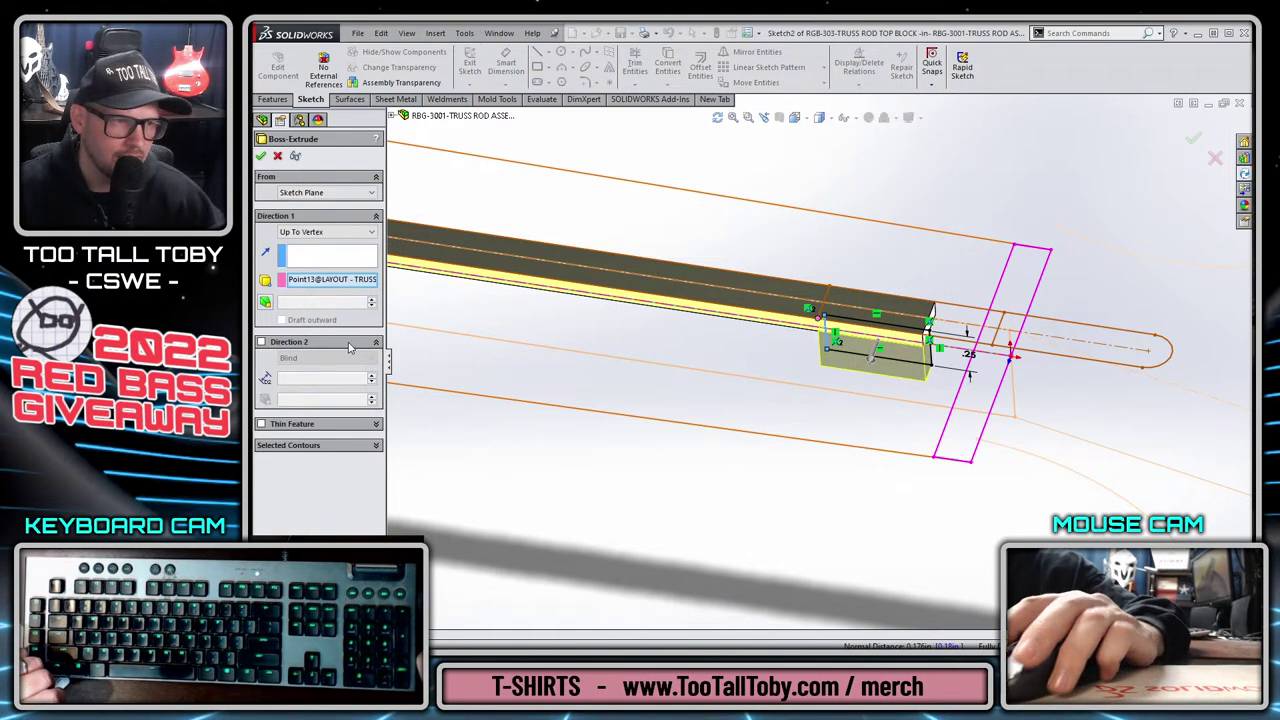
pyautogui.click(262, 343)
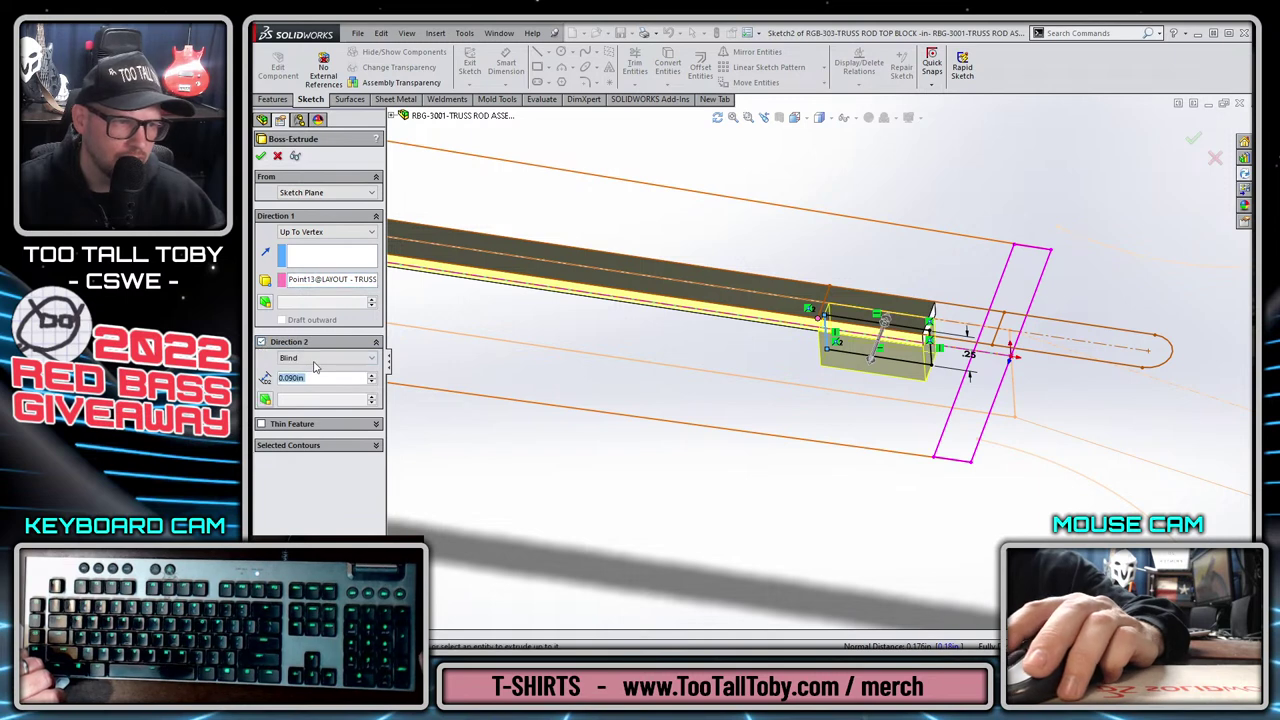
pyautogui.click(328, 358)
pyautogui.click(330, 379)
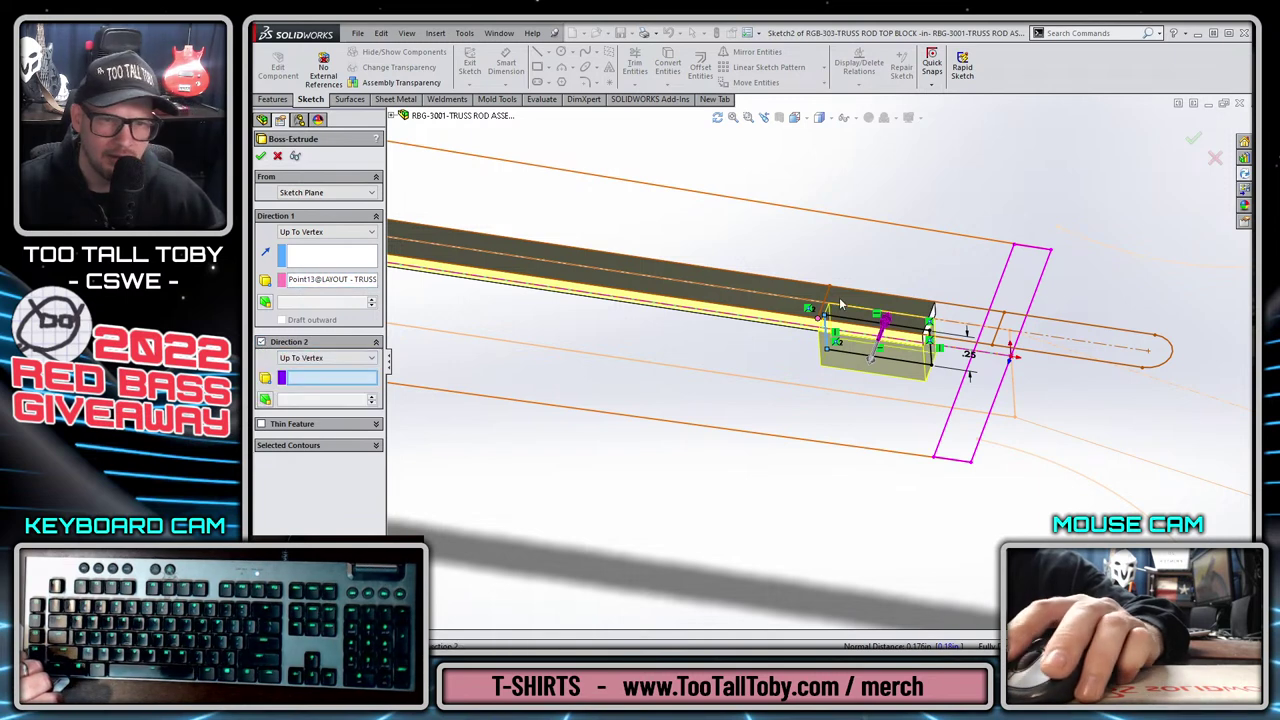
pyautogui.click(830, 288)
# Accept the block extrusion and sketch a circle on the block's end face.
pyautogui.press('Return')
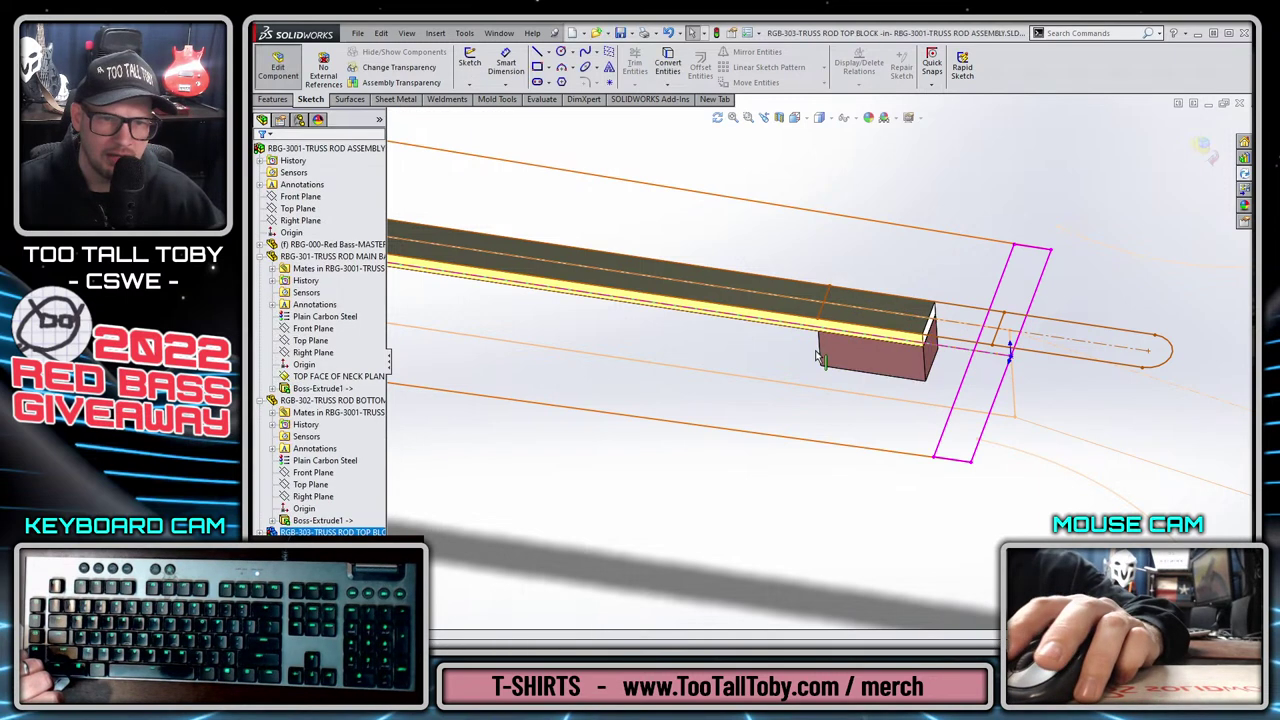
pyautogui.scroll(5, 918, 337)
pyautogui.scroll(-6, 788, 377)
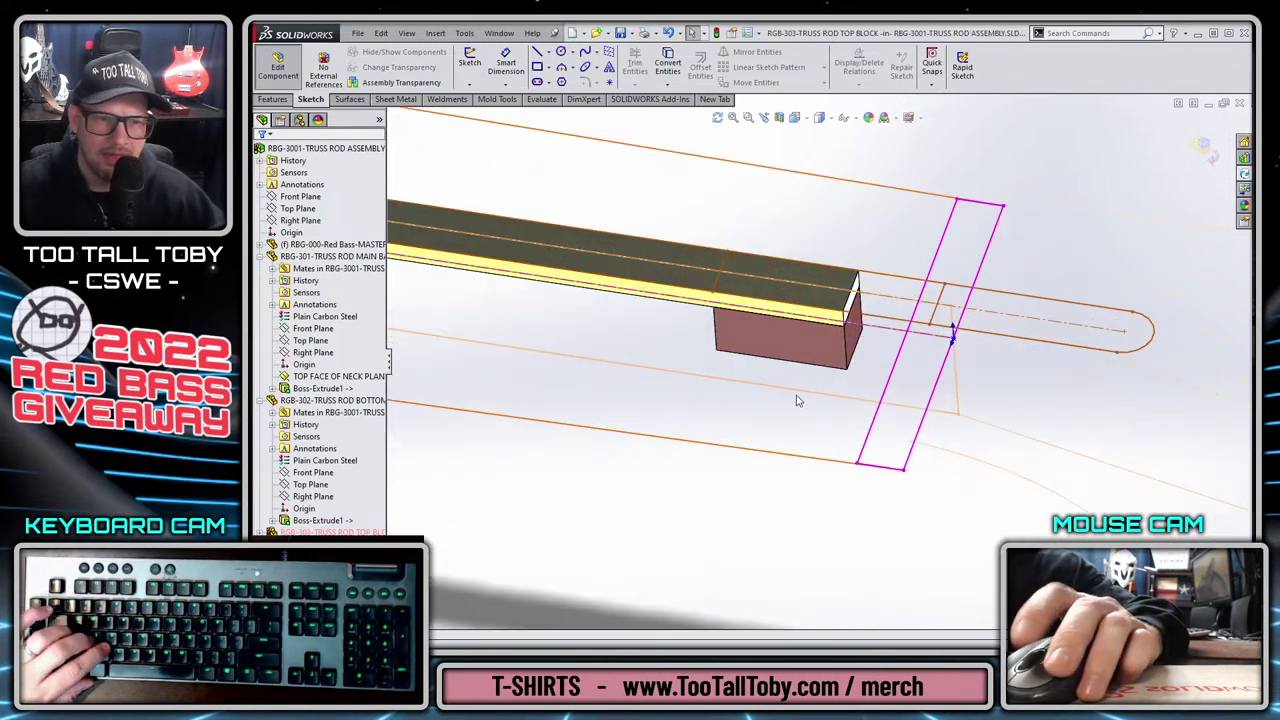
pyautogui.click(906, 312)
pyautogui.press('s')
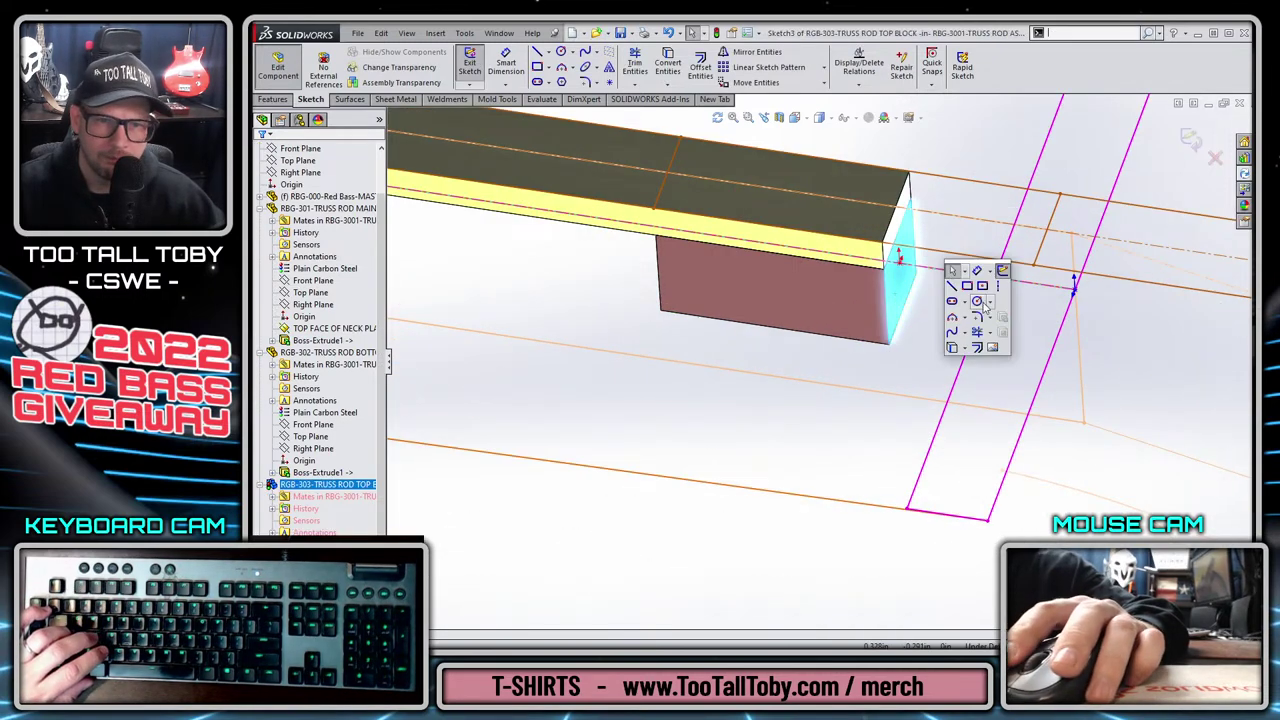
pyautogui.click(976, 300)
pyautogui.moveTo(976, 300); pyautogui.dragTo(862, 336, button='middle')
pyautogui.click(851, 296)
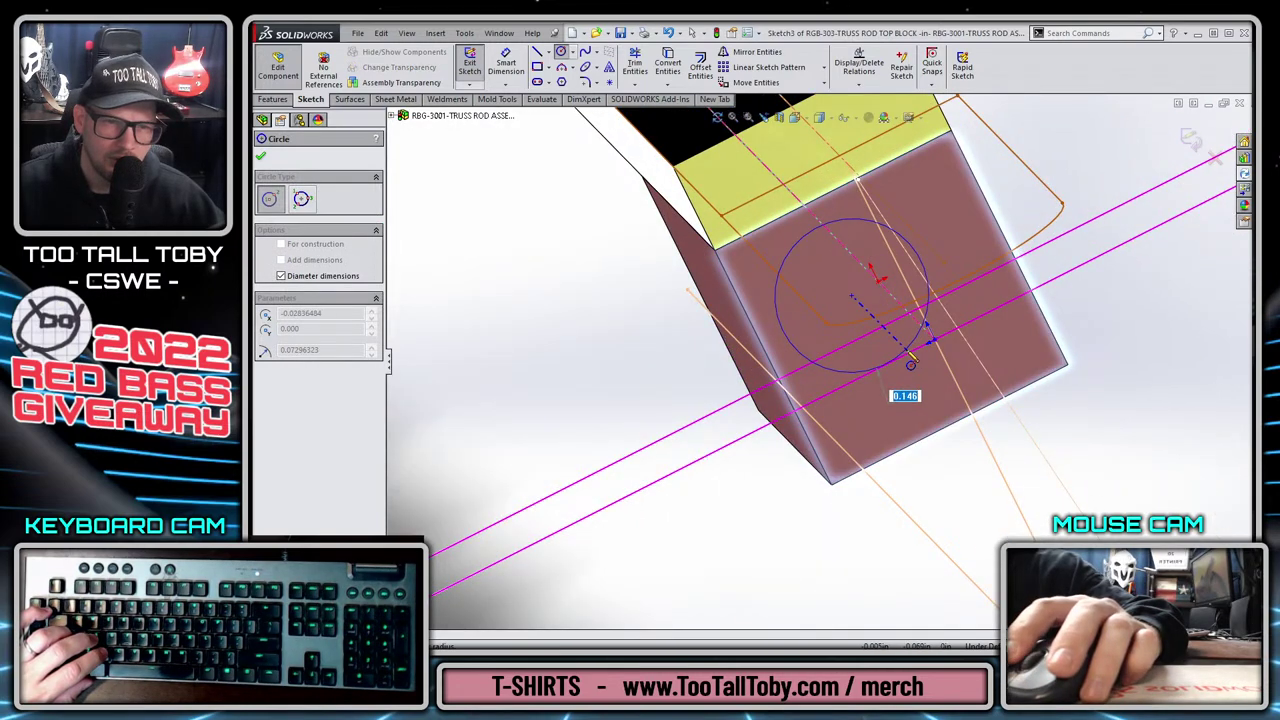
pyautogui.click(910, 364)
pyautogui.press('Escape')
# Draw a corner-to-corner construction centerline and centre the circle on its midpoint.
pyautogui.moveTo(847, 297); pyautogui.dragTo(894, 313)
pyautogui.press('s')
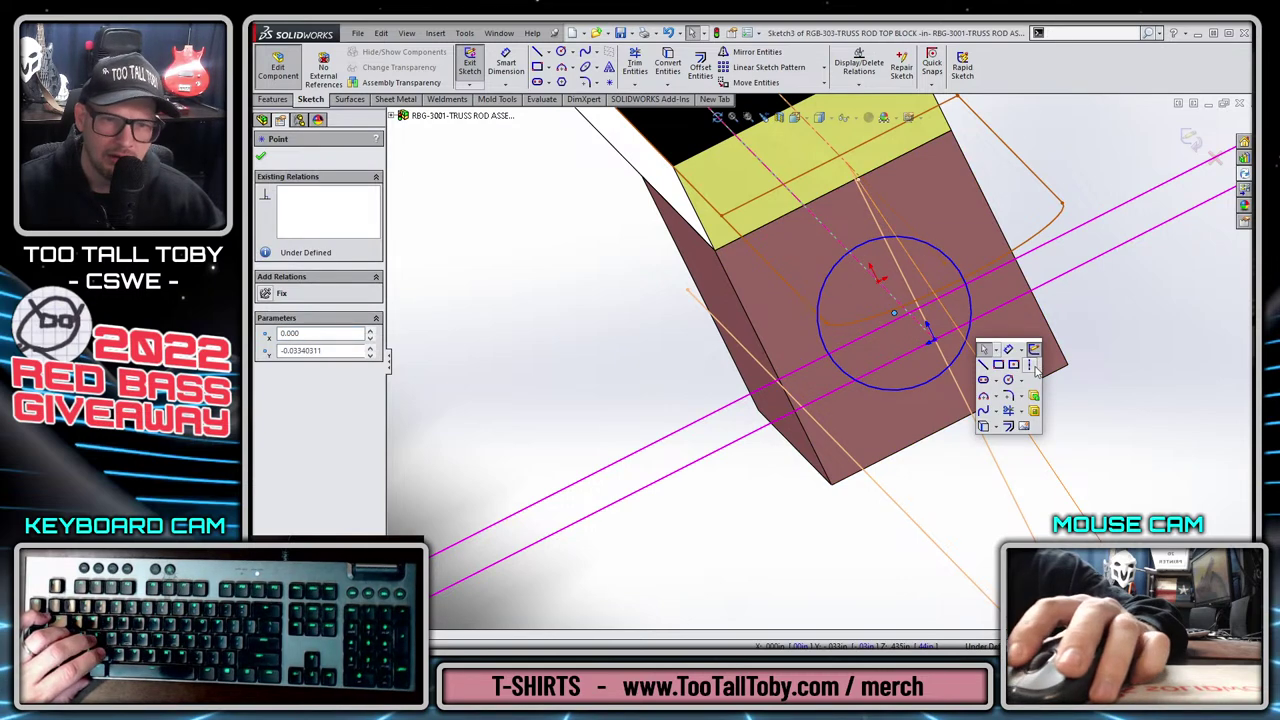
pyautogui.click(1031, 366)
pyautogui.click(1068, 367)
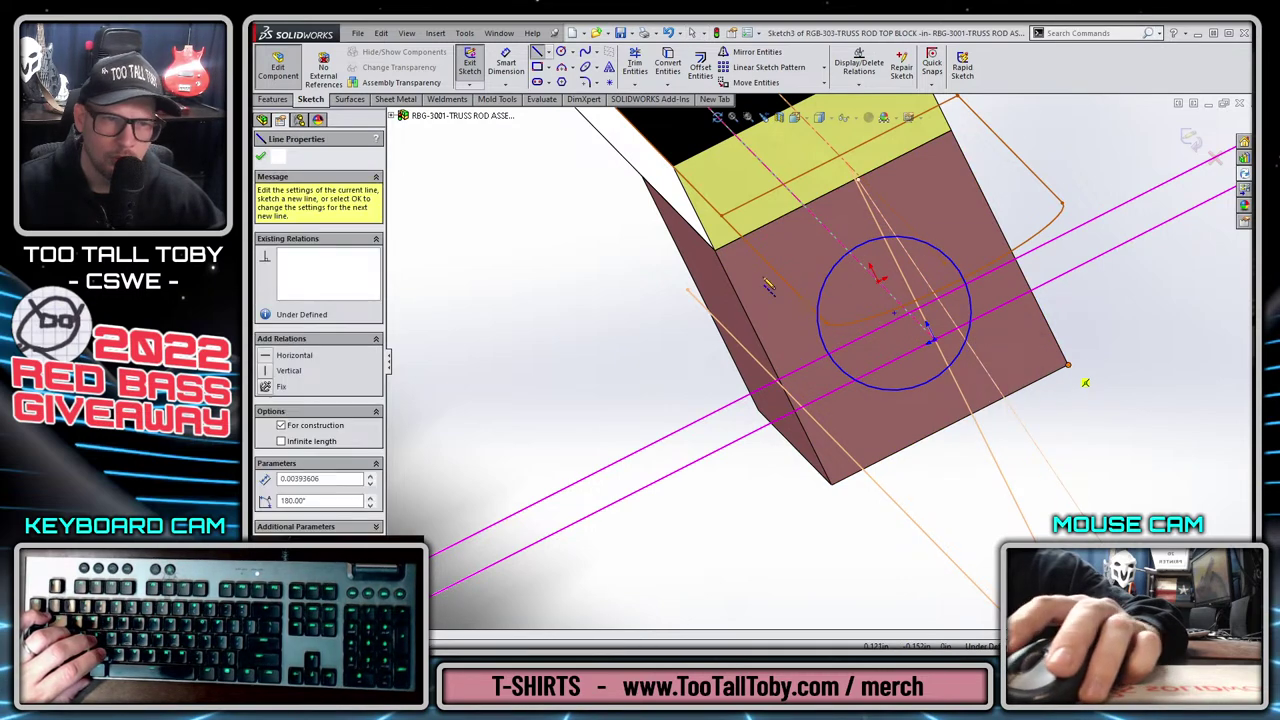
pyautogui.click(716, 258)
pyautogui.press('Escape')
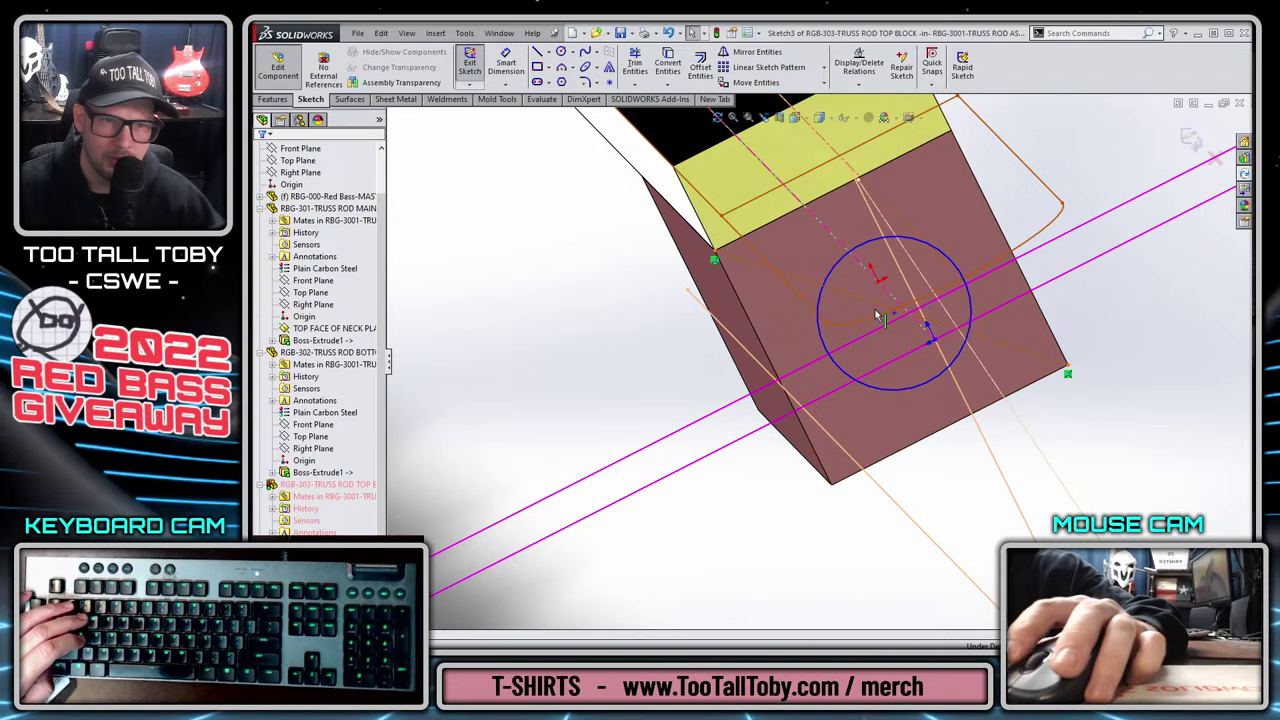
pyautogui.click(877, 311)
pyautogui.keyDown('ctrl'); pyautogui.click(893, 313); pyautogui.keyUp('ctrl')
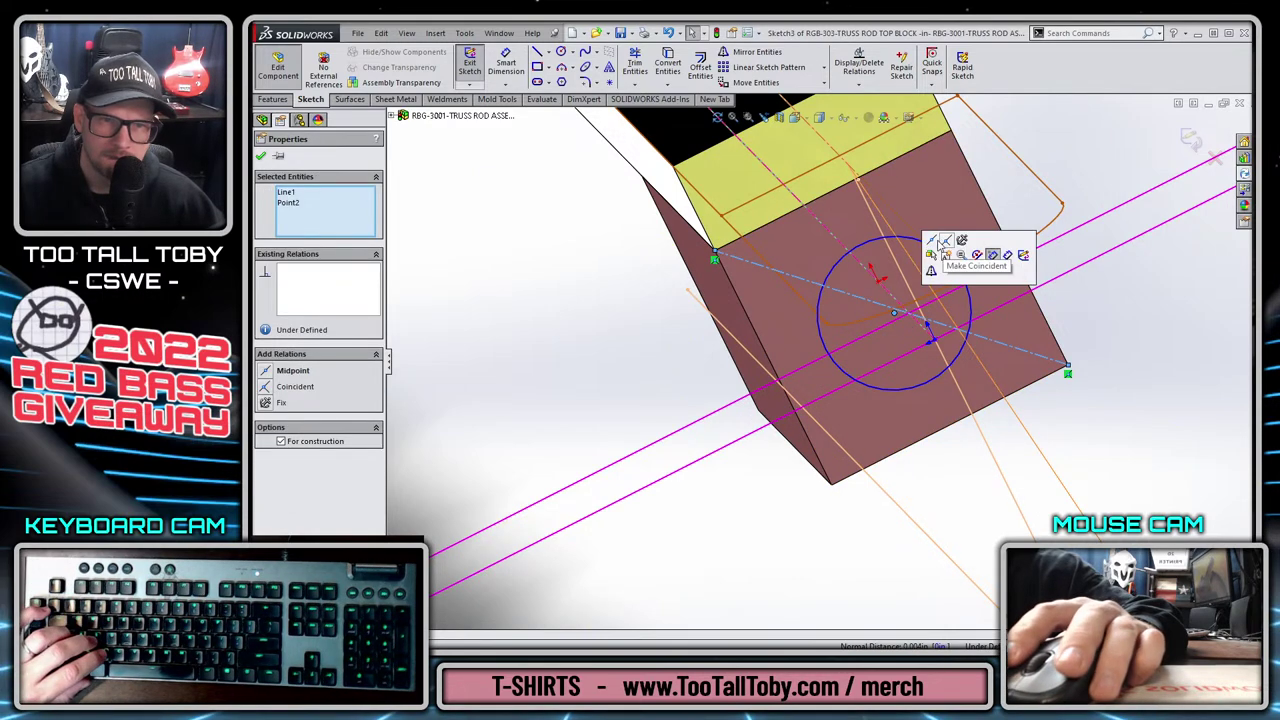
pyautogui.click(932, 241)
pyautogui.press('s')
pyautogui.press('Escape')
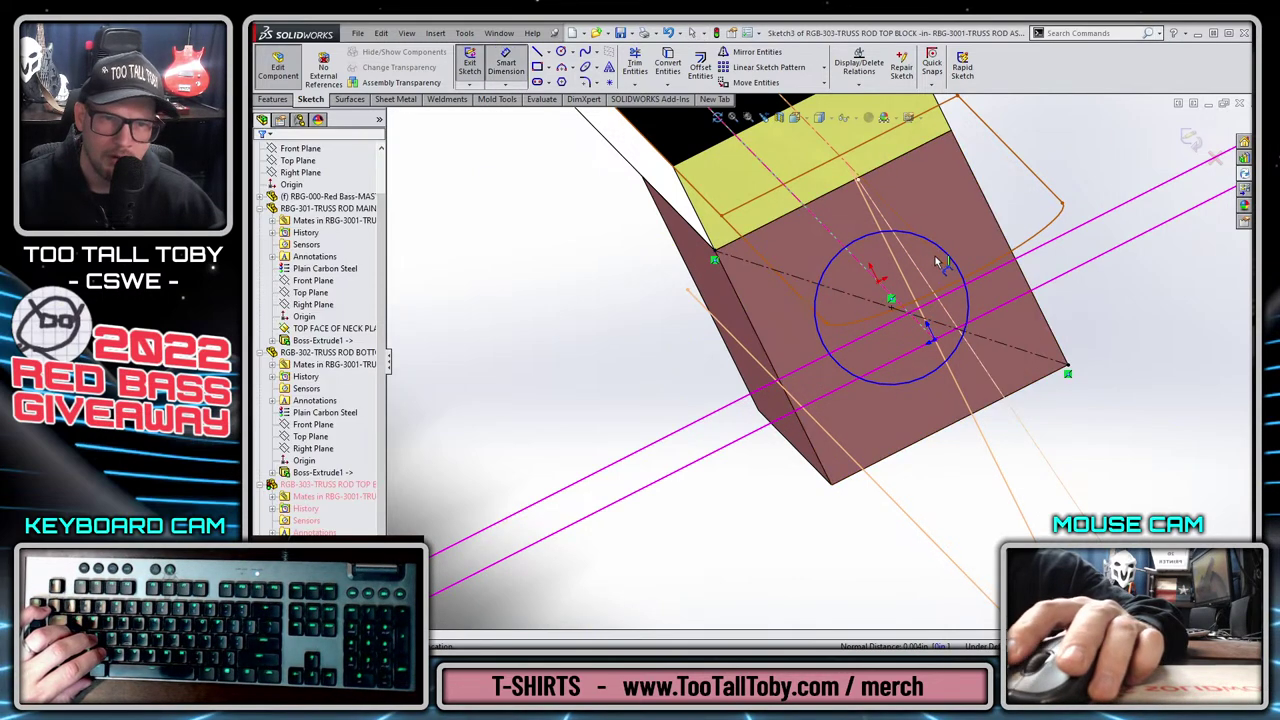
# Dimension the circle's diameter to 0.125 in.
pyautogui.click(940, 256)
pyautogui.moveTo(945, 250); pyautogui.dragTo(1030, 170, button='middle')
pyautogui.click(1030, 165)
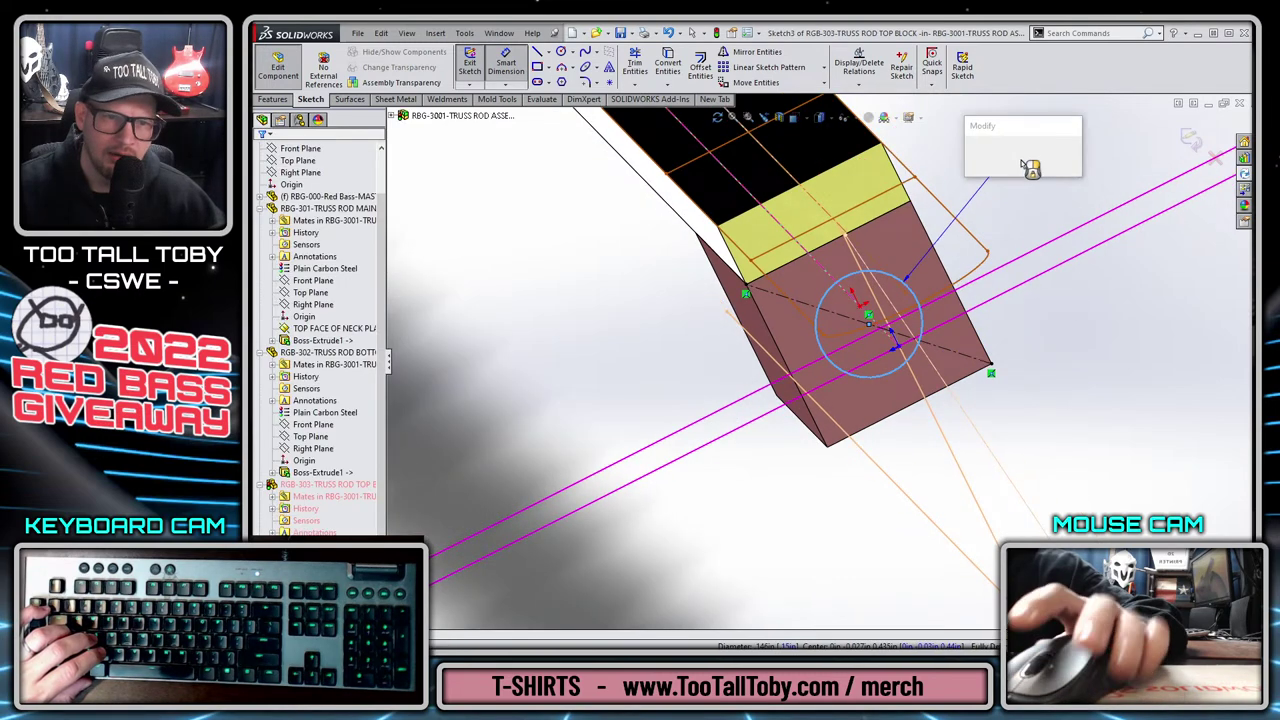
pyautogui.write('3/16')
pyautogui.press('Return')
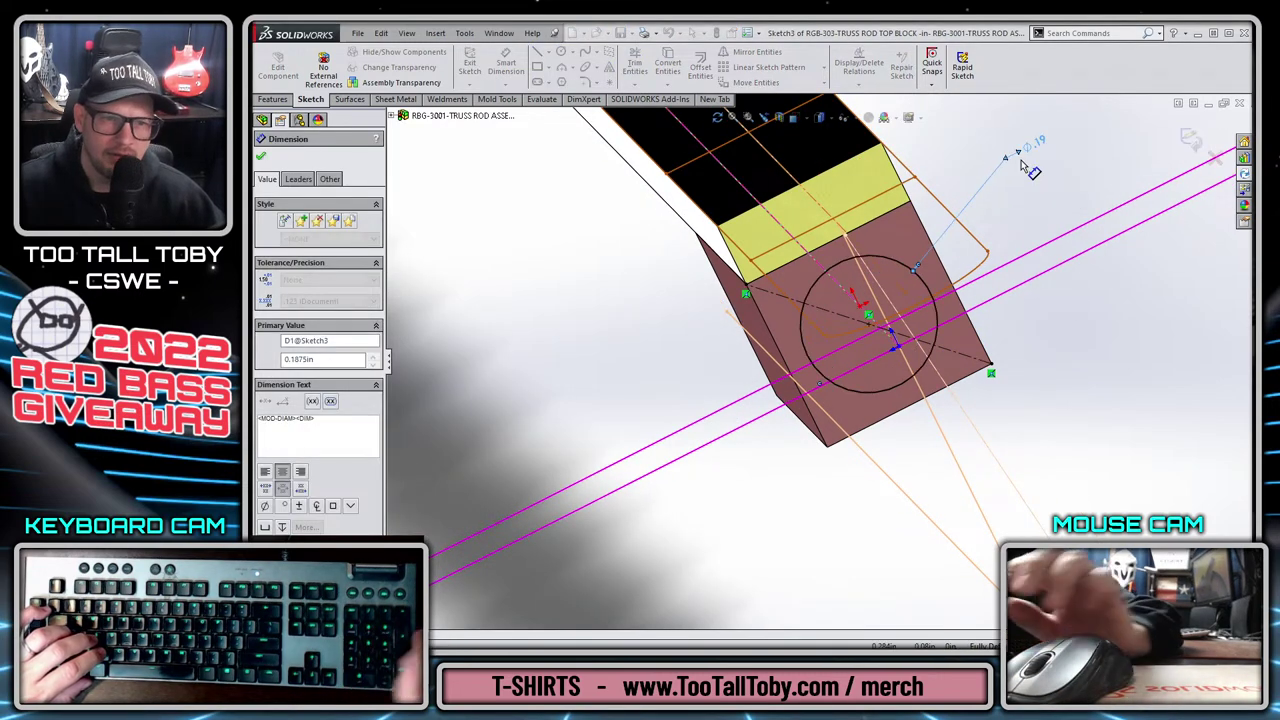
pyautogui.doubleClick(1035, 146)
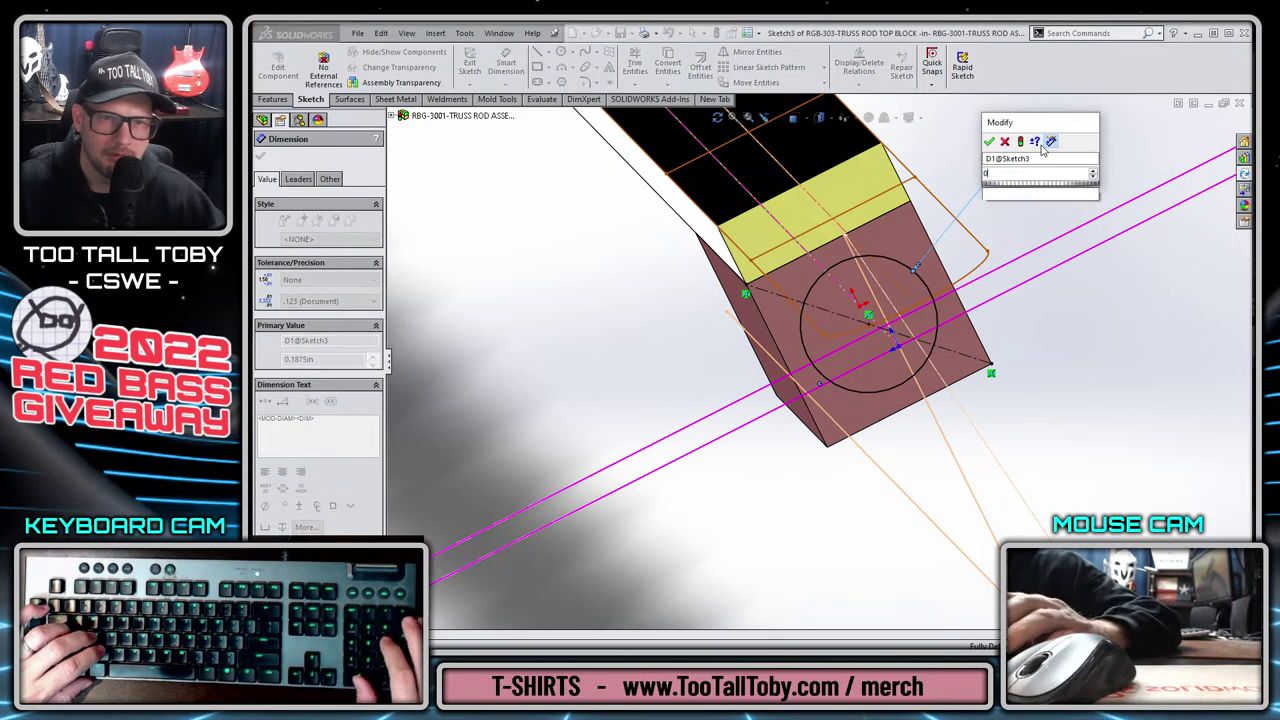
pyautogui.write('0.125')
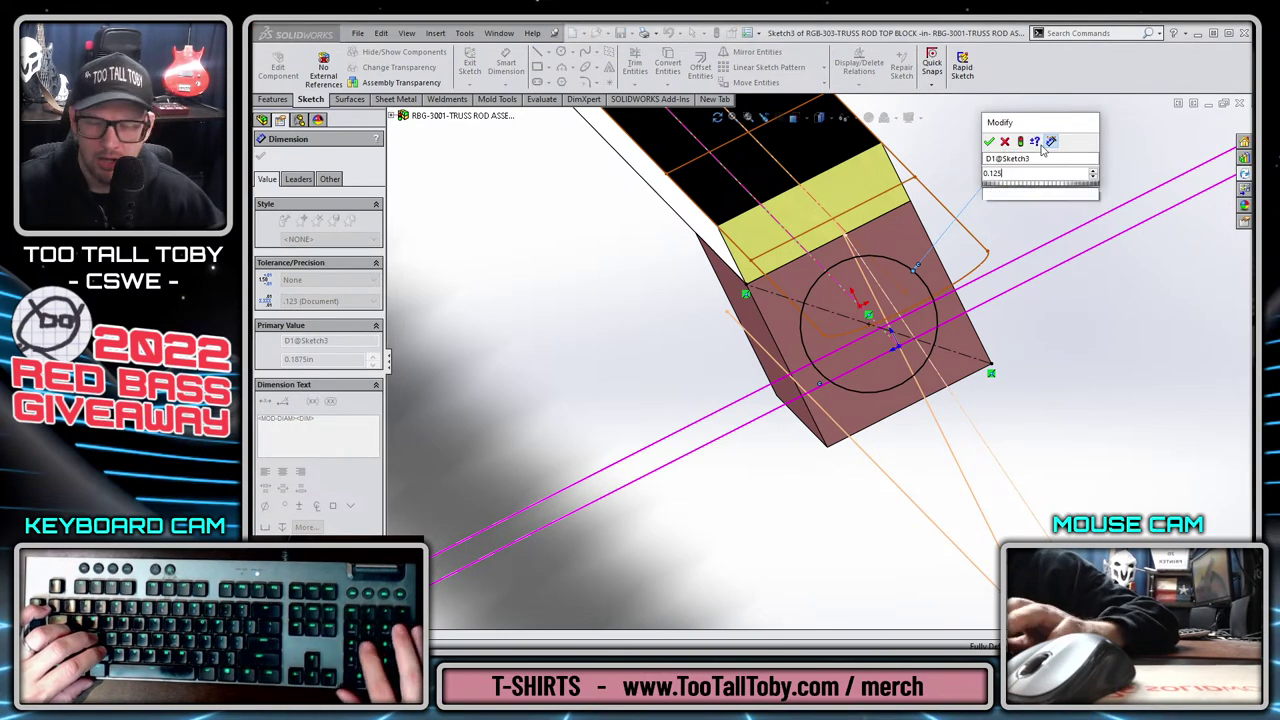
pyautogui.press('Return')
# Start a Cut-Extrude from the circle sketch and bring up its end condition choices.
pyautogui.scroll(5, 878, 290)
pyautogui.click(878, 290)
pyautogui.click(926, 369)
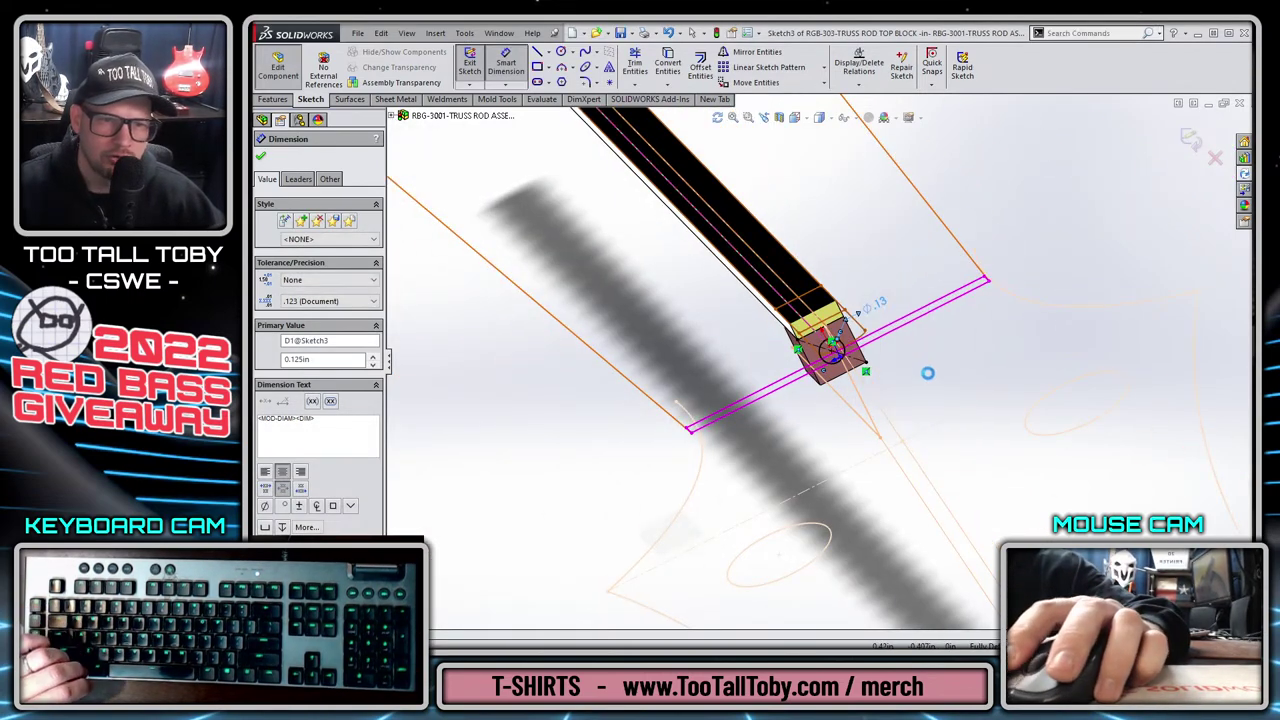
pyautogui.rightClick(933, 372)
# Cut the 0.125 in hole Through All in both directions and return to the assembly.
pyautogui.click(995, 141)
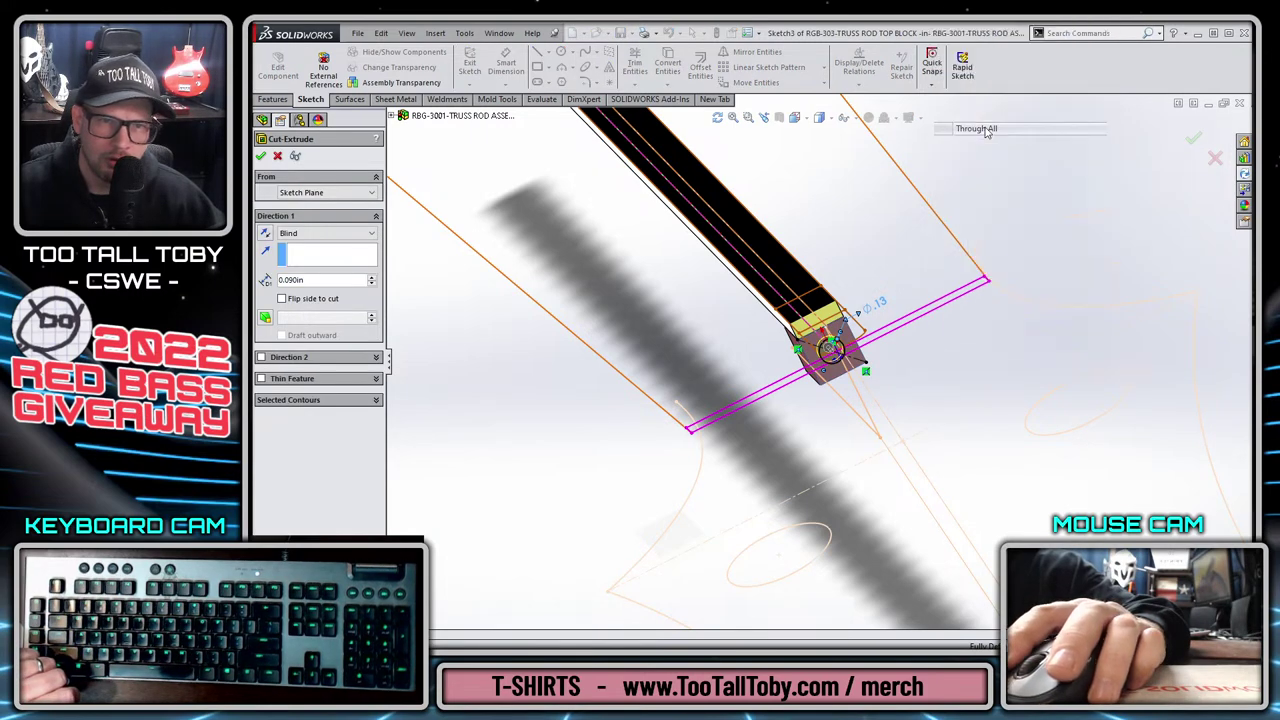
pyautogui.press('Return')
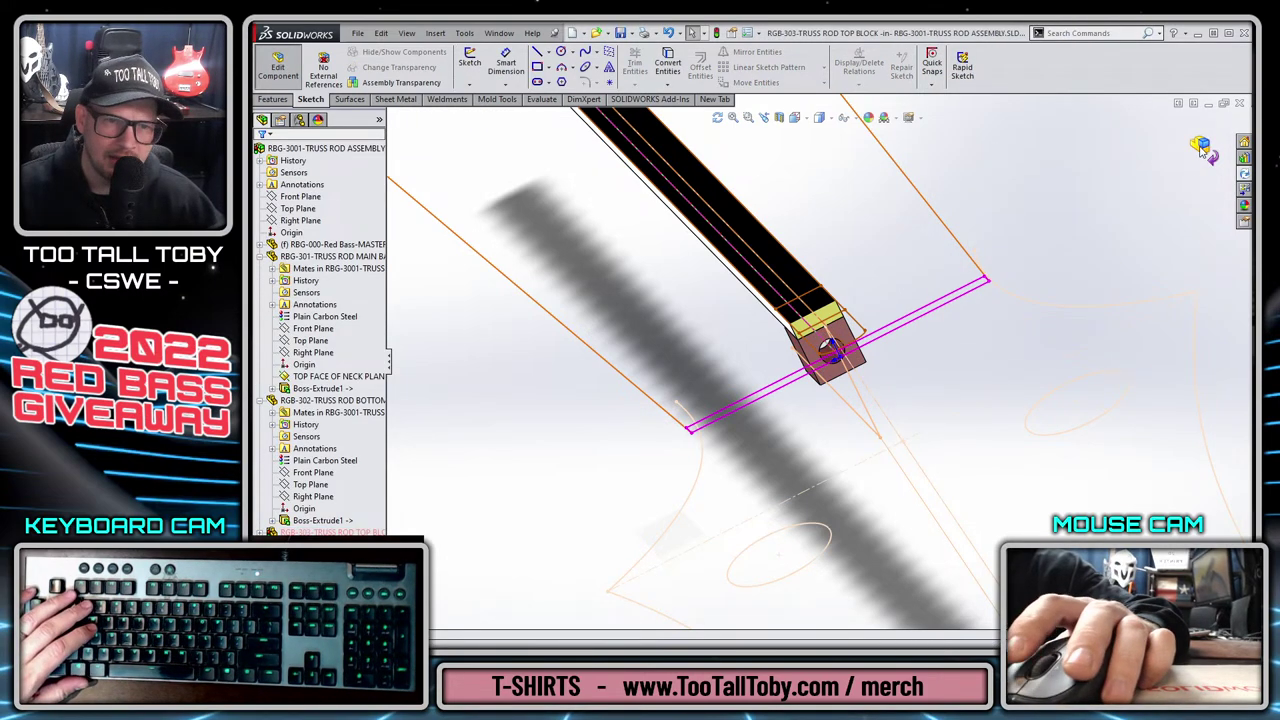
pyautogui.click(1201, 146)
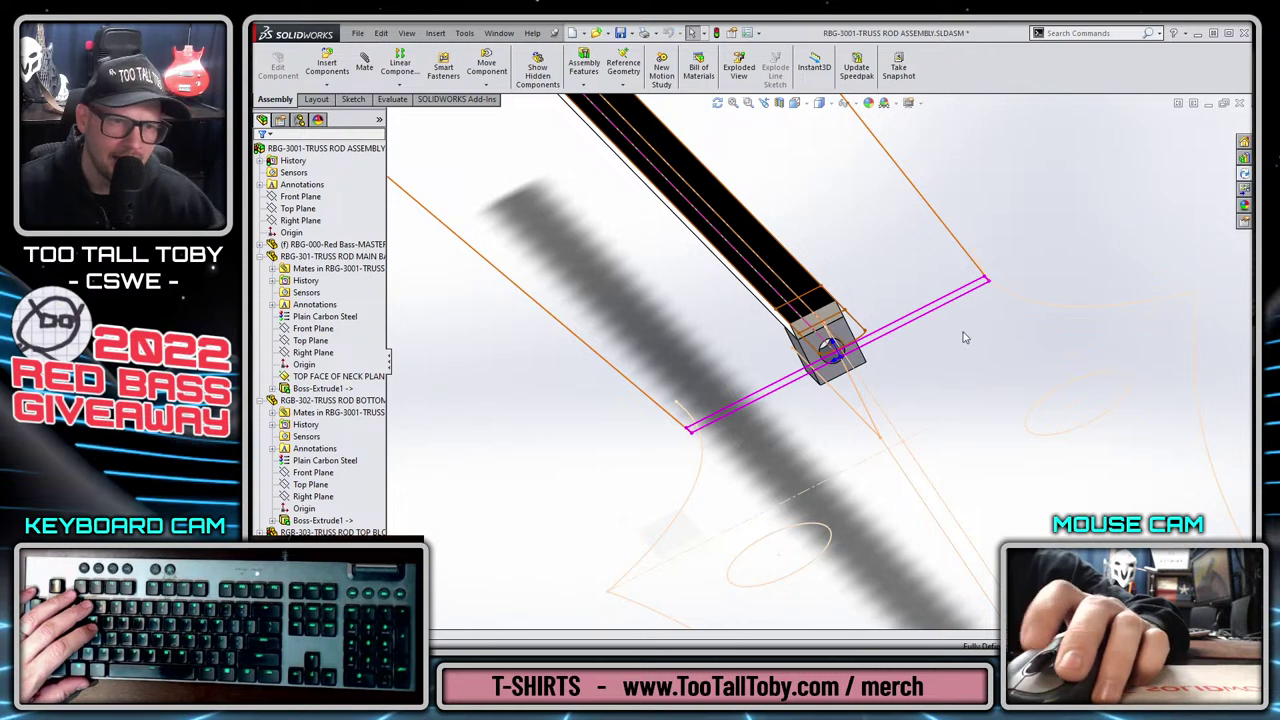
pyautogui.moveTo(965, 337); pyautogui.dragTo(795, 427, button='middle')
pyautogui.scroll(-4, 547, 383)
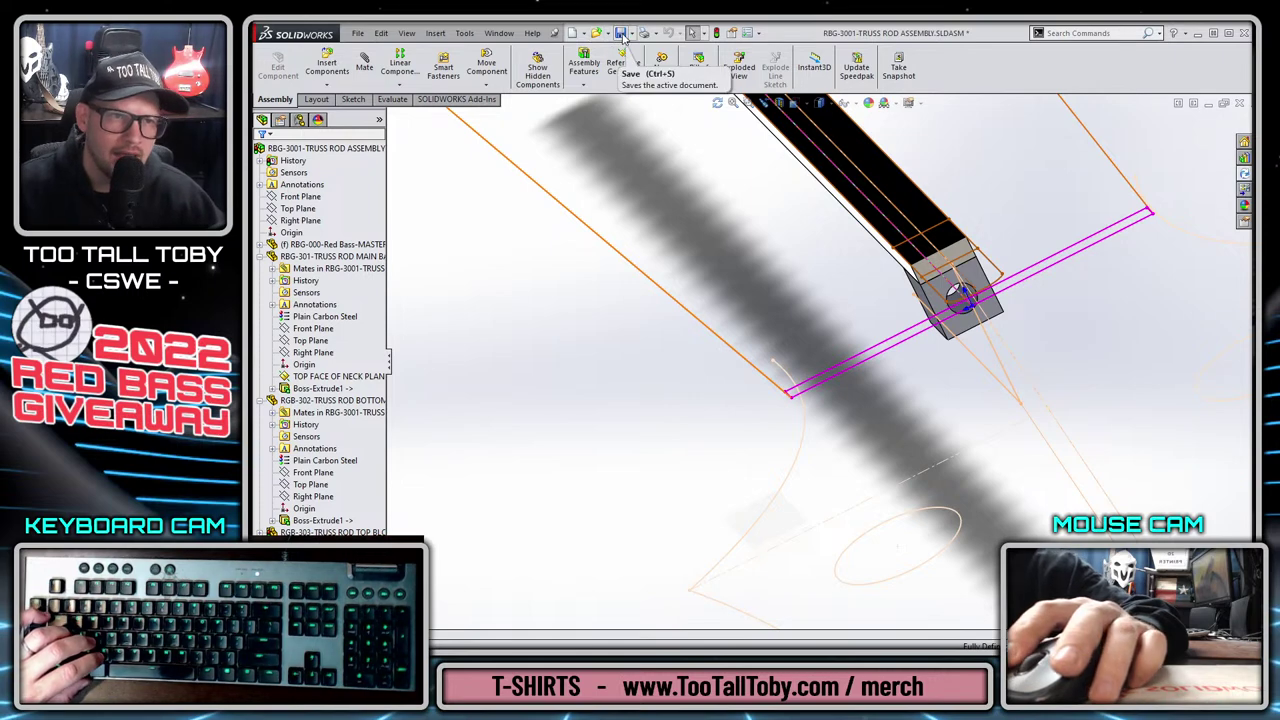
# Insert a new part, save it as RBG-304-THREADED TRUSS ROD SCREW, and place it.
pyautogui.click(438, 33)
pyautogui.moveTo(453, 51)
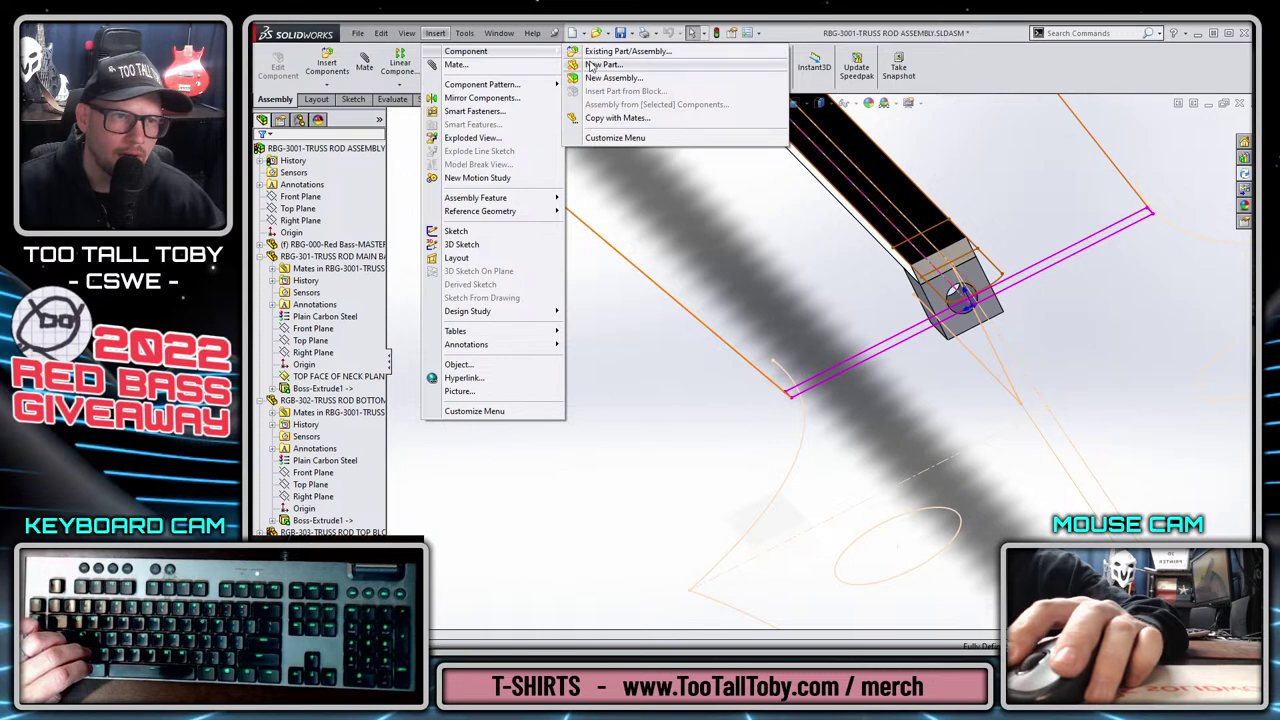
pyautogui.click(600, 64)
pyautogui.hotkey('ctrl', 's')
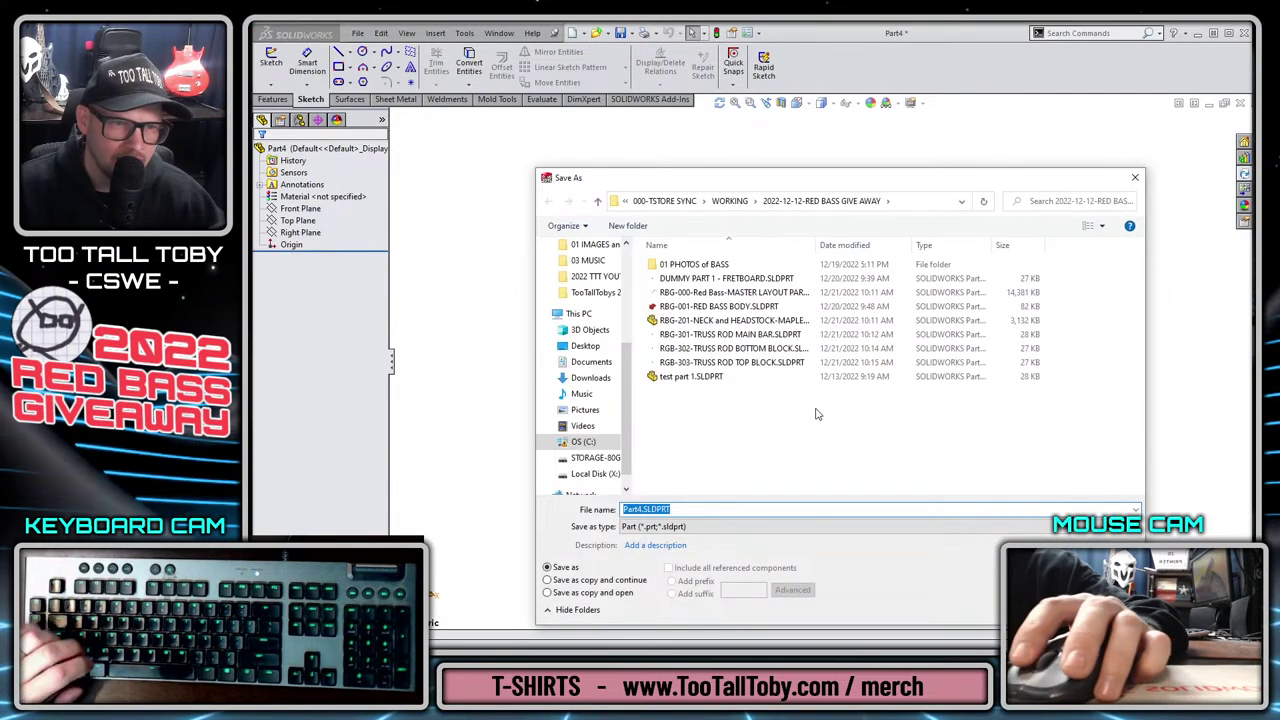
pyautogui.write('RBG-')
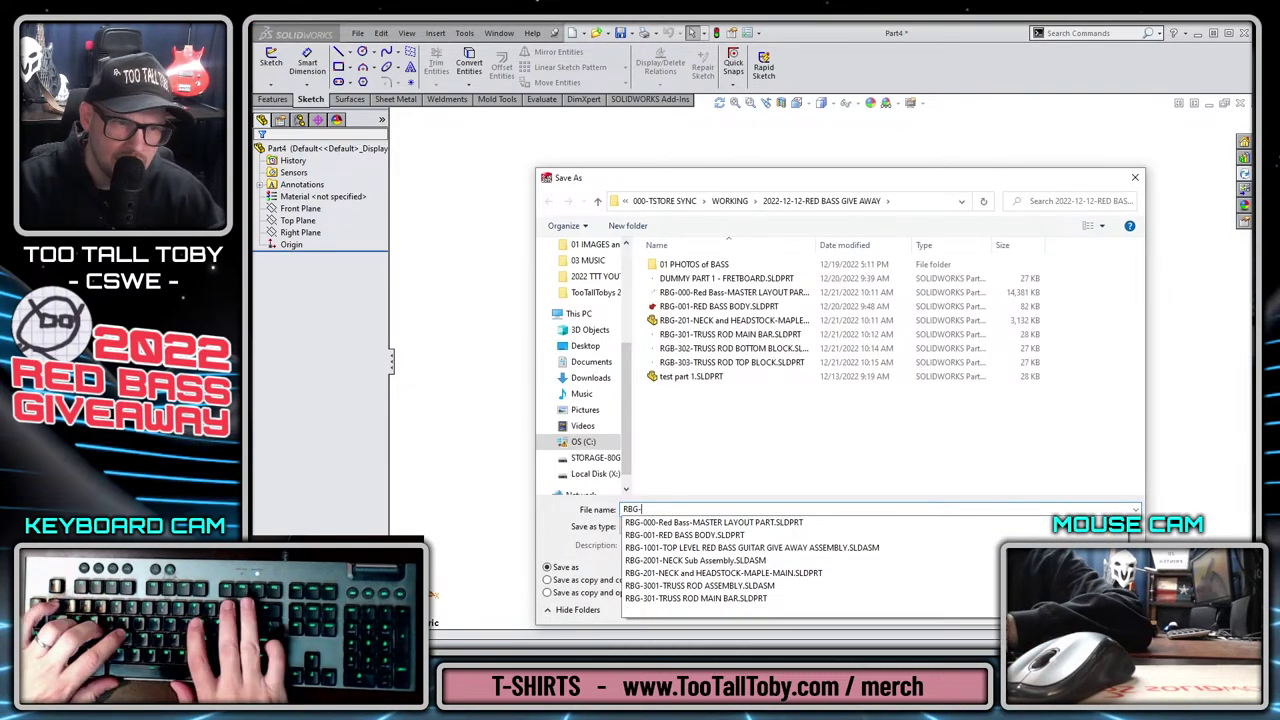
pyautogui.write('304-T')
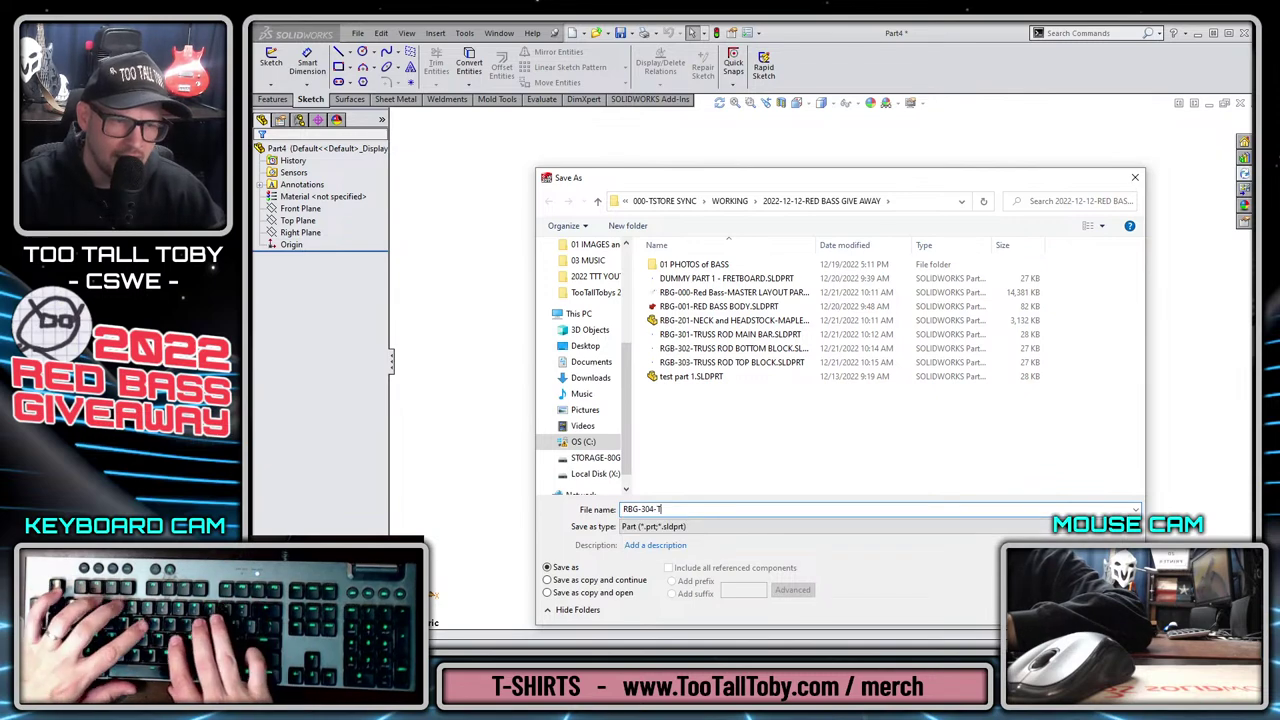
pyautogui.write('HREADED TRUSS ROD SCREW')
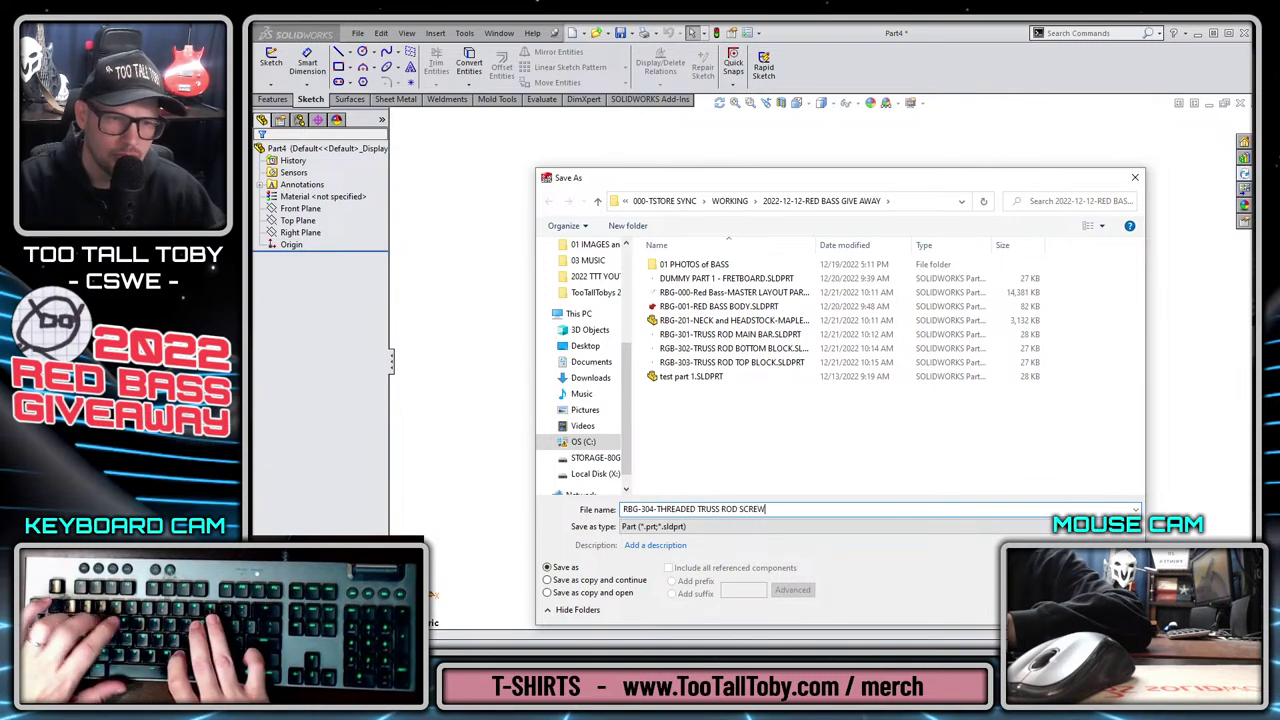
pyautogui.press('Return')
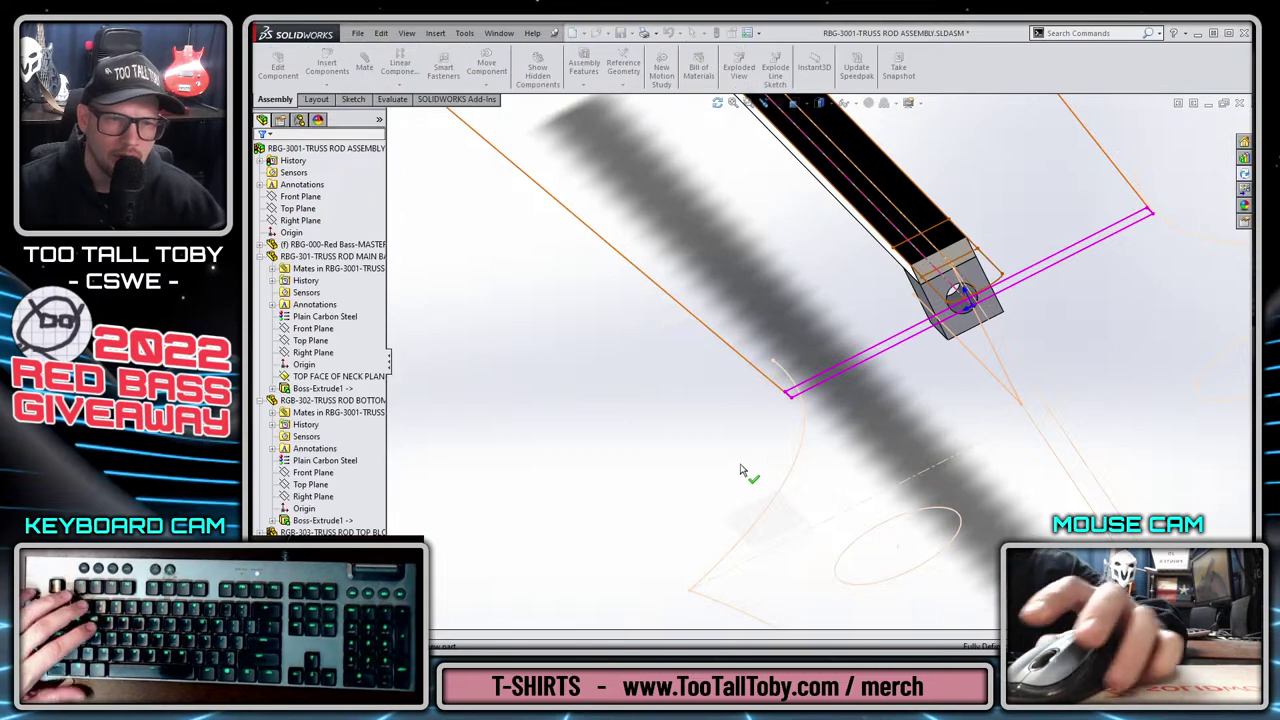
pyautogui.click(486, 200)
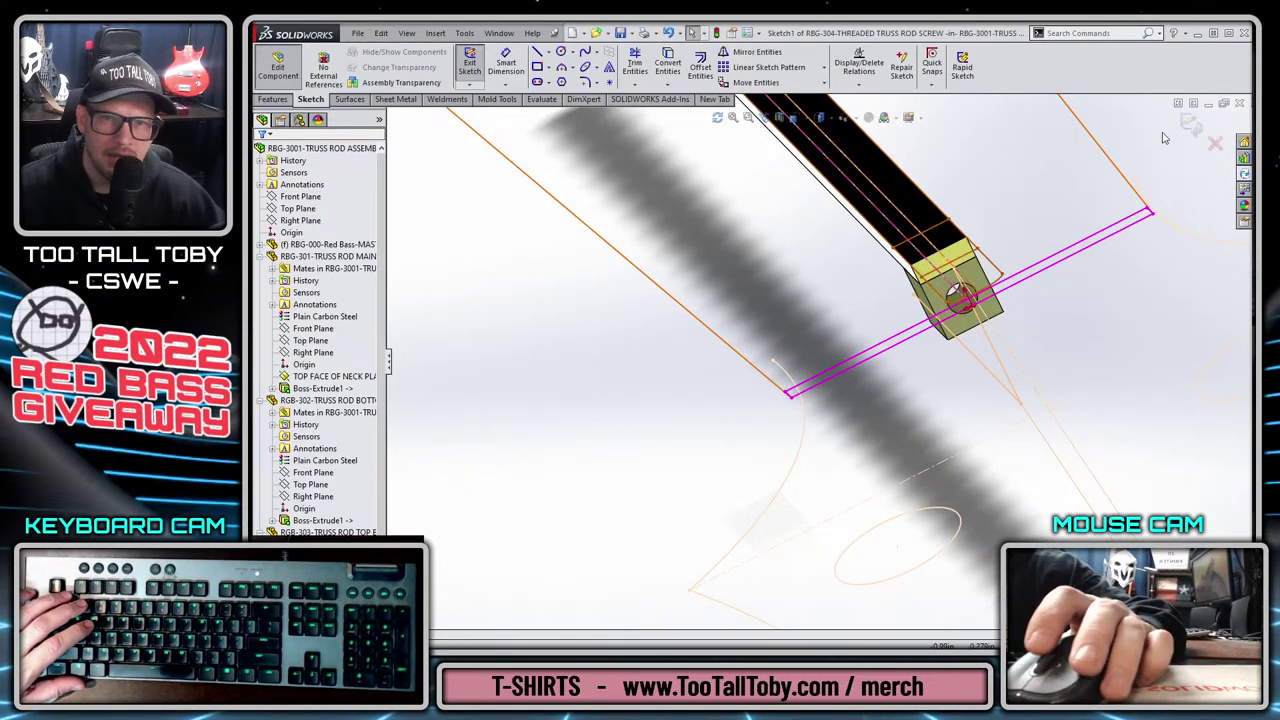
# Exit the automatic Sketch1 and orient the view face-on to the Right Plane.
pyautogui.click(1188, 122)
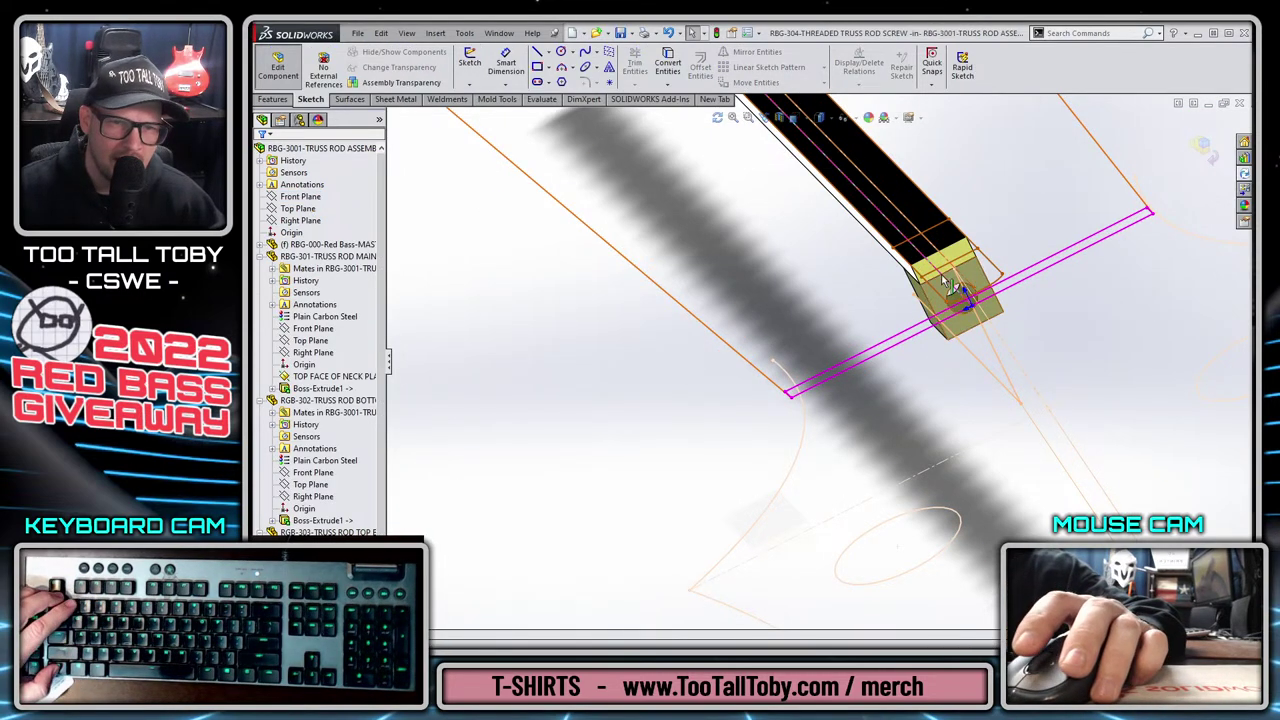
pyautogui.hotkey('ctrl', '1')
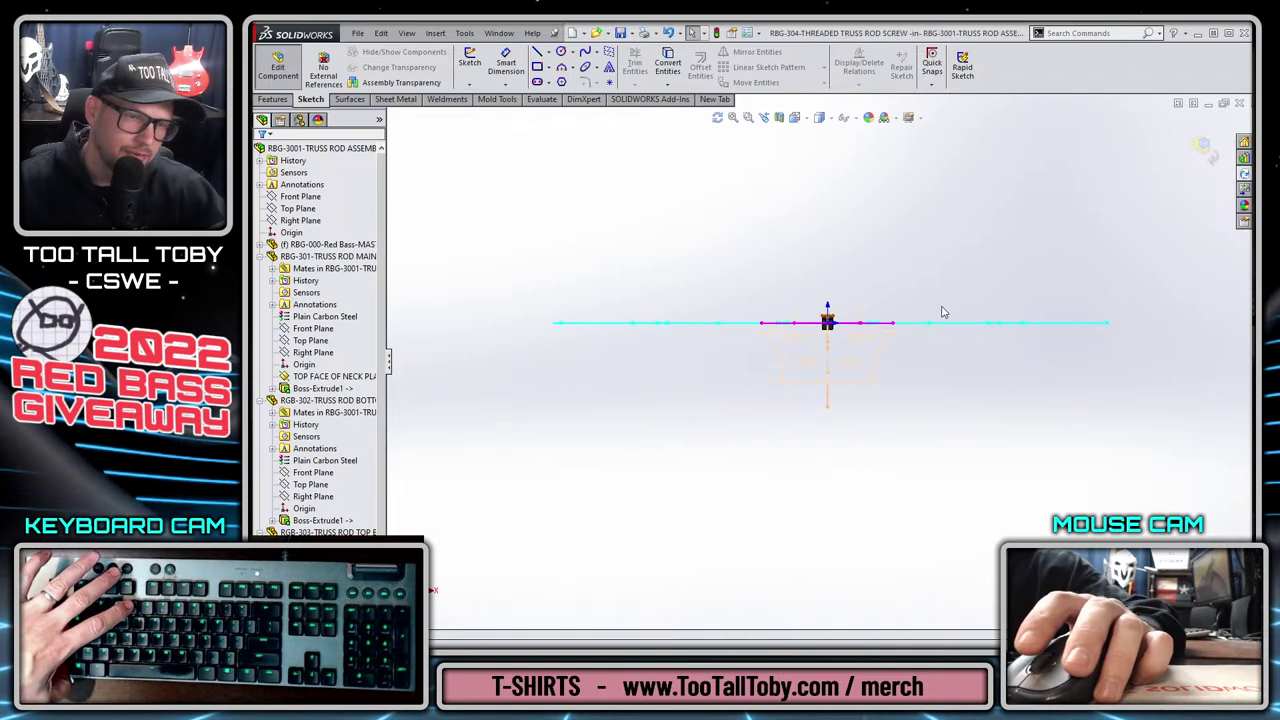
pyautogui.hotkey('ctrl', '4')
pyautogui.scroll(-3, 330, 580)
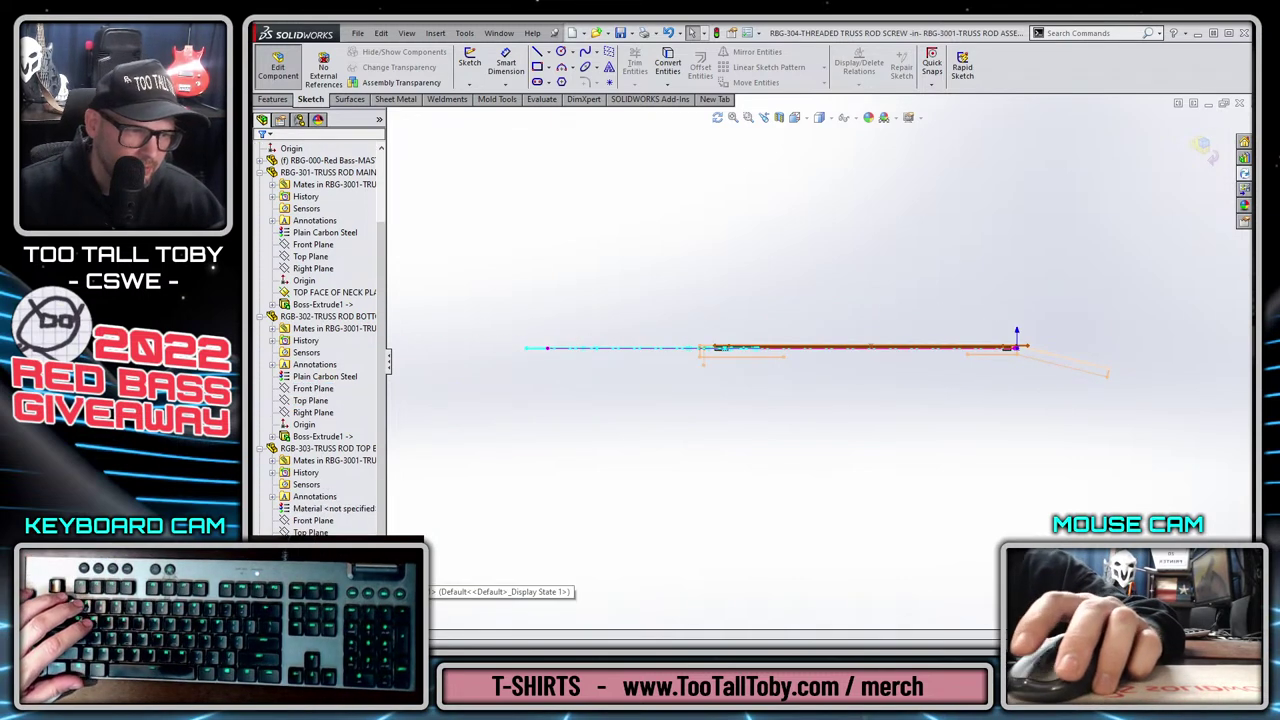
pyautogui.scroll(-3, 320, 340)
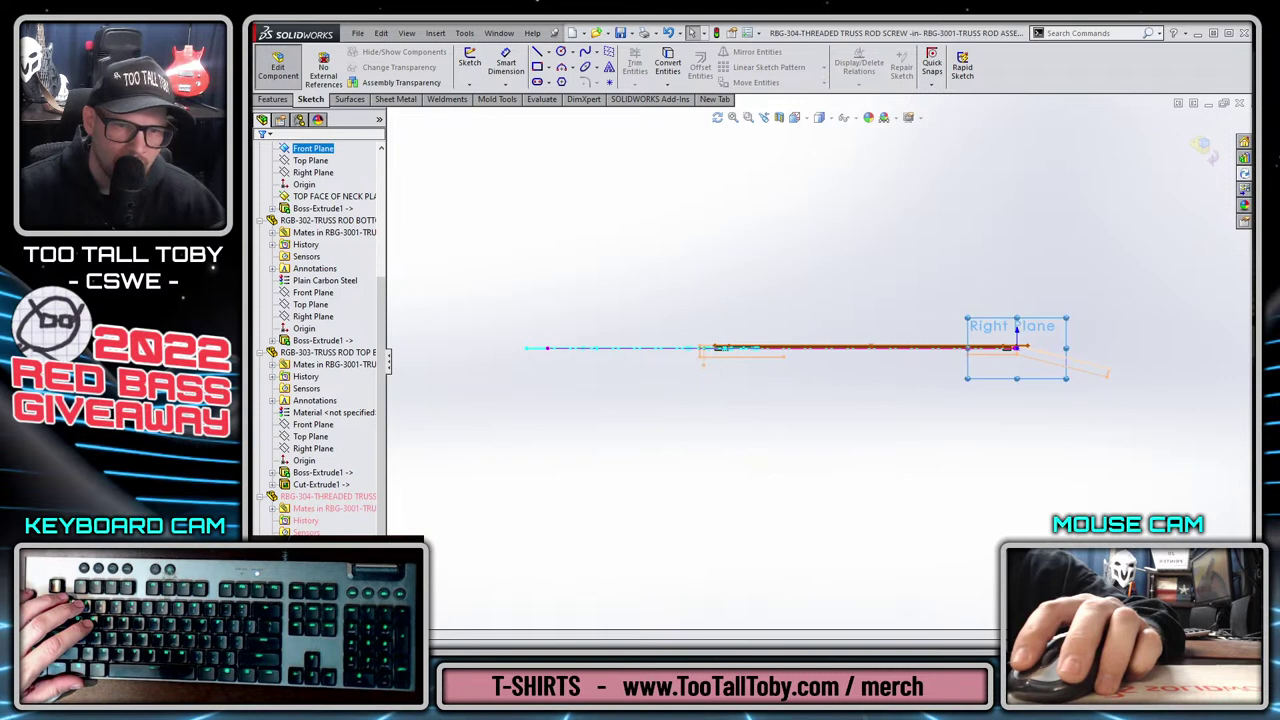
# Start a Right Plane line sketch at the rod block's edge and draw the long line.
pyautogui.press('s')
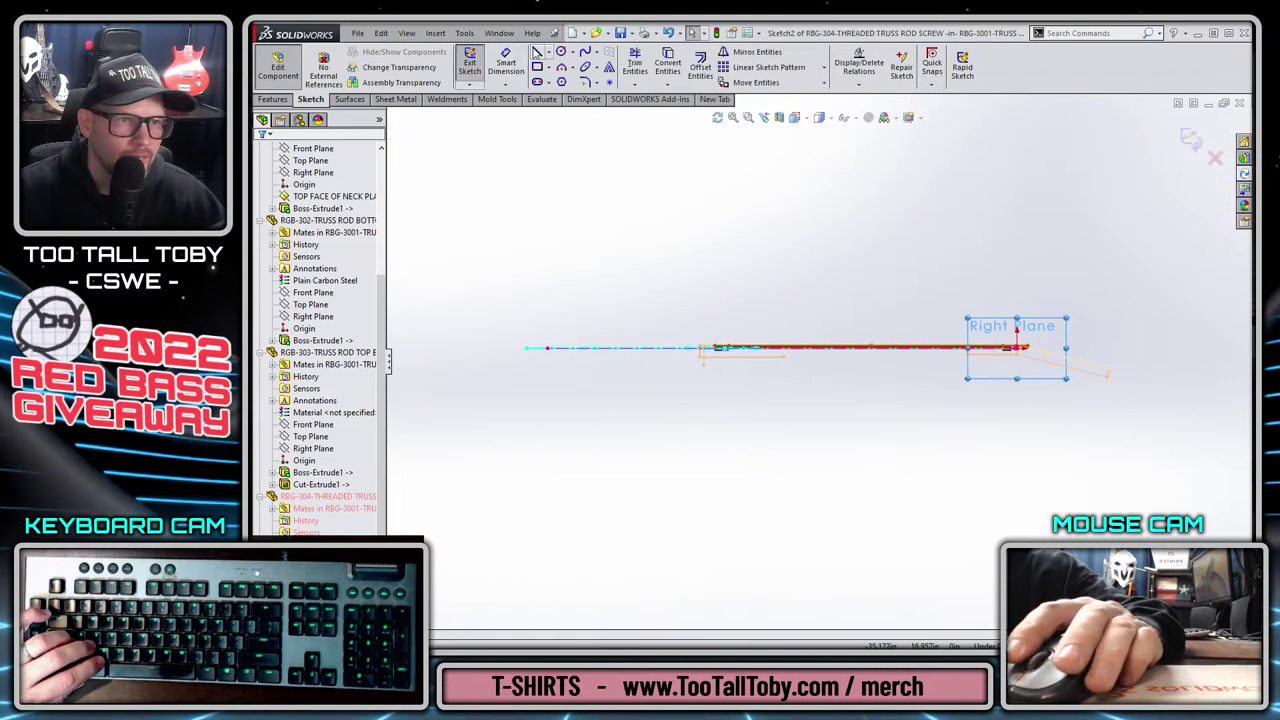
pyautogui.click(537, 51)
pyautogui.scroll(-5, 690, 400)
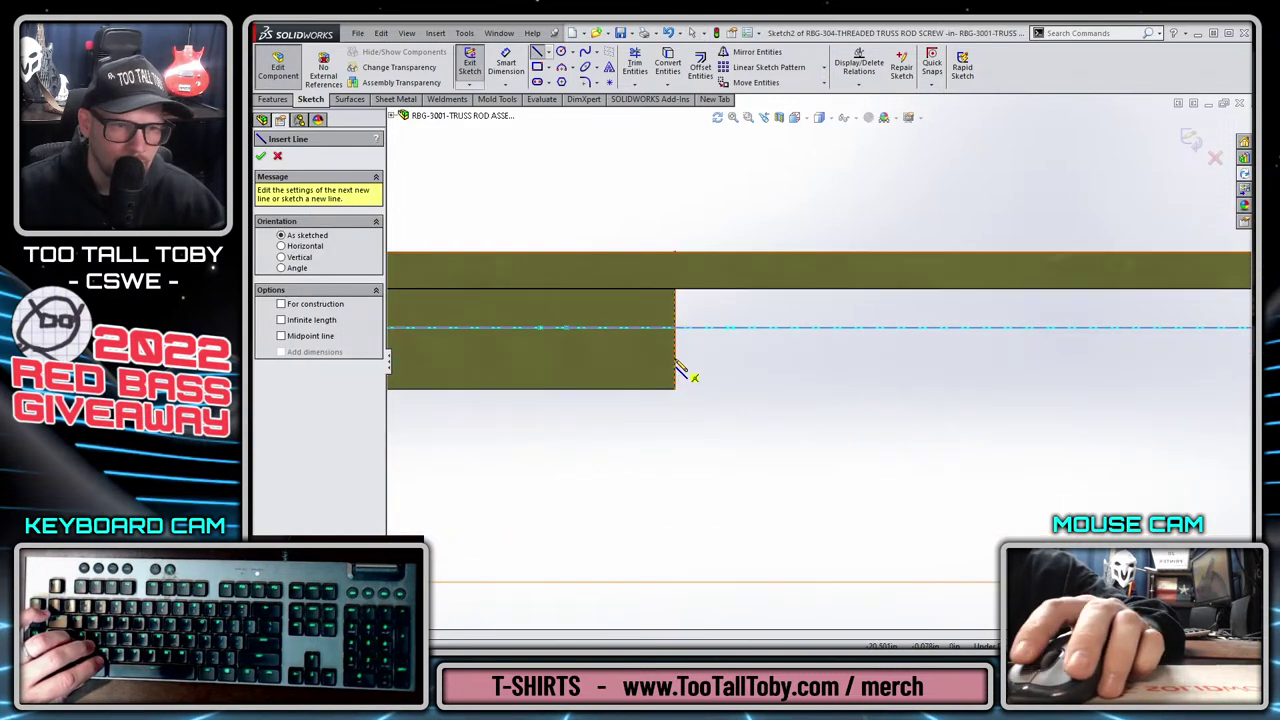
pyautogui.click(677, 362)
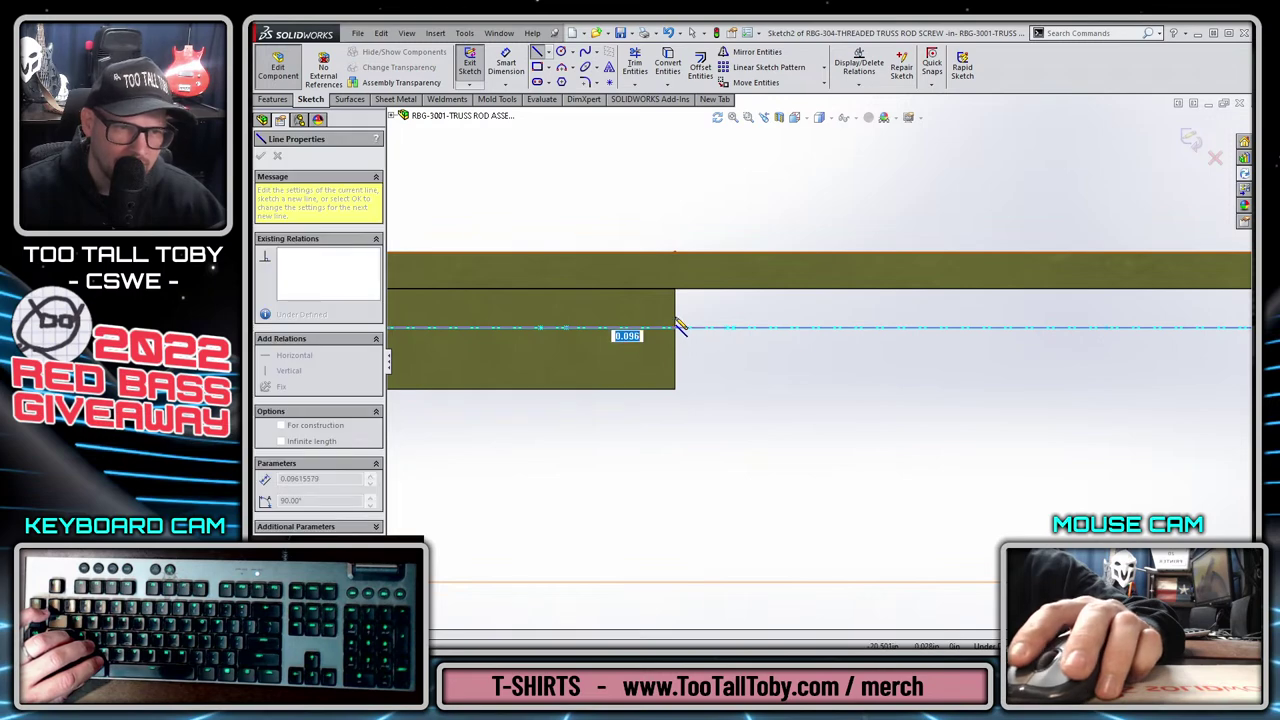
pyautogui.scroll(8, 1180, 360)
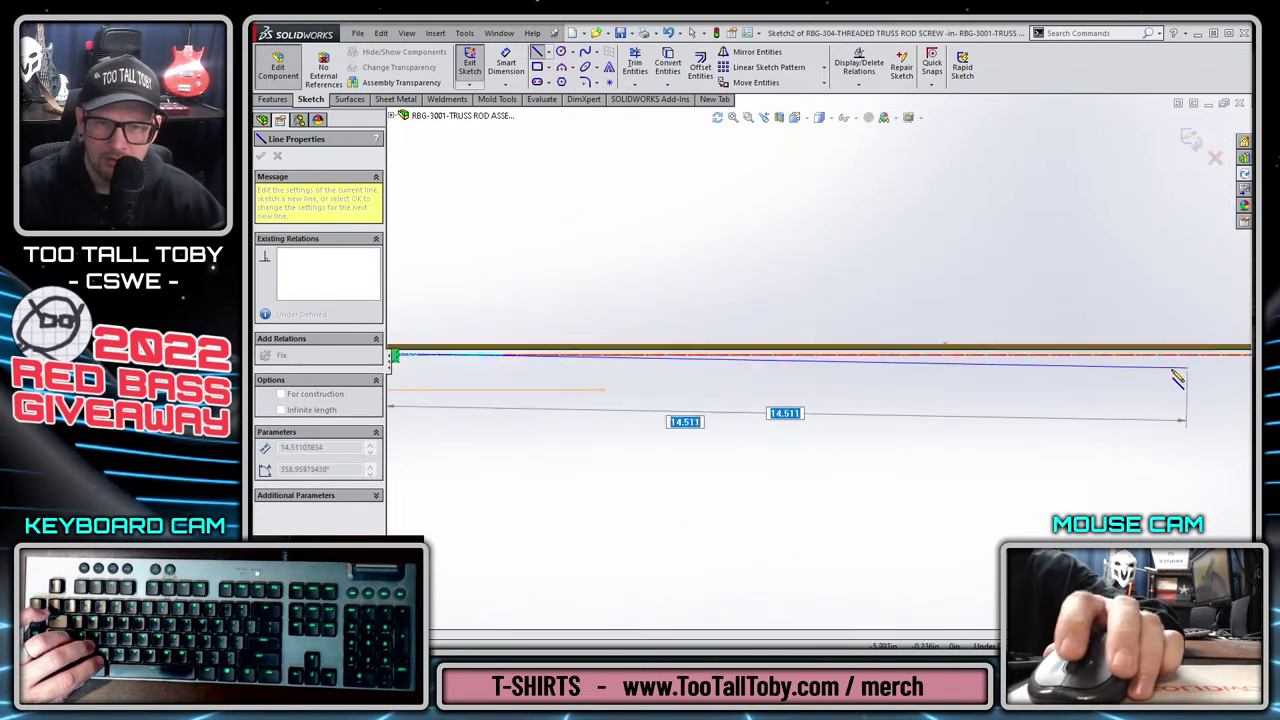
pyautogui.scroll(-6, 1175, 370)
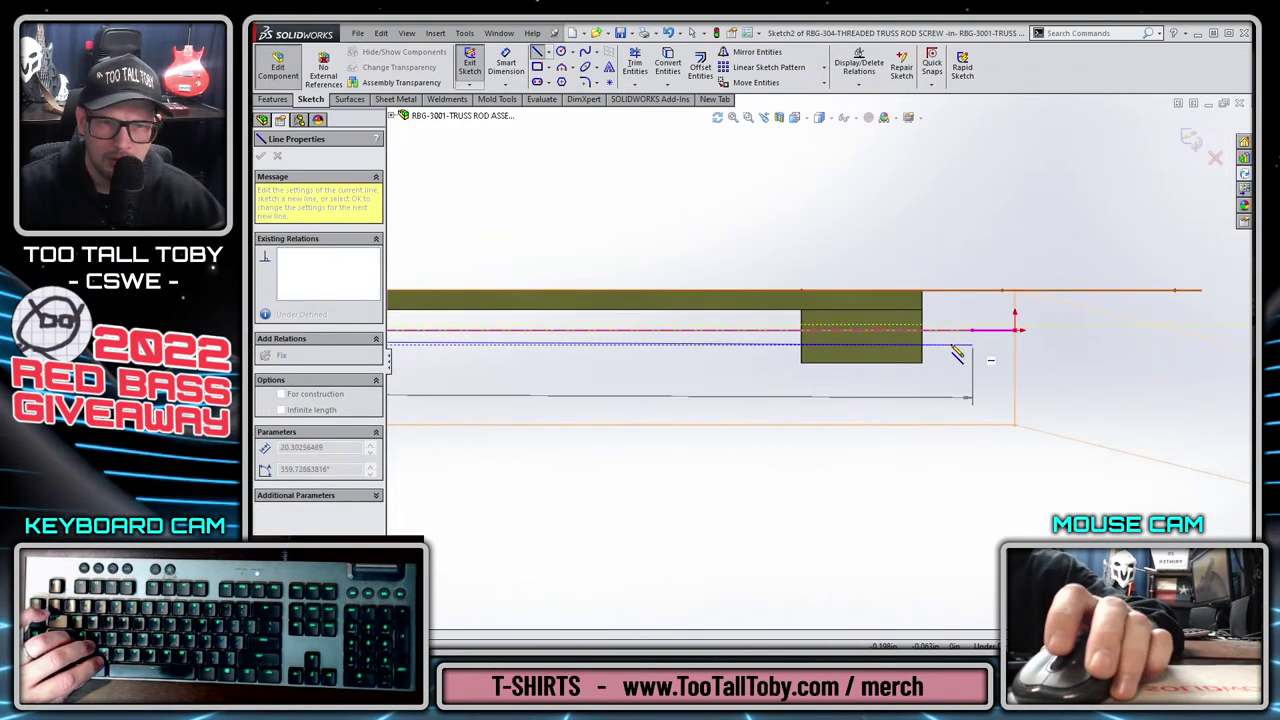
pyautogui.scroll(-3, 957, 352)
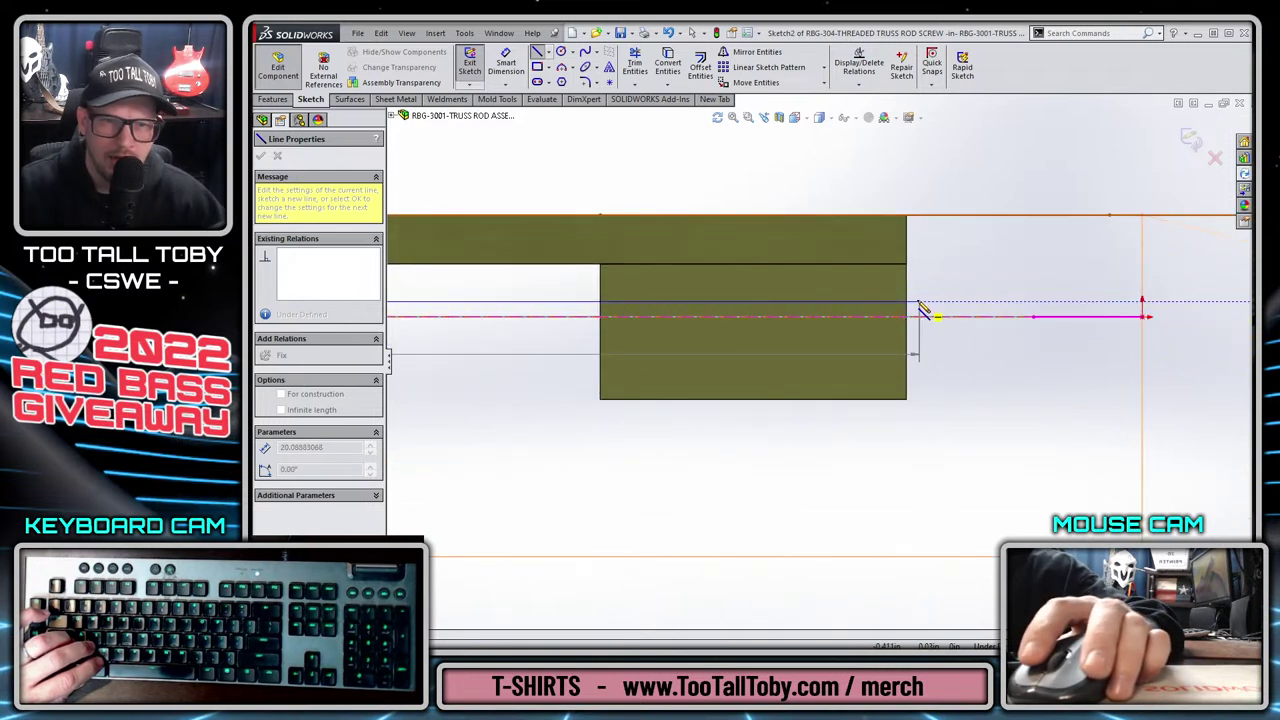
pyautogui.click(913, 301)
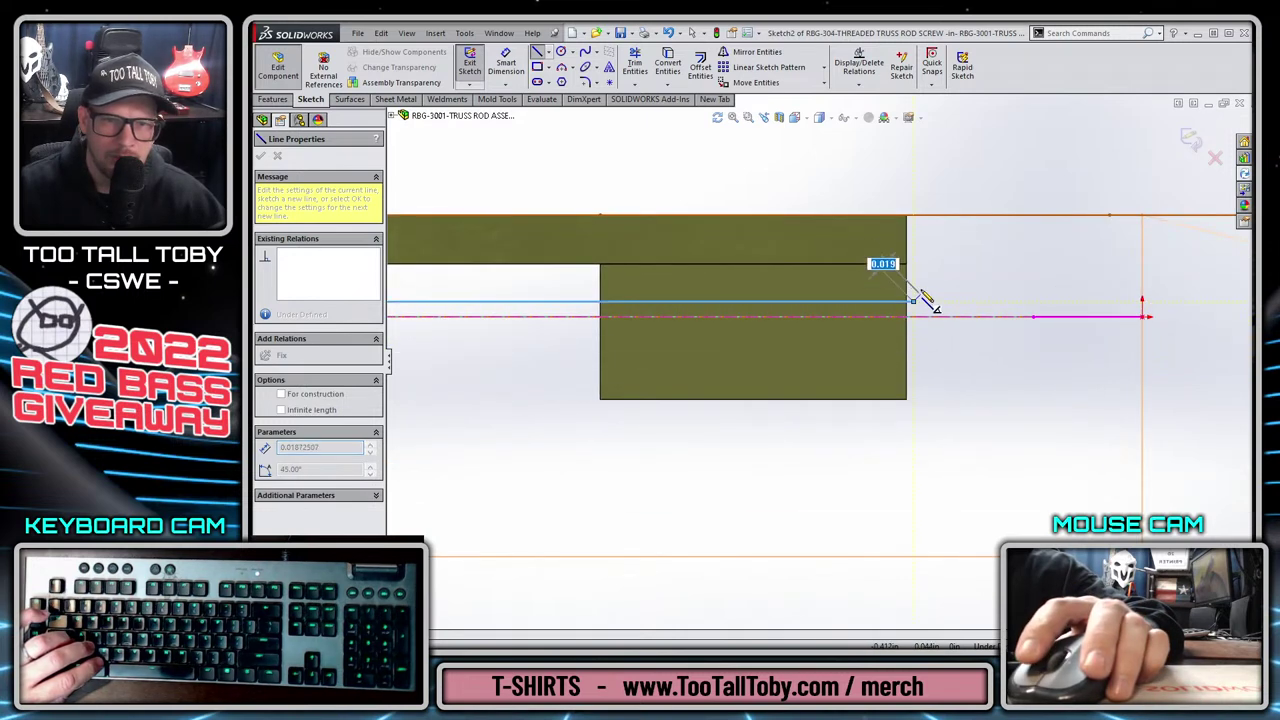
# Continue the screw outline with vertical and horizontal segments back to the rod end.
pyautogui.click(913, 274)
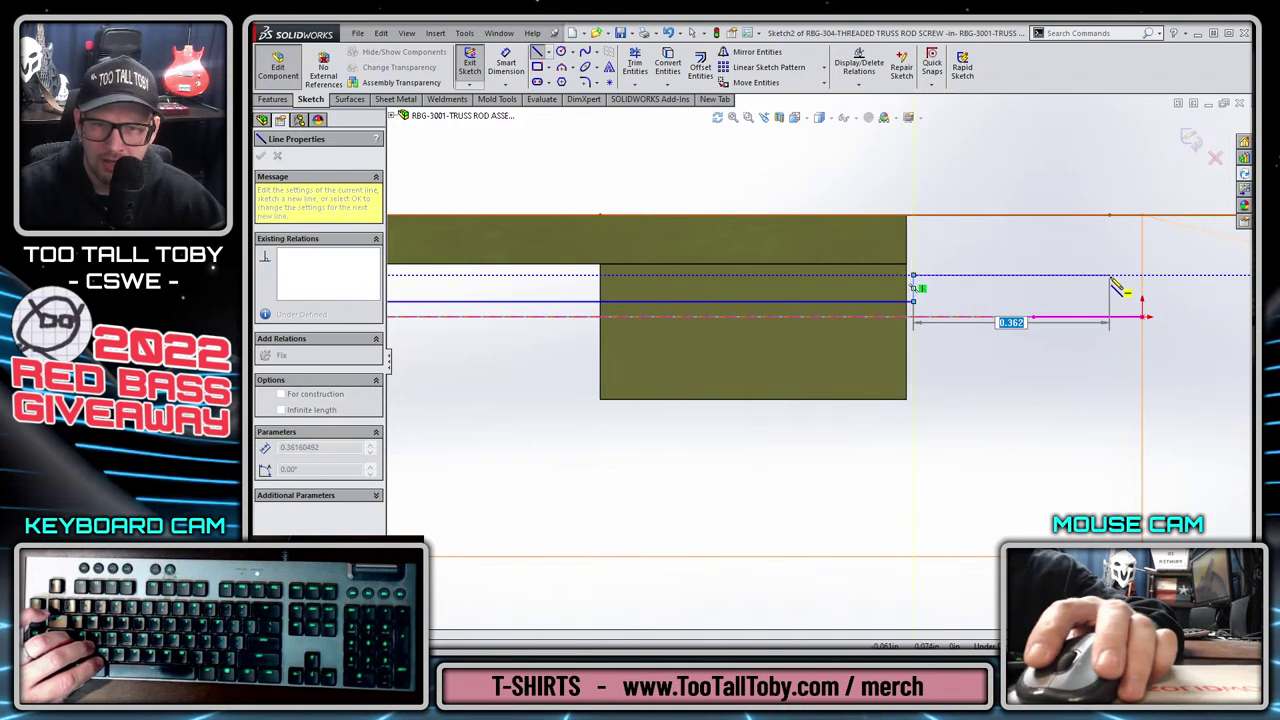
pyautogui.click(1115, 275)
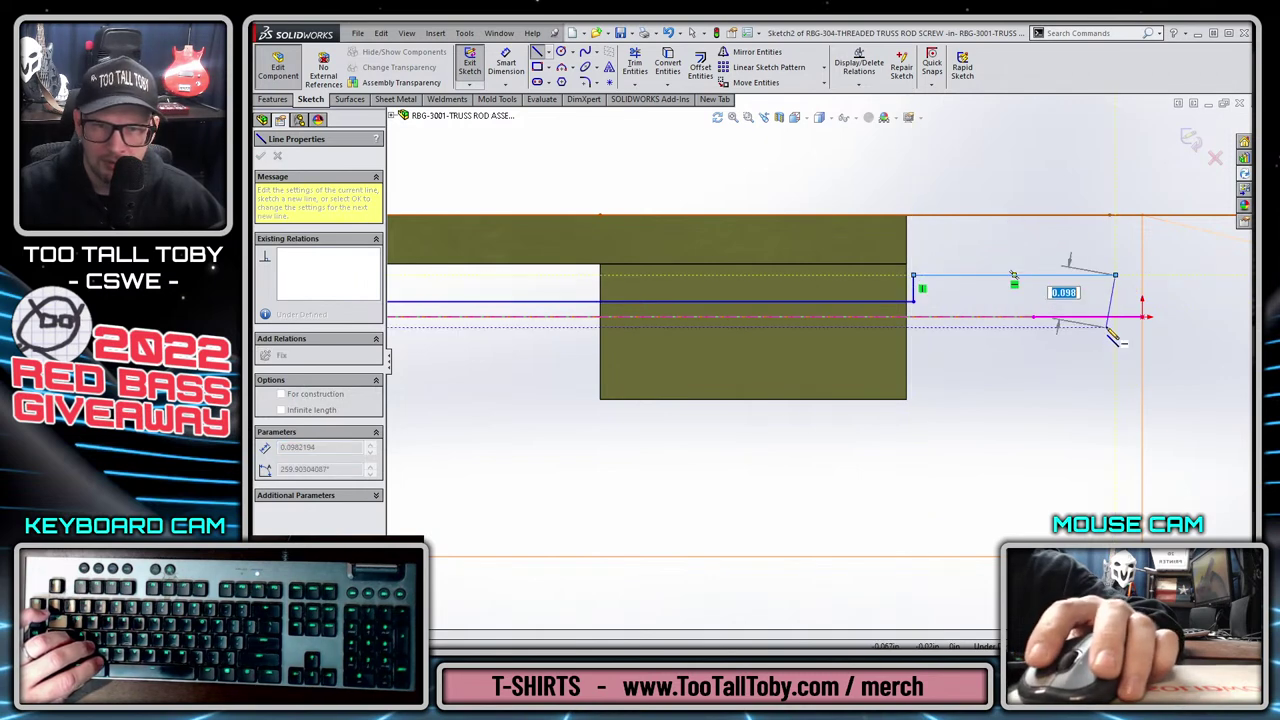
pyautogui.click(1117, 339)
pyautogui.scroll(5, 640, 364)
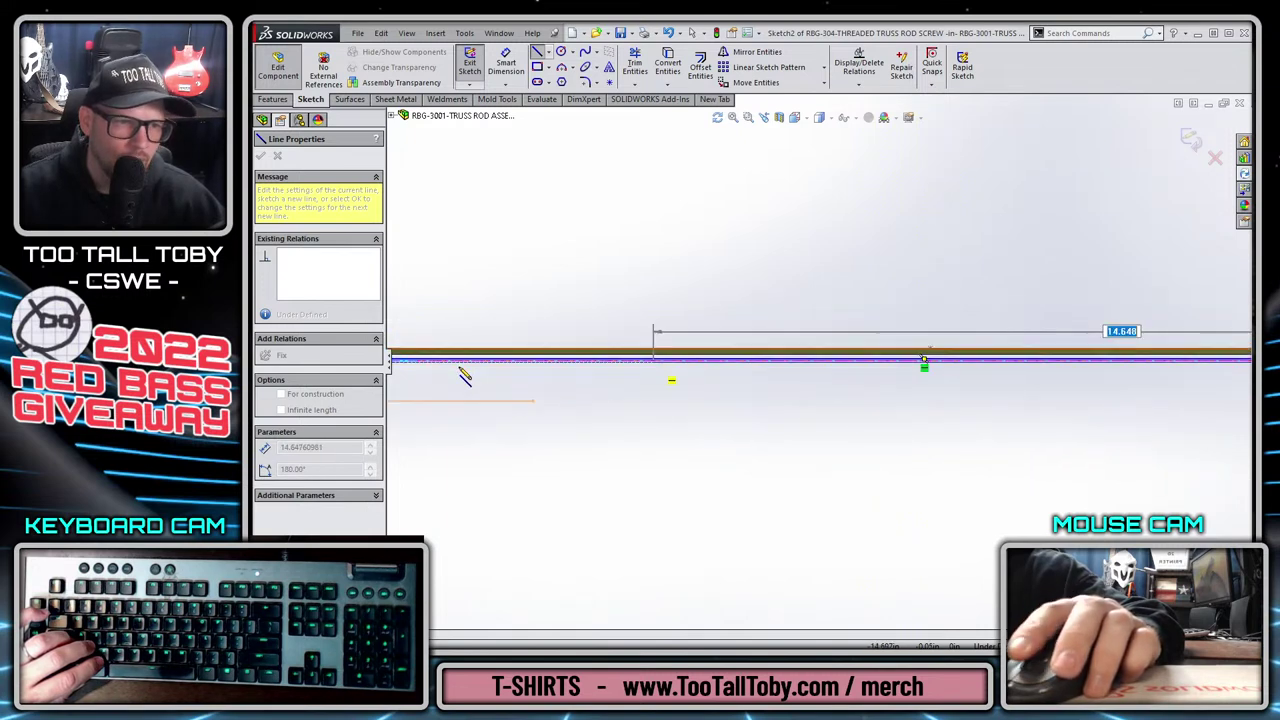
pyautogui.scroll(-8, 651, 371)
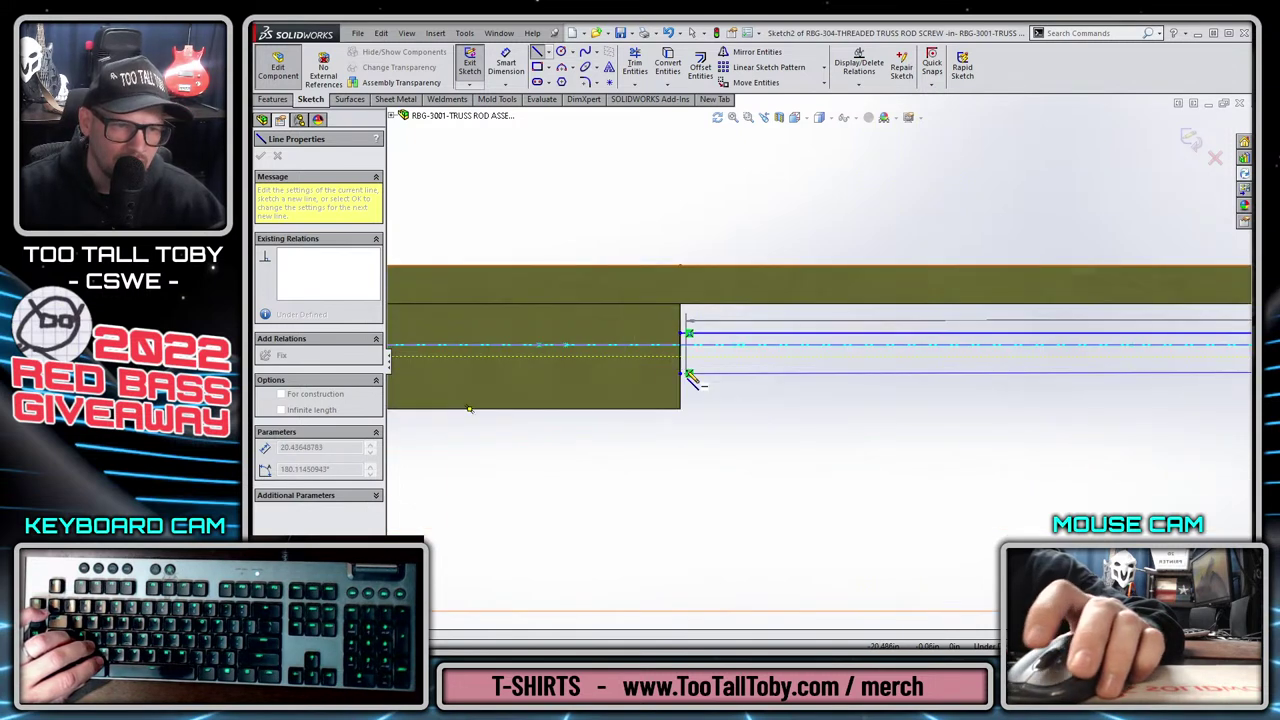
pyautogui.doubleClick(685, 375)
pyautogui.press('Escape')
# Make the new bottom sketch line horizontal.
pyautogui.click(745, 373)
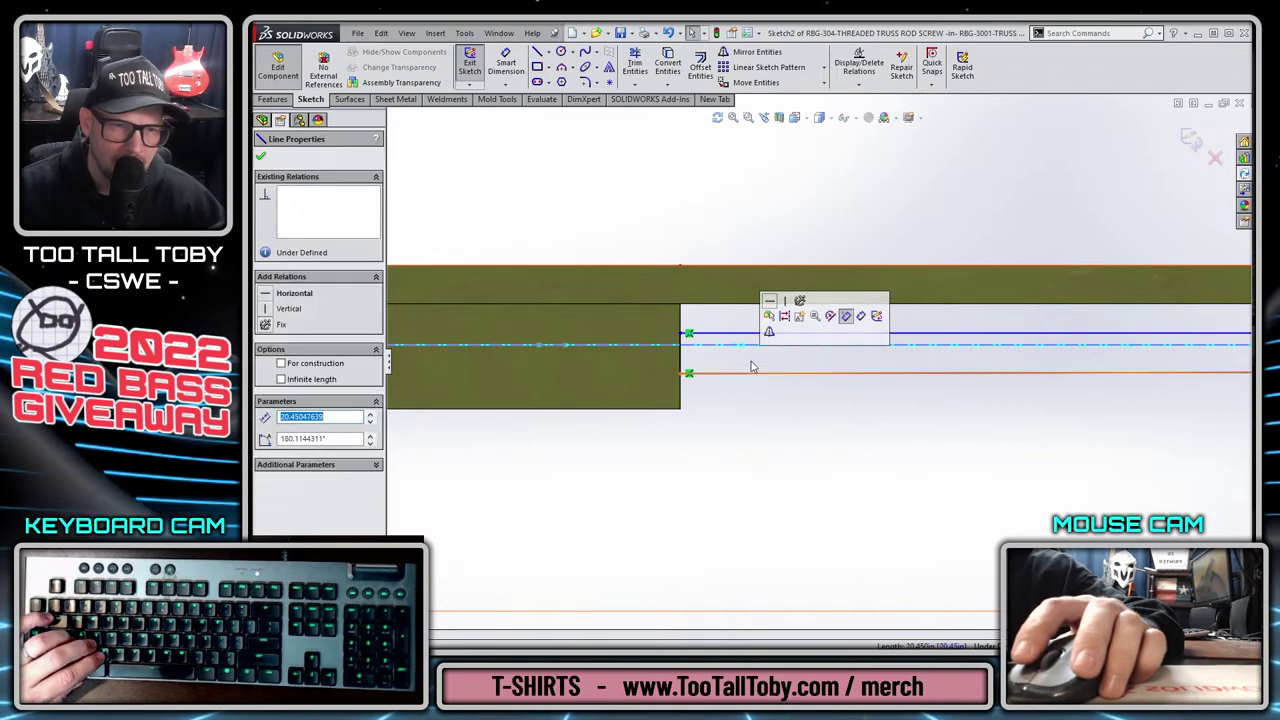
pyautogui.click(769, 311)
pyautogui.press('Escape')
pyautogui.scroll(8, 1020, 443)
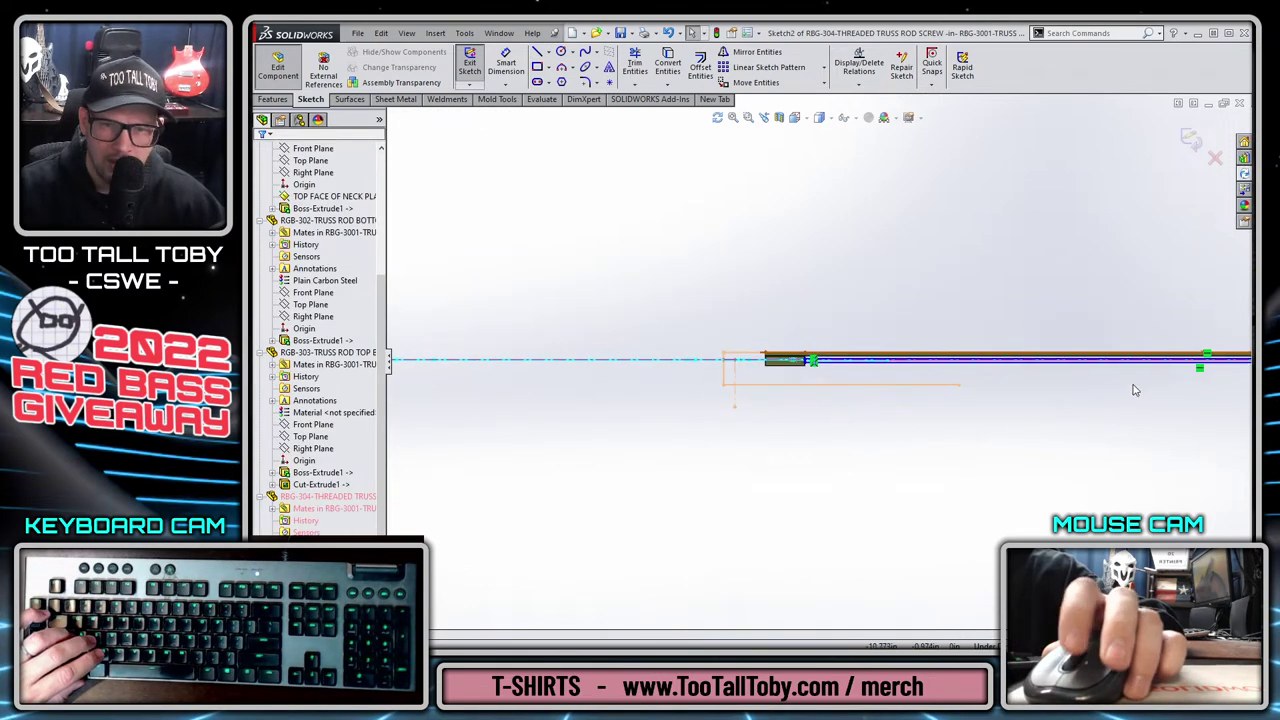
pyautogui.scroll(-6, 751, 449)
# Draw a construction line in the screw sketch.
pyautogui.press('s')
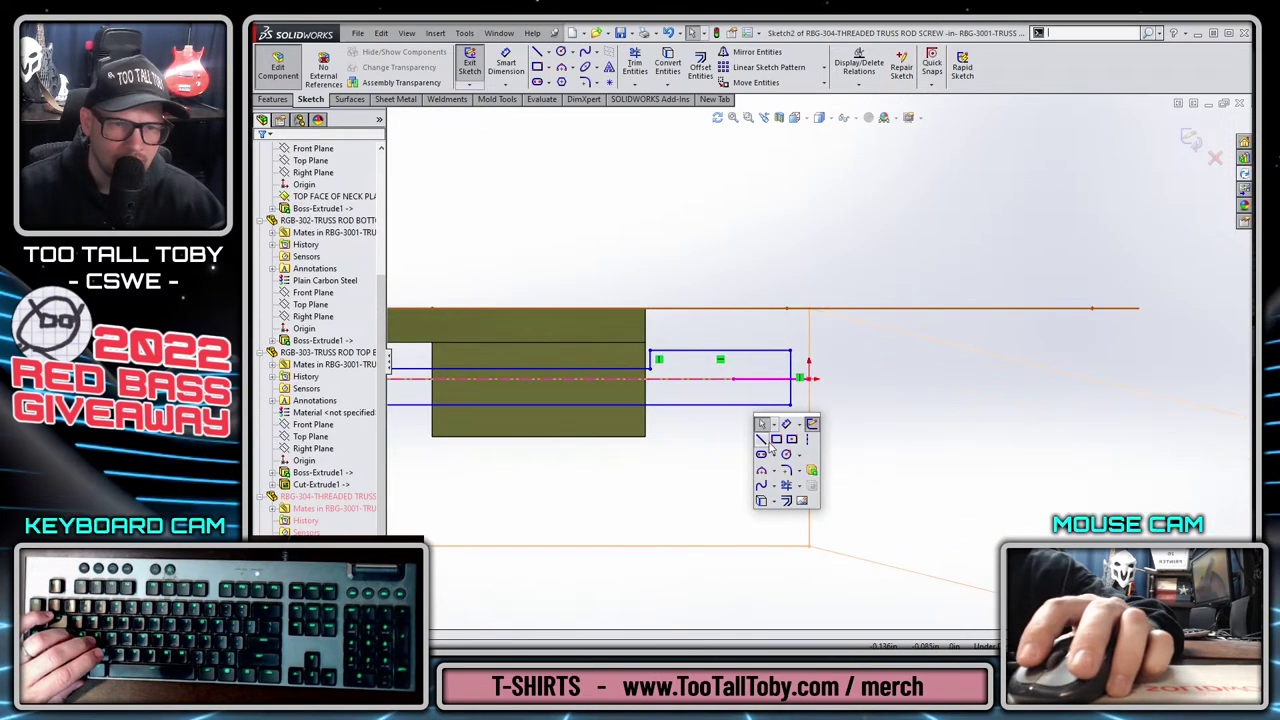
pyautogui.click(811, 439)
pyautogui.click(806, 406)
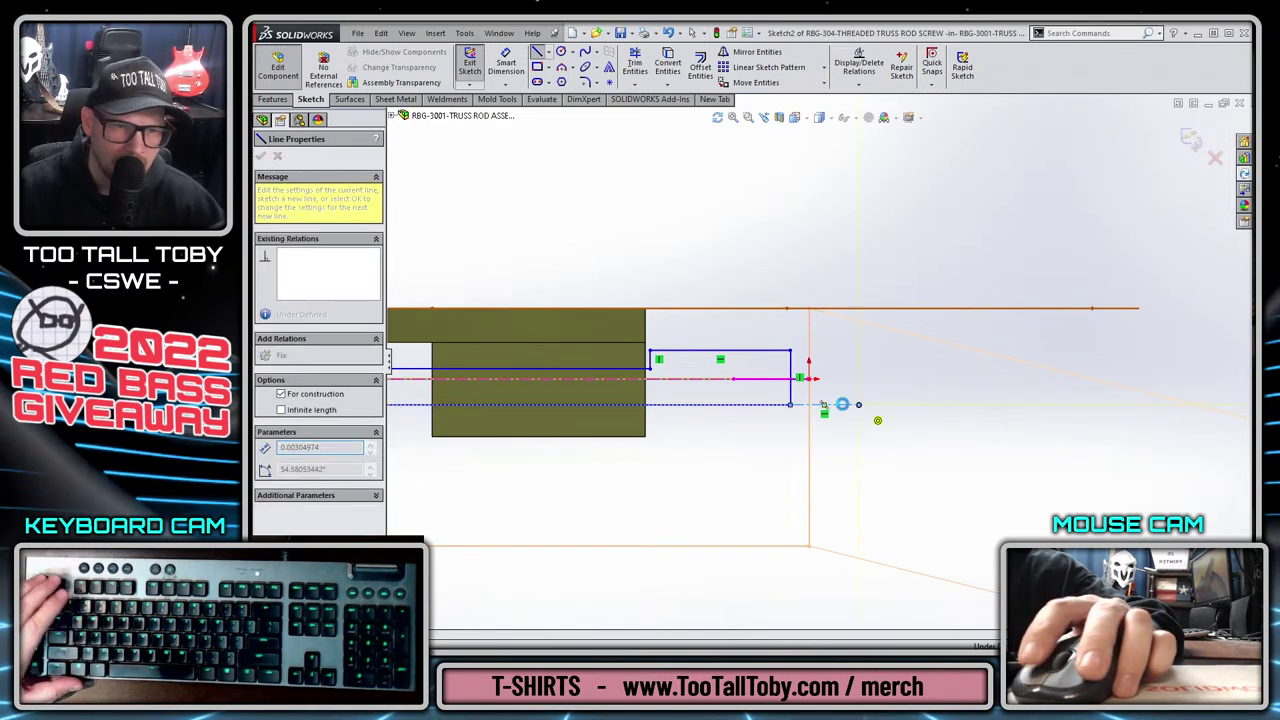
pyautogui.press('Escape')
# Make the construction line's end coincident with the hole centre point in Sketch3.
pyautogui.moveTo(843, 403)
pyautogui.mouseDown(button='middle')
pyautogui.moveTo(813, 423)
pyautogui.moveTo(735, 420)
pyautogui.mouseUp(button='middle')
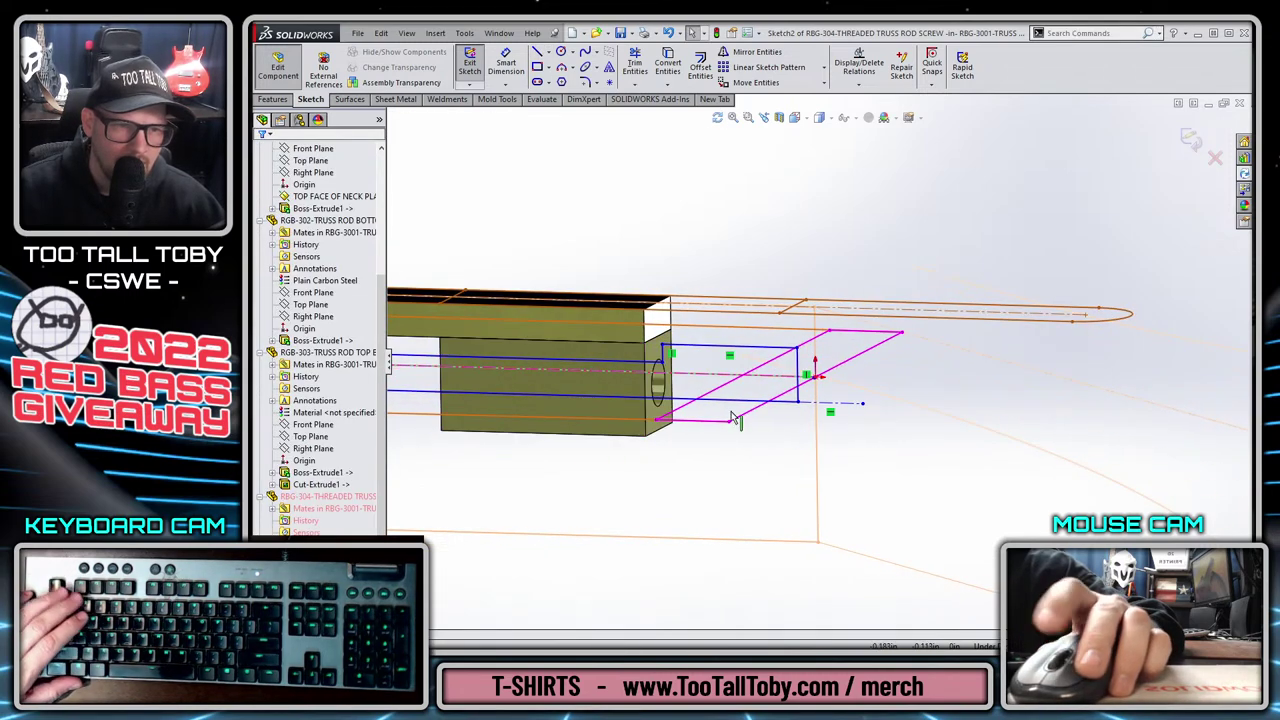
pyautogui.click(659, 386)
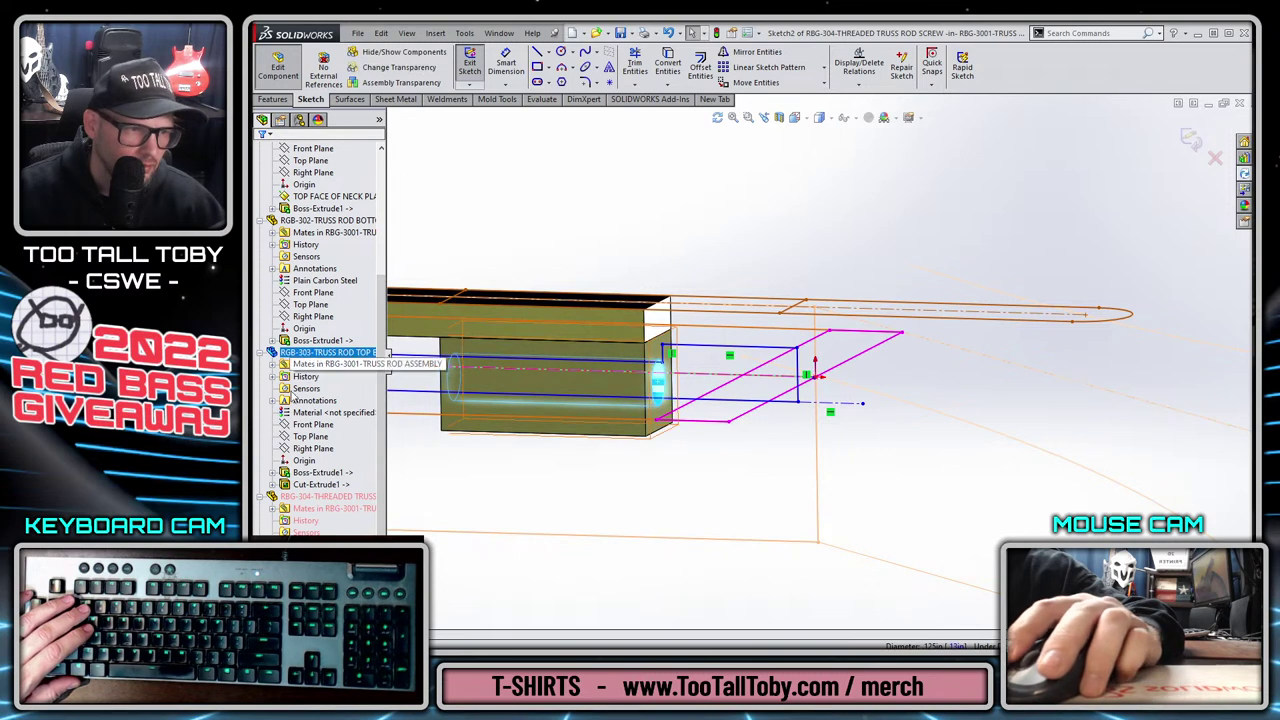
pyautogui.click(273, 484)
pyautogui.press('Escape')
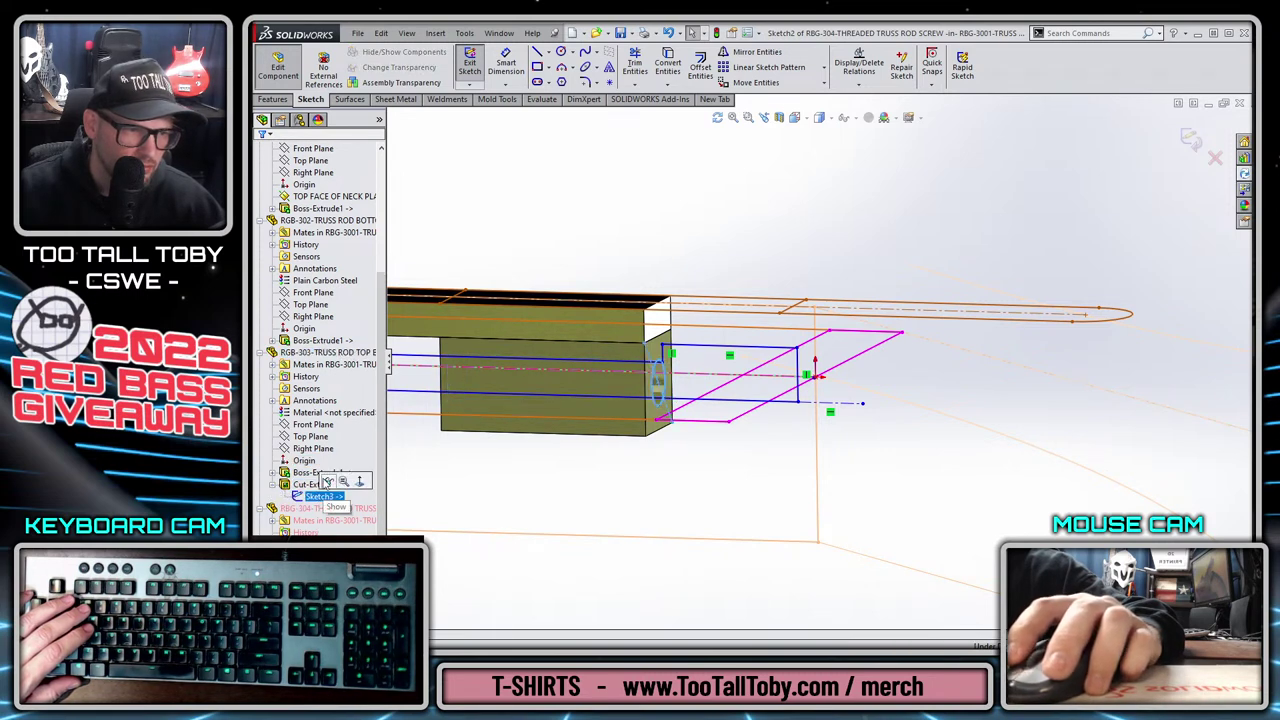
pyautogui.click(659, 386)
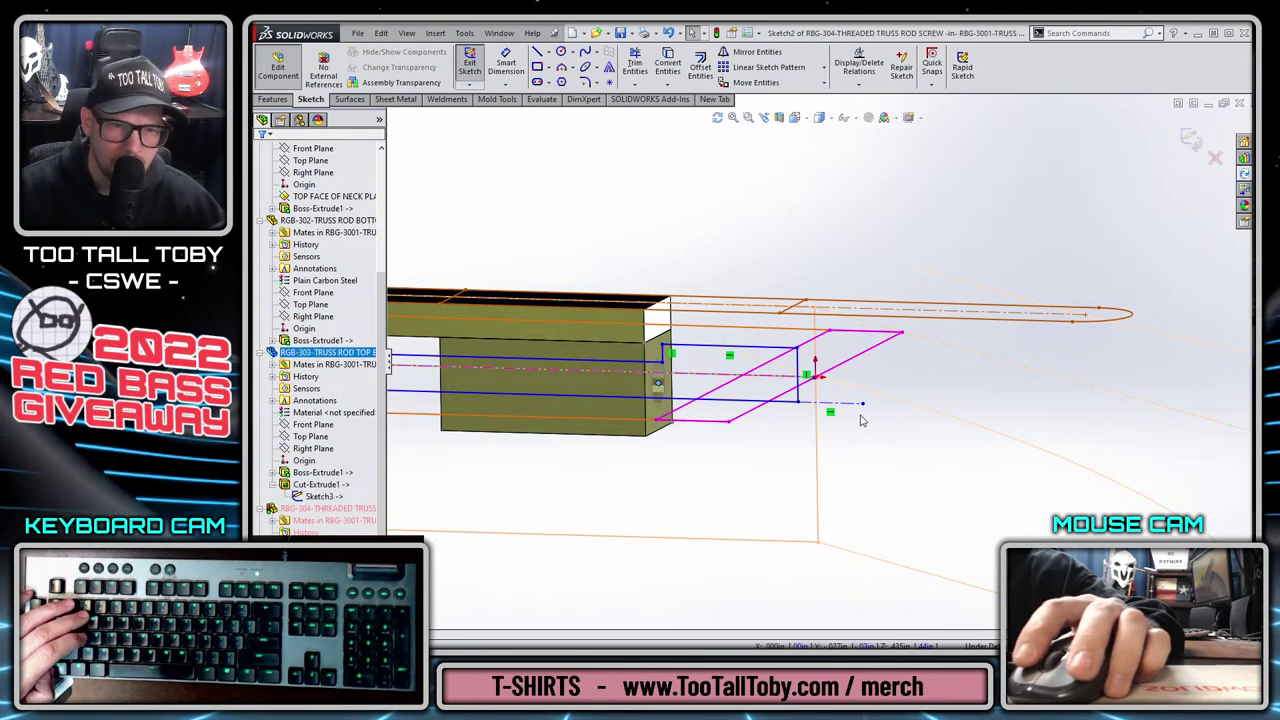
pyautogui.keyDown('ctrl'); pyautogui.click(853, 407); pyautogui.keyUp('ctrl')
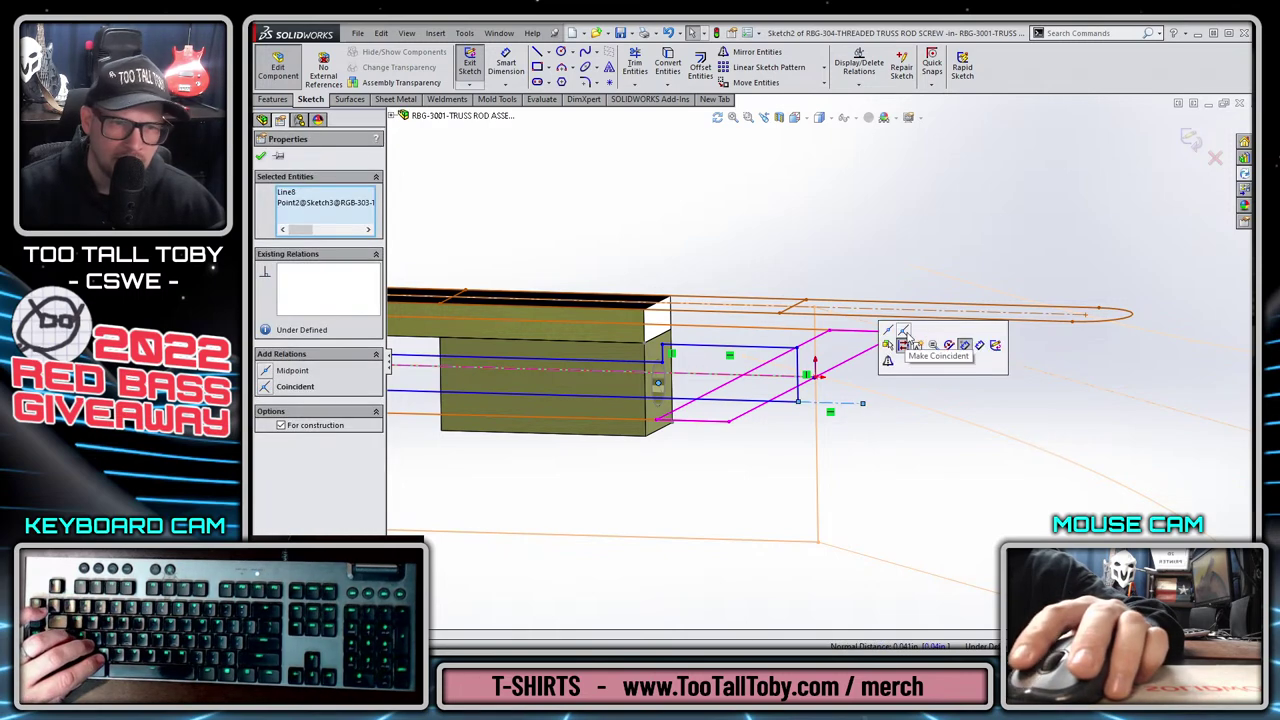
pyautogui.click(895, 345)
pyautogui.press('Escape')
# Dimension the offset between the construction line and sketch line to 0.125.
pyautogui.press('s')
pyautogui.click(903, 193)
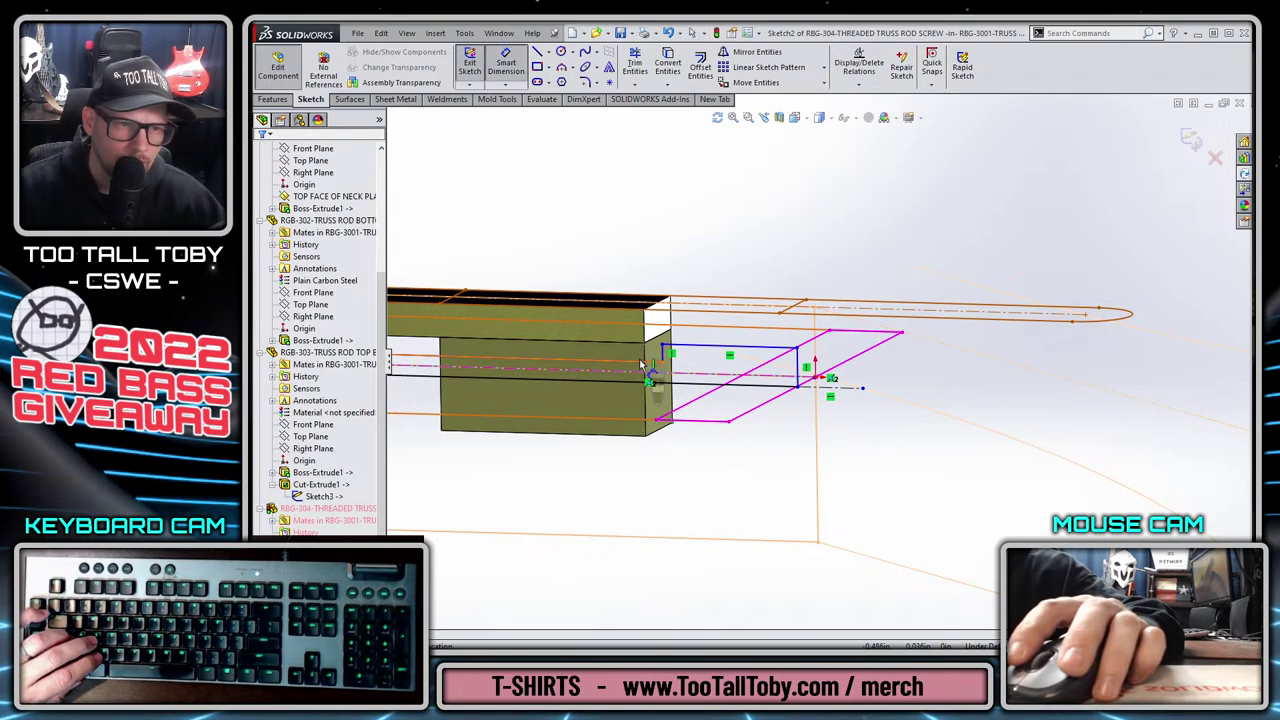
pyautogui.click(845, 387)
pyautogui.click(846, 360)
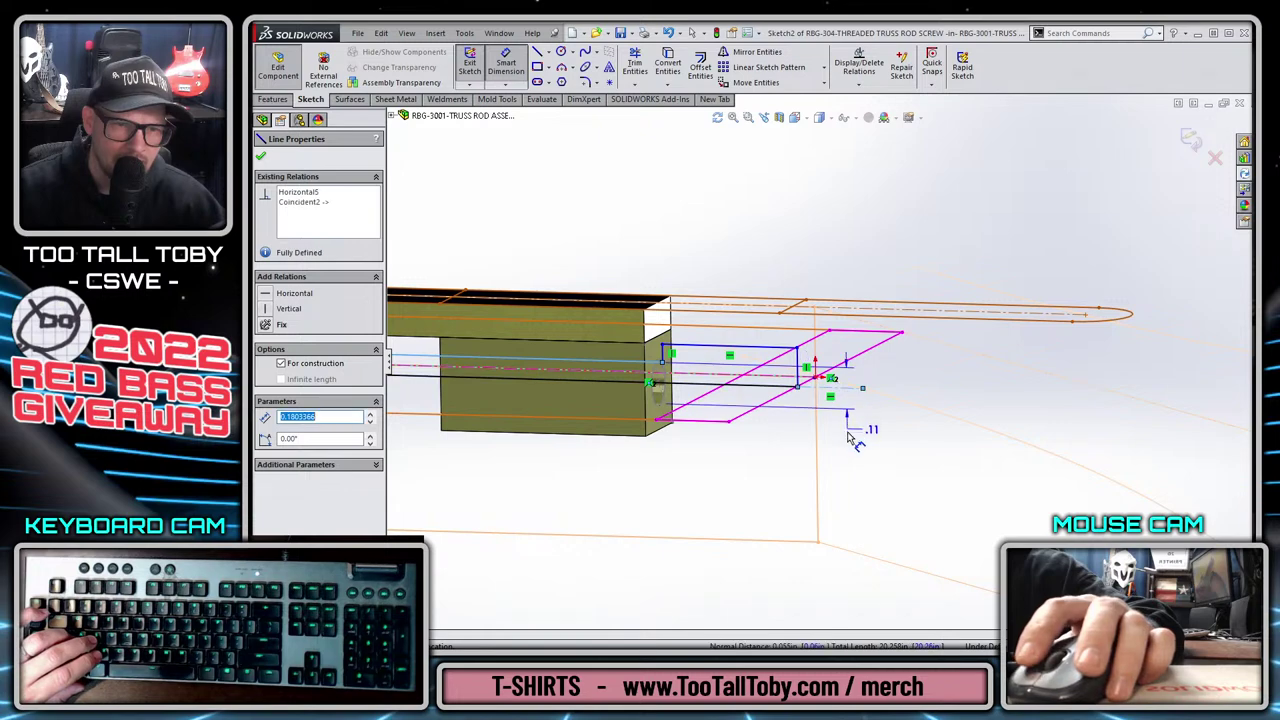
pyautogui.click(848, 432)
pyautogui.write('0.125')
pyautogui.press('Return')
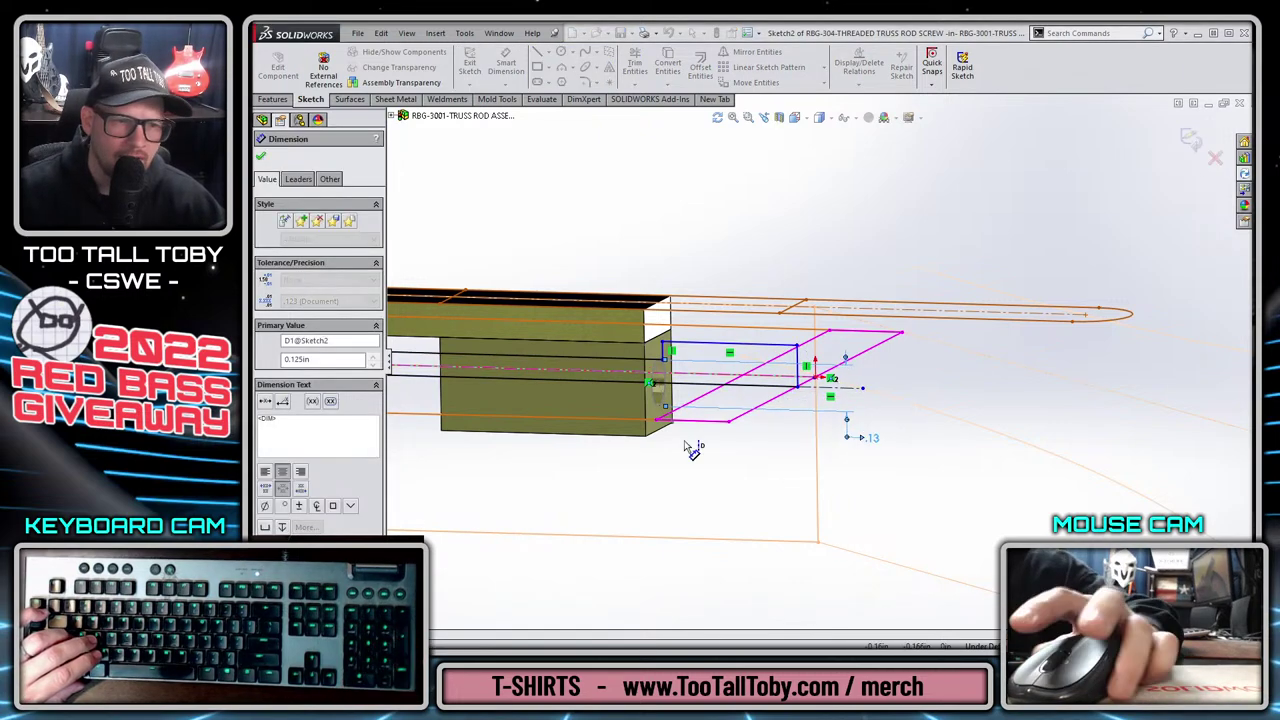
# Add a 0.25 dimension to the sketch, then change it to .22.
pyautogui.click(920, 436)
pyautogui.write('0.25')
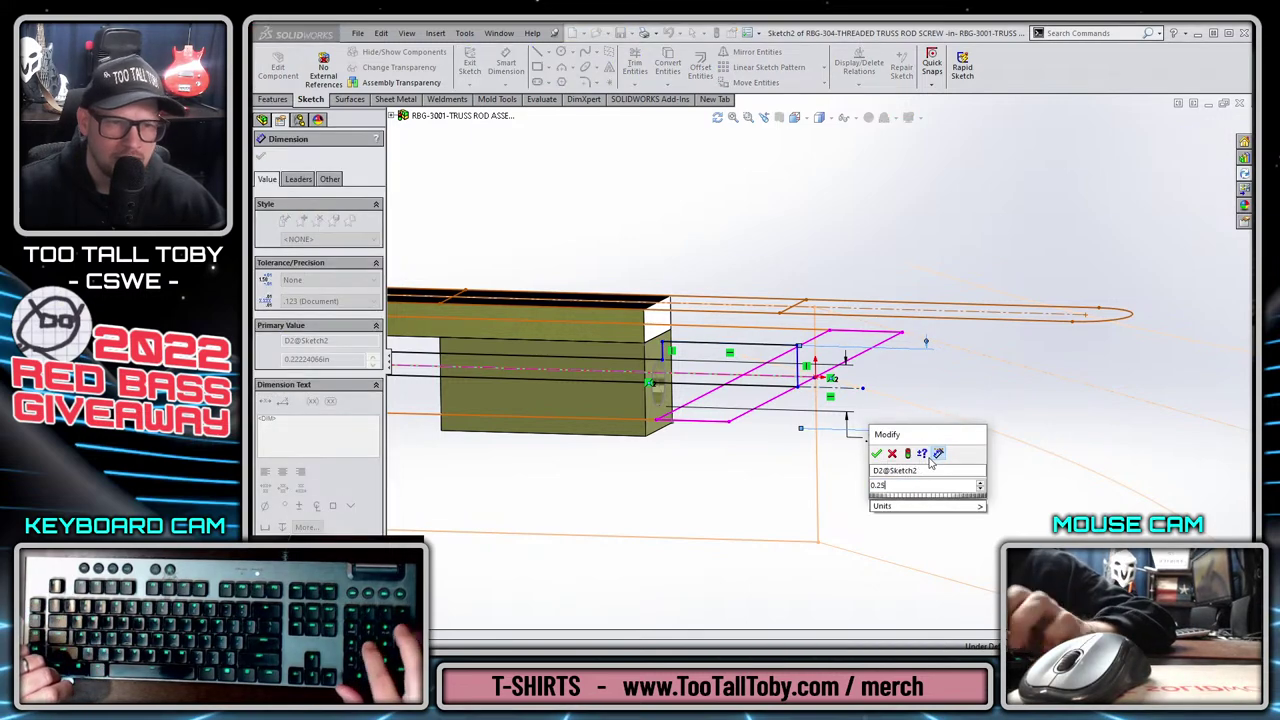
pyautogui.press('Return')
pyautogui.doubleClick(952, 466)
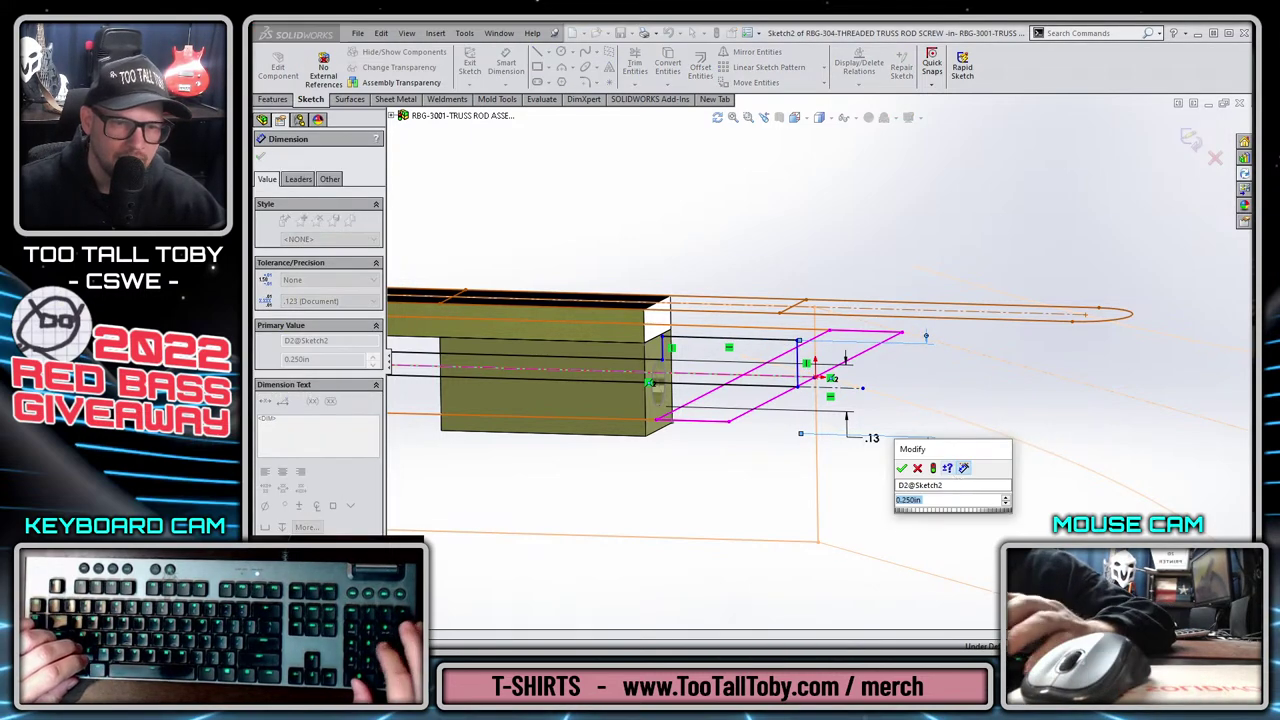
pyautogui.write('.22')
pyautogui.press('Return')
pyautogui.press('Escape')
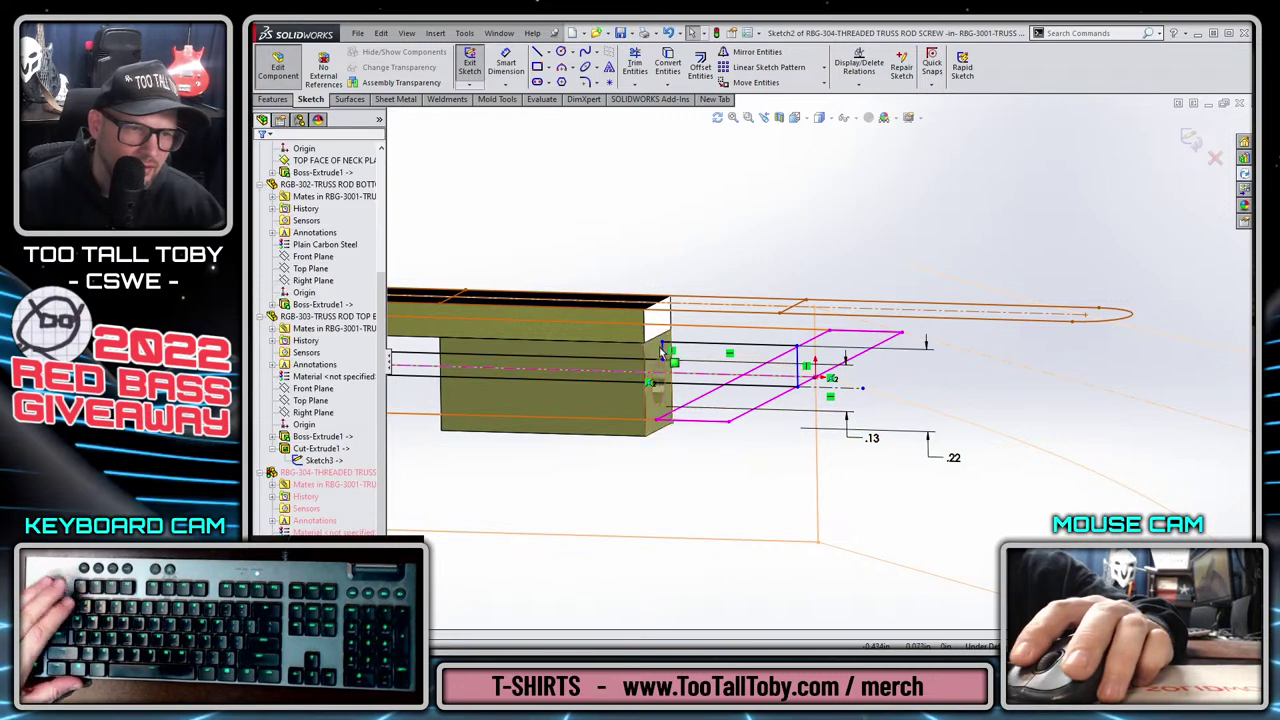
# Select vertical sketch lines with the neck block edge and layout line for relations.
pyautogui.click(648, 357)
pyautogui.keyDown('ctrl'); pyautogui.click(647, 357); pyautogui.keyUp('ctrl')
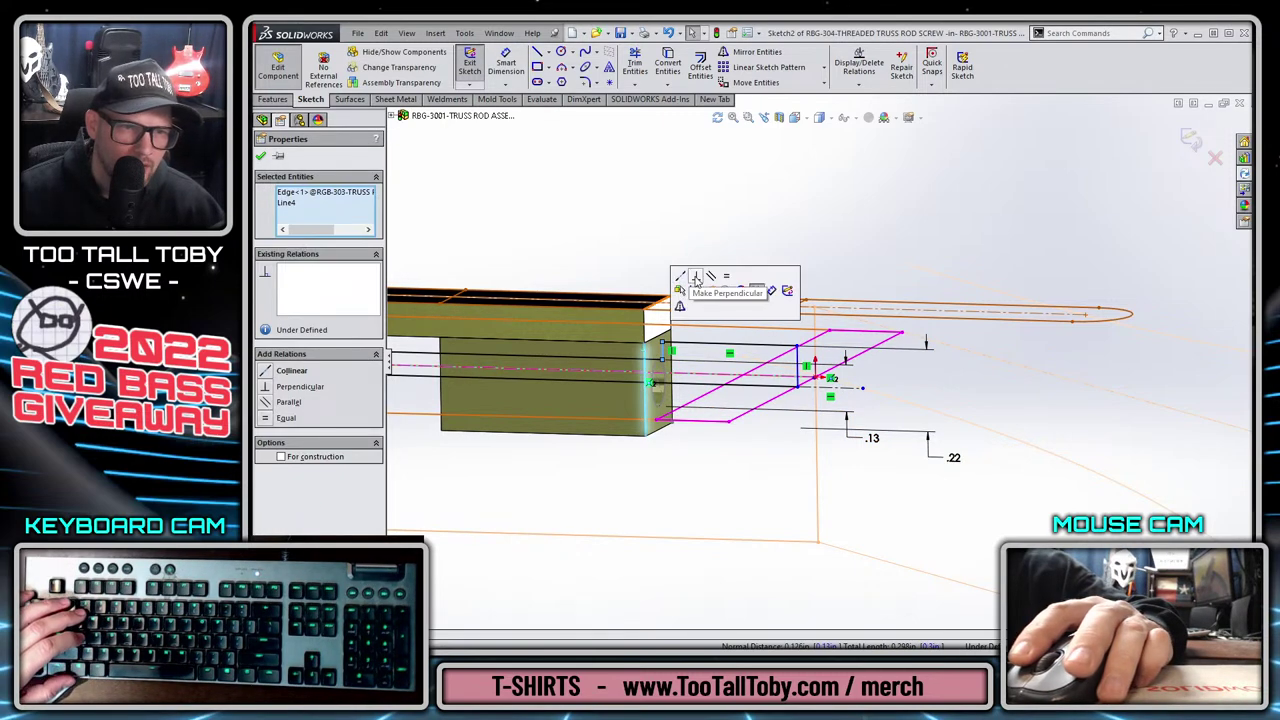
pyautogui.press('Escape')
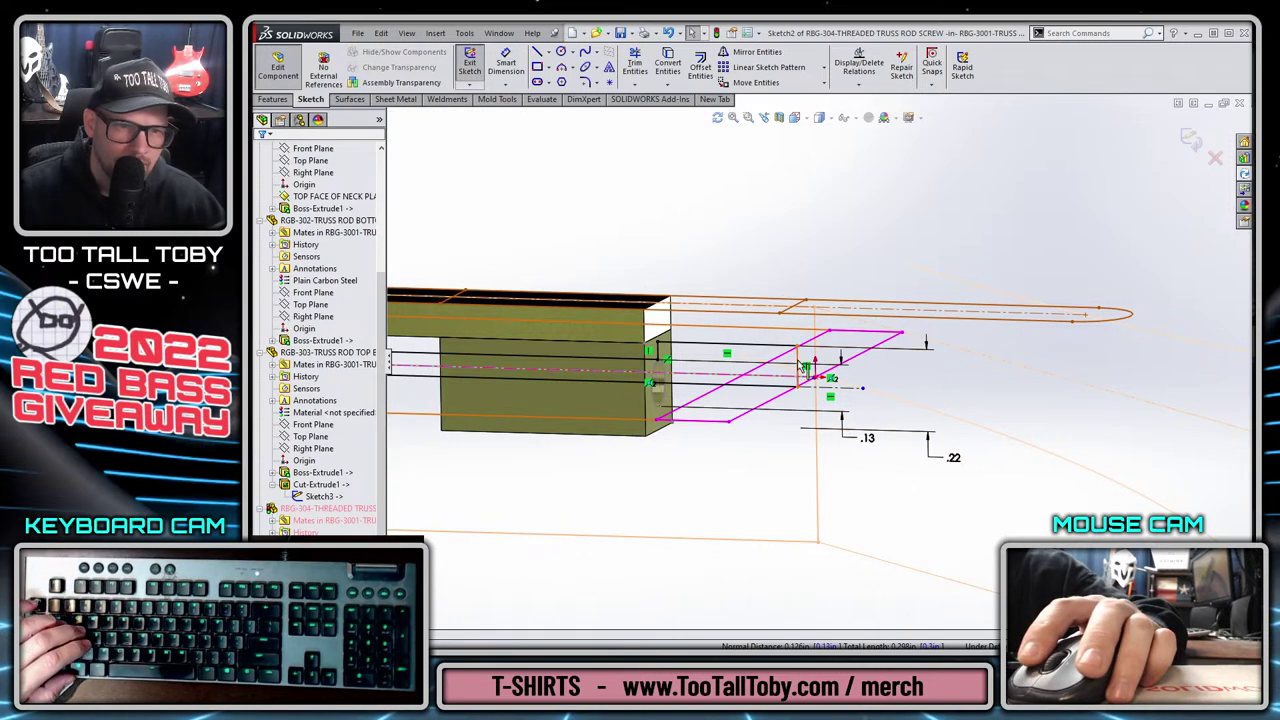
pyautogui.click(803, 368)
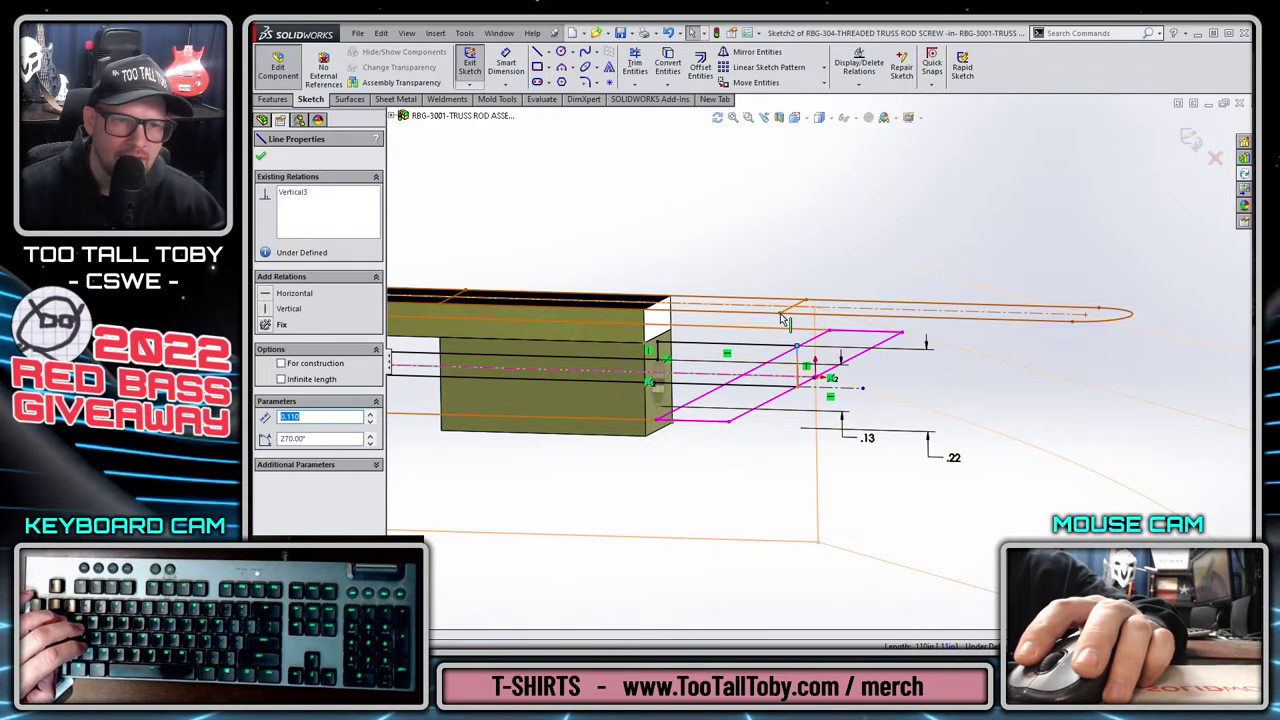
pyautogui.keyDown('ctrl'); pyautogui.click(784, 316); pyautogui.keyUp('ctrl')
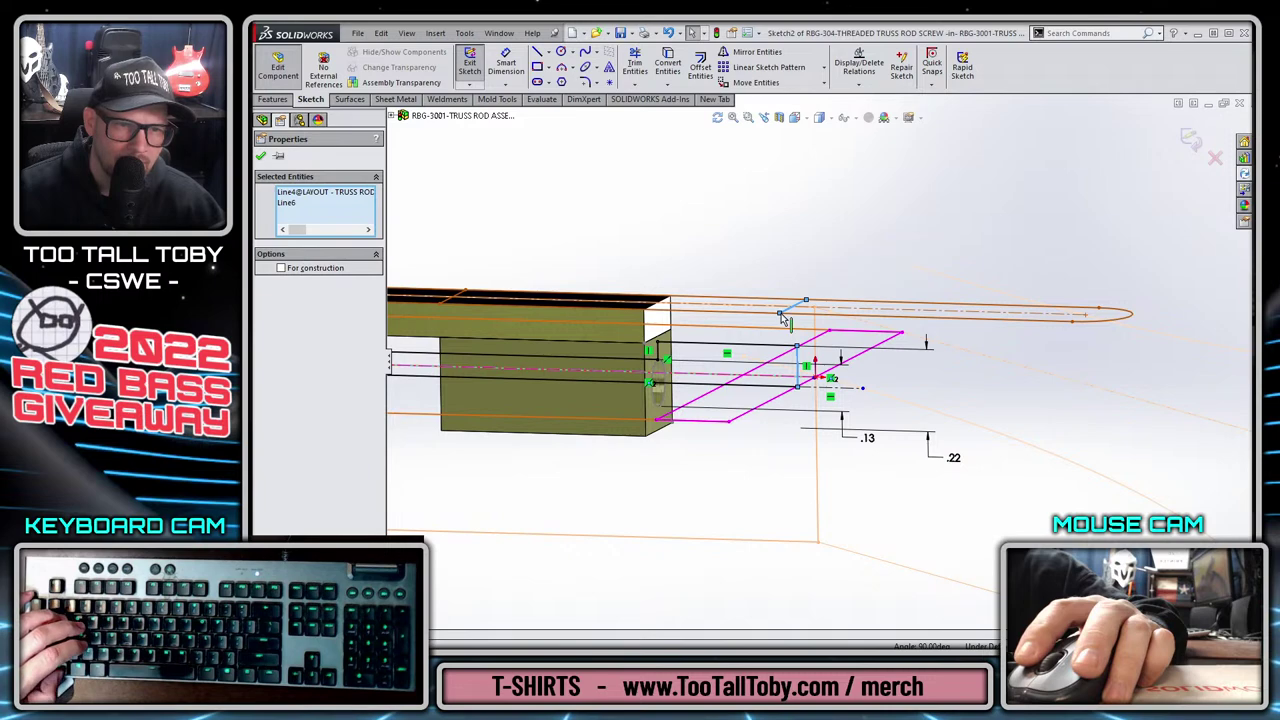
pyautogui.keyDown('ctrl'); pyautogui.click(789, 305); pyautogui.keyUp('ctrl')
pyautogui.press('Escape')
# Make sketch Line6 coincident with layout Point10.
pyautogui.moveTo(788, 333)
pyautogui.mouseDown(button='middle')
pyautogui.moveTo(785, 368)
pyautogui.moveTo(770, 350)
pyautogui.moveTo(782, 358)
pyautogui.mouseUp(button='middle')
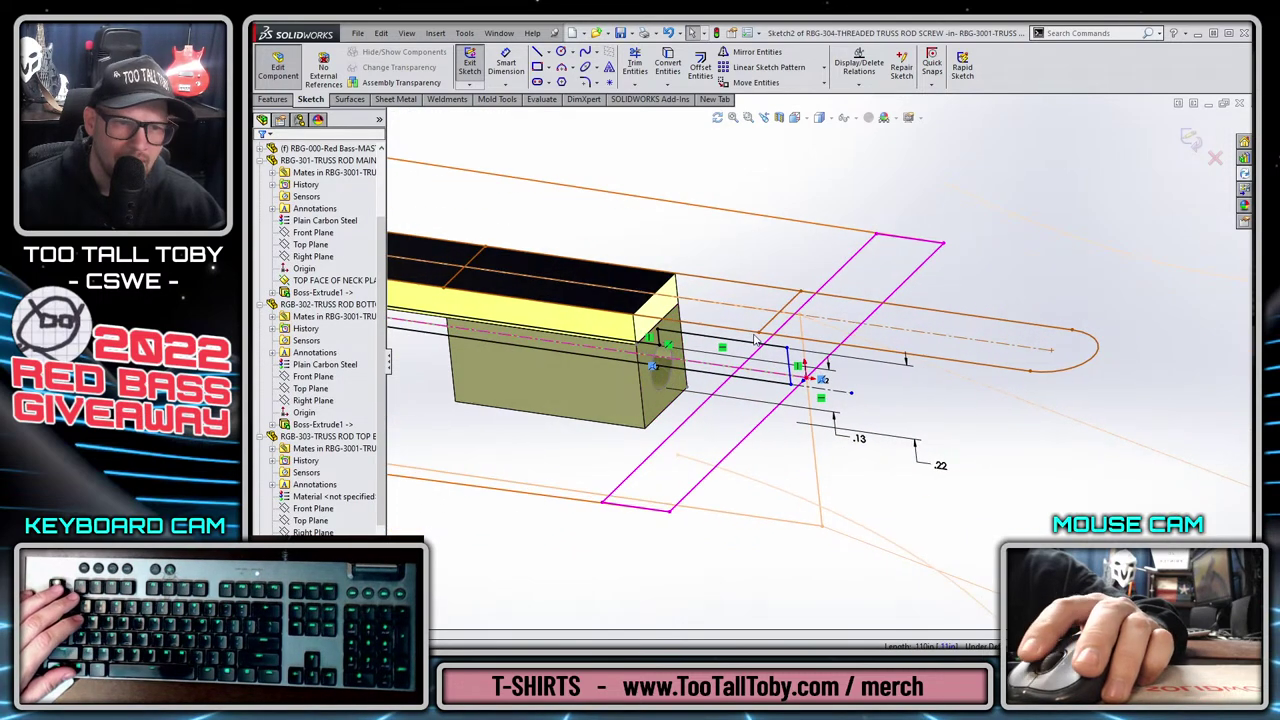
pyautogui.keyDown('ctrl'); pyautogui.click(797, 364); pyautogui.keyUp('ctrl')
pyautogui.keyDown('ctrl'); pyautogui.click(788, 349); pyautogui.keyUp('ctrl')
pyautogui.click(840, 287)
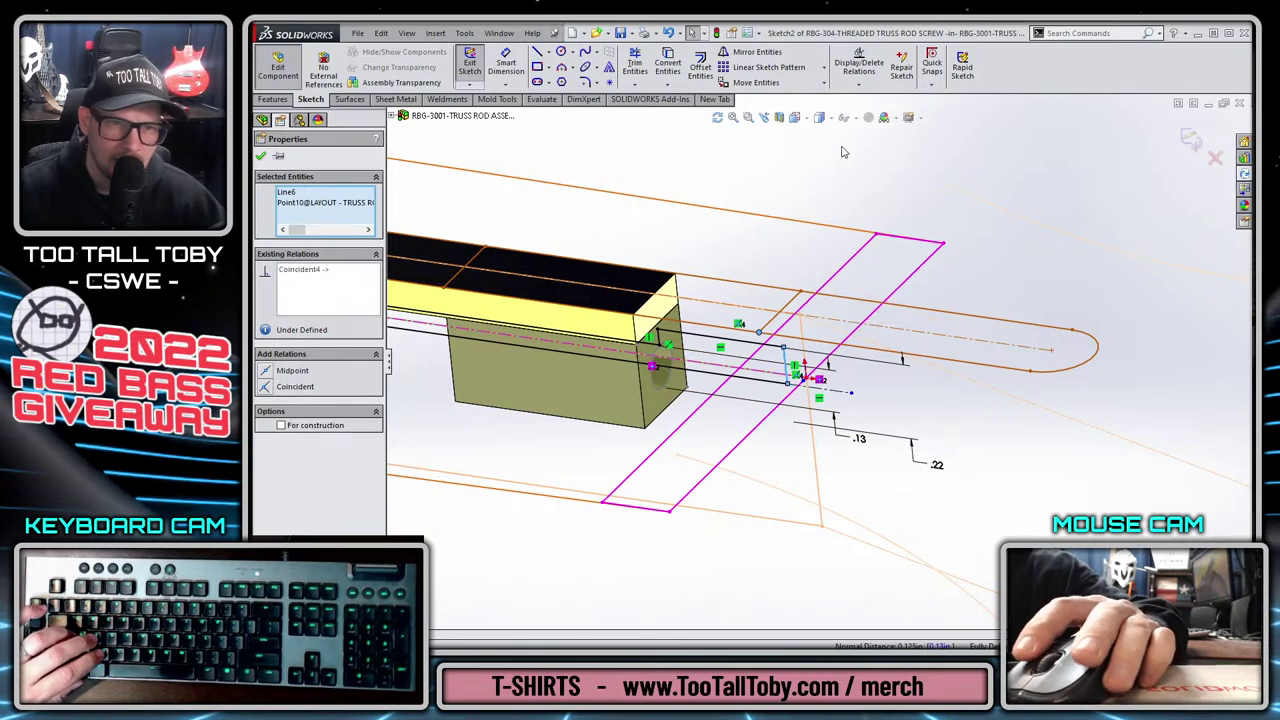
pyautogui.press('Escape')
pyautogui.scroll(3, 780, 365)
# Revolve the screw sketch 360° into a solid rod and select its flat end face.
pyautogui.click(273, 98)
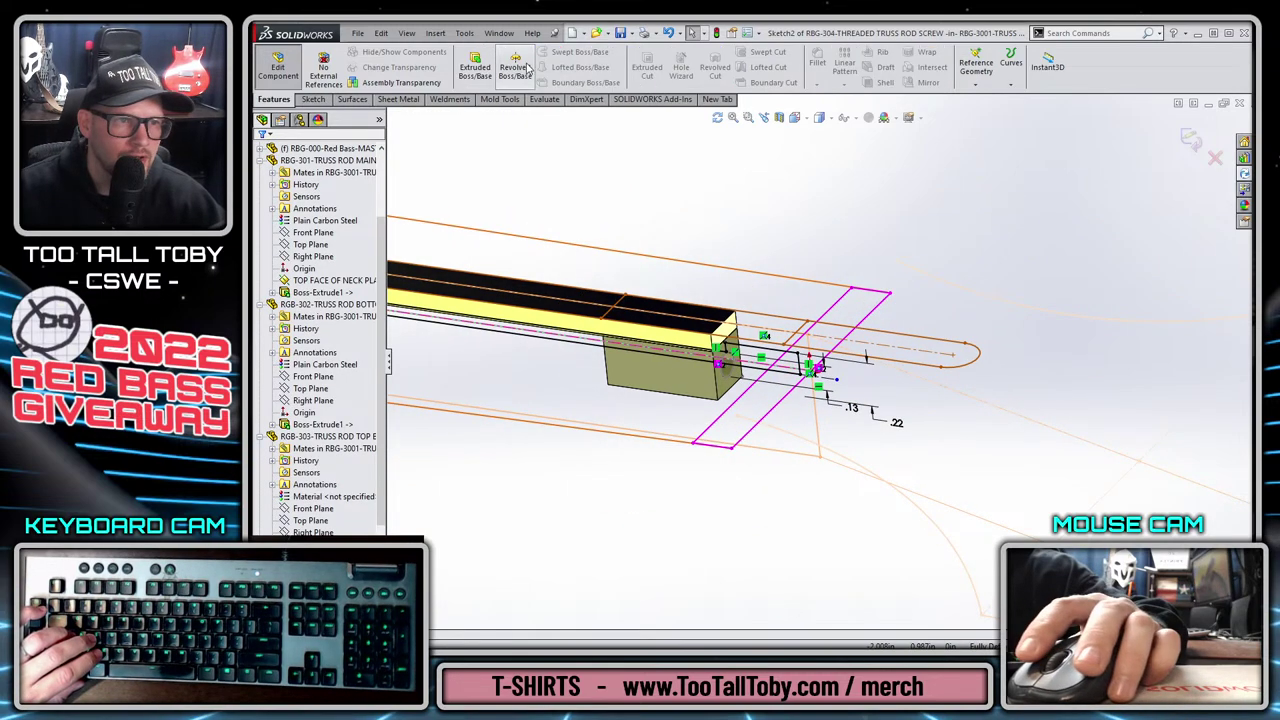
pyautogui.click(520, 64)
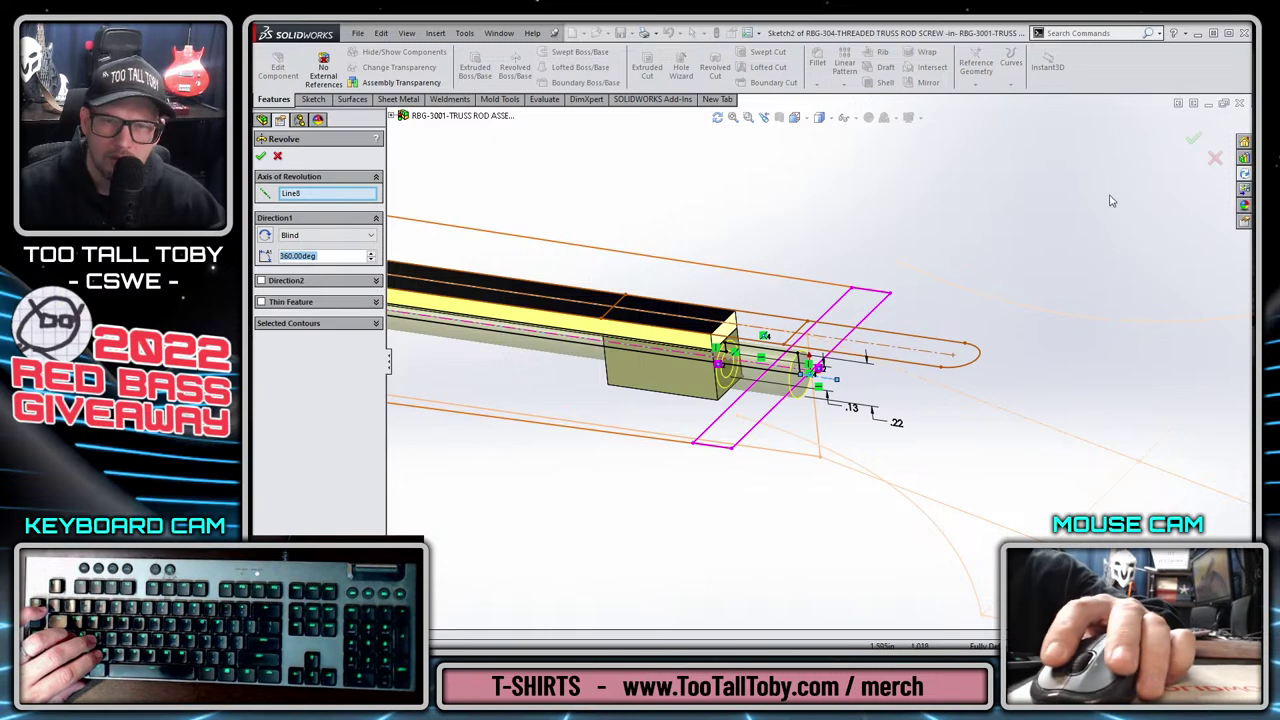
pyautogui.press('Return')
pyautogui.scroll(-3, 816, 397)
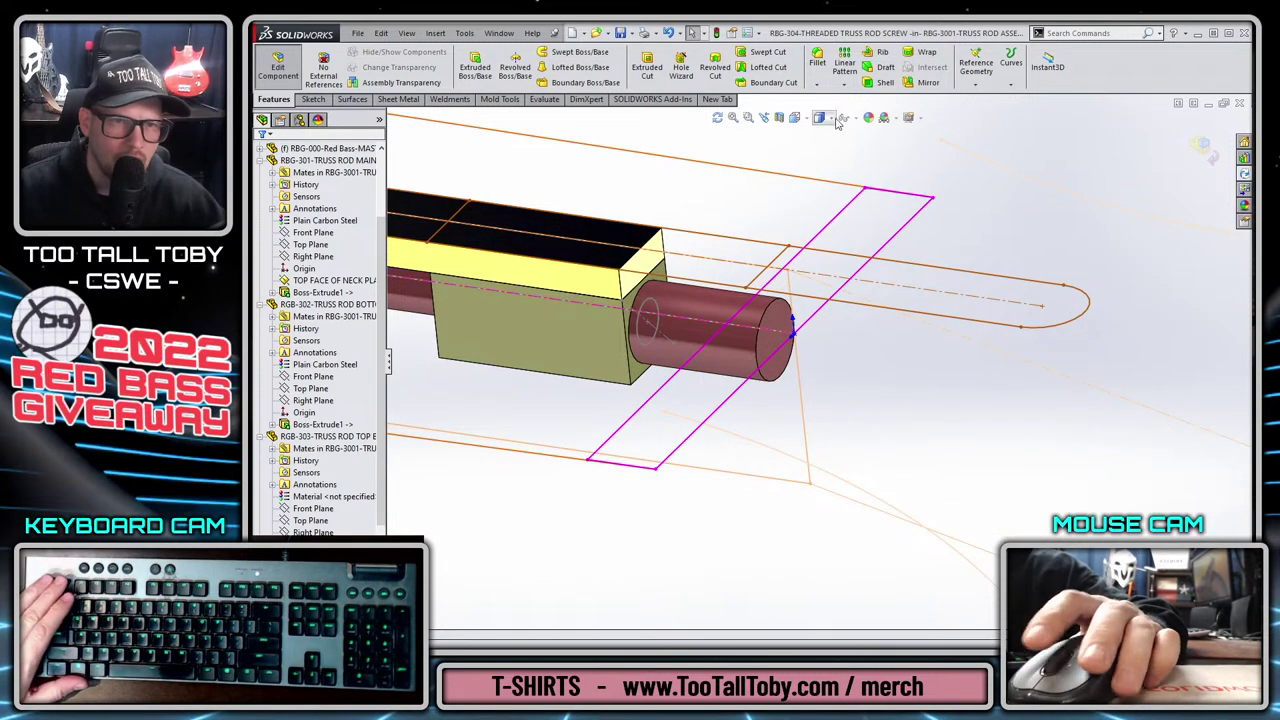
pyautogui.click(780, 360)
pyautogui.click(656, 325)
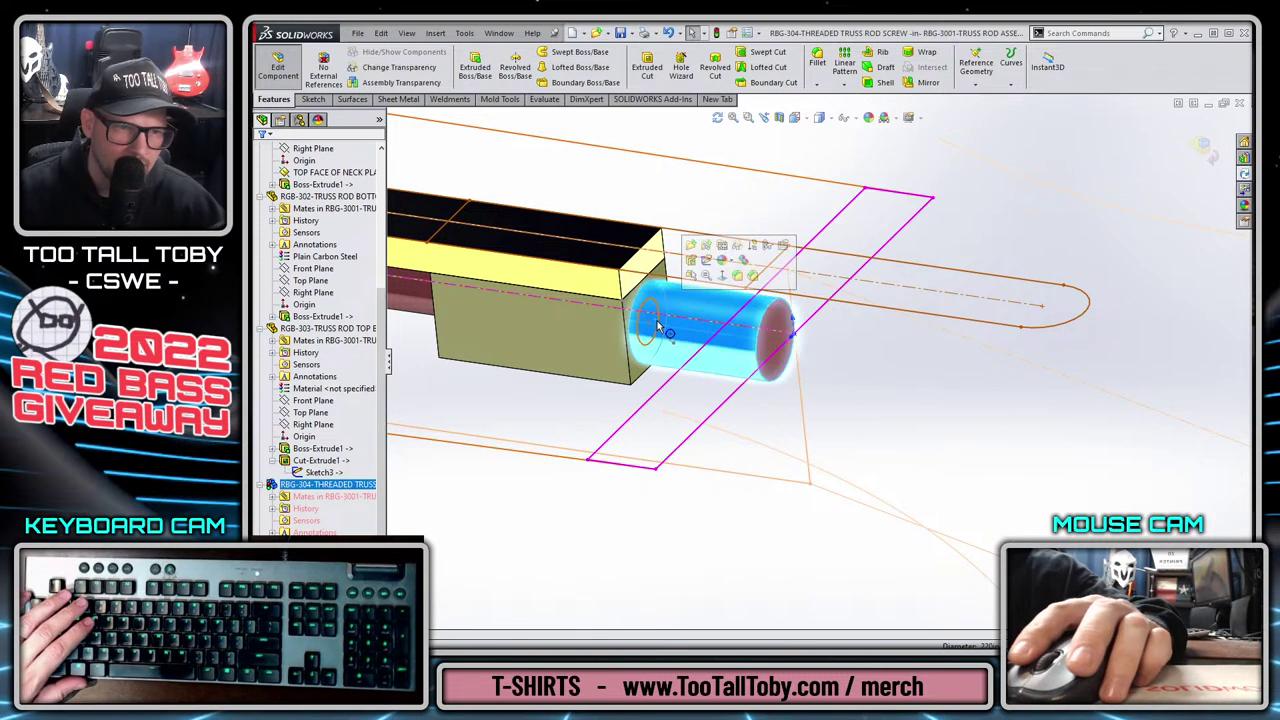
pyautogui.click(782, 340)
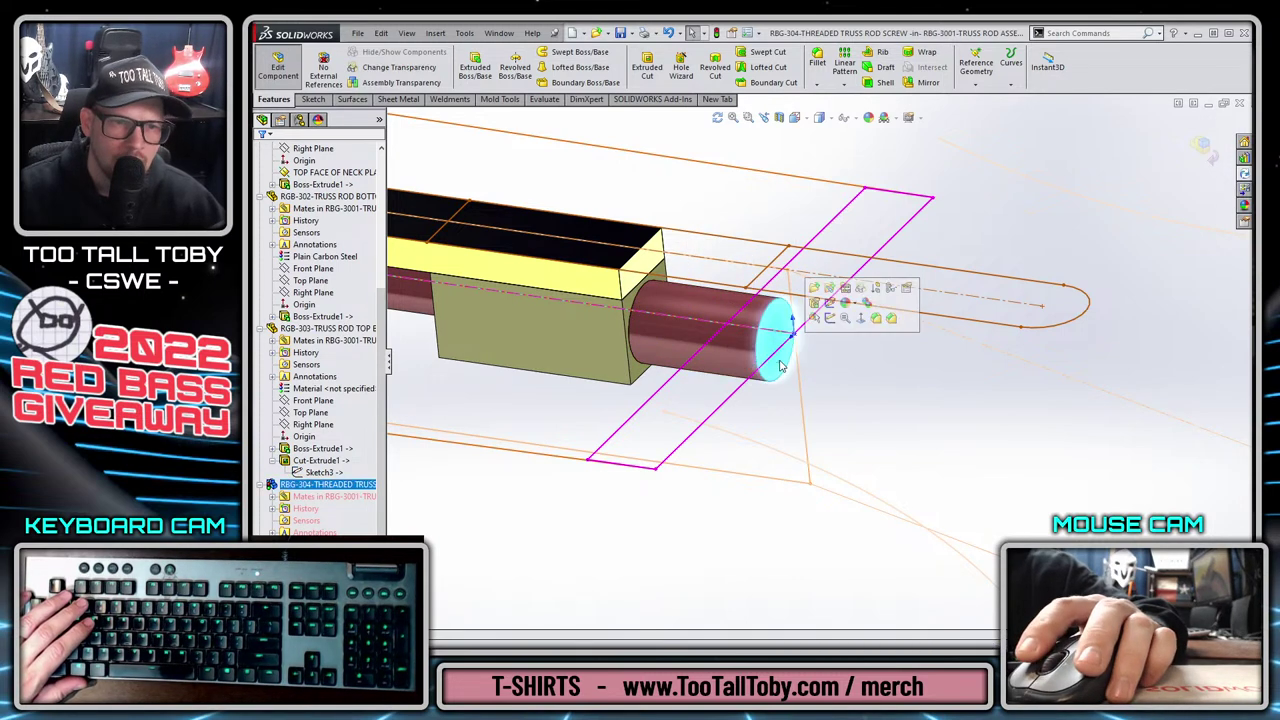
# Sketch a six-sided polygon on the rod end face with two vertices aligned vertically.
pyautogui.click(311, 99)
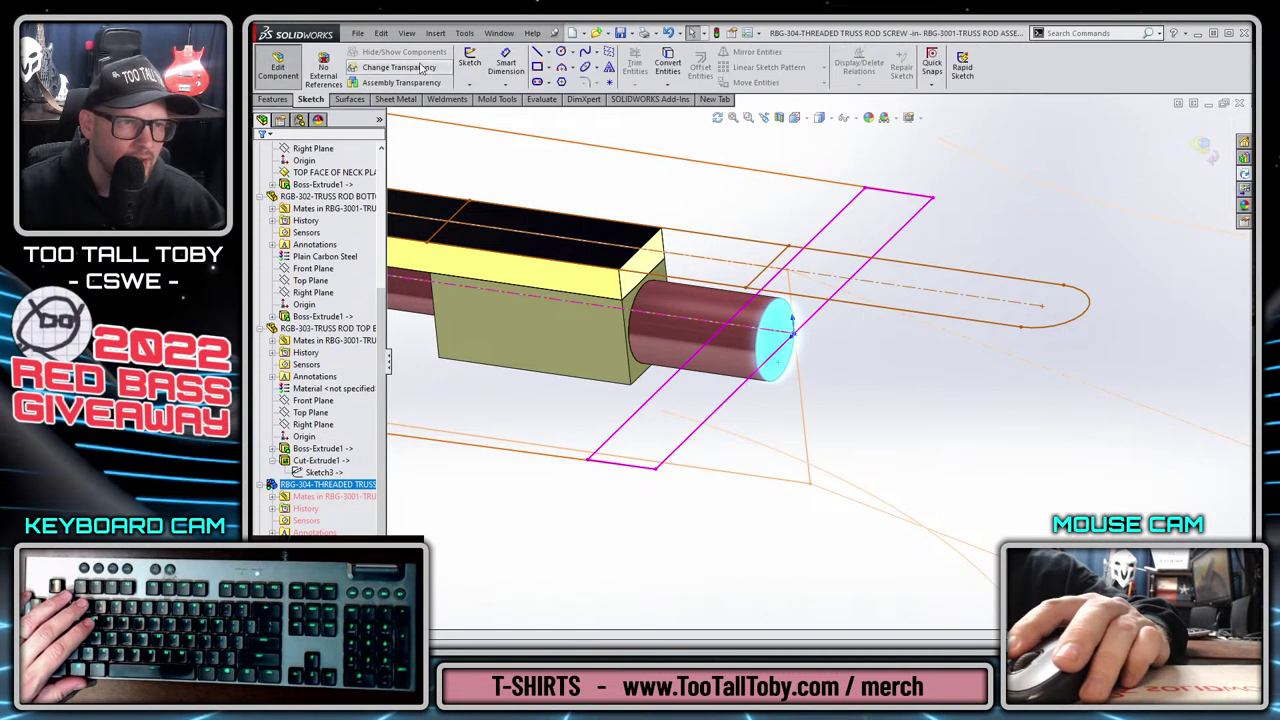
pyautogui.click(470, 62)
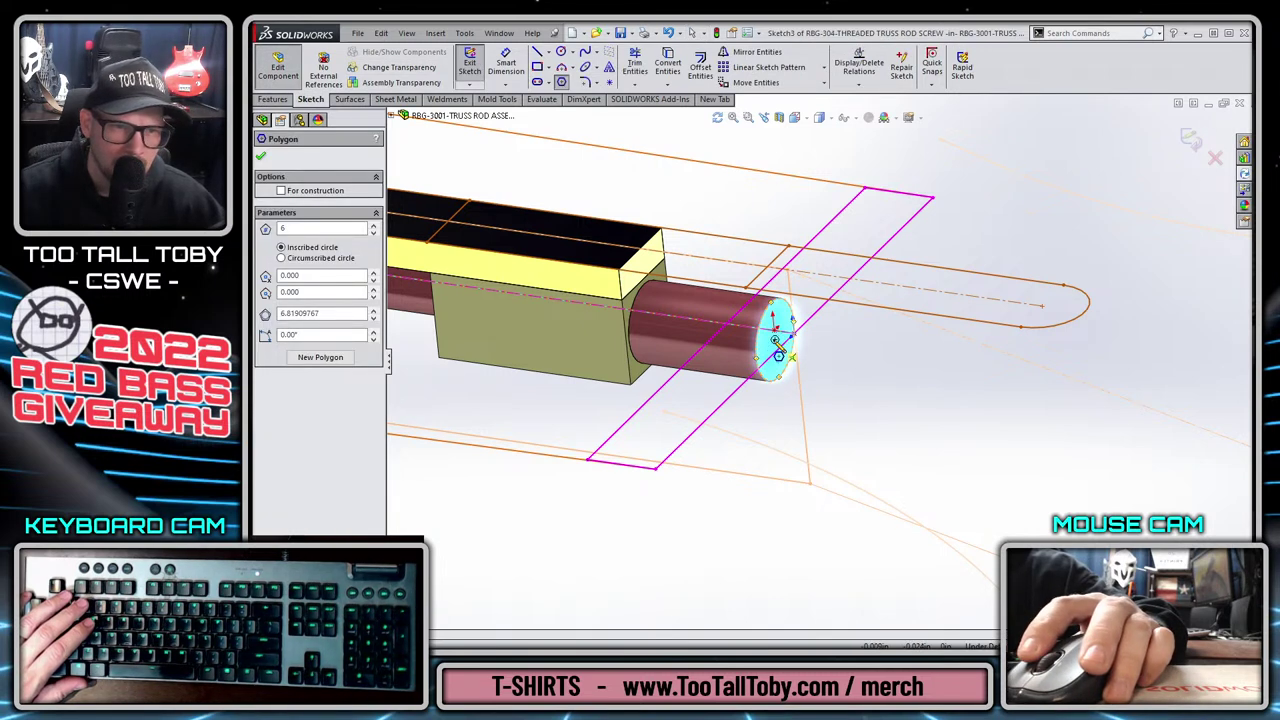
pyautogui.moveTo(777, 345); pyautogui.dragTo(766, 369)
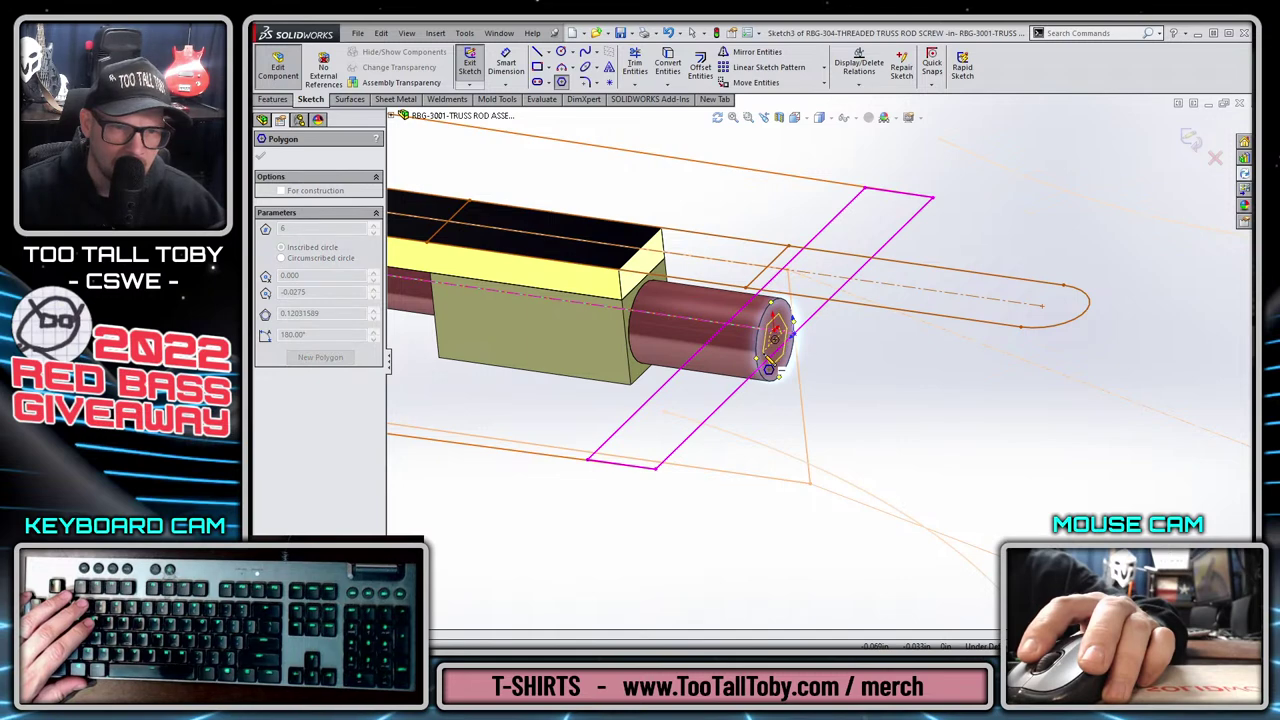
pyautogui.press('Escape')
pyautogui.click(766, 358)
pyautogui.moveTo(766, 358); pyautogui.dragTo(757, 348, button='middle')
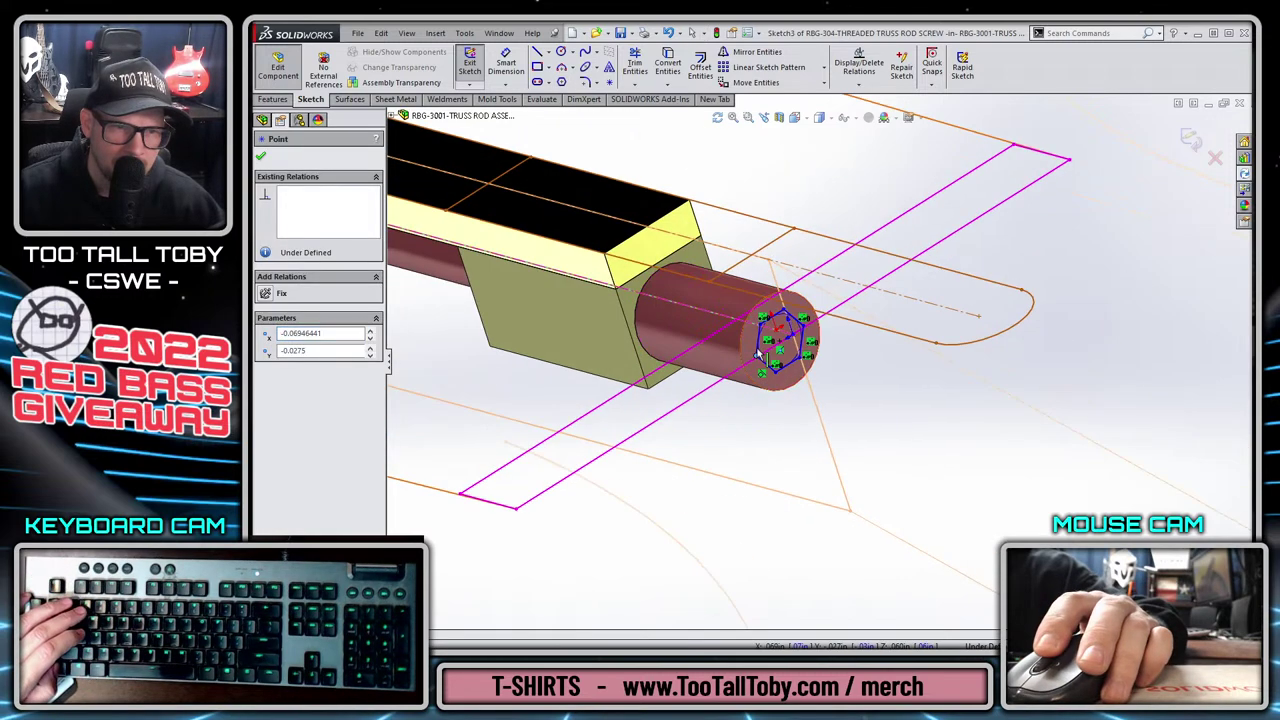
pyautogui.keyDown('ctrl'); pyautogui.click(782, 343); pyautogui.keyUp('ctrl')
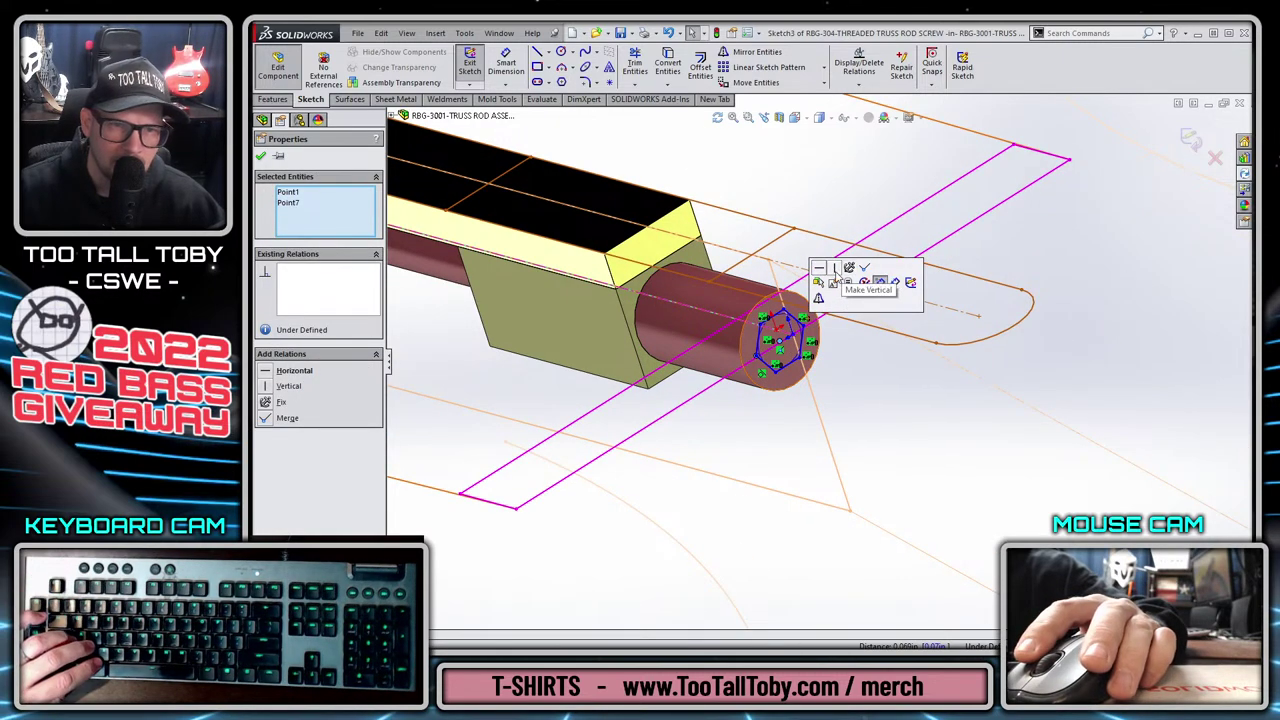
pyautogui.click(836, 275)
pyautogui.press('Escape')
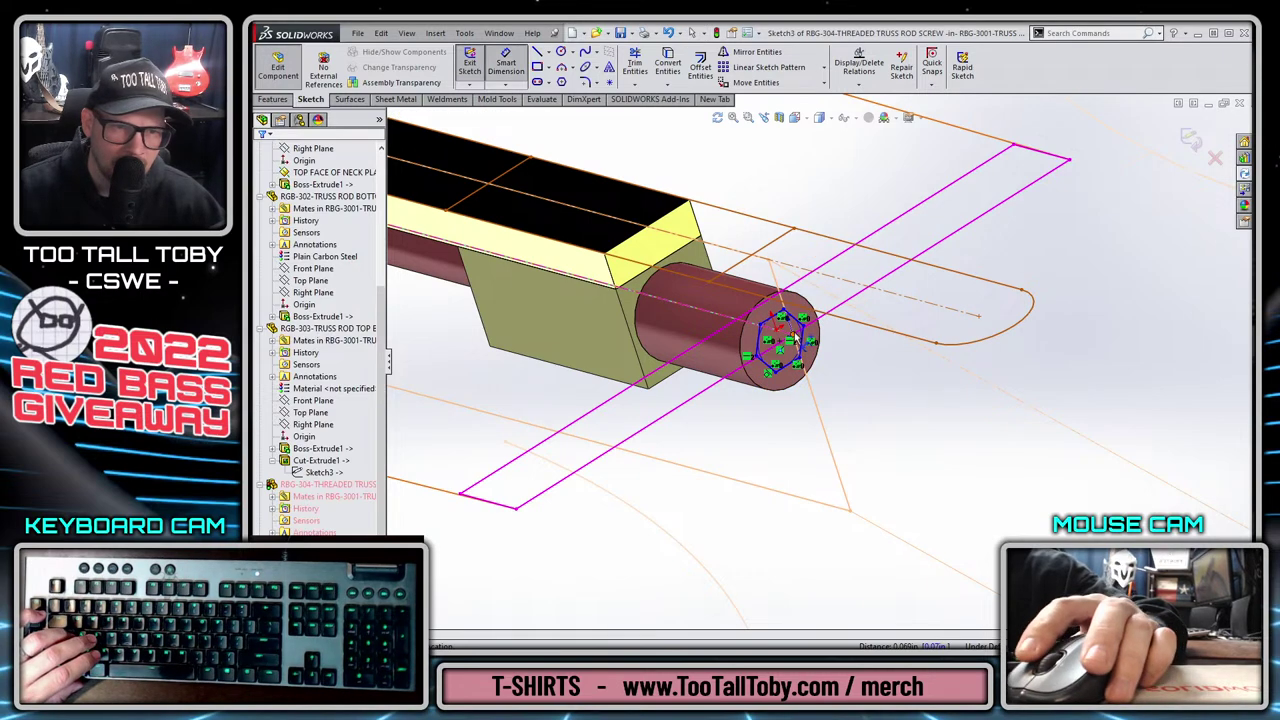
# Dimension one side of the hexagon to 0.13.
pyautogui.click(791, 380)
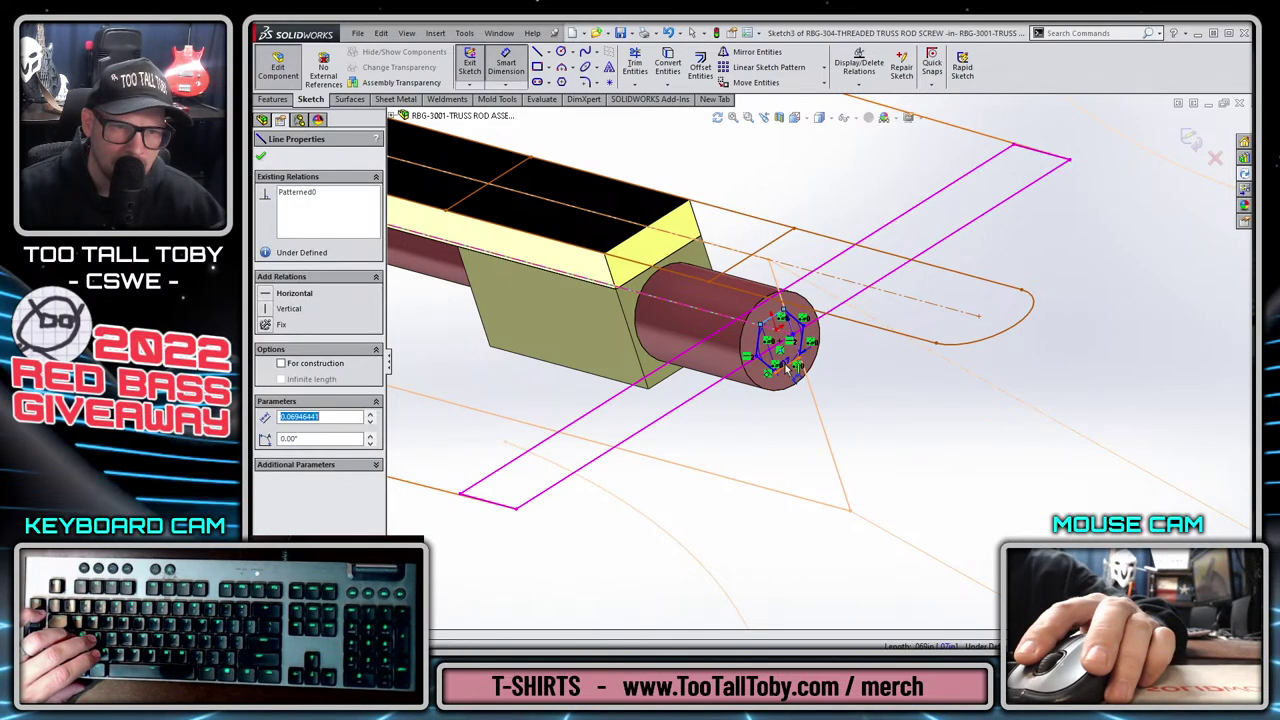
pyautogui.press('d')
pyautogui.click(845, 365)
pyautogui.write('0.13')
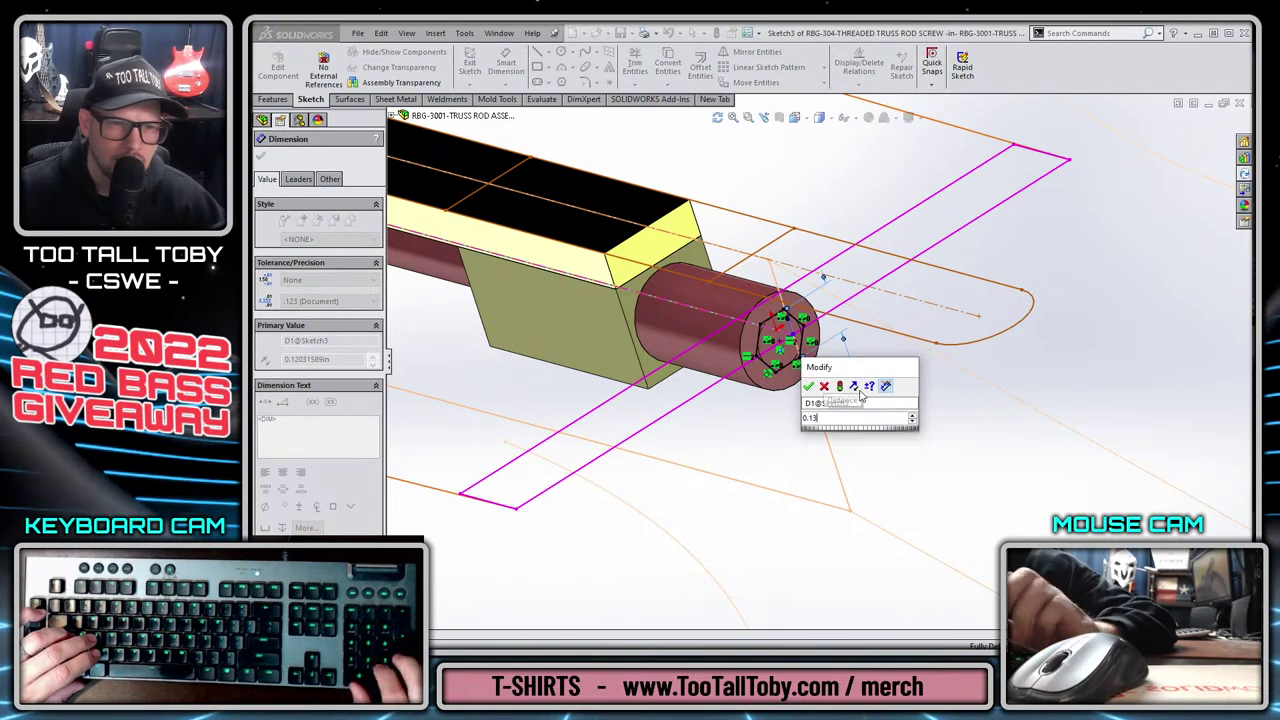
pyautogui.press('Return')
# Cut-extrude the hexagon 0.25 in deep into the rod end.
pyautogui.press('s')
pyautogui.click(866, 415)
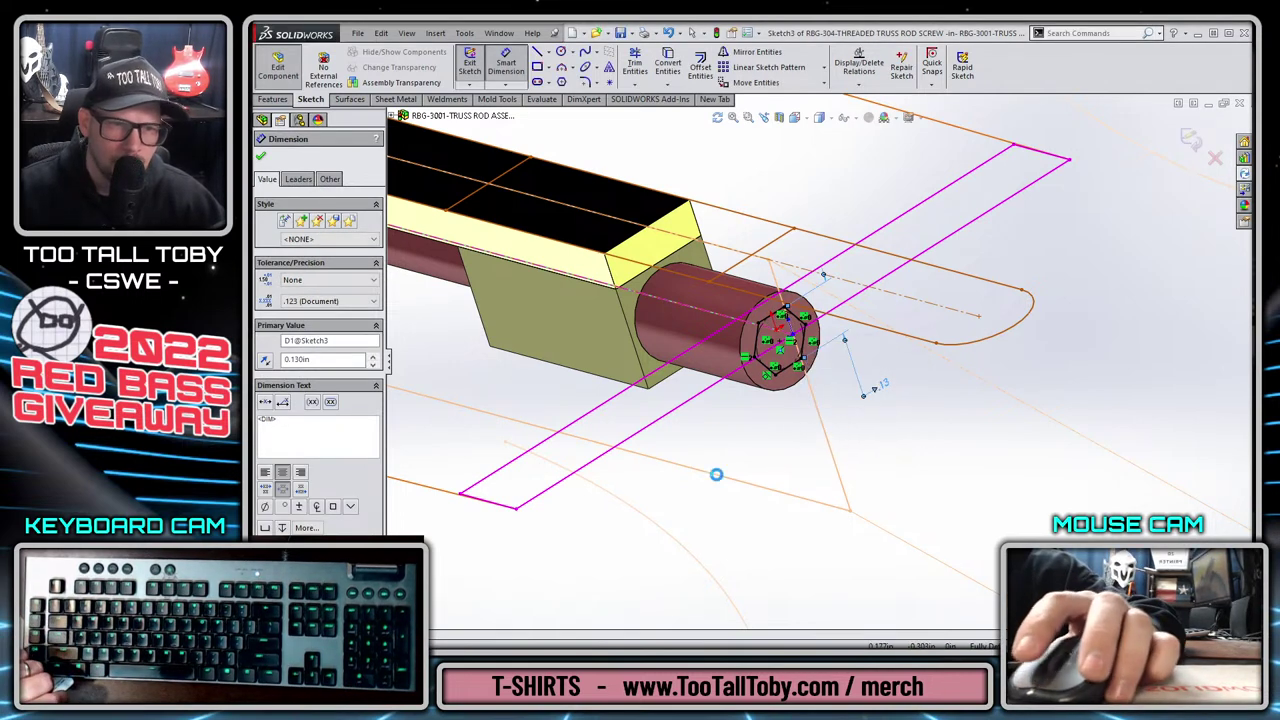
pyautogui.write('.25')
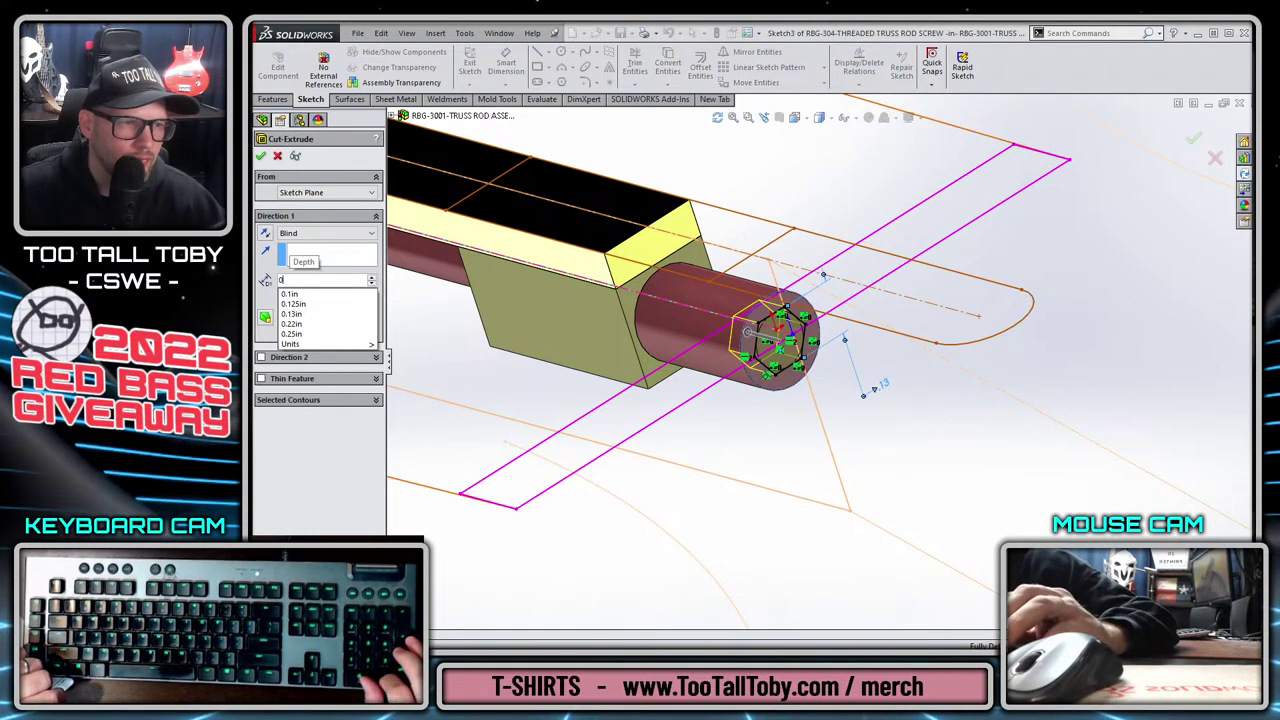
pyautogui.press('Return')
pyautogui.press('Return')
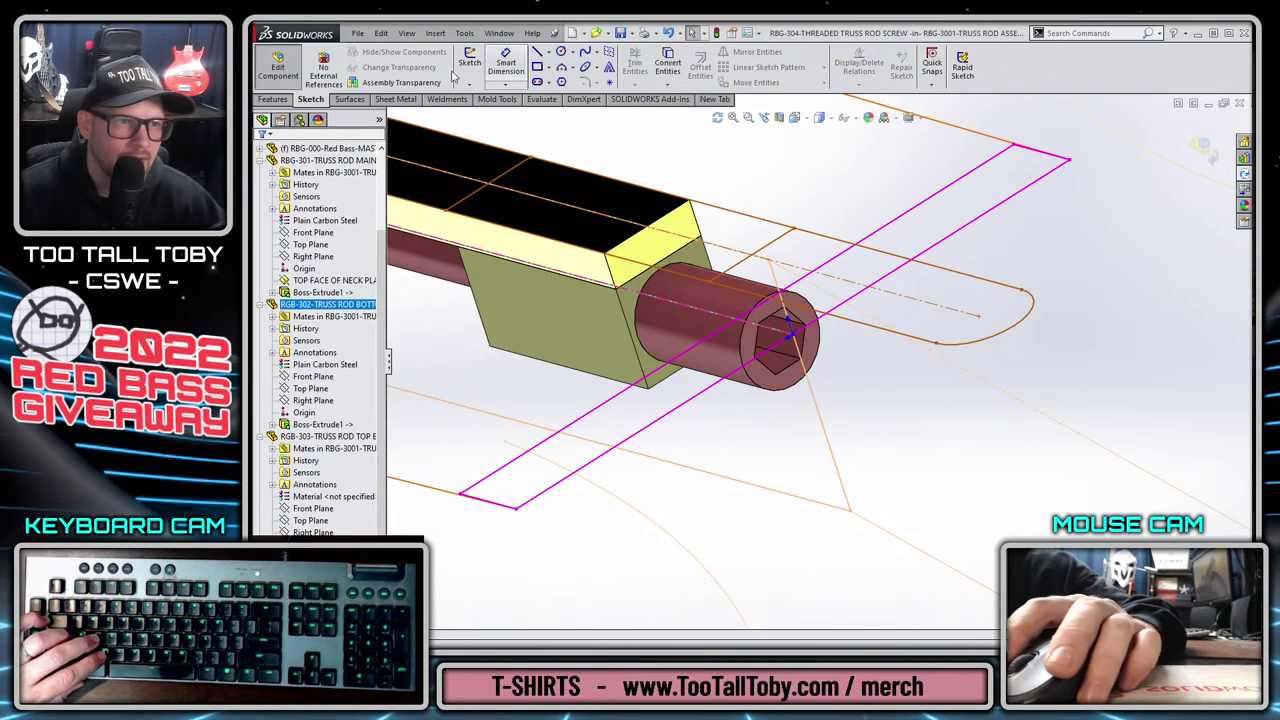
# Chamfer the rod's circular end edge at 0.02in.
pyautogui.click(273, 99)
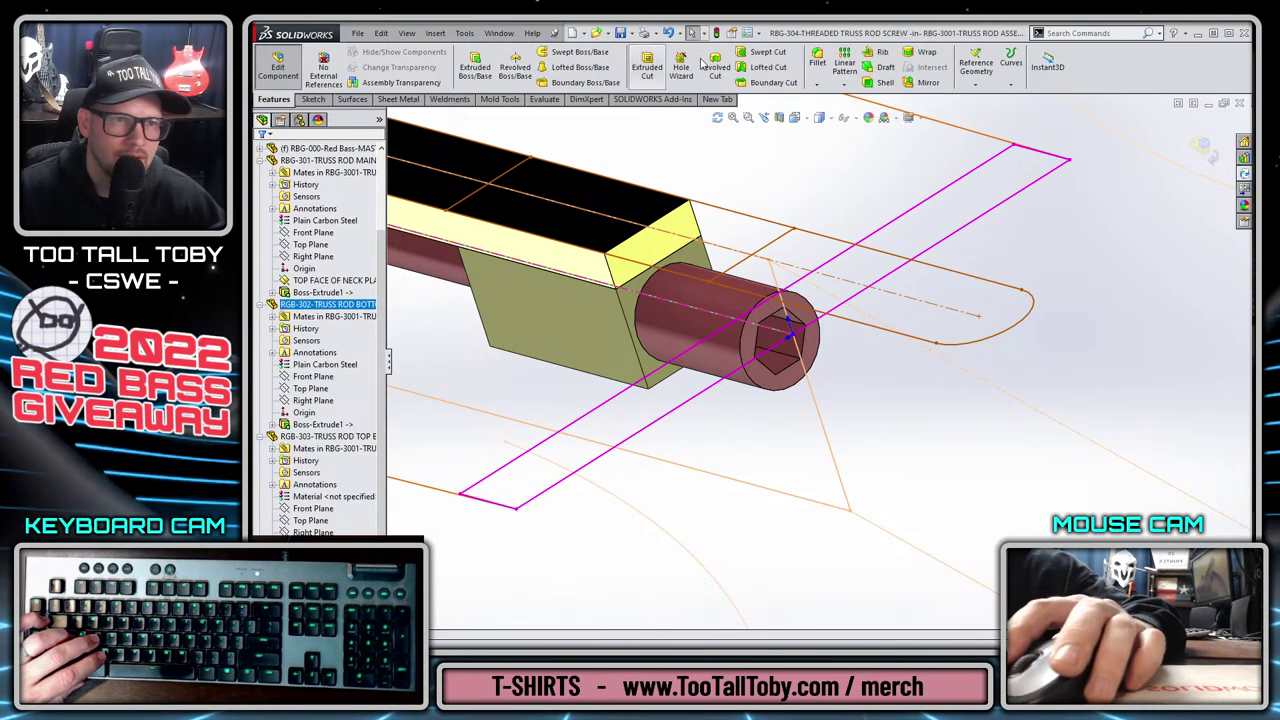
pyautogui.click(820, 86)
pyautogui.click(835, 111)
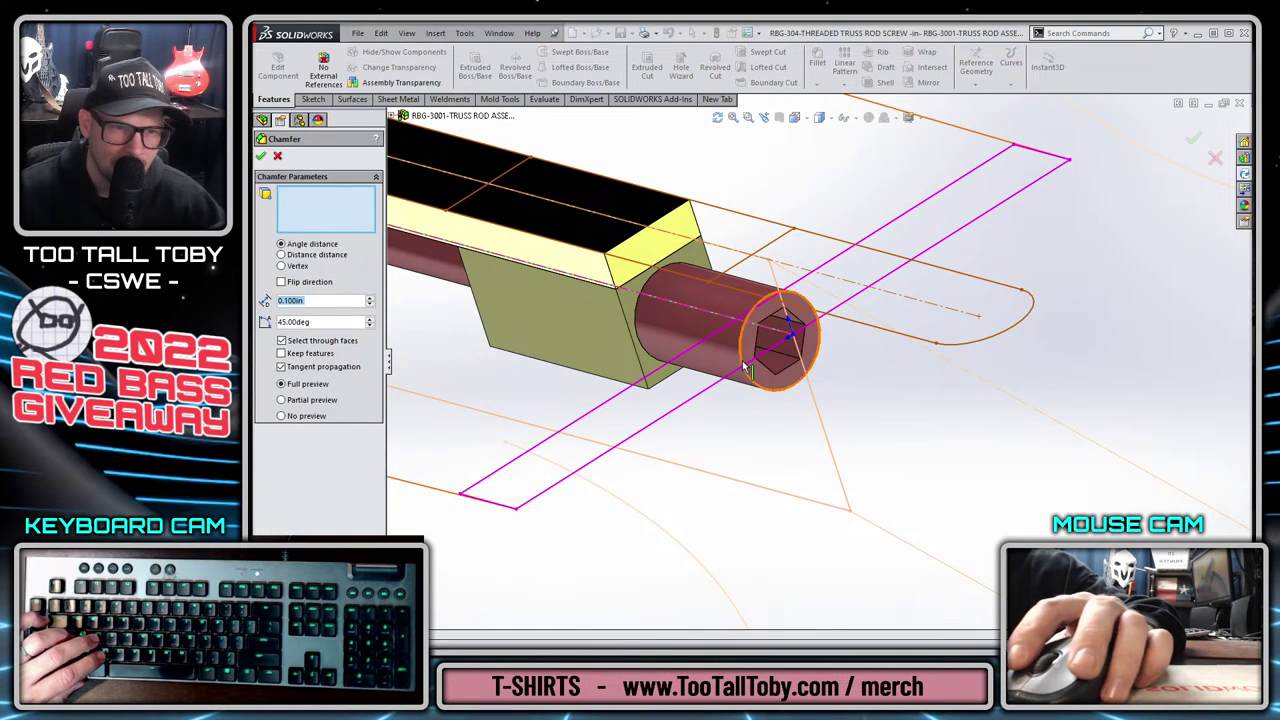
pyautogui.click(746, 370)
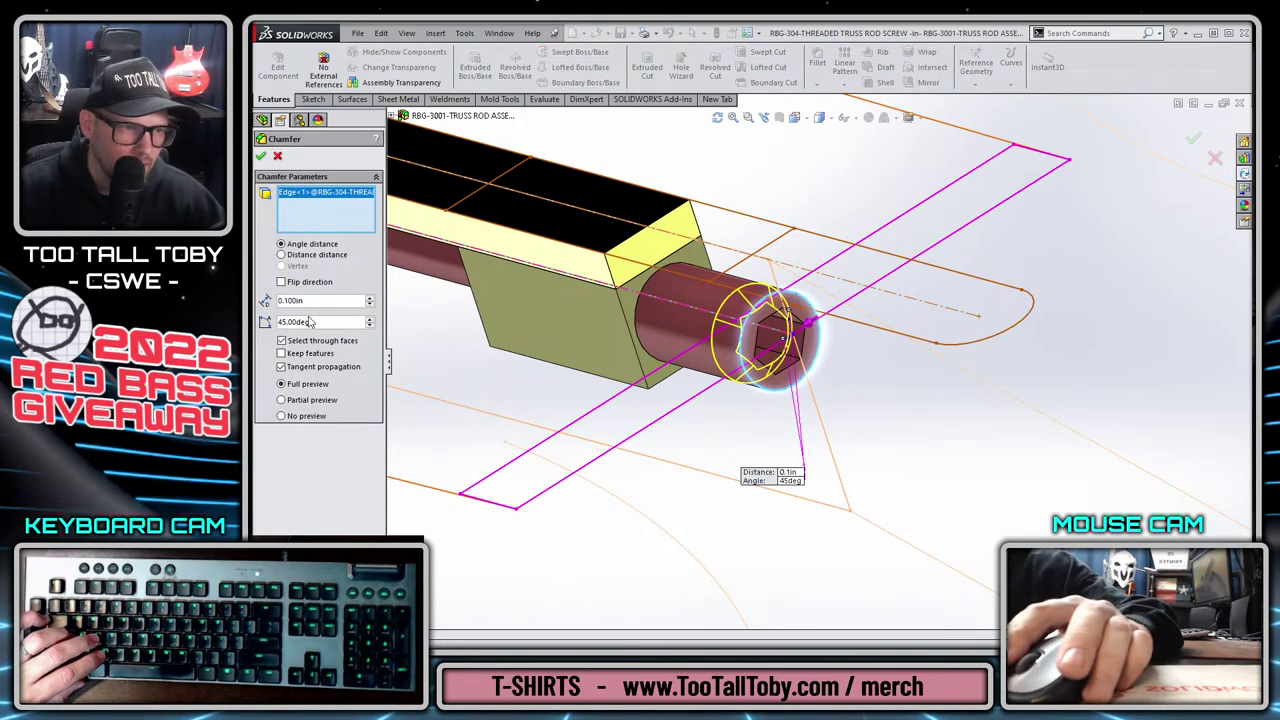
pyautogui.write('.03')
pyautogui.press('Return')
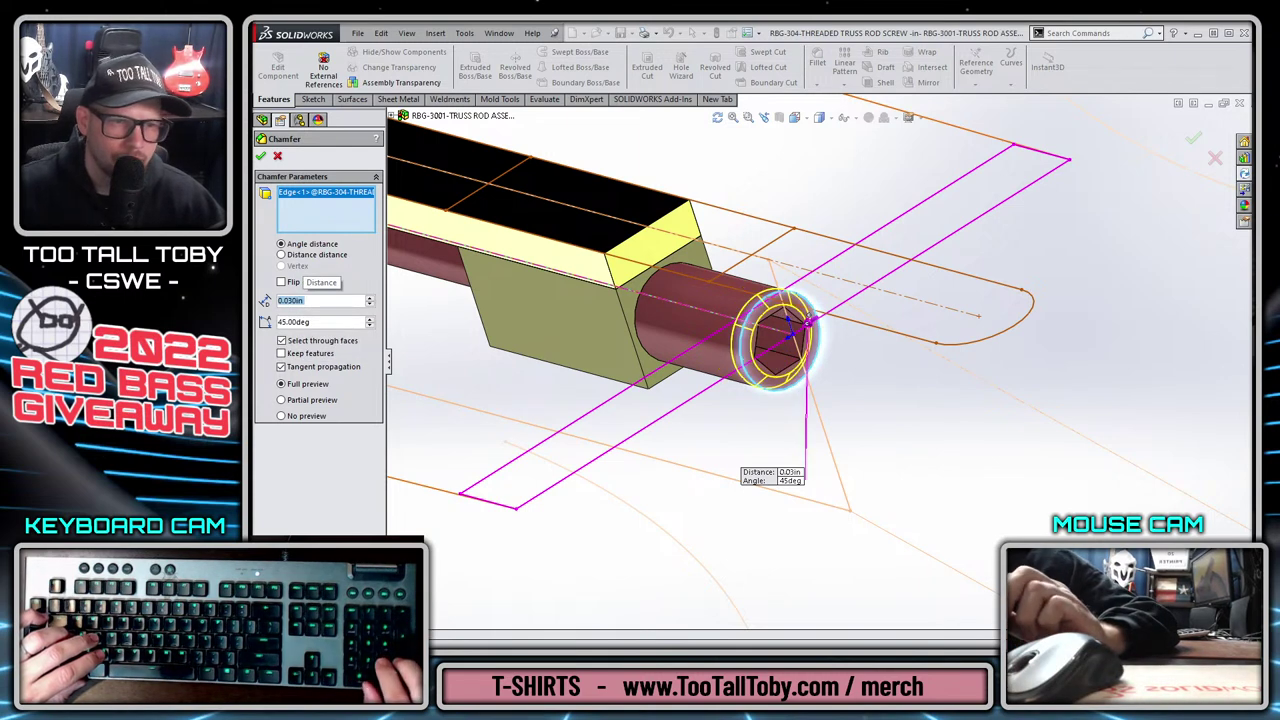
pyautogui.write('.02')
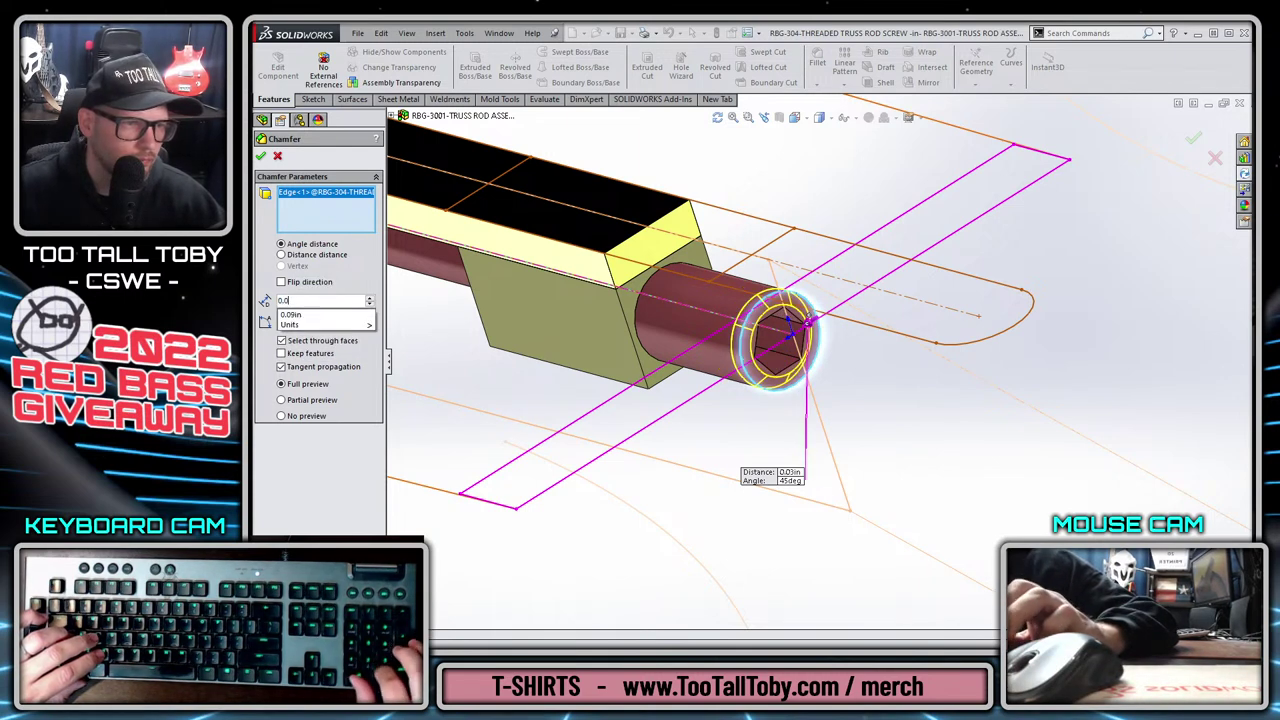
pyautogui.press('Return')
pyautogui.press('Return')
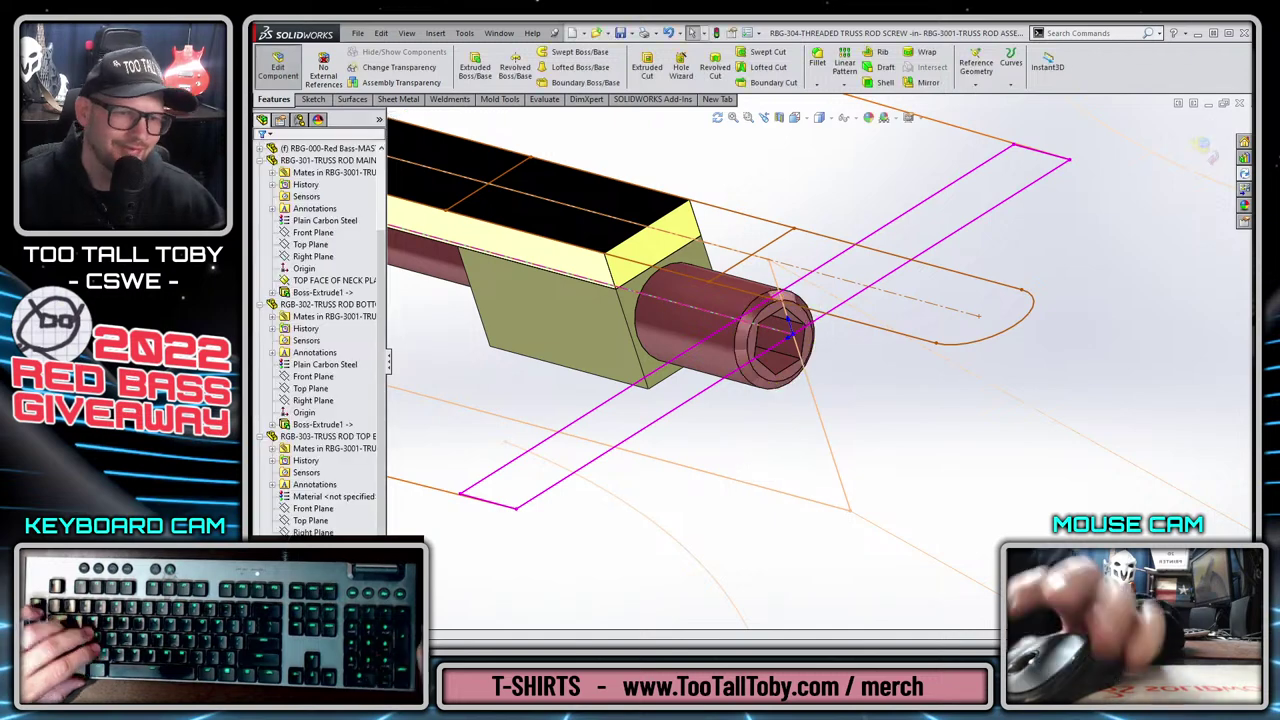
pyautogui.scroll(5, 885, 365)
pyautogui.moveTo(811, 372); pyautogui.dragTo(989, 285, button='middle')
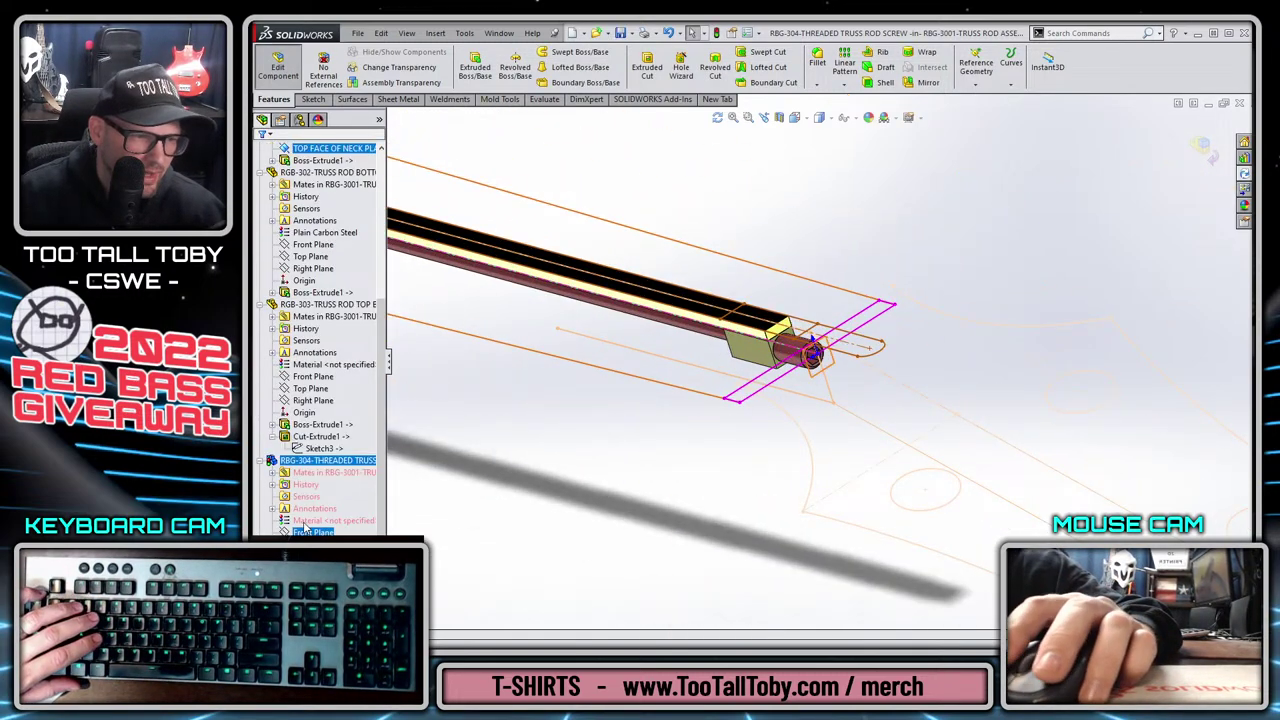
# Assign Plain Carbon Steel to the screw part and return to the assembly.
pyautogui.rightClick(314, 521)
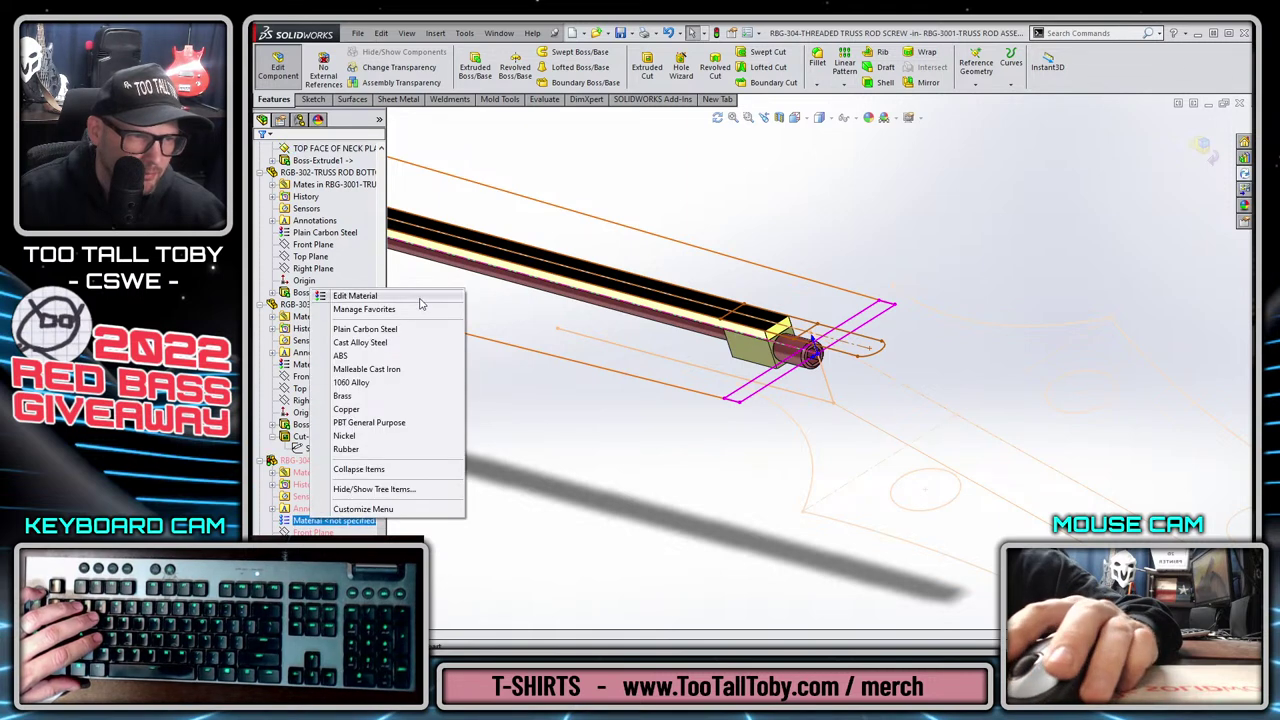
pyautogui.click(409, 330)
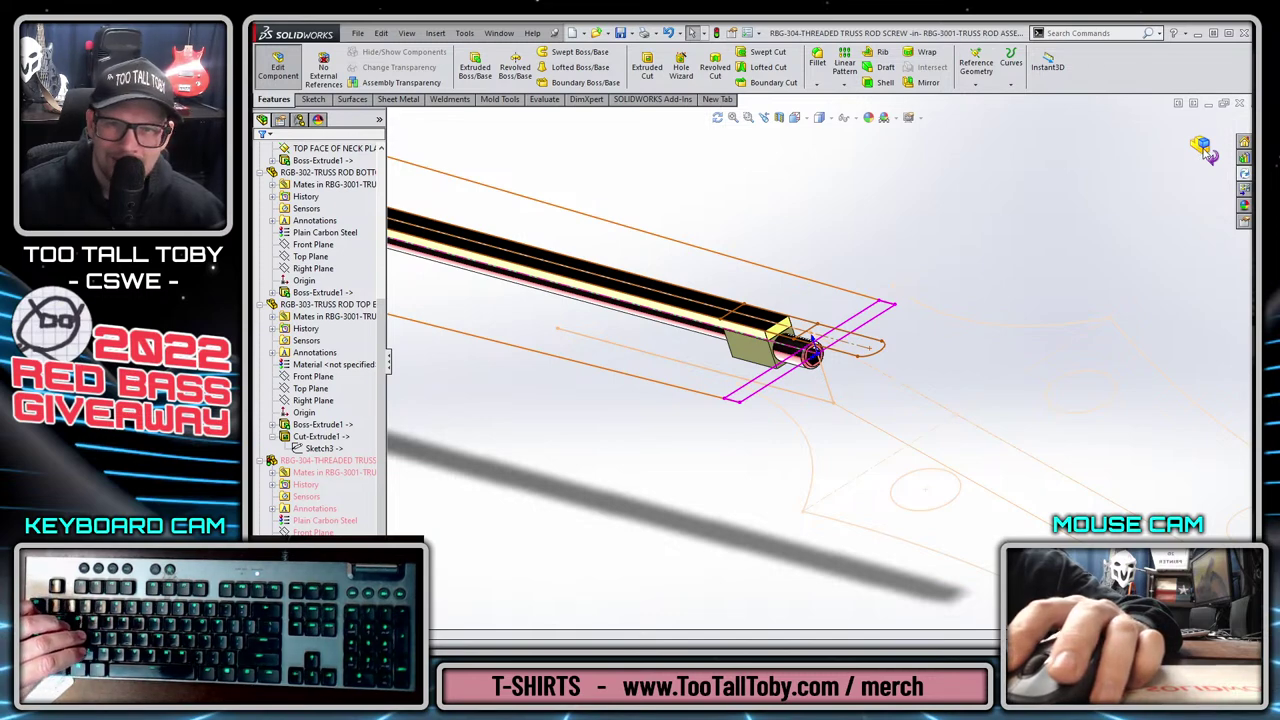
pyautogui.click(1202, 147)
# Check the master layout's component properties, then collapse the RBG-301 to RBG-304 branches.
pyautogui.scroll(5, 330, 270)
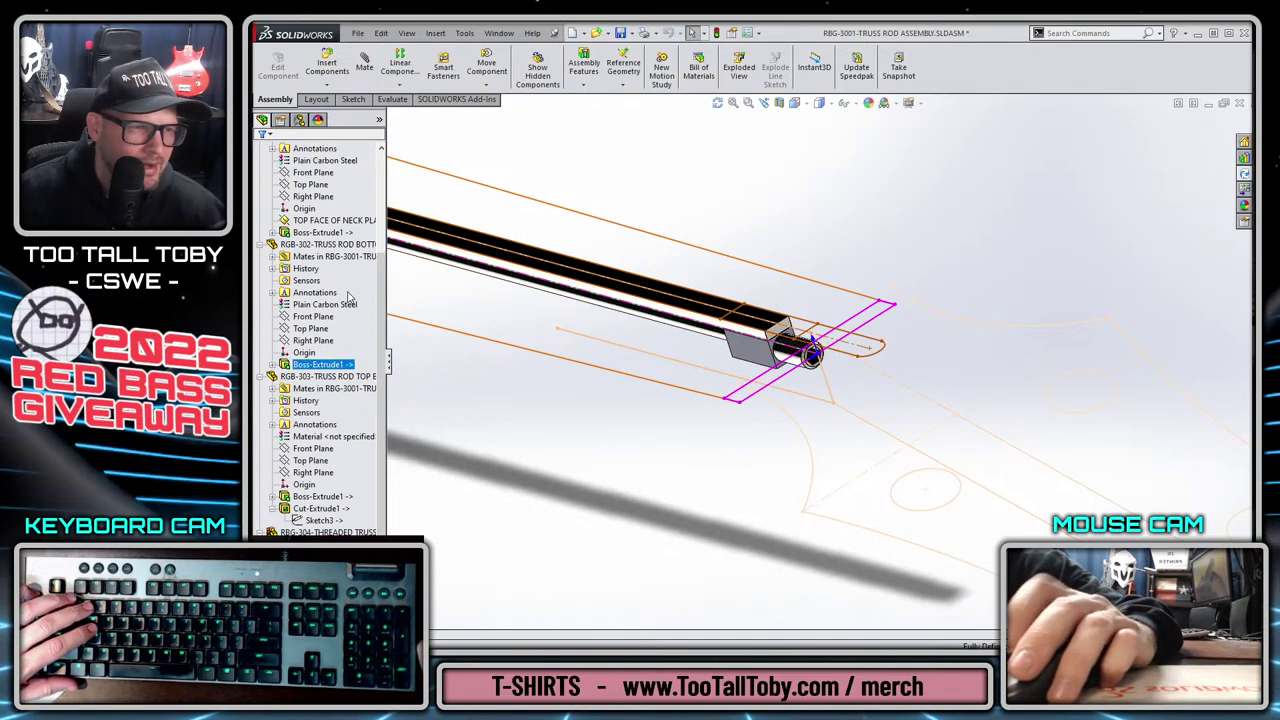
pyautogui.rightClick(328, 257)
pyautogui.rightClick(322, 246)
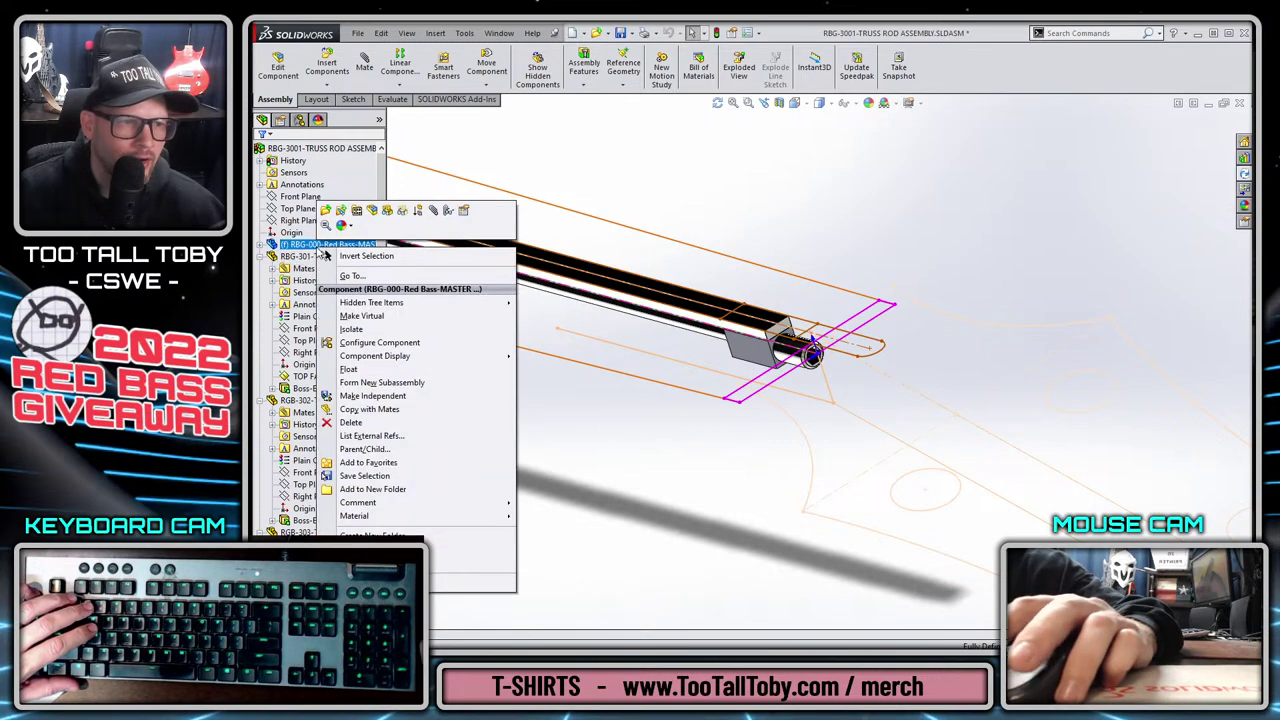
pyautogui.click(464, 211)
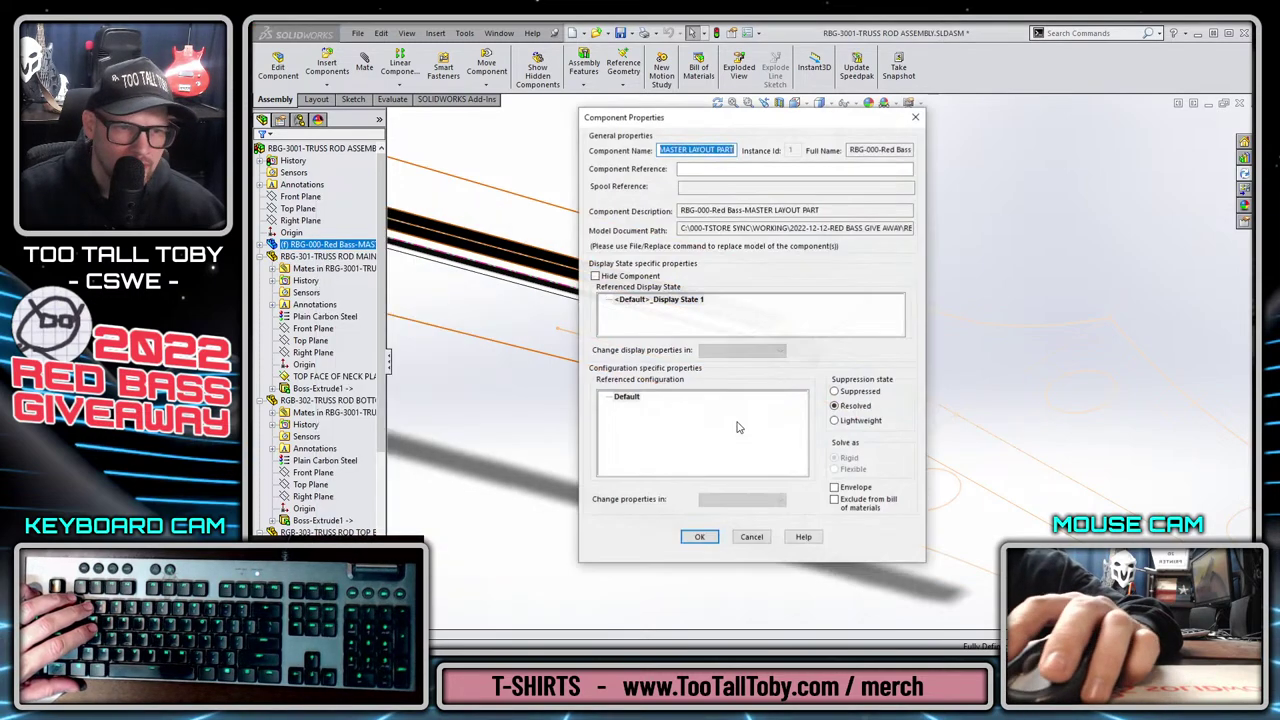
pyautogui.click(699, 537)
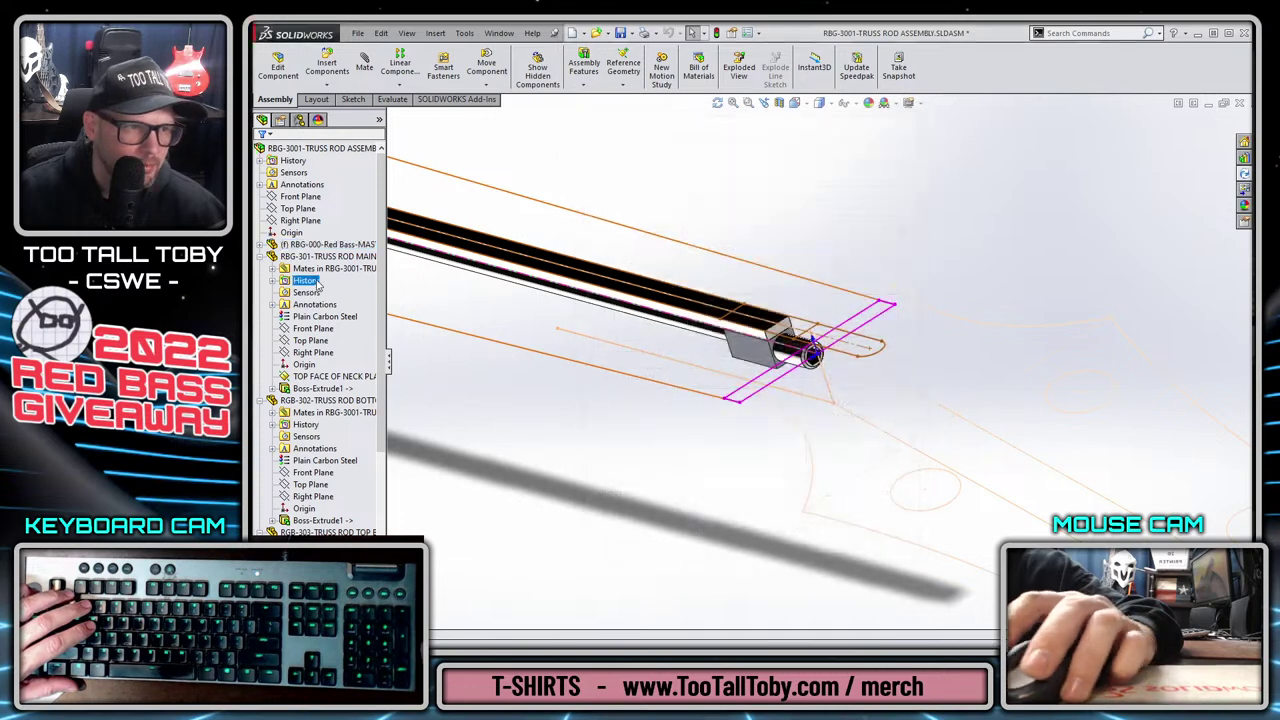
pyautogui.click(260, 257)
pyautogui.click(260, 269)
pyautogui.click(260, 281)
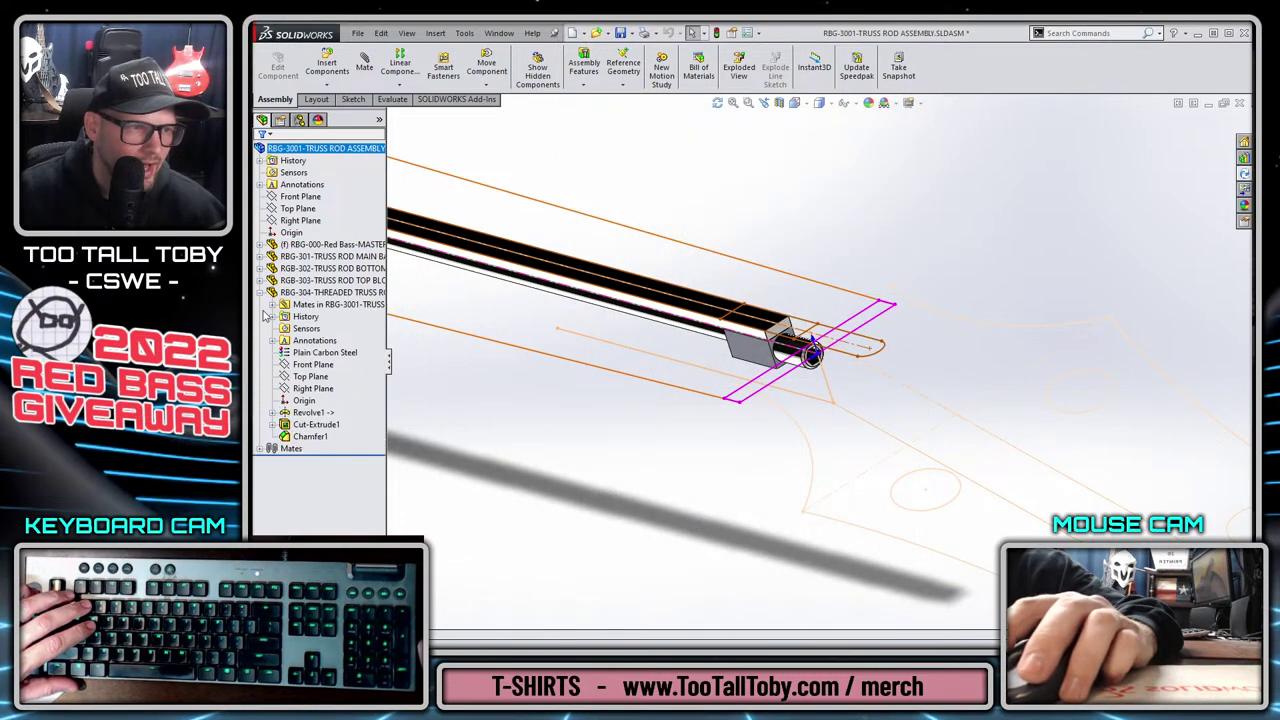
pyautogui.click(261, 293)
# Hide the RBG-000 master layout part, fit the view, and save the assembly.
pyautogui.rightClick(338, 245)
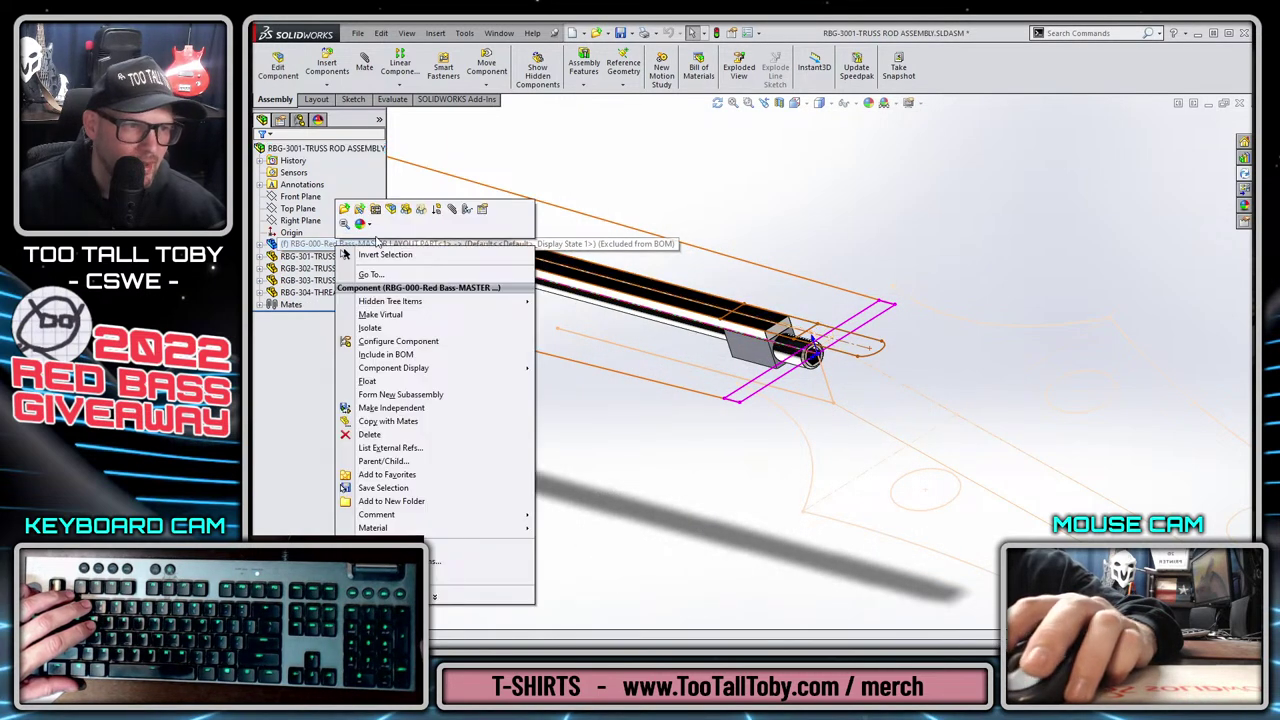
pyautogui.click(406, 210)
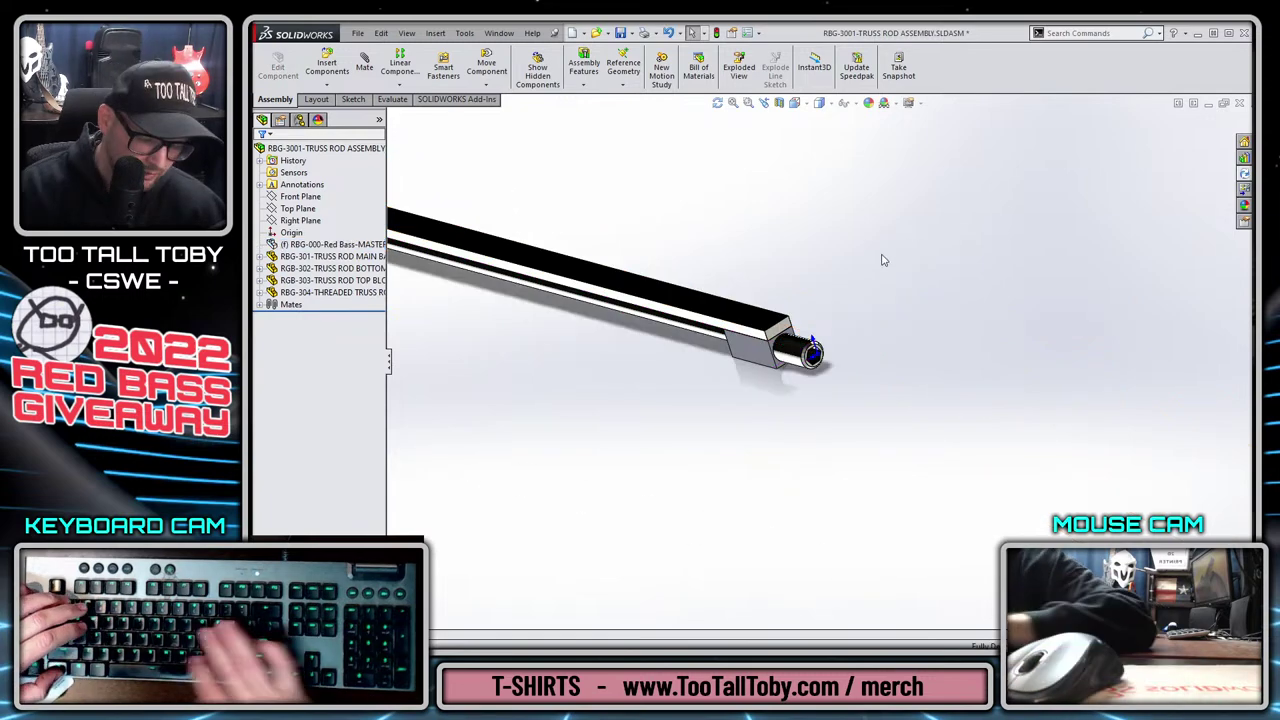
pyautogui.hotkey('ctrl', '7')
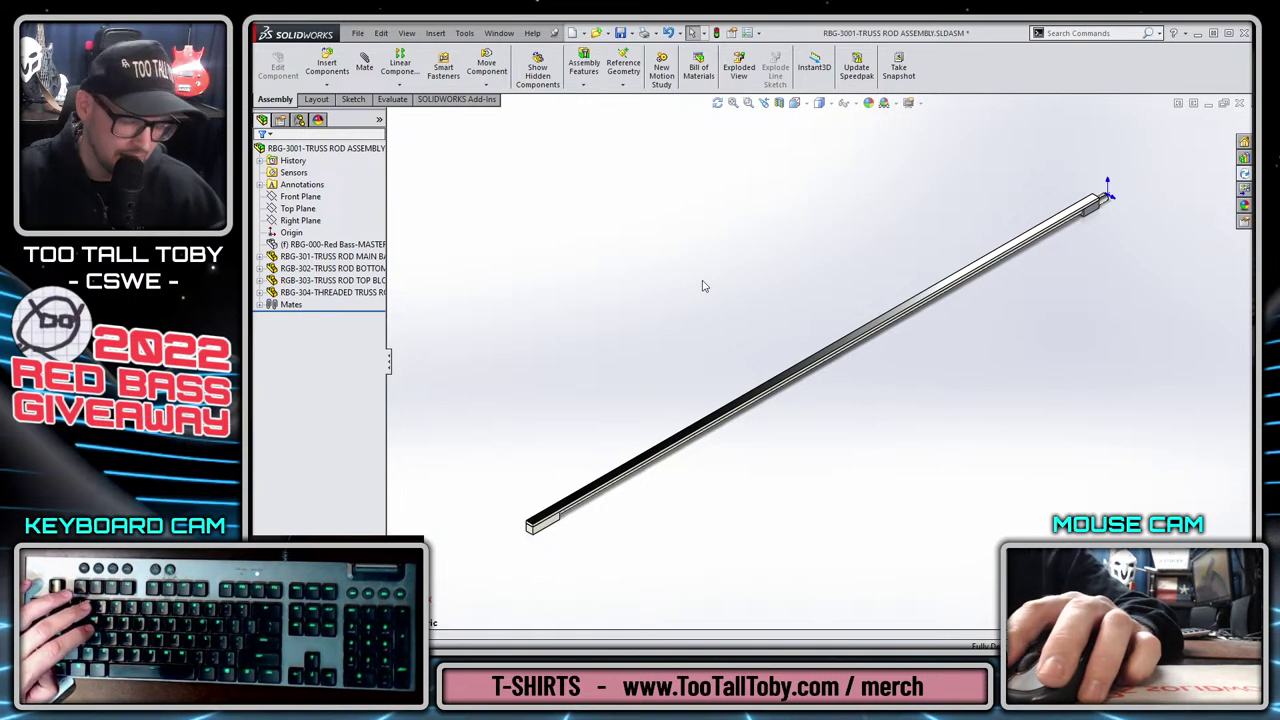
pyautogui.hotkey('ctrl', 's')
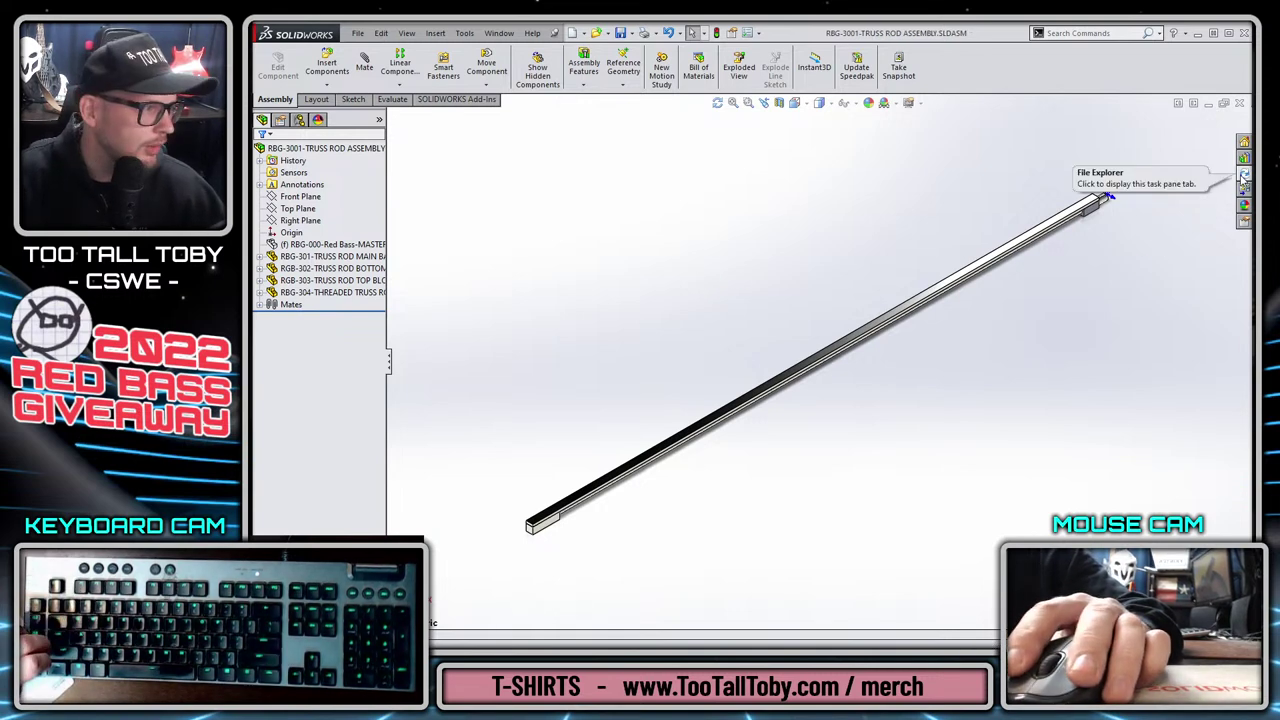
# Check the entire RBG-3001 truss rod assembly into the PDM vault via File Explorer.
pyautogui.click(1244, 175)
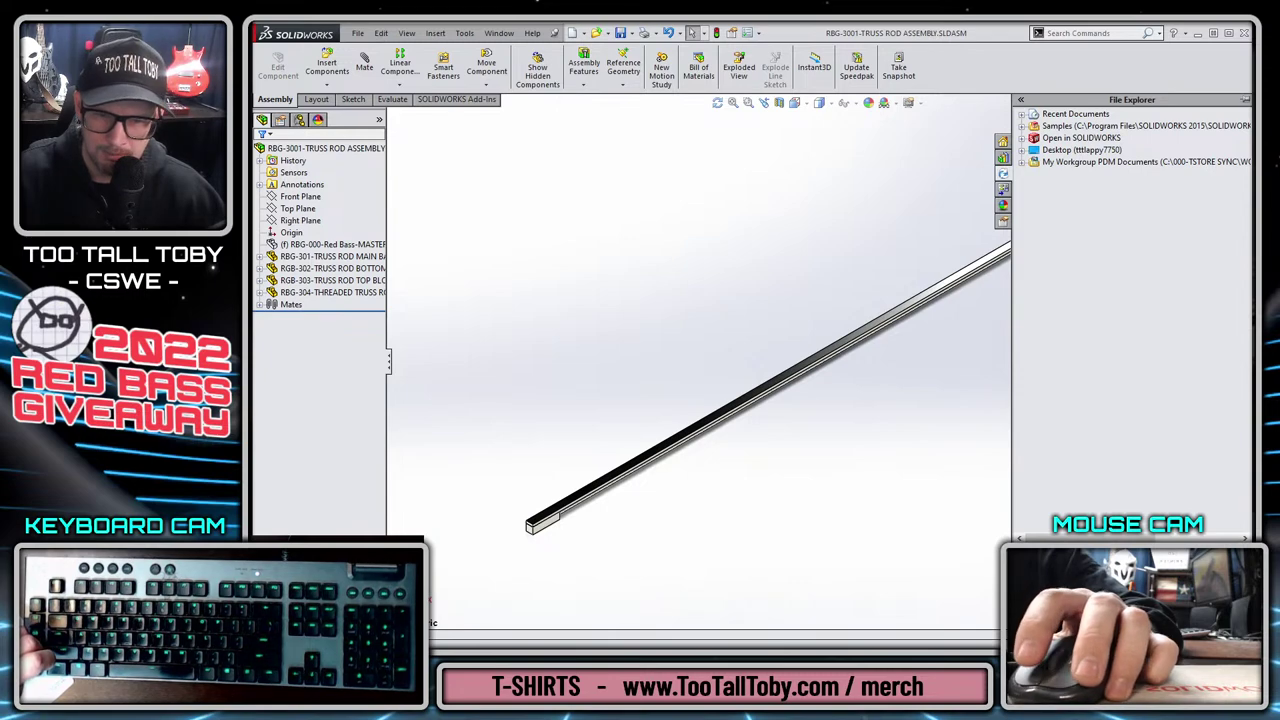
pyautogui.rightClick(1078, 330)
pyautogui.click(1112, 402)
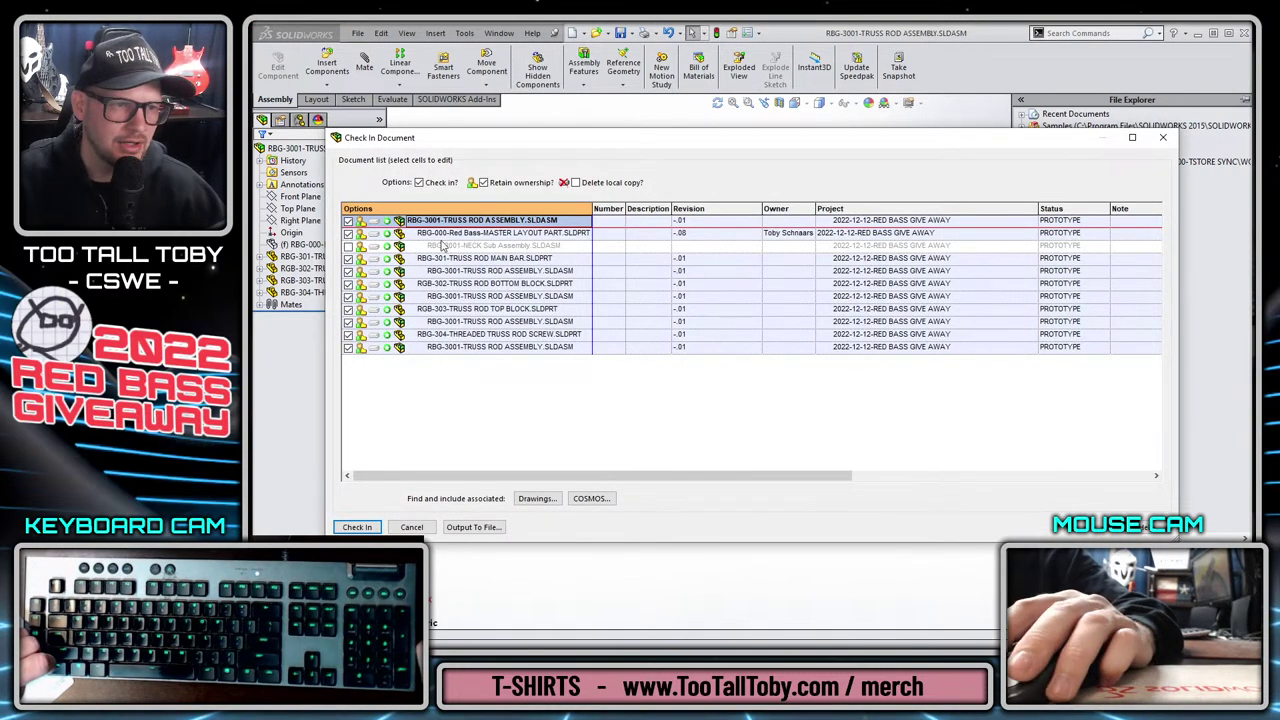
pyautogui.click(357, 527)
pyautogui.click(782, 402)
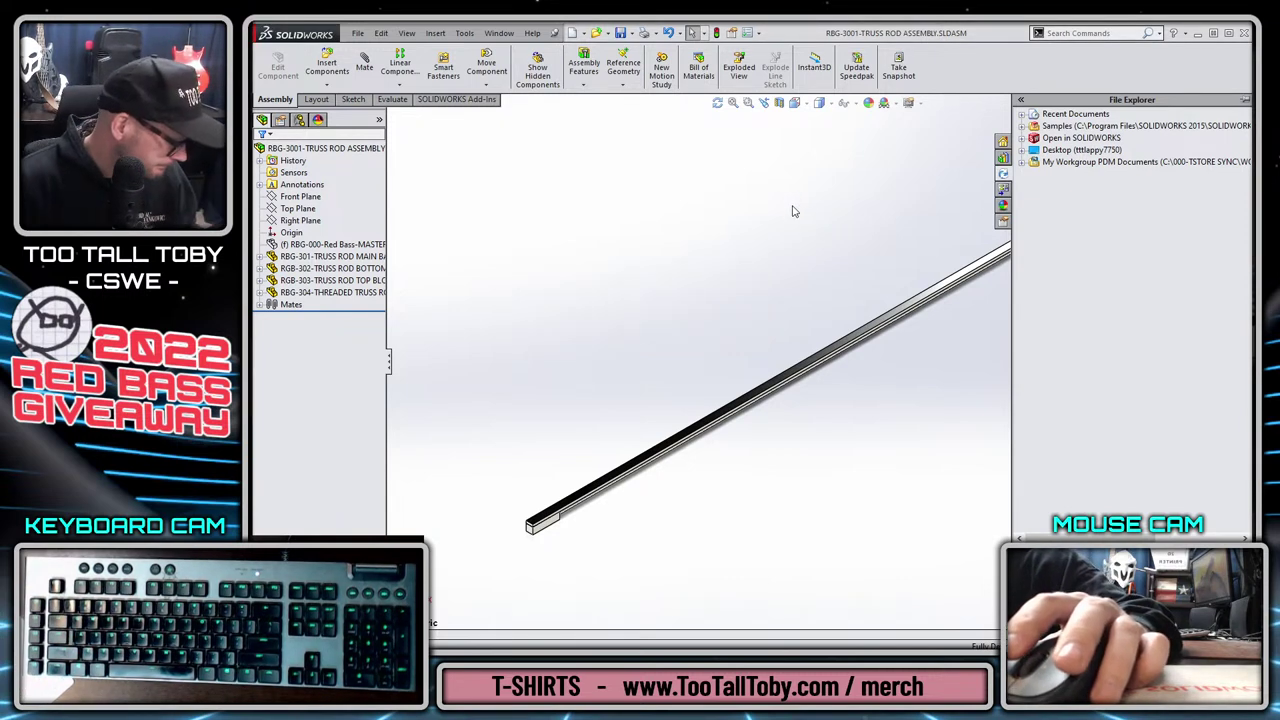
pyautogui.click(803, 249)
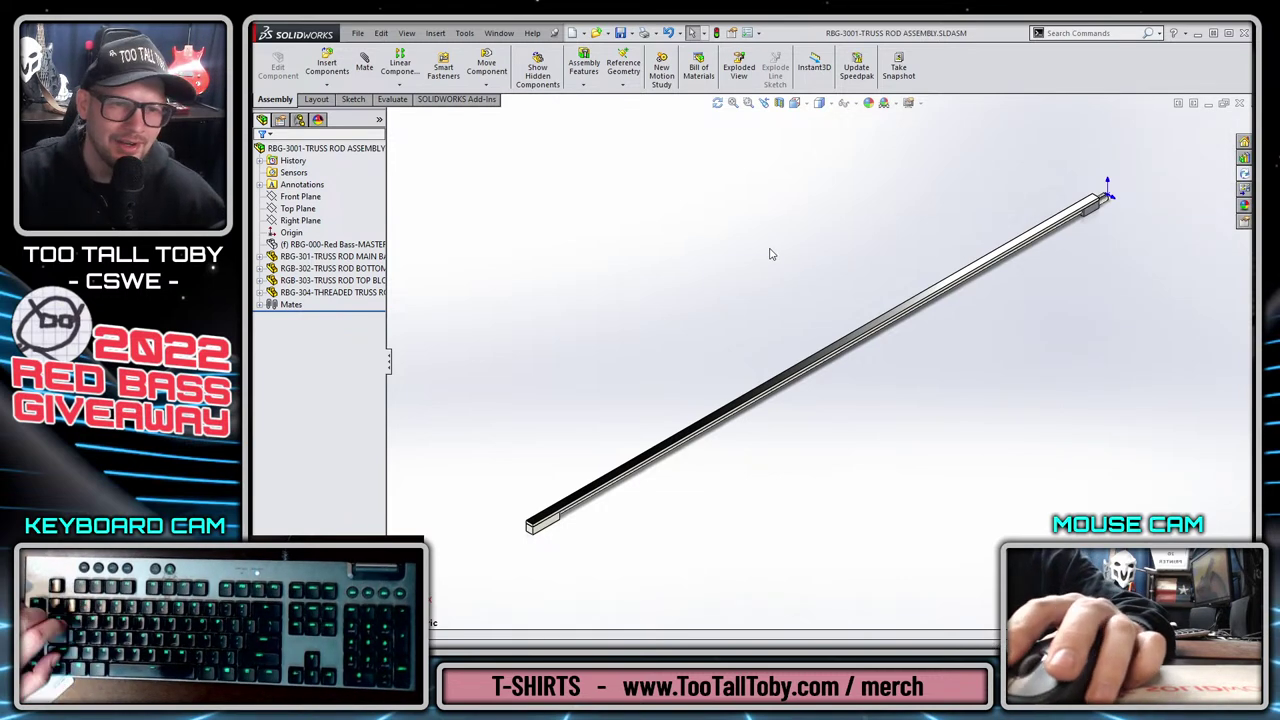
# Insert the RBG-3001 truss rod assembly at the origin of the neck sub-assembly.
pyautogui.hotkey('ctrl', 'Tab')
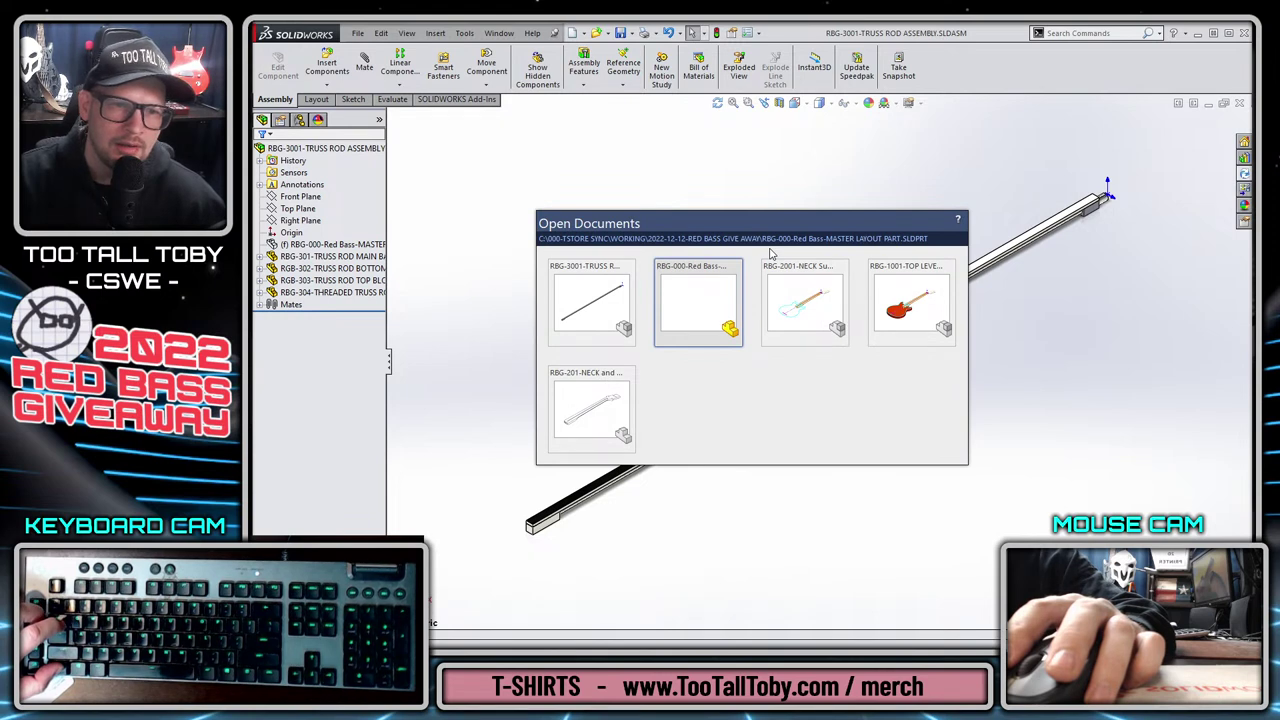
pyautogui.hotkey('ctrl', 'Tab')
pyautogui.hotkey('ctrl', 'Tab')
pyautogui.hotkey('ctrl', 'Tab')
pyautogui.hotkey('ctrl', 'Tab')
pyautogui.hotkey('ctrl', 'Tab')
pyautogui.hotkey('ctrl', 'Tab')
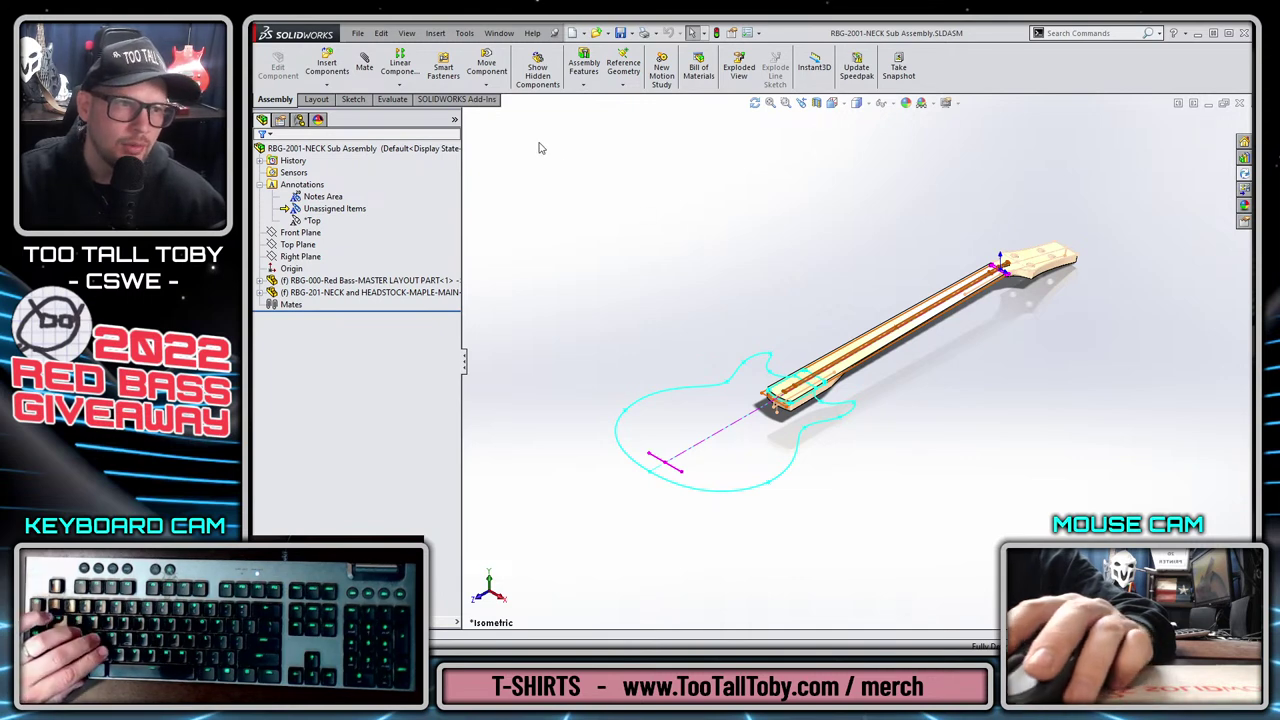
pyautogui.press('s')
pyautogui.click(640, 220)
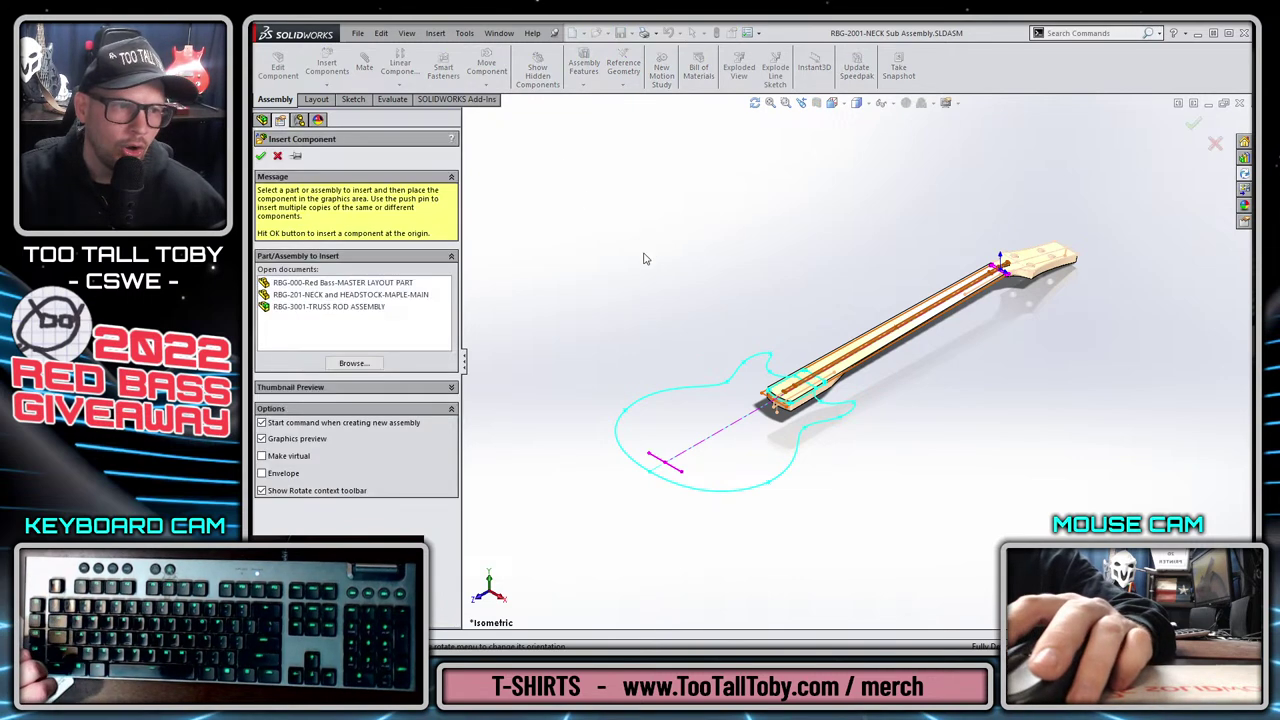
pyautogui.click(330, 307)
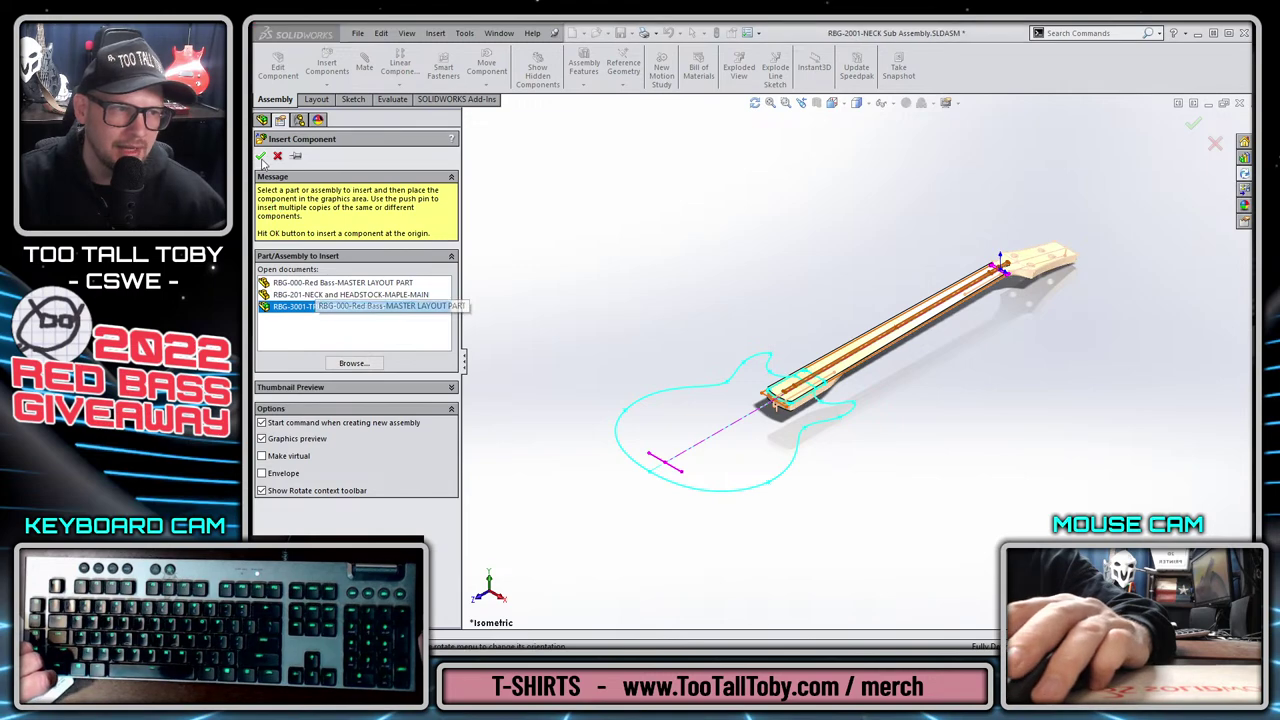
pyautogui.click(261, 157)
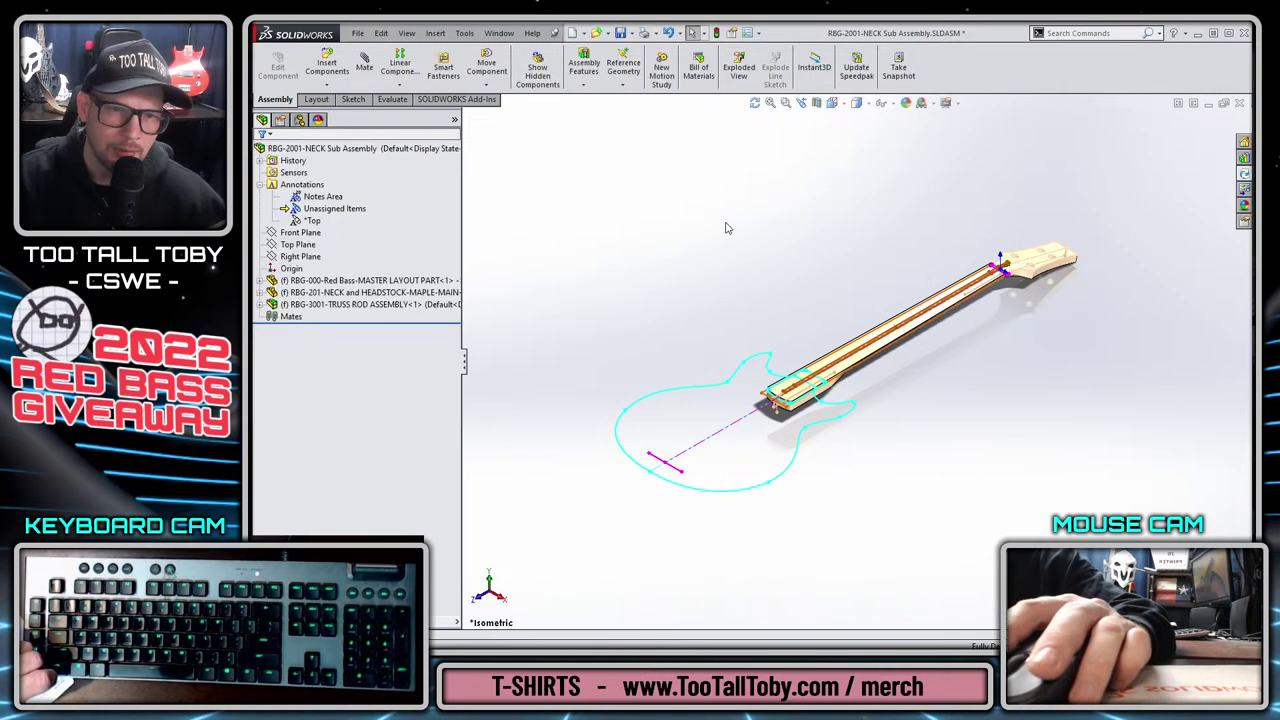
# Orbit and zoom around the neck to confirm the truss rod sits in its slot.
pyautogui.scroll(-8, 1060, 270)
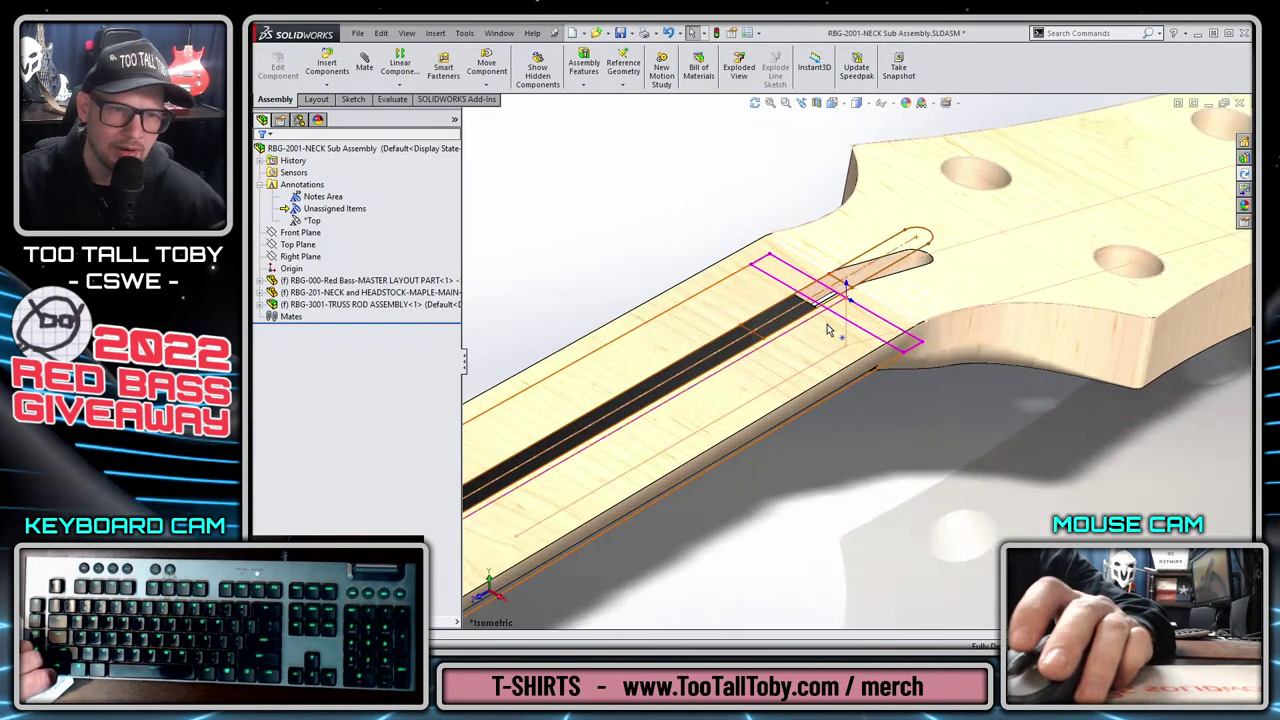
pyautogui.moveTo(815, 388); pyautogui.dragTo(714, 586, button='middle')
pyautogui.scroll(-5, 843, 329)
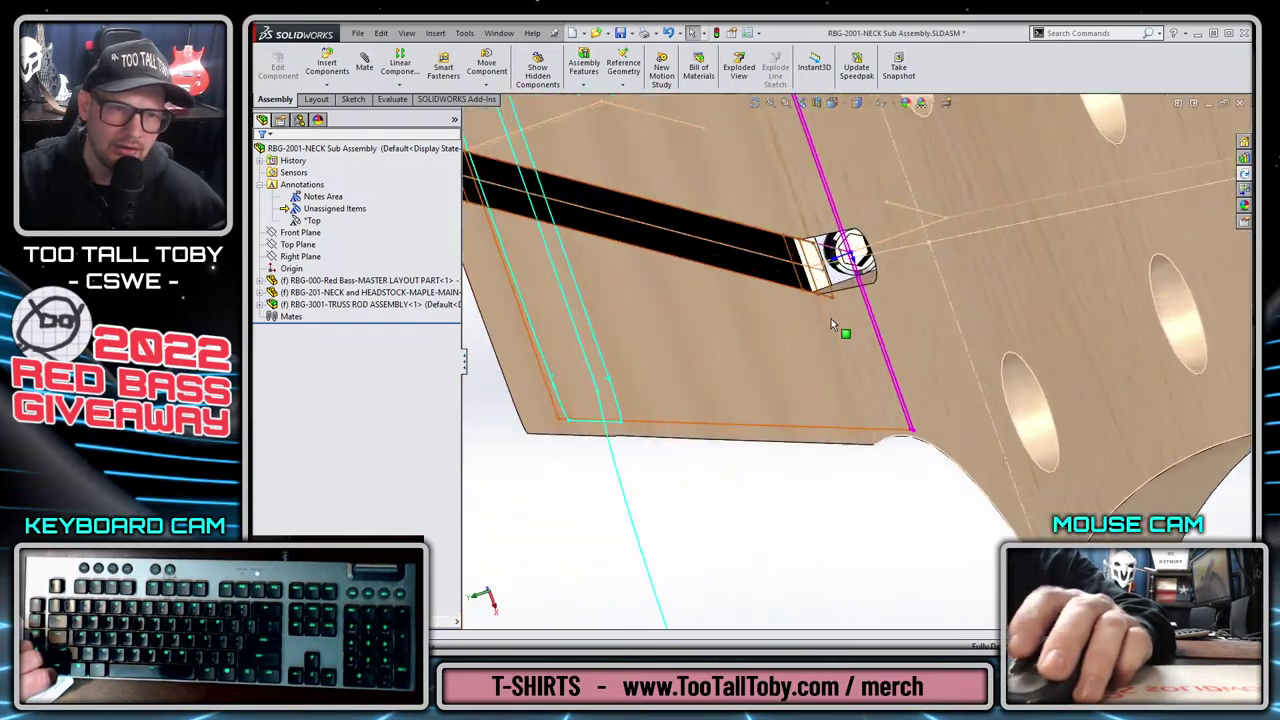
pyautogui.moveTo(863, 302); pyautogui.dragTo(789, 421, button='middle')
pyautogui.scroll(-3, 800, 360)
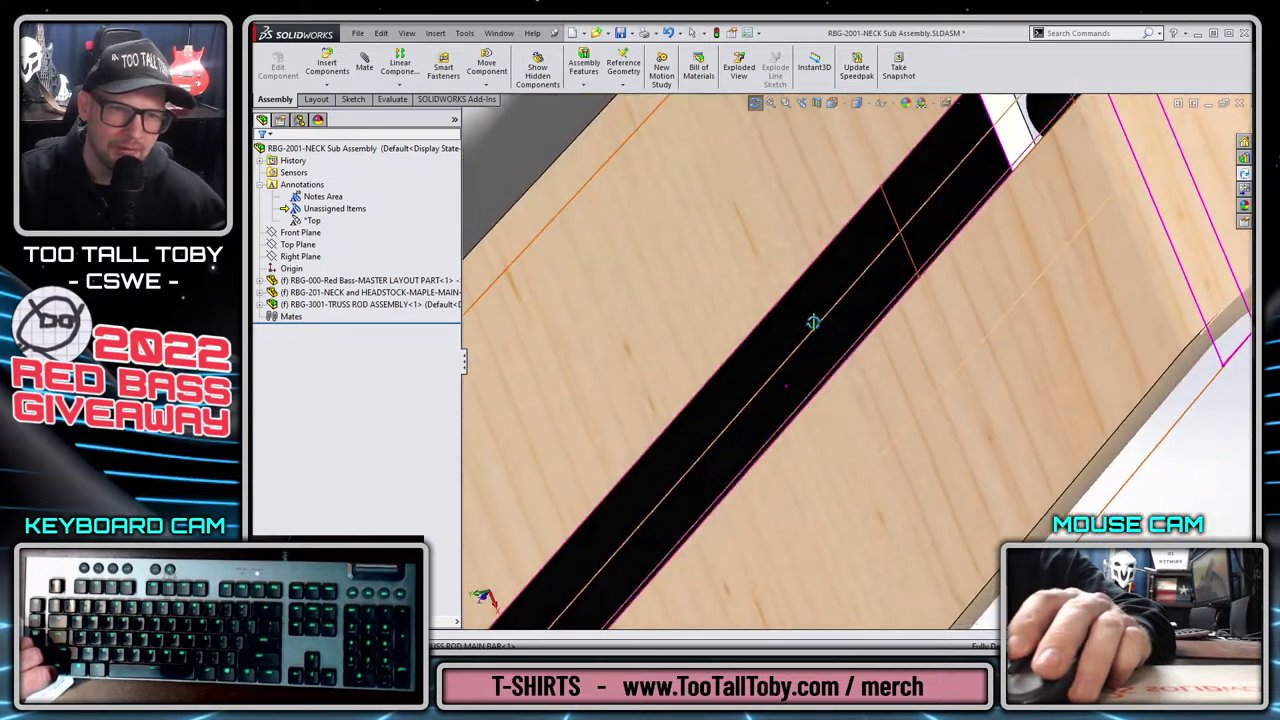
pyautogui.moveTo(809, 323); pyautogui.dragTo(994, 289, button='middle')
pyautogui.scroll(3, 947, 192)
pyautogui.scroll(-2, 934, 251)
pyautogui.scroll(3, 919, 278)
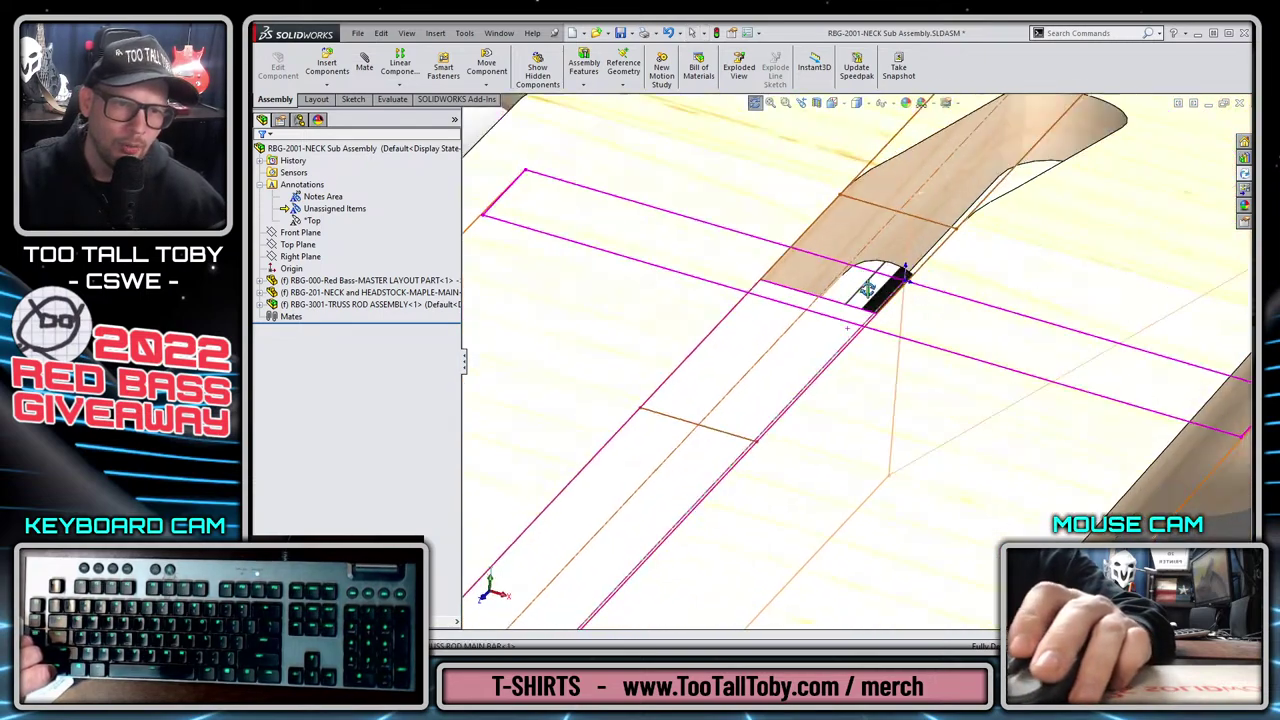
pyautogui.moveTo(886, 280); pyautogui.dragTo(851, 263, button='middle')
pyautogui.scroll(-3, 851, 263)
pyautogui.moveTo(834, 314); pyautogui.dragTo(830, 327, button='middle')
pyautogui.scroll(5, 830, 327)
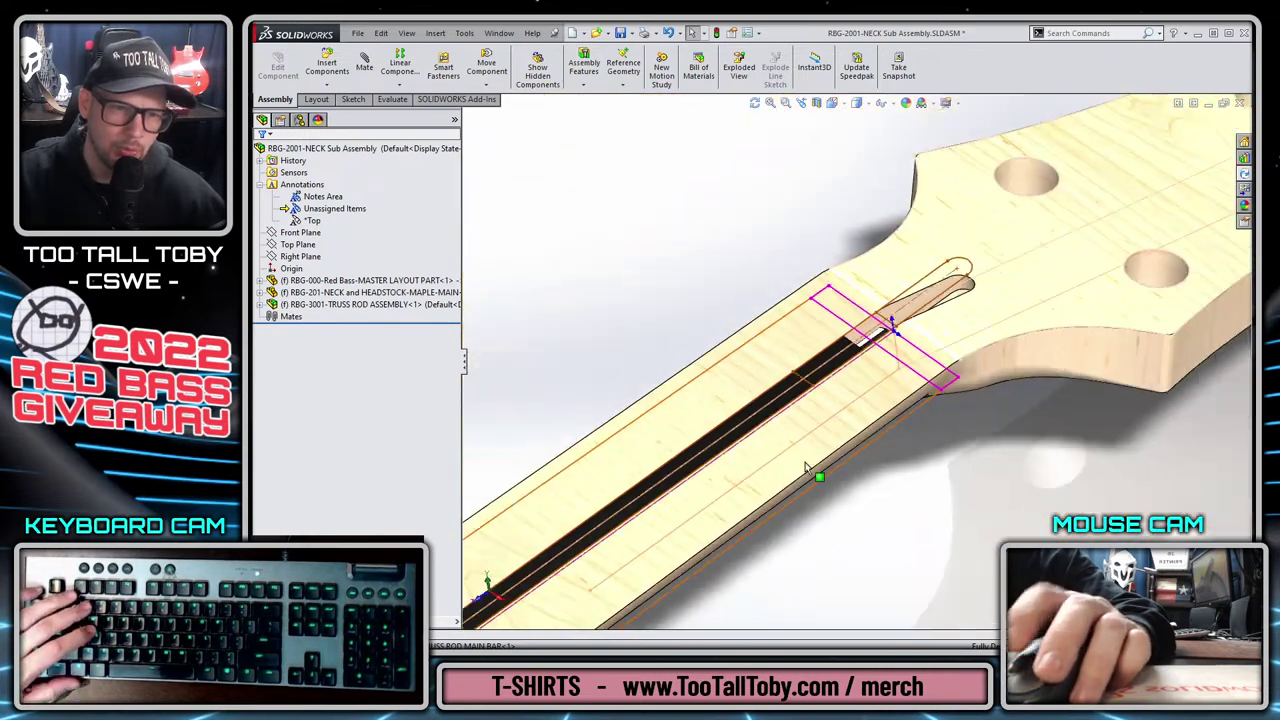
pyautogui.moveTo(743, 534); pyautogui.dragTo(743, 449, button='middle')
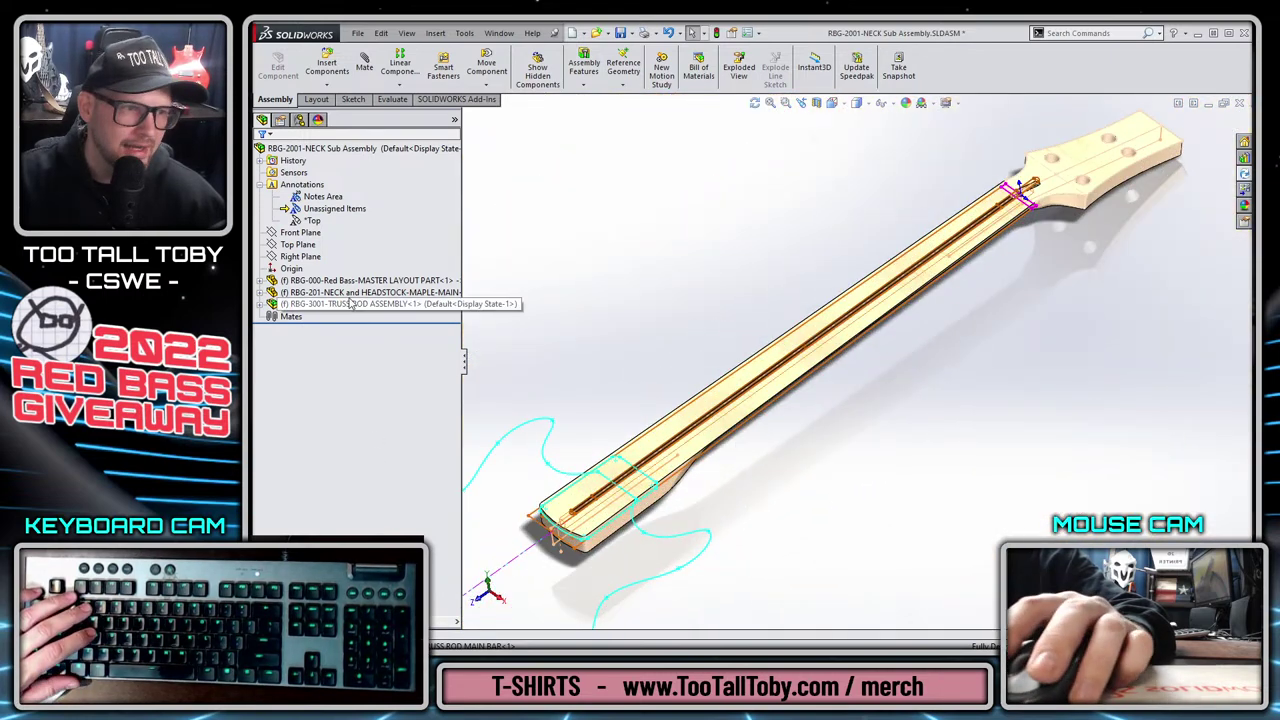
# Check the master layout part's Component Properties, then hide it in the neck sub-assembly.
pyautogui.click(355, 280)
pyautogui.click(510, 244)
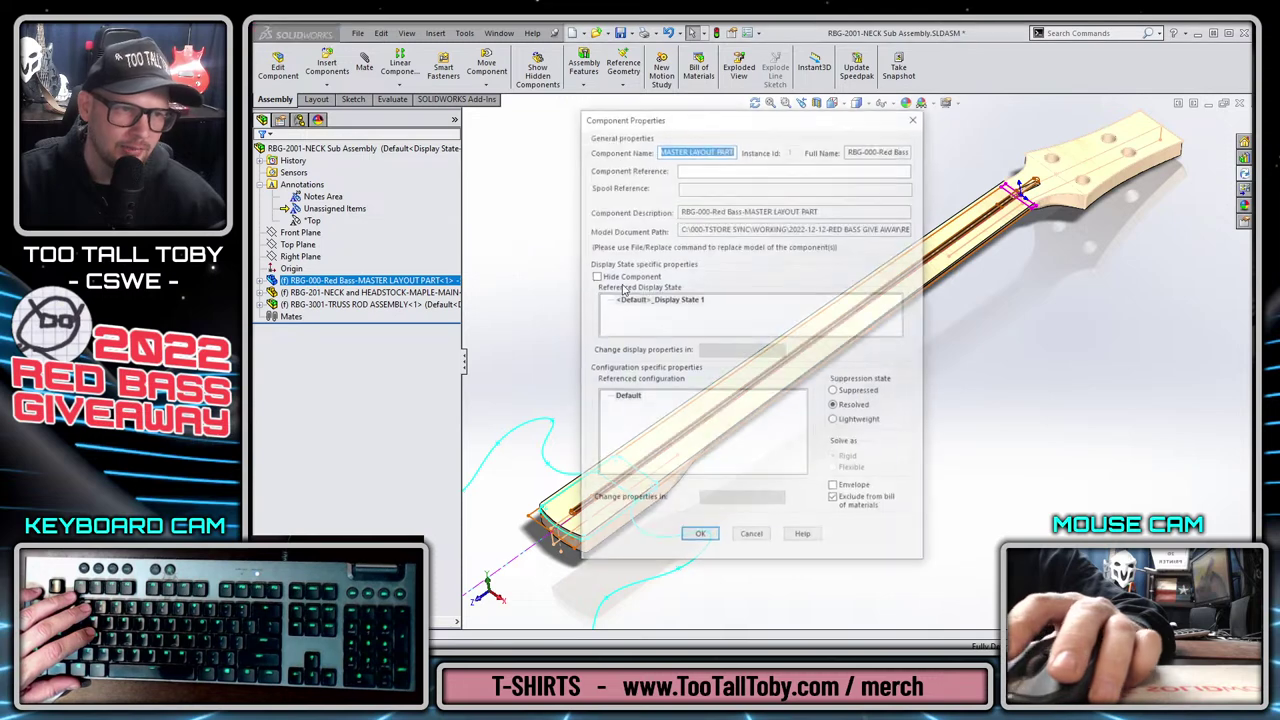
pyautogui.click(700, 538)
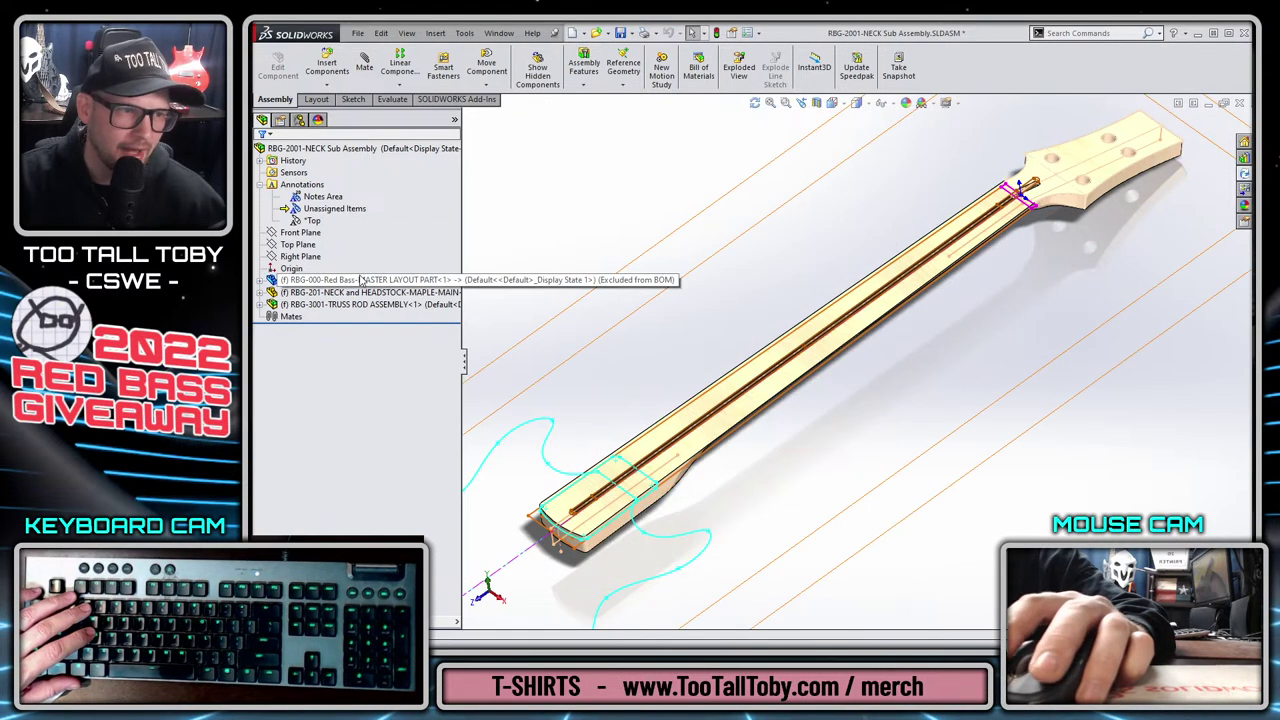
pyautogui.rightClick(365, 281)
pyautogui.click(429, 239)
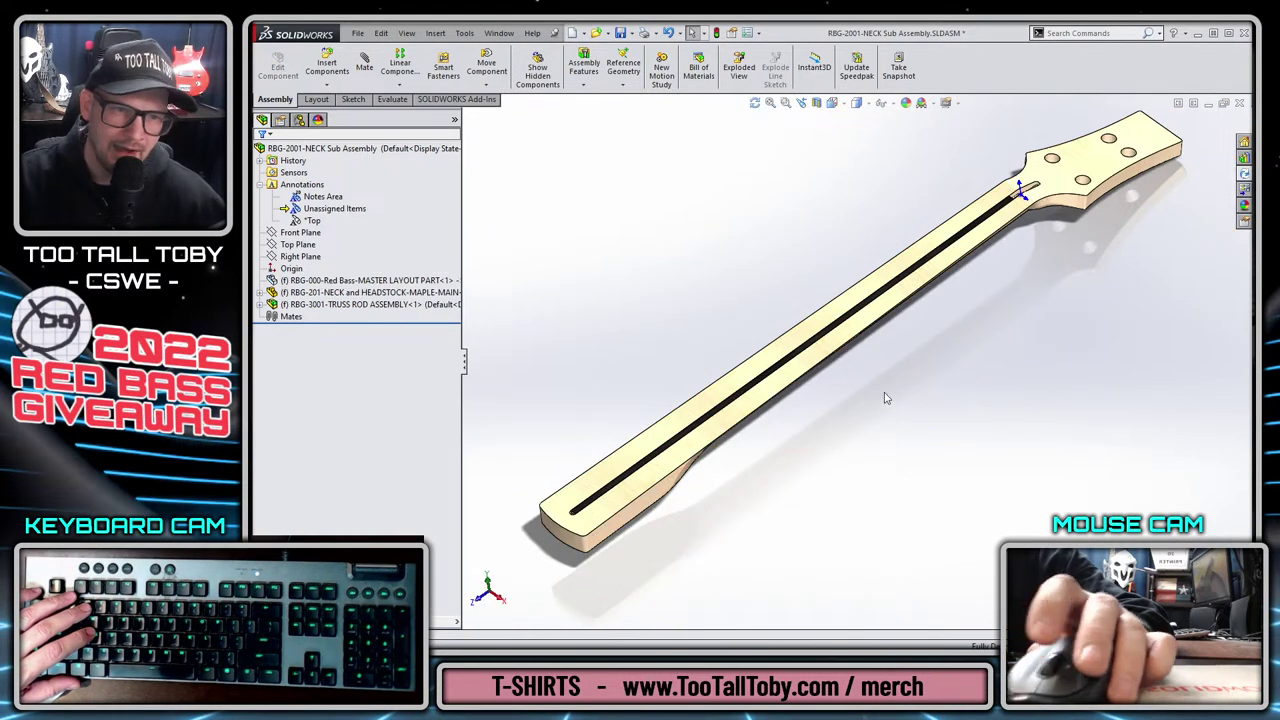
# Open the RBG-3001-TRUSS ROD ASSEMBLY in its own window.
pyautogui.moveTo(883, 397)
pyautogui.mouseDown(button='middle')
pyautogui.moveTo(871, 423)
pyautogui.moveTo(914, 423)
pyautogui.moveTo(863, 378)
pyautogui.moveTo(863, 420)
pyautogui.moveTo(906, 471)
pyautogui.moveTo(985, 484)
pyautogui.moveTo(843, 386)
pyautogui.mouseUp(button='middle')
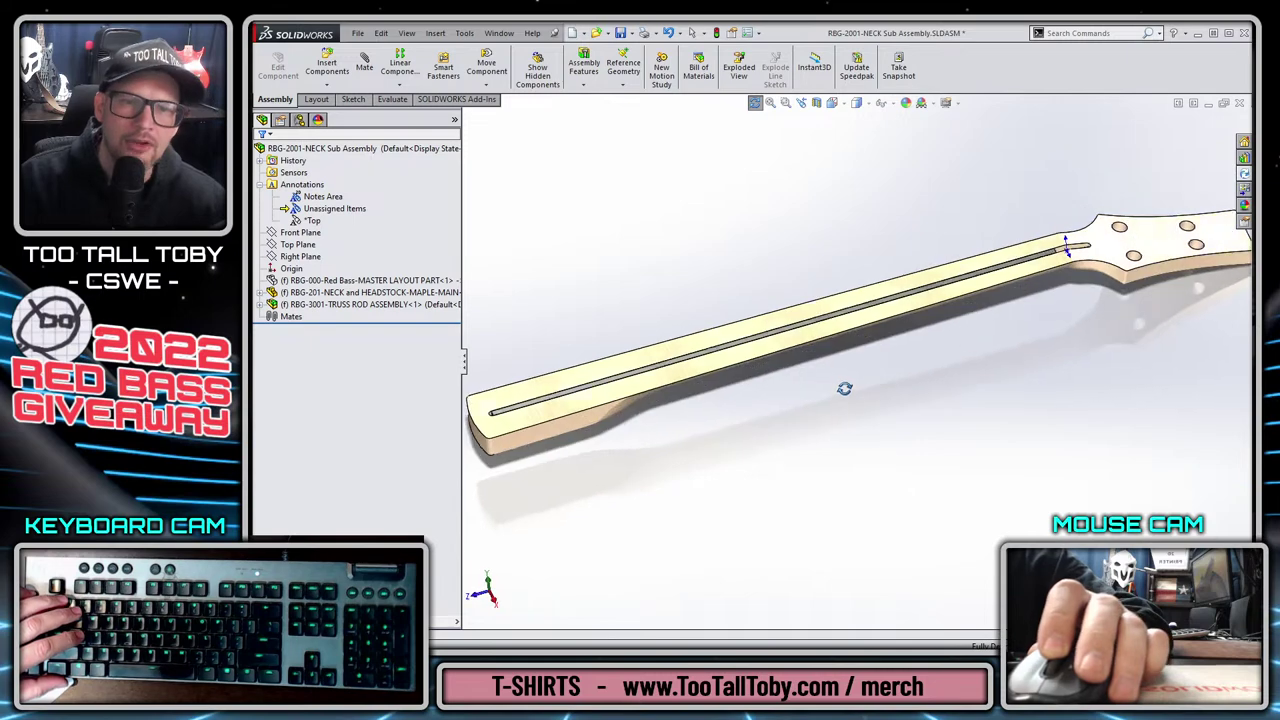
pyautogui.scroll(-8, 860, 330)
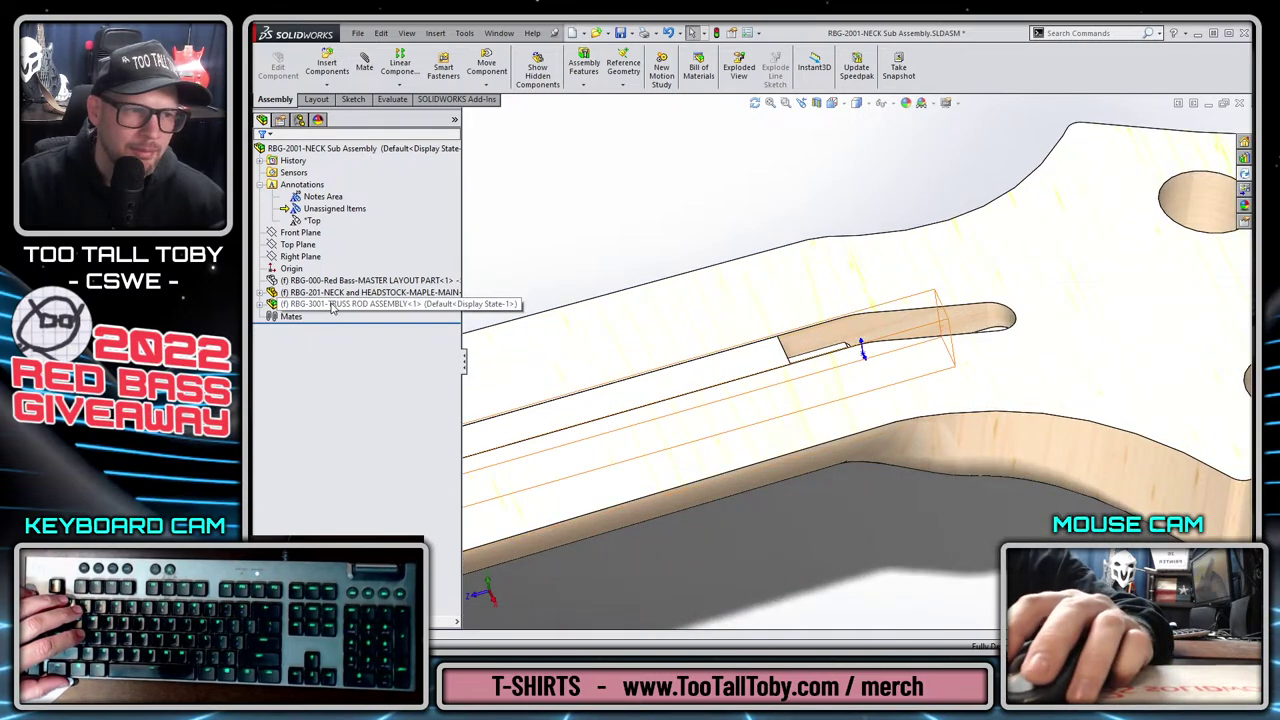
pyautogui.click(330, 304)
pyautogui.click(360, 262)
pyautogui.moveTo(1000, 351); pyautogui.dragTo(940, 357, button='middle')
# Zoom to the rod end and open the RBG-301-TRUSS ROD MAIN BAR part on its own.
pyautogui.scroll(-6, 917, 360)
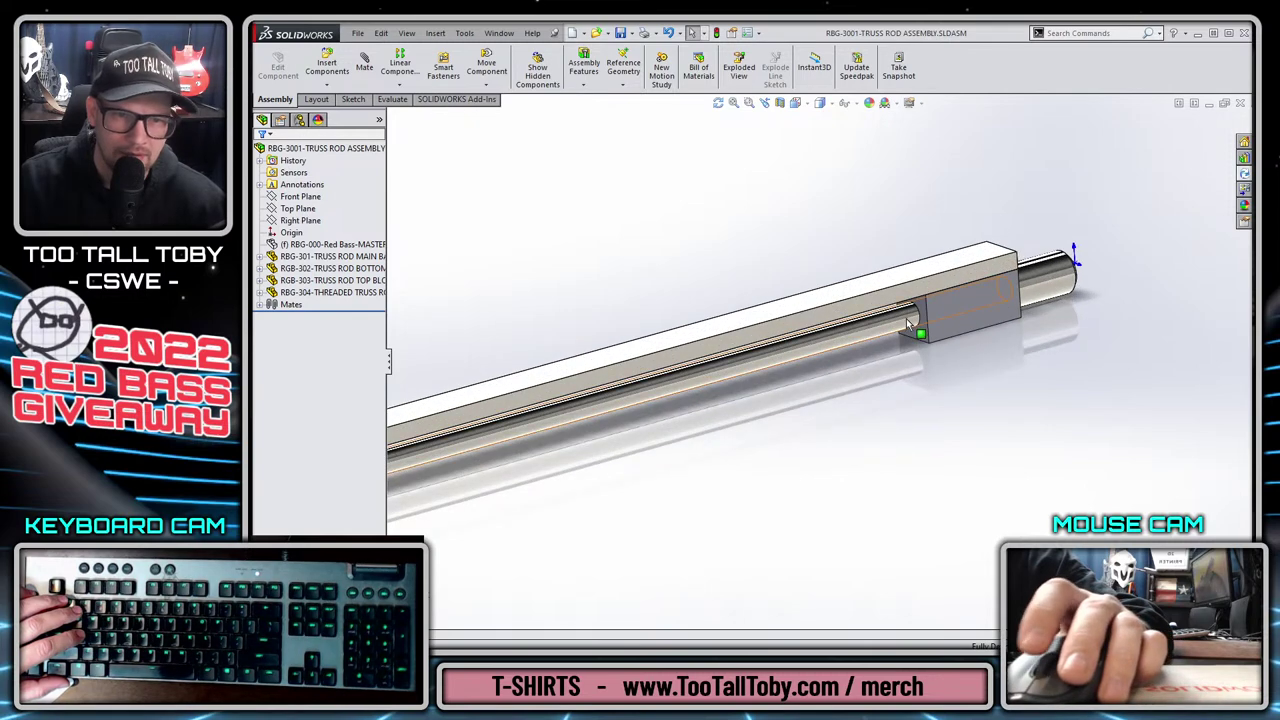
pyautogui.moveTo(1001, 309); pyautogui.dragTo(983, 308, button='middle')
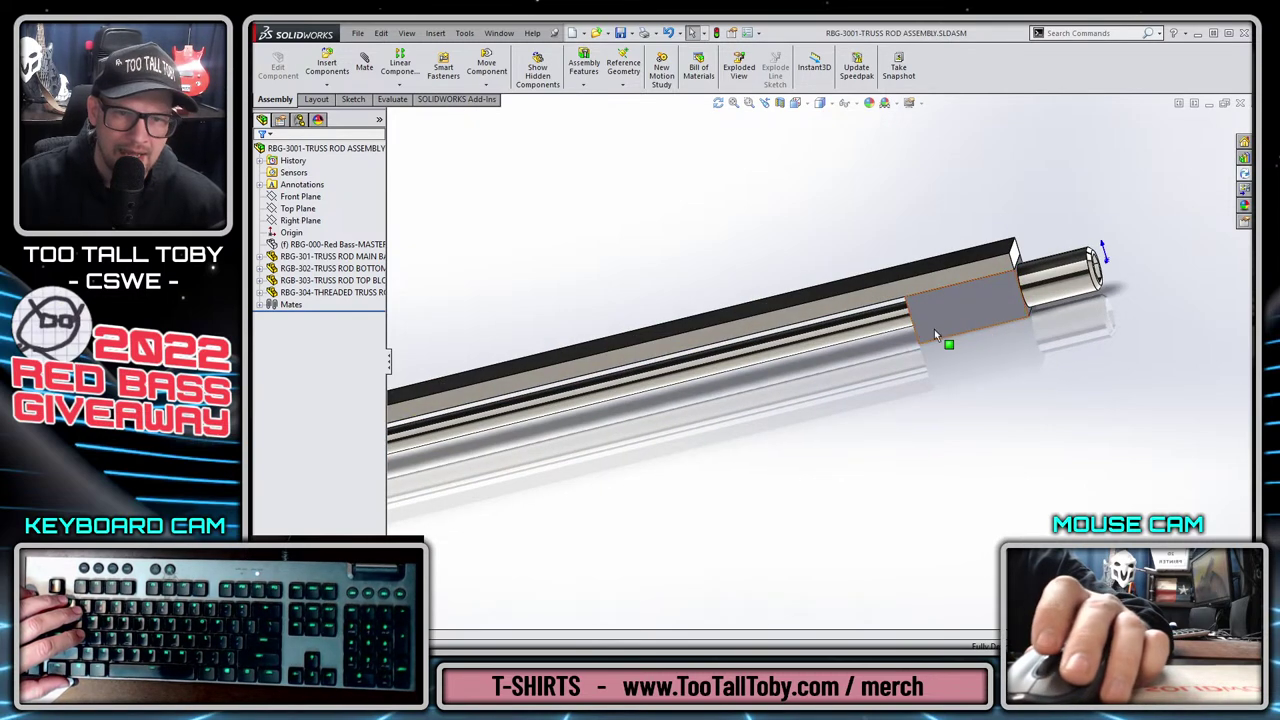
pyautogui.scroll(-3, 1016, 265)
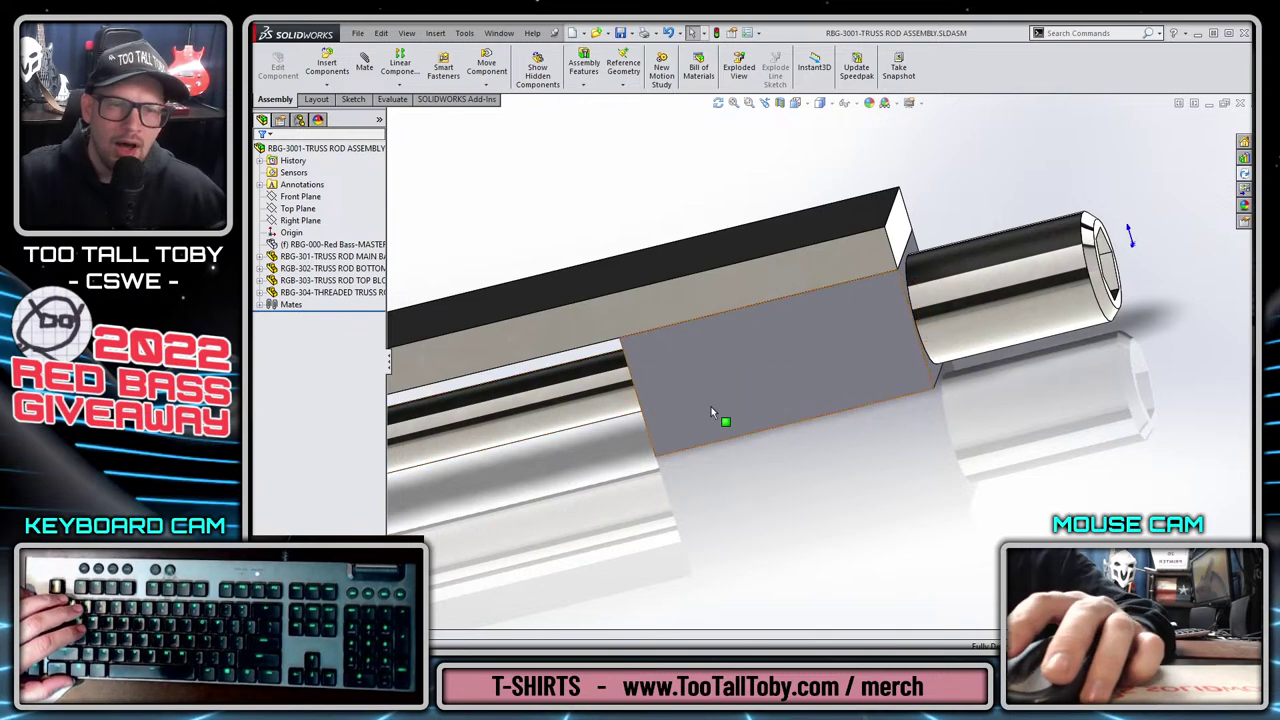
pyautogui.scroll(1, 705, 405)
pyautogui.scroll(1, 694, 406)
pyautogui.click(590, 325)
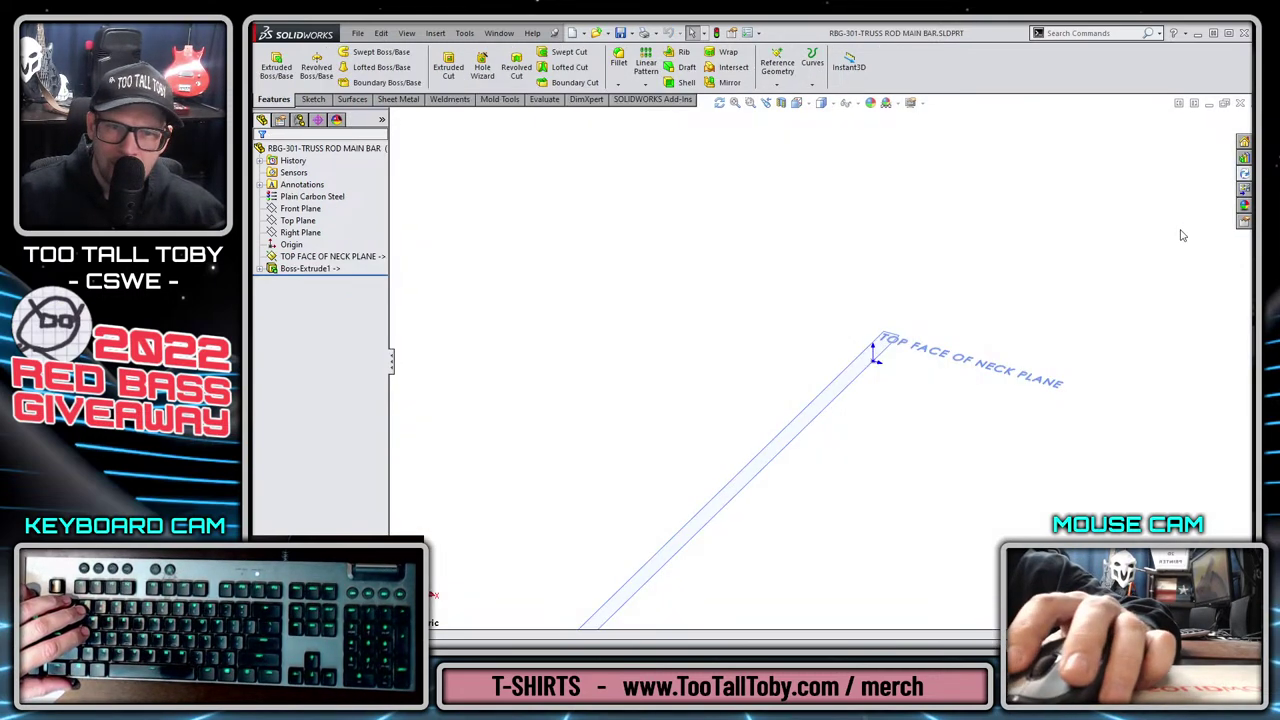
# Apply a Metal > Steel appearance to the truss rod main bar, then close its part window.
pyautogui.press('f')
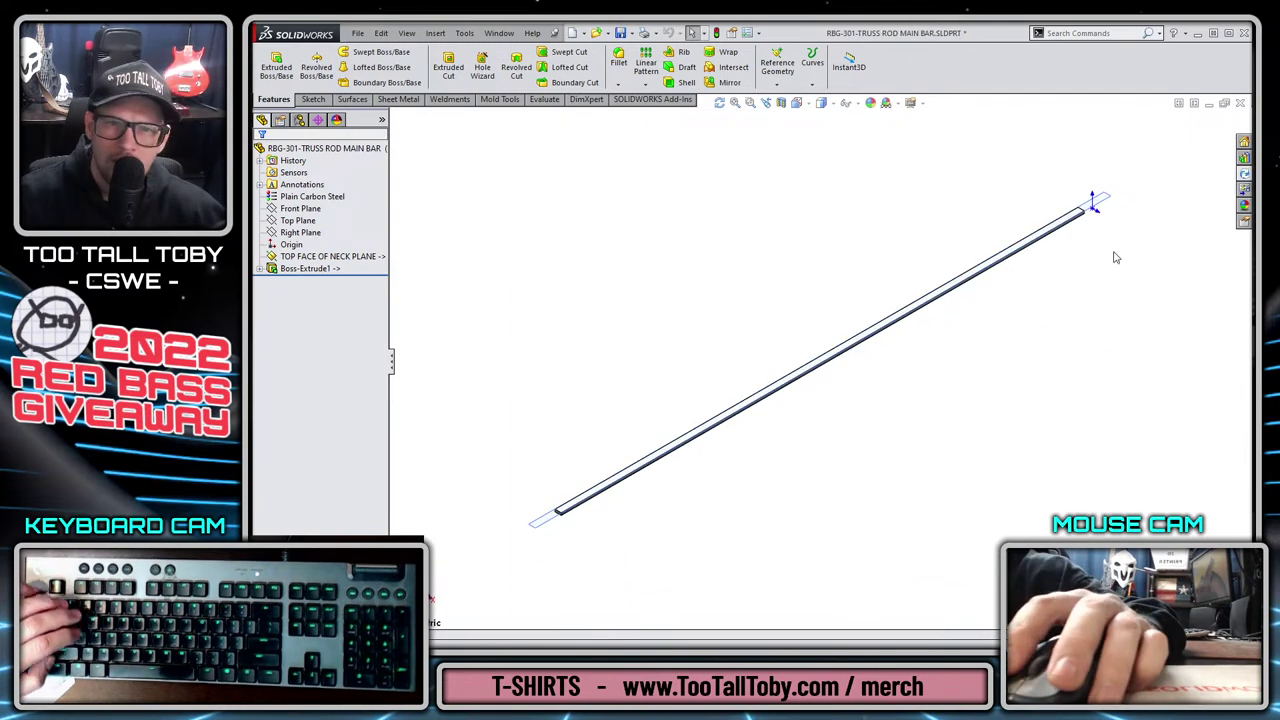
pyautogui.click(1095, 205)
pyautogui.press('Escape')
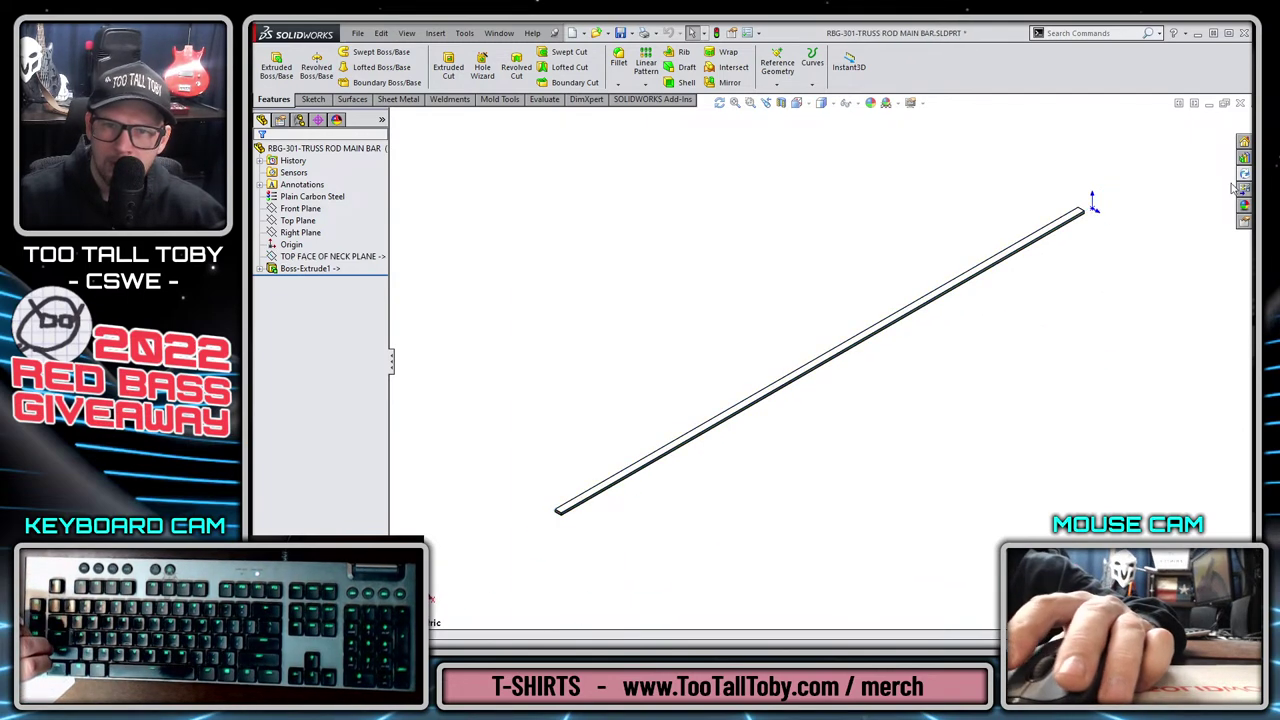
pyautogui.click(1245, 206)
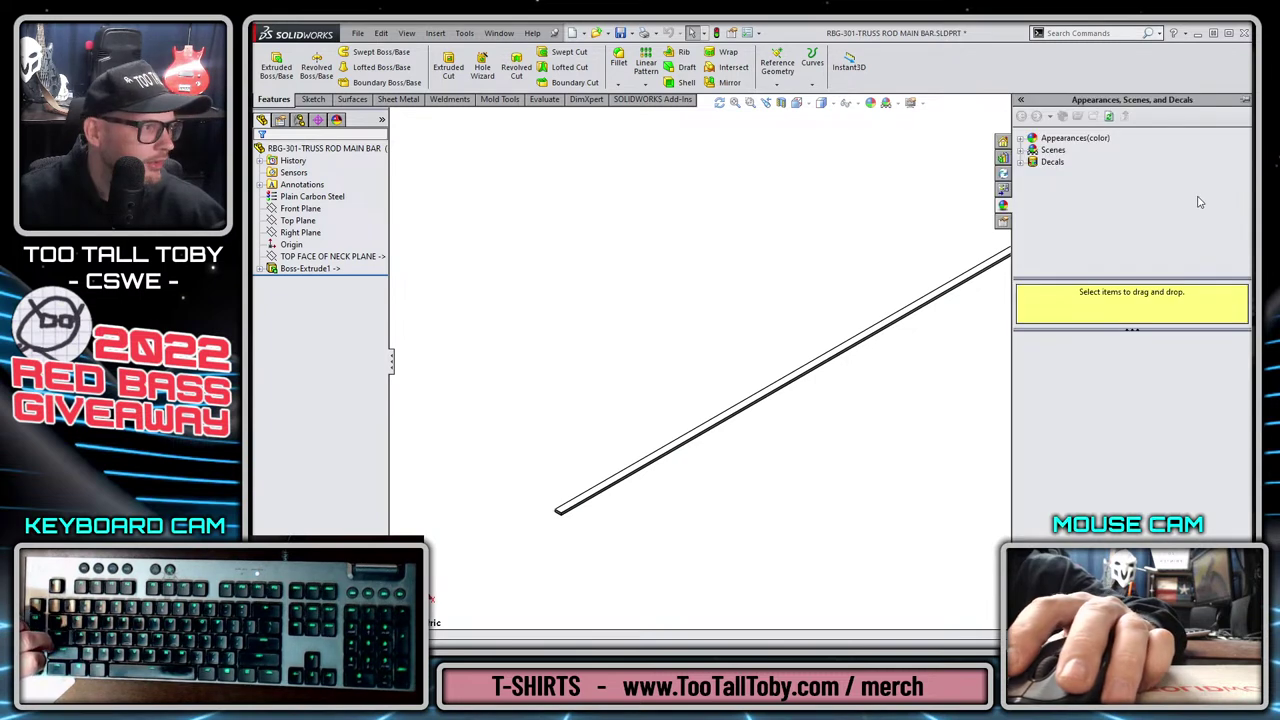
pyautogui.click(1030, 140)
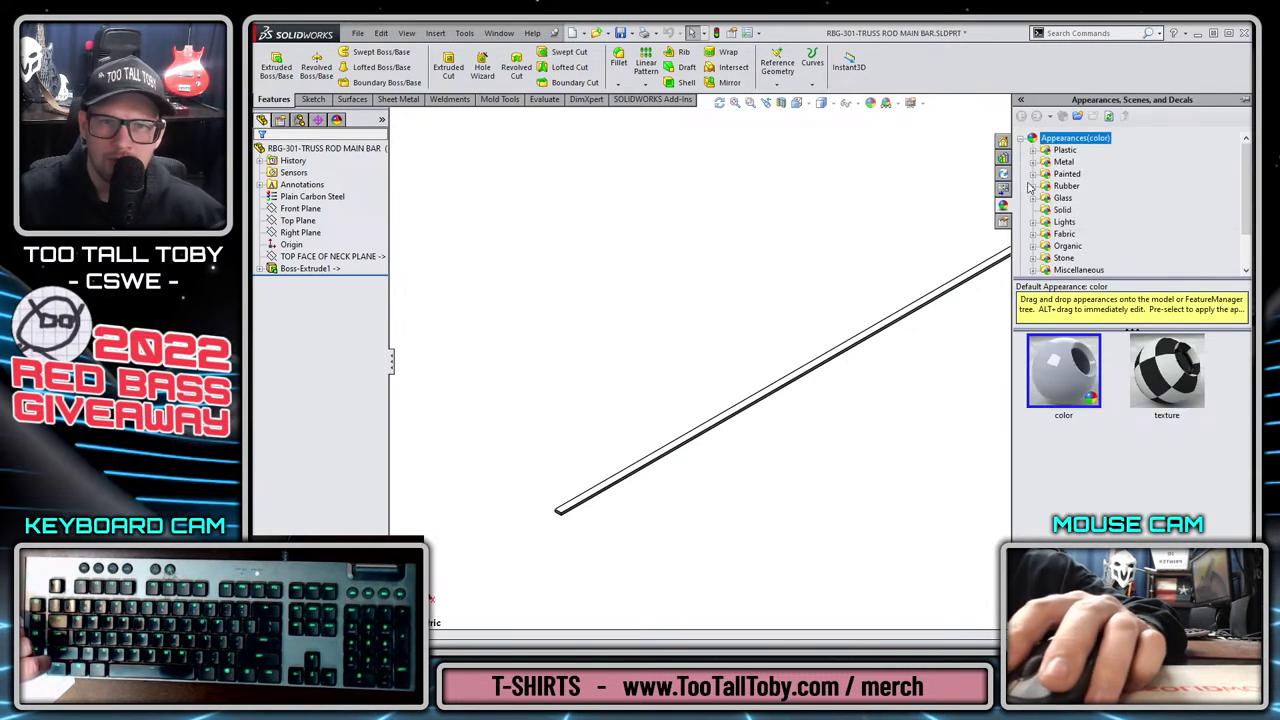
pyautogui.click(1032, 163)
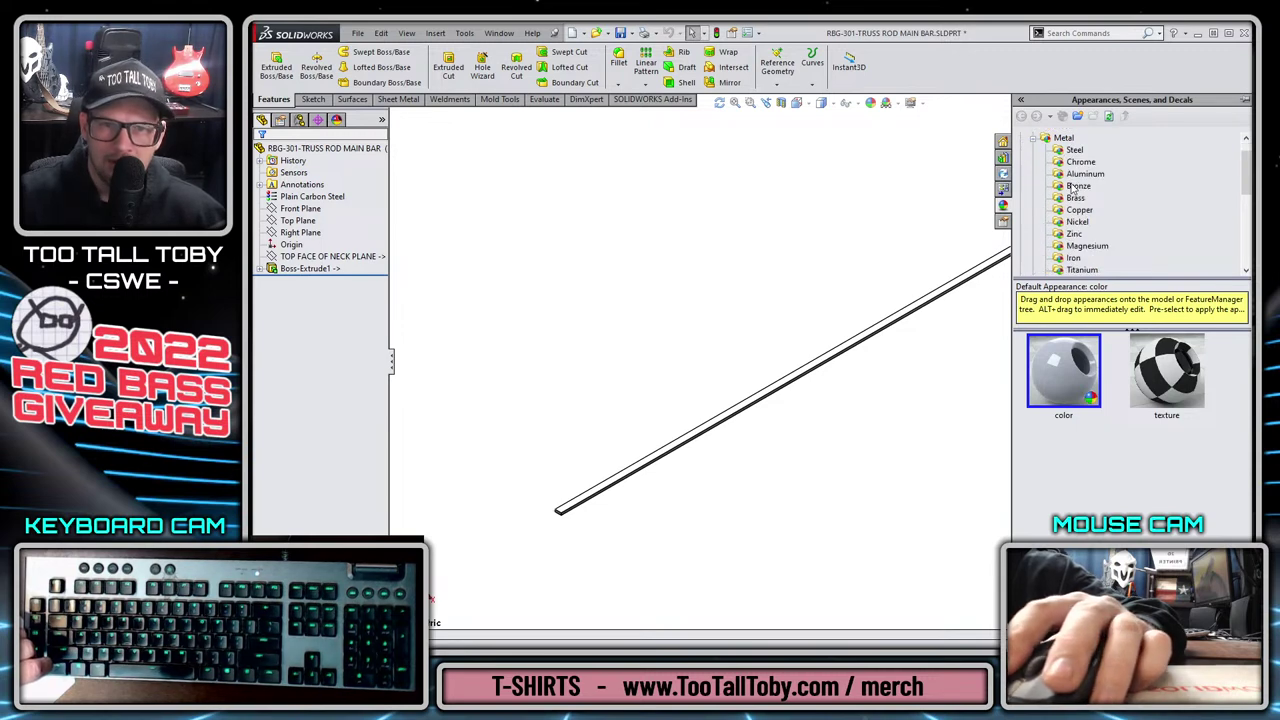
pyautogui.click(1074, 150)
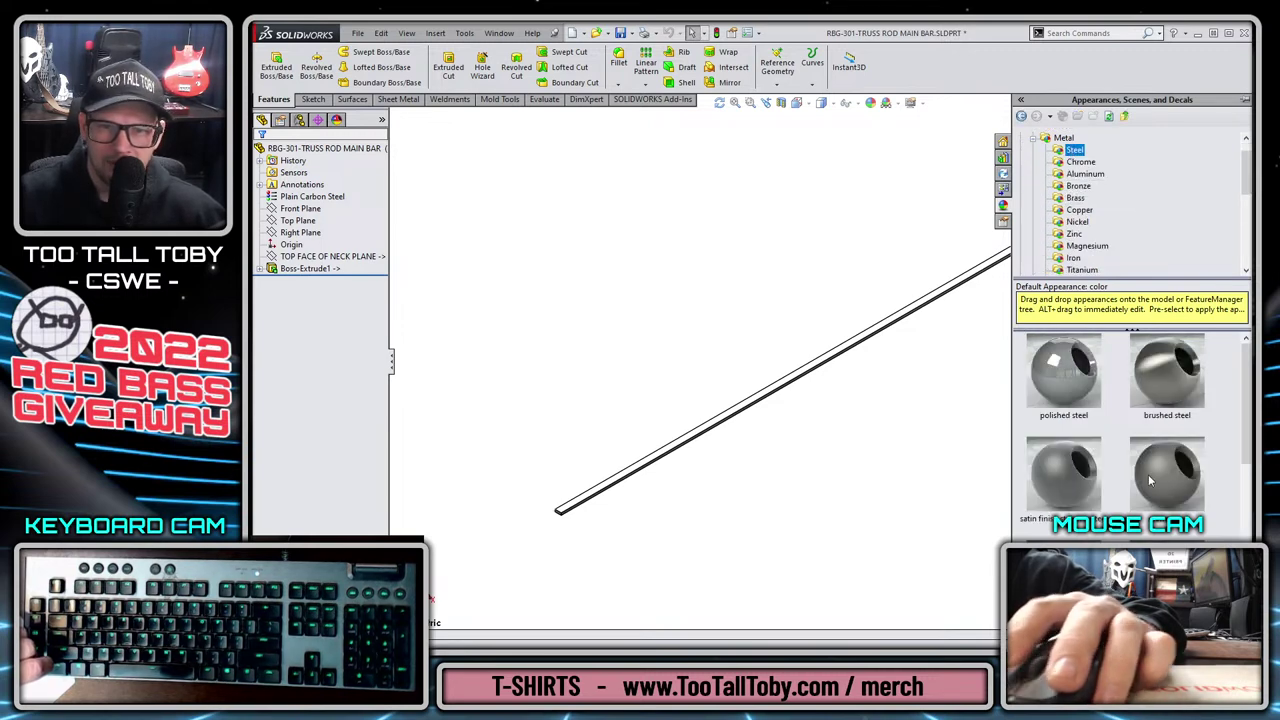
pyautogui.doubleClick(1165, 497)
pyautogui.click(838, 300)
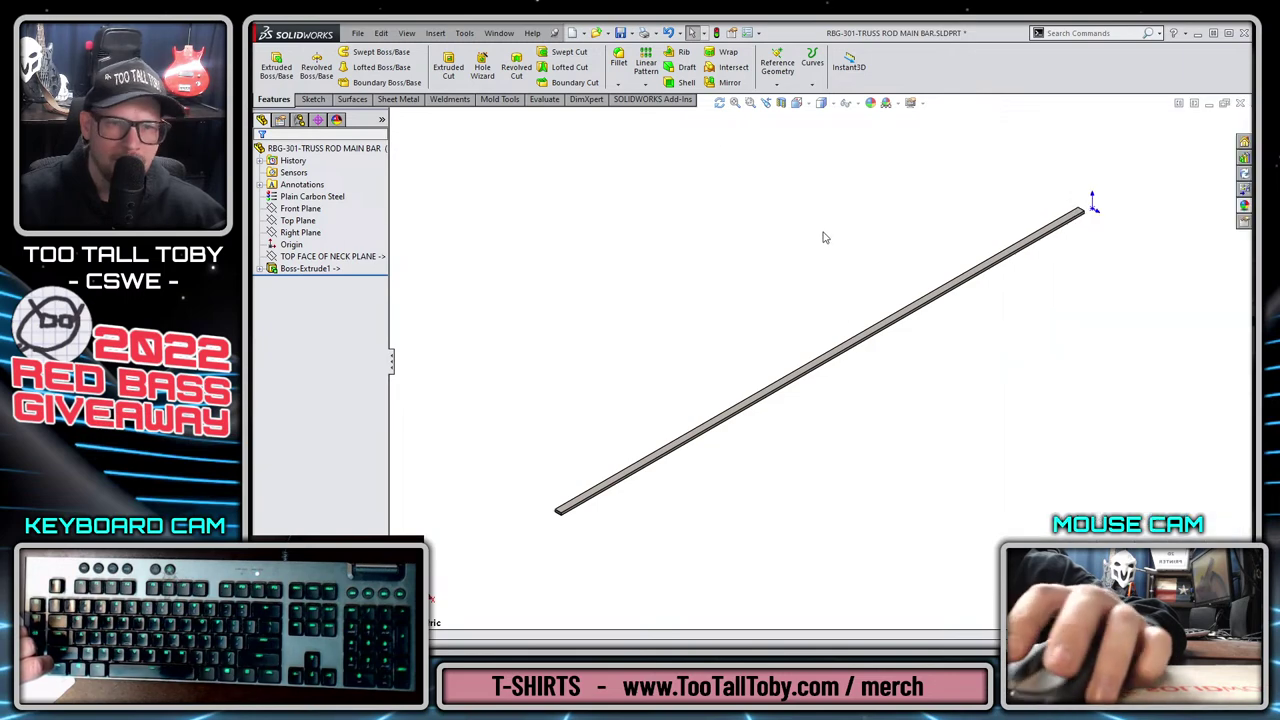
pyautogui.click(1238, 104)
# Check the truss rod assembly and its parts into the PDM vault with Check in Active Document.
pyautogui.scroll(8, 838, 435)
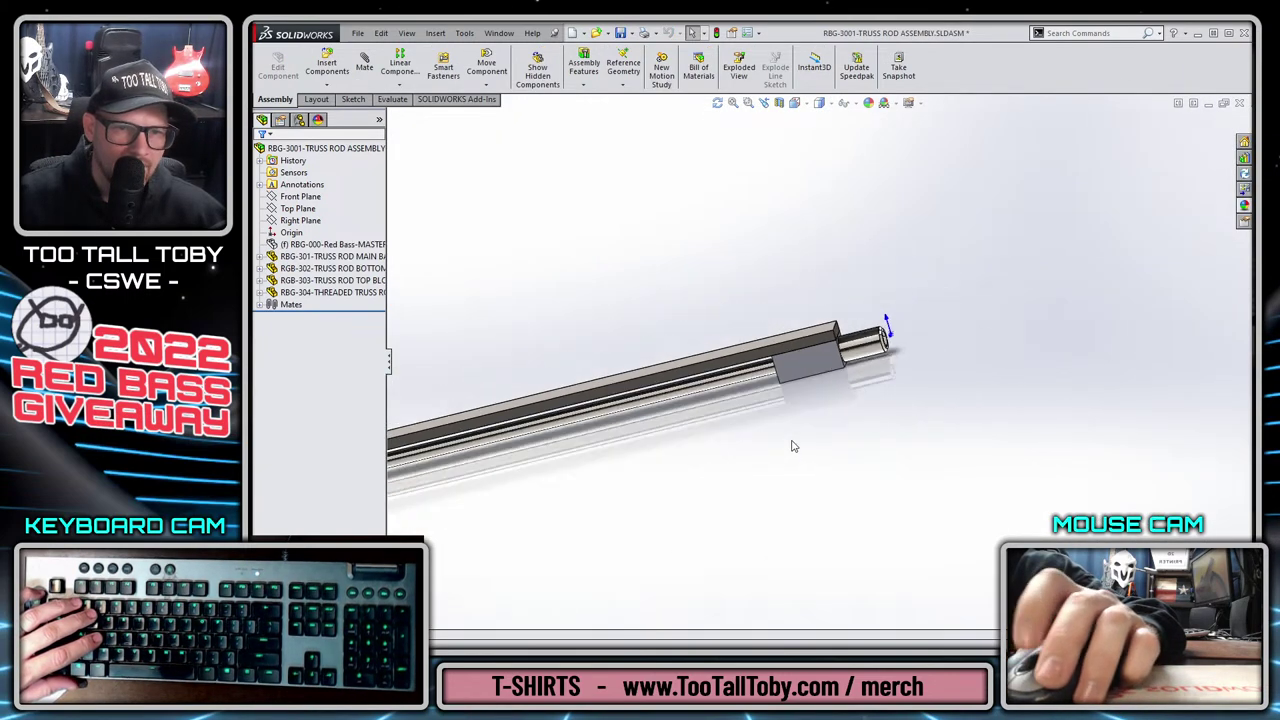
pyautogui.press('f')
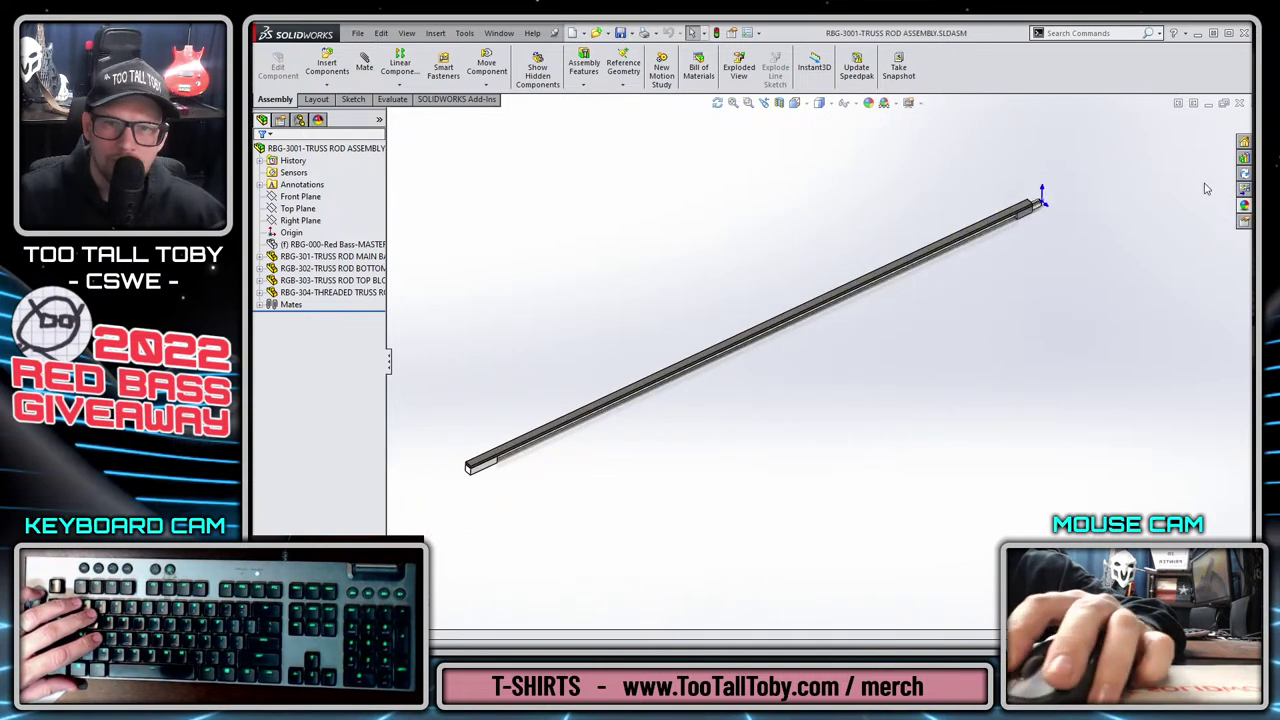
pyautogui.click(1245, 175)
pyautogui.rightClick(1000, 222)
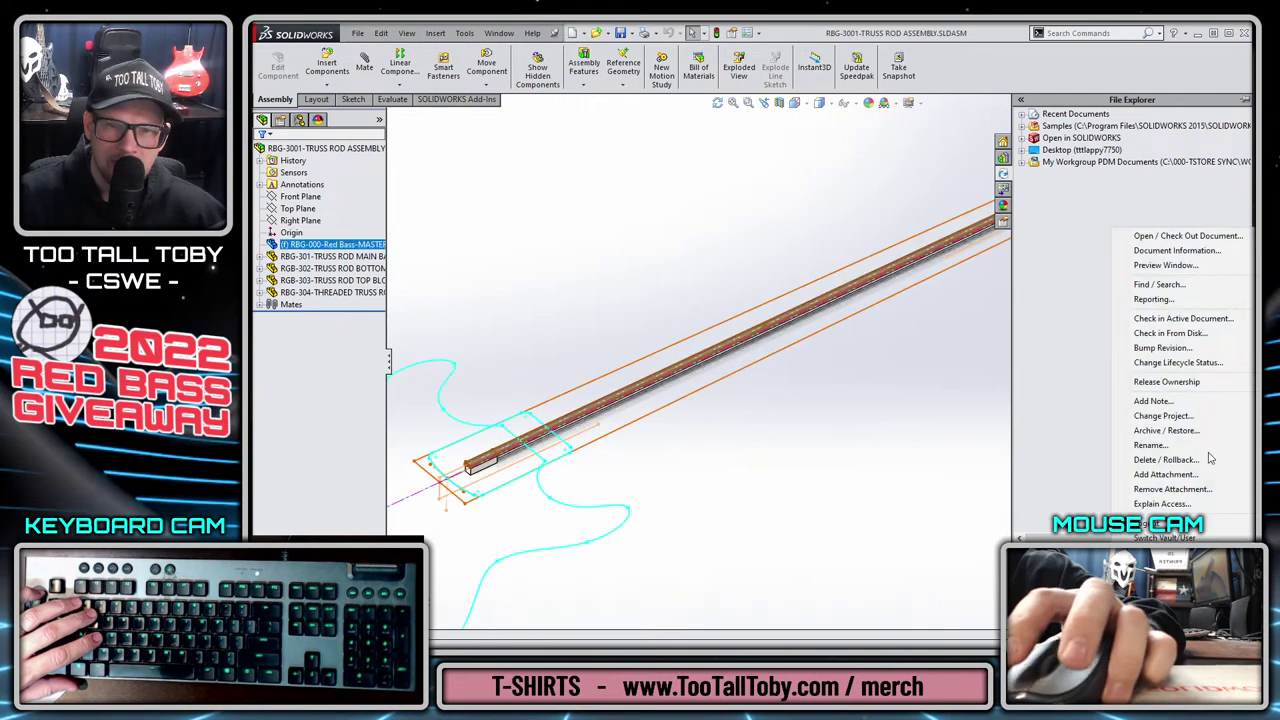
pyautogui.click(1120, 330)
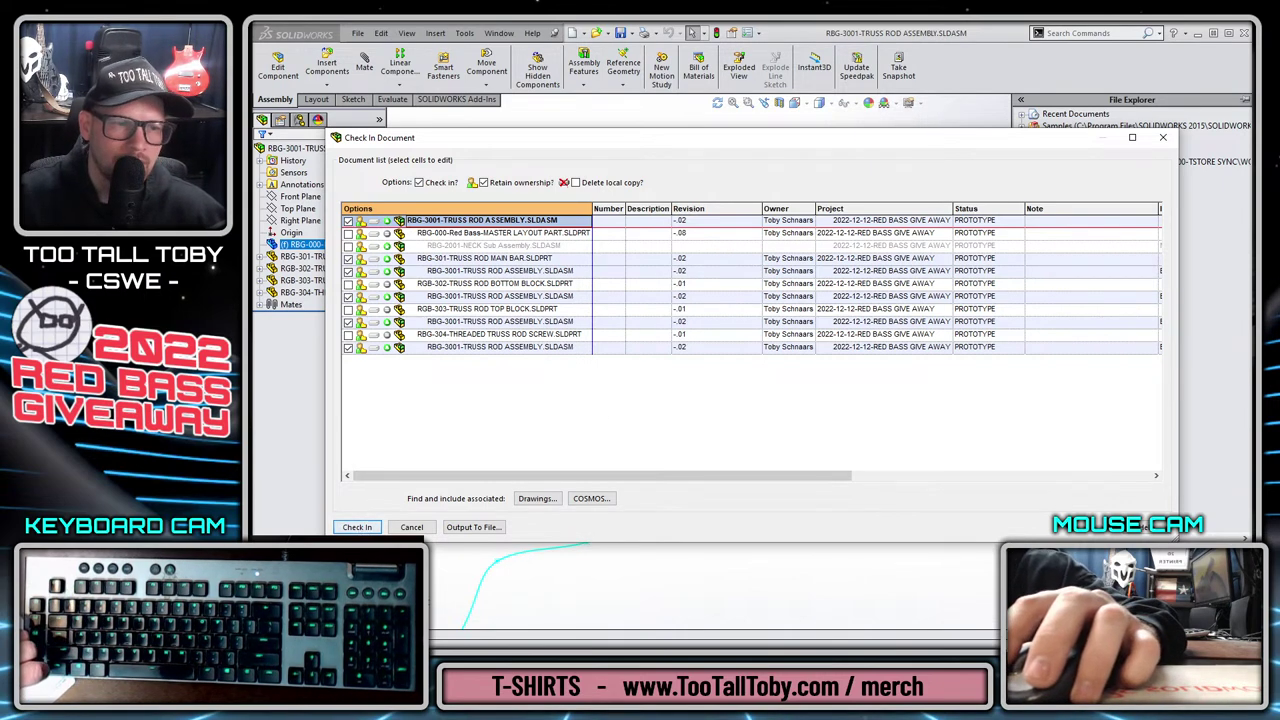
pyautogui.click(357, 527)
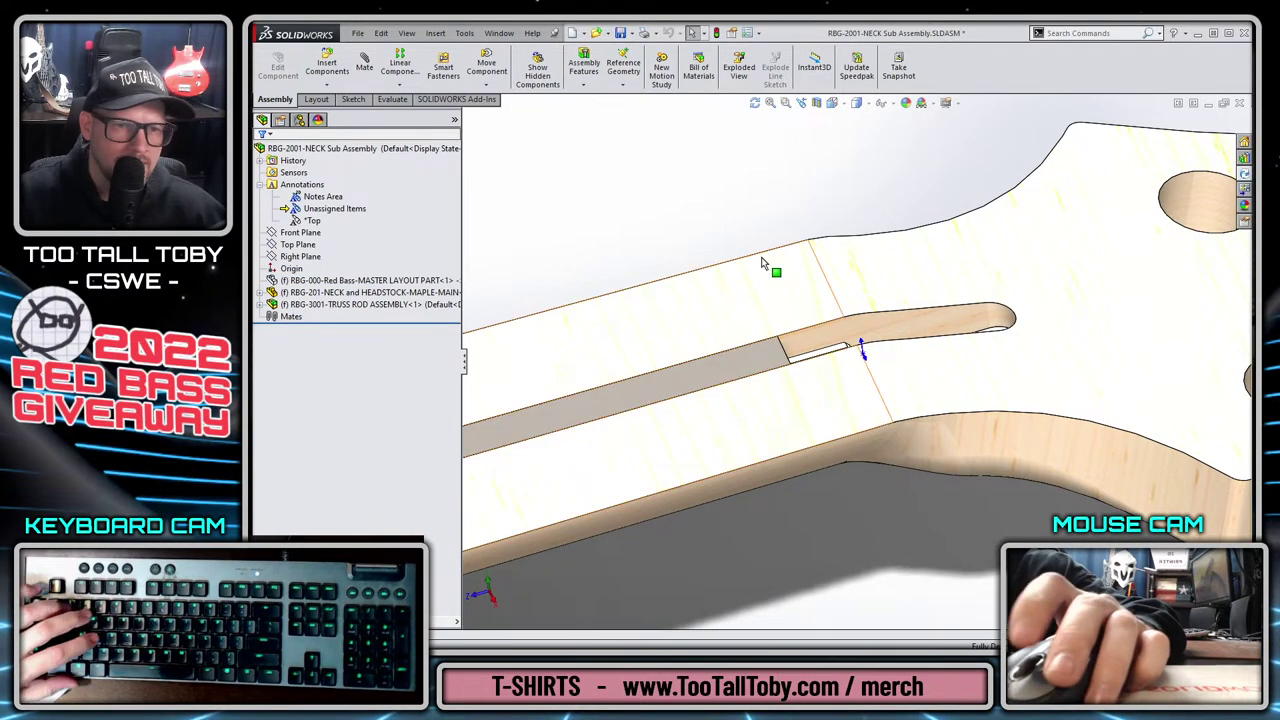
# In the neck sub-assembly, turn on Perspective view and show the master layout part again.
pyautogui.moveTo(766, 266); pyautogui.dragTo(706, 401, button='middle')
pyautogui.scroll(5, 712, 423)
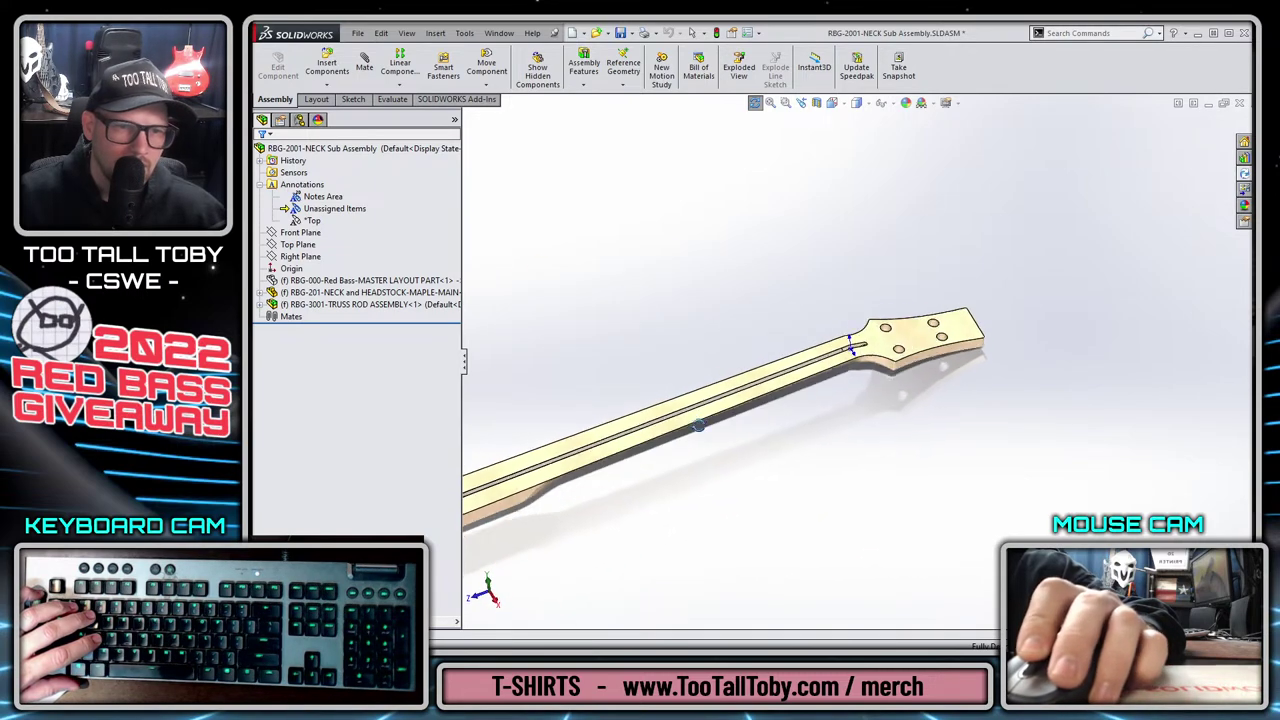
pyautogui.scroll(-2, 712, 423)
pyautogui.click(957, 104)
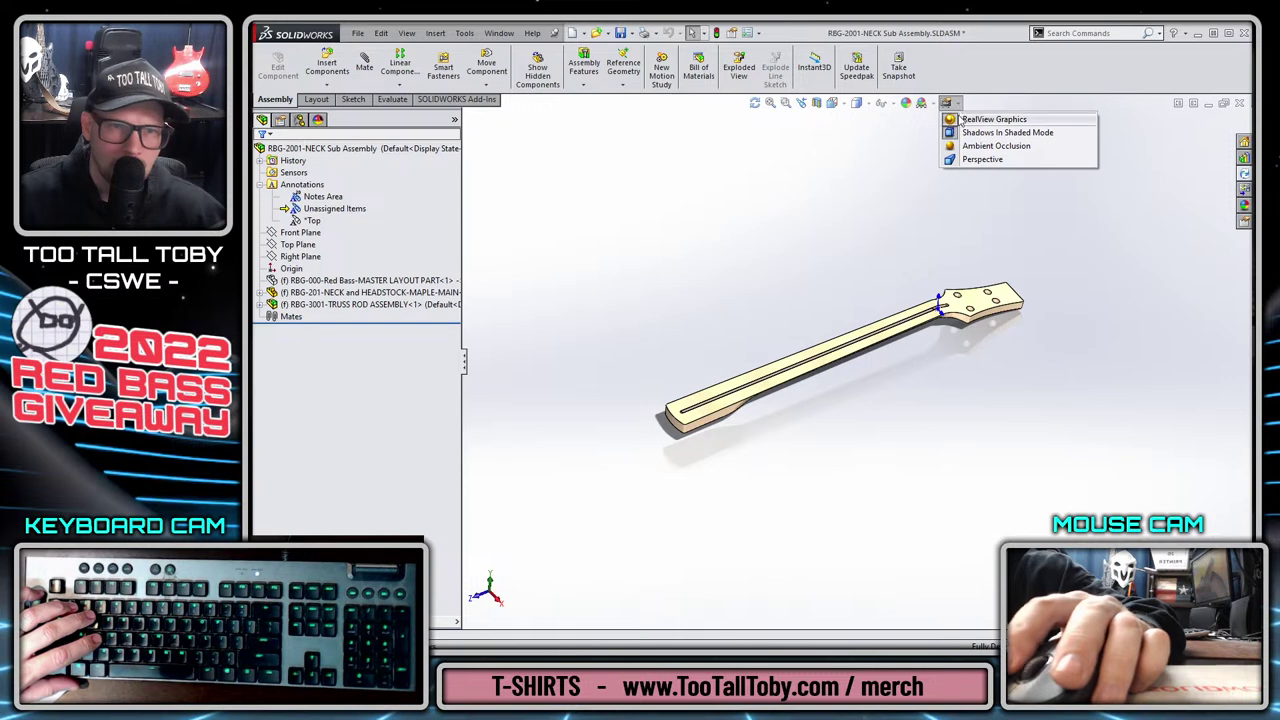
pyautogui.click(985, 151)
pyautogui.scroll(-5, 900, 320)
pyautogui.moveTo(947, 417); pyautogui.dragTo(900, 457, button='middle')
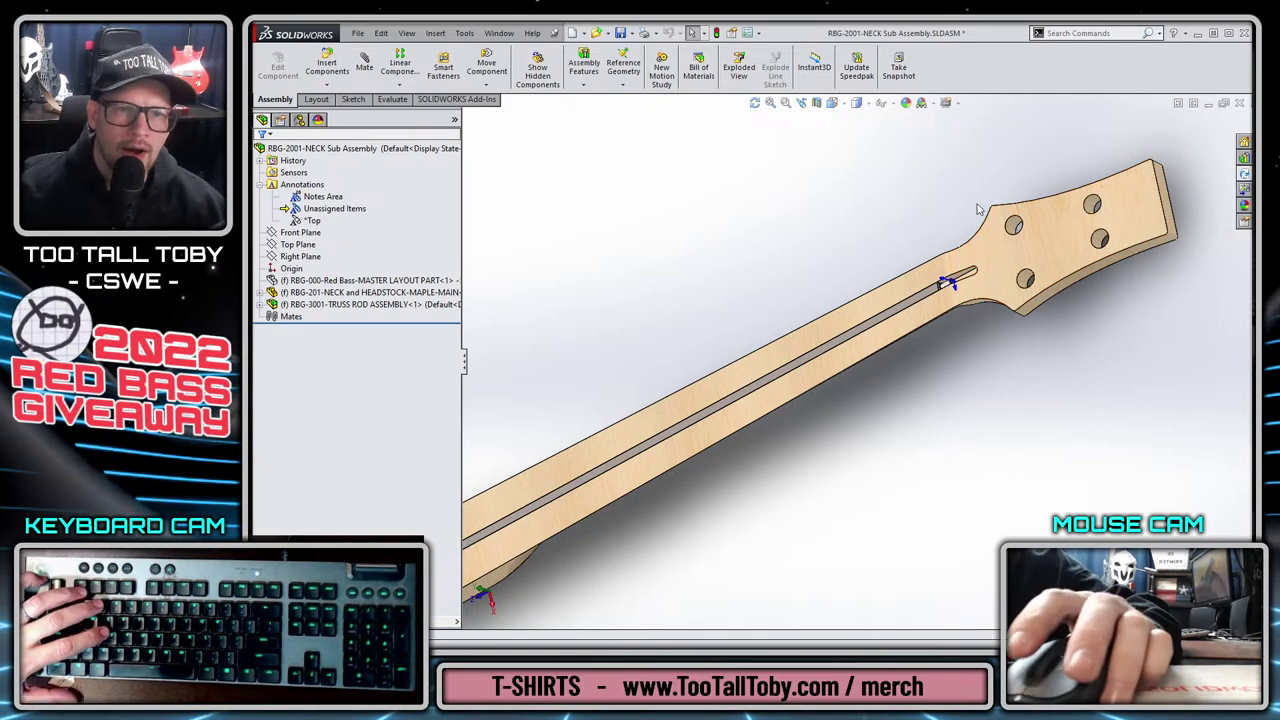
pyautogui.click(866, 106)
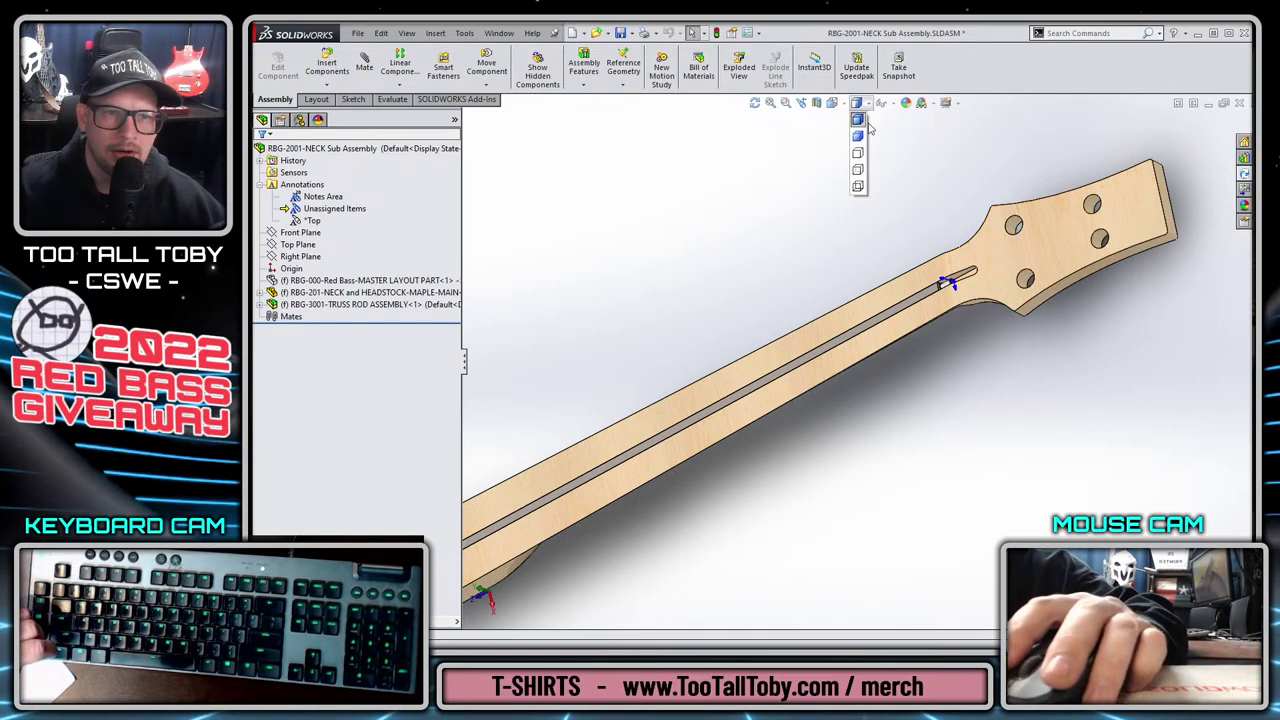
pyautogui.click(945, 102)
pyautogui.click(965, 157)
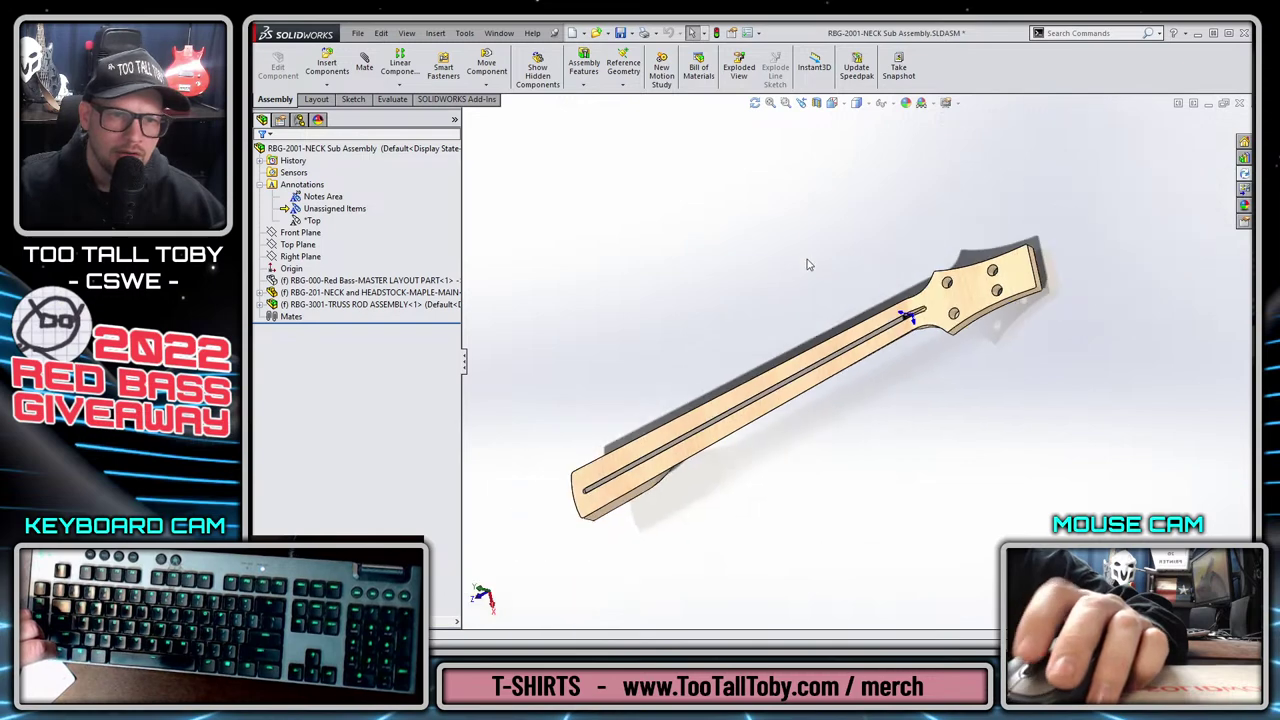
pyautogui.click(392, 281)
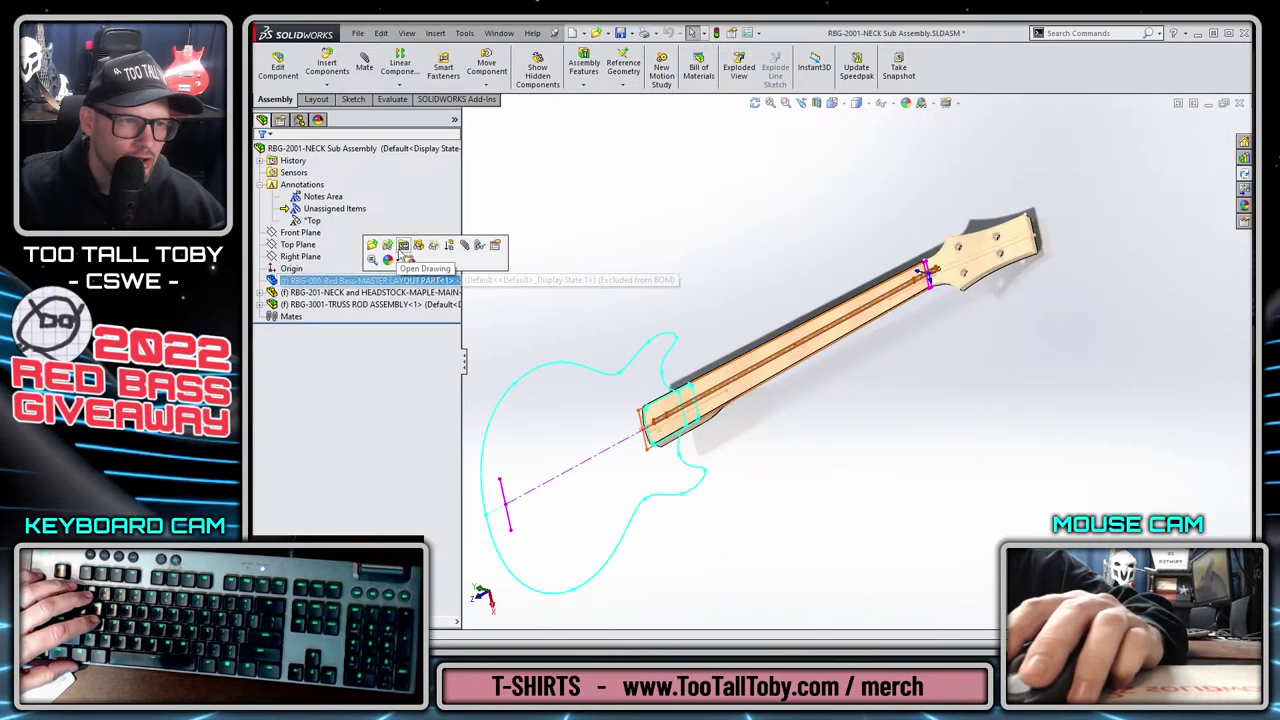
pyautogui.click(777, 258)
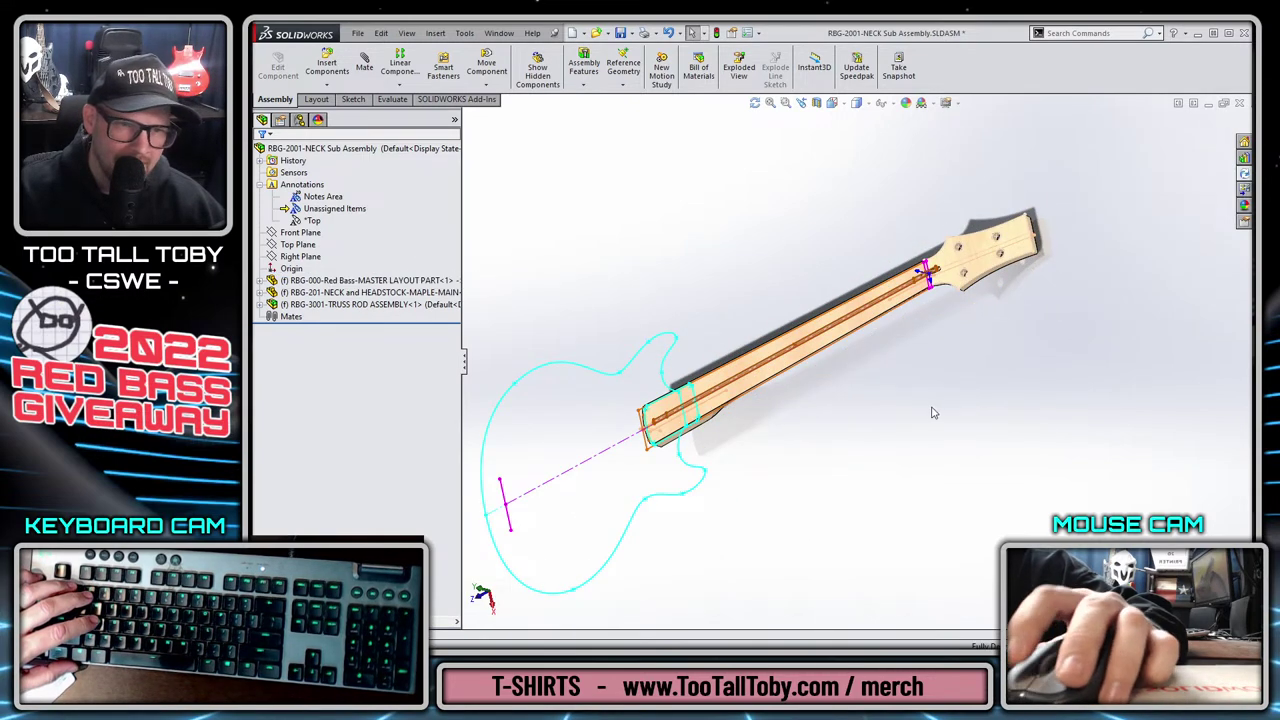
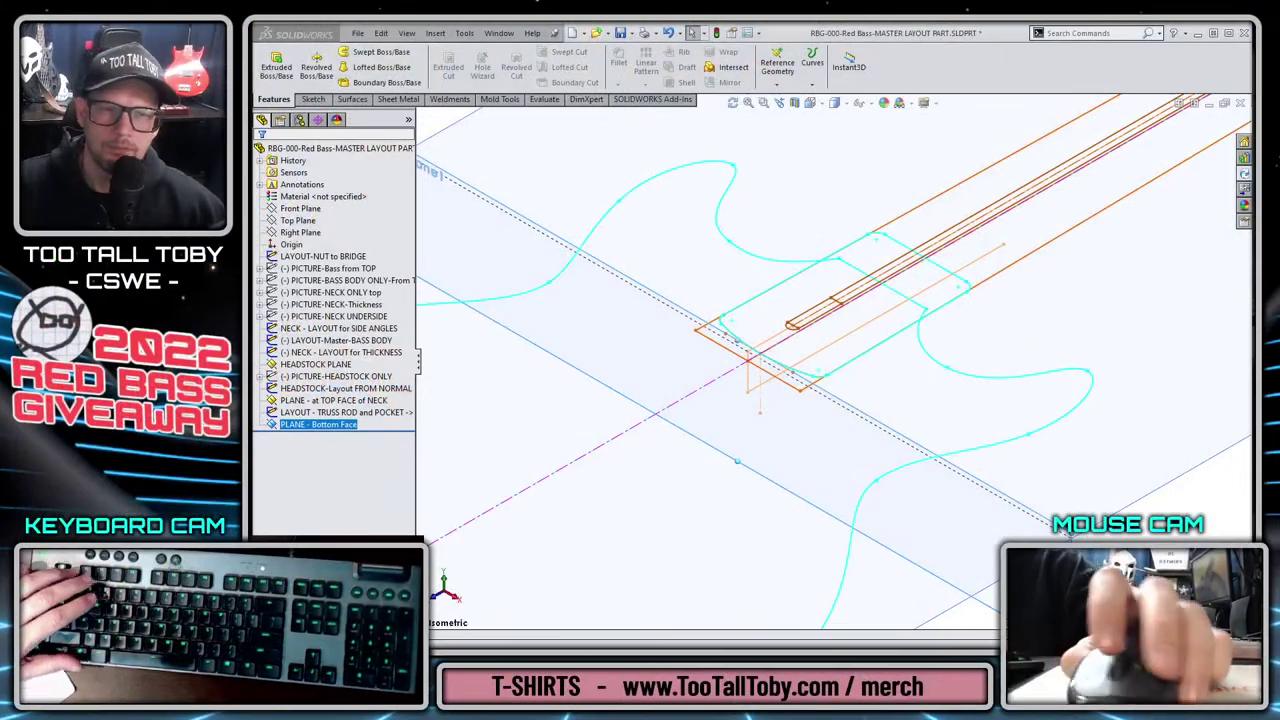
# Delete the PLANE - Bottom Face reference plane from the bass layout part.
pyautogui.press('f')
pyautogui.press('Escape')
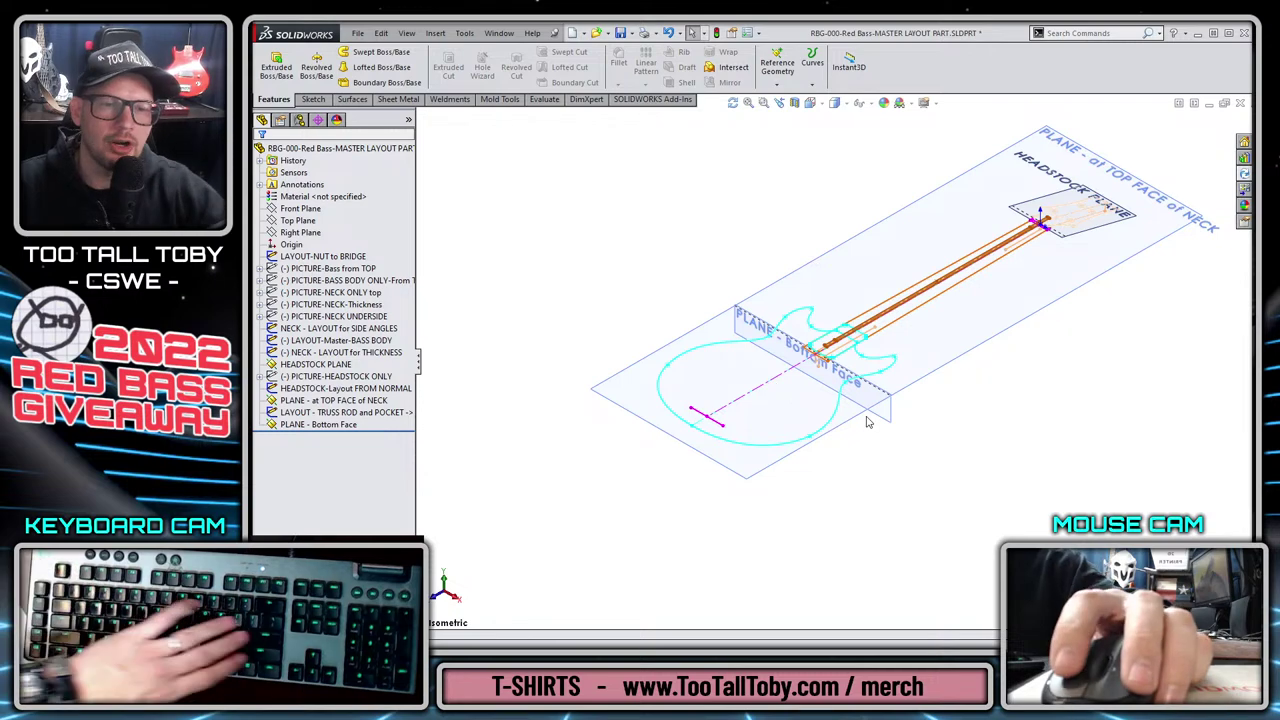
pyautogui.click(868, 422)
pyautogui.press('Delete')
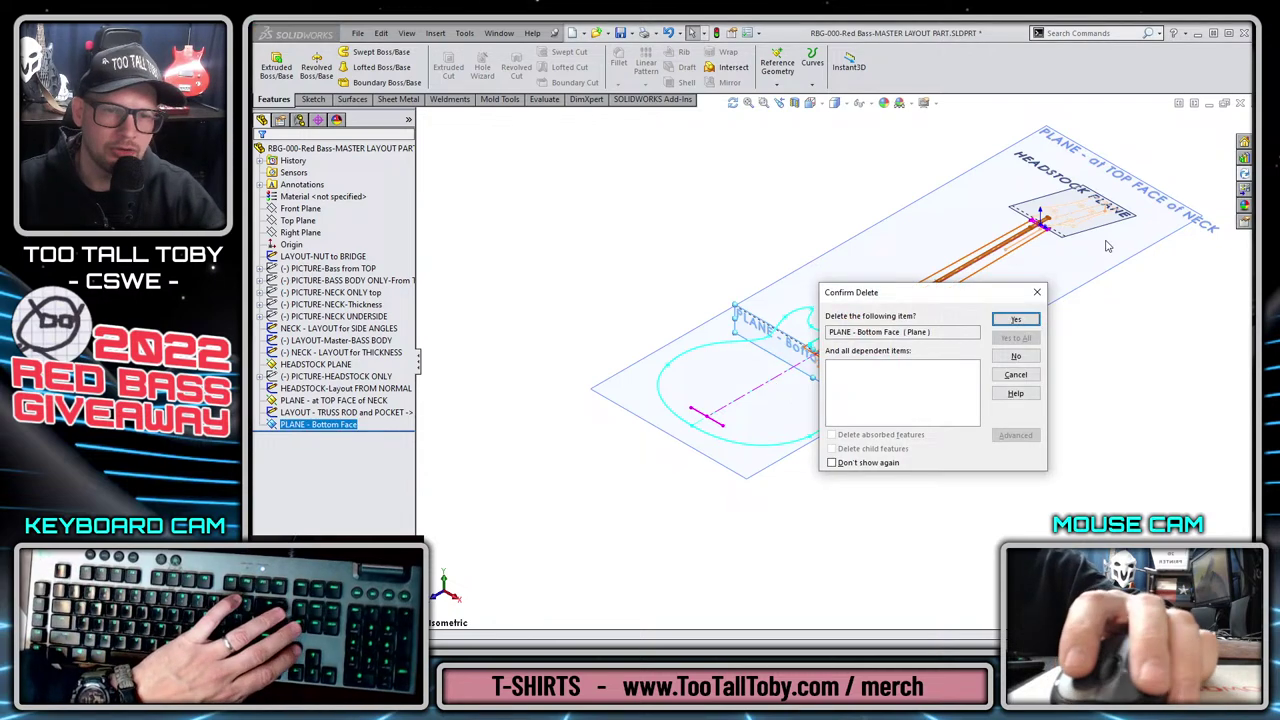
pyautogui.click(1015, 319)
pyautogui.scroll(-3, 955, 323)
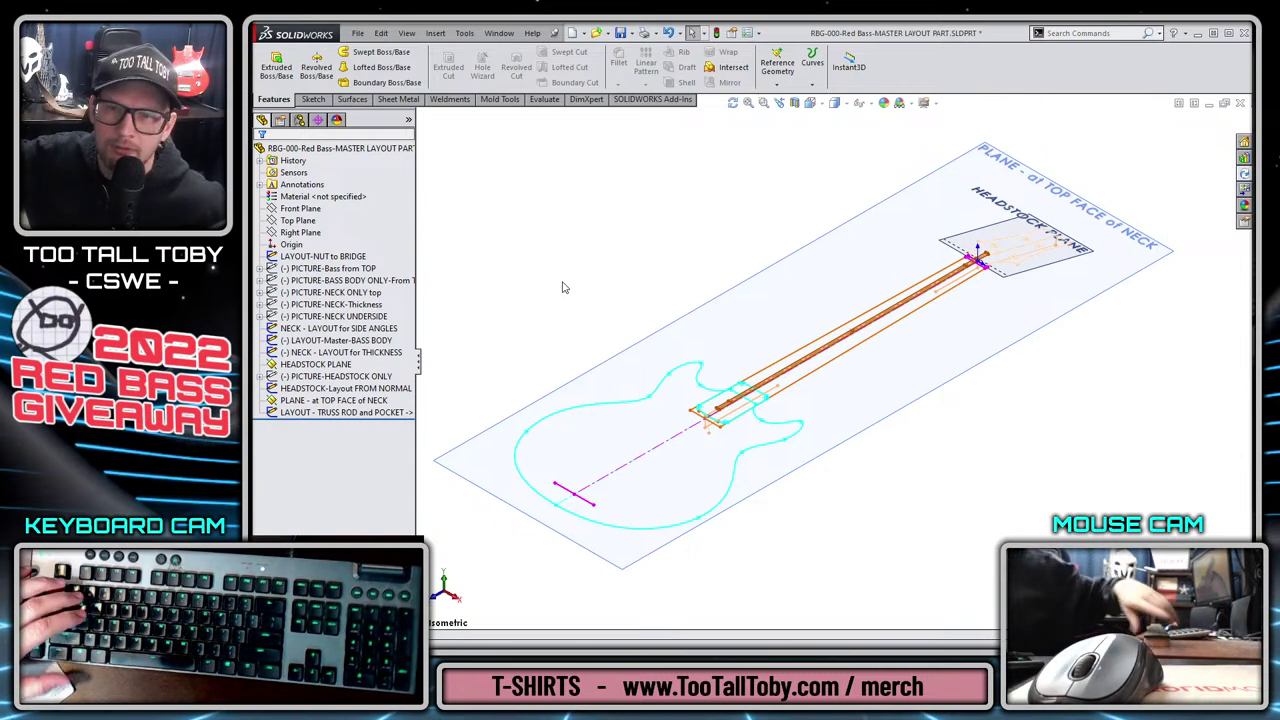
# Create a plane from Front Plane through Point3@NECK and name it PLANE - Bottom of Fretboard.
pyautogui.click(305, 209)
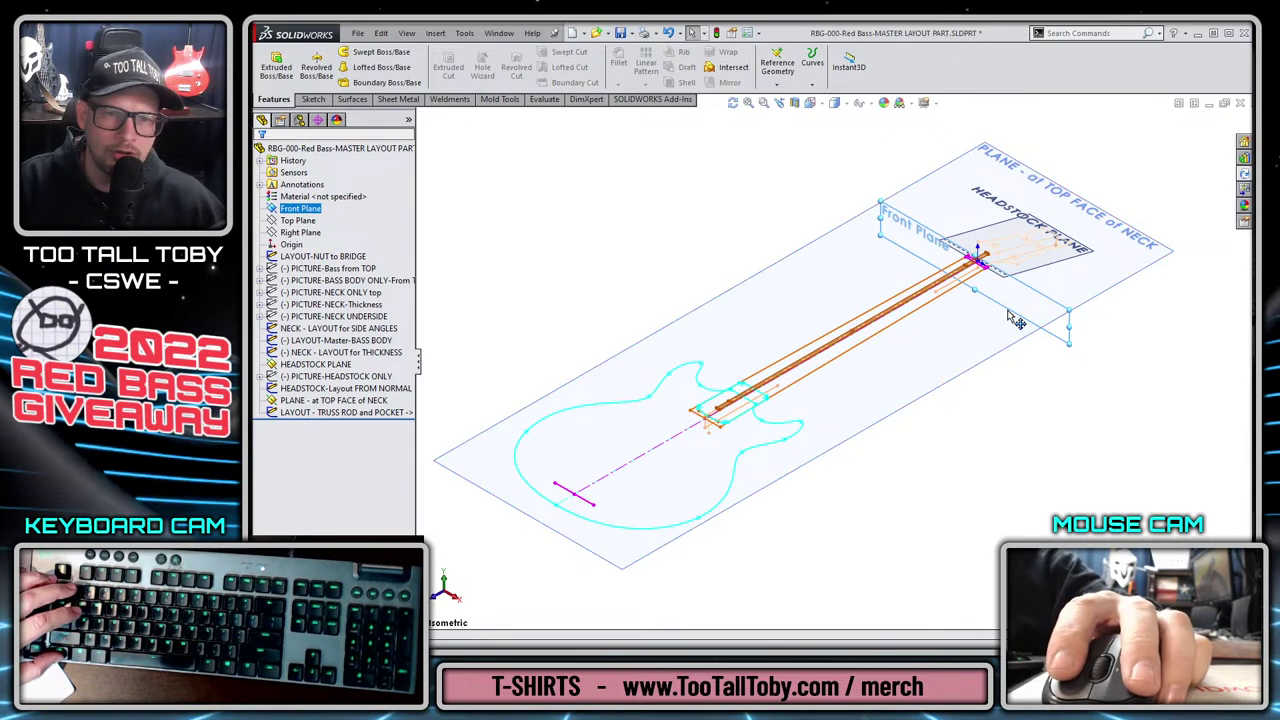
pyautogui.keyDown('ctrl'); pyautogui.moveTo(993, 343); pyautogui.dragTo(871, 406); pyautogui.keyUp('ctrl')
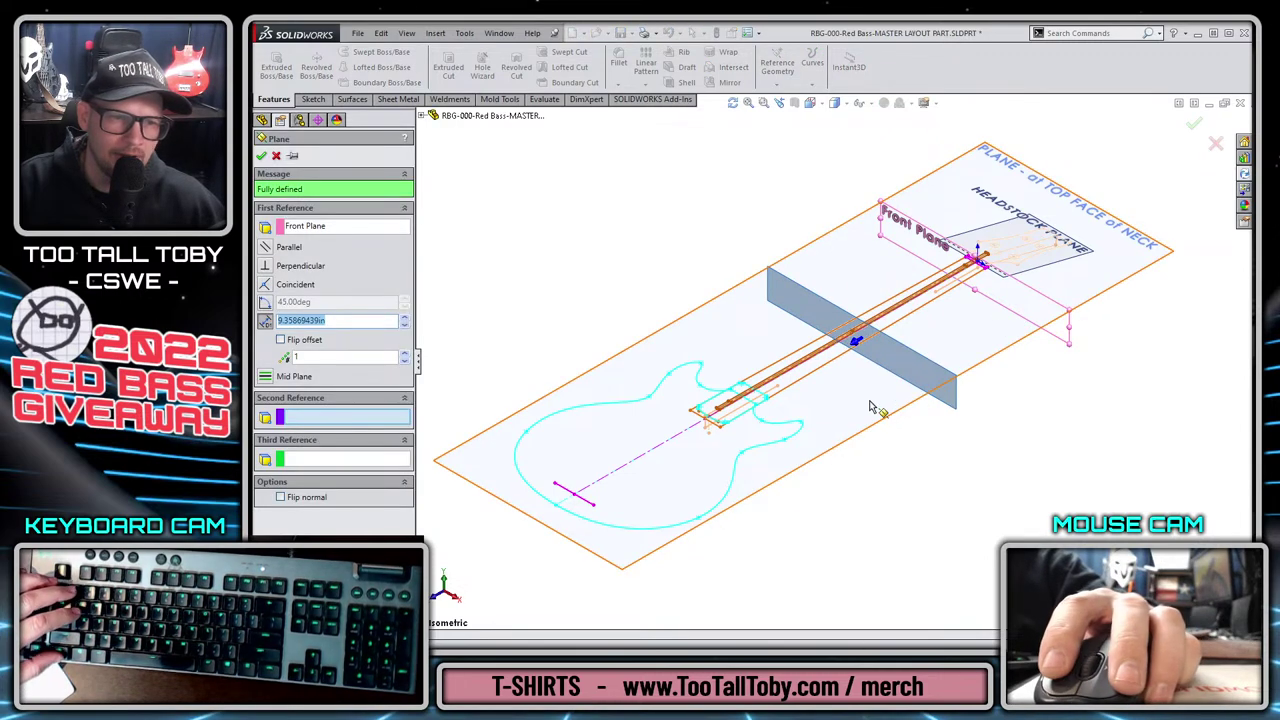
pyautogui.click(695, 413)
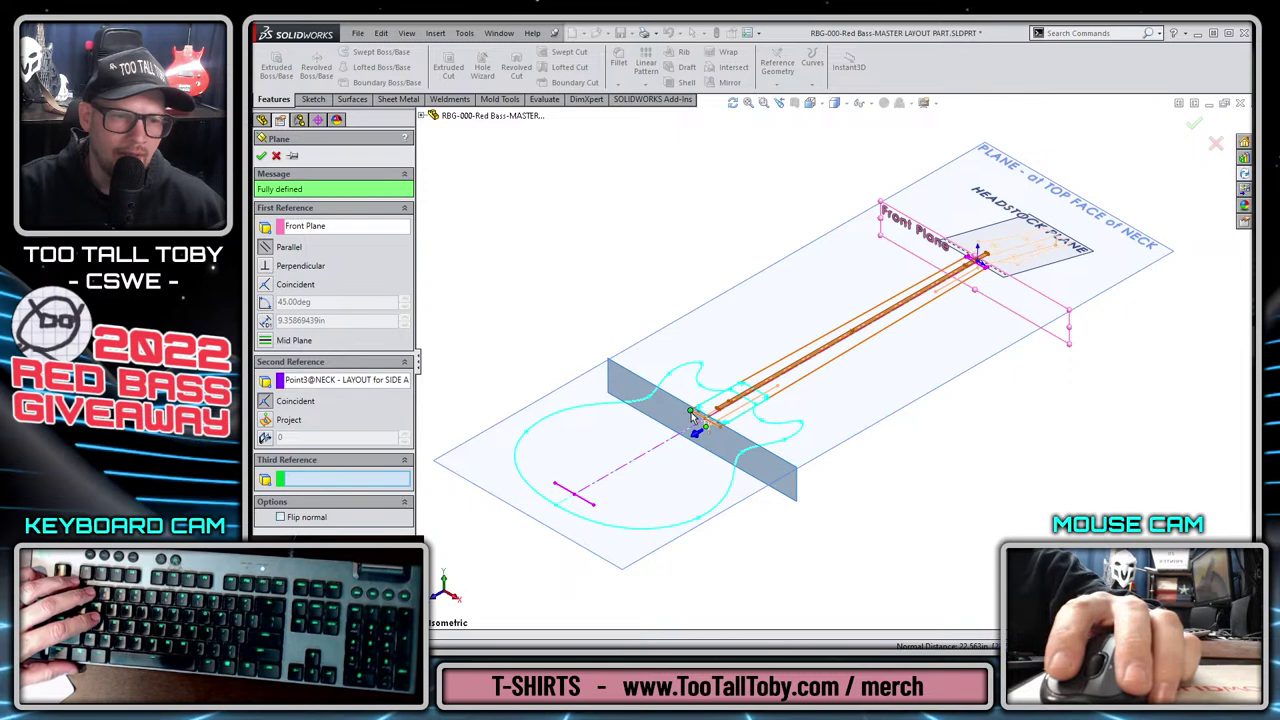
pyautogui.click(260, 155)
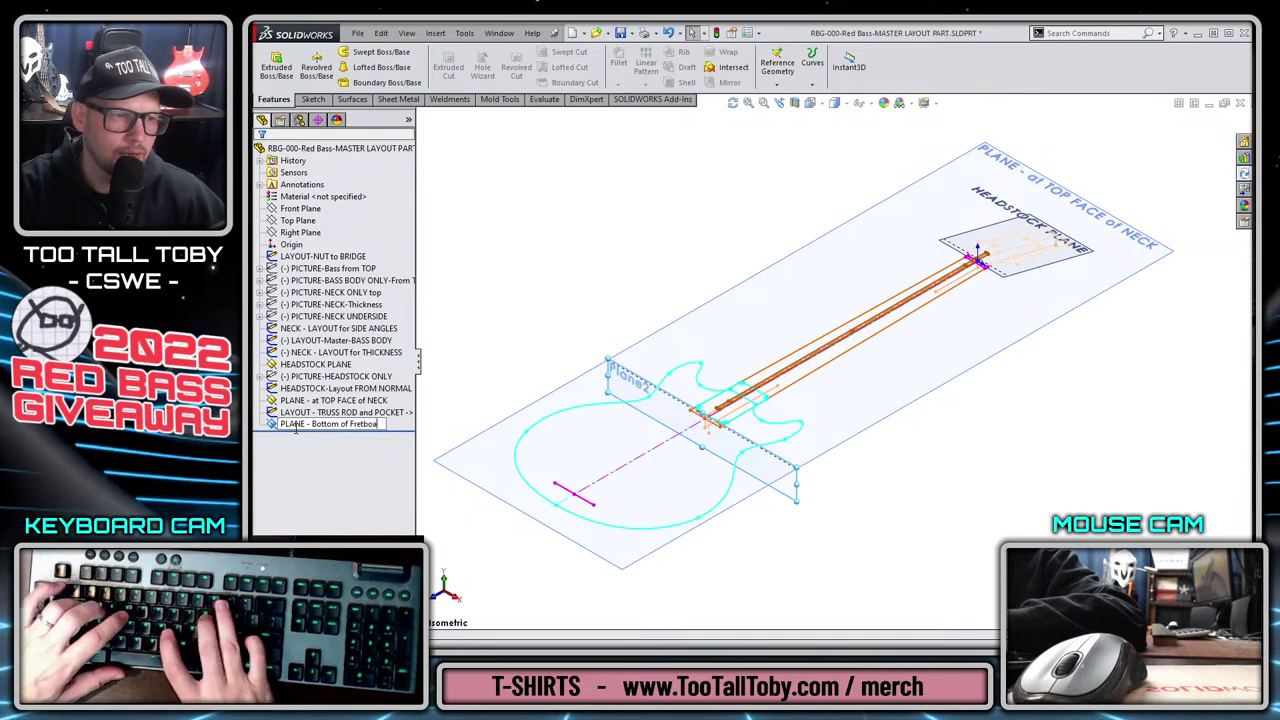
pyautogui.write('rd')
pyautogui.press('Return')
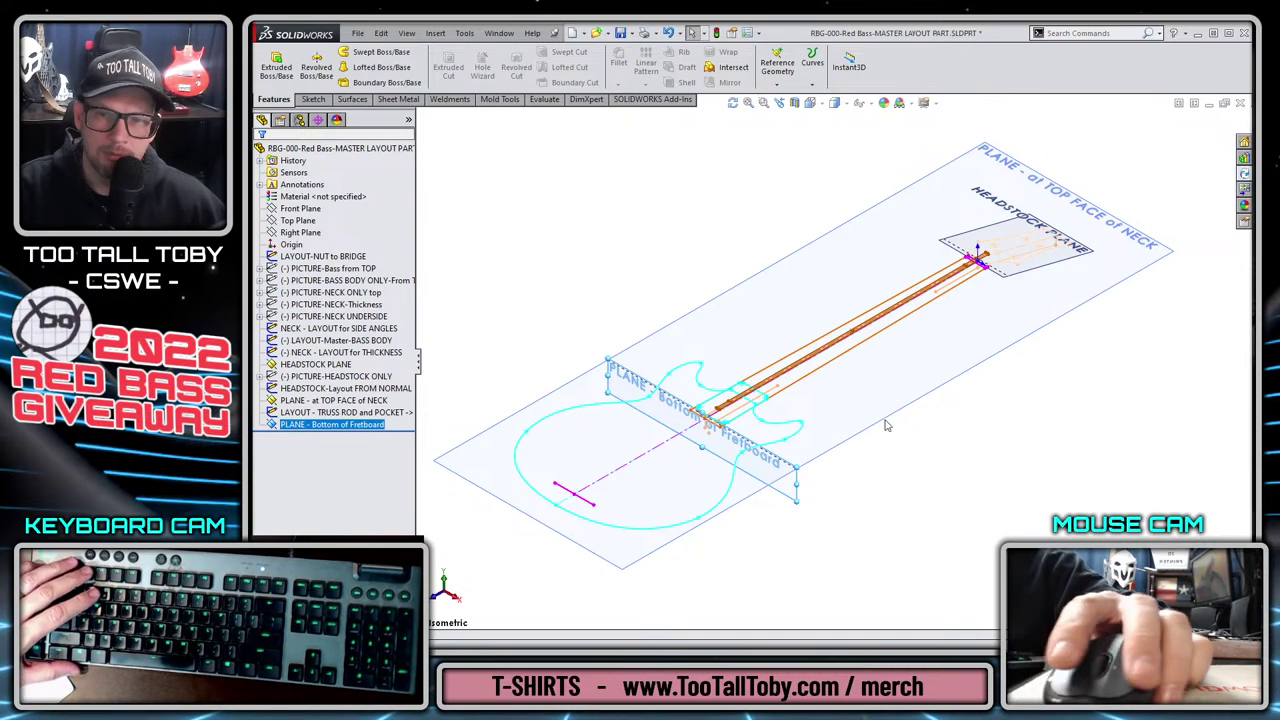
# Start a new sketch on the PLANE - Bottom of Fretboard plane.
pyautogui.click(585, 236)
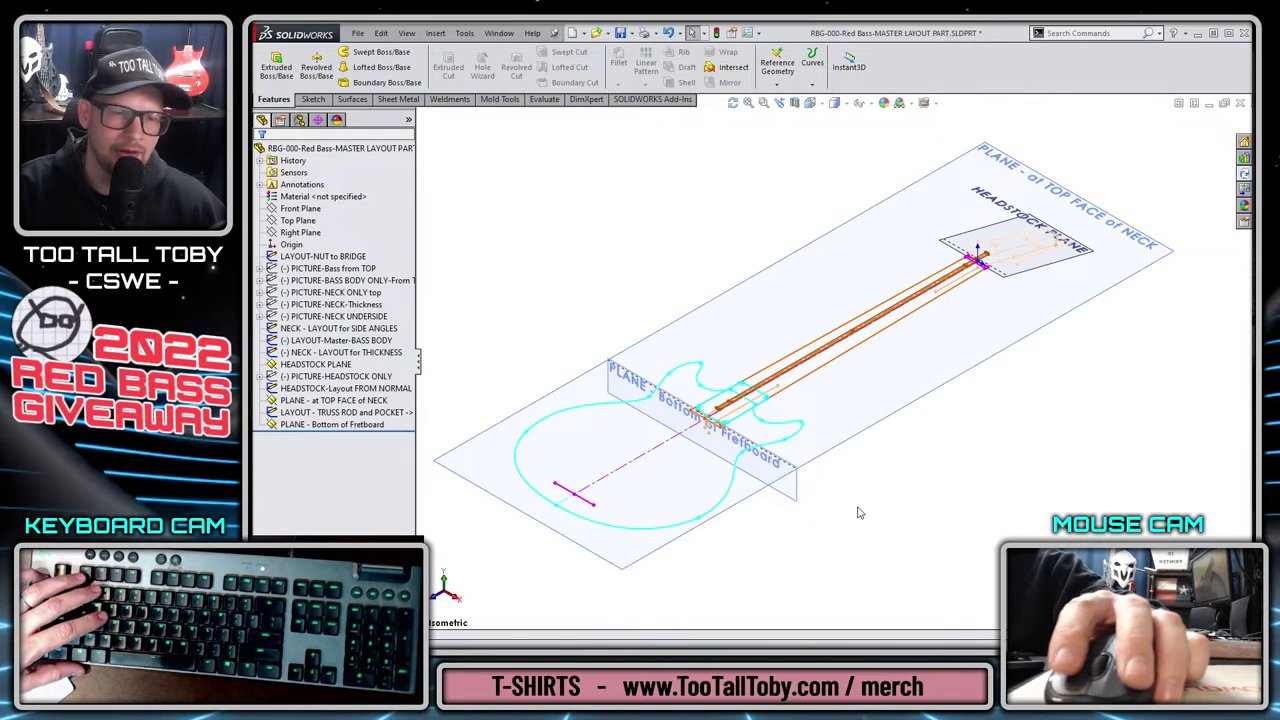
pyautogui.scroll(-2, 857, 513)
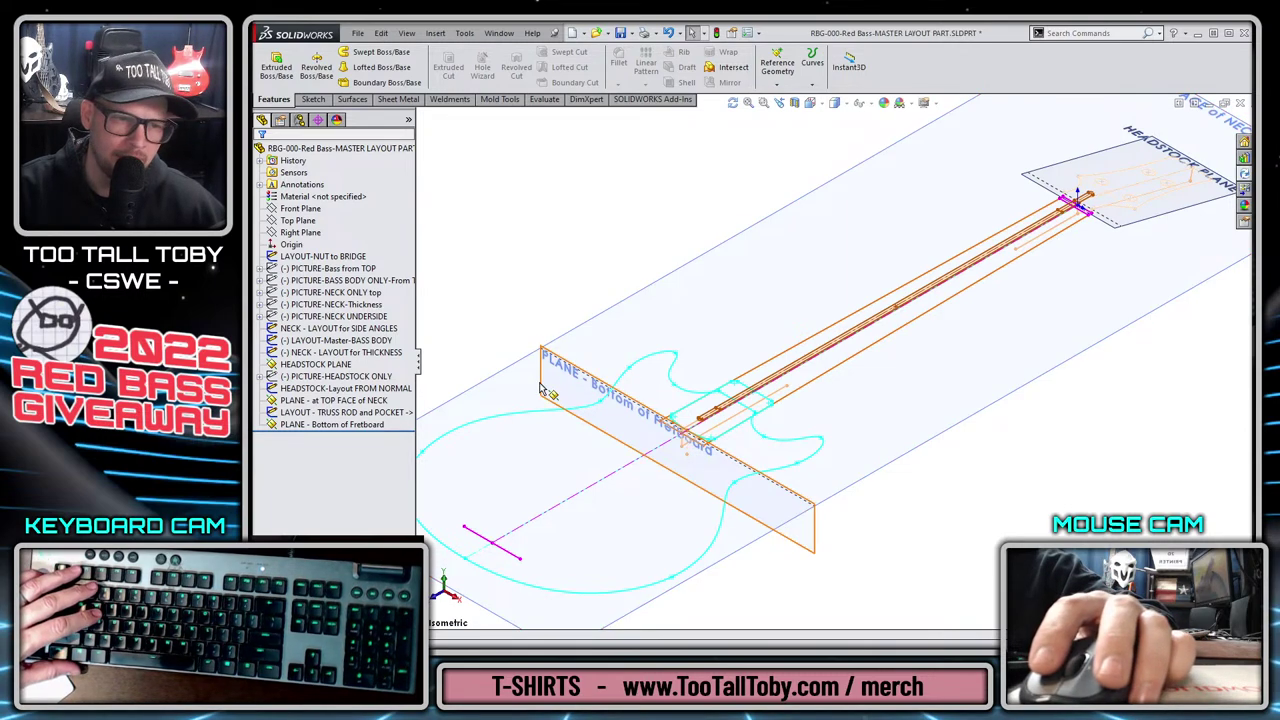
pyautogui.click(814, 560)
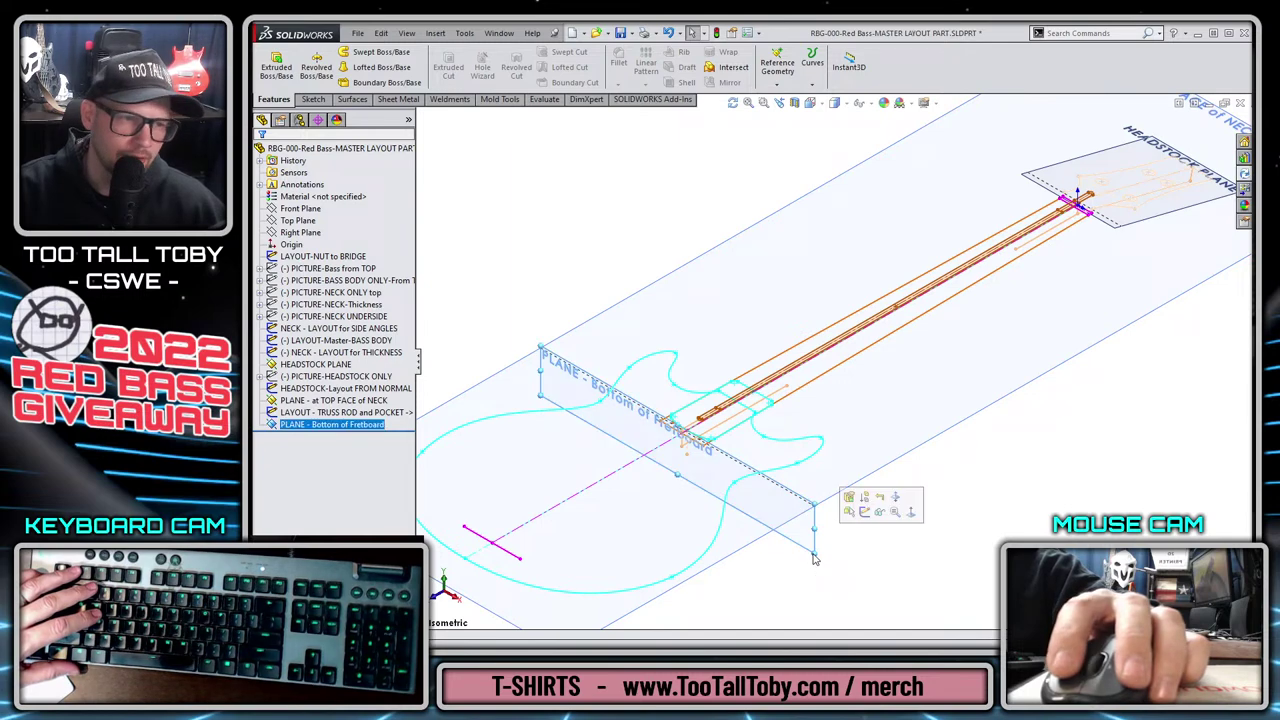
pyautogui.click(864, 516)
# Draw the straight bottom line of the fretboard profile between the left and right corners.
pyautogui.hotkey('ctrl', '8')
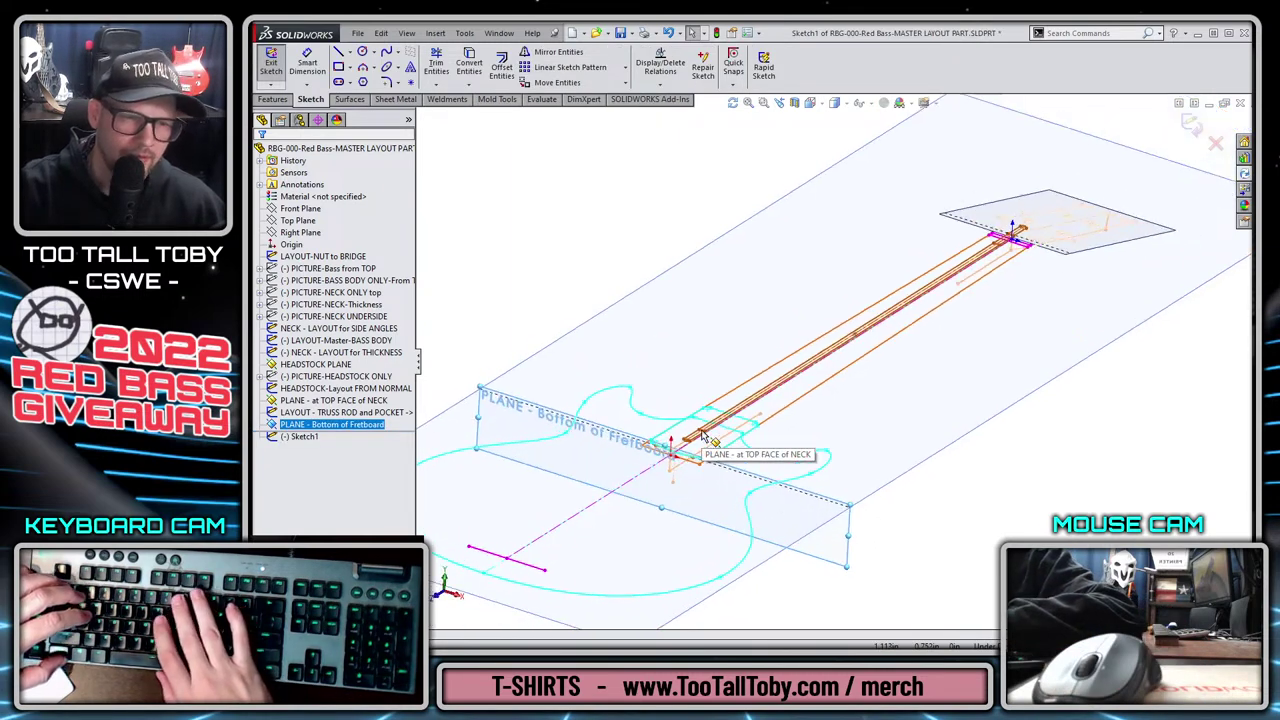
pyautogui.scroll(-4, 794, 437)
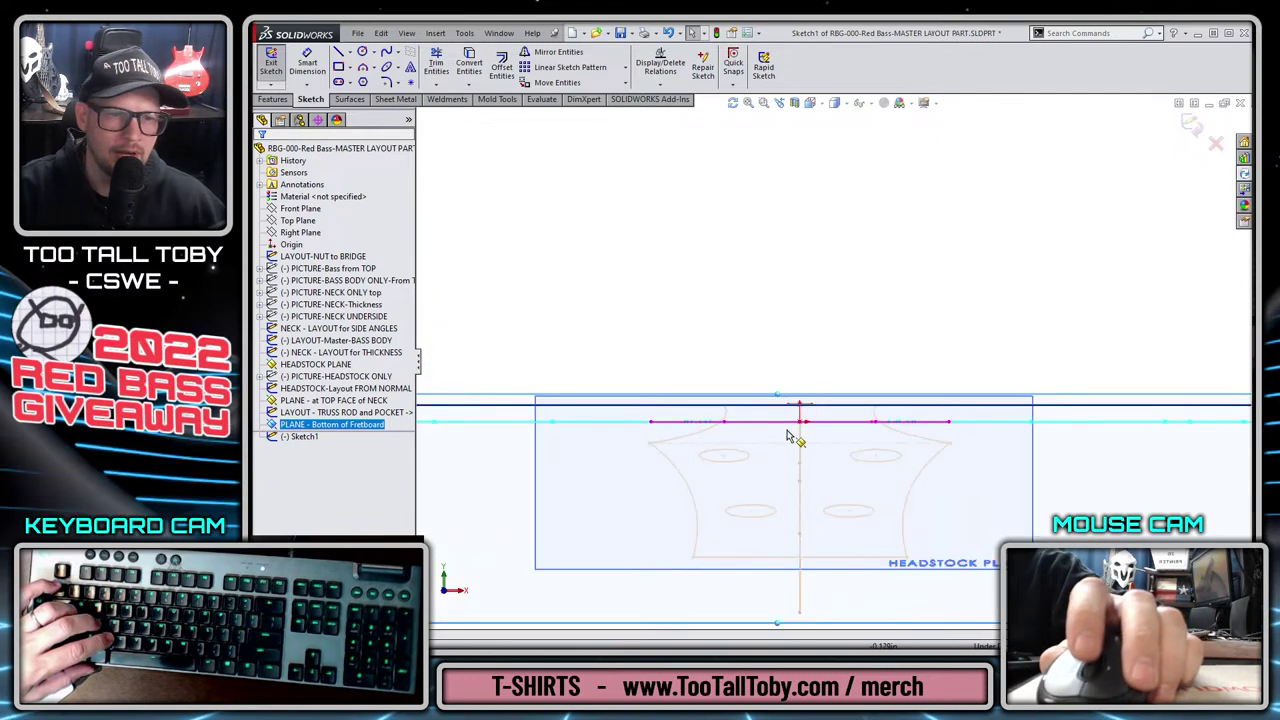
pyautogui.moveTo(720, 377)
pyautogui.mouseDown(button='middle')
pyautogui.moveTo(706, 371)
pyautogui.moveTo(628, 465)
pyautogui.mouseUp(button='middle')
pyautogui.scroll(-2, 628, 465)
pyautogui.press('s')
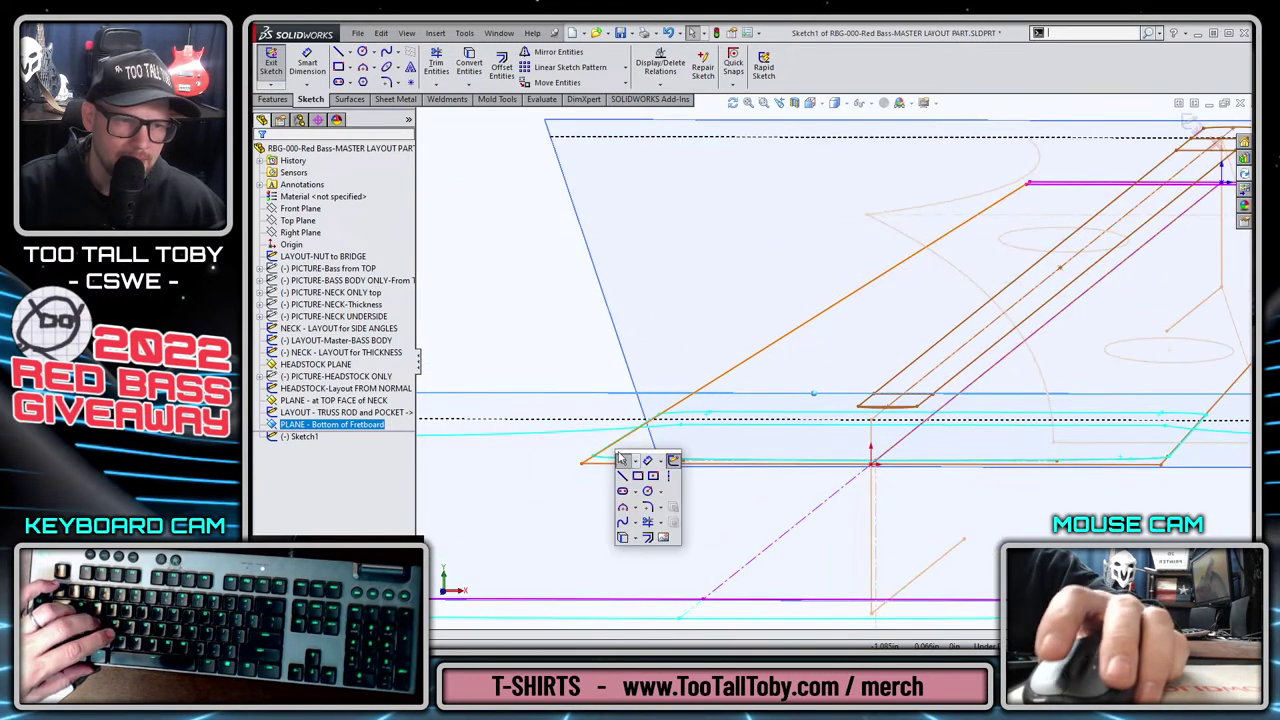
pyautogui.click(622, 478)
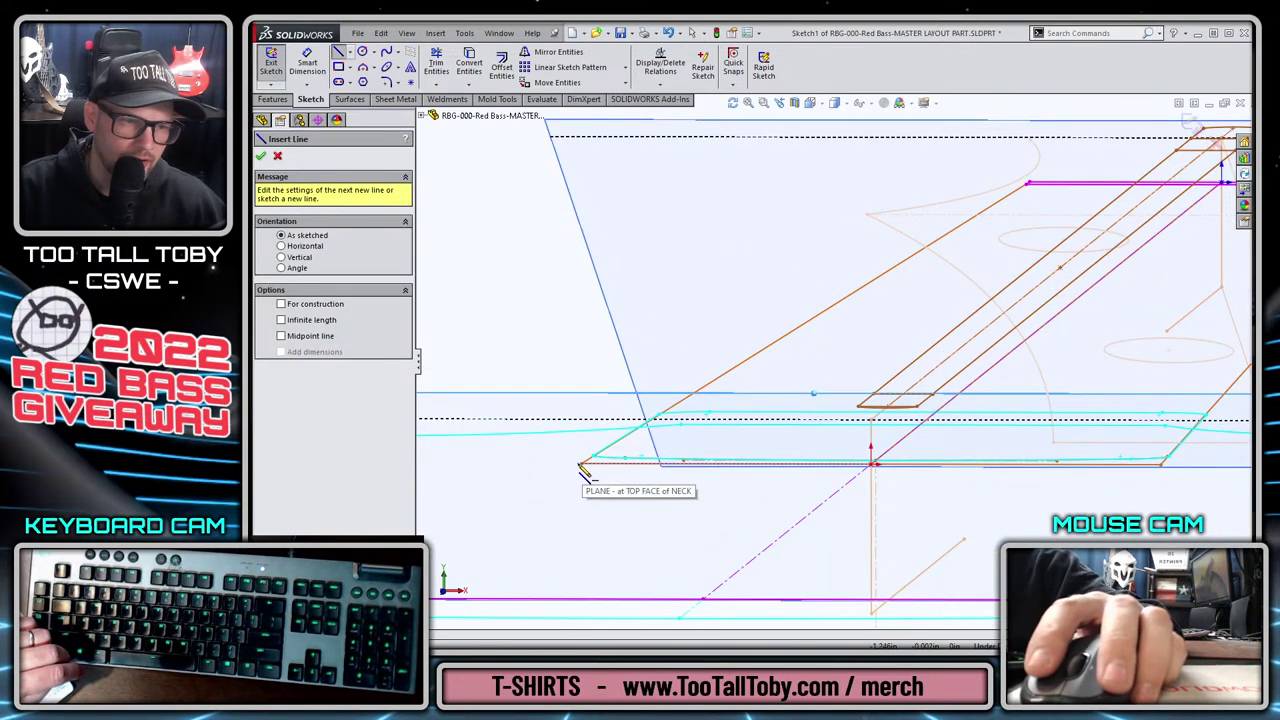
pyautogui.click(578, 466)
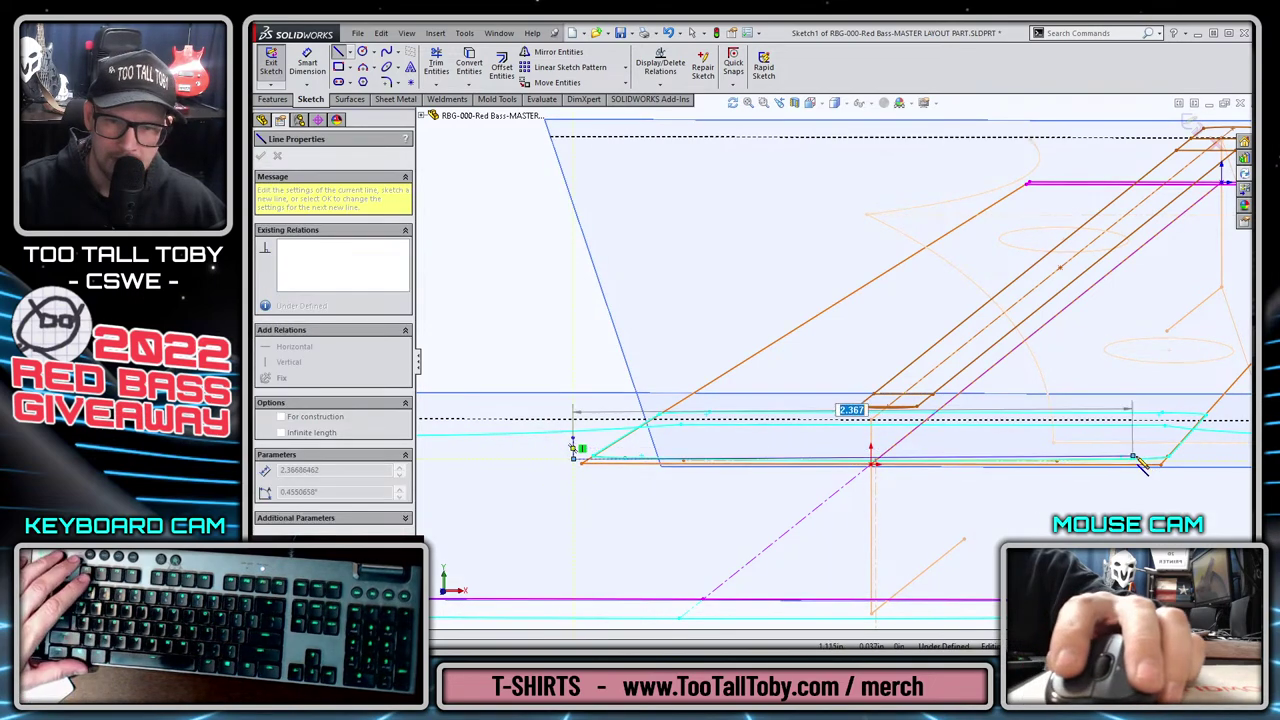
pyautogui.click(1193, 467)
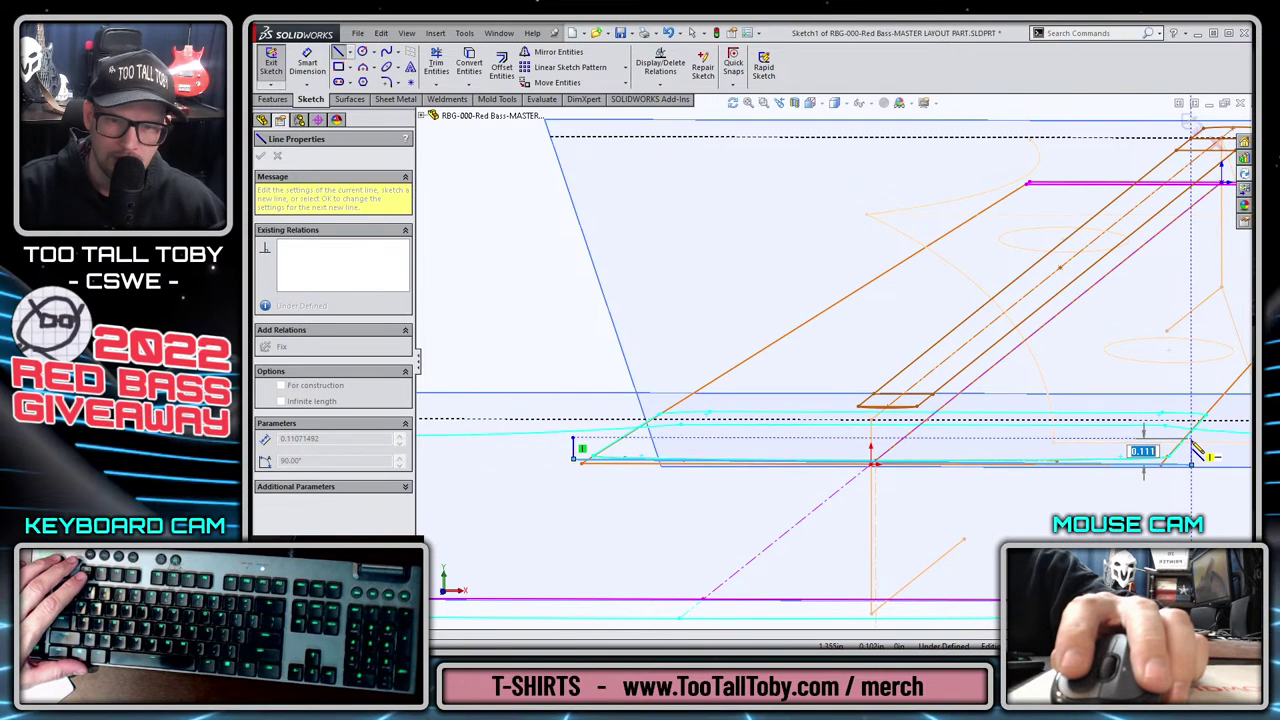
pyautogui.press('Escape')
pyautogui.click(1060, 464)
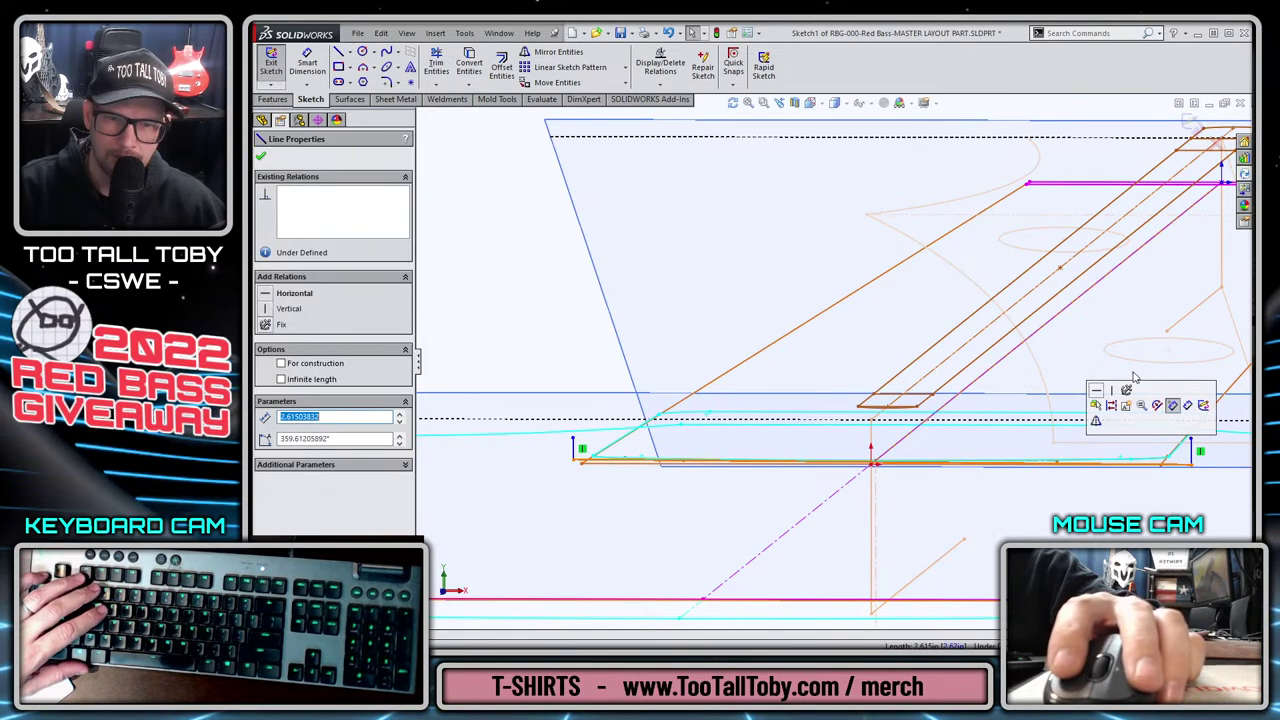
pyautogui.press('Escape')
# Add a 3-point arc spanning the two ends of the bottom line.
pyautogui.press('s')
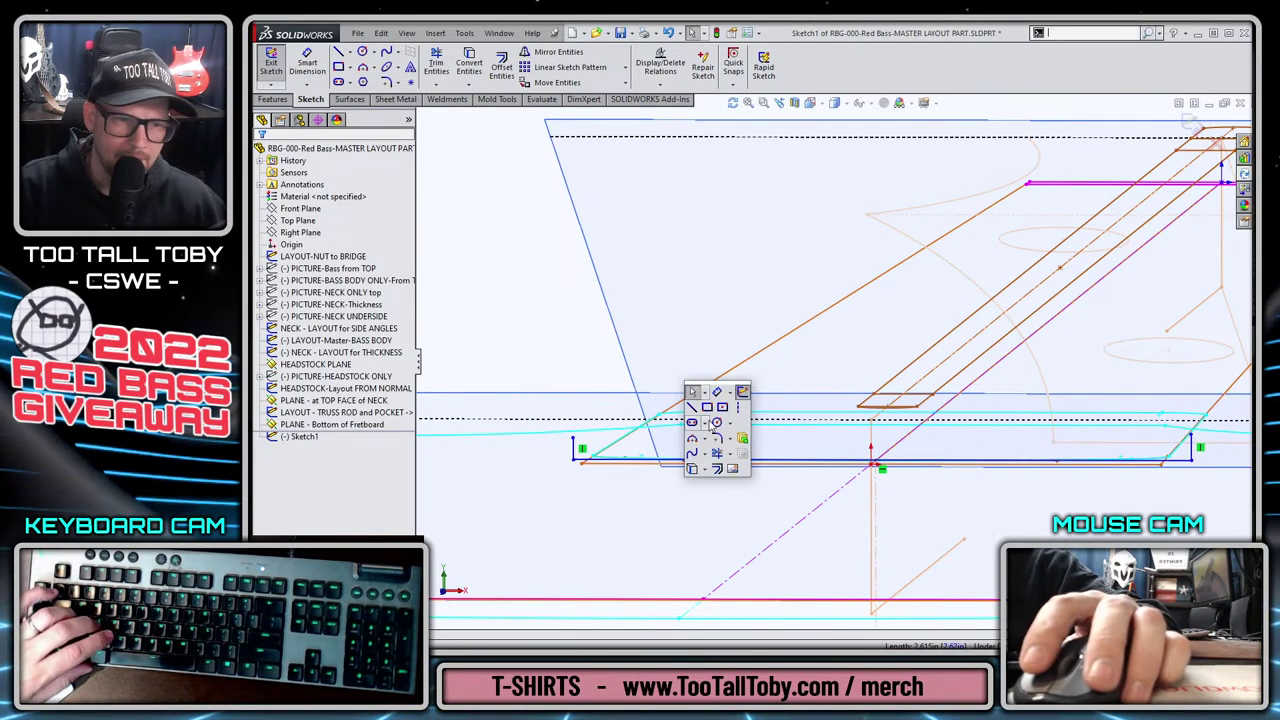
pyautogui.click(691, 437)
pyautogui.click(573, 446)
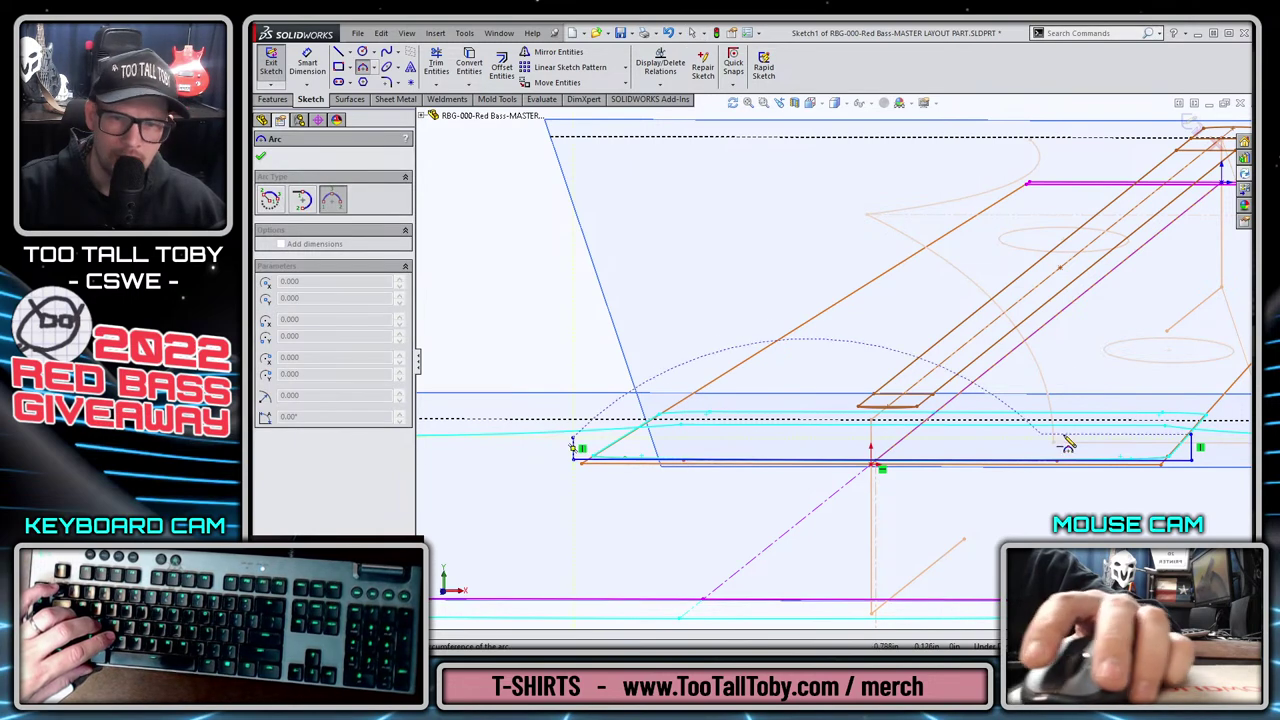
pyautogui.click(1193, 440)
pyautogui.click(850, 423)
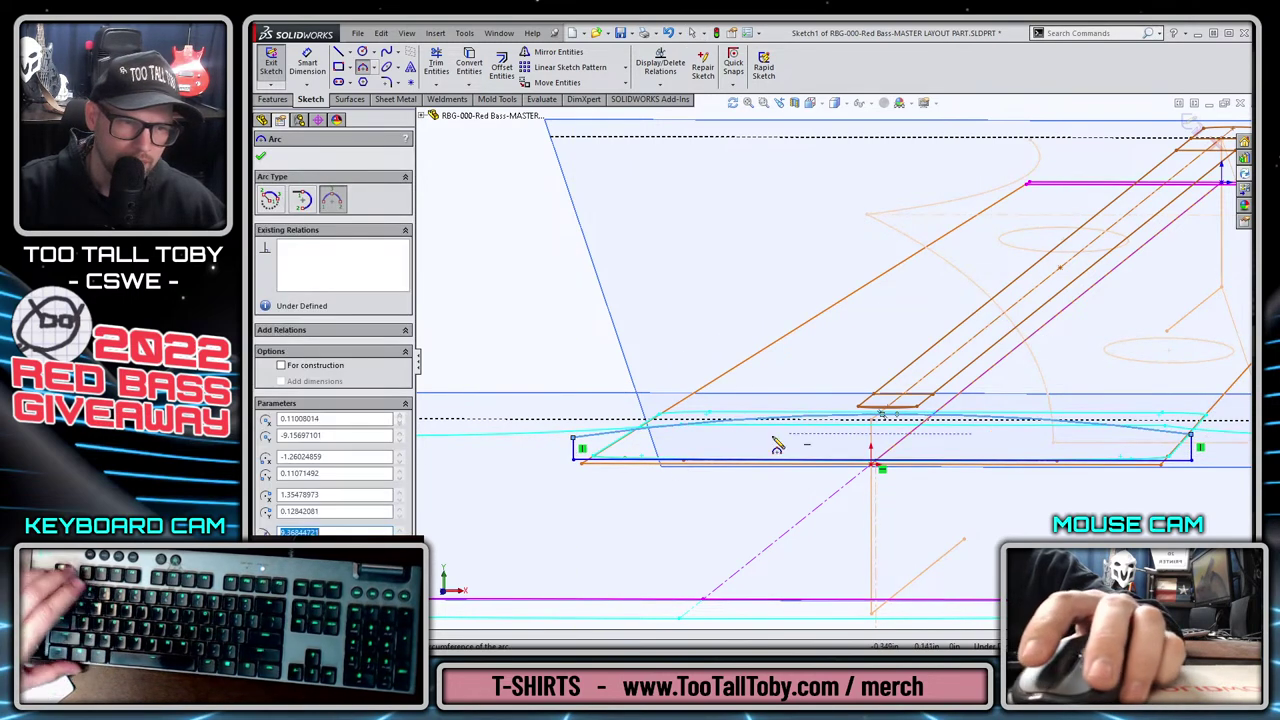
pyautogui.press('Escape')
# Dimension the arc's radius as R9.368.
pyautogui.press('s')
pyautogui.click(766, 431)
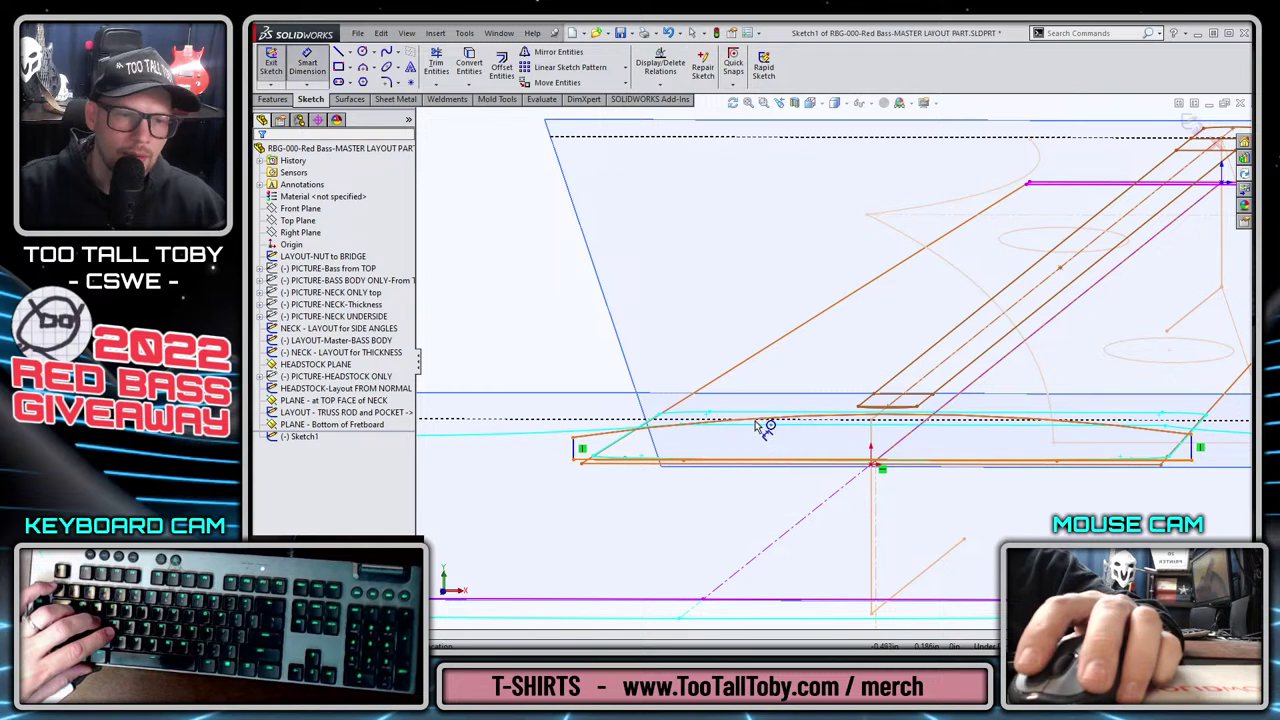
pyautogui.click(762, 421)
pyautogui.click(645, 347)
pyautogui.press('Return')
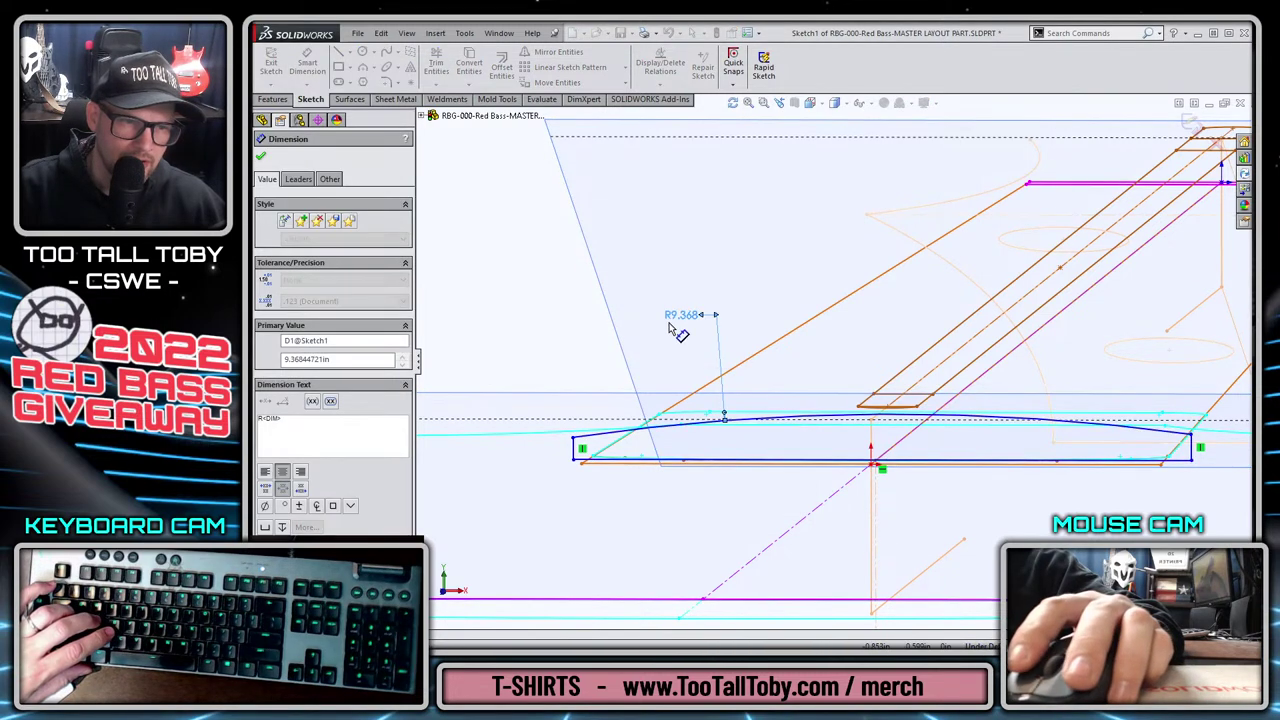
pyautogui.rightClick(680, 318)
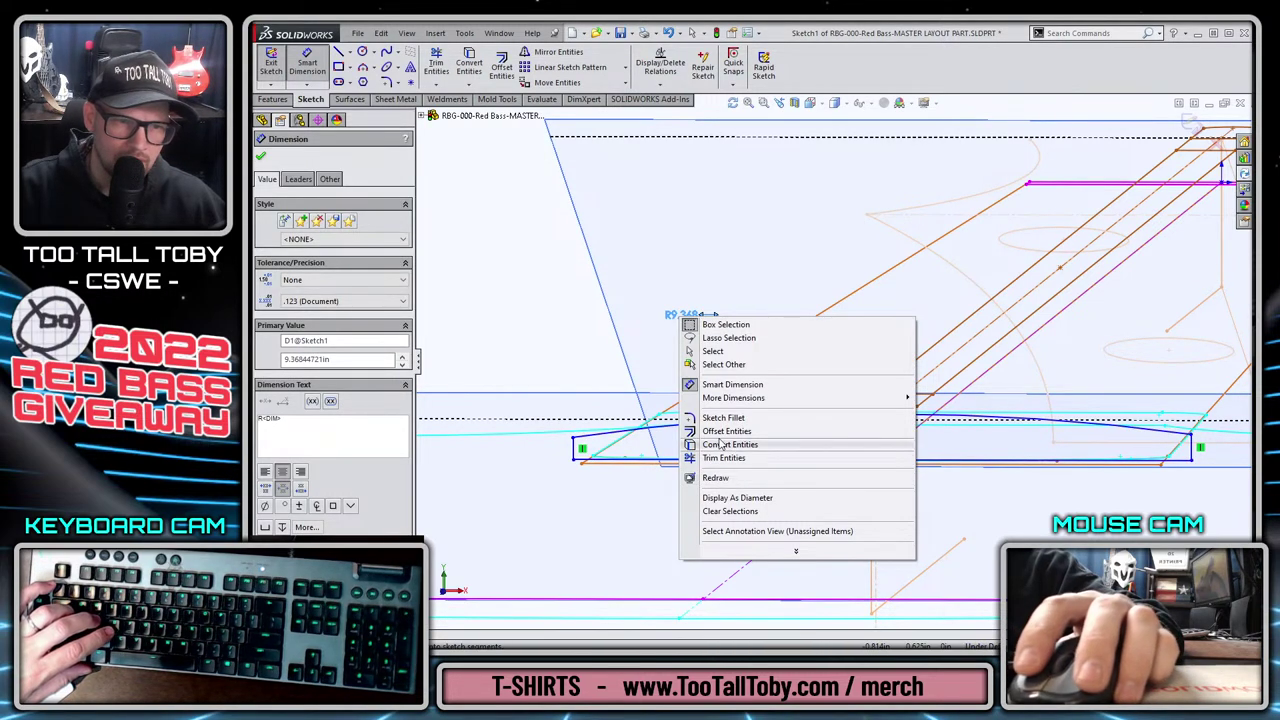
pyautogui.press('Escape')
pyautogui.rightClick(686, 328)
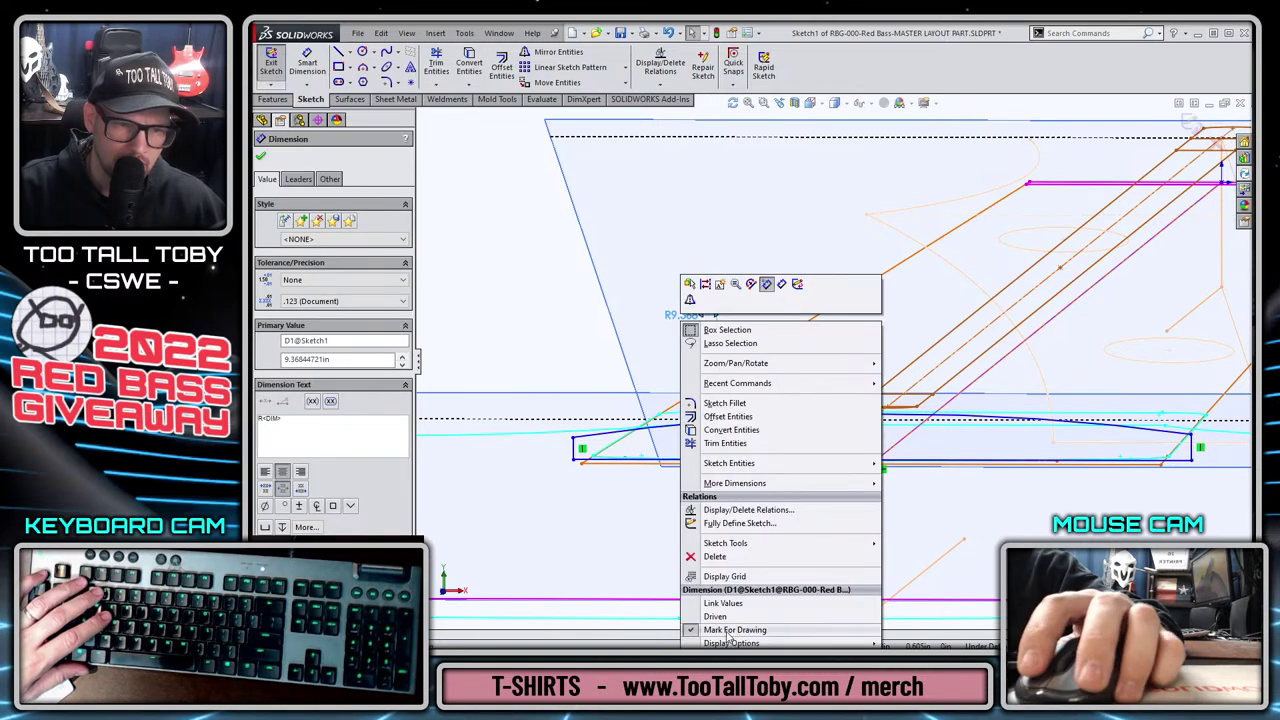
pyautogui.press('Escape')
# Make the profile's lower-left corner point coincident with the neck layout point.
pyautogui.click(582, 463)
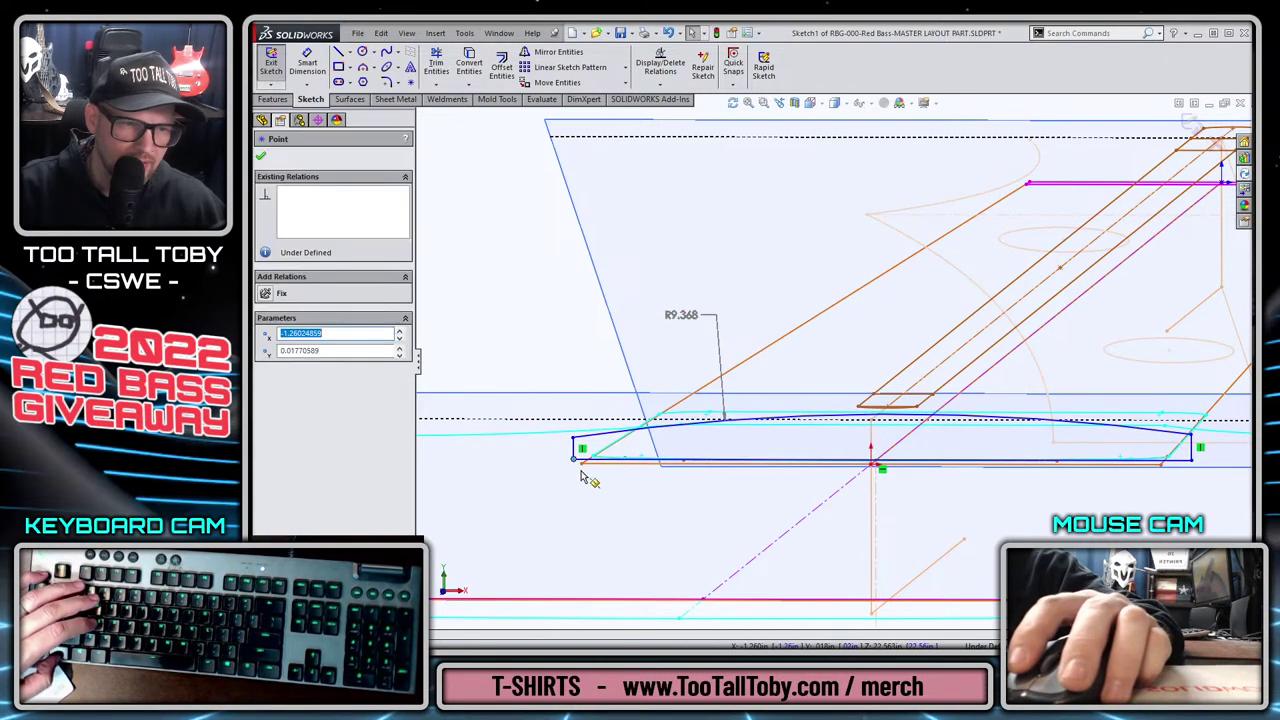
pyautogui.scroll(-5, 622, 500)
pyautogui.scroll(8, 751, 480)
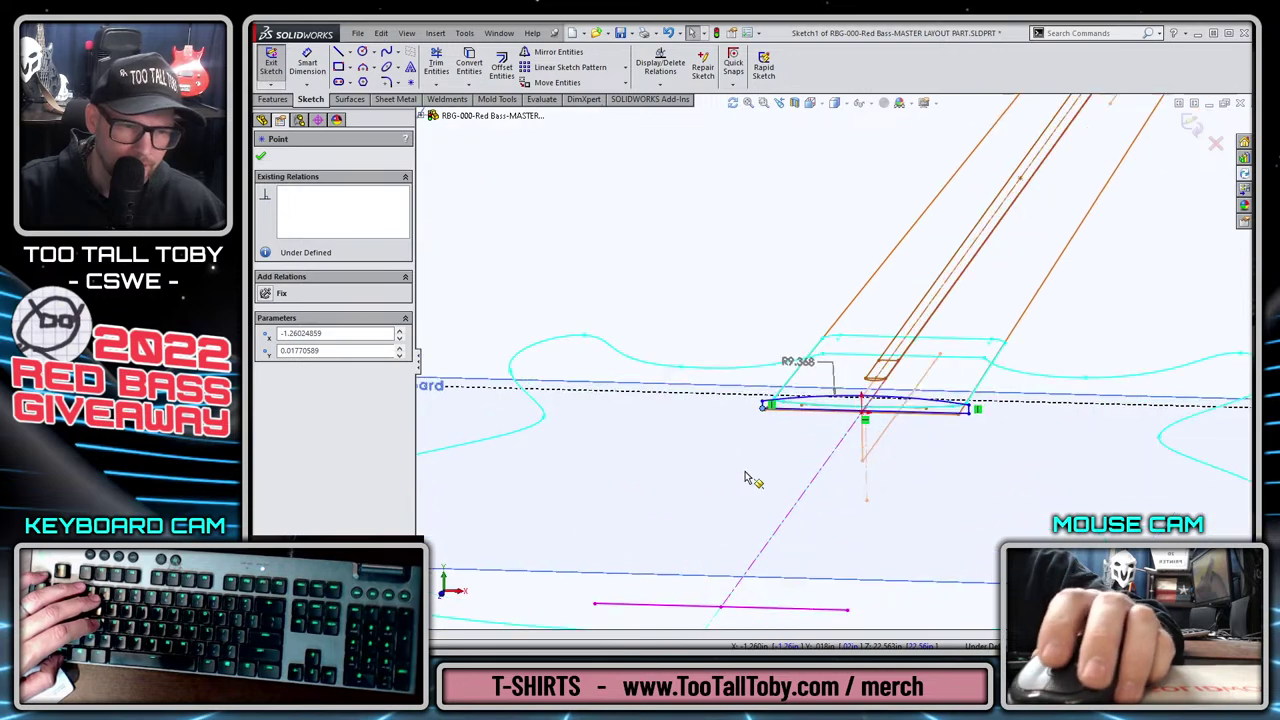
pyautogui.scroll(-5, 815, 368)
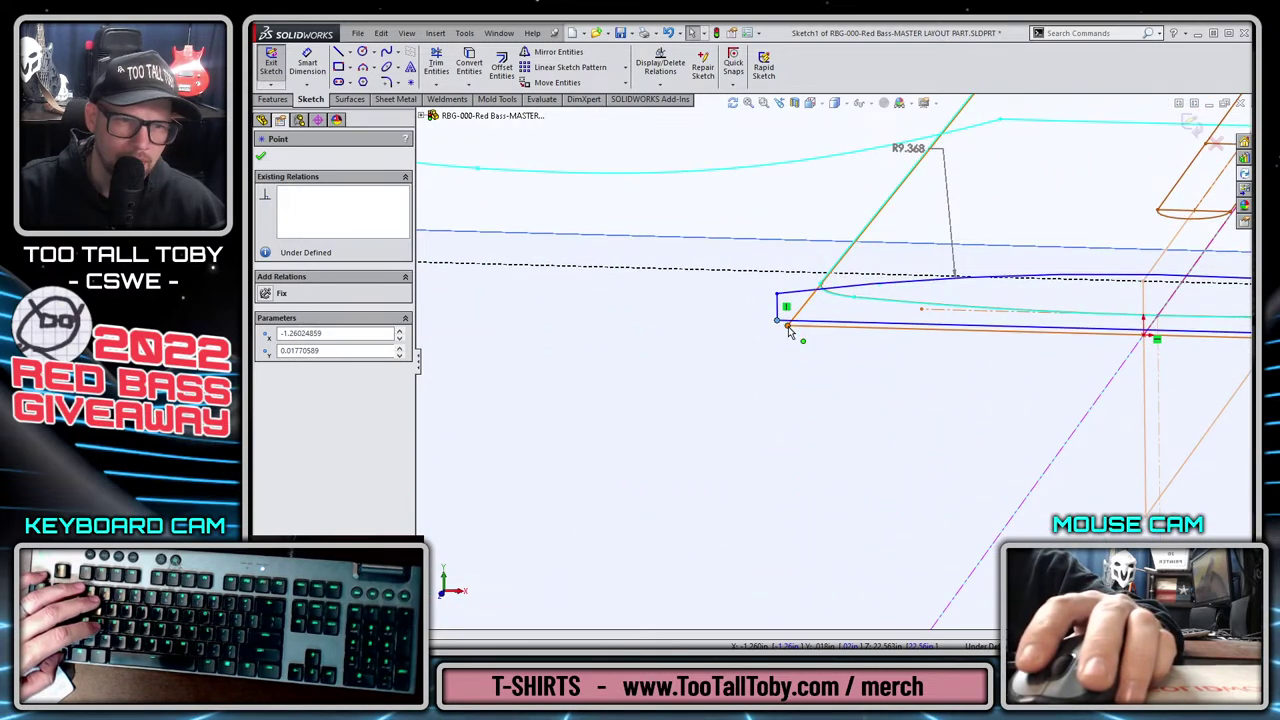
pyautogui.keyDown('ctrl'); pyautogui.click(789, 332); pyautogui.keyUp('ctrl')
pyautogui.click(900, 268)
pyautogui.moveTo(960, 320)
pyautogui.mouseDown(button='middle')
pyautogui.moveTo(1090, 378)
pyautogui.moveTo(1060, 383)
pyautogui.mouseUp(button='middle')
pyautogui.click(1057, 363)
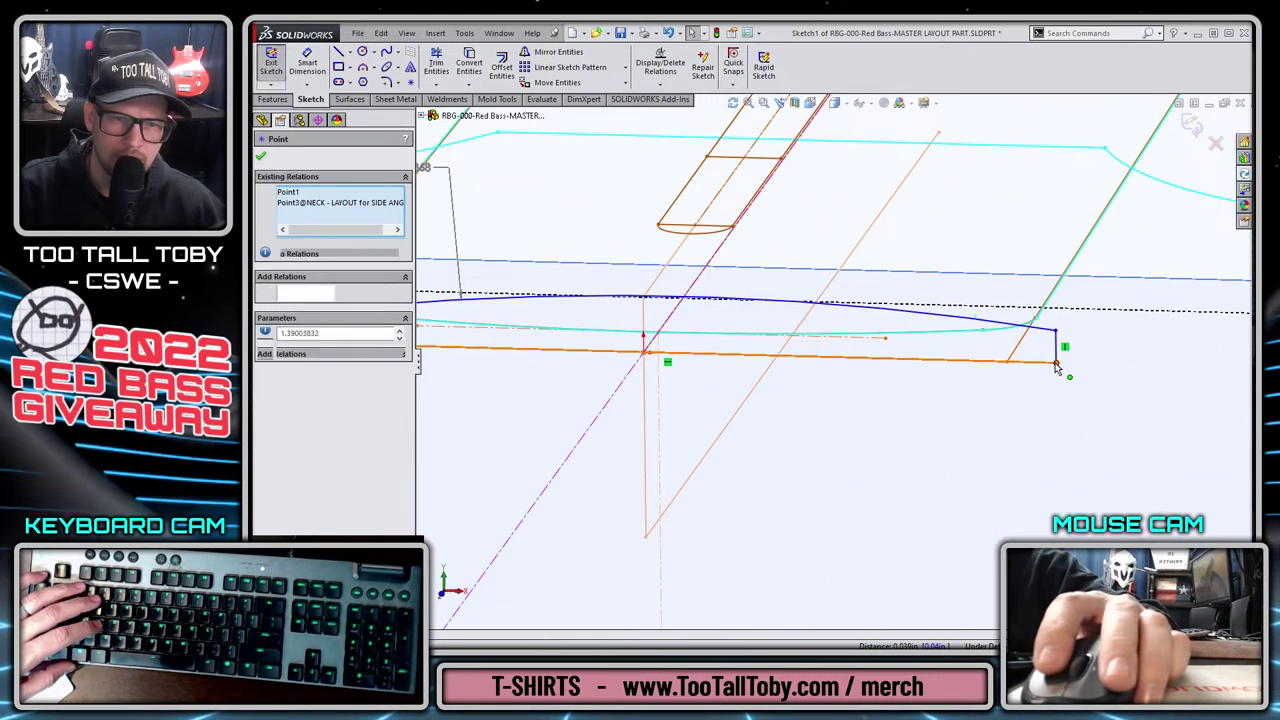
pyautogui.click(1011, 364)
pyautogui.press('Escape')
# Constrain the remaining corner points with Coincident and Horizontal relations.
pyautogui.keyDown('ctrl'); pyautogui.click(1008, 363); pyautogui.keyUp('ctrl')
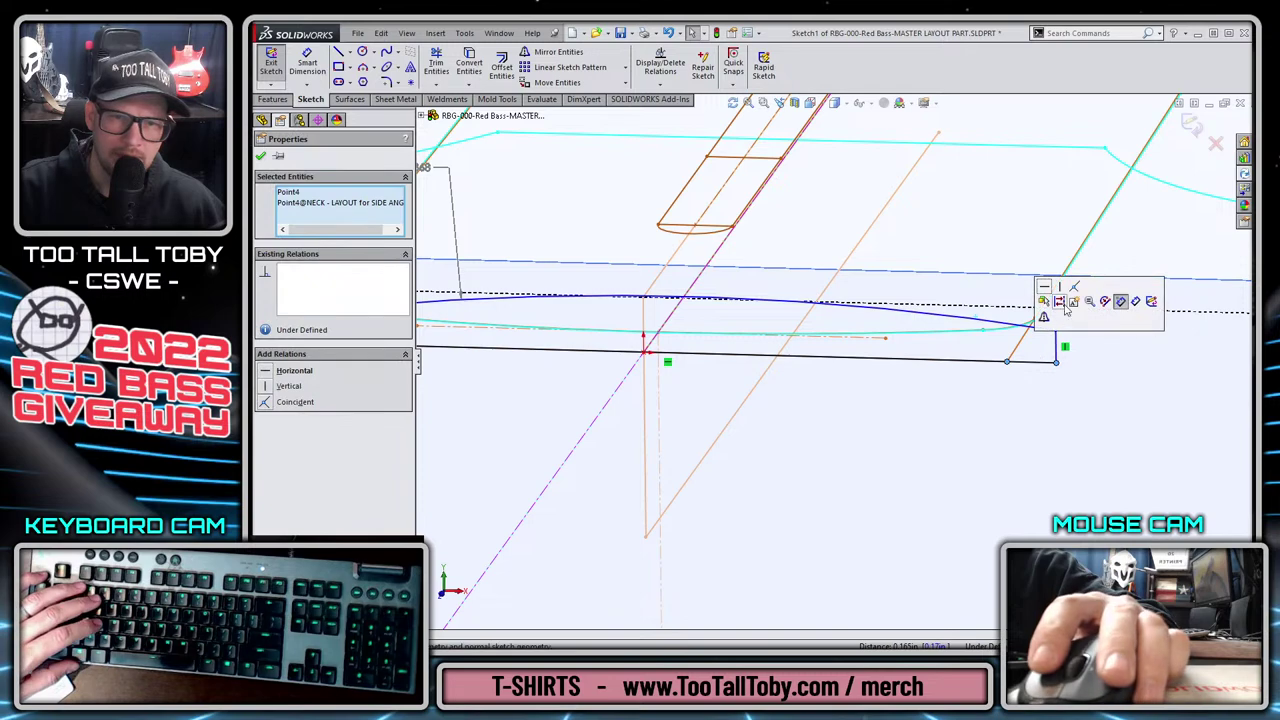
pyautogui.click(1073, 296)
pyautogui.moveTo(1073, 300)
pyautogui.mouseDown(button='middle')
pyautogui.moveTo(1066, 471)
pyautogui.moveTo(530, 323)
pyautogui.mouseUp(button='middle')
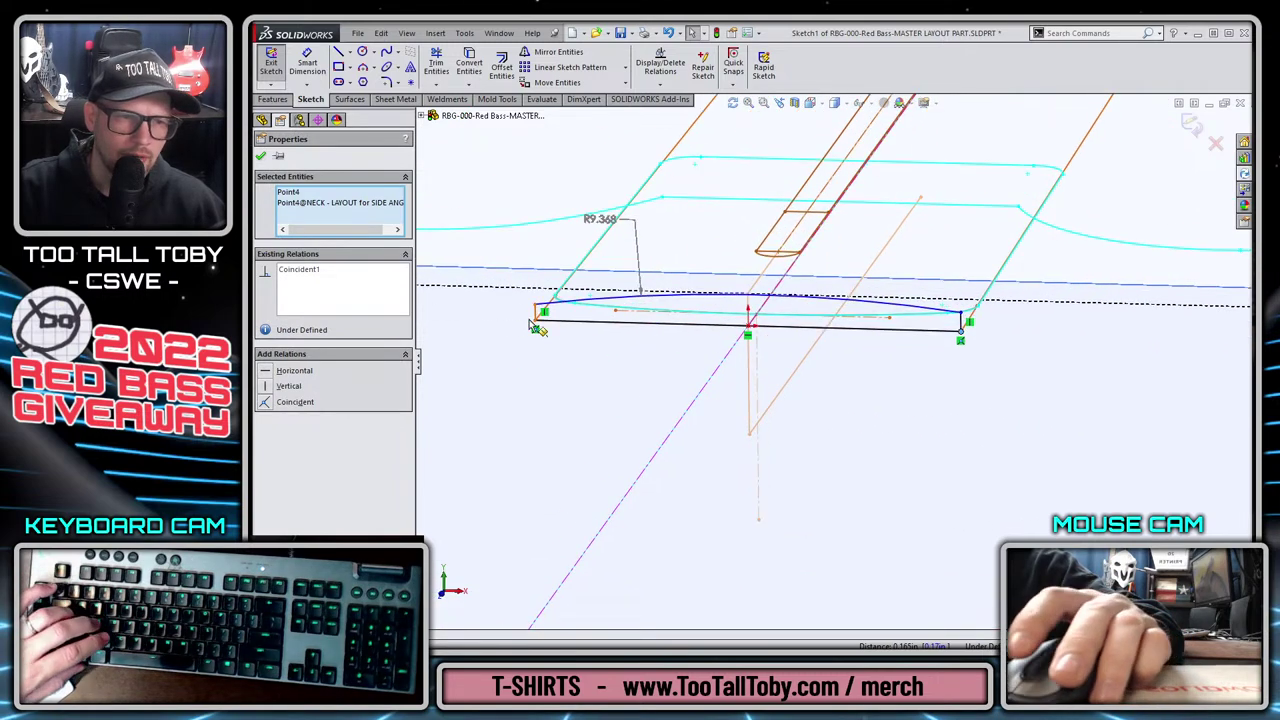
pyautogui.press('Escape')
pyautogui.click(968, 322)
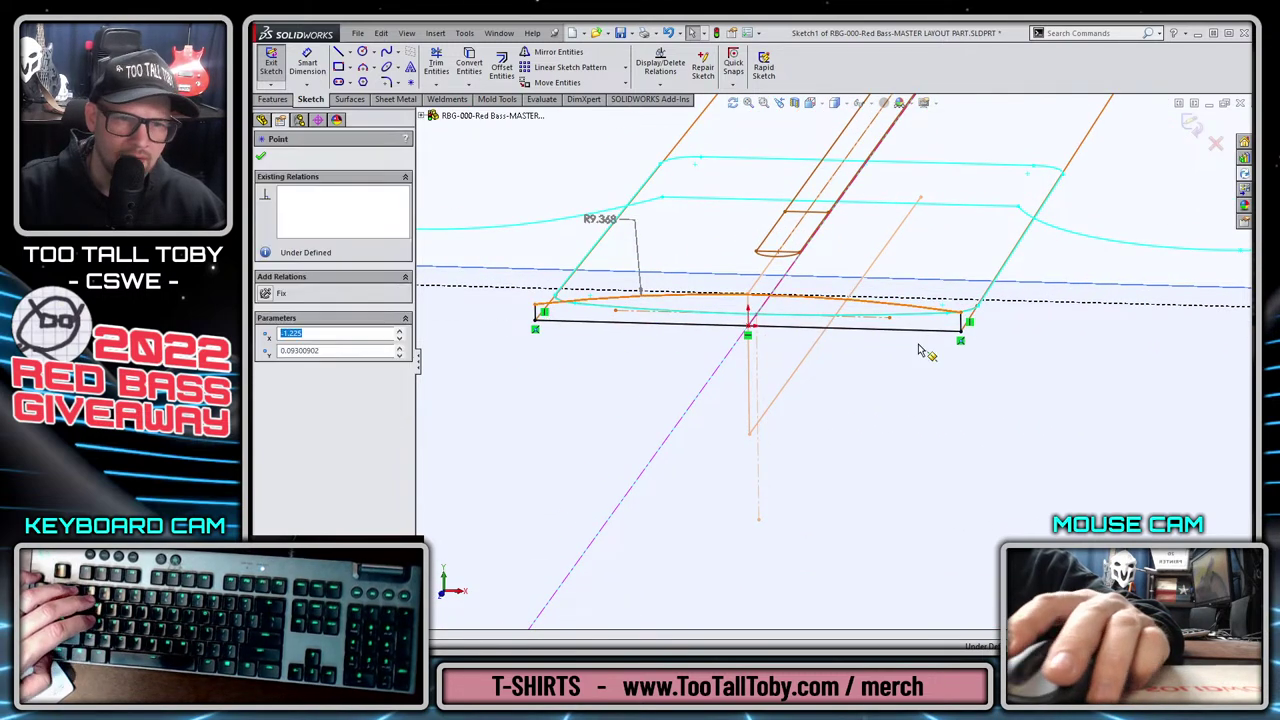
pyautogui.keyDown('ctrl'); pyautogui.click(960, 317); pyautogui.keyUp('ctrl')
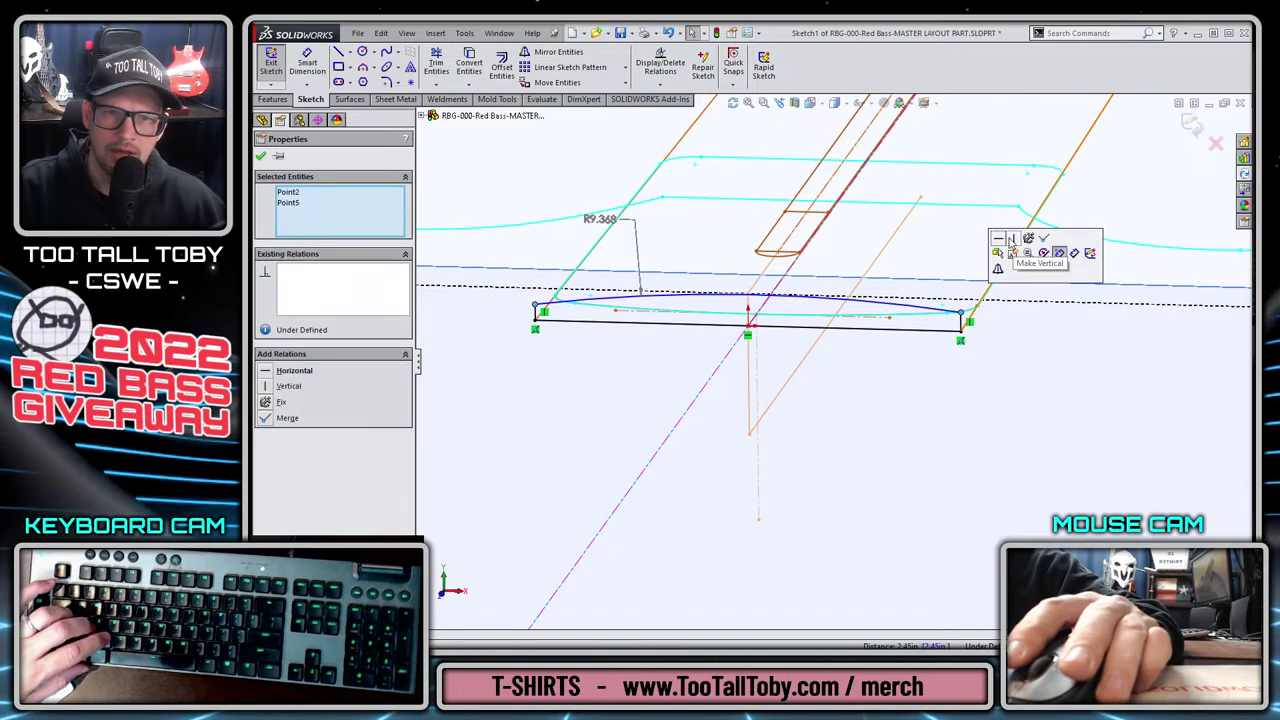
# Dimension the left vertical edge height to .165.
pyautogui.press('s')
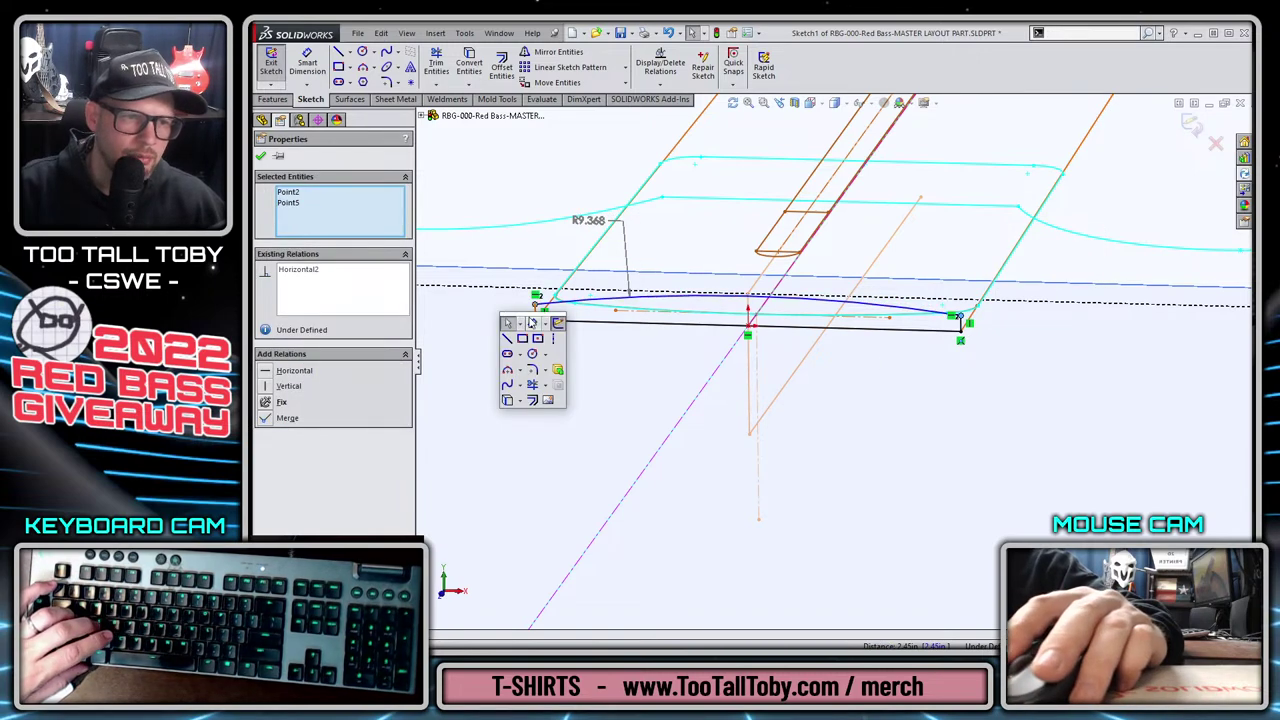
pyautogui.click(532, 323)
pyautogui.click(536, 300)
pyautogui.click(534, 322)
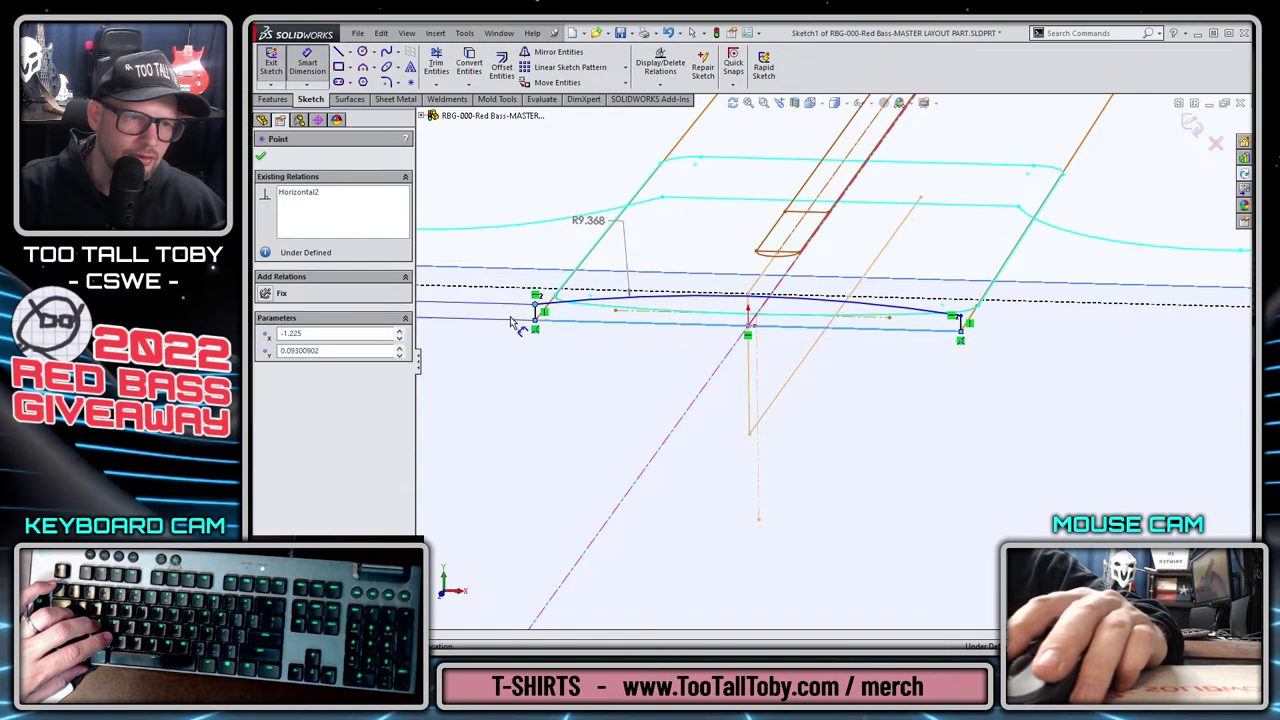
pyautogui.click(512, 345)
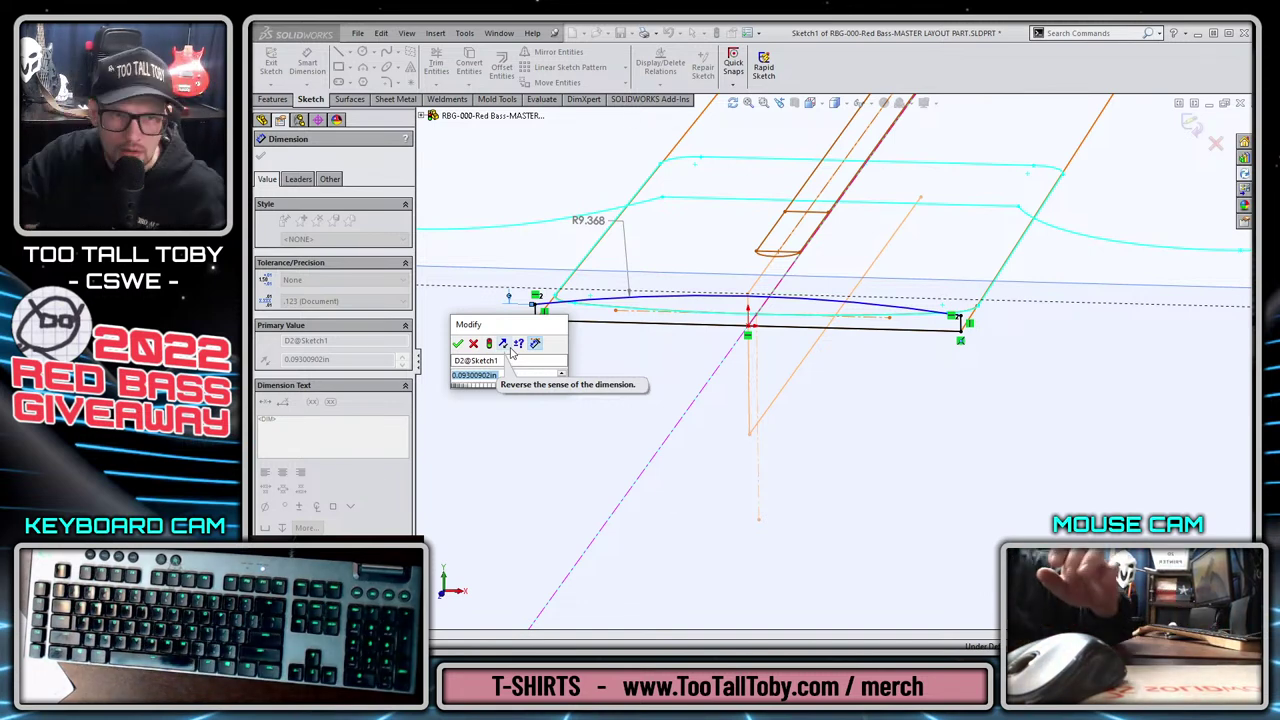
pyautogui.write('.165')
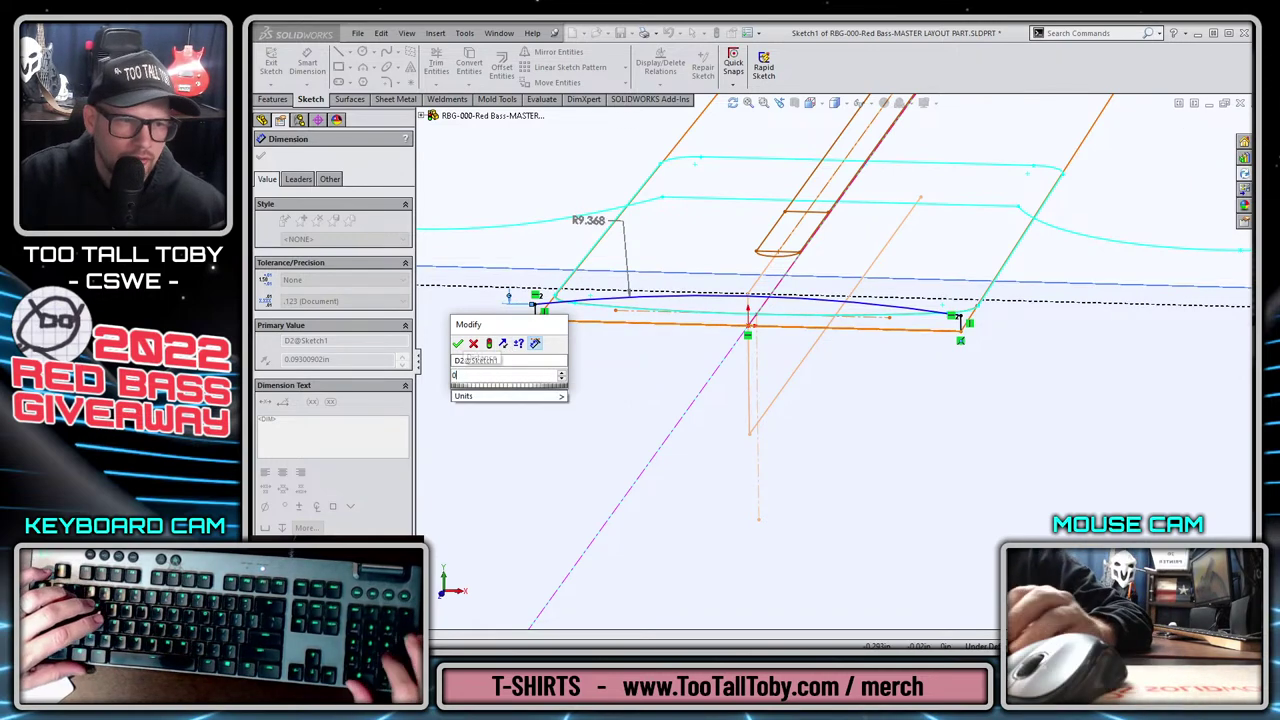
pyautogui.press('Return')
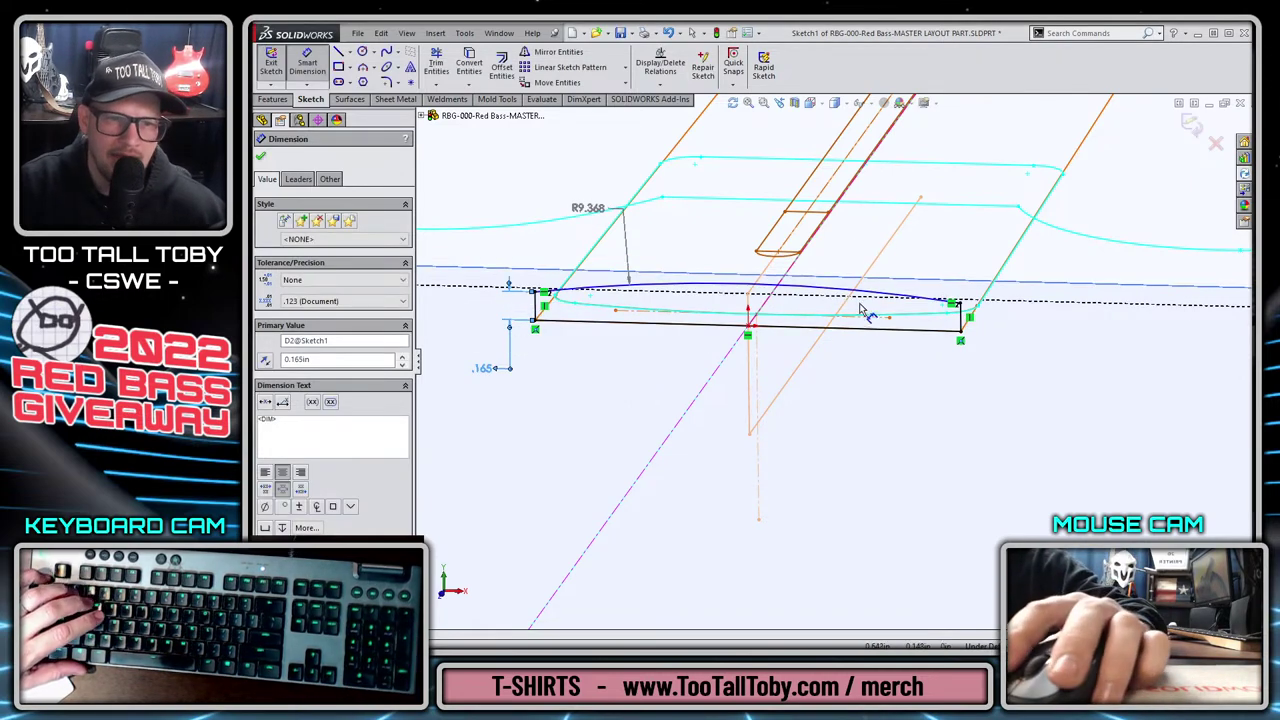
# Dimension the arc's crown height to .250 above the line and exit the sketch.
pyautogui.click(778, 288)
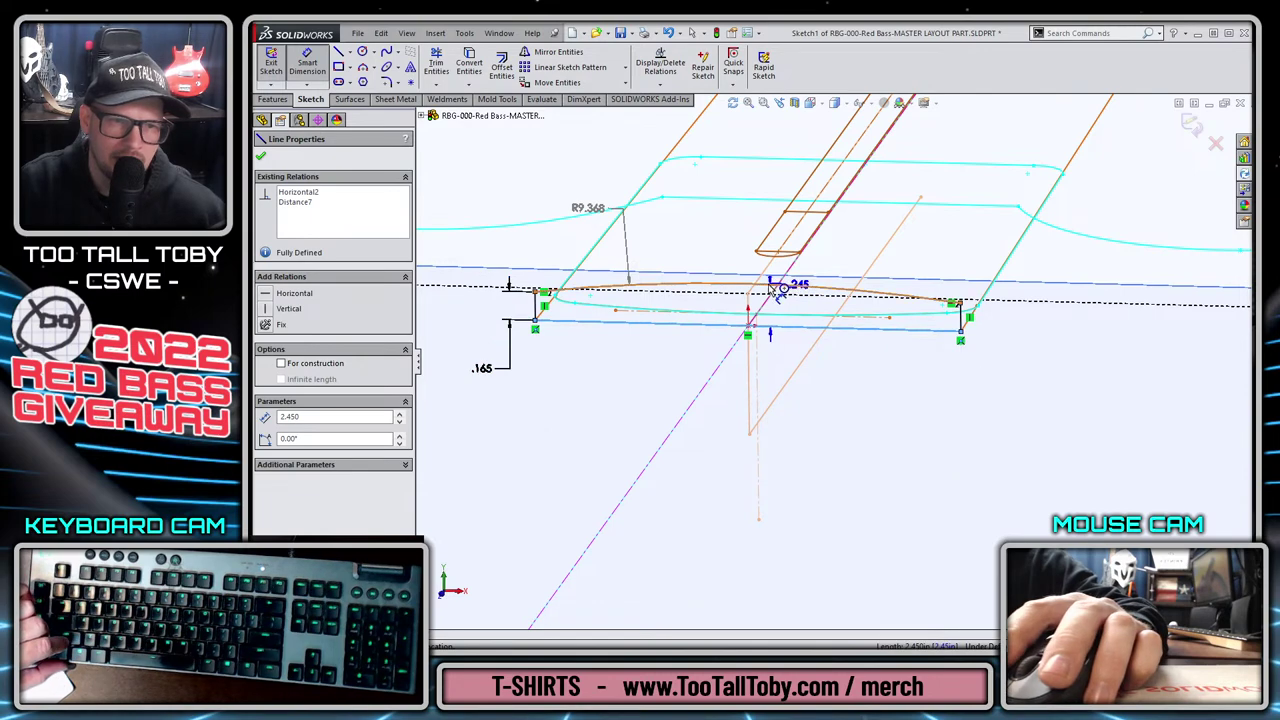
pyautogui.moveTo(778, 288); pyautogui.dragTo(728, 342)
pyautogui.click(480, 312)
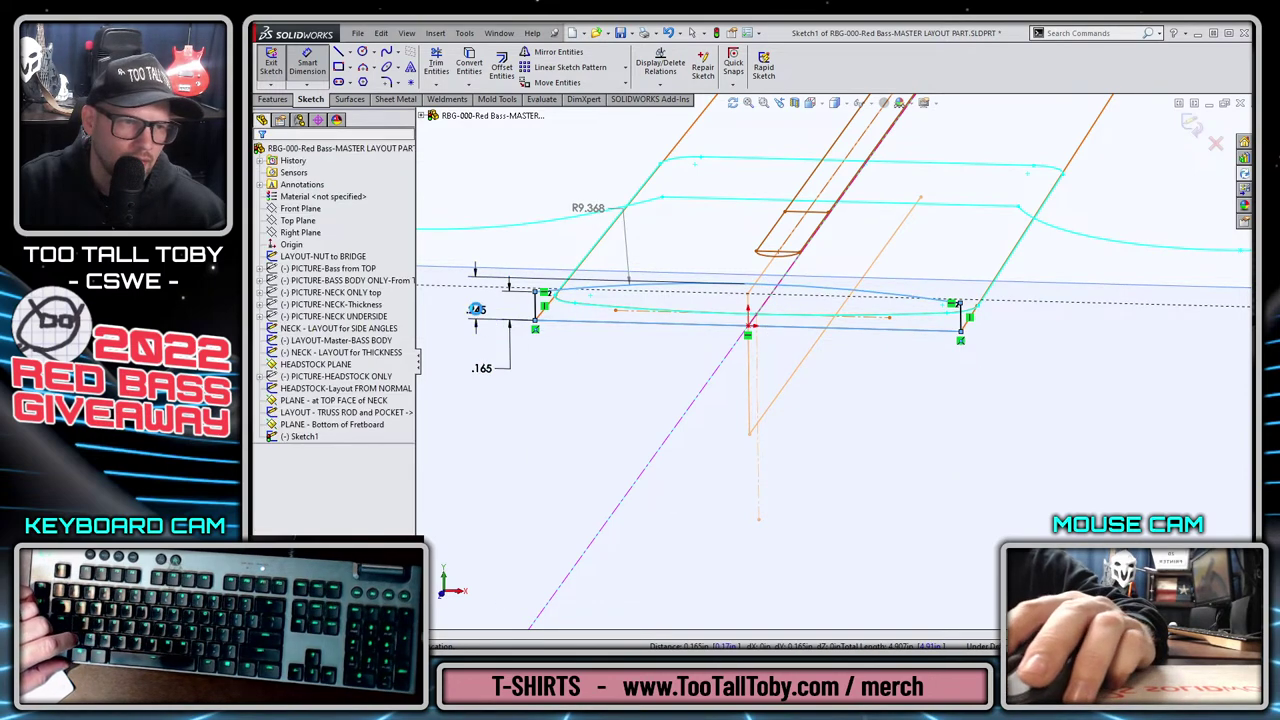
pyautogui.write('.25')
pyautogui.press('Return')
pyautogui.press('f')
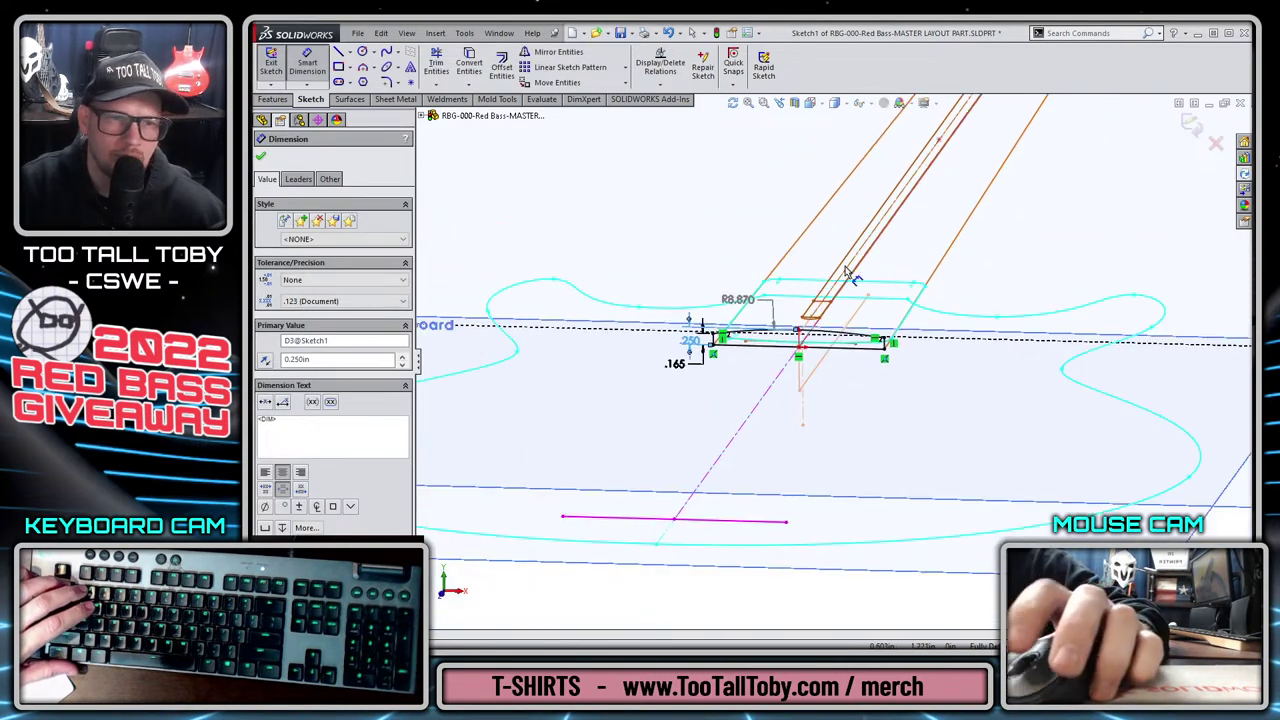
pyautogui.click(1193, 125)
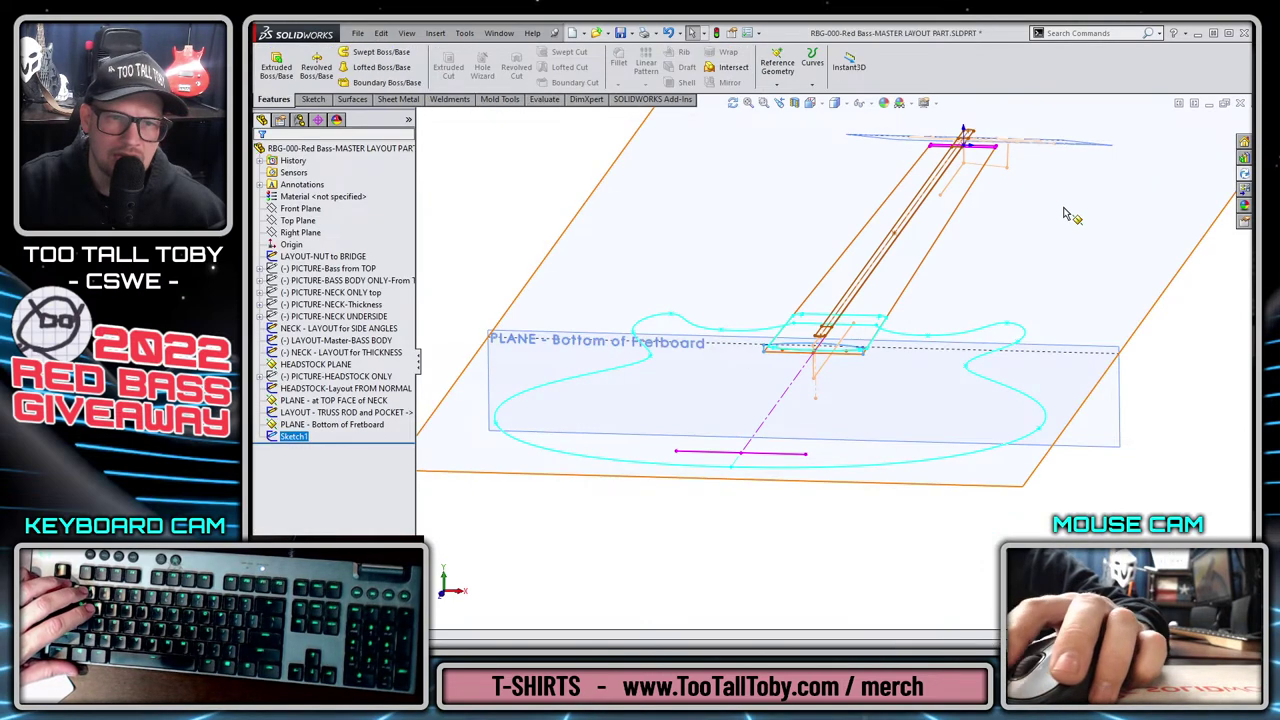
pyautogui.click(969, 138)
pyautogui.moveTo(969, 138)
pyautogui.mouseDown(button='middle')
pyautogui.moveTo(971, 163)
pyautogui.moveTo(620, 310)
pyautogui.mouseUp(button='middle')
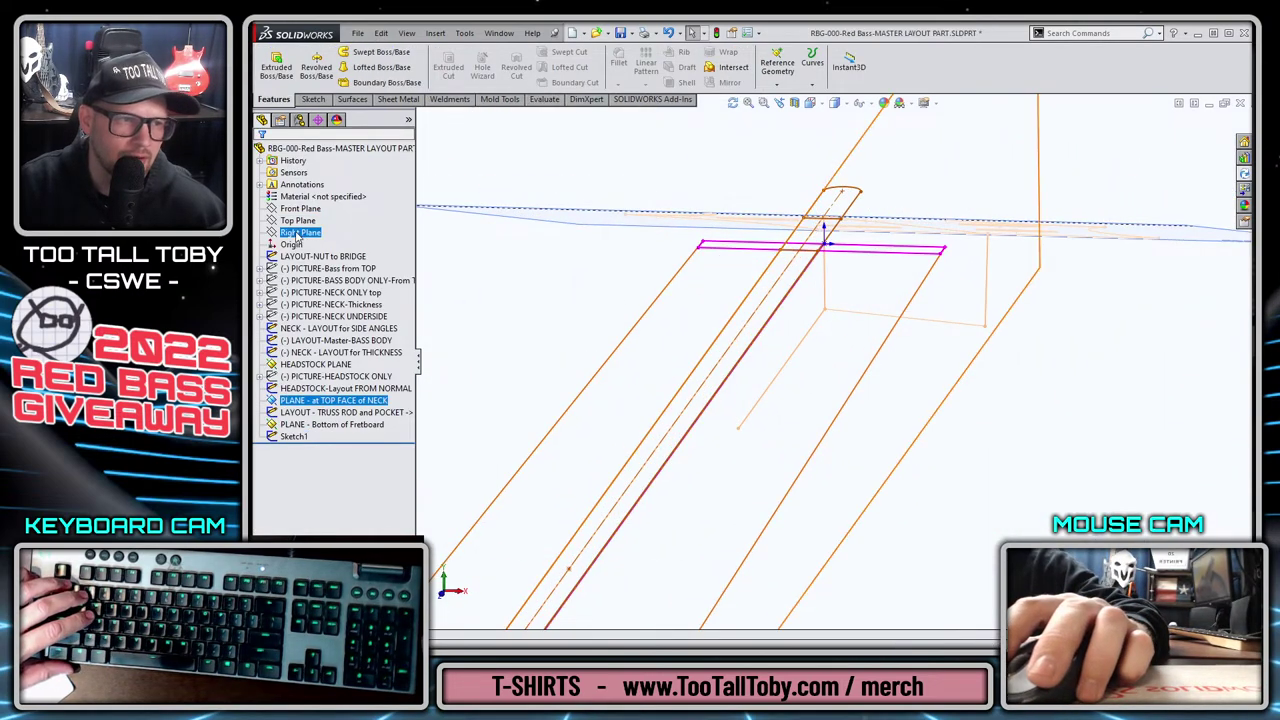
# Create a plane offset from Front Plane through the sketch point, named PLANE - Top of Fretboard.
pyautogui.click(298, 209)
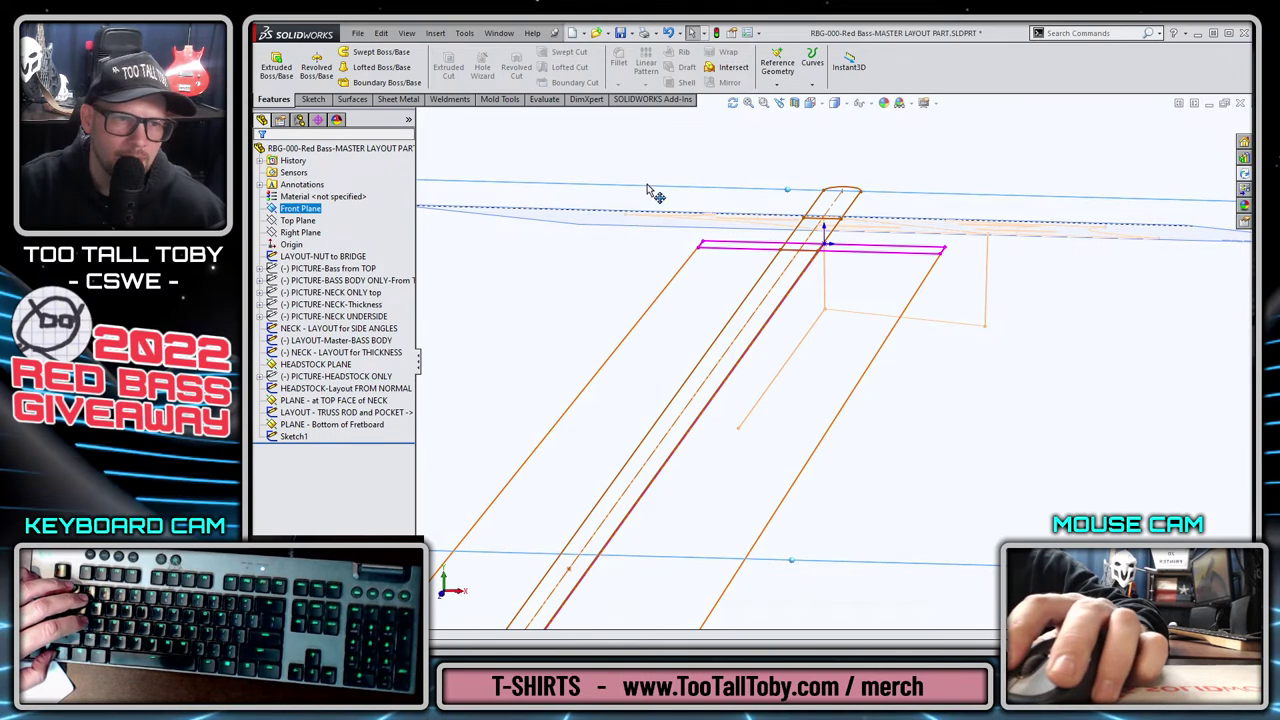
pyautogui.keyDown('ctrl'); pyautogui.moveTo(623, 240); pyautogui.dragTo(707, 255); pyautogui.keyUp('ctrl')
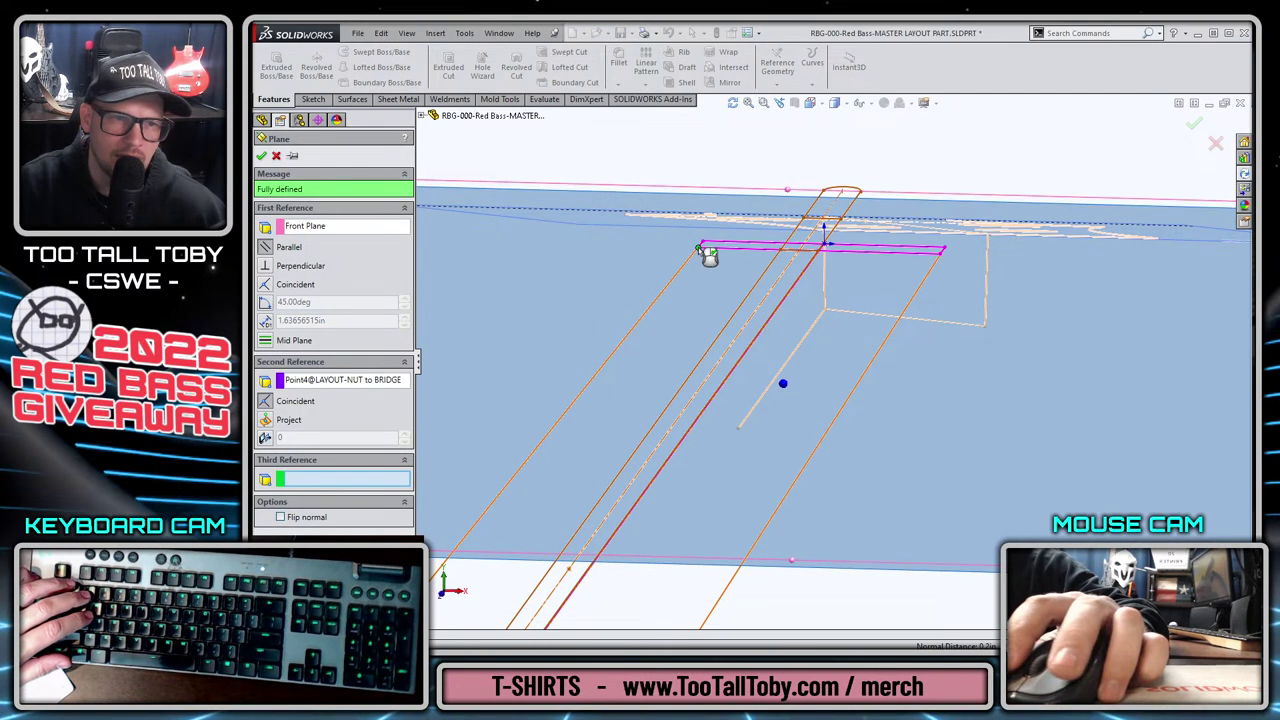
pyautogui.press('Return')
pyautogui.keyDown('ctrl'); pyautogui.click(293, 438); pyautogui.keyUp('ctrl')
pyautogui.click(292, 447)
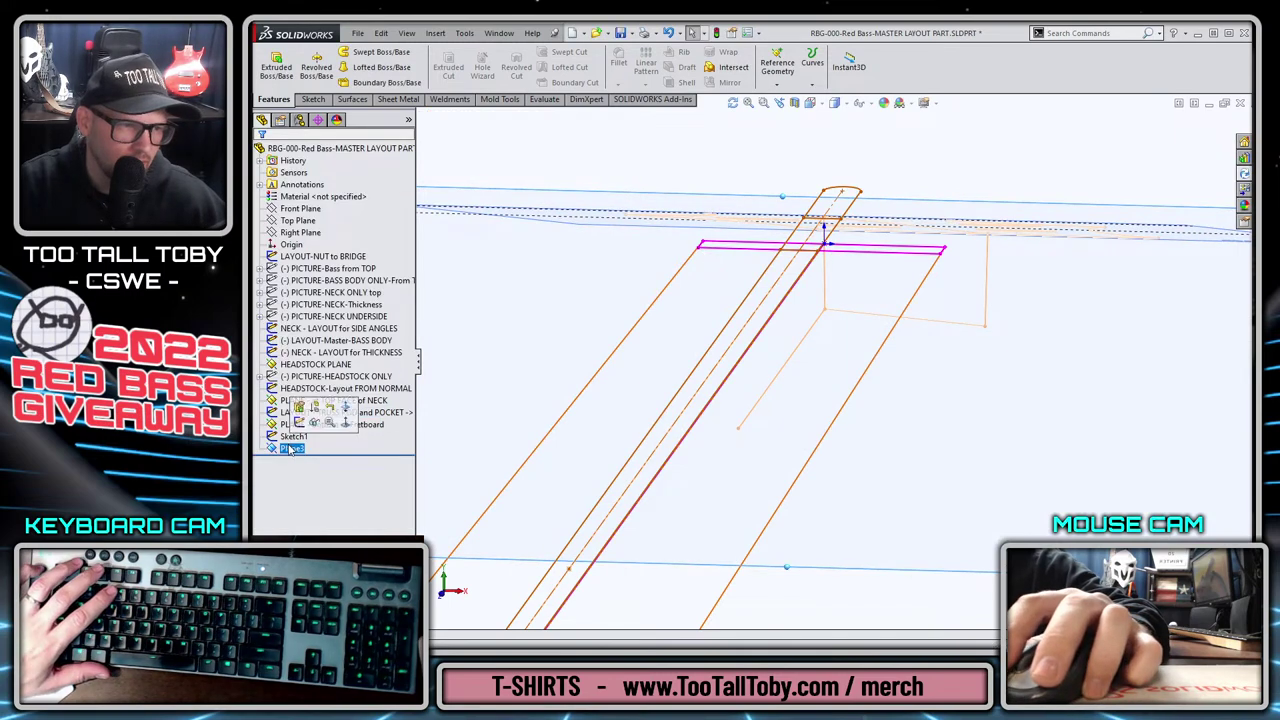
pyautogui.press('F2')
pyautogui.write('PLANE')
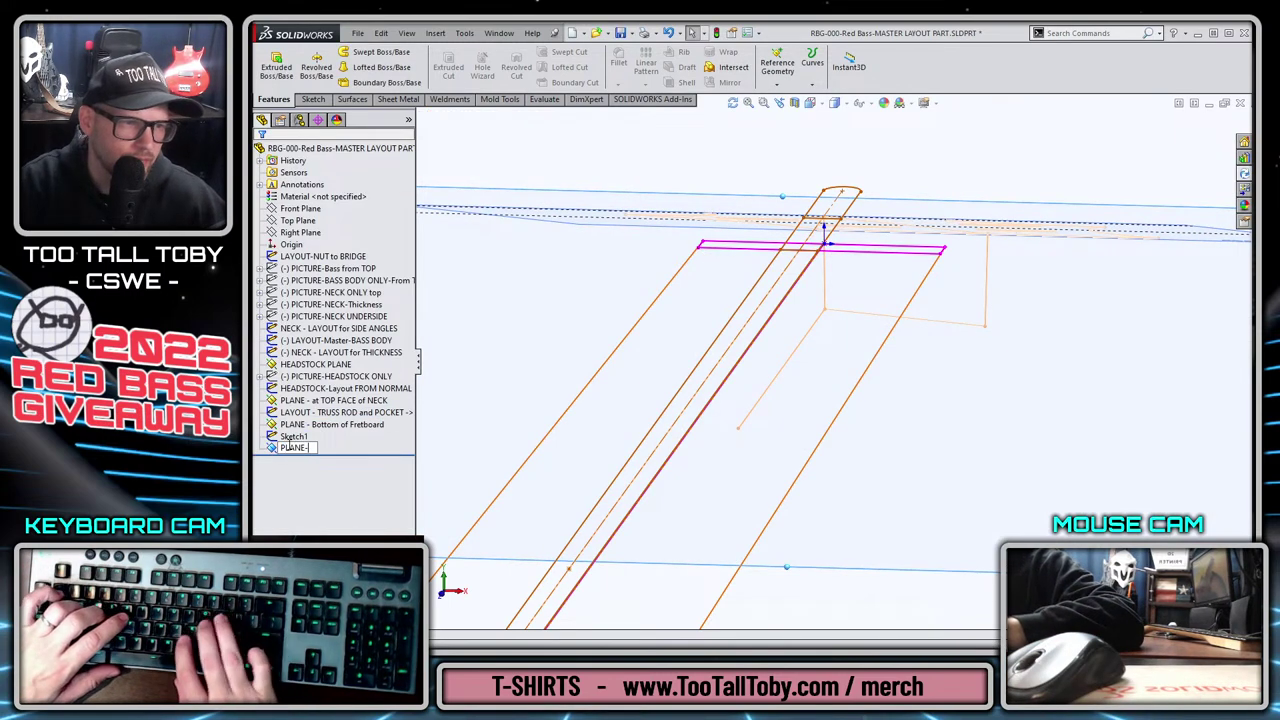
pyautogui.write(' - Top of Fretboard')
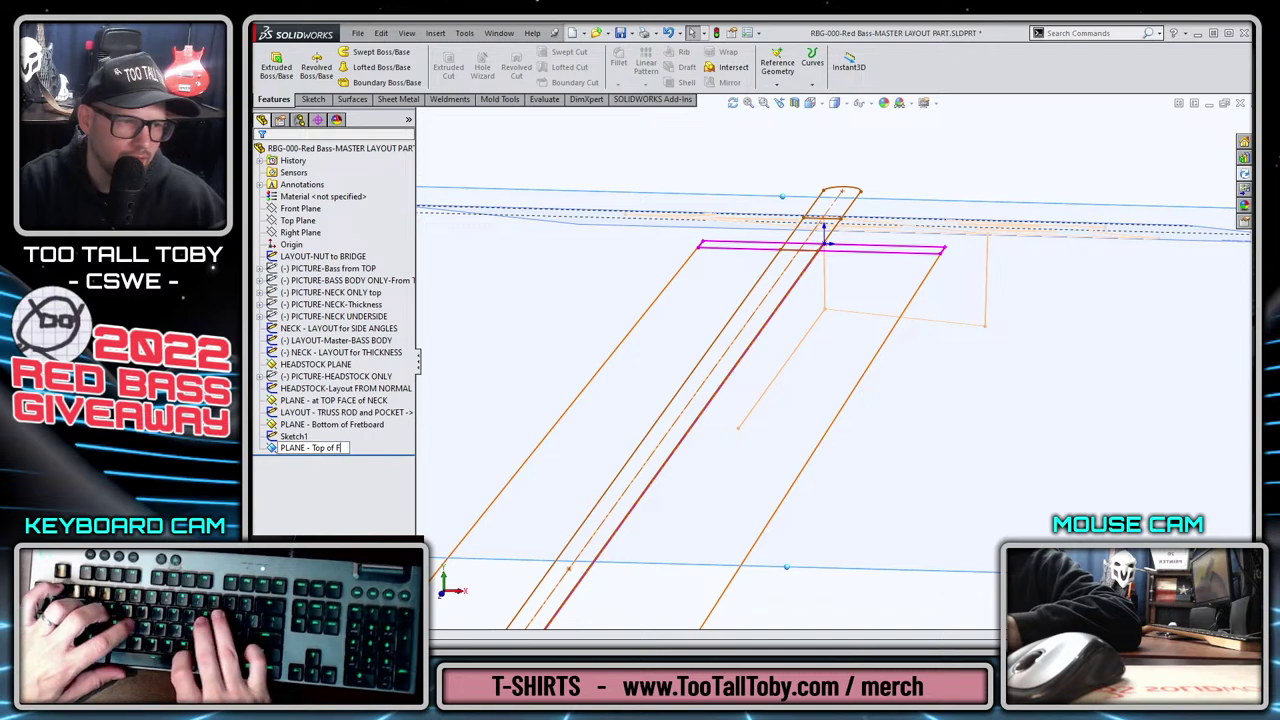
pyautogui.click(385, 444)
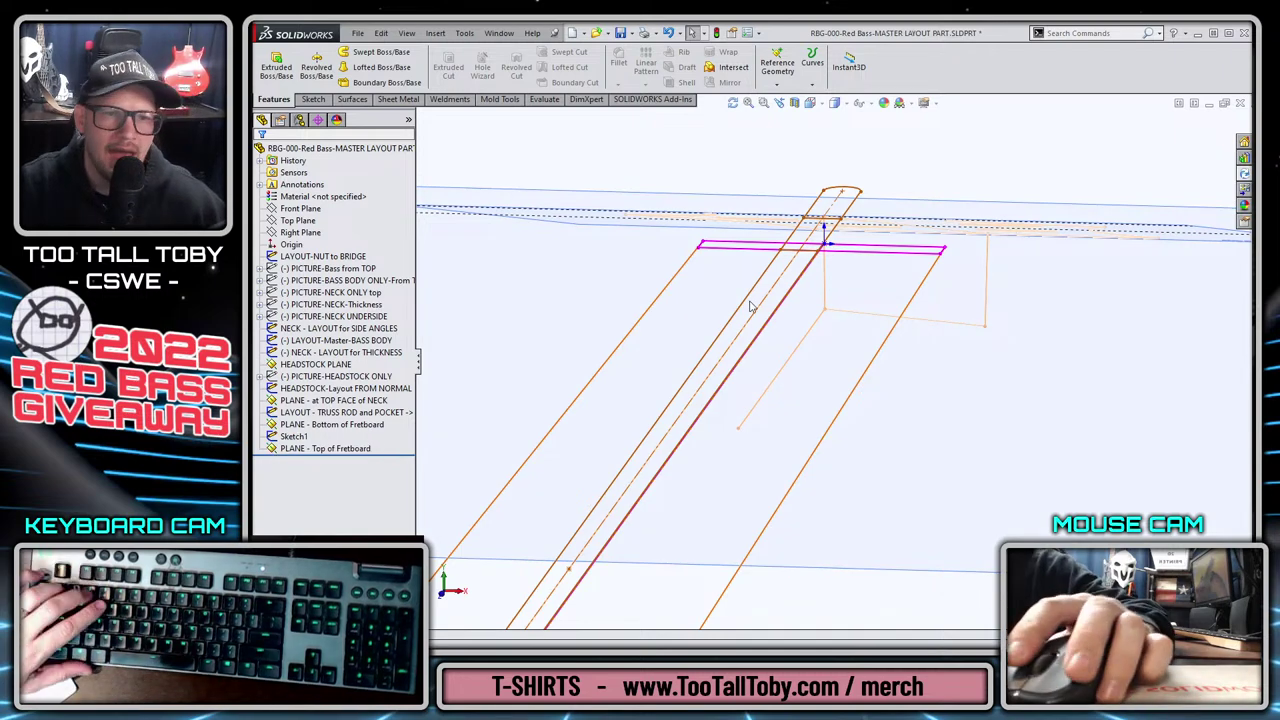
pyautogui.rightClick(330, 449)
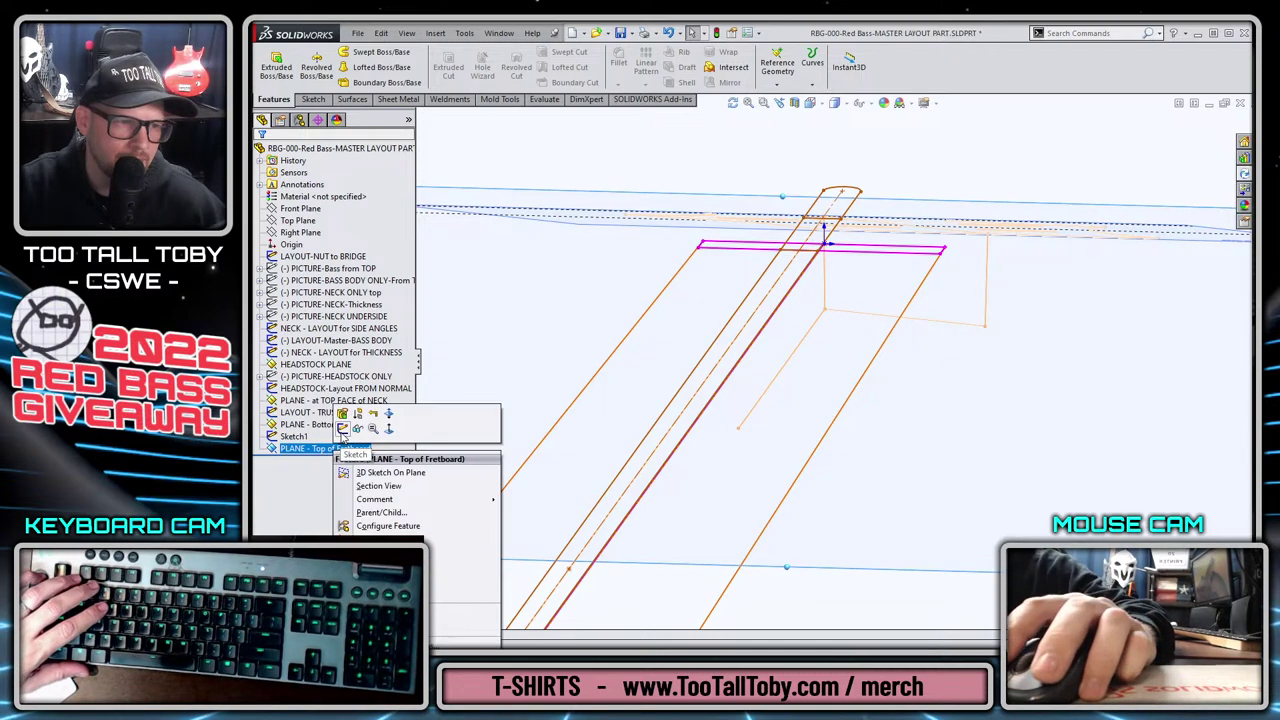
# Start a sketch on PLANE - Top of Fretboard and draw the bottom line across the neck.
pyautogui.click(343, 429)
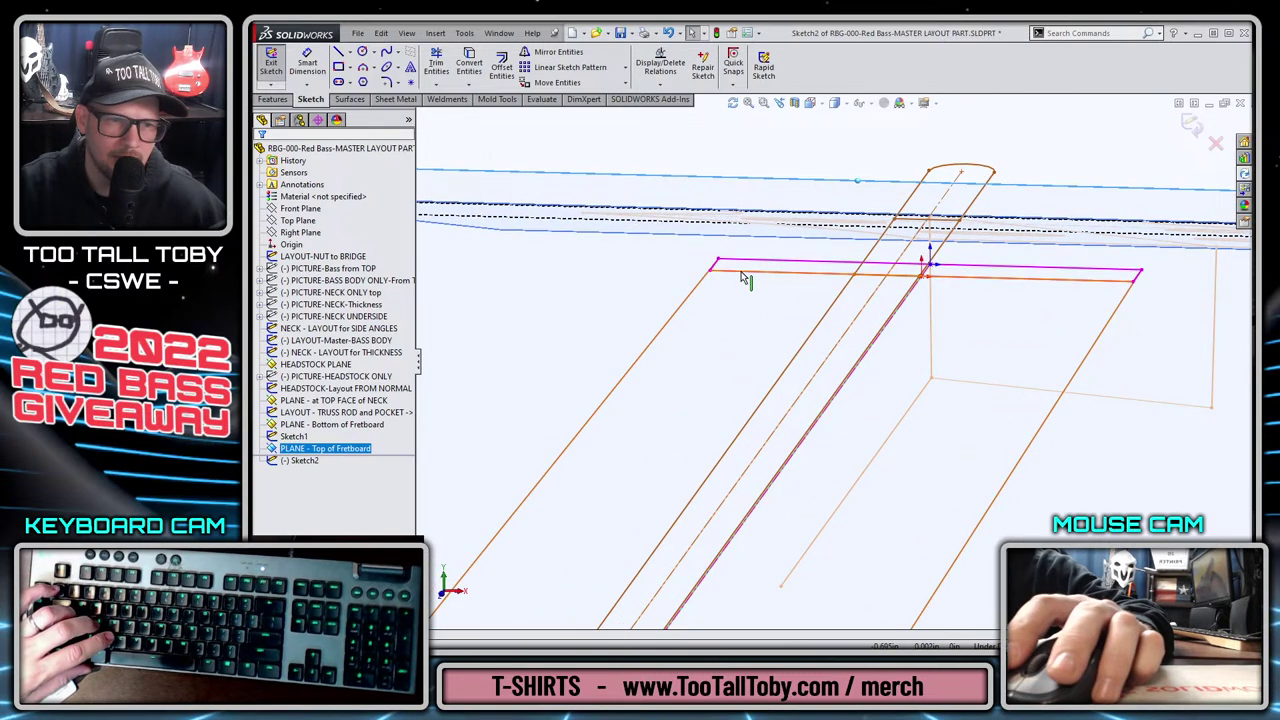
pyautogui.press('s')
pyautogui.click(735, 300)
pyautogui.scroll(-5, 729, 294)
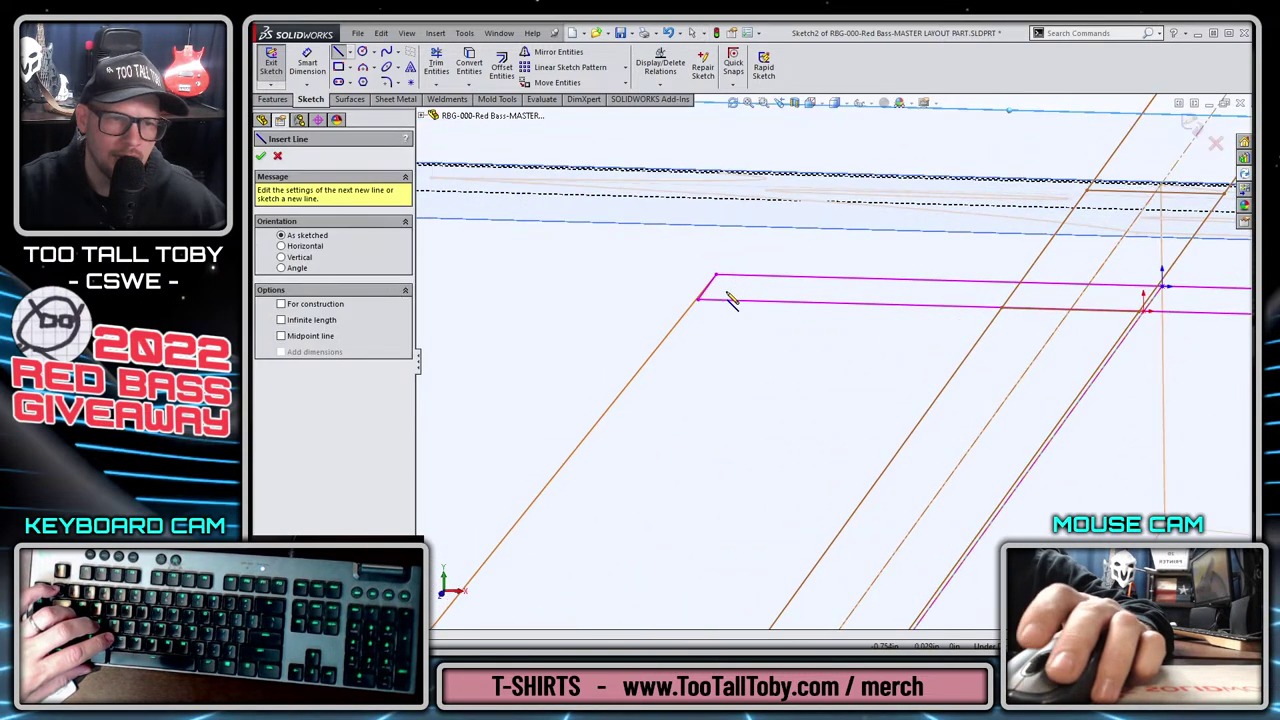
pyautogui.click(701, 303)
pyautogui.scroll(5, 1000, 362)
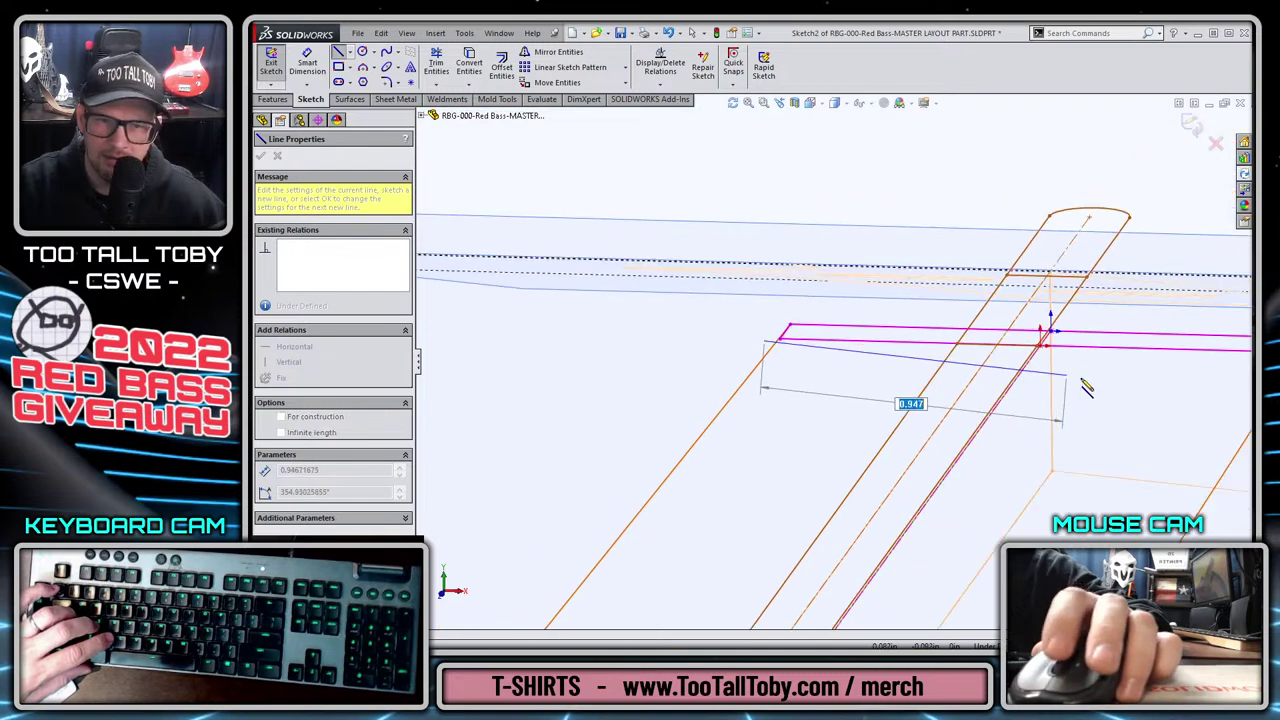
pyautogui.click(1071, 352)
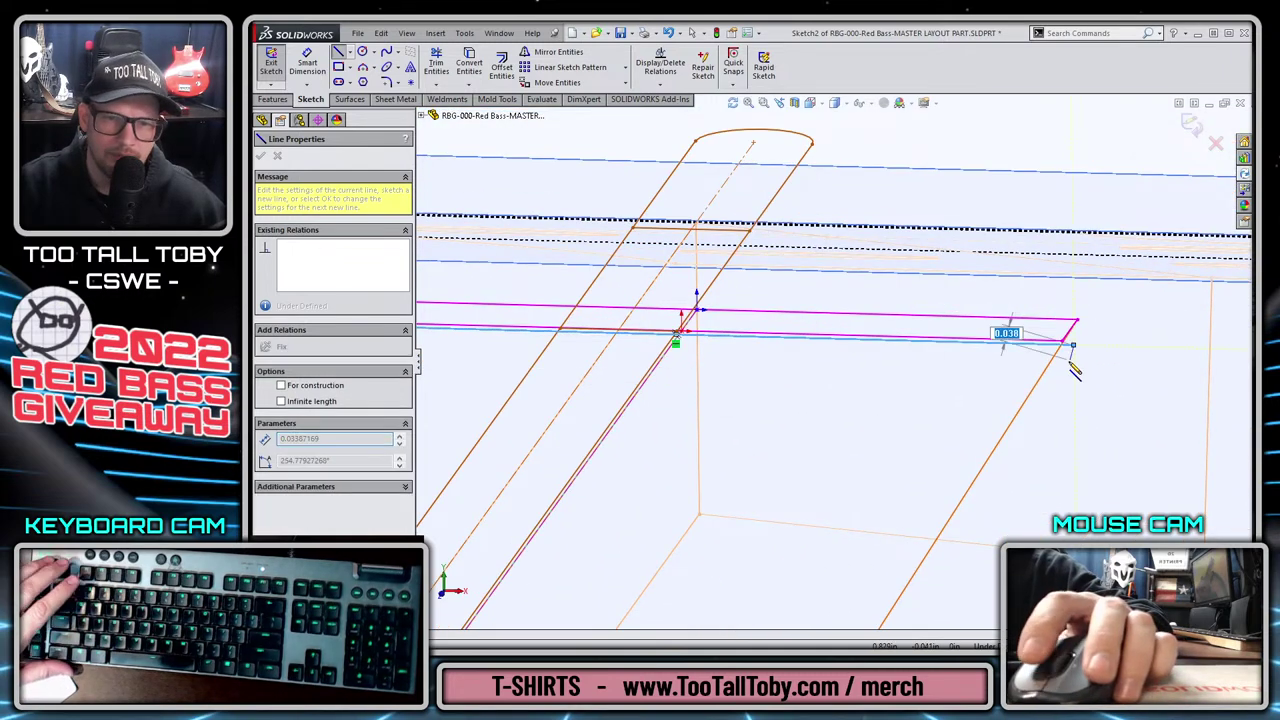
pyautogui.press('Escape')
# Pierce the bottom line's endpoints onto the left and right neck lines.
pyautogui.click(1073, 345)
pyautogui.keyDown('ctrl'); pyautogui.click(1043, 387); pyautogui.keyUp('ctrl')
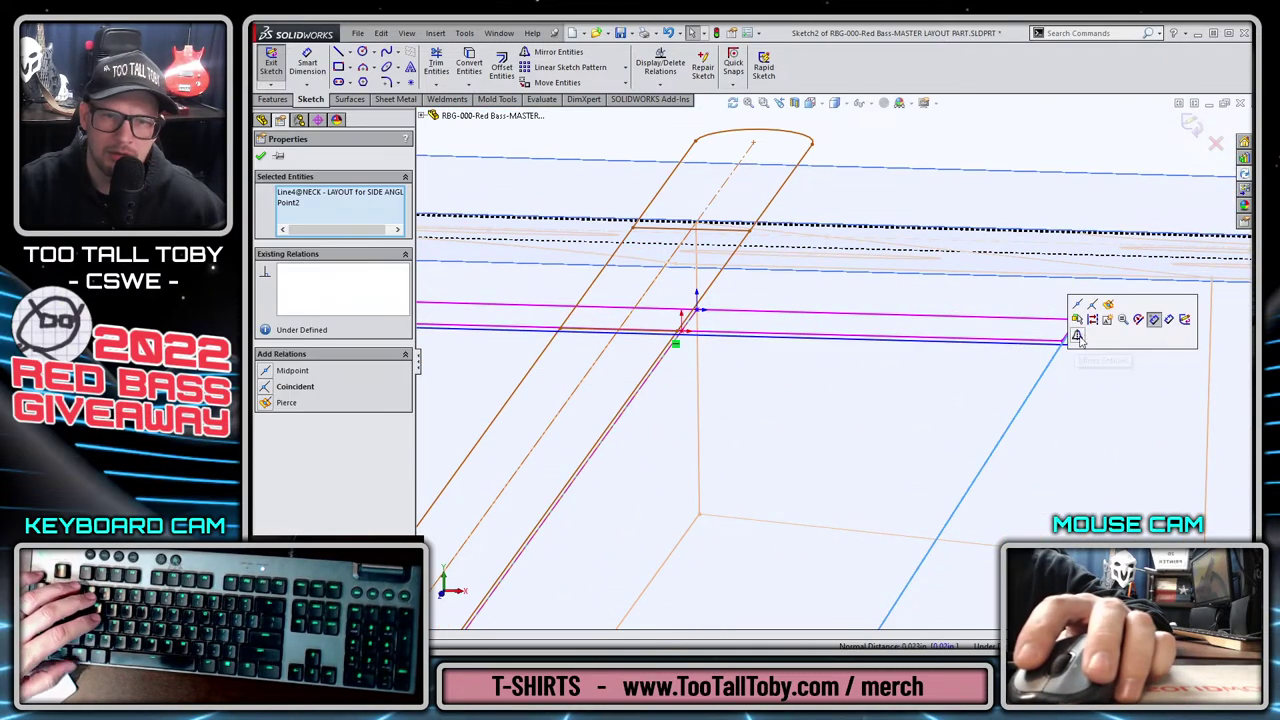
pyautogui.scroll(3, 866, 380)
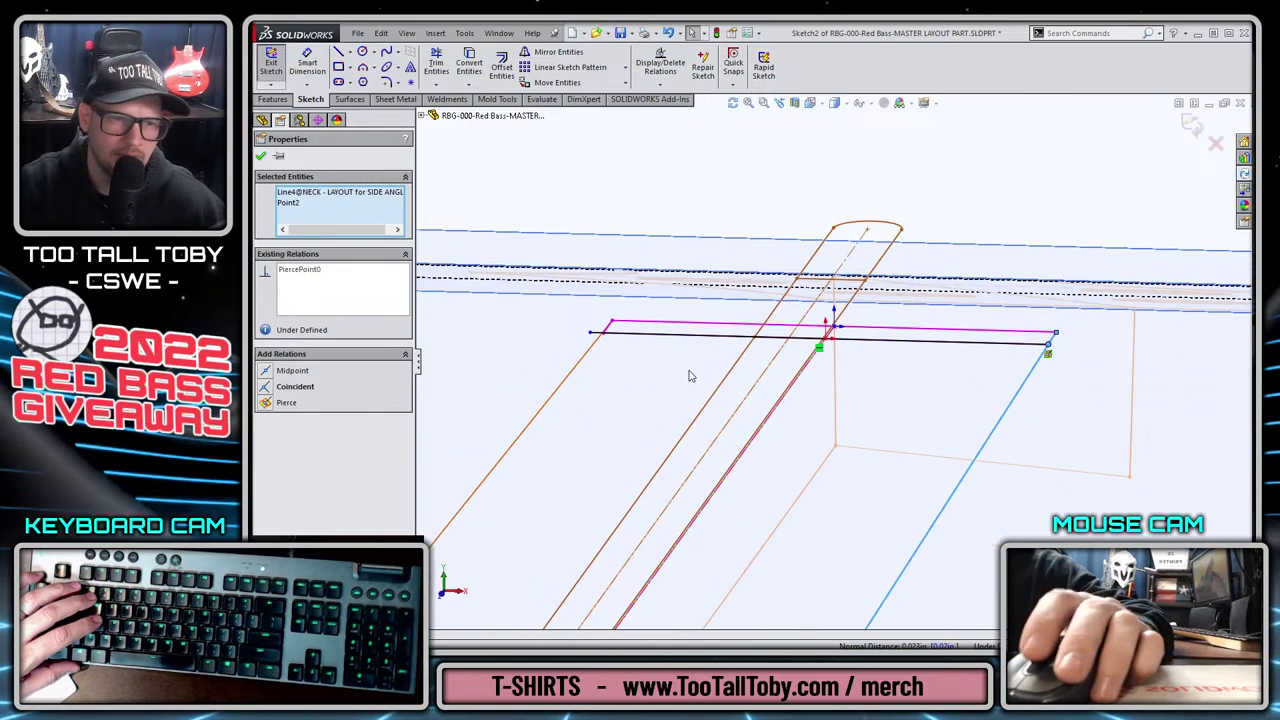
pyautogui.click(591, 333)
pyautogui.keyDown('ctrl'); pyautogui.click(601, 347); pyautogui.keyUp('ctrl')
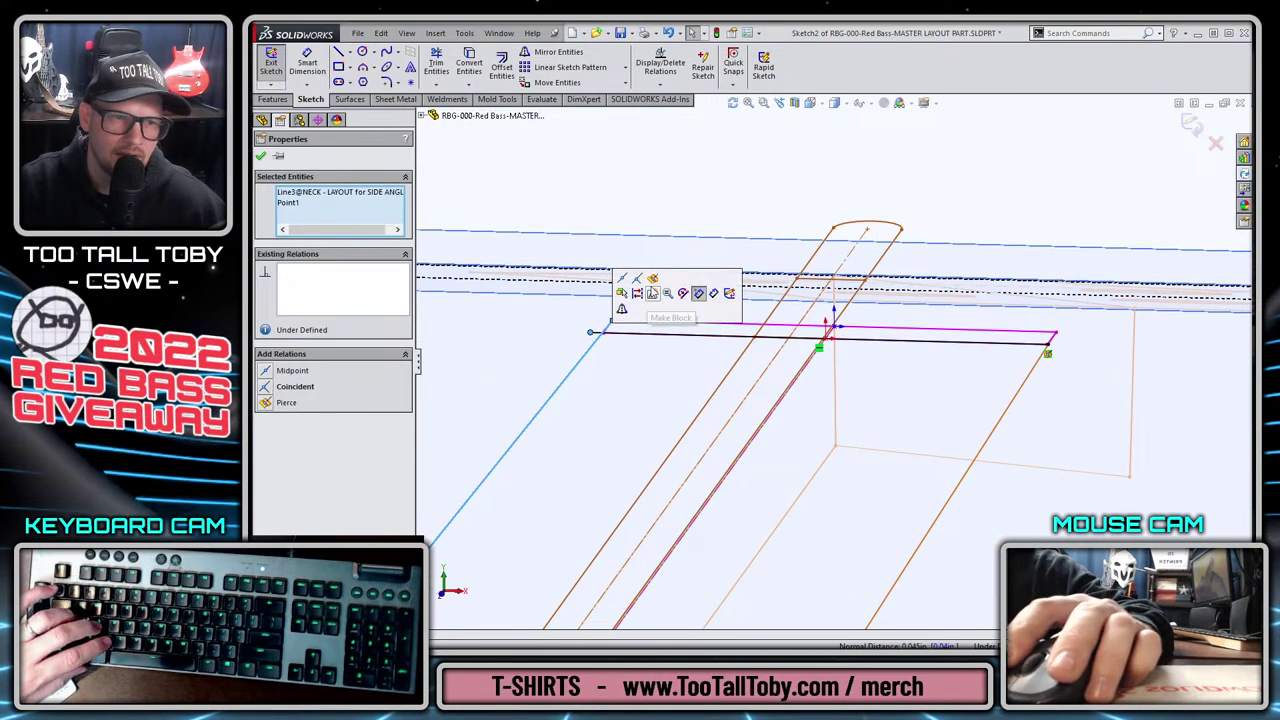
pyautogui.click(613, 350)
# Draw the left .165 side and a short right side, making their top ends horizontal.
pyautogui.press('l')
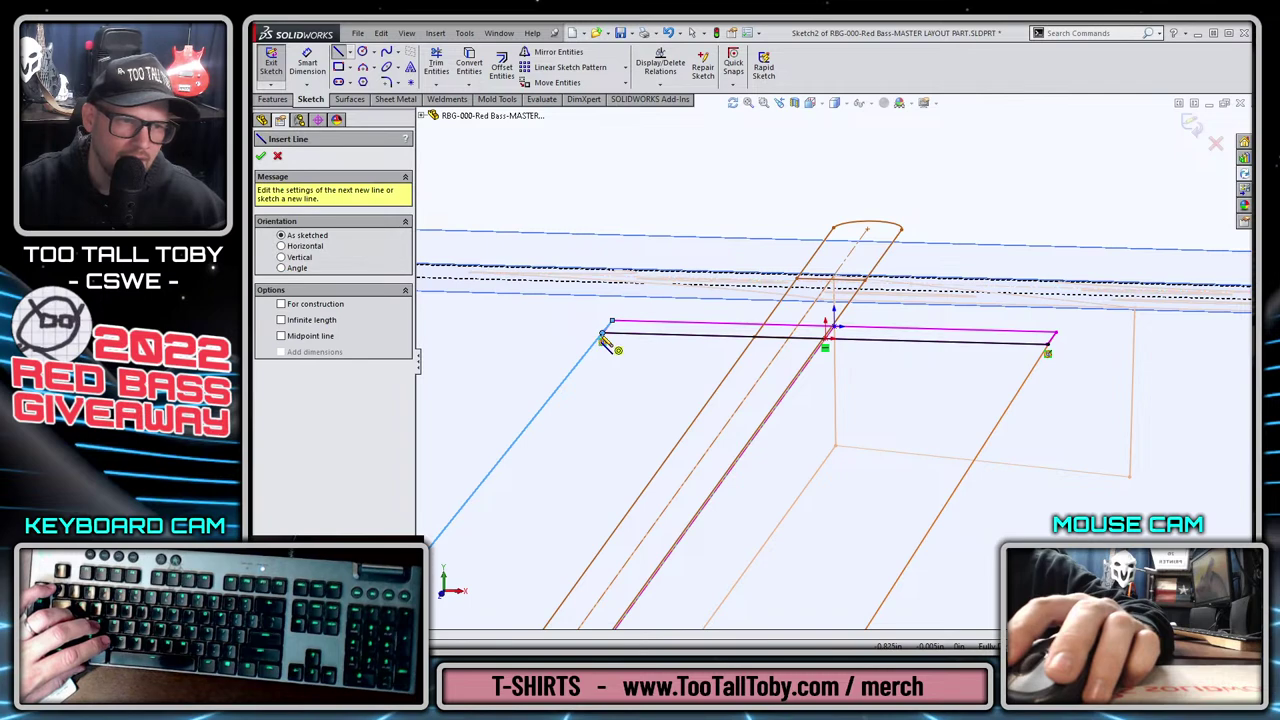
pyautogui.click(602, 341)
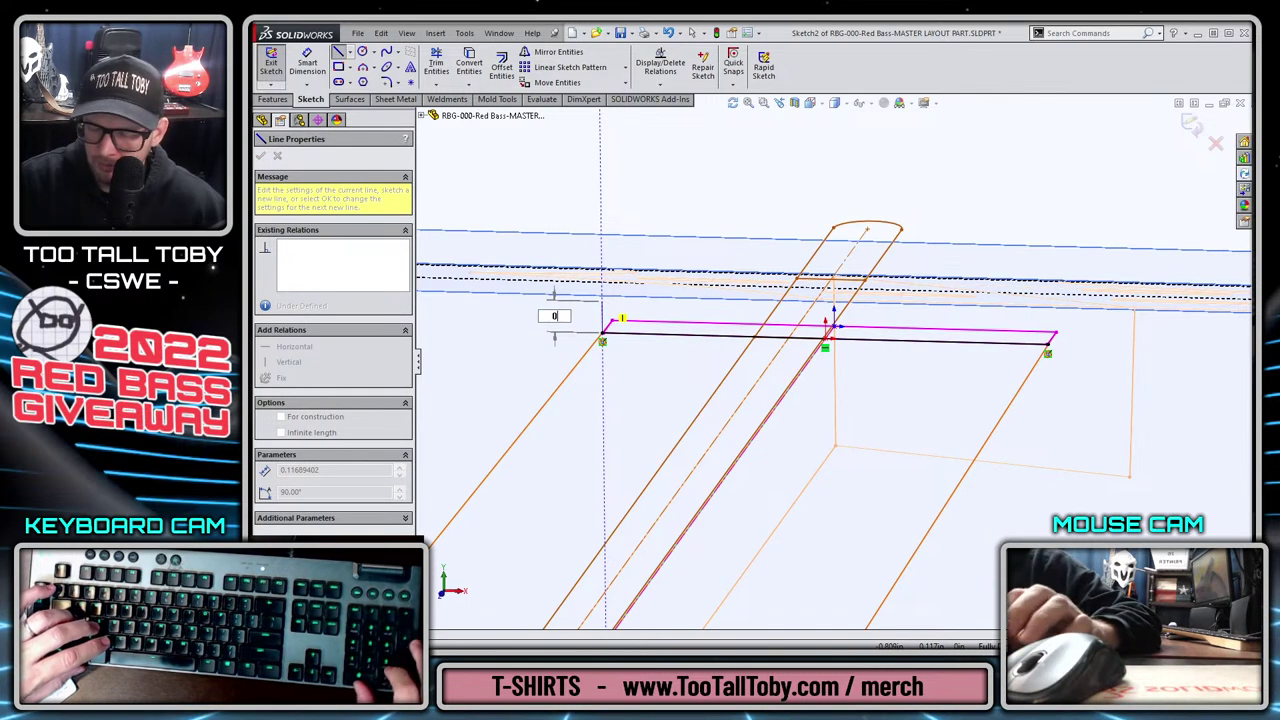
pyautogui.click(601, 288)
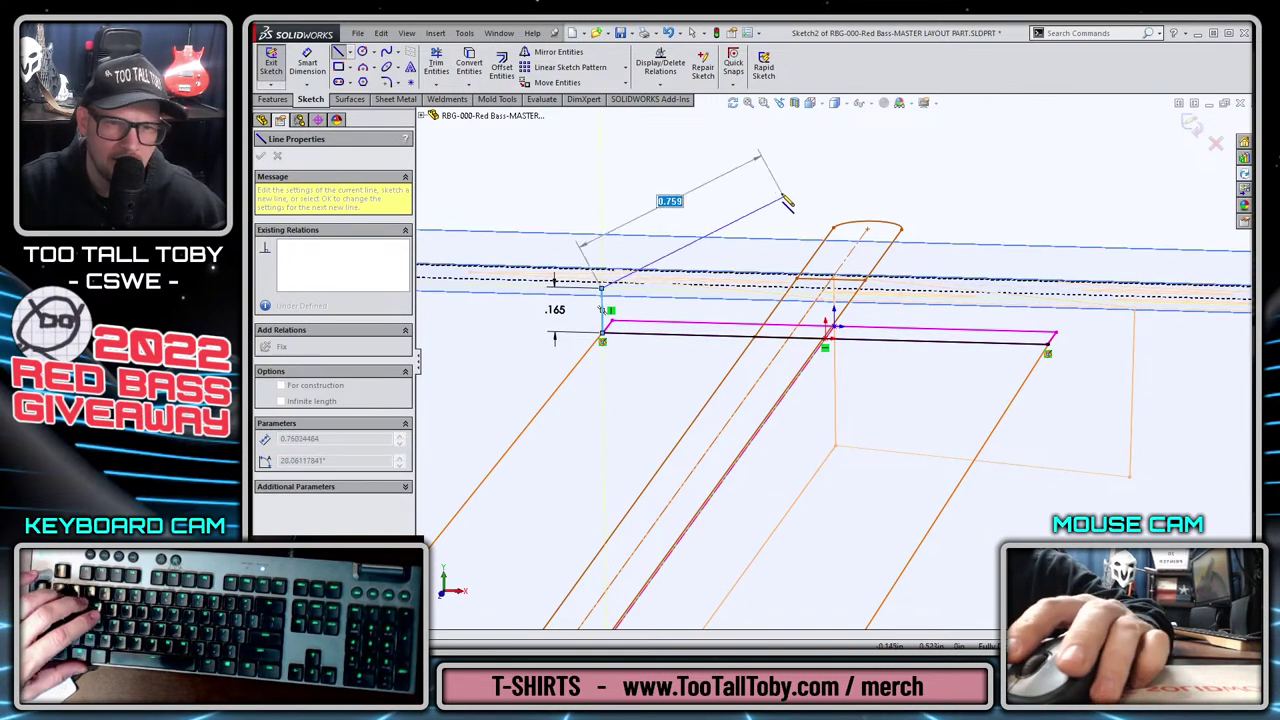
pyautogui.press('Escape')
pyautogui.click(1049, 350)
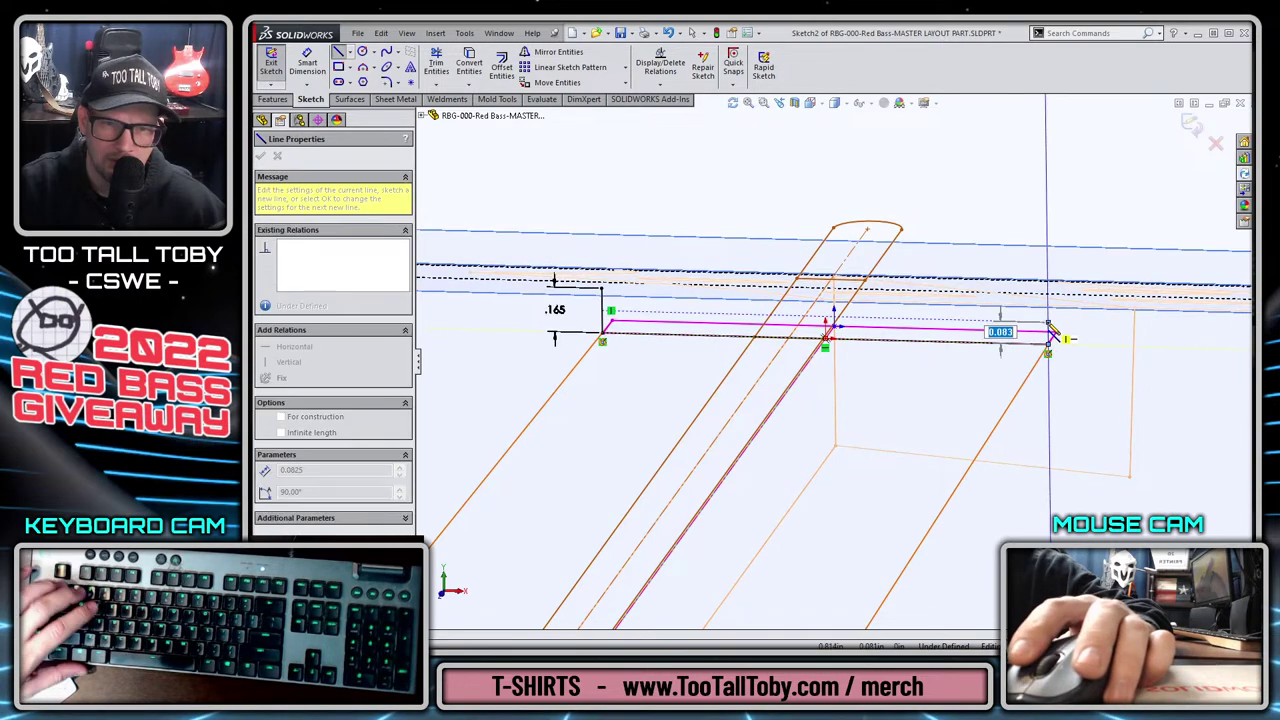
pyautogui.click(1051, 322)
pyautogui.press('Escape')
pyautogui.press('Escape')
pyautogui.click(603, 290)
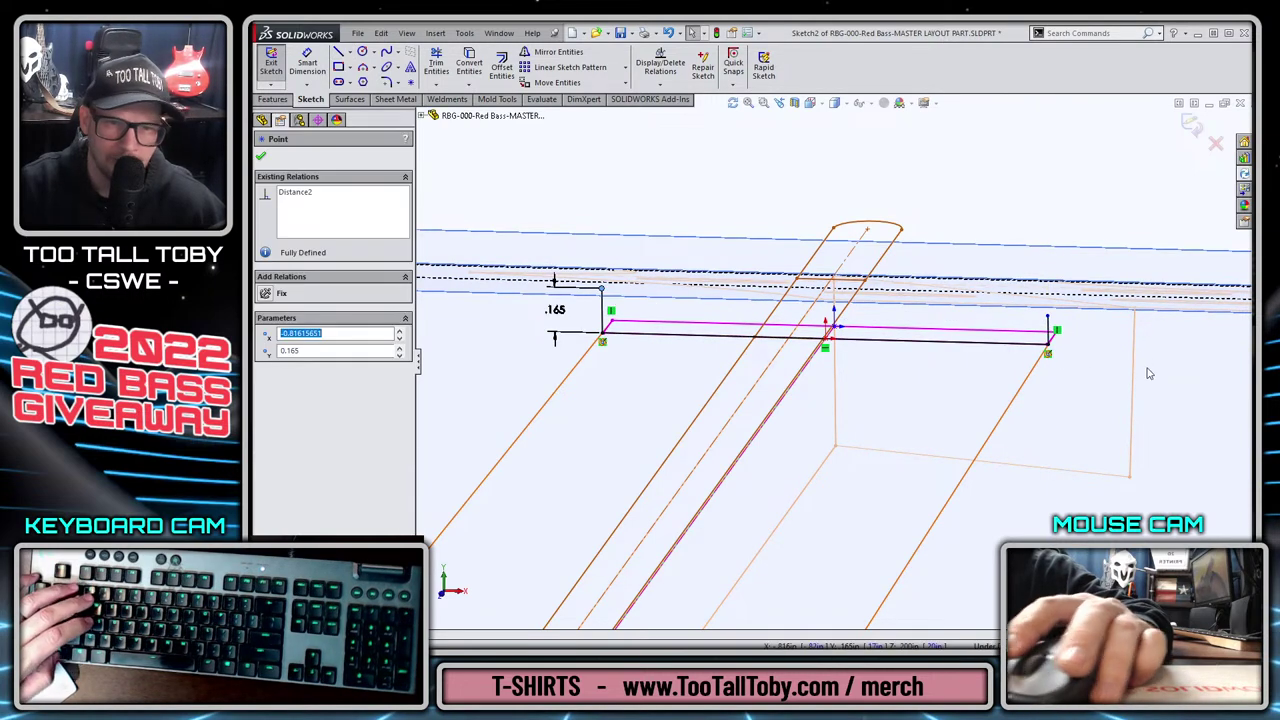
pyautogui.keyDown('ctrl'); pyautogui.click(1048, 318); pyautogui.keyUp('ctrl')
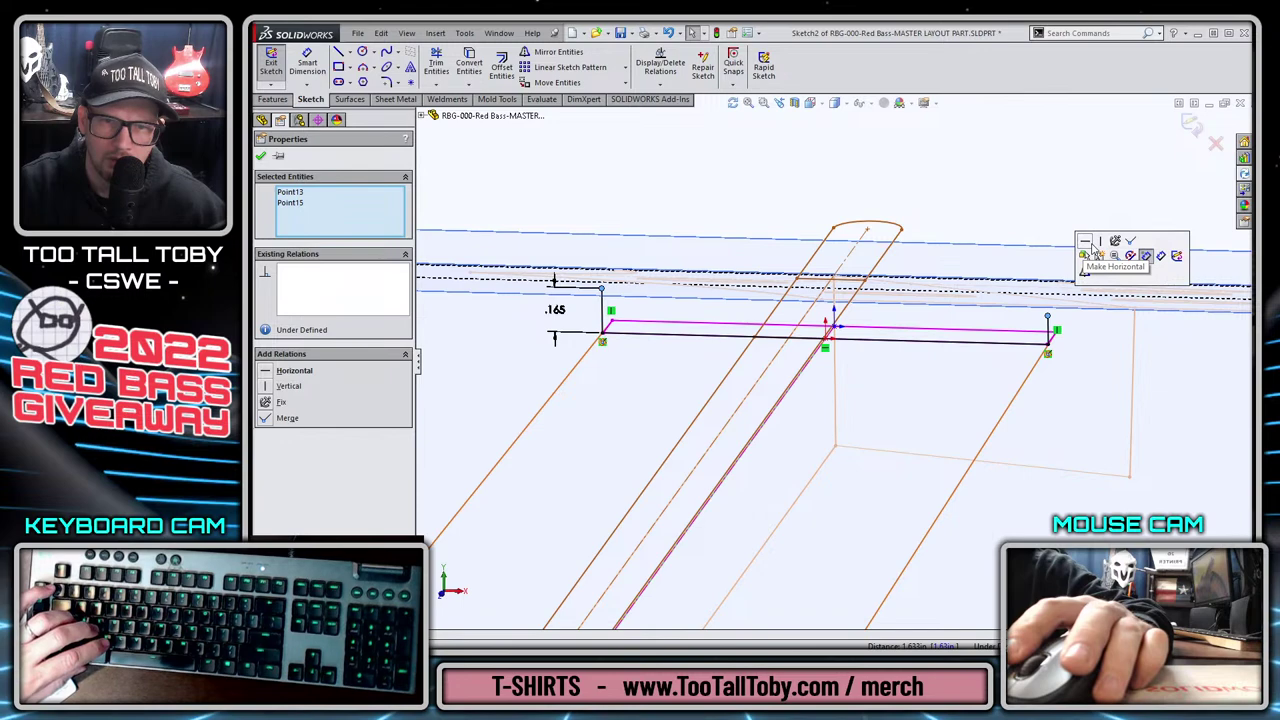
pyautogui.click(1087, 243)
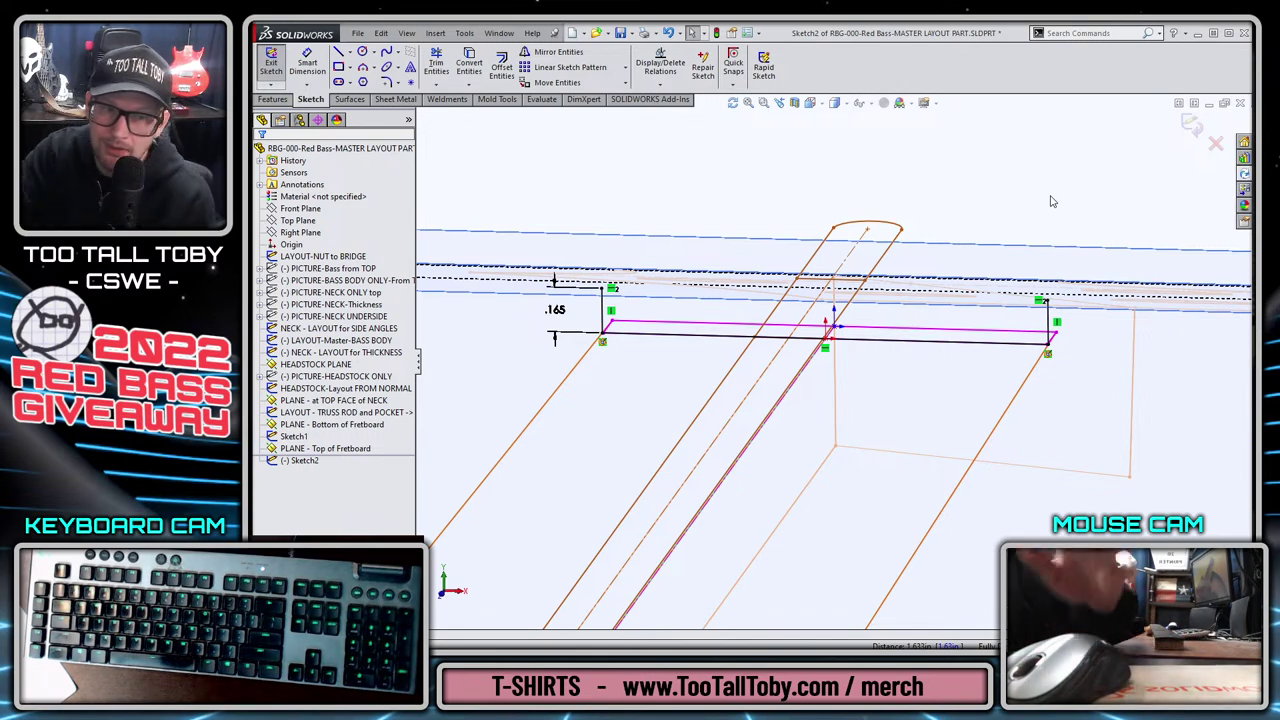
# Add a 3-point arc joining the top ends of the two sides.
pyautogui.press('s')
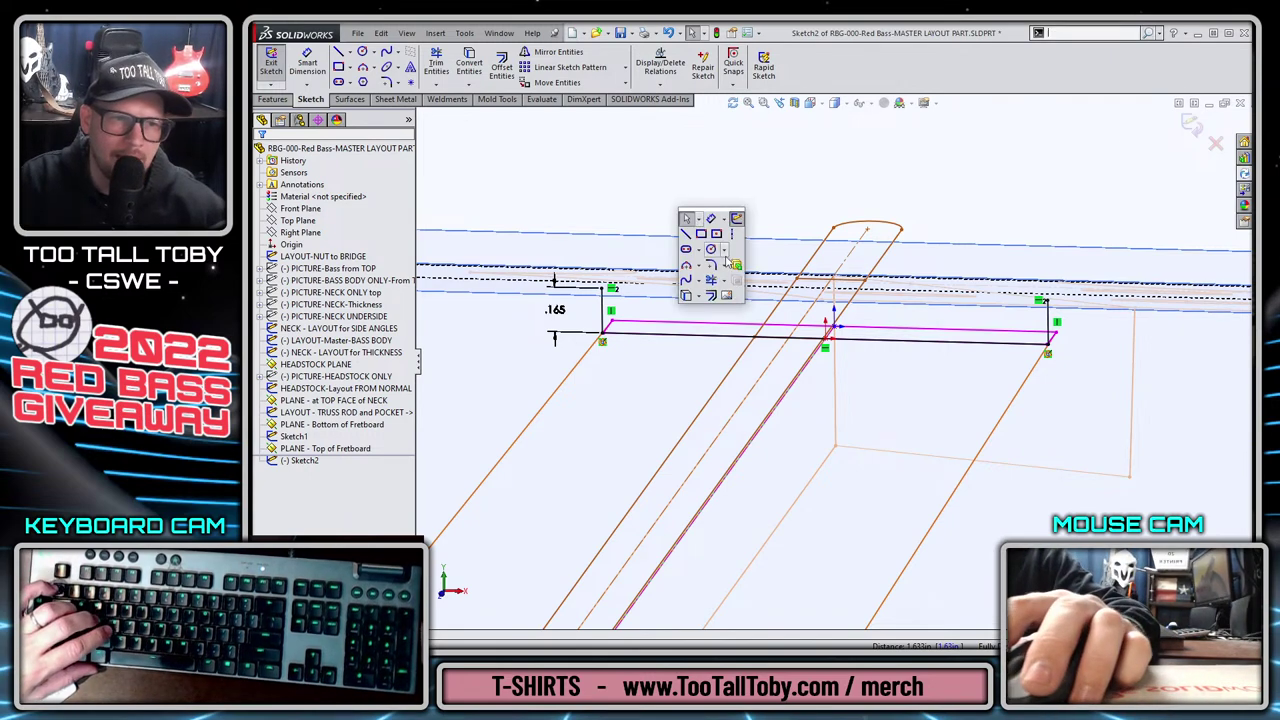
pyautogui.click(686, 266)
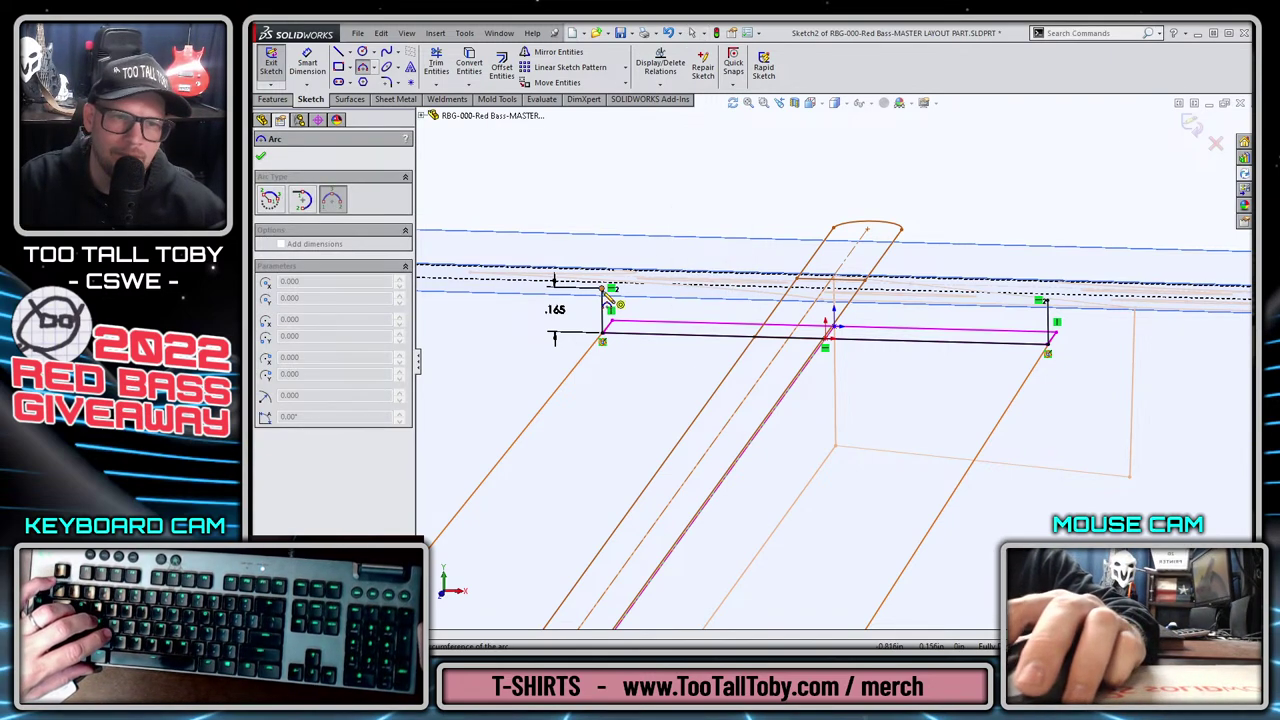
pyautogui.click(607, 292)
pyautogui.click(1048, 303)
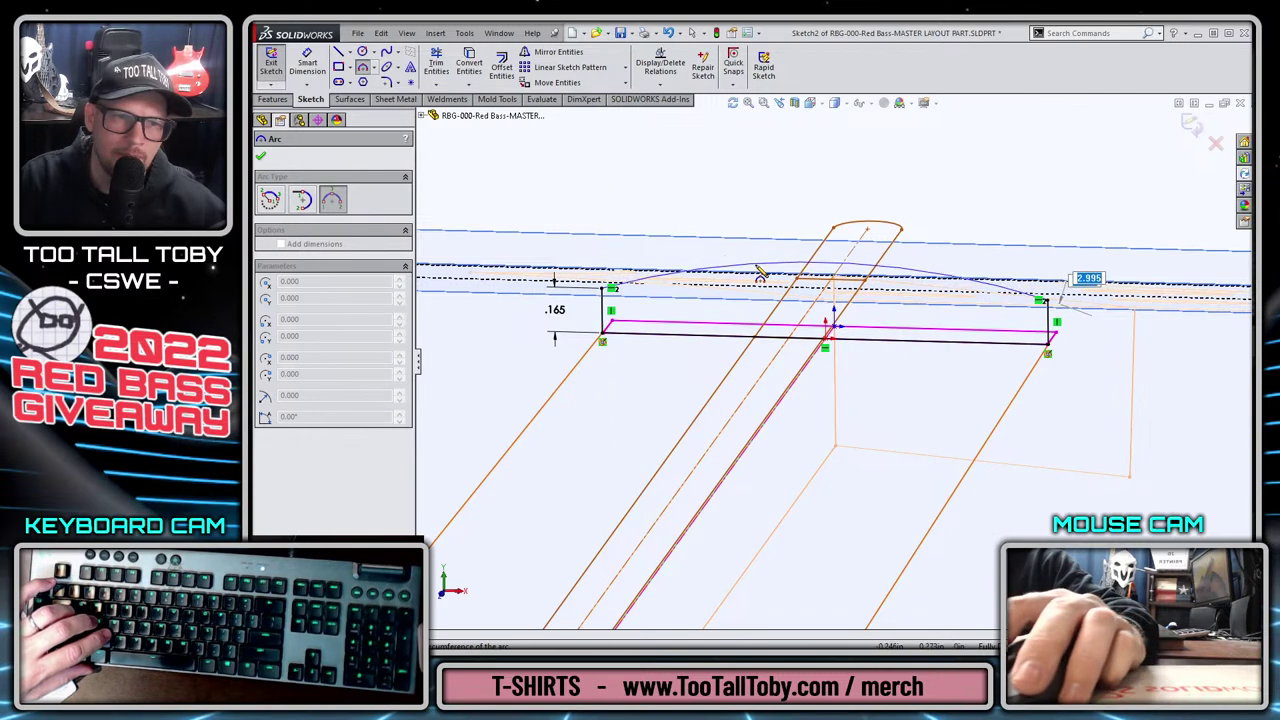
pyautogui.click(1083, 288)
pyautogui.press('Escape')
pyautogui.click(770, 270)
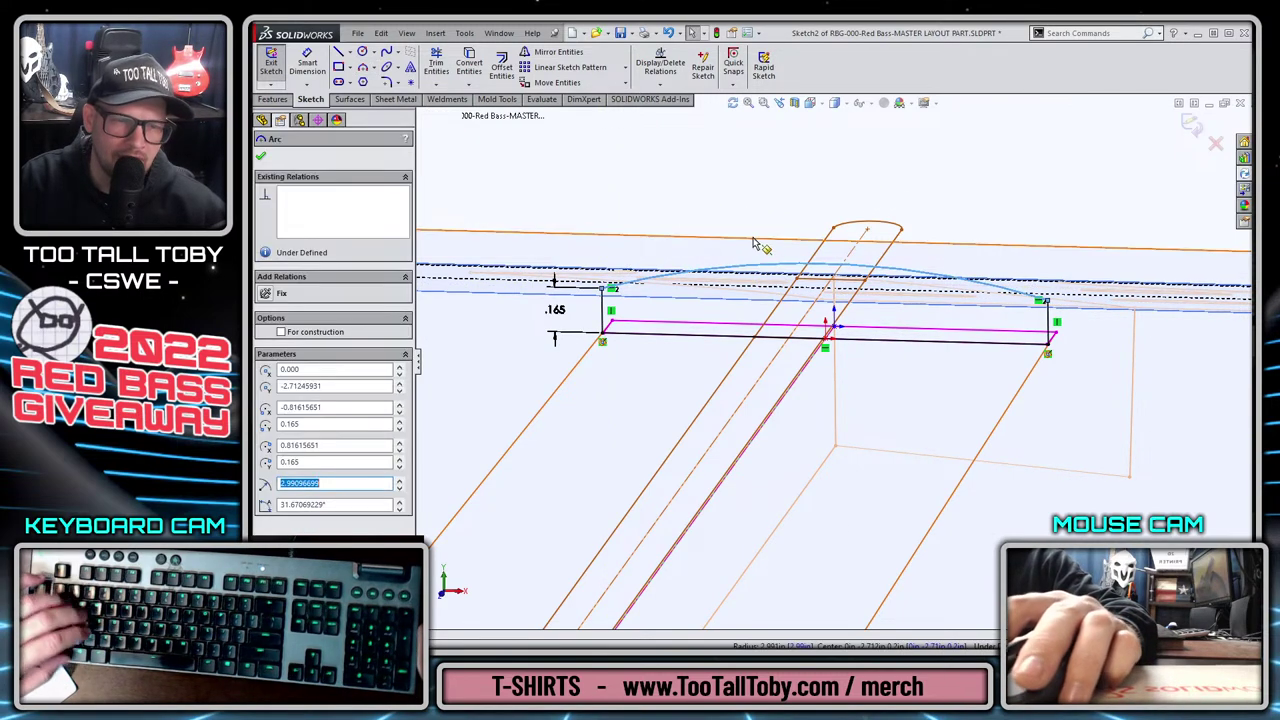
pyautogui.press('Escape')
# Dimension the arc's crown height to 0.22 above the line joining its ends.
pyautogui.press('d')
pyautogui.click(785, 290)
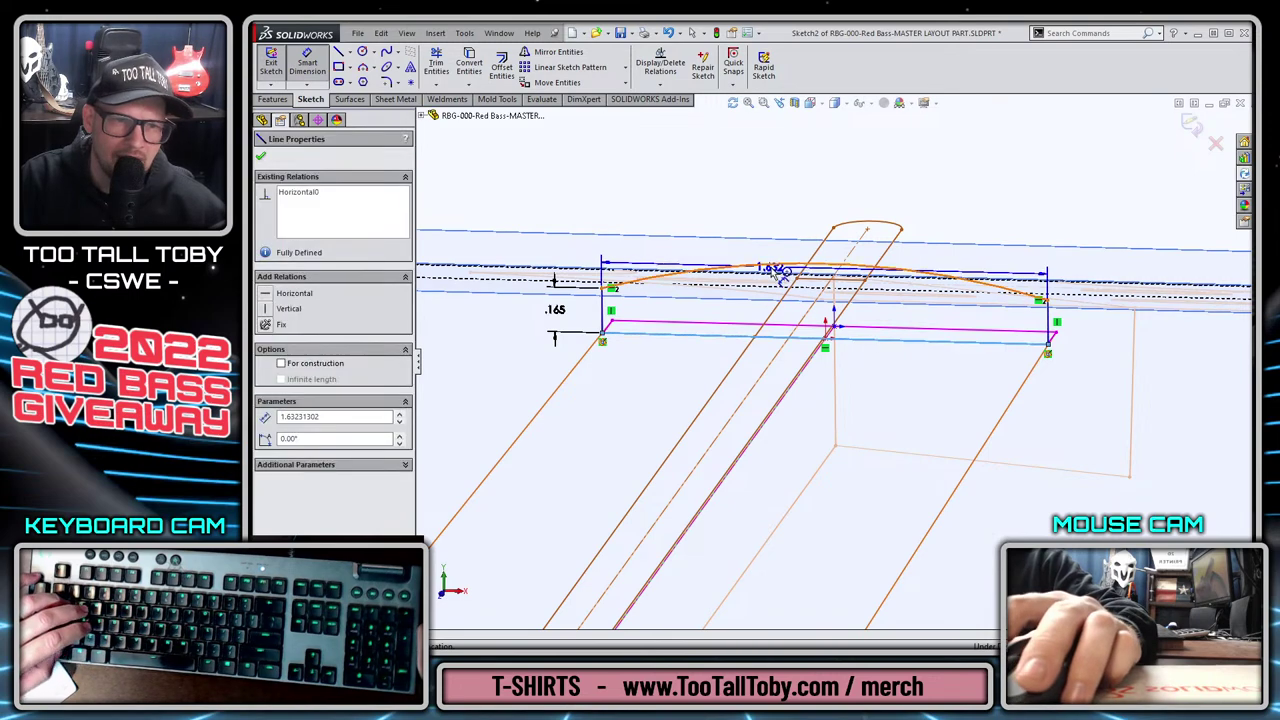
pyautogui.click(790, 268)
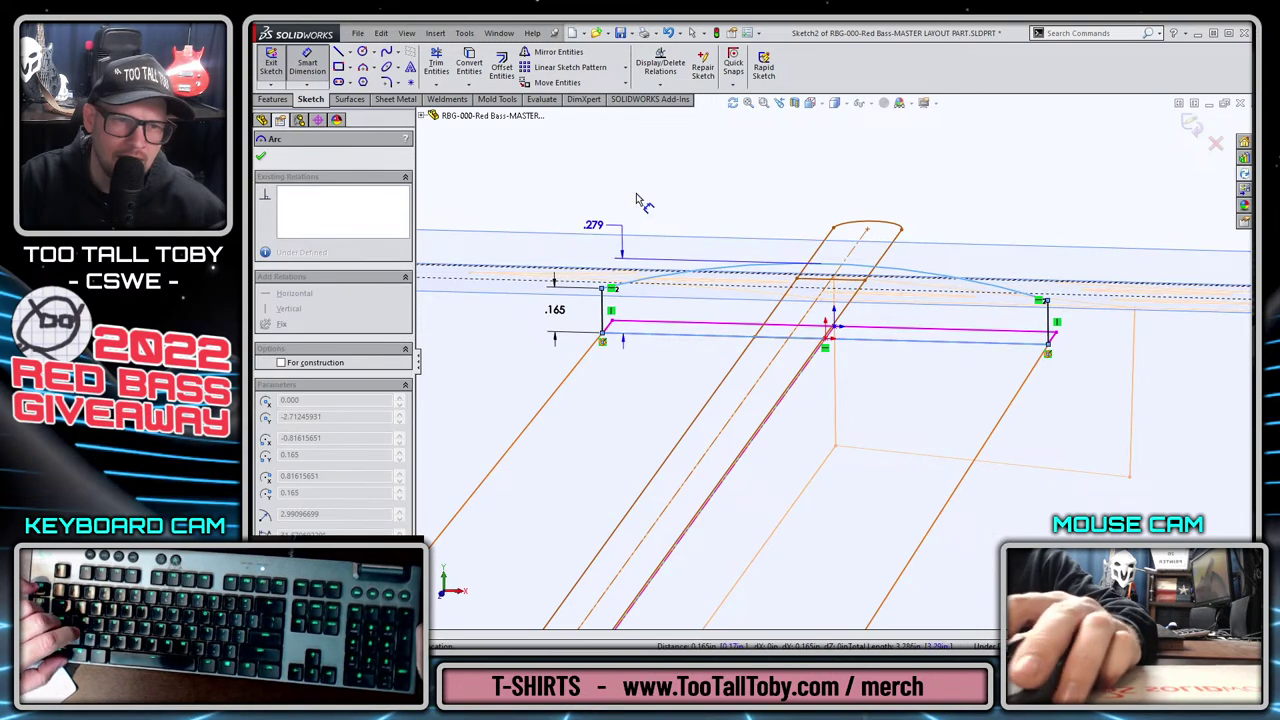
pyautogui.click(586, 177)
pyautogui.write('0.22')
pyautogui.press('Return')
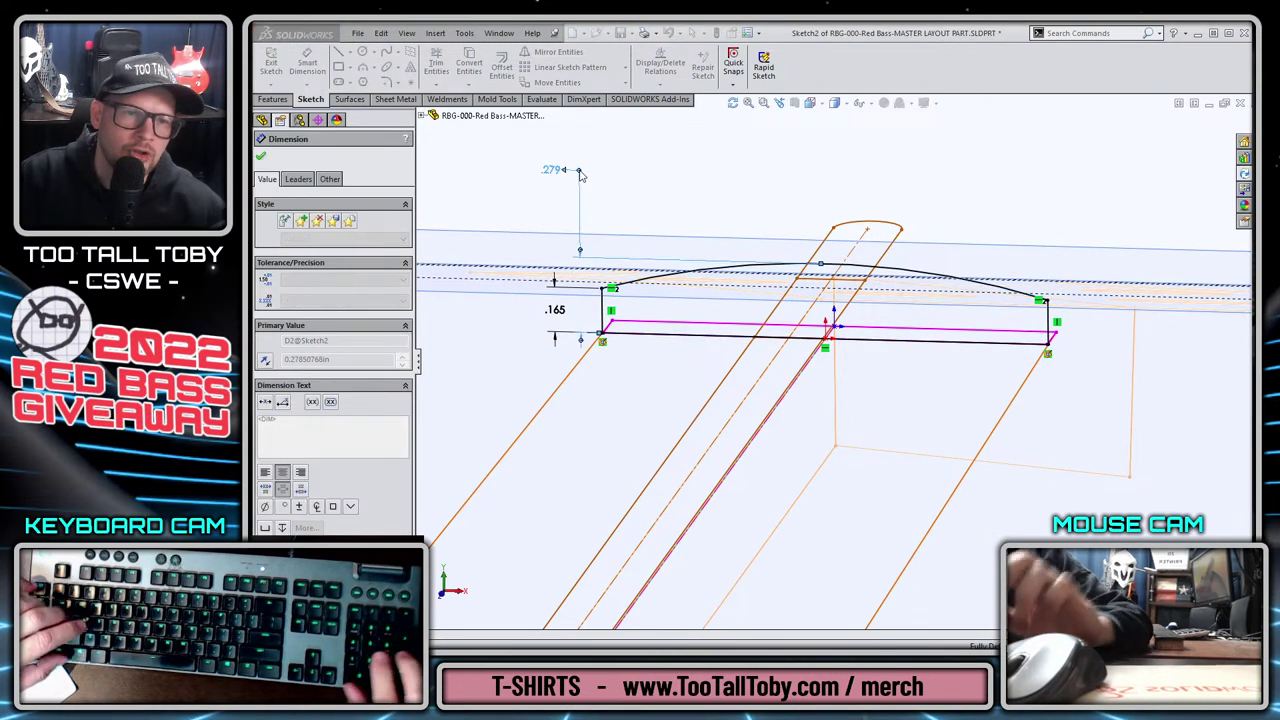
pyautogui.press('Escape')
pyautogui.press('f')
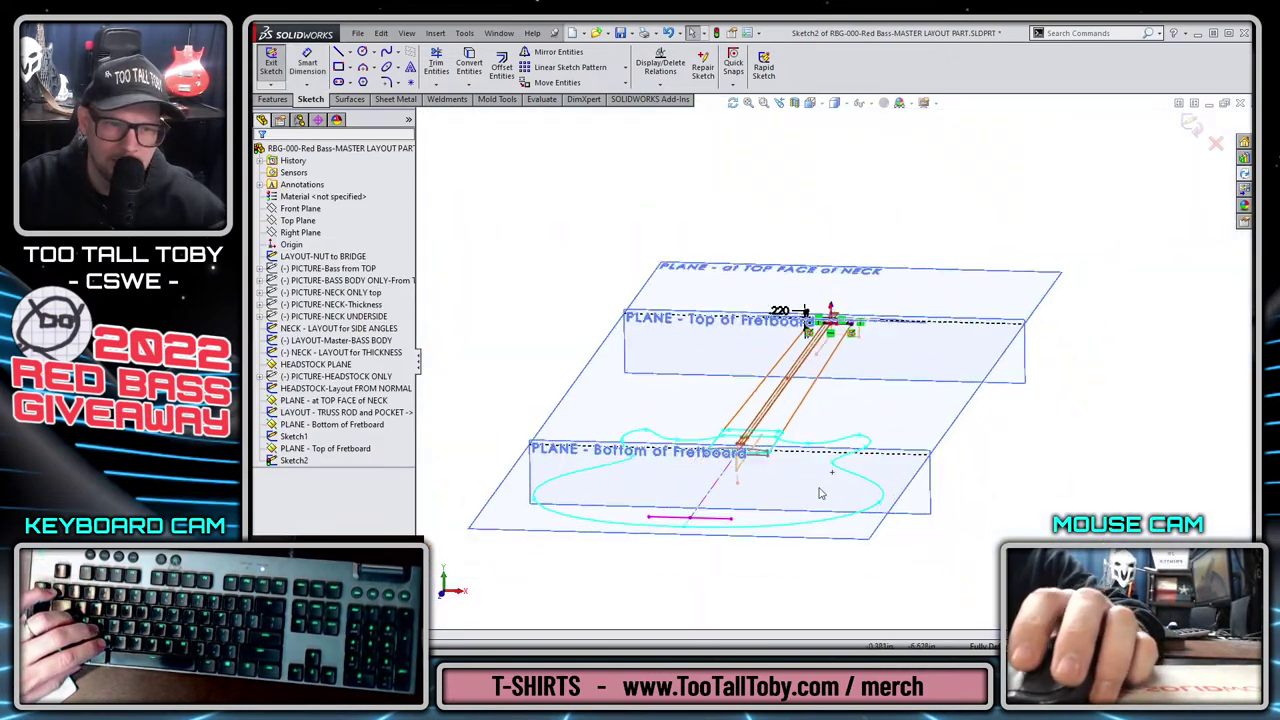
# Exit the sketch and rename the sketches 'LAYOUT - Bottom of Fretboard' and 'LAYOUT - Top of Fretboard'.
pyautogui.hotkey('ctrl', 'b')
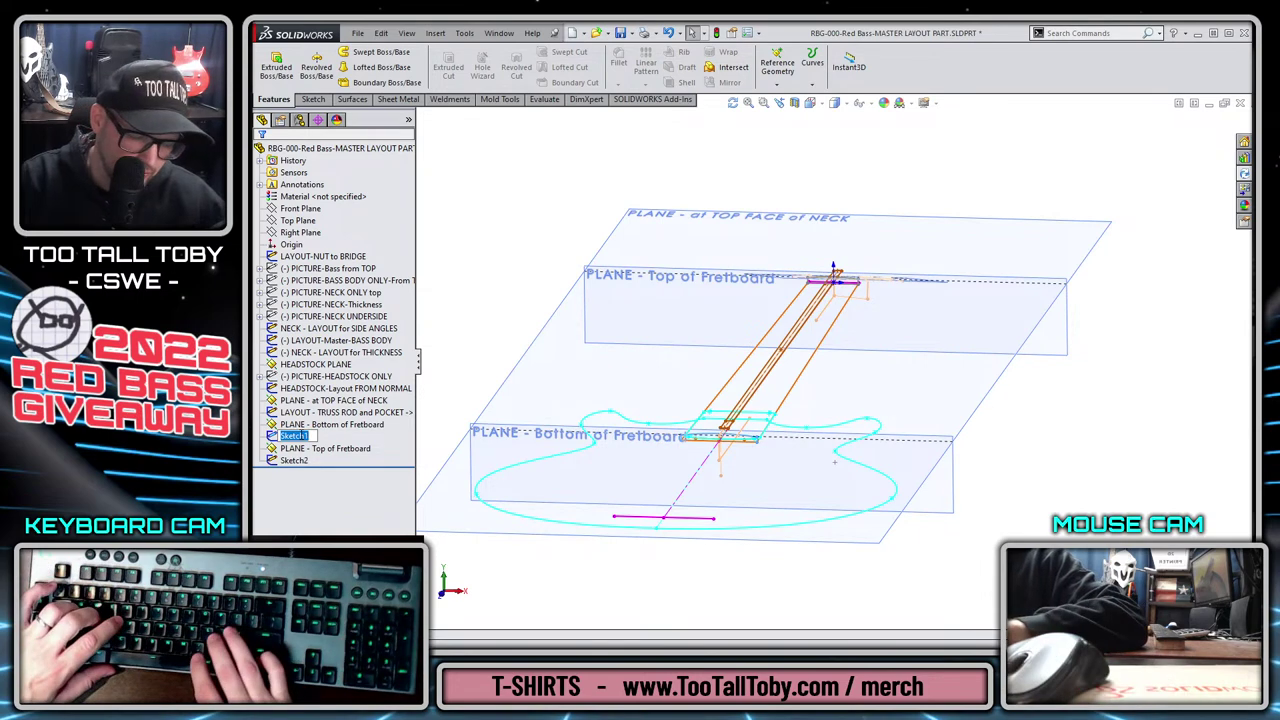
pyautogui.write('LAYOUT - Bottom')
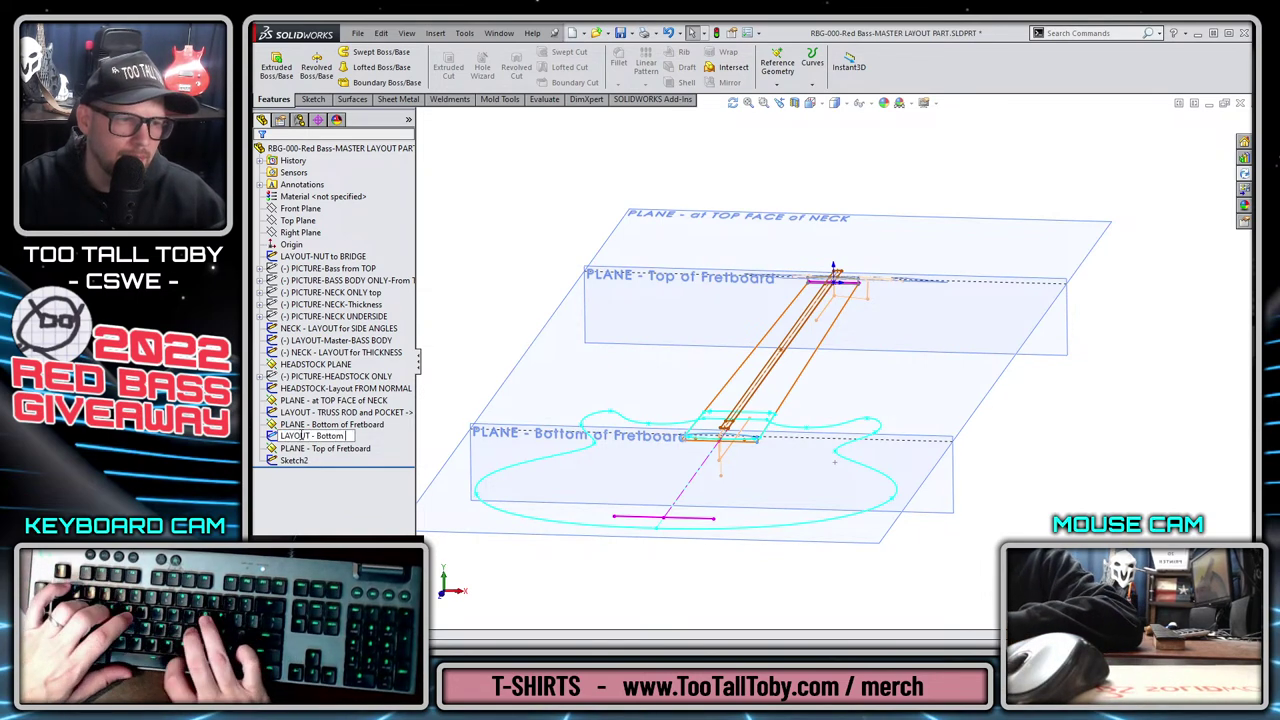
pyautogui.write(' of Fretboard')
pyautogui.press('Return')
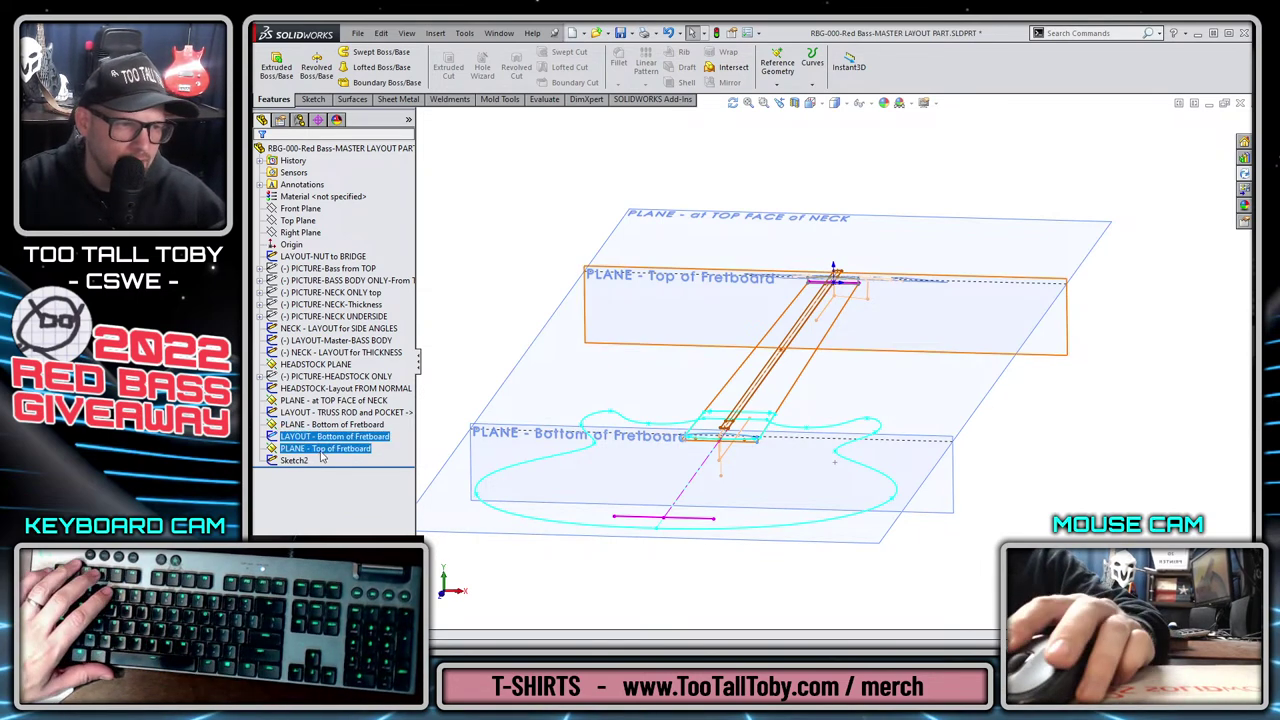
pyautogui.press('Down')
pyautogui.press('F2')
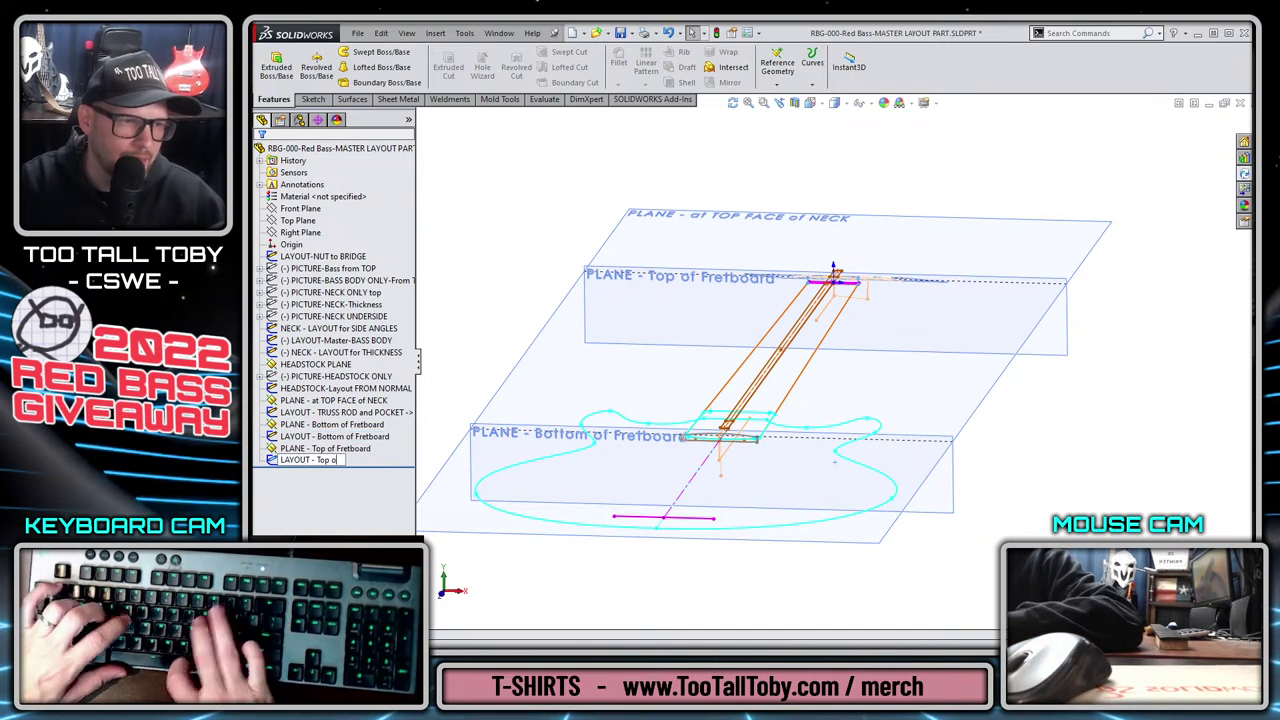
pyautogui.press('Return')
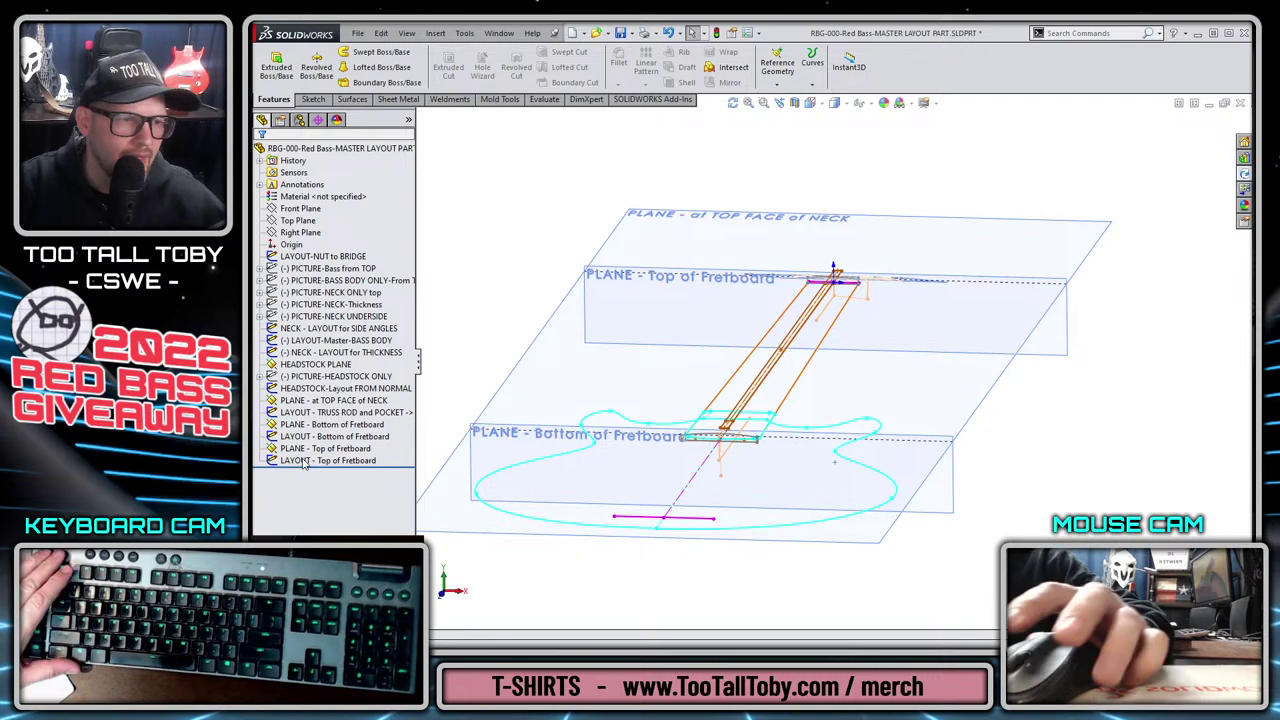
# Group the two fretboard planes and two layout sketches into a new folder, 'FRETBOARD FOLDER'.
pyautogui.click(330, 424)
pyautogui.keyDown('shift'); pyautogui.click(306, 461); pyautogui.keyUp('shift')
pyautogui.rightClick(306, 461)
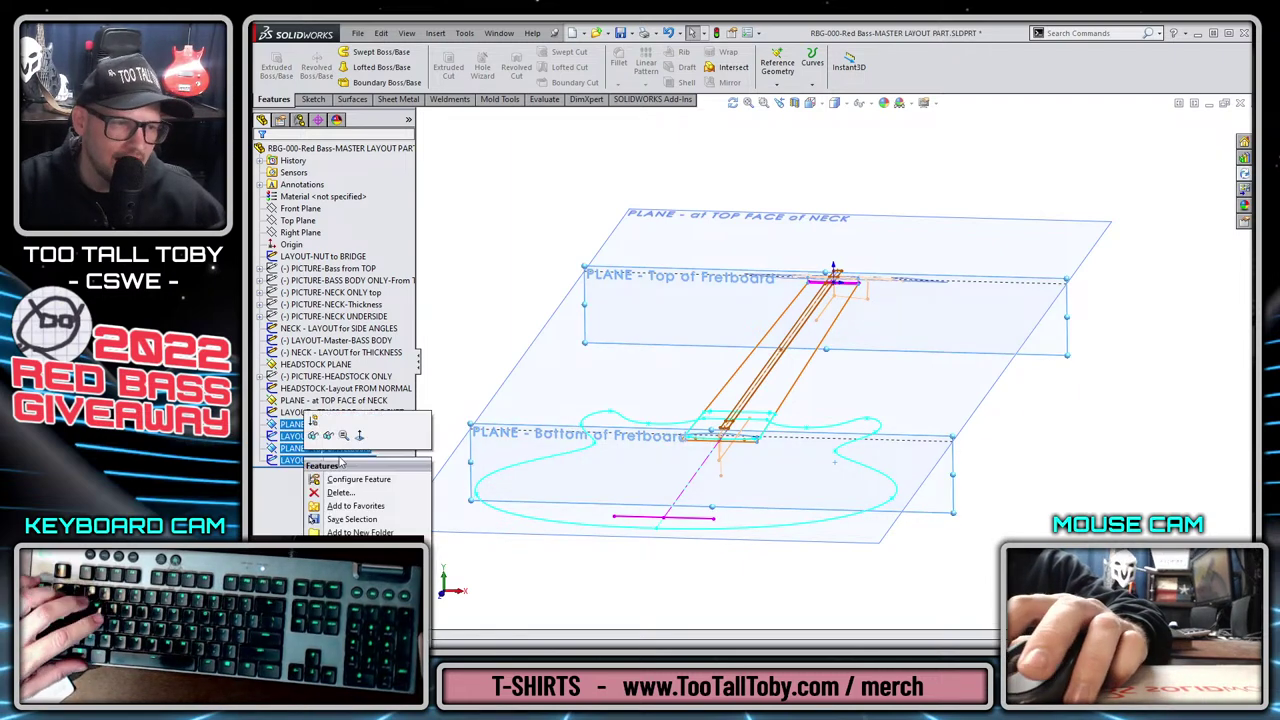
pyautogui.click(358, 532)
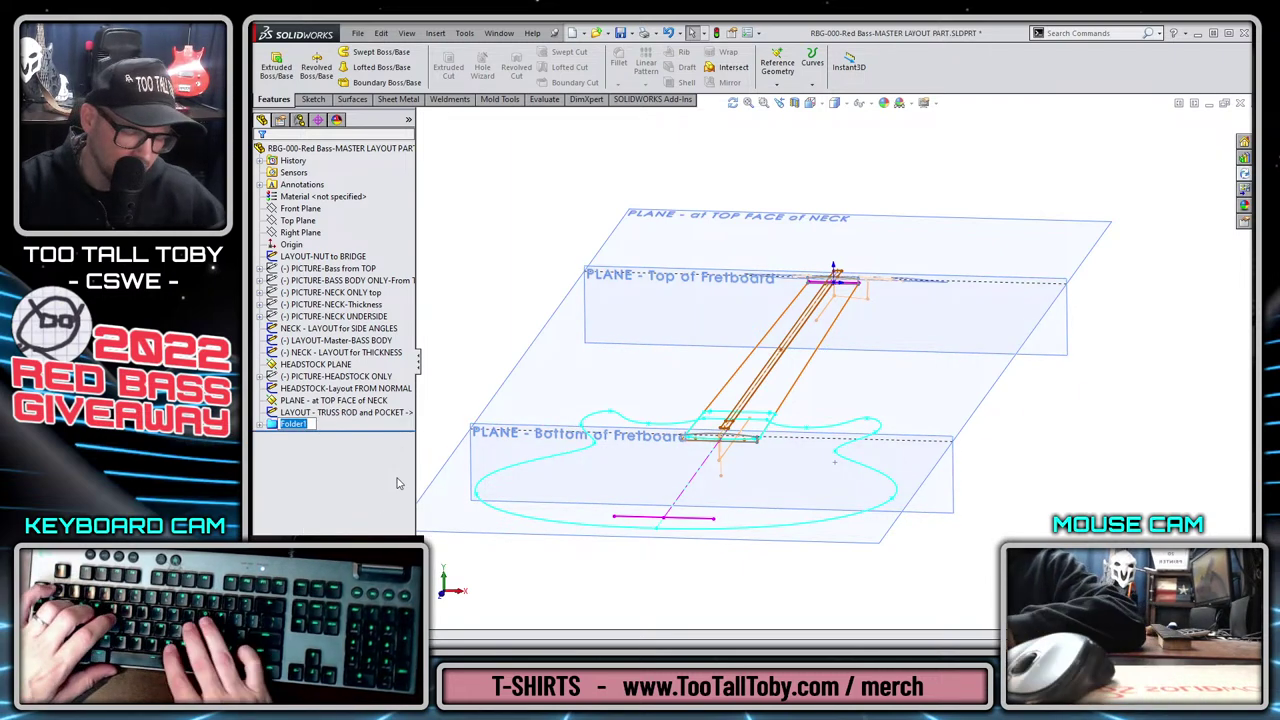
pyautogui.write('FRETBOARD FOLD')
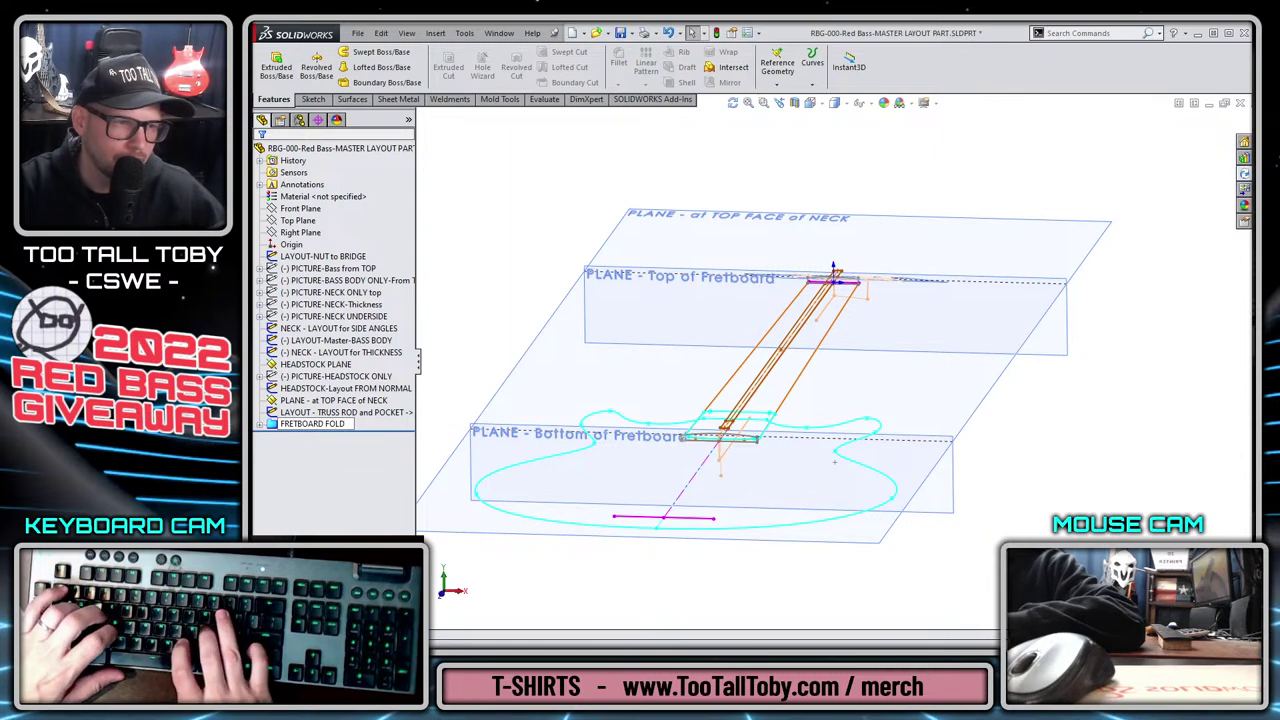
pyautogui.write('ER')
pyautogui.press('Return')
# Set the LAYOUT - Bottom of Fretboard sketch colour to green.
pyautogui.click(311, 401)
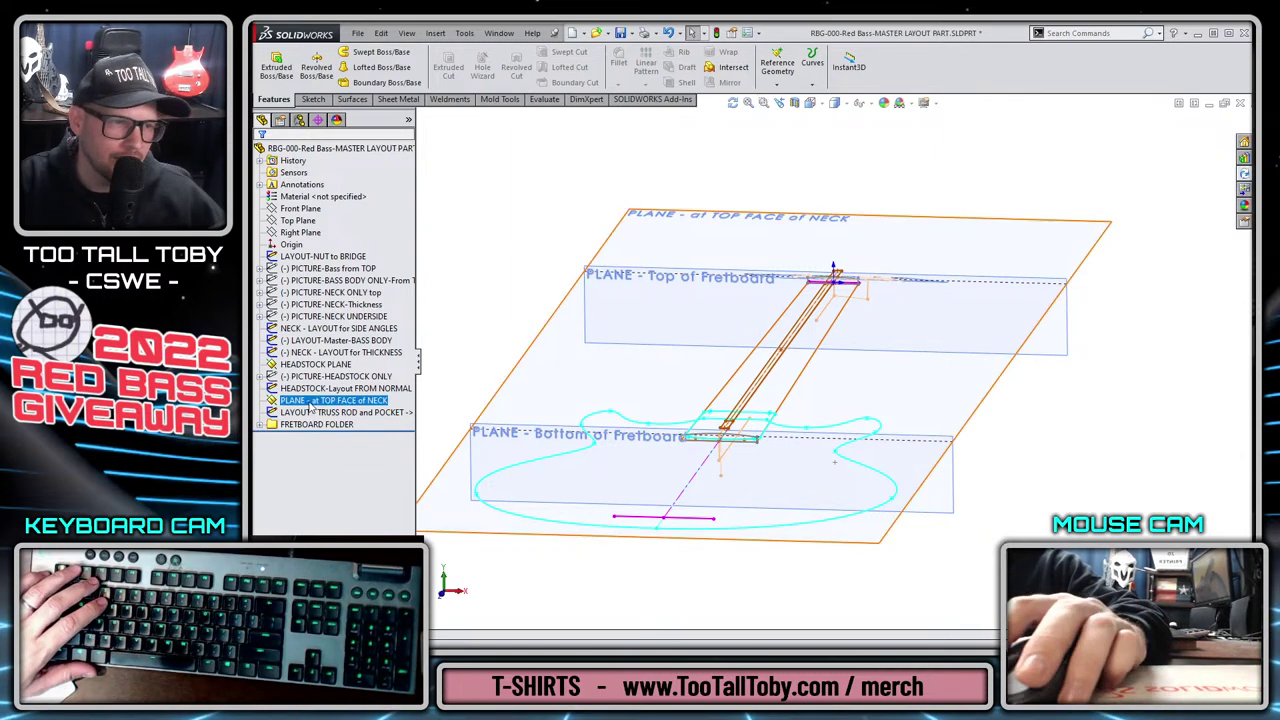
pyautogui.click(270, 425)
pyautogui.click(260, 425)
pyautogui.click(340, 448)
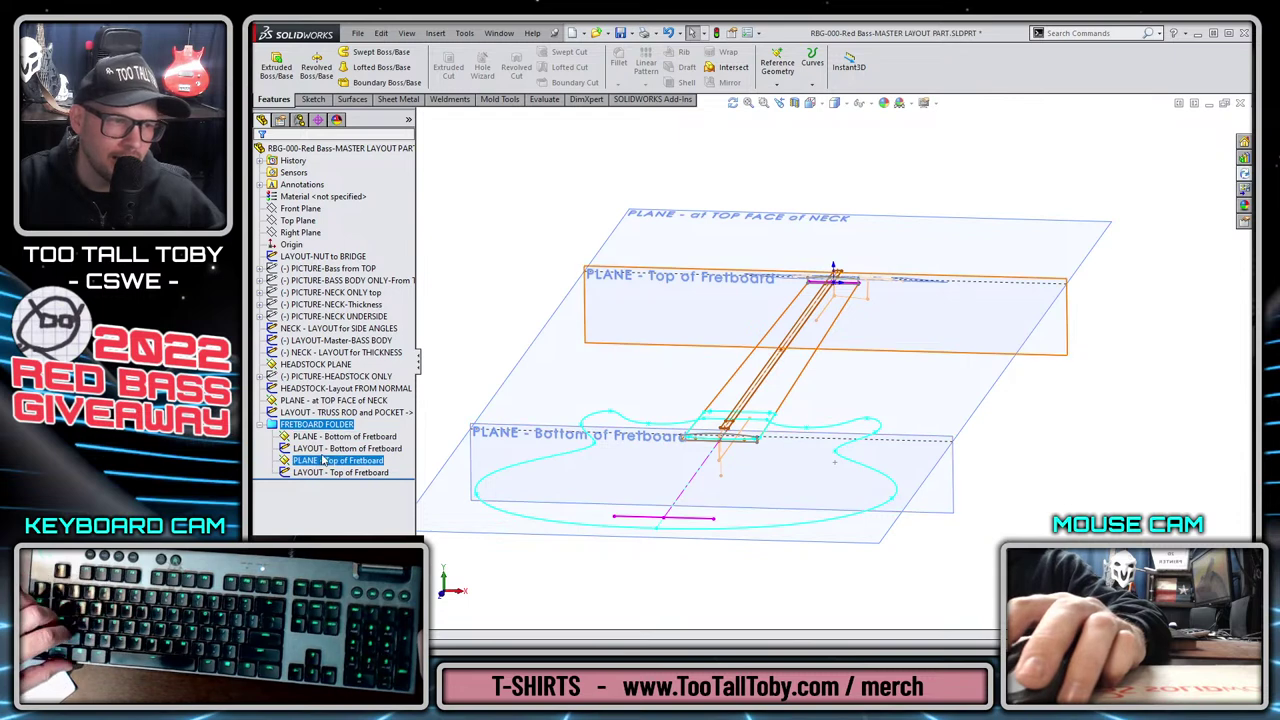
pyautogui.keyDown('ctrl'); pyautogui.click(327, 460); pyautogui.keyUp('ctrl')
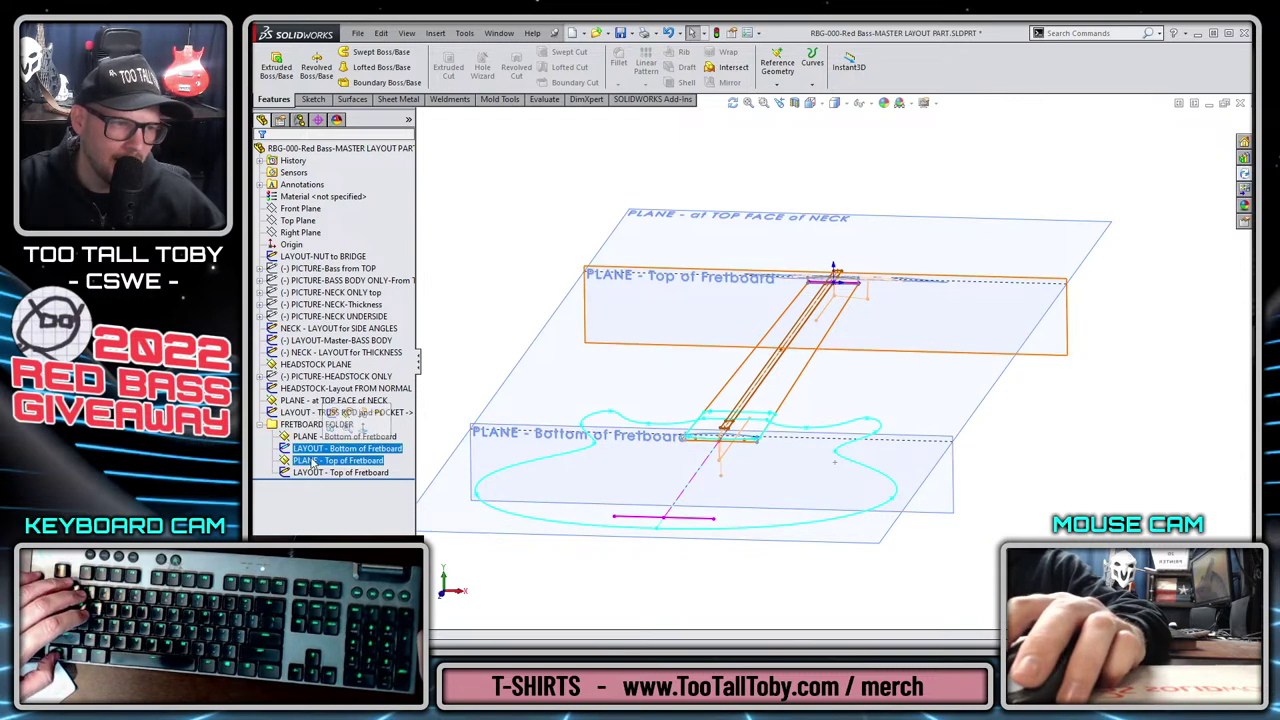
pyautogui.rightClick(340, 449)
pyautogui.click(400, 550)
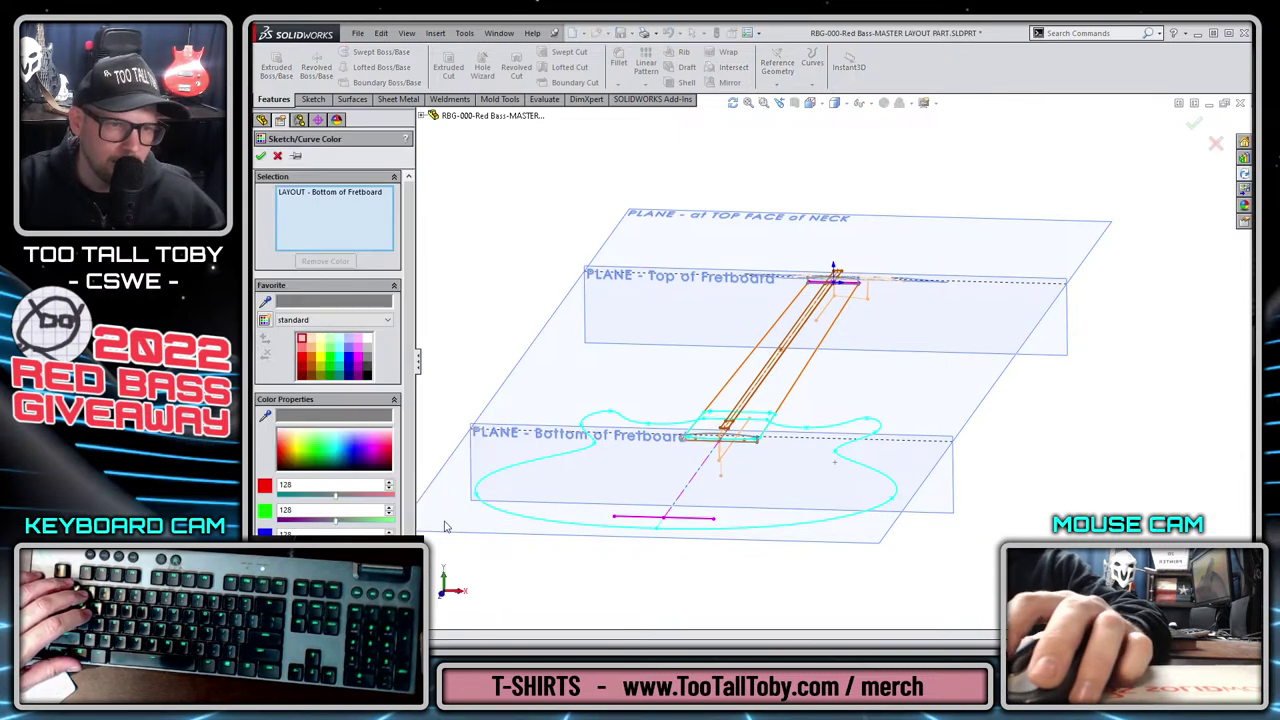
pyautogui.click(329, 362)
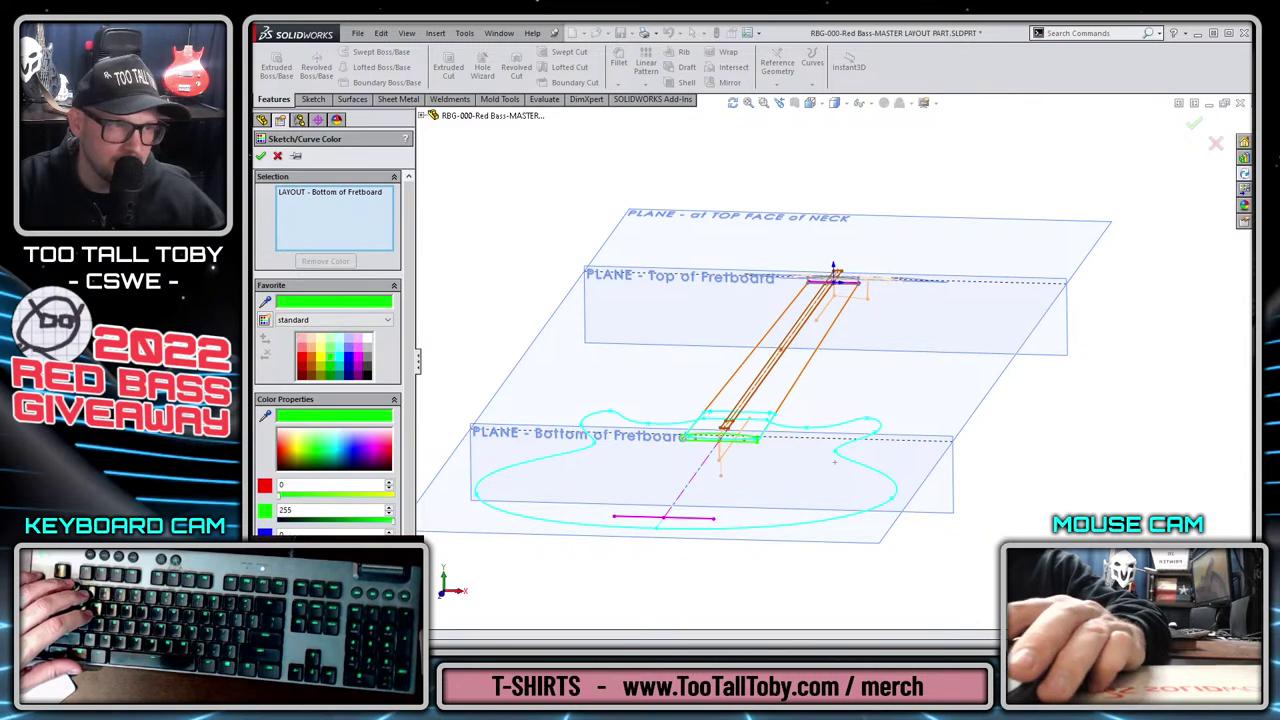
pyautogui.click(260, 156)
# Colour the LAYOUT - Top of Fretboard sketch green, then switch to the neck sub-assembly.
pyautogui.rightClick(338, 472)
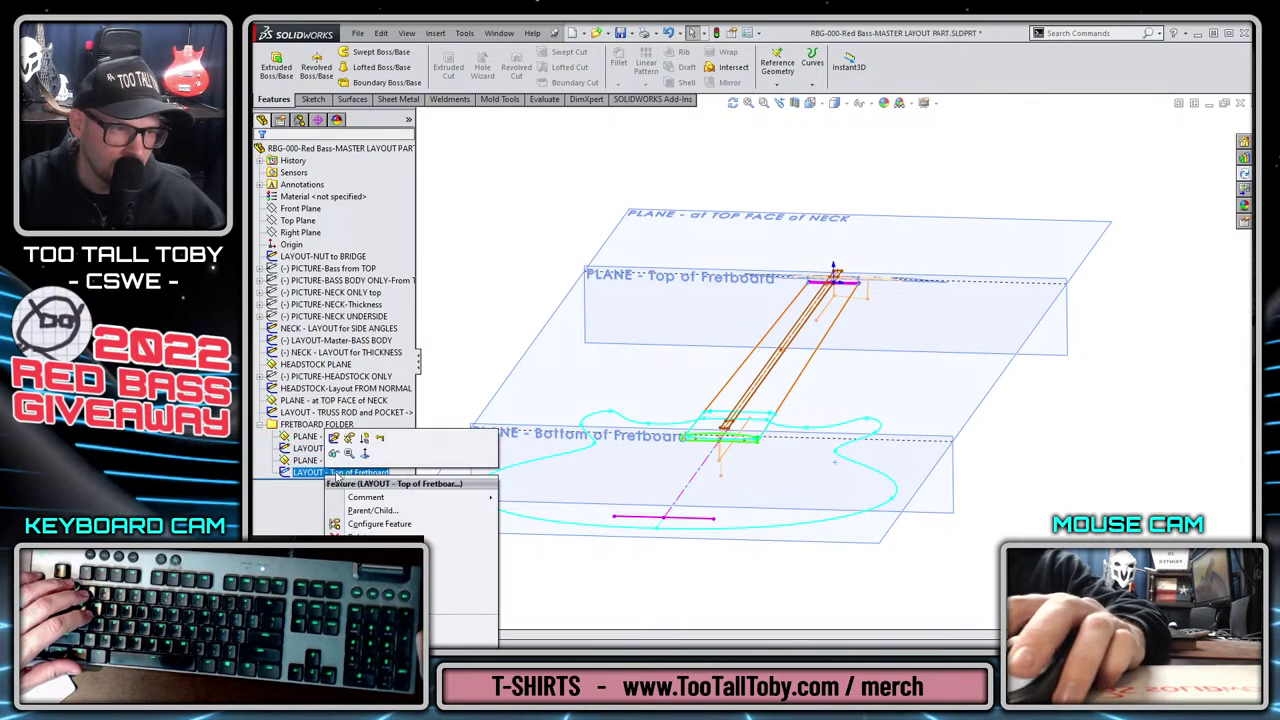
pyautogui.click(380, 590)
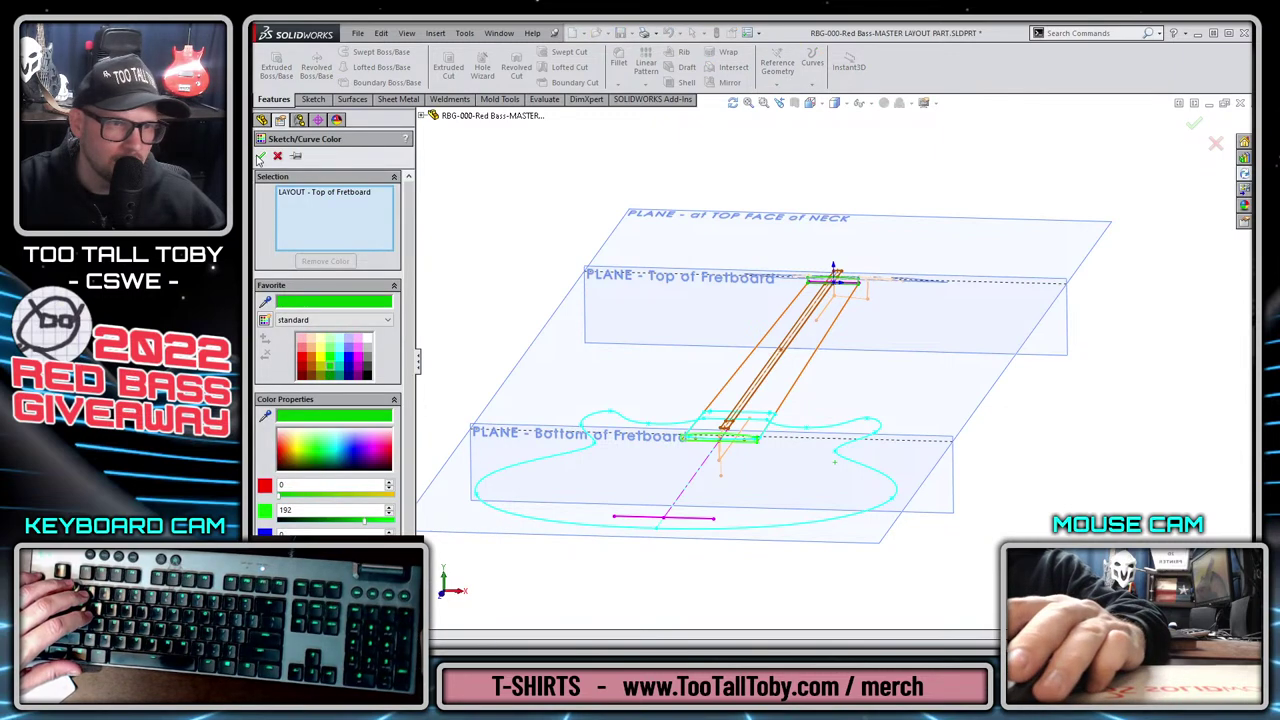
pyautogui.click(260, 157)
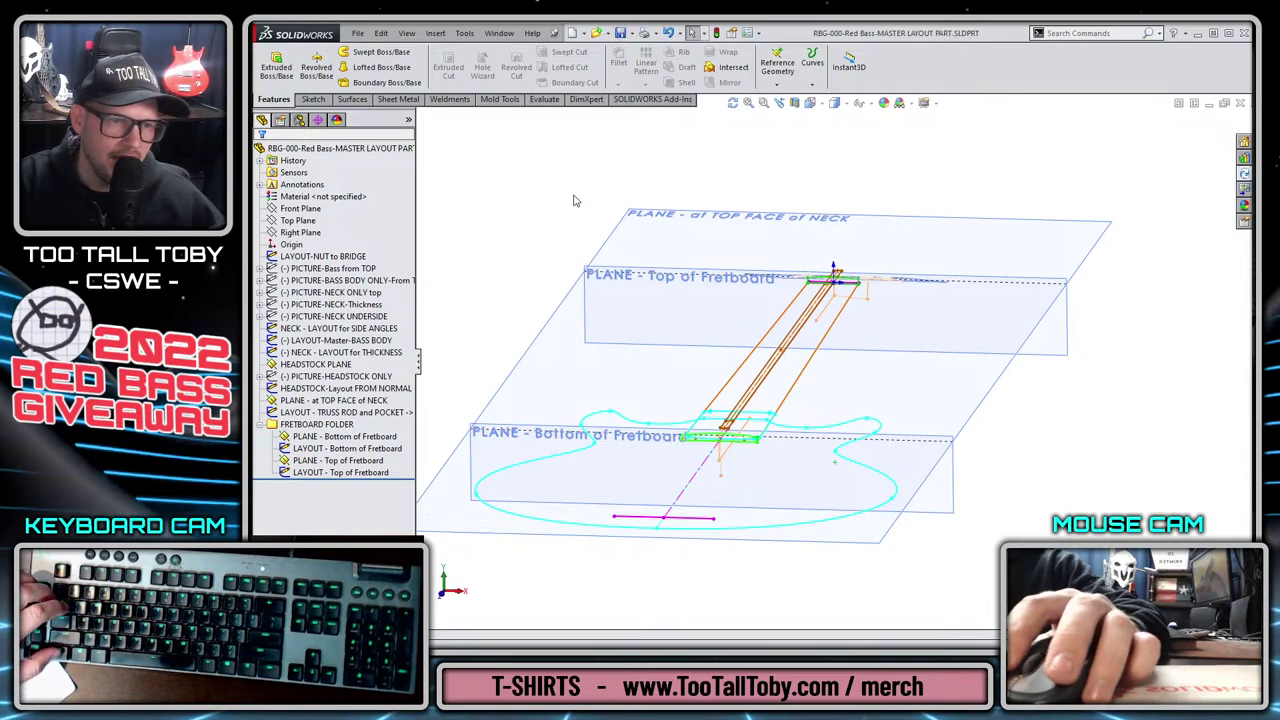
pyautogui.hotkey('ctrl', 'Tab')
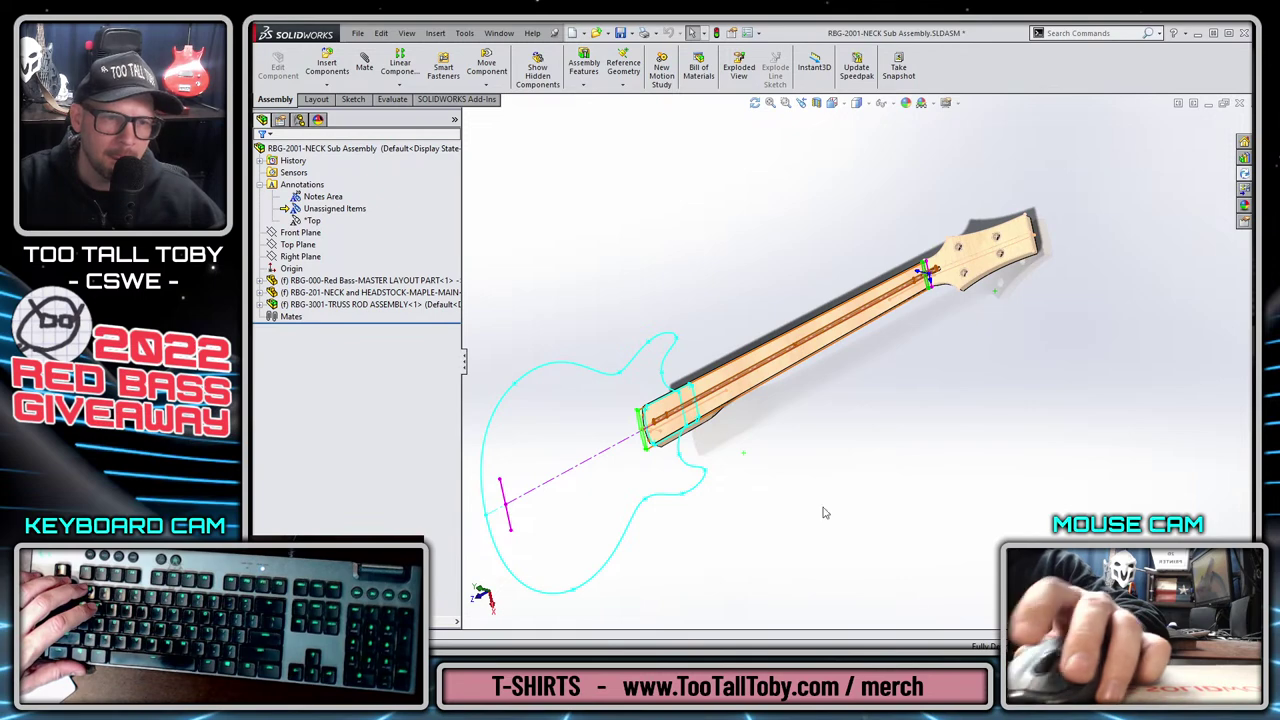
# Insert a new blank part, save it as RBG-202-FRETBOARD, and place it on the Front Plane.
pyautogui.moveTo(824, 513); pyautogui.dragTo(860, 274, button='middle')
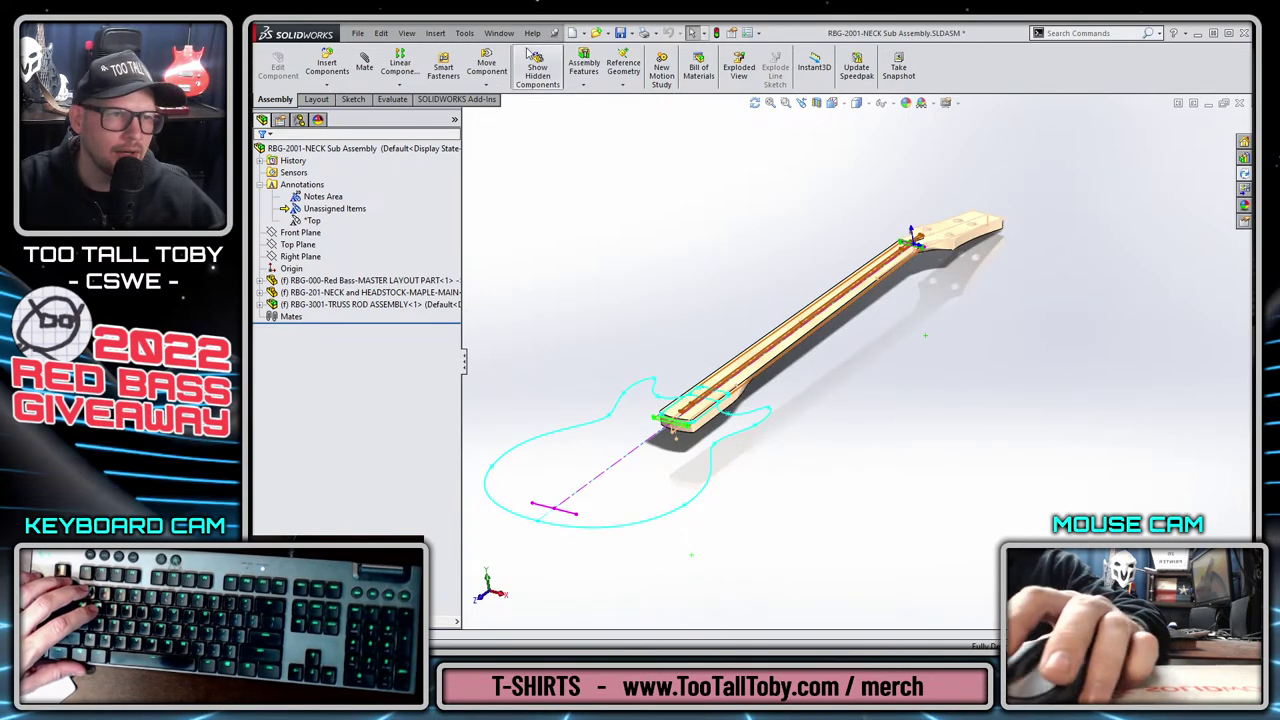
pyautogui.click(436, 34)
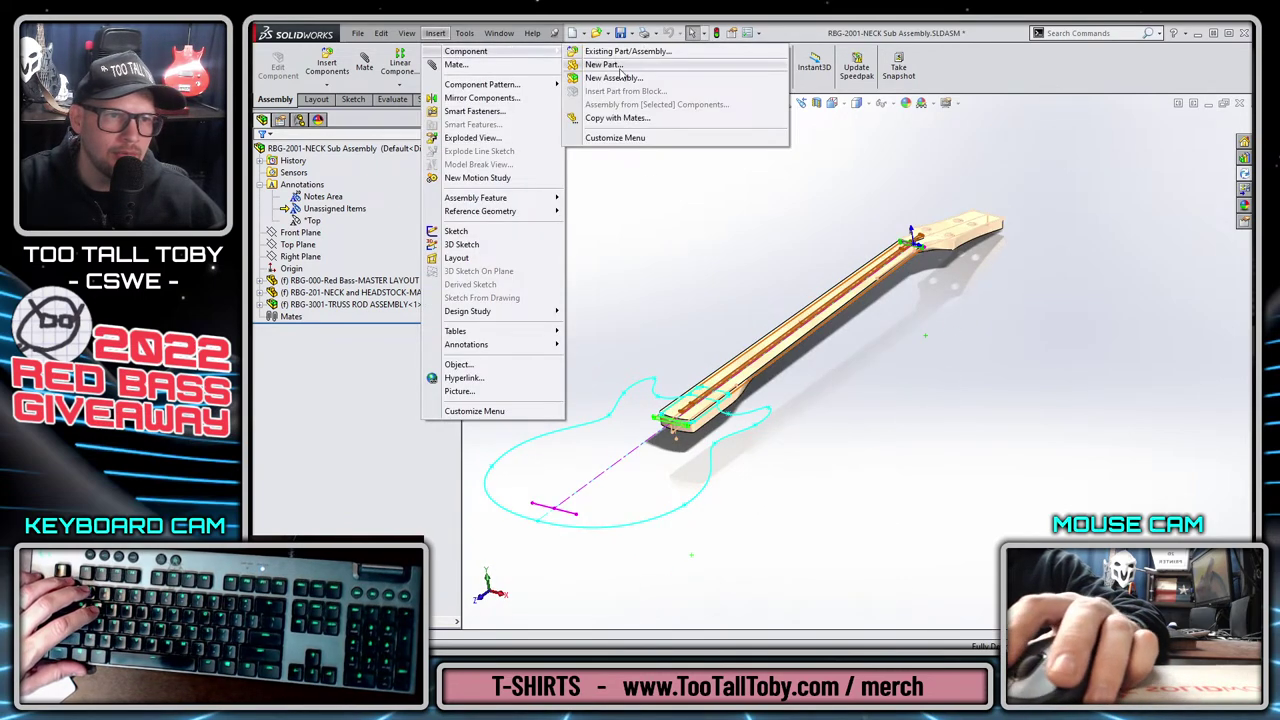
pyautogui.click(663, 128)
pyautogui.hotkey('ctrl', 'n')
pyautogui.hotkey('ctrl', 's')
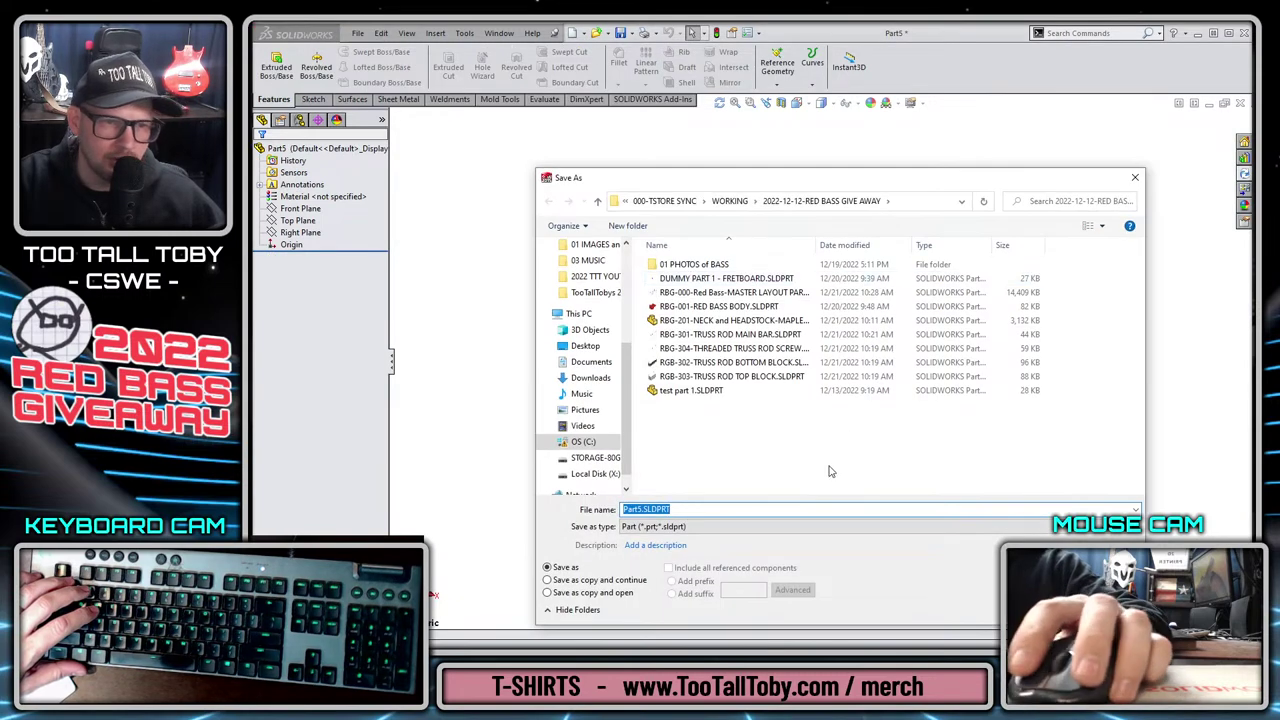
pyautogui.write('RBG-202')
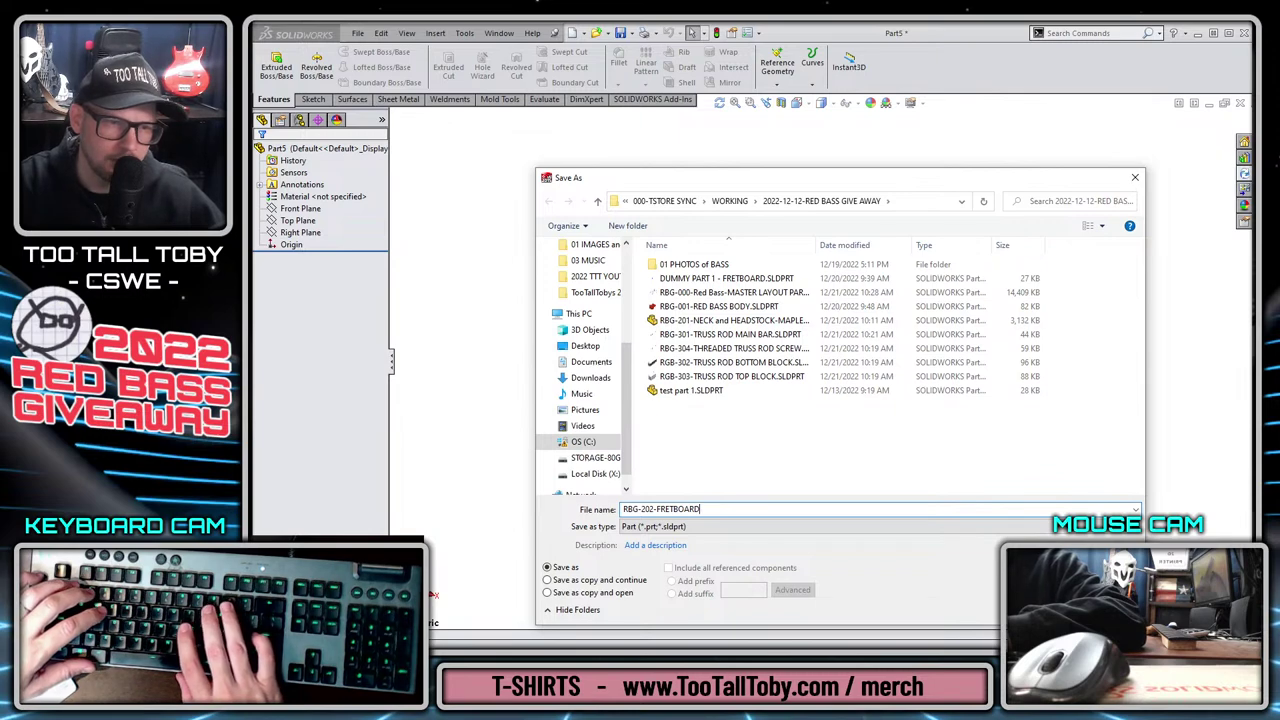
pyautogui.write('-FRETBOARD')
pyautogui.press('Return')
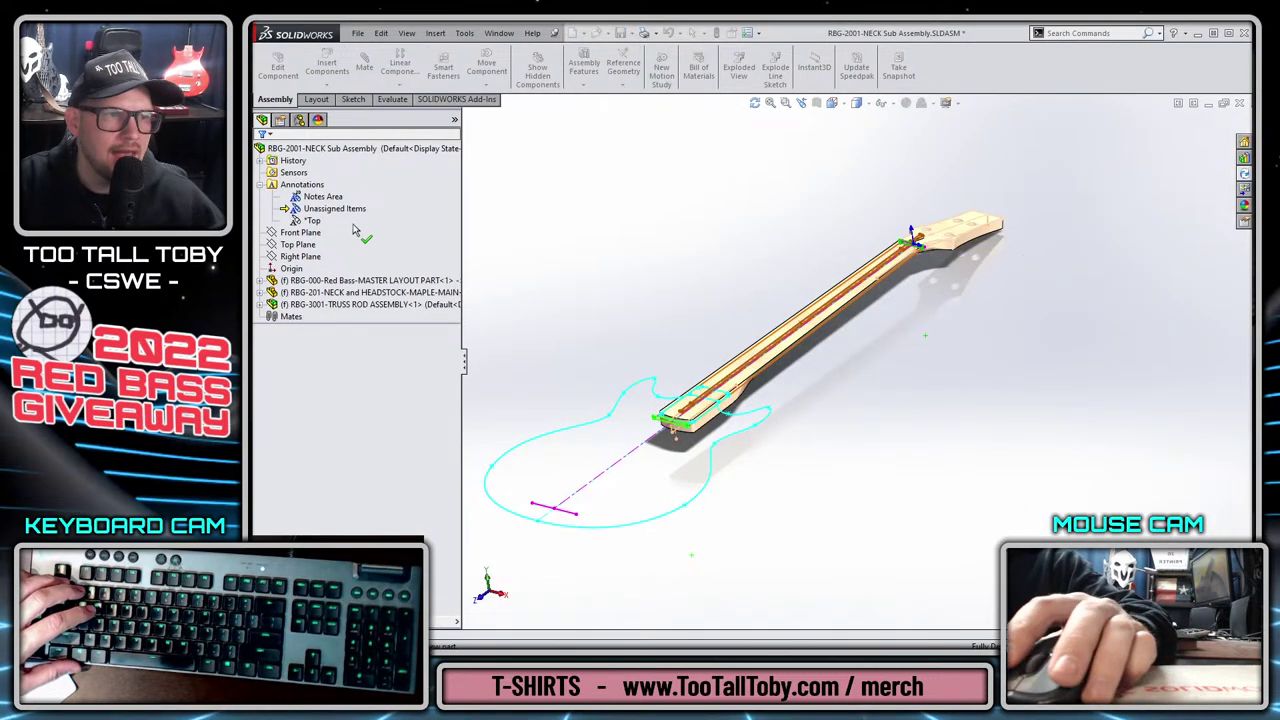
pyautogui.click(300, 232)
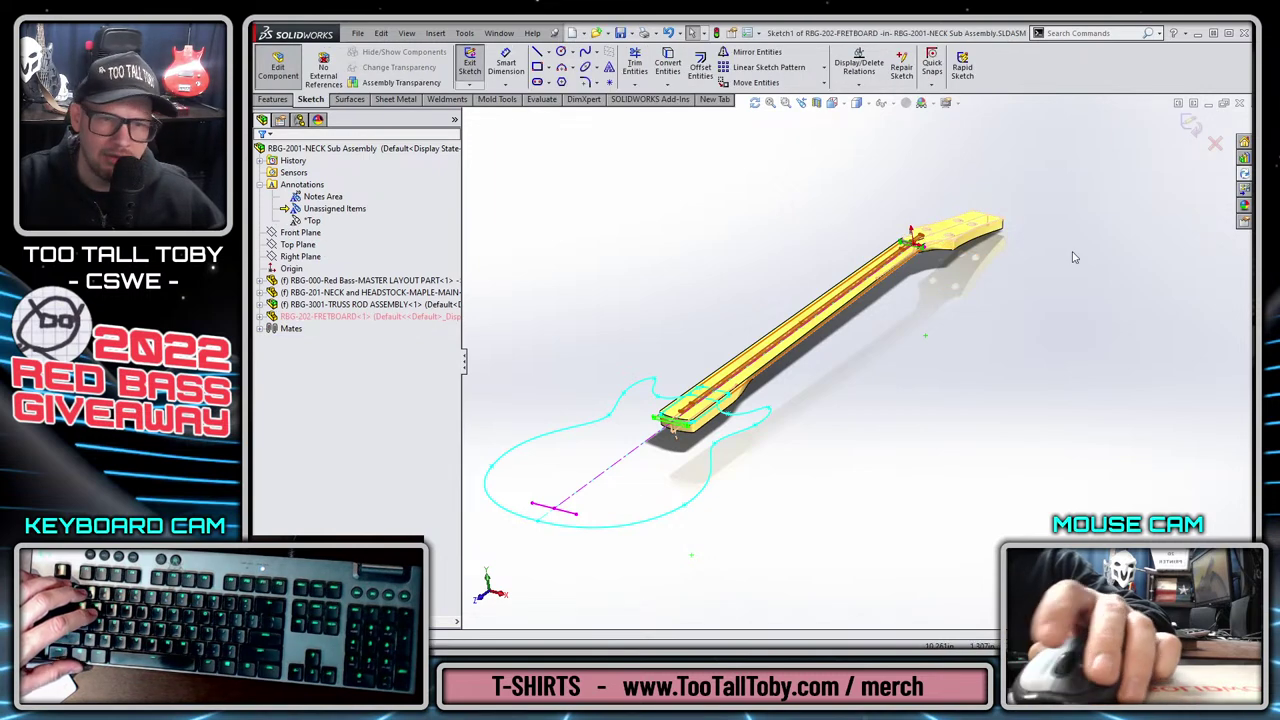
# Create a 0-offset plane in the fretboard part on the layout's PLANE - Bottom of Fretboard.
pyautogui.click(1190, 124)
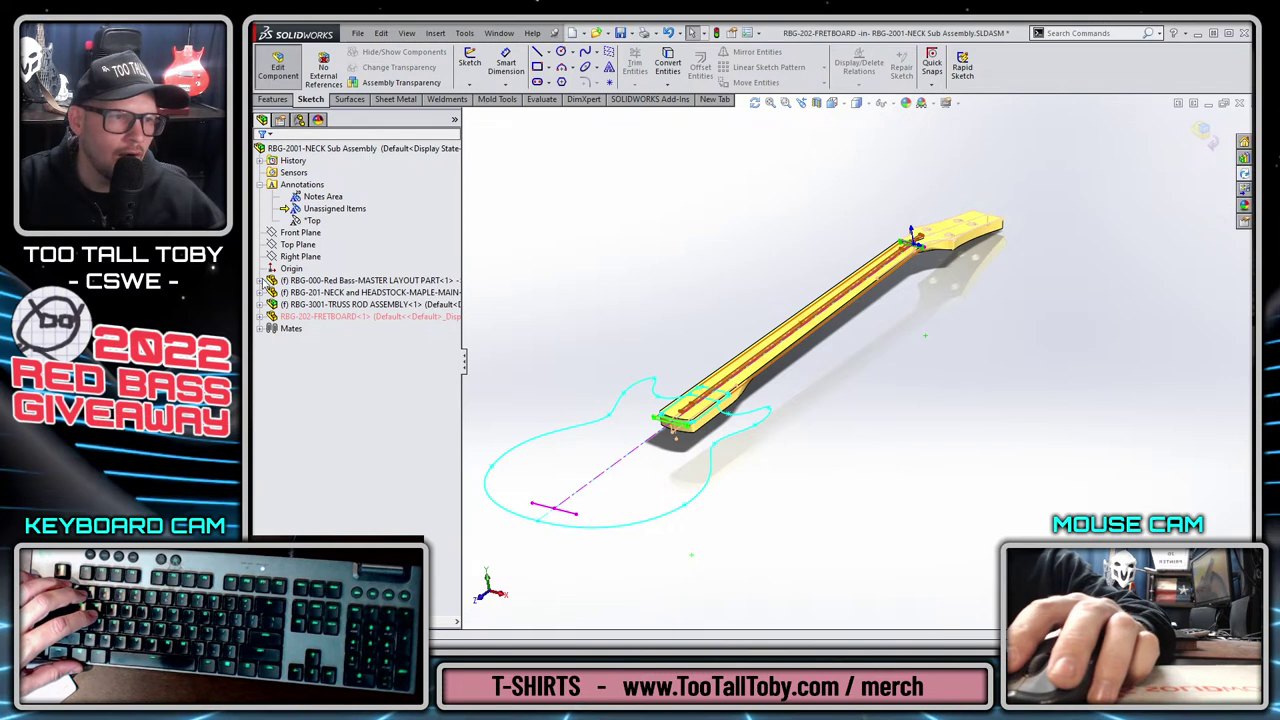
pyautogui.click(260, 281)
pyautogui.scroll(-2, 338, 354)
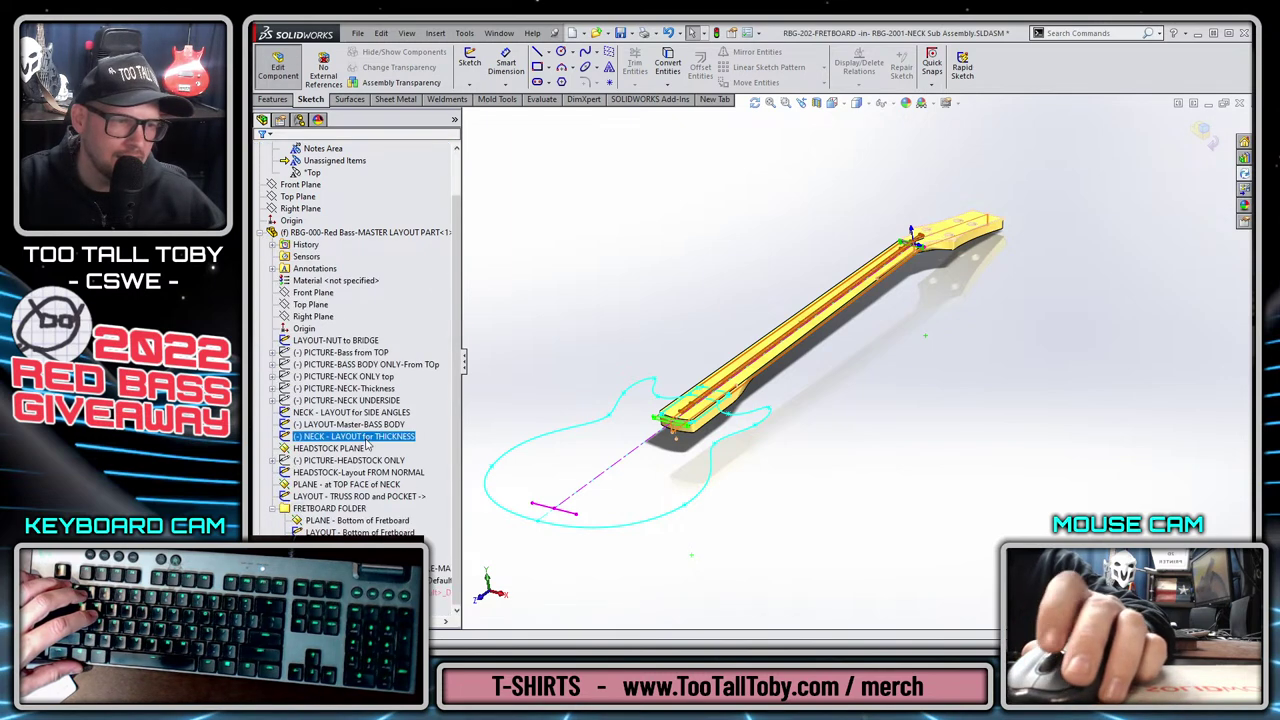
pyautogui.click(348, 521)
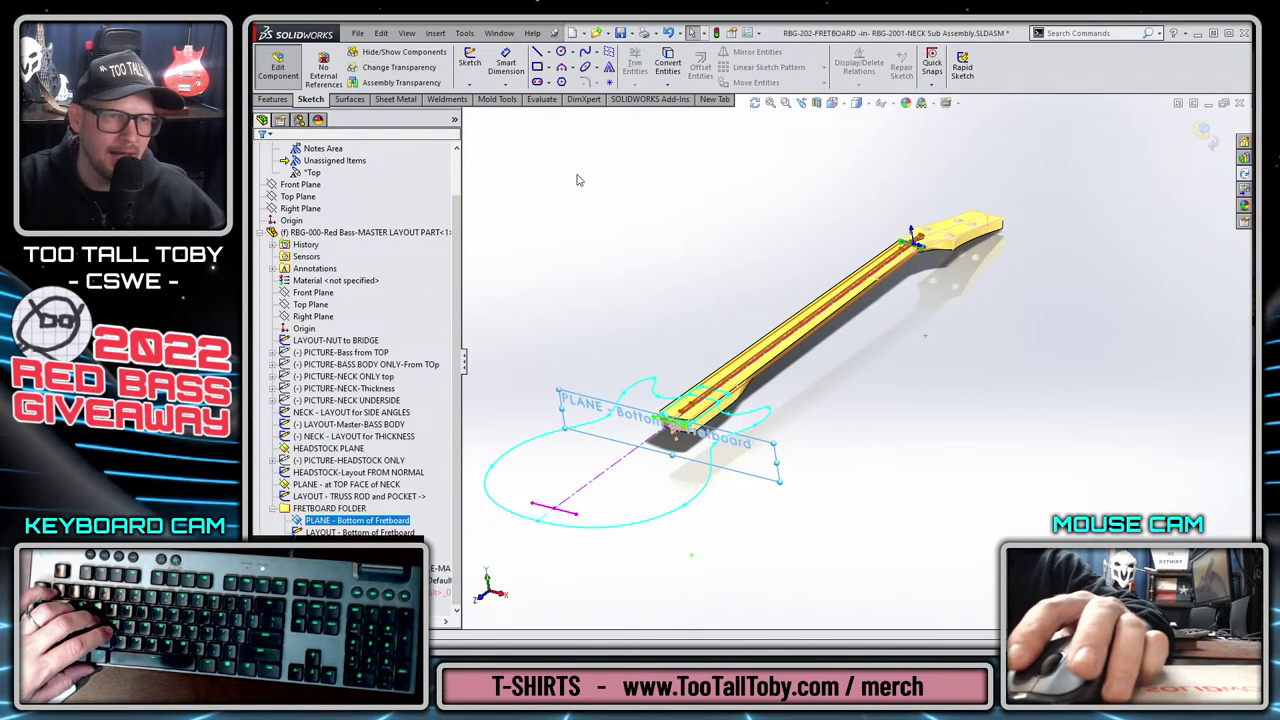
pyautogui.press('s')
pyautogui.click(591, 227)
pyautogui.click(606, 240)
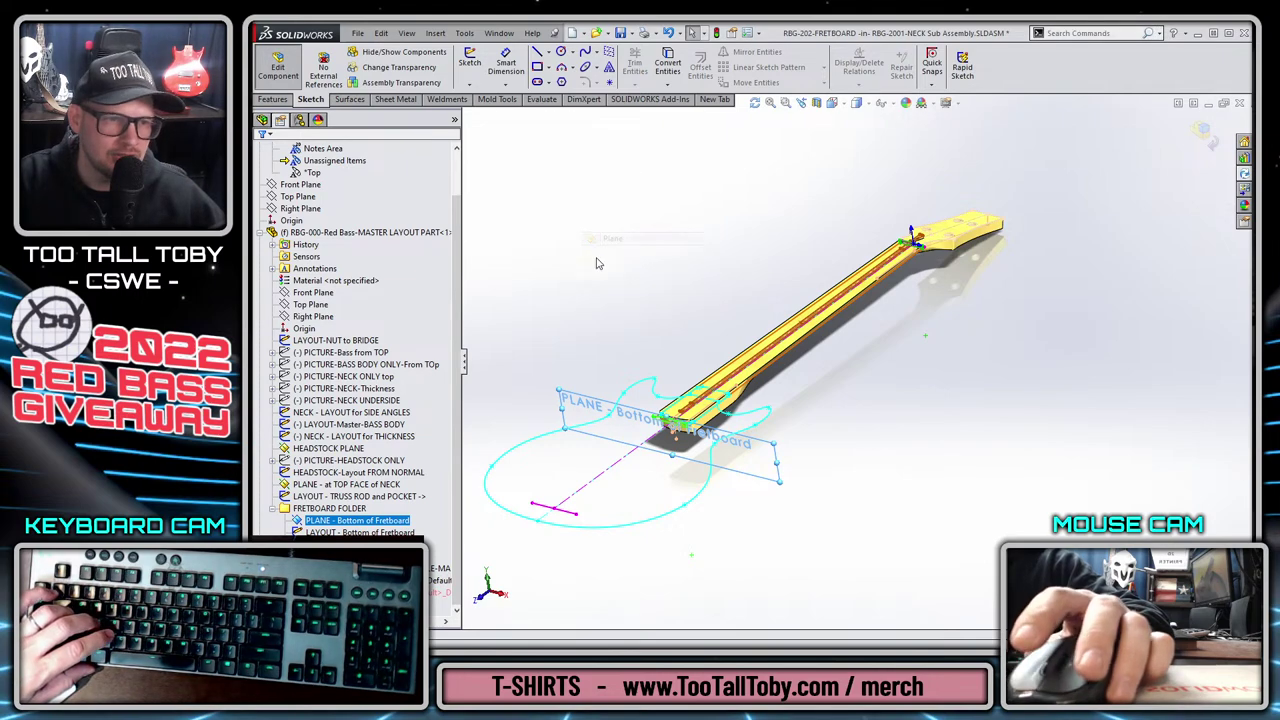
pyautogui.press('Escape')
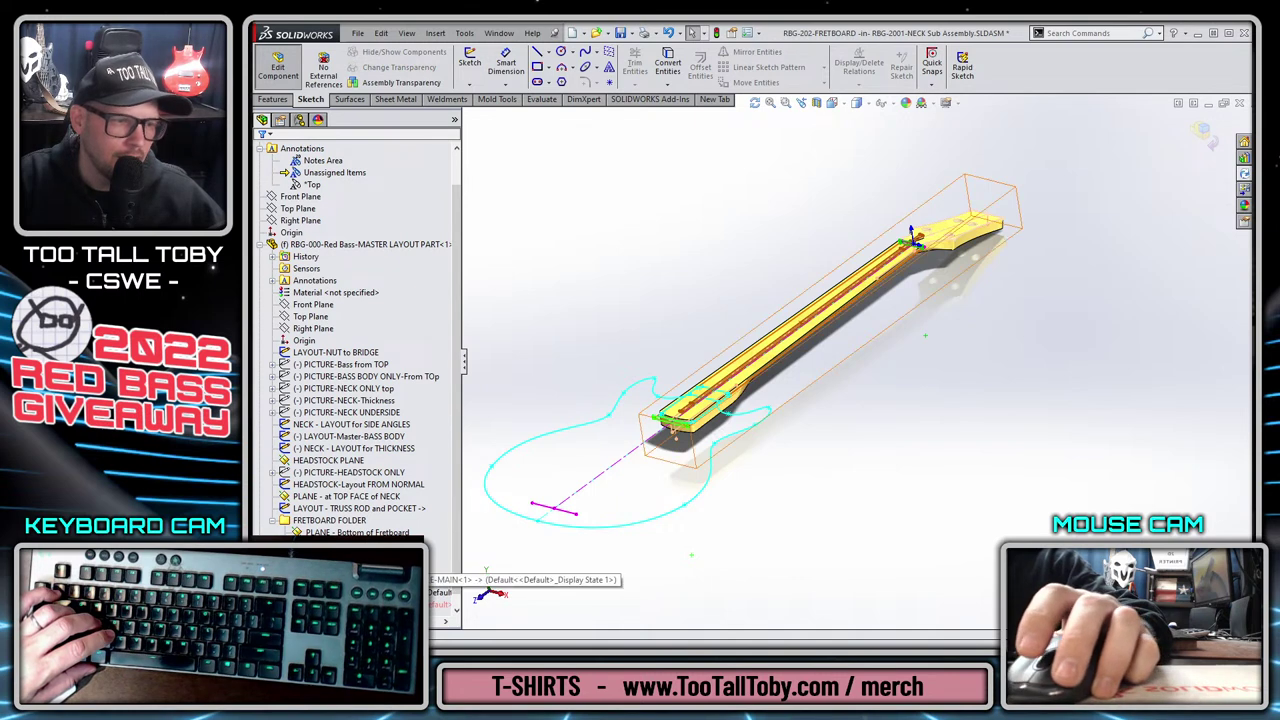
# Create a second plane on the layout's PLANE - Top of Fretboard.
pyautogui.click(355, 544)
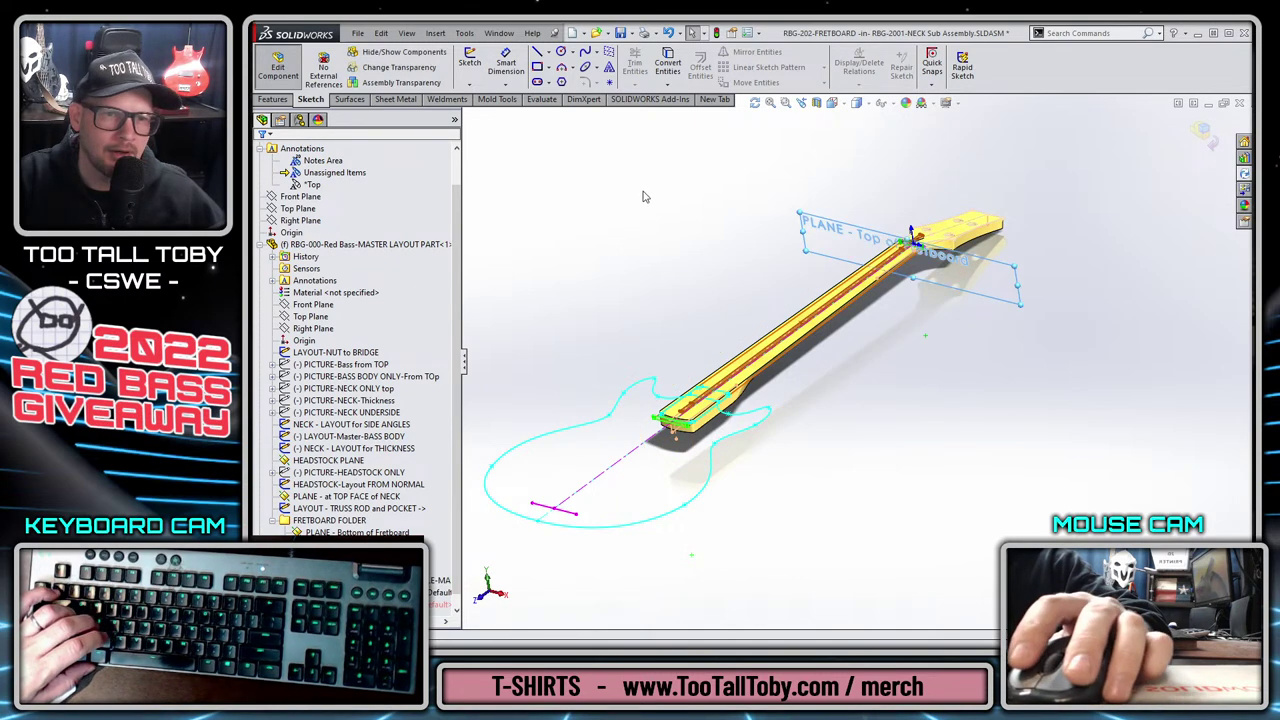
pyautogui.press('s')
pyautogui.click(661, 231)
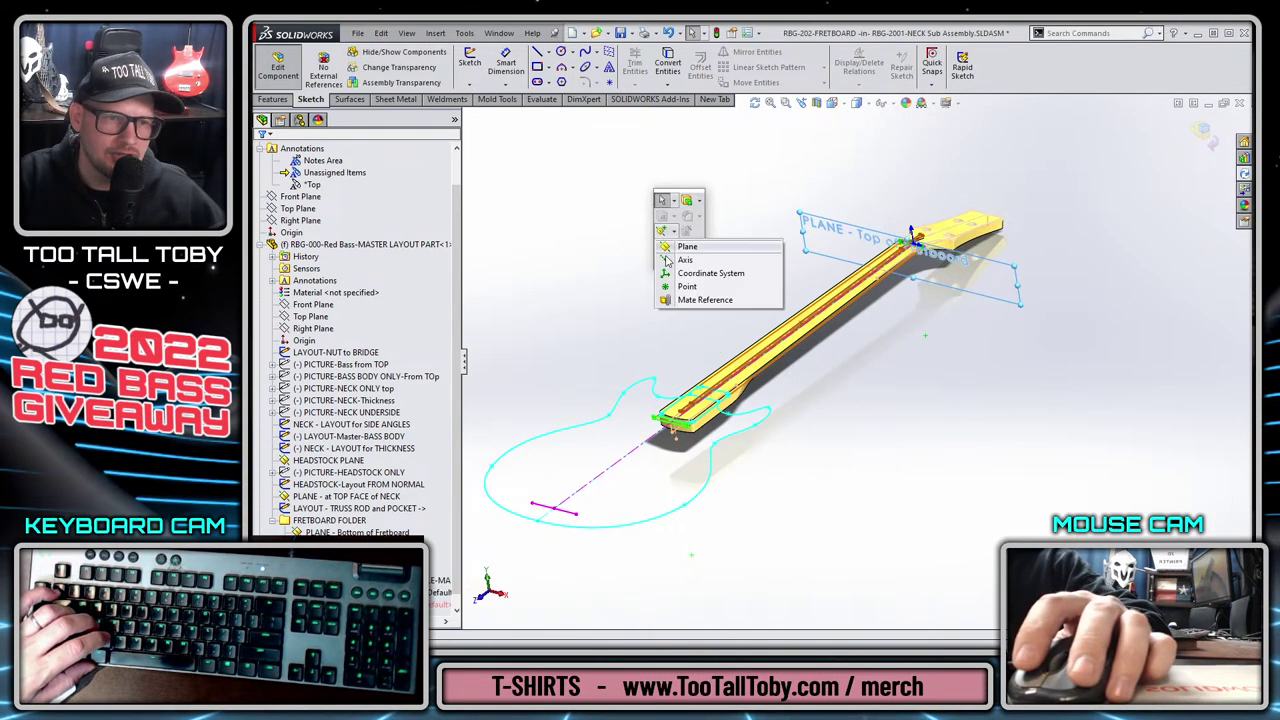
pyautogui.click(688, 248)
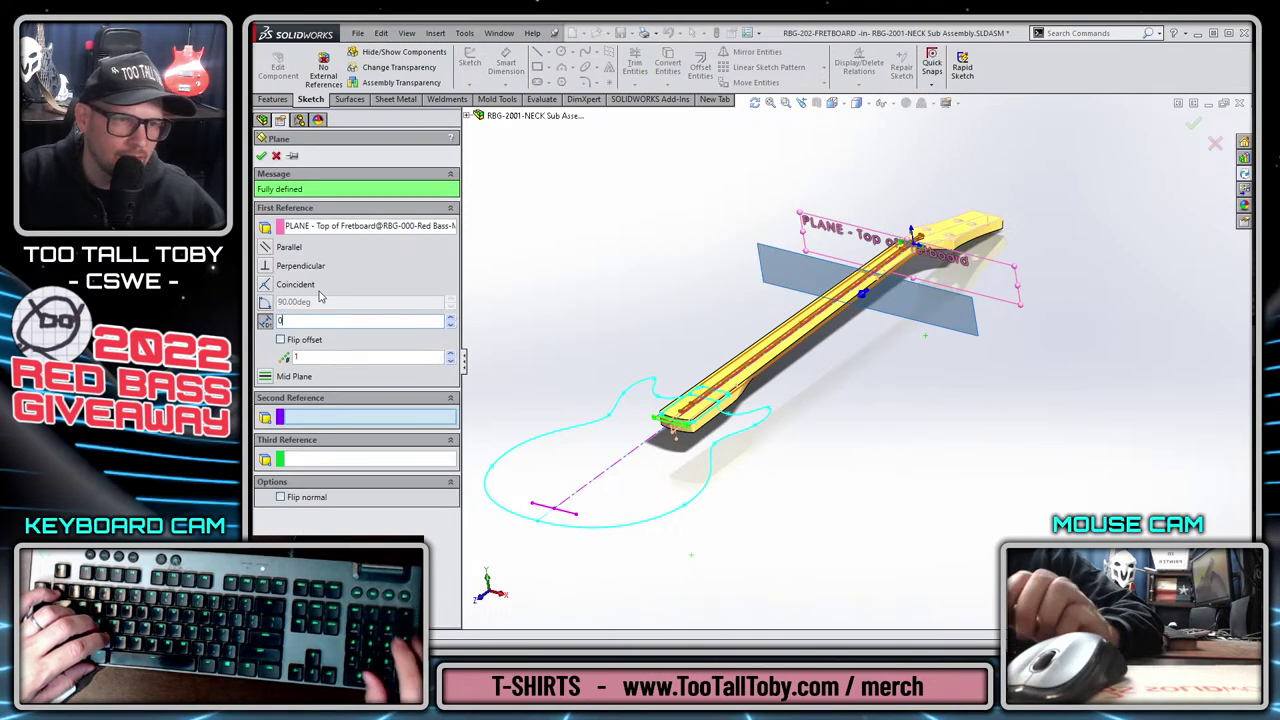
pyautogui.press('Return')
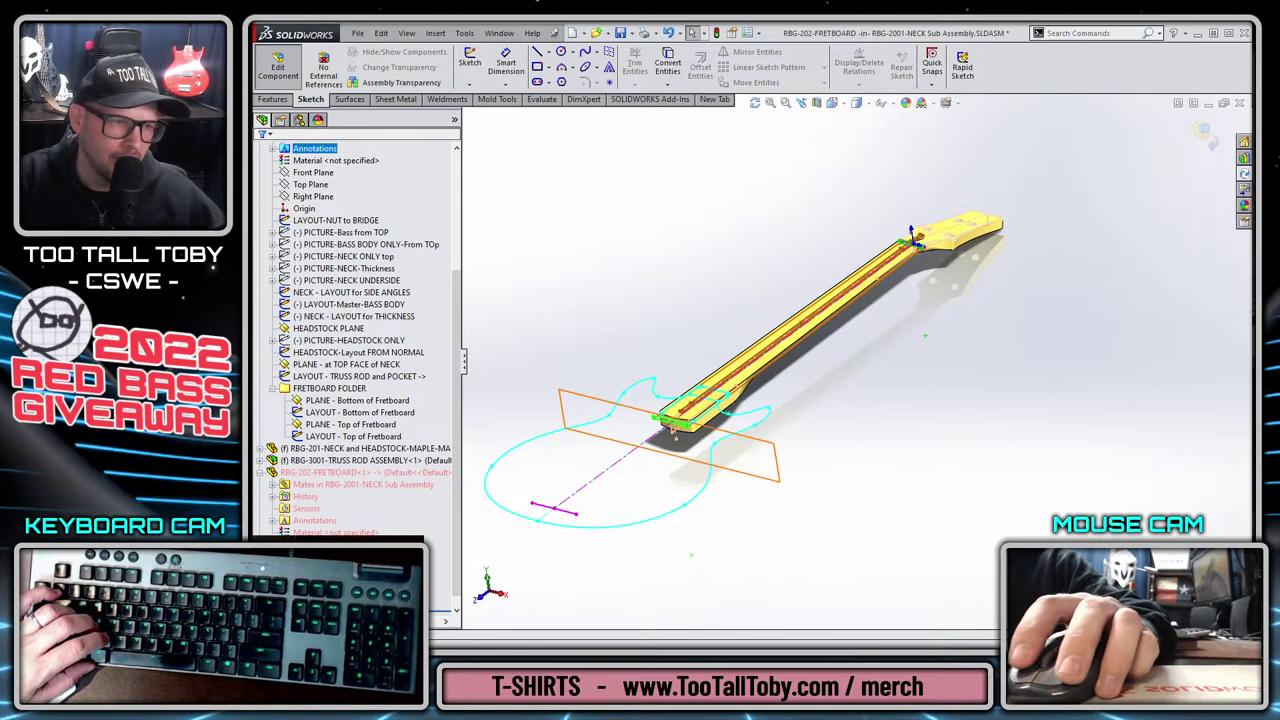
# Sketch on Plane1 and convert the layout's heel fretboard outline chain into it.
pyautogui.click(617, 465)
pyautogui.click(617, 465)
pyautogui.scroll(-5, 640, 448)
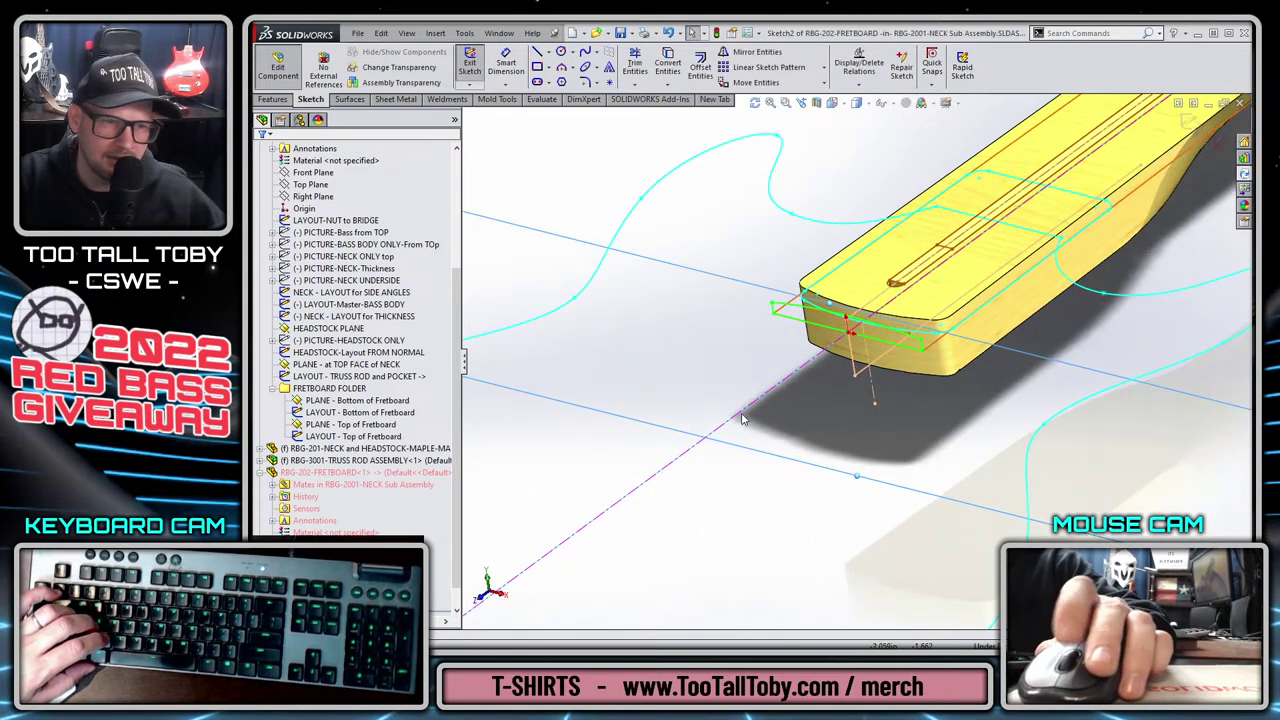
pyautogui.rightClick(779, 308)
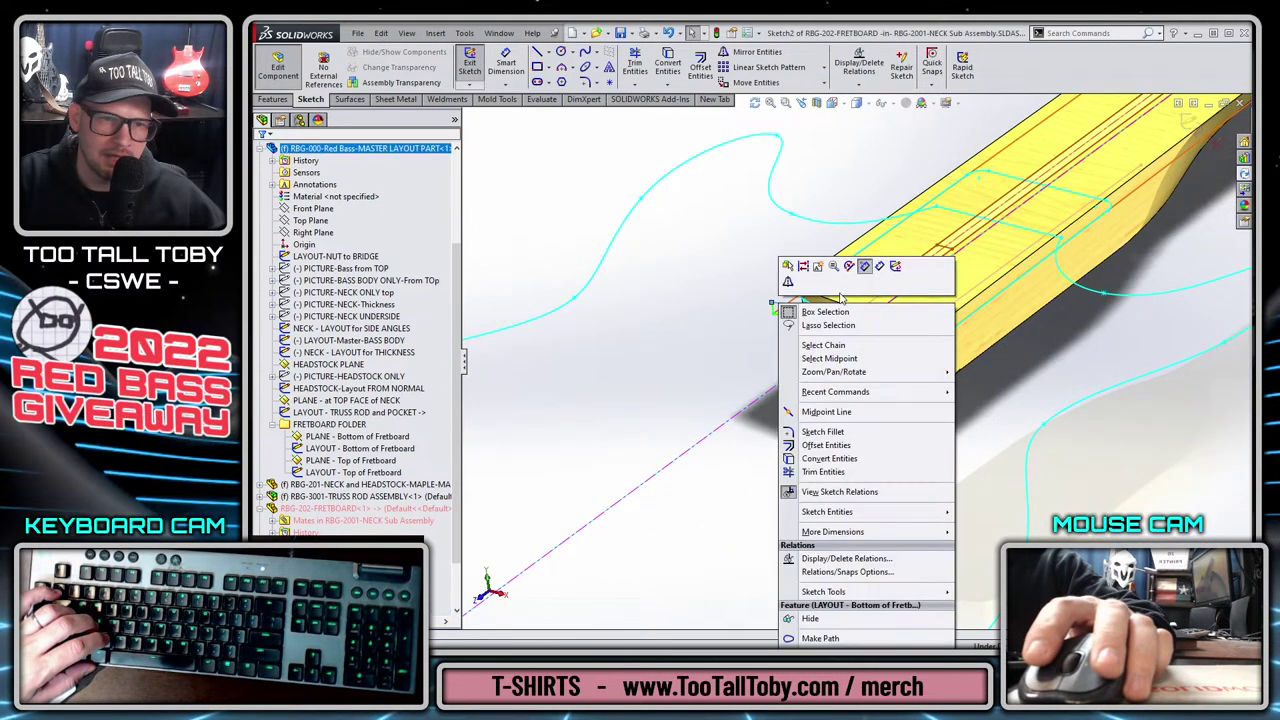
pyautogui.click(835, 355)
pyautogui.click(667, 66)
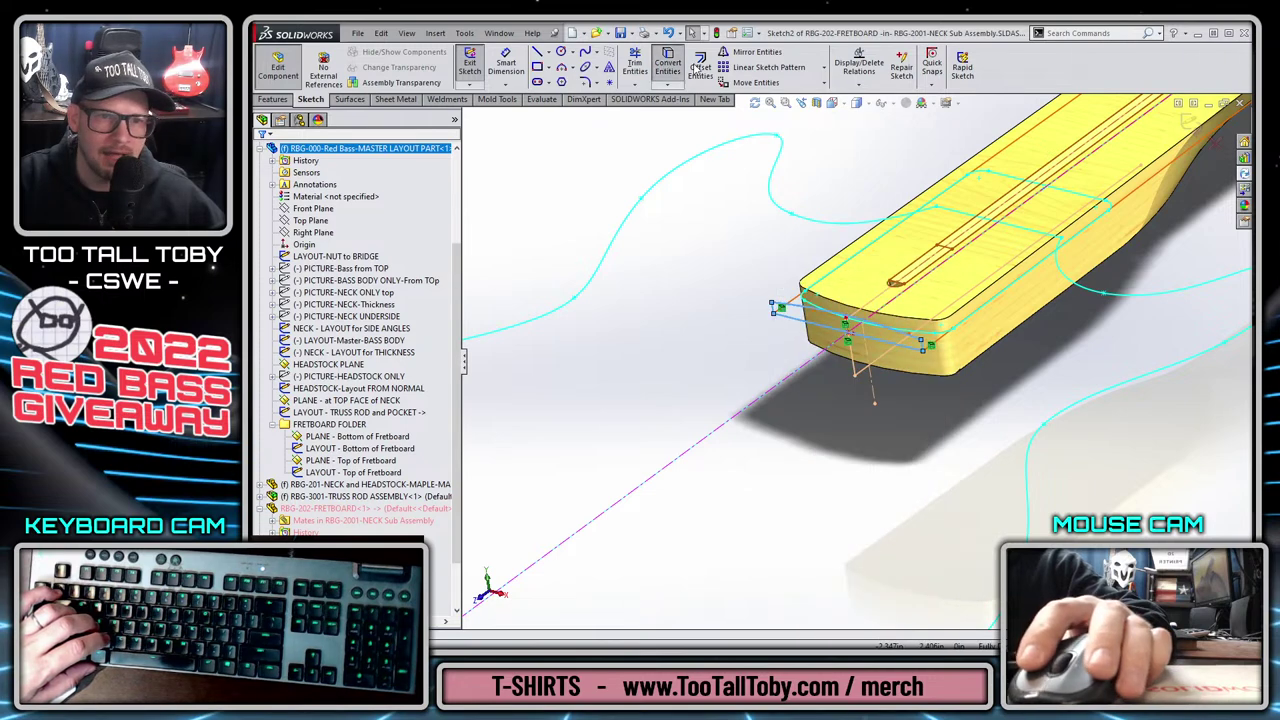
pyautogui.click(1190, 122)
# Sketch on the nut plane and convert the layout's nut fretboard outline chain into it.
pyautogui.press('f')
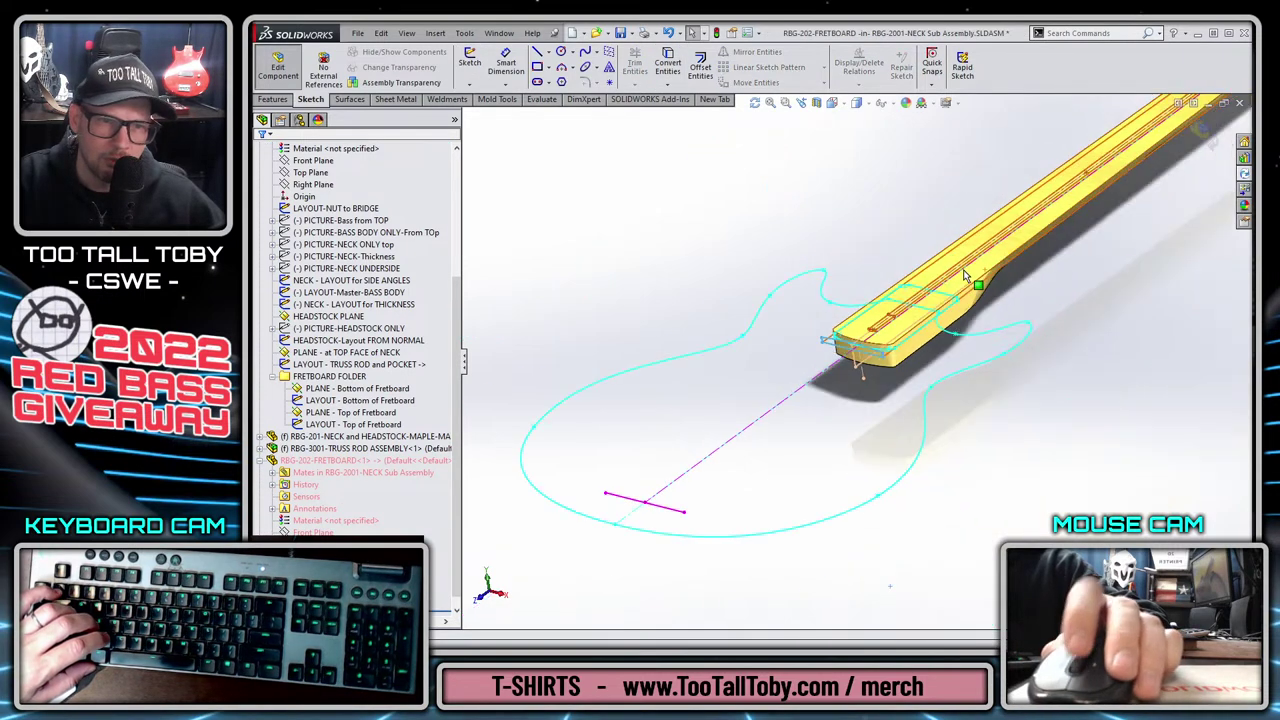
pyautogui.click(955, 255)
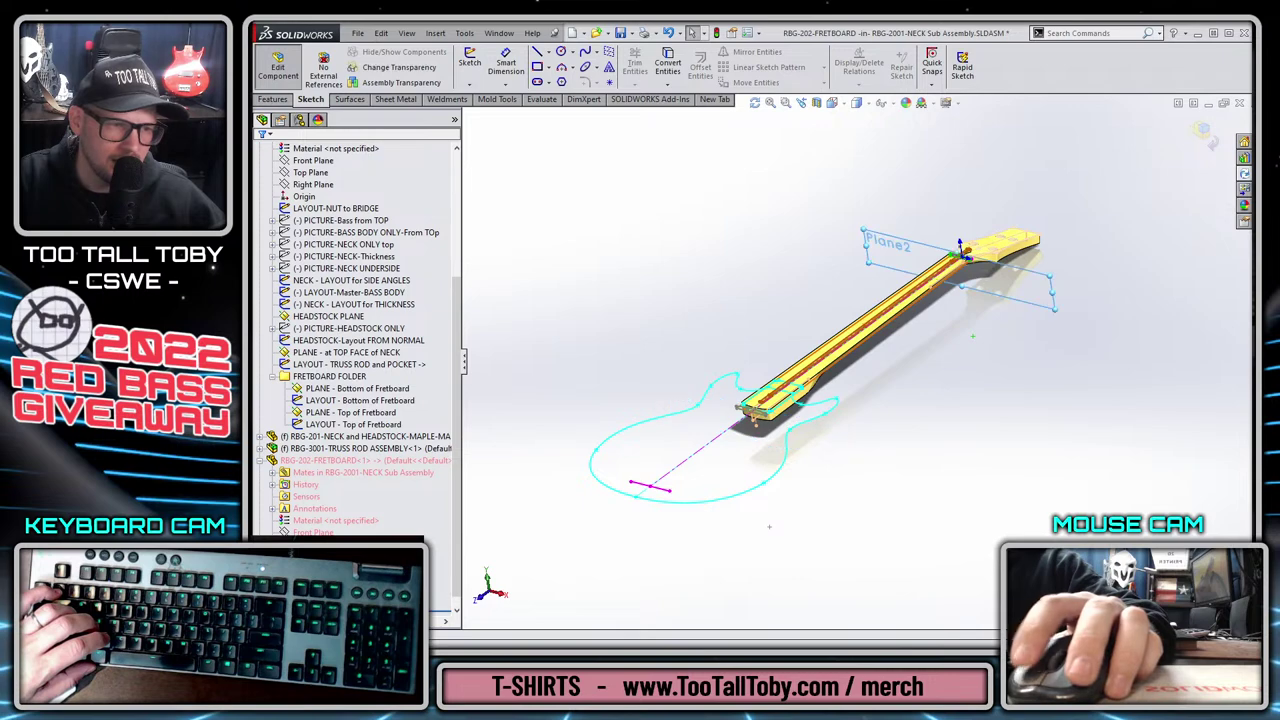
pyautogui.click(885, 240)
pyautogui.scroll(5, 930, 300)
pyautogui.scroll(2, 898, 323)
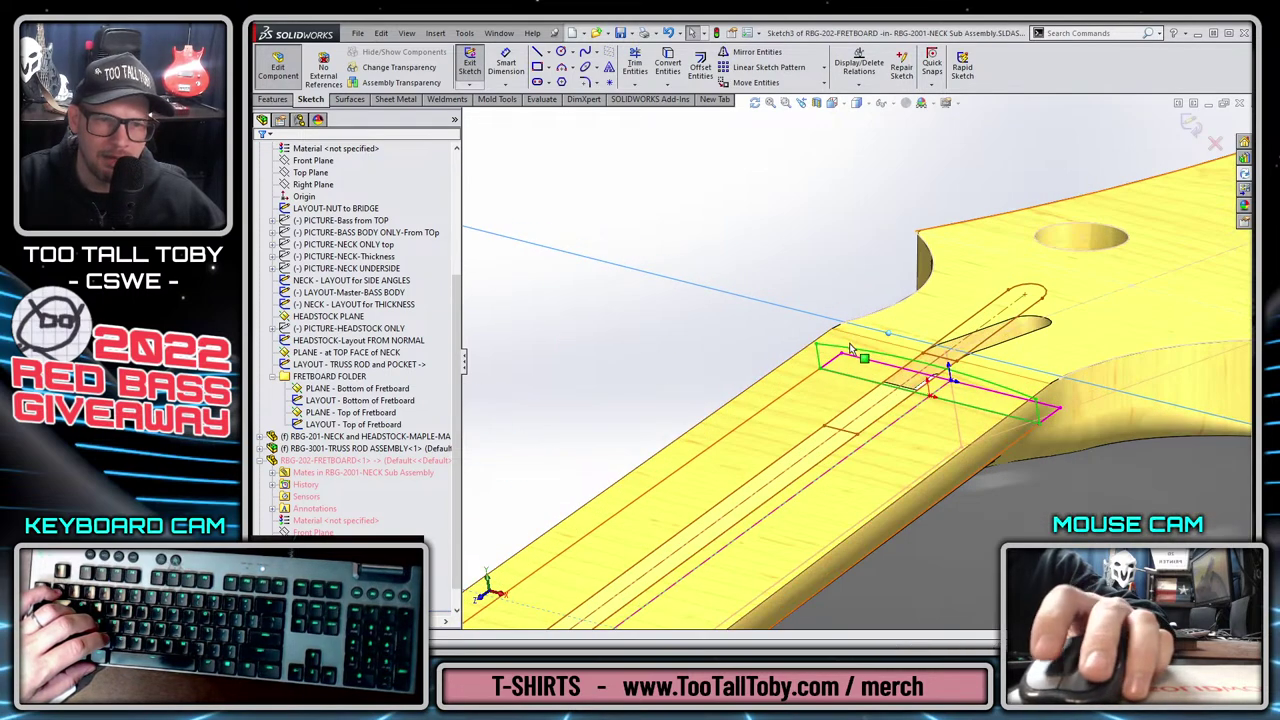
pyautogui.rightClick(847, 349)
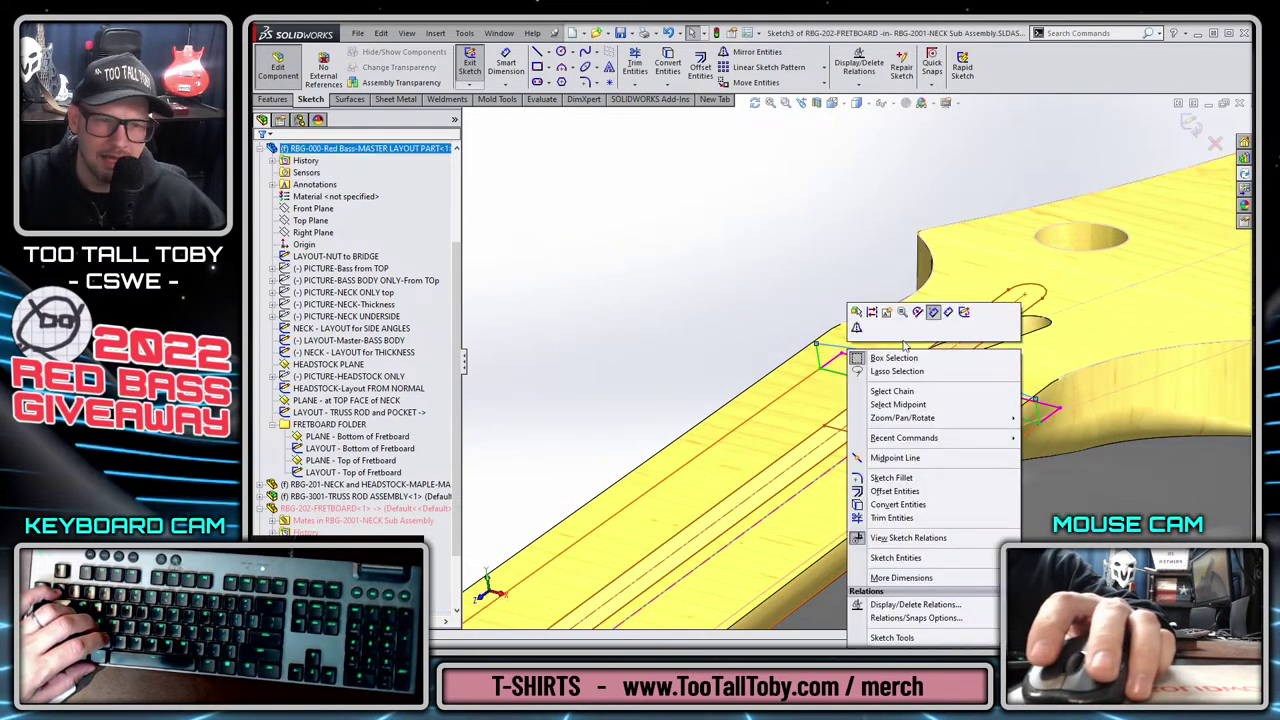
pyautogui.click(900, 391)
pyautogui.click(670, 66)
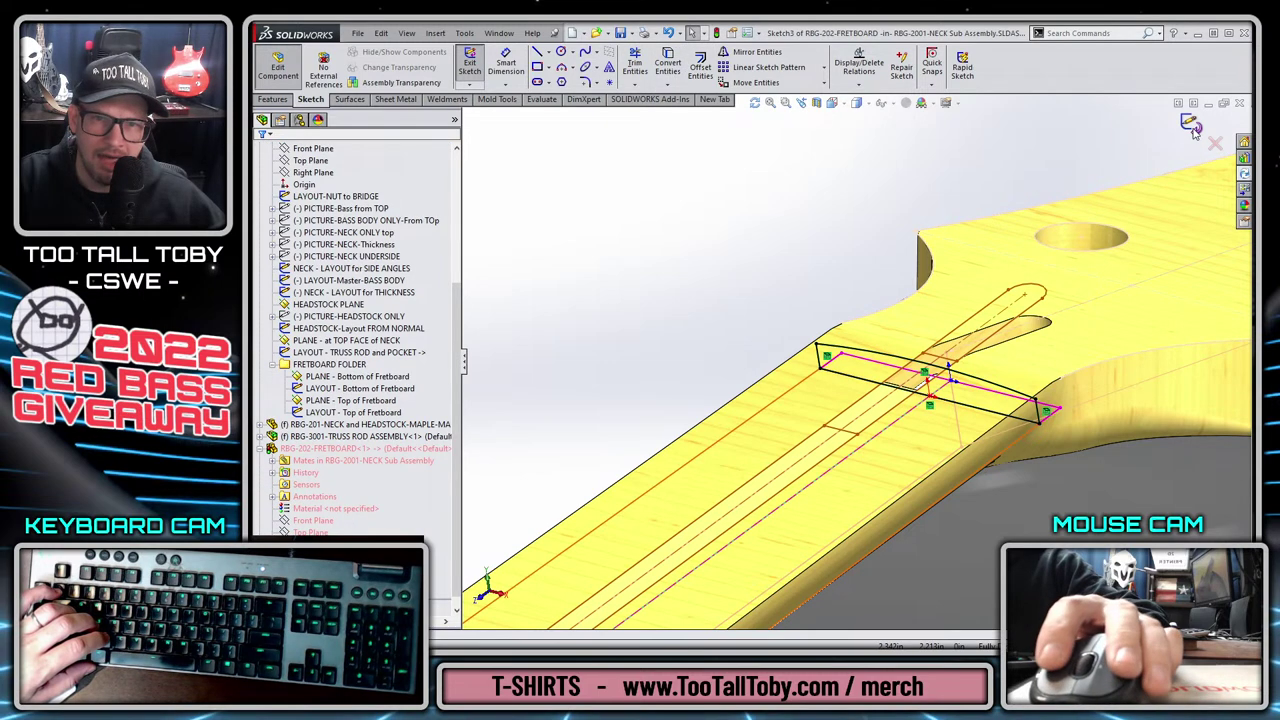
pyautogui.hotkey('ctrl', 'b')
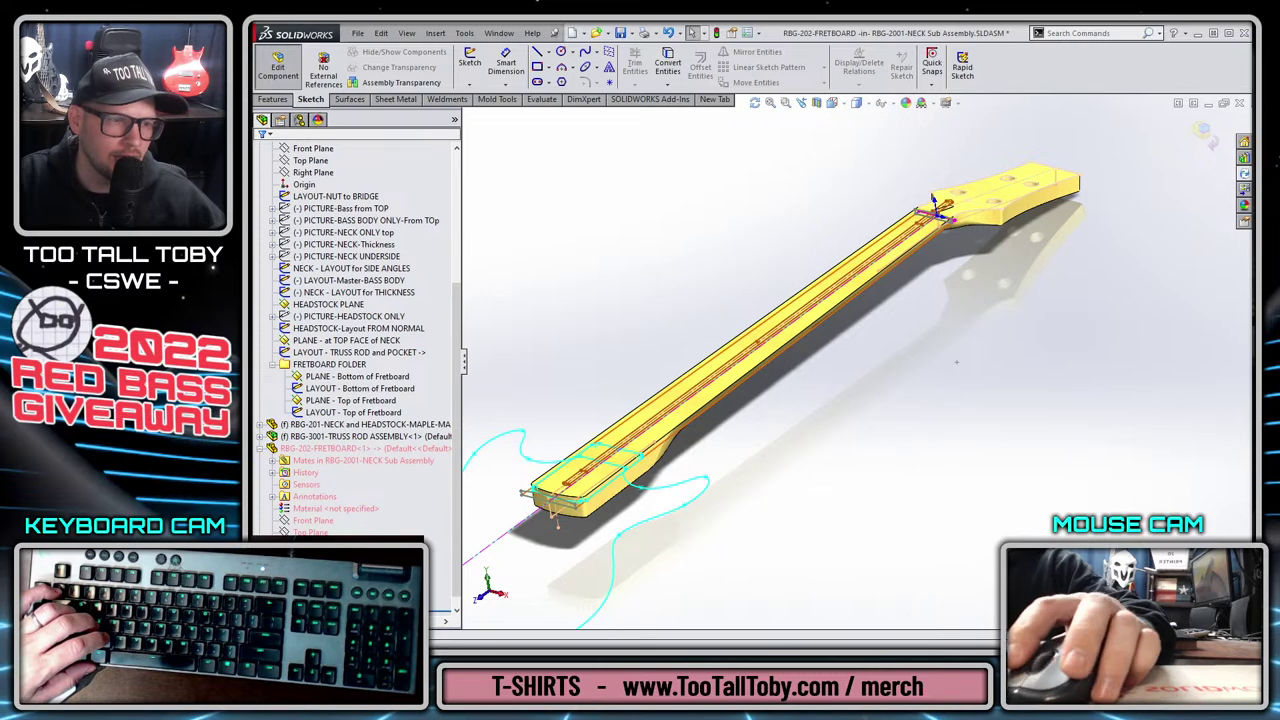
# Open RBG-202-FRETBOARD on its own and loft Loft1 between the Plane1 and Plane2 sketches.
pyautogui.rightClick(334, 452)
pyautogui.click(344, 425)
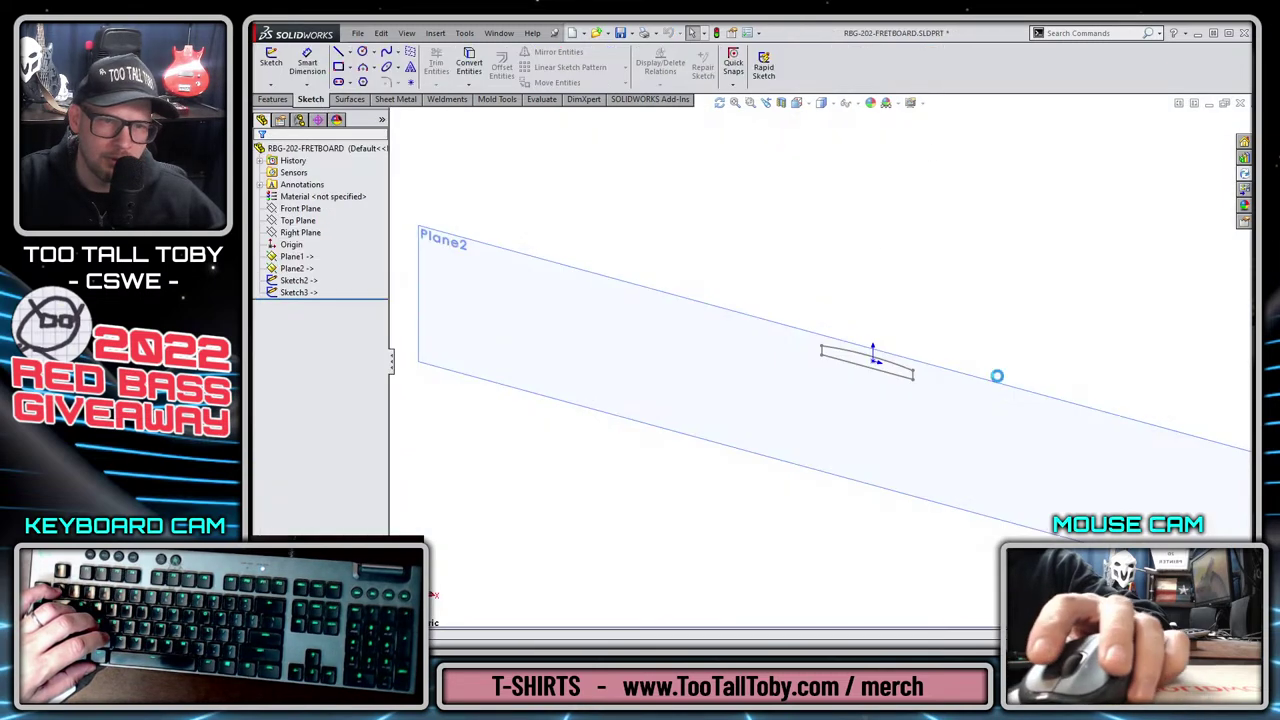
pyautogui.press('f')
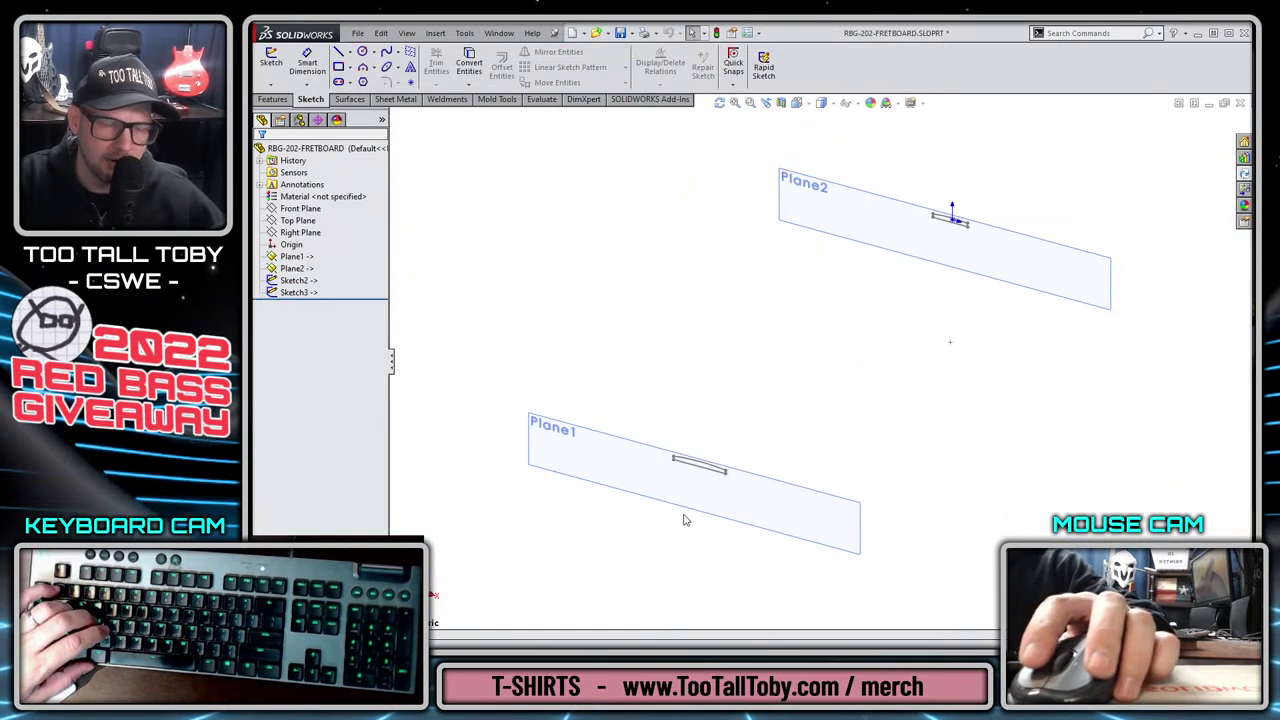
pyautogui.click(273, 99)
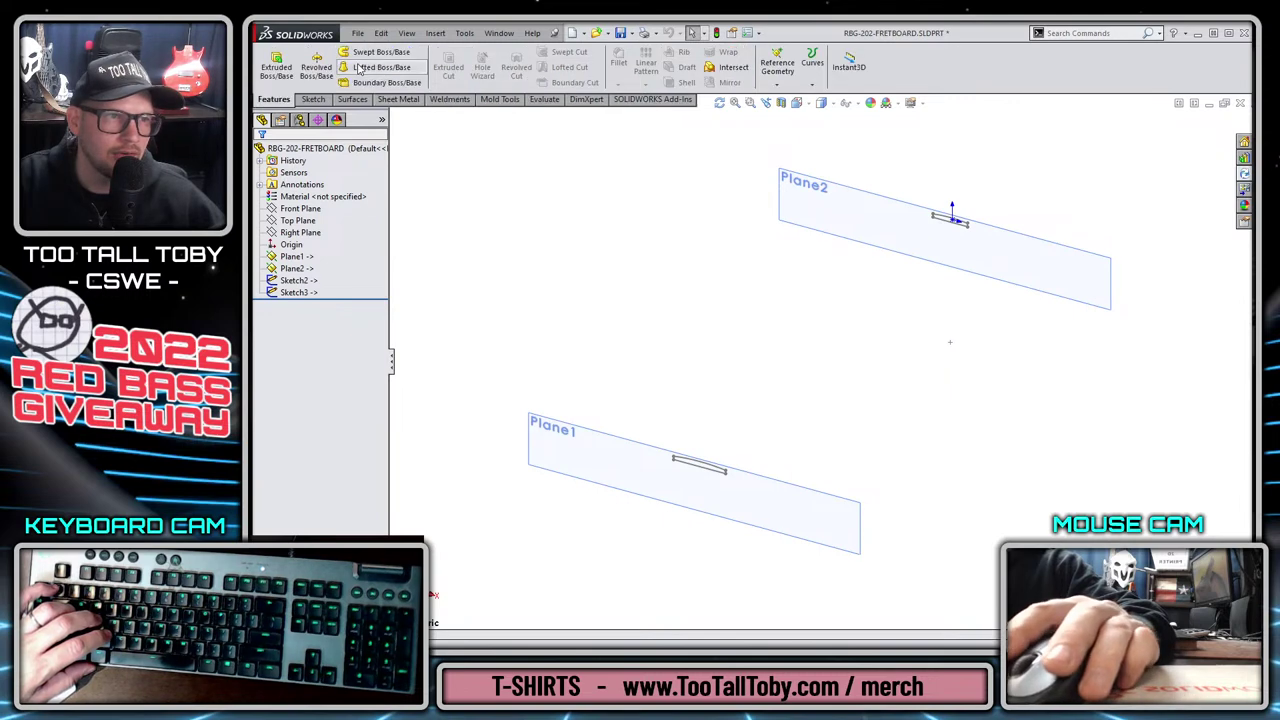
pyautogui.click(727, 482)
pyautogui.scroll(-2, 981, 246)
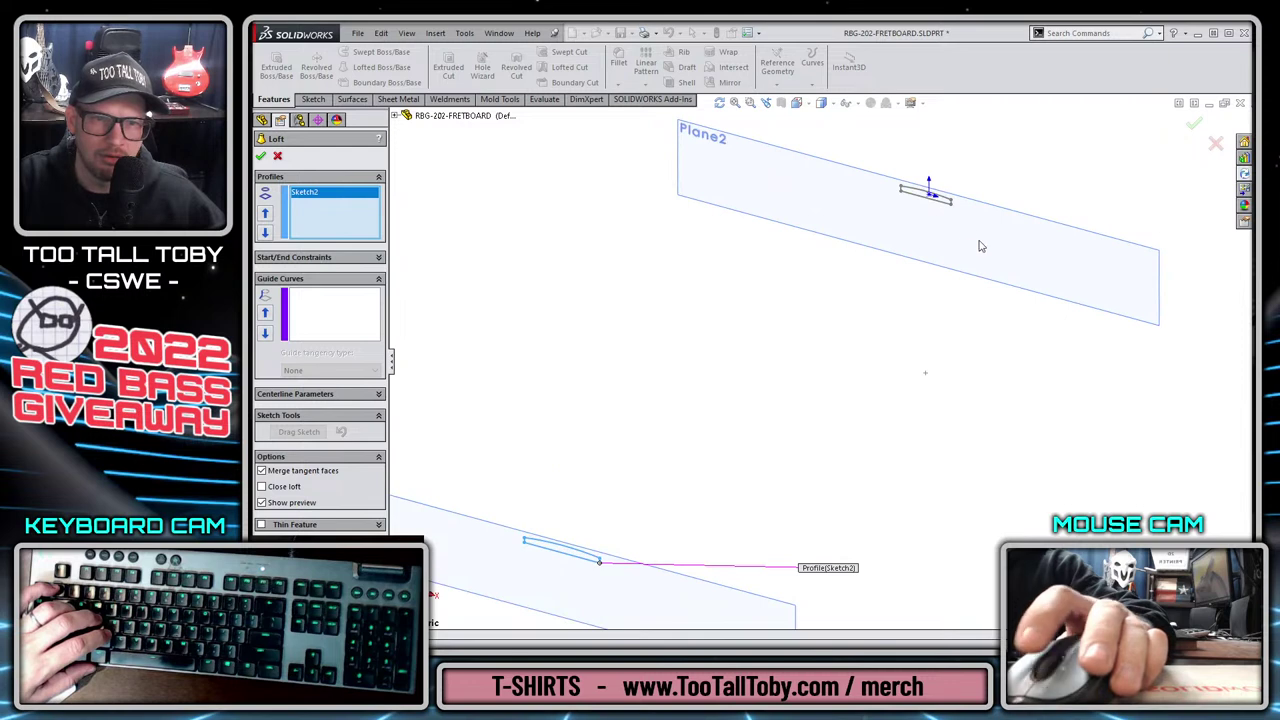
pyautogui.click(951, 206)
pyautogui.click(1195, 126)
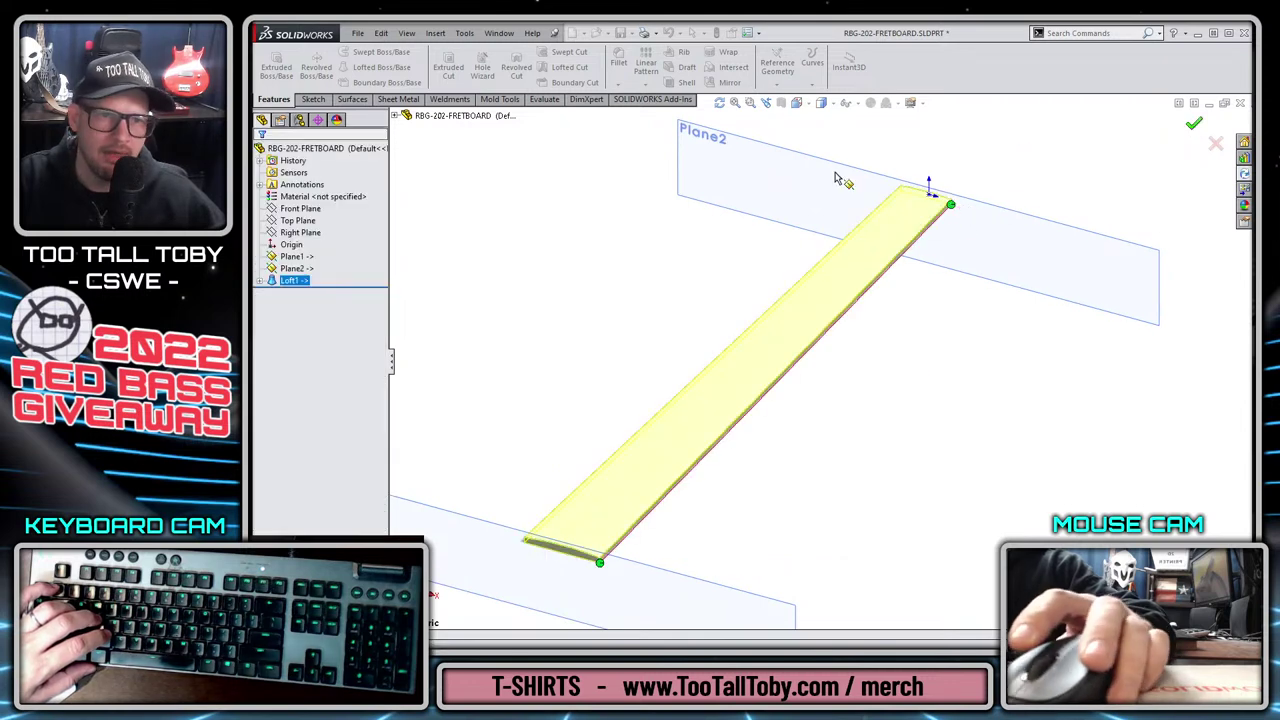
# Assign the Mahogany wood material to the fretboard part after trying other woods.
pyautogui.click(323, 197)
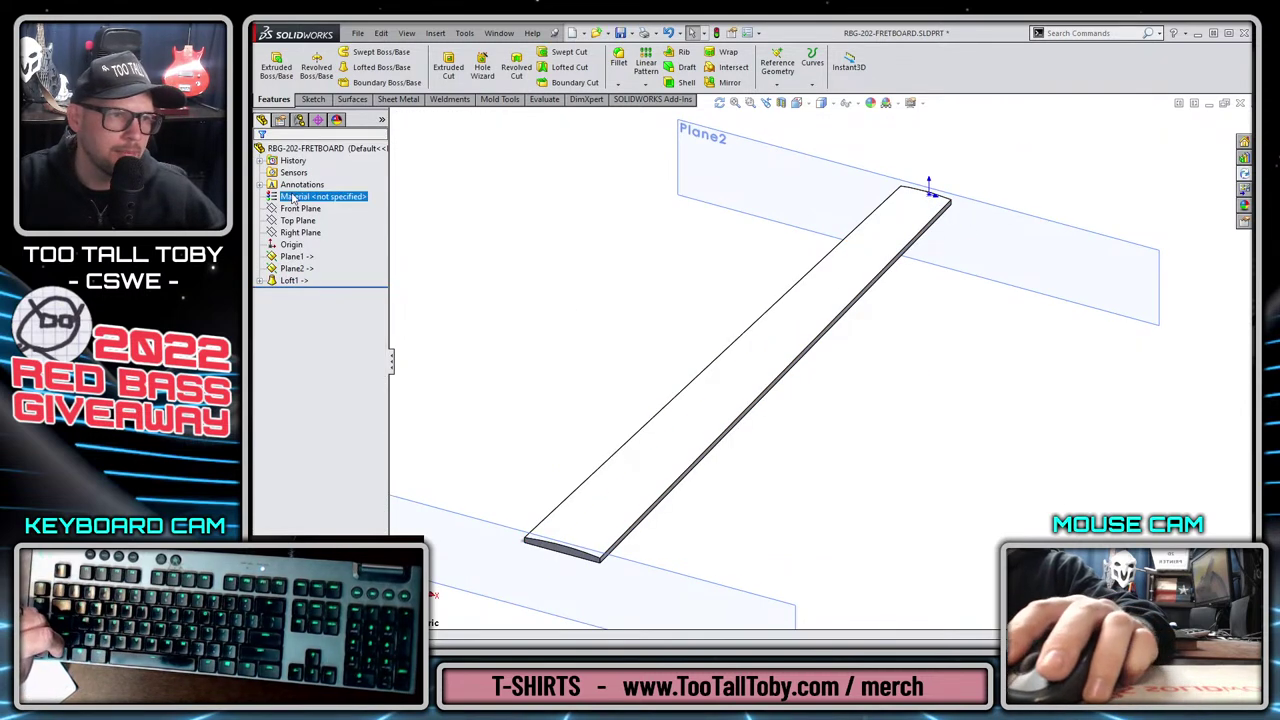
pyautogui.rightClick(323, 197)
pyautogui.click(365, 200)
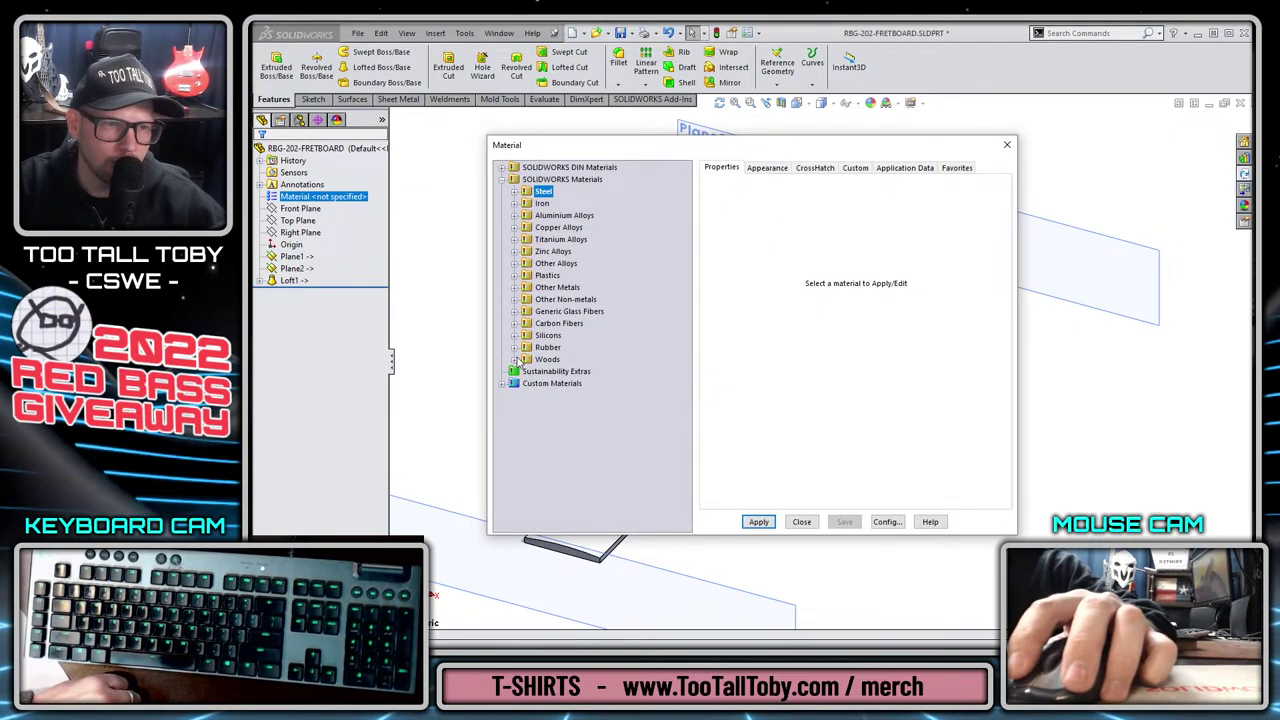
pyautogui.click(516, 359)
pyautogui.click(558, 384)
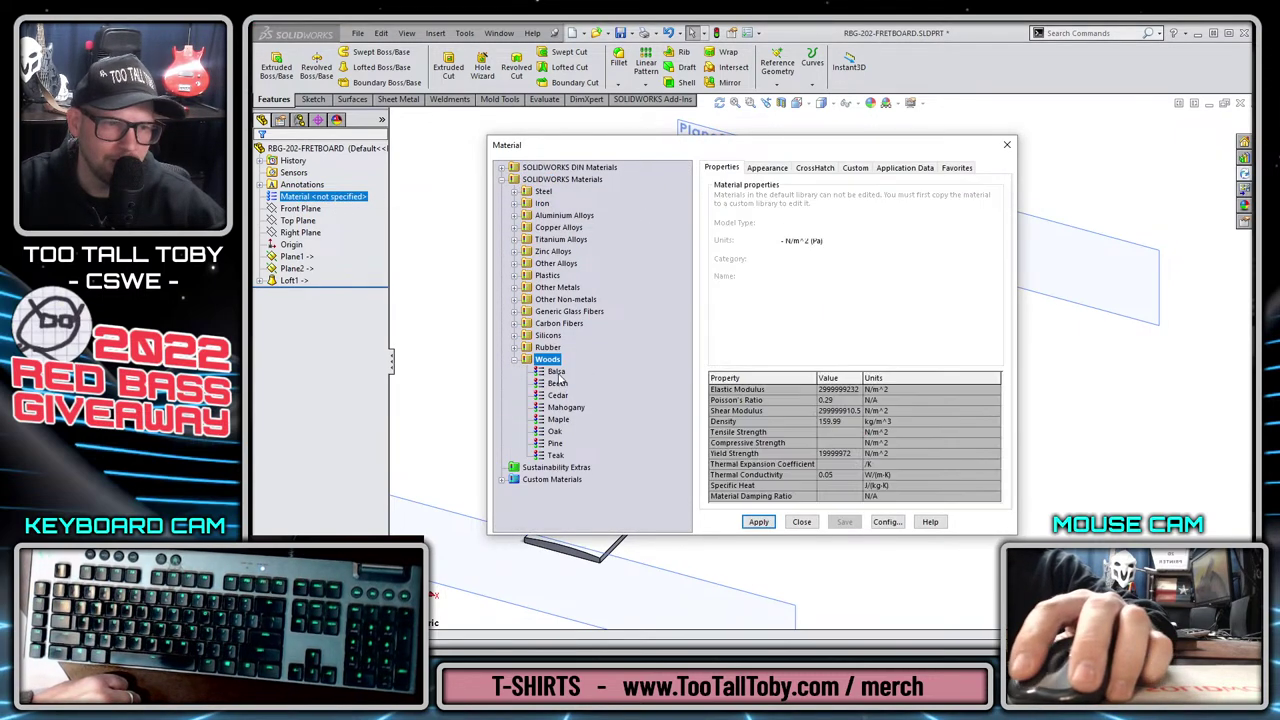
pyautogui.click(560, 408)
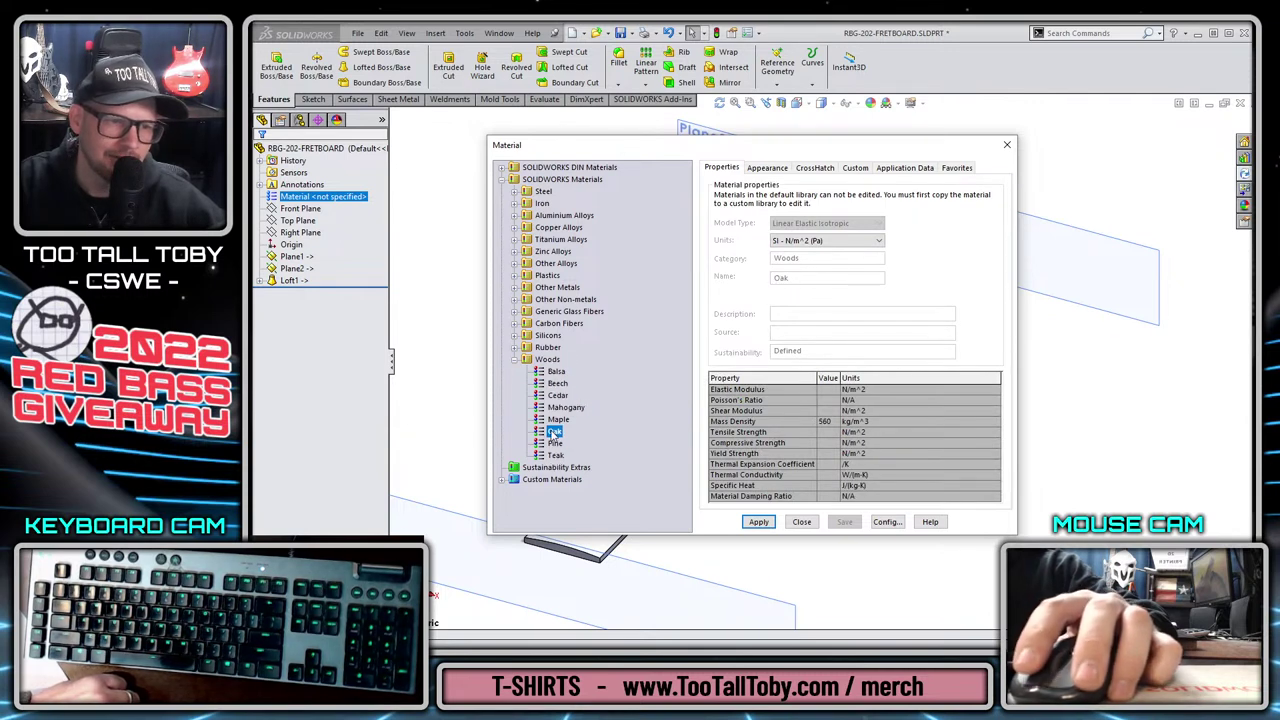
pyautogui.click(759, 522)
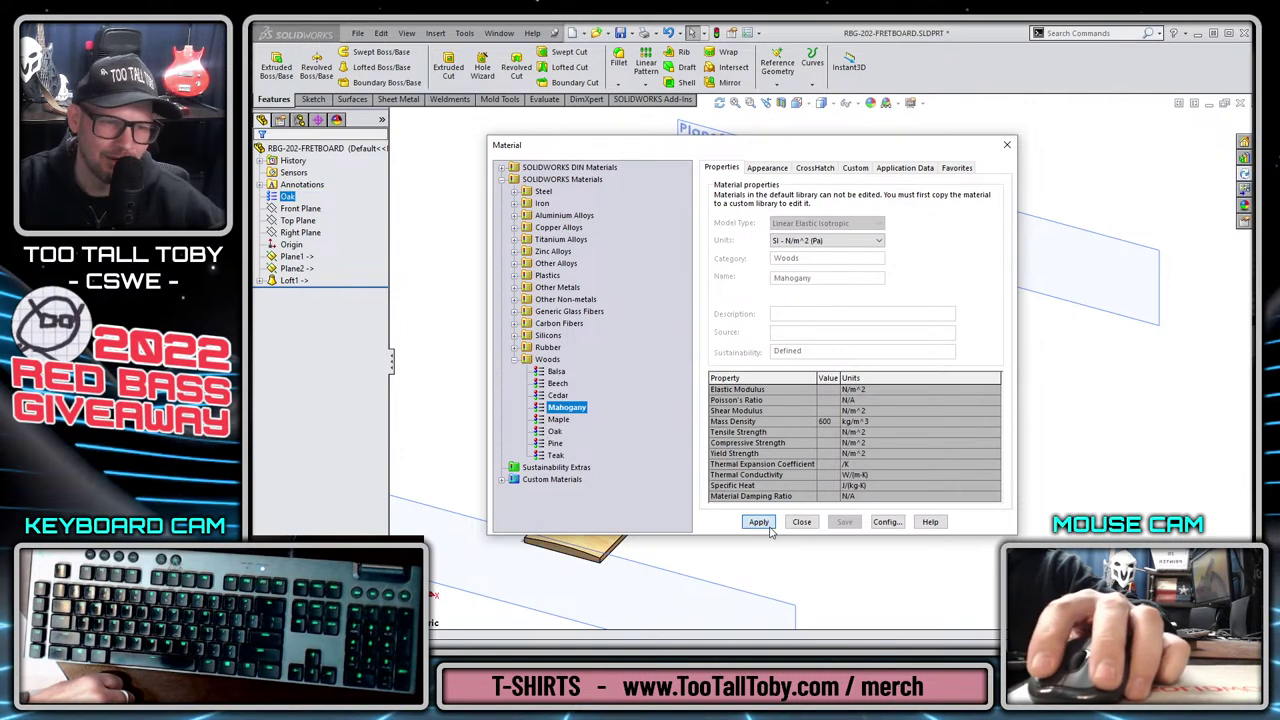
pyautogui.click(760, 526)
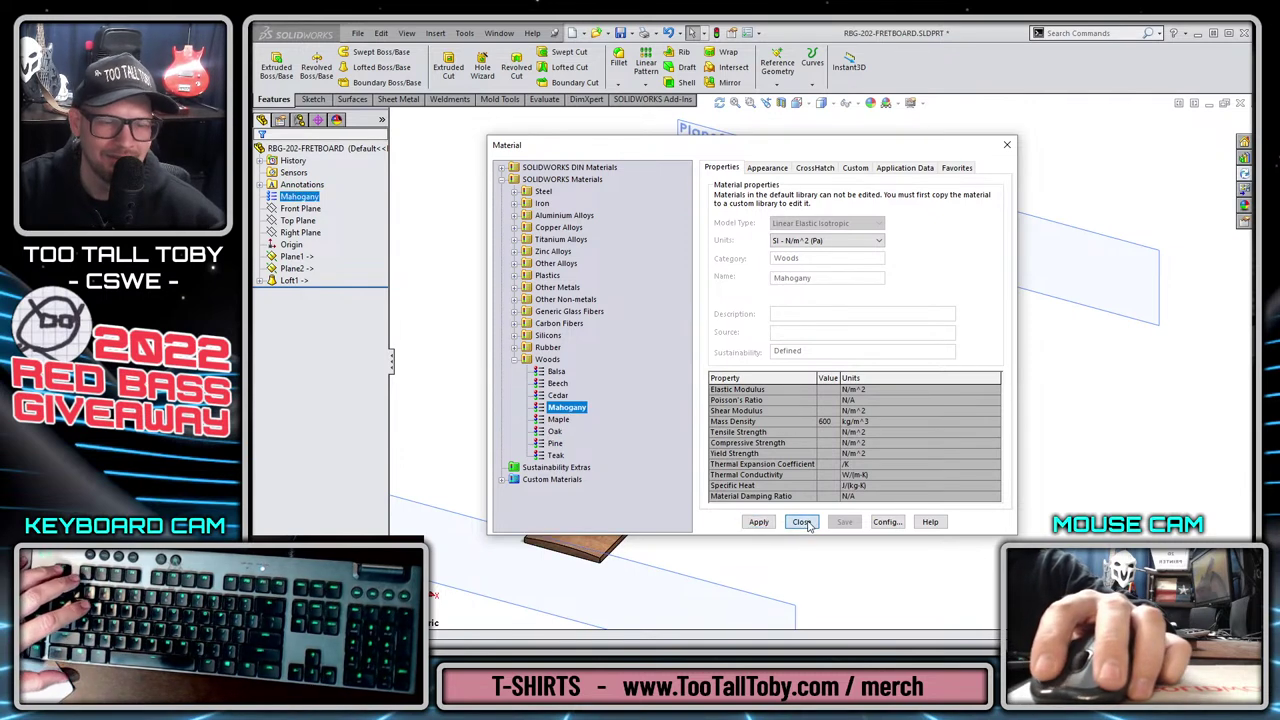
pyautogui.click(802, 522)
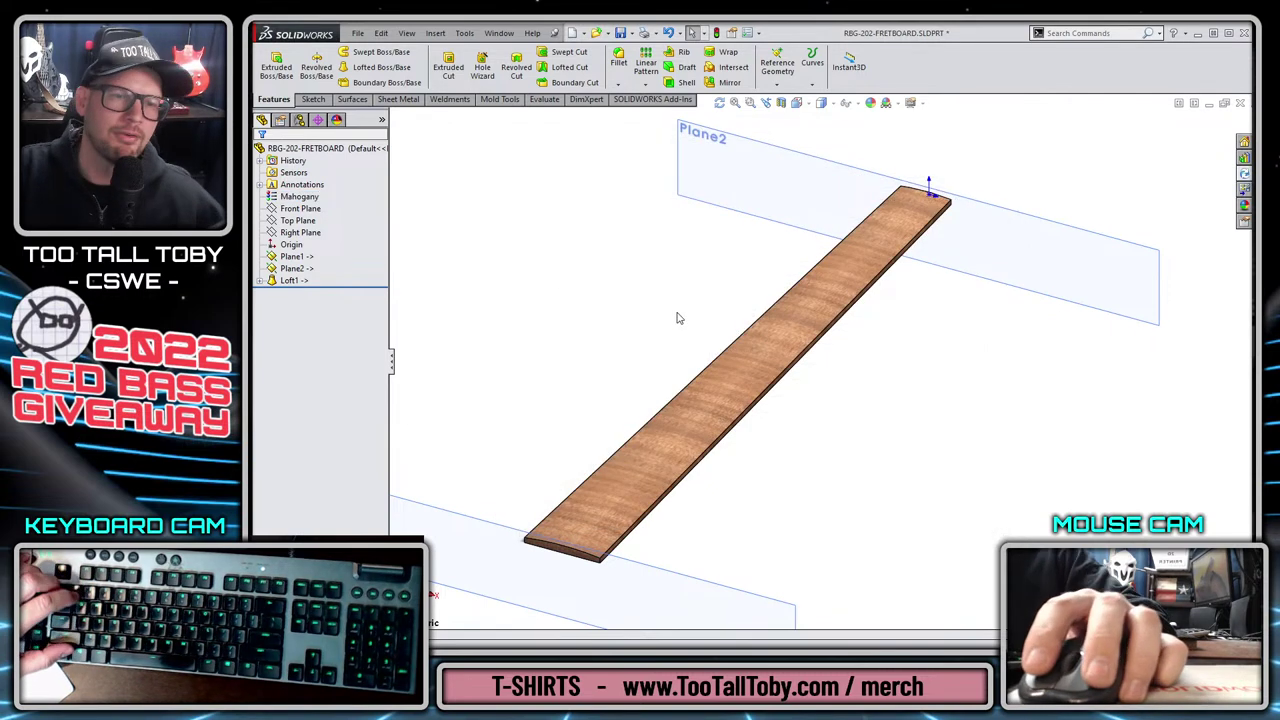
# Return to the RBG-2001-NECK sub-assembly and inspect the Mahogany fretboard on the neck.
pyautogui.hotkey('ctrl', 'Tab')
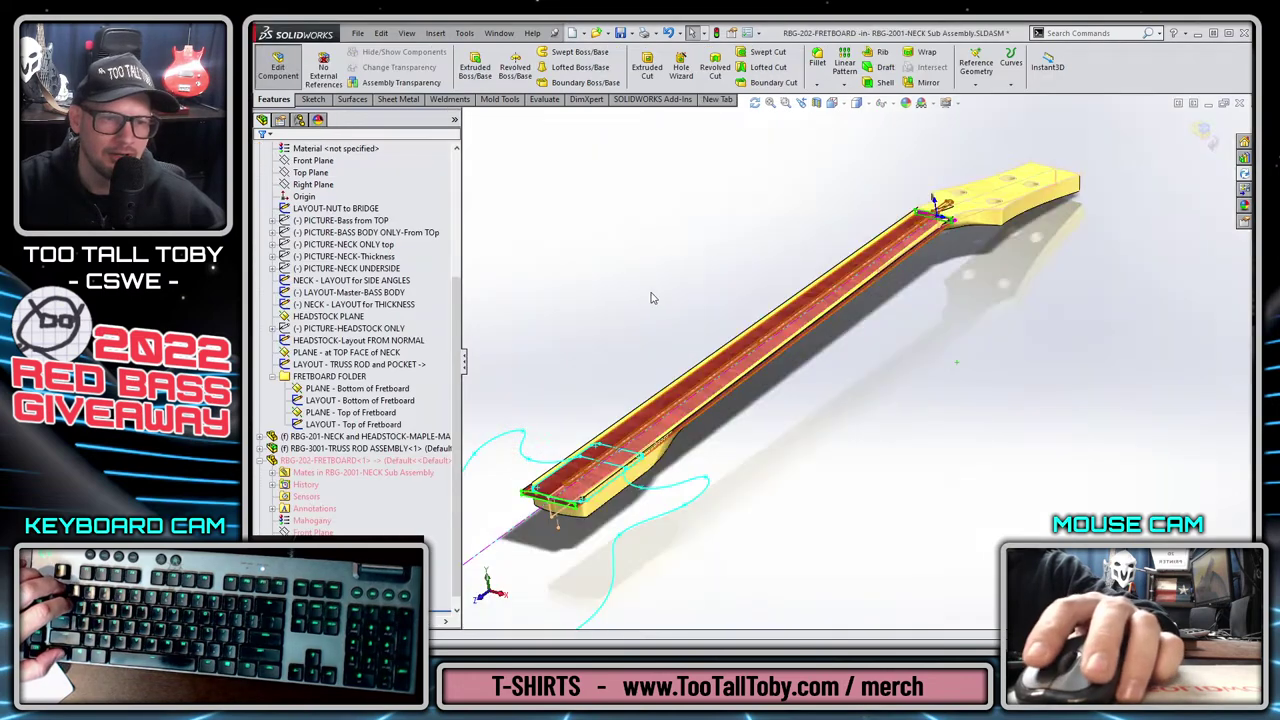
pyautogui.moveTo(877, 396); pyautogui.dragTo(1010, 275, button='middle')
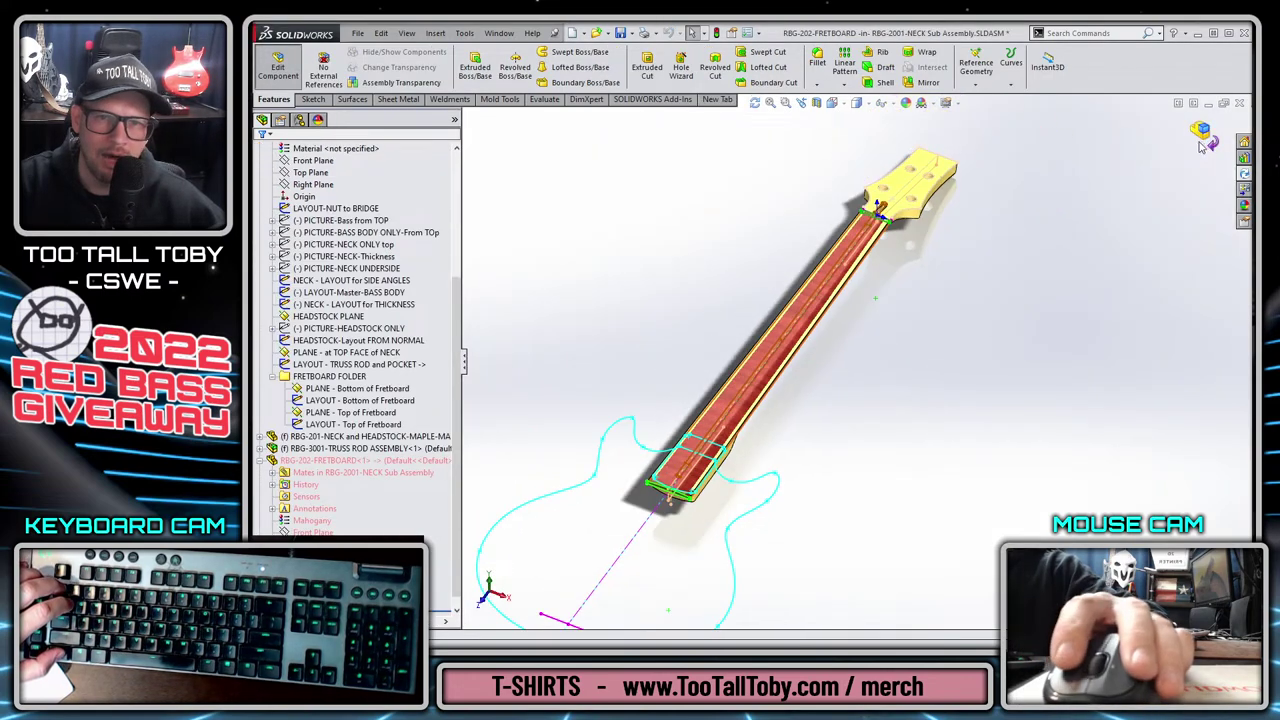
pyautogui.click(1205, 137)
pyautogui.scroll(10, 897, 293)
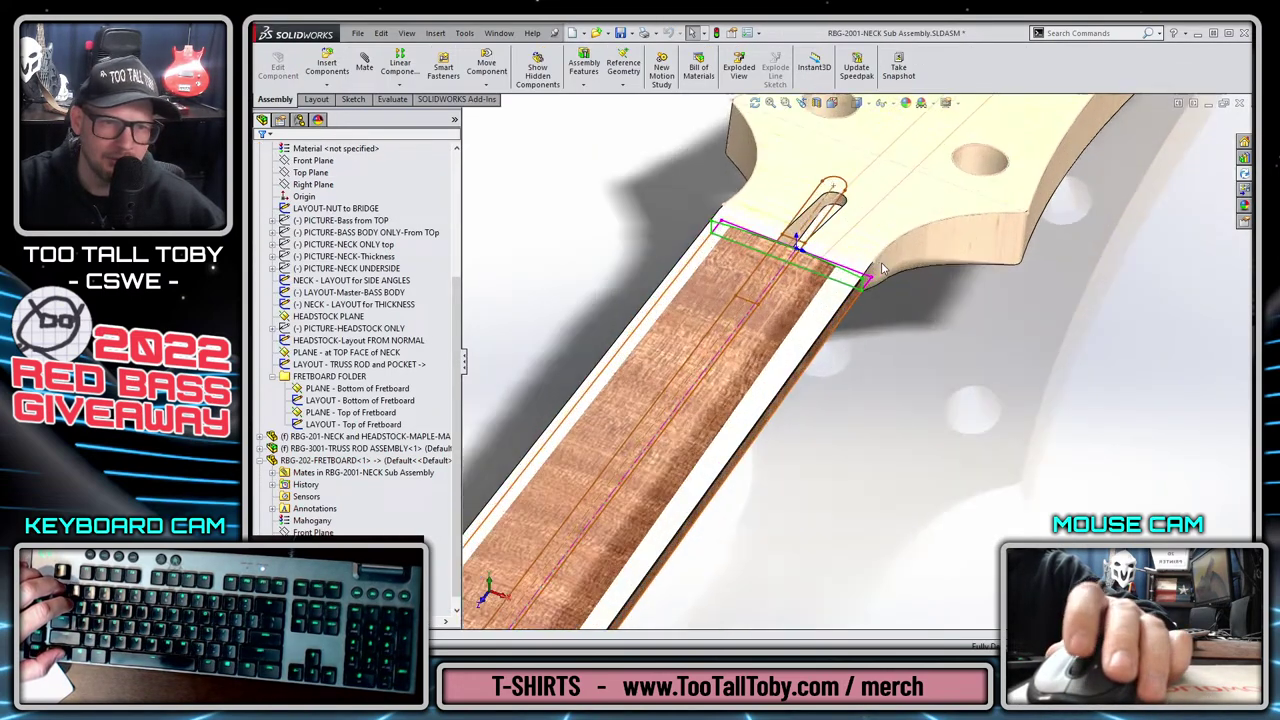
pyautogui.scroll(-5, 845, 466)
pyautogui.scroll(8, 898, 422)
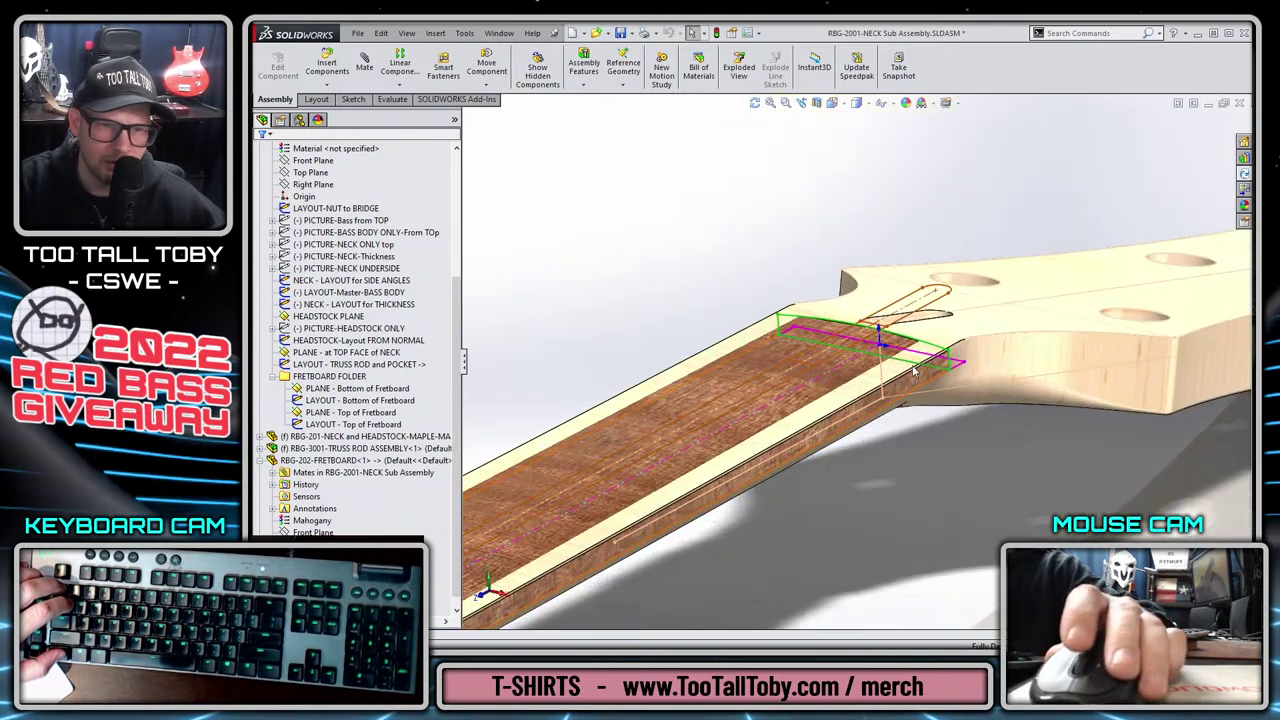
pyautogui.scroll(-8, 901, 441)
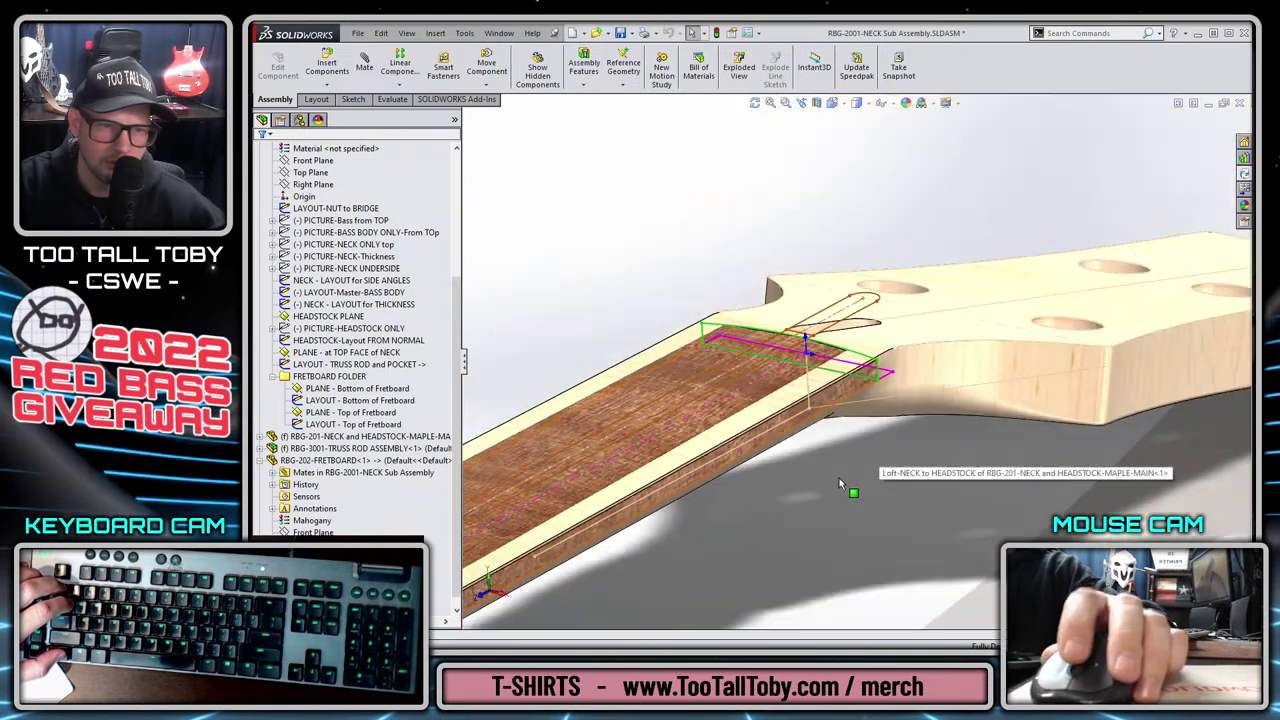
pyautogui.scroll(10, 673, 515)
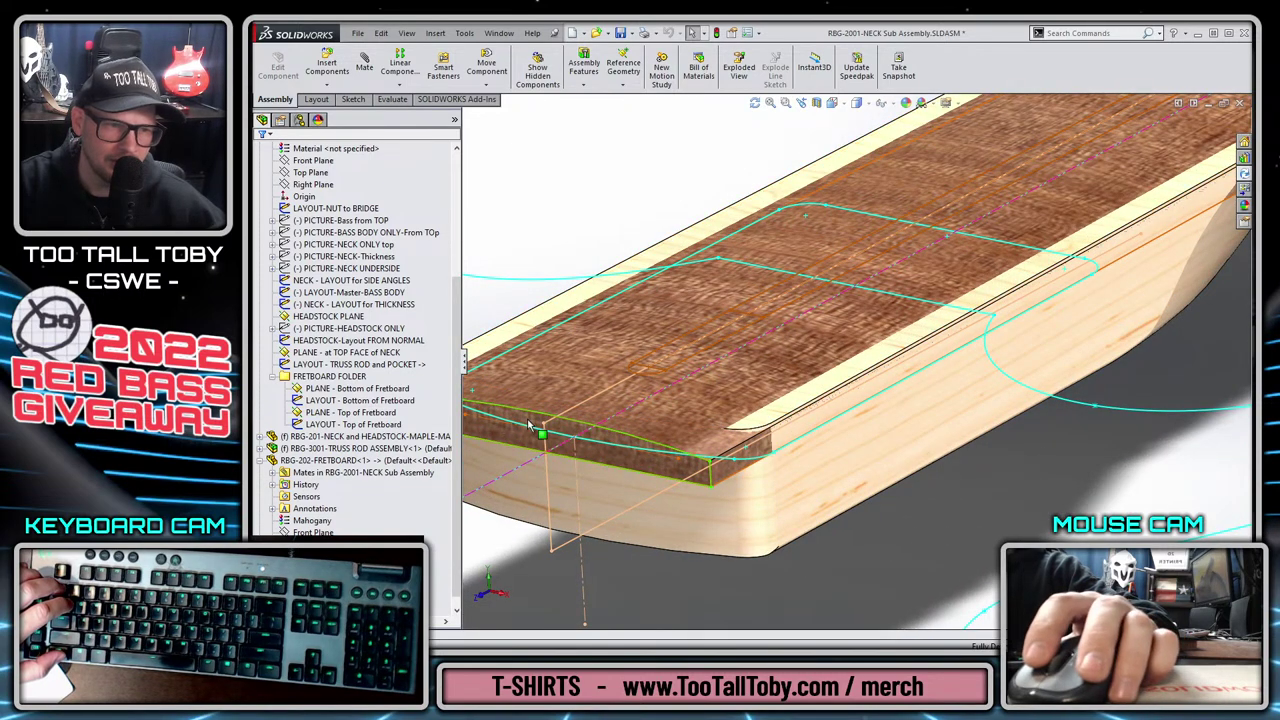
pyautogui.click(598, 462)
pyautogui.scroll(4, 350, 237)
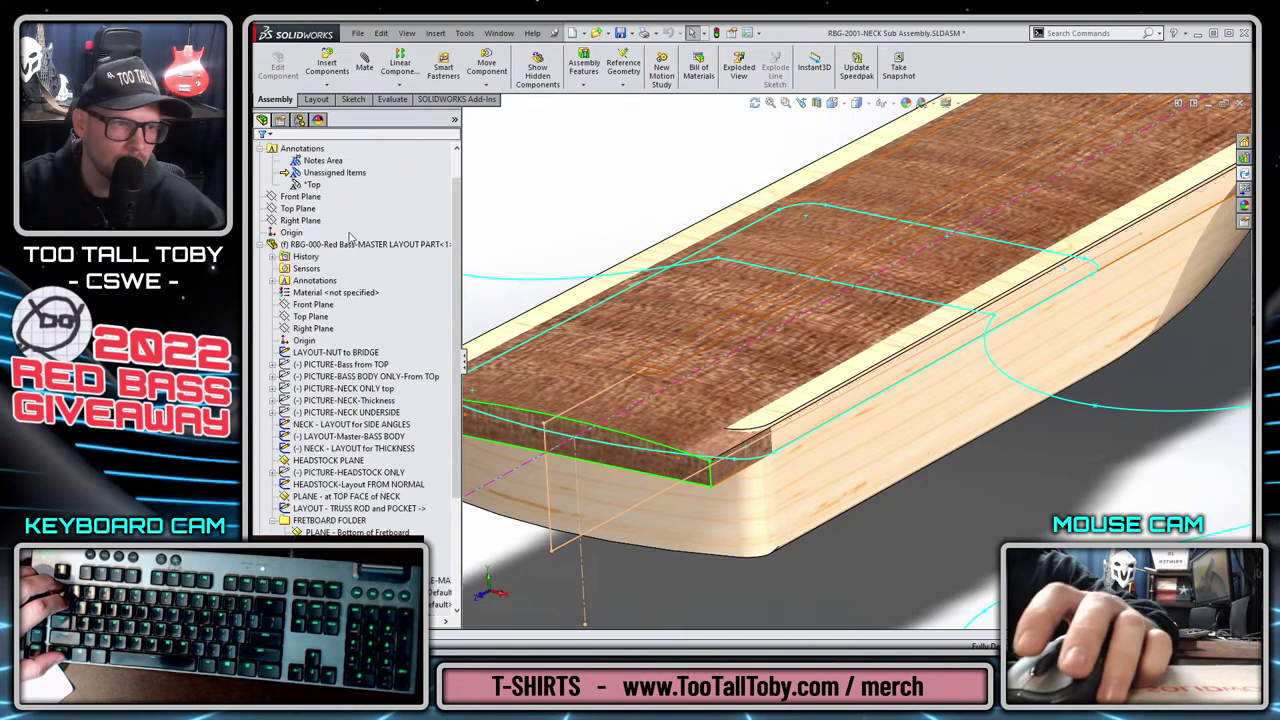
# Open RBG-000-Red Bass-MASTER LAYOUT PART separately and edit its LAYOUT - Bottom of Fretboard sketch.
pyautogui.rightClick(350, 244)
pyautogui.click(348, 207)
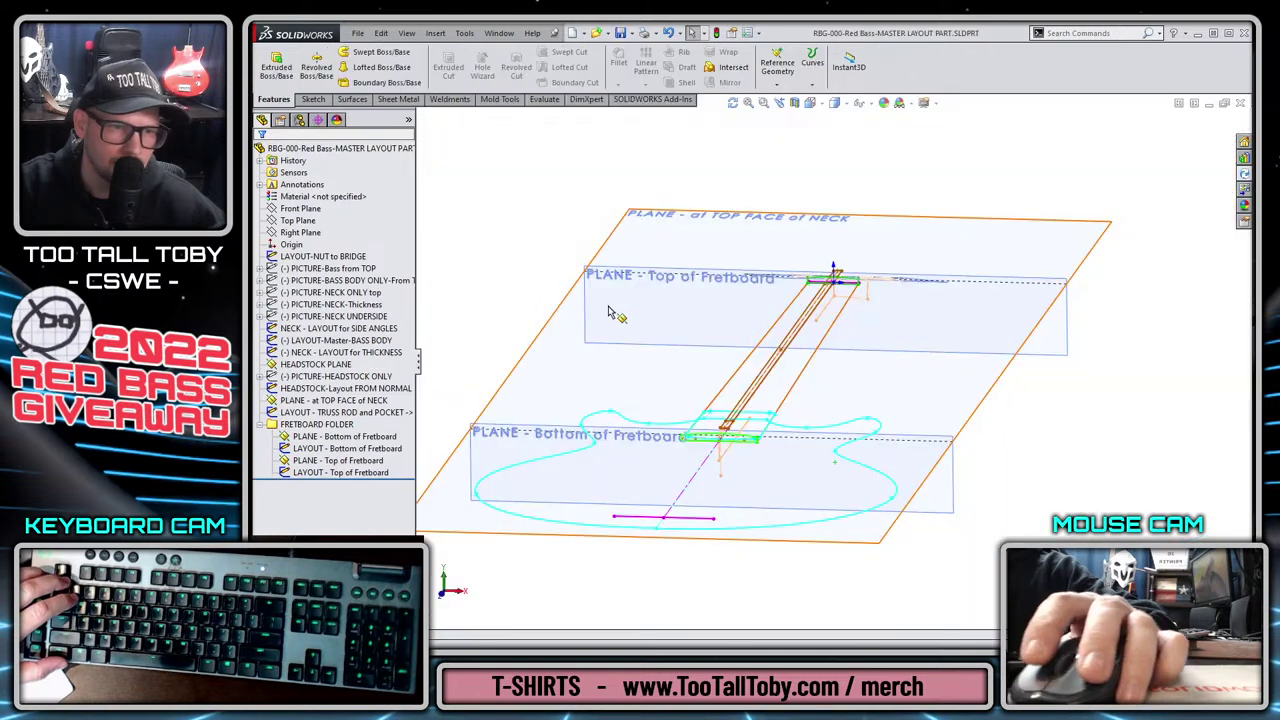
pyautogui.scroll(-10, 608, 313)
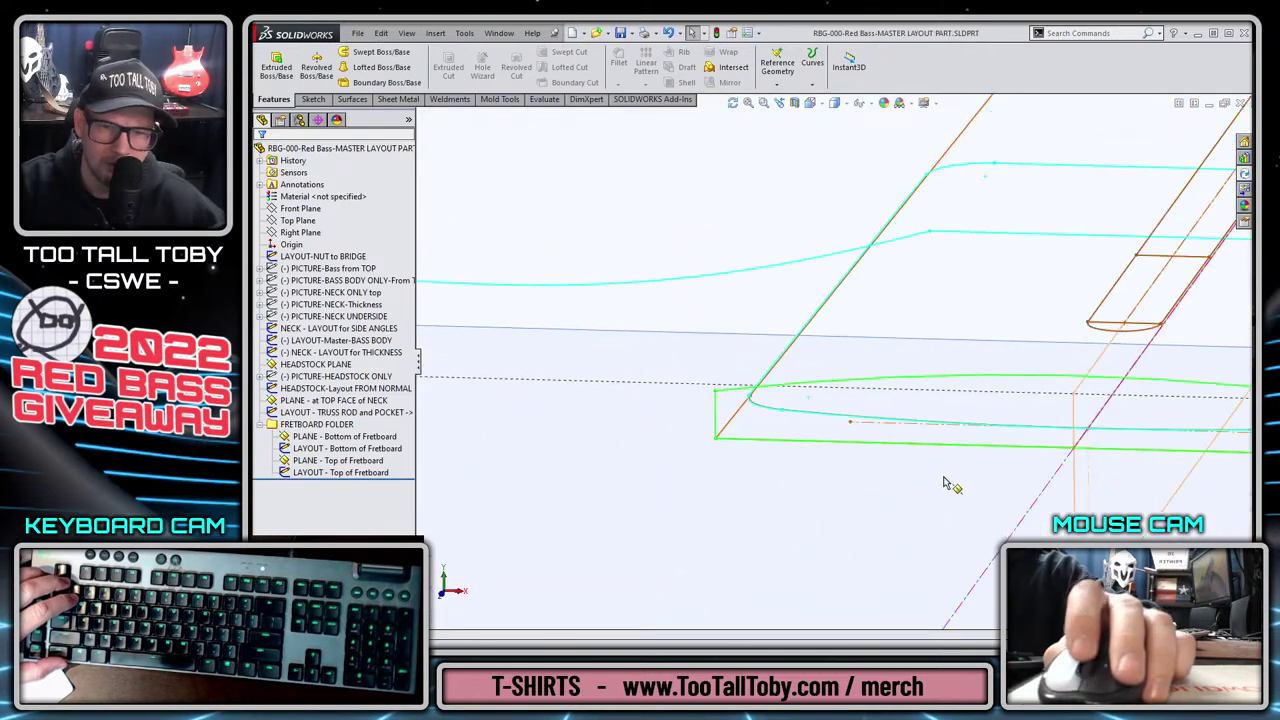
pyautogui.keyDown('ctrl'); pyautogui.moveTo(943, 485); pyautogui.dragTo(866, 434, button='middle'); pyautogui.keyUp('ctrl')
pyautogui.click(345, 461)
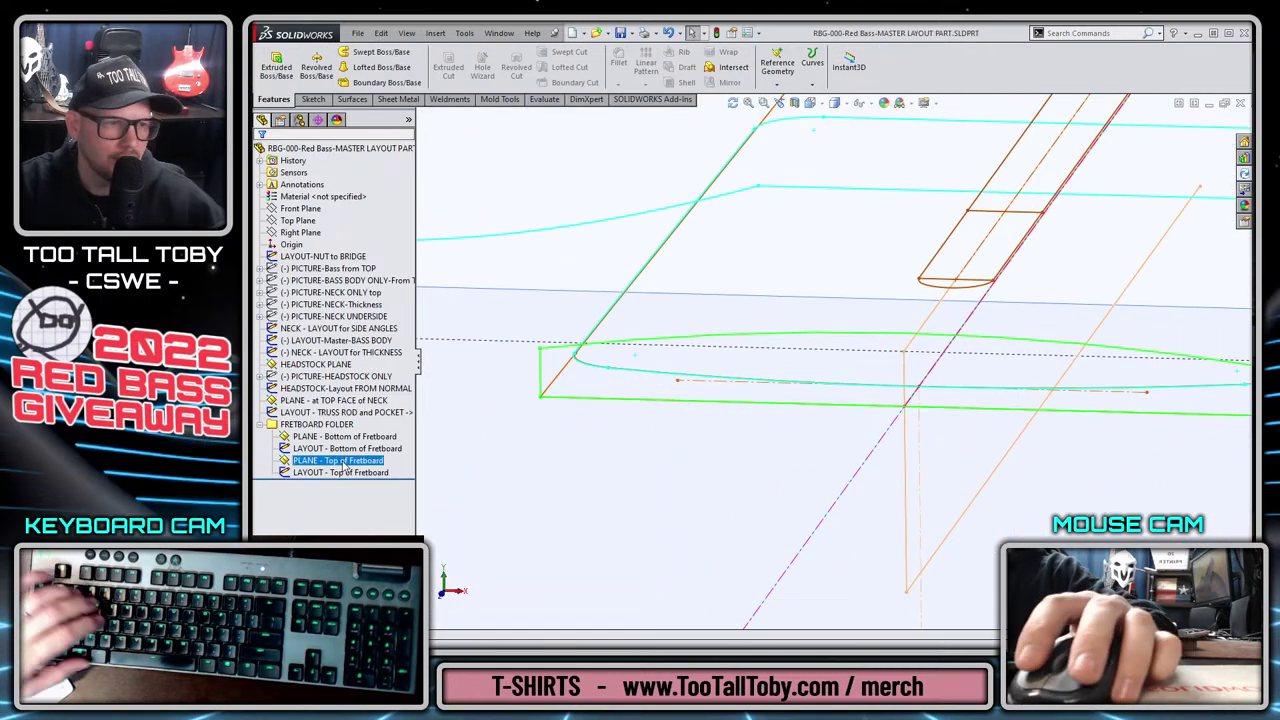
pyautogui.click(350, 472)
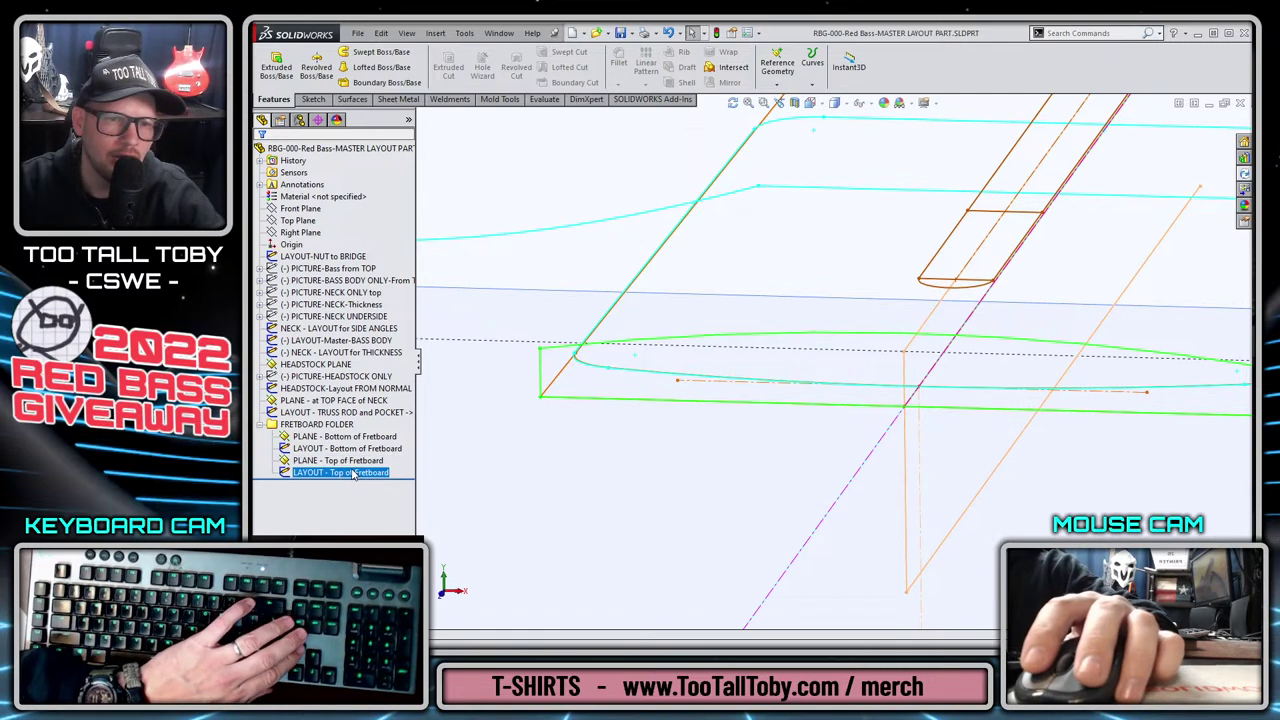
pyautogui.click(347, 448)
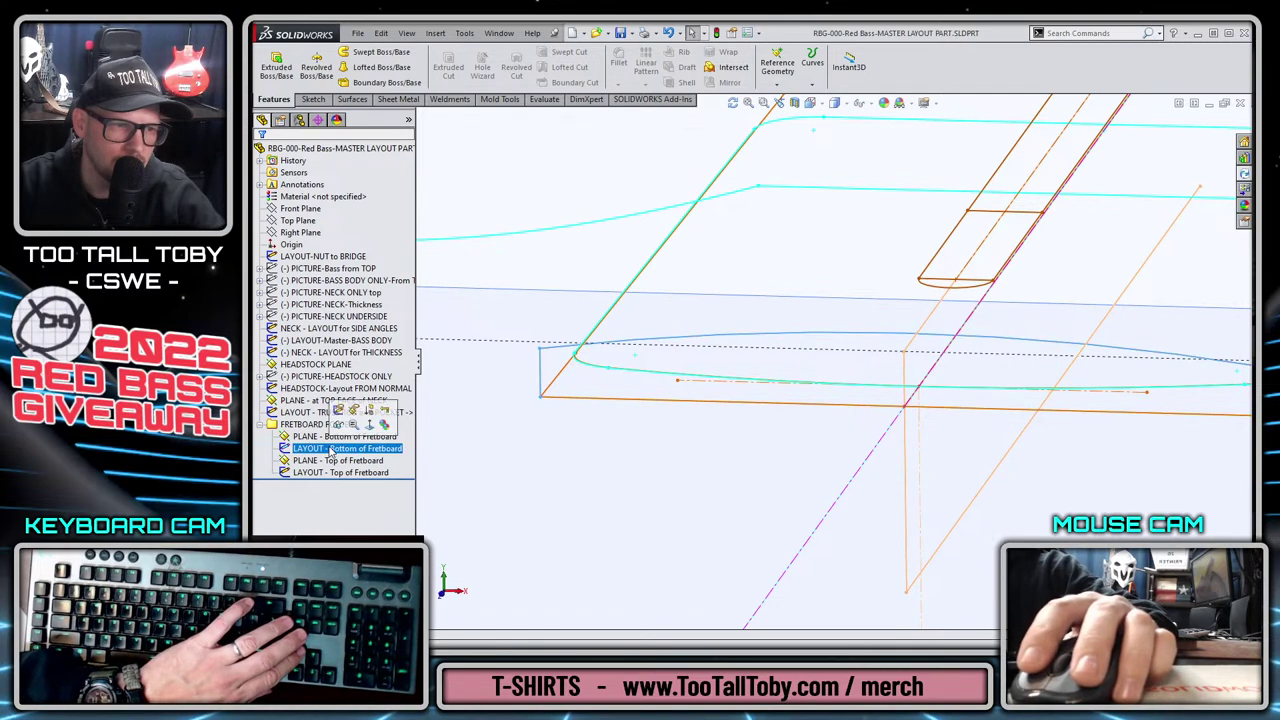
pyautogui.keyDown('ctrl'); pyautogui.click(345, 436); pyautogui.keyUp('ctrl')
pyautogui.click(352, 411)
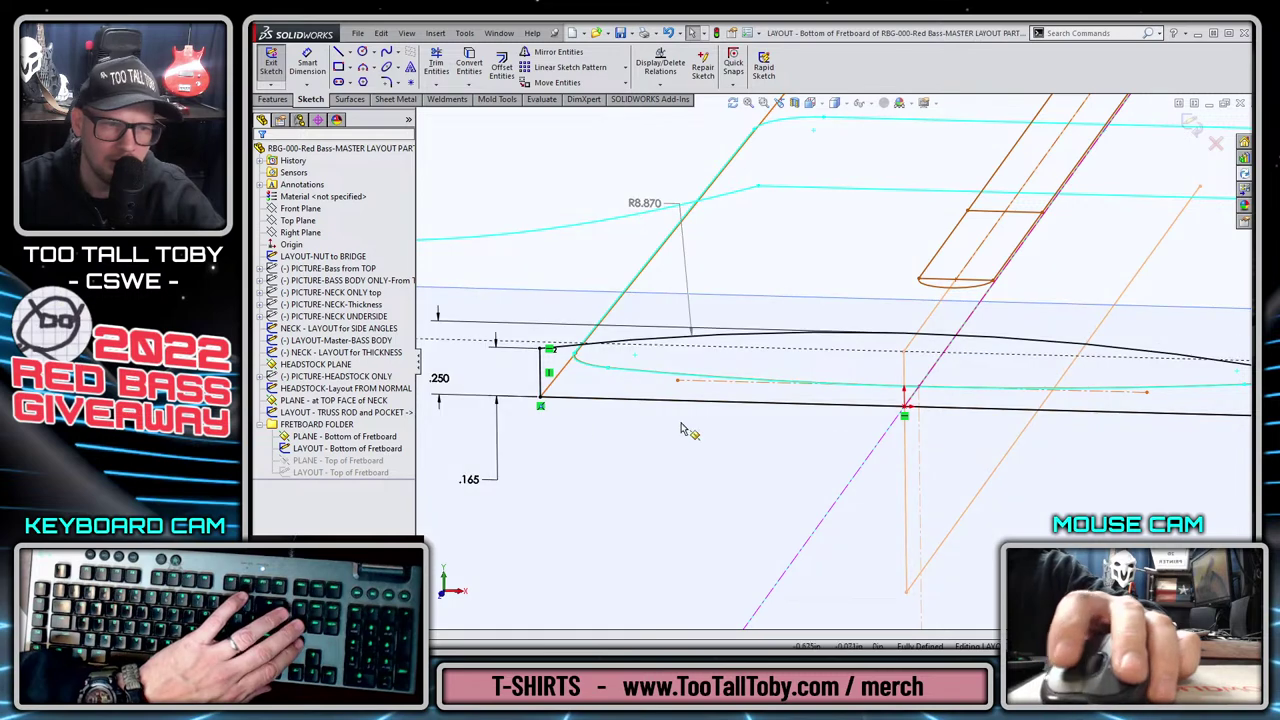
# Delete the old sketch relation and drag the corner point up to the neck layout point.
pyautogui.click(540, 406)
pyautogui.press('Delete')
pyautogui.scroll(2, 800, 400)
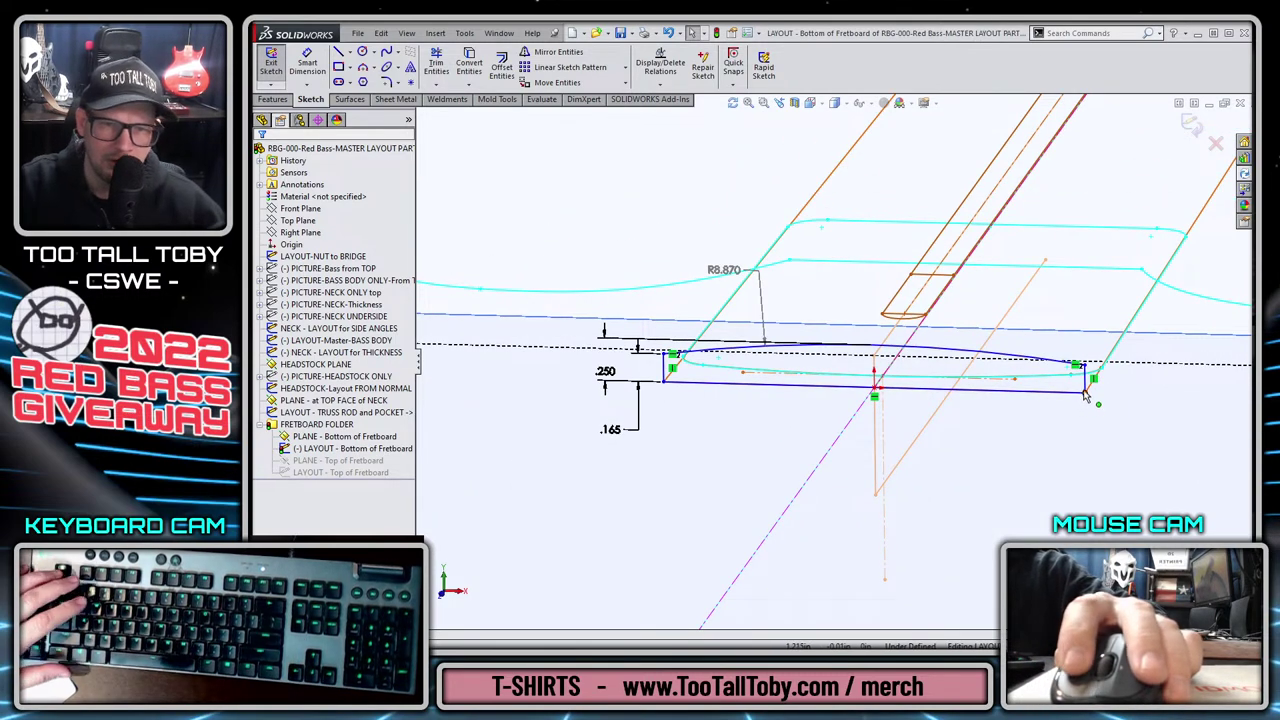
pyautogui.moveTo(1085, 404); pyautogui.dragTo(1086, 350)
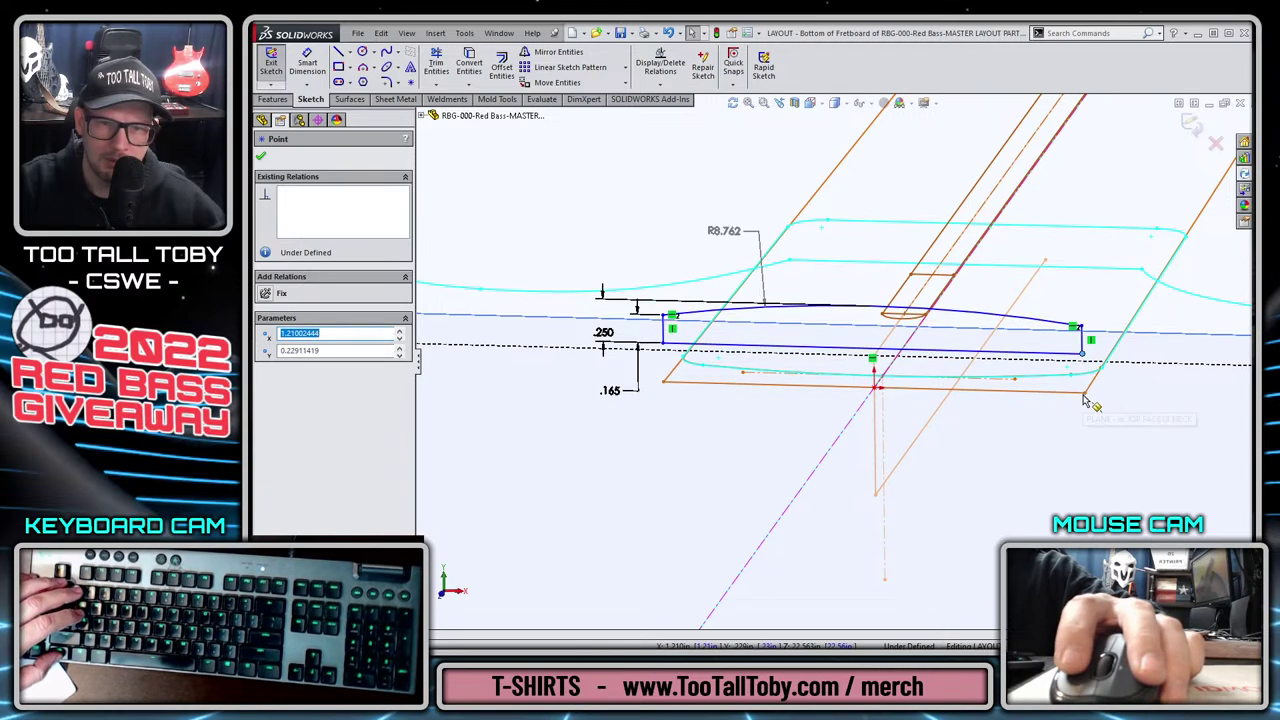
pyautogui.press('Escape')
pyautogui.click(1085, 392)
pyautogui.keyDown('ctrl'); pyautogui.click(1086, 398); pyautogui.keyUp('ctrl')
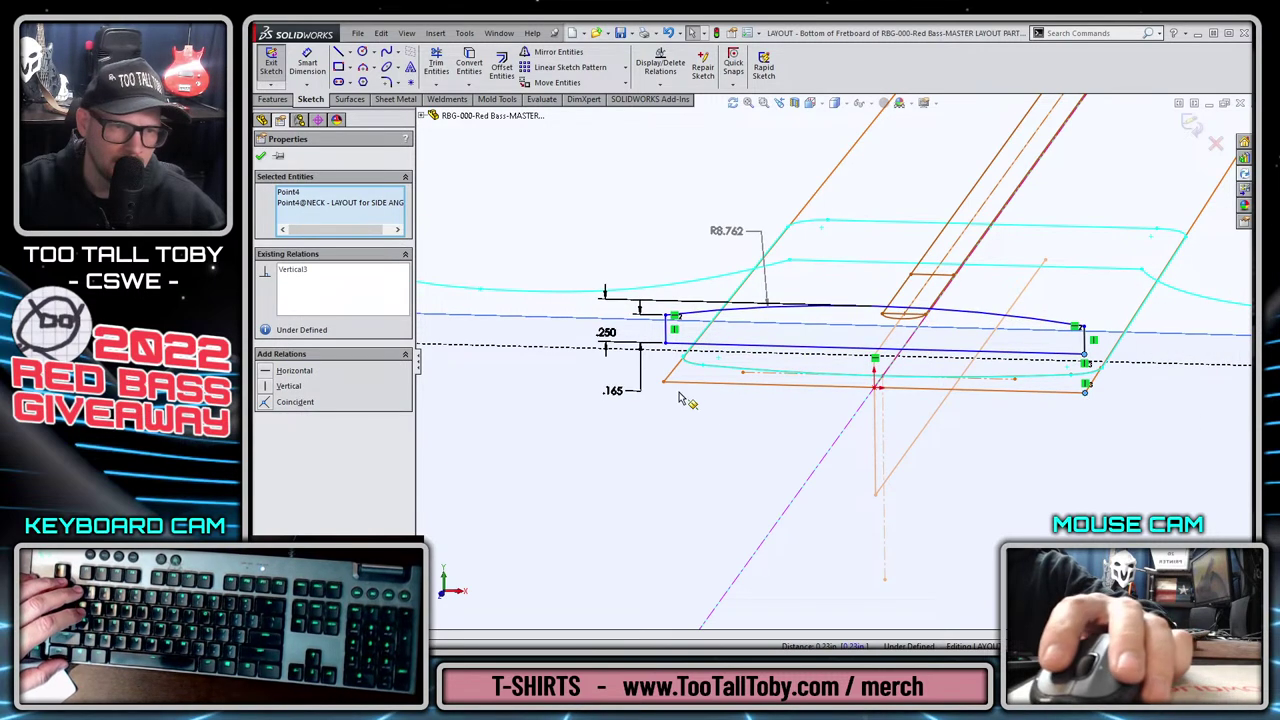
pyautogui.press('Escape')
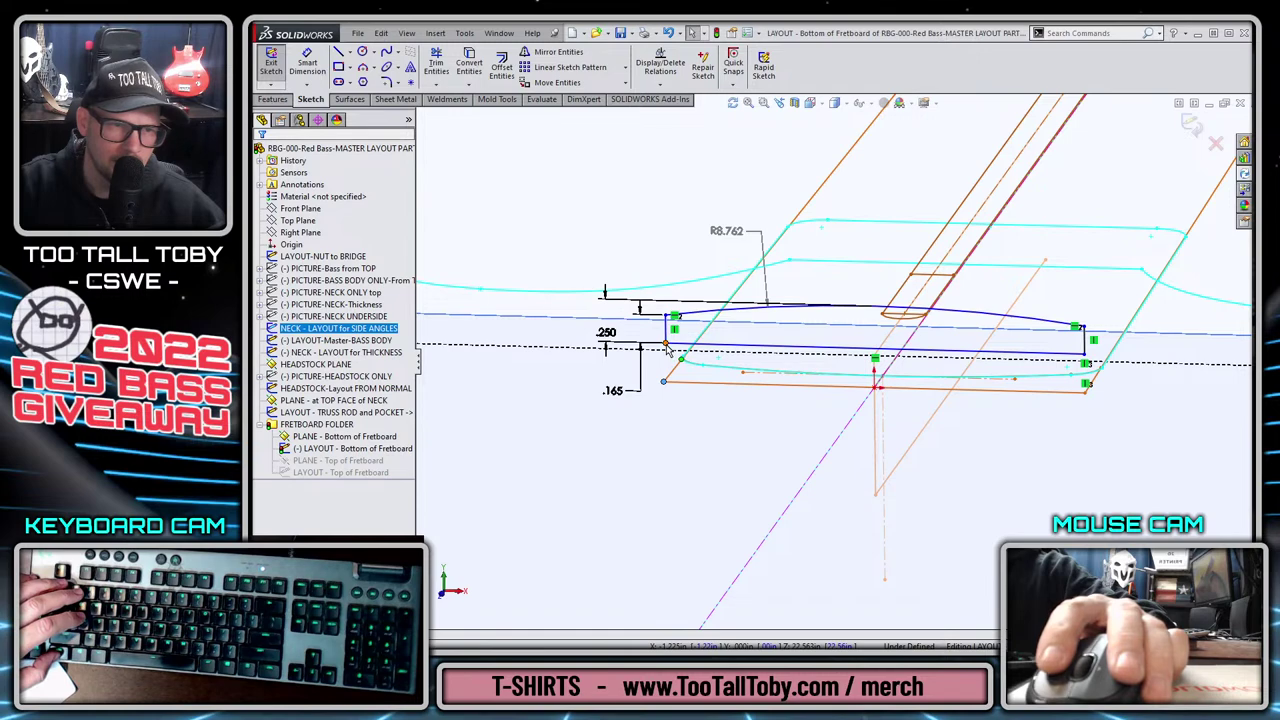
# Add a Vertical relation between the opposite corner point and its matching neck layout point.
pyautogui.click(666, 344)
pyautogui.keyDown('ctrl'); pyautogui.click(675, 318); pyautogui.keyUp('ctrl')
pyautogui.click(719, 270)
pyautogui.press('Escape')
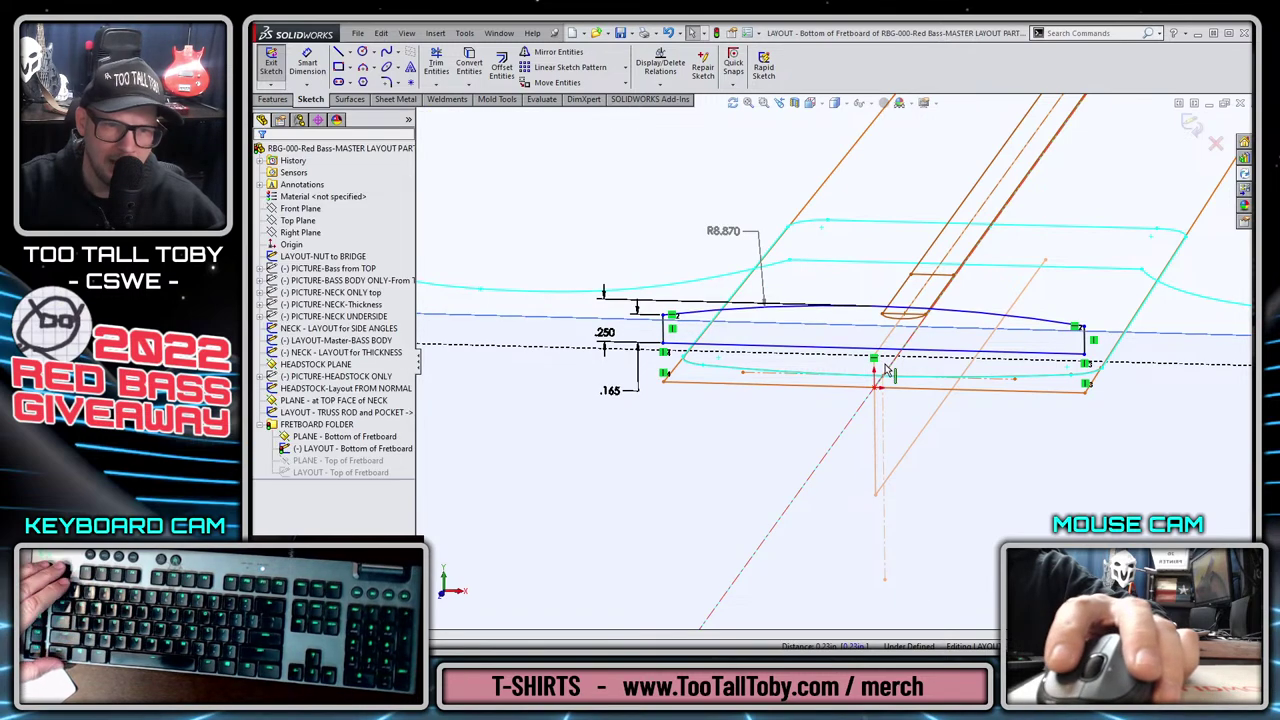
pyautogui.moveTo(724, 276); pyautogui.dragTo(596, 481, button='middle')
pyautogui.scroll(5, 600, 490)
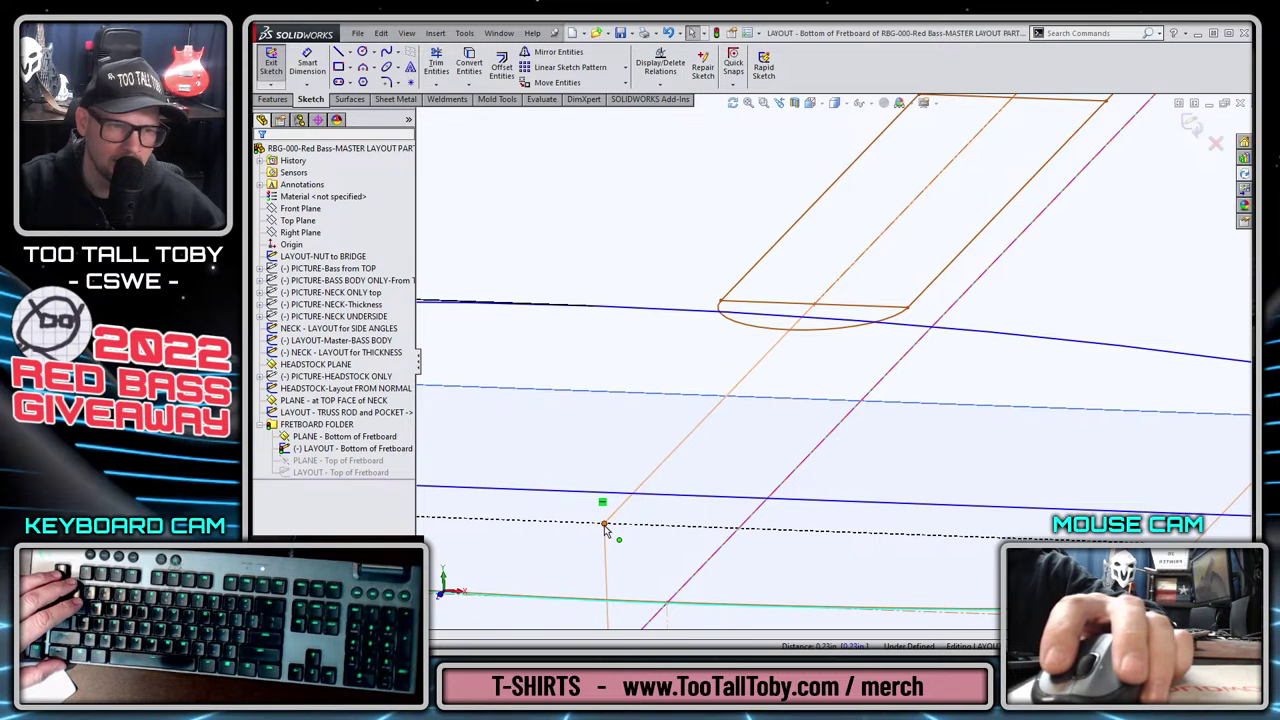
# Make the sketch endpoint coincident with Line3, then exit the fully defined sketch.
pyautogui.click(604, 525)
pyautogui.keyDown('ctrl'); pyautogui.click(648, 495); pyautogui.keyUp('ctrl')
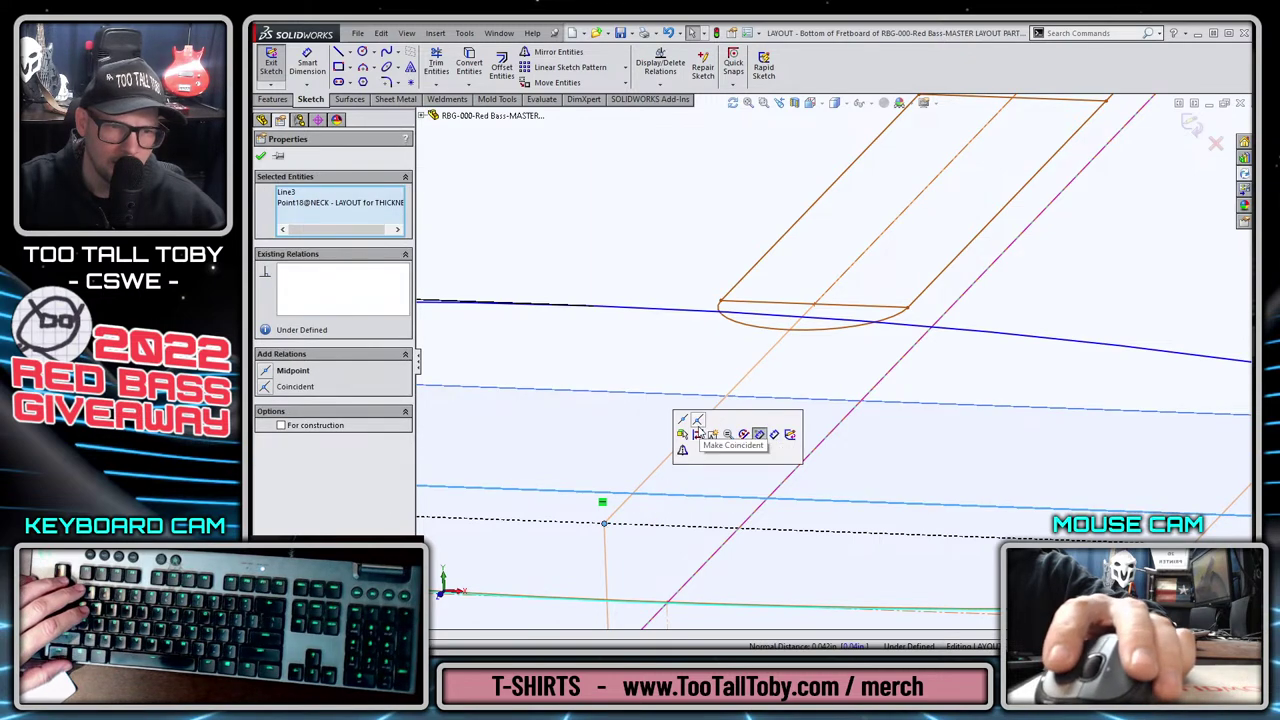
pyautogui.click(698, 432)
pyautogui.scroll(-5, 709, 451)
pyautogui.press('Escape')
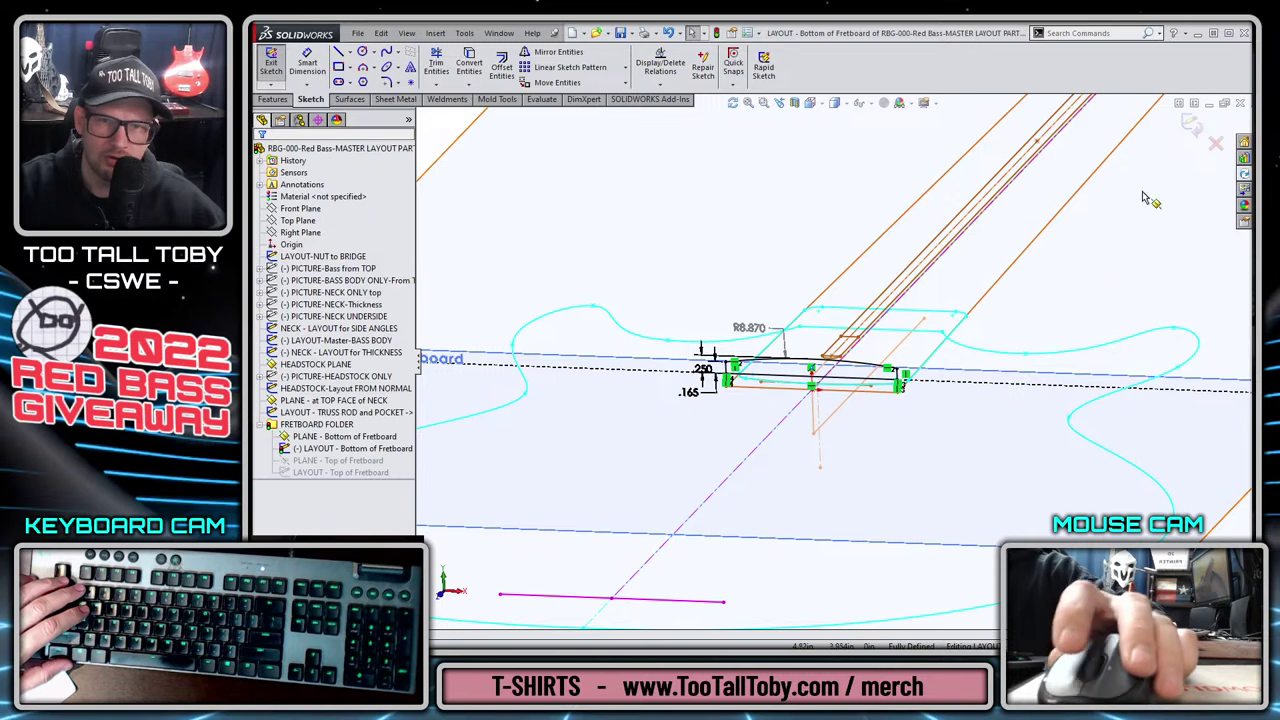
pyautogui.click(1190, 121)
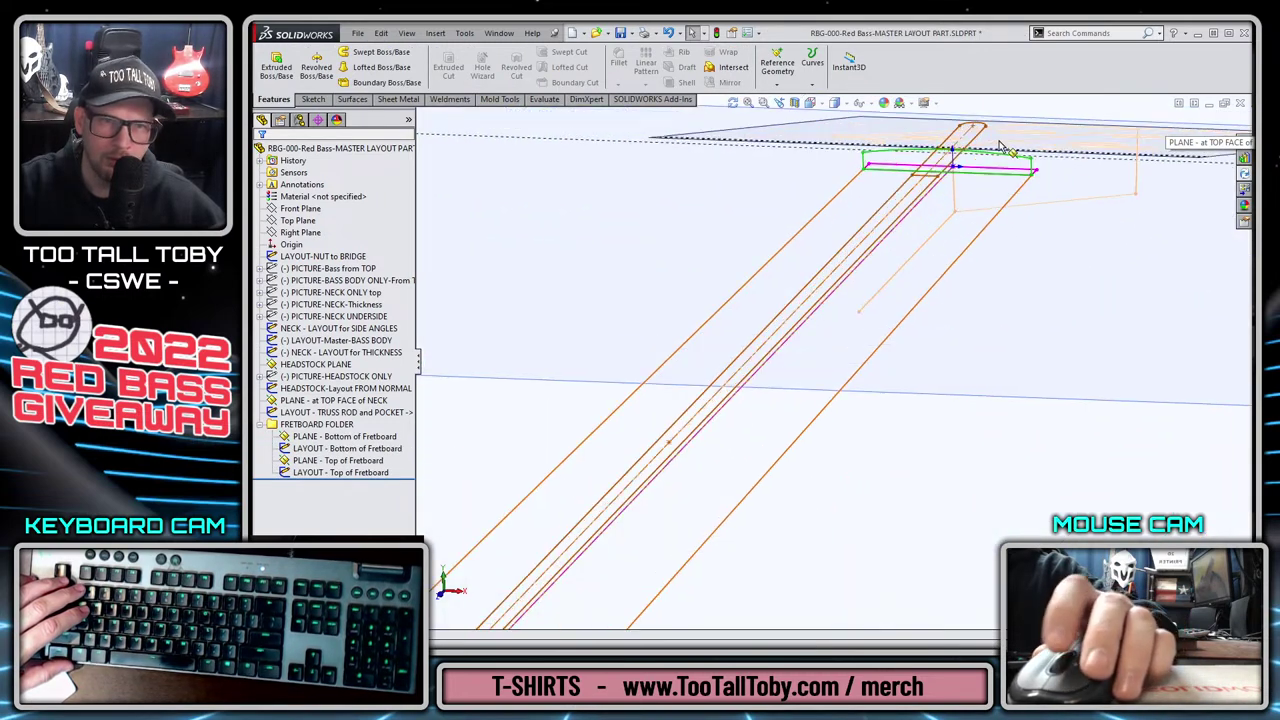
# Edit the LAYOUT - Top of Fretboard sketch and drag its rectangle upward.
pyautogui.moveTo(1000, 147)
pyautogui.mouseDown(button='middle')
pyautogui.moveTo(994, 251)
pyautogui.moveTo(967, 232)
pyautogui.mouseUp(button='middle')
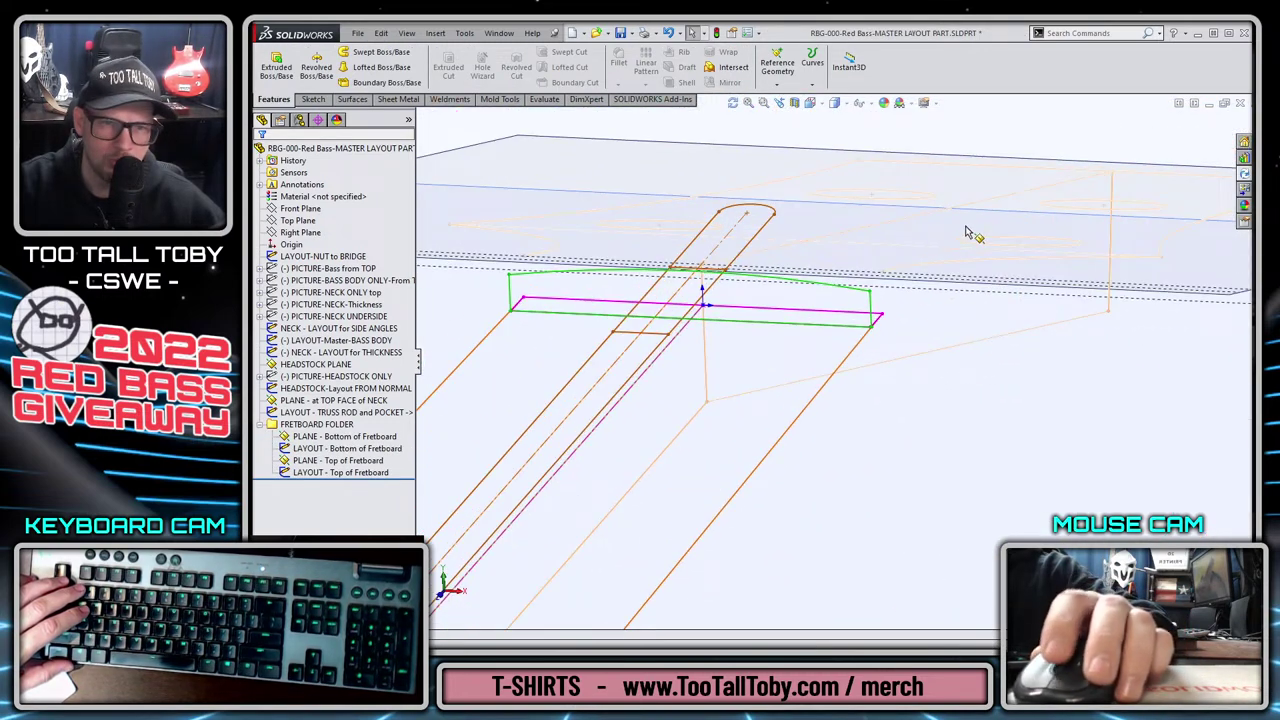
pyautogui.rightClick(843, 288)
pyautogui.click(851, 249)
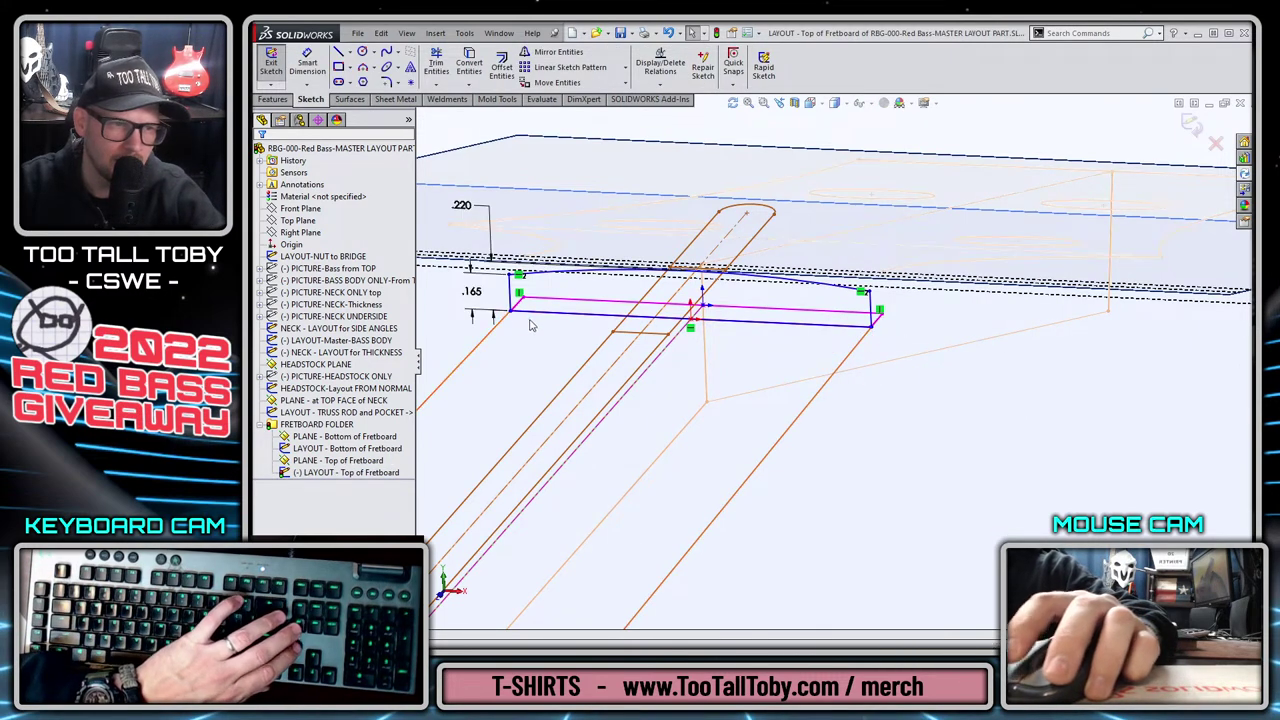
pyautogui.moveTo(545, 318); pyautogui.dragTo(545, 252)
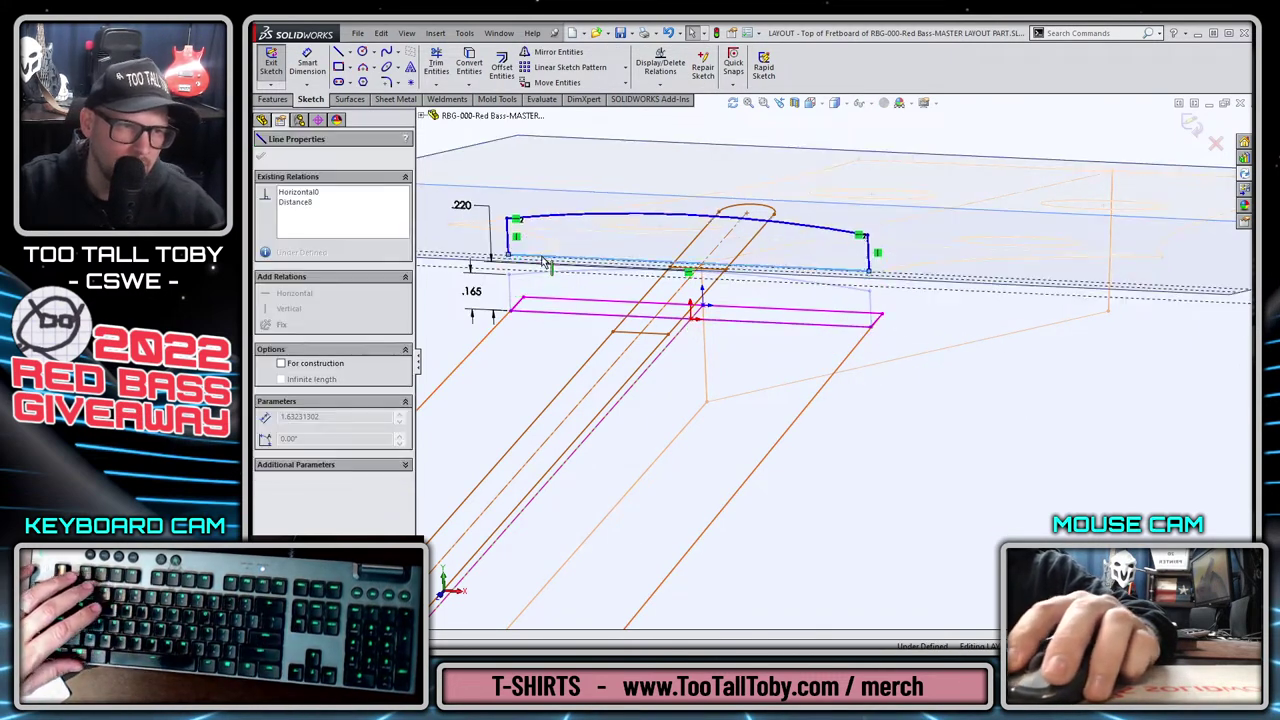
# Draw vertical centerlines down from the rectangle's left and right corners.
pyautogui.click(349, 52)
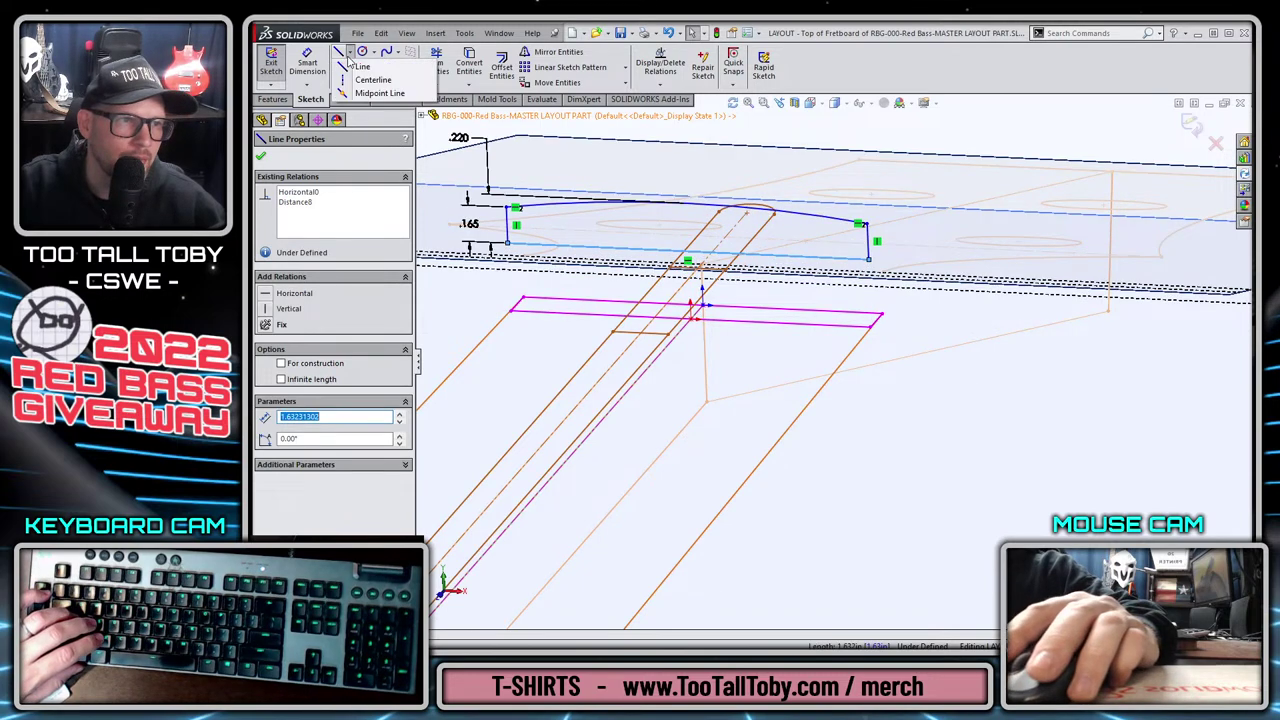
pyautogui.click(380, 83)
pyautogui.click(509, 245)
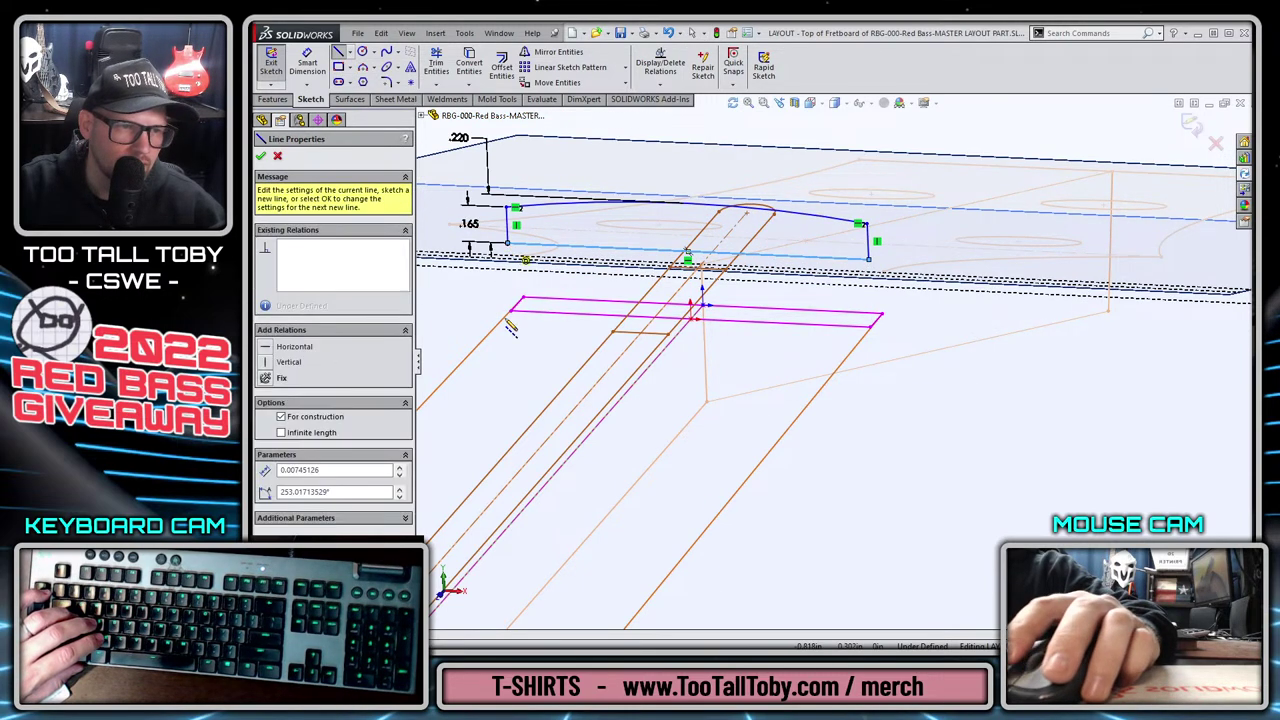
pyautogui.click(511, 345)
pyautogui.press('Escape')
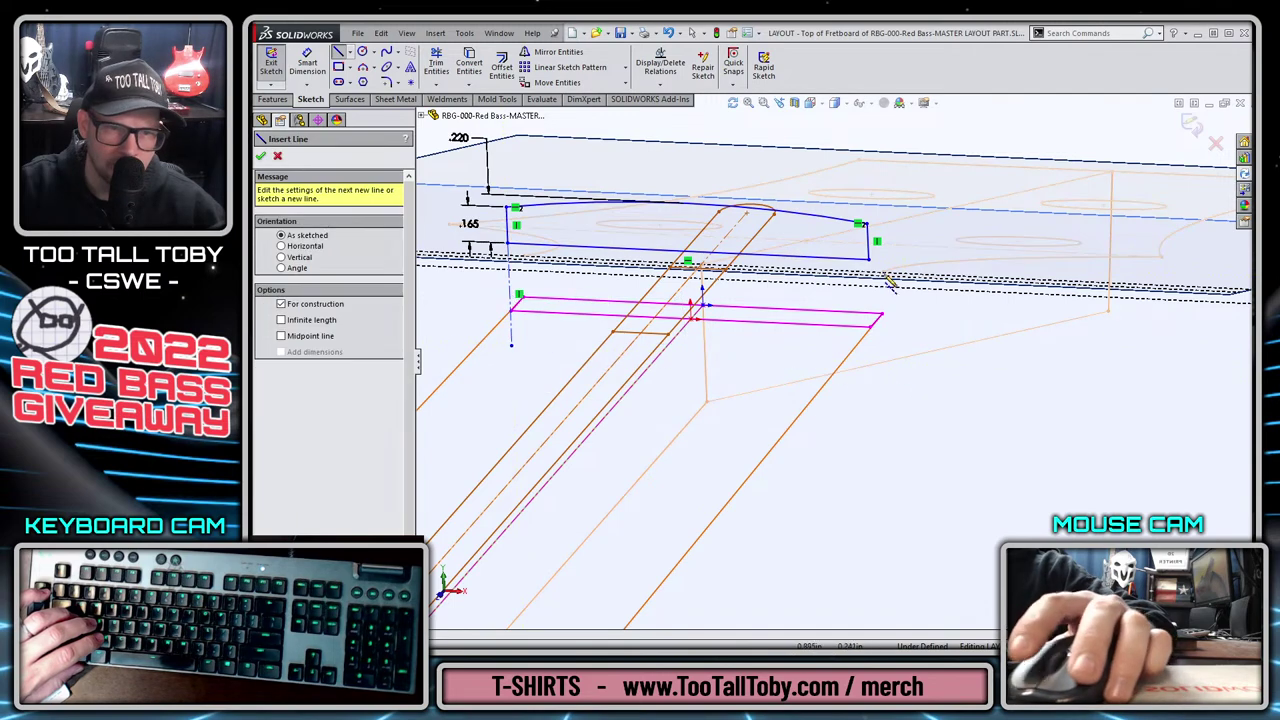
pyautogui.click(870, 261)
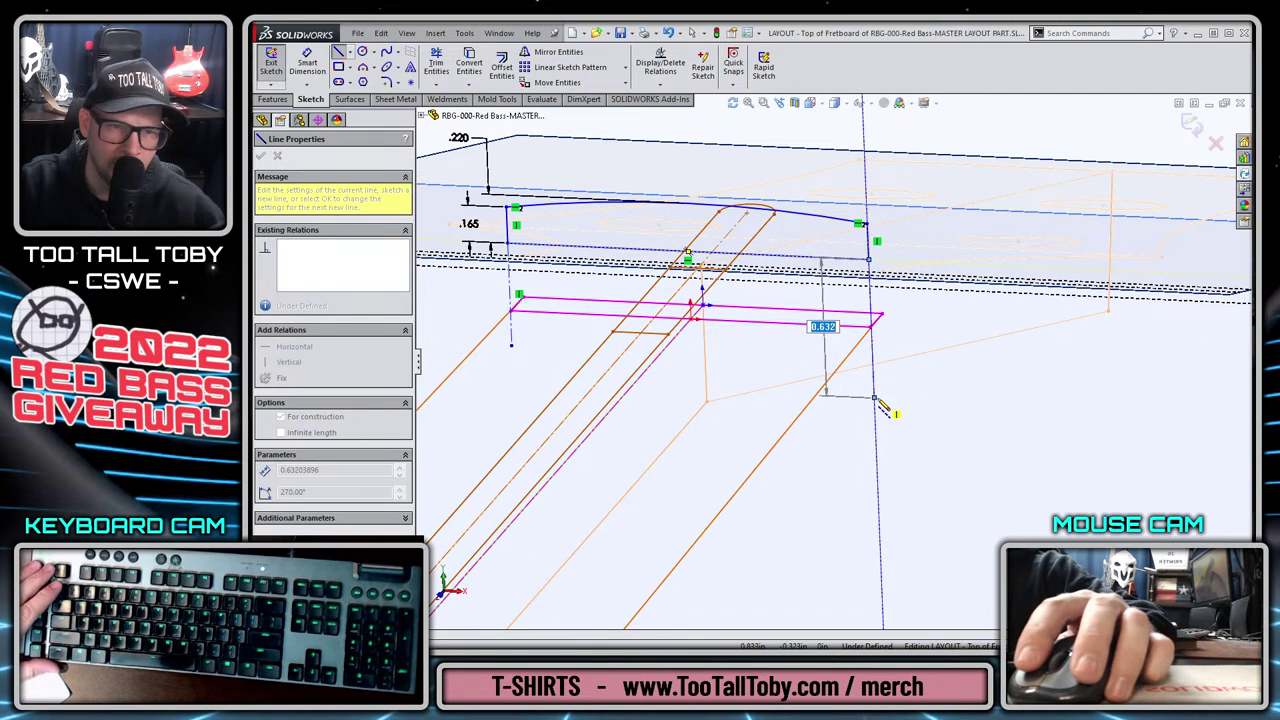
pyautogui.click(874, 398)
pyautogui.press('Escape')
pyautogui.press('Escape')
# Pierce both centerline lower endpoints onto the bottom fretboard layout lines.
pyautogui.click(874, 399)
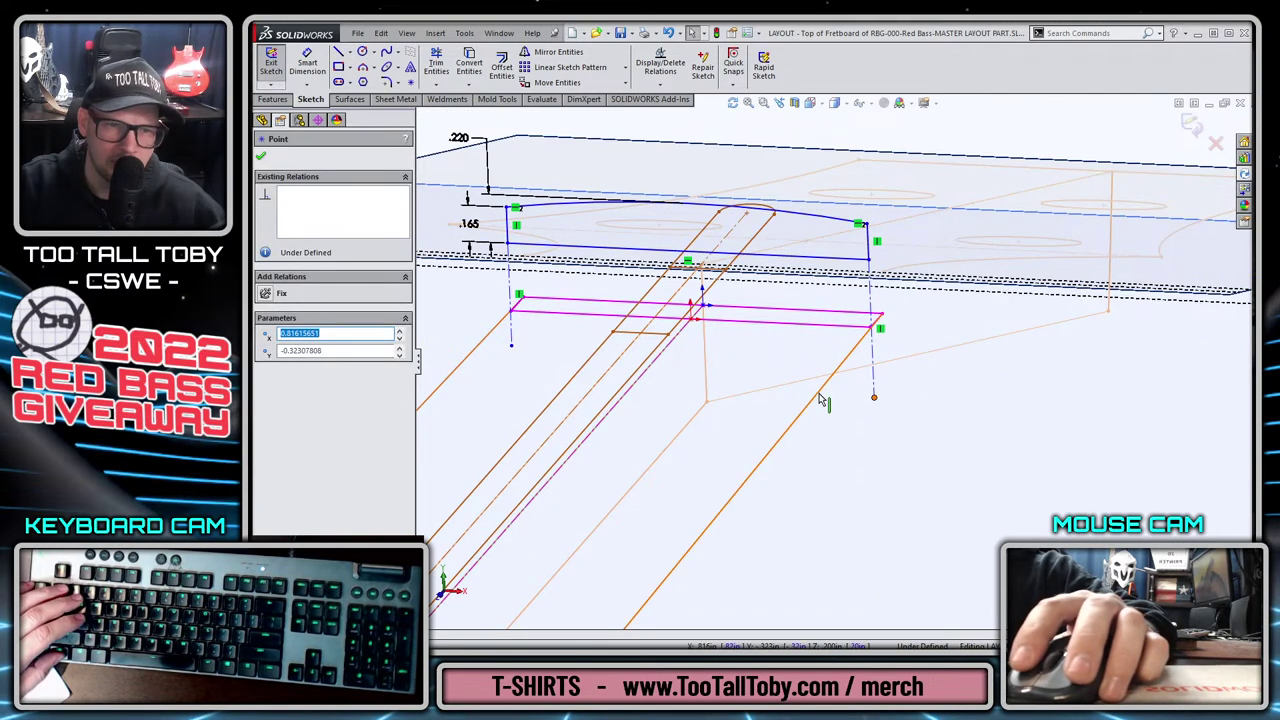
pyautogui.keyDown('ctrl'); pyautogui.click(821, 396); pyautogui.keyUp('ctrl')
pyautogui.click(886, 320)
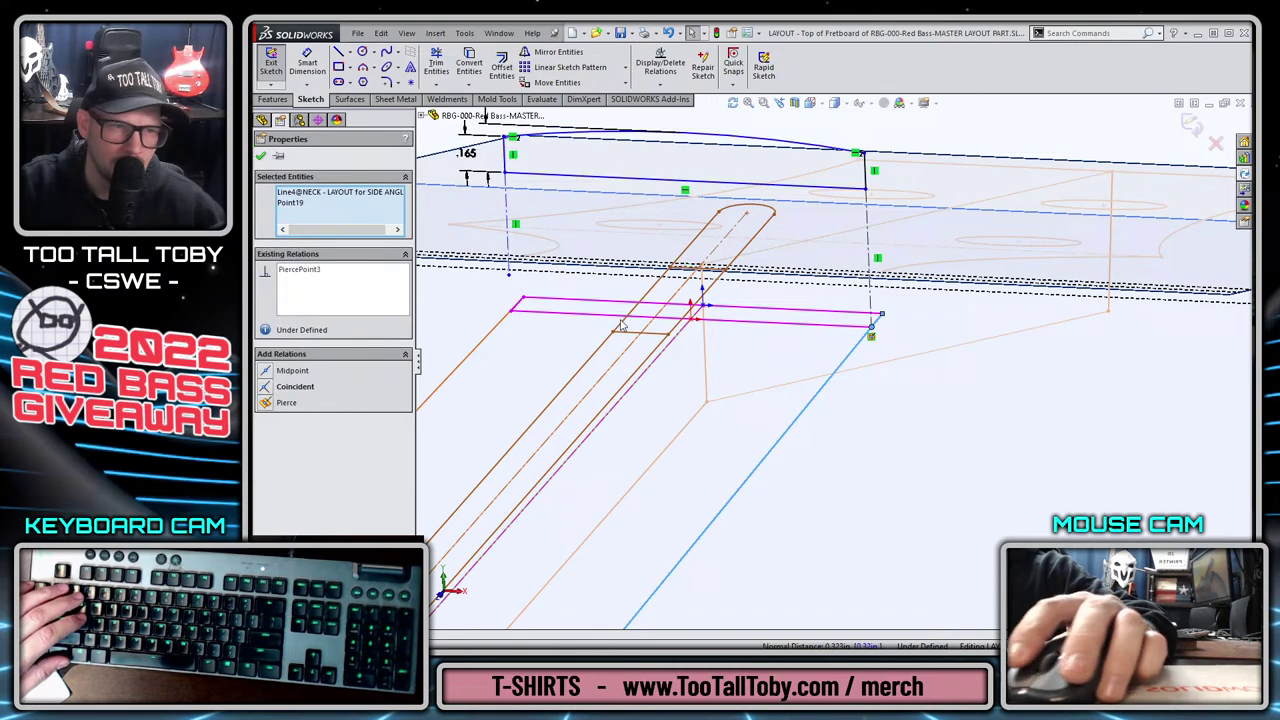
pyautogui.press('Escape')
pyautogui.click(510, 276)
pyautogui.keyDown('ctrl'); pyautogui.click(512, 304); pyautogui.keyUp('ctrl')
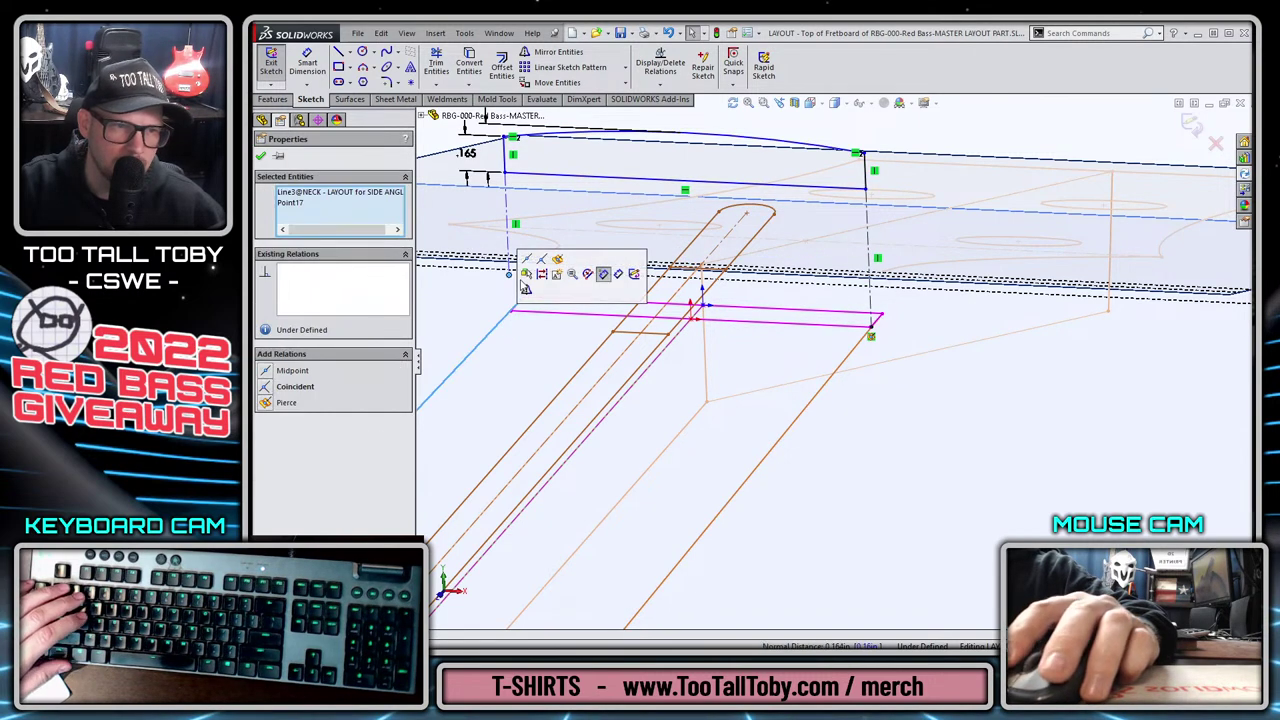
pyautogui.click(557, 259)
# Make the rectangle's bottom line collinear with the bottom layout line and exit the sketch.
pyautogui.click(521, 215)
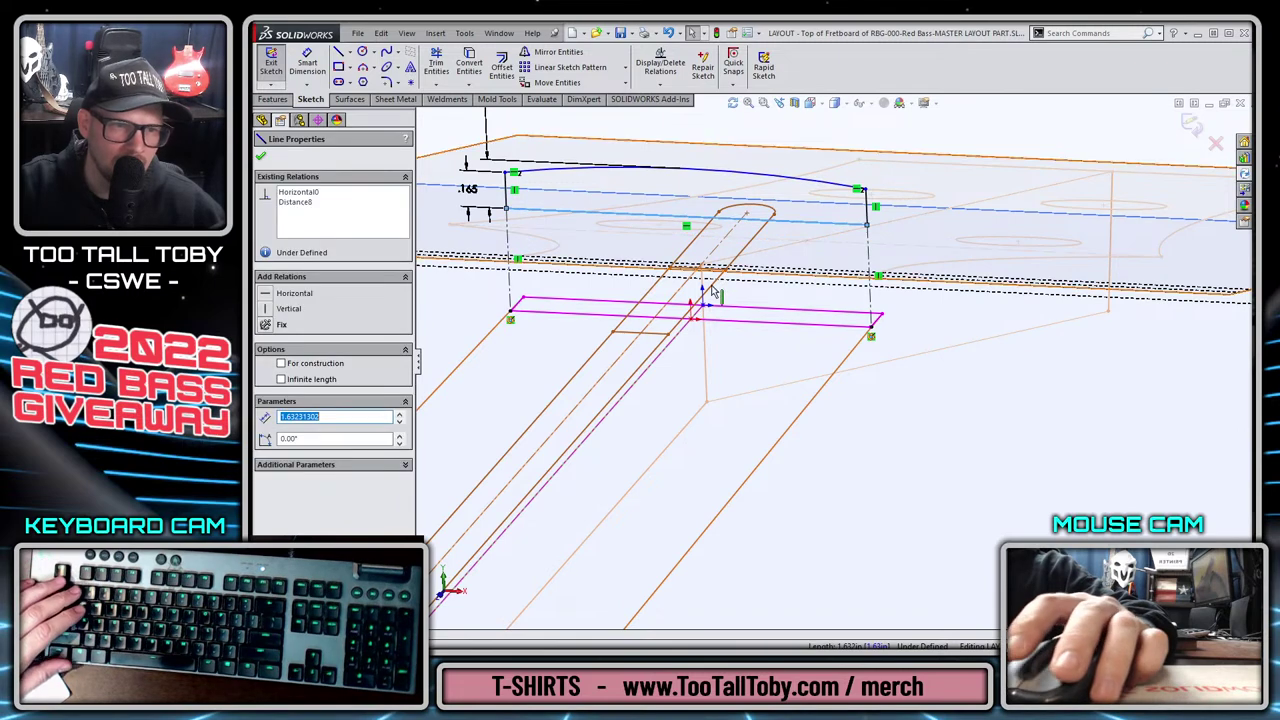
pyautogui.hotkey('ctrl', '8')
pyautogui.scroll(-3, 709, 429)
pyautogui.hotkey('ctrl', '7')
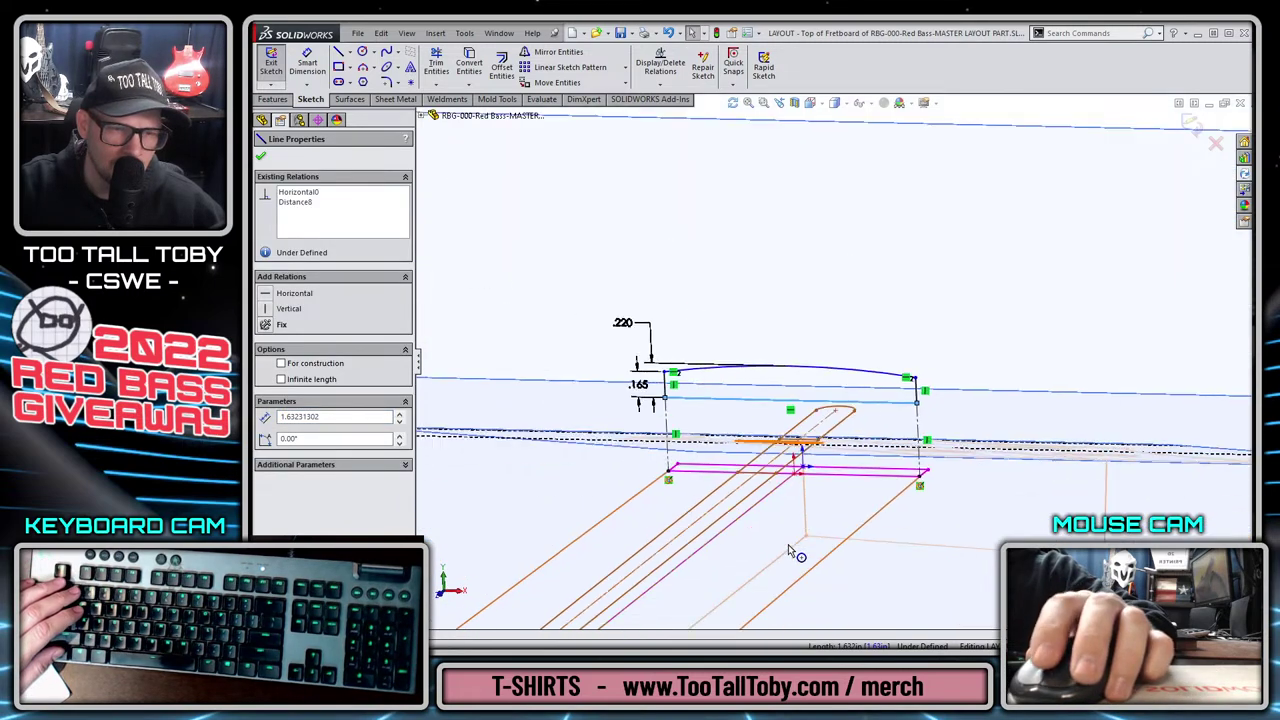
pyautogui.scroll(-5, 690, 420)
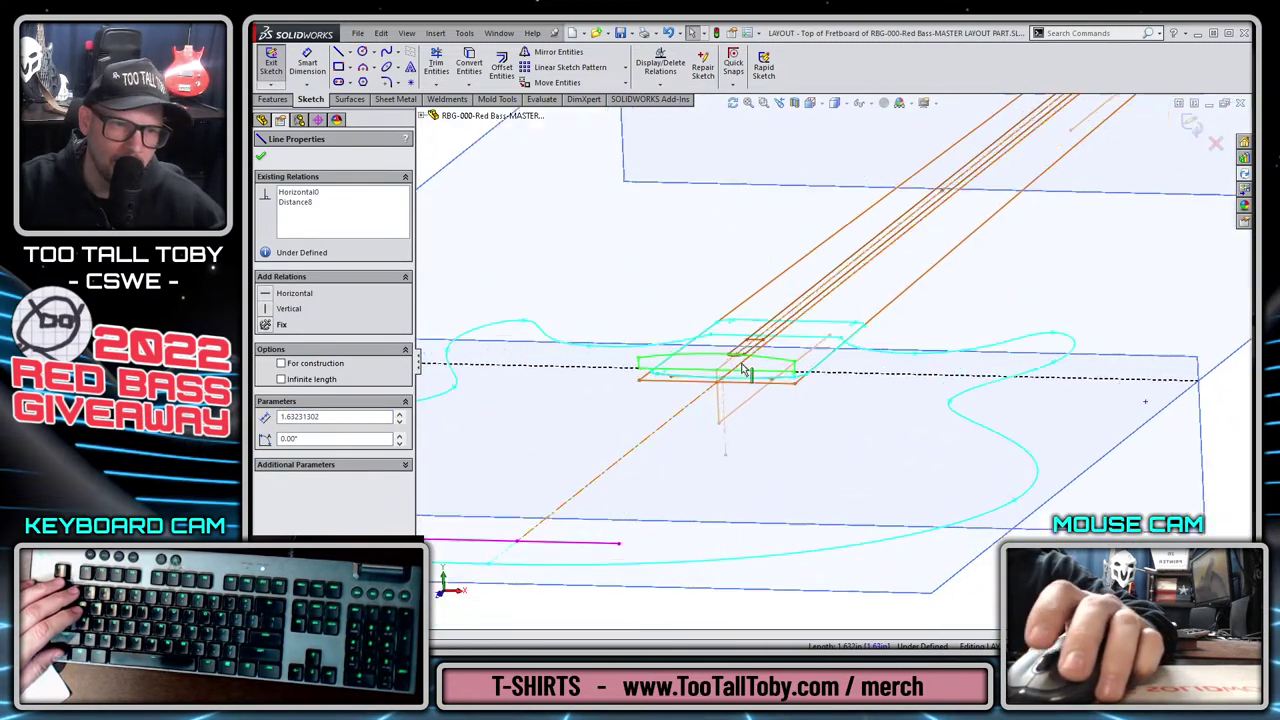
pyautogui.keyDown('ctrl'); pyautogui.click(663, 378); pyautogui.keyUp('ctrl')
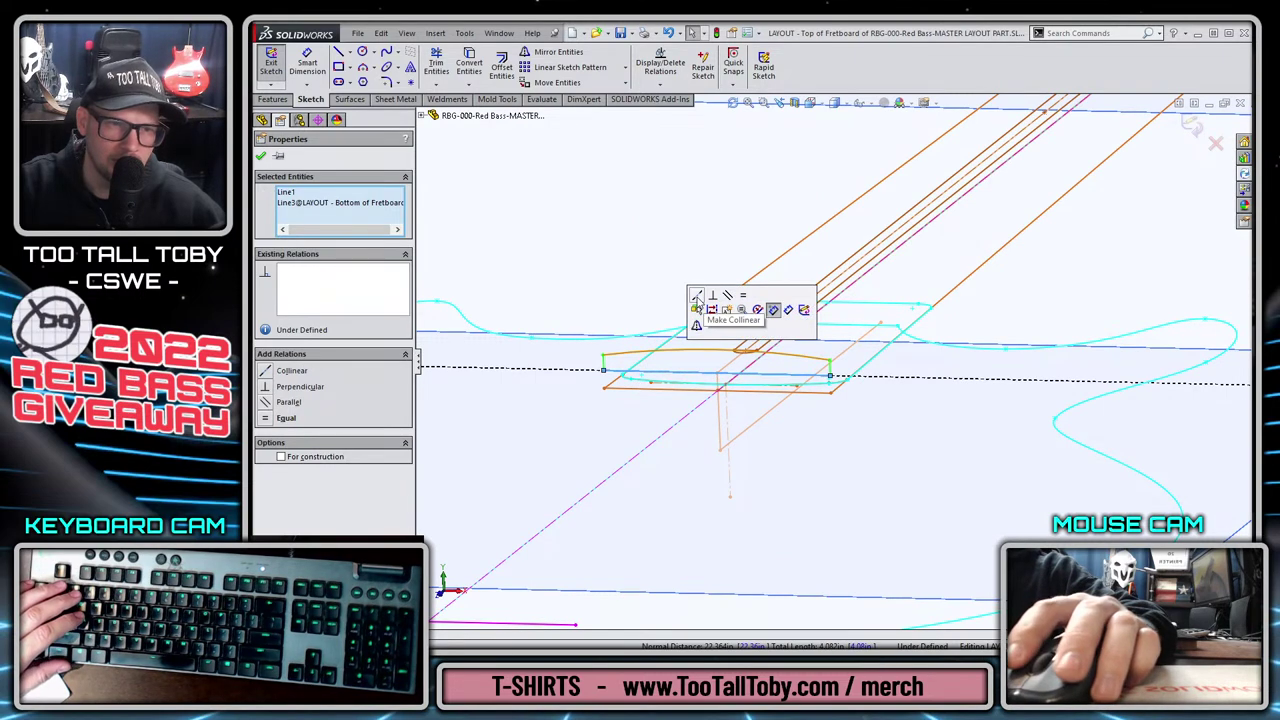
pyautogui.click(697, 296)
pyautogui.moveTo(1092, 312); pyautogui.dragTo(886, 194, button='middle')
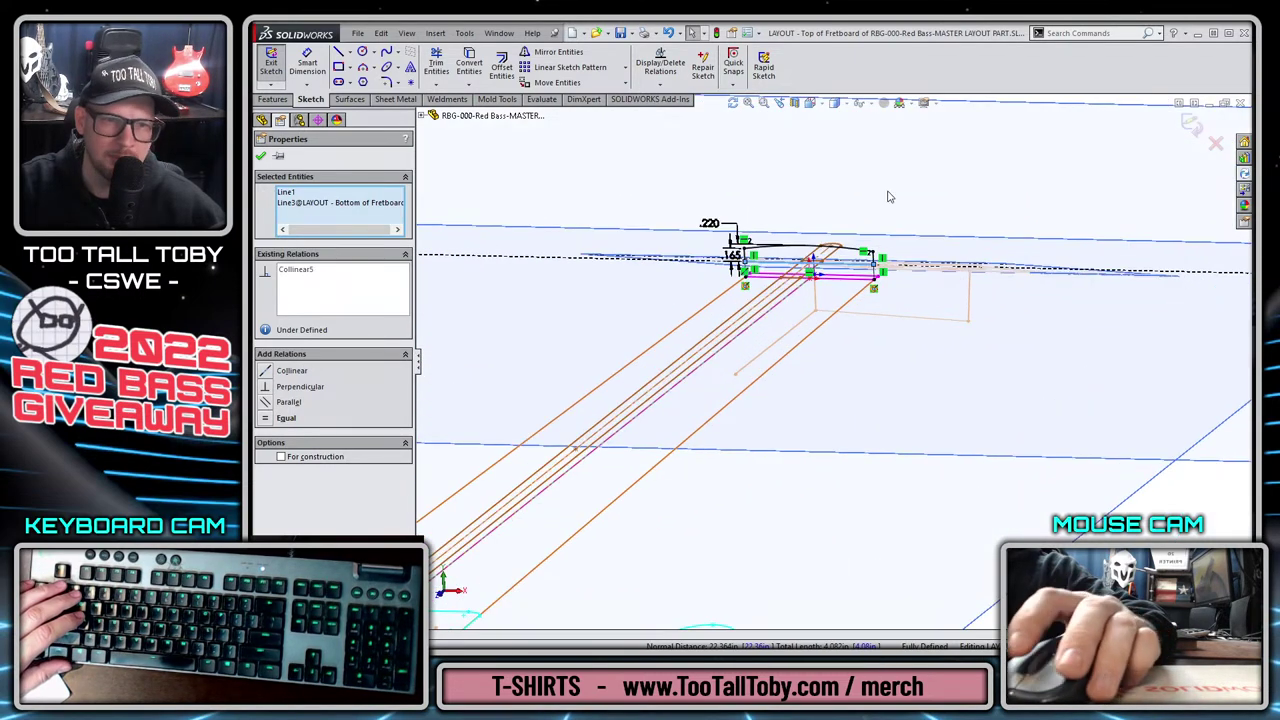
pyautogui.press('Escape')
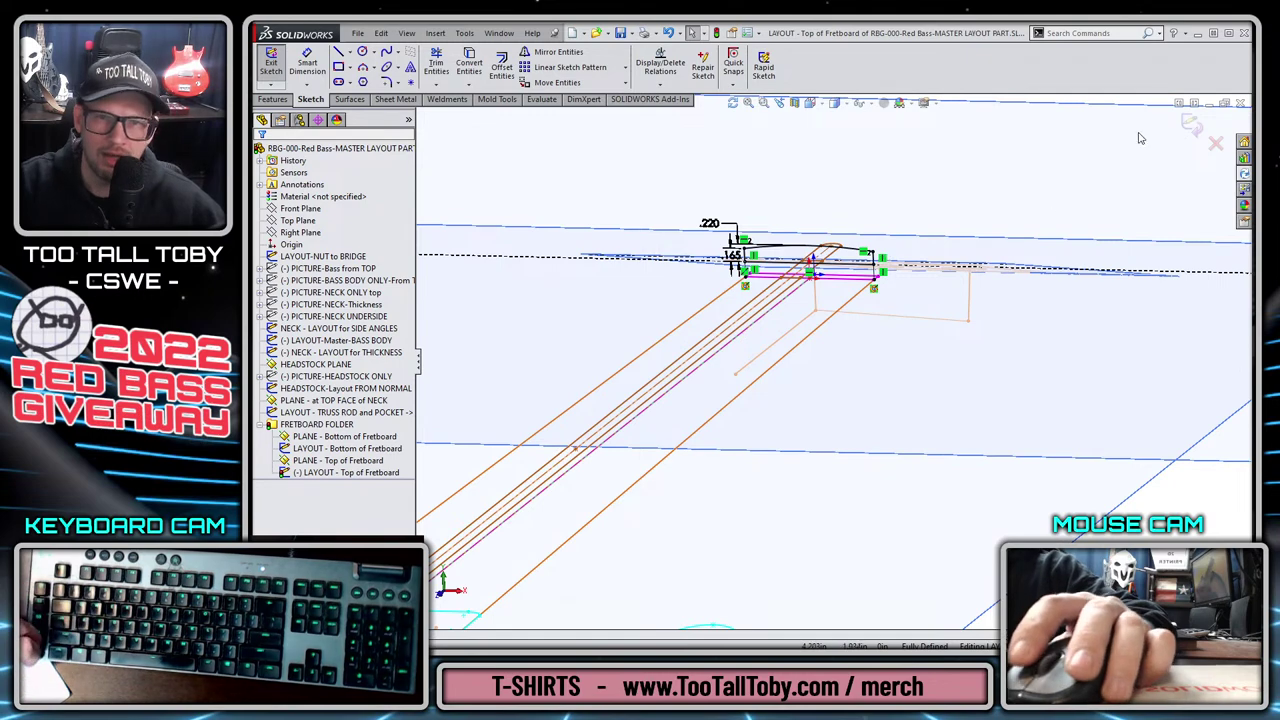
pyautogui.click(1192, 123)
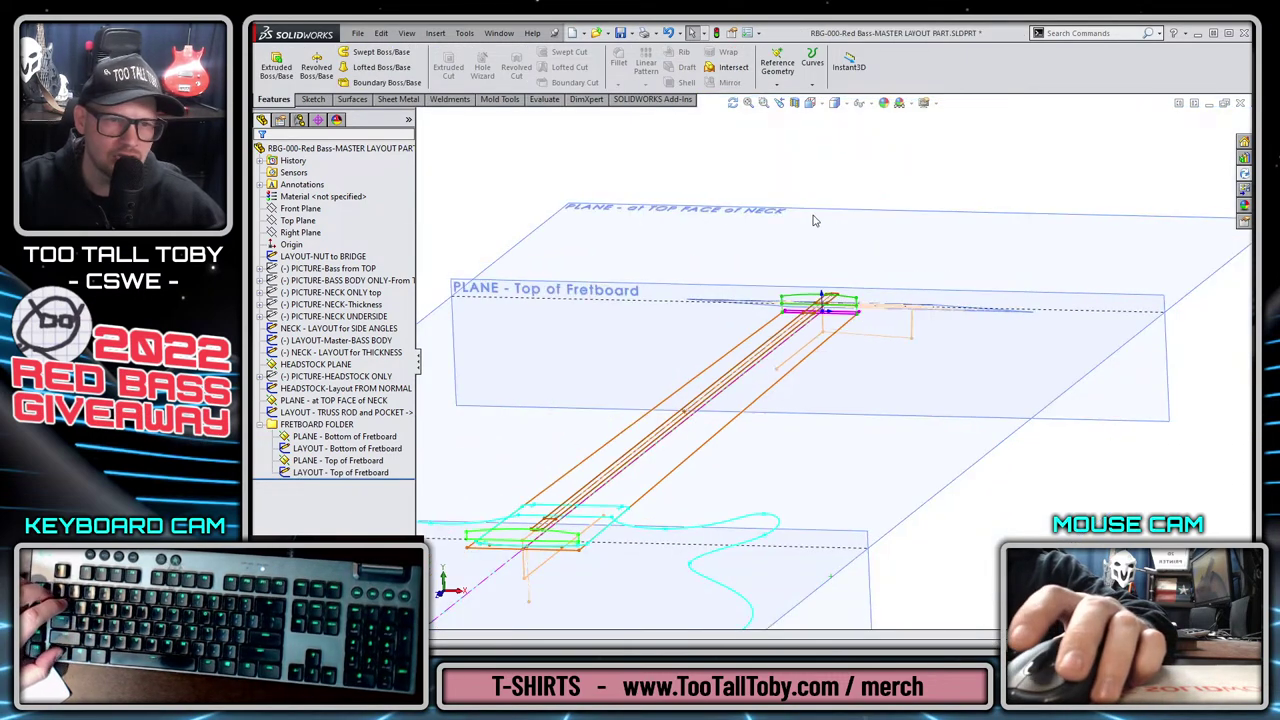
# In the NECK Sub Assembly, rebuild the master layout part via Edit Part, then hide it.
pyautogui.hotkey('ctrl', 'Tab')
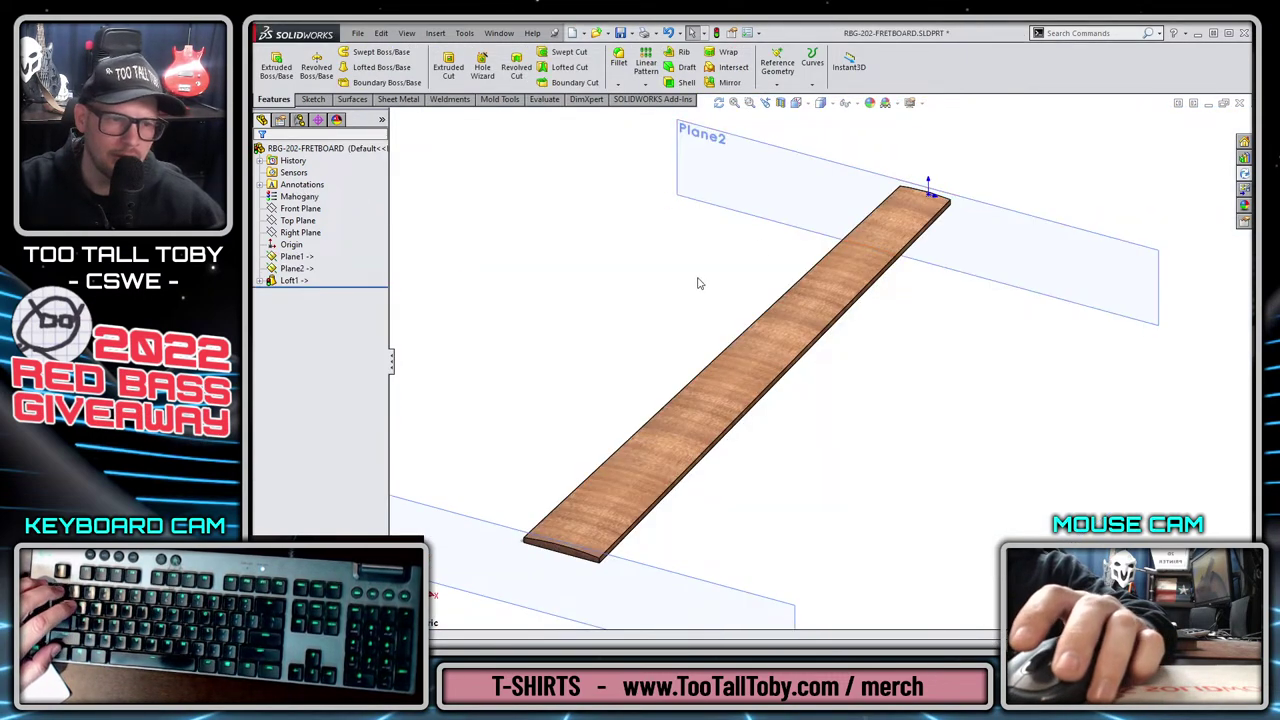
pyautogui.hotkey('ctrl', 'Tab')
pyautogui.hotkey('ctrl', 'Tab')
pyautogui.hotkey('ctrl', 'Tab')
pyautogui.hotkey('ctrl', 'Tab')
pyautogui.hotkey('ctrl', 'Tab')
pyautogui.hotkey('ctrl', 'Tab')
pyautogui.hotkey('ctrl', 'Tab')
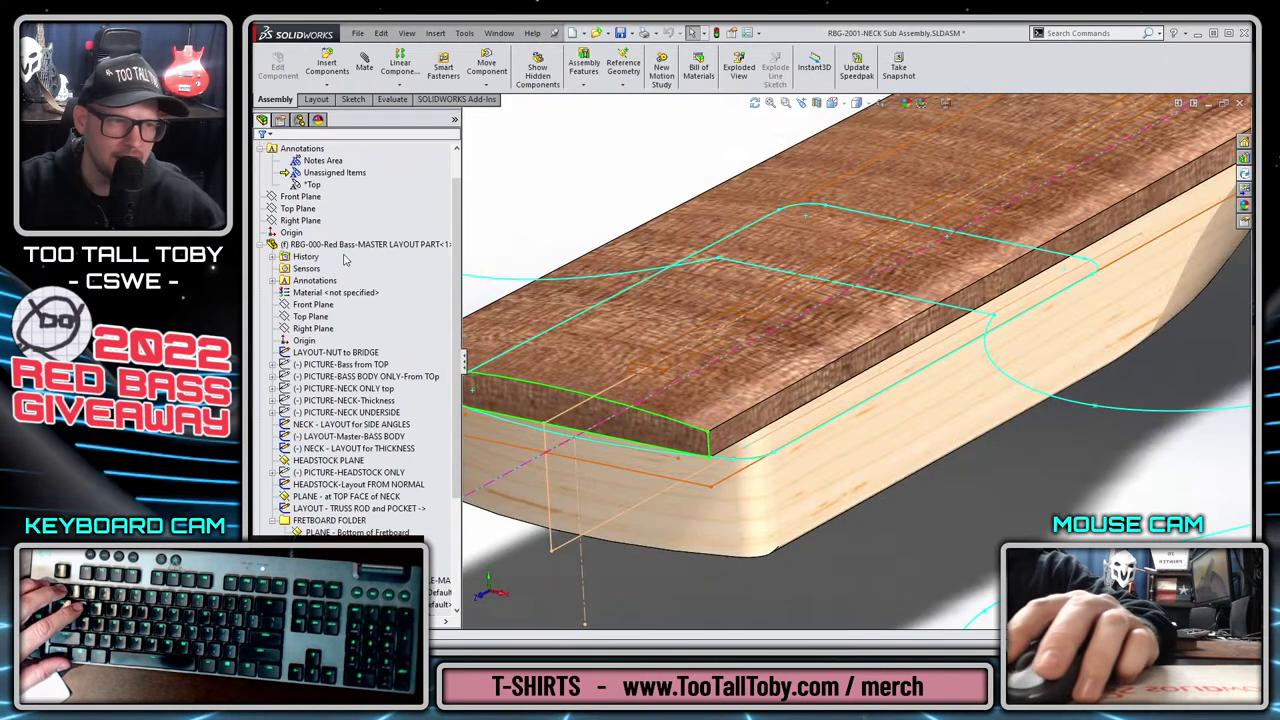
pyautogui.rightClick(342, 246)
pyautogui.click(397, 205)
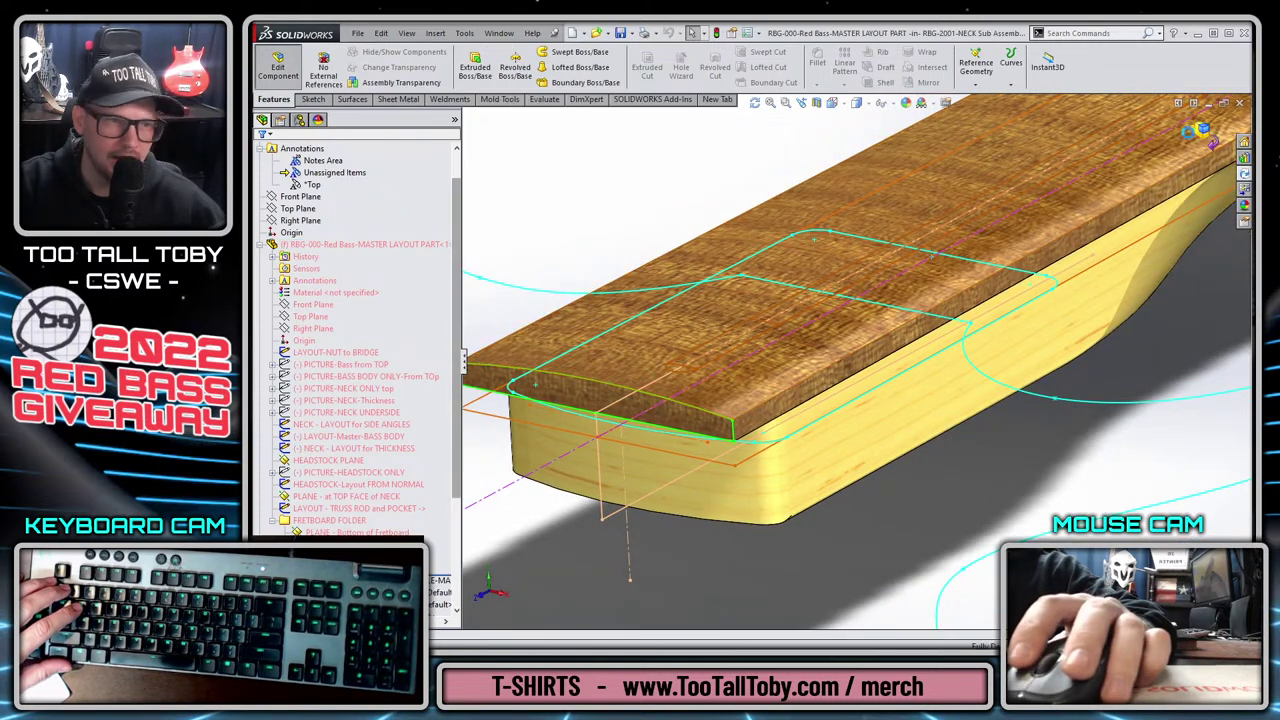
pyautogui.click(1205, 128)
pyautogui.rightClick(361, 249)
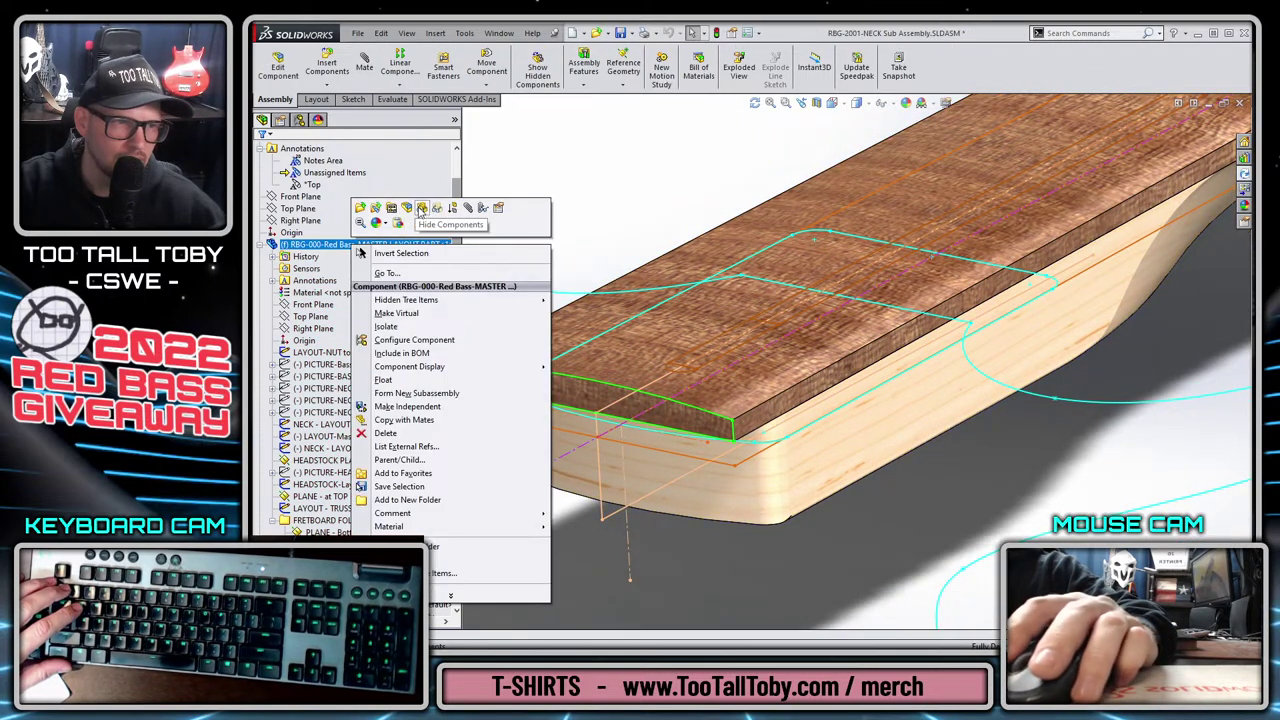
pyautogui.click(424, 208)
pyautogui.moveTo(424, 208)
pyautogui.mouseDown(button='middle')
pyautogui.moveTo(703, 232)
pyautogui.moveTo(993, 297)
pyautogui.moveTo(1109, 194)
pyautogui.moveTo(1066, 269)
pyautogui.moveTo(937, 274)
pyautogui.moveTo(1029, 257)
pyautogui.moveTo(880, 272)
pyautogui.moveTo(909, 434)
pyautogui.moveTo(914, 357)
pyautogui.mouseUp(button='middle')
pyautogui.scroll(-5, 1029, 257)
pyautogui.scroll(-5, 903, 400)
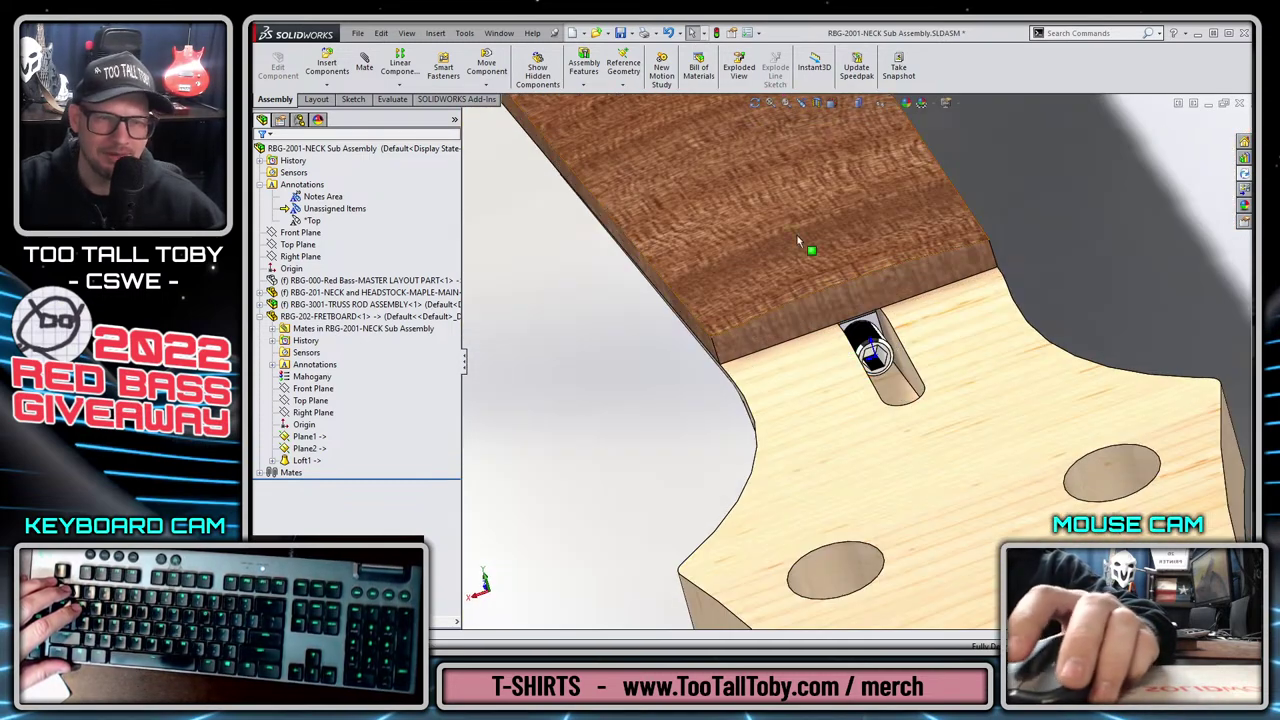
pyautogui.click(885, 104)
pyautogui.click(890, 104)
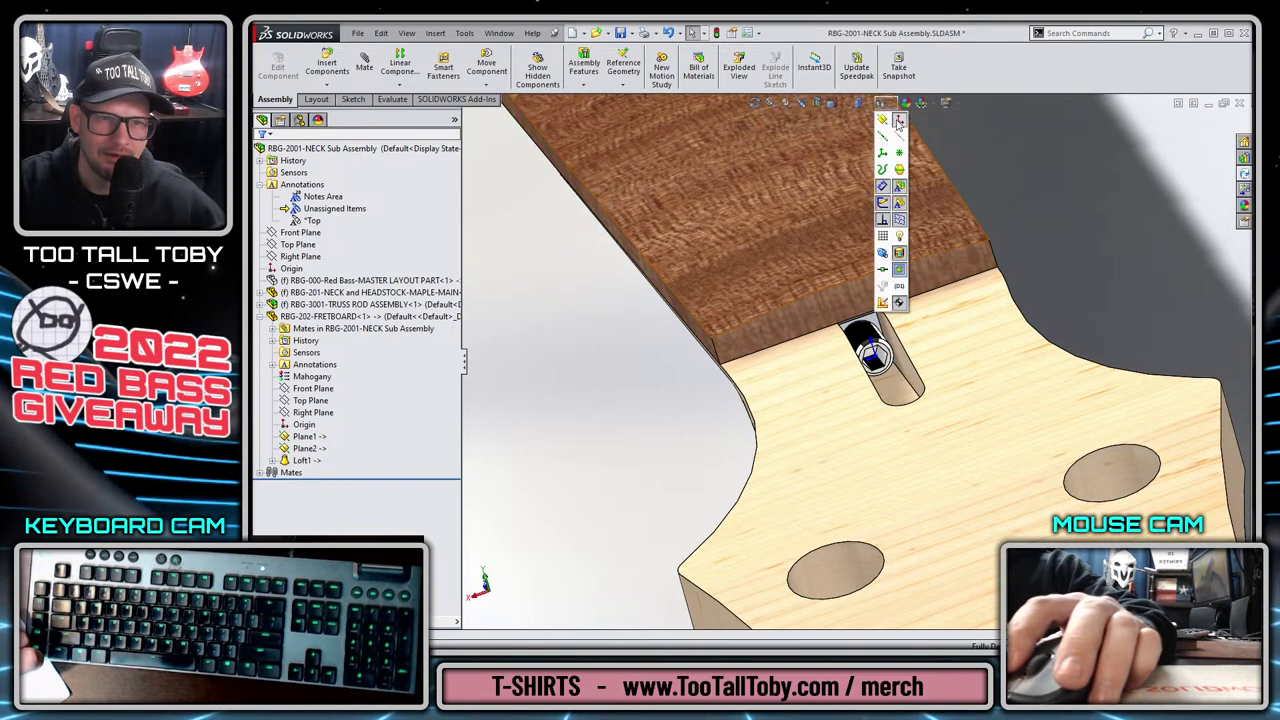
pyautogui.click(990, 240)
pyautogui.moveTo(990, 240); pyautogui.dragTo(771, 386, button='middle')
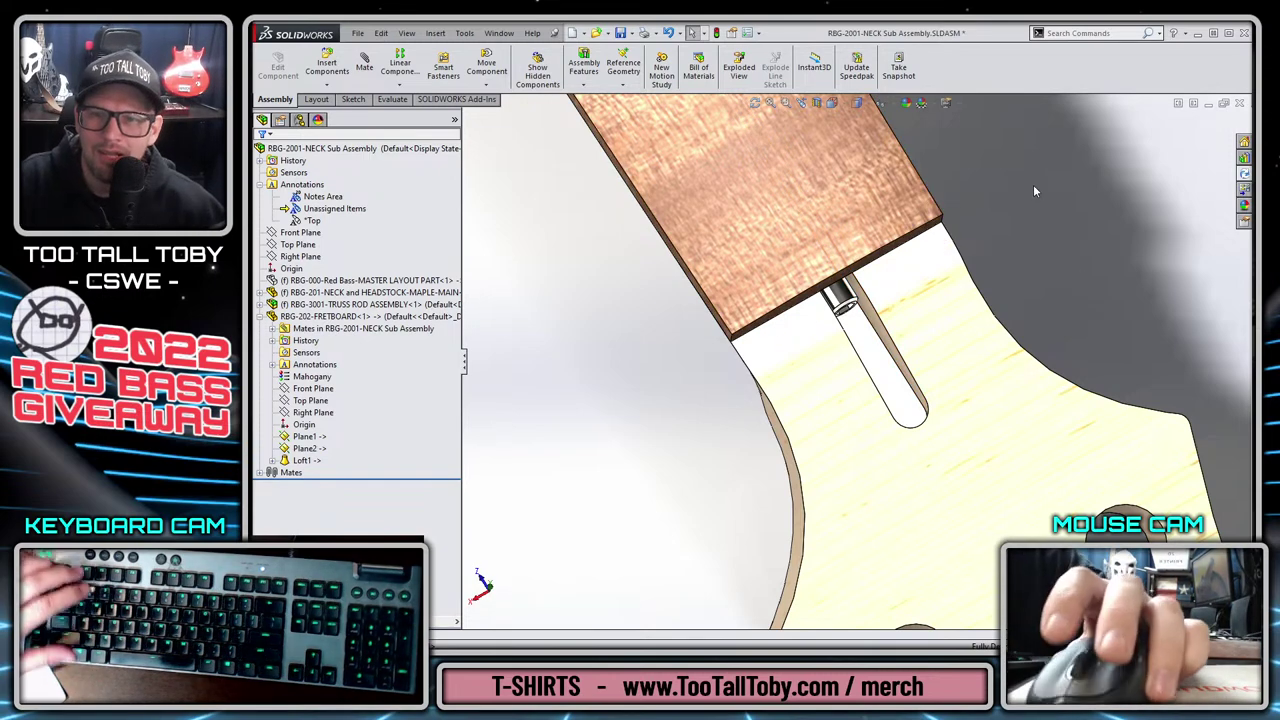
pyautogui.scroll(3, 1000, 415)
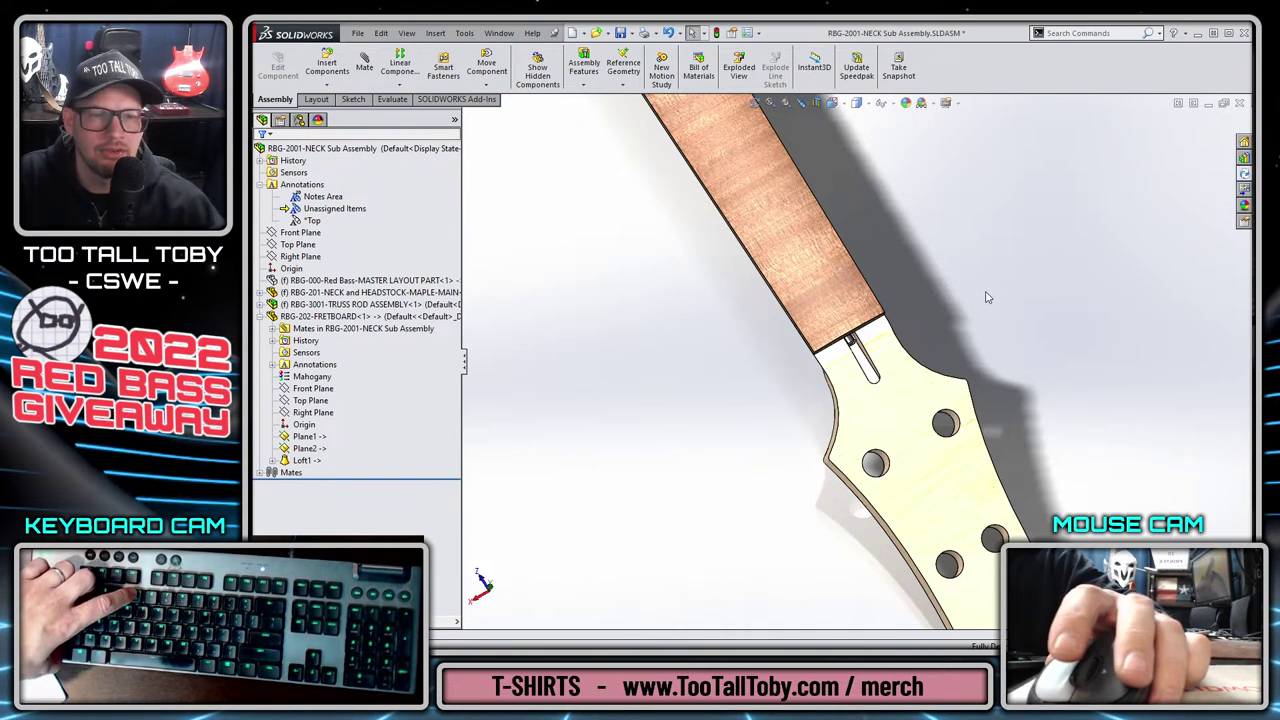
# View the neck from the Top and zoom in where the fretboard meets the headstock.
pyautogui.hotkey('ctrl', '5')
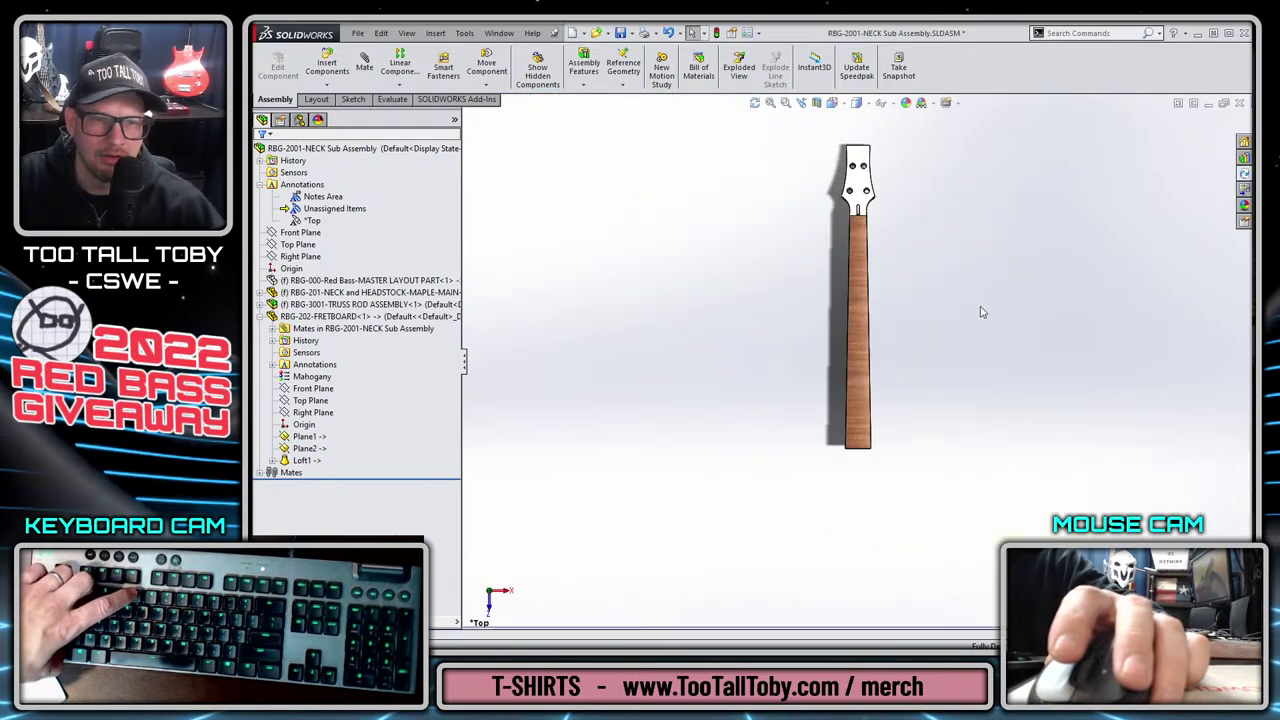
pyautogui.scroll(-3, 864, 199)
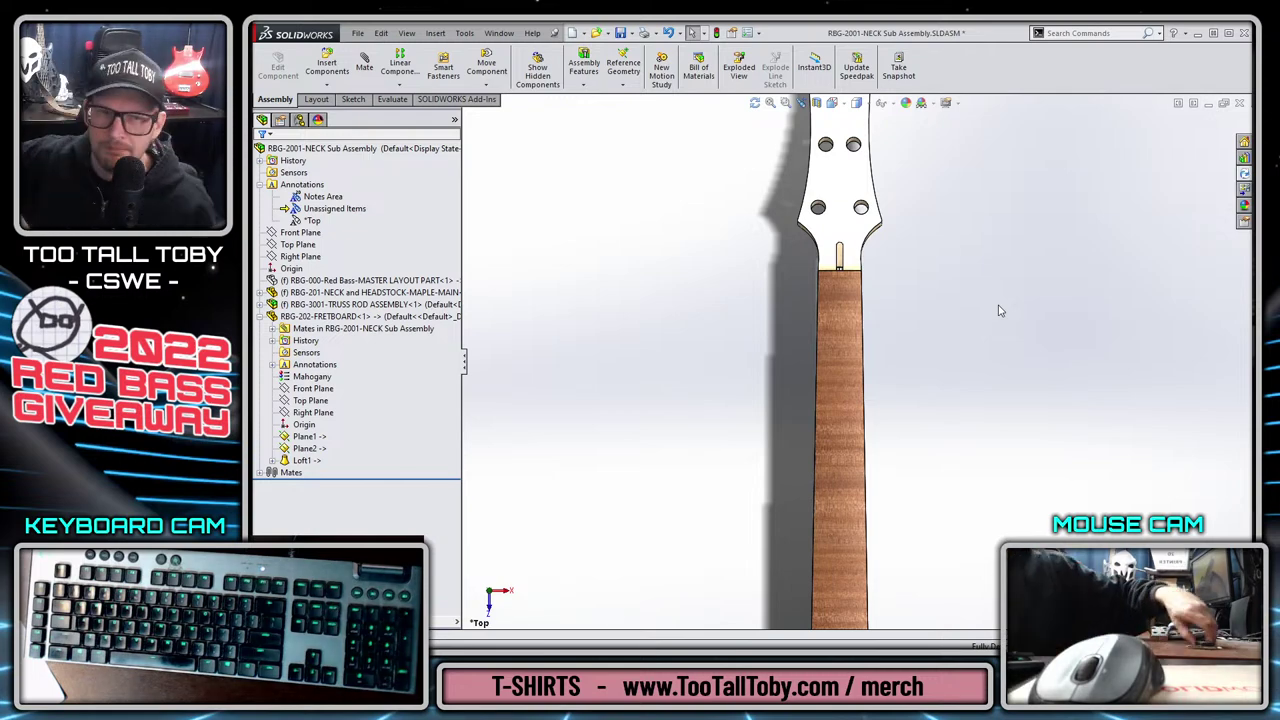
pyautogui.scroll(-3, 910, 298)
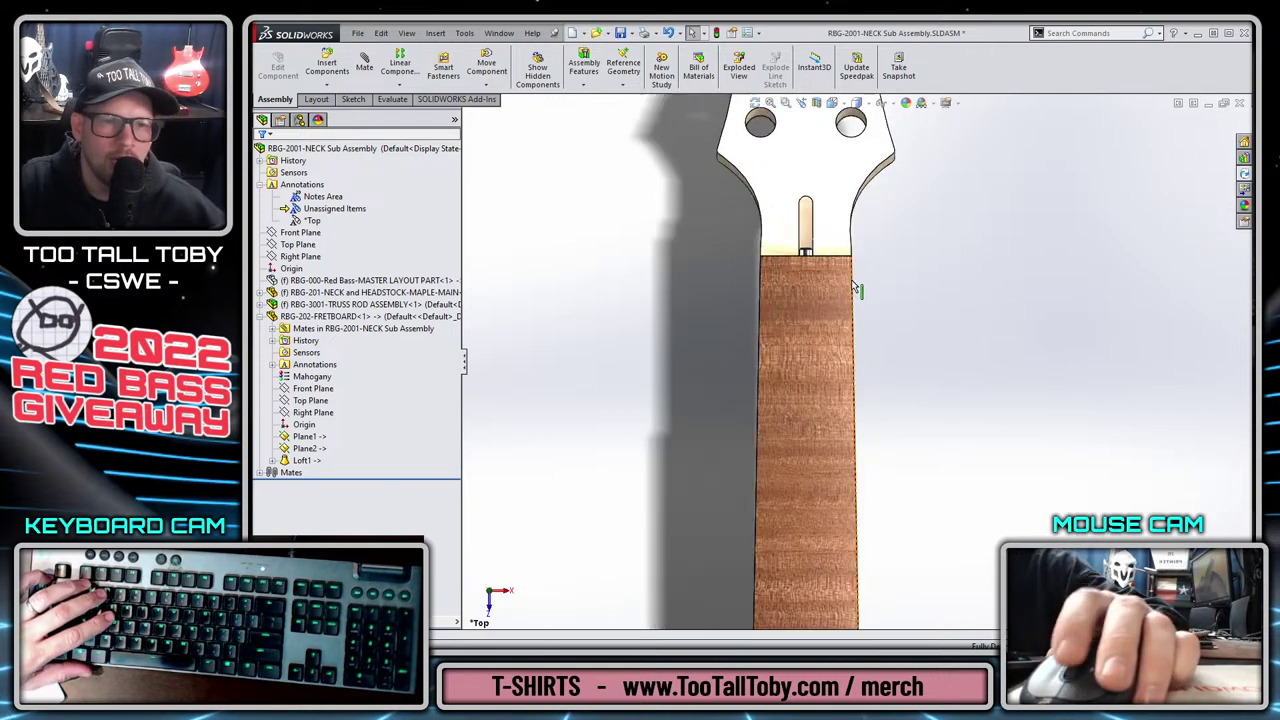
pyautogui.scroll(4, 922, 306)
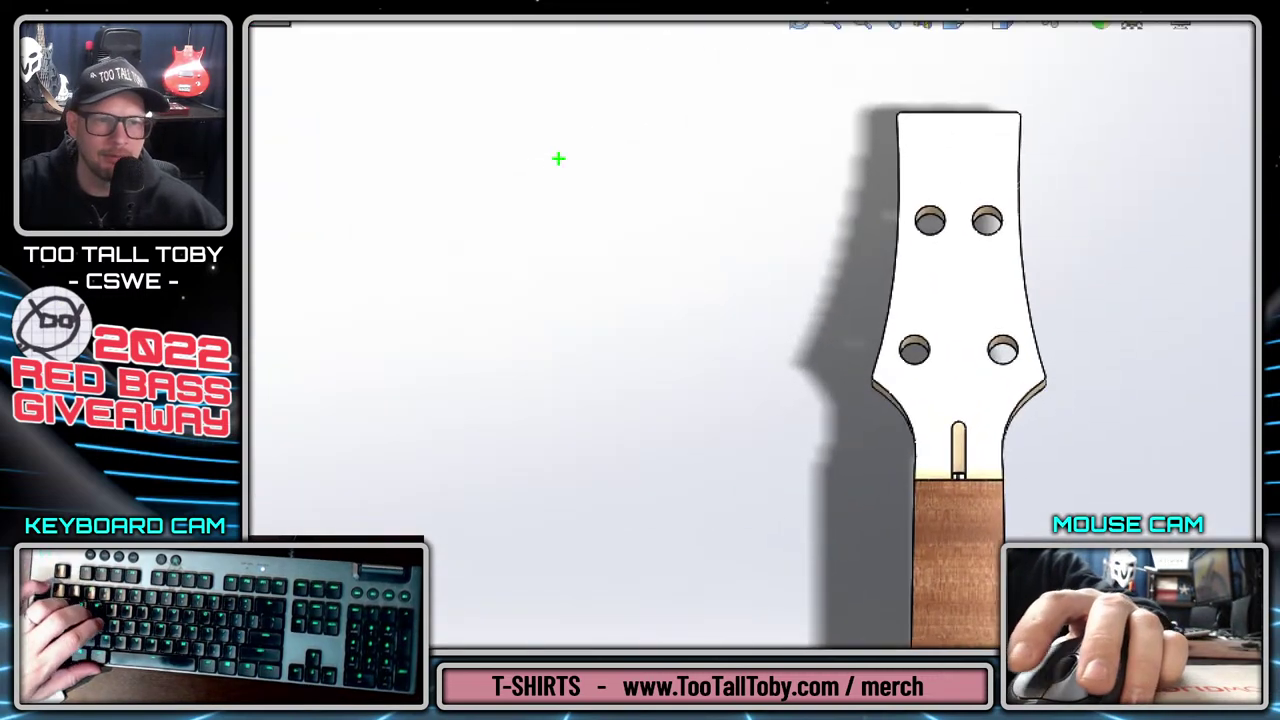
pyautogui.click(466, 185)
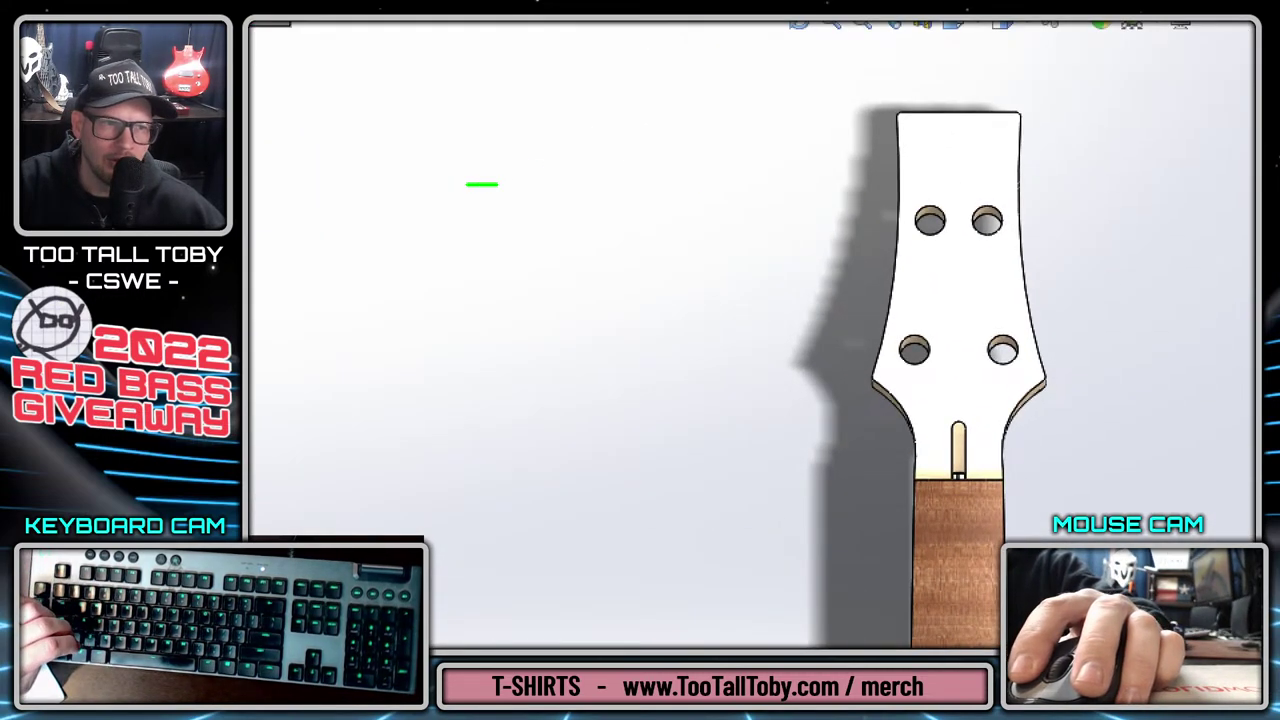
pyautogui.moveTo(498, 193)
pyautogui.mouseDown()
pyautogui.moveTo(498, 235)
pyautogui.moveTo(511, 239)
pyautogui.mouseUp()
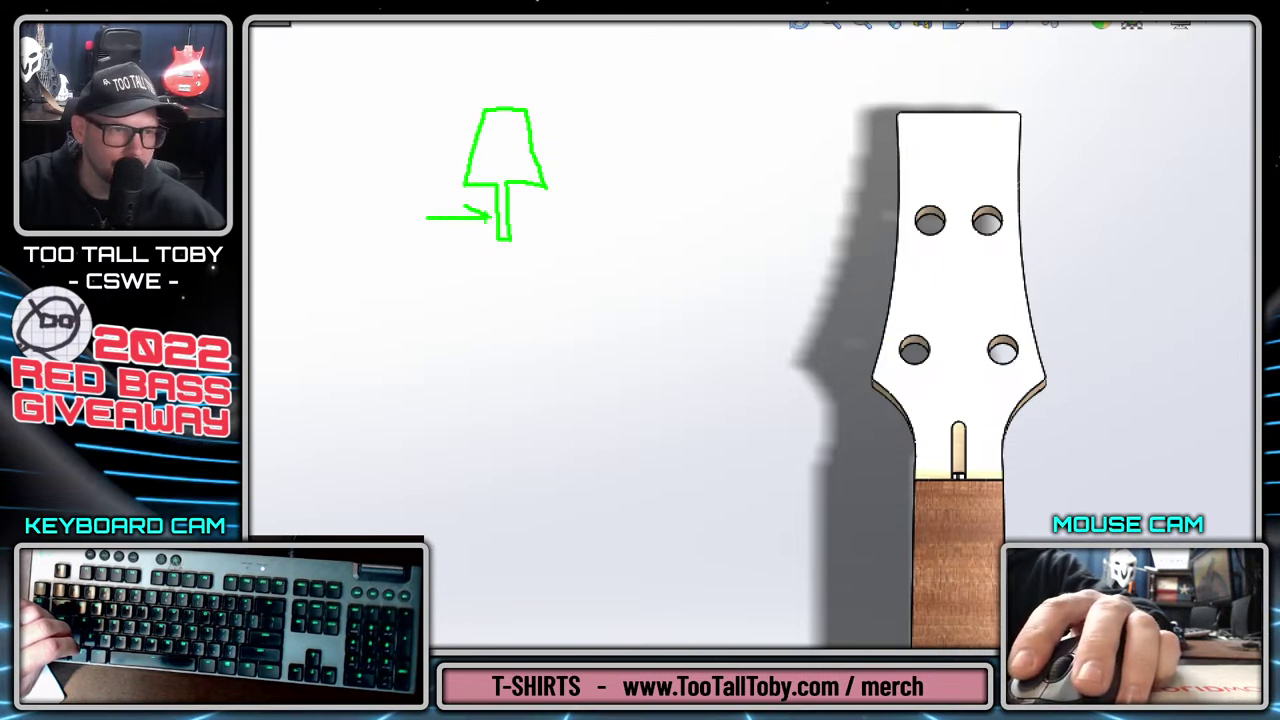
pyautogui.moveTo(490, 217)
pyautogui.mouseDown()
pyautogui.moveTo(476, 230)
pyautogui.moveTo(562, 216)
pyautogui.mouseUp()
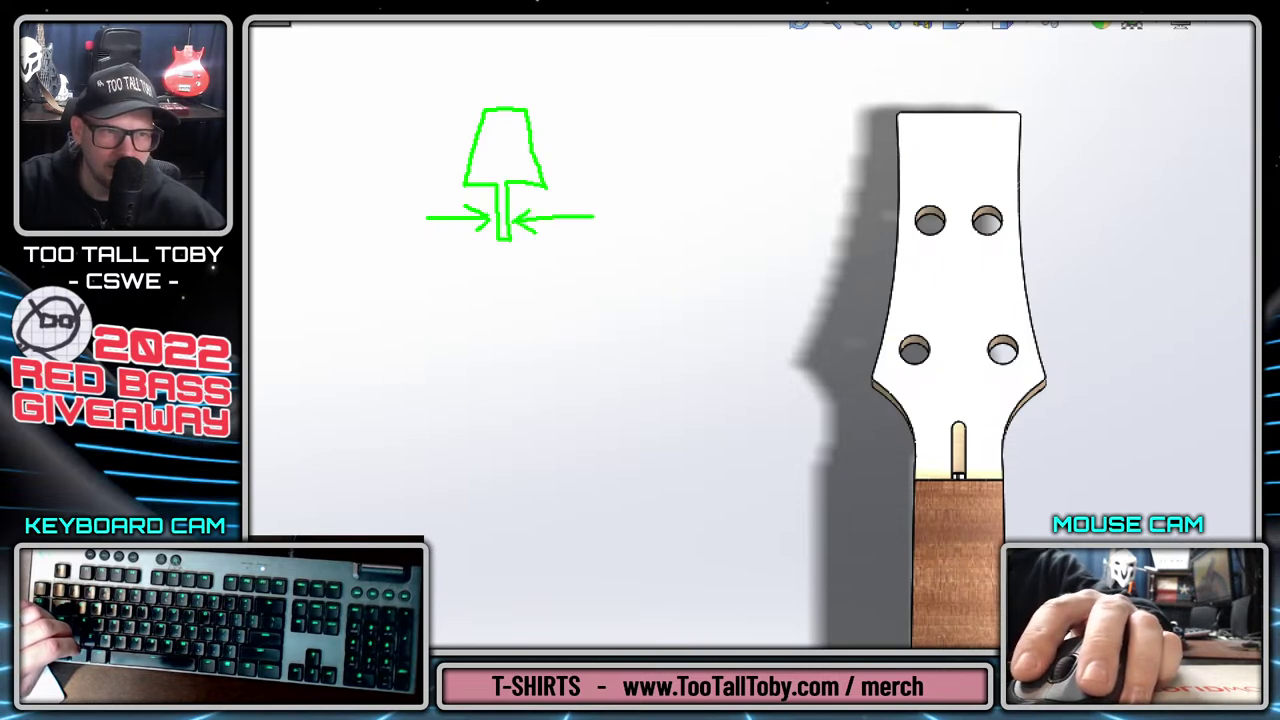
pyautogui.moveTo(630, 223)
pyautogui.mouseDown()
pyautogui.moveTo(673, 234)
pyautogui.moveTo(688, 220)
pyautogui.moveTo(708, 246)
pyautogui.moveTo(746, 222)
pyautogui.mouseUp()
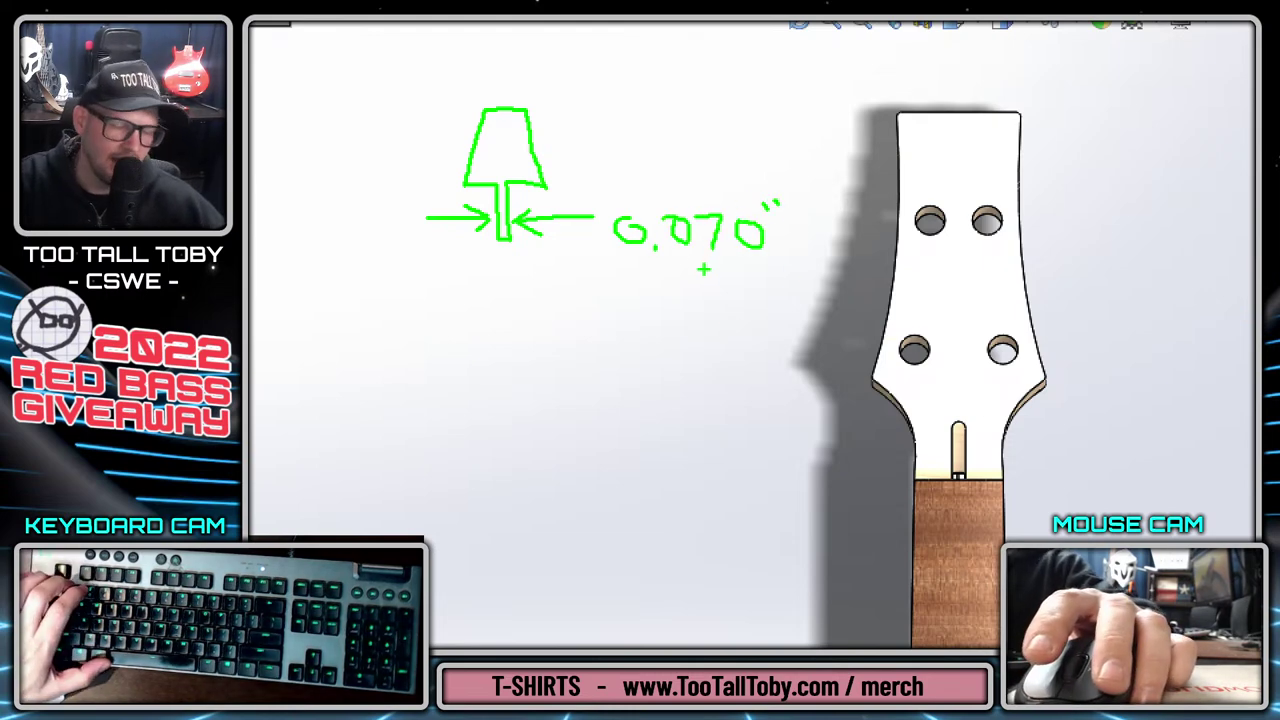
pyautogui.press('Escape')
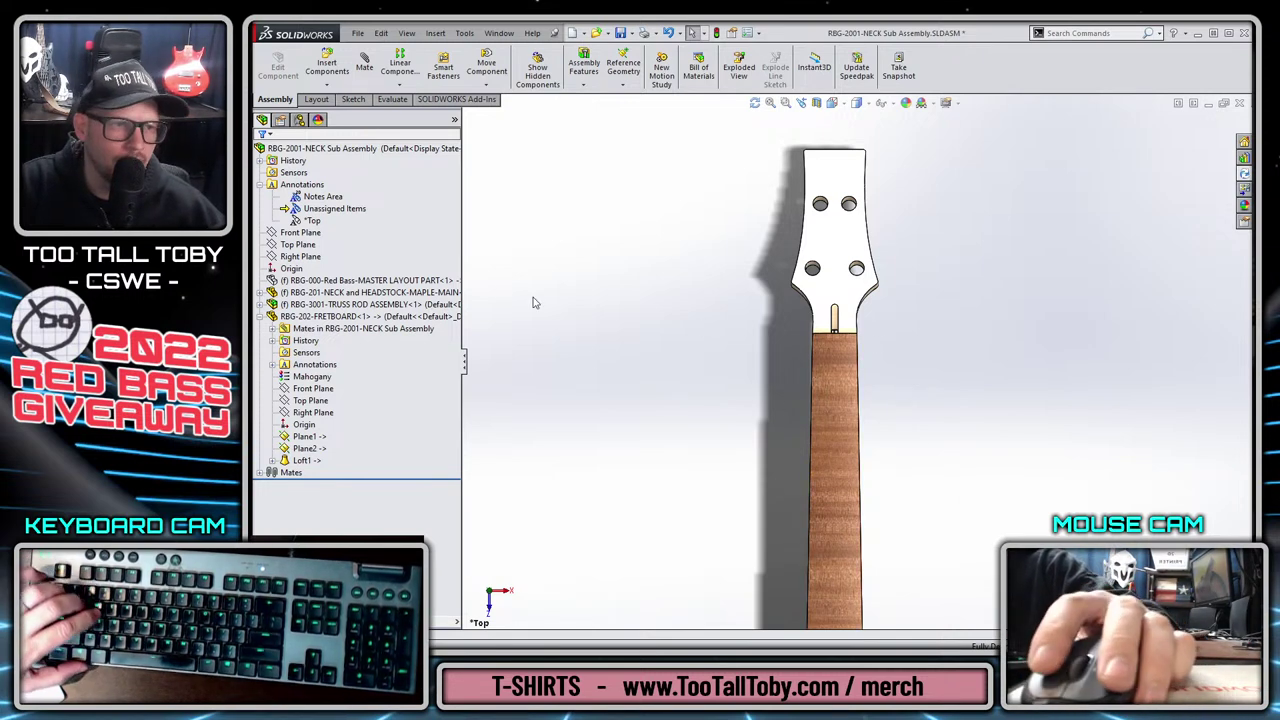
# Open the fretboard as its own part and add an offset plane above the Top Plane.
pyautogui.click(850, 345)
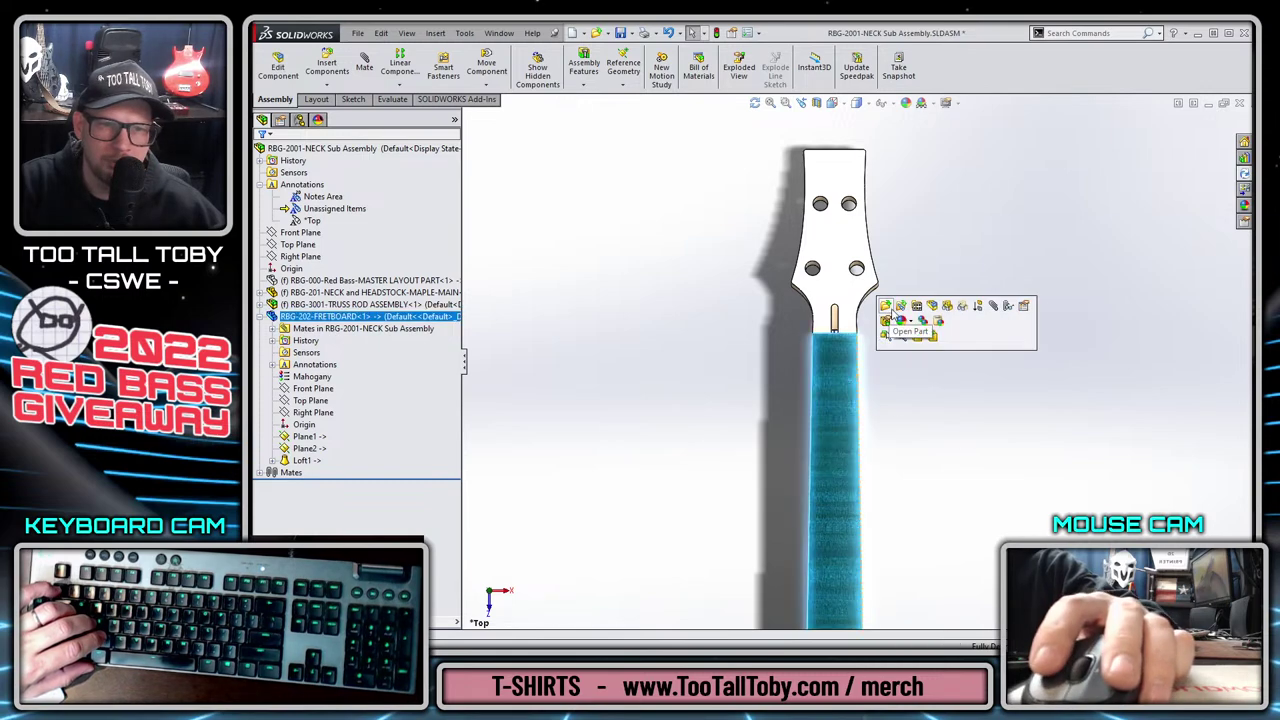
pyautogui.click(888, 311)
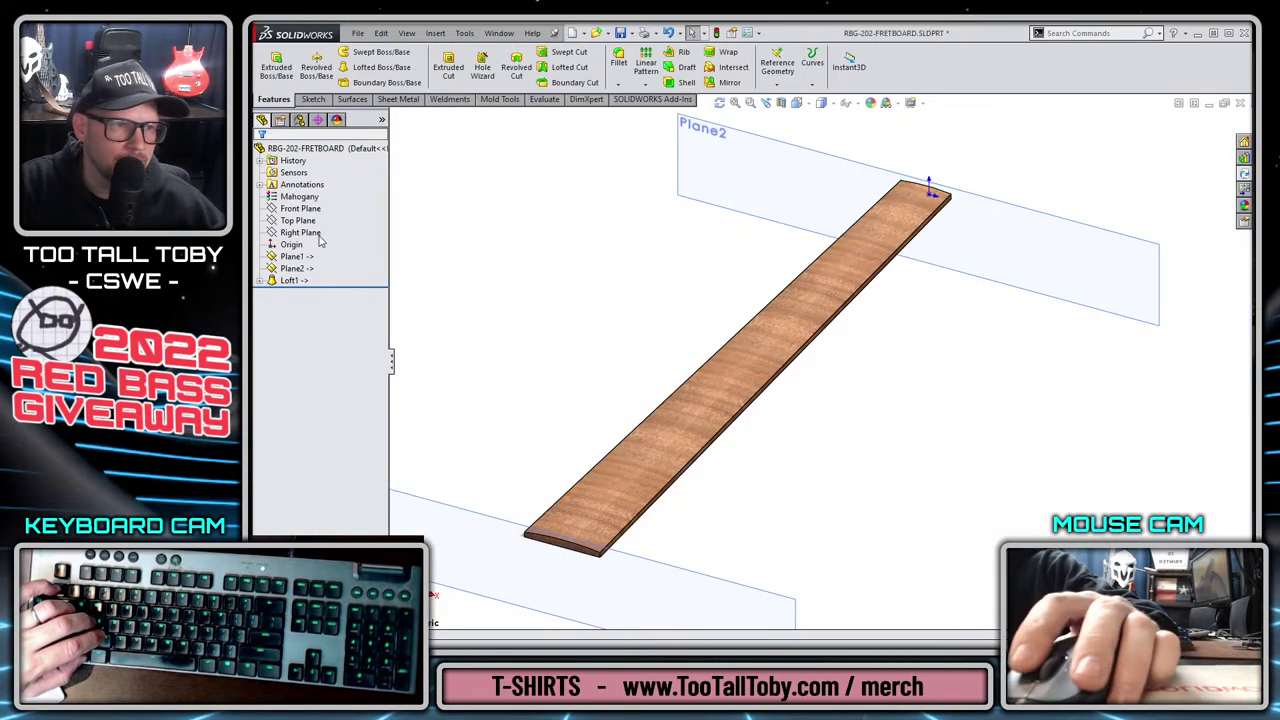
pyautogui.click(298, 220)
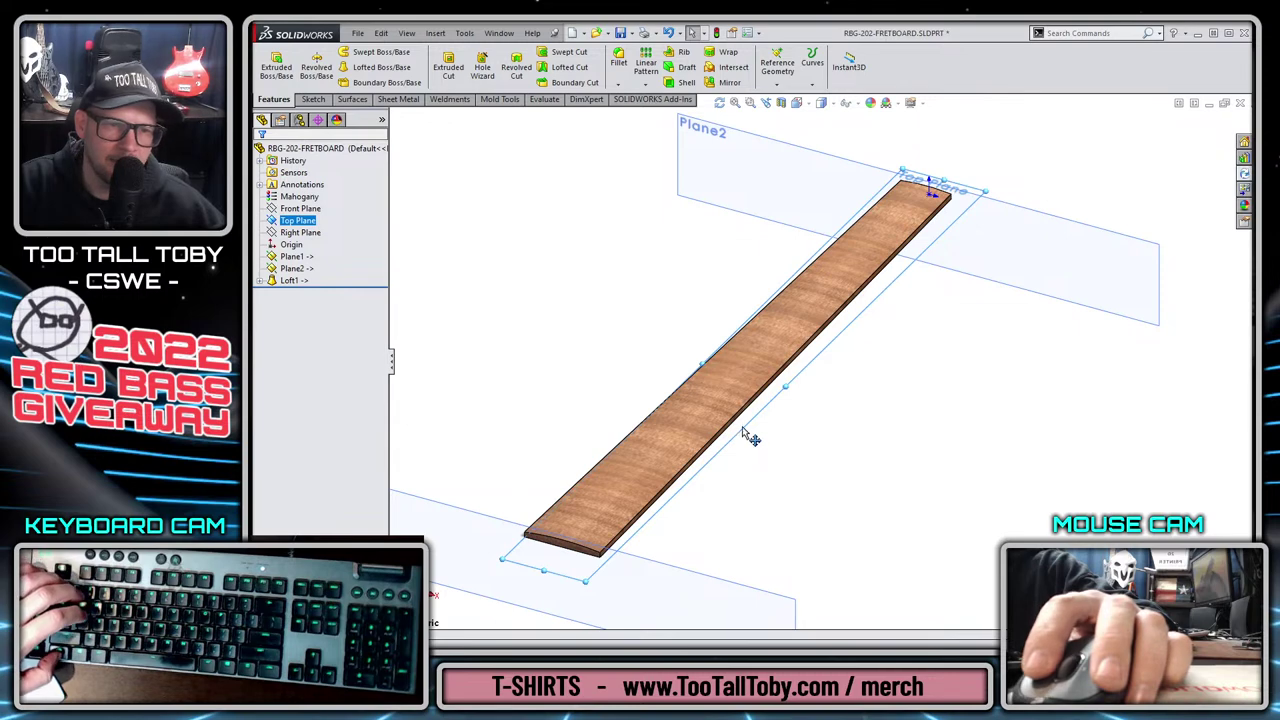
pyautogui.keyDown('ctrl'); pyautogui.moveTo(745, 432); pyautogui.dragTo(757, 371); pyautogui.keyUp('ctrl')
pyautogui.press('Return')
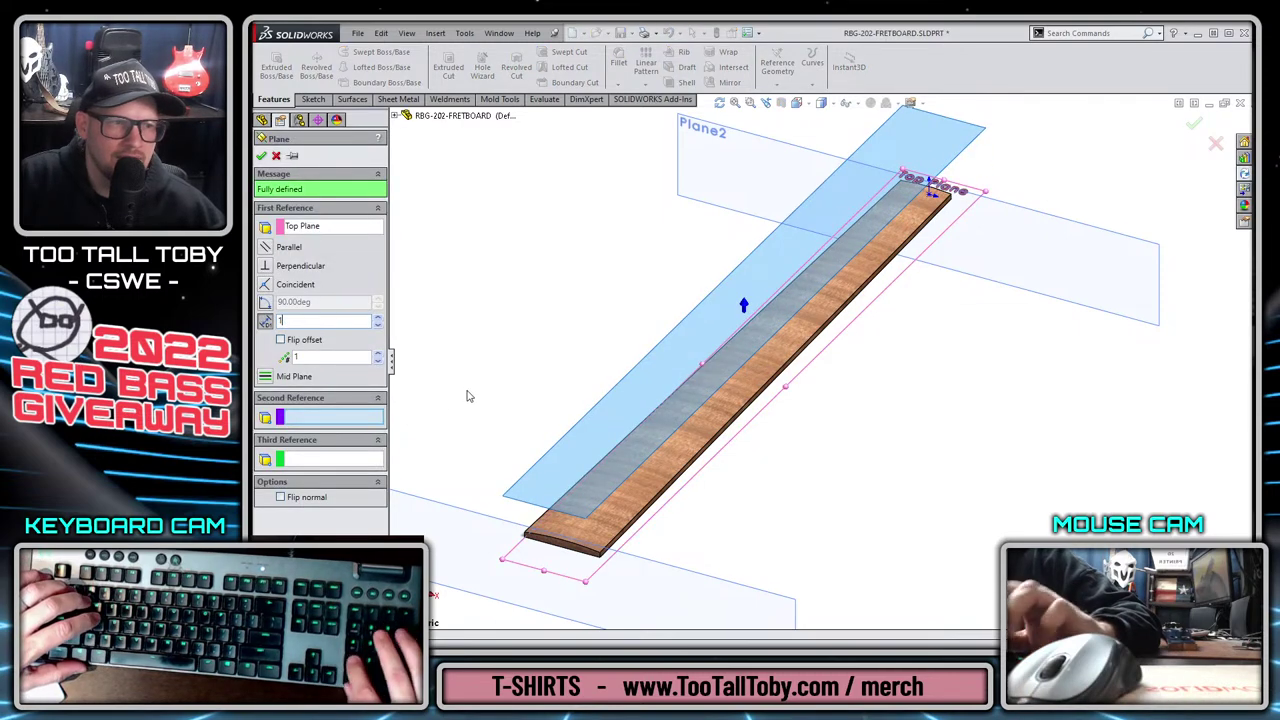
# Hide Plane2 and rename Plane1 to 'PLANE-Lower Loft Profile'.
pyautogui.click(800, 160)
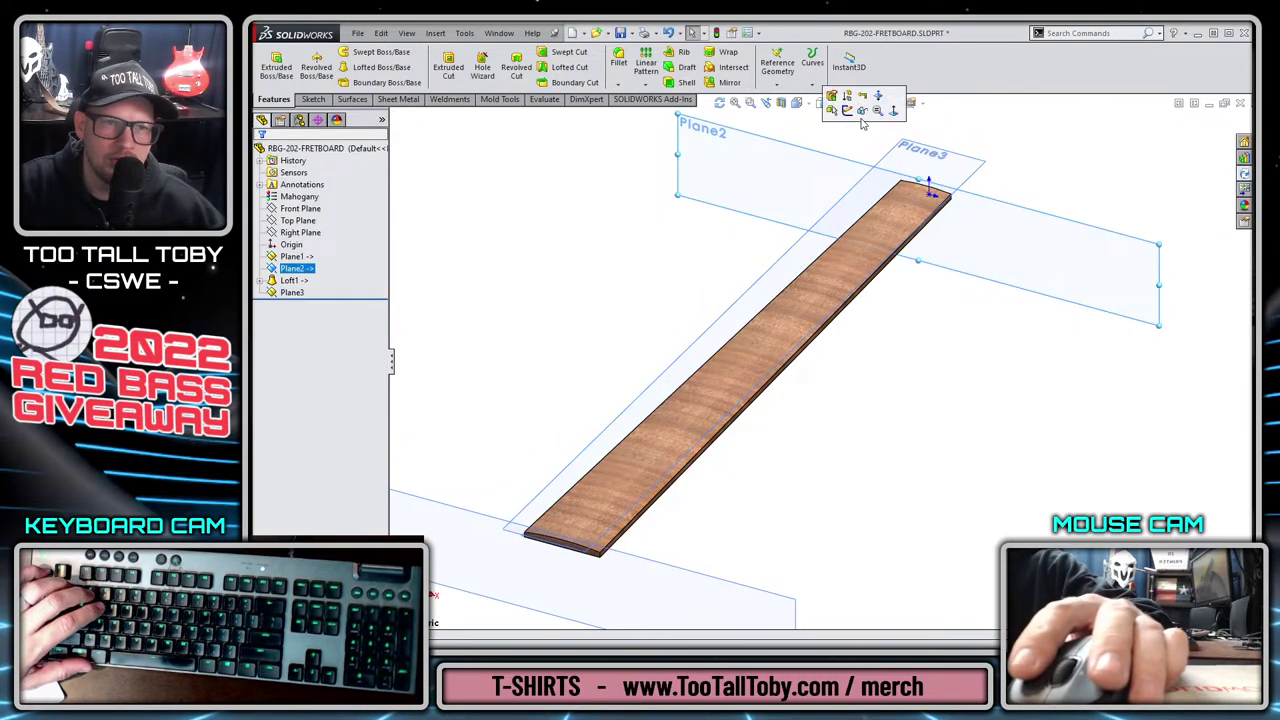
pyautogui.click(866, 110)
pyautogui.click(450, 510)
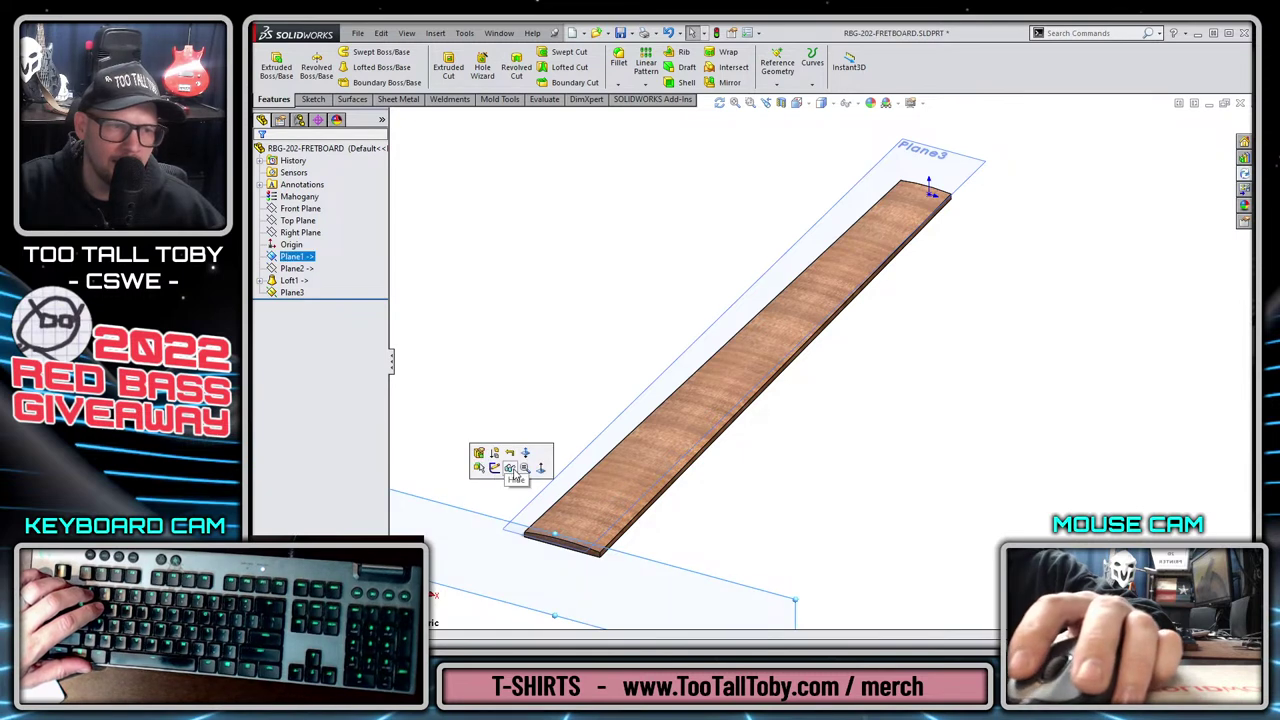
pyautogui.click(293, 257)
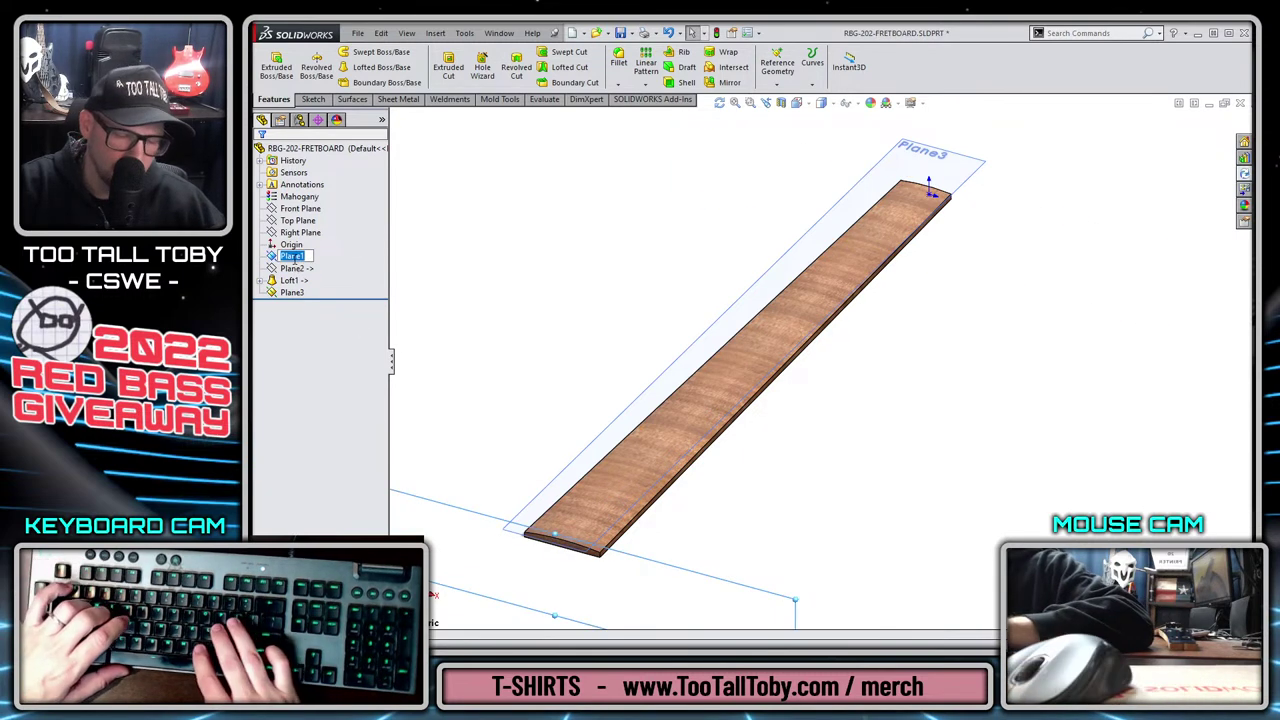
pyautogui.write('PLANE-Lower')
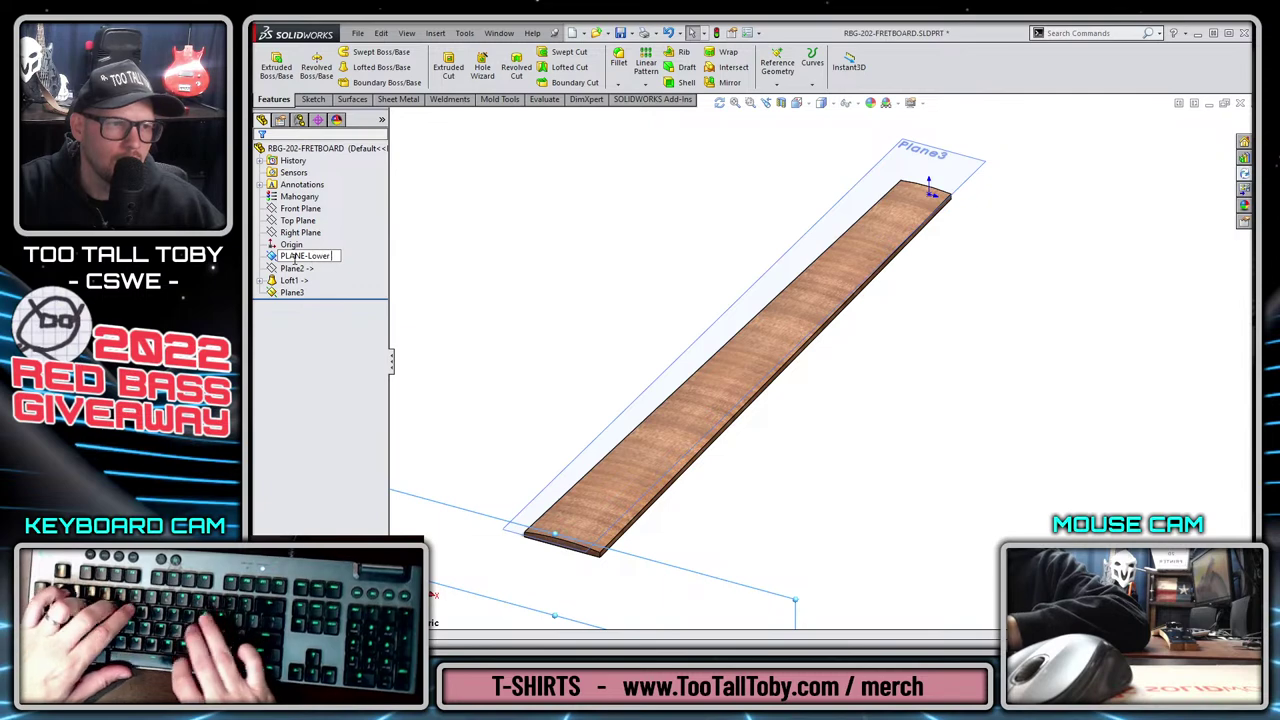
pyautogui.write(' Loft Profile')
pyautogui.press('Return')
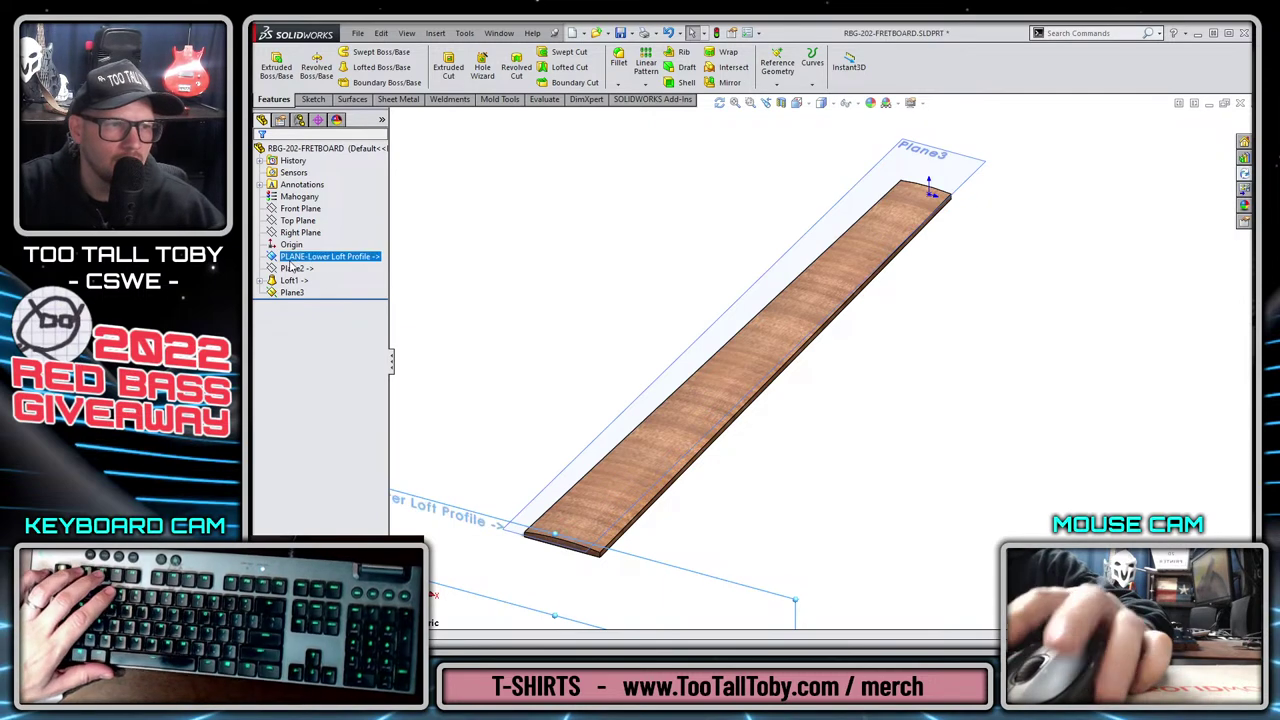
# Rename Plane2 to 'PLANE - Upper Loft Profile' and Loft1 to 'Loft1-Main Fretboard'.
pyautogui.click(298, 269)
pyautogui.click(300, 270)
pyautogui.write('PLANE - Upper Loft')
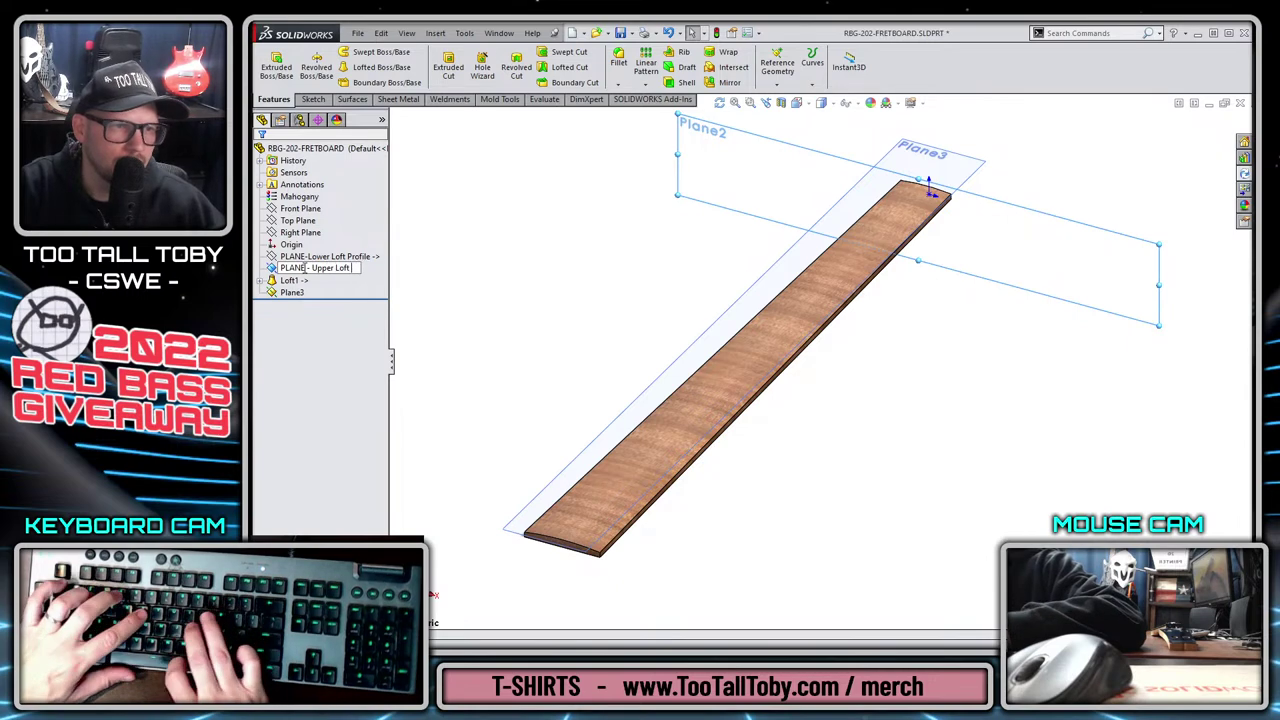
pyautogui.write(' Profile')
pyautogui.press('Return')
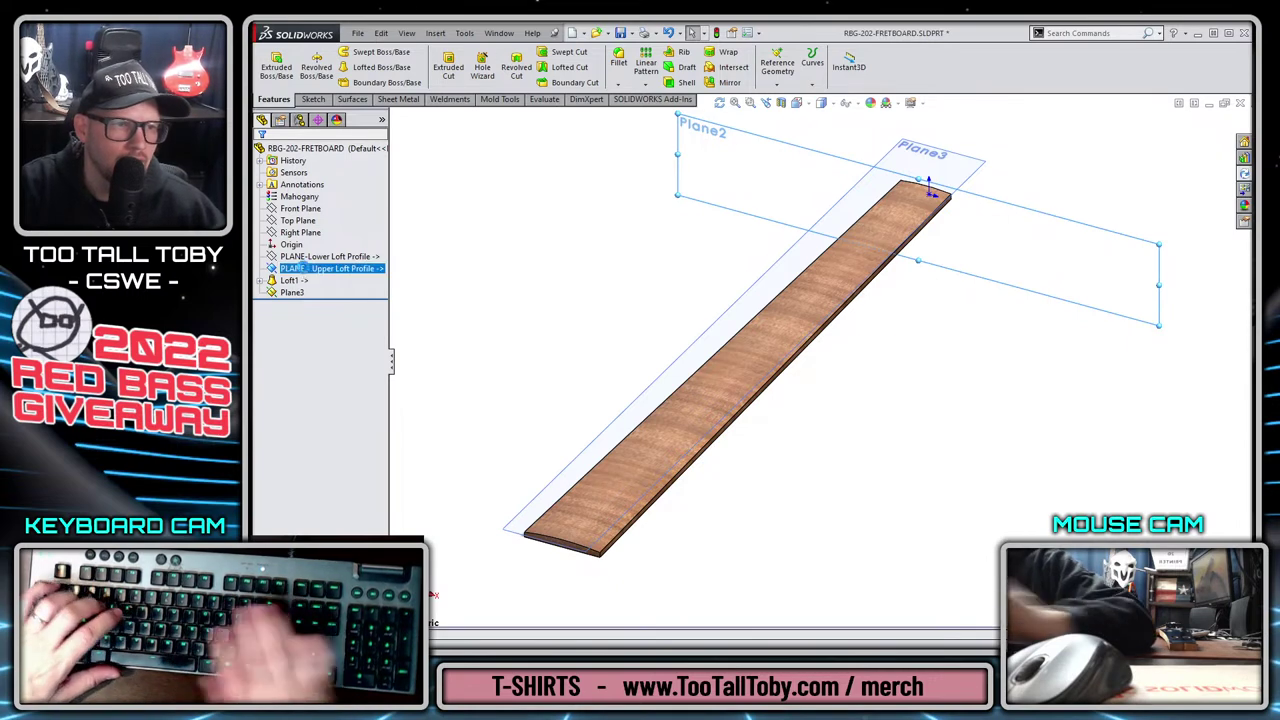
pyautogui.click(300, 280)
pyautogui.click(305, 280)
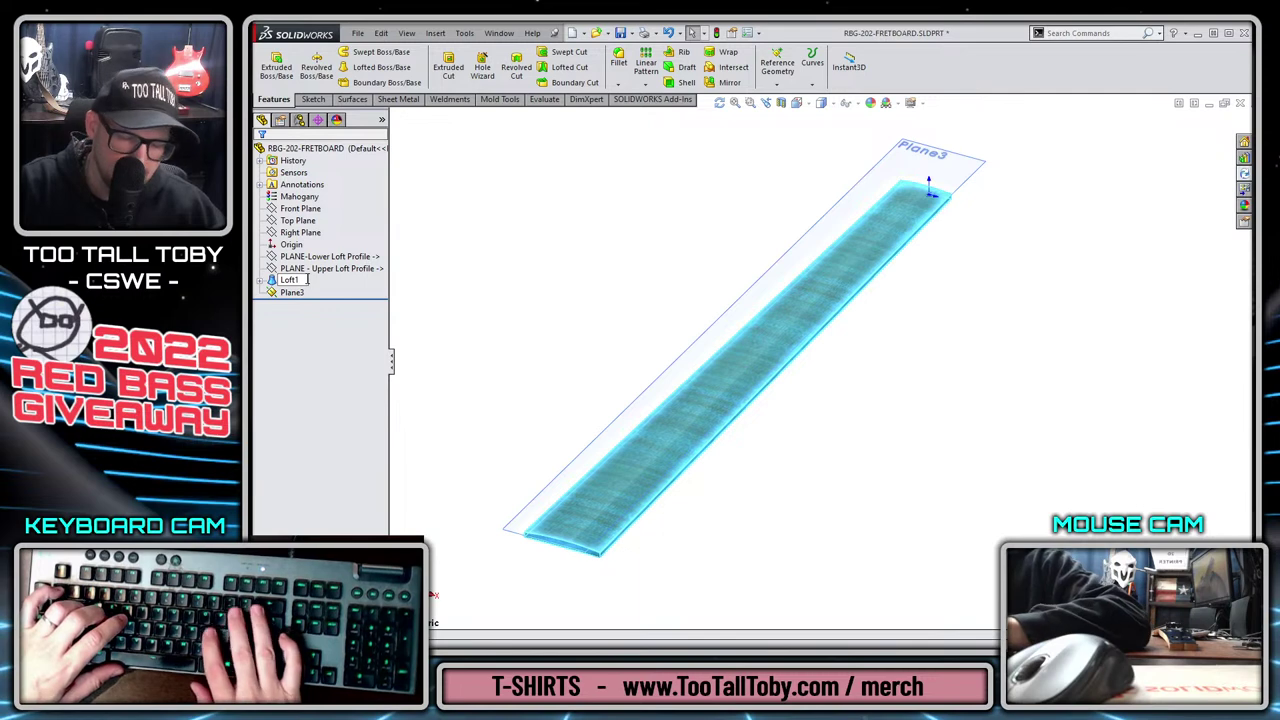
pyautogui.write('-Main Fretboar')
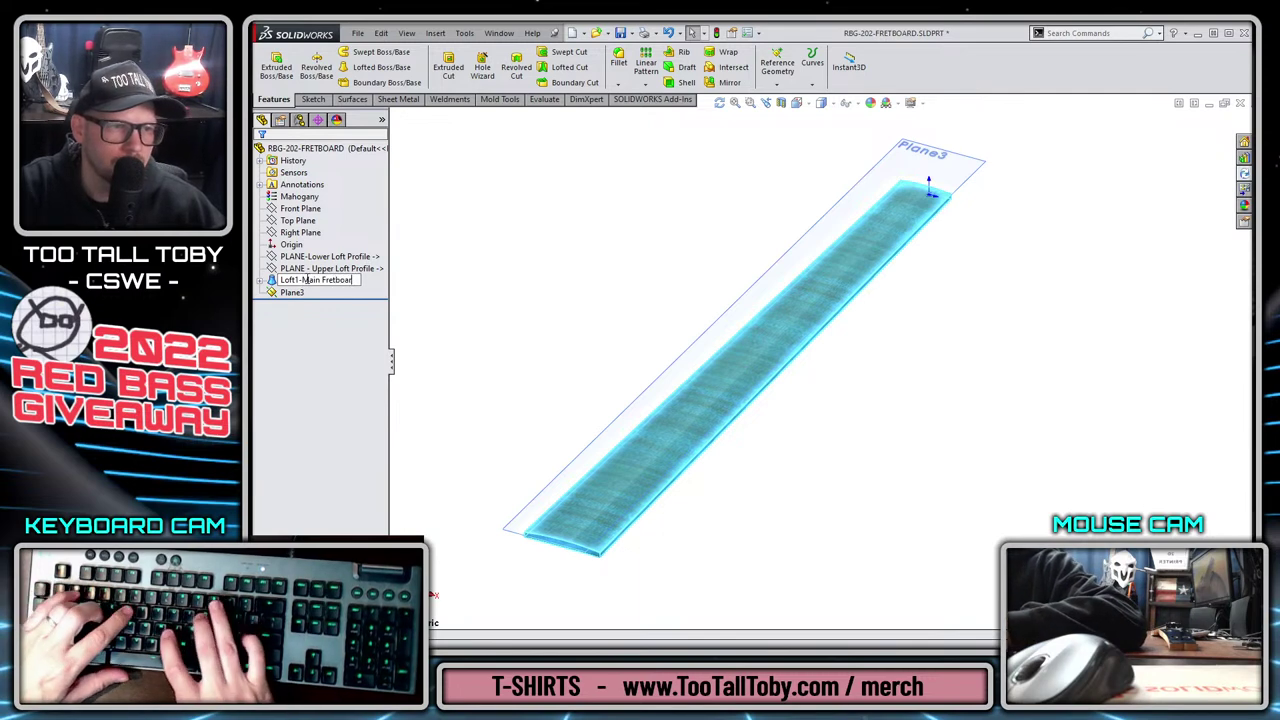
pyautogui.write('d ->')
pyautogui.press('Return')
# Rename Plane3 to 'PLANE Above Fretboard for FRET TAPE CUTS' and select it.
pyautogui.press('Down')
pyautogui.press('F2')
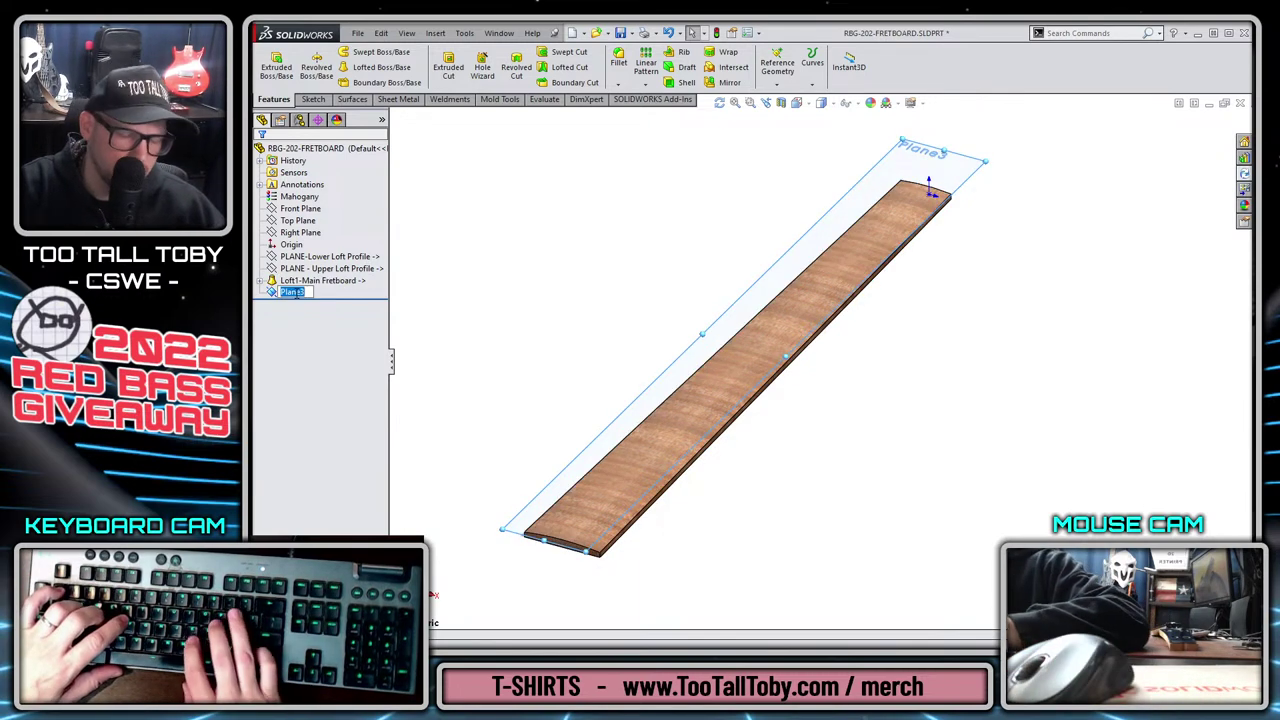
pyautogui.write('PLANE Above Fre')
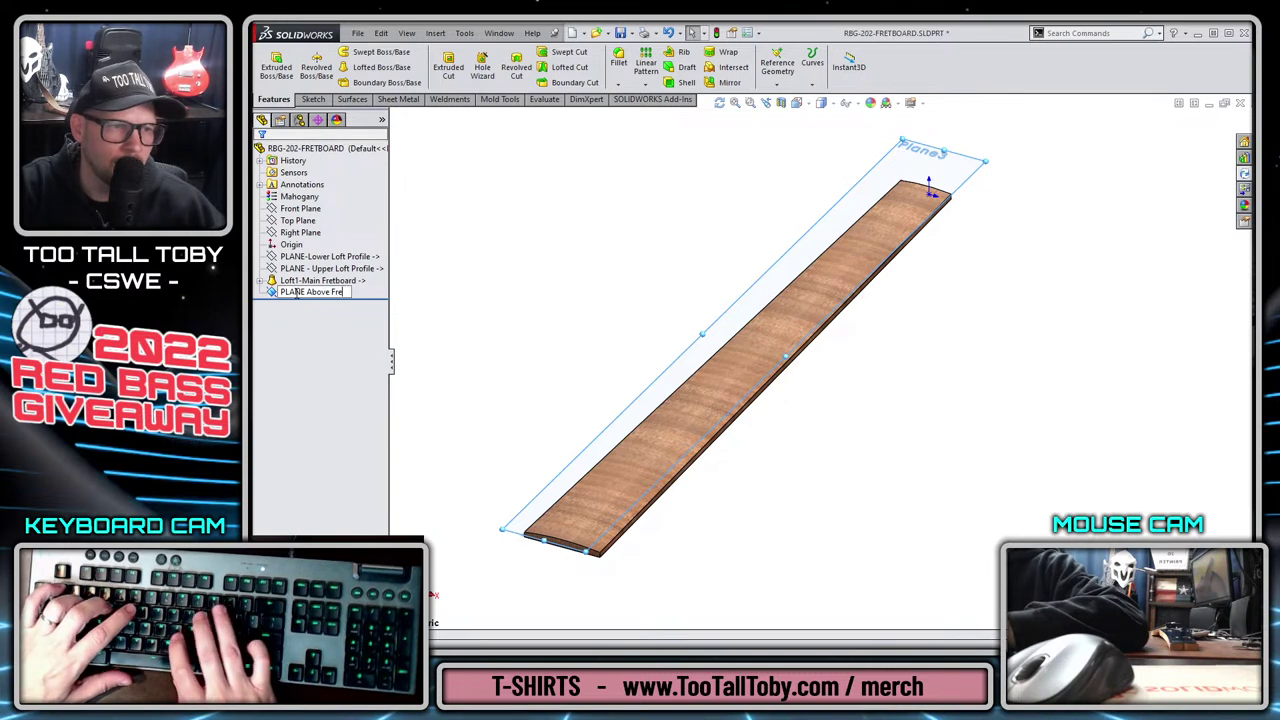
pyautogui.write('tboard for FRE')
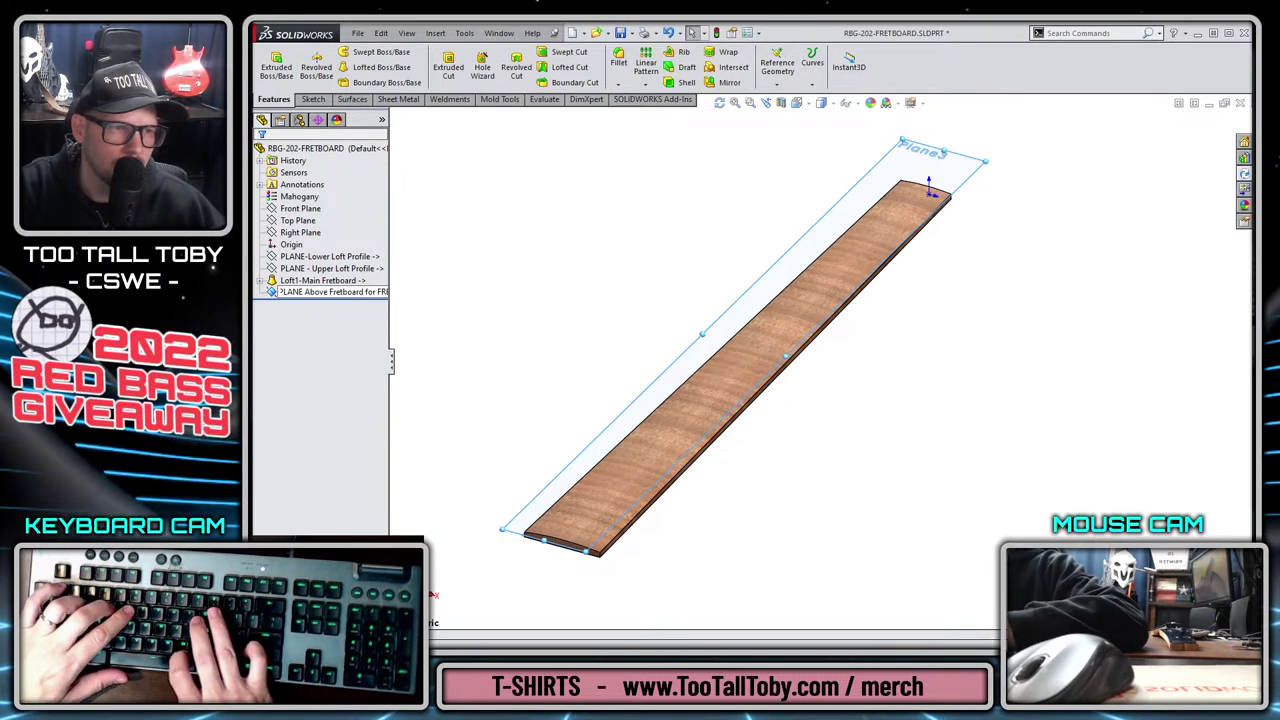
pyautogui.write('T TAPE CUTS')
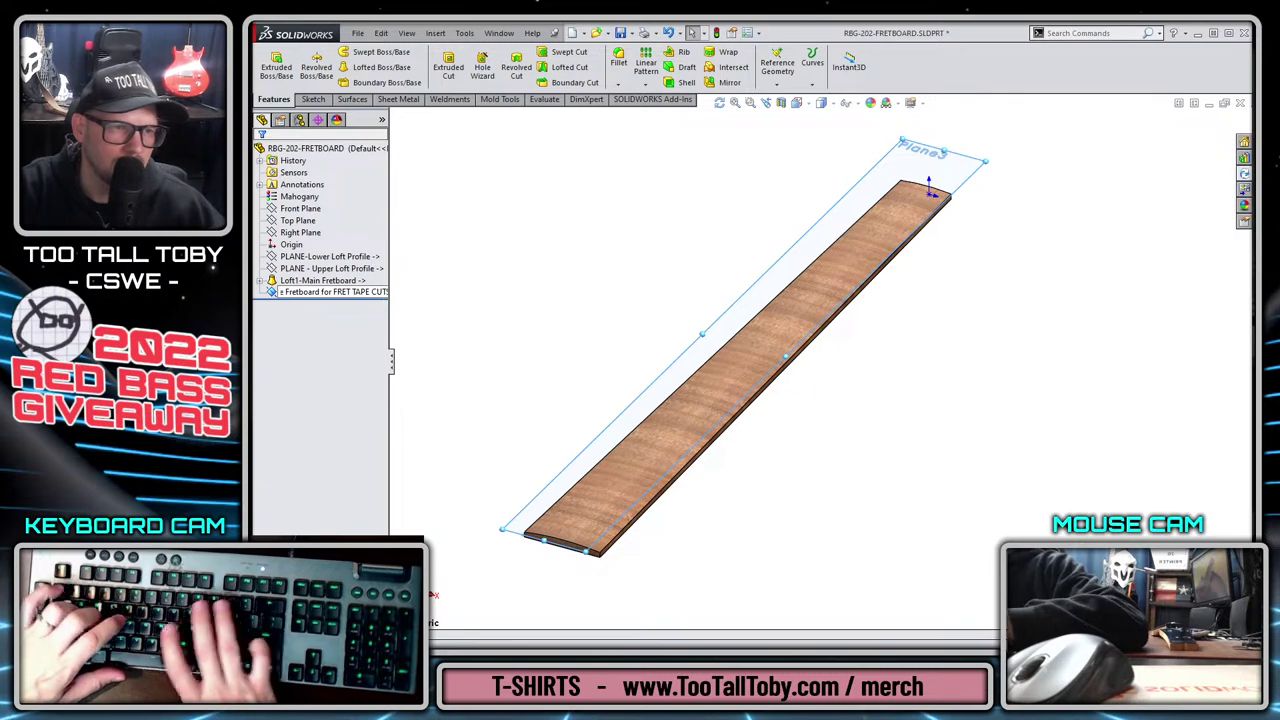
pyautogui.press('Return')
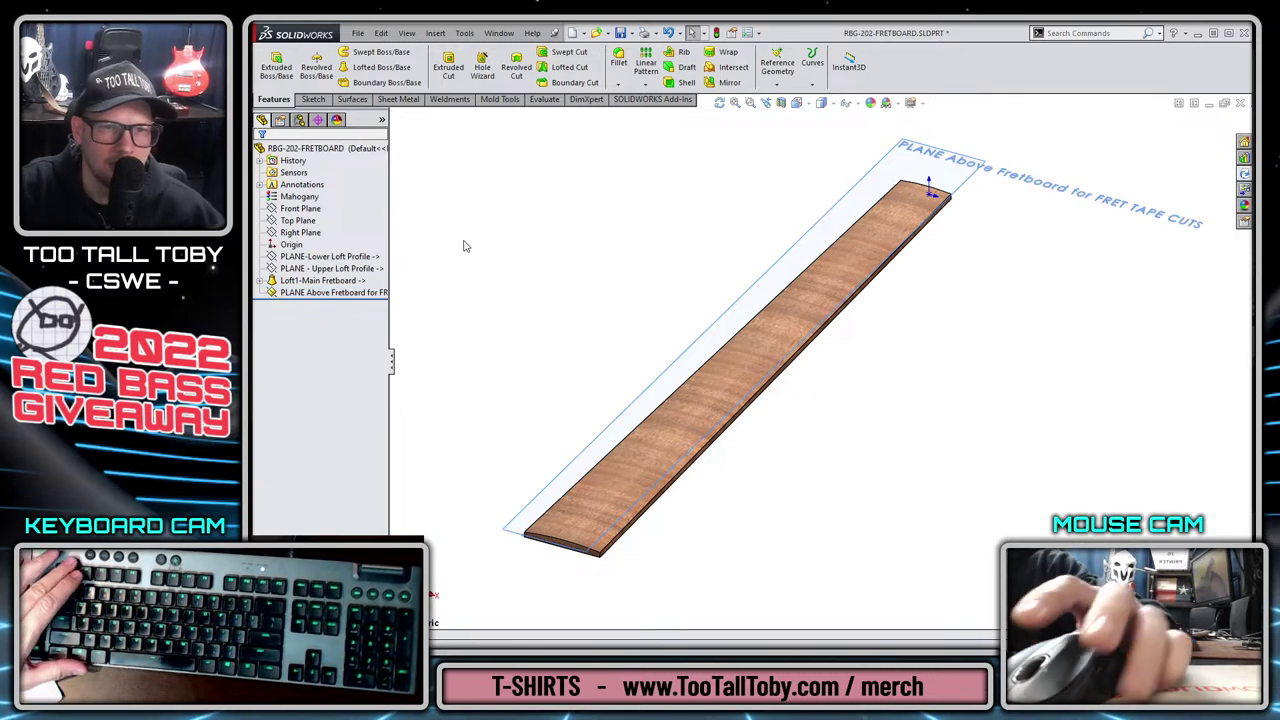
pyautogui.click(815, 236)
pyautogui.click(876, 196)
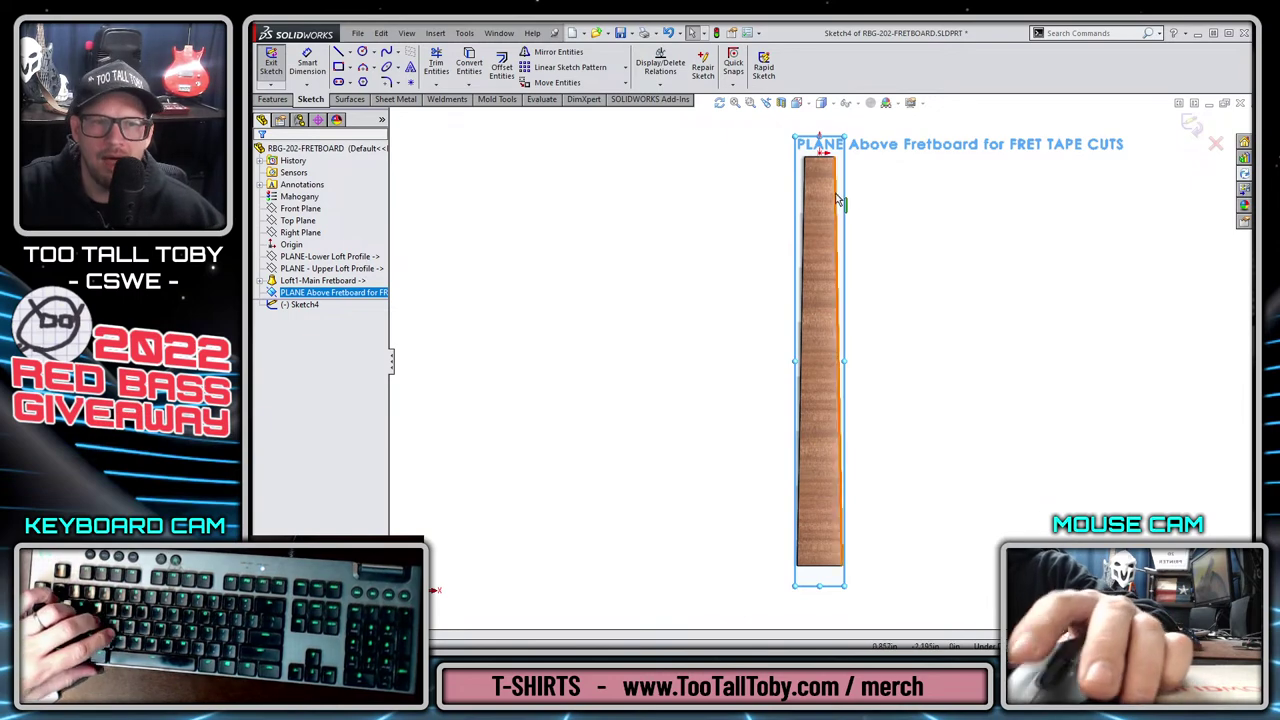
pyautogui.scroll(-5, 805, 180)
pyautogui.press('s')
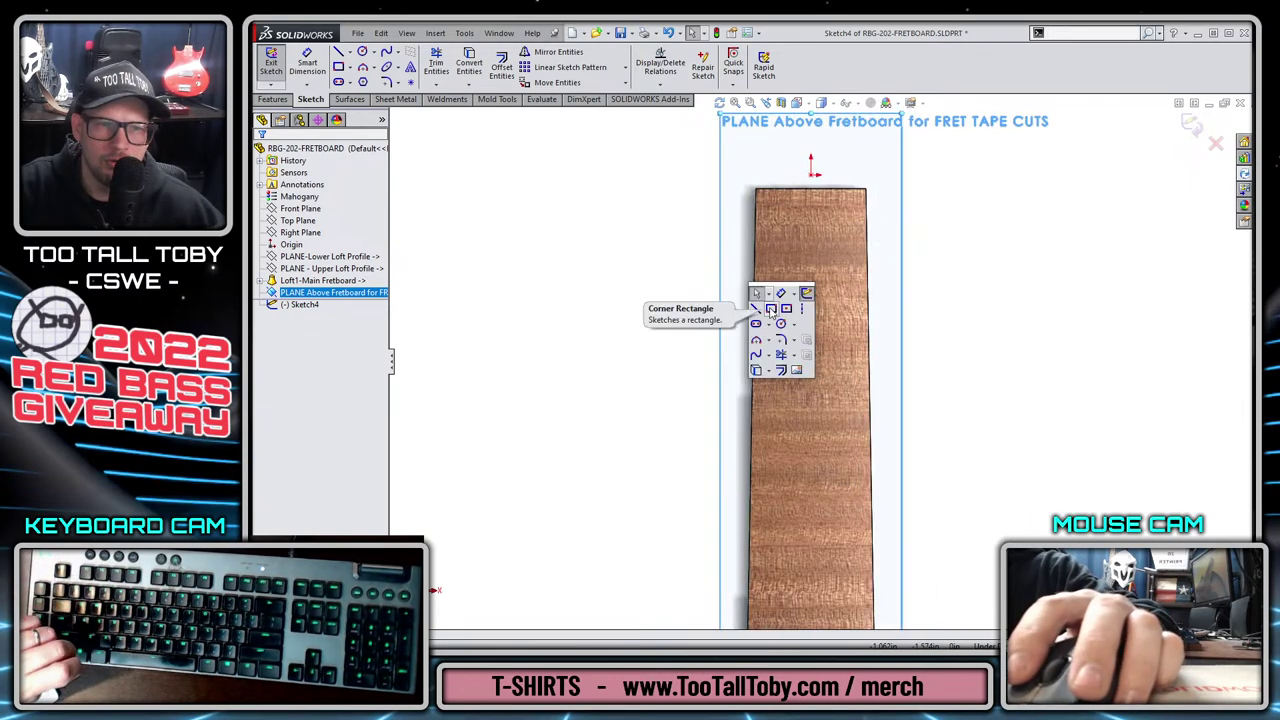
pyautogui.click(771, 311)
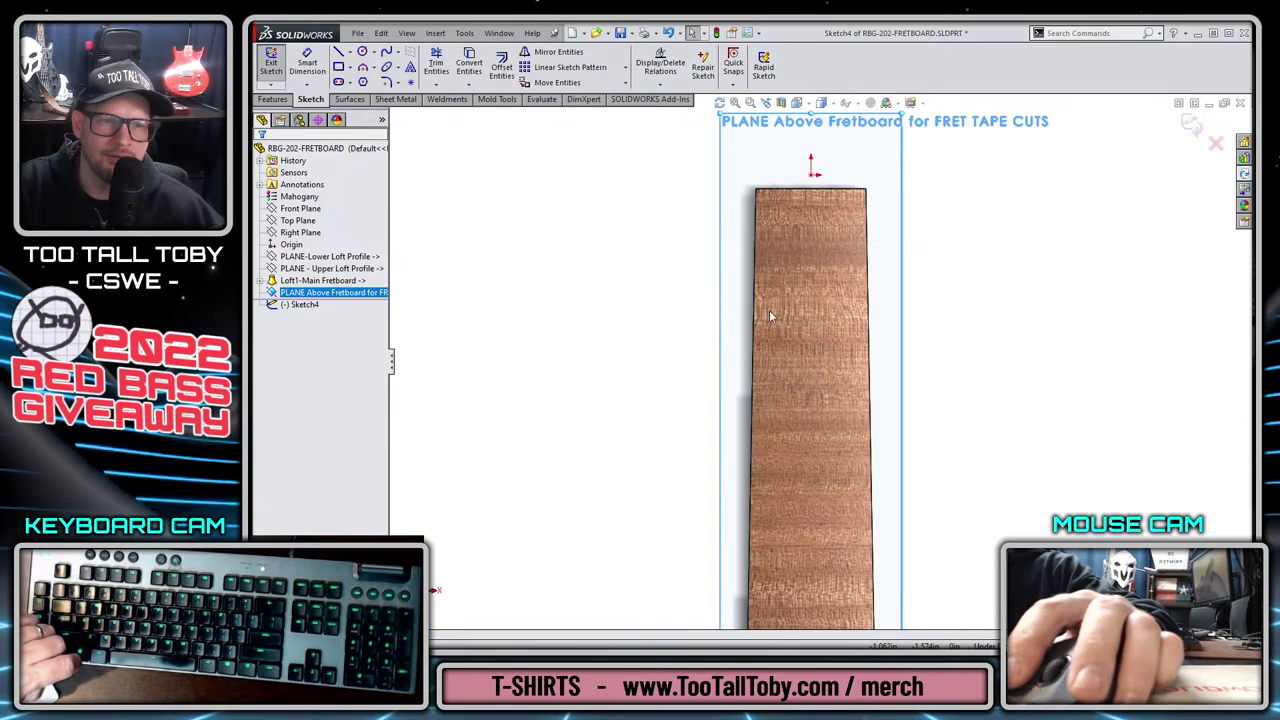
pyautogui.click(701, 289)
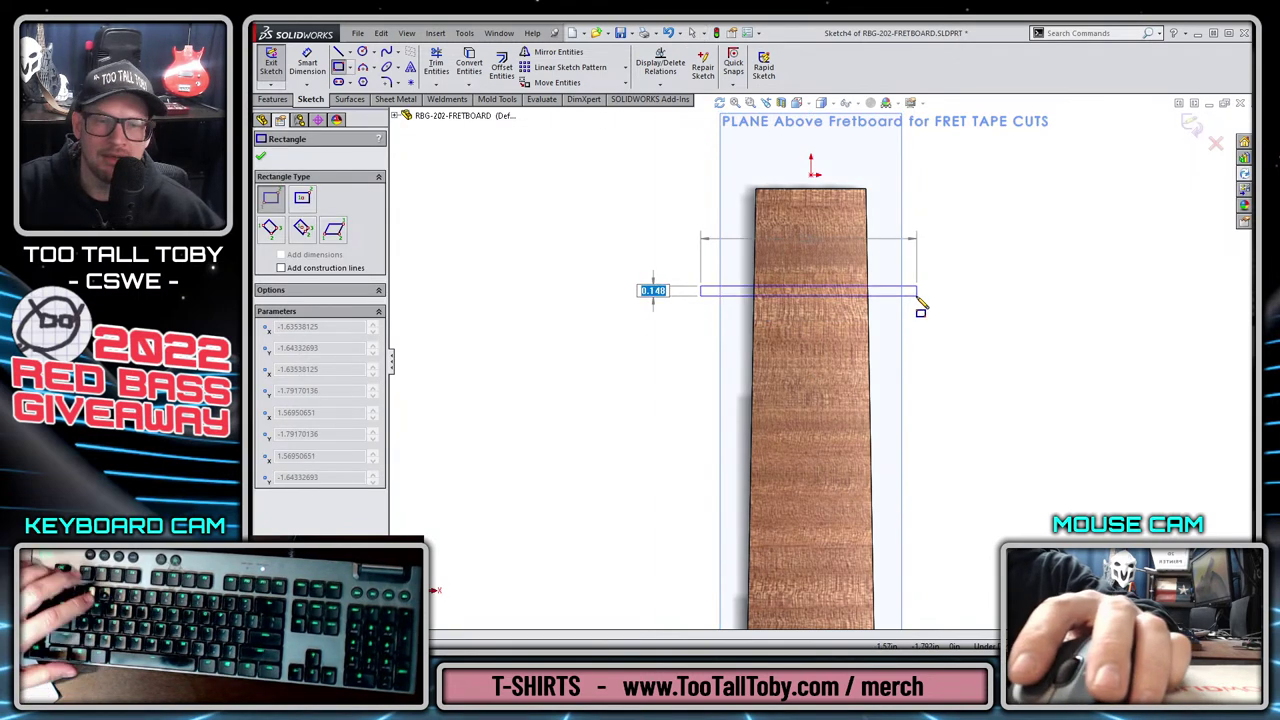
pyautogui.press('Escape')
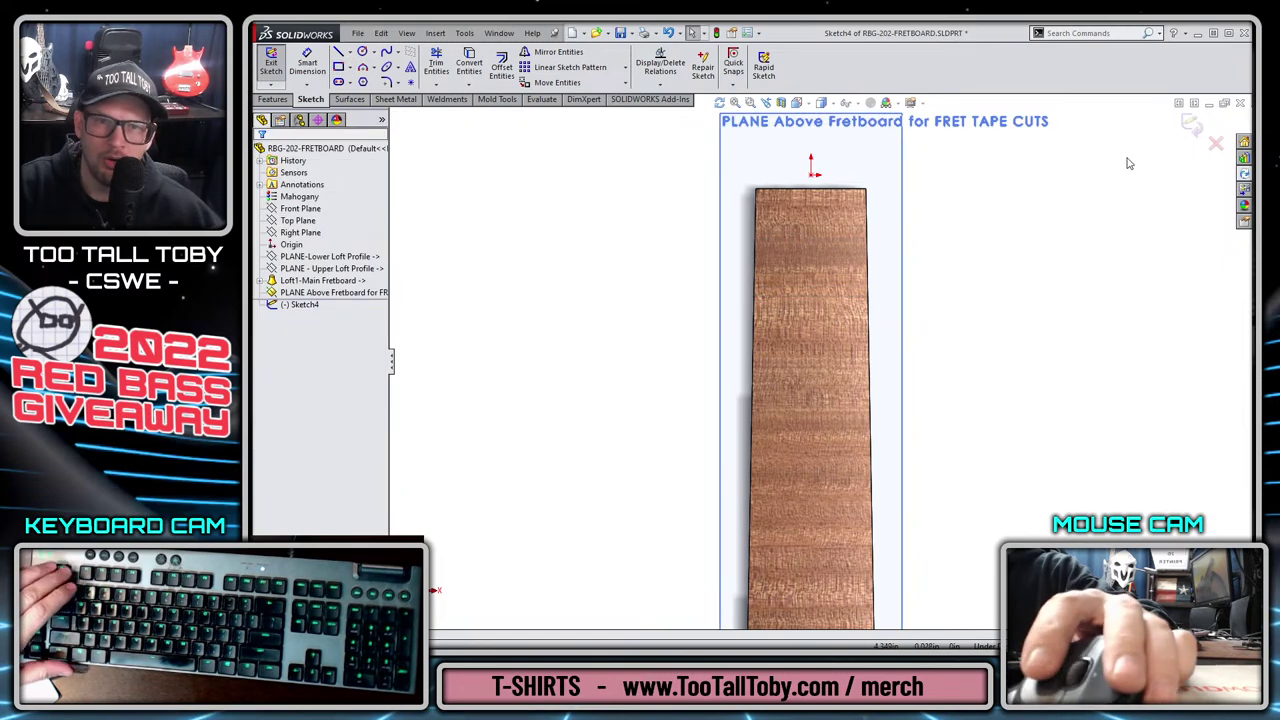
pyautogui.click(1196, 128)
# Create a reversed 0.080in offset surface from the fretboard's top face.
pyautogui.hotkey('ctrl', '1')
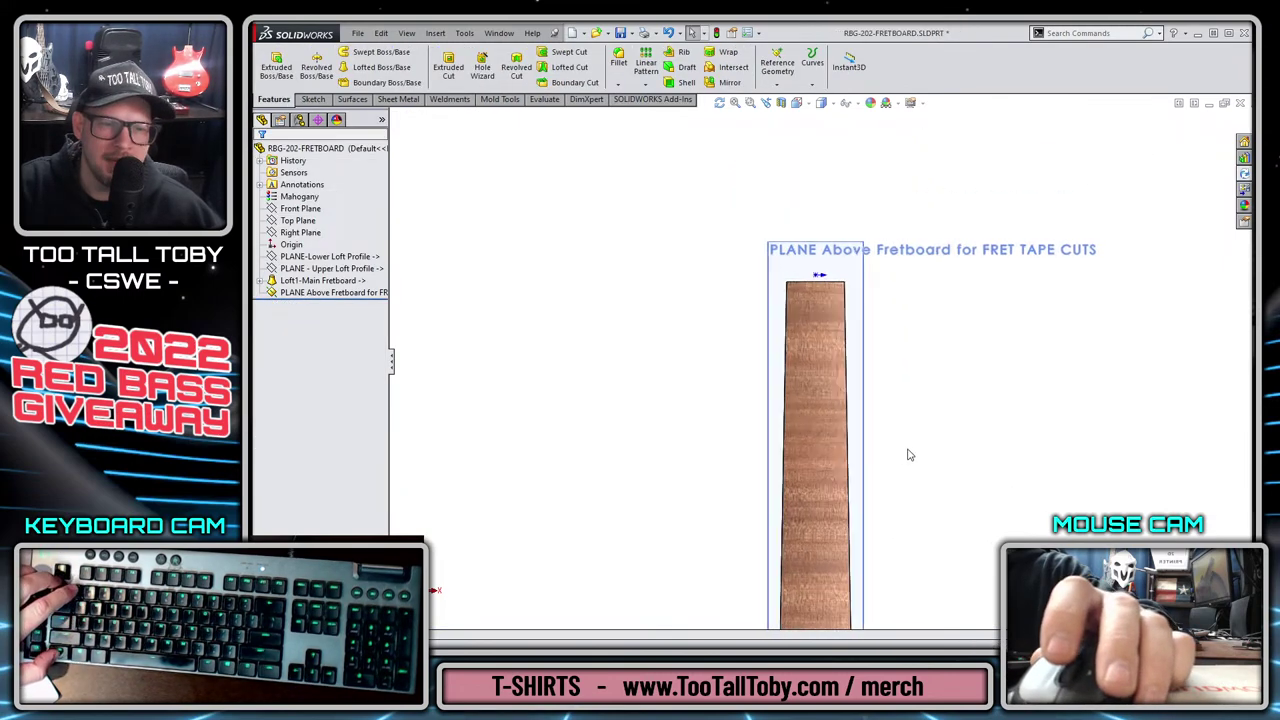
pyautogui.moveTo(937, 461); pyautogui.dragTo(546, 360, button='middle')
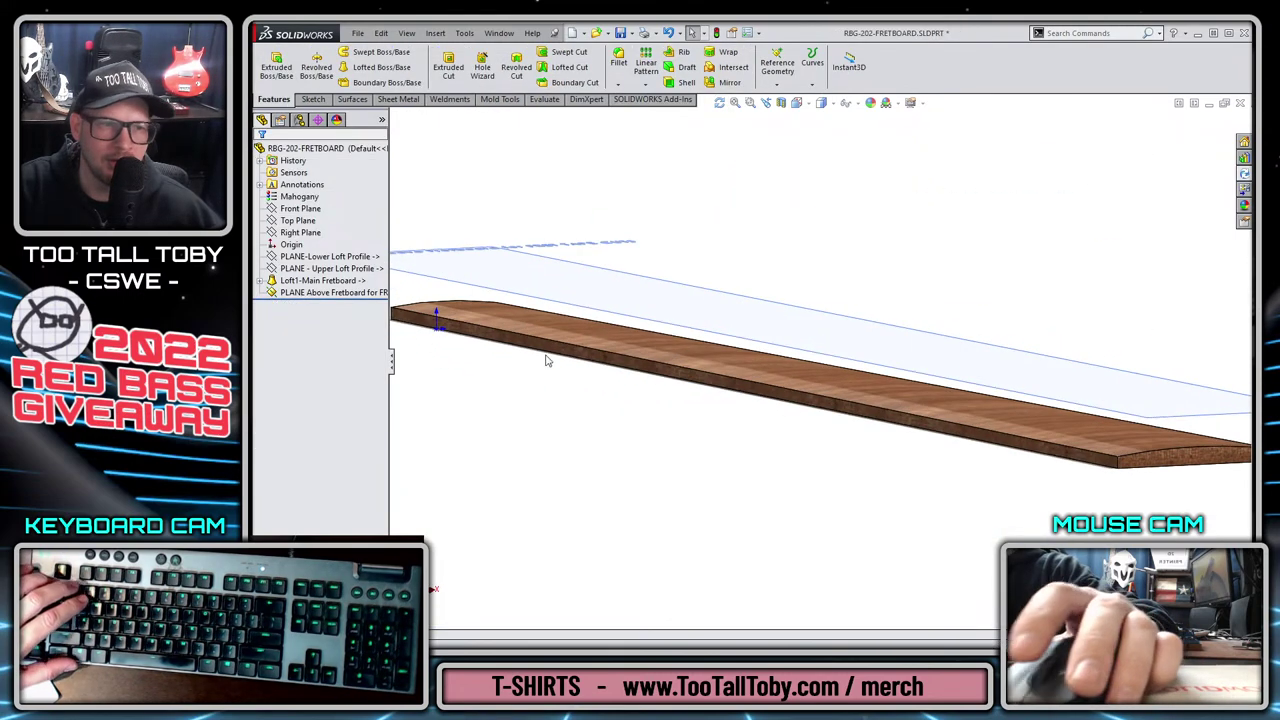
pyautogui.click(498, 317)
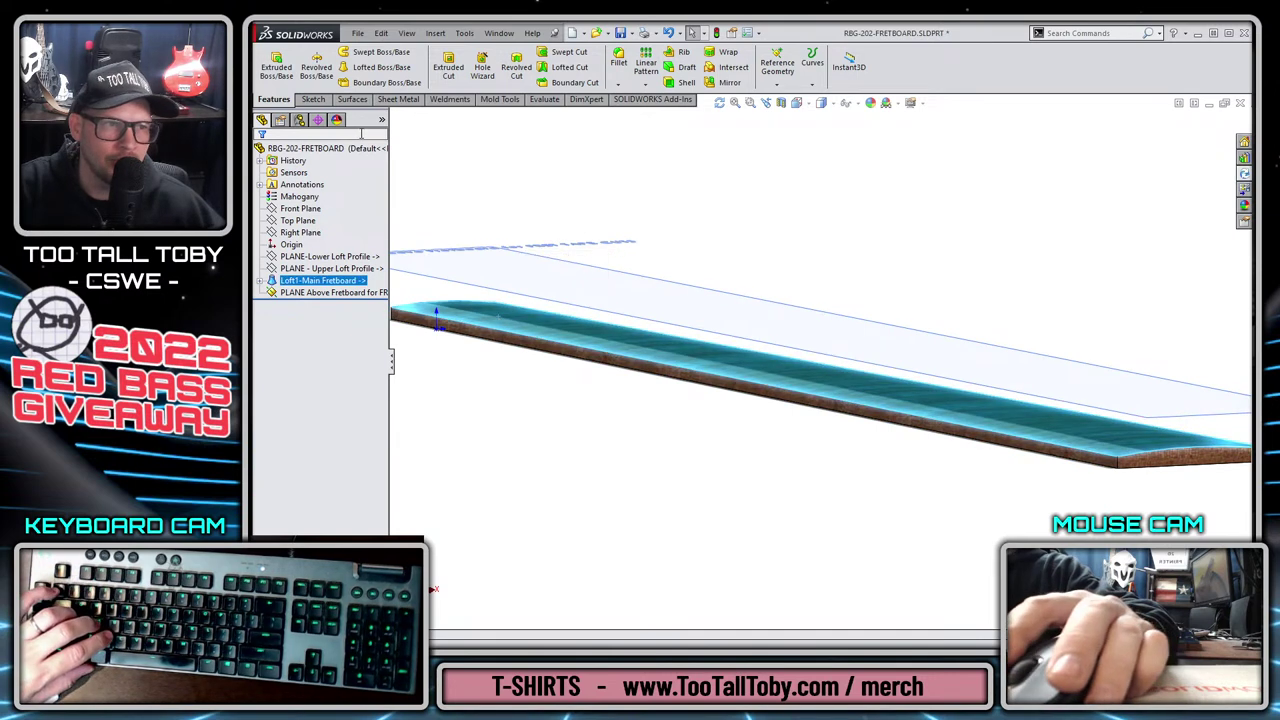
pyautogui.click(351, 100)
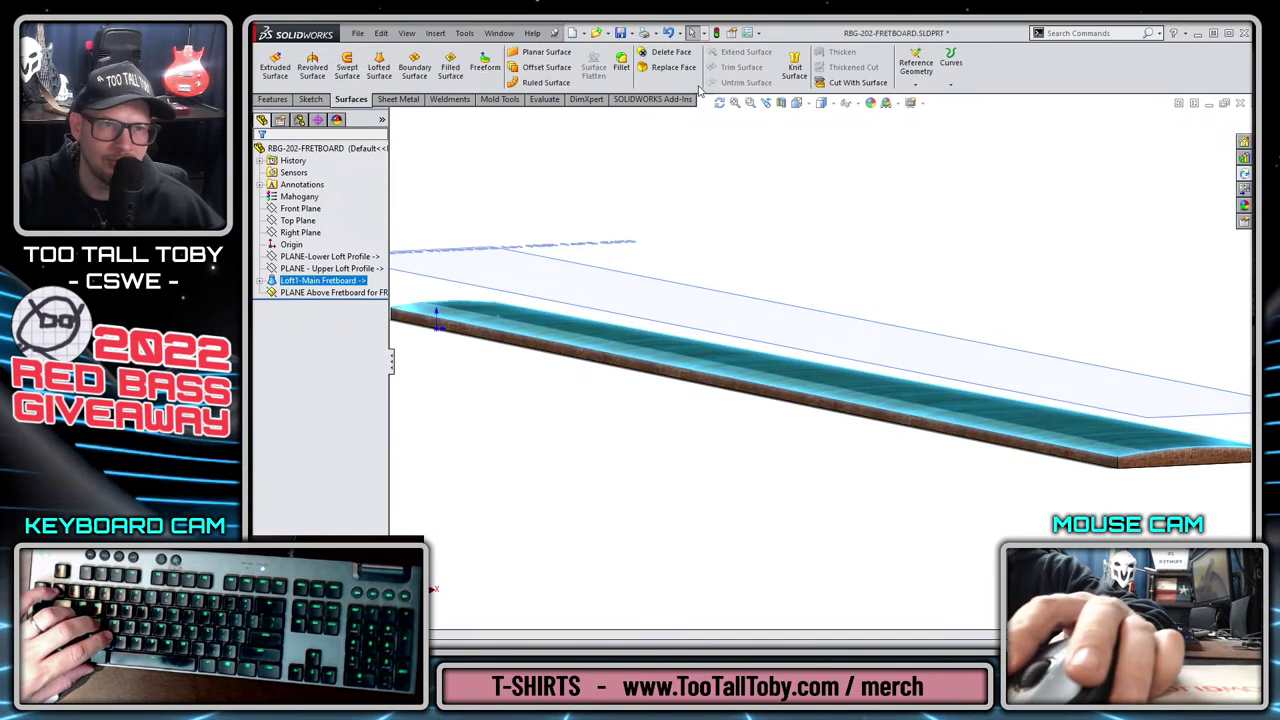
pyautogui.click(547, 68)
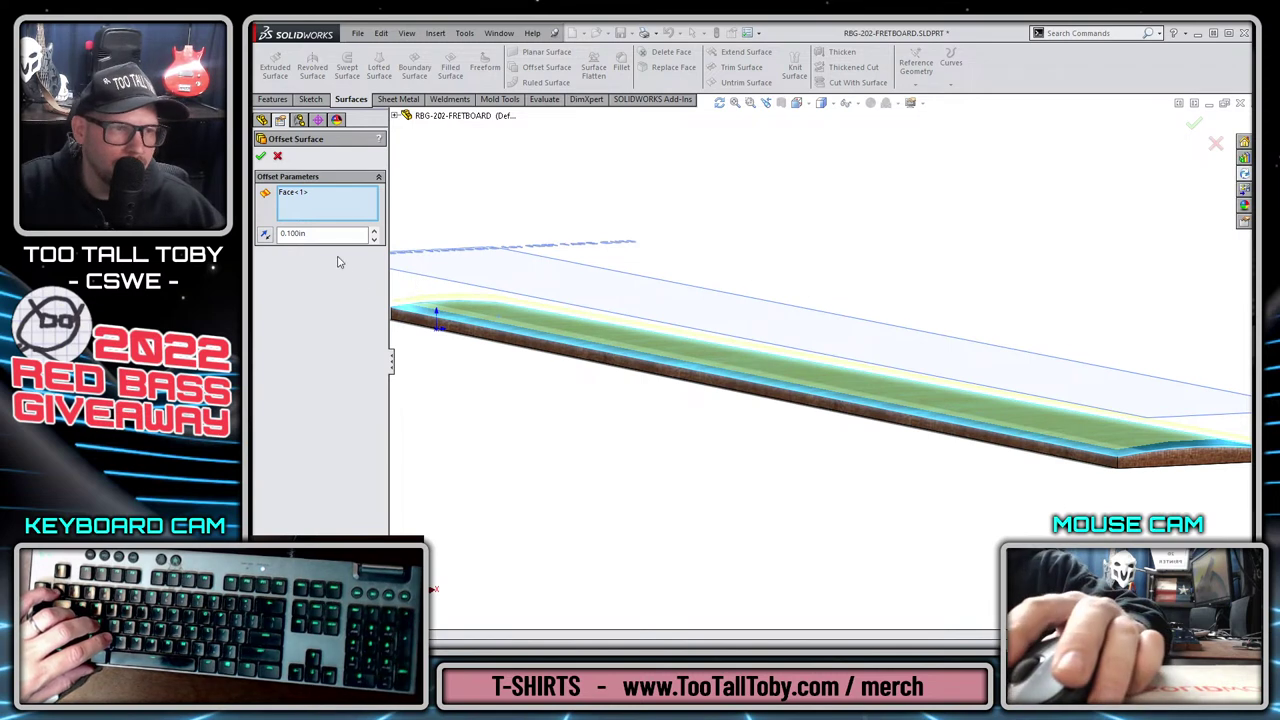
pyautogui.doubleClick(318, 234)
pyautogui.write('0.08')
pyautogui.press('Return')
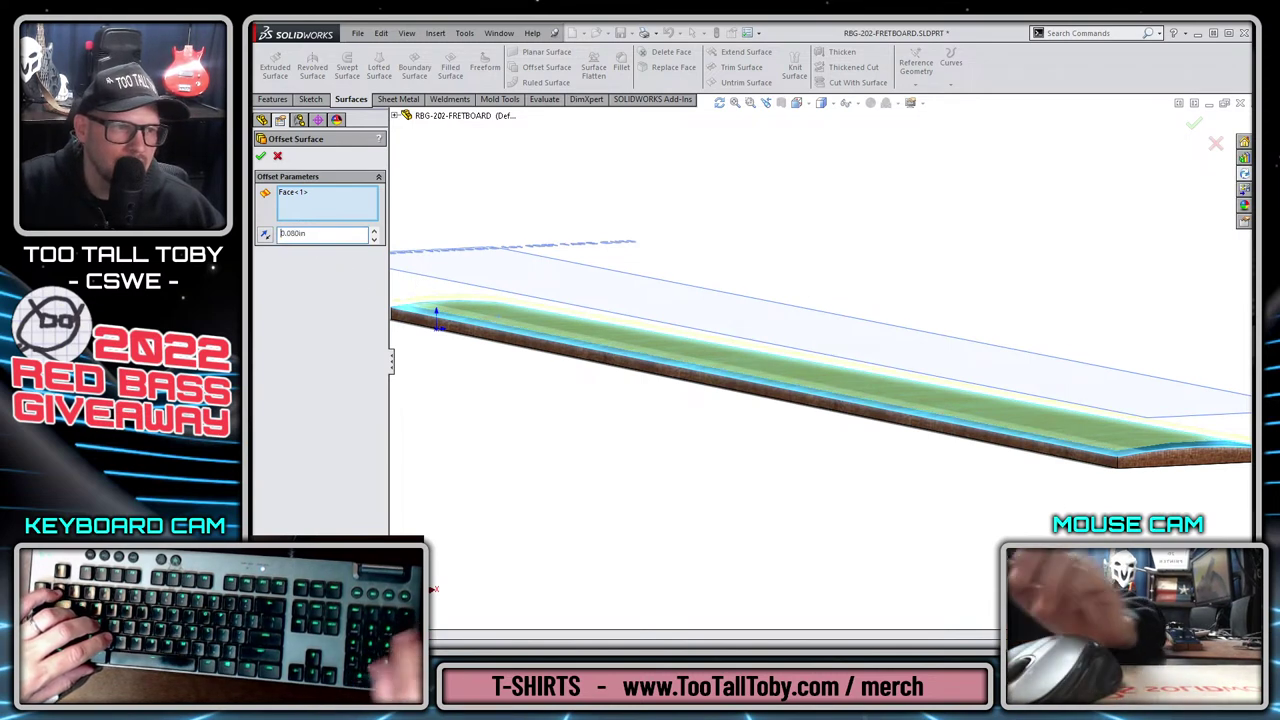
pyautogui.click(265, 236)
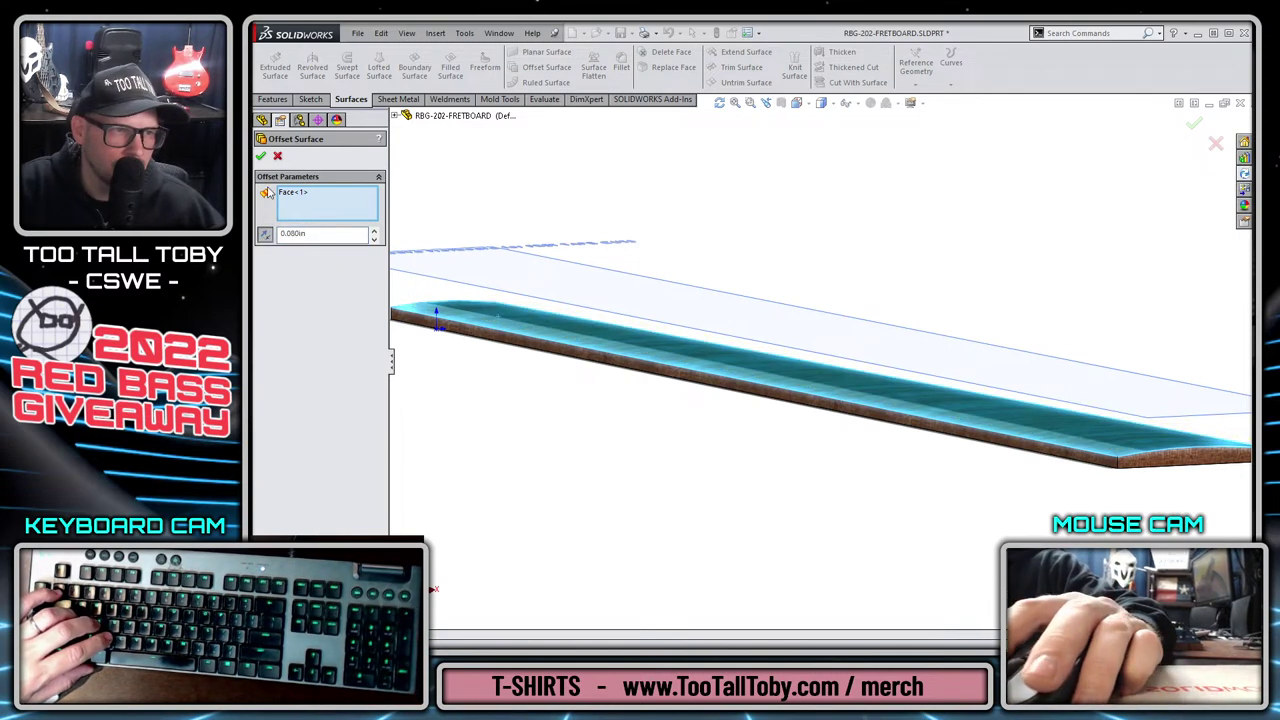
pyautogui.click(261, 158)
# Hide the Loft1-Main Fretboard solid body, leaving the offset surface visible.
pyautogui.click(1030, 395)
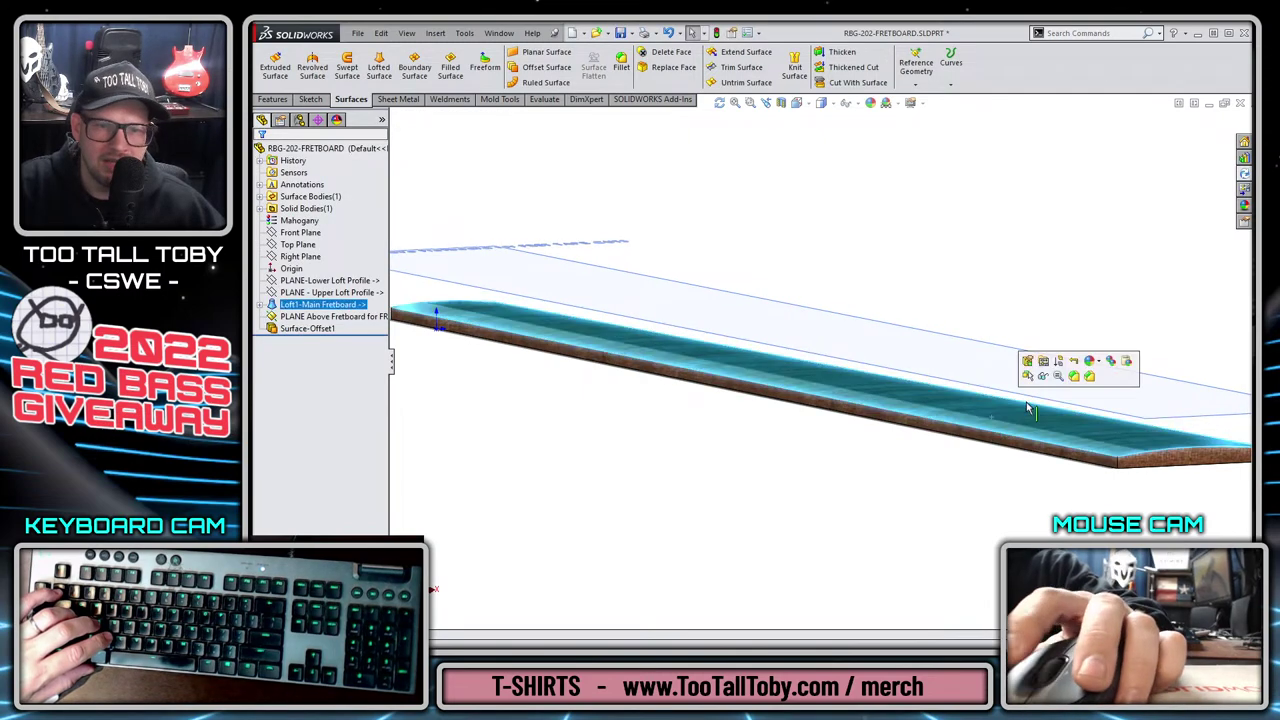
pyautogui.click(1048, 379)
pyautogui.moveTo(520, 357); pyautogui.dragTo(918, 396, button='middle')
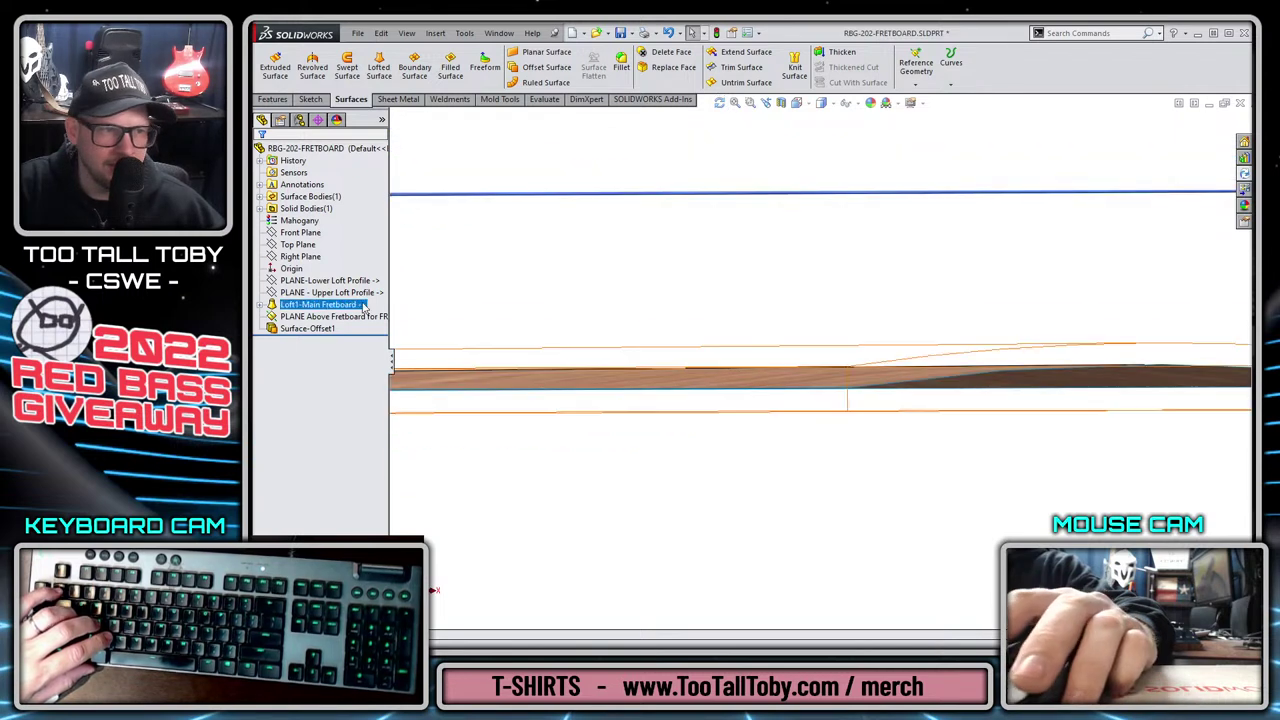
pyautogui.click(260, 208)
pyautogui.click(325, 220)
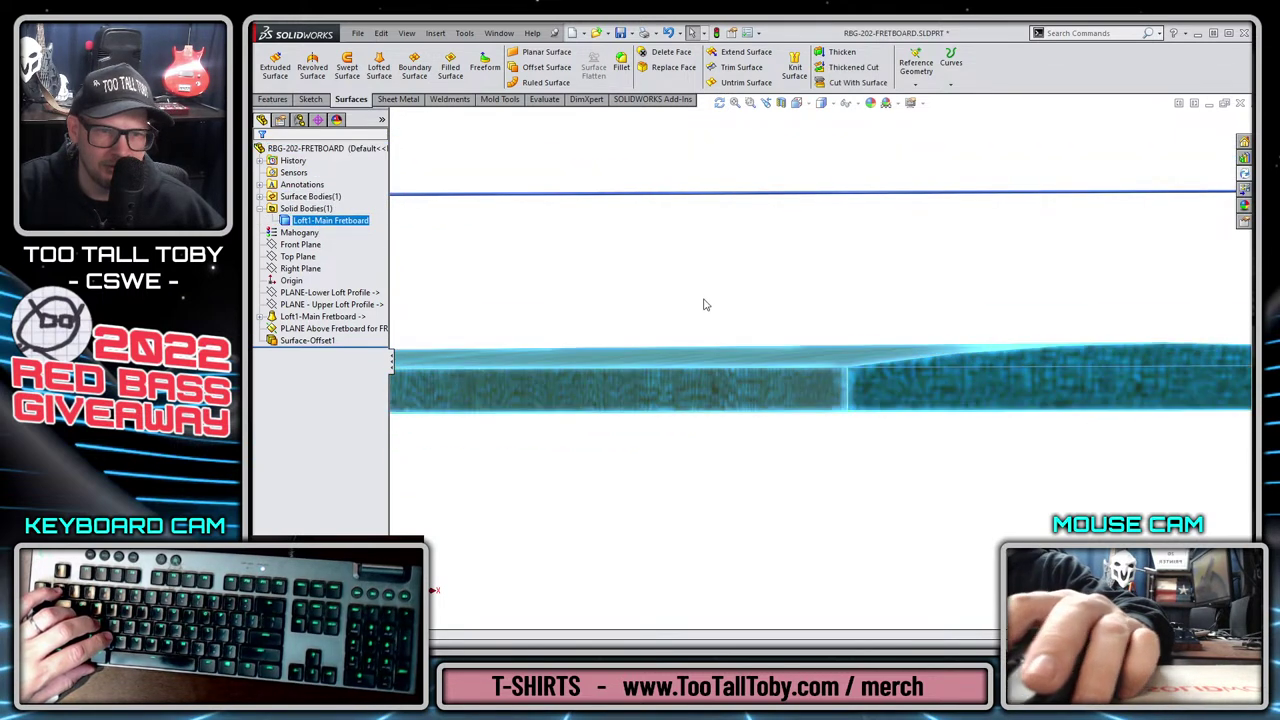
pyautogui.click(703, 290)
pyautogui.click(325, 220)
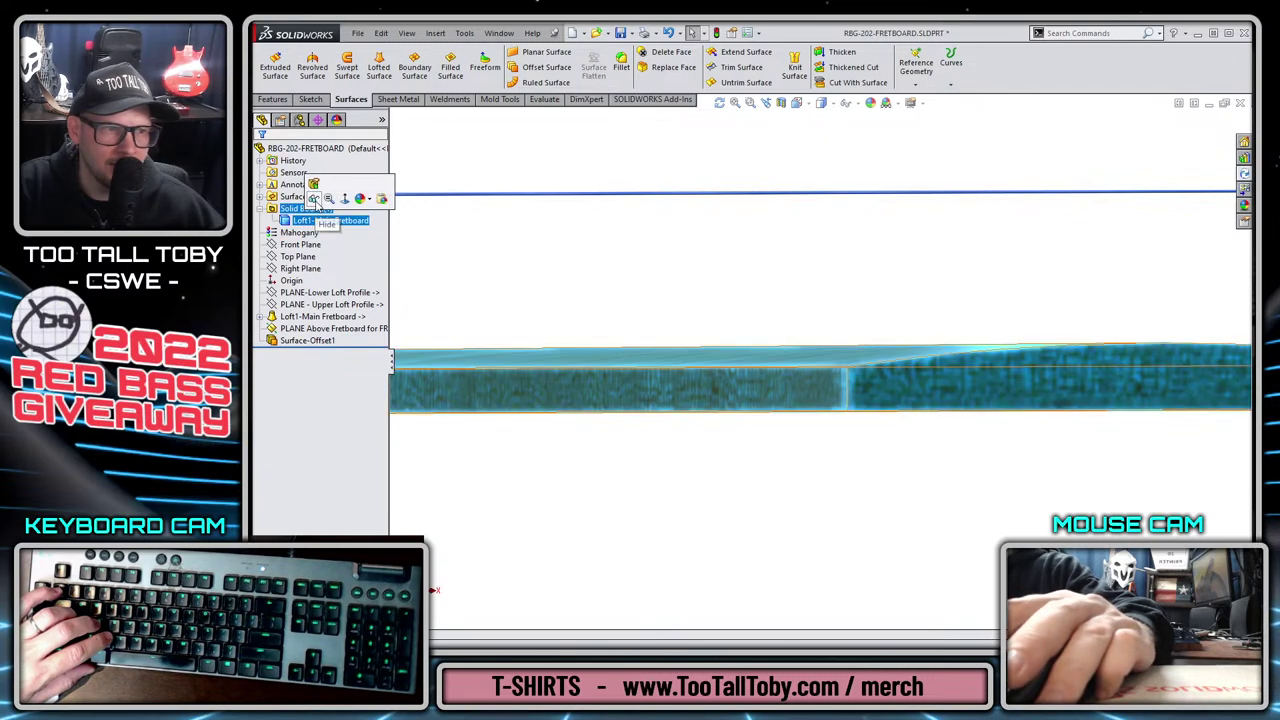
pyautogui.click(330, 191)
pyautogui.moveTo(806, 387); pyautogui.dragTo(813, 477, button='middle')
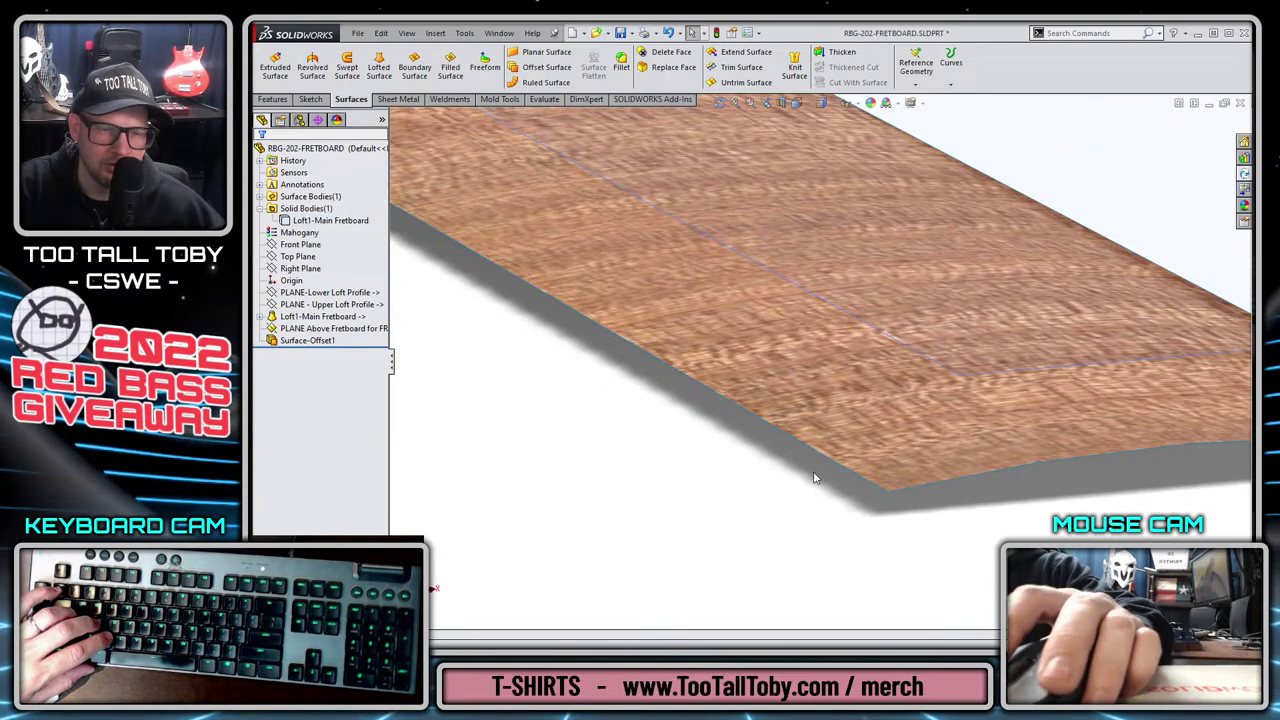
pyautogui.scroll(6, 824, 464)
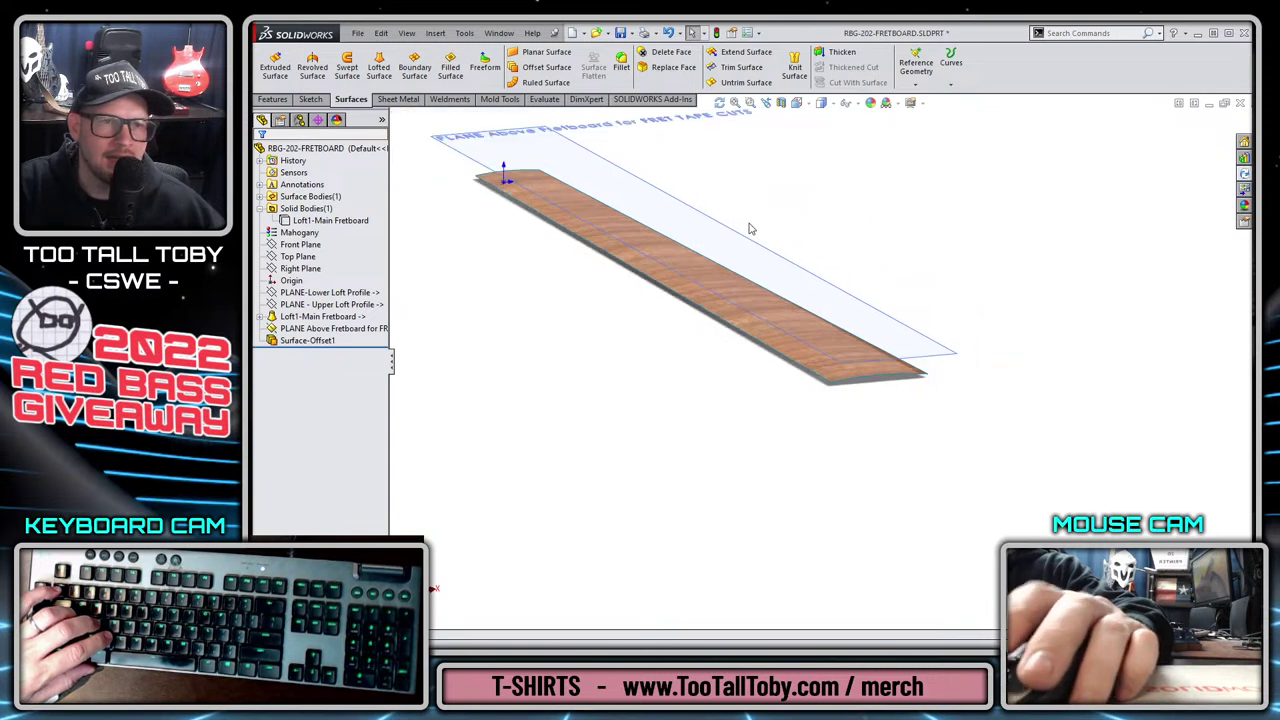
# Extend the offset surface 1.000in past one long fretboard edge instead of the failed face.
pyautogui.click(743, 54)
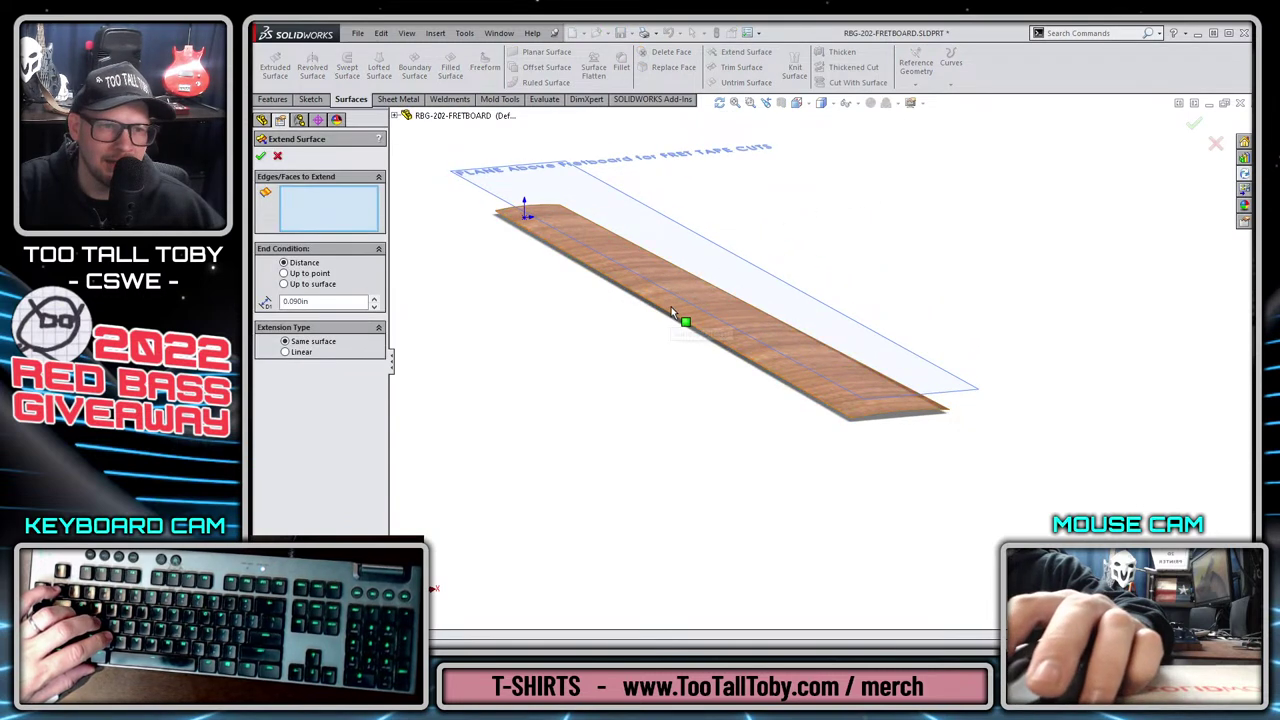
pyautogui.click(672, 312)
pyautogui.write('1')
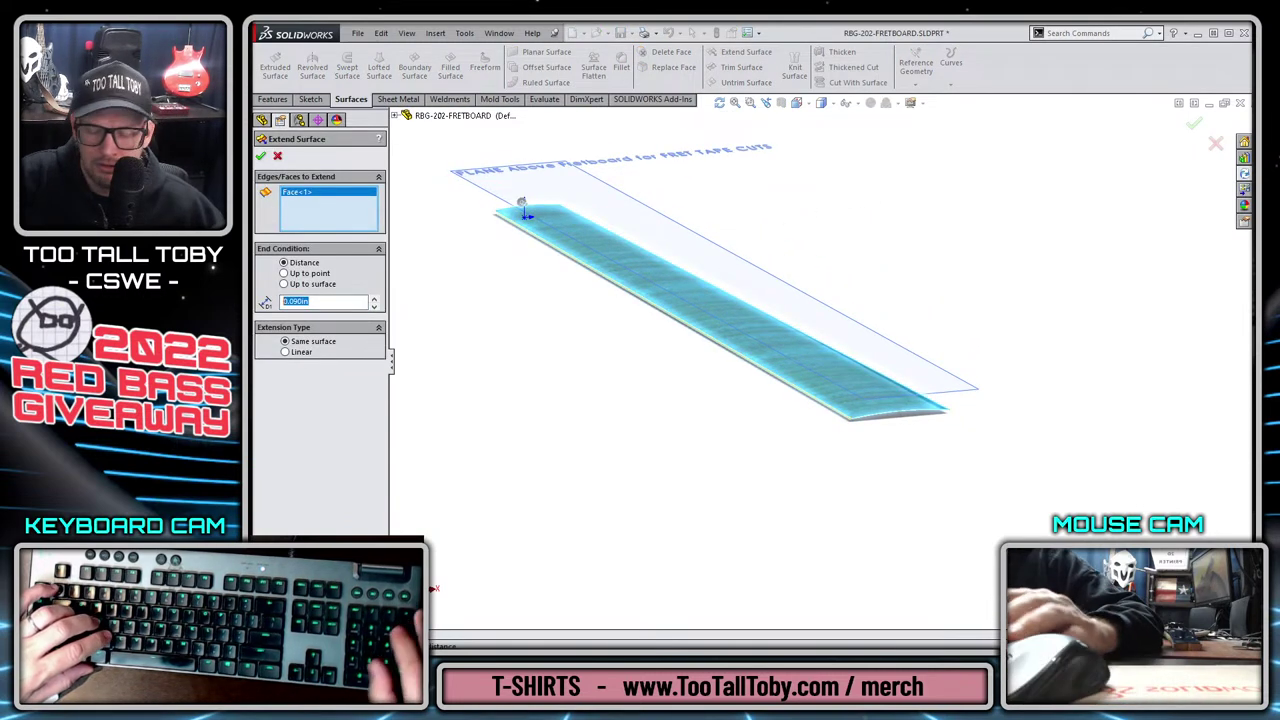
pyautogui.press('Return')
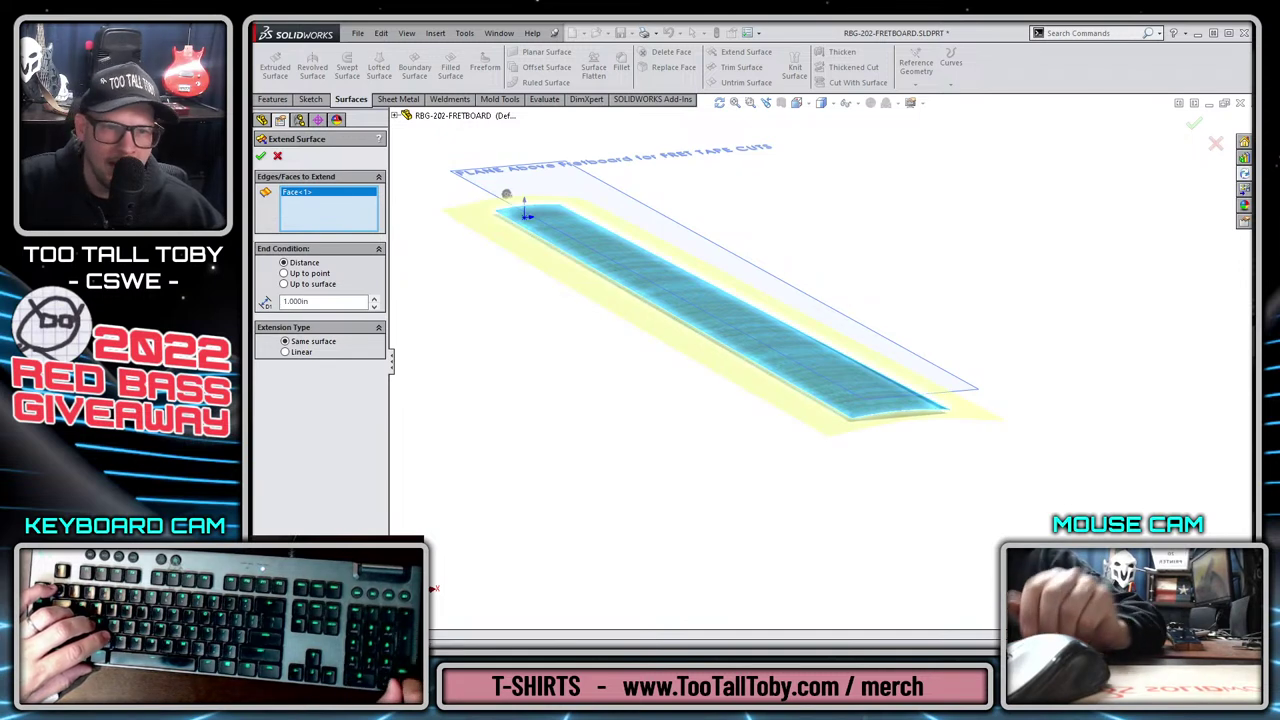
pyautogui.scroll(-4, 815, 375)
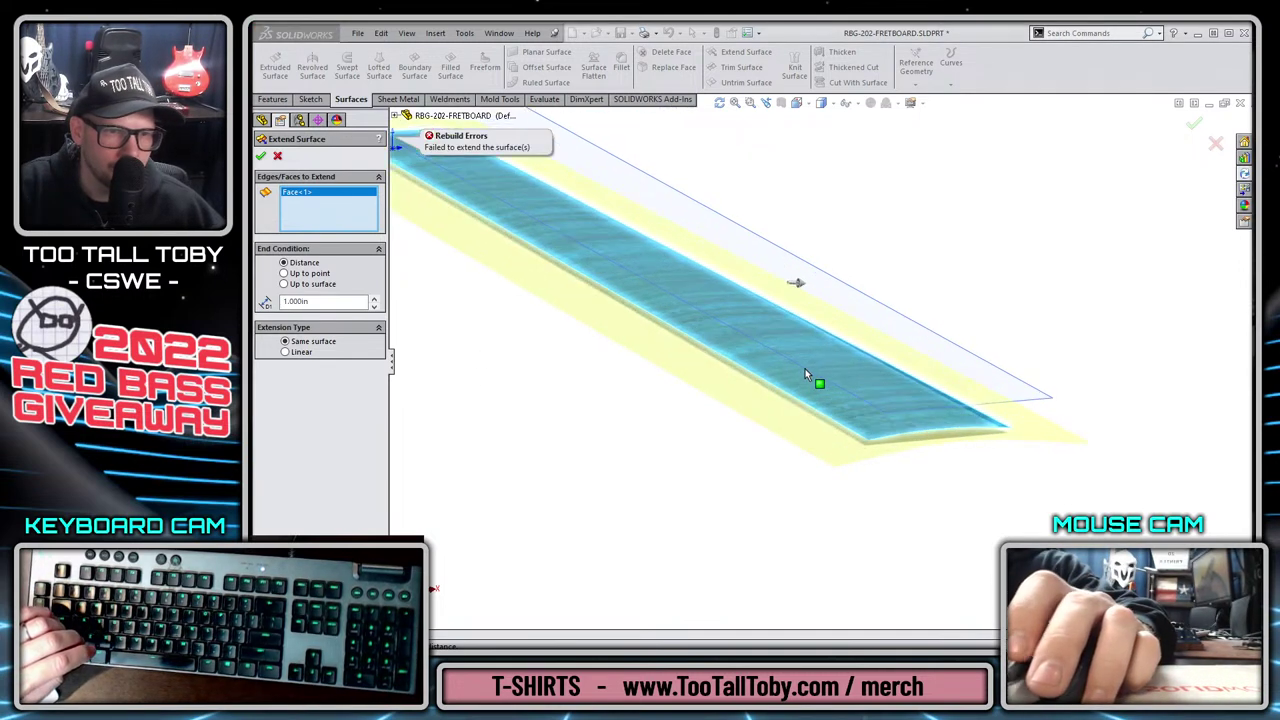
pyautogui.rightClick(336, 199)
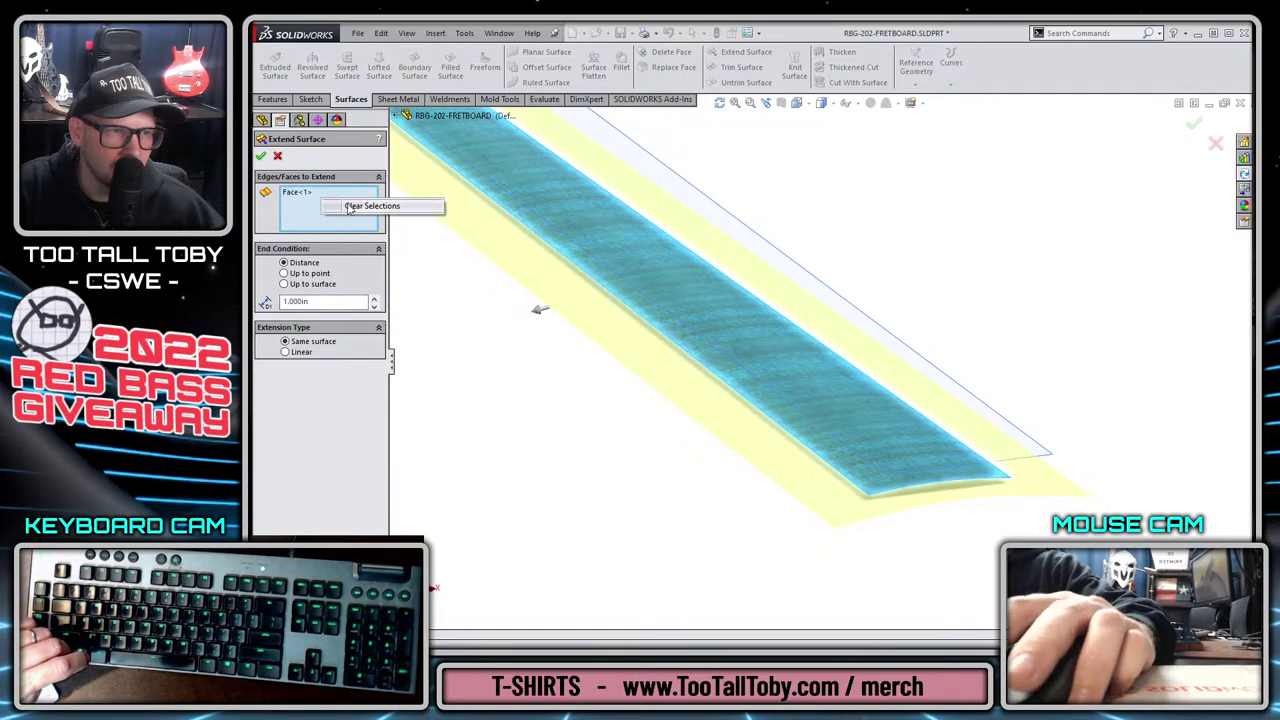
pyautogui.click(372, 205)
pyautogui.click(790, 440)
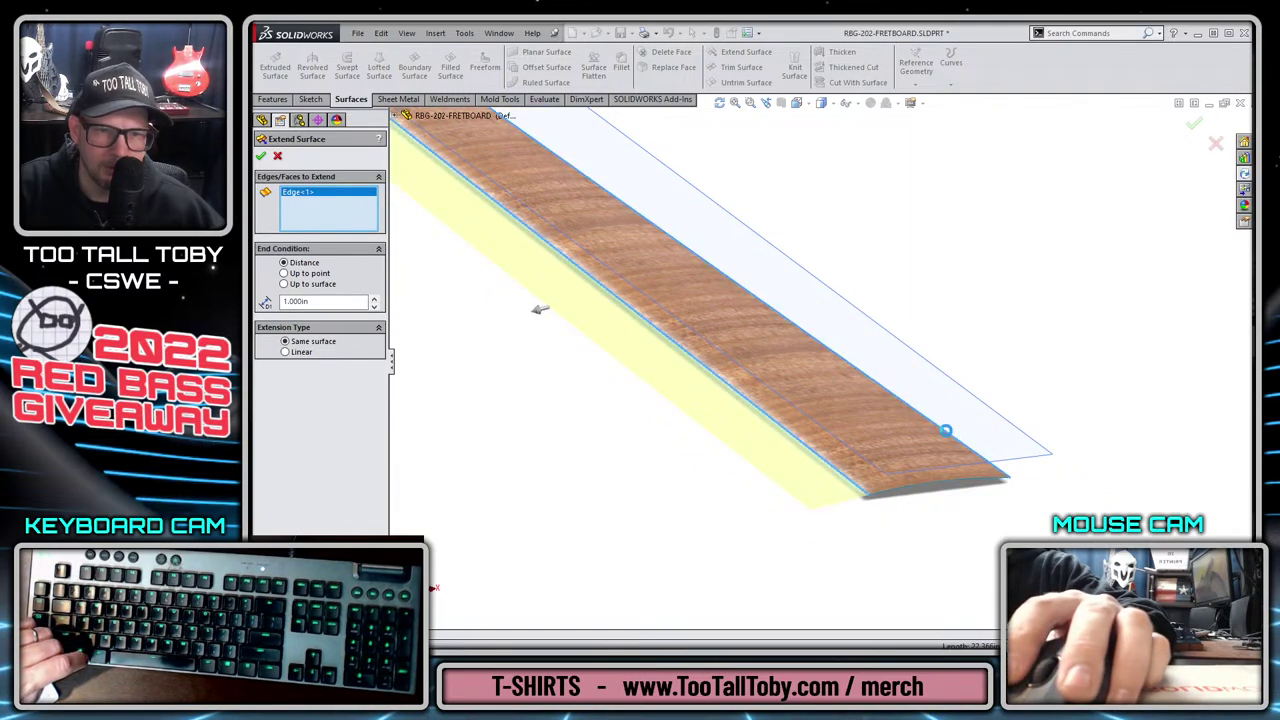
pyautogui.rightClick(946, 430)
pyautogui.scroll(-1, 946, 430)
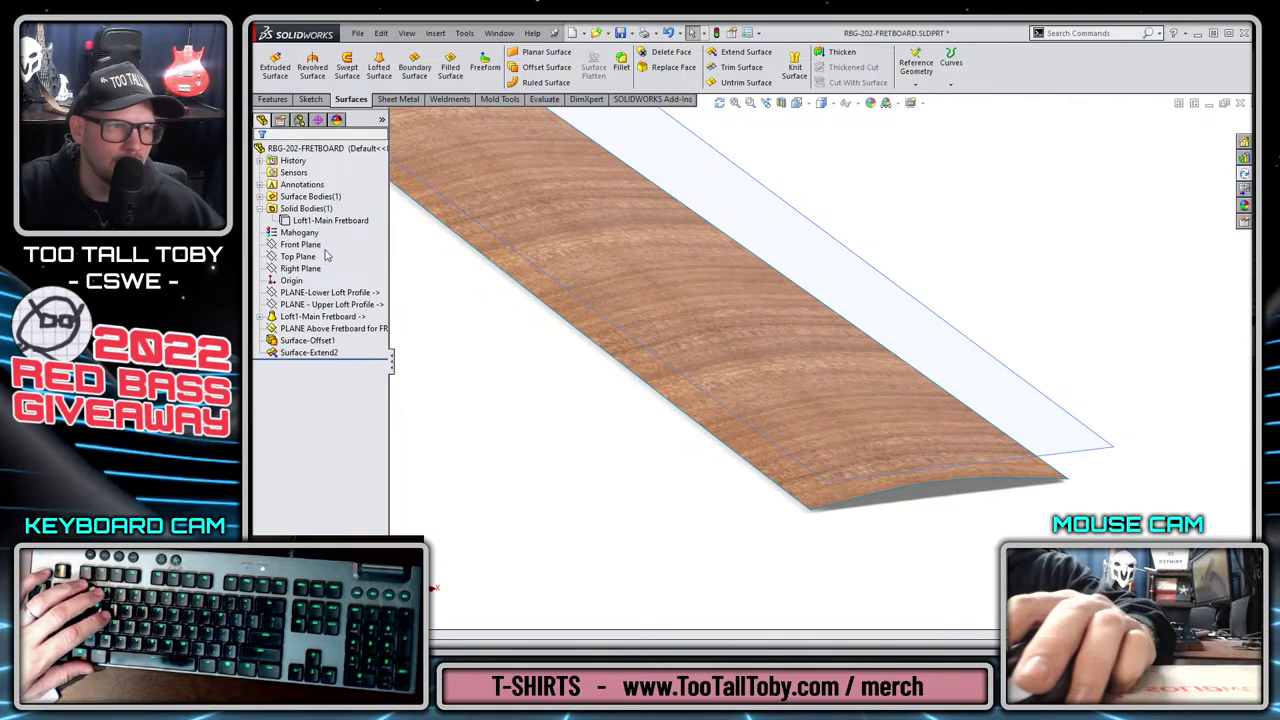
# Show the fretboard solid body again and apply yellow high gloss plastic to the surface body.
pyautogui.click(313, 222)
pyautogui.click(330, 195)
pyautogui.click(543, 423)
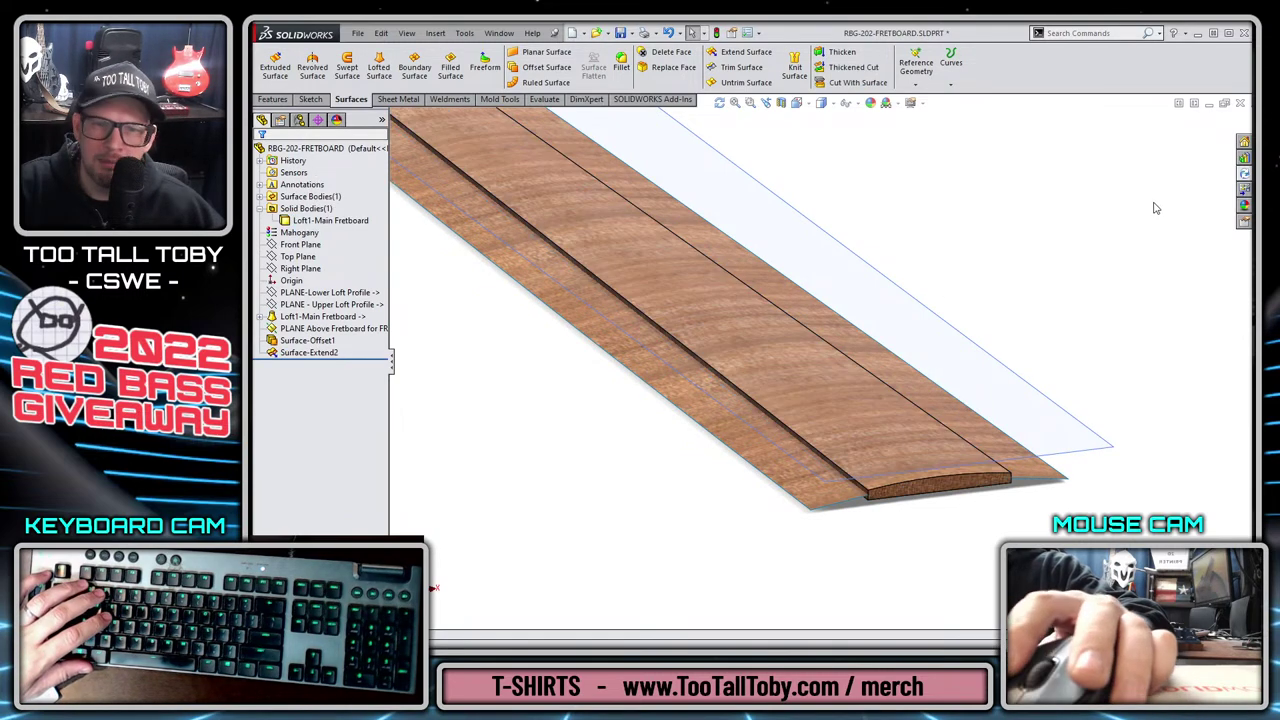
pyautogui.click(1245, 205)
pyautogui.click(1034, 138)
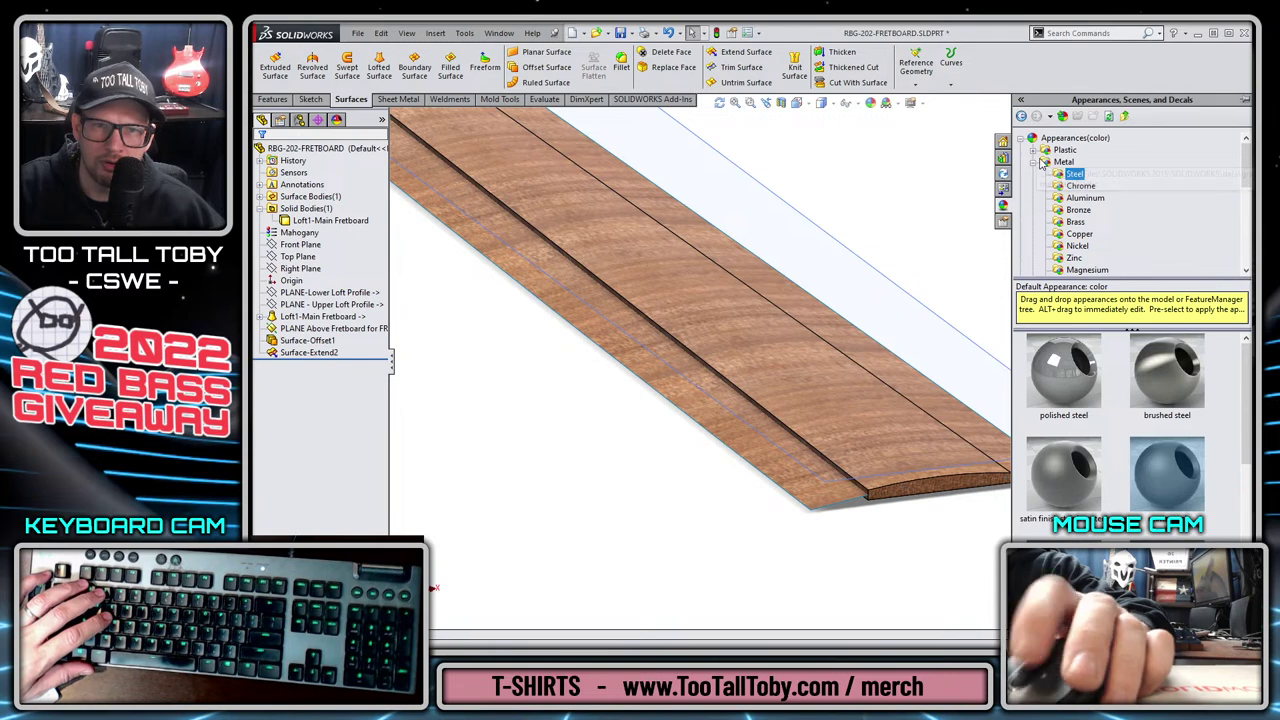
pyautogui.click(1036, 140)
pyautogui.click(1072, 150)
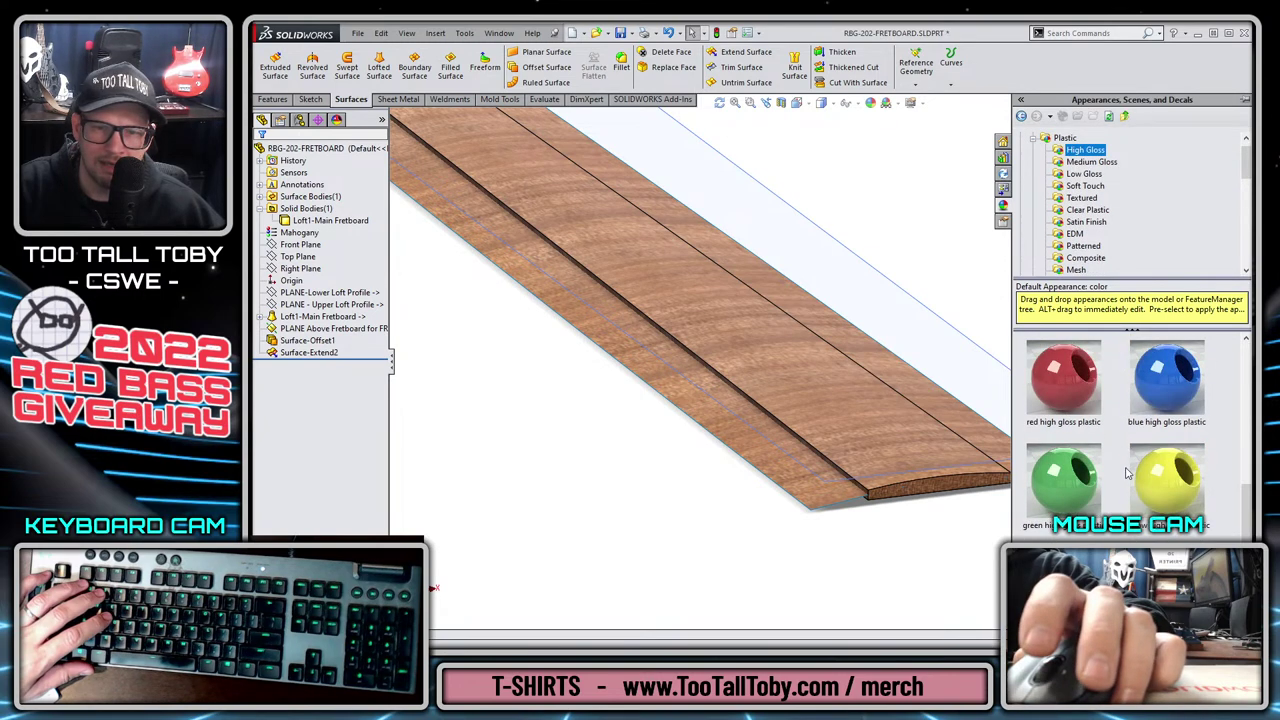
pyautogui.moveTo(1167, 478); pyautogui.dragTo(738, 446)
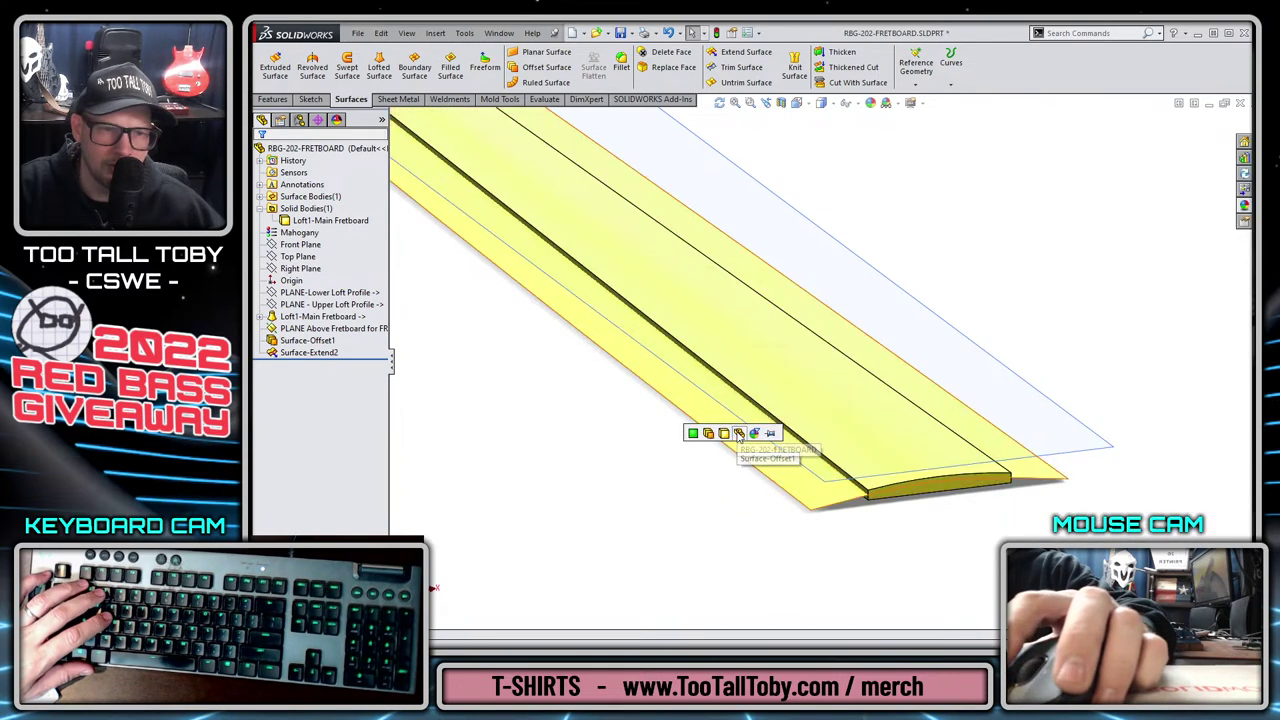
pyautogui.click(752, 432)
# Fit the fretboard in view and look straight down from the Top view.
pyautogui.press('f')
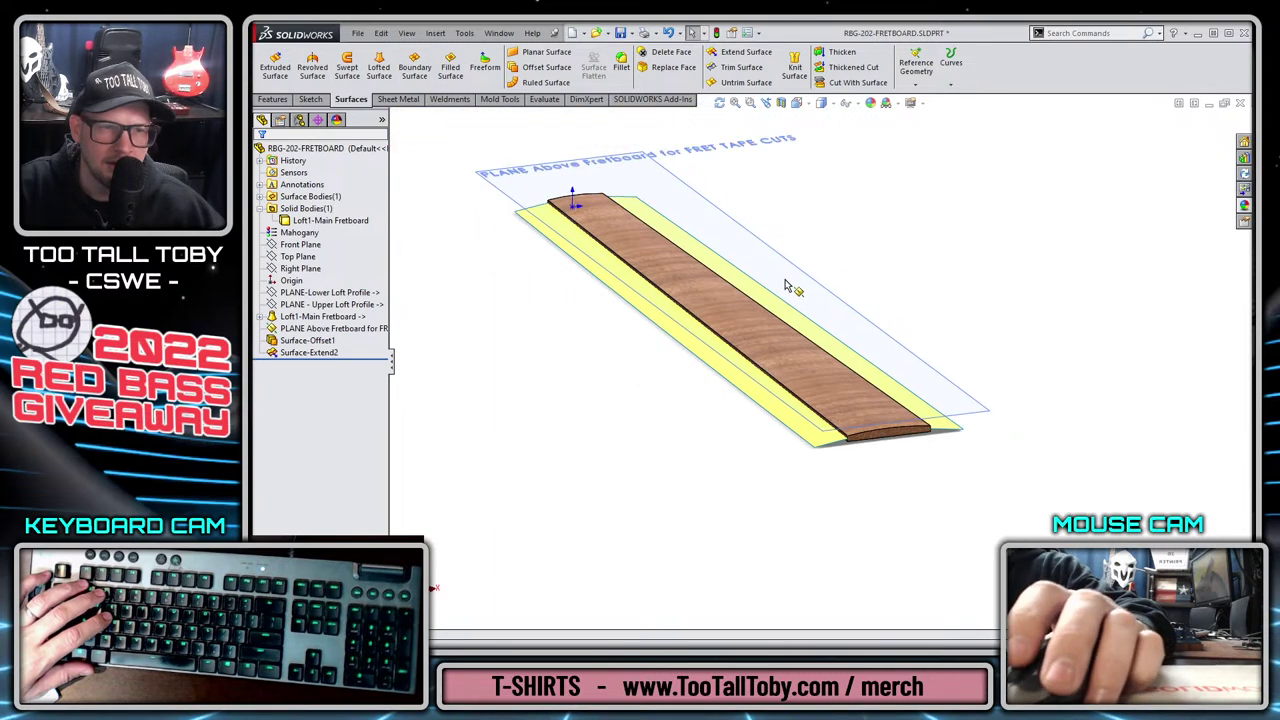
pyautogui.scroll(-3, 773, 532)
pyautogui.scroll(-2, 773, 532)
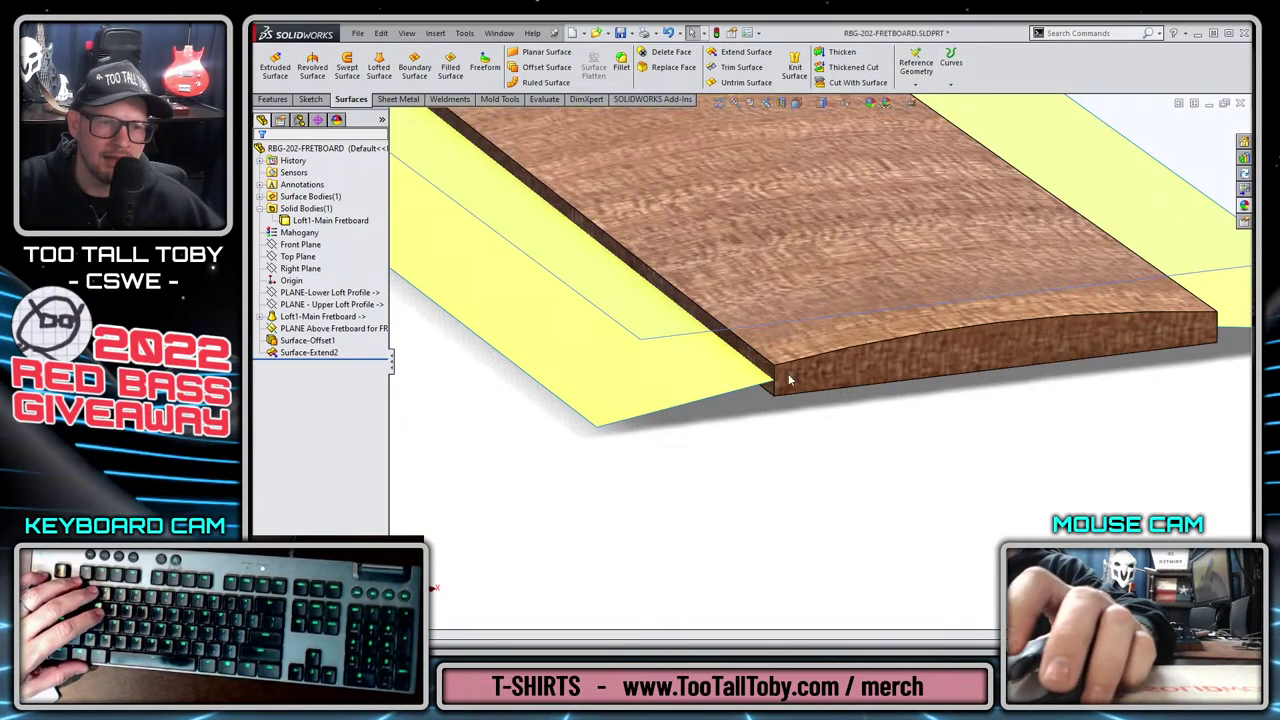
pyautogui.scroll(3, 750, 466)
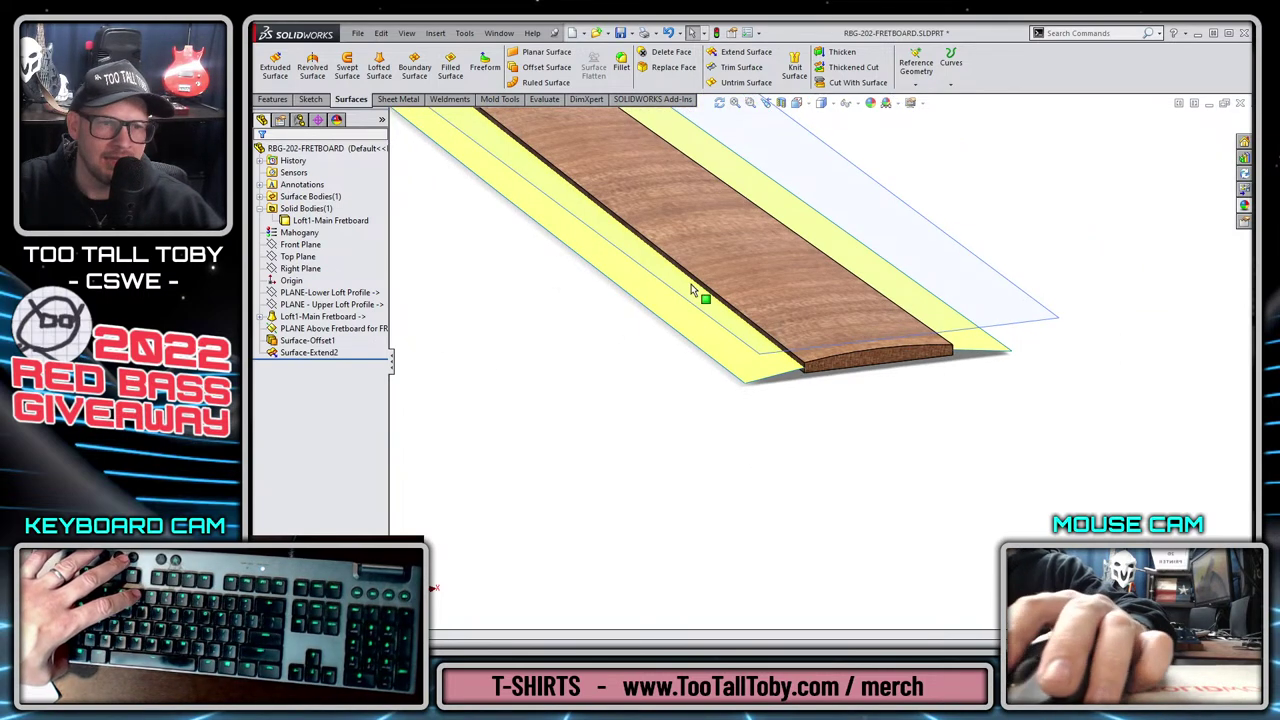
pyautogui.hotkey('ctrl', '5')
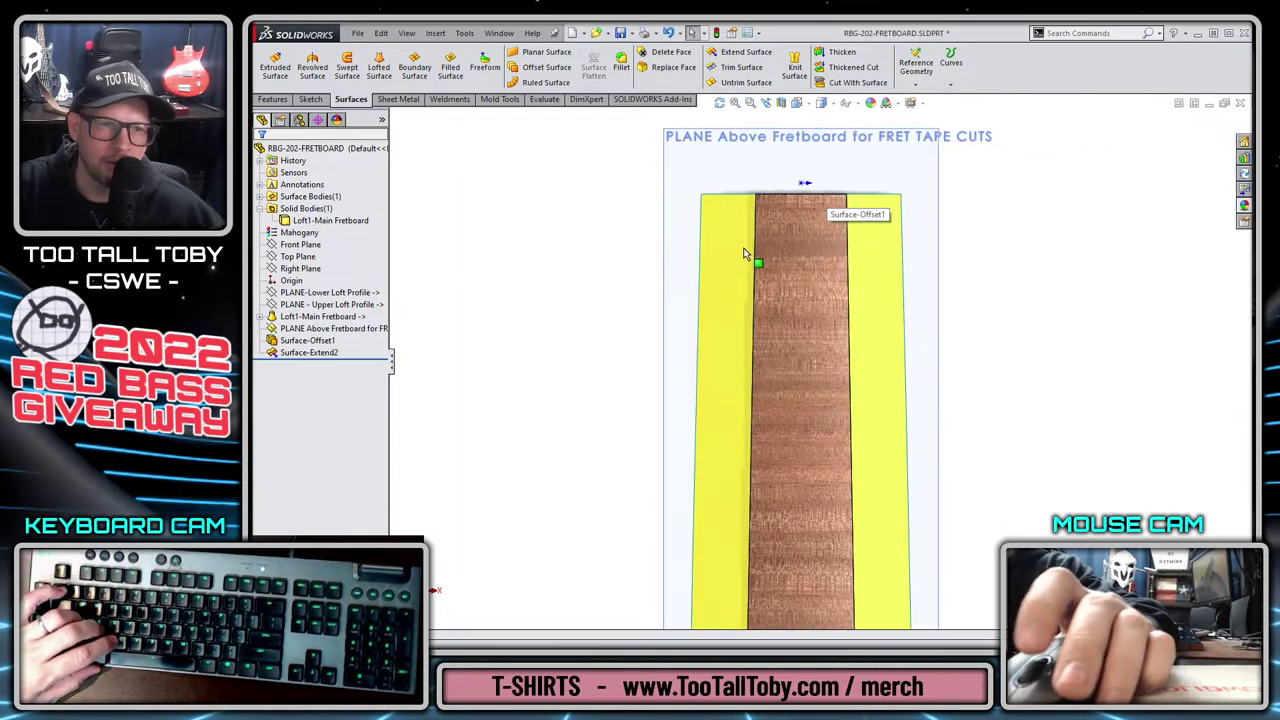
# Start a sketch on the fret tape cuts plane and draw a thin 0.007 rectangle.
pyautogui.click(667, 252)
pyautogui.click(716, 208)
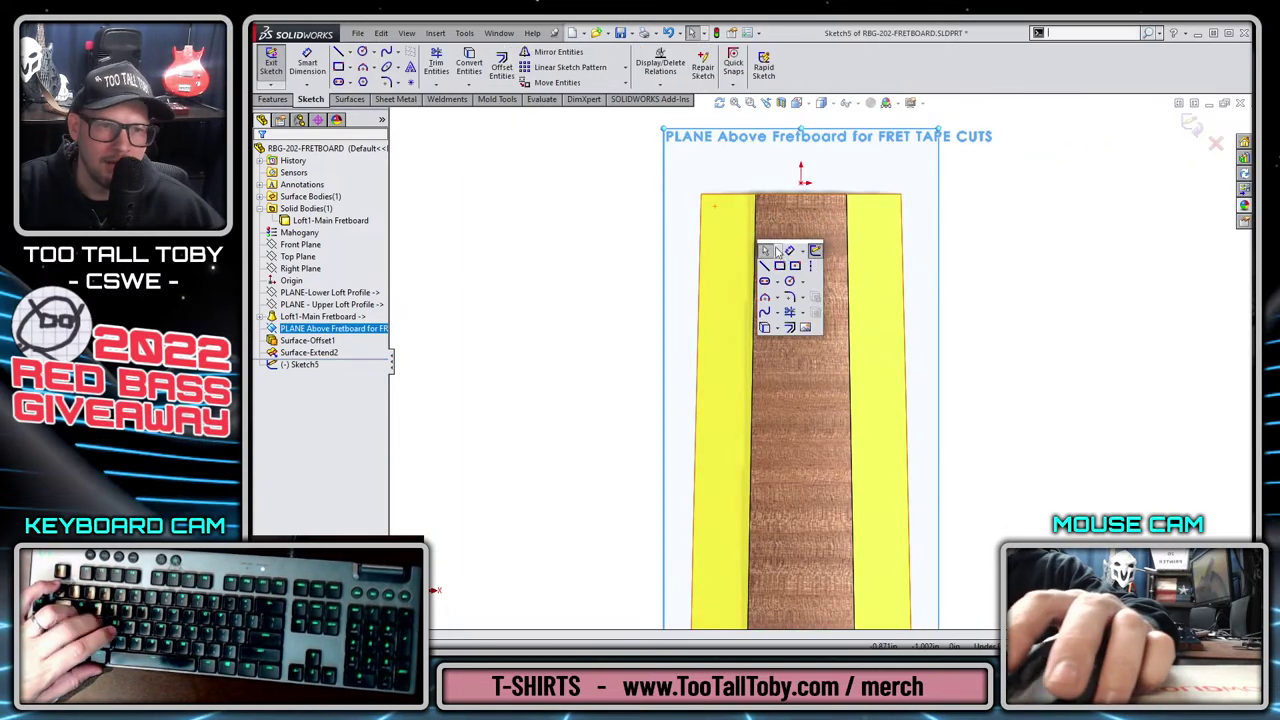
pyautogui.click(780, 267)
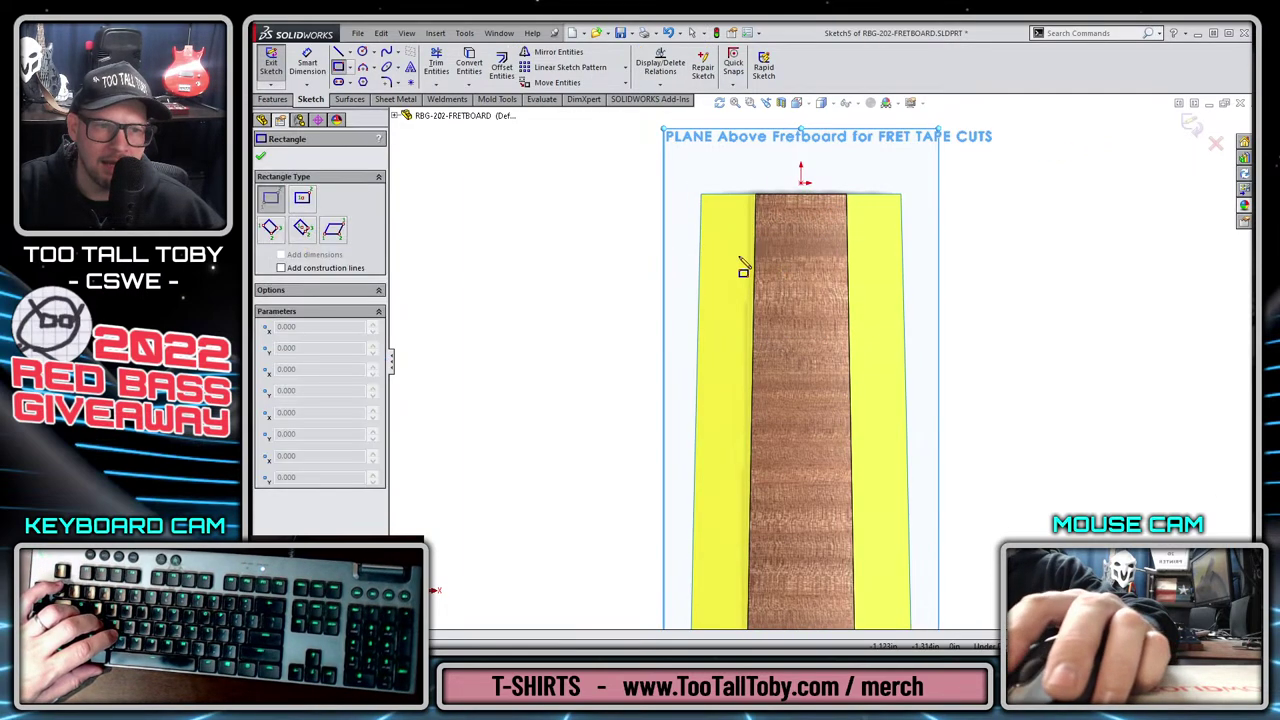
pyautogui.click(739, 257)
pyautogui.write('0.0')
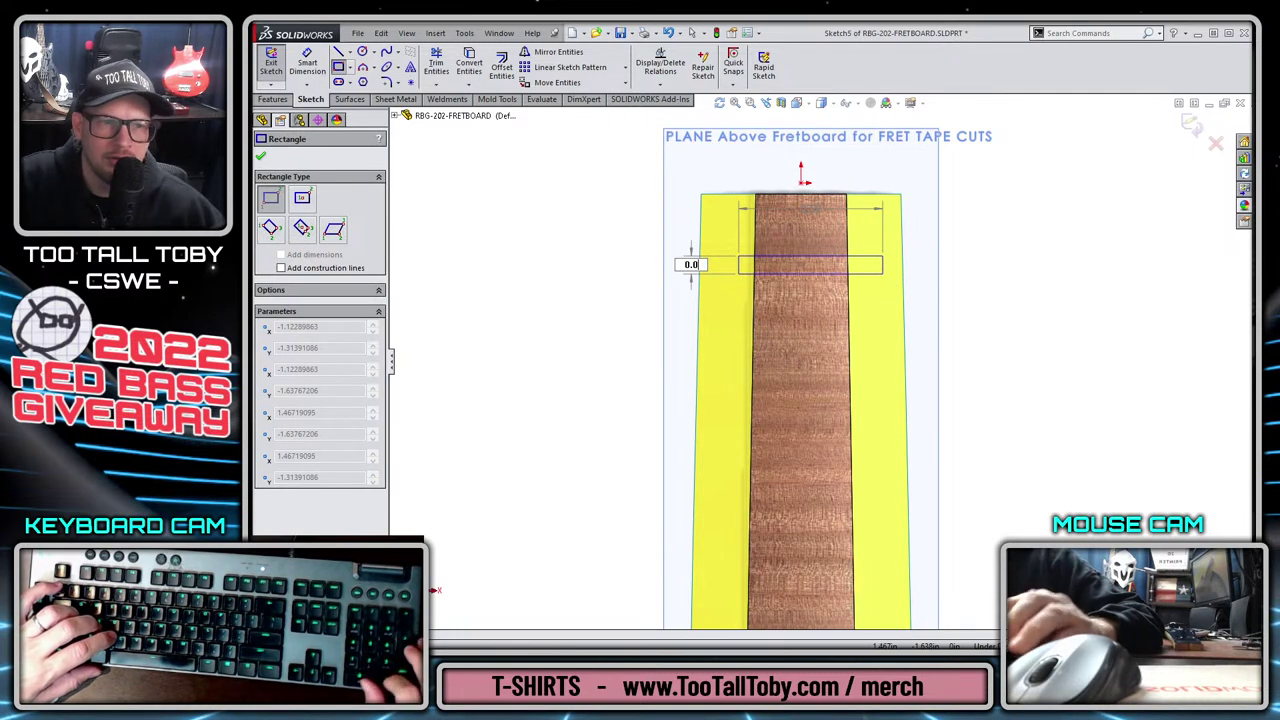
pyautogui.write('07')
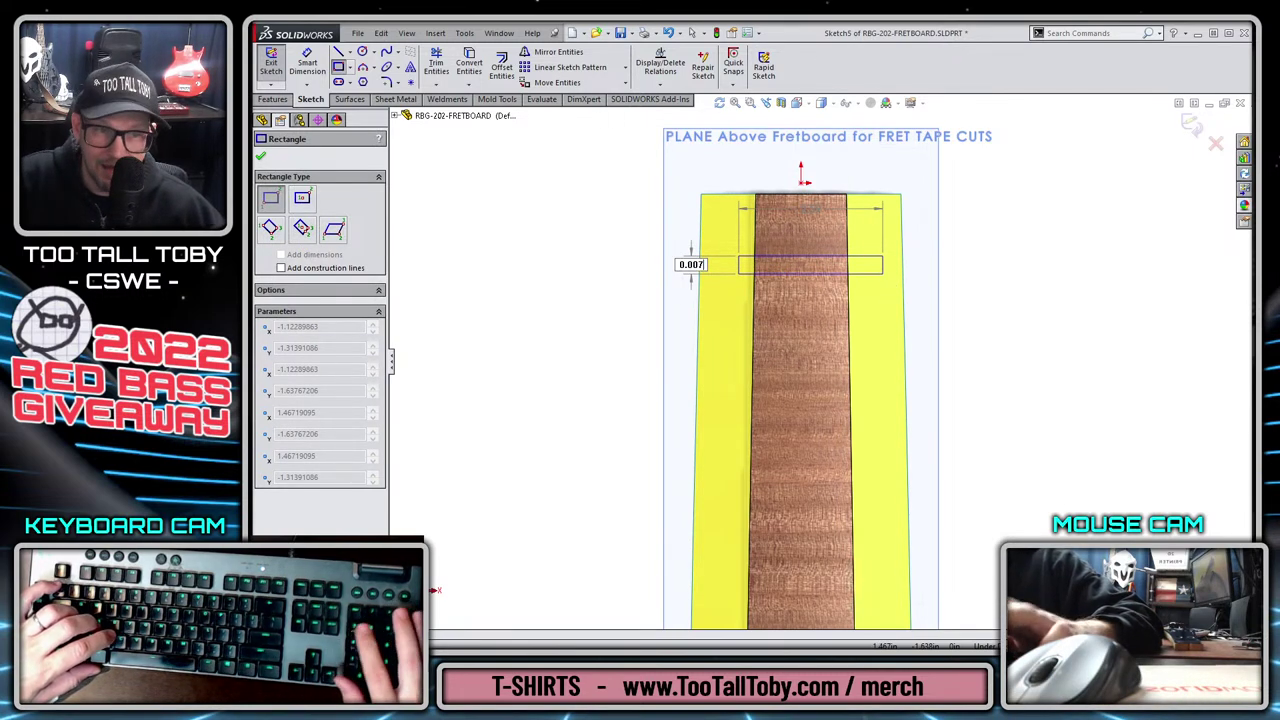
pyautogui.press('Tab')
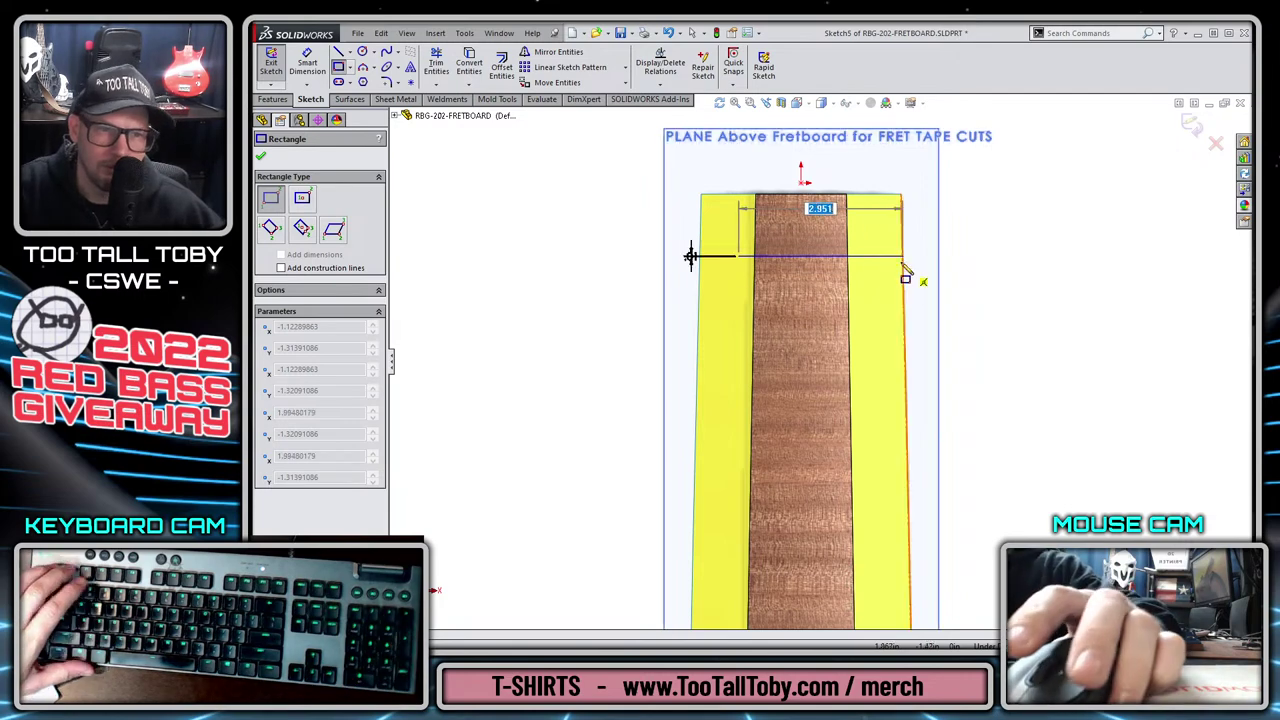
pyautogui.press('Return')
pyautogui.press('Escape')
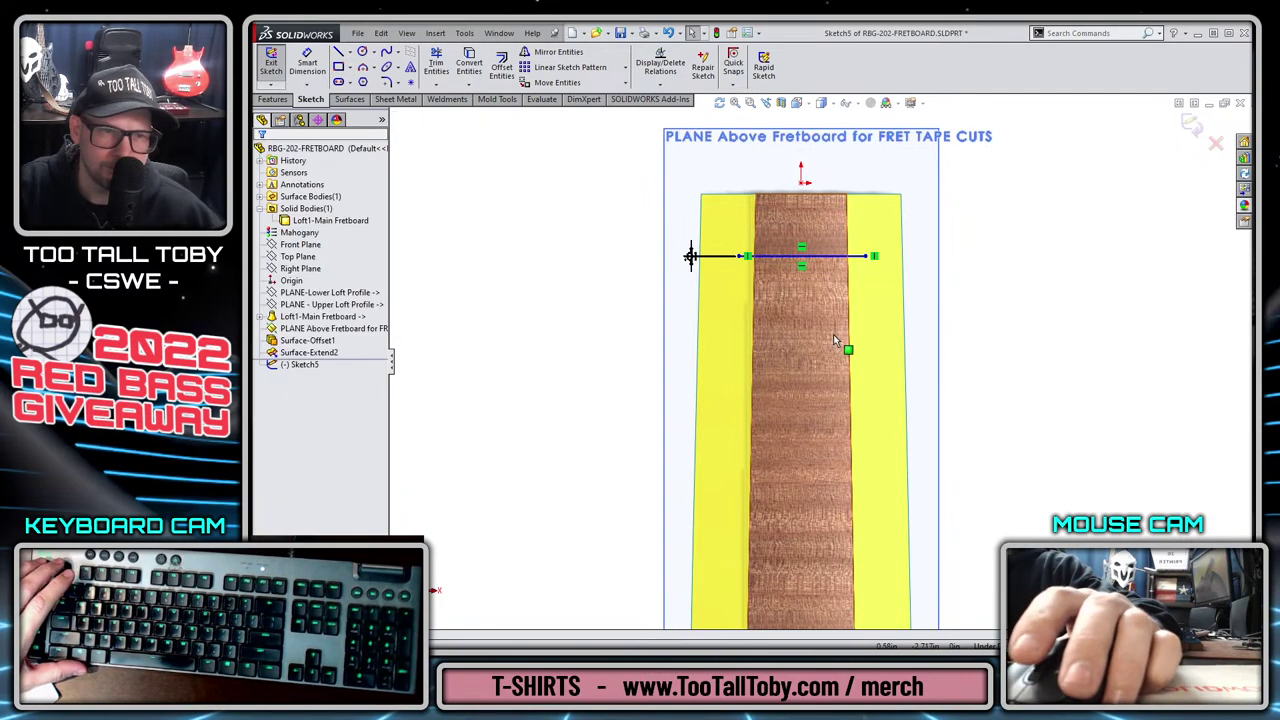
# Draw a vertical centerline whose endpoint is the upper line's midpoint.
pyautogui.scroll(-3, 833, 334)
pyautogui.press('s')
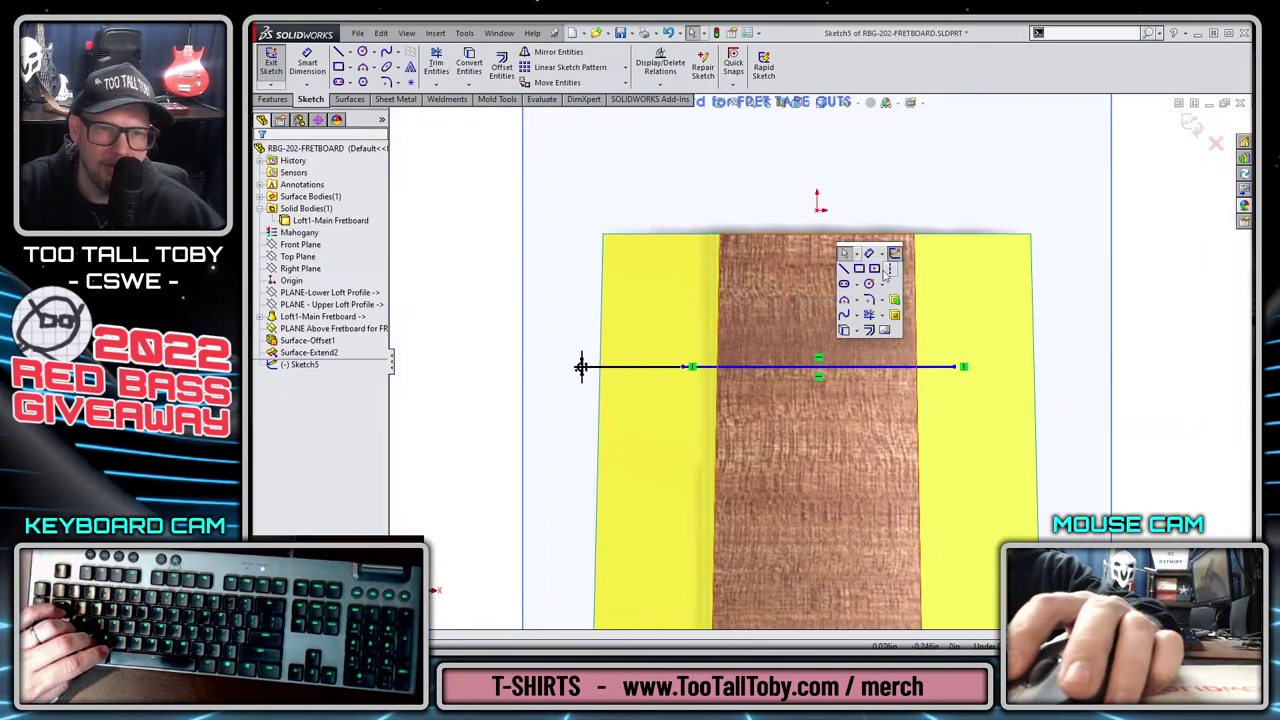
pyautogui.click(887, 269)
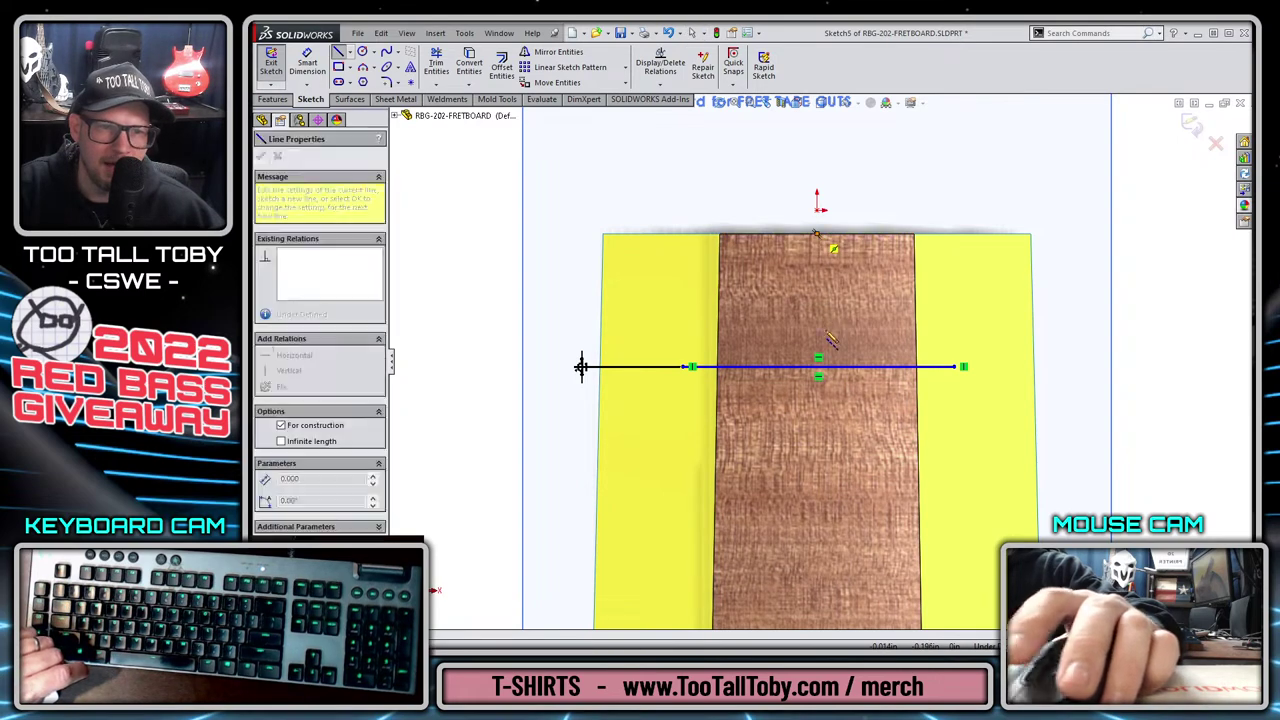
pyautogui.scroll(-5, 828, 338)
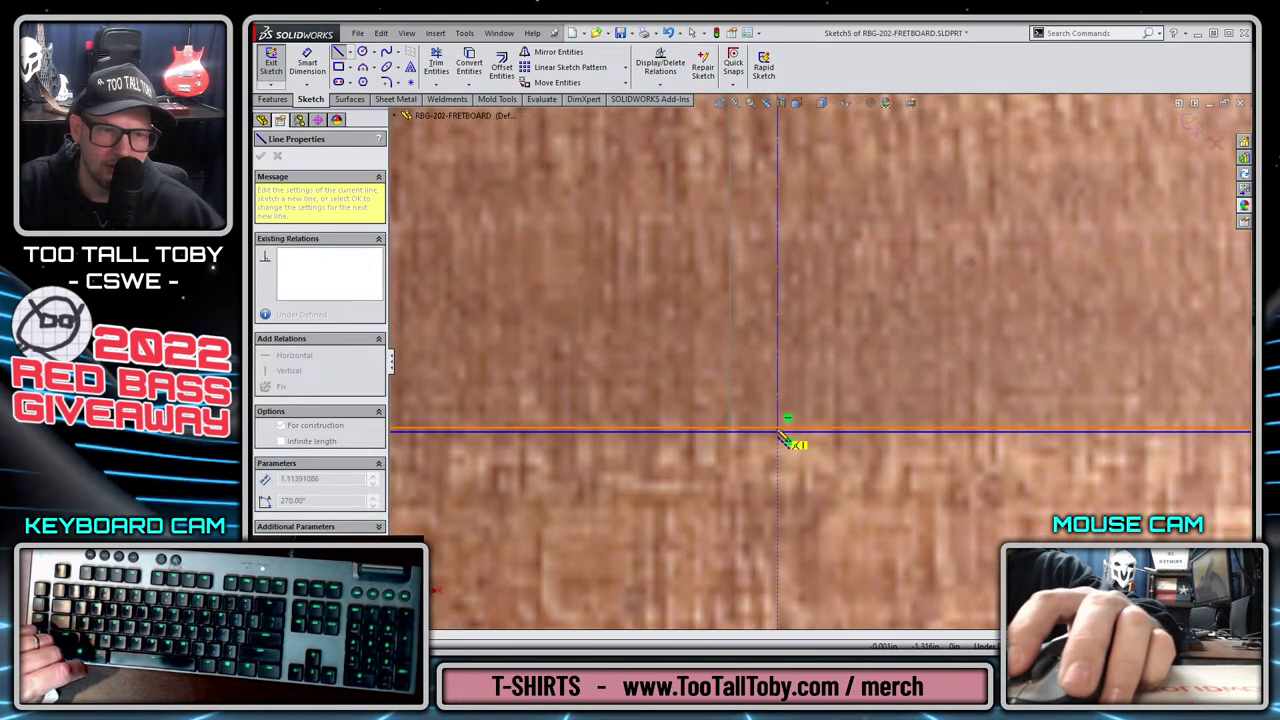
pyautogui.scroll(-5, 790, 445)
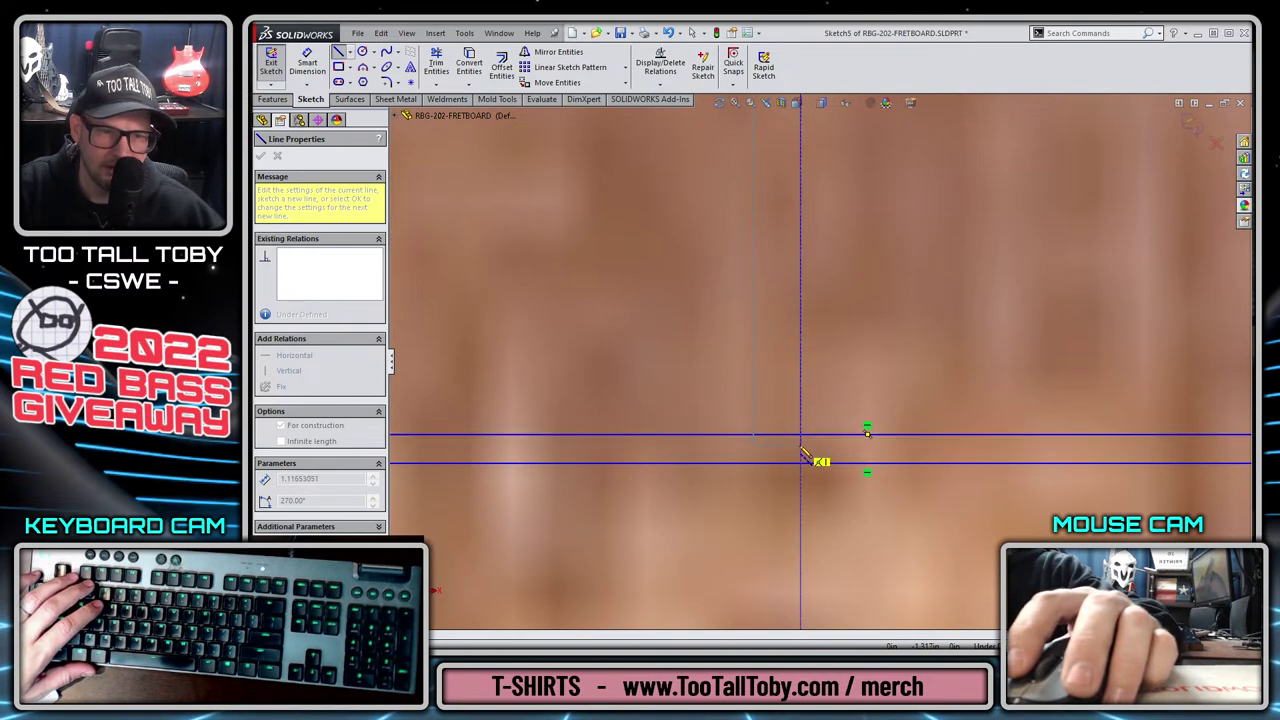
pyautogui.click(800, 447)
pyautogui.press('Escape')
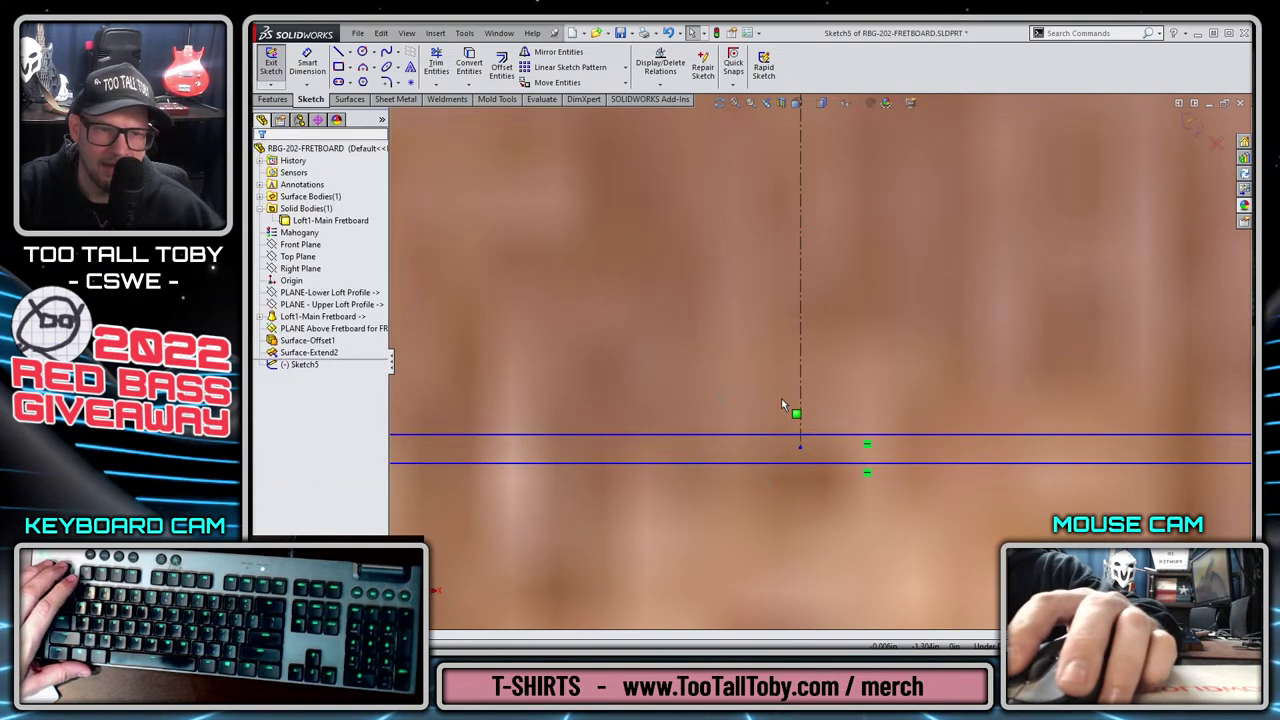
pyautogui.click(800, 447)
pyautogui.keyDown('ctrl'); pyautogui.click(775, 435); pyautogui.keyUp('ctrl')
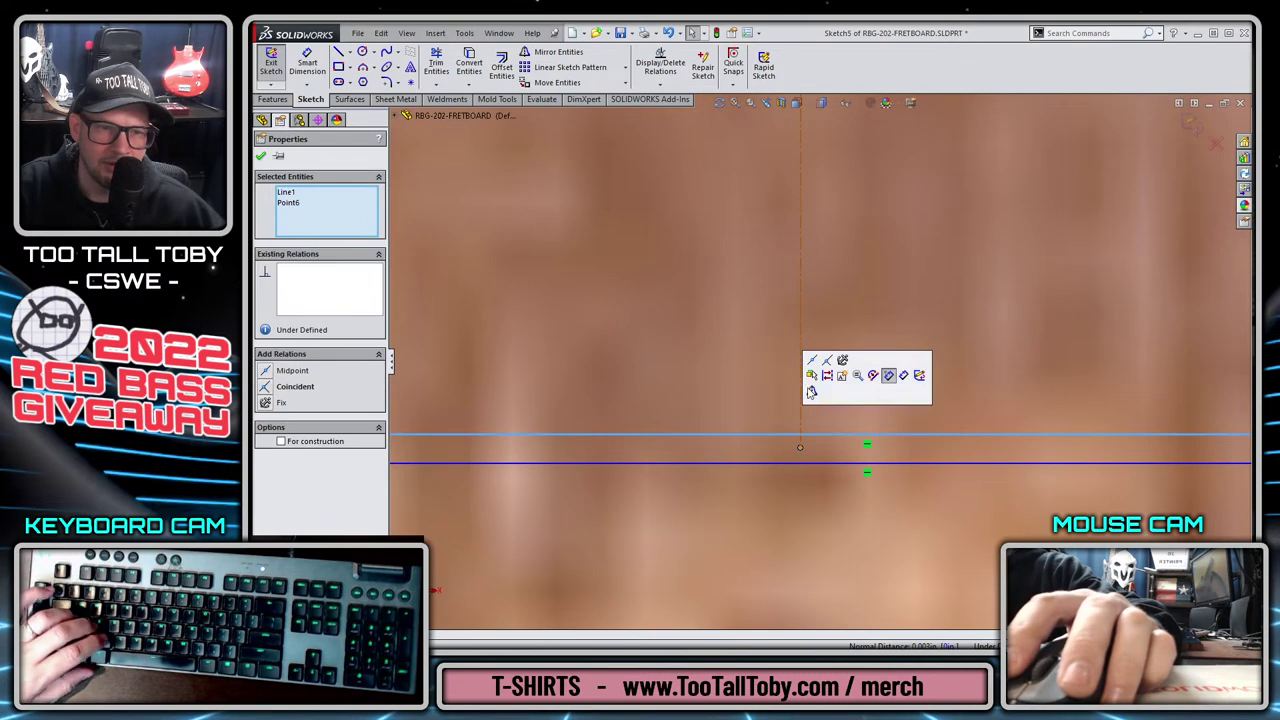
pyautogui.click(812, 372)
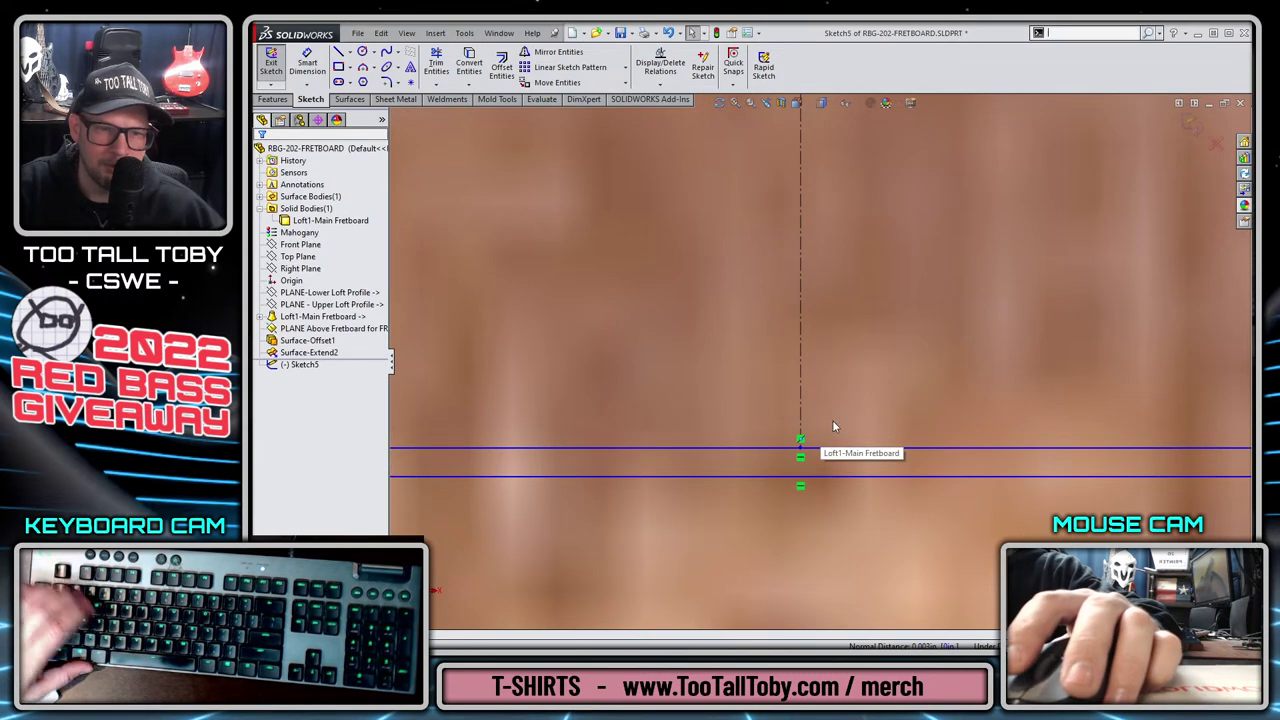
# Draw a vertical line from the upper line's centre down to the lower line.
pyautogui.press('l')
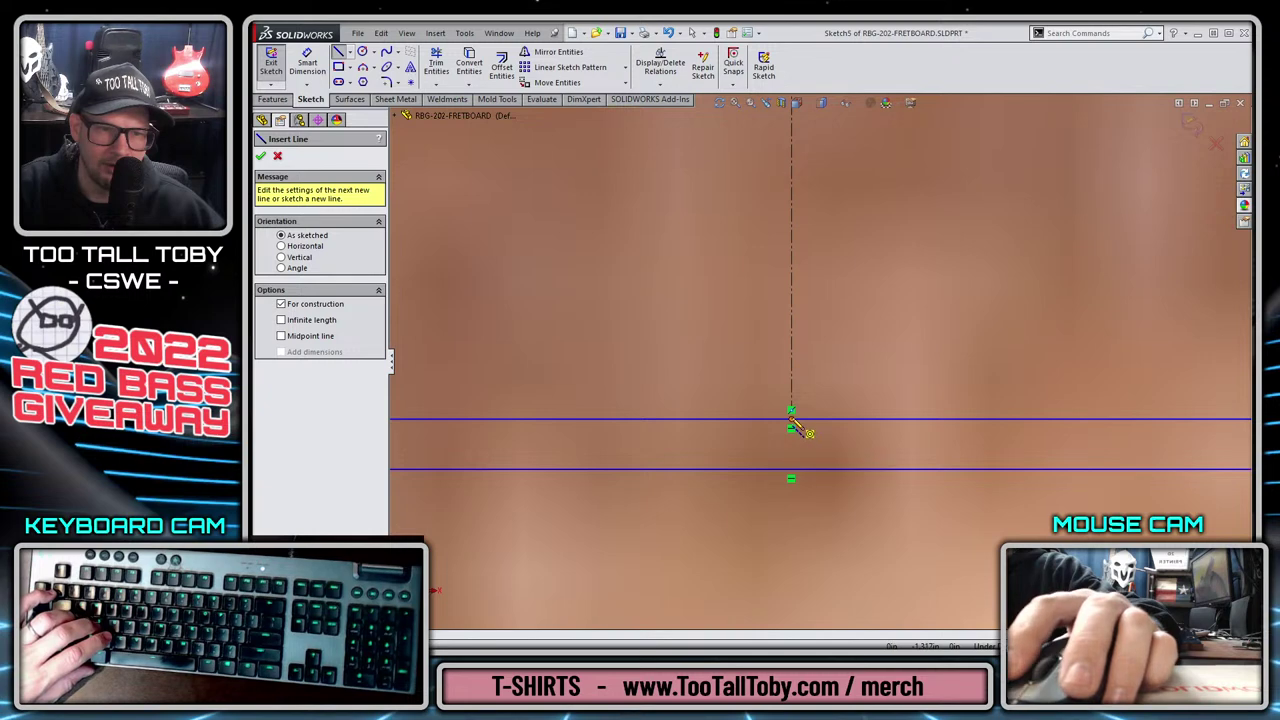
pyautogui.click(790, 411)
pyautogui.click(790, 478)
pyautogui.press('Escape')
# Place a sketch point at the short line's midpoint and begin dimensioning it.
pyautogui.press('s')
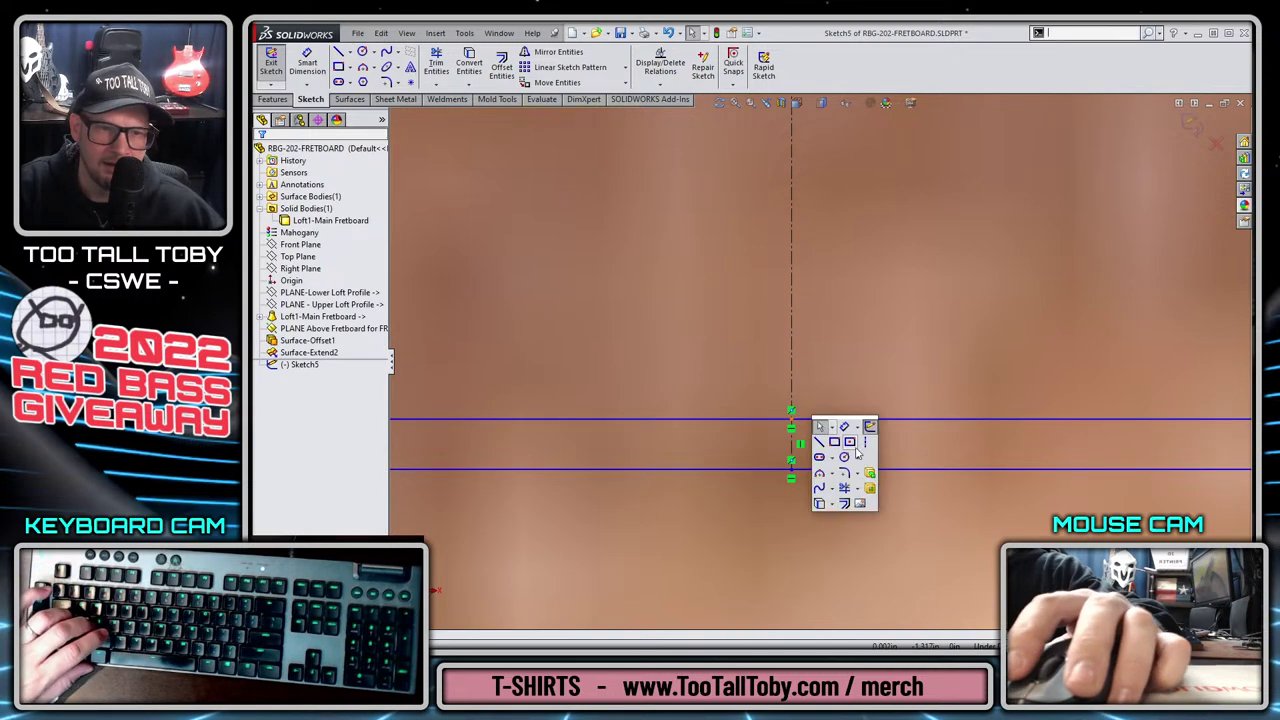
pyautogui.press('Escape')
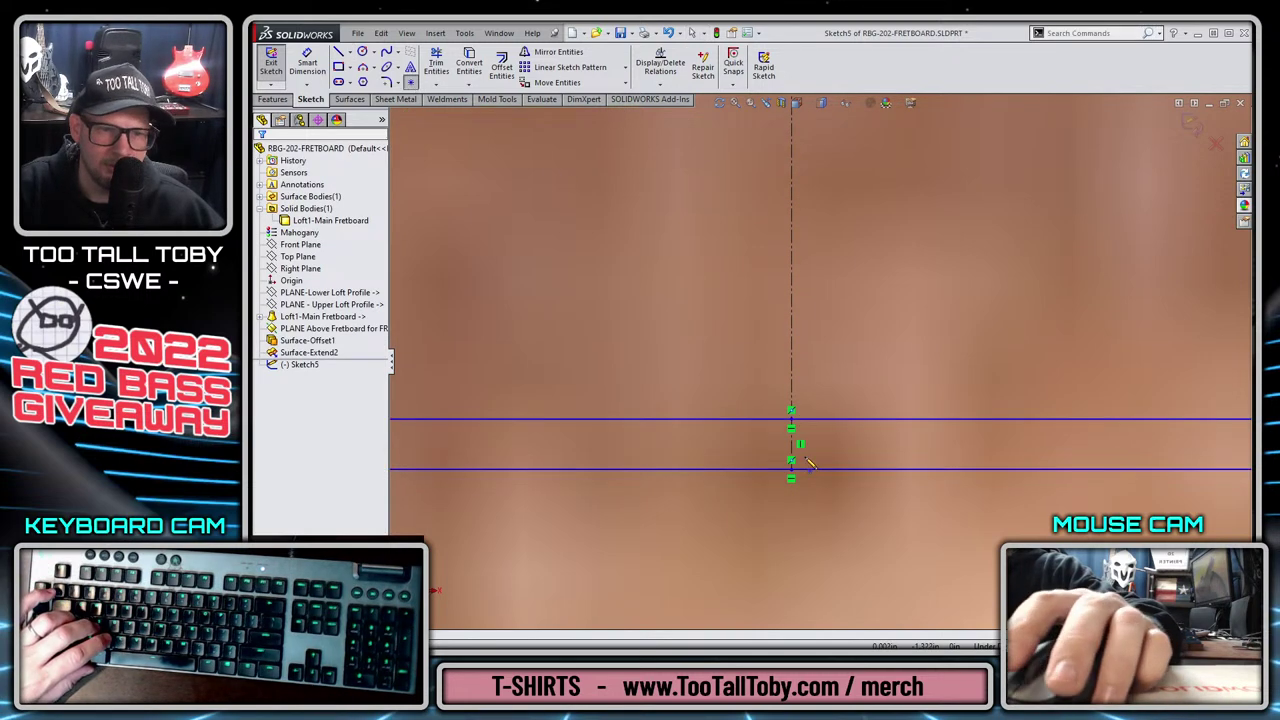
pyautogui.scroll(-3, 806, 458)
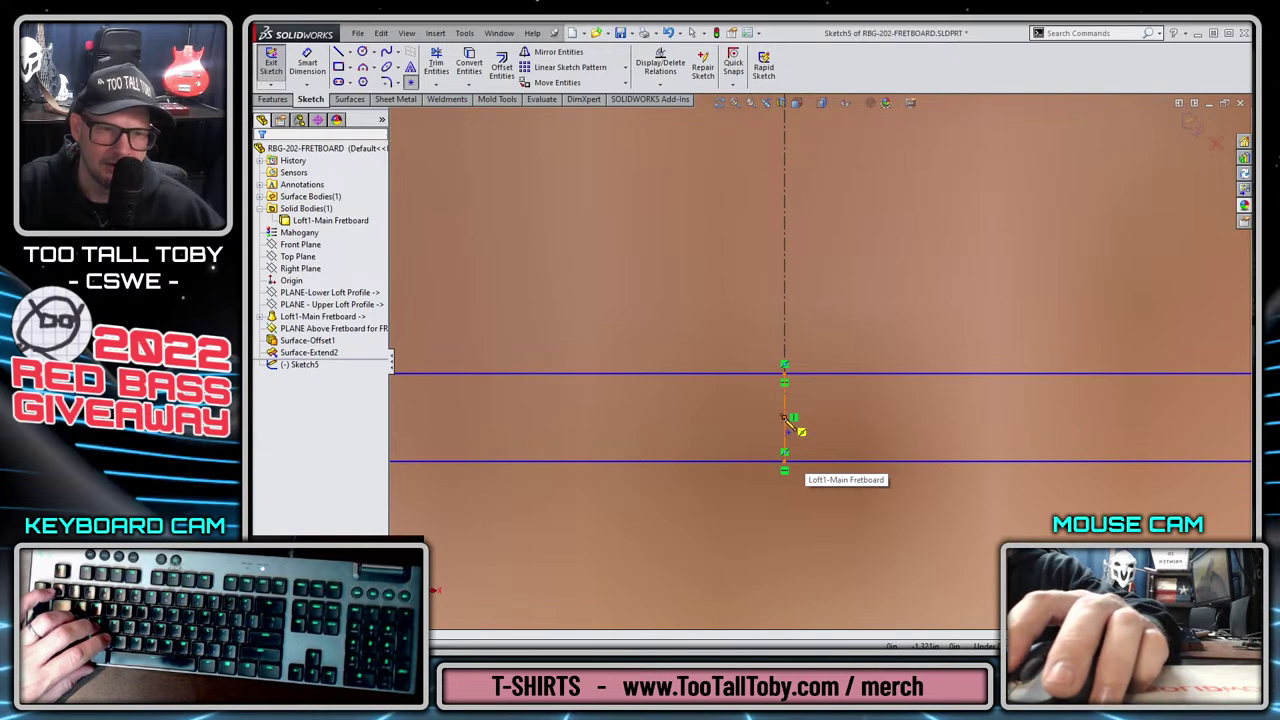
pyautogui.click(785, 418)
pyautogui.press('s')
pyautogui.click(856, 406)
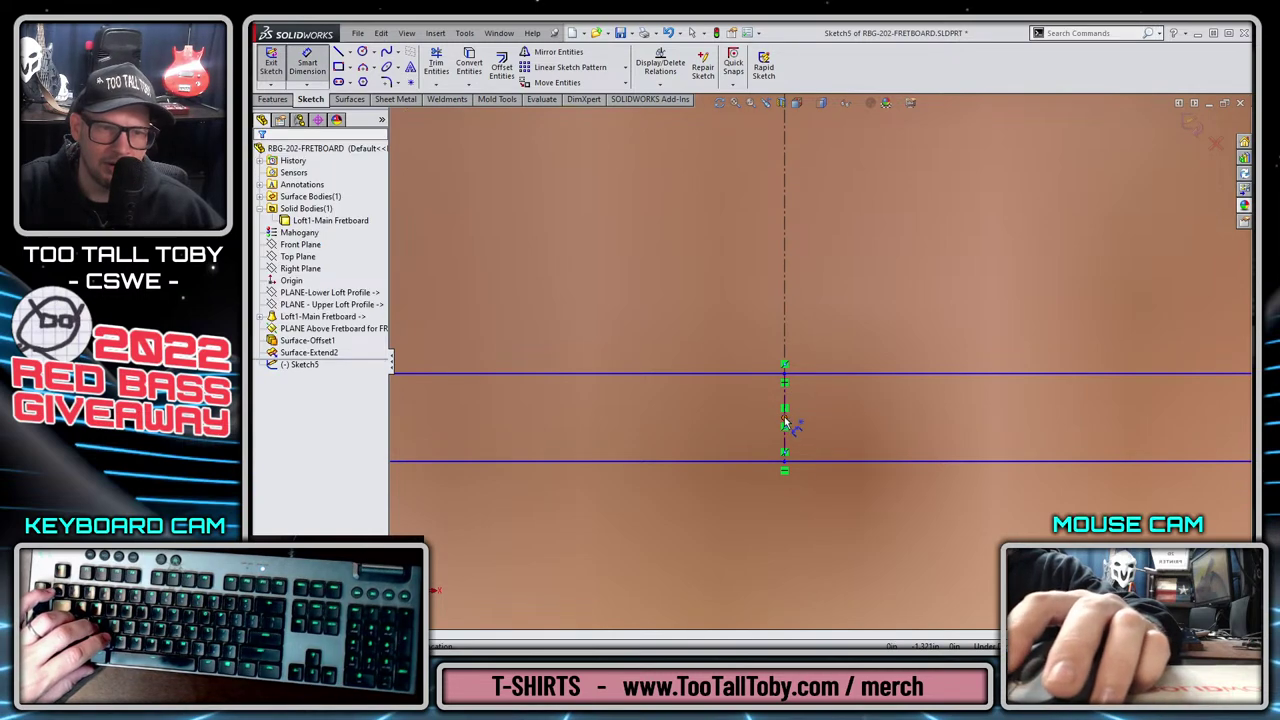
pyautogui.click(785, 422)
pyautogui.scroll(8, 810, 290)
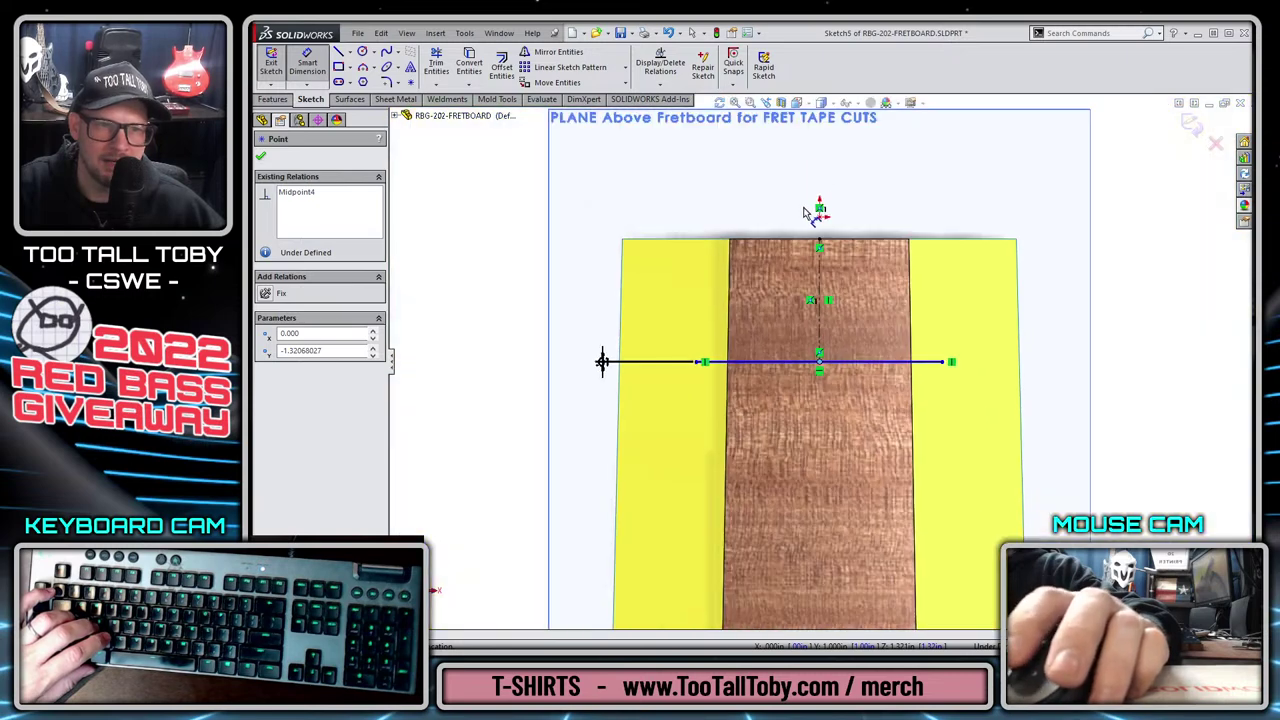
# Dimension the distance from the fretboard top down to the horizontal line as 1.709 in.
pyautogui.scroll(-3, 805, 214)
pyautogui.click(838, 297)
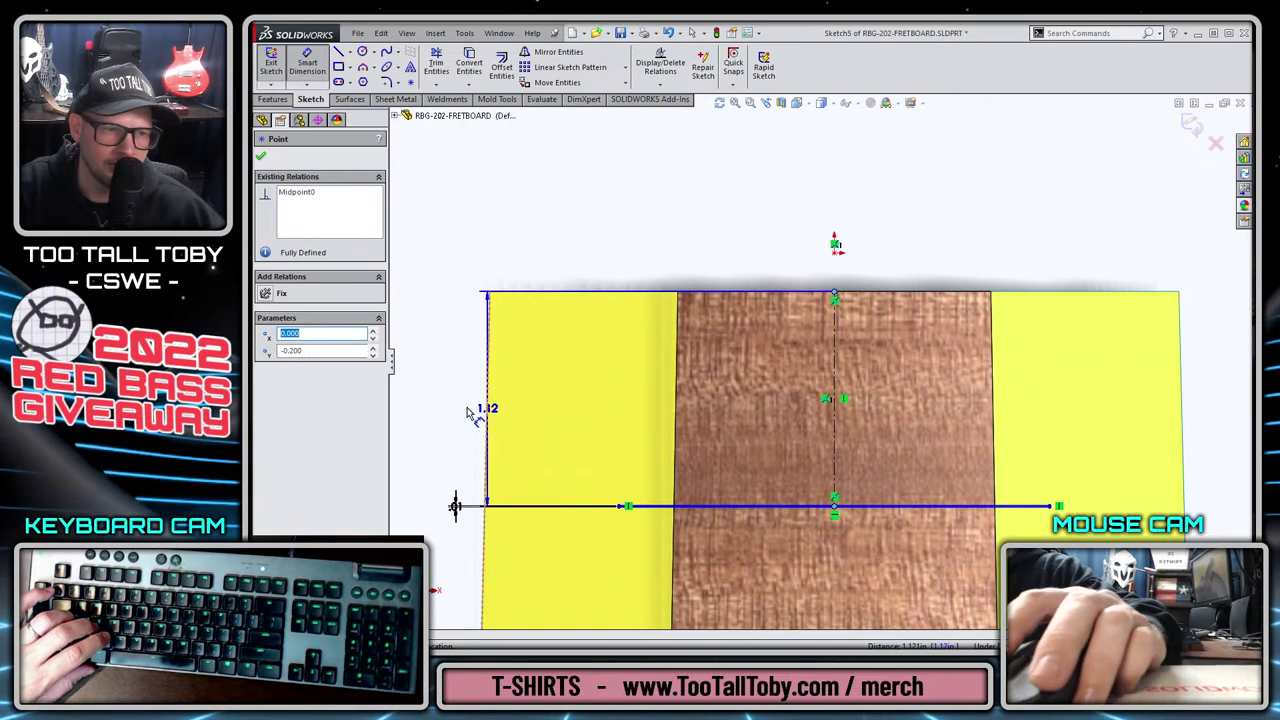
pyautogui.scroll(2, 465, 412)
pyautogui.click(528, 388)
pyautogui.doubleClick(527, 380)
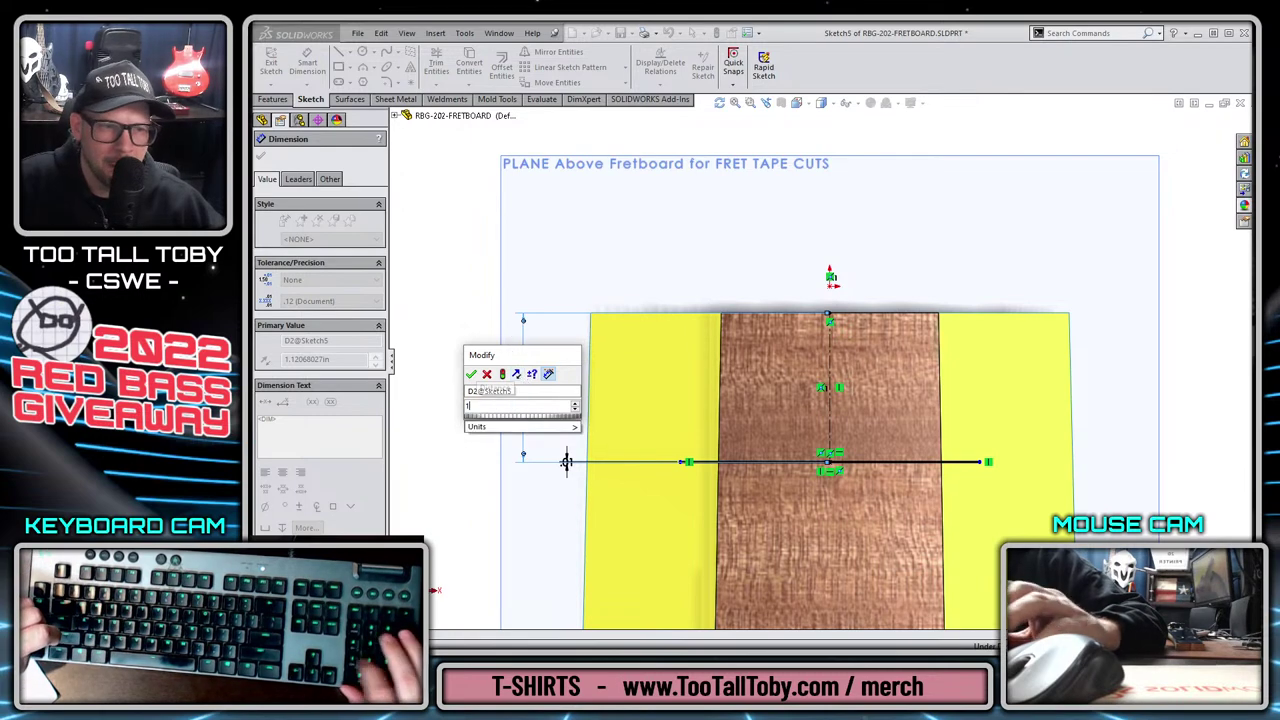
pyautogui.write('1.5')
pyautogui.press('Return')
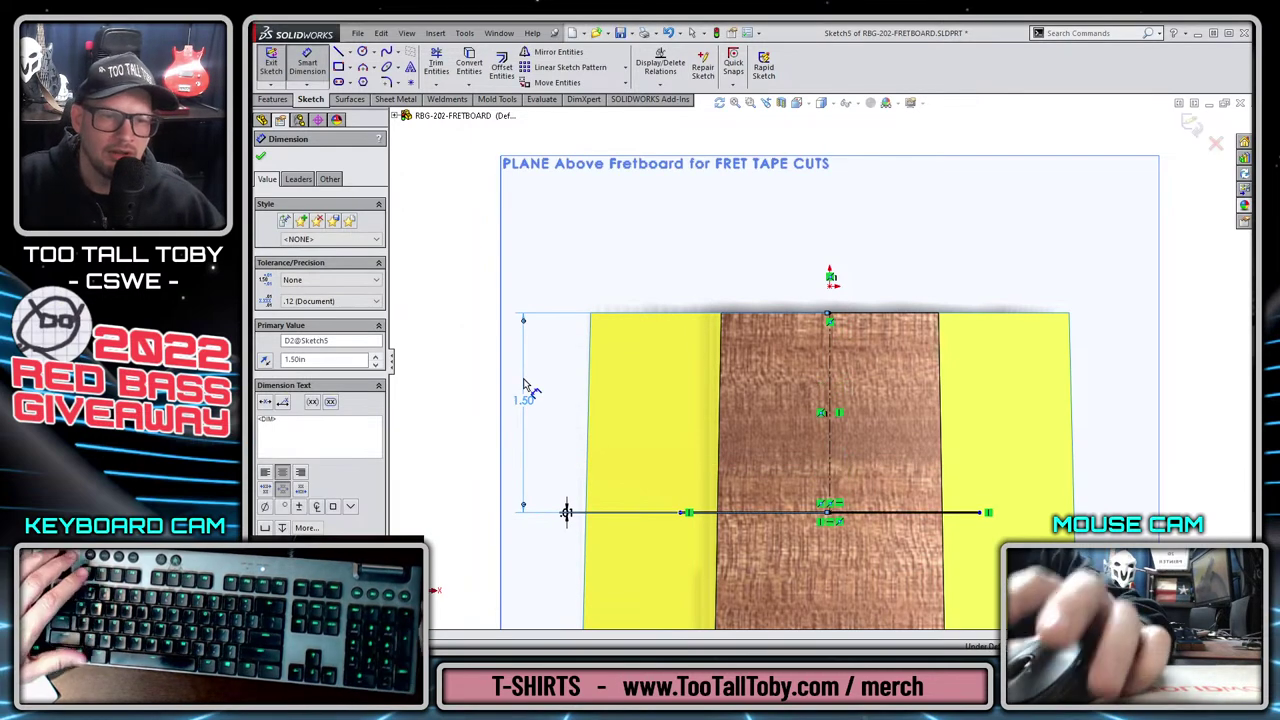
pyautogui.press('Escape')
pyautogui.press('f')
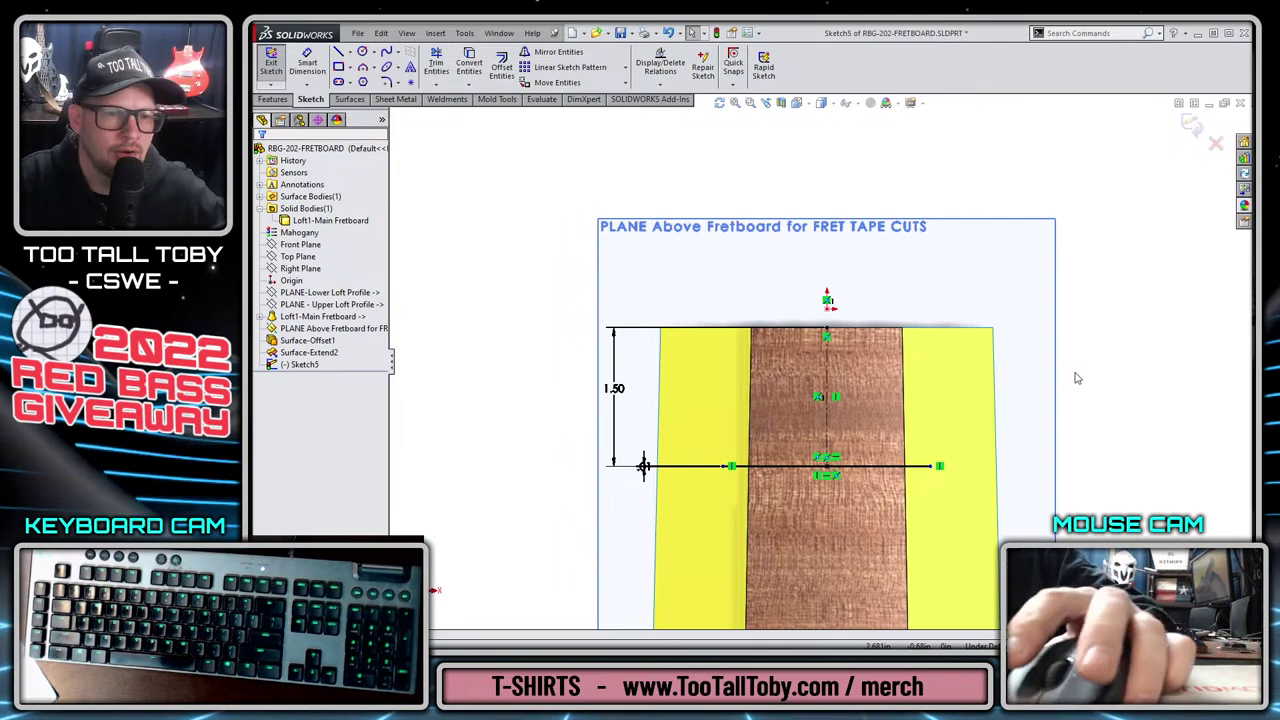
pyautogui.doubleClick(630, 390)
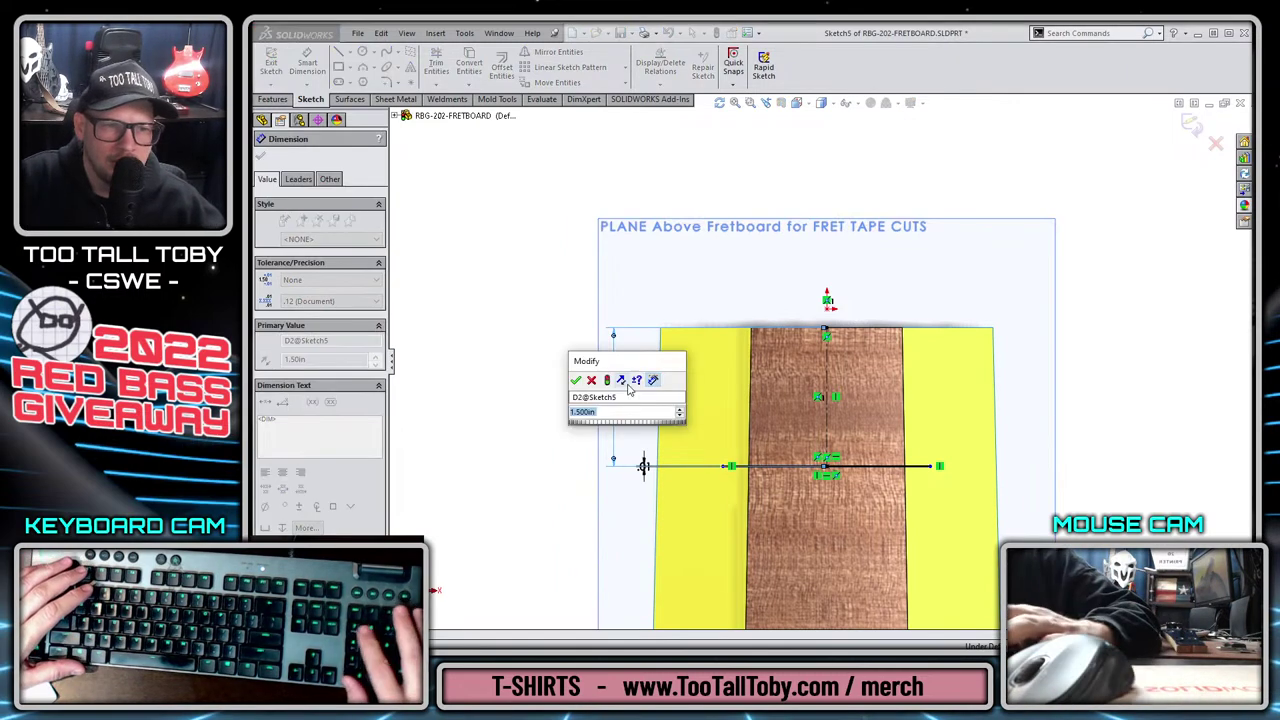
pyautogui.write('7.09')
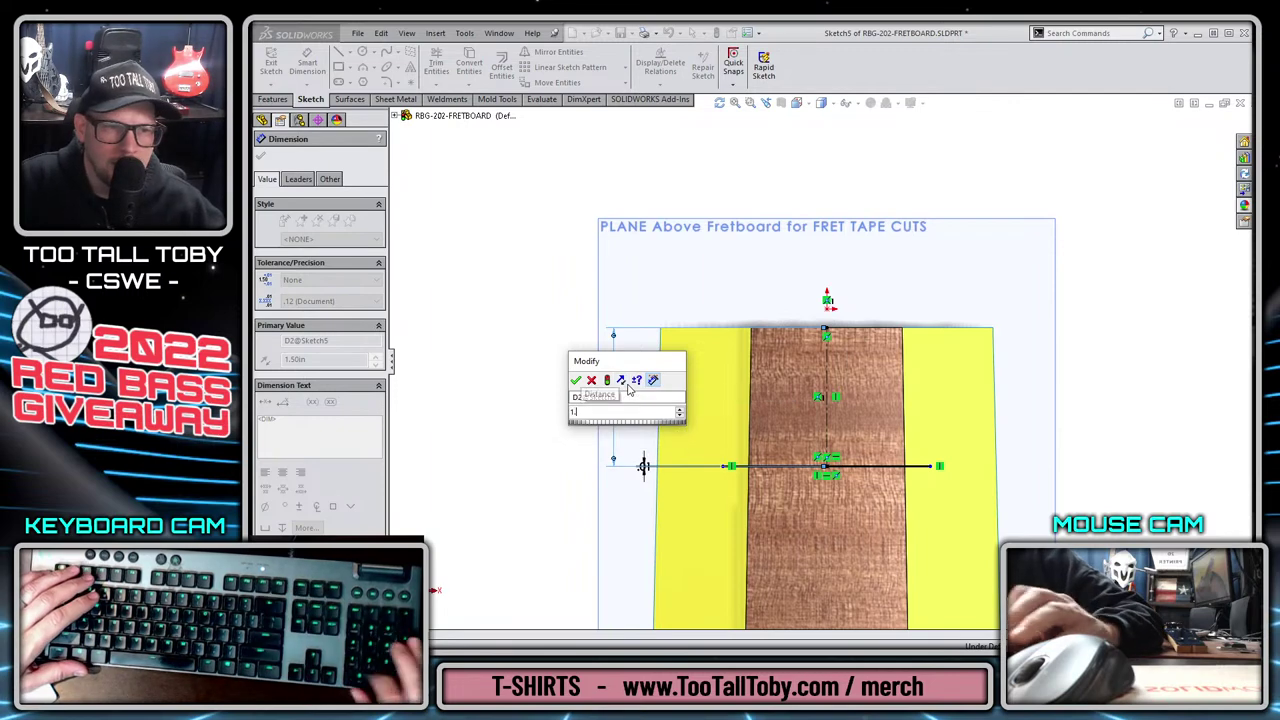
pyautogui.press('Return')
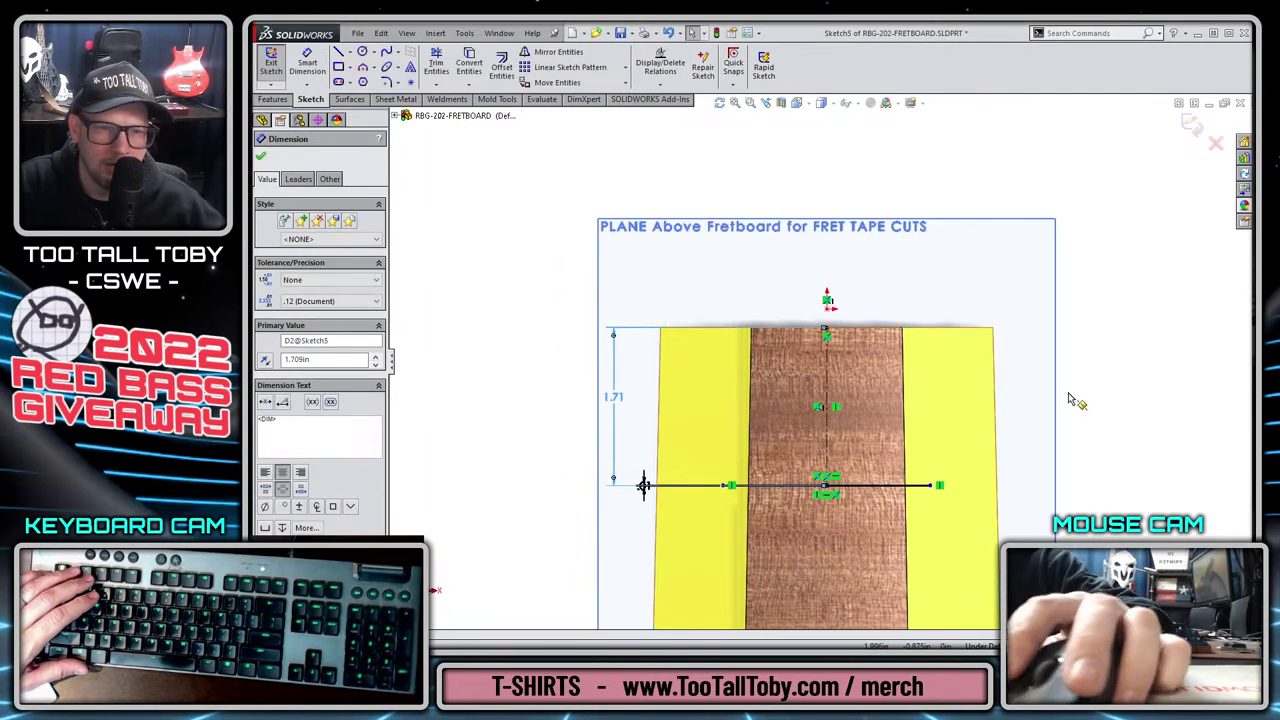
pyautogui.click(1095, 399)
# Dimension the horizontal sketch line's length to 3 in.
pyautogui.scroll(-4, 855, 428)
pyautogui.press('s')
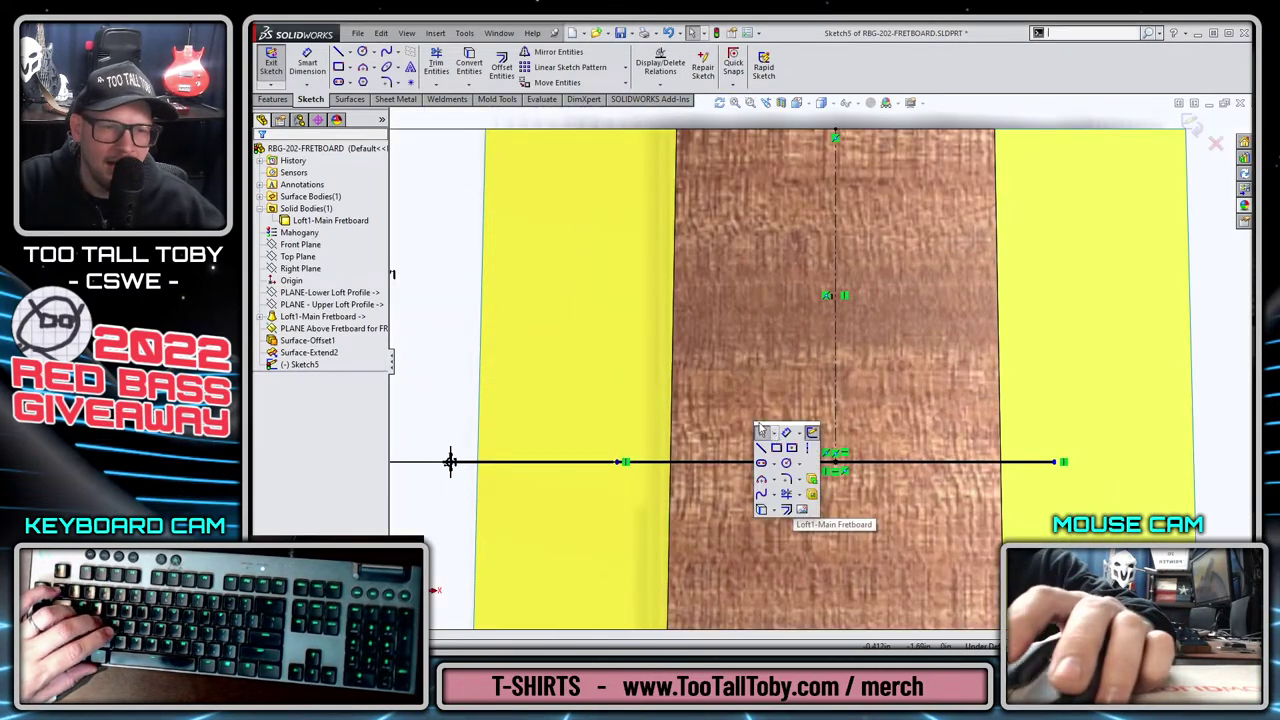
pyautogui.click(787, 434)
pyautogui.click(745, 468)
pyautogui.scroll(8, 830, 430)
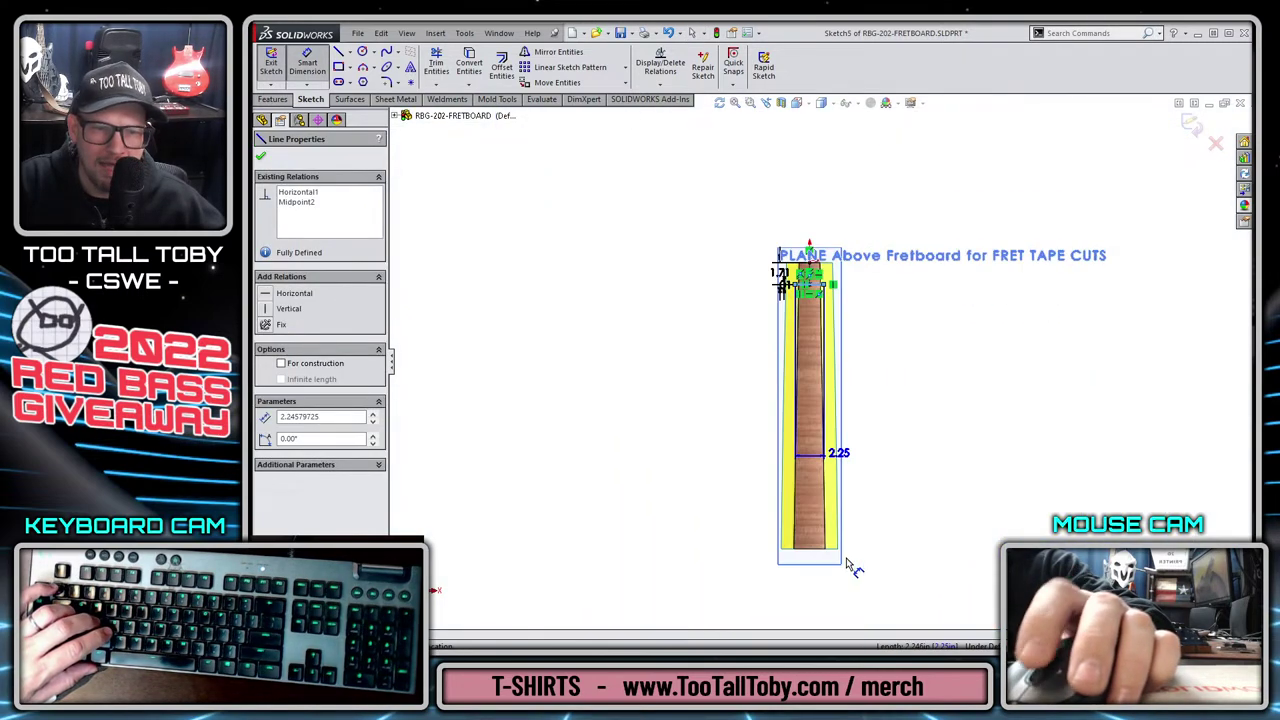
pyautogui.scroll(-3, 847, 555)
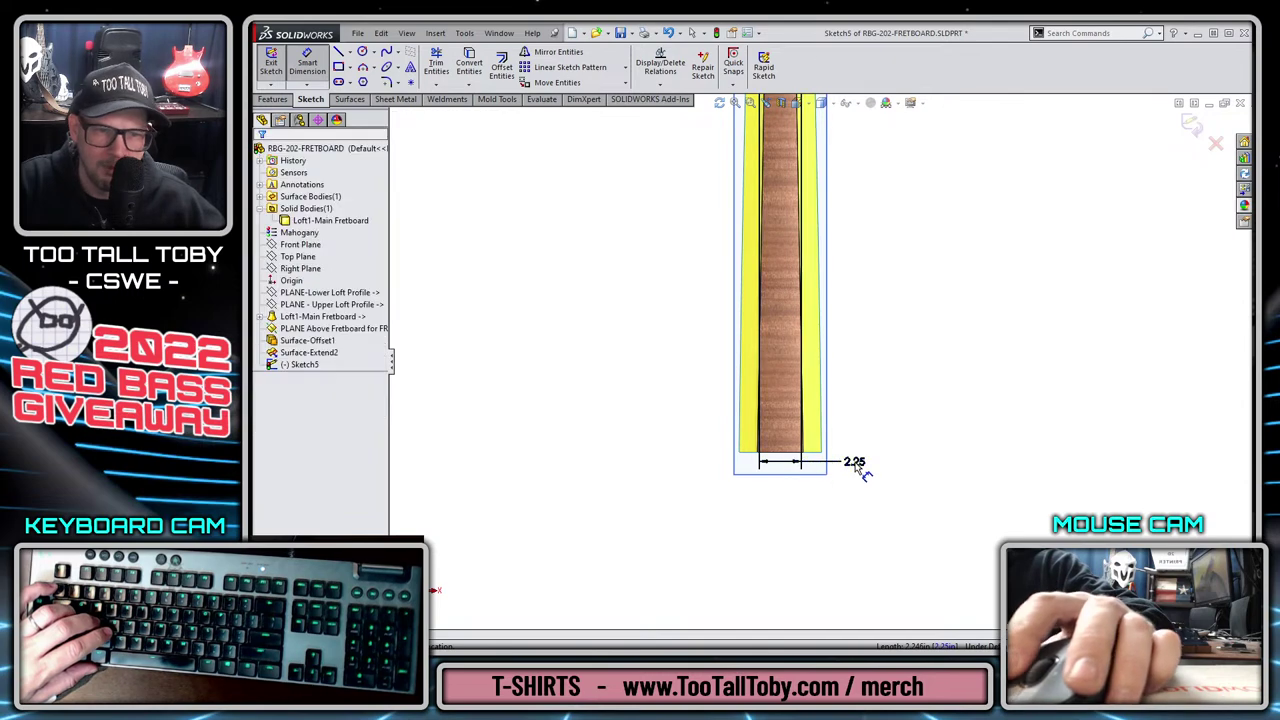
pyautogui.click(855, 471)
pyautogui.write('3')
pyautogui.press('Return')
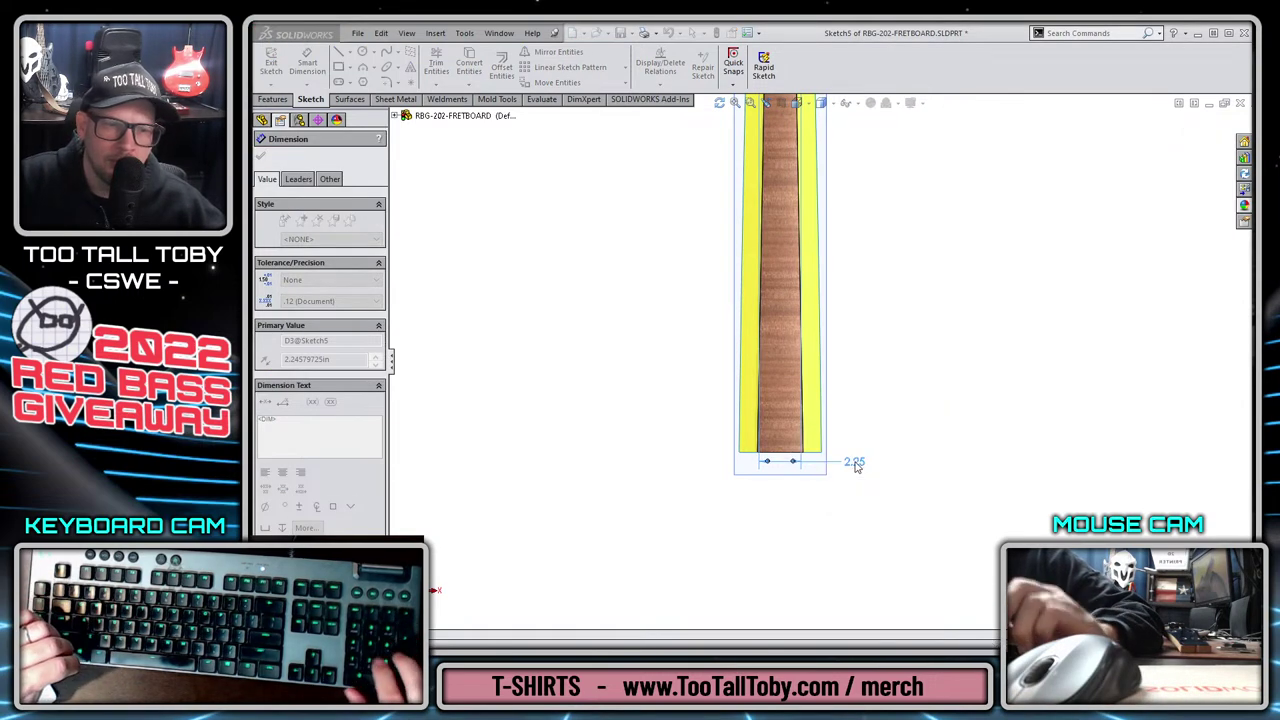
pyautogui.press('f')
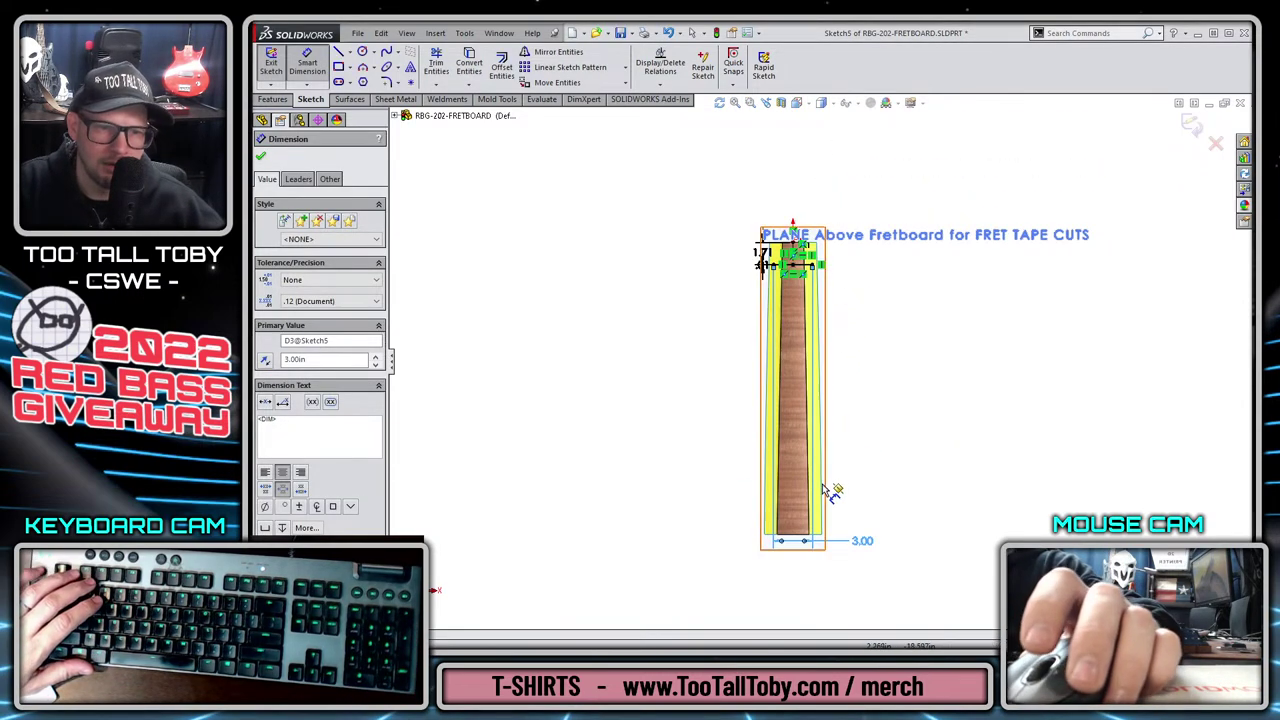
pyautogui.scroll(-5, 811, 286)
pyautogui.press('Escape')
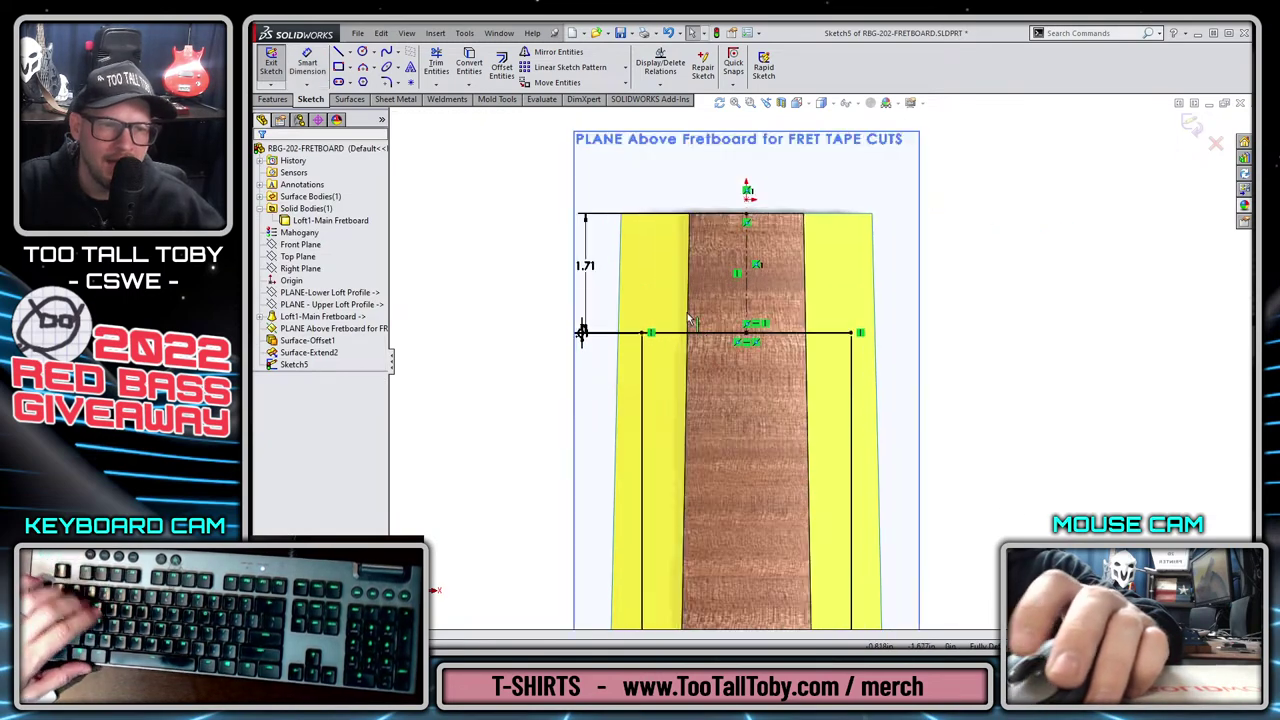
# Start an Extruded Cut from Sketch5 set Up To Surface Surface-Extend2.
pyautogui.scroll(-2, 660, 305)
pyautogui.press('s')
pyautogui.click(764, 347)
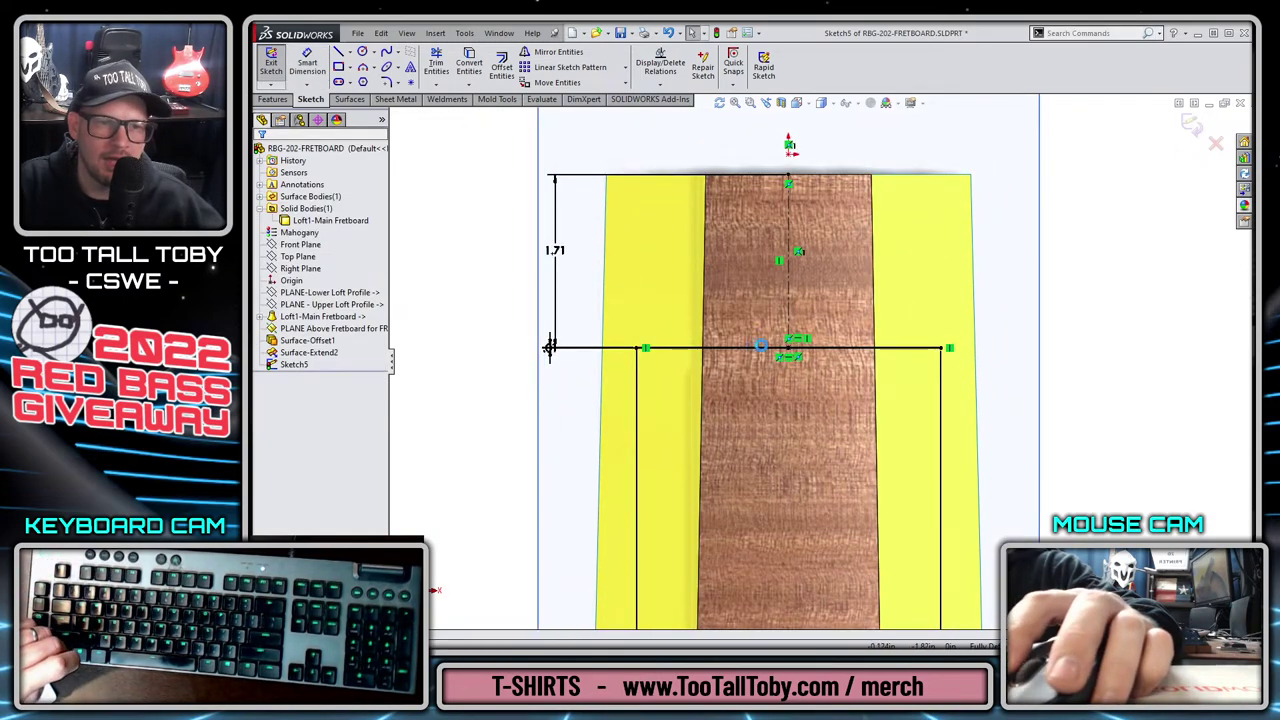
pyautogui.click(681, 302)
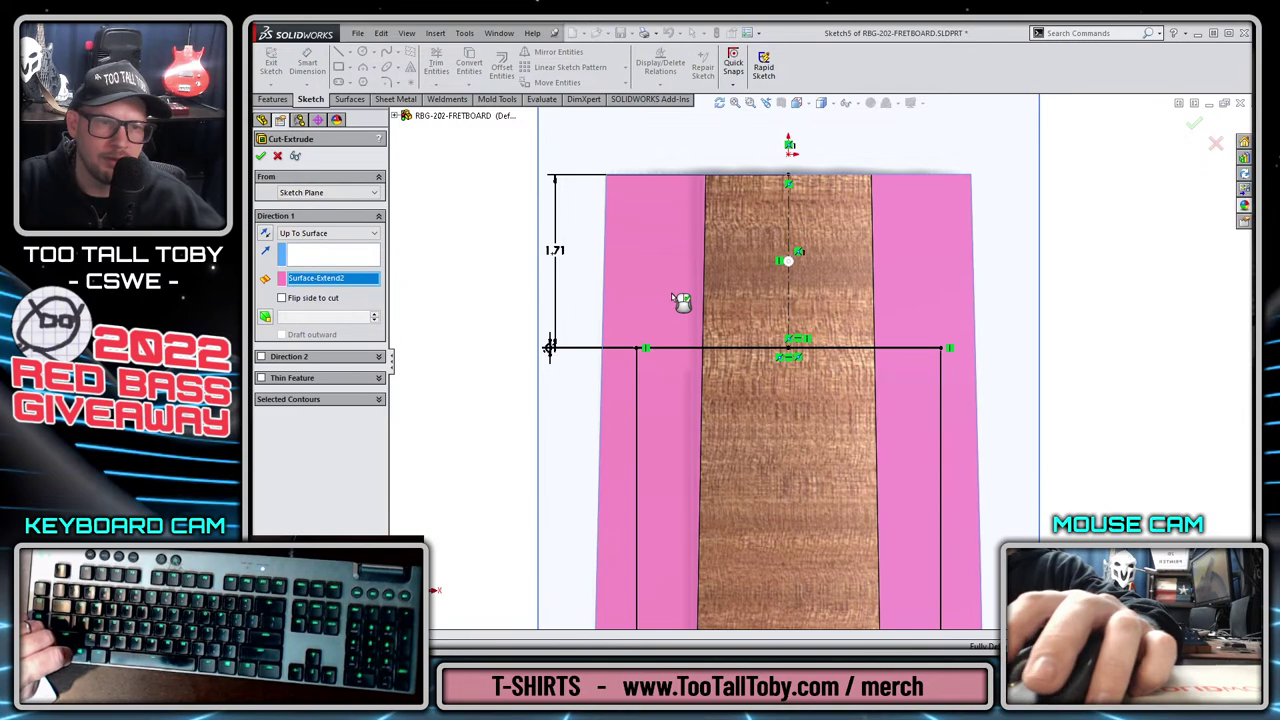
# Accept the fret-slot cut, hide the yellow extended surface, and start a Linear Pattern of Cut-Extrude1.
pyautogui.press('Return')
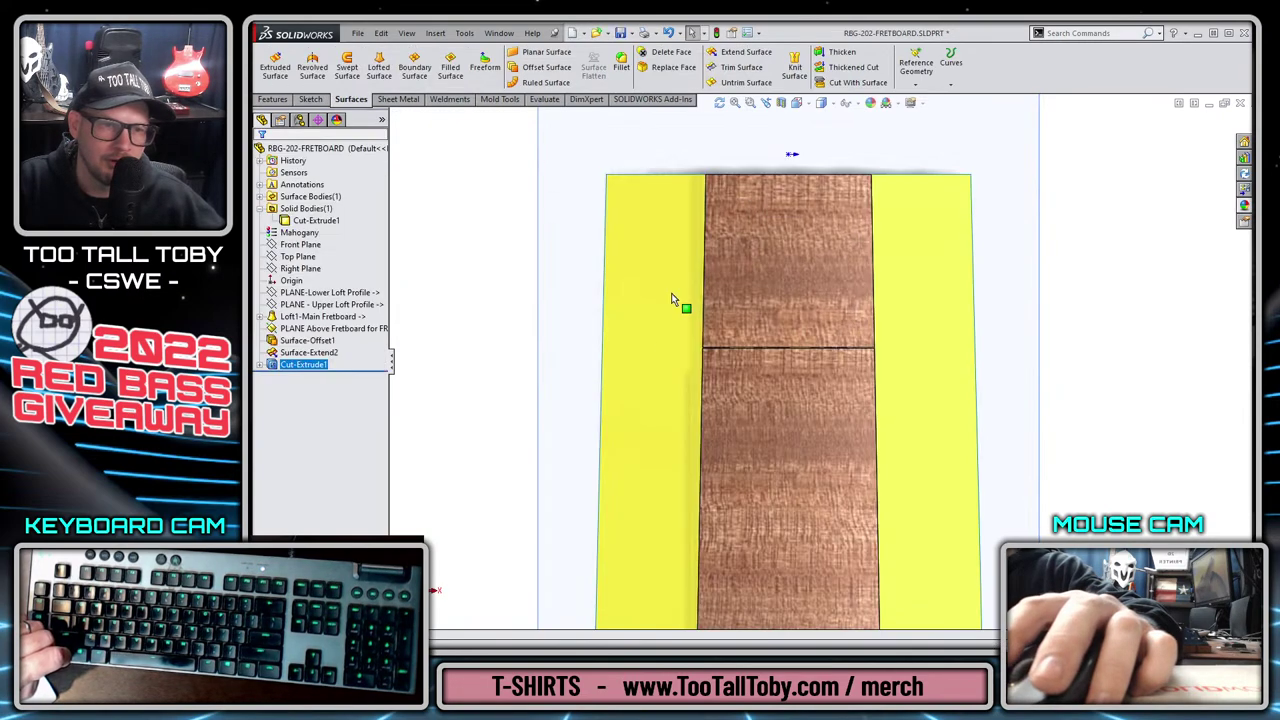
pyautogui.scroll(-5, 738, 344)
pyautogui.scroll(8, 743, 373)
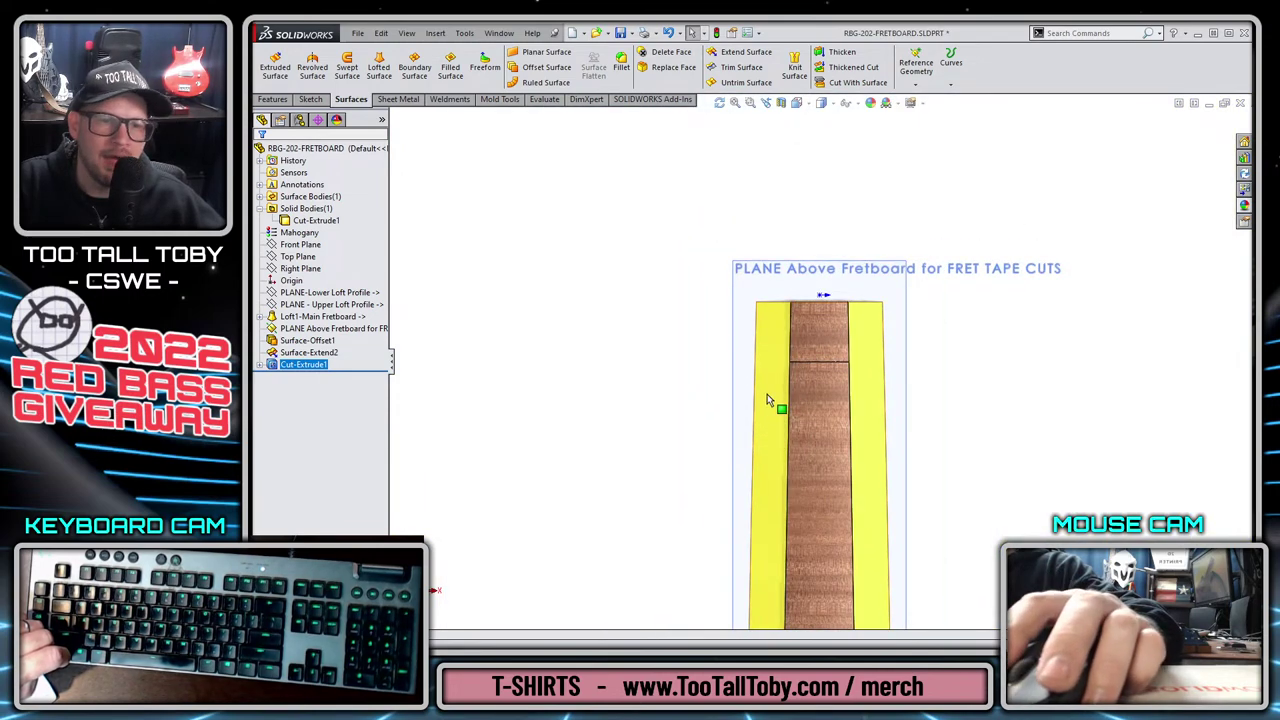
pyautogui.click(772, 398)
pyautogui.click(843, 338)
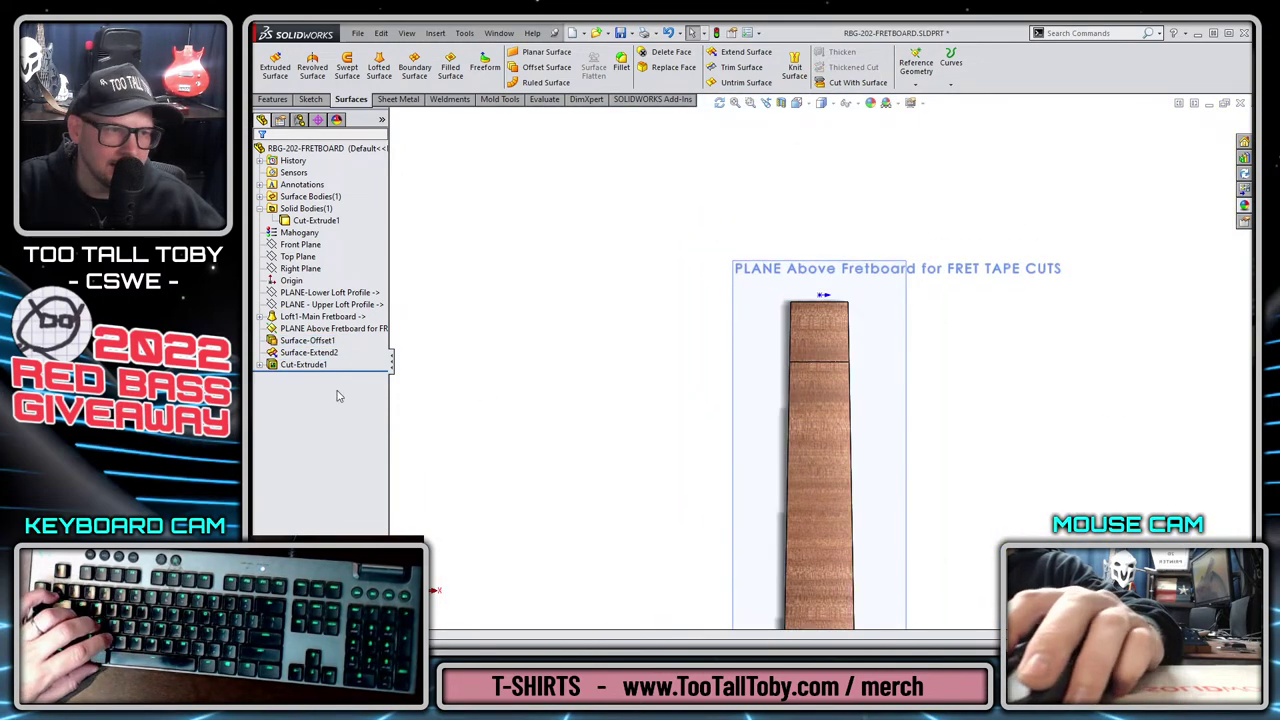
pyautogui.click(272, 99)
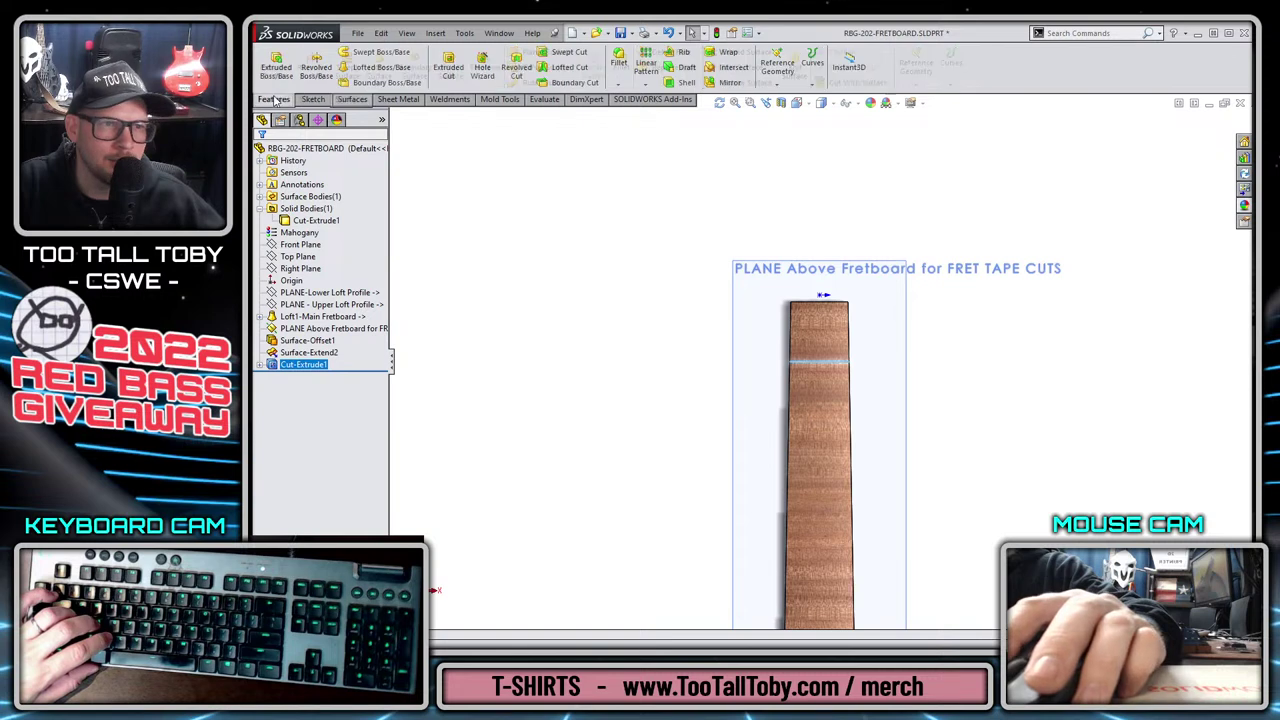
pyautogui.click(647, 66)
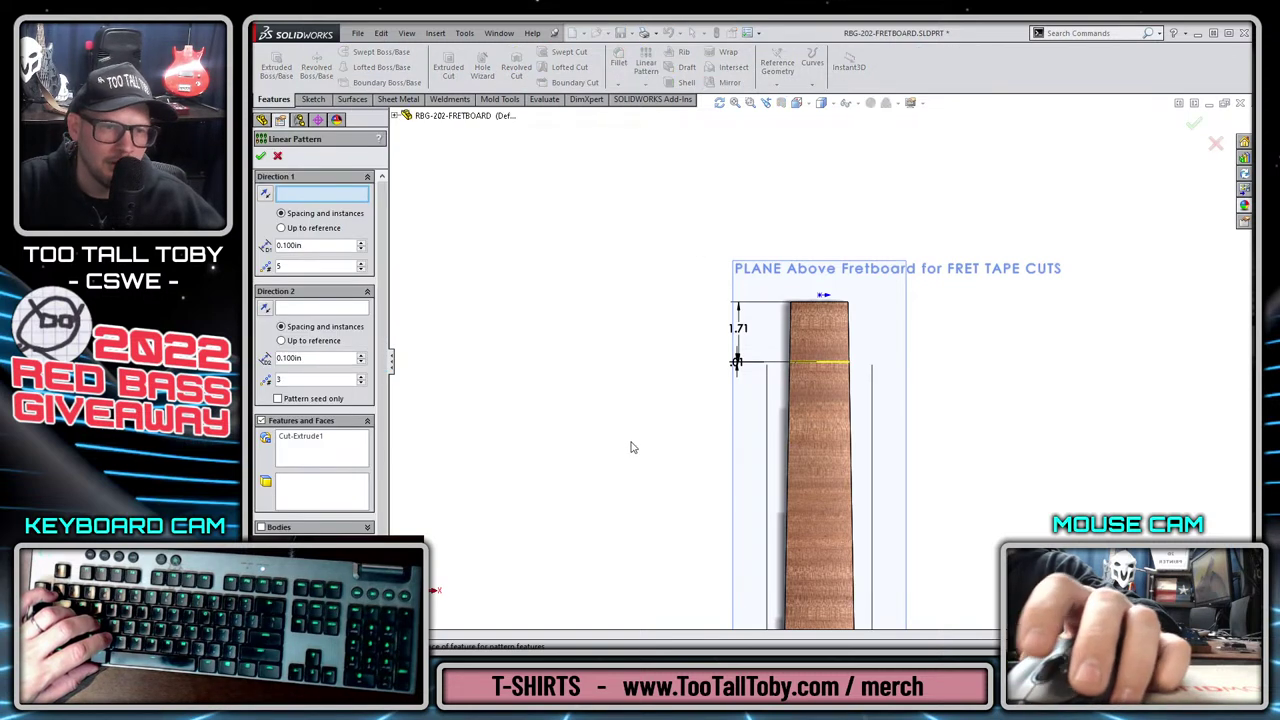
# Pattern the fret slot along D2@Sketch5 with 12 instances at 1.71 in spacing.
pyautogui.click(743, 334)
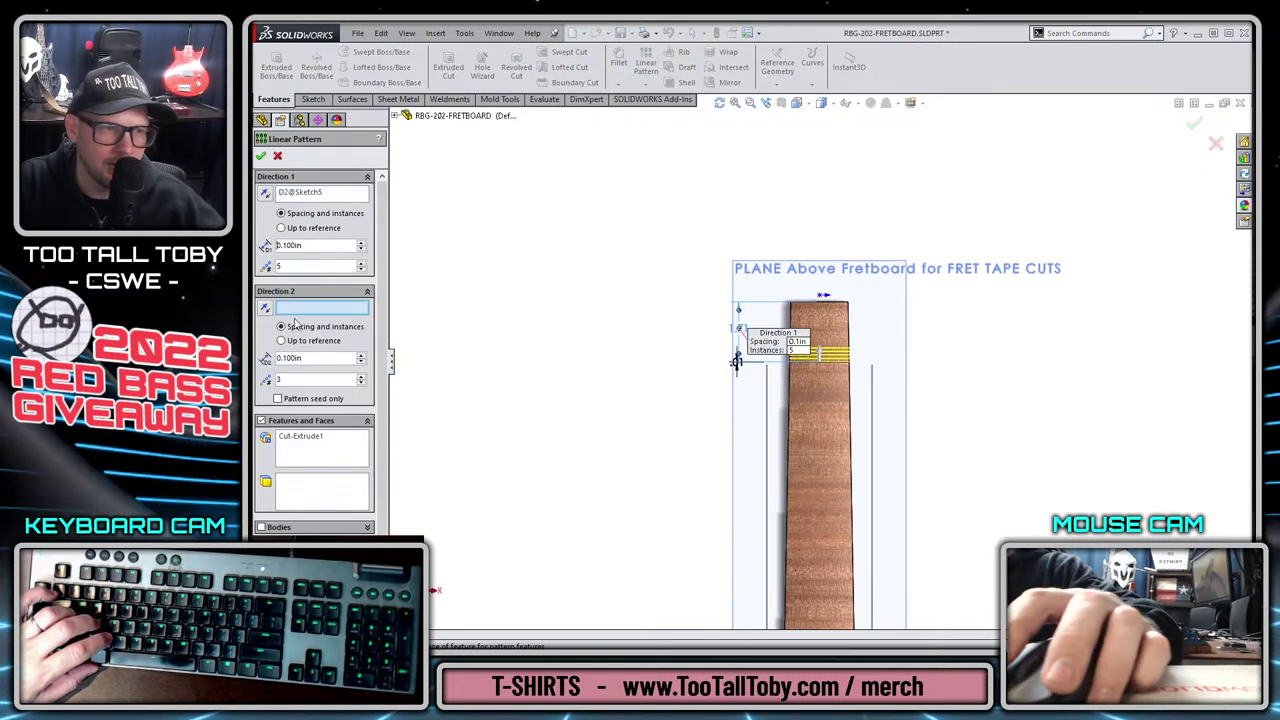
pyautogui.write('1.71')
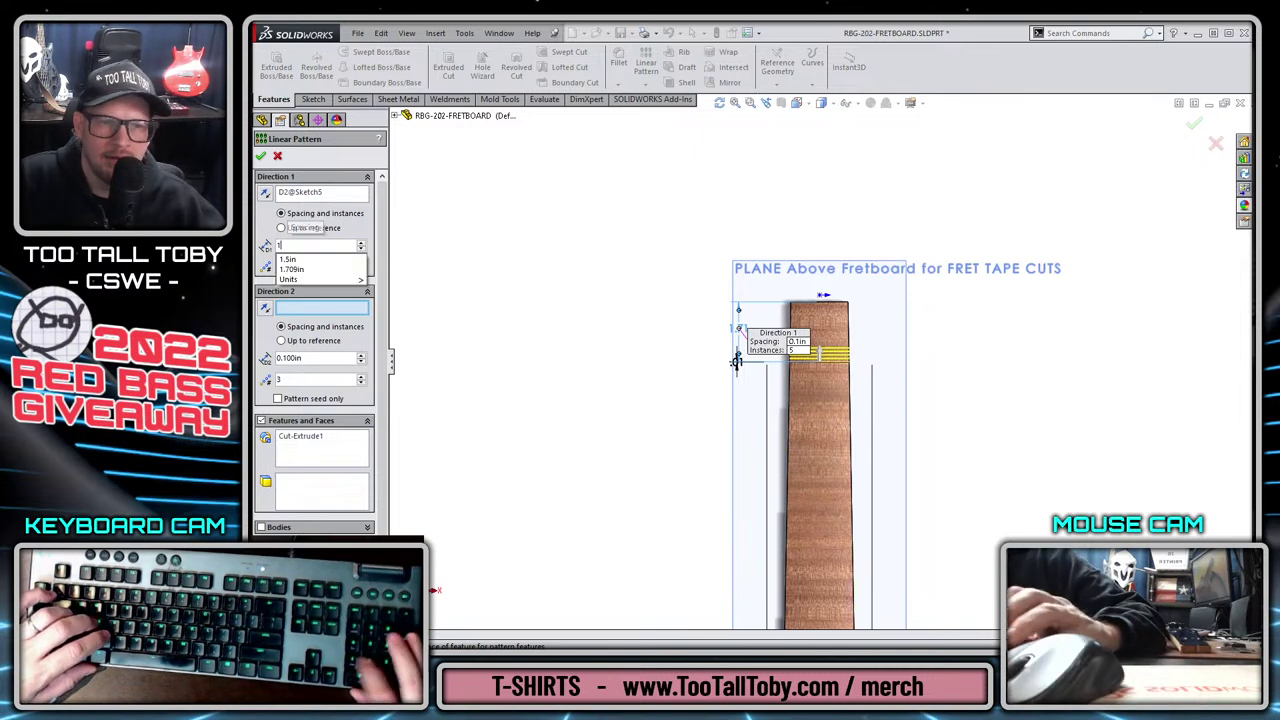
pyautogui.press('Return')
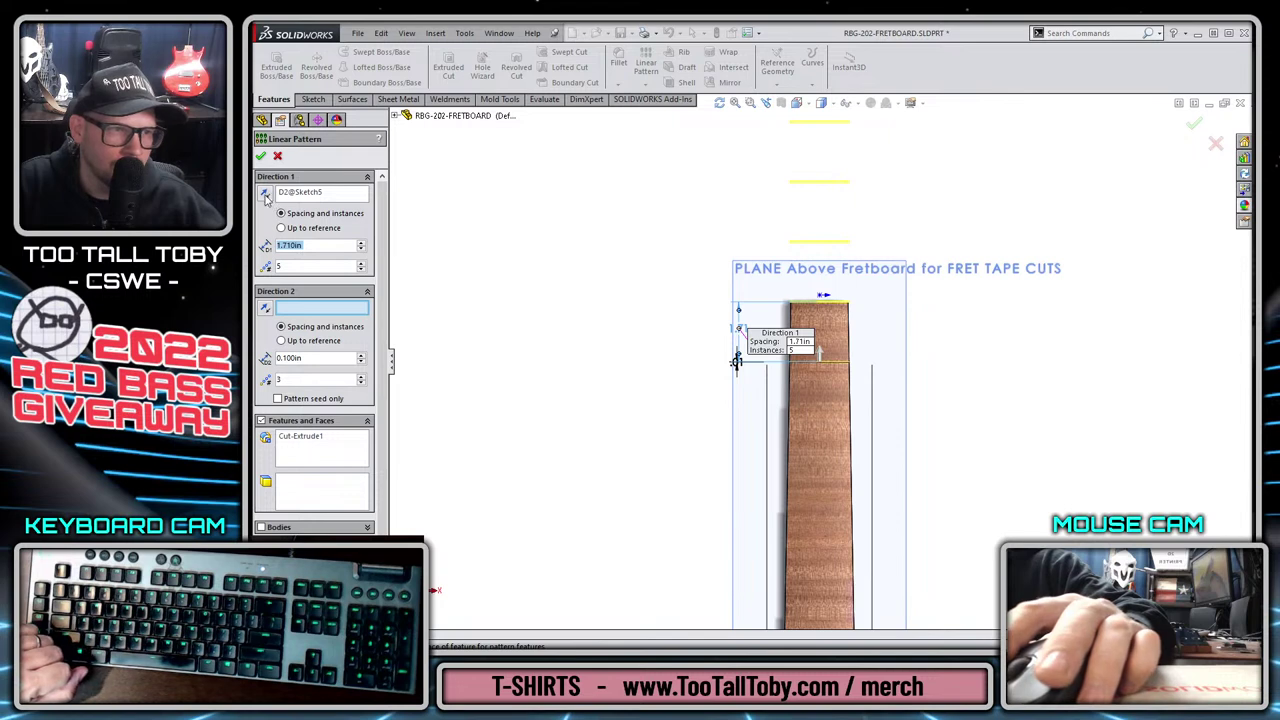
pyautogui.scroll(3, 757, 443)
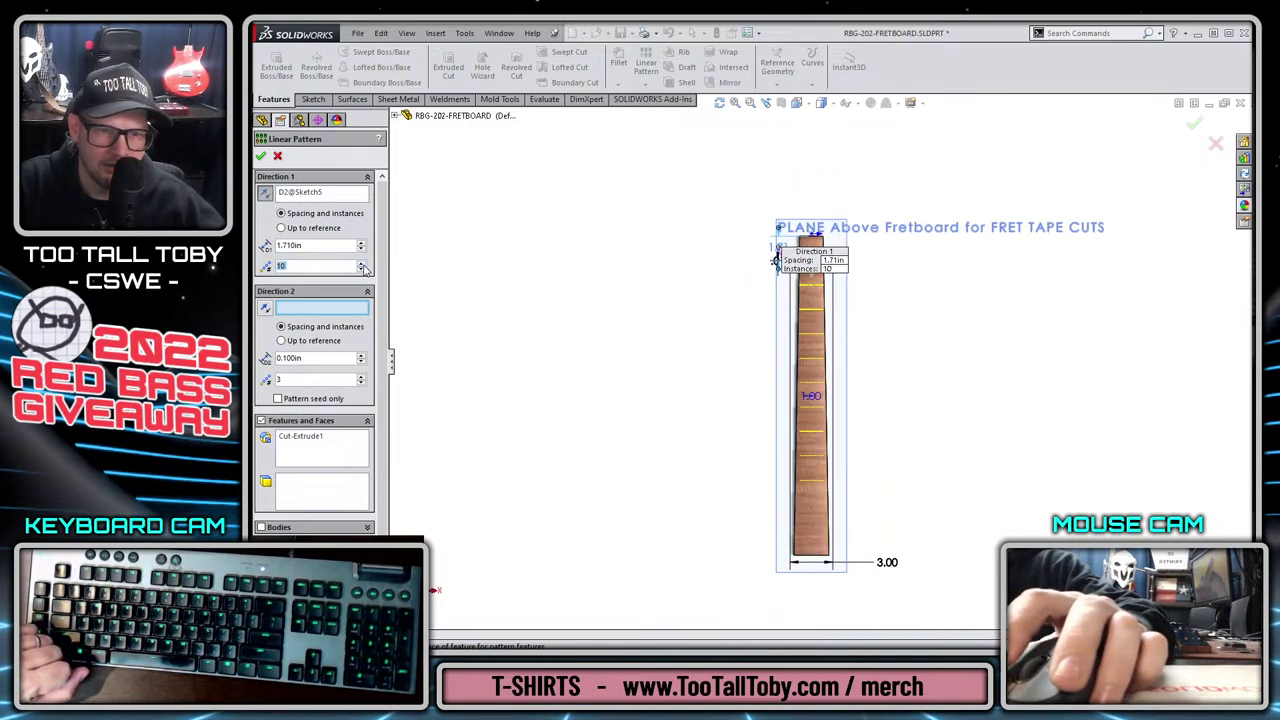
pyautogui.click(1193, 128)
pyautogui.scroll(-5, 815, 515)
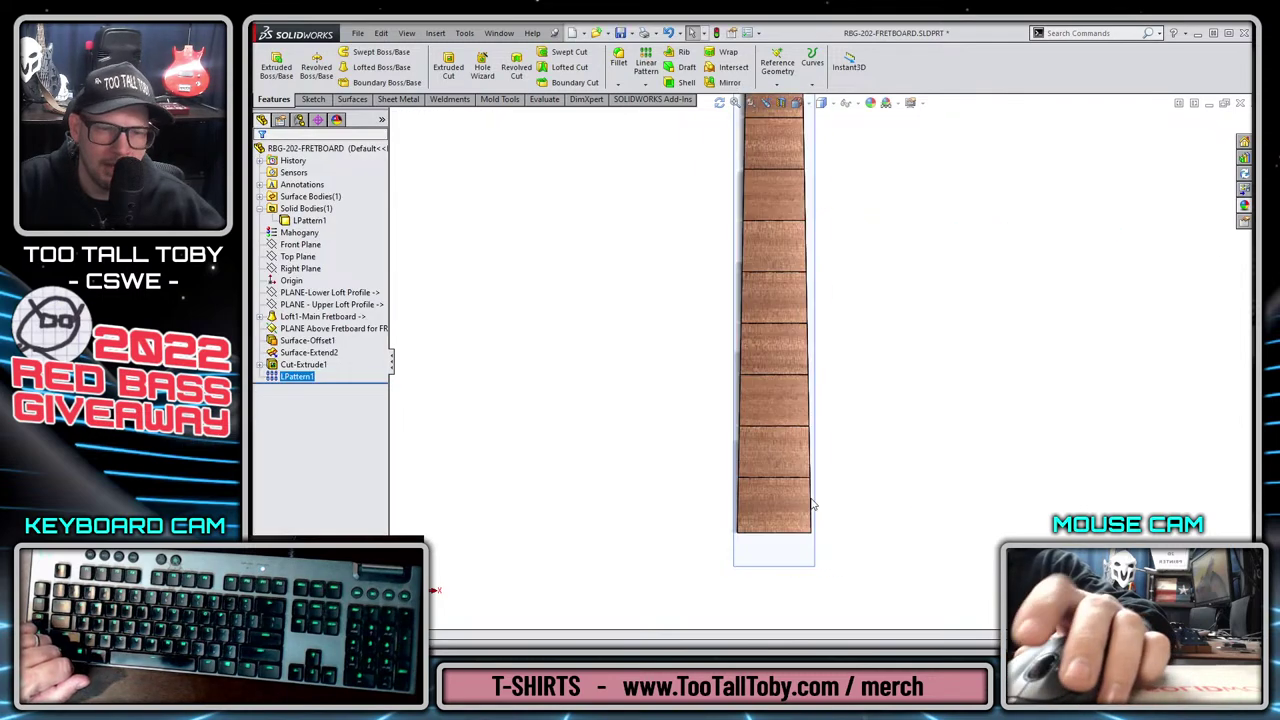
pyautogui.scroll(-3, 813, 505)
pyautogui.scroll(2, 727, 432)
pyautogui.scroll(-5, 851, 206)
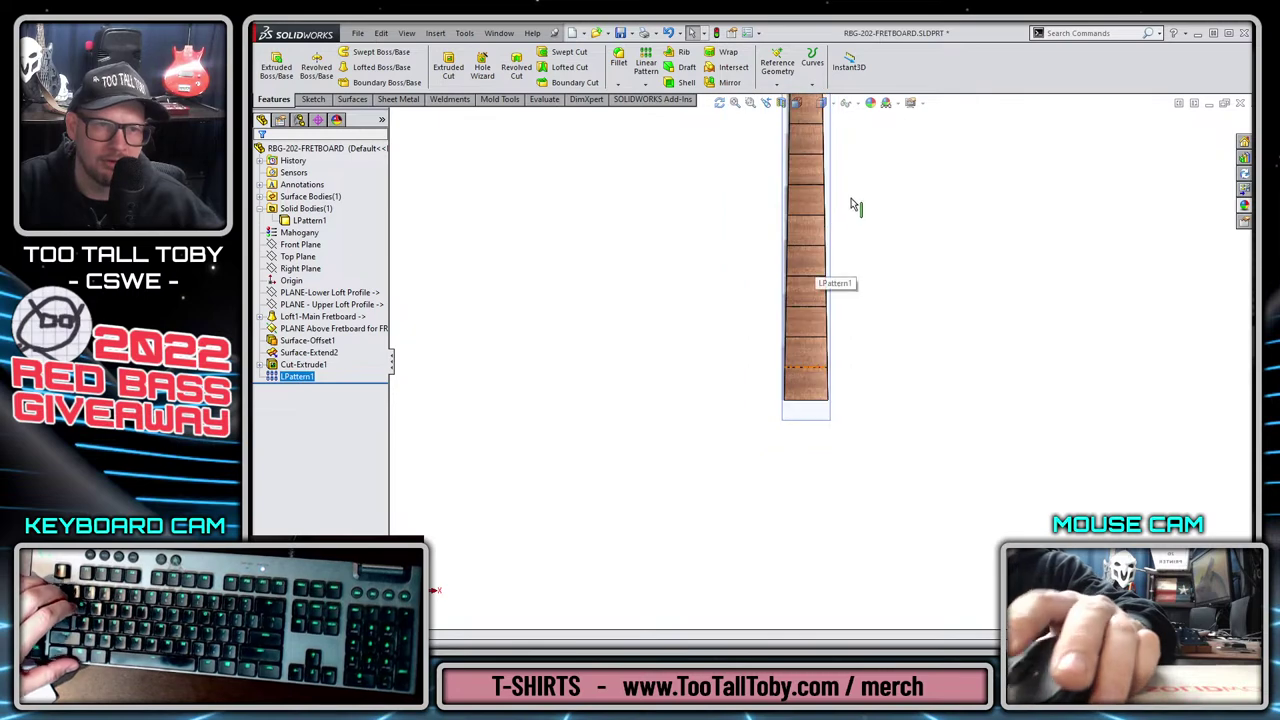
pyautogui.scroll(2, 836, 494)
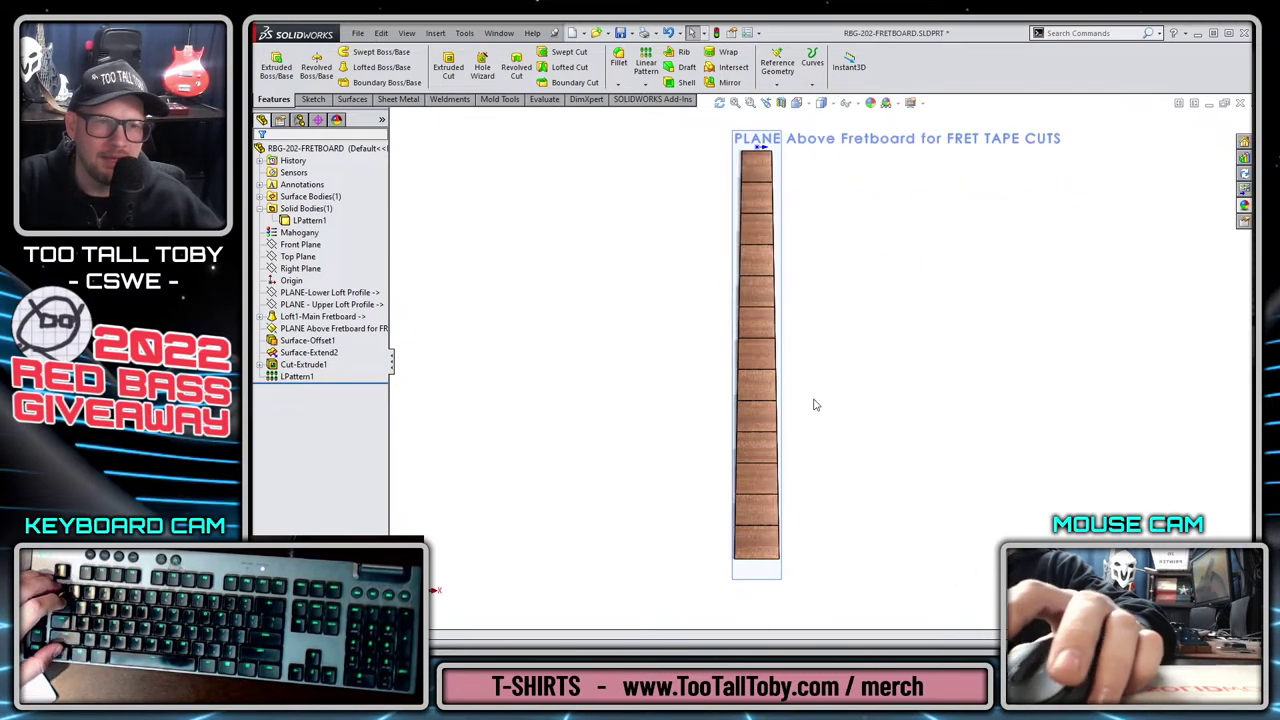
pyautogui.hotkey('ctrl', 'Tab')
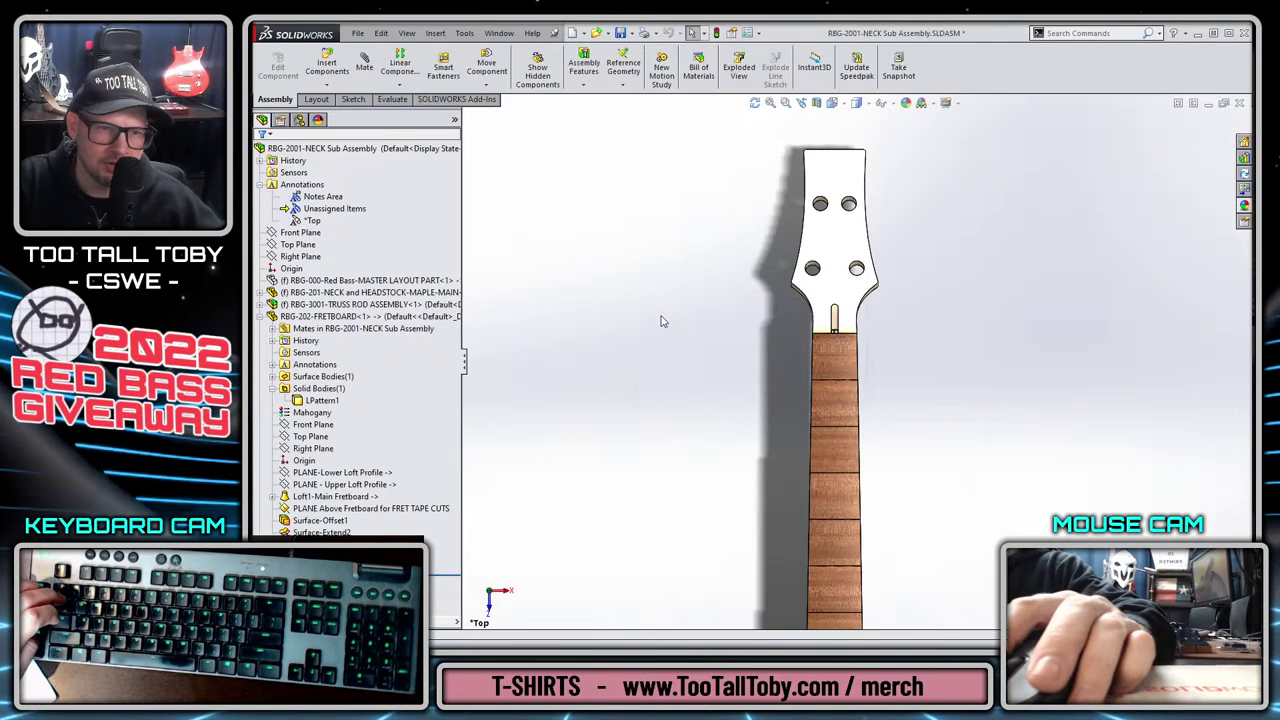
# In the neck sub assembly, show the master layout part and its PICTURE-Bass from TOP sketch.
pyautogui.press('f')
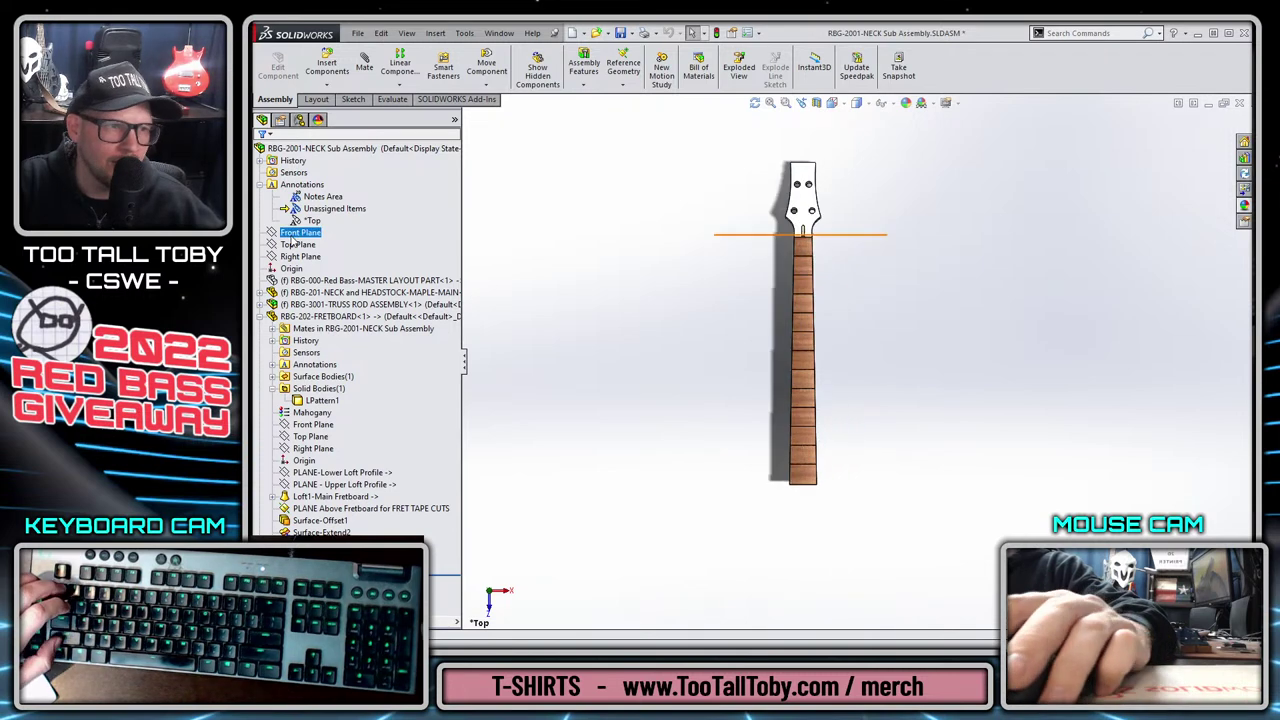
pyautogui.click(310, 280)
pyautogui.click(315, 244)
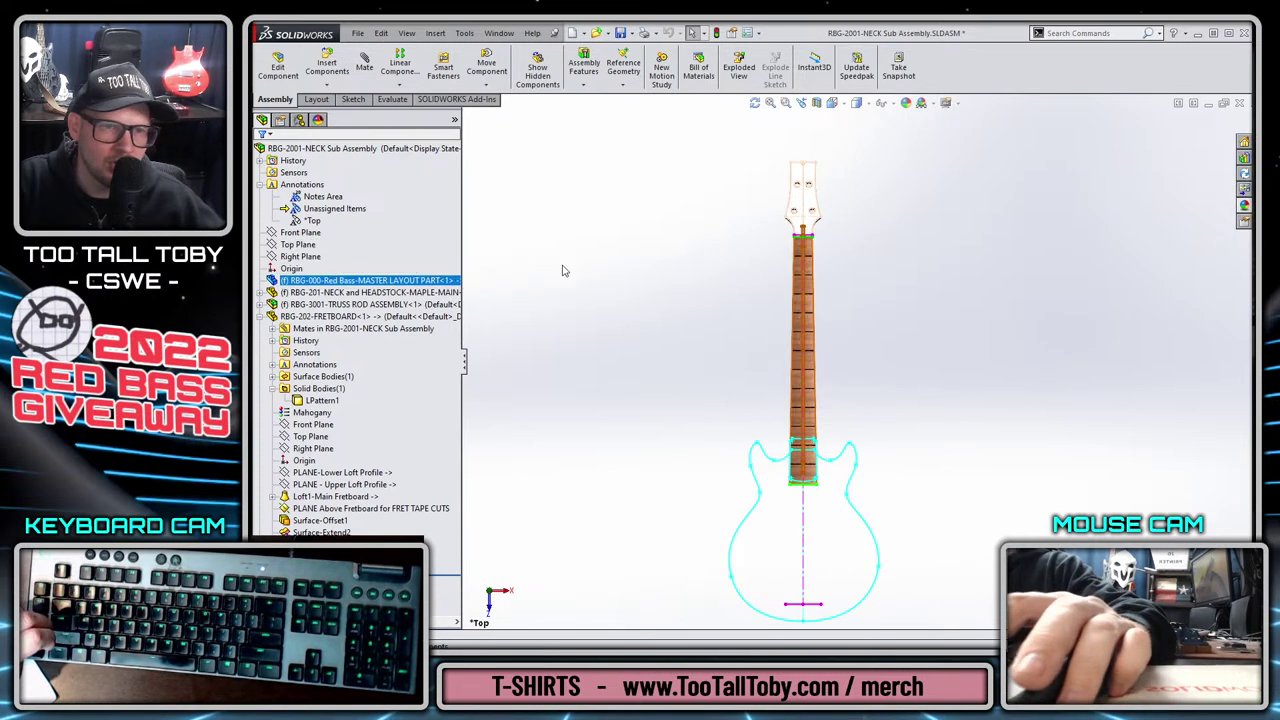
pyautogui.click(262, 280)
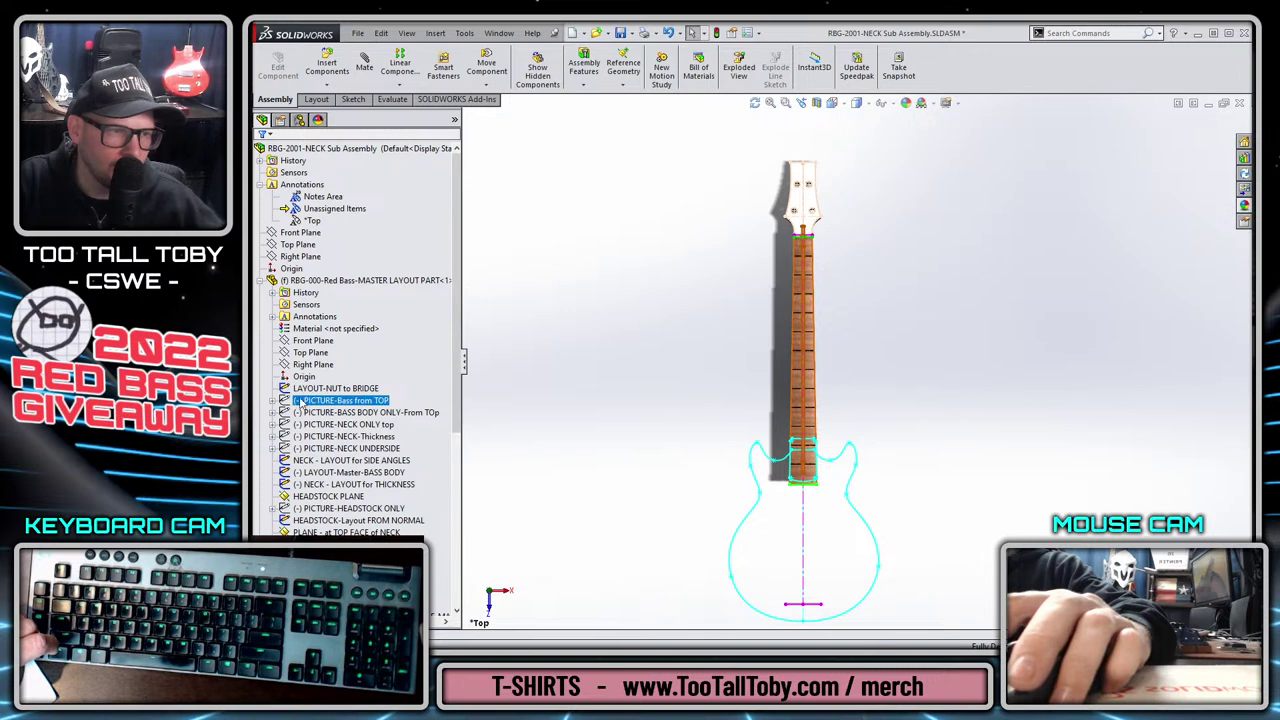
pyautogui.click(345, 400)
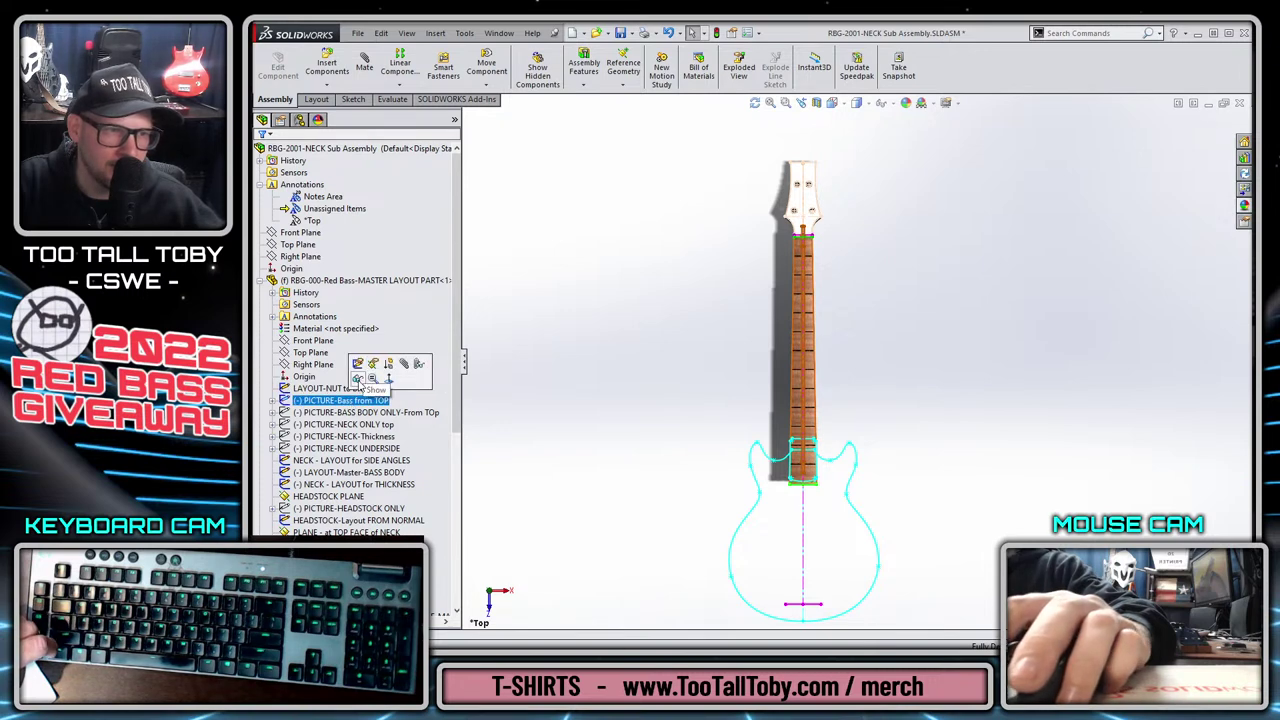
pyautogui.click(358, 378)
# Change the display style and zoom to compare the bass photo with the fret cuts, then return to the fretboard.
pyautogui.click(856, 102)
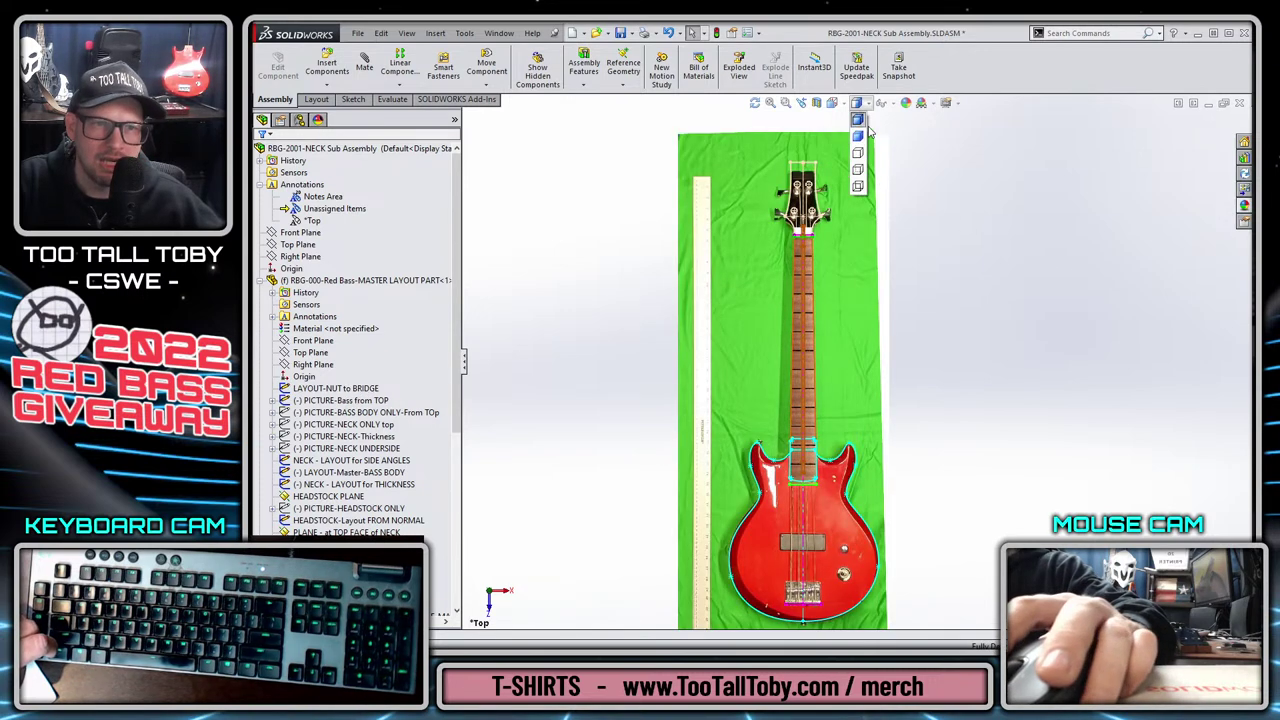
pyautogui.click(862, 188)
pyautogui.scroll(-10, 818, 280)
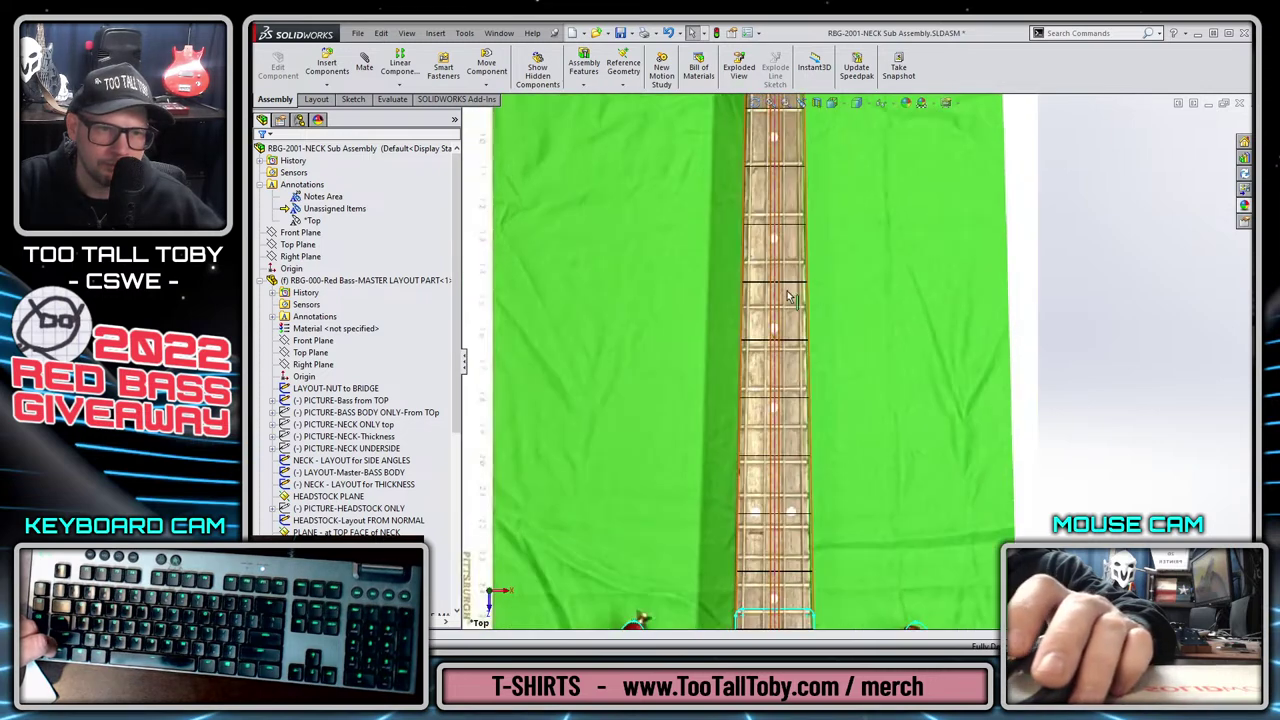
pyautogui.scroll(-2, 775, 332)
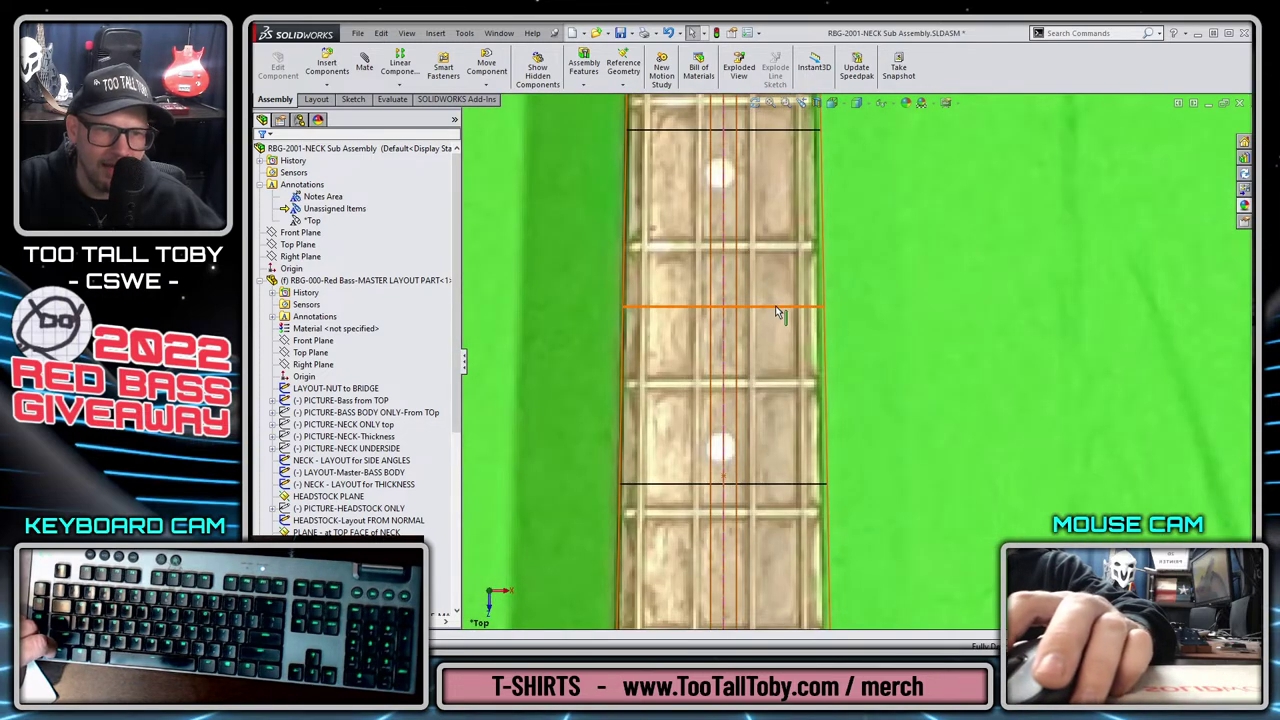
pyautogui.scroll(8, 823, 177)
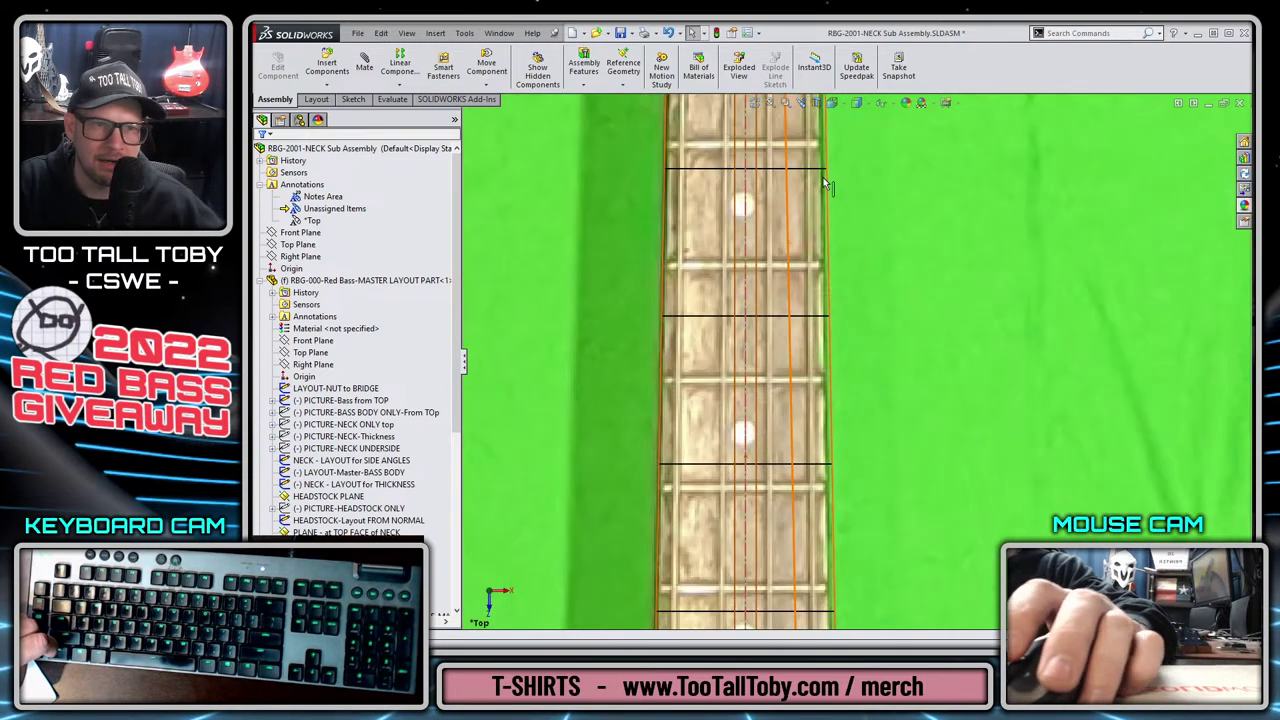
pyautogui.scroll(-5, 845, 230)
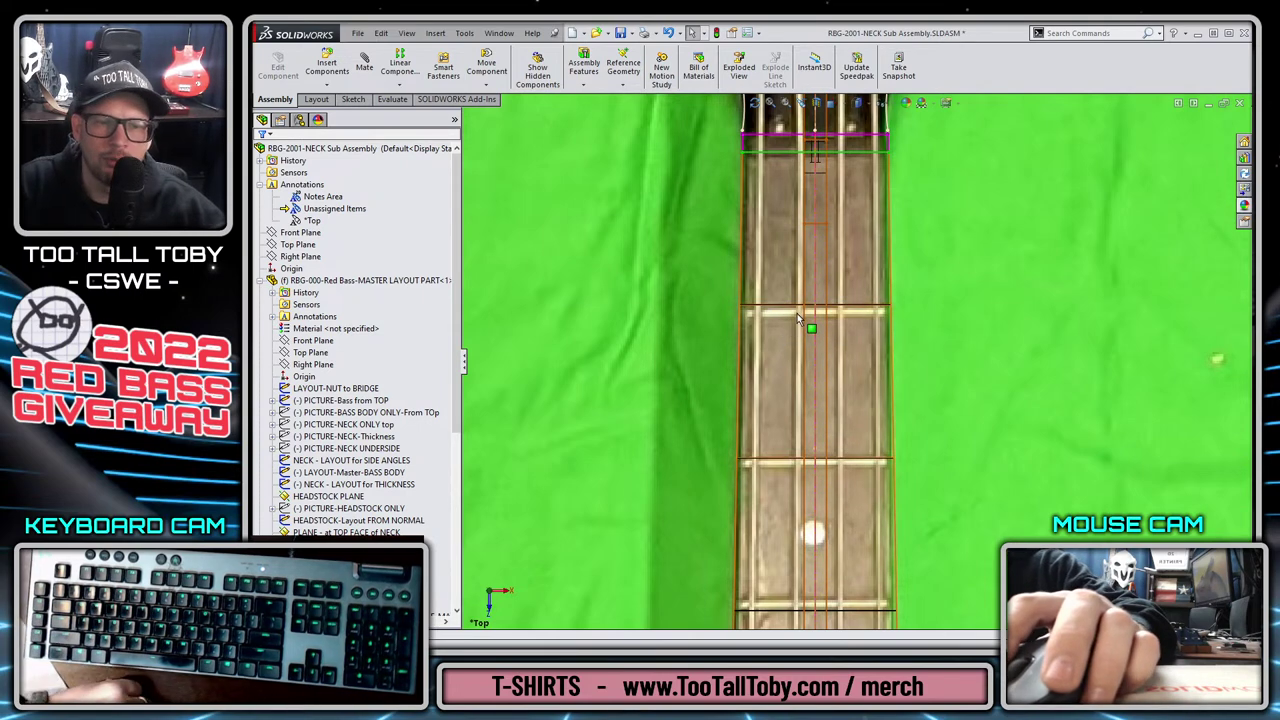
pyautogui.scroll(3, 883, 514)
pyautogui.scroll(-2, 867, 512)
pyautogui.scroll(2, 867, 514)
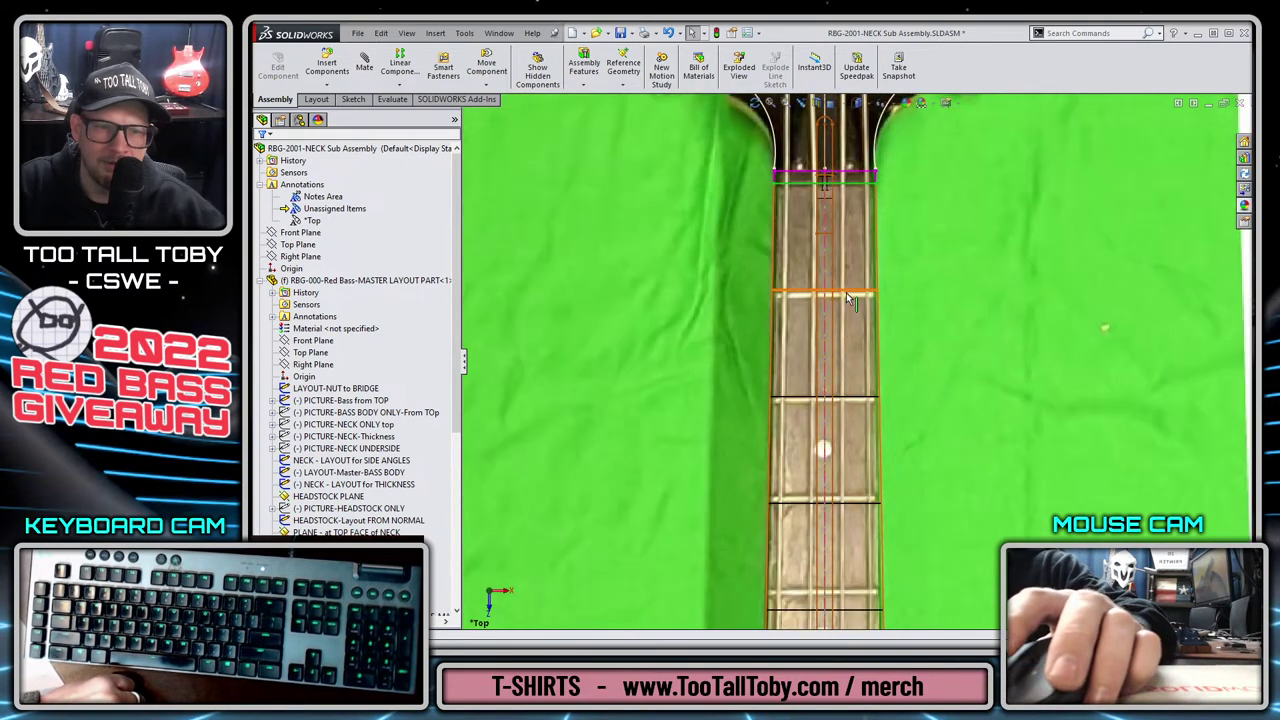
pyautogui.scroll(-4, 840, 515)
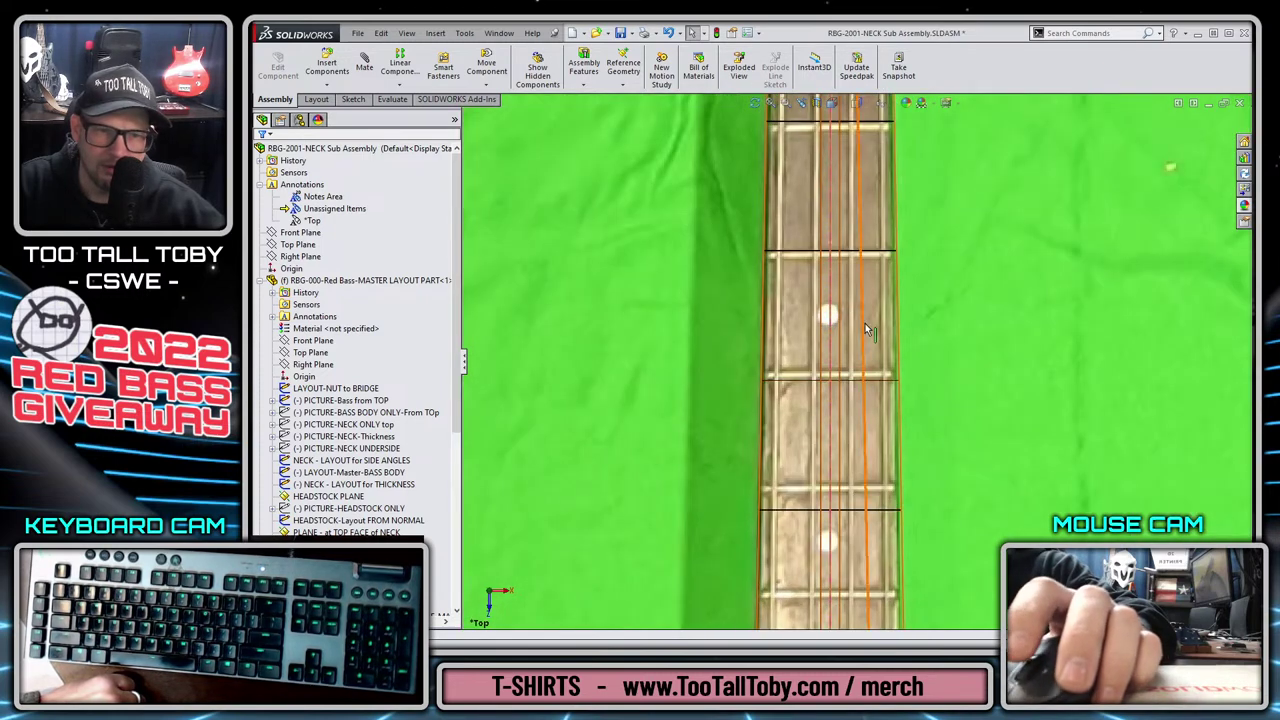
pyautogui.scroll(2, 852, 516)
pyautogui.scroll(-2, 862, 520)
pyautogui.scroll(2, 857, 560)
pyautogui.scroll(-2, 857, 578)
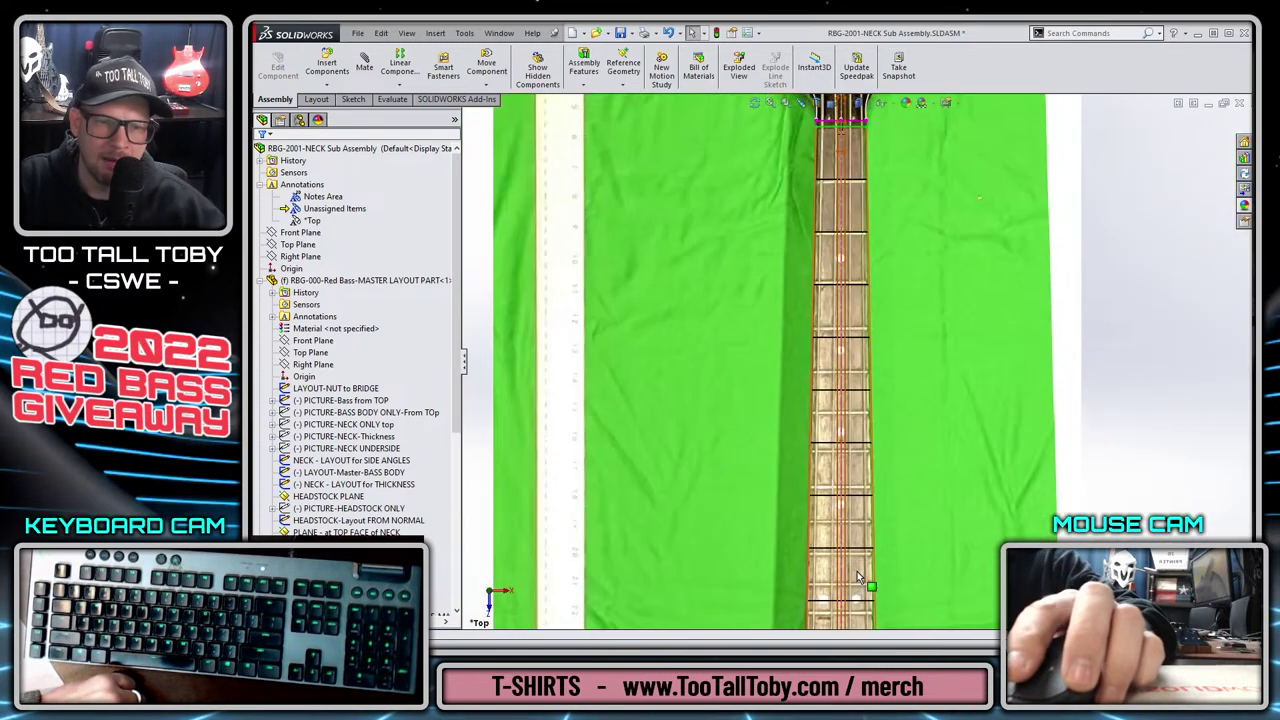
pyautogui.scroll(4, 855, 560)
pyautogui.scroll(1, 853, 557)
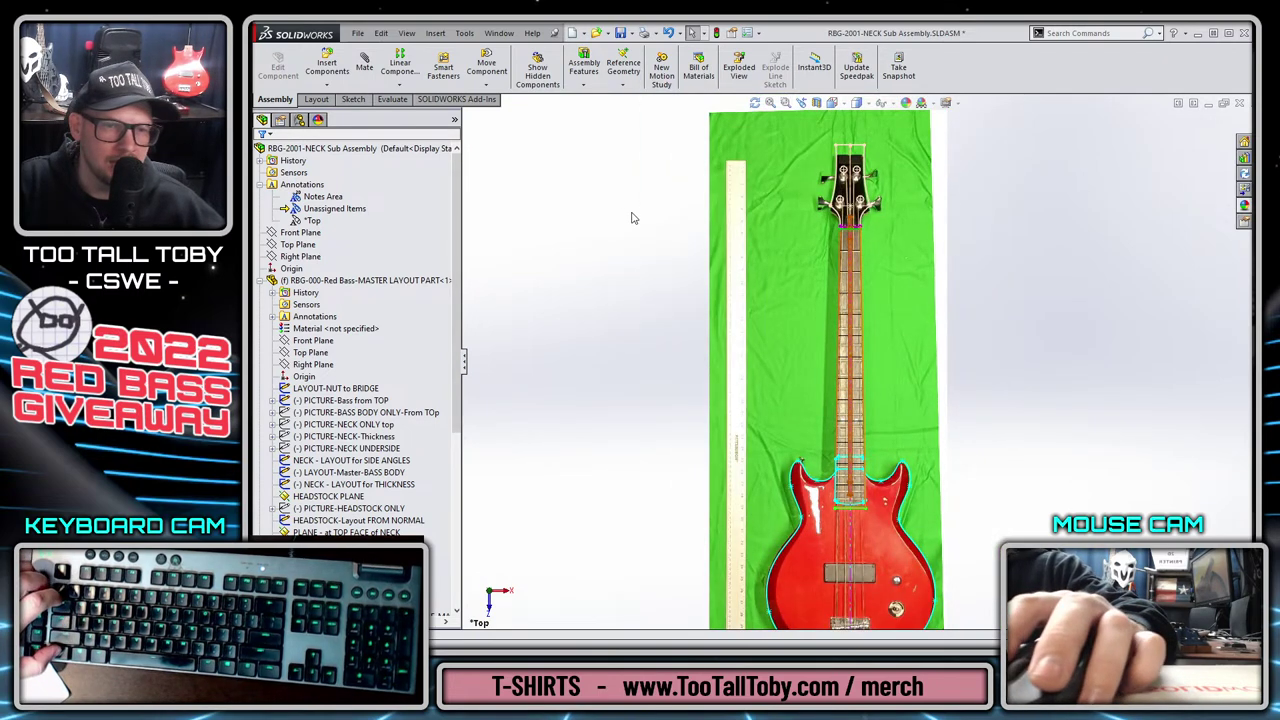
pyautogui.hotkey('ctrl', 'Tab')
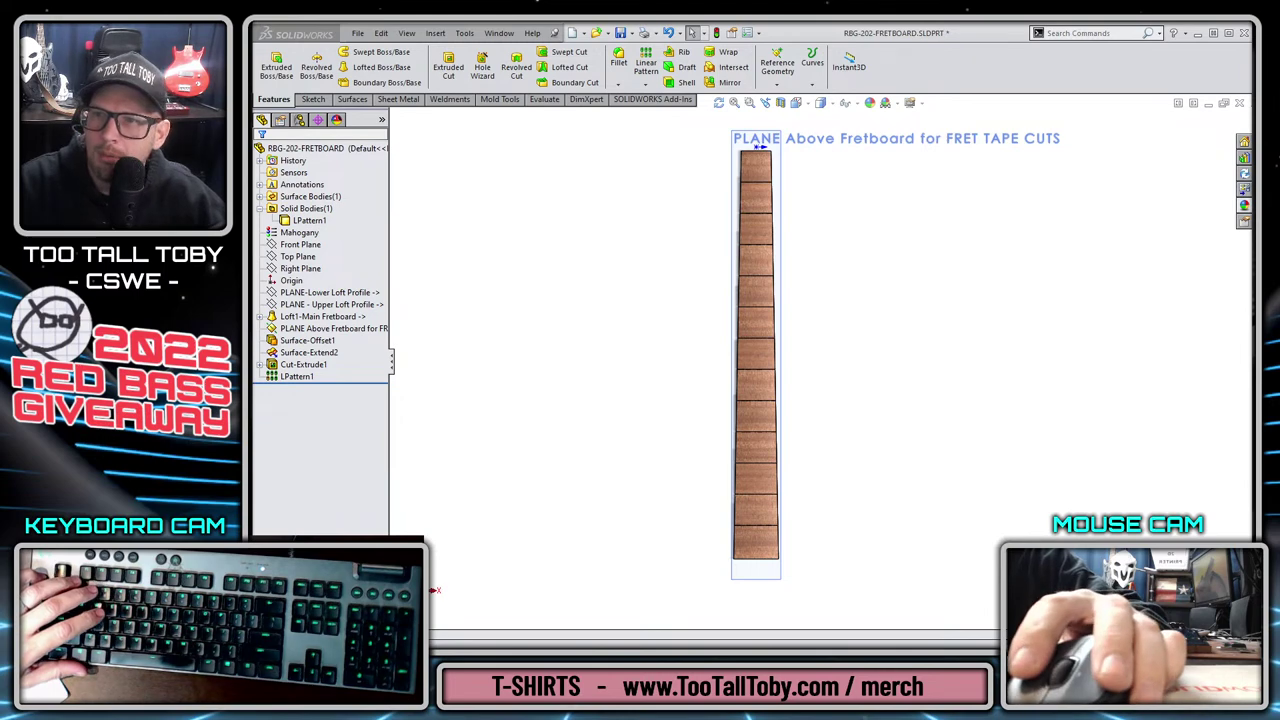
# Bring the FOMULA FOR FRET LOCATION.xlsx workbook forward, then reposition and enlarge its window.
pyautogui.hotkey('alt', 'Tab')
pyautogui.moveTo(1041, 100); pyautogui.dragTo(728, 65)
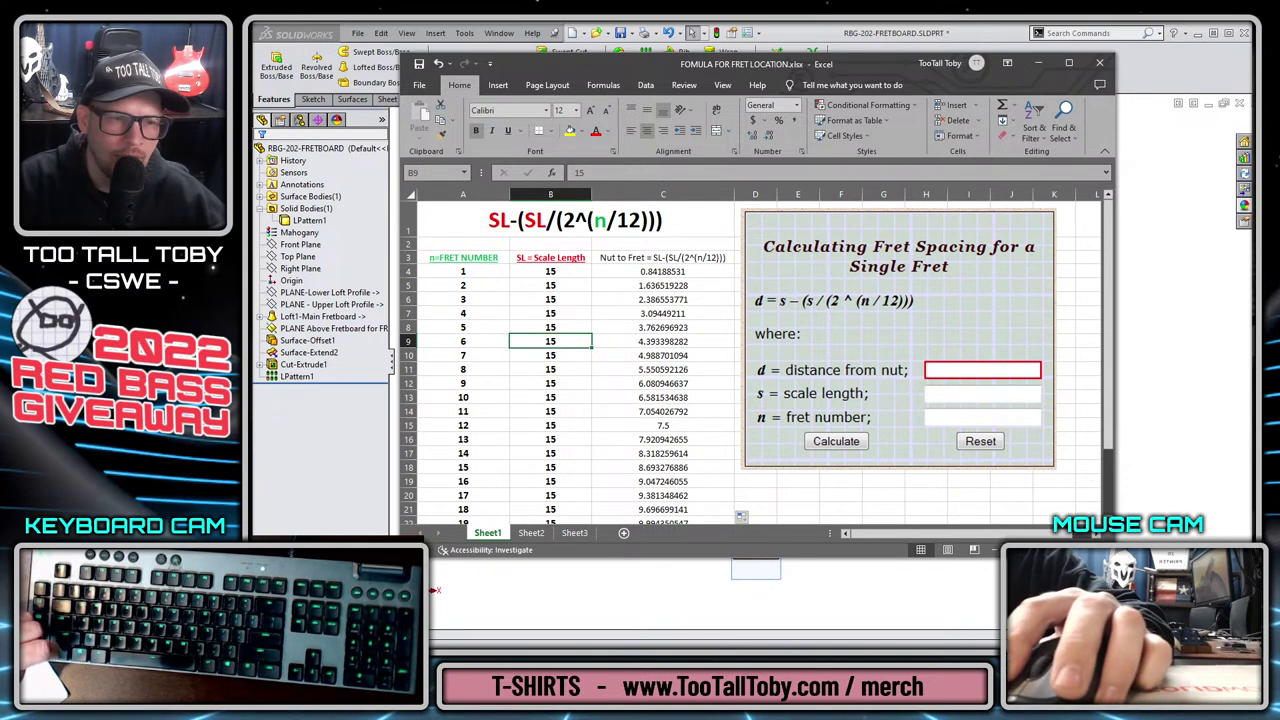
pyautogui.moveTo(1112, 556); pyautogui.dragTo(1139, 655)
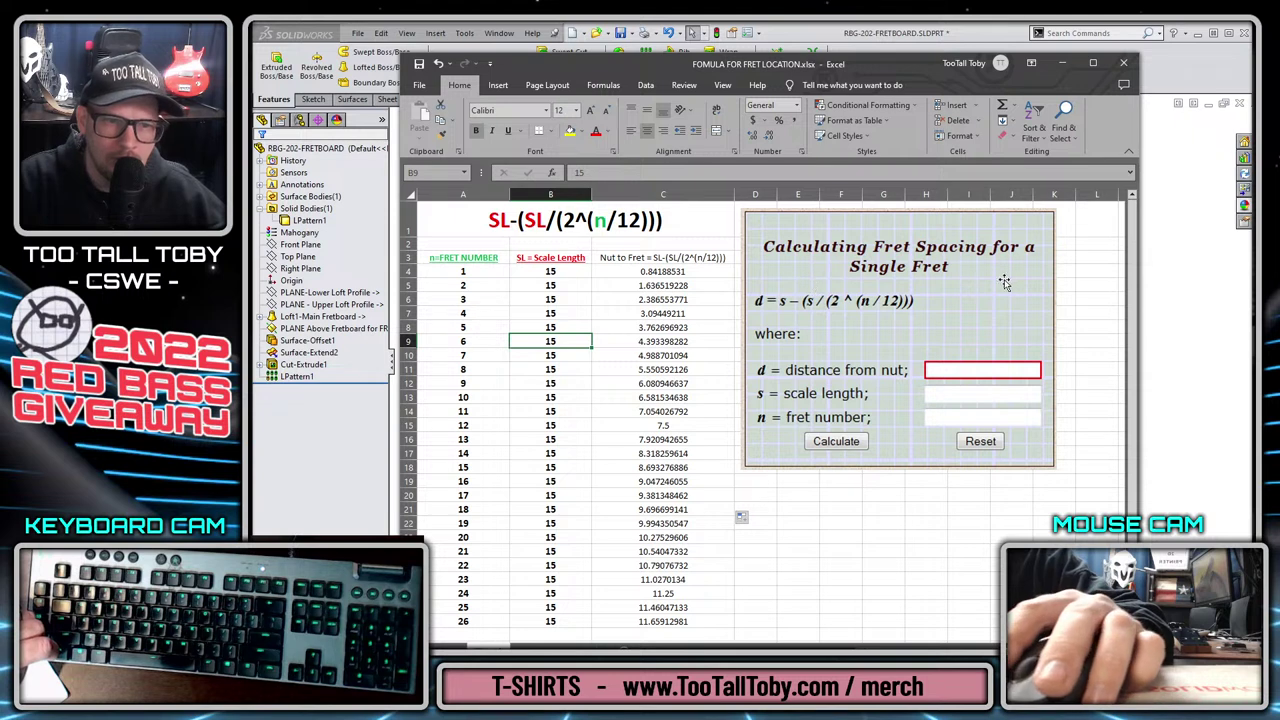
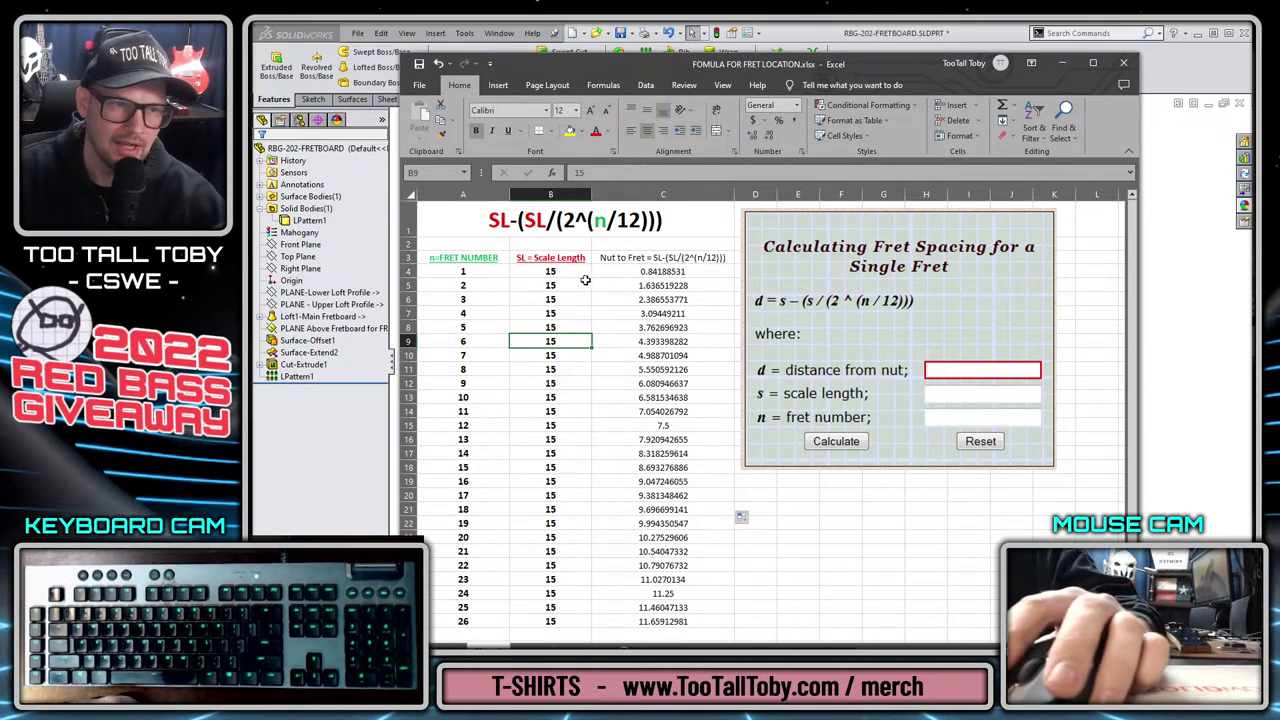
# Enter 32 as fret 1's scale length in B4 and fill it down through B26 for every fret.
pyautogui.click(583, 273)
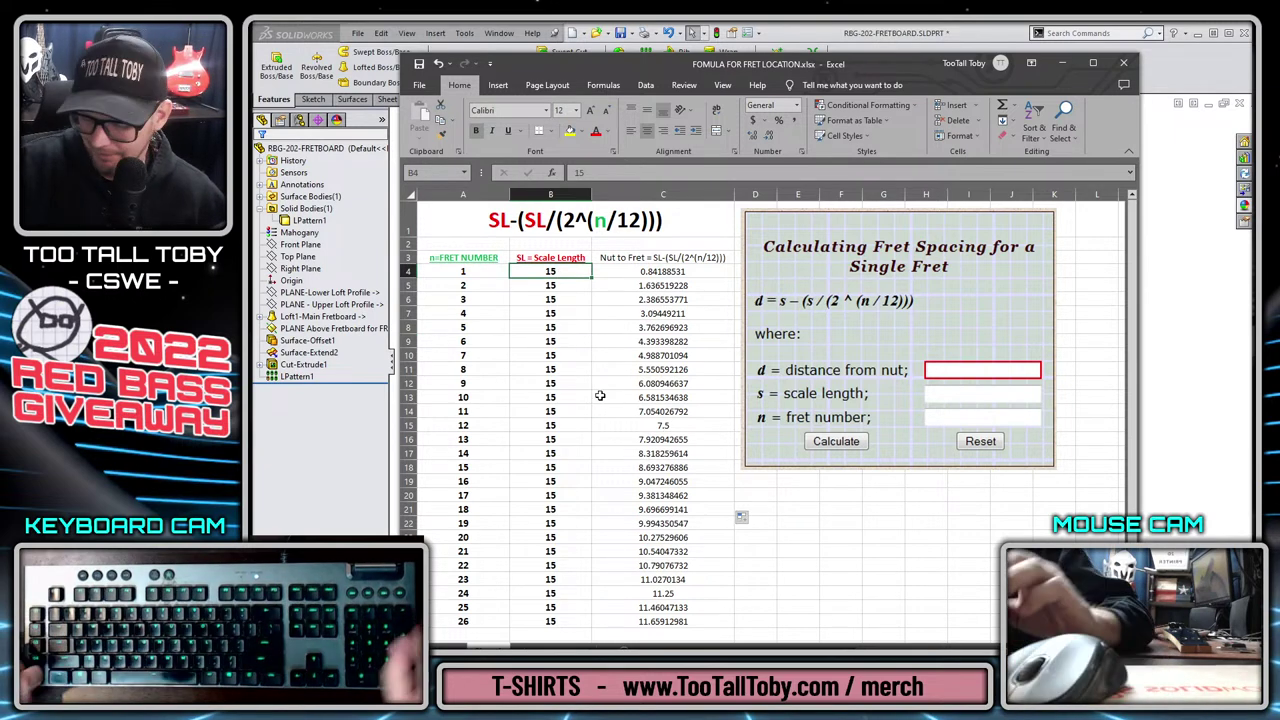
pyautogui.write('32')
pyautogui.press('Return')
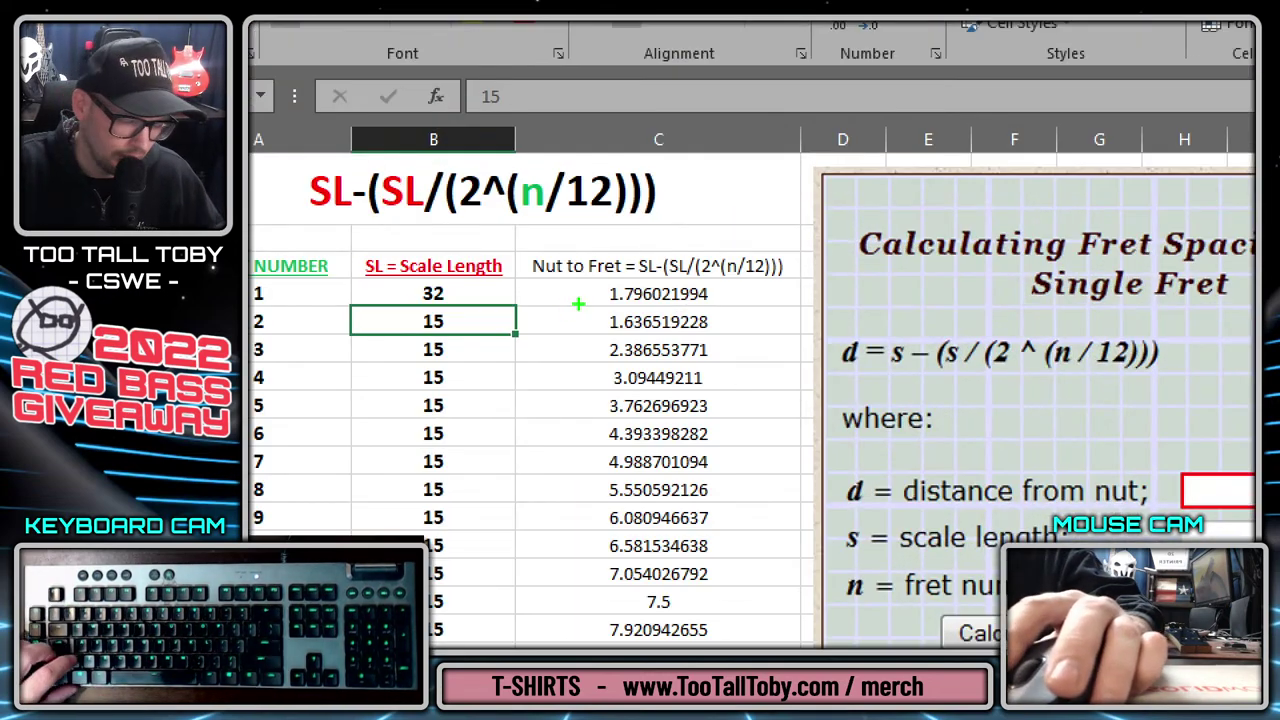
pyautogui.moveTo(585, 308)
pyautogui.mouseDown()
pyautogui.moveTo(680, 305)
pyautogui.moveTo(738, 286)
pyautogui.moveTo(628, 276)
pyautogui.mouseUp()
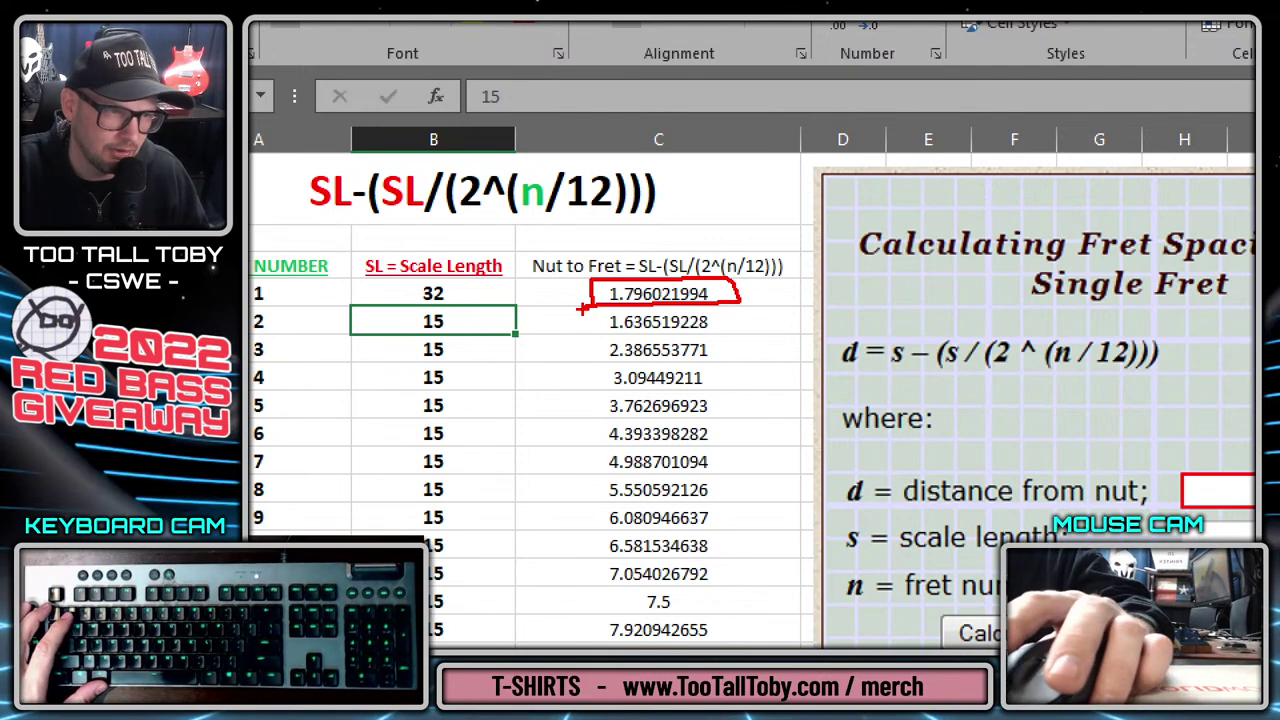
pyautogui.press('Escape')
pyautogui.click(548, 271)
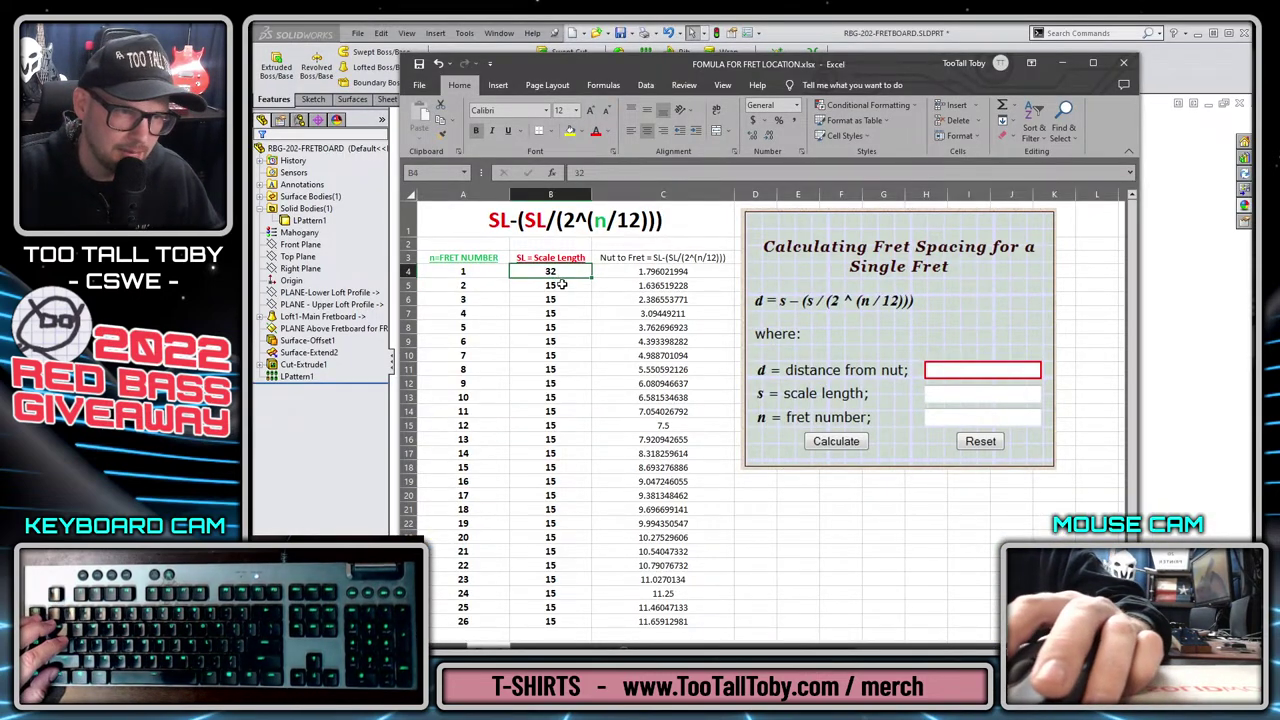
pyautogui.moveTo(592, 276); pyautogui.dragTo(588, 628)
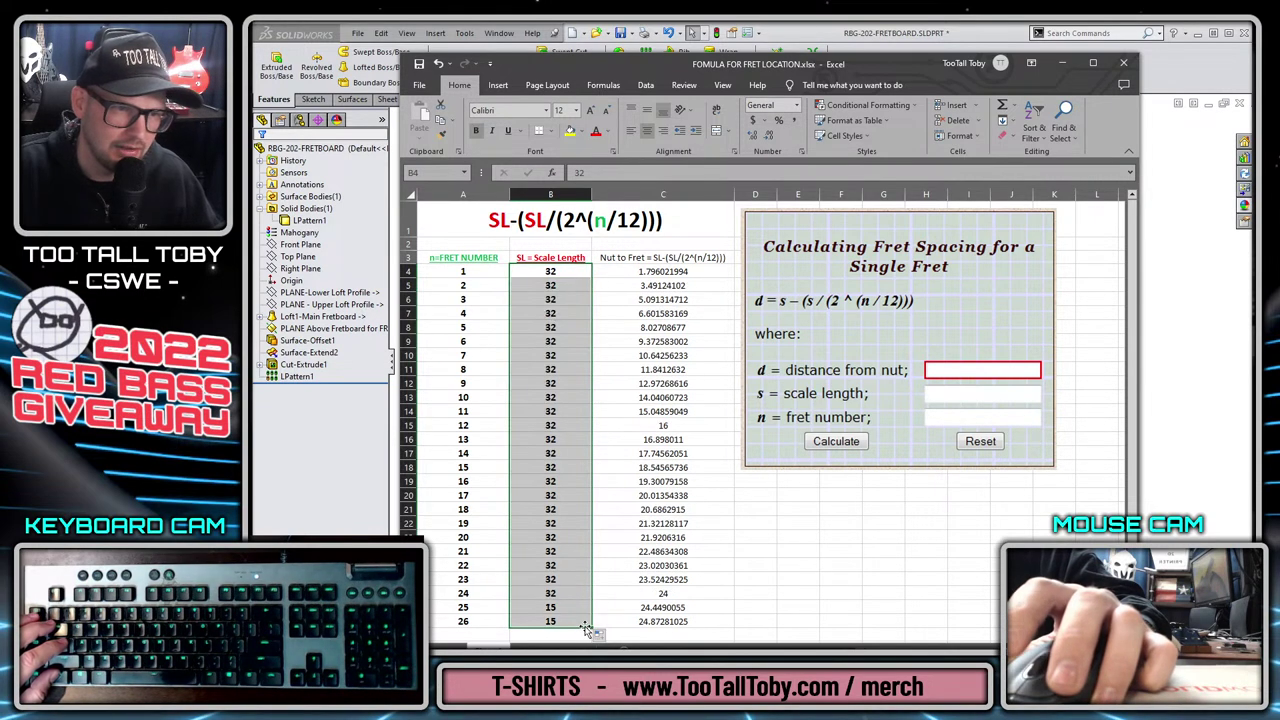
pyautogui.click(571, 393)
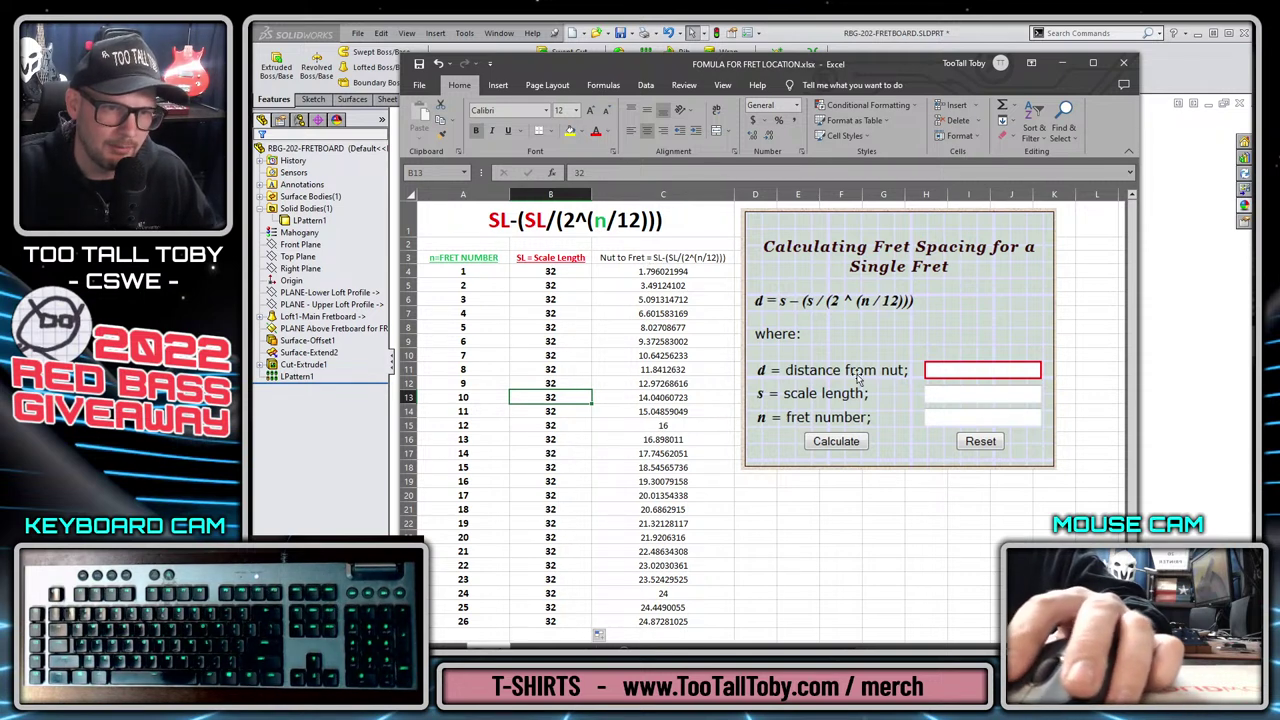
pyautogui.click(586, 288)
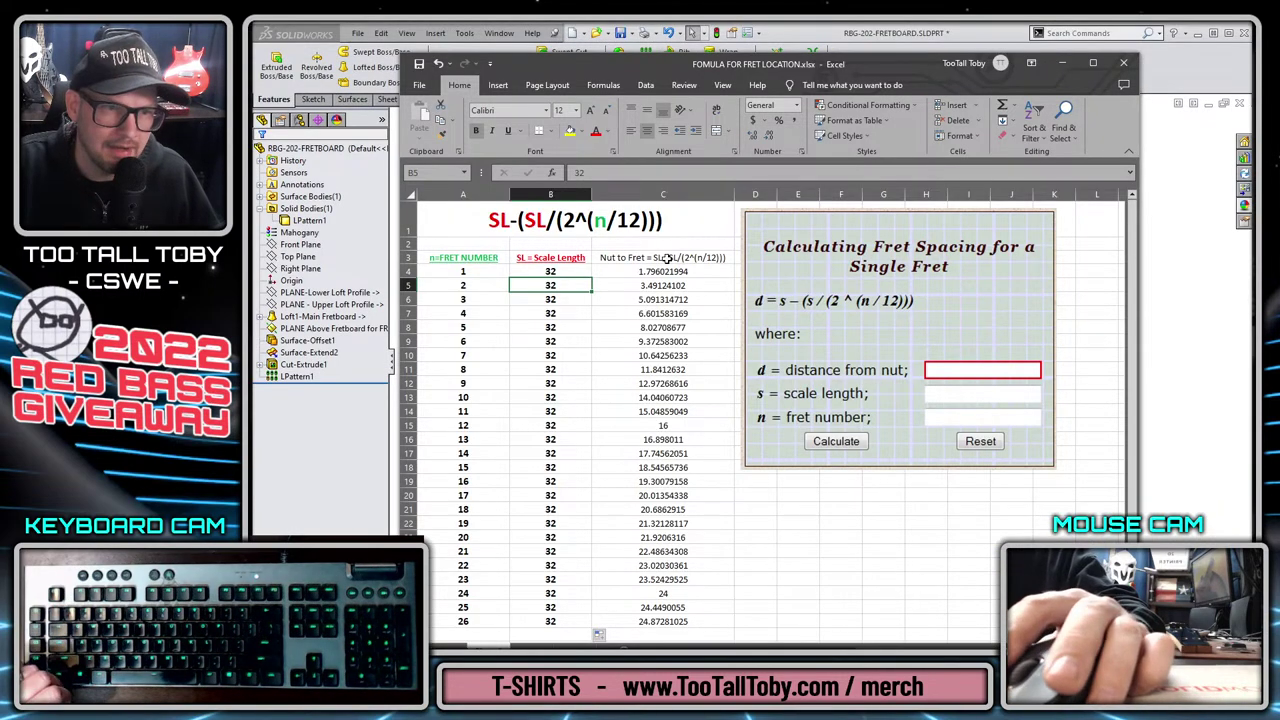
# Review the nut-to-fret distance formulas in column C down to fret 20 in C23.
pyautogui.click(667, 259)
pyautogui.click(658, 268)
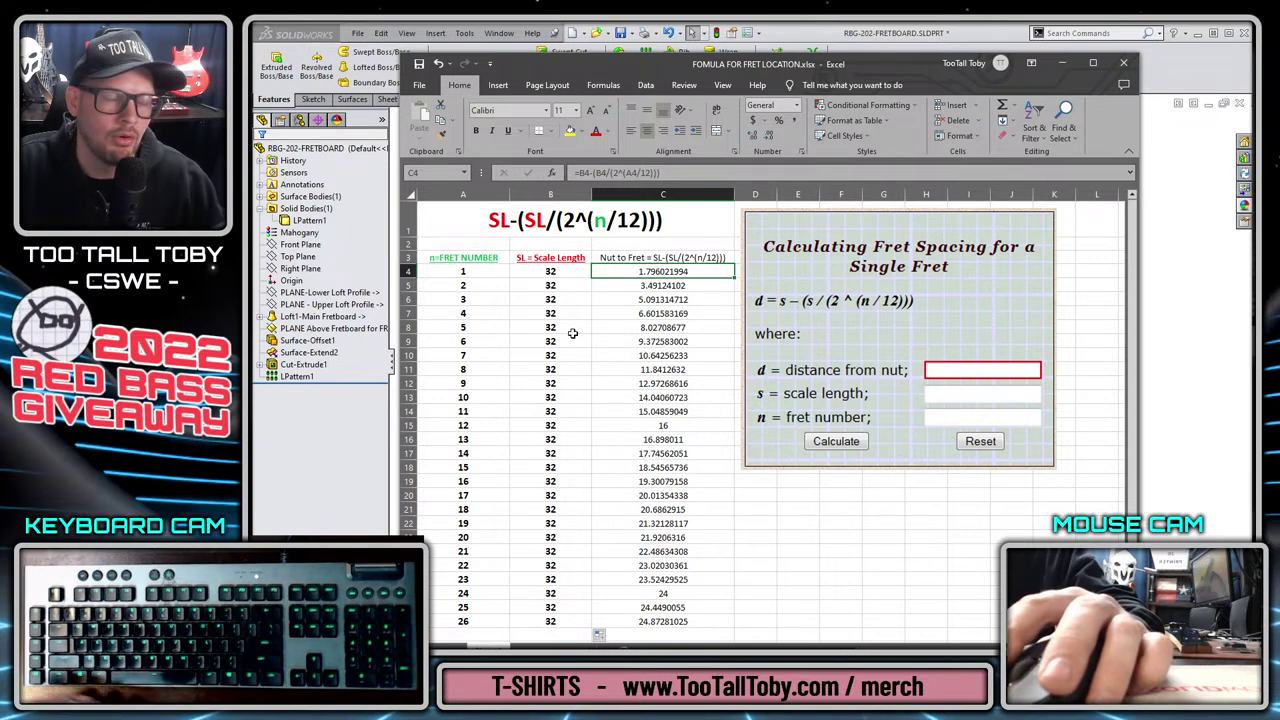
pyautogui.click(603, 523)
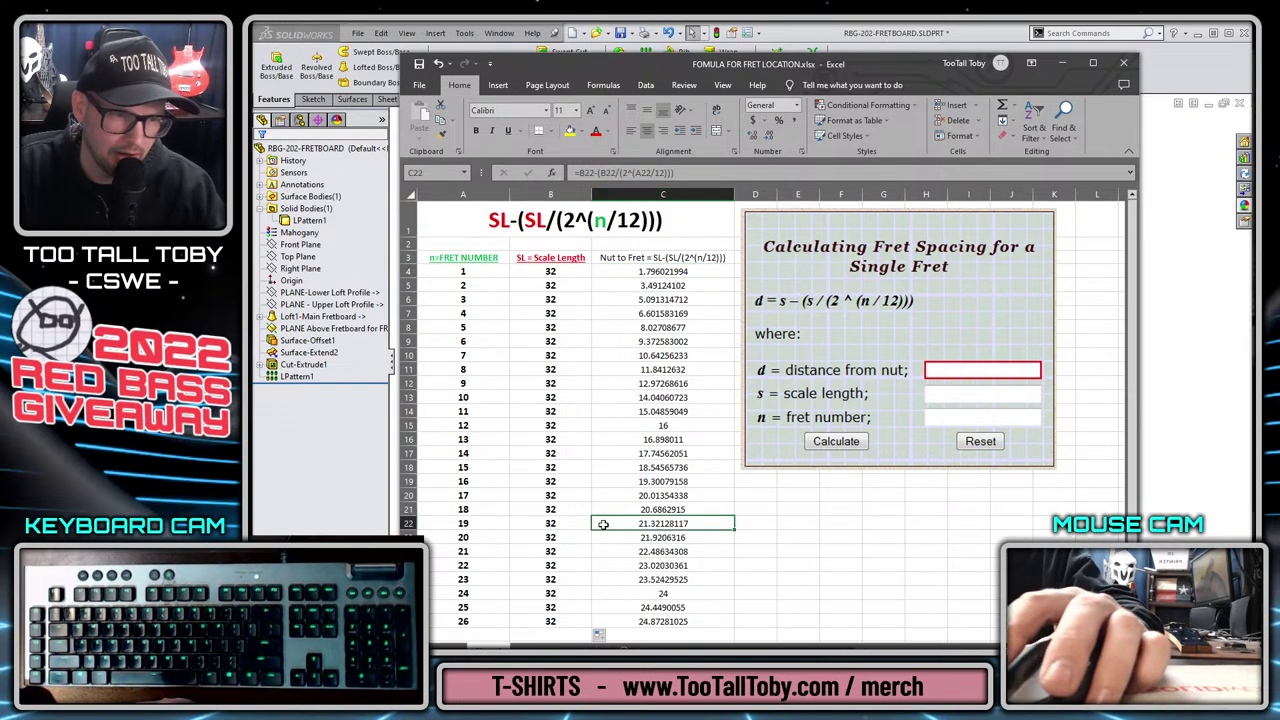
pyautogui.click(616, 536)
# Delete the rows for frets 21–26 (A24:C29) from the fret table.
pyautogui.scroll(-1, 618, 533)
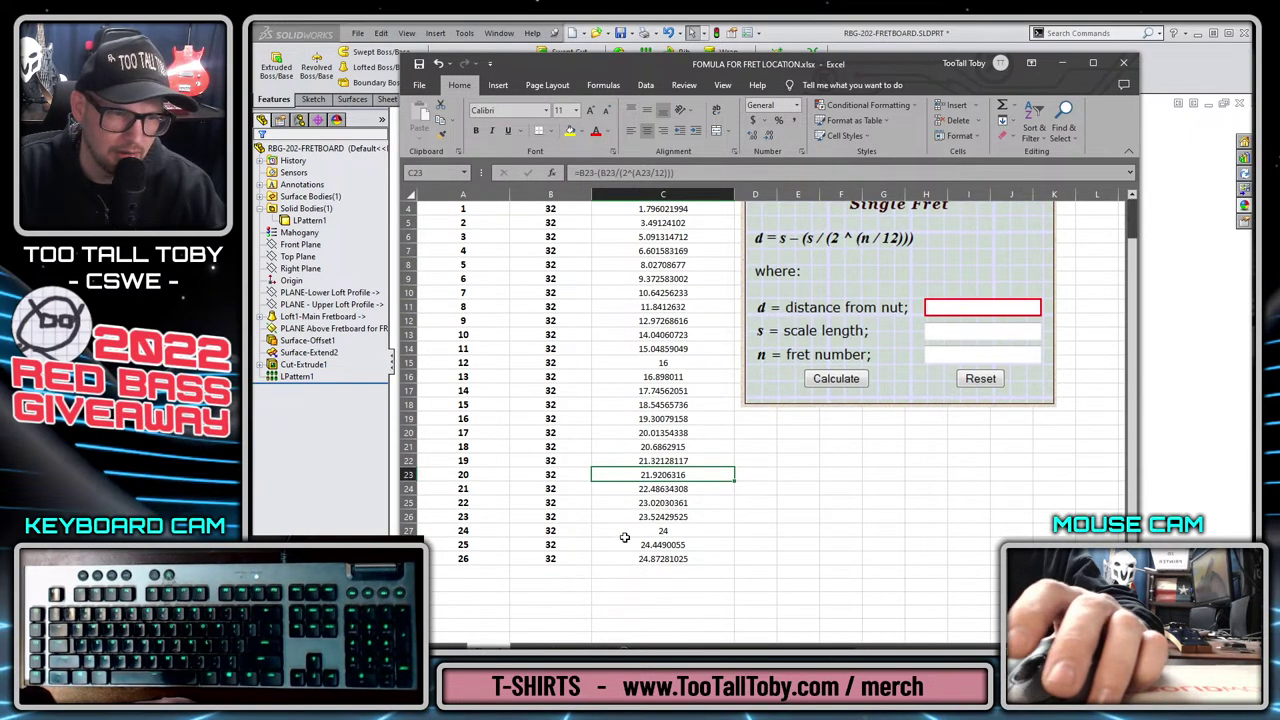
pyautogui.moveTo(653, 490); pyautogui.dragTo(465, 557)
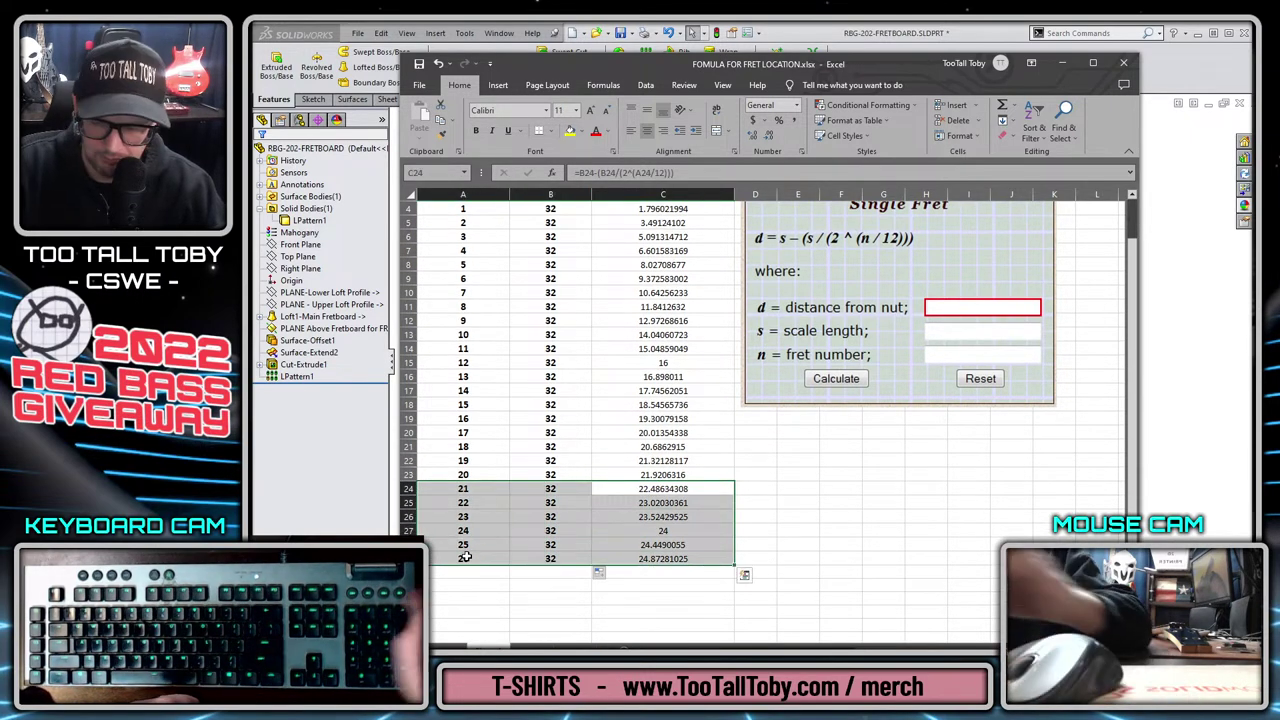
pyautogui.press('Delete')
pyautogui.write('\\')
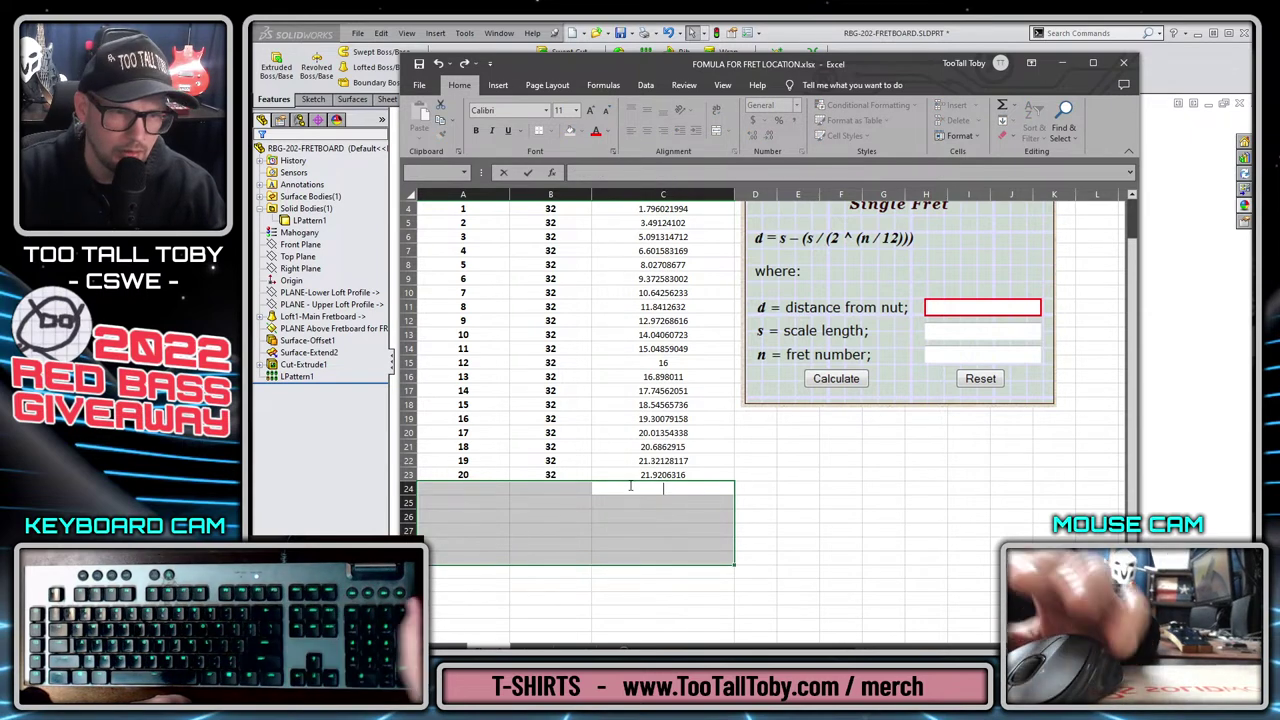
pyautogui.click(606, 446)
# Select the fret 1–20 distances in C4:C23 and move the Excel window to the right.
pyautogui.scroll(1, 643, 489)
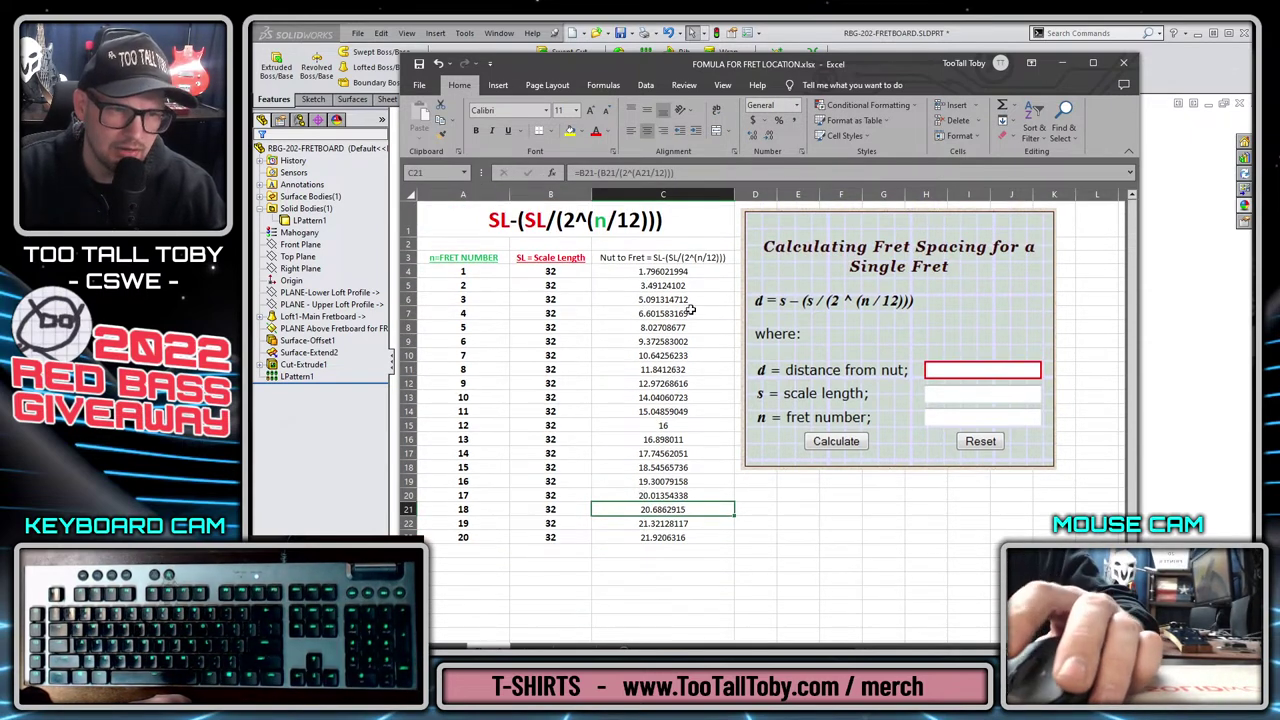
pyautogui.click(666, 538)
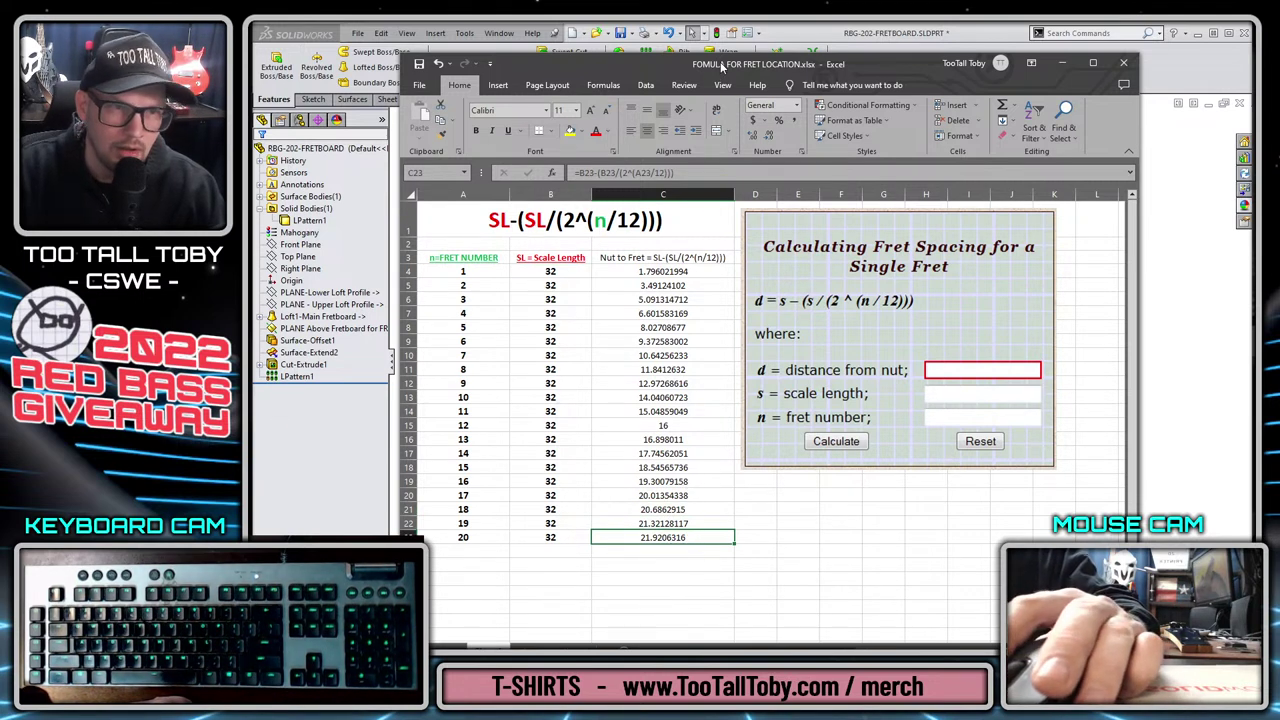
pyautogui.moveTo(723, 66); pyautogui.dragTo(779, 66)
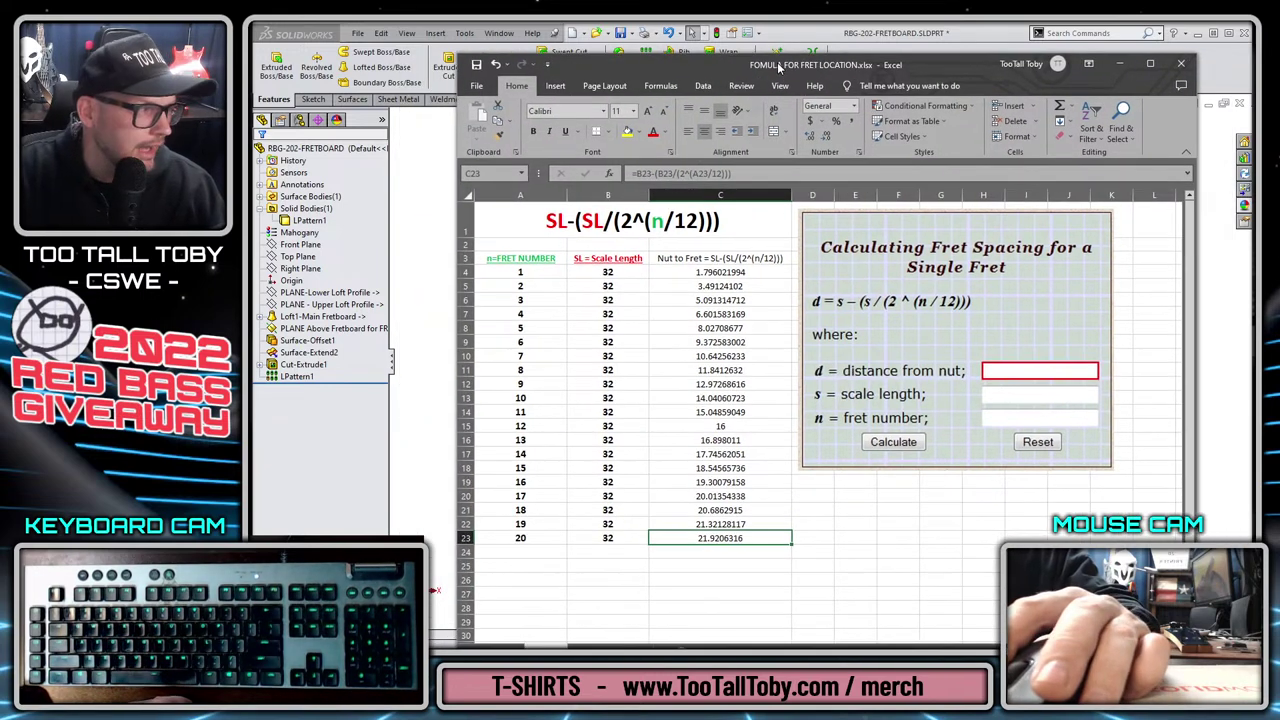
pyautogui.moveTo(735, 277); pyautogui.dragTo(708, 539)
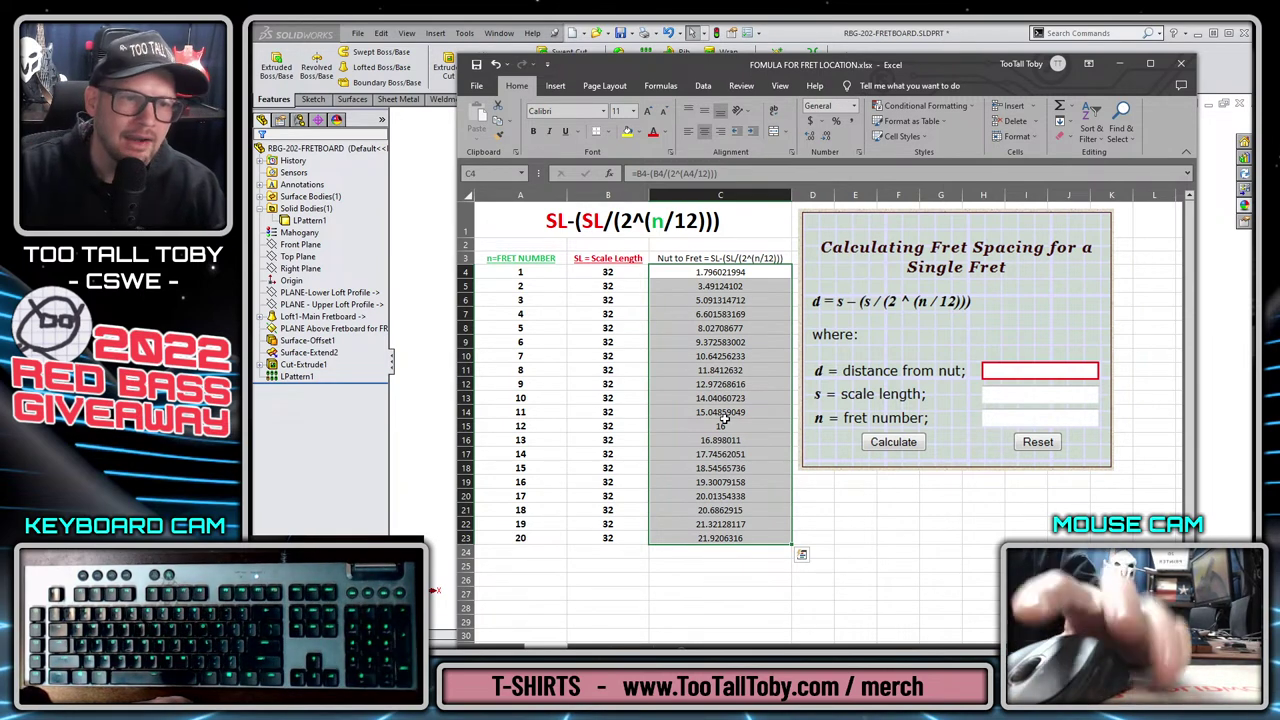
pyautogui.moveTo(850, 70); pyautogui.dragTo(1047, 111)
# Delete the existing LPattern1 linear pattern from the fretboard.
pyautogui.click(560, 260)
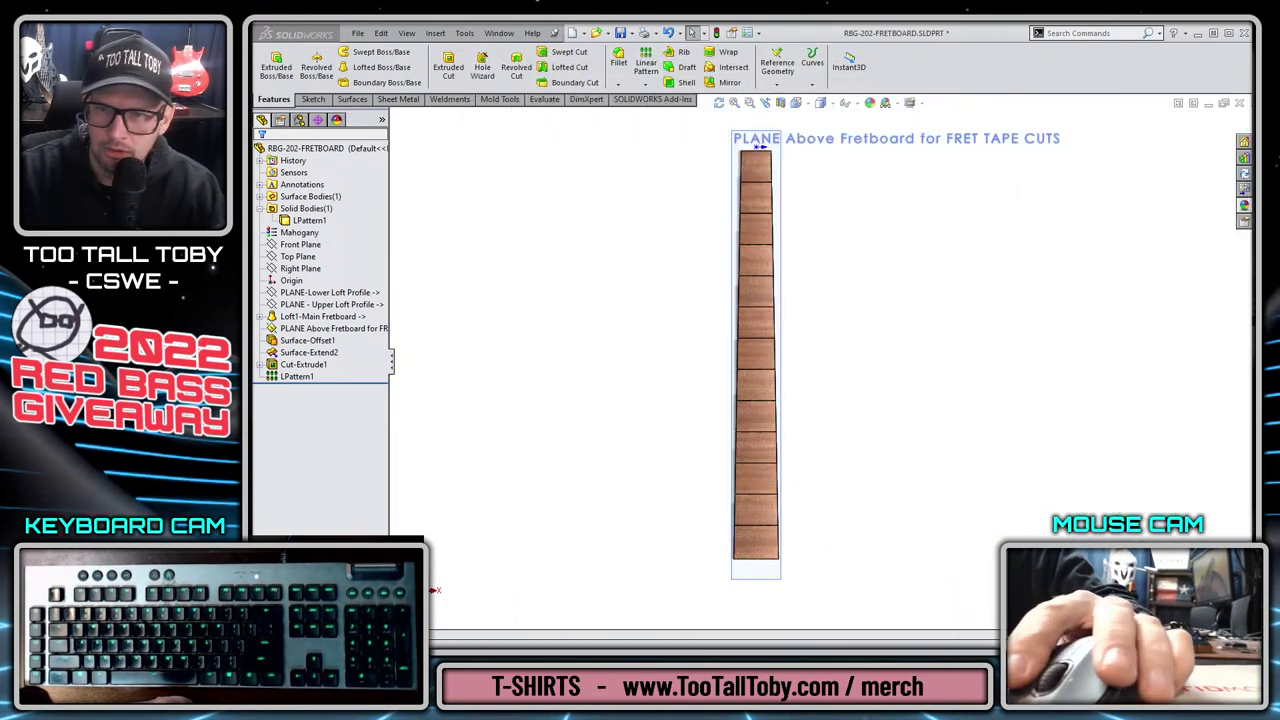
pyautogui.click(296, 376)
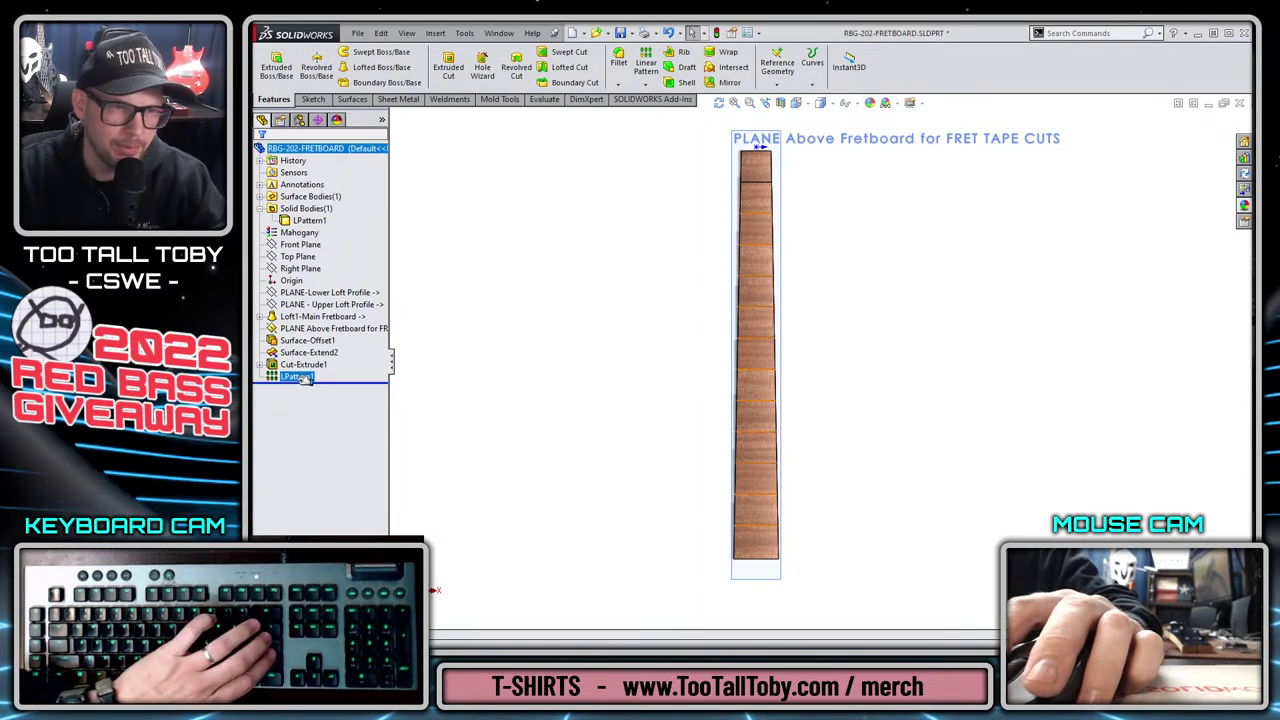
pyautogui.press('Delete')
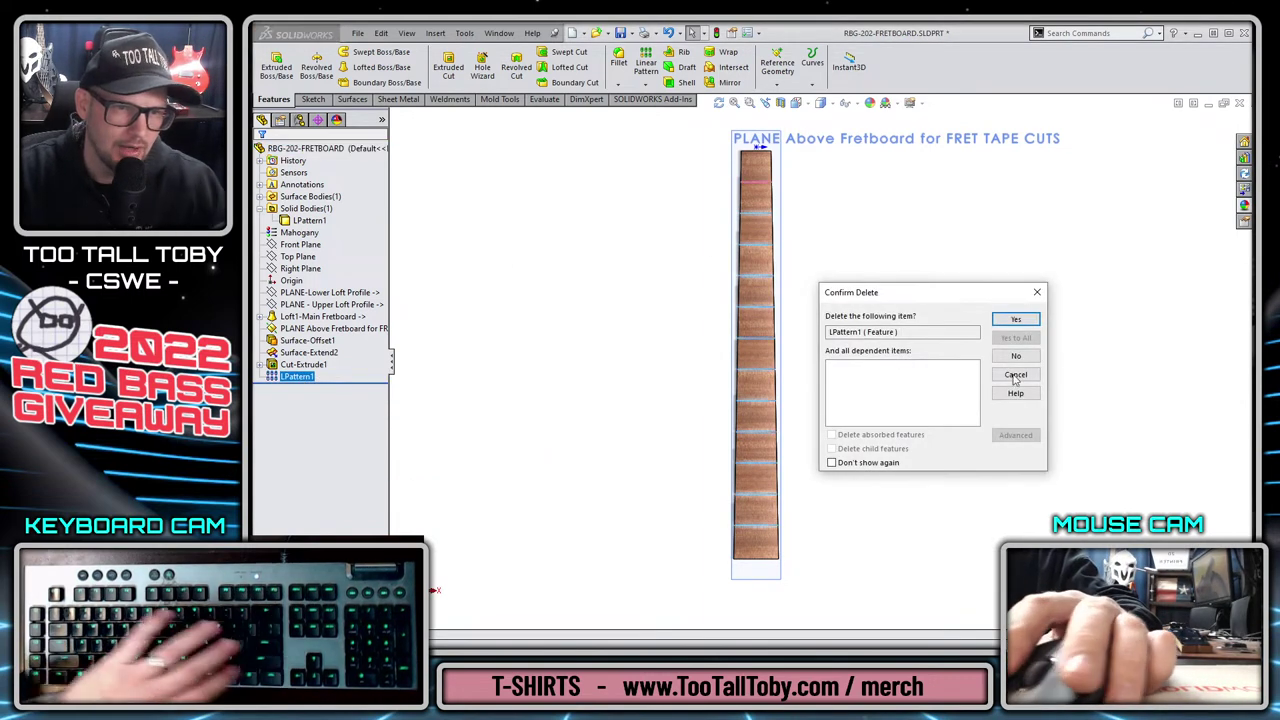
pyautogui.click(1010, 321)
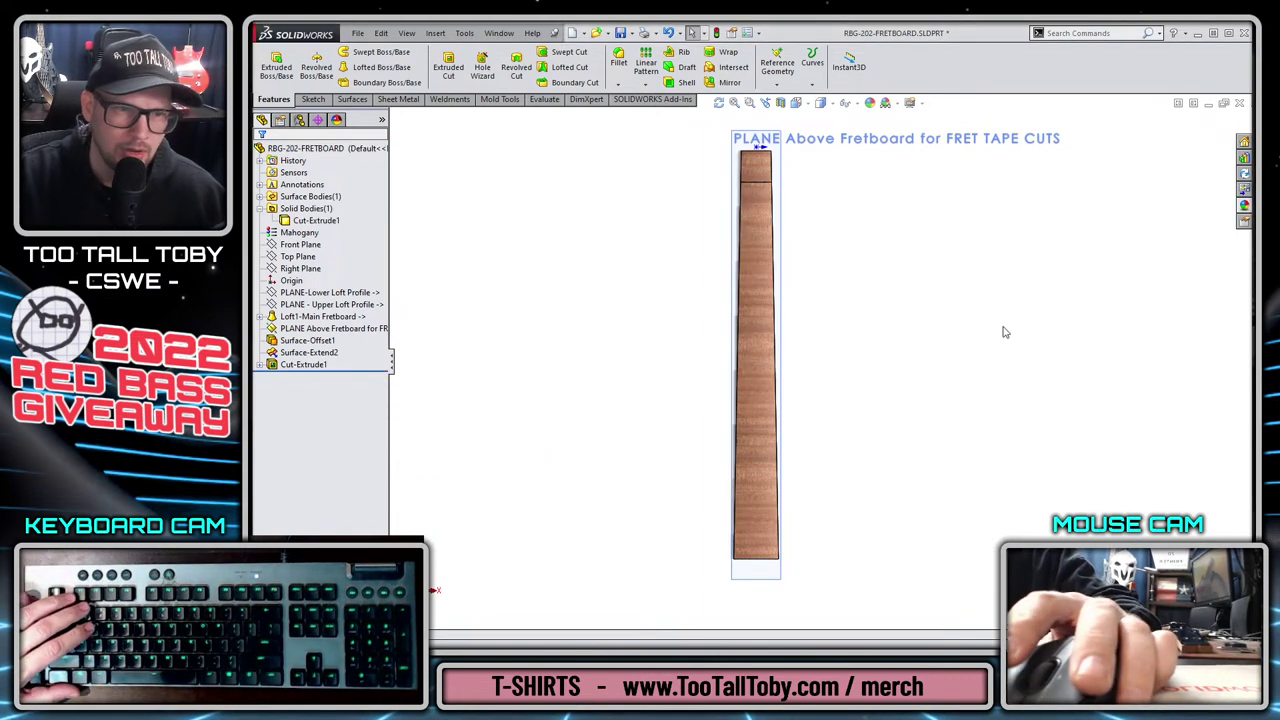
# Start a Variable Pattern of Cut-Extrude1 and open its Pattern Table.
pyautogui.click(647, 85)
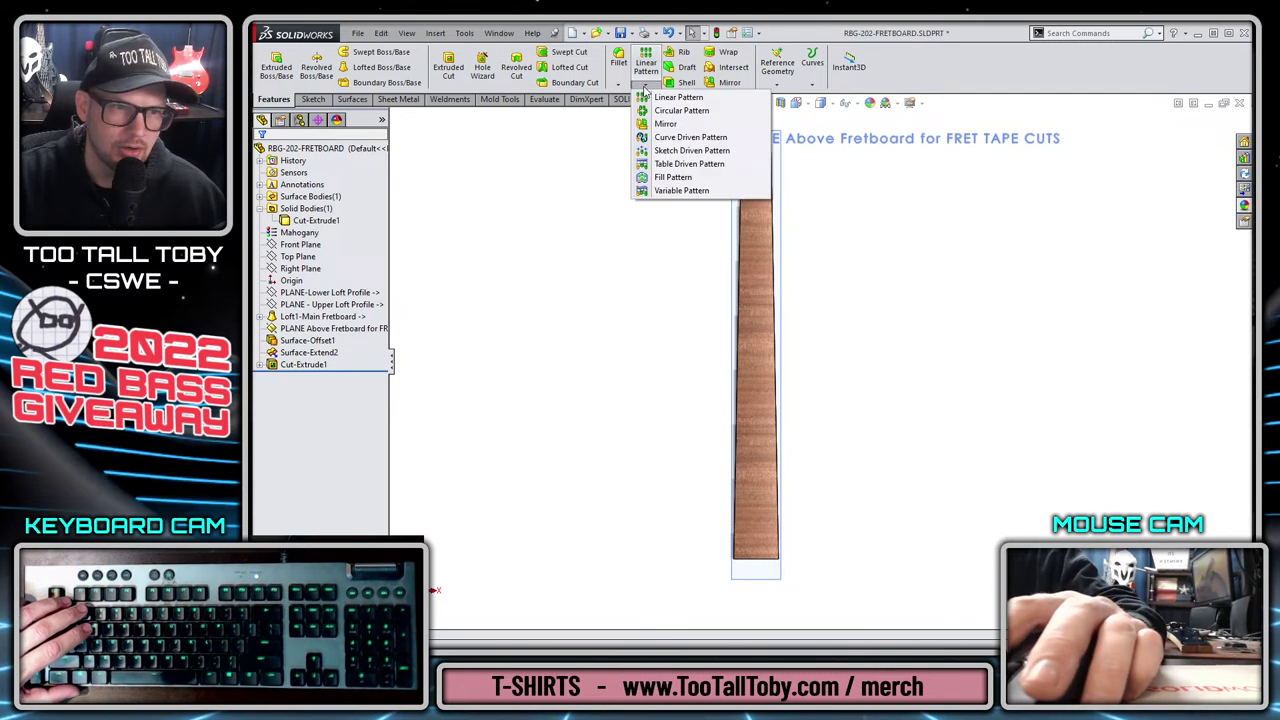
pyautogui.click(674, 192)
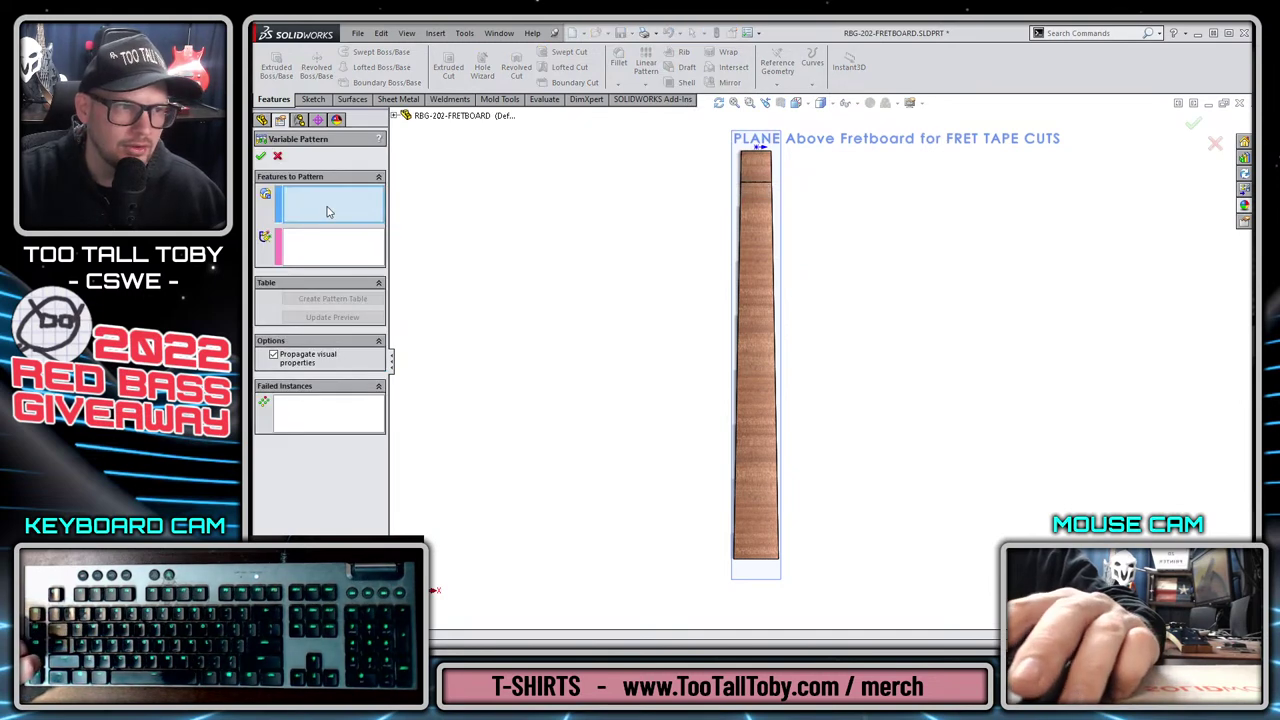
pyautogui.click(395, 117)
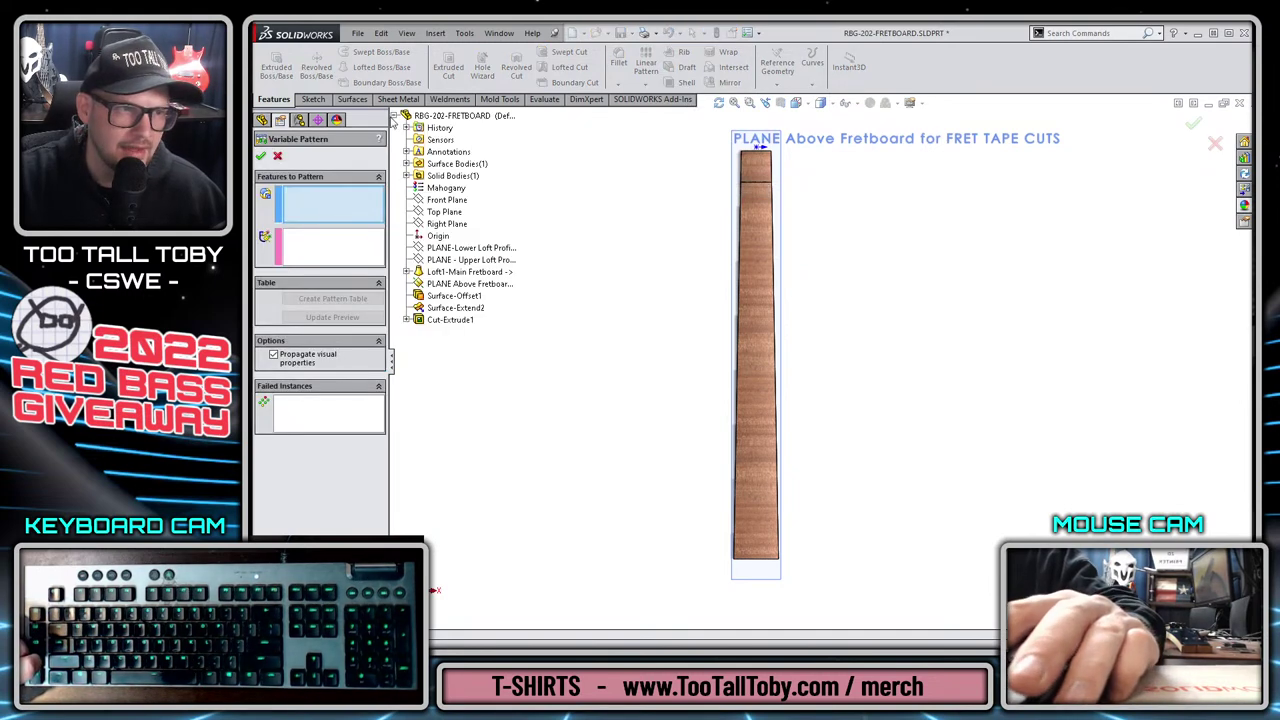
pyautogui.click(448, 320)
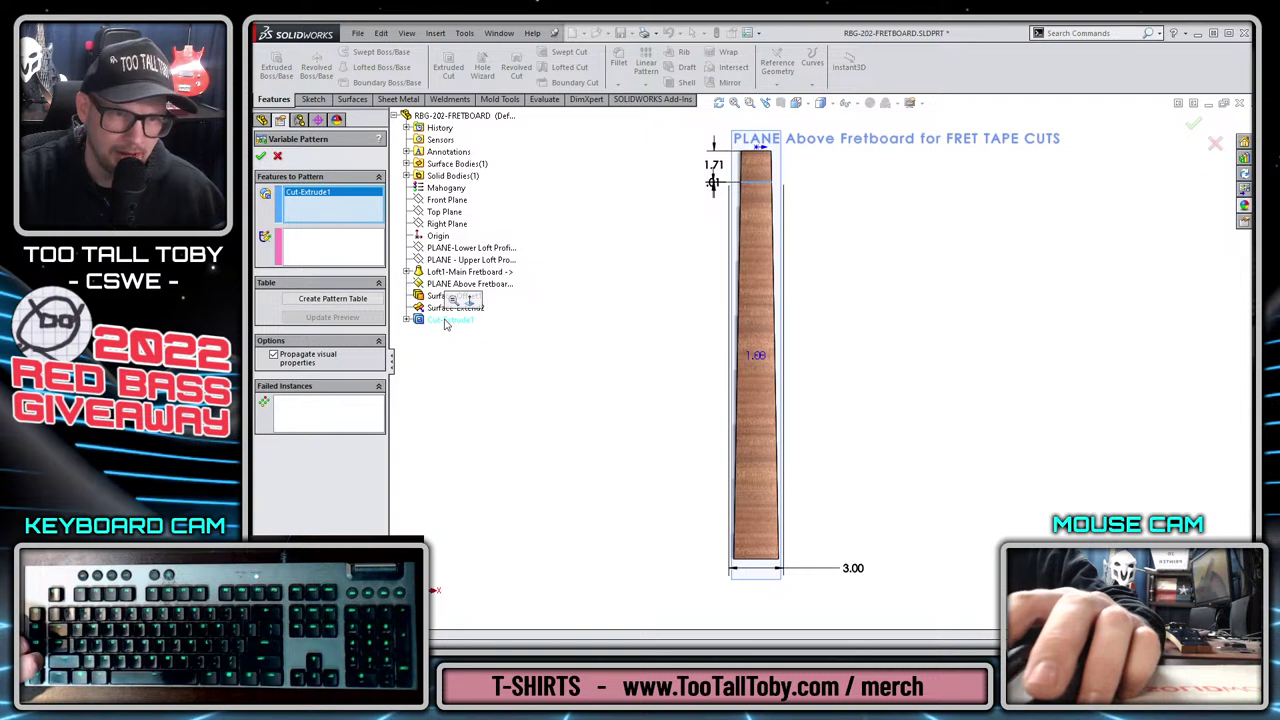
pyautogui.click(320, 300)
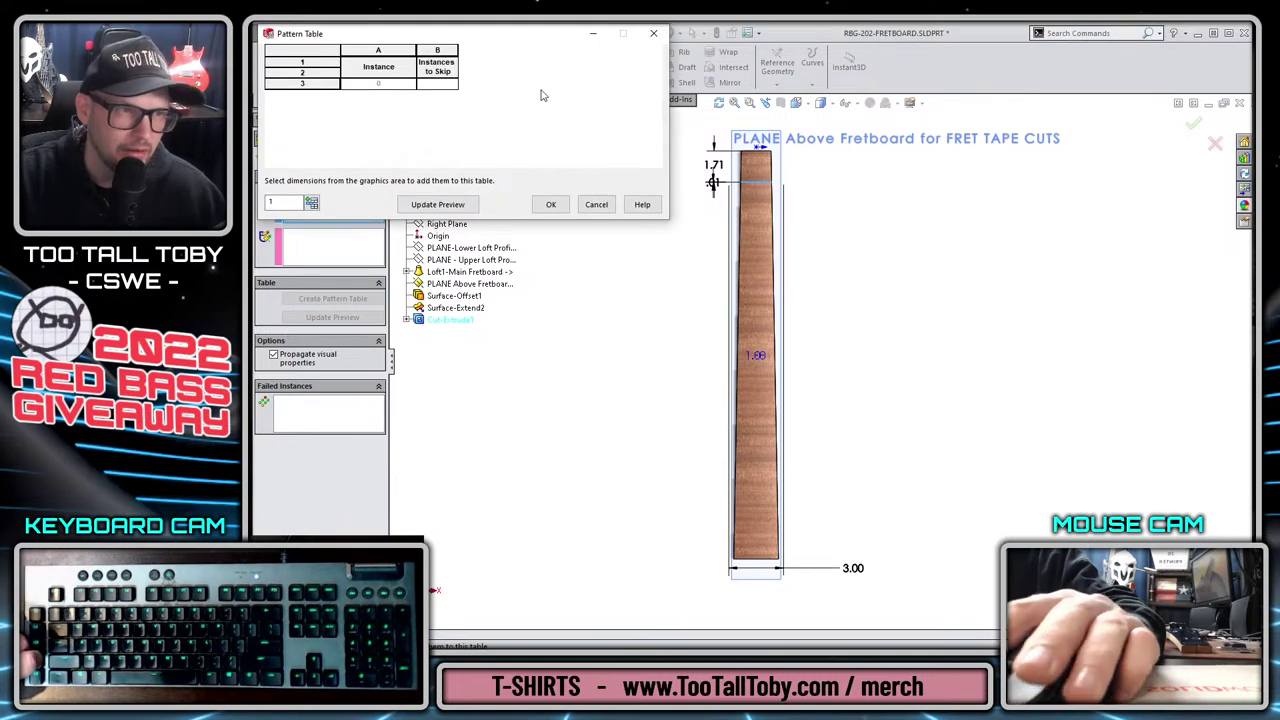
# Add pattern instance rows to the Pattern Table up to instance 17.
pyautogui.moveTo(482, 72); pyautogui.dragTo(796, 224)
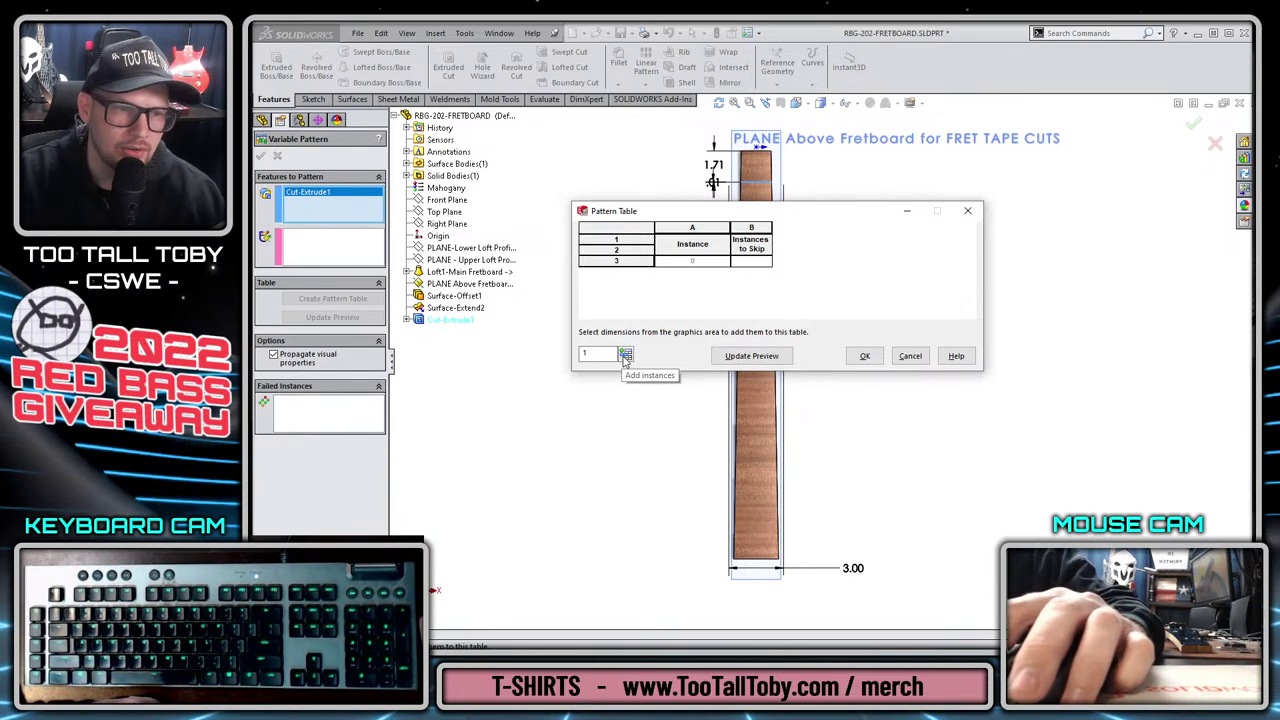
pyautogui.click(625, 355)
pyautogui.click(625, 355)
pyautogui.click(625, 355)
pyautogui.click(625, 355)
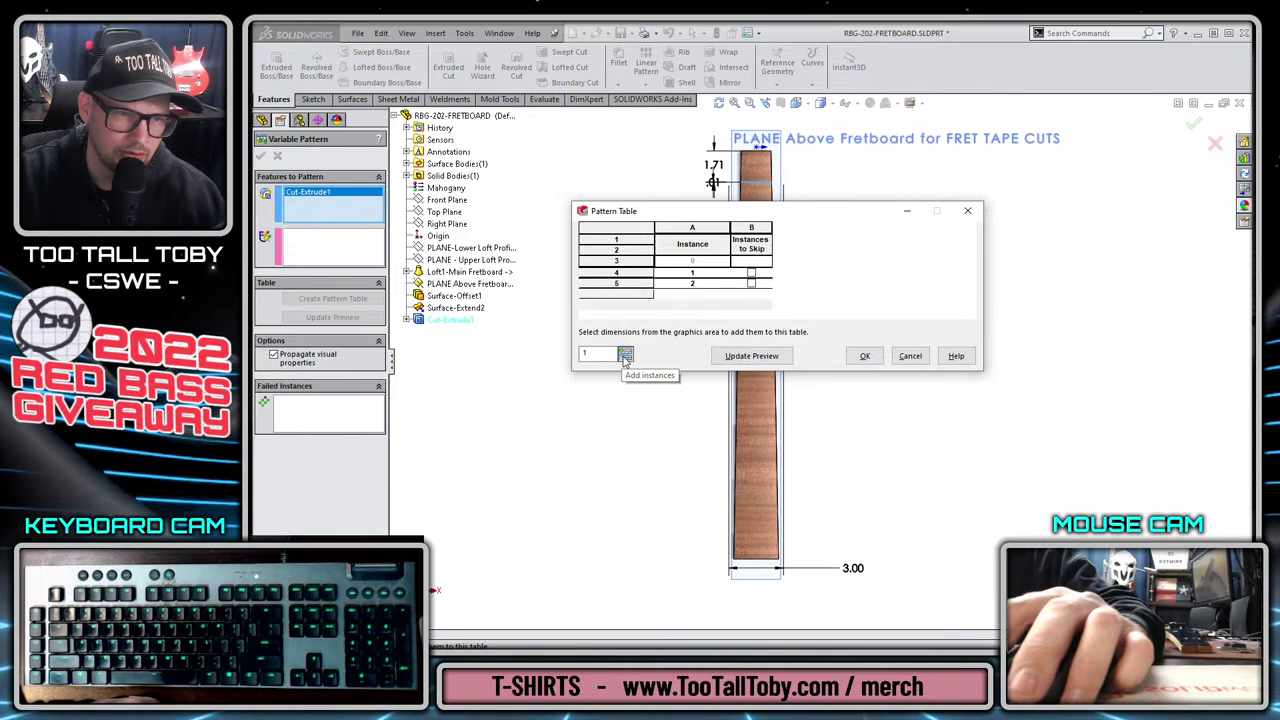
pyautogui.click(625, 355)
pyautogui.click(625, 355)
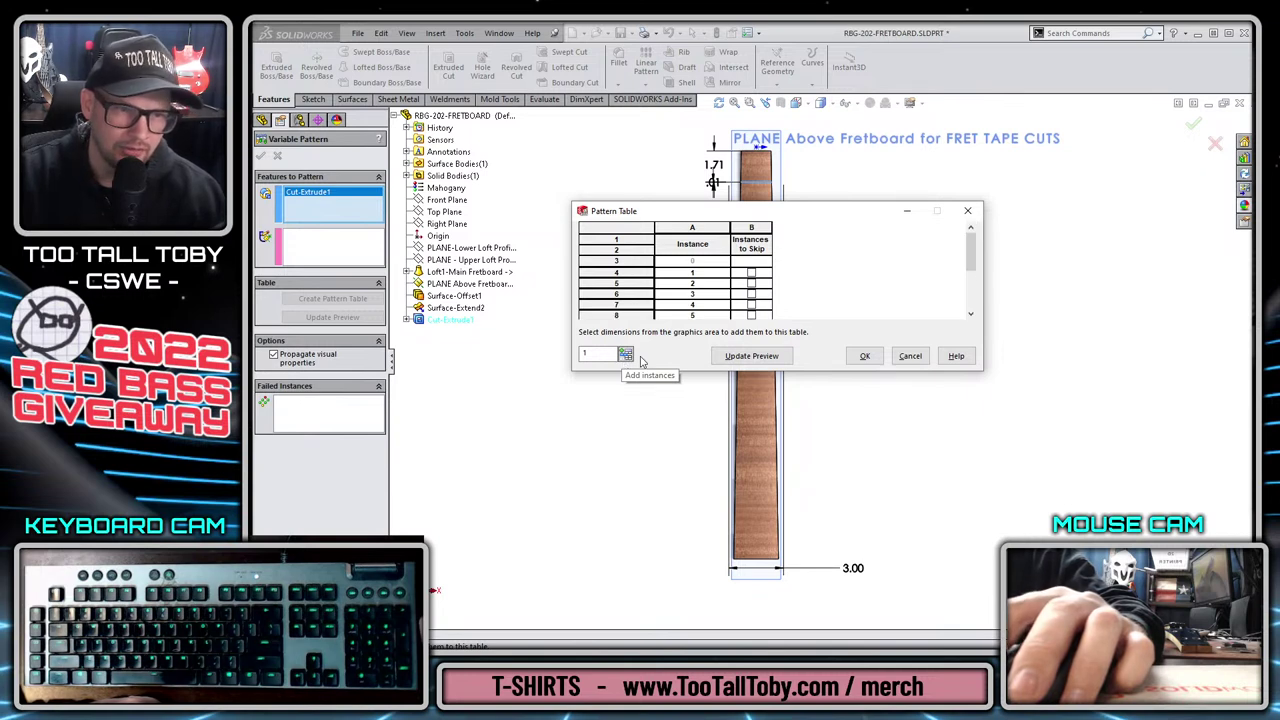
pyautogui.click(628, 356)
pyautogui.click(628, 356)
pyautogui.click(628, 356)
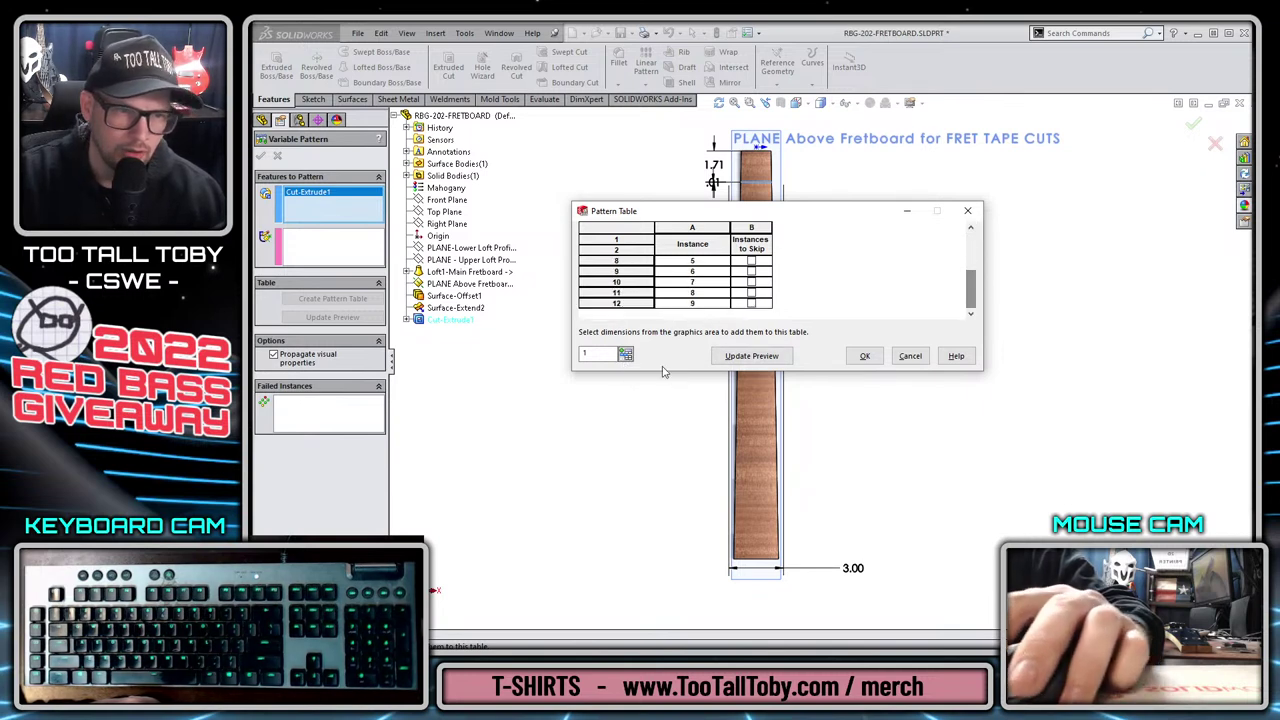
pyautogui.click(627, 356)
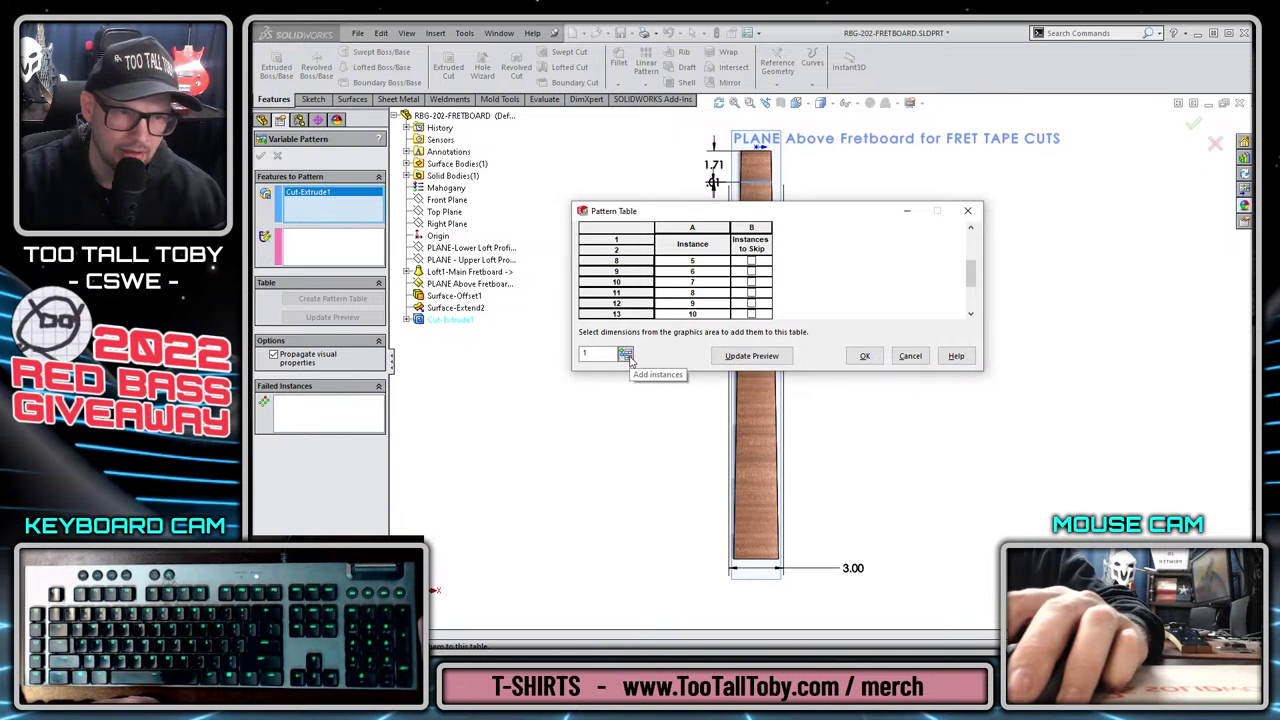
pyautogui.moveTo(972, 268); pyautogui.dragTo(972, 296)
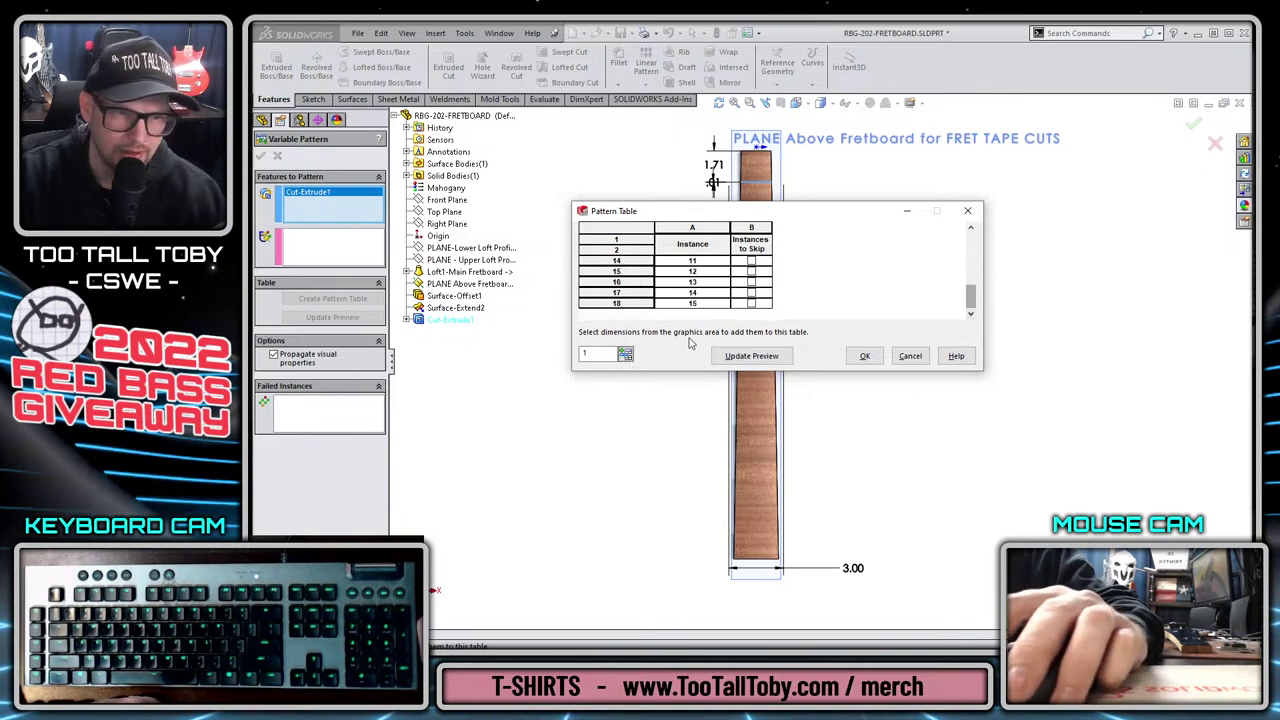
pyautogui.click(625, 355)
pyautogui.click(625, 355)
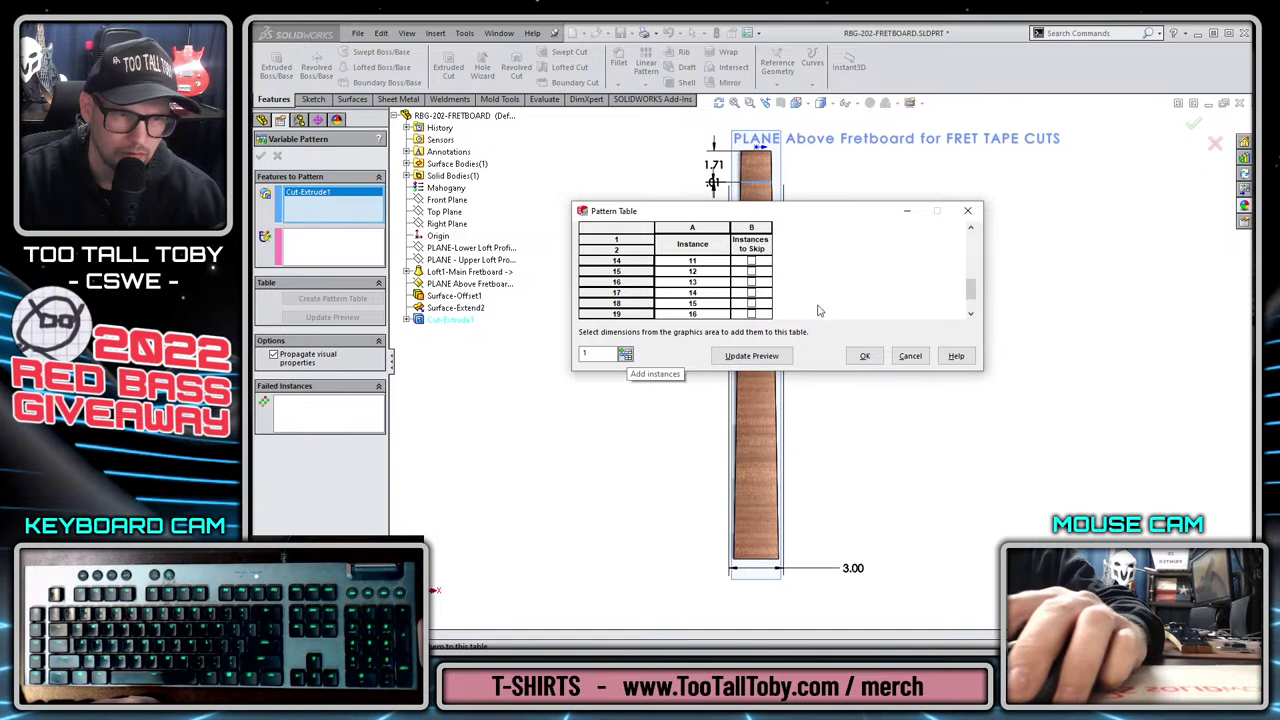
# Enlarge the Pattern Table dialog so all 17 instance rows are visible.
pyautogui.moveTo(970, 294); pyautogui.dragTo(971, 232)
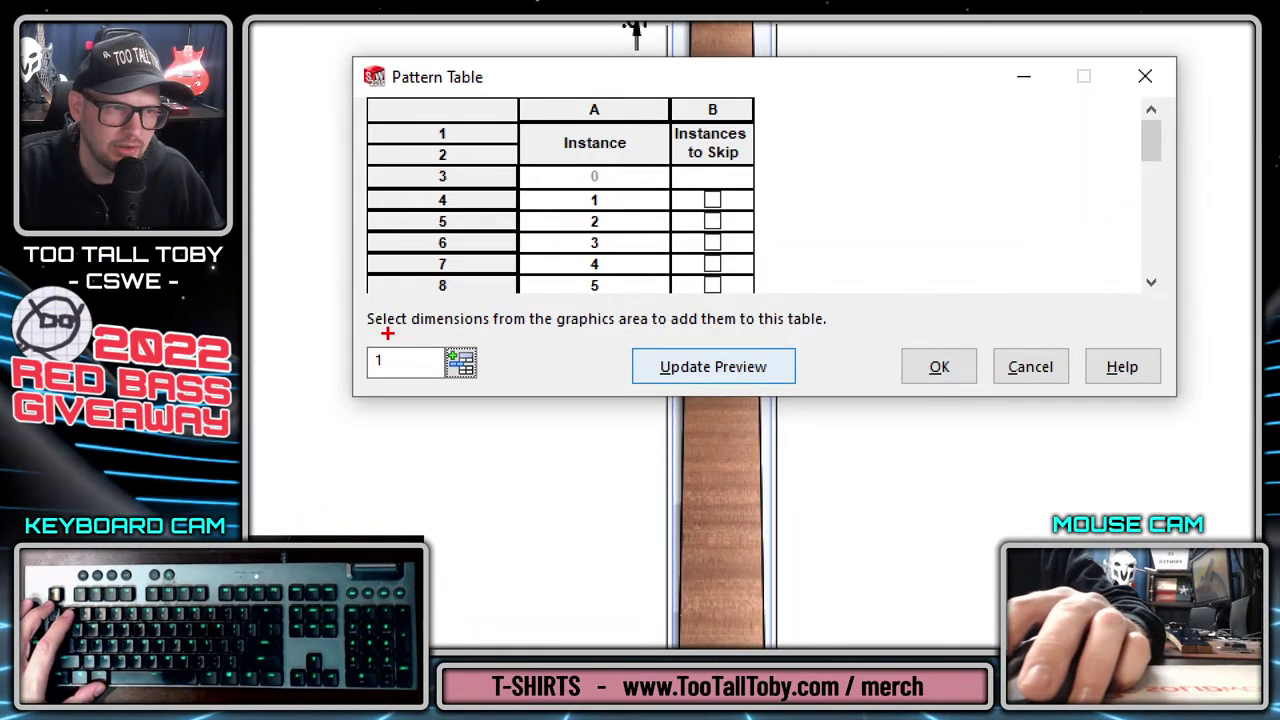
pyautogui.moveTo(386, 336); pyautogui.dragTo(836, 337)
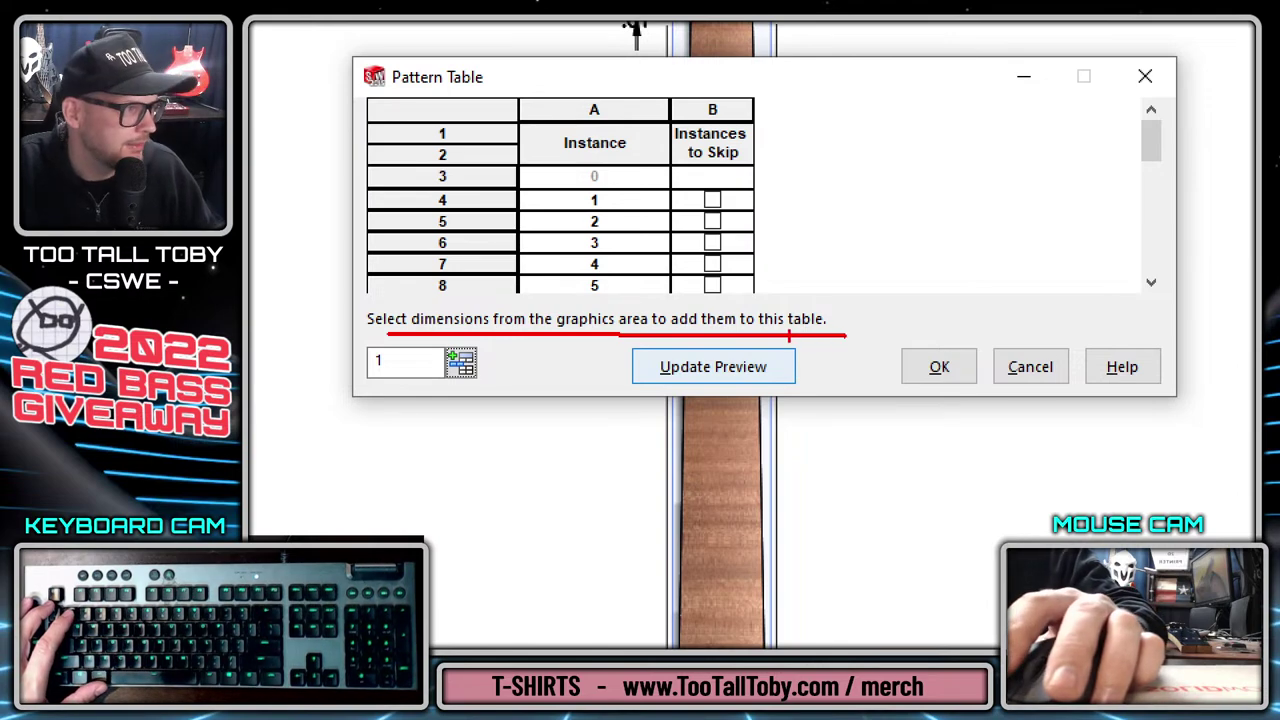
pyautogui.press('Escape')
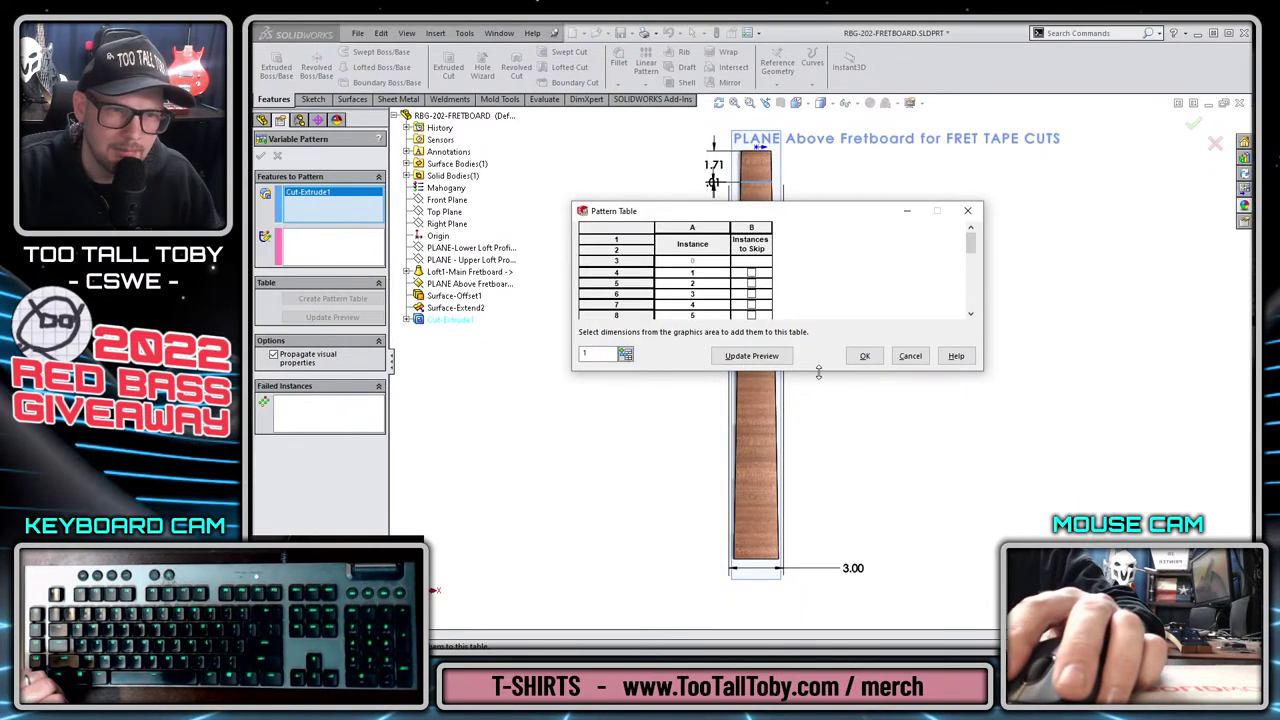
pyautogui.moveTo(822, 375); pyautogui.dragTo(813, 508)
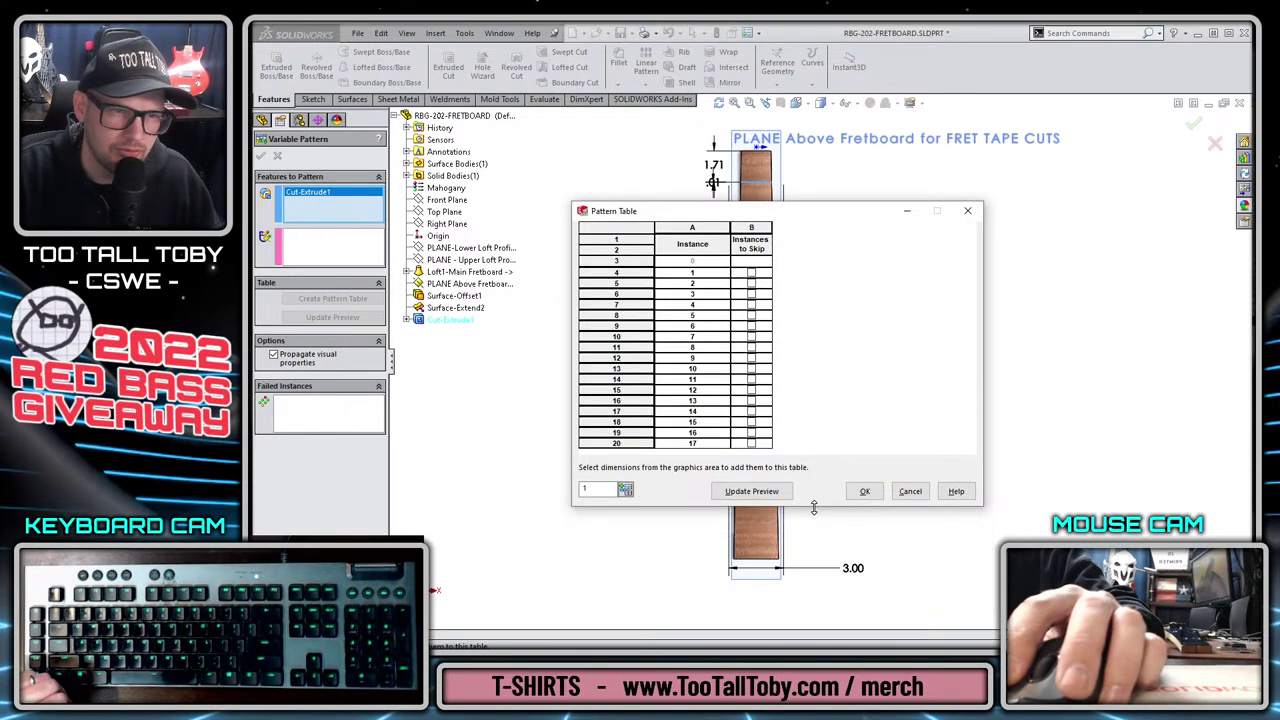
# Add the 1.71 fret-position dimension as a Sketch5 D2 column and copy Excel's fret distances.
pyautogui.click(720, 170)
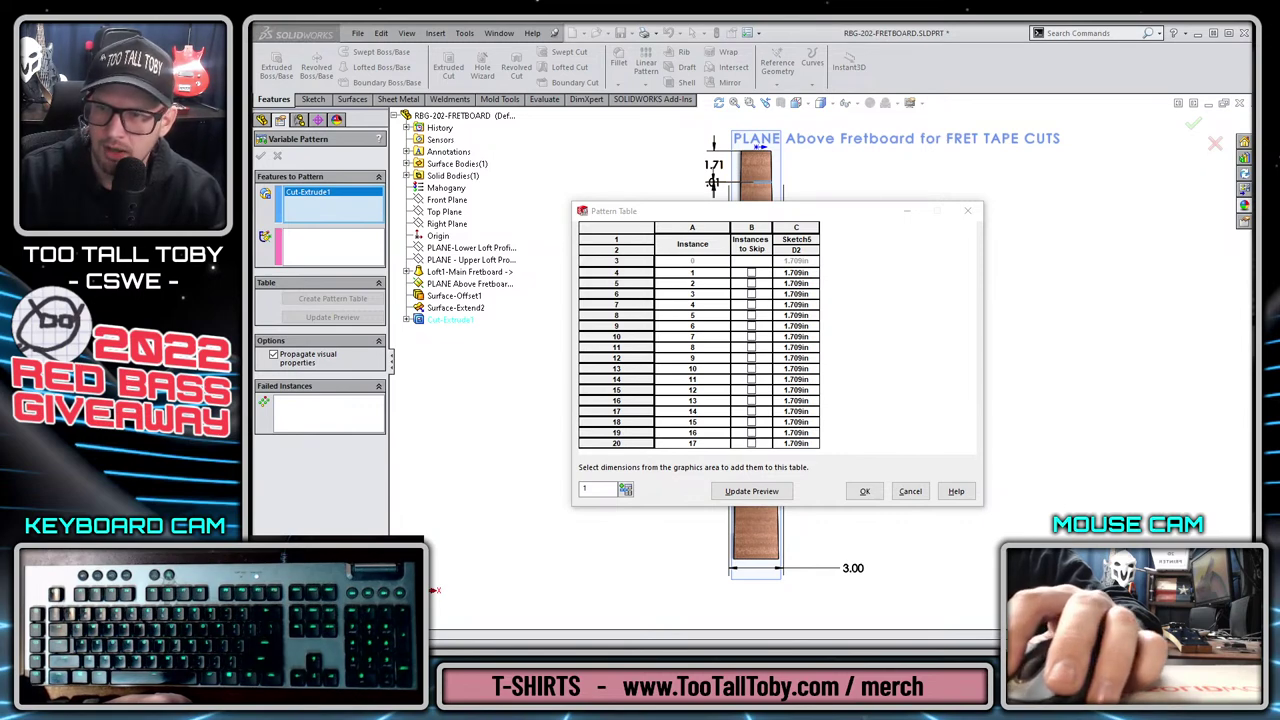
pyautogui.hotkey('alt', 'Tab')
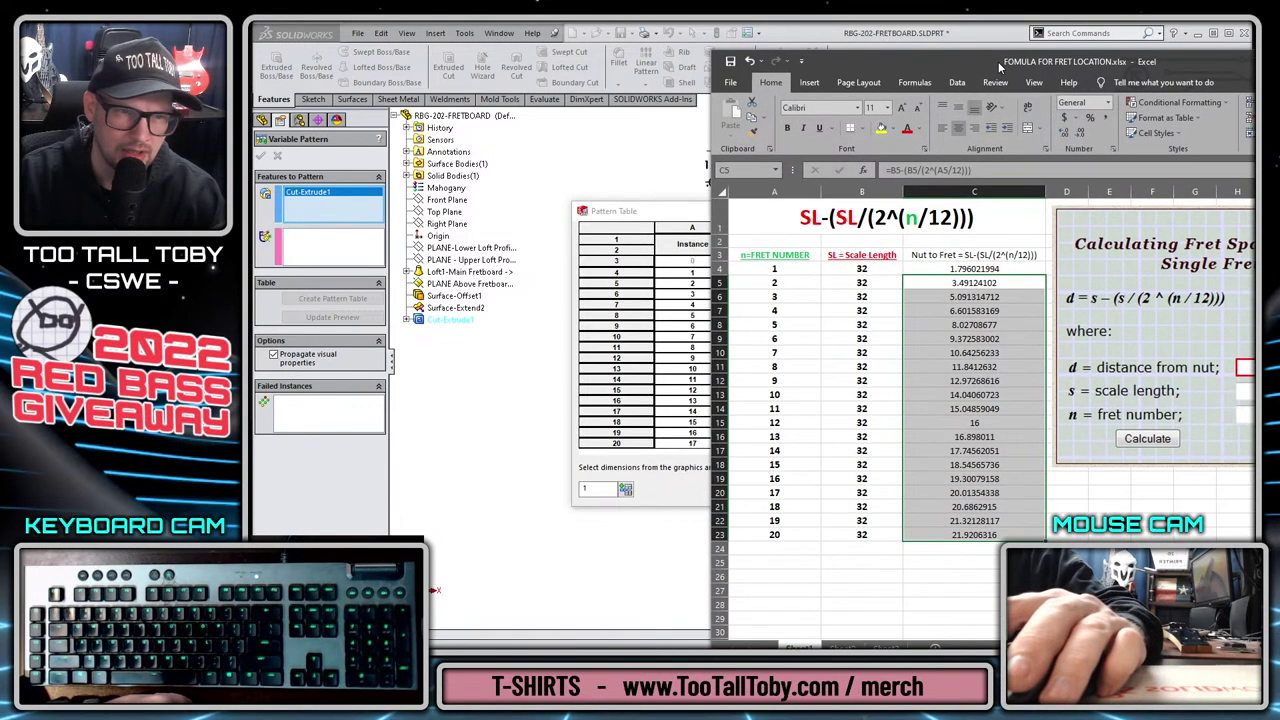
pyautogui.rightClick(1002, 402)
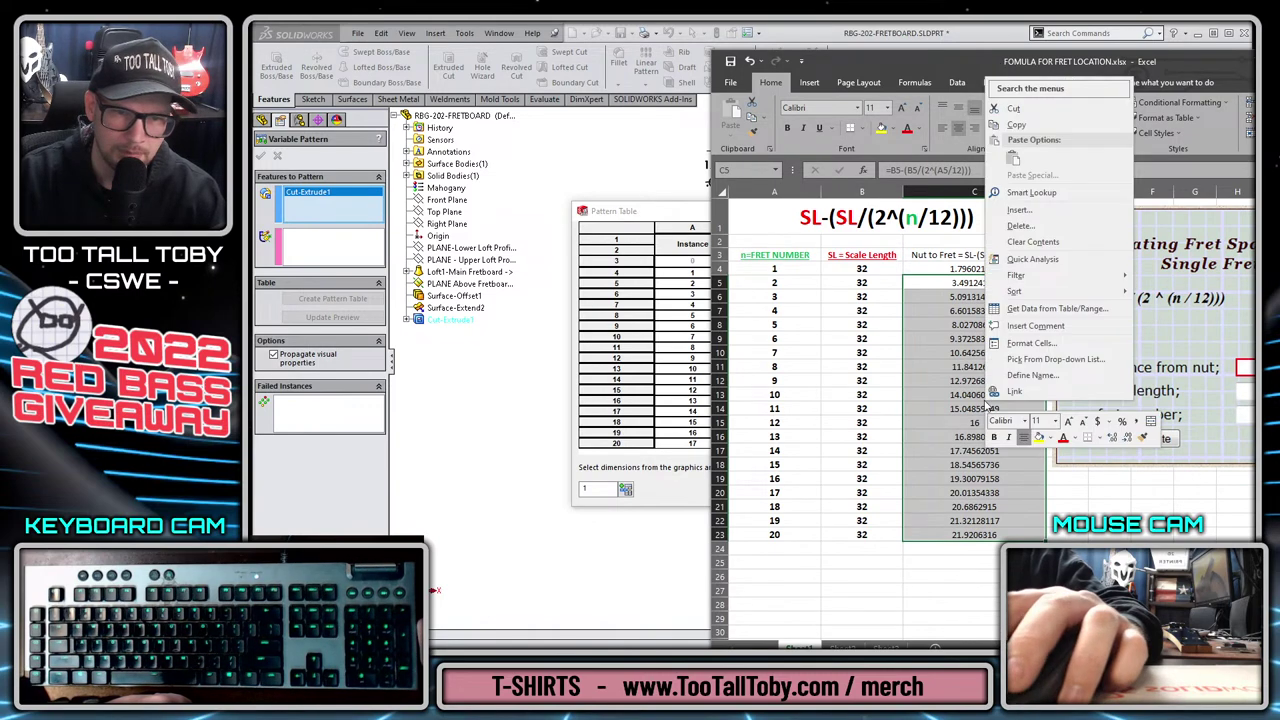
pyautogui.click(1017, 125)
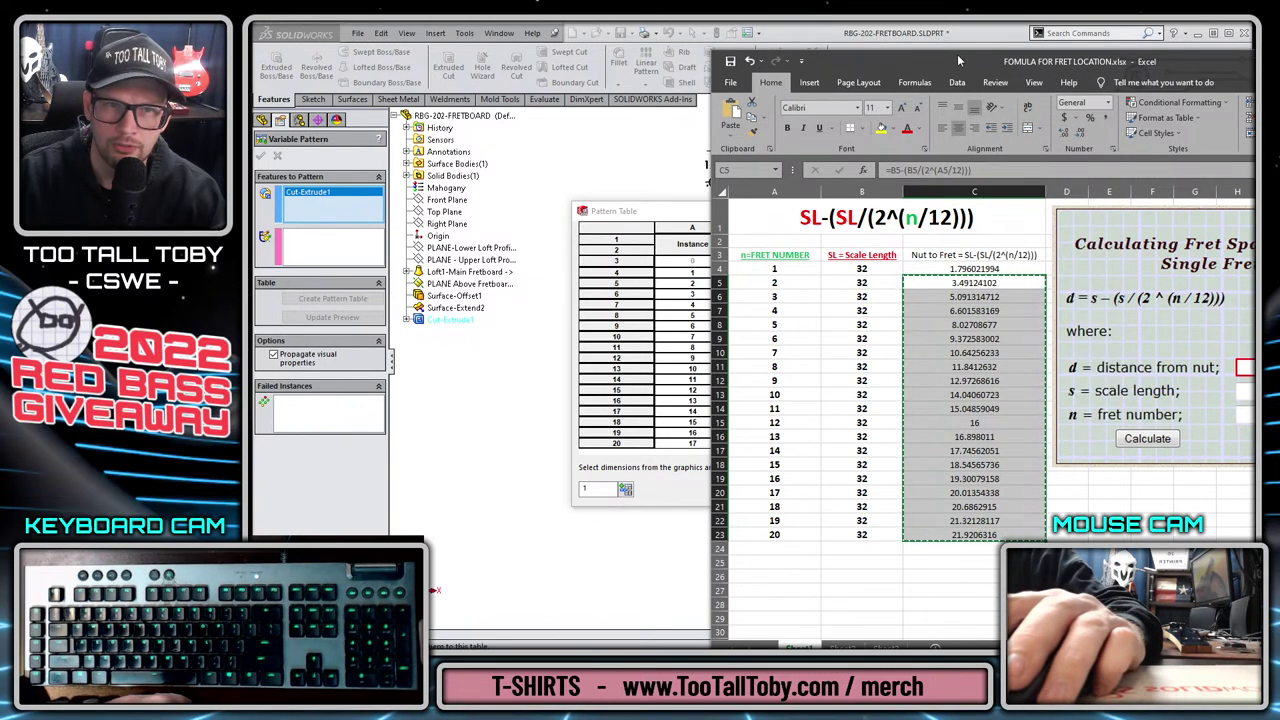
pyautogui.hotkey('alt', 'Tab')
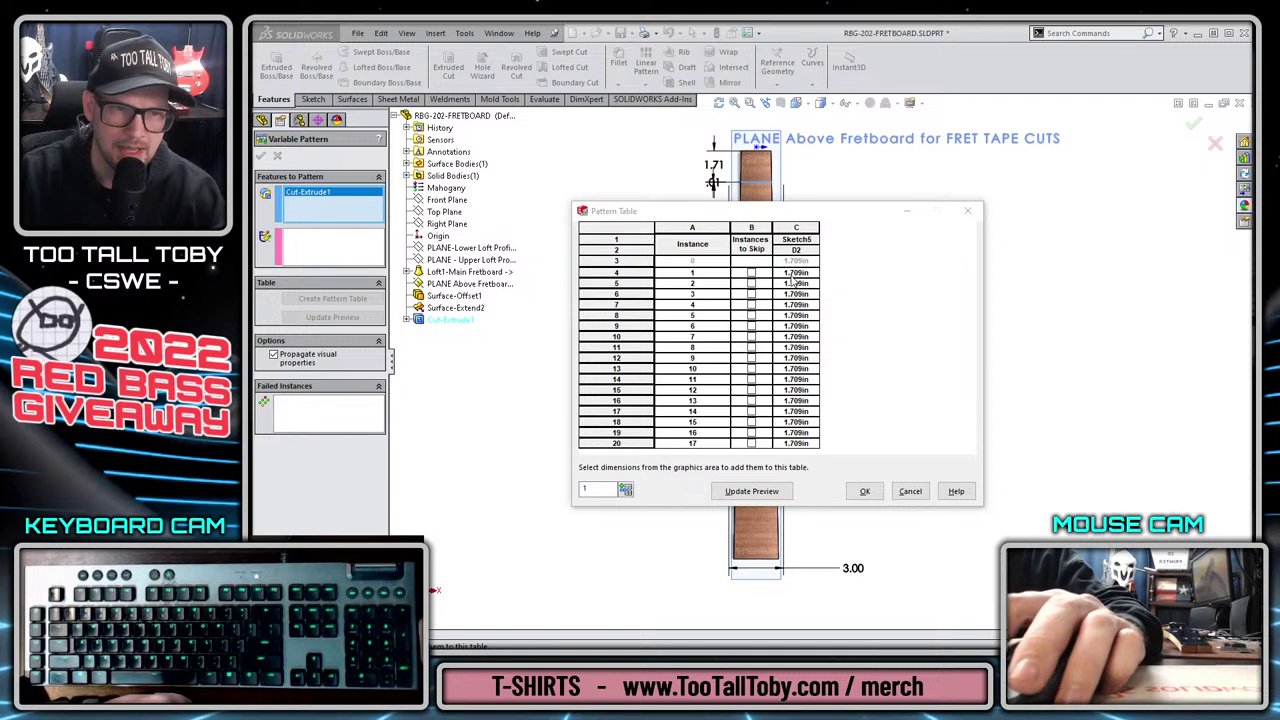
# Try pasting all the fret distances into instances 1–17, dismissing each invalid-paste warning.
pyautogui.click(791, 274)
pyautogui.hotkey('ctrl', 'v')
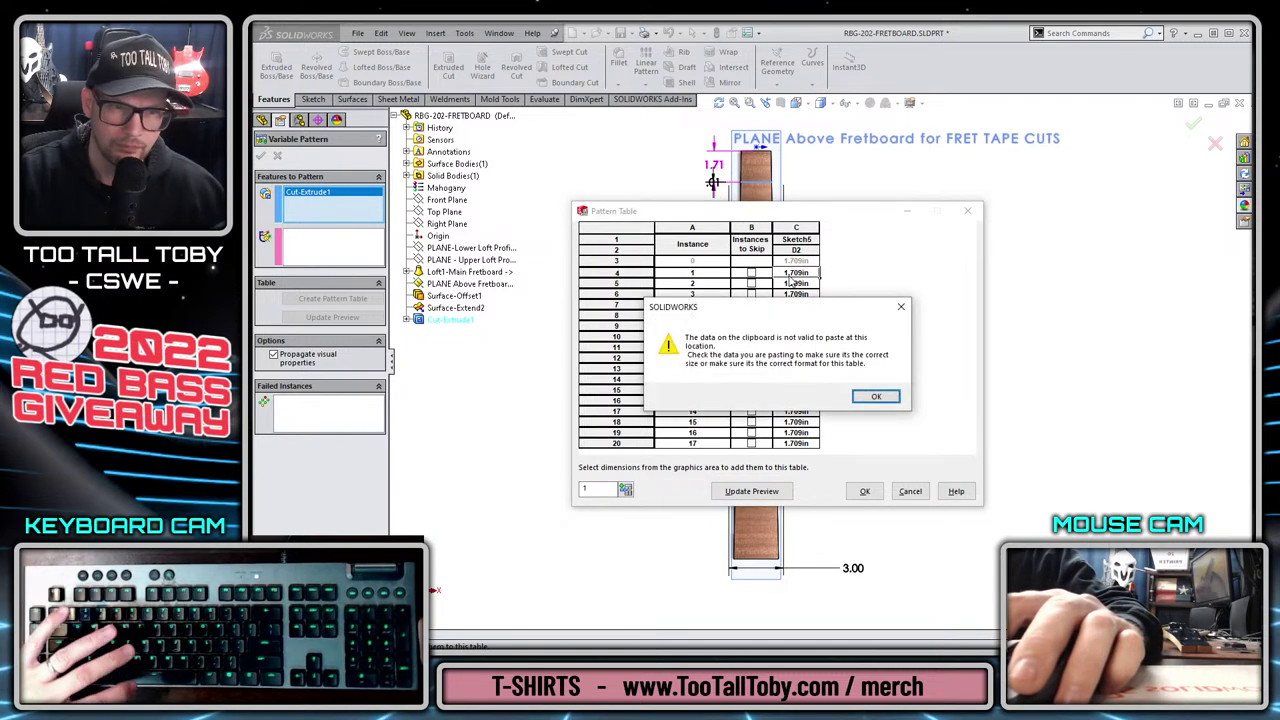
pyautogui.click(879, 400)
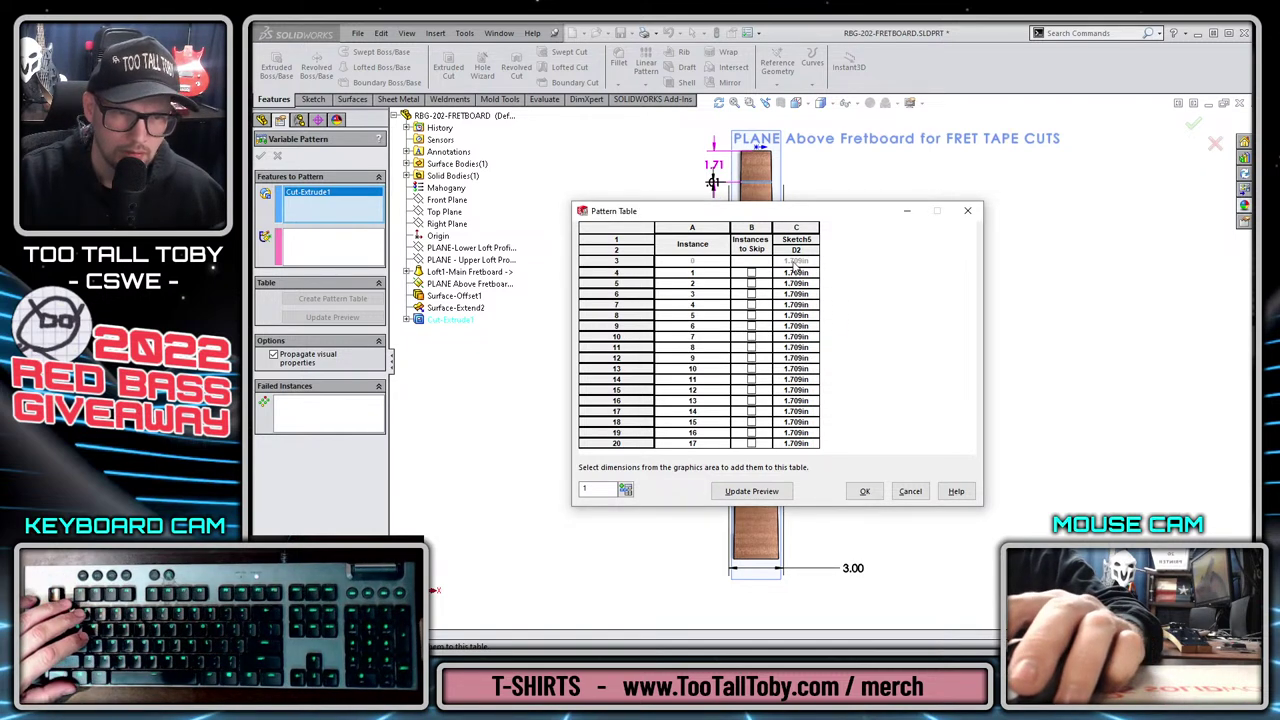
pyautogui.click(794, 278)
pyautogui.hotkey('ctrl', 'v')
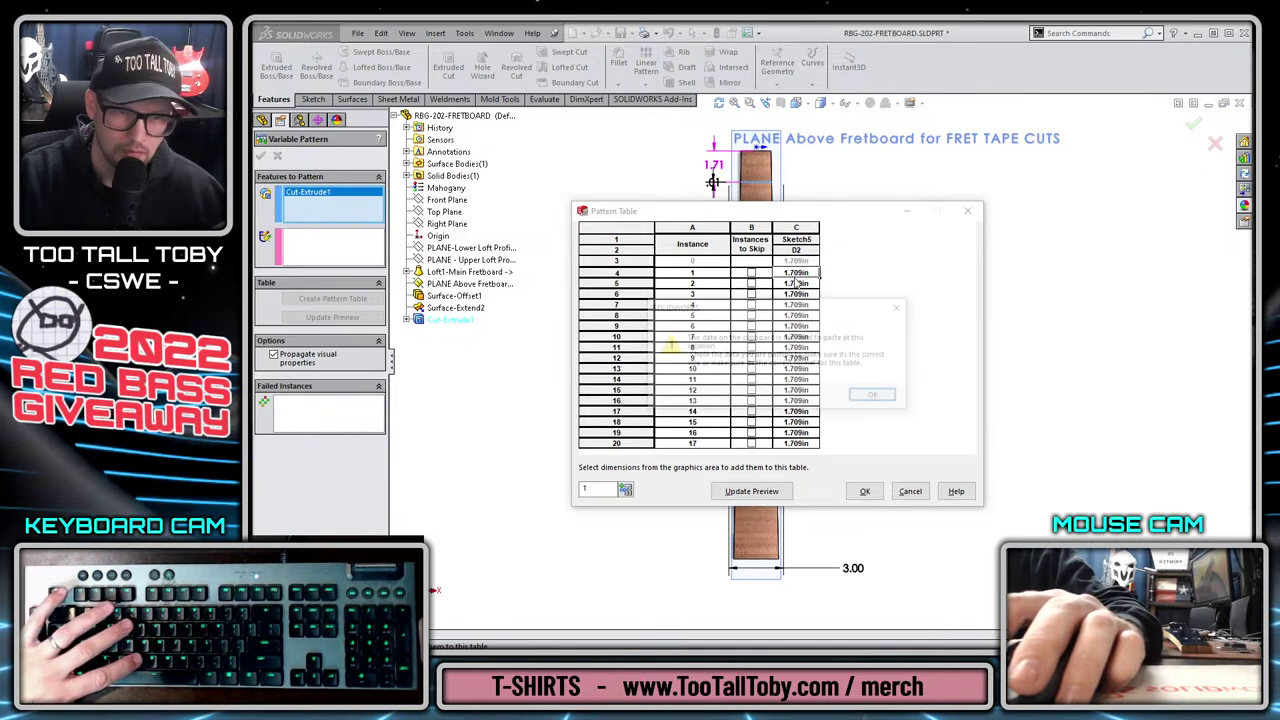
pyautogui.click(866, 400)
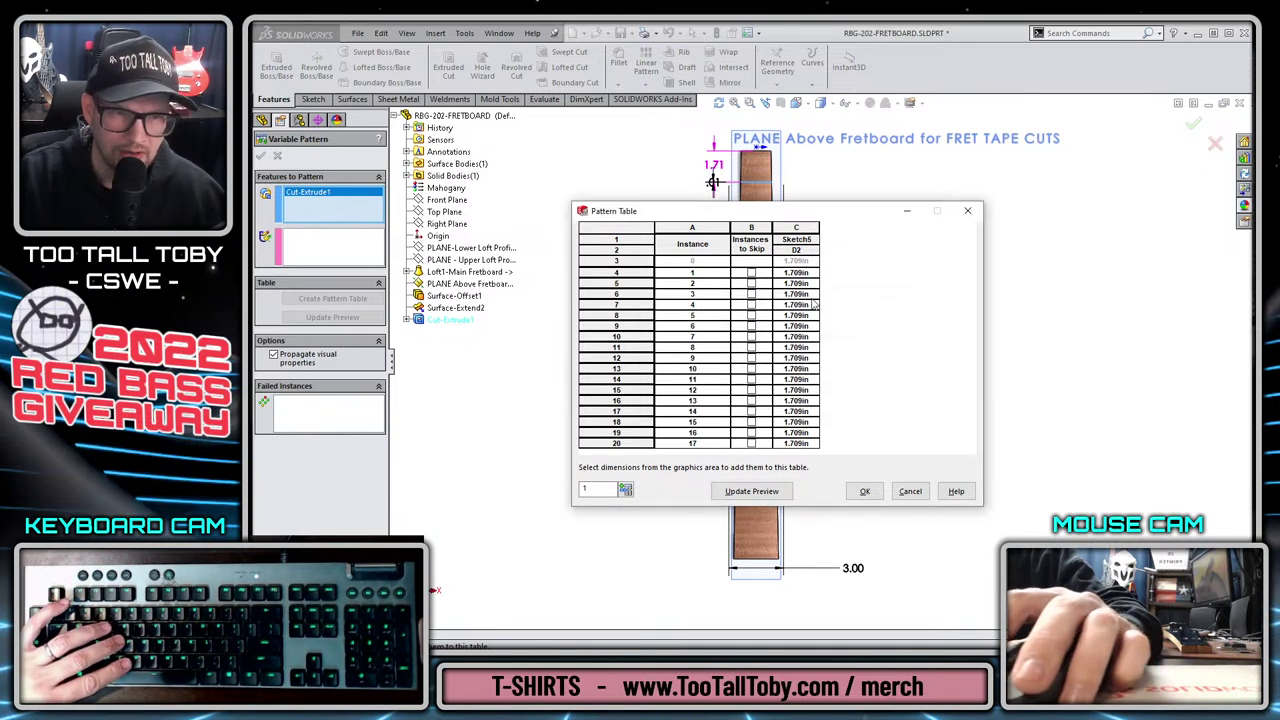
pyautogui.moveTo(793, 273); pyautogui.dragTo(799, 454)
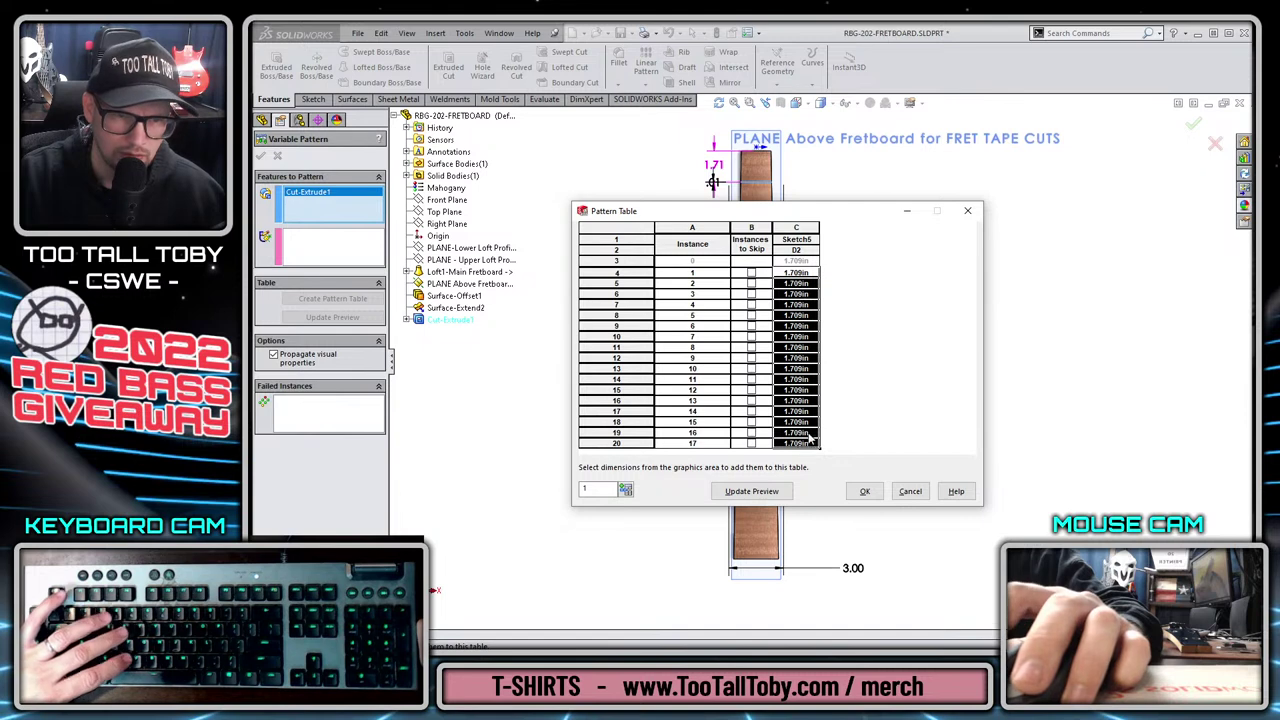
pyautogui.hotkey('ctrl', 'v')
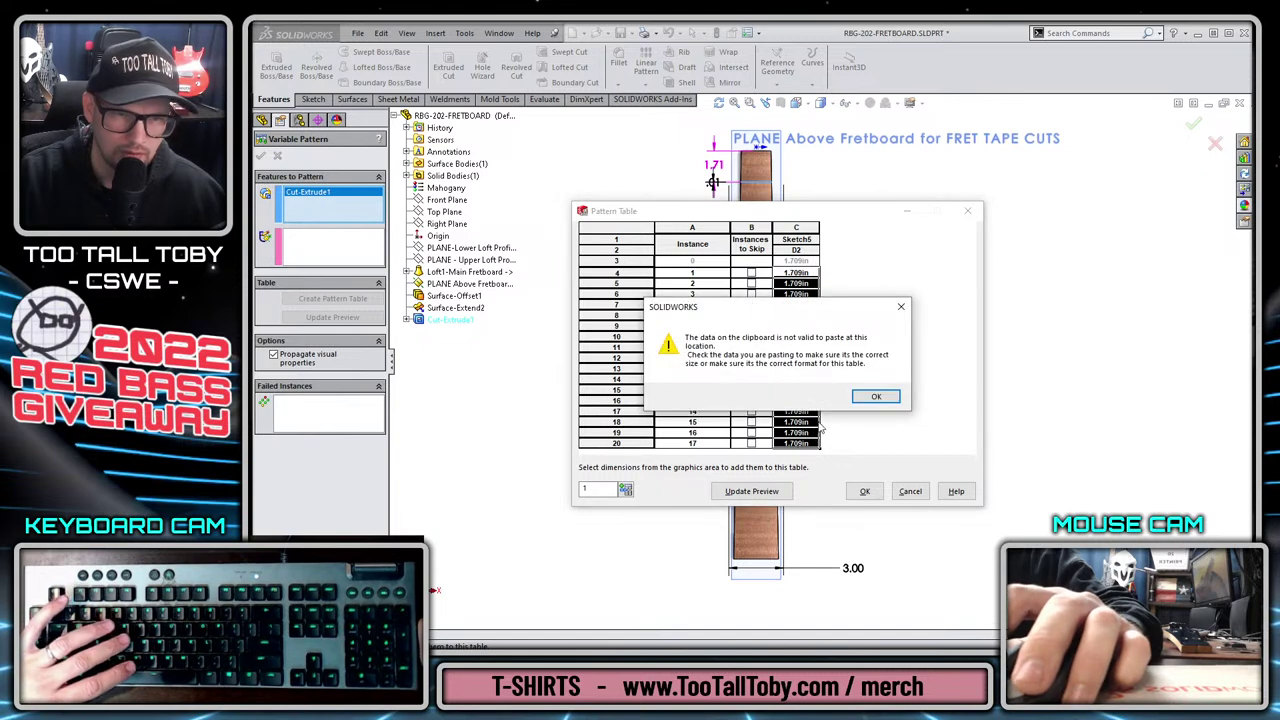
pyautogui.click(878, 396)
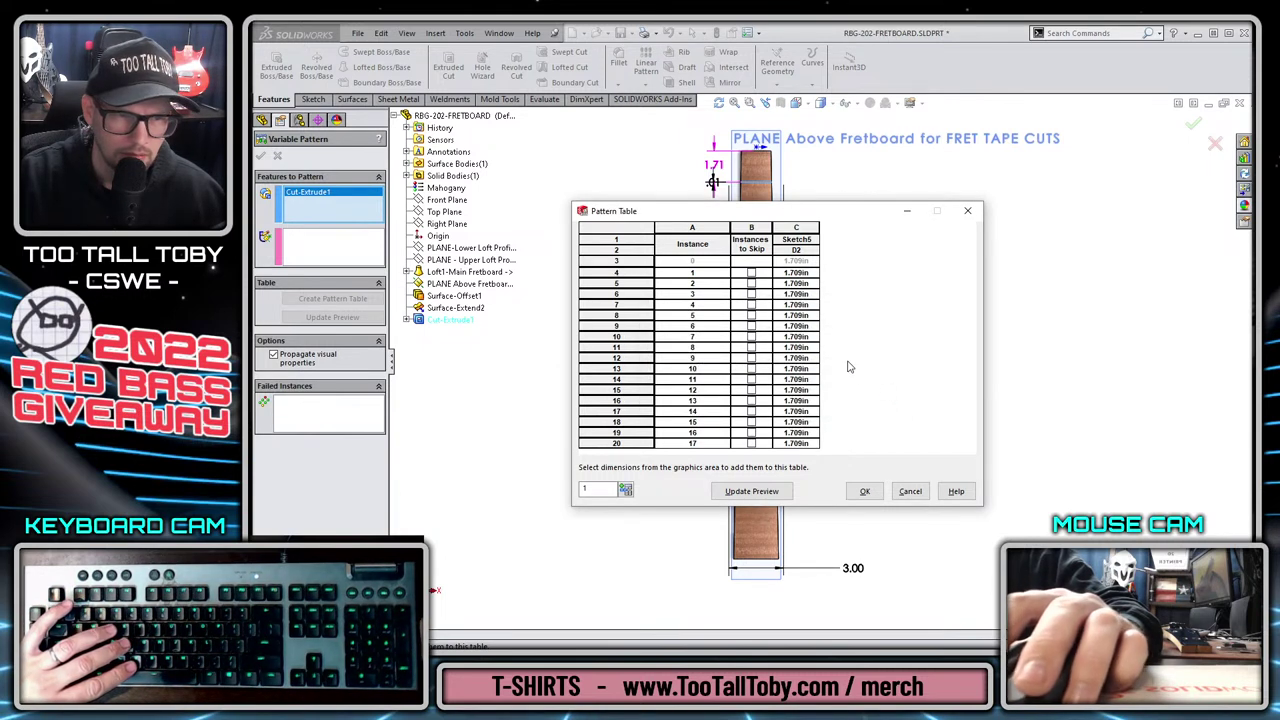
pyautogui.click(713, 182)
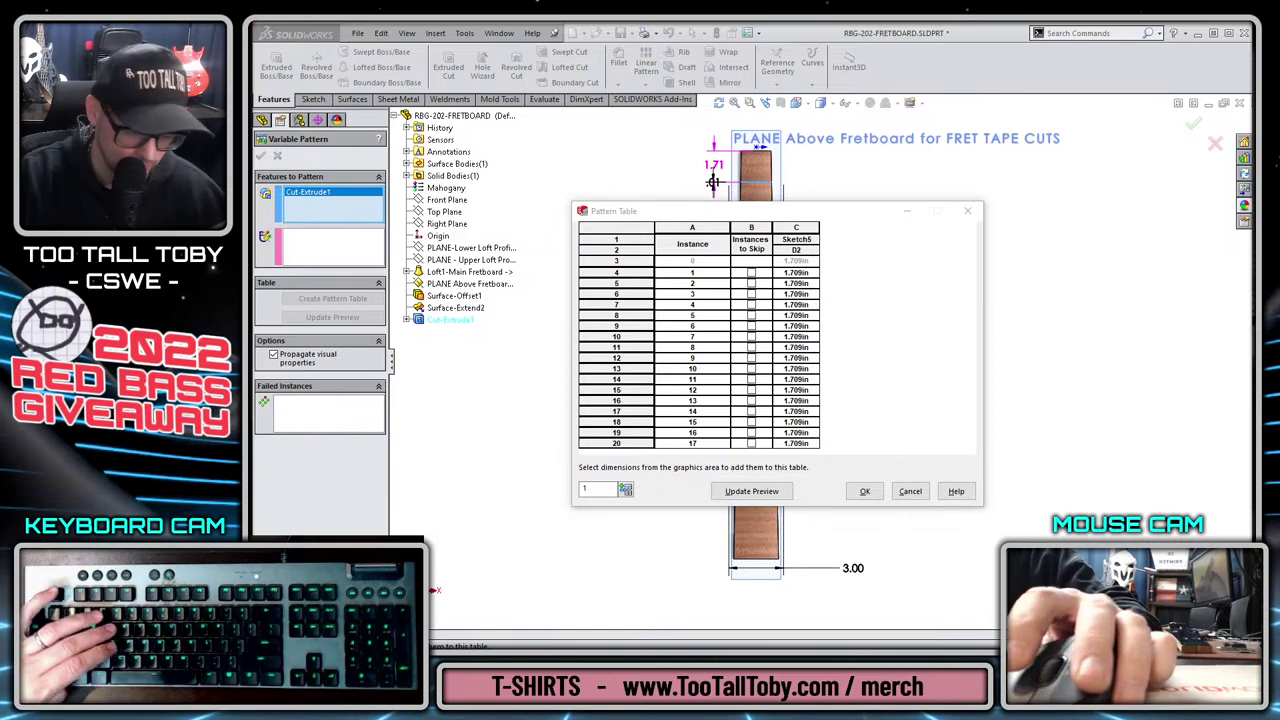
# Paste the distances in batches at instances 1, 7 and 13, running 3.491in to 20.686in.
pyautogui.hotkey('alt', 'Tab')
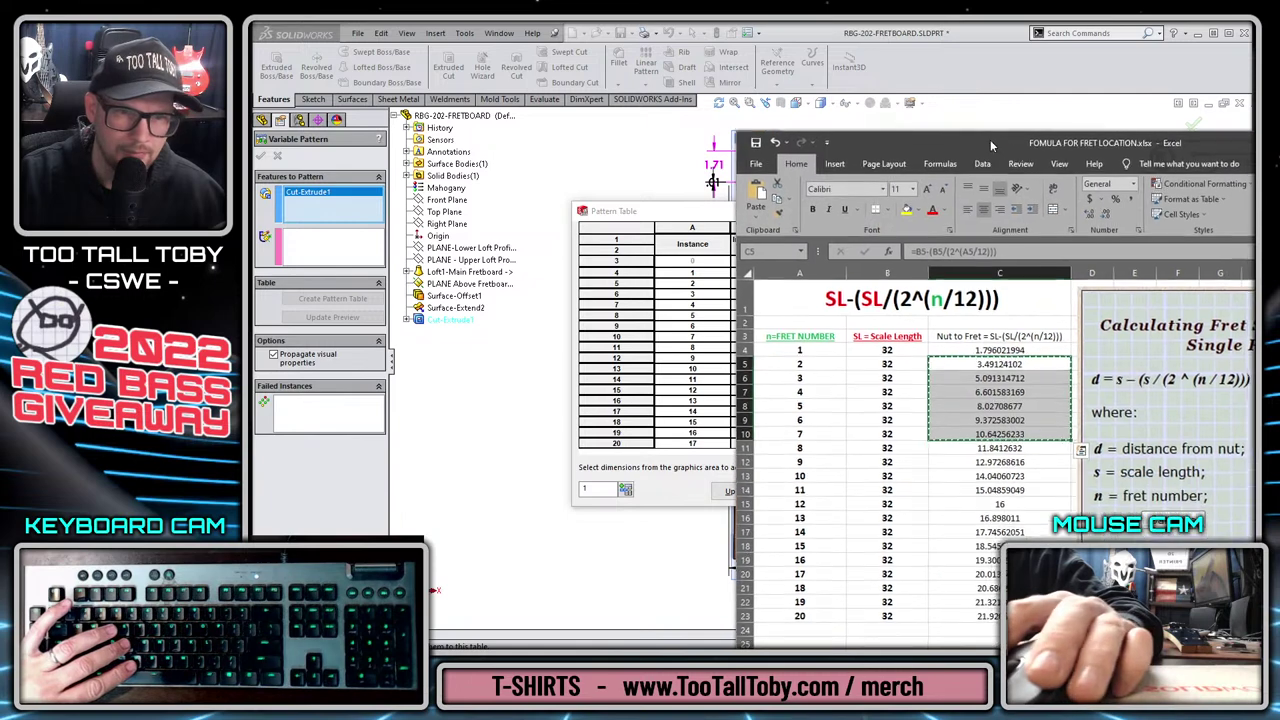
pyautogui.hotkey('alt', 'Tab')
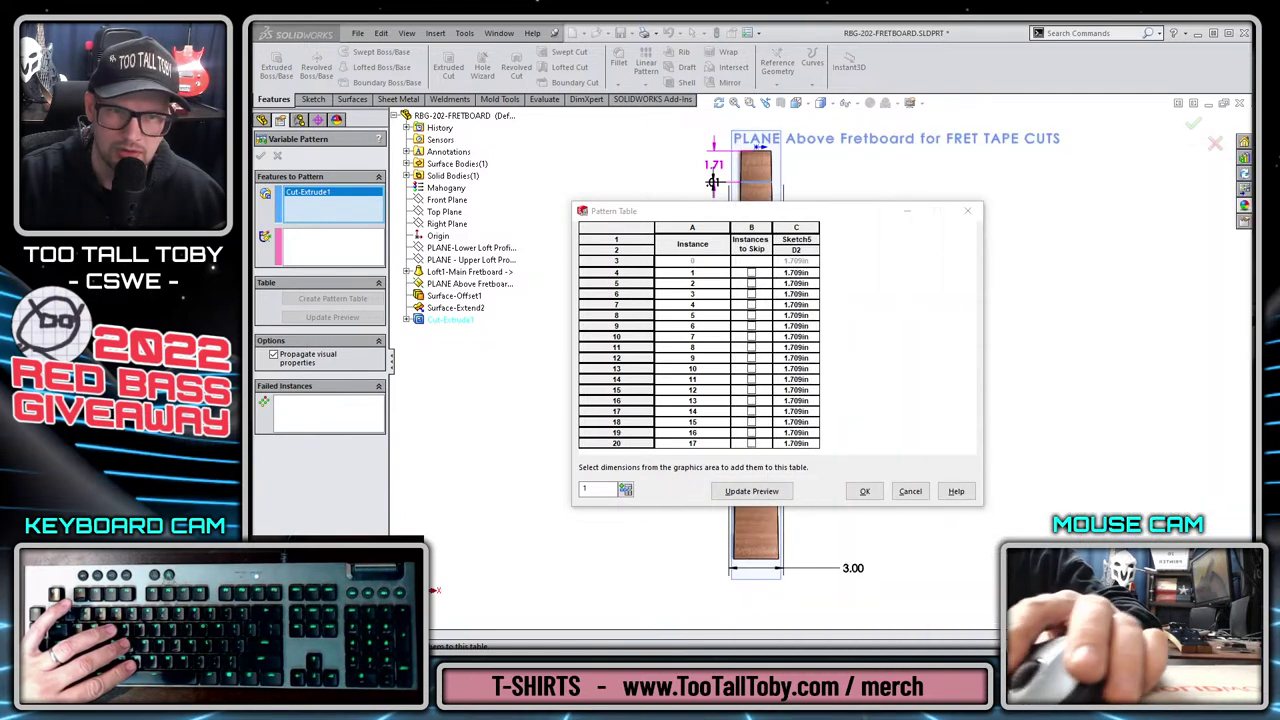
pyautogui.click(795, 274)
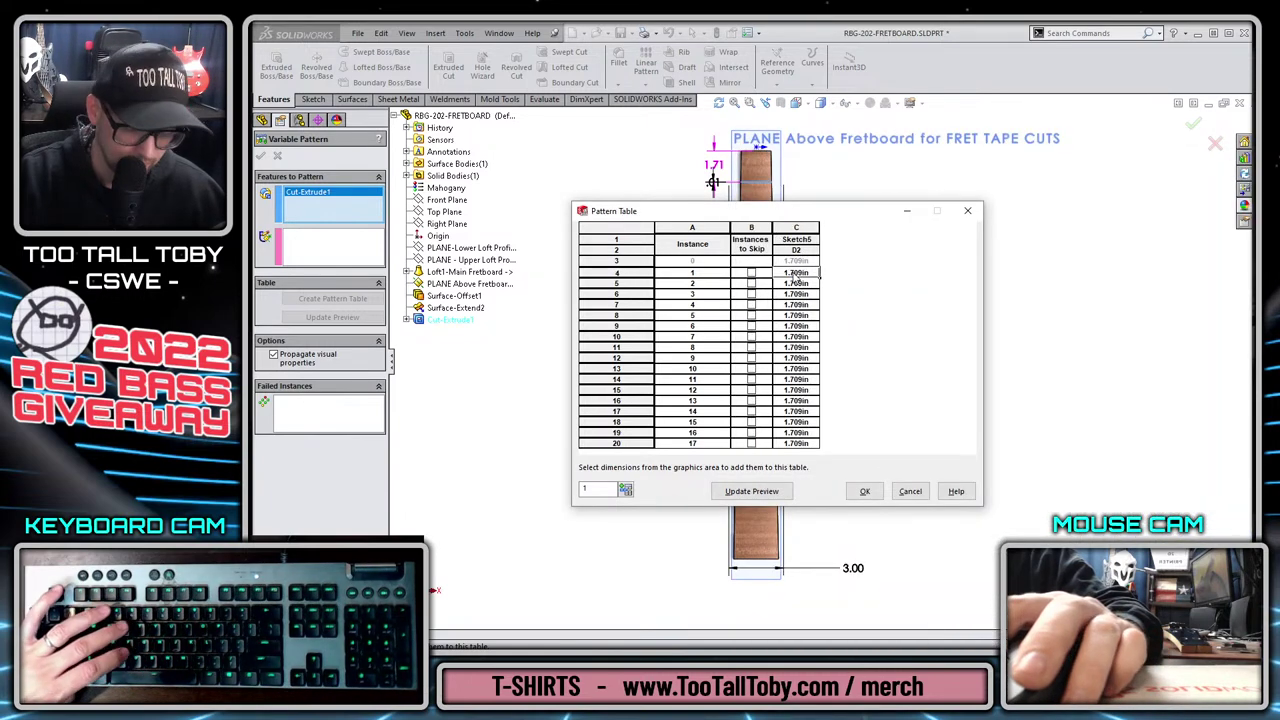
pyautogui.write('3.491in 5.092in 6.602in 8.027in 9.373in 10.643in')
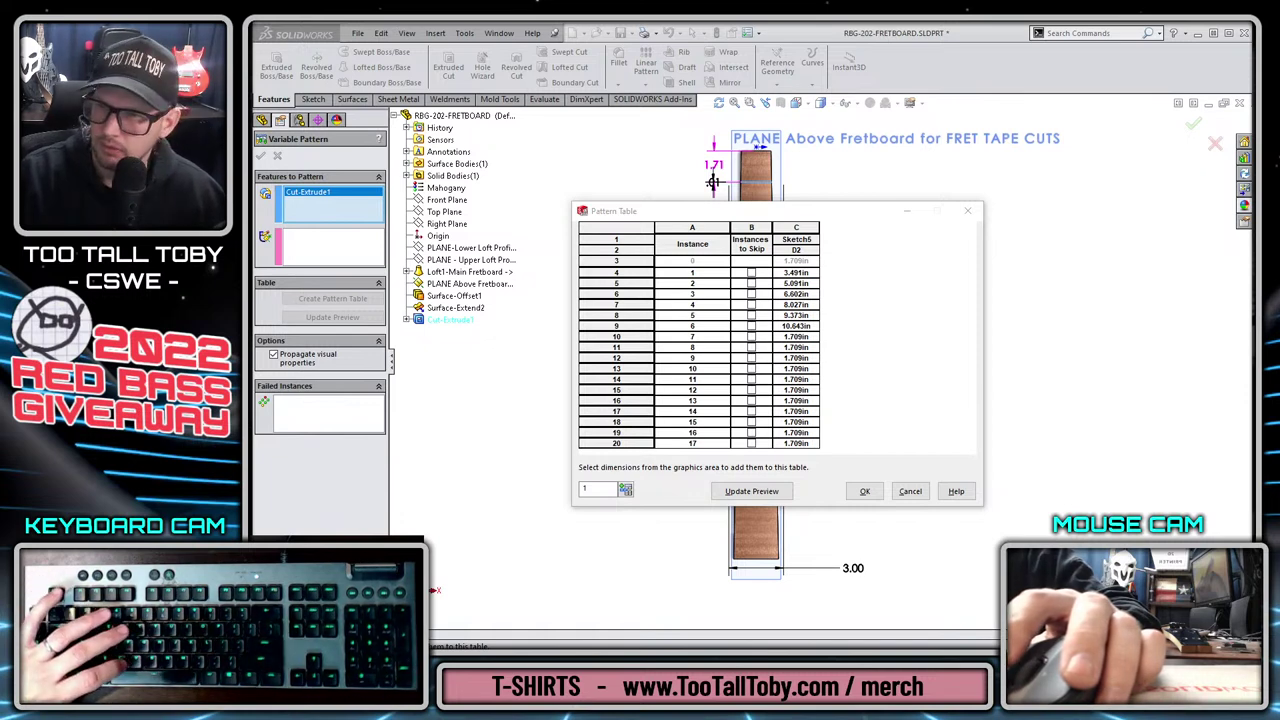
pyautogui.click(796, 337)
pyautogui.write('11.841in 12.973in 14.041in 15.049in 16.000in 16.898in')
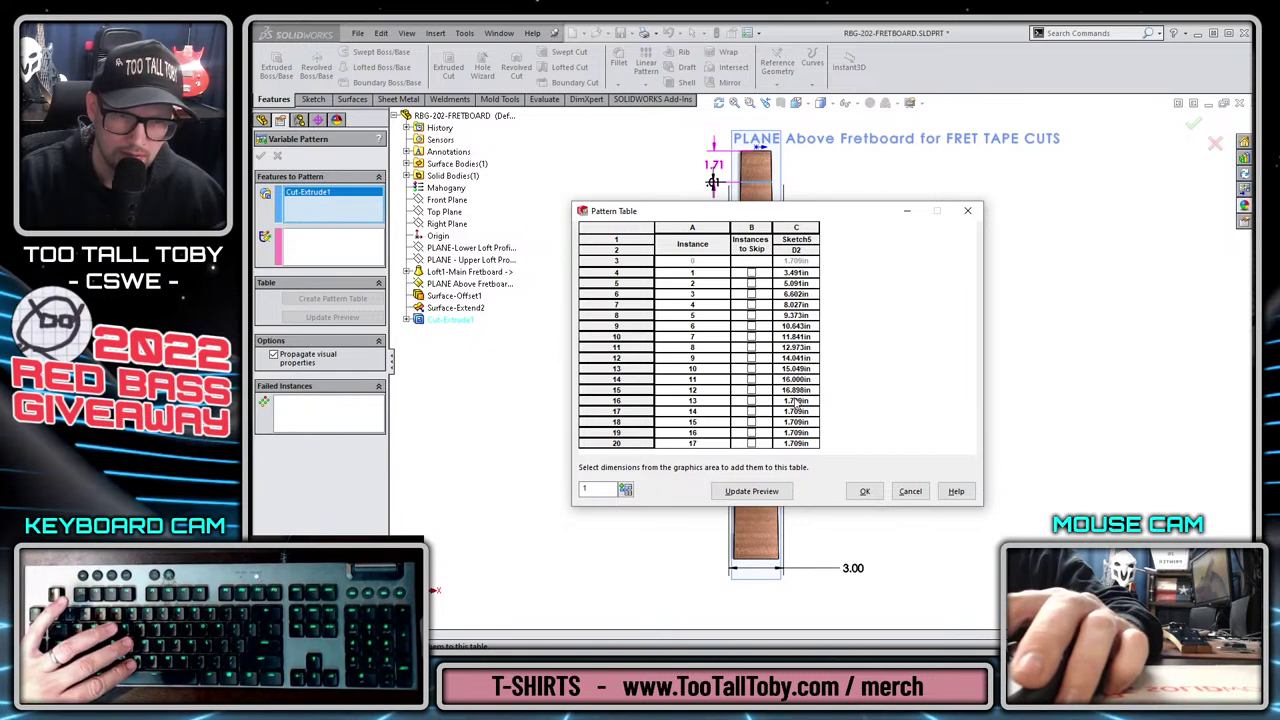
pyautogui.click(795, 401)
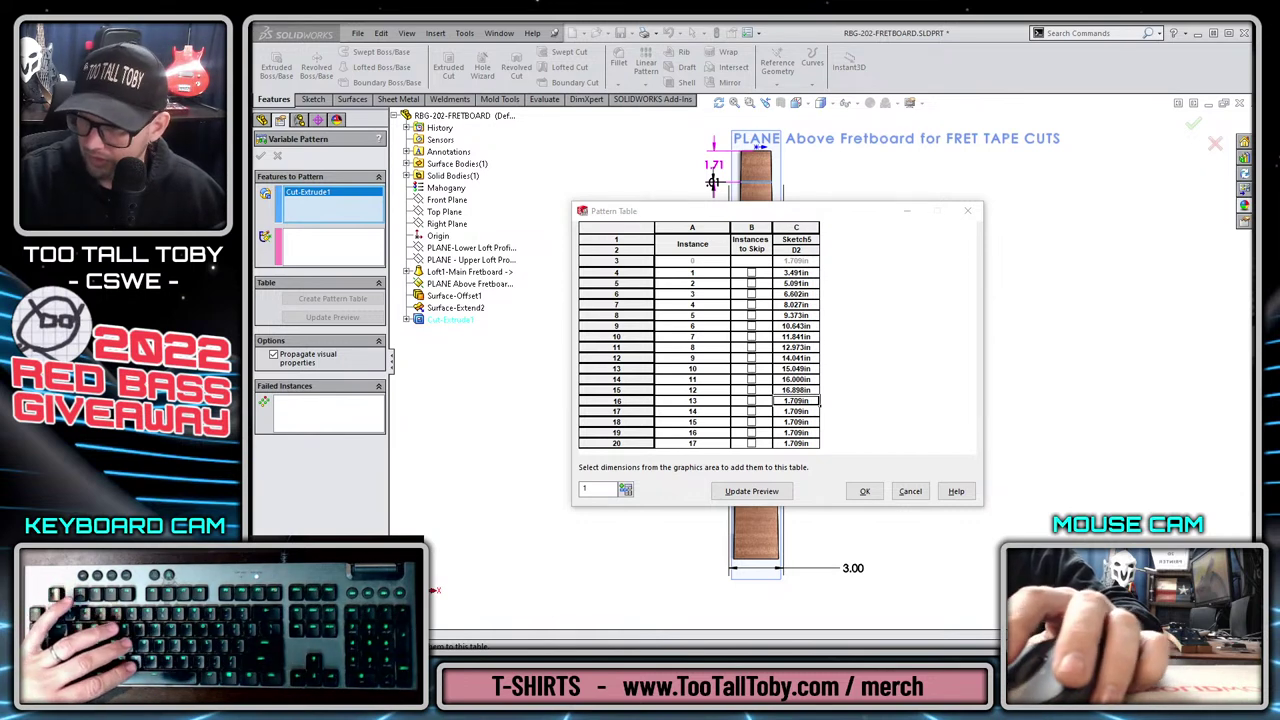
pyautogui.click(789, 404)
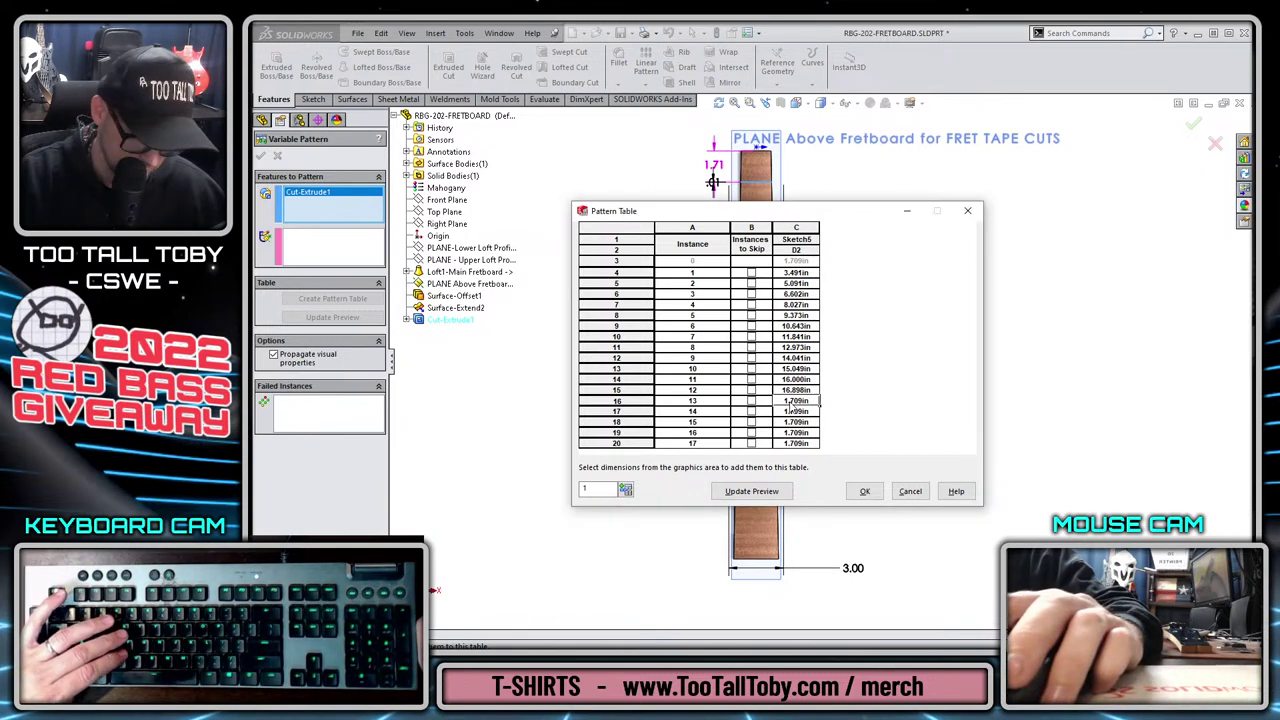
pyautogui.write('17.746in 18.546in 19.301in 20.014in 20.686in')
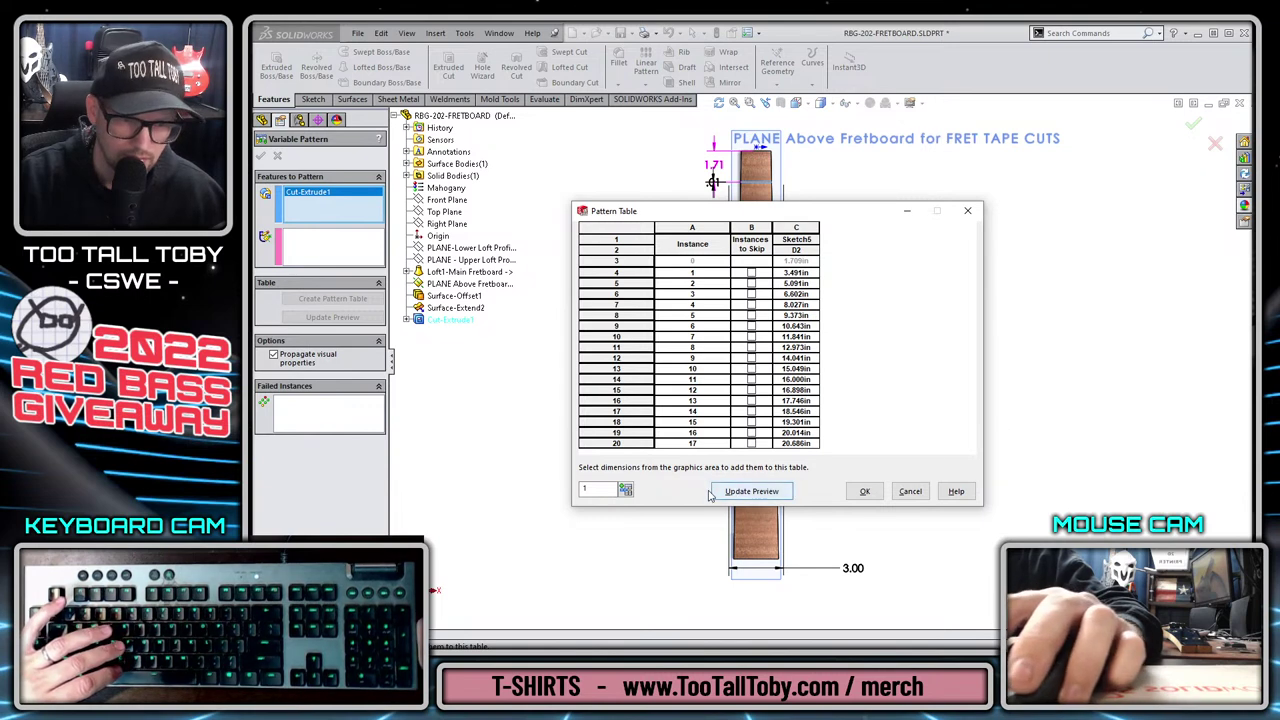
pyautogui.moveTo(690, 507); pyautogui.dragTo(690, 540)
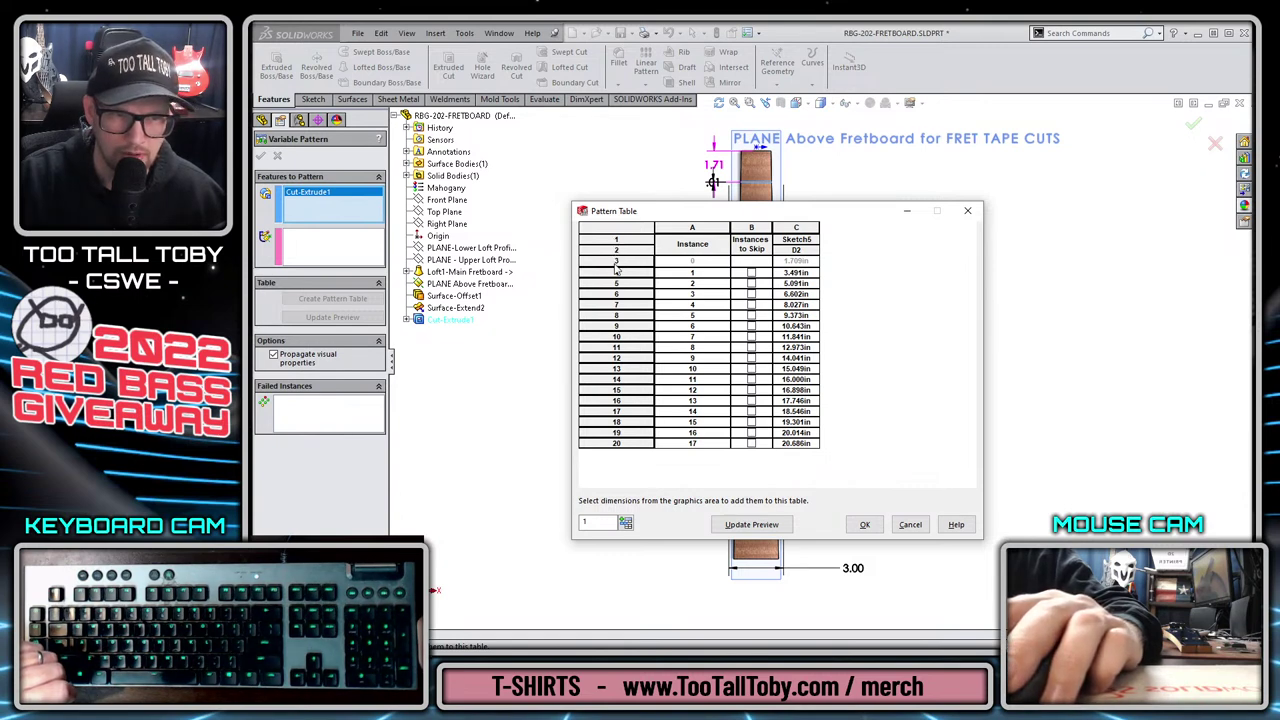
# Add instances 18 and 19 at 21.321in and 21.921in, then preview the fret cuts.
pyautogui.click(625, 523)
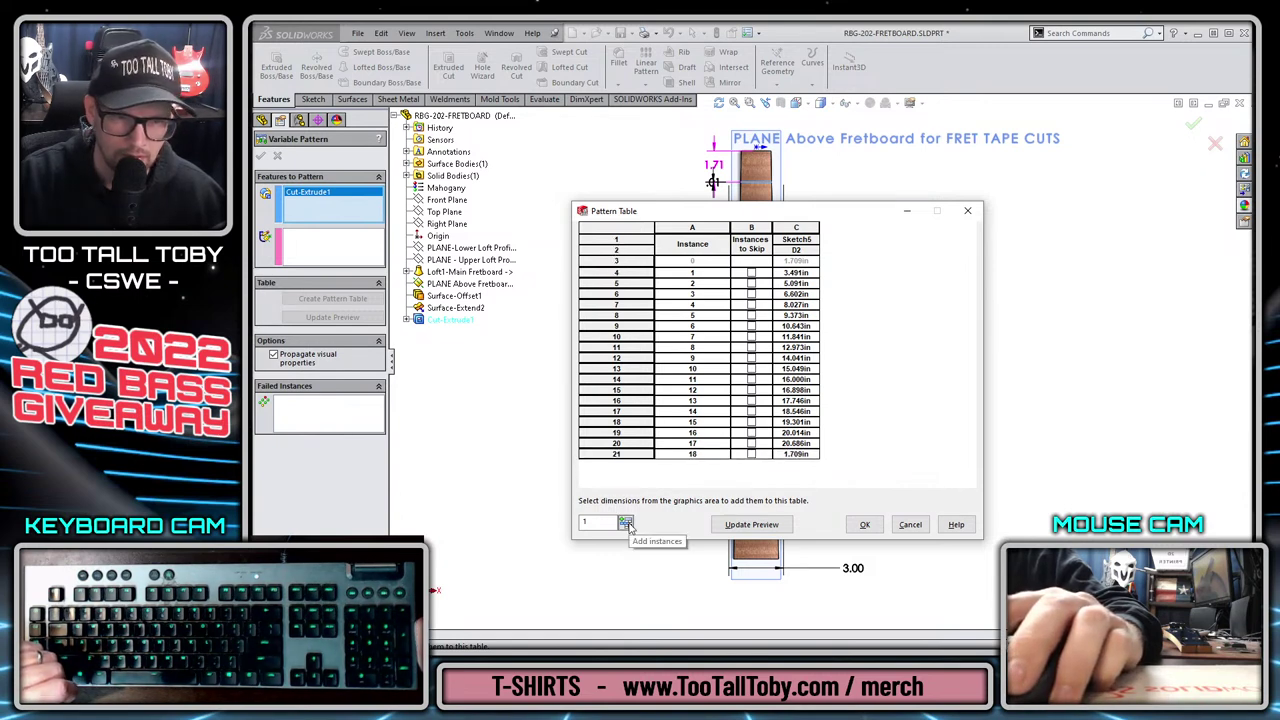
pyautogui.click(625, 523)
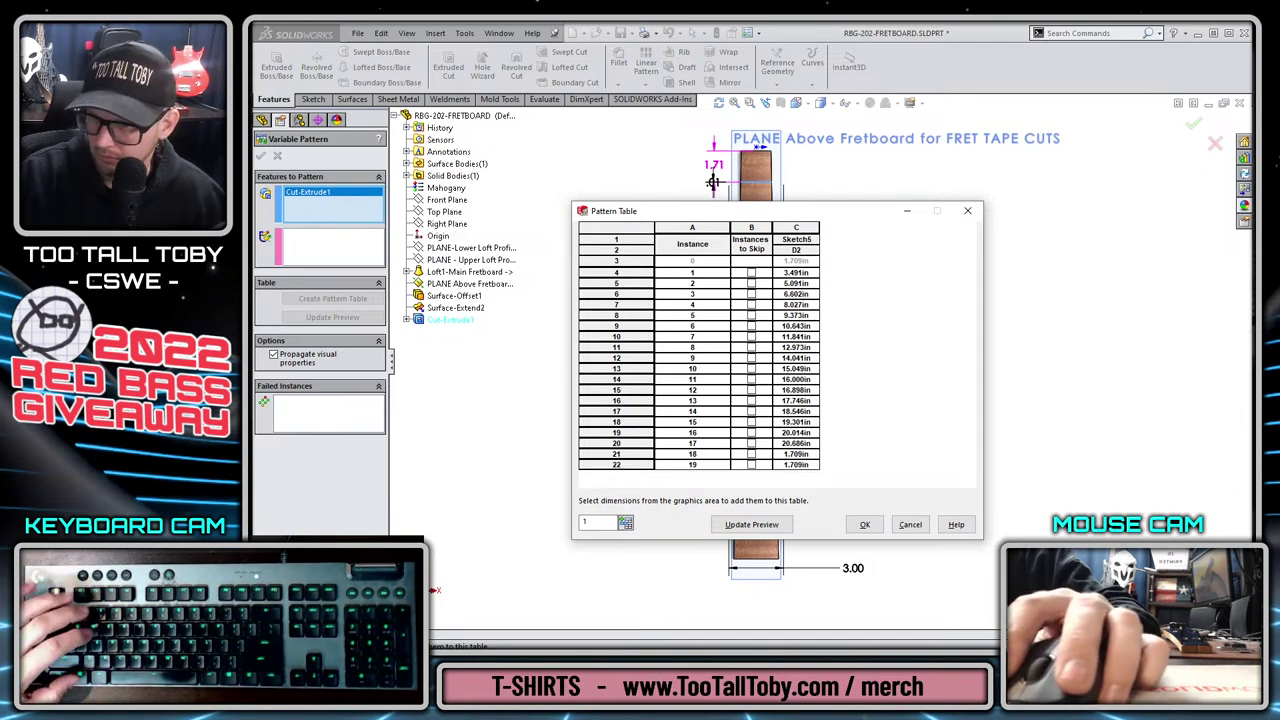
pyautogui.click(713, 181)
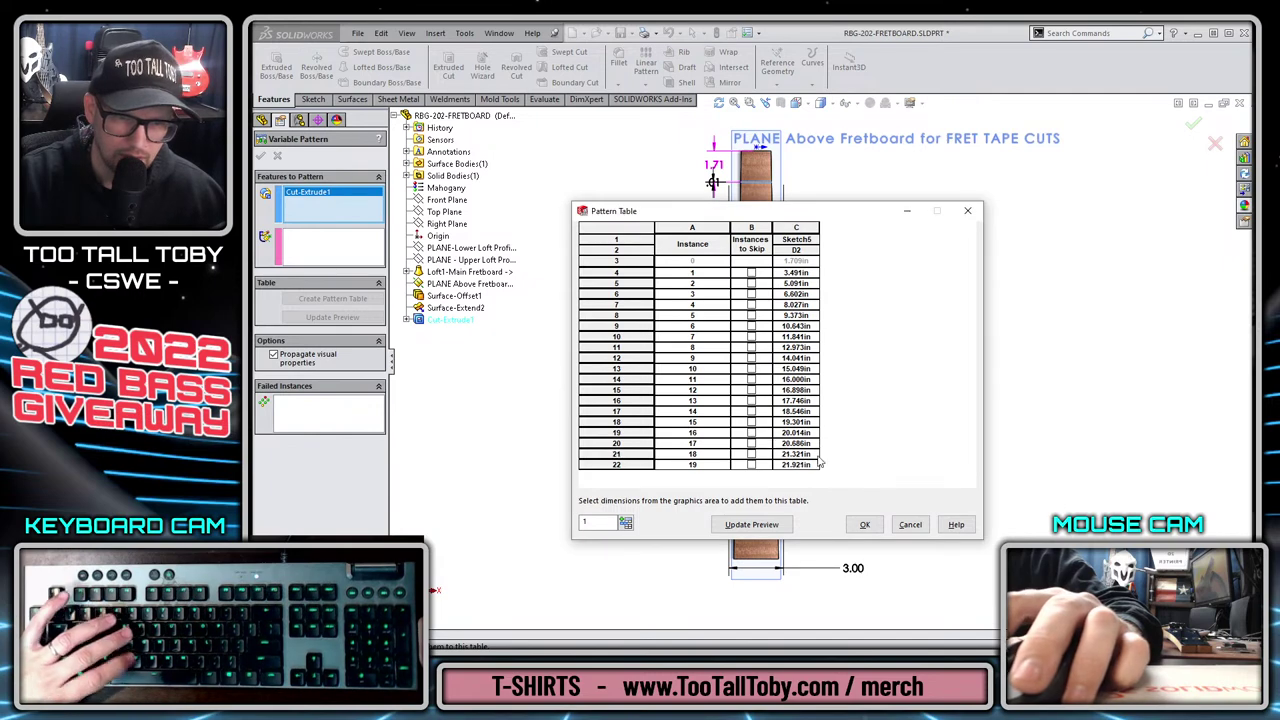
pyautogui.moveTo(743, 211); pyautogui.dragTo(964, 148)
pyautogui.click(970, 458)
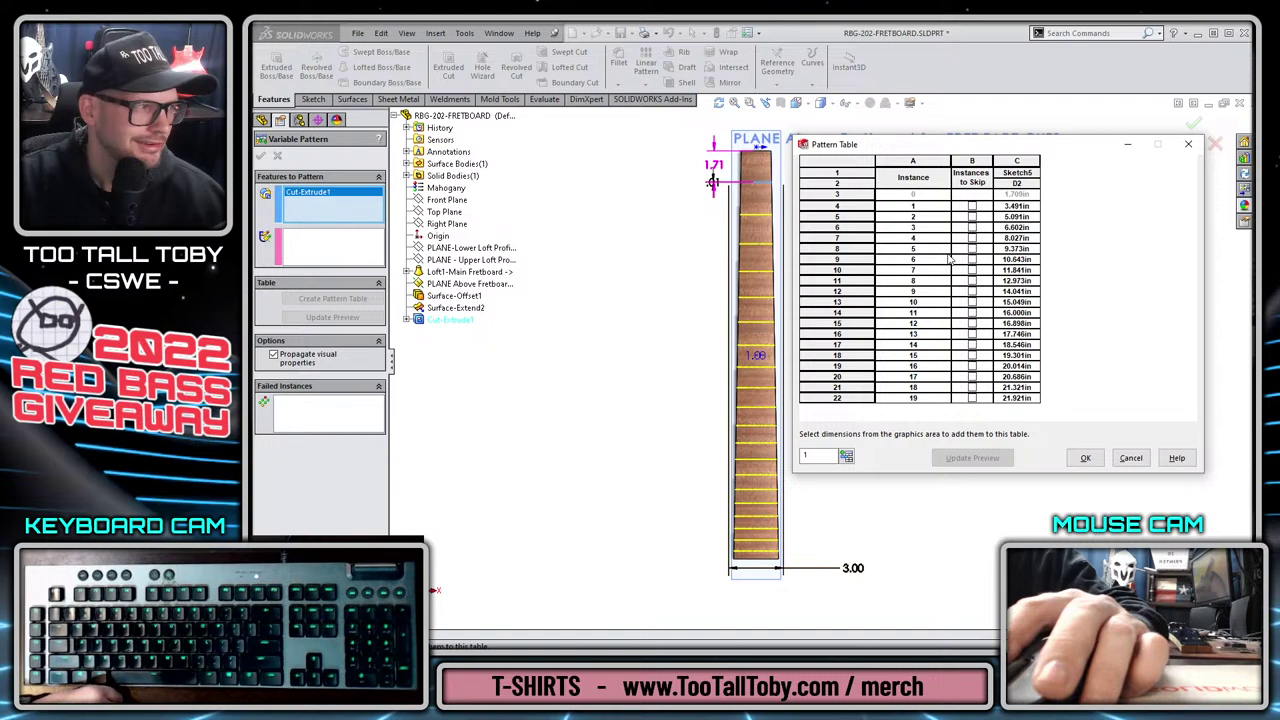
# Accept the 19-instance table to create VarPattern1, then collapse the Solid Bodies folder.
pyautogui.click(1083, 459)
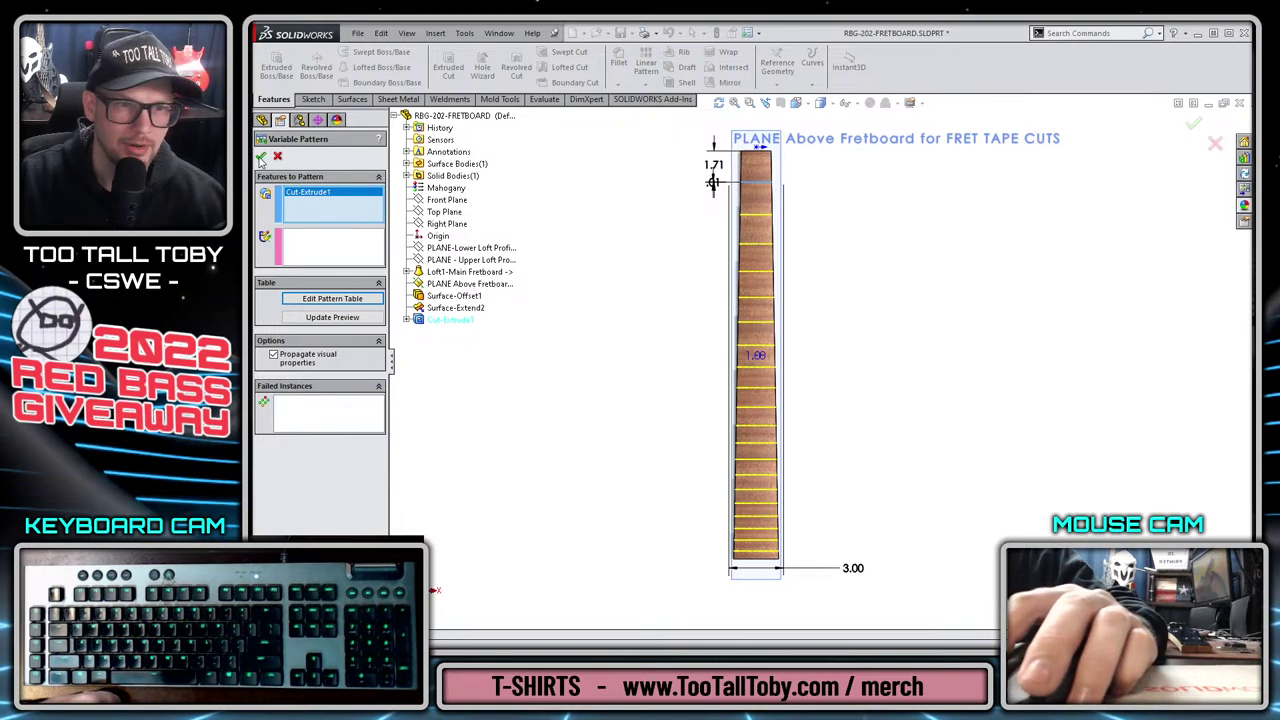
pyautogui.click(261, 158)
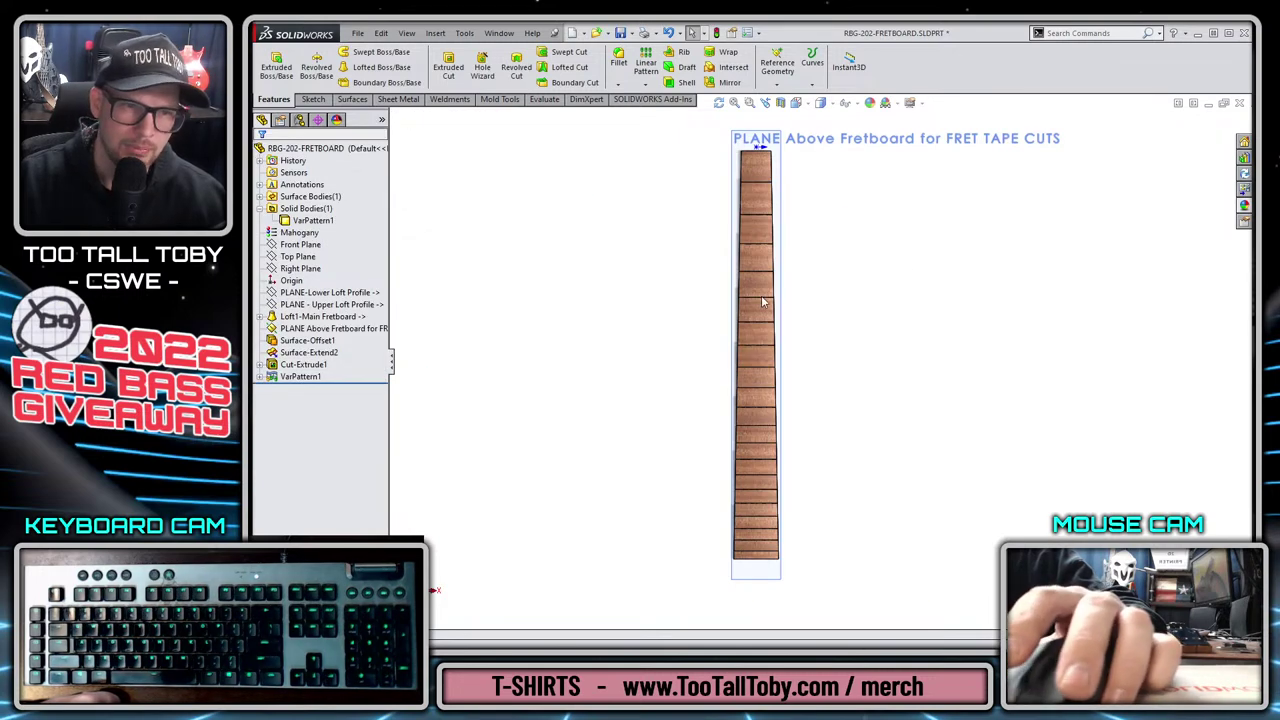
pyautogui.scroll(-5, 751, 186)
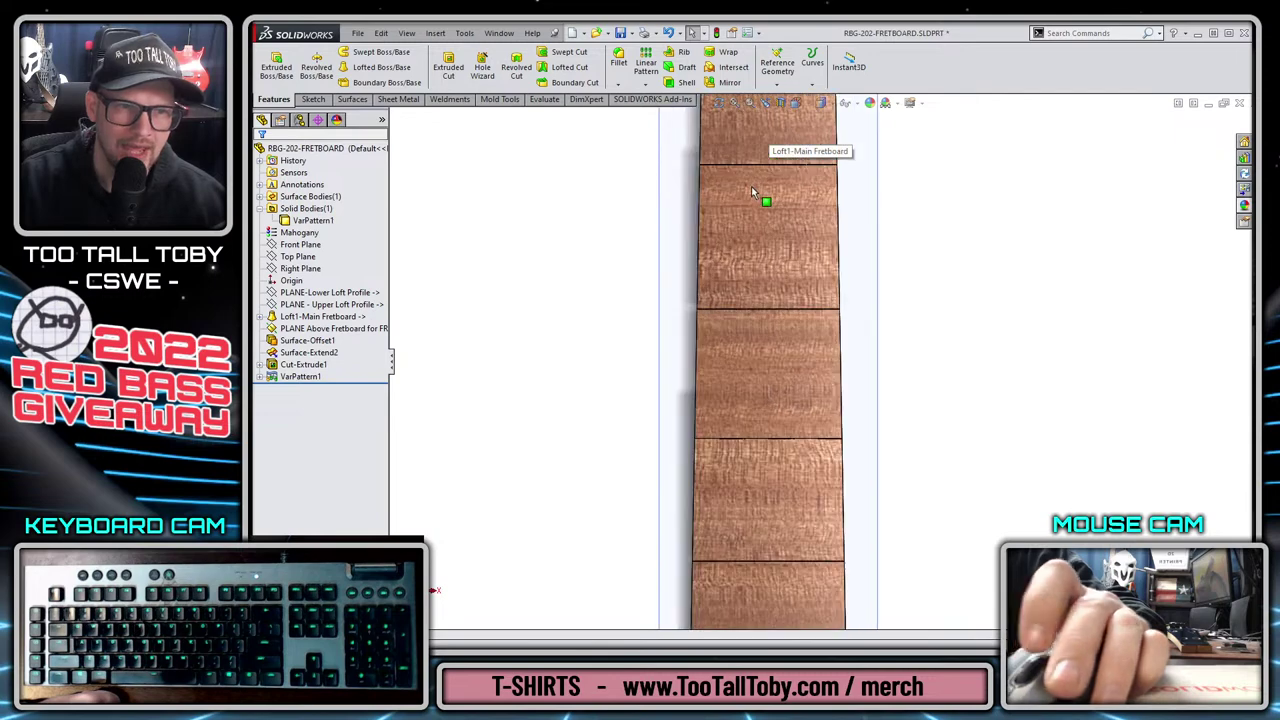
pyautogui.scroll(2, 751, 186)
pyautogui.scroll(-3, 795, 277)
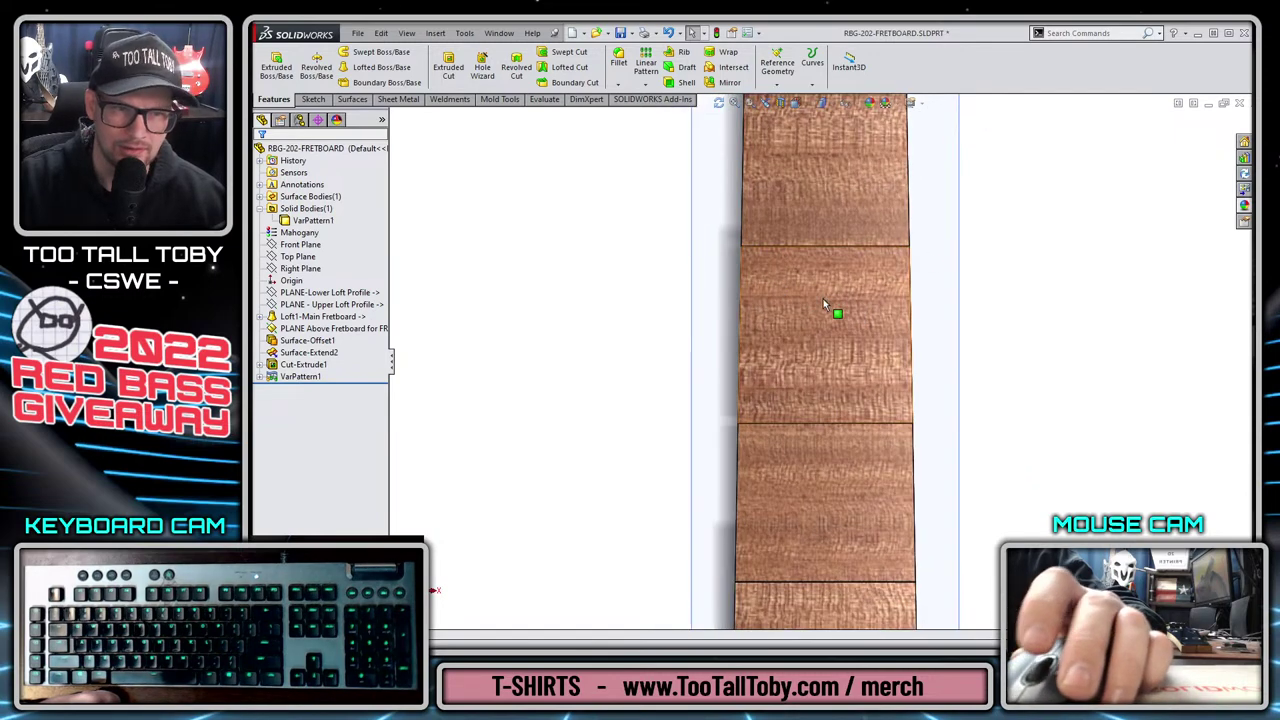
pyautogui.scroll(5, 823, 298)
pyautogui.scroll(-2, 816, 335)
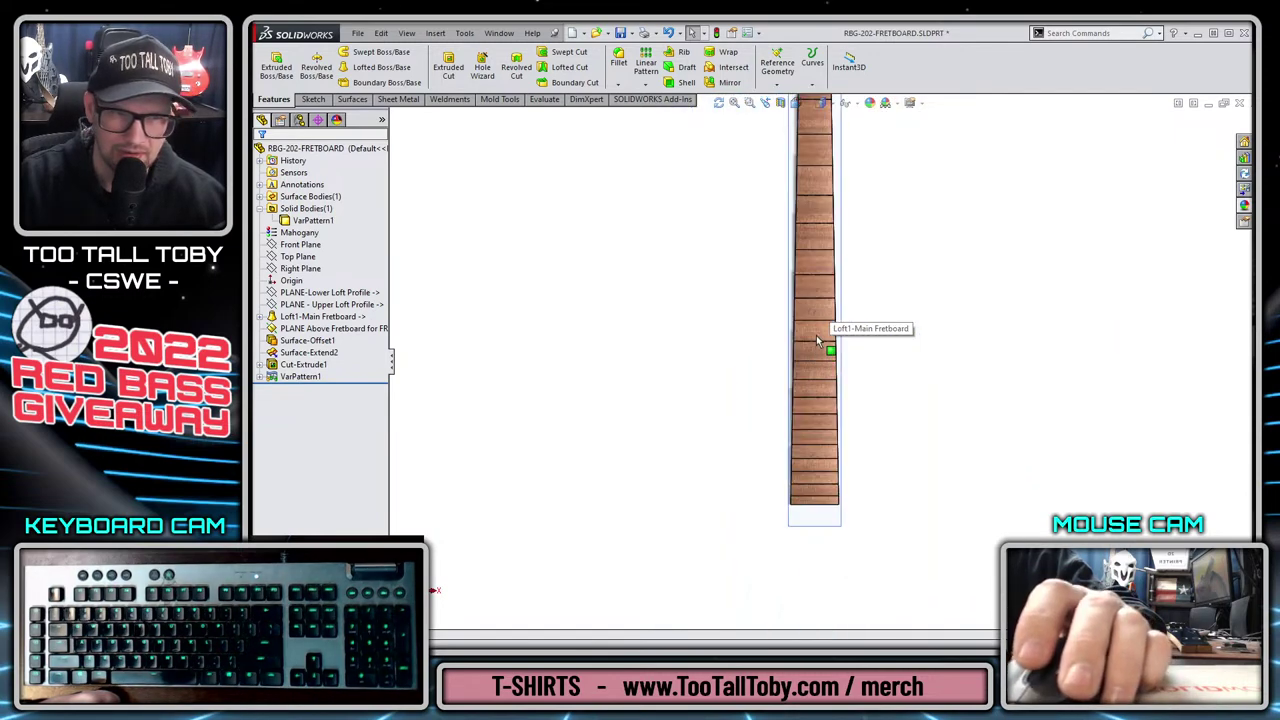
pyautogui.scroll(-1, 832, 357)
pyautogui.scroll(3, 851, 343)
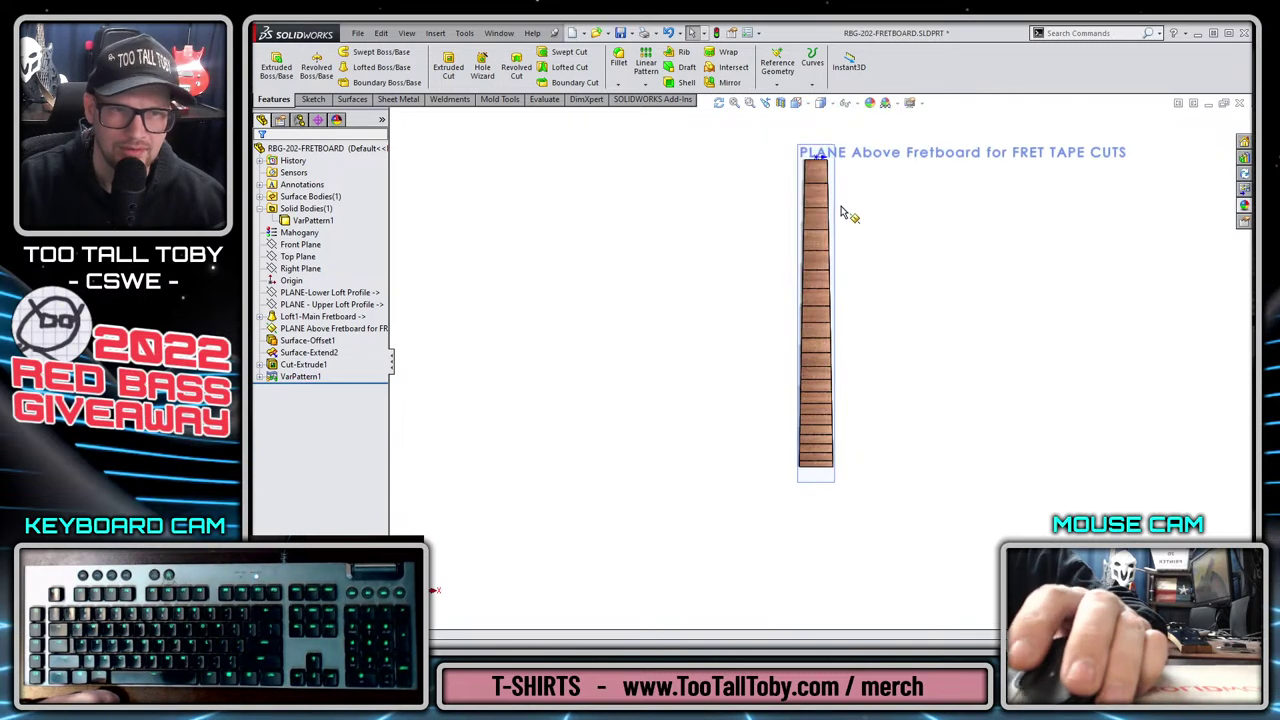
pyautogui.scroll(-2, 842, 225)
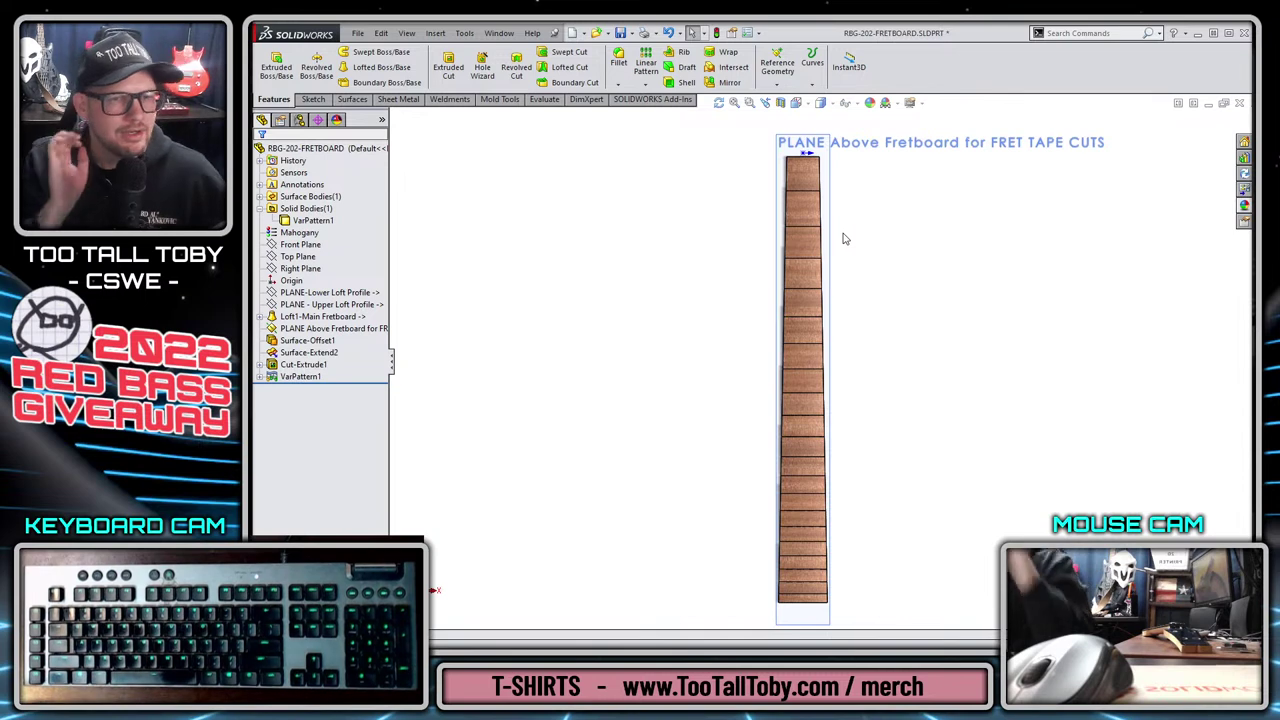
pyautogui.click(261, 209)
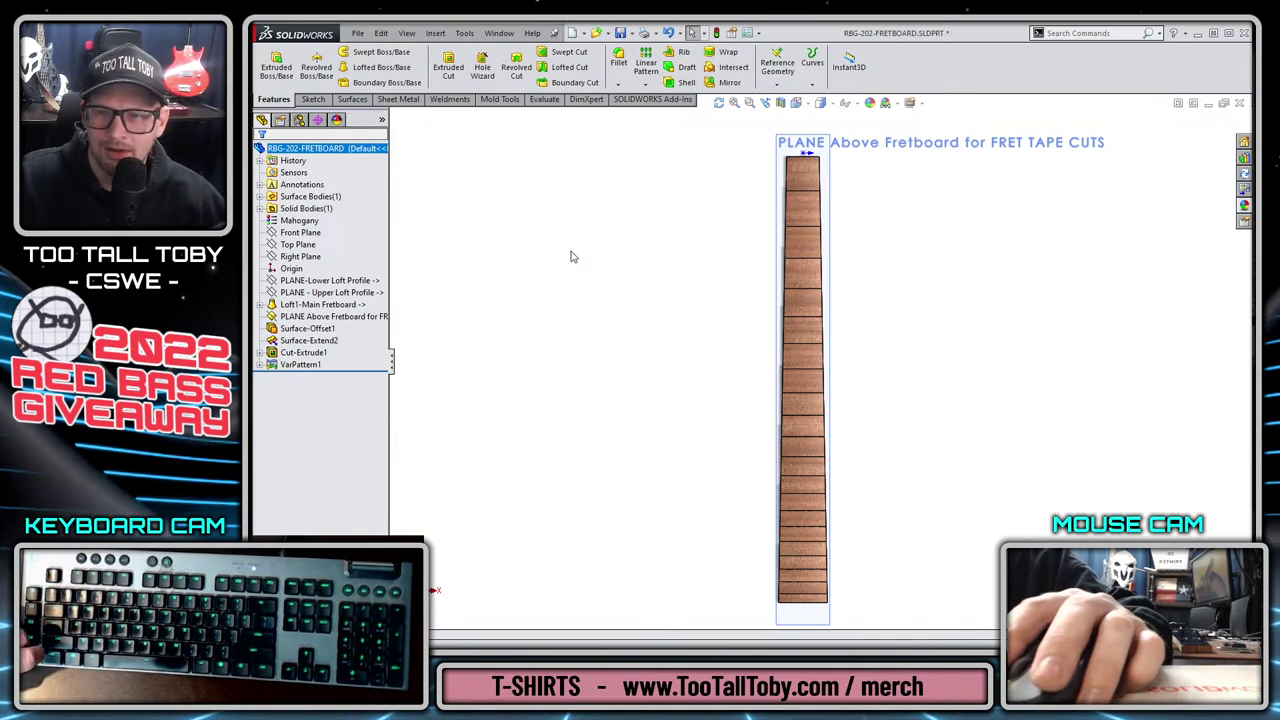
pyautogui.scroll(-3, 805, 225)
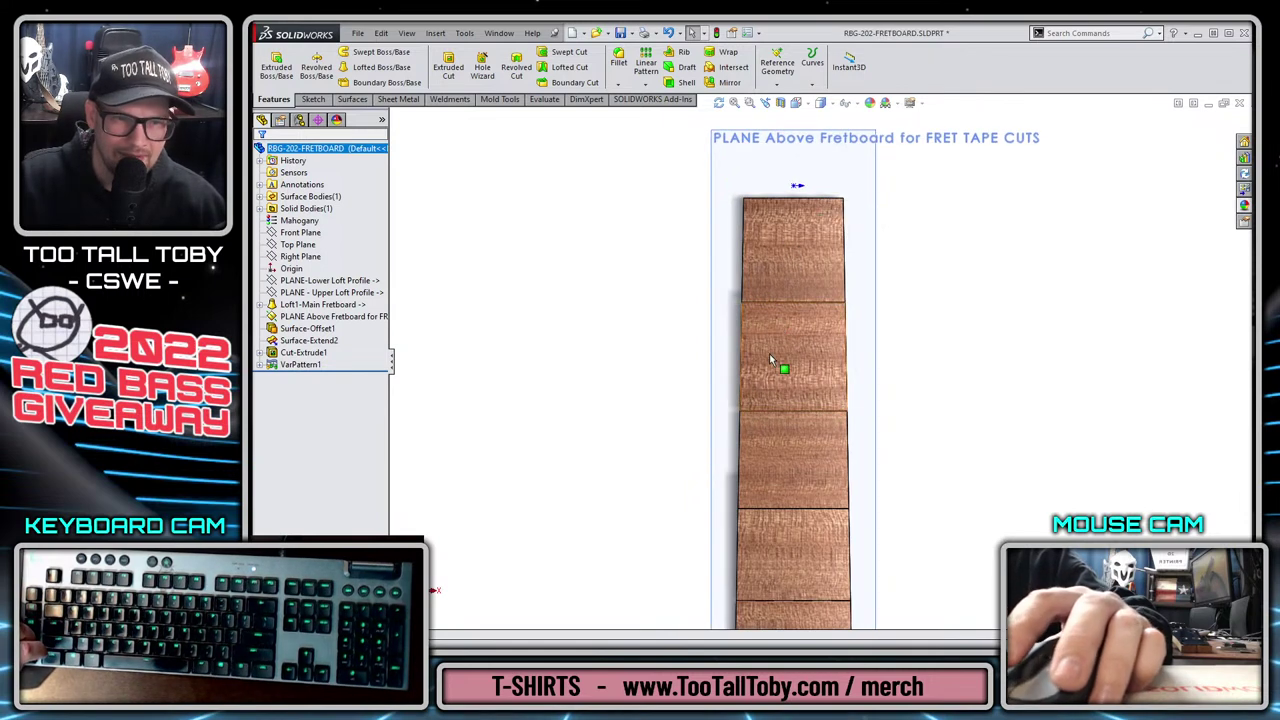
pyautogui.scroll(5, 830, 460)
pyautogui.scroll(-2, 840, 530)
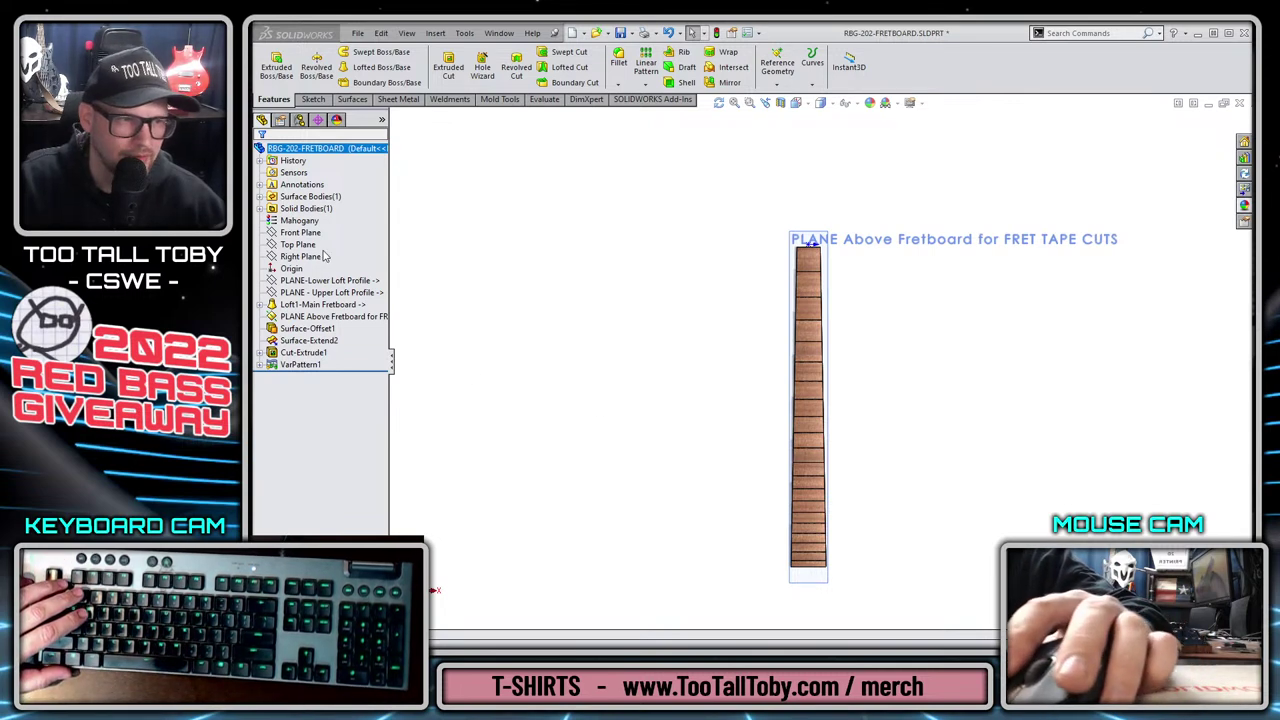
# Change Cut-Extrude1's fret 1 position dimension from 1.709in to 1.796in and rebuild.
pyautogui.click(314, 305)
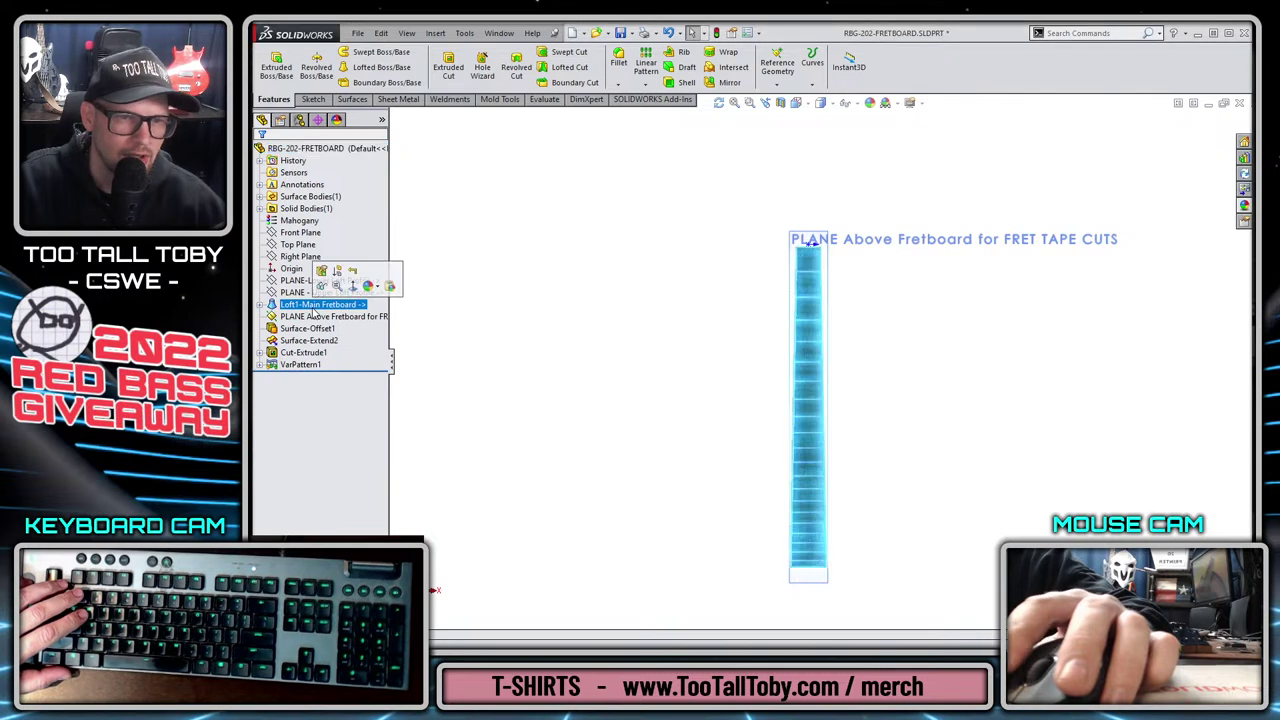
pyautogui.doubleClick(303, 352)
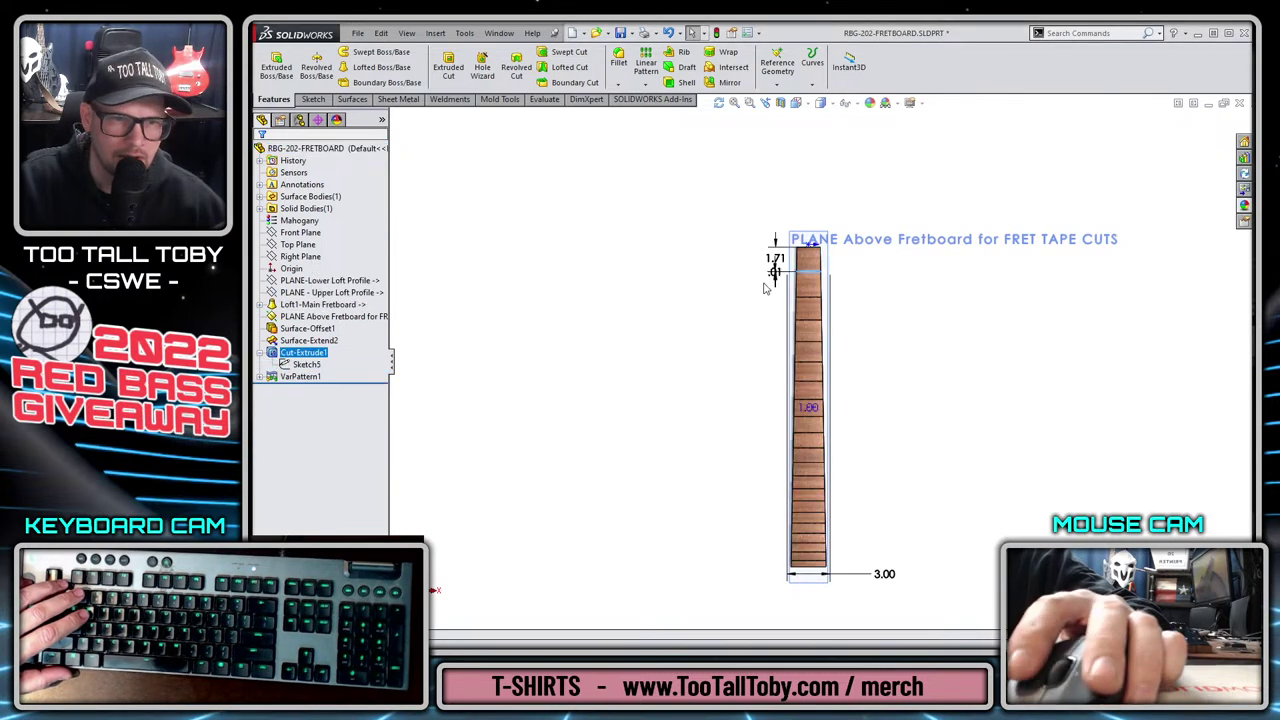
pyautogui.doubleClick(777, 263)
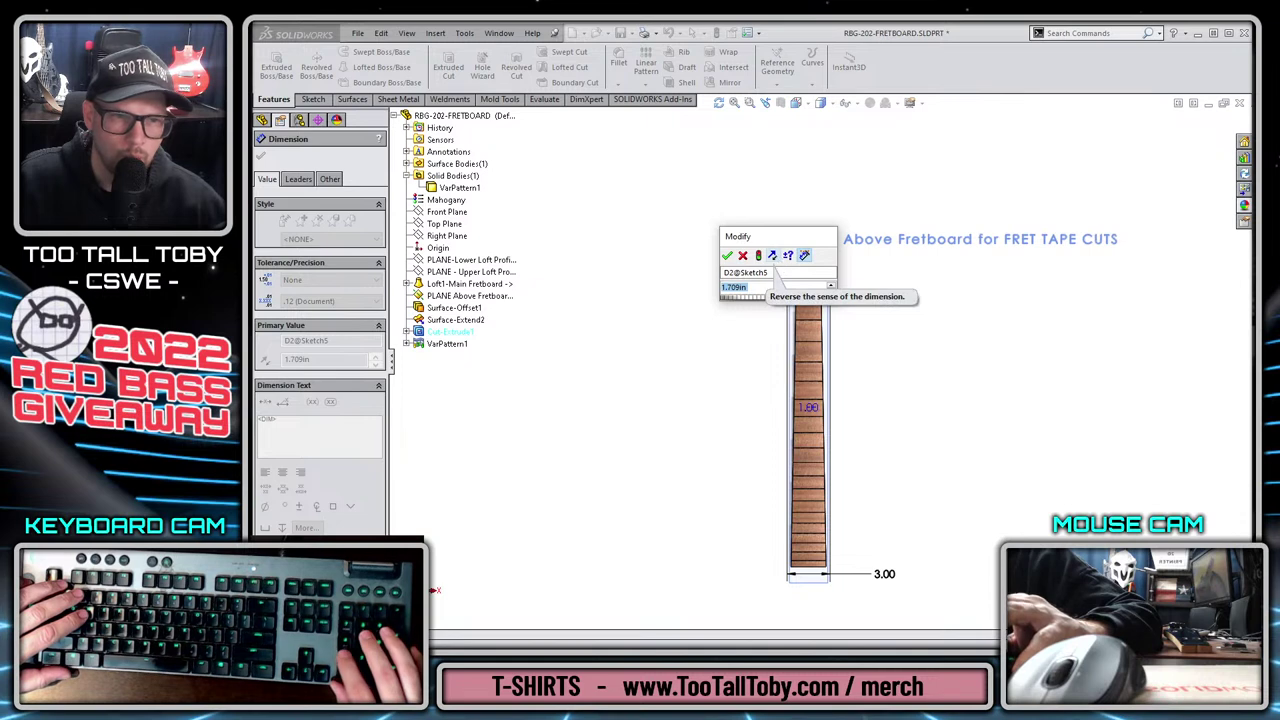
pyautogui.write('1.796')
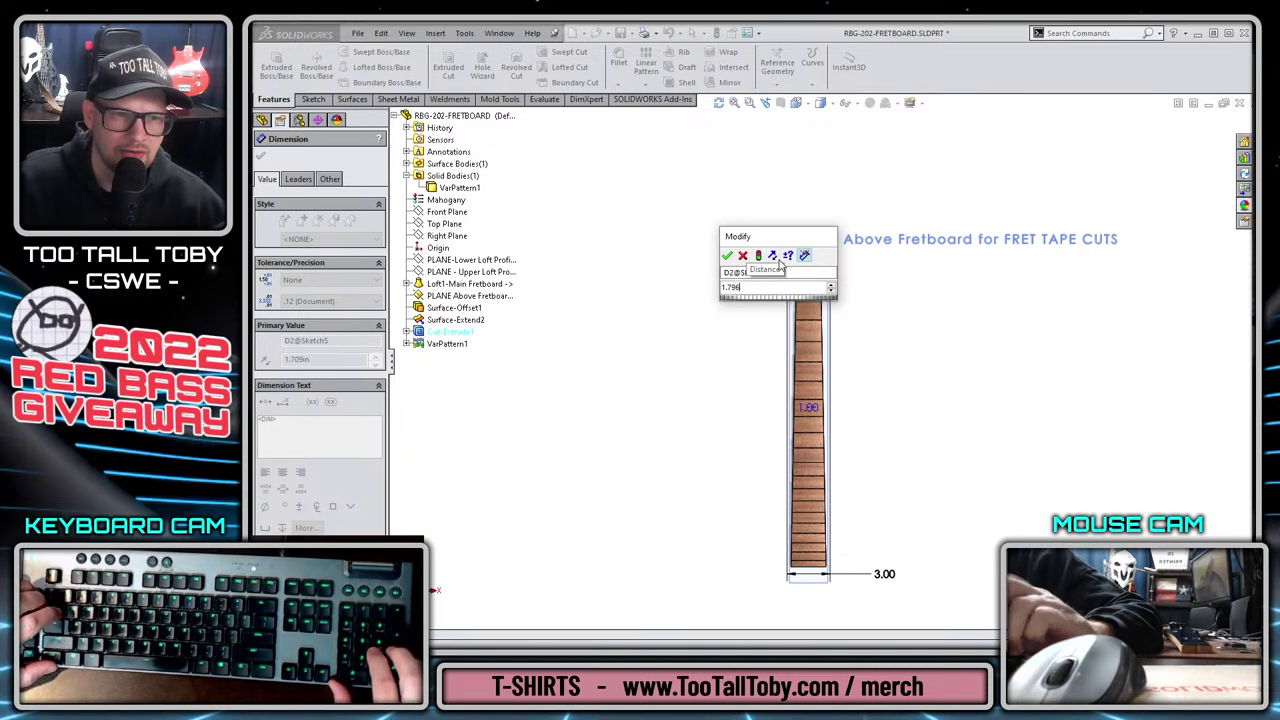
pyautogui.press('Return')
pyautogui.click(882, 289)
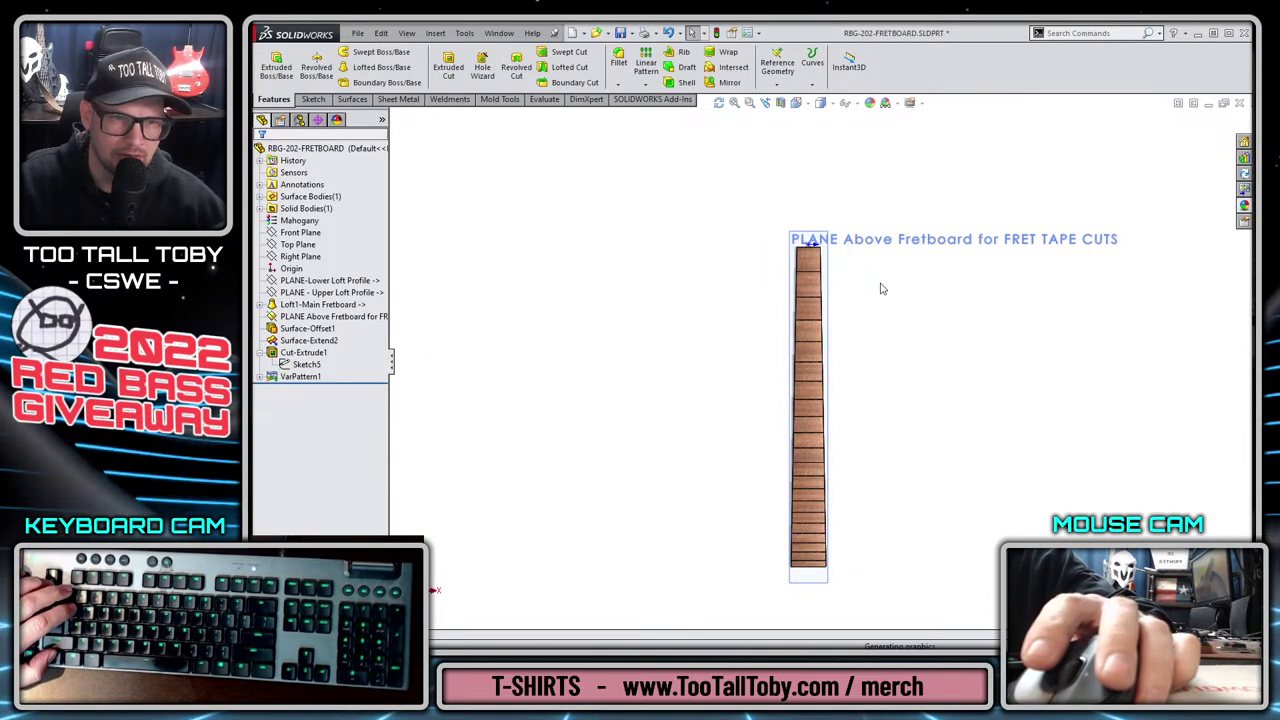
pyautogui.scroll(-2, 843, 306)
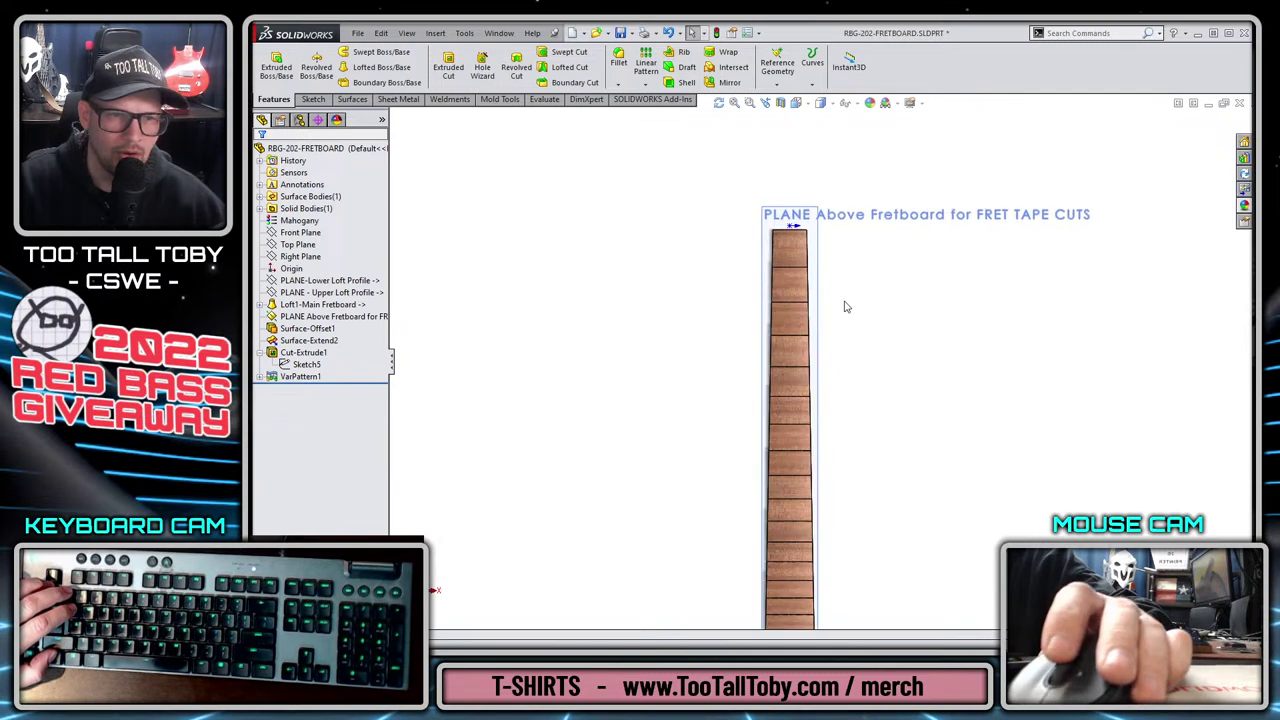
pyautogui.scroll(3, 877, 520)
pyautogui.scroll(-2, 829, 457)
pyautogui.scroll(-3, 814, 314)
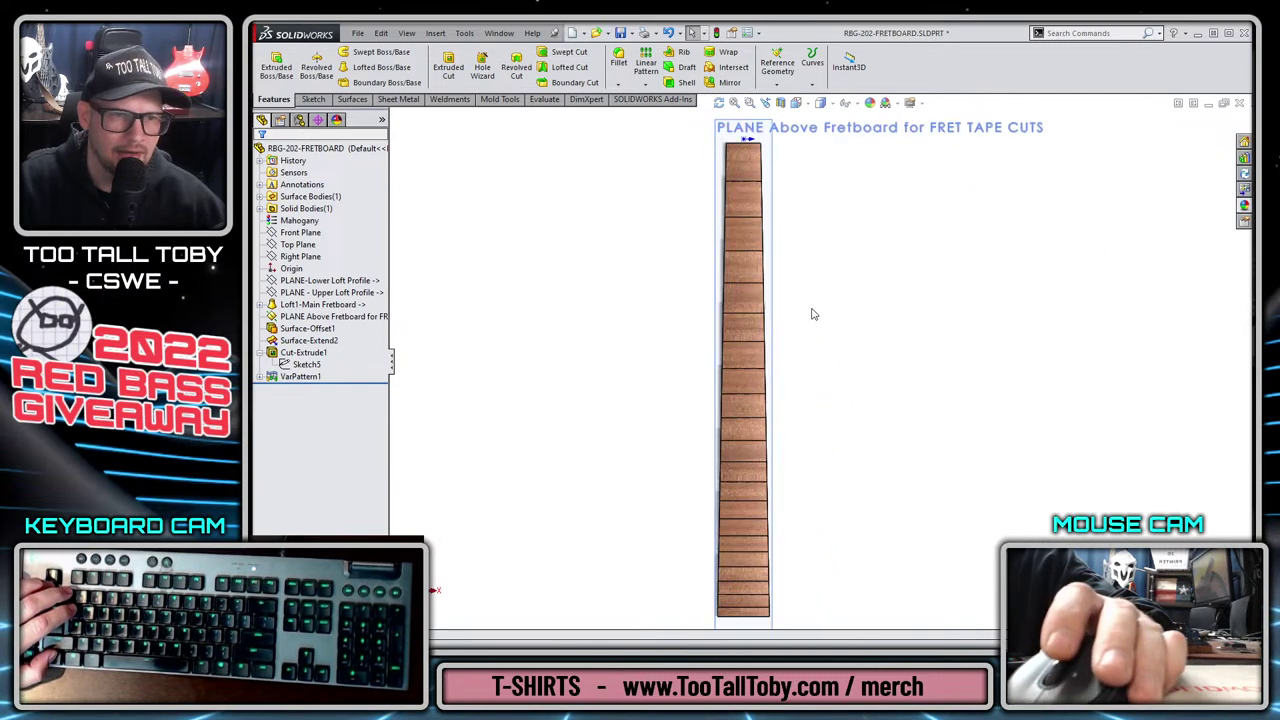
pyautogui.scroll(3, 577, 371)
pyautogui.click(300, 353)
# Rename Cut-Extrude1 to 'FRET CUT 1'.
pyautogui.click(260, 353)
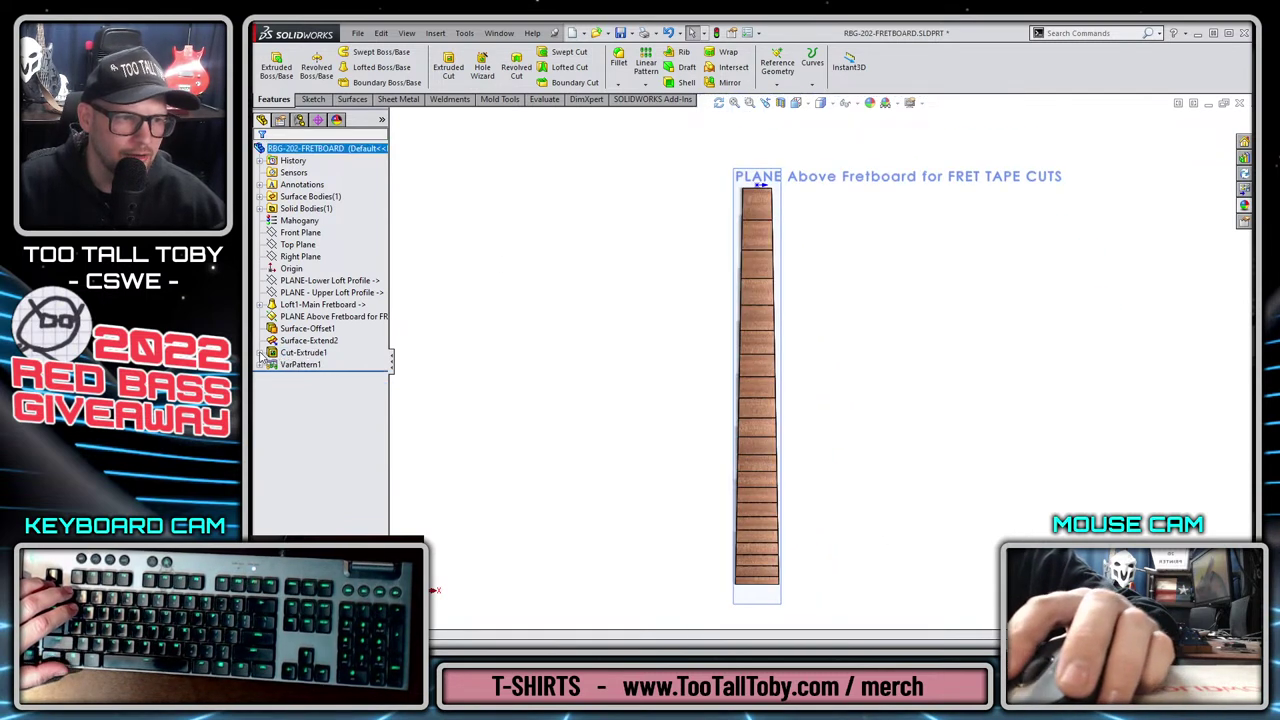
pyautogui.click(303, 352)
pyautogui.press('F2')
pyautogui.write('FR')
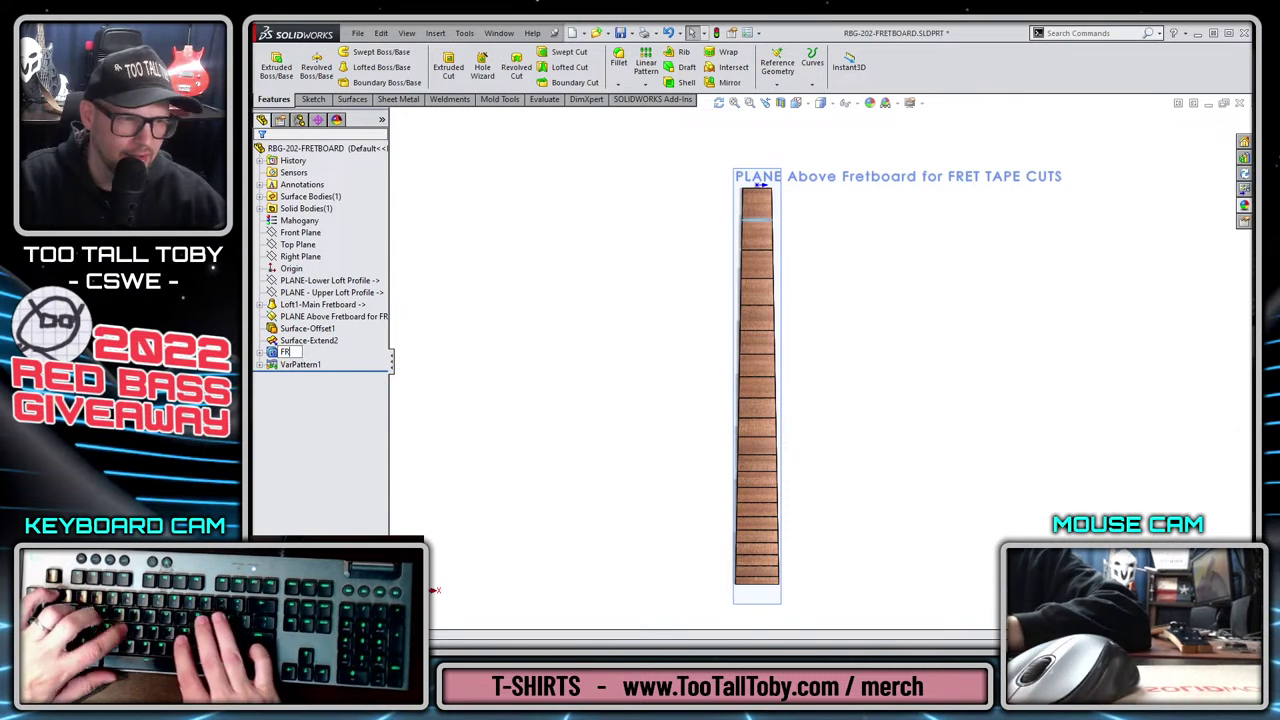
pyautogui.write('ET CUT 1')
pyautogui.press('Return')
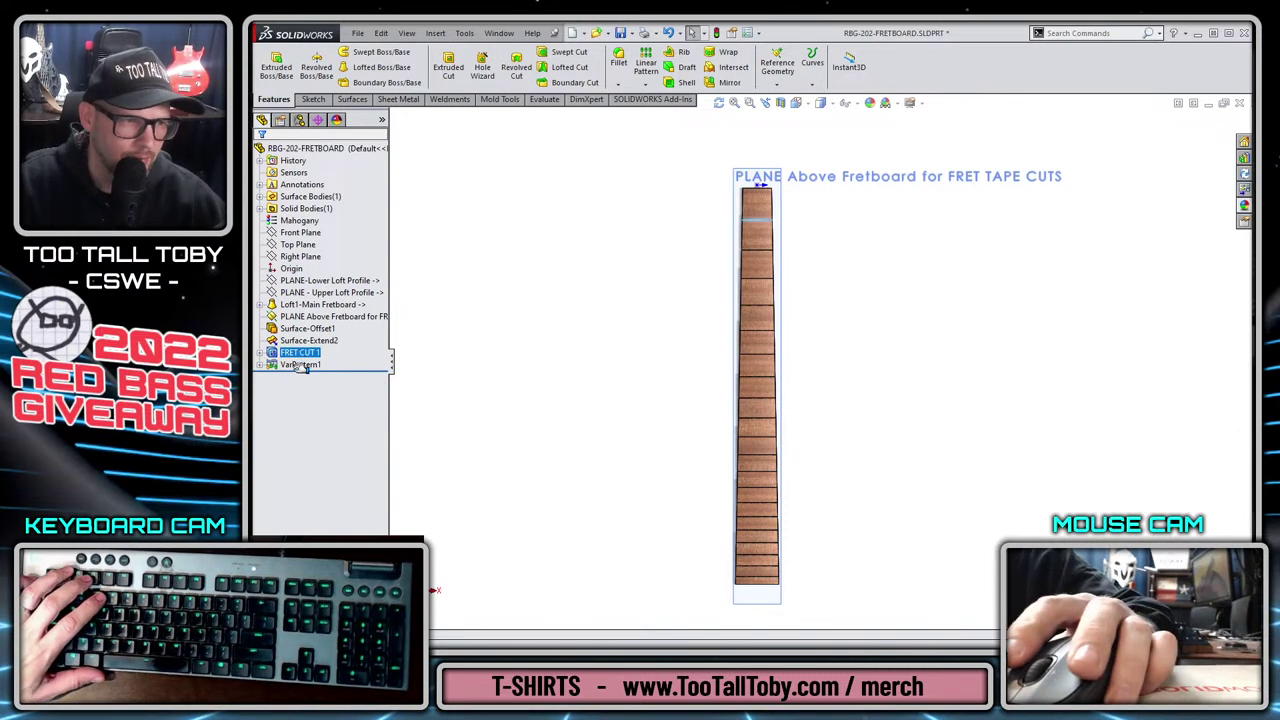
# Rename VarPattern1 to 'VarPattern-FRET CUTS' and roll the tree back above both fret features.
pyautogui.click(303, 365)
pyautogui.press('F2')
pyautogui.press('End')
pyautogui.press('BackSpace')
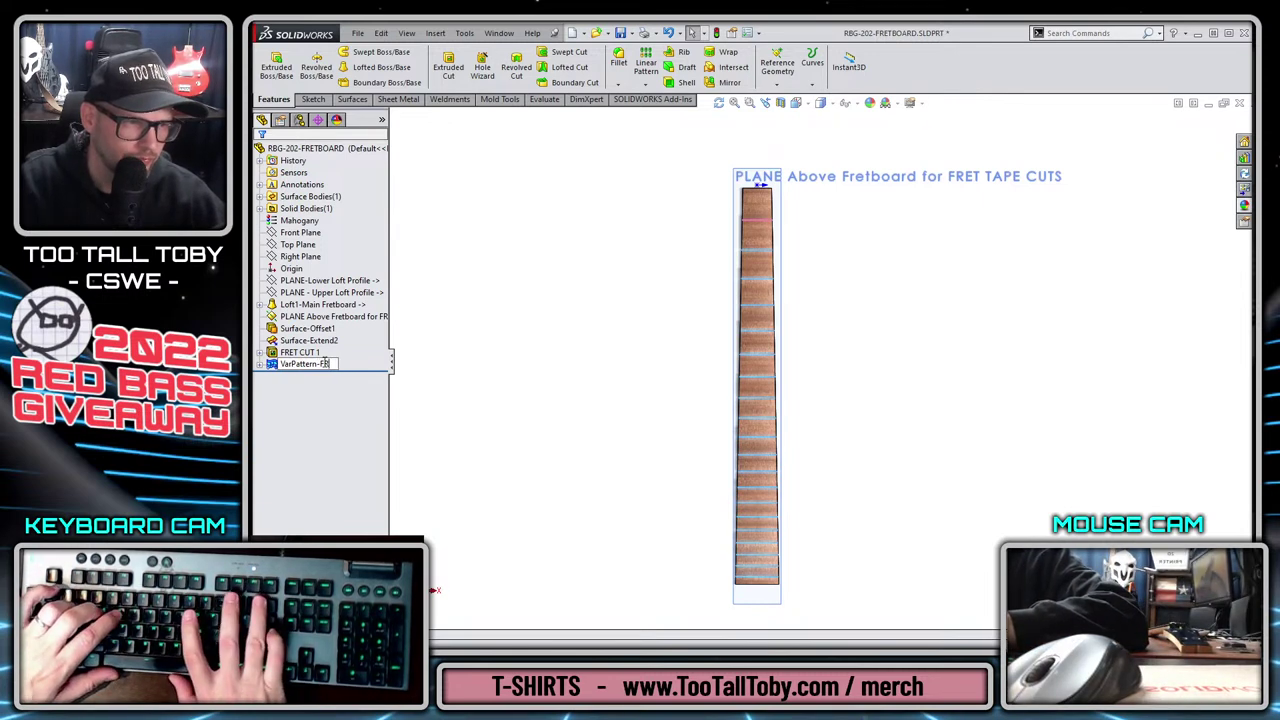
pyautogui.write('-FRET CUTS')
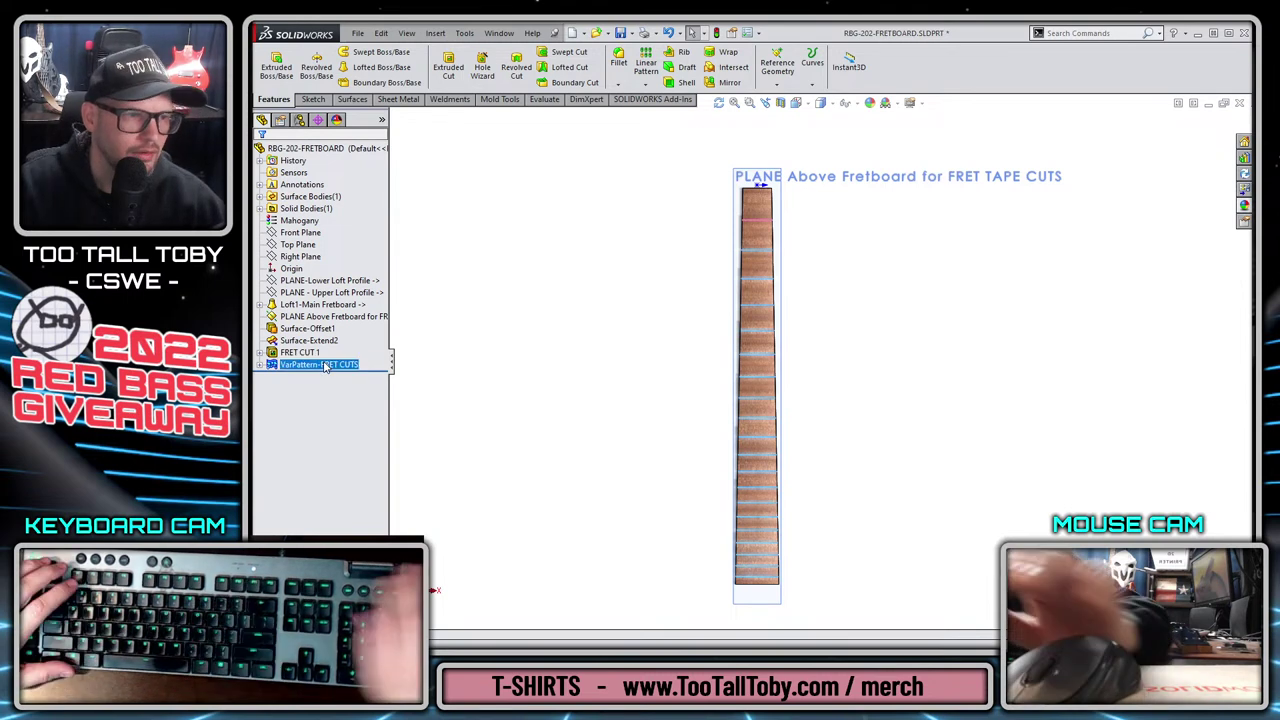
pyautogui.click(614, 371)
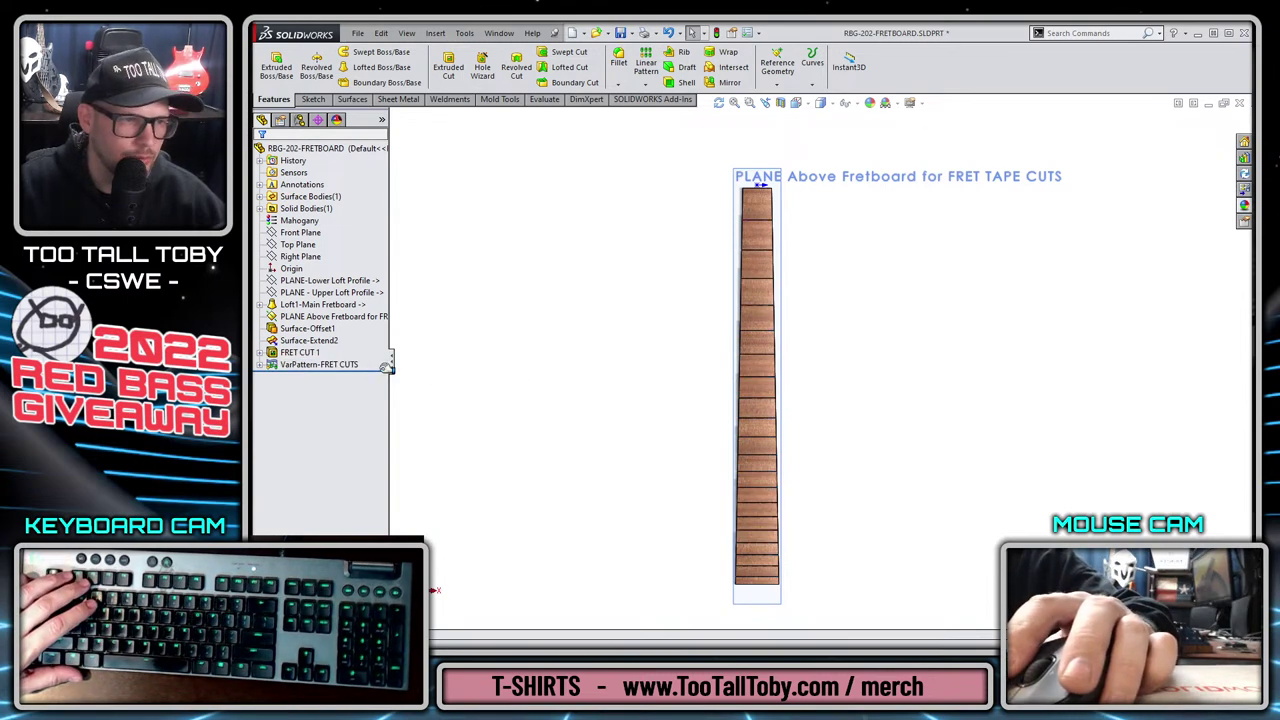
pyautogui.moveTo(385, 367); pyautogui.dragTo(372, 342)
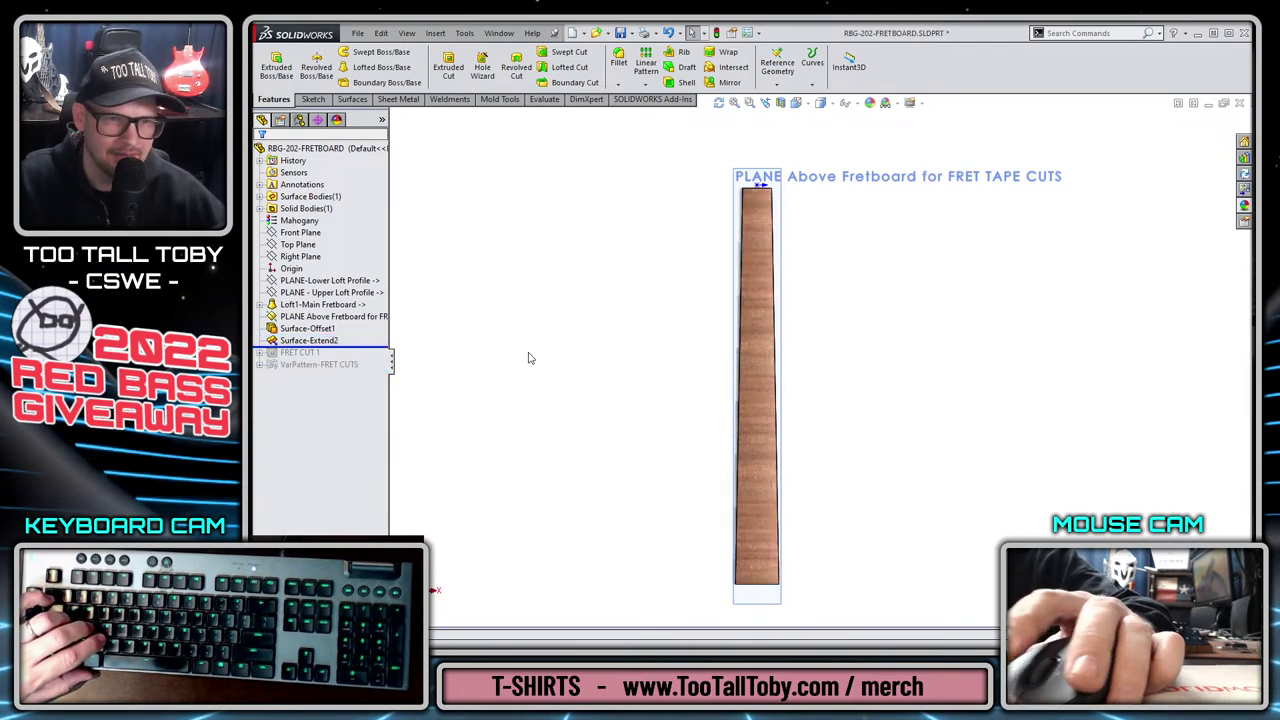
# Fillet the fretboard's left and right top edges with a 0.06in radius.
pyautogui.moveTo(580, 374); pyautogui.dragTo(728, 272, button='middle')
pyautogui.click(730, 275)
pyautogui.click(793, 256)
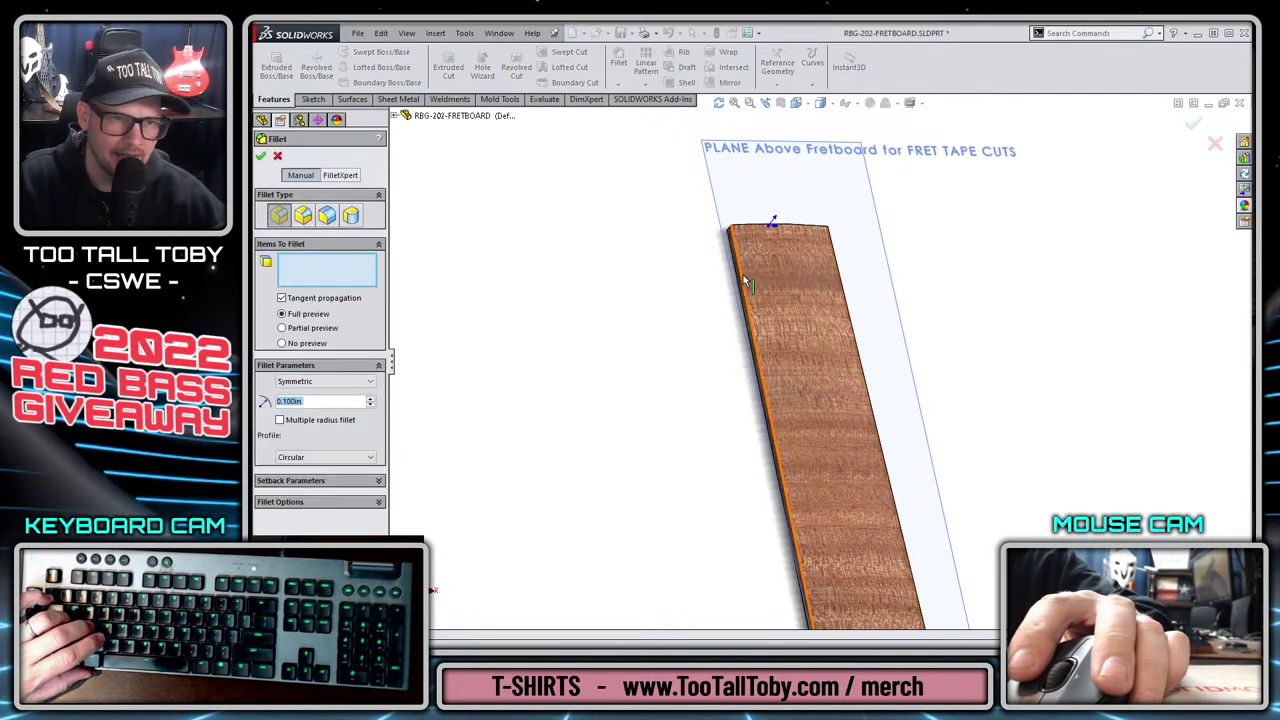
pyautogui.click(858, 356)
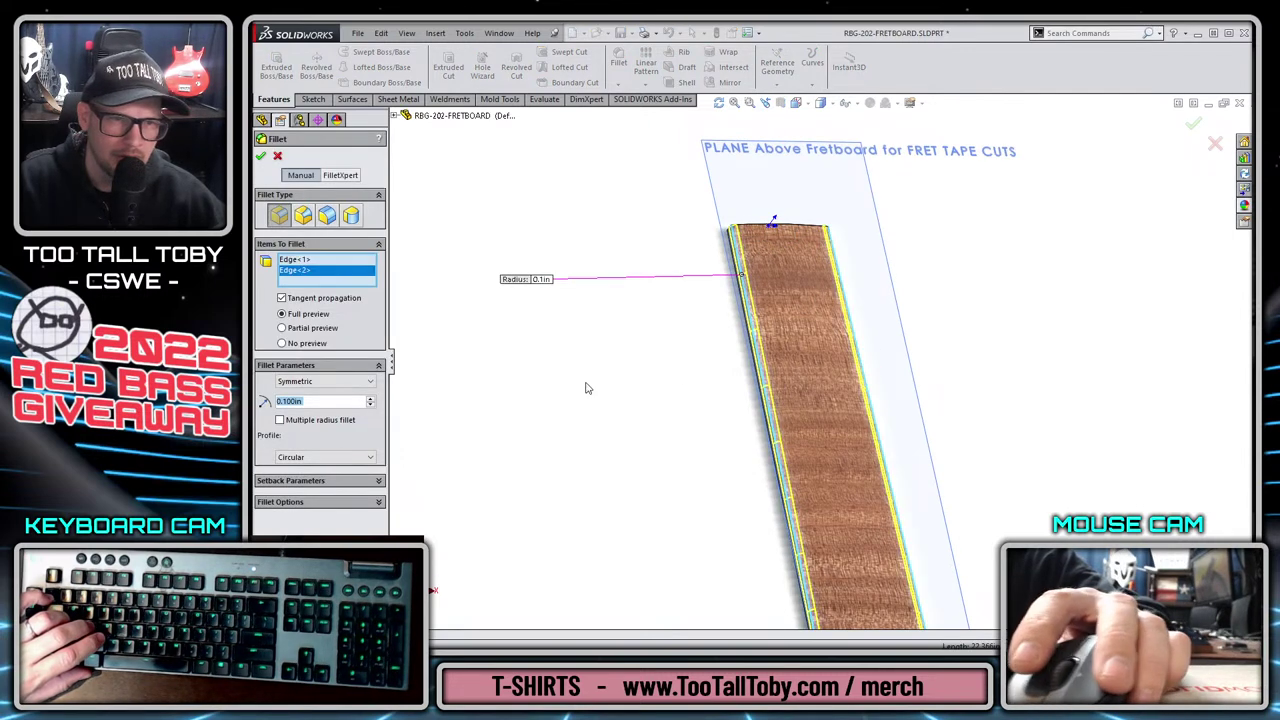
pyautogui.write('.06')
pyautogui.press('Return')
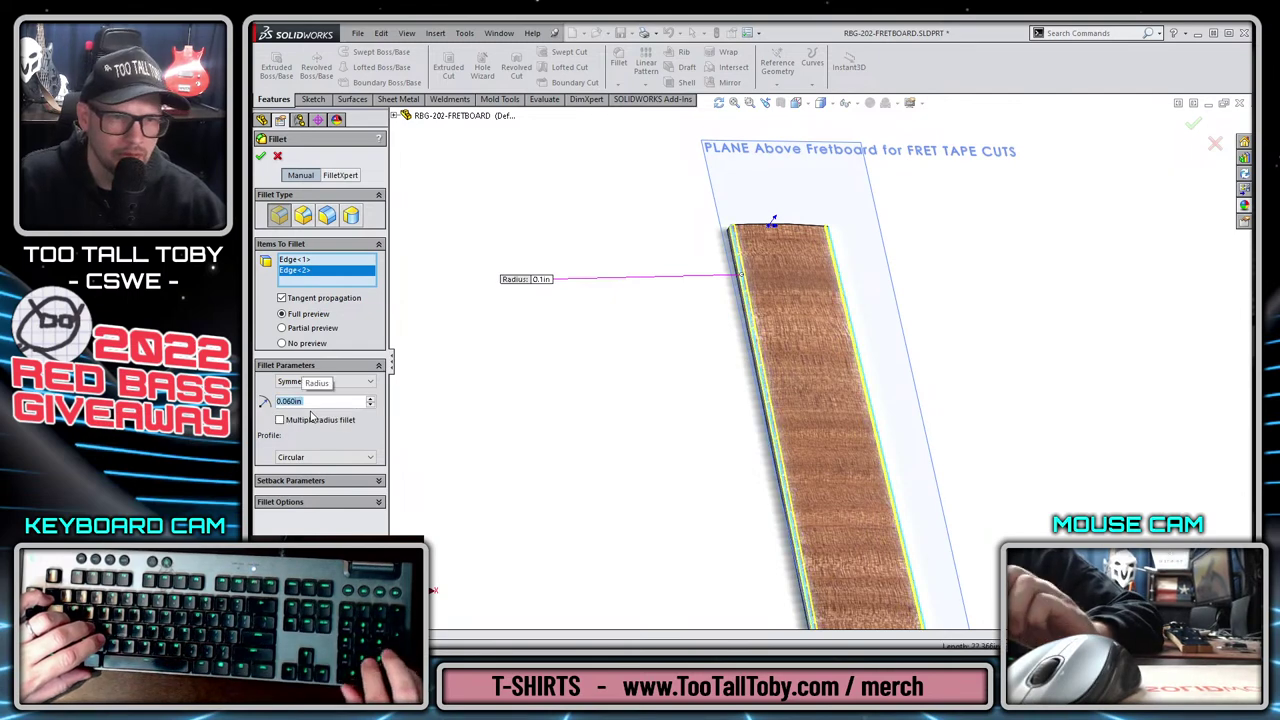
pyautogui.press('Return')
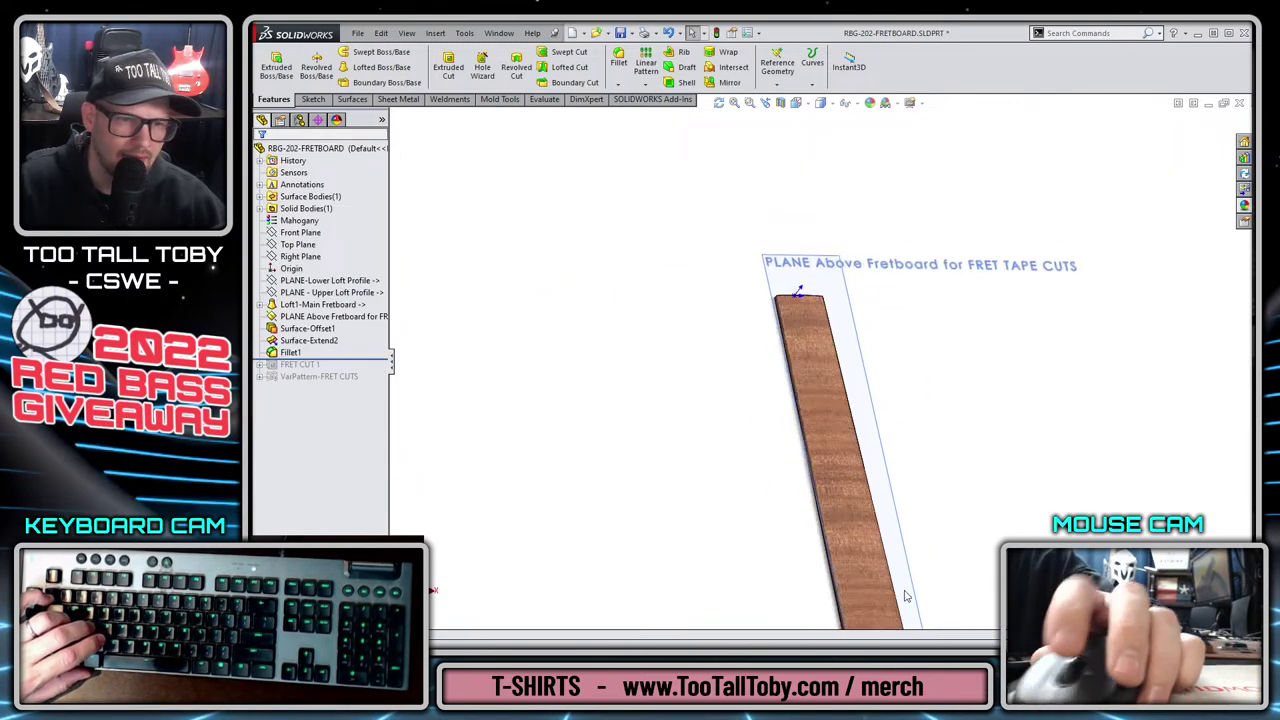
# Roll the model forward below VarPattern-FRET CUTS so the fret slots cut the fretboard.
pyautogui.moveTo(390, 360); pyautogui.dragTo(390, 387)
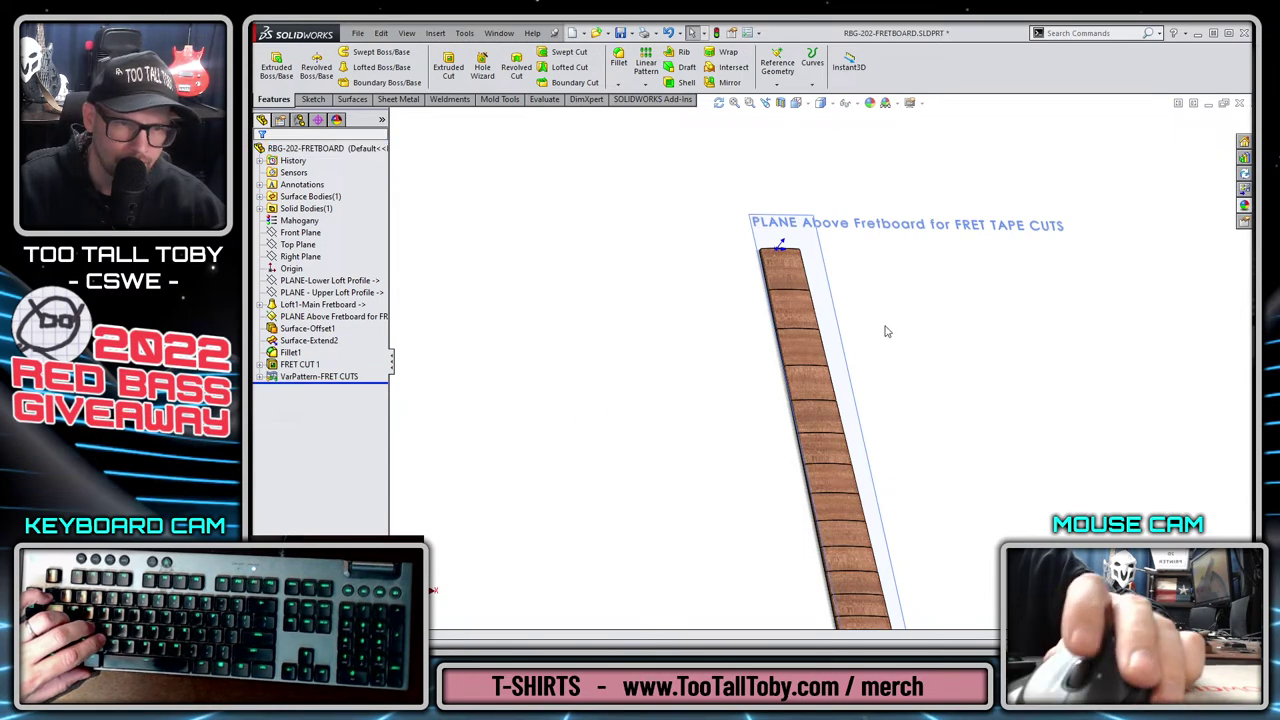
pyautogui.scroll(-2, 736, 287)
pyautogui.scroll(-2, 740, 290)
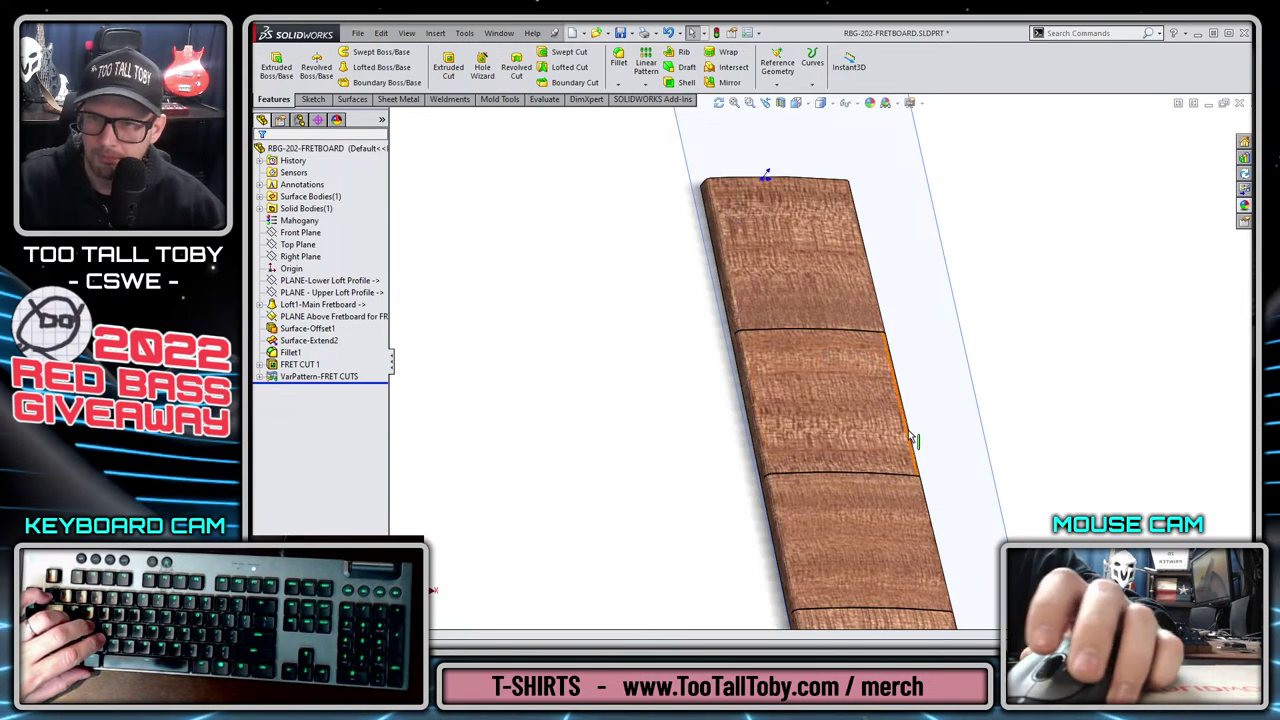
pyautogui.scroll(2, 906, 442)
pyautogui.scroll(1, 906, 442)
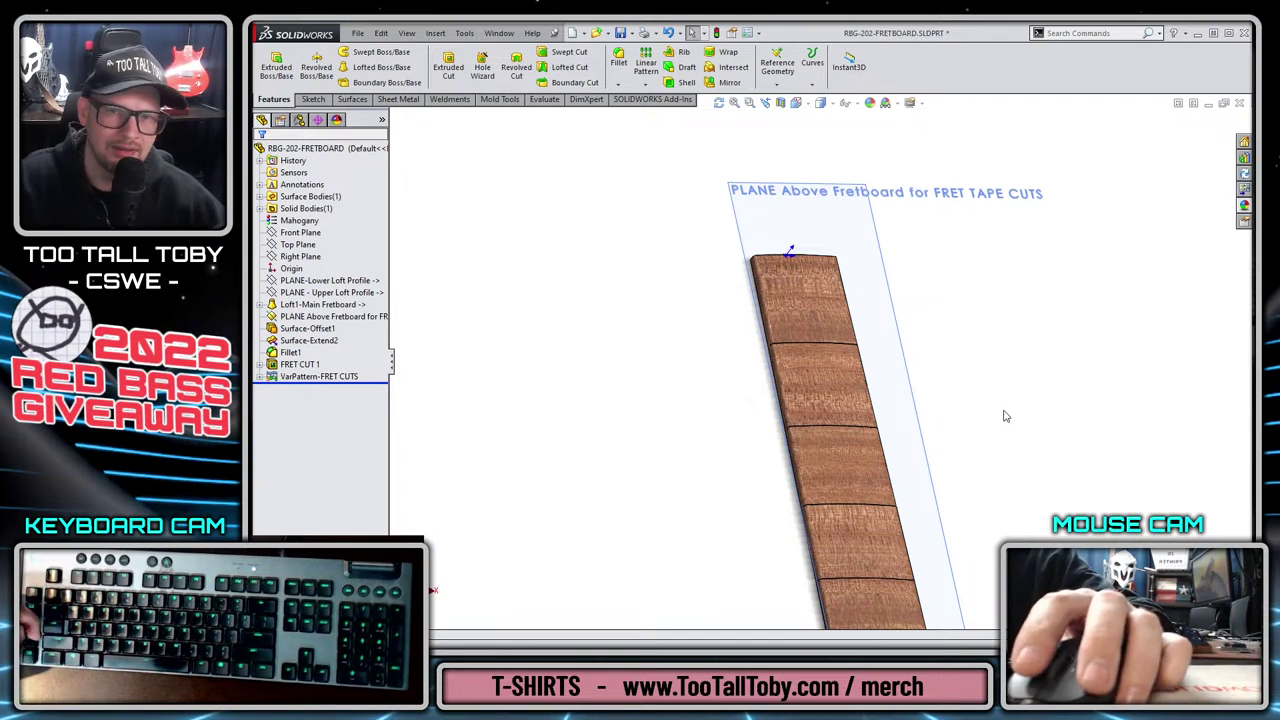
pyautogui.scroll(3, 889, 471)
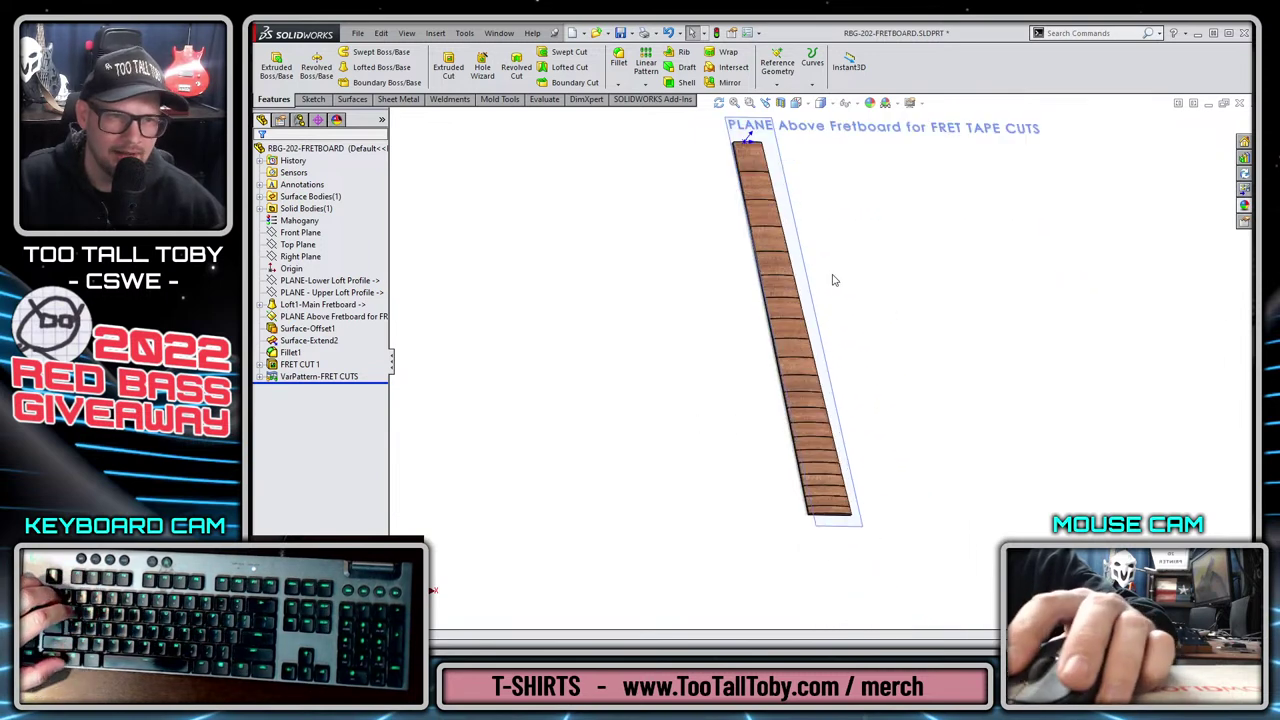
# Hide the plane above the fretboard and zoom to fit the whole fretboard.
pyautogui.click(781, 218)
pyautogui.click(840, 150)
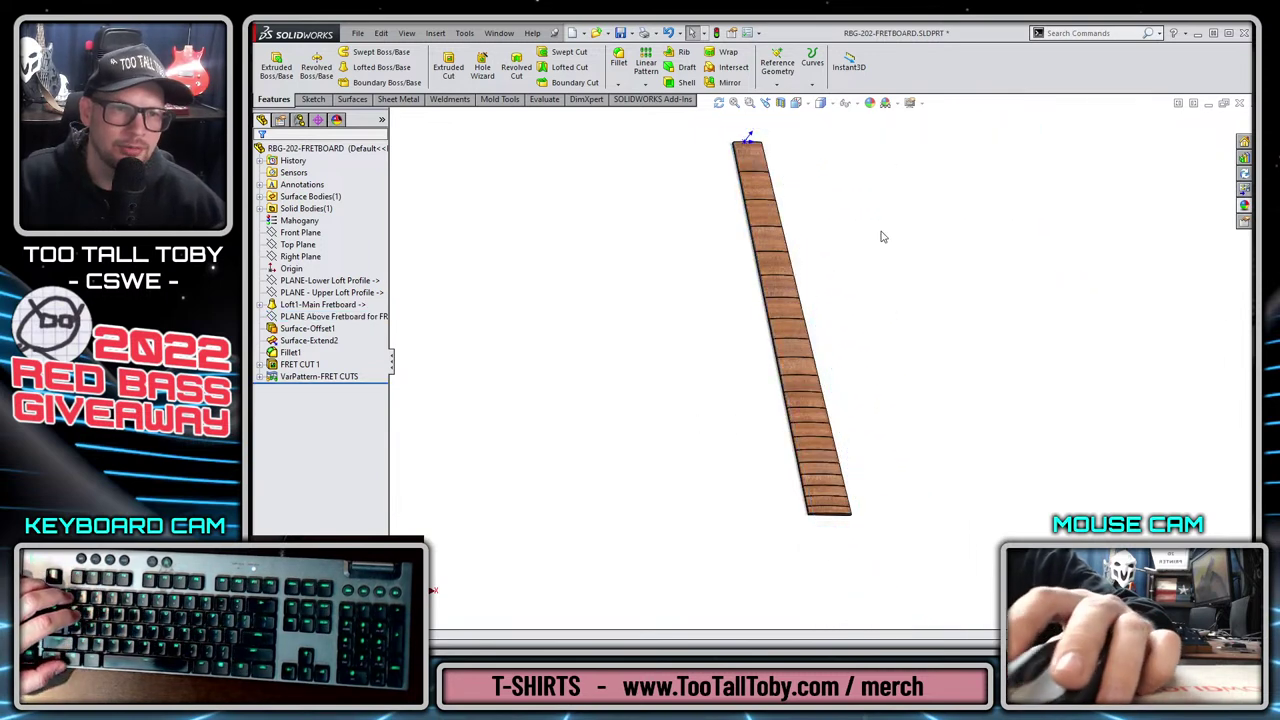
pyautogui.moveTo(883, 237); pyautogui.dragTo(779, 385, button='middle')
pyautogui.scroll(-3, 972, 241)
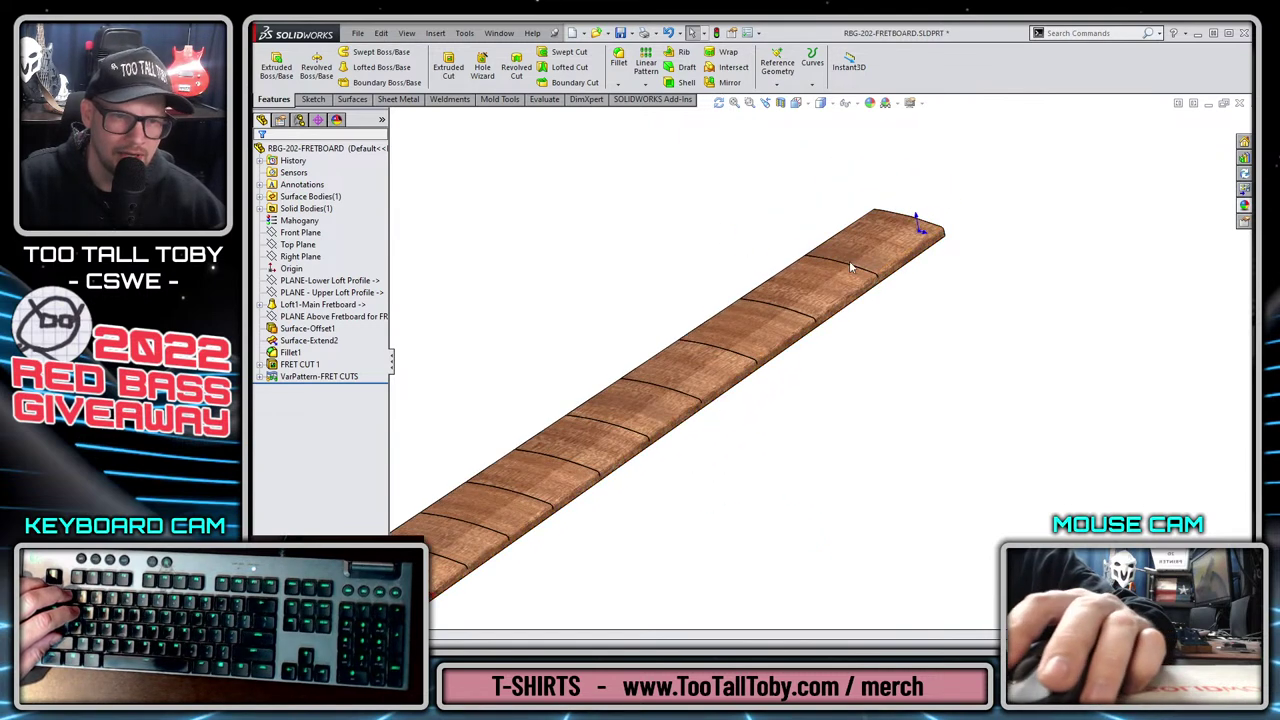
pyautogui.press('f')
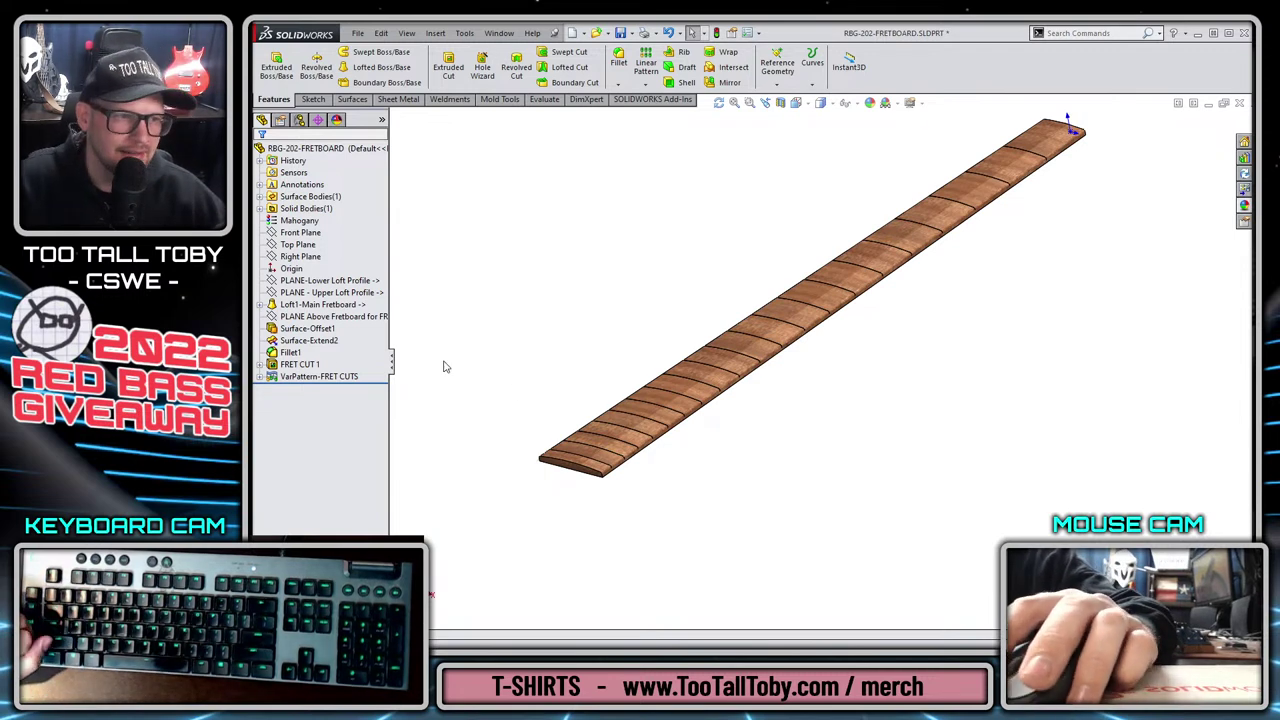
# Show and re-hide Surface-Offset1, go isometric, then switch to the RBG-2001-NECK Sub Assembly.
pyautogui.click(309, 329)
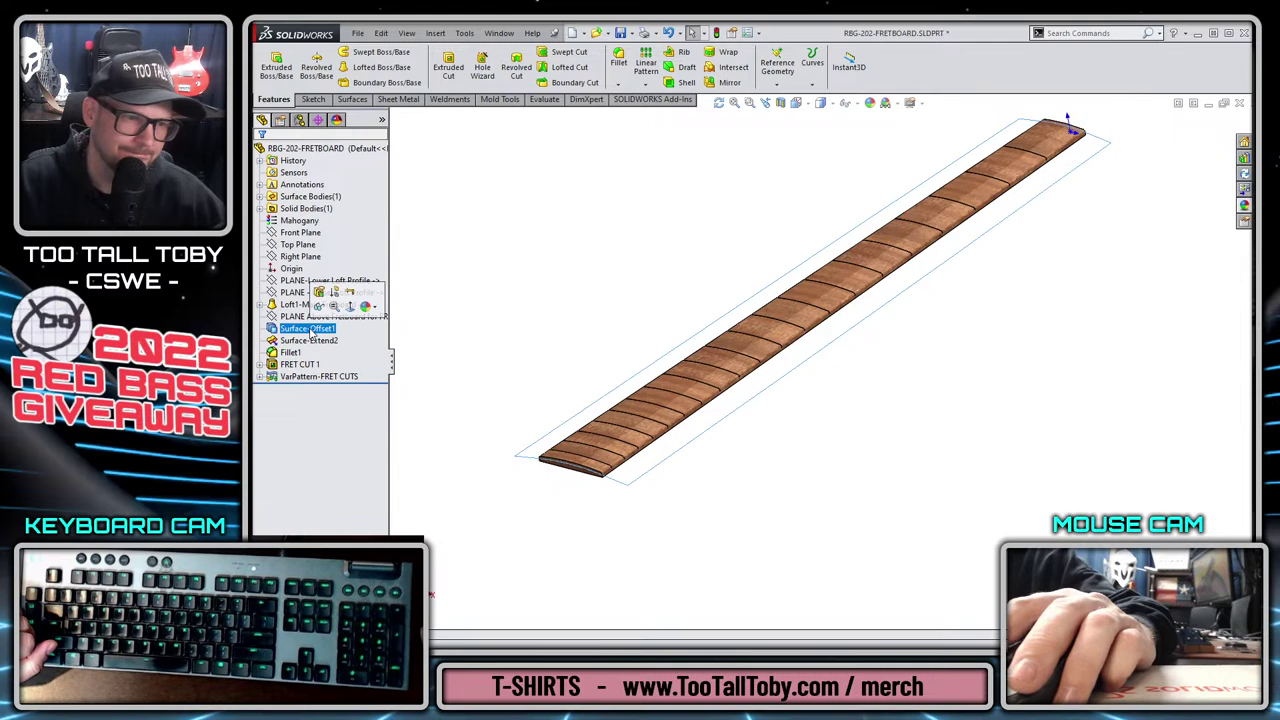
pyautogui.click(334, 306)
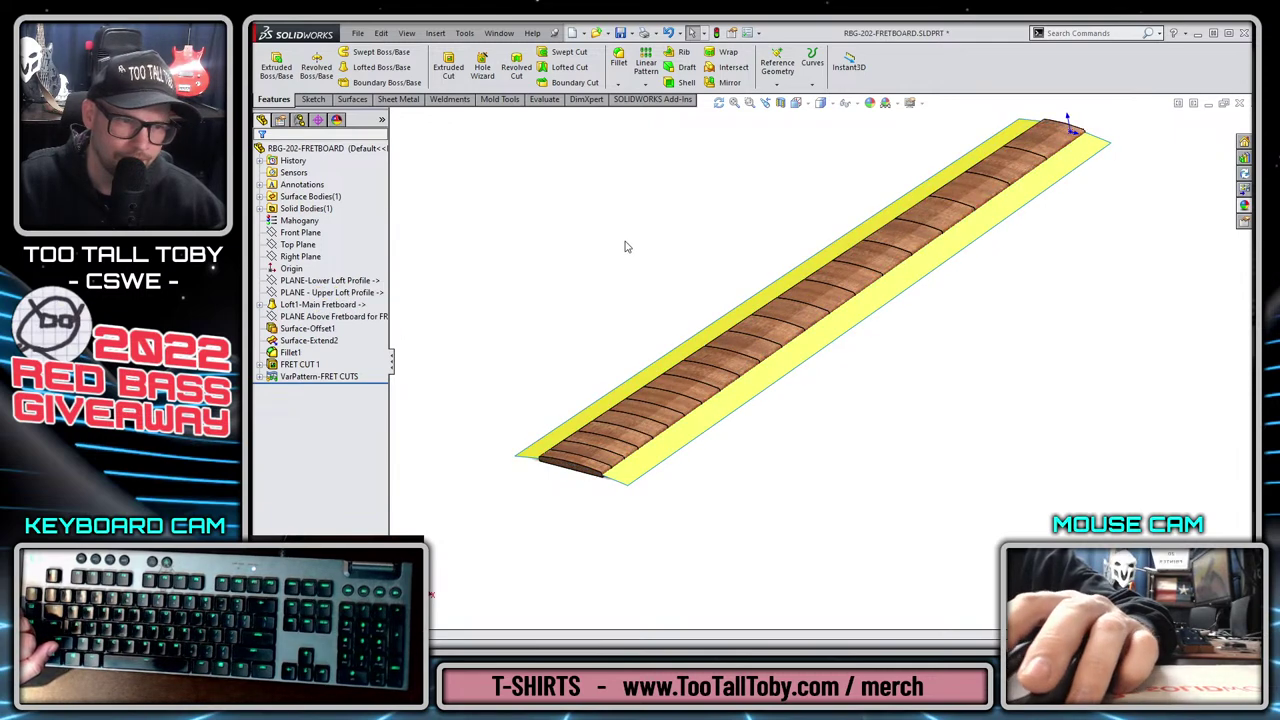
pyautogui.click(305, 328)
pyautogui.click(298, 312)
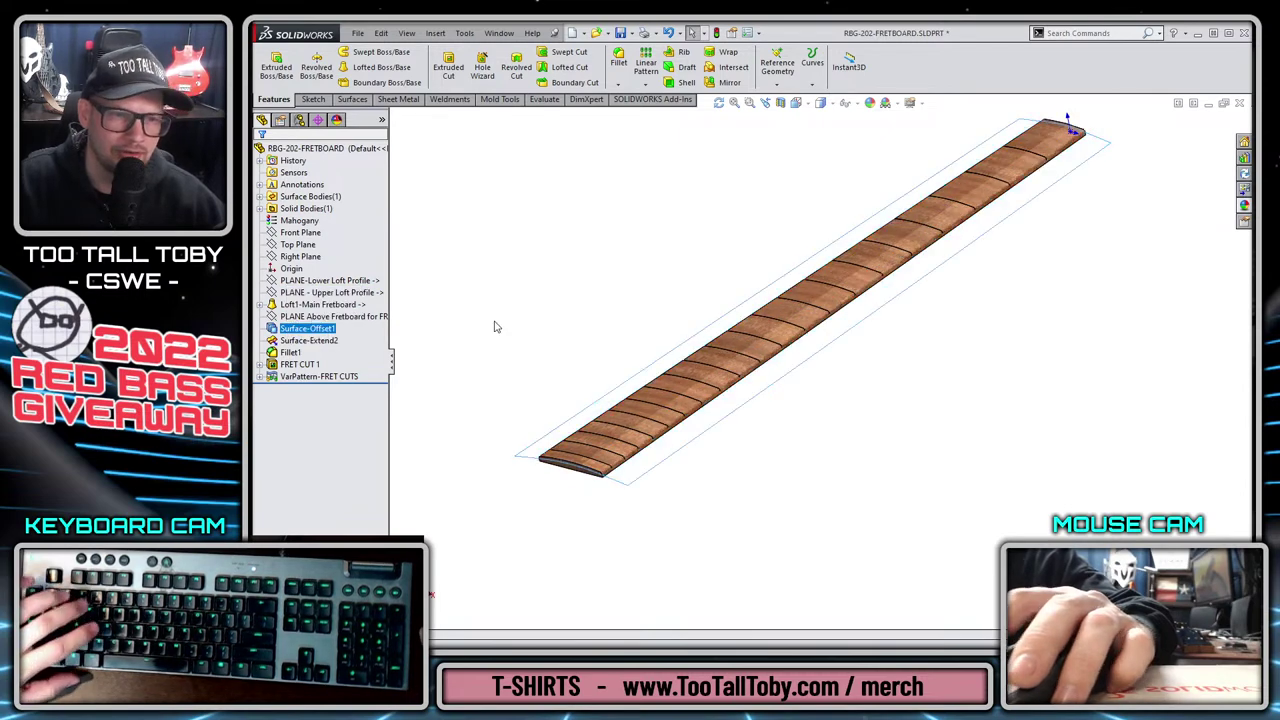
pyautogui.hotkey('ctrl', '7')
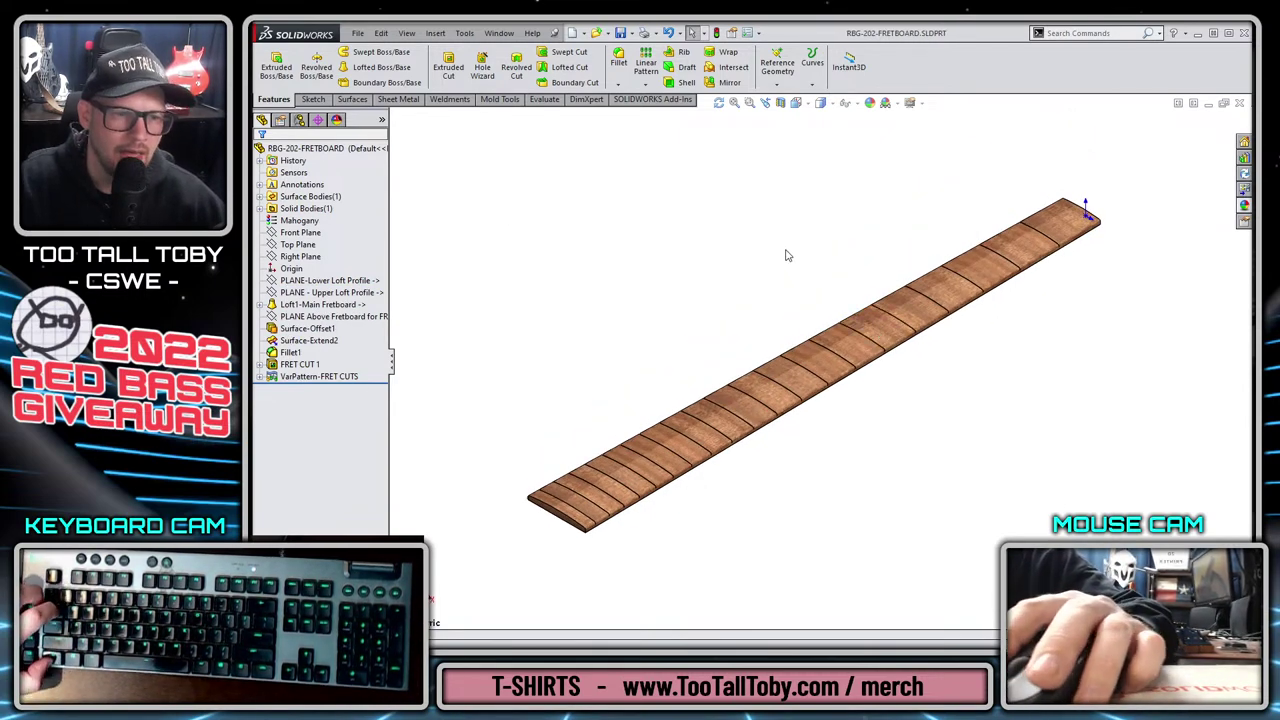
pyautogui.hotkey('ctrl', 'Tab')
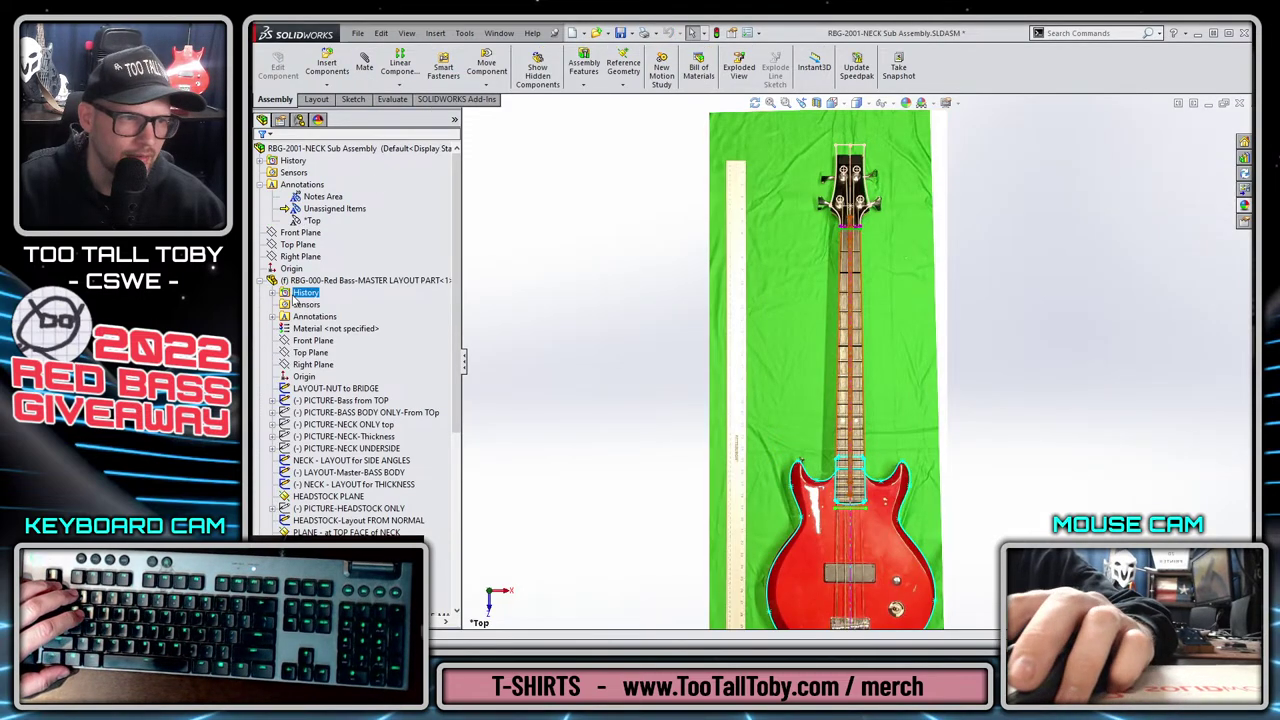
# Set the neck assembly to Shaded With Edges, temporarily hiding the master layout part.
pyautogui.click(355, 280)
pyautogui.click(371, 245)
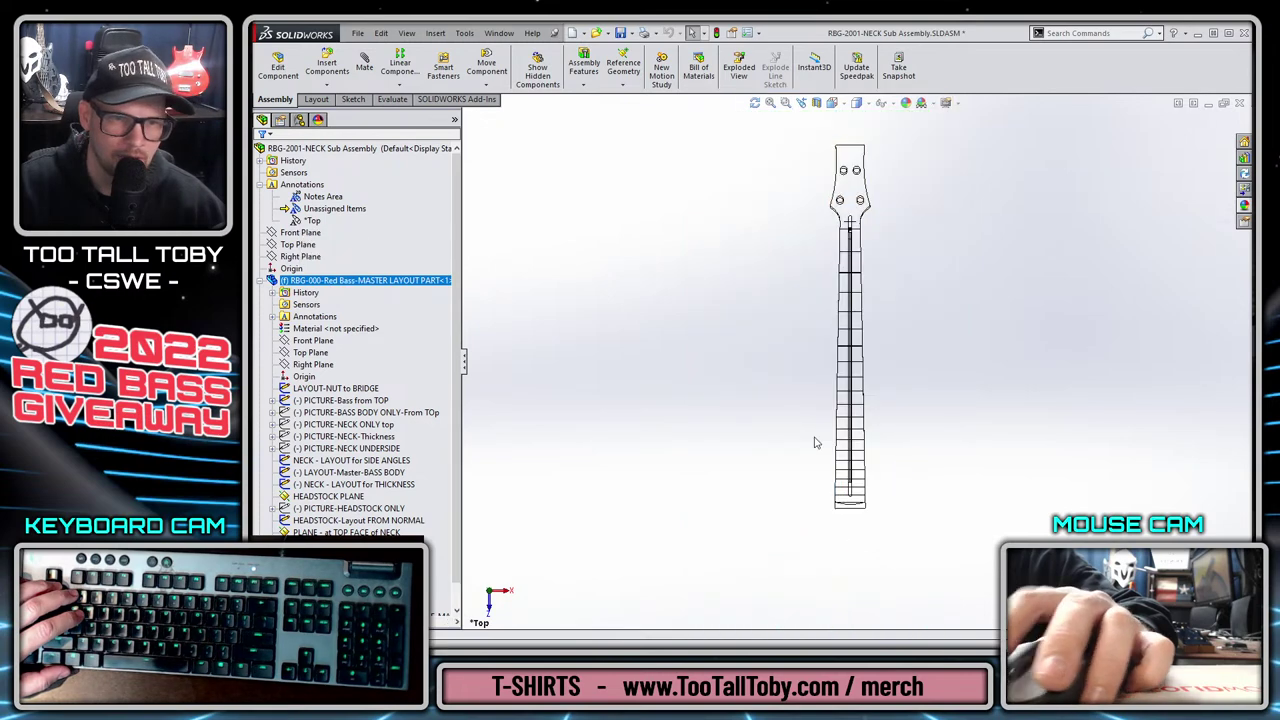
pyautogui.click(870, 103)
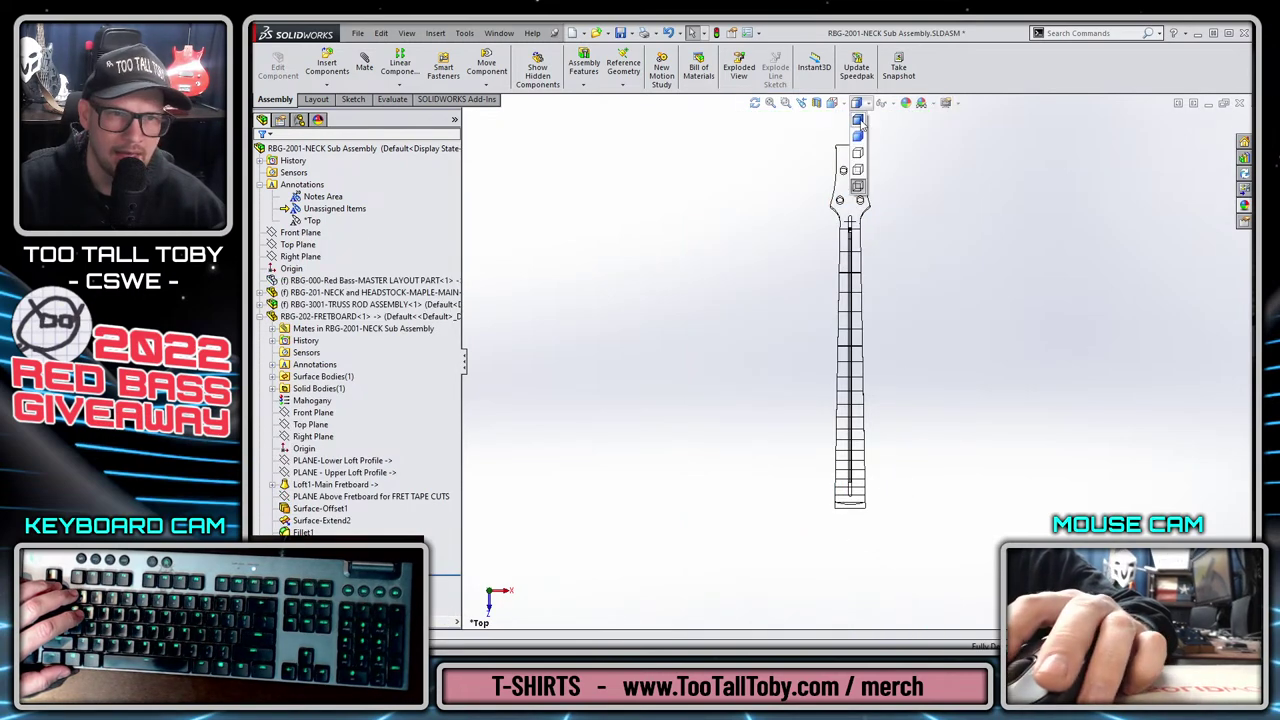
pyautogui.click(856, 121)
pyautogui.scroll(-2, 871, 266)
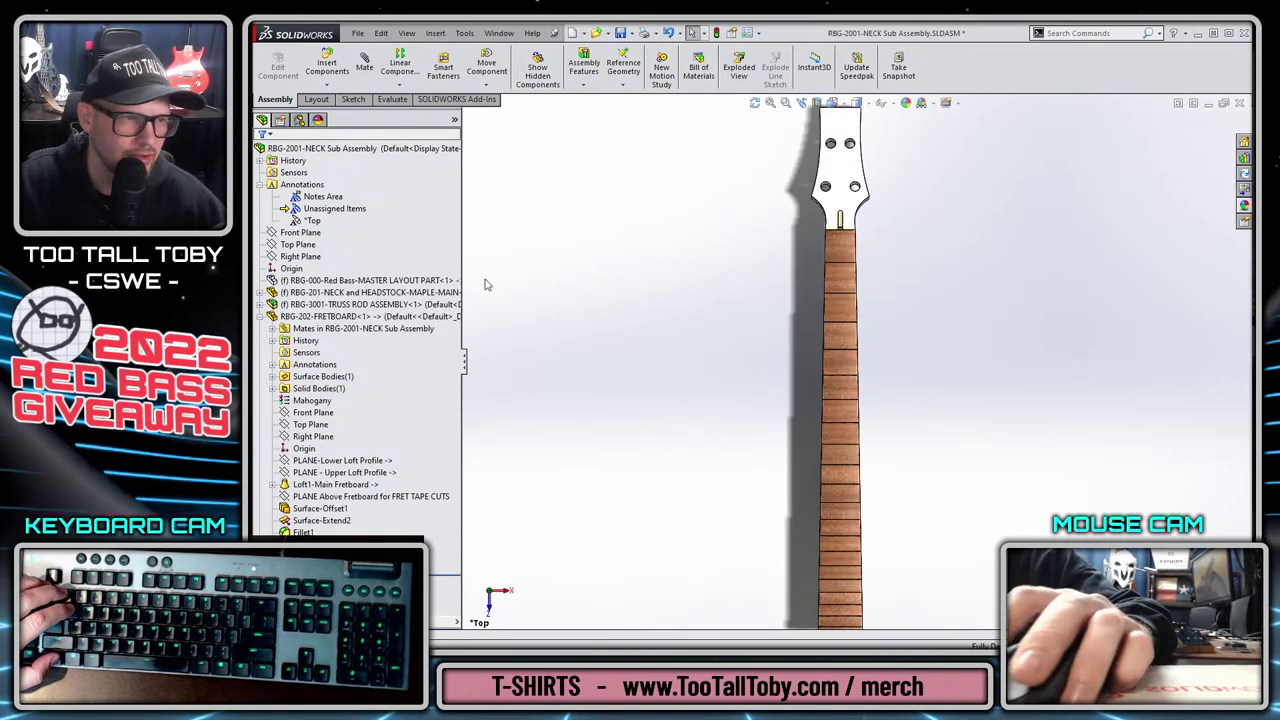
pyautogui.click(345, 281)
pyautogui.click(338, 255)
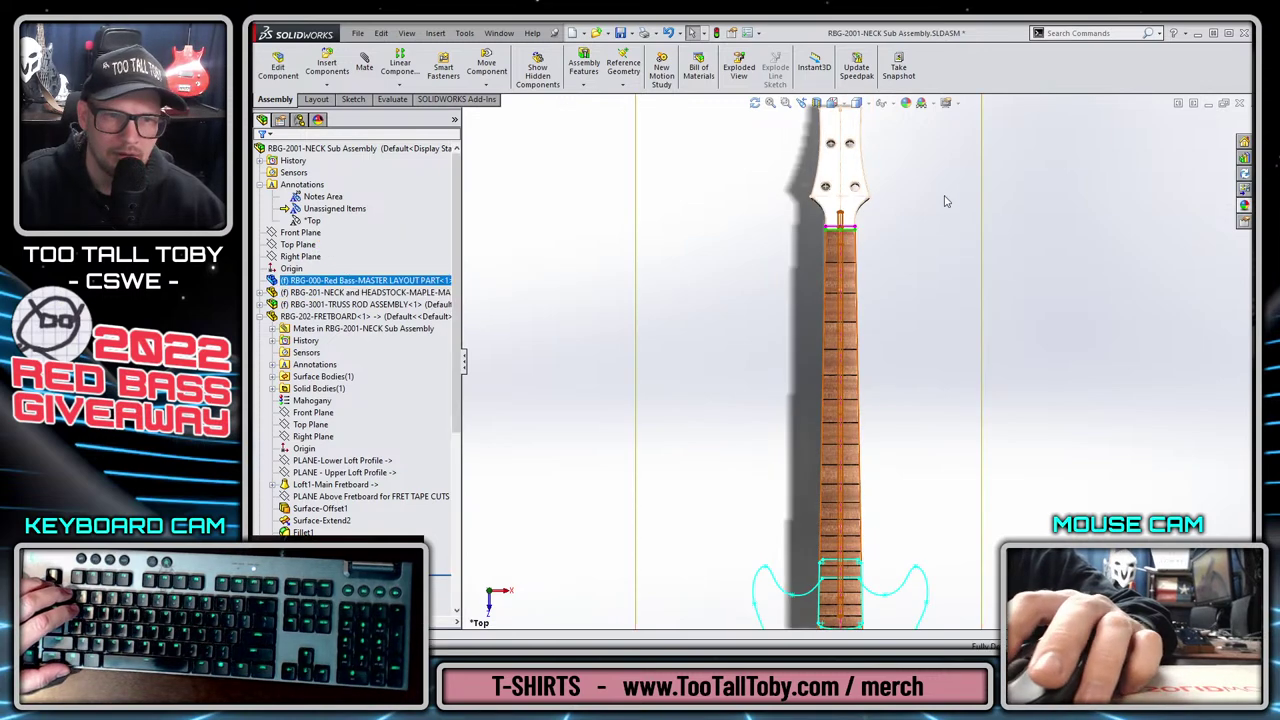
# Show the LAYOUT-NUT to BRIDGE sketch and hide the PICTURE-Bass from TOP photo.
pyautogui.click(884, 104)
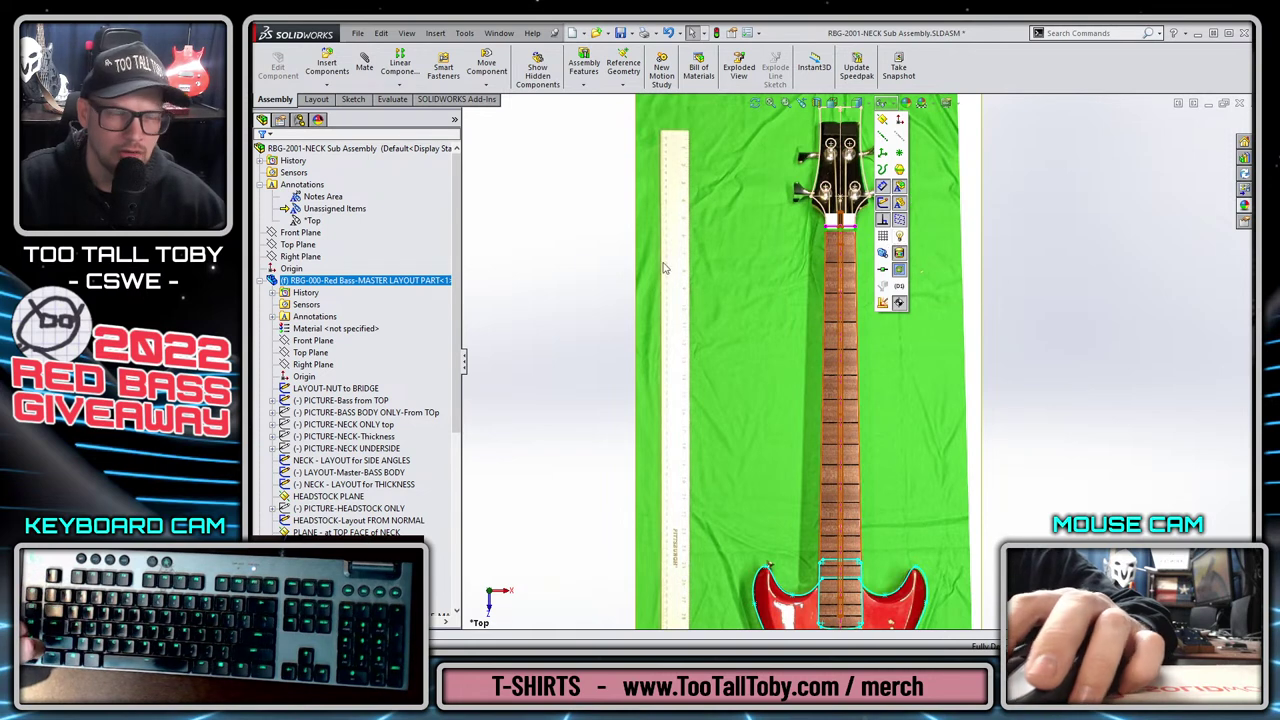
pyautogui.hotkey('ctrl', 'Tab')
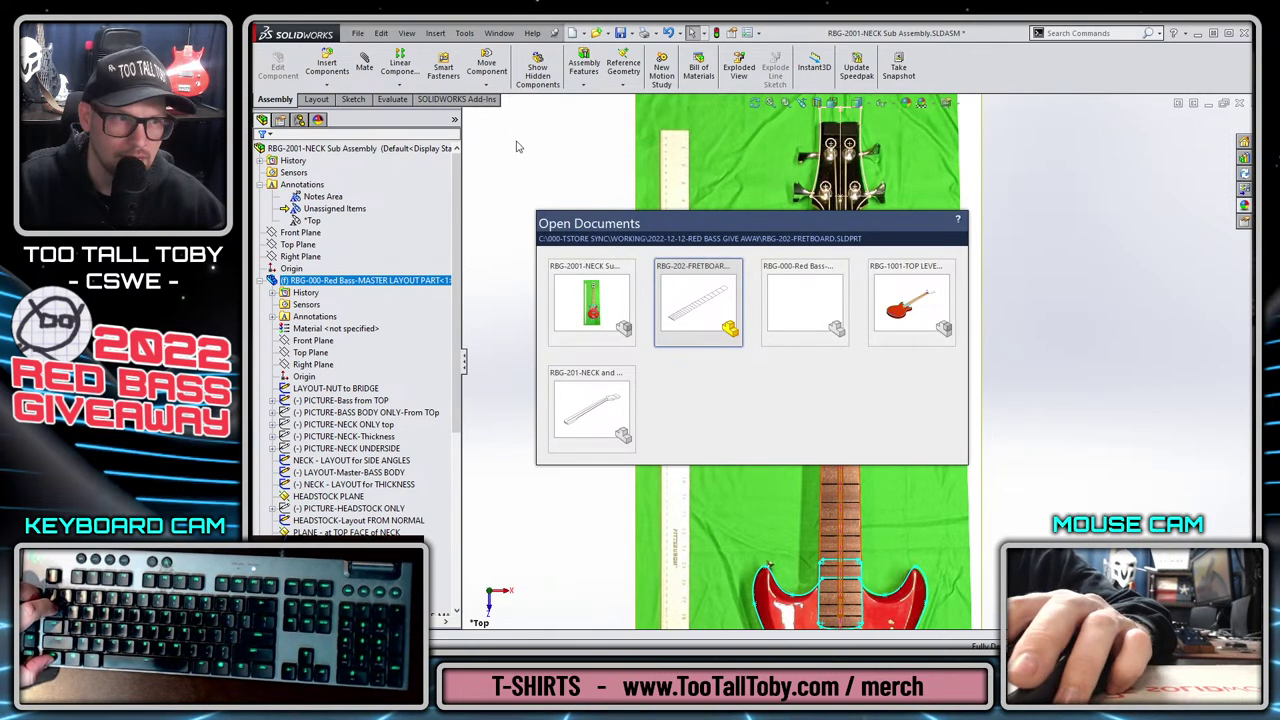
pyautogui.press('Escape')
pyautogui.click(322, 389)
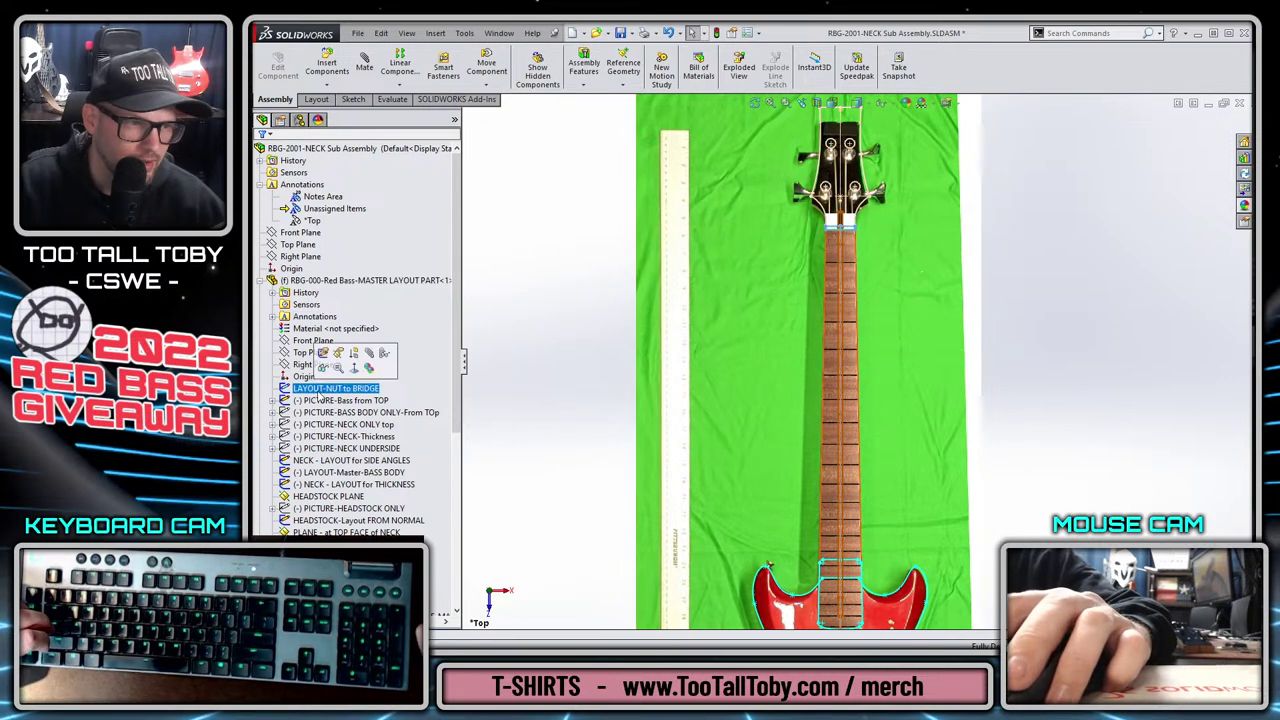
pyautogui.click(337, 367)
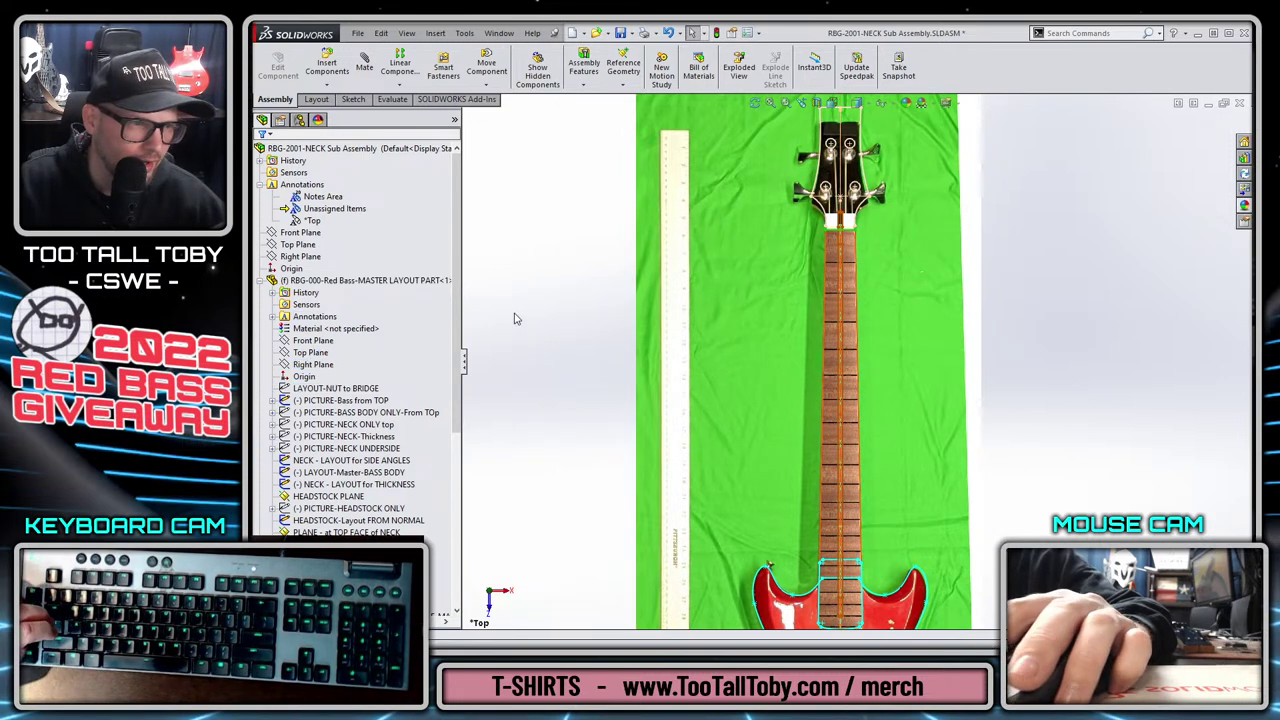
pyautogui.click(340, 400)
pyautogui.click(333, 379)
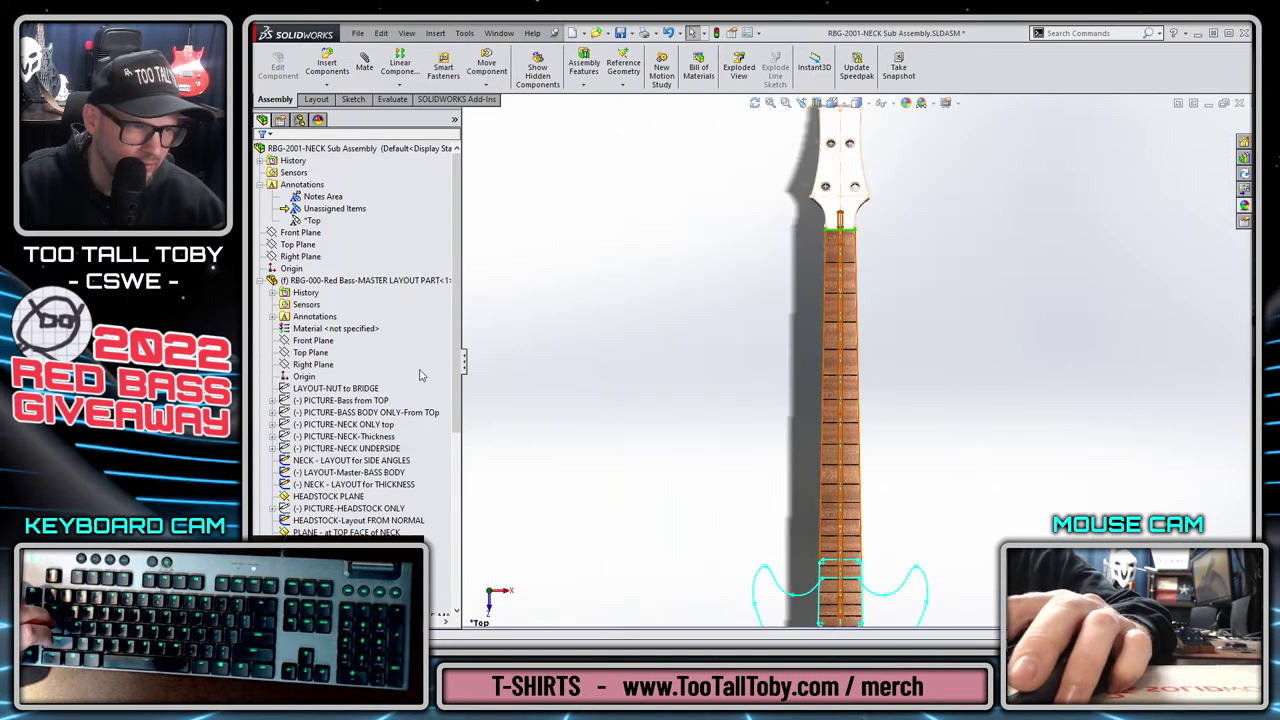
pyautogui.click(340, 388)
pyautogui.click(337, 367)
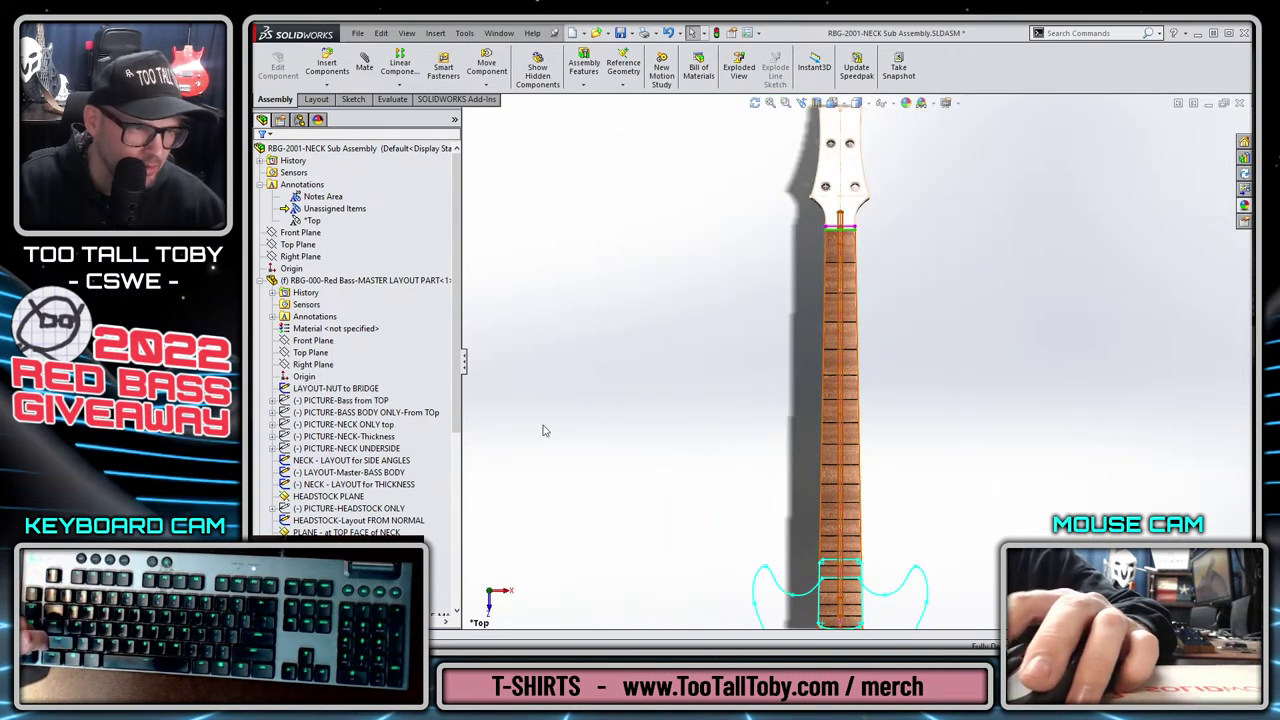
# Show the PICTURE-NECK ONLY top and PICTURE-BASS BODY ONLY sketch pictures.
pyautogui.click(355, 425)
pyautogui.keyDown('ctrl'); pyautogui.click(380, 411); pyautogui.keyUp('ctrl')
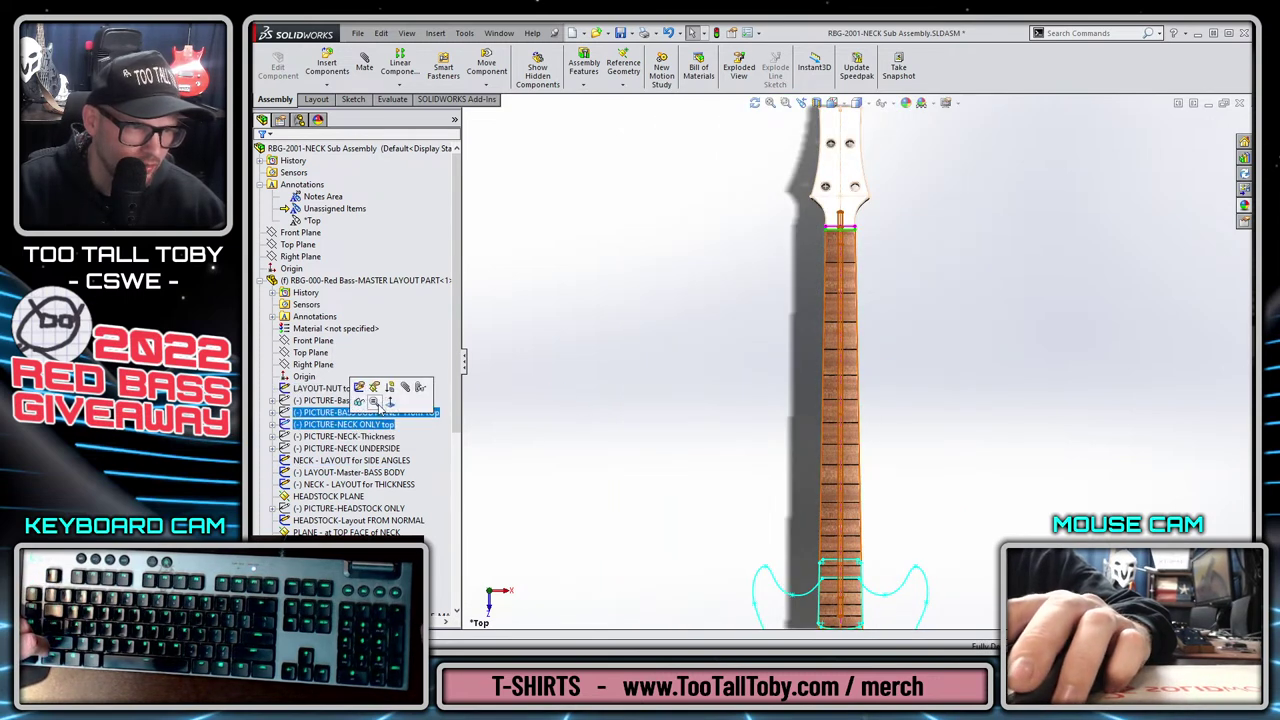
pyautogui.click(374, 401)
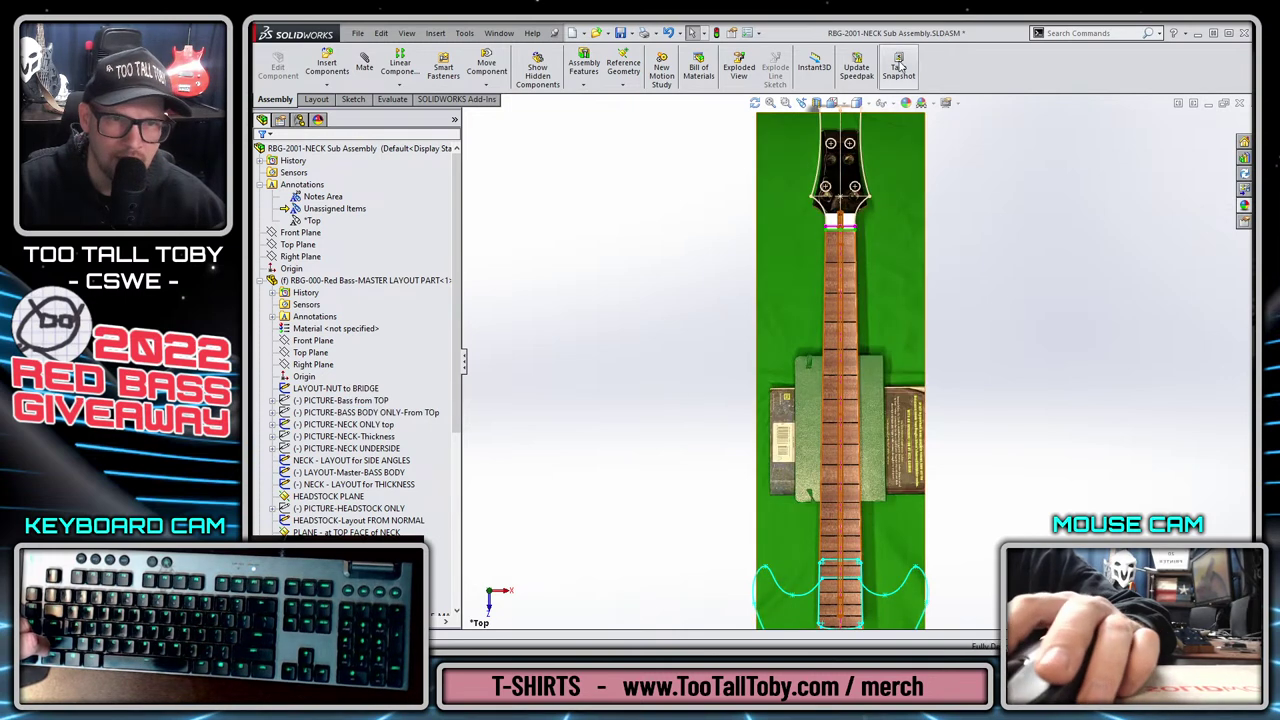
pyautogui.click(856, 103)
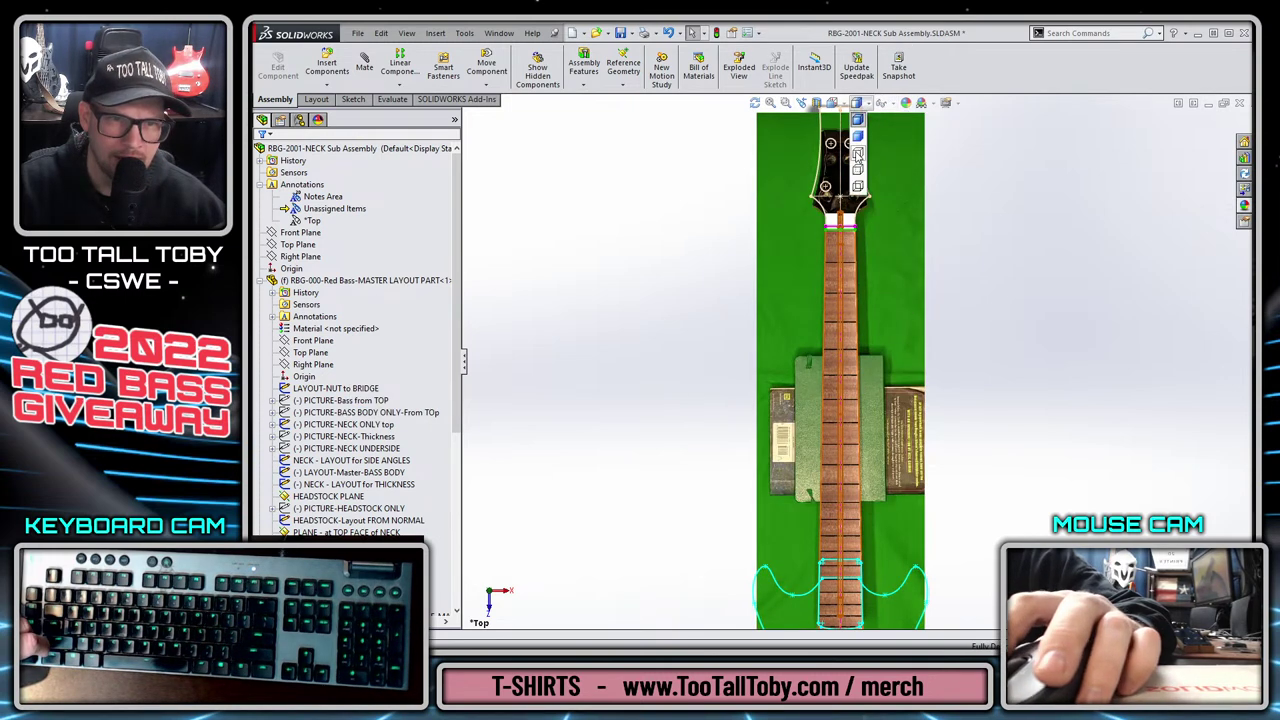
# Switch the neck to shaded display and zoom and pan along the fretboard to inspect it.
pyautogui.click(857, 186)
pyautogui.scroll(-5, 887, 304)
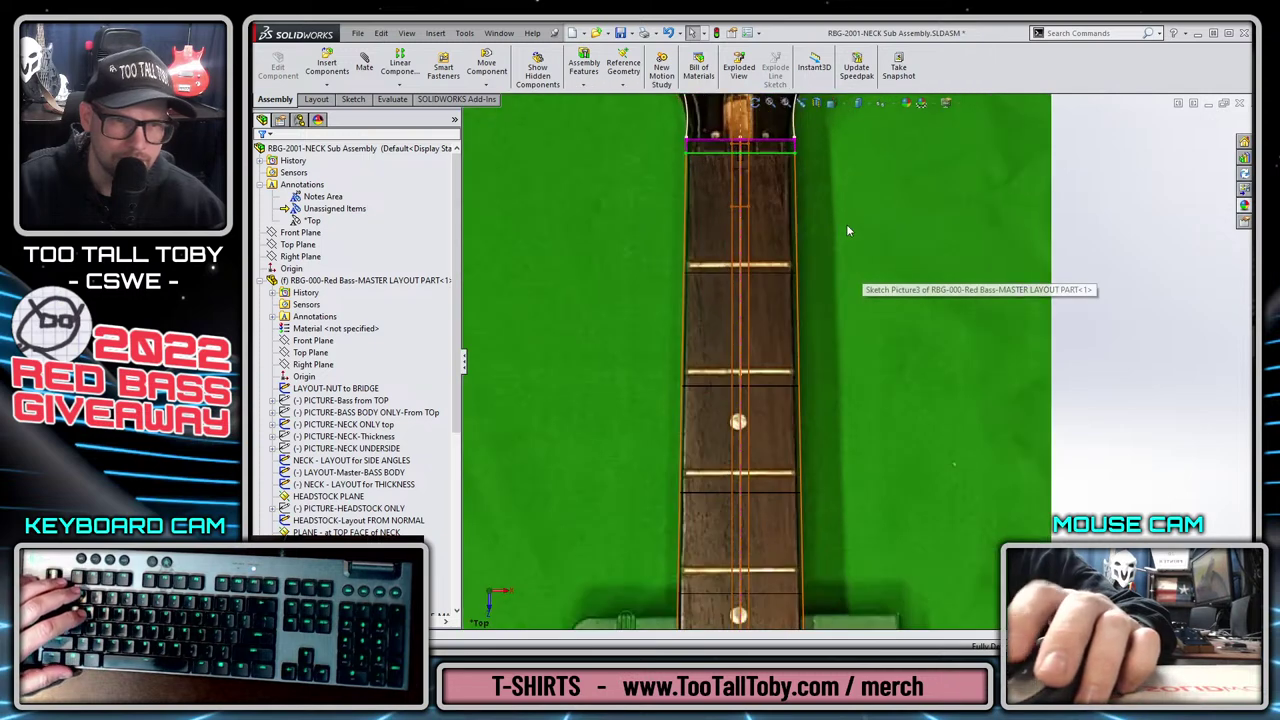
pyautogui.scroll(2, 757, 524)
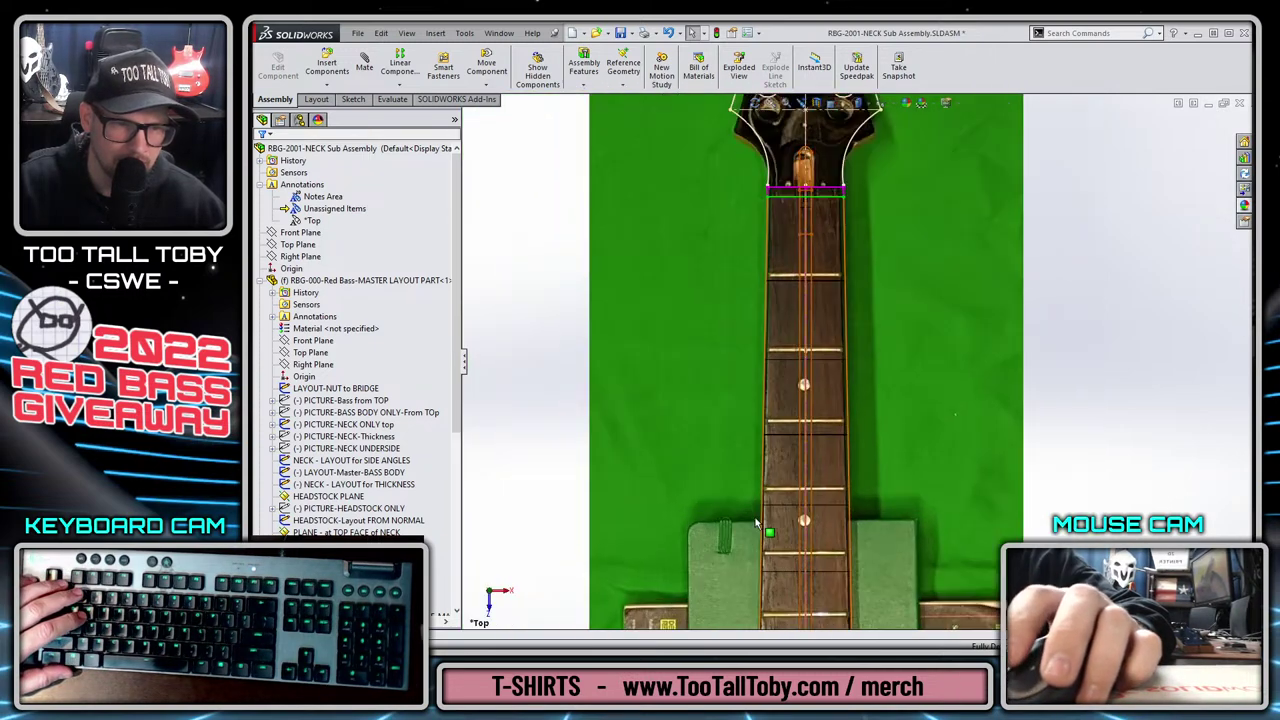
pyautogui.scroll(-3, 856, 500)
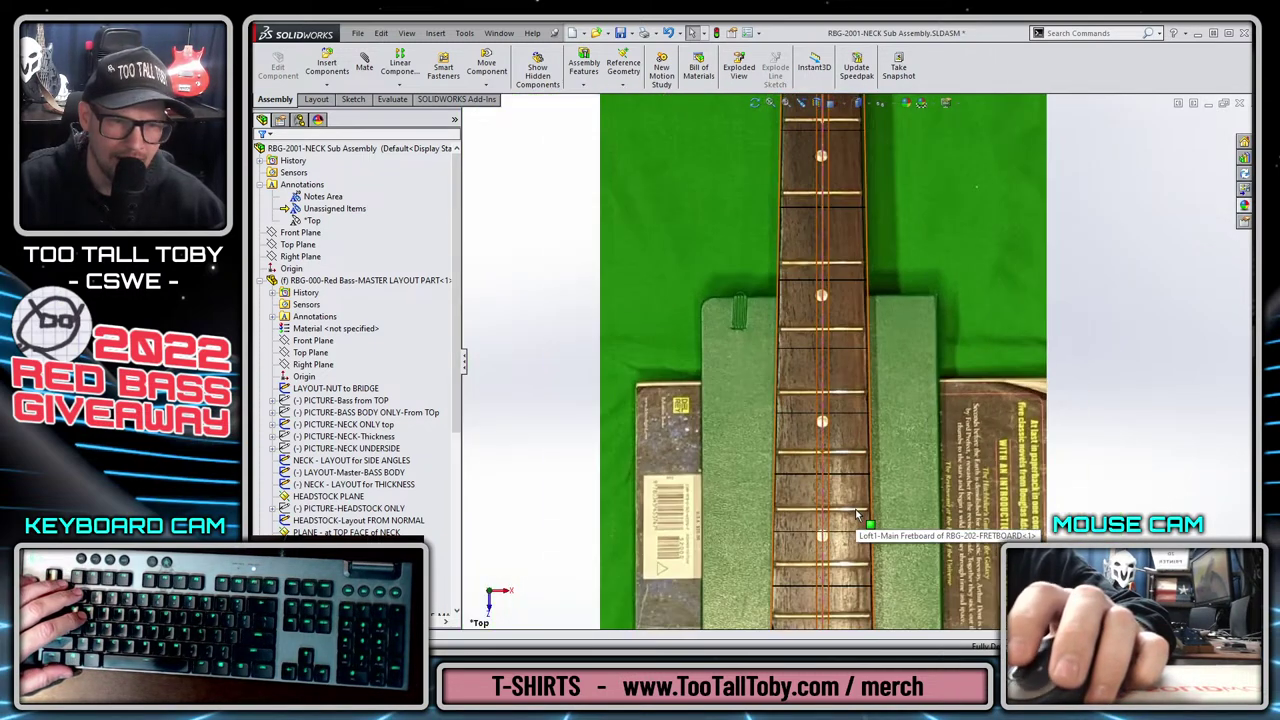
pyautogui.scroll(3, 856, 515)
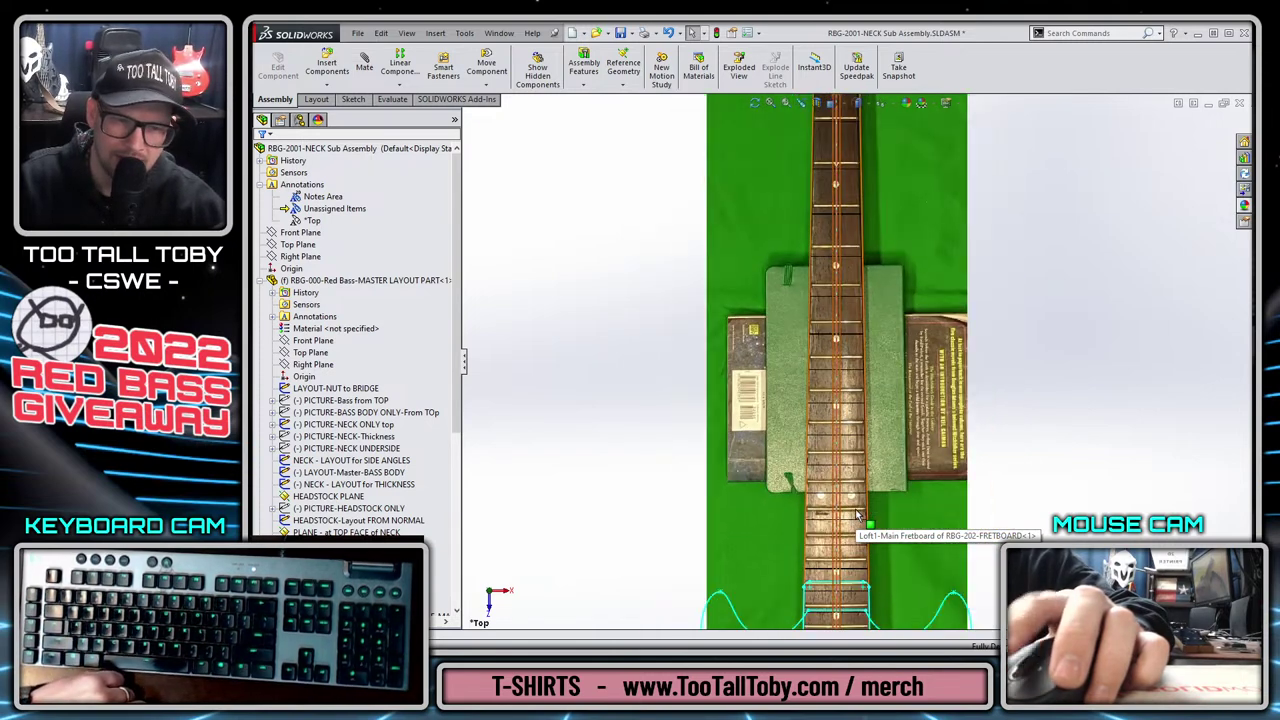
pyautogui.scroll(-5, 856, 525)
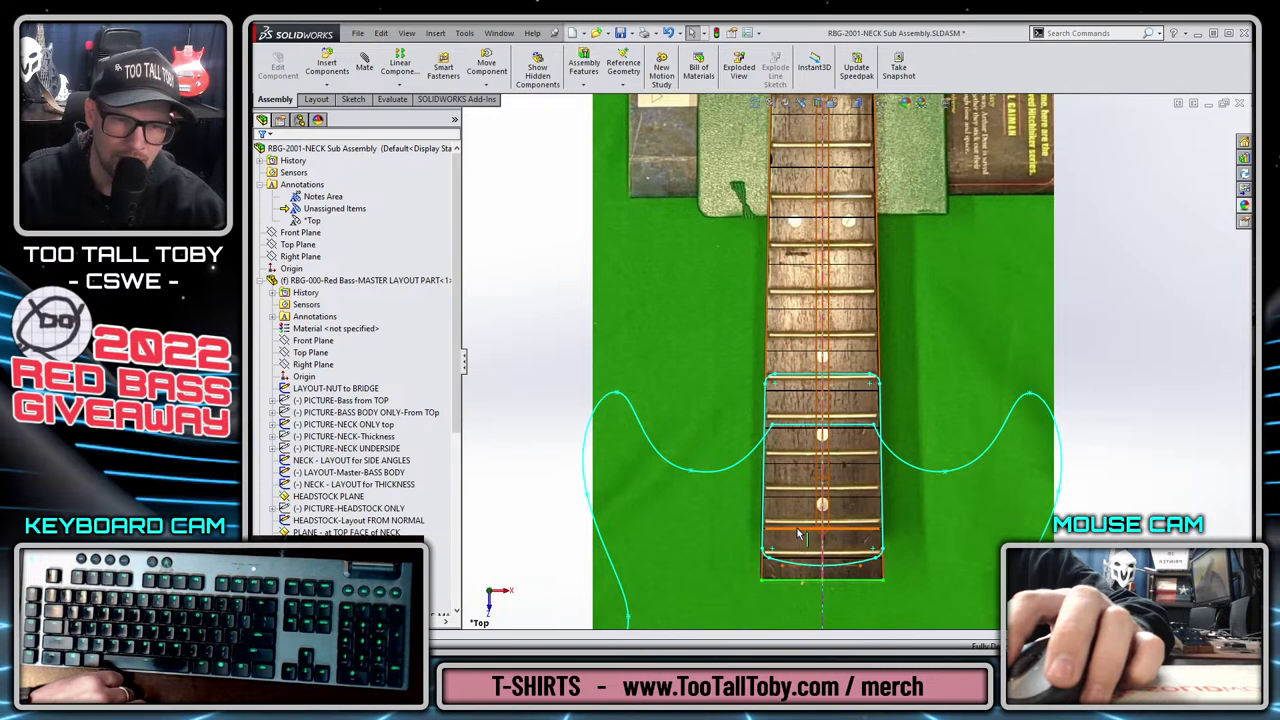
pyautogui.scroll(3, 888, 392)
pyautogui.scroll(-3, 865, 205)
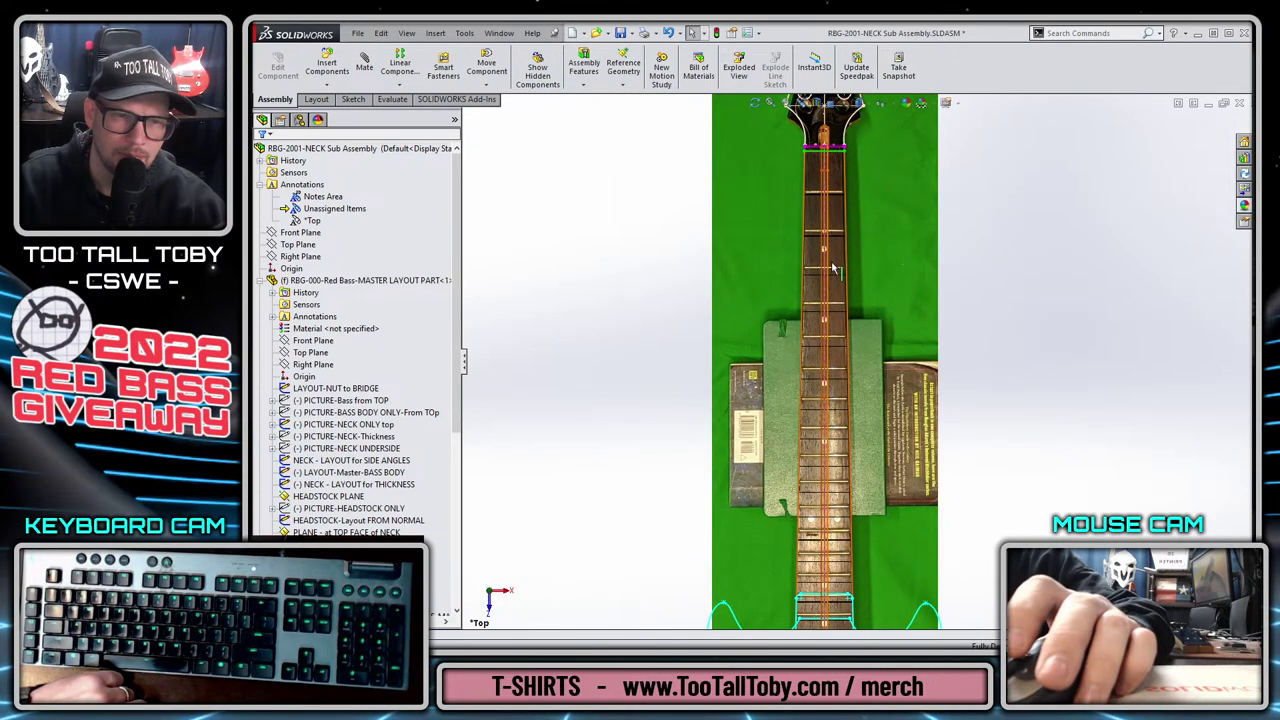
pyautogui.scroll(-5, 833, 270)
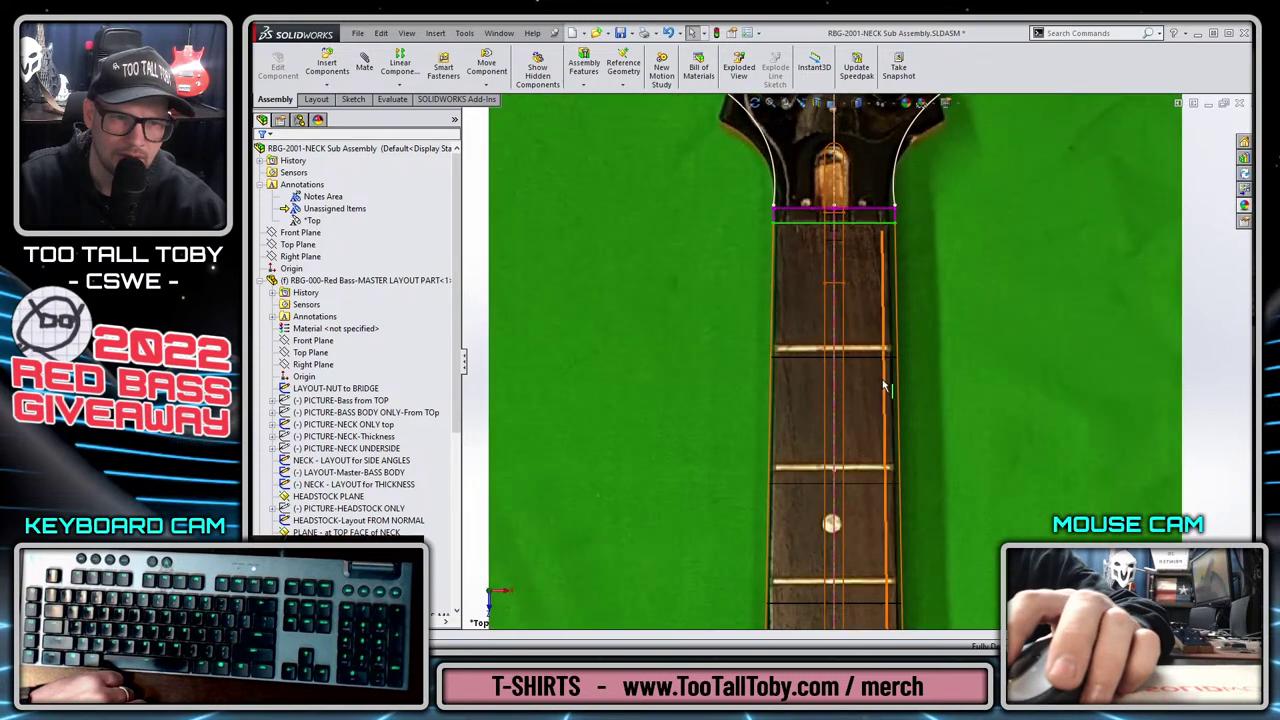
pyautogui.scroll(3, 855, 492)
pyautogui.scroll(-3, 855, 515)
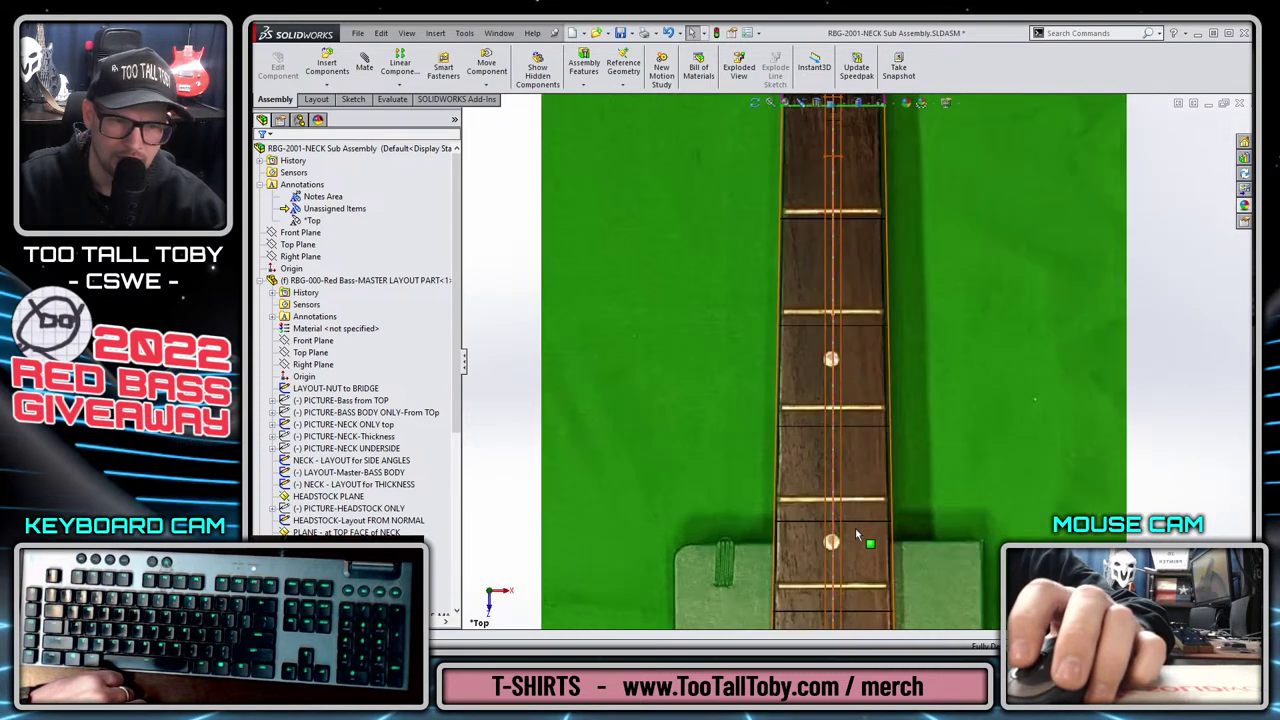
pyautogui.scroll(2, 855, 535)
pyautogui.scroll(-2, 855, 540)
pyautogui.scroll(2, 855, 545)
pyautogui.scroll(-1, 853, 550)
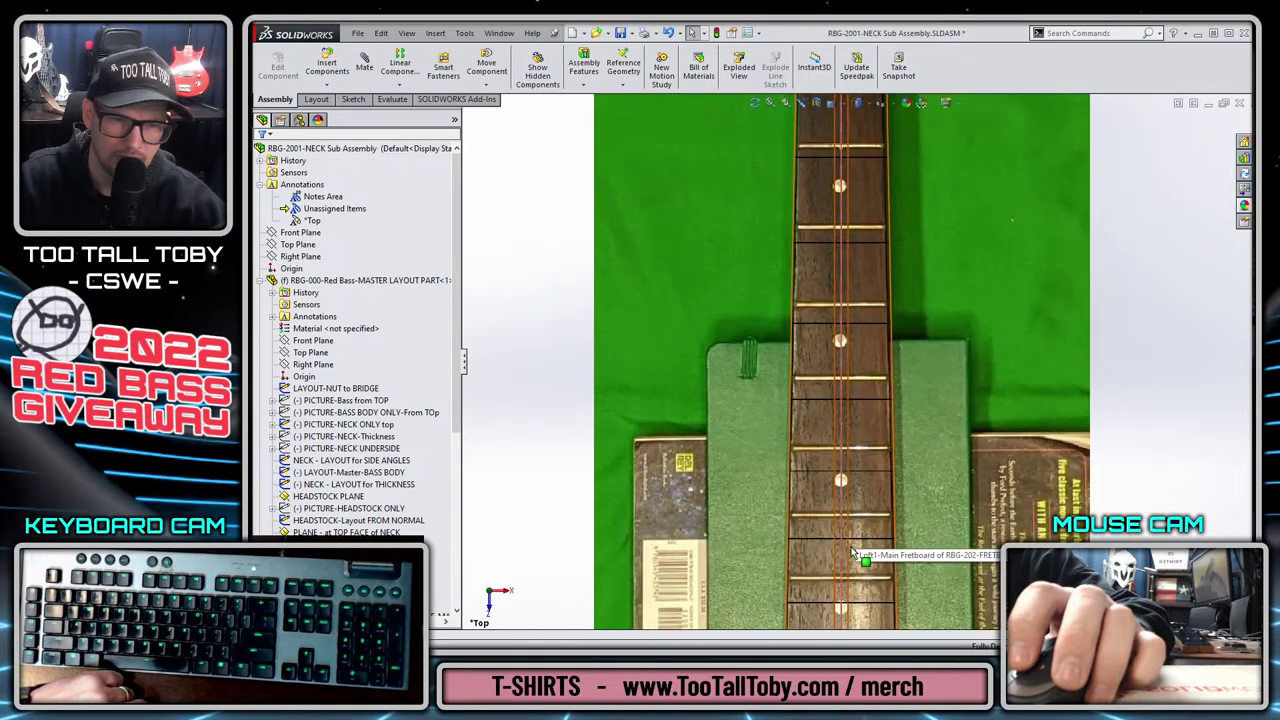
pyautogui.scroll(-2, 853, 552)
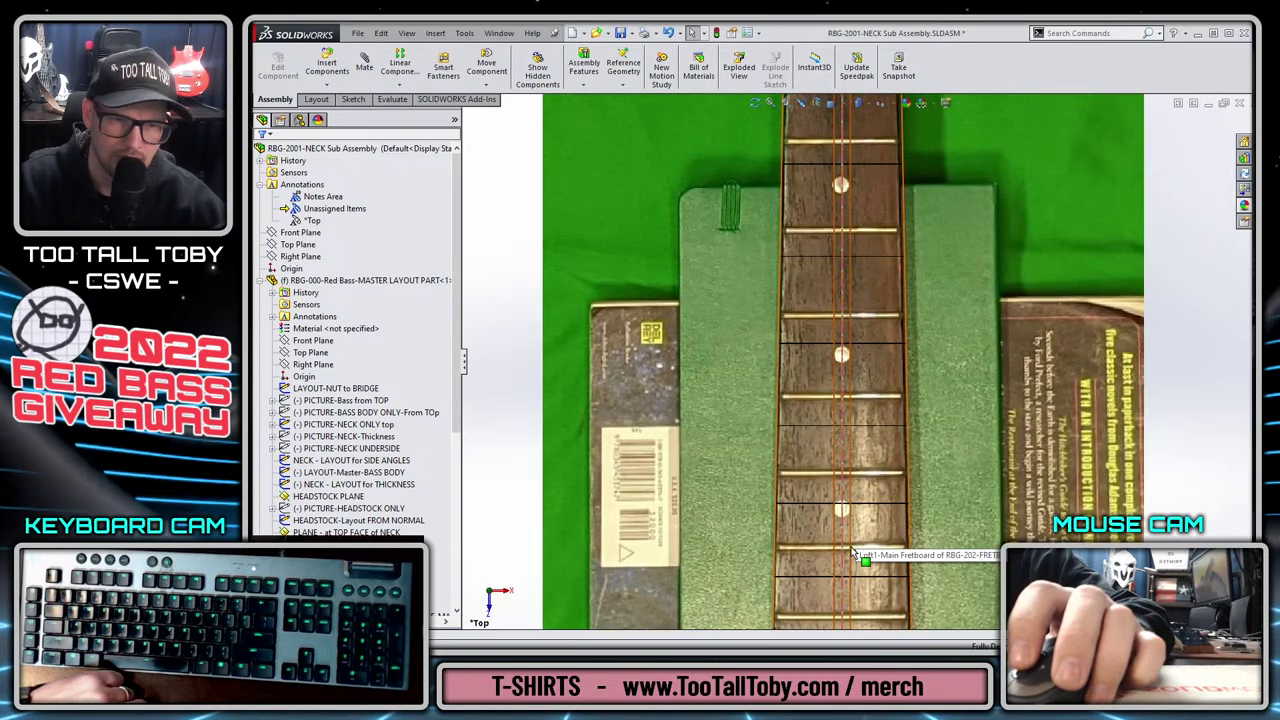
pyautogui.hotkey('ctrl', 'Up')
pyautogui.scroll(1, 853, 552)
pyautogui.scroll(-1, 851, 550)
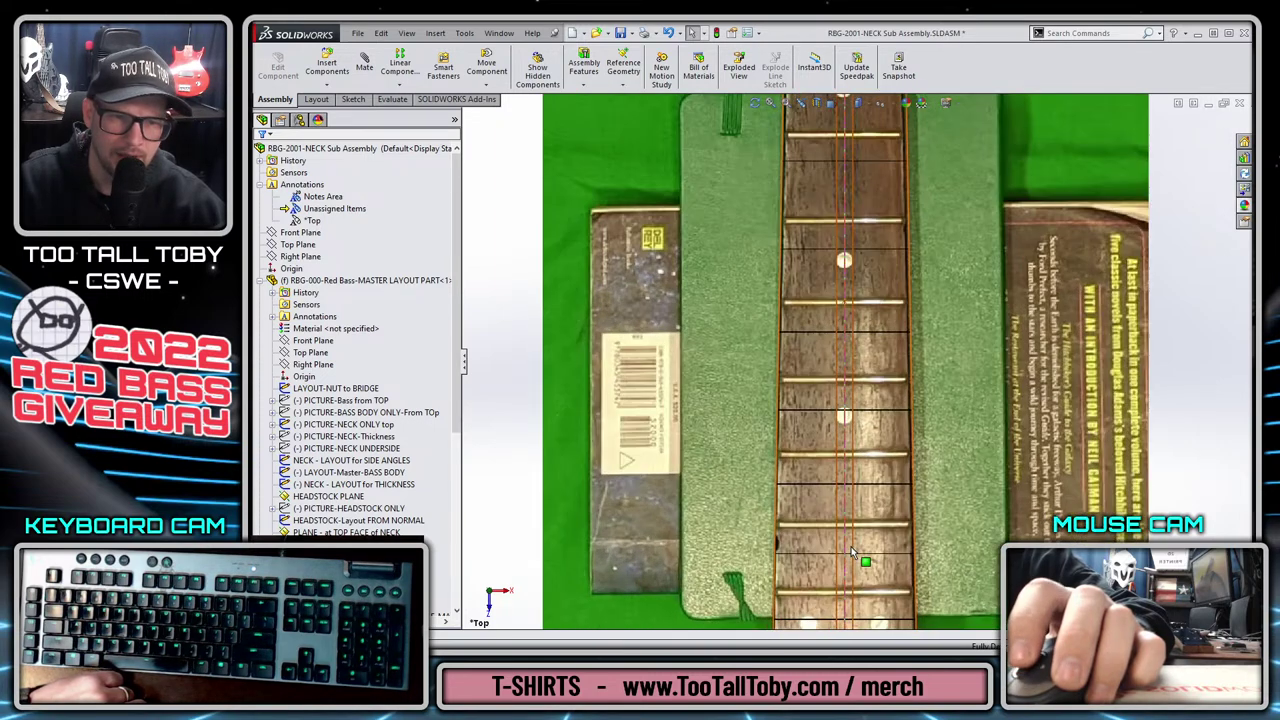
pyautogui.scroll(1, 851, 550)
pyautogui.scroll(-2, 851, 551)
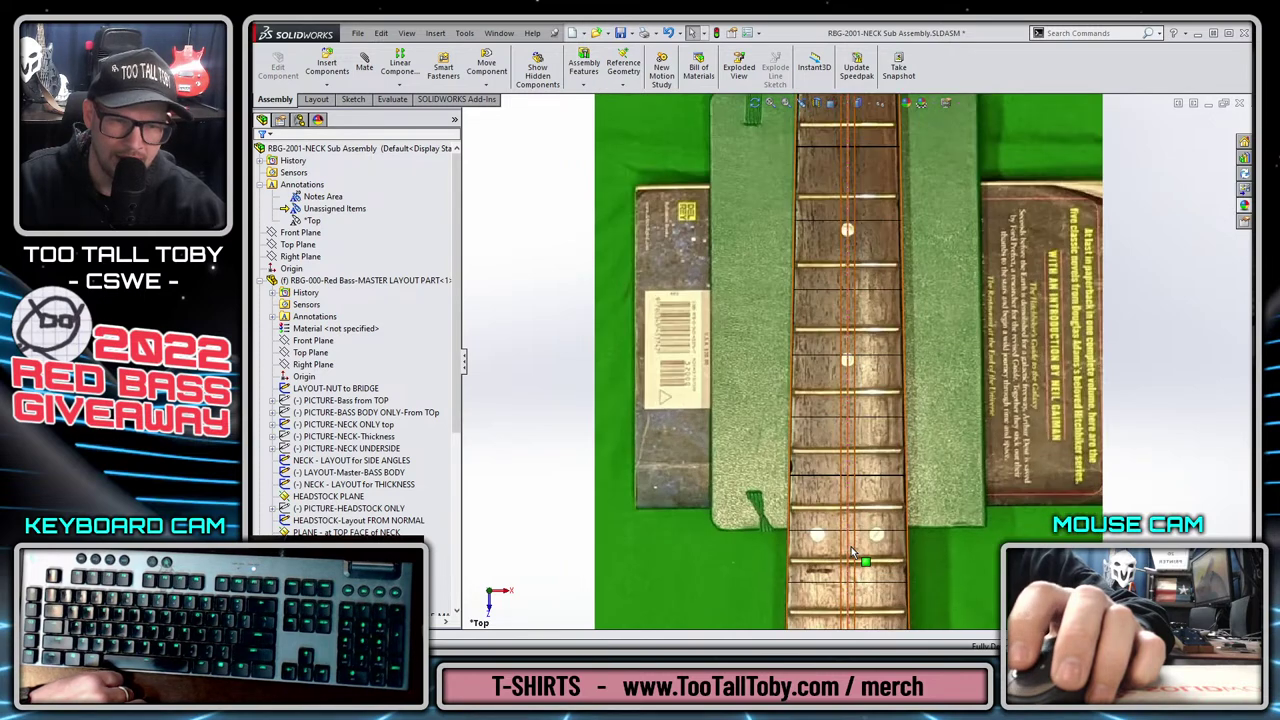
pyautogui.scroll(1, 851, 551)
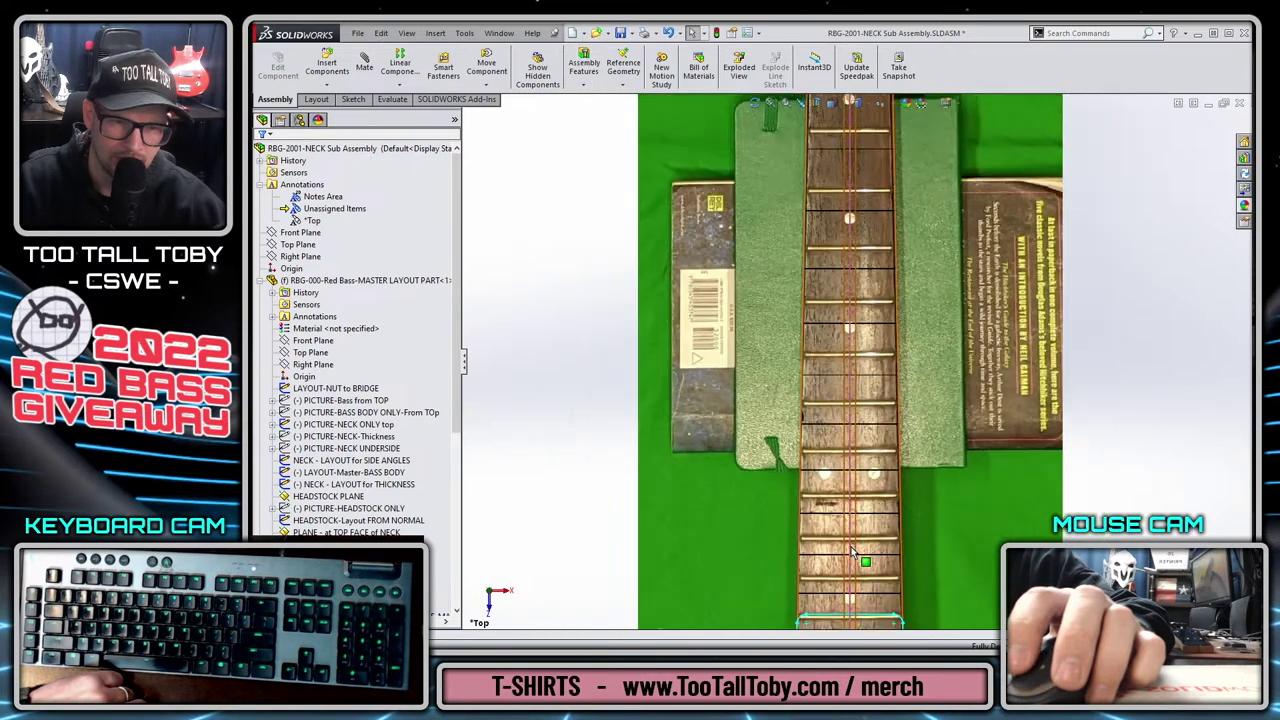
pyautogui.scroll(-1, 851, 551)
pyautogui.scroll(2, 851, 551)
pyautogui.scroll(-1, 853, 553)
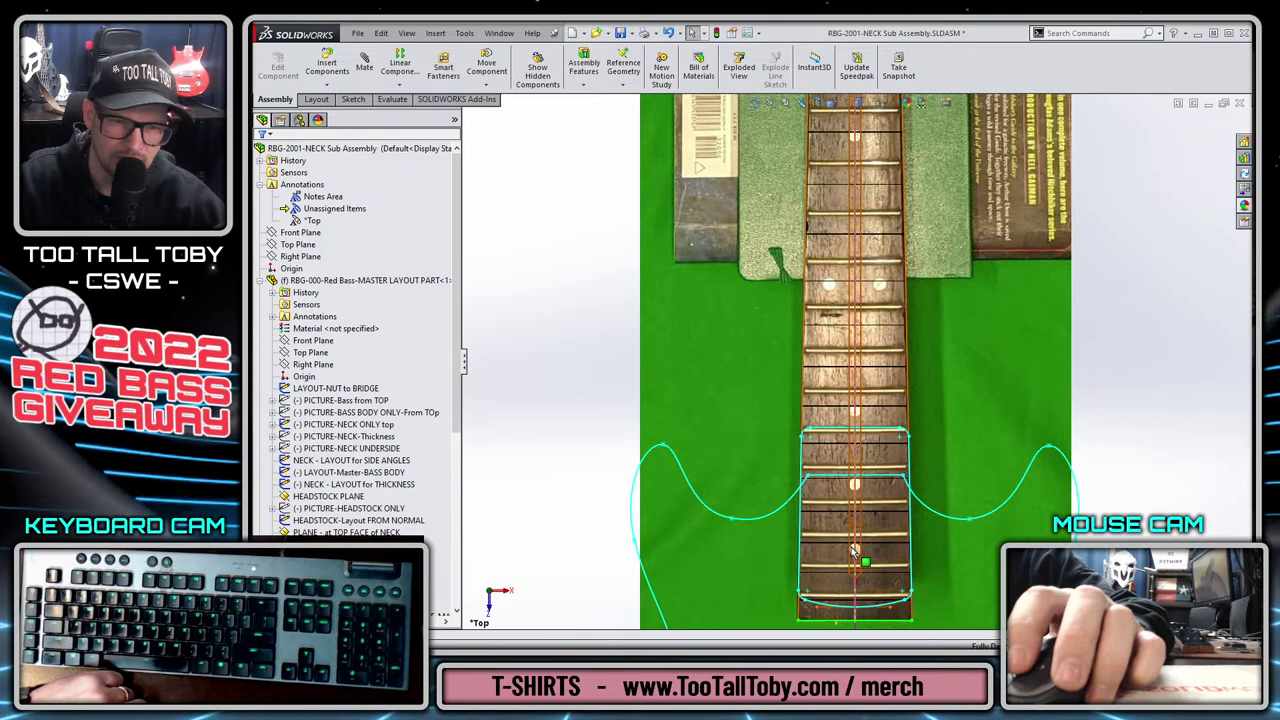
pyautogui.scroll(-1, 851, 546)
pyautogui.scroll(1, 880, 555)
pyautogui.scroll(-1, 900, 580)
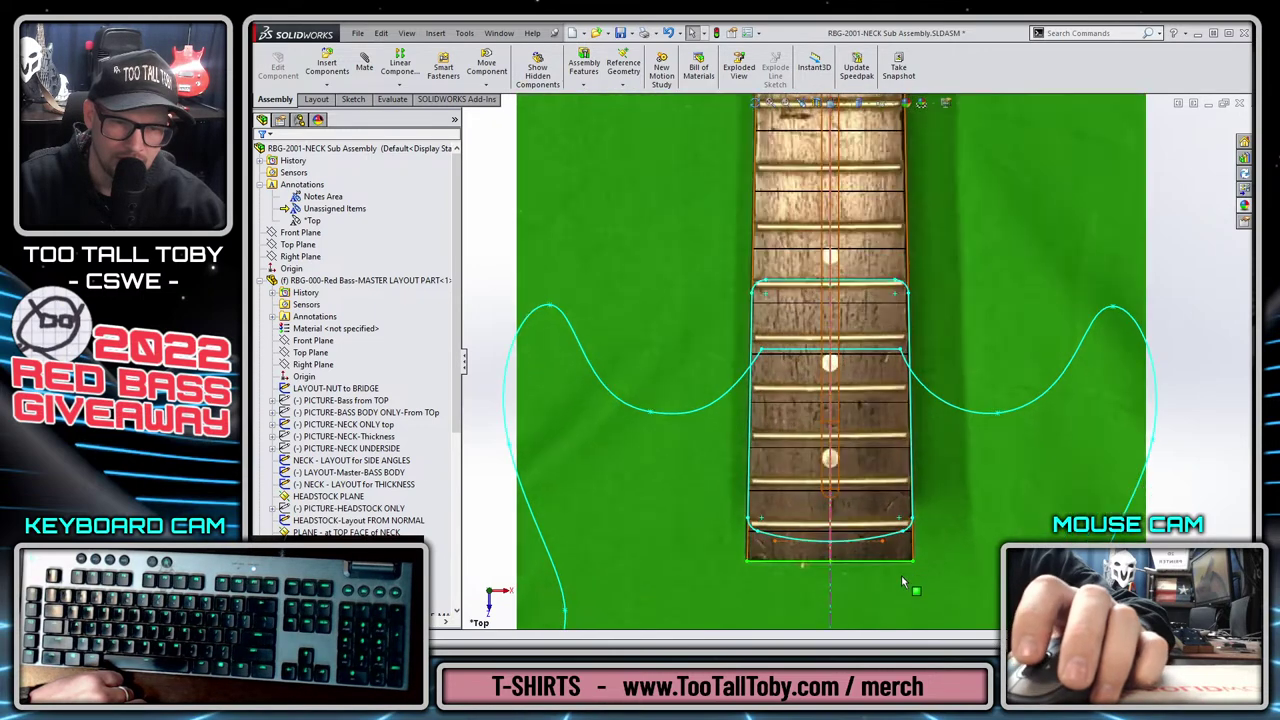
pyautogui.scroll(1, 880, 520)
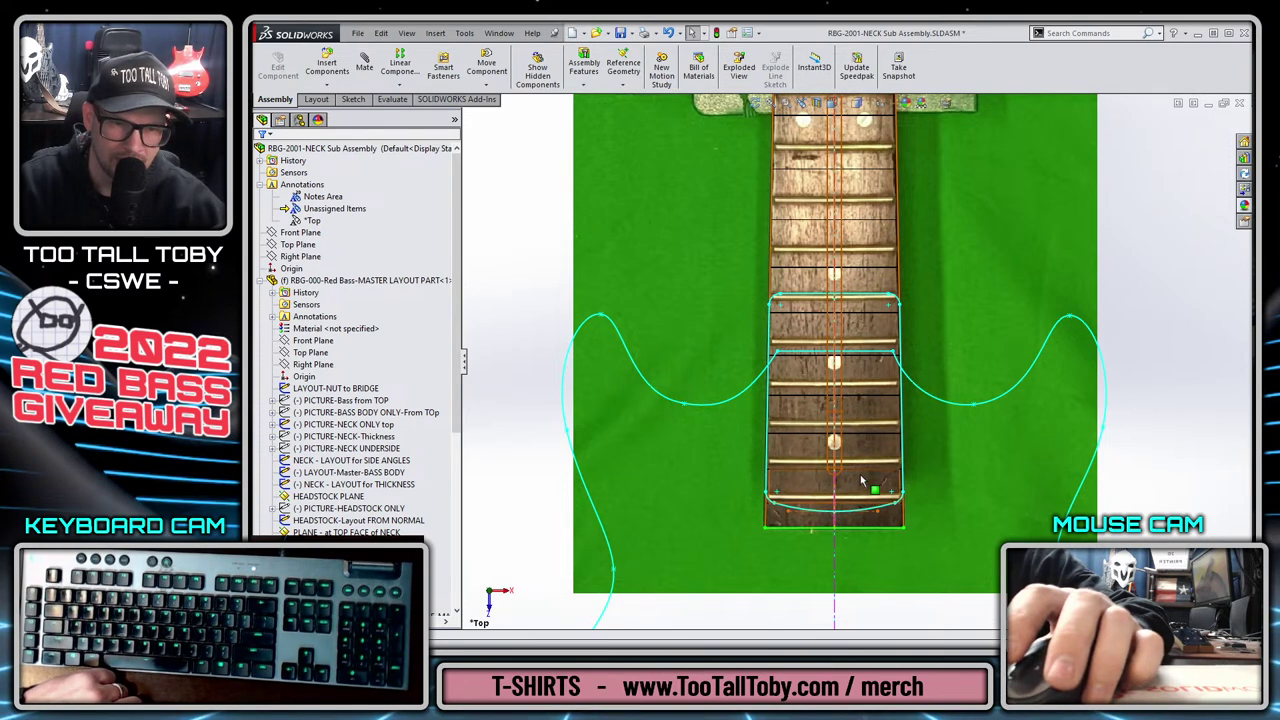
pyautogui.scroll(3, 870, 325)
pyautogui.scroll(2, 875, 168)
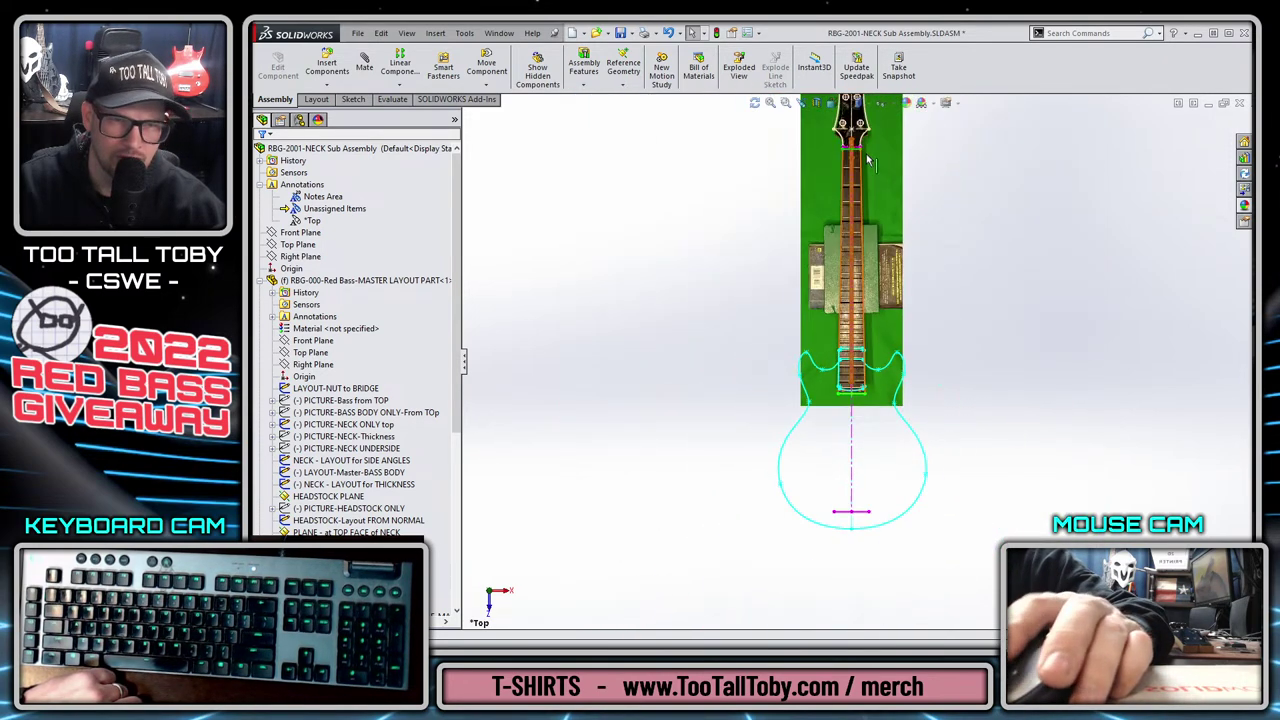
pyautogui.scroll(-2, 866, 172)
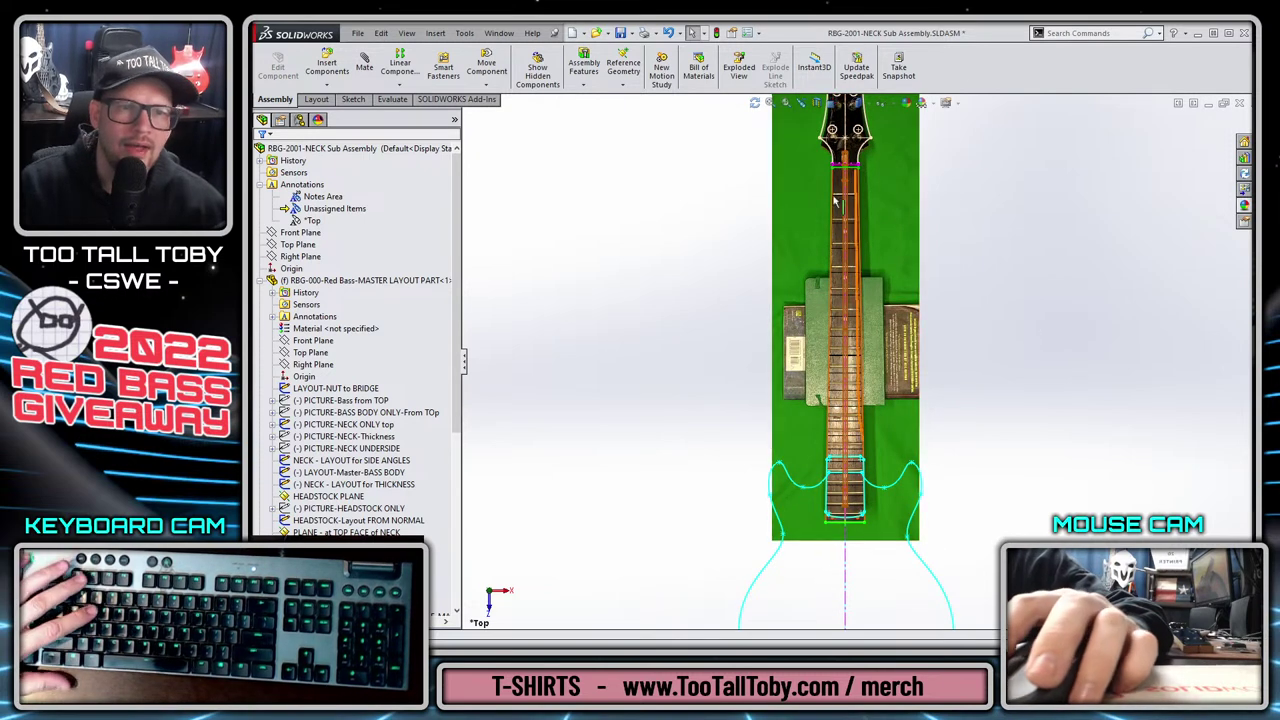
pyautogui.scroll(2, 741, 251)
pyautogui.scroll(-1, 940, 300)
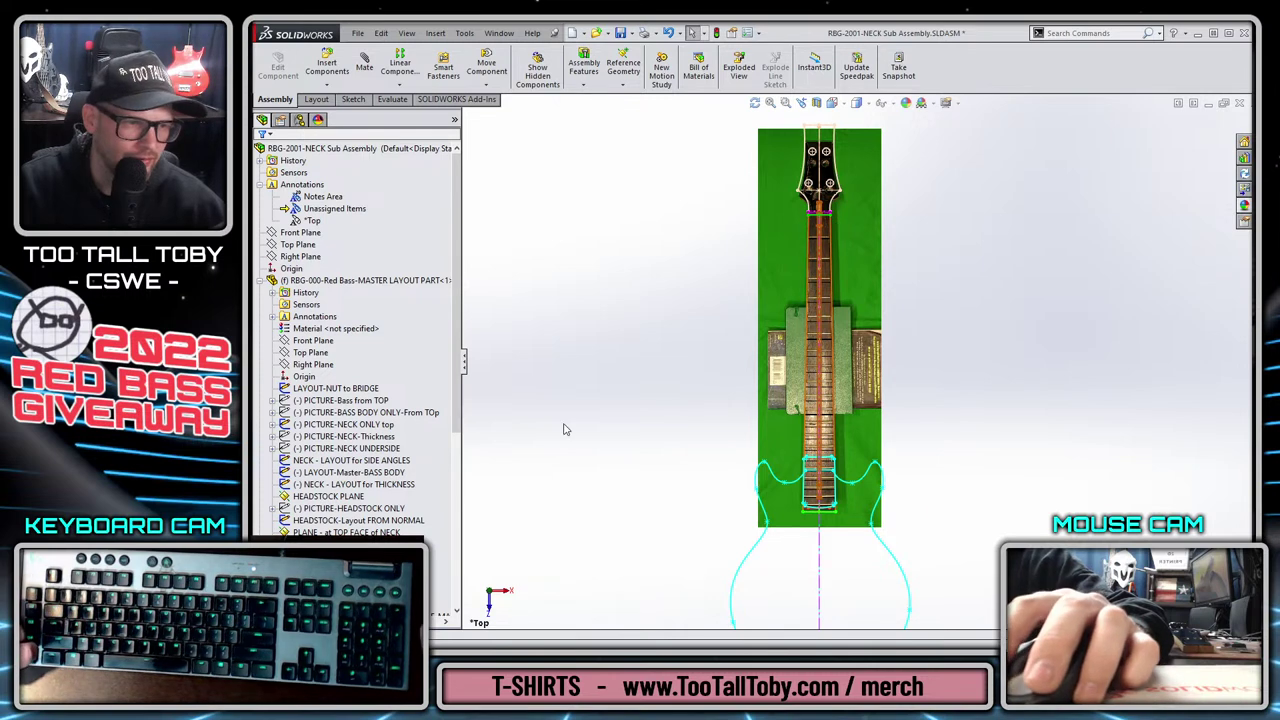
# Collapse the MASTER LAYOUT PART and FRETBOARD branches under the top neck assembly node.
pyautogui.click(340, 148)
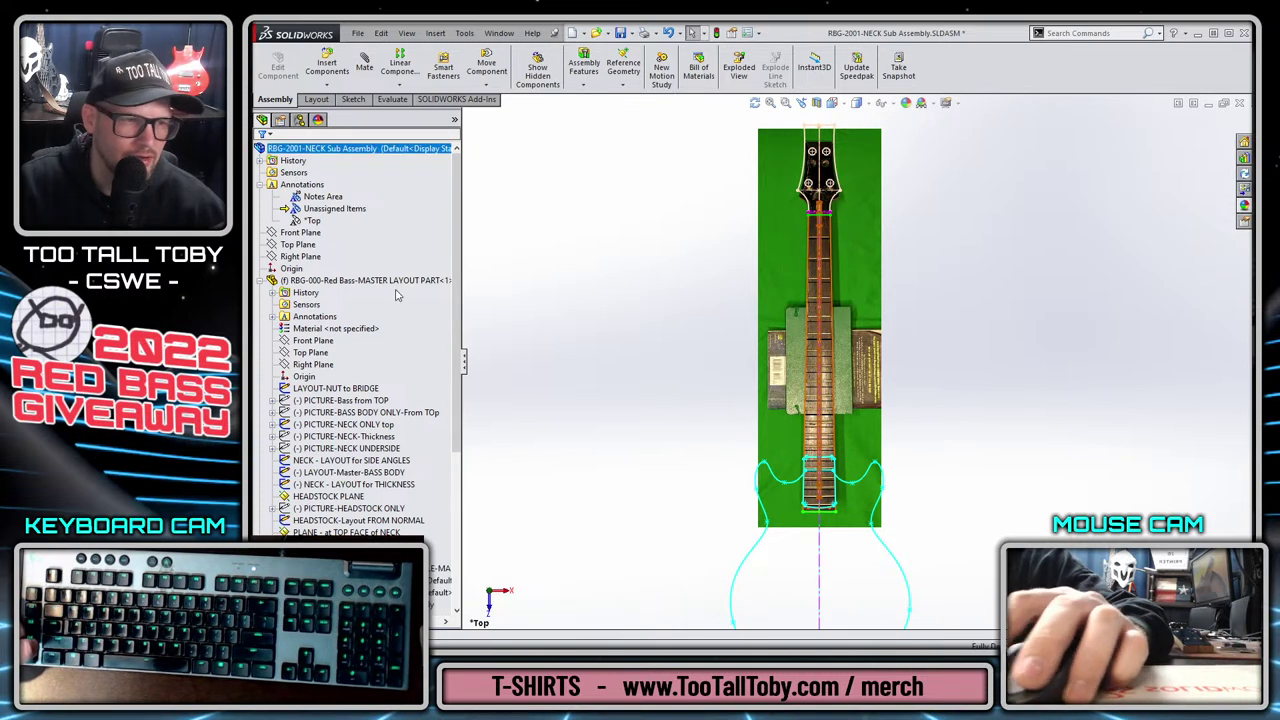
pyautogui.click(259, 280)
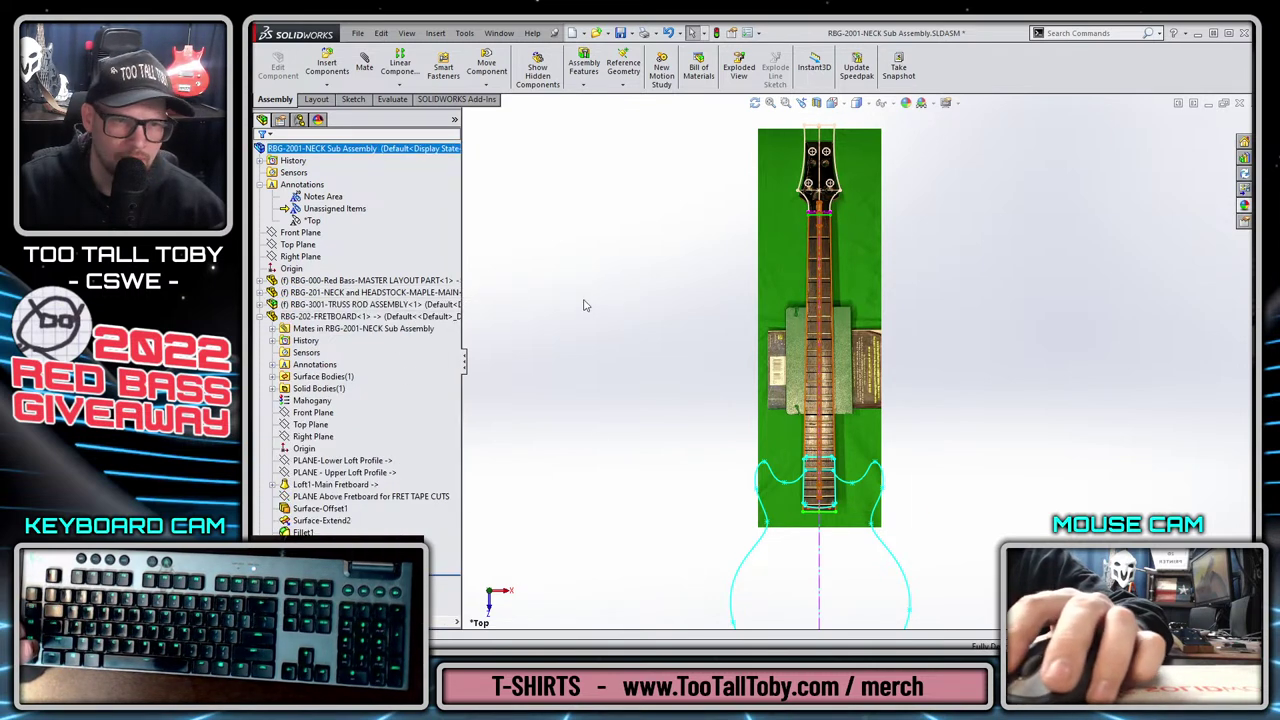
pyautogui.scroll(-2, 905, 215)
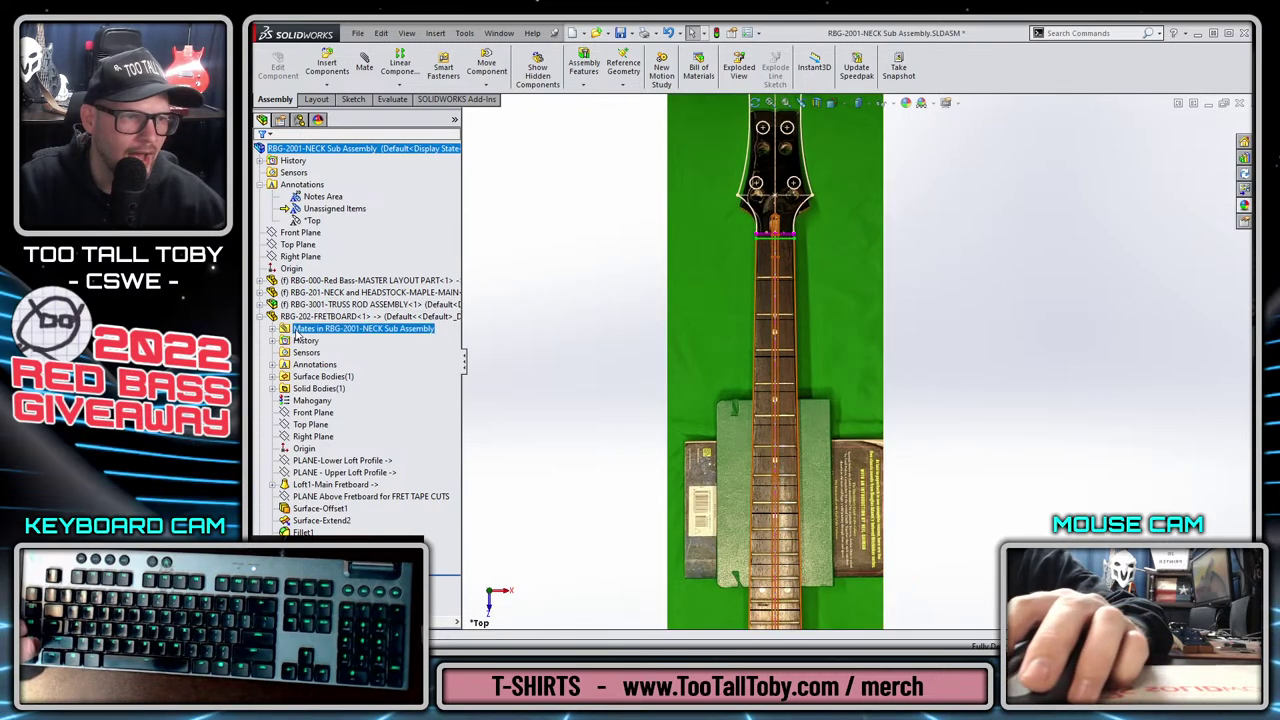
pyautogui.click(260, 316)
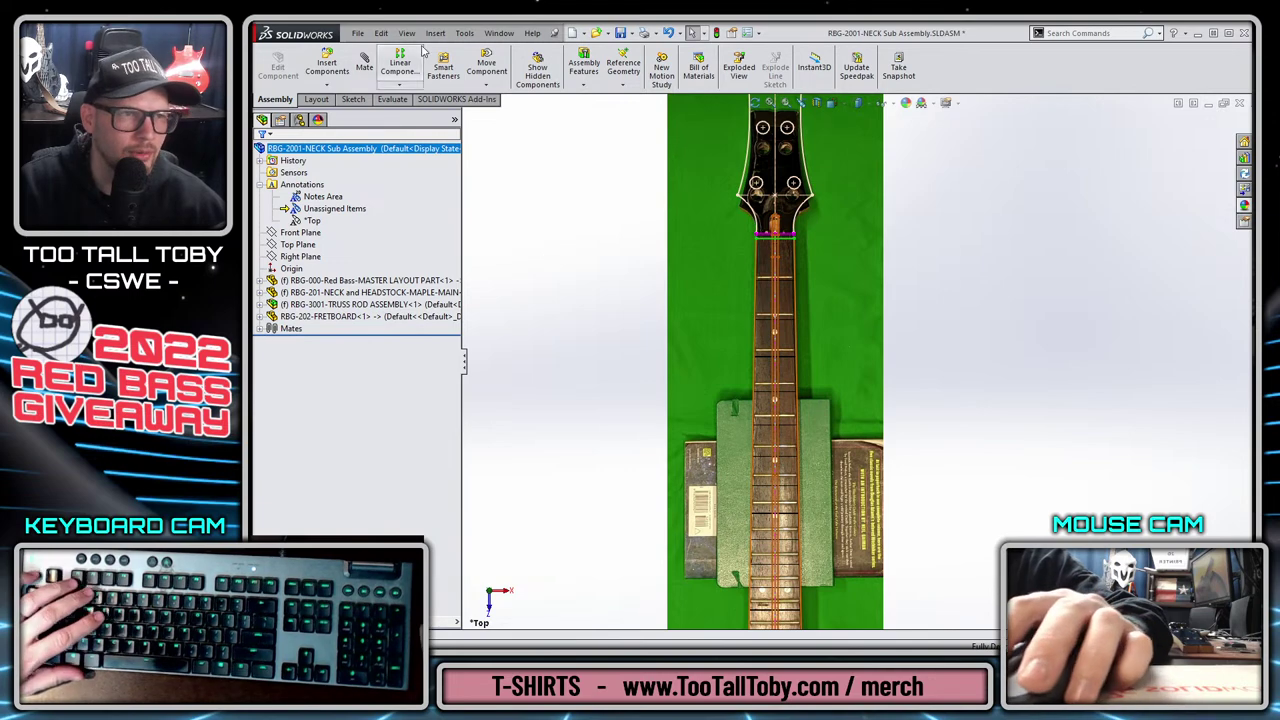
pyautogui.click(436, 33)
# Create a new in-assembly part named RGB-304-FRETS placed on the Front Plane.
pyautogui.moveTo(460, 60)
pyautogui.click(610, 64)
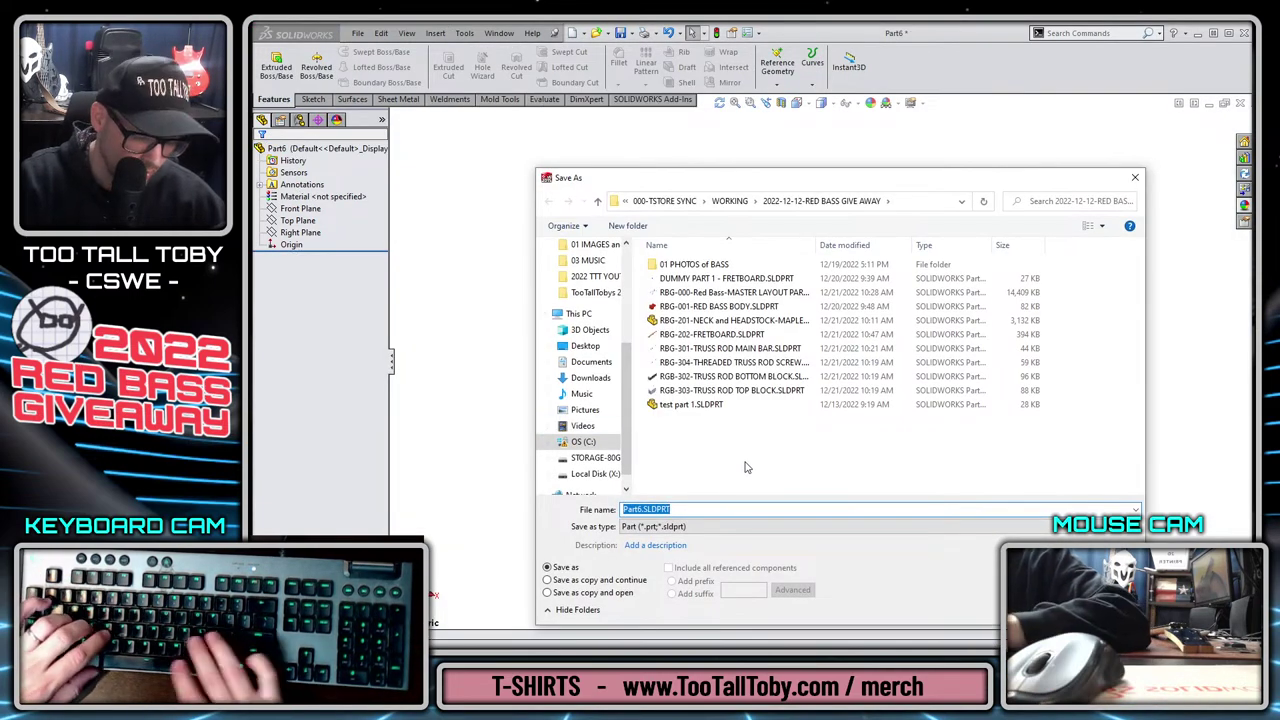
pyautogui.write('RGB-3')
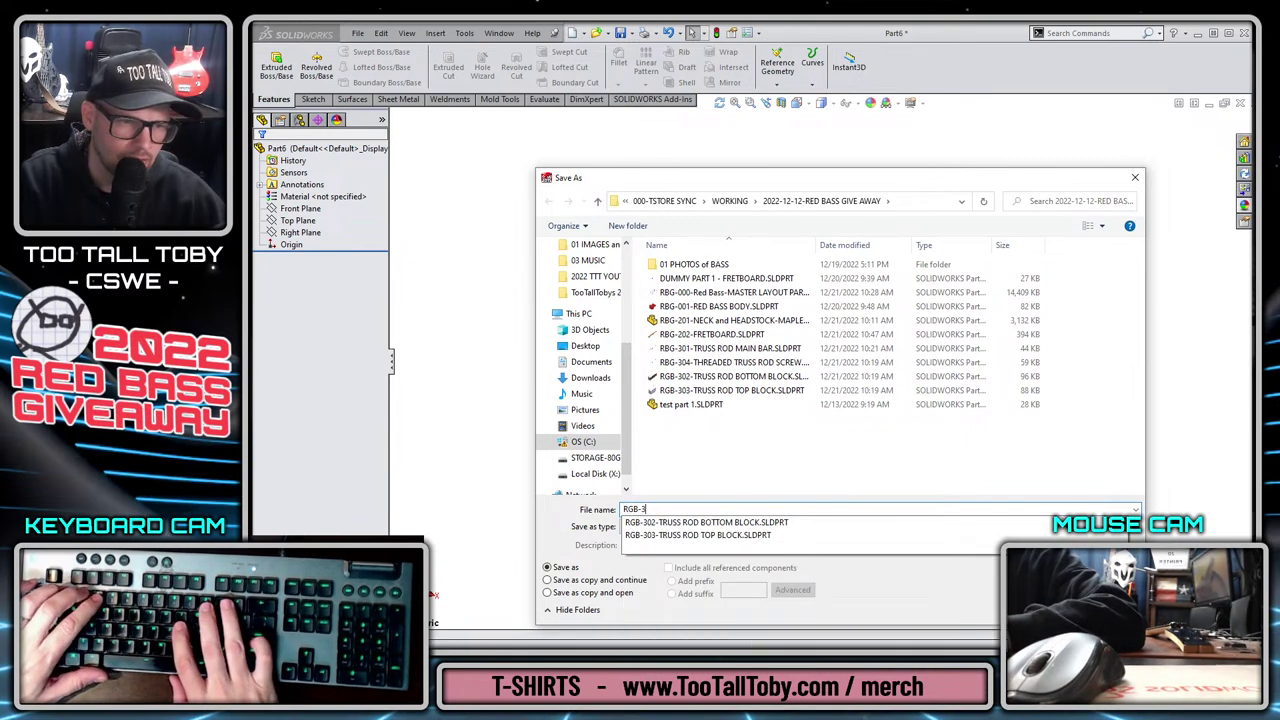
pyautogui.write('04-FRE')
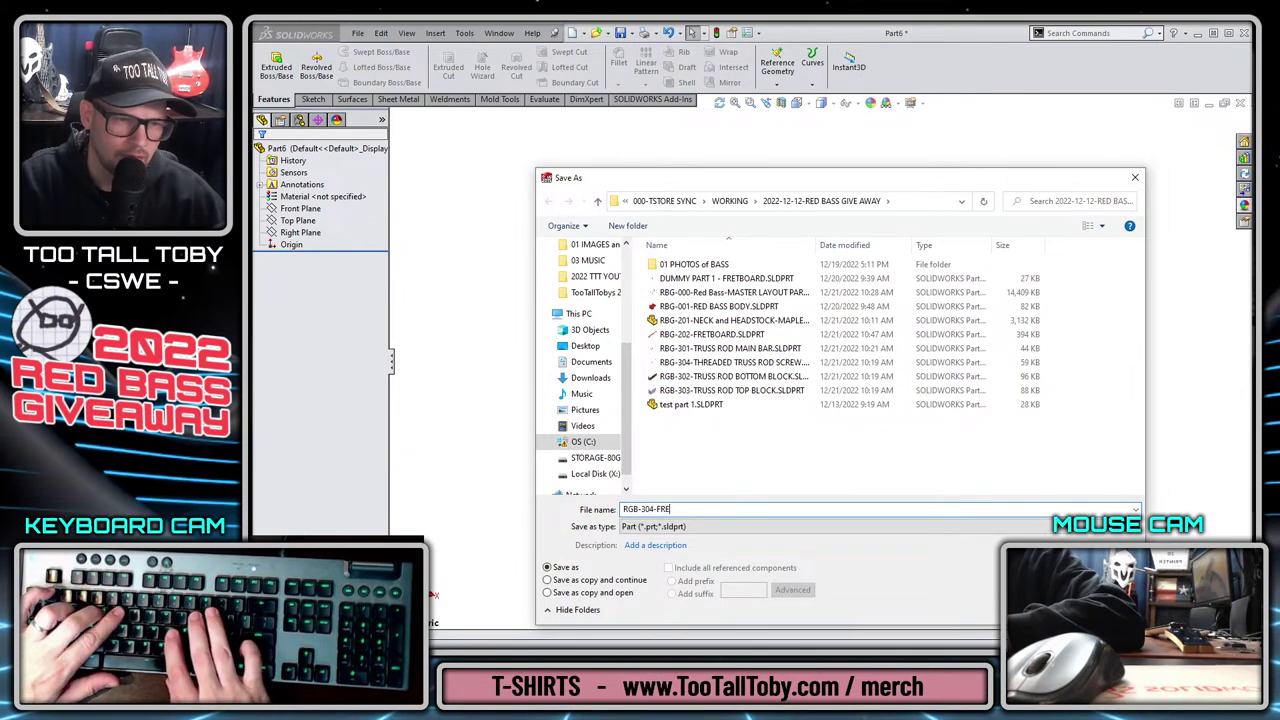
pyautogui.write('TS')
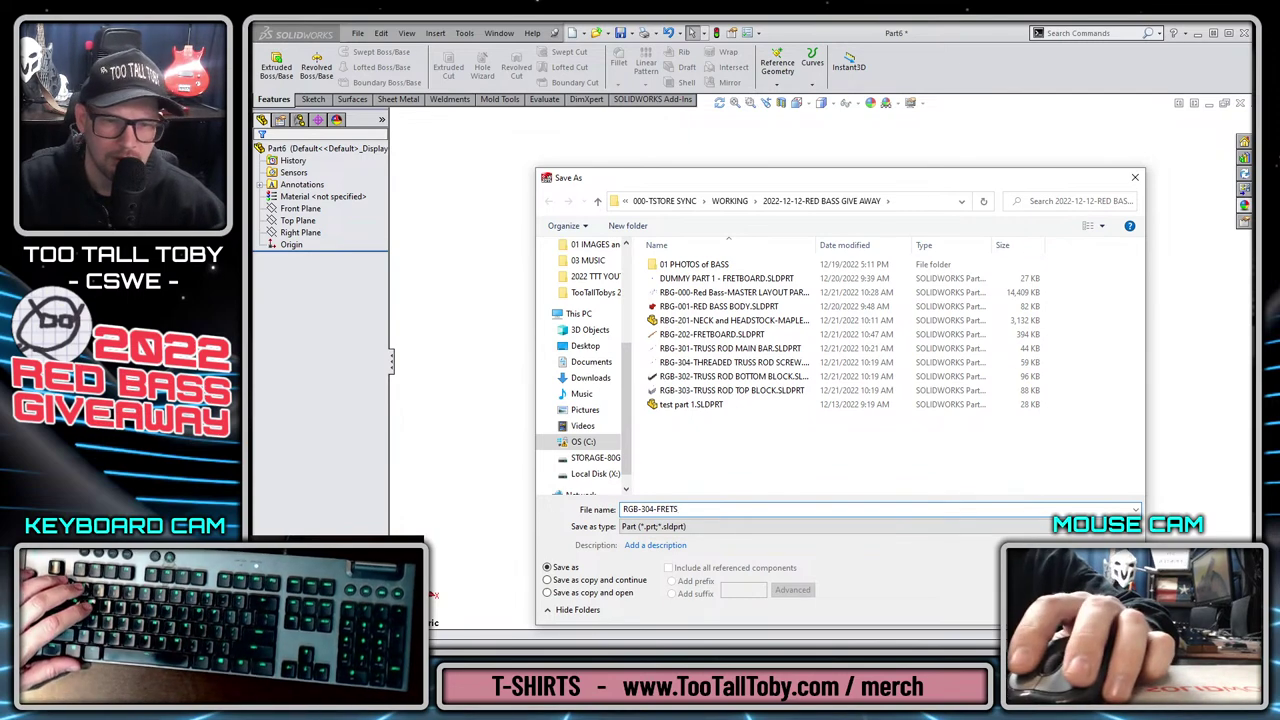
pyautogui.press('Return')
pyautogui.hotkey('ctrl', 'Tab')
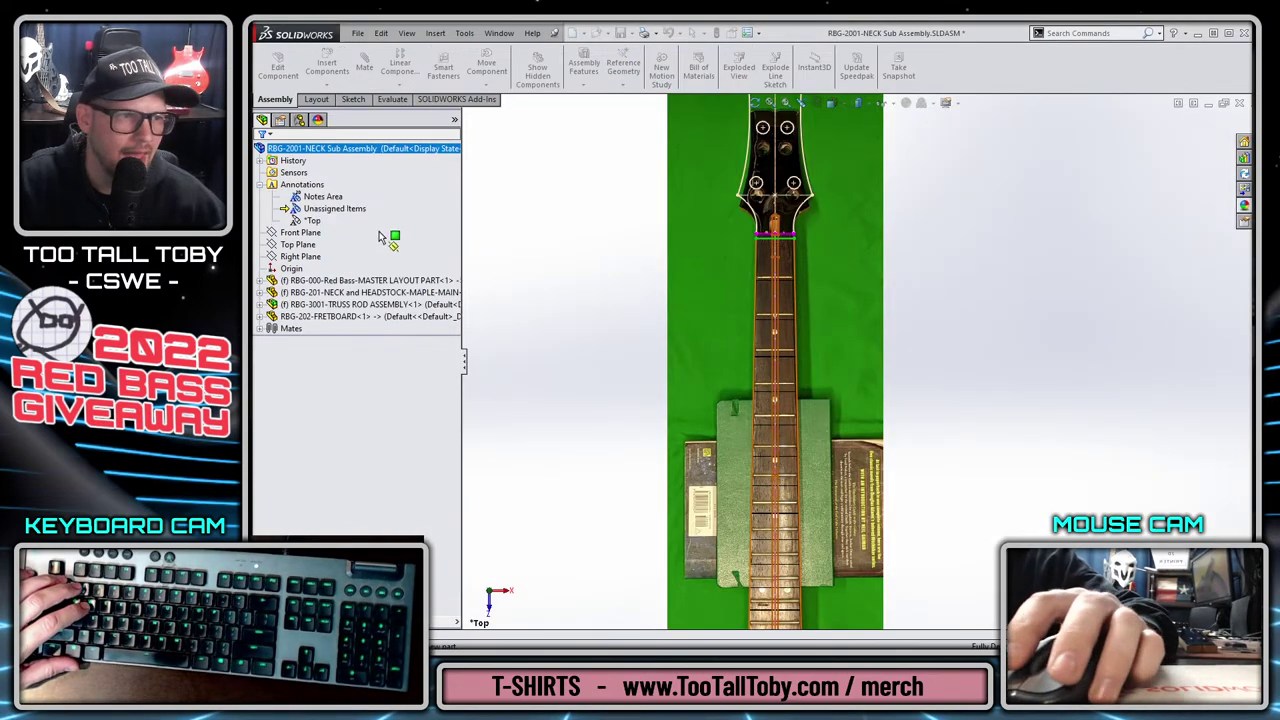
pyautogui.click(300, 234)
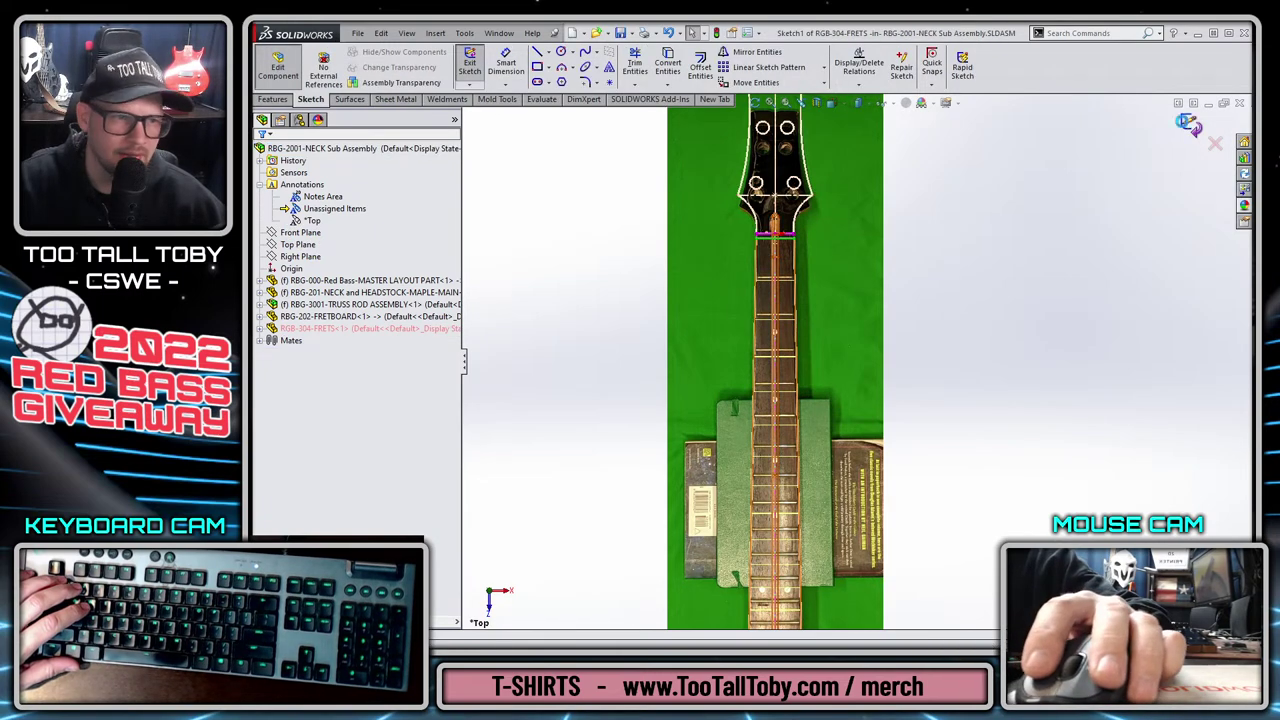
pyautogui.click(1188, 122)
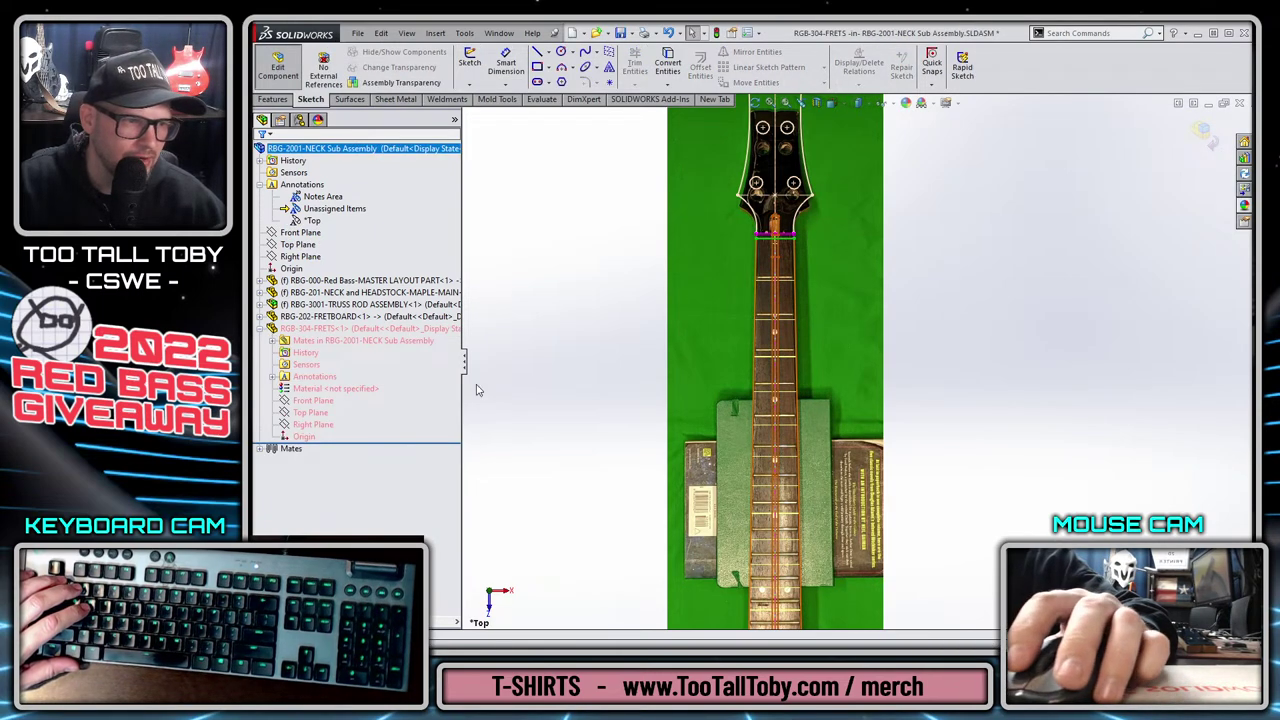
# Offset the fretboard's Surface-Extend2 surface by 0.100in into the frets part.
pyautogui.moveTo(535, 323); pyautogui.dragTo(657, 327, button='middle')
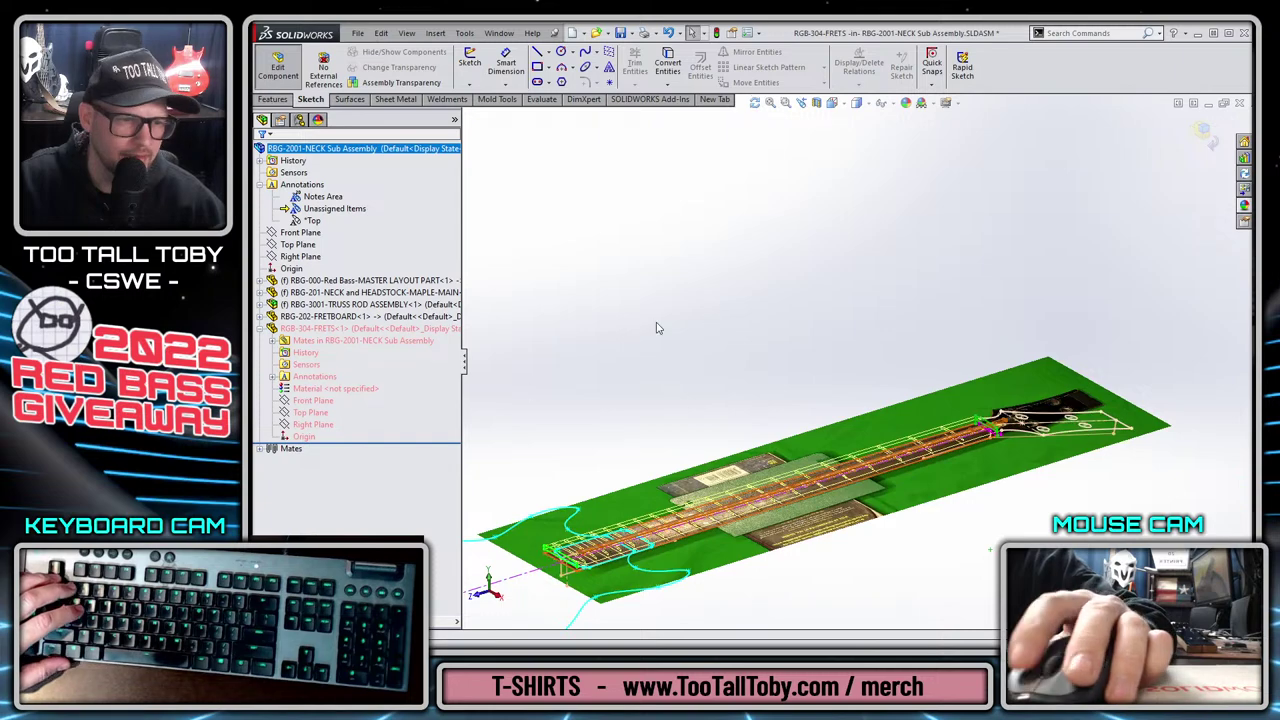
pyautogui.click(261, 316)
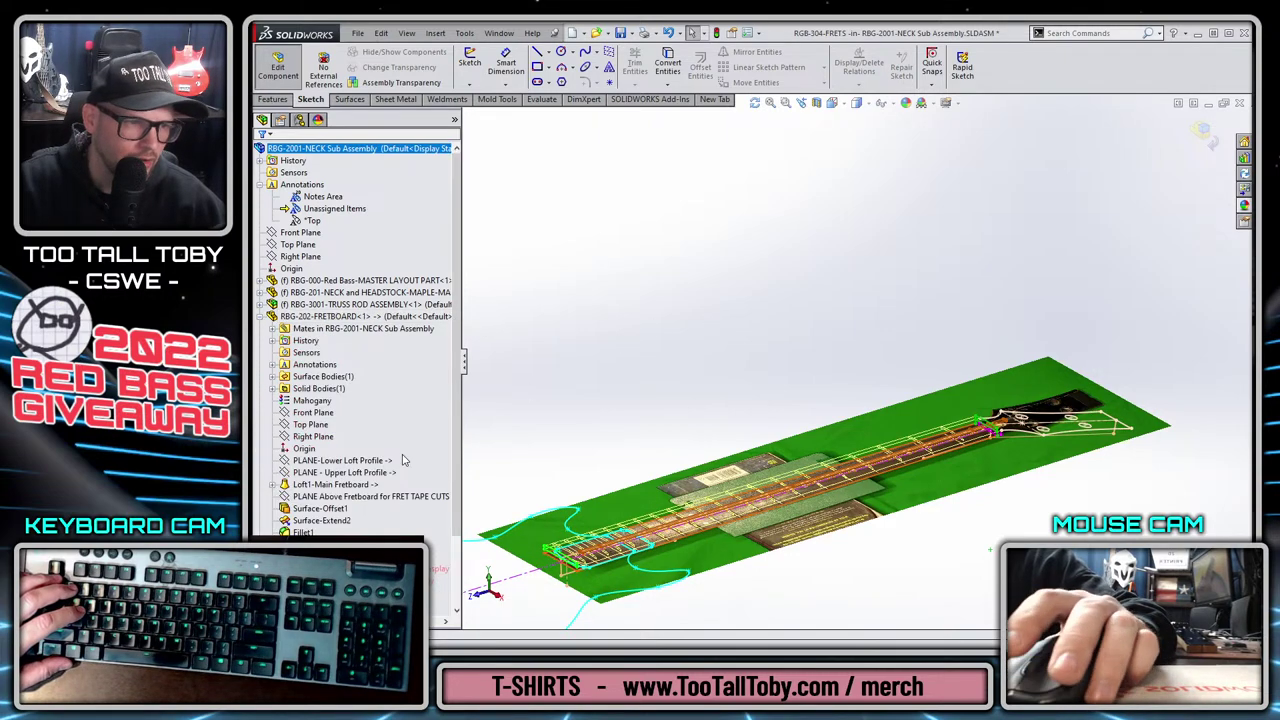
pyautogui.click(330, 485)
pyautogui.click(327, 497)
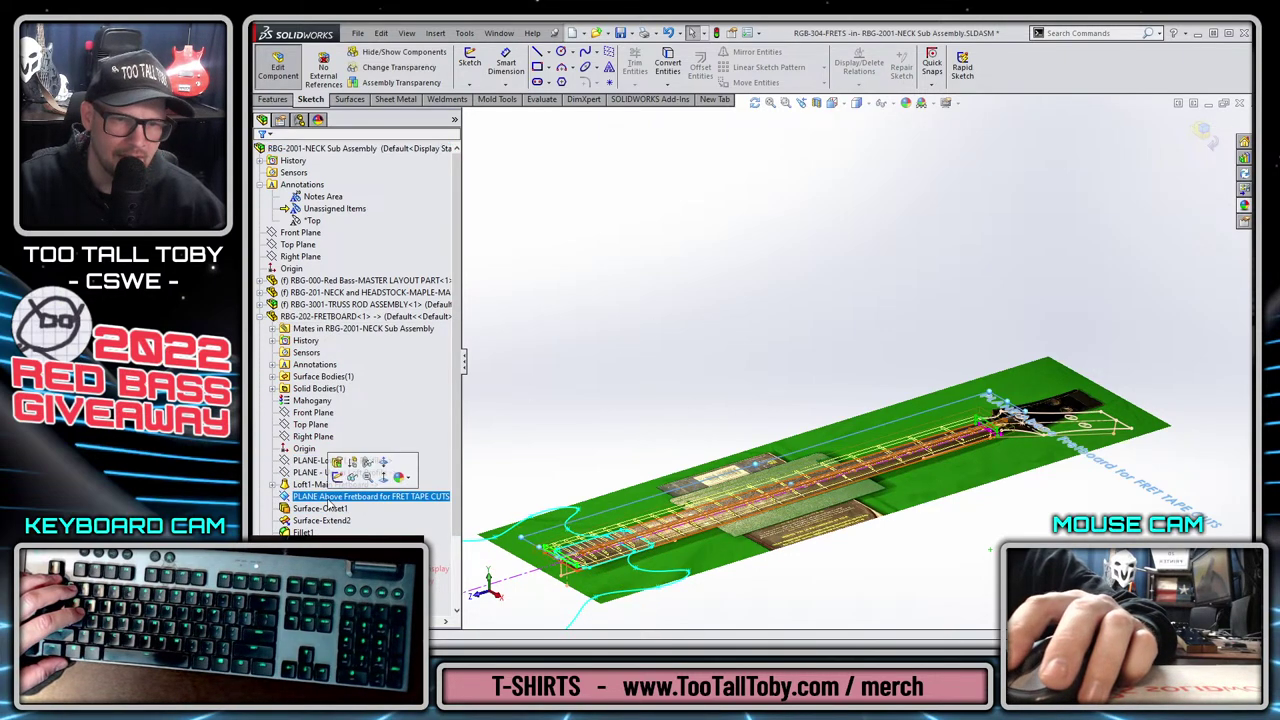
pyautogui.click(322, 521)
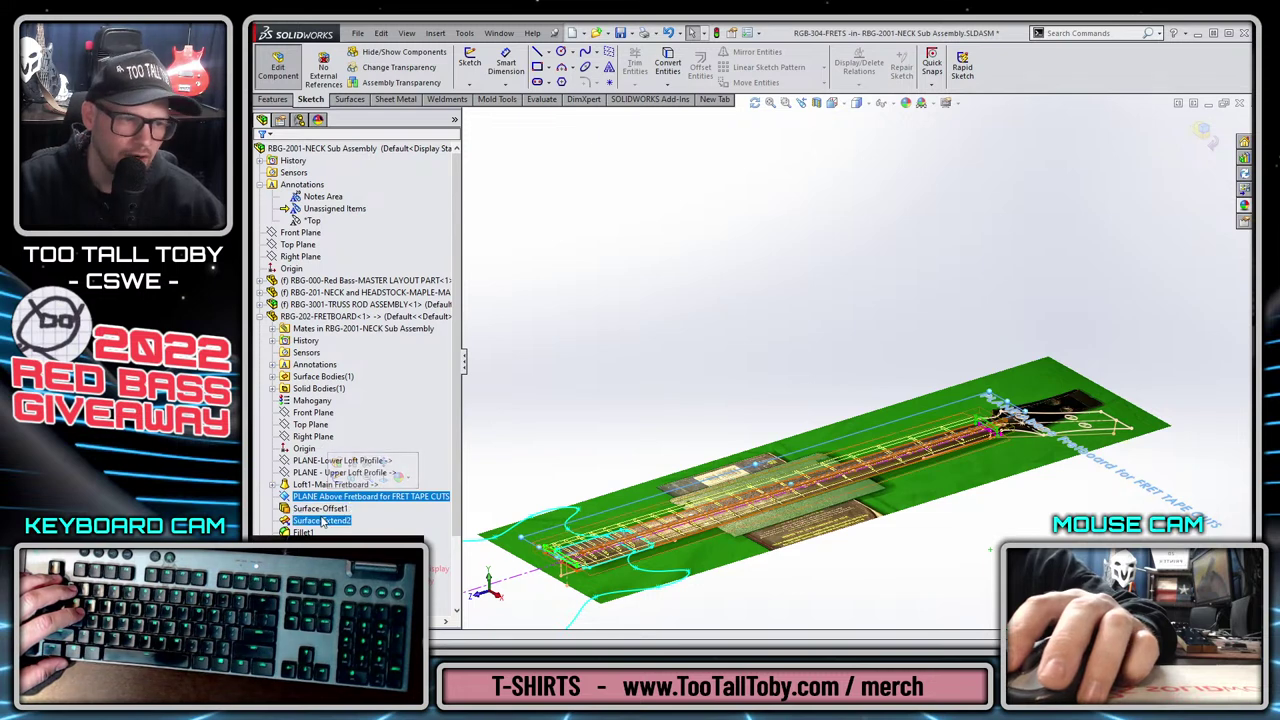
pyautogui.click(350, 99)
pyautogui.click(740, 68)
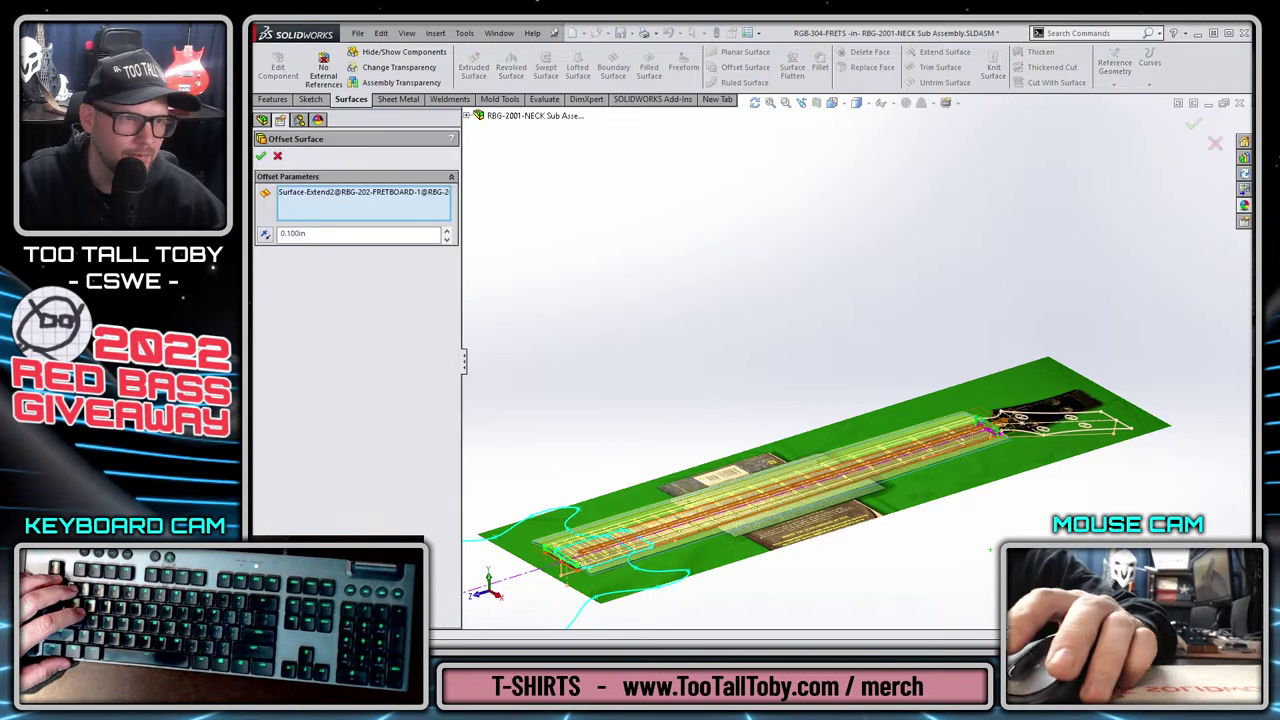
pyautogui.press('Return')
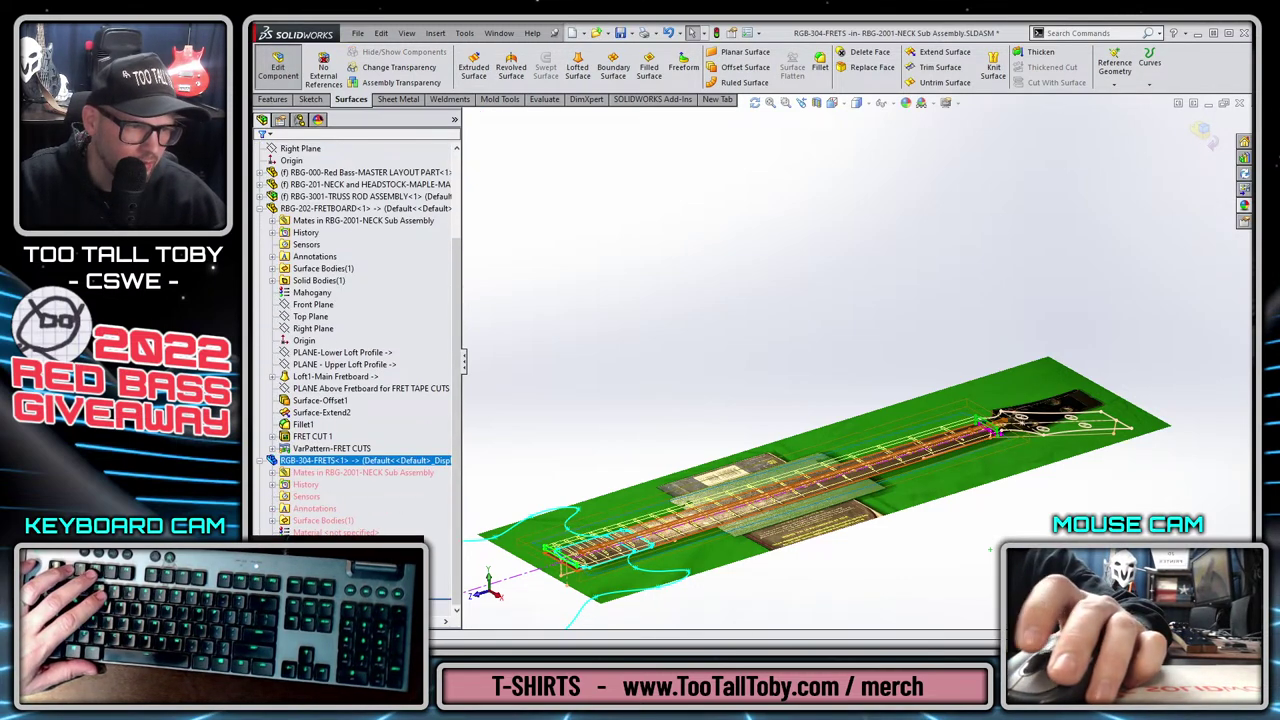
pyautogui.press('Escape')
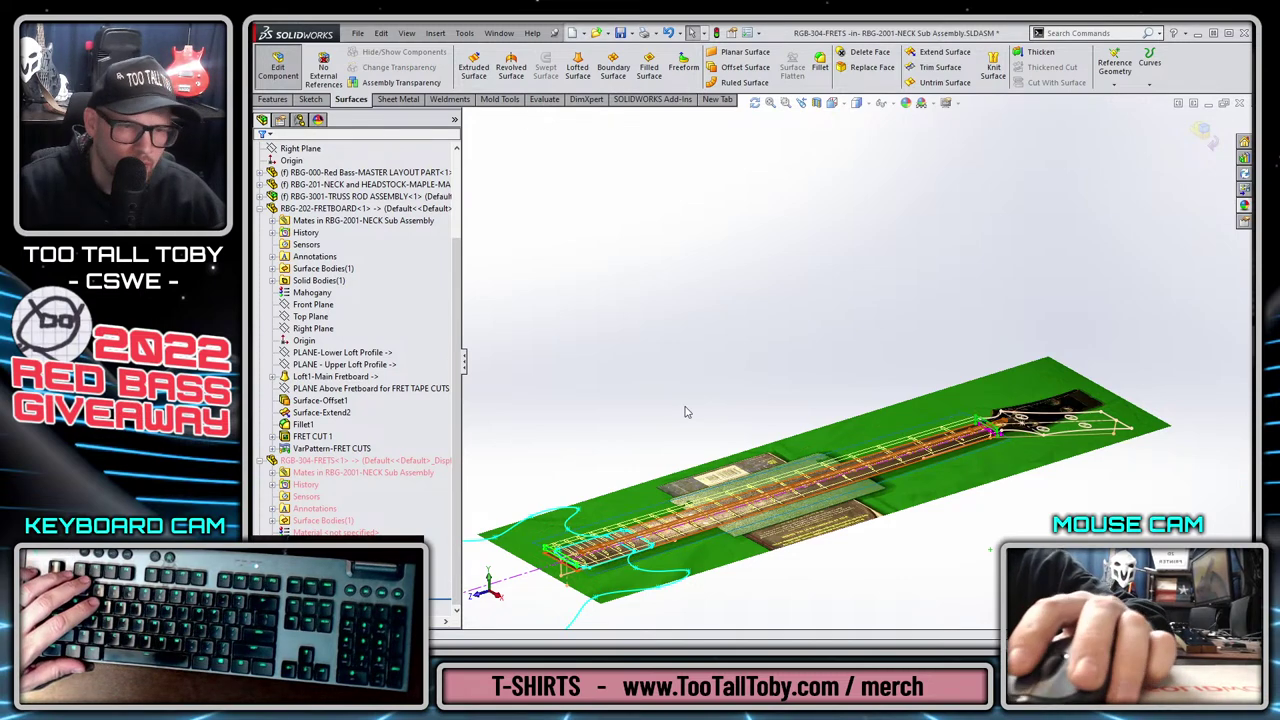
# Open the RGB-304-FRETS component as its own part window.
pyautogui.scroll(-4, 610, 420)
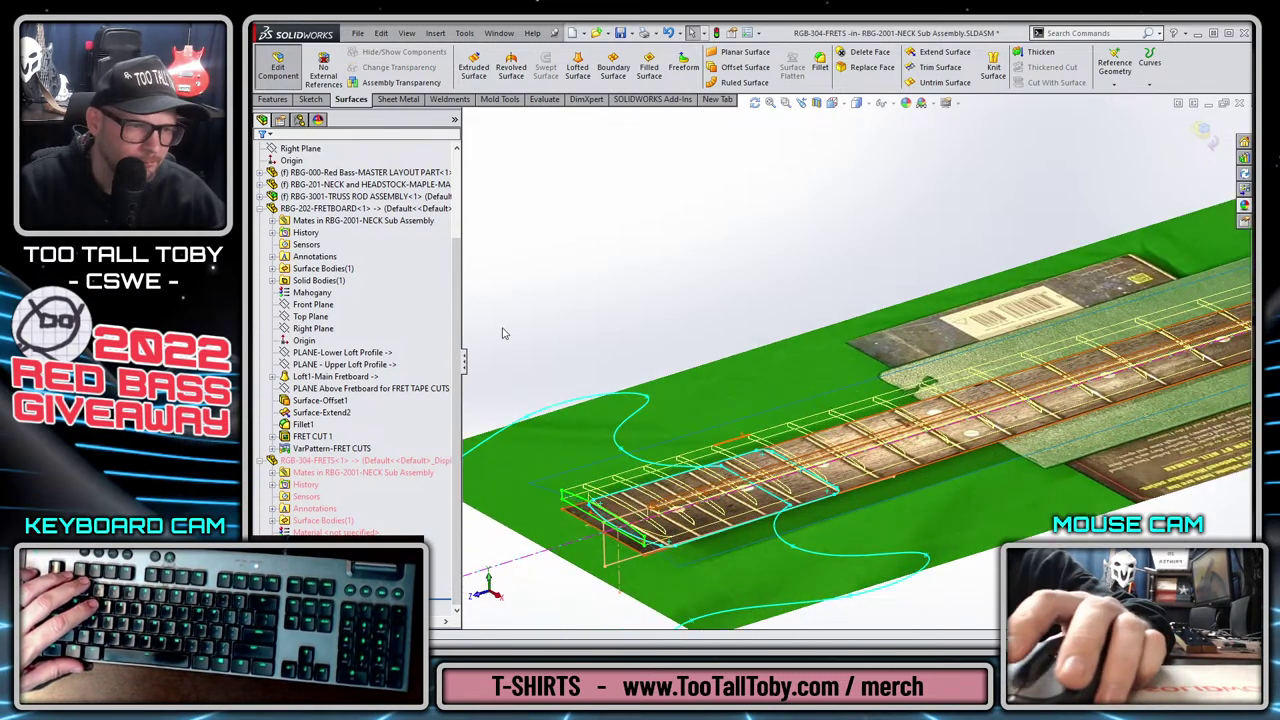
pyautogui.click(330, 462)
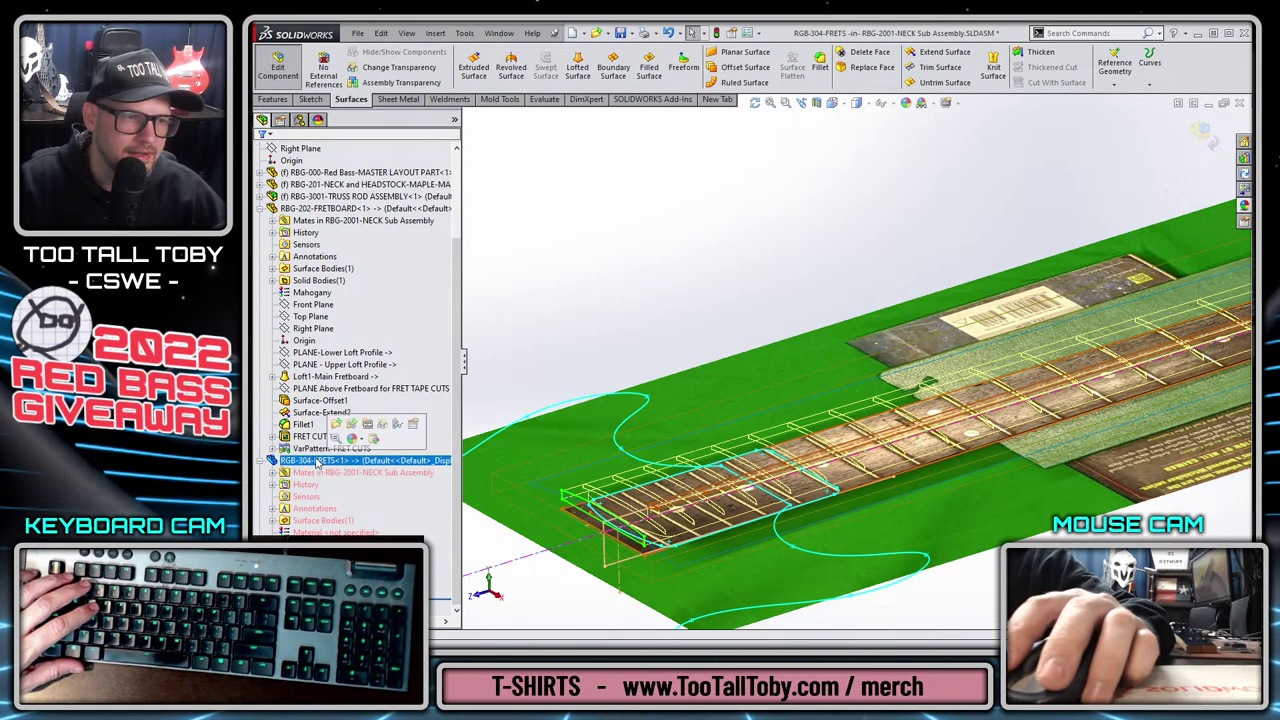
pyautogui.rightClick(322, 464)
pyautogui.click(322, 422)
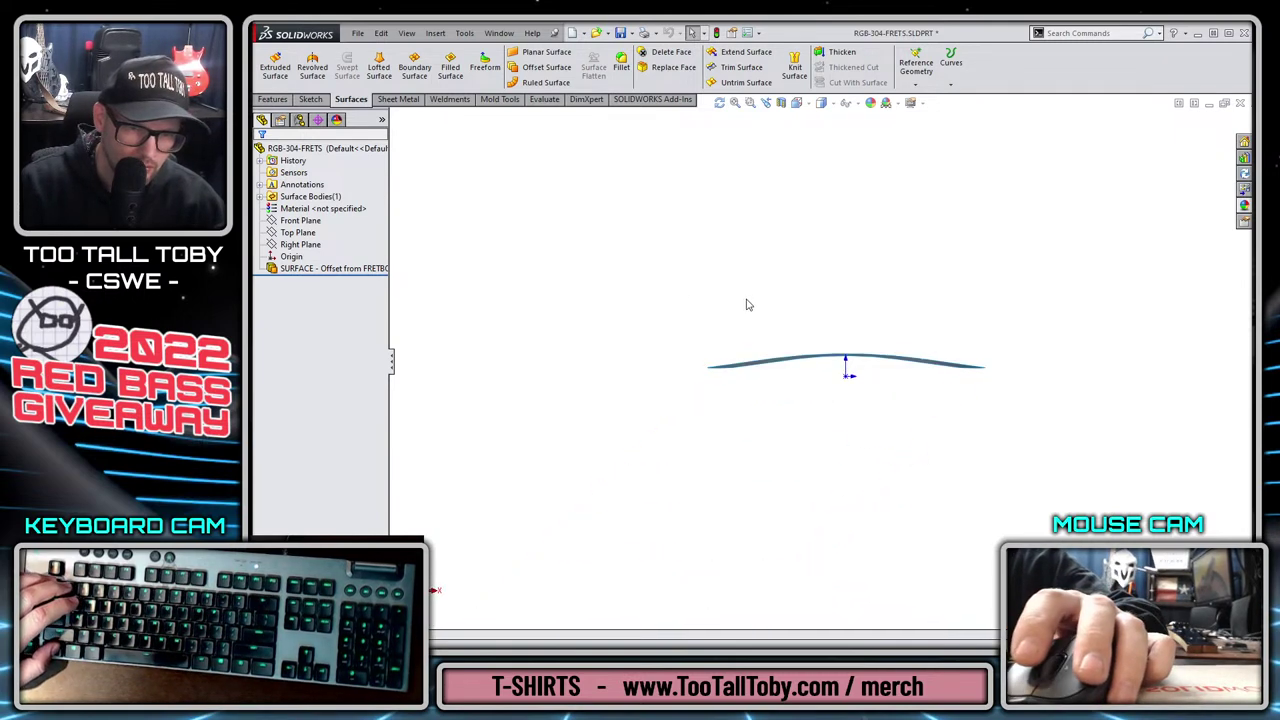
# Apply a yellow gloss appearance to the whole fret surface body in isometric view.
pyautogui.press('f')
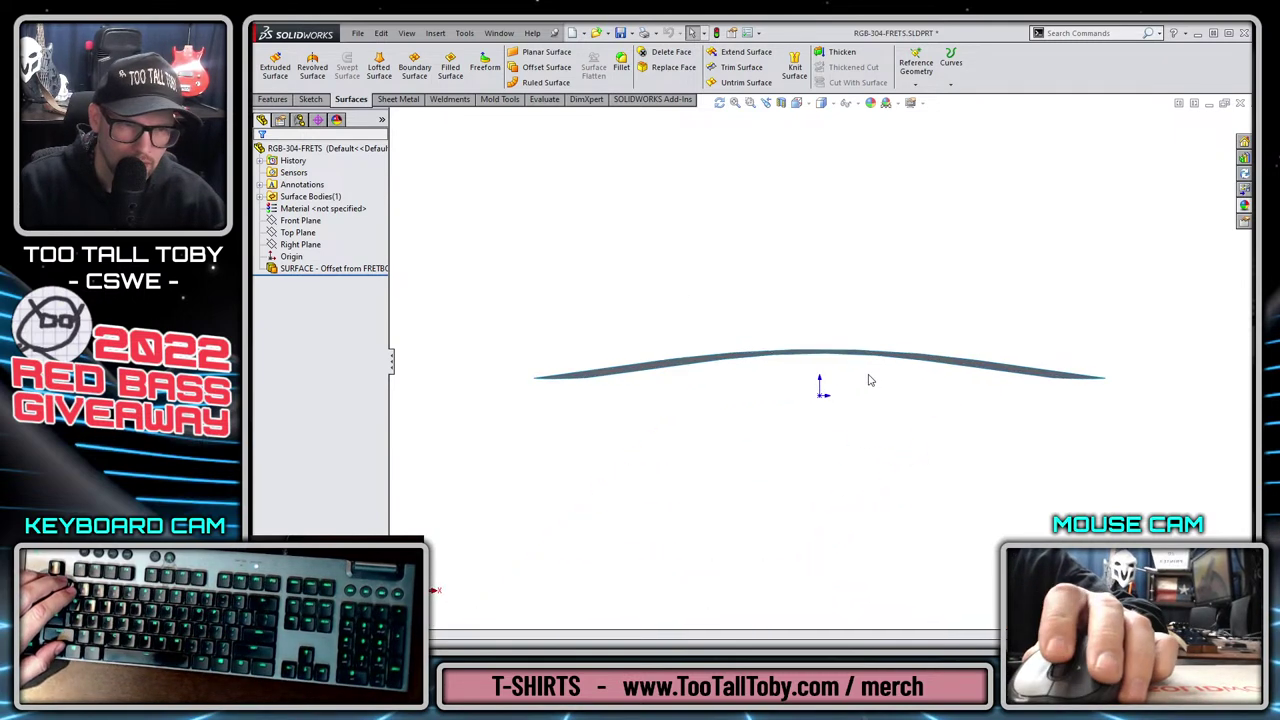
pyautogui.hotkey('ctrl', '7')
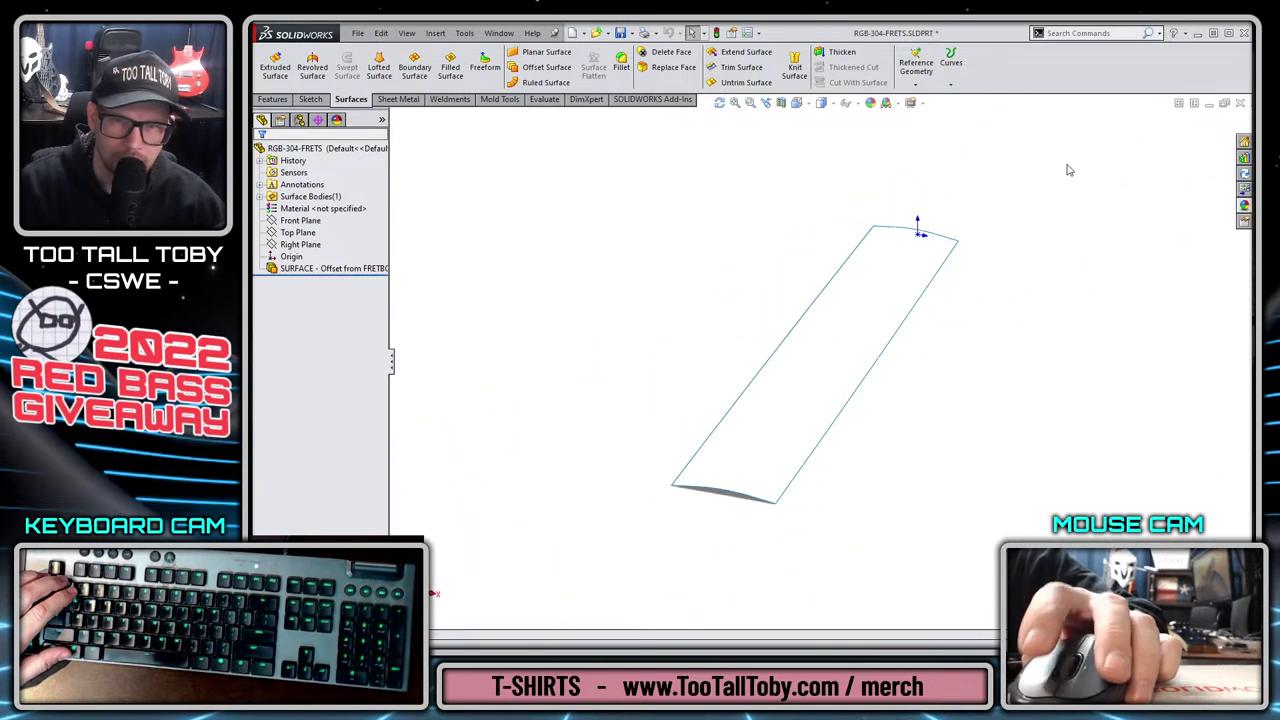
pyautogui.click(1244, 205)
pyautogui.moveTo(1168, 474); pyautogui.dragTo(808, 397)
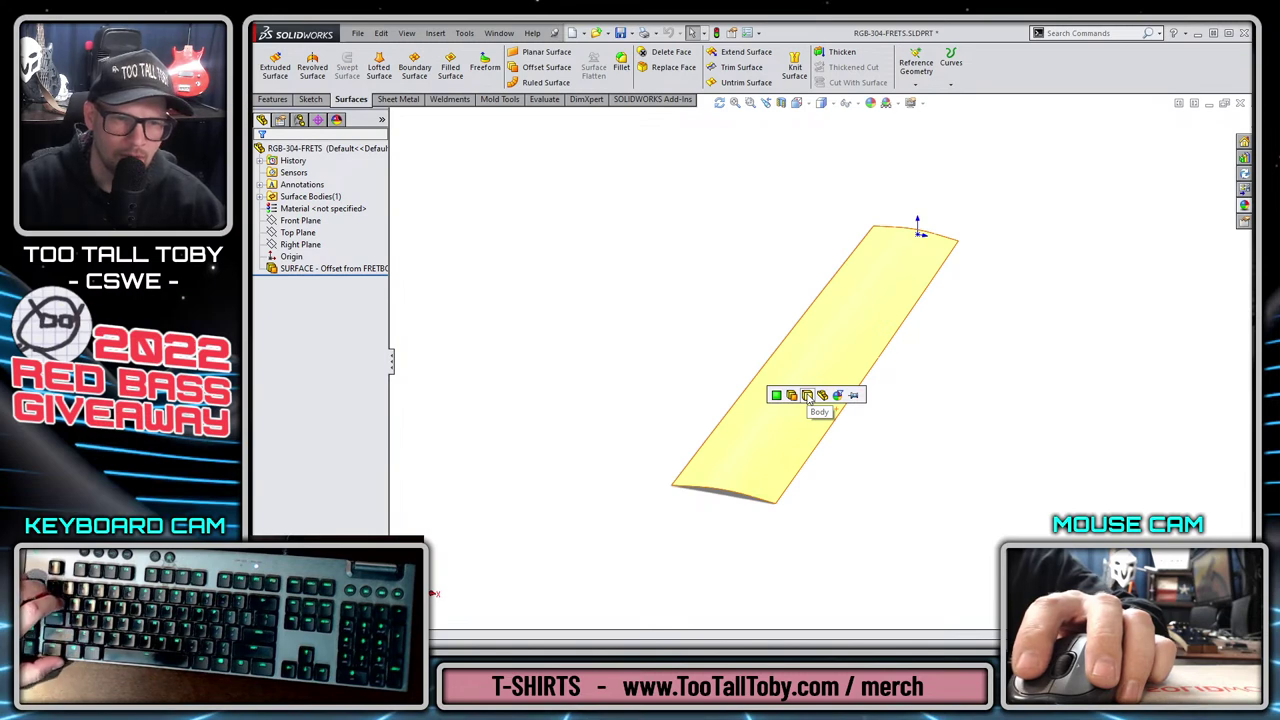
pyautogui.click(808, 397)
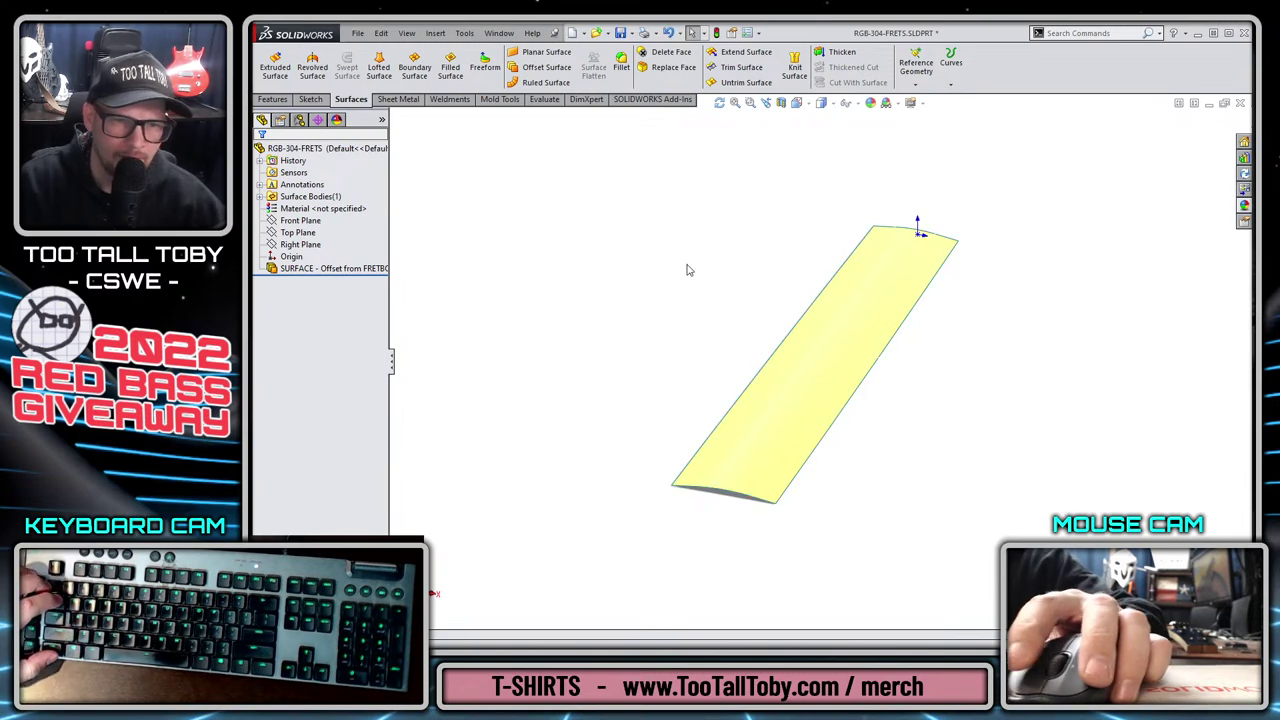
# Check the fretboard offset surface's 0.080in distance in the assembly, then return to the frets part.
pyautogui.hotkey('ctrl', 'Tab')
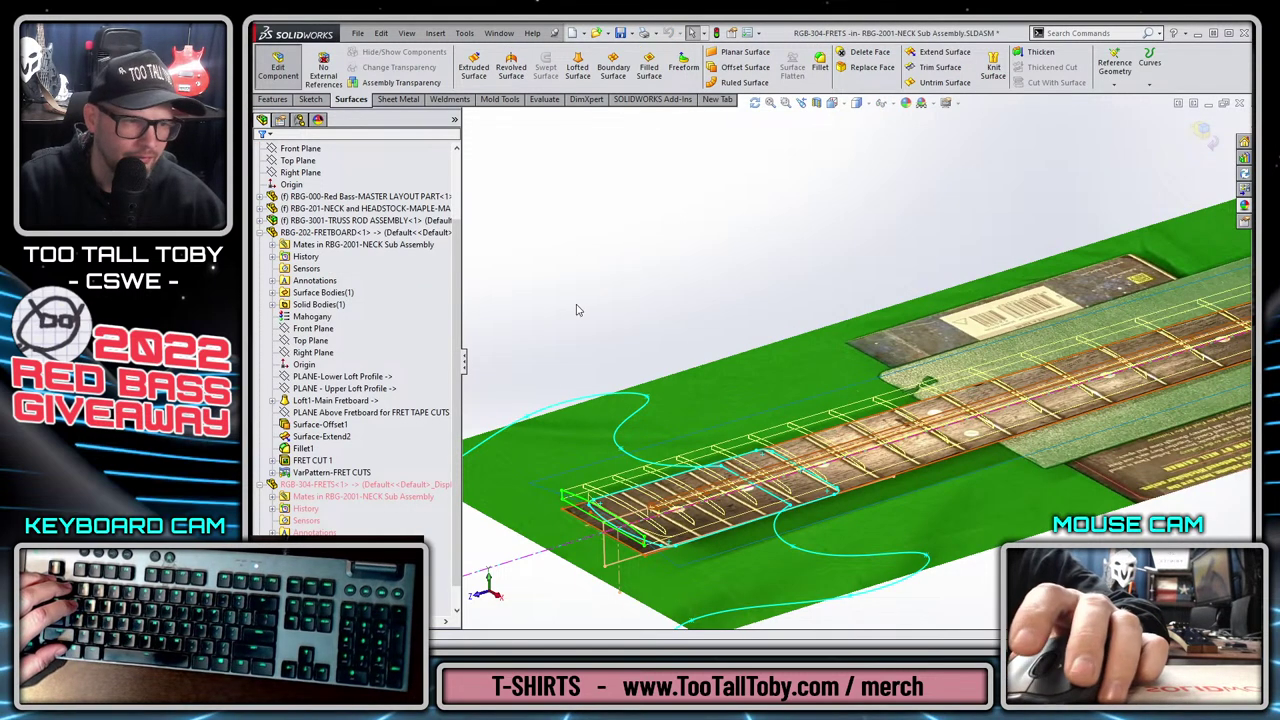
pyautogui.click(335, 400)
pyautogui.click(398, 388)
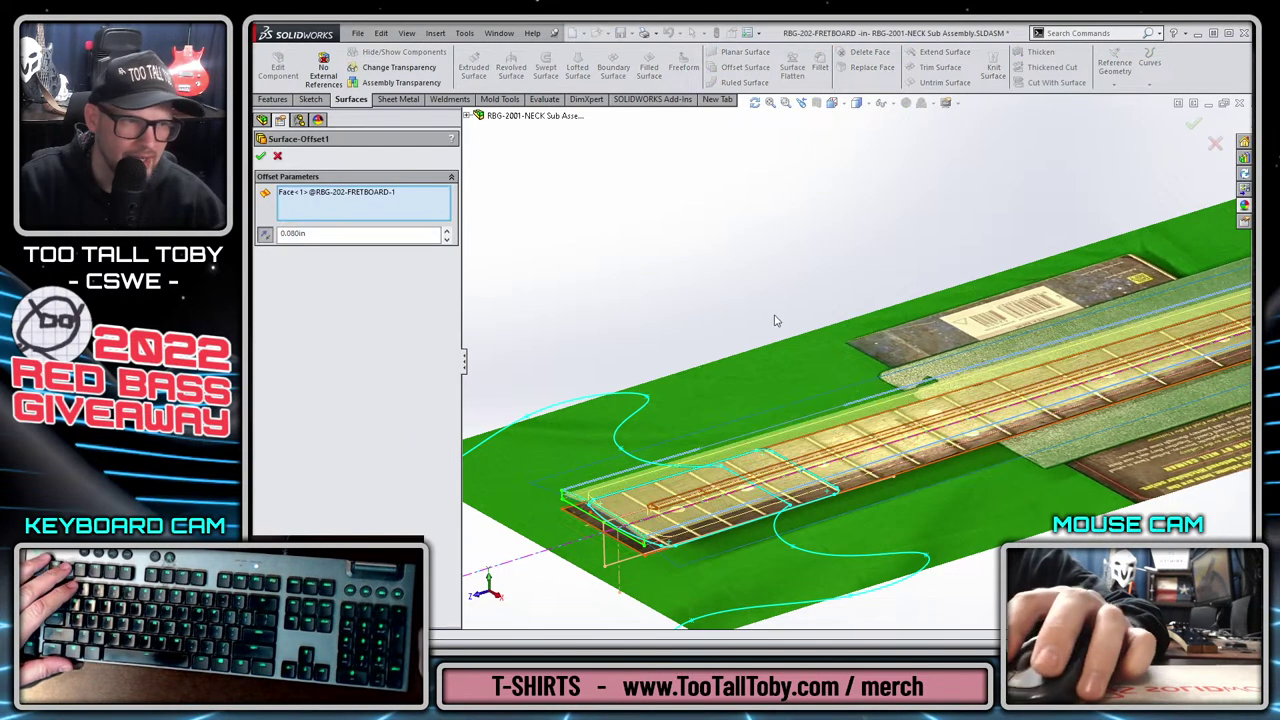
pyautogui.hotkey('ctrl', 'Tab')
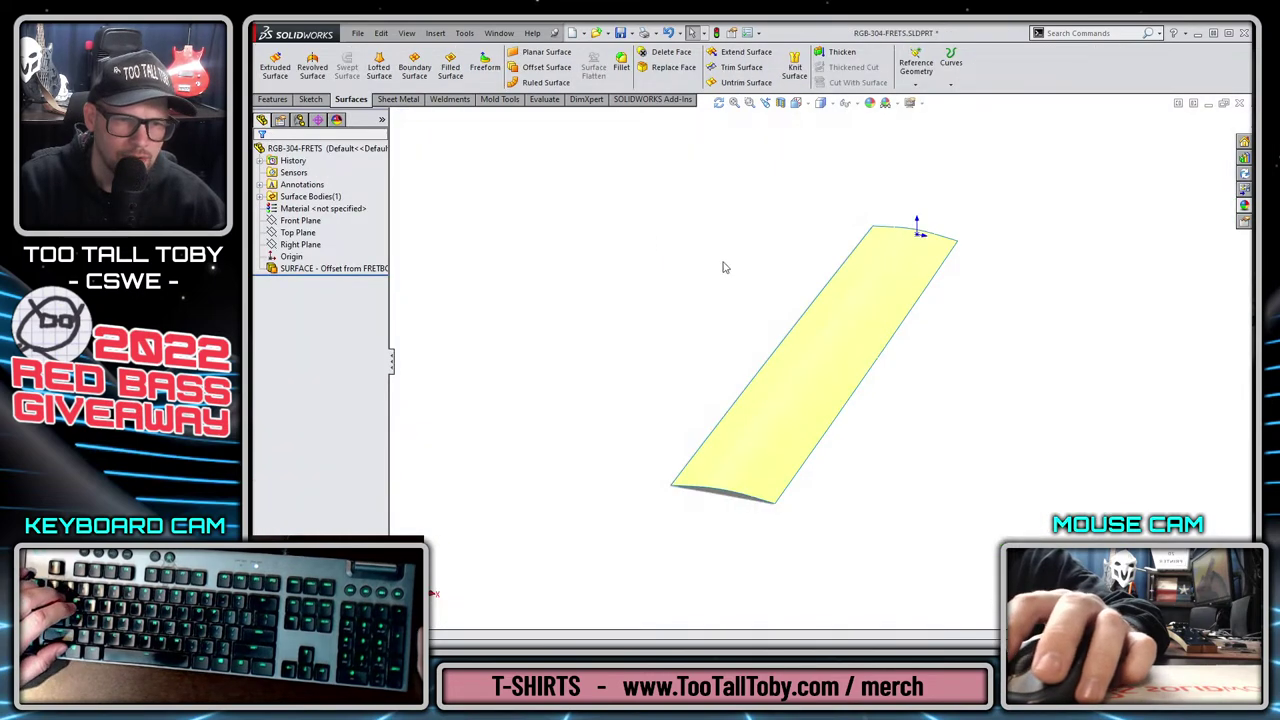
# Offset the yellow fret surface by 0.08in to create Surface-Offset2.
pyautogui.click(786, 400)
pyautogui.click(542, 67)
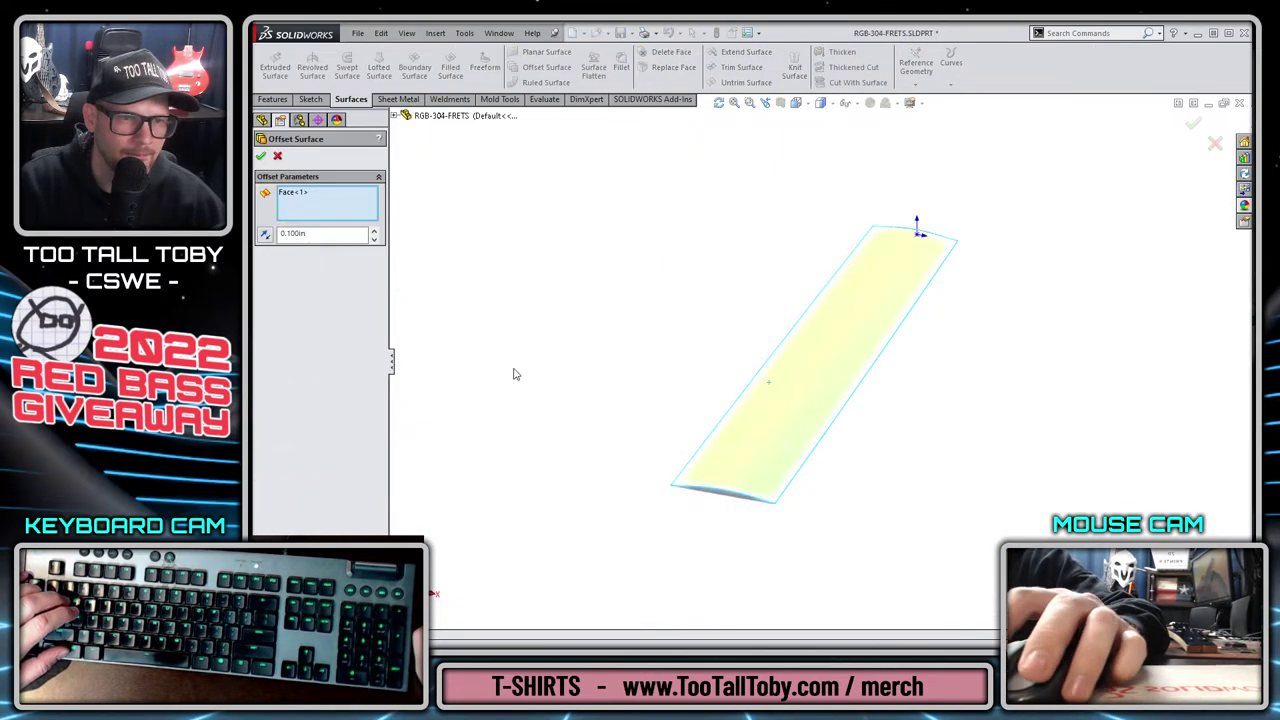
pyautogui.doubleClick(320, 234)
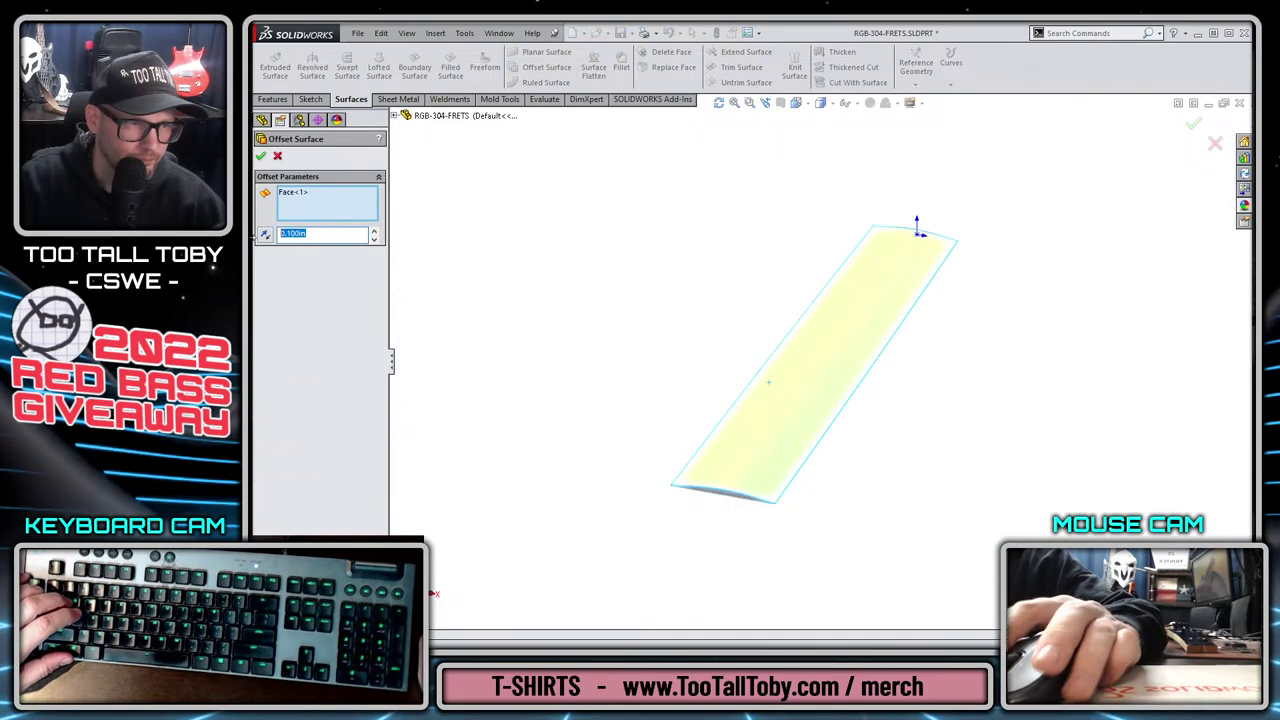
pyautogui.write('0.08')
pyautogui.press('Return')
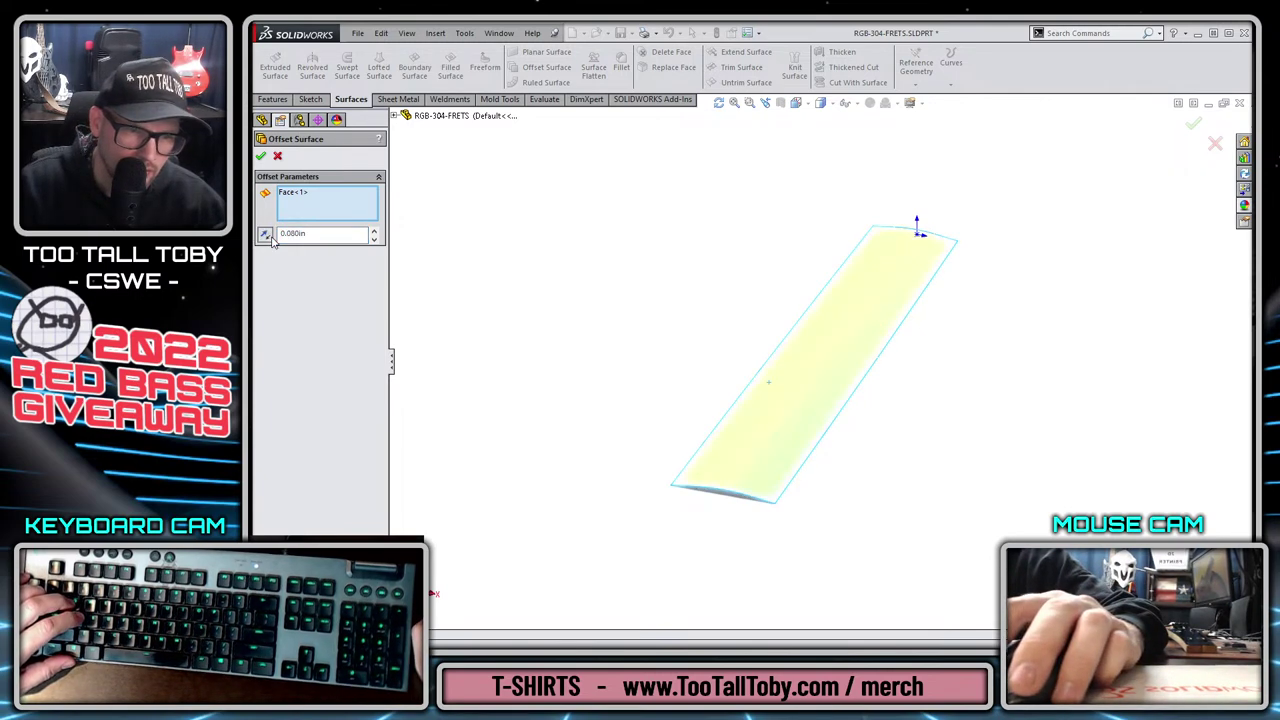
pyautogui.click(261, 158)
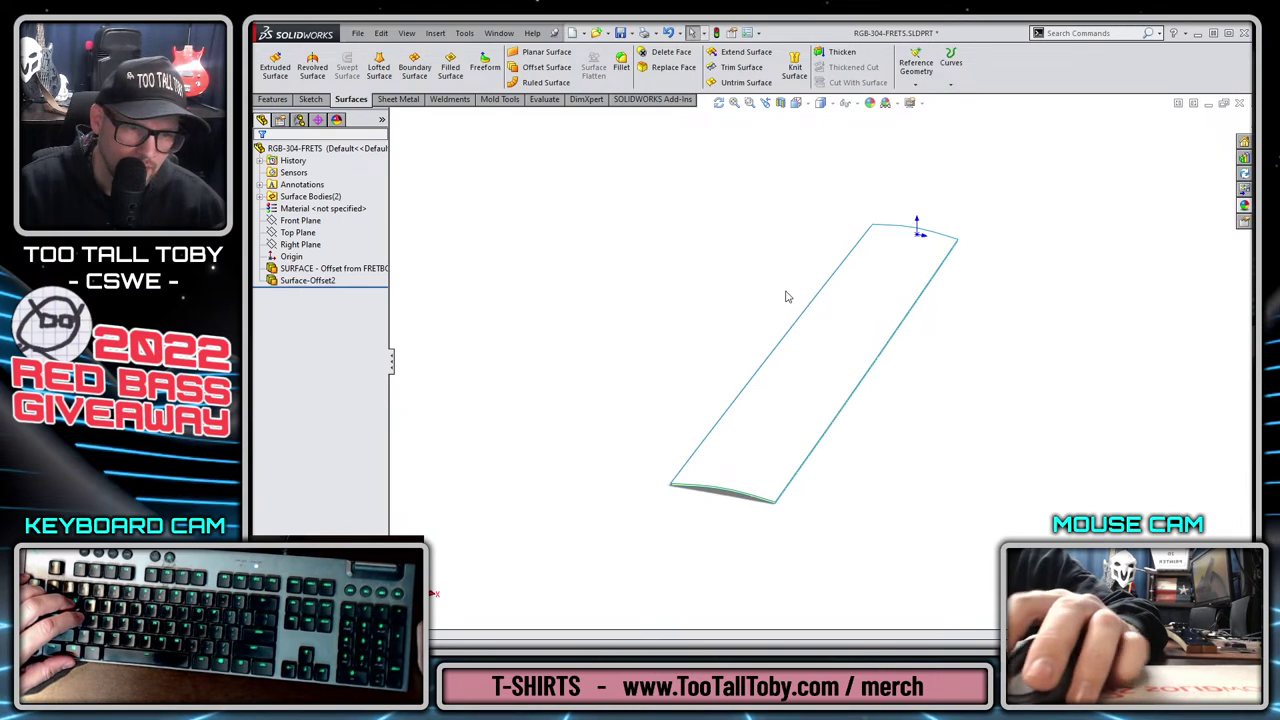
# Create a reference plane offset 1.0 from the Top Plane.
pyautogui.scroll(-3, 916, 226)
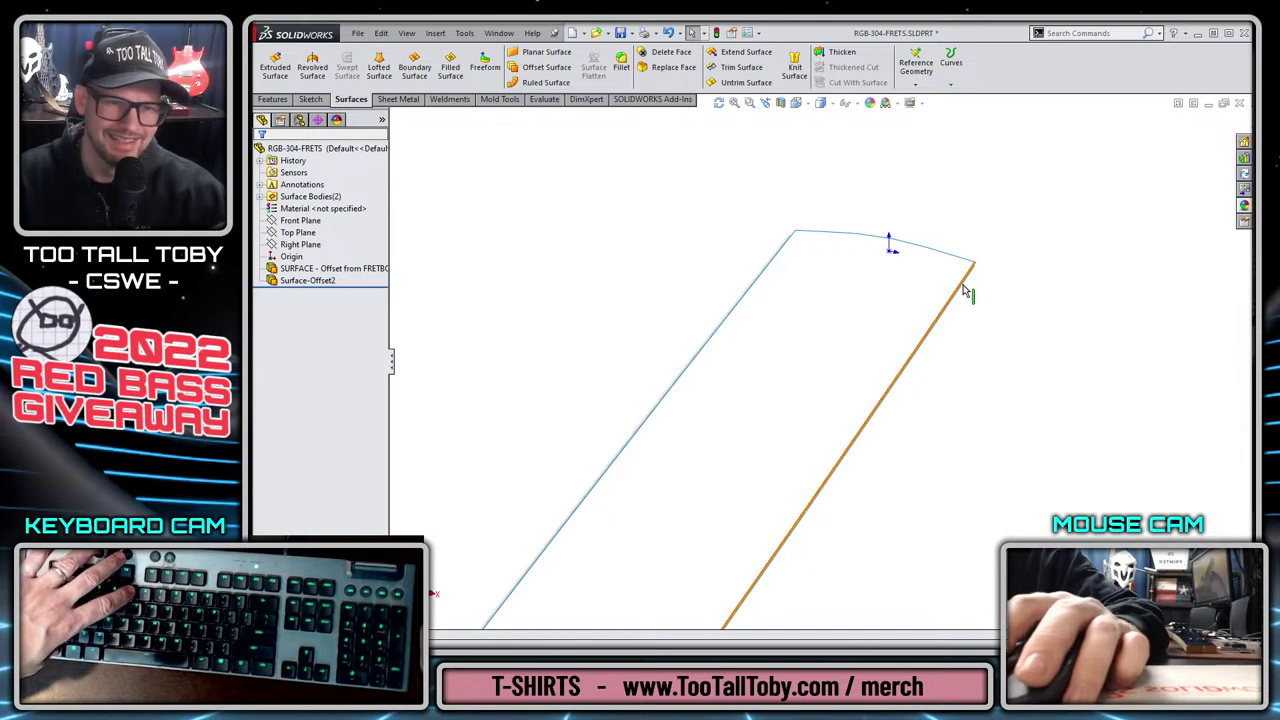
pyautogui.hotkey('ctrl', '1')
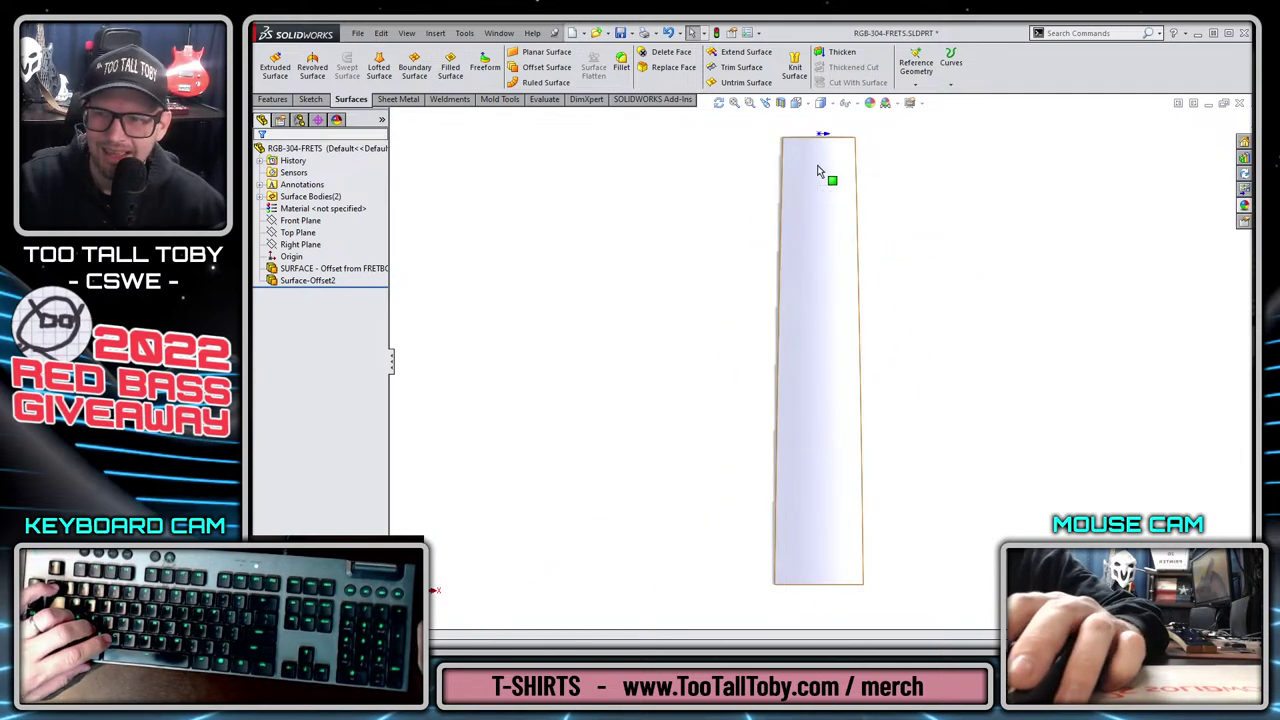
pyautogui.click(300, 221)
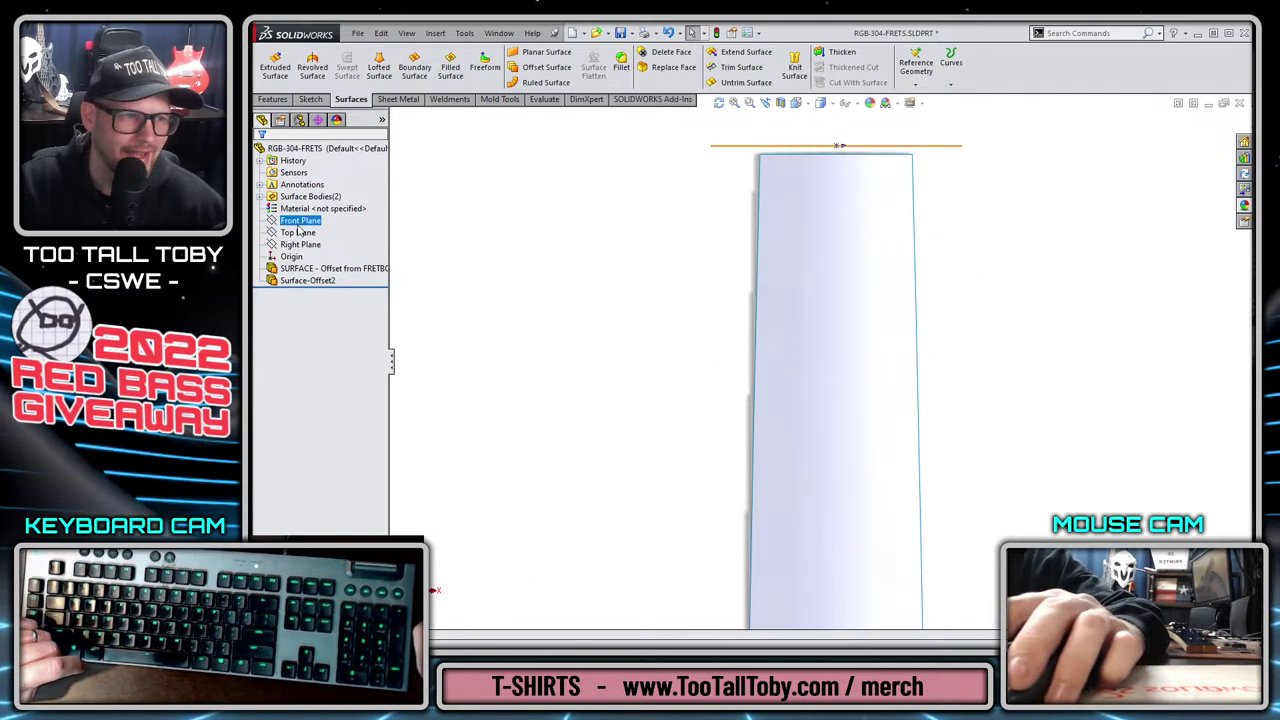
pyautogui.click(500, 311)
pyautogui.click(298, 232)
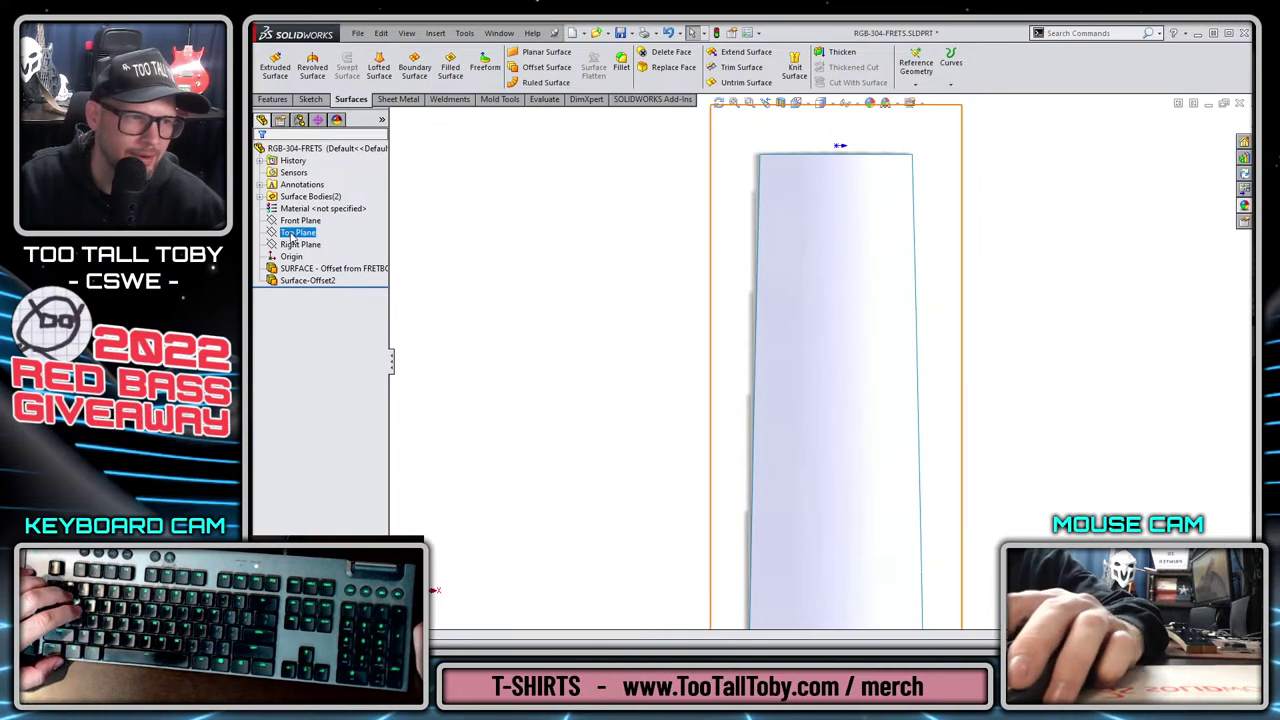
pyautogui.moveTo(834, 478); pyautogui.dragTo(926, 316, button='middle')
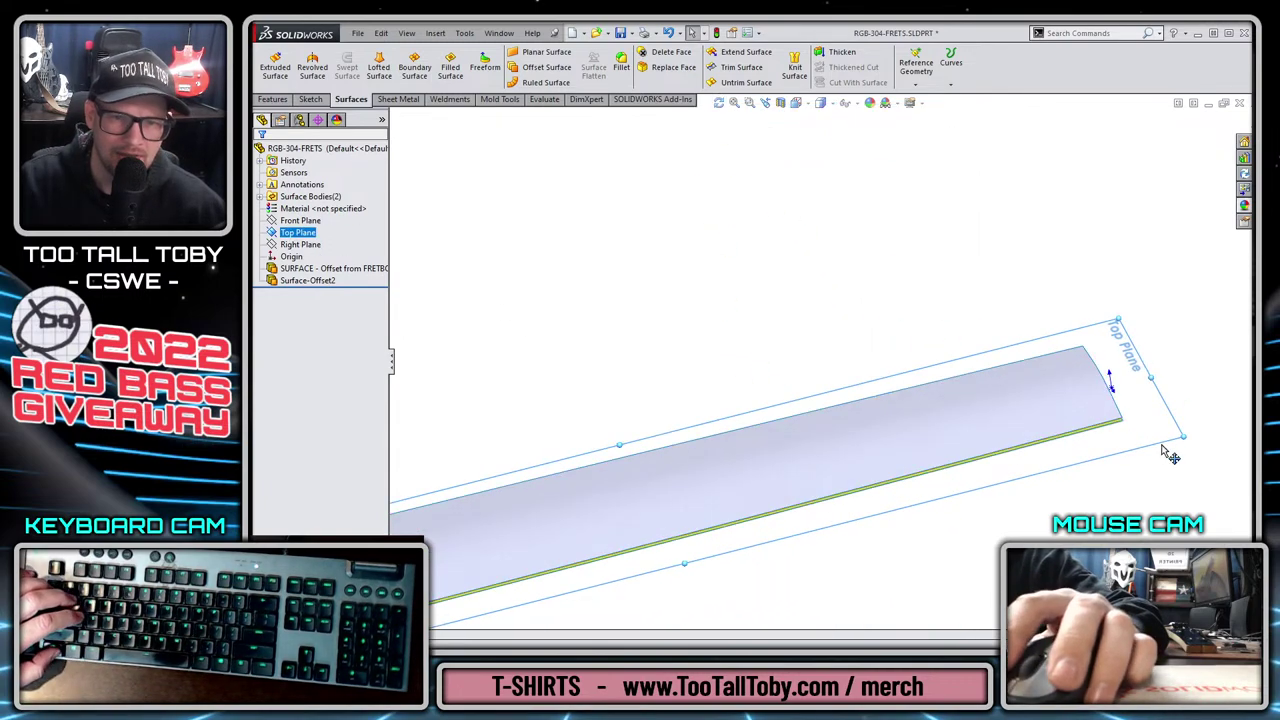
pyautogui.keyDown('ctrl'); pyautogui.moveTo(1155, 405); pyautogui.dragTo(1153, 386); pyautogui.keyUp('ctrl')
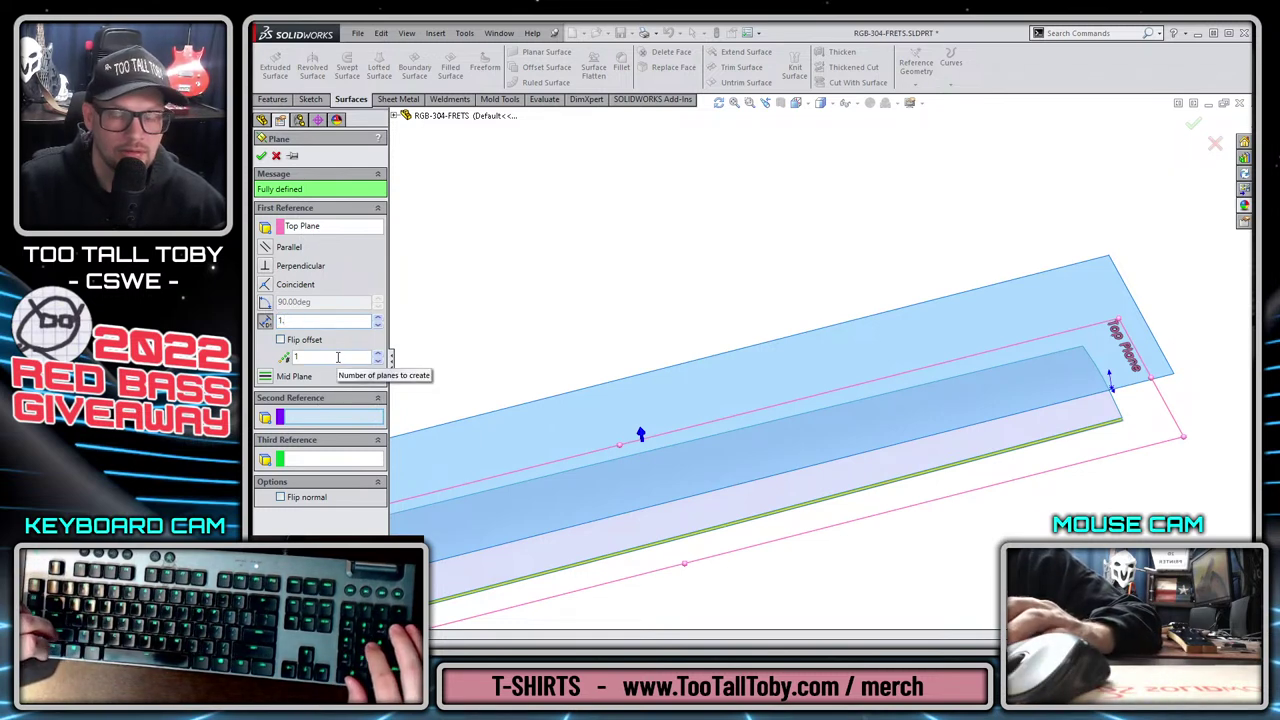
pyautogui.write('1.0')
pyautogui.press('Return')
pyautogui.press('Return')
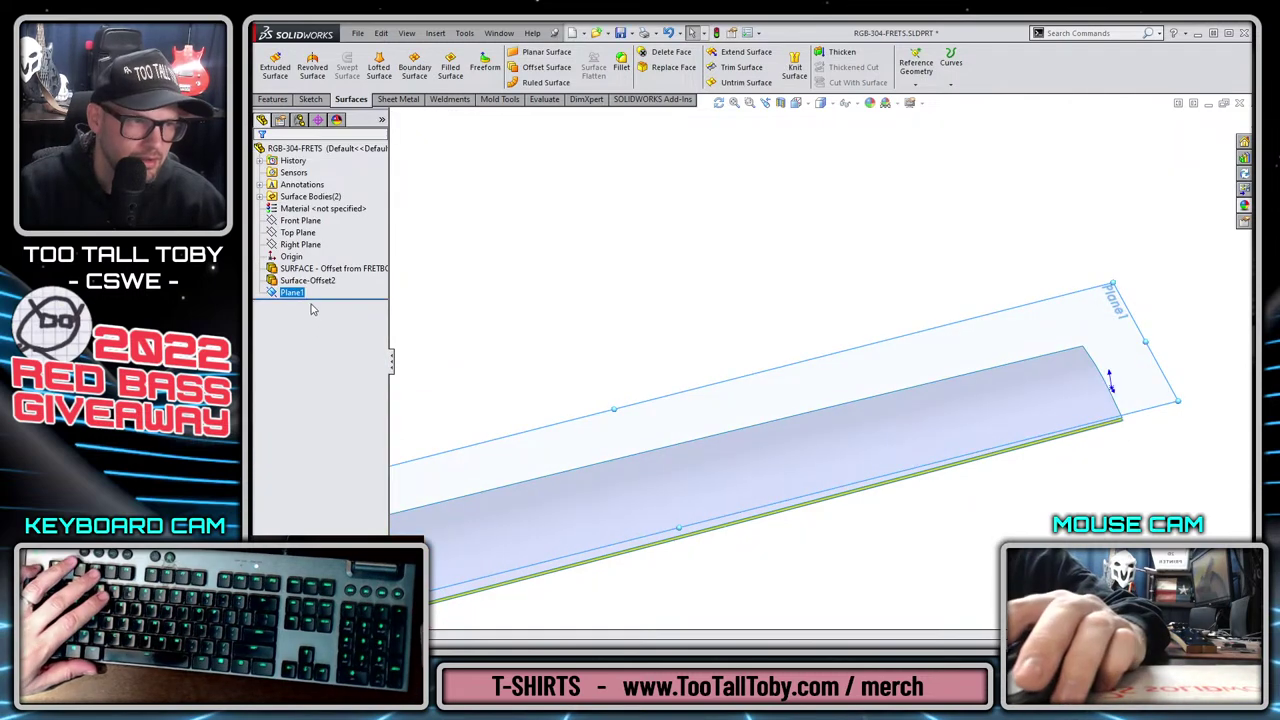
# Rename Plane1 to PLANE ABOVE FRETBOARD.
pyautogui.click(293, 293)
pyautogui.write('PLANE AB')
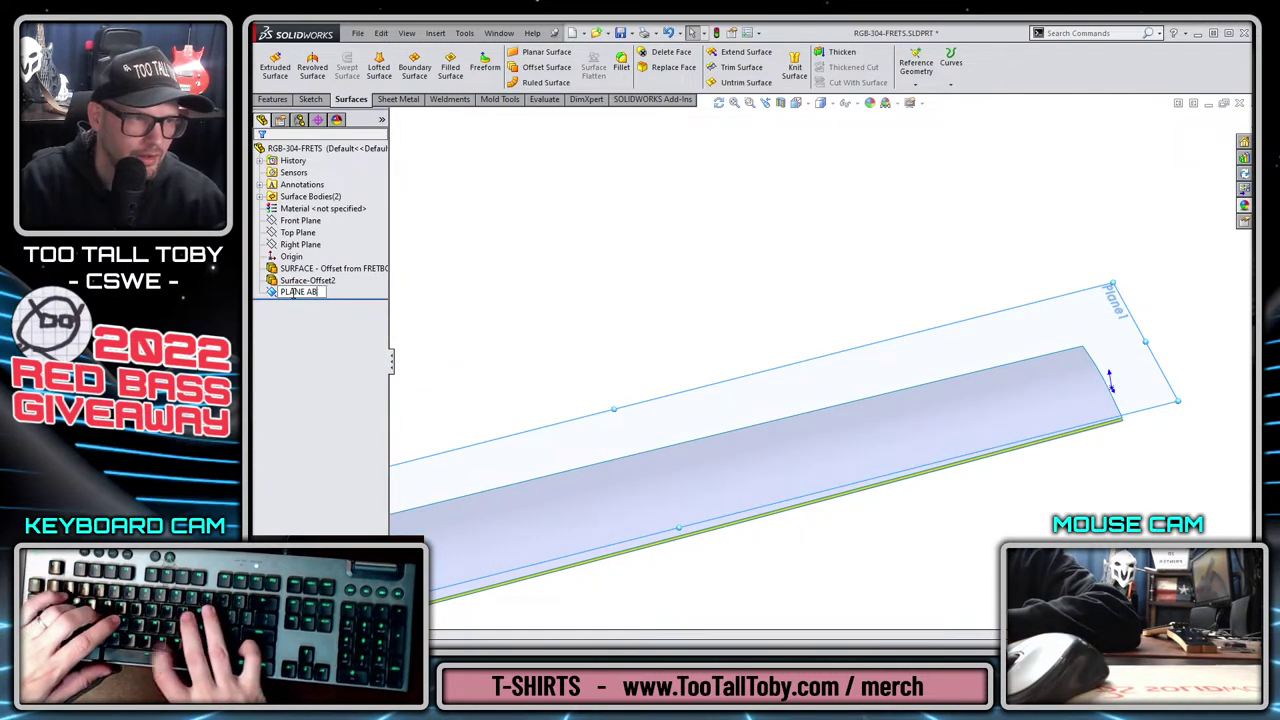
pyautogui.write('OVE FRETBOARD')
pyautogui.press('Return')
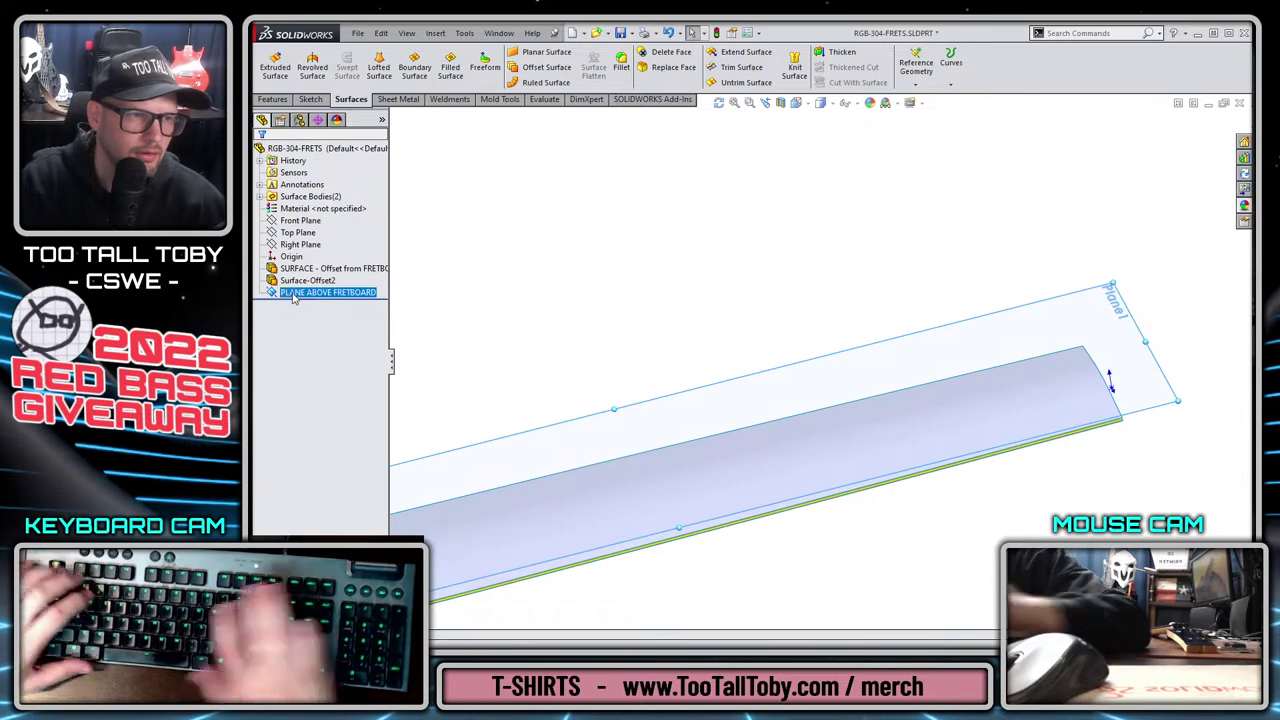
pyautogui.click(950, 330)
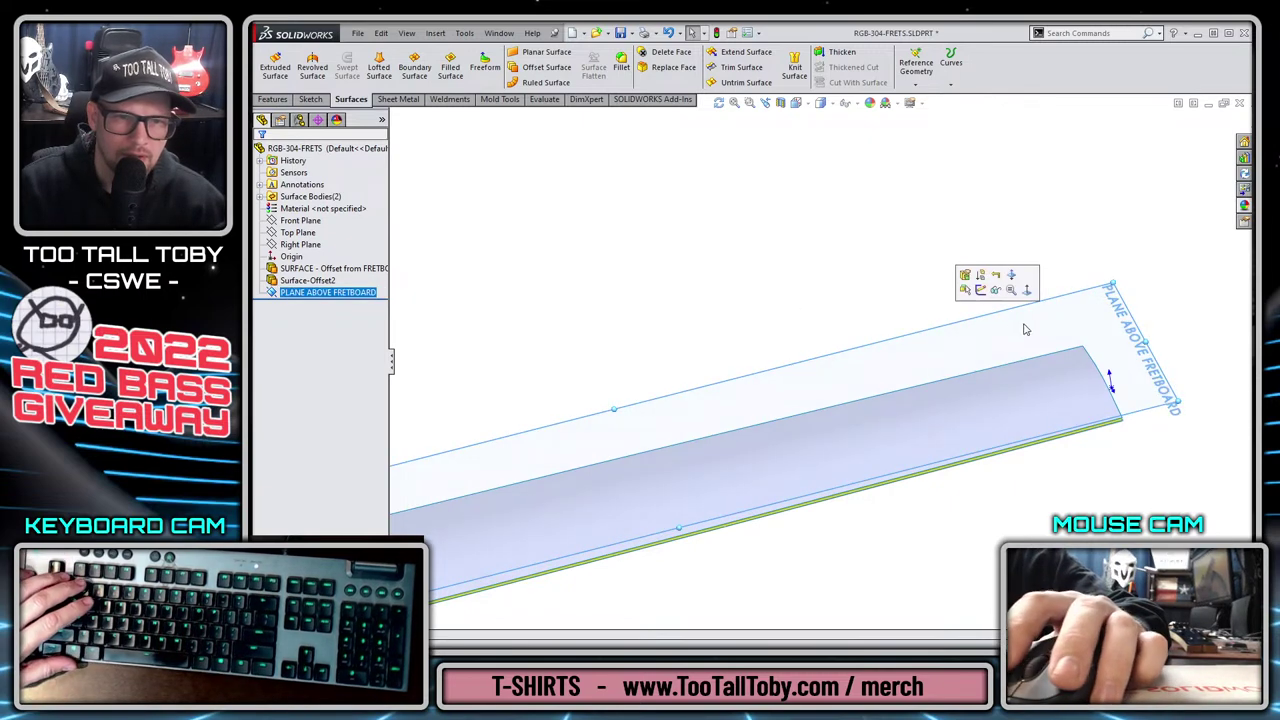
# Sketch a 0.067 by 2.58 corner rectangle on PLANE ABOVE FRETBOARD.
pyautogui.click(978, 290)
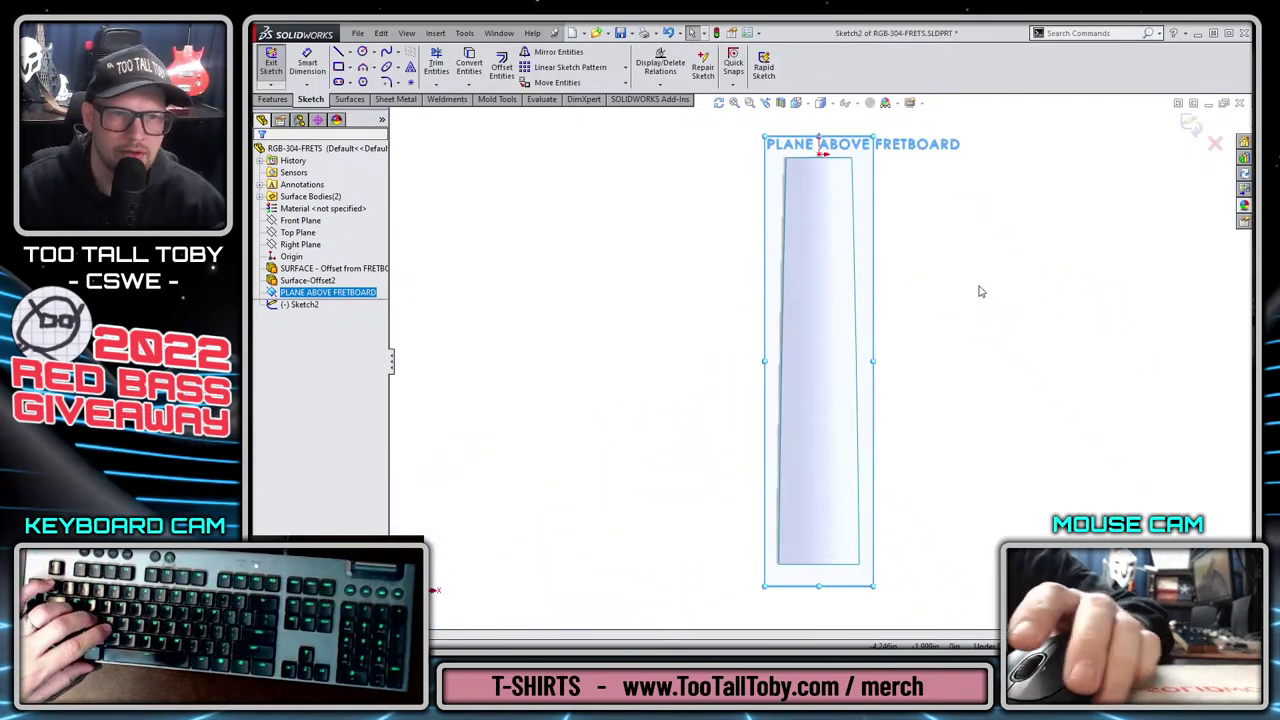
pyautogui.press('s')
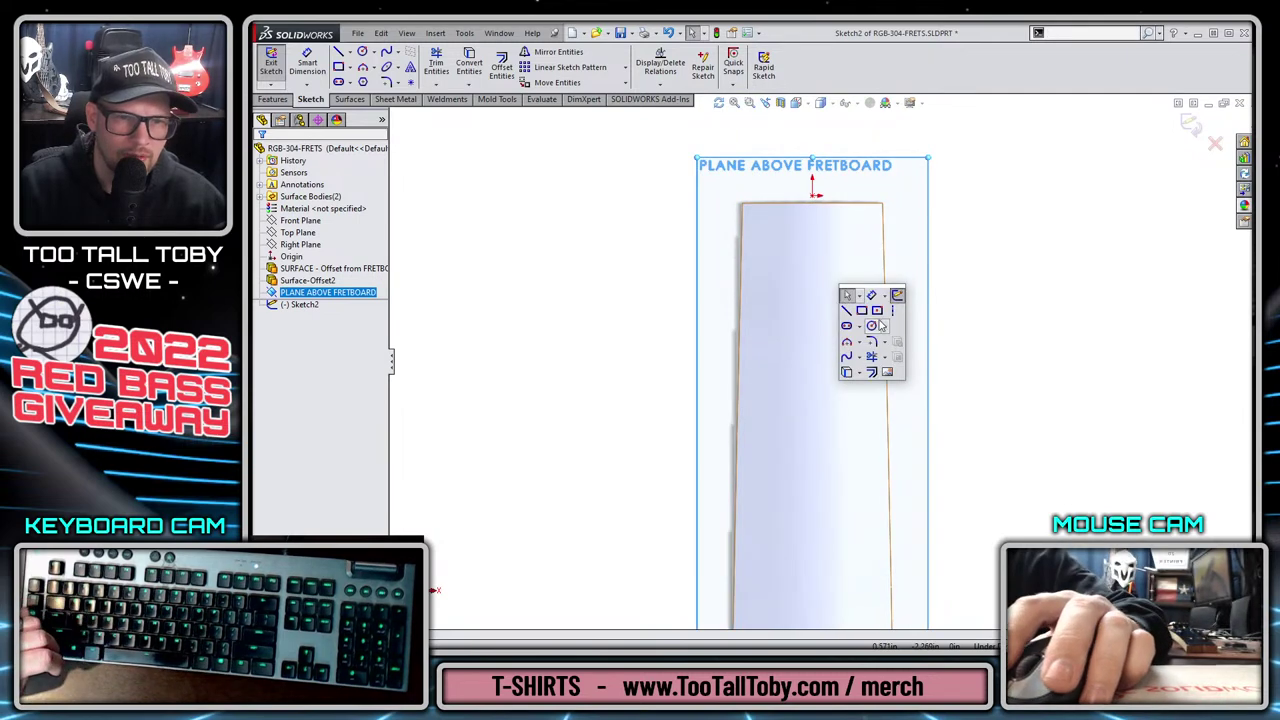
pyautogui.click(862, 312)
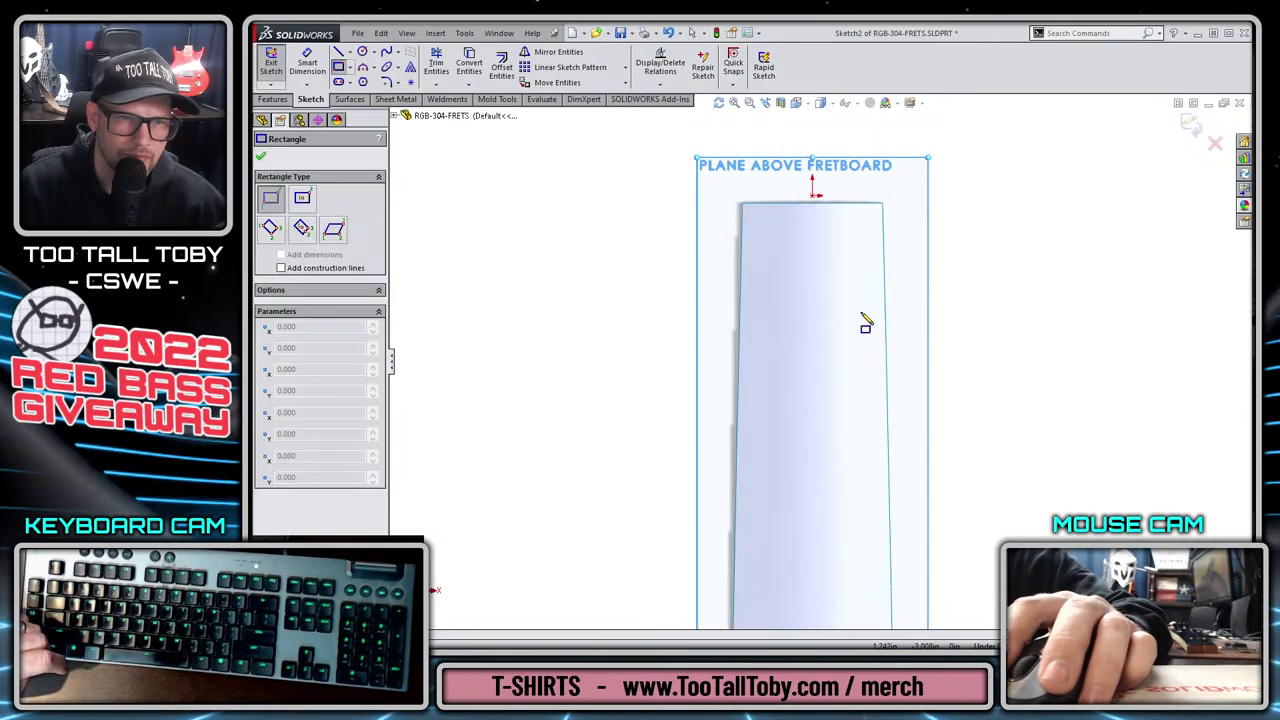
pyautogui.click(718, 277)
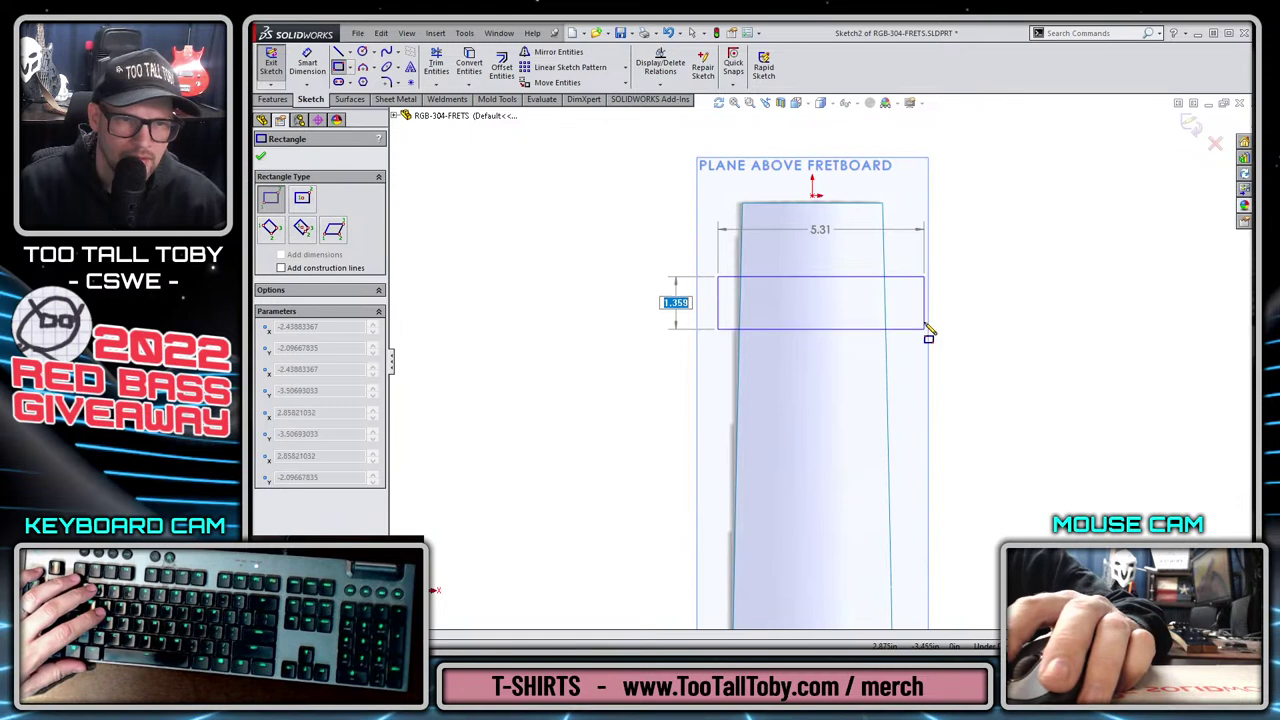
pyautogui.write('0.067')
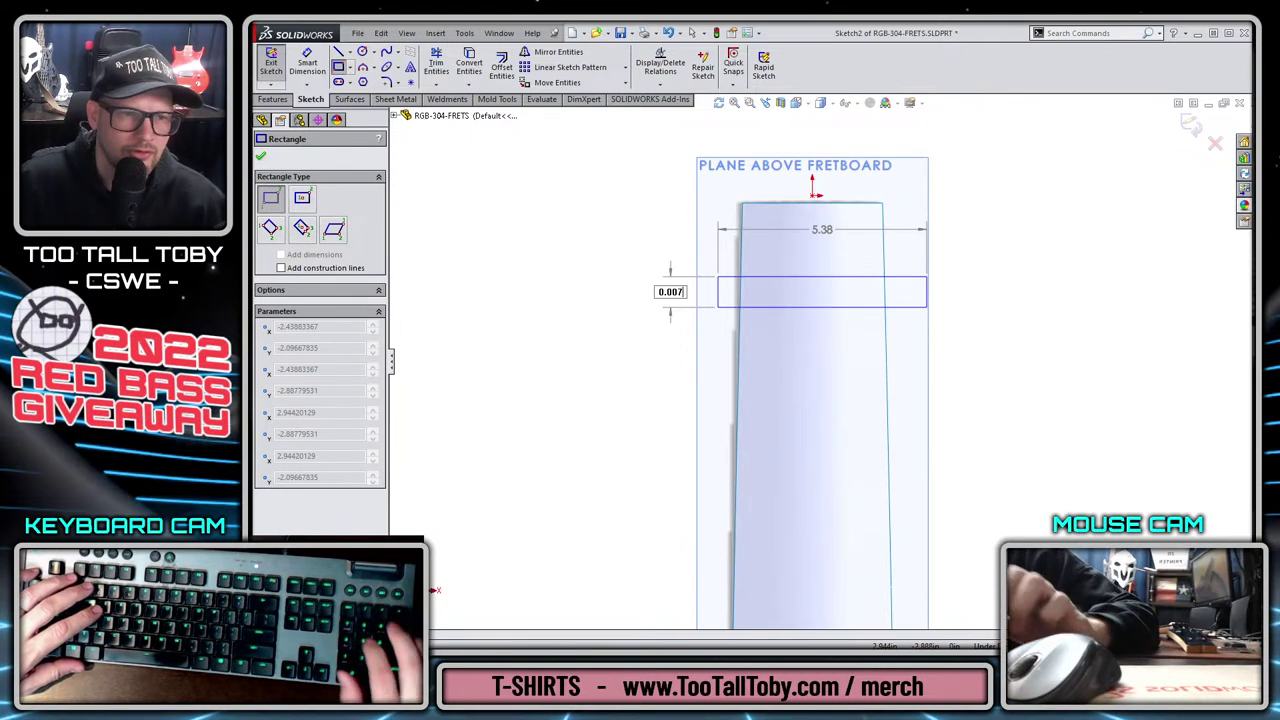
pyautogui.press('Tab')
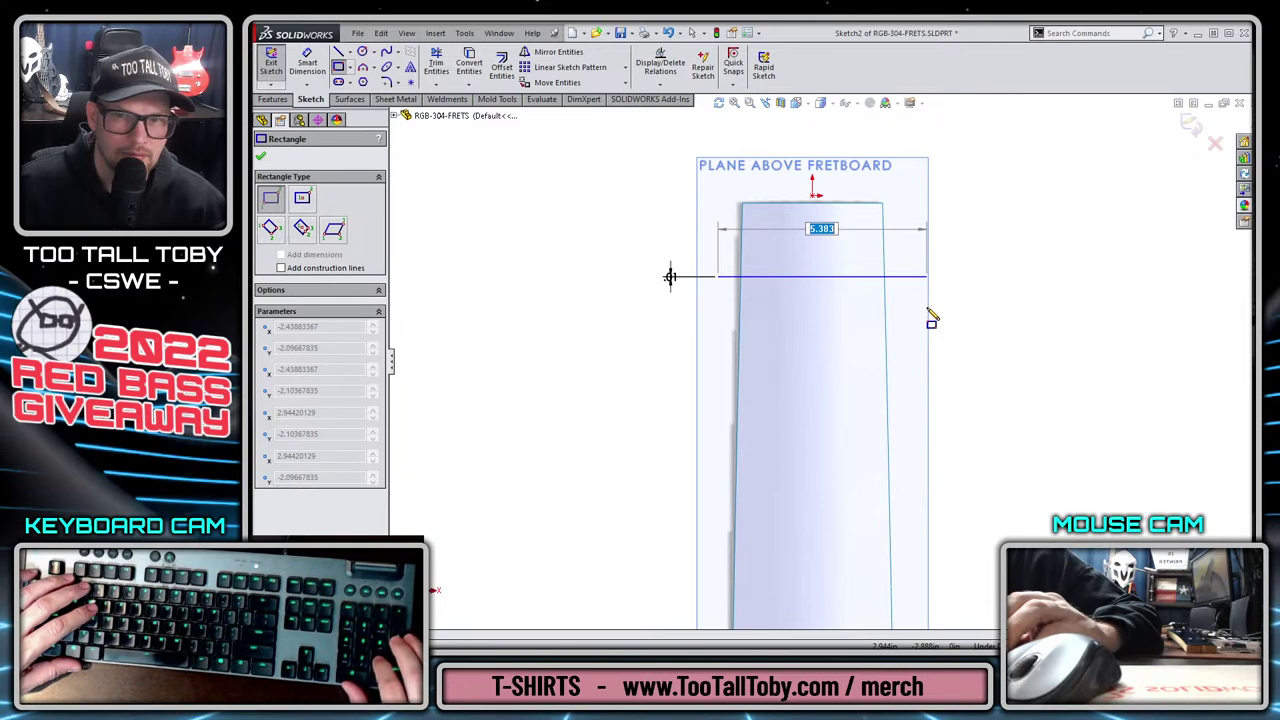
pyautogui.write('2.58')
pyautogui.press('Return')
pyautogui.press('Escape')
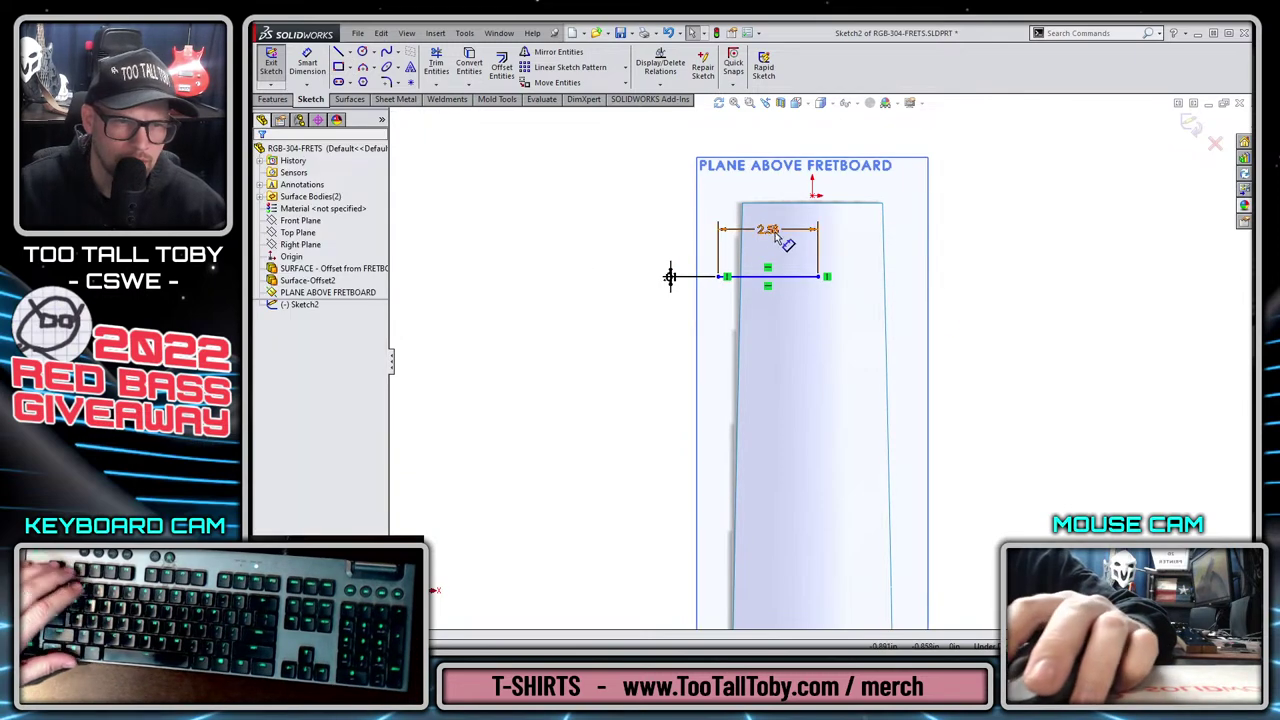
# Change the rectangle's 2.58 width dimension to 3.
pyautogui.doubleClick(770, 232)
pyautogui.write('3')
pyautogui.press('Return')
pyautogui.press('Escape')
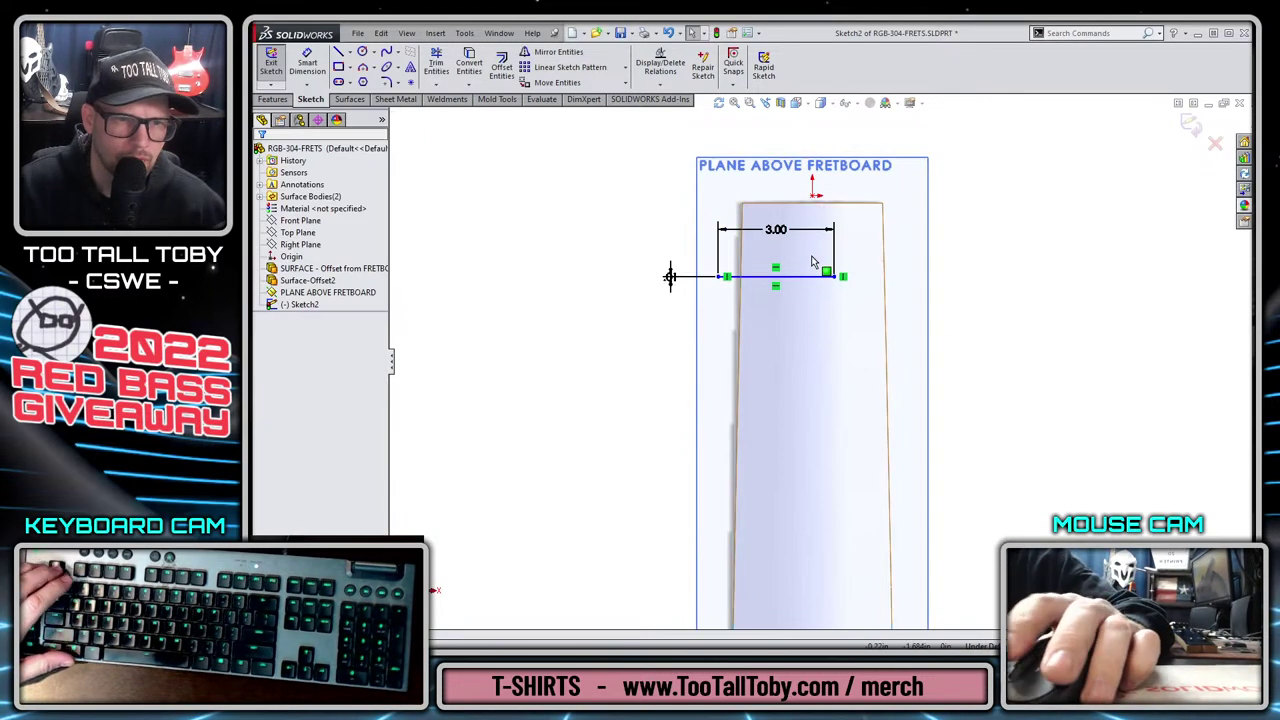
pyautogui.scroll(-2, 814, 150)
pyautogui.click(349, 52)
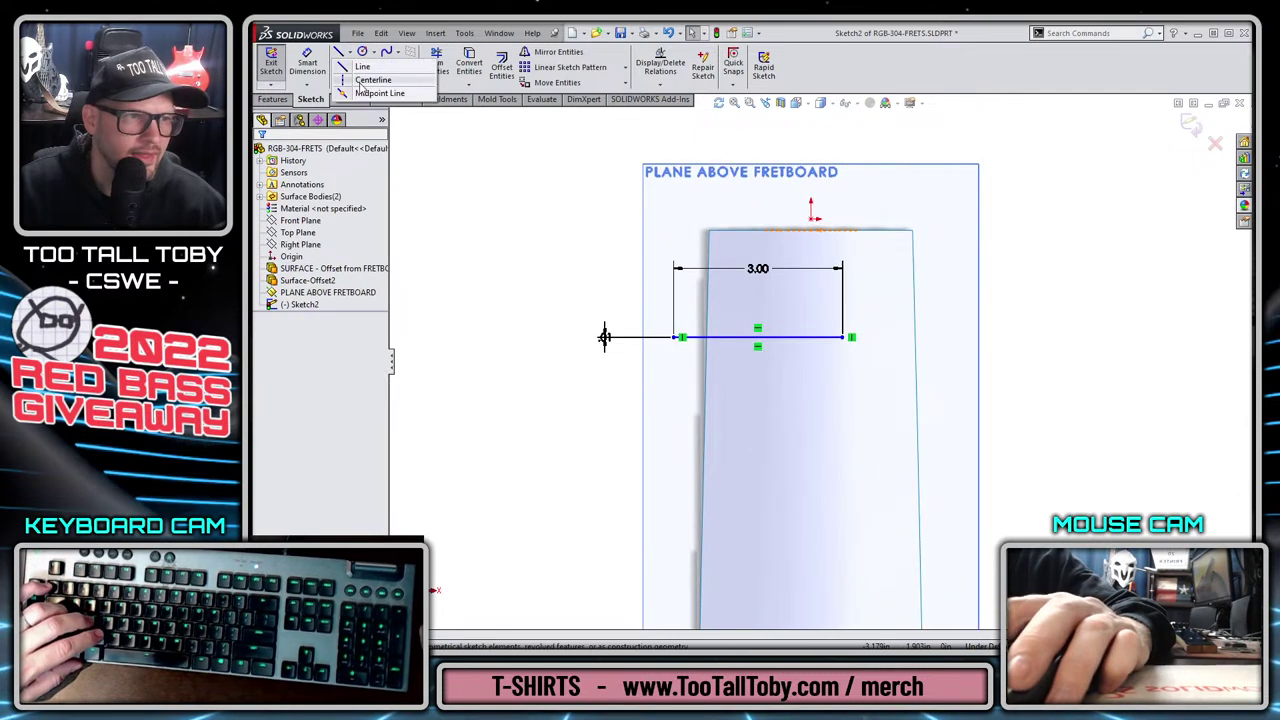
# Draw a vertical construction centerline through the middle of the strip.
pyautogui.click(368, 80)
pyautogui.scroll(-6, 736, 360)
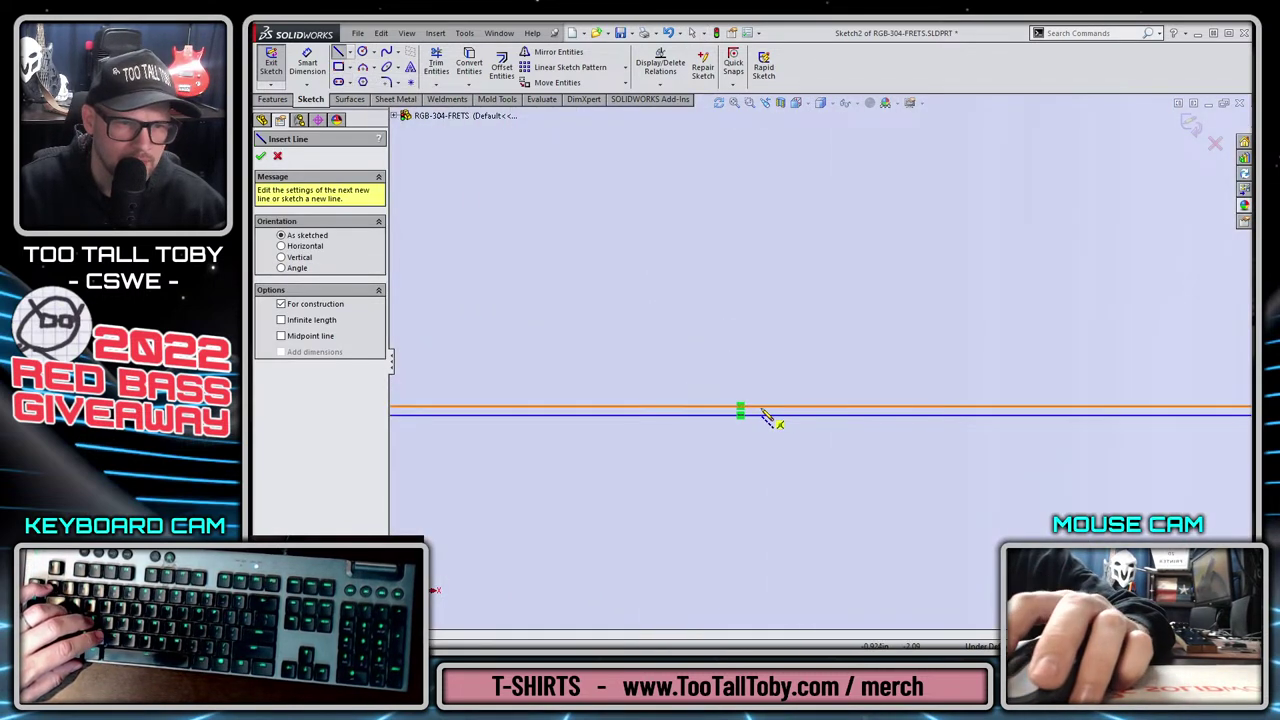
pyautogui.scroll(-4, 740, 413)
pyautogui.click(762, 376)
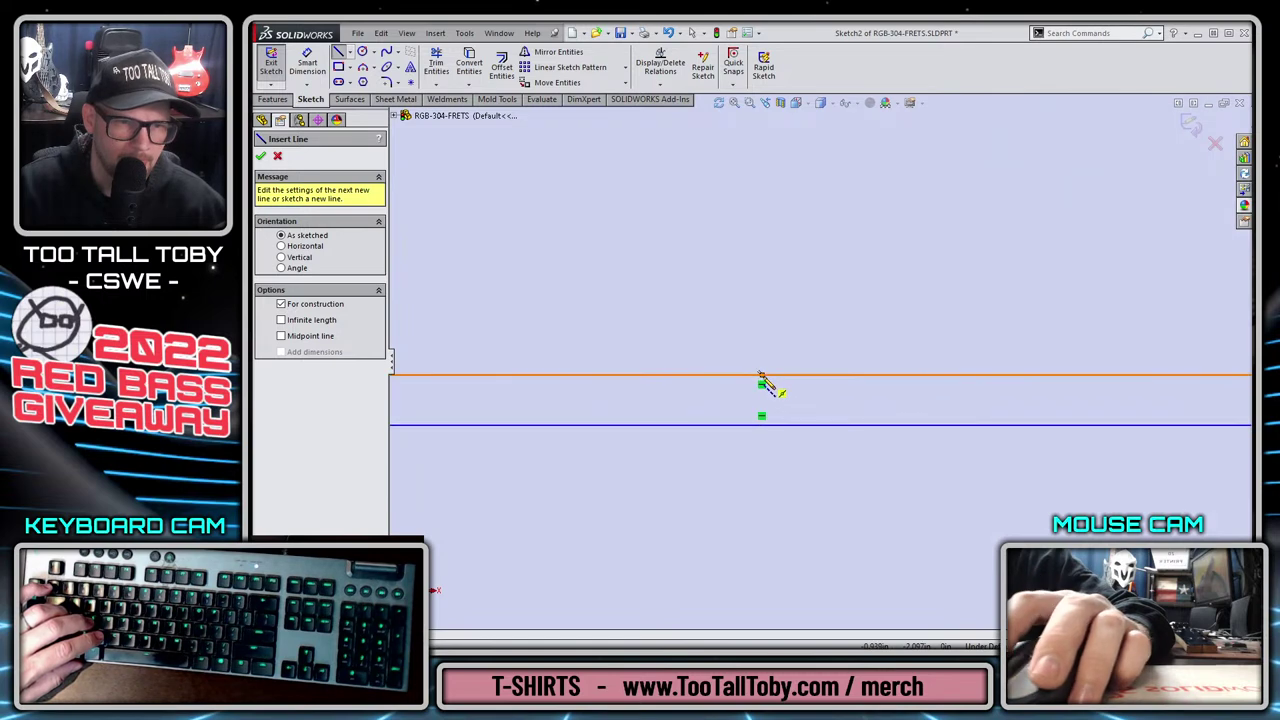
pyautogui.click(762, 418)
pyautogui.doubleClick(763, 420)
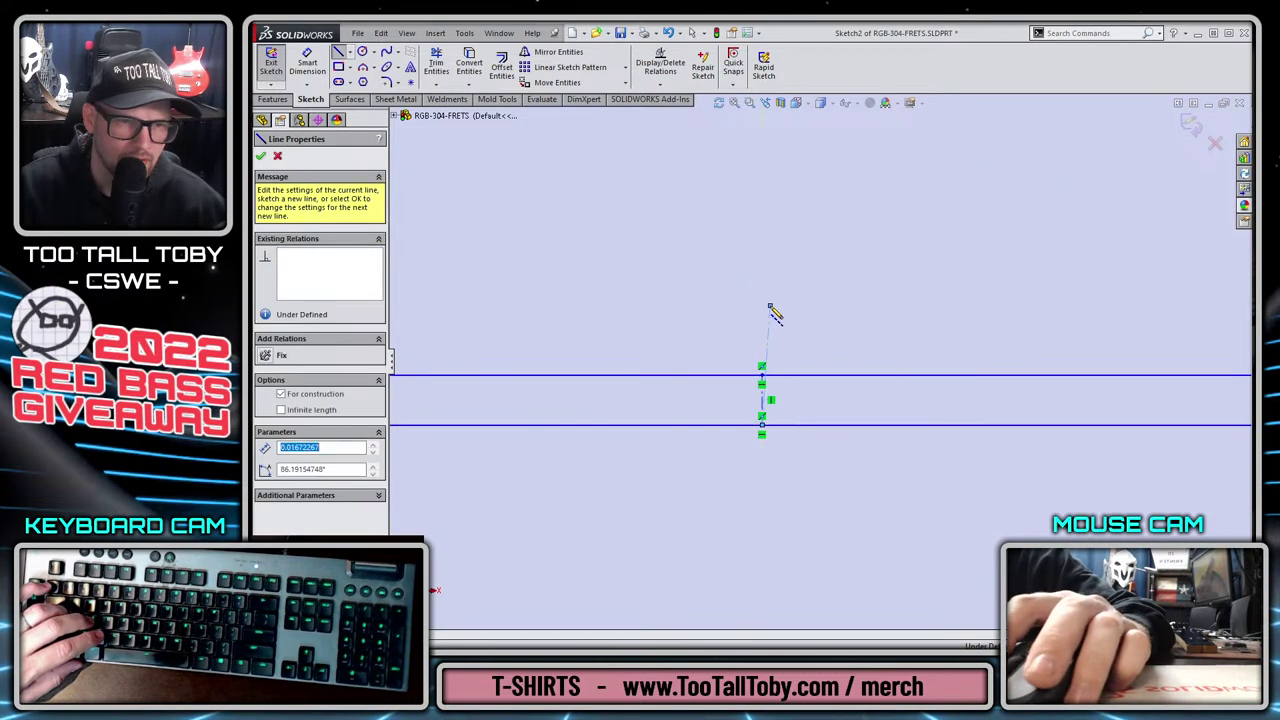
pyautogui.press('Escape')
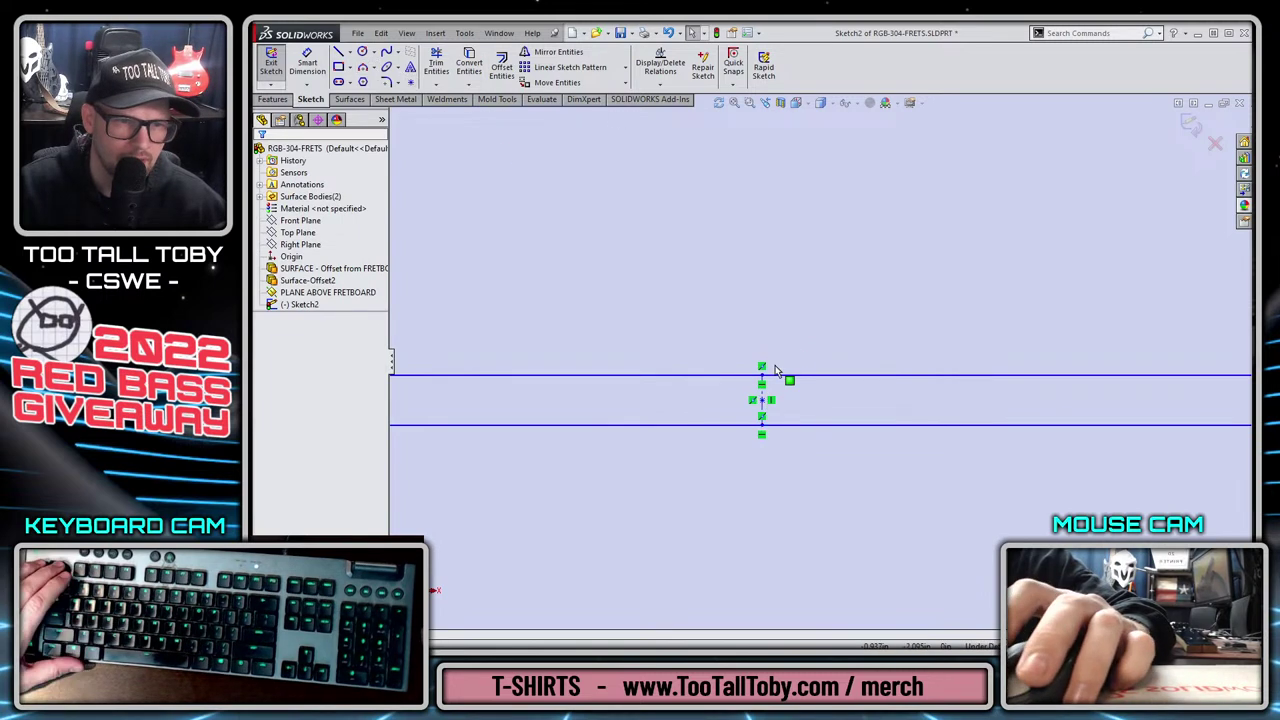
# Relate the strip's centerline and line to the sketch origin.
pyautogui.press('s')
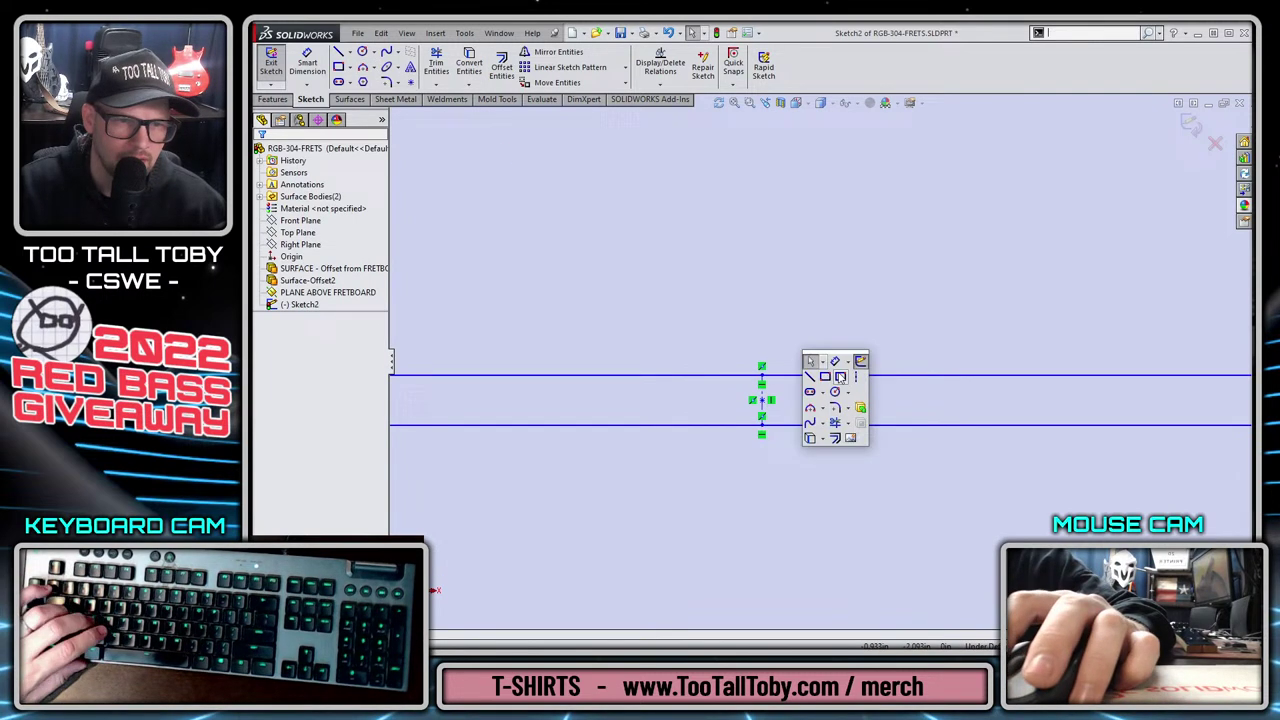
pyautogui.click(763, 392)
pyautogui.click(435, 265)
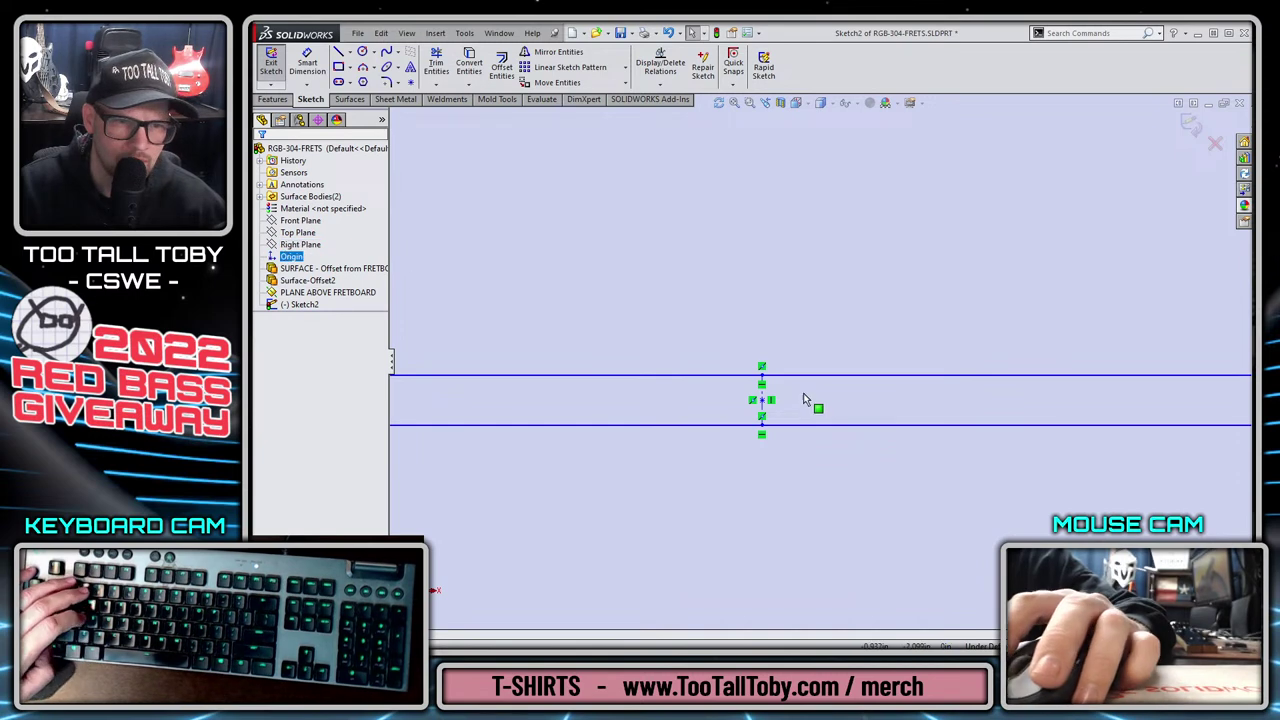
pyautogui.keyDown('ctrl'); pyautogui.click(765, 402); pyautogui.keyUp('ctrl')
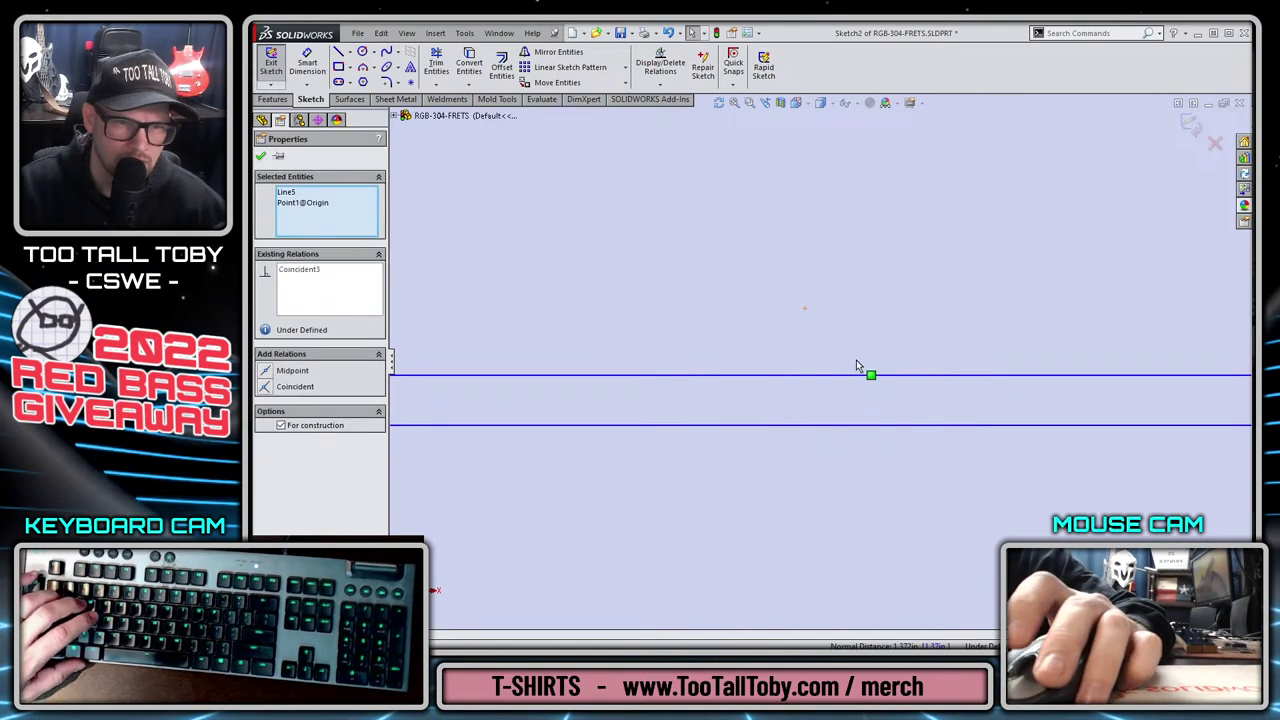
pyautogui.moveTo(1080, 378); pyautogui.dragTo(1093, 366)
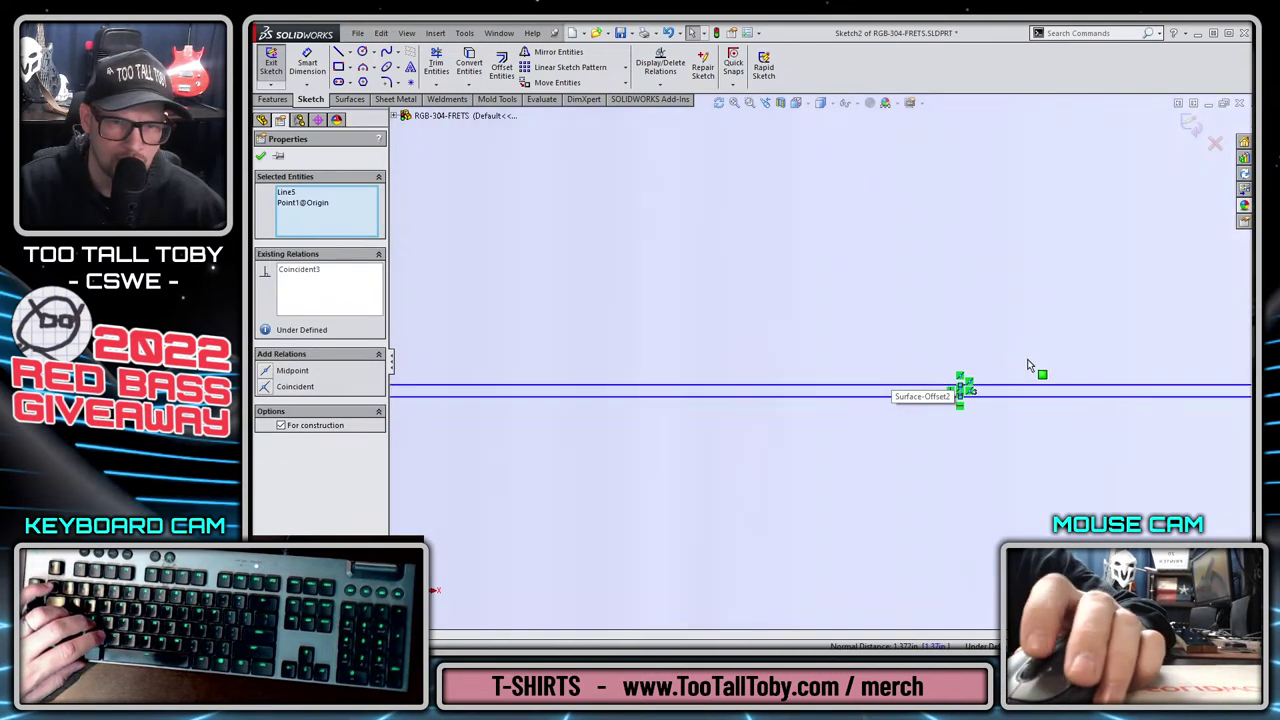
pyautogui.click(957, 323)
pyautogui.scroll(-4, 965, 390)
# Dimension the strip's midpoint 1.79 vertically from the origin.
pyautogui.press('s')
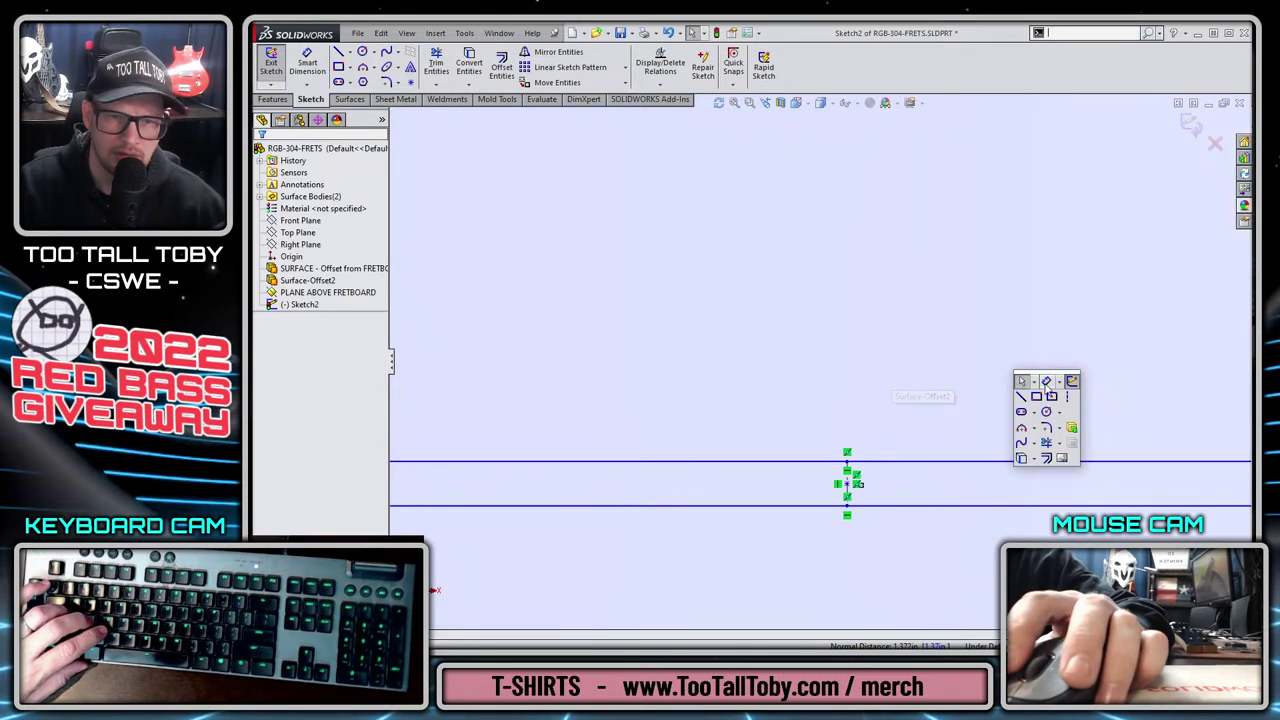
pyautogui.click(1046, 389)
pyautogui.click(847, 468)
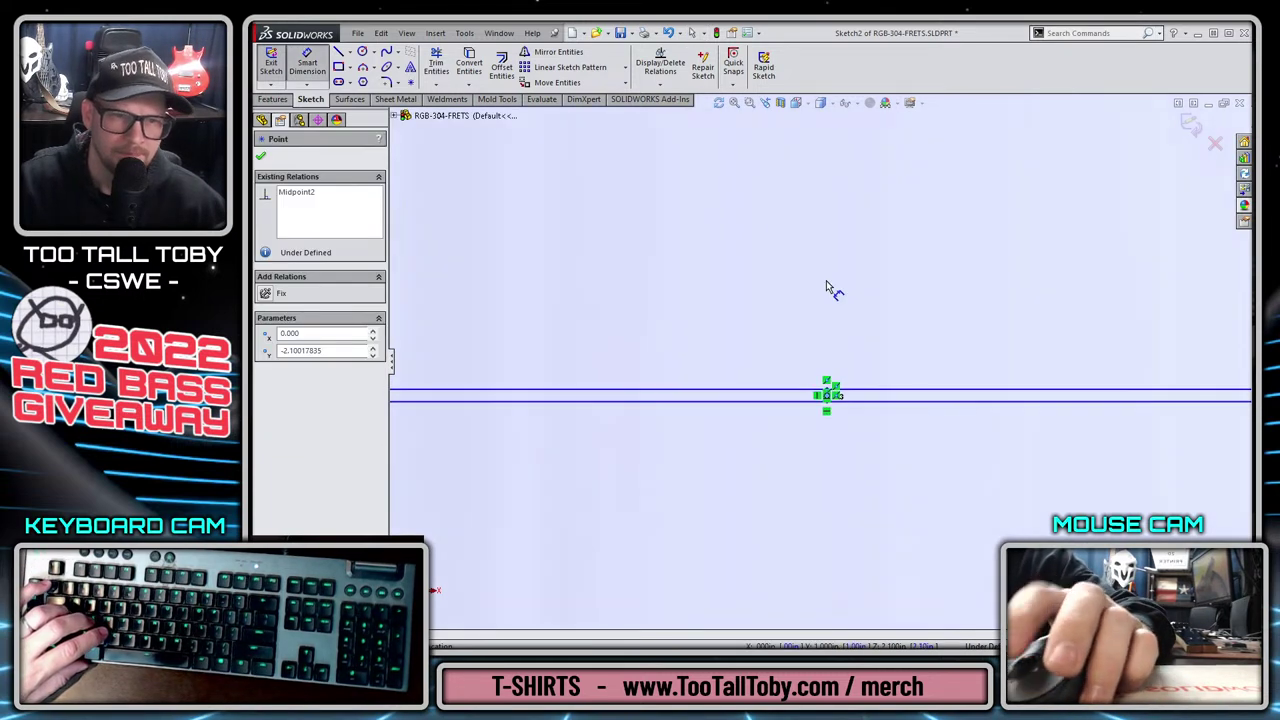
pyautogui.hotkey('ctrl', '8')
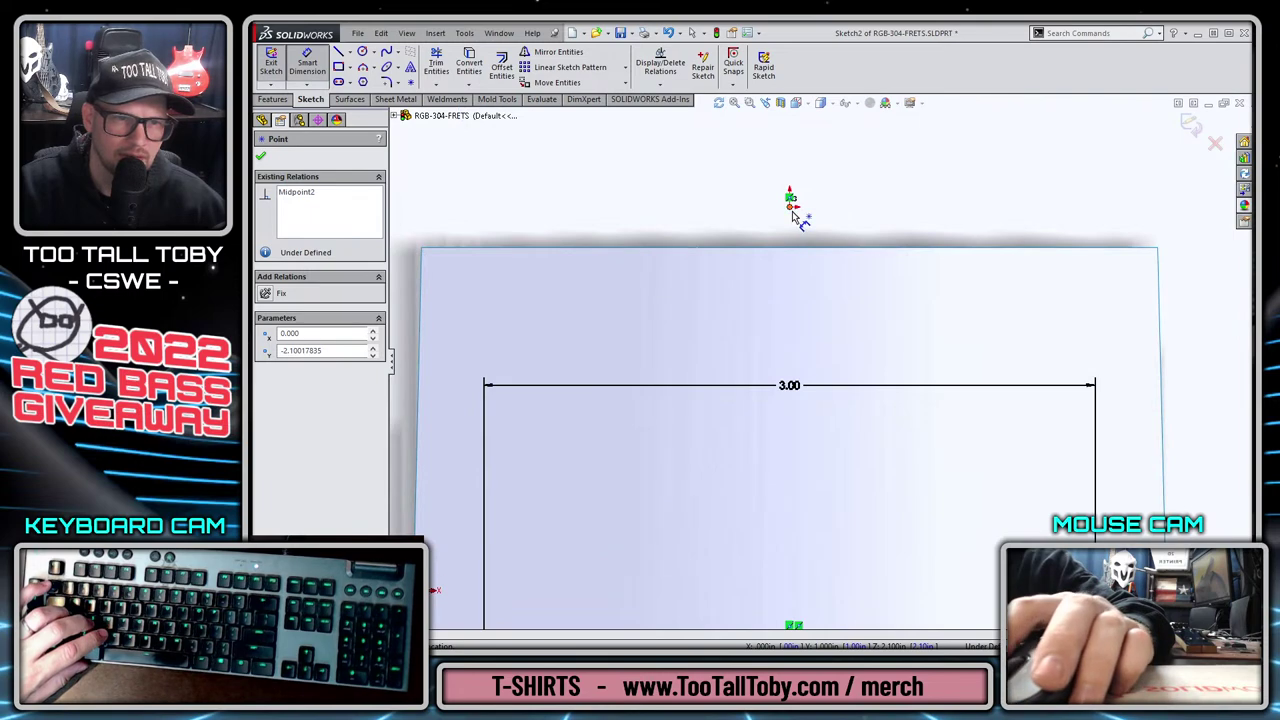
pyautogui.click(794, 214)
pyautogui.scroll(2, 800, 264)
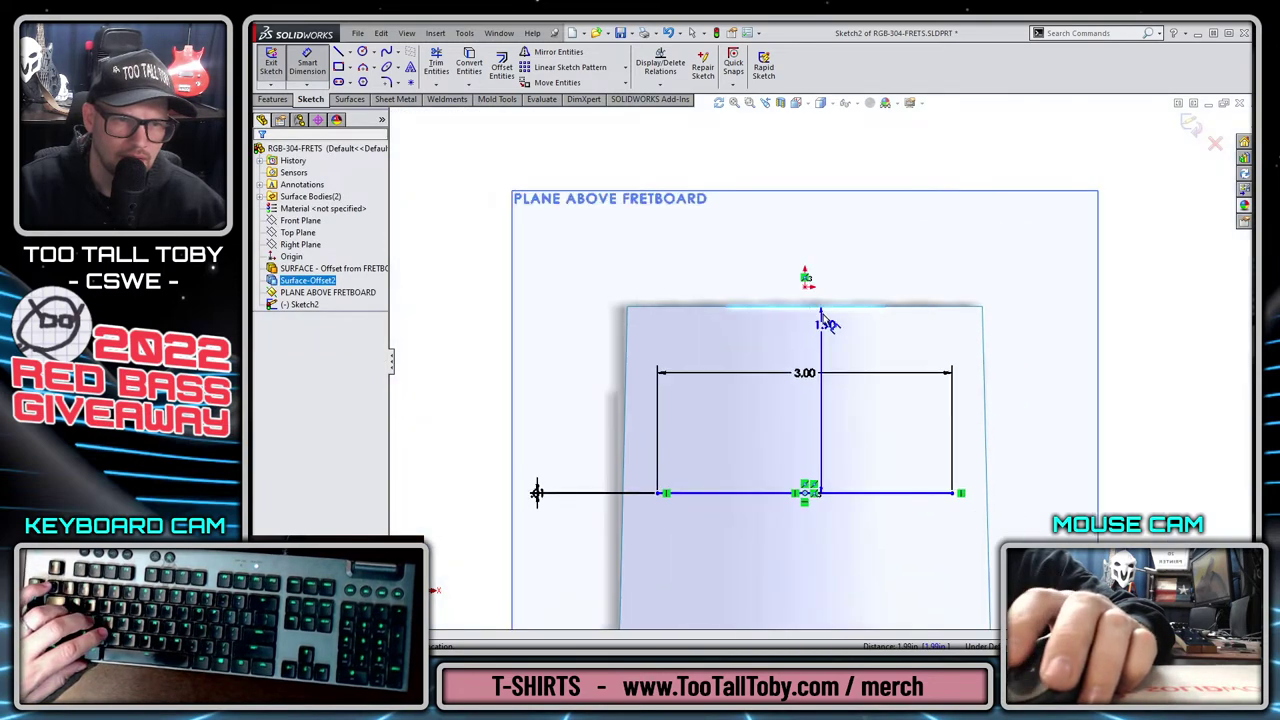
pyautogui.scroll(2, 822, 318)
pyautogui.click(656, 386)
pyautogui.write('1')
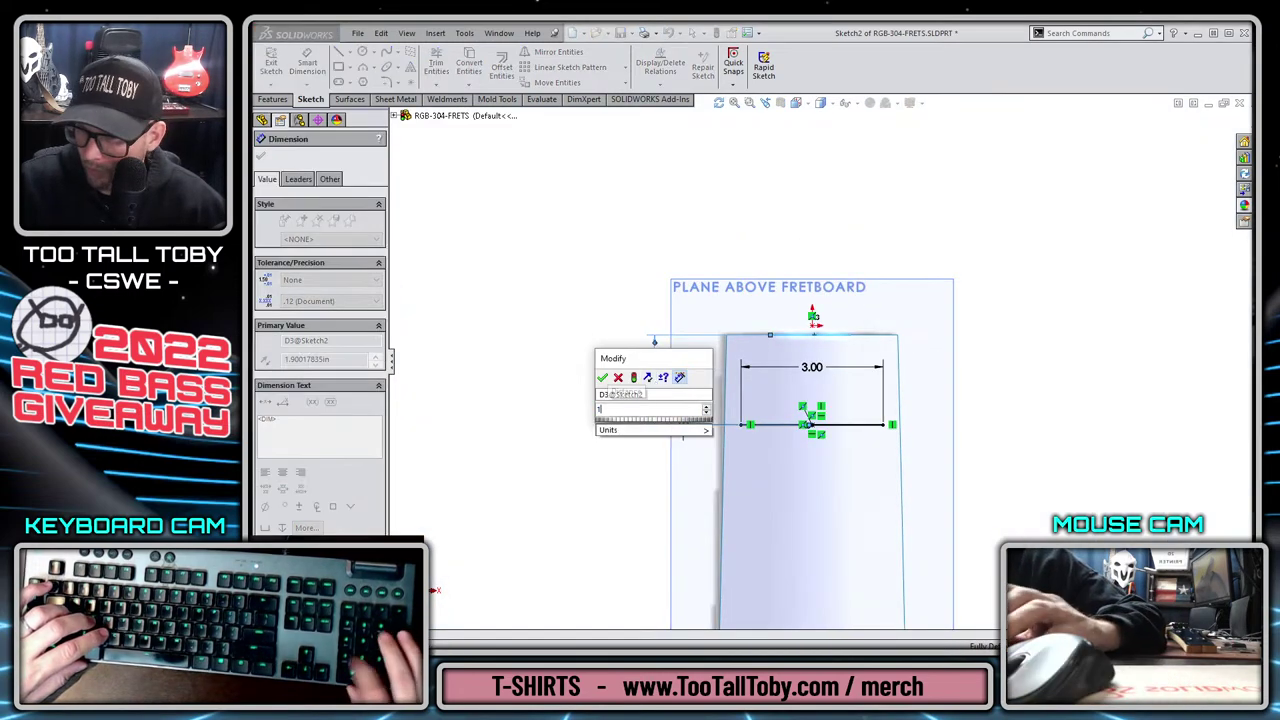
pyautogui.write('.796')
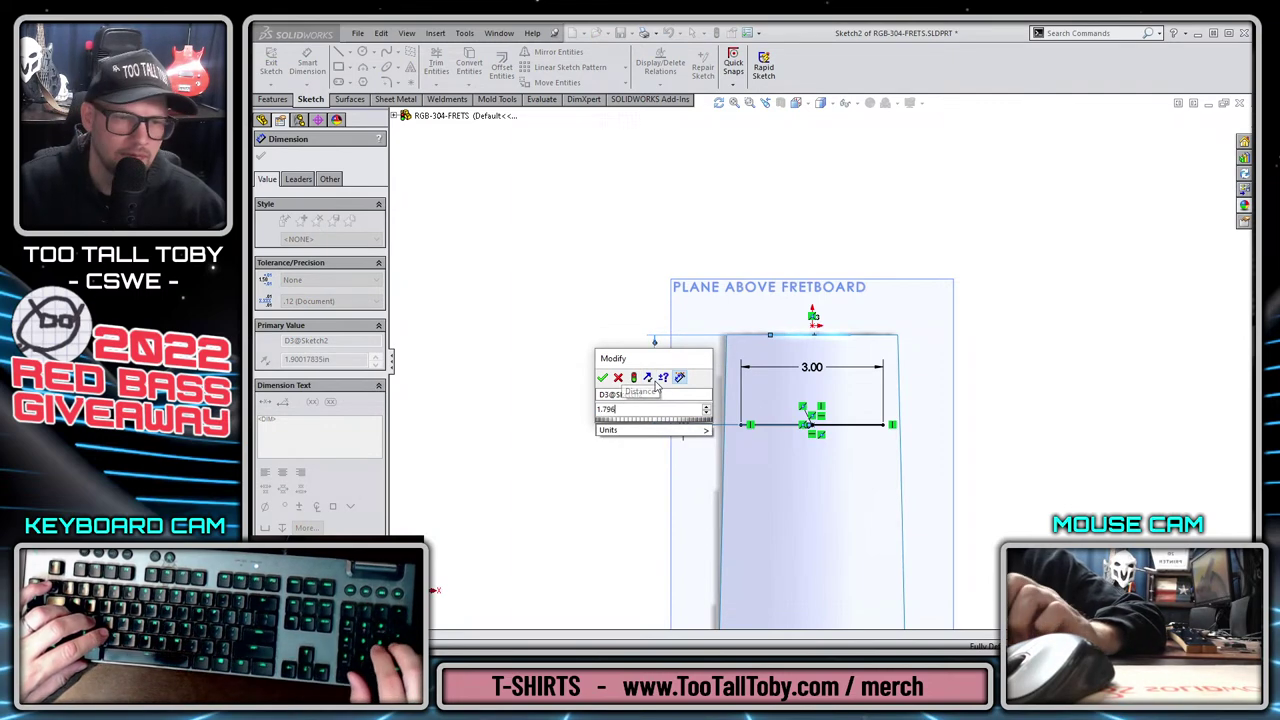
pyautogui.press('Return')
pyautogui.press('Escape')
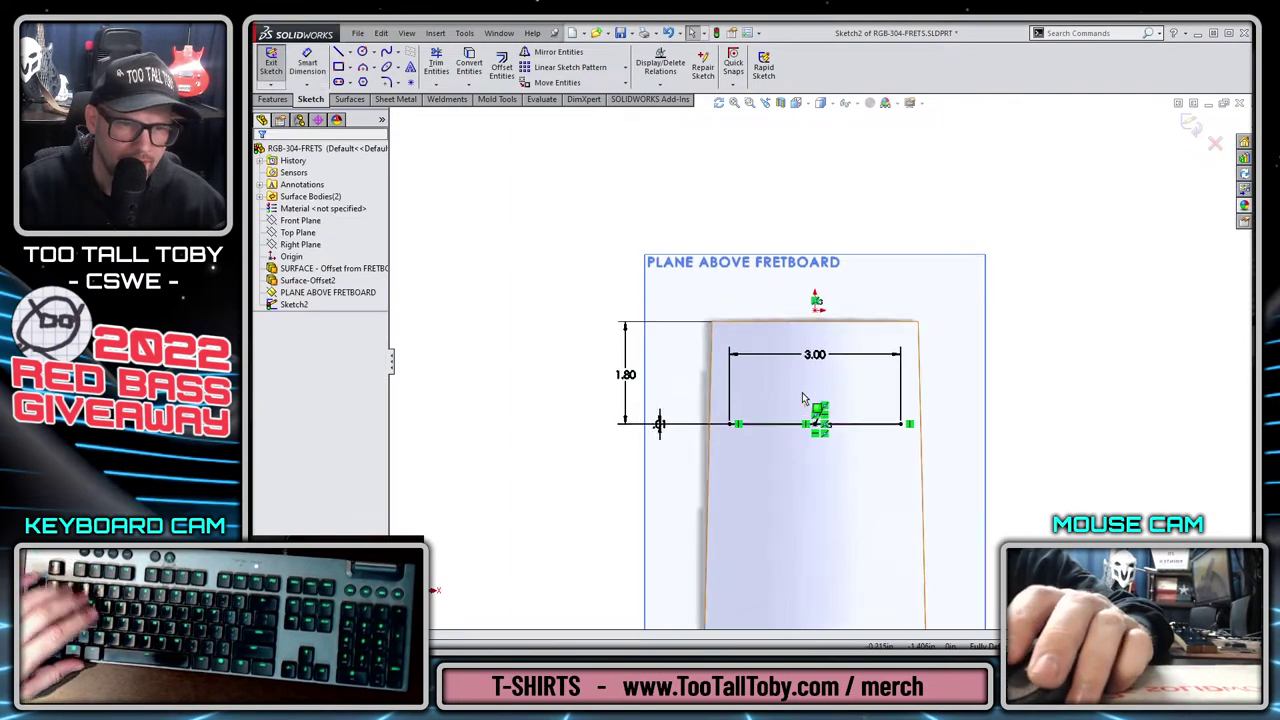
pyautogui.scroll(-1, 802, 398)
pyautogui.scroll(2, 800, 399)
pyautogui.scroll(-5, 790, 400)
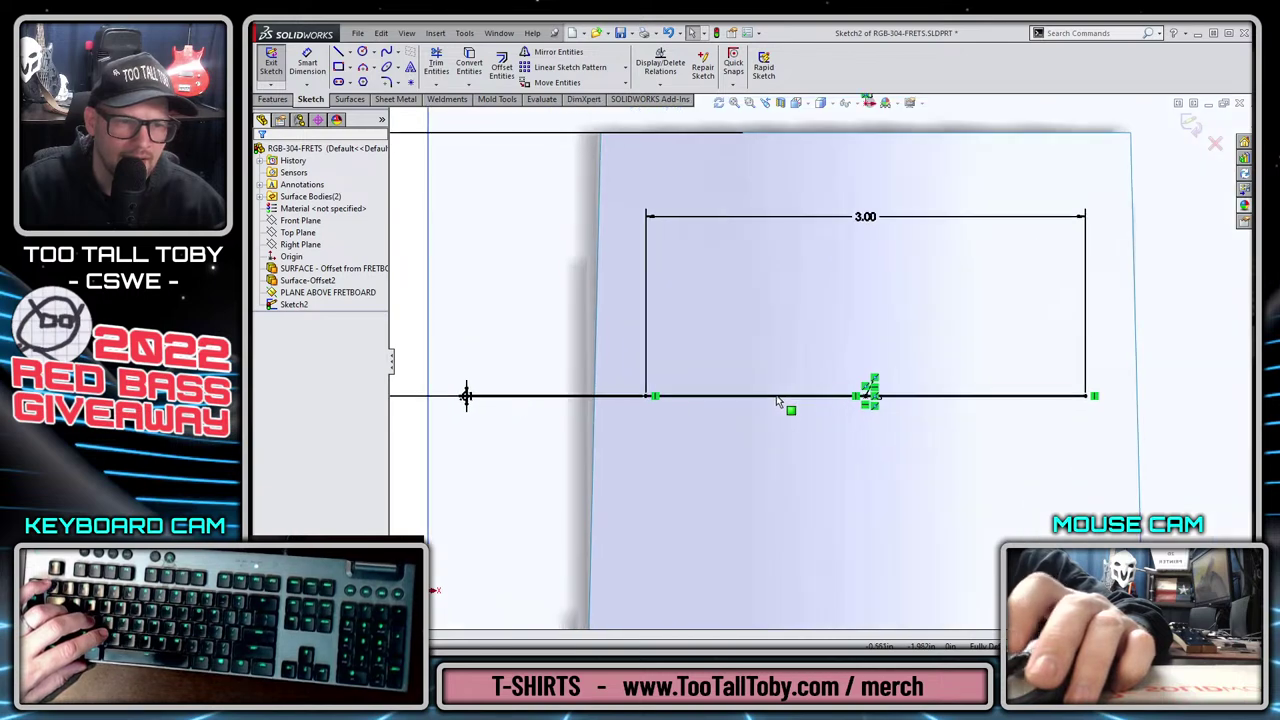
pyautogui.scroll(5, 757, 449)
pyautogui.moveTo(757, 449)
pyautogui.mouseDown(button='middle')
pyautogui.moveTo(766, 294)
pyautogui.moveTo(773, 312)
pyautogui.mouseUp(button='middle')
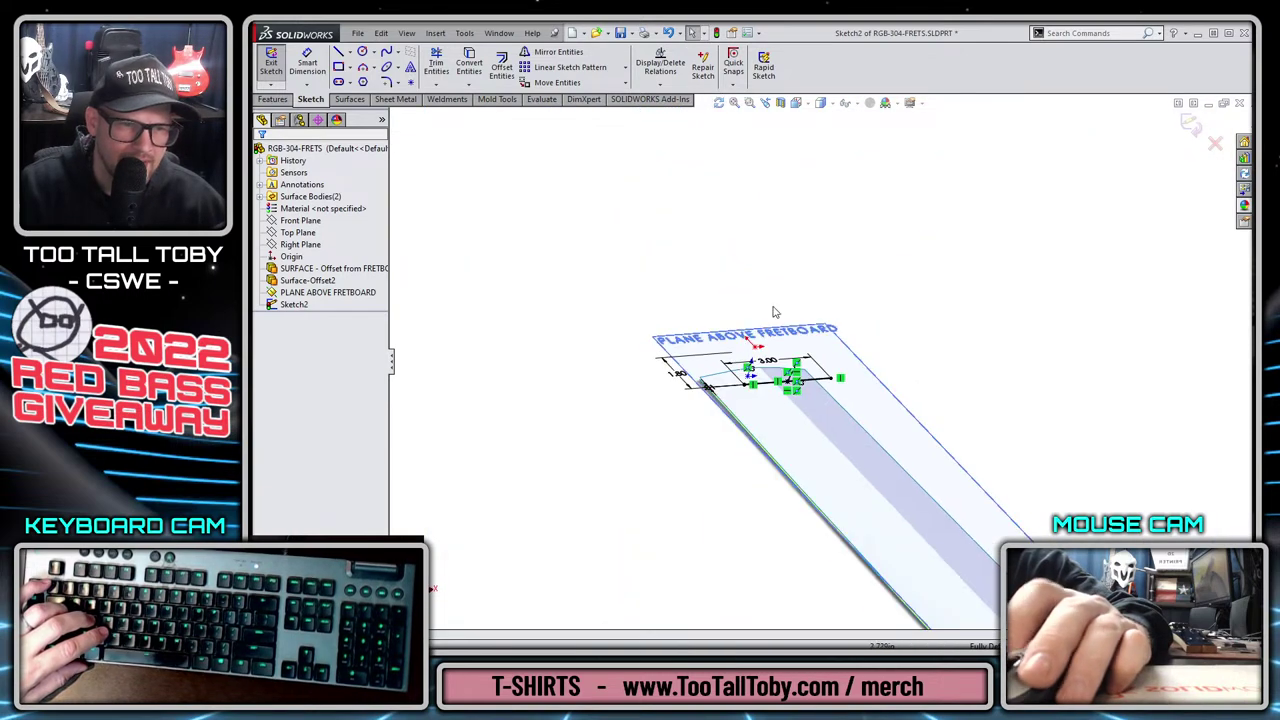
# Extrude the strip Up To Surface on the offset fretboard surface as Boss-Extrude1.
pyautogui.press('s')
pyautogui.click(800, 432)
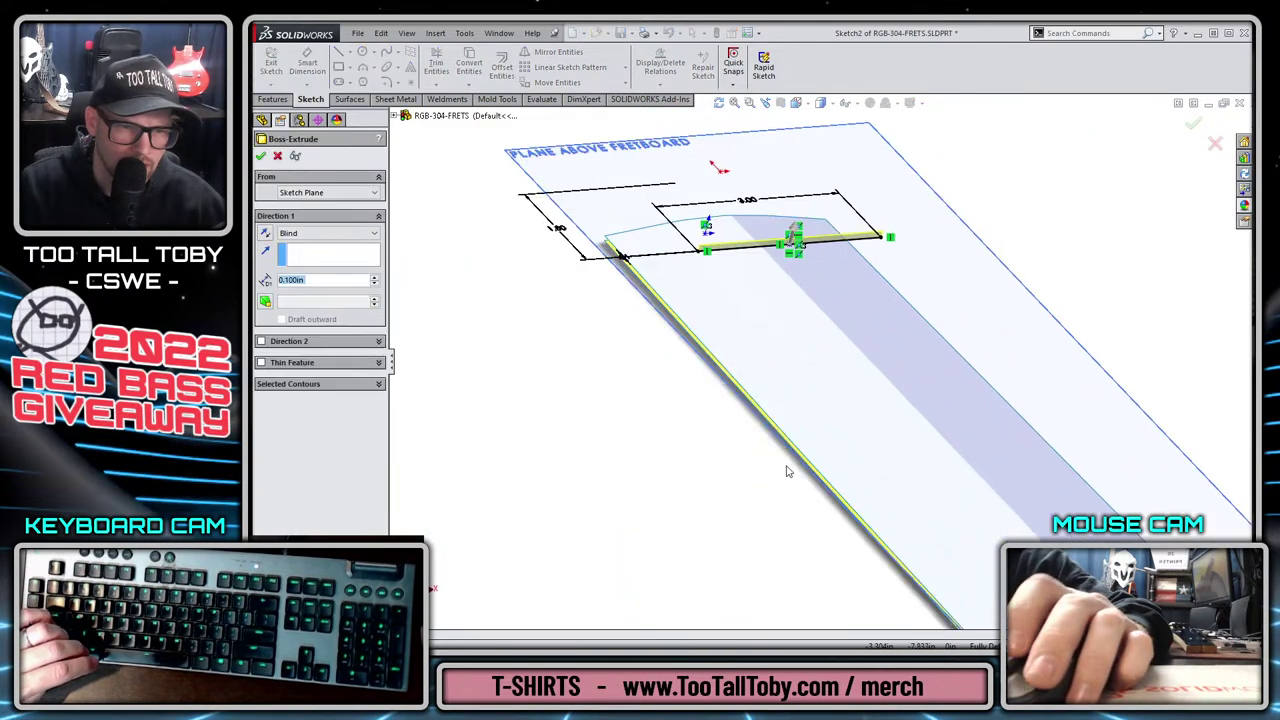
pyautogui.scroll(-5, 787, 471)
pyautogui.click(757, 371)
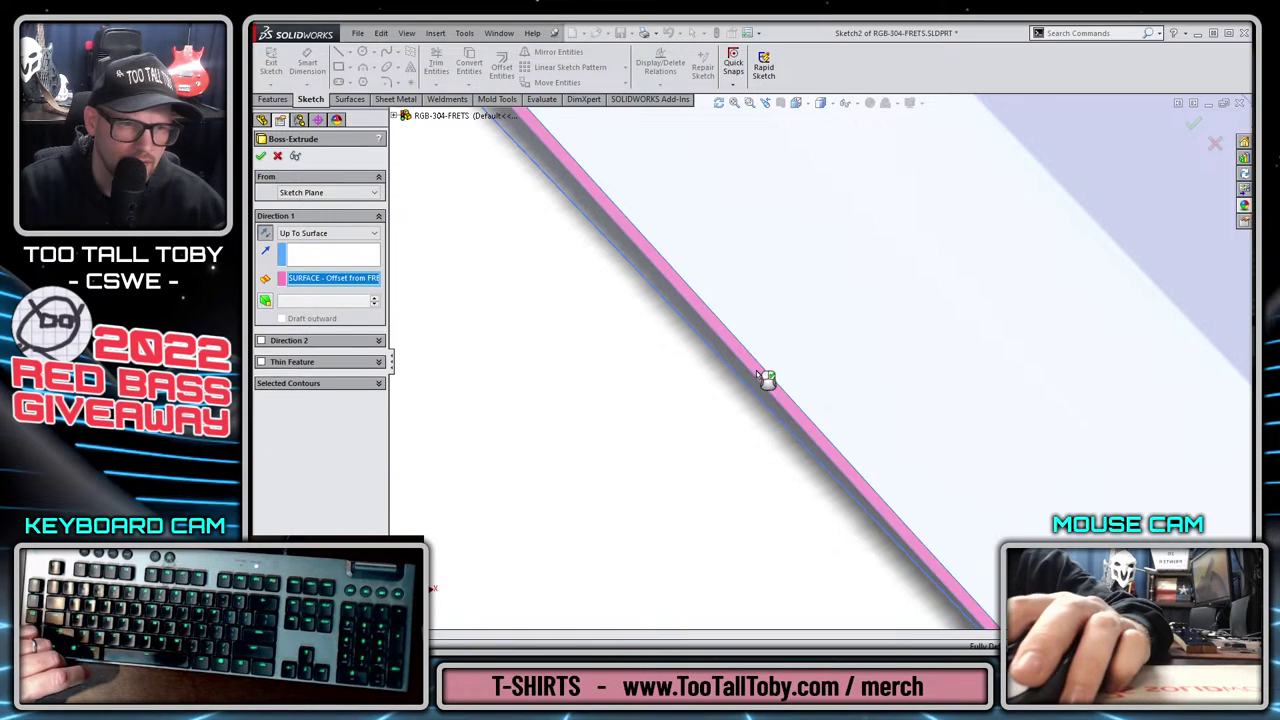
pyautogui.press('Return')
pyautogui.scroll(5, 766, 375)
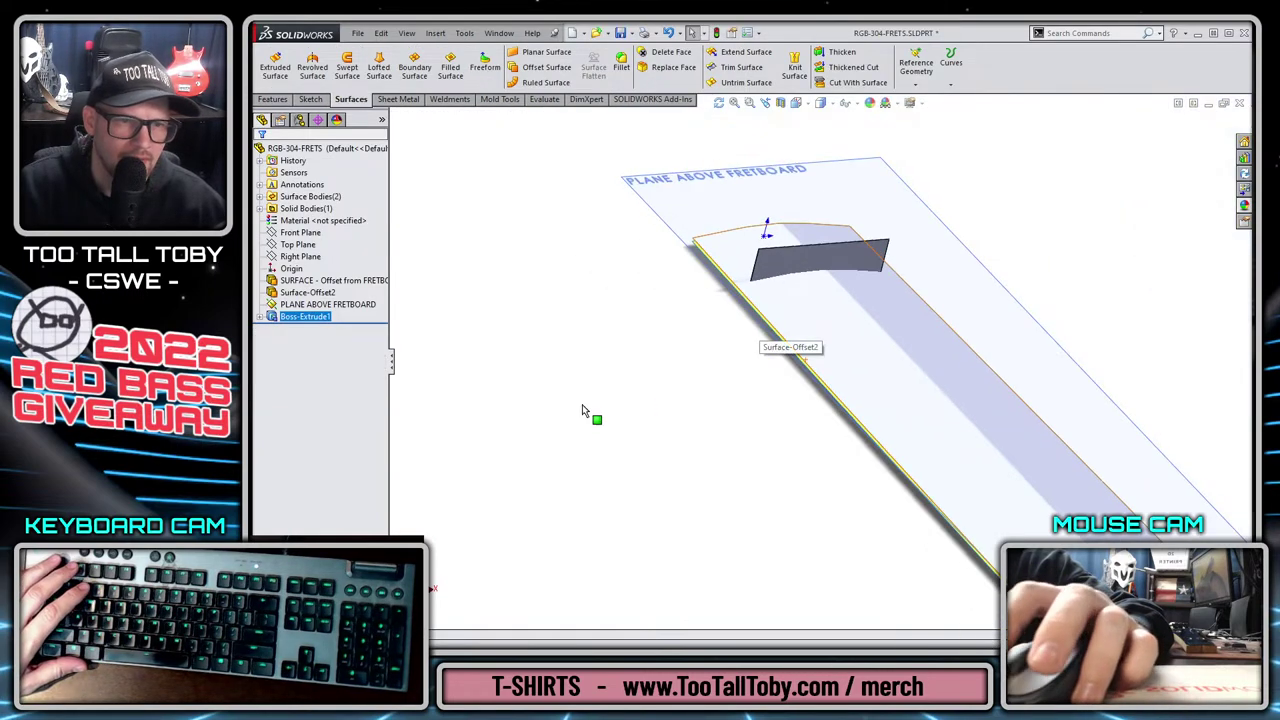
# Trim the fret body with Cut With Surface using Surface-Offset2.
pyautogui.click(852, 82)
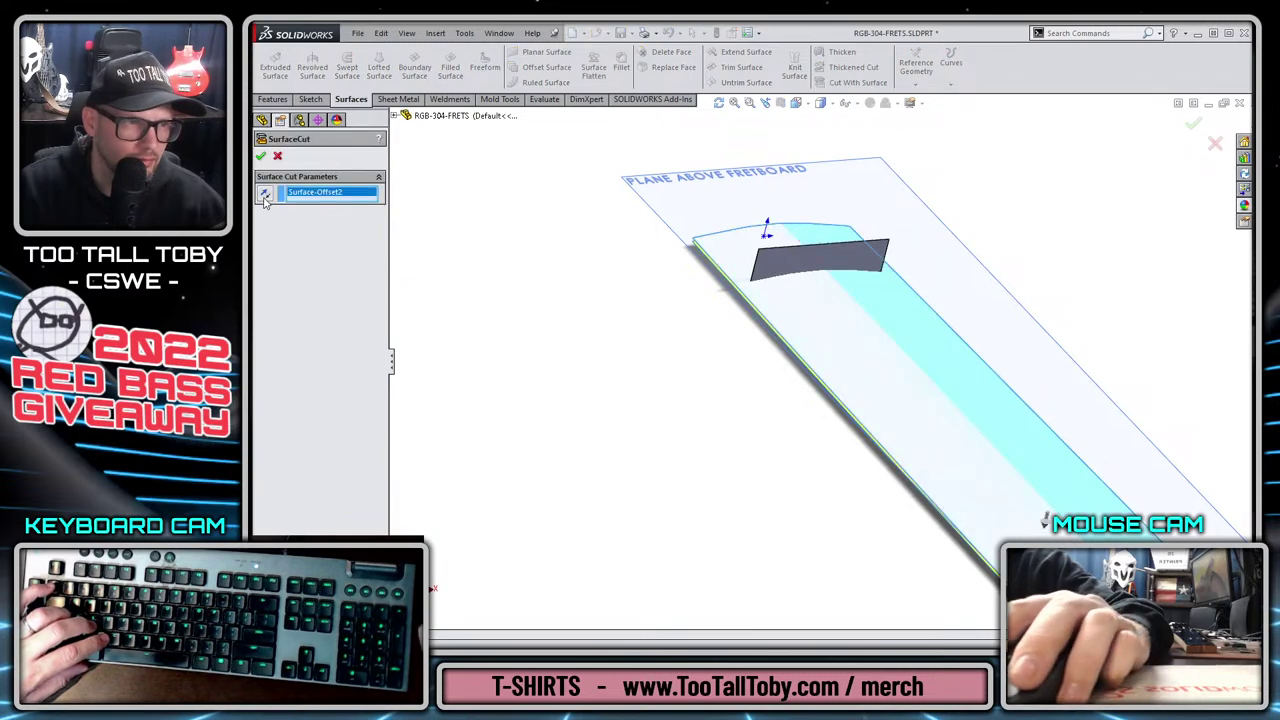
pyautogui.press('Return')
pyautogui.scroll(2, 829, 306)
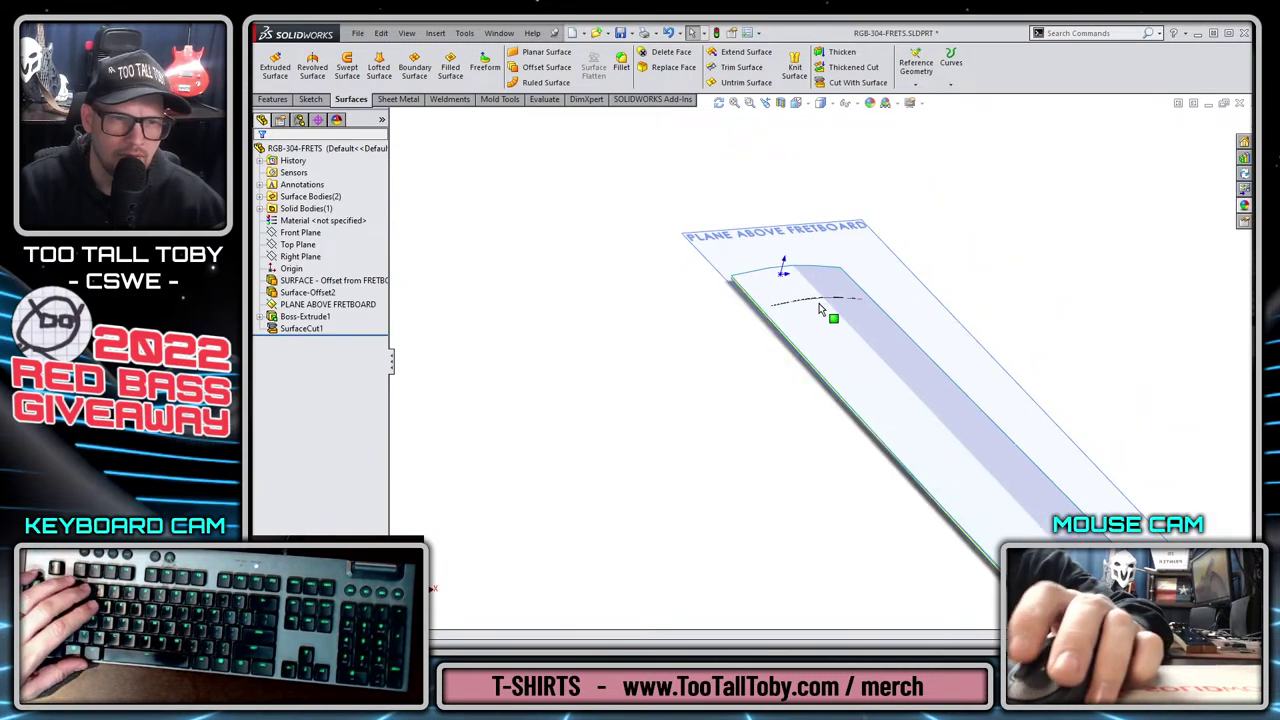
pyautogui.scroll(-3, 812, 330)
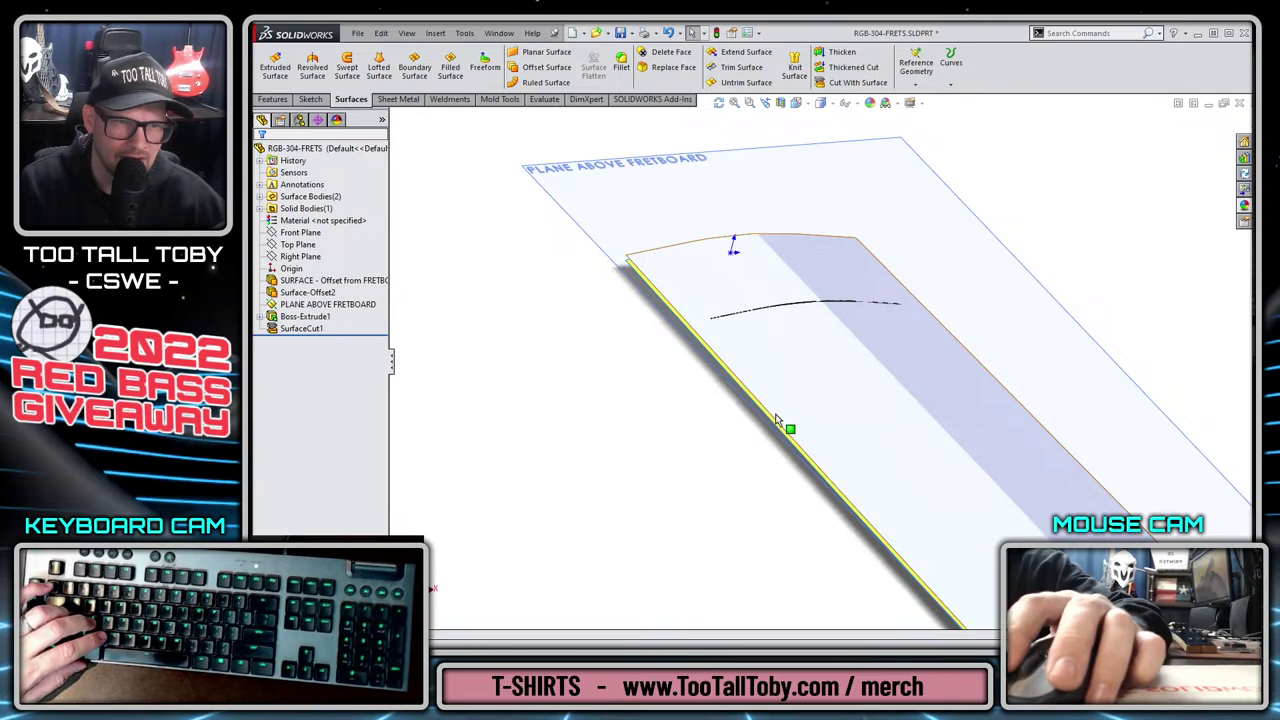
# Start a new sketch on PLANE ABOVE FRETBOARD, viewed face-on.
pyautogui.click(576, 214)
pyautogui.click(620, 170)
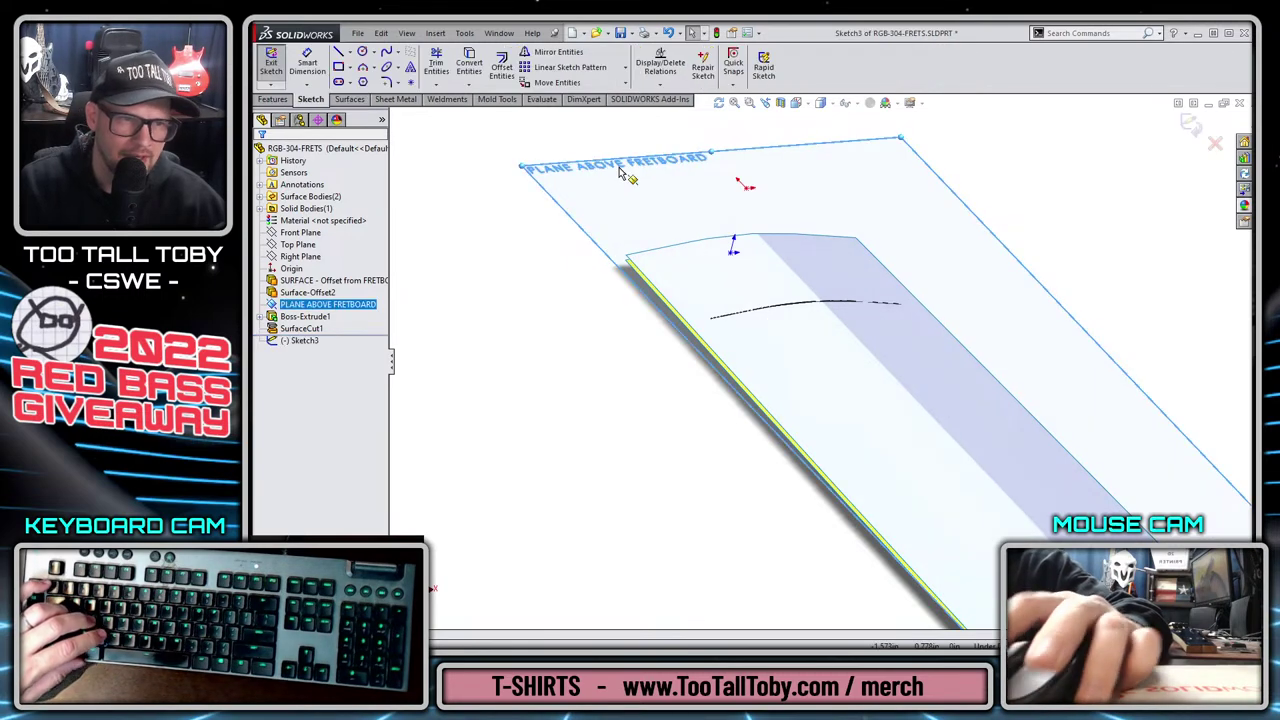
pyautogui.hotkey('ctrl', '8')
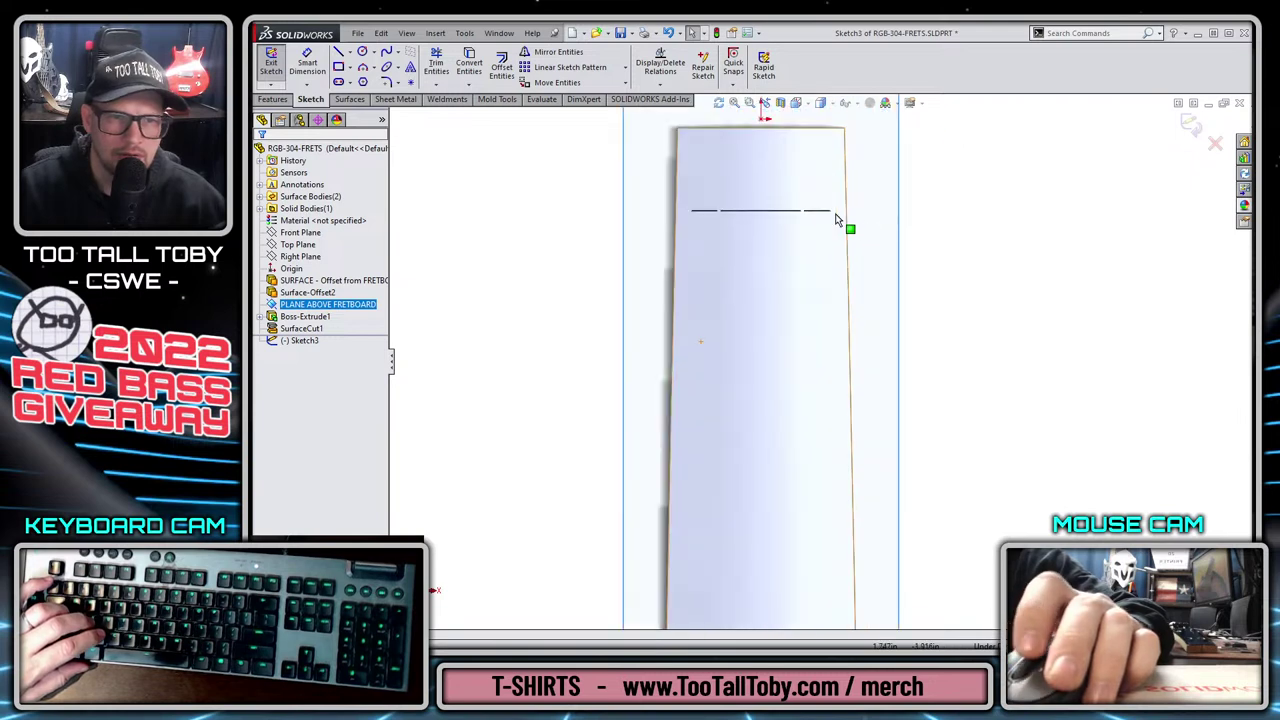
pyautogui.scroll(-3, 837, 220)
pyautogui.press('s')
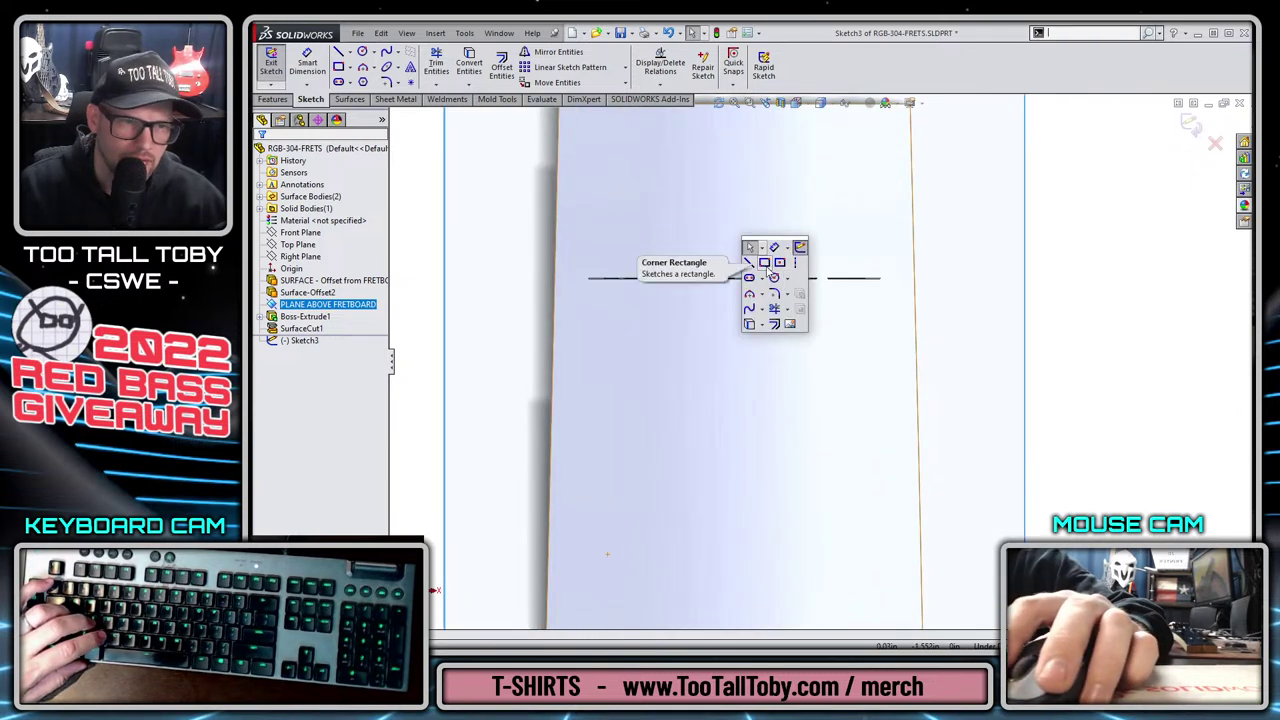
pyautogui.click(765, 264)
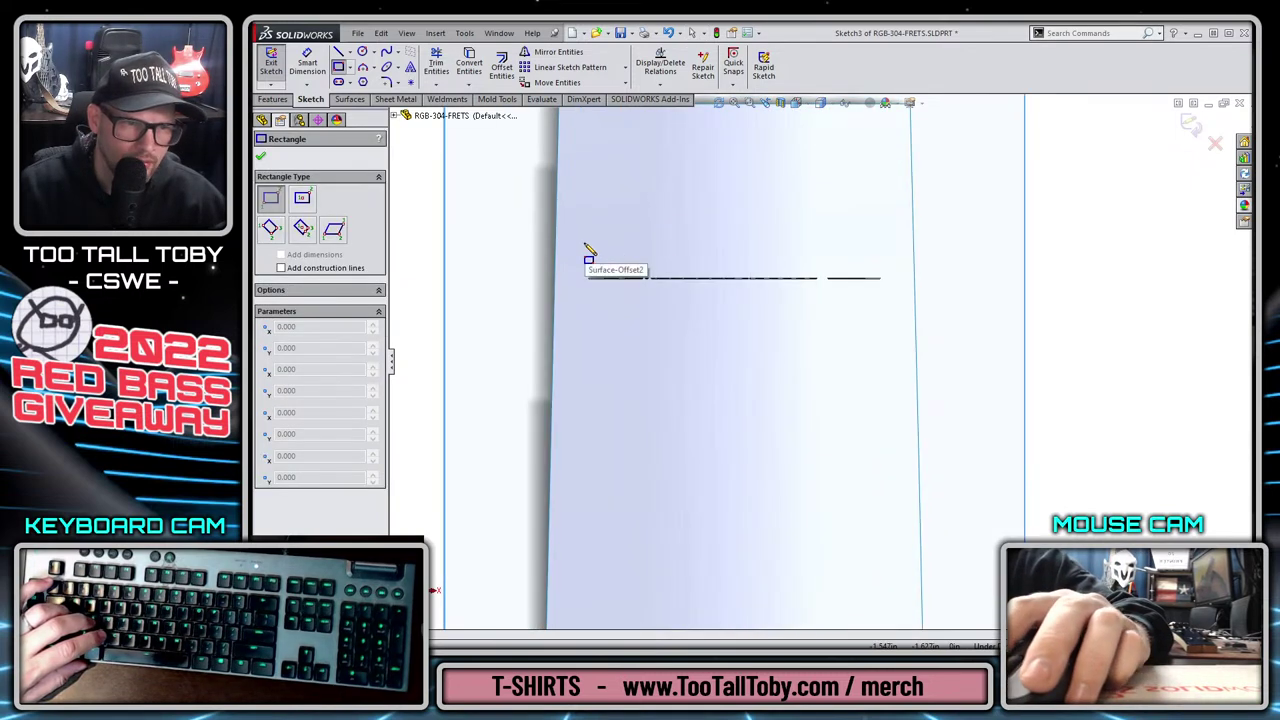
pyautogui.press('Escape')
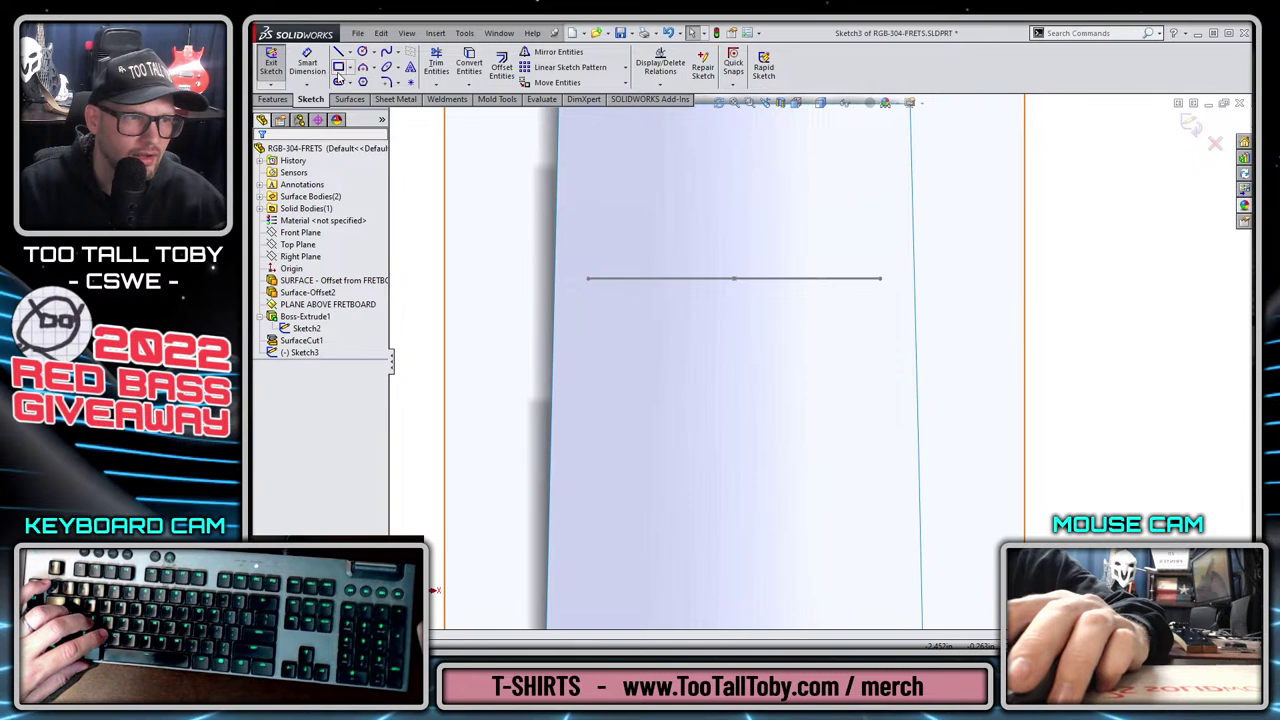
# Draw a center rectangle on the fret line, 0.11 tall and 2.5 wide.
pyautogui.click(338, 67)
pyautogui.scroll(-5, 800, 240)
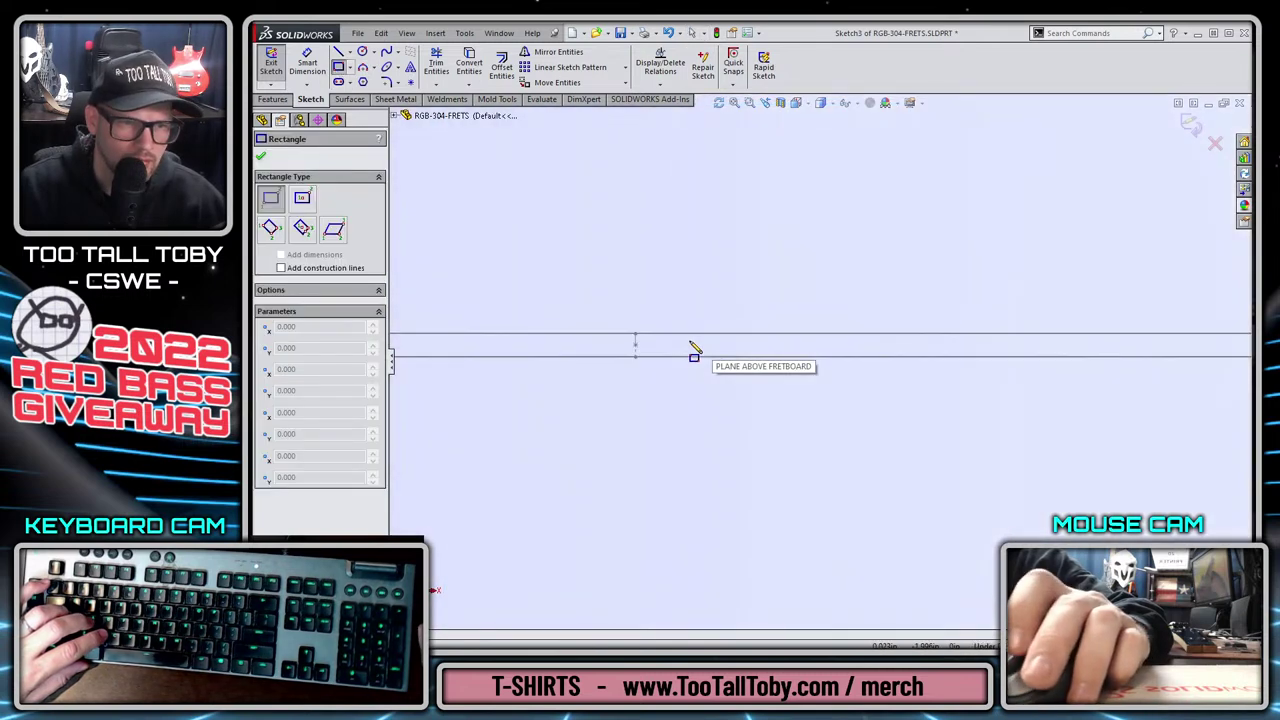
pyautogui.scroll(-1, 670, 355)
pyautogui.click(632, 350)
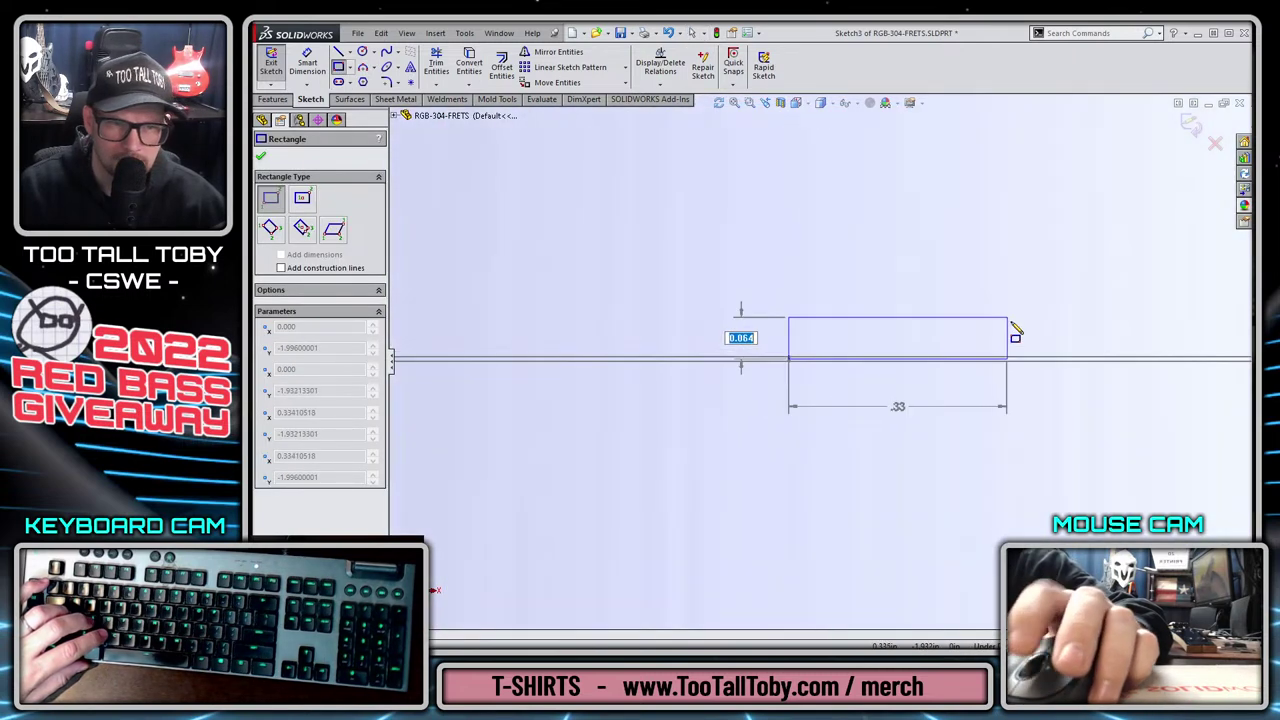
pyautogui.press('Escape')
pyautogui.press('s')
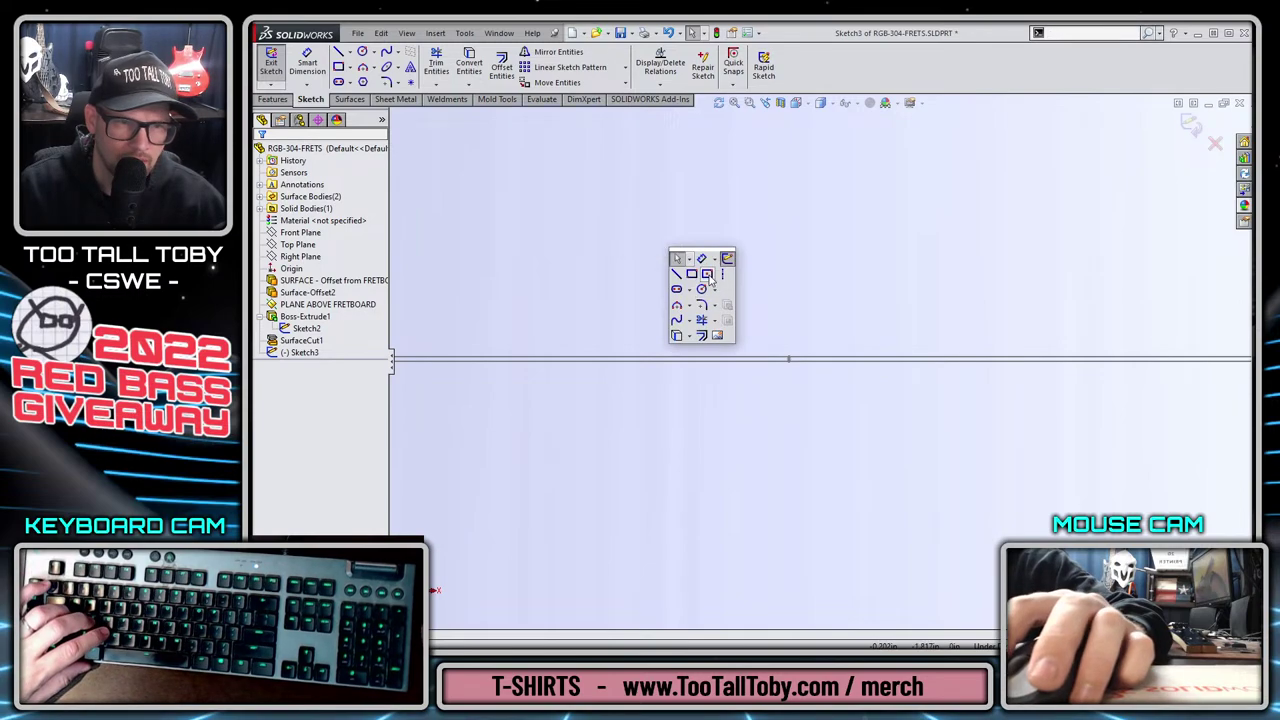
pyautogui.click(707, 274)
pyautogui.scroll(-1, 712, 345)
pyautogui.click(680, 332)
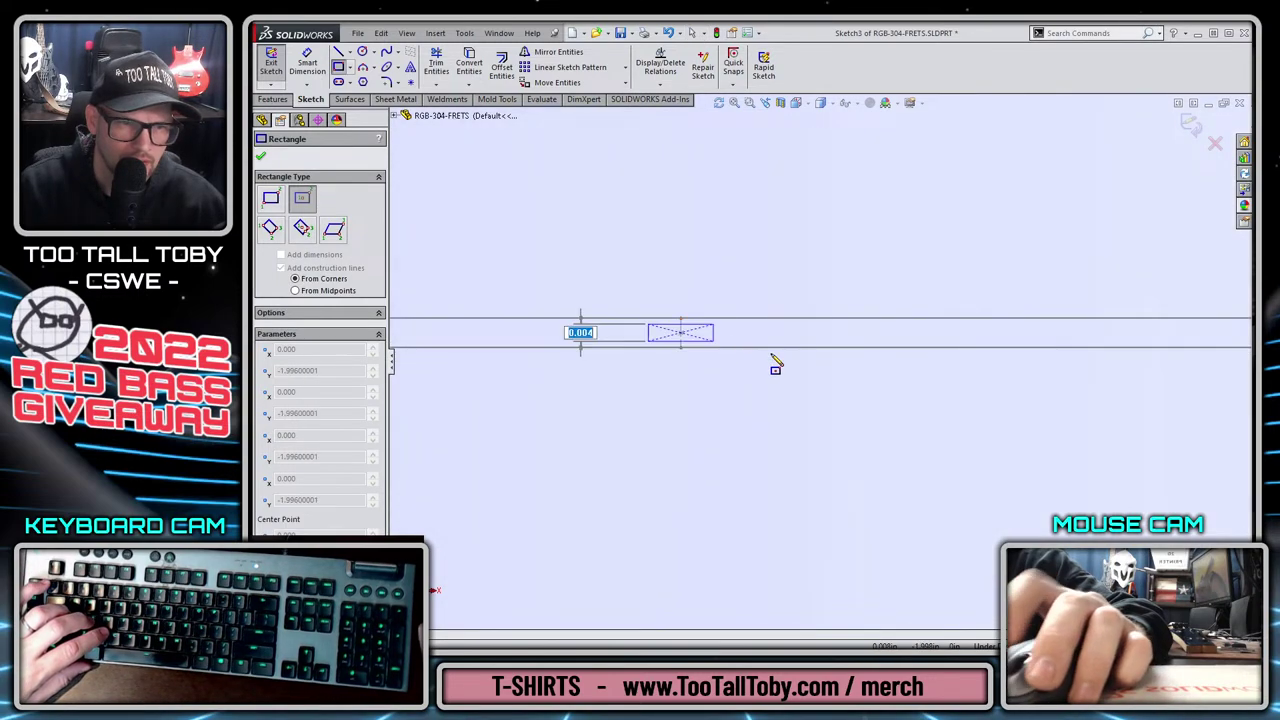
pyautogui.scroll(2, 1080, 329)
pyautogui.press('Tab')
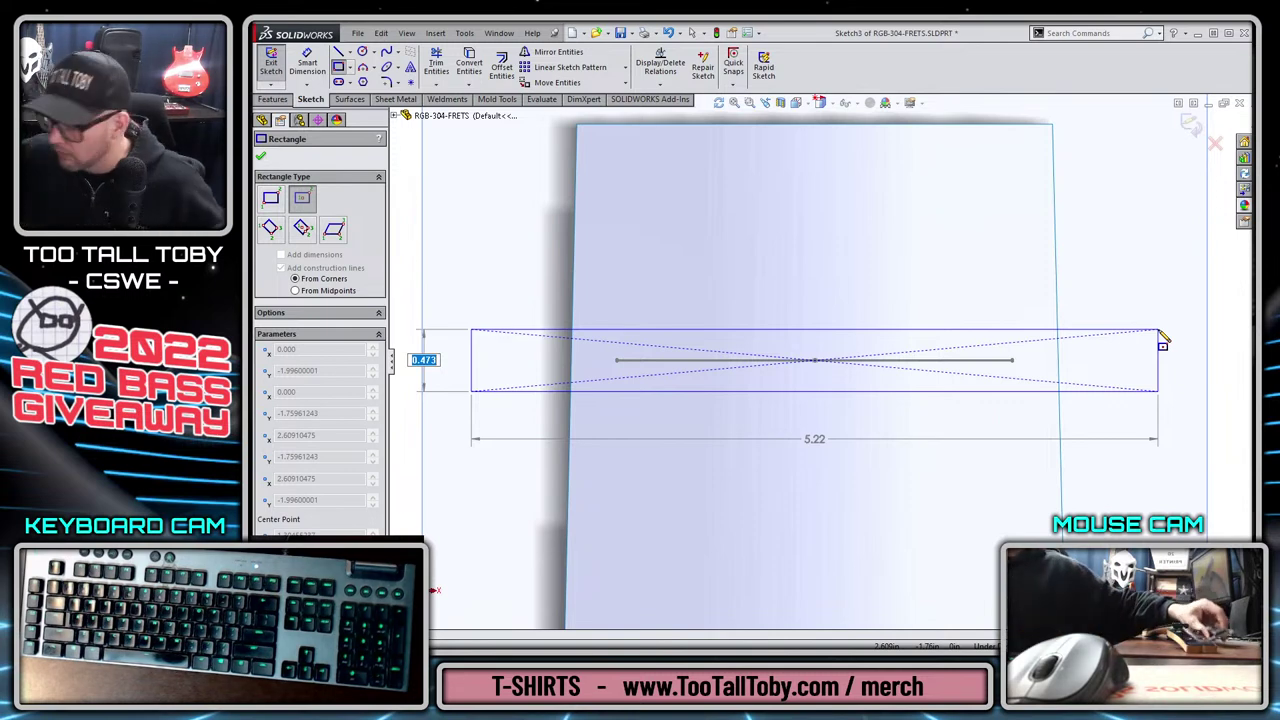
pyautogui.write('.11')
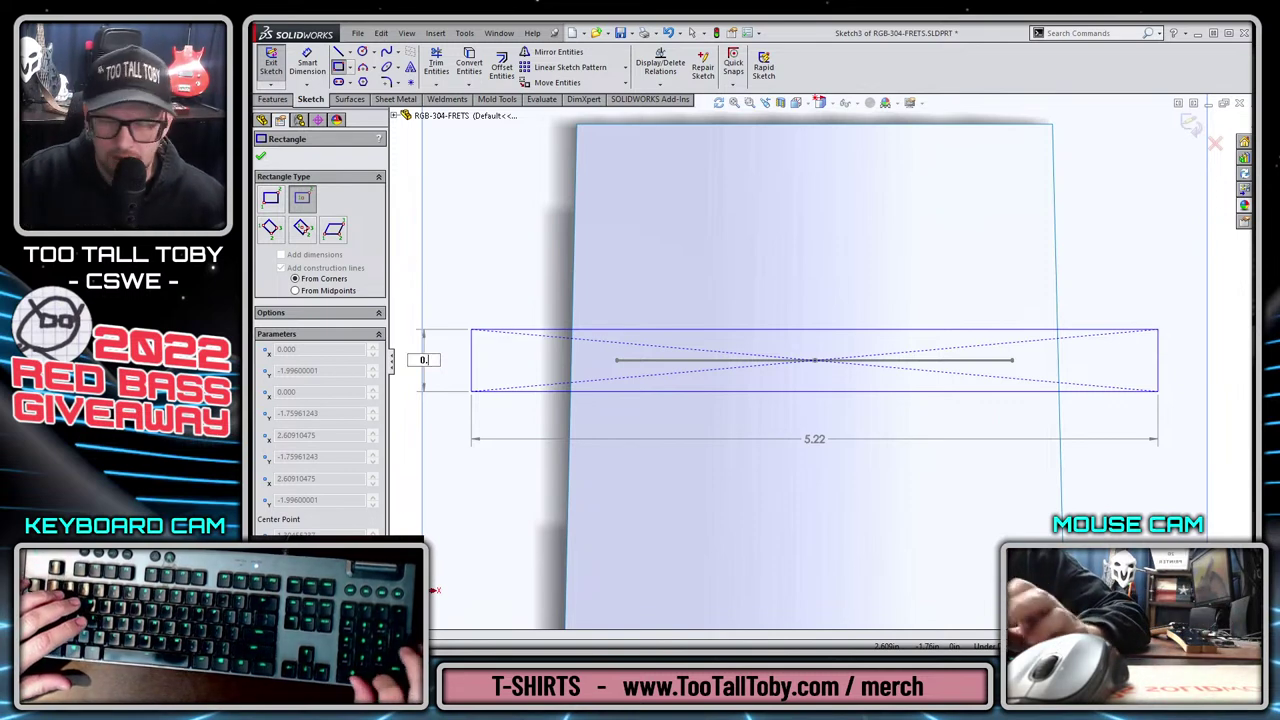
pyautogui.press('Tab')
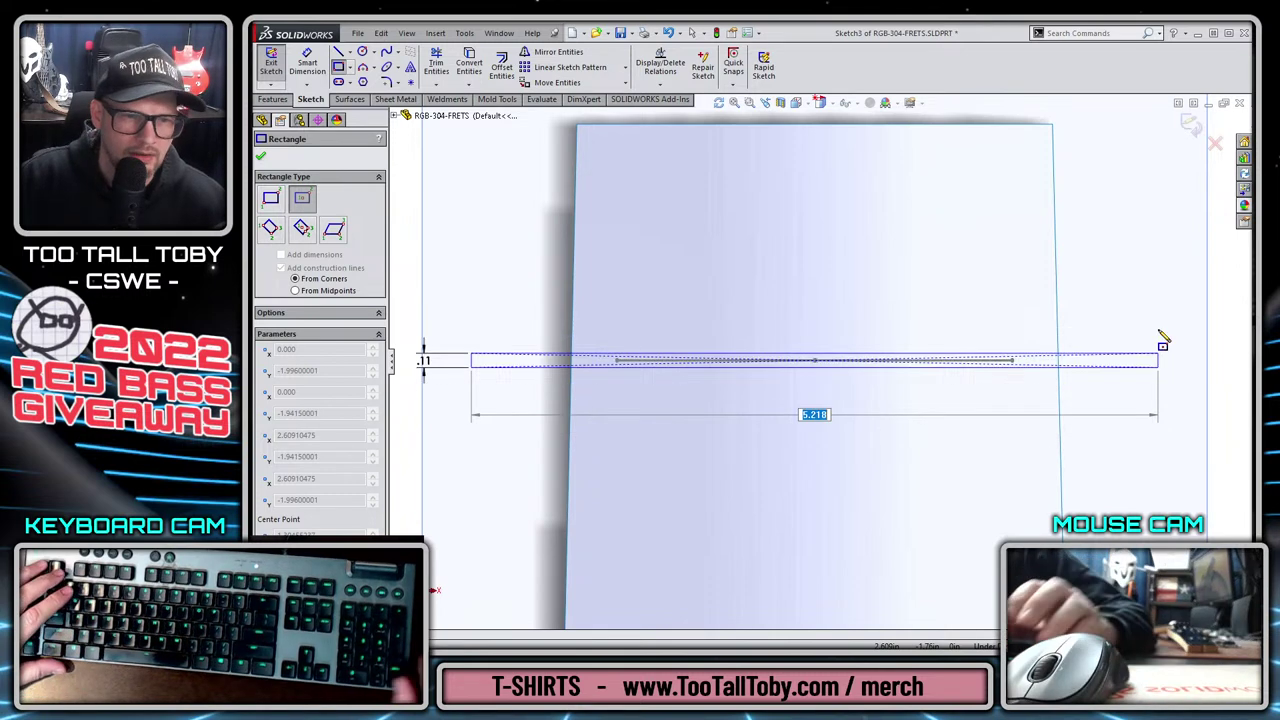
pyautogui.write('2.5')
pyautogui.press('Return')
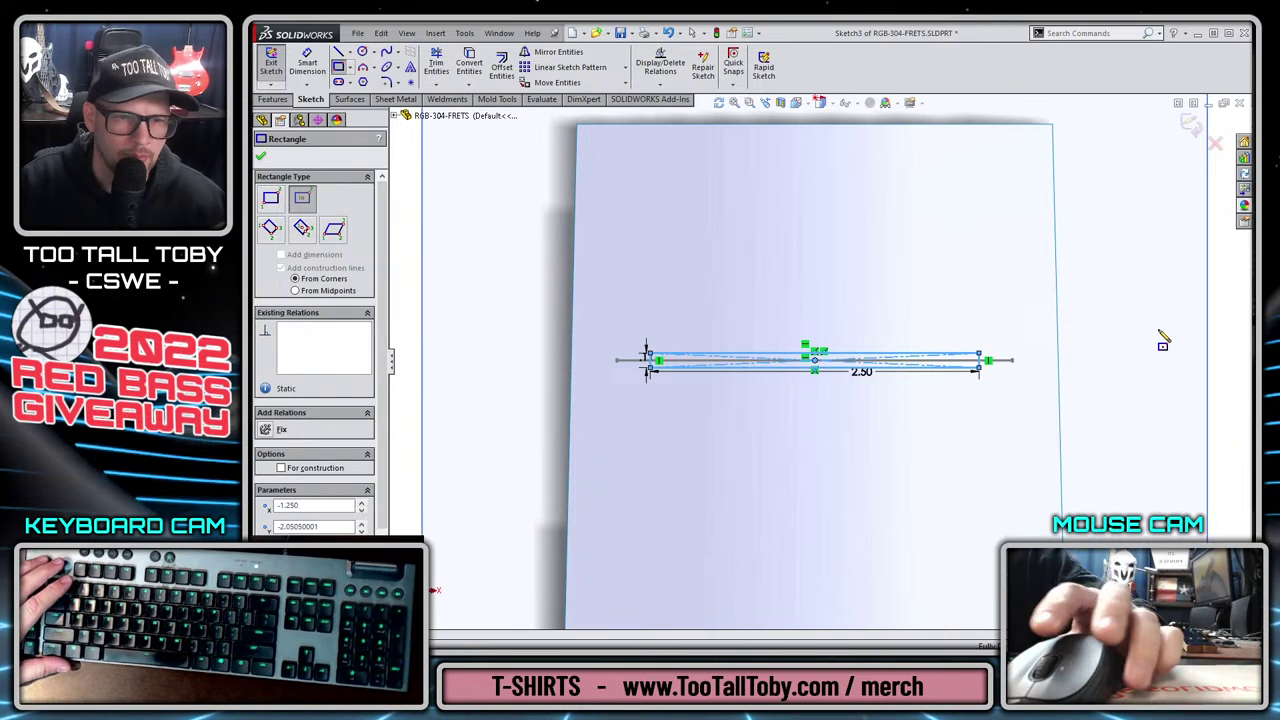
pyautogui.press('Escape')
# Change the rectangle width to 3.00 and start an Extruded Boss from it.
pyautogui.doubleClick(861, 372)
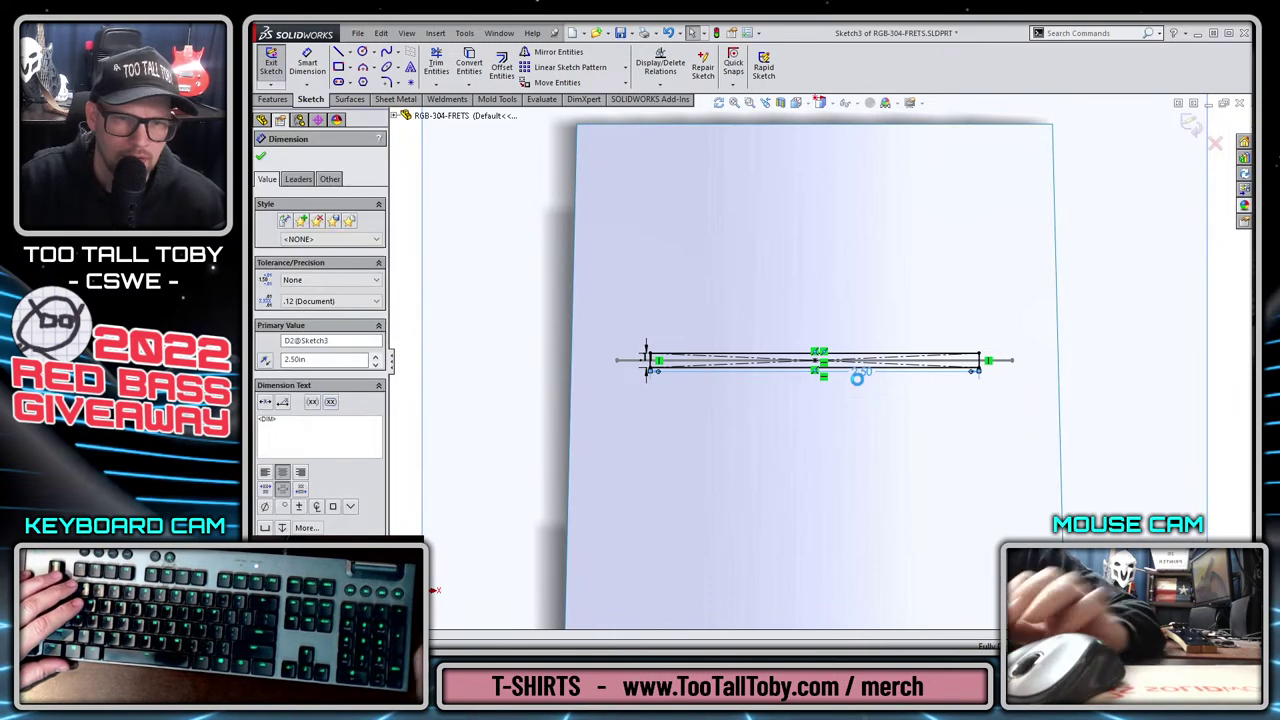
pyautogui.write('3')
pyautogui.press('Return')
pyautogui.press('Escape')
pyautogui.press('s')
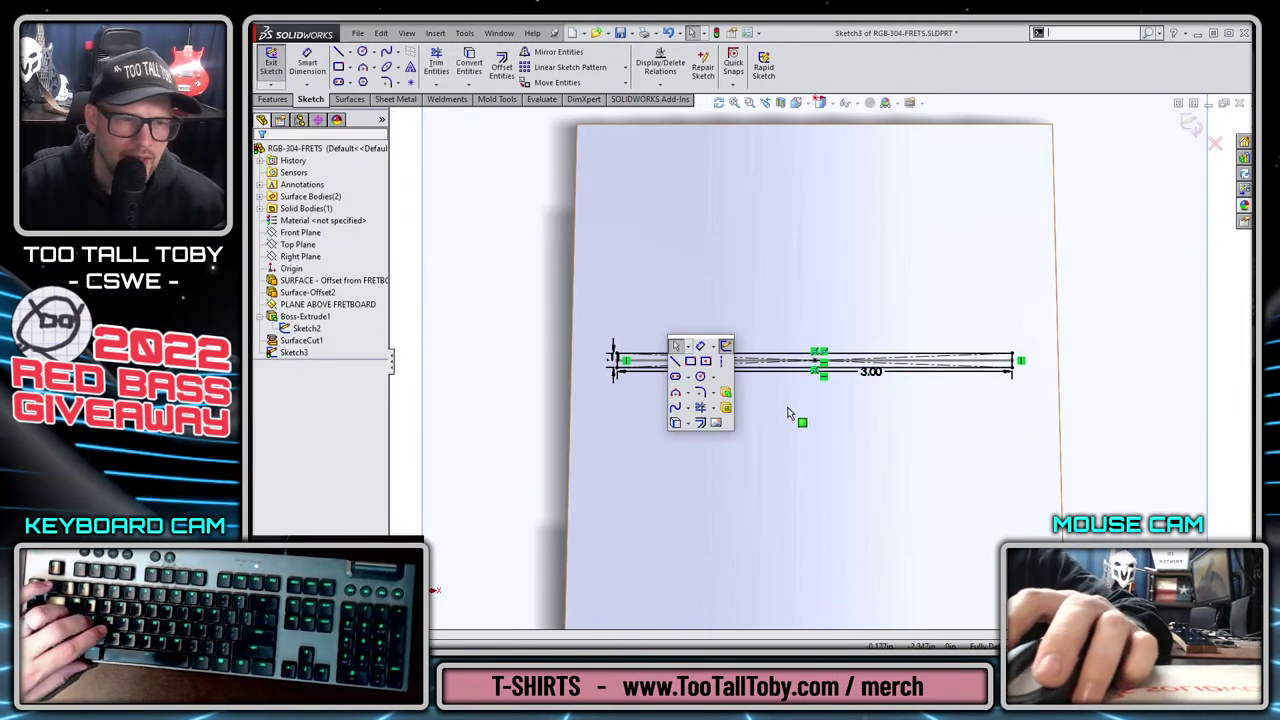
pyautogui.click(726, 393)
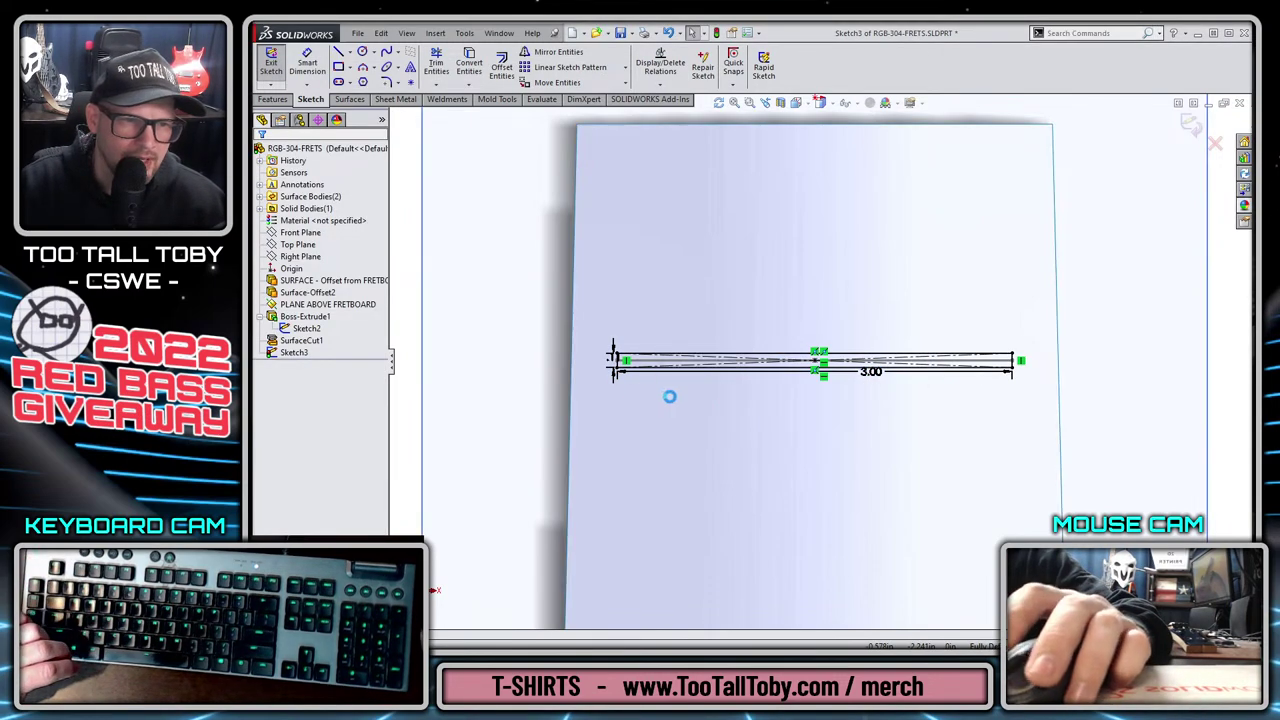
# Extrude the second strip up to Surface-Offset2 as Boss-Extrude2.
pyautogui.click(644, 218)
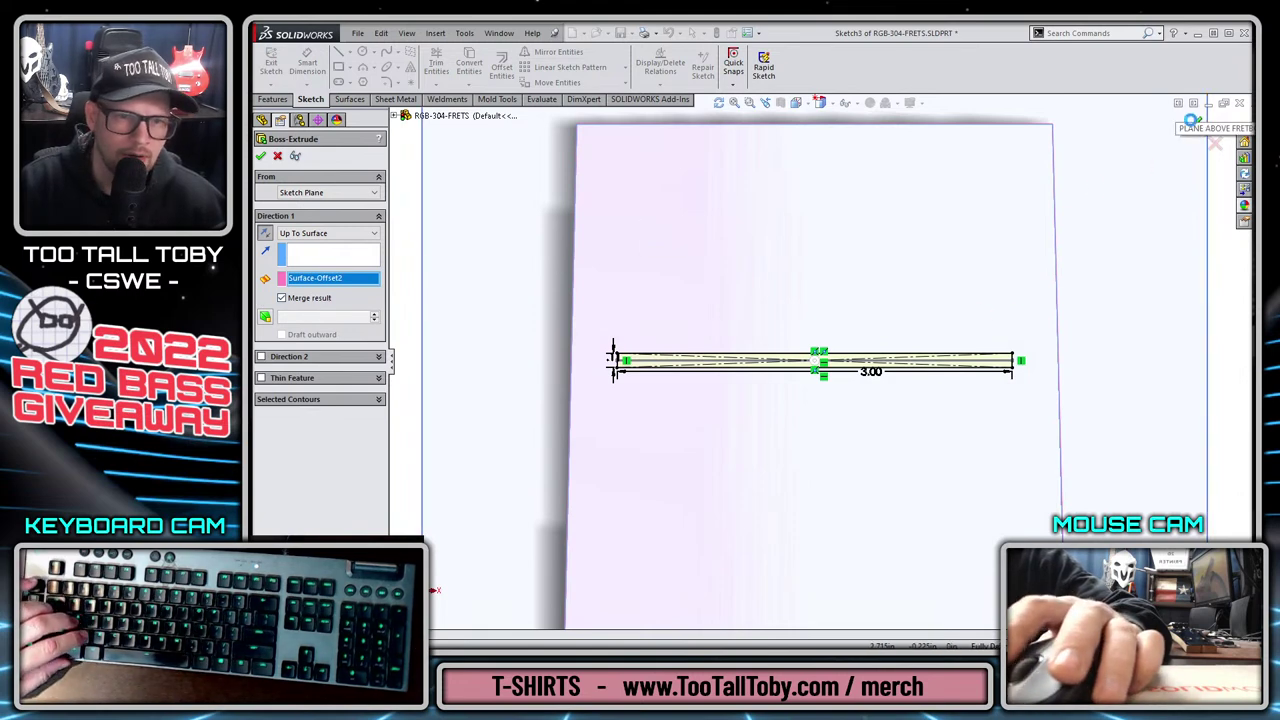
pyautogui.rightClick(868, 325)
pyautogui.scroll(3, 734, 517)
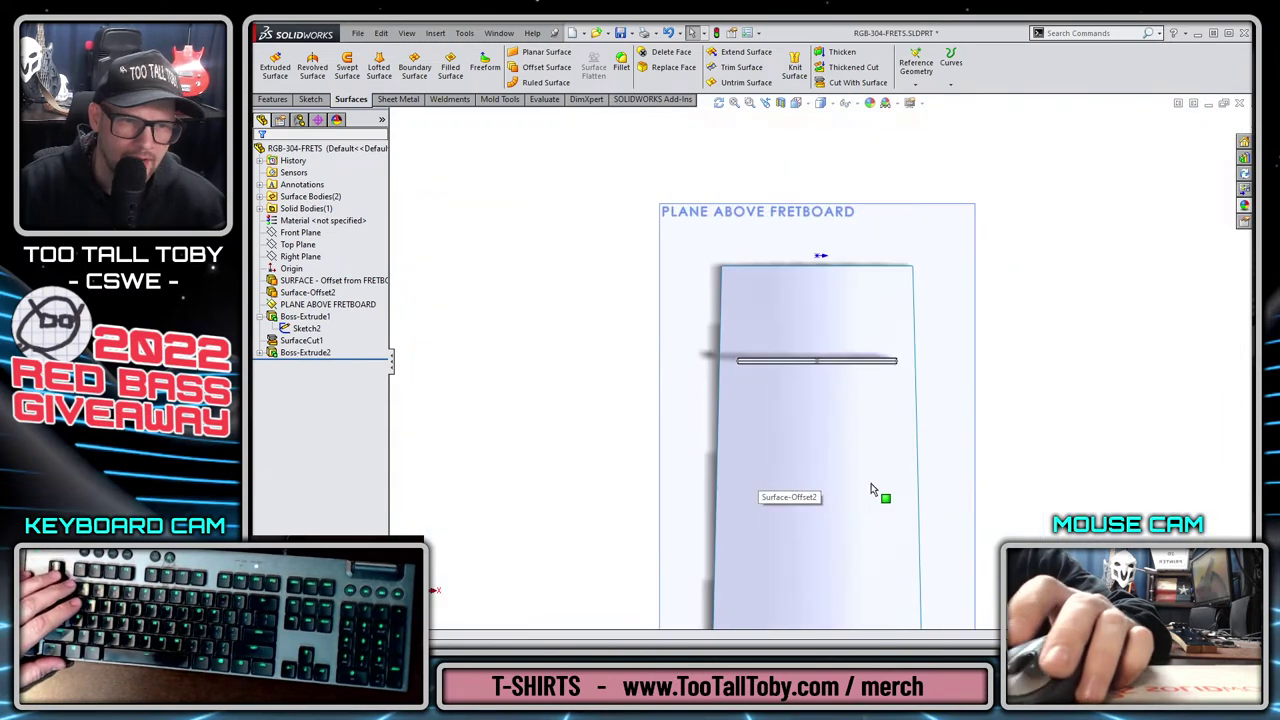
pyautogui.moveTo(880, 494); pyautogui.dragTo(686, 486, button='middle')
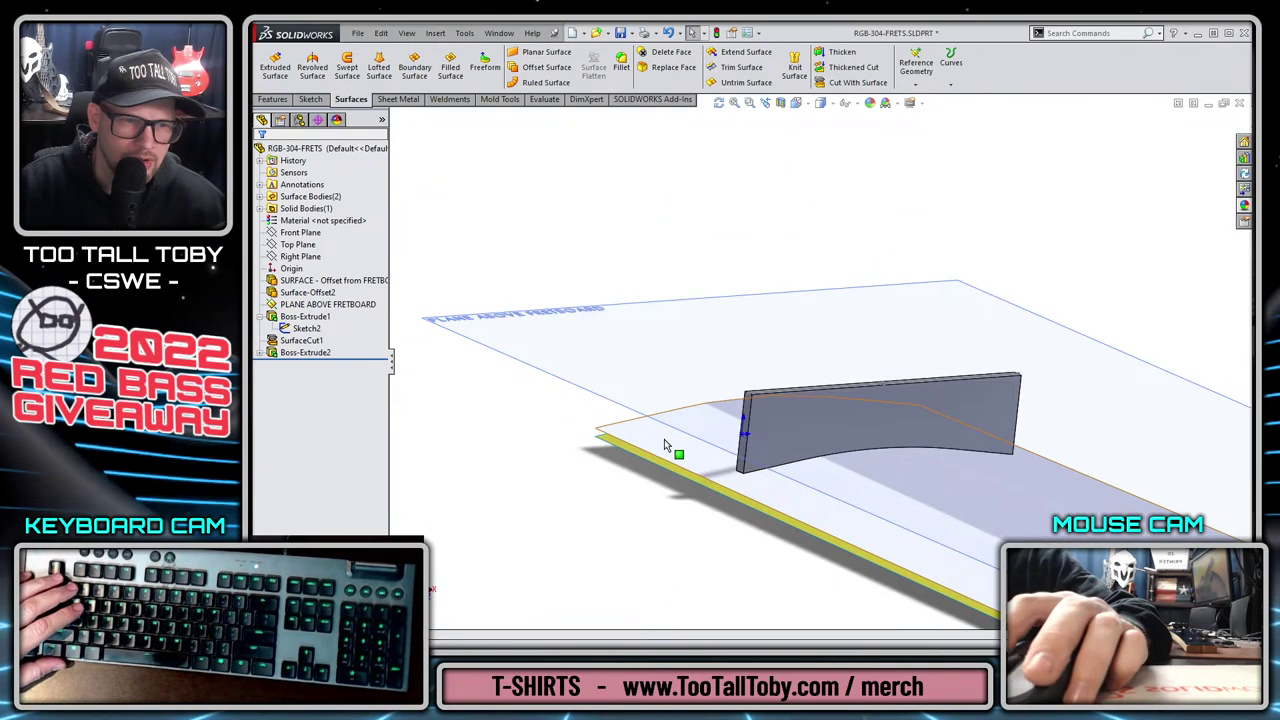
# Create Surface-Offset3 as a 0-offset copy of Surface-Offset2 and begin Cut With Surface.
pyautogui.click(664, 441)
pyautogui.click(546, 67)
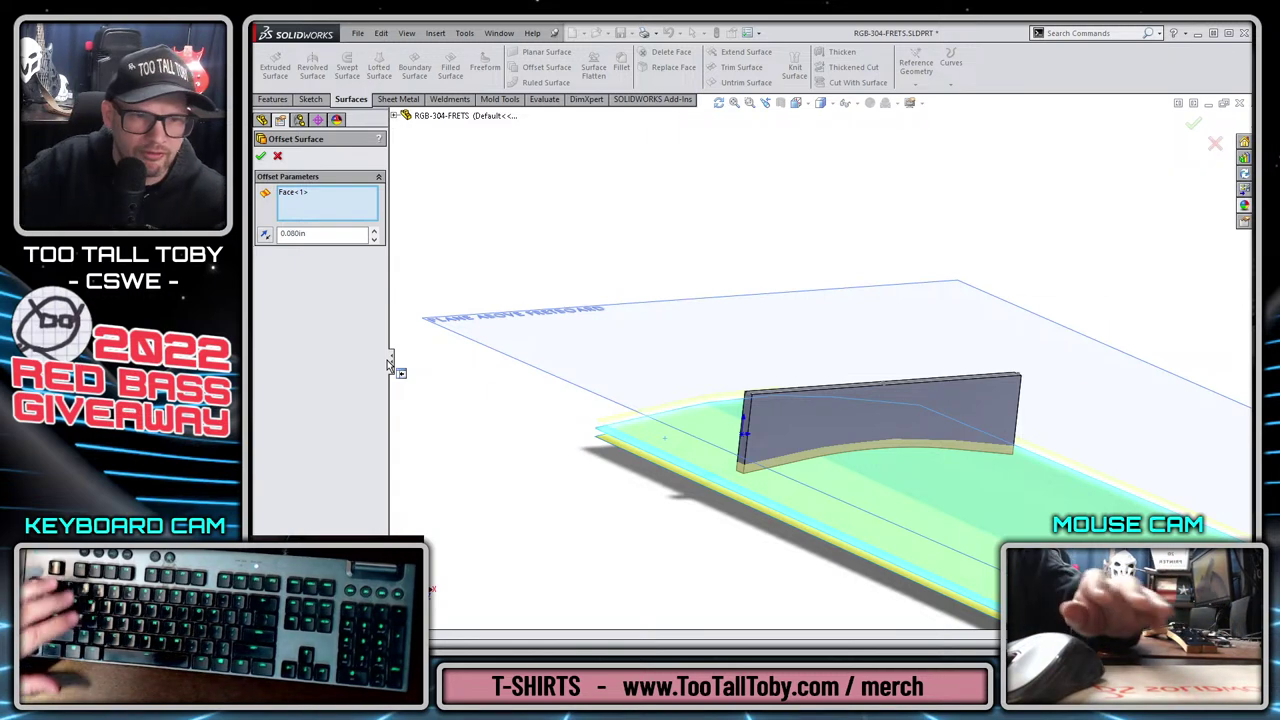
pyautogui.press('Tab')
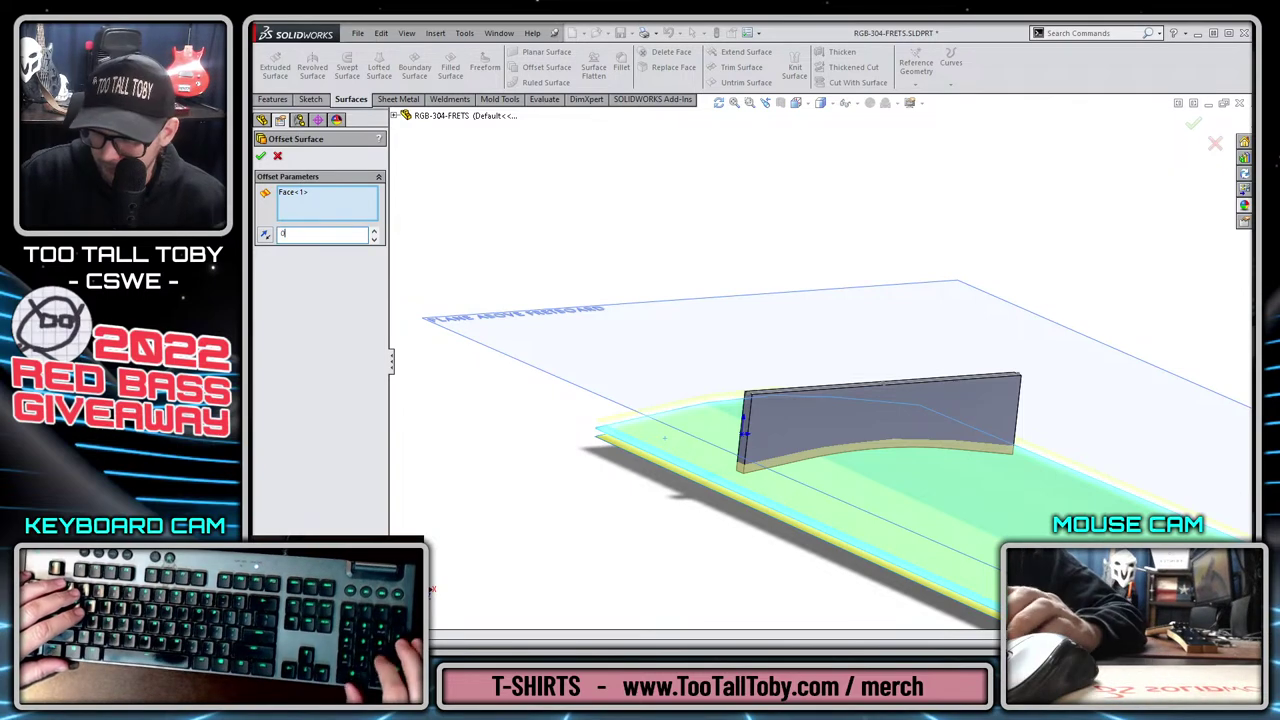
pyautogui.press('Return')
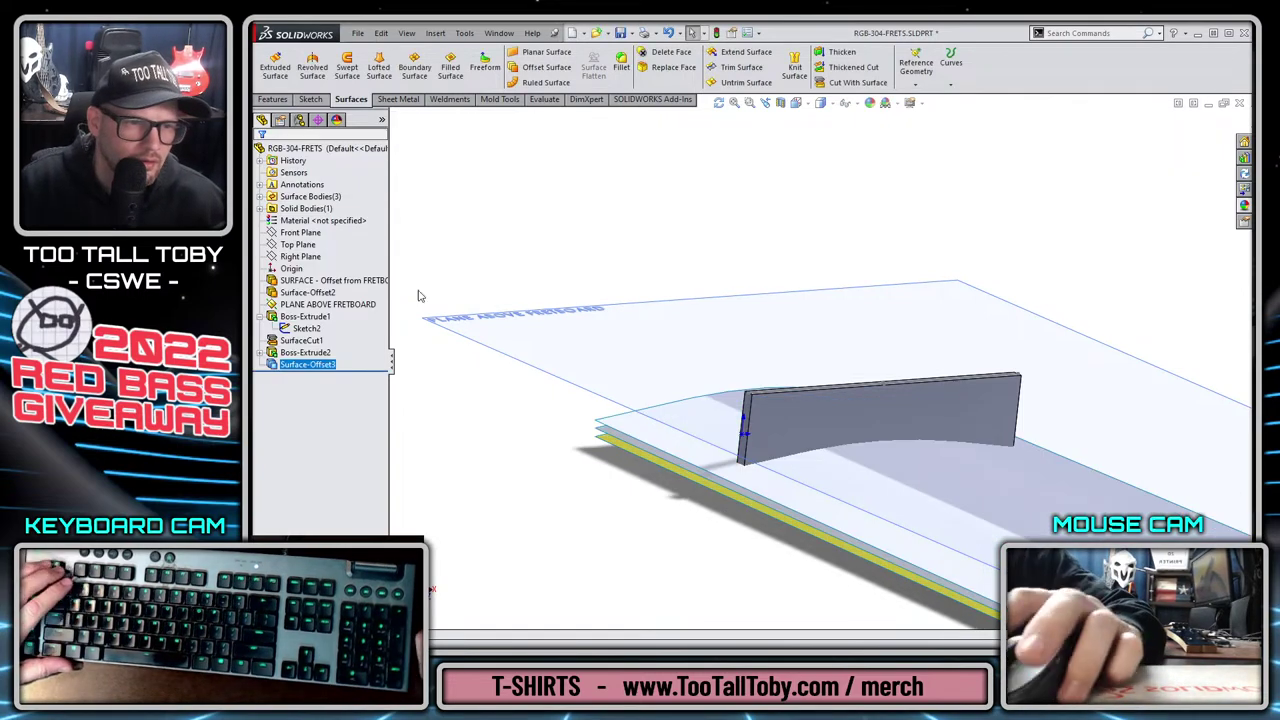
pyautogui.click(615, 420)
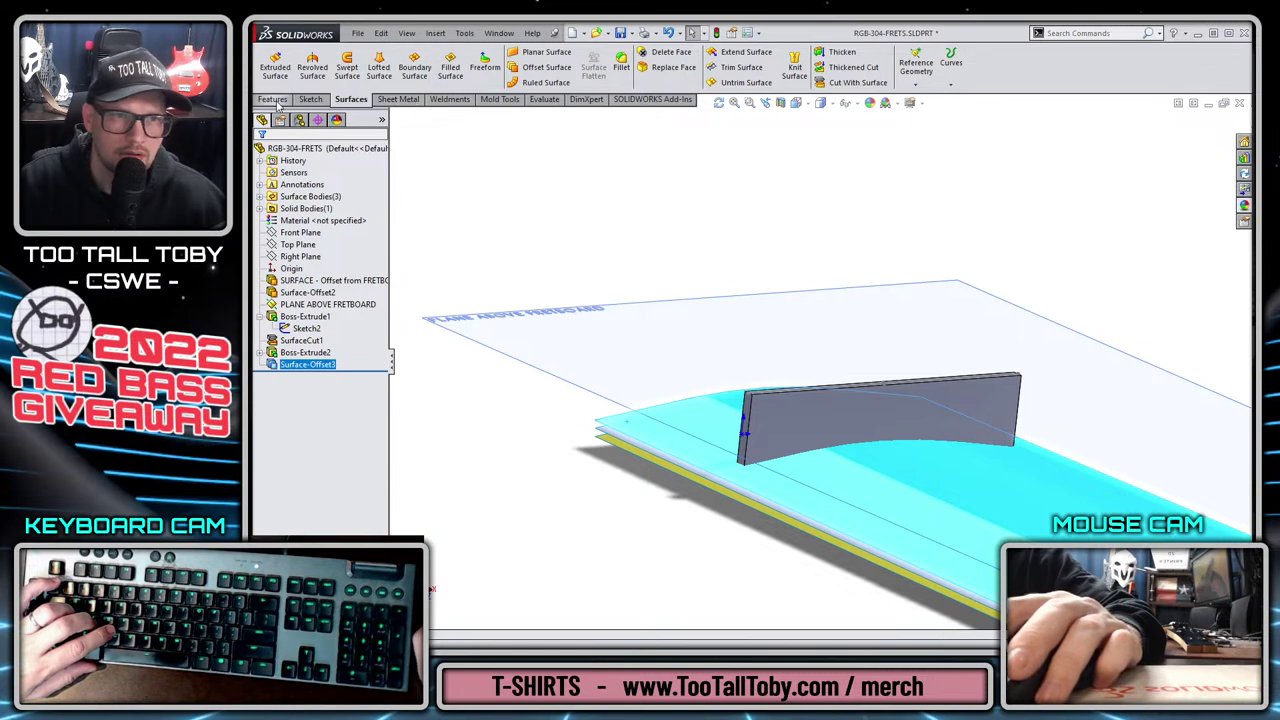
pyautogui.hotkey('ctrl', 'shift', 'c')
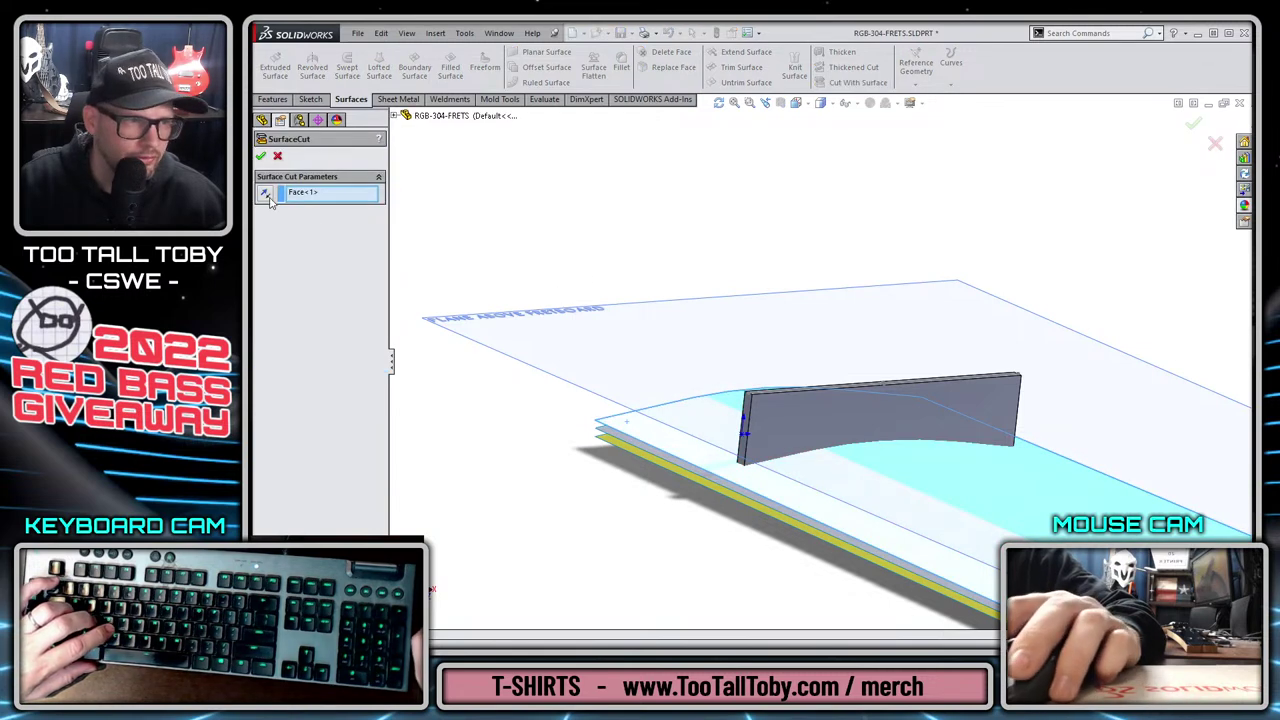
# Apply SurfaceCut2 and hide Surface-Offset3, Surface-Offset2 and the fretboard offset surface.
pyautogui.scroll(5, 1041, 484)
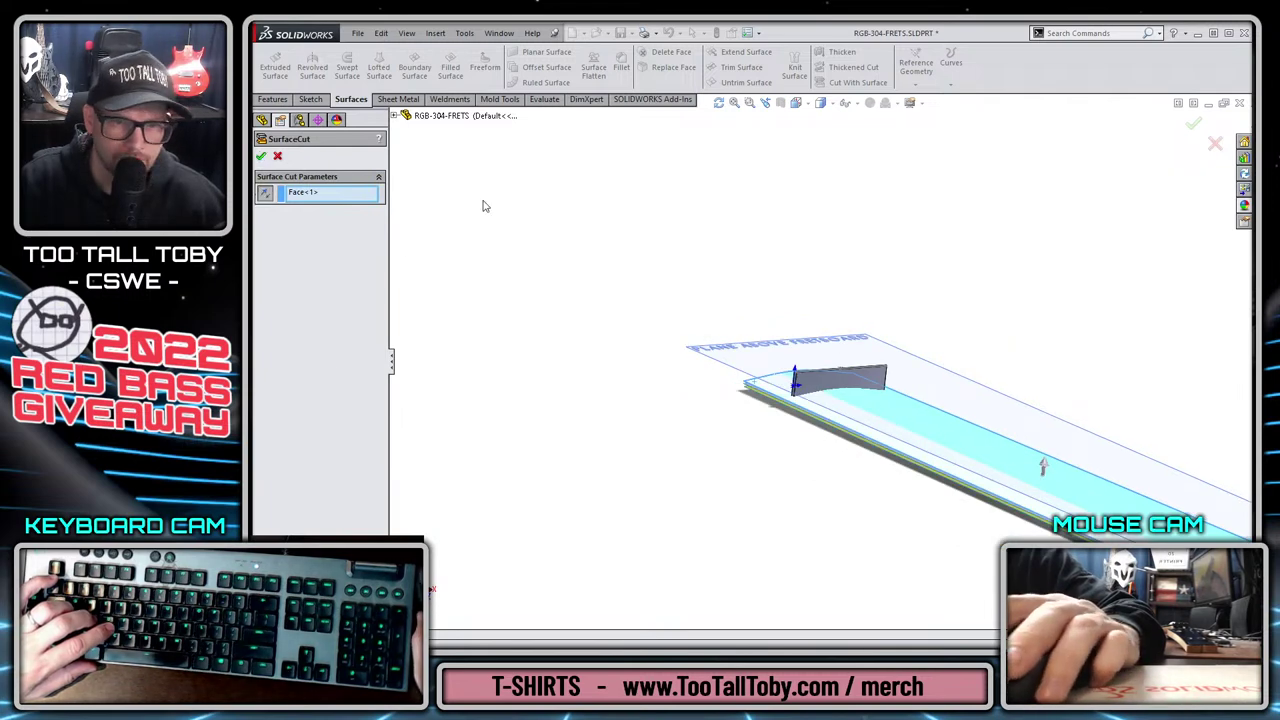
pyautogui.press('Return')
pyautogui.scroll(-5, 800, 400)
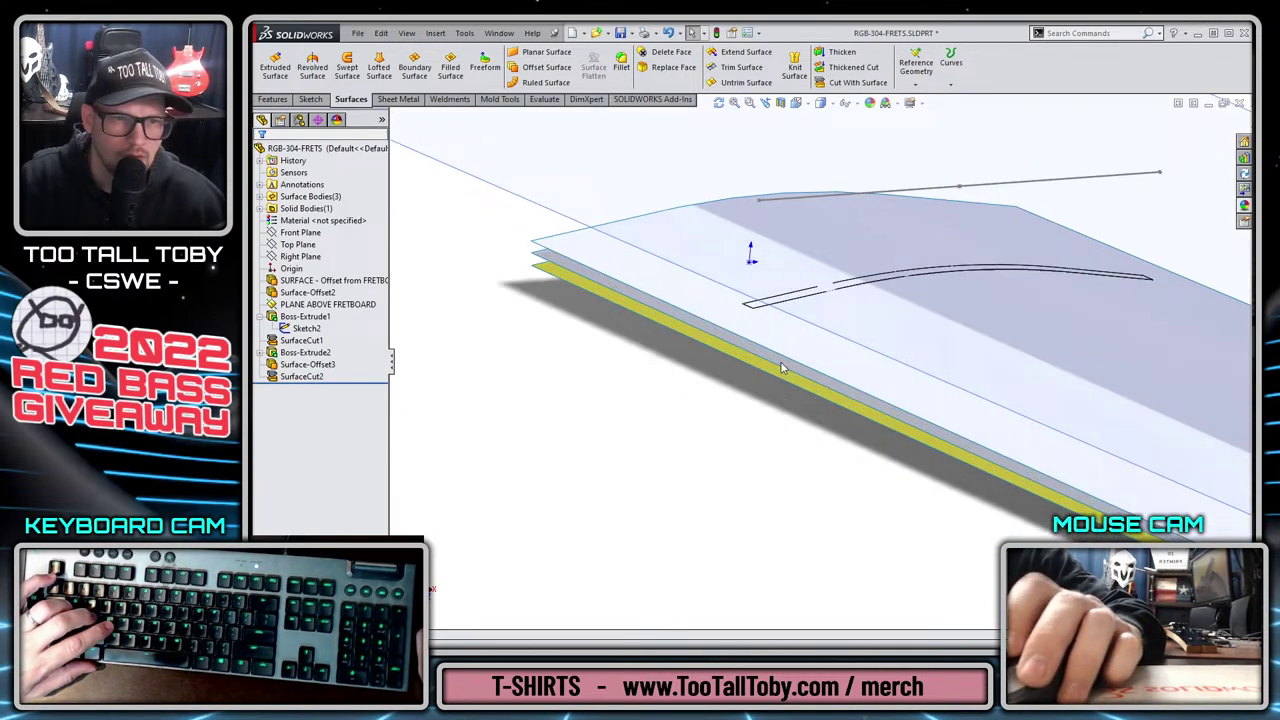
pyautogui.click(596, 246)
pyautogui.click(648, 206)
pyautogui.click(651, 295)
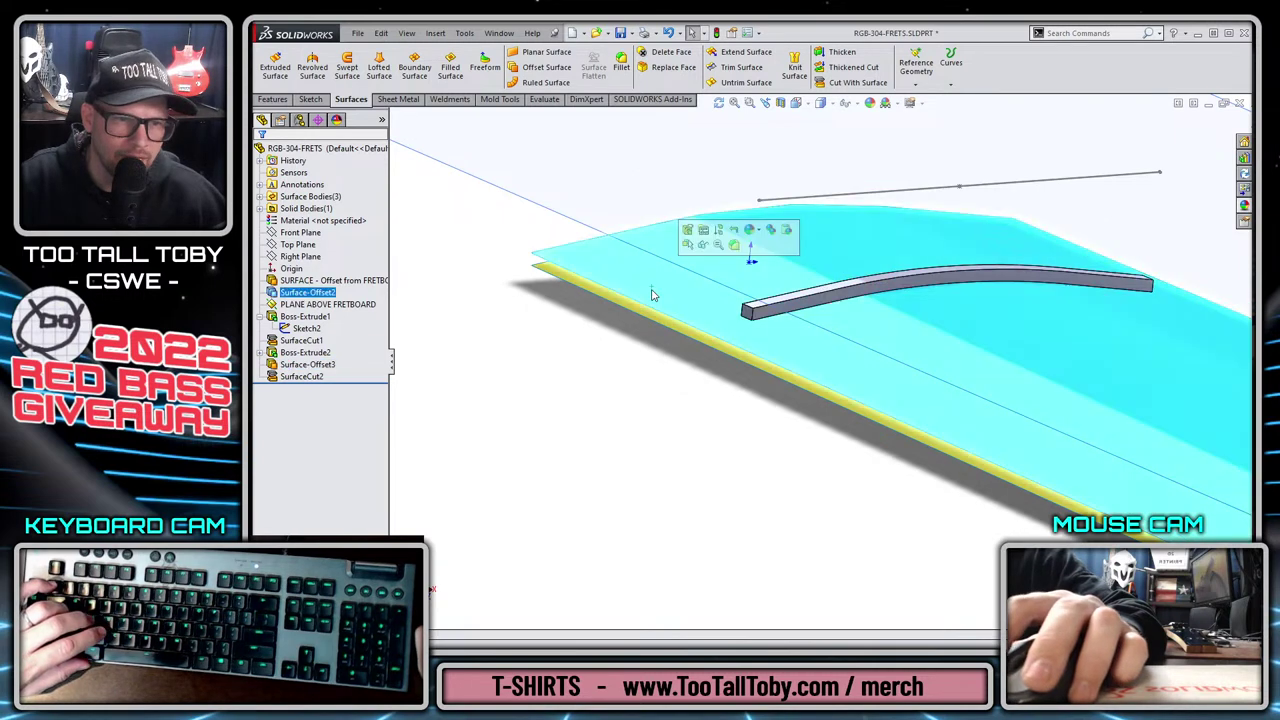
pyautogui.press('Tab')
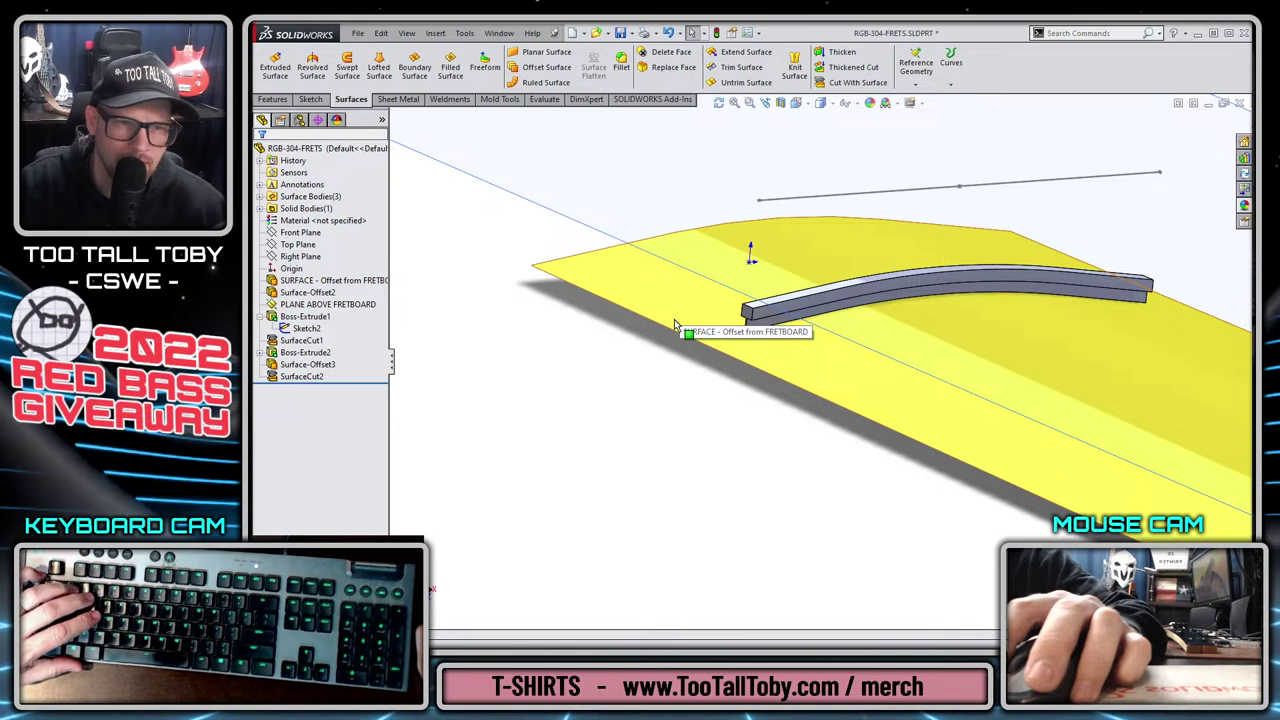
pyautogui.click(674, 320)
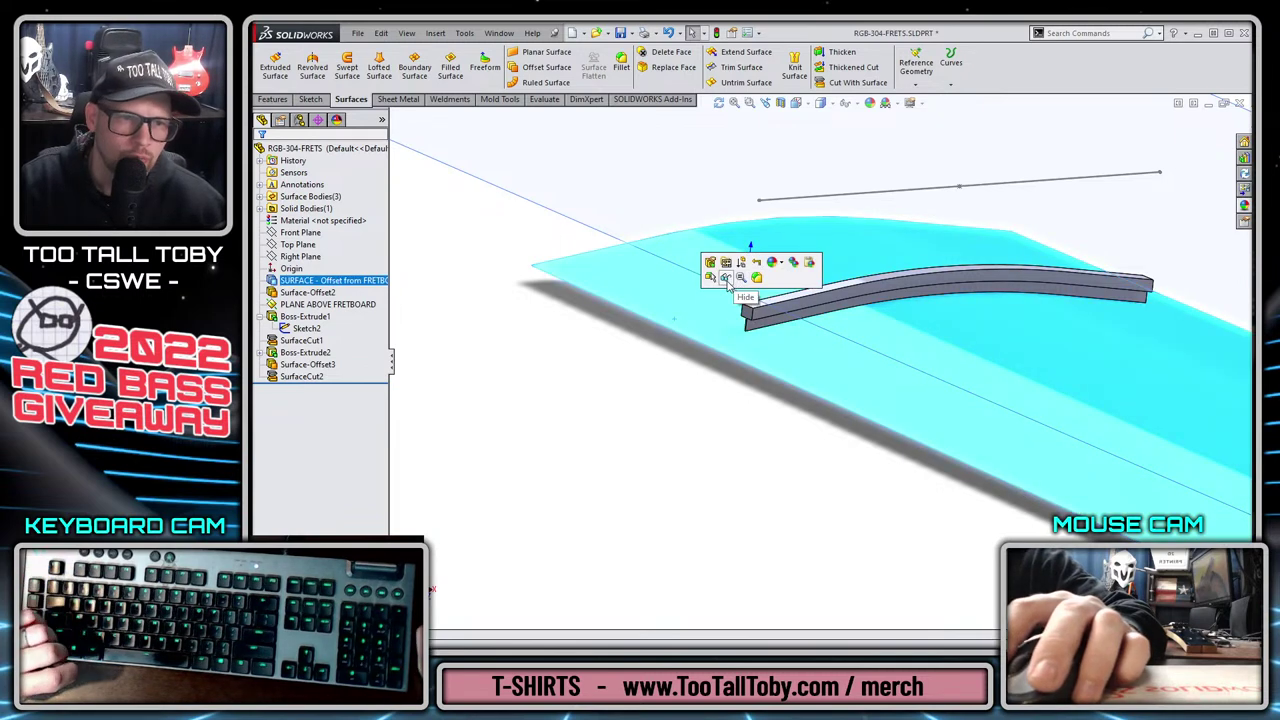
pyautogui.click(725, 279)
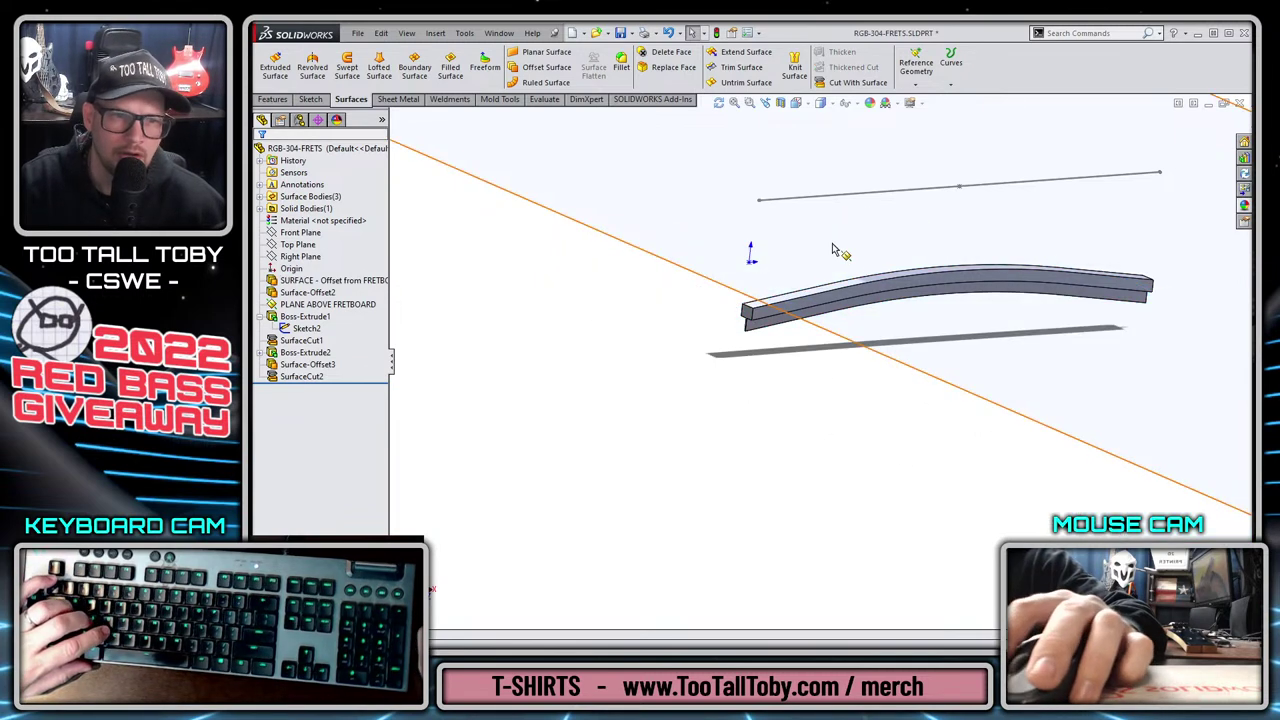
# Start a Chamfer on the fret bodies.
pyautogui.click(878, 193)
pyautogui.press('s')
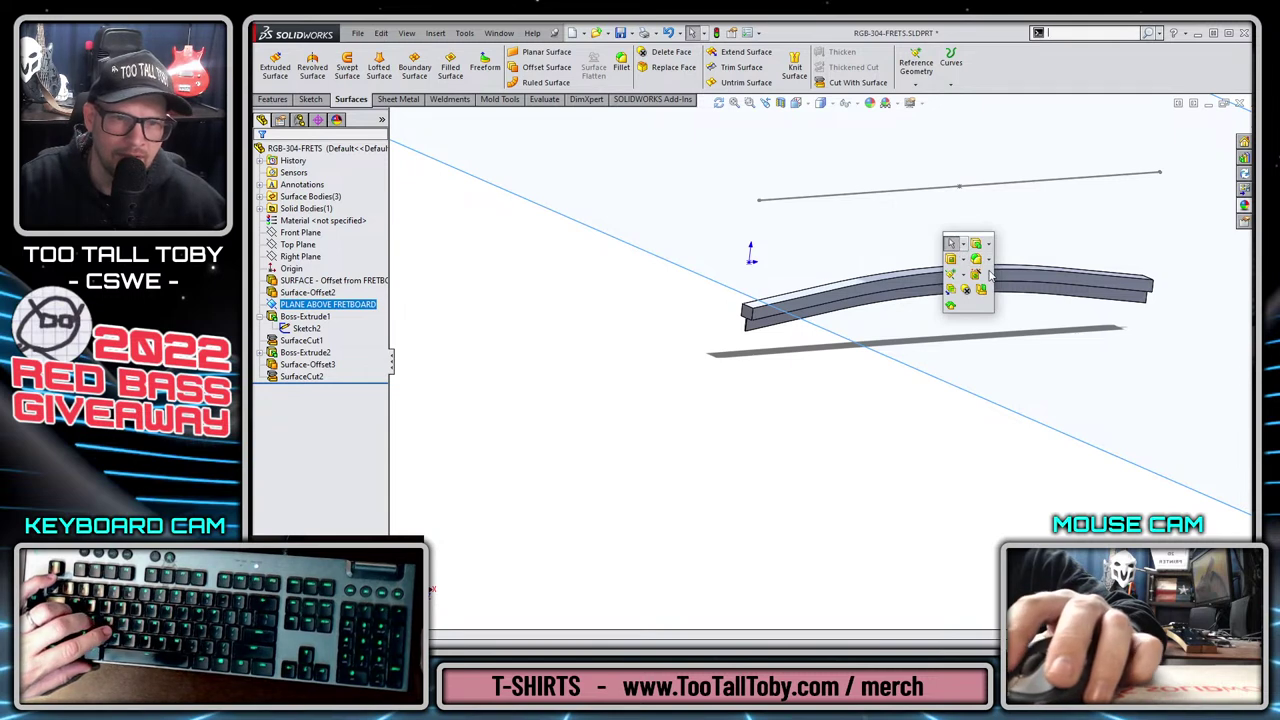
pyautogui.click(988, 274)
# Chamfer the fret's two top edges at 0.03in by 45deg.
pyautogui.click(1004, 289)
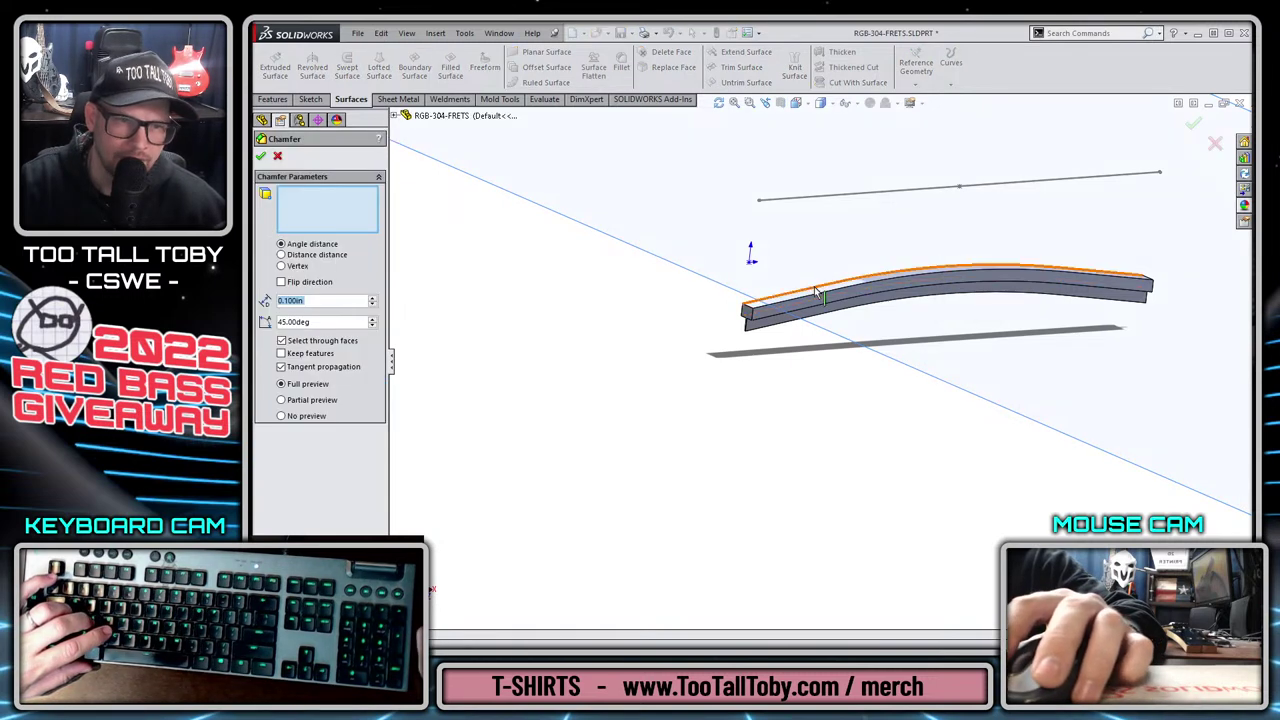
pyautogui.click(816, 291)
pyautogui.click(806, 303)
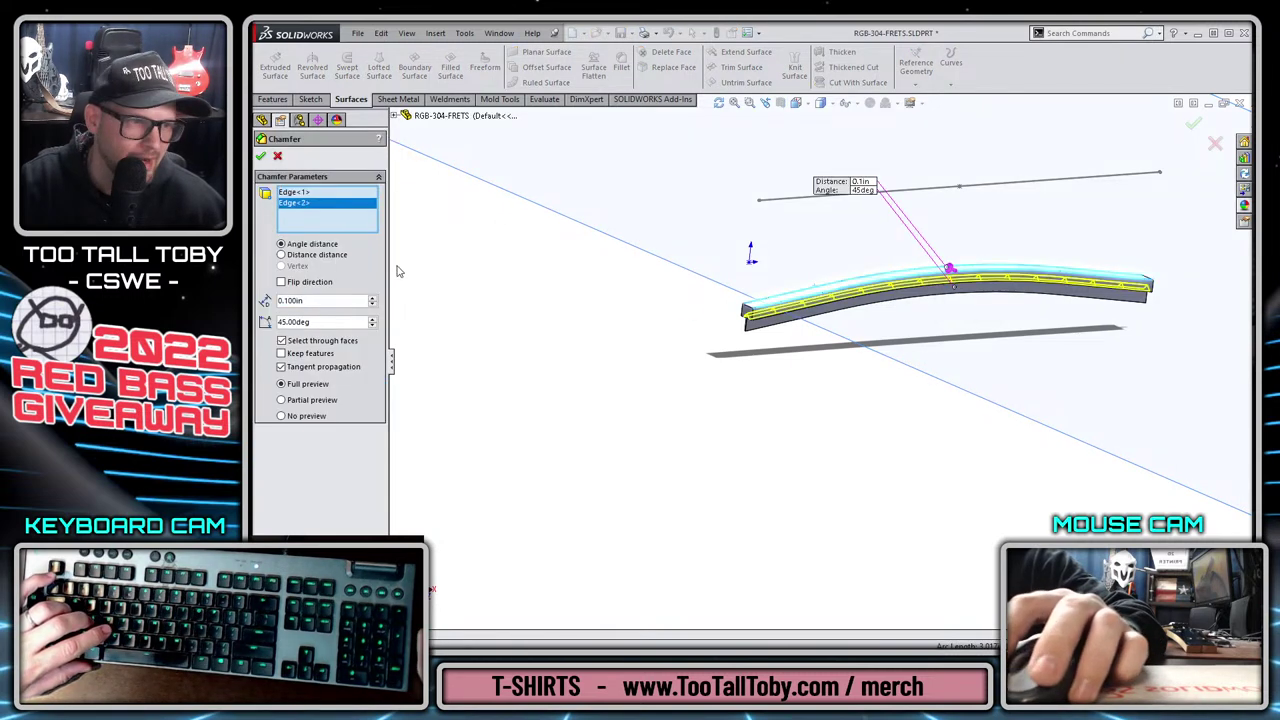
pyautogui.doubleClick(328, 300)
pyautogui.write('.03')
pyautogui.press('Return')
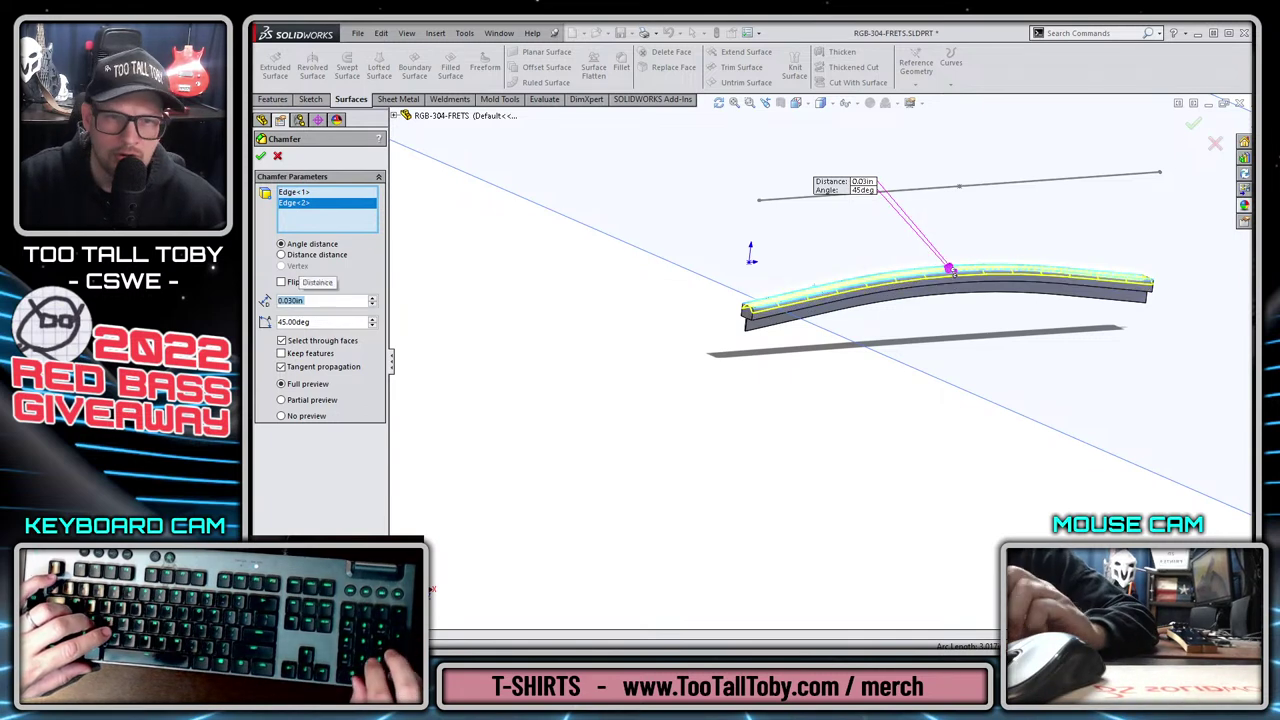
pyautogui.press('Return')
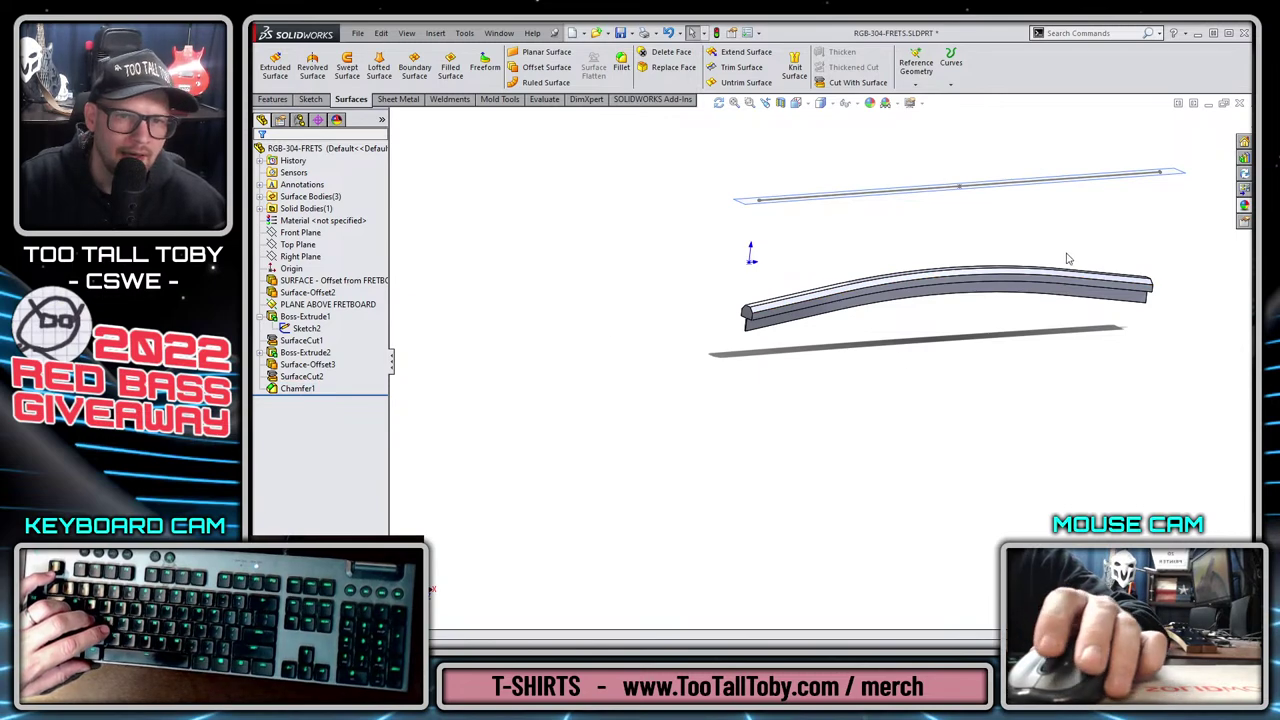
# Hide Sketch2 and the plane above the fretboard.
pyautogui.moveTo(1067, 259); pyautogui.dragTo(749, 194, button='middle')
pyautogui.scroll(-5, 748, 300)
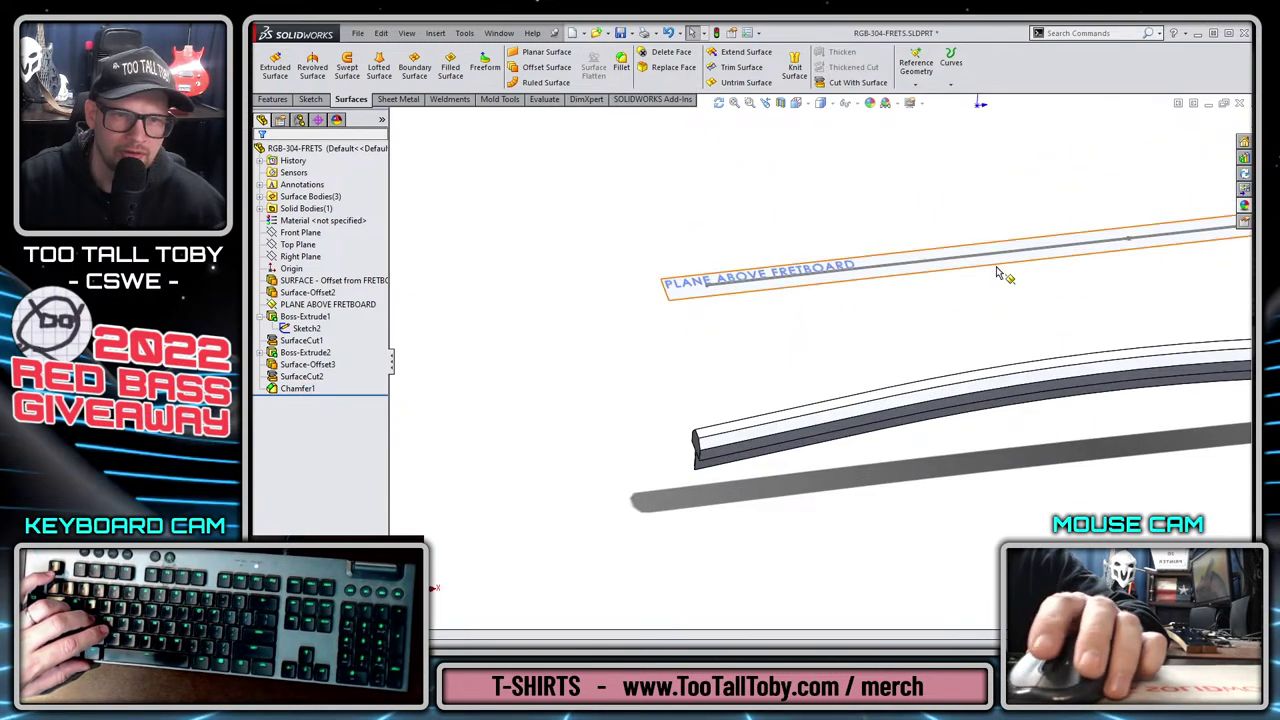
pyautogui.scroll(-2, 997, 272)
pyautogui.click(920, 262)
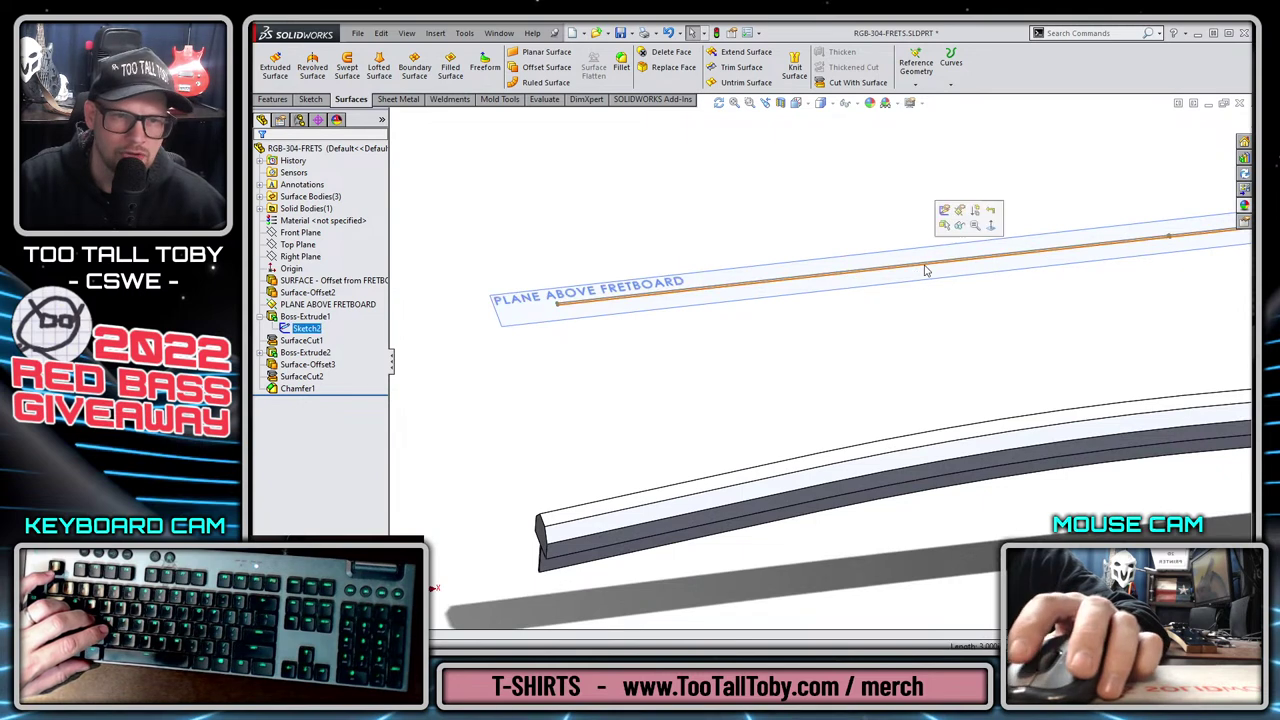
pyautogui.click(959, 226)
pyautogui.click(785, 266)
pyautogui.click(832, 224)
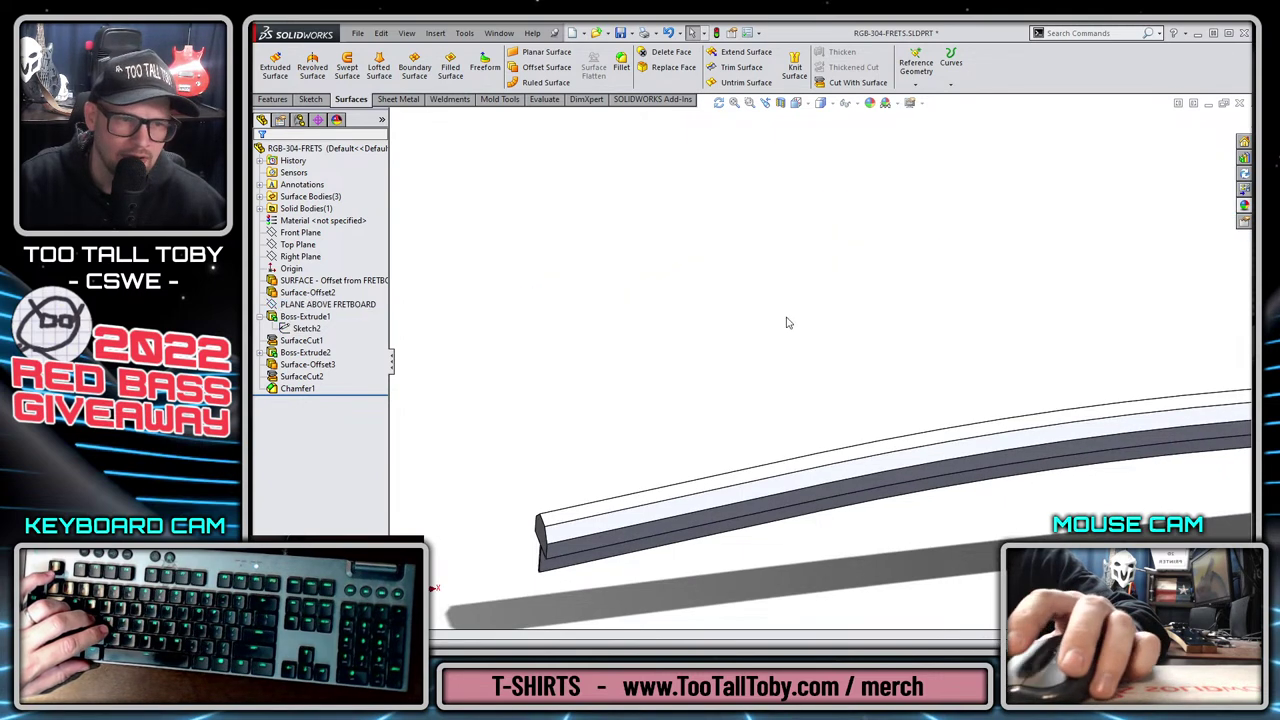
pyautogui.click(454, 366)
# Collapse the feature tree and show the offset fretboard surface again.
pyautogui.scroll(5, 869, 443)
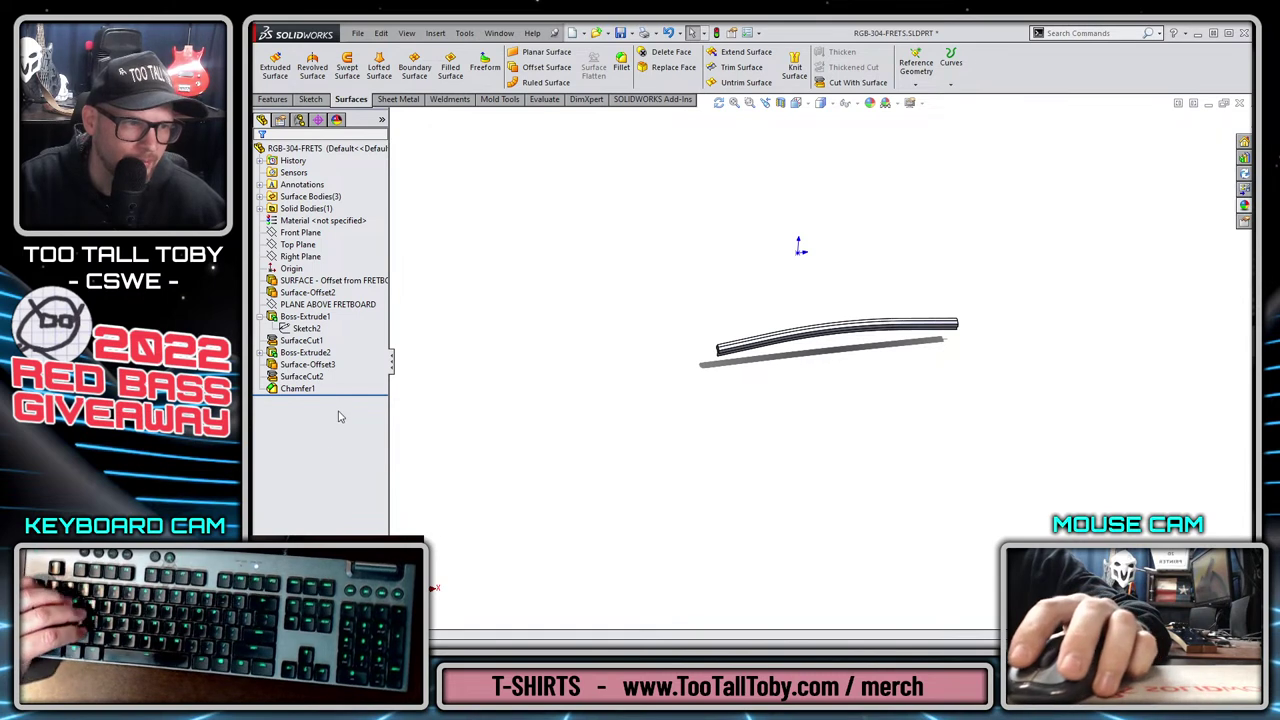
pyautogui.hotkey('shift', 'c')
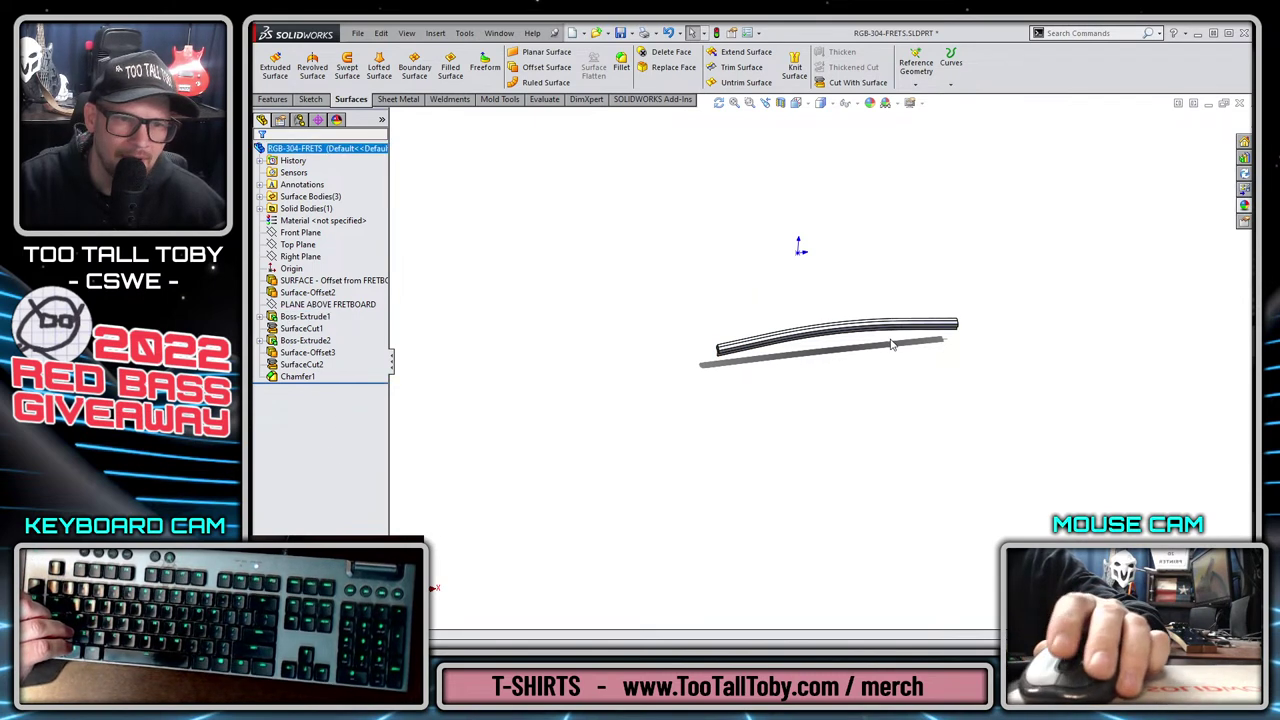
pyautogui.scroll(-3, 870, 345)
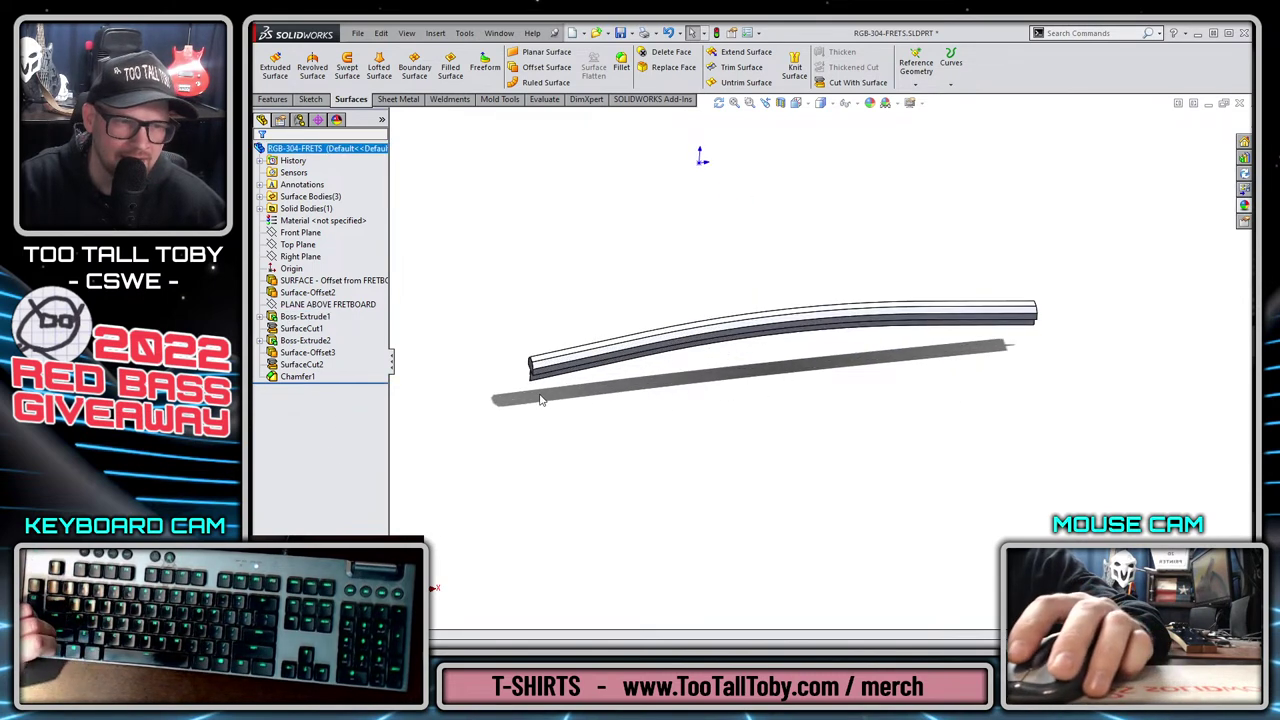
pyautogui.scroll(-5, 634, 395)
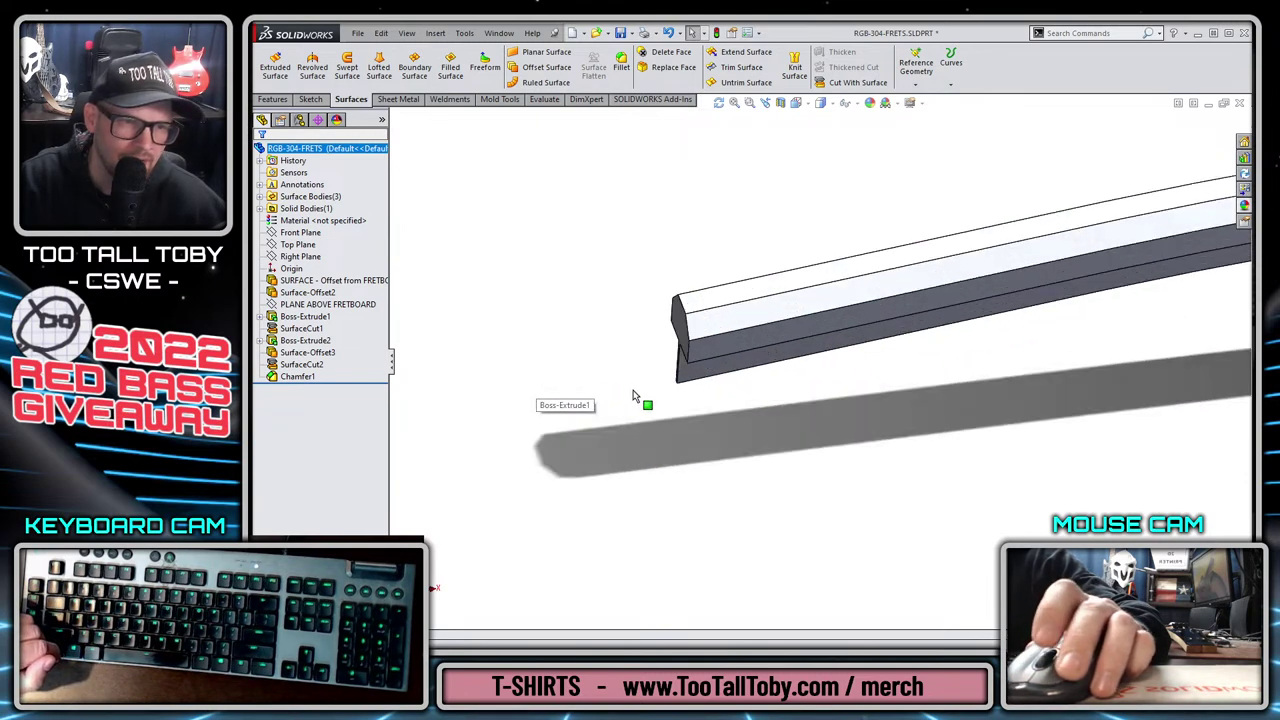
pyautogui.click(708, 362)
pyautogui.scroll(1, 735, 368)
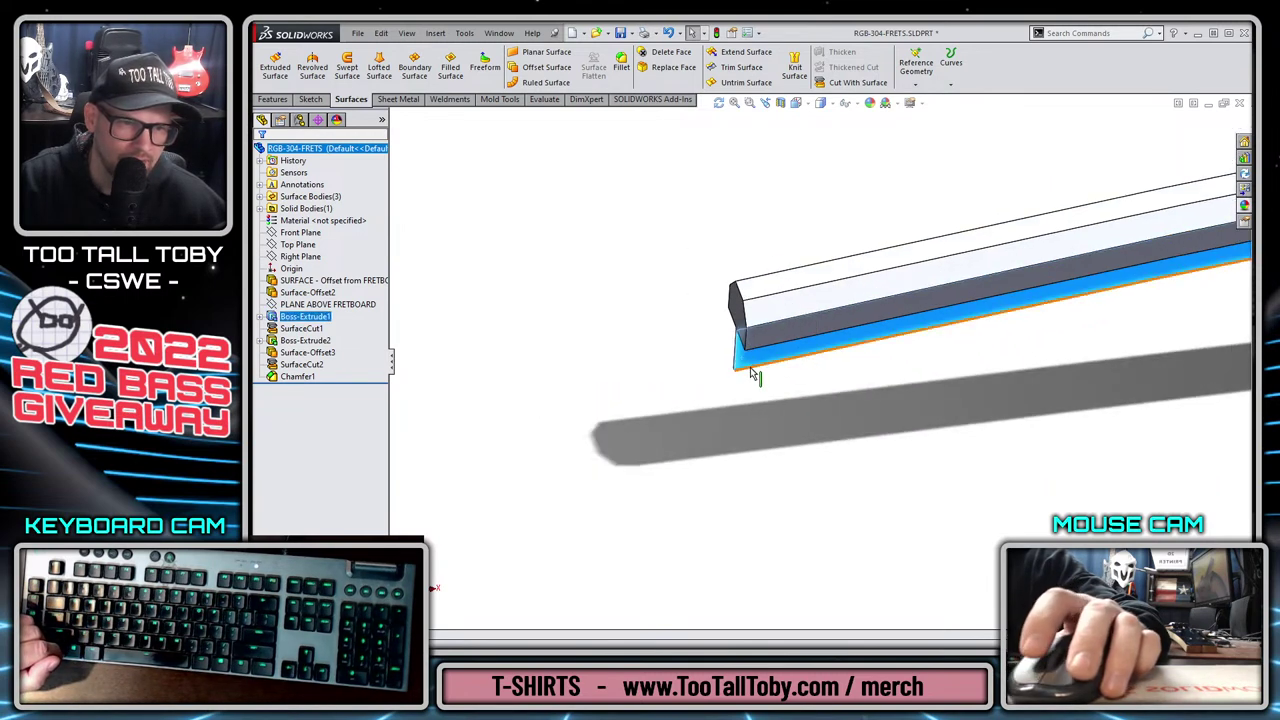
pyautogui.moveTo(607, 374); pyautogui.dragTo(626, 423, button='middle')
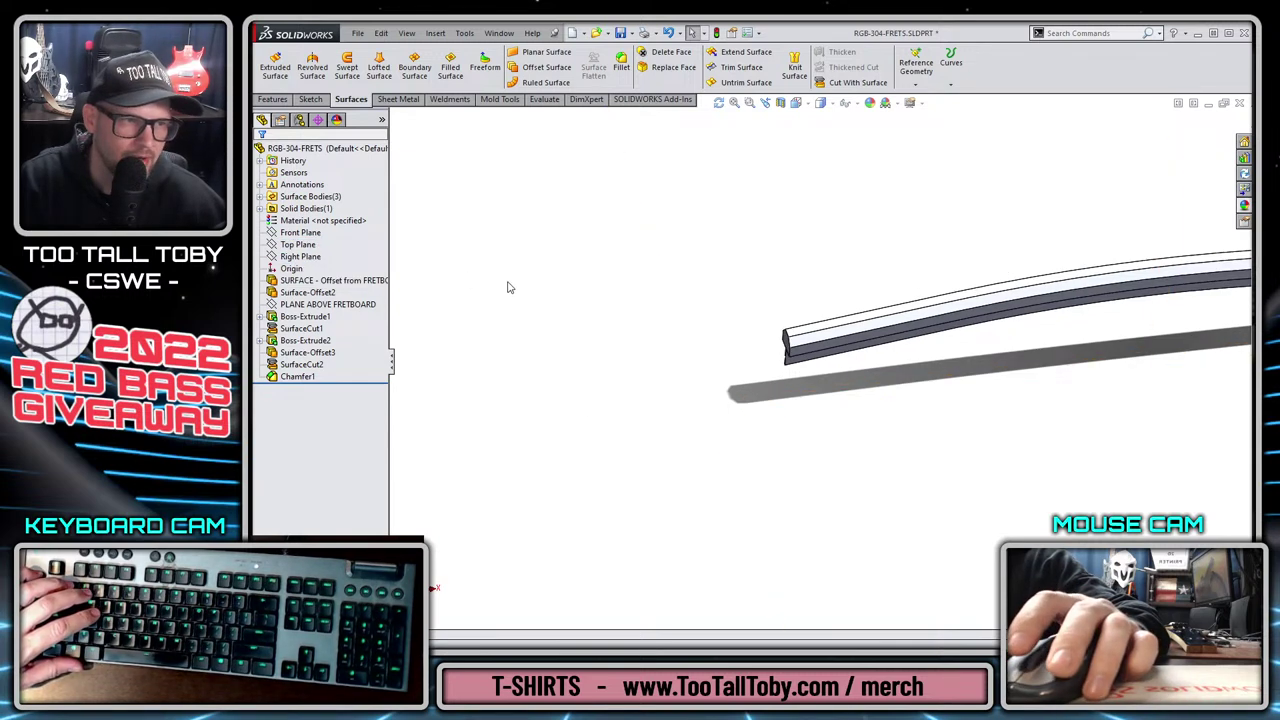
pyautogui.click(299, 245)
pyautogui.click(308, 256)
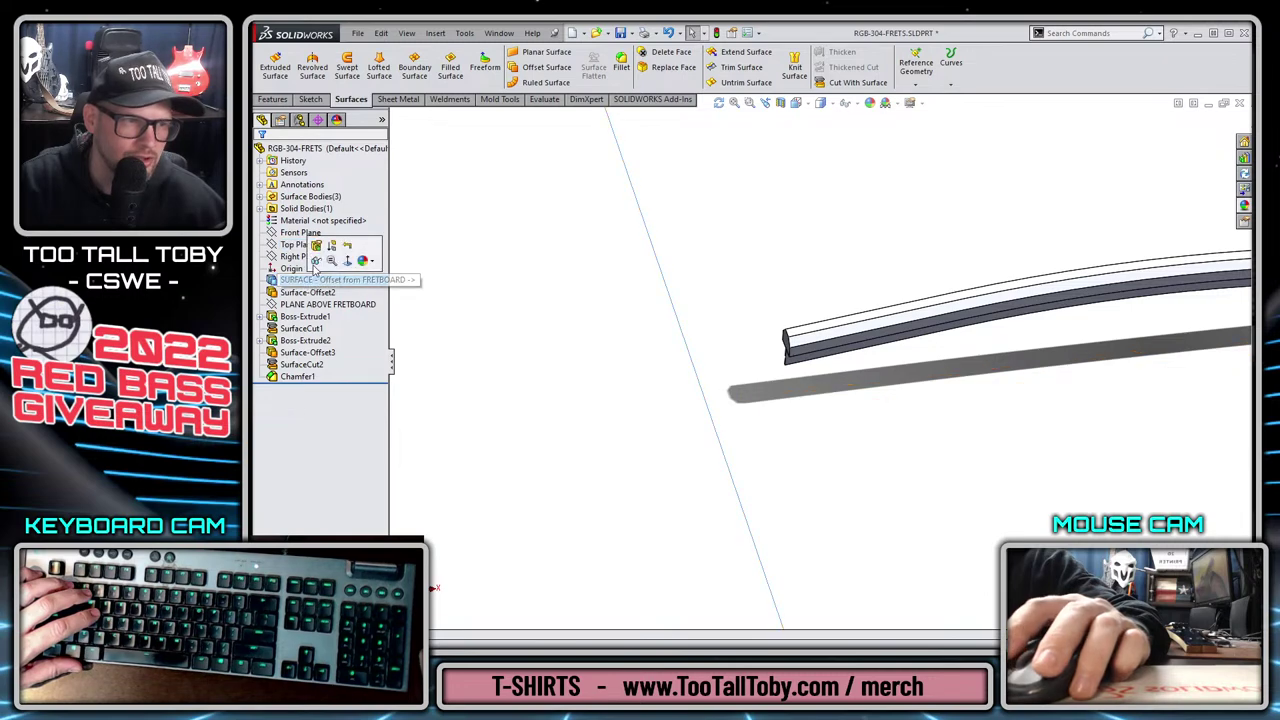
pyautogui.click(300, 276)
# Start a Variable Pattern with Boss-Extrude1 and Boss-Extrude2 as features to pattern.
pyautogui.hotkey('ctrl', '5')
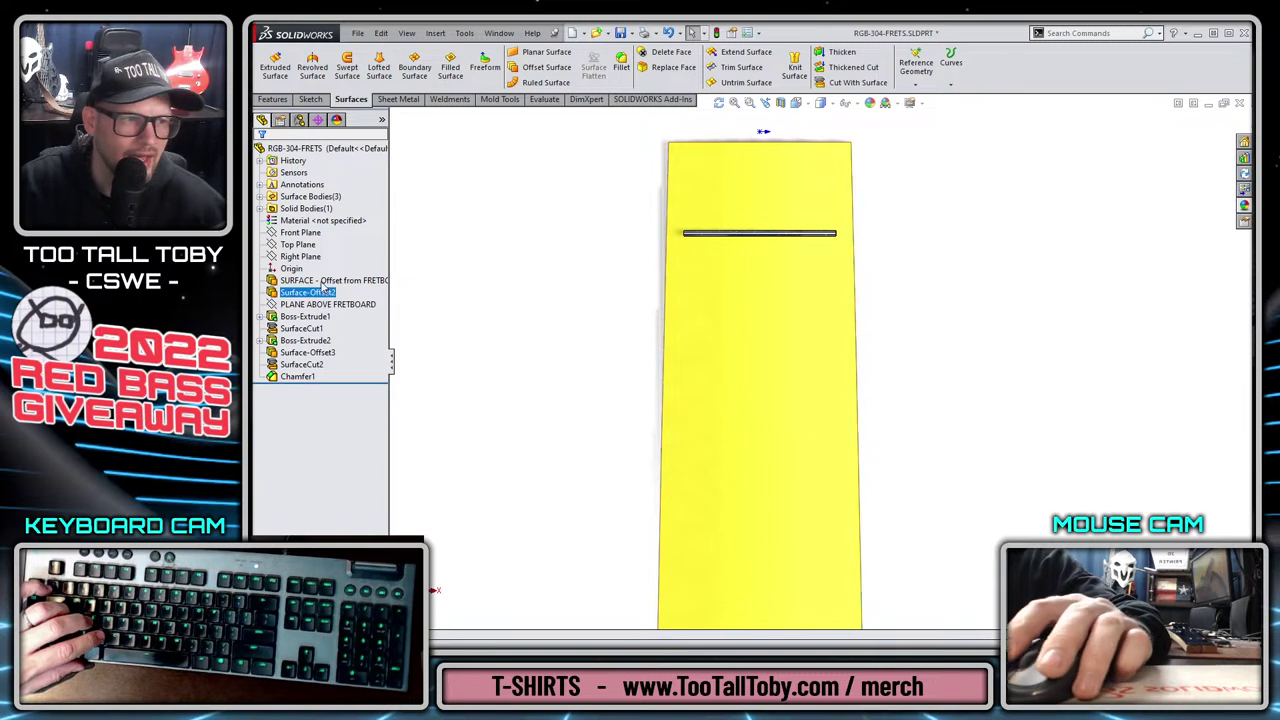
pyautogui.click(298, 245)
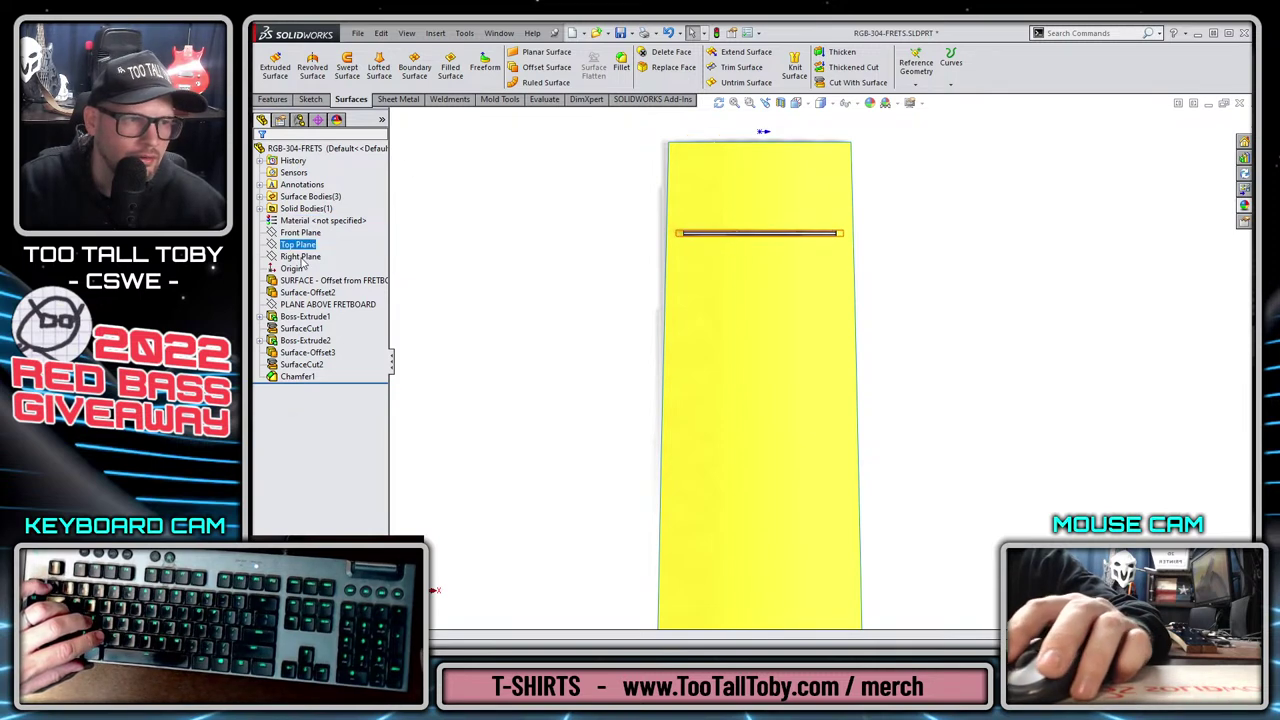
pyautogui.click(571, 206)
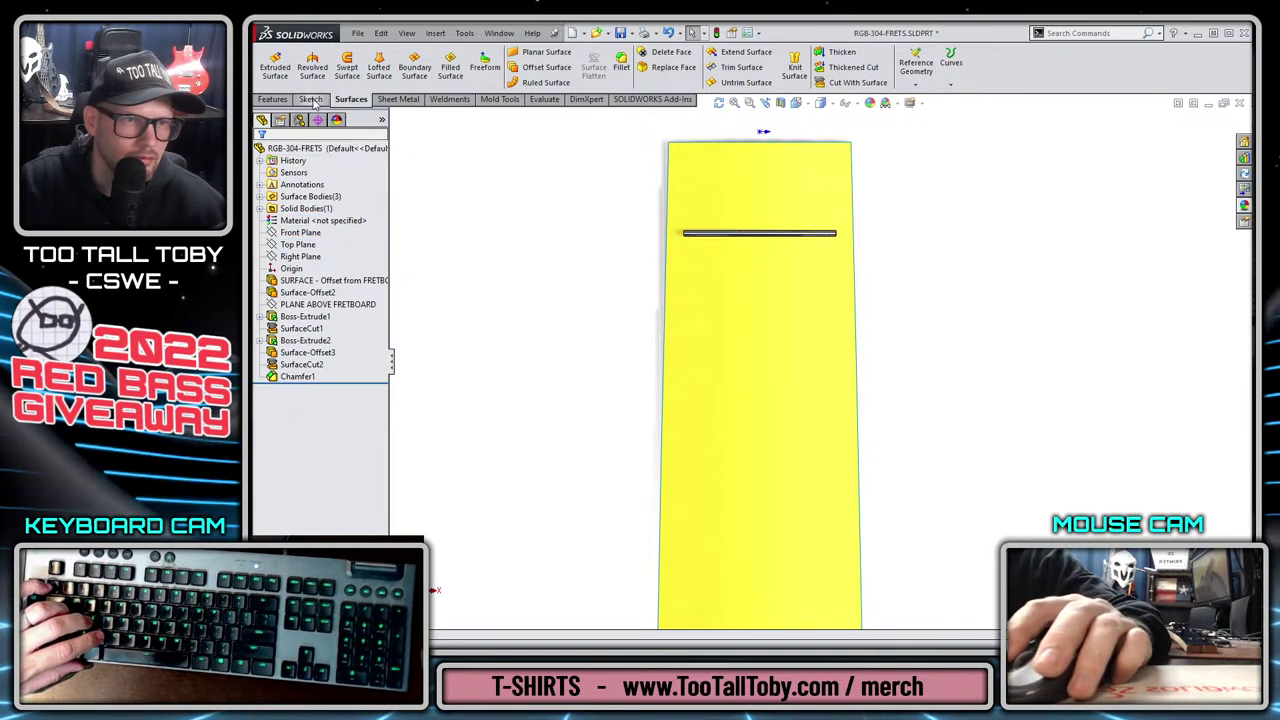
pyautogui.click(276, 100)
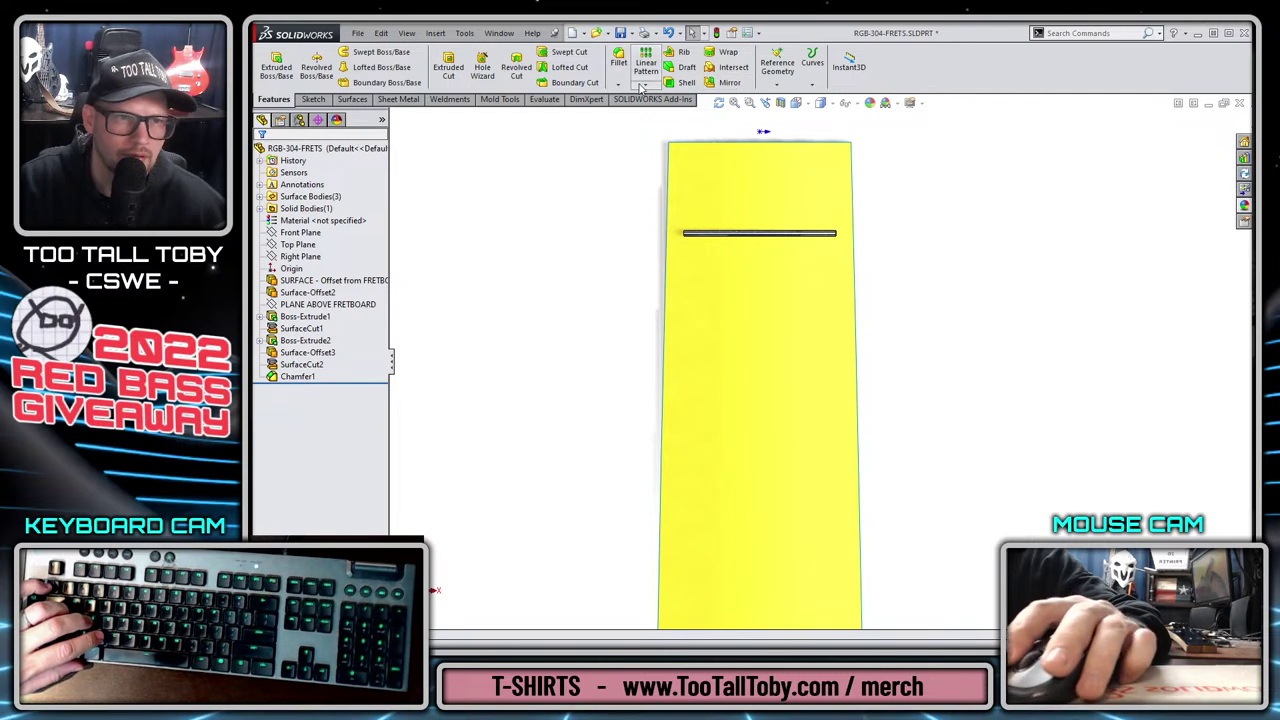
pyautogui.click(641, 88)
pyautogui.click(690, 191)
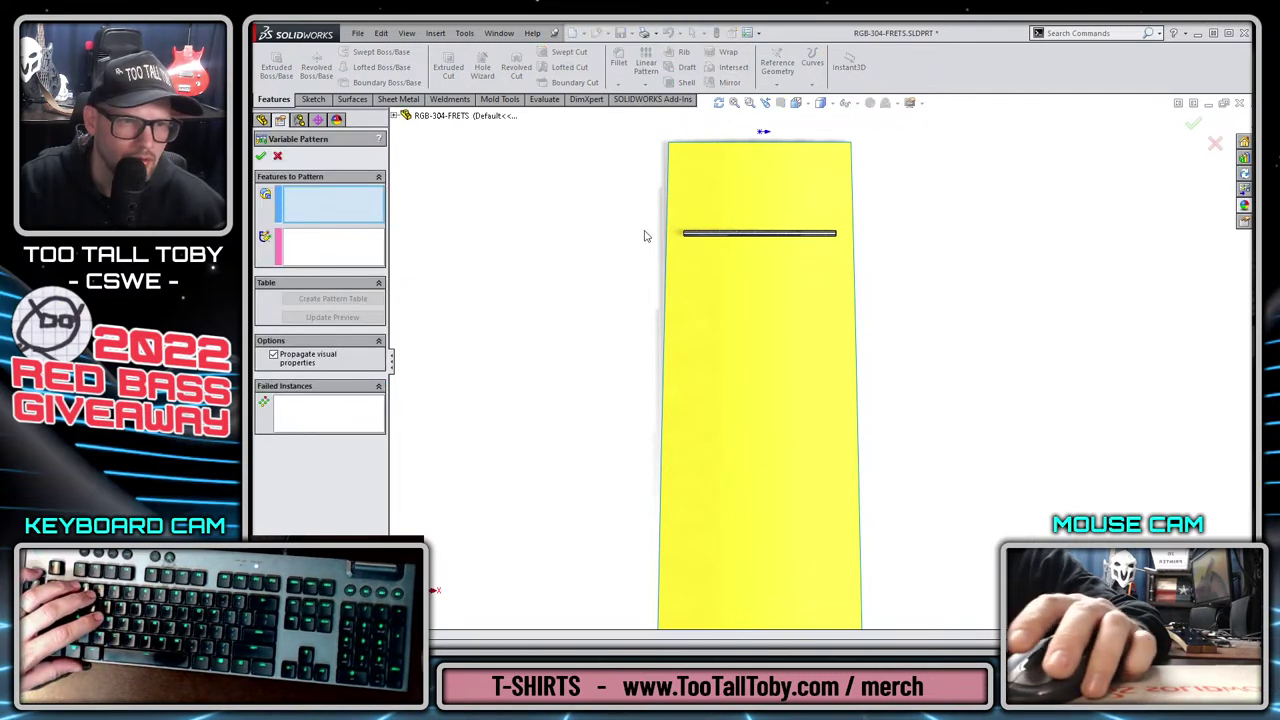
pyautogui.click(400, 116)
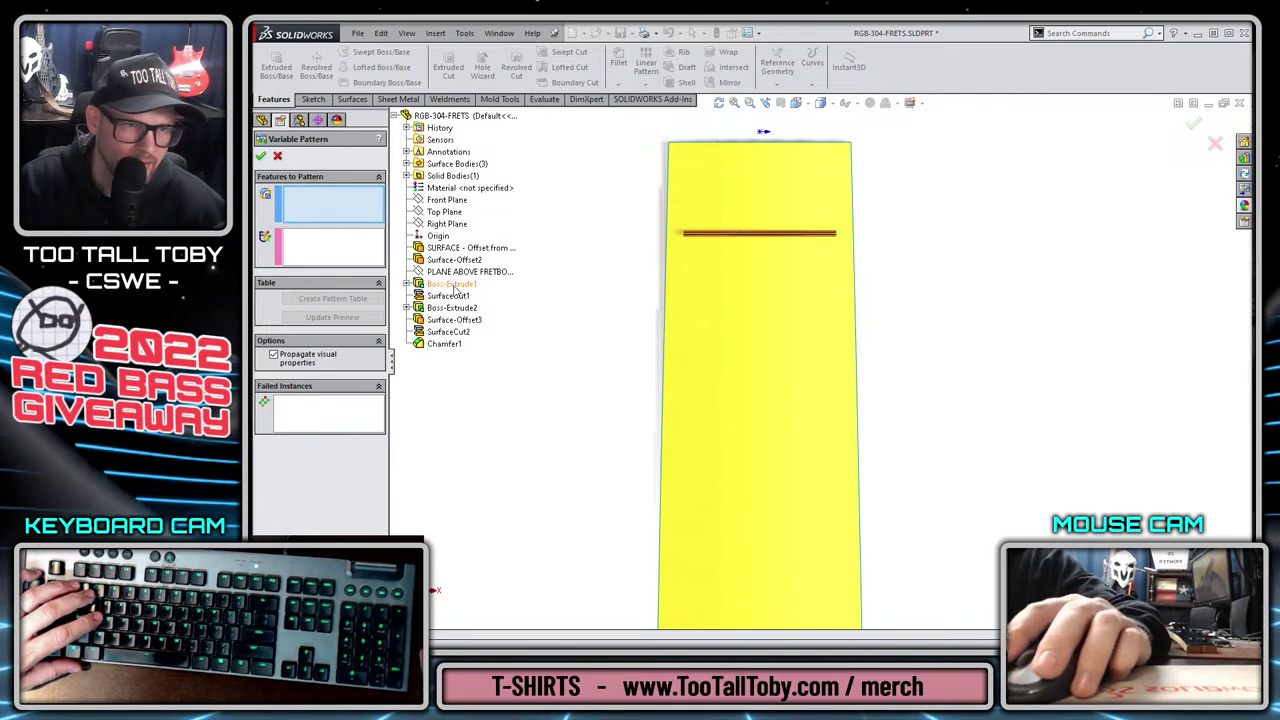
pyautogui.click(455, 286)
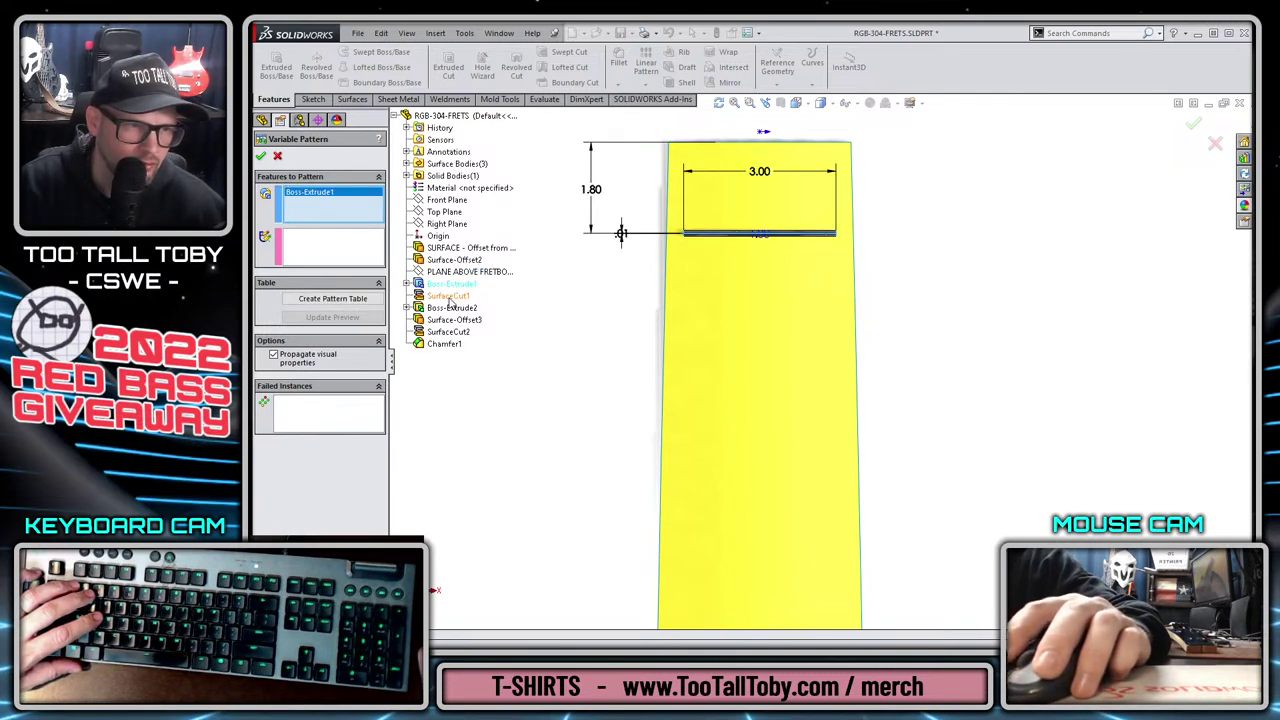
pyautogui.click(445, 307)
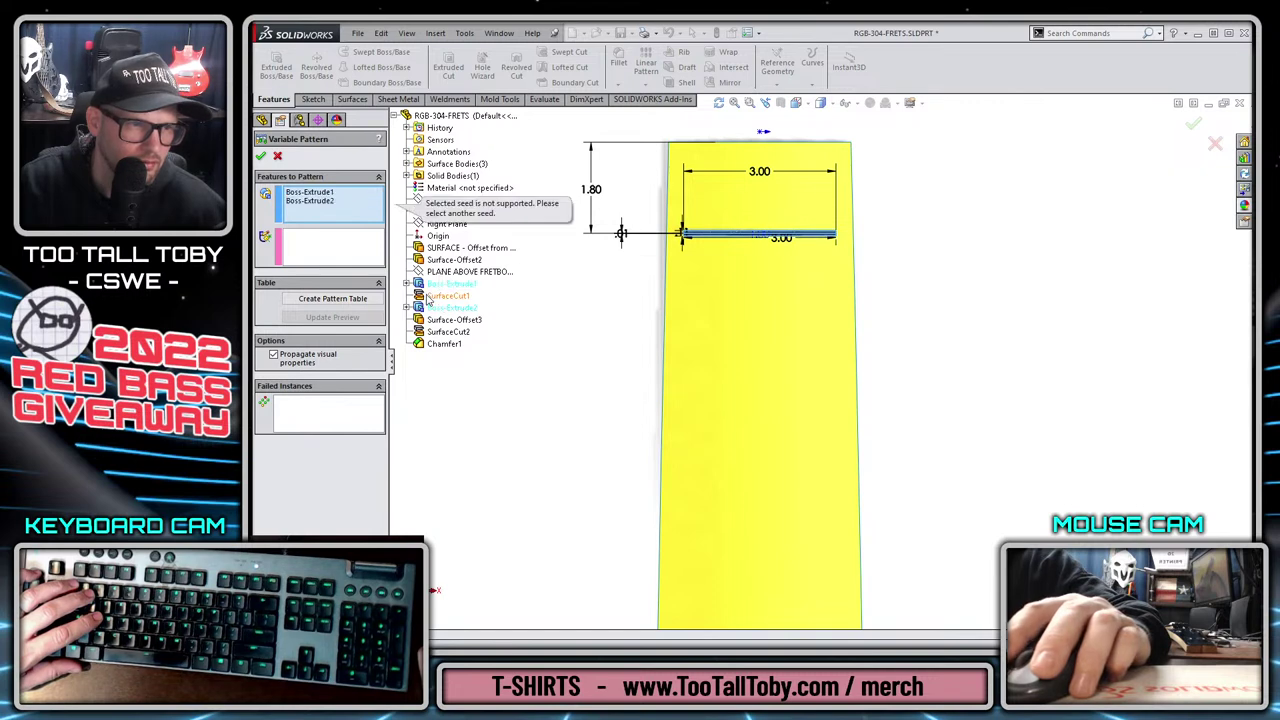
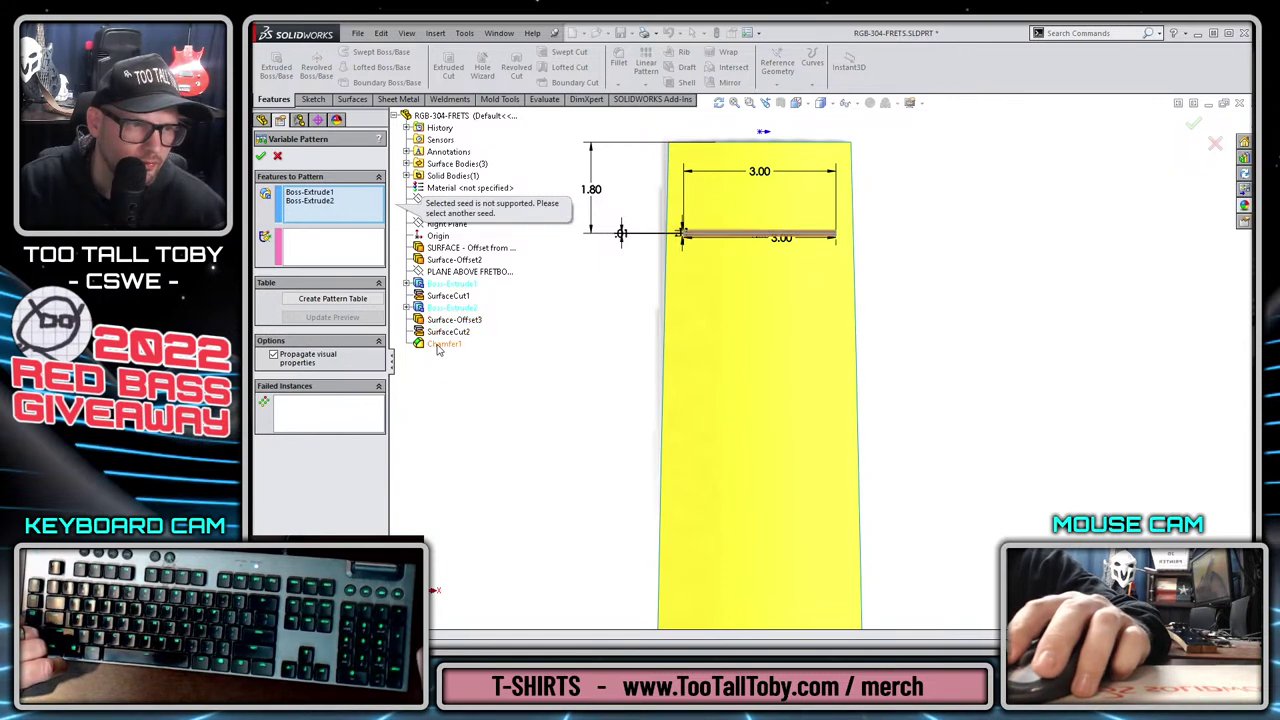
# Add Chamfer1 and fill a 20-row pattern table with pasted values for the 1.80 dimension.
pyautogui.click(443, 344)
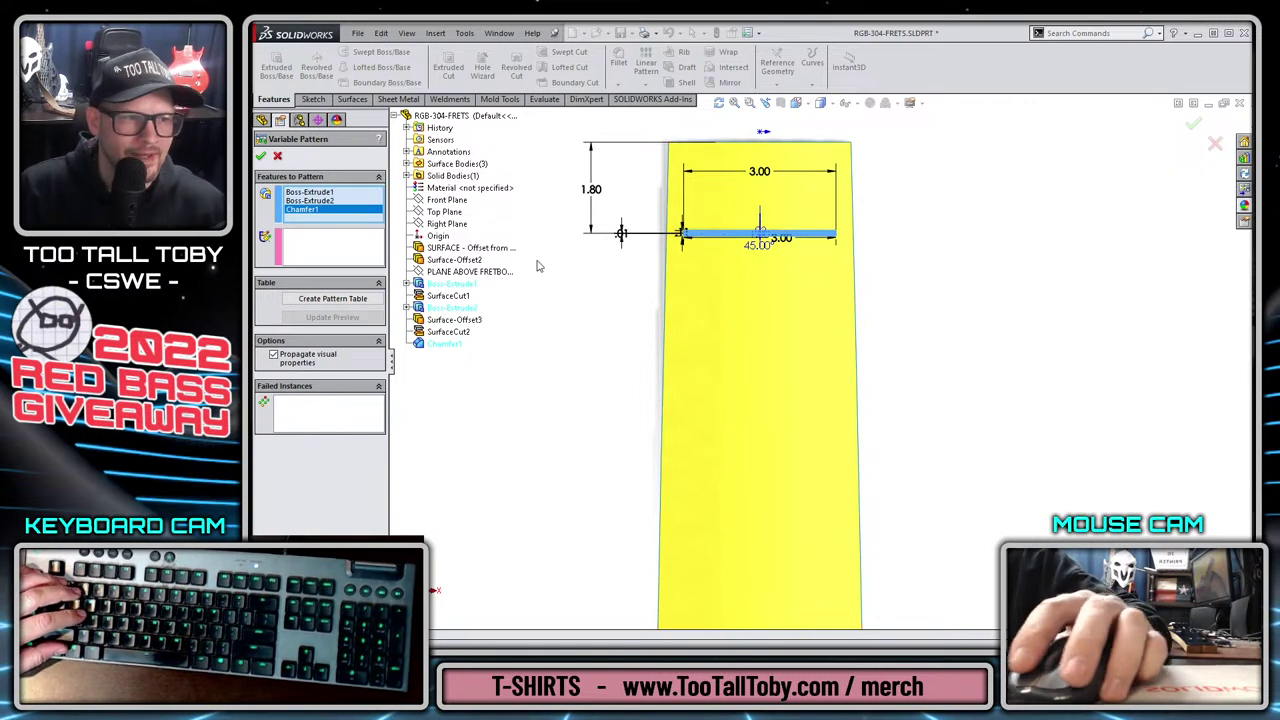
pyautogui.click(350, 301)
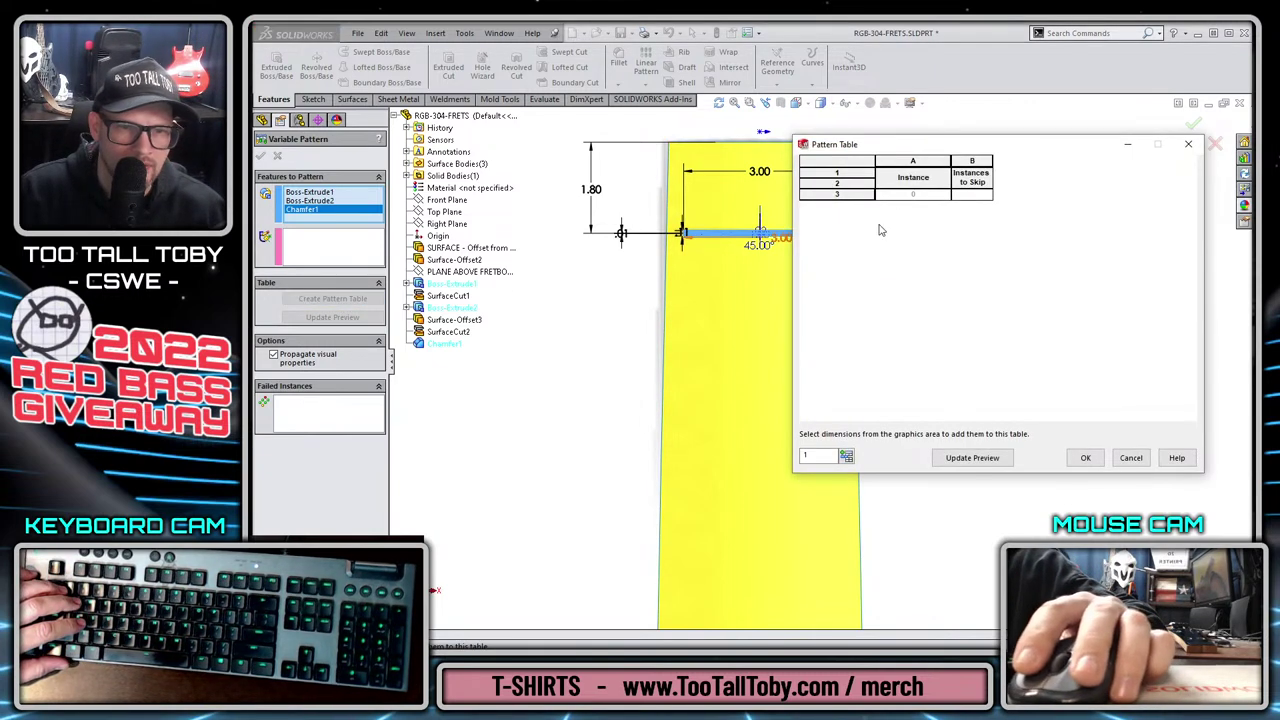
pyautogui.doubleClick(815, 455)
pyautogui.write('20')
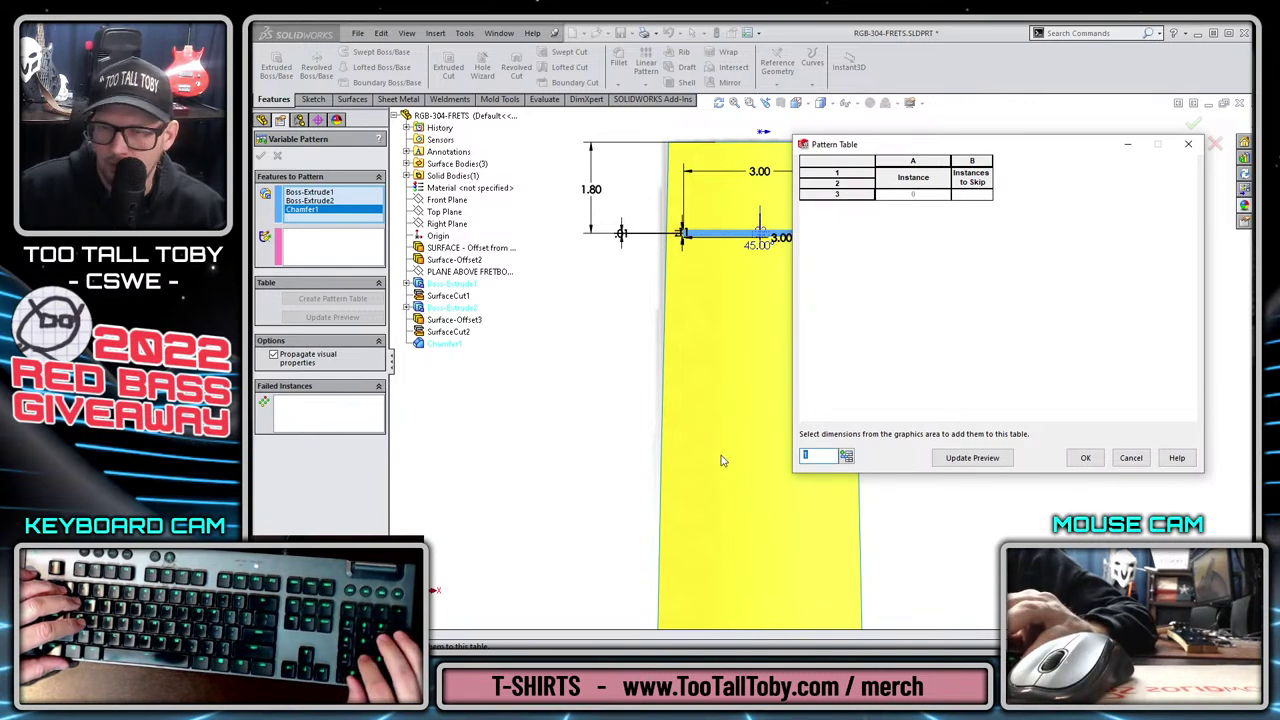
pyautogui.click(846, 455)
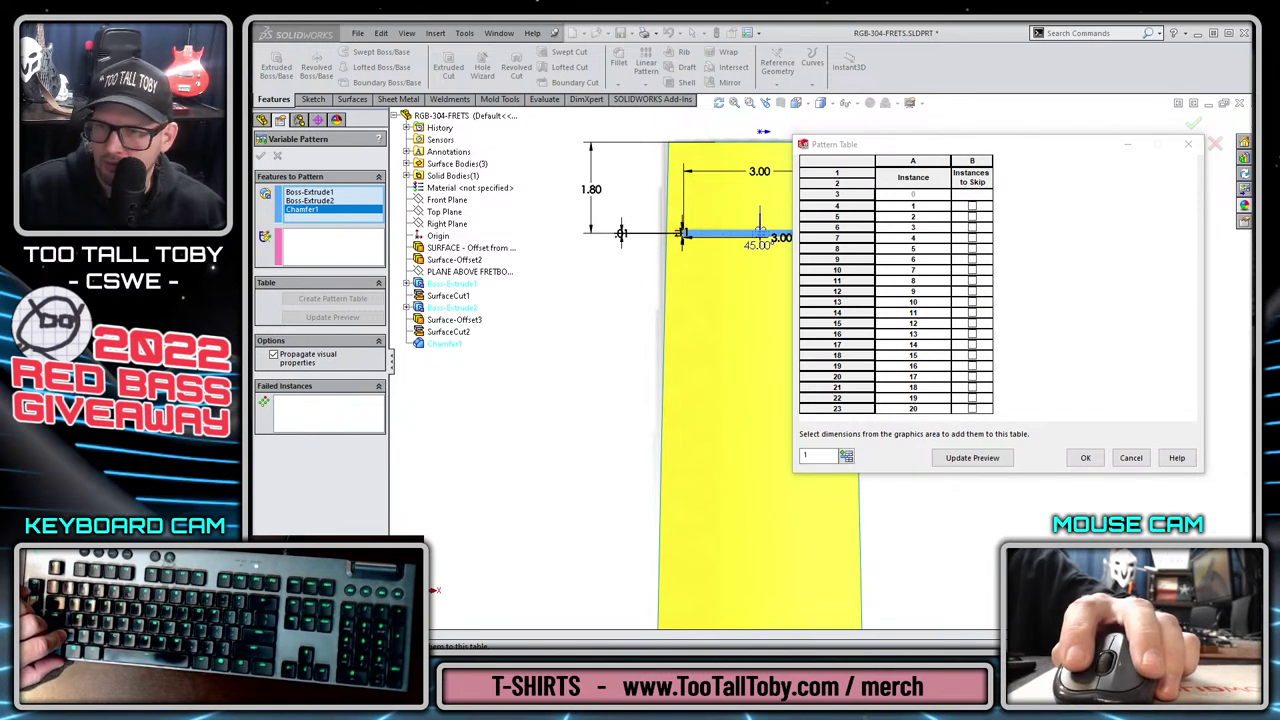
pyautogui.click(594, 191)
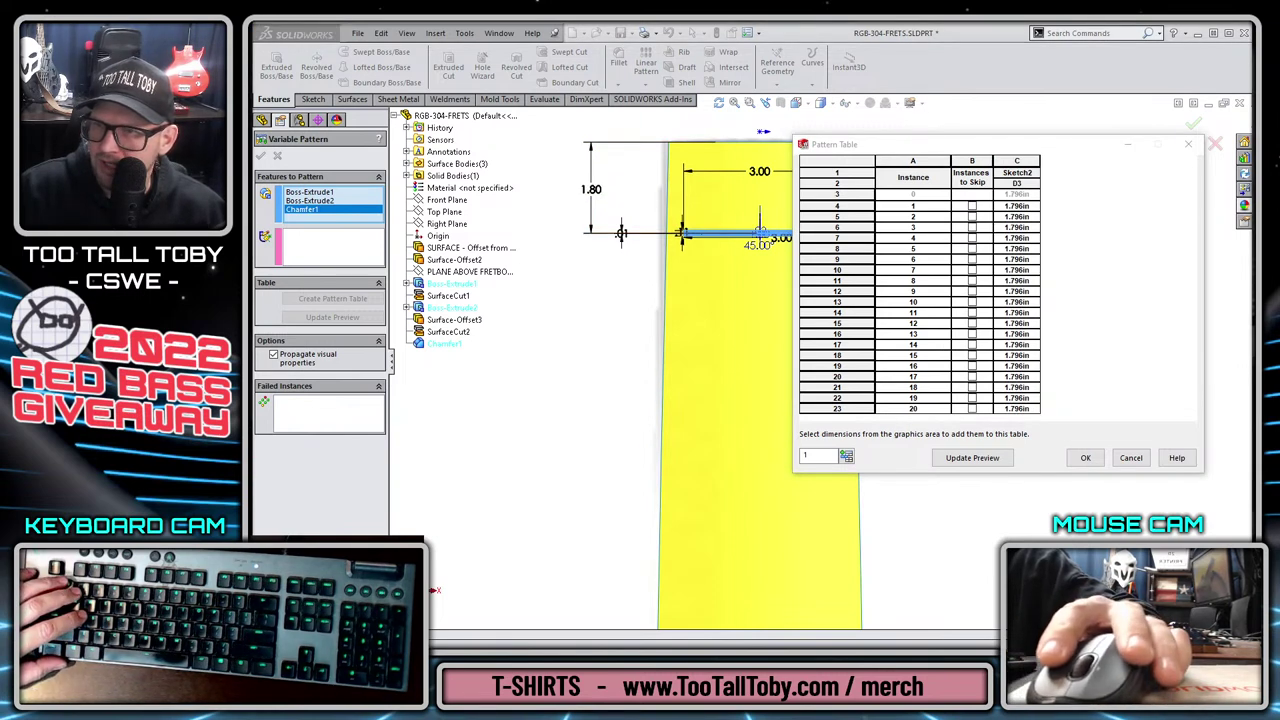
pyautogui.write('3.491in 5.092in 6.602in 8.027in 9.373in 10.643in 11.841in 12.973in 14.041in 15.049in 16.000in 16.898in 17.746in 18.546in 19.301in 20.014in 20.686in 21.321in 21.921in')
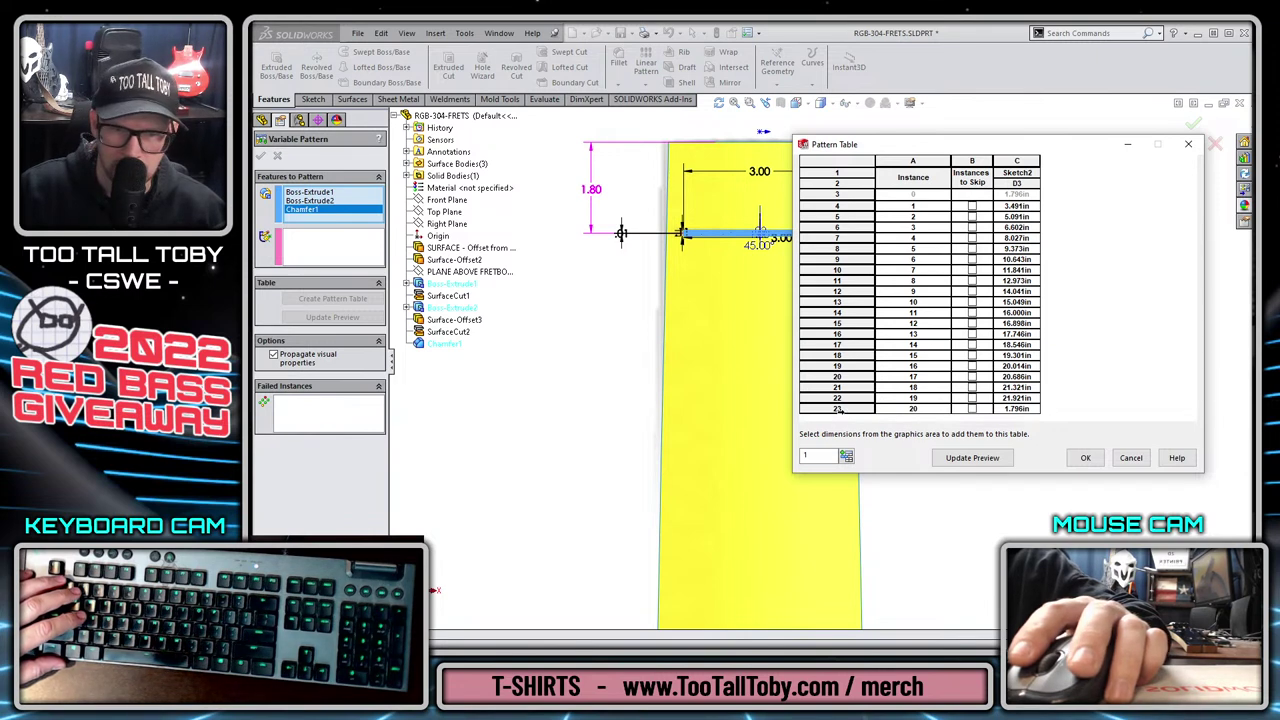
# Delete the extra last row, preview the pattern, then cancel the table and Variable Pattern.
pyautogui.click(838, 409)
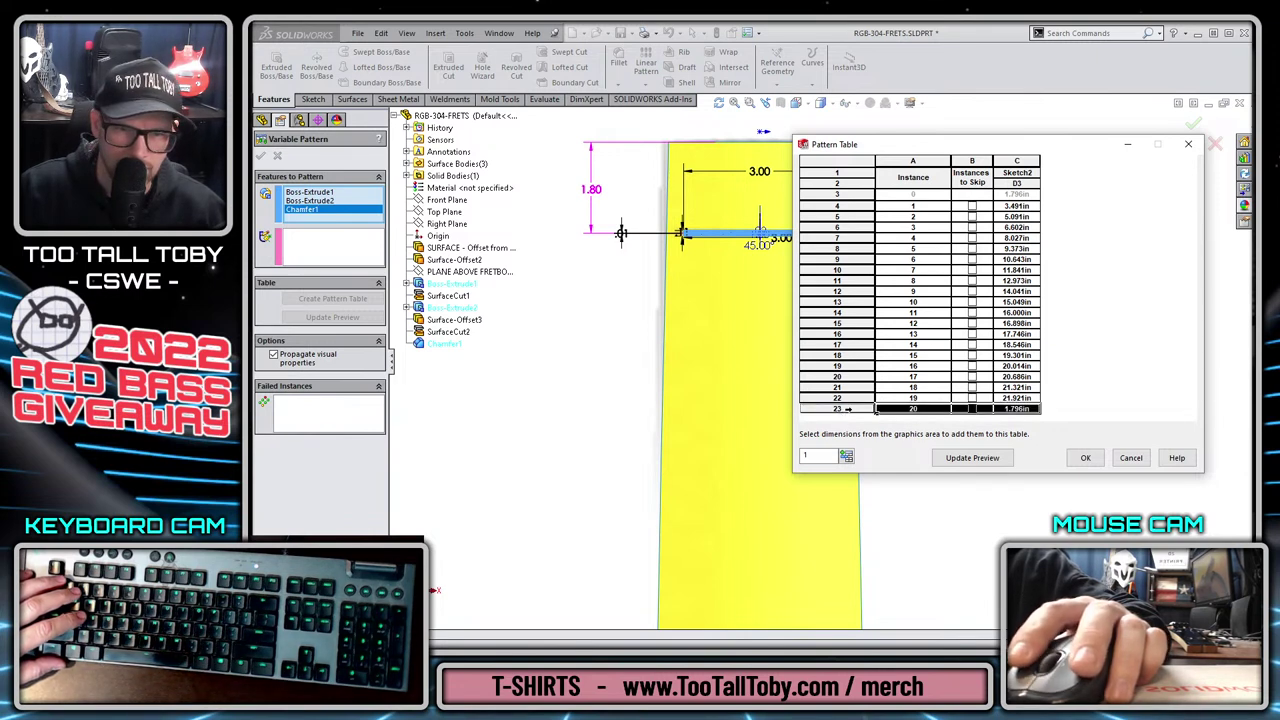
pyautogui.press('Delete')
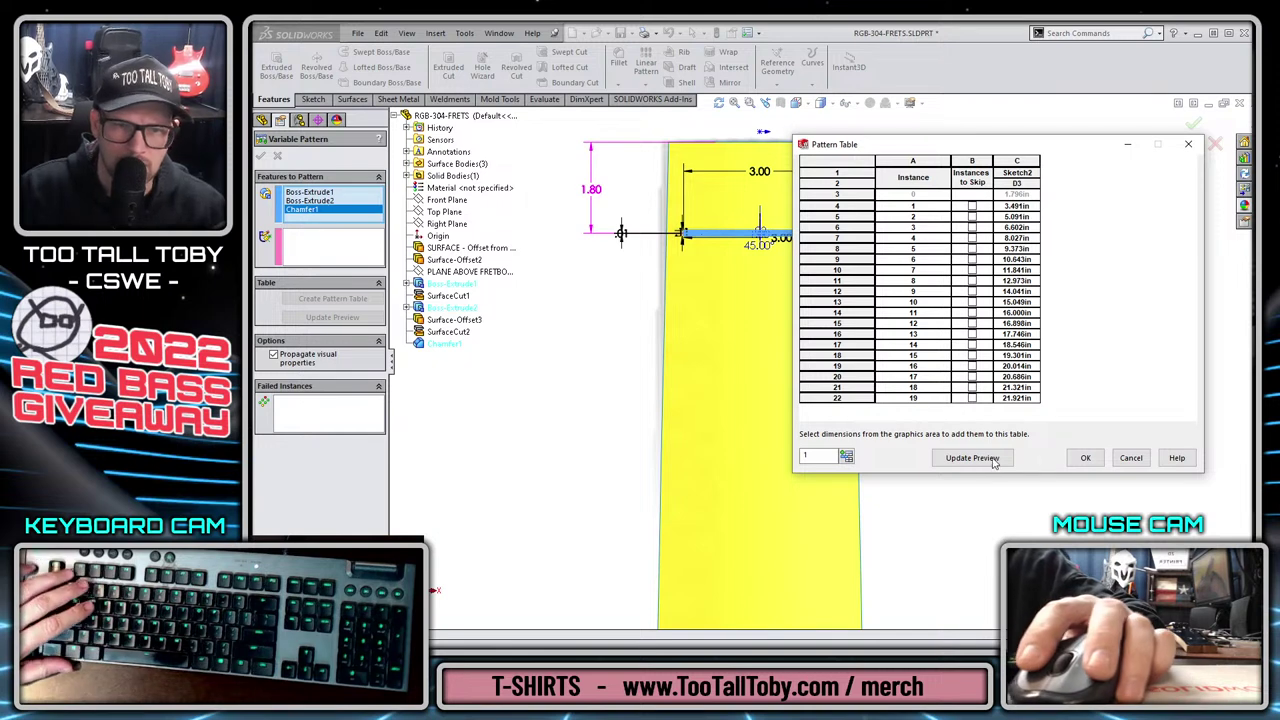
pyautogui.click(993, 459)
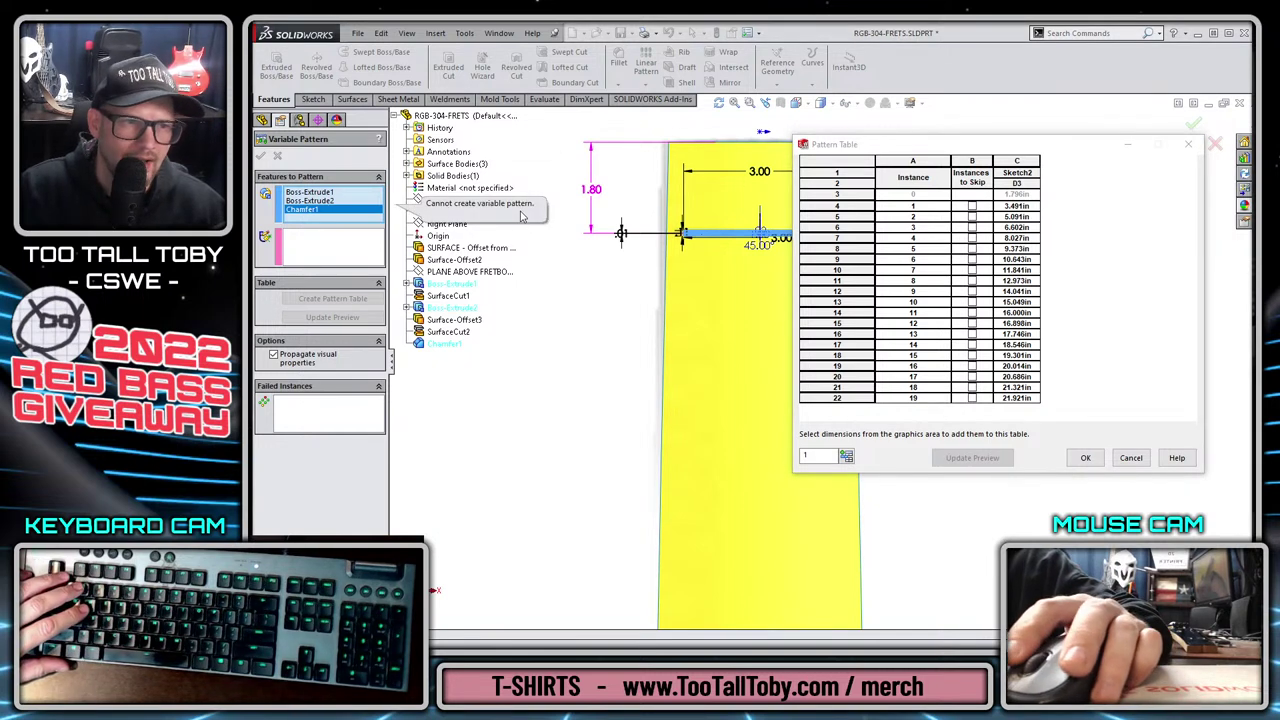
pyautogui.click(1130, 459)
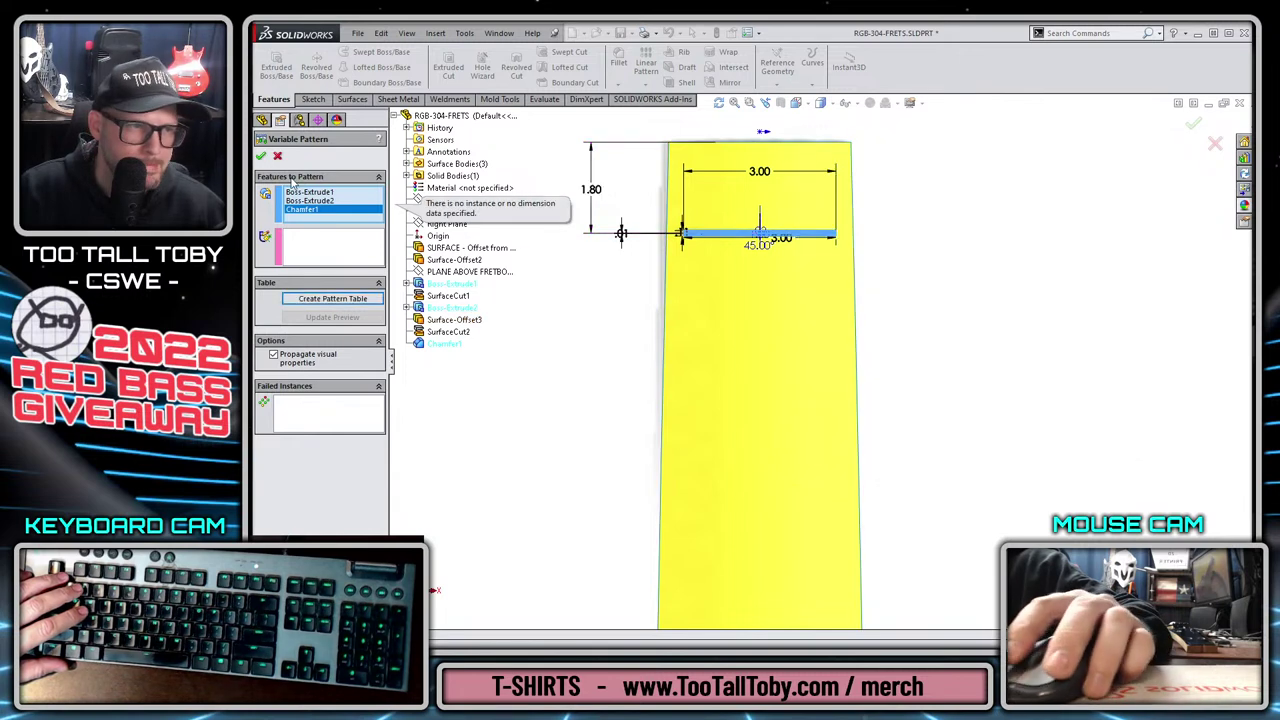
pyautogui.click(277, 157)
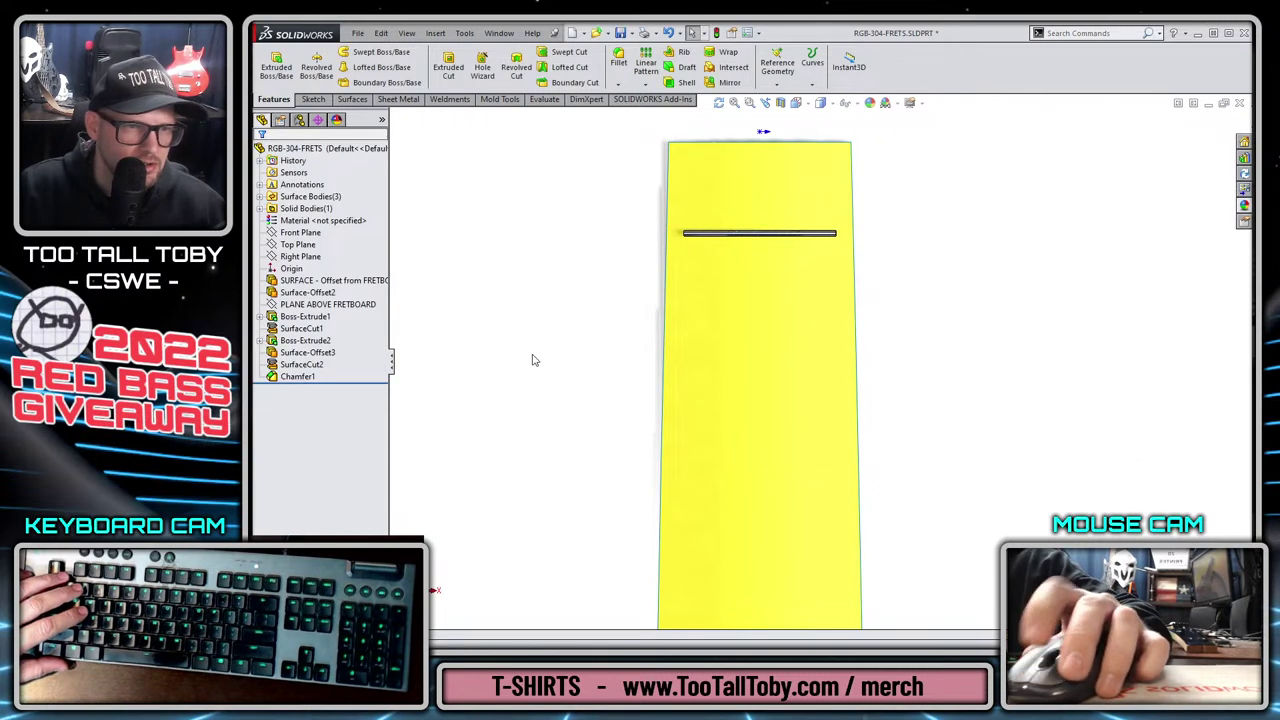
# Orient the view face-on to the fretboard and select the Front Plane.
pyautogui.moveTo(737, 386)
pyautogui.mouseDown(button='middle')
pyautogui.moveTo(766, 189)
pyautogui.moveTo(686, 431)
pyautogui.moveTo(728, 395)
pyautogui.mouseUp(button='middle')
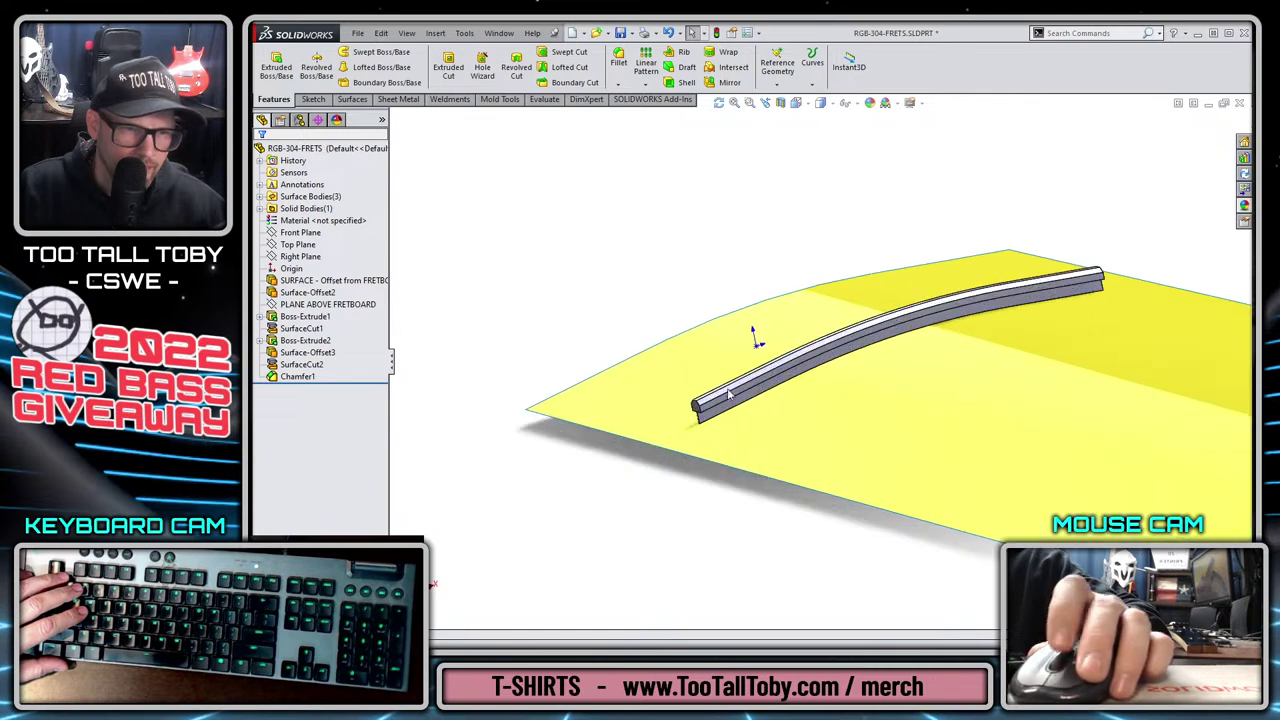
pyautogui.scroll(-2, 730, 415)
pyautogui.moveTo(697, 437); pyautogui.dragTo(646, 317, button='middle')
pyautogui.scroll(-3, 646, 317)
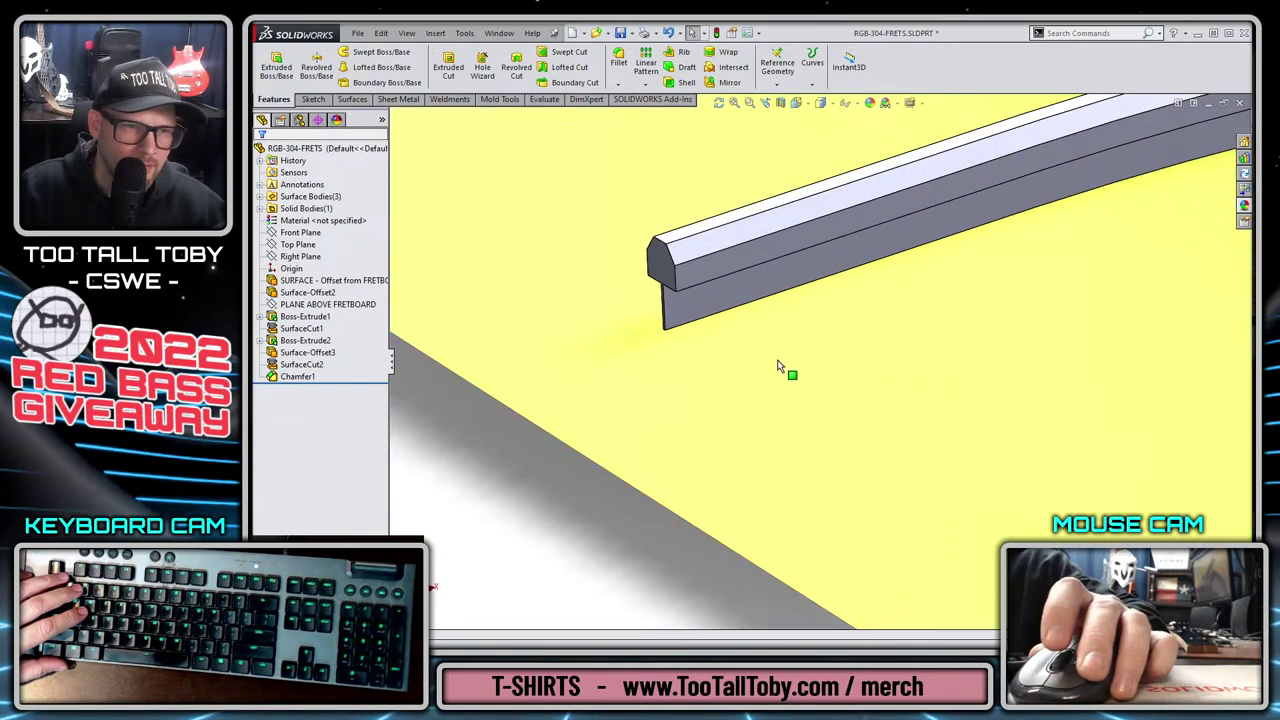
pyautogui.scroll(6, 771, 358)
pyautogui.scroll(-2, 1160, 450)
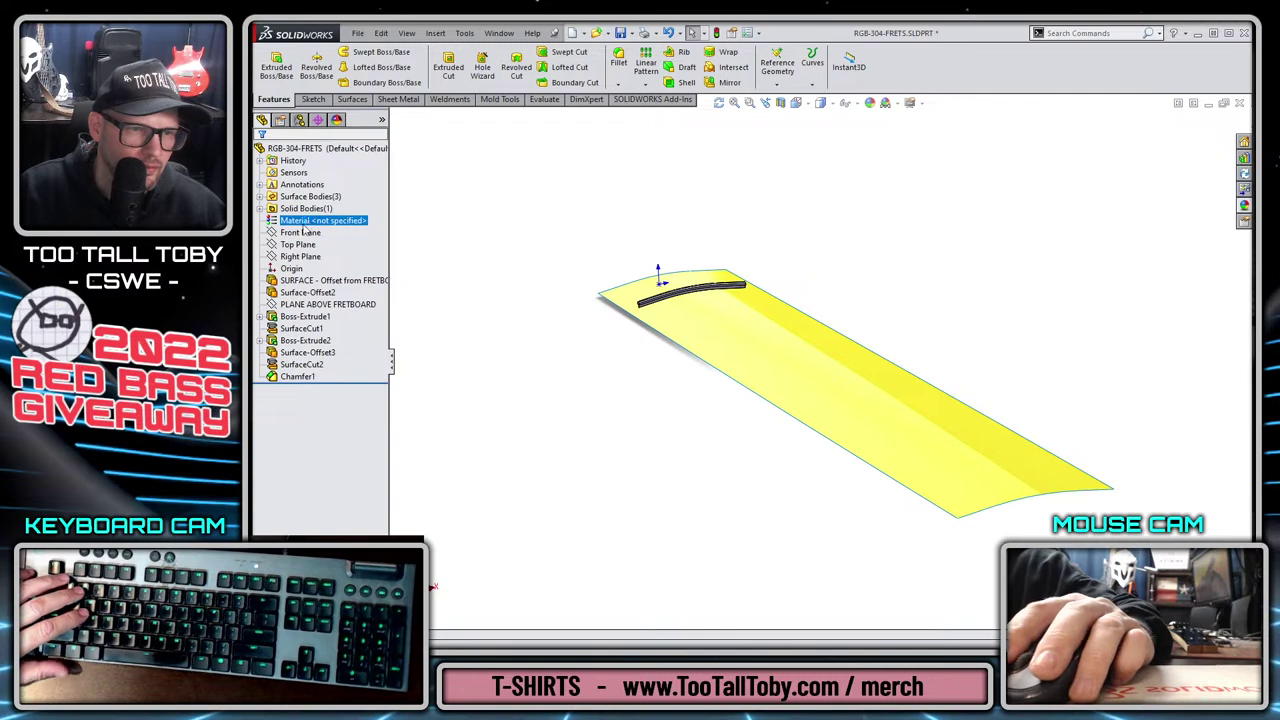
pyautogui.click(303, 233)
pyautogui.scroll(-5, 740, 285)
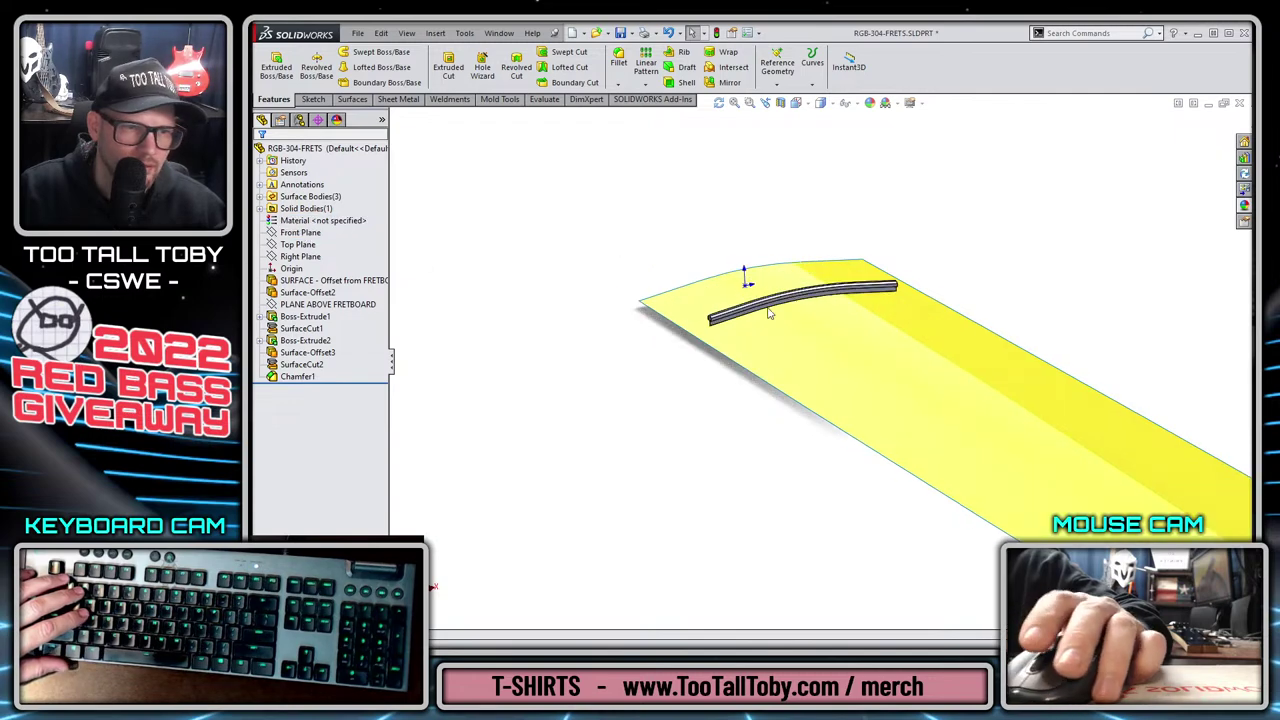
# Sketch a small circle at the corner of the fret's side face.
pyautogui.click(626, 270)
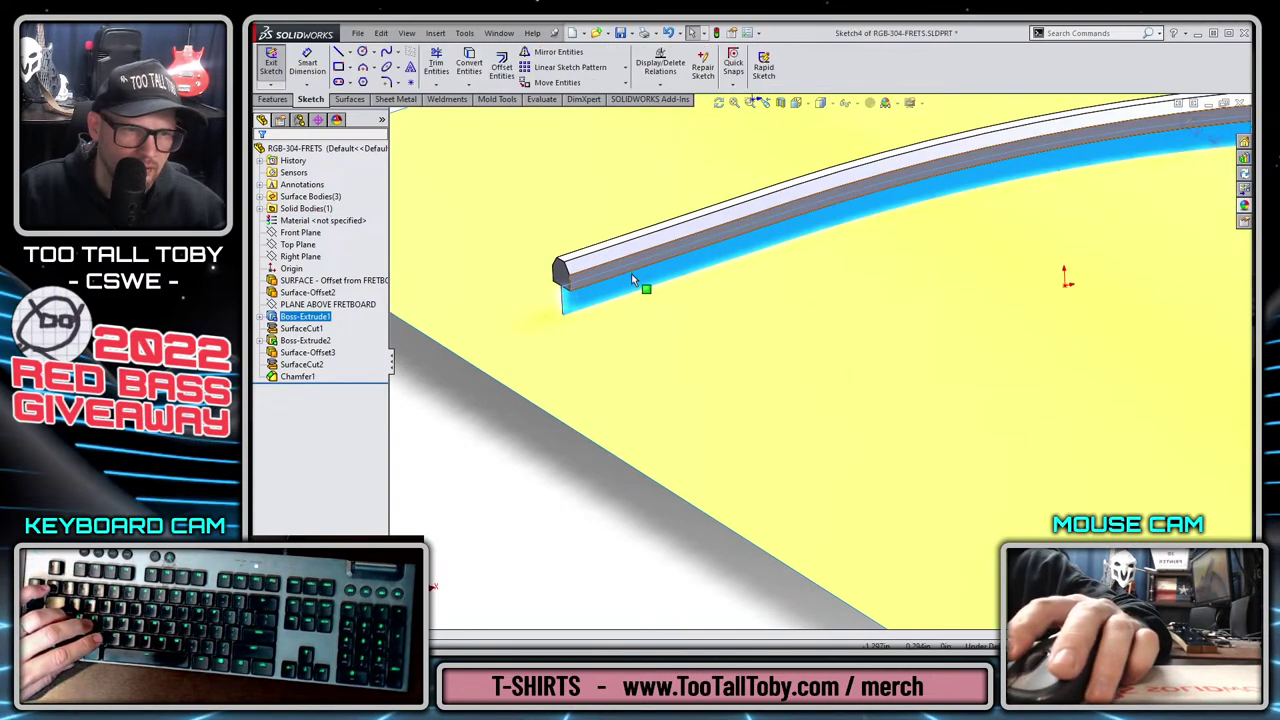
pyautogui.press('s')
pyautogui.click(674, 346)
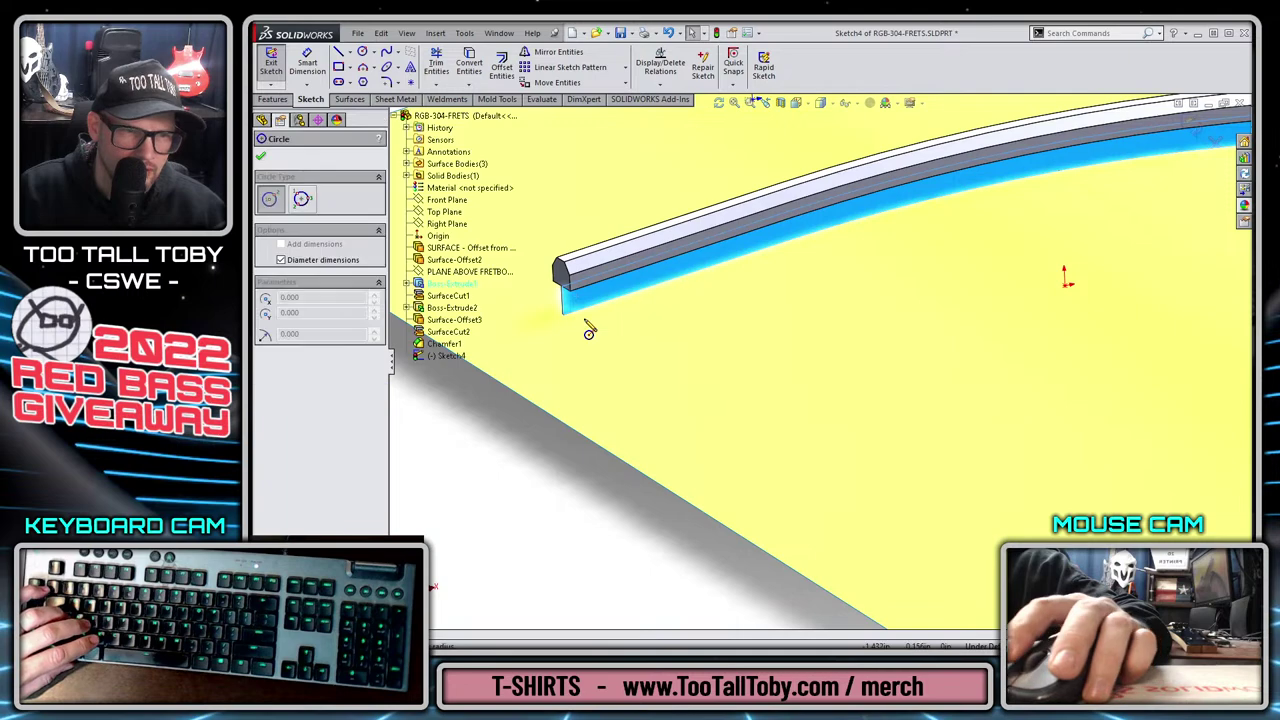
pyautogui.click(568, 304)
pyautogui.click(574, 311)
pyautogui.press('Escape')
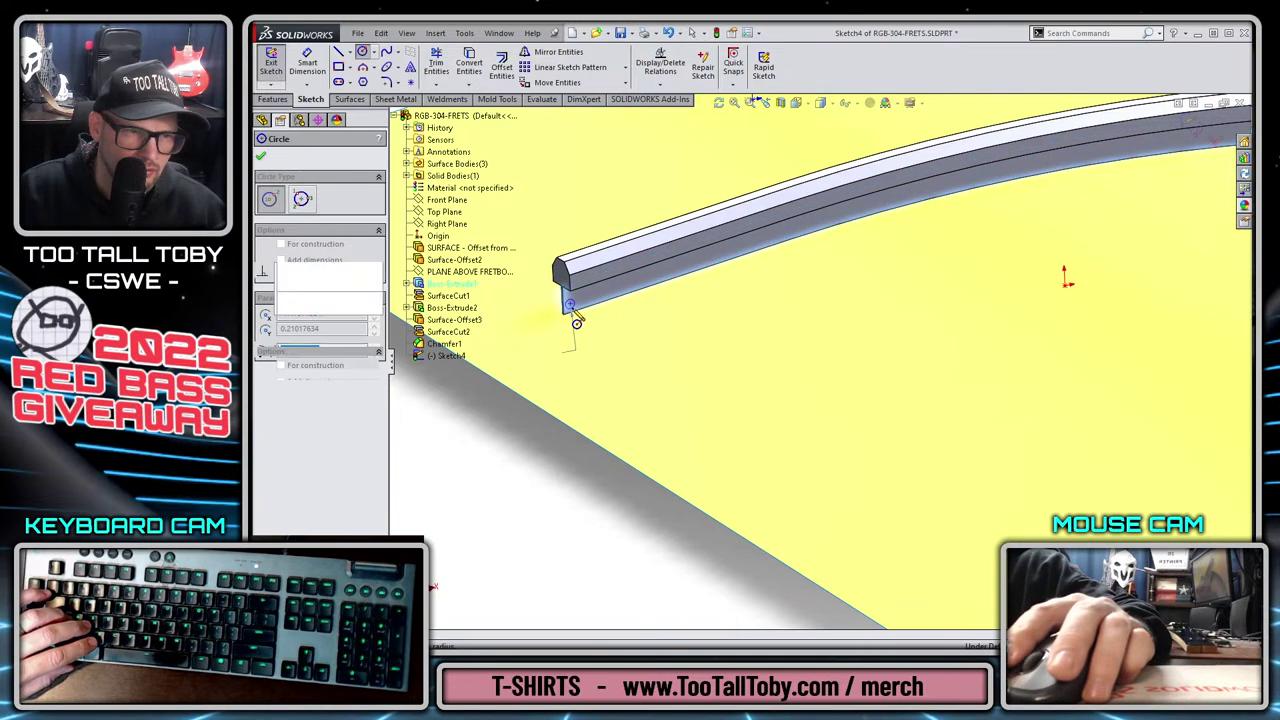
# Extrude the circle into a thin rod along the fretboard as Boss-Extrude3.
pyautogui.press('s')
pyautogui.click(661, 372)
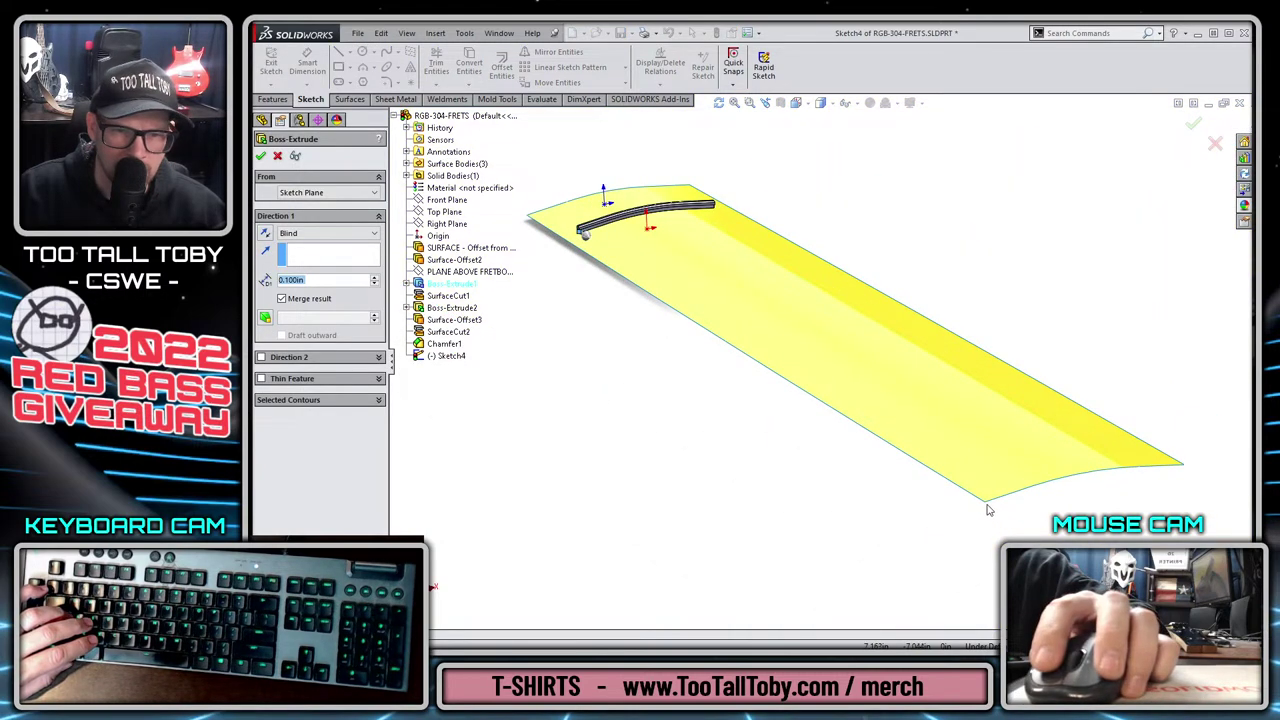
pyautogui.press('Return')
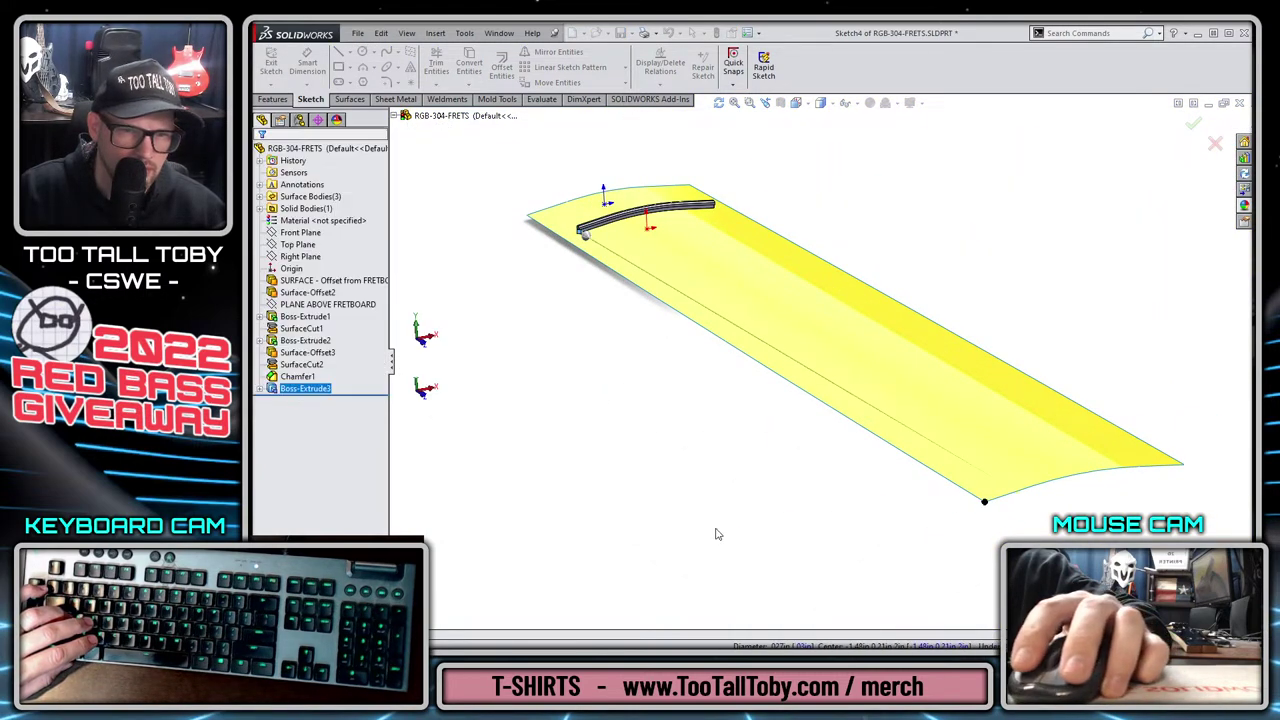
pyautogui.click(626, 373)
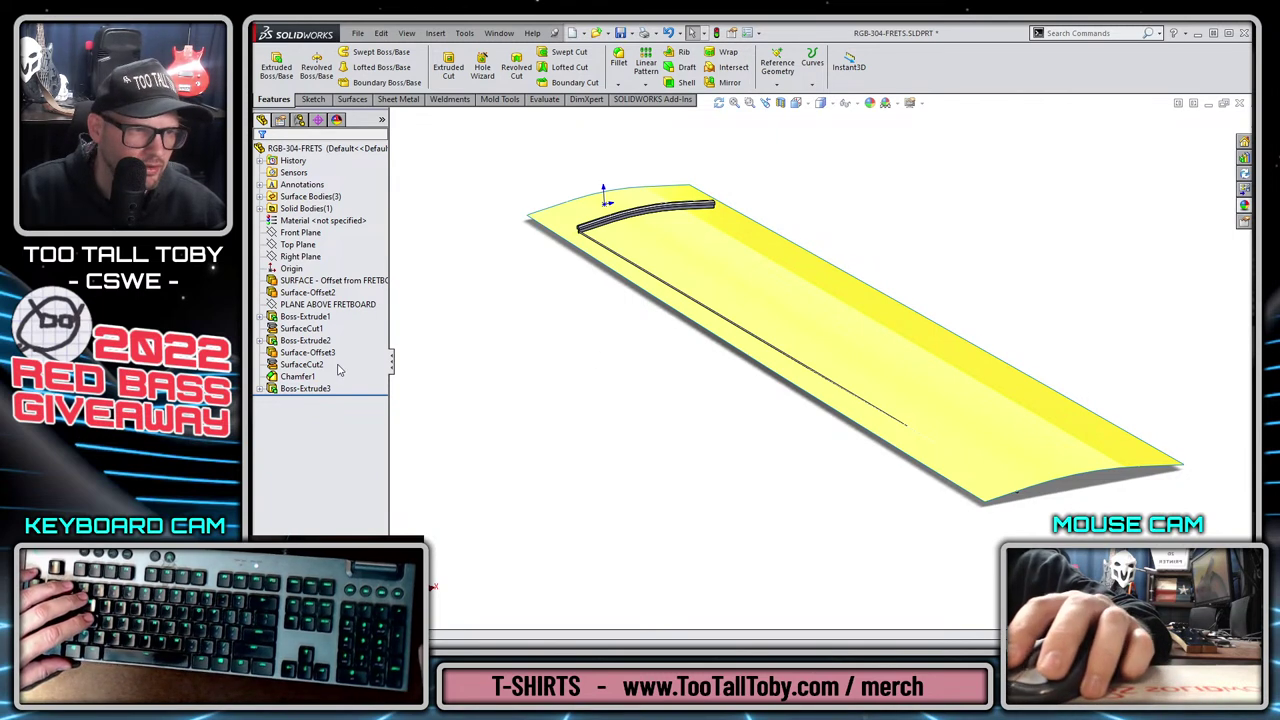
# Start a Variable Pattern of Boss-Extrude1, Boss-Extrude2 and Chamfer1 and open its pattern table.
pyautogui.click(646, 84)
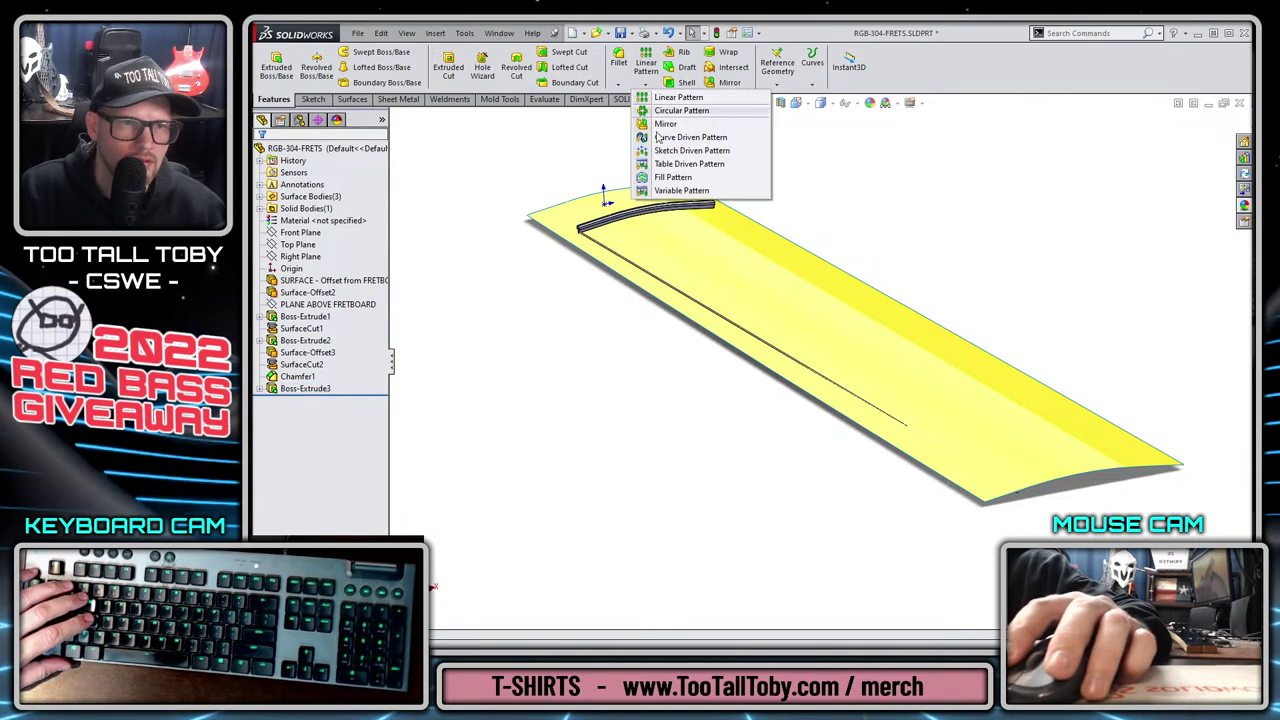
pyautogui.click(675, 190)
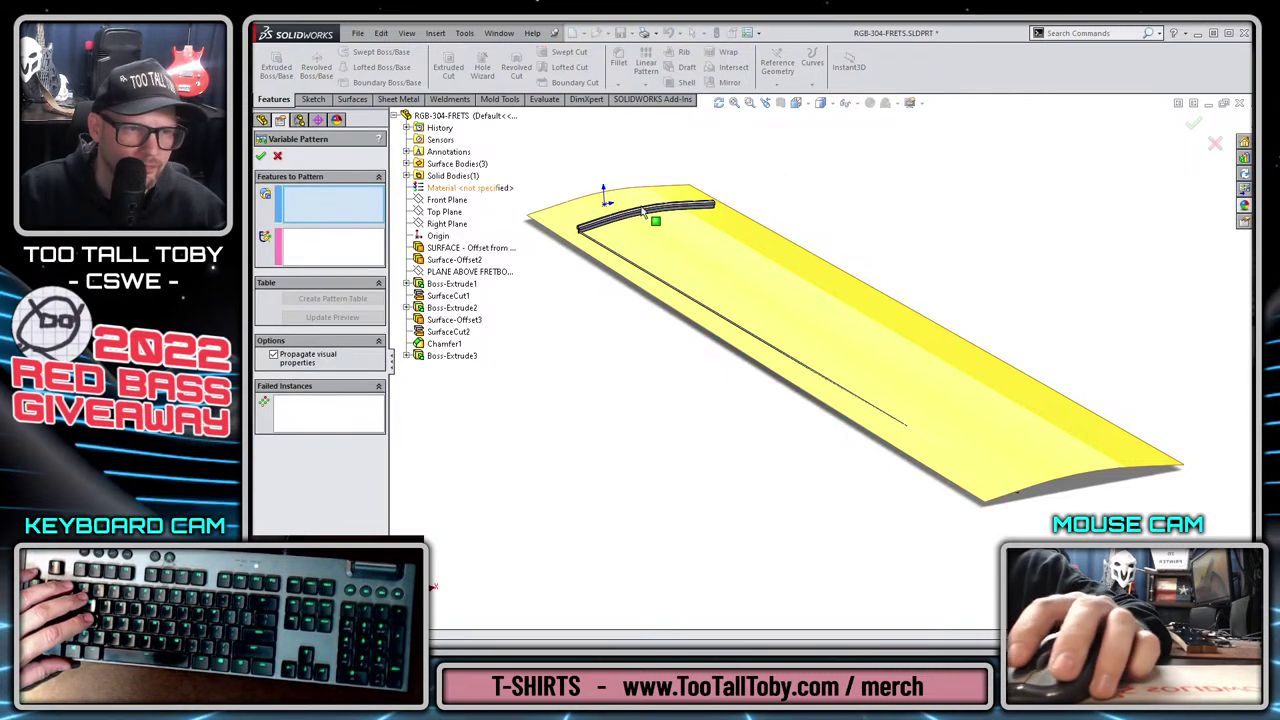
pyautogui.click(445, 285)
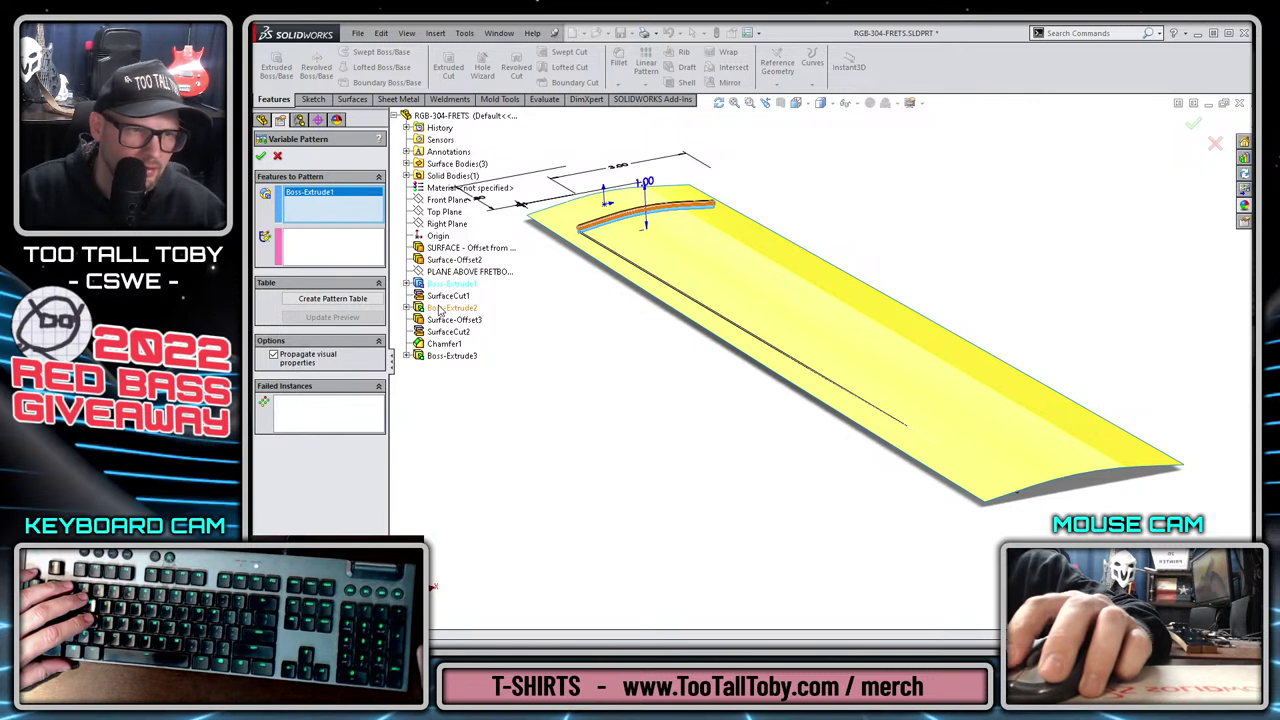
pyautogui.click(446, 307)
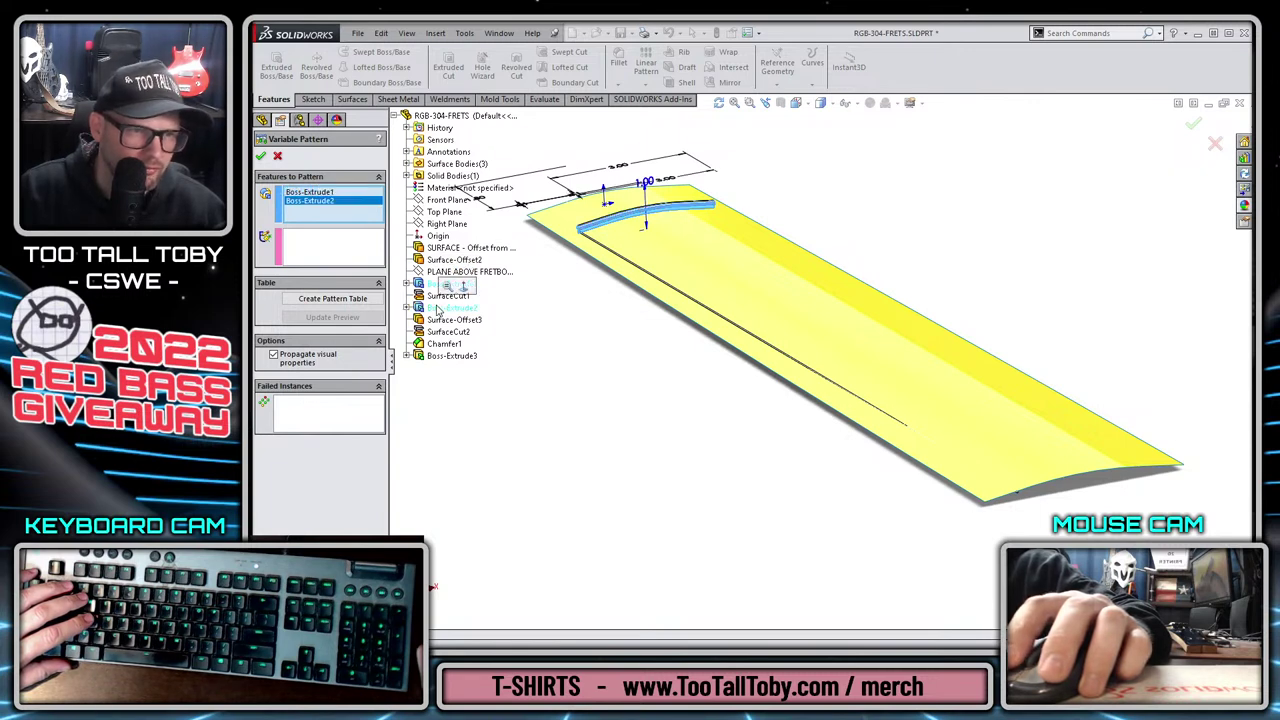
pyautogui.click(433, 345)
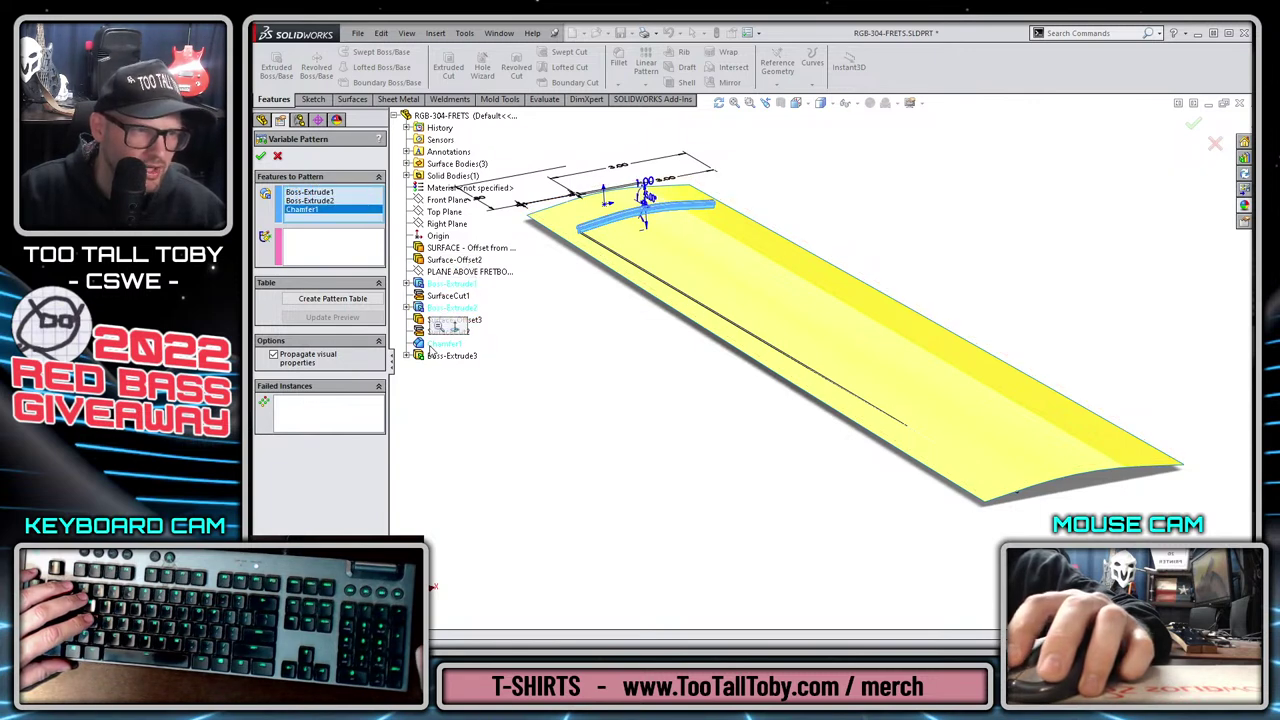
pyautogui.click(328, 254)
pyautogui.click(324, 299)
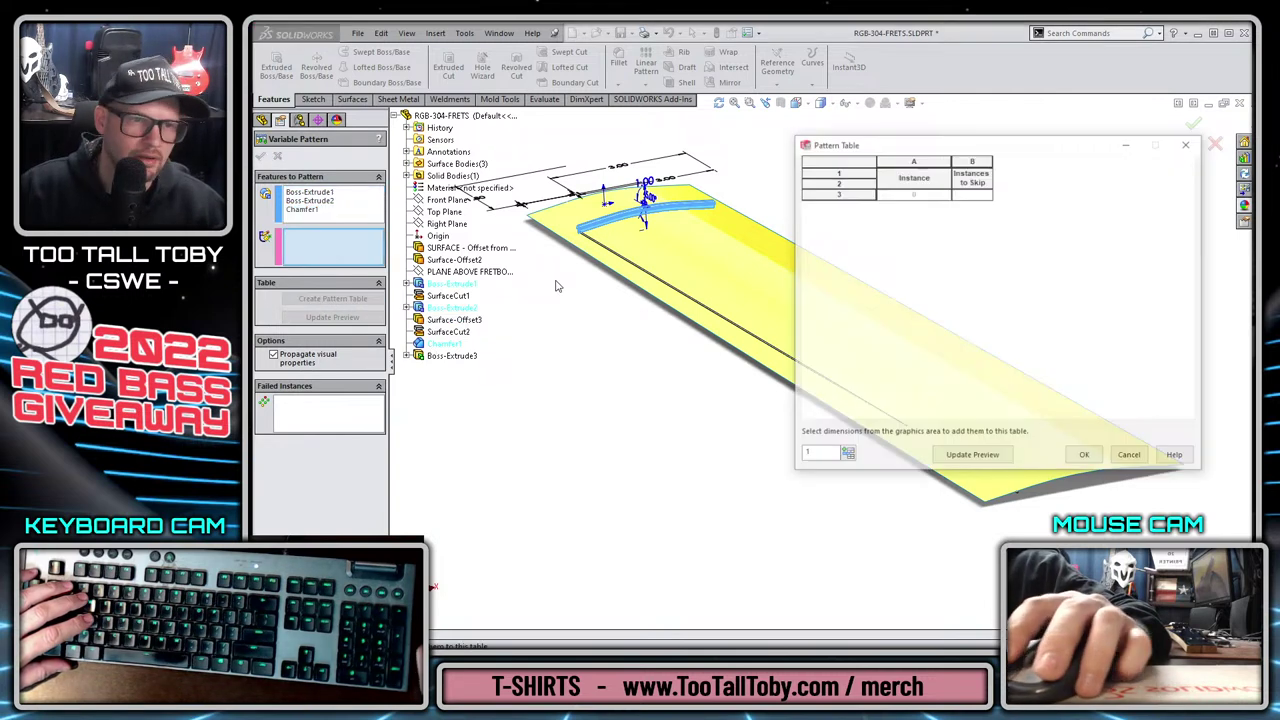
# Fill 19 rows with Sketch2 D3 spacing values, 3.491in to 21.921in, and preview.
pyautogui.doubleClick(810, 455)
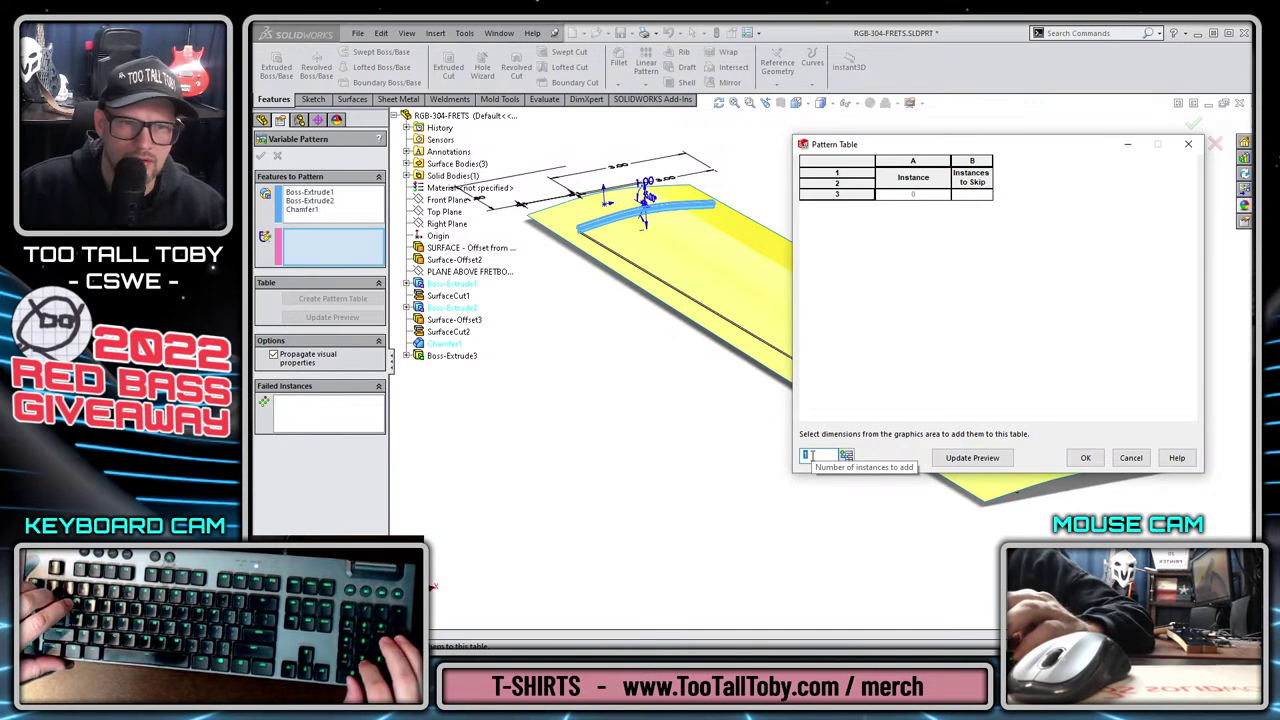
pyautogui.write('19')
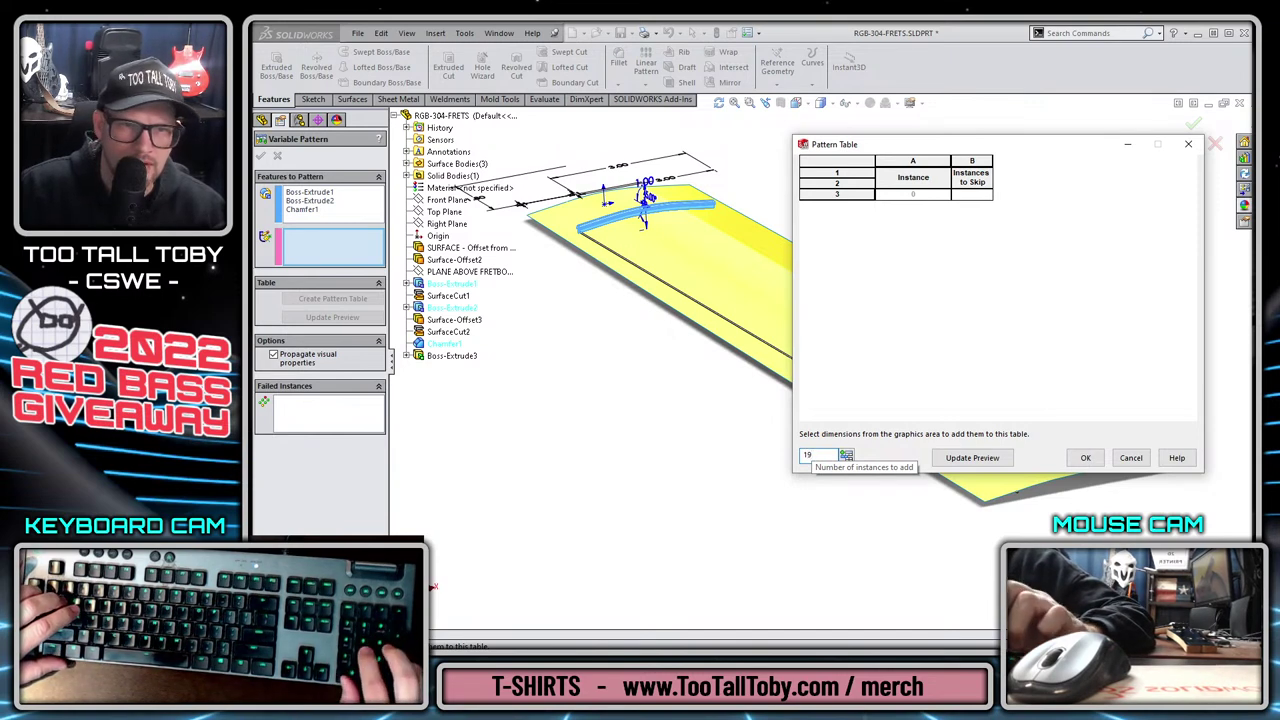
pyautogui.click(846, 455)
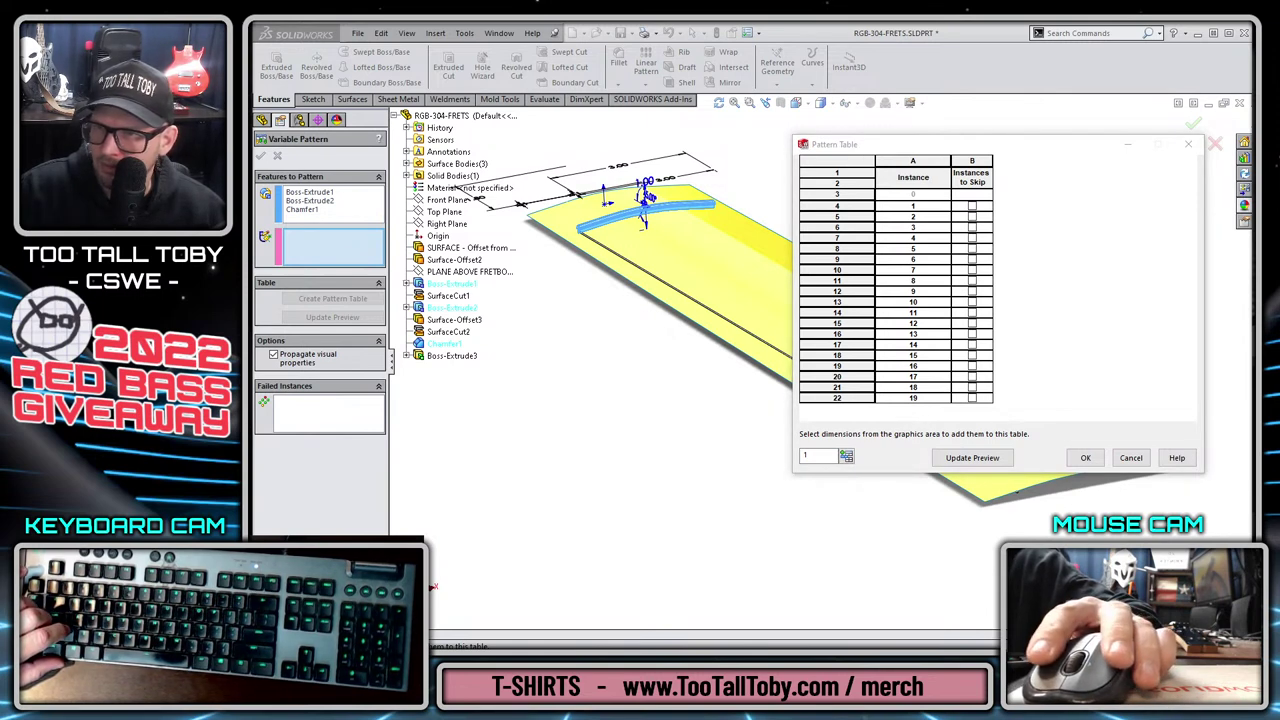
pyautogui.click(490, 196)
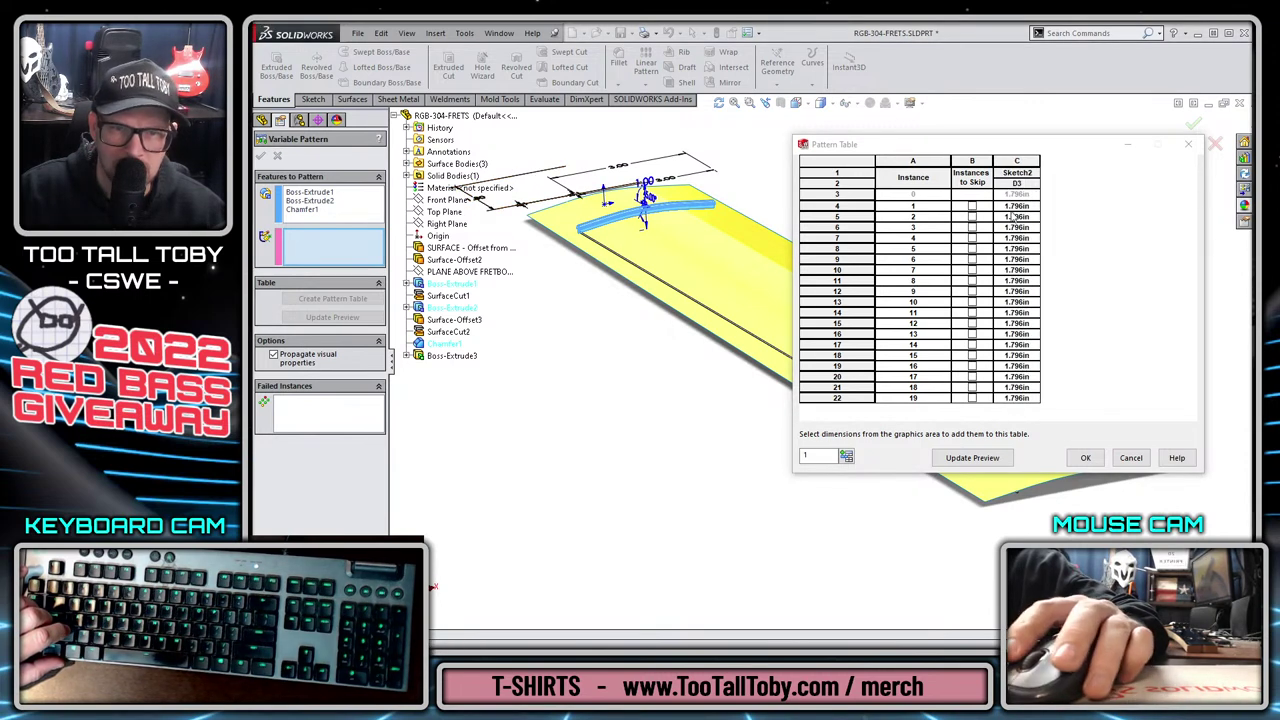
pyautogui.click(1012, 208)
pyautogui.write('3.491in 5.091in 6.602in 8.027in 9.373in 10.643in 11.841in 12.973in 14.041in 15.049in 16.000in 16.898in 17.746in 18.546in 19.301in 20.014in 20.686in 21.321in 21.921in')
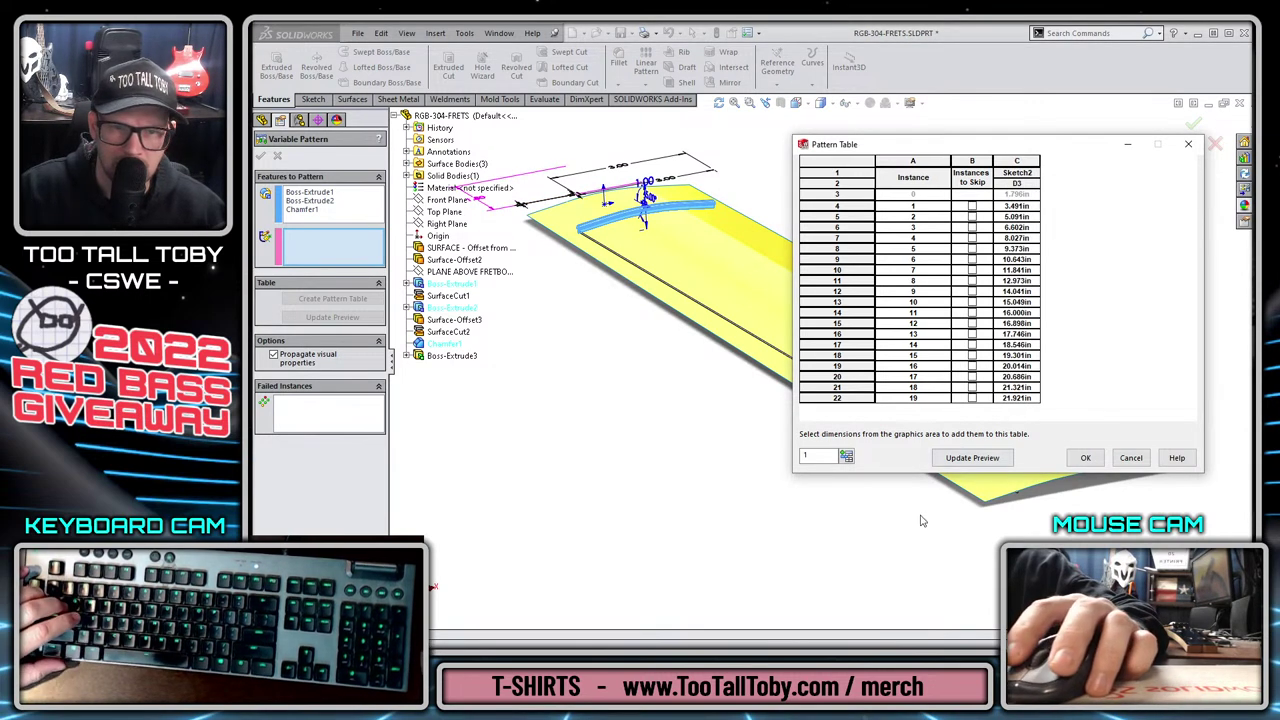
pyautogui.click(958, 459)
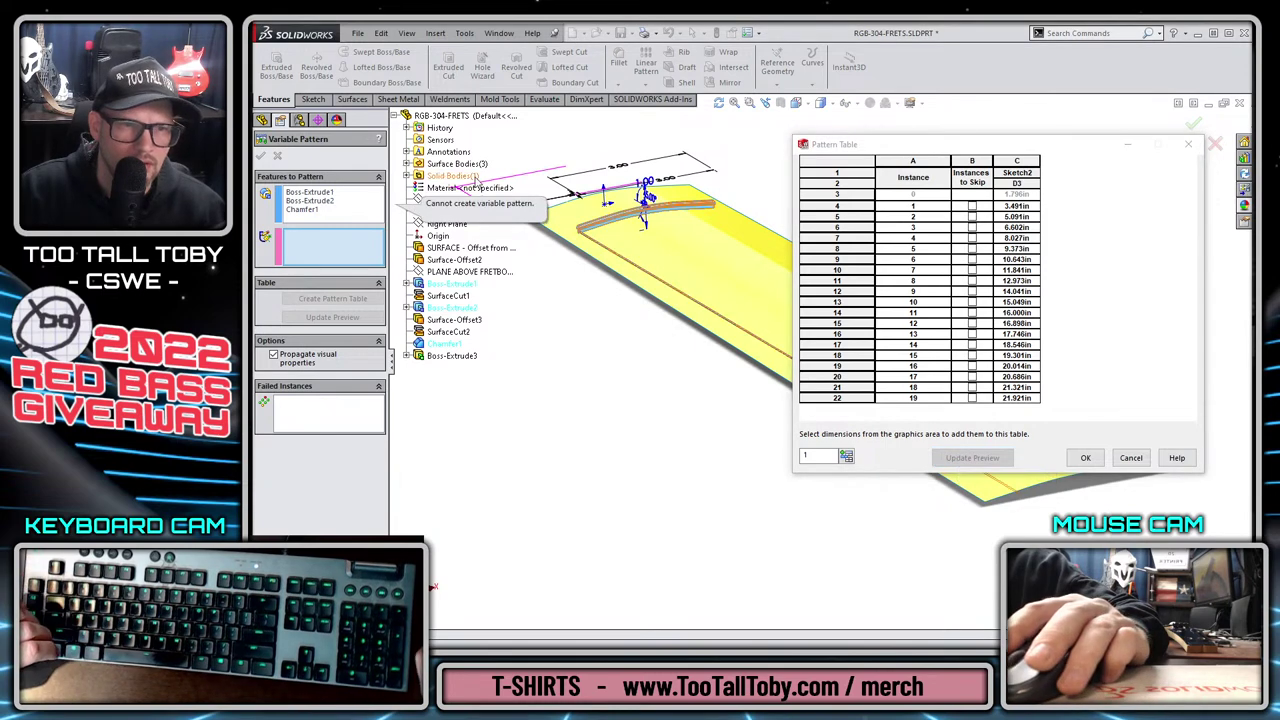
# Remove Chamfer1 and Boss-Extrude2 from the patterned features and retry the preview.
pyautogui.click(1083, 459)
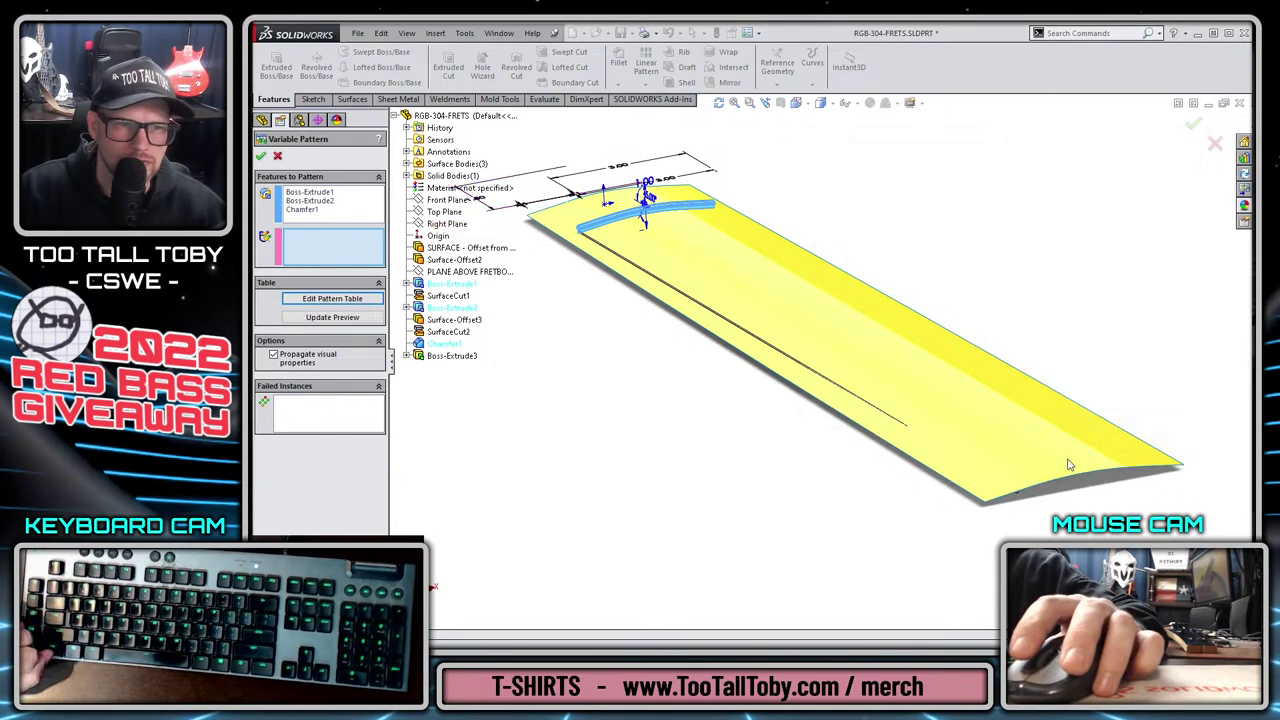
pyautogui.click(298, 208)
pyautogui.press('Delete')
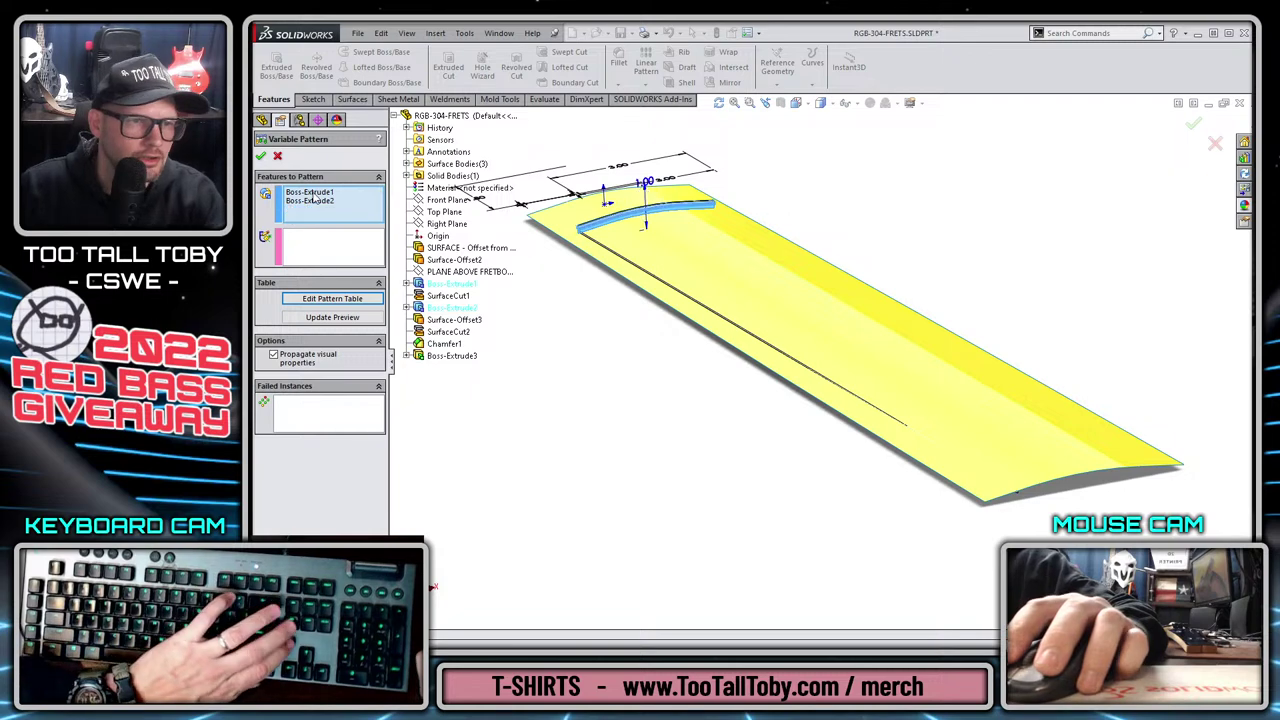
pyautogui.click(296, 203)
pyautogui.press('Delete')
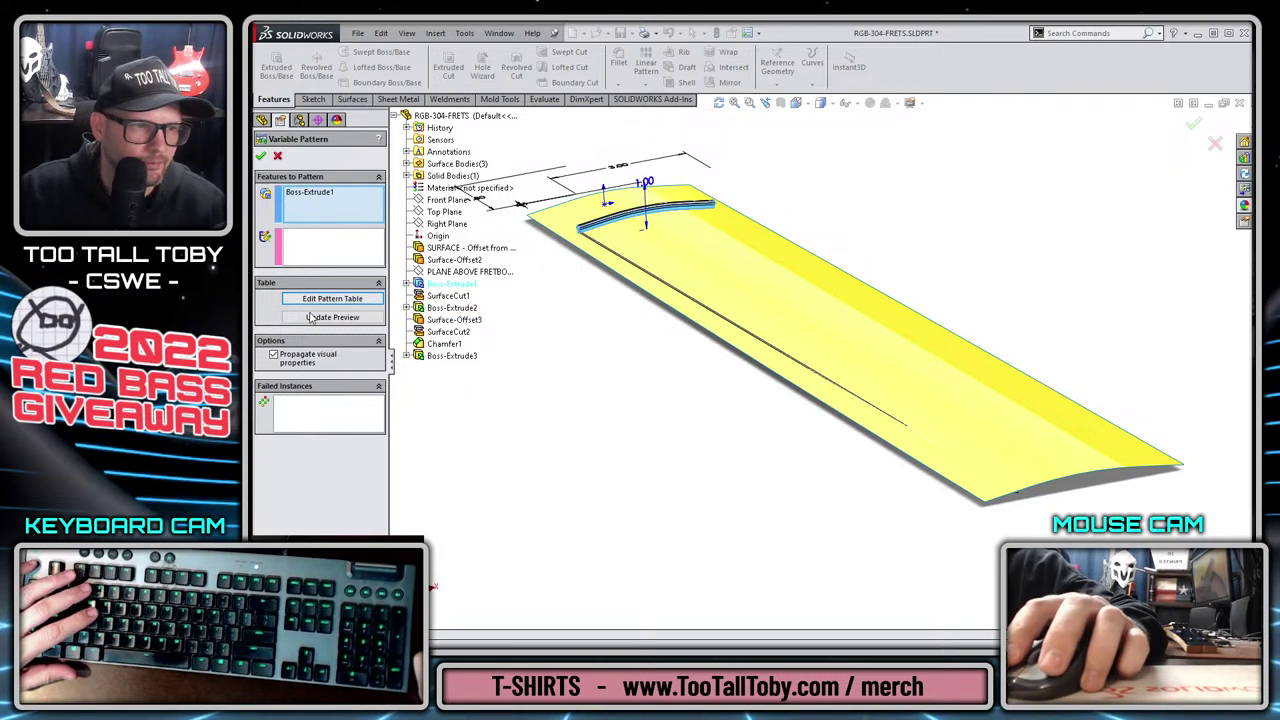
pyautogui.click(326, 300)
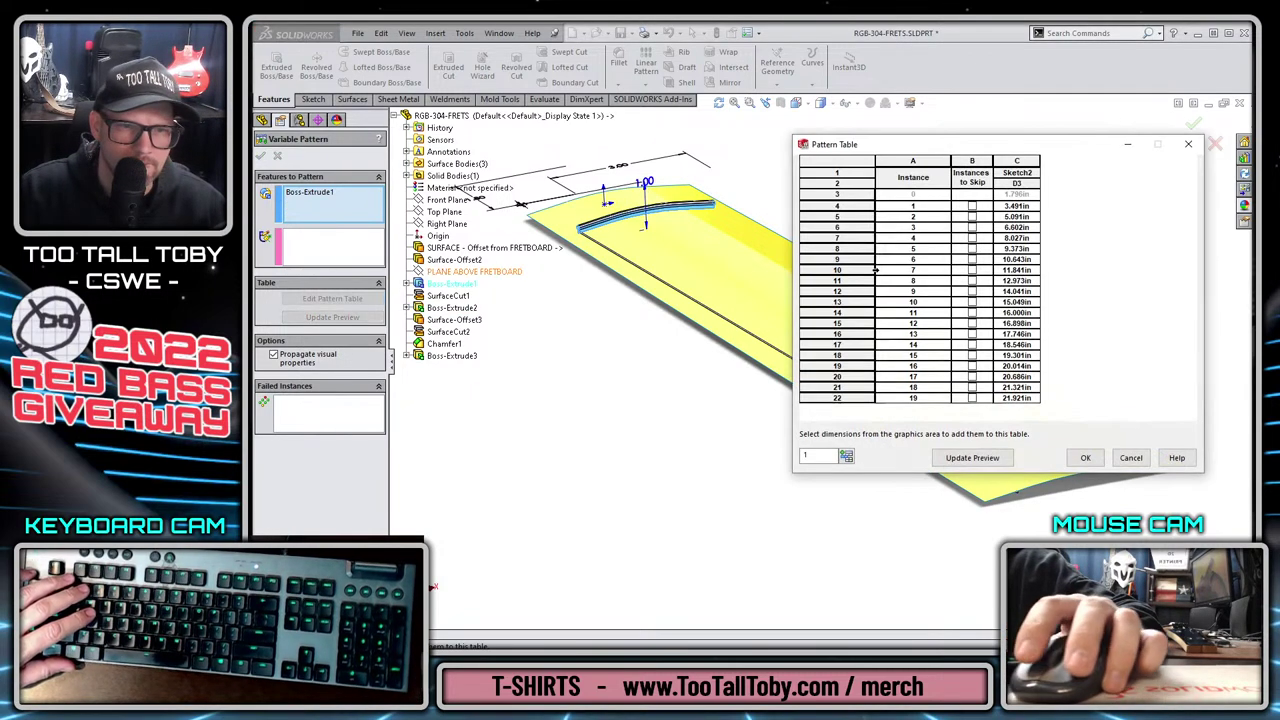
pyautogui.click(971, 459)
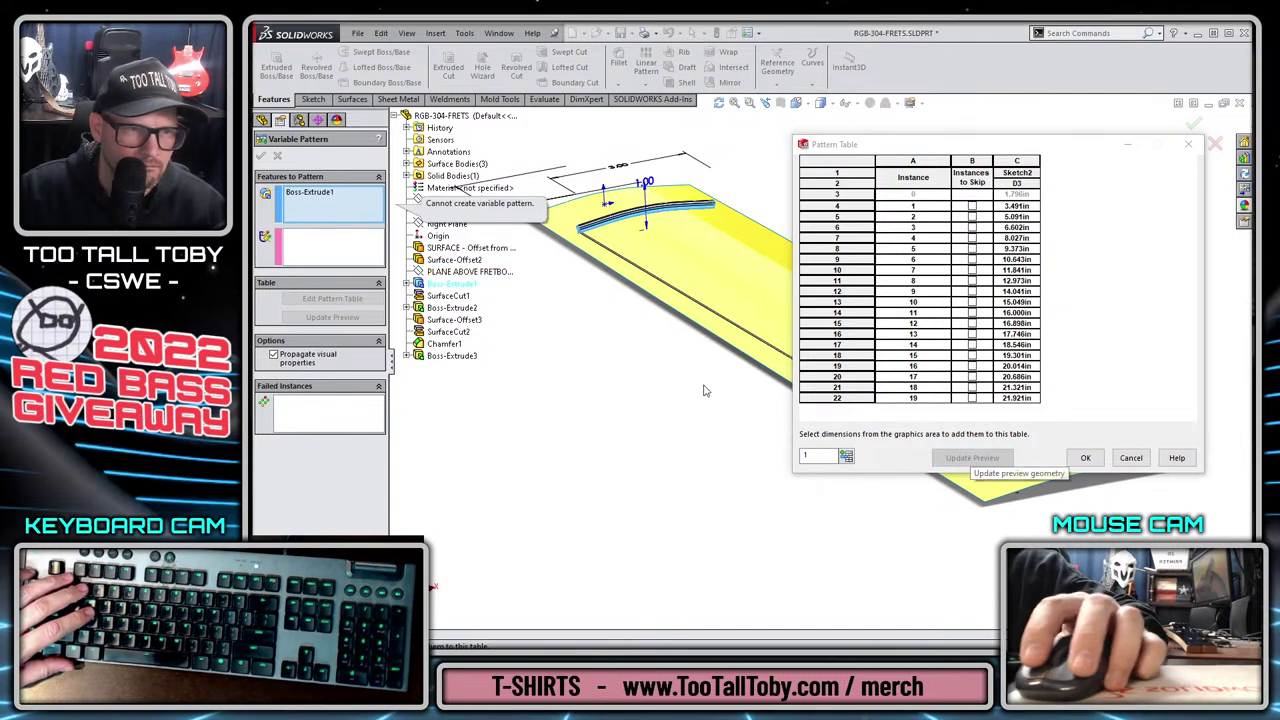
# Inspect the fret, then cancel the Variable Pattern.
pyautogui.scroll(-5, 603, 307)
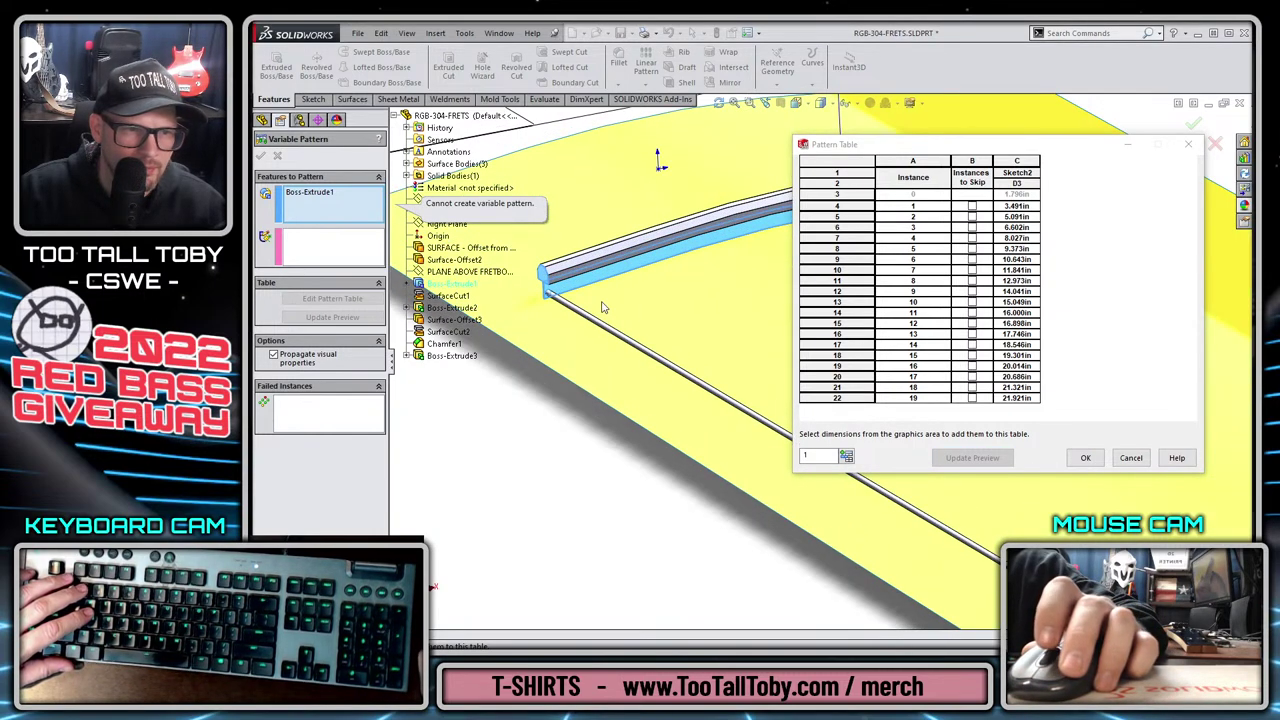
pyautogui.scroll(5, 603, 307)
pyautogui.scroll(-3, 1015, 495)
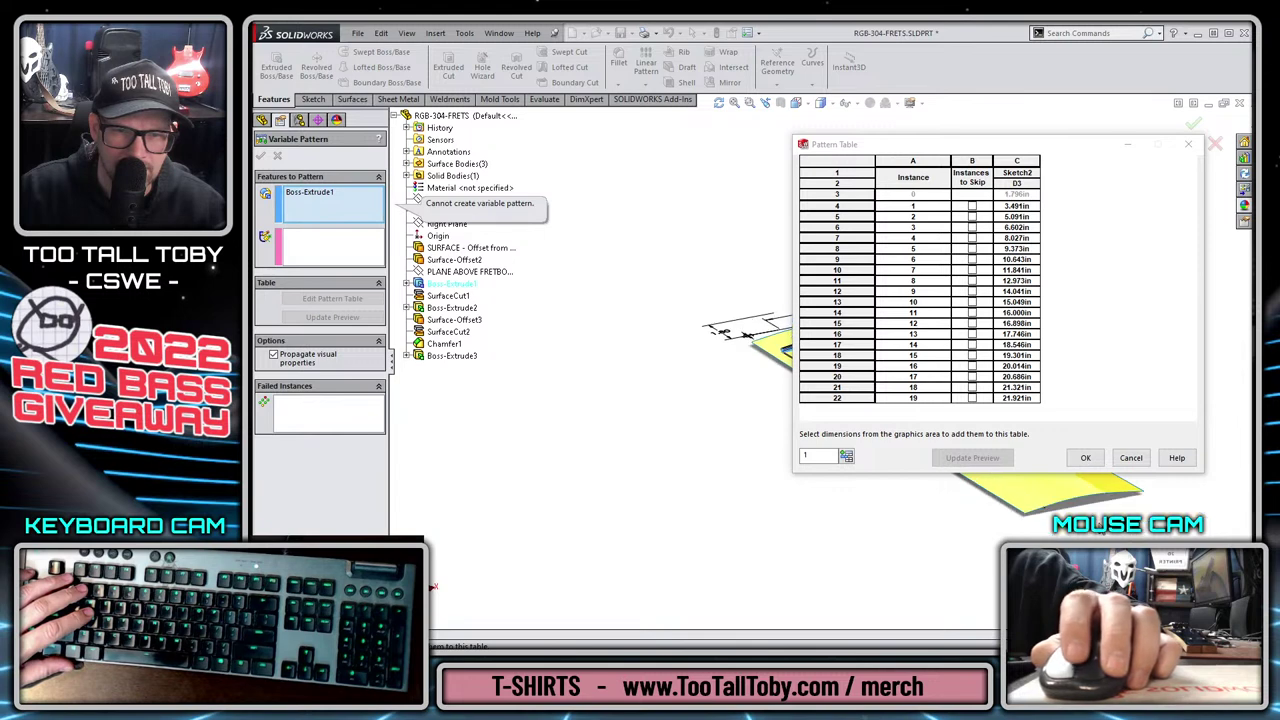
pyautogui.moveTo(914, 509); pyautogui.dragTo(883, 509, button='middle')
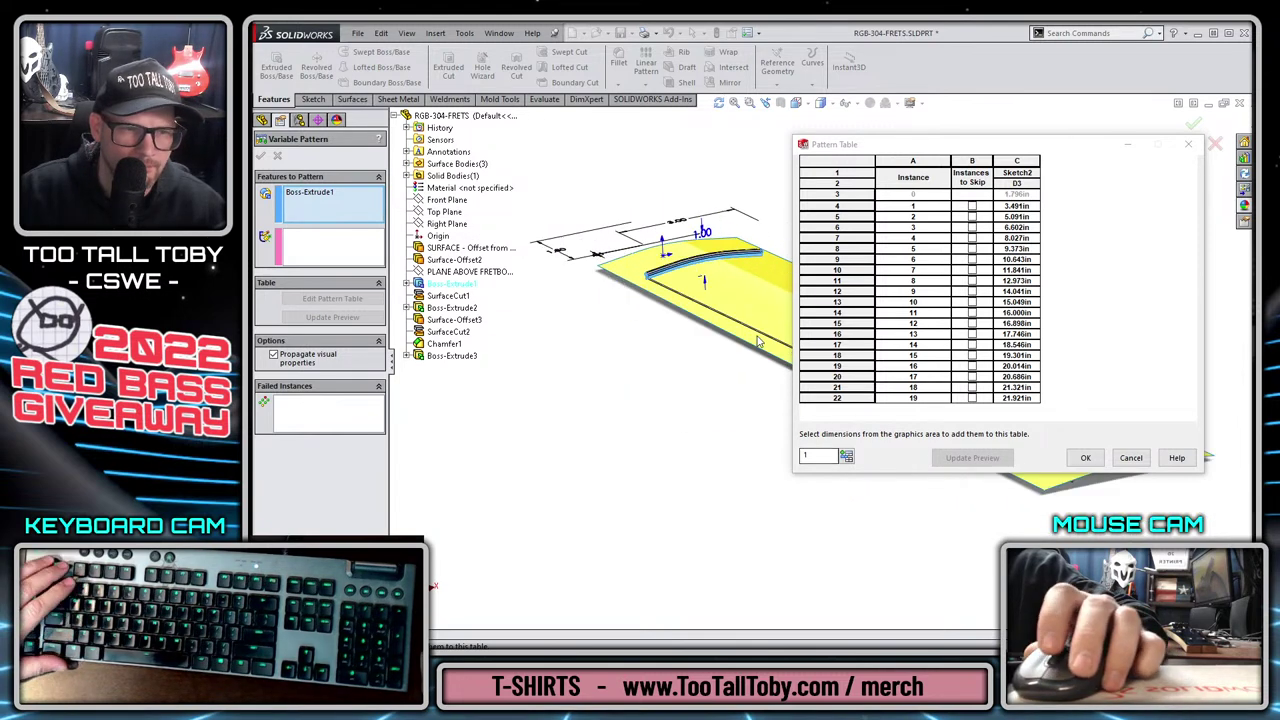
pyautogui.scroll(-3, 755, 307)
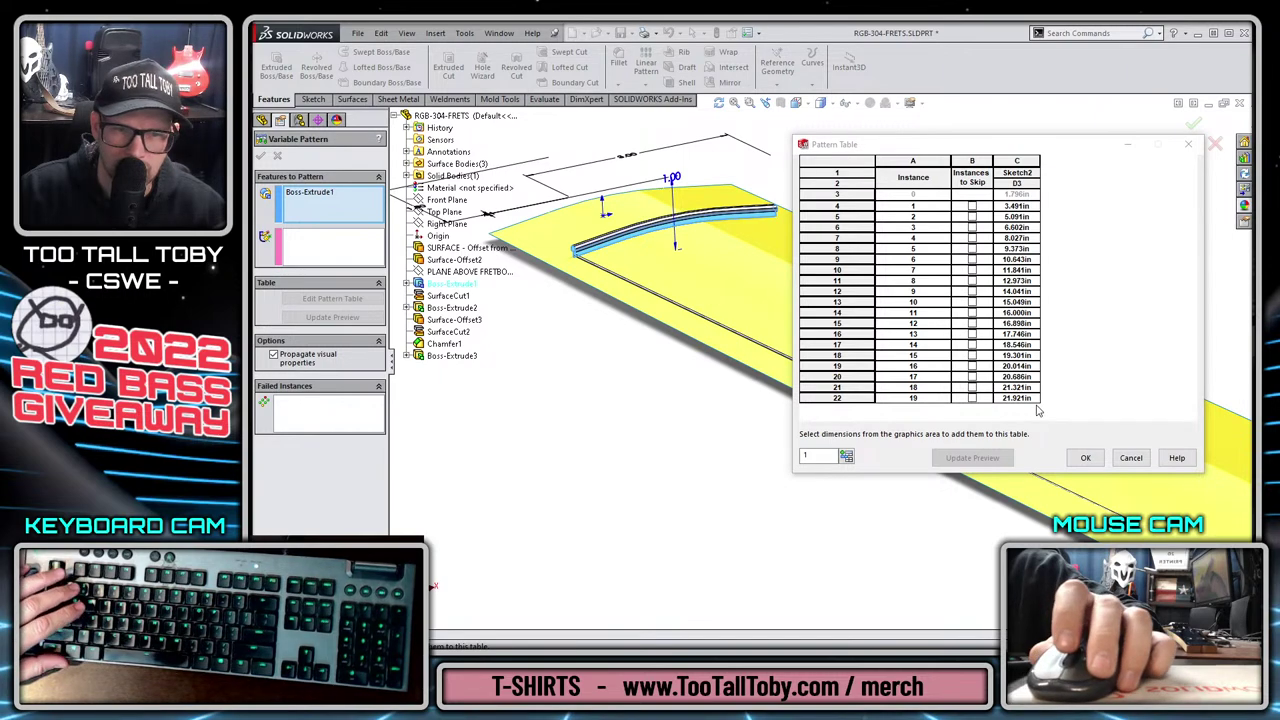
pyautogui.click(1131, 458)
# Open Sketch4 under Boss-Extrude3 for editing.
pyautogui.click(297, 376)
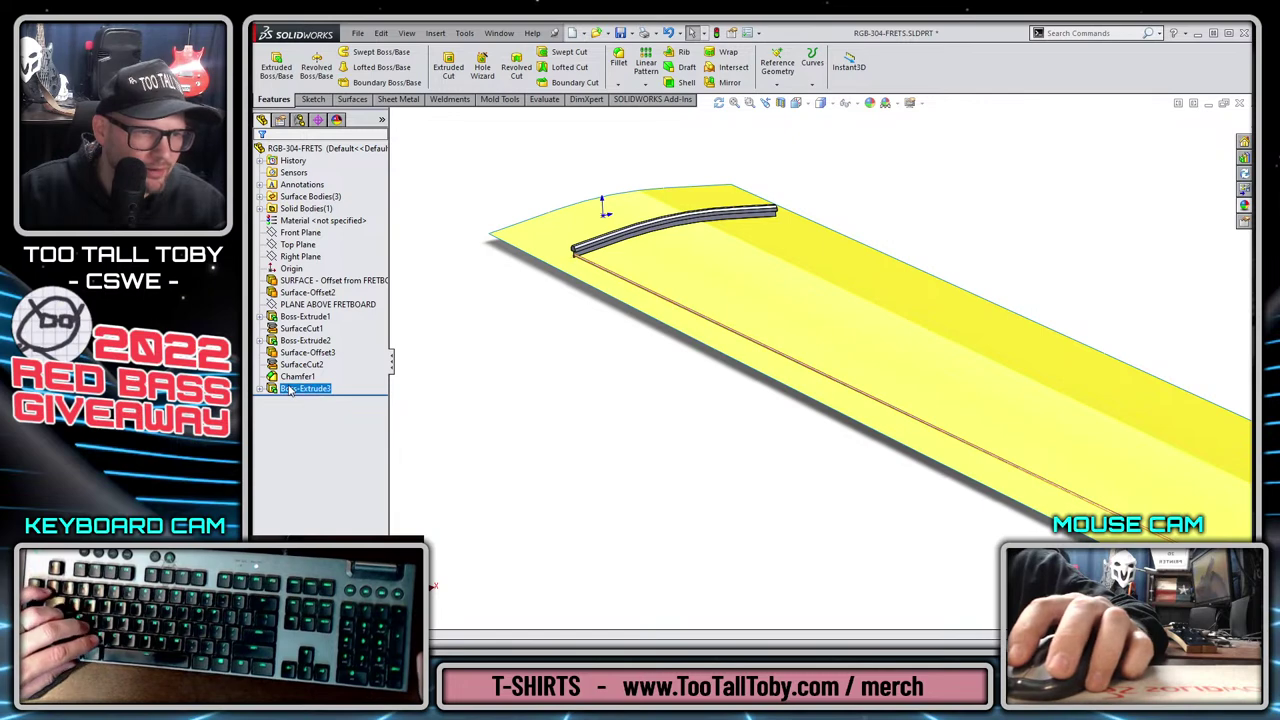
pyautogui.click(325, 345)
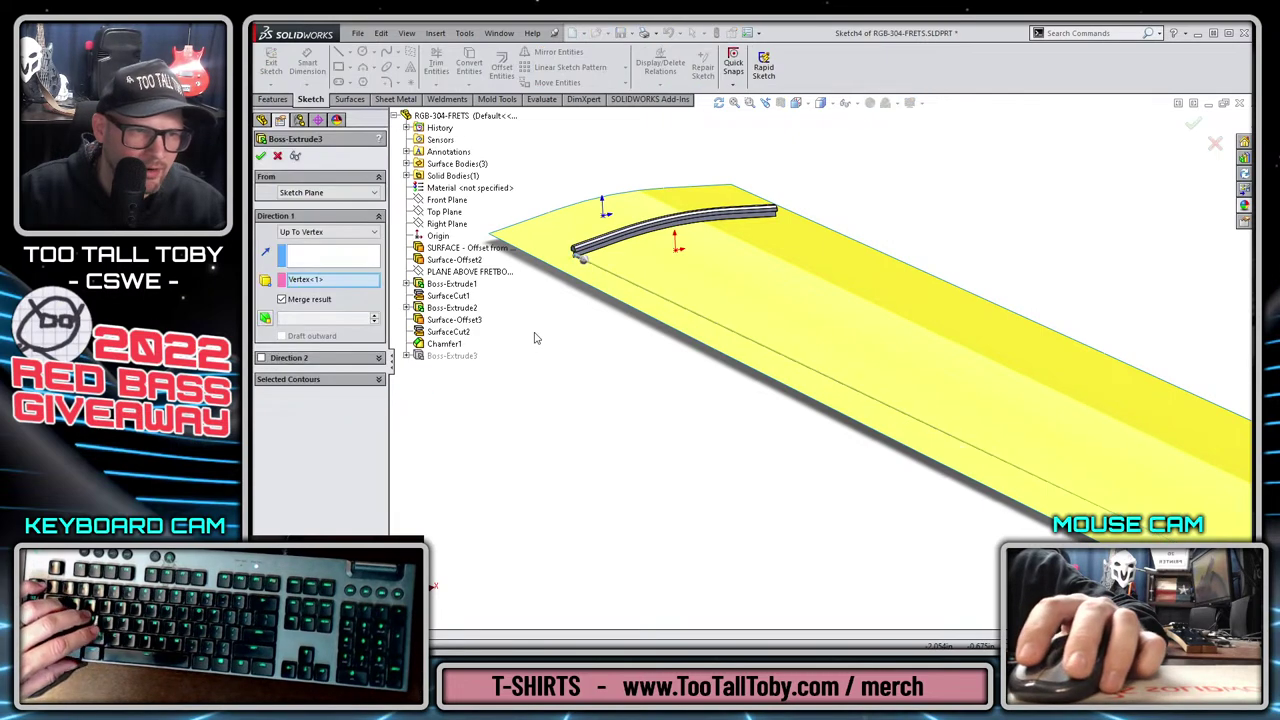
pyautogui.click(313, 400)
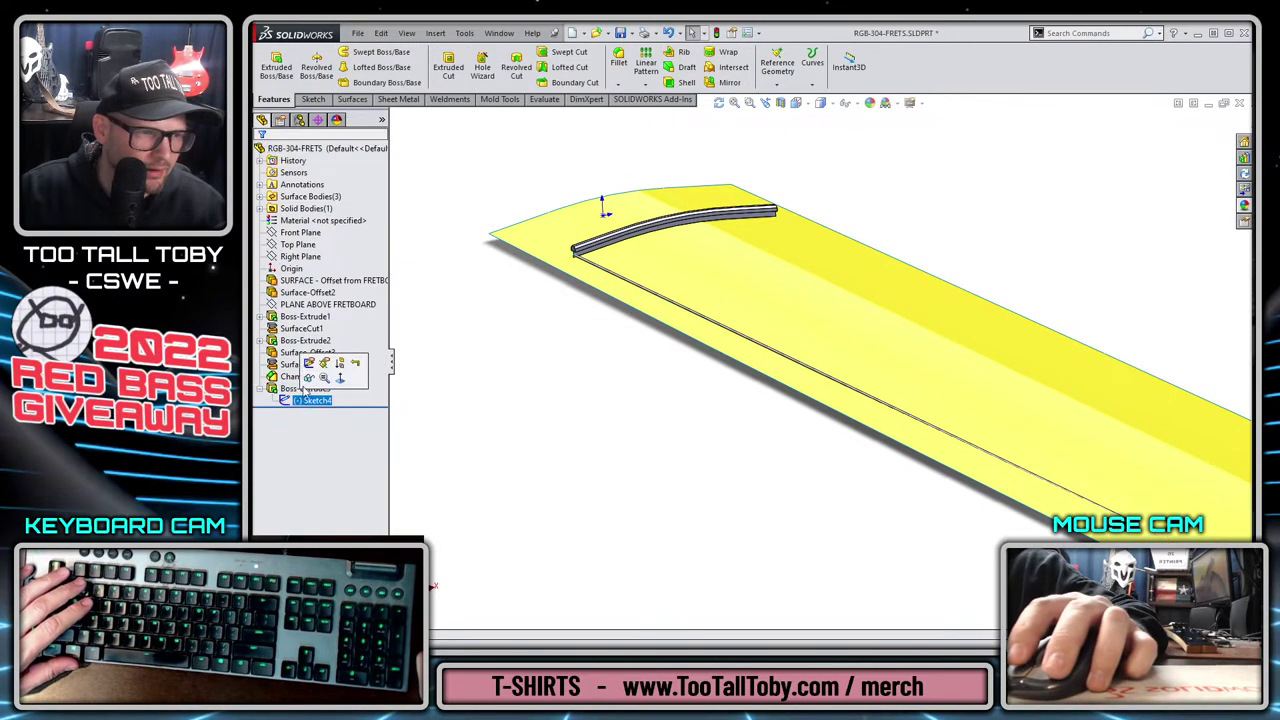
pyautogui.click(309, 365)
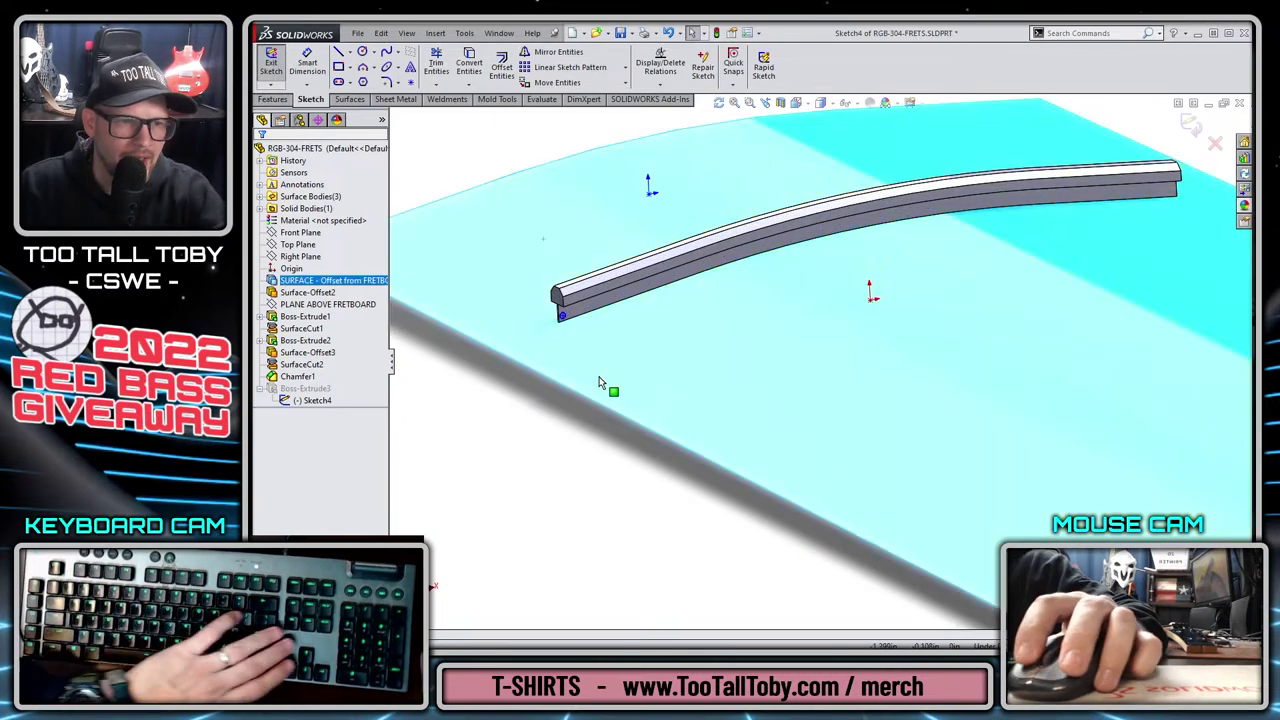
# Draw a small rectangle at the fret's end in Sketch4 so Boss-Extrude3 rebuilds as a thin strip.
pyautogui.moveTo(571, 200); pyautogui.dragTo(657, 437)
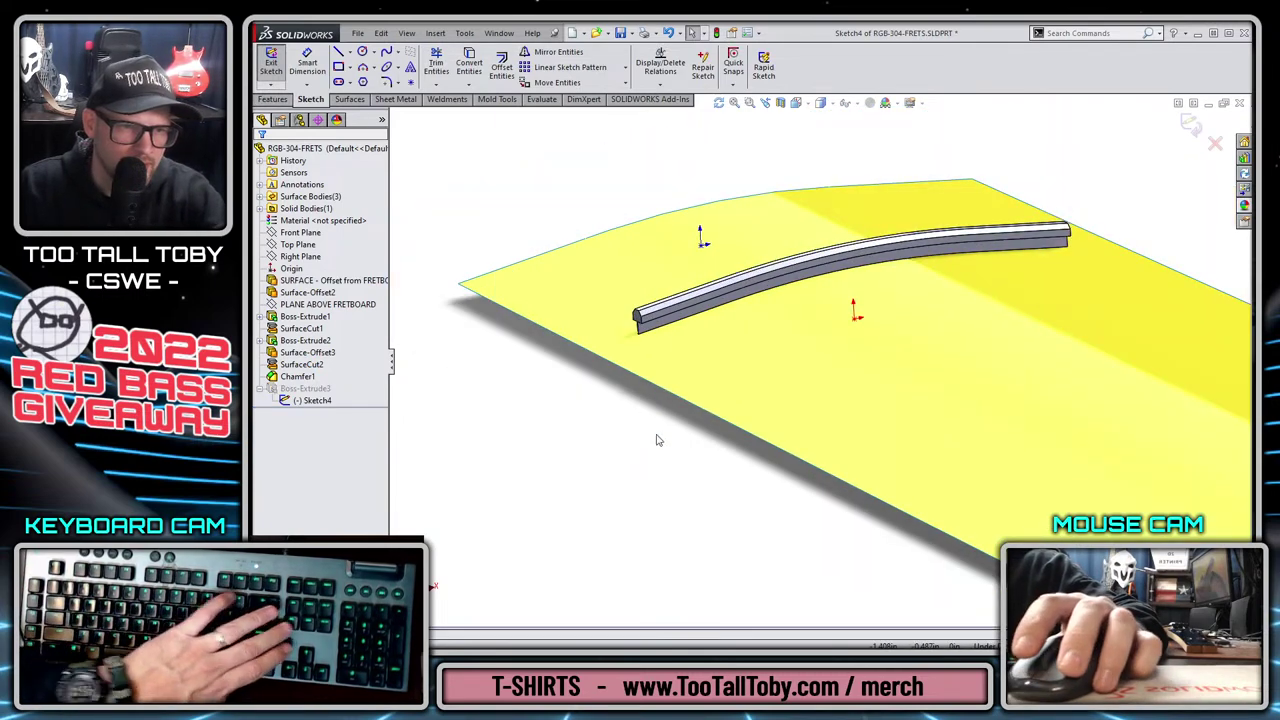
pyautogui.press('s')
pyautogui.click(680, 392)
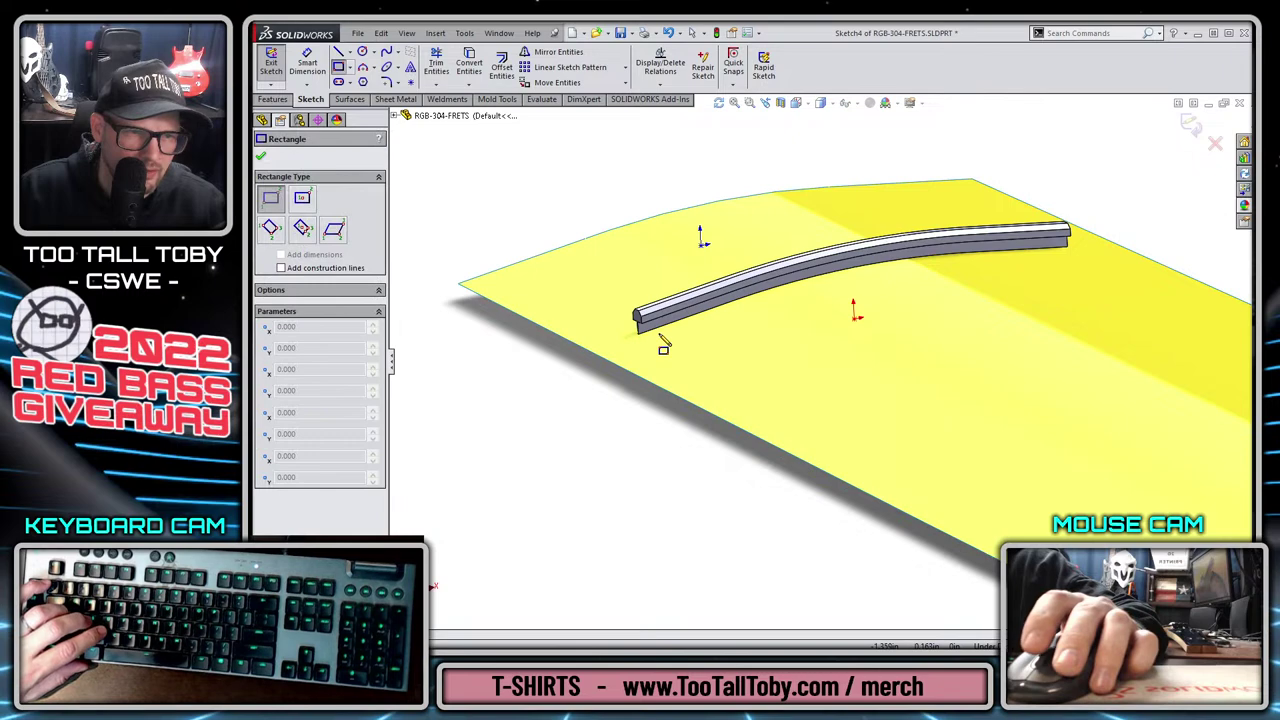
pyautogui.scroll(-3, 698, 372)
pyautogui.click(672, 358)
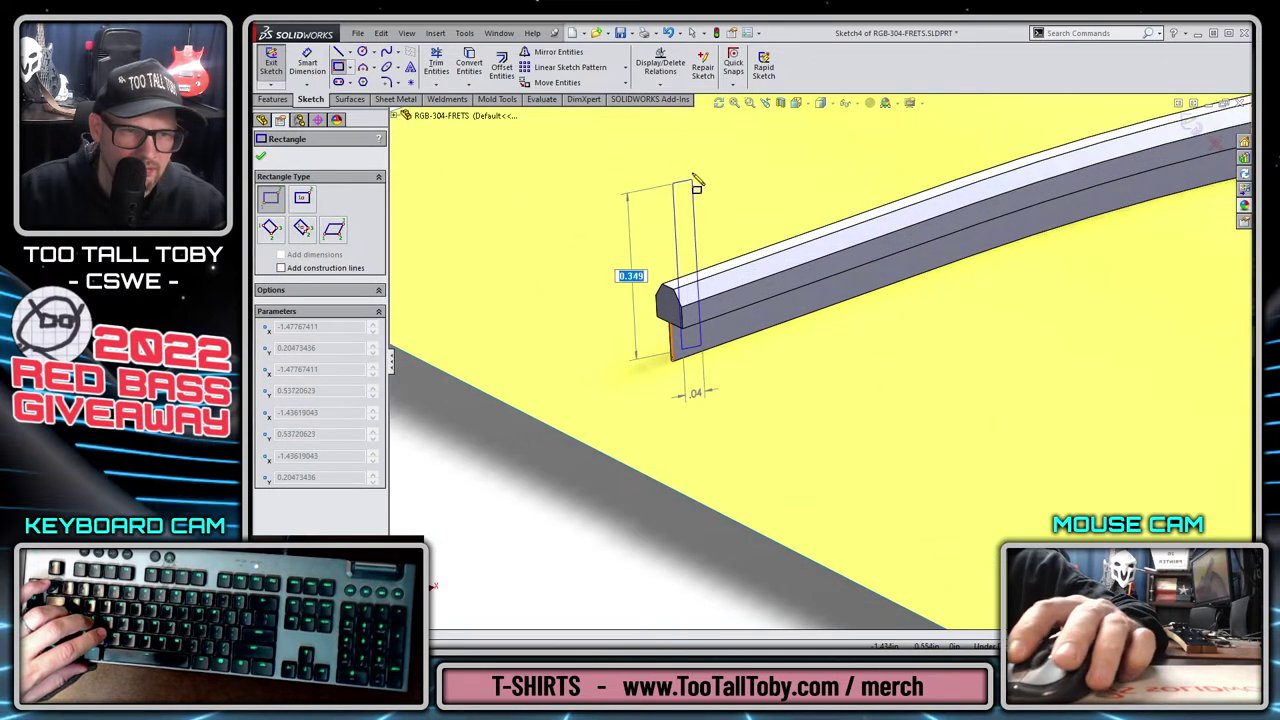
pyautogui.click(689, 148)
pyautogui.scroll(5, 823, 229)
pyautogui.press('Escape')
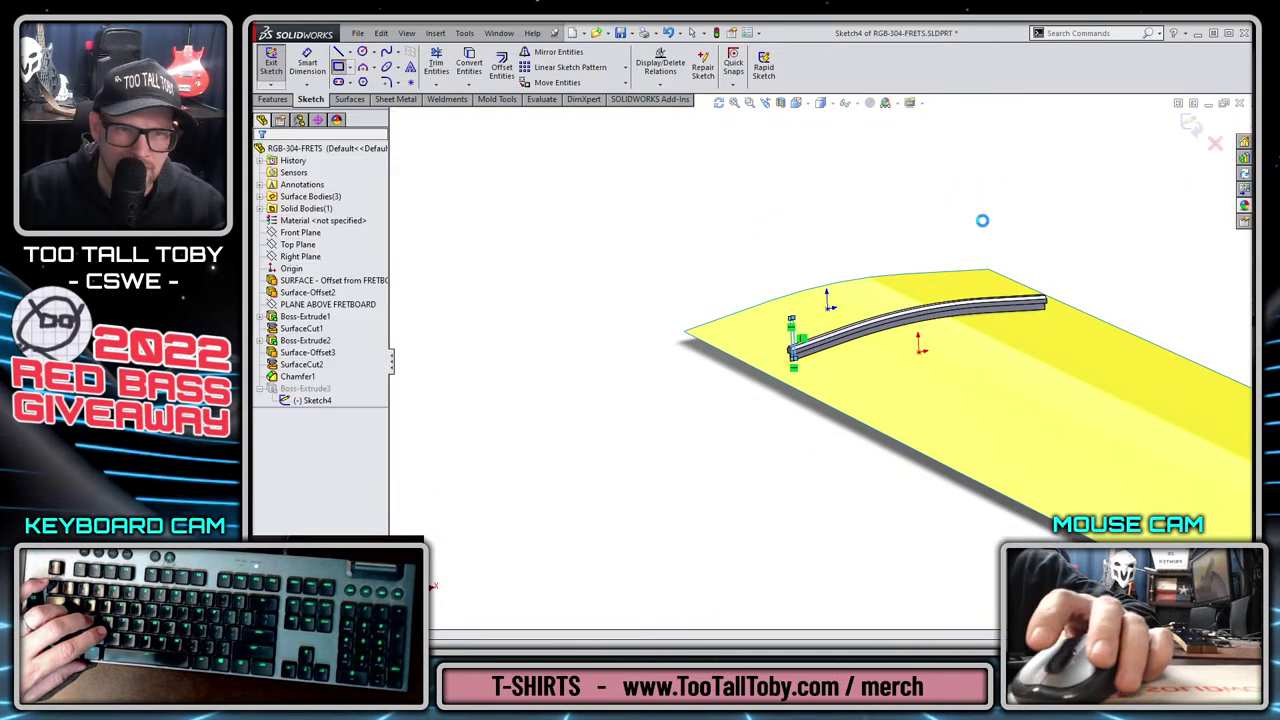
pyautogui.scroll(3, 799, 465)
pyautogui.scroll(-2, 676, 537)
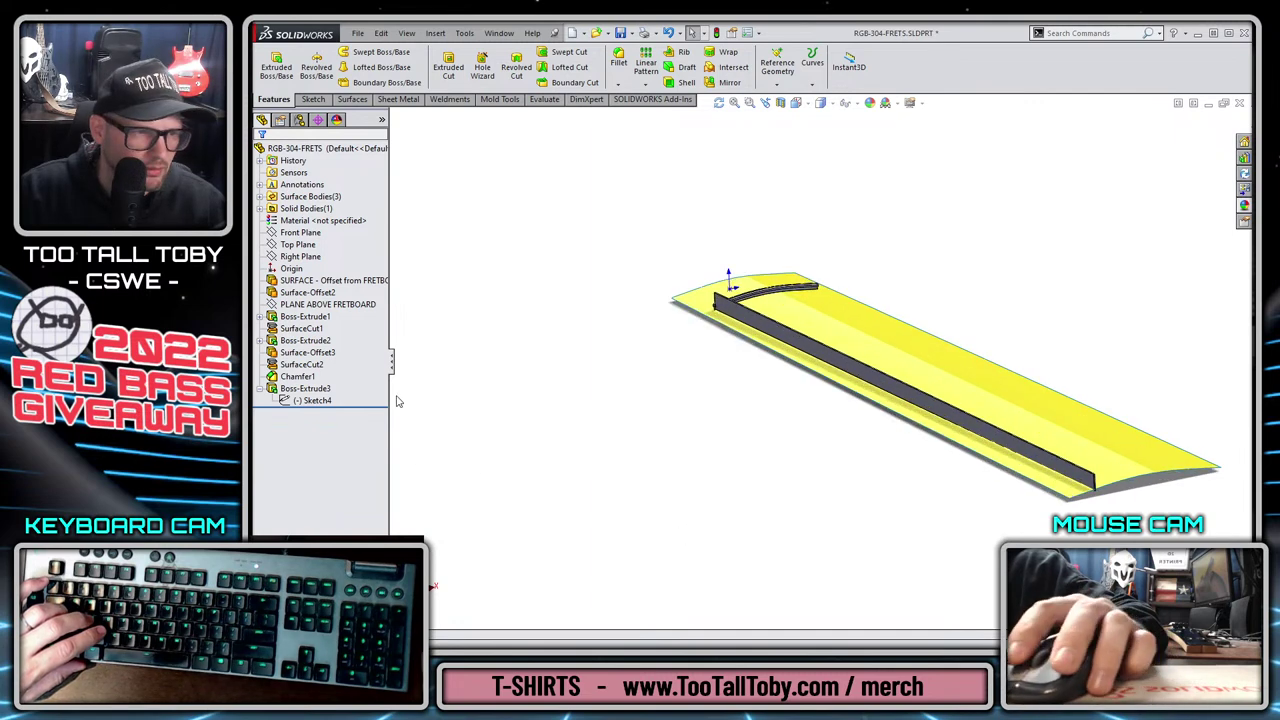
pyautogui.click(646, 86)
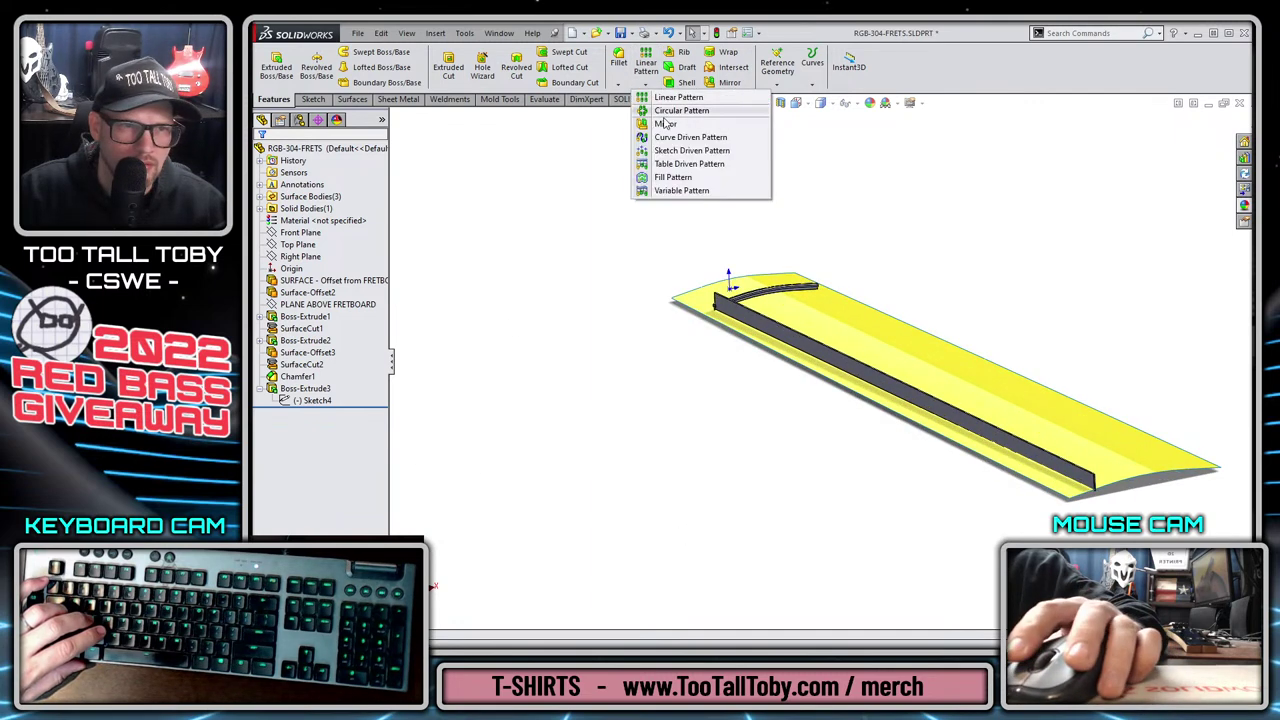
pyautogui.click(678, 192)
pyautogui.scroll(-4, 783, 314)
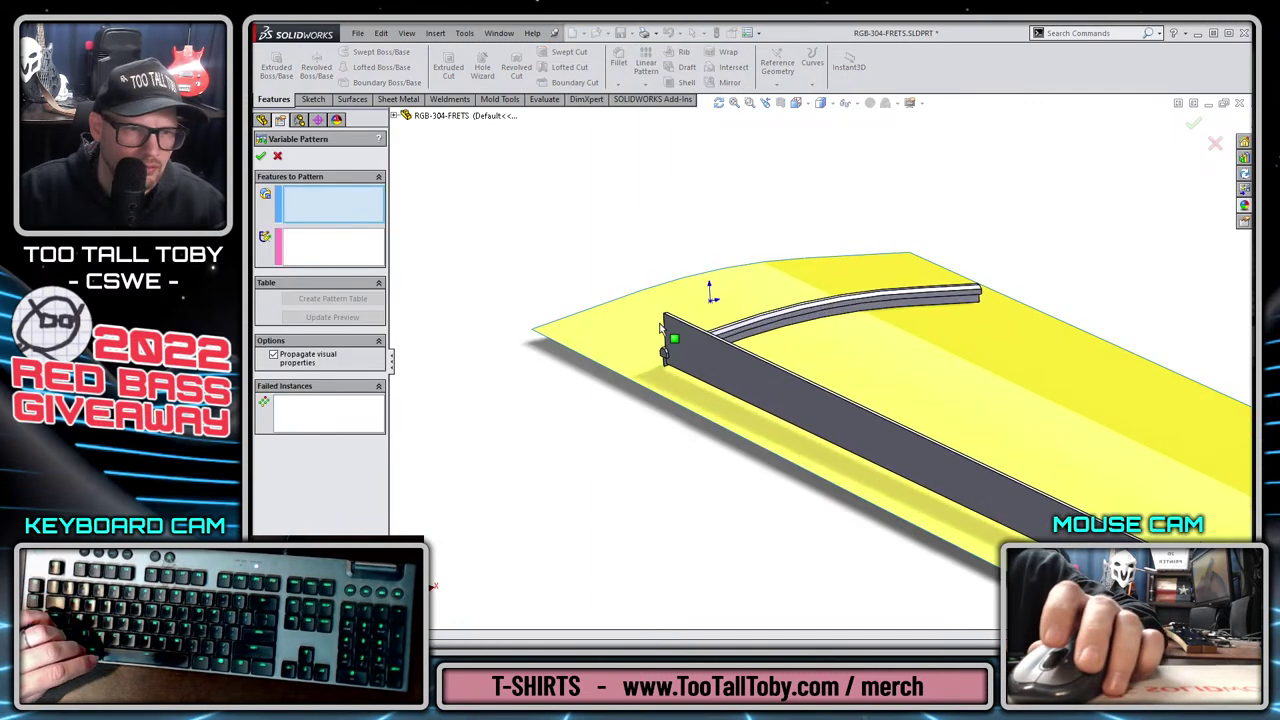
pyautogui.scroll(-2, 675, 368)
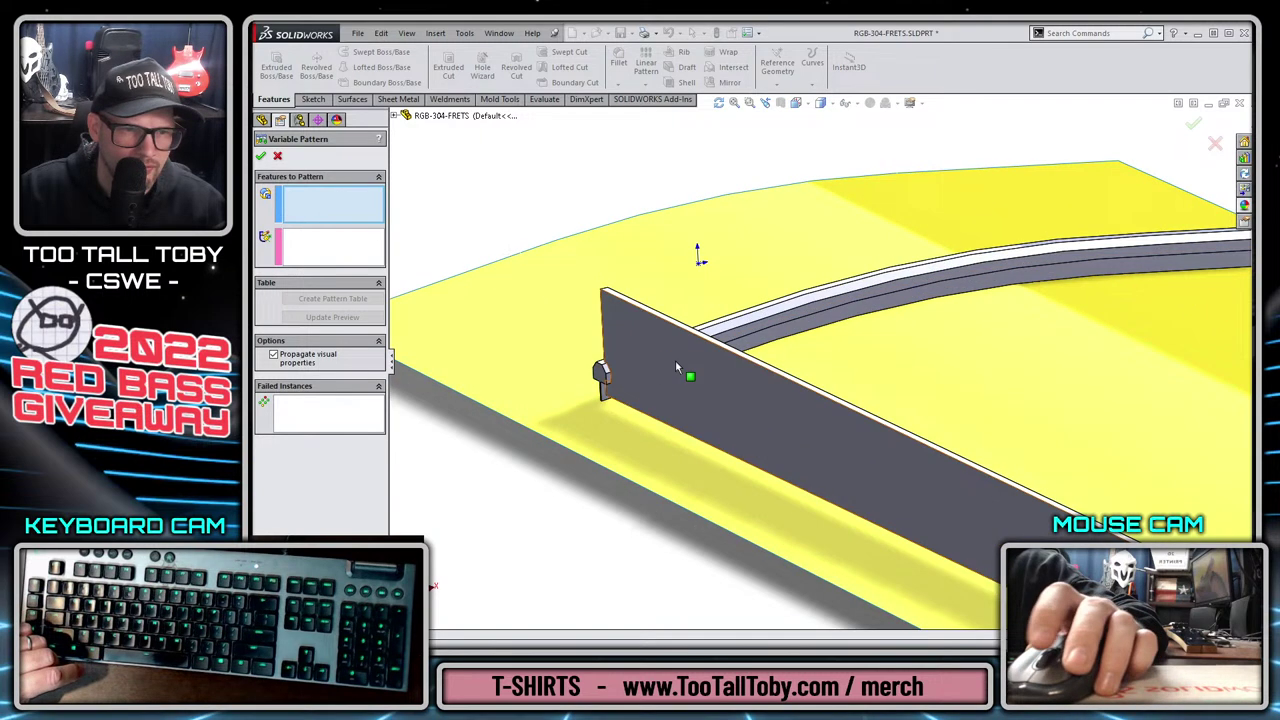
pyautogui.click(770, 338)
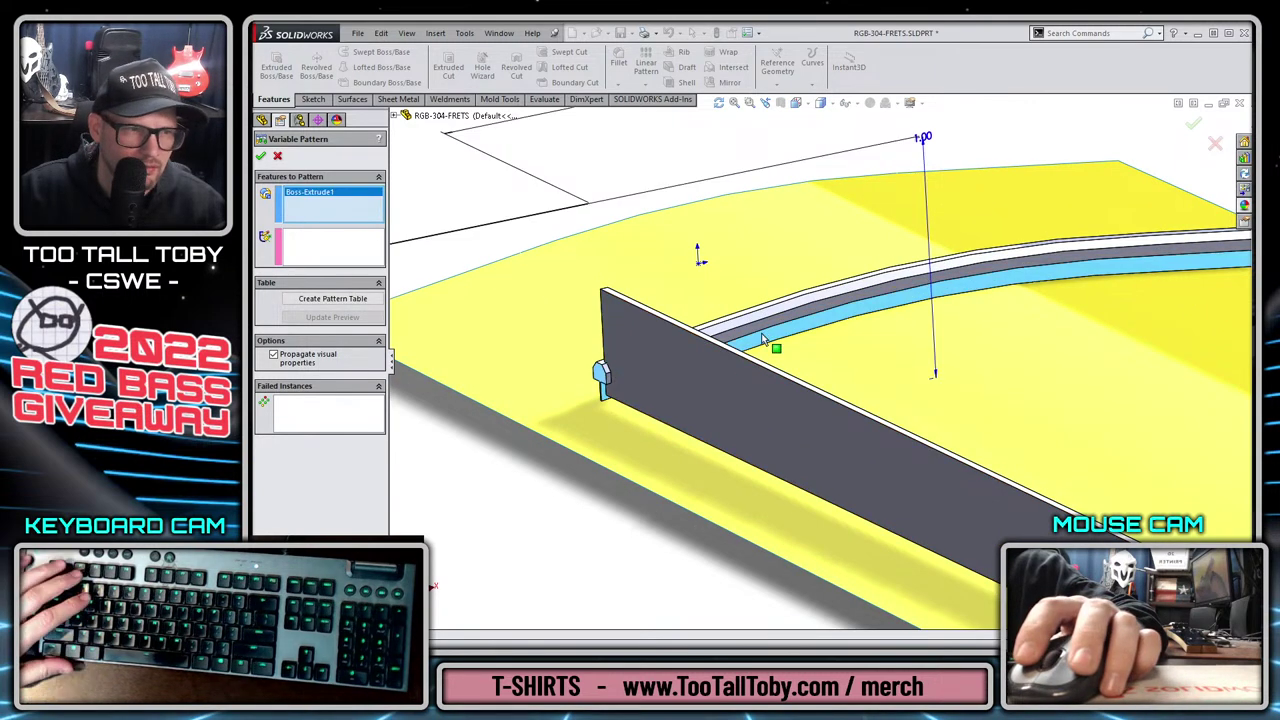
pyautogui.click(332, 298)
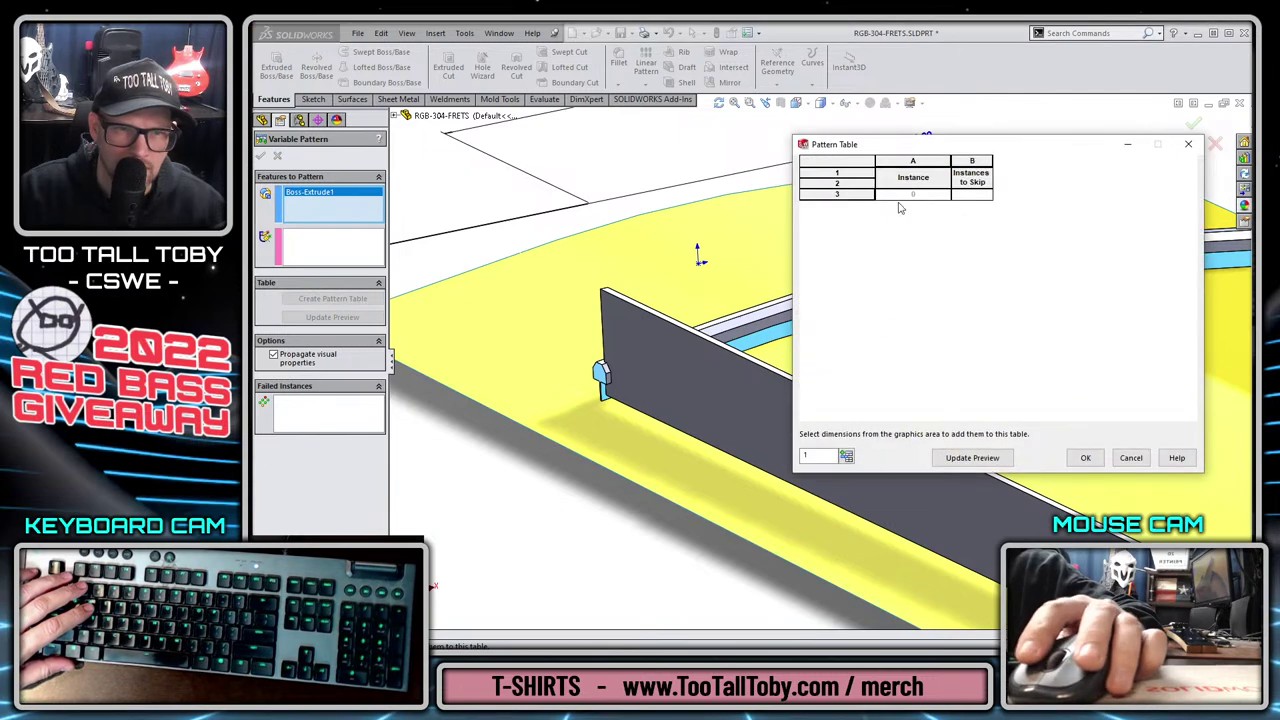
pyautogui.scroll(5, 628, 268)
pyautogui.click(615, 327)
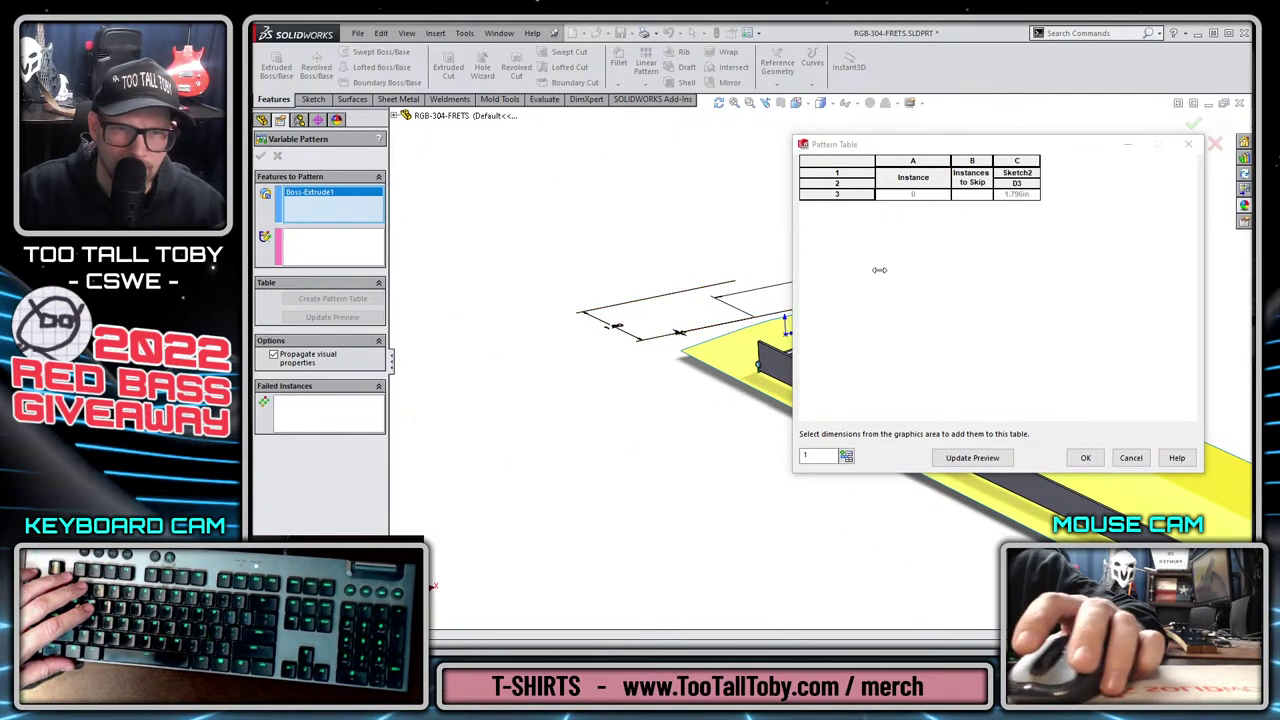
pyautogui.click(845, 455)
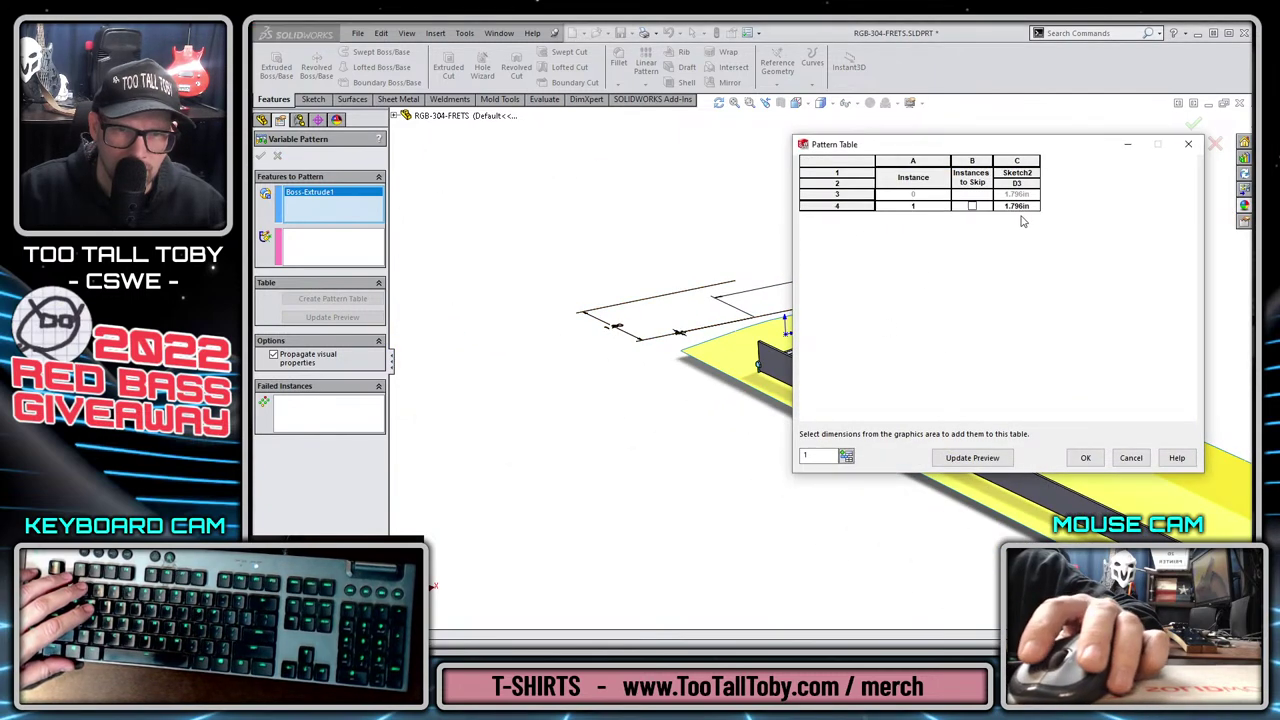
pyautogui.write('3.59')
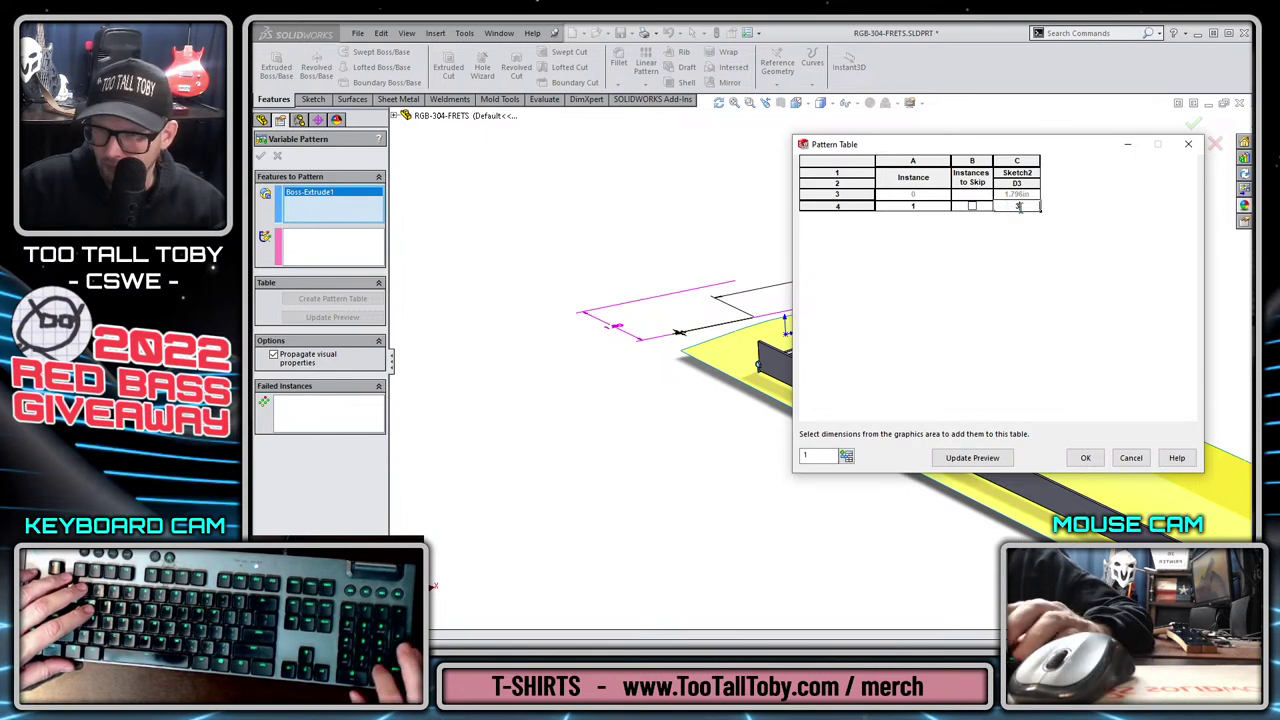
pyautogui.click(972, 457)
pyautogui.moveTo(1021, 140); pyautogui.dragTo(858, 168)
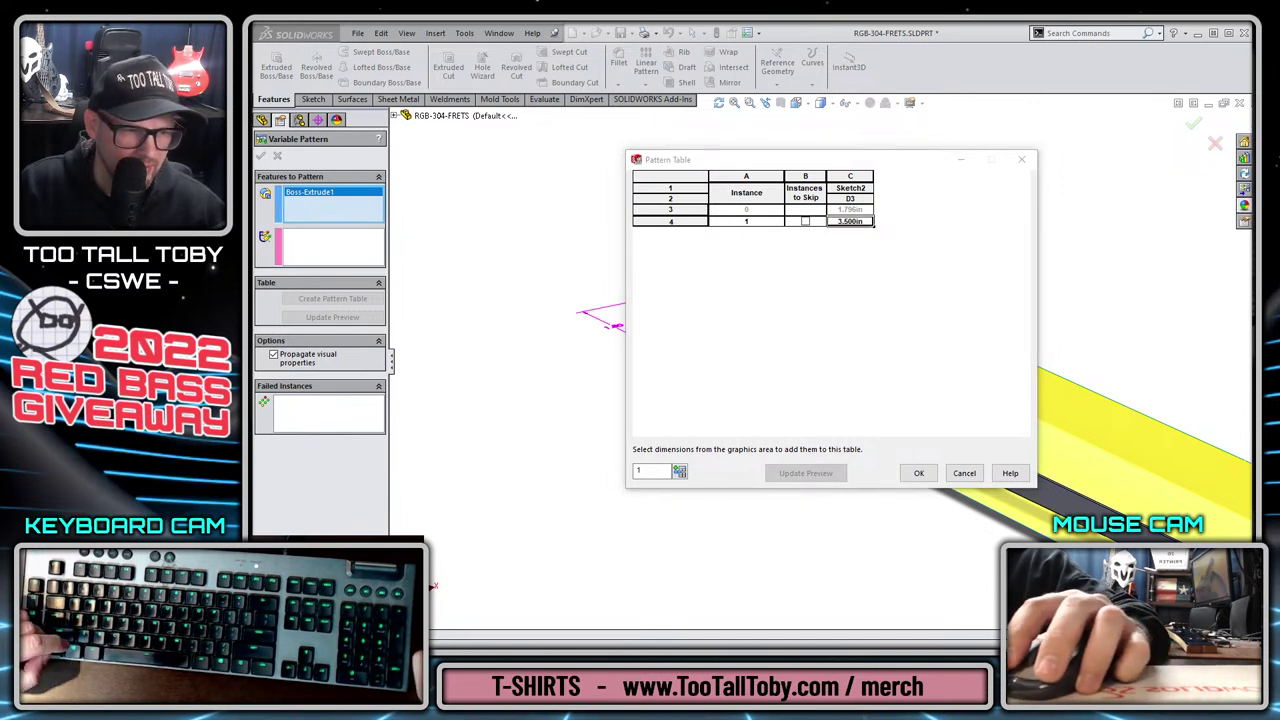
pyautogui.click(963, 476)
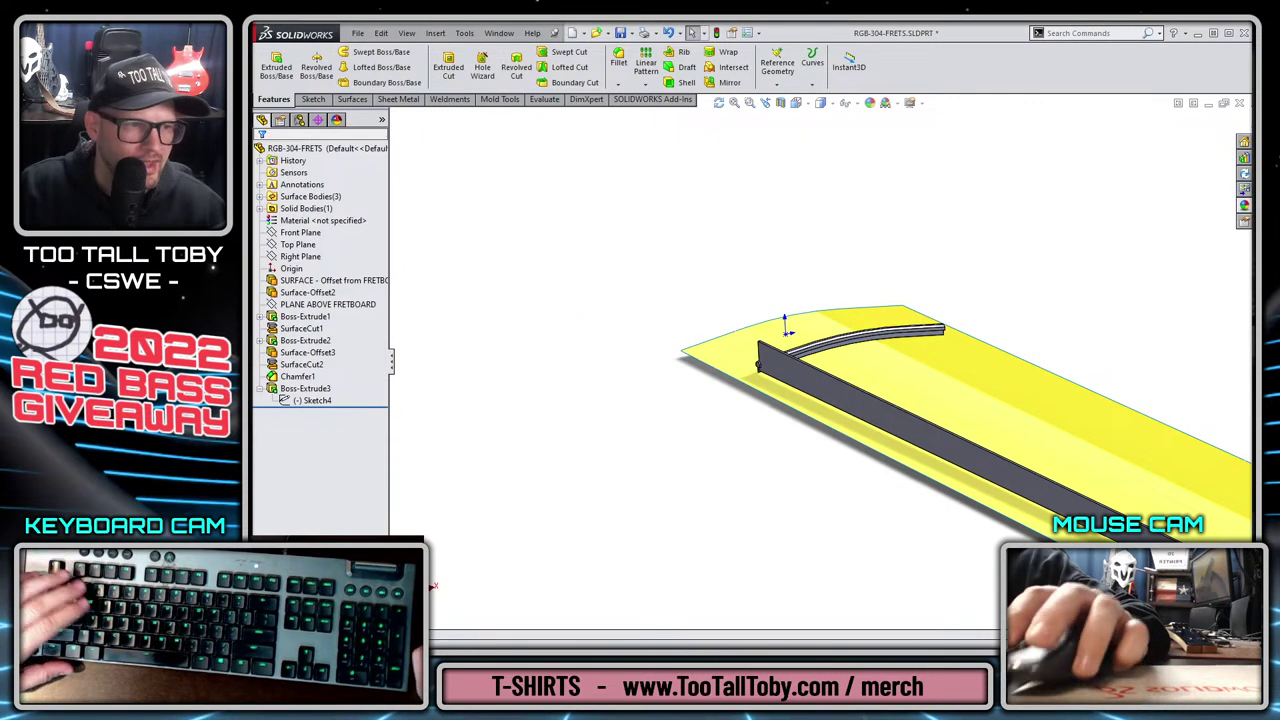
# Reorder Boss-Extrude3 after Boss-Extrude1 and roll the part back to just after Sketch4.
pyautogui.moveTo(370, 405)
pyautogui.mouseDown()
pyautogui.moveTo(374, 370)
pyautogui.moveTo(370, 418)
pyautogui.mouseUp()
pyautogui.click(305, 389)
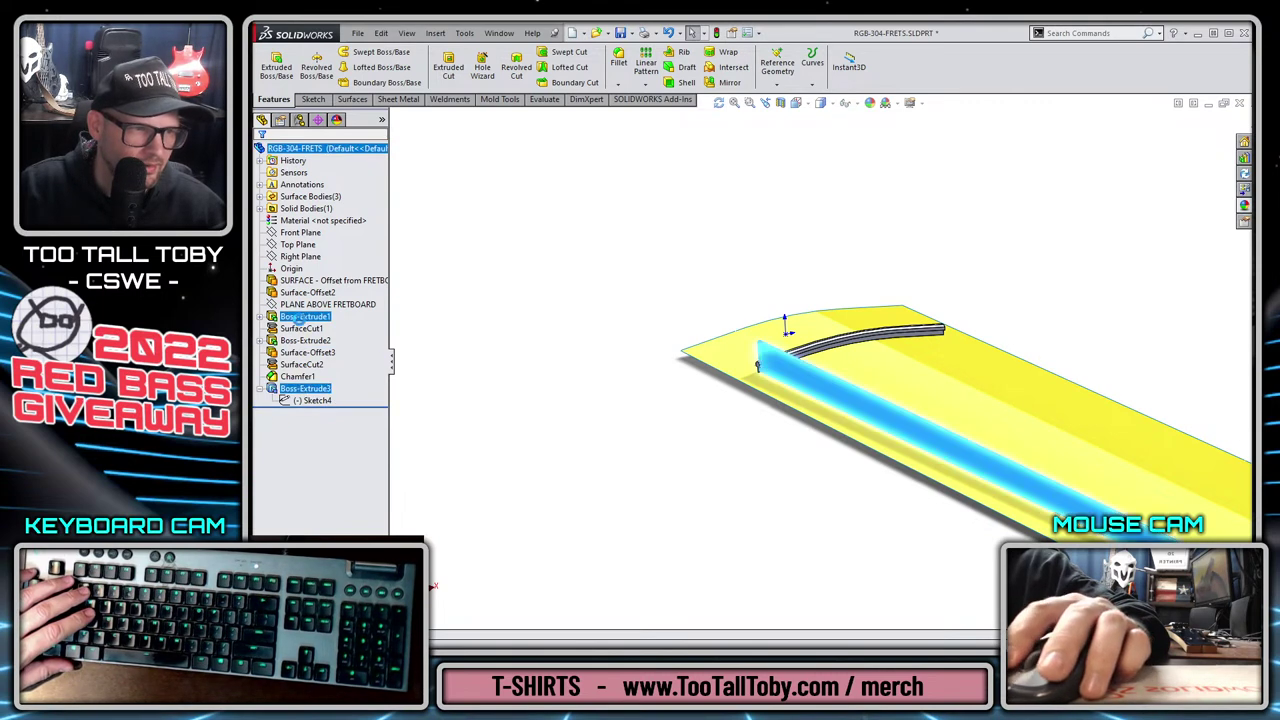
pyautogui.moveTo(296, 316); pyautogui.dragTo(298, 317)
pyautogui.press('Return')
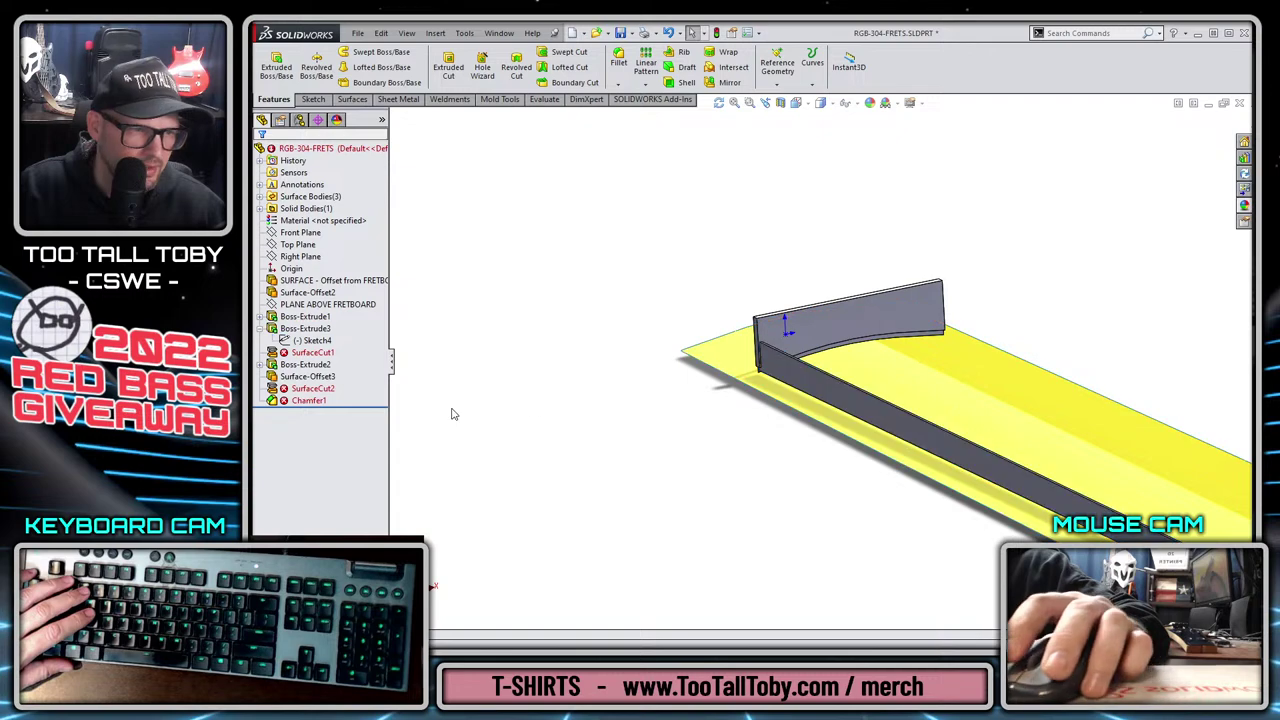
pyautogui.moveTo(378, 405); pyautogui.dragTo(372, 348)
pyautogui.moveTo(809, 377); pyautogui.dragTo(755, 364, button='middle')
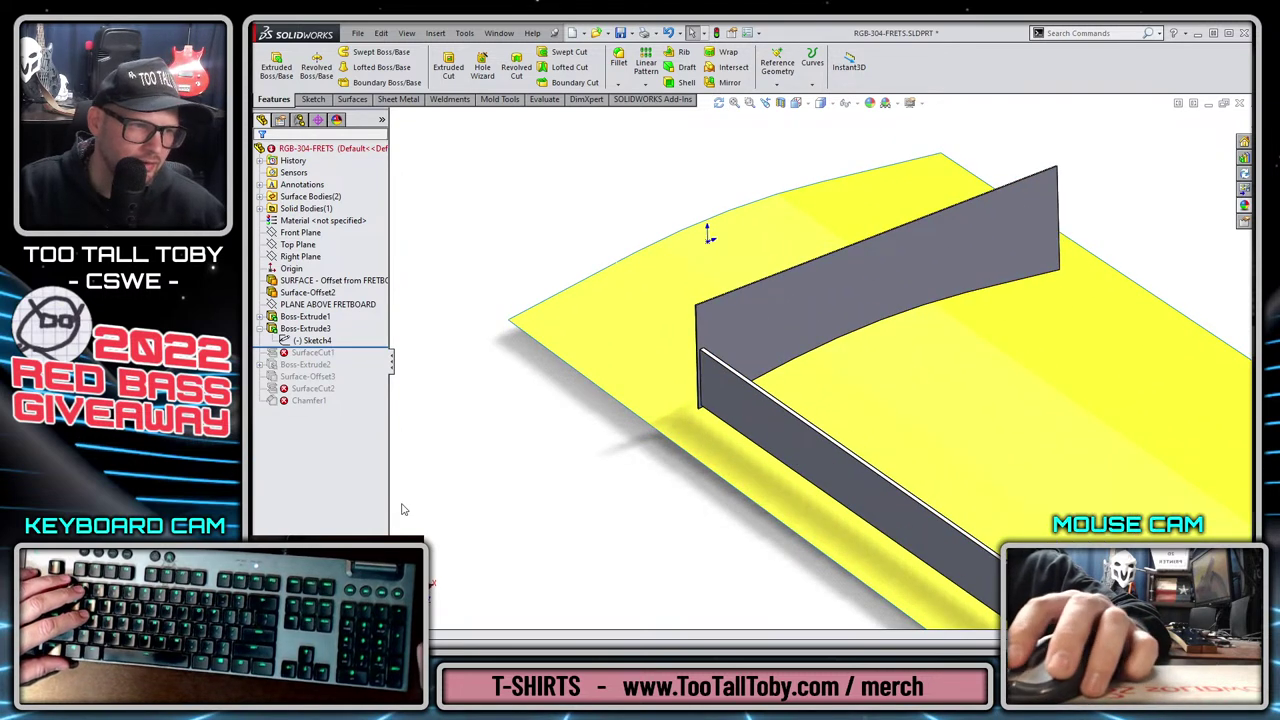
pyautogui.click(305, 316)
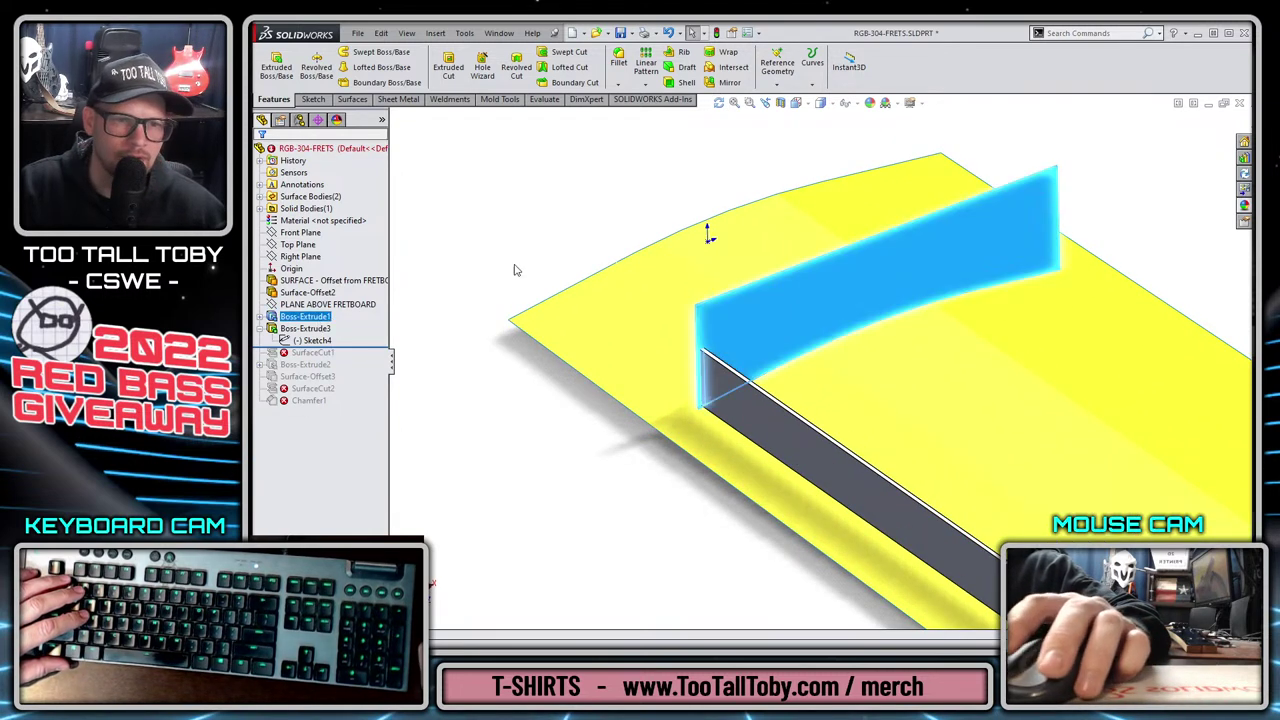
# Start a Variable Pattern of Boss-Extrude1, trial a 3.000in row for the 1.80 dimension, then close the table.
pyautogui.click(646, 84)
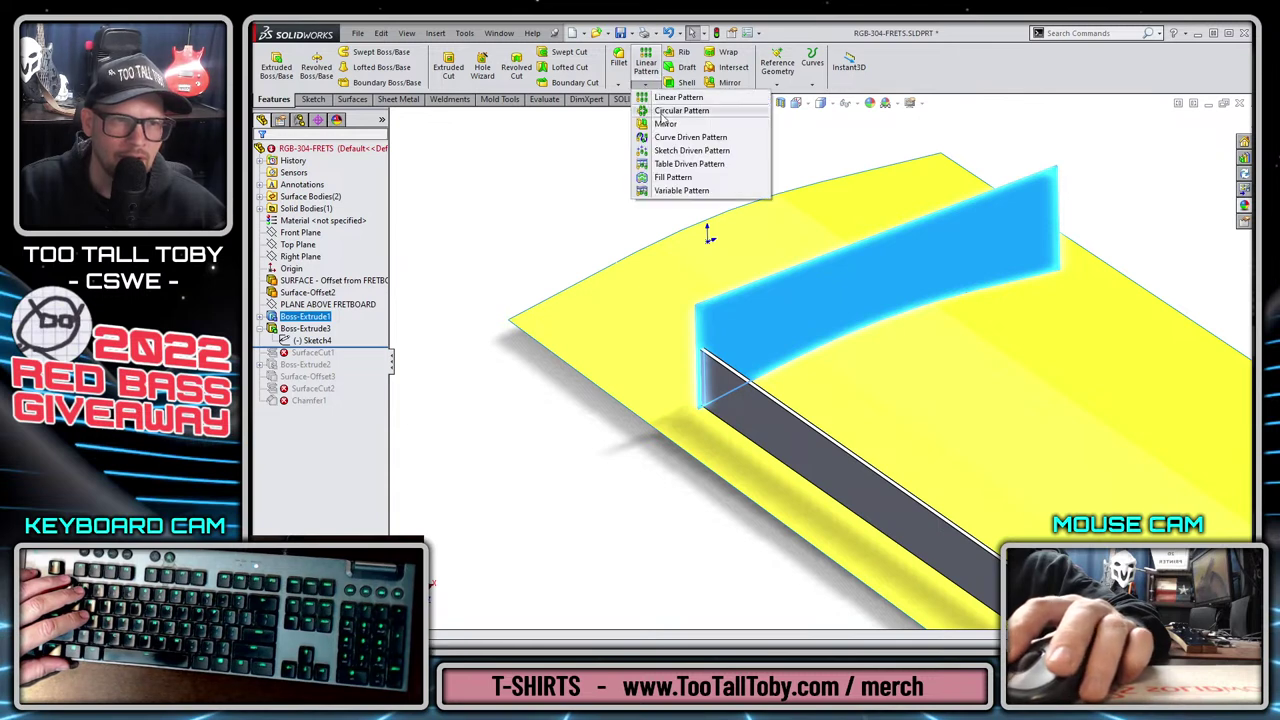
pyautogui.click(681, 190)
pyautogui.click(330, 299)
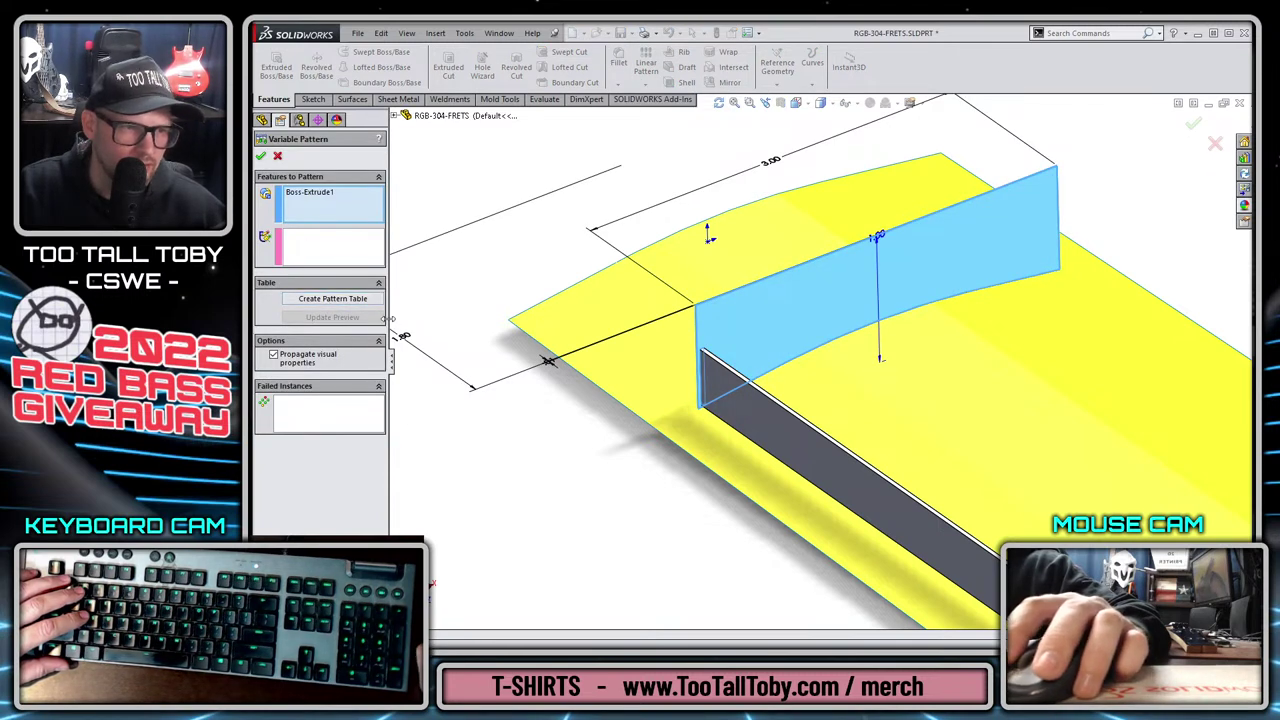
pyautogui.click(410, 345)
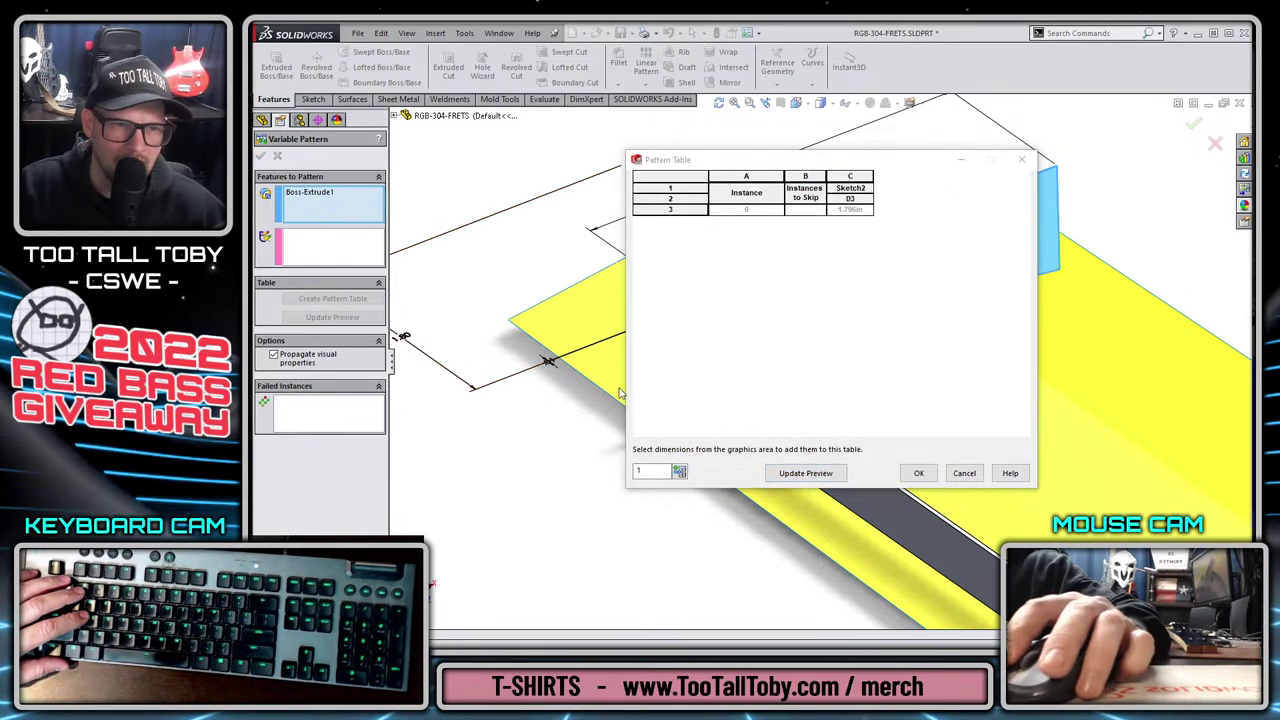
pyautogui.click(680, 474)
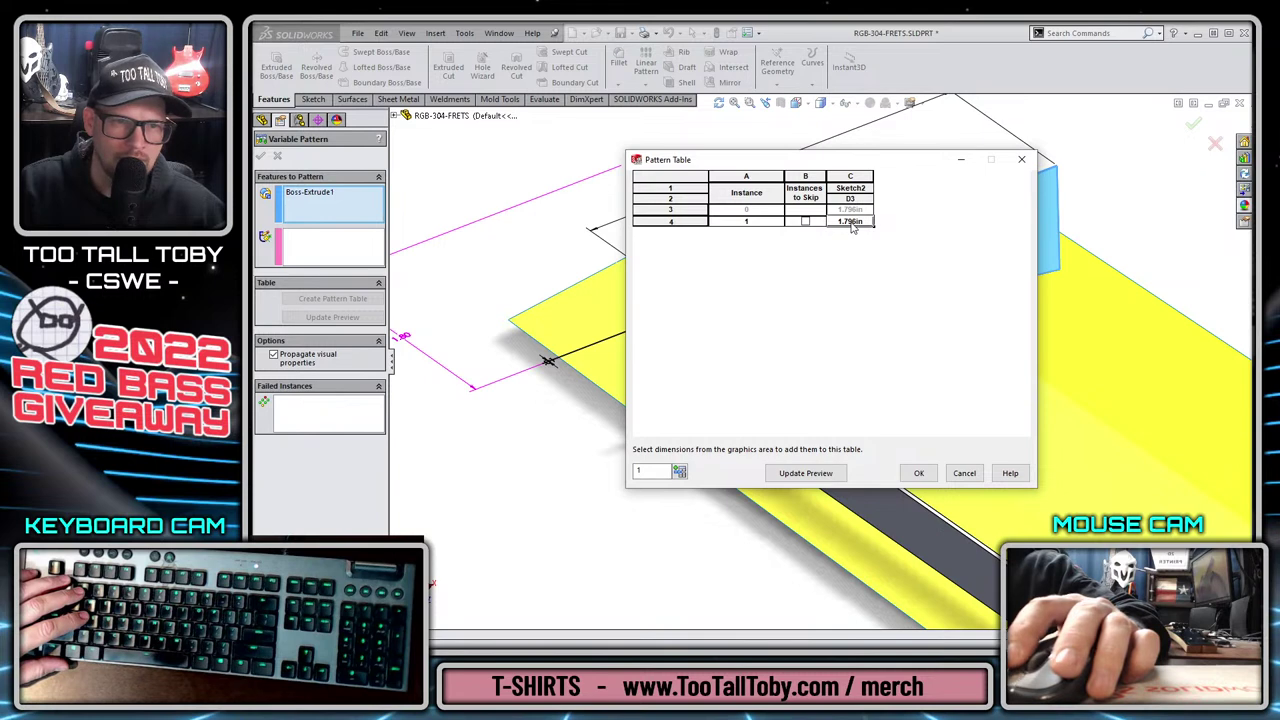
pyautogui.write('3.000in')
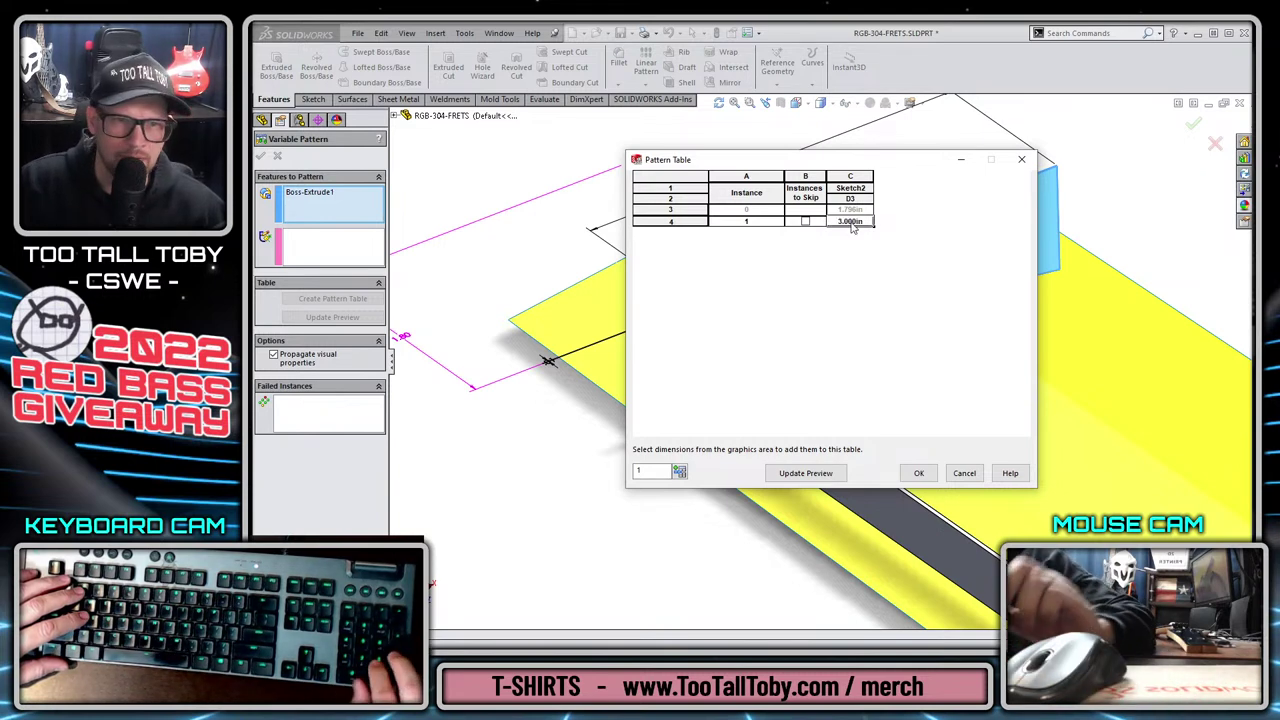
pyautogui.click(819, 476)
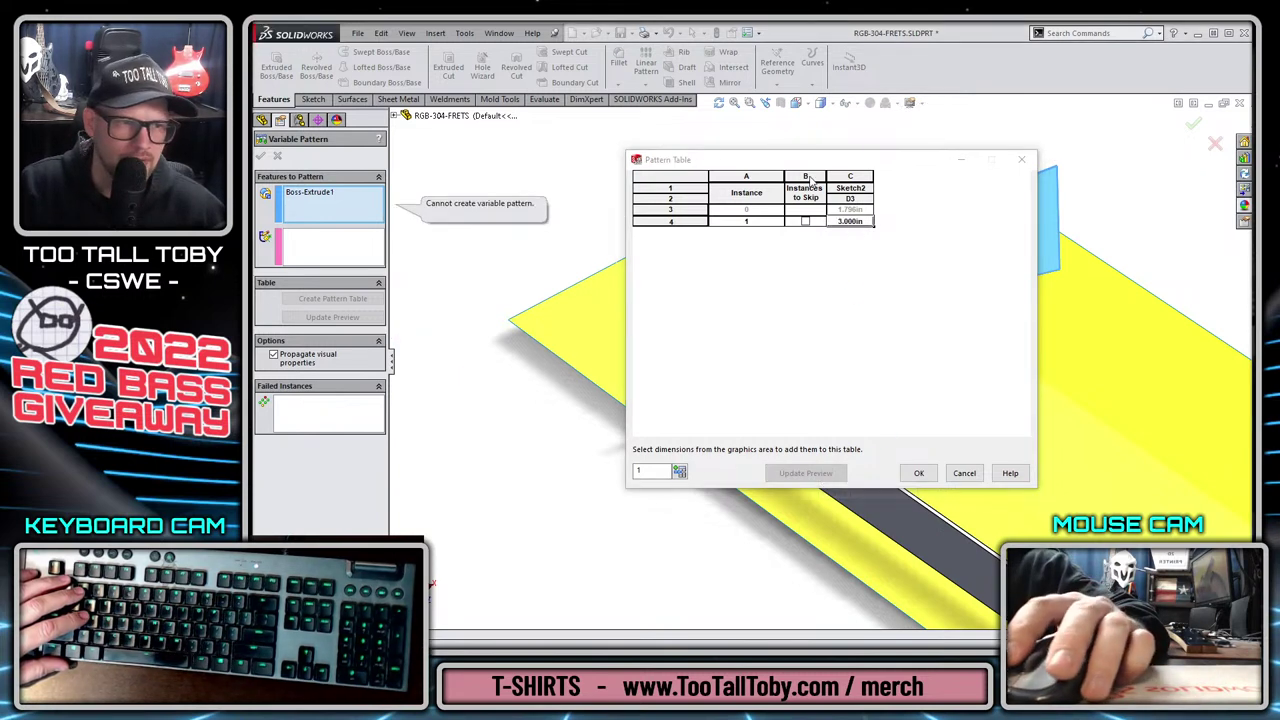
pyautogui.moveTo(797, 154); pyautogui.dragTo(1100, 149)
pyautogui.scroll(3, 898, 403)
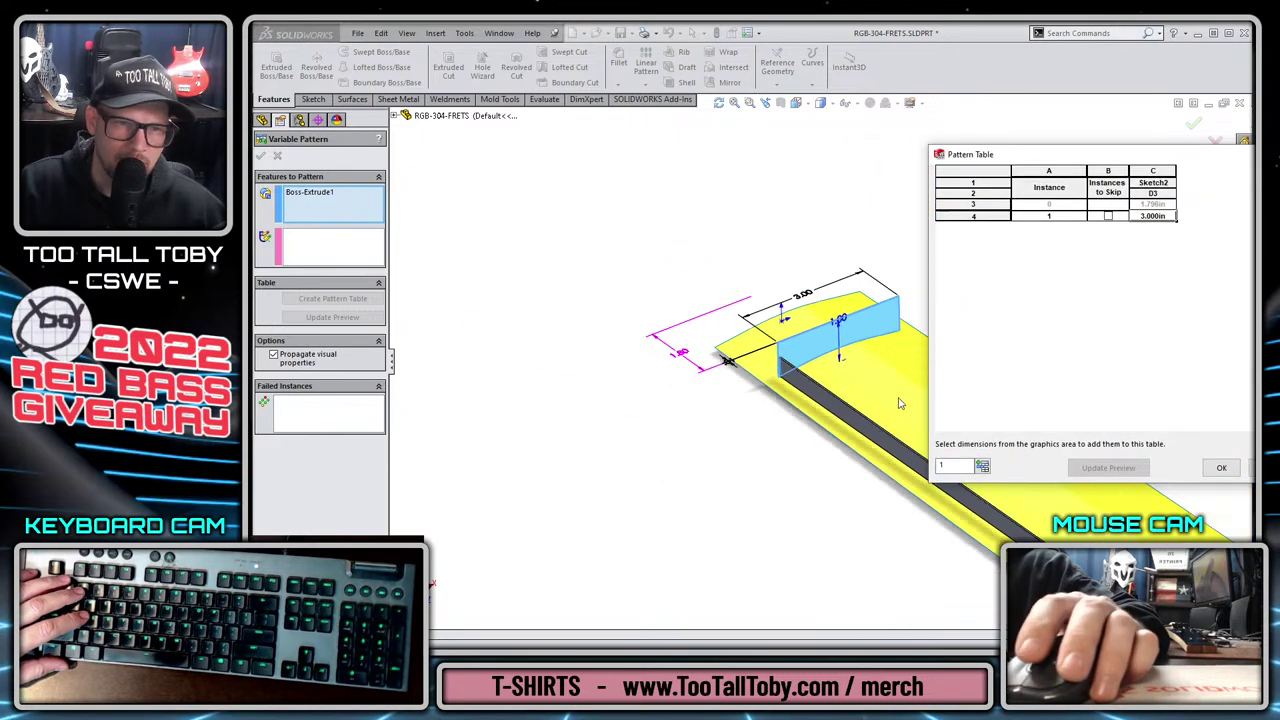
pyautogui.scroll(-3, 930, 409)
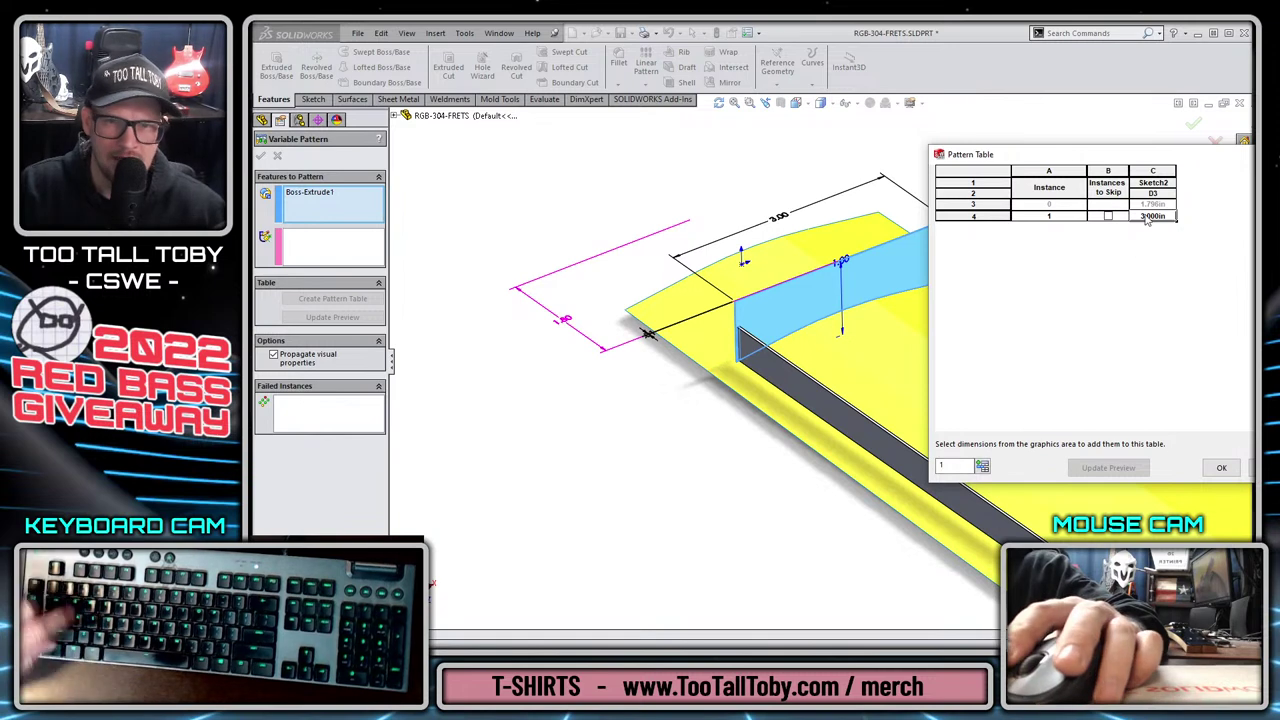
pyautogui.press('Escape')
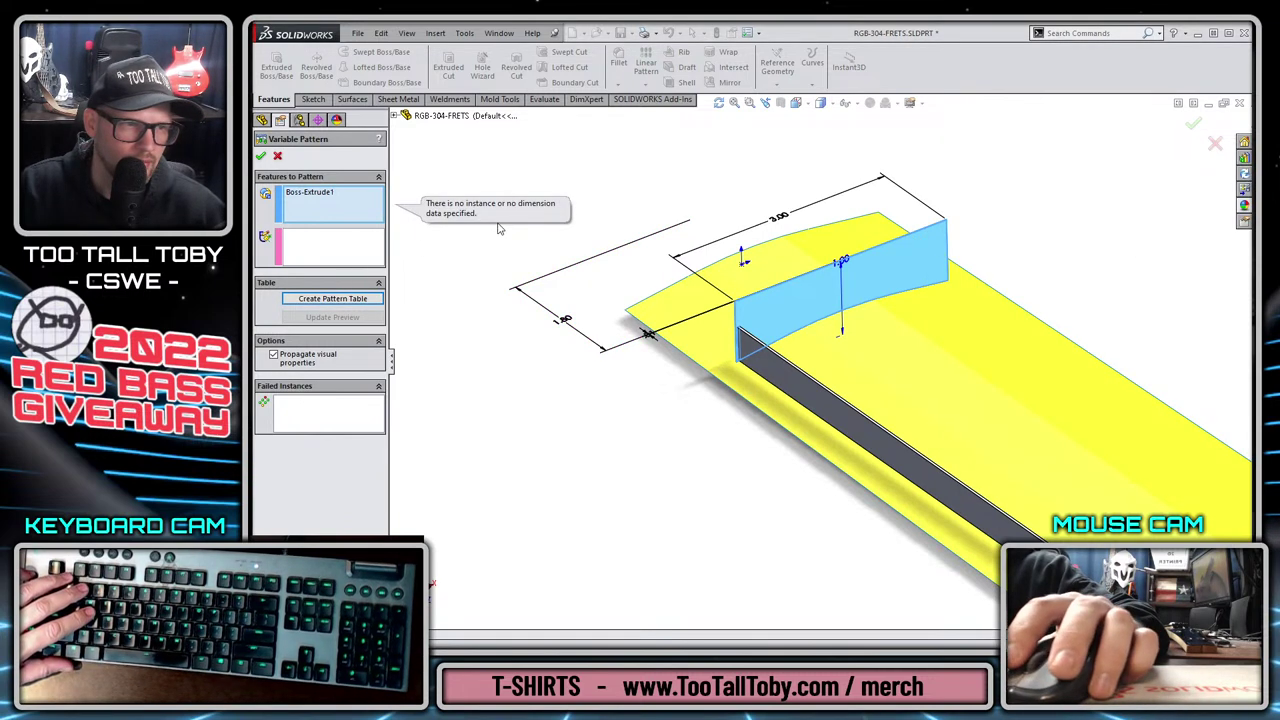
# Retry the table with a 4.000in row for the 1.80 dimension, then cancel the Variable Pattern.
pyautogui.click(320, 298)
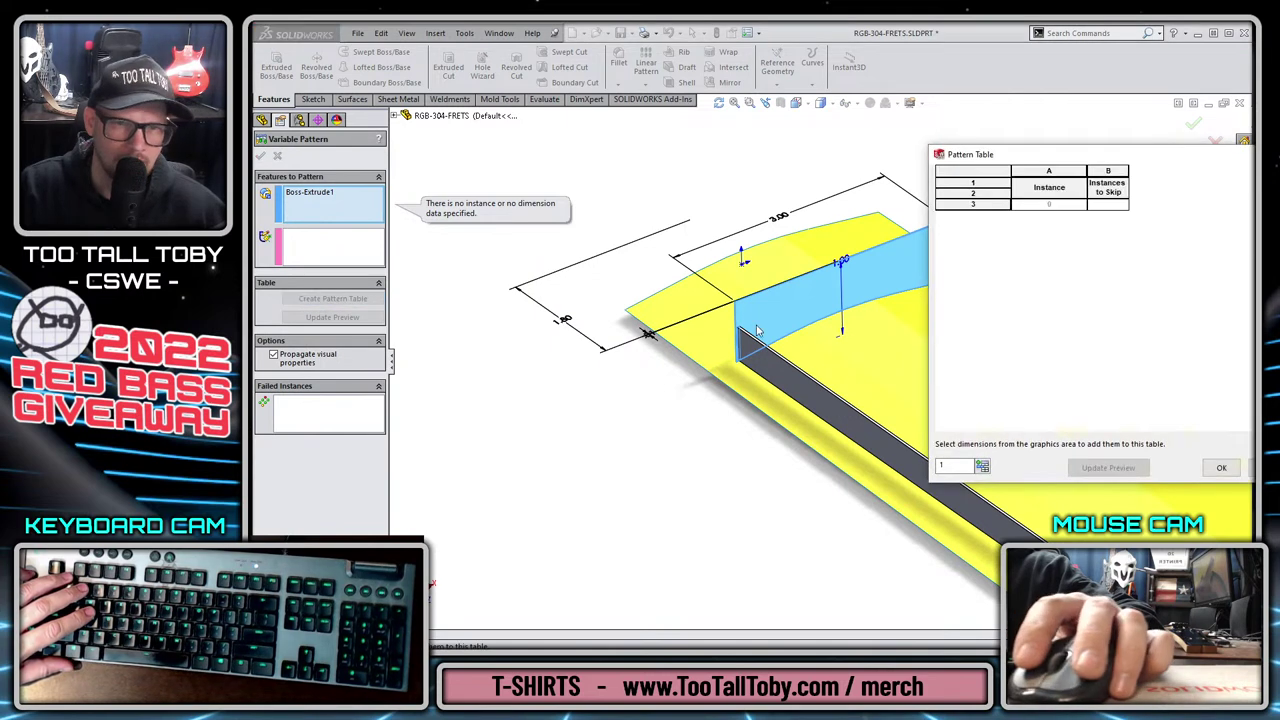
pyautogui.click(567, 322)
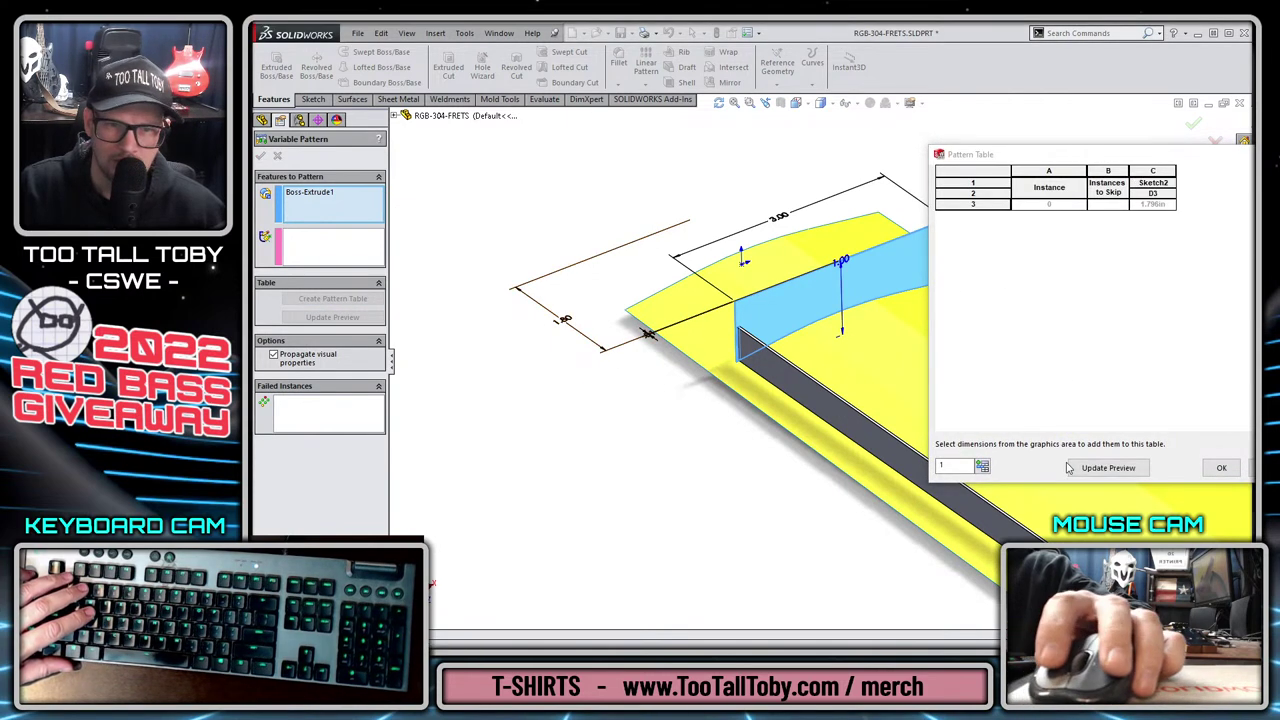
pyautogui.click(1158, 220)
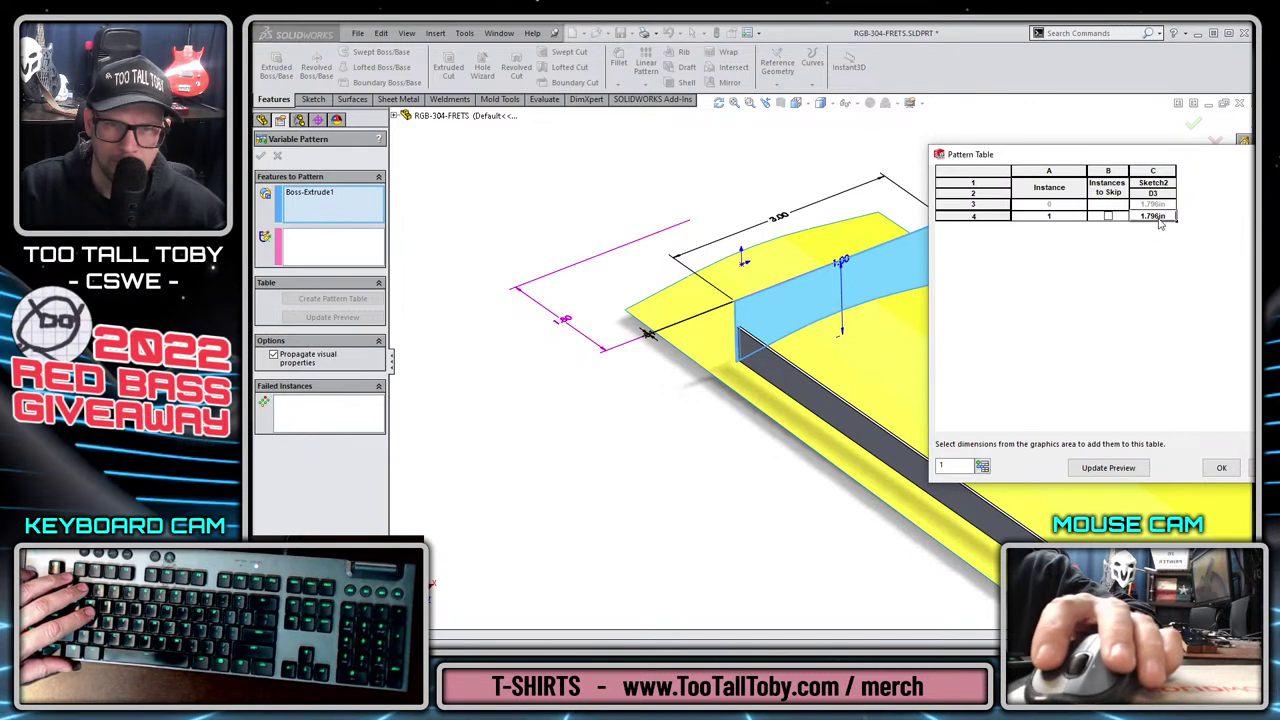
pyautogui.doubleClick(1158, 216)
pyautogui.write('4')
pyautogui.press('Return')
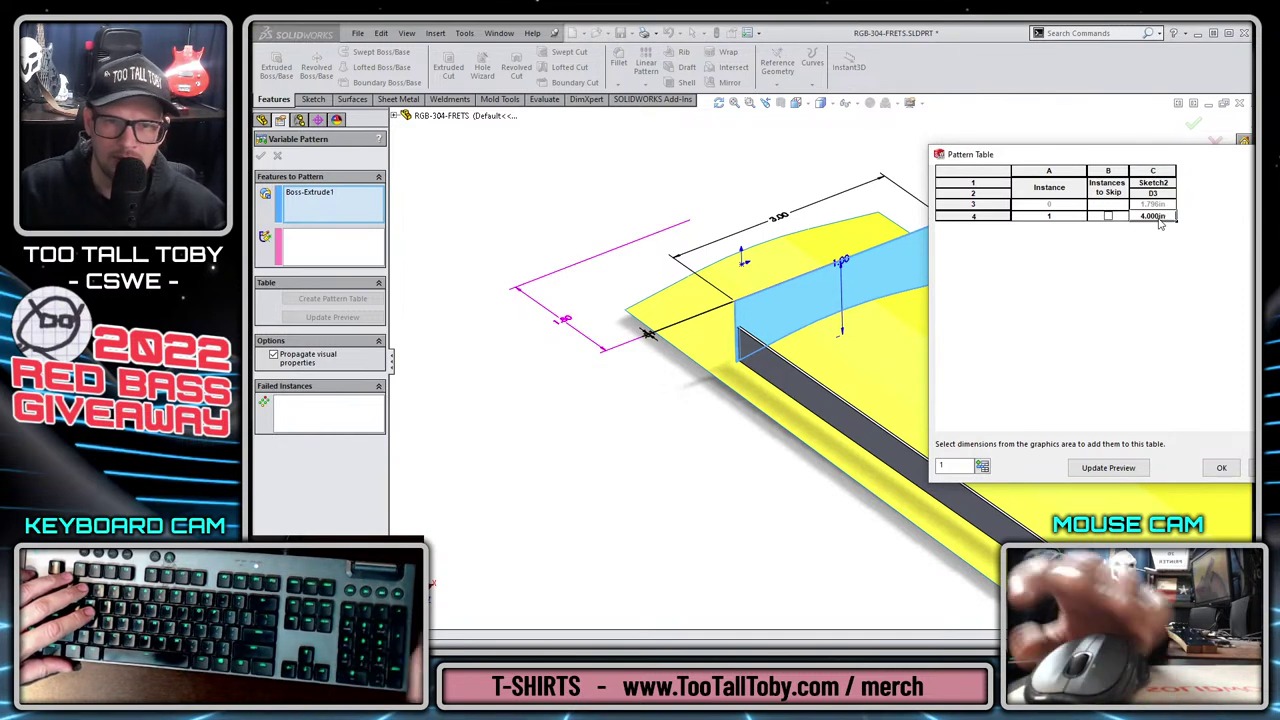
pyautogui.click(1106, 466)
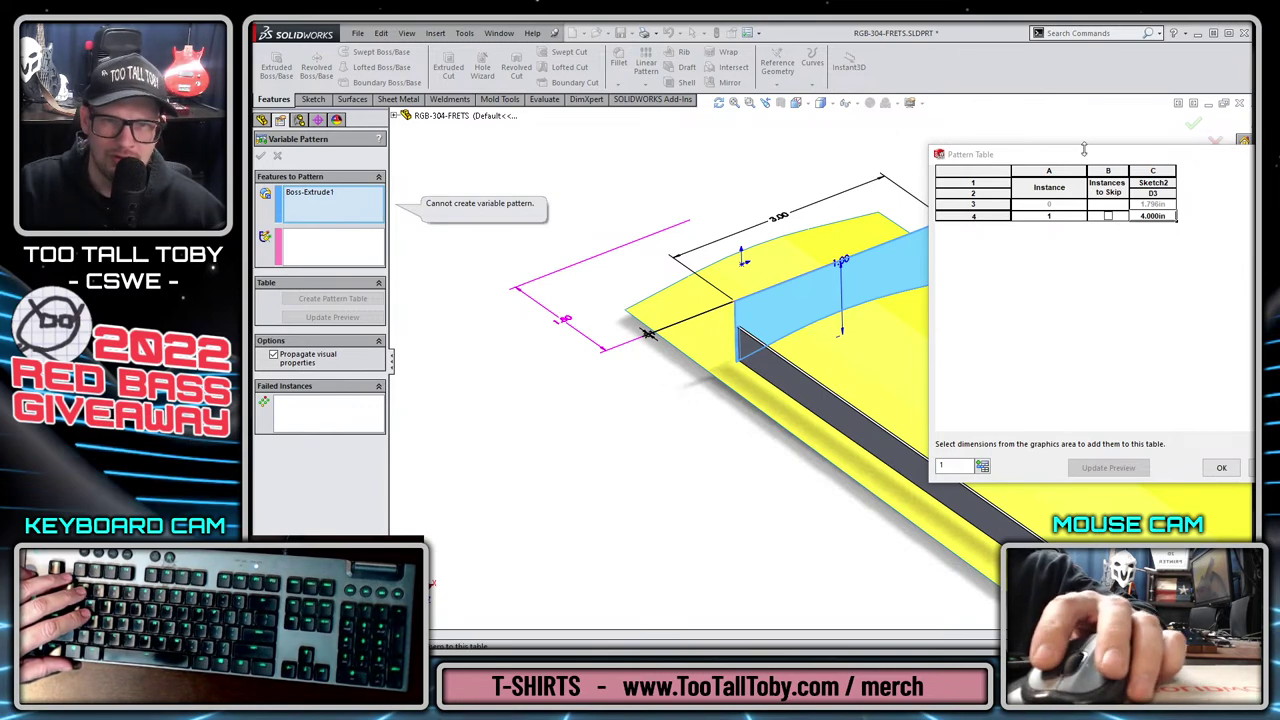
pyautogui.moveTo(1084, 148); pyautogui.dragTo(473, 192)
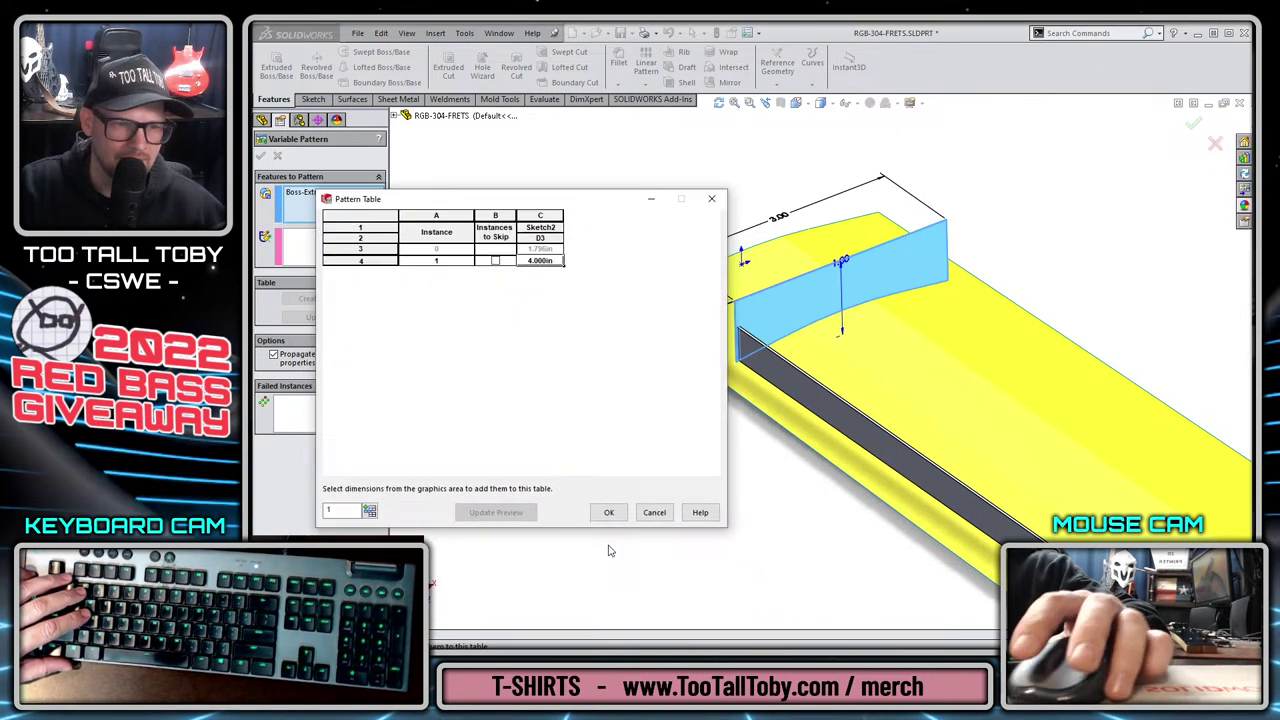
pyautogui.click(653, 512)
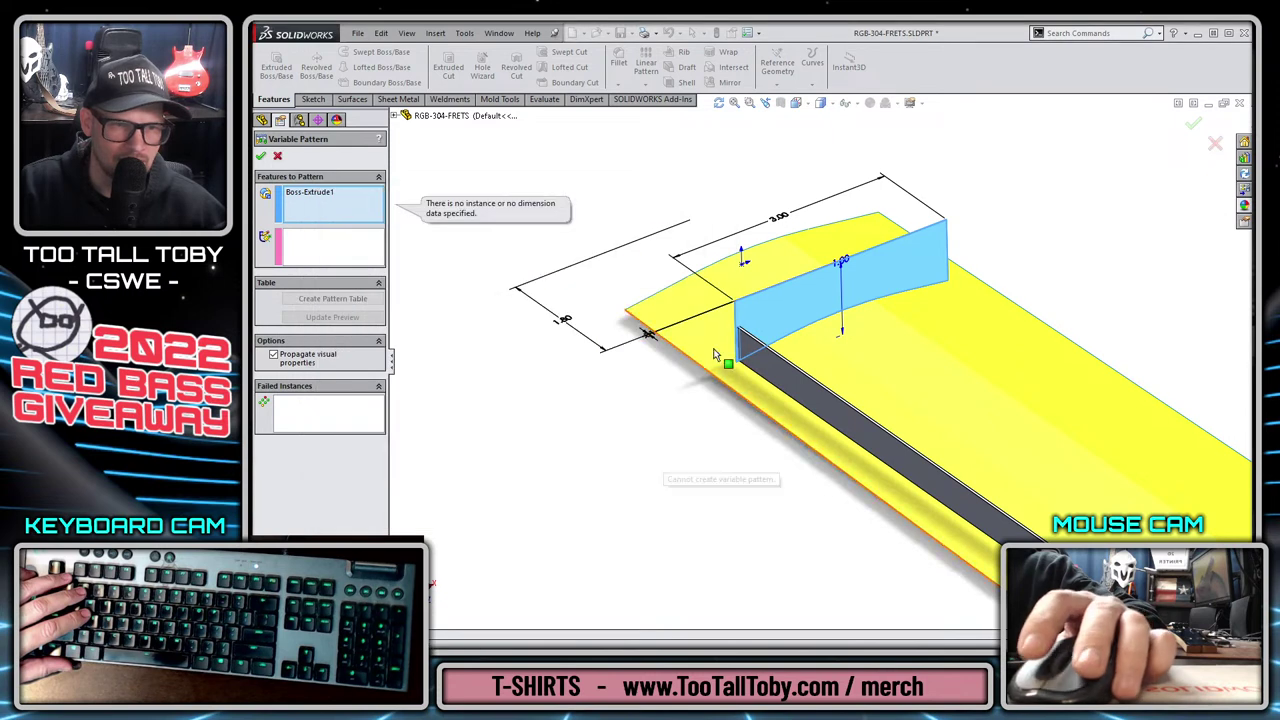
pyautogui.click(277, 157)
# Move Sketch4 onto the Front Plane.
pyautogui.click(305, 341)
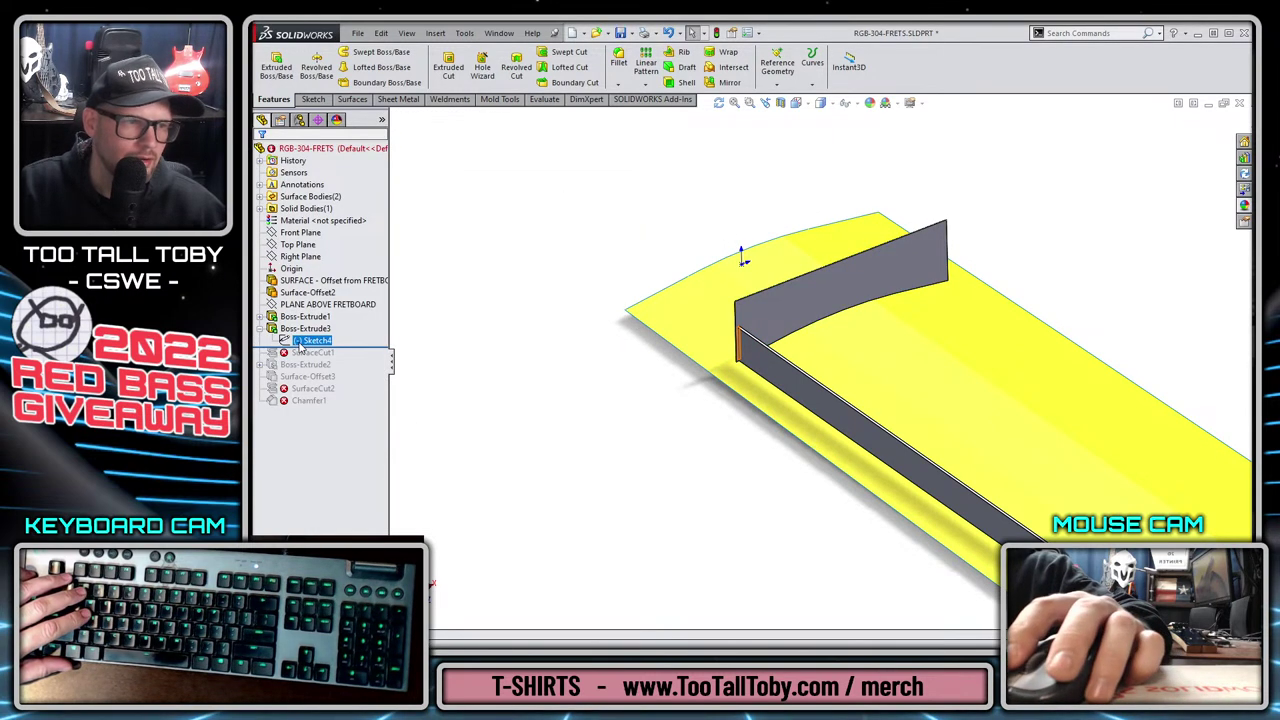
pyautogui.rightClick(309, 344)
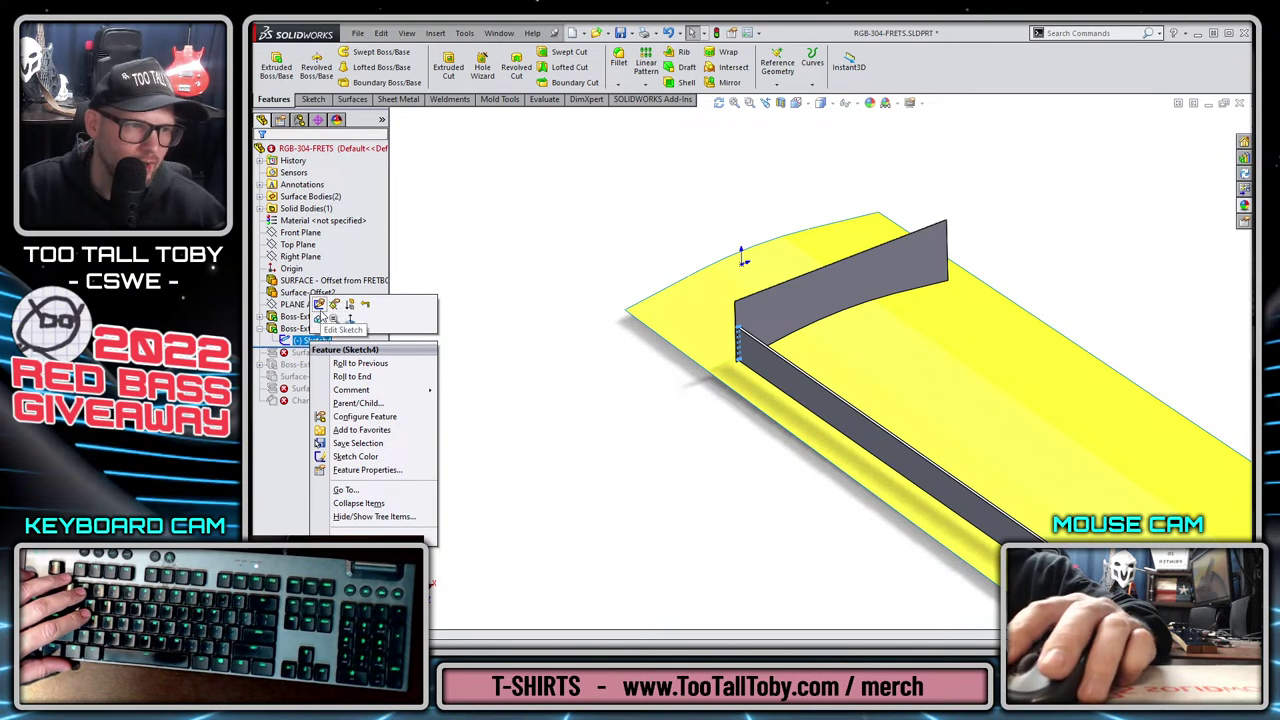
pyautogui.click(338, 308)
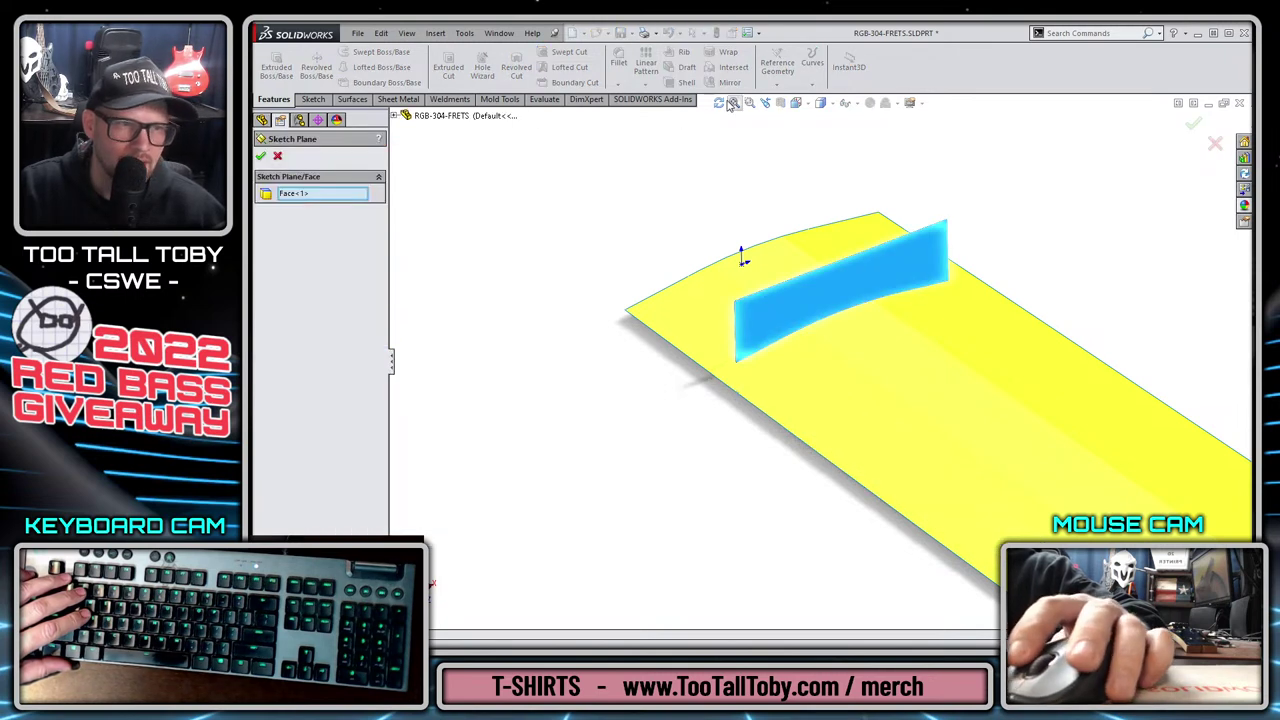
pyautogui.click(394, 117)
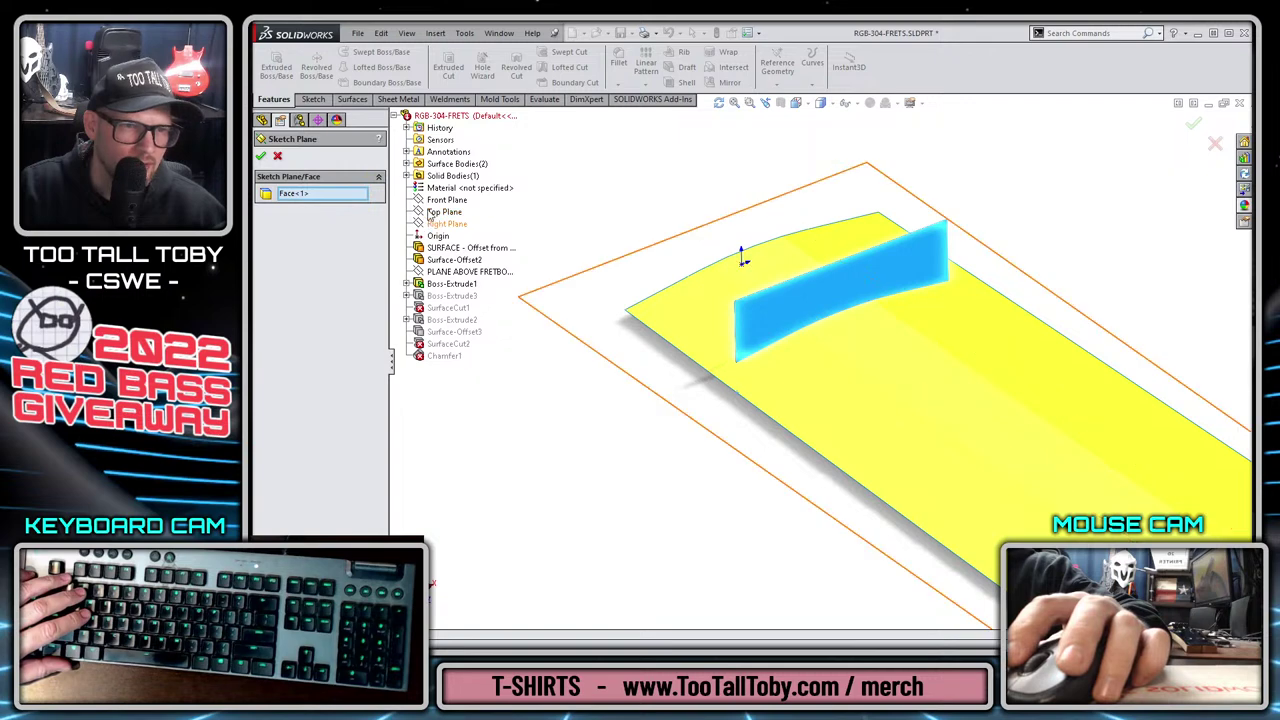
pyautogui.click(440, 199)
pyautogui.click(261, 157)
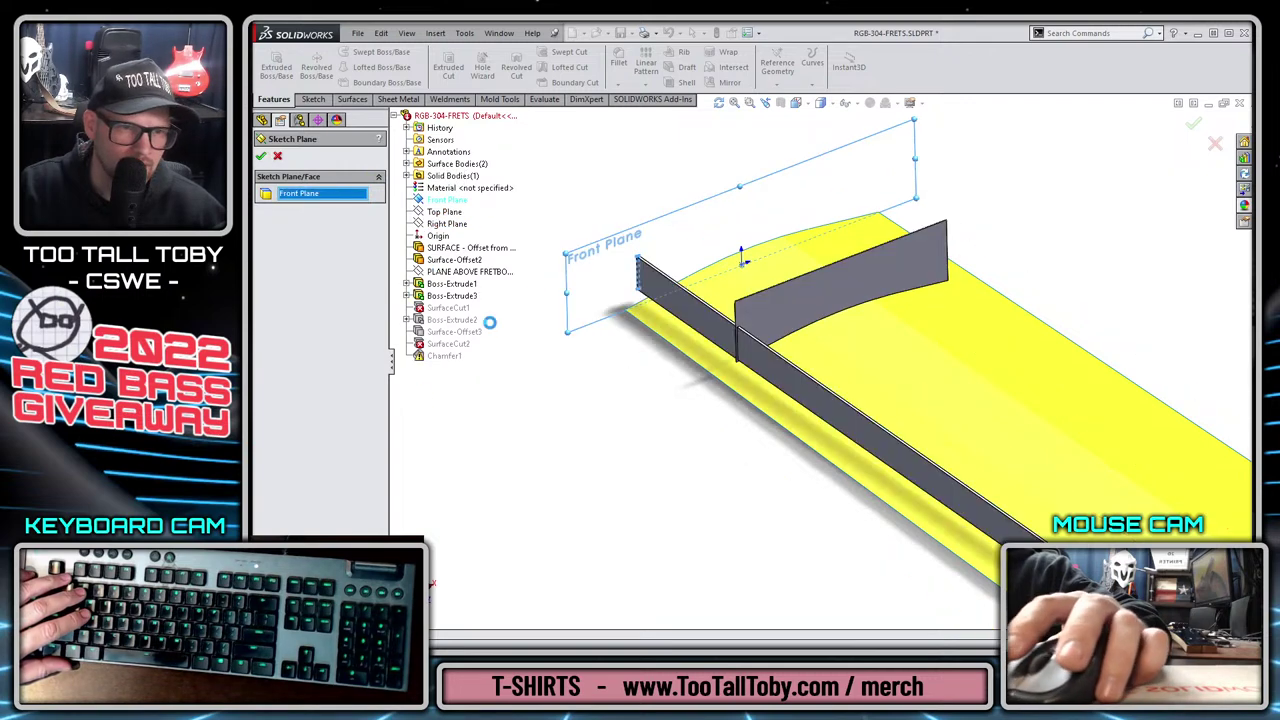
# Edit Boss-Extrude3 to keep the long wall as a separate body and rebuild.
pyautogui.click(305, 316)
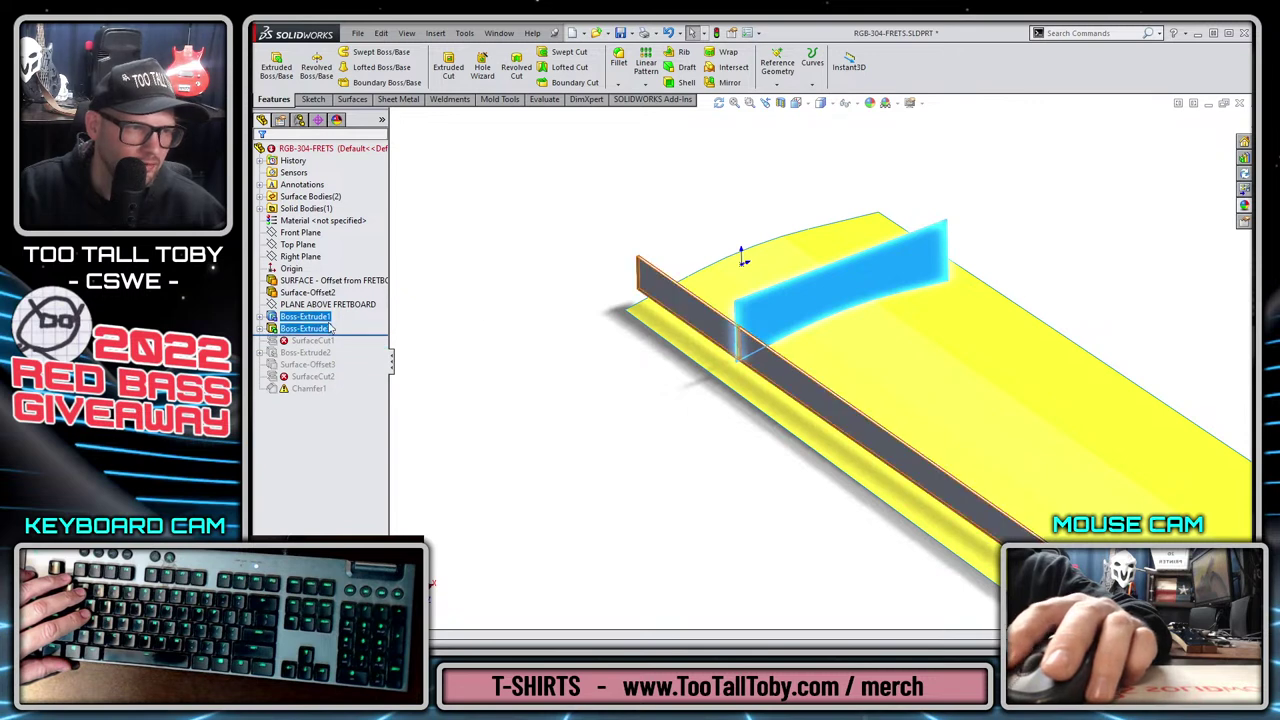
pyautogui.press('Escape')
pyautogui.click(305, 341)
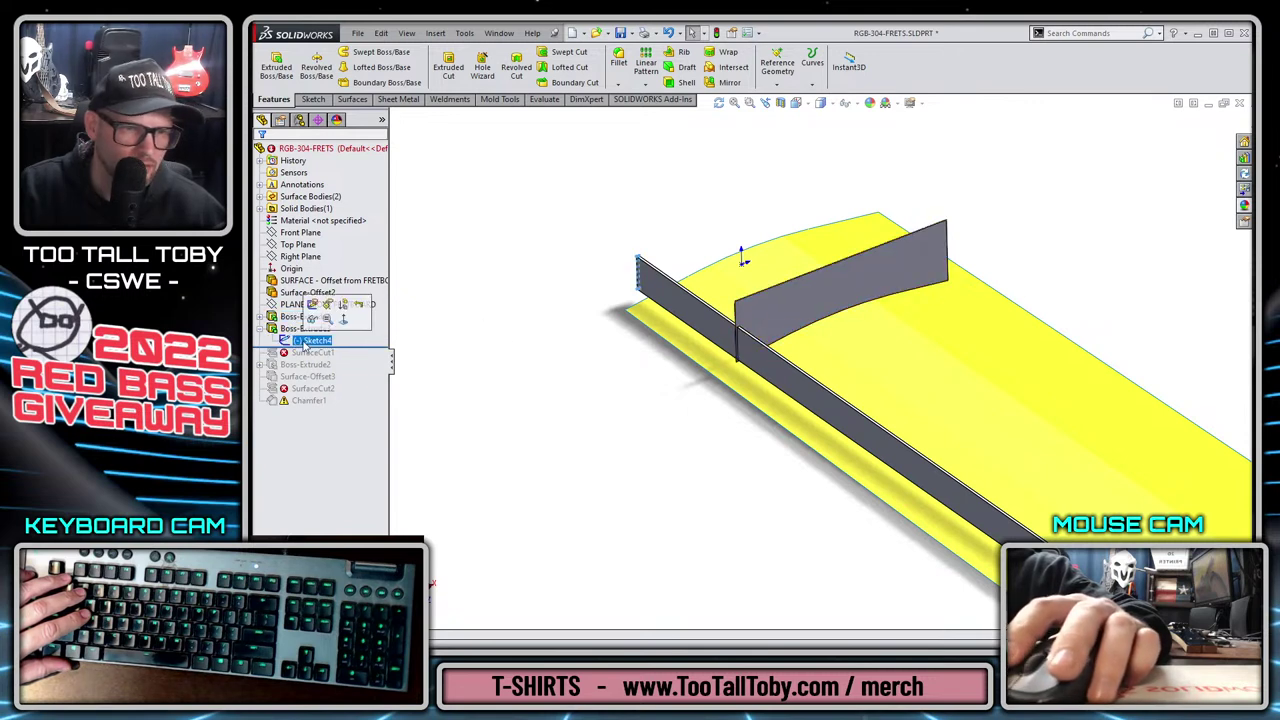
pyautogui.keyDown('ctrl'); pyautogui.click(305, 316); pyautogui.keyUp('ctrl')
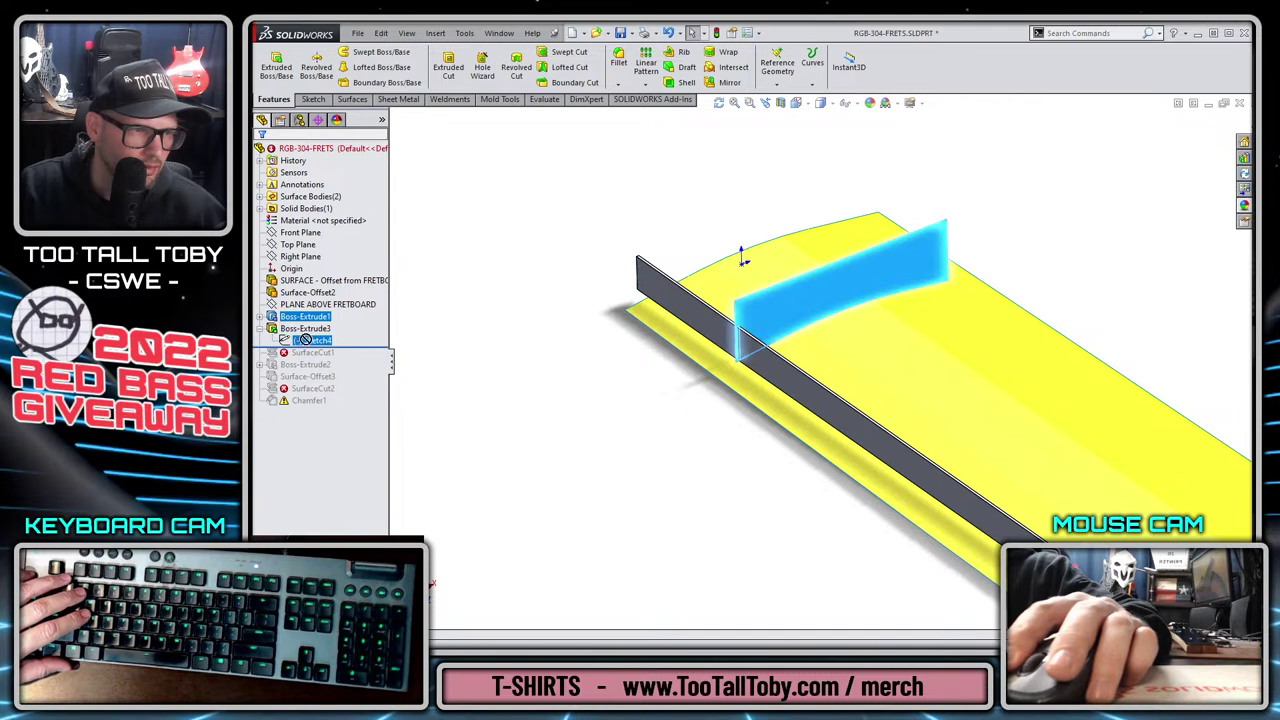
pyautogui.keyDown('ctrl'); pyautogui.click(305, 316); pyautogui.keyUp('ctrl')
pyautogui.keyDown('ctrl'); pyautogui.click(320, 304); pyautogui.keyUp('ctrl')
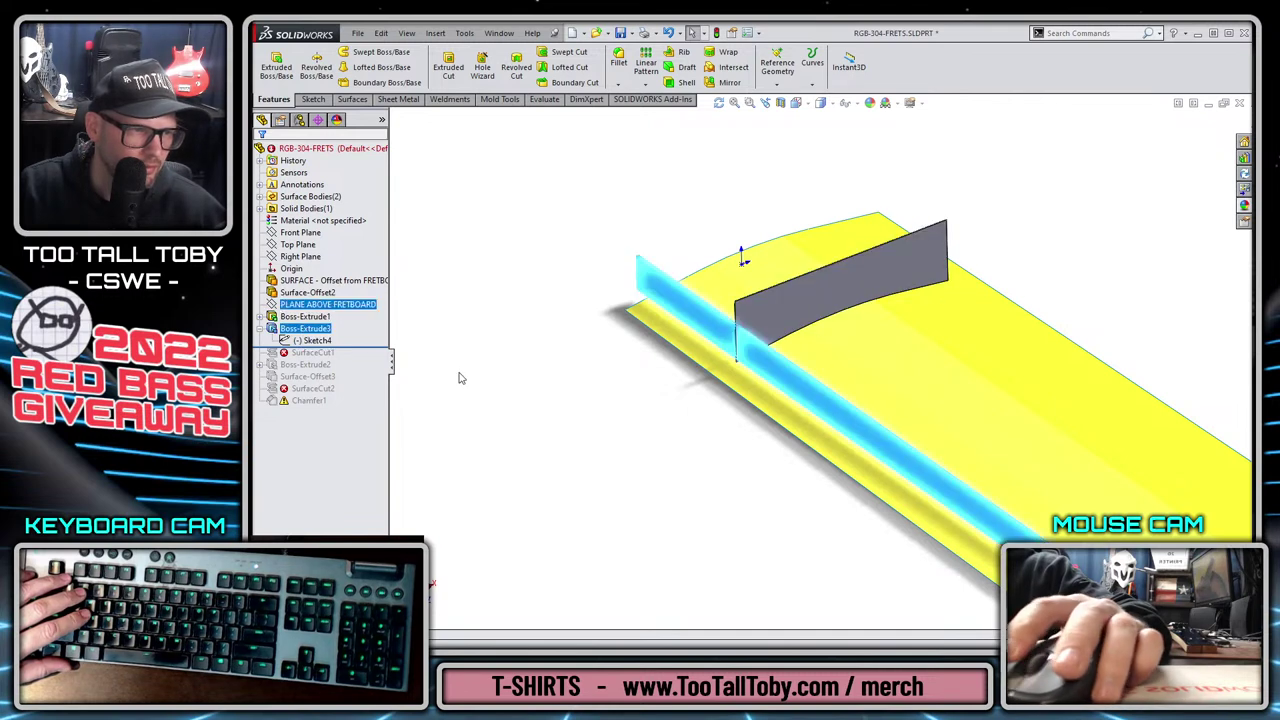
pyautogui.rightClick(302, 329)
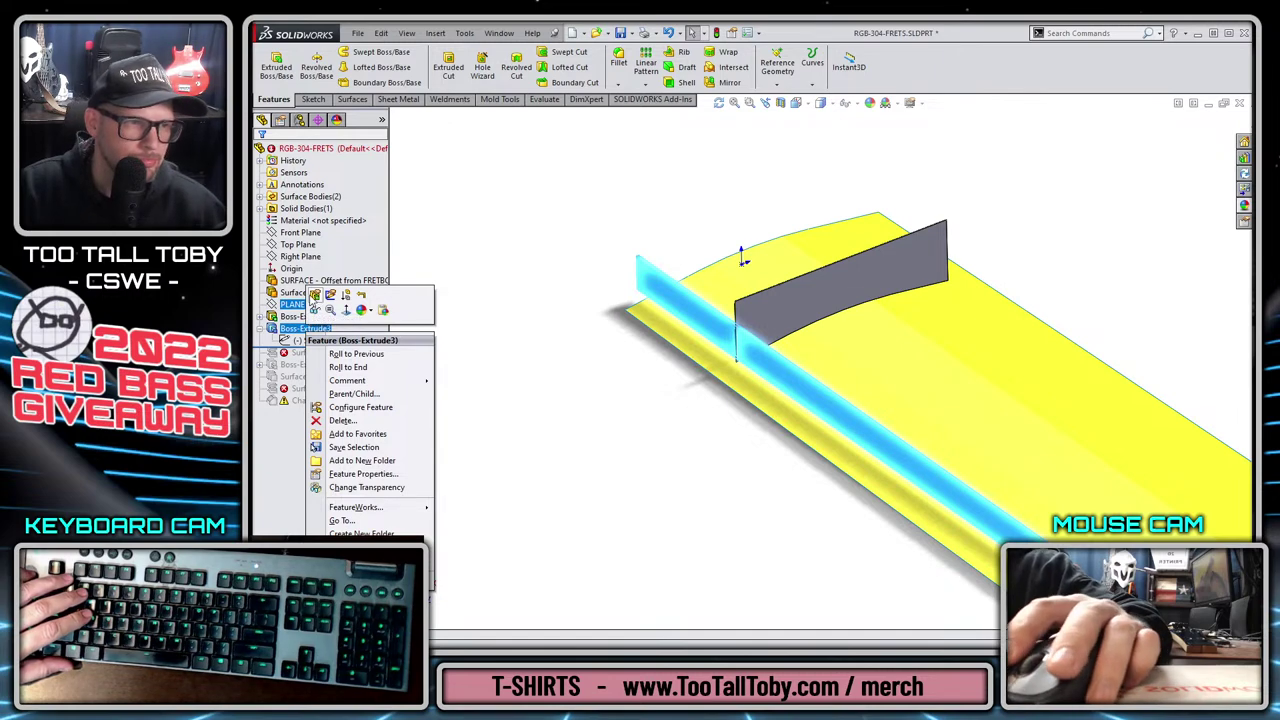
pyautogui.click(314, 296)
pyautogui.click(281, 299)
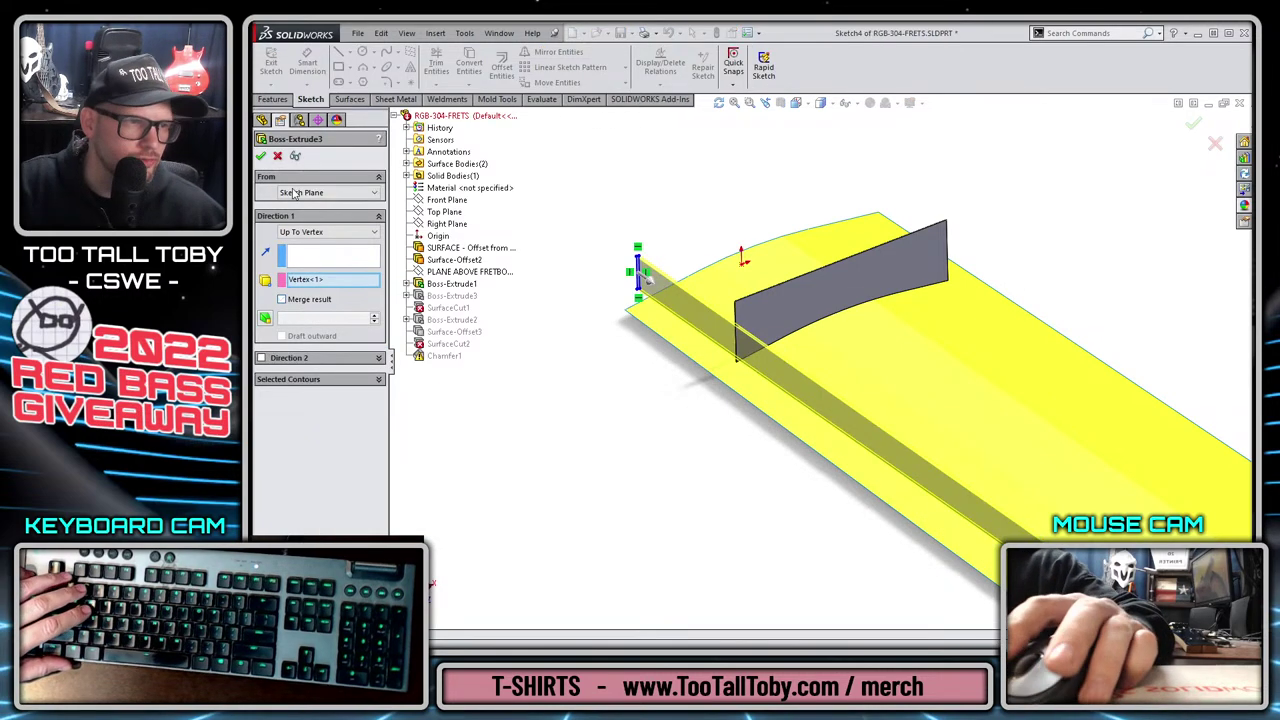
pyautogui.press('Return')
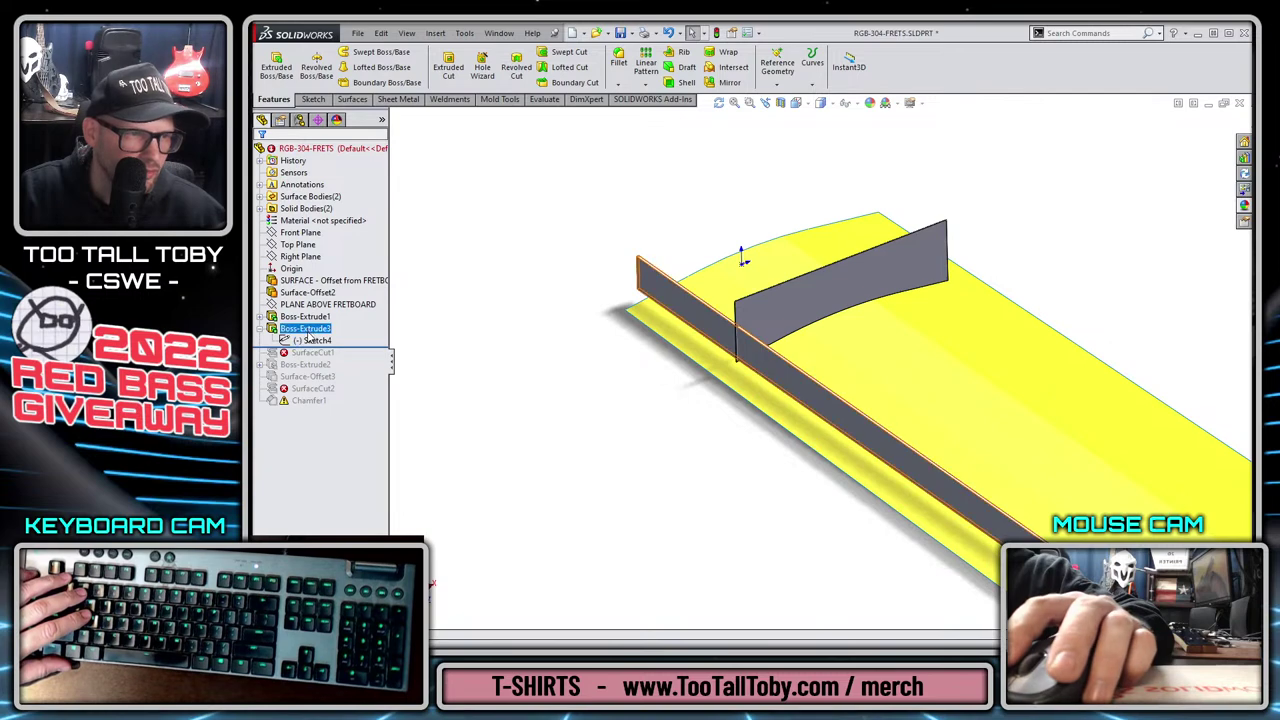
# Re-edit Boss-Extrude1 so the fret extrudes up to the offset fretboard surface.
pyautogui.click(318, 316)
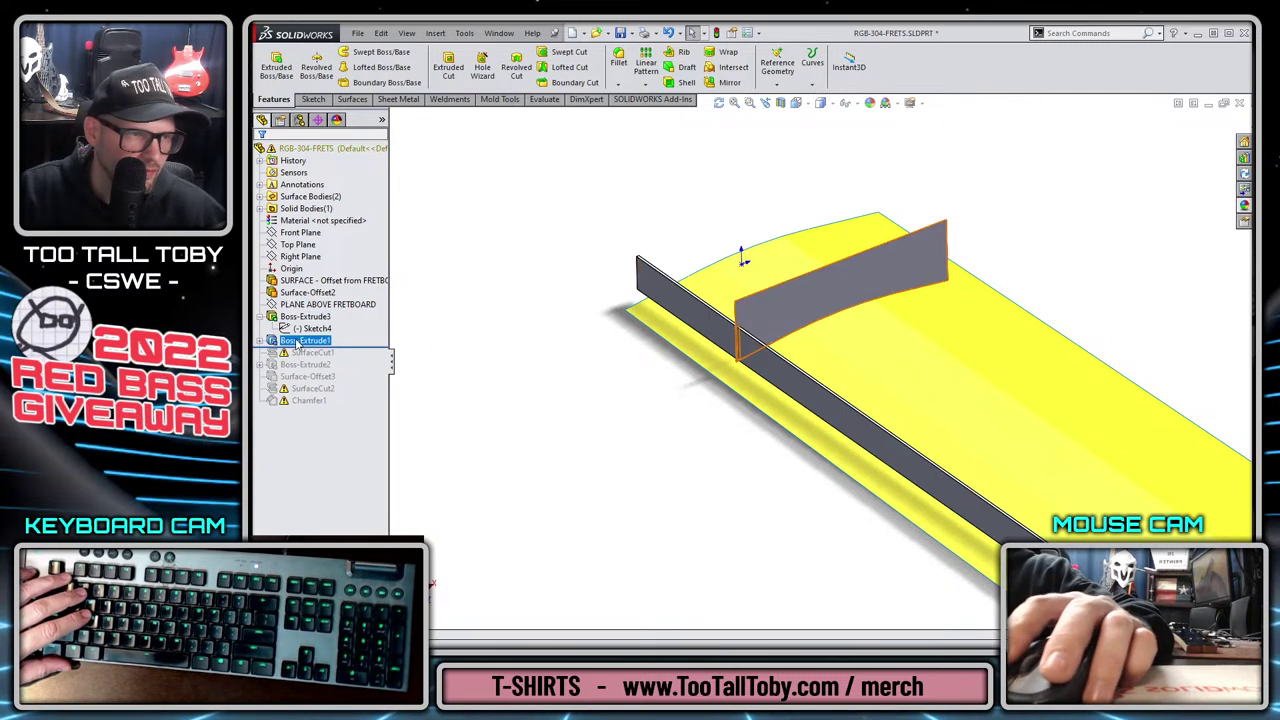
pyautogui.rightClick(294, 340)
pyautogui.click(395, 318)
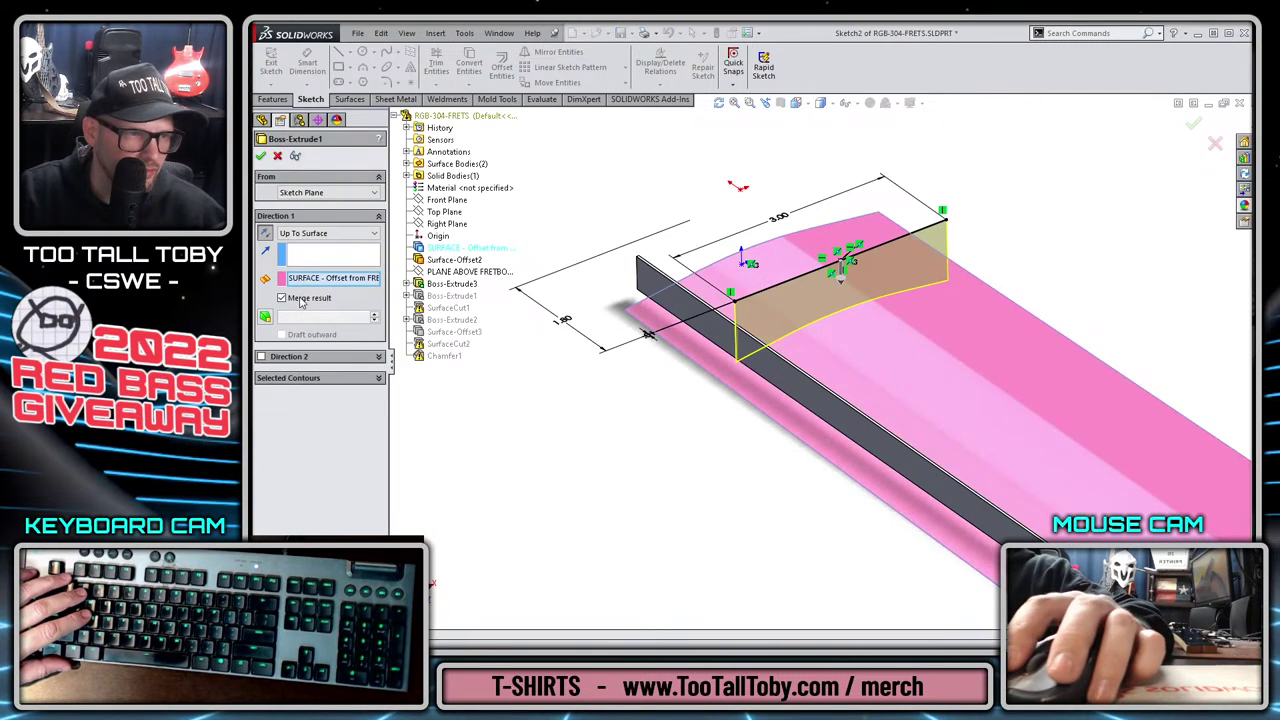
pyautogui.press('Return')
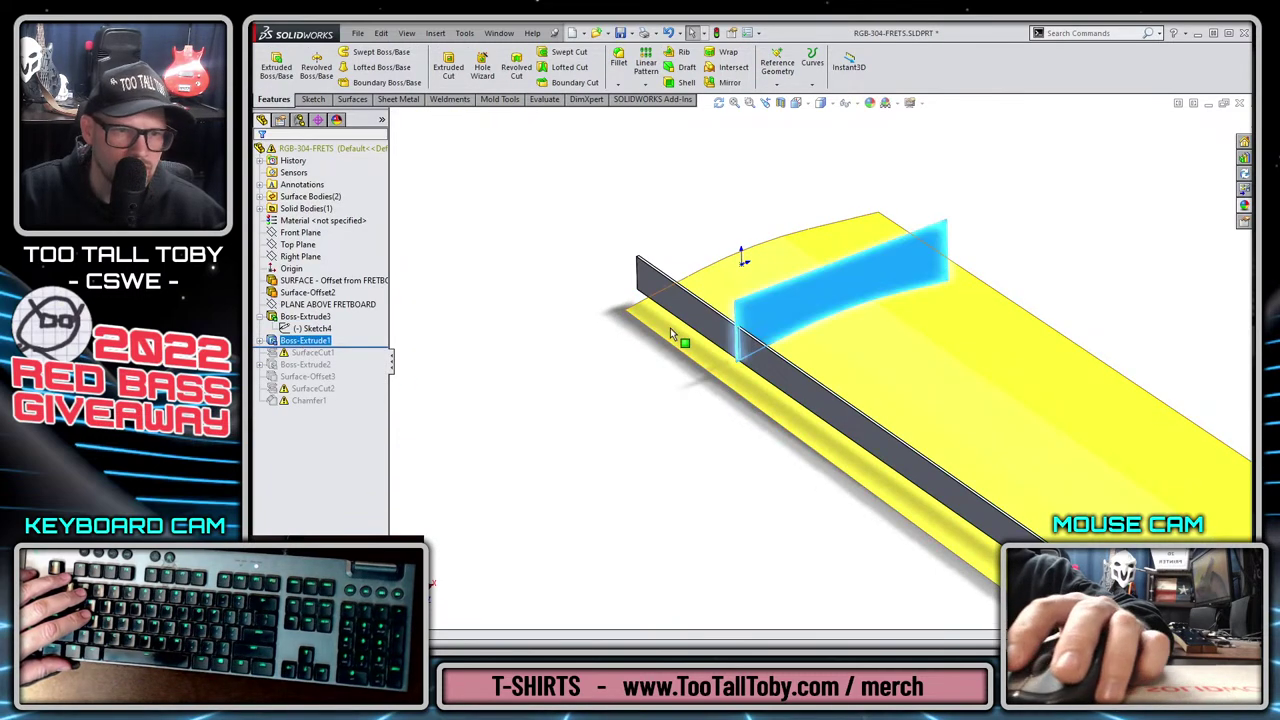
pyautogui.click(646, 84)
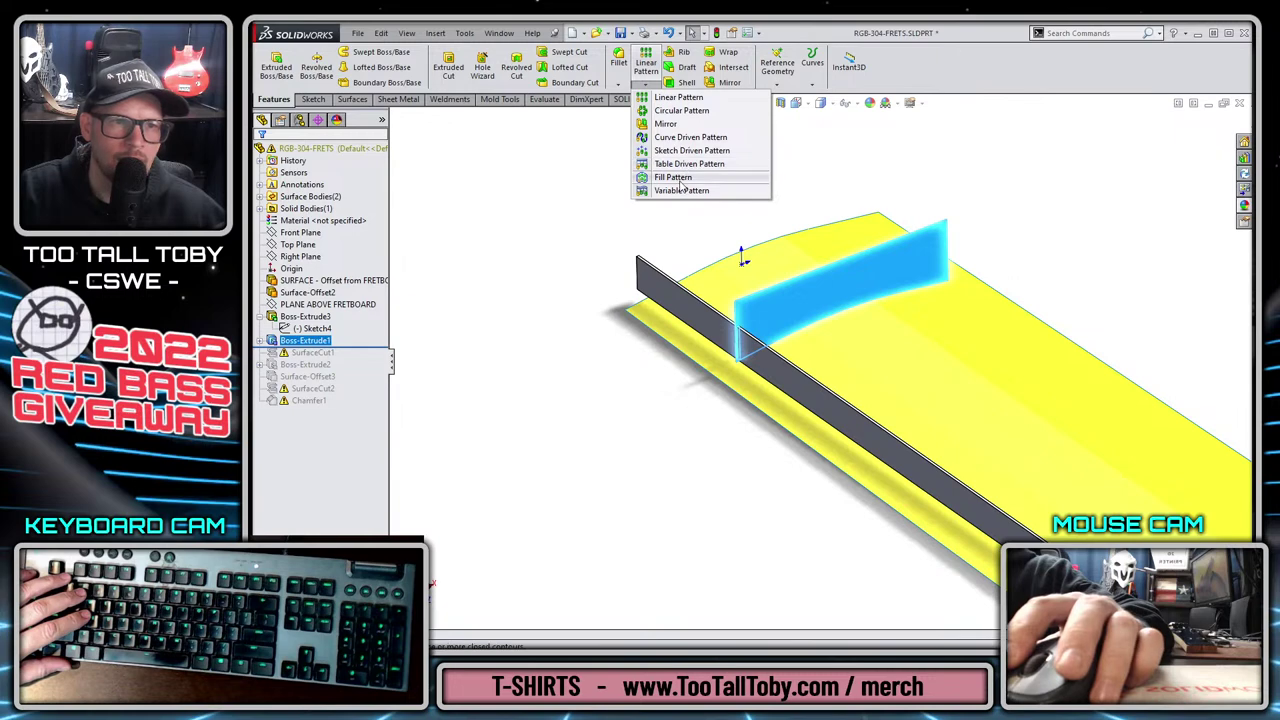
pyautogui.click(679, 191)
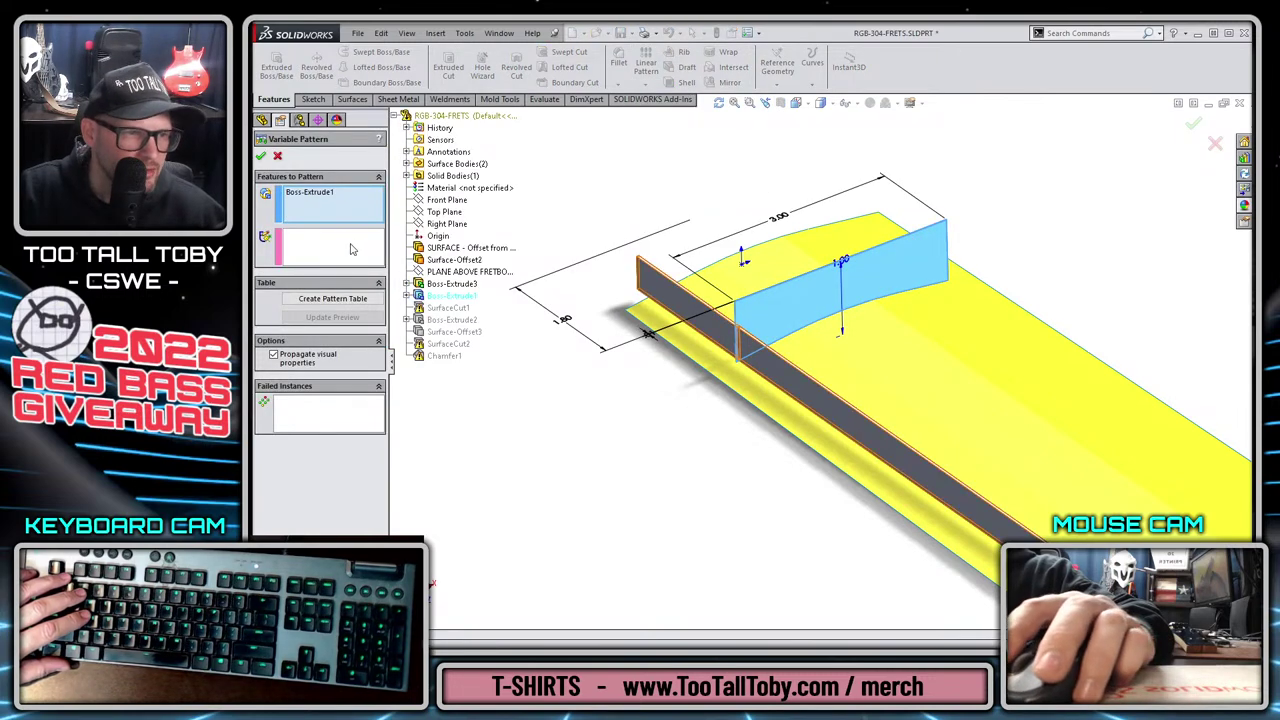
pyautogui.click(338, 304)
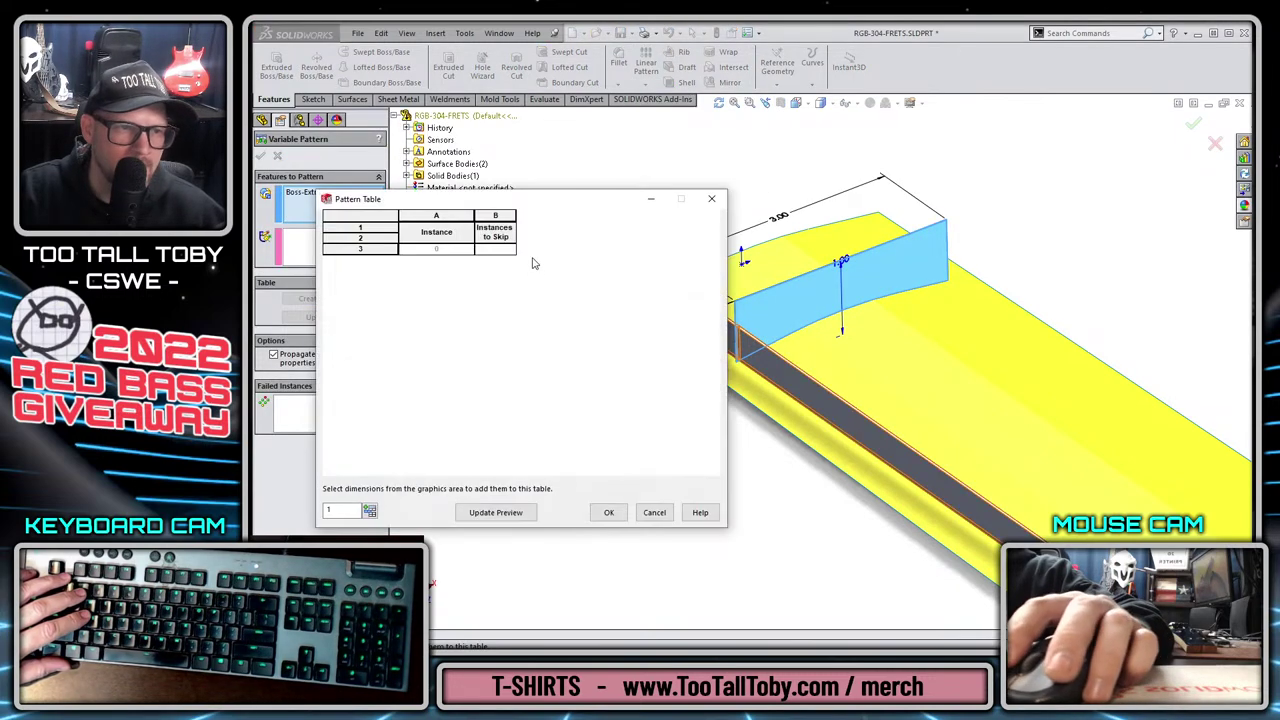
pyautogui.moveTo(545, 202)
pyautogui.mouseDown()
pyautogui.moveTo(666, 268)
pyautogui.moveTo(963, 189)
pyautogui.mouseUp()
pyautogui.click(618, 325)
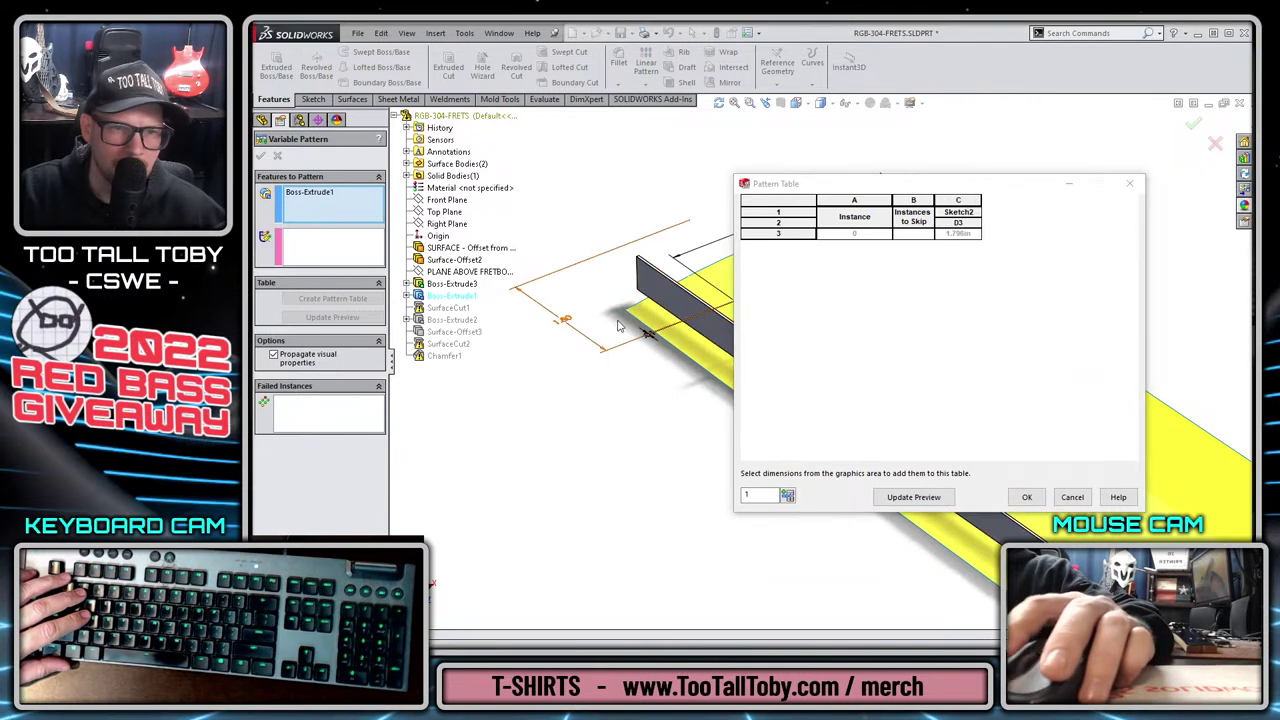
pyautogui.click(787, 495)
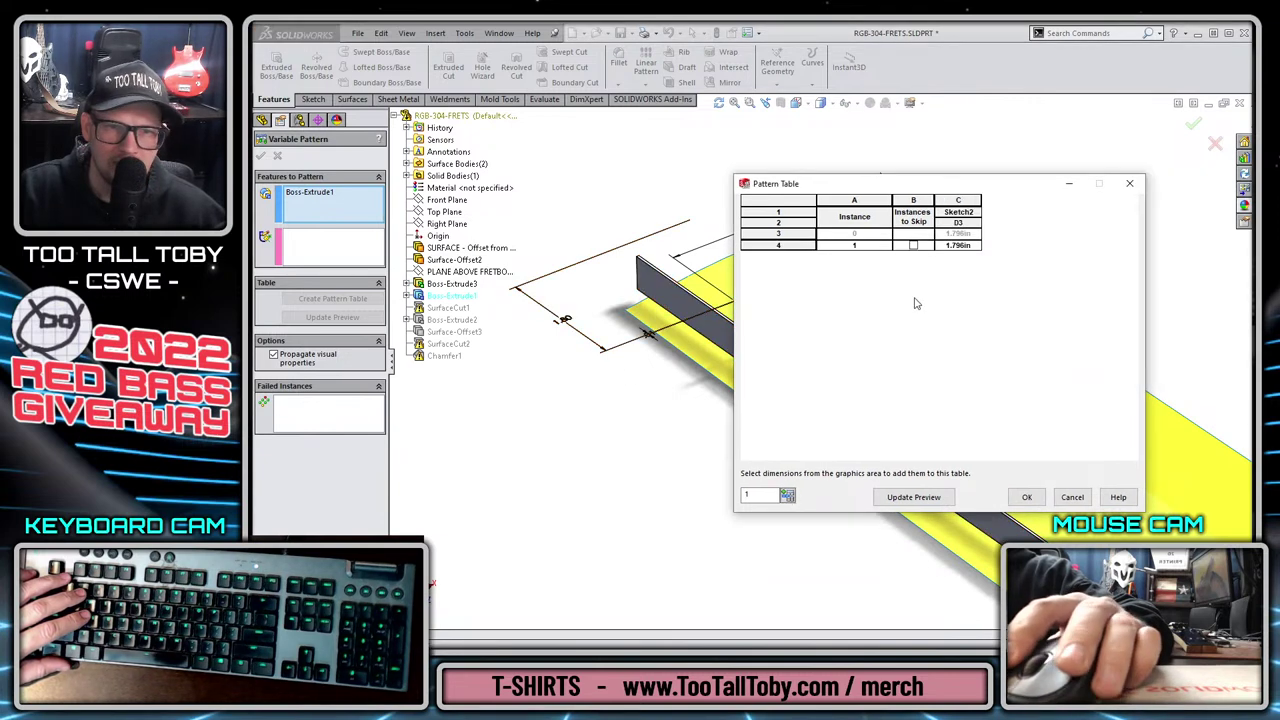
pyautogui.click(961, 246)
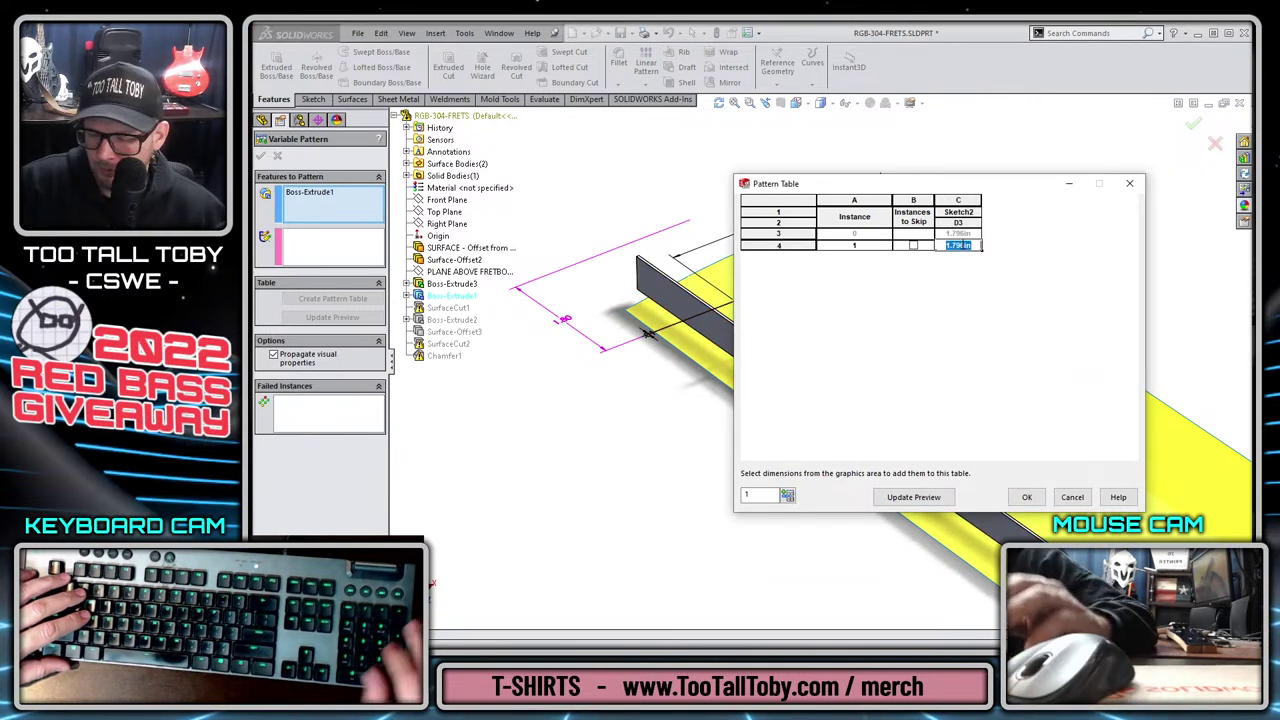
pyautogui.write('3.5')
pyautogui.press('Return')
pyautogui.click(913, 497)
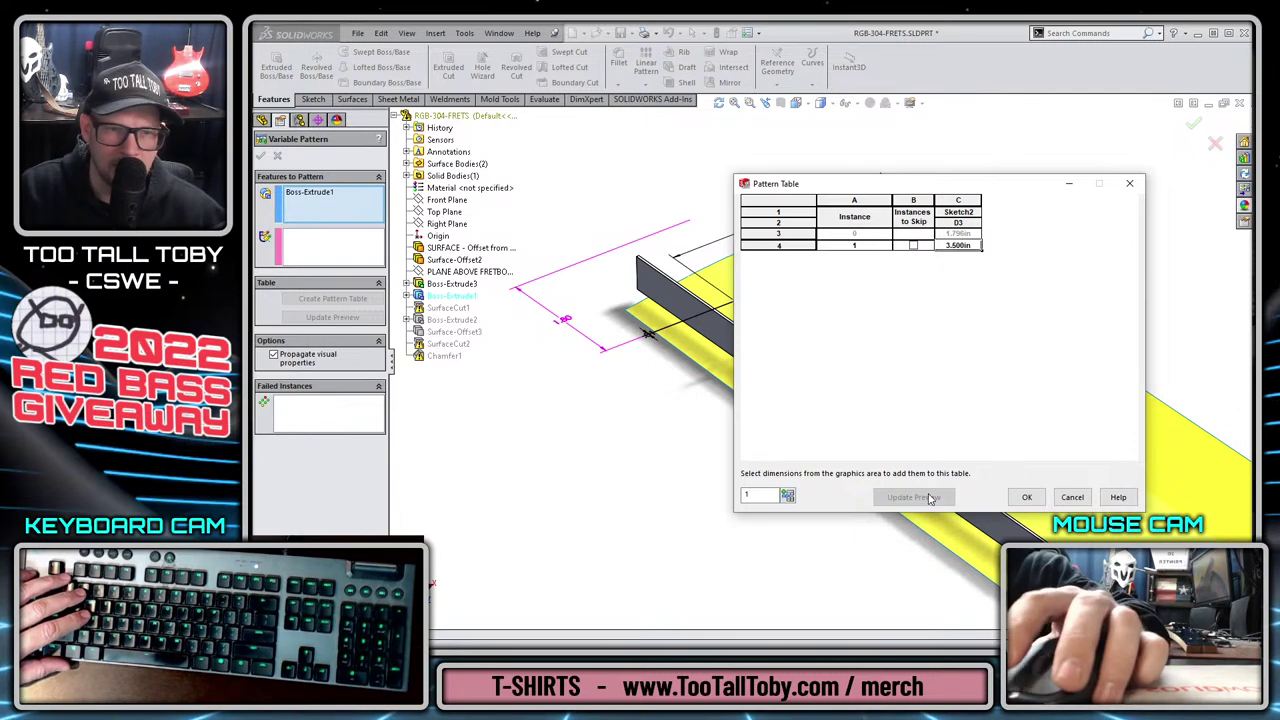
pyautogui.moveTo(965, 184); pyautogui.dragTo(508, 198)
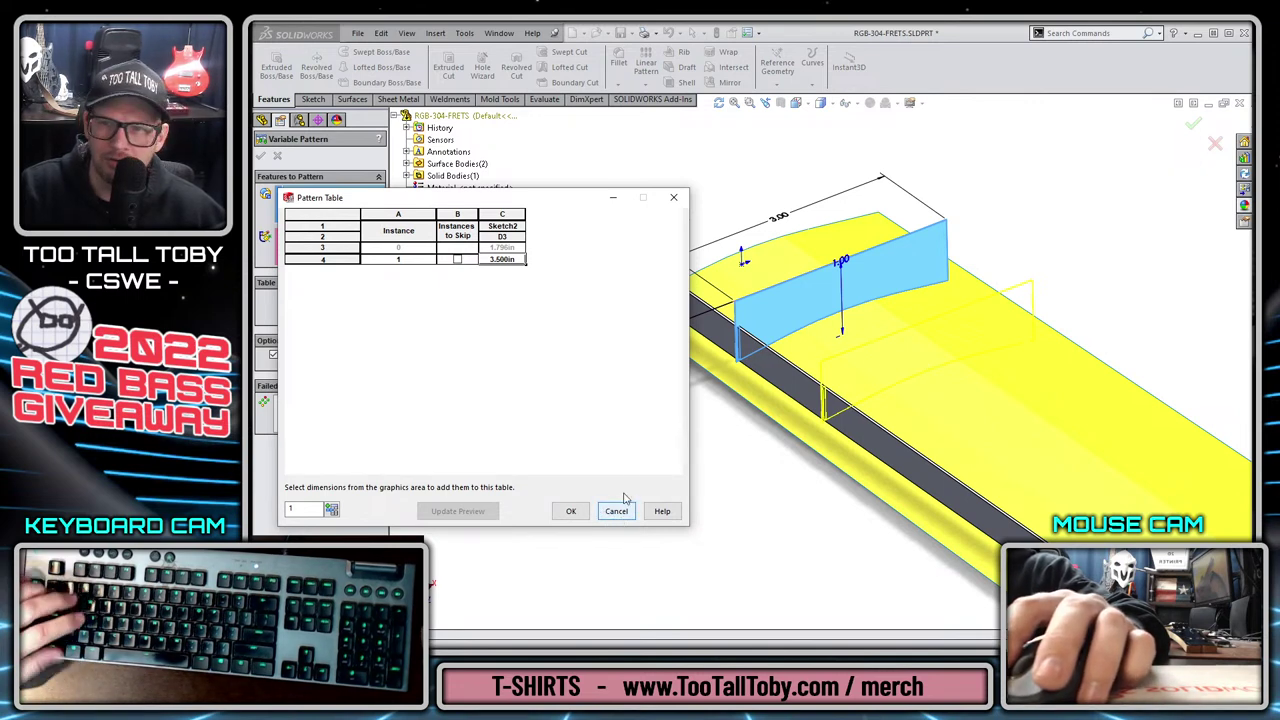
pyautogui.moveTo(553, 201); pyautogui.dragTo(655, 176)
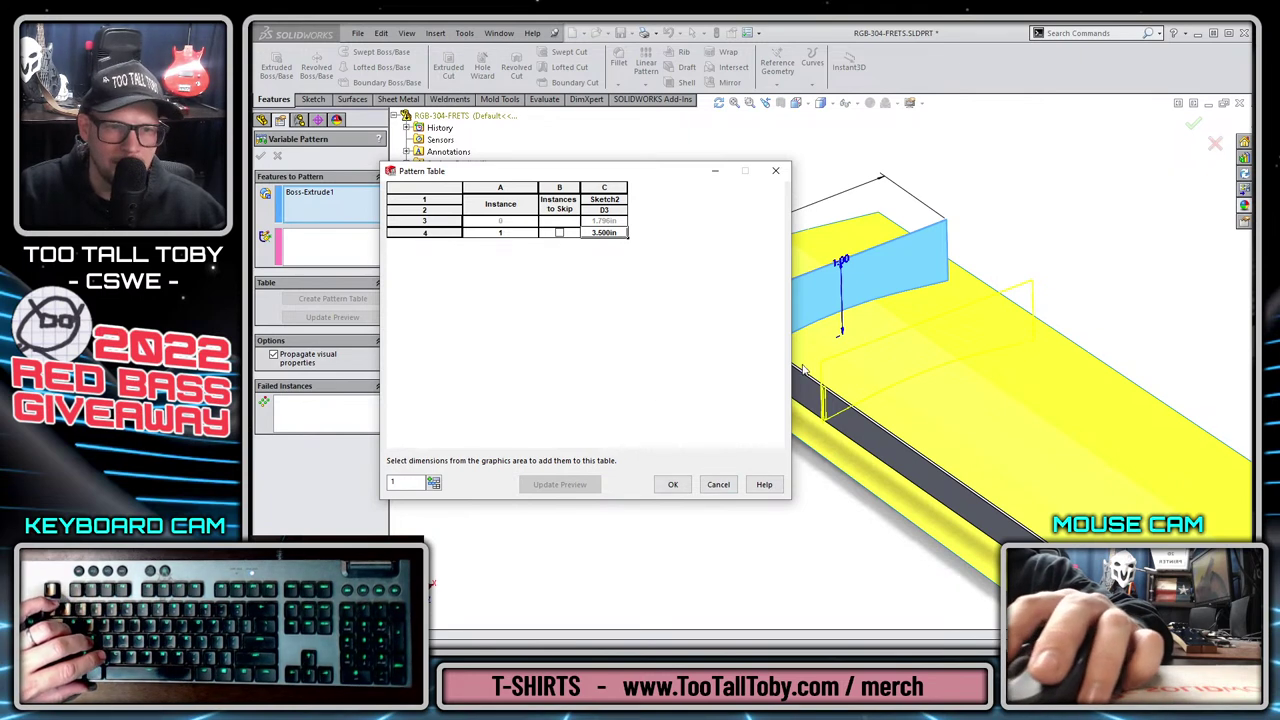
pyautogui.click(718, 484)
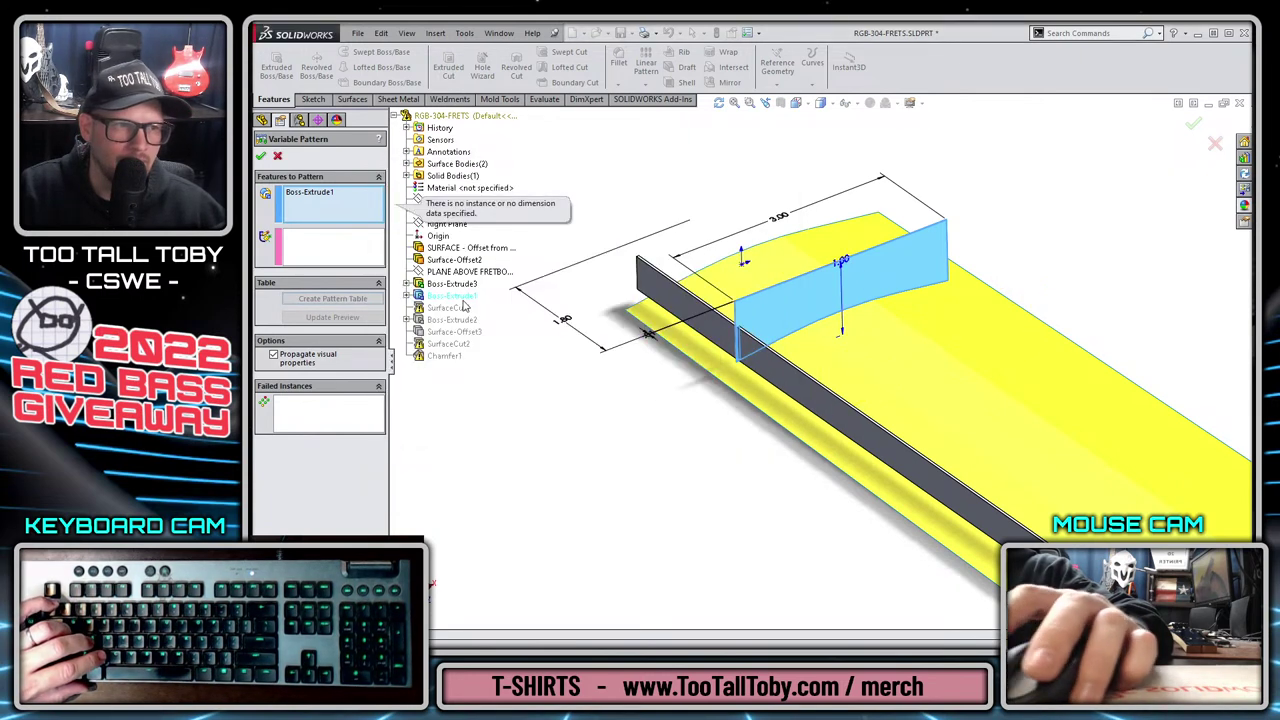
pyautogui.click(277, 155)
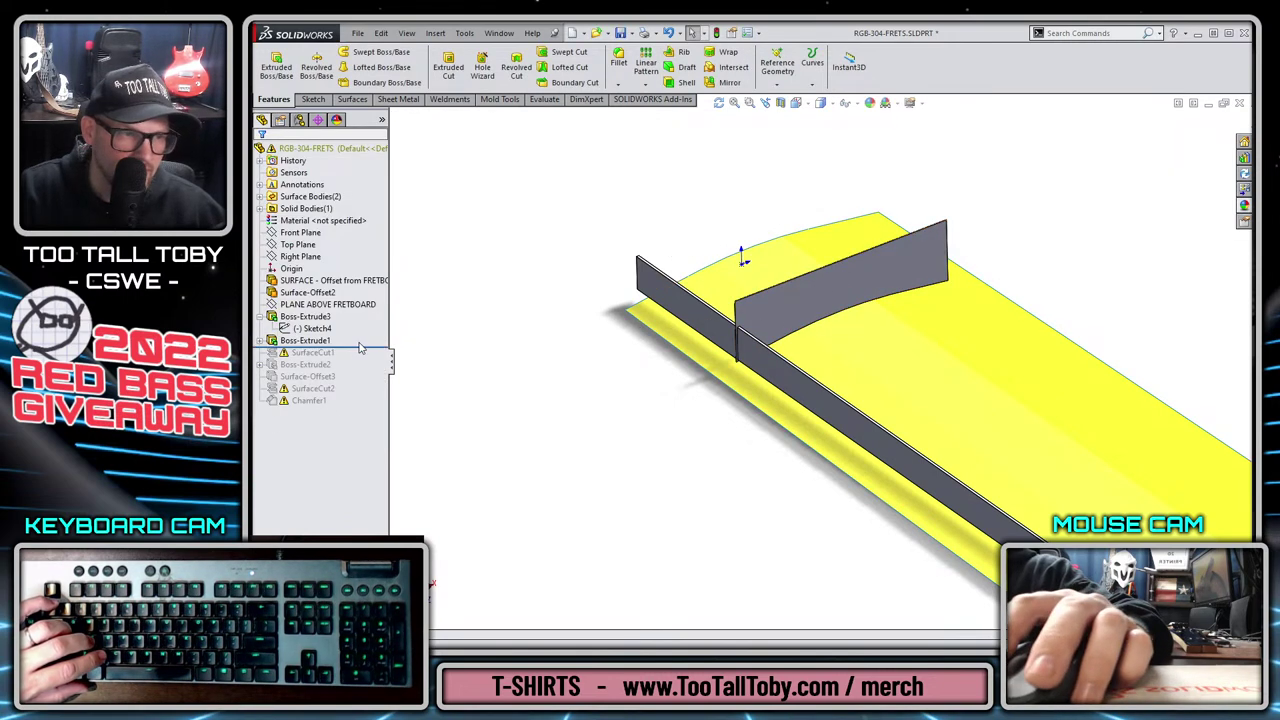
# Roll forward and edit SurfaceCut1, choosing the offset fretboard surface as the cutting tool.
pyautogui.moveTo(361, 347); pyautogui.dragTo(356, 358)
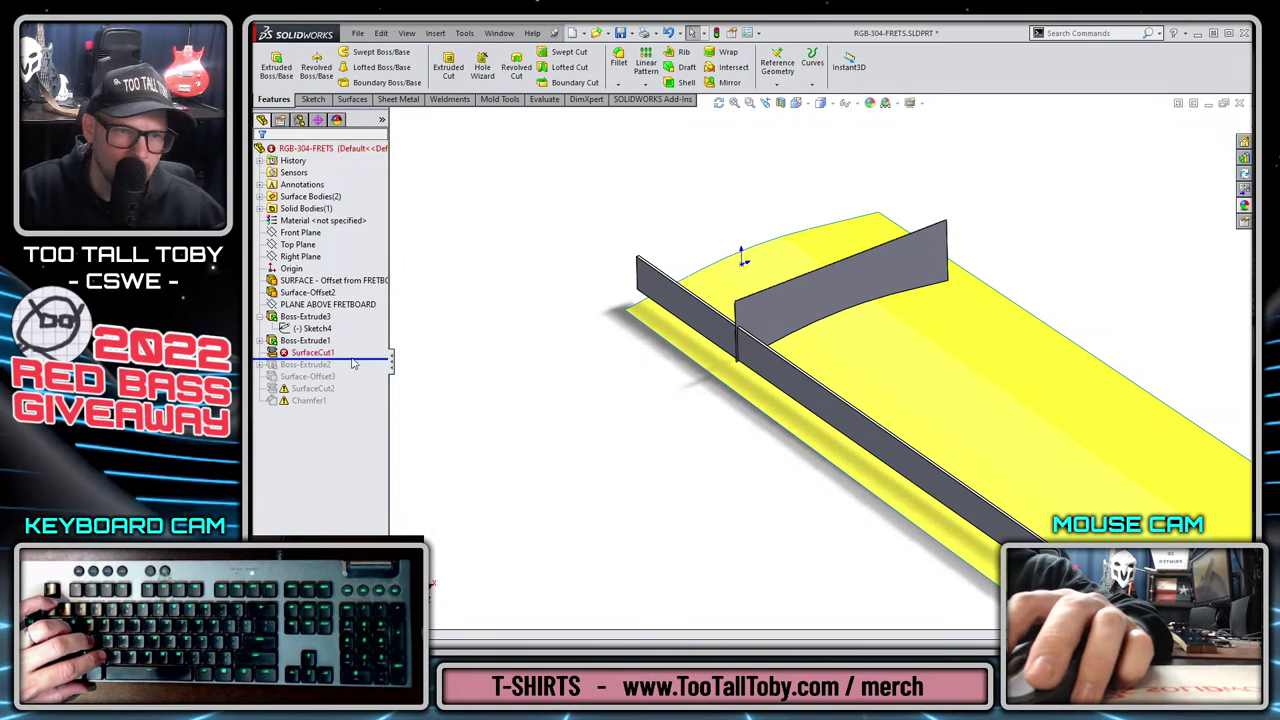
pyautogui.click(308, 355)
pyautogui.click(302, 319)
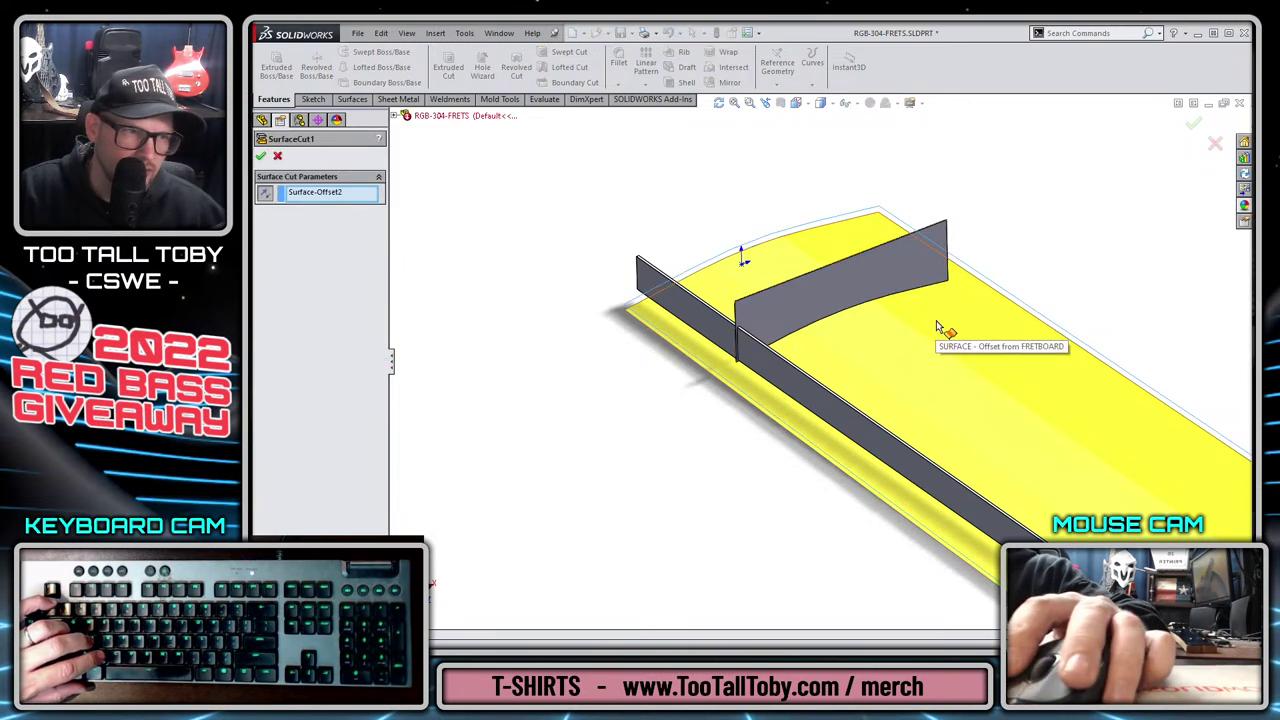
pyautogui.scroll(2, 936, 361)
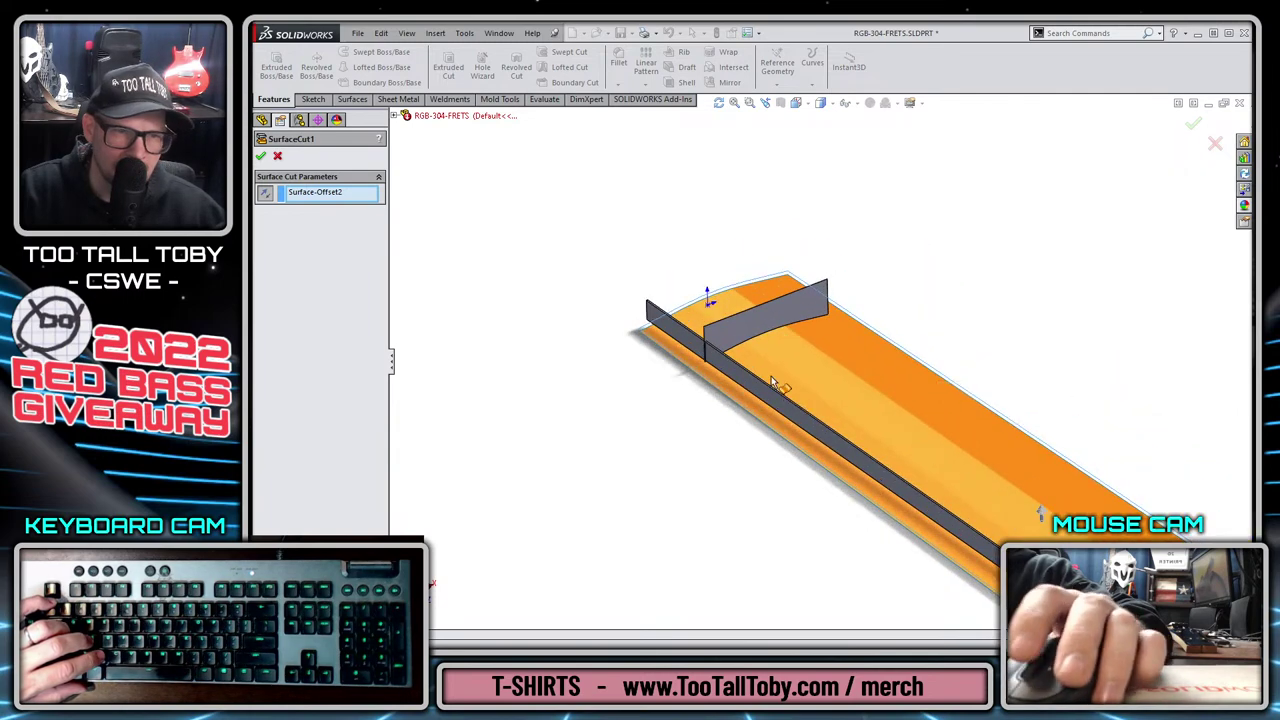
pyautogui.scroll(-2, 762, 346)
pyautogui.scroll(3, 820, 395)
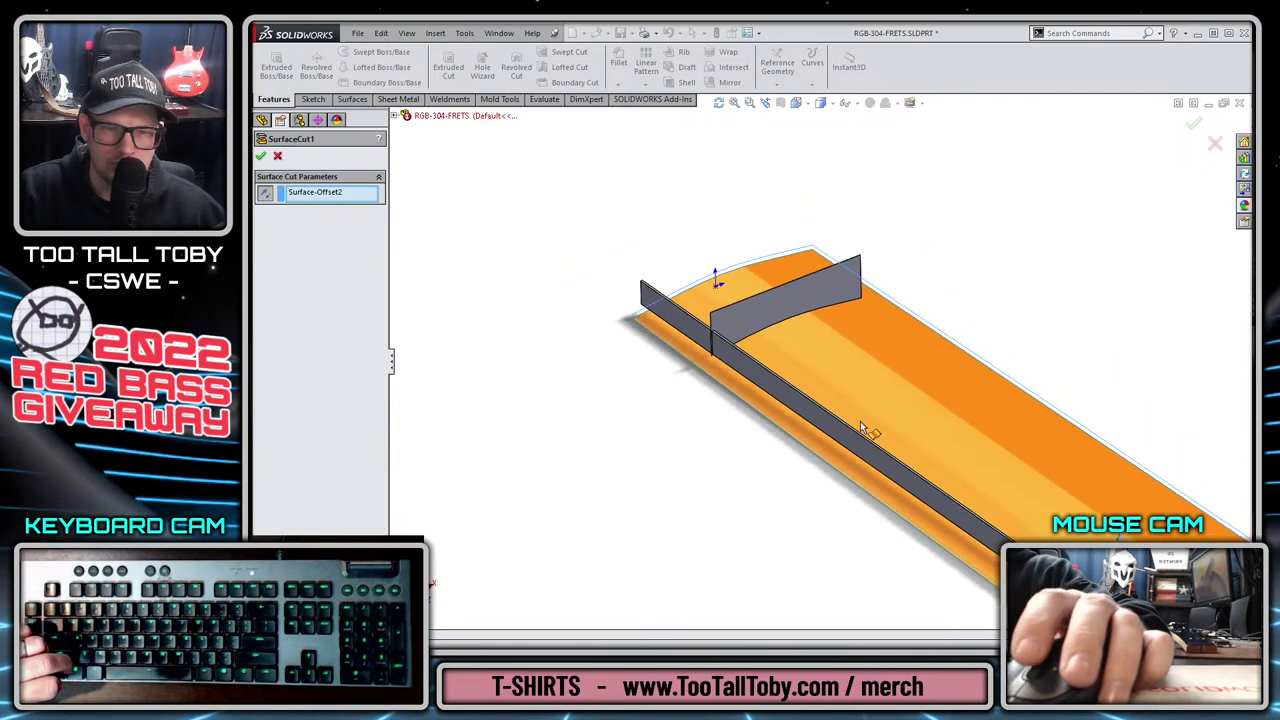
pyautogui.scroll(-1, 1040, 377)
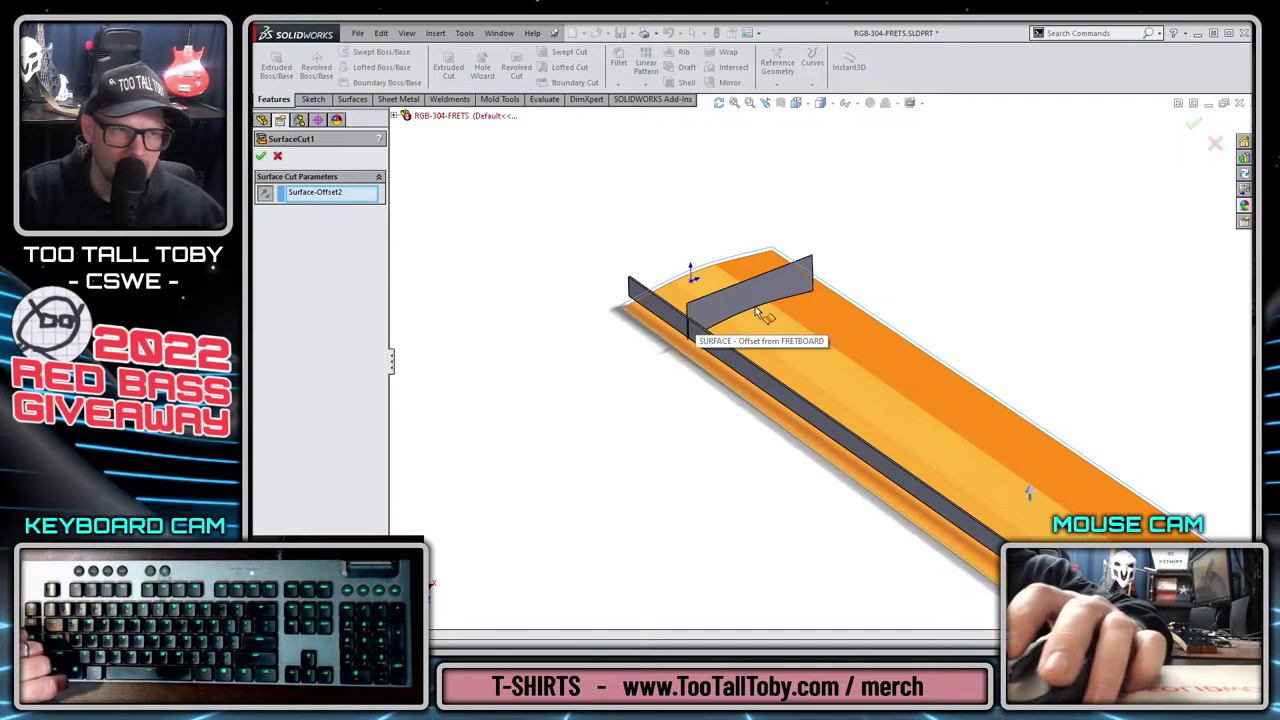
pyautogui.click(261, 156)
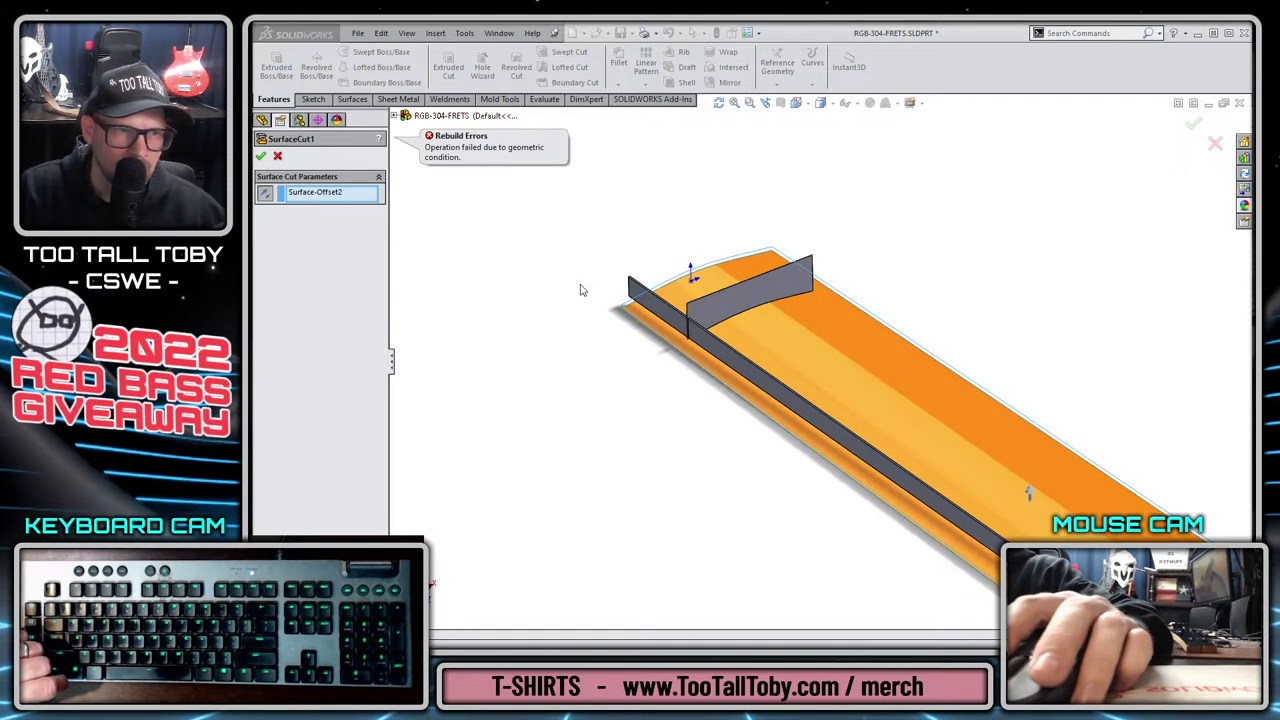
# Close SurfaceCut1 after its rebuild error, roll back before it, and show the surface commands.
pyautogui.scroll(-3, 700, 330)
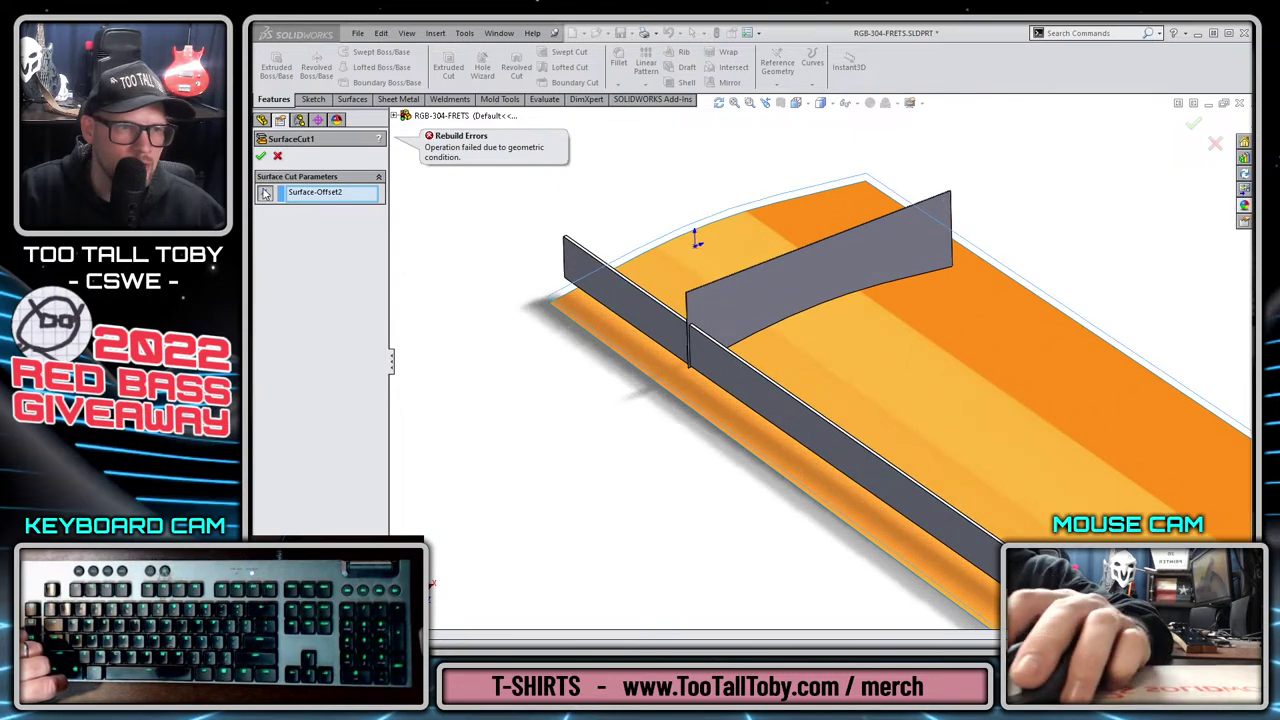
pyautogui.click(264, 158)
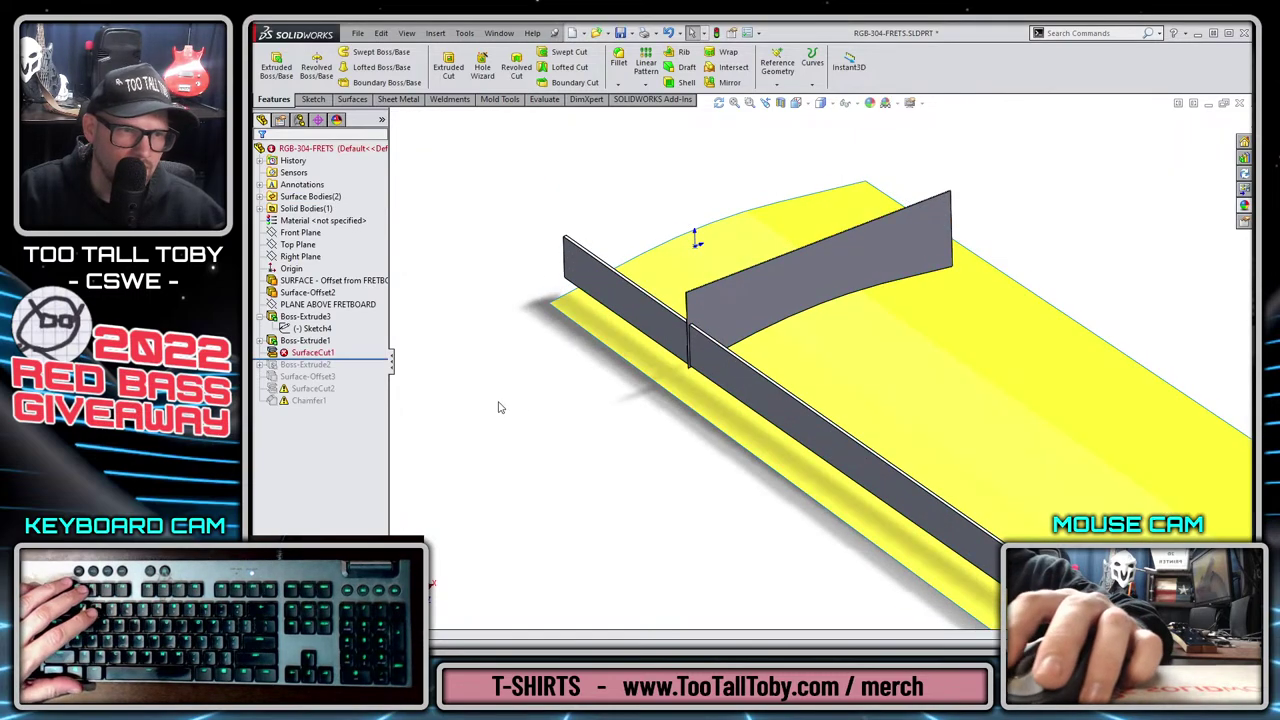
pyautogui.moveTo(371, 356); pyautogui.dragTo(366, 344)
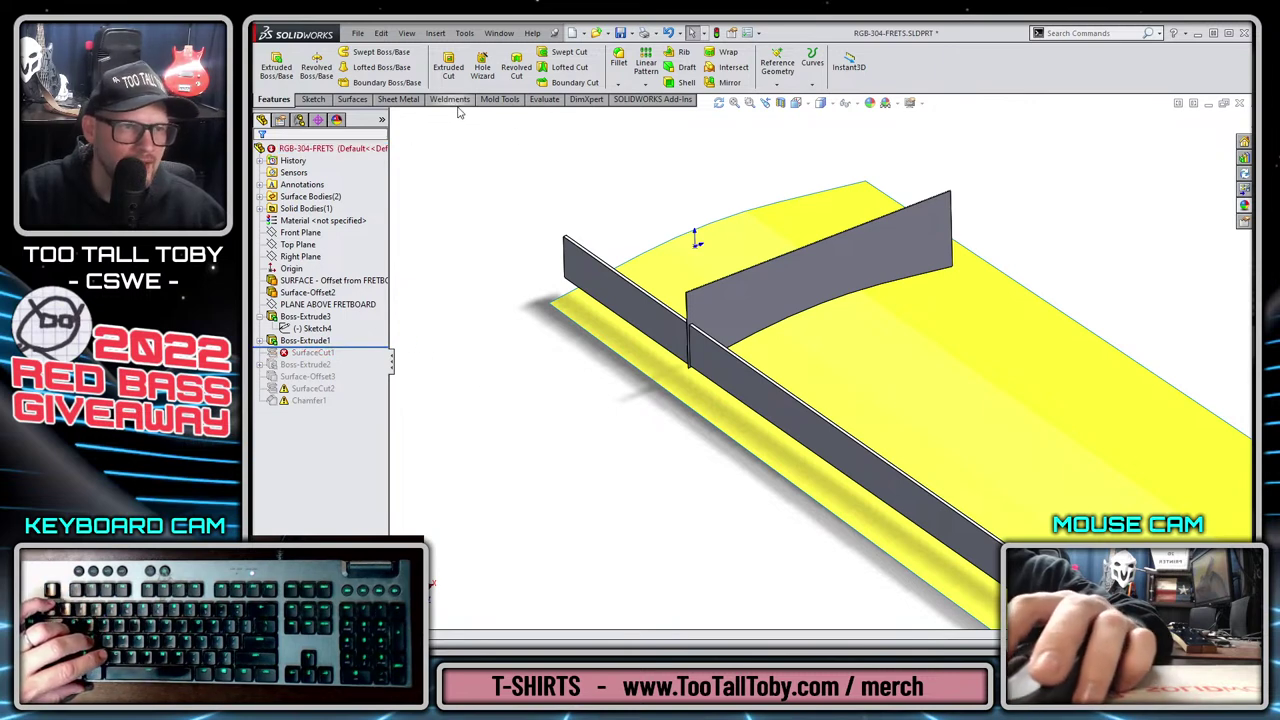
pyautogui.click(352, 100)
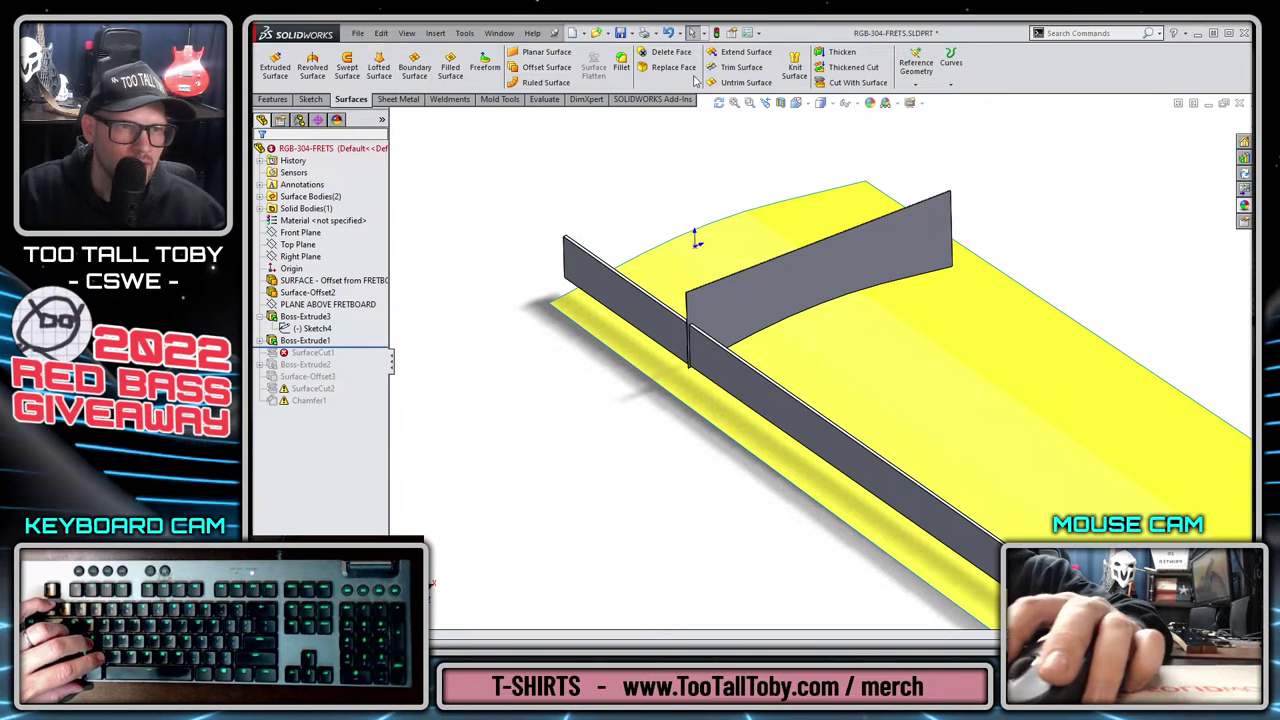
# Extend the fretboard offset surface along six of its side and end edges.
pyautogui.click(745, 52)
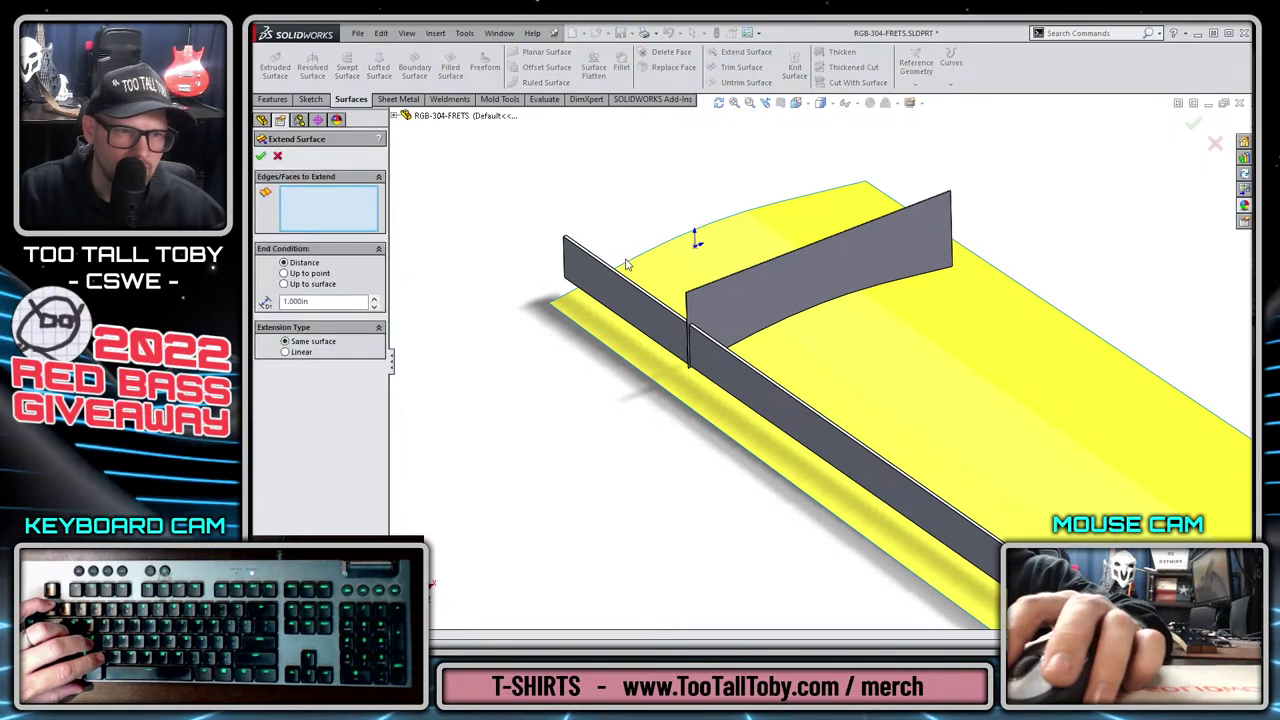
pyautogui.click(627, 268)
pyautogui.click(740, 215)
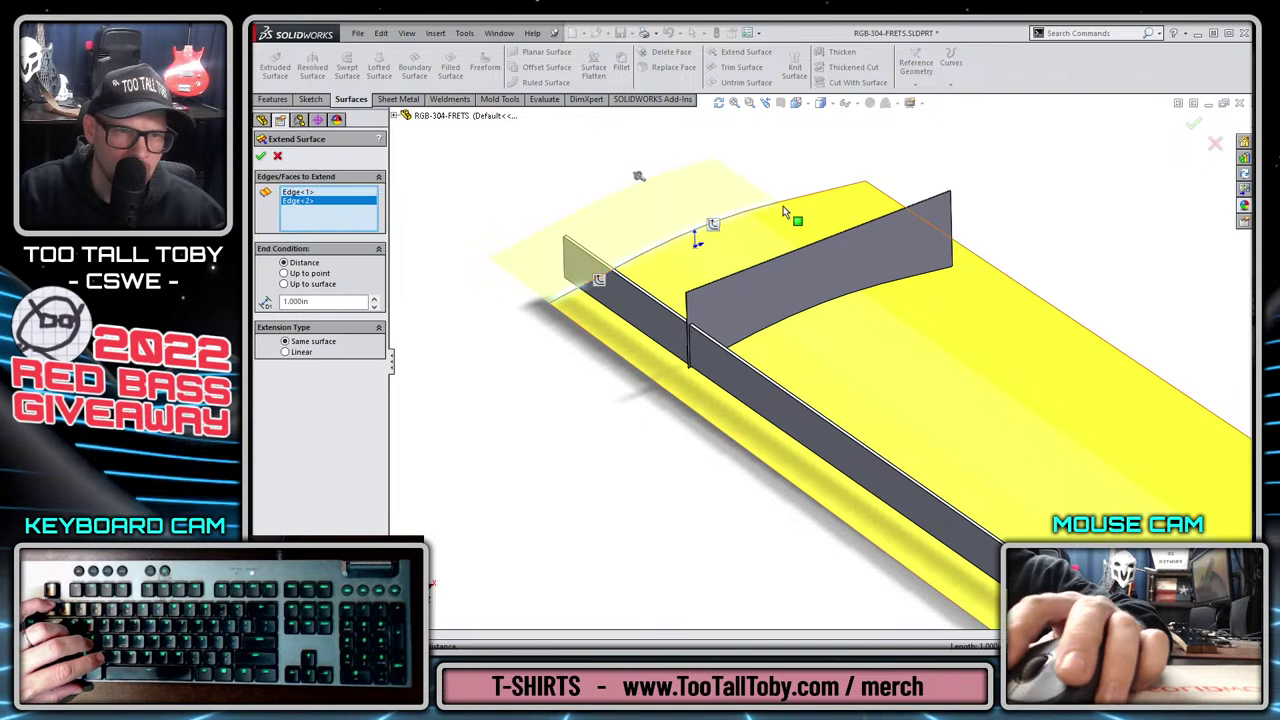
pyautogui.click(810, 203)
pyautogui.scroll(5, 798, 317)
pyautogui.scroll(-4, 1005, 517)
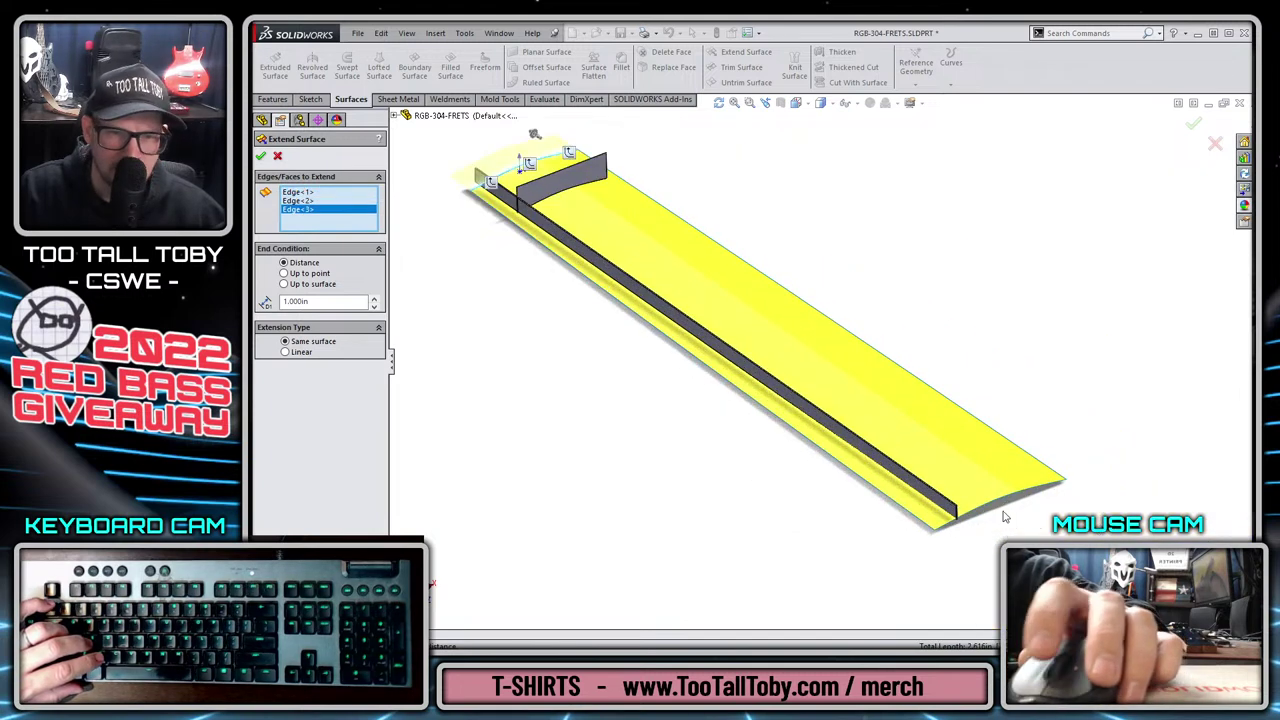
pyautogui.click(997, 508)
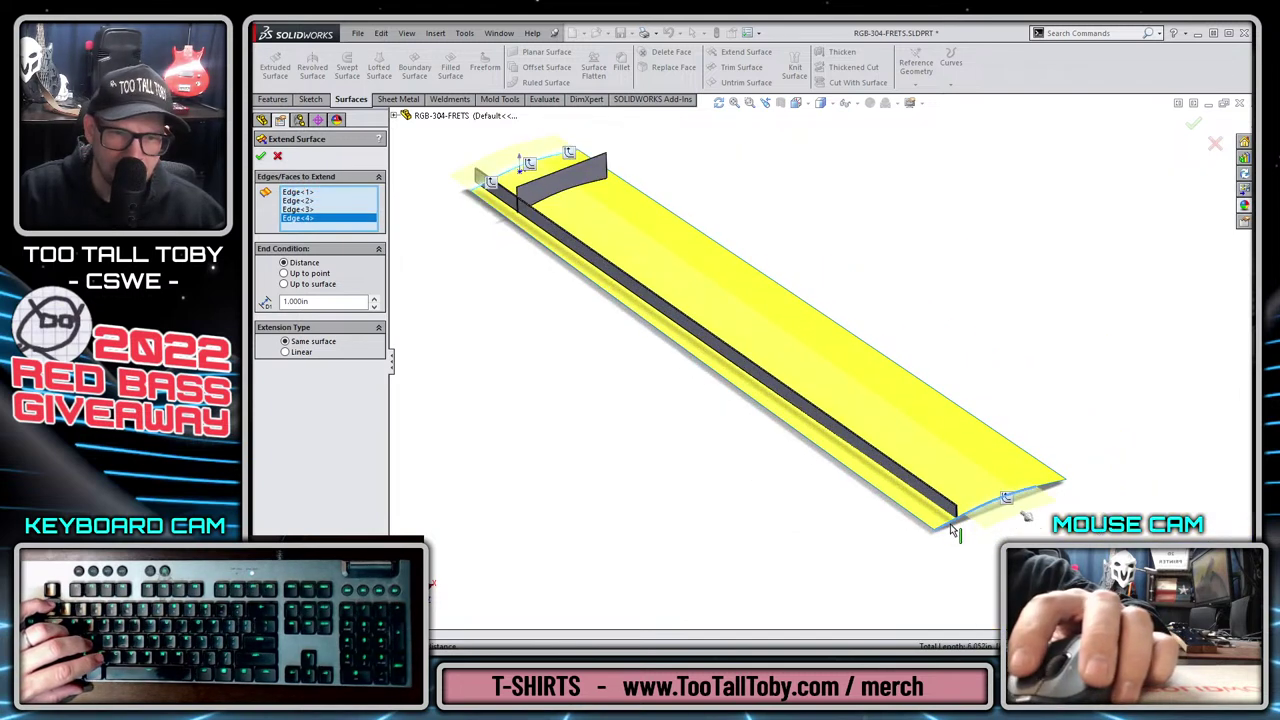
pyautogui.click(953, 530)
pyautogui.click(1052, 488)
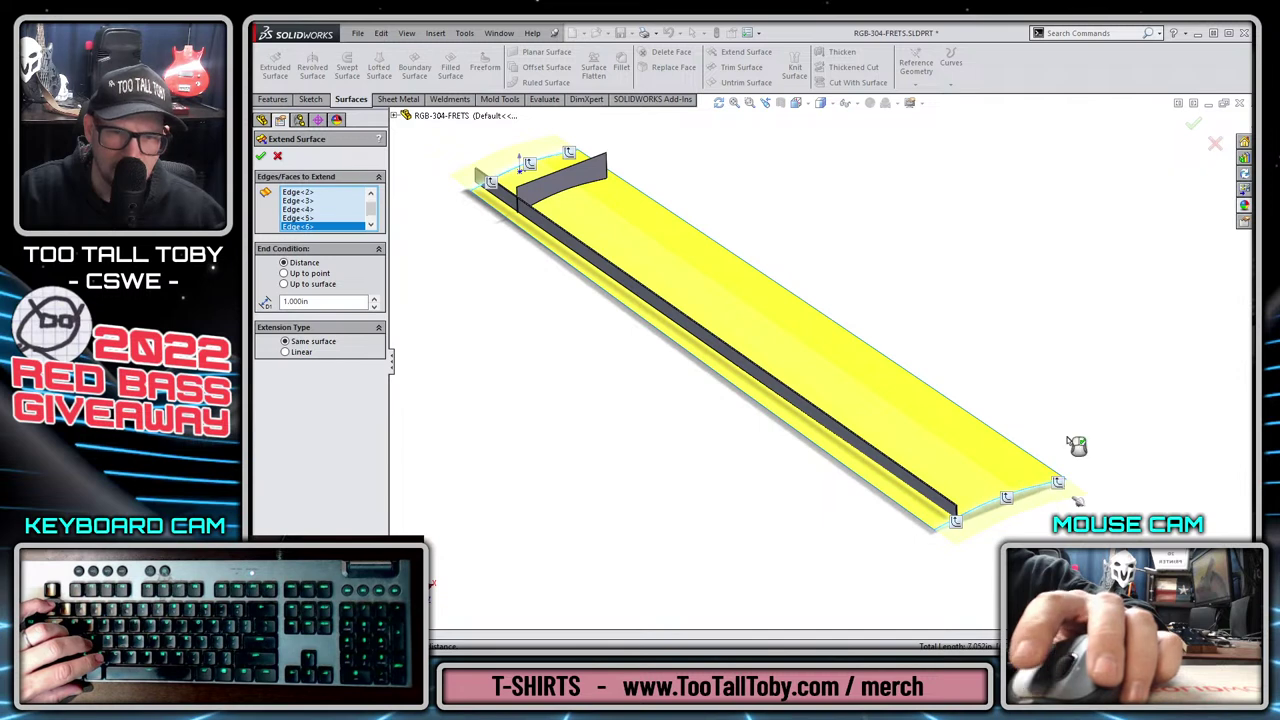
pyautogui.click(1193, 122)
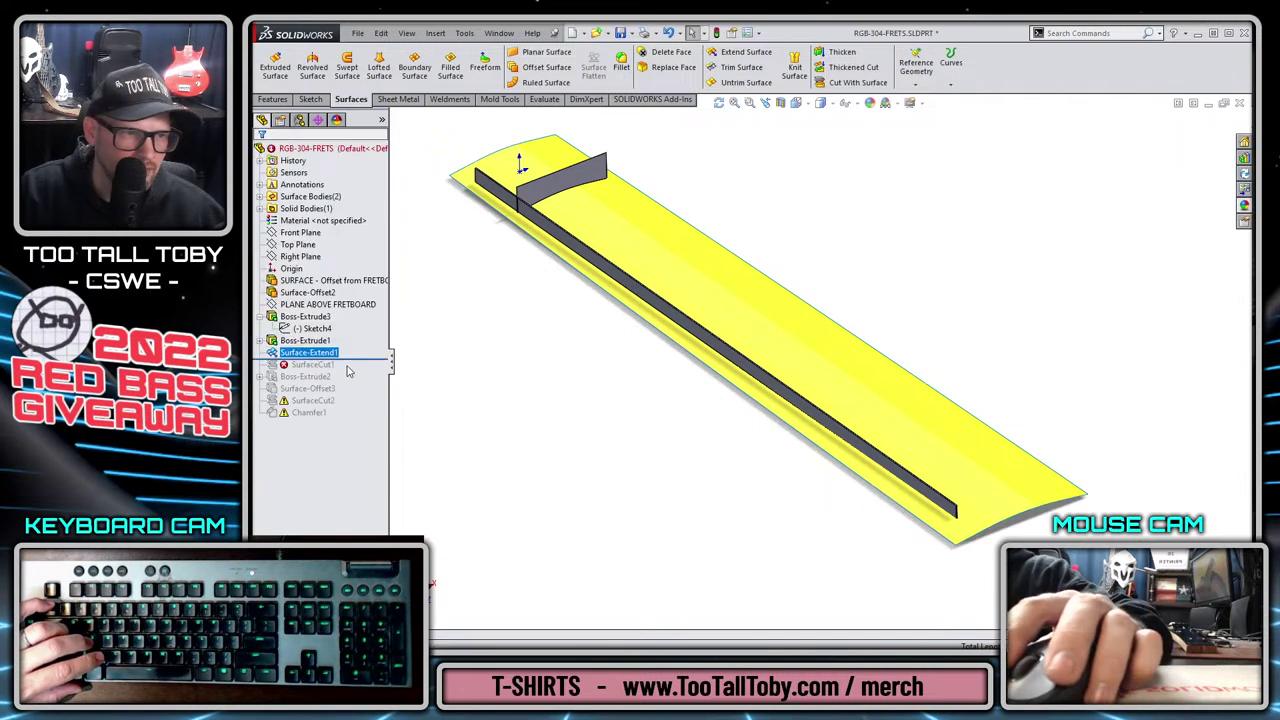
# Reopen the failing SurfaceCut1, inspect the cut, and close it unchanged.
pyautogui.click(305, 365)
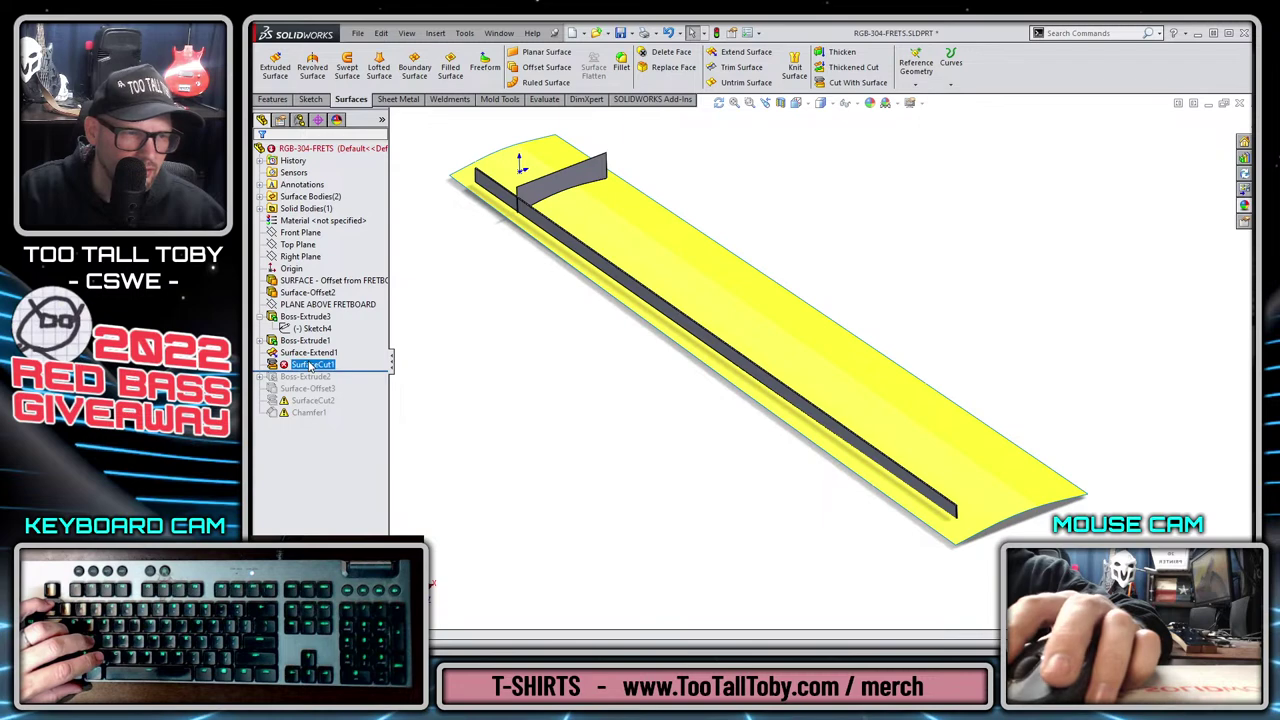
pyautogui.rightClick(310, 365)
pyautogui.click(317, 325)
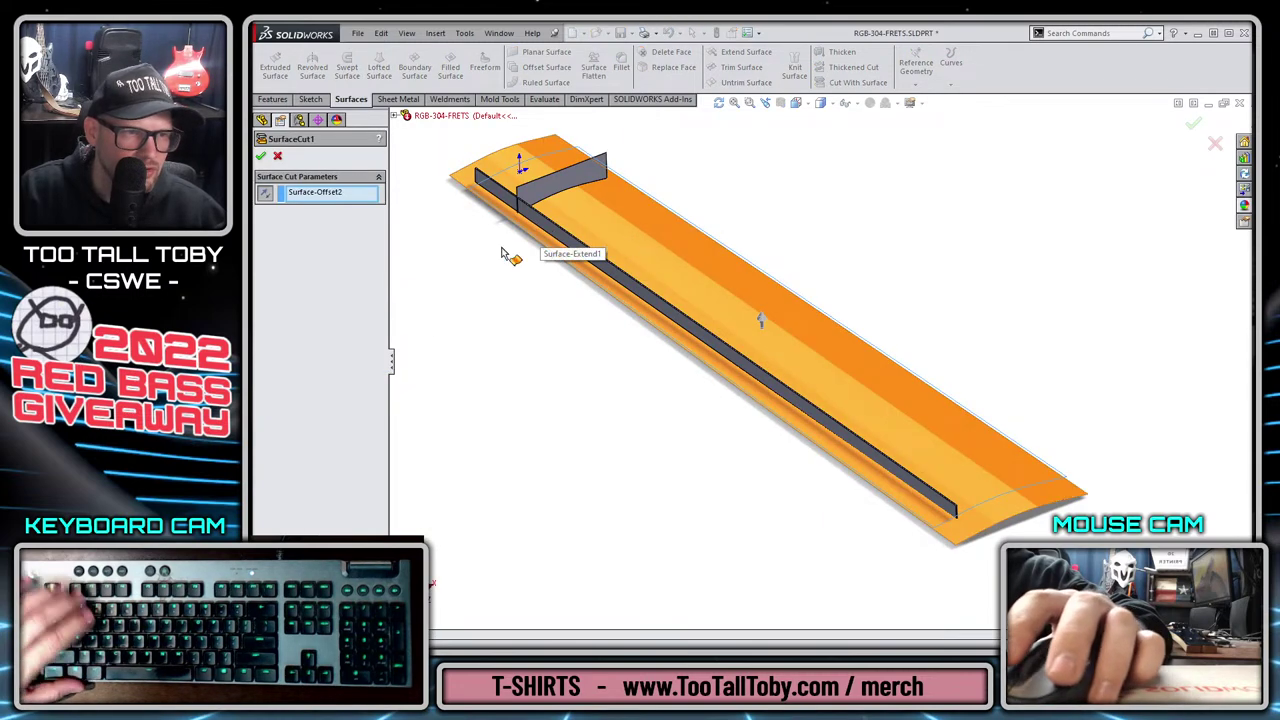
pyautogui.moveTo(754, 349); pyautogui.dragTo(663, 383, button='middle')
pyautogui.press('Escape')
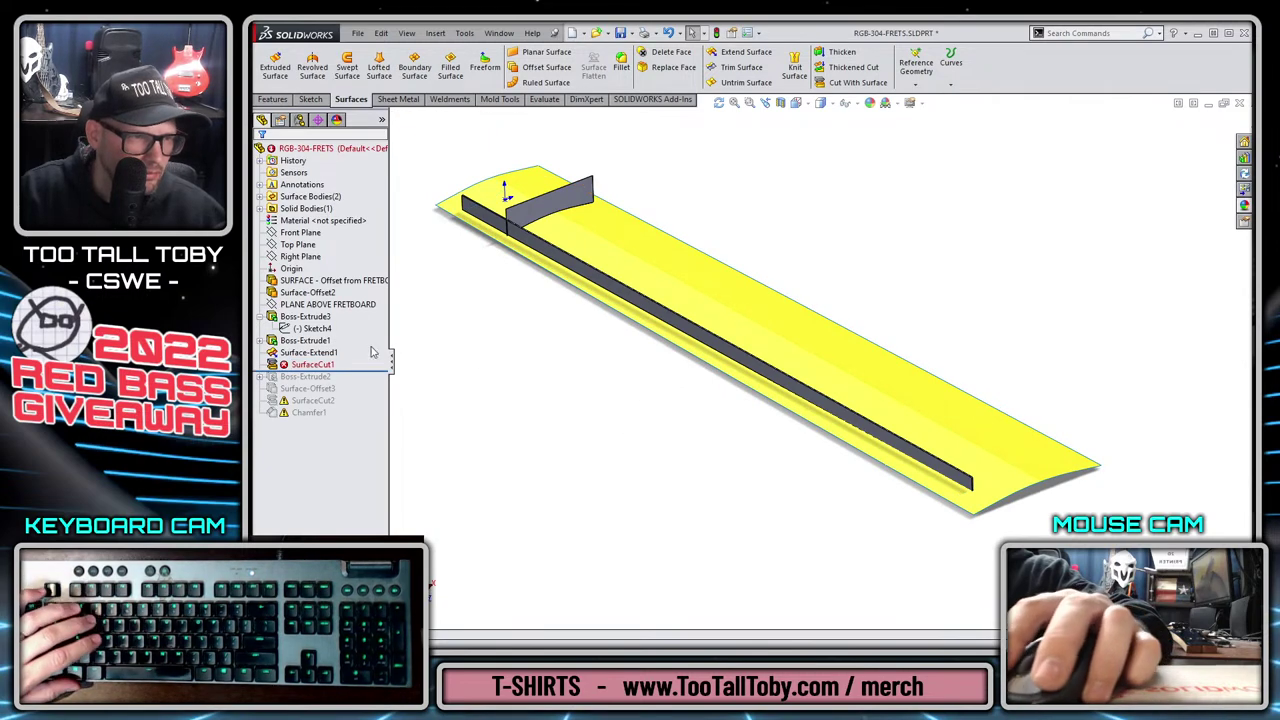
# Roll the part back above SurfaceCut1 and select the fretboard offset surface face.
pyautogui.click(308, 293)
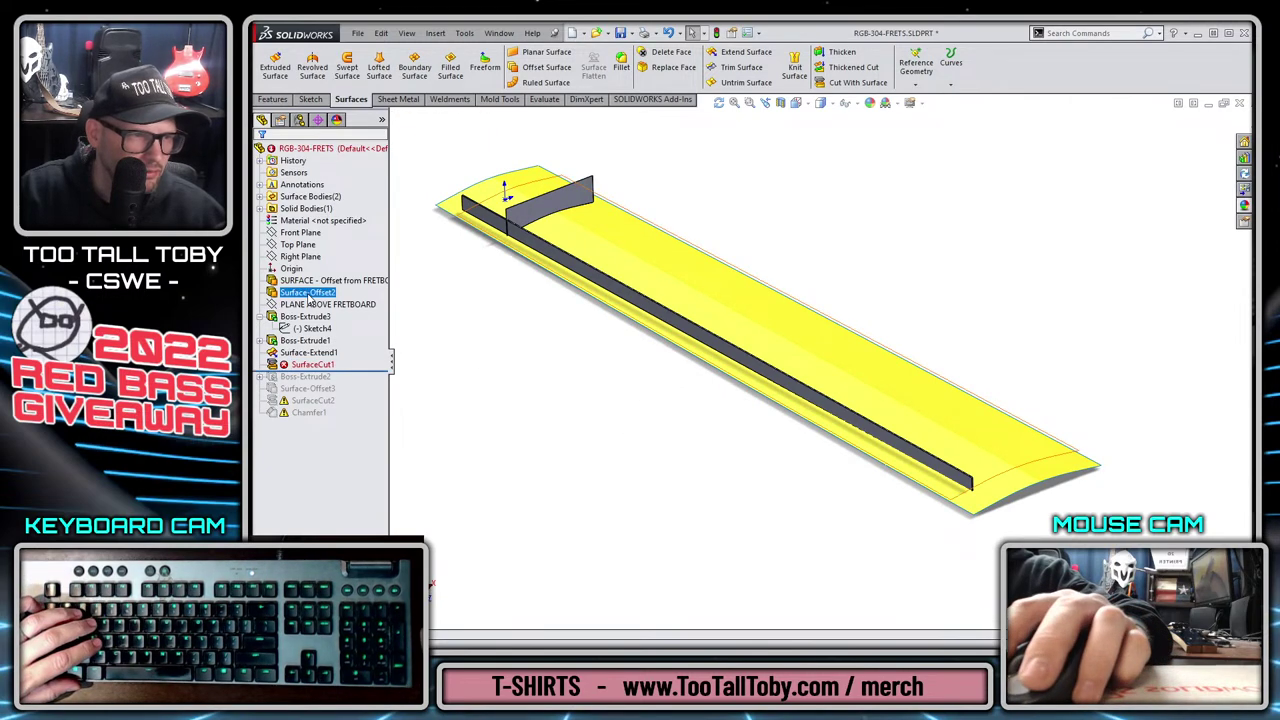
pyautogui.click(528, 346)
pyautogui.click(315, 292)
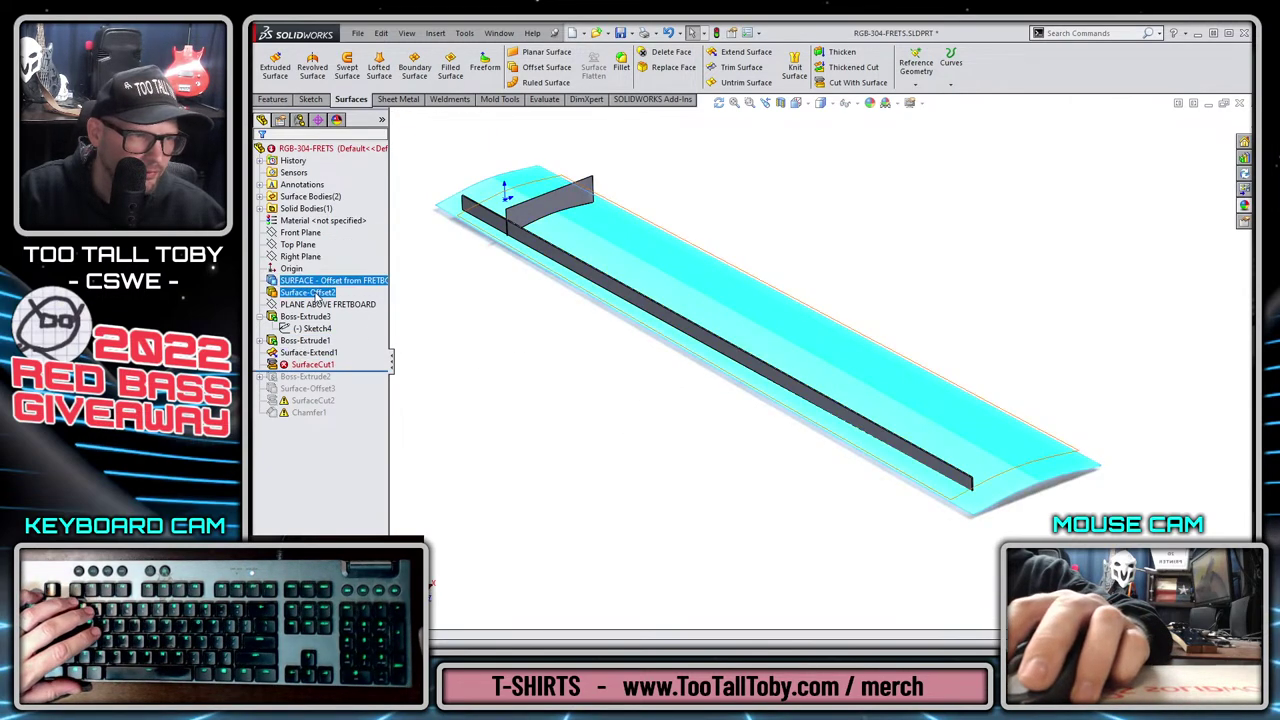
pyautogui.moveTo(360, 372); pyautogui.dragTo(360, 358)
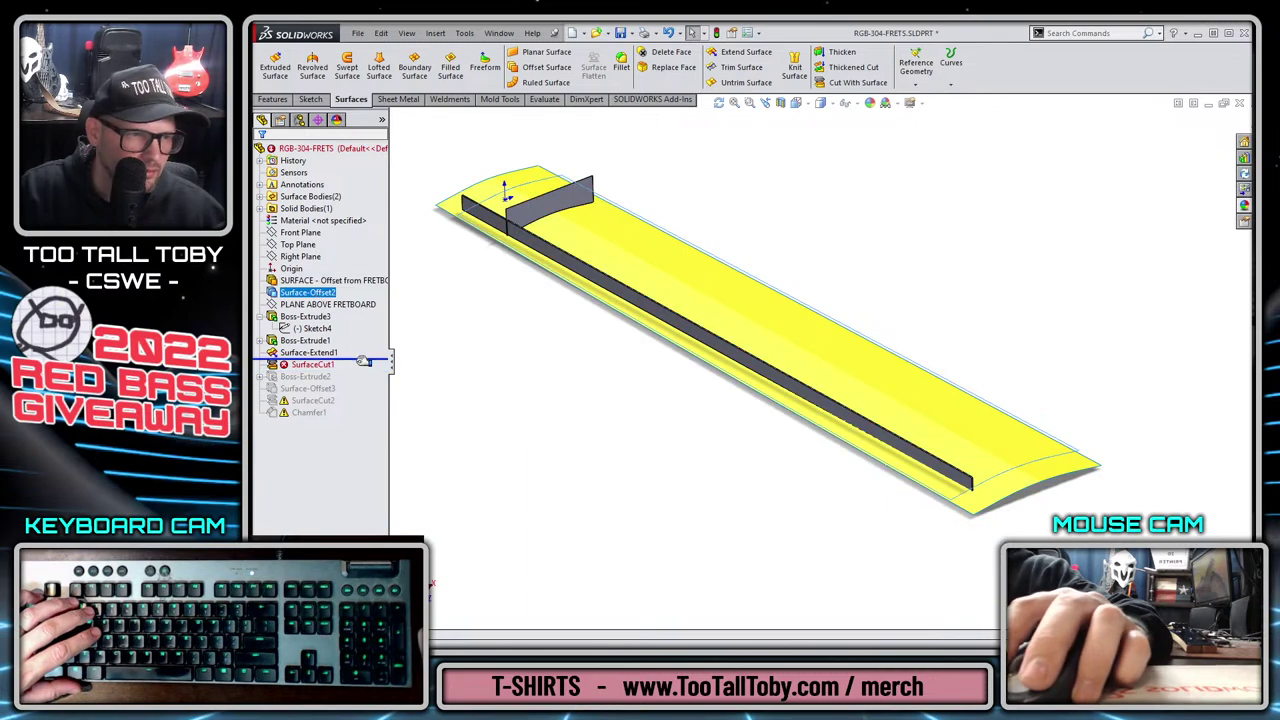
pyautogui.click(688, 289)
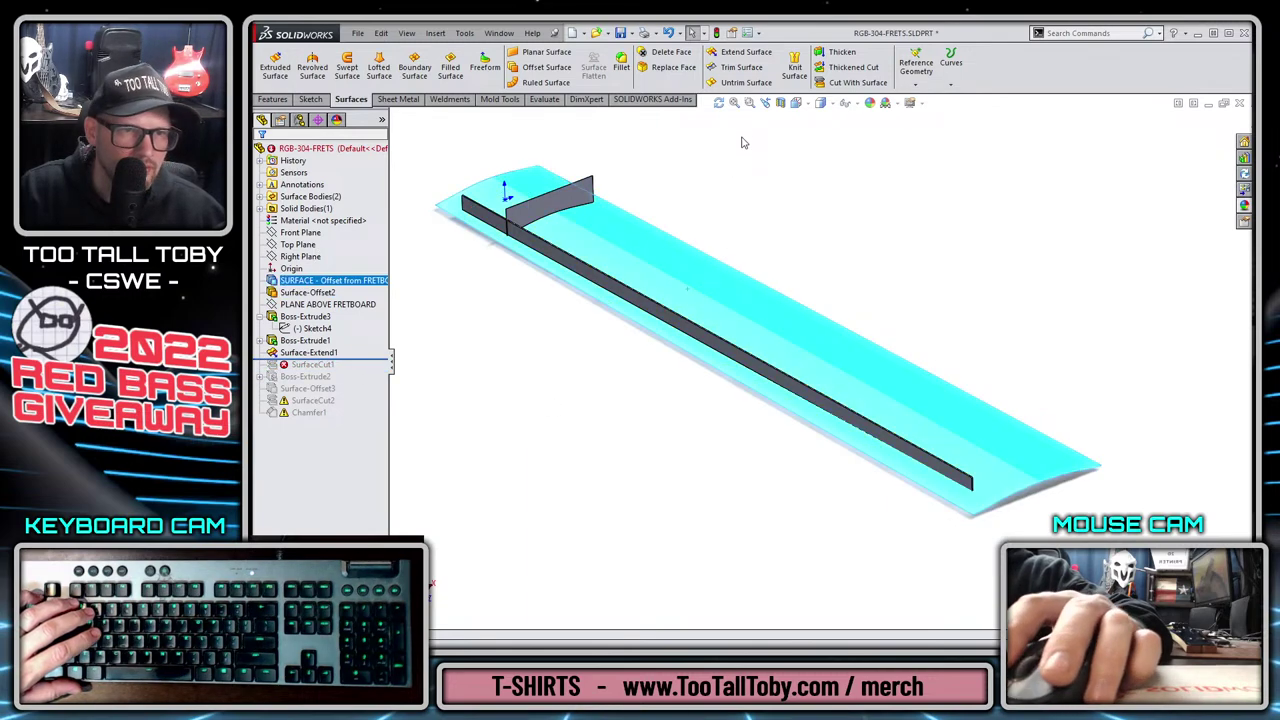
# Offset the selected fretboard face by 0.075in.
pyautogui.click(546, 67)
pyautogui.moveTo(306, 237); pyautogui.dragTo(274, 232)
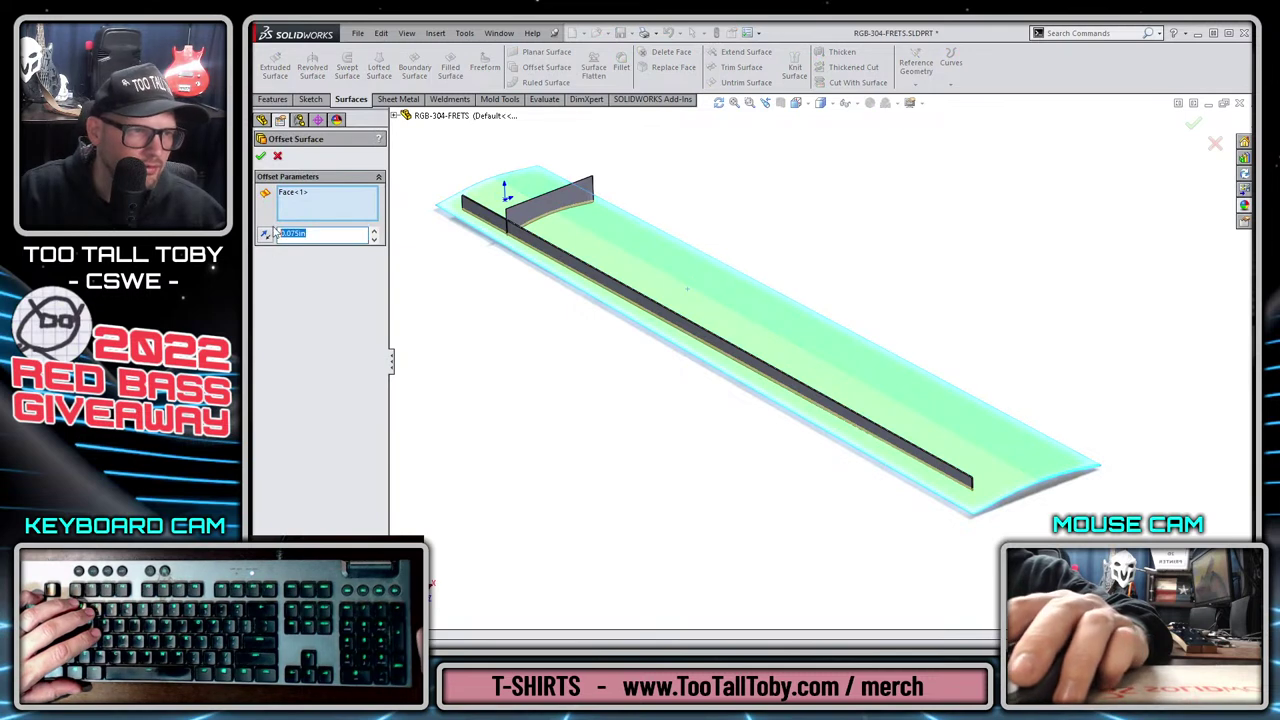
pyautogui.click(261, 157)
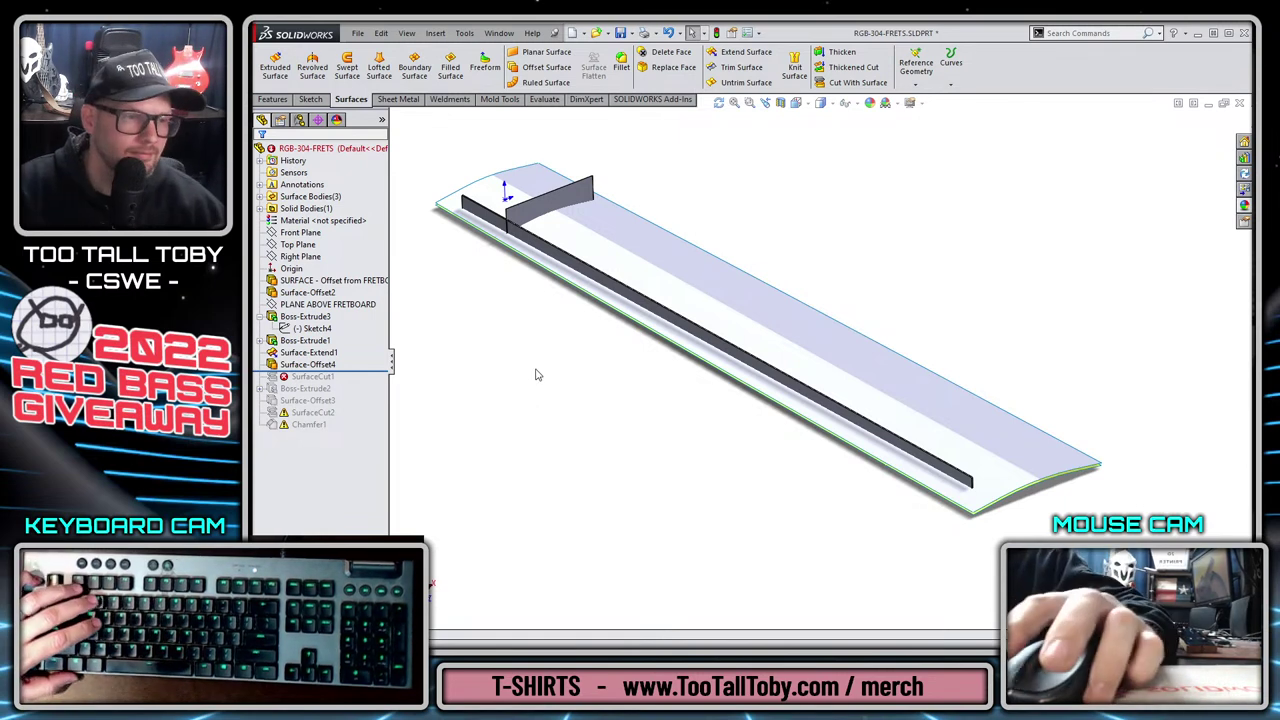
# Change Surface-Offset4's distance to 0.08in and start a Cut With Surface using it.
pyautogui.click(307, 353)
pyautogui.click(307, 364)
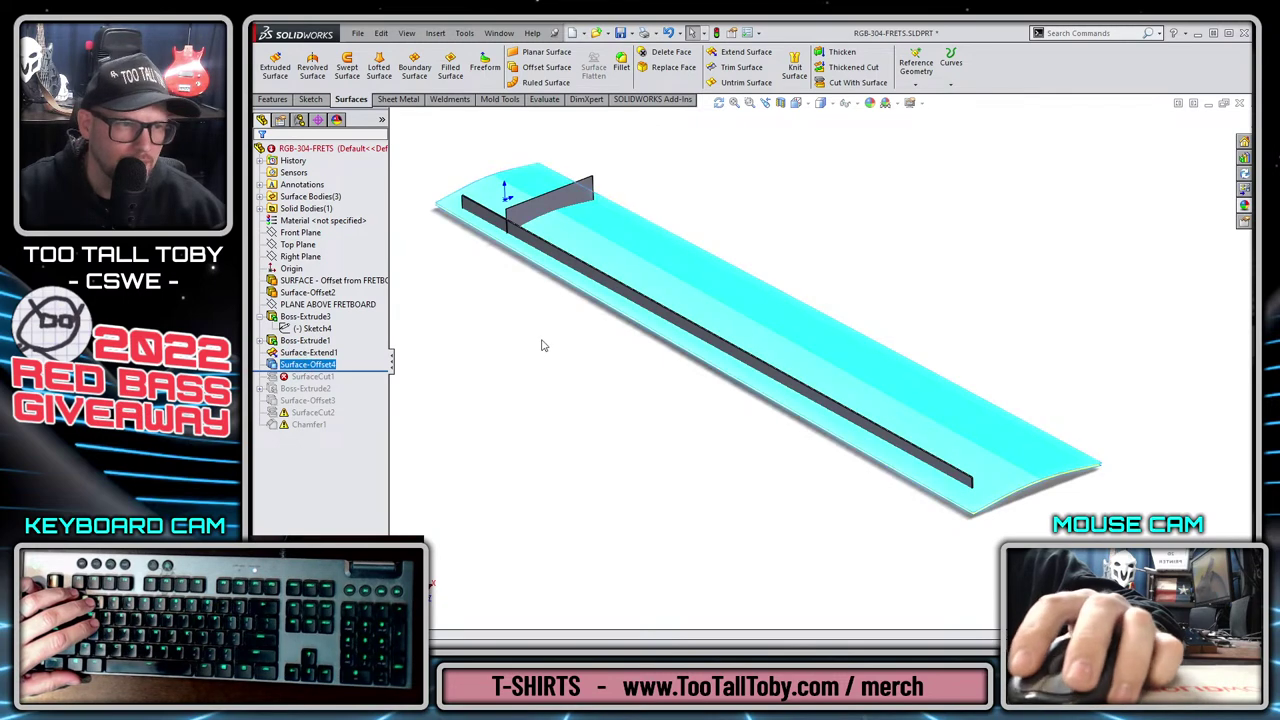
pyautogui.click(307, 366)
pyautogui.rightClick(312, 366)
pyautogui.click(326, 338)
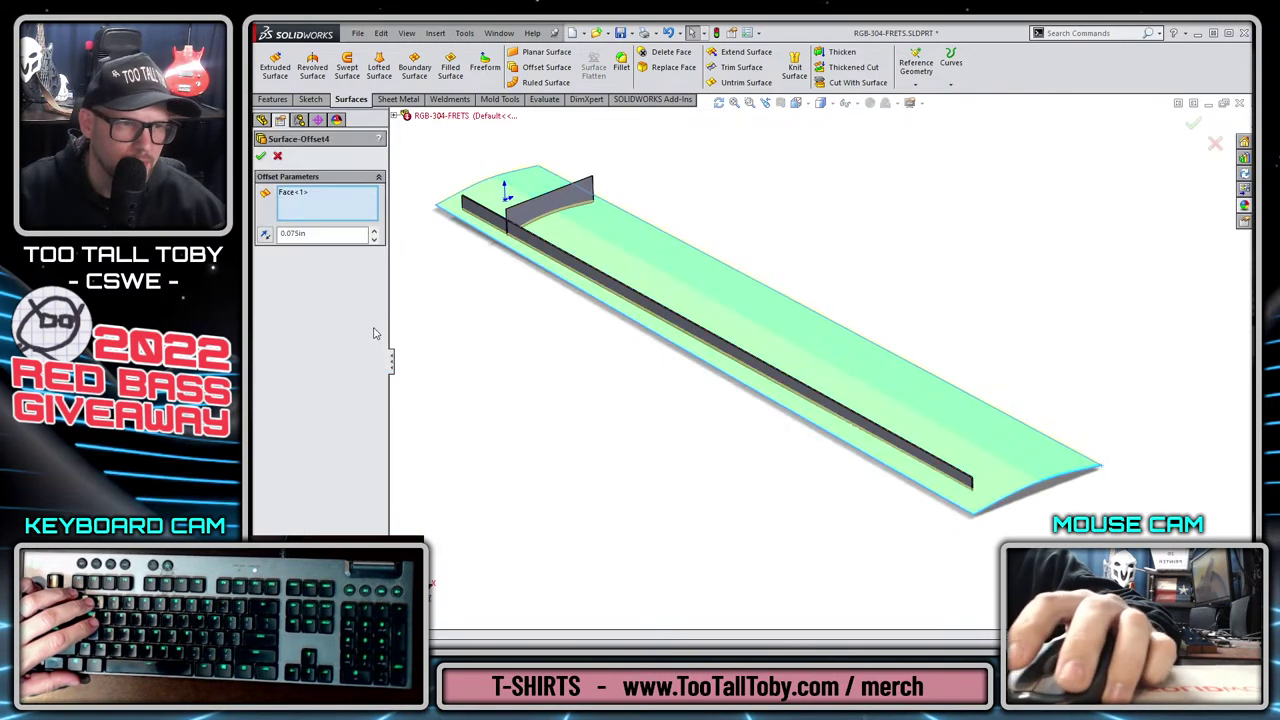
pyautogui.doubleClick(310, 233)
pyautogui.write('0.08')
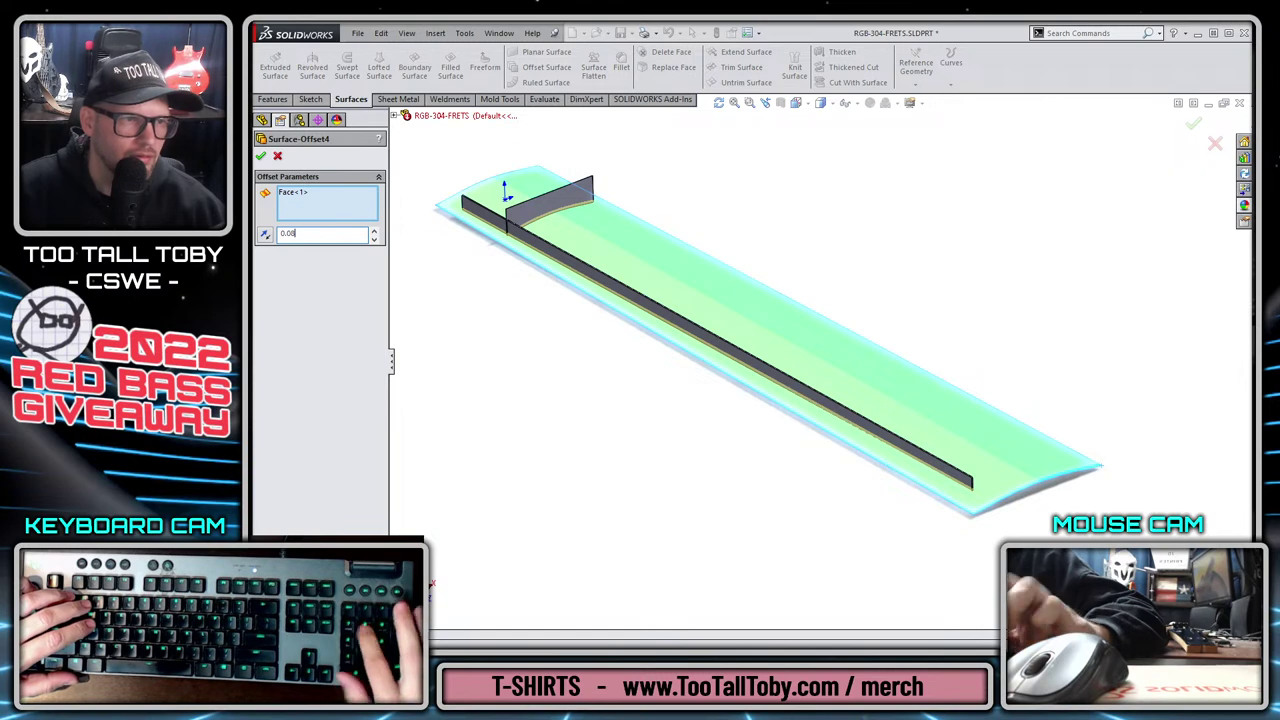
pyautogui.press('Return')
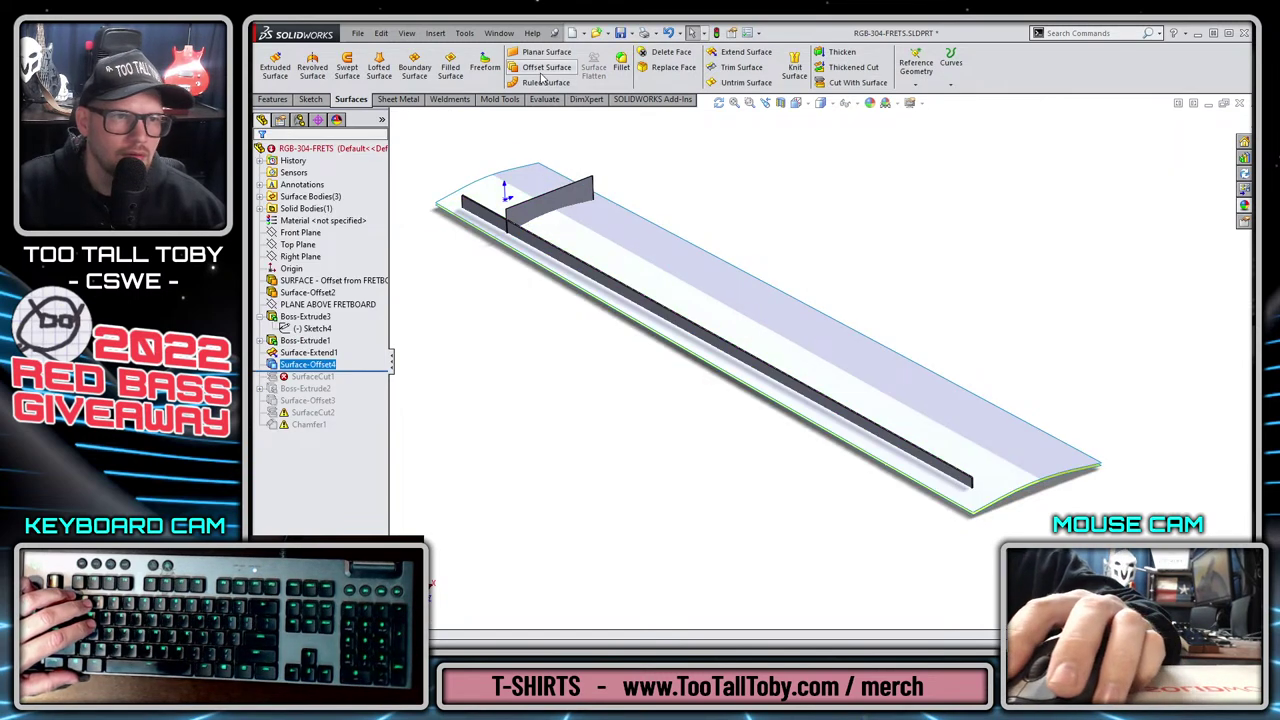
pyautogui.click(857, 82)
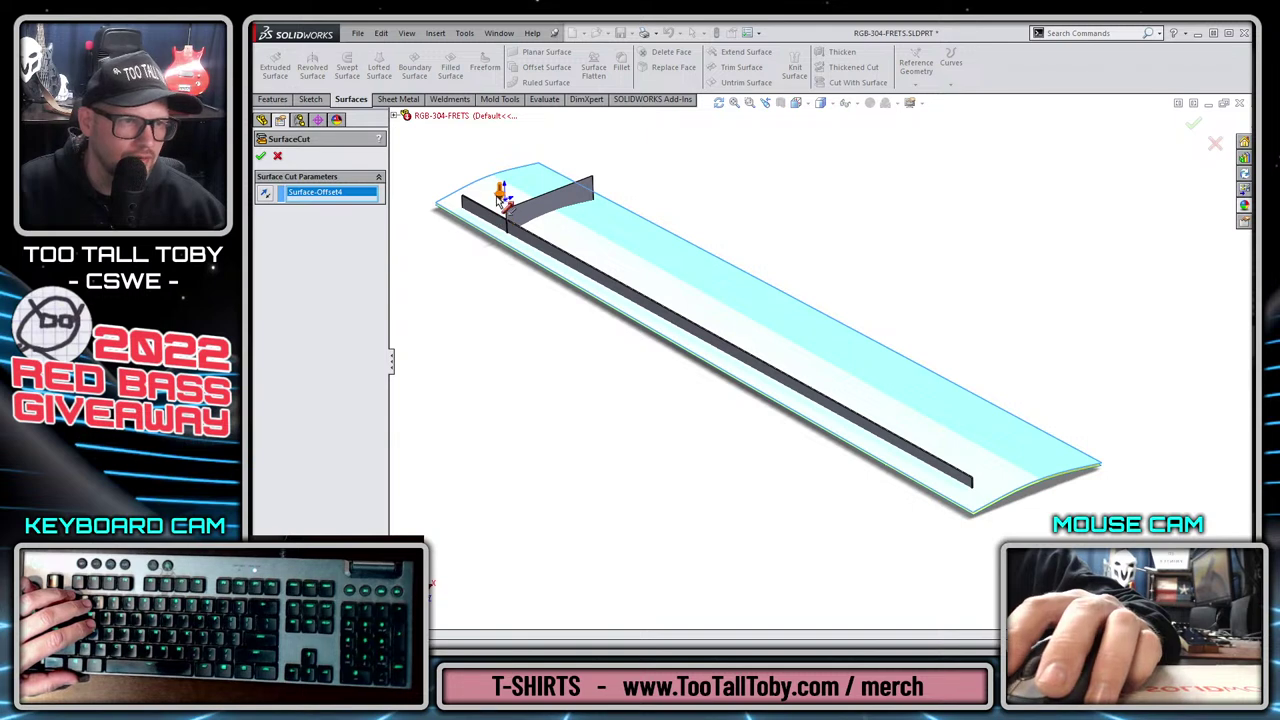
# Accept the surface cut, trimming the fret as SurfaceCut3.
pyautogui.click(1194, 124)
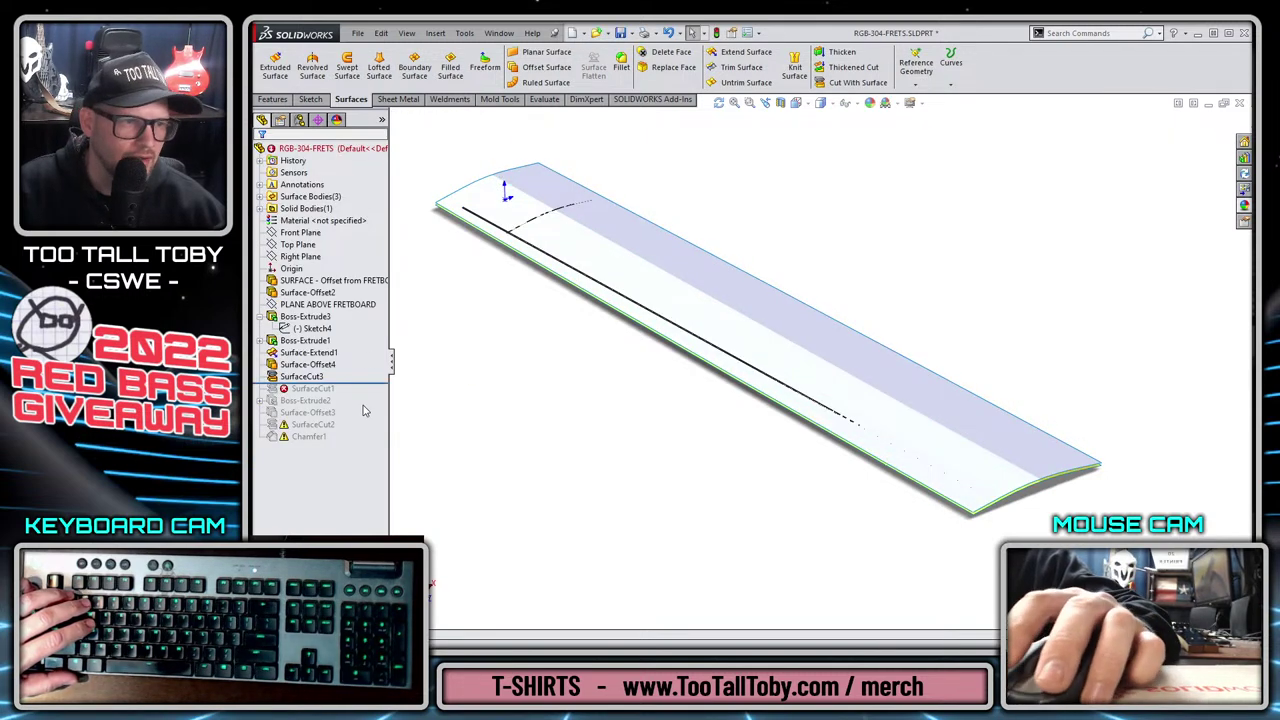
pyautogui.scroll(3, 680, 186)
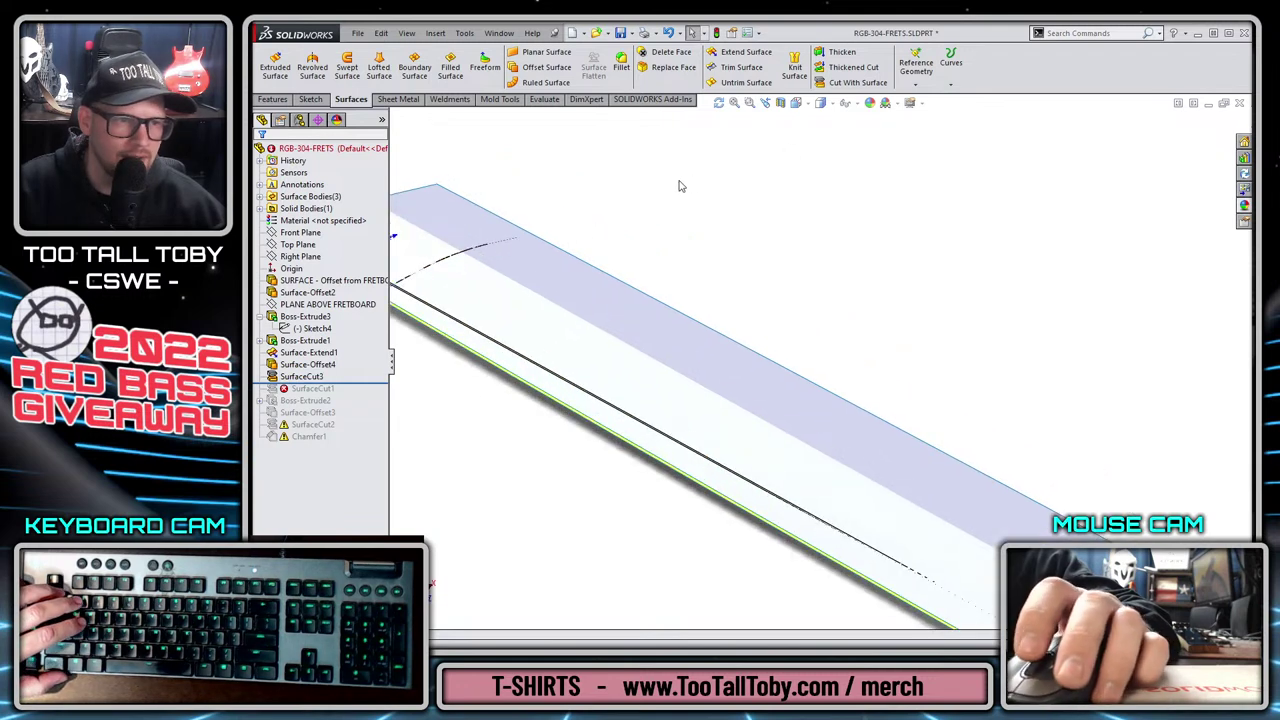
pyautogui.scroll(-2, 534, 266)
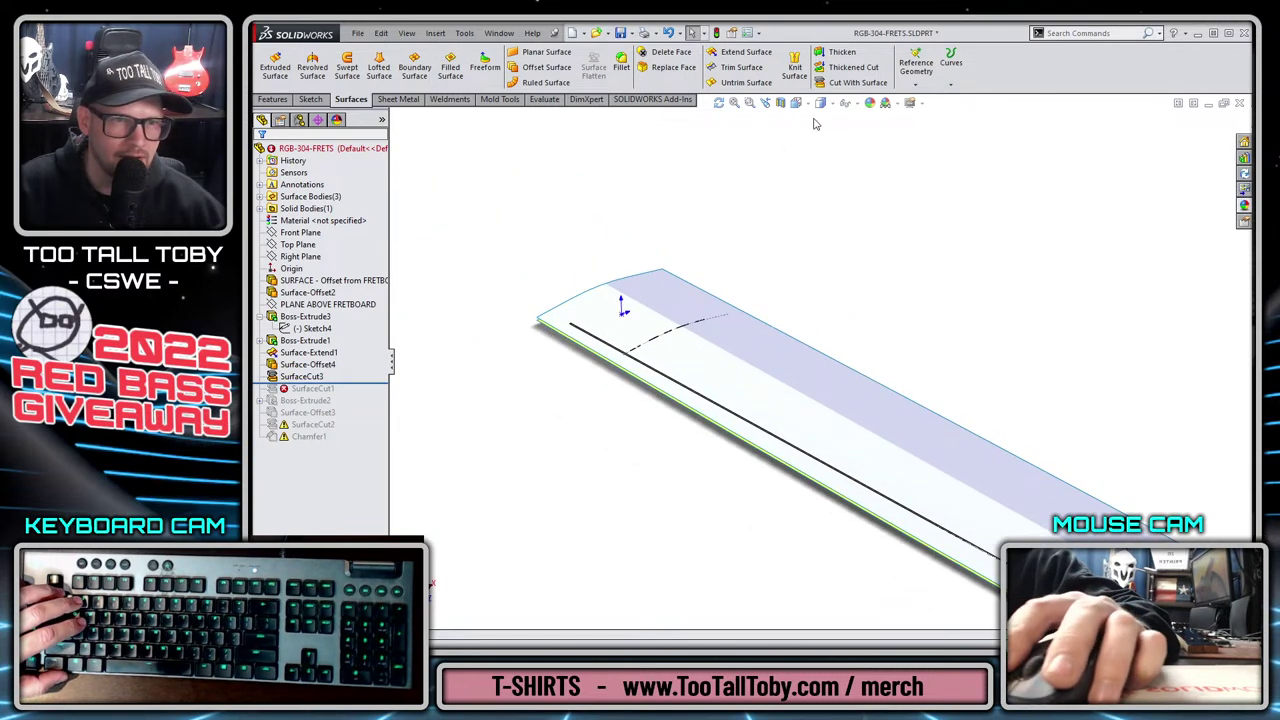
pyautogui.scroll(2, 650, 98)
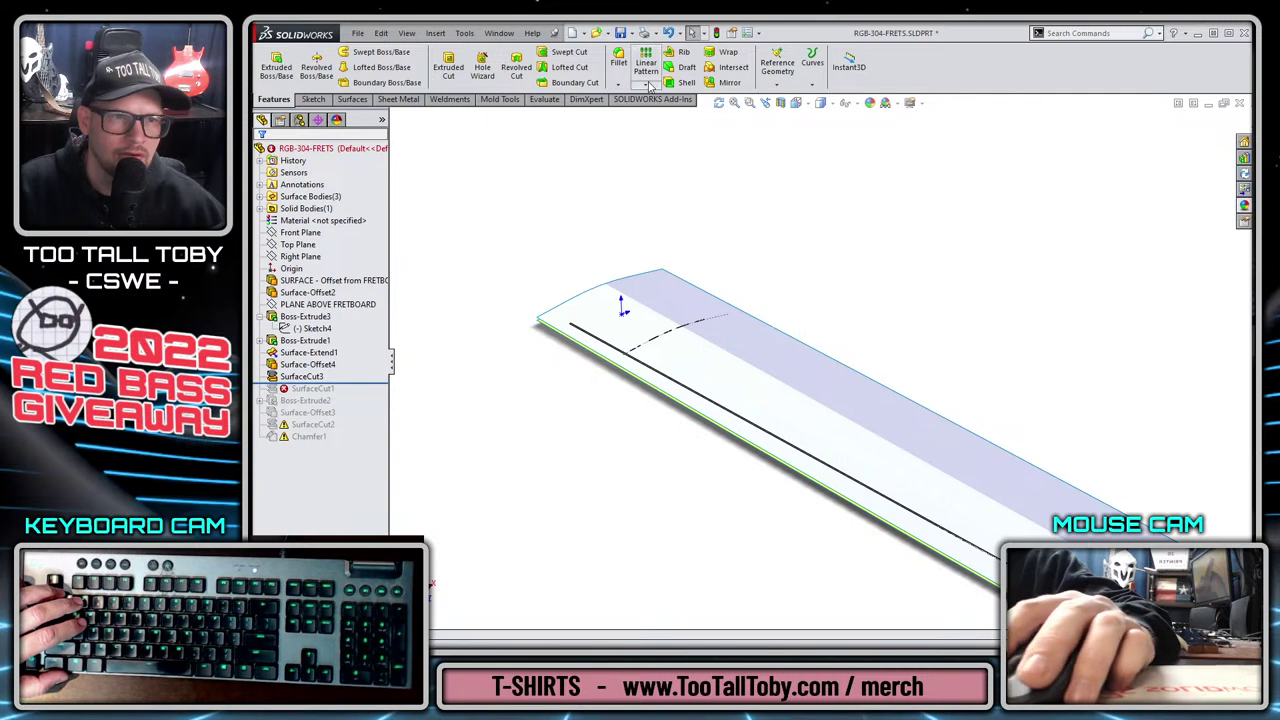
# Try a Variable Pattern seeded with SurfaceCut3, then cancel it.
pyautogui.click(646, 83)
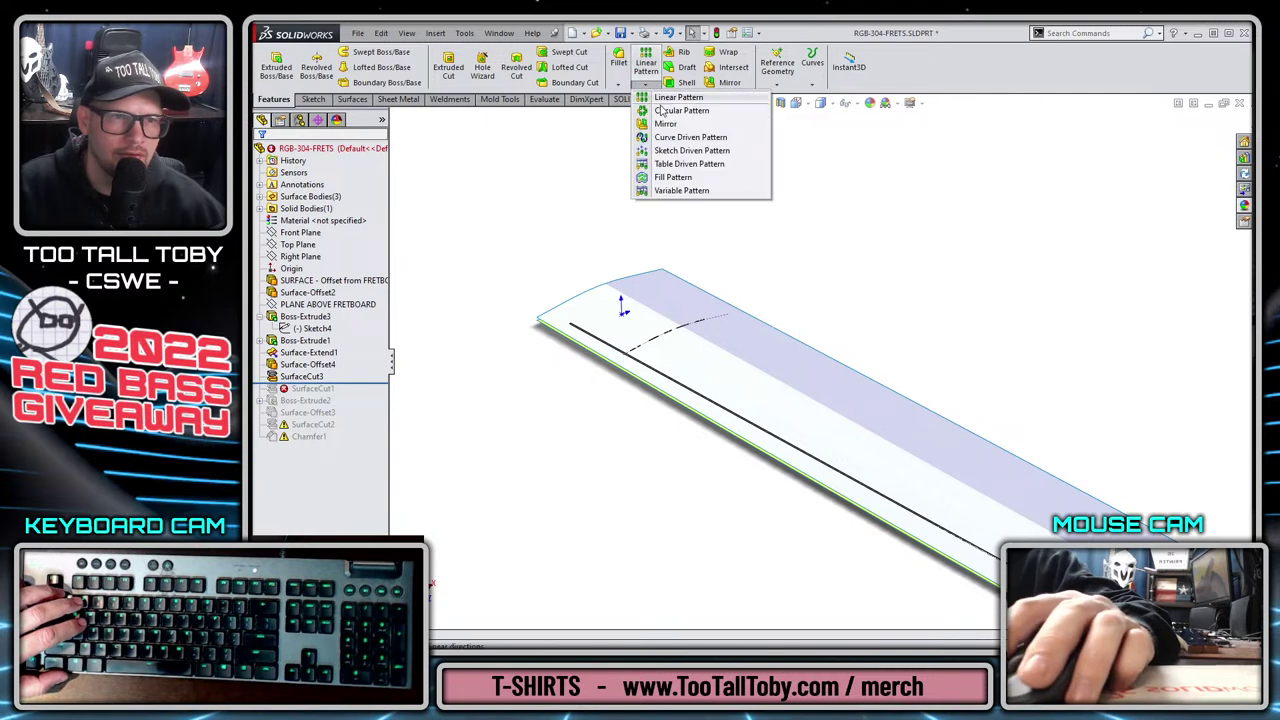
pyautogui.click(681, 190)
pyautogui.click(396, 116)
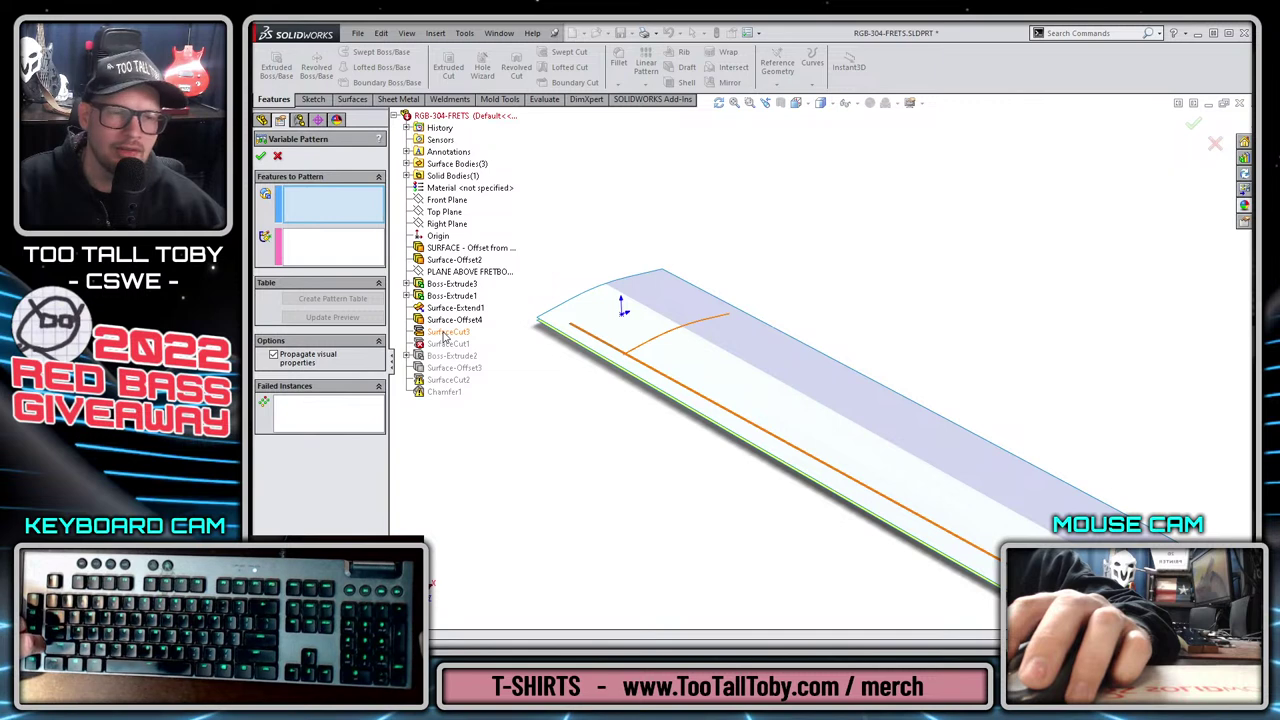
pyautogui.click(443, 337)
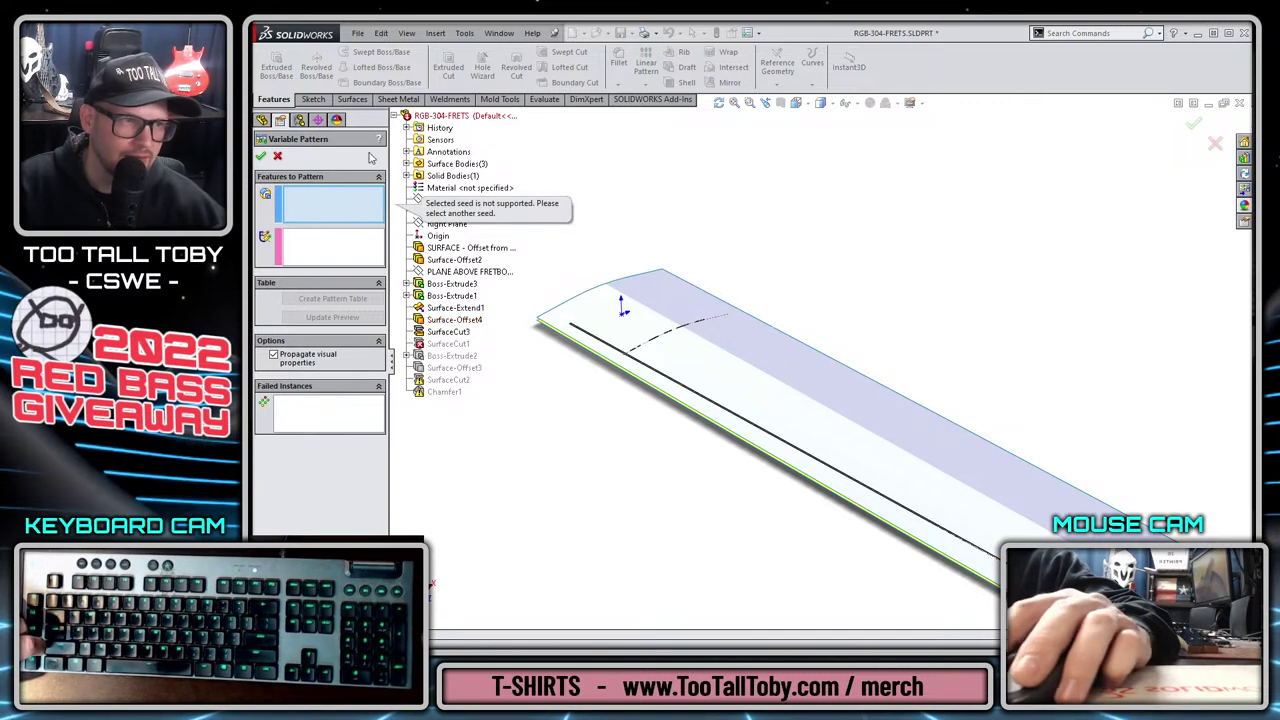
pyautogui.click(278, 157)
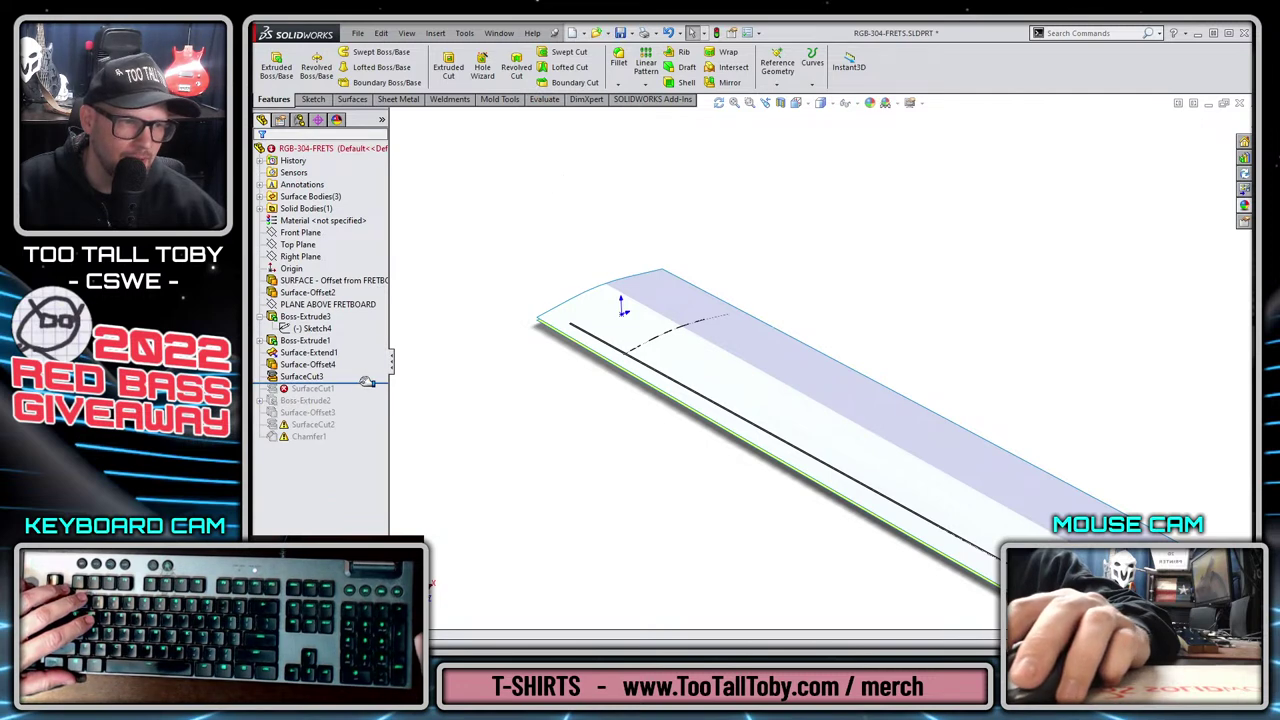
# Roll back above SurfaceCut3 and start a Variable Pattern of Boss-Extrude1.
pyautogui.moveTo(367, 382); pyautogui.dragTo(367, 369)
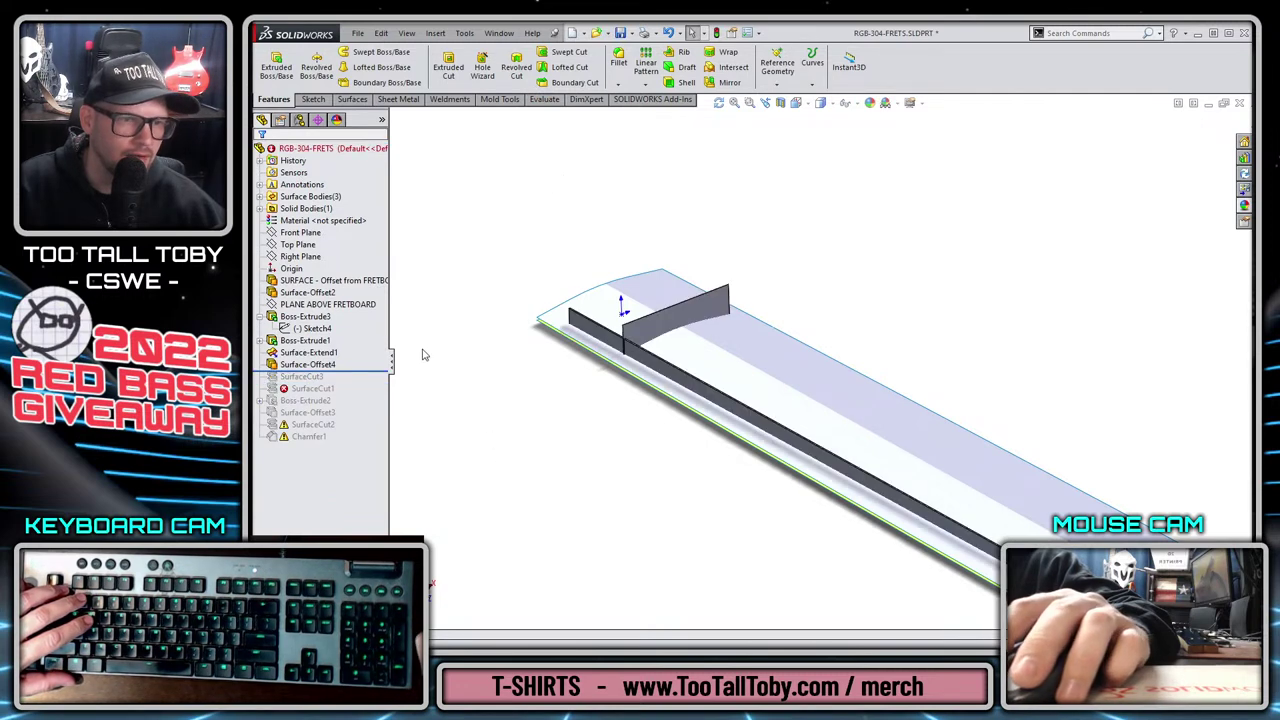
pyautogui.click(646, 84)
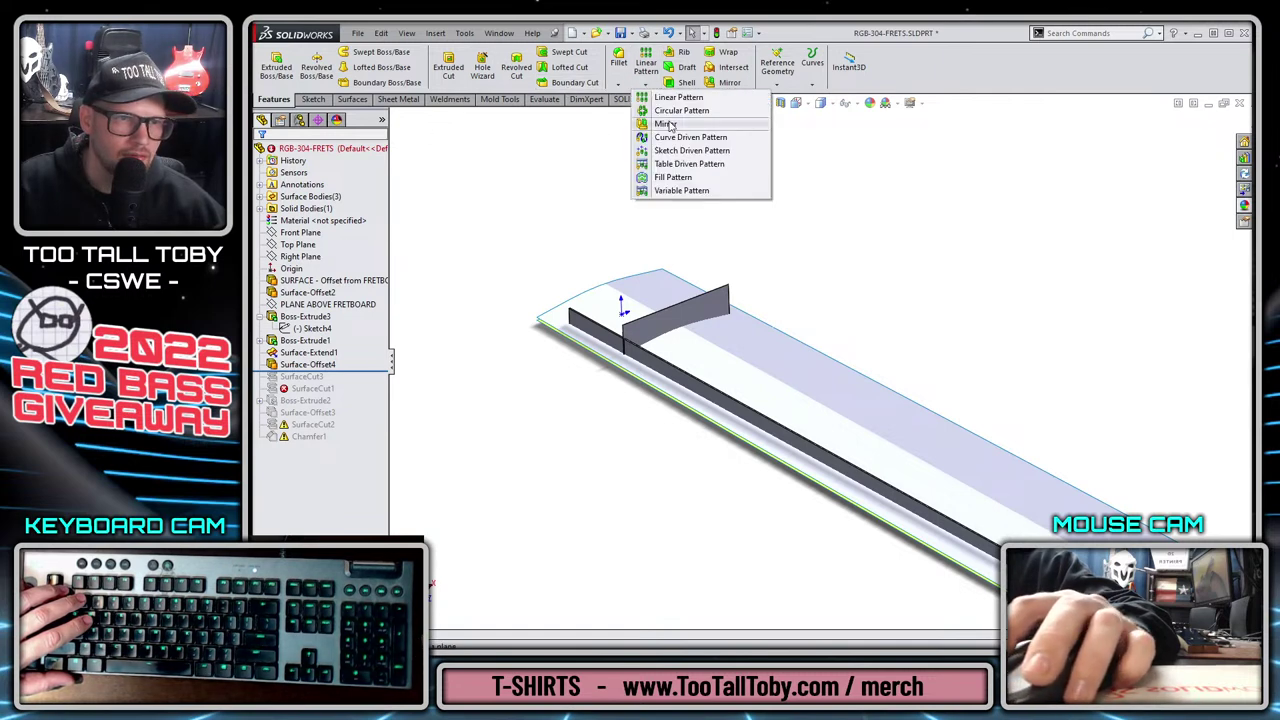
pyautogui.click(677, 191)
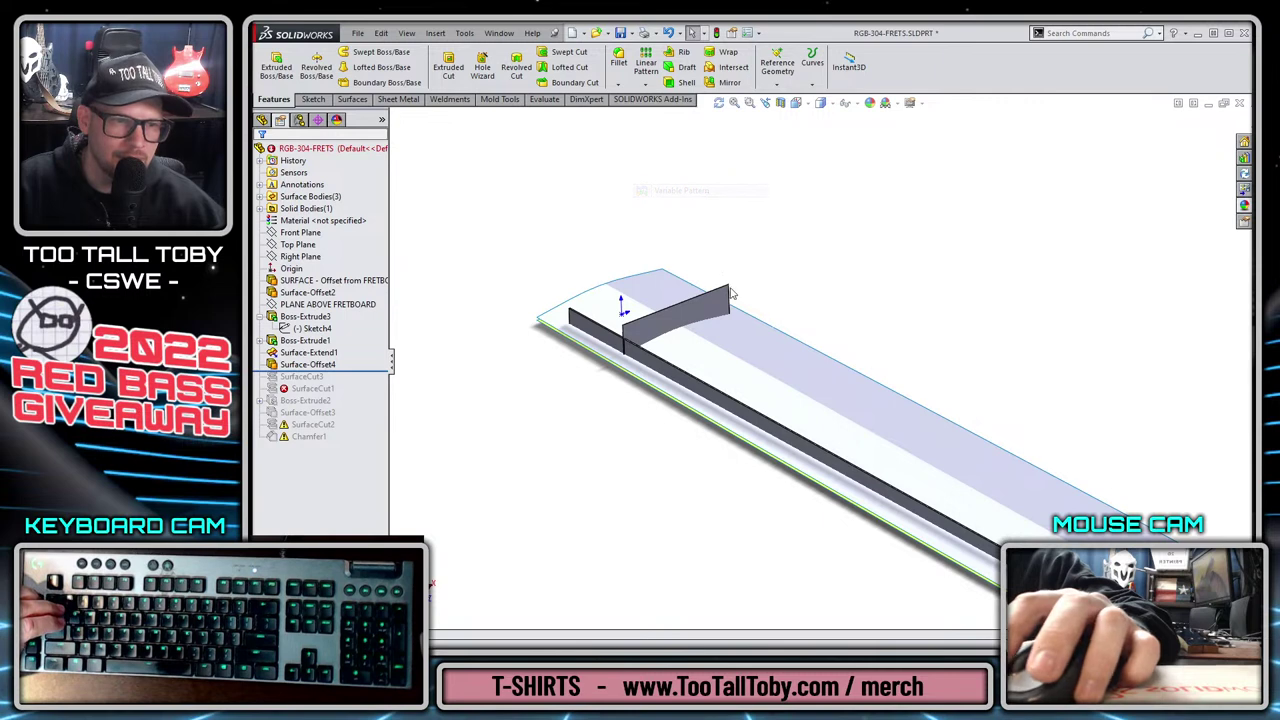
pyautogui.click(669, 338)
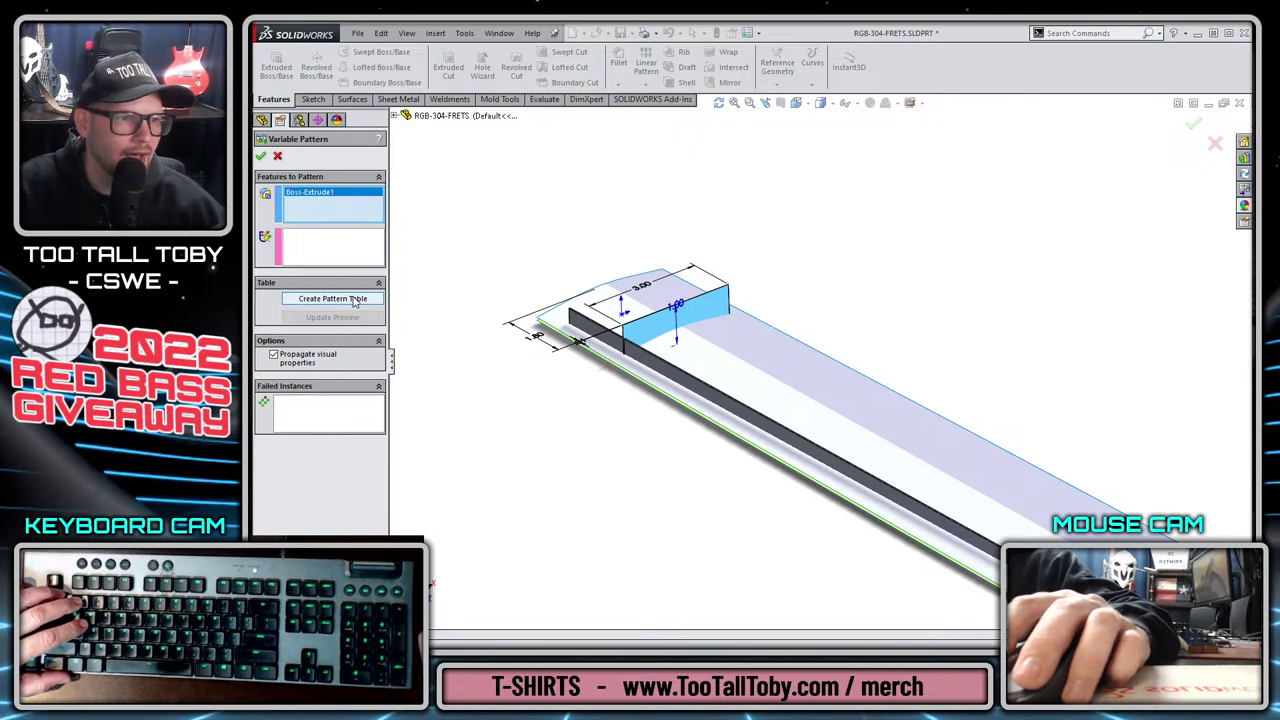
# Build a pattern table with the D3 dimension, 19 instances and pasted fret positions, then preview.
pyautogui.click(359, 300)
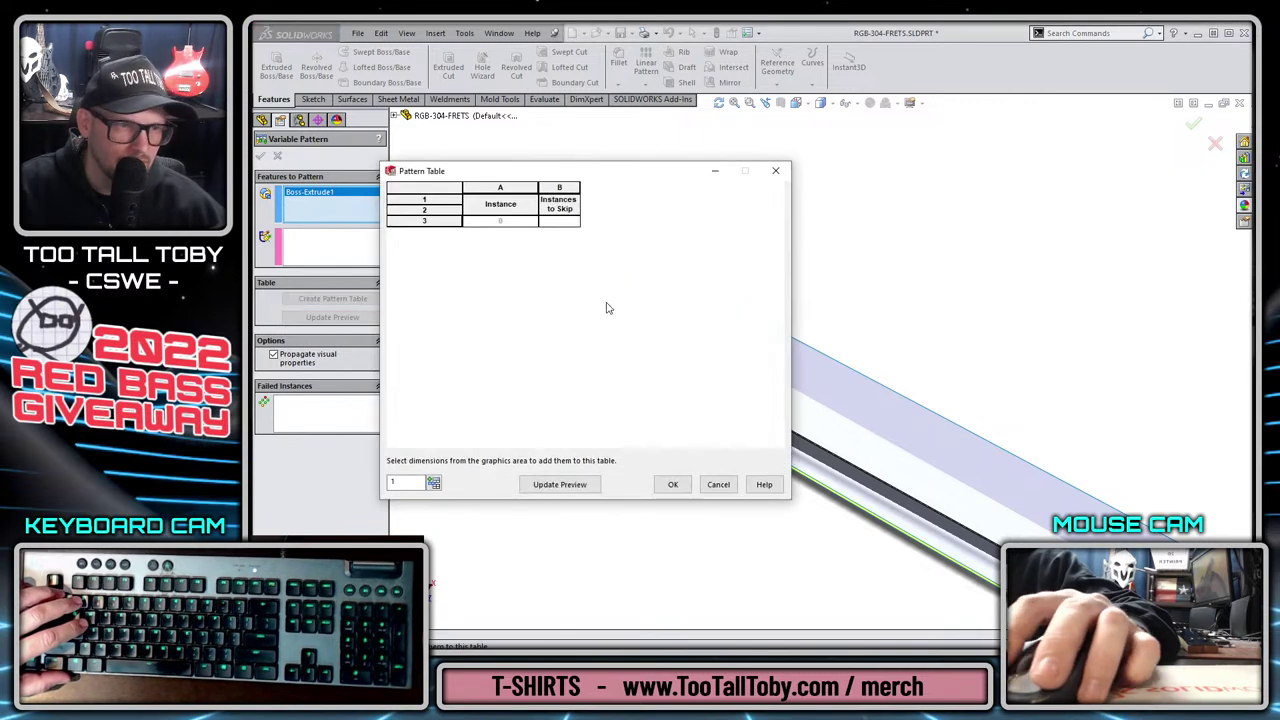
pyautogui.click(536, 338)
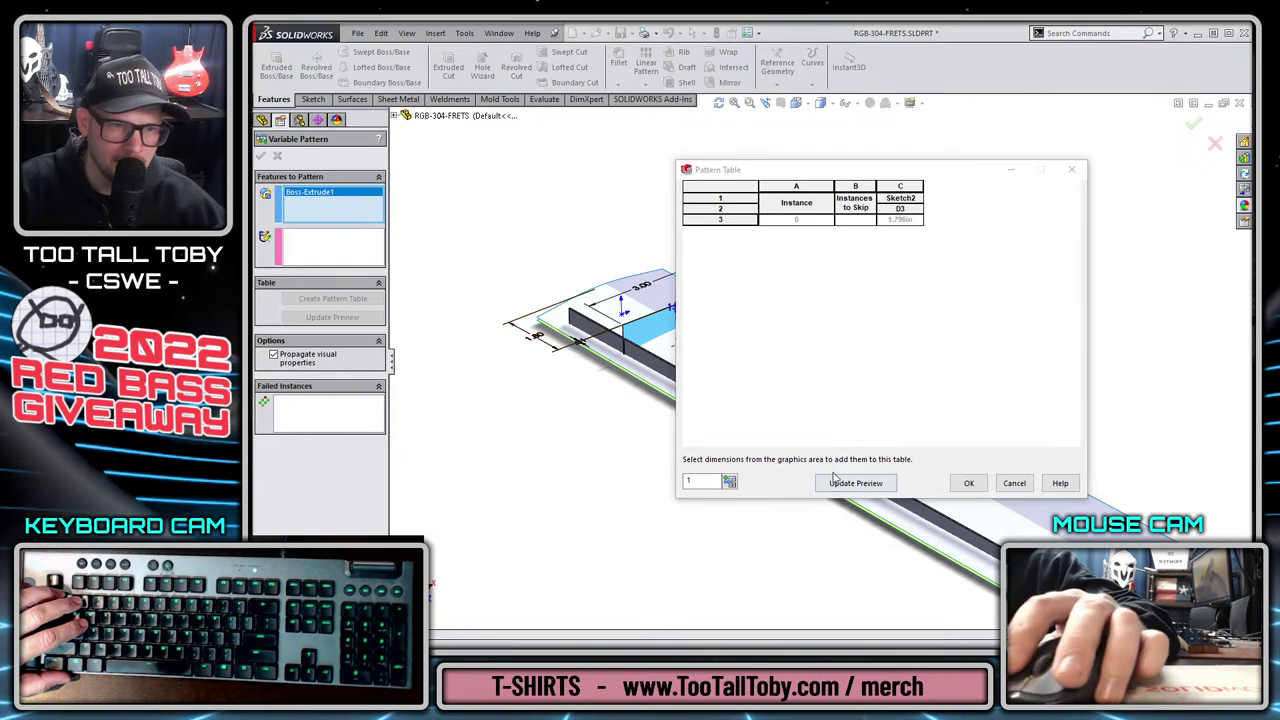
pyautogui.click(710, 484)
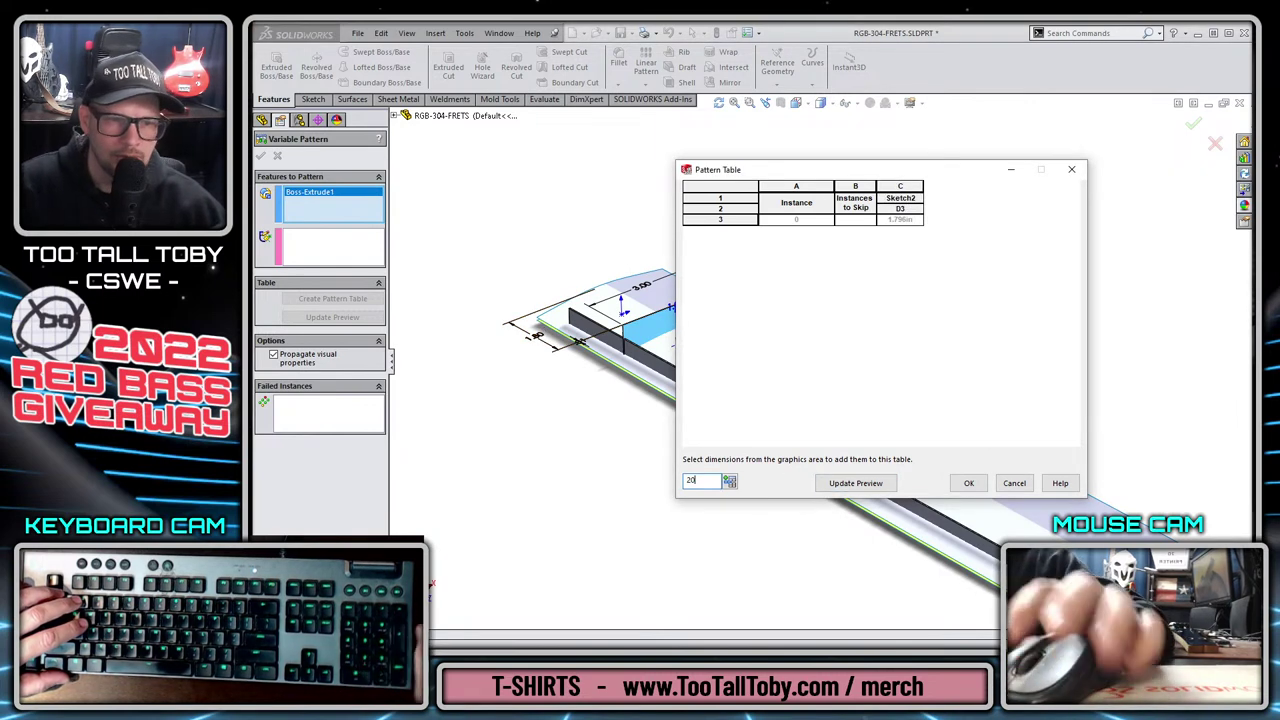
pyautogui.write('3')
pyautogui.press('BackSpace')
pyautogui.write('19')
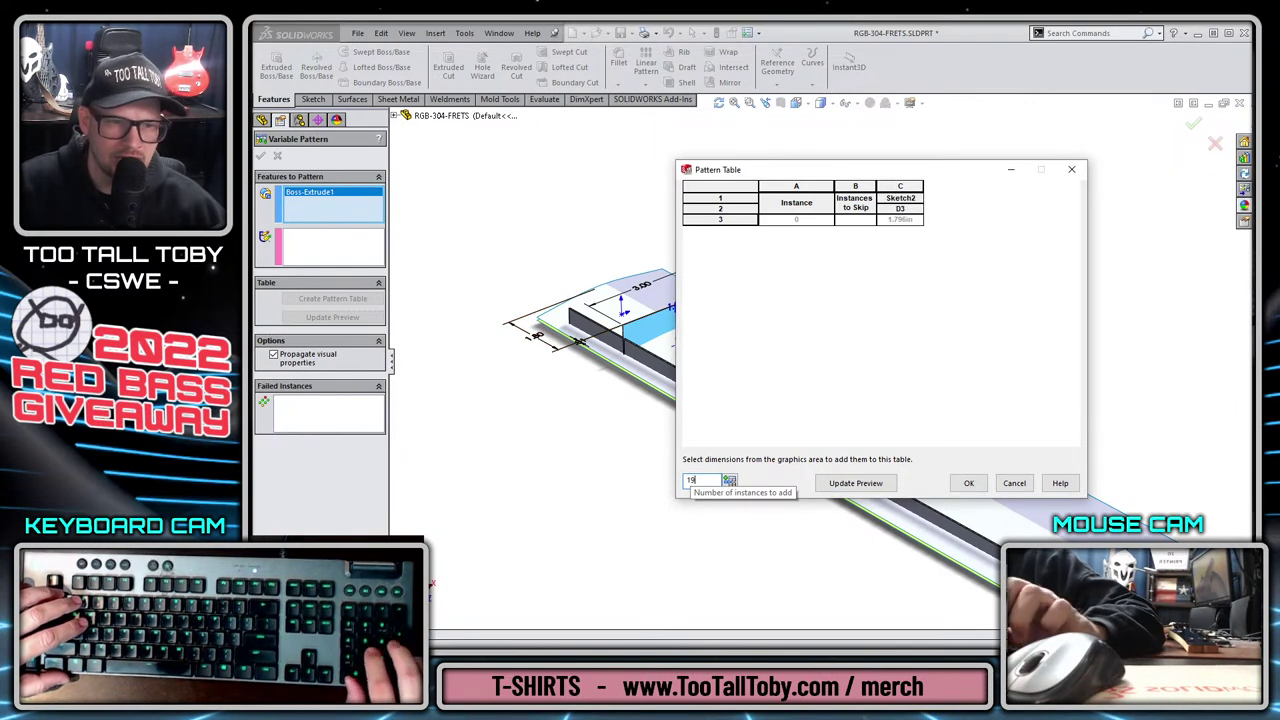
pyautogui.press('Return')
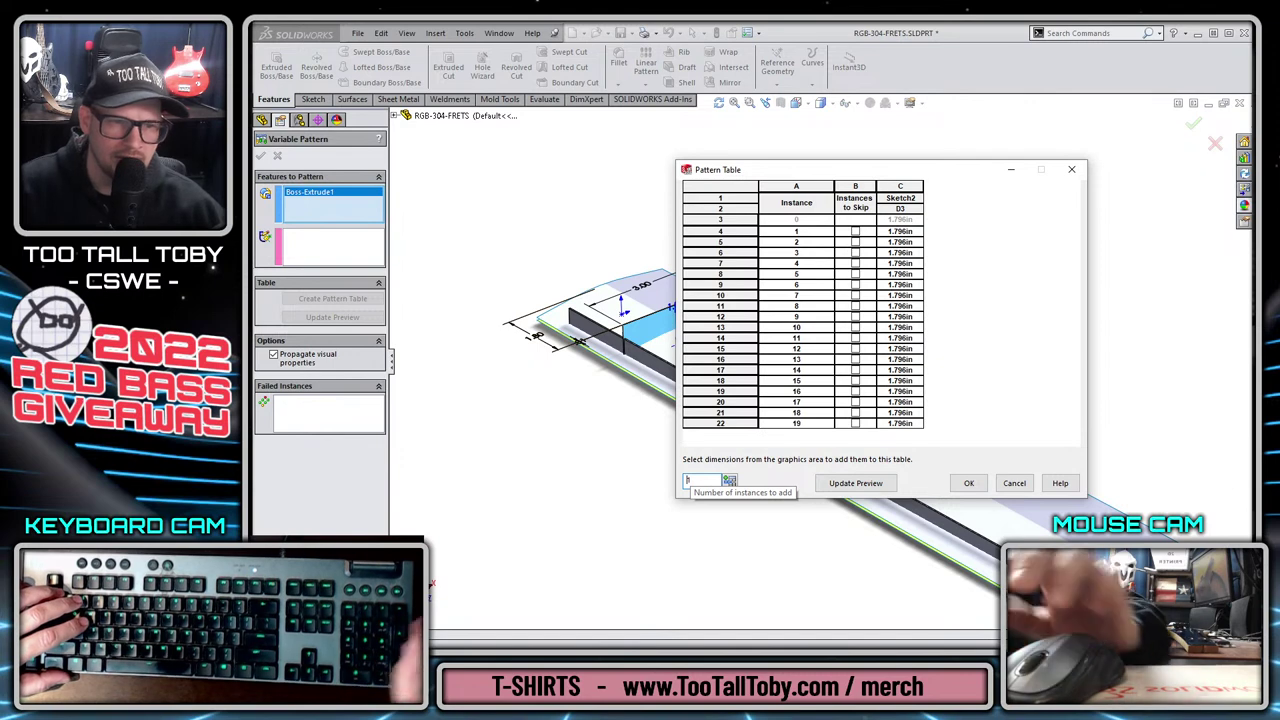
pyautogui.click(918, 232)
pyautogui.write('3.491in 5.091in 6.602in 8.027in 9.373in 10.643in 11.841in 12.973in 14.041in 15.049in 16.000in 16.898in 17.746in 18.546in 19.301in 20.014in 20.686in 21.321in 21.921in')
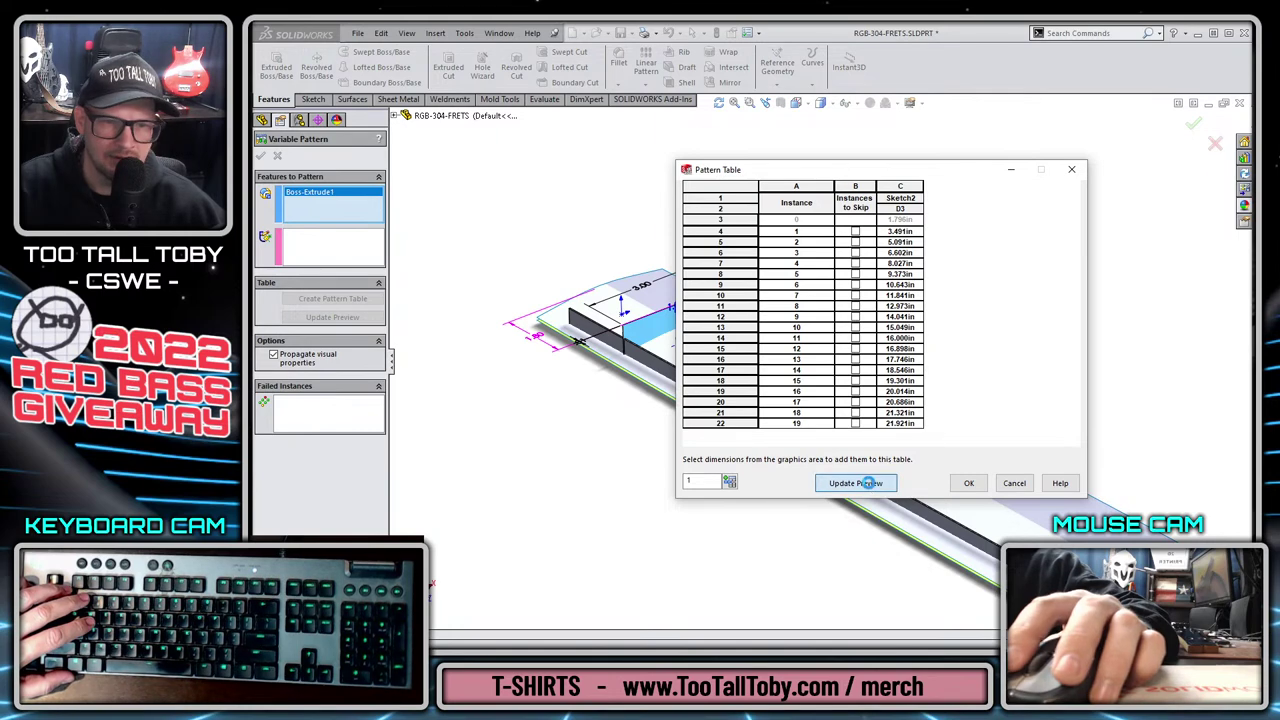
pyautogui.click(862, 483)
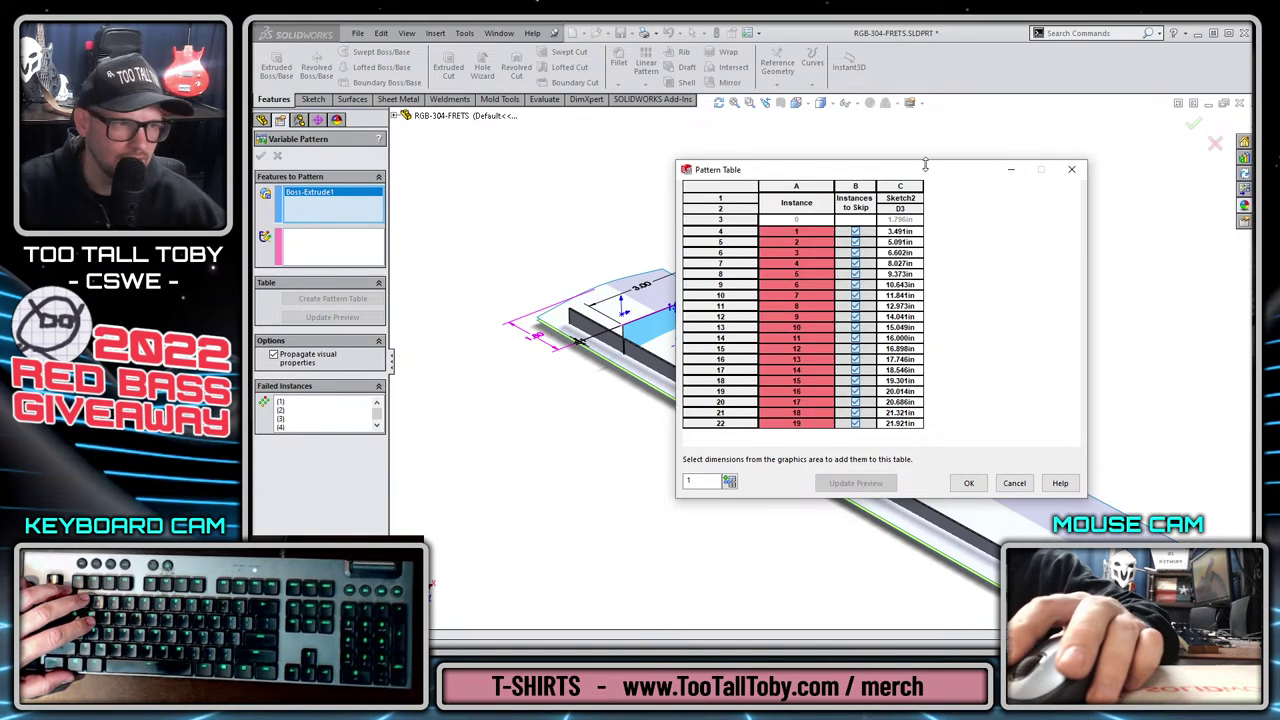
pyautogui.moveTo(926, 171); pyautogui.dragTo(1035, 144)
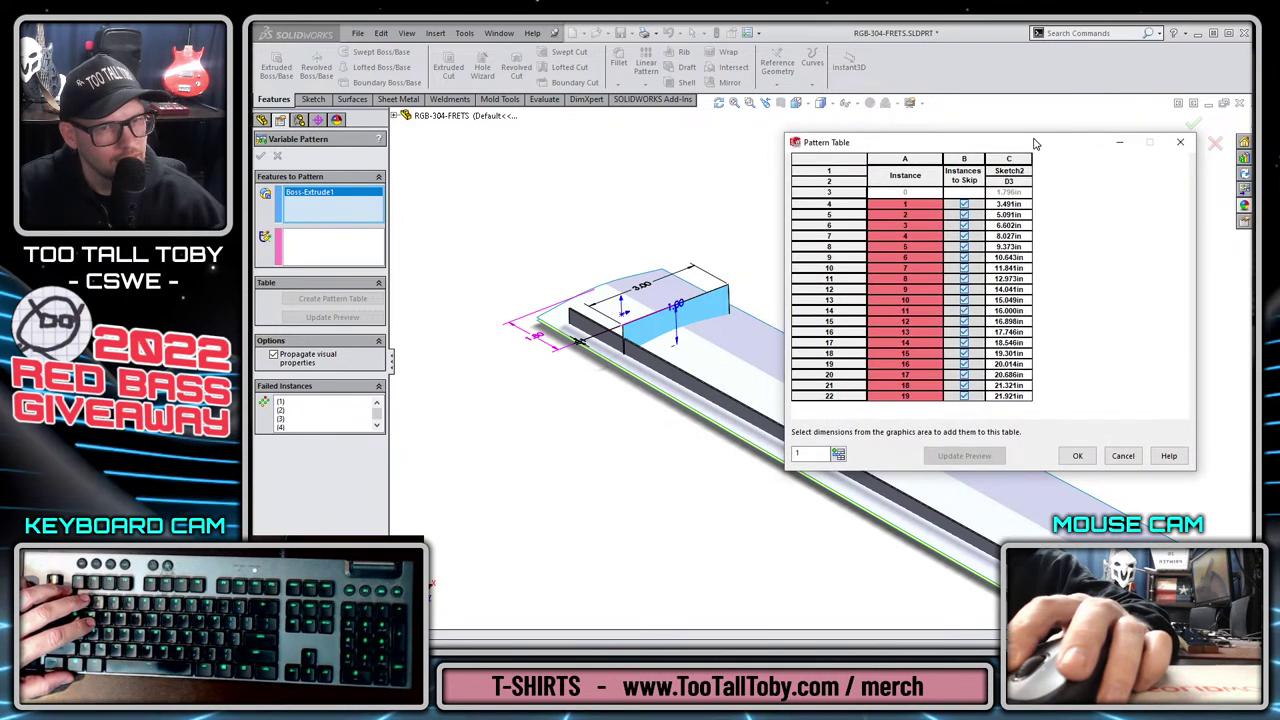
# Delete instance rows 5 to 22, set instance 1's D3 to 3in, preview, then discard the table.
pyautogui.click(867, 397)
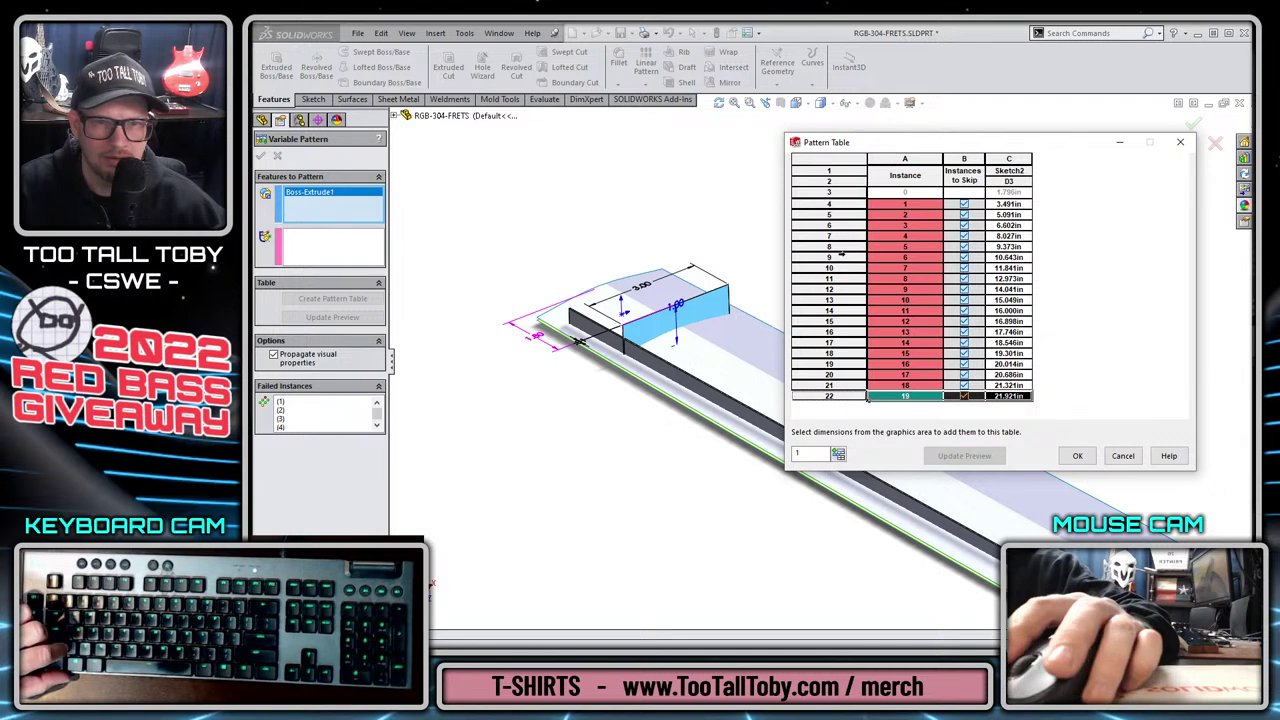
pyautogui.keyDown('shift'); pyautogui.click(824, 236); pyautogui.keyUp('shift')
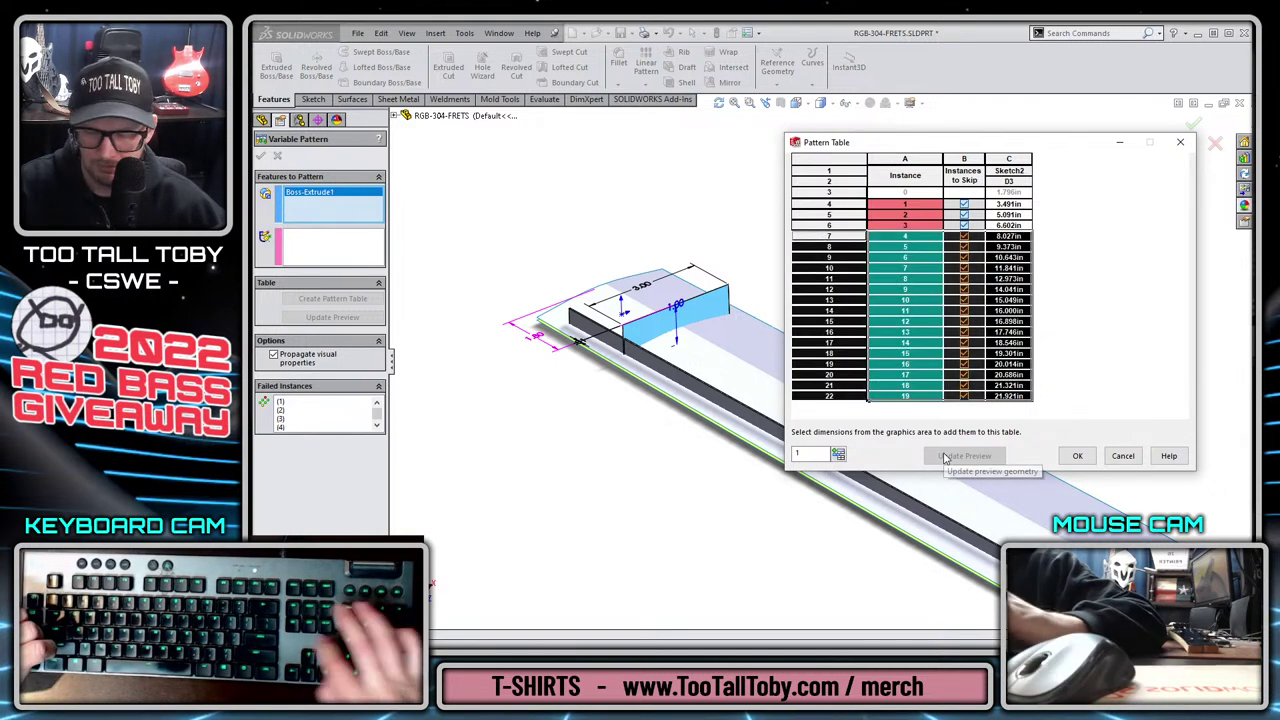
pyautogui.press('Delete')
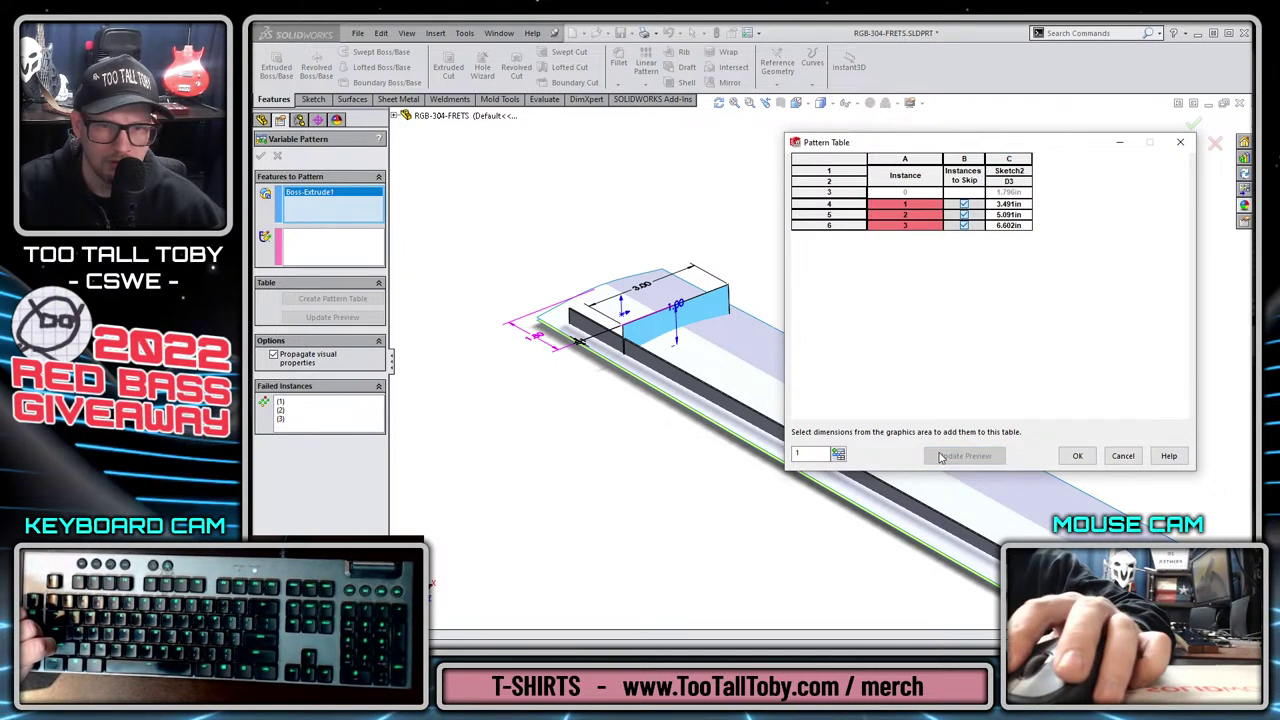
pyautogui.click(834, 226)
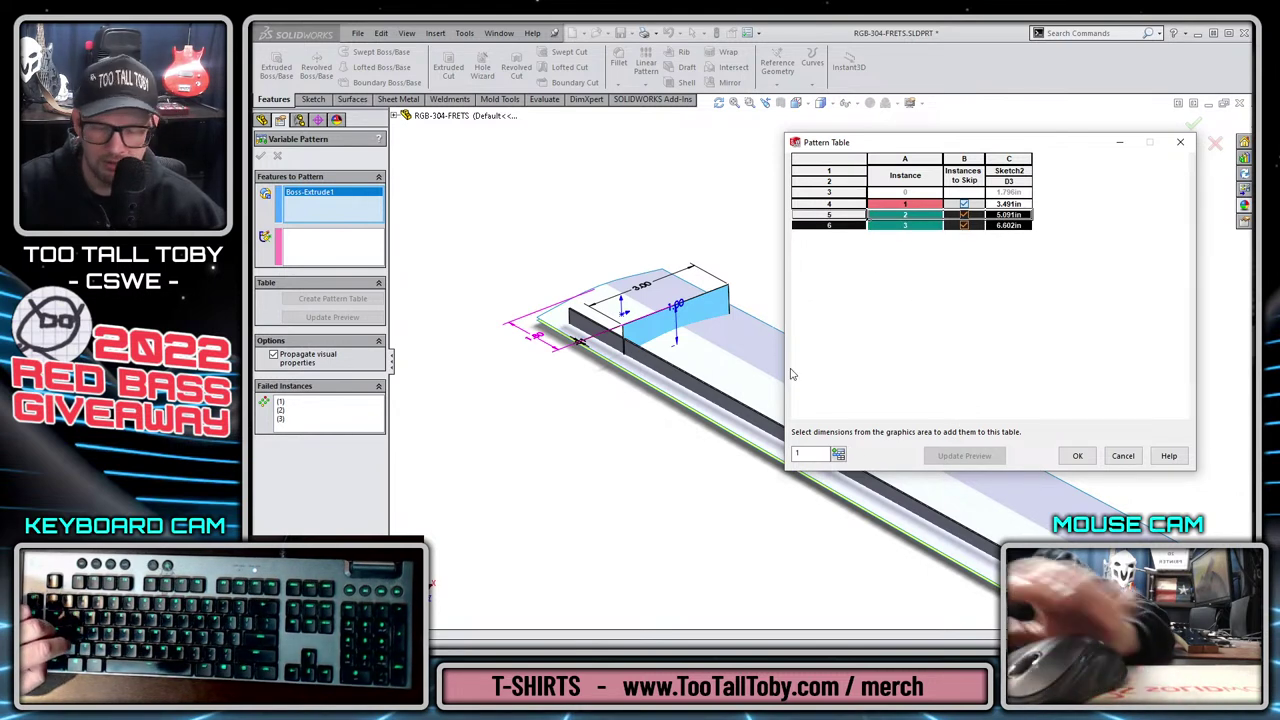
pyautogui.press('Delete')
pyautogui.click(957, 457)
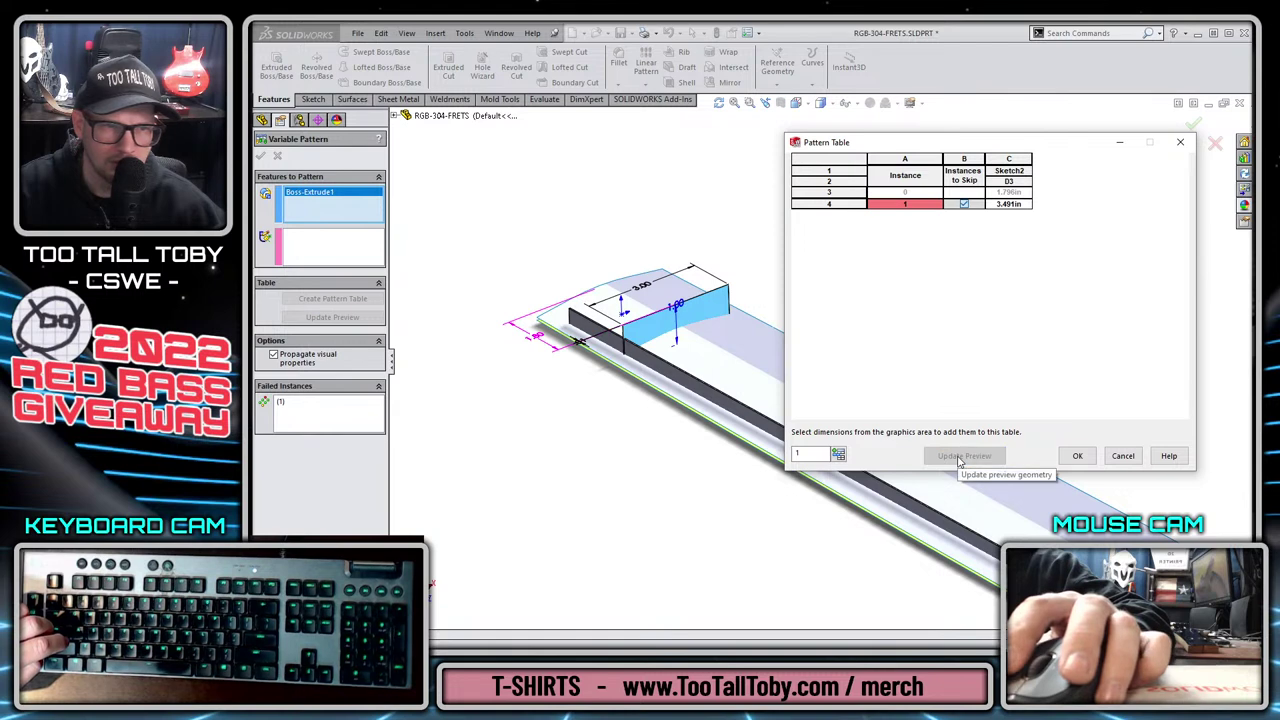
pyautogui.click(1011, 204)
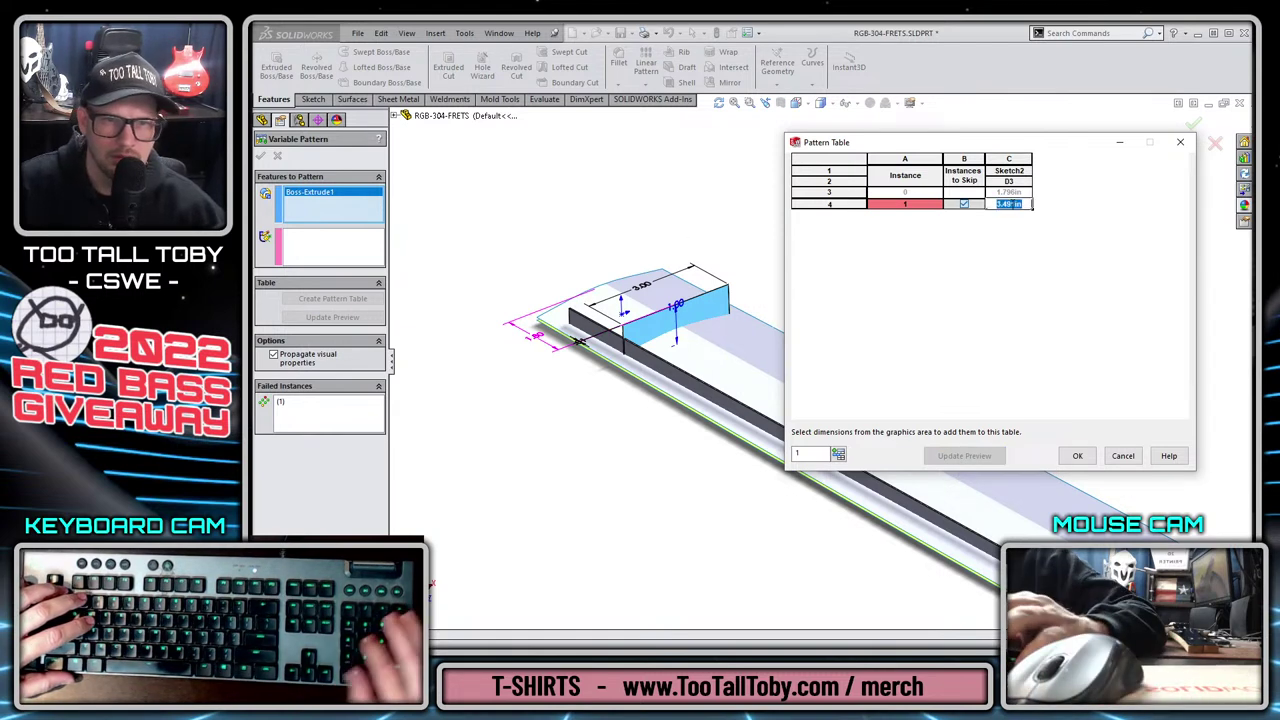
pyautogui.write('3')
pyautogui.click(973, 460)
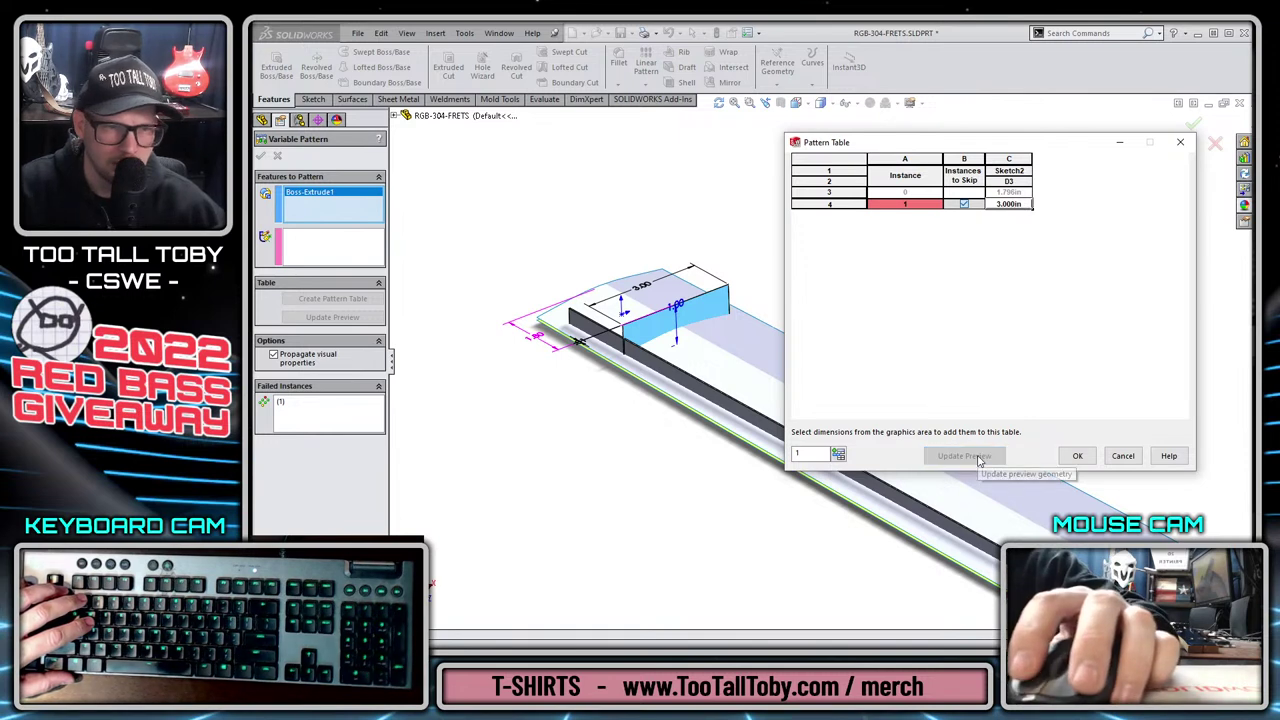
pyautogui.click(1123, 455)
# Cancel the trial pattern, roll back after Boss-Extrude1, and start a new Variable Pattern of it.
pyautogui.click(278, 156)
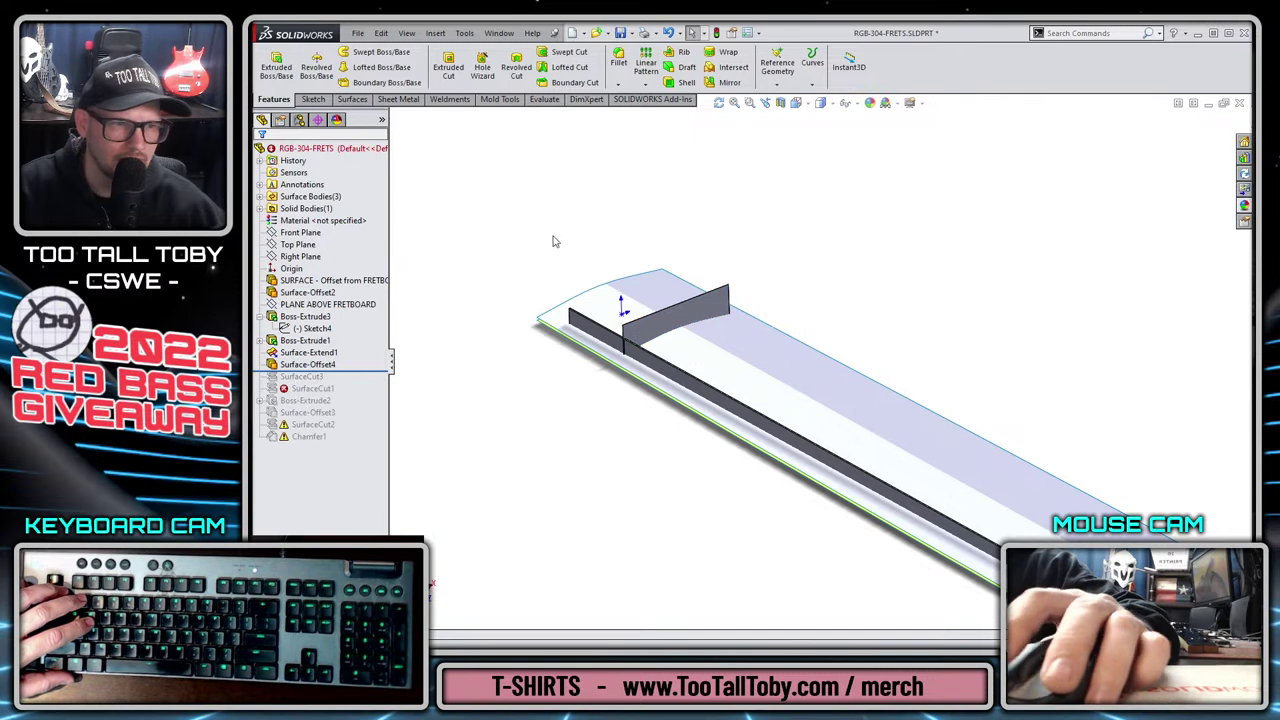
pyautogui.moveTo(358, 371); pyautogui.dragTo(360, 347)
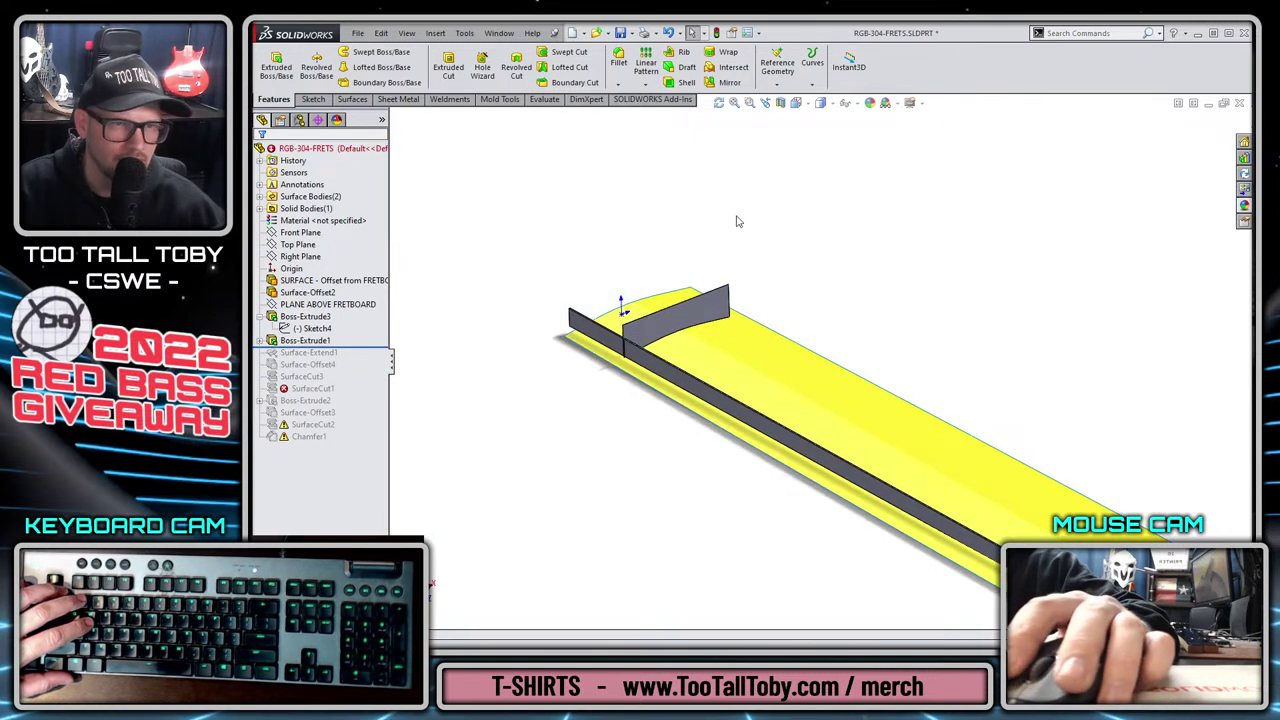
pyautogui.click(651, 88)
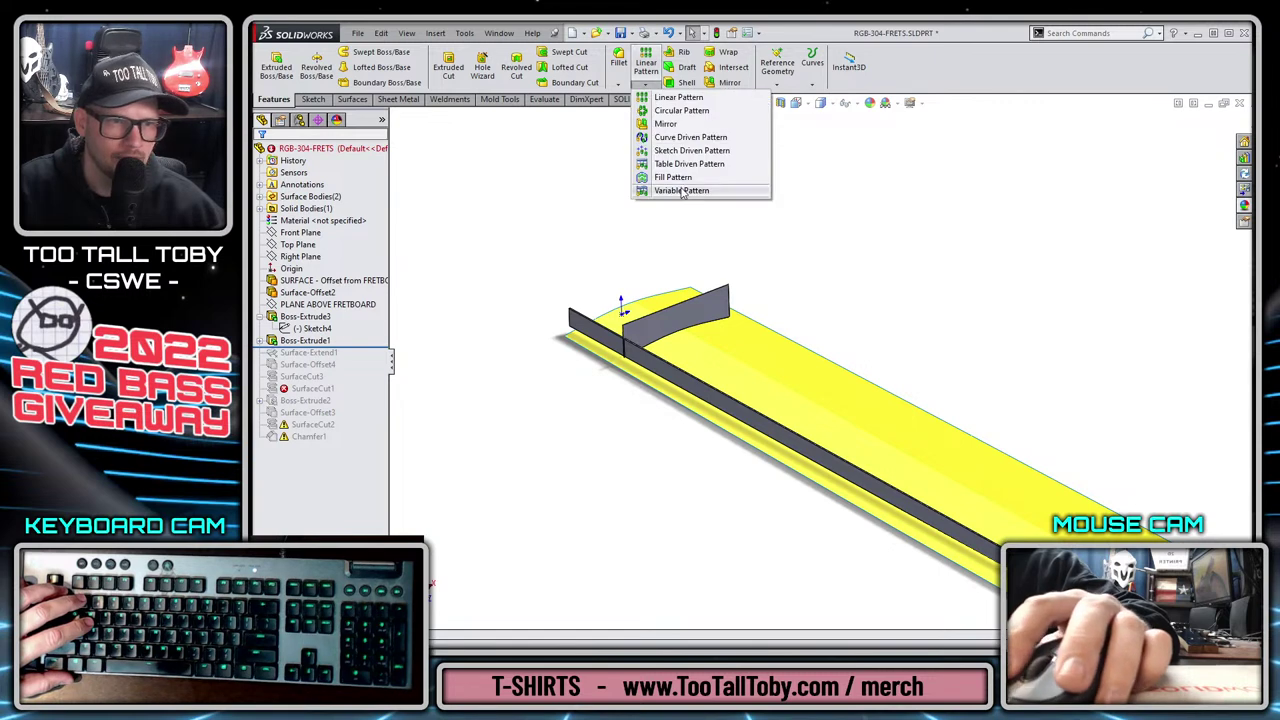
pyautogui.click(685, 193)
pyautogui.click(638, 316)
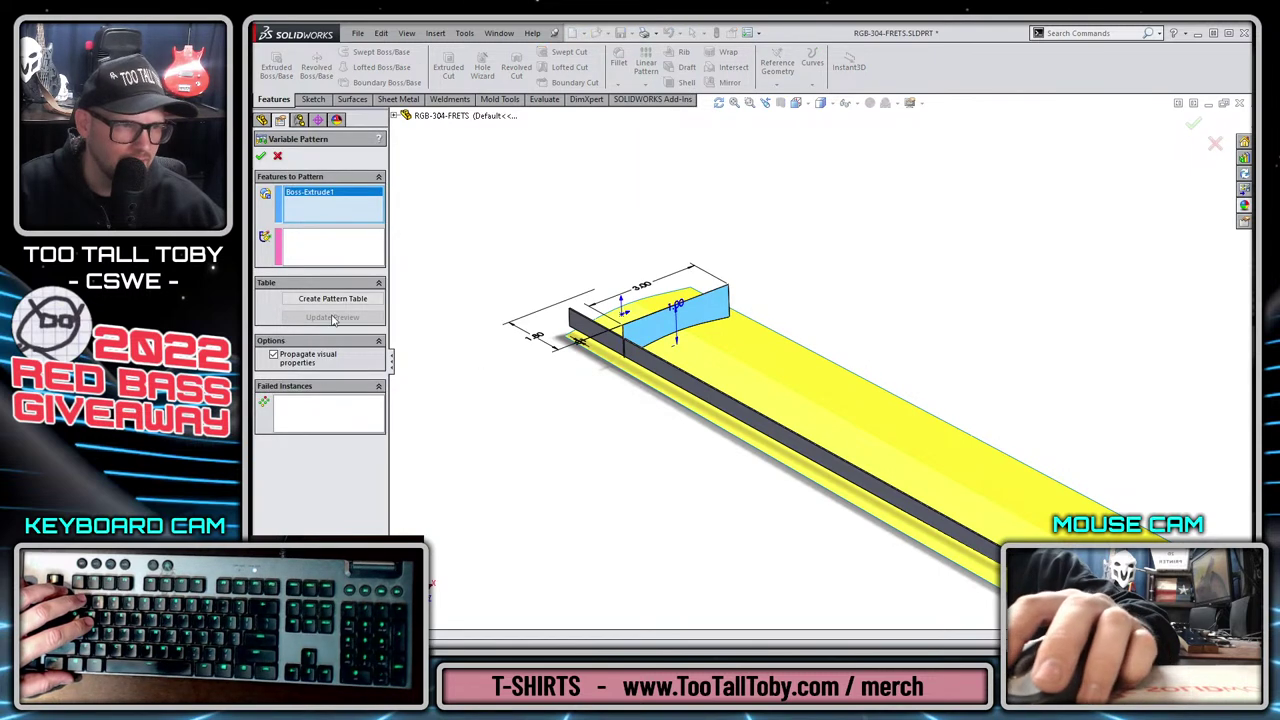
# Create a pattern table with the D3 column and 19 instances, and preview the frets.
pyautogui.click(332, 299)
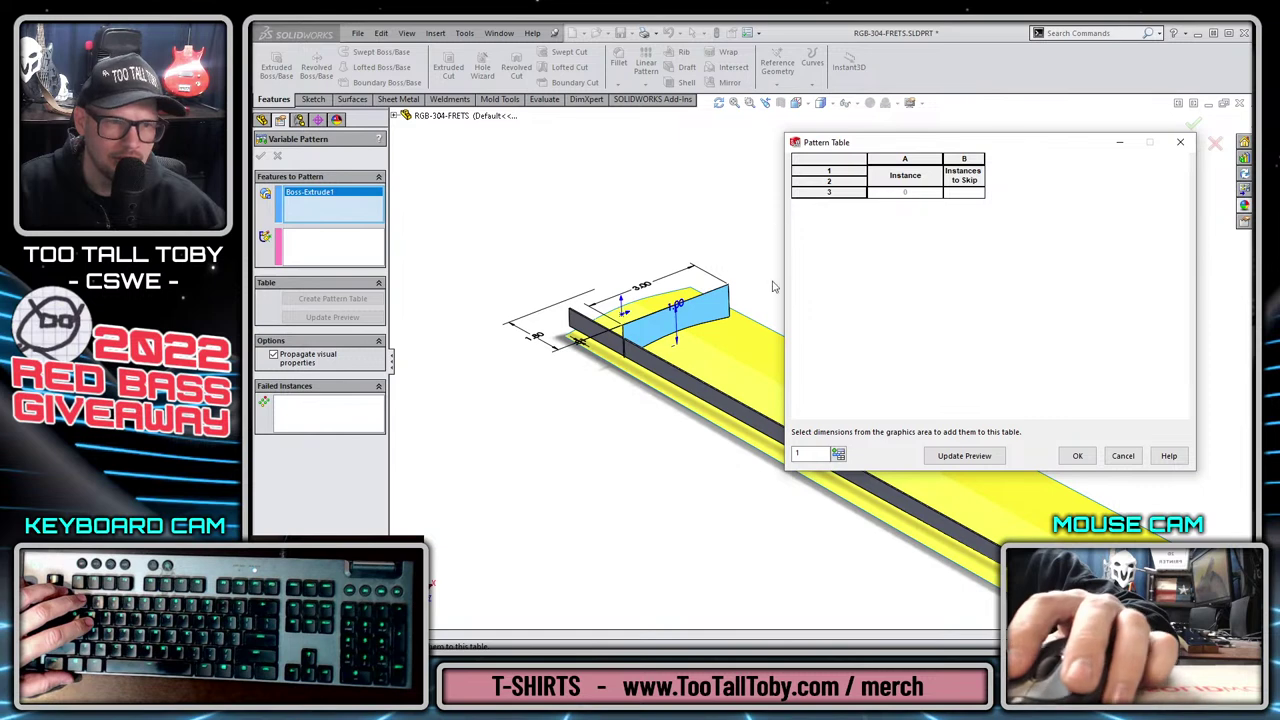
pyautogui.click(536, 340)
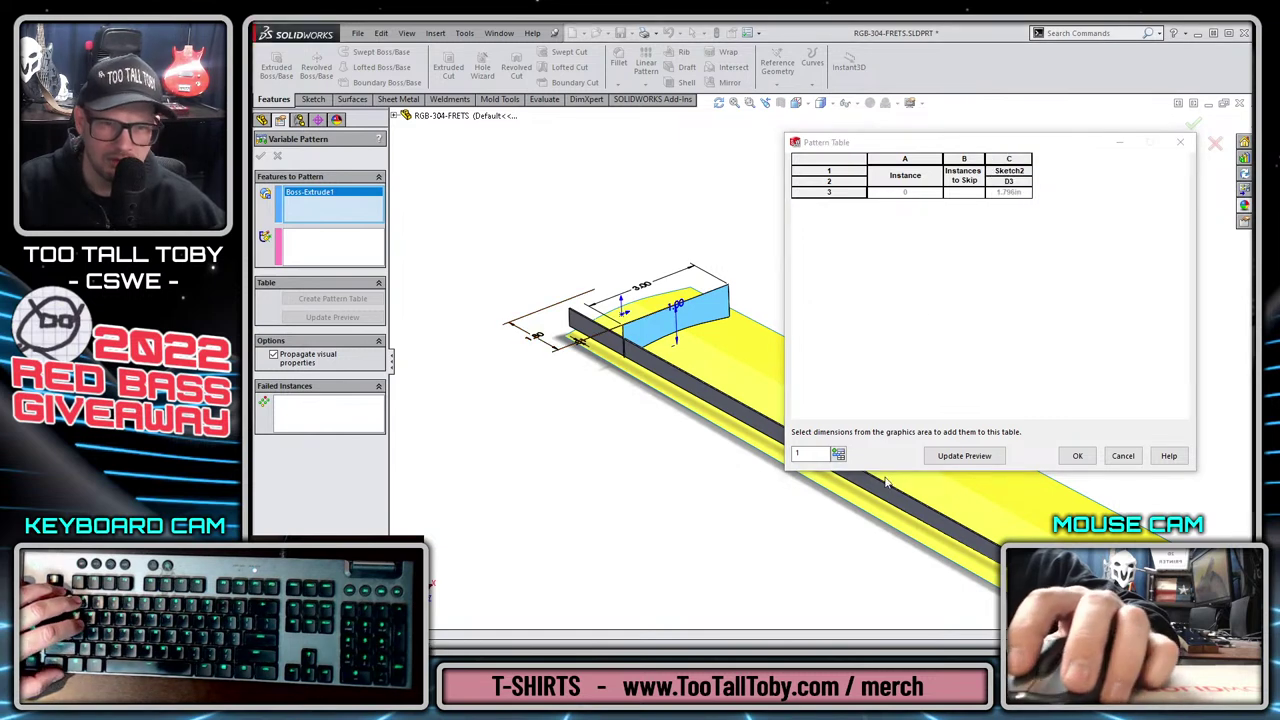
pyautogui.click(815, 456)
pyautogui.write('9')
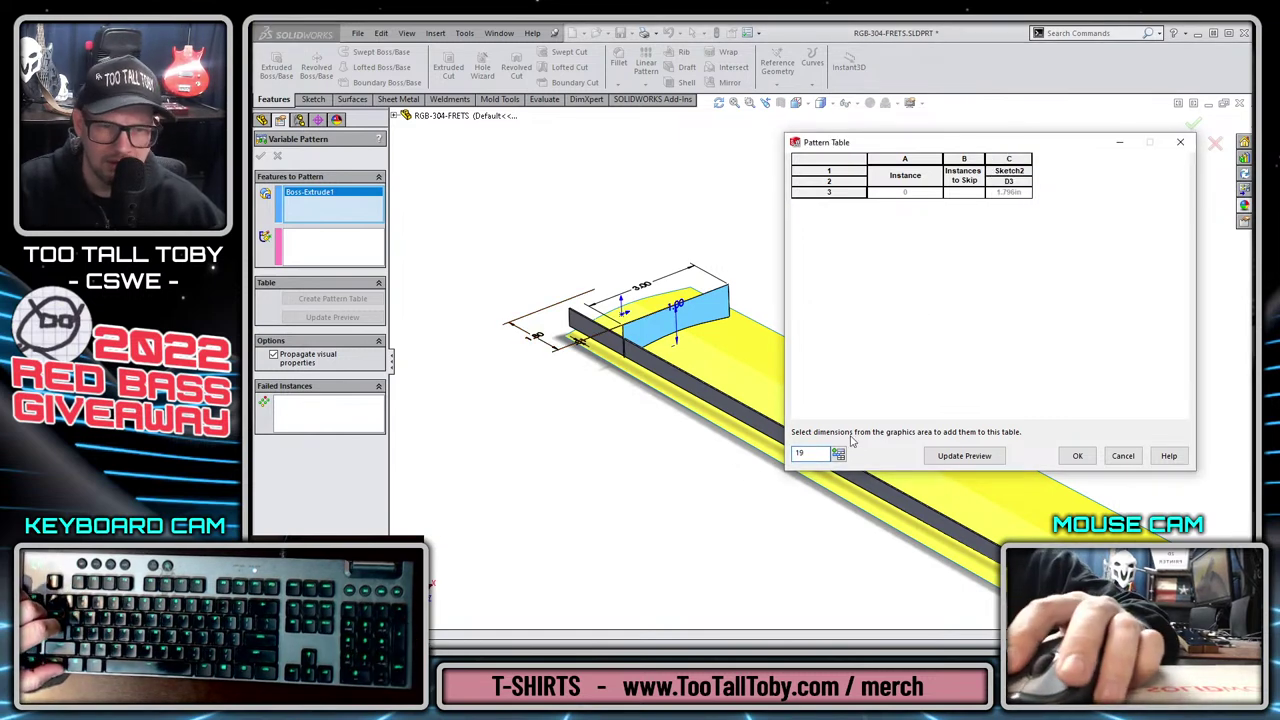
pyautogui.click(838, 454)
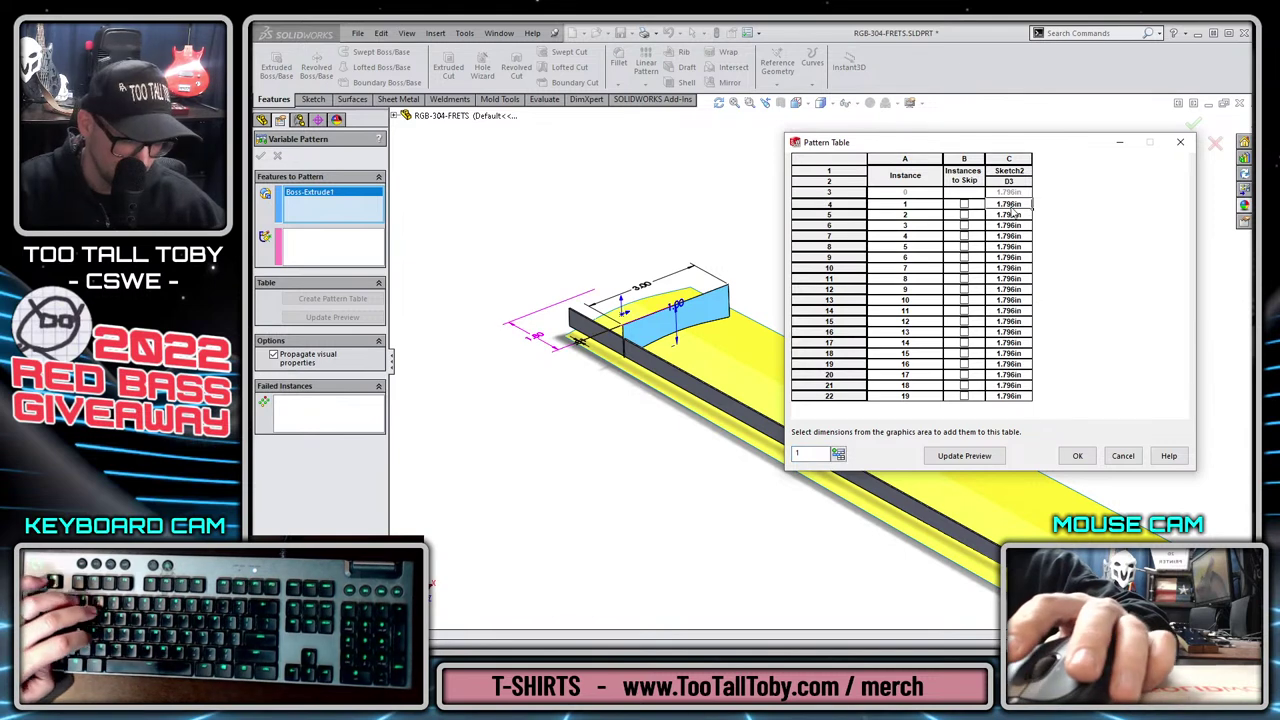
pyautogui.click(964, 456)
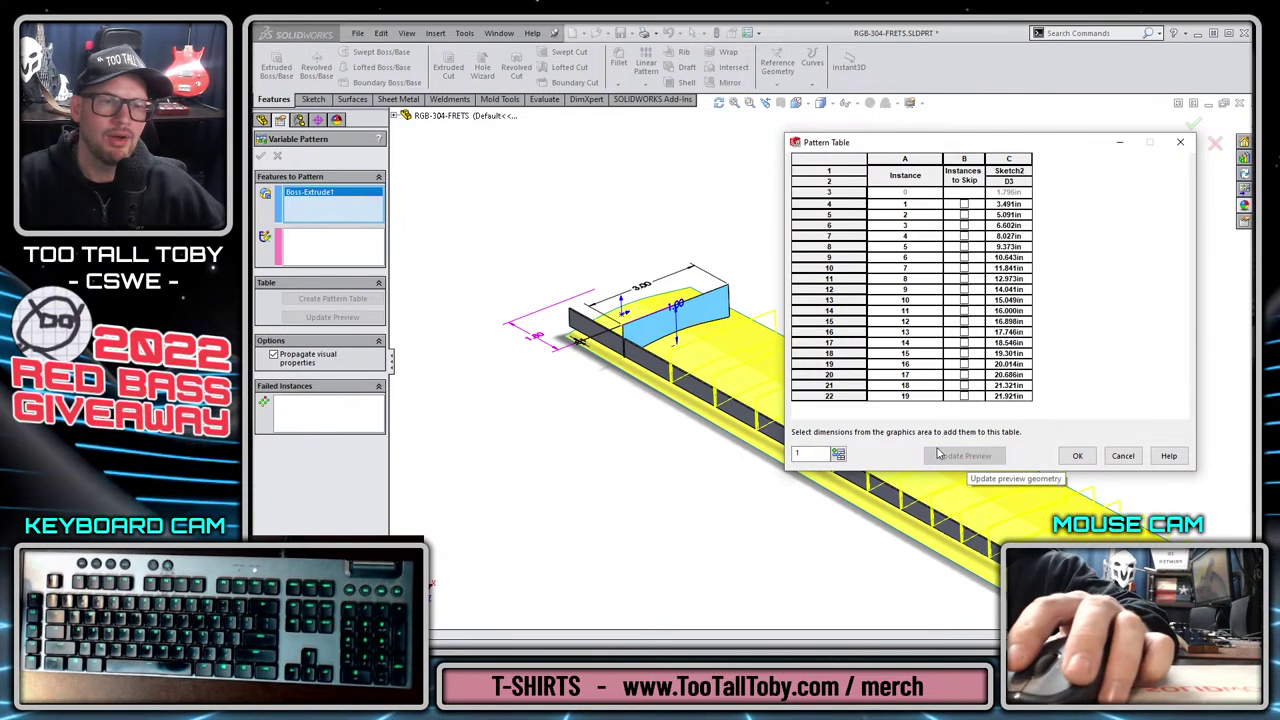
pyautogui.moveTo(950, 142); pyautogui.dragTo(738, 122)
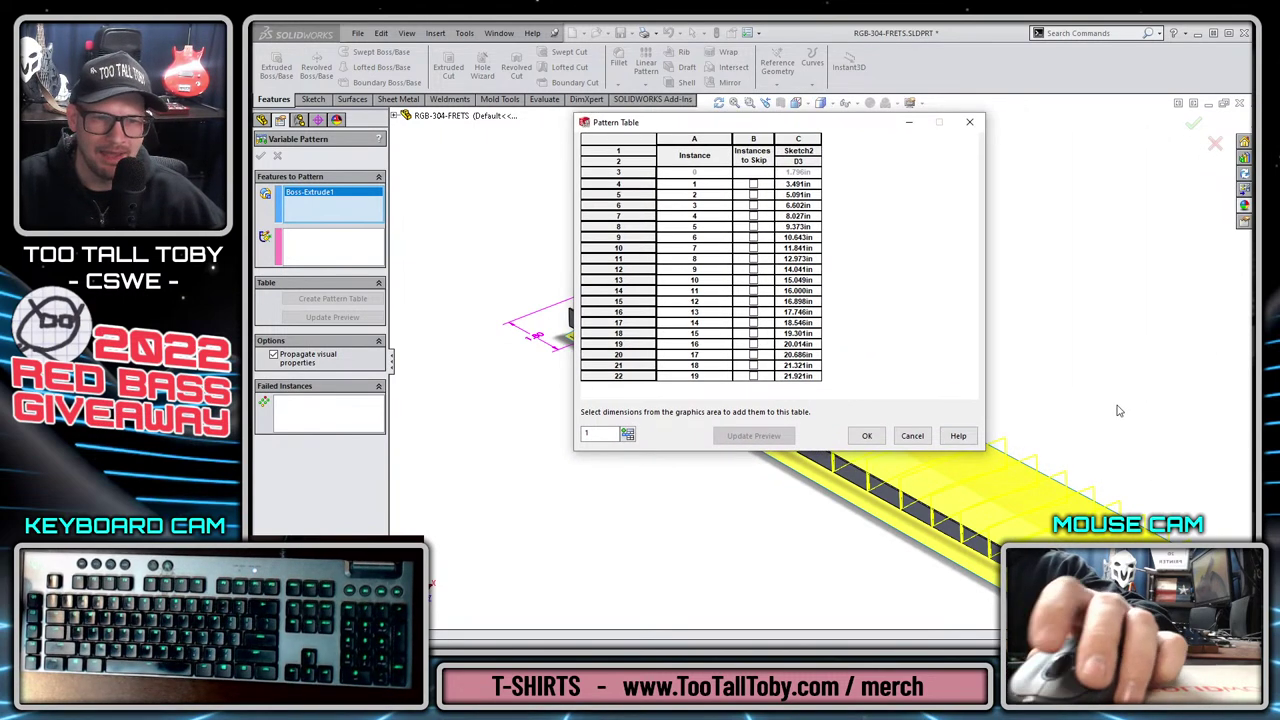
pyautogui.scroll(3, 1112, 496)
pyautogui.scroll(-4, 1112, 496)
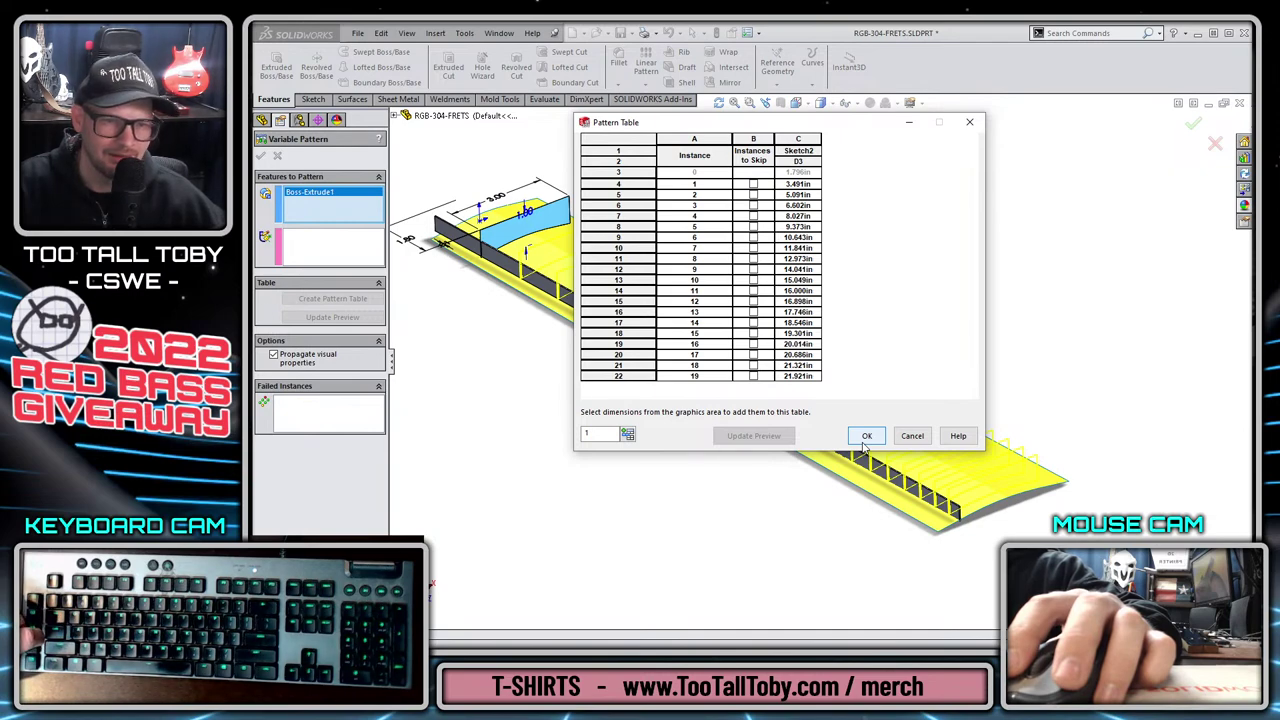
# Accept the pattern table, roll forward, and try cutting the frets with Surface-Offset2 before cancelling.
pyautogui.click(866, 436)
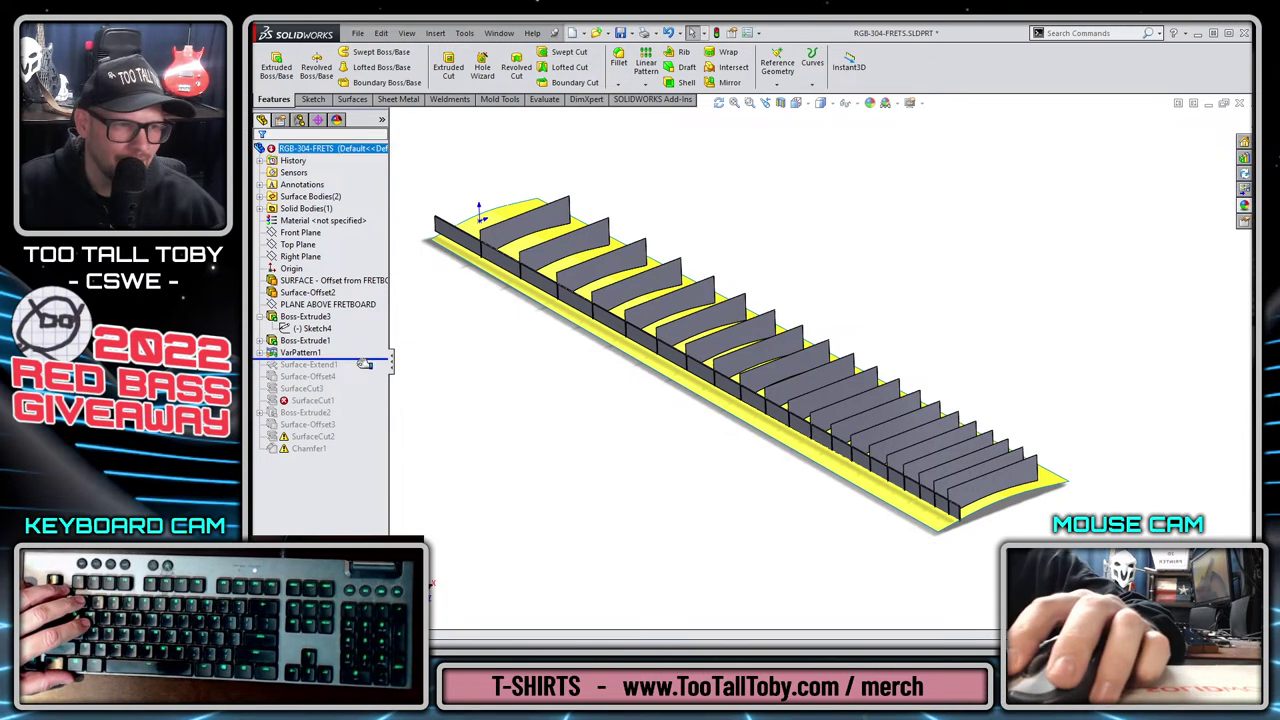
pyautogui.moveTo(364, 360)
pyautogui.mouseDown()
pyautogui.moveTo(359, 379)
pyautogui.moveTo(359, 361)
pyautogui.mouseUp()
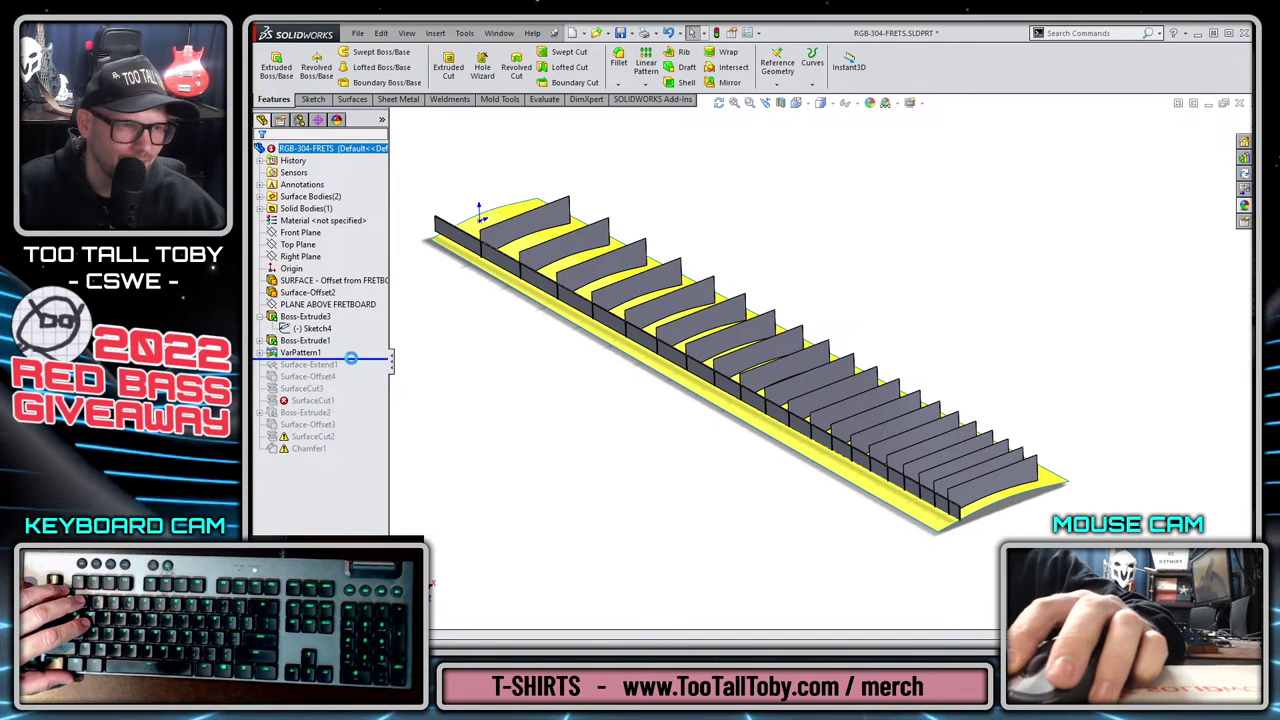
pyautogui.click(307, 292)
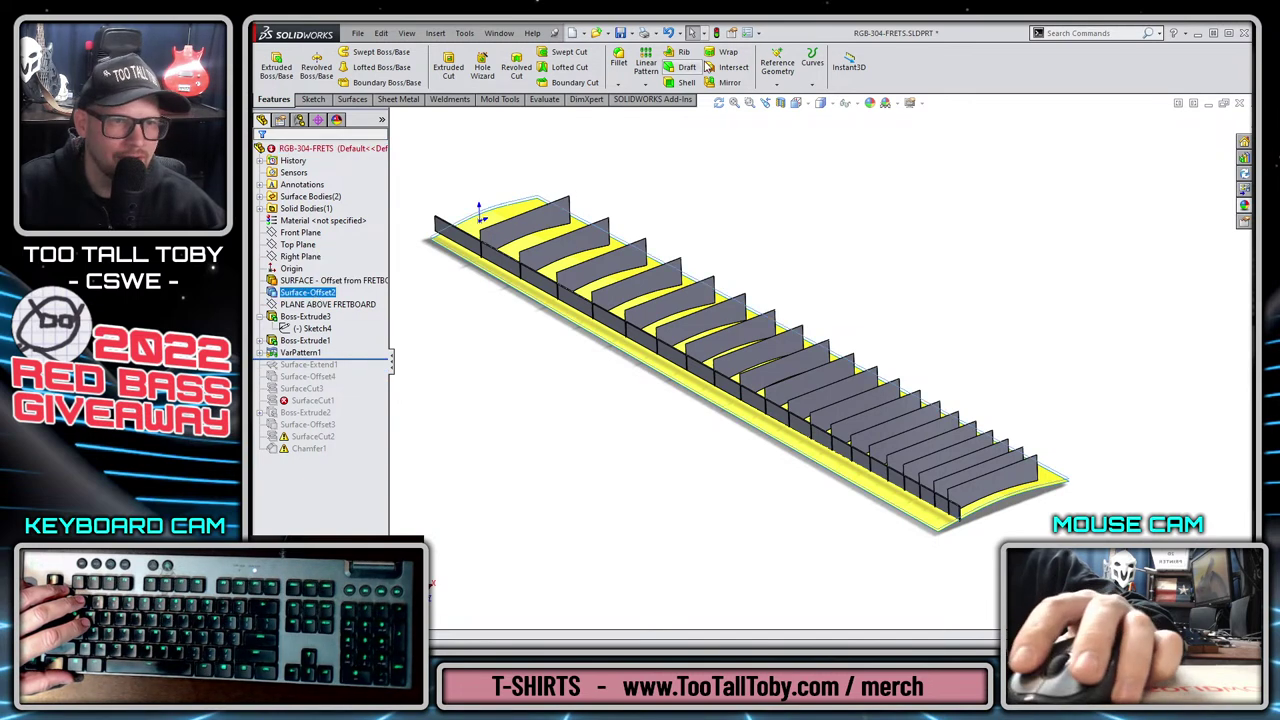
pyautogui.click(351, 99)
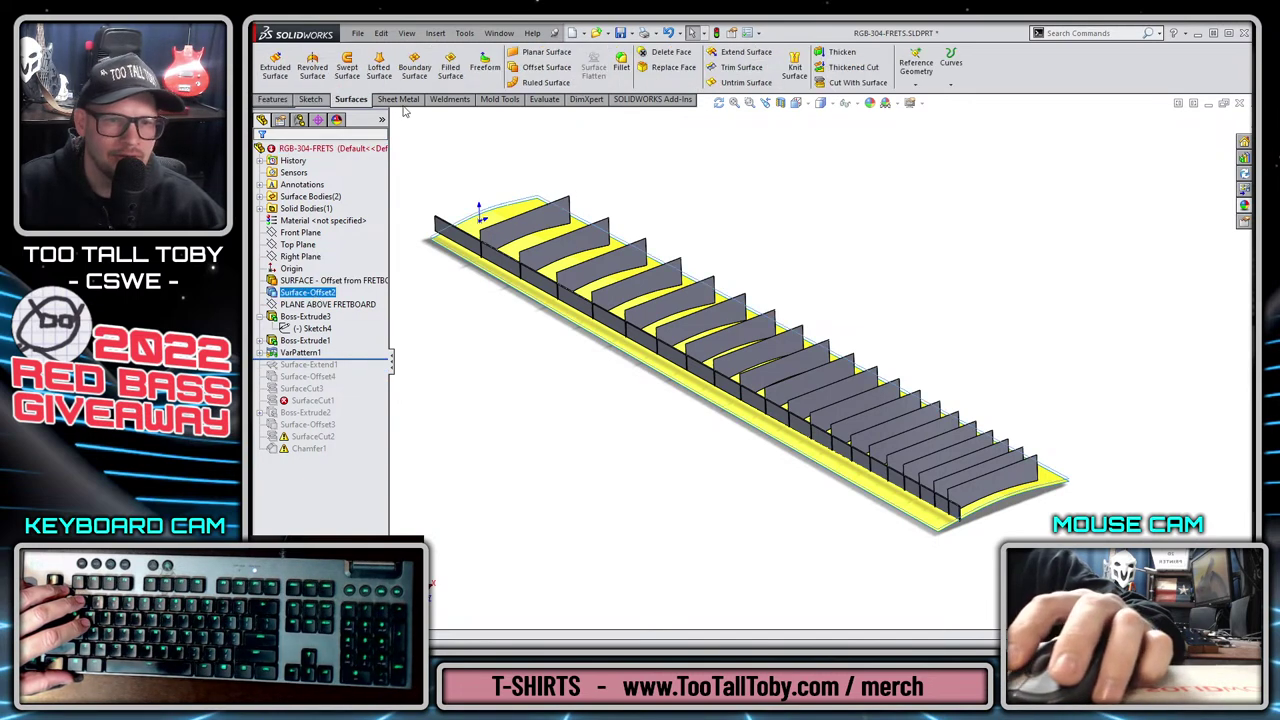
pyautogui.click(852, 82)
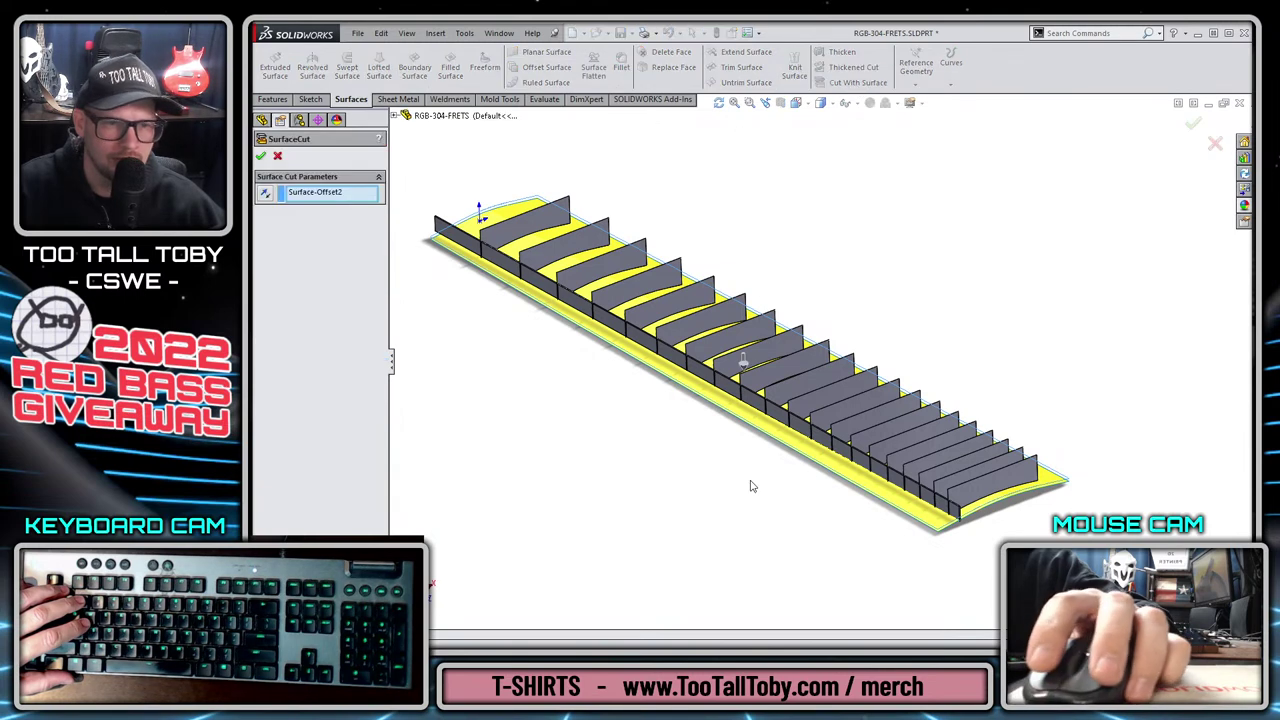
pyautogui.click(261, 155)
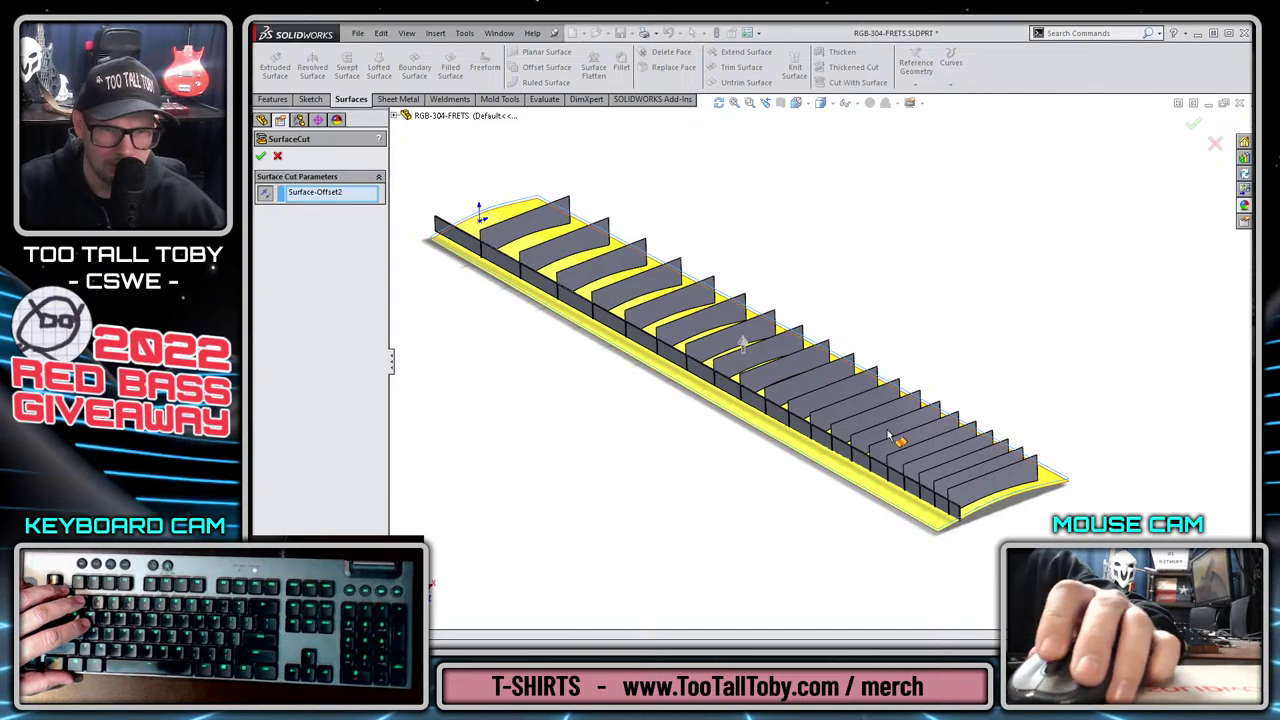
pyautogui.hotkey('ctrl', '1')
pyautogui.scroll(3, 1040, 370)
pyautogui.scroll(-4, 1040, 370)
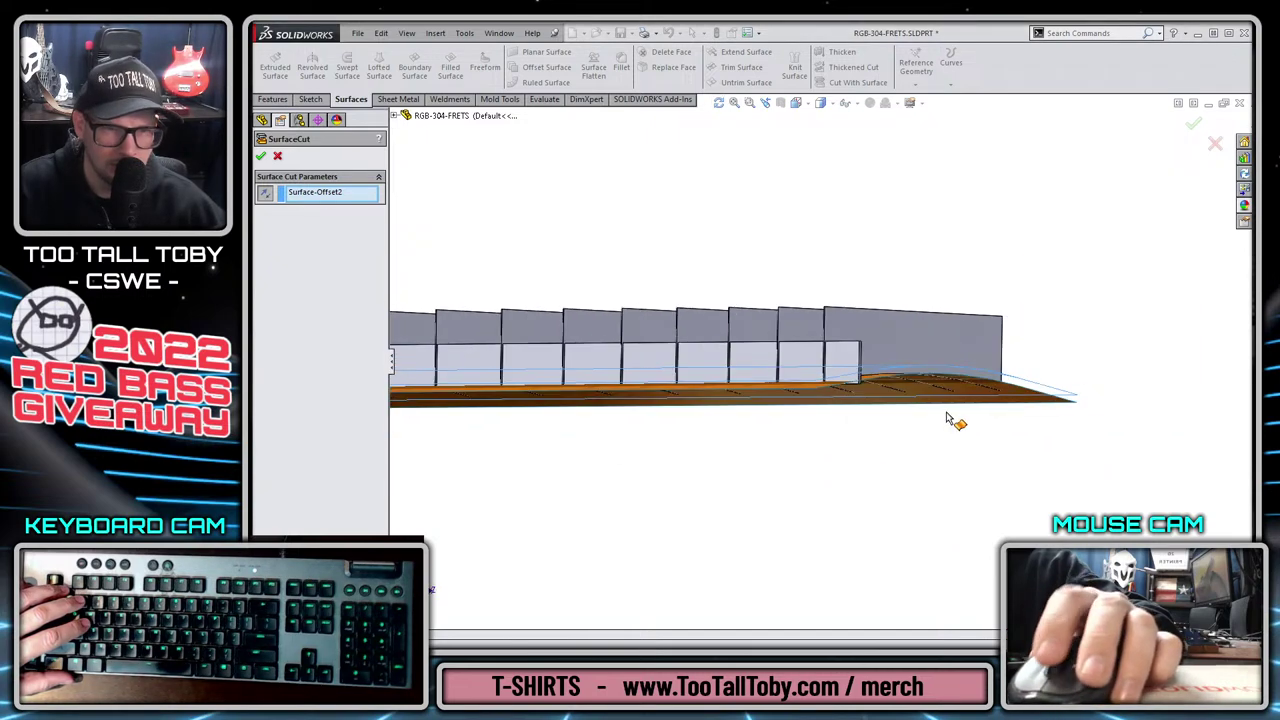
pyautogui.click(279, 157)
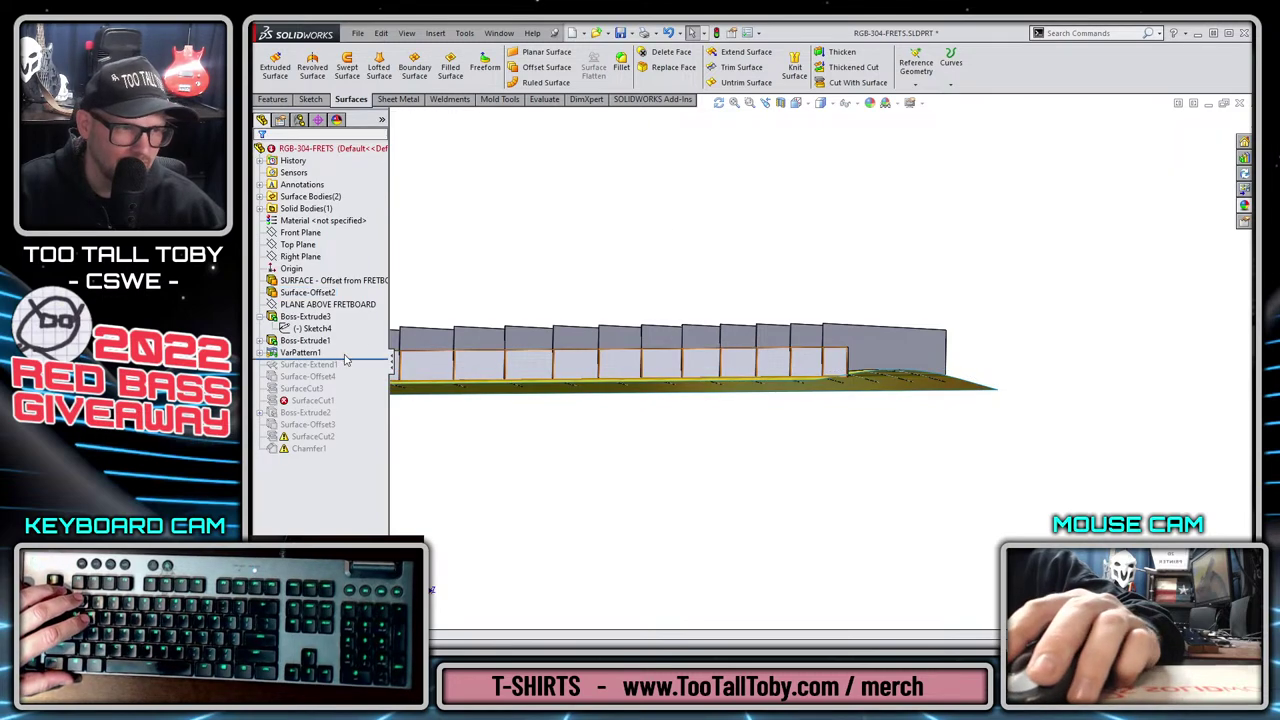
# Restore Surface-Extend1 and Surface-Offset4, then trim all frets with Surface-Offset4 as SurfaceCut5.
pyautogui.moveTo(354, 369); pyautogui.dragTo(358, 384)
pyautogui.moveTo(925, 354); pyautogui.dragTo(920, 415, button='middle')
pyautogui.click(915, 412)
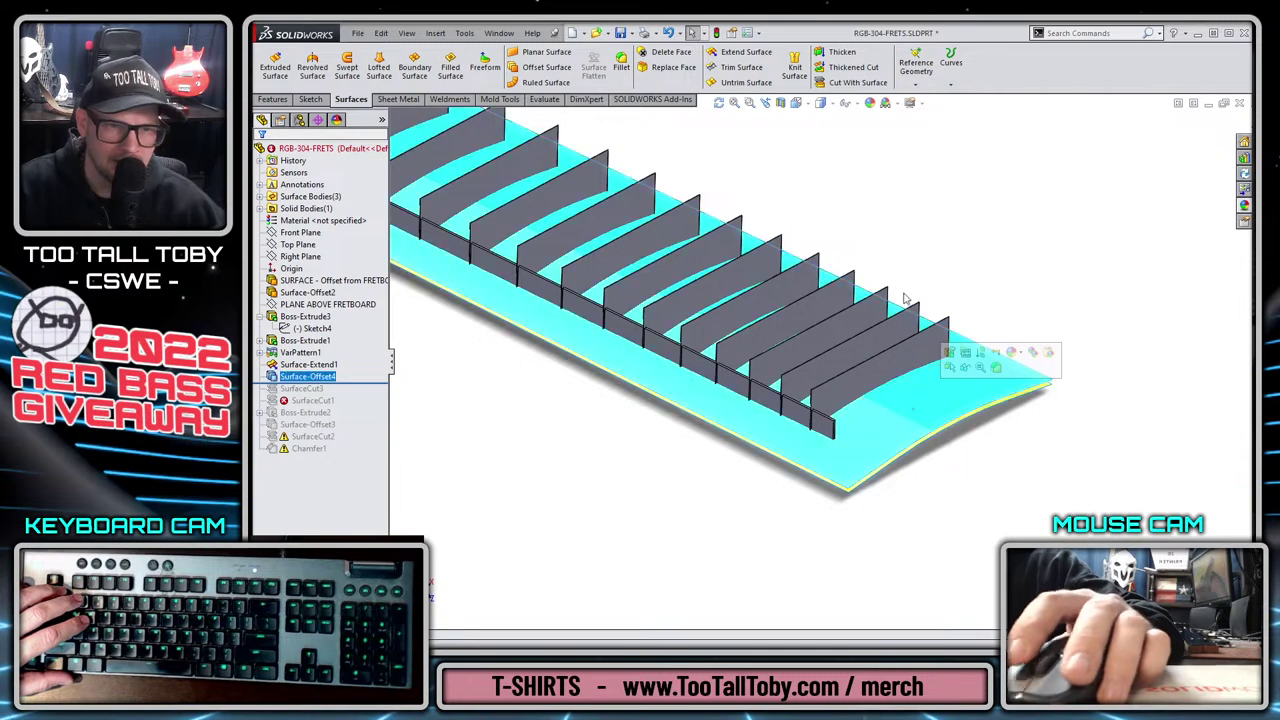
pyautogui.click(858, 83)
pyautogui.scroll(-5, 676, 223)
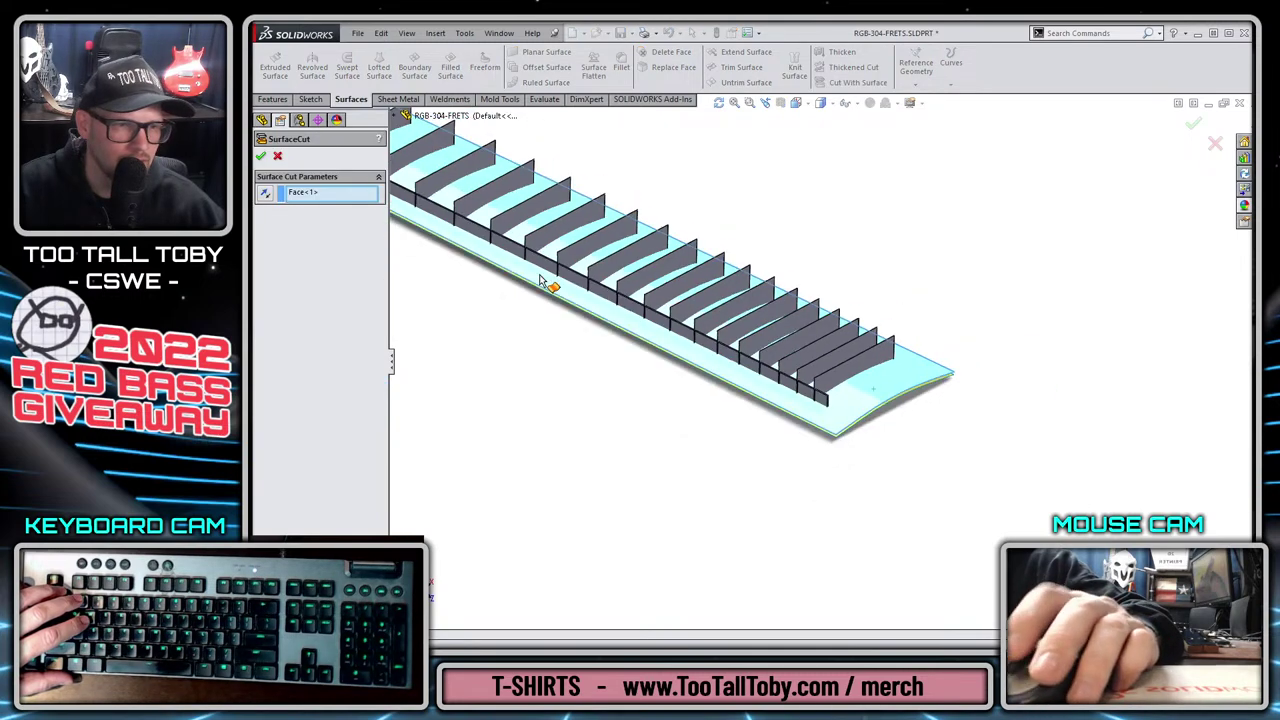
pyautogui.click(260, 155)
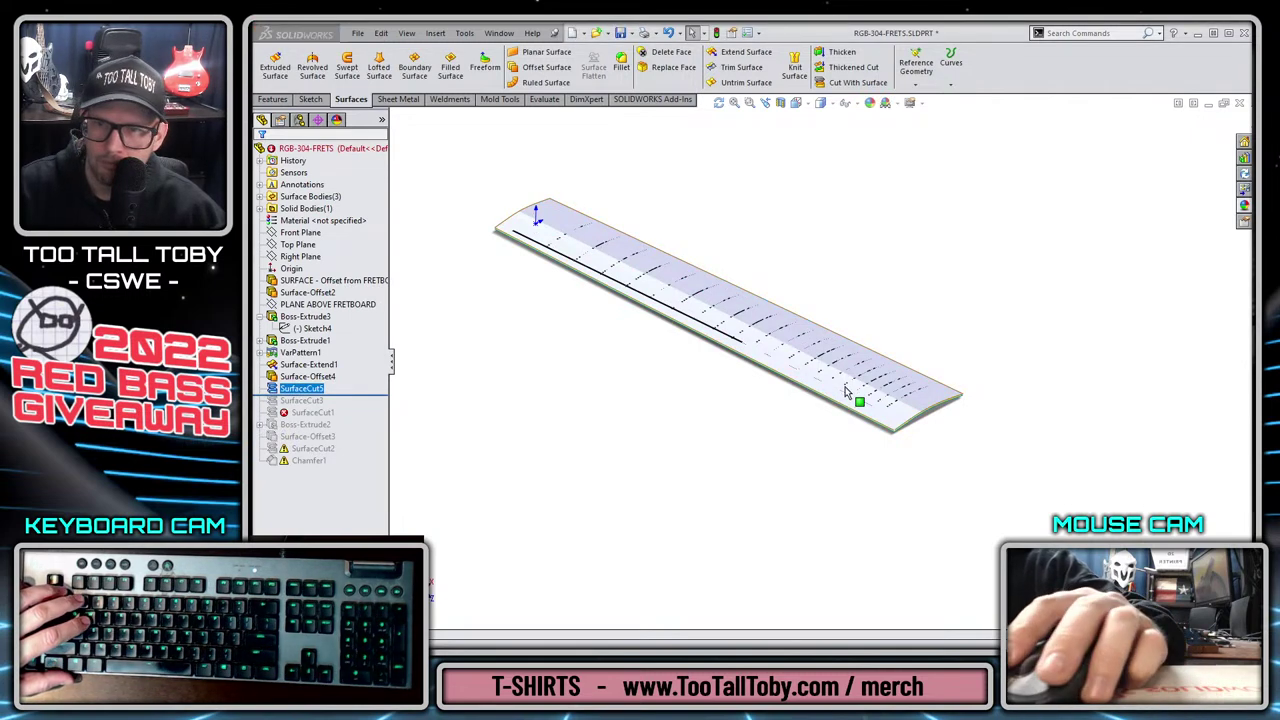
pyautogui.click(745, 251)
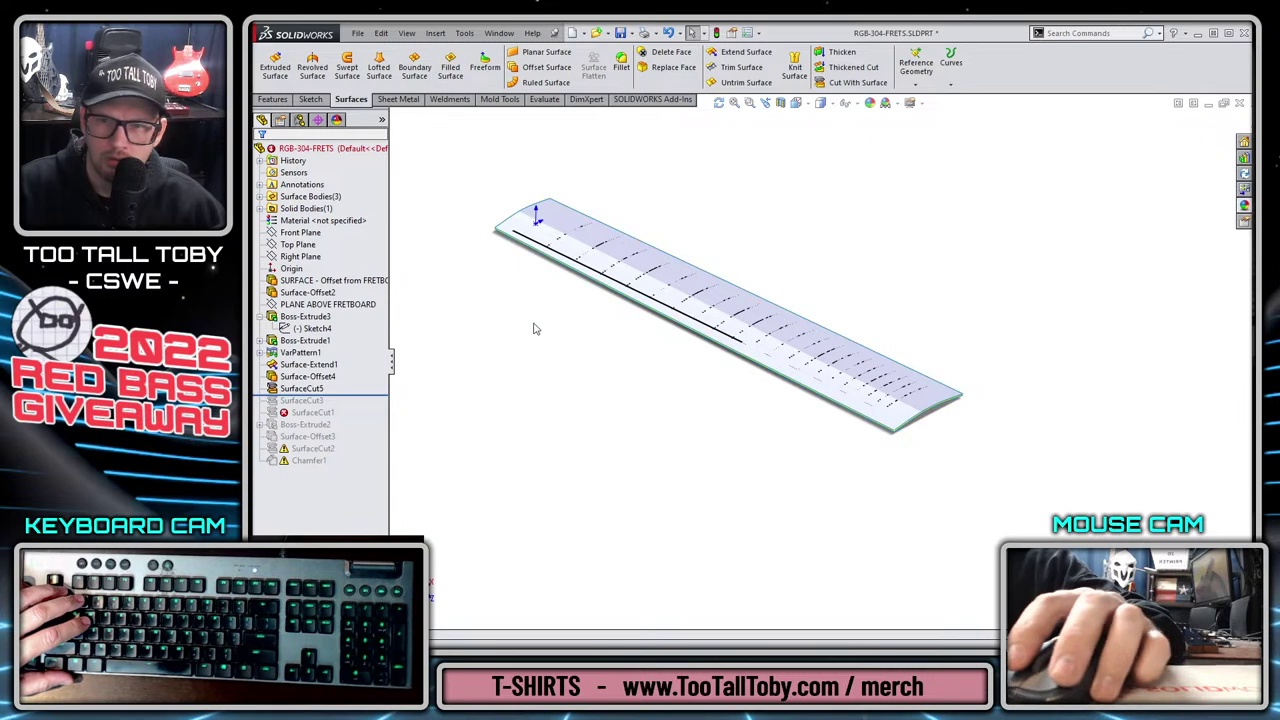
# View the whole fretboard isometrically and roll the history forward to include SurfaceCut3.
pyautogui.scroll(-4, 669, 287)
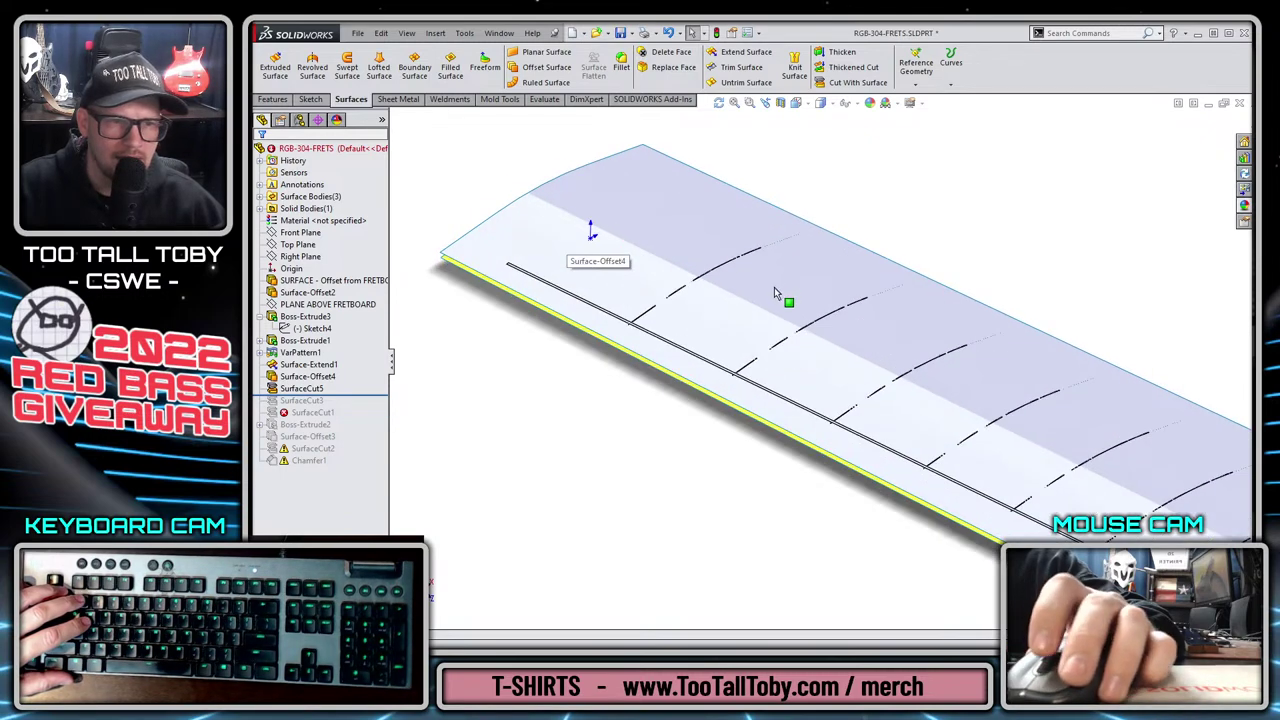
pyautogui.scroll(4, 591, 229)
pyautogui.scroll(-3, 984, 444)
pyautogui.hotkey('ctrl', '7')
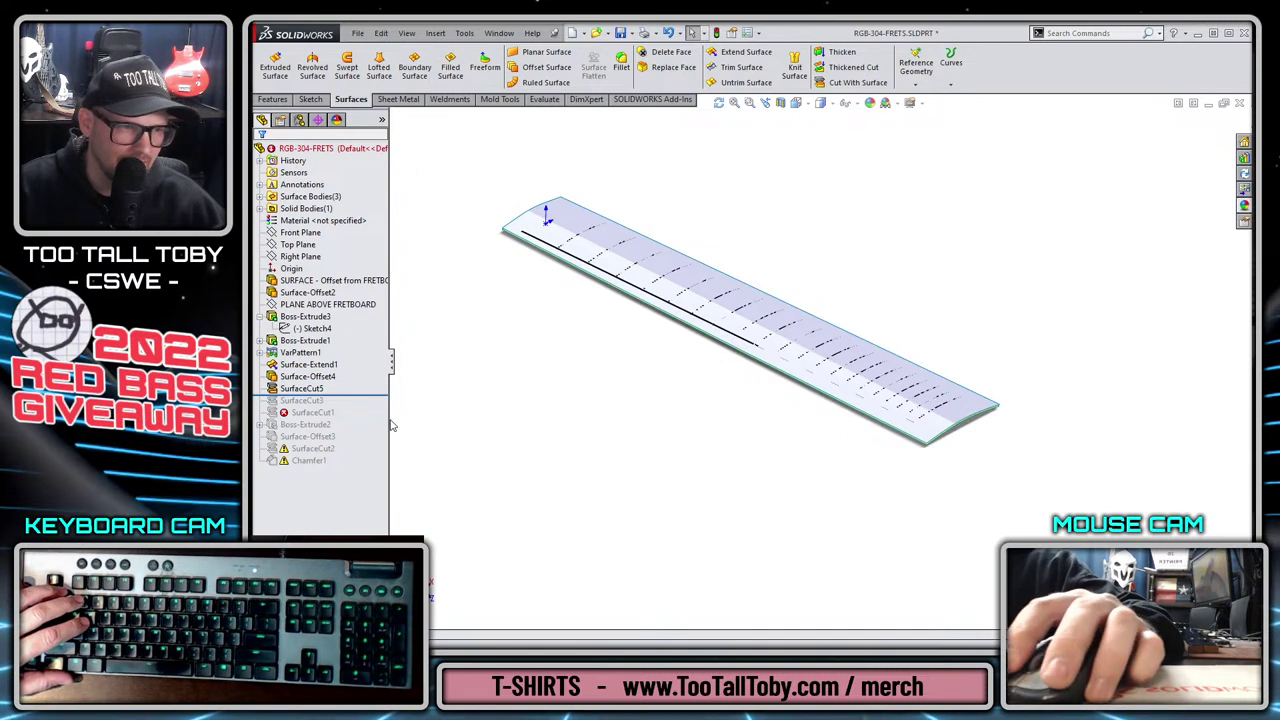
pyautogui.scroll(-2, 474, 335)
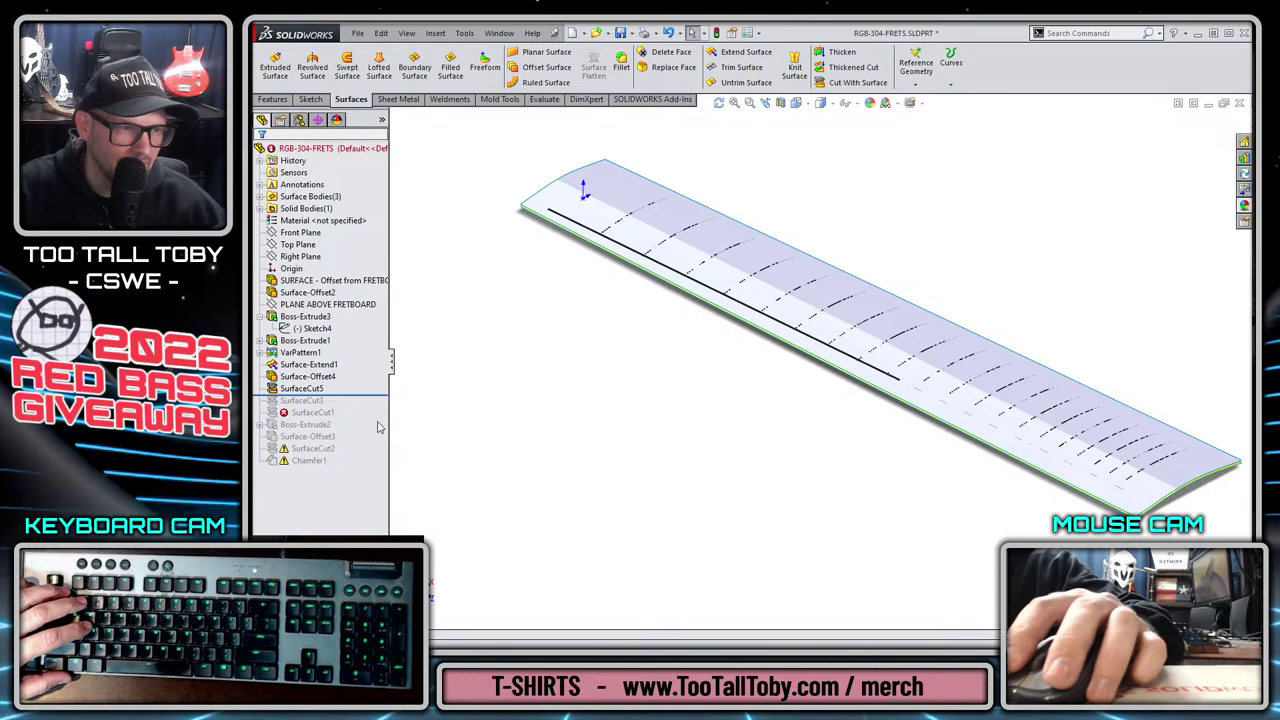
pyautogui.moveTo(355, 396); pyautogui.dragTo(353, 419)
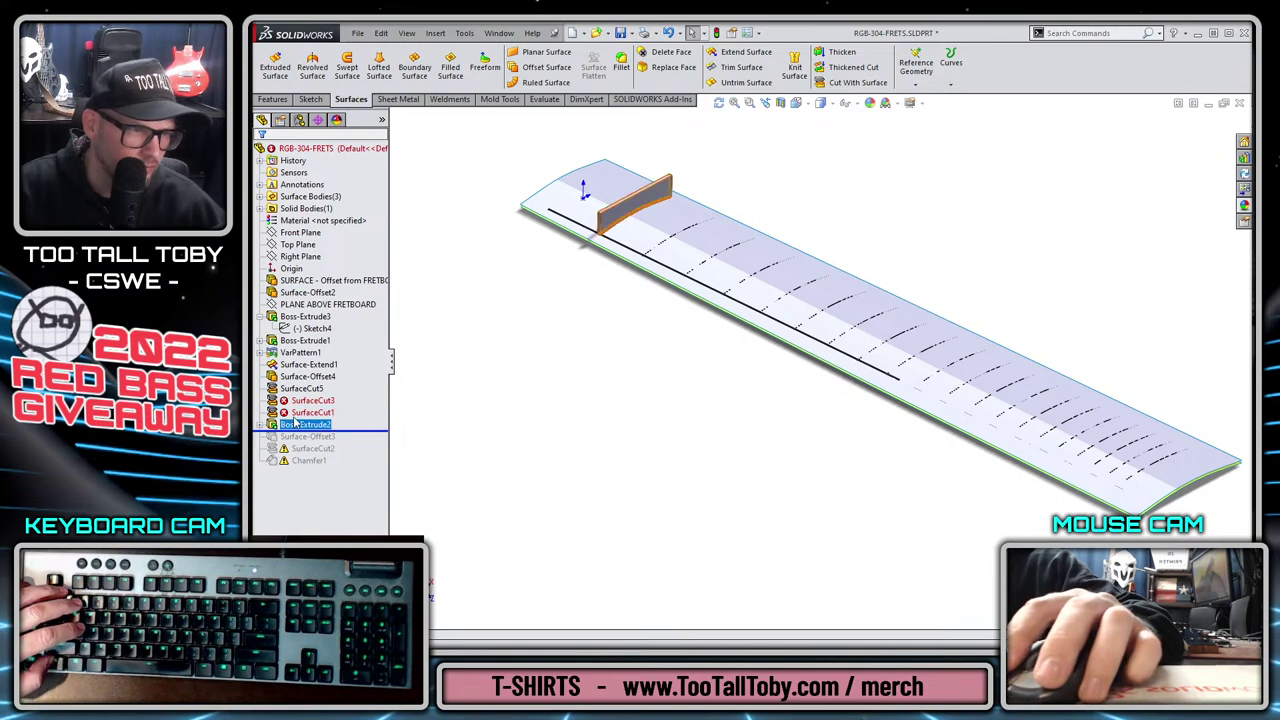
# Delete SurfaceCut3 and SurfaceCut1, then select the Boss-Extrude2 fret block.
pyautogui.keyDown('ctrl'); pyautogui.click(305, 400); pyautogui.keyUp('ctrl')
pyautogui.press('Delete')
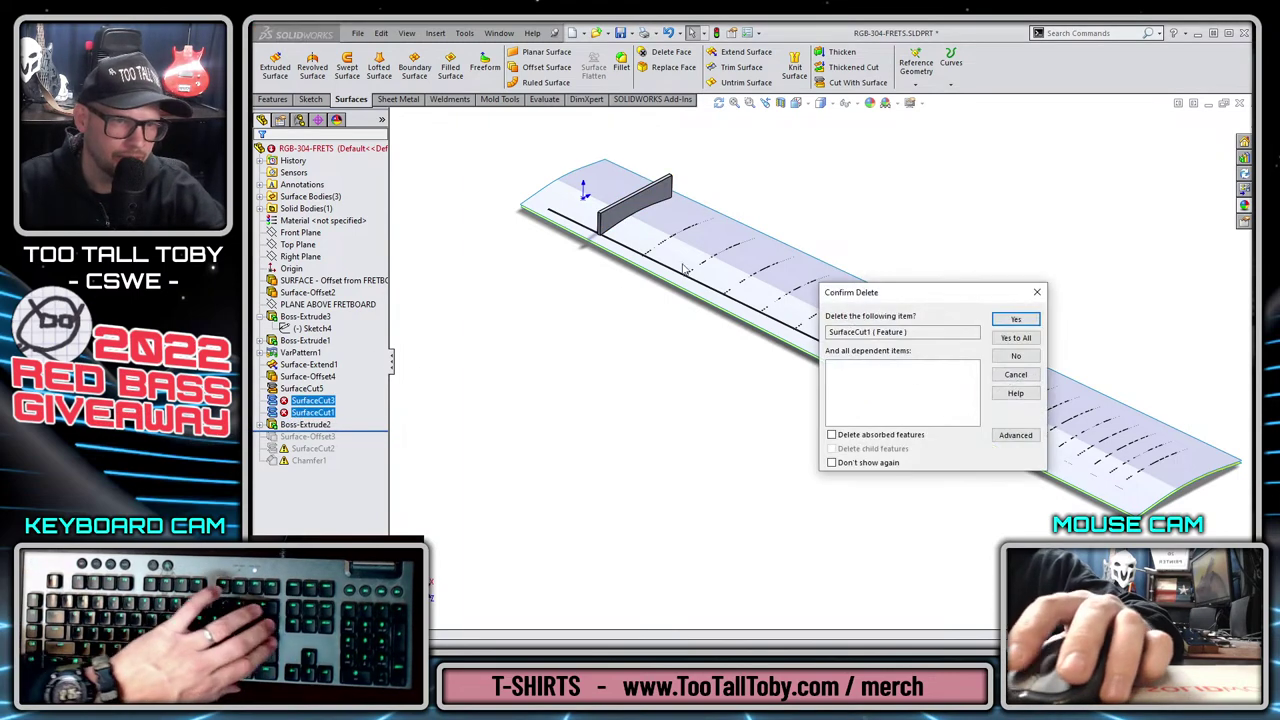
pyautogui.click(1017, 340)
pyautogui.click(305, 400)
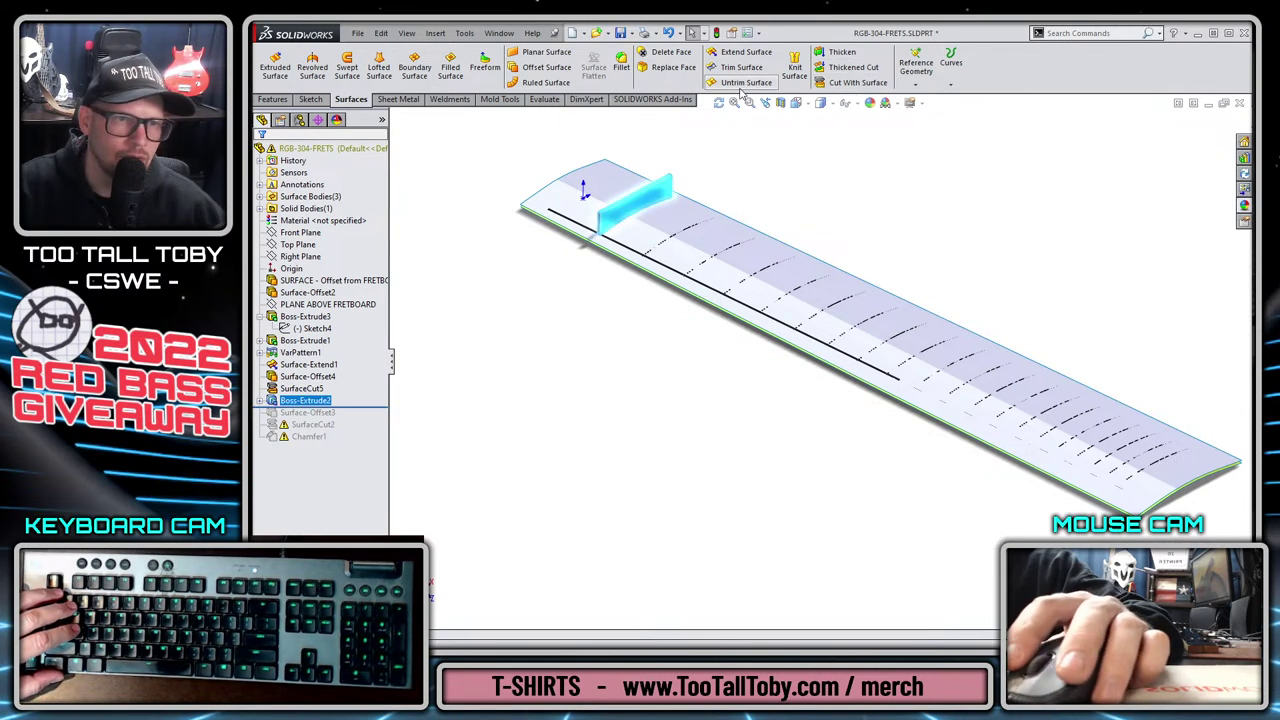
pyautogui.click(273, 99)
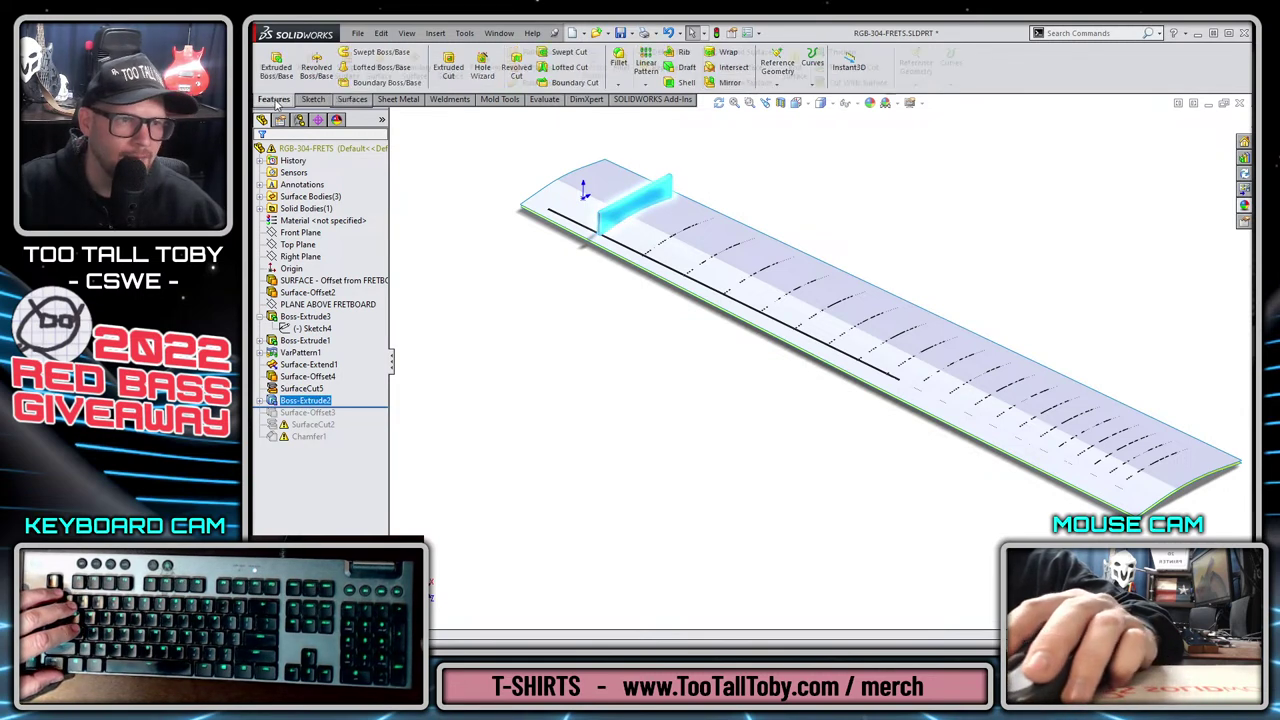
# Edit Boss-Extrude2's Sketch3 face-on and undo twice to free the slot's centre point.
pyautogui.click(647, 87)
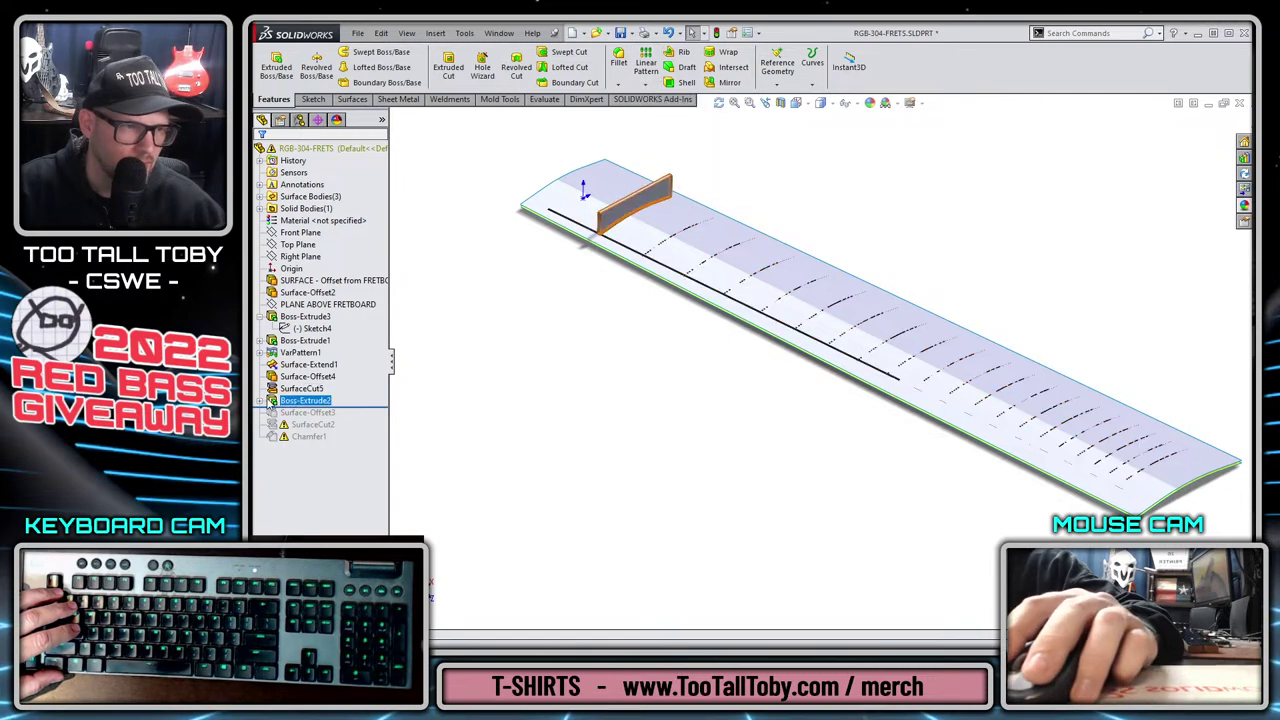
pyautogui.click(300, 412)
pyautogui.click(298, 379)
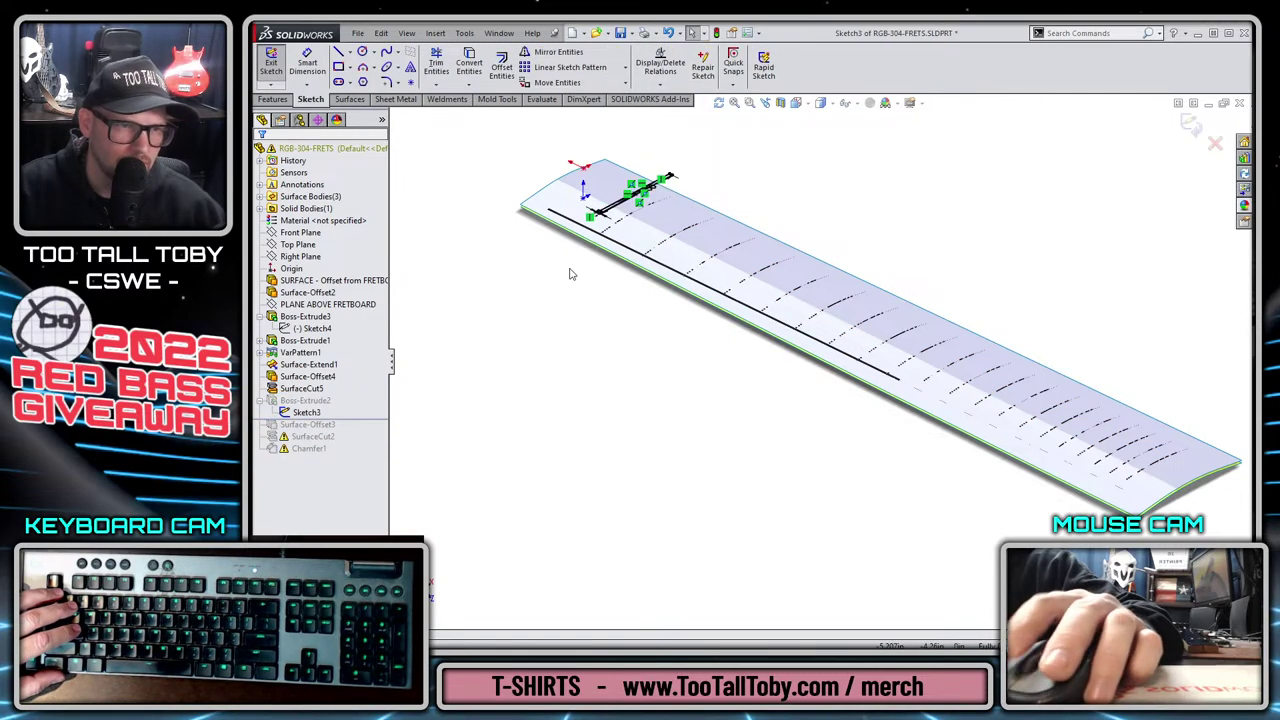
pyautogui.scroll(-2, 675, 243)
pyautogui.scroll(-6, 680, 245)
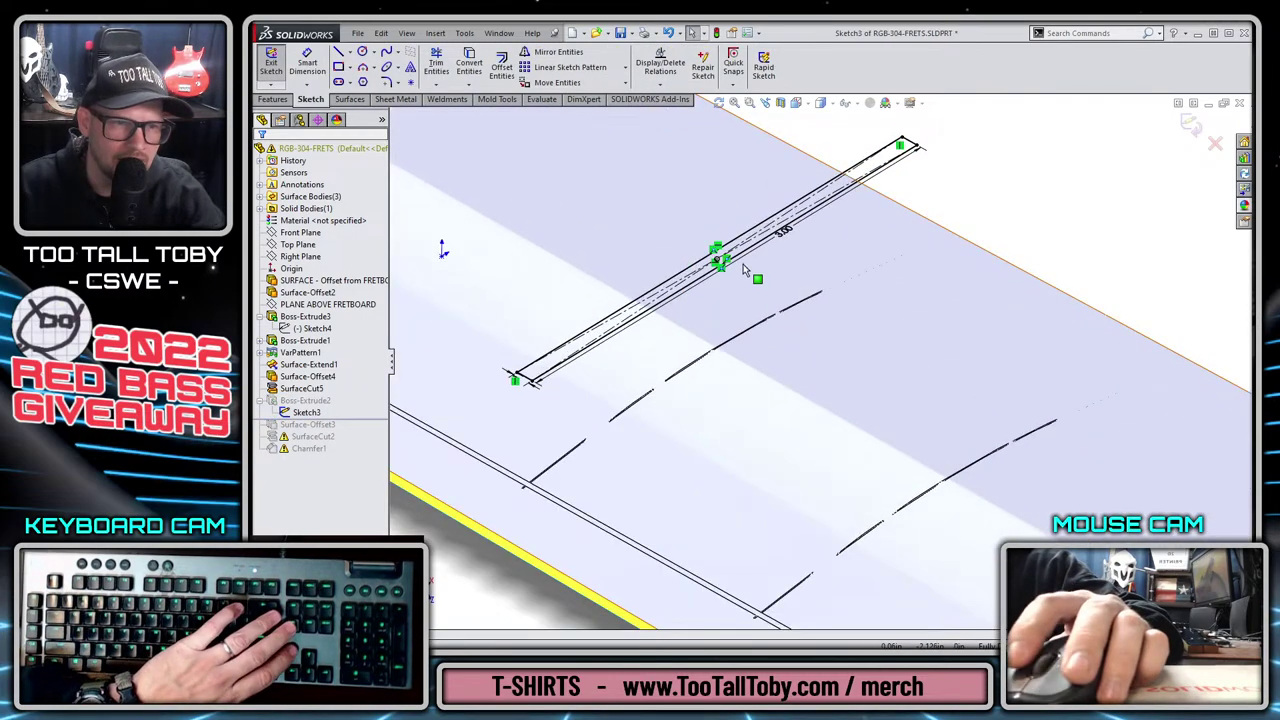
pyautogui.hotkey('ctrl', '8')
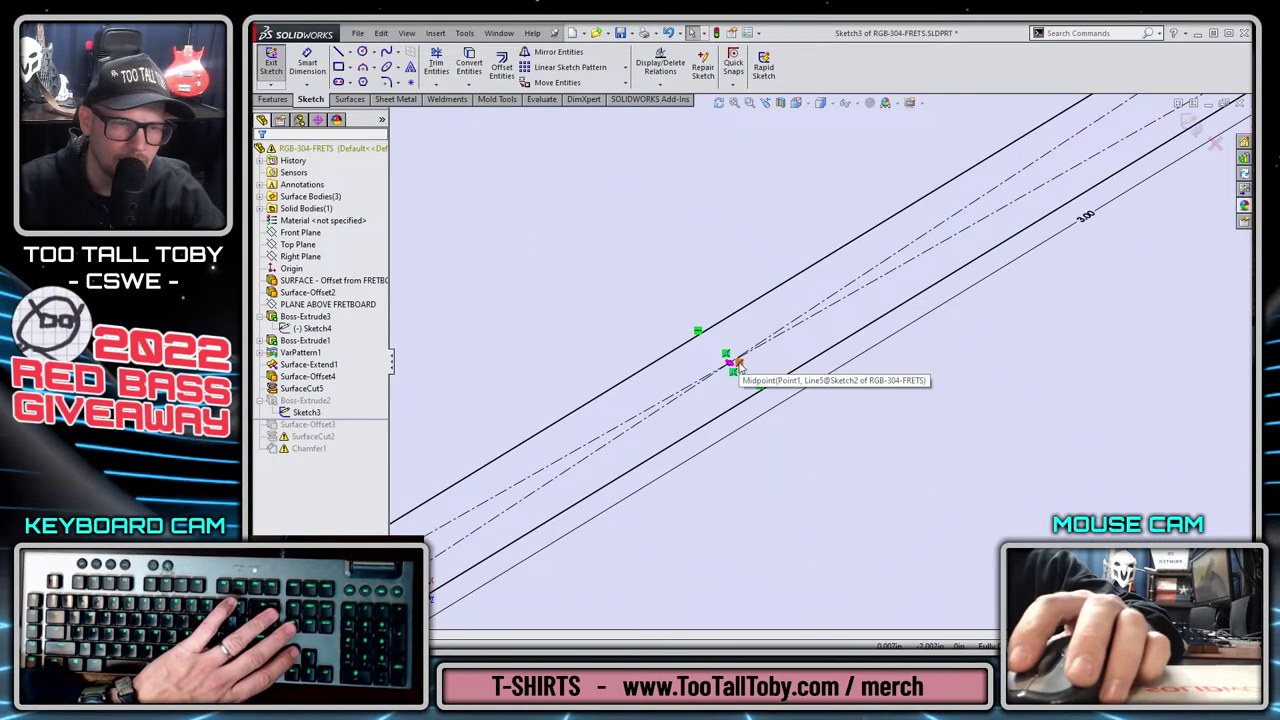
pyautogui.scroll(-3, 735, 363)
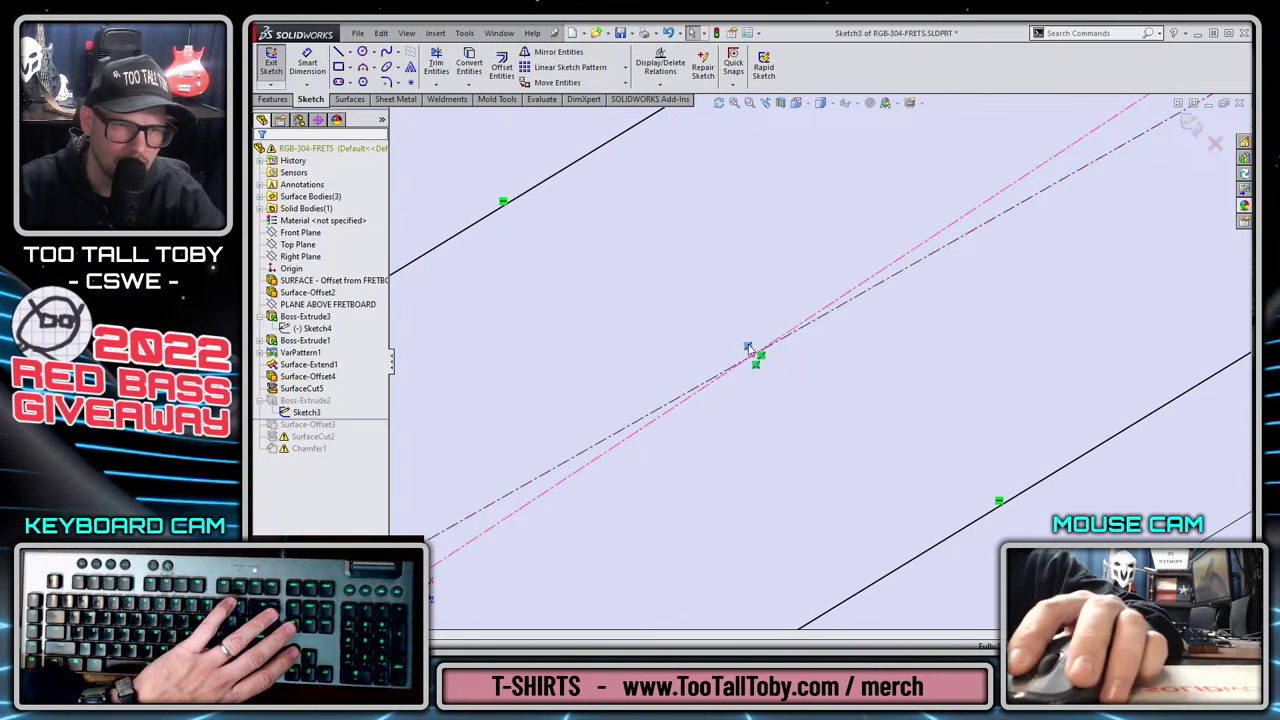
pyautogui.hotkey('ctrl', 'z')
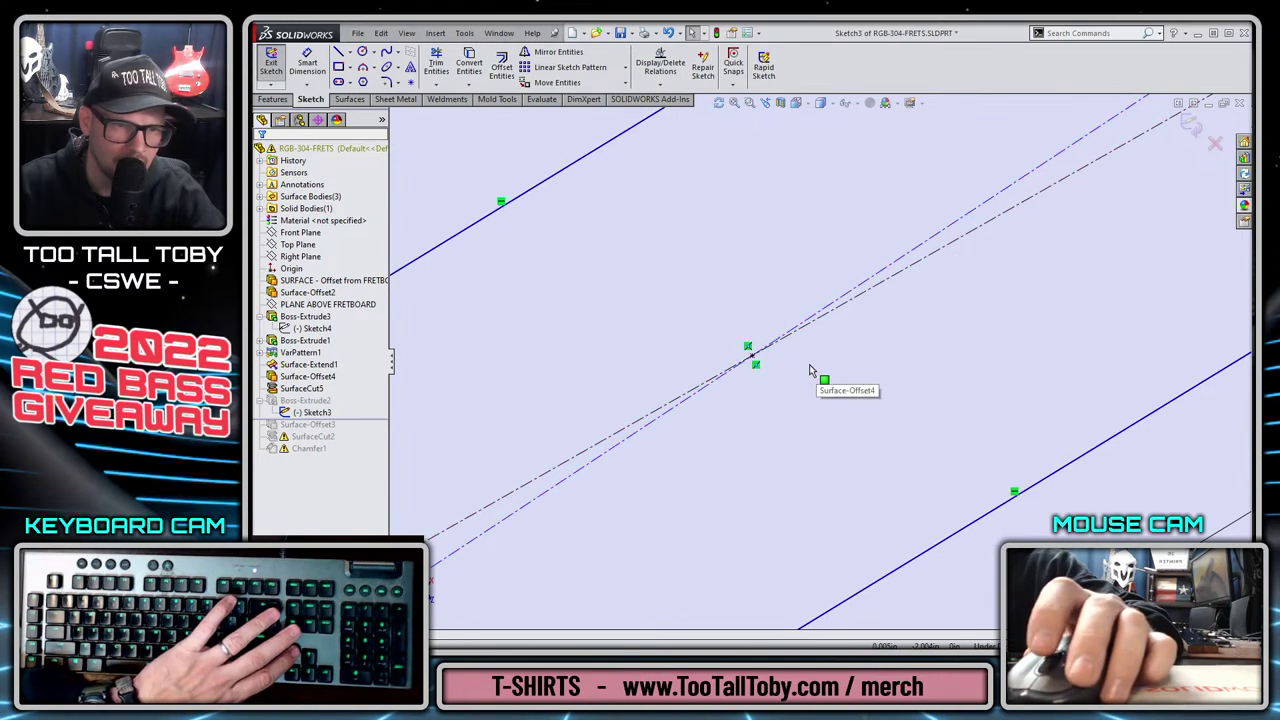
pyautogui.hotkey('ctrl', 'z')
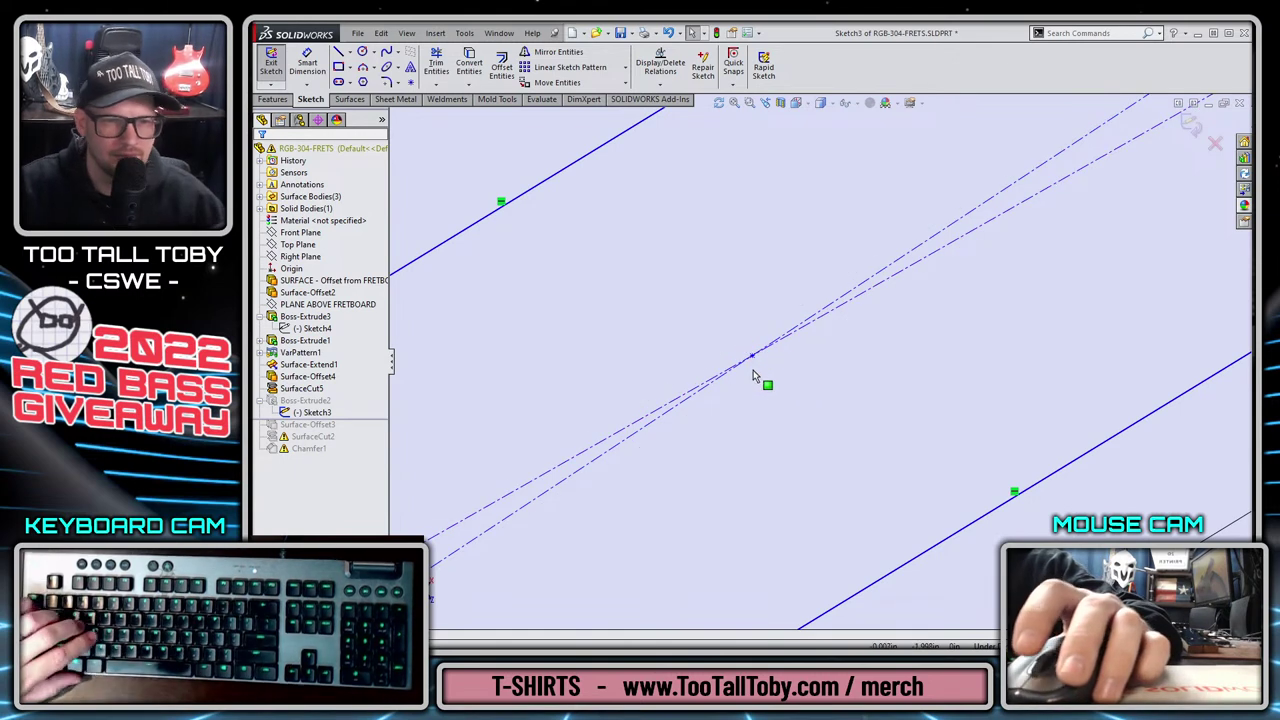
# Add a Vertical relation between the slot's centre point and the origin.
pyautogui.click(751, 361)
pyautogui.scroll(5, 751, 361)
pyautogui.moveTo(751, 361)
pyautogui.mouseDown(button='middle')
pyautogui.moveTo(786, 323)
pyautogui.moveTo(769, 310)
pyautogui.mouseUp(button='middle')
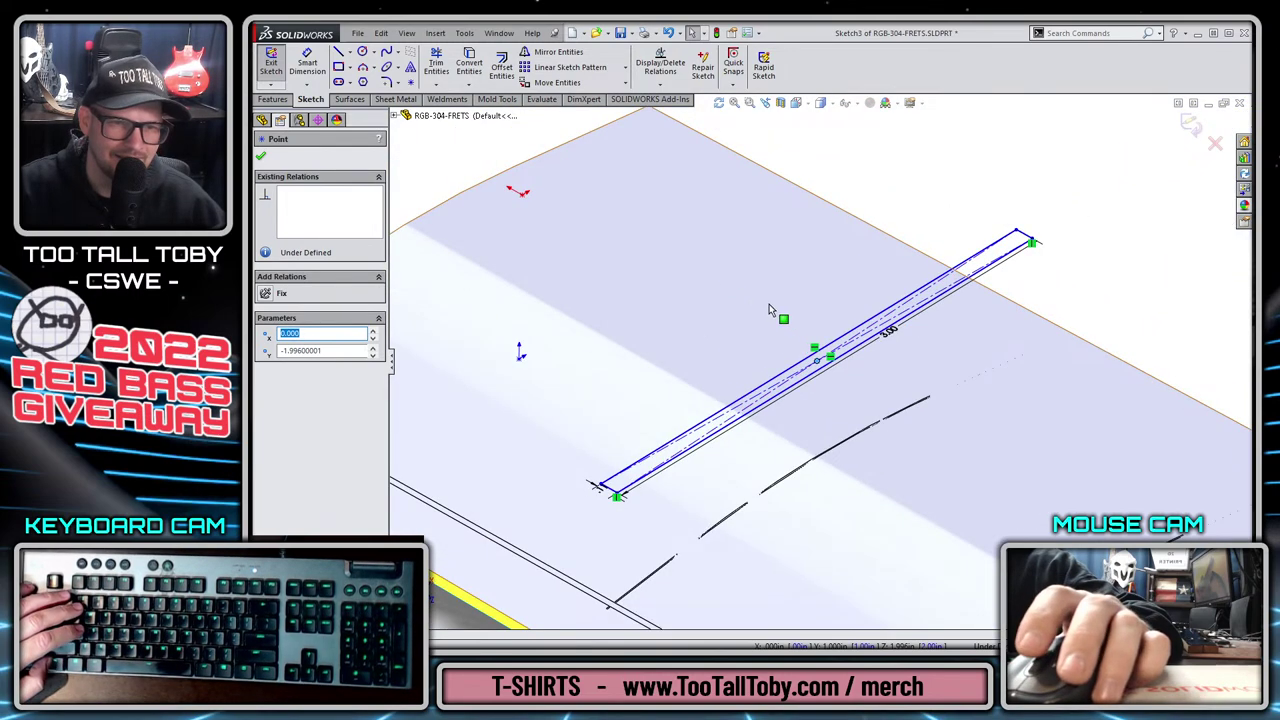
pyautogui.keyDown('ctrl'); pyautogui.click(519, 356); pyautogui.keyUp('ctrl')
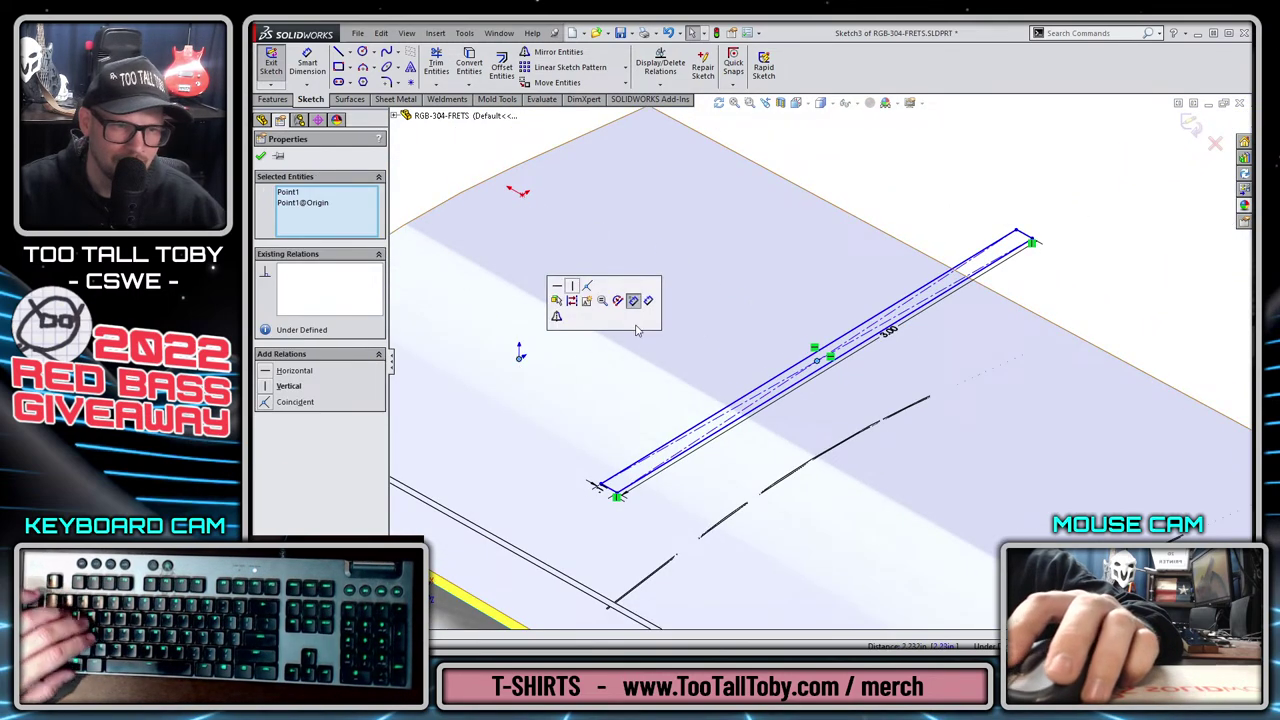
pyautogui.click(573, 287)
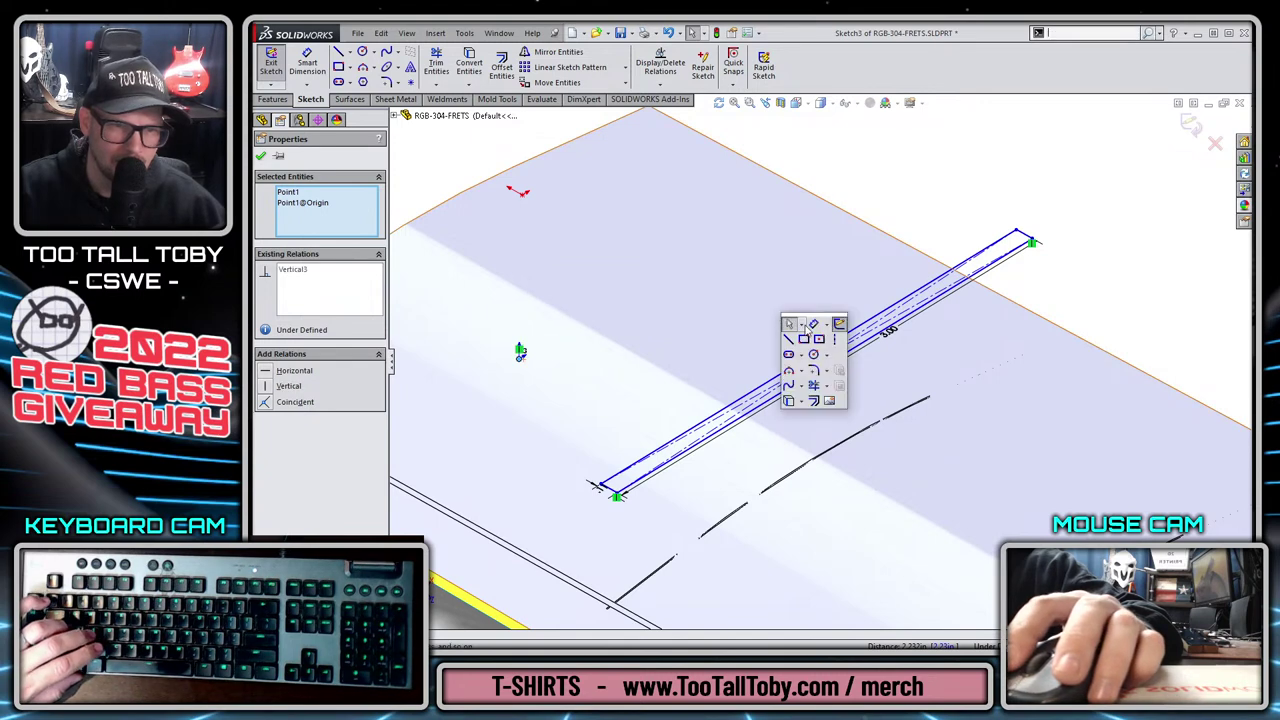
pyautogui.press('Escape')
# Dimension the slot's centre point 1.796in from the origin.
pyautogui.click(818, 366)
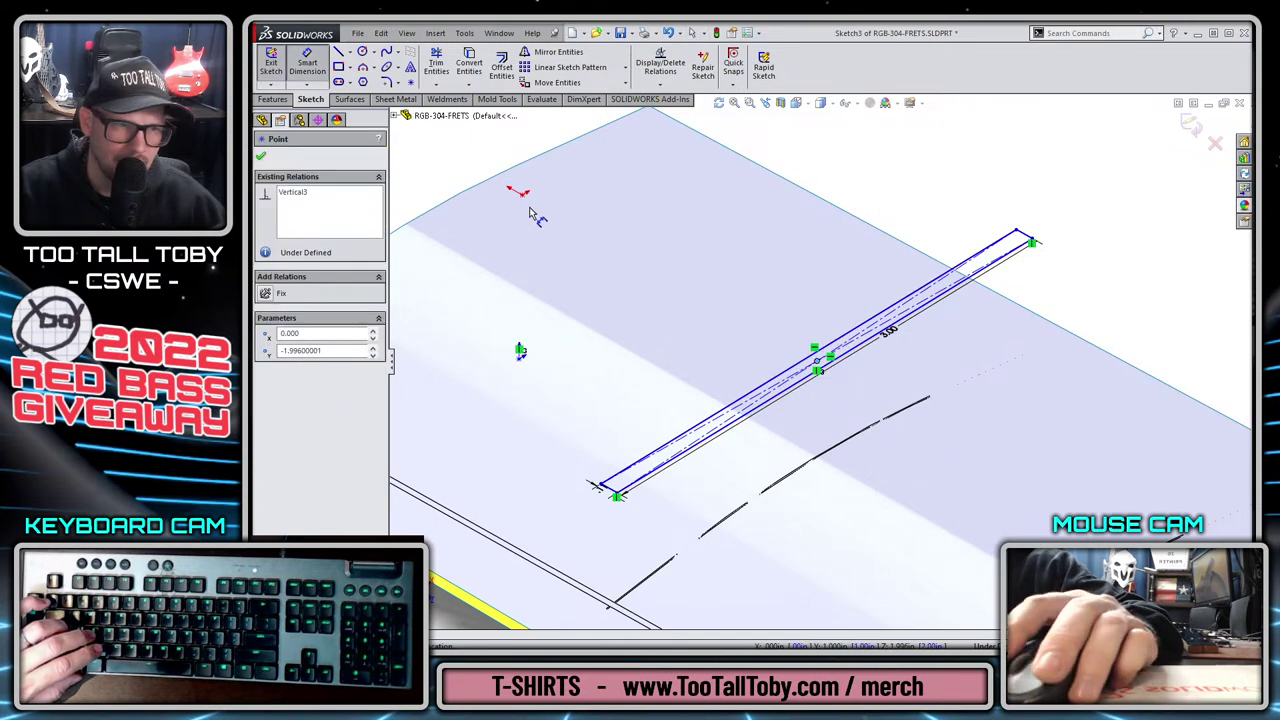
pyautogui.keyDown('ctrl'); pyautogui.click(520, 350); pyautogui.keyUp('ctrl')
pyautogui.scroll(3, 514, 351)
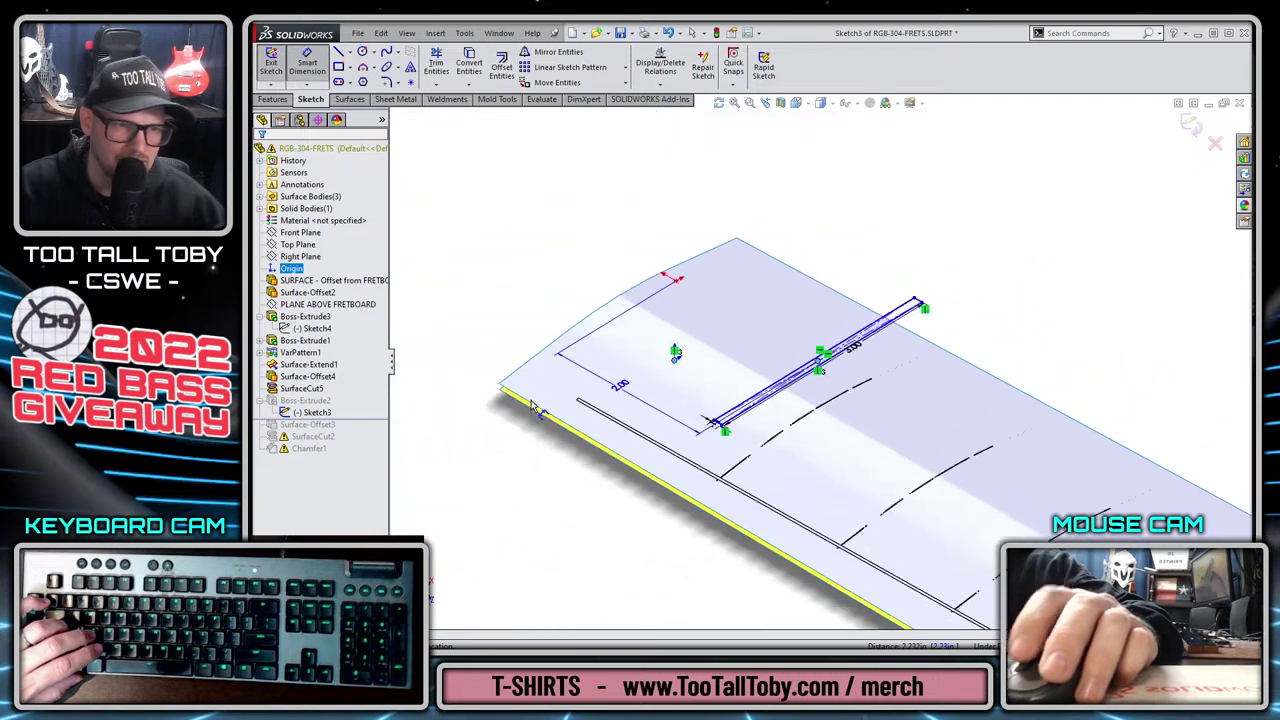
pyautogui.click(520, 458)
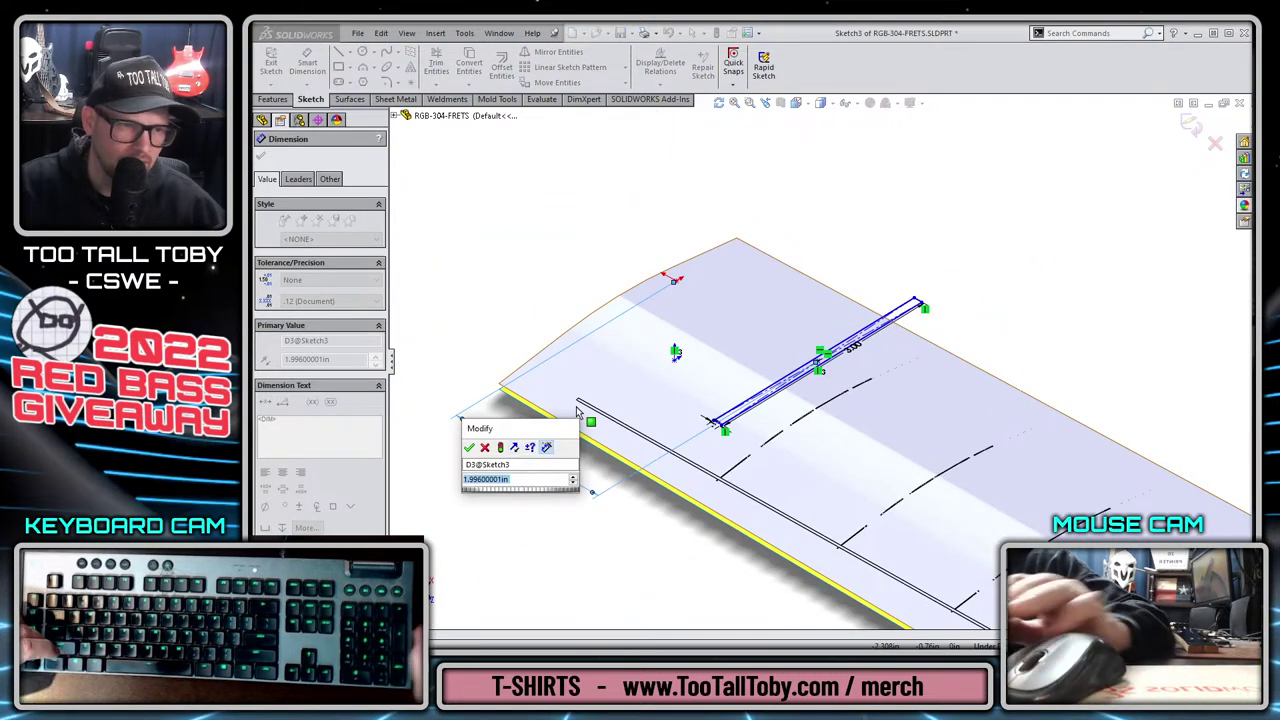
pyautogui.write('1.79')
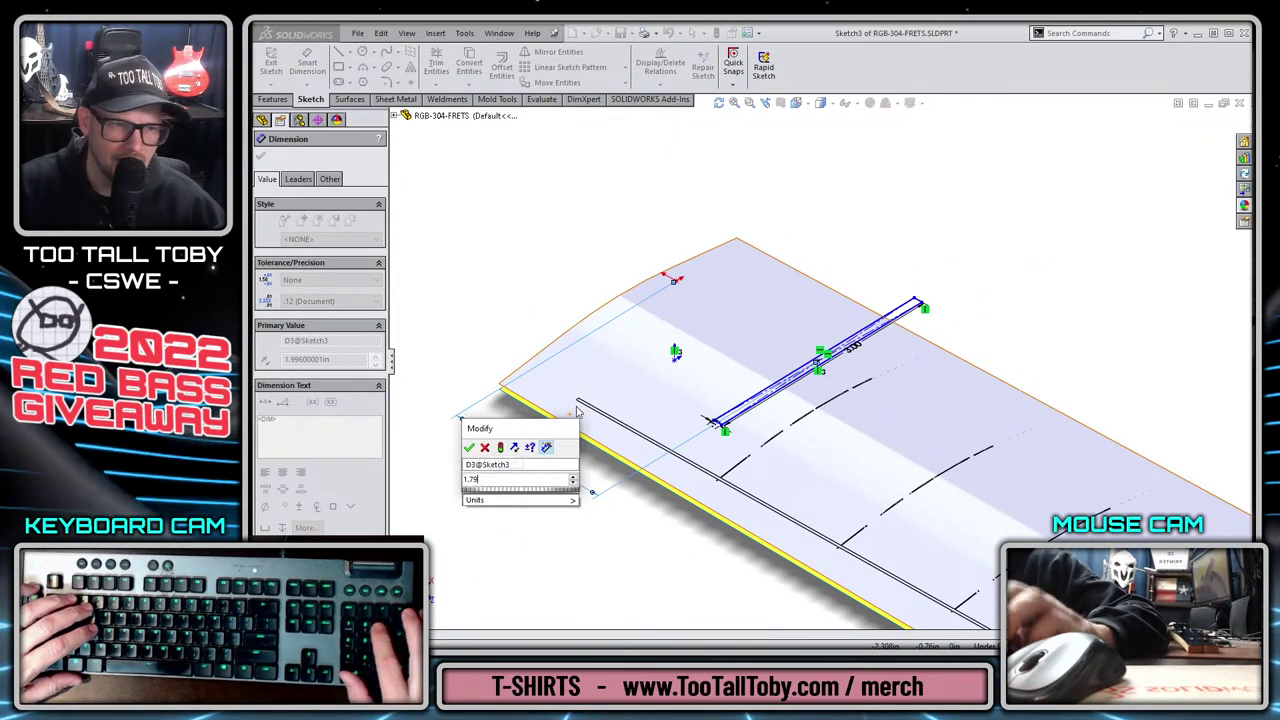
pyautogui.press('Return')
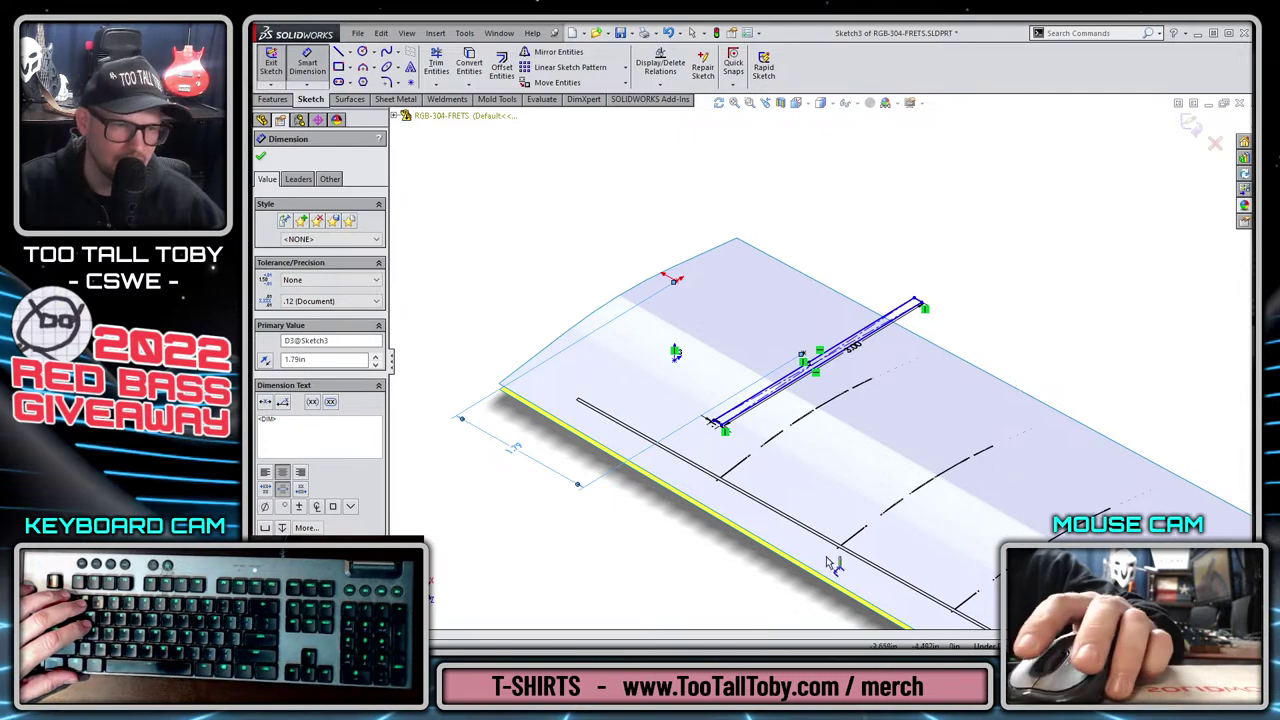
pyautogui.doubleClick(513, 447)
pyautogui.write('1.796')
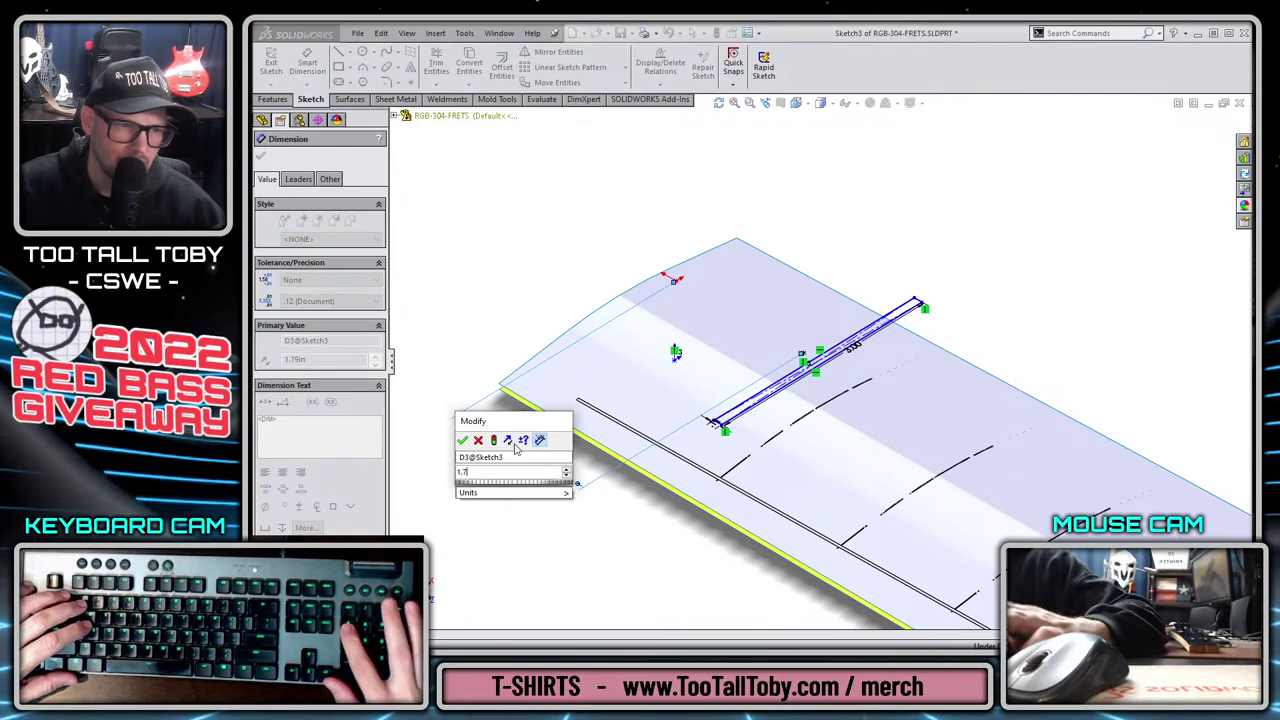
pyautogui.press('Return')
pyautogui.scroll(-5, 800, 343)
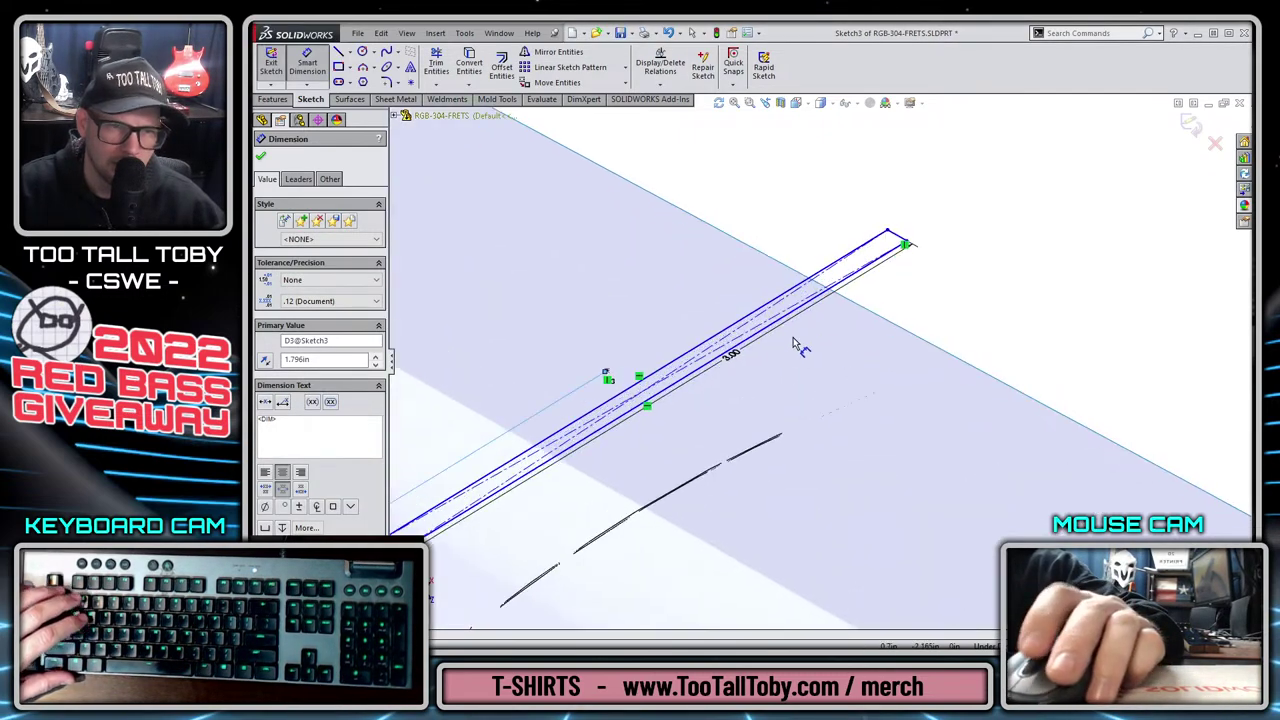
pyautogui.press('Escape')
# Make the centre point the midpoint of the slot's centre line.
pyautogui.click(526, 391)
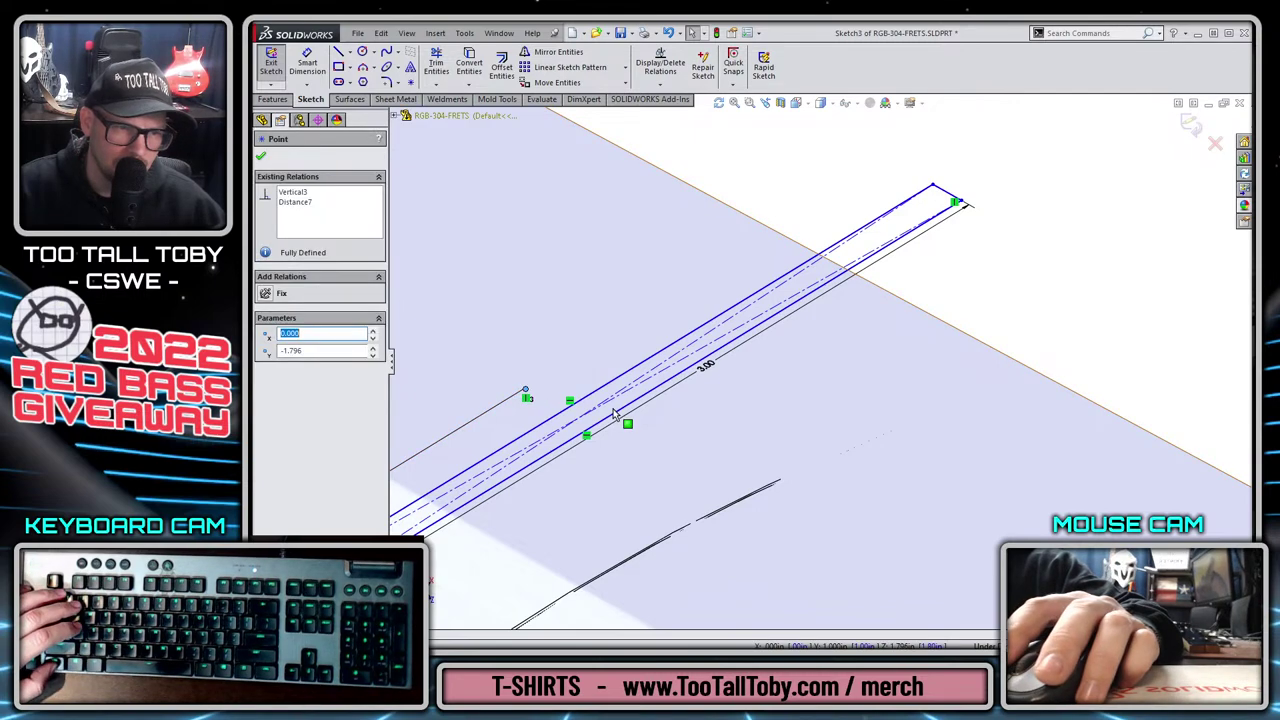
pyautogui.keyDown('ctrl'); pyautogui.click(610, 410); pyautogui.keyUp('ctrl')
pyautogui.click(680, 342)
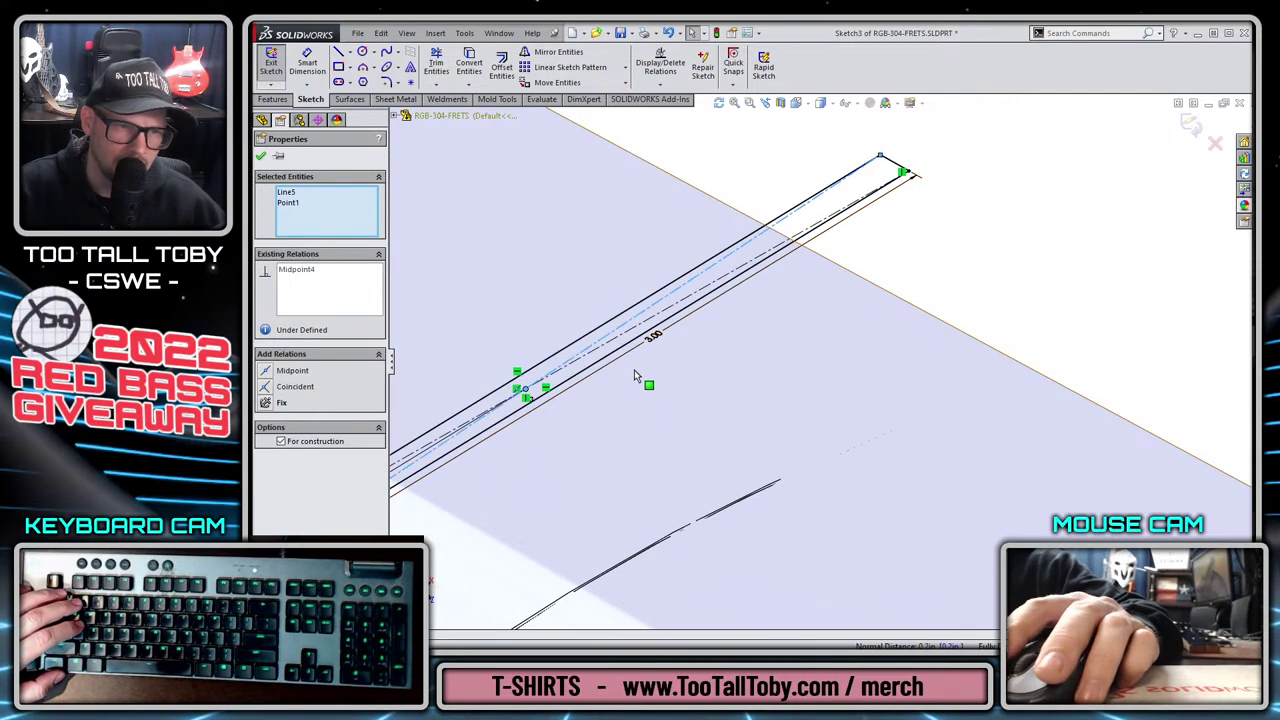
pyautogui.press('Escape')
pyautogui.scroll(5, 864, 402)
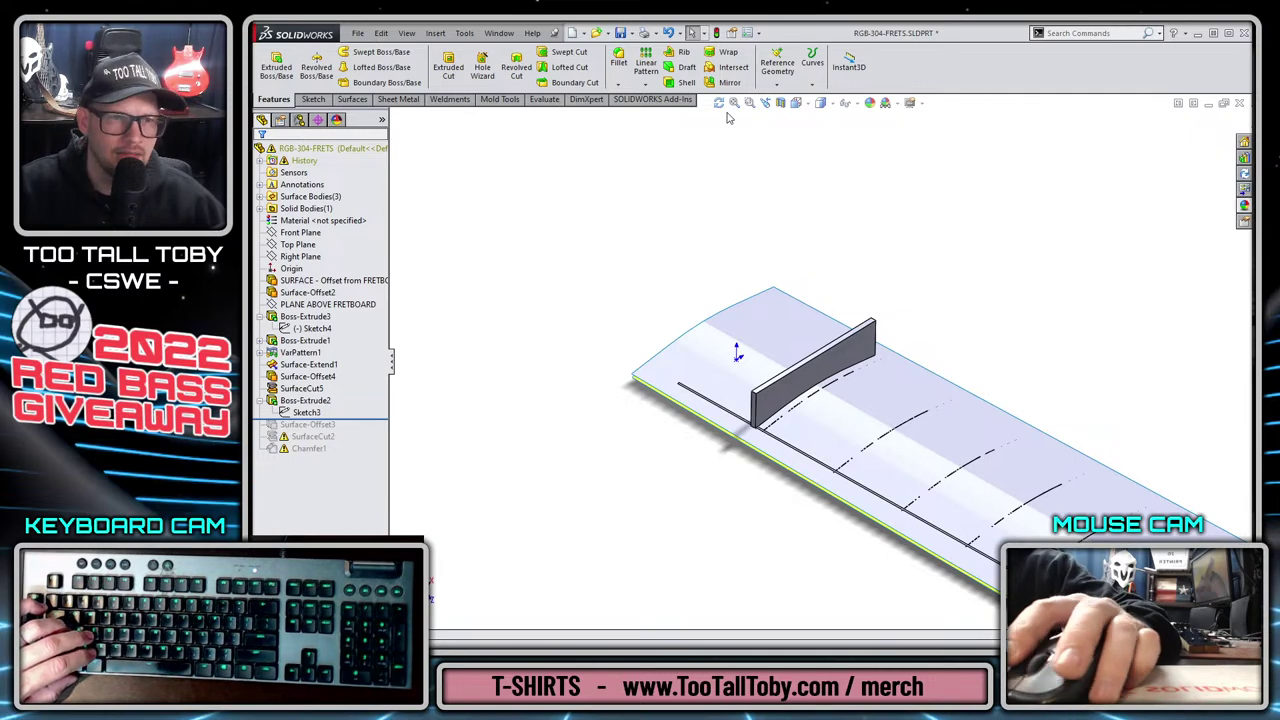
pyautogui.click(653, 86)
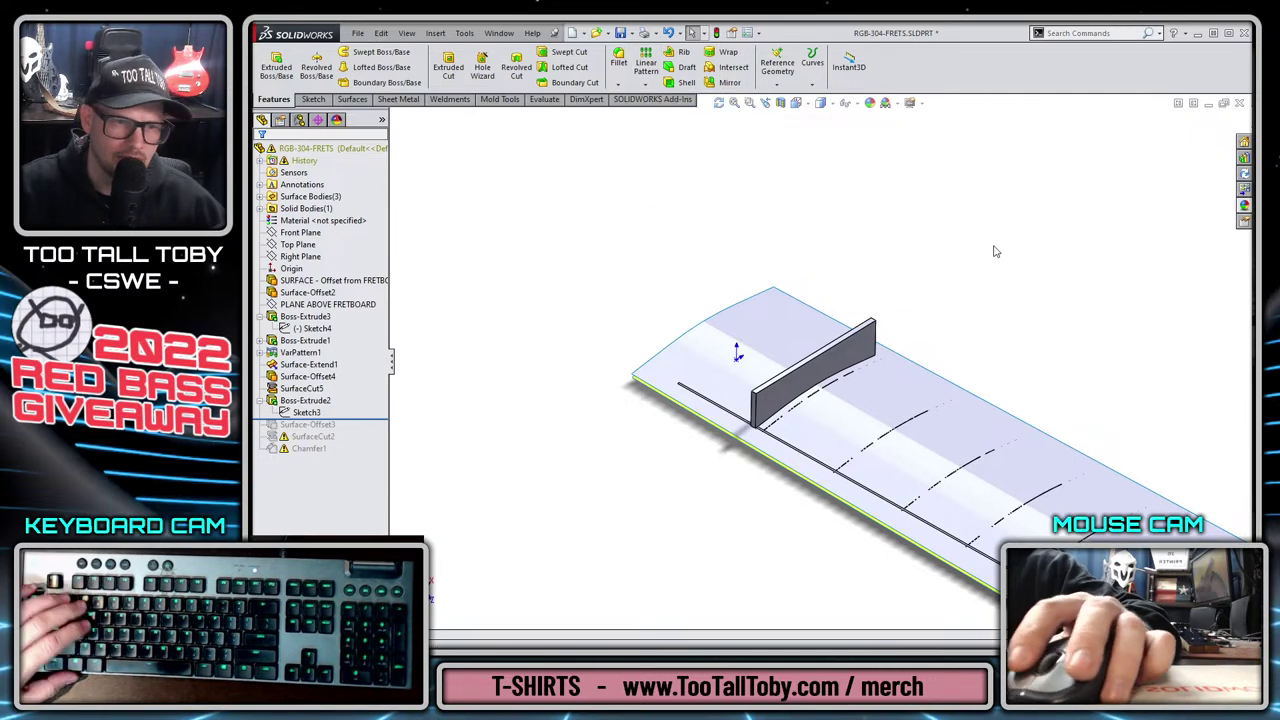
pyautogui.hotkey('ctrl', '8')
pyautogui.scroll(-6, 786, 251)
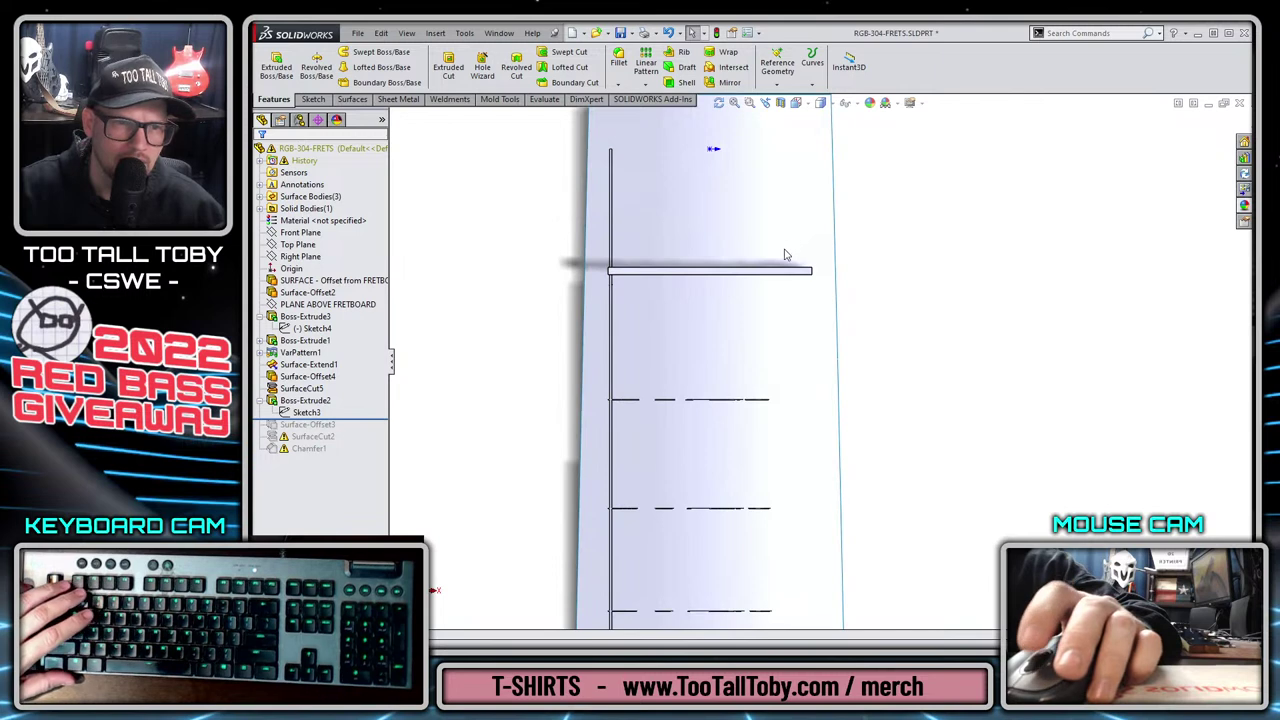
pyautogui.click(316, 329)
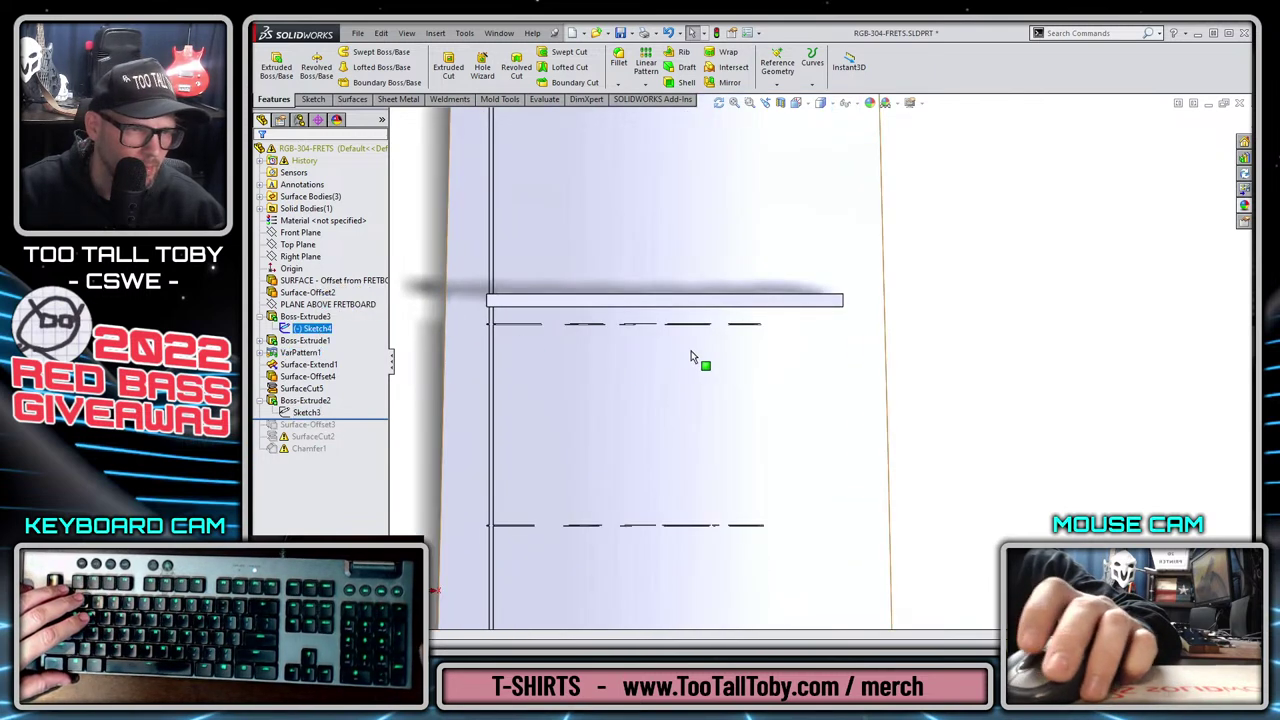
pyautogui.scroll(3, 697, 326)
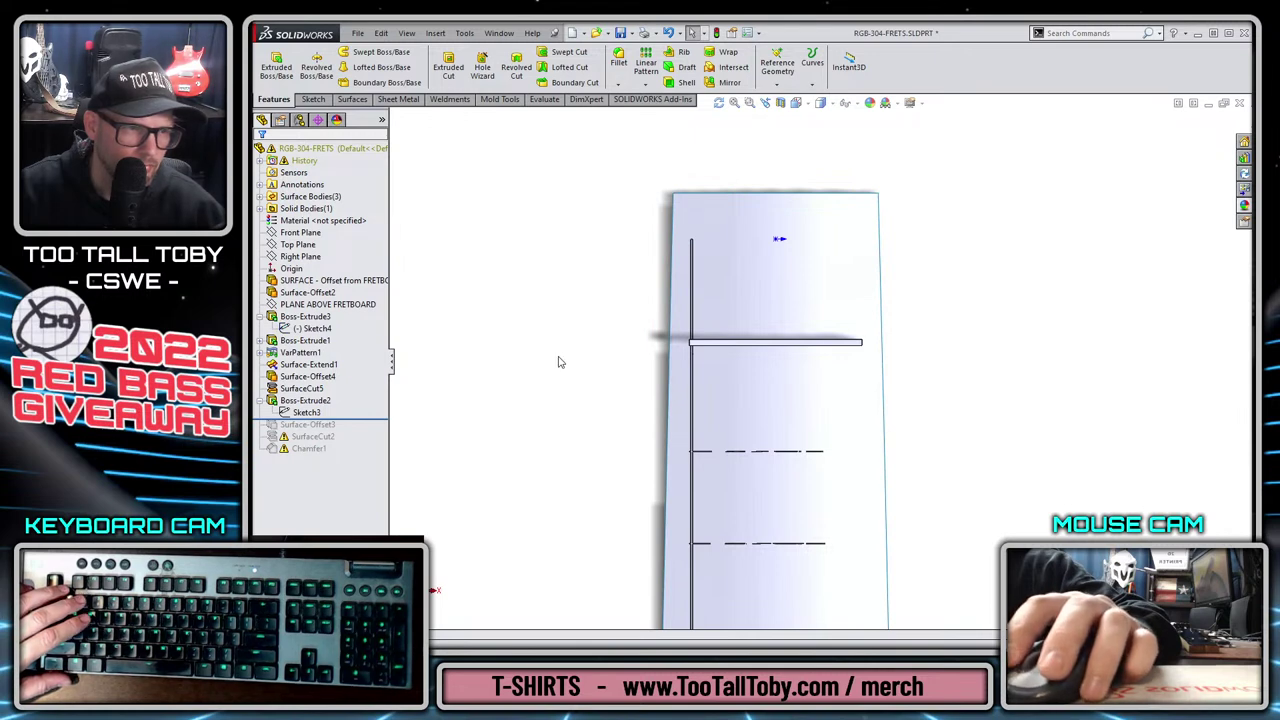
pyautogui.click(308, 330)
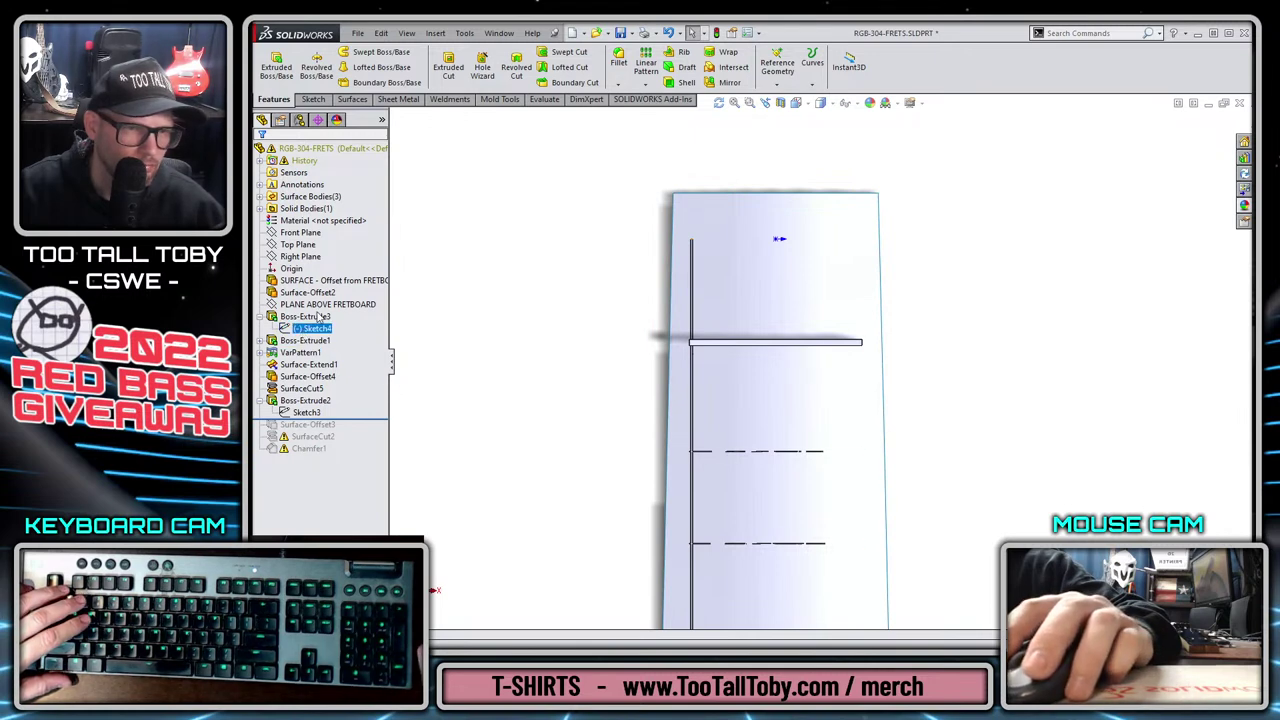
pyautogui.click(318, 377)
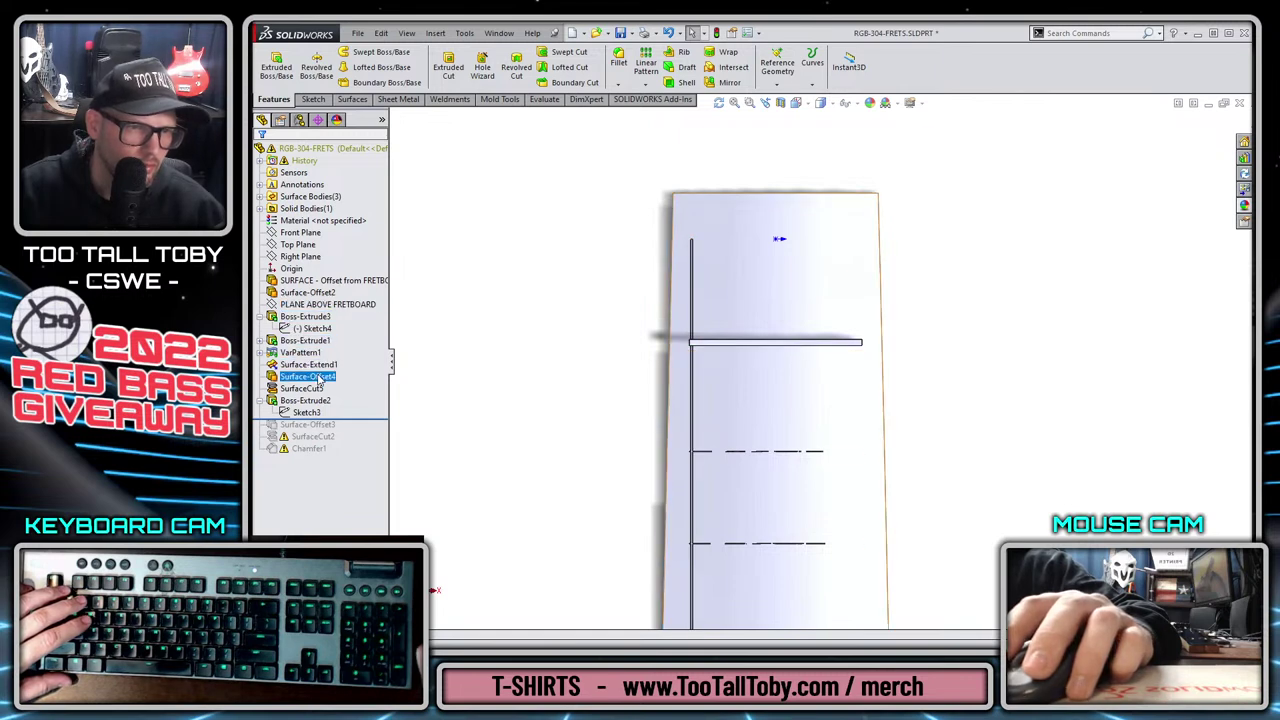
pyautogui.click(318, 329)
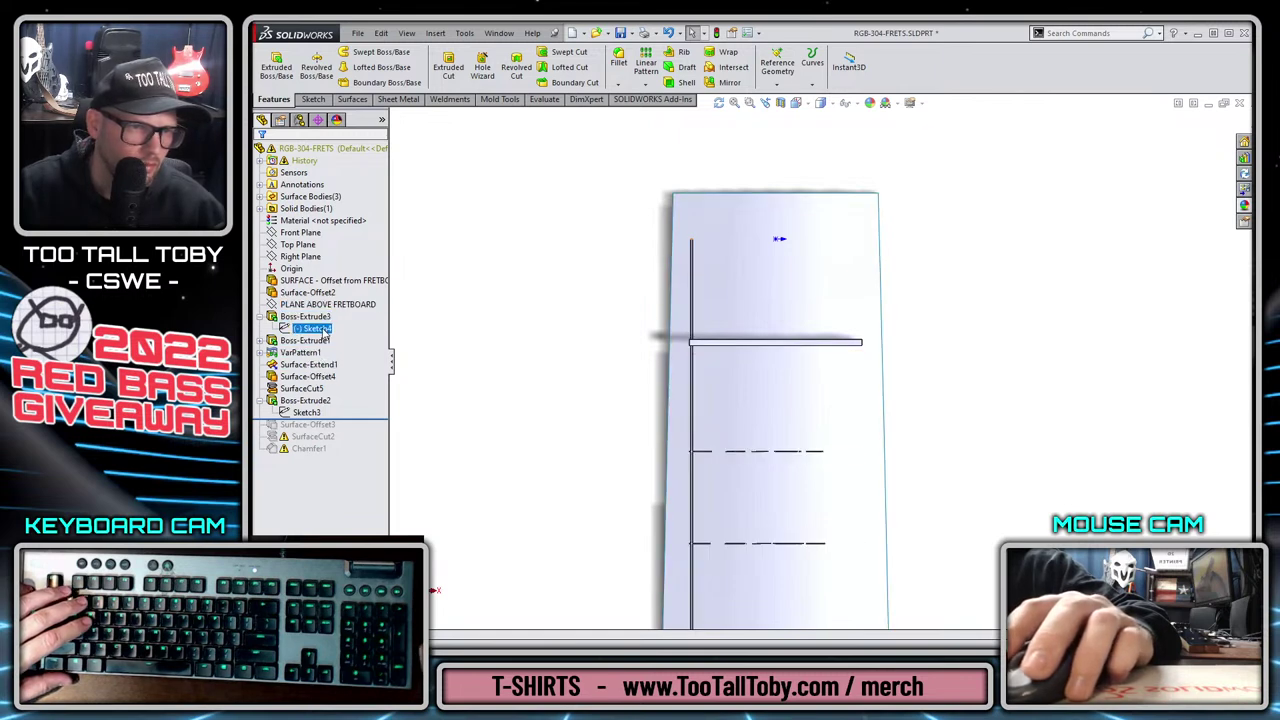
pyautogui.click(318, 341)
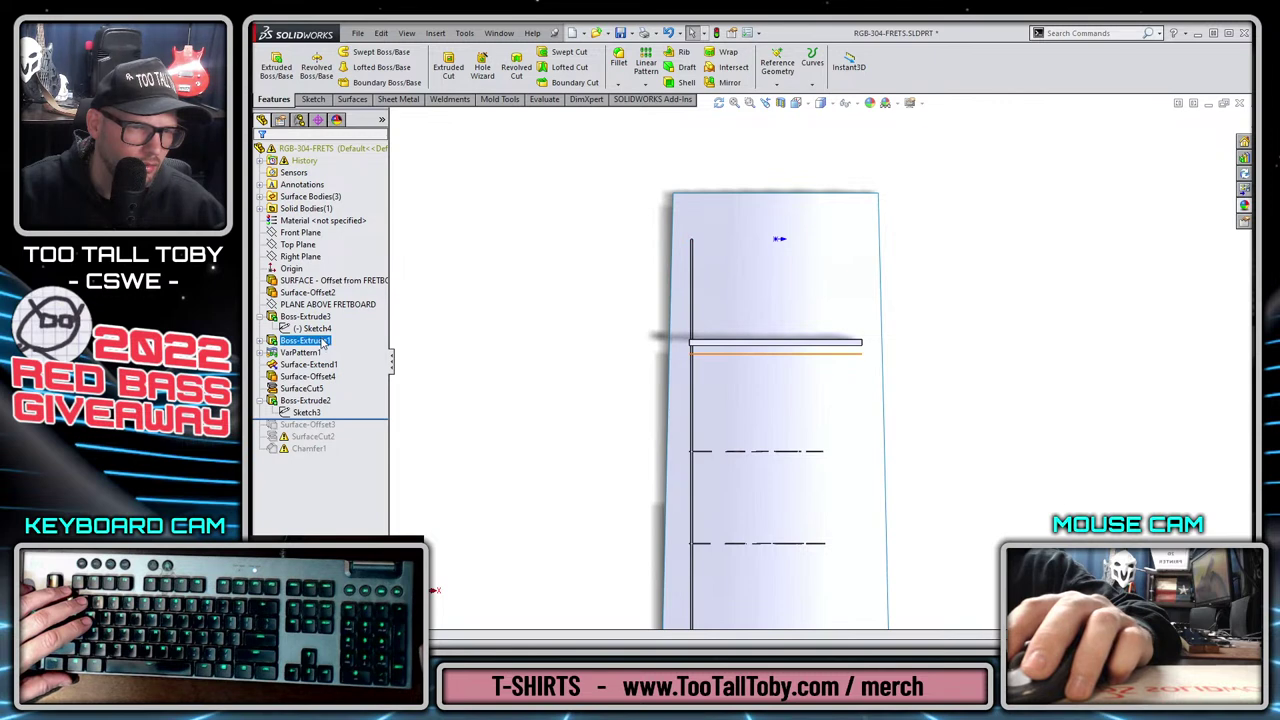
pyautogui.click(500, 302)
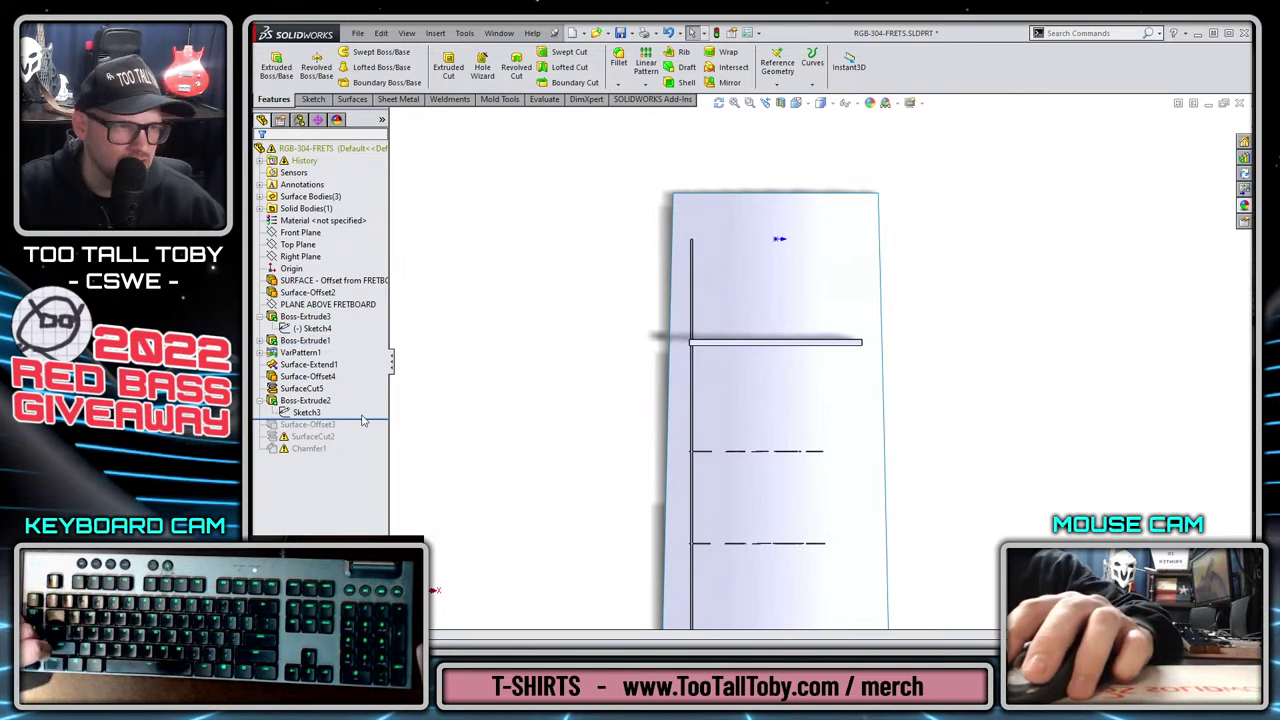
# Roll the history back to the offset fretboard surface and start a sketch on the Top Plane.
pyautogui.moveTo(367, 418); pyautogui.dragTo(372, 278)
pyautogui.click(745, 256)
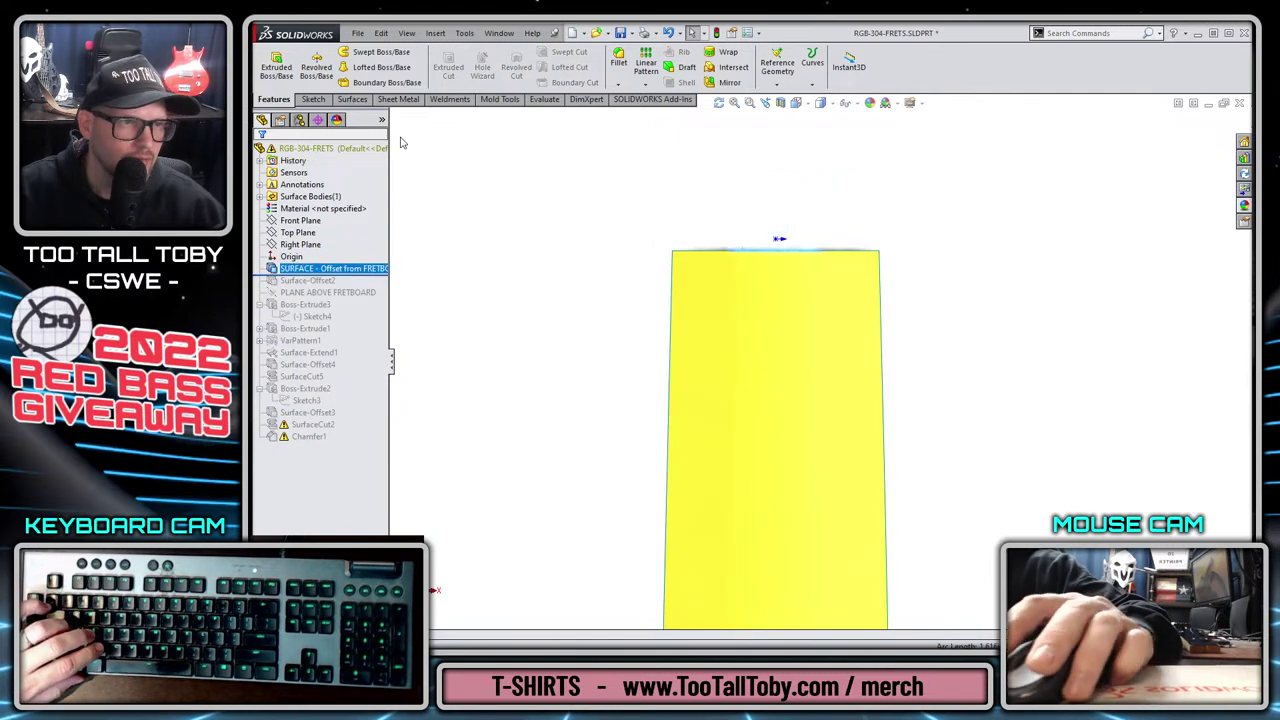
pyautogui.click(312, 99)
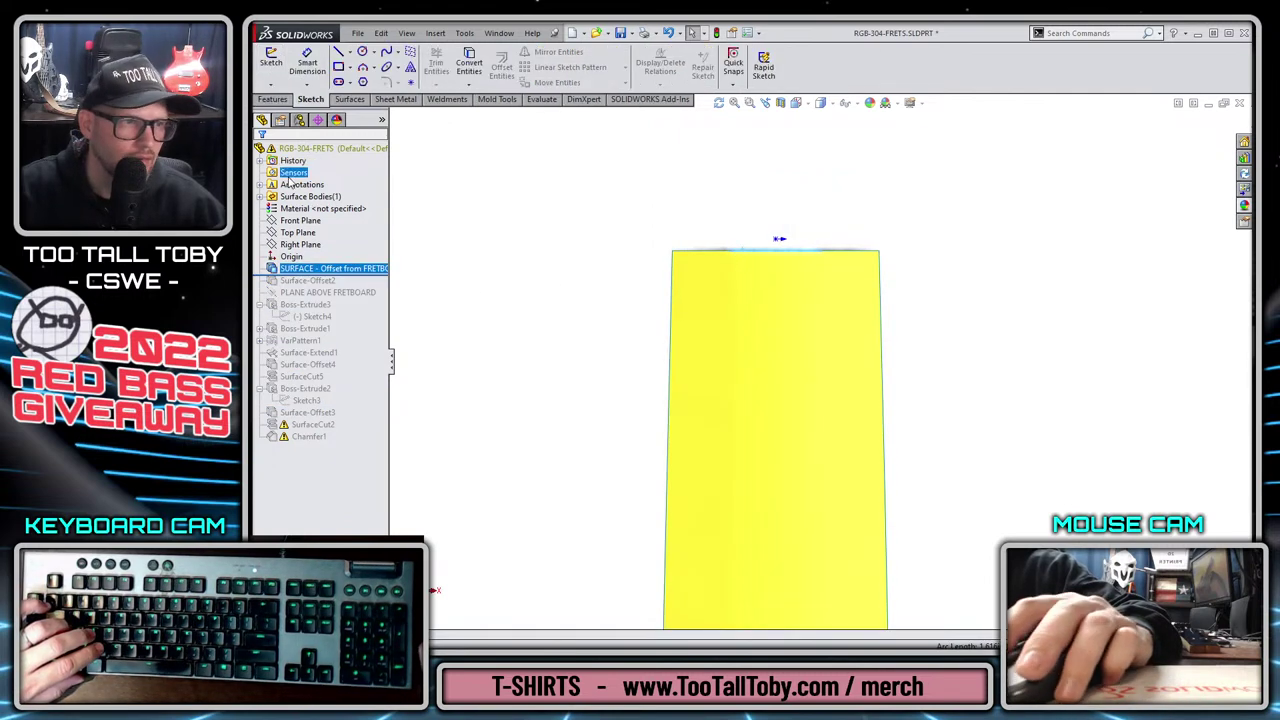
pyautogui.click(297, 232)
pyautogui.click(298, 210)
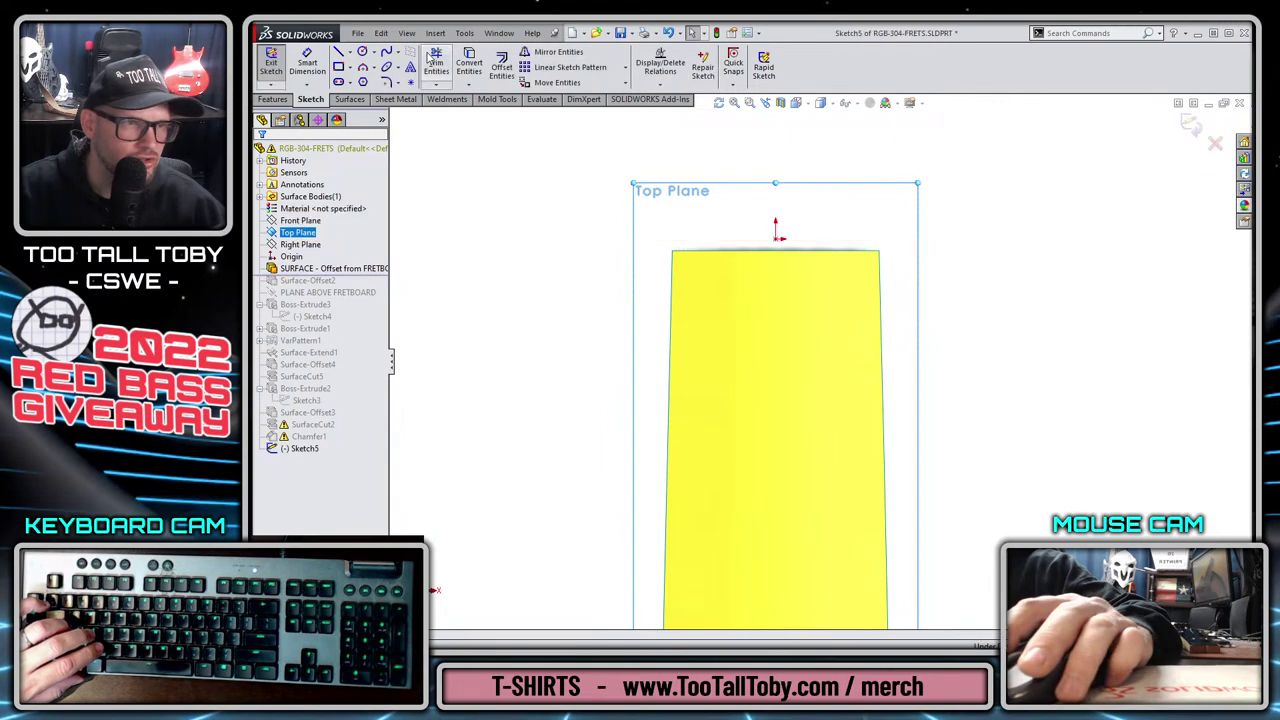
# Convert the offset surface's top end edge into Sketch5, exit it, and roll forward past the first fret.
pyautogui.click(469, 62)
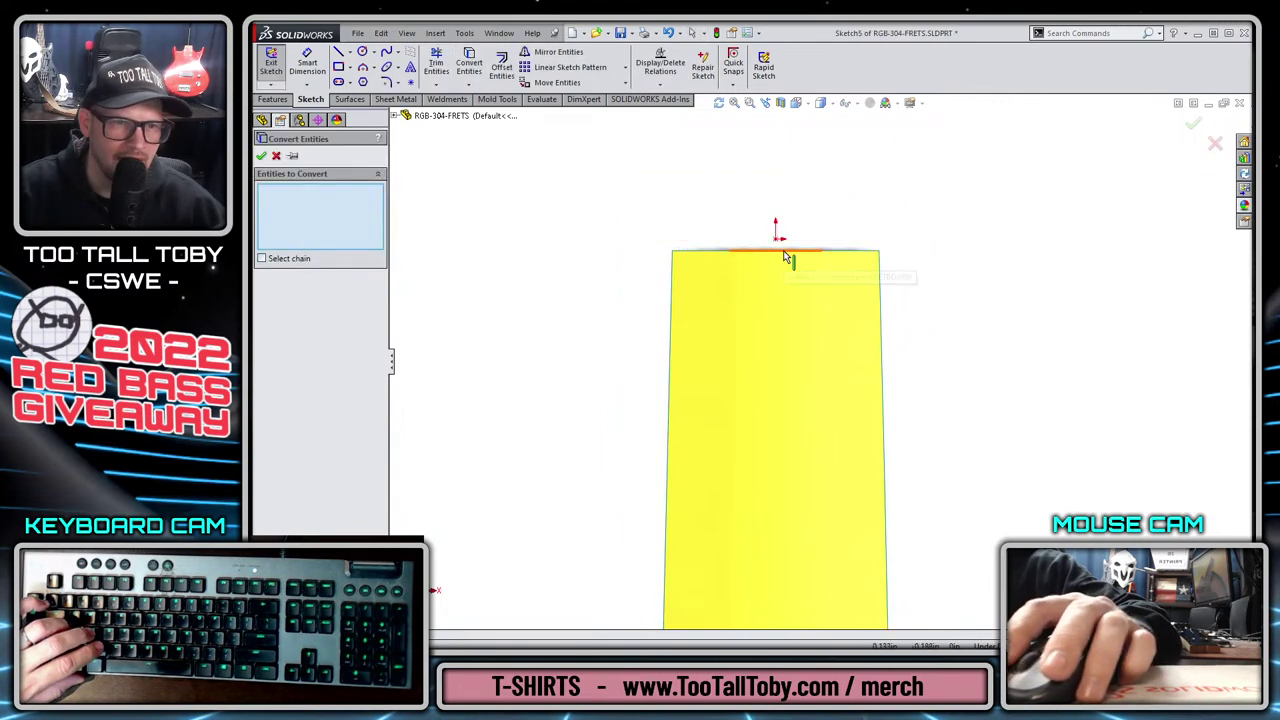
pyautogui.click(785, 256)
pyautogui.click(1193, 125)
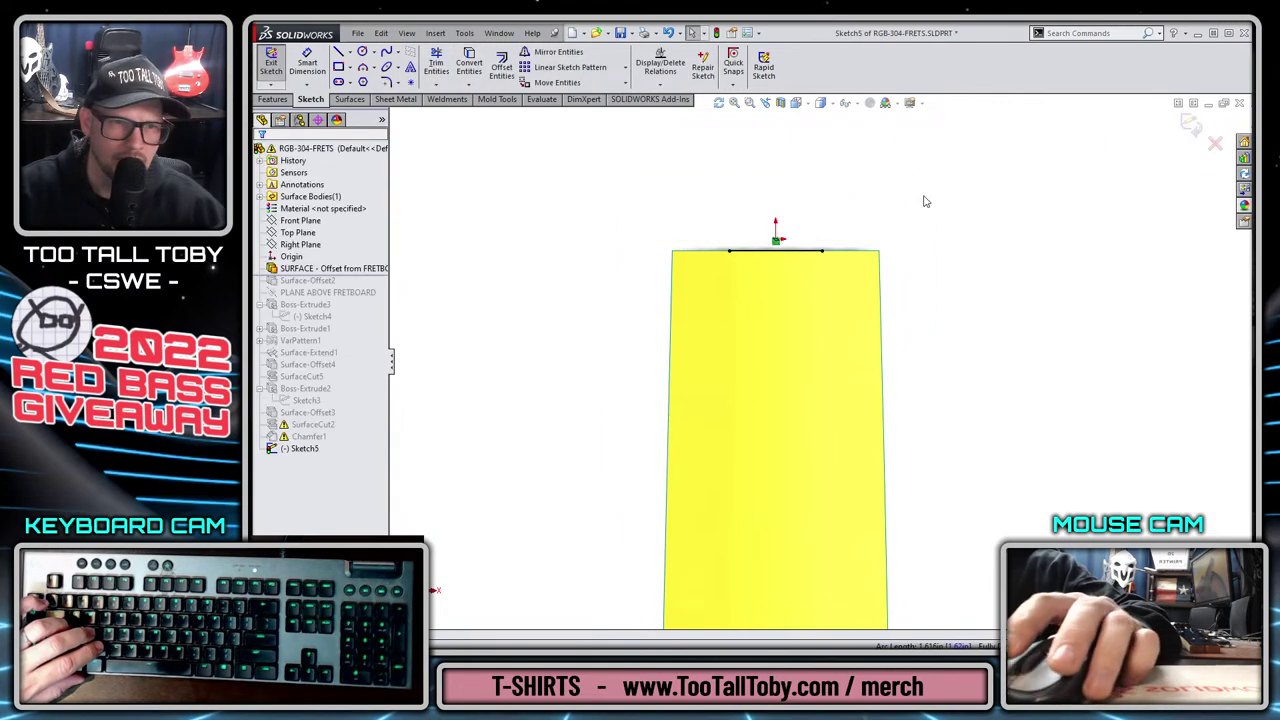
pyautogui.click(1193, 125)
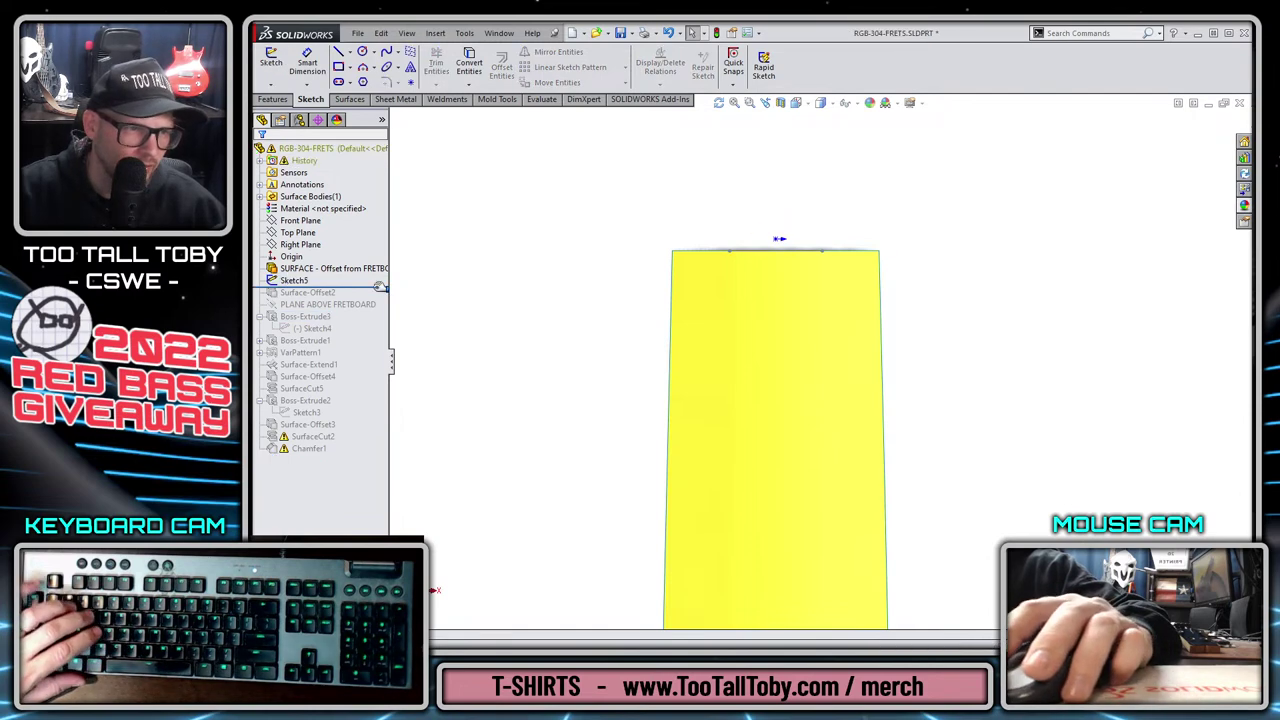
pyautogui.moveTo(380, 288)
pyautogui.mouseDown()
pyautogui.moveTo(385, 389)
pyautogui.moveTo(368, 420)
pyautogui.mouseUp()
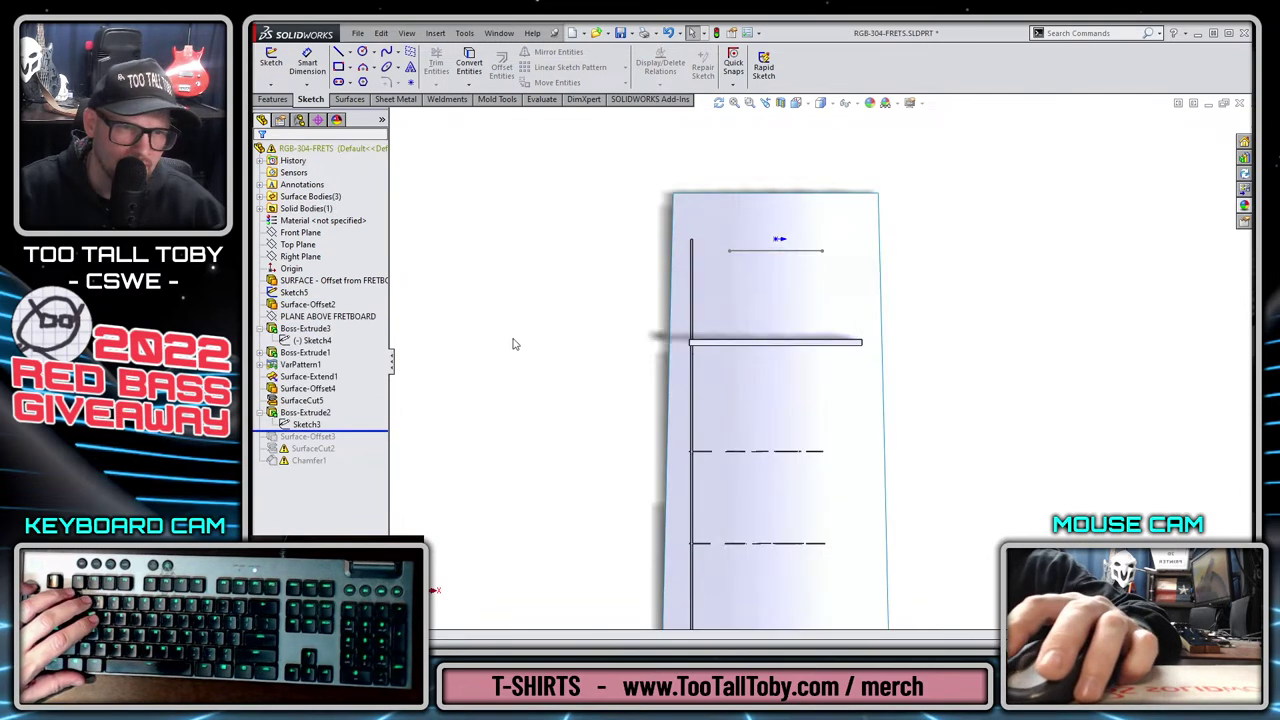
# Edit Sketch3 and delete the fret's broken 1.80 position dimension.
pyautogui.click(305, 424)
pyautogui.click(309, 390)
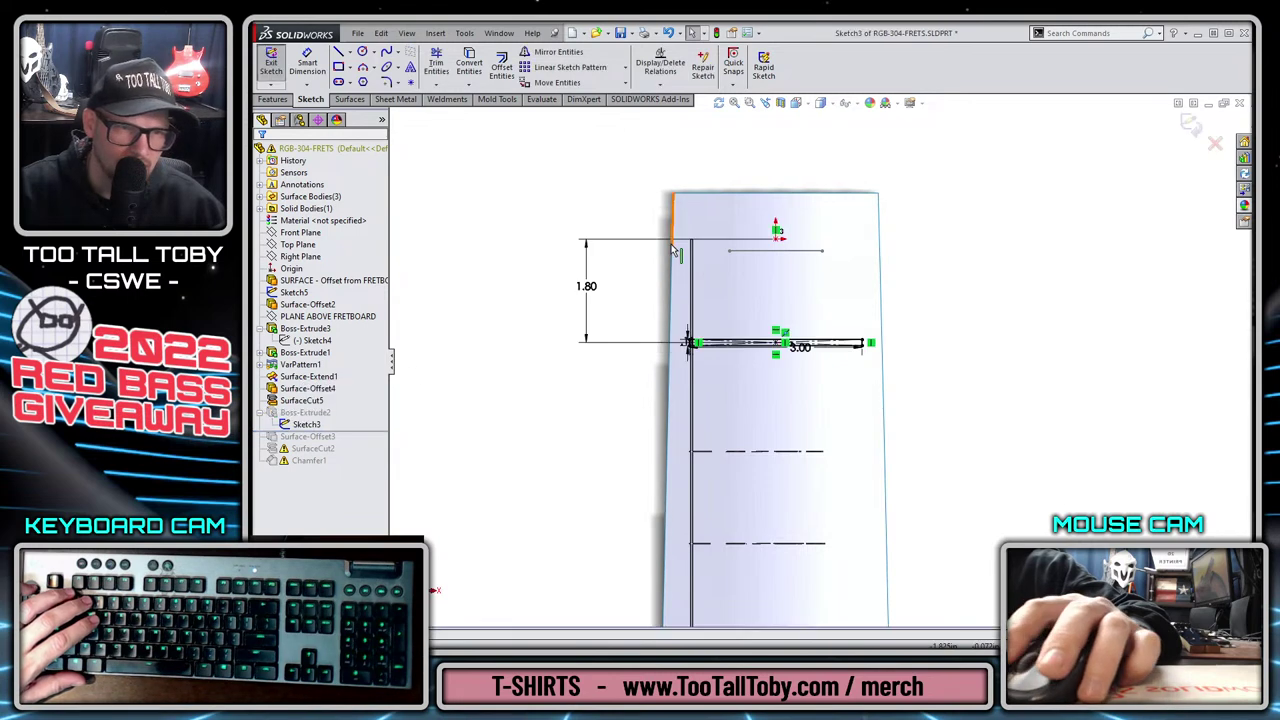
pyautogui.click(775, 250)
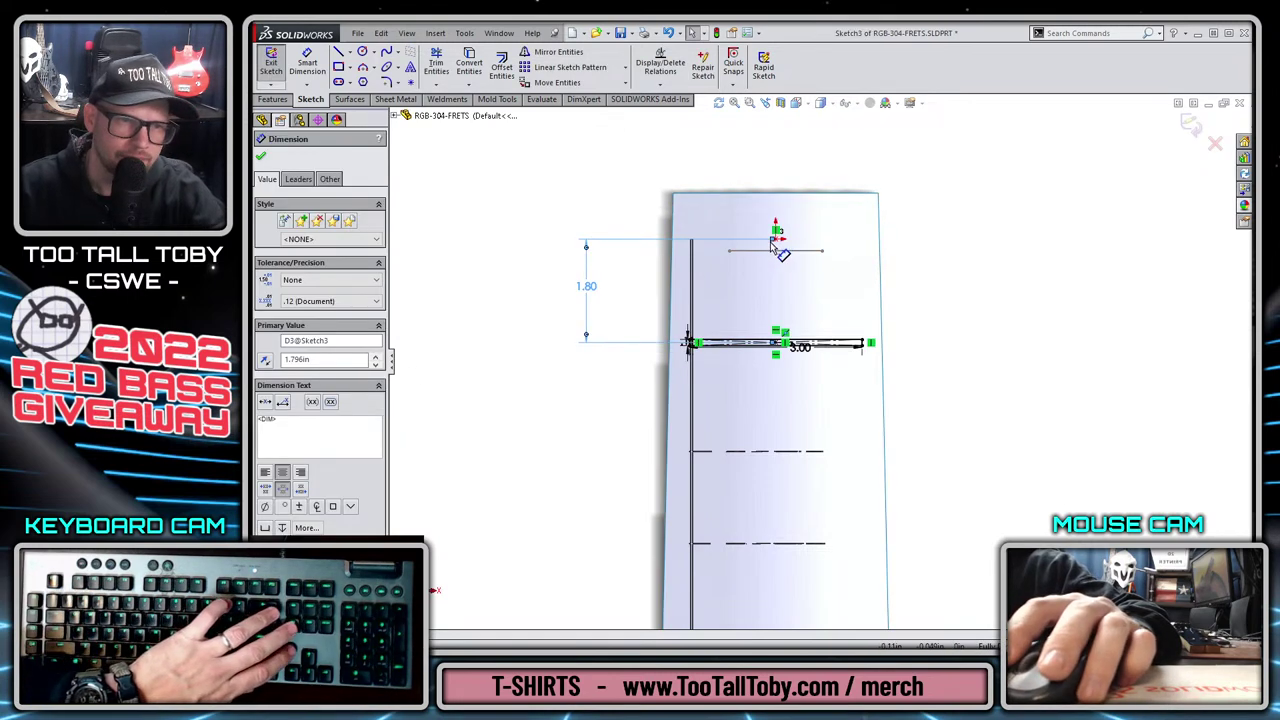
pyautogui.moveTo(775, 250); pyautogui.dragTo(762, 257)
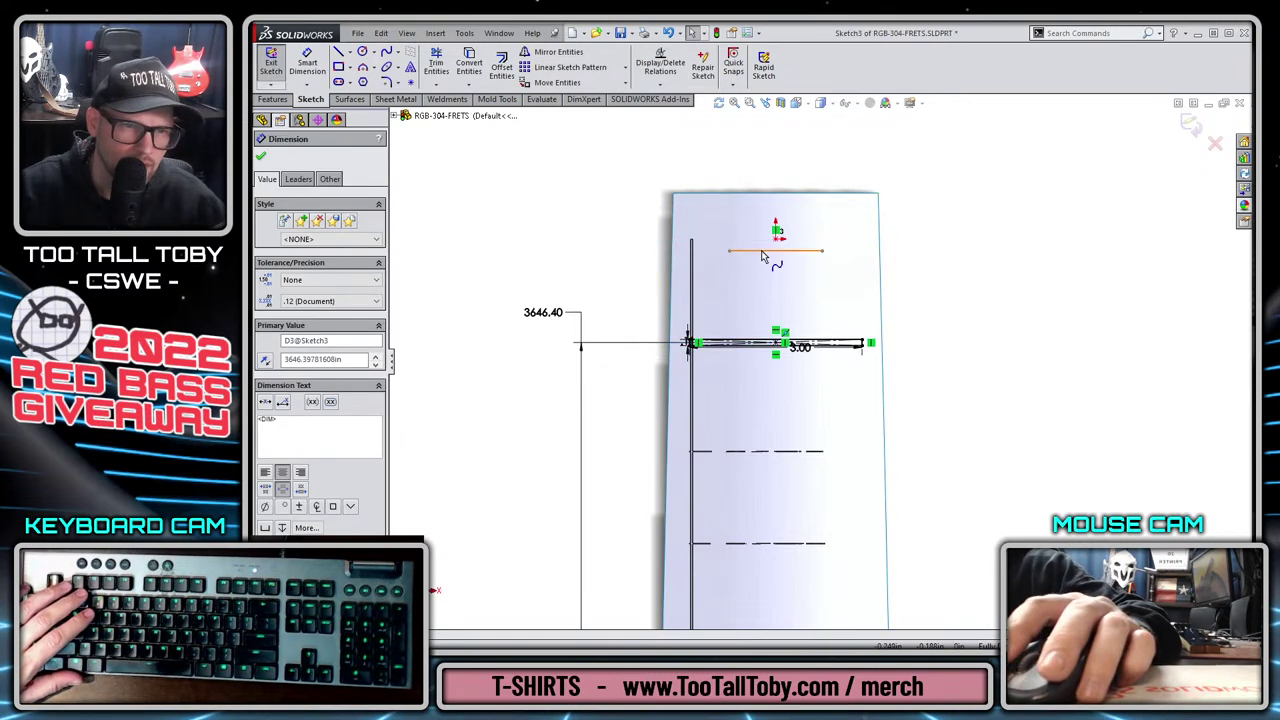
pyautogui.press('Delete')
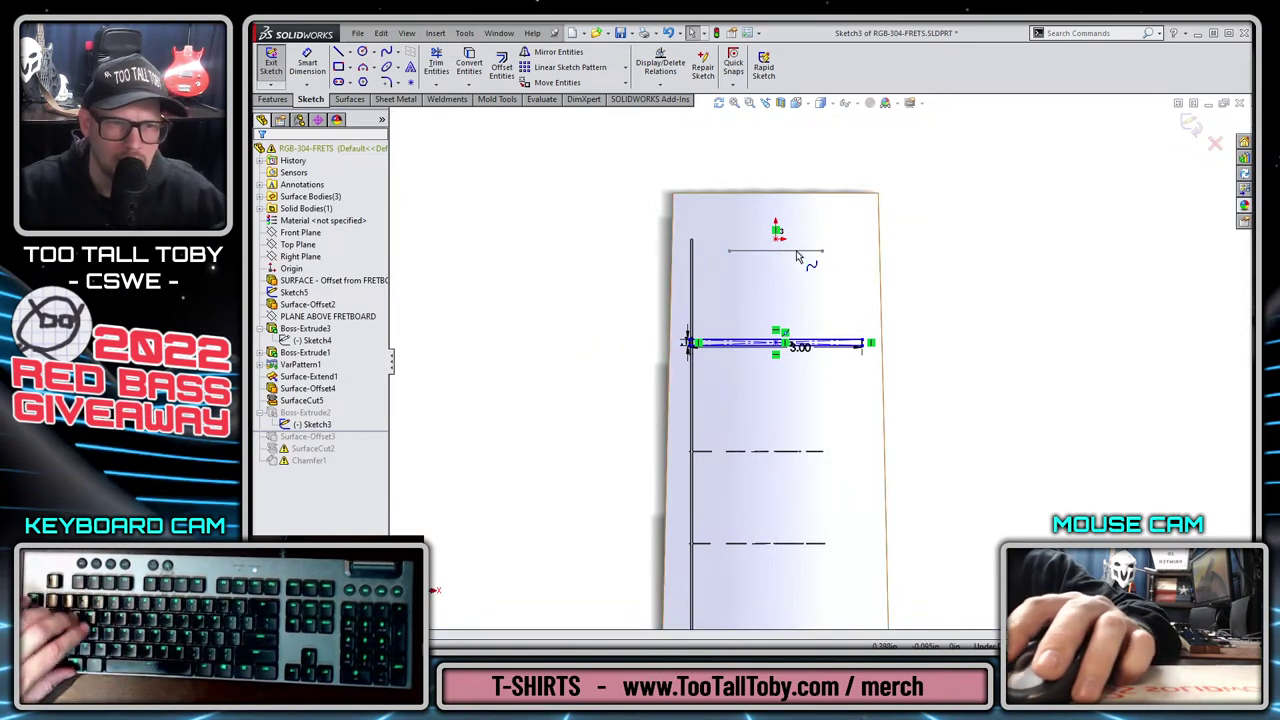
# Dimension the fret line to the converted Sketch5 line, entering 1.7, then rebuild the fret.
pyautogui.press('s')
pyautogui.click(829, 267)
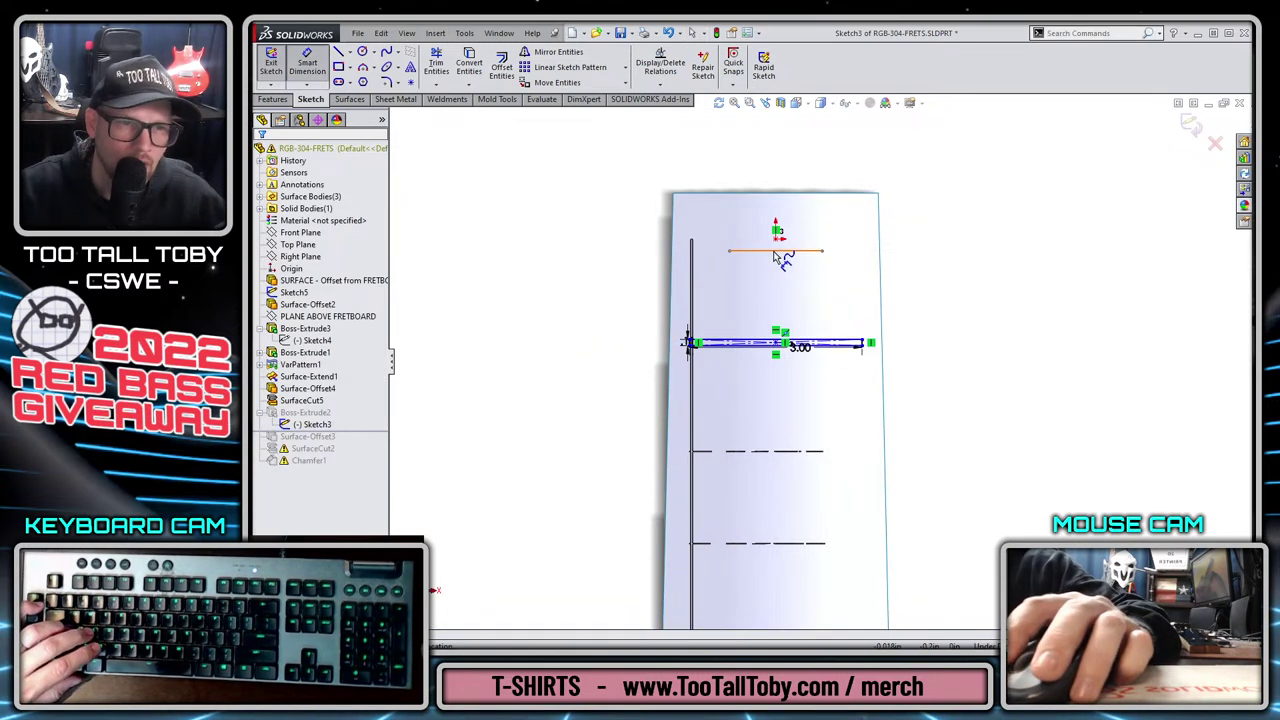
pyautogui.scroll(-1, 728, 262)
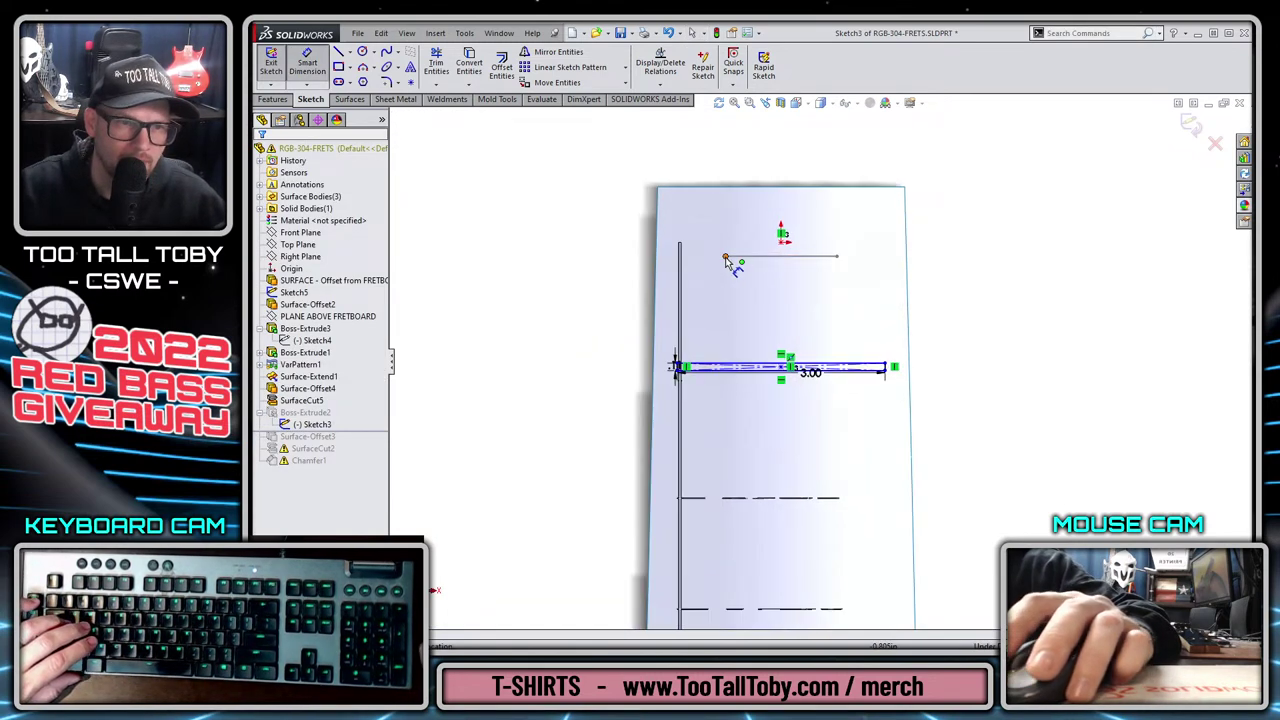
pyautogui.click(790, 372)
pyautogui.click(606, 295)
pyautogui.write('1.78')
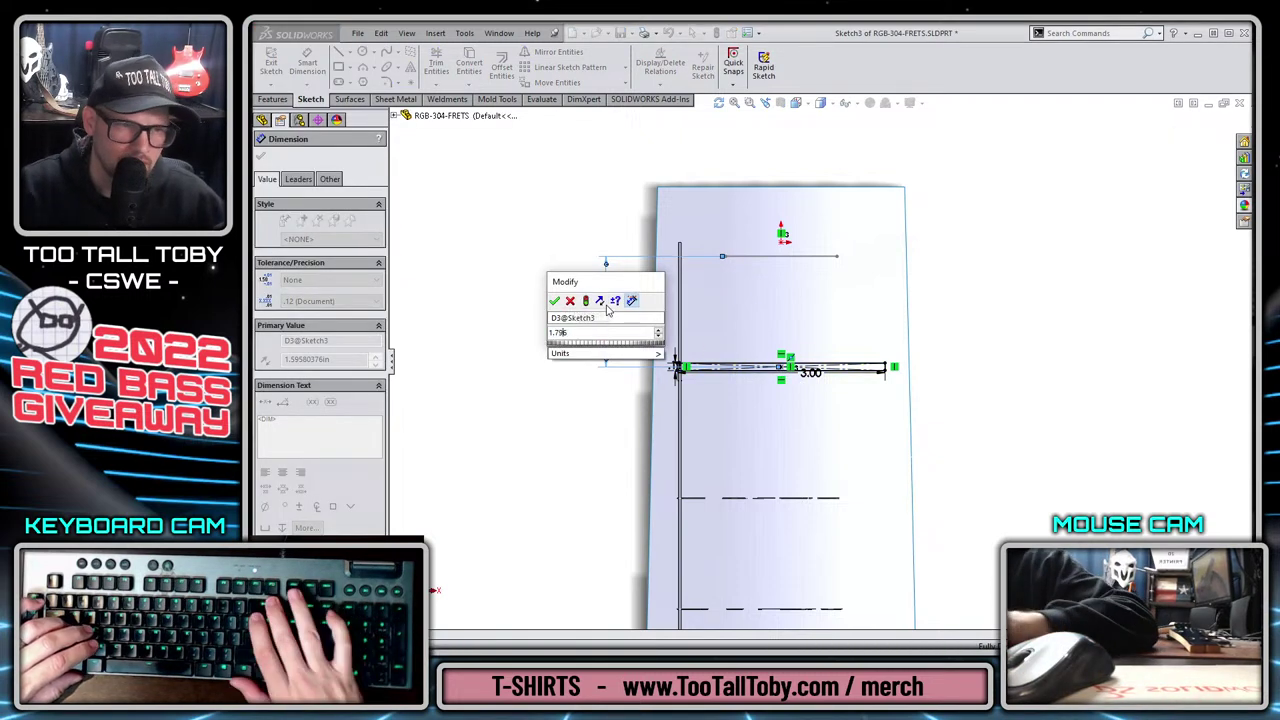
pyautogui.press('Return')
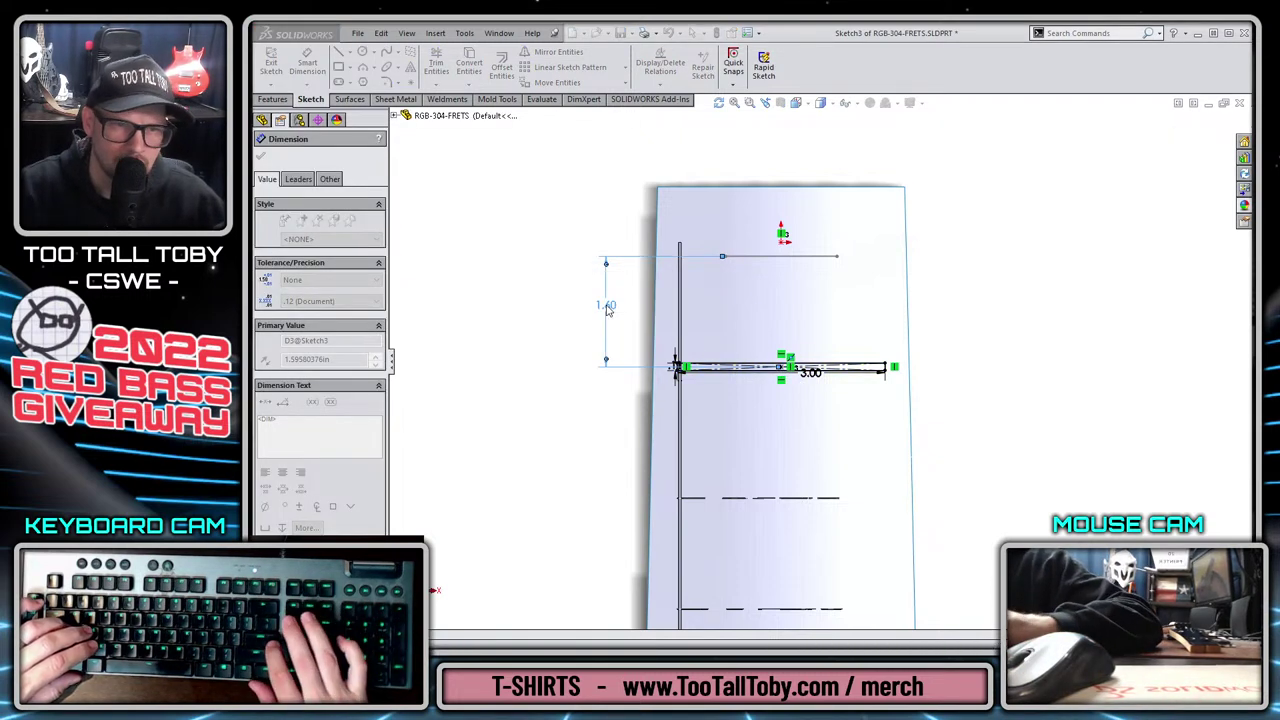
pyautogui.press('Escape')
pyautogui.scroll(-5, 743, 408)
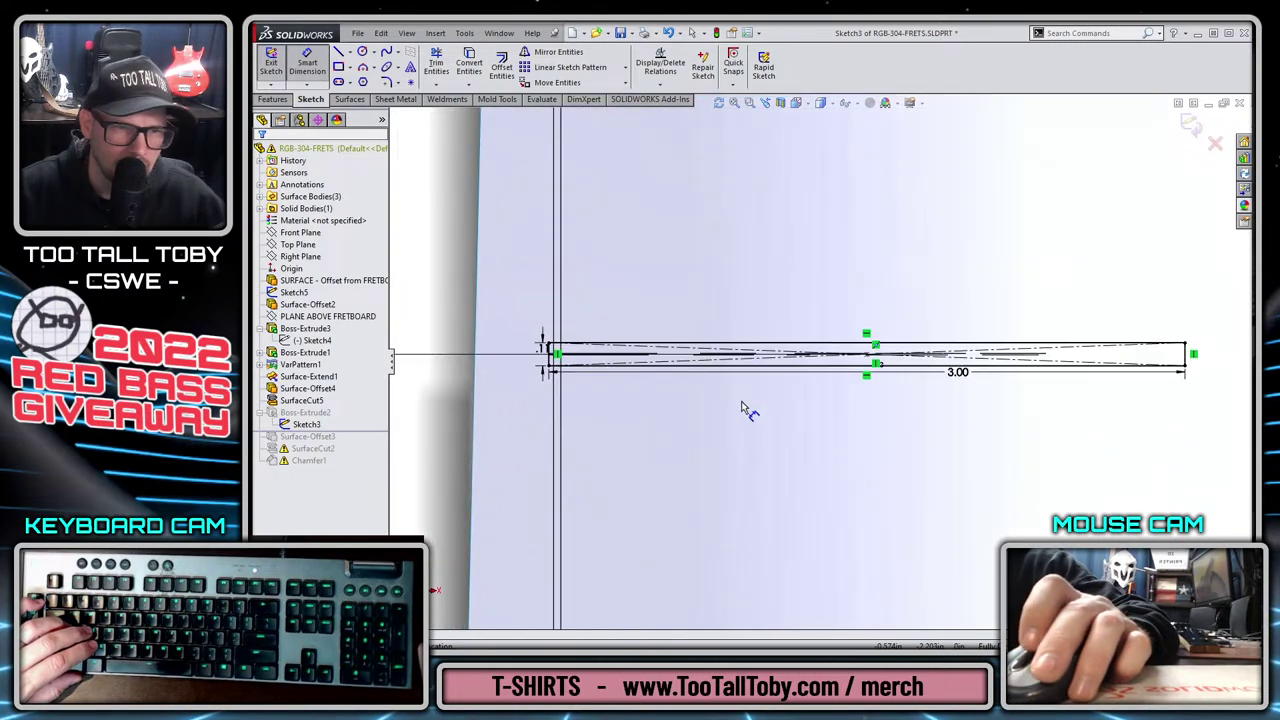
pyautogui.scroll(5, 820, 360)
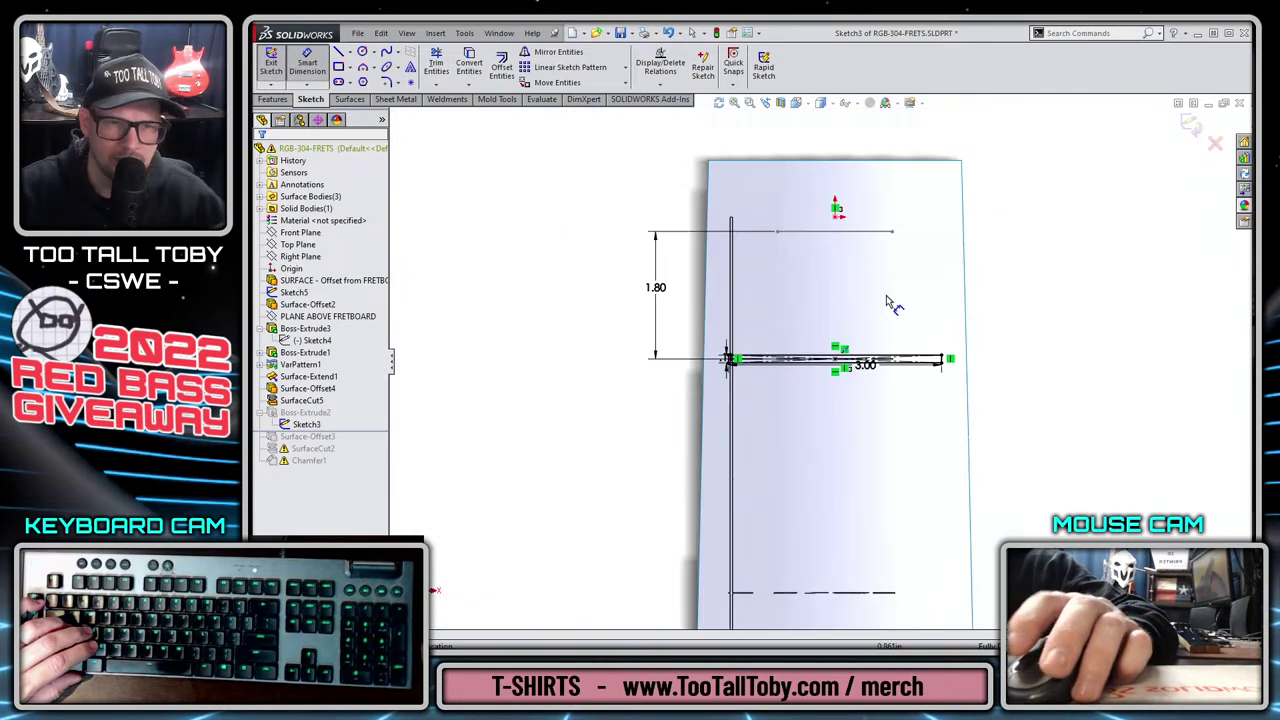
pyautogui.hotkey('ctrl', 'b')
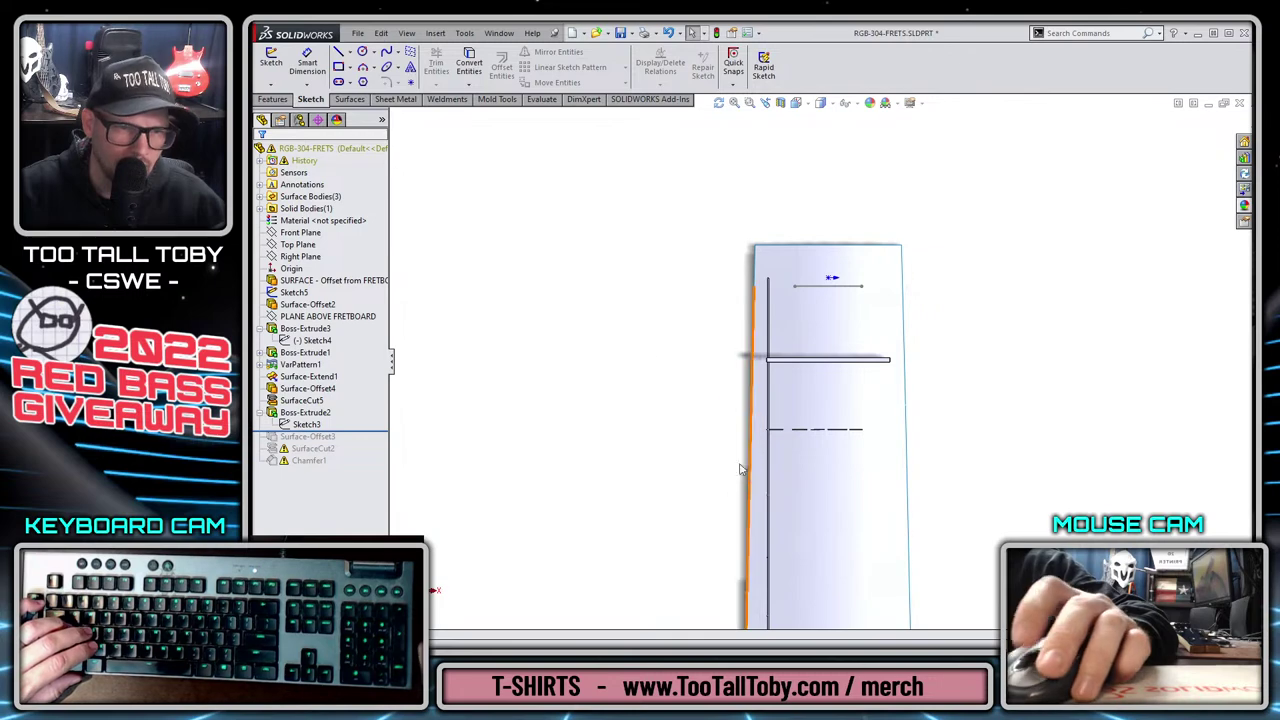
pyautogui.moveTo(640, 320)
pyautogui.mouseDown(button='middle')
pyautogui.moveTo(811, 286)
pyautogui.moveTo(774, 312)
pyautogui.moveTo(815, 428)
pyautogui.mouseUp(button='middle')
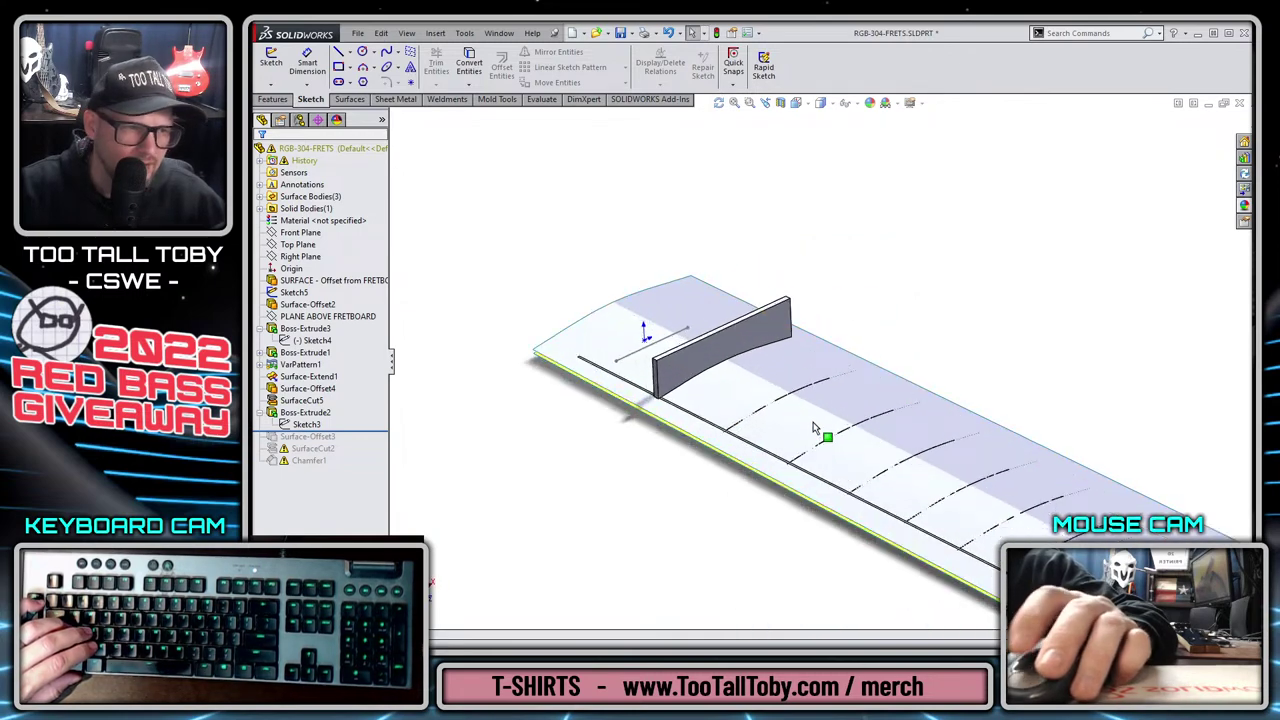
# Start a Variable Pattern of Boss-Extrude2 instead of a linear pattern.
pyautogui.click(305, 412)
pyautogui.click(273, 99)
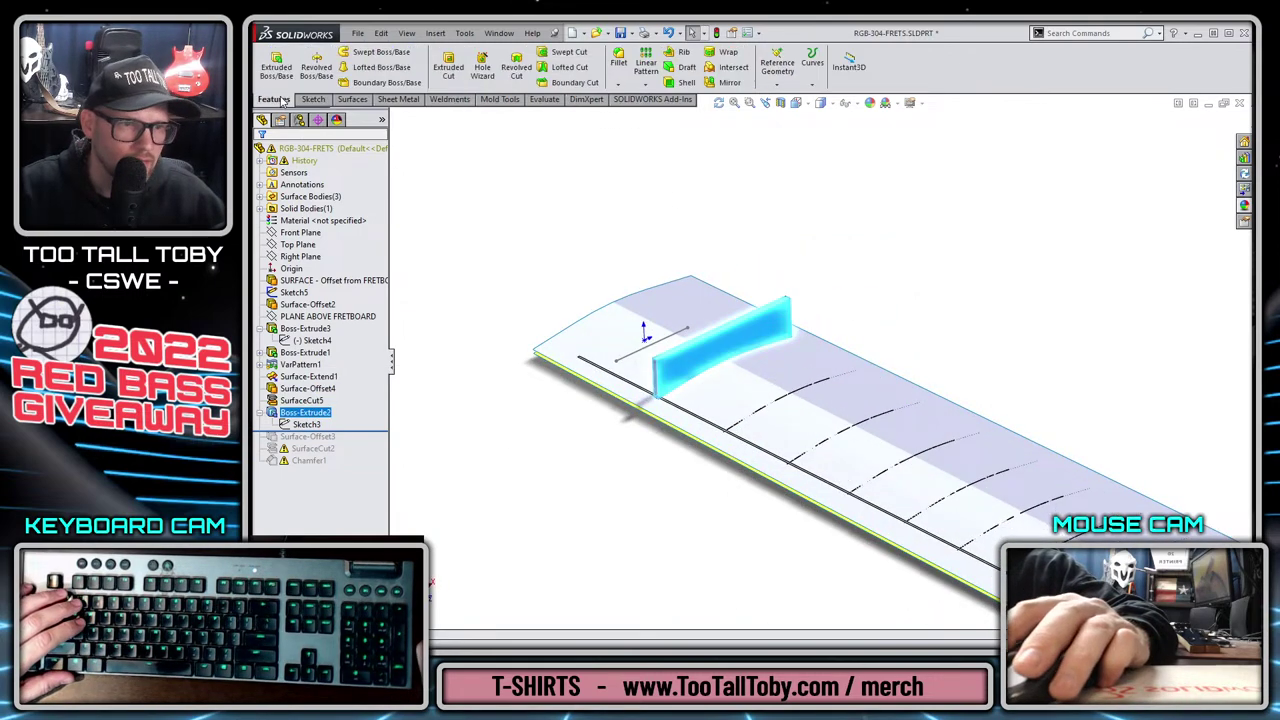
pyautogui.click(649, 78)
pyautogui.press('Escape')
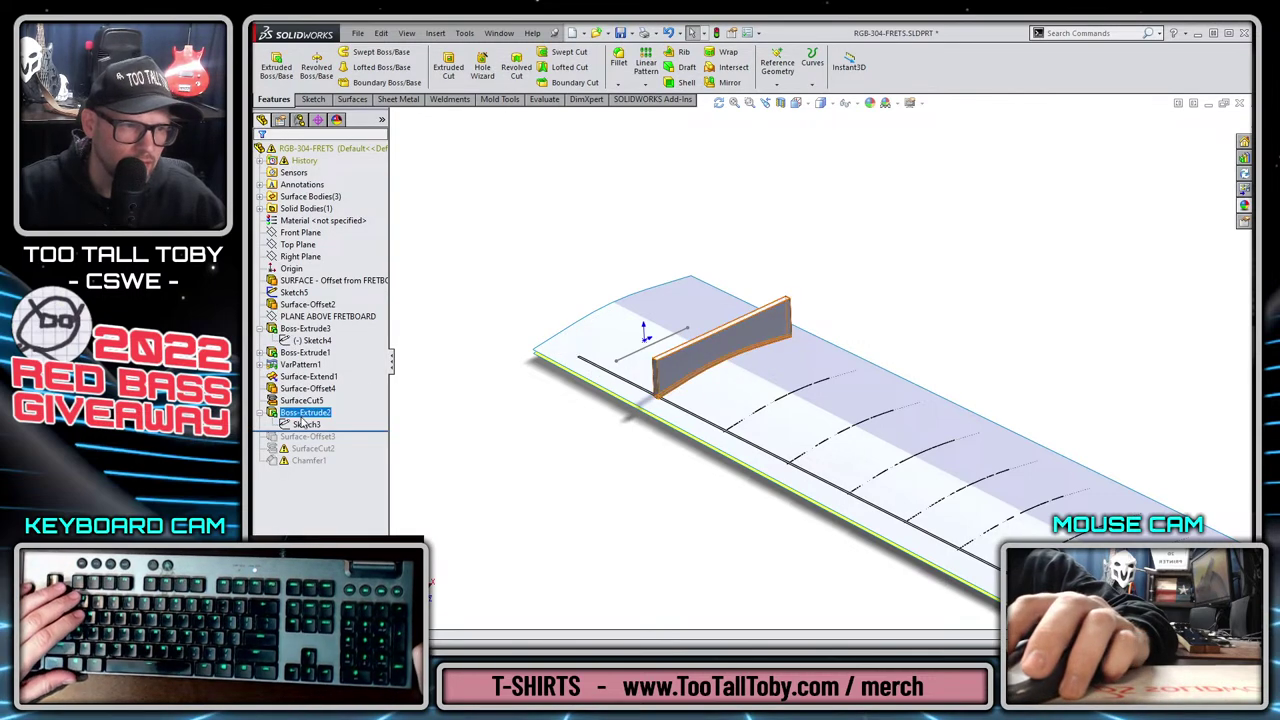
pyautogui.click(646, 84)
pyautogui.click(681, 190)
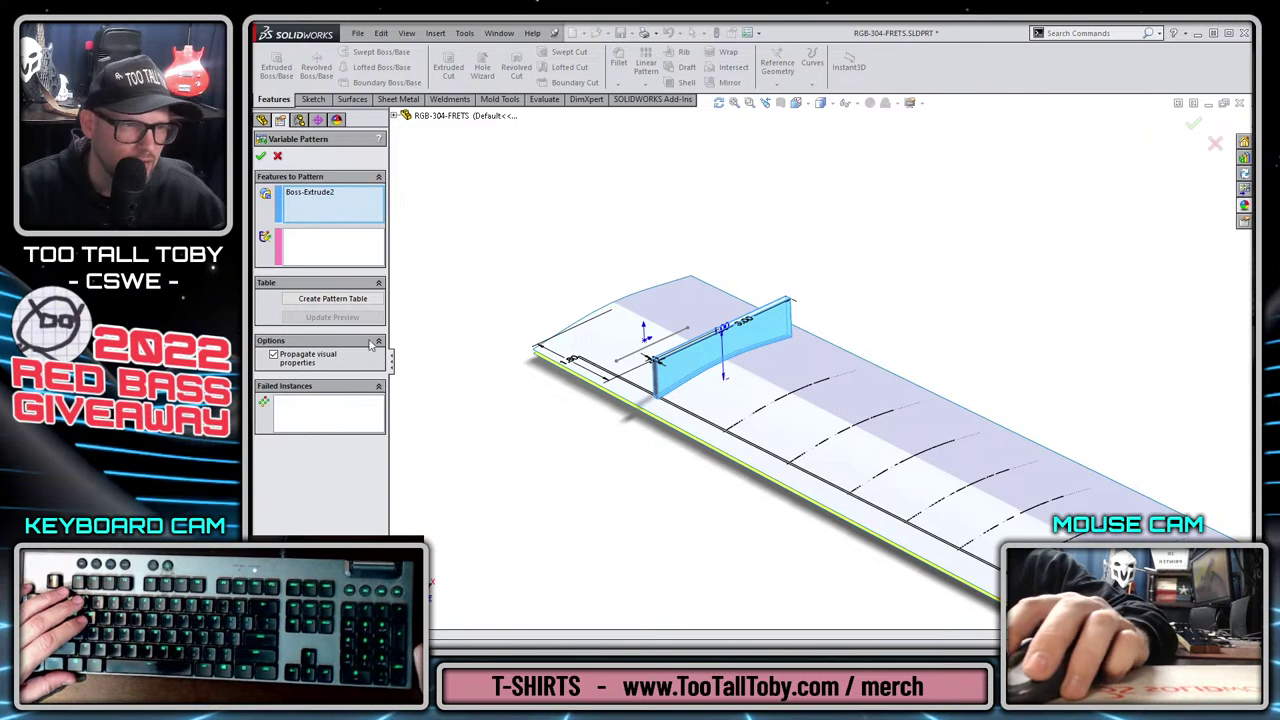
# Build a pattern table on the 1.796in dimension with 19 instances of pasted fret distances, then preview and accept.
pyautogui.click(351, 299)
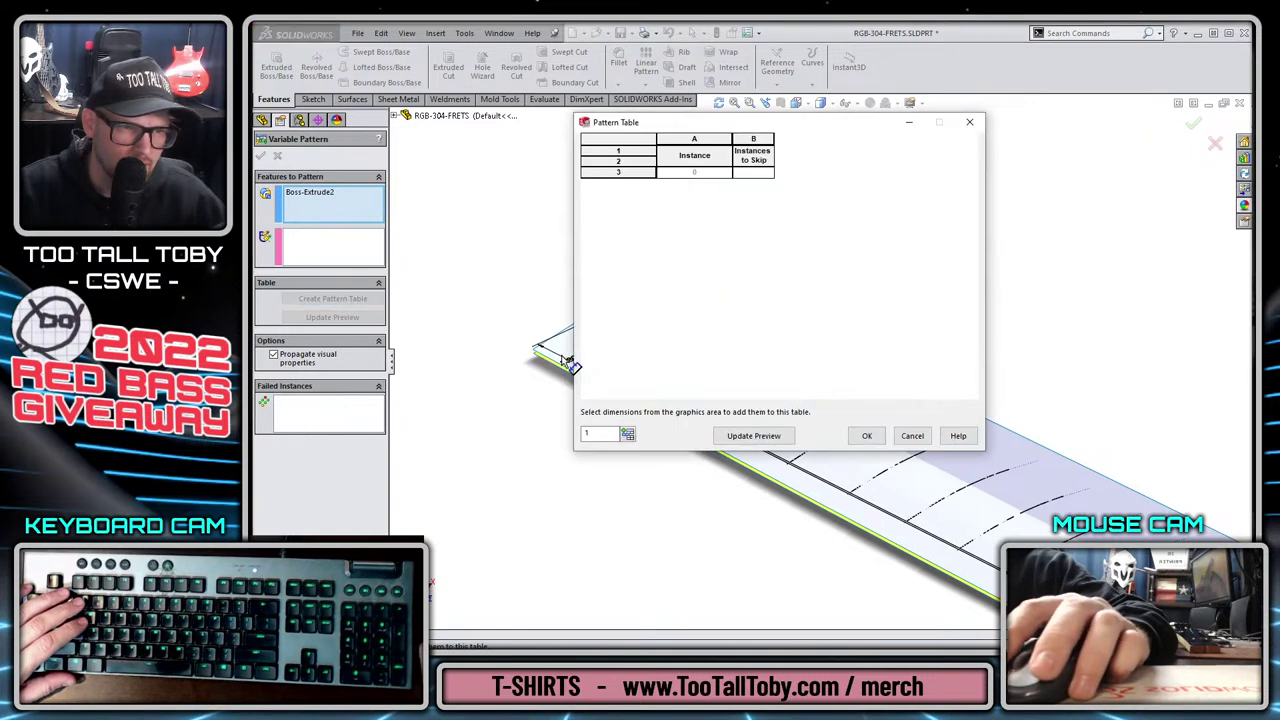
pyautogui.click(570, 363)
pyautogui.doubleClick(600, 433)
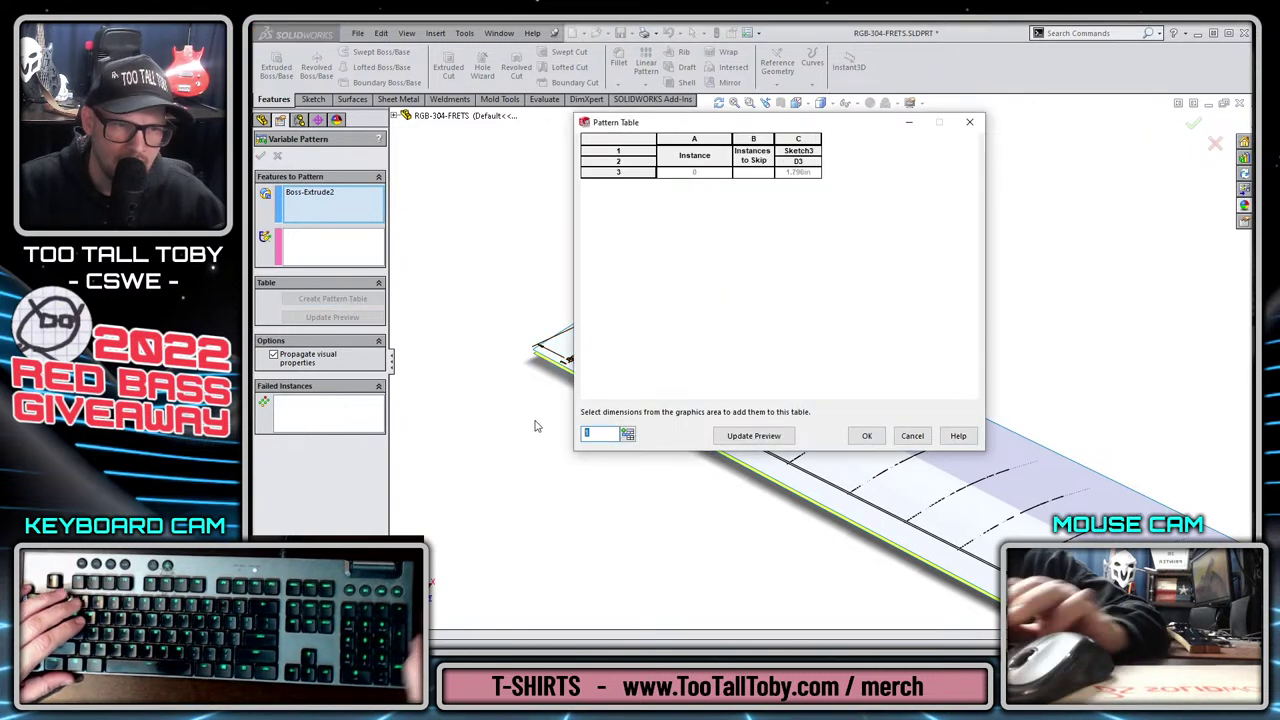
pyautogui.write('19')
pyautogui.click(627, 433)
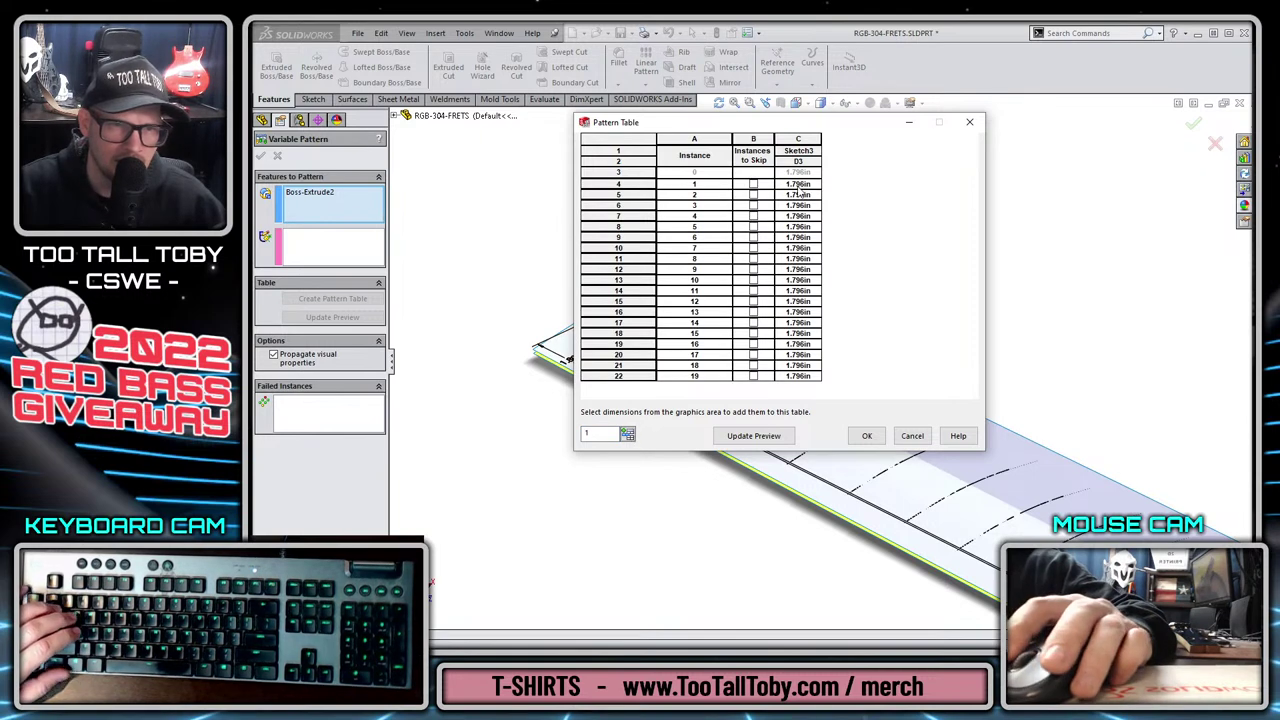
pyautogui.write('3.491in 5.091in 6.602in 8.027in 9.373in 10.643in 11.841in 12.973in 14.041in 15.049in 16.000in 16.898in 17.746in 18.546in 19.301in 20.014in 20.686in 21.321in 21.921in')
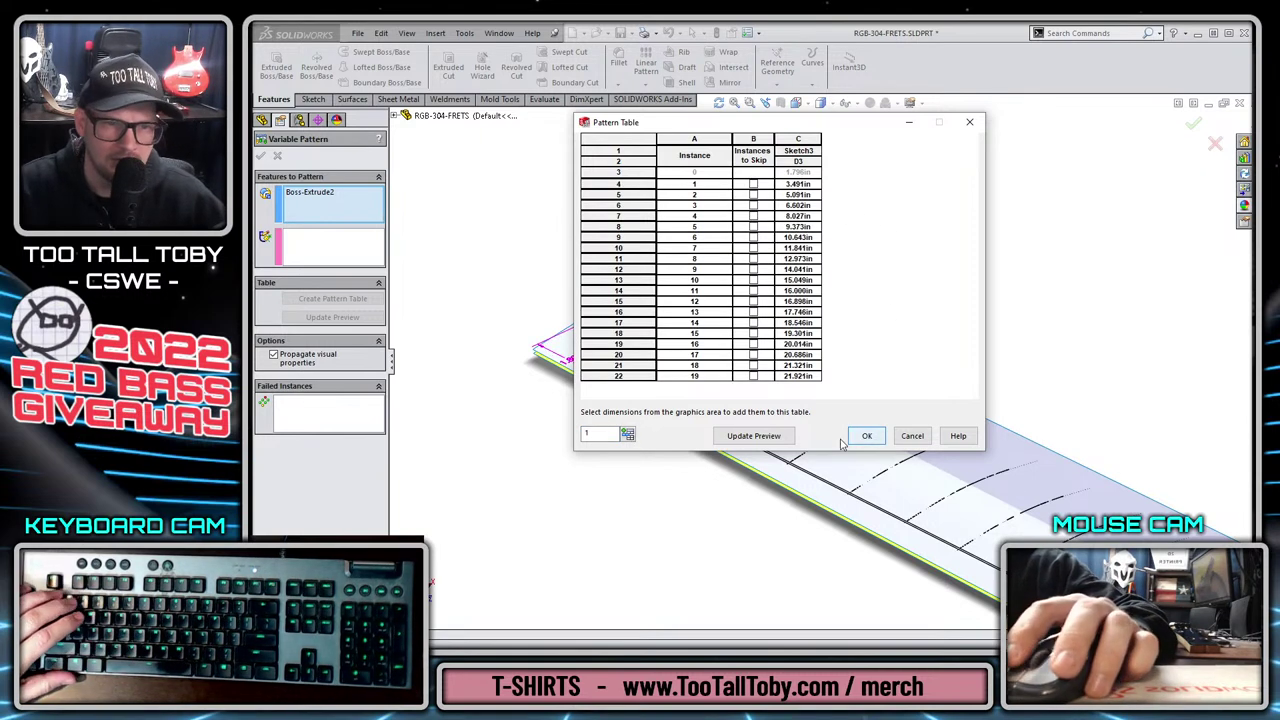
pyautogui.click(785, 434)
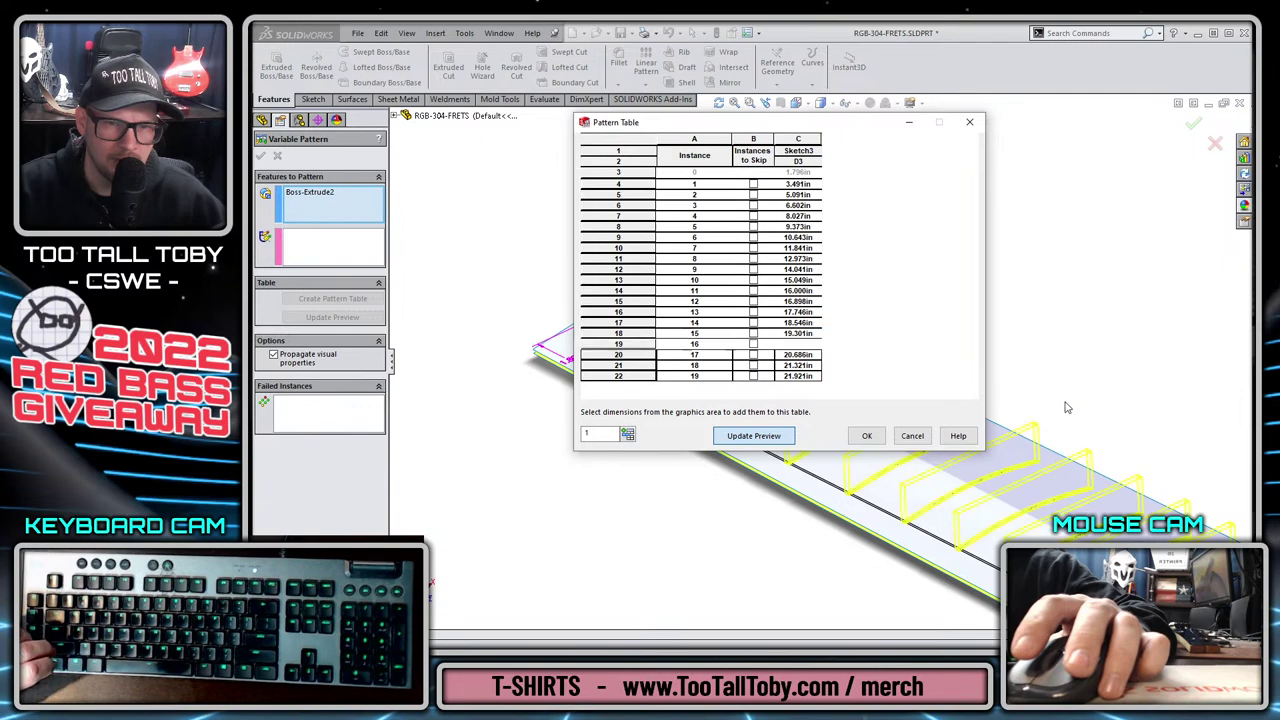
pyautogui.click(866, 435)
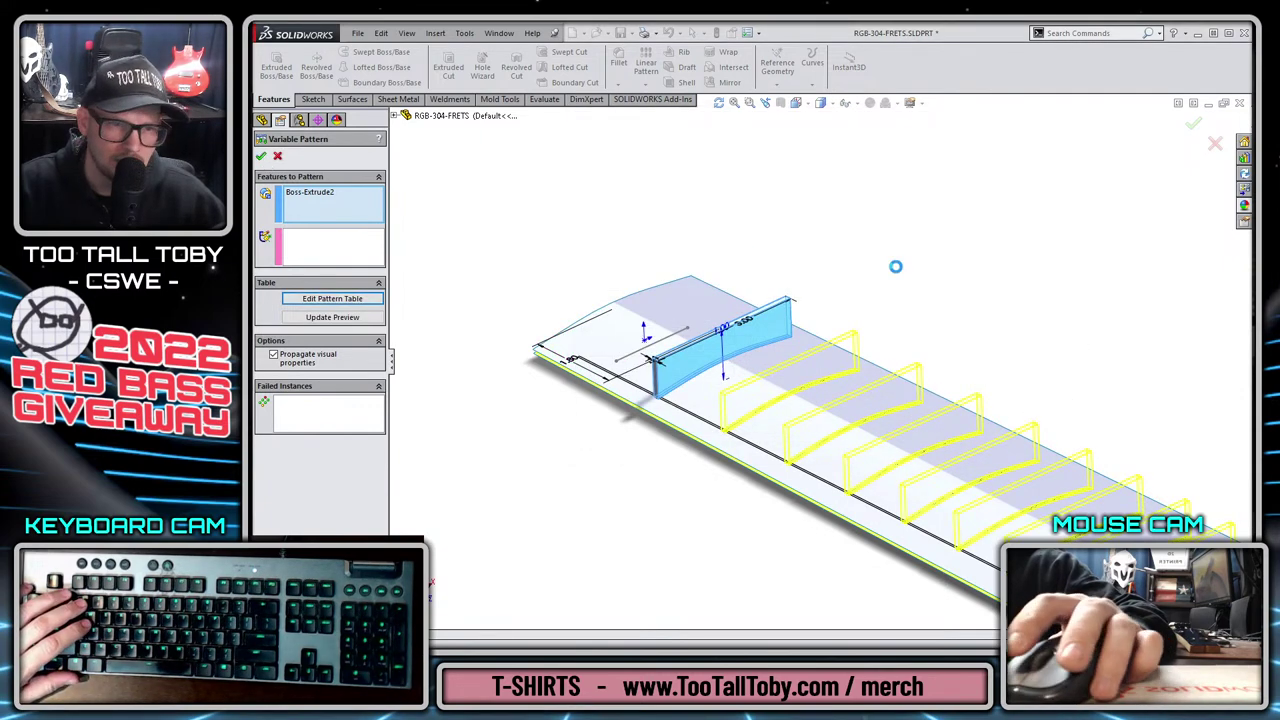
# Finish the variable pattern and offset the fretboard surface by 0.075in.
pyautogui.press('Return')
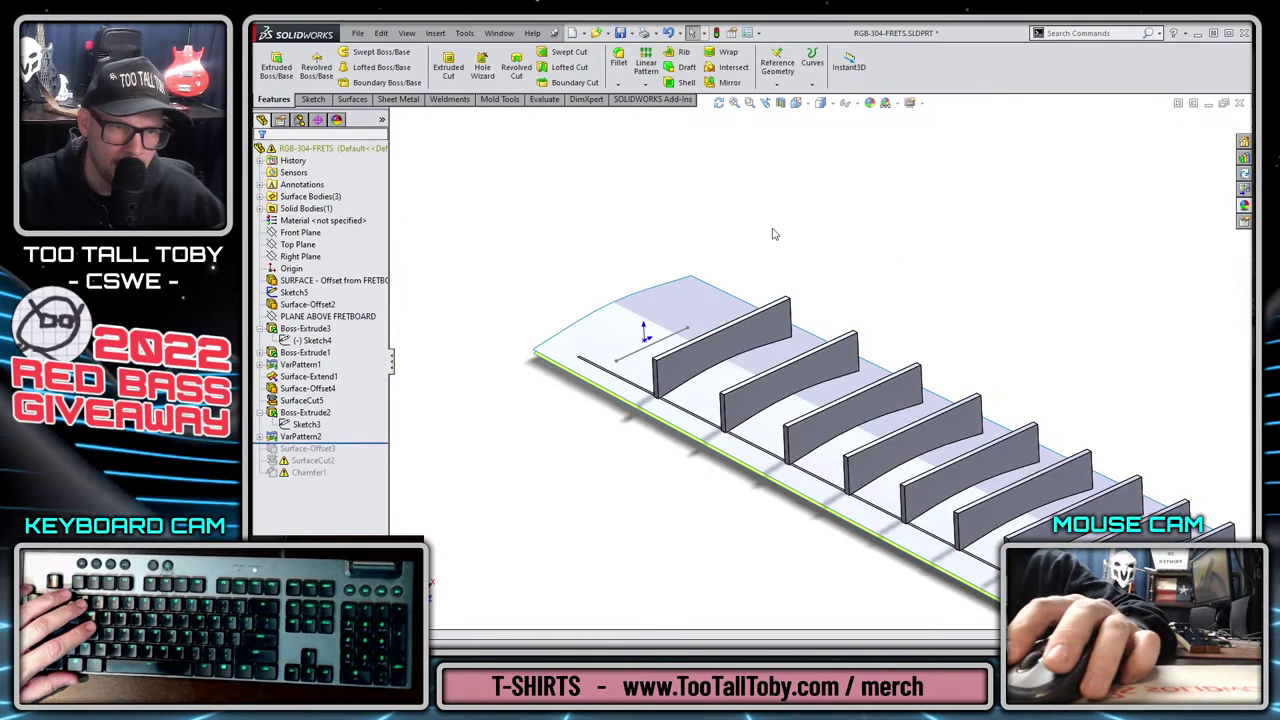
pyautogui.click(985, 513)
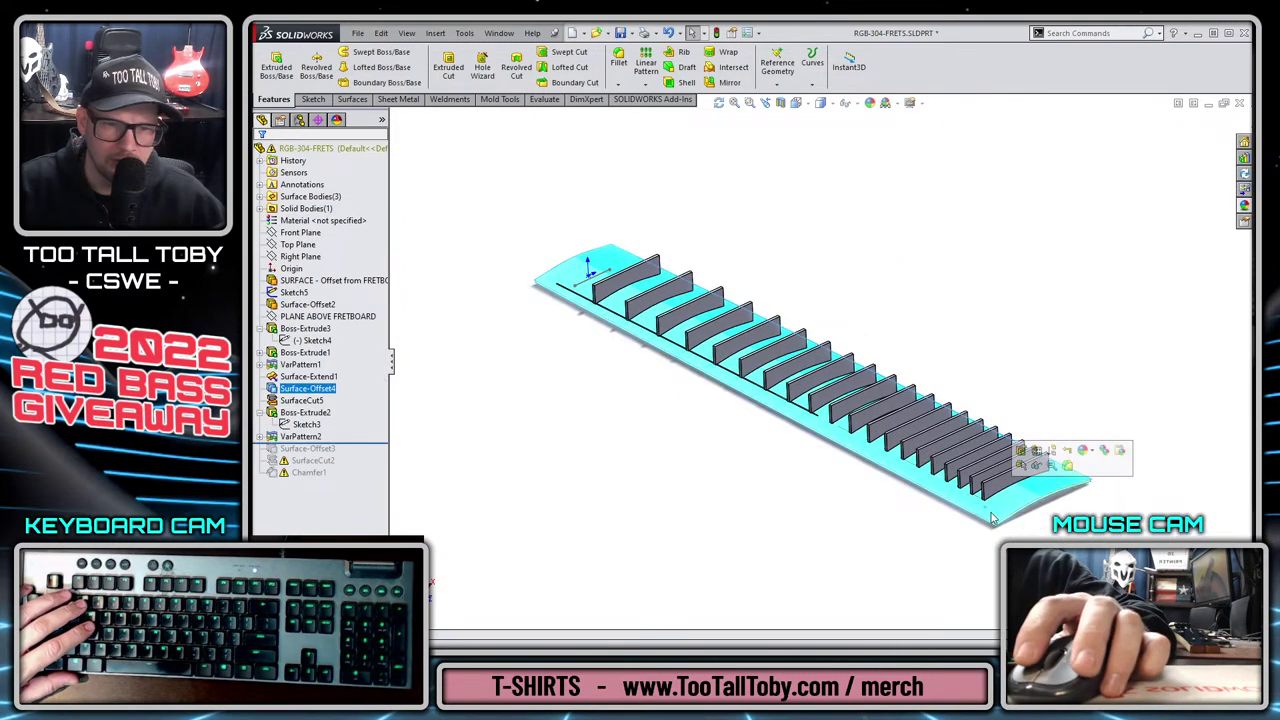
pyautogui.click(351, 99)
pyautogui.click(547, 67)
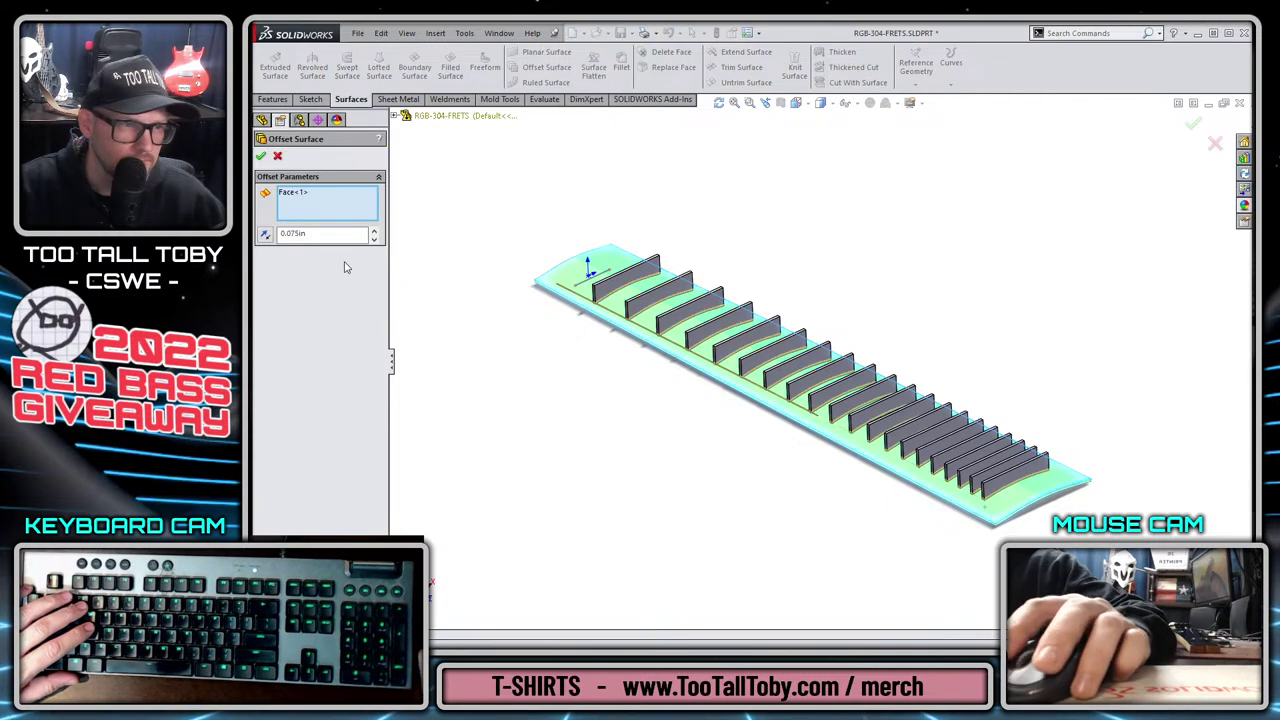
pyautogui.write('0.')
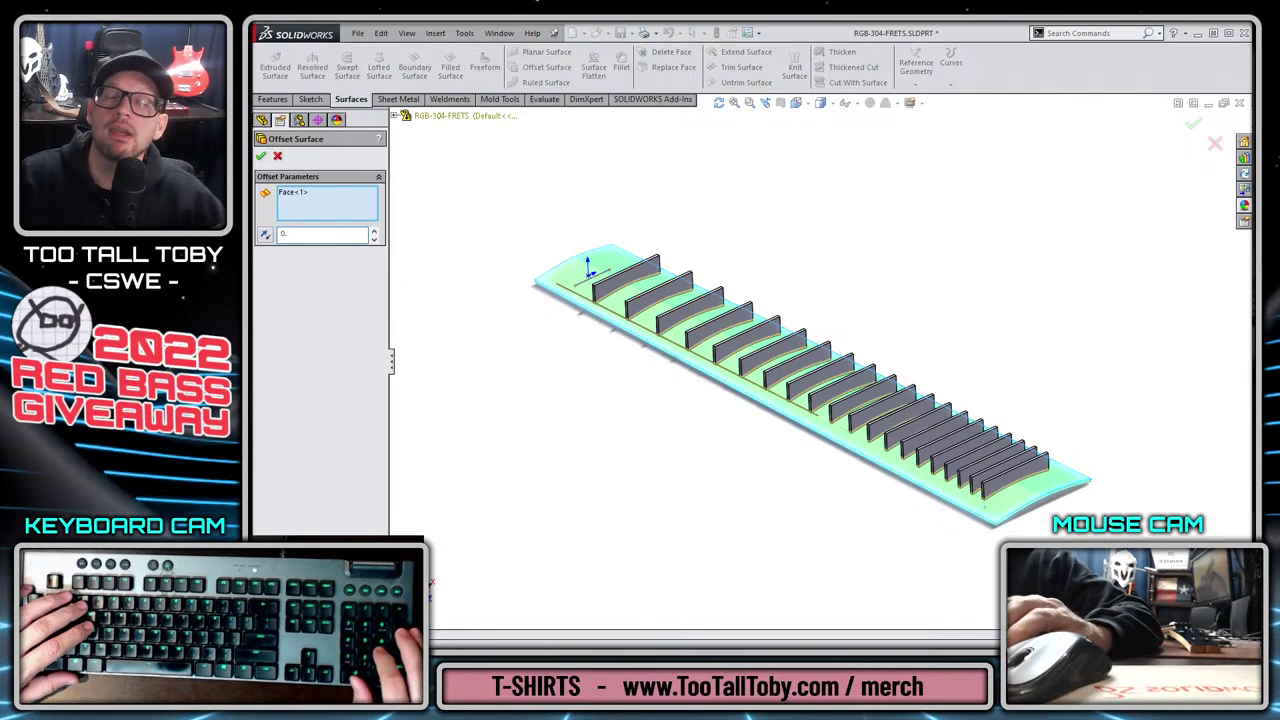
pyautogui.write('075')
pyautogui.press('Return')
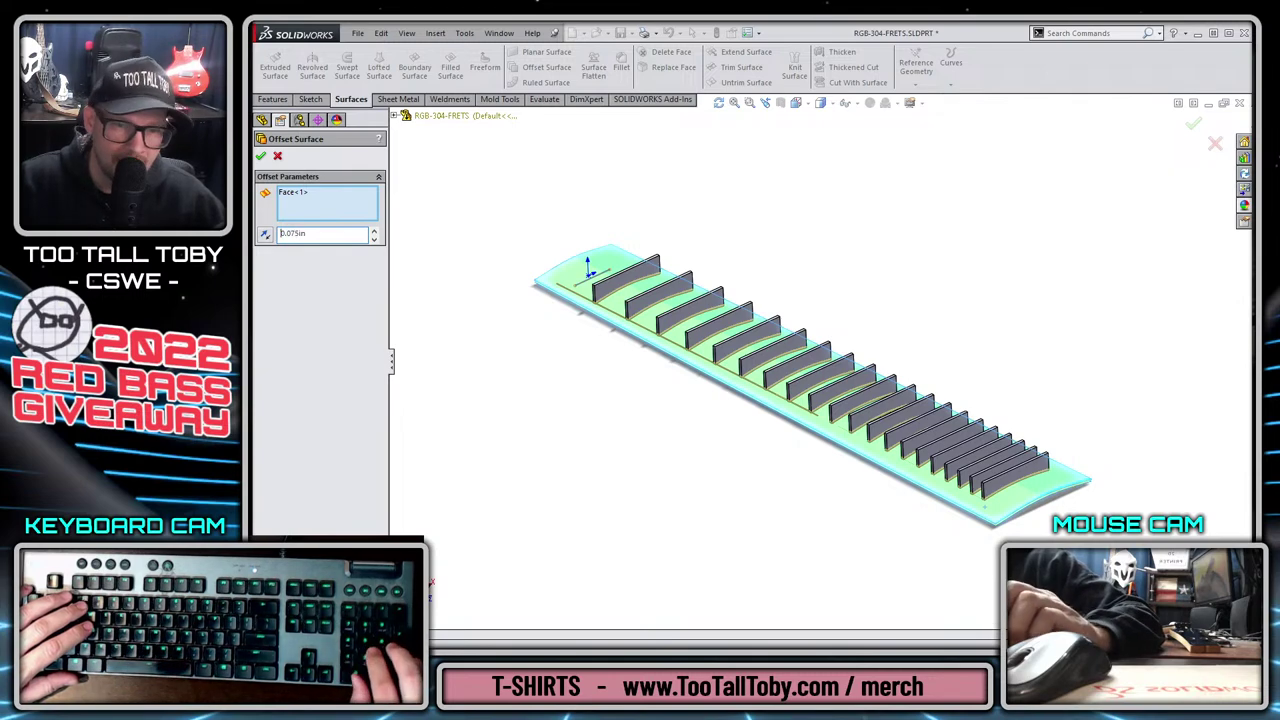
pyautogui.press('Return')
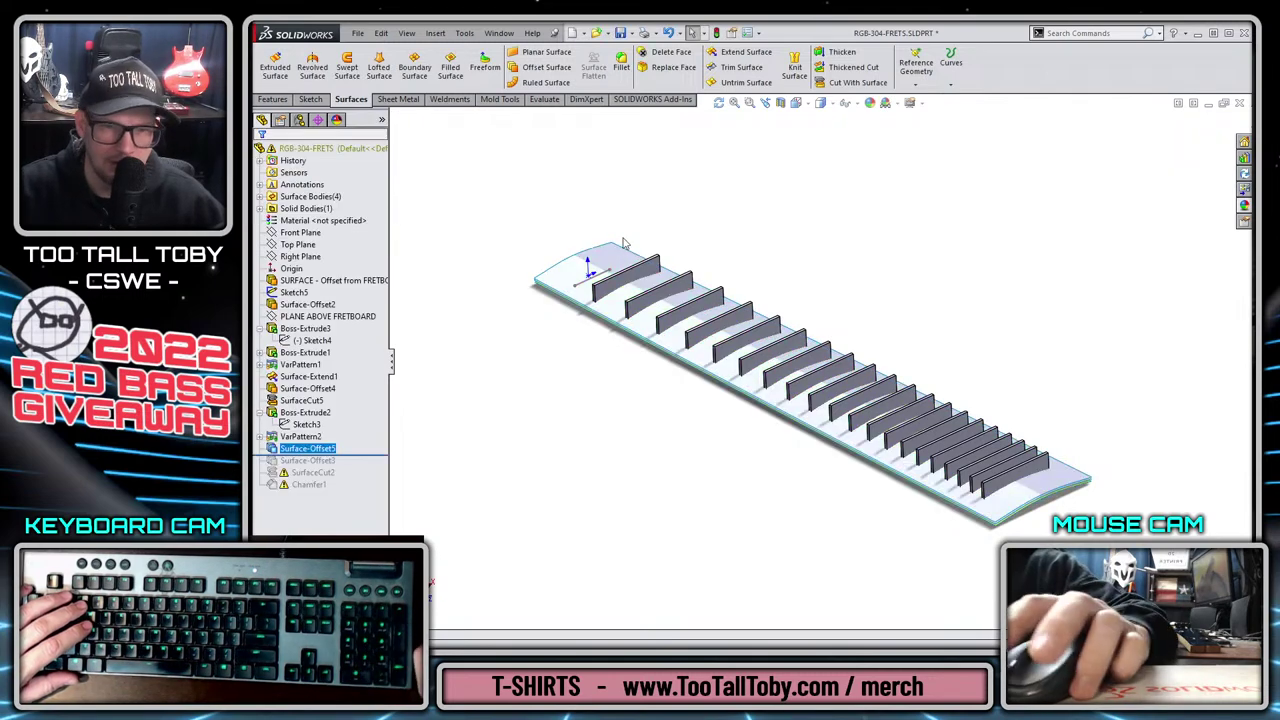
# Cut the frets with the new 0.075in offset surface.
pyautogui.click(560, 280)
pyautogui.click(855, 83)
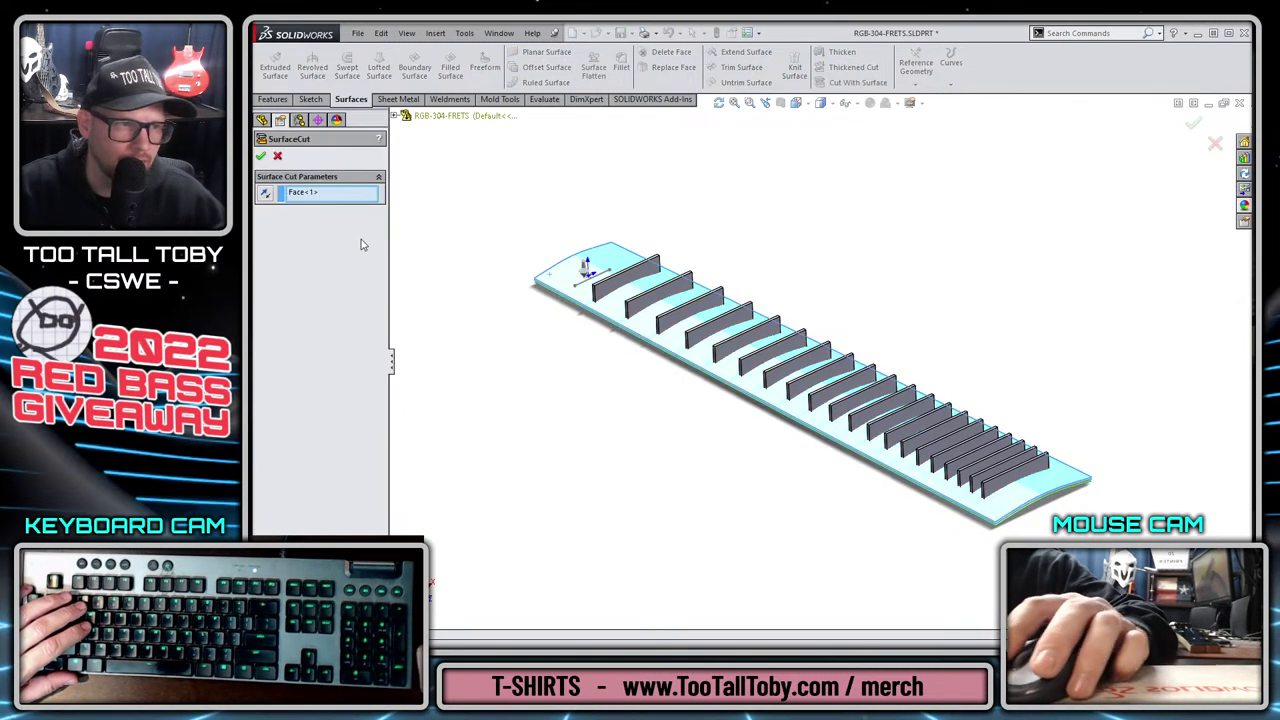
pyautogui.scroll(-3, 714, 320)
pyautogui.scroll(2, 686, 337)
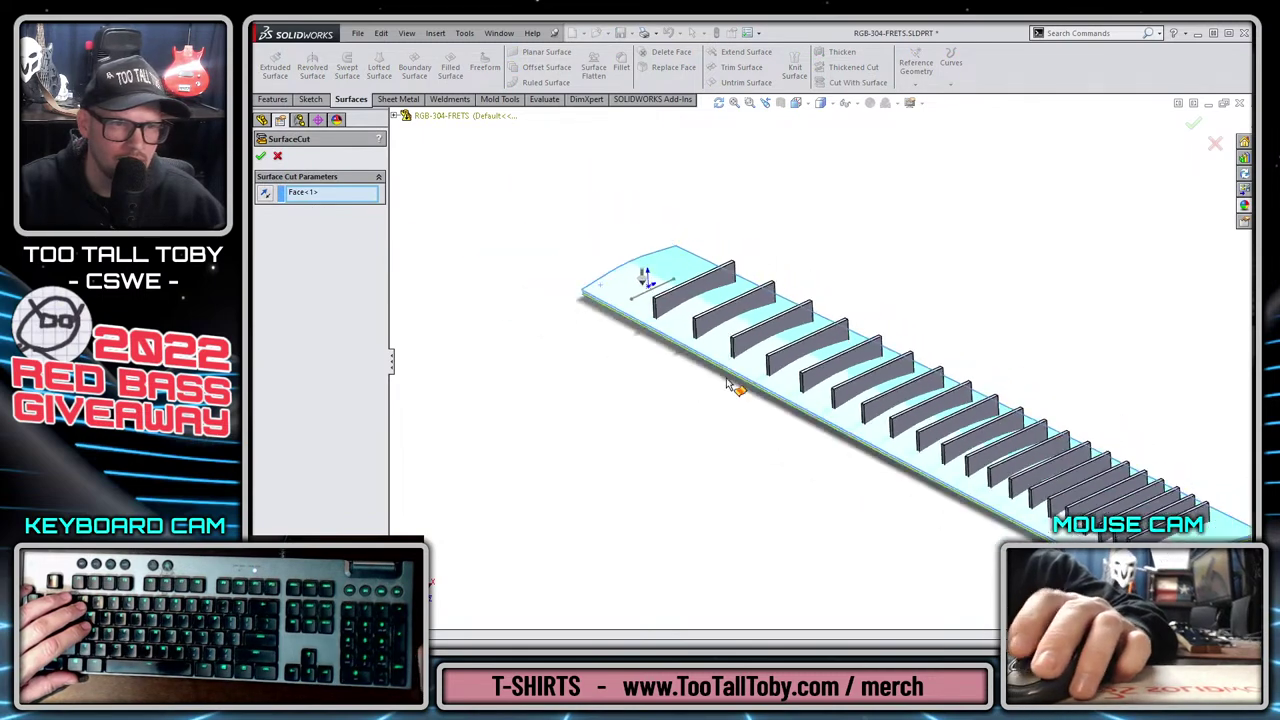
pyautogui.click(260, 155)
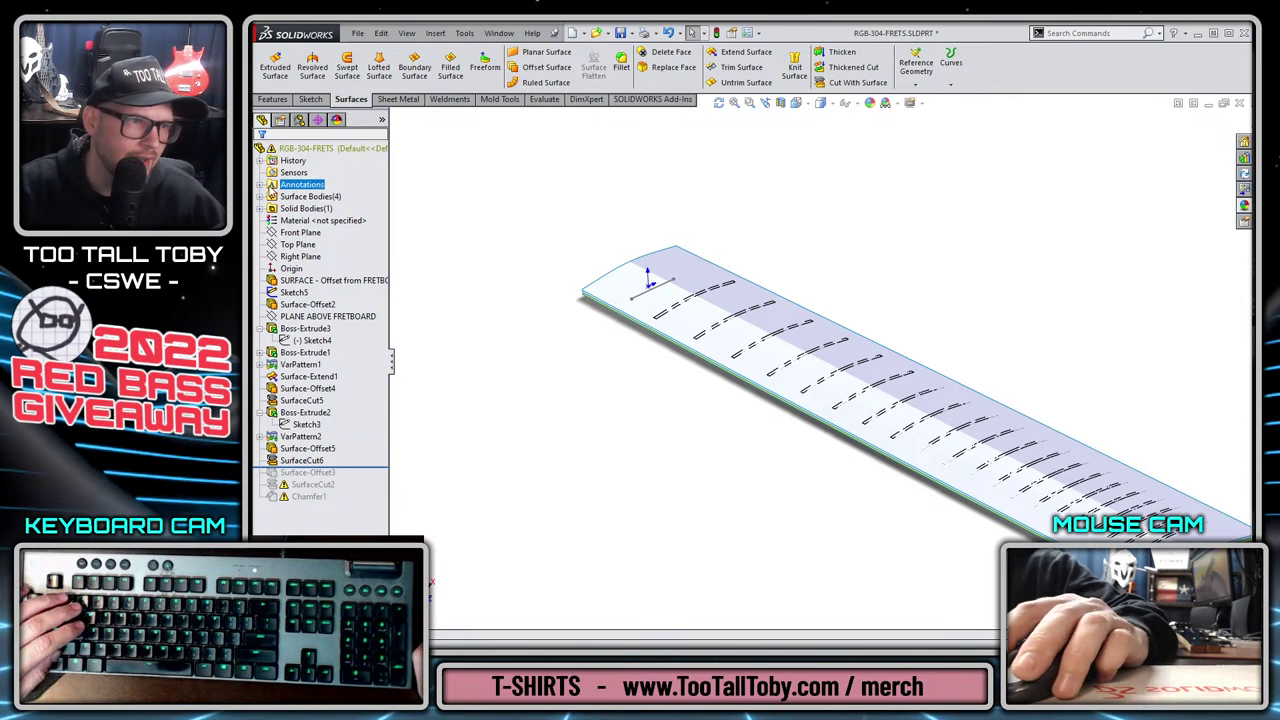
# Remove all four surface bodies with Delete/Keep Body.
pyautogui.click(261, 196)
pyautogui.click(305, 219)
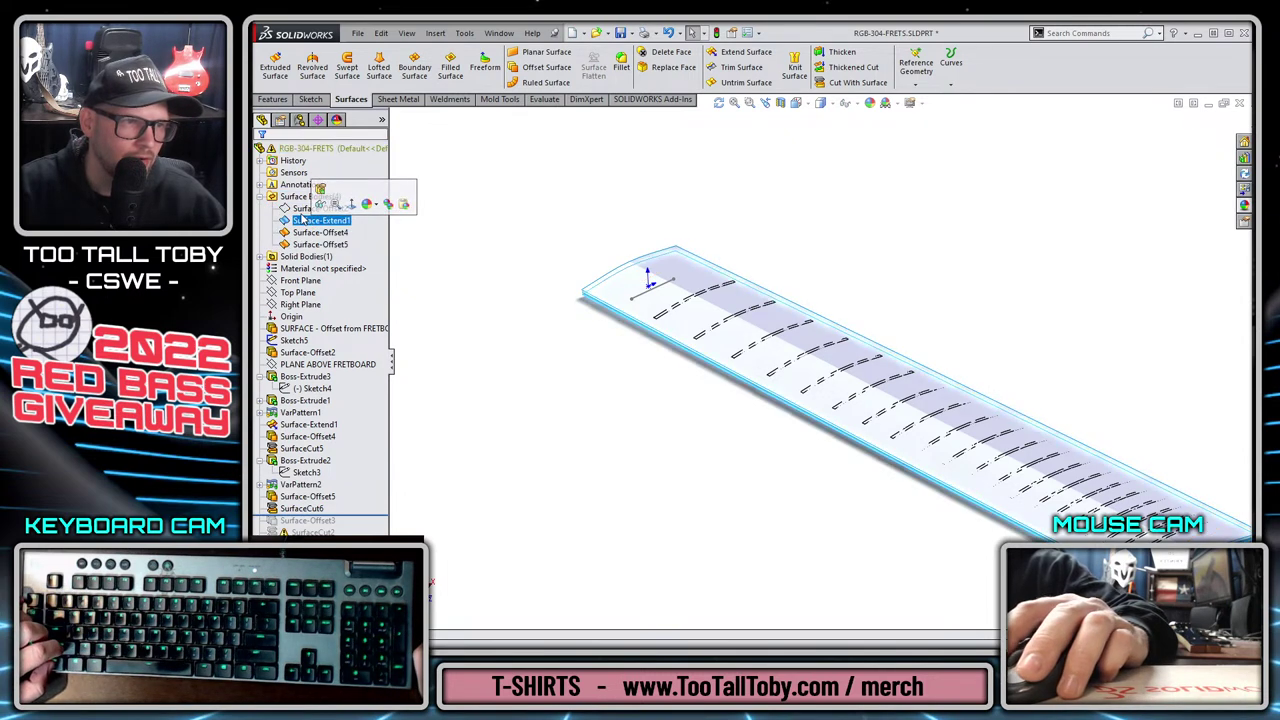
pyautogui.click(318, 244)
pyautogui.keyDown('shift'); pyautogui.click(318, 208); pyautogui.keyUp('shift')
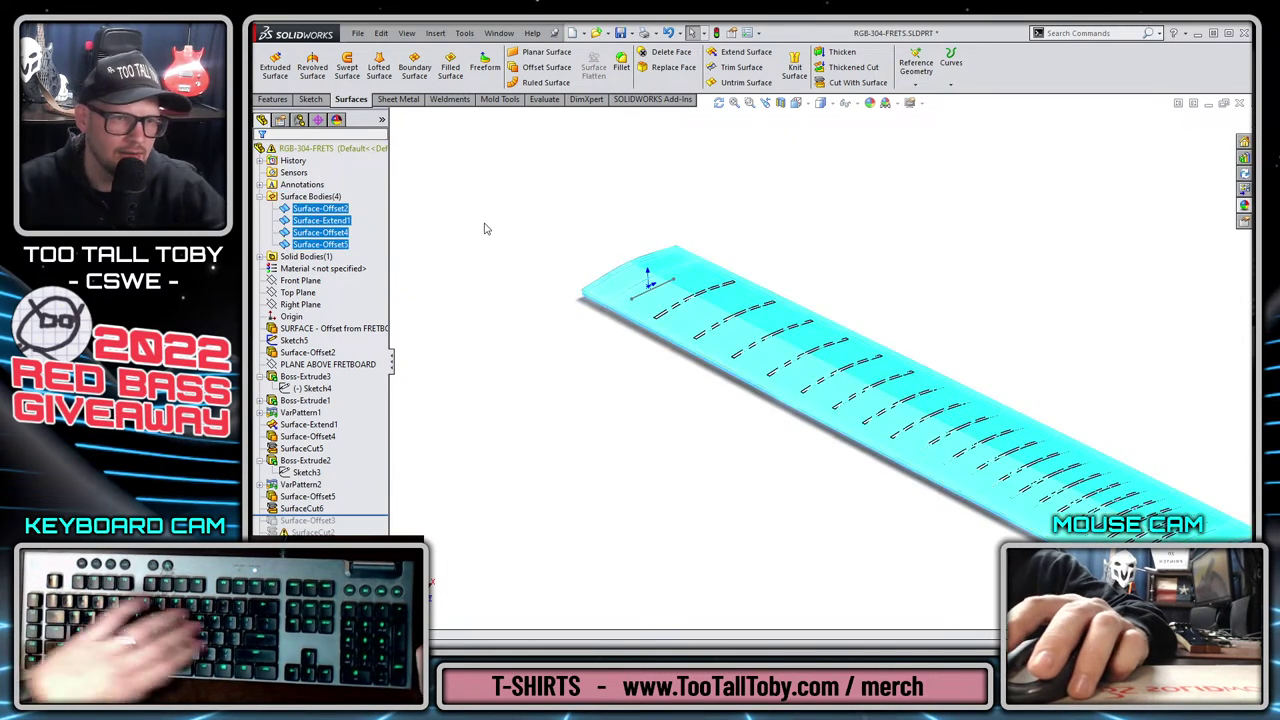
pyautogui.press('Delete')
pyautogui.press('Return')
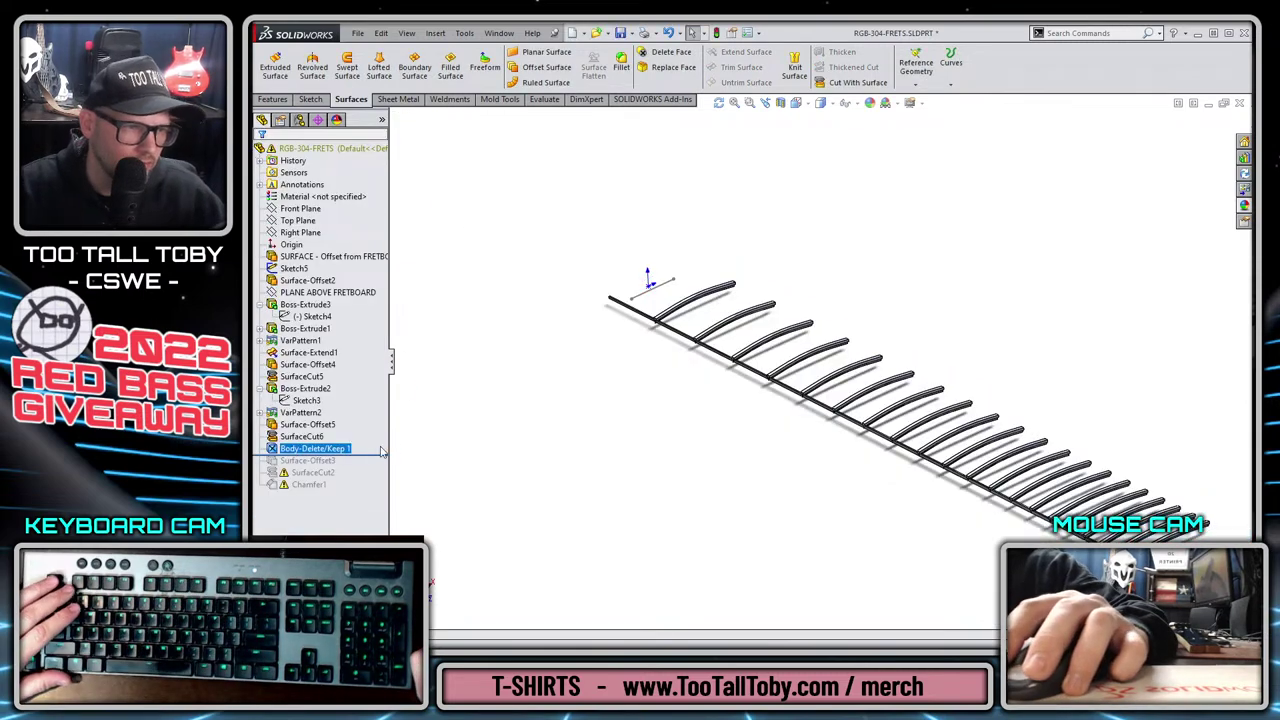
# Roll forward and delete the old Surface-Offset3 and SurfaceCut2 features.
pyautogui.moveTo(372, 454); pyautogui.dragTo(372, 490)
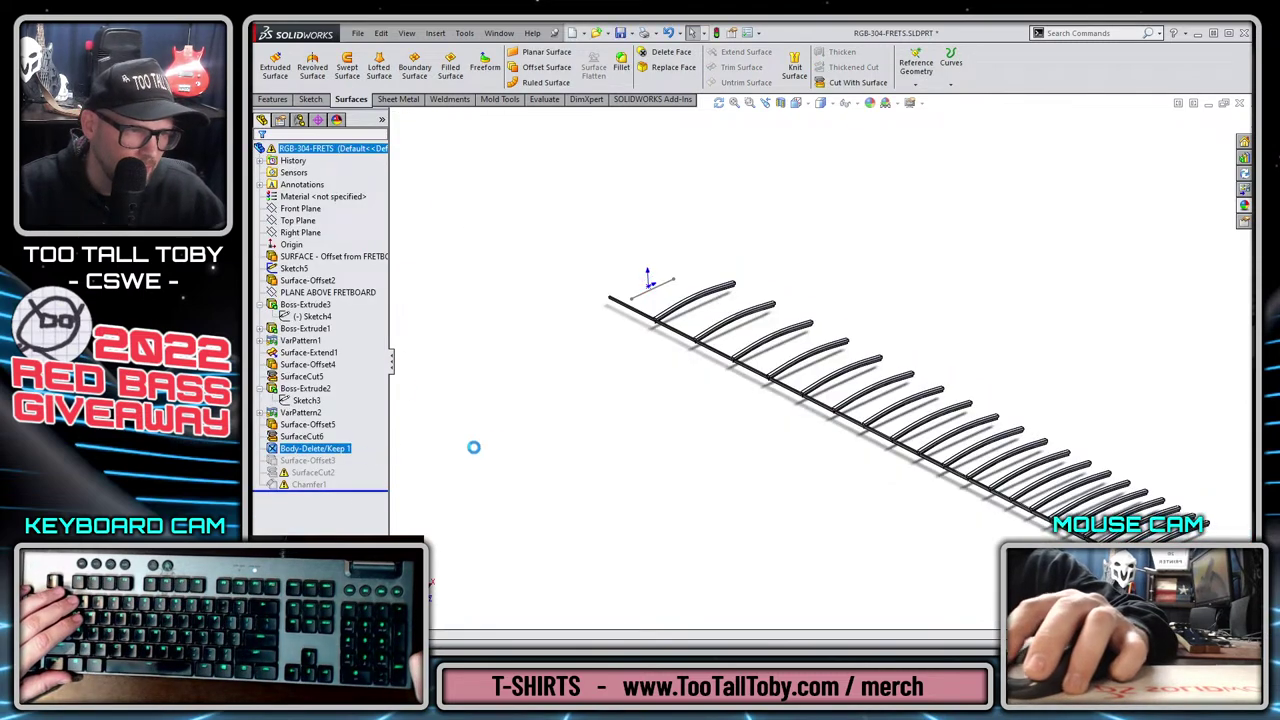
pyautogui.keyDown('ctrl'); pyautogui.click(312, 472); pyautogui.keyUp('ctrl')
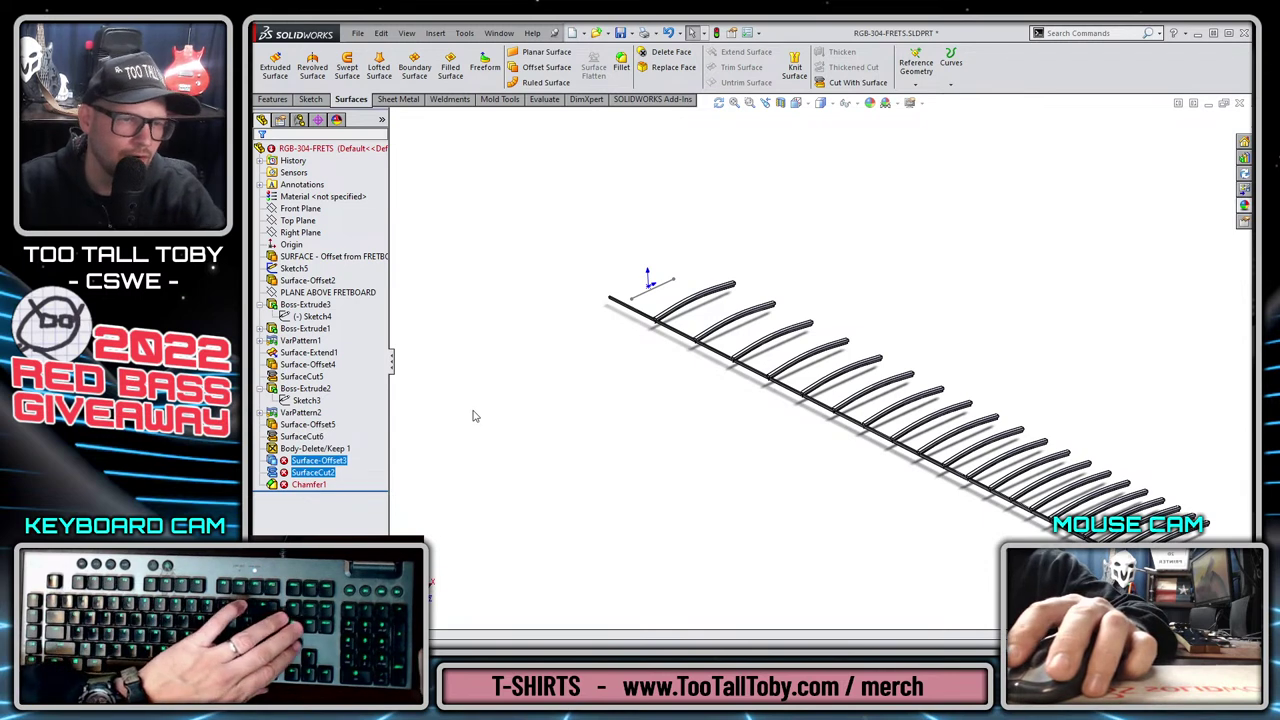
pyautogui.press('Delete')
pyautogui.press('Return')
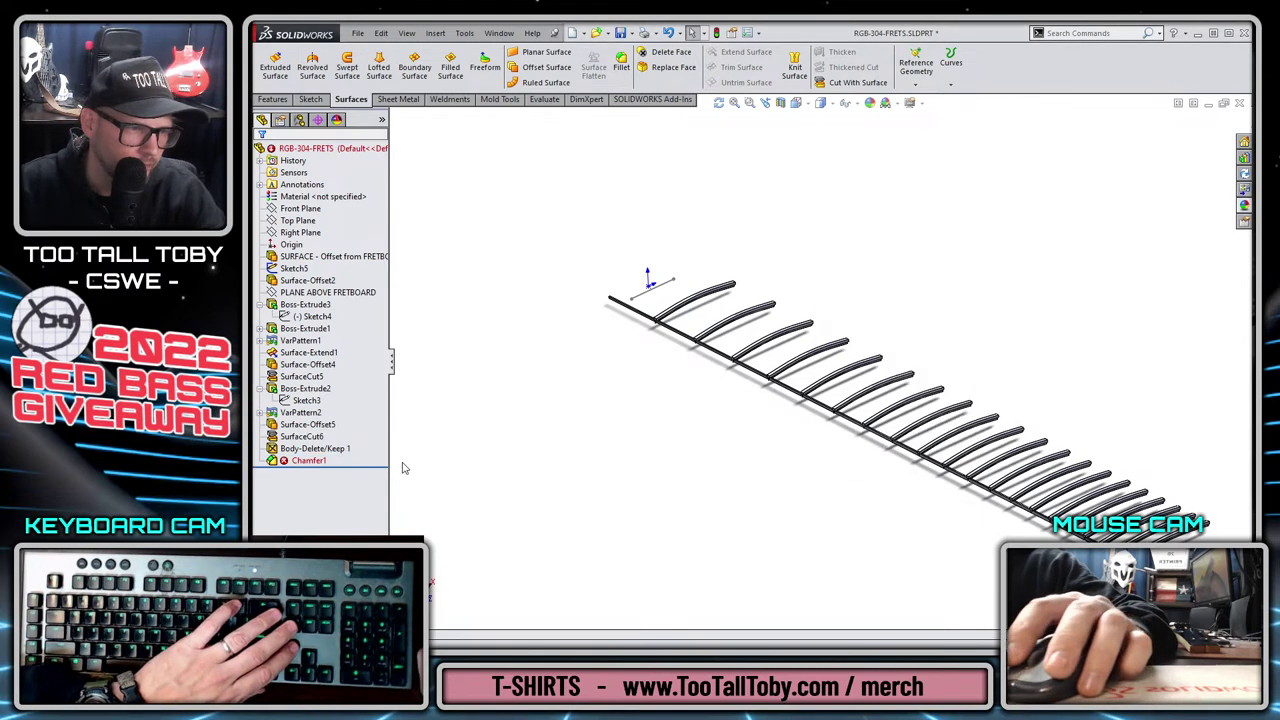
pyautogui.click(325, 465)
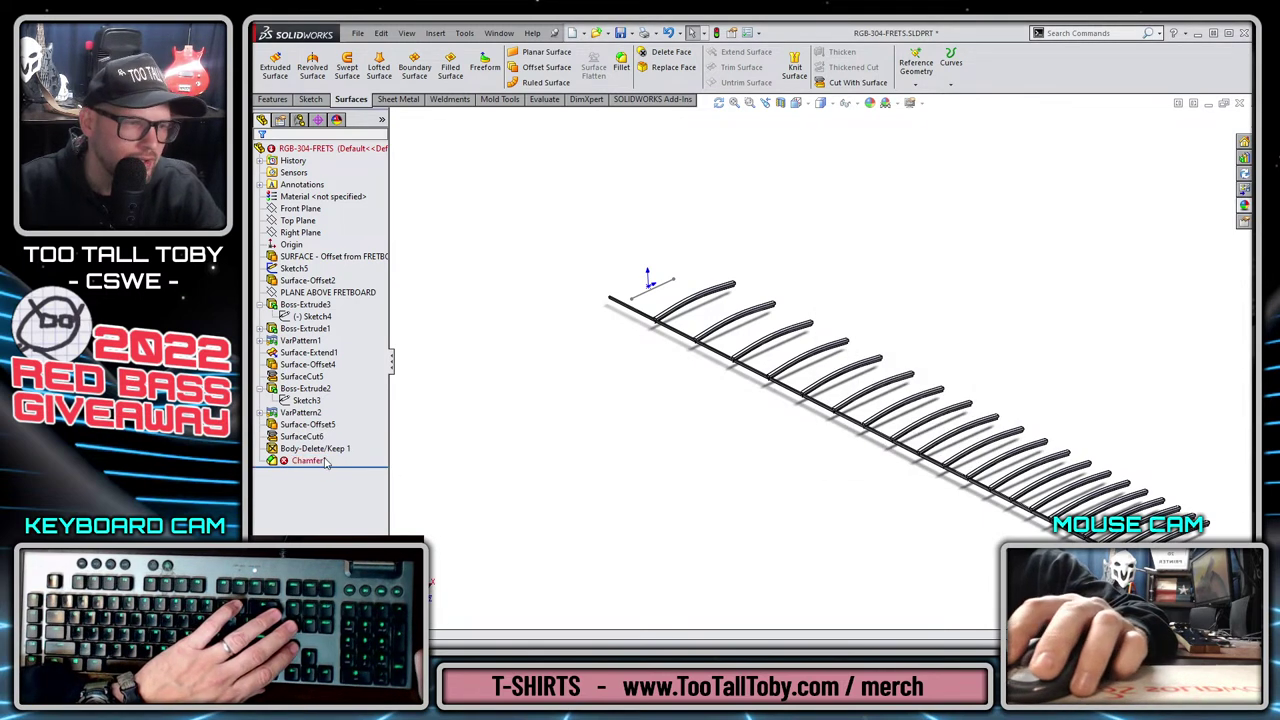
pyautogui.moveTo(305, 465)
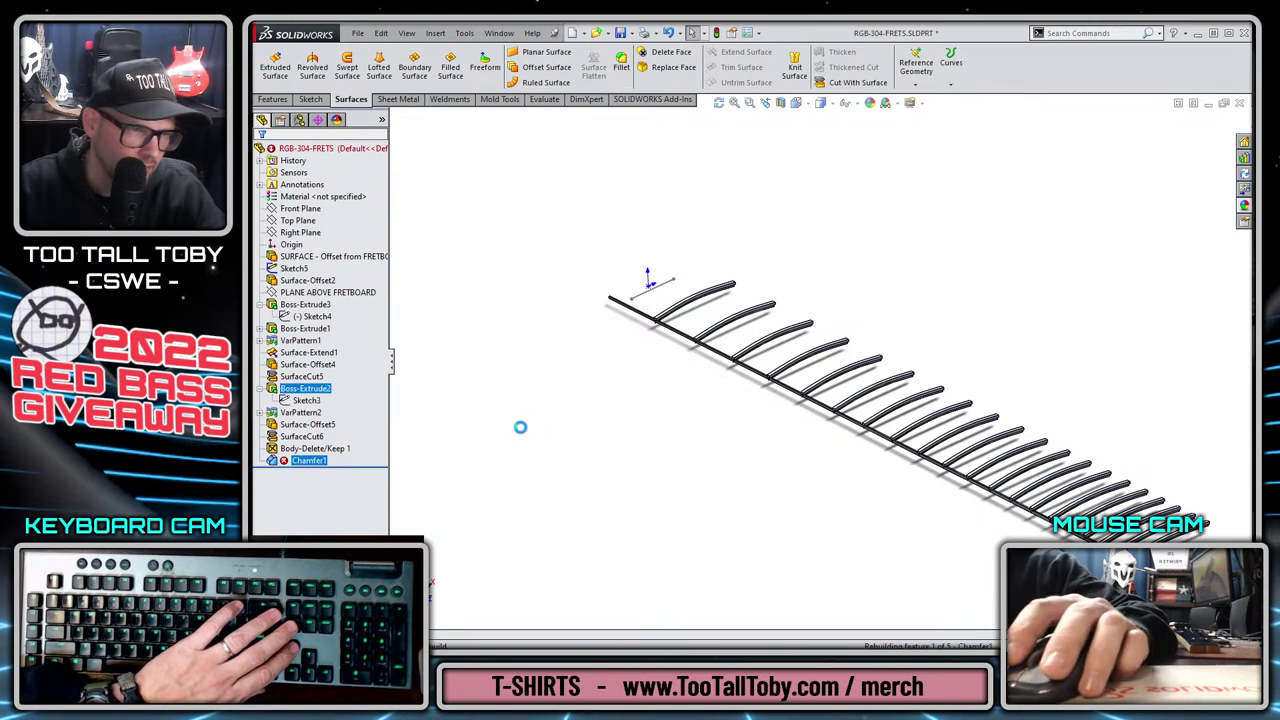
pyautogui.click(722, 352)
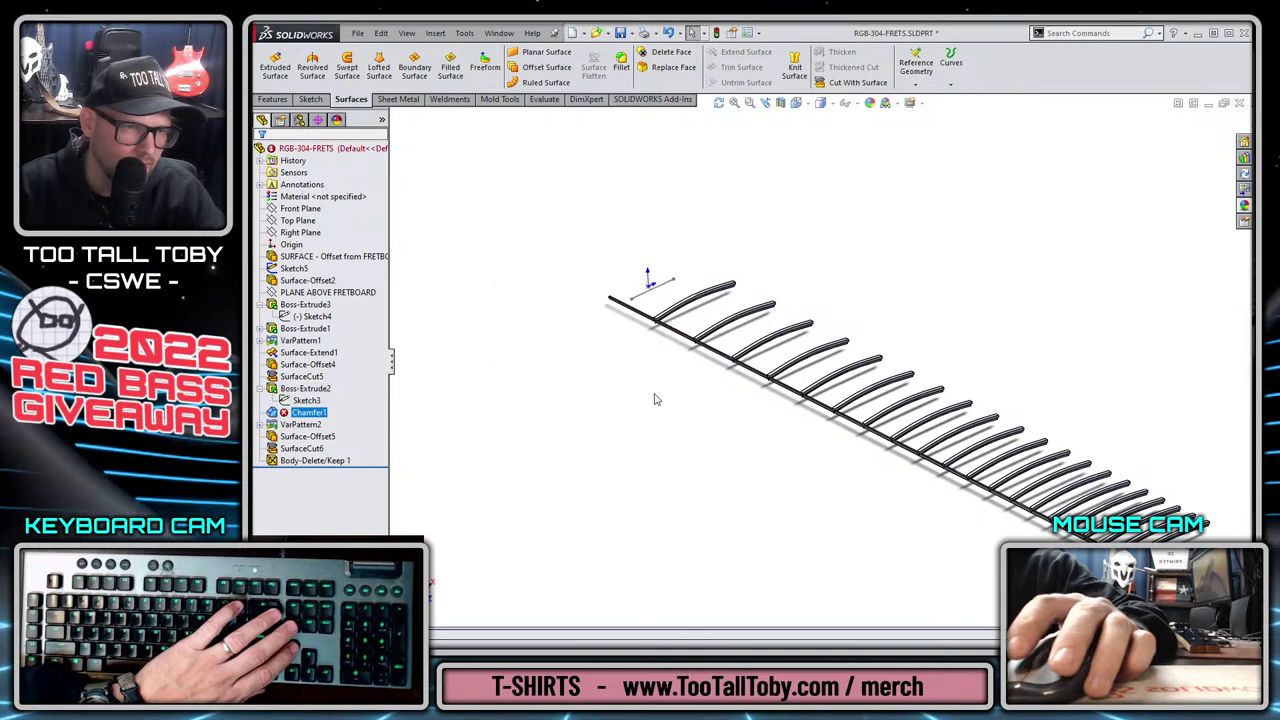
# Delete the failing Chamfer1 feature, leaving only the finished frets.
pyautogui.moveTo(372, 465); pyautogui.dragTo(370, 420)
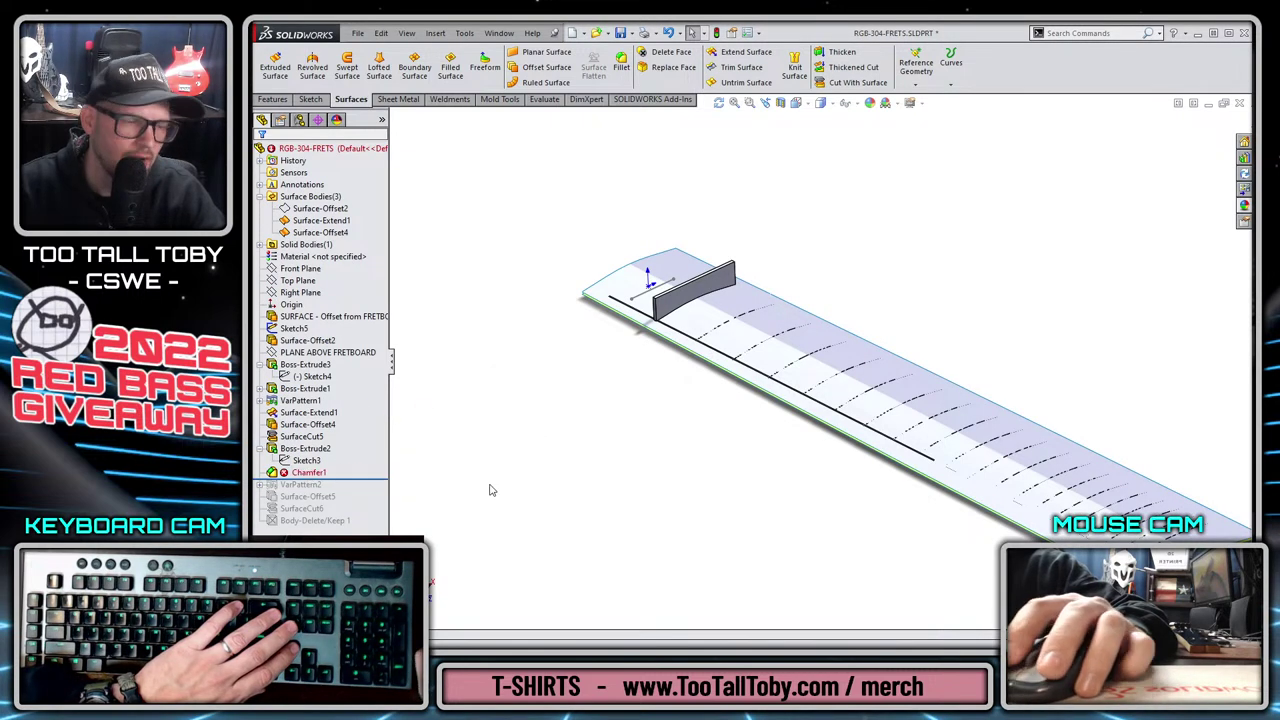
pyautogui.moveTo(358, 478); pyautogui.dragTo(355, 530)
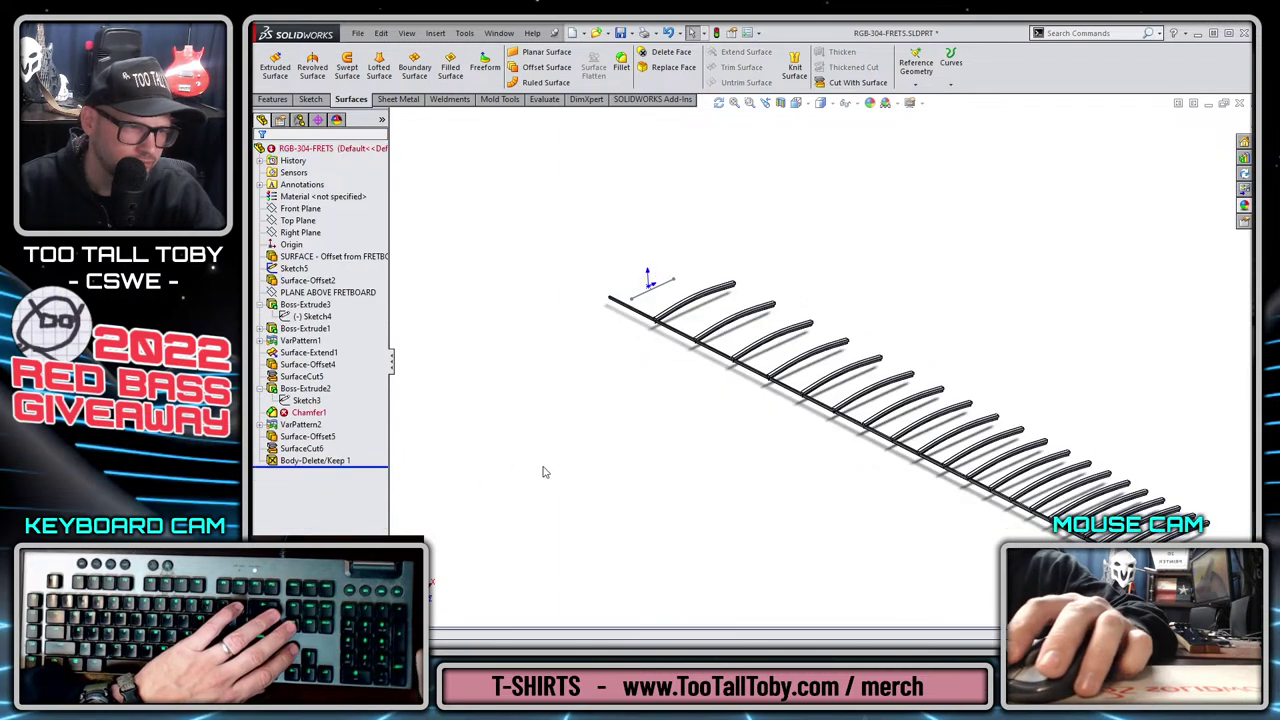
pyautogui.click(320, 413)
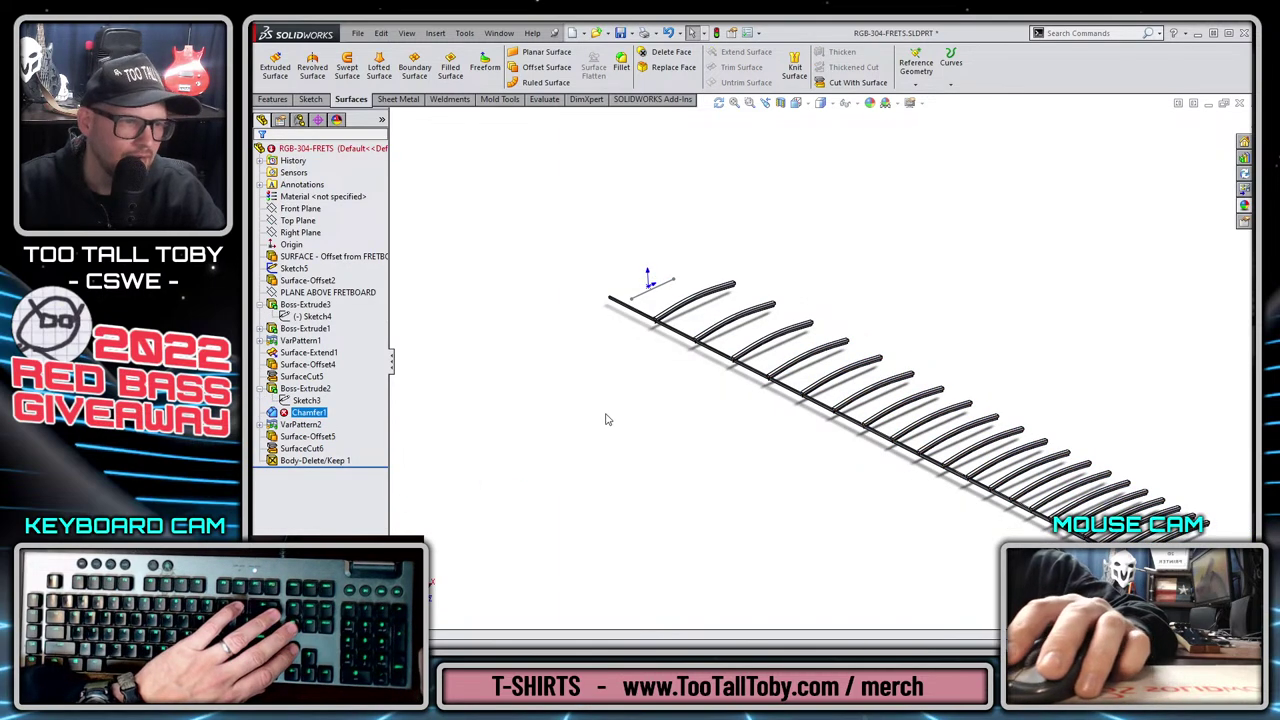
pyautogui.press('Delete')
pyautogui.press('Return')
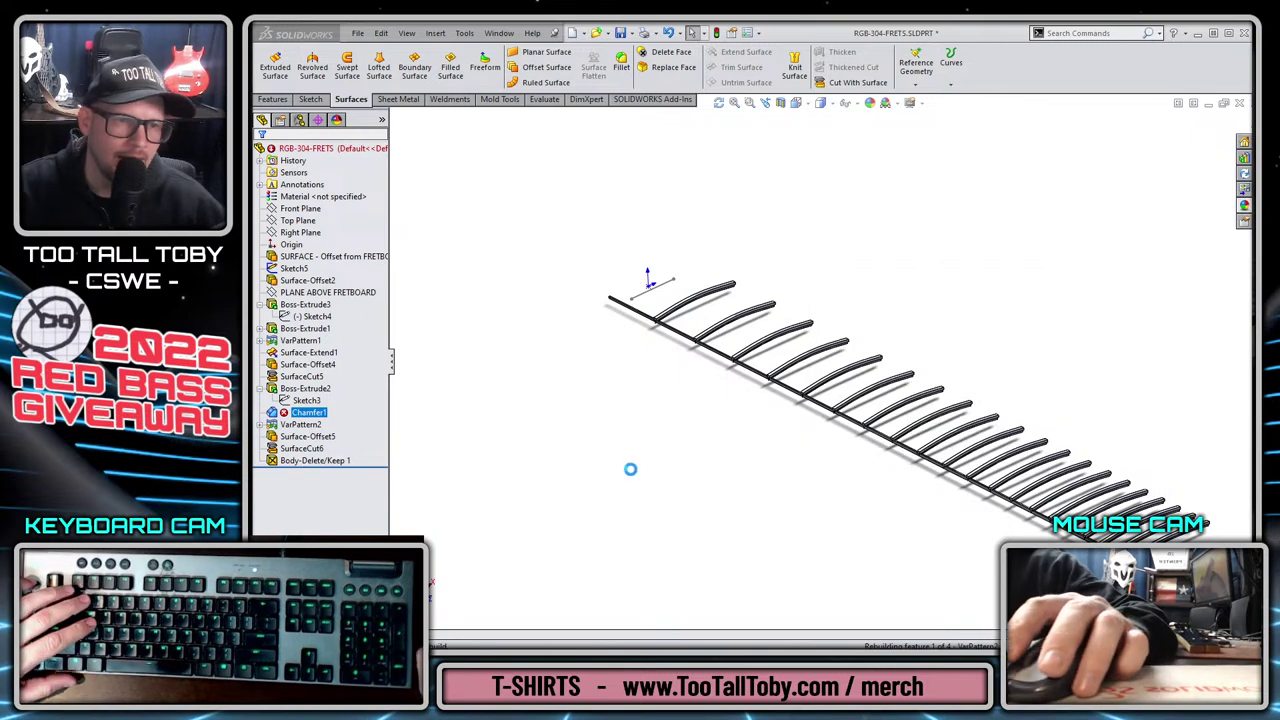
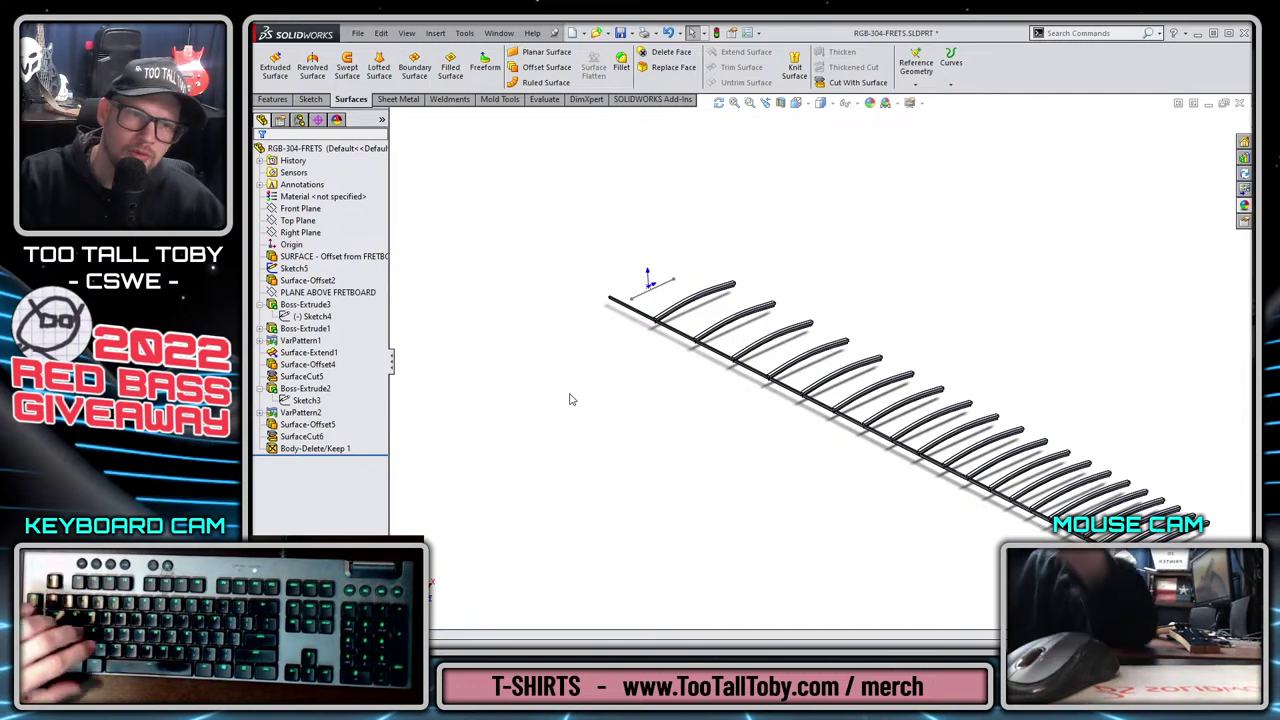
# Zoom in, pick the first fret's top edge, and start a Chamfer on it.
pyautogui.scroll(-5, 715, 305)
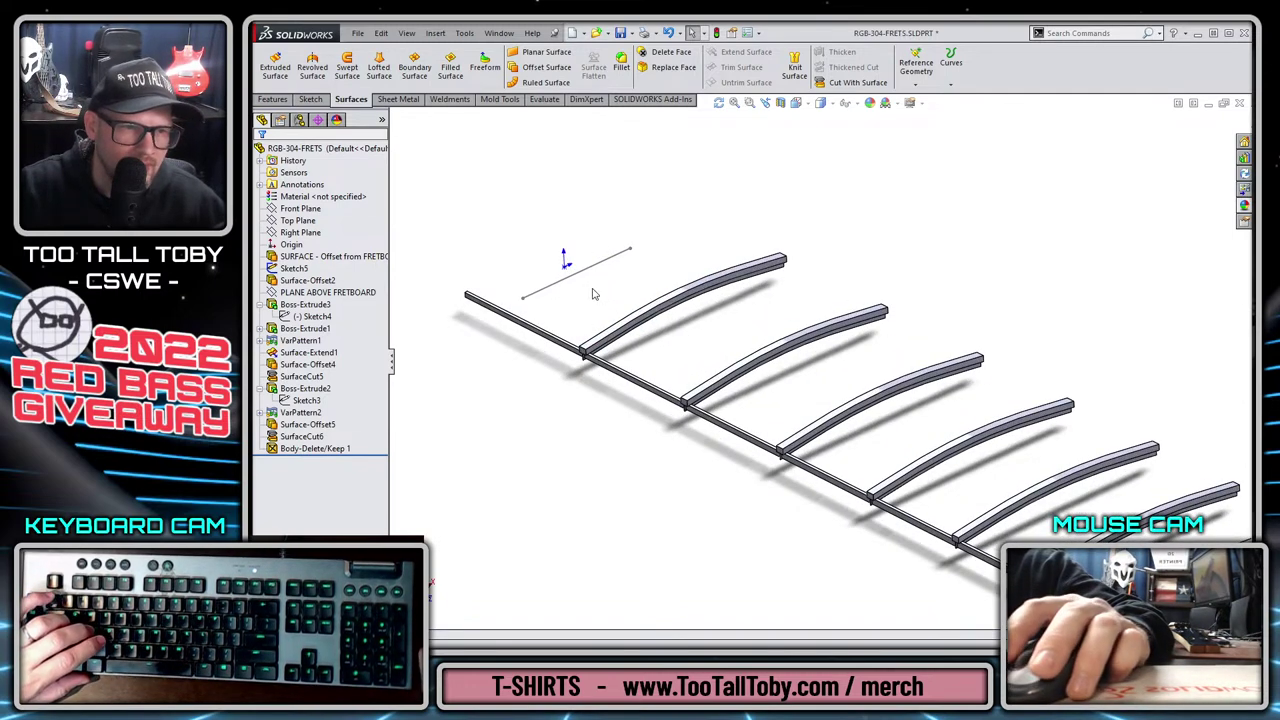
pyautogui.click(672, 296)
pyautogui.moveTo(690, 302)
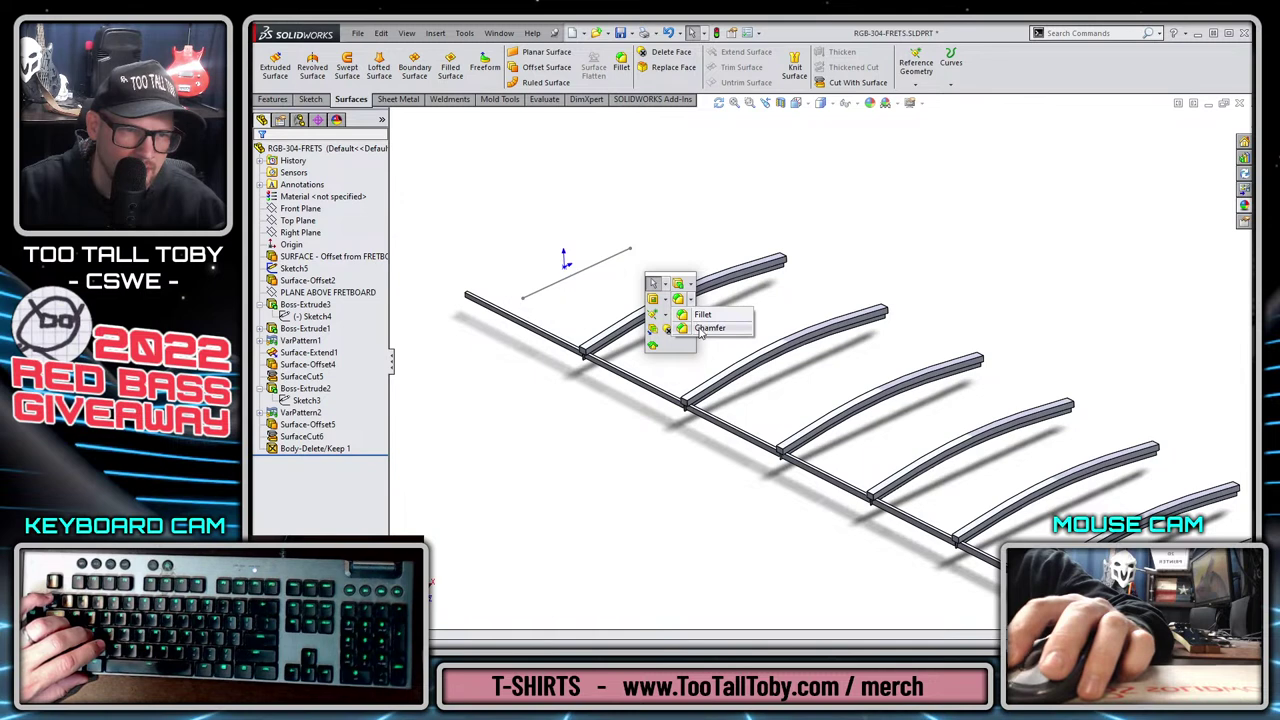
pyautogui.click(709, 328)
# Add the top edges of the first four frets to the 0.030in × 45° chamfer.
pyautogui.click(634, 339)
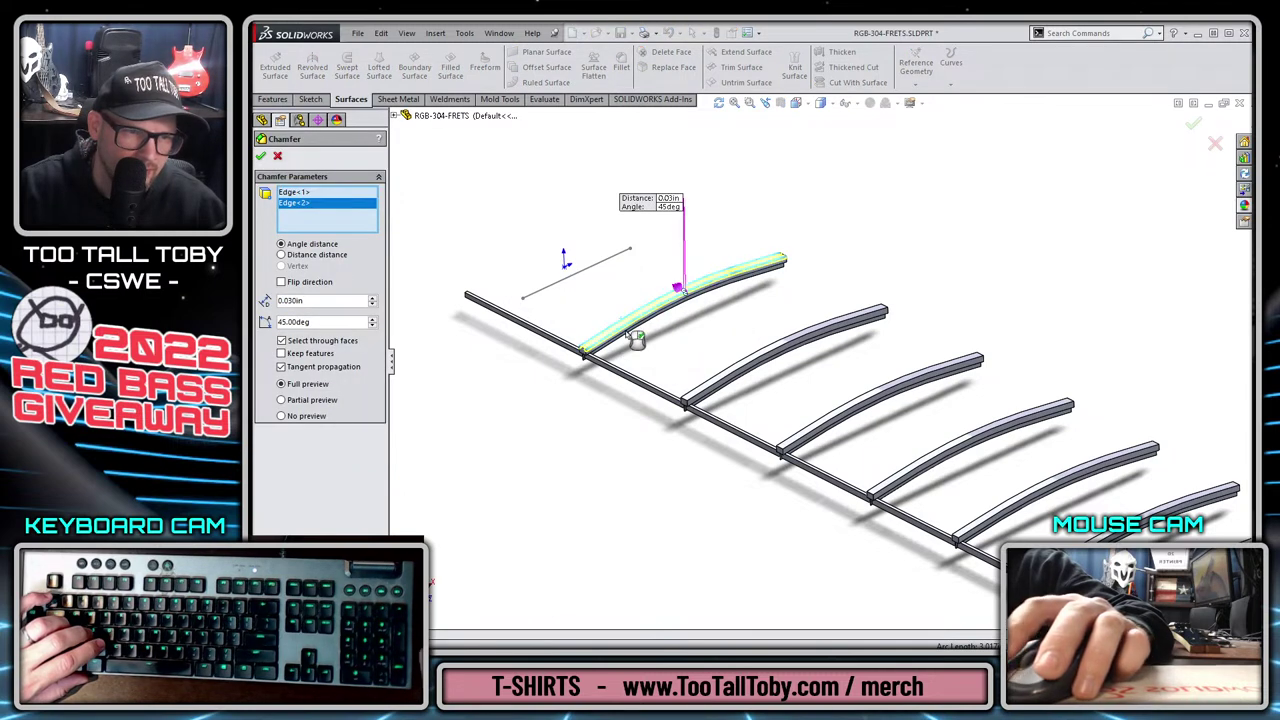
pyautogui.click(713, 387)
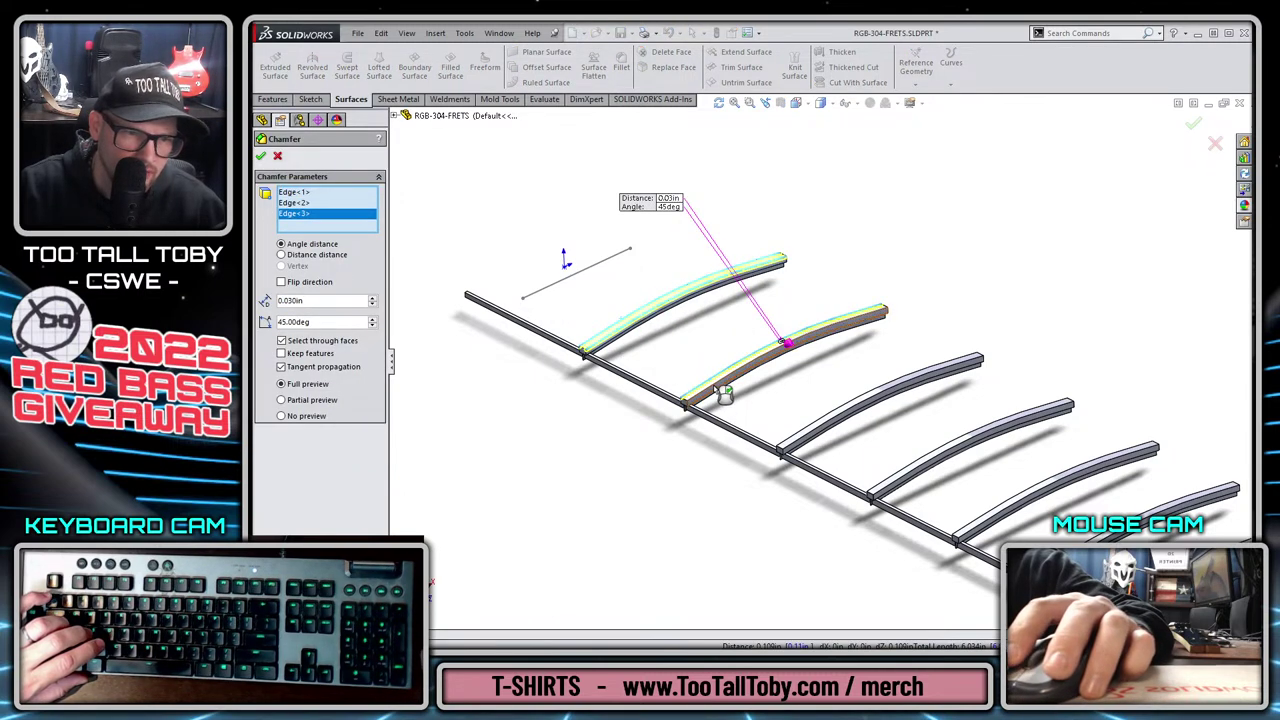
pyautogui.click(808, 431)
pyautogui.click(810, 435)
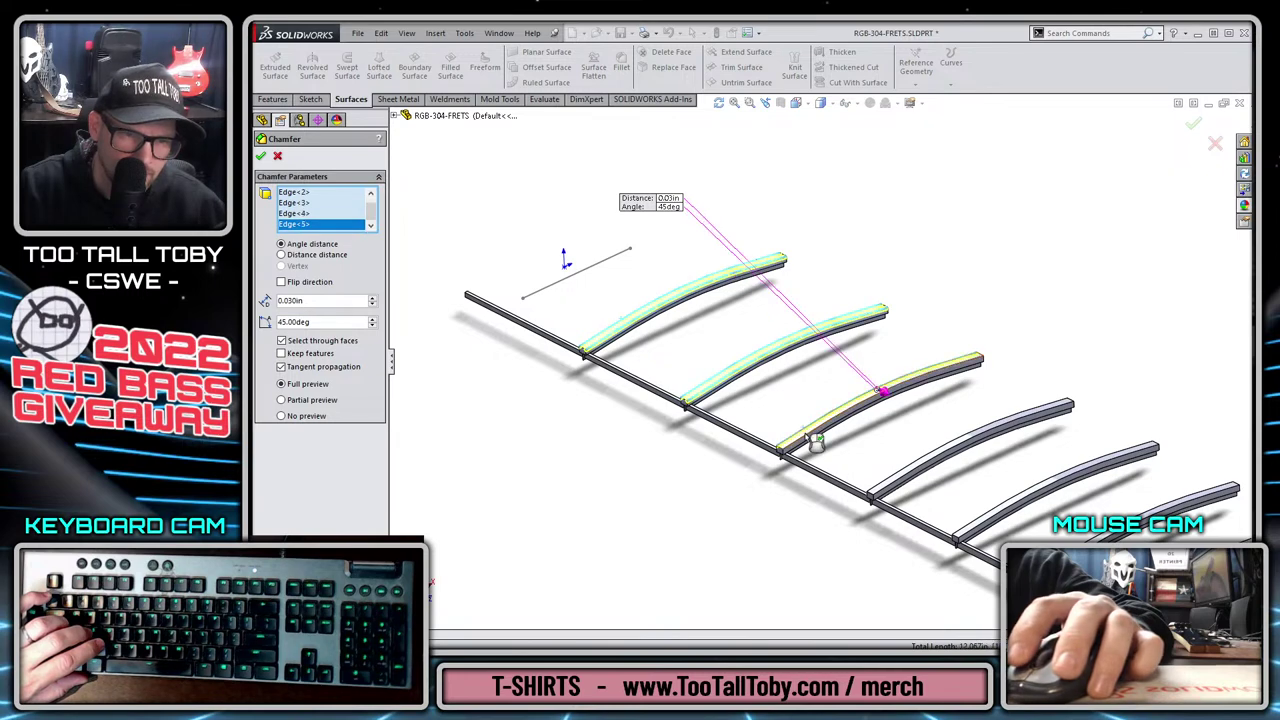
pyautogui.click(889, 488)
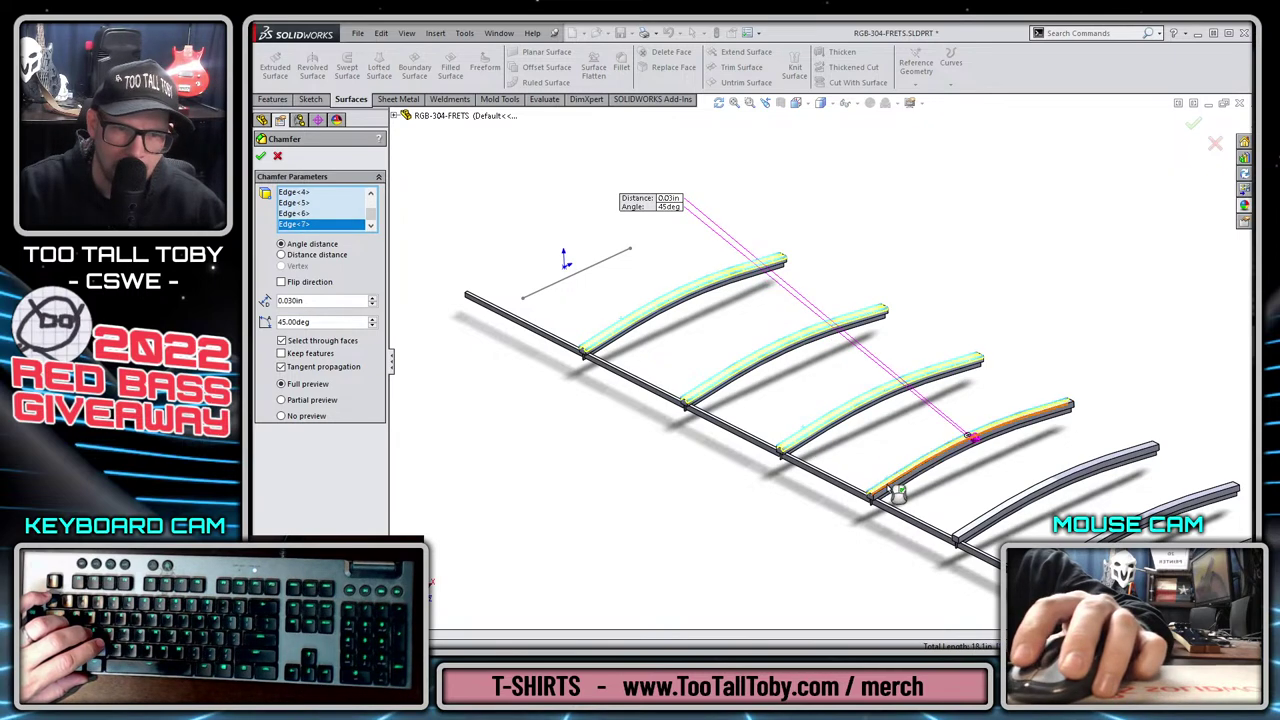
pyautogui.scroll(-2, 886, 486)
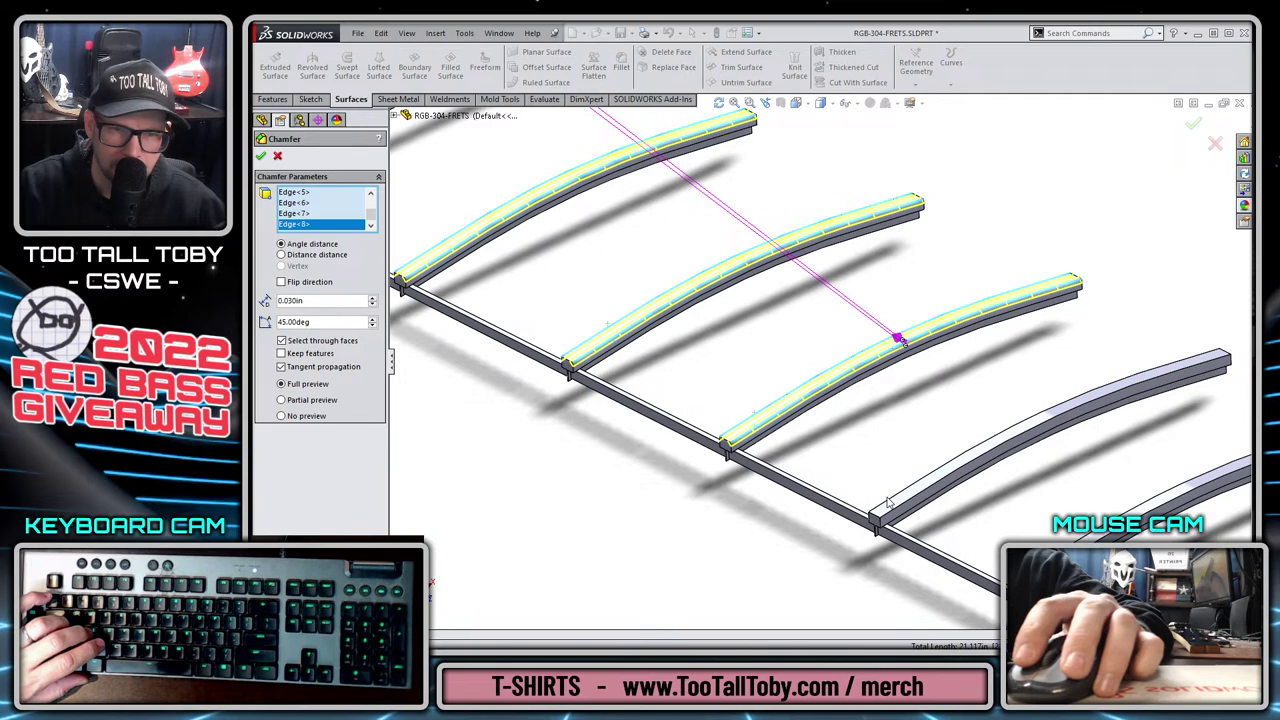
pyautogui.click(888, 503)
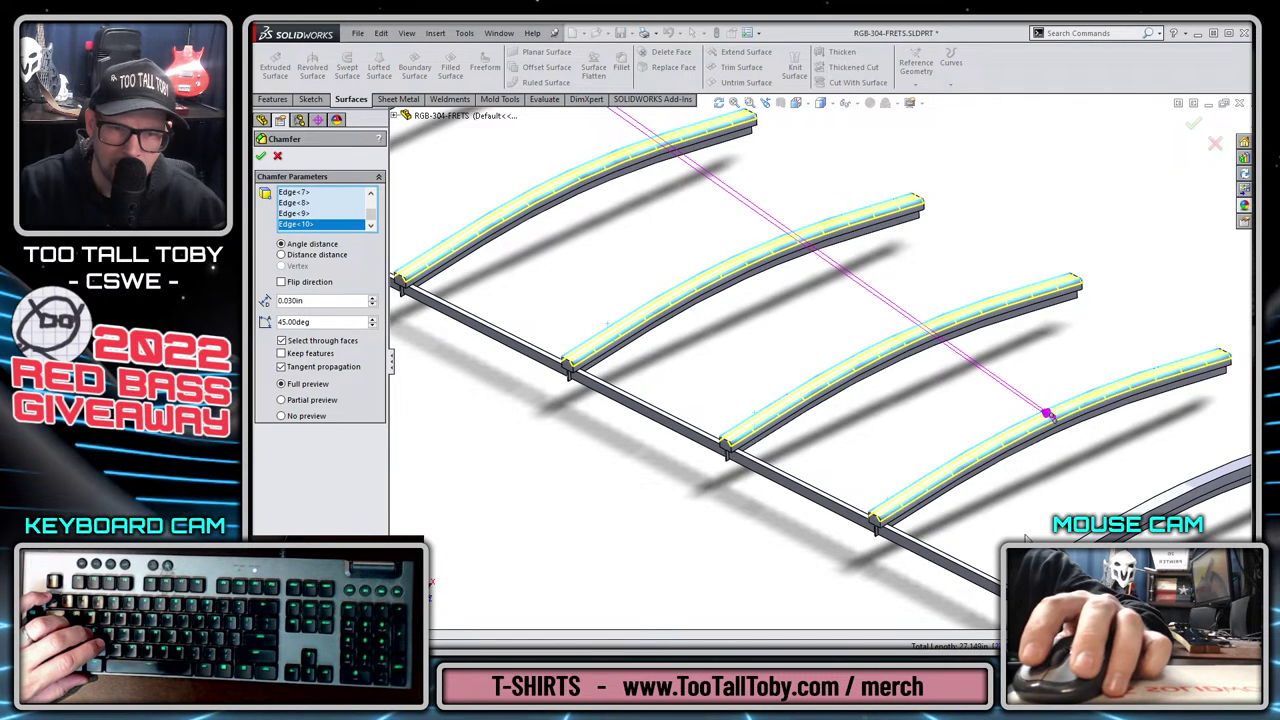
pyautogui.click(1047, 416)
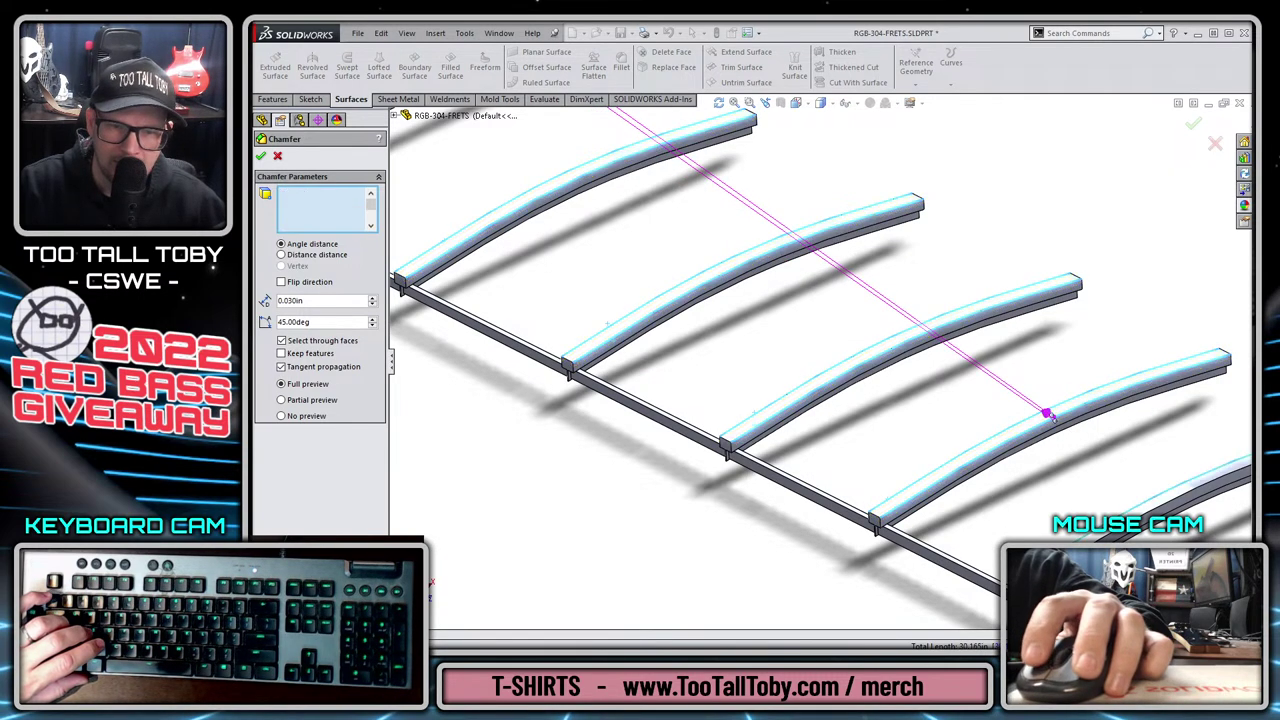
pyautogui.click(1190, 485)
pyautogui.scroll(2, 1030, 430)
pyautogui.scroll(-3, 1006, 457)
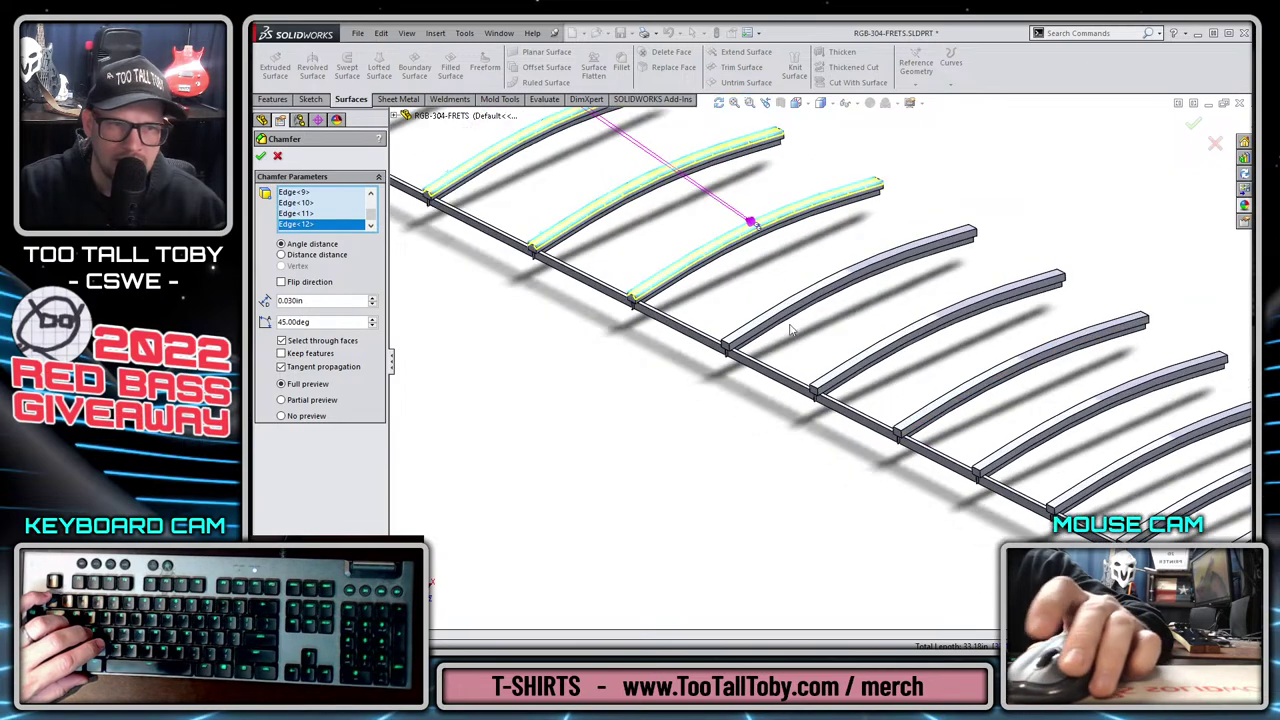
# Continue adding top edges of the next frets down the neck, reaching 21 edges.
pyautogui.click(741, 343)
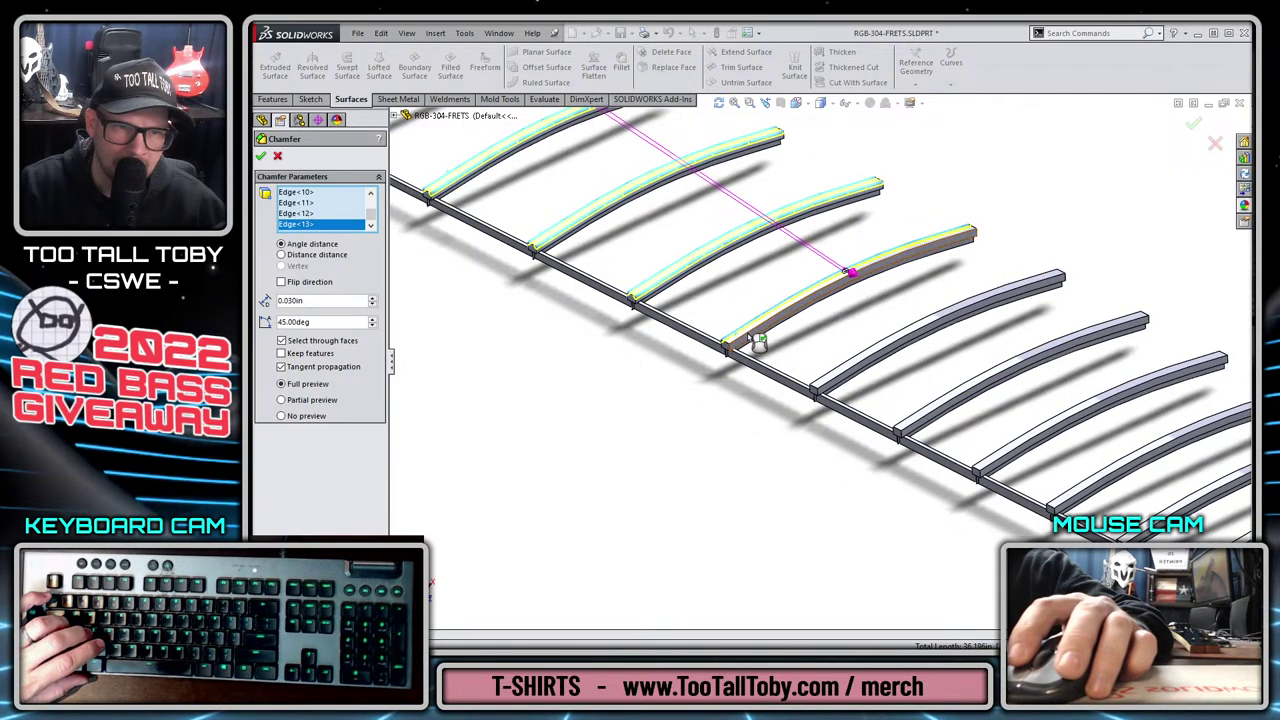
pyautogui.scroll(-5, 757, 343)
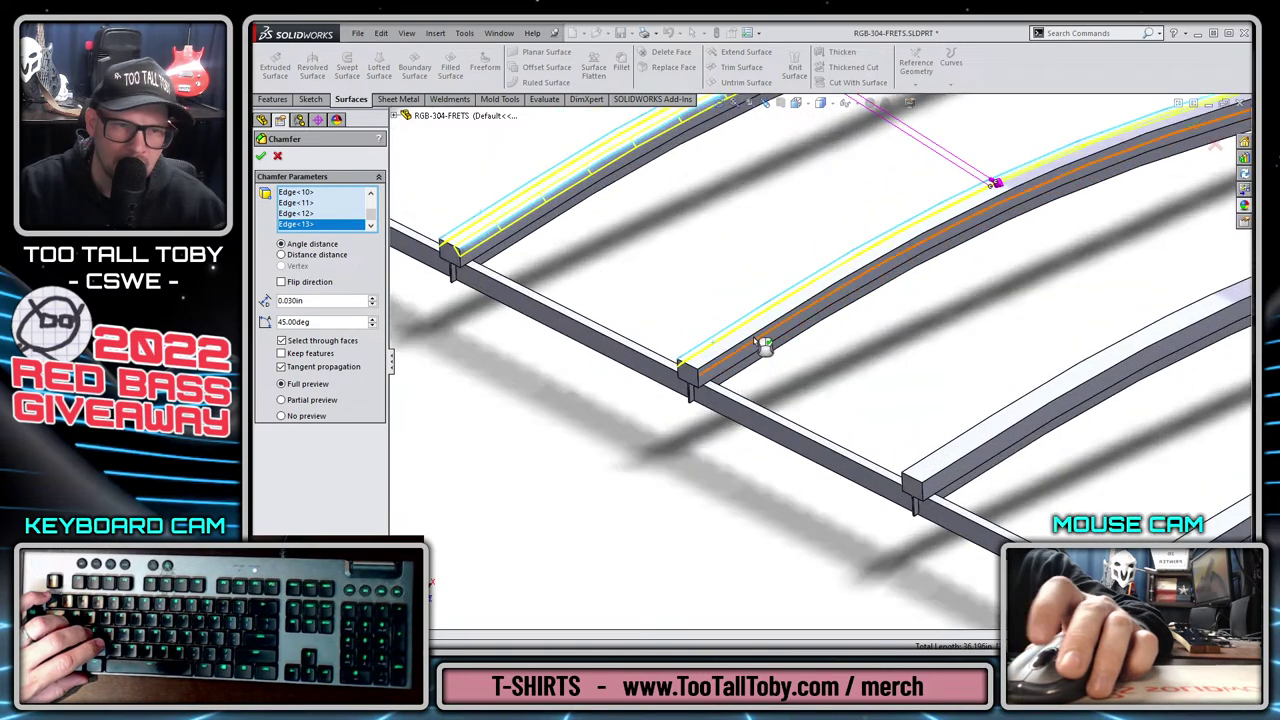
pyautogui.click(752, 352)
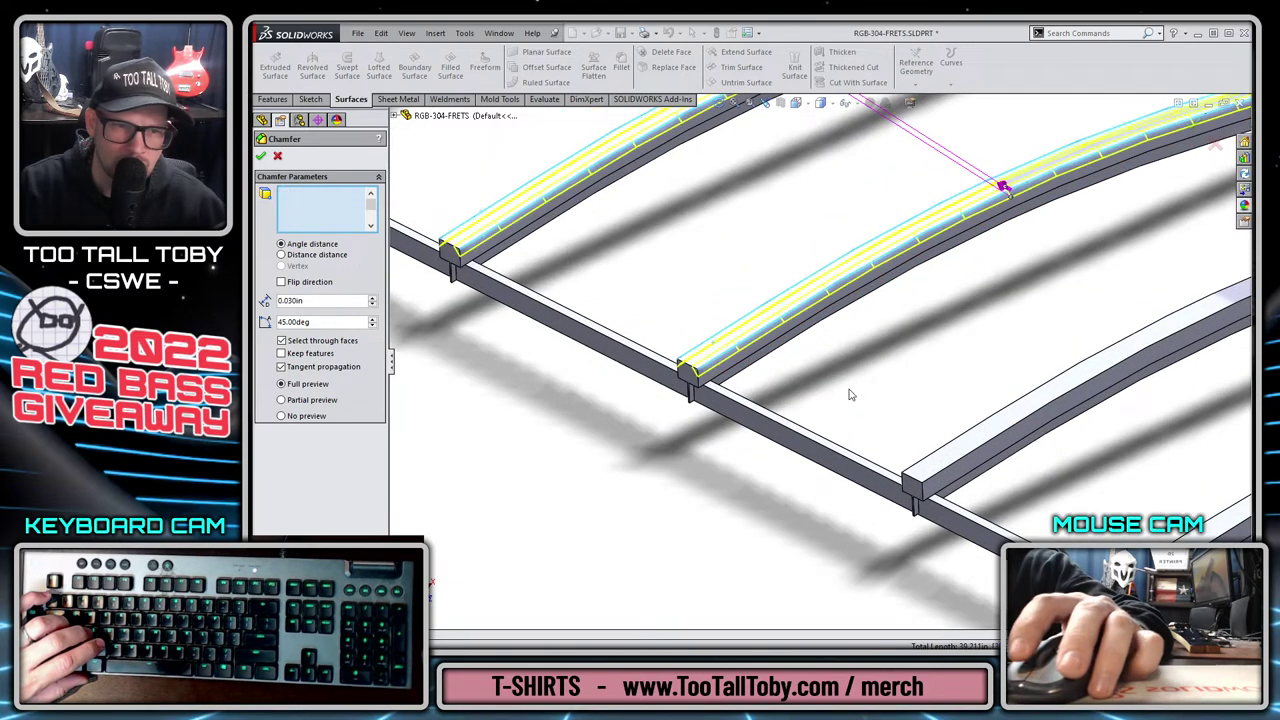
pyautogui.click(928, 466)
pyautogui.click(960, 478)
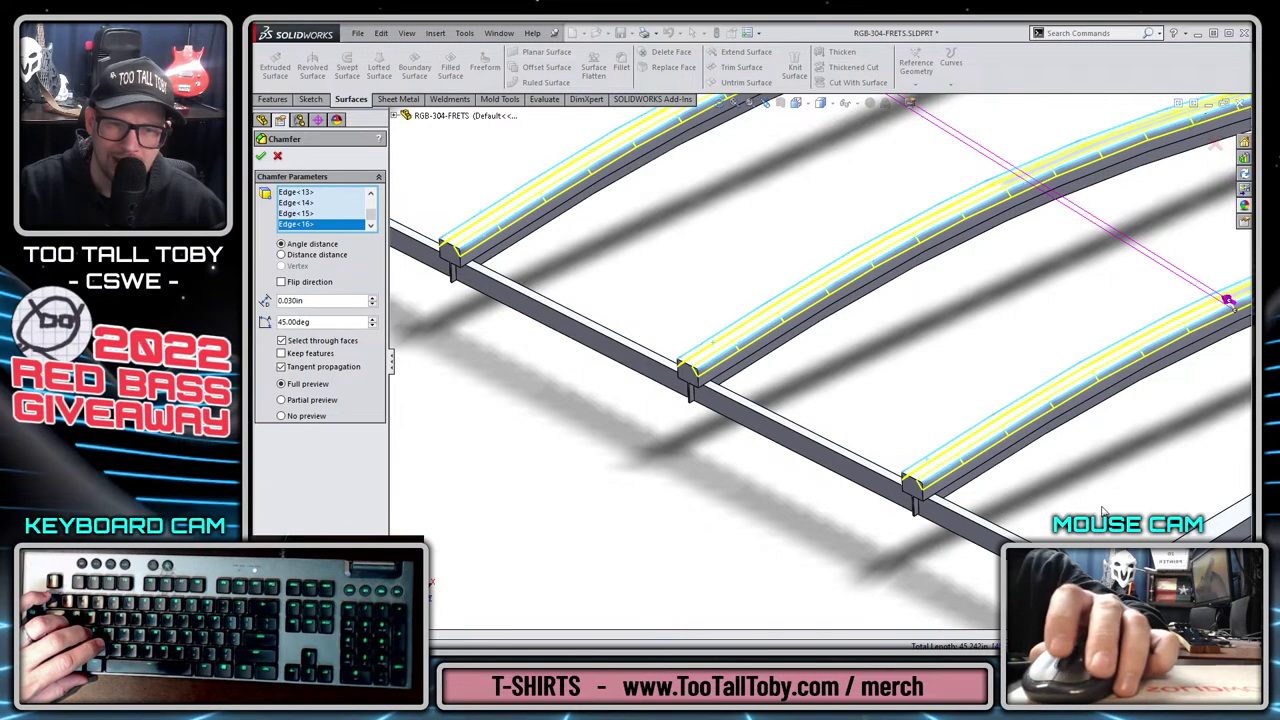
pyautogui.keyDown('ctrl'); pyautogui.moveTo(1103, 512); pyautogui.dragTo(925, 465, button='middle'); pyautogui.keyUp('ctrl')
pyautogui.click(930, 468)
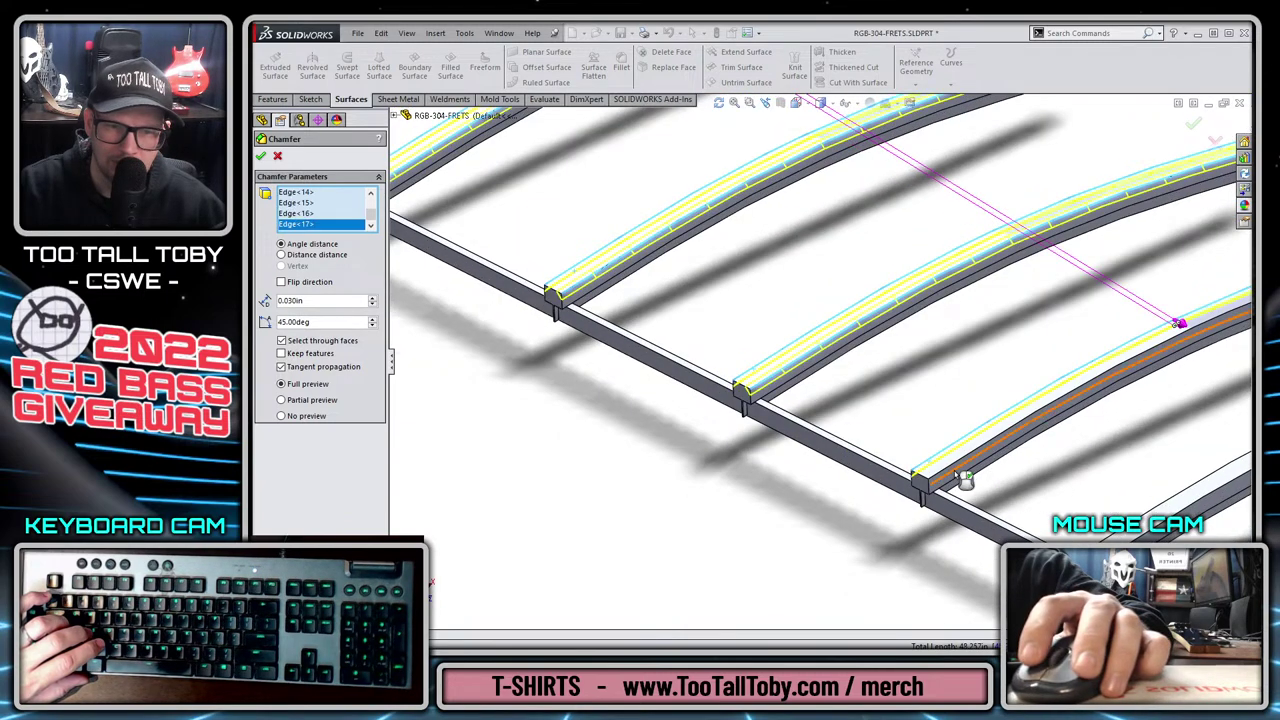
pyautogui.click(958, 478)
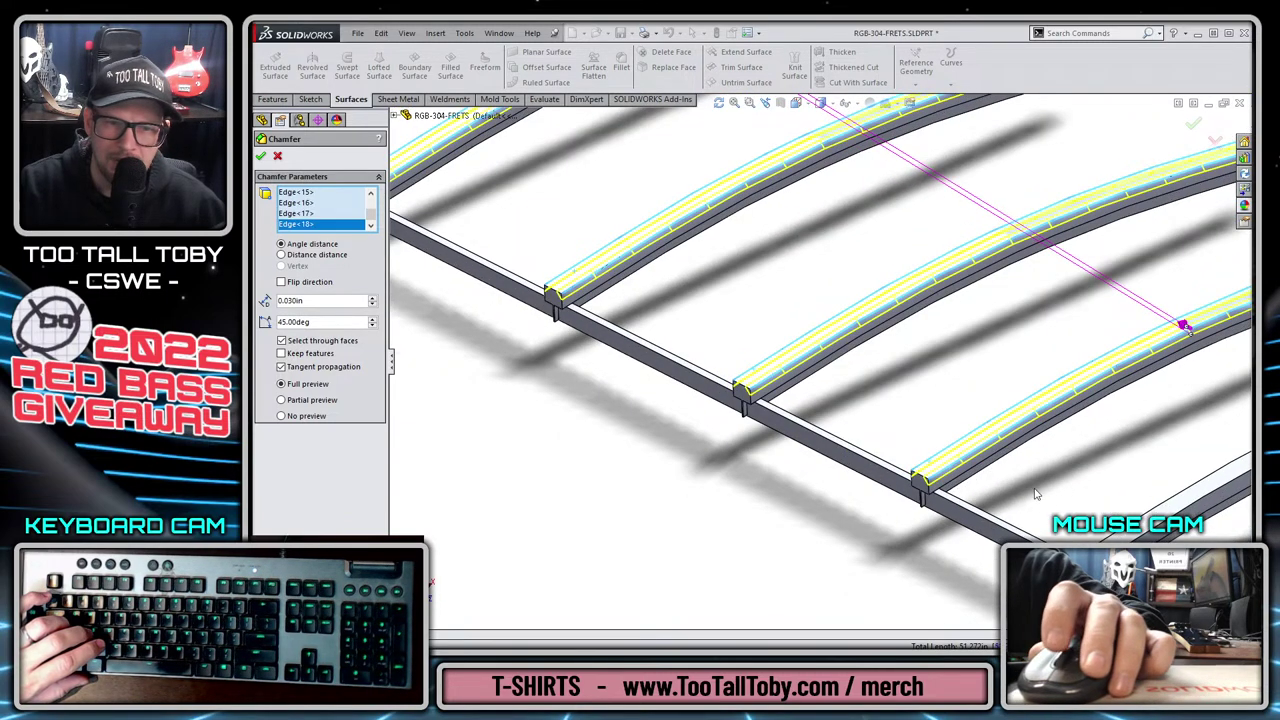
pyautogui.scroll(2, 1040, 495)
pyautogui.click(988, 487)
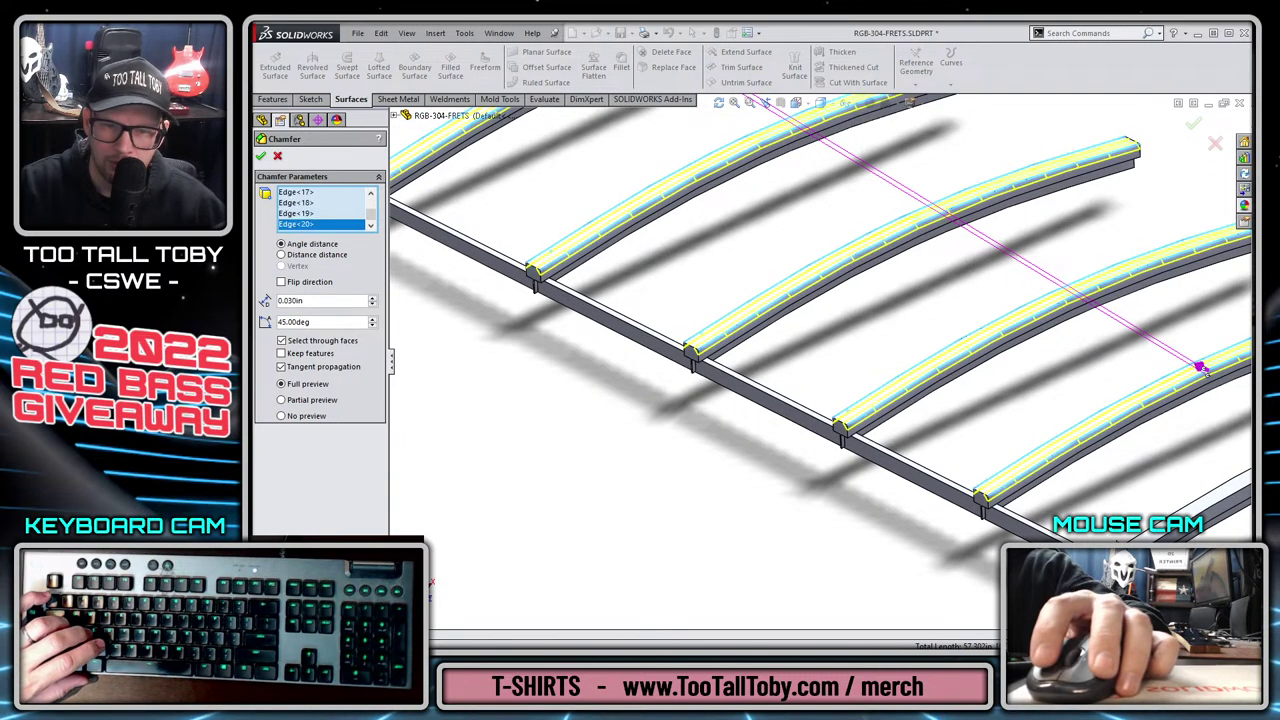
pyautogui.click(1230, 485)
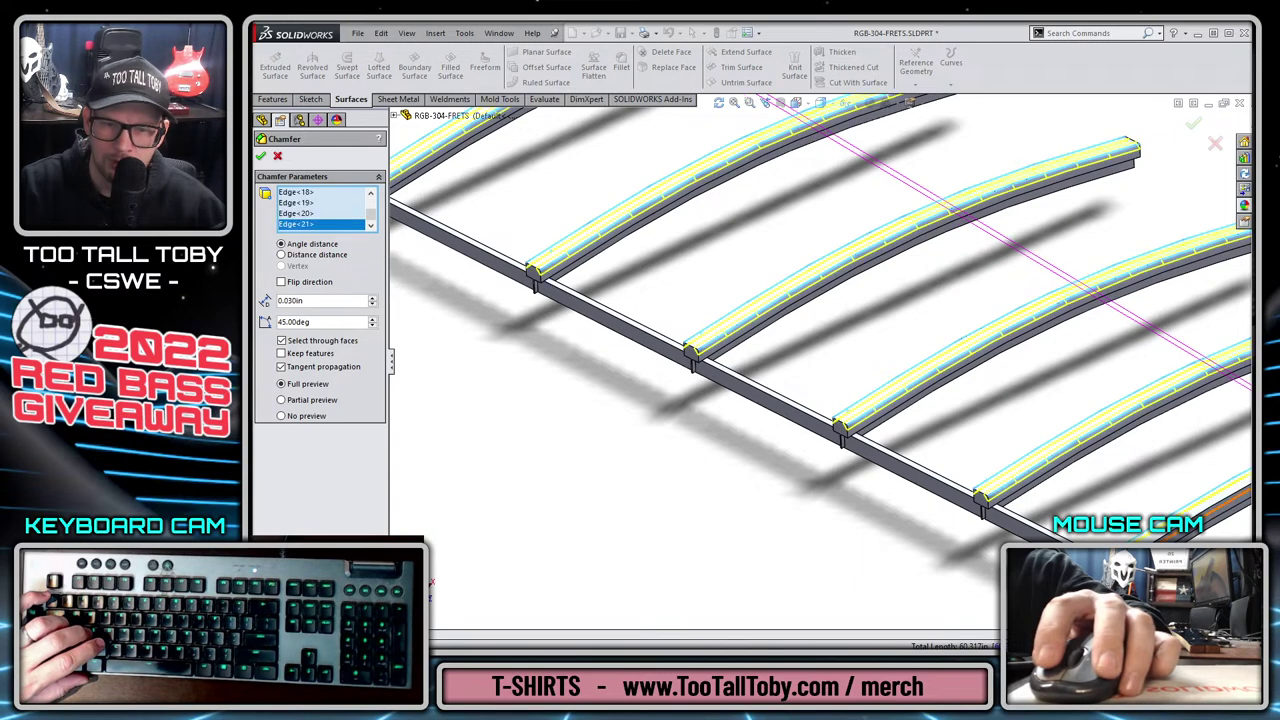
# Add both top edges of the next several frets to the chamfer selection.
pyautogui.click(1235, 500)
pyautogui.scroll(5, 960, 425)
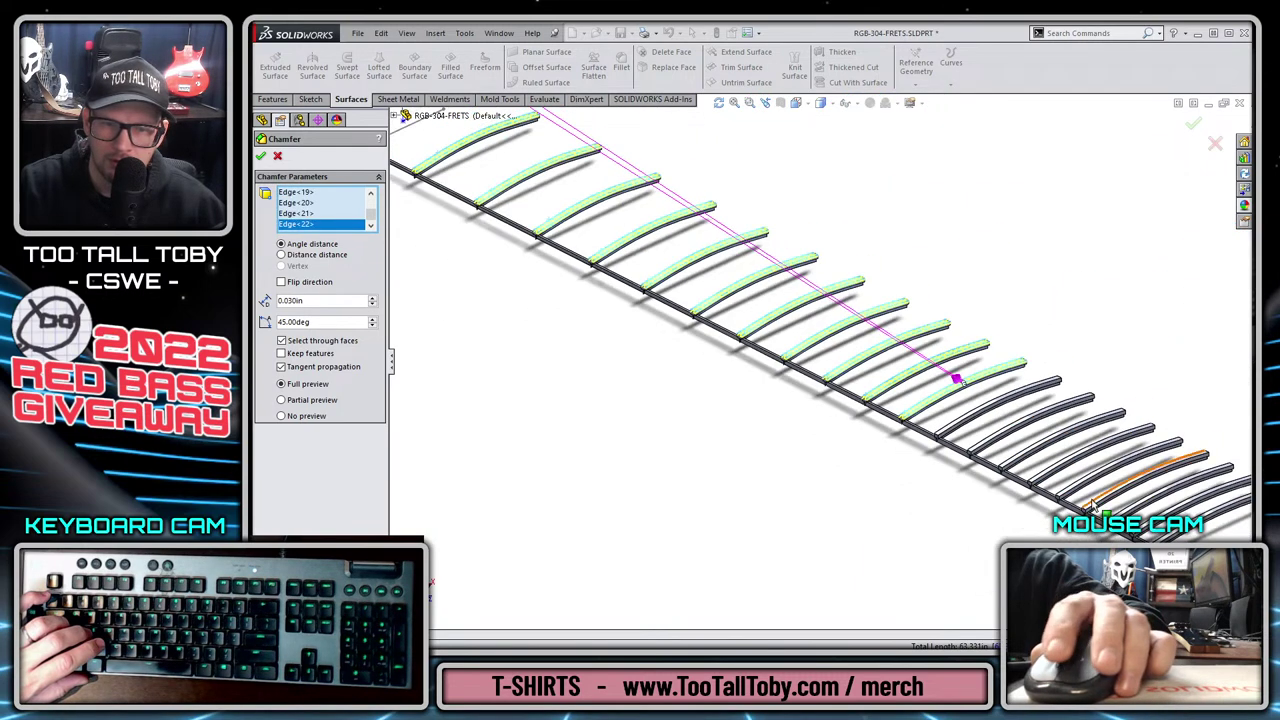
pyautogui.scroll(-2, 960, 425)
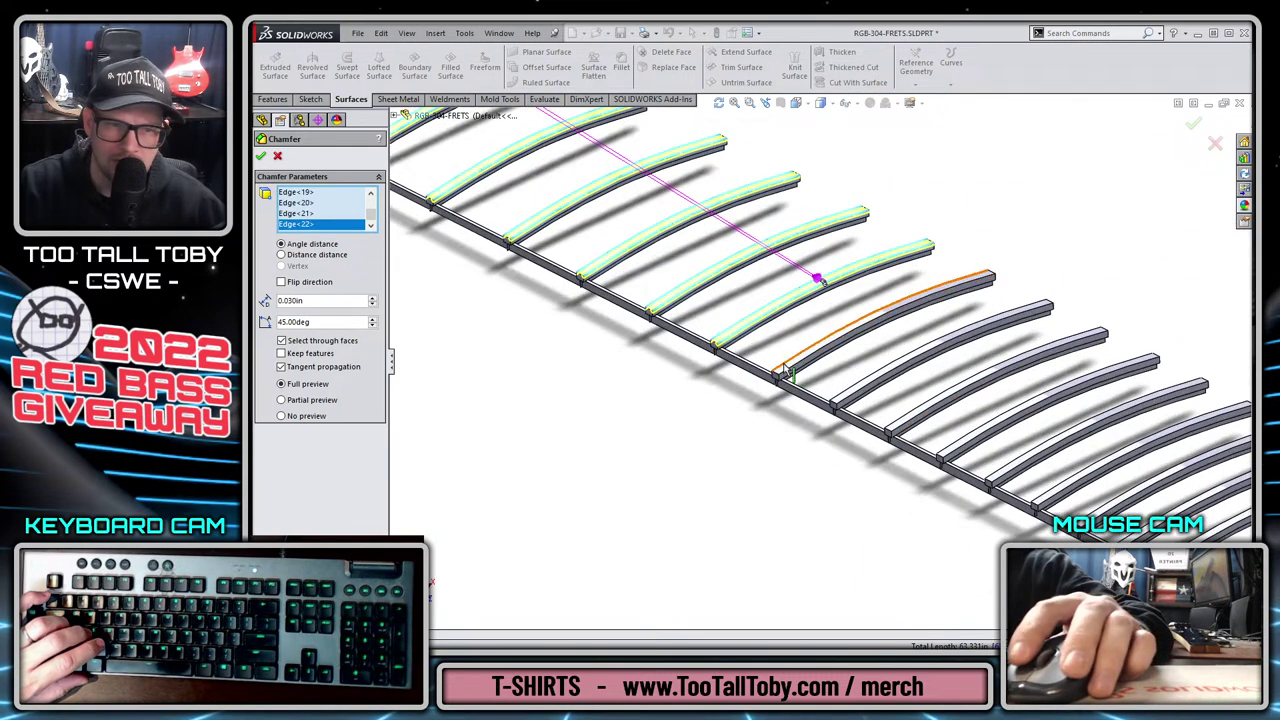
pyautogui.click(795, 378)
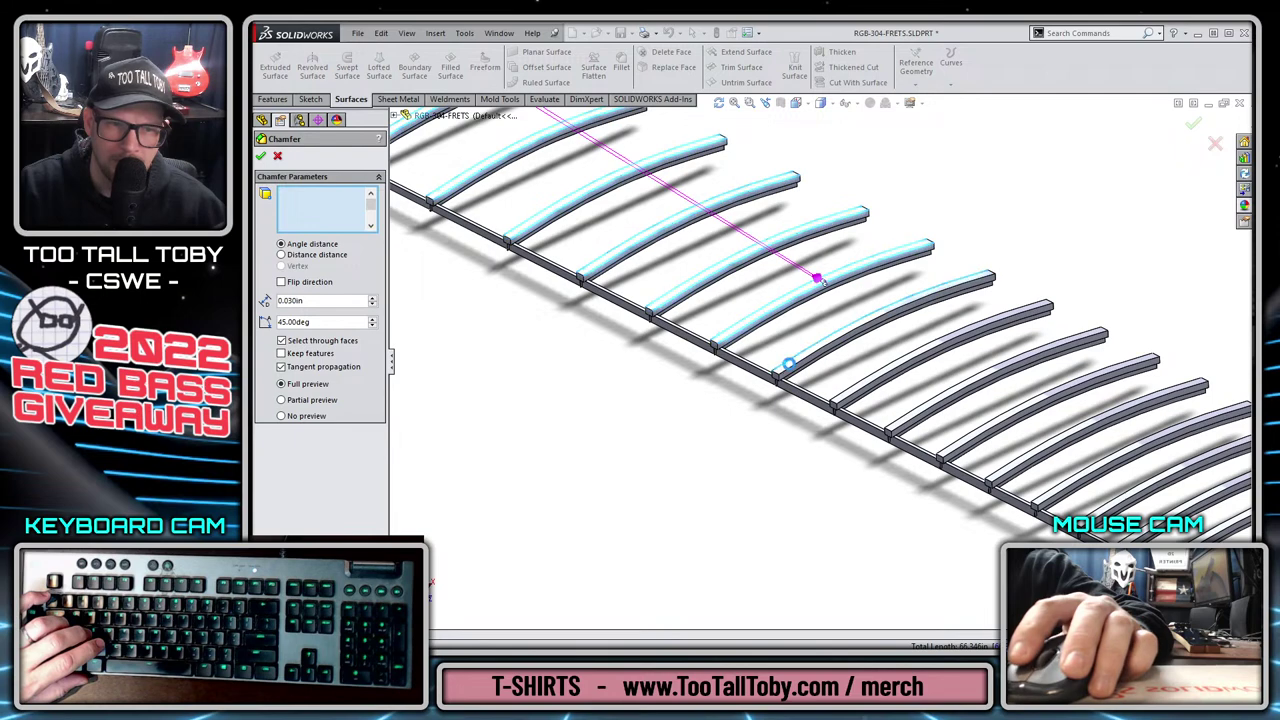
pyautogui.click(848, 395)
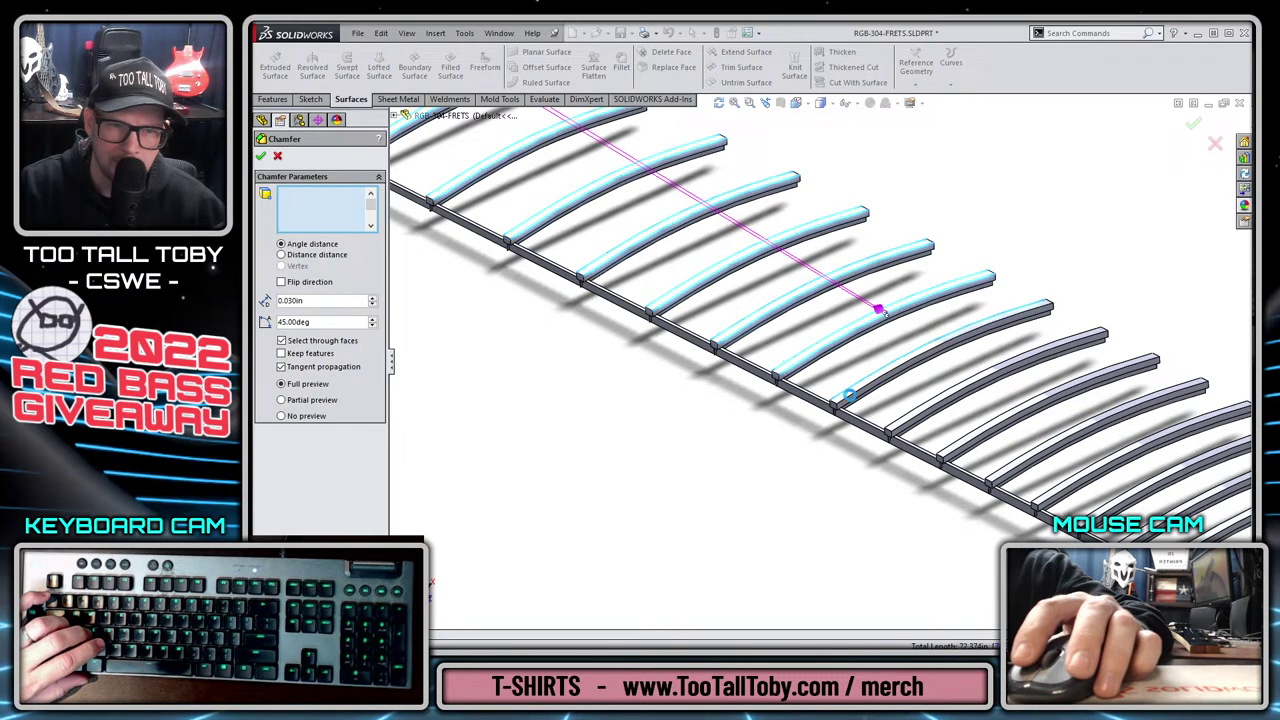
pyautogui.click(853, 400)
pyautogui.click(907, 428)
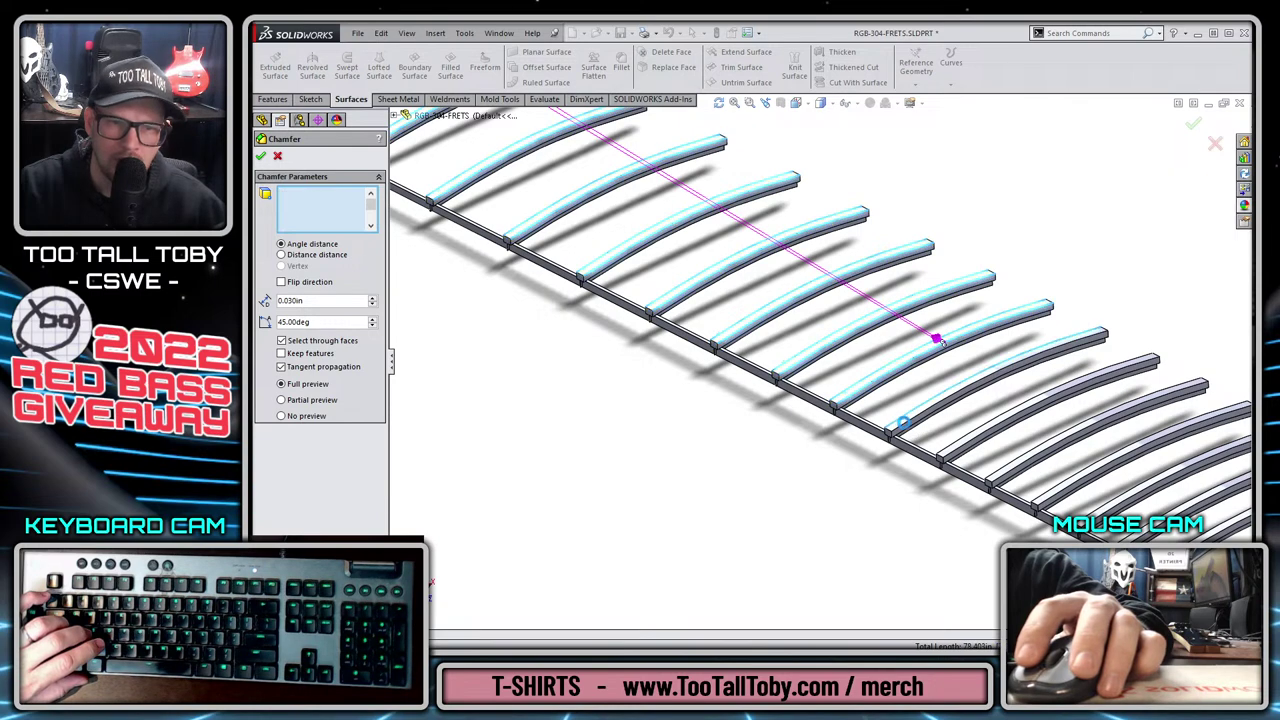
pyautogui.click(909, 434)
pyautogui.scroll(-5, 1002, 468)
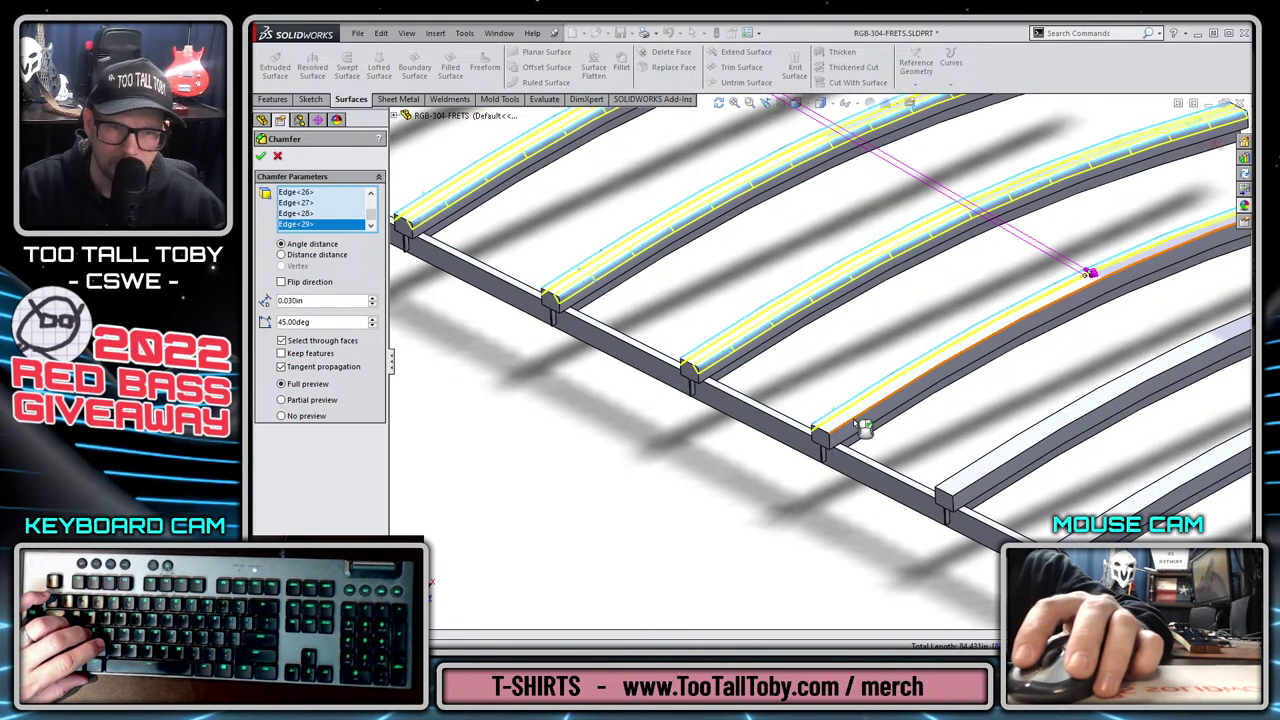
pyautogui.click(993, 477)
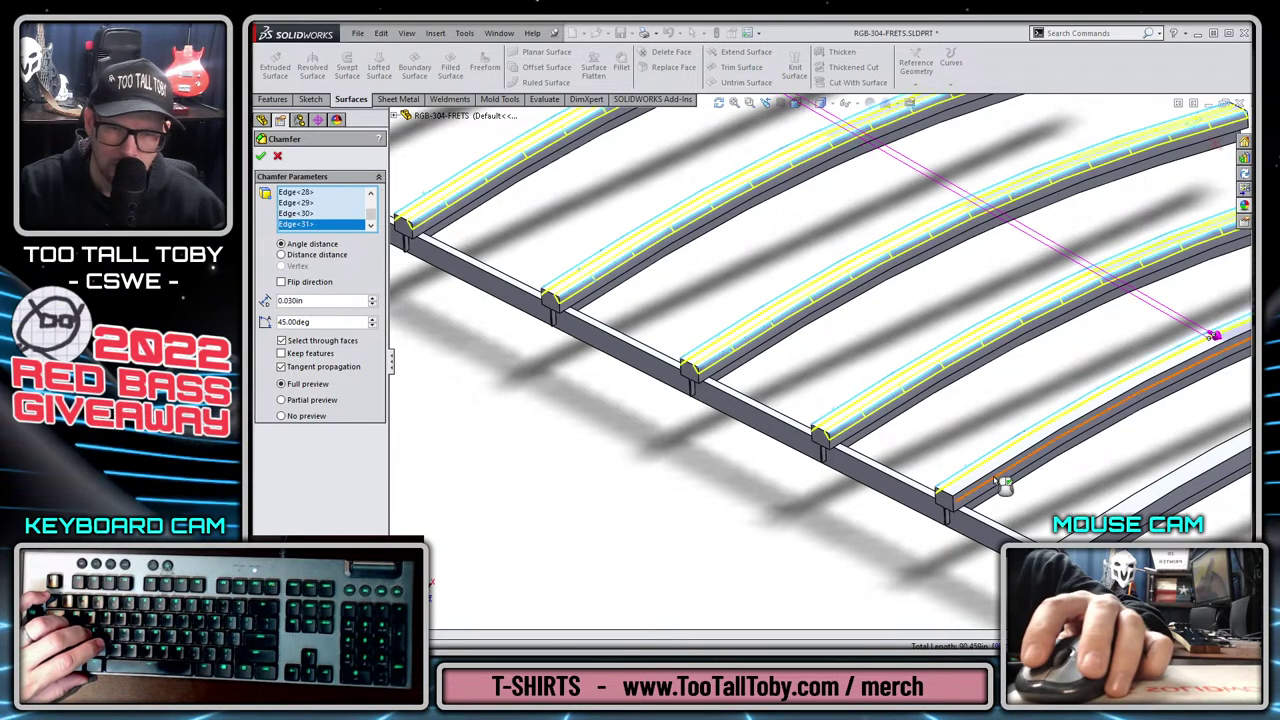
pyautogui.click(1002, 482)
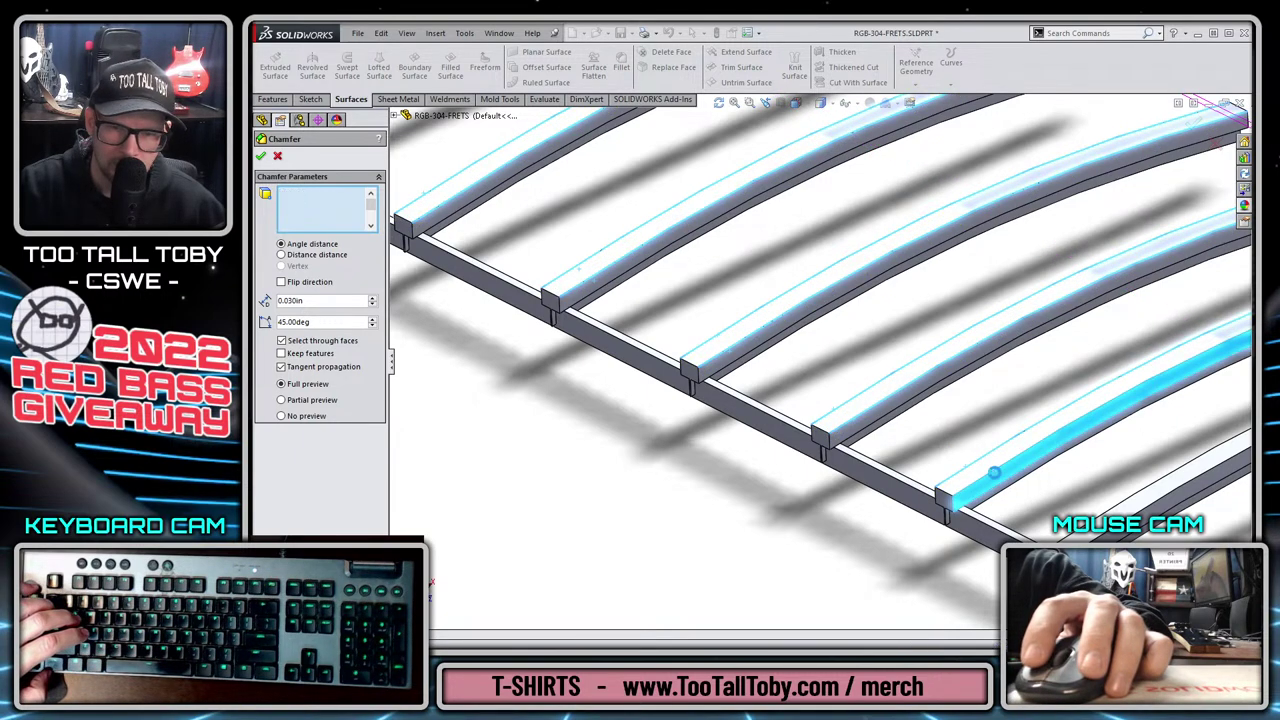
pyautogui.click(1012, 476)
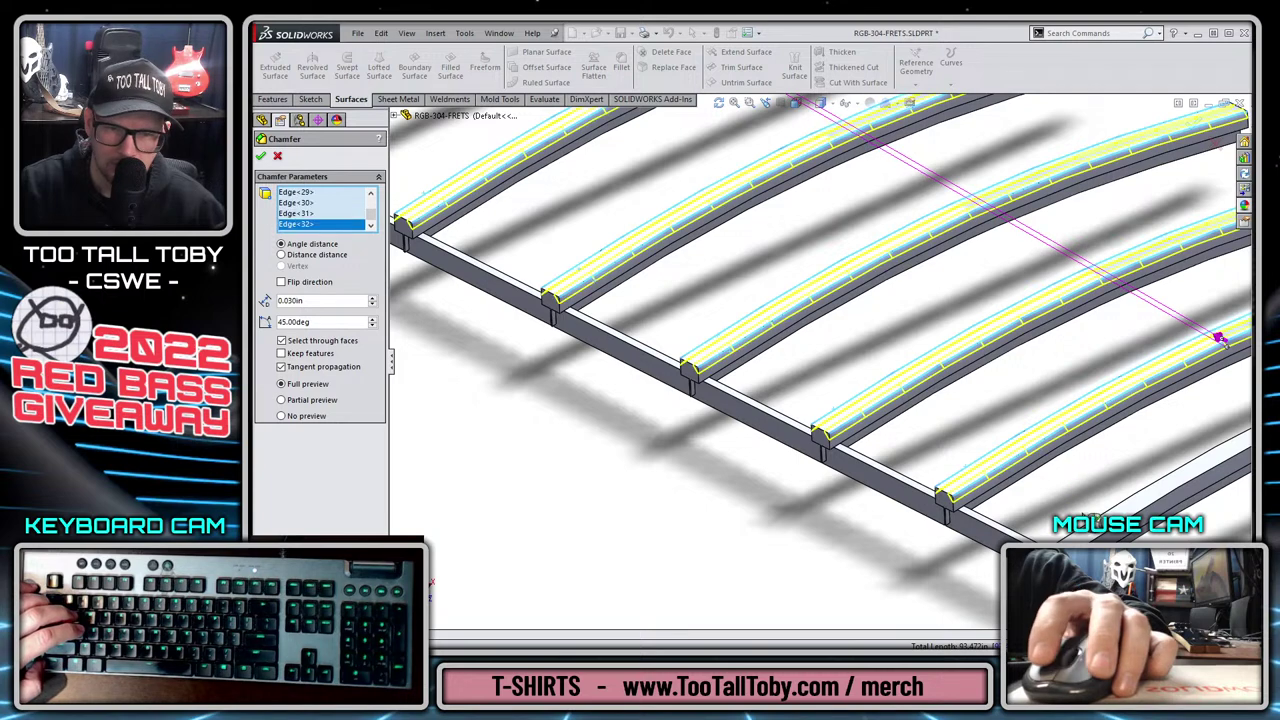
pyautogui.click(1088, 533)
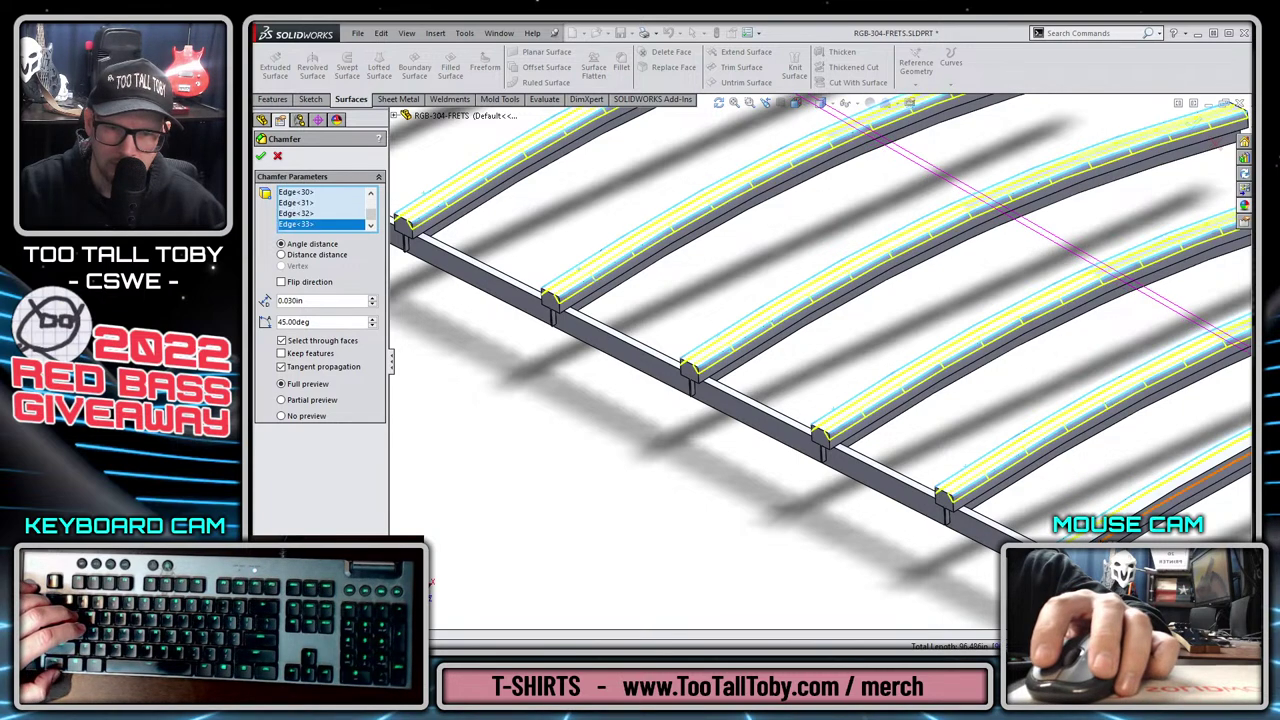
pyautogui.click(1140, 515)
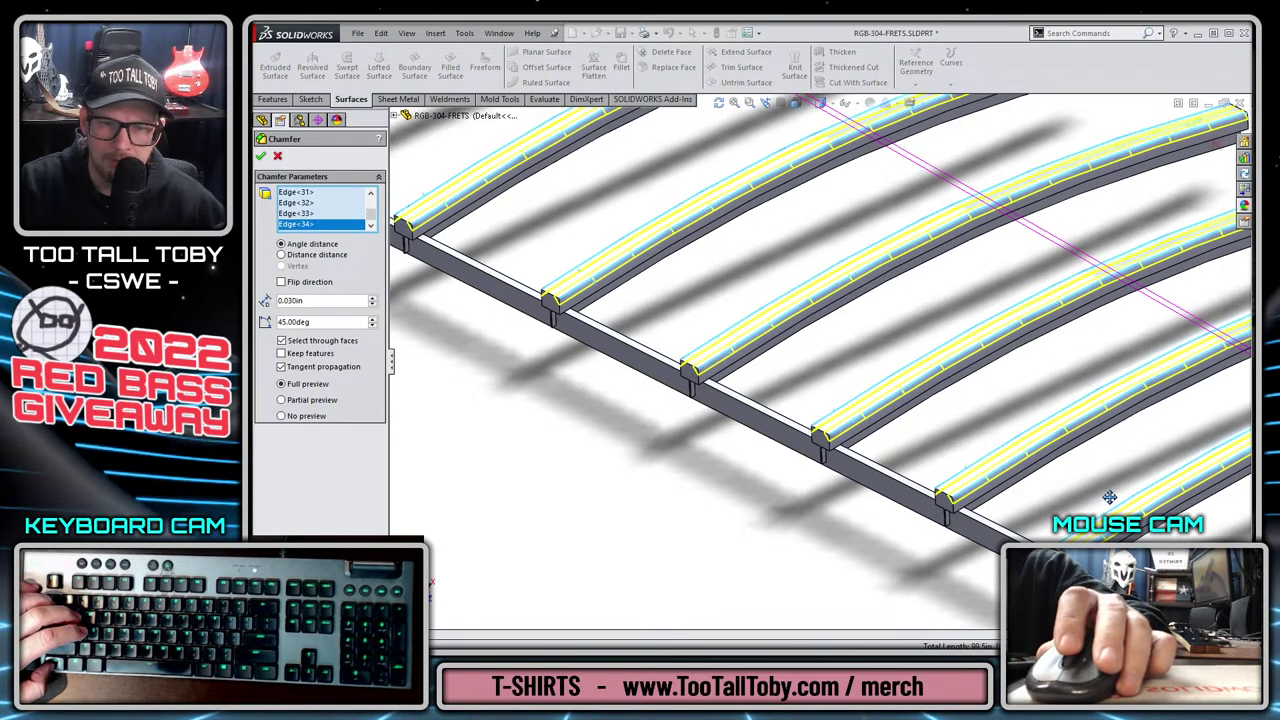
# Add the remaining lowest frets' top edges, bringing the chamfer to 40 edges.
pyautogui.keyDown('ctrl'); pyautogui.moveTo(979, 430); pyautogui.dragTo(606, 214, button='middle'); pyautogui.keyUp('ctrl')
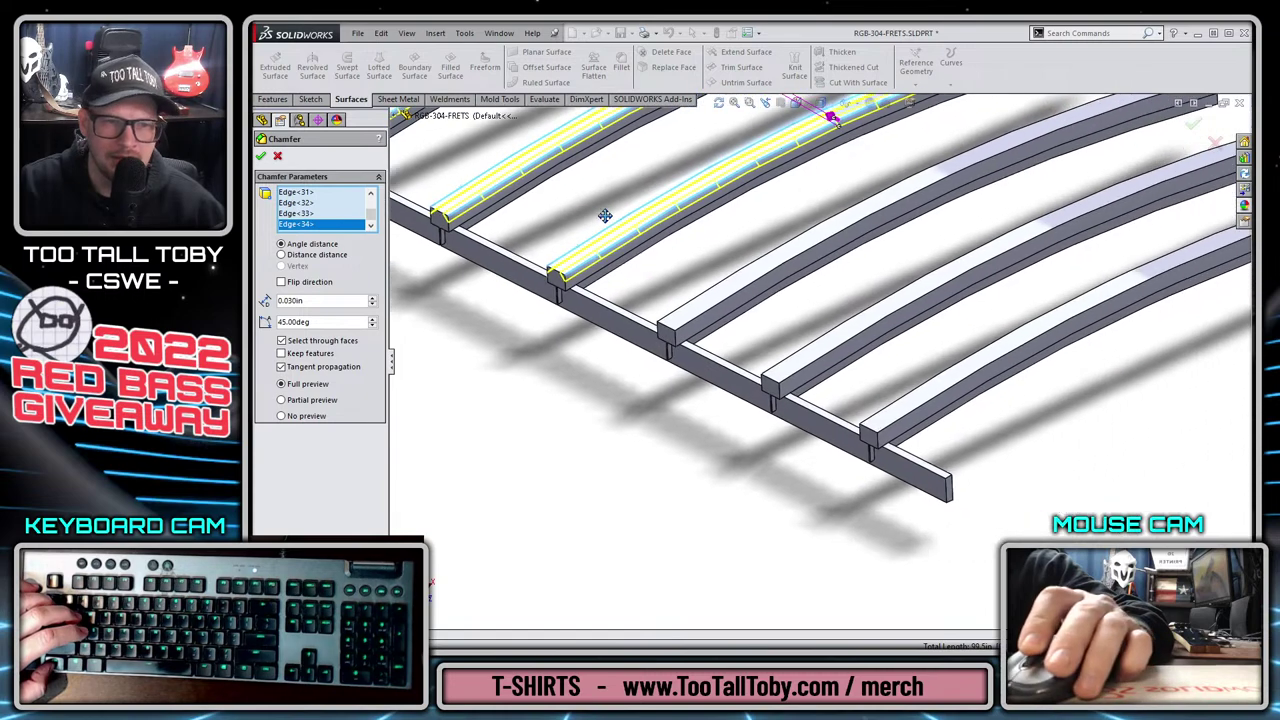
pyautogui.press('Escape')
pyautogui.click(705, 321)
pyautogui.click(786, 352)
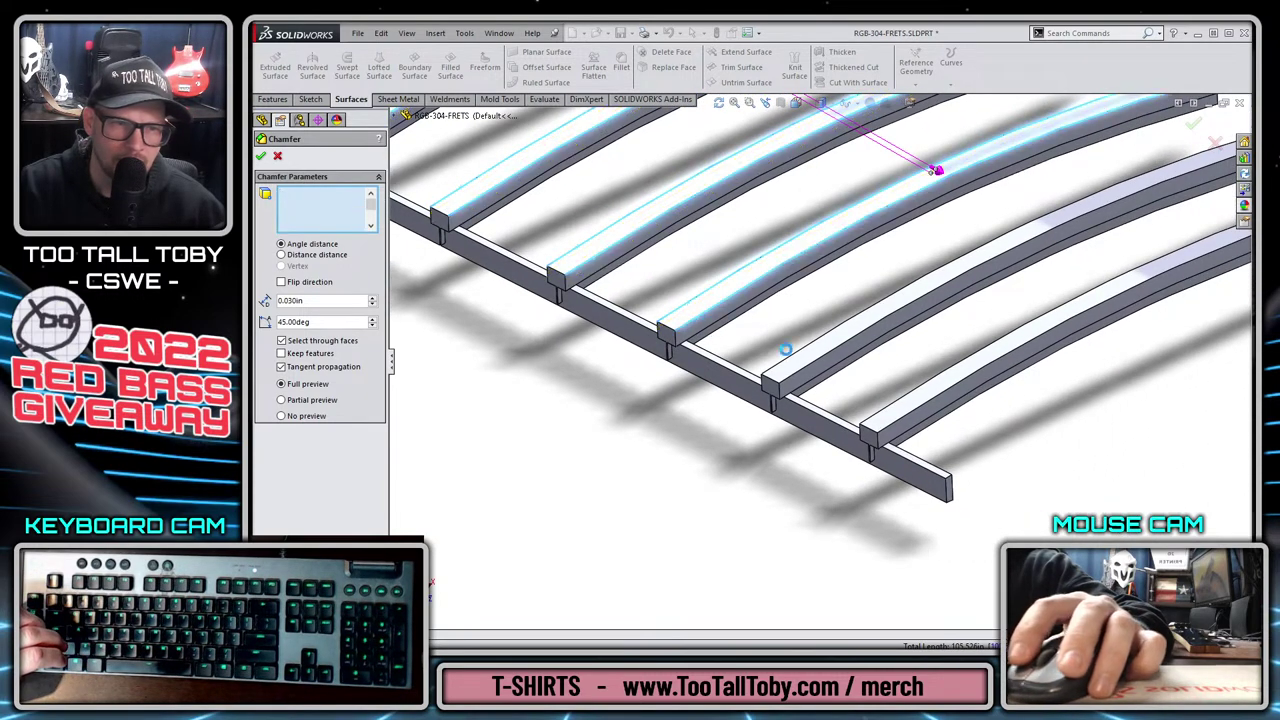
pyautogui.click(808, 358)
pyautogui.click(826, 375)
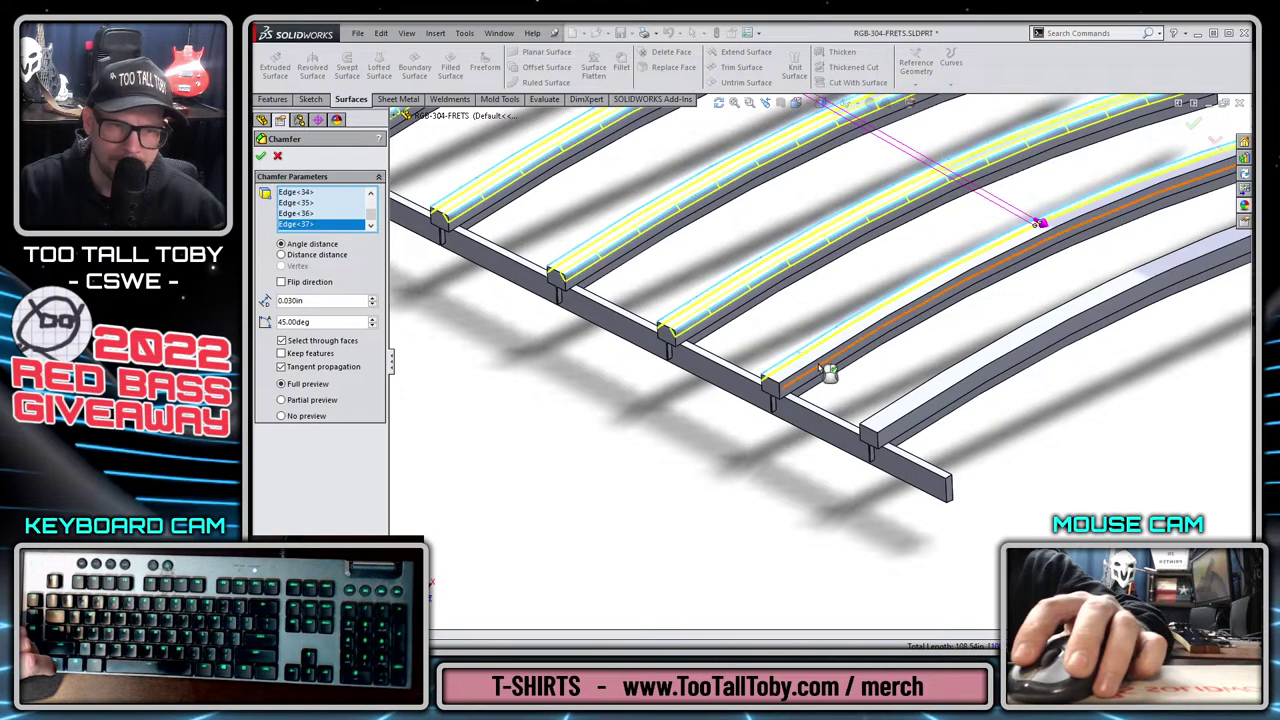
pyautogui.click(818, 361)
pyautogui.click(818, 361)
pyautogui.click(893, 415)
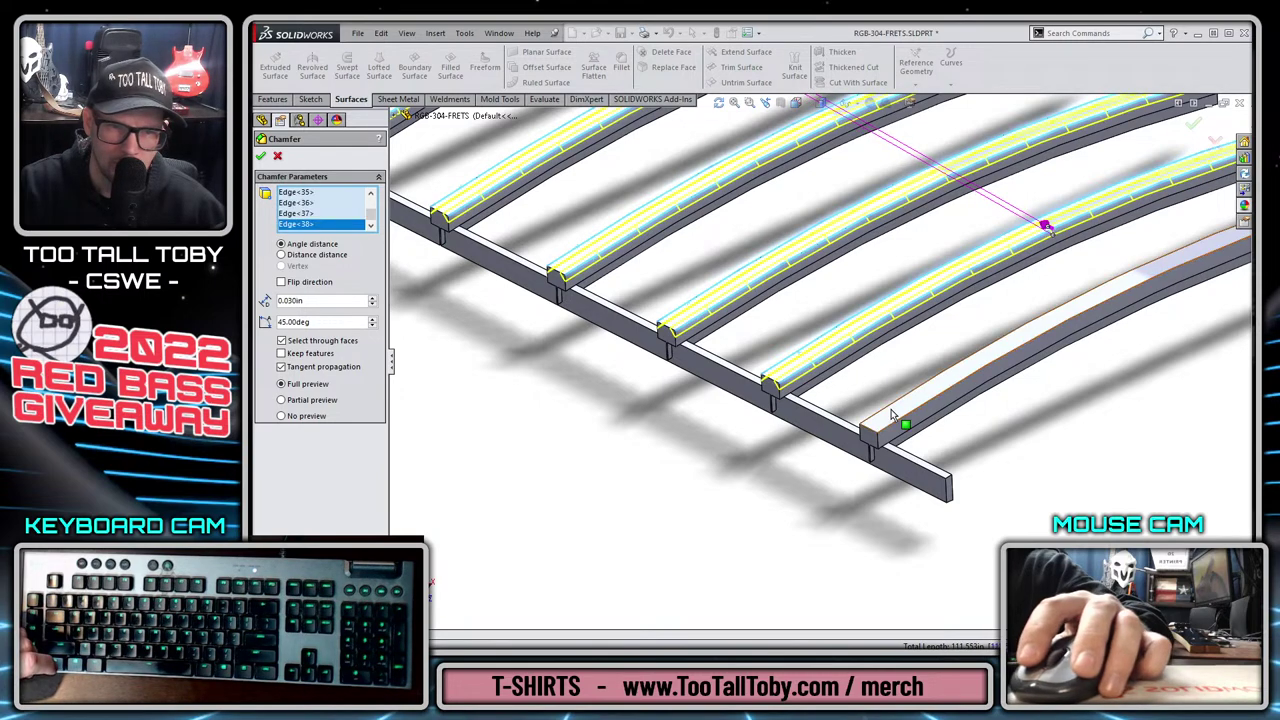
pyautogui.click(903, 418)
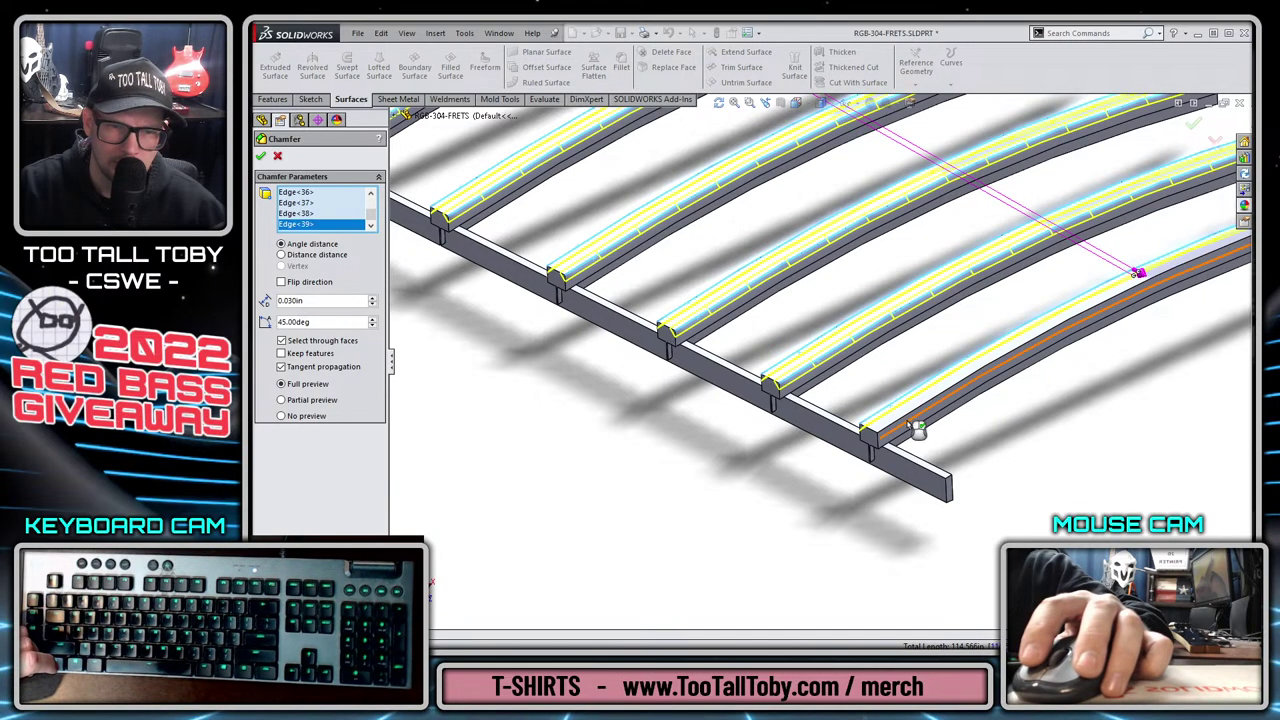
pyautogui.click(905, 417)
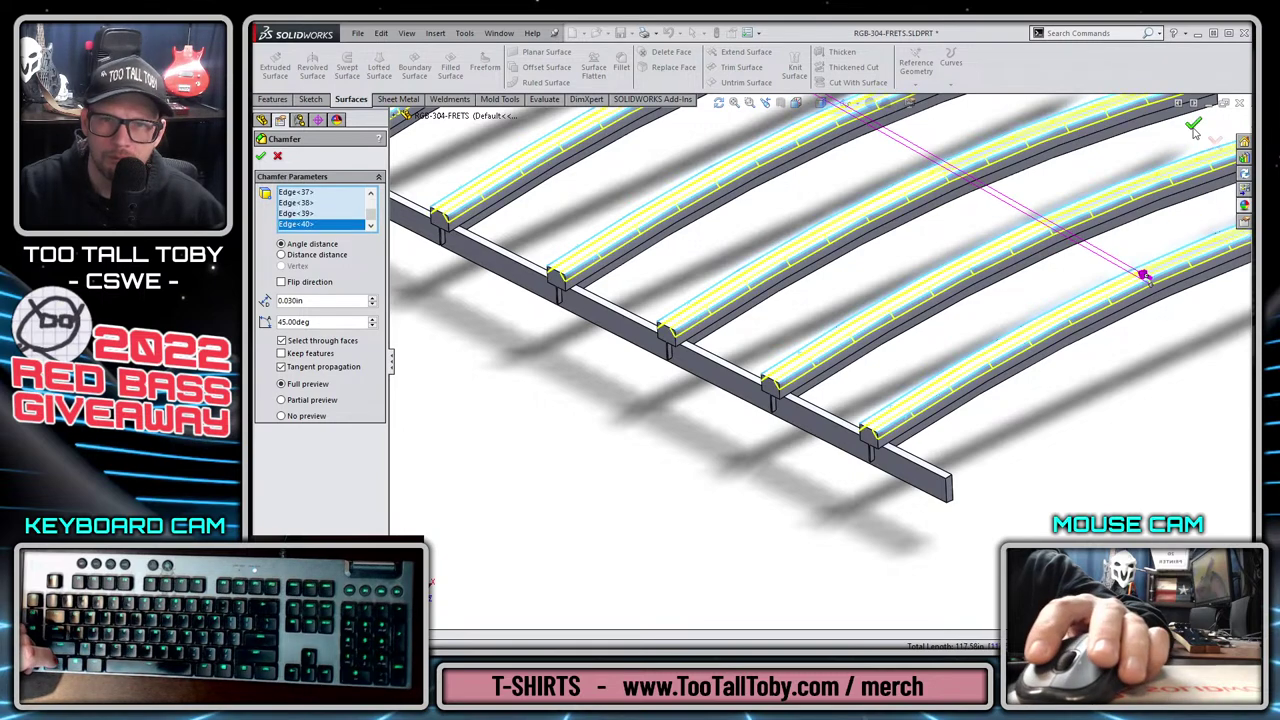
# Apply Chamfer2 to the frets and fit the part in view.
pyautogui.press('Return')
pyautogui.press('f')
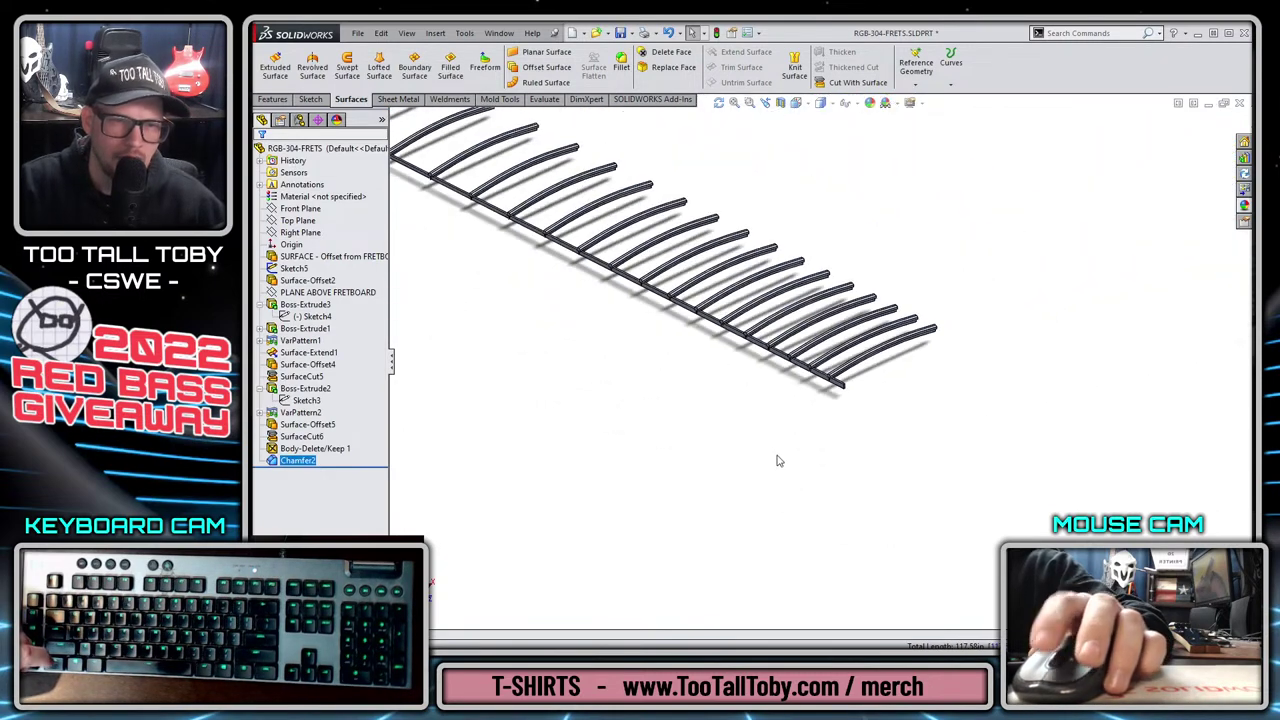
pyautogui.click(727, 215)
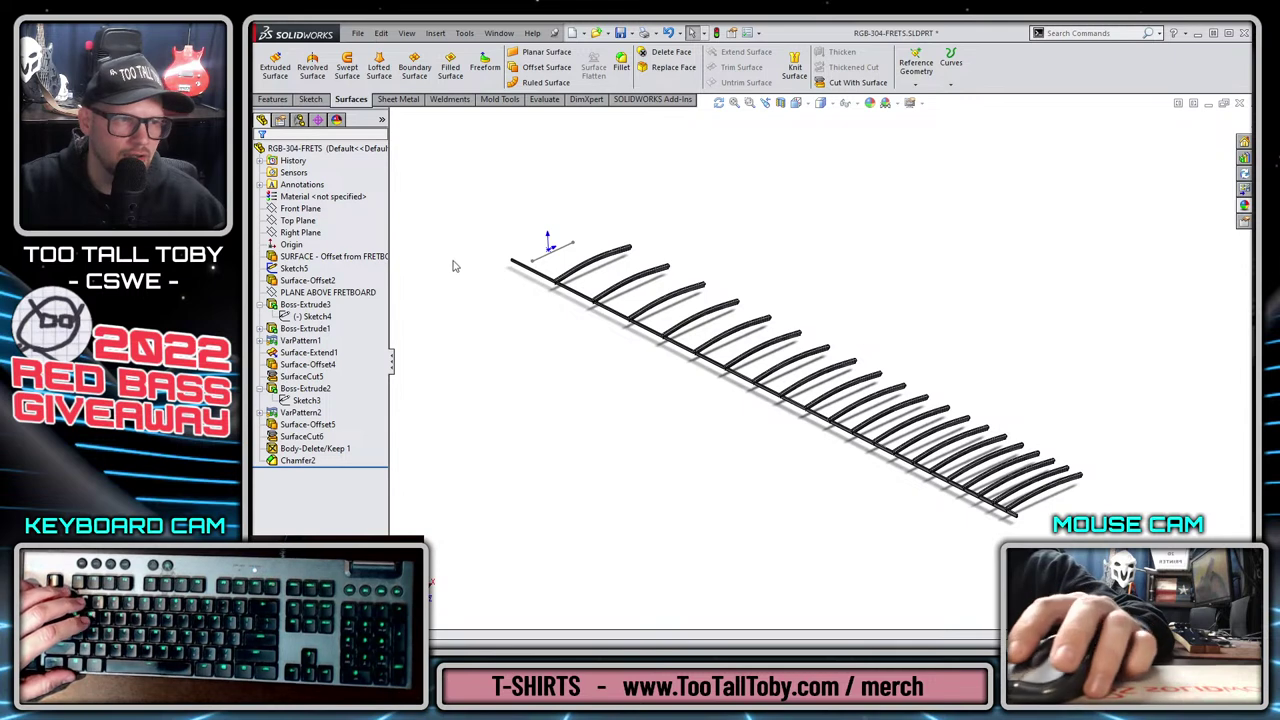
# Assign Plain Carbon Steel to the frets part and bring up the open-documents switcher.
pyautogui.rightClick(310, 198)
pyautogui.click(377, 257)
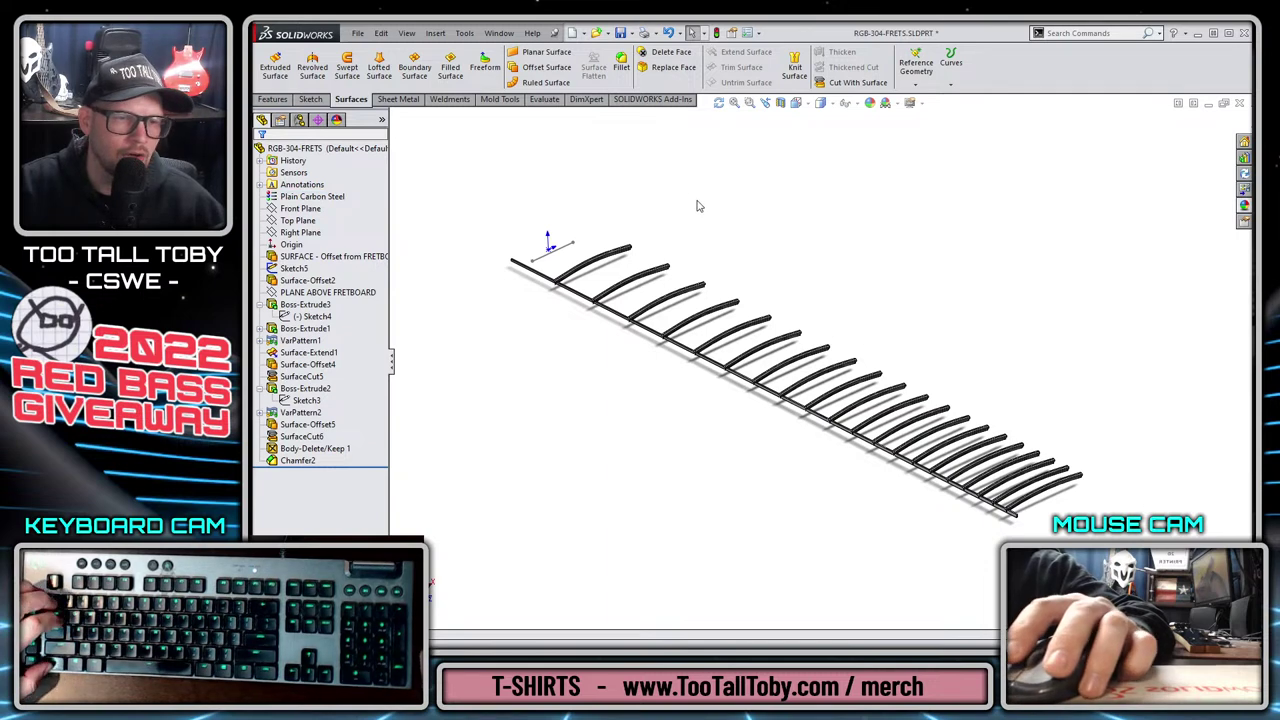
pyautogui.hotkey('ctrl', 'Tab')
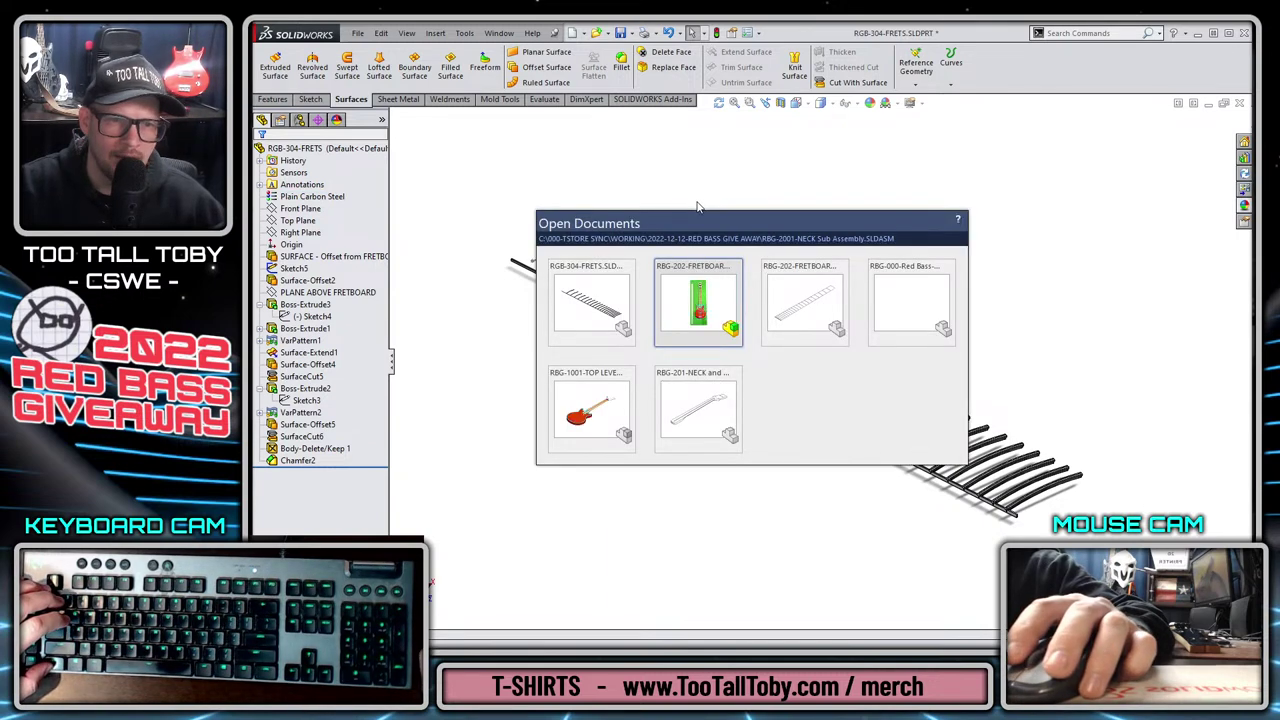
# Cycle the document switcher to RBG-1001-TOP LEVEL to make it the active document.
pyautogui.hotkey('ctrl', 'Tab')
pyautogui.hotkey('ctrl', 'Tab')
pyautogui.hotkey('ctrl', 'Tab')
pyautogui.hotkey('ctrl', 'Tab')
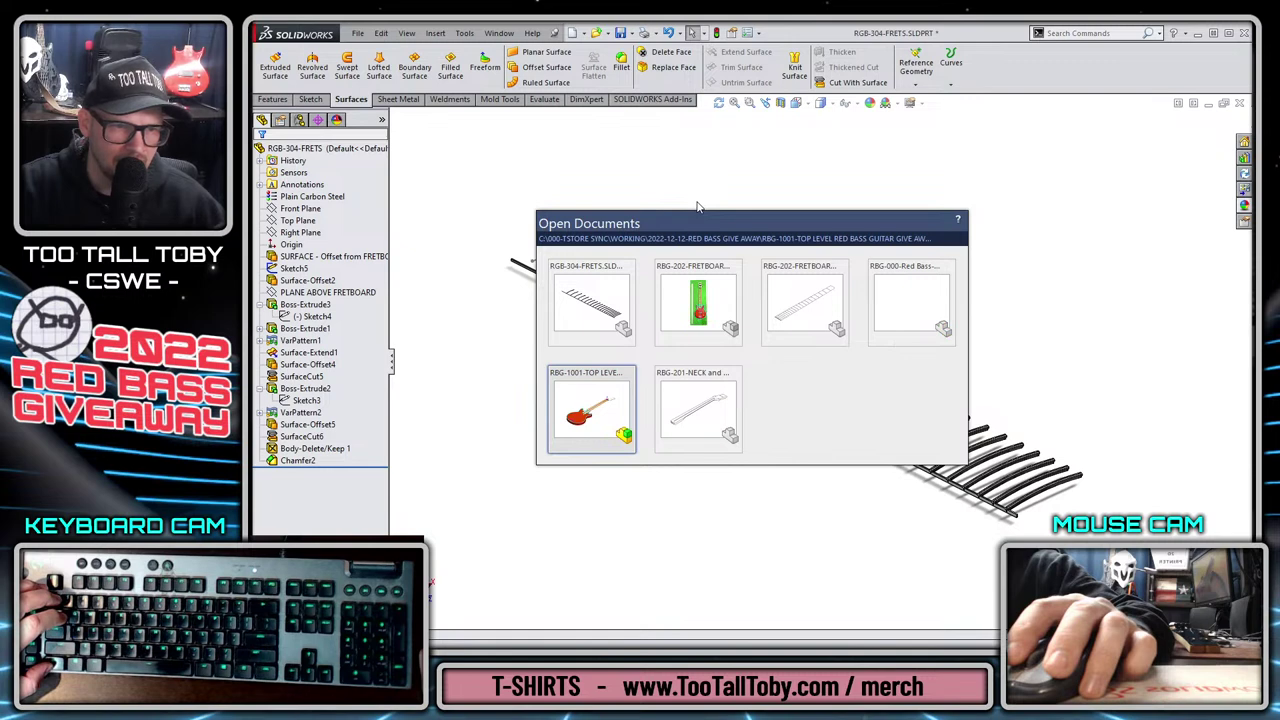
pyautogui.hotkey('ctrl', 'Tab')
pyautogui.hotkey('ctrl', 'Tab')
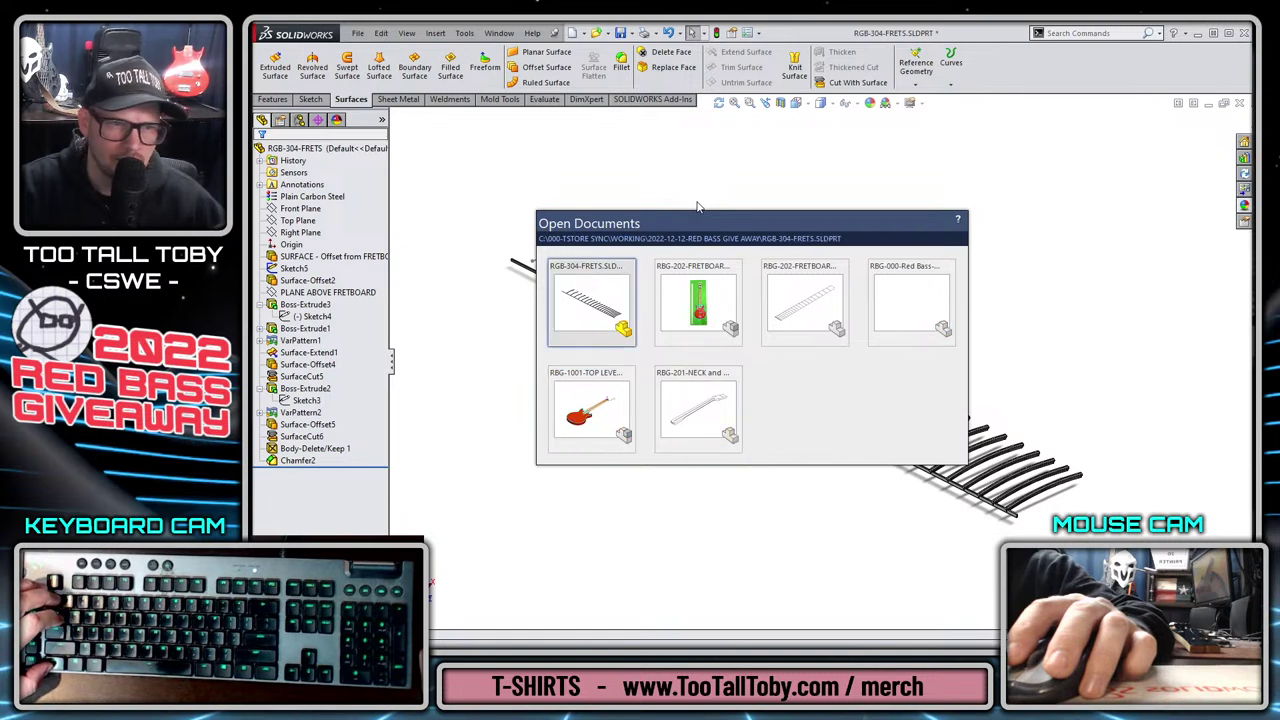
pyautogui.hotkey('ctrl', 'Tab')
pyautogui.hotkey('ctrl', 'Tab')
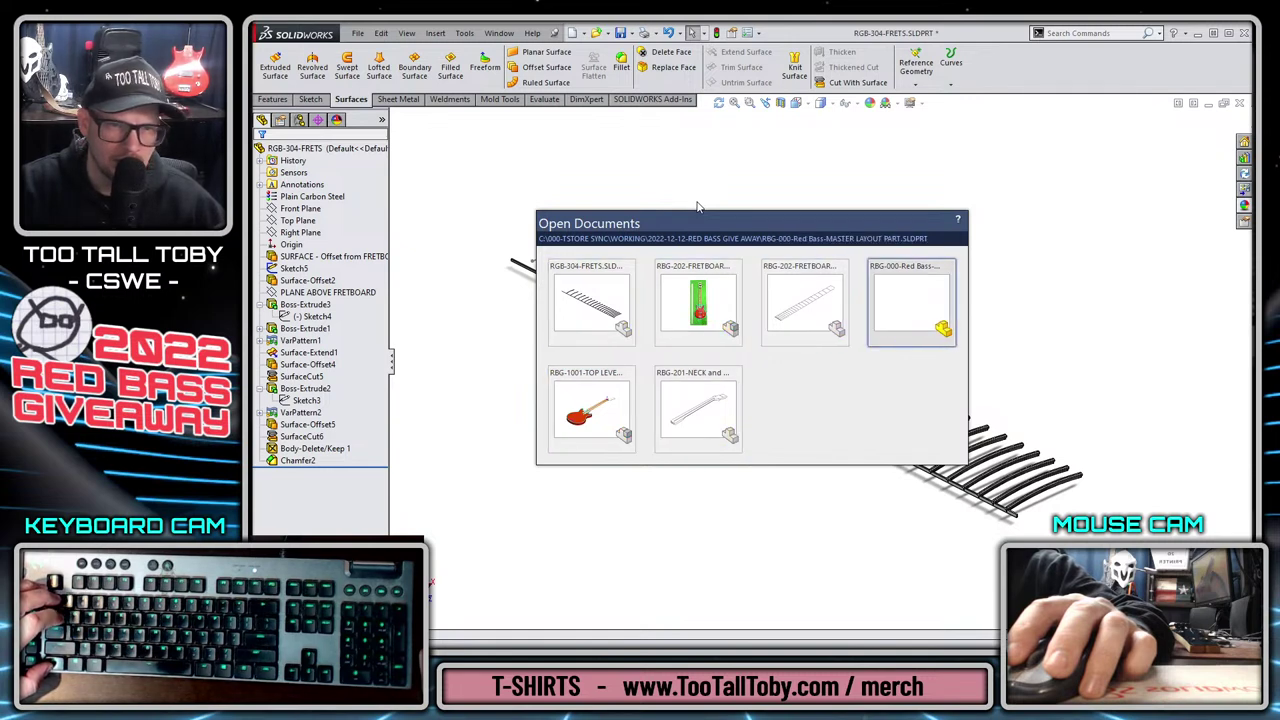
pyautogui.hotkey('ctrl', 'Tab')
pyautogui.hotkey('ctrl', 'Tab')
pyautogui.hotkey('ctrl', 'Tab')
pyautogui.hotkey('ctrl', 'Tab')
pyautogui.hotkey('ctrl', 'Tab')
pyautogui.hotkey('ctrl', 'Tab')
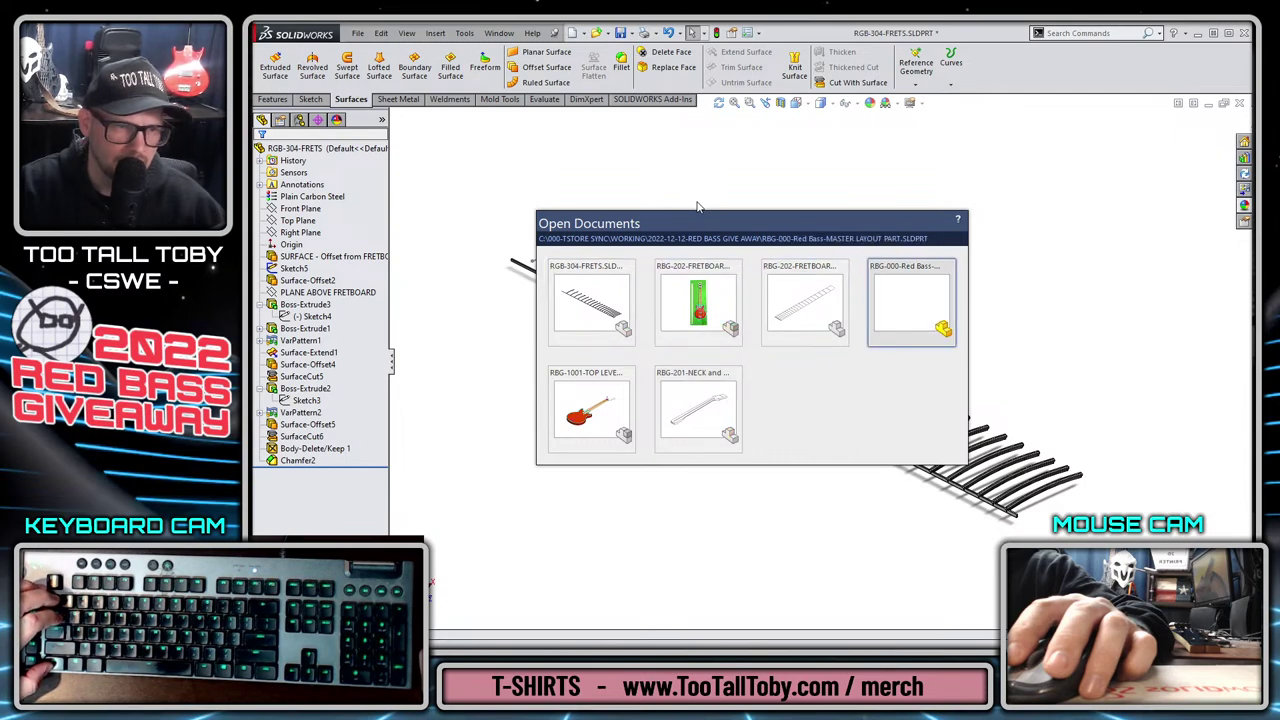
pyautogui.hotkey('ctrl', 'Tab')
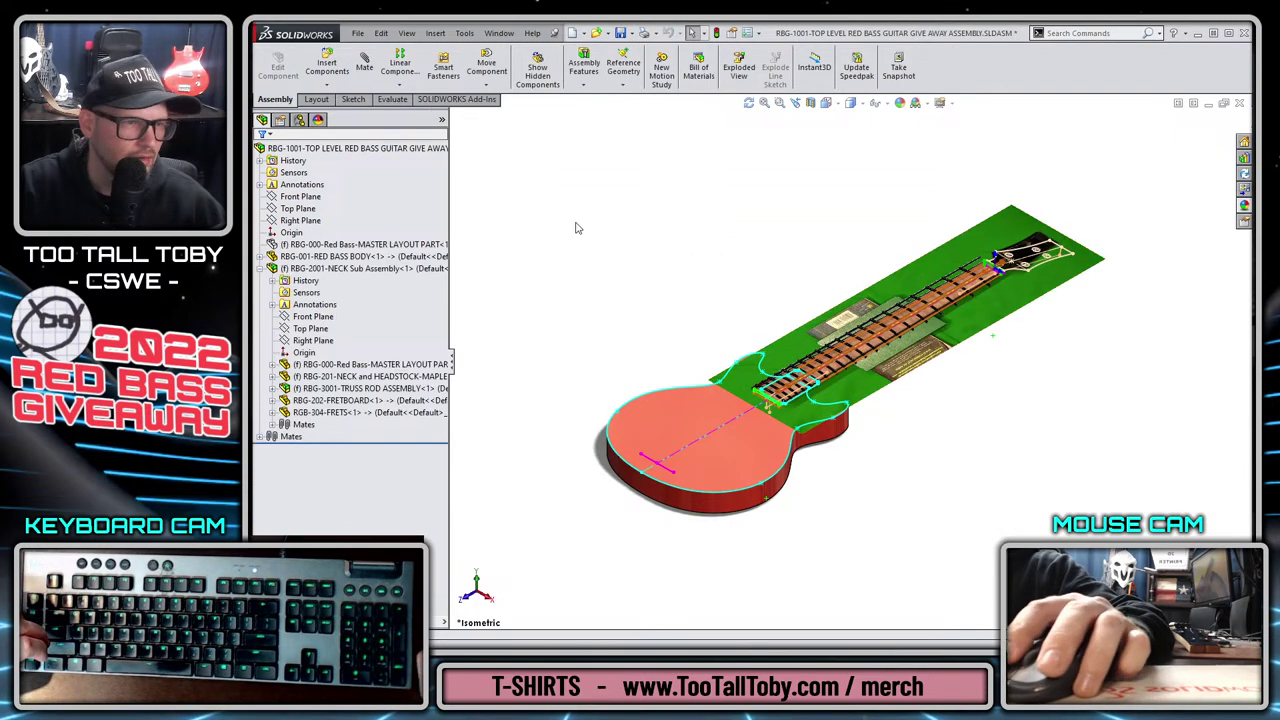
# Open RBG-2001-NECK Sub Assembly in its own window and fit it in view.
pyautogui.rightClick(352, 269)
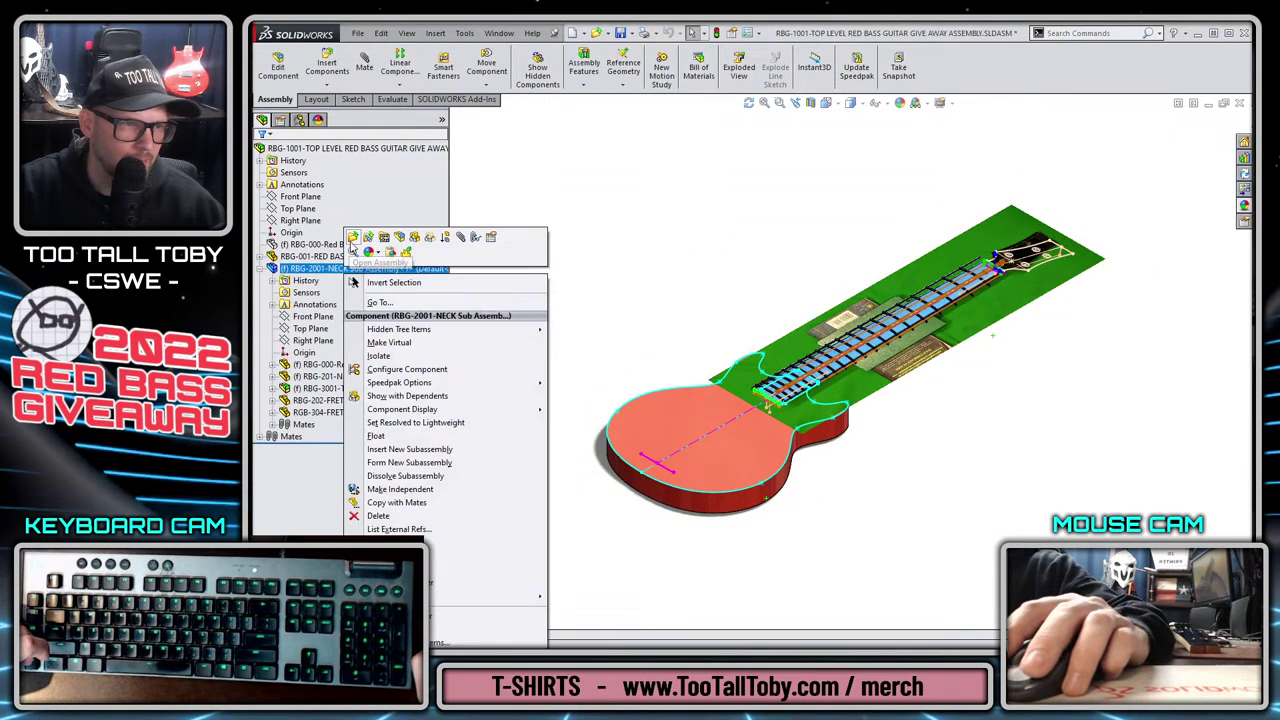
pyautogui.click(353, 239)
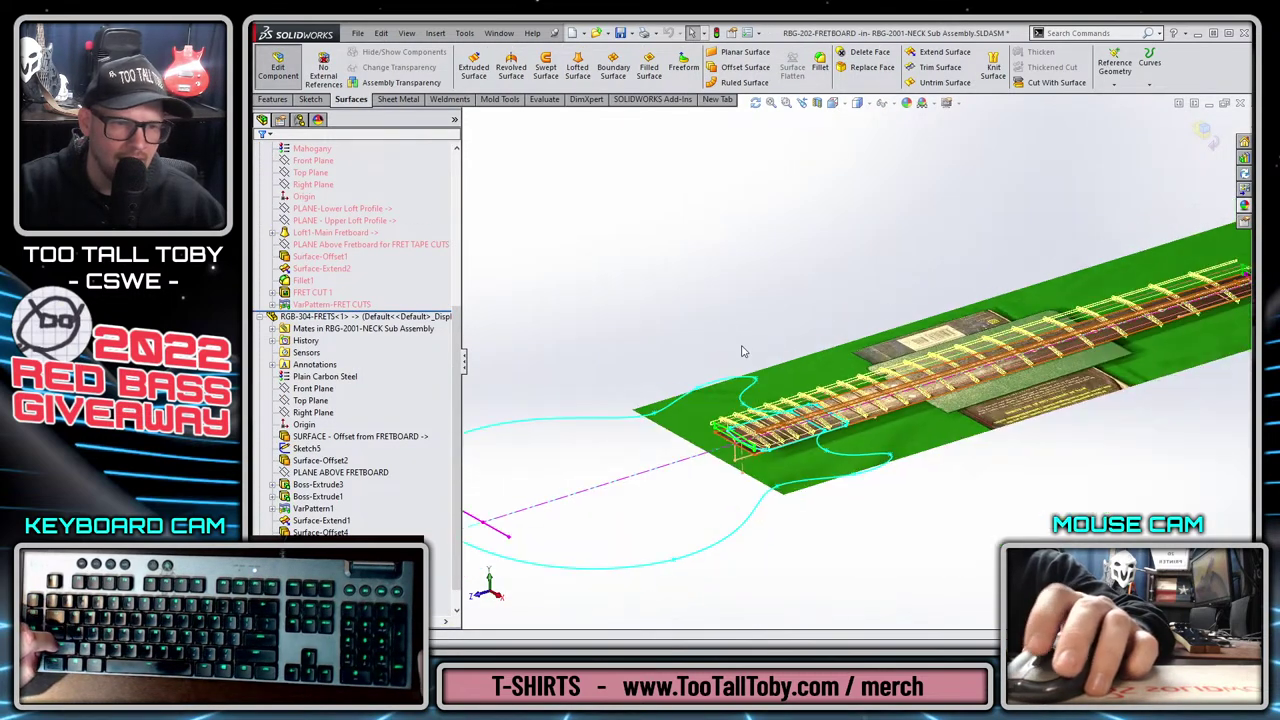
pyautogui.press('f')
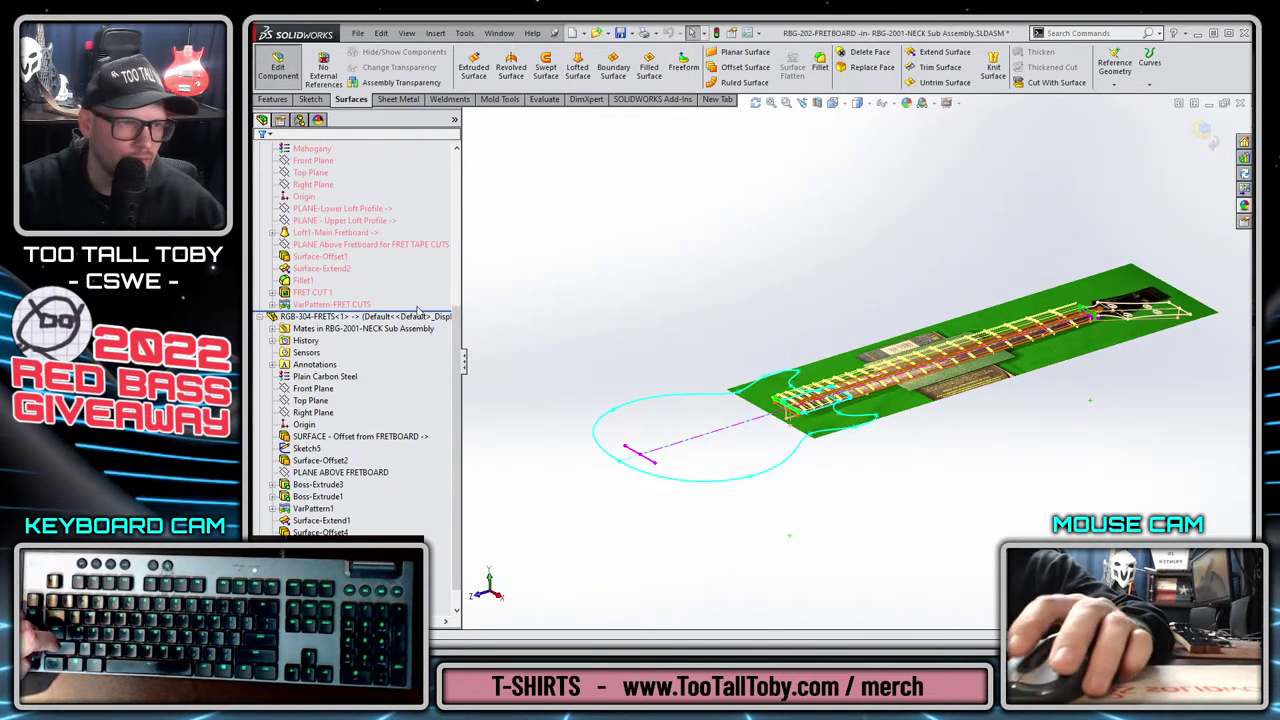
pyautogui.scroll(4, 400, 300)
# Stop editing the fretboard and edit RGB-304-FRETS in context instead.
pyautogui.click(322, 269)
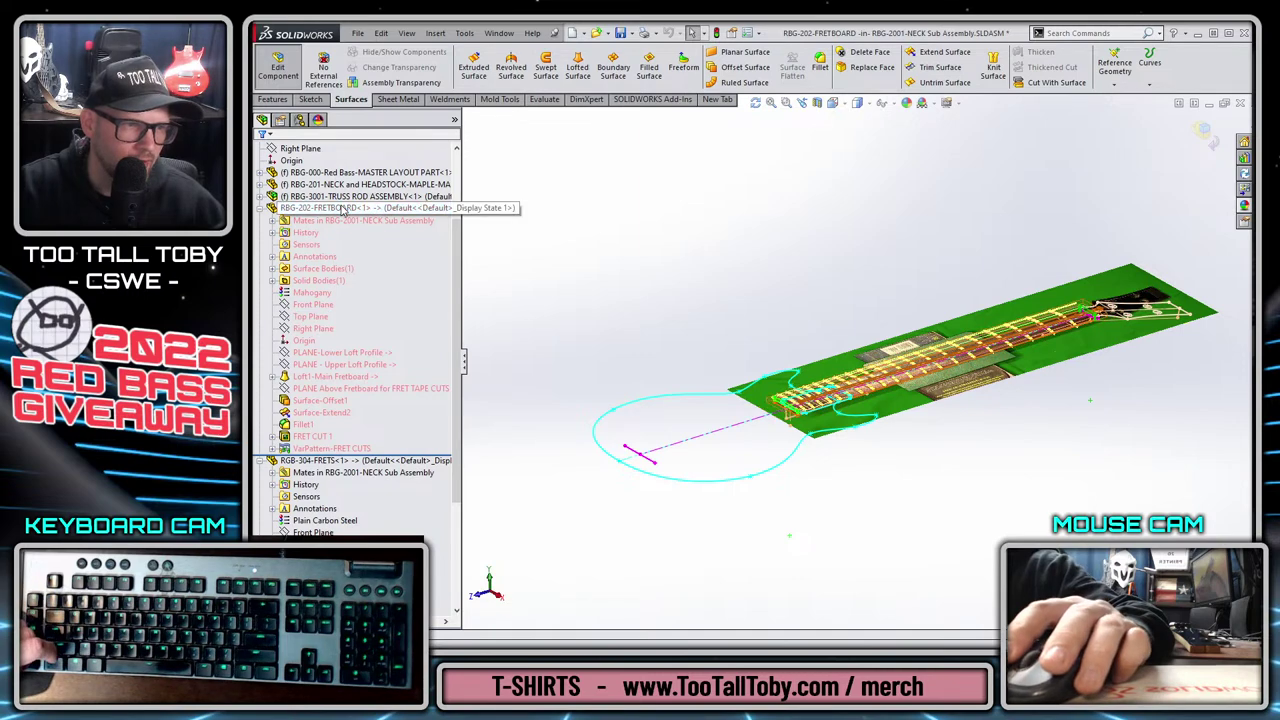
pyautogui.click(1201, 134)
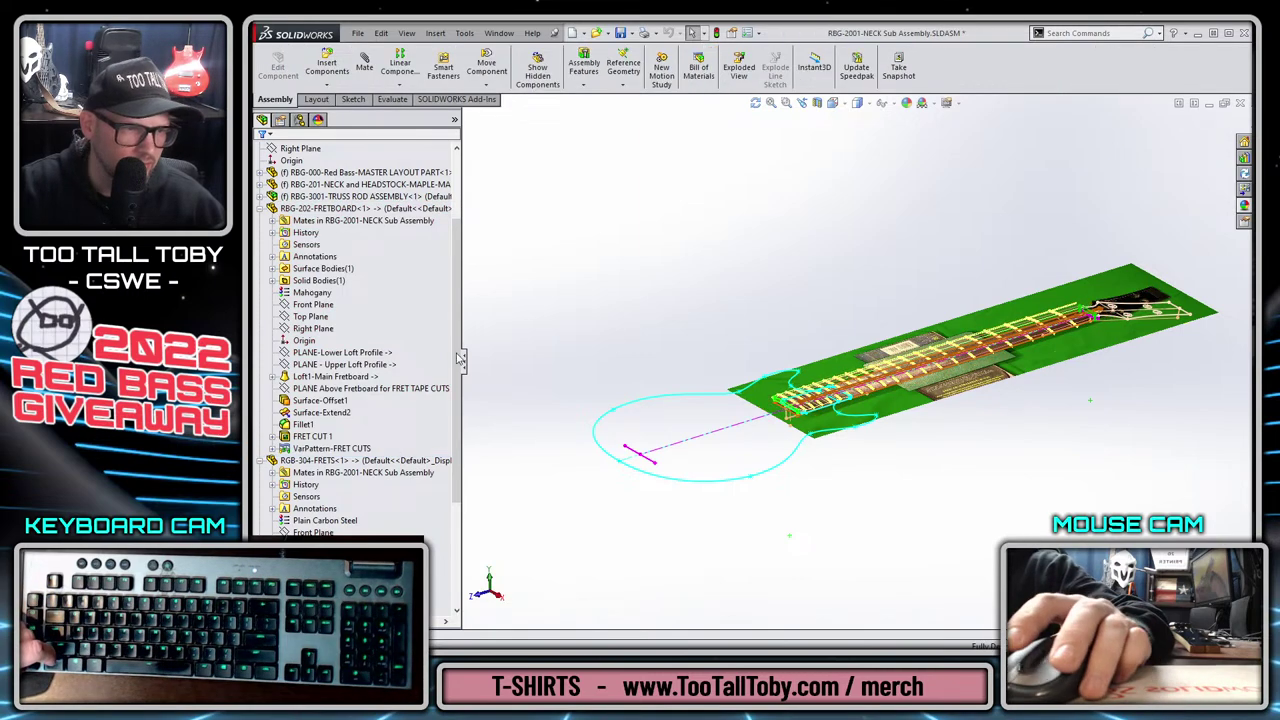
pyautogui.rightClick(320, 460)
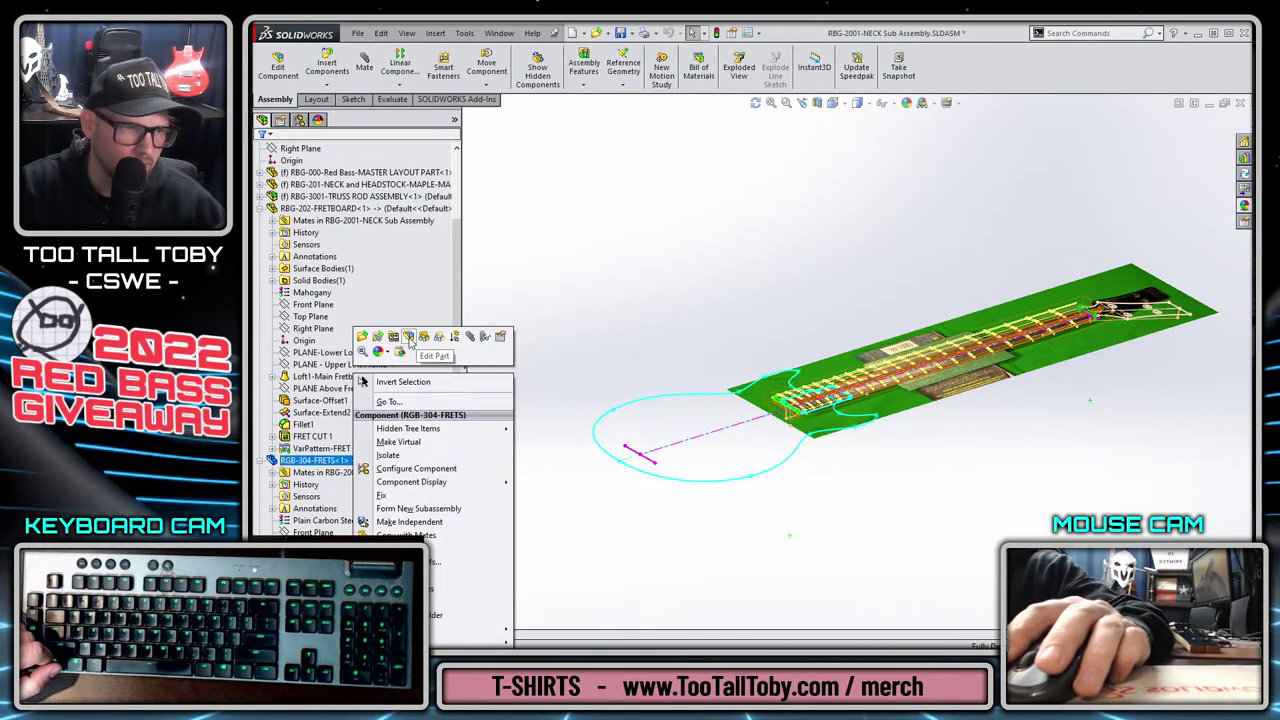
pyautogui.click(409, 337)
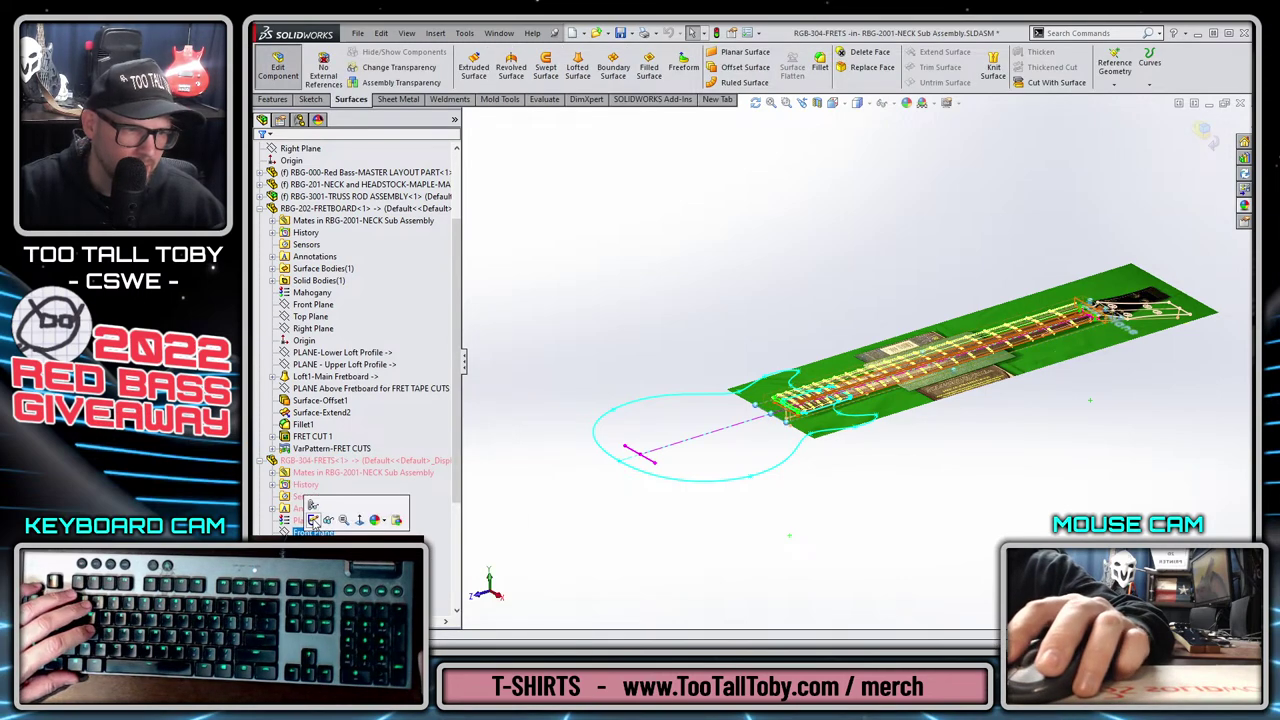
# Start a sketch in the frets part and convert the fretboard edges into it.
pyautogui.press('s')
pyautogui.moveTo(612, 537); pyautogui.dragTo(1172, 321, button='middle')
pyautogui.scroll(-3, 1170, 315)
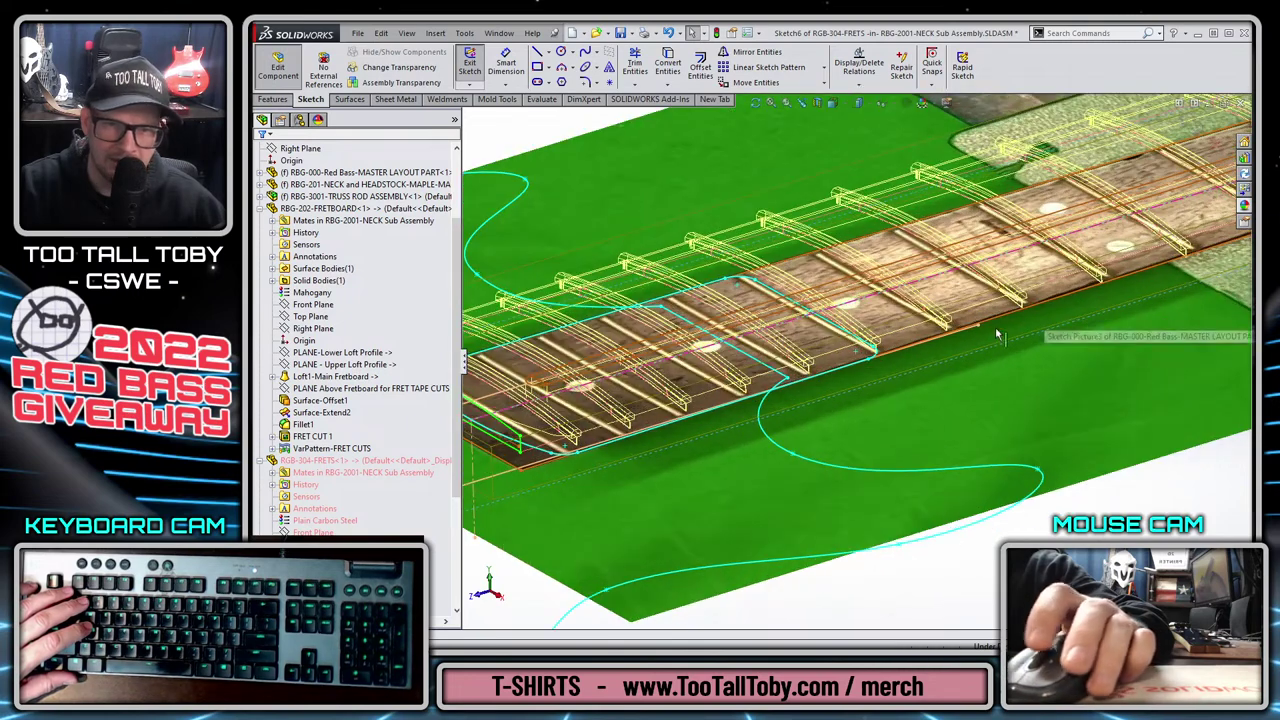
pyautogui.click(867, 237)
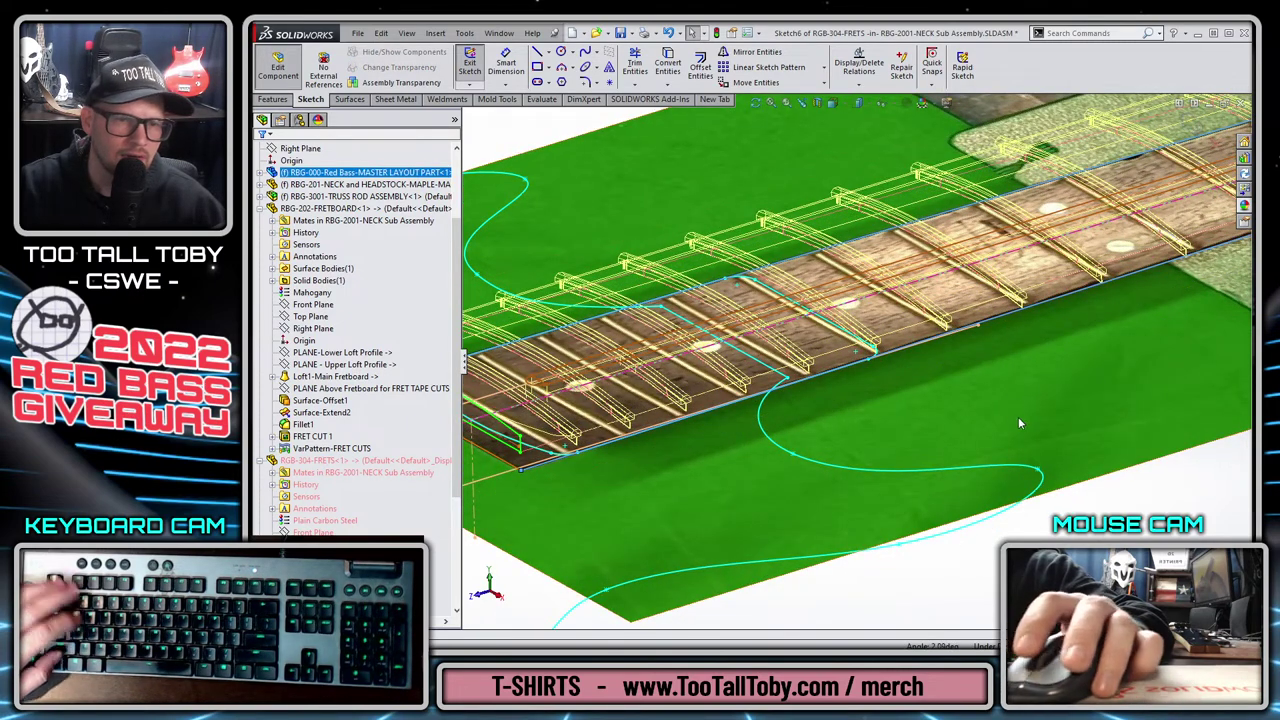
pyautogui.press('Escape')
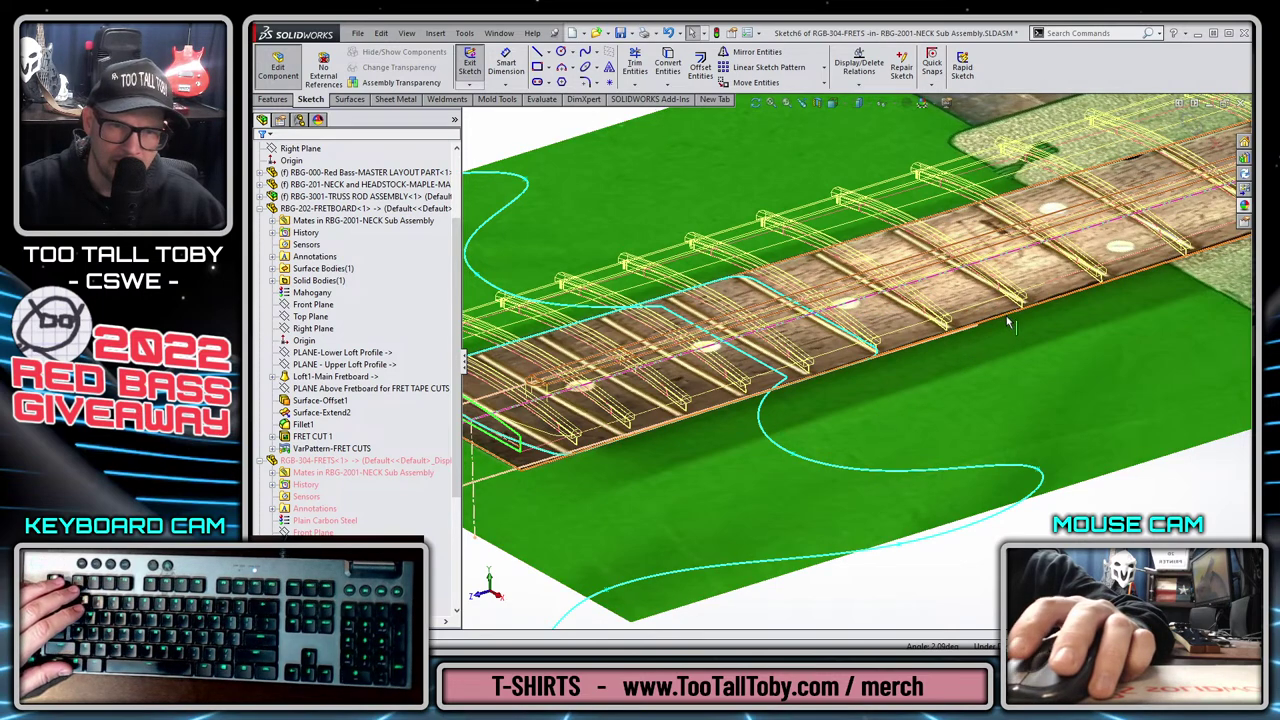
pyautogui.scroll(-3, 1010, 323)
pyautogui.rightClick(1027, 295)
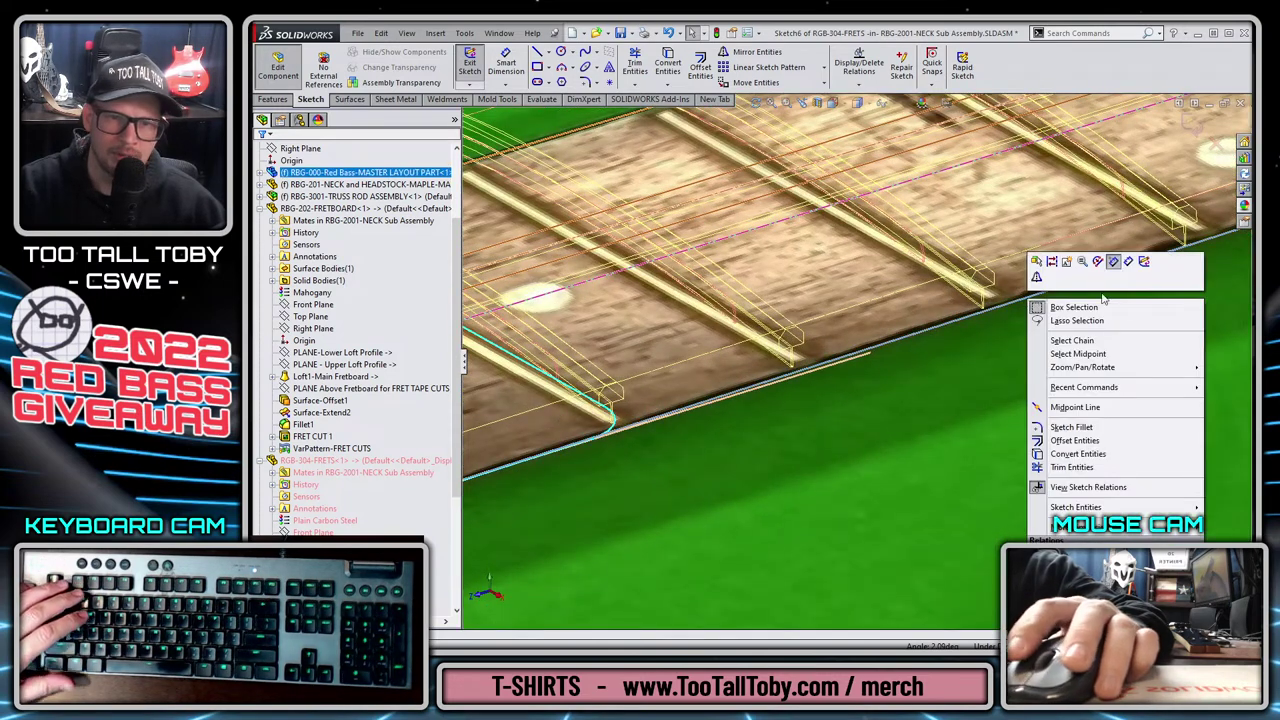
pyautogui.press('Escape')
pyautogui.scroll(5, 925, 307)
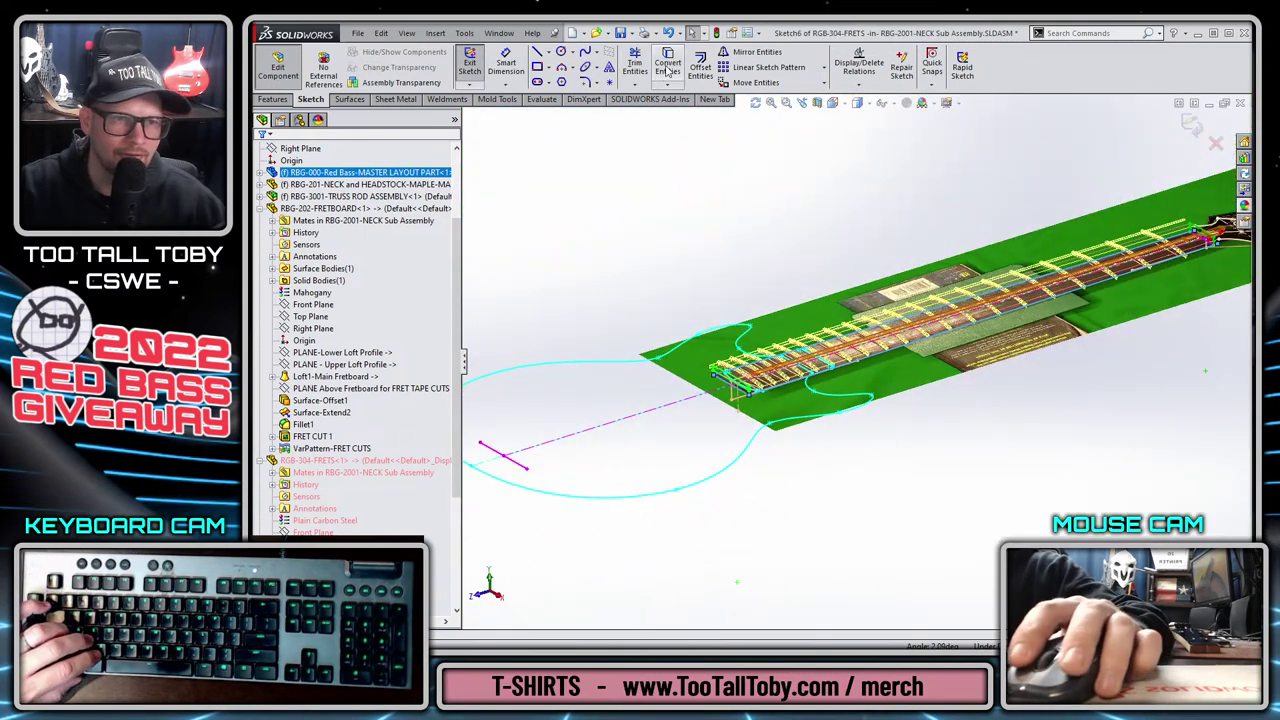
pyautogui.click(711, 200)
# Exit the sketch and in-context editing, then return to the top-level assembly.
pyautogui.scroll(3, 880, 263)
pyautogui.scroll(-1, 1003, 252)
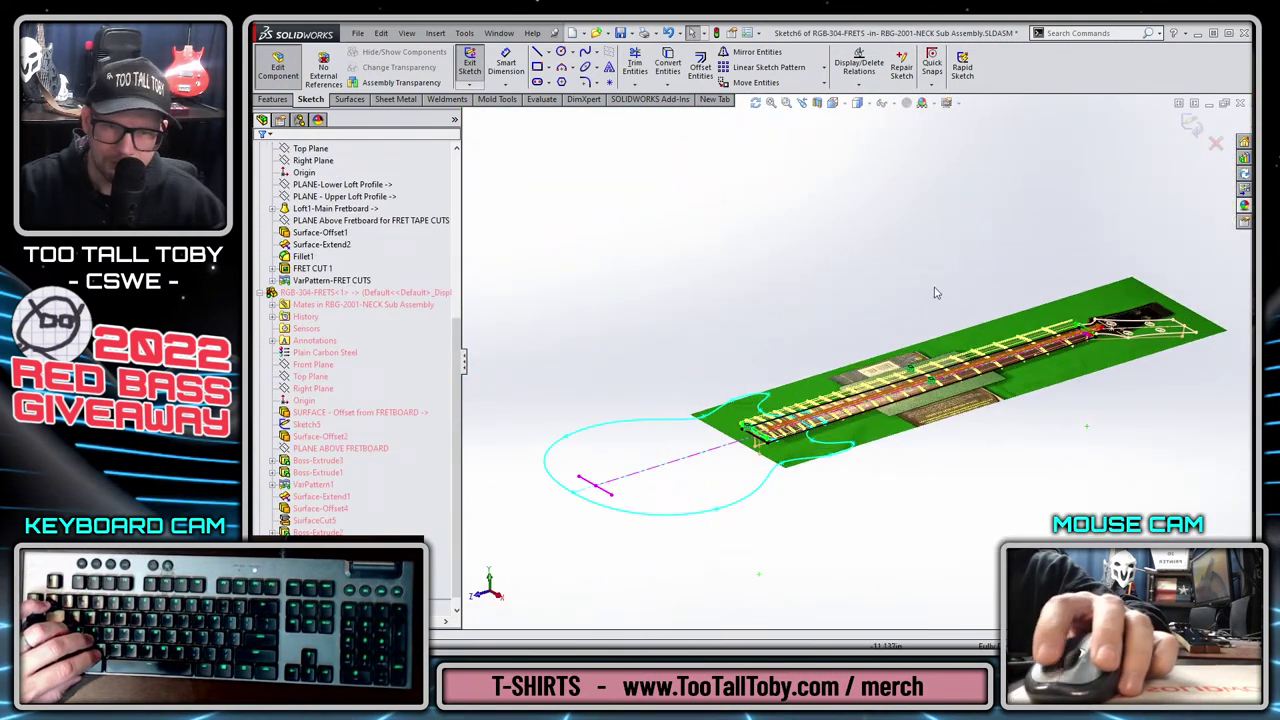
pyautogui.moveTo(1003, 252); pyautogui.dragTo(1208, 198, button='middle')
pyautogui.click(1193, 127)
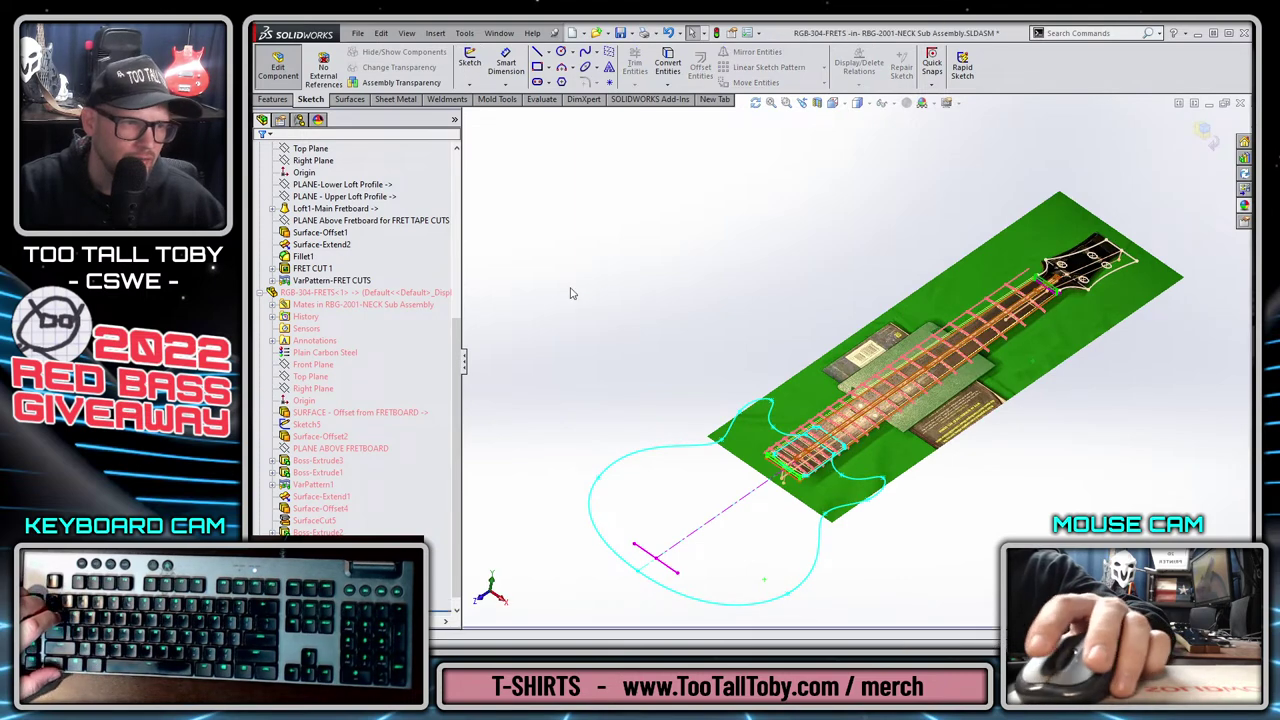
pyautogui.click(1193, 137)
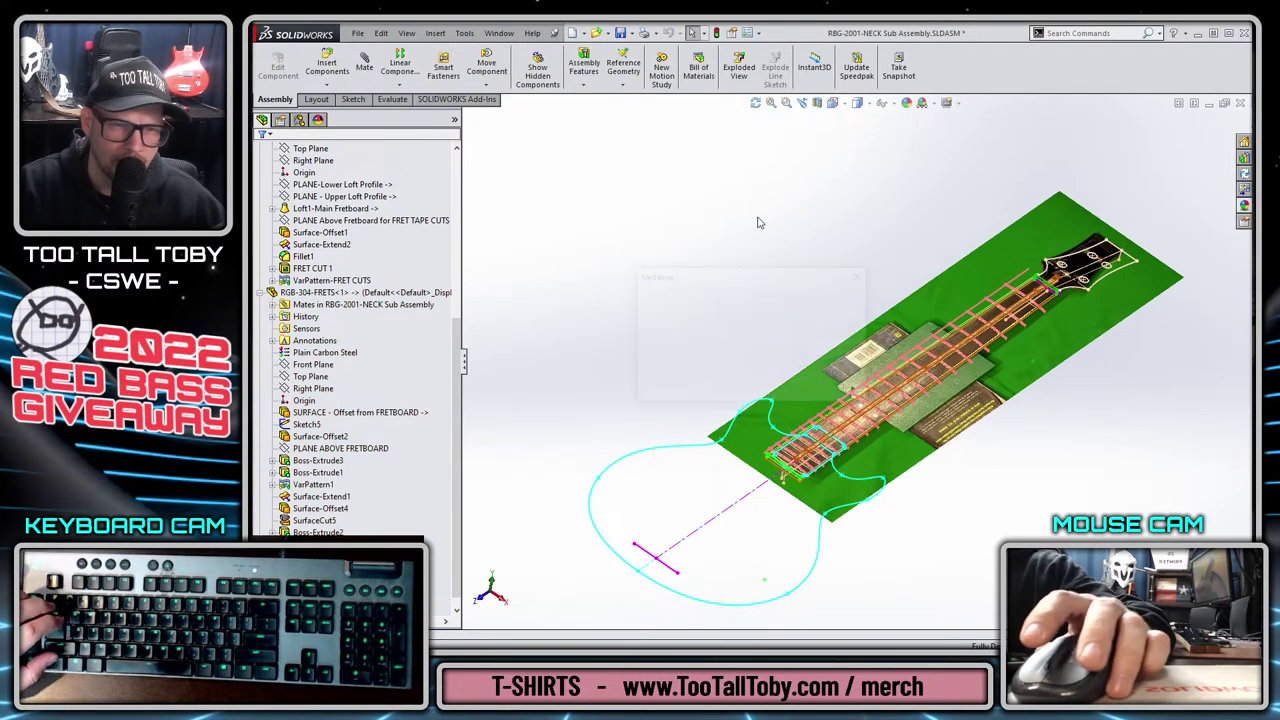
pyautogui.hotkey('ctrl', 'Tab')
# Open the frets part and extrude-cut Sketch6 Through All - Both, keeping all bodies.
pyautogui.click(360, 412)
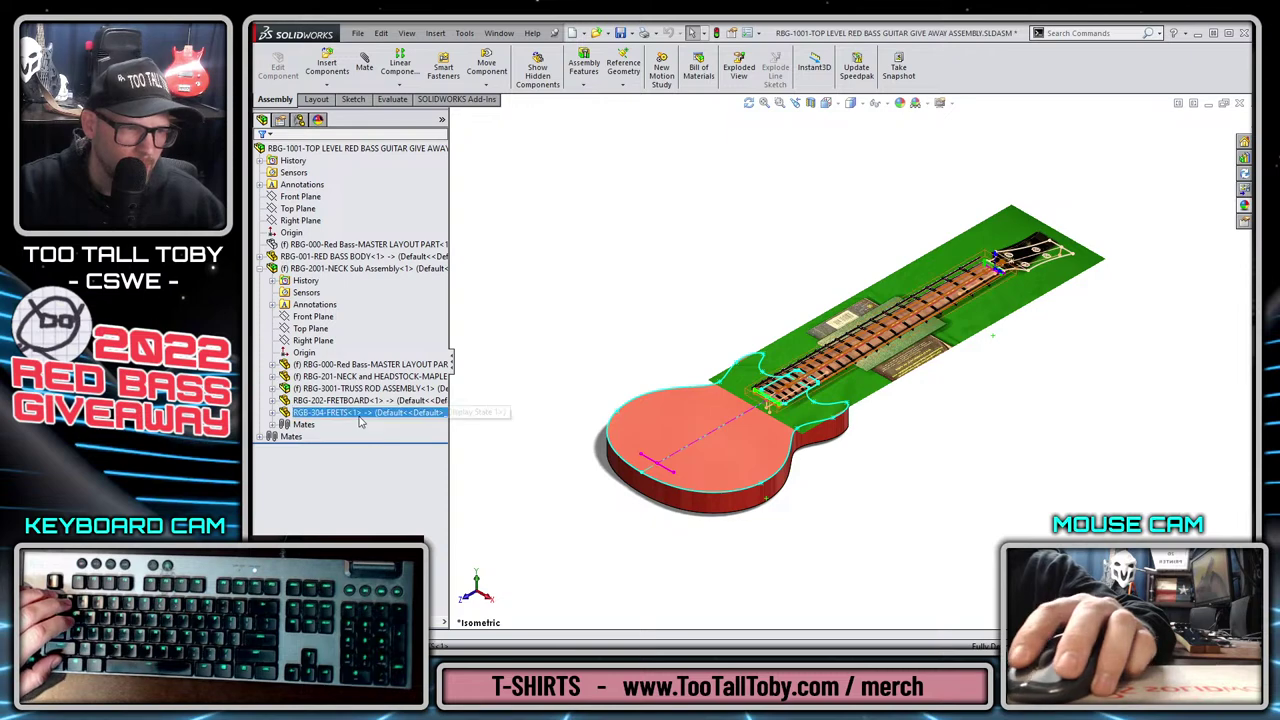
pyautogui.click(367, 378)
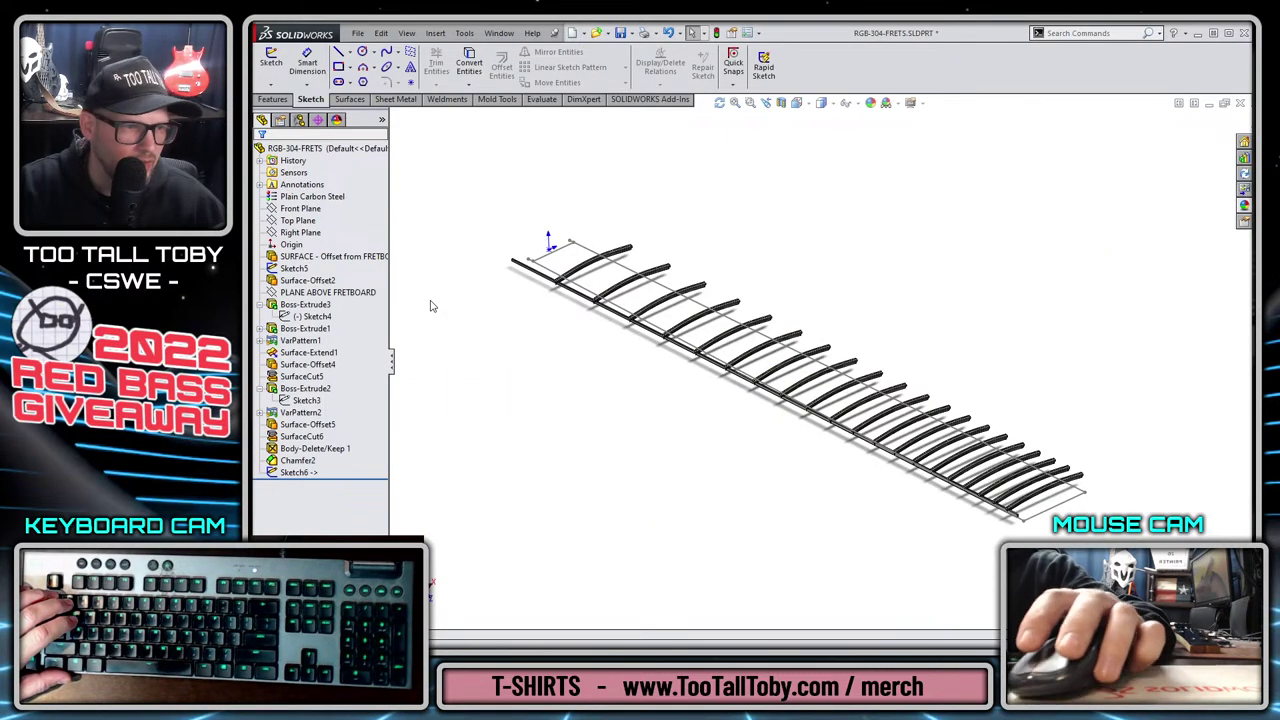
pyautogui.click(300, 472)
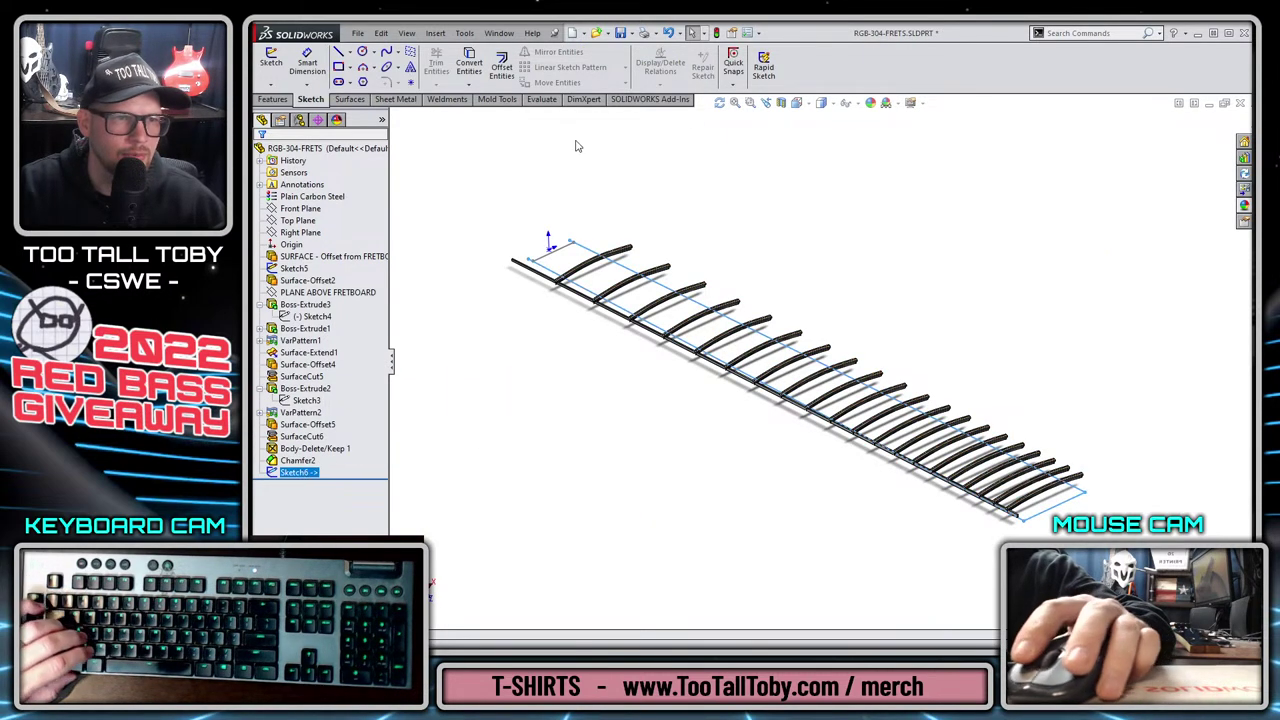
pyautogui.press('s')
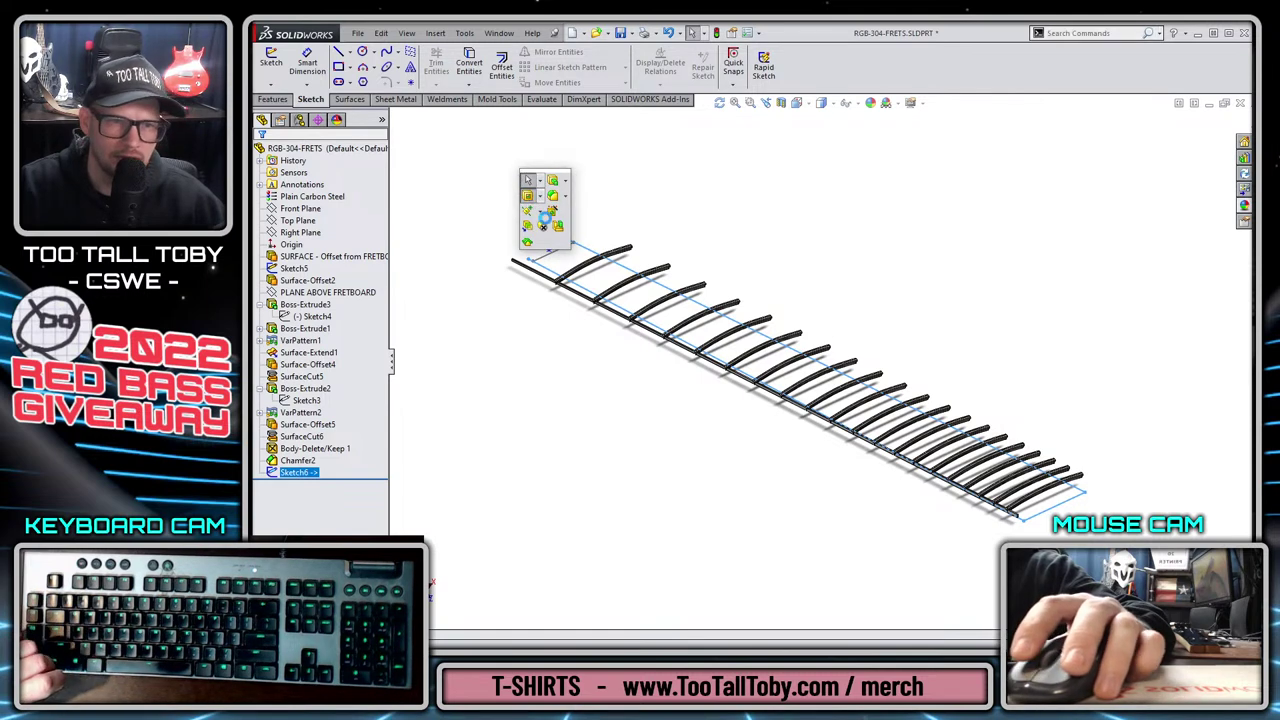
pyautogui.click(545, 218)
pyautogui.click(303, 236)
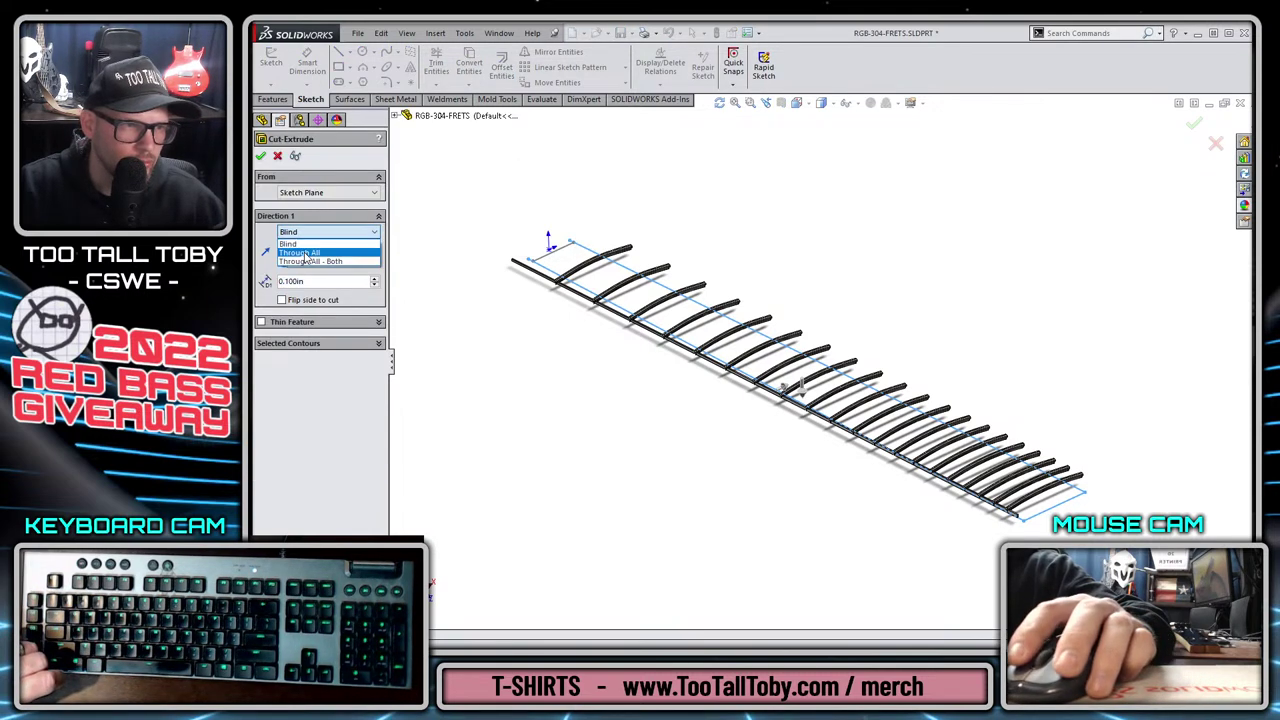
pyautogui.click(308, 264)
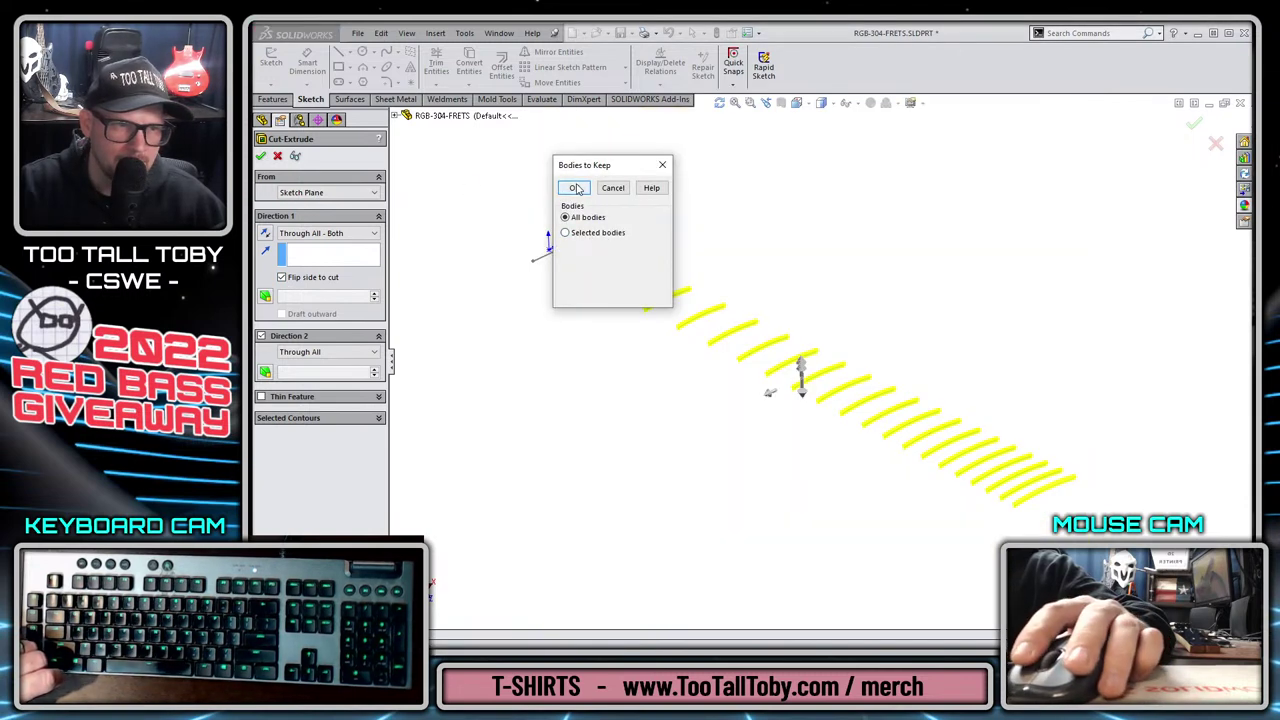
pyautogui.click(575, 188)
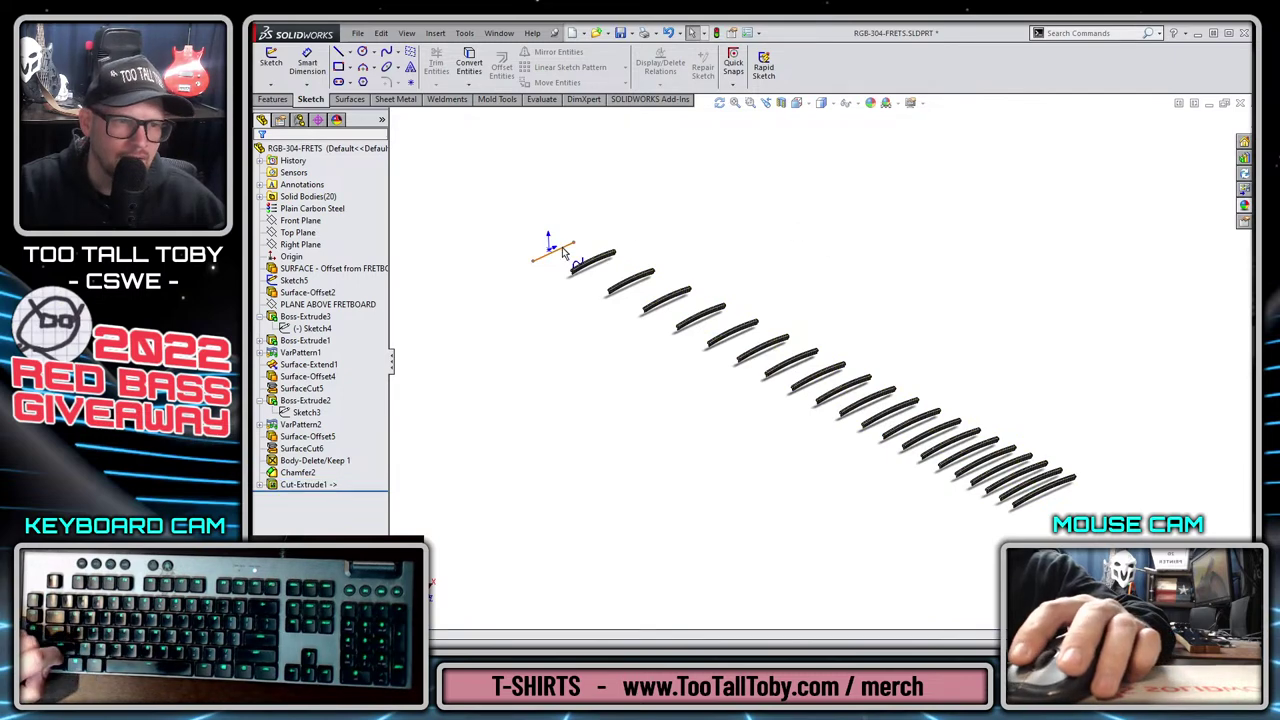
# Orbit and zoom around the trimmed frets to inspect the 20 fret bodies.
pyautogui.click(615, 222)
pyautogui.moveTo(960, 360); pyautogui.dragTo(854, 354, button='middle')
pyautogui.scroll(-2, 770, 194)
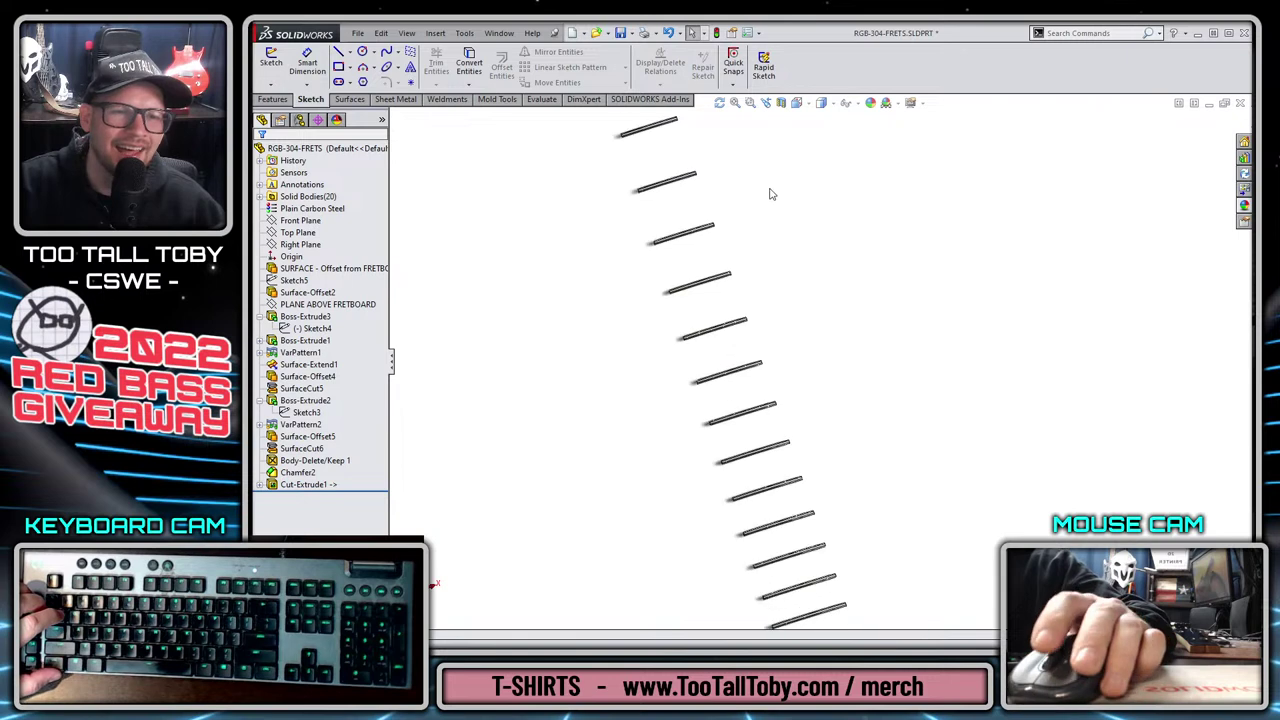
pyautogui.moveTo(770, 194)
pyautogui.mouseDown(button='middle')
pyautogui.moveTo(776, 250)
pyautogui.moveTo(797, 277)
pyautogui.moveTo(754, 291)
pyautogui.mouseUp(button='middle')
pyautogui.scroll(-3, 777, 286)
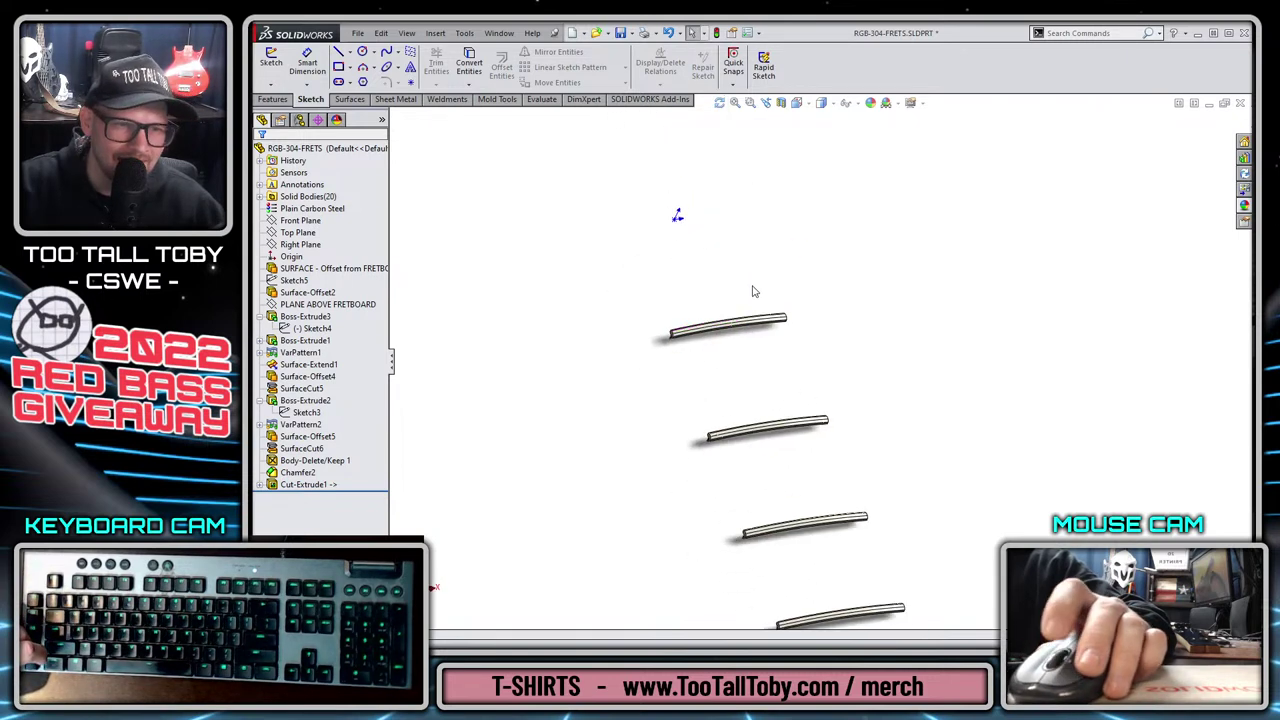
pyautogui.scroll(-3, 740, 340)
pyautogui.scroll(8, 849, 497)
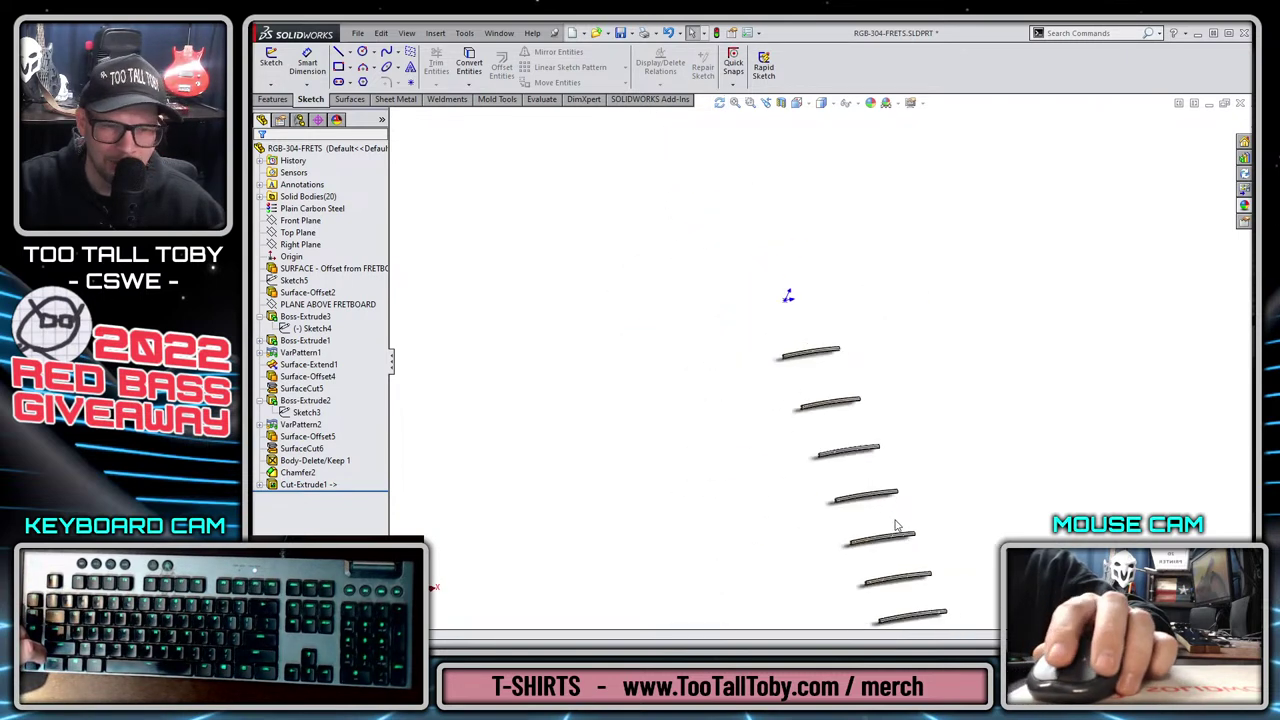
# Switch to the top-level assembly and open the NECK Sub Assembly on its own.
pyautogui.hotkey('ctrl', 'Tab')
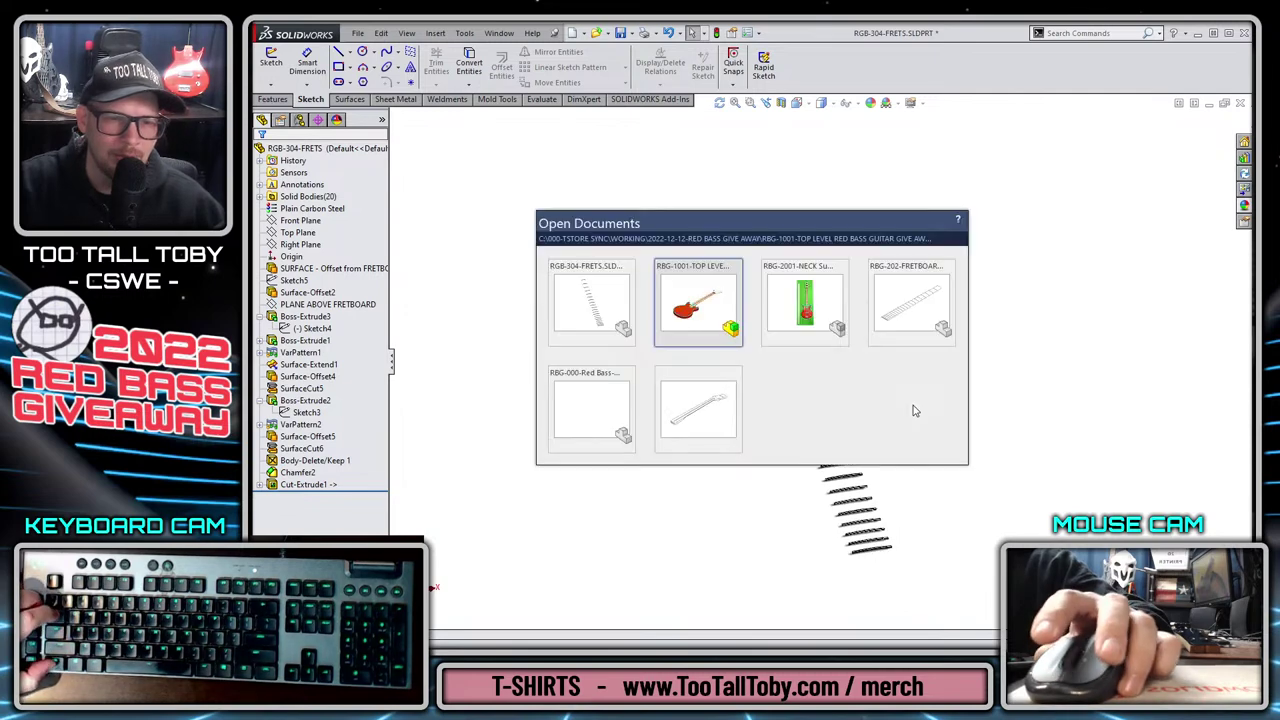
pyautogui.click(368, 256)
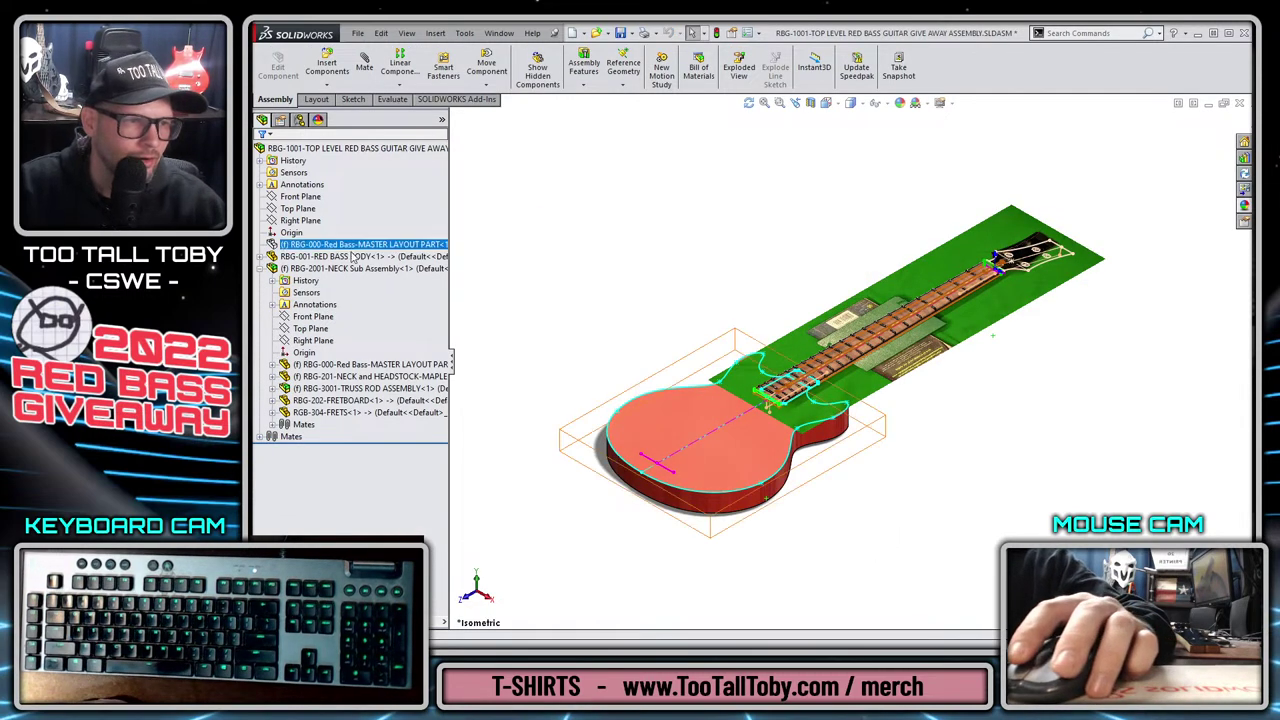
pyautogui.click(370, 269)
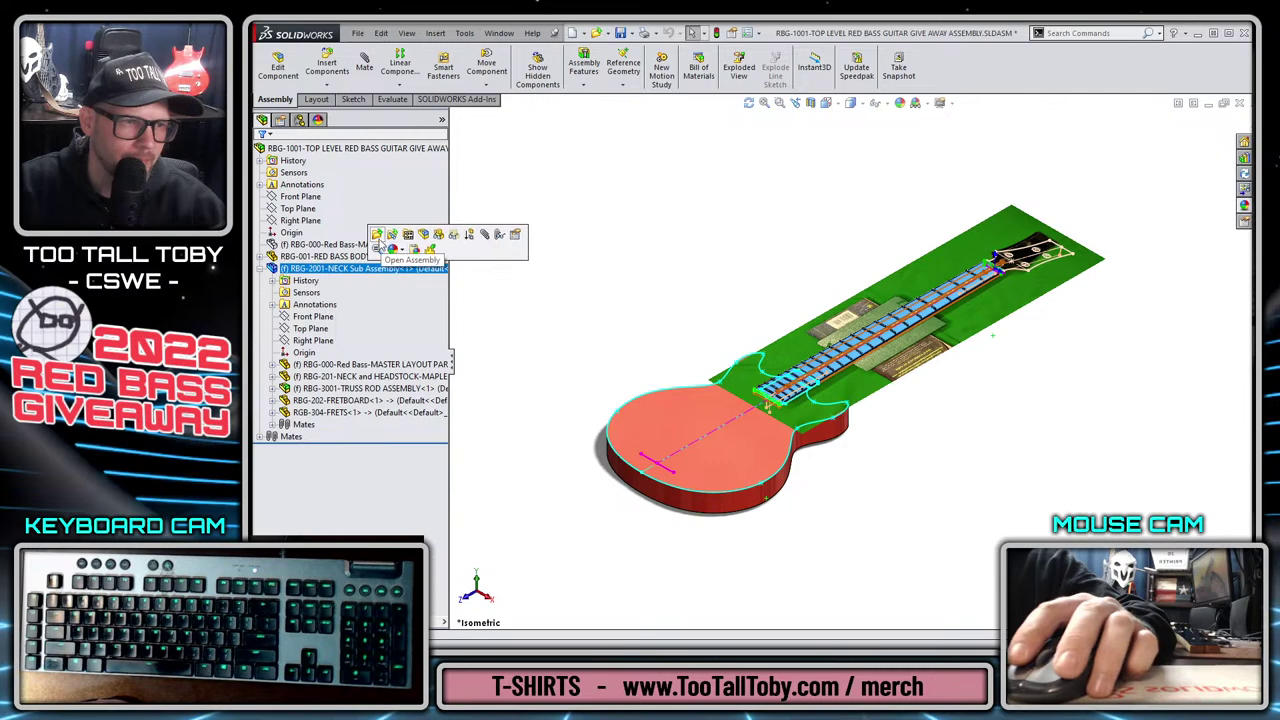
pyautogui.click(387, 243)
# Hide the RBG-000 layout part and set the neck display to shaded.
pyautogui.scroll(7, 330, 305)
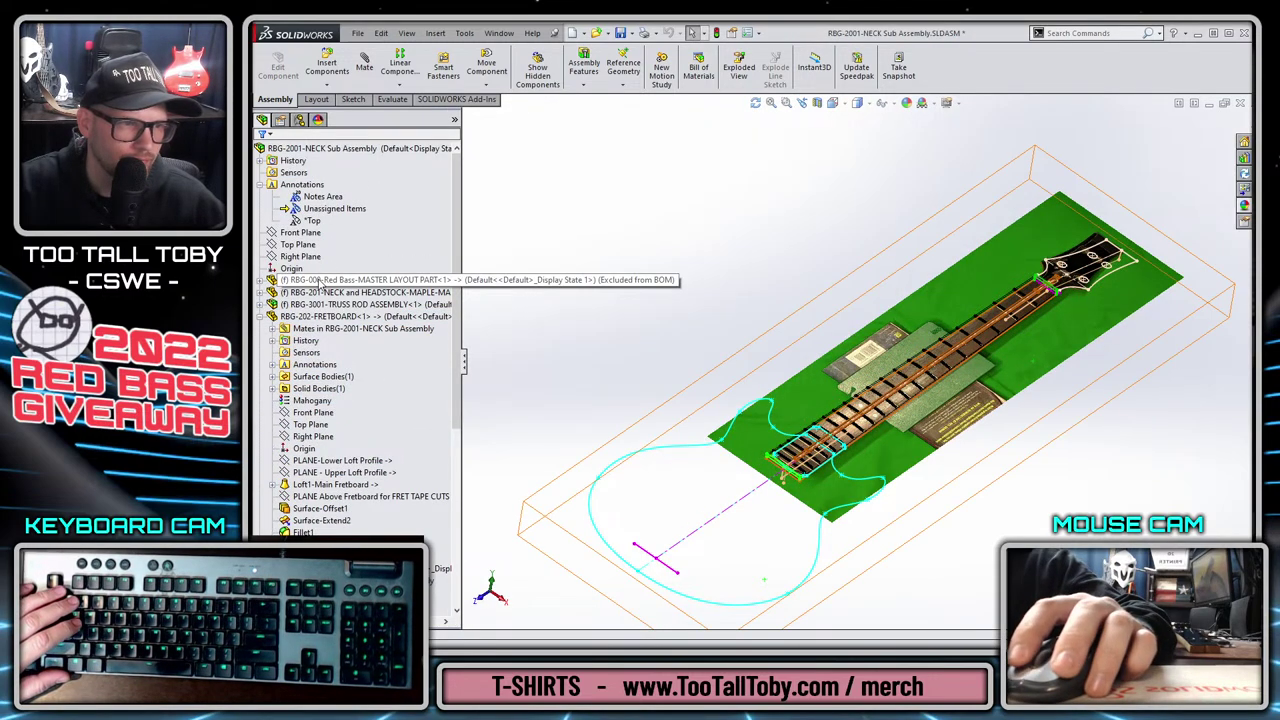
pyautogui.click(370, 280)
pyautogui.click(400, 247)
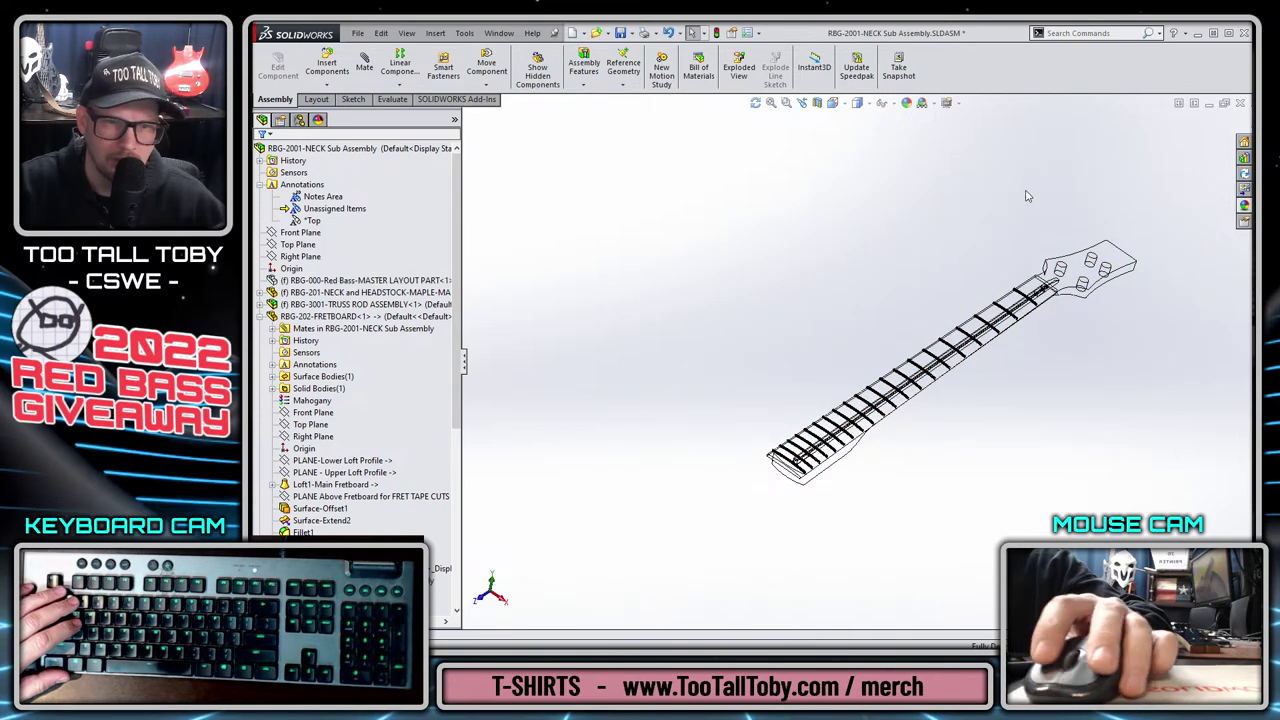
pyautogui.click(859, 121)
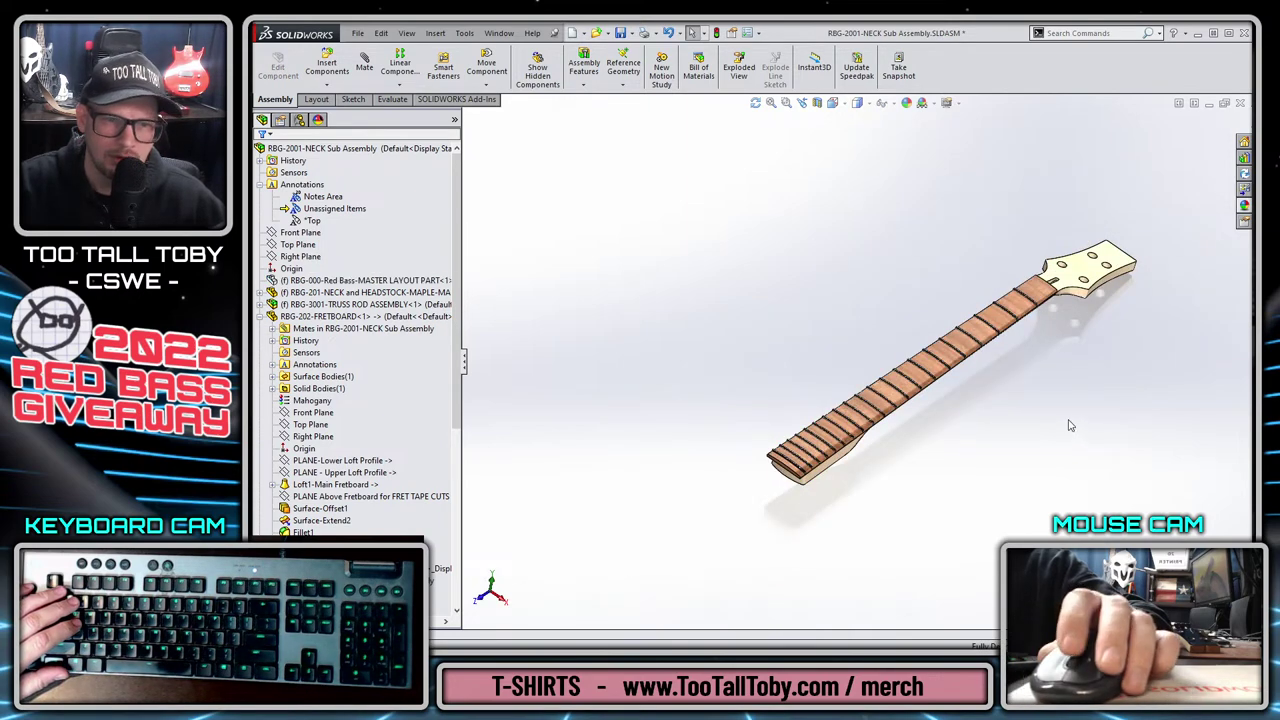
# Zoom to a fret end and edit the frets part in context.
pyautogui.scroll(-10, 1031, 257)
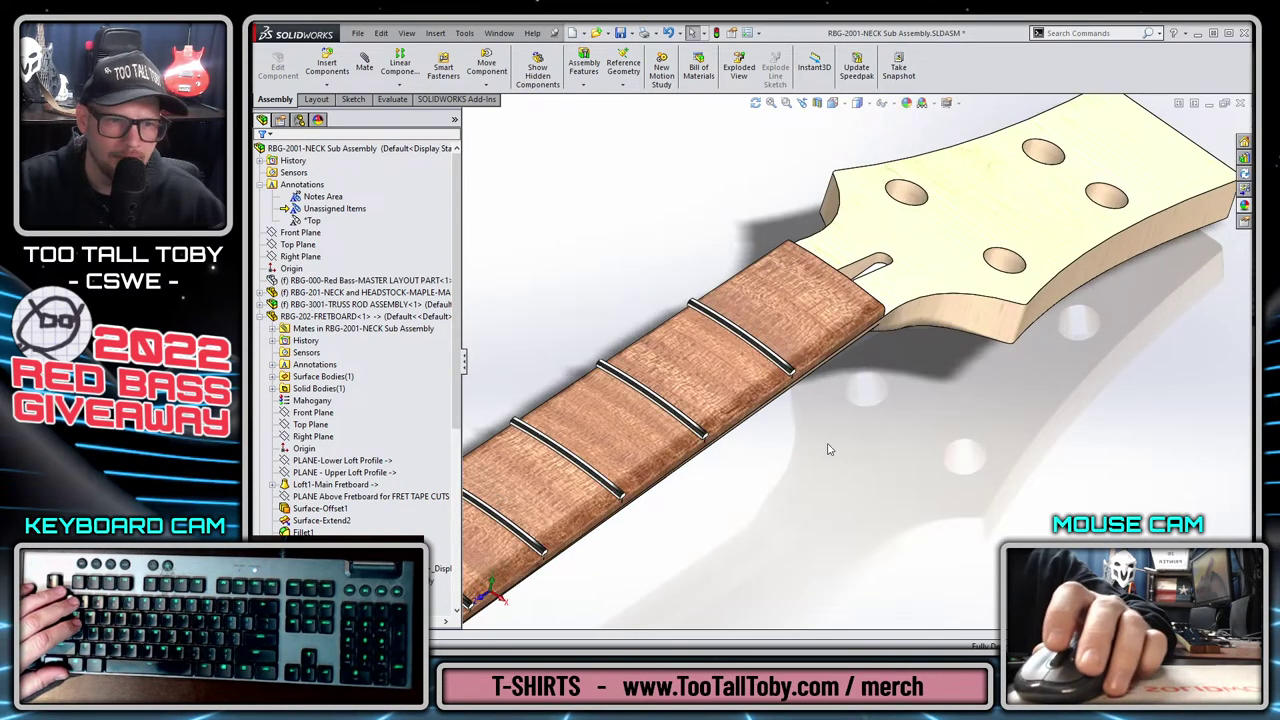
pyautogui.moveTo(828, 449); pyautogui.dragTo(878, 388, button='middle')
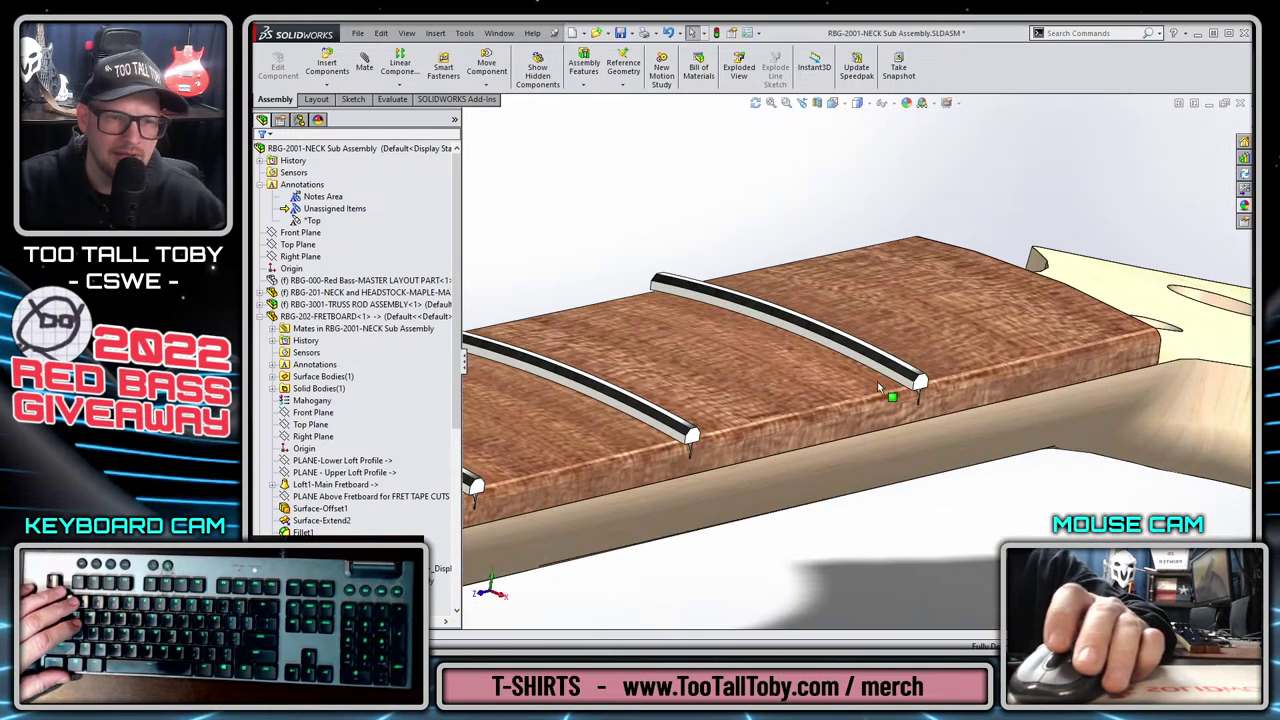
pyautogui.scroll(-2, 880, 390)
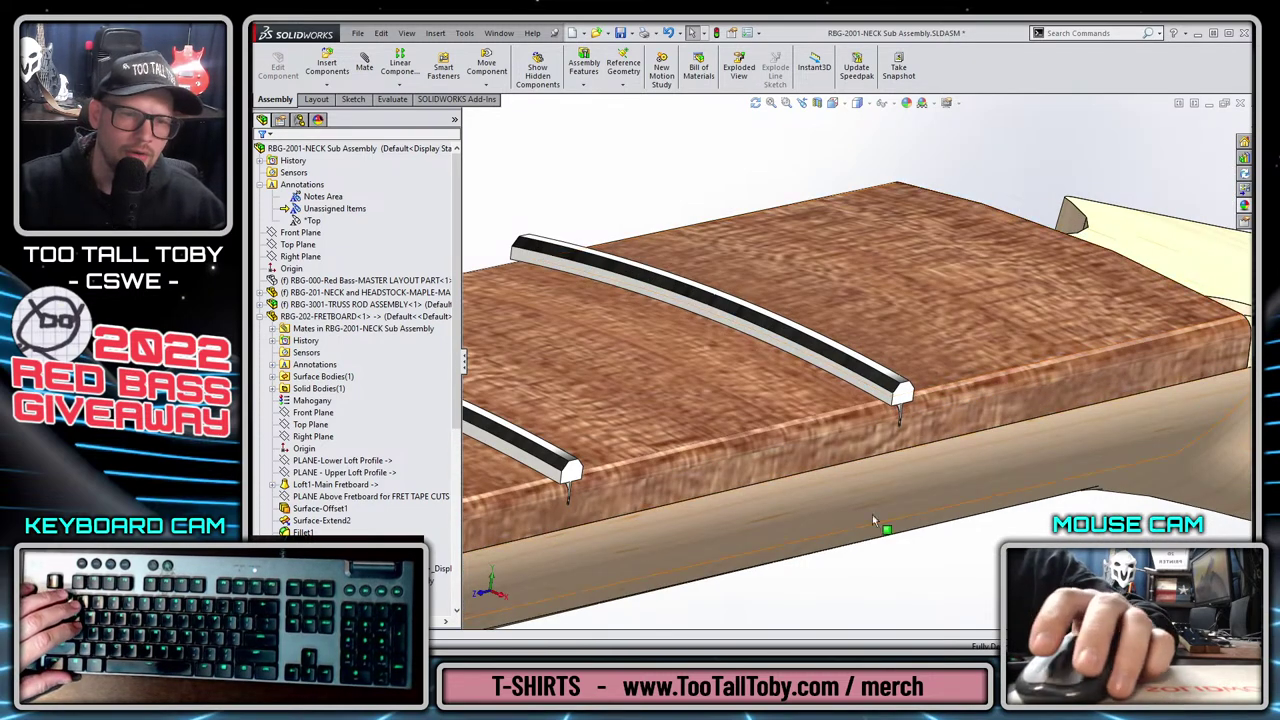
pyautogui.scroll(-5, 906, 422)
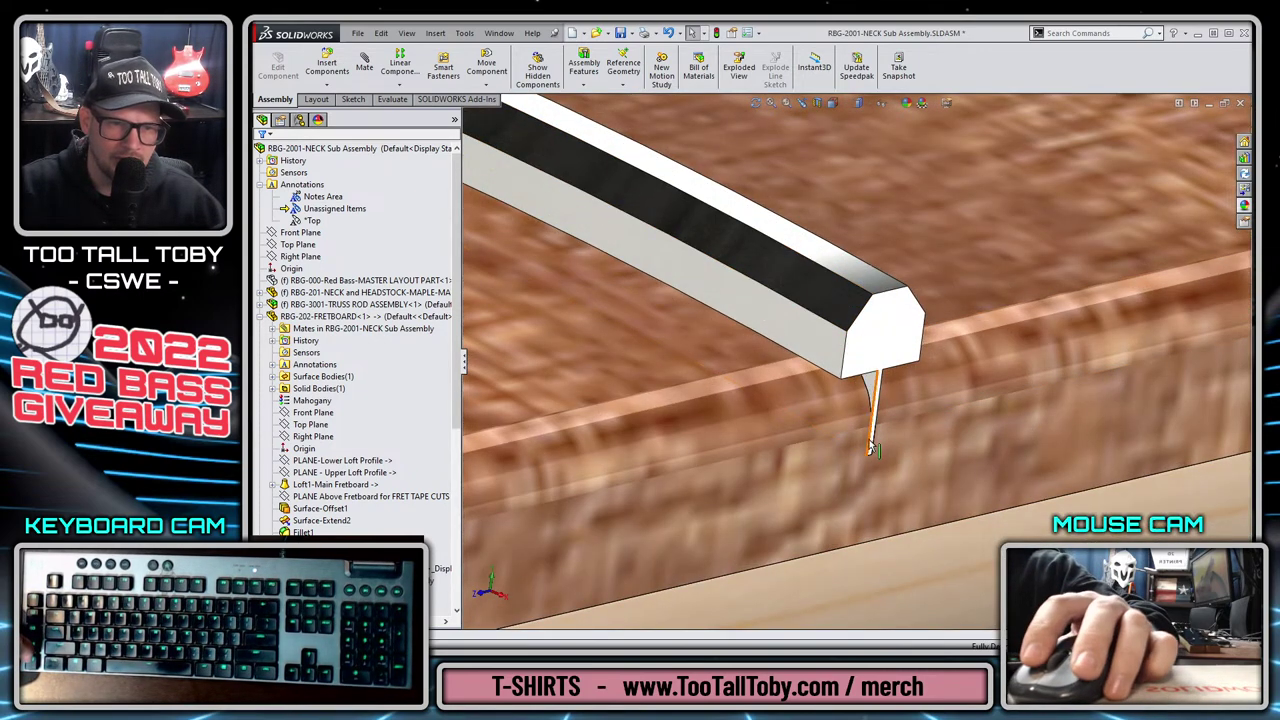
pyautogui.click(886, 304)
pyautogui.click(964, 231)
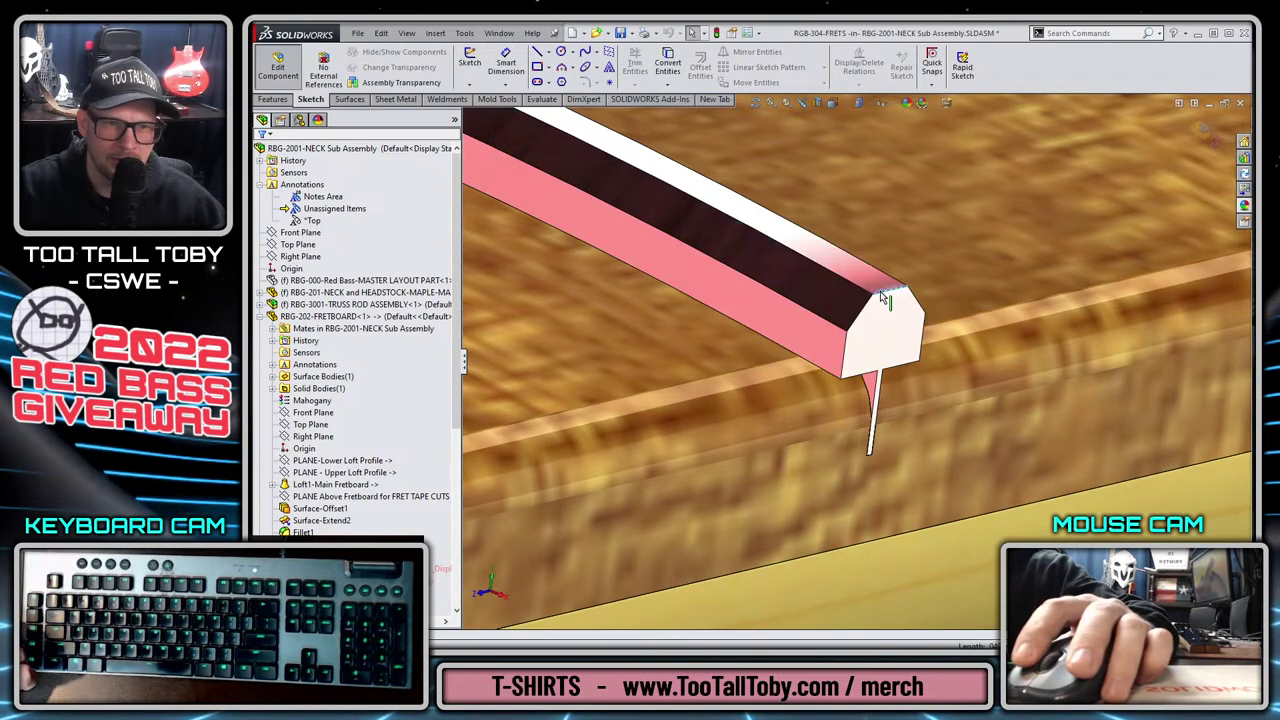
pyautogui.click(273, 99)
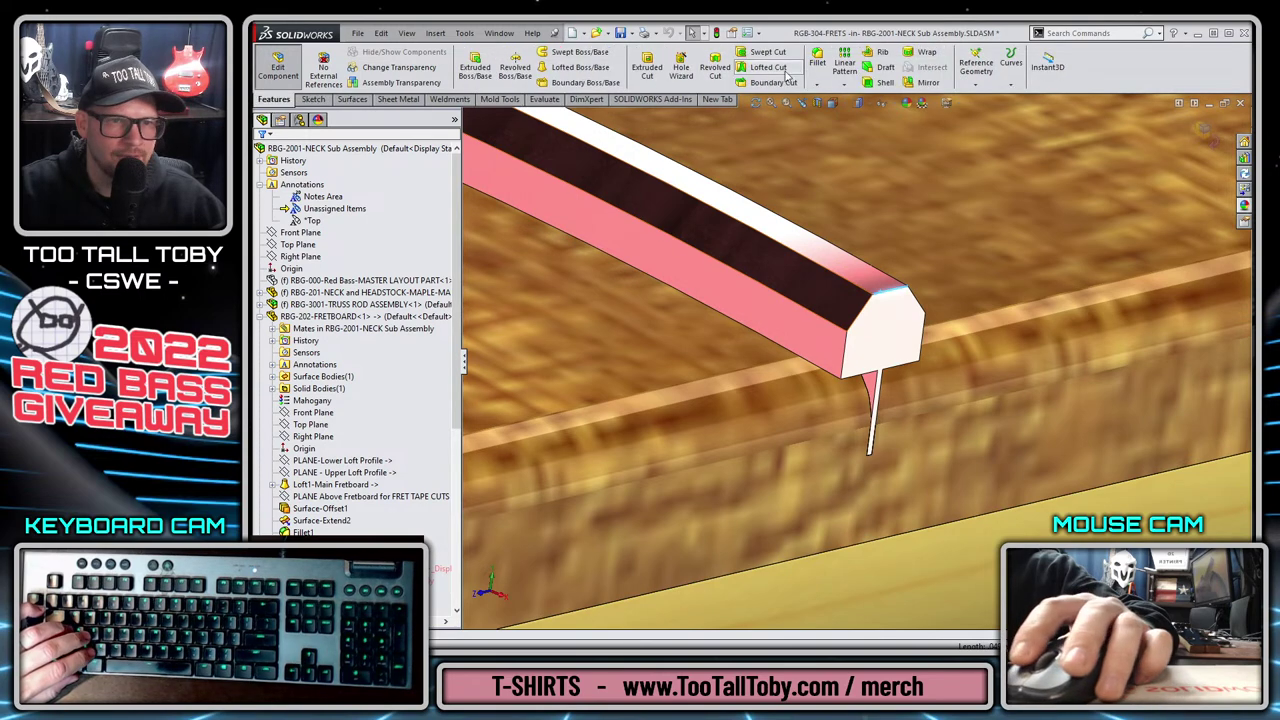
# Chamfer one end edge of the fret.
pyautogui.click(819, 85)
pyautogui.click(840, 110)
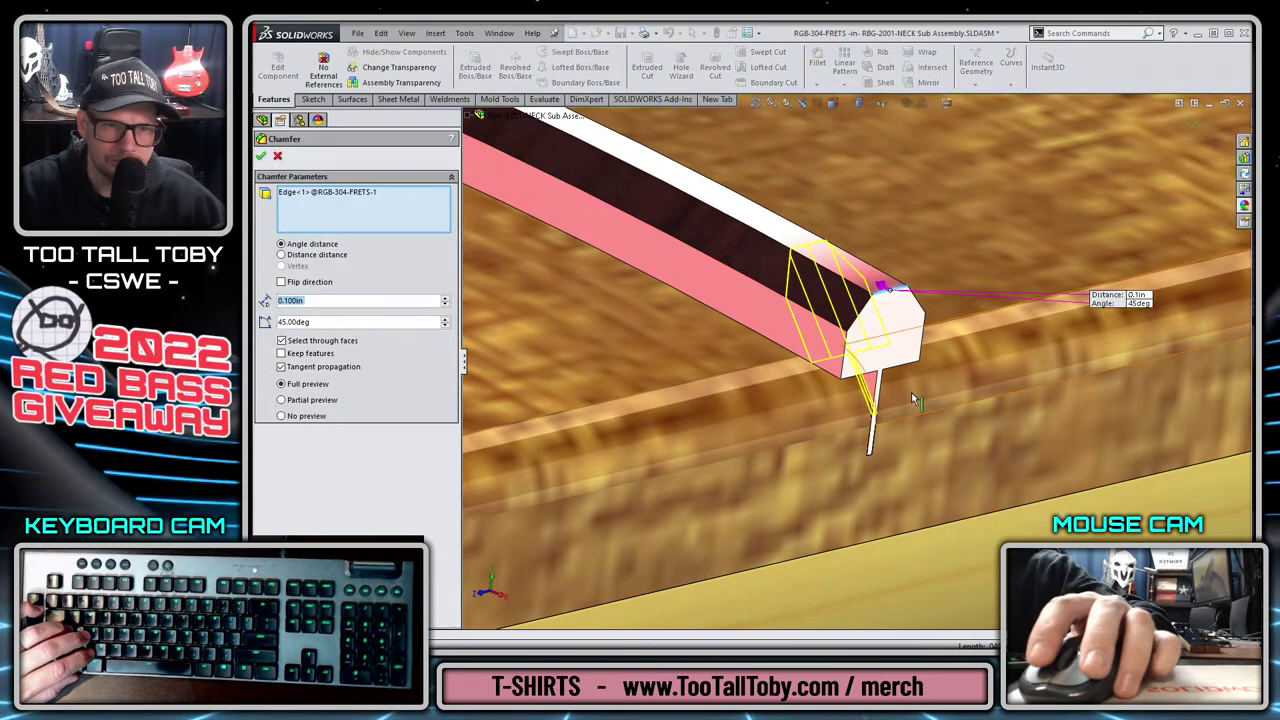
pyautogui.click(1192, 124)
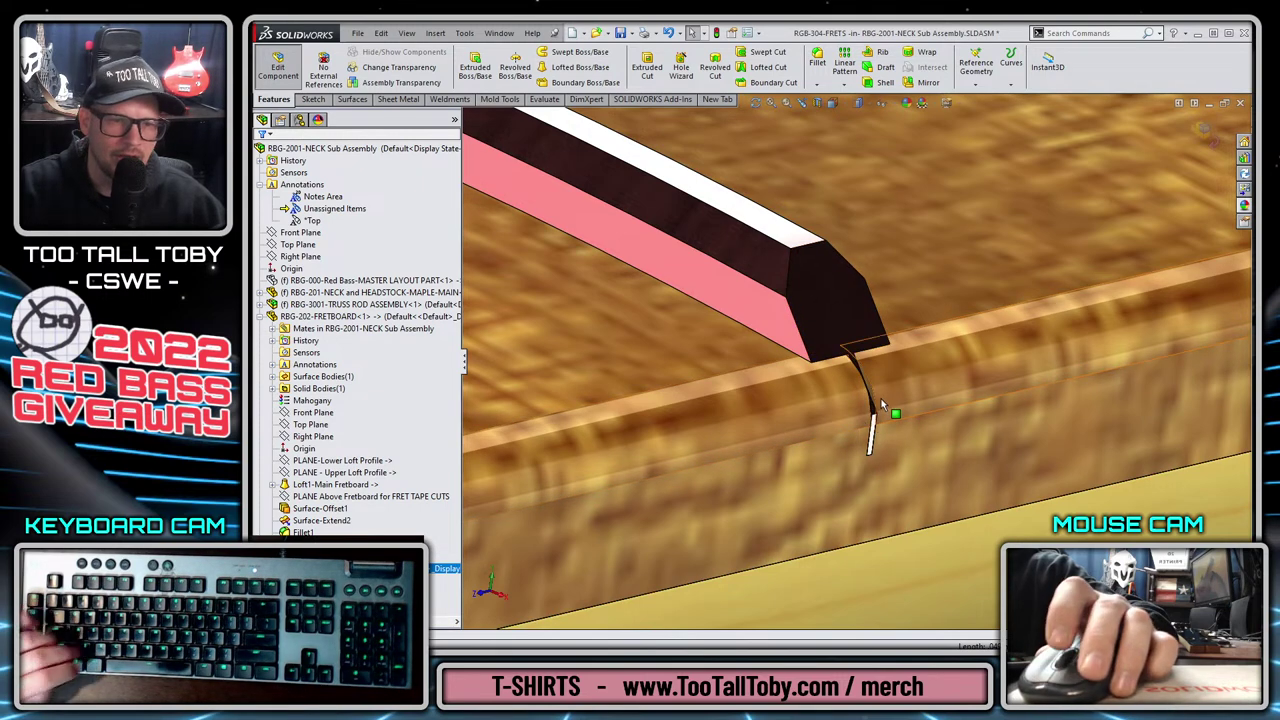
pyautogui.scroll(6, 880, 405)
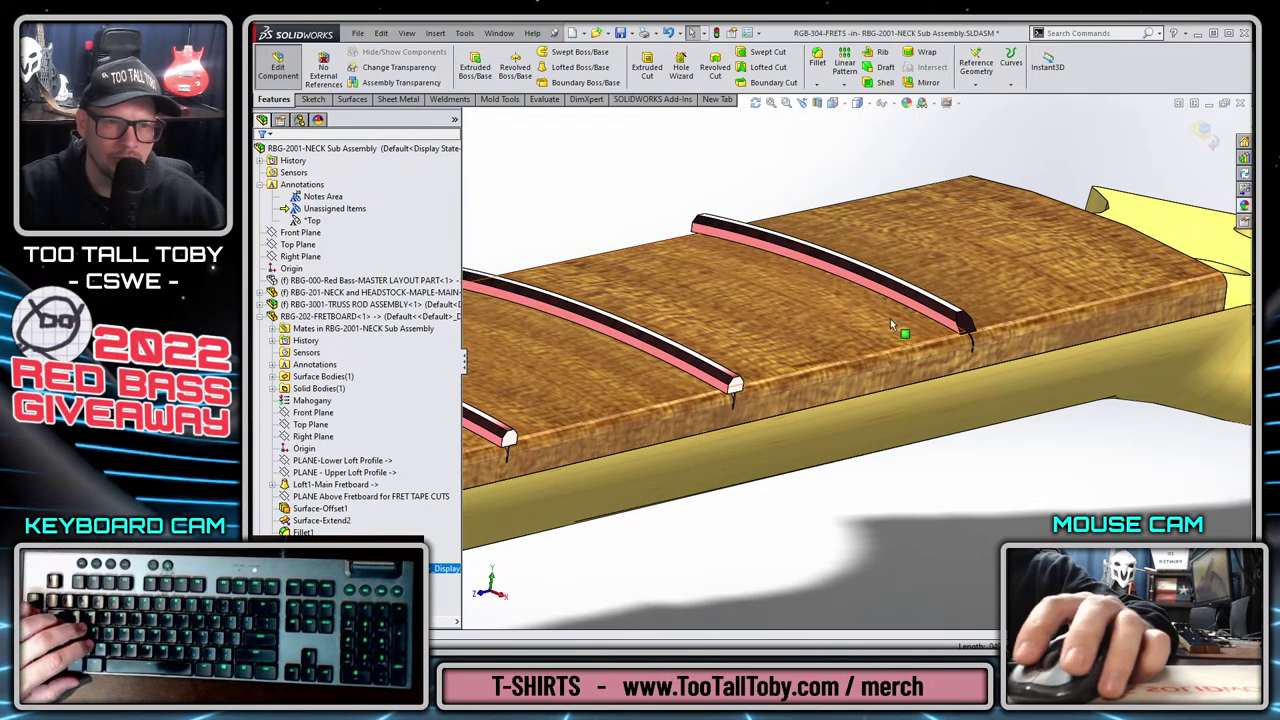
# Edit the chamfer to add the fret's other end edge and set 0.080in distance.
pyautogui.rightClick(967, 325)
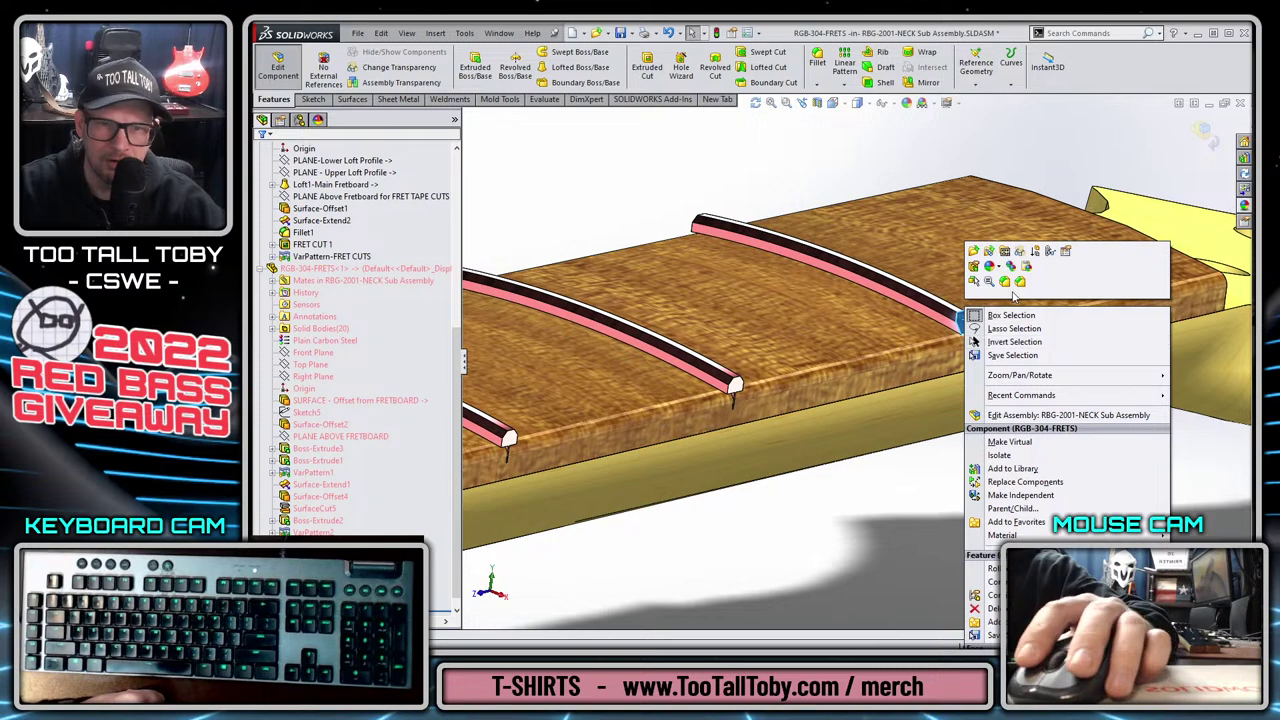
pyautogui.click(976, 279)
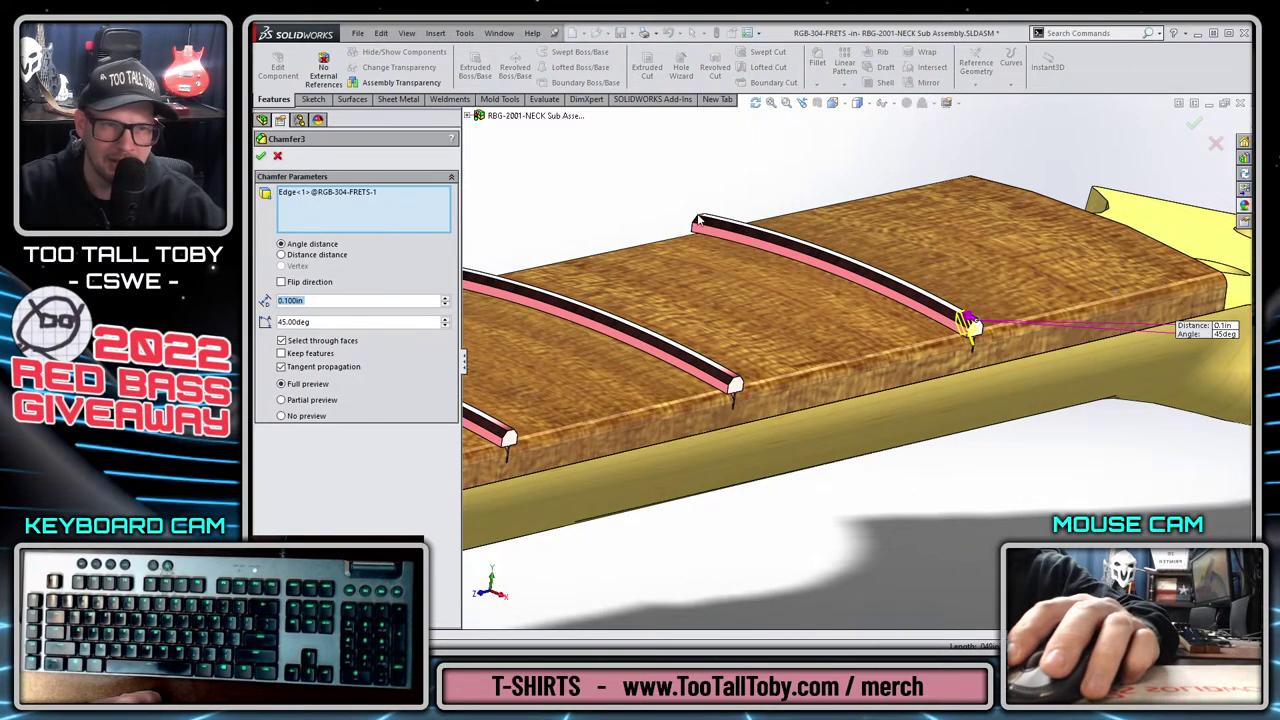
pyautogui.scroll(-8, 752, 256)
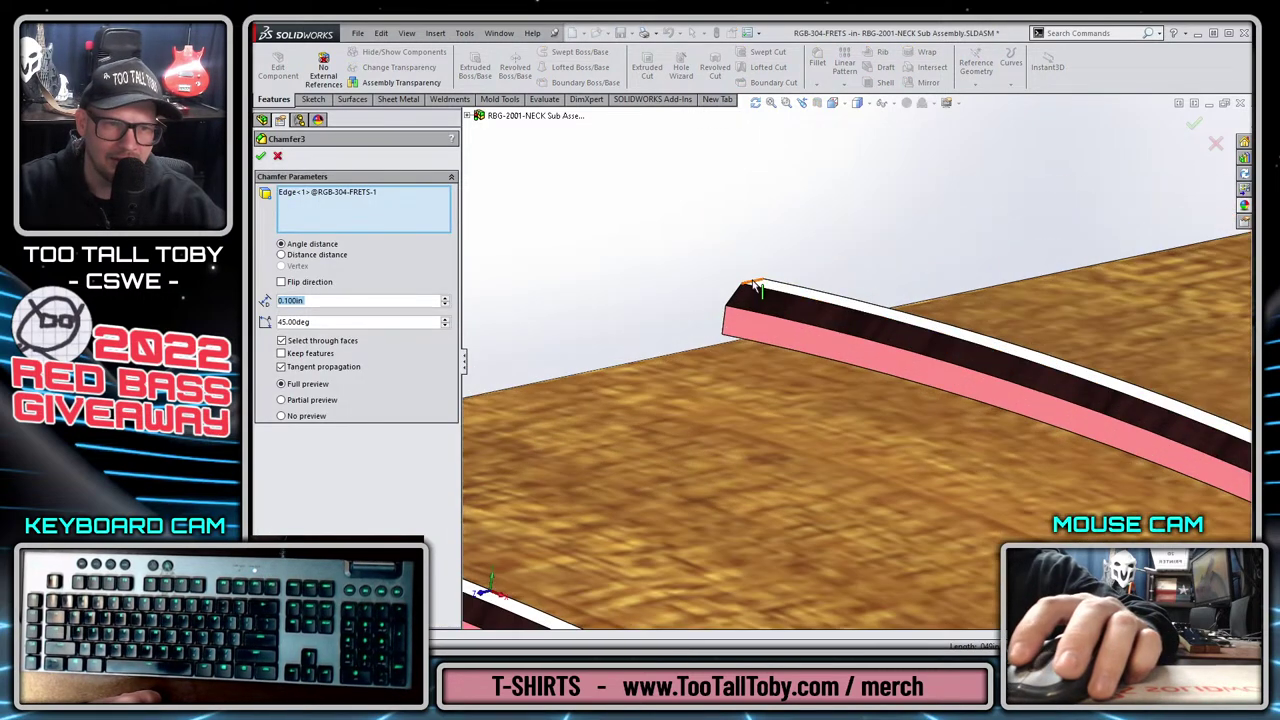
pyautogui.click(757, 287)
pyautogui.scroll(5, 782, 498)
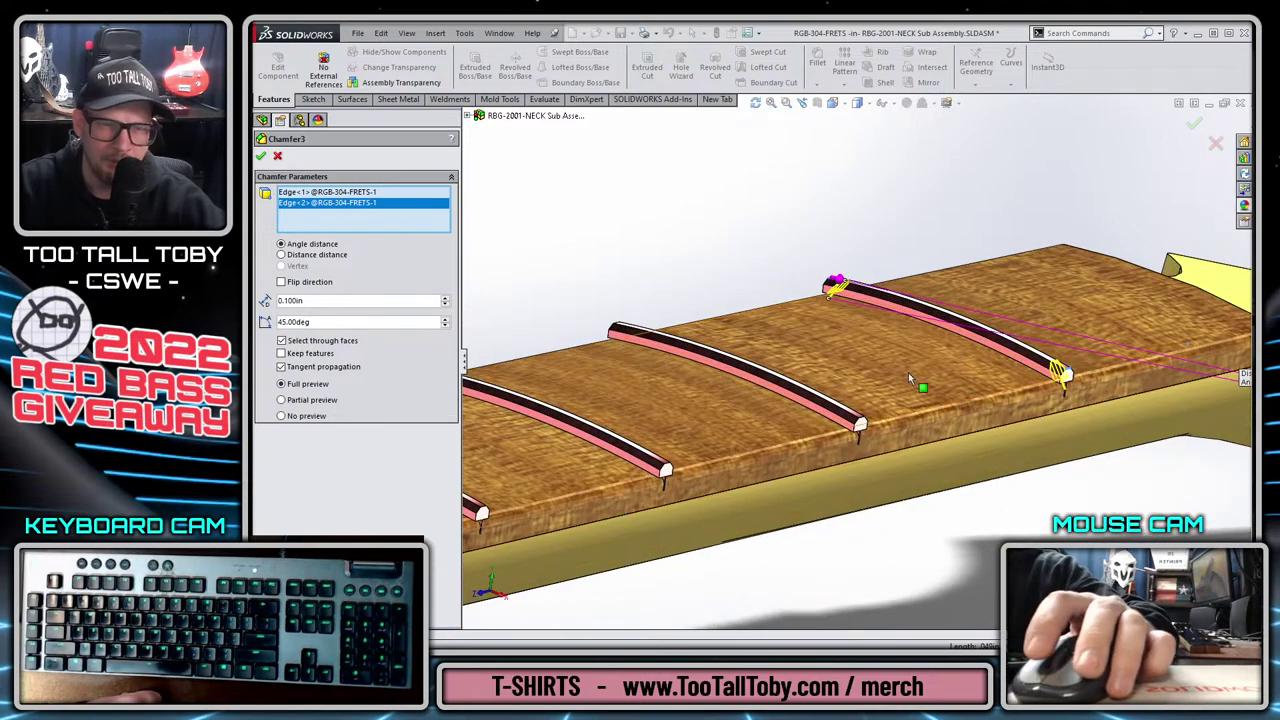
pyautogui.write('0.80')
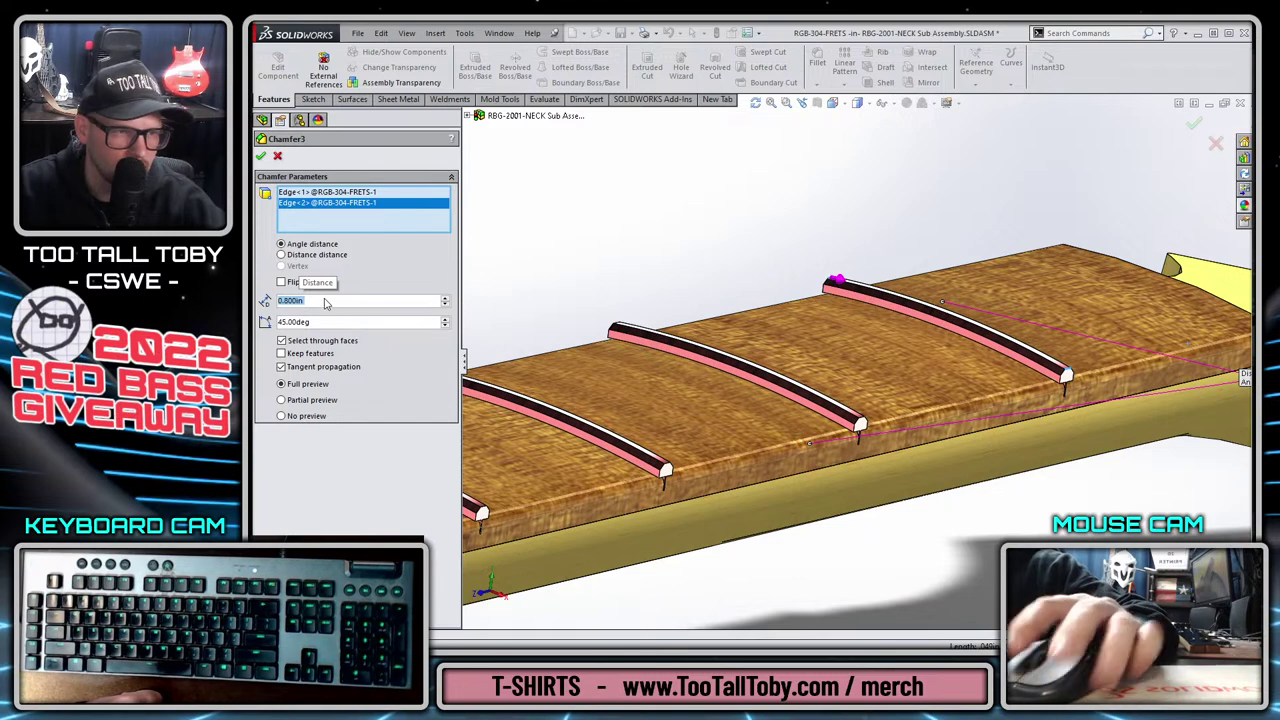
pyautogui.write('0.08')
pyautogui.press('Return')
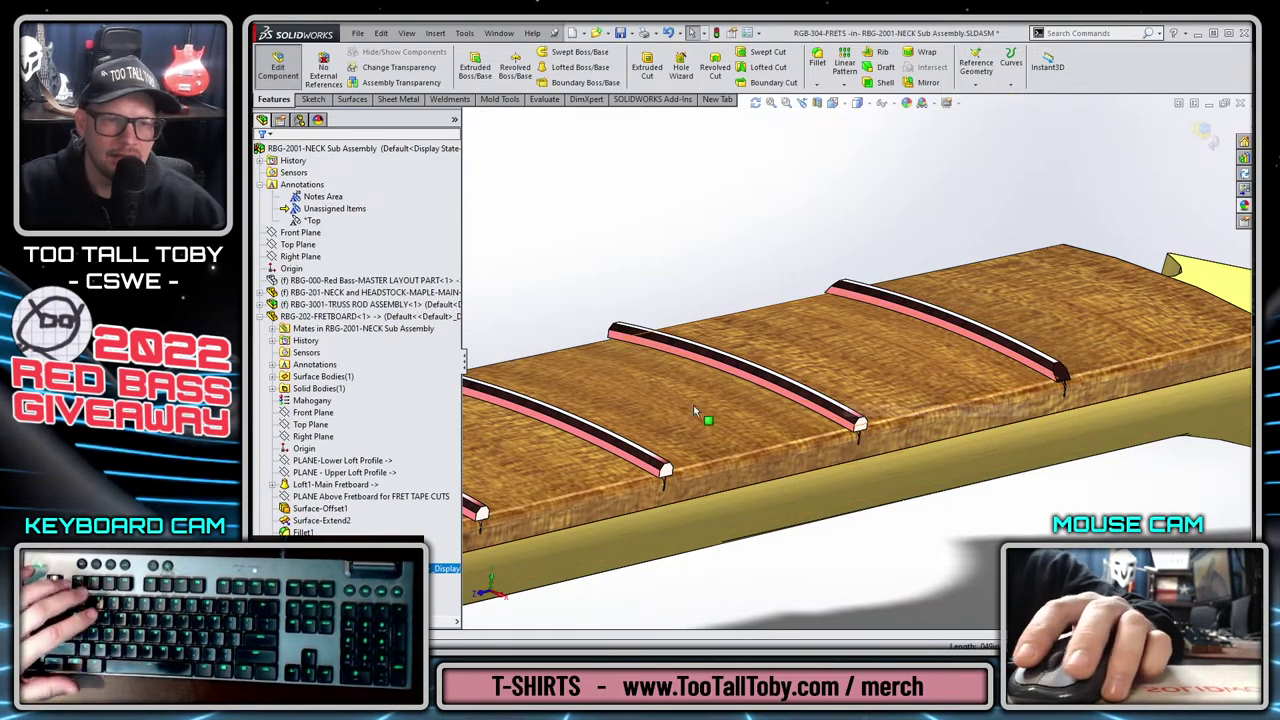
# Reopen the fret chamfer feature to review its 0.080in × 45° settings.
pyautogui.rightClick(1062, 372)
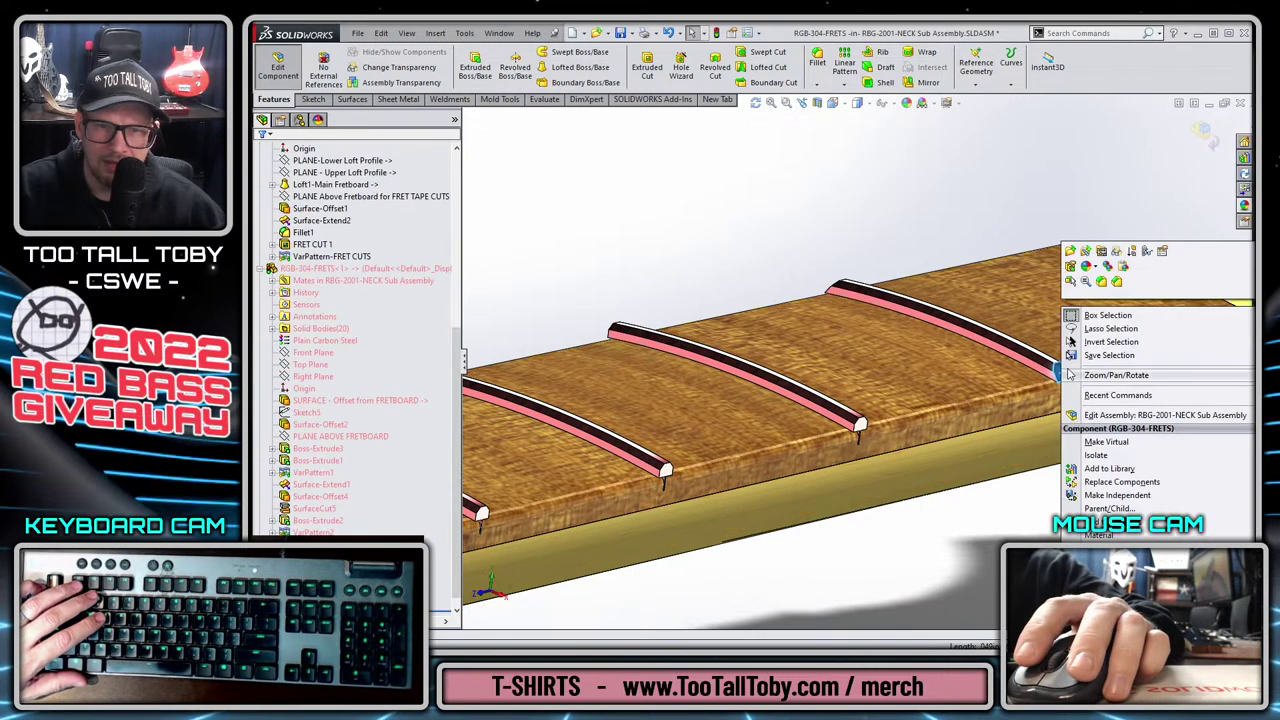
pyautogui.click(1070, 266)
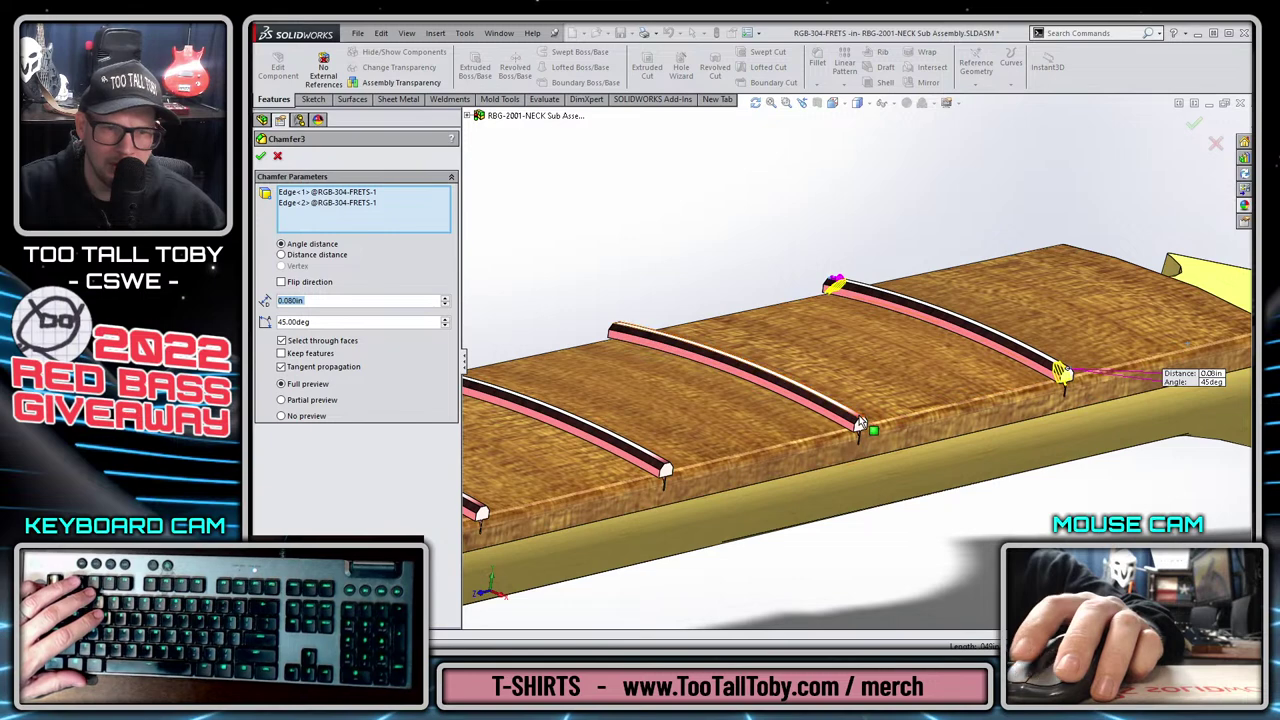
pyautogui.scroll(-3, 858, 422)
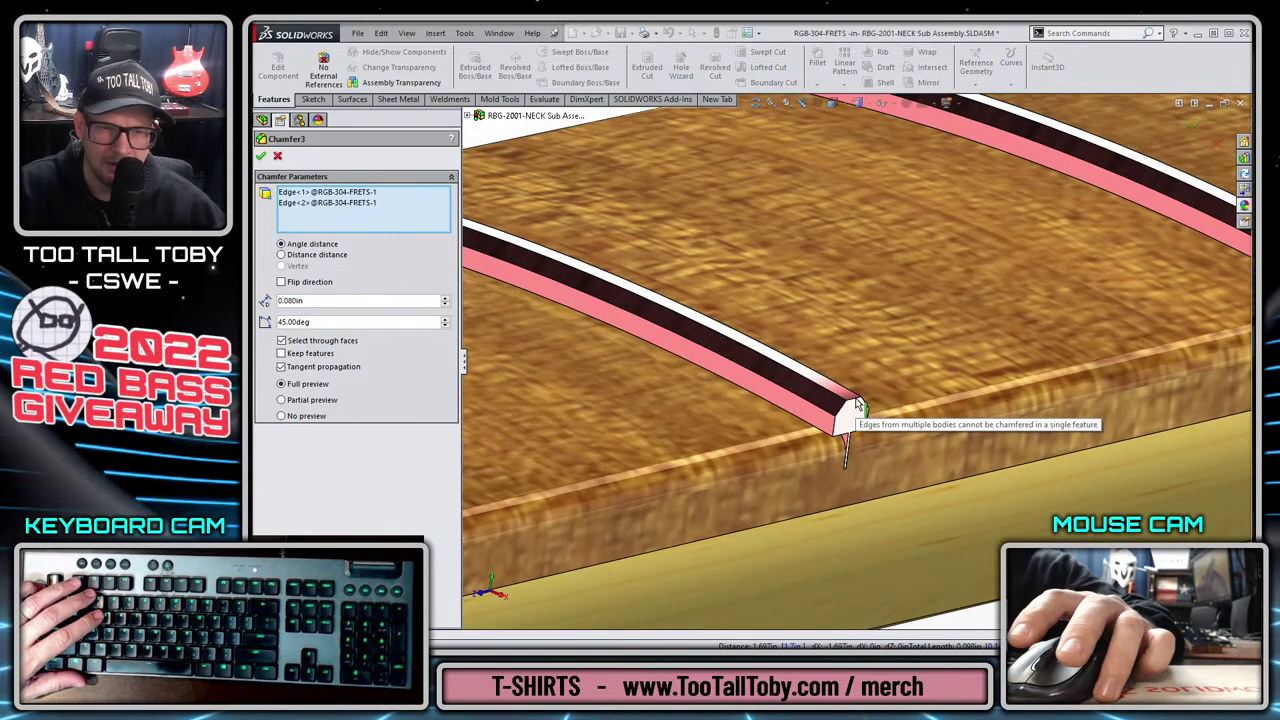
pyautogui.scroll(5, 856, 404)
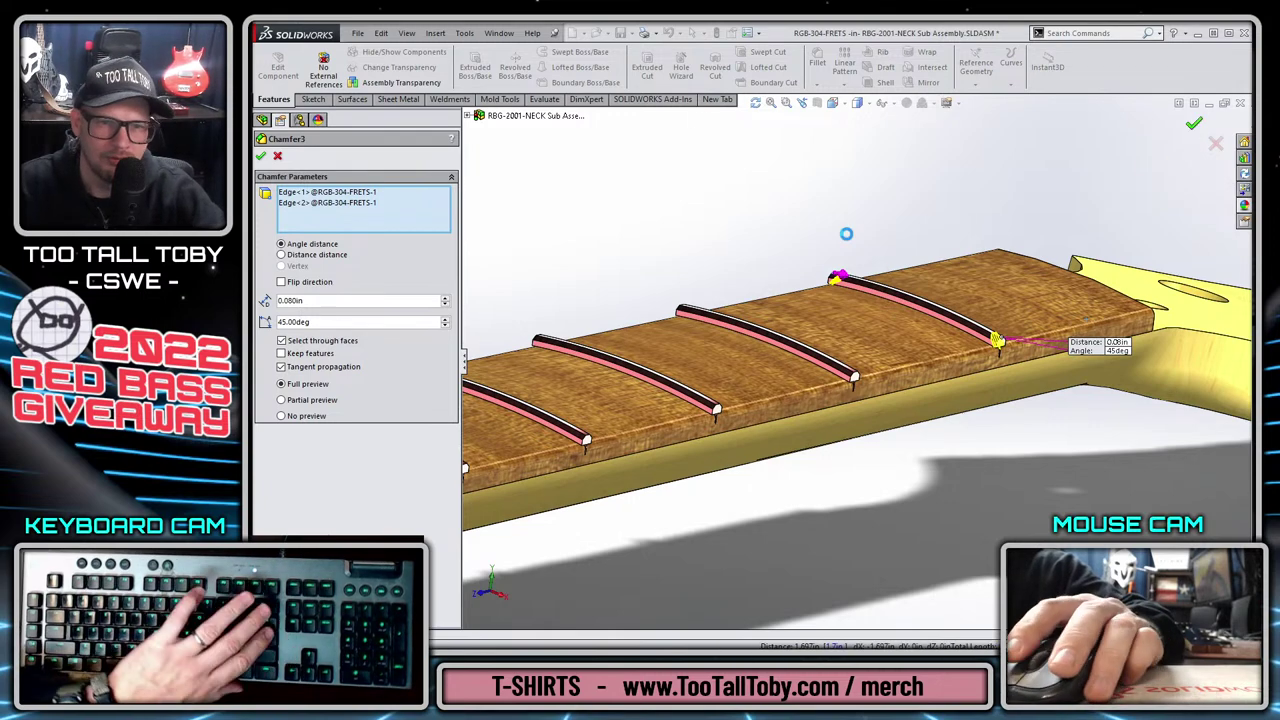
pyautogui.scroll(-3, 865, 369)
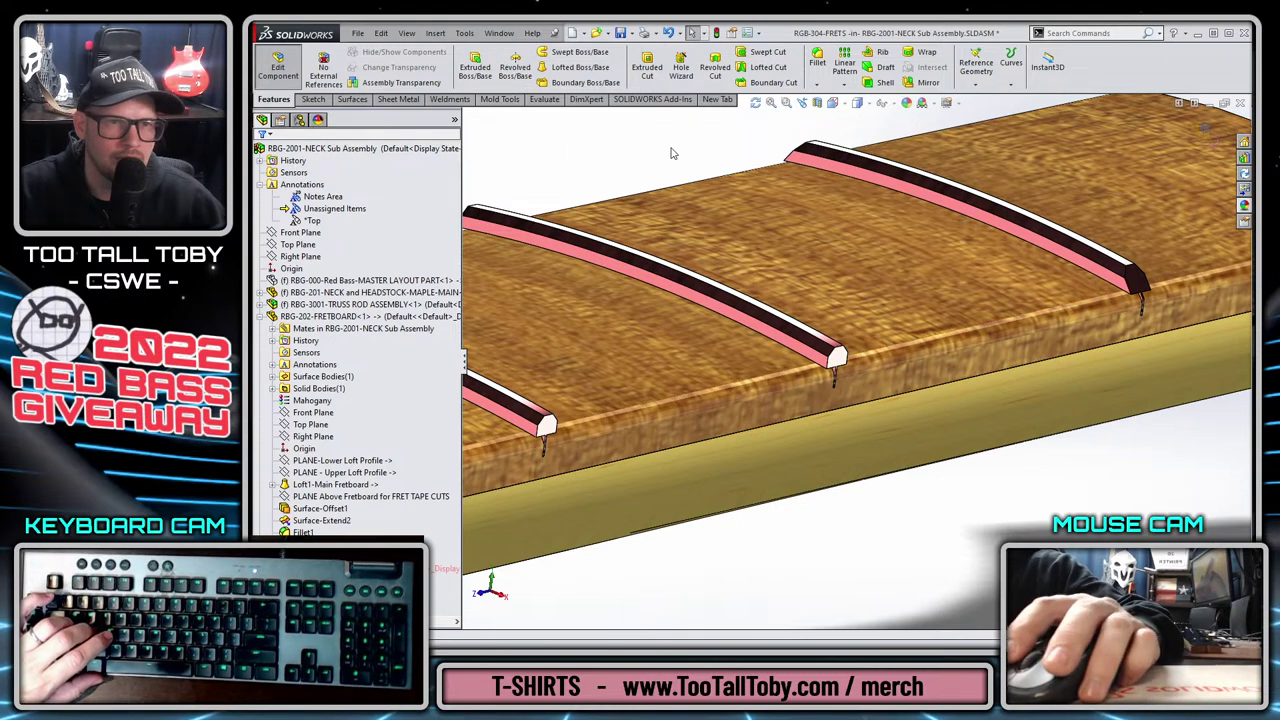
# Chamfer both end edges of the next two frets at 0.080in × 45°.
pyautogui.press('Return')
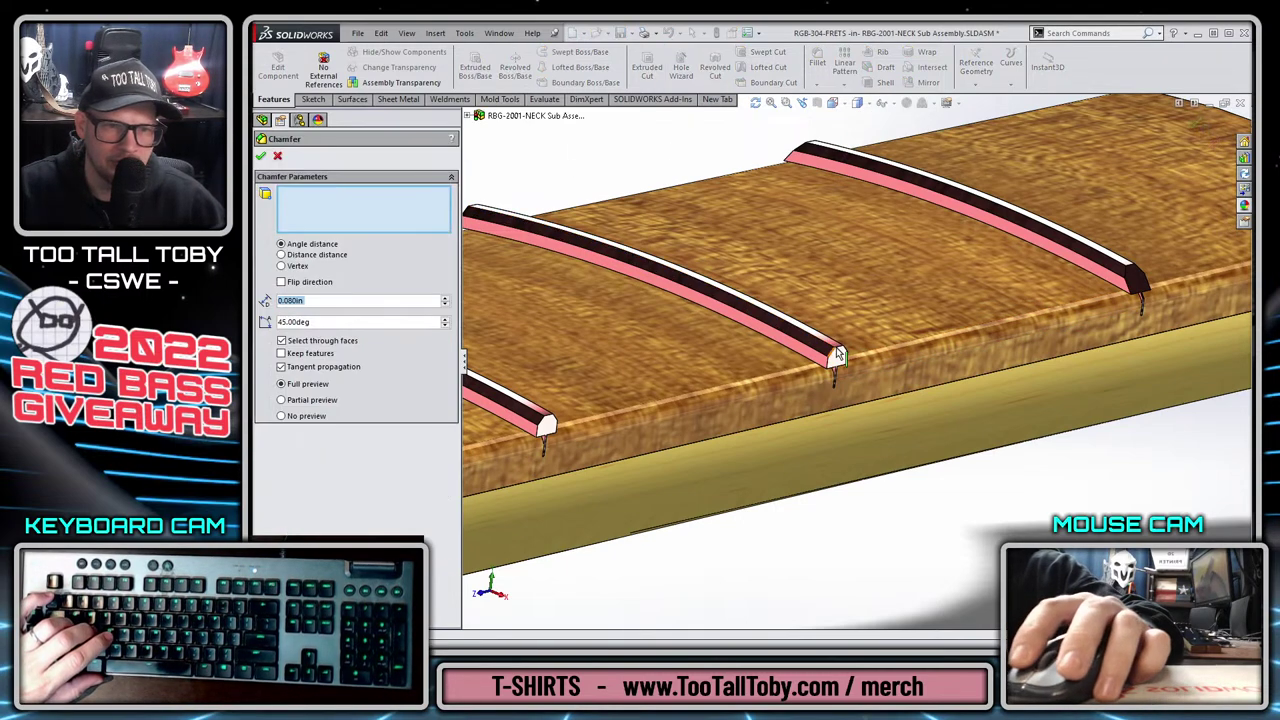
pyautogui.click(840, 355)
pyautogui.moveTo(840, 355); pyautogui.dragTo(662, 332, button='middle')
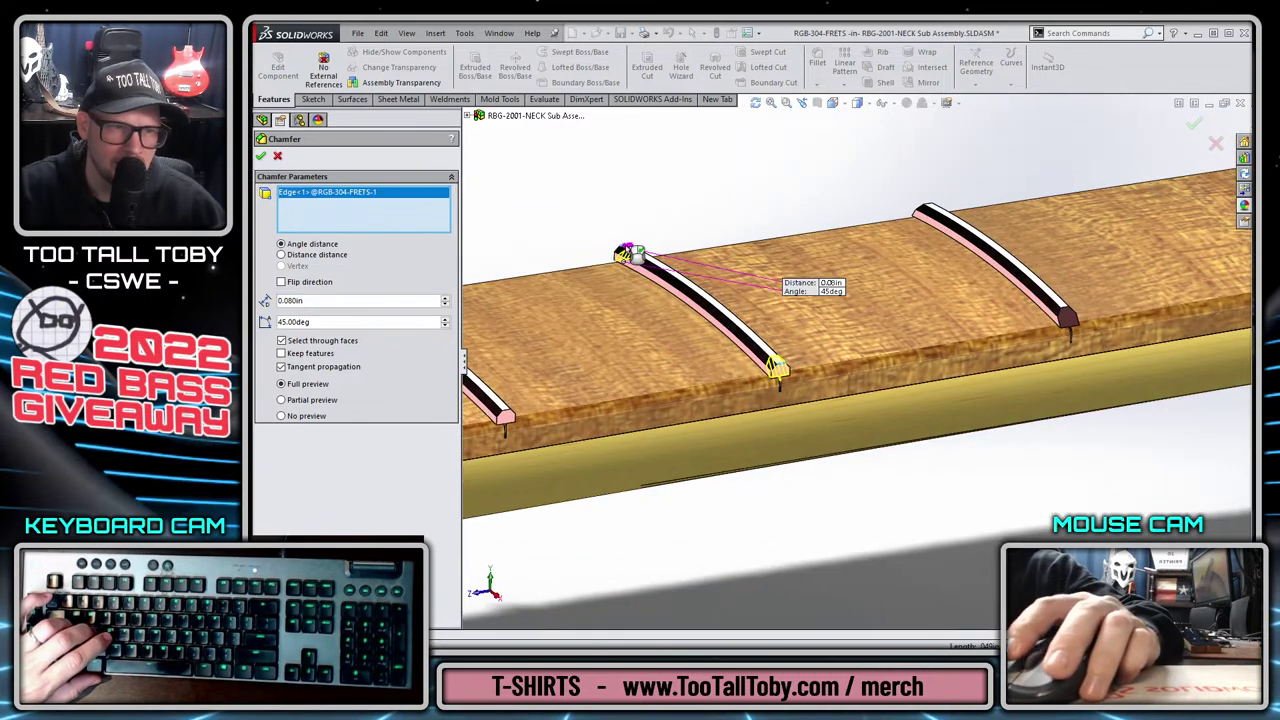
pyautogui.click(624, 252)
pyautogui.press('Return')
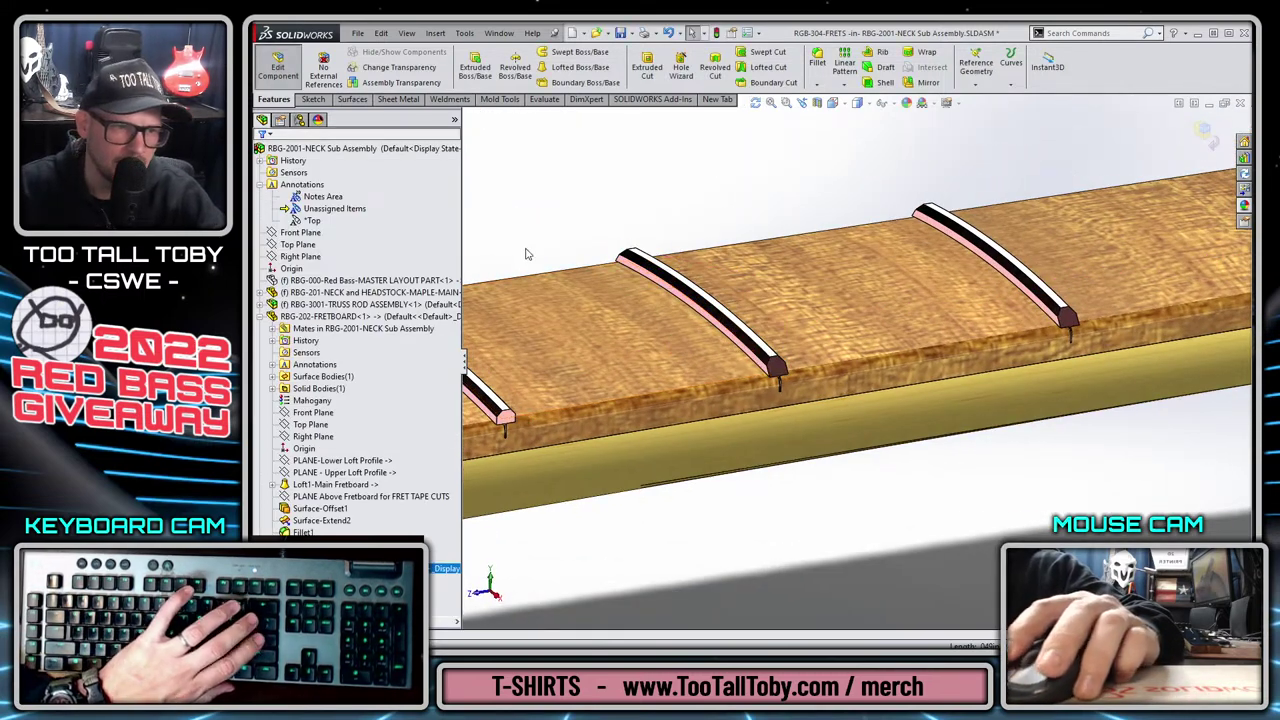
pyautogui.press('Return')
pyautogui.click(505, 416)
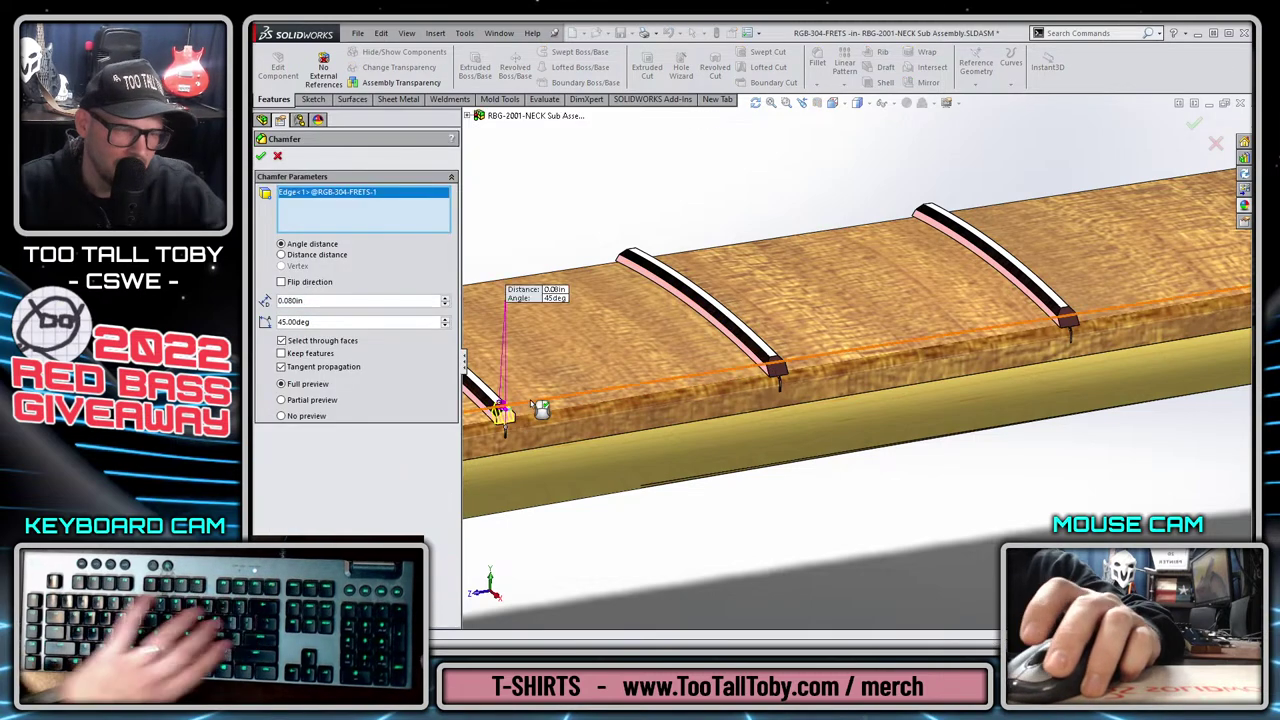
pyautogui.moveTo(538, 419); pyautogui.dragTo(748, 320, button='middle')
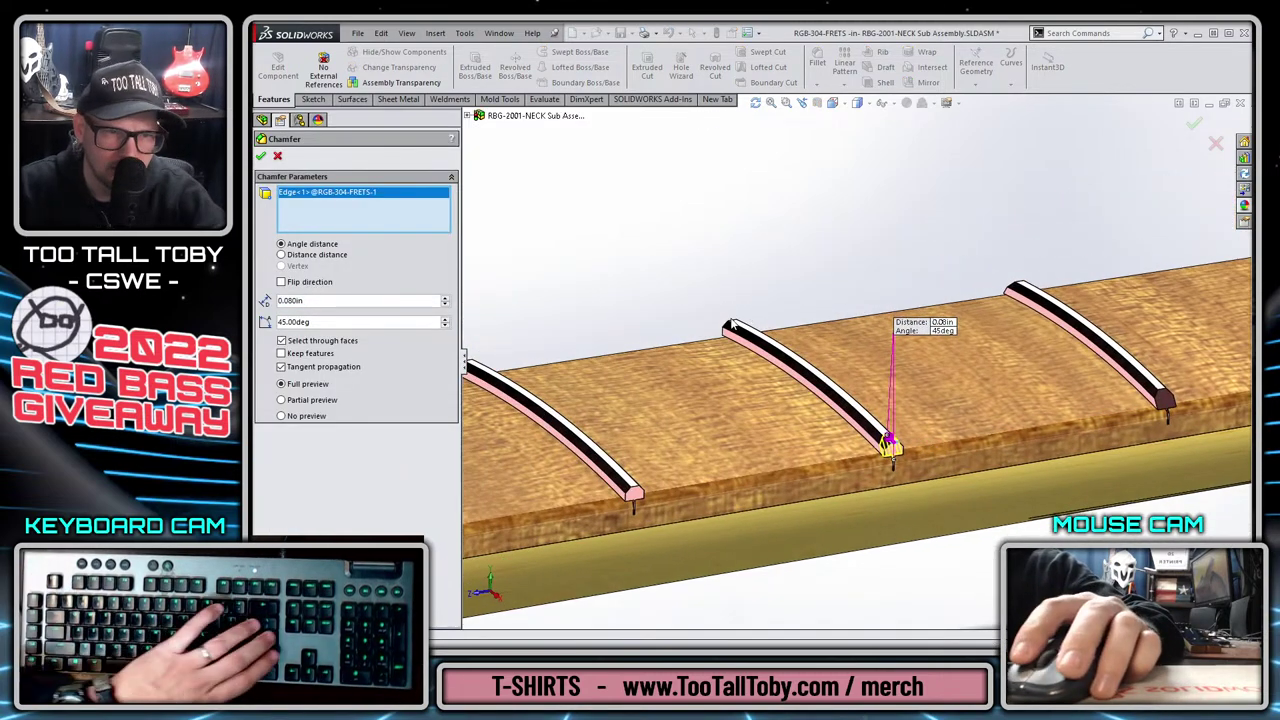
pyautogui.click(734, 326)
pyautogui.press('Return')
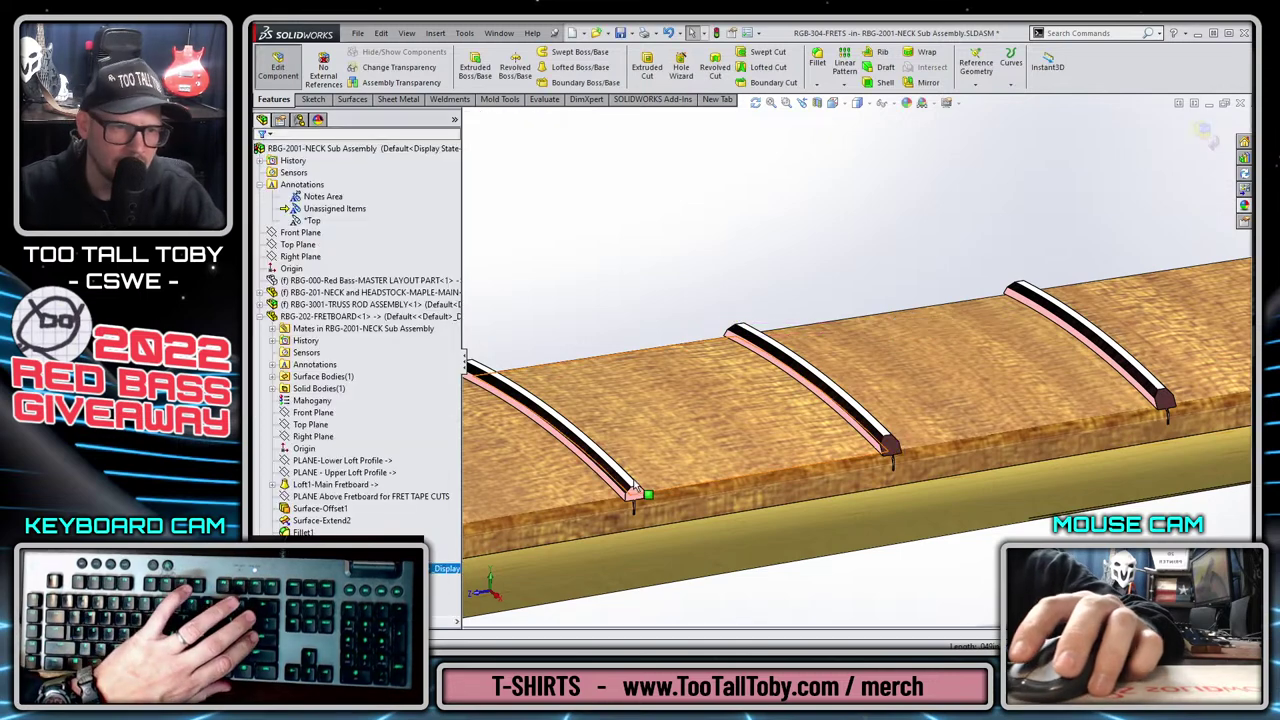
# Chamfer both ends of one more fret with the same 0.080in × 45° setting.
pyautogui.press('Return')
pyautogui.click(635, 492)
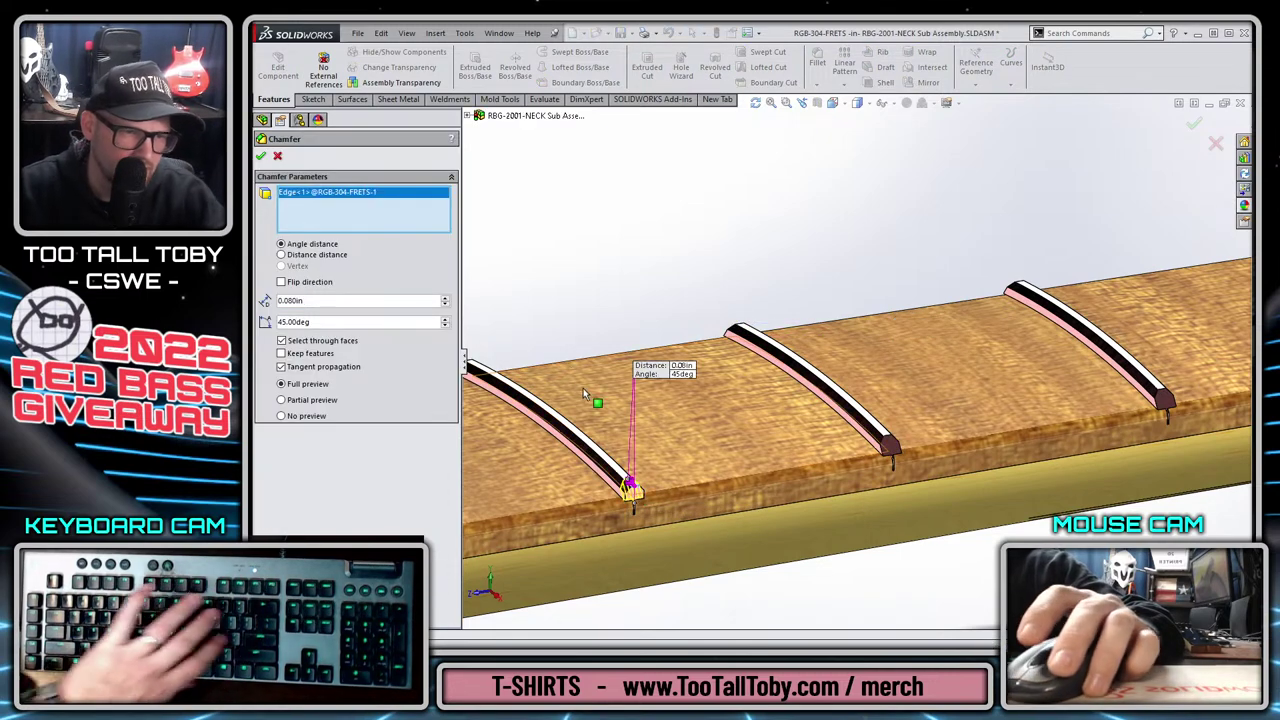
pyautogui.moveTo(578, 330); pyautogui.dragTo(583, 378, button='middle')
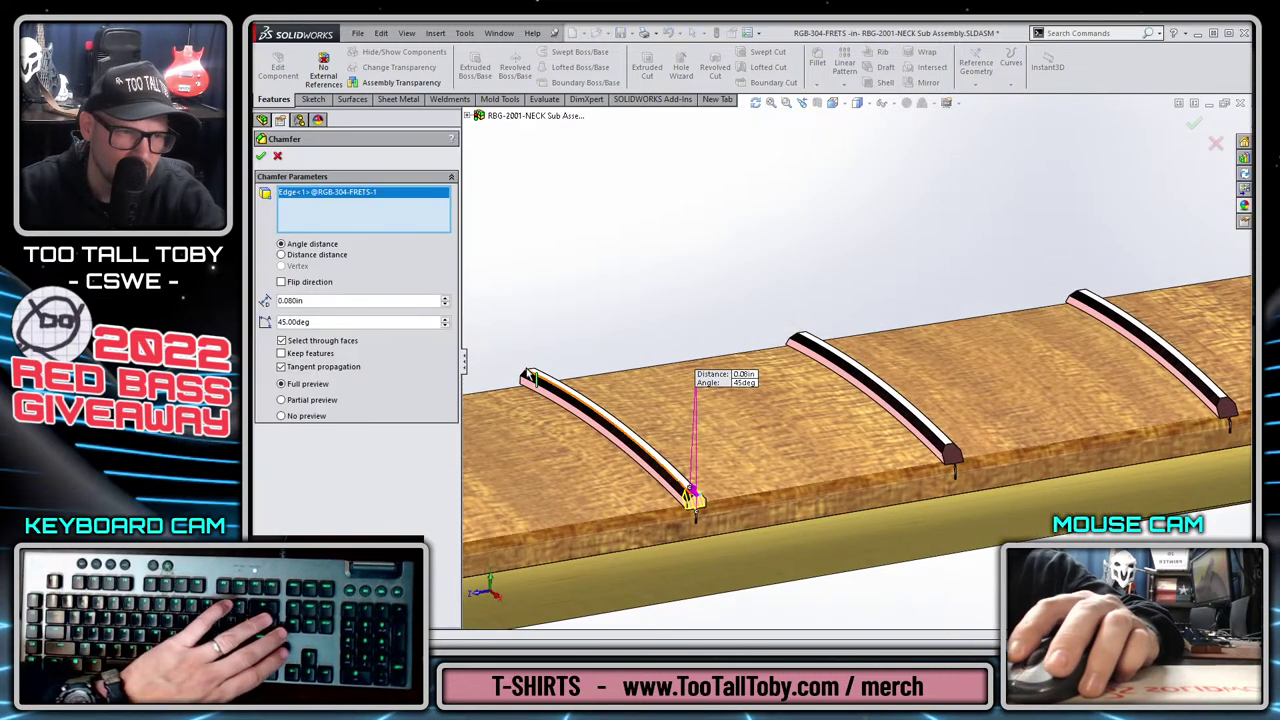
pyautogui.click(530, 376)
pyautogui.press('Return')
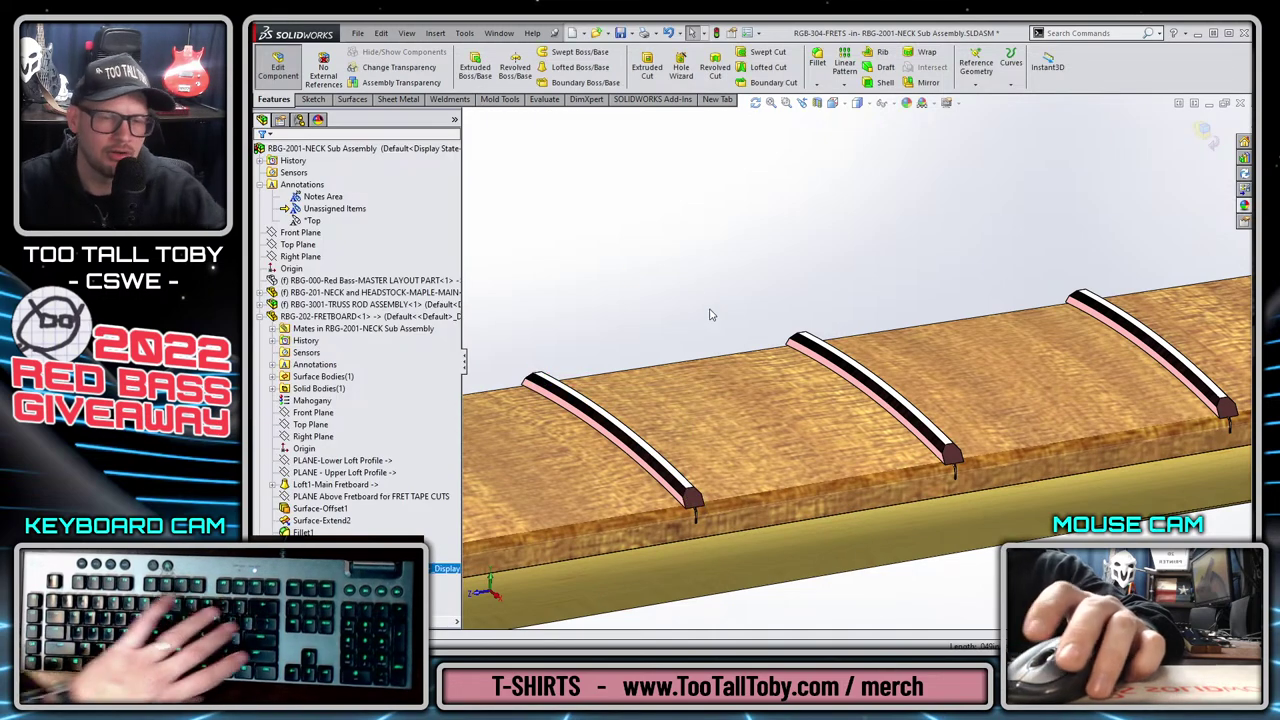
pyautogui.scroll(5, 972, 410)
# Exit editing the frets part and show the vault File Explorer pane.
pyautogui.moveTo(929, 297); pyautogui.dragTo(1108, 194, button='middle')
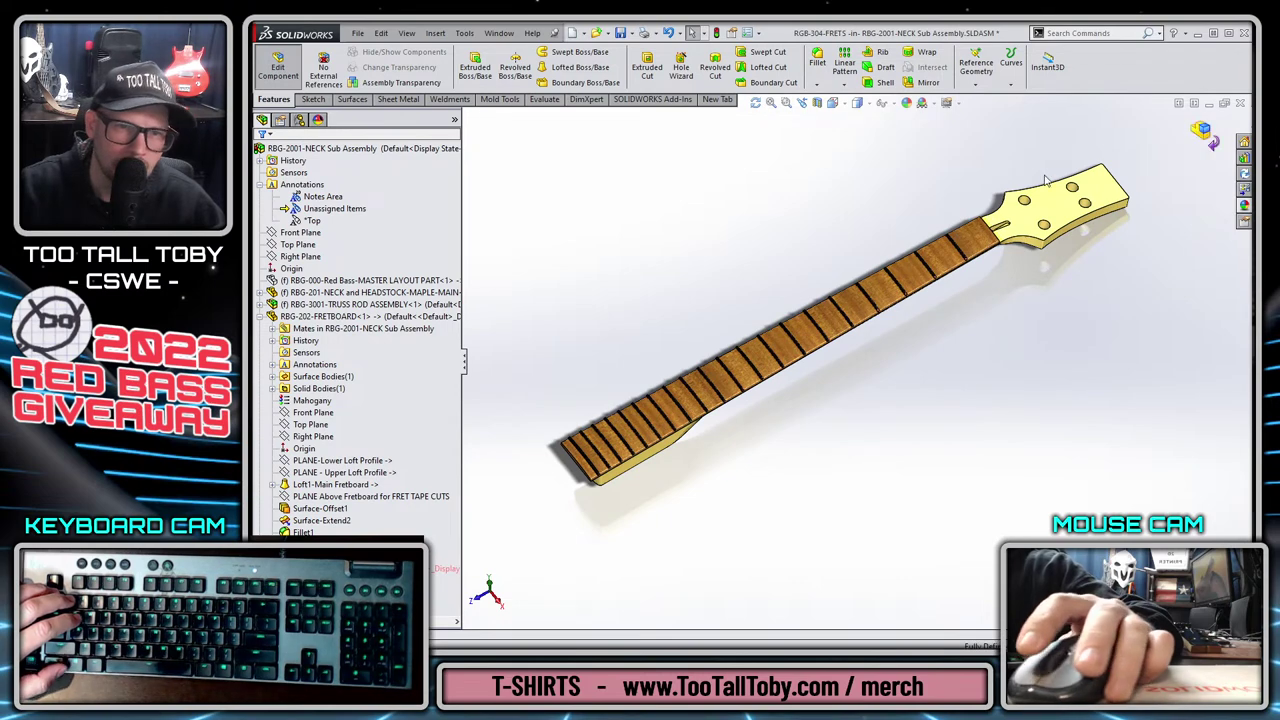
pyautogui.hotkey('ctrl', 'shift', 'e')
pyautogui.scroll(-5, 891, 295)
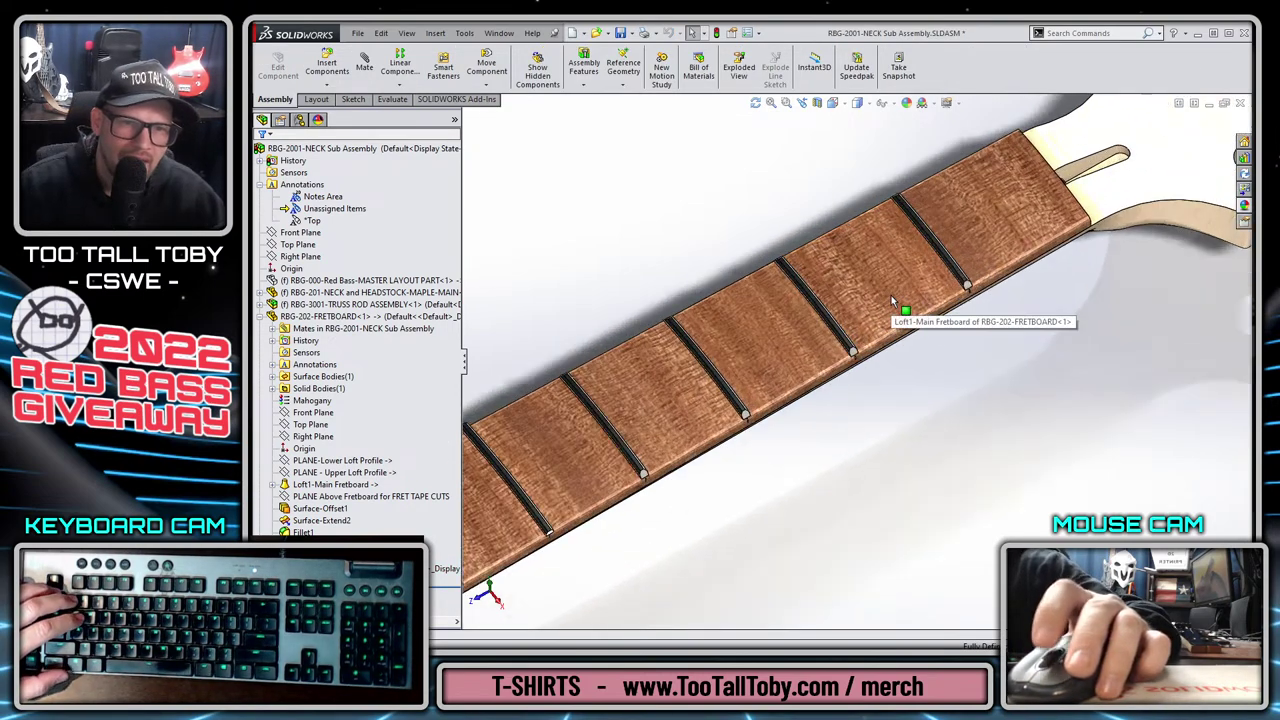
pyautogui.scroll(6, 891, 295)
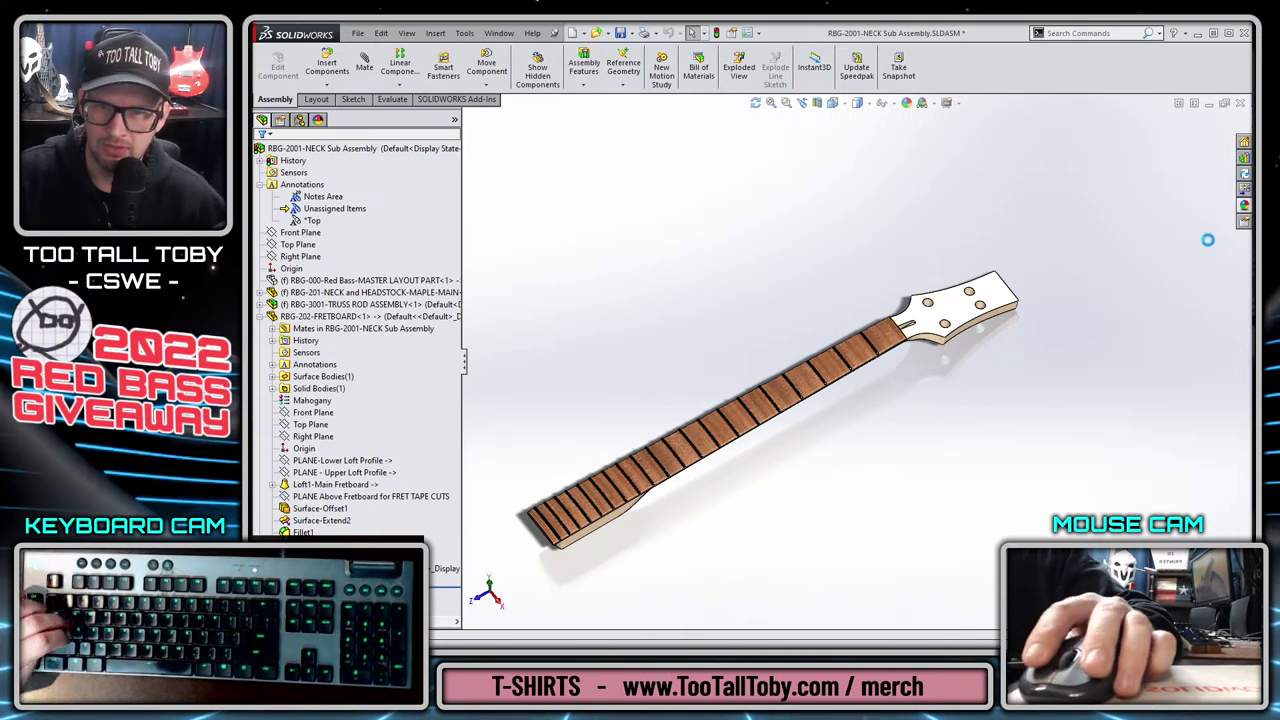
pyautogui.click(1245, 174)
# Check the neck sub-assembly and its parts into the vault, confirming the warning.
pyautogui.rightClick(1085, 560)
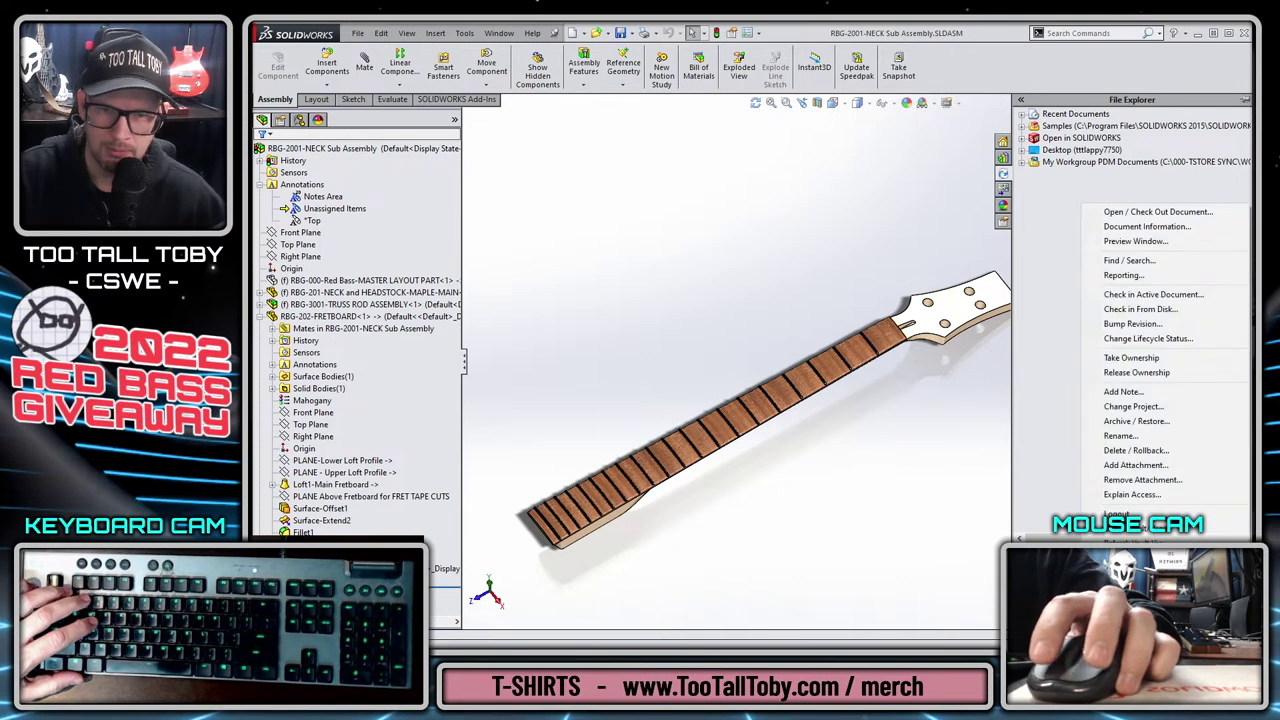
pyautogui.press('Escape')
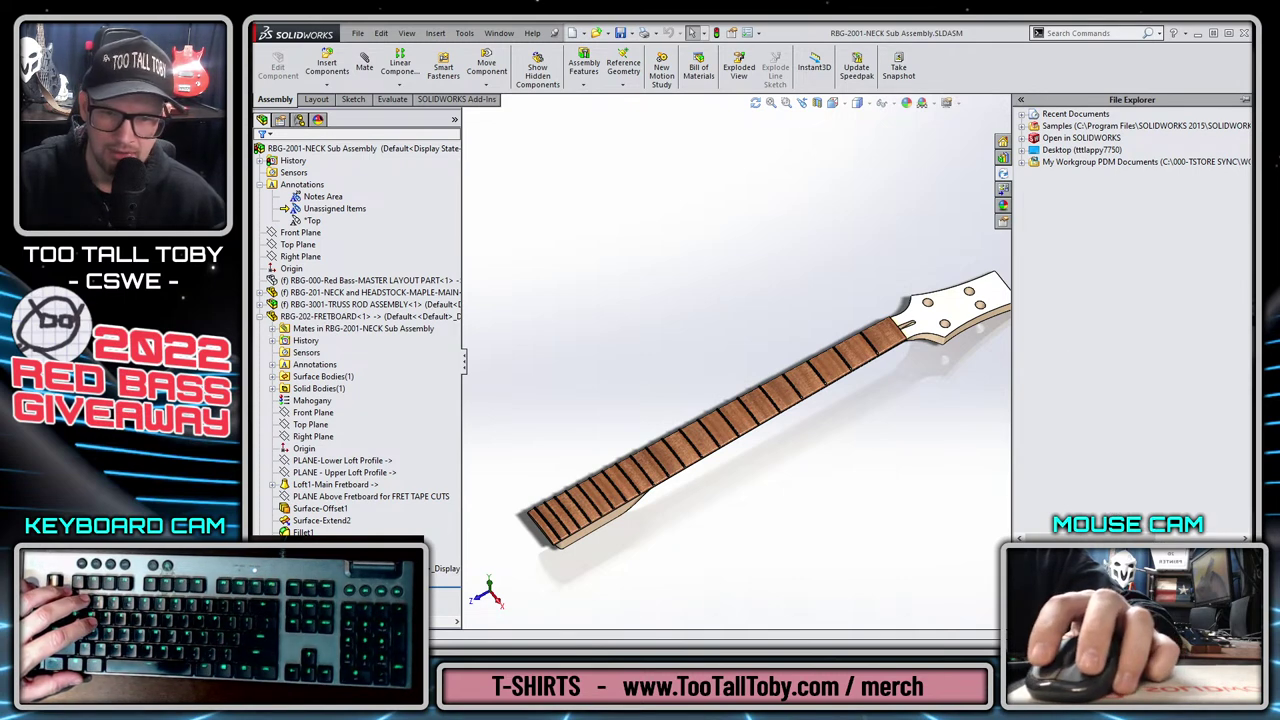
pyautogui.rightClick(1068, 544)
pyautogui.click(1150, 381)
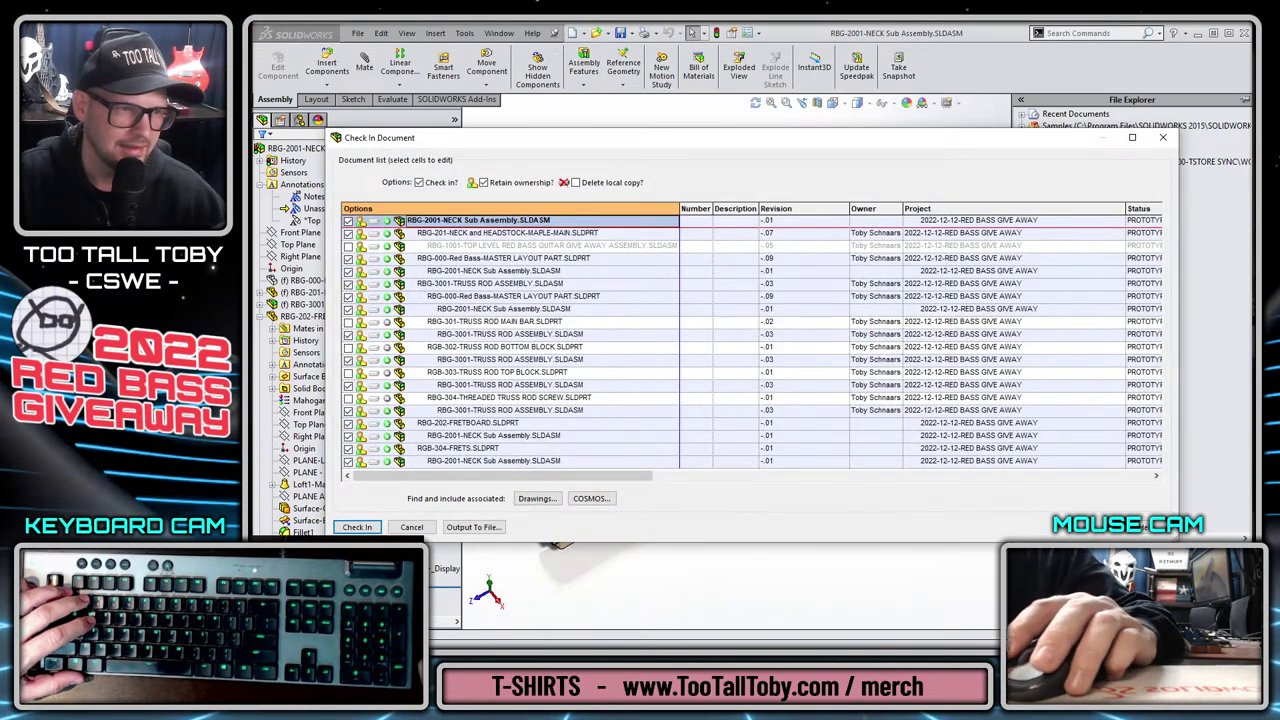
pyautogui.click(357, 527)
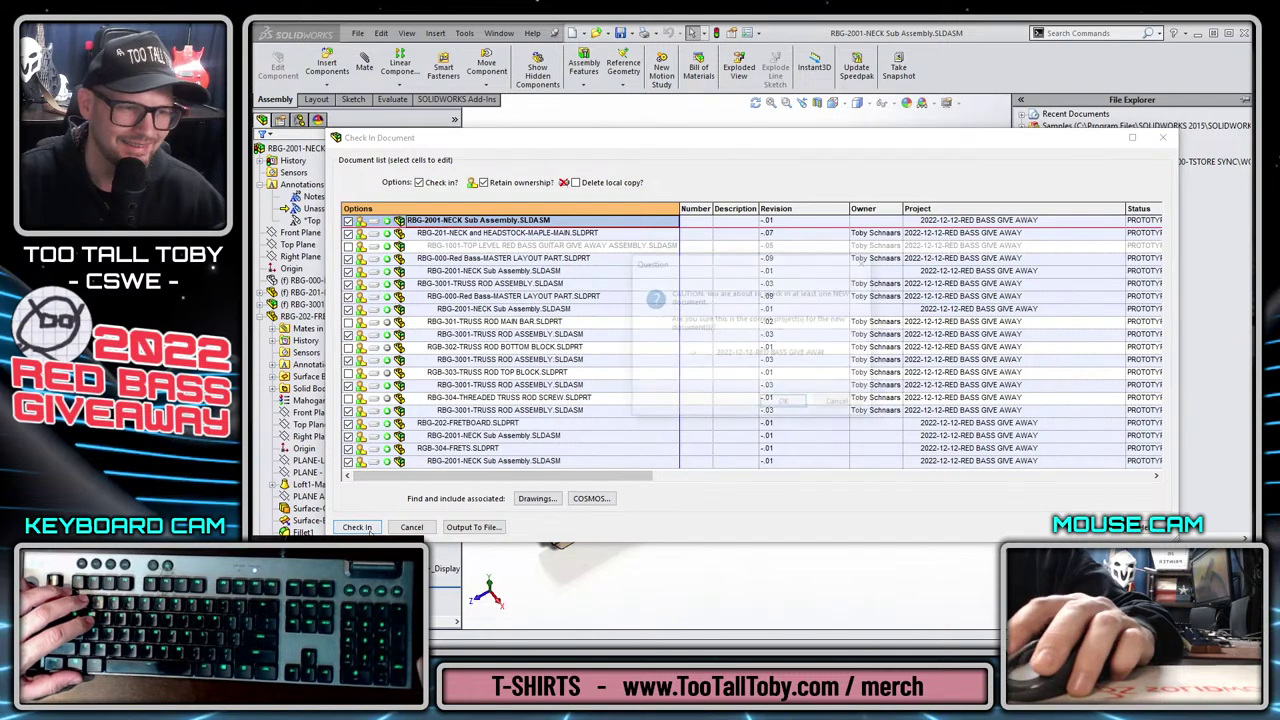
pyautogui.click(785, 401)
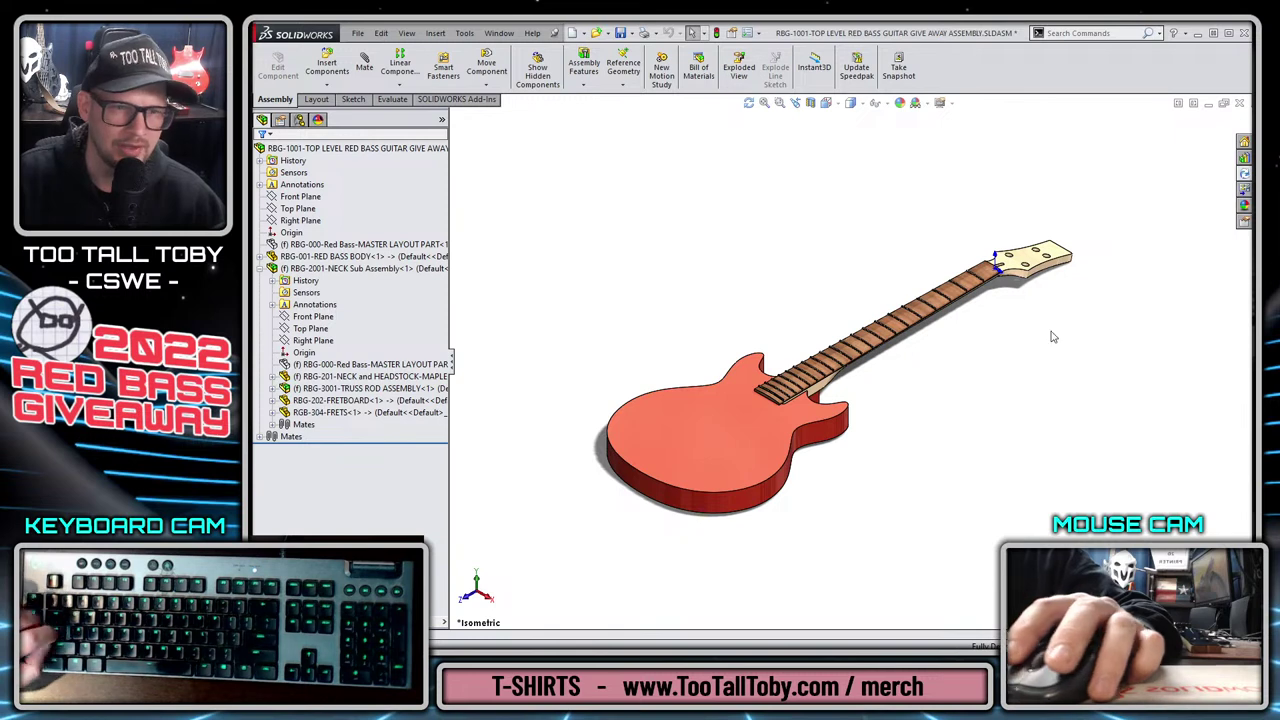
# Check the top-level guitar assembly into the vault from File Explorer.
pyautogui.click(1244, 176)
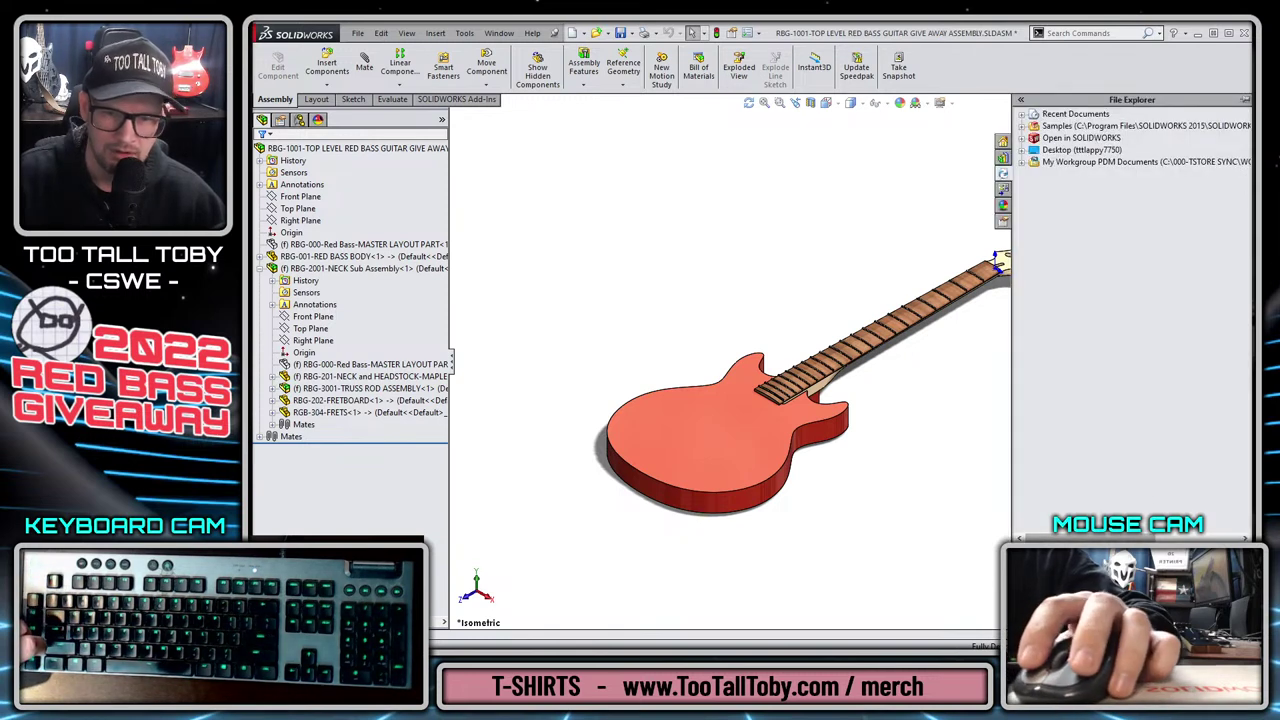
pyautogui.rightClick(1084, 316)
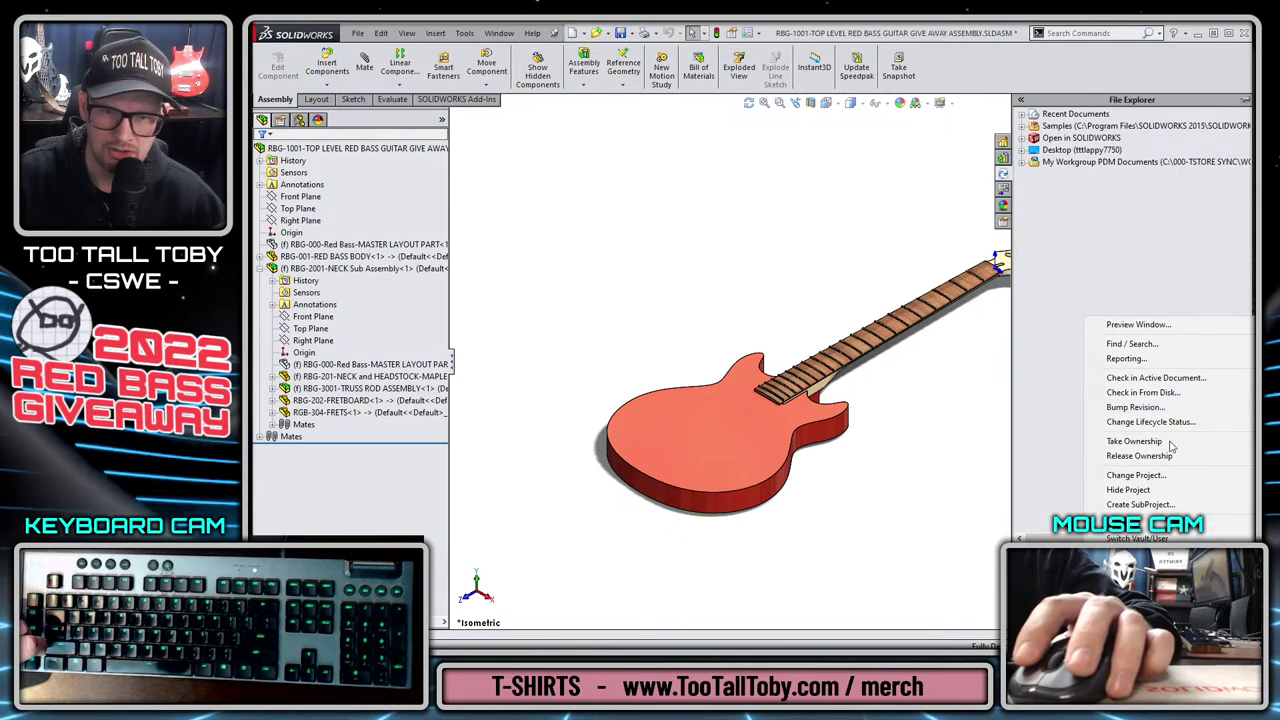
pyautogui.click(1140, 384)
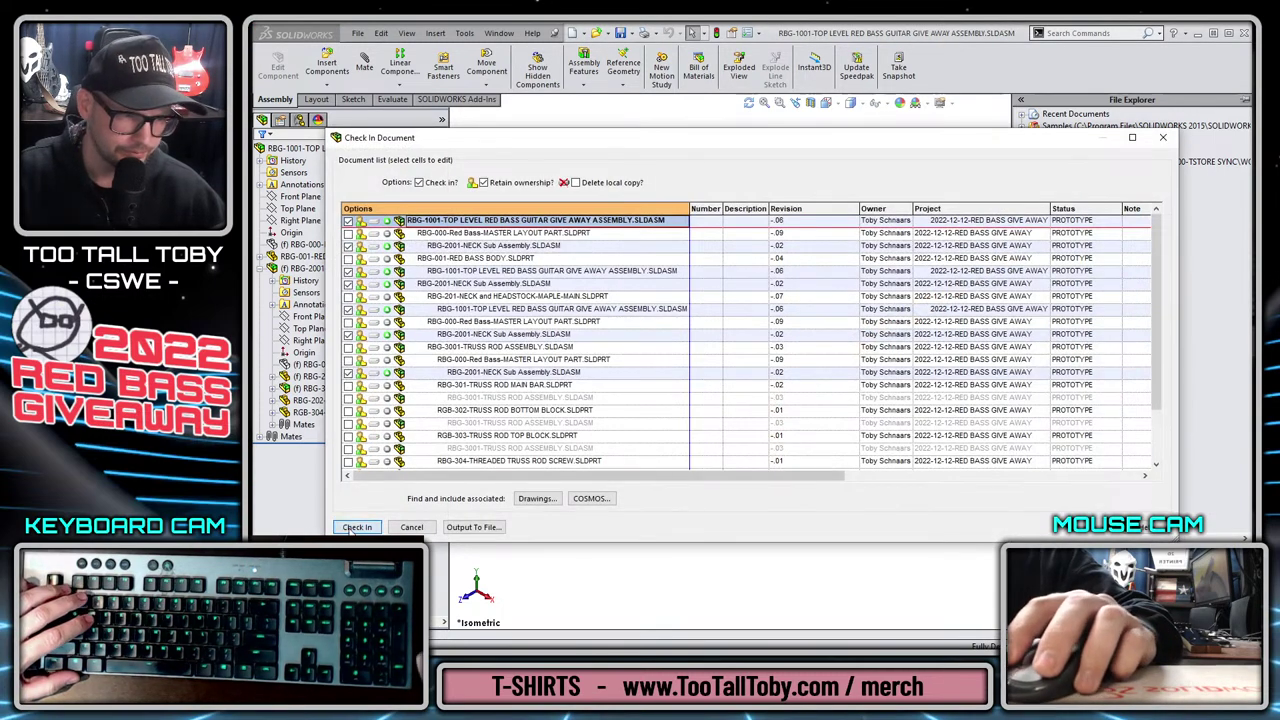
pyautogui.click(356, 527)
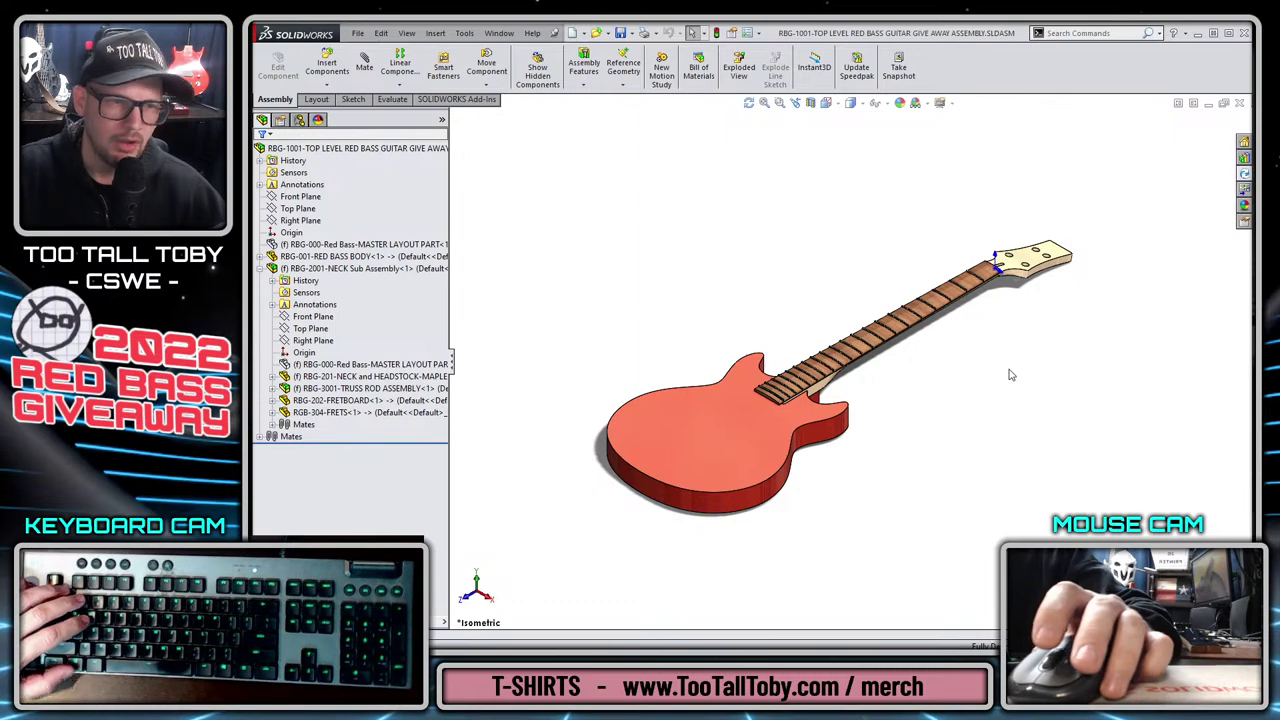
# Hide the blue axis triad at the headstock.
pyautogui.moveTo(1010, 375); pyautogui.dragTo(980, 431, button='middle')
pyautogui.scroll(-2, 837, 408)
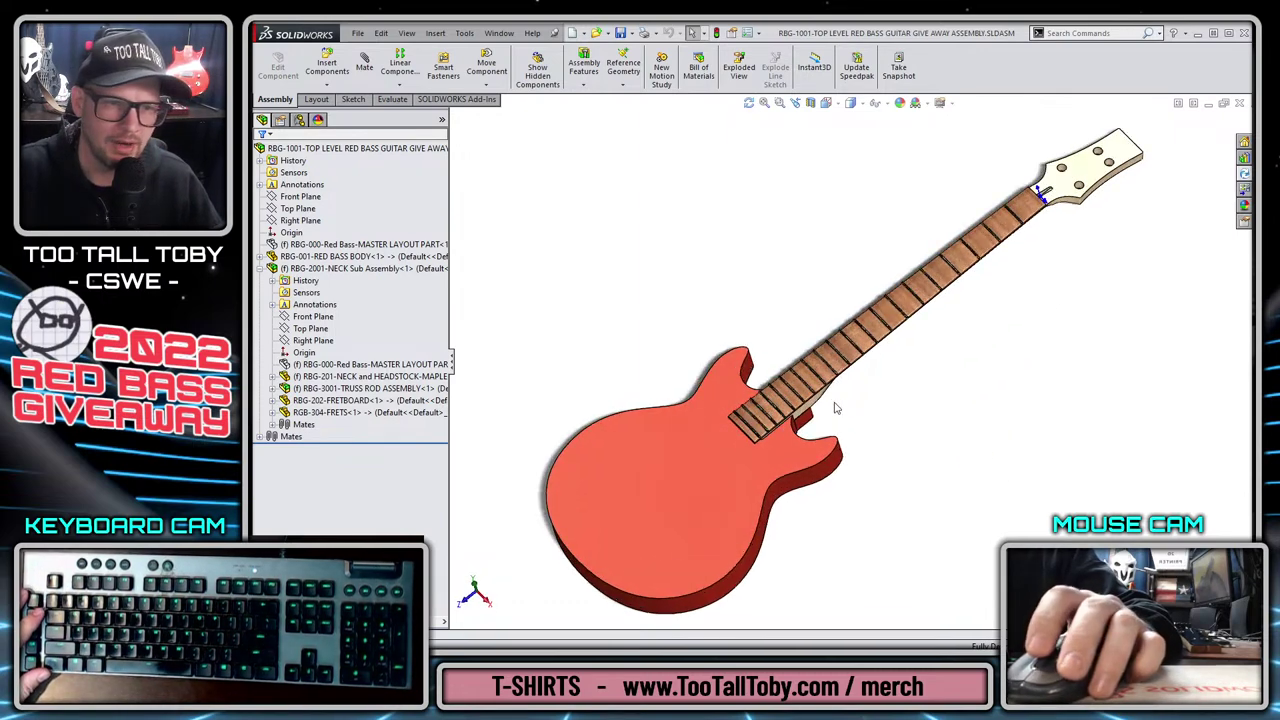
pyautogui.moveTo(937, 395); pyautogui.dragTo(906, 403, button='middle')
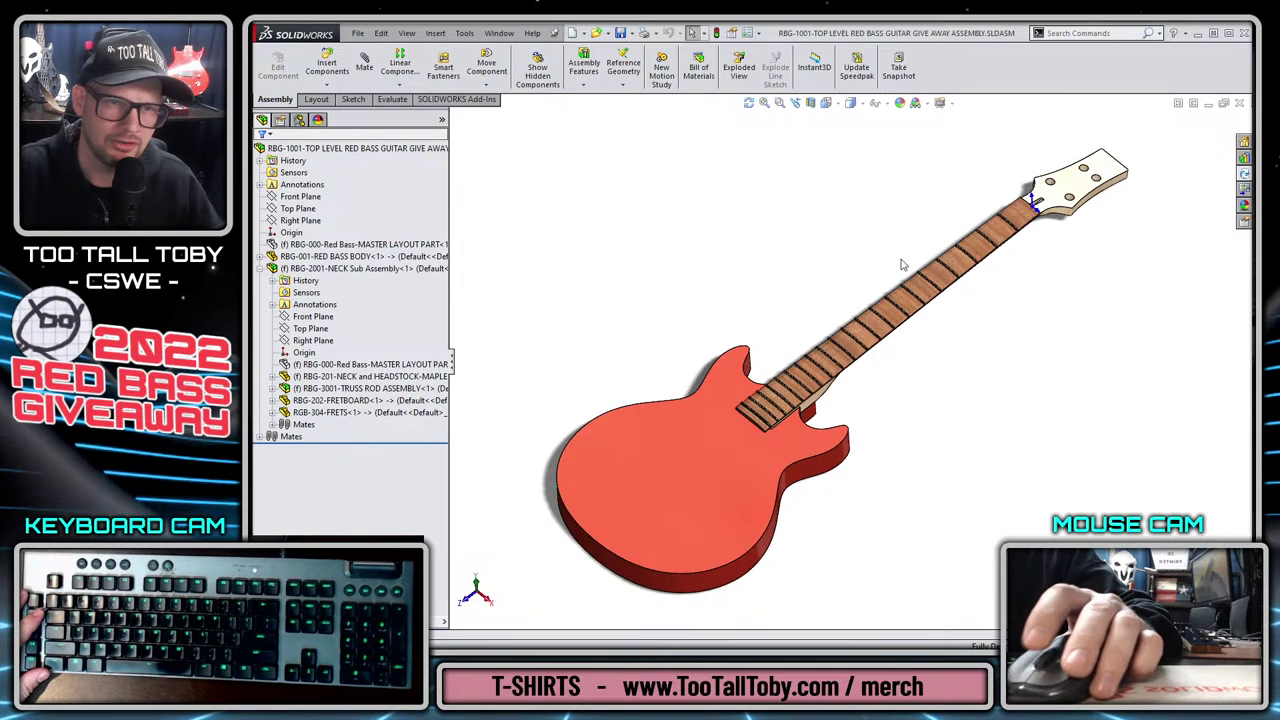
pyautogui.click(954, 106)
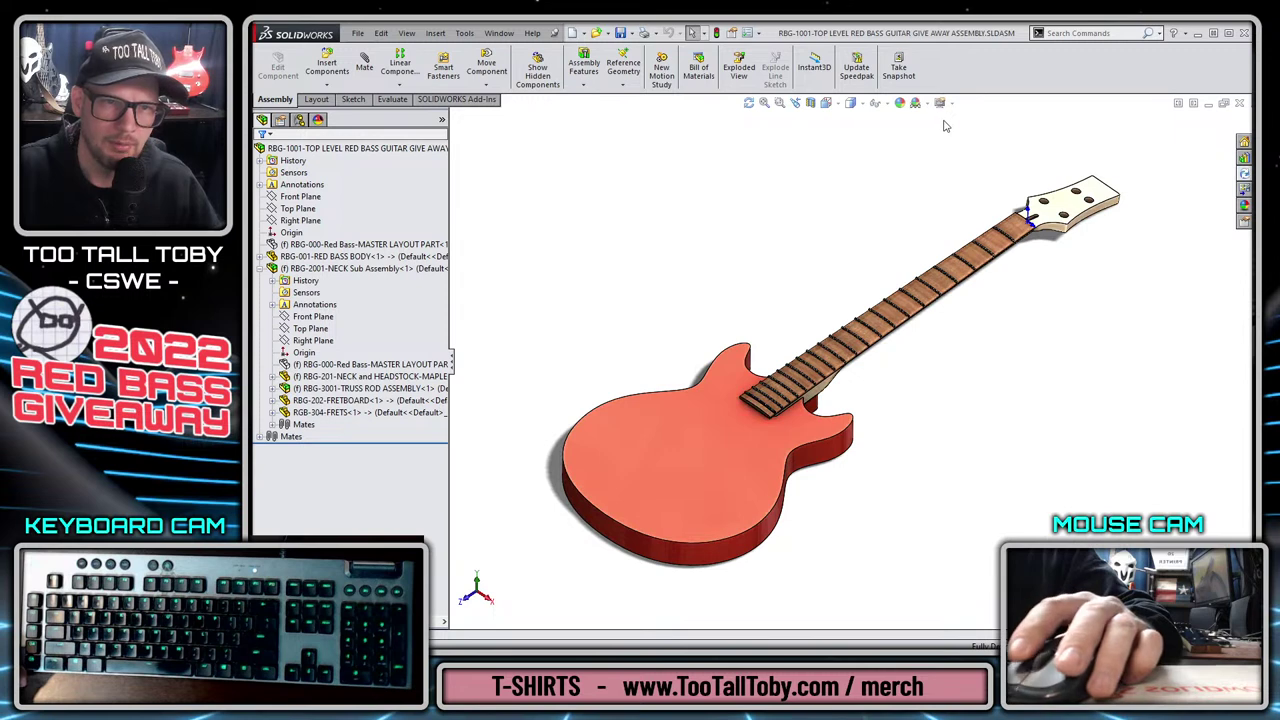
pyautogui.click(879, 104)
pyautogui.click(894, 122)
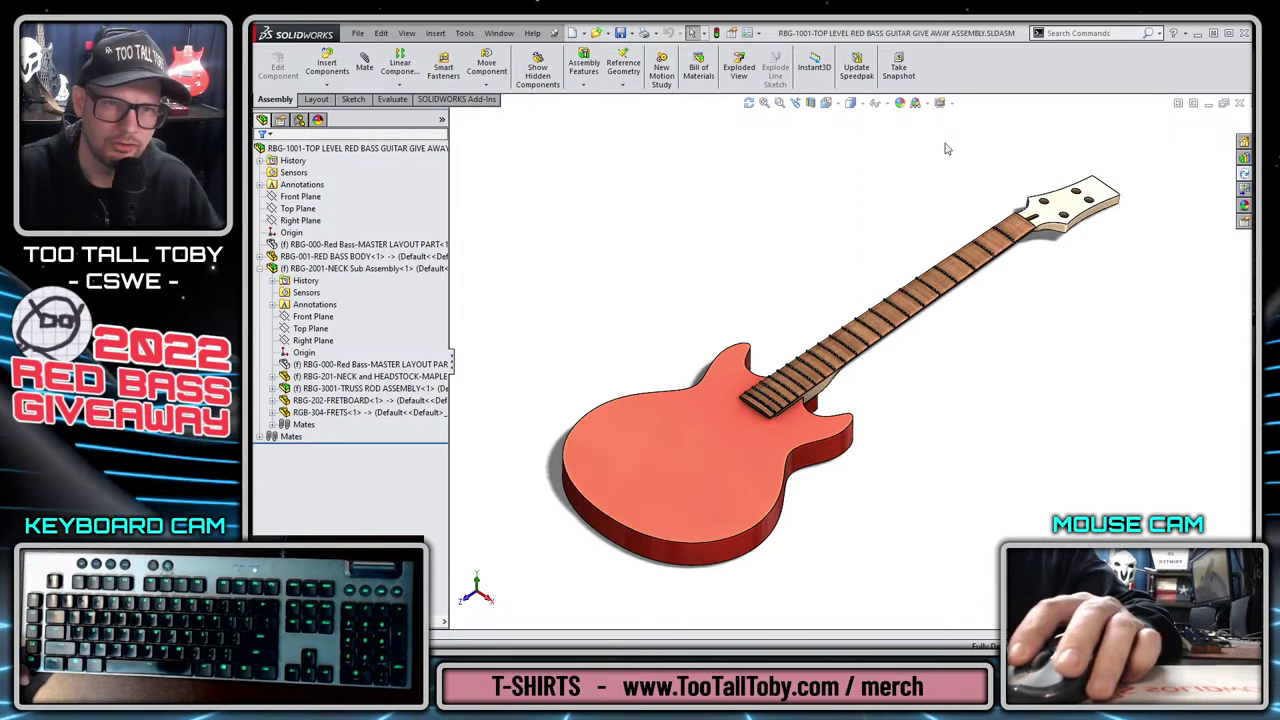
# Turn on Perspective view and inspect the guitar.
pyautogui.click(951, 104)
pyautogui.click(965, 160)
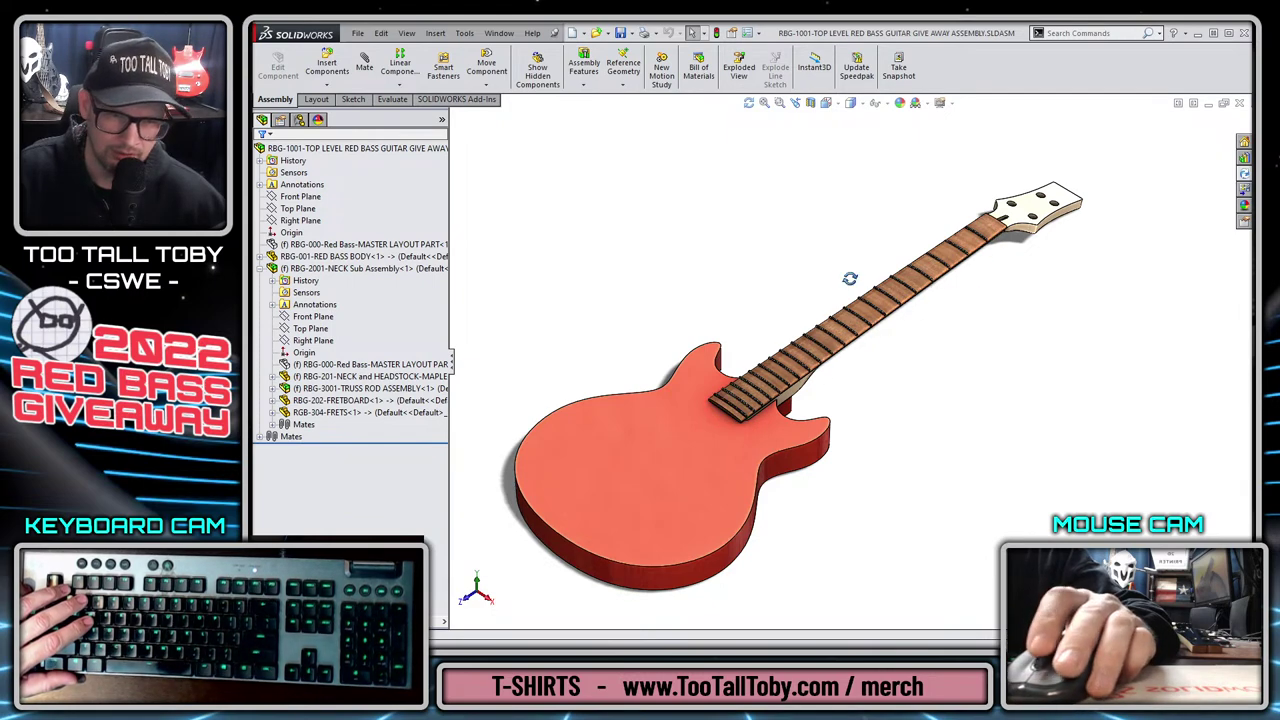
pyautogui.moveTo(849, 278)
pyautogui.mouseDown(button='middle')
pyautogui.moveTo(937, 343)
pyautogui.moveTo(854, 263)
pyautogui.mouseUp(button='middle')
pyautogui.scroll(-2, 1117, 228)
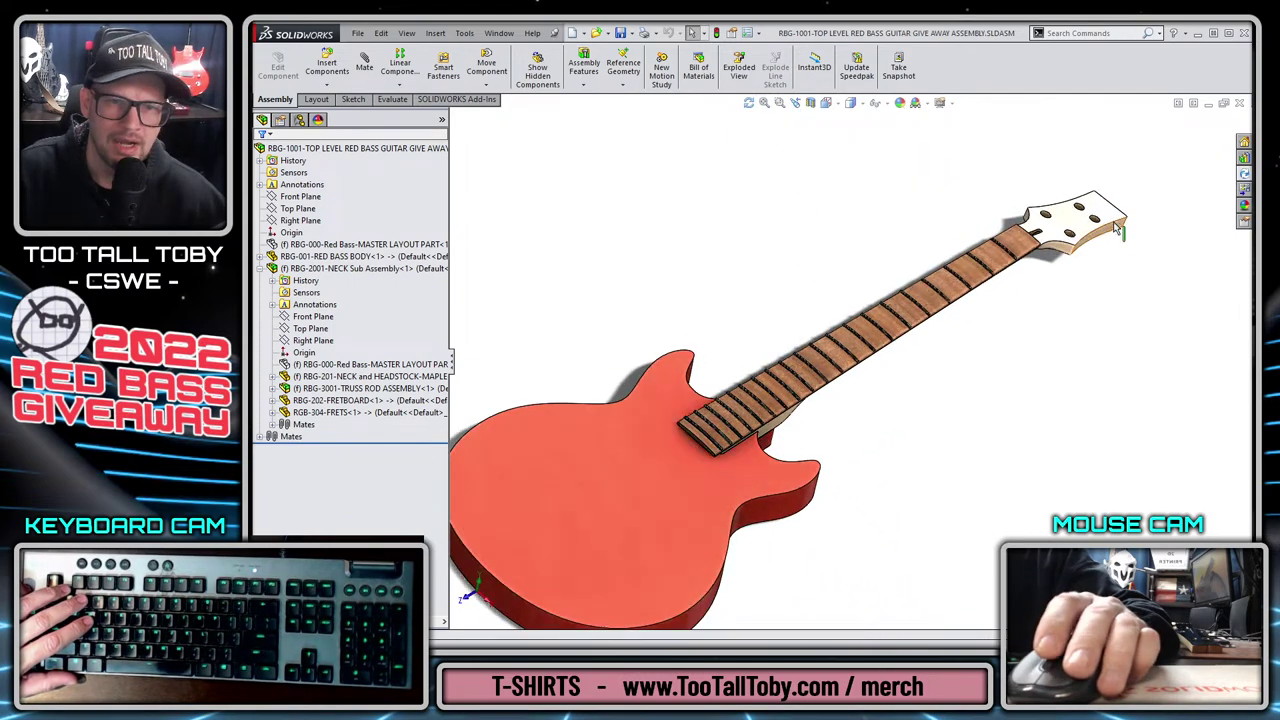
pyautogui.scroll(-4, 1117, 228)
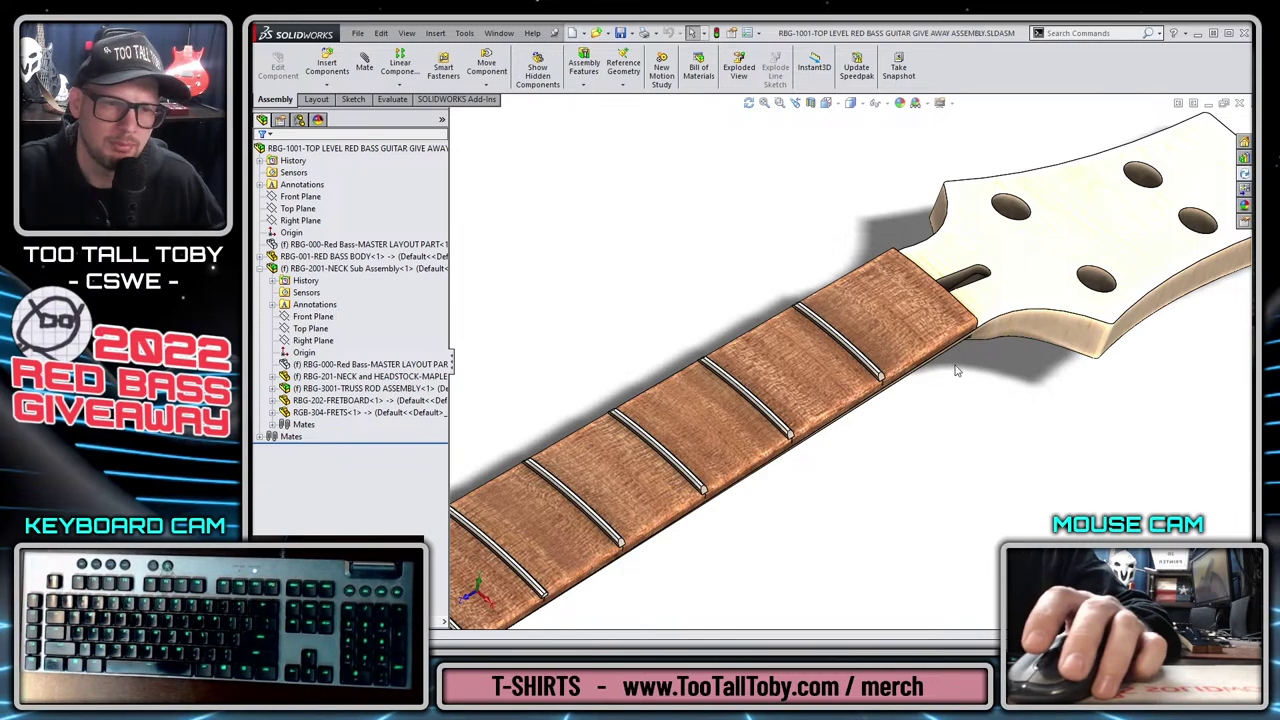
pyautogui.scroll(-3, 885, 420)
pyautogui.scroll(-4, 930, 390)
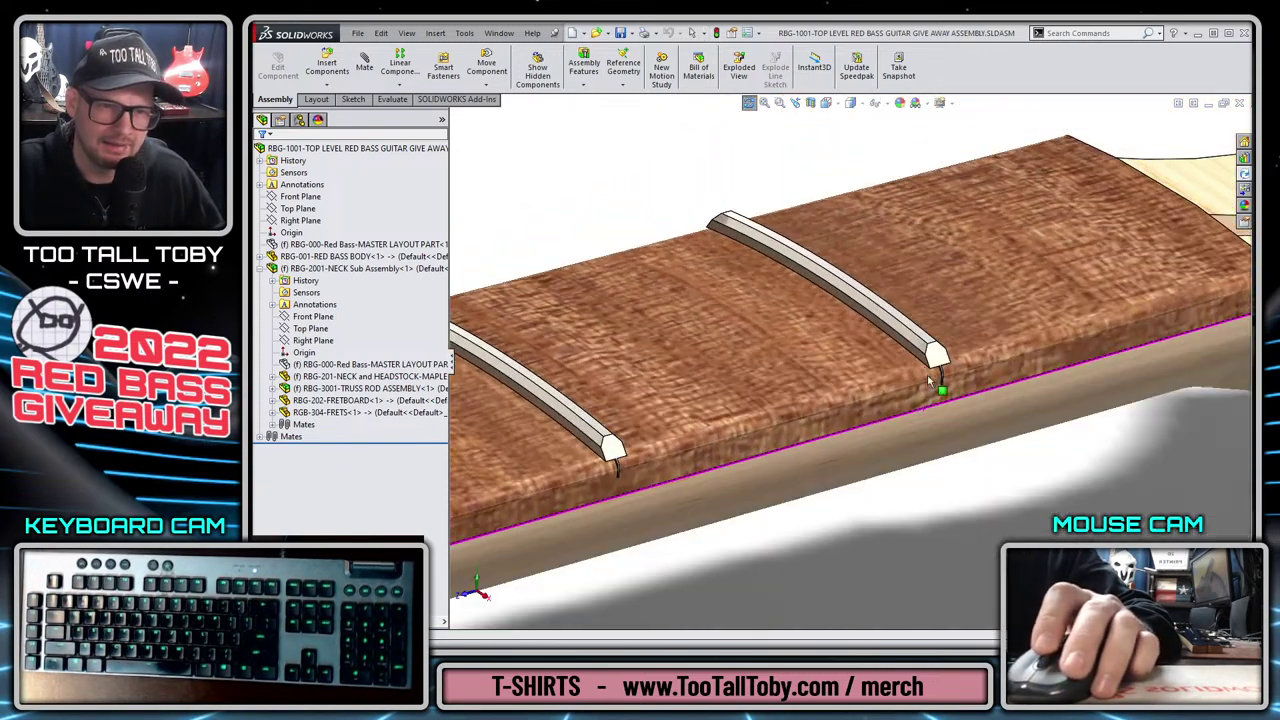
pyautogui.scroll(-5, 944, 376)
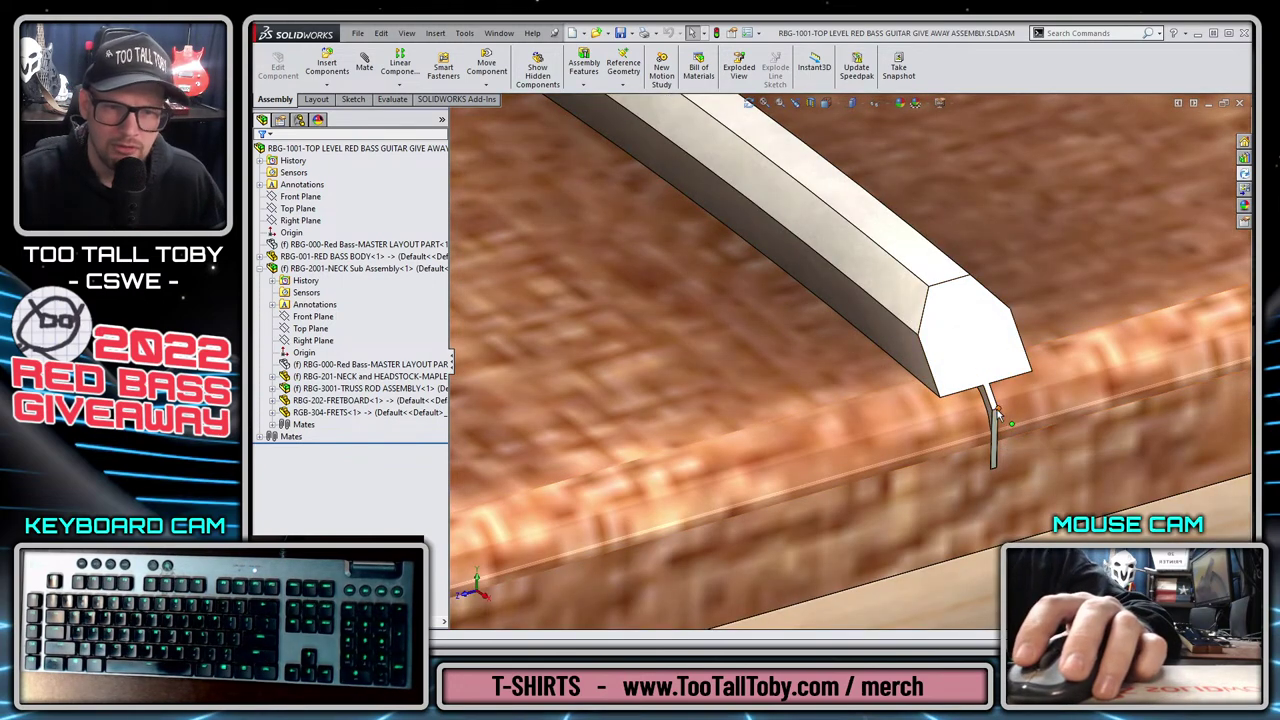
pyautogui.click(945, 418)
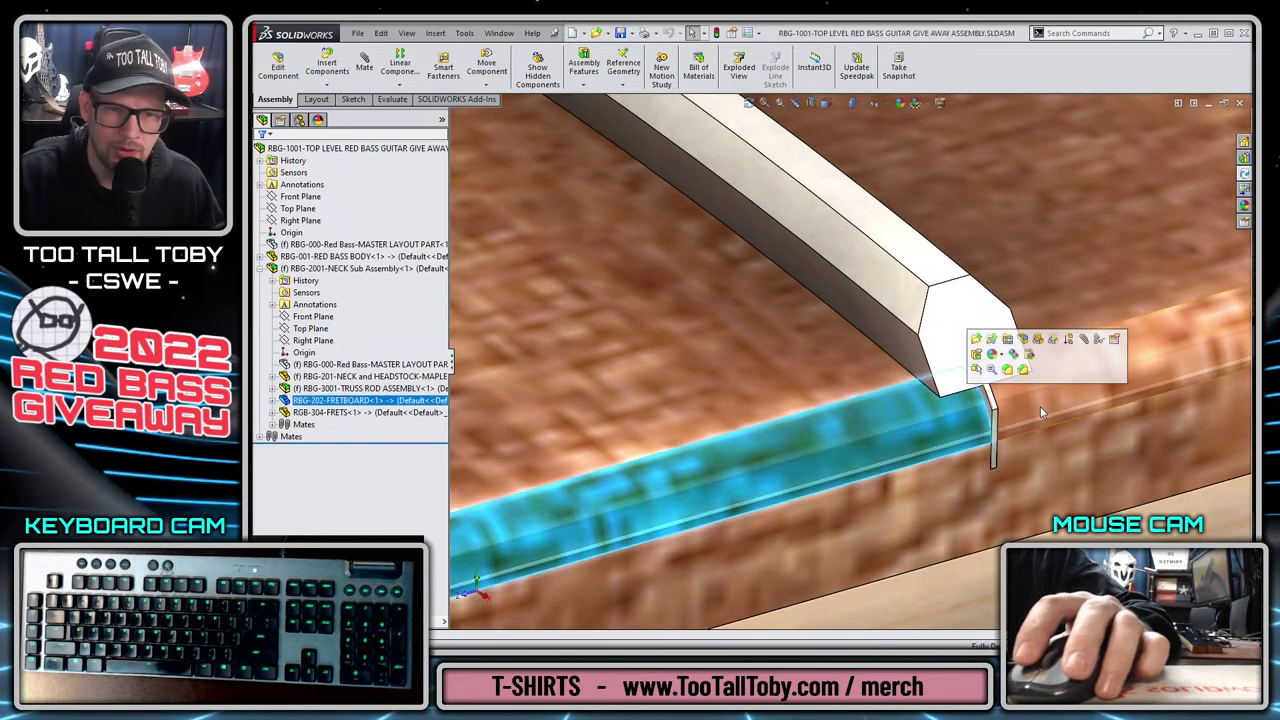
pyautogui.moveTo(969, 414); pyautogui.dragTo(975, 420, button='middle')
pyautogui.moveTo(1066, 485); pyautogui.dragTo(909, 402, button='middle')
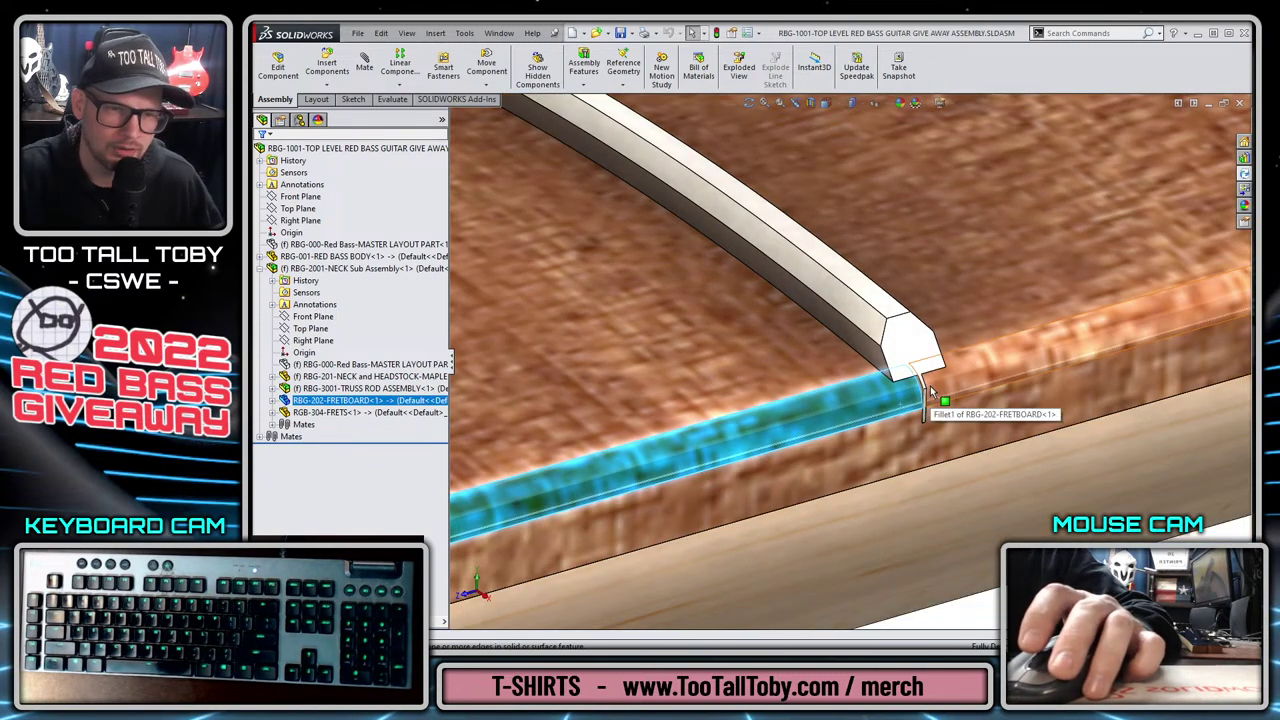
pyautogui.scroll(8, 907, 320)
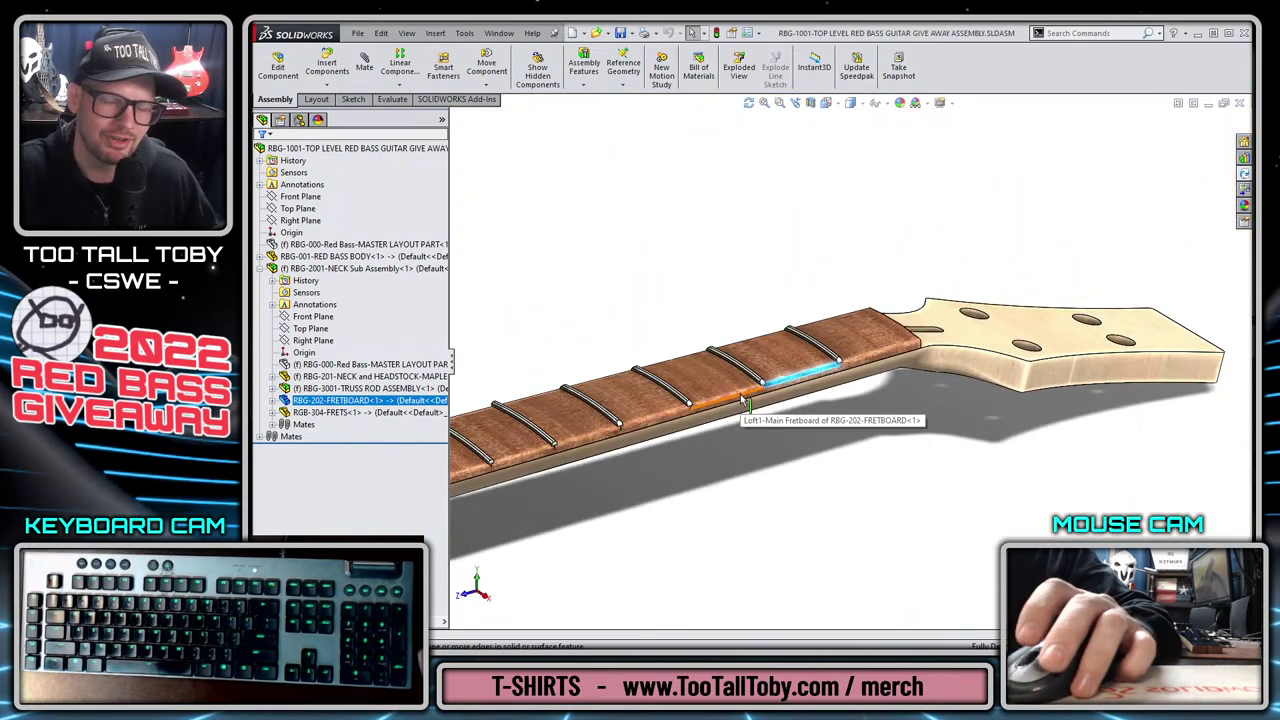
pyautogui.scroll(8, 745, 401)
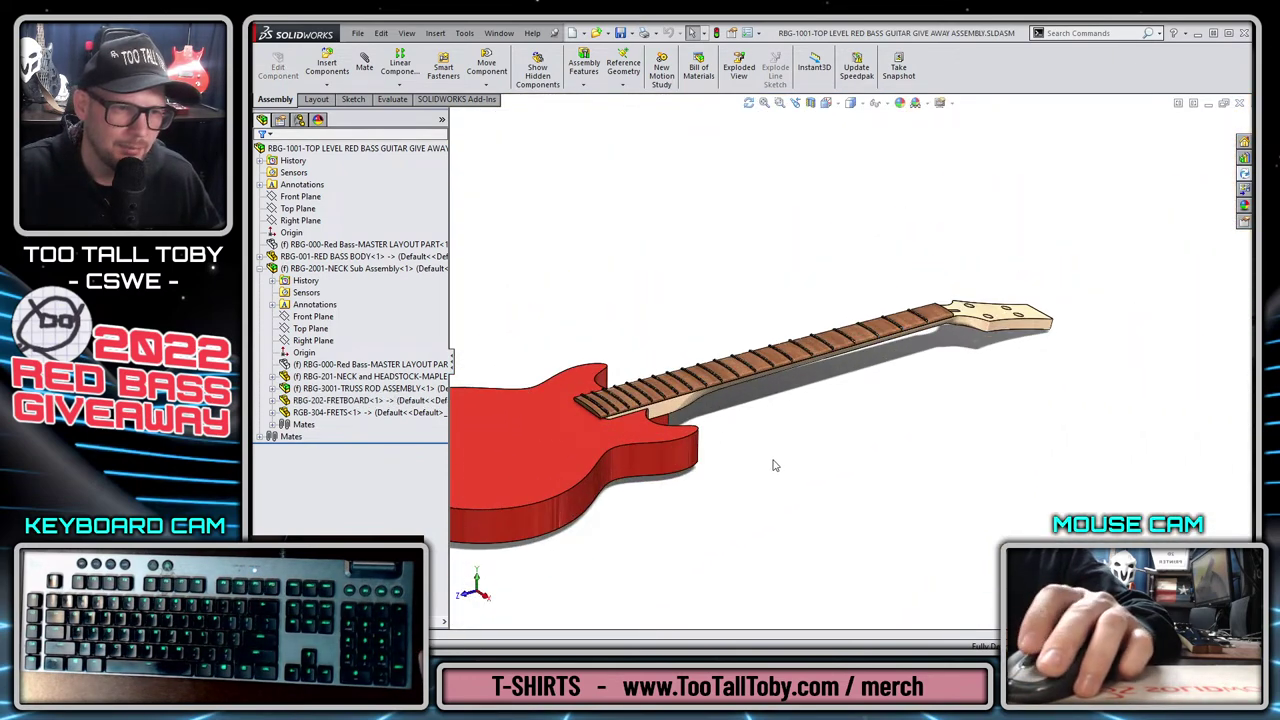
pyautogui.moveTo(771, 463); pyautogui.dragTo(663, 297, button='middle')
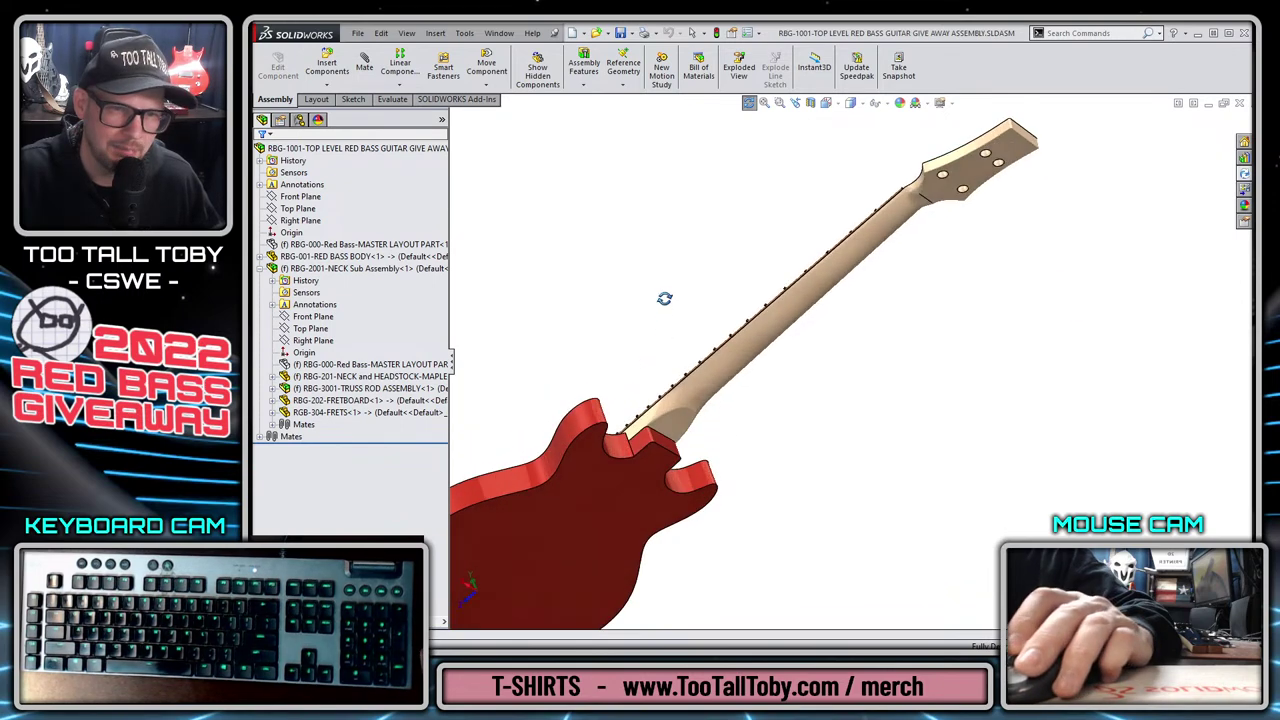
pyautogui.scroll(-8, 960, 188)
pyautogui.moveTo(922, 203); pyautogui.dragTo(850, 230, button='middle')
pyautogui.click(791, 258)
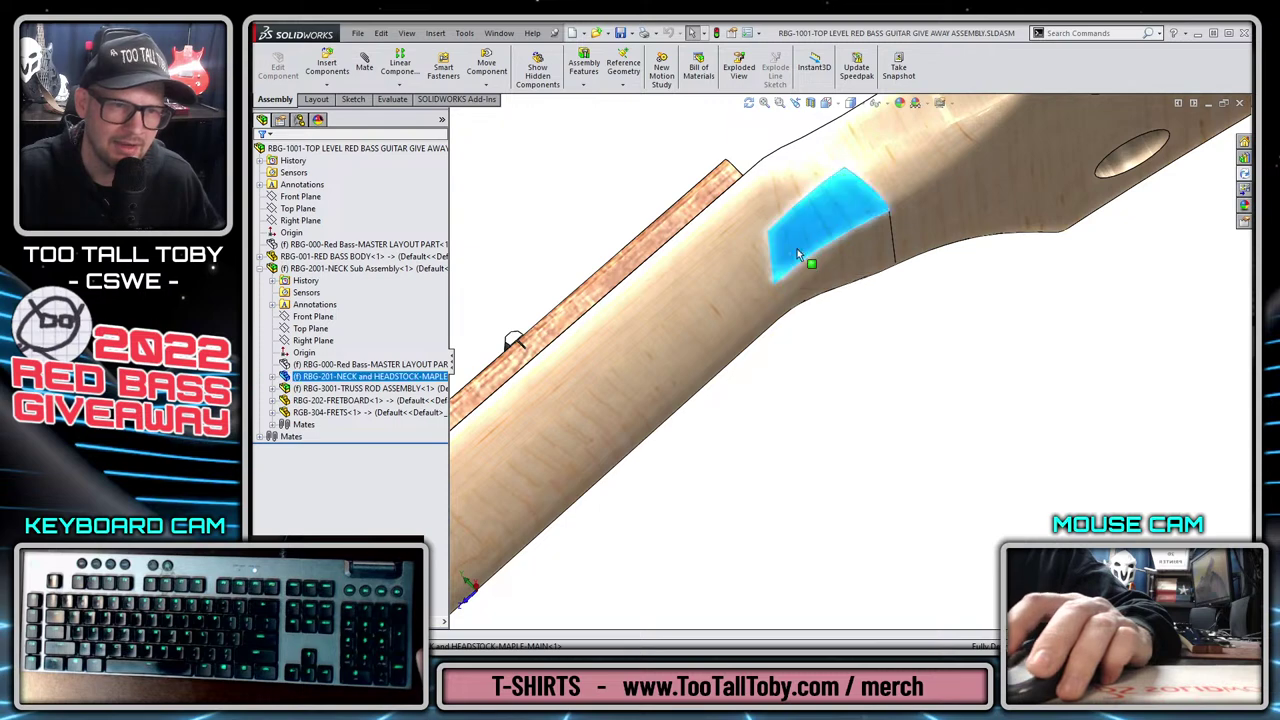
pyautogui.moveTo(943, 157); pyautogui.dragTo(884, 285, button='middle')
pyautogui.scroll(5, 860, 310)
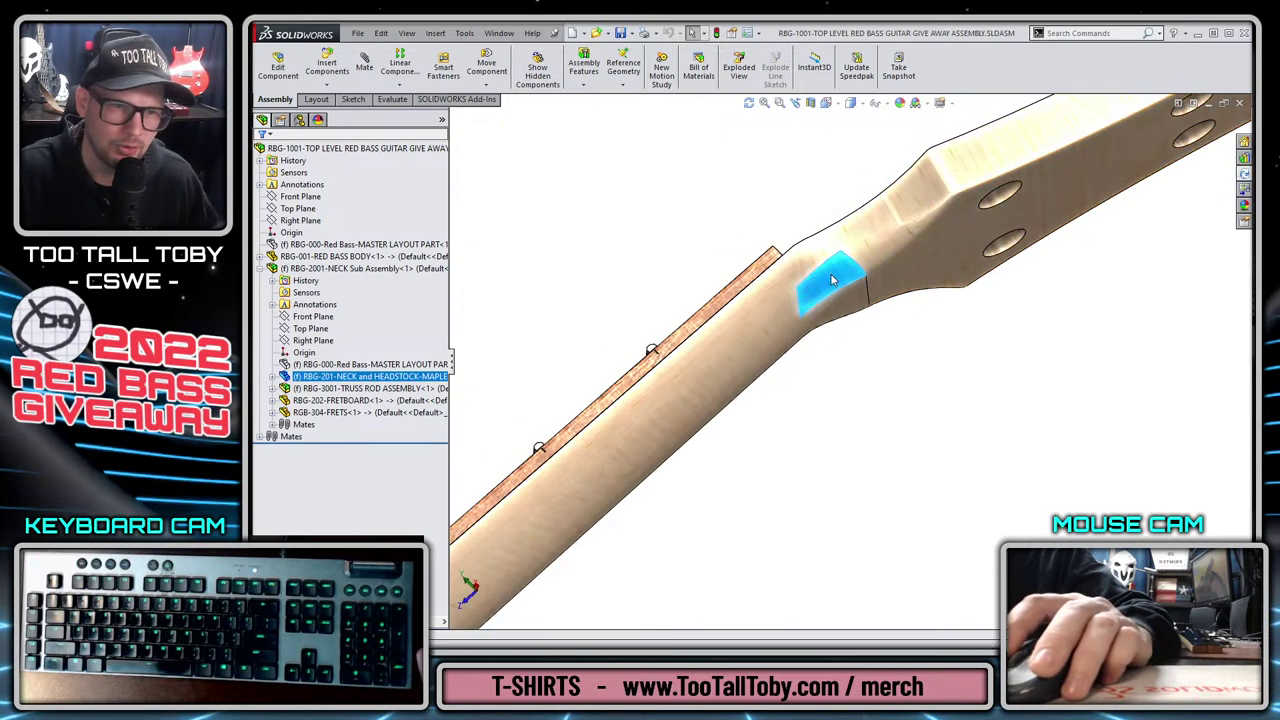
pyautogui.click(840, 374)
pyautogui.moveTo(840, 374); pyautogui.dragTo(785, 403, button='middle')
# Hide the fretboard and turn on Ambient Occlusion shading.
pyautogui.click(785, 403)
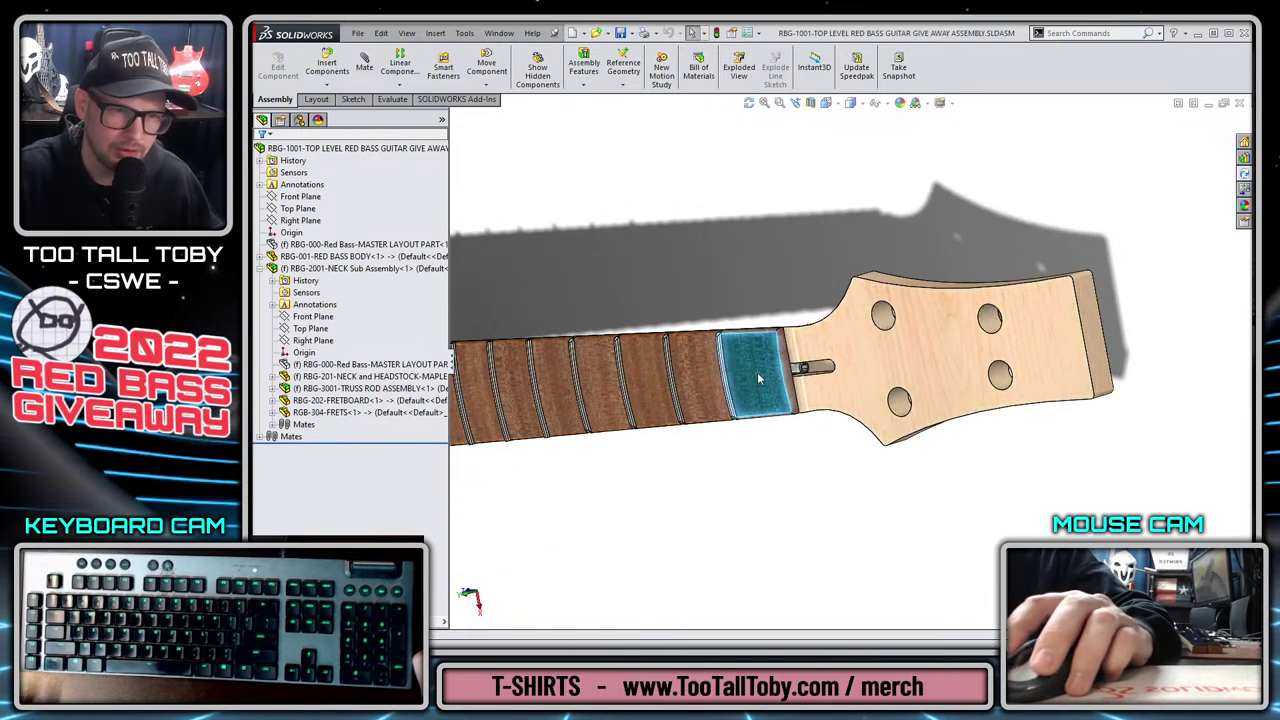
pyautogui.press('Tab')
pyautogui.click(856, 144)
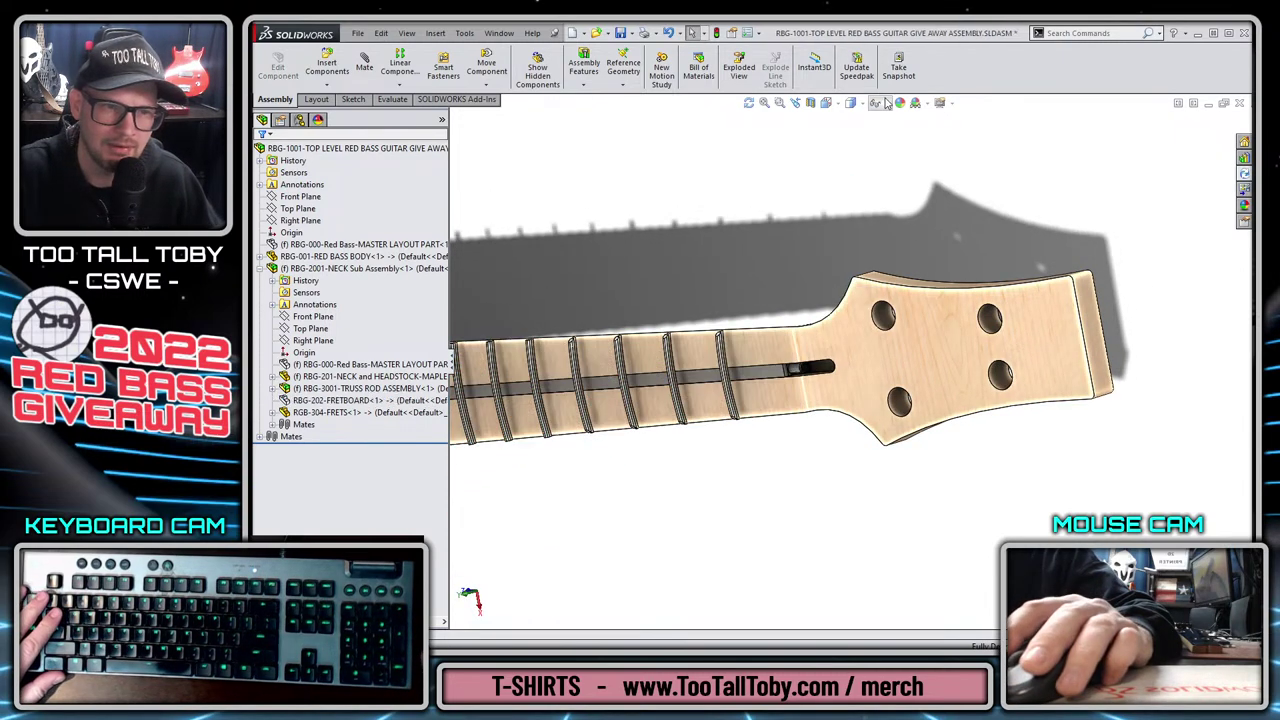
pyautogui.click(888, 104)
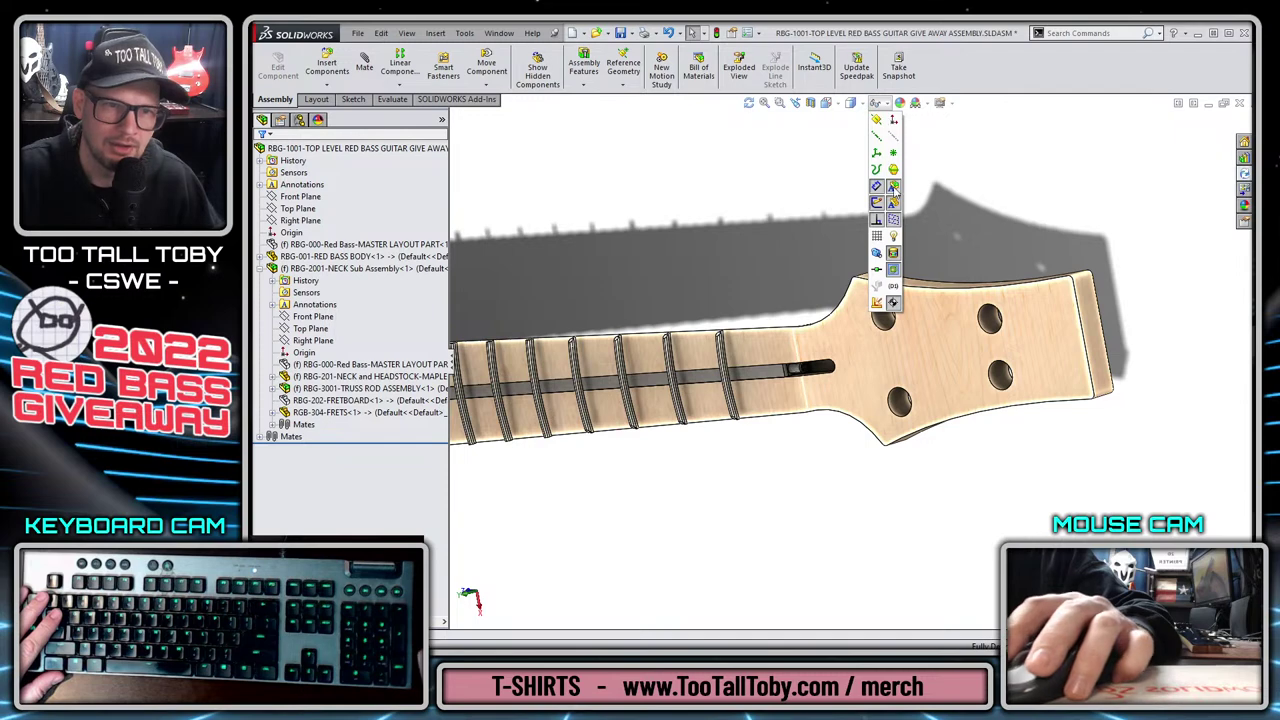
pyautogui.click(941, 103)
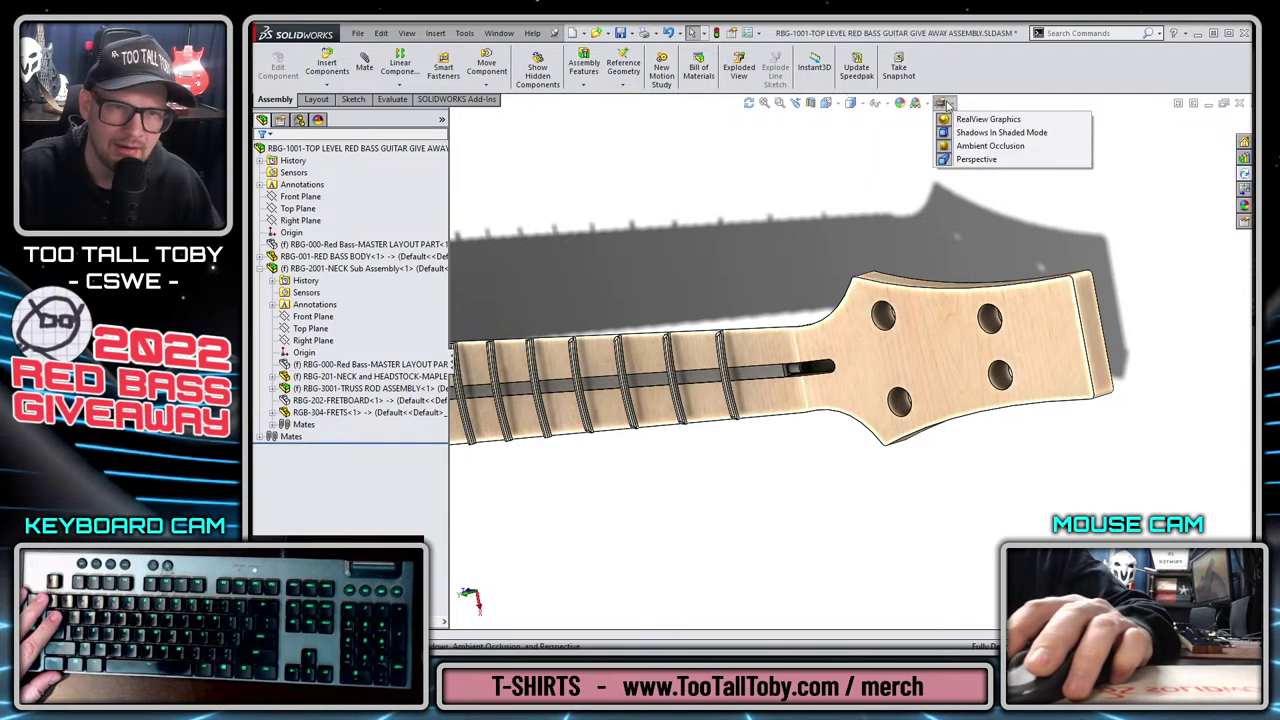
pyautogui.click(966, 147)
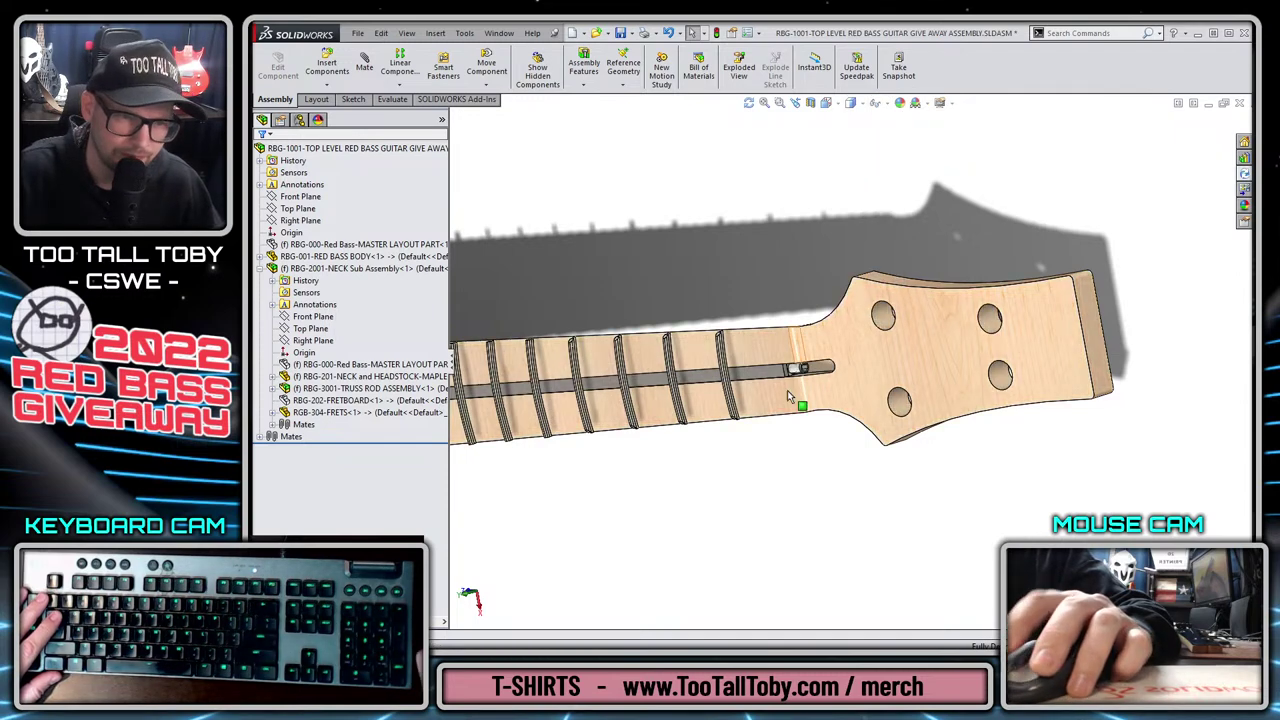
pyautogui.scroll(-5, 800, 380)
# Hide the neck to inspect the truss rod, then show the neck and fretboard again.
pyautogui.click(846, 250)
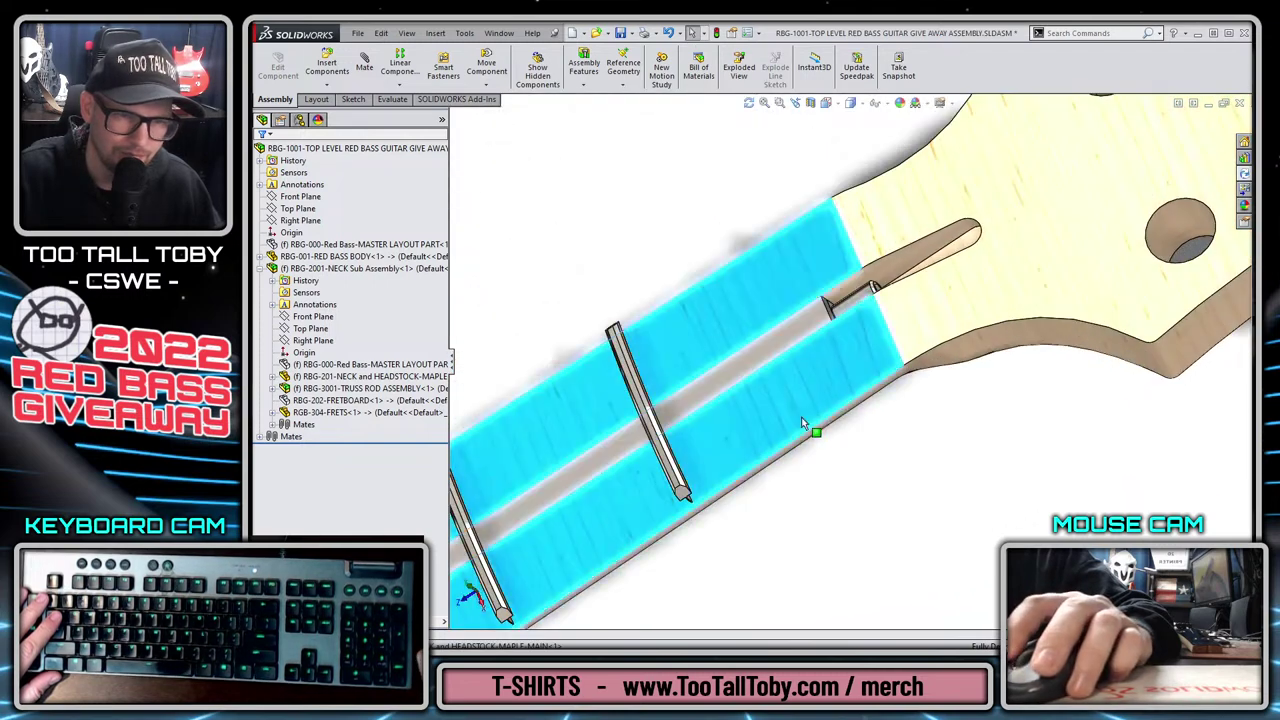
pyautogui.press('Tab')
pyautogui.moveTo(806, 417); pyautogui.dragTo(854, 509, button='middle')
pyautogui.hotkey('shift', 'Tab')
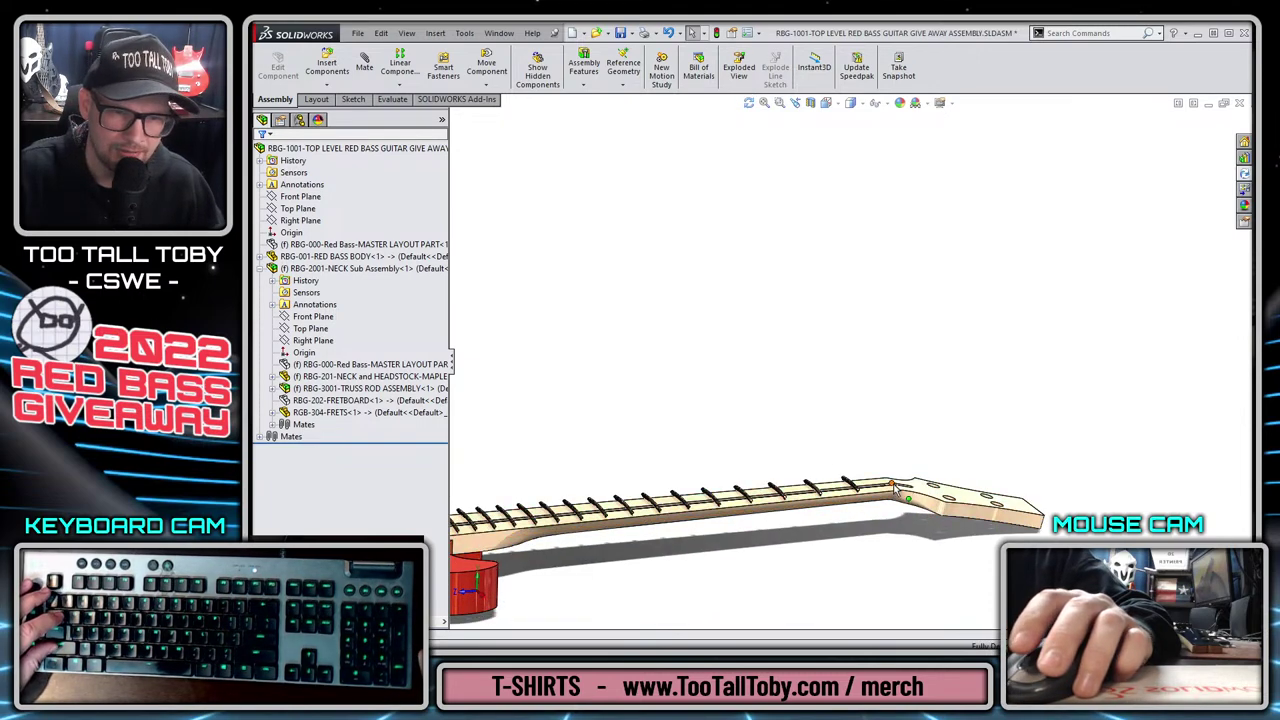
pyautogui.scroll(-5, 880, 520)
pyautogui.hotkey('shift', 'Tab')
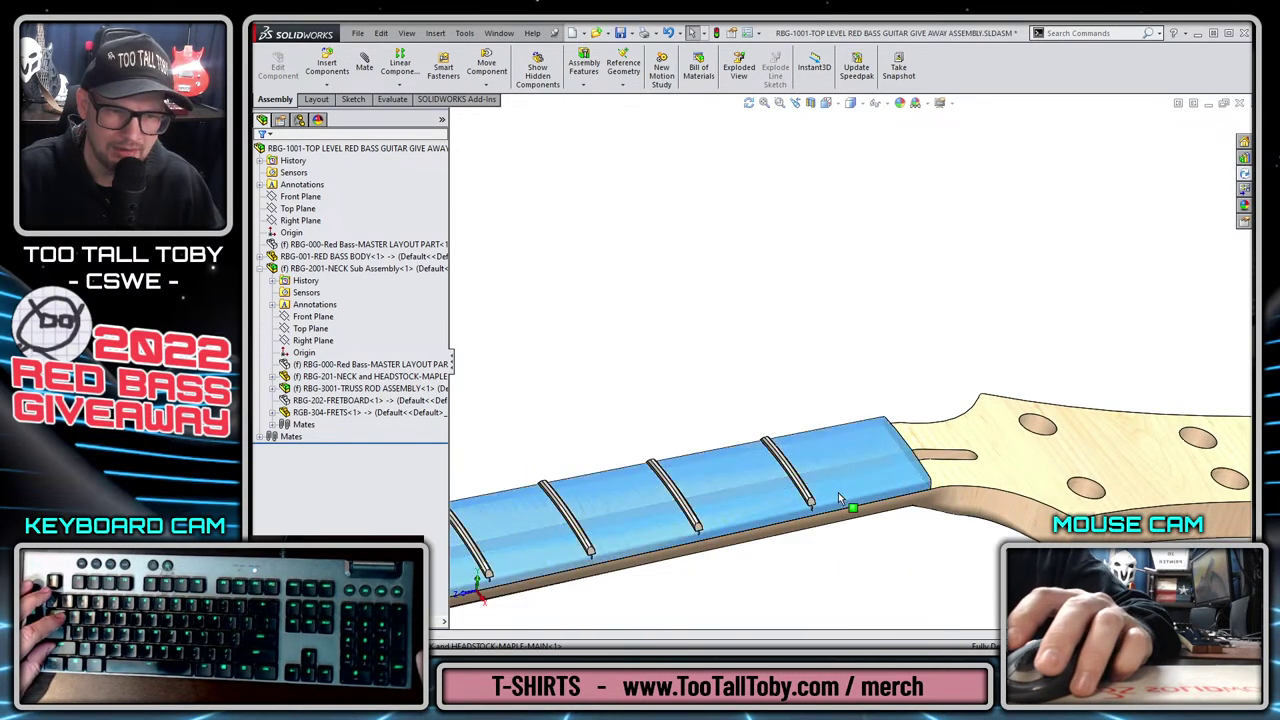
pyautogui.scroll(3, 818, 410)
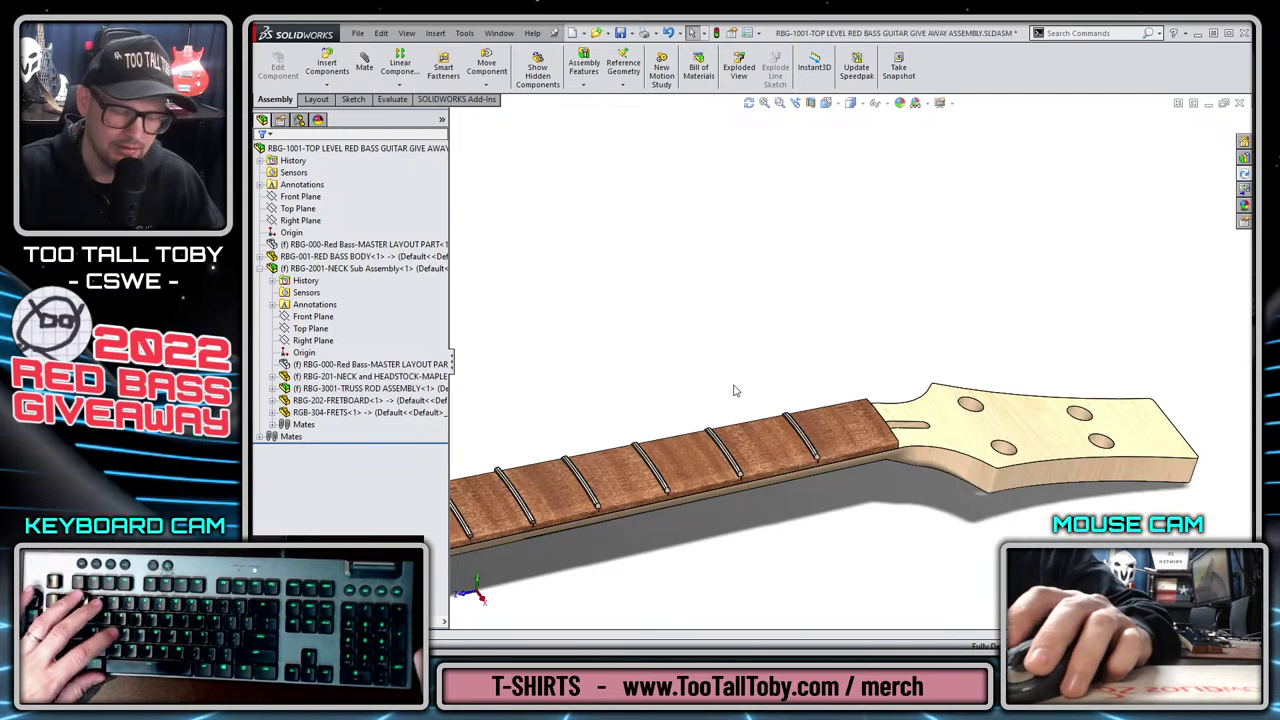
pyautogui.scroll(4, 780, 450)
pyautogui.moveTo(780, 451); pyautogui.dragTo(805, 540, button='middle')
pyautogui.scroll(-5, 869, 482)
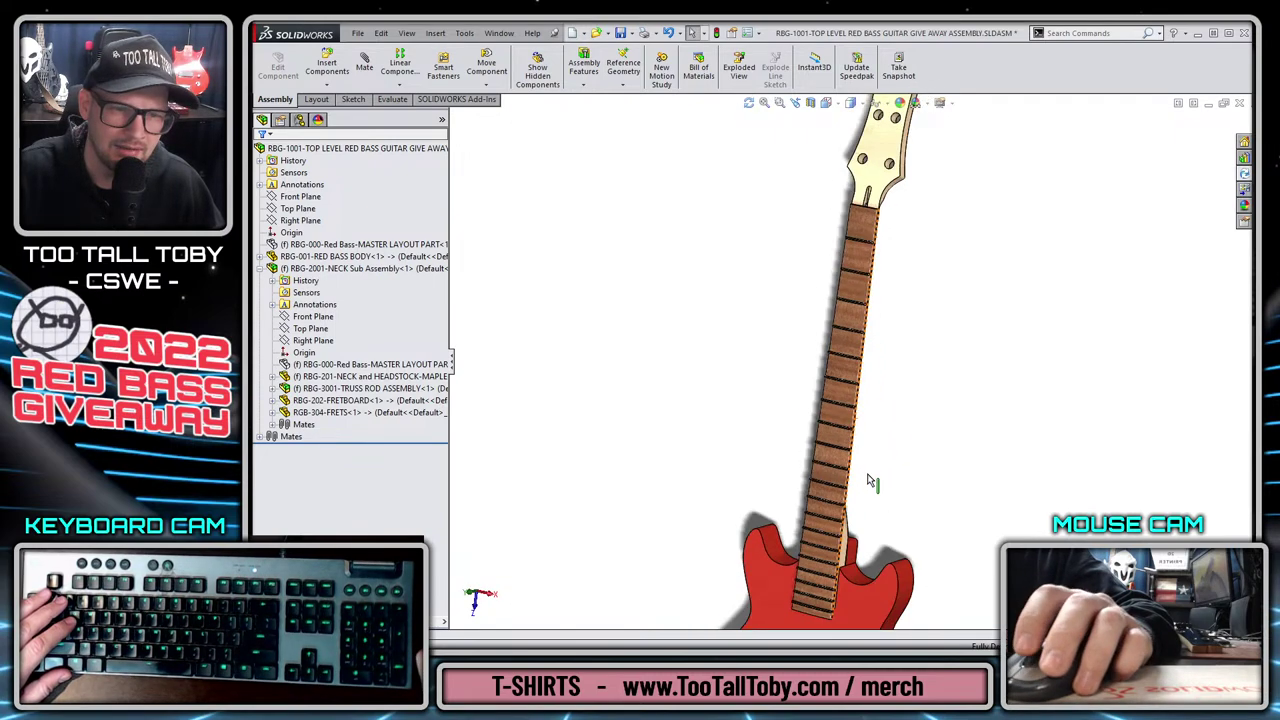
pyautogui.scroll(4, 869, 482)
pyautogui.moveTo(846, 521); pyautogui.dragTo(873, 430, button='middle')
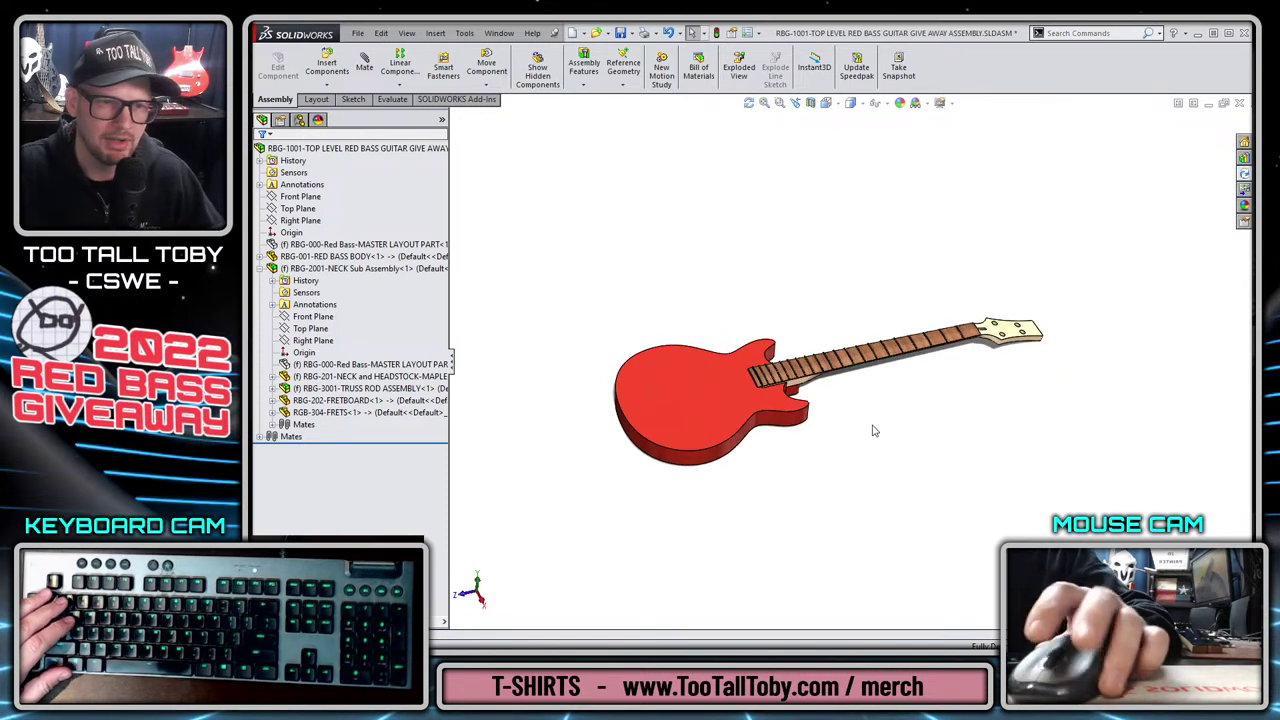
pyautogui.scroll(-3, 880, 395)
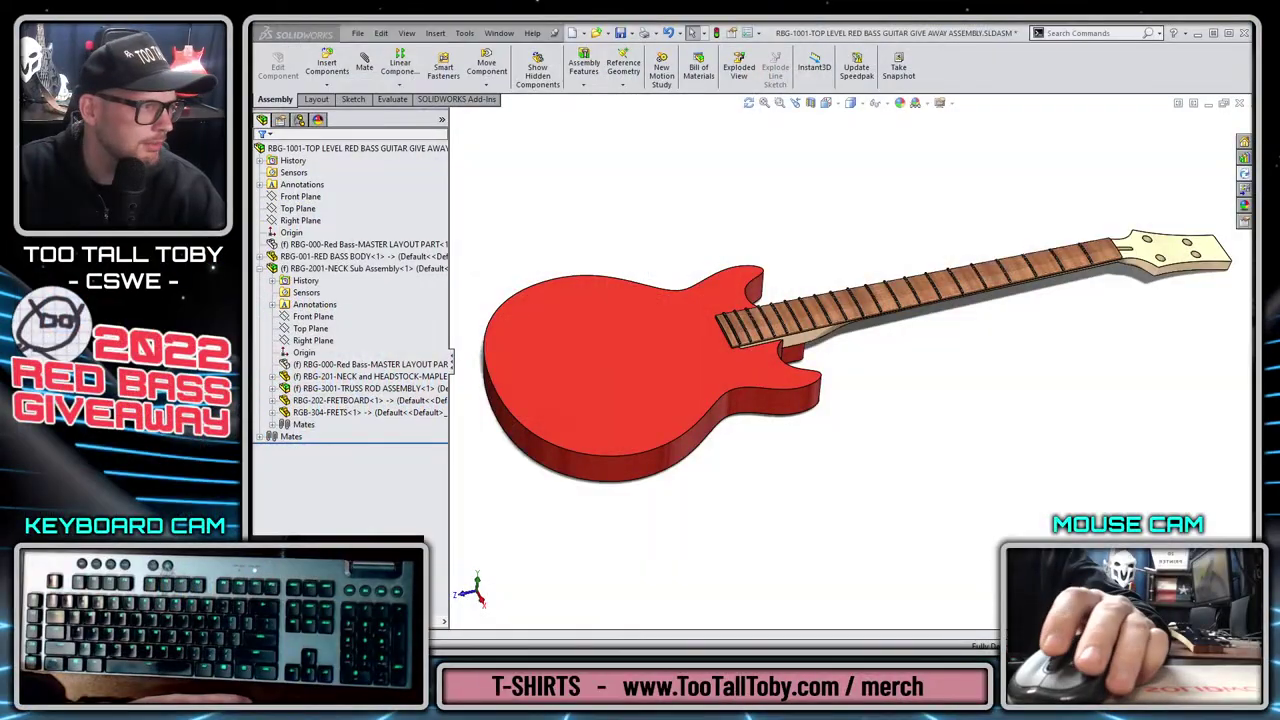
pyautogui.moveTo(646, 257)
pyautogui.mouseDown(button='middle')
pyautogui.moveTo(686, 306)
pyautogui.moveTo(641, 246)
pyautogui.moveTo(660, 254)
pyautogui.mouseUp(button='middle')
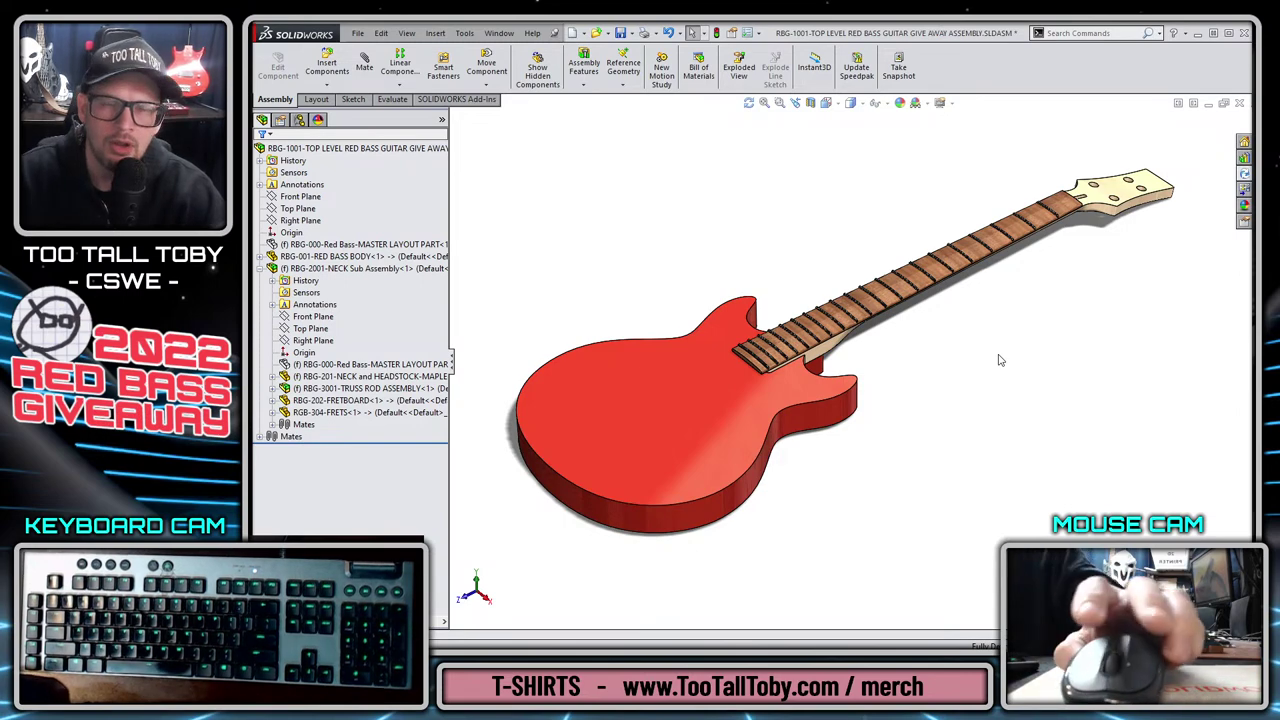
pyautogui.scroll(-8, 1087, 225)
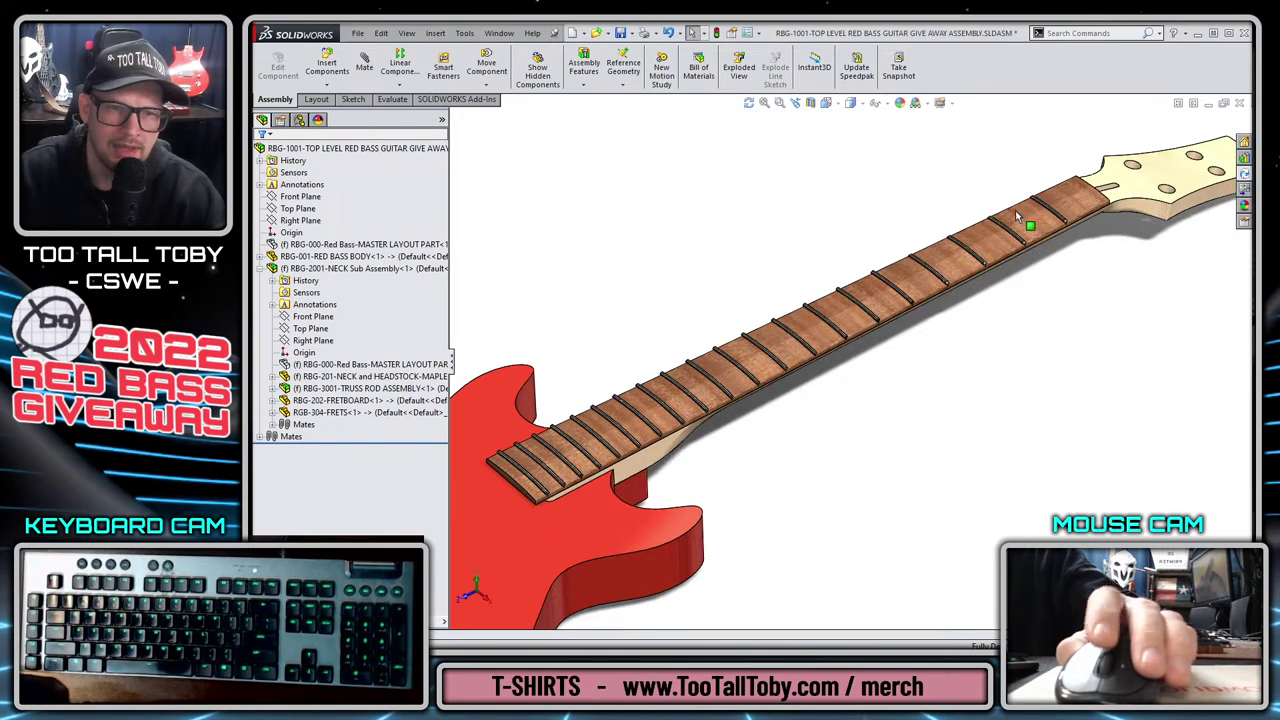
pyautogui.scroll(-5, 1153, 202)
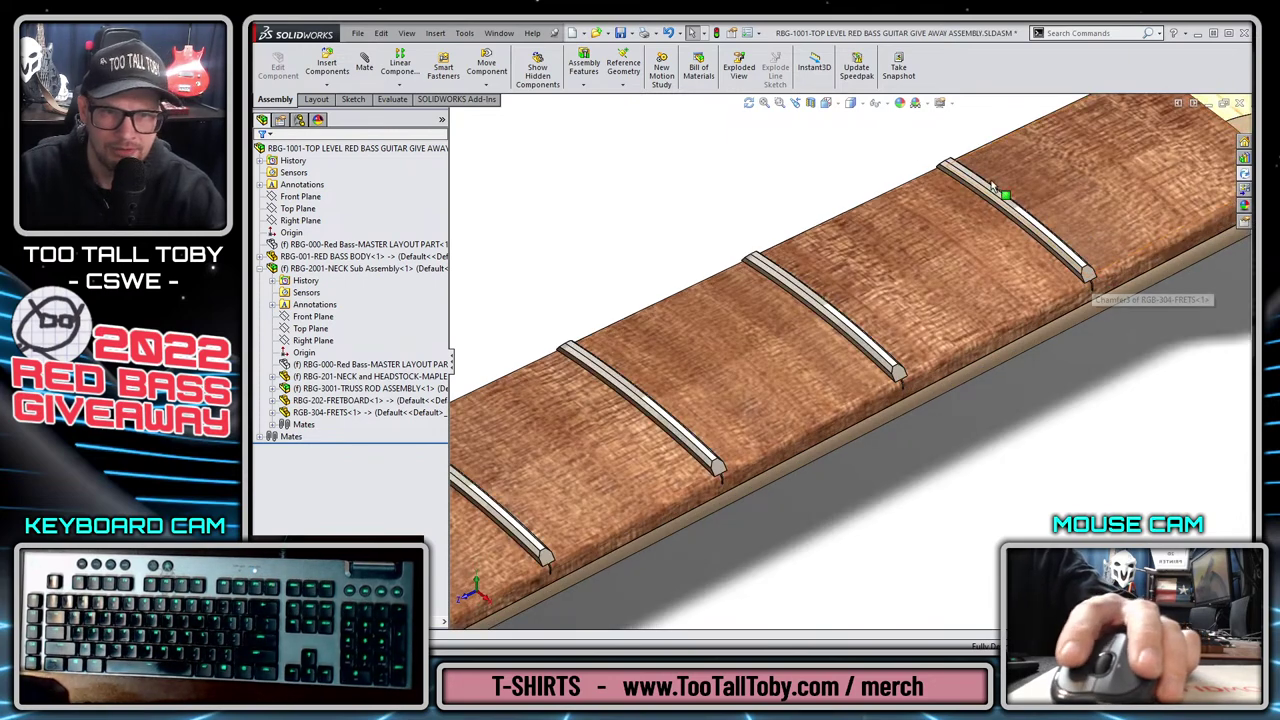
pyautogui.scroll(8, 740, 425)
pyautogui.scroll(8, 737, 430)
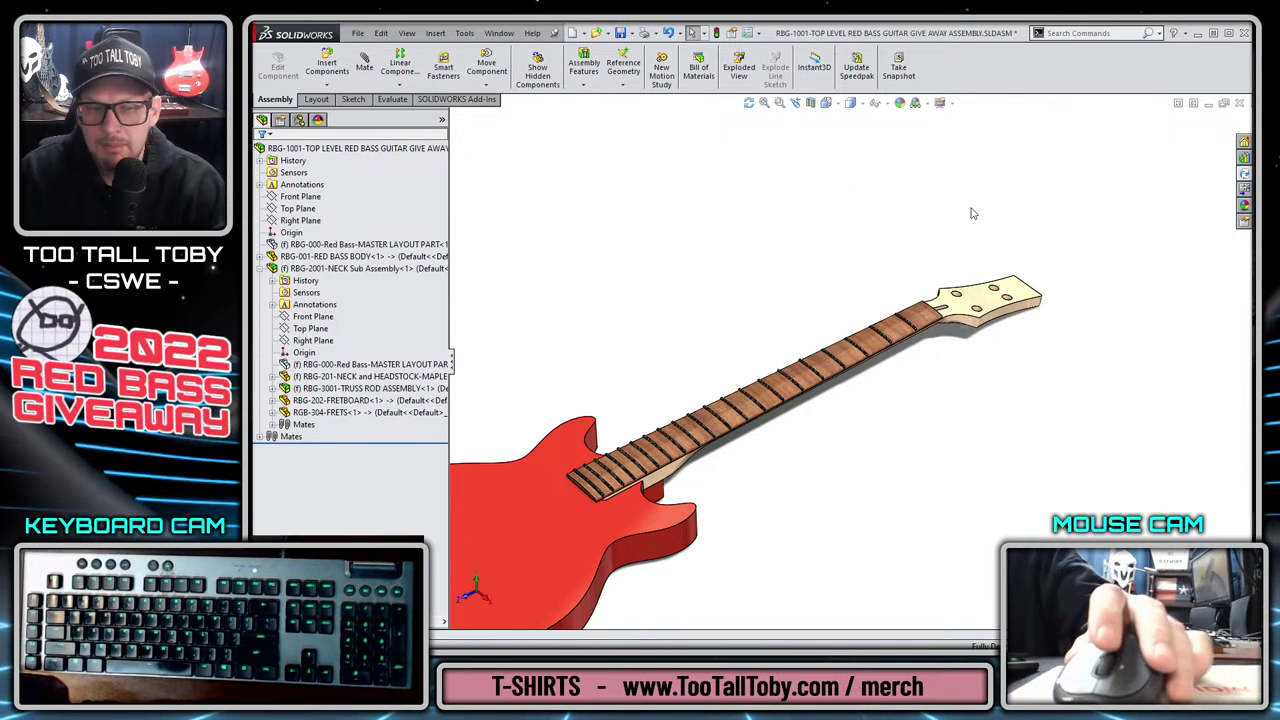
pyautogui.moveTo(874, 523); pyautogui.dragTo(858, 516, button='middle')
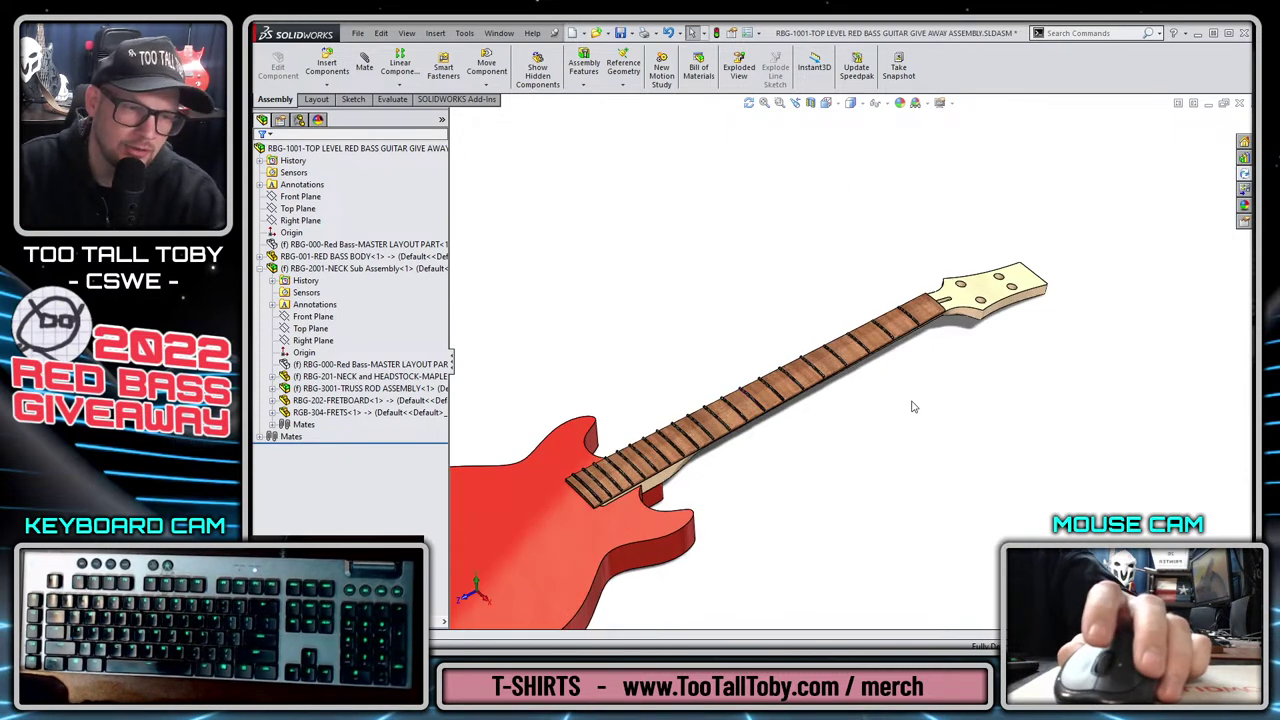
pyautogui.moveTo(895, 382); pyautogui.dragTo(910, 352, button='middle')
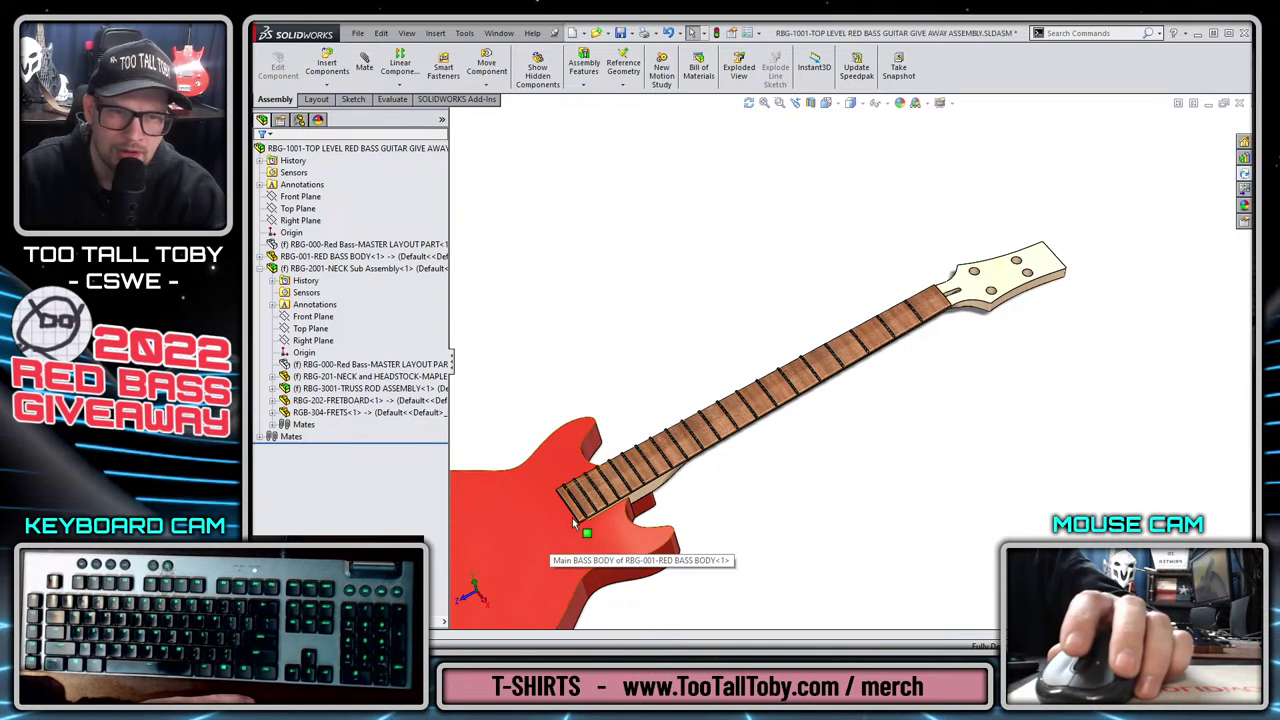
pyautogui.scroll(3, 591, 521)
pyautogui.scroll(-2, 591, 521)
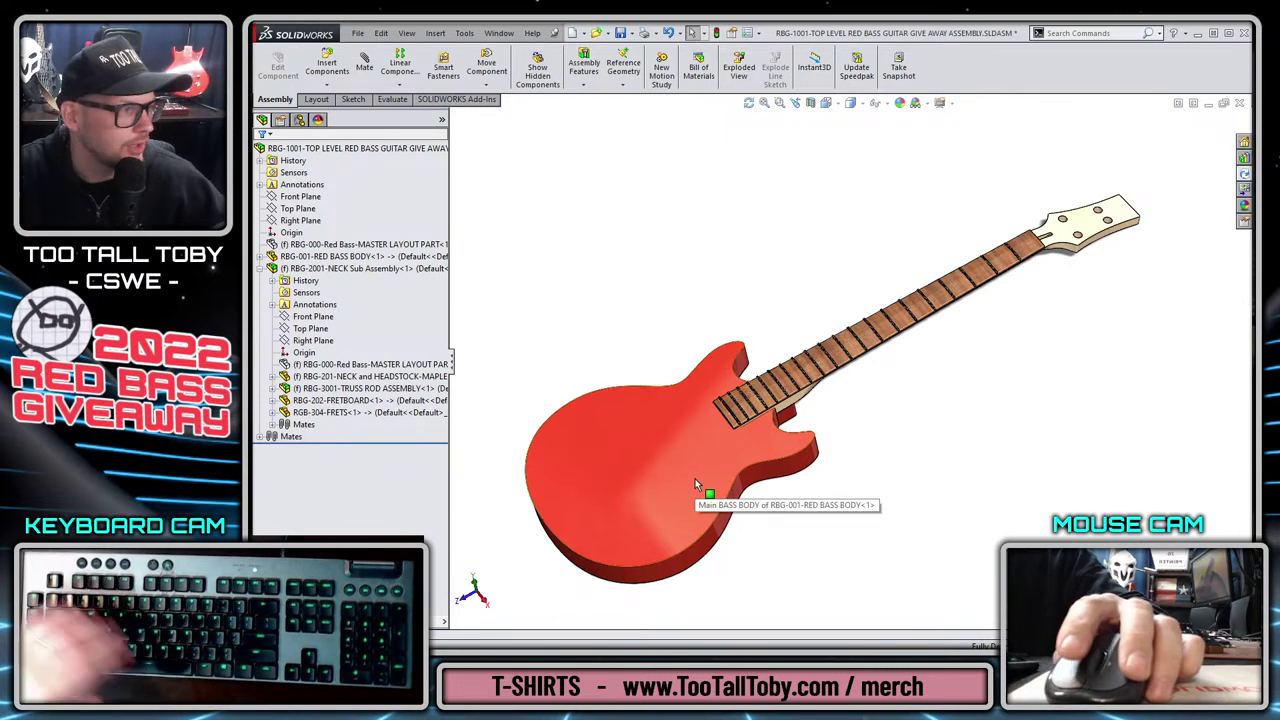
pyautogui.click(752, 458)
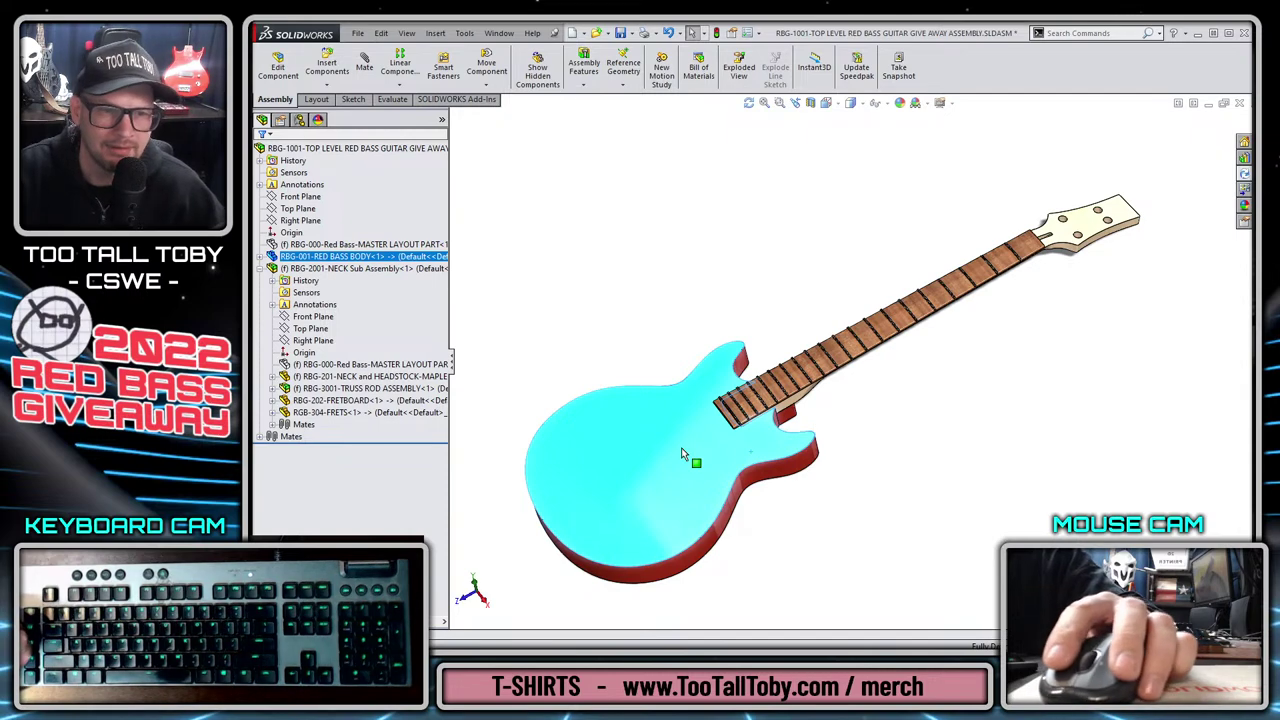
pyautogui.click(871, 520)
pyautogui.moveTo(871, 520); pyautogui.dragTo(640, 430, button='middle')
pyautogui.scroll(-2, 640, 430)
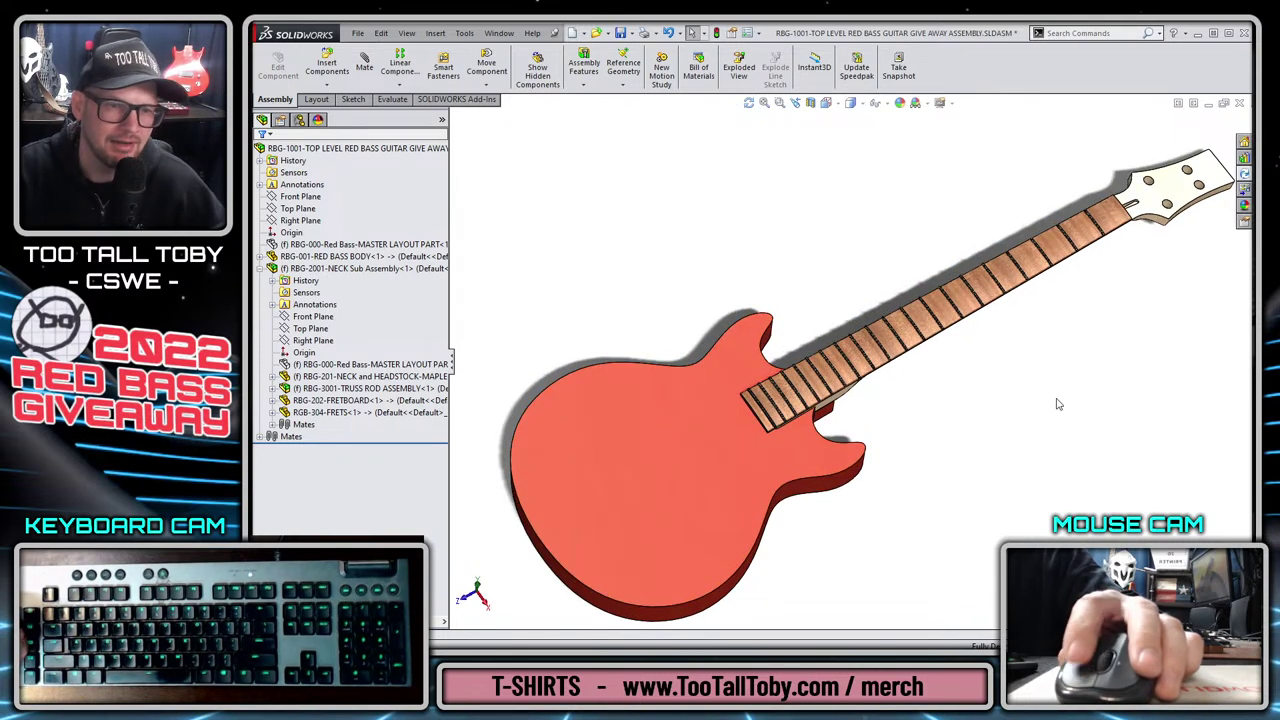
pyautogui.press('f')
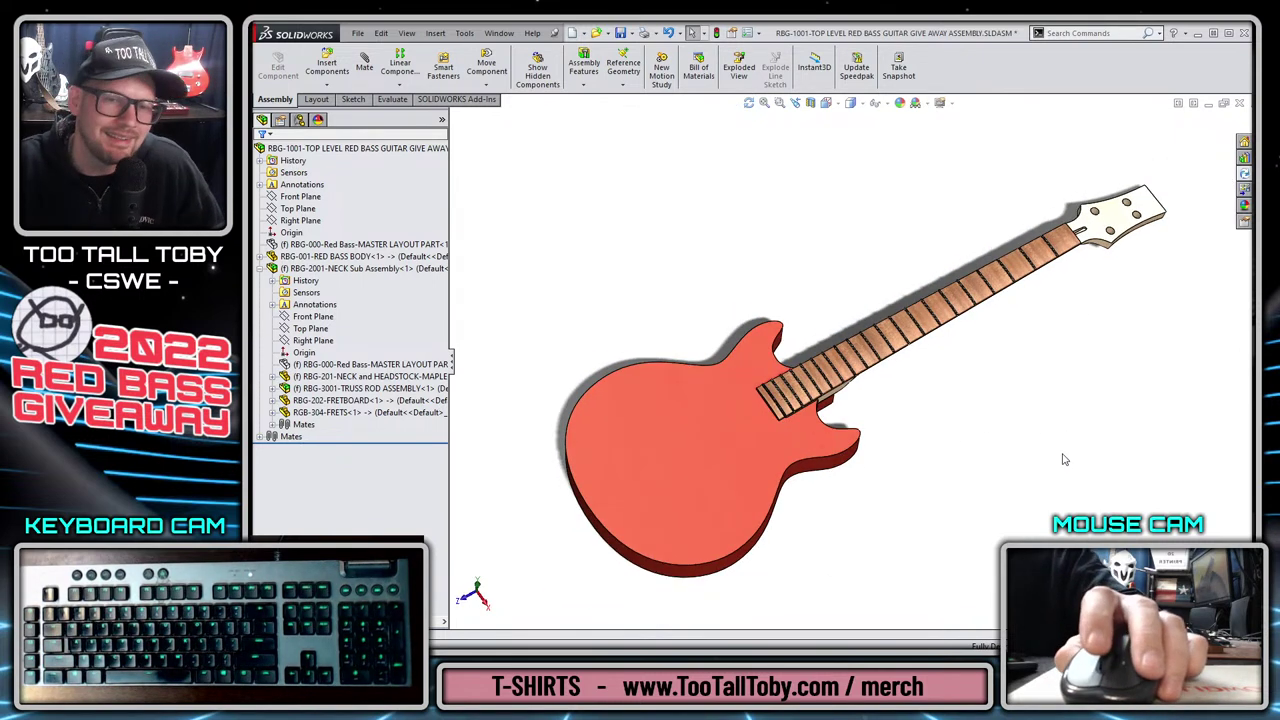